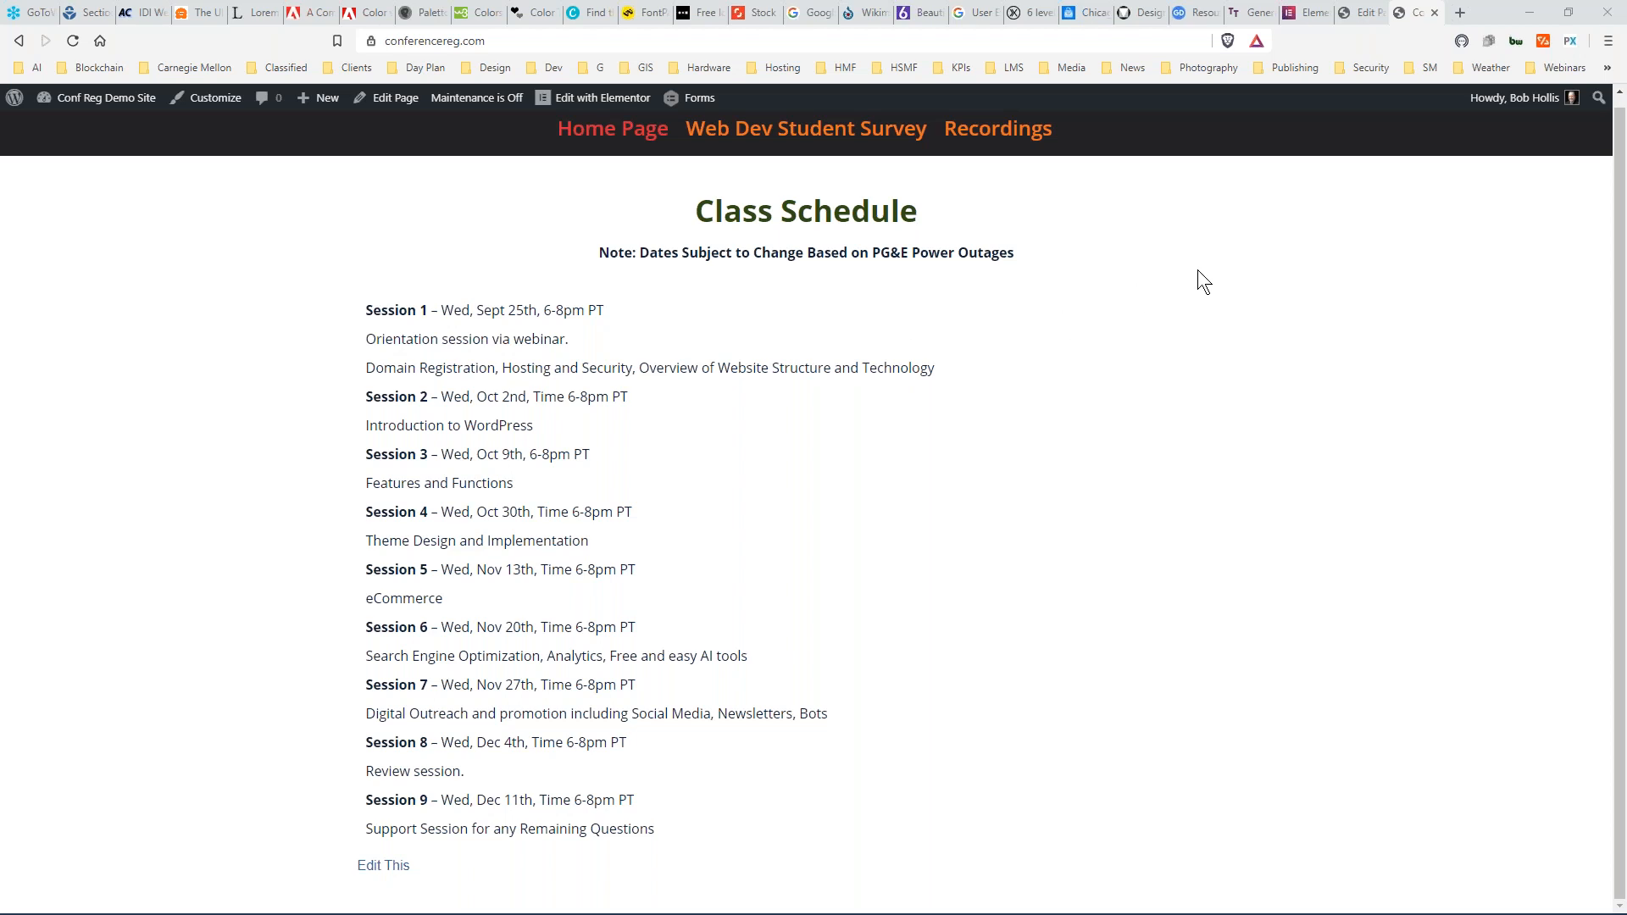
# Compare the features and prices of the Standard and Professional editions on TemplateToaster's purchase page, and return to its home page.
pyautogui.click(1255, 19)
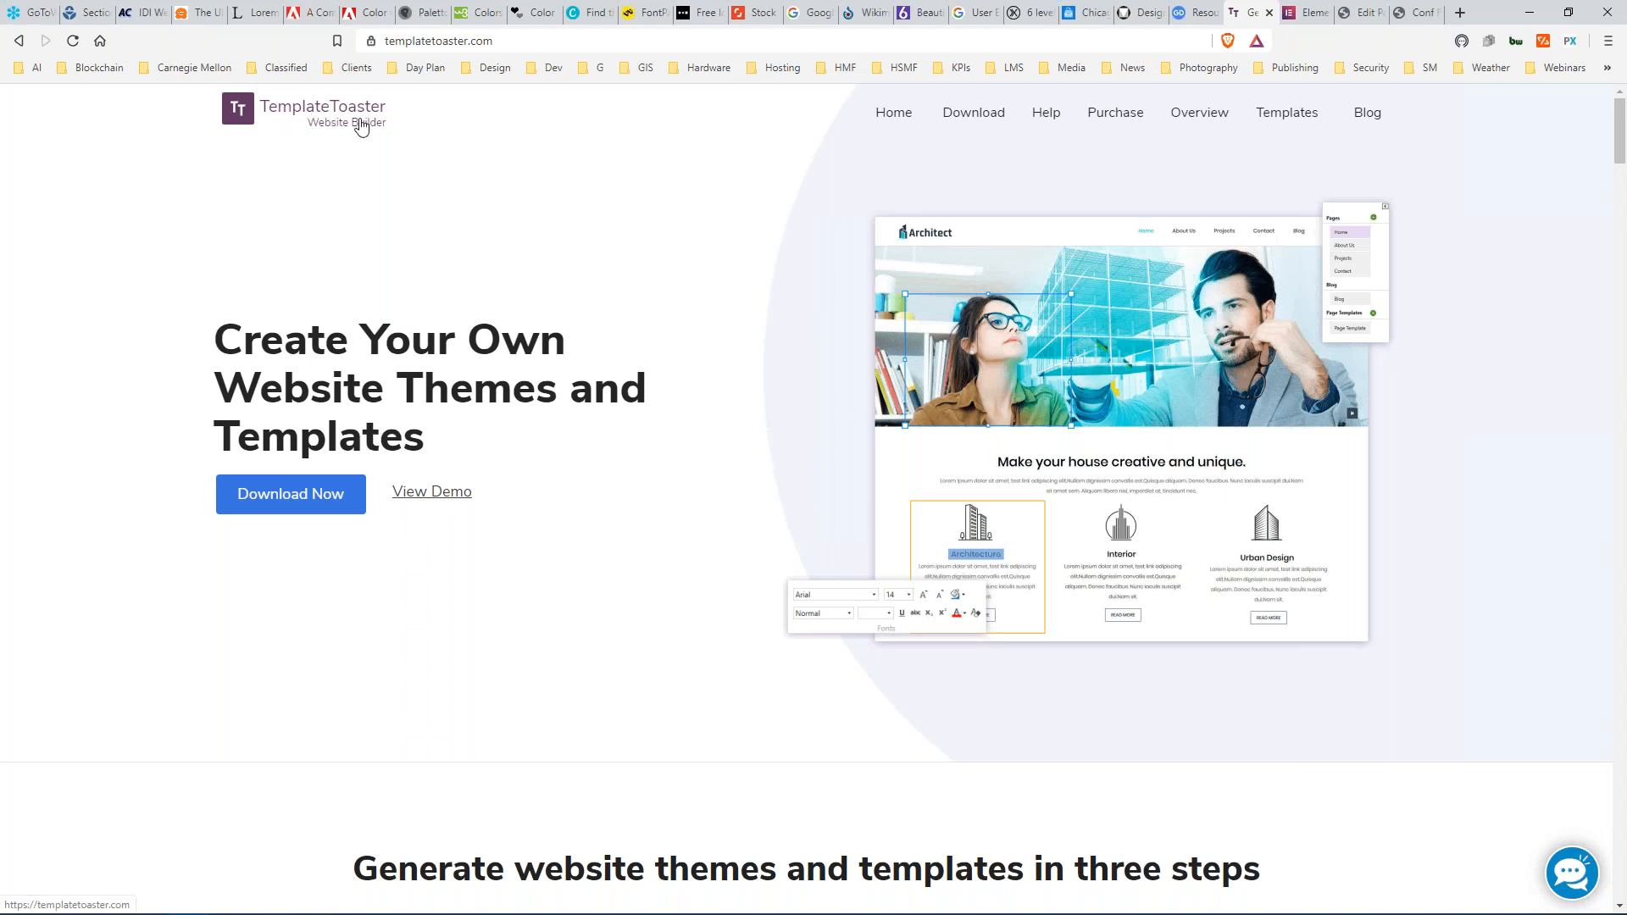
pyautogui.click(1111, 116)
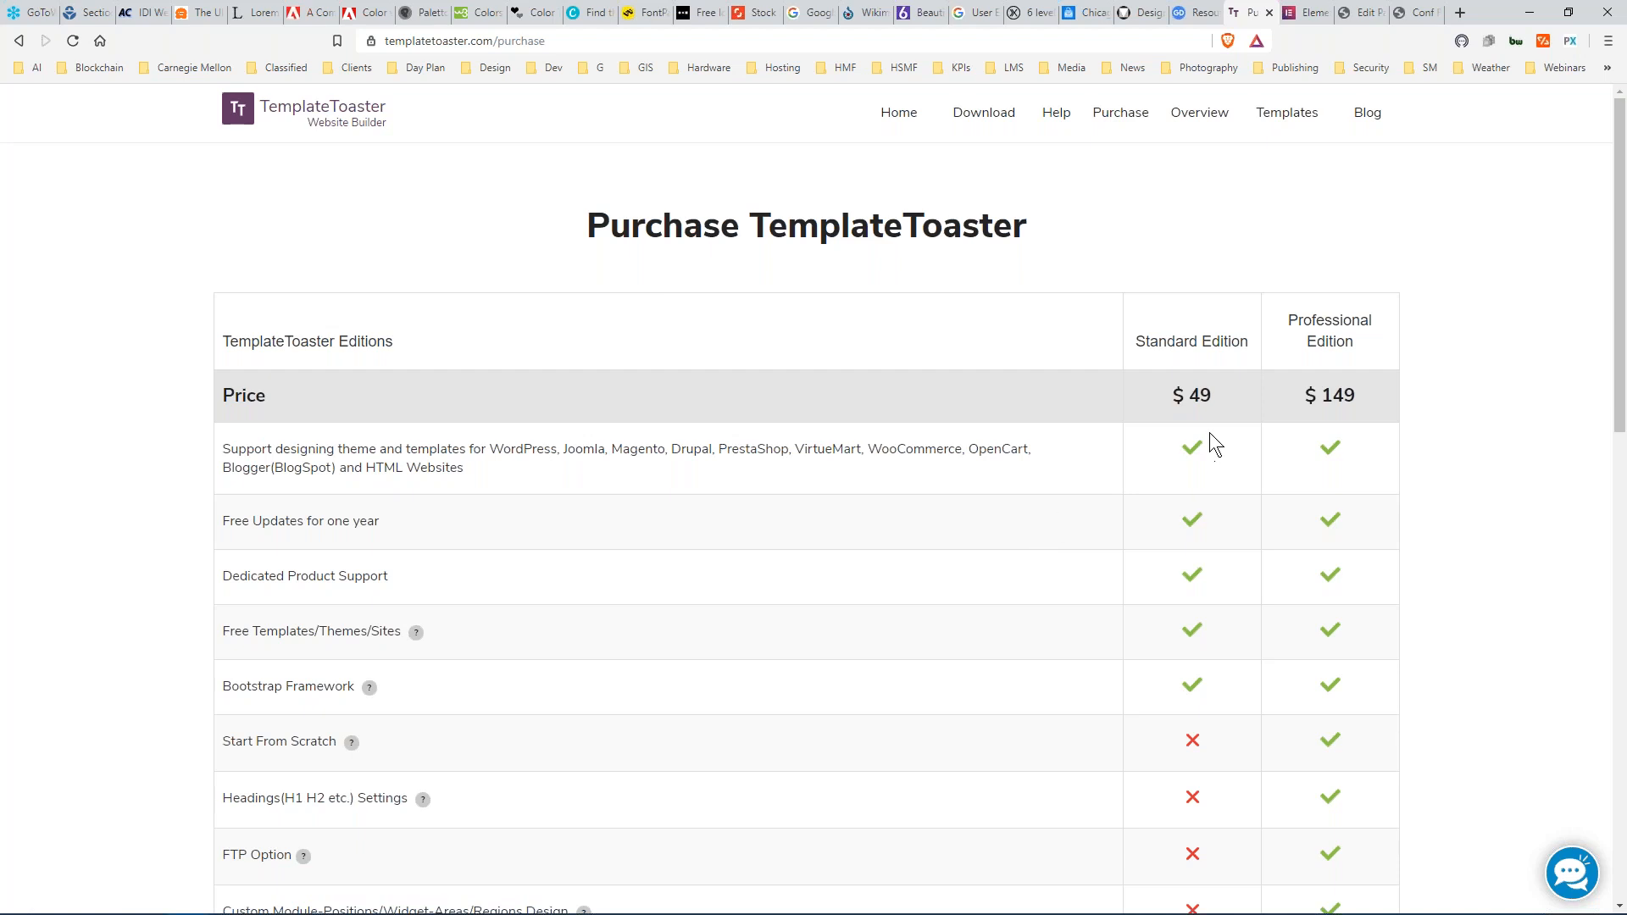
pyautogui.scroll(-4, 1081, 544)
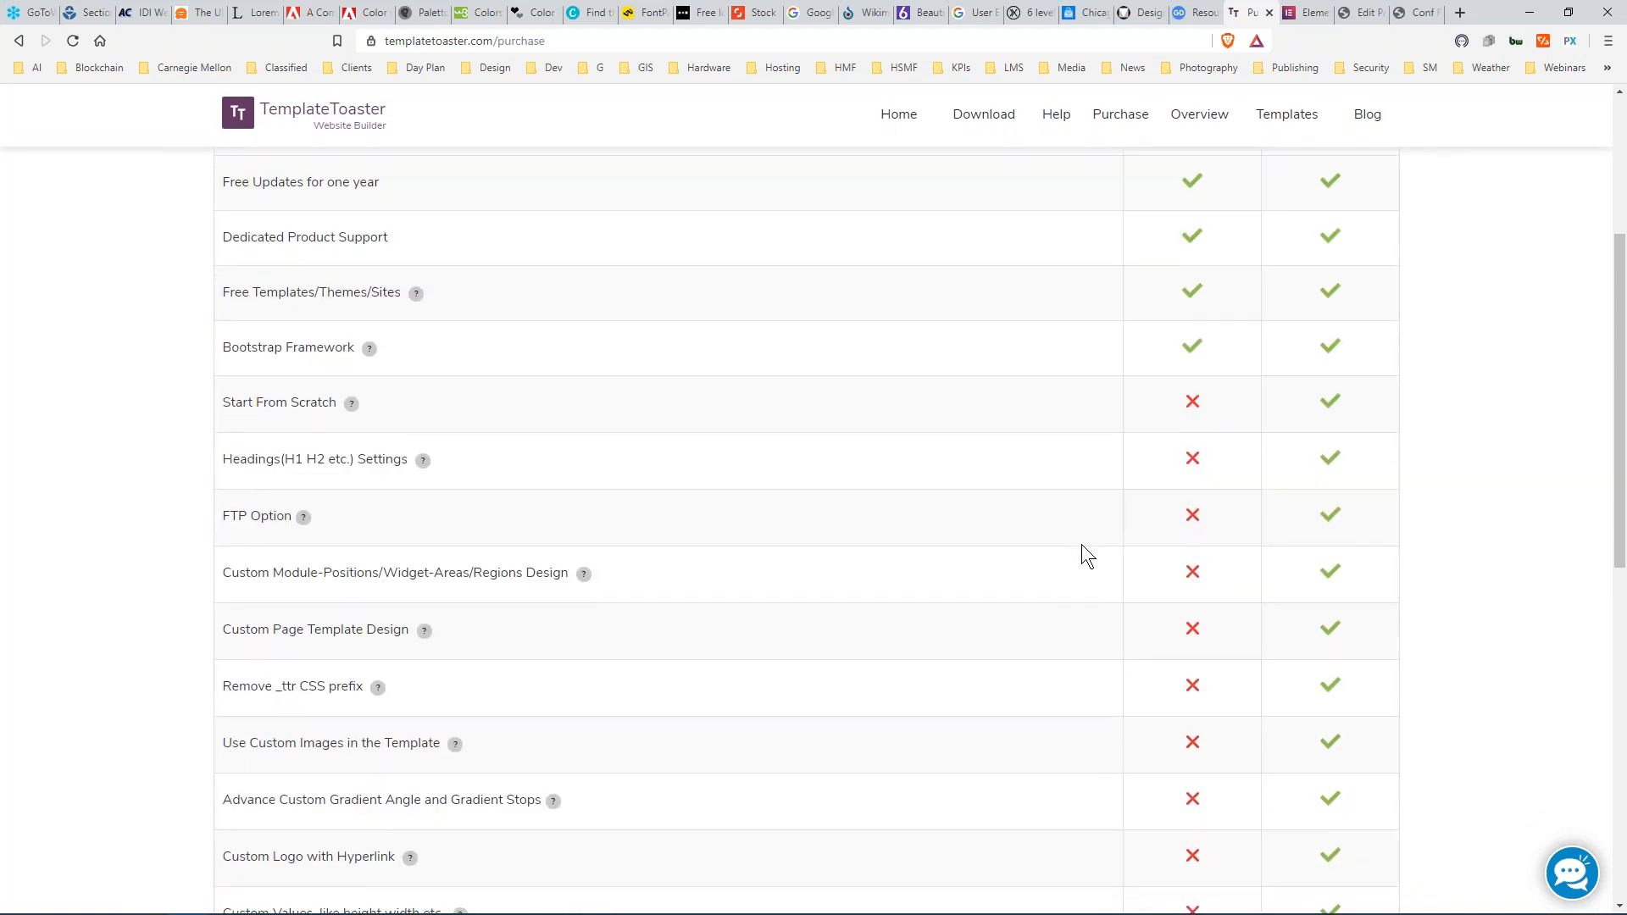
pyautogui.scroll(-3, 1081, 544)
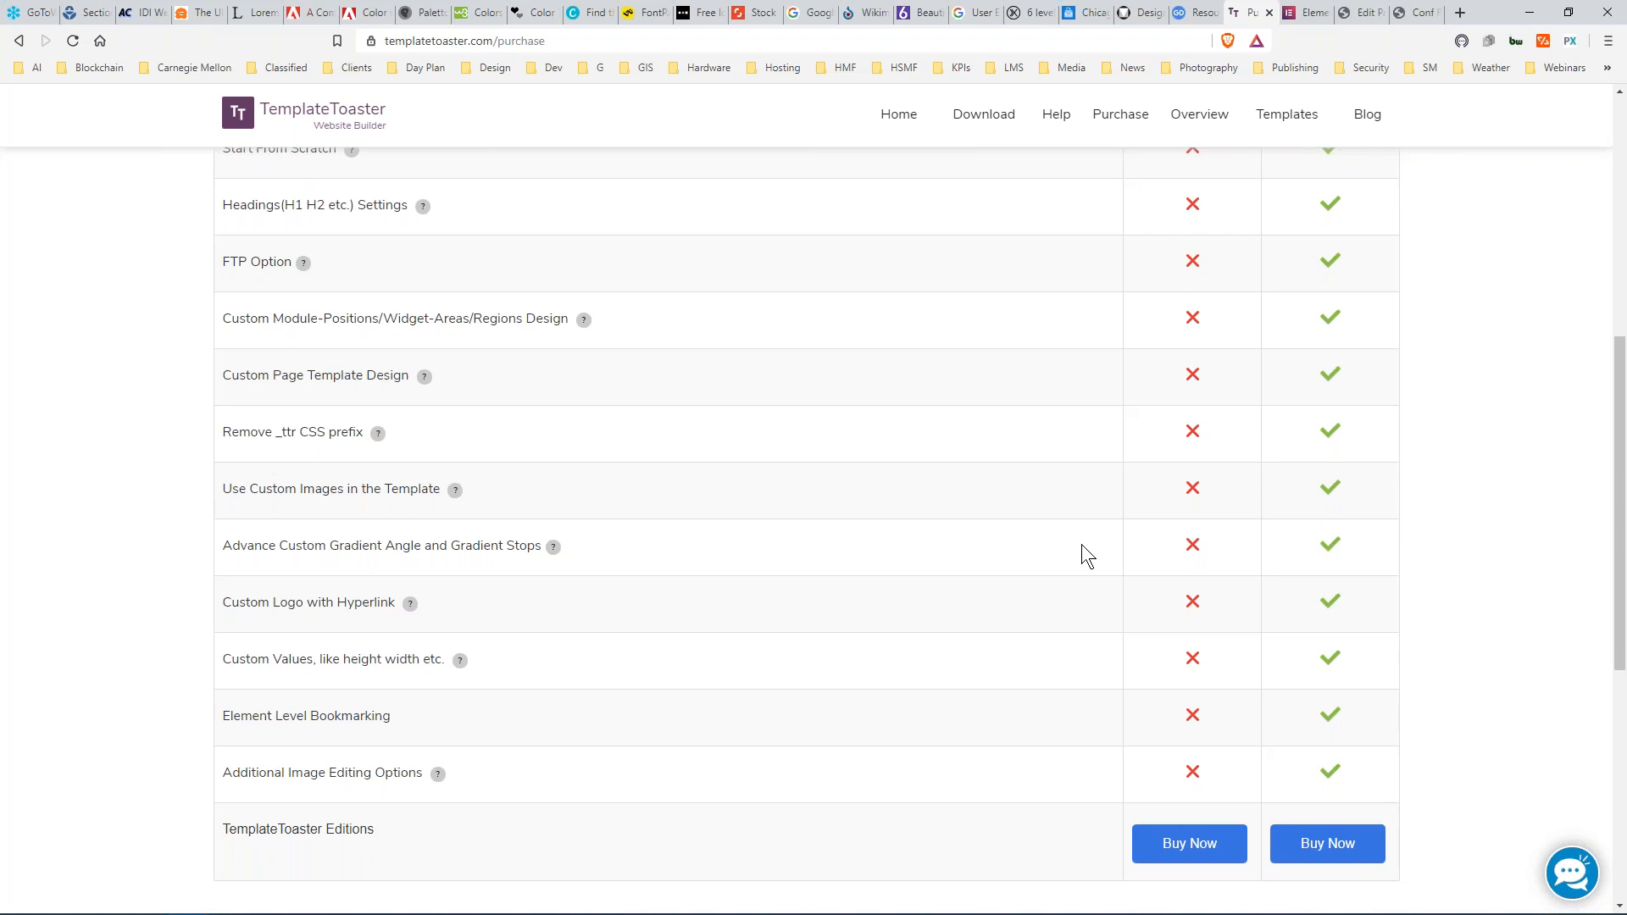
pyautogui.scroll(-2, 1081, 544)
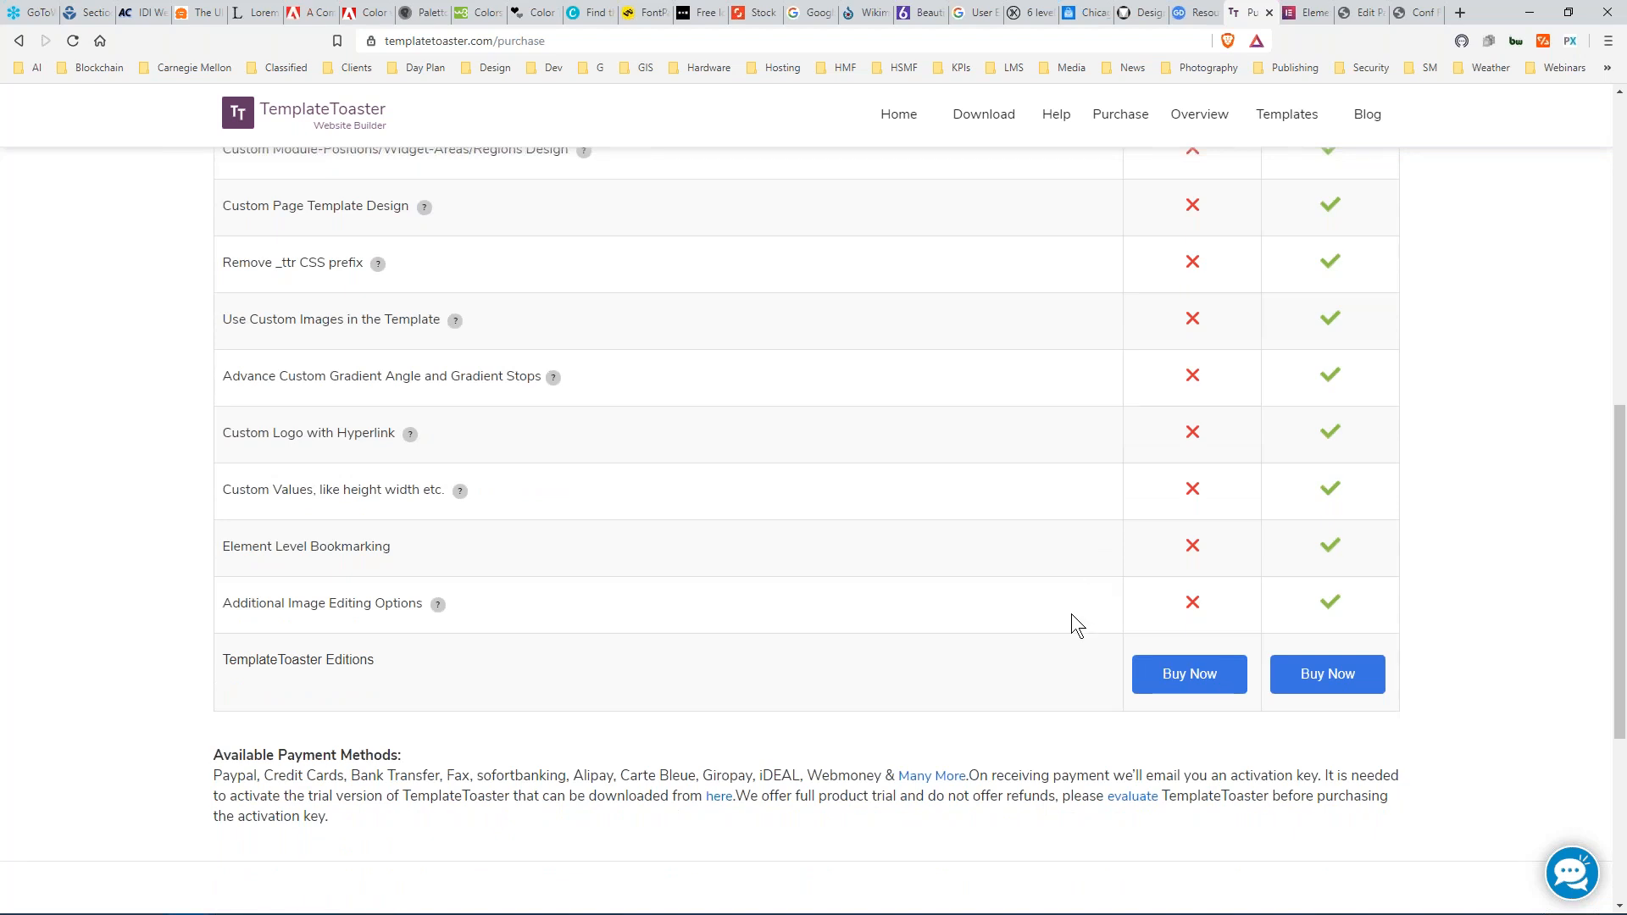
pyautogui.scroll(2, 1053, 532)
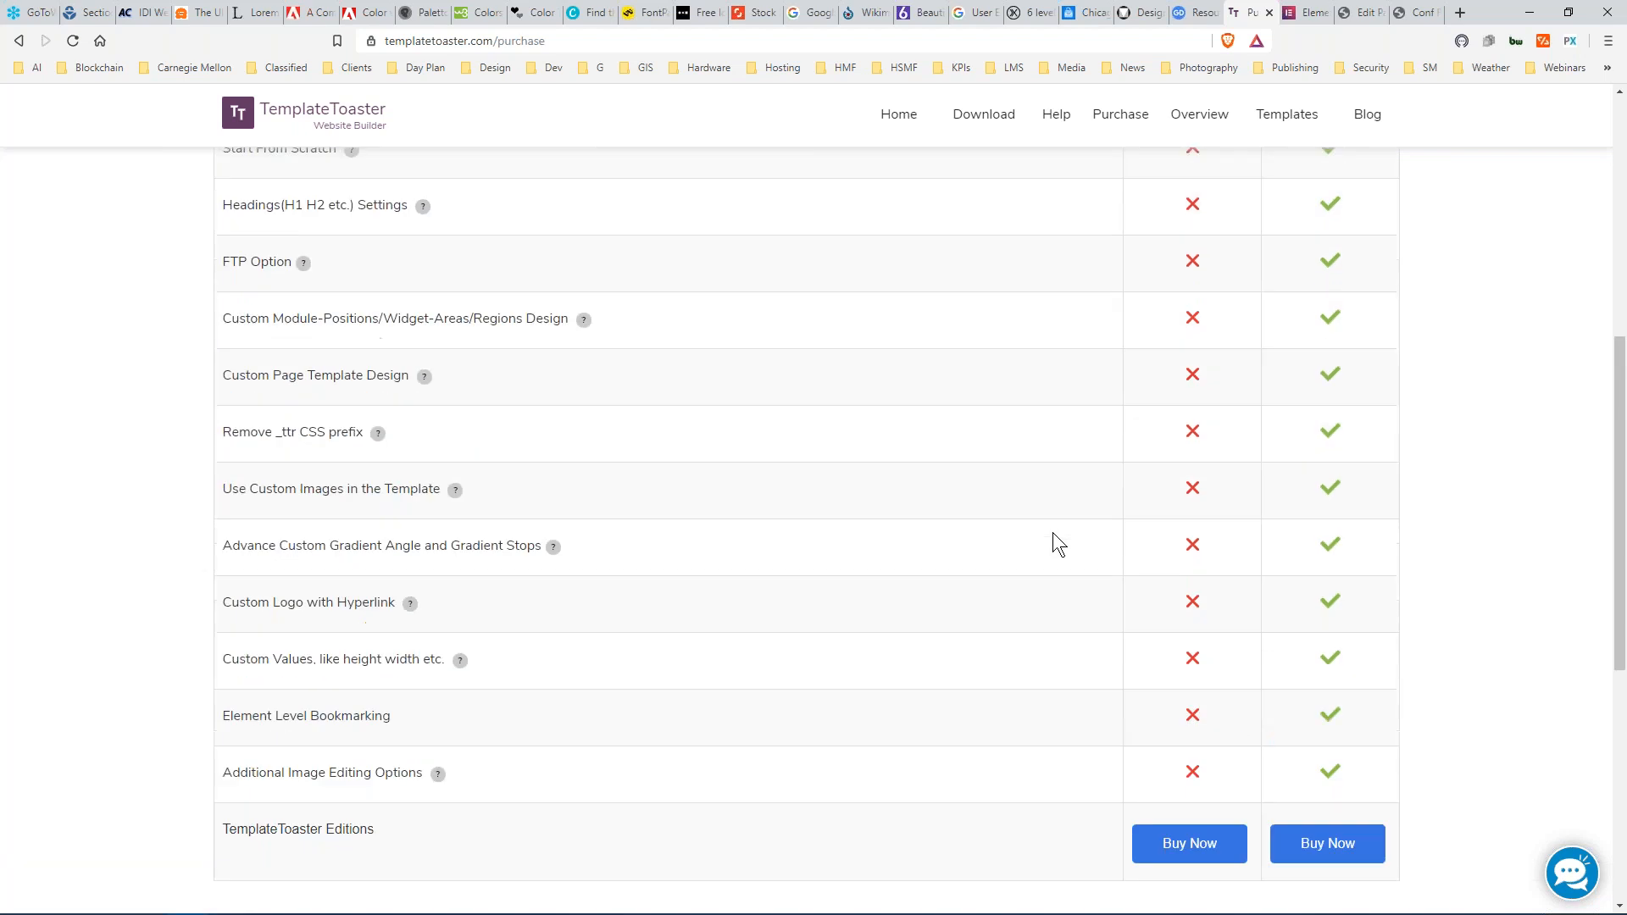
pyautogui.scroll(2, 1053, 532)
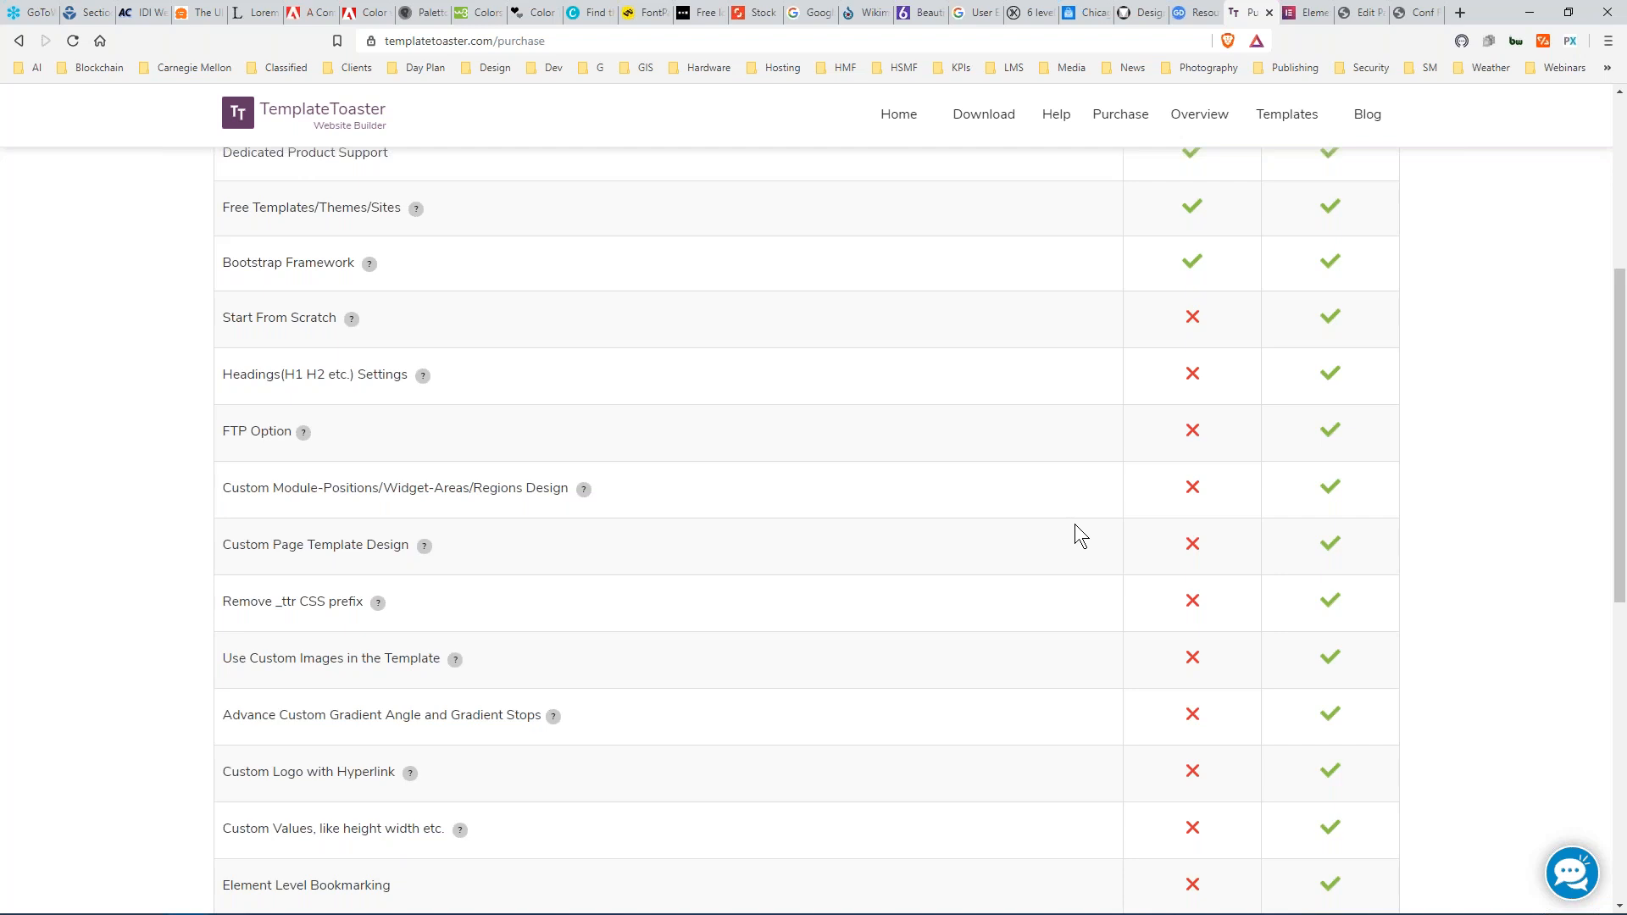
pyautogui.scroll(4, 1095, 521)
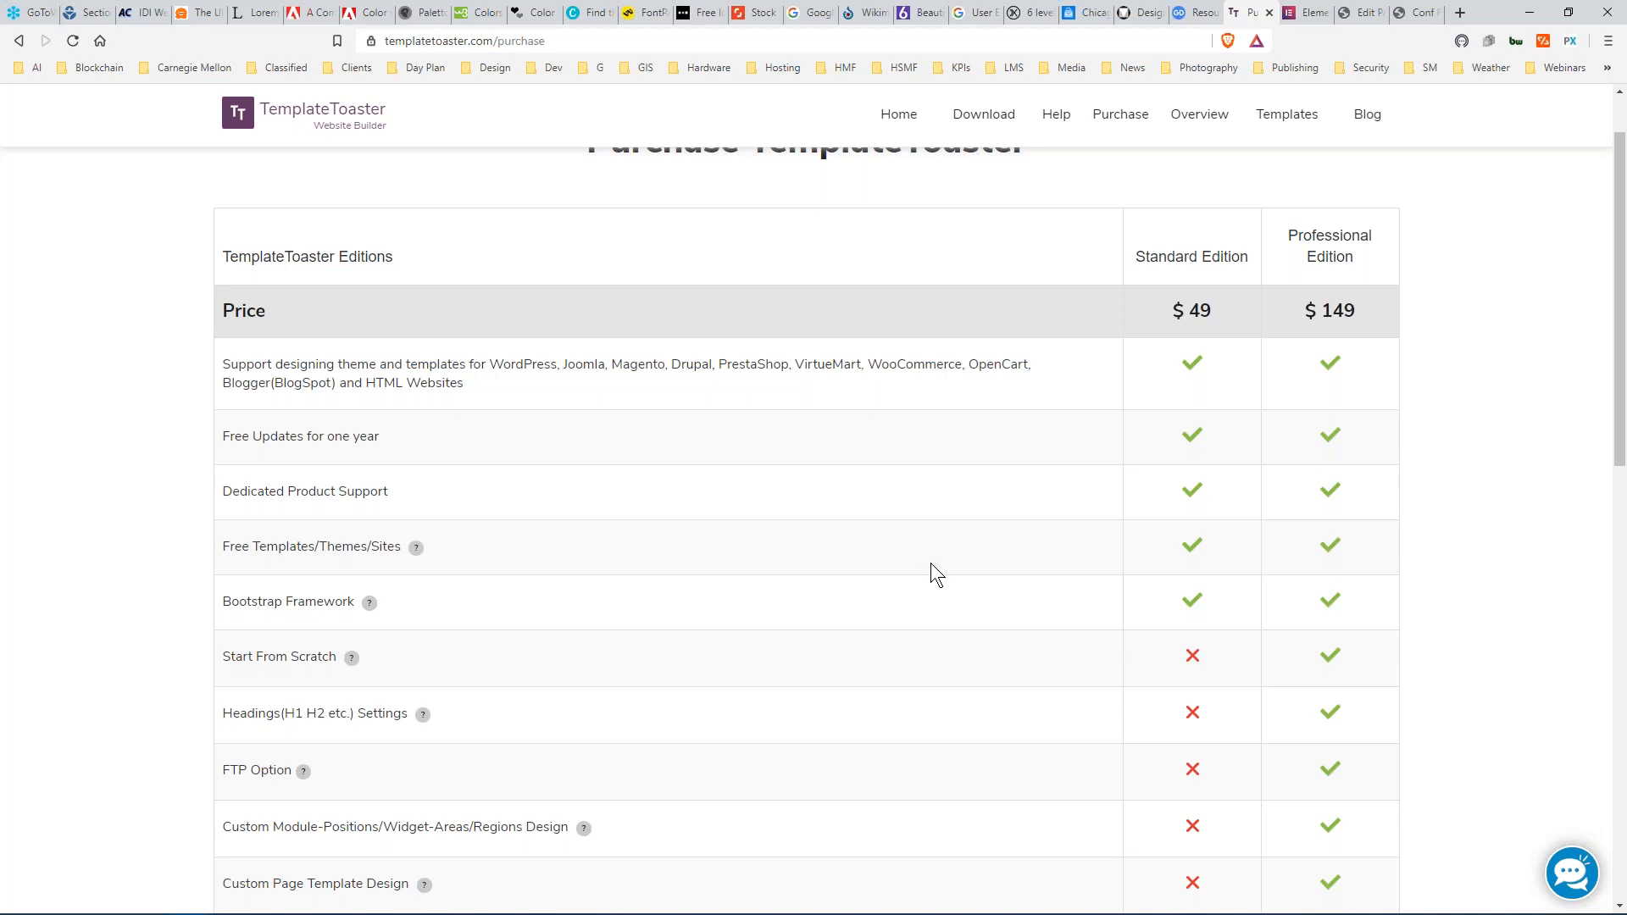
pyautogui.scroll(-3, 930, 562)
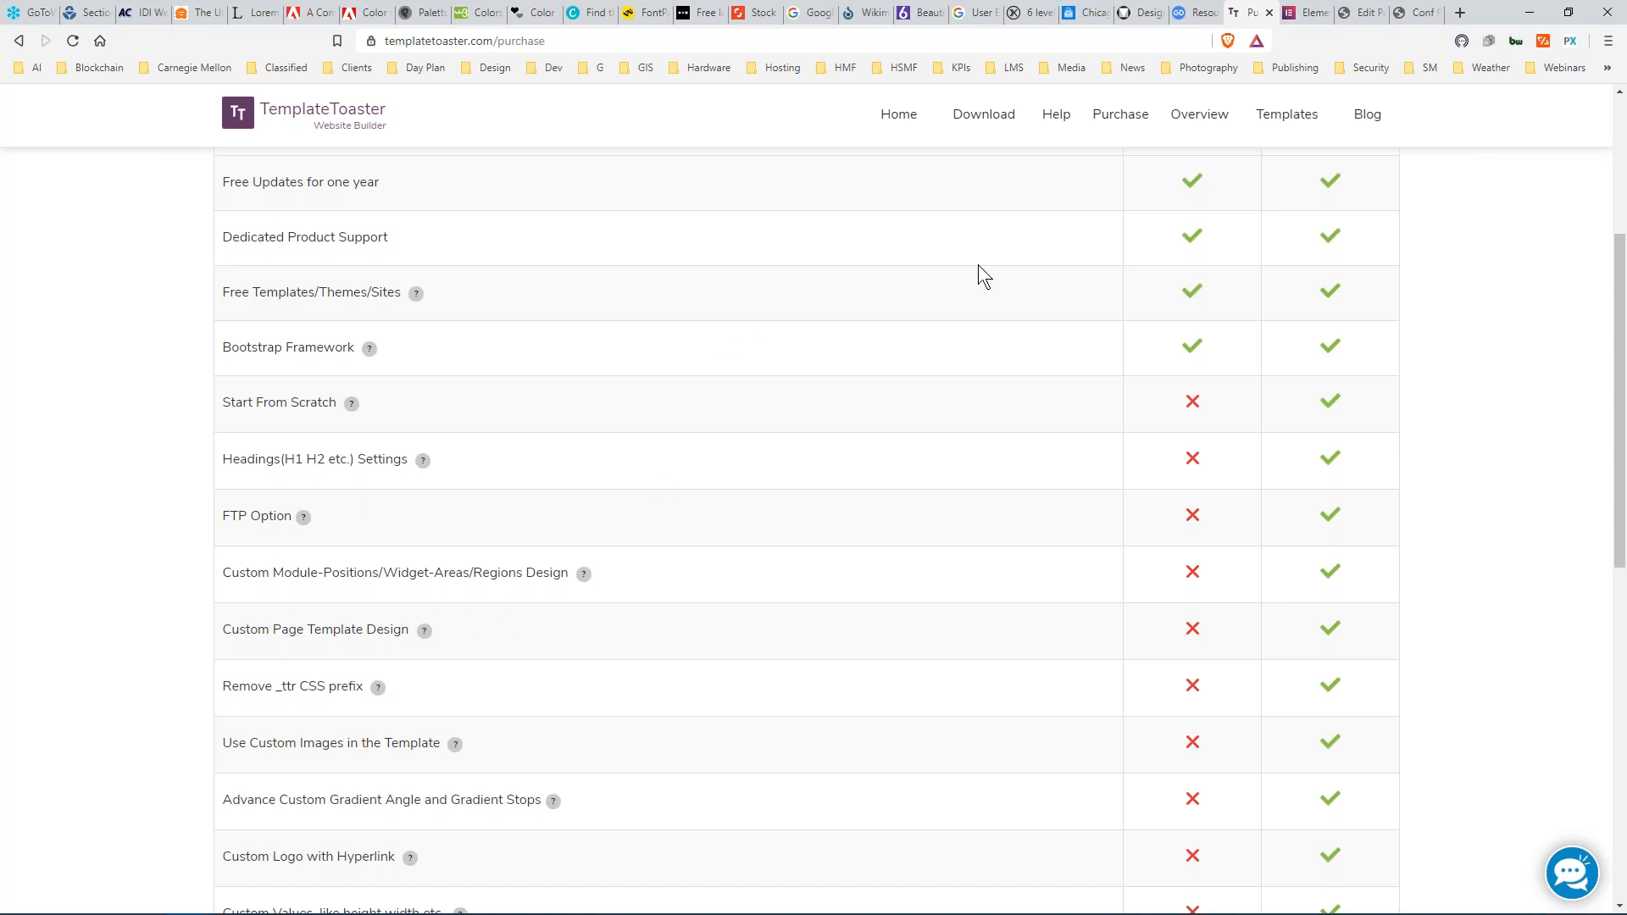
pyautogui.scroll(4, 1012, 265)
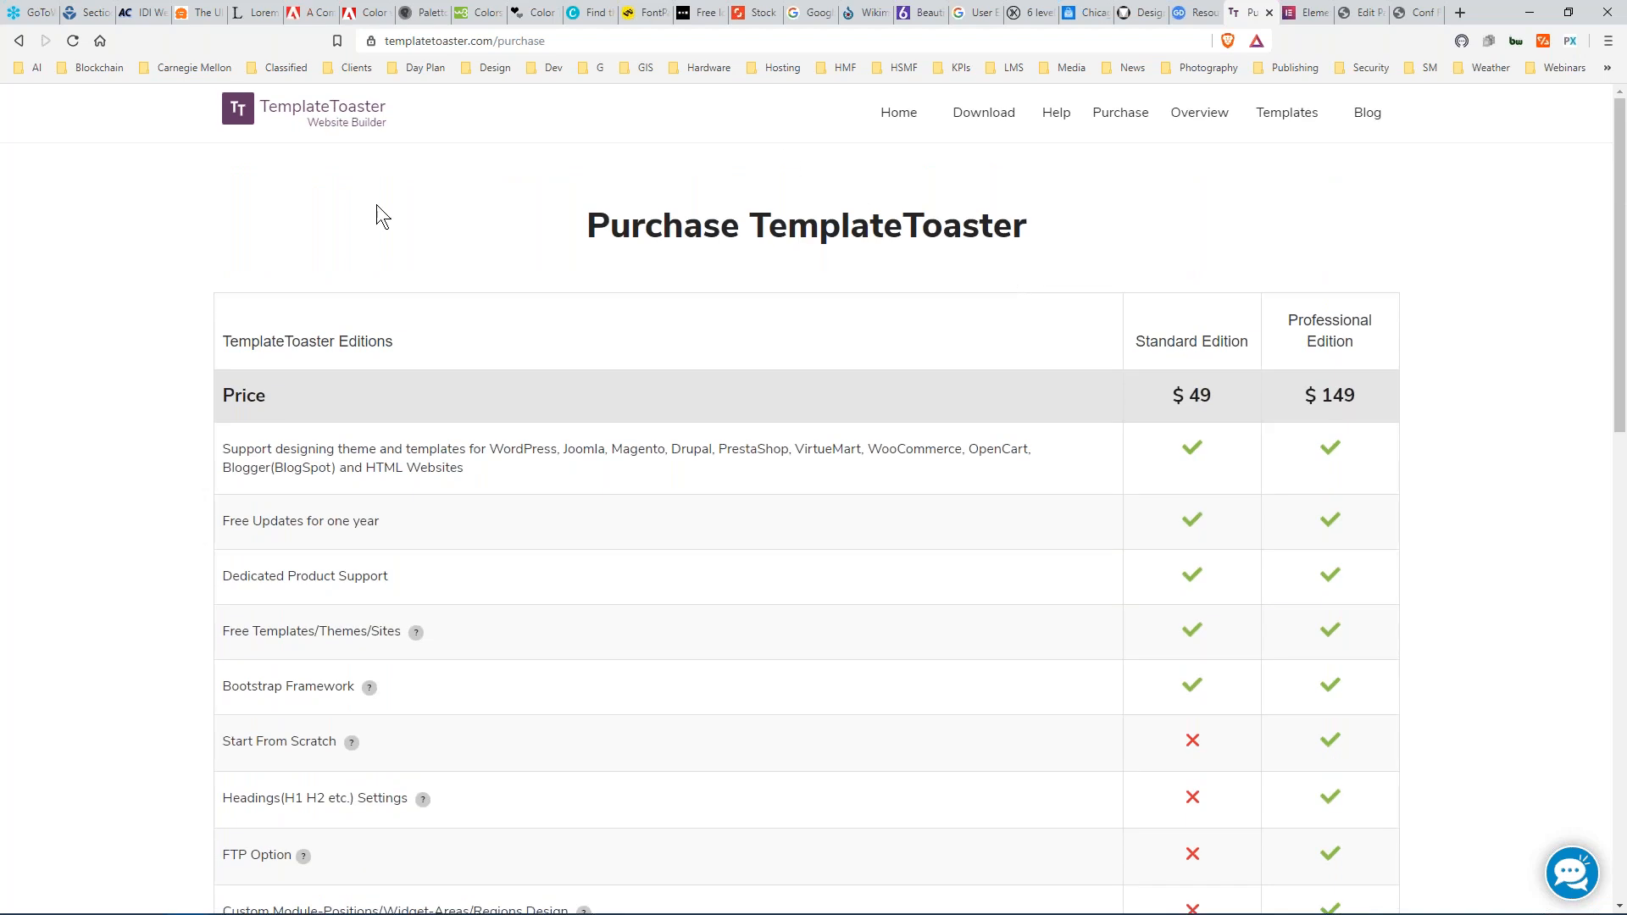
pyautogui.click(326, 107)
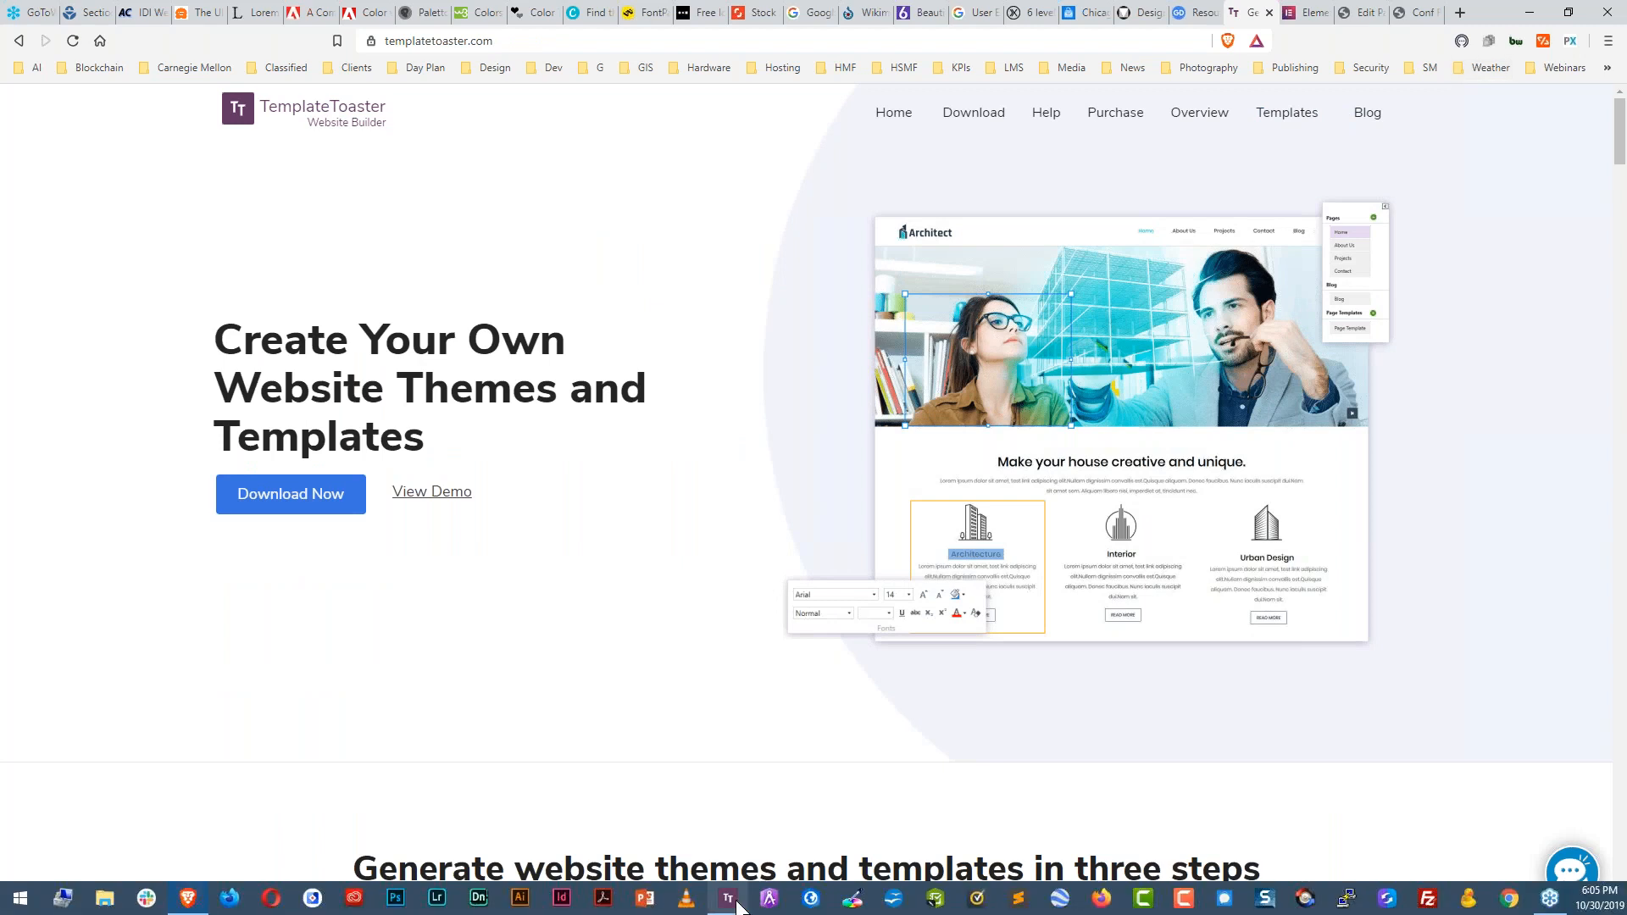
# Launch the TemplateToaster desktop program and review the descriptions of the CMS platforms it offers.
pyautogui.click(733, 907)
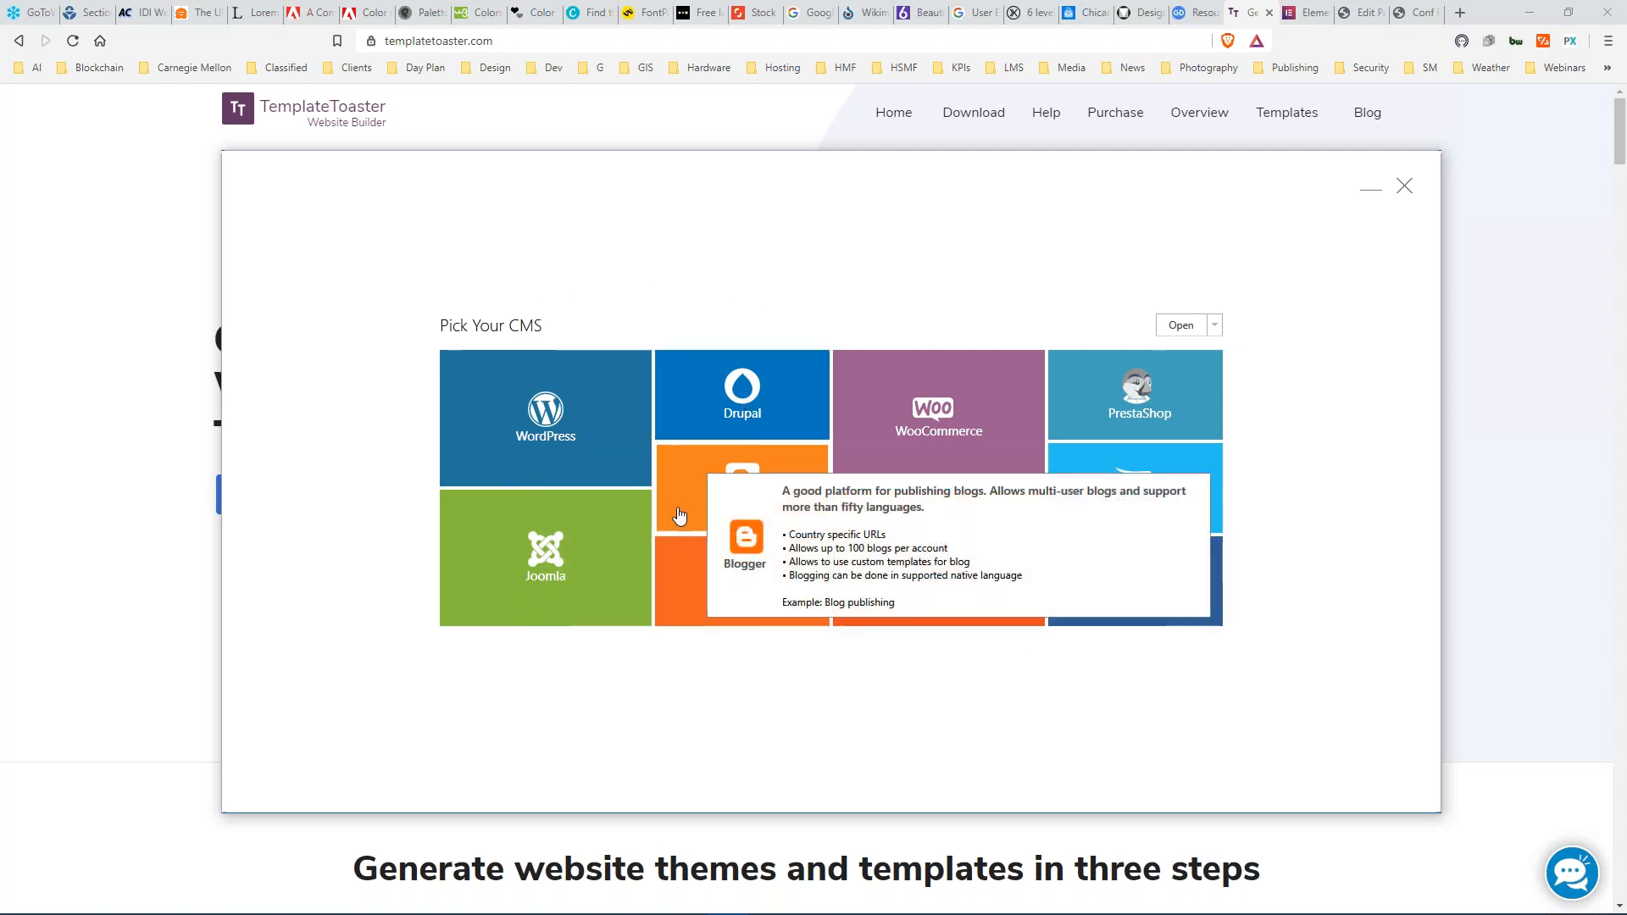
pyautogui.moveTo(738, 584)
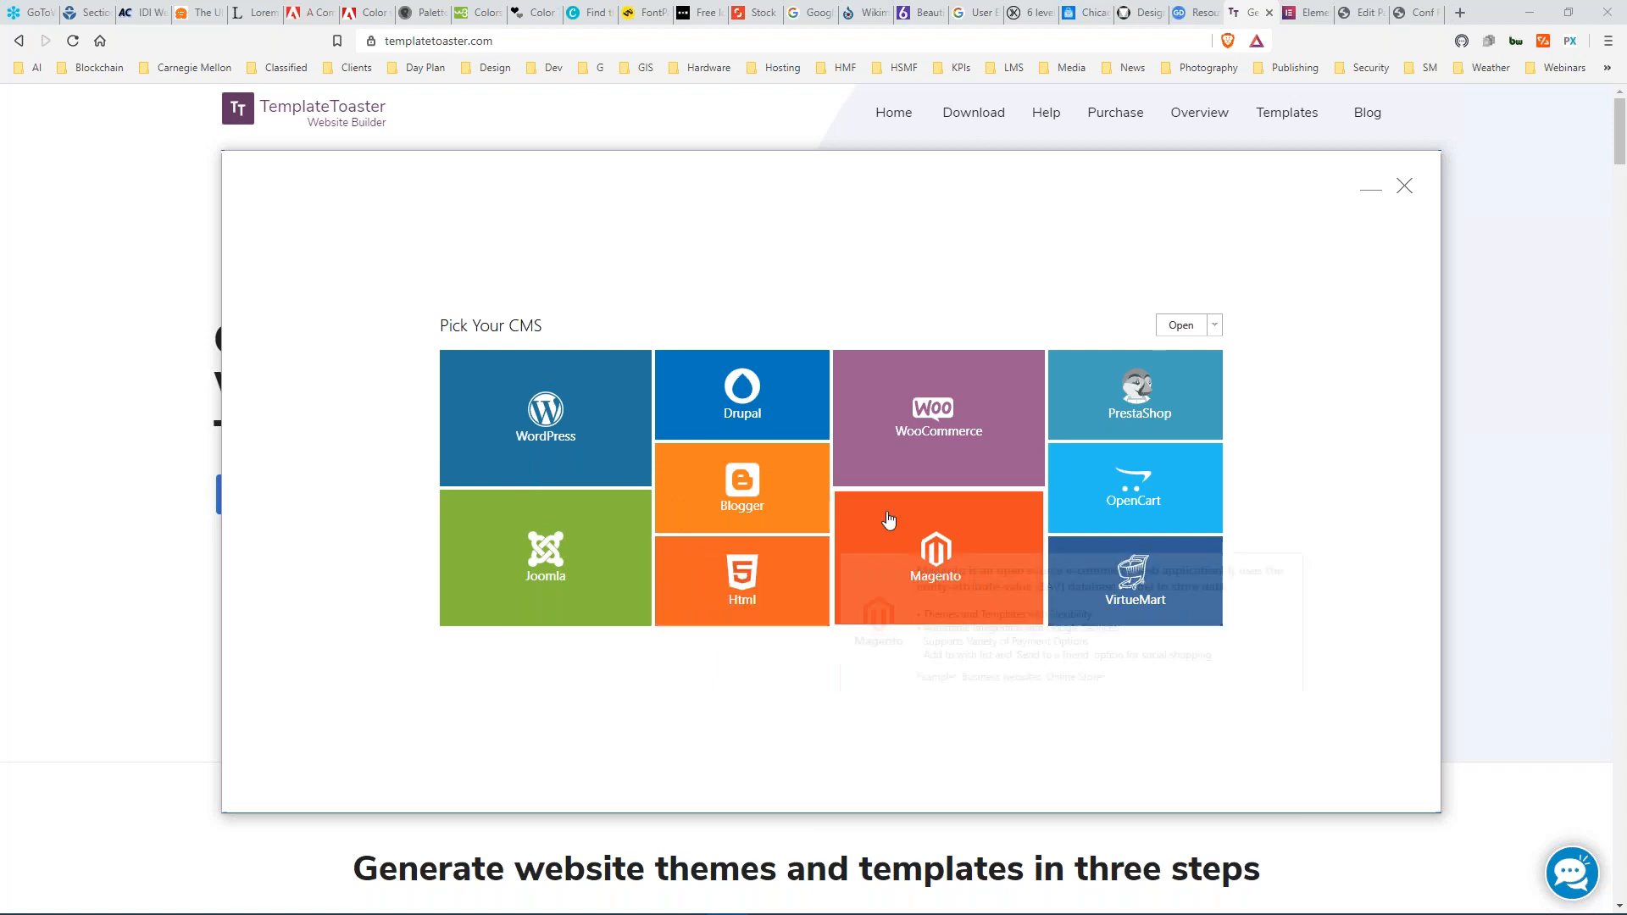
pyautogui.moveTo(983, 432)
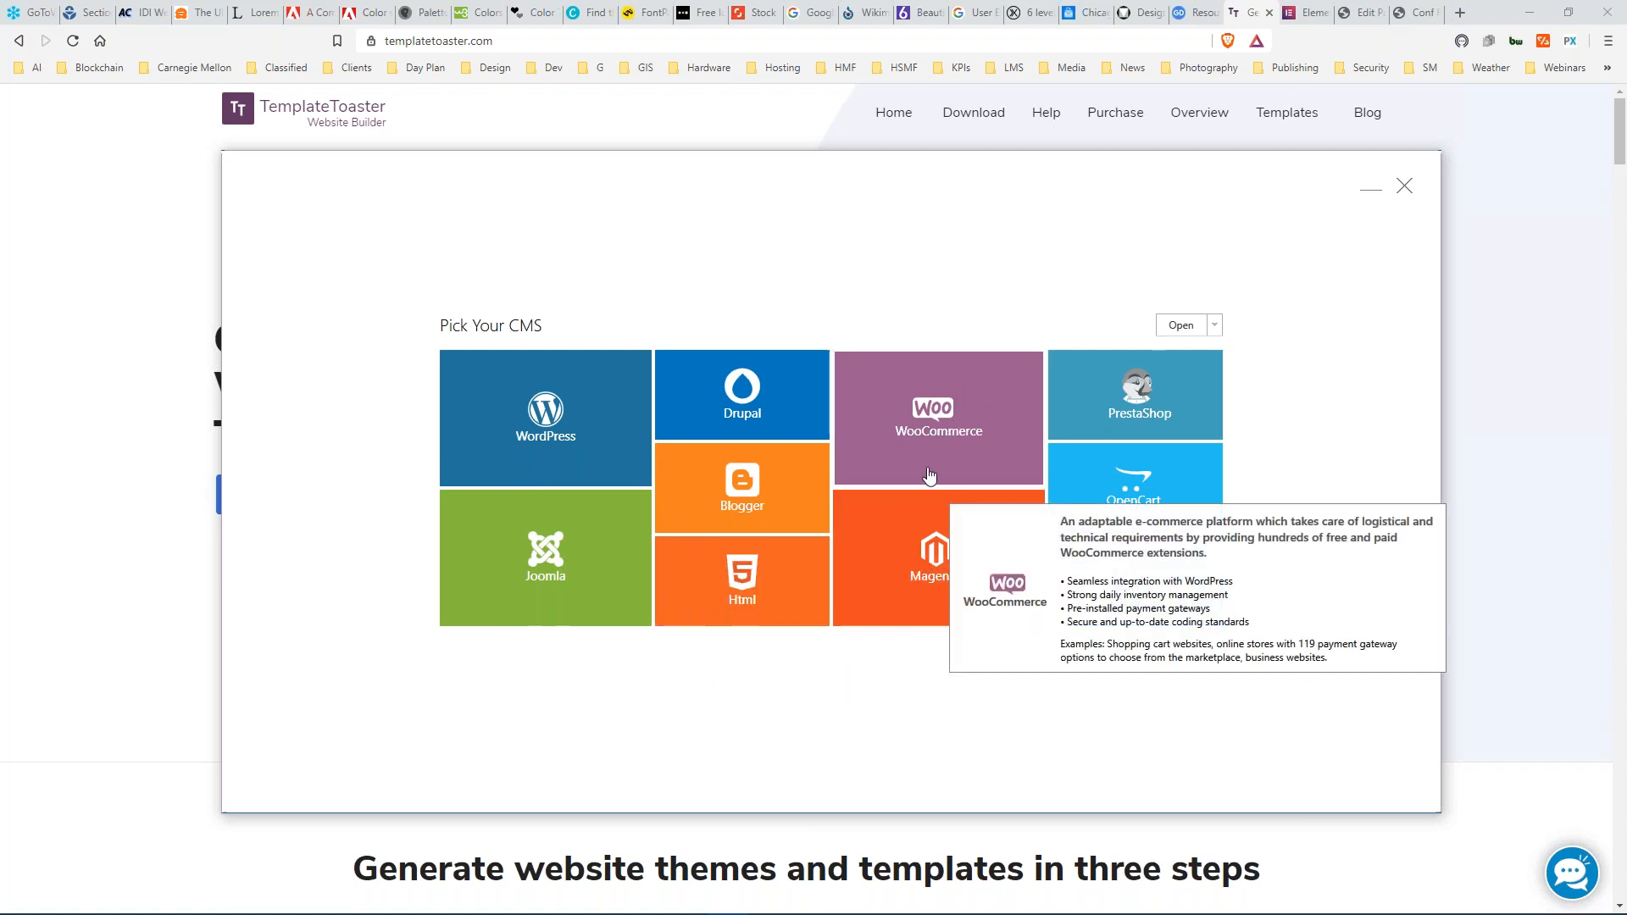
pyautogui.moveTo(905, 566)
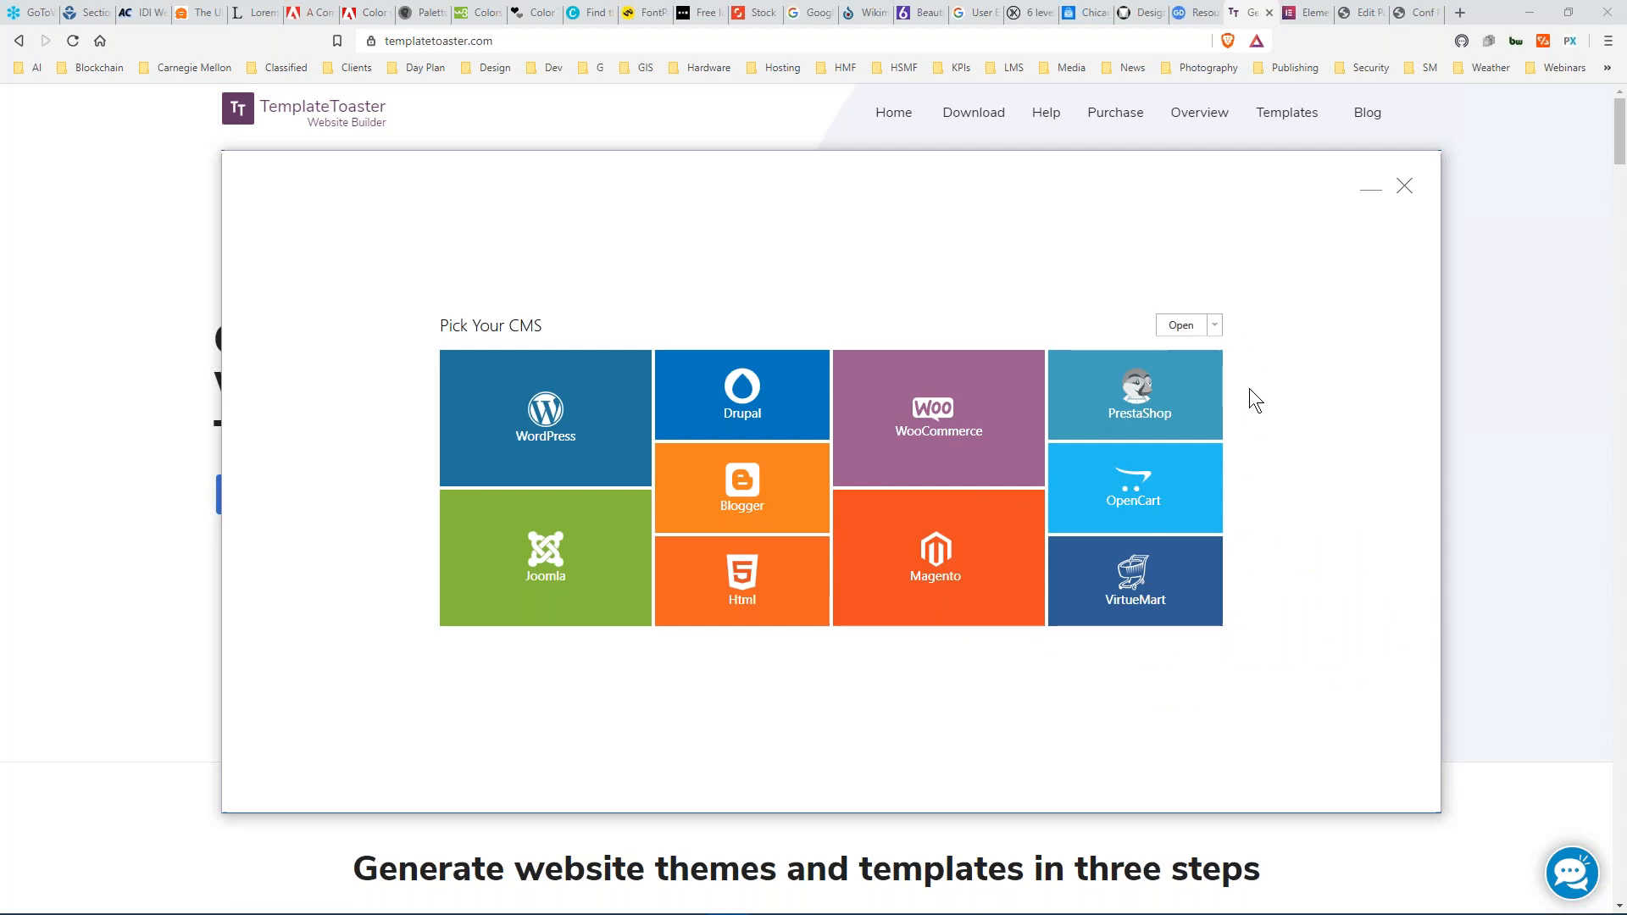
pyautogui.moveTo(544, 407)
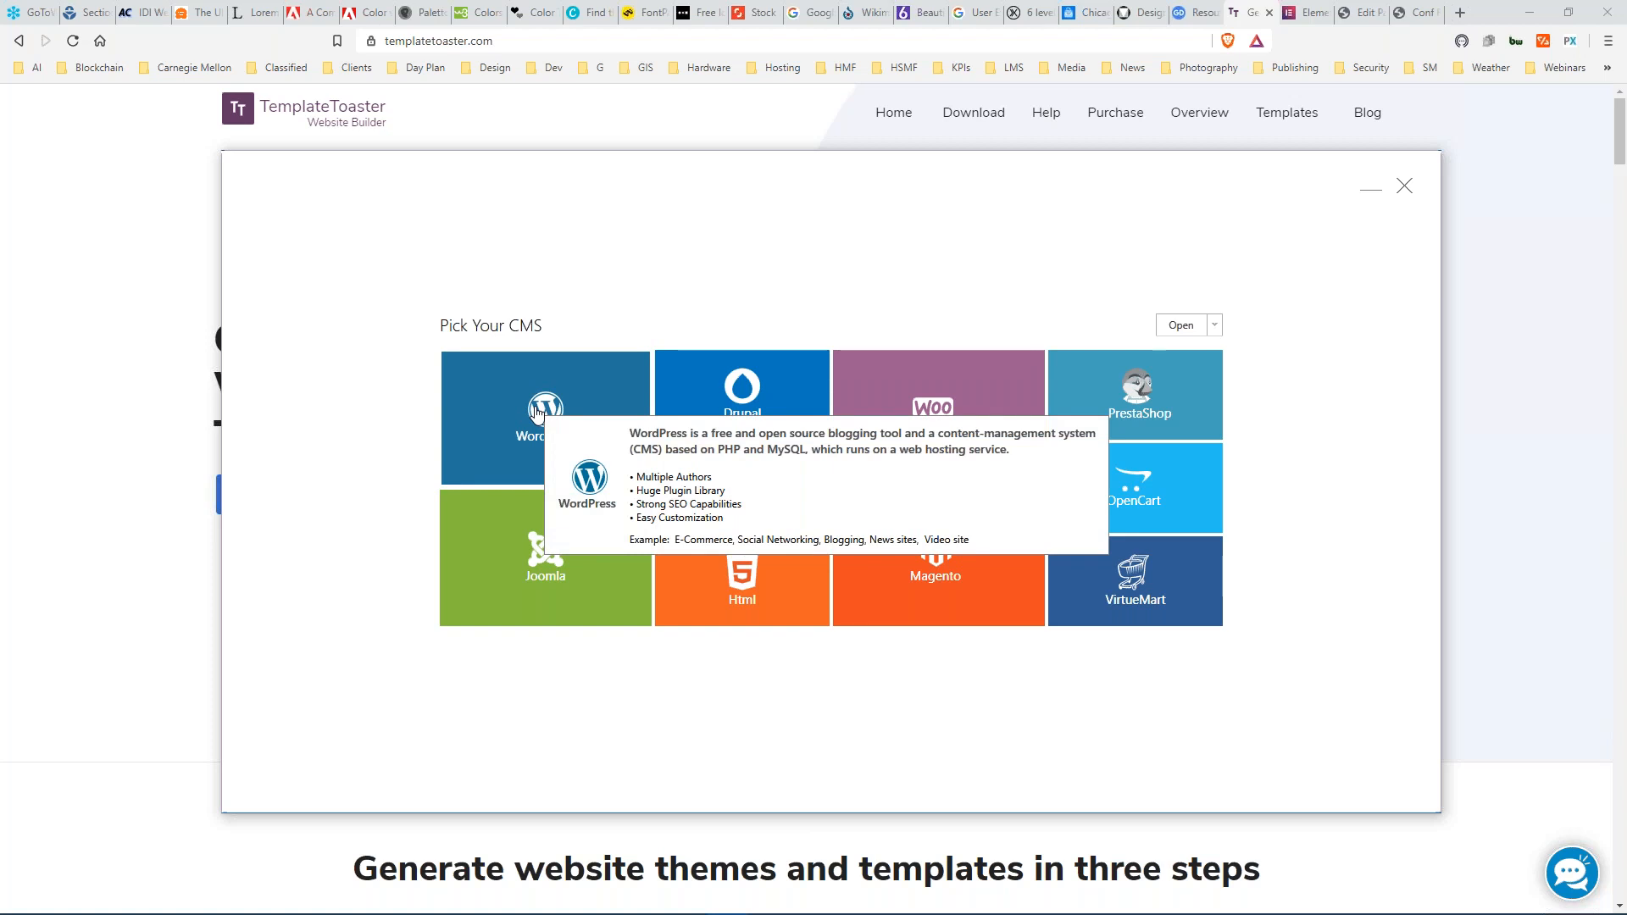
pyautogui.click(1215, 325)
pyautogui.click(1182, 339)
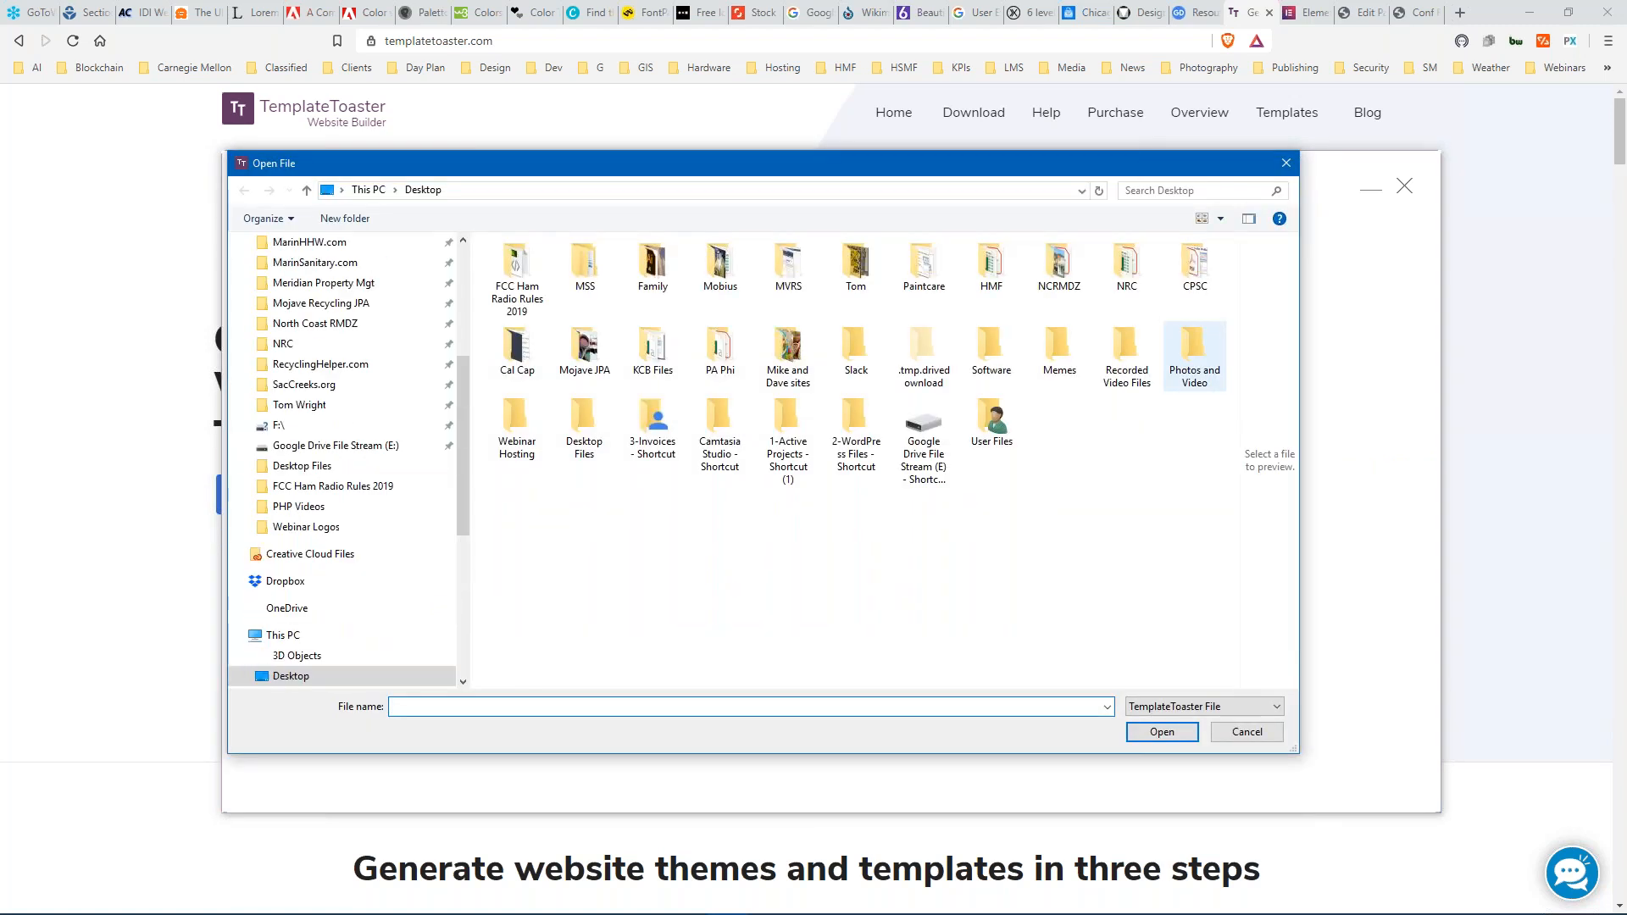
pyautogui.click(1285, 164)
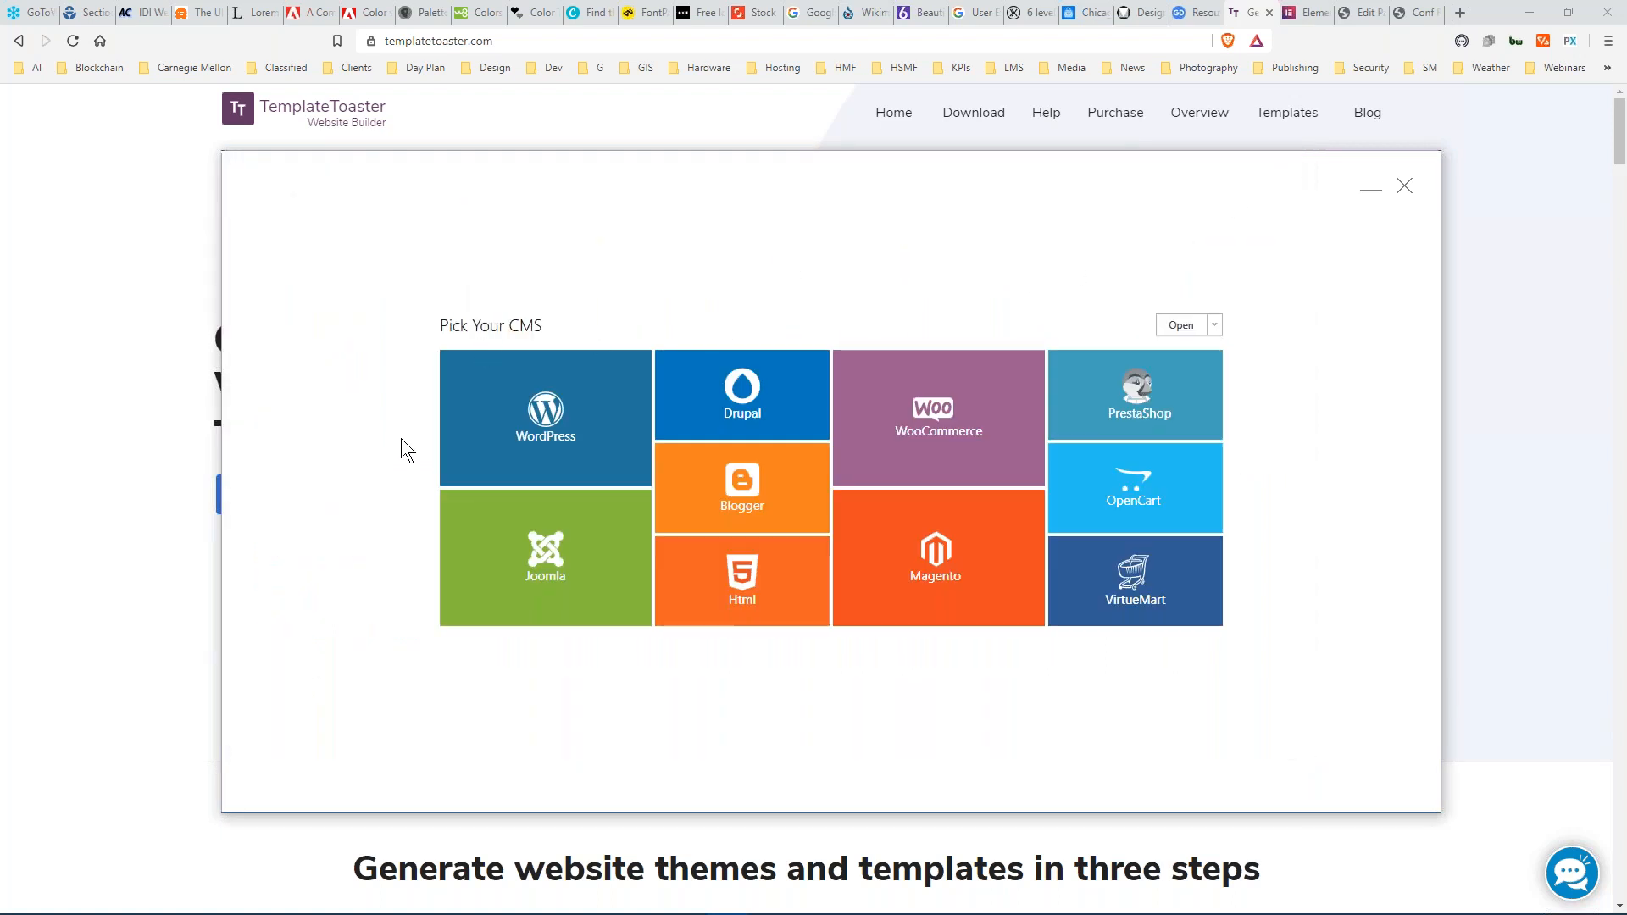
# Start a new WordPress theme from scratch and maximize the editor window.
pyautogui.click(551, 419)
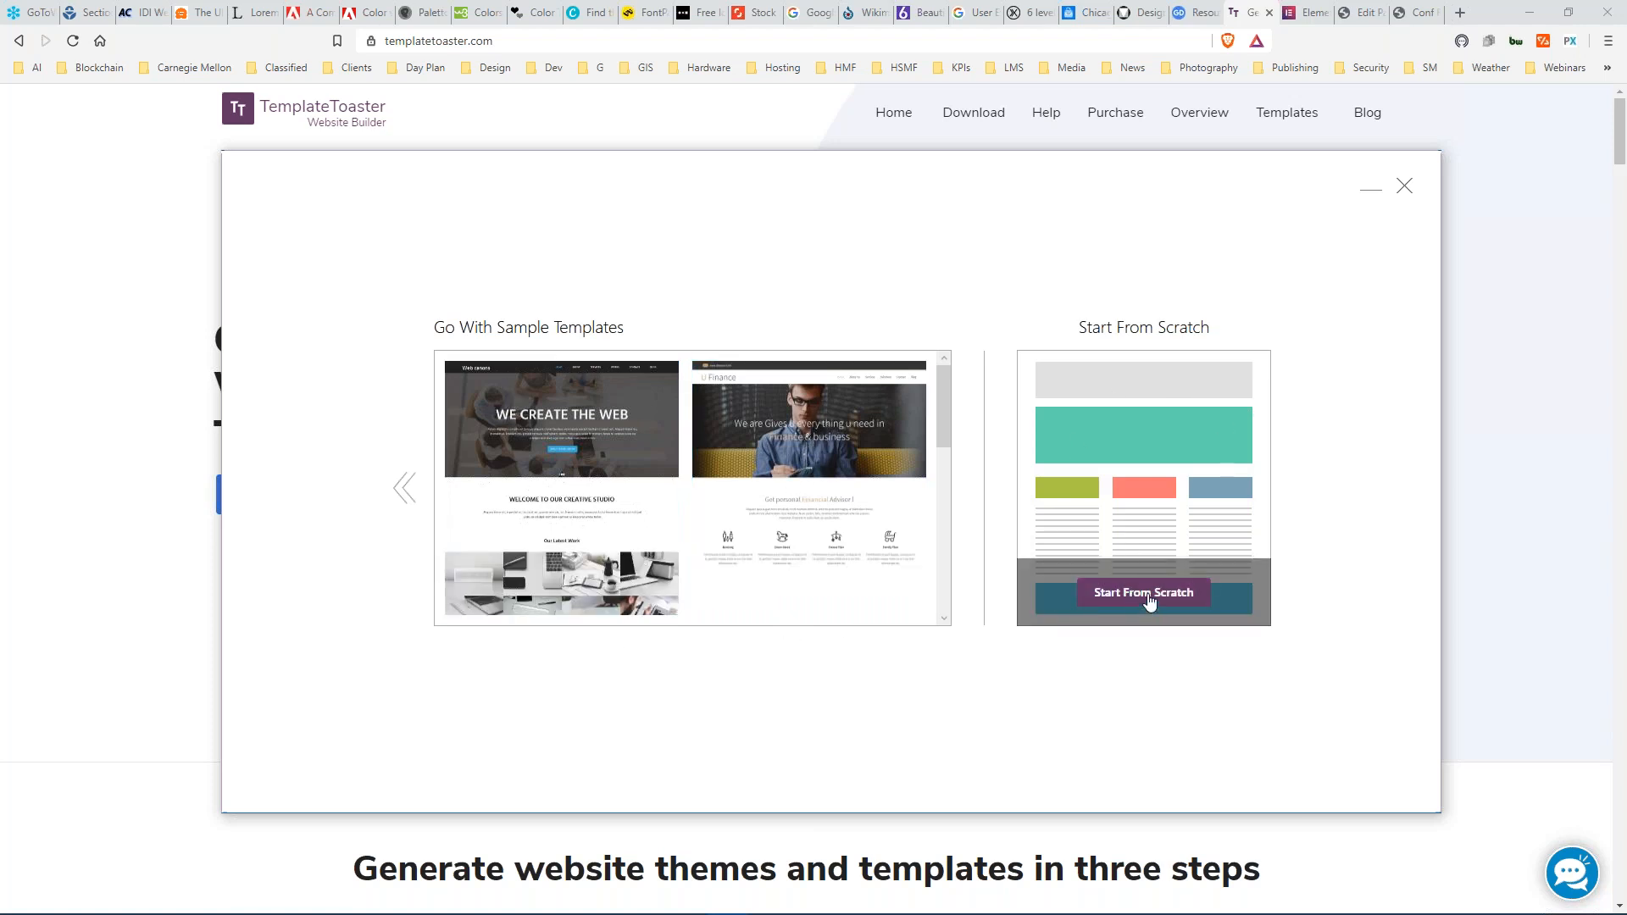
pyautogui.click(1150, 601)
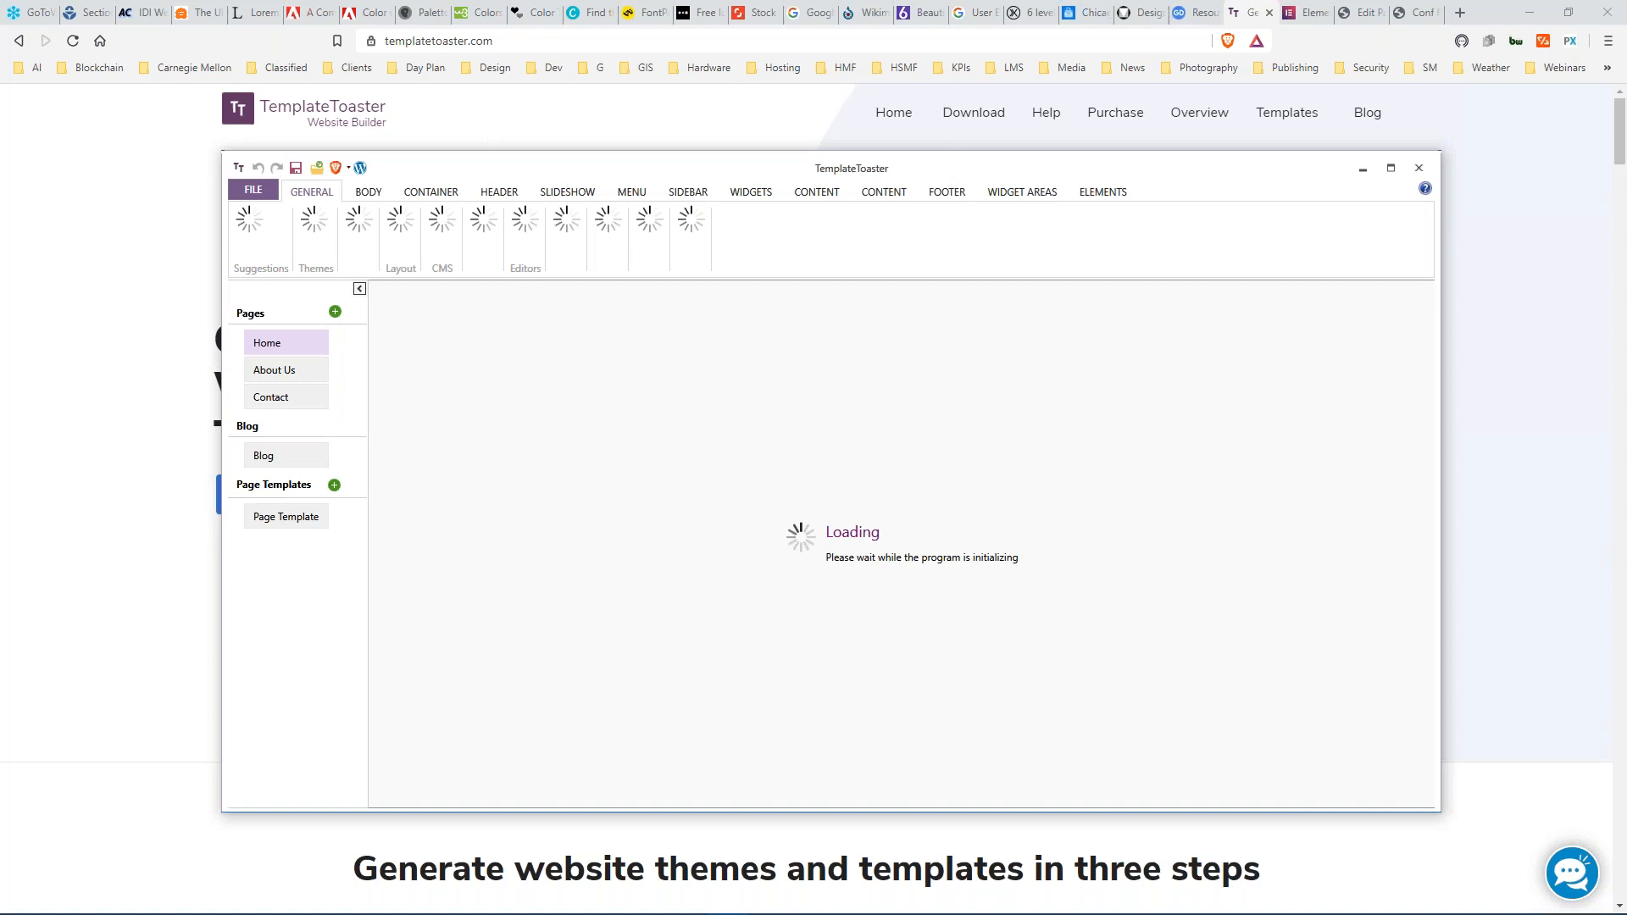
pyautogui.click(1390, 167)
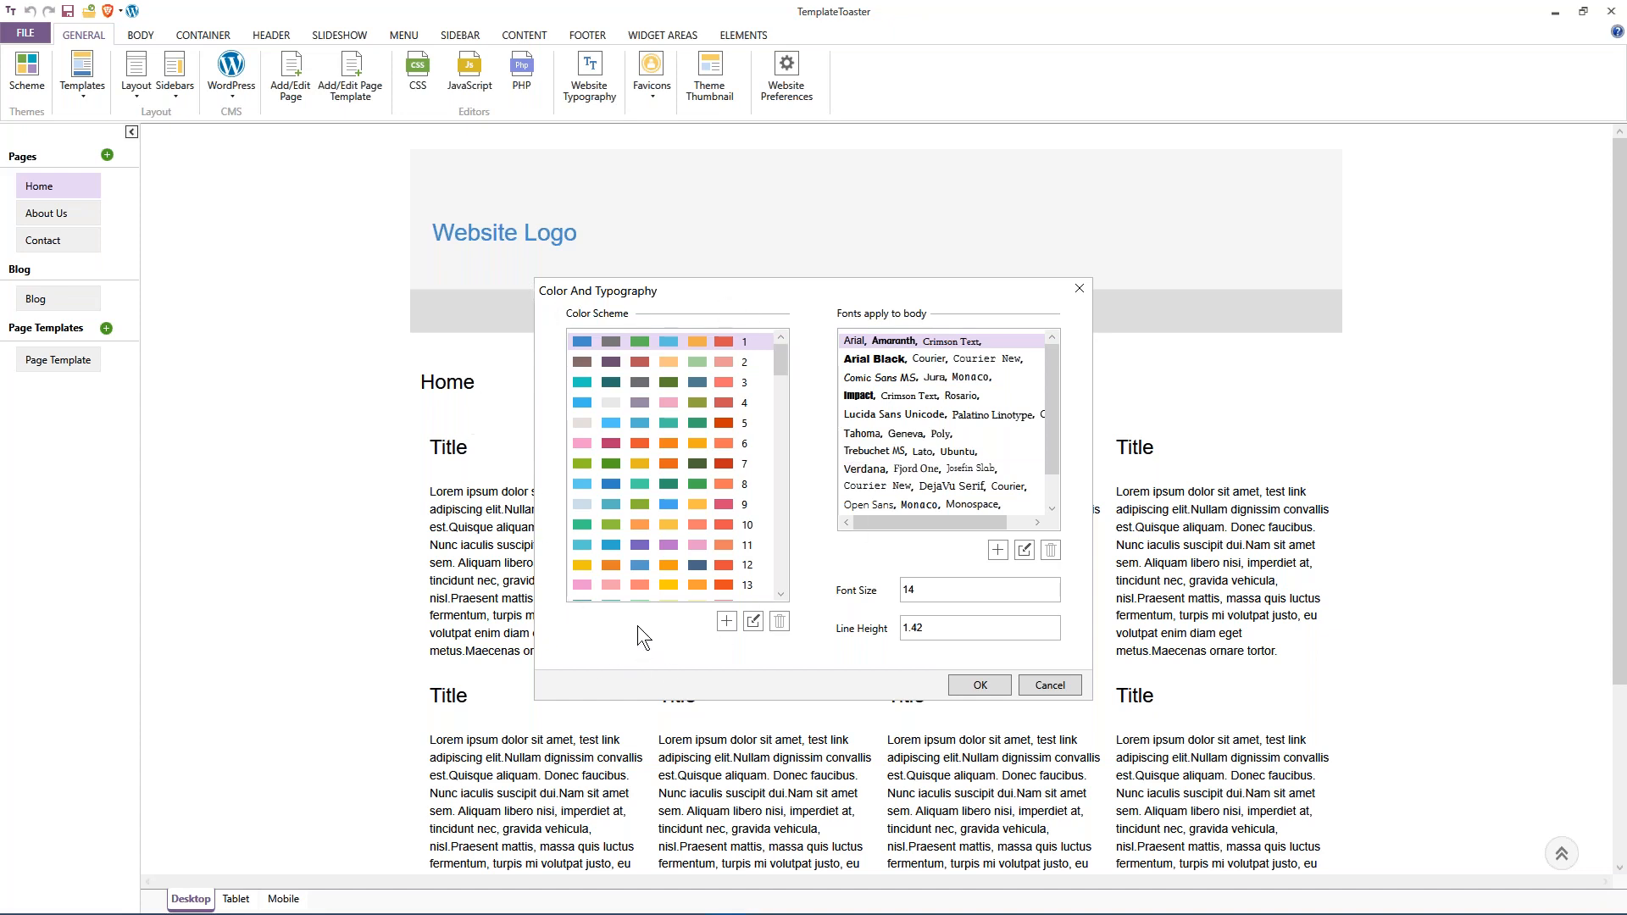
# Browse the available color schemes and choose color scheme 49 for the theme.
pyautogui.moveTo(785, 357); pyautogui.dragTo(785, 580)
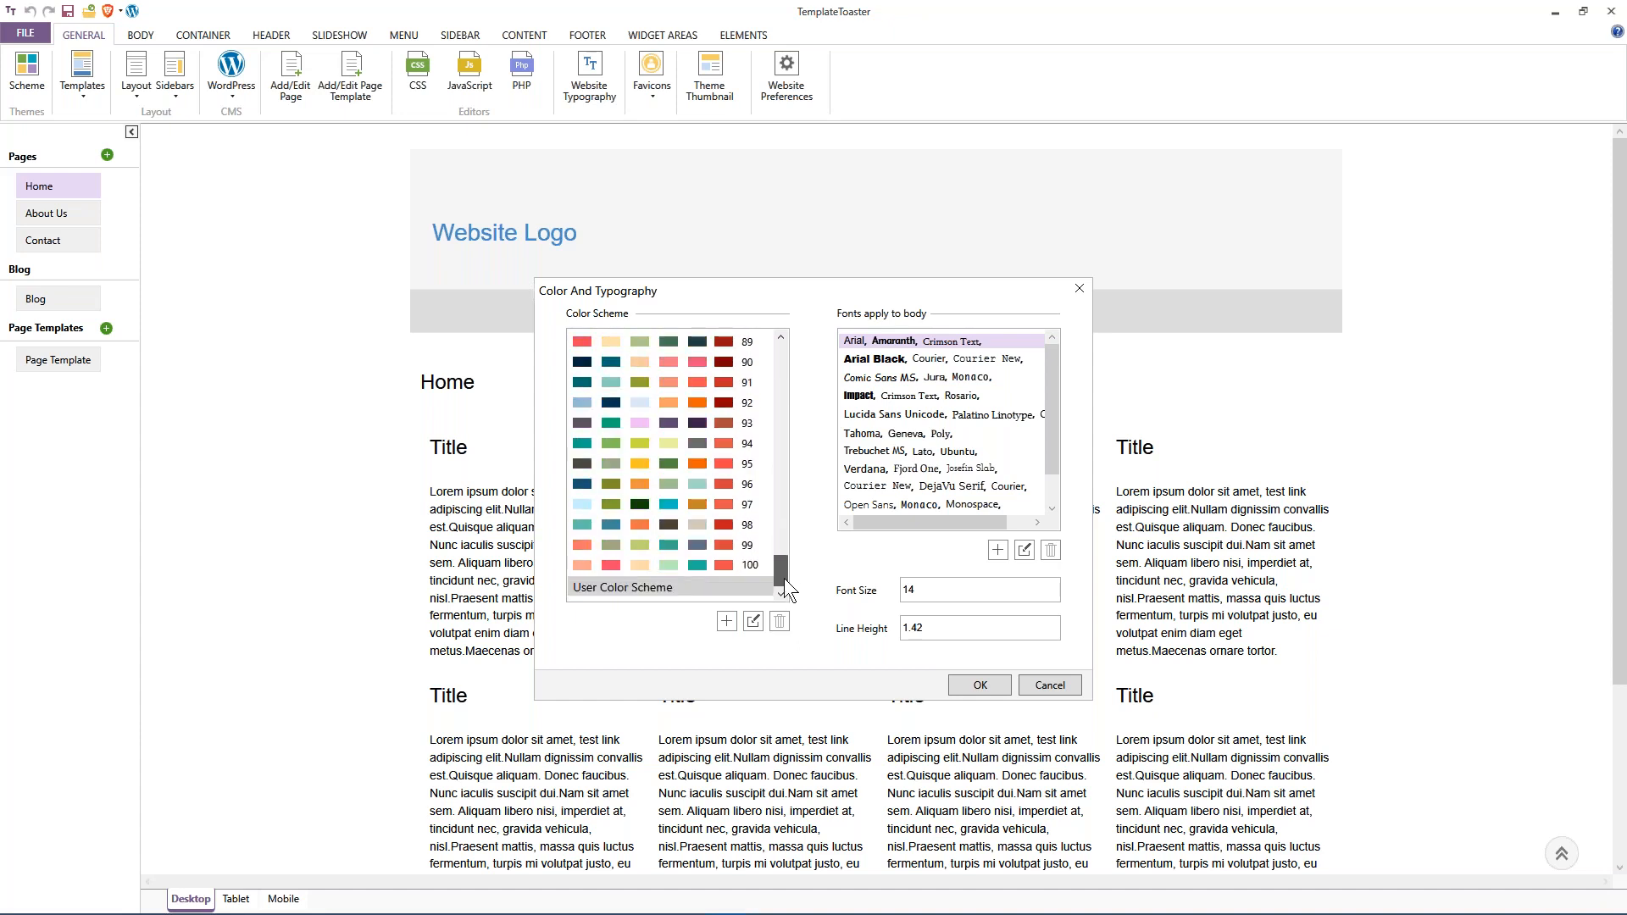
pyautogui.moveTo(785, 578); pyautogui.dragTo(783, 432)
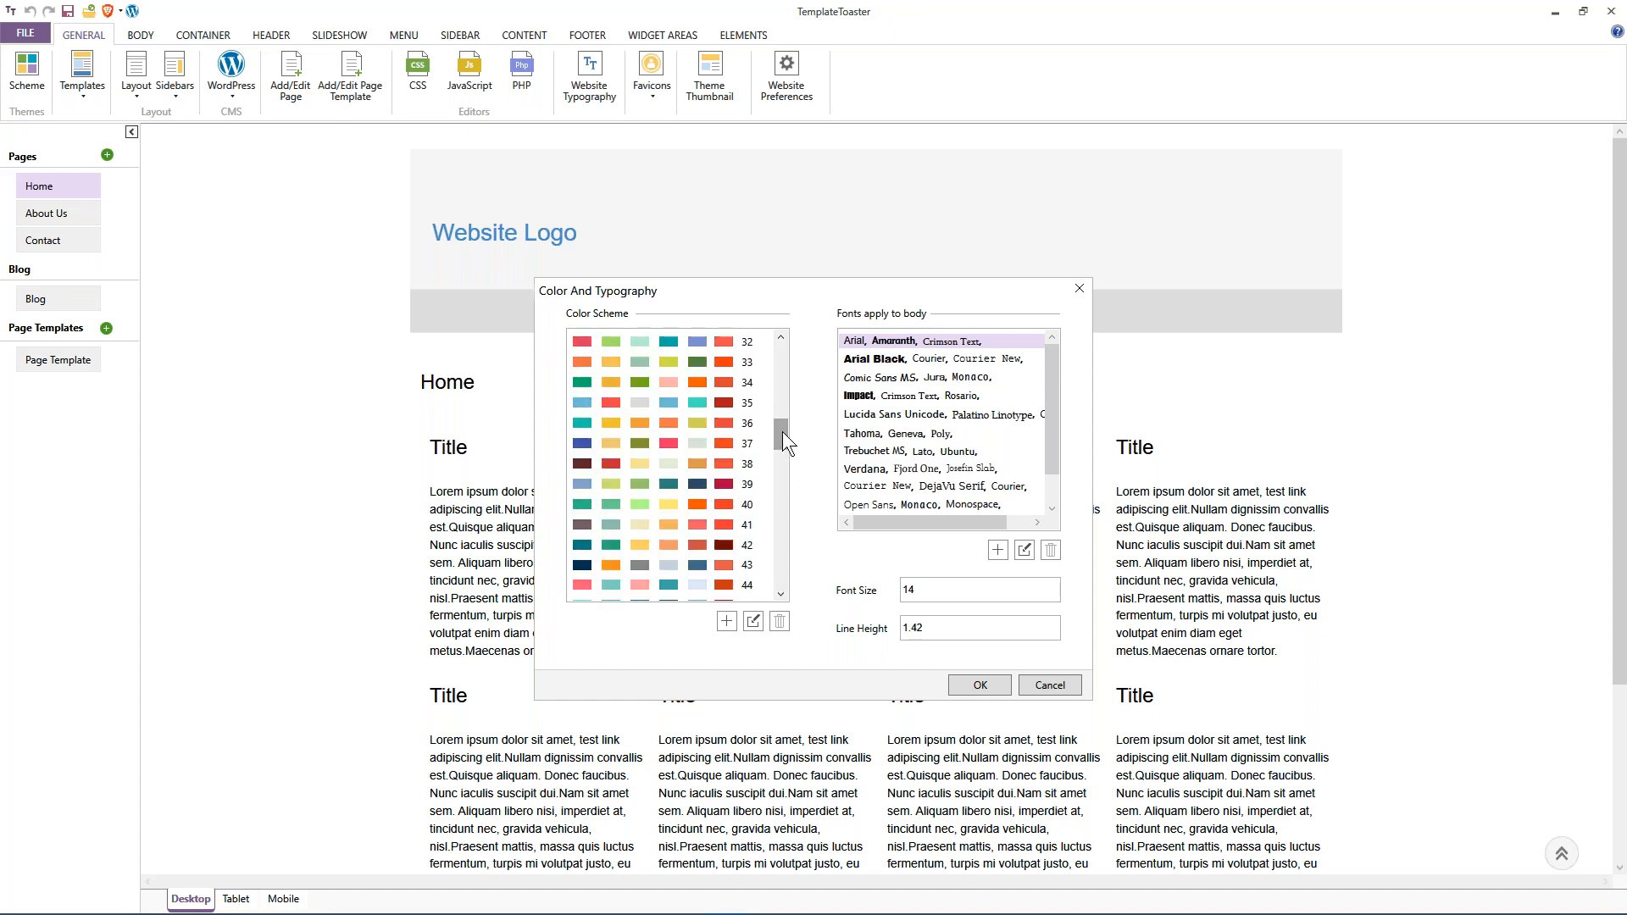
pyautogui.moveTo(781, 431); pyautogui.dragTo(781, 460)
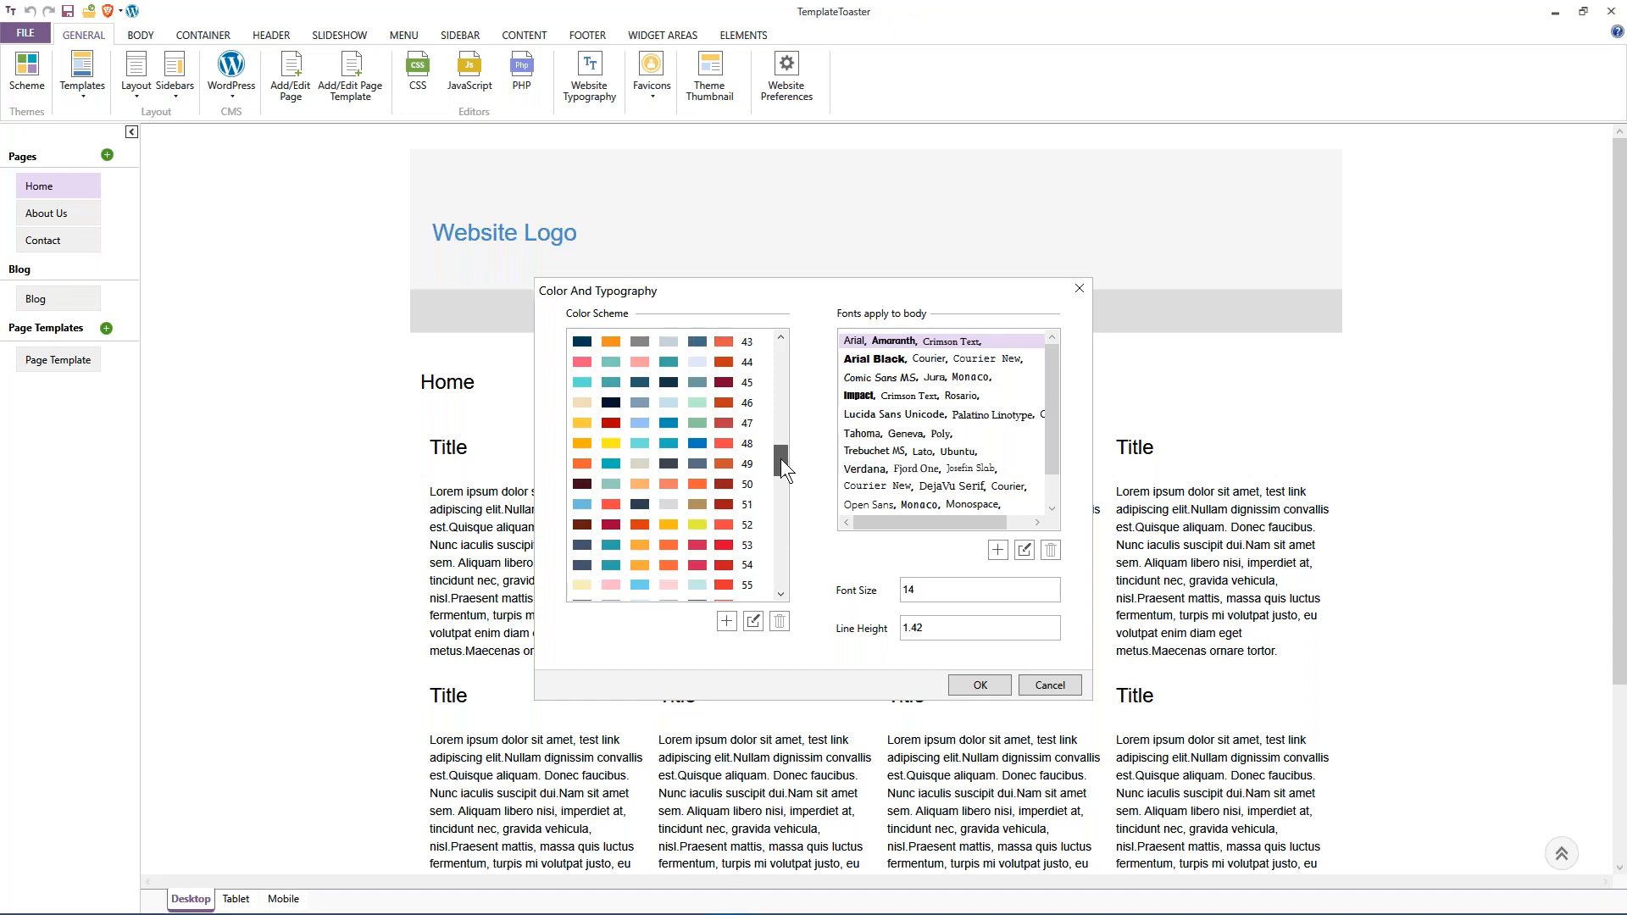
pyautogui.click(653, 461)
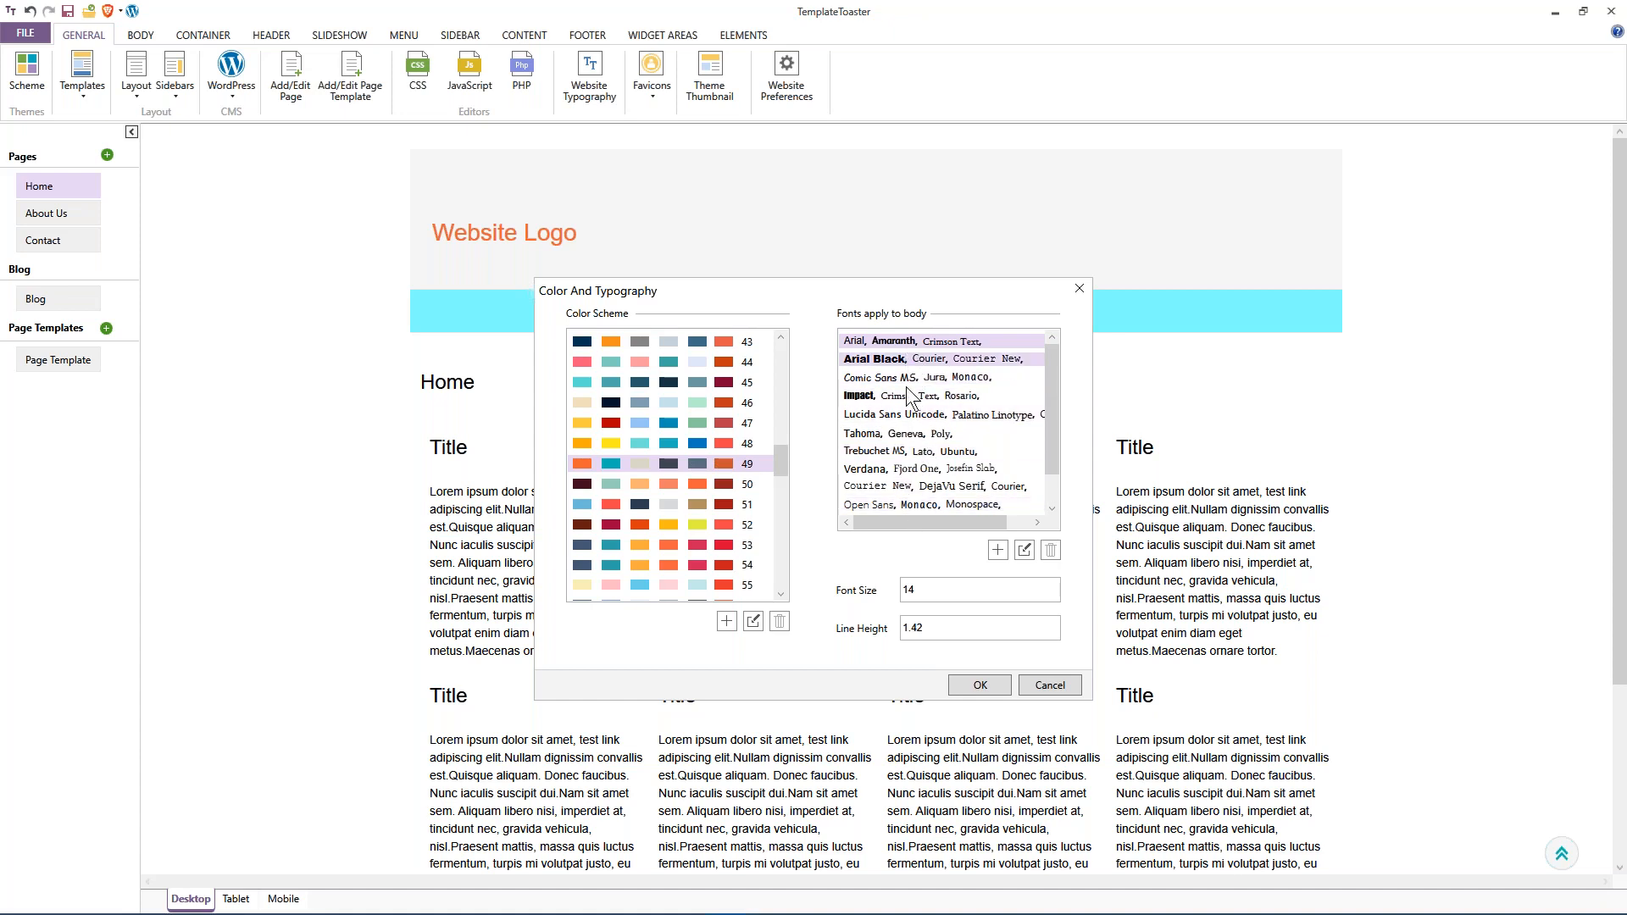
# Choose the Tahoma, Geneva, Poly font set for the body text and look through the remaining typography sets.
pyautogui.click(905, 439)
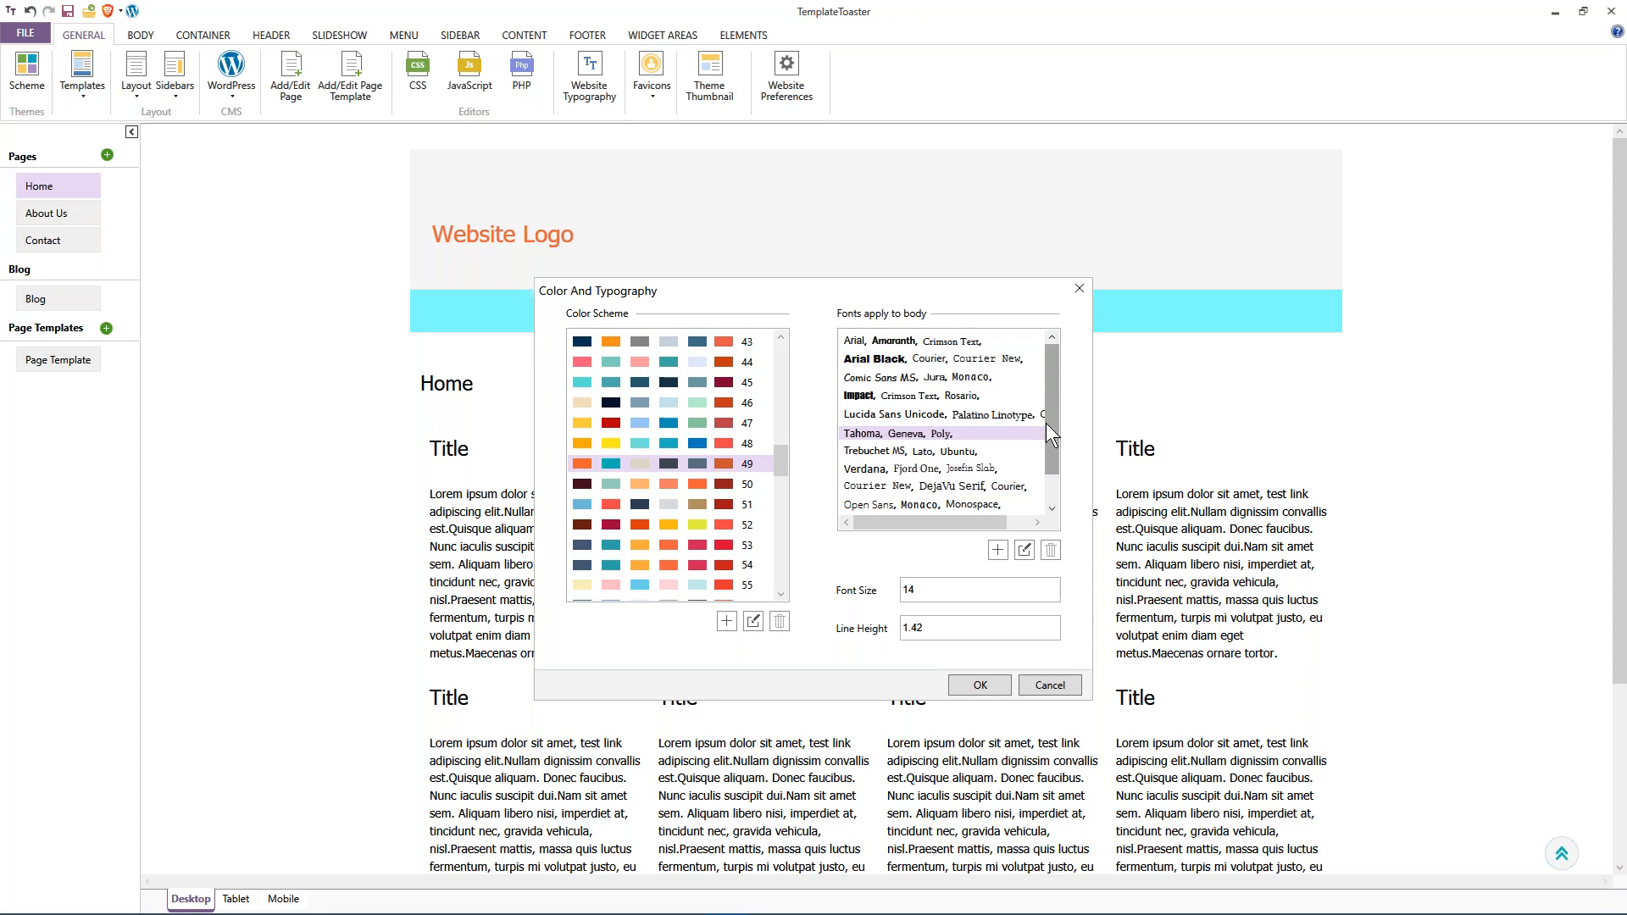
pyautogui.moveTo(1049, 409); pyautogui.dragTo(1049, 454)
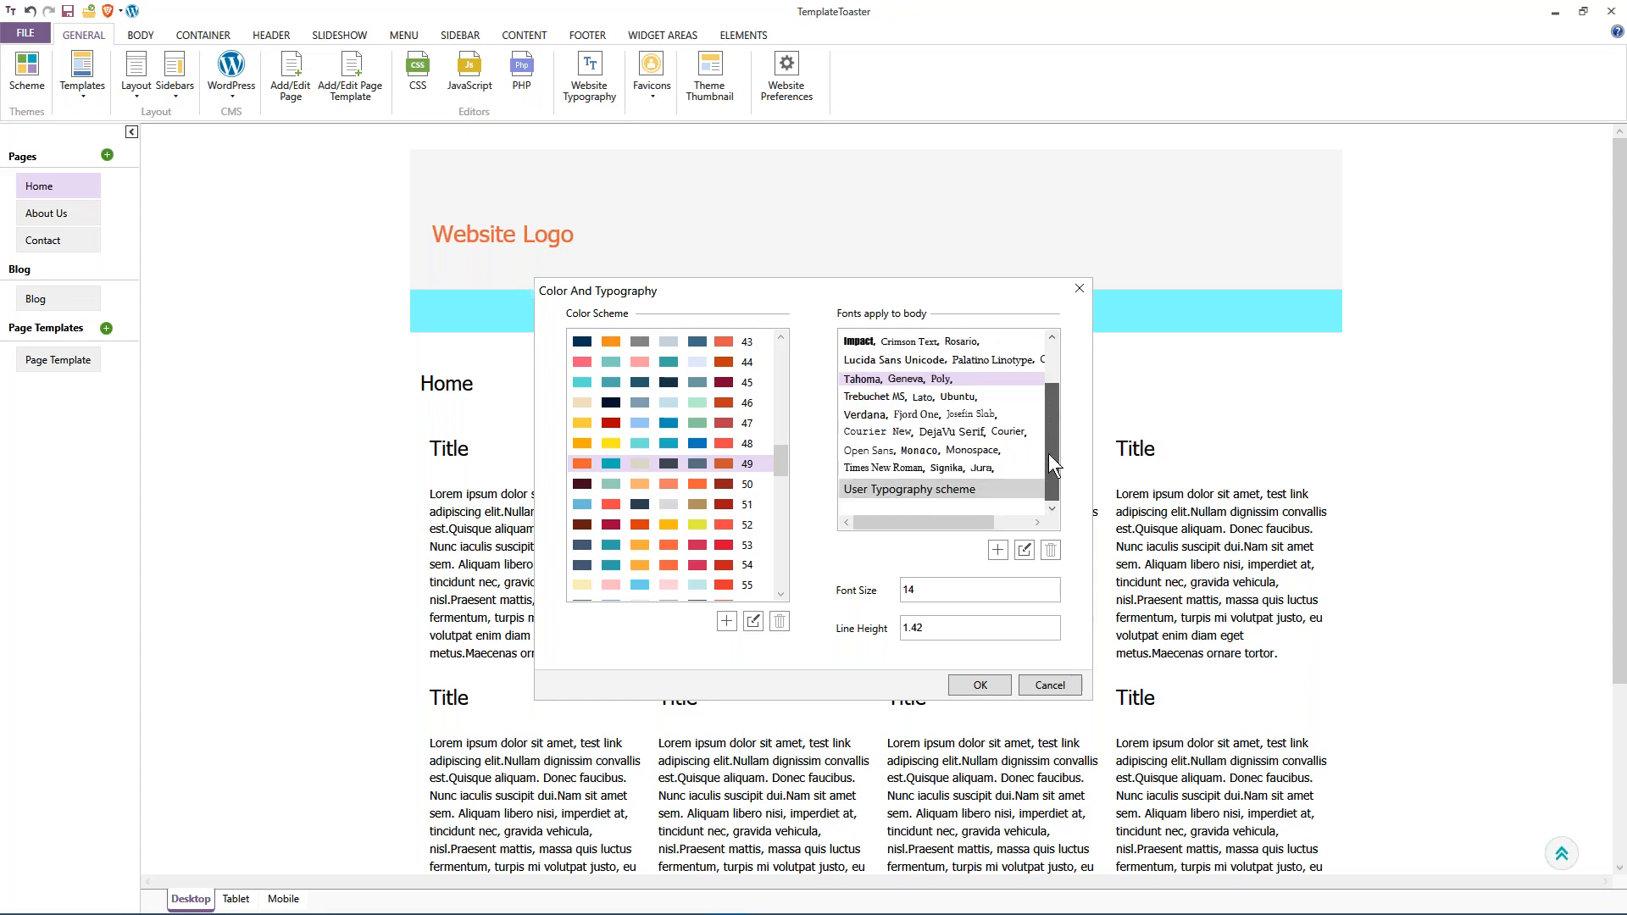
pyautogui.moveTo(1049, 454); pyautogui.dragTo(1049, 389)
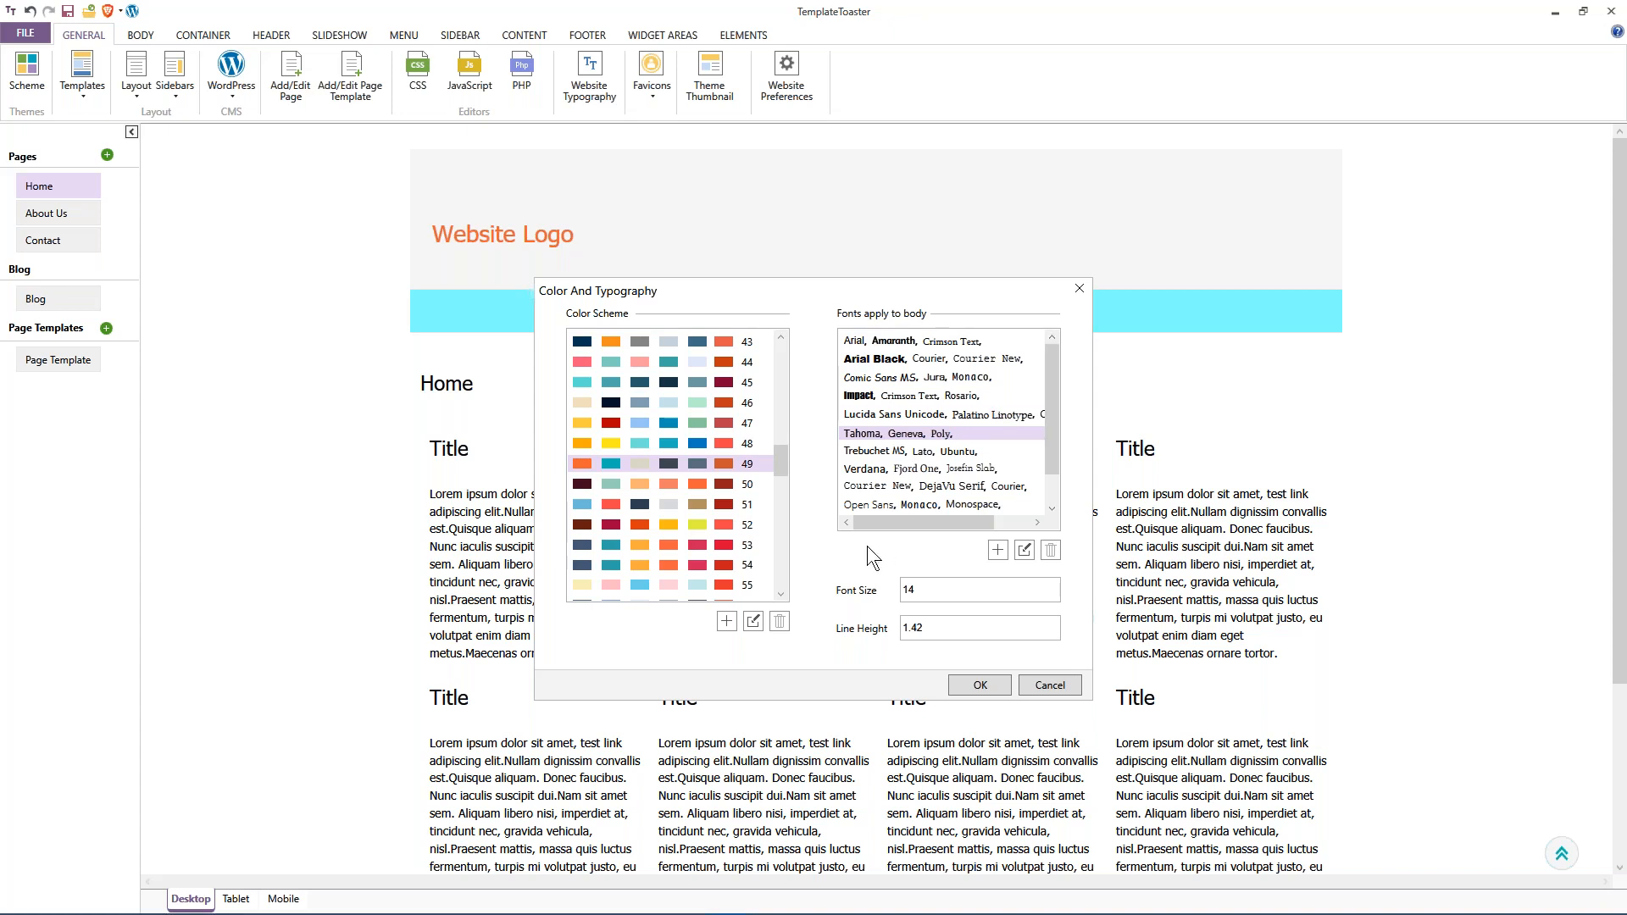
# Set the body font size to 16 and the line height to 1.5, and apply the color and typography settings.
pyautogui.click(913, 592)
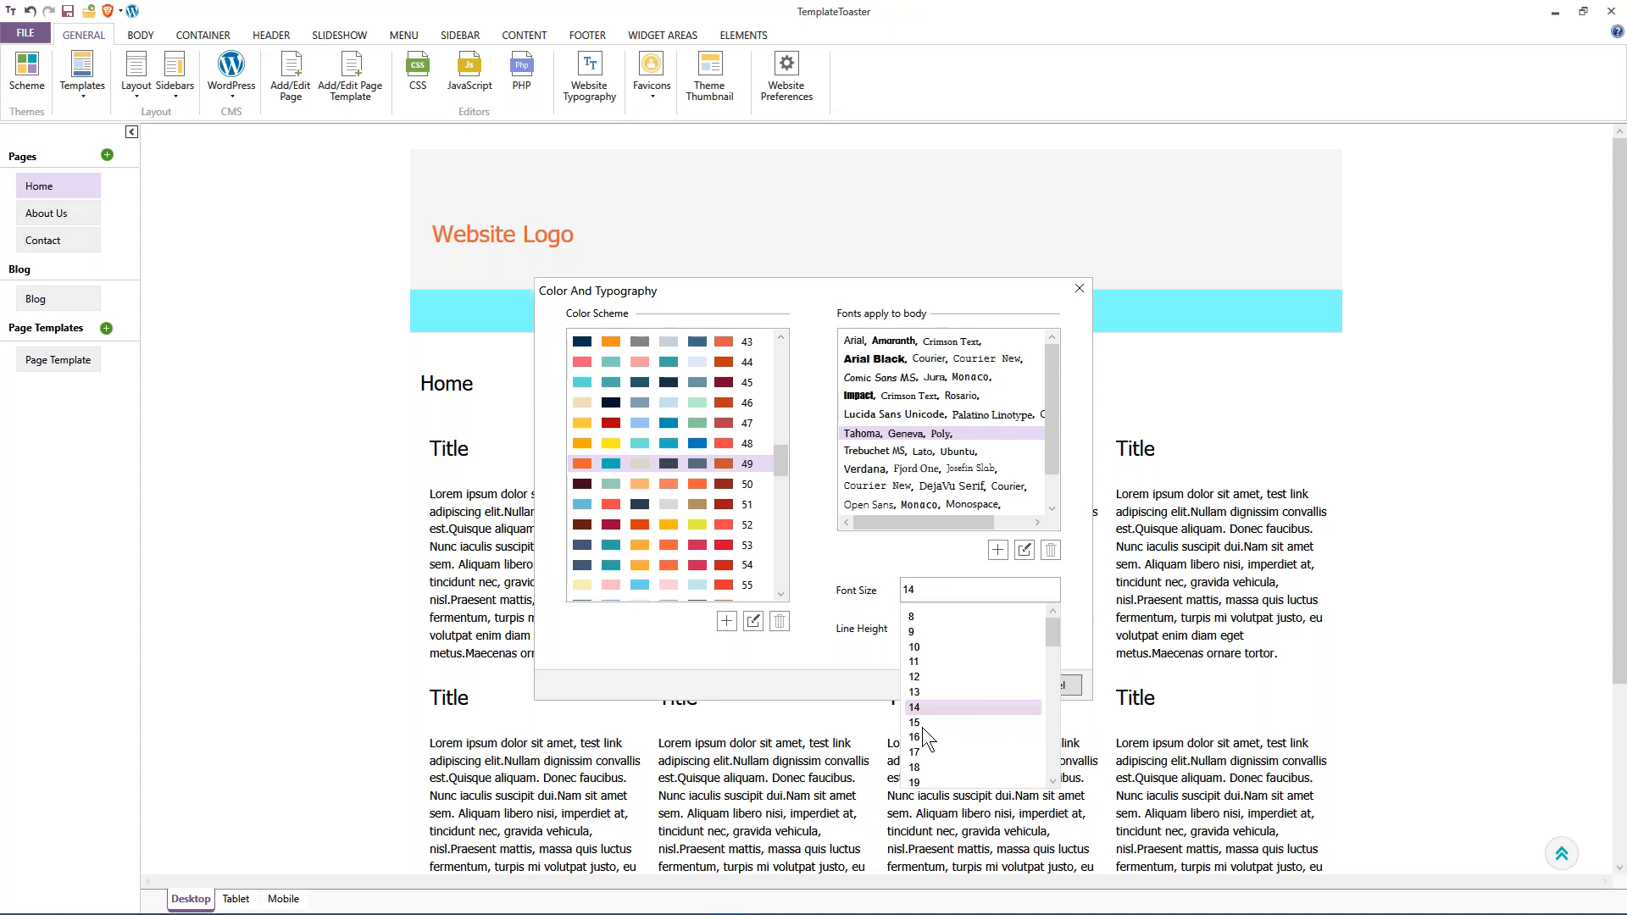
pyautogui.click(917, 736)
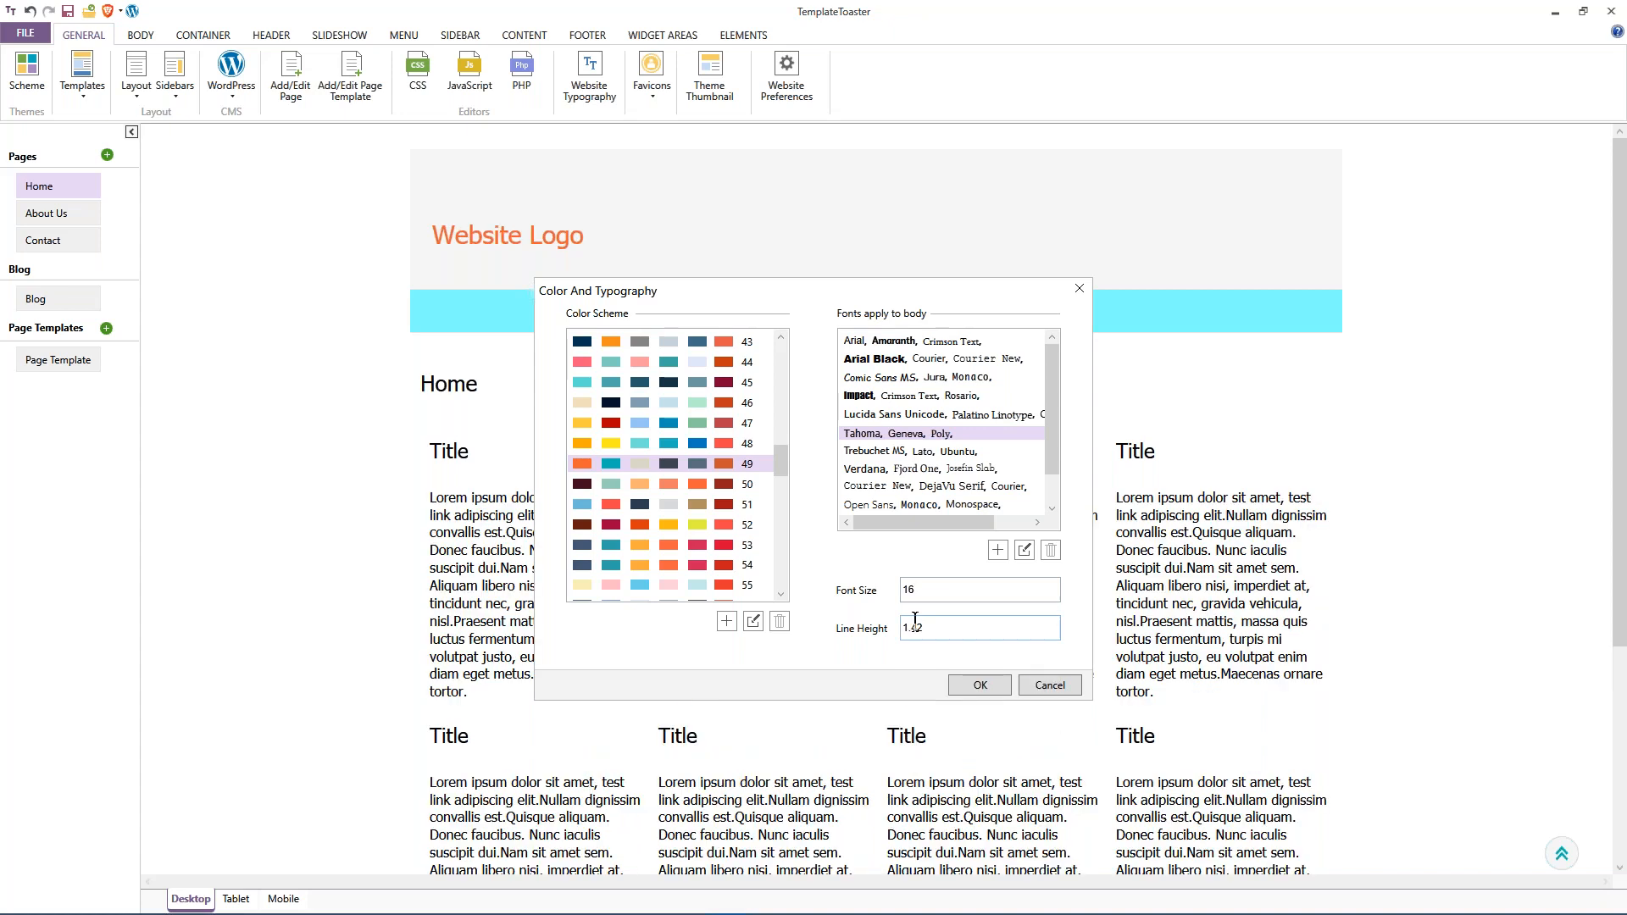
pyautogui.moveTo(914, 627); pyautogui.dragTo(927, 627)
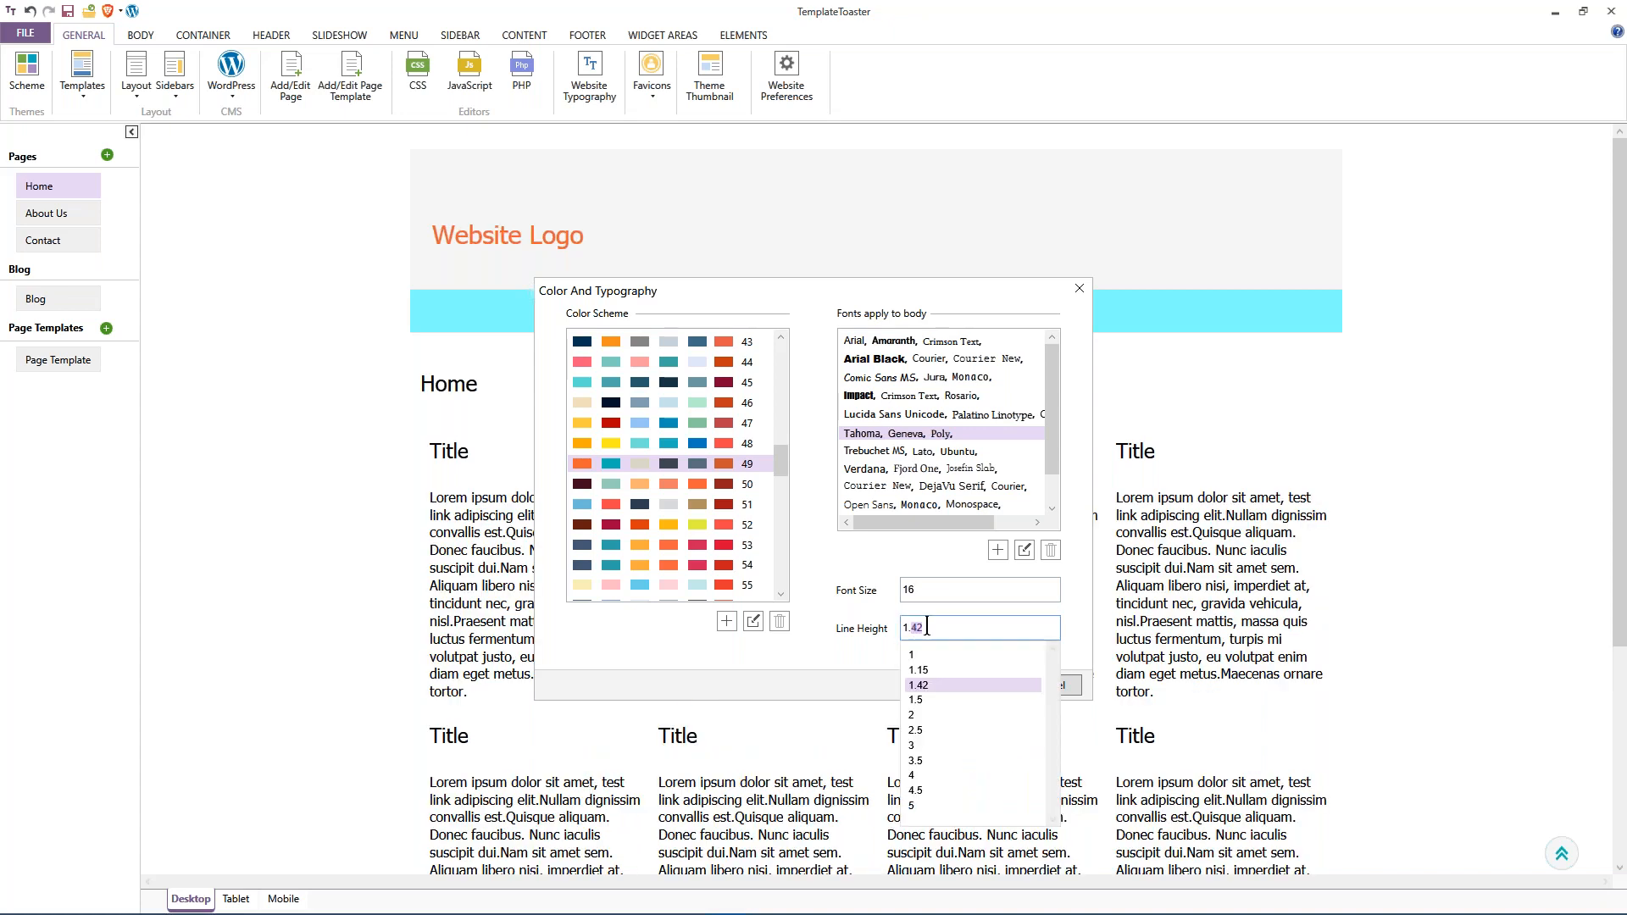
pyautogui.click(924, 696)
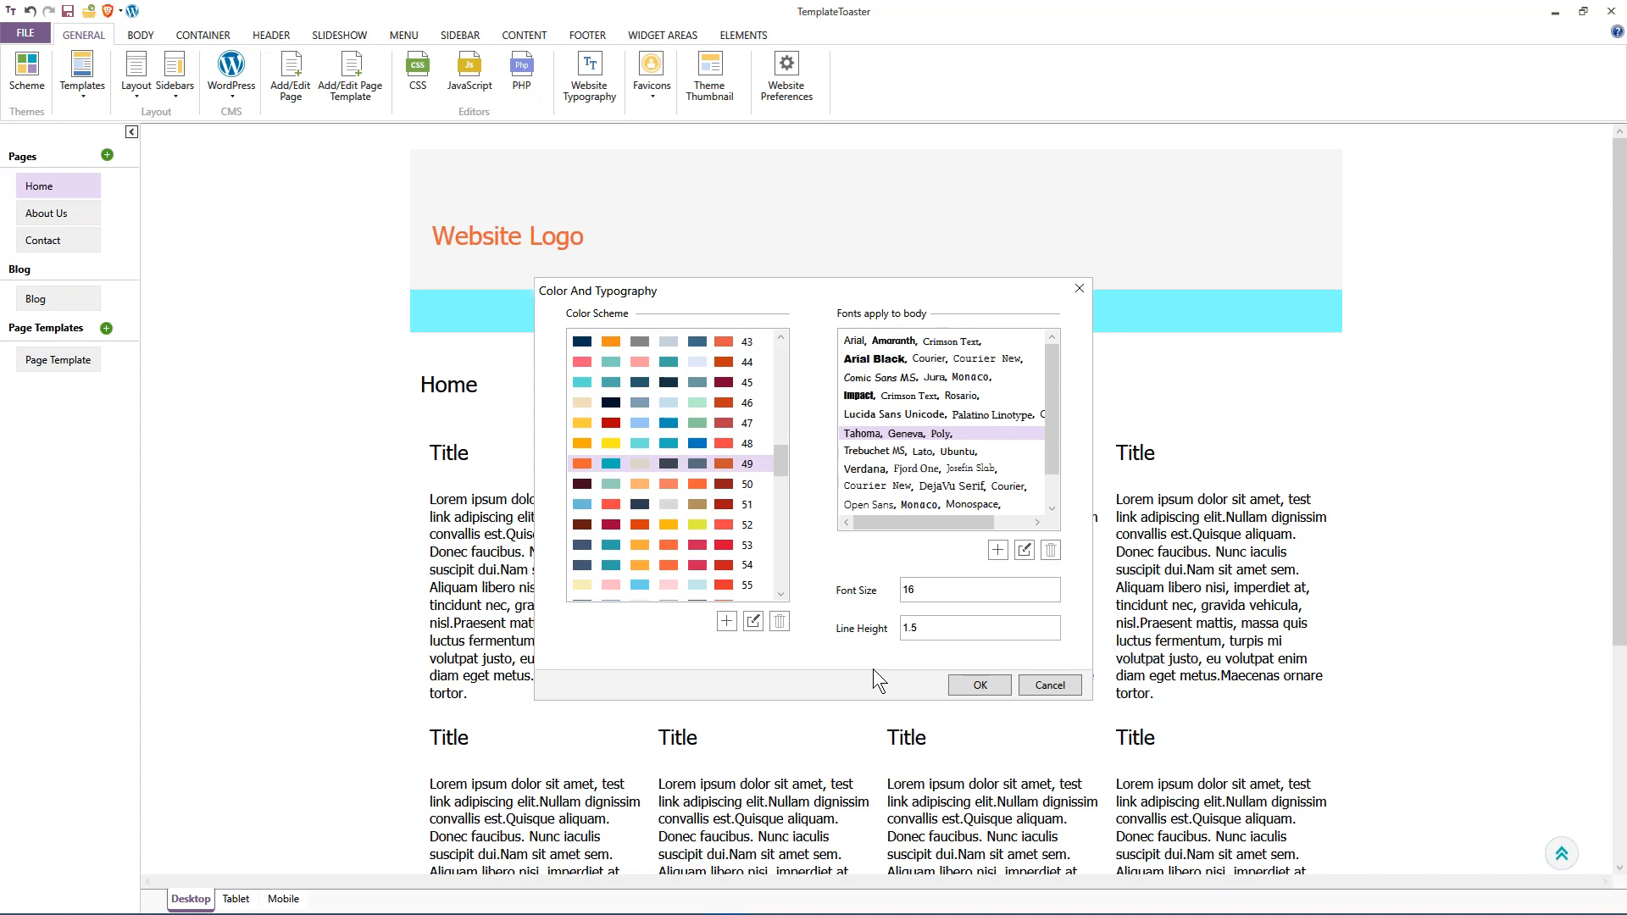
pyautogui.click(978, 685)
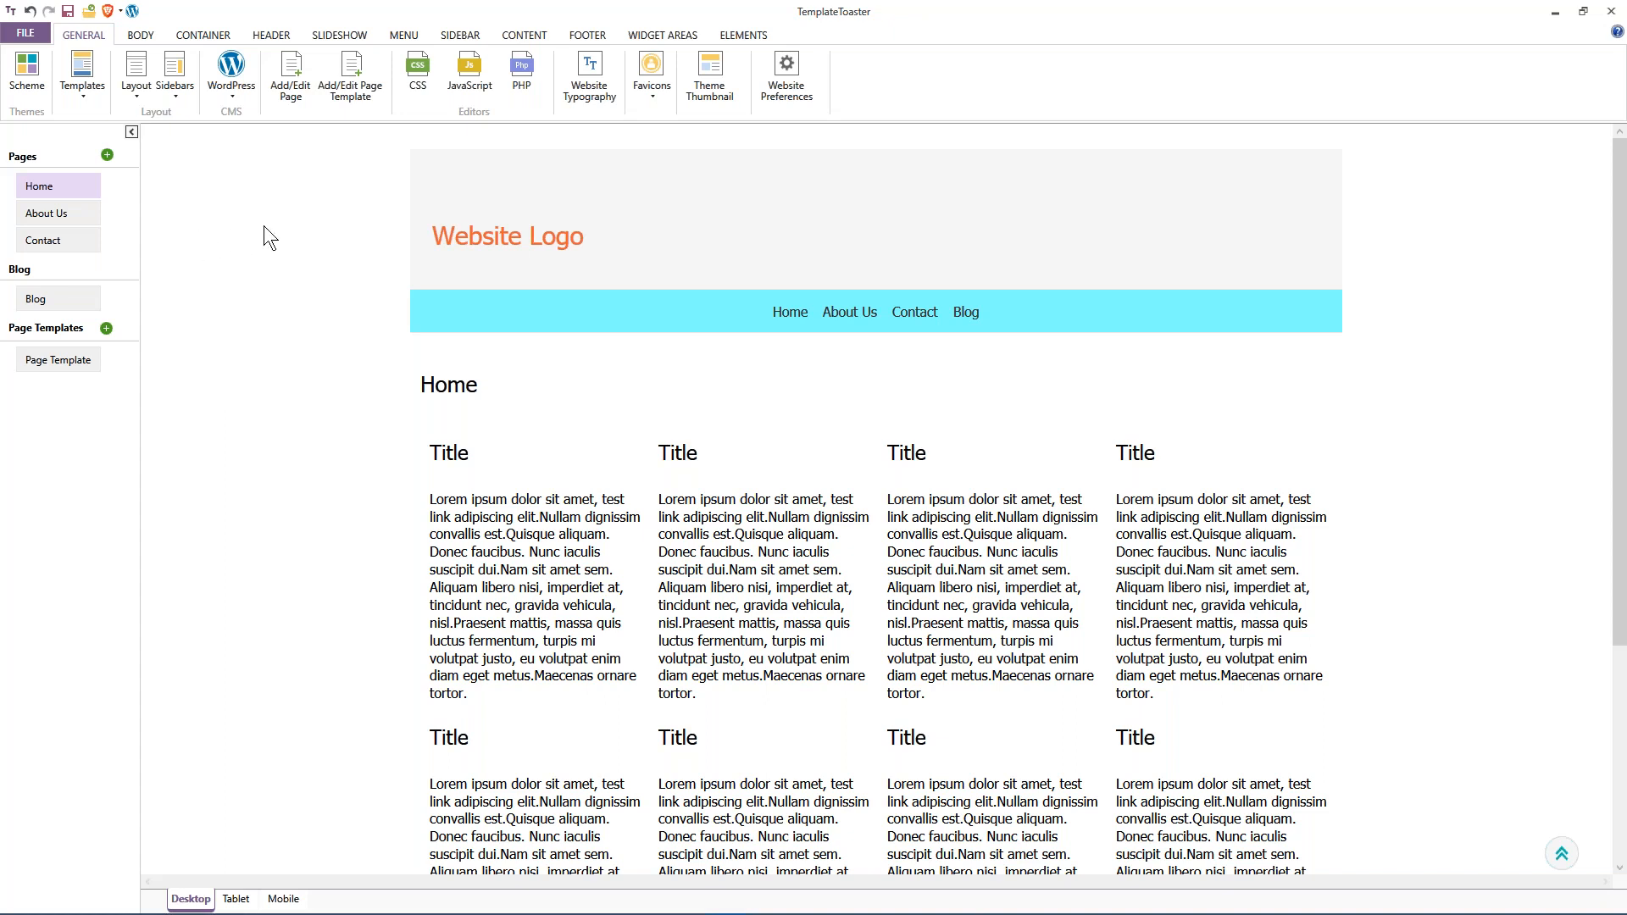
# Reopen the theme's color and typography scheme for review and cancel out of it.
pyautogui.click(27, 75)
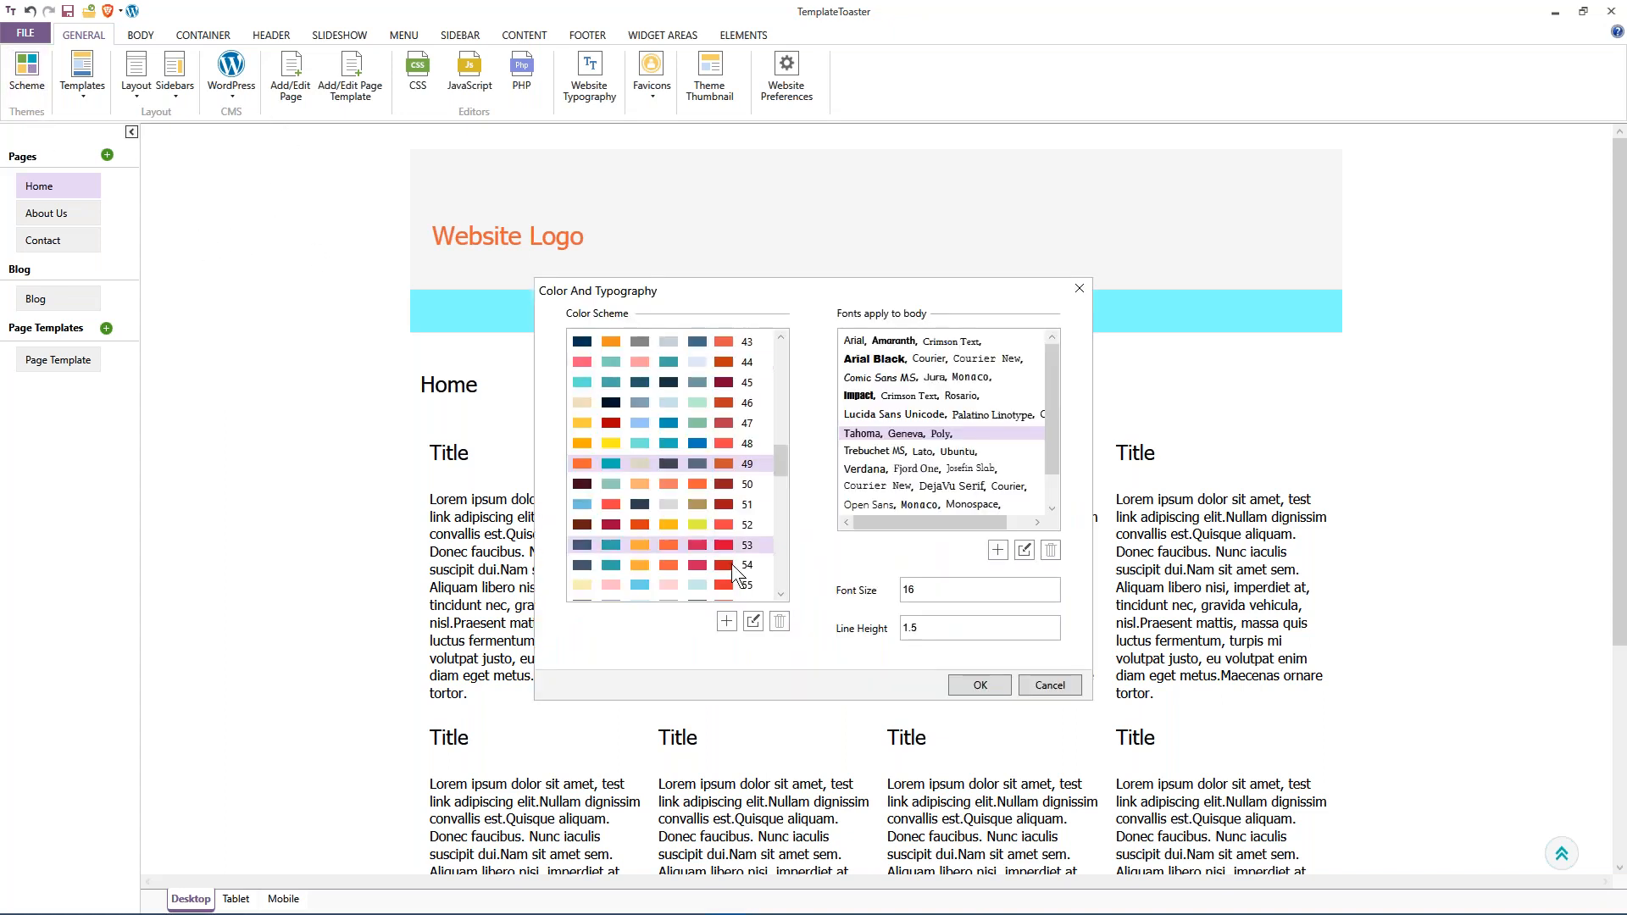
pyautogui.click(1047, 683)
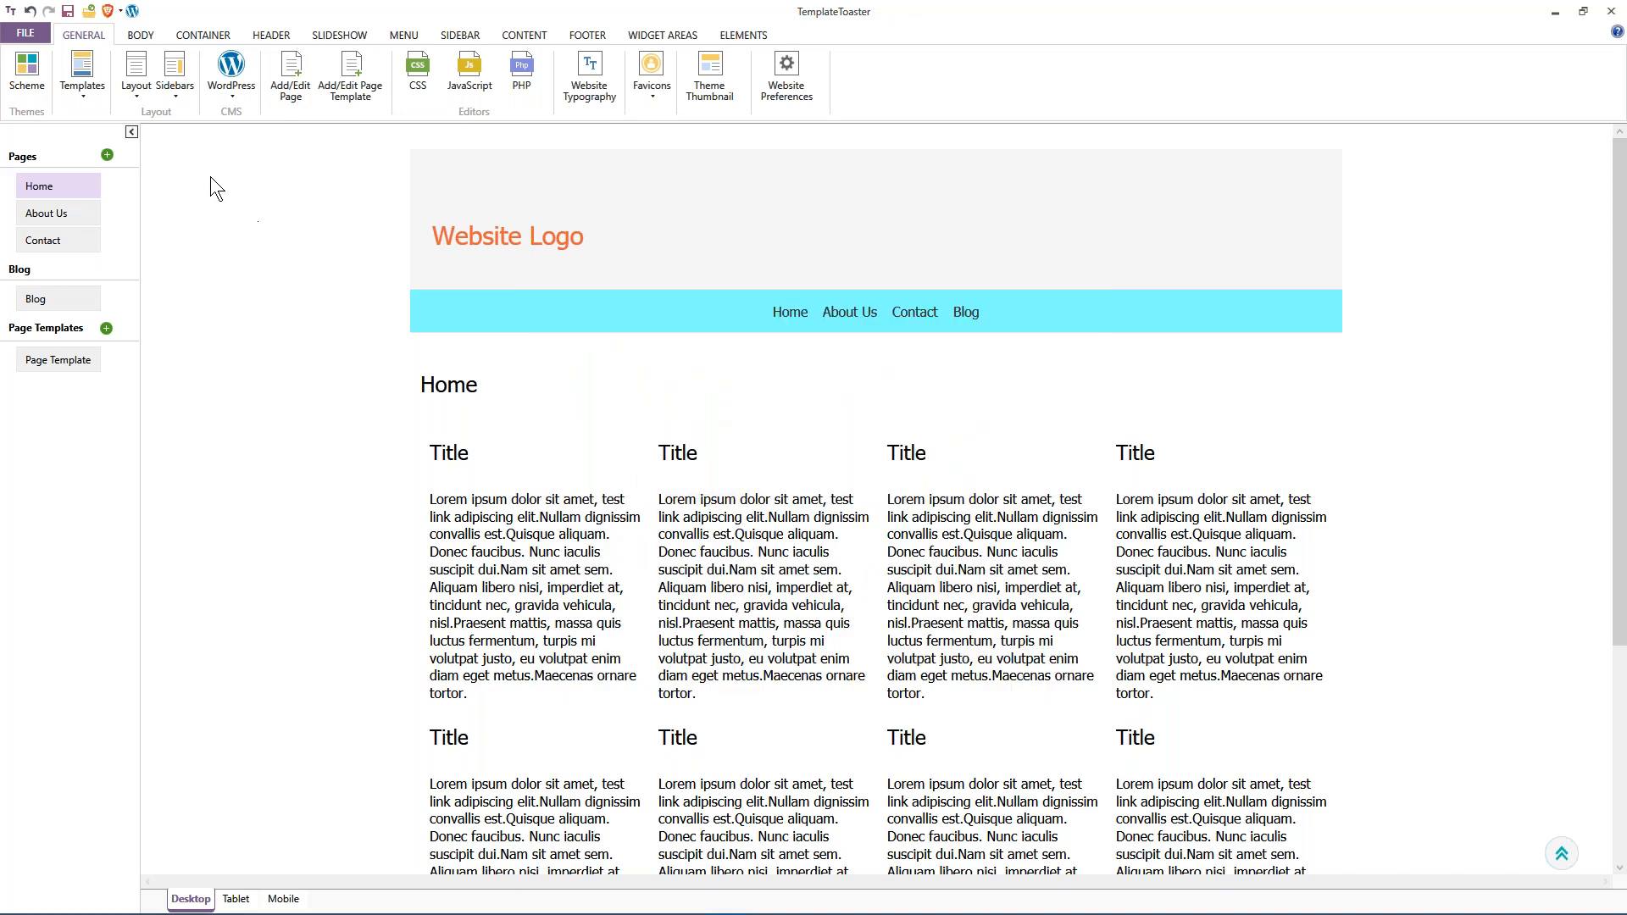
# Look at the sample templates, and set the page layout to Menu, Header, Footer.
pyautogui.click(76, 89)
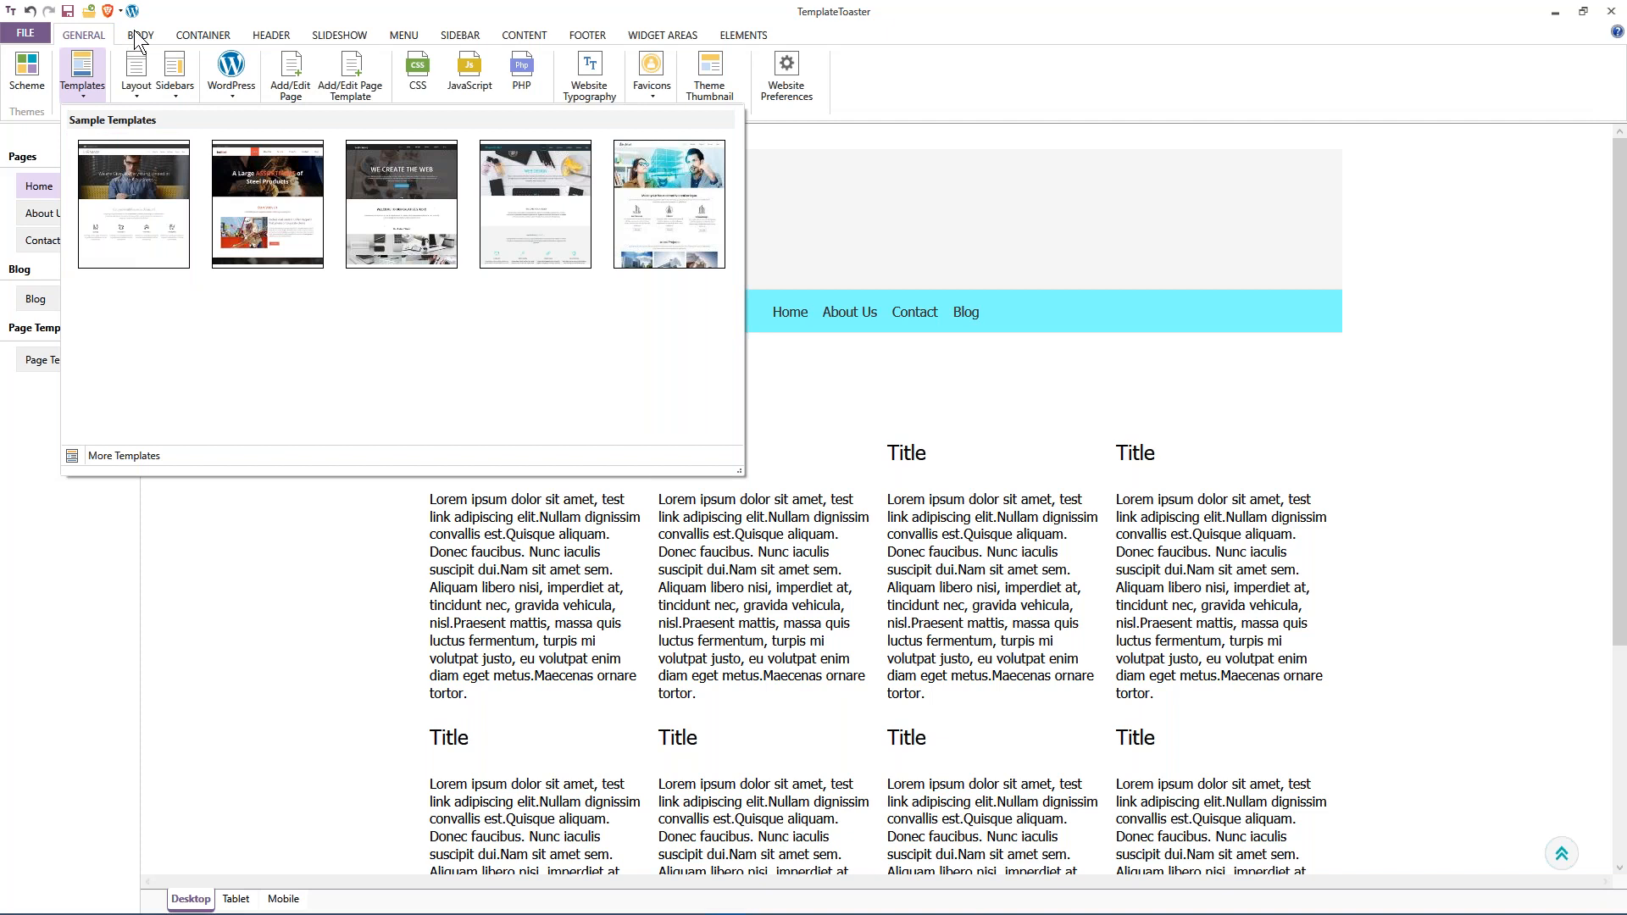
pyautogui.click(136, 72)
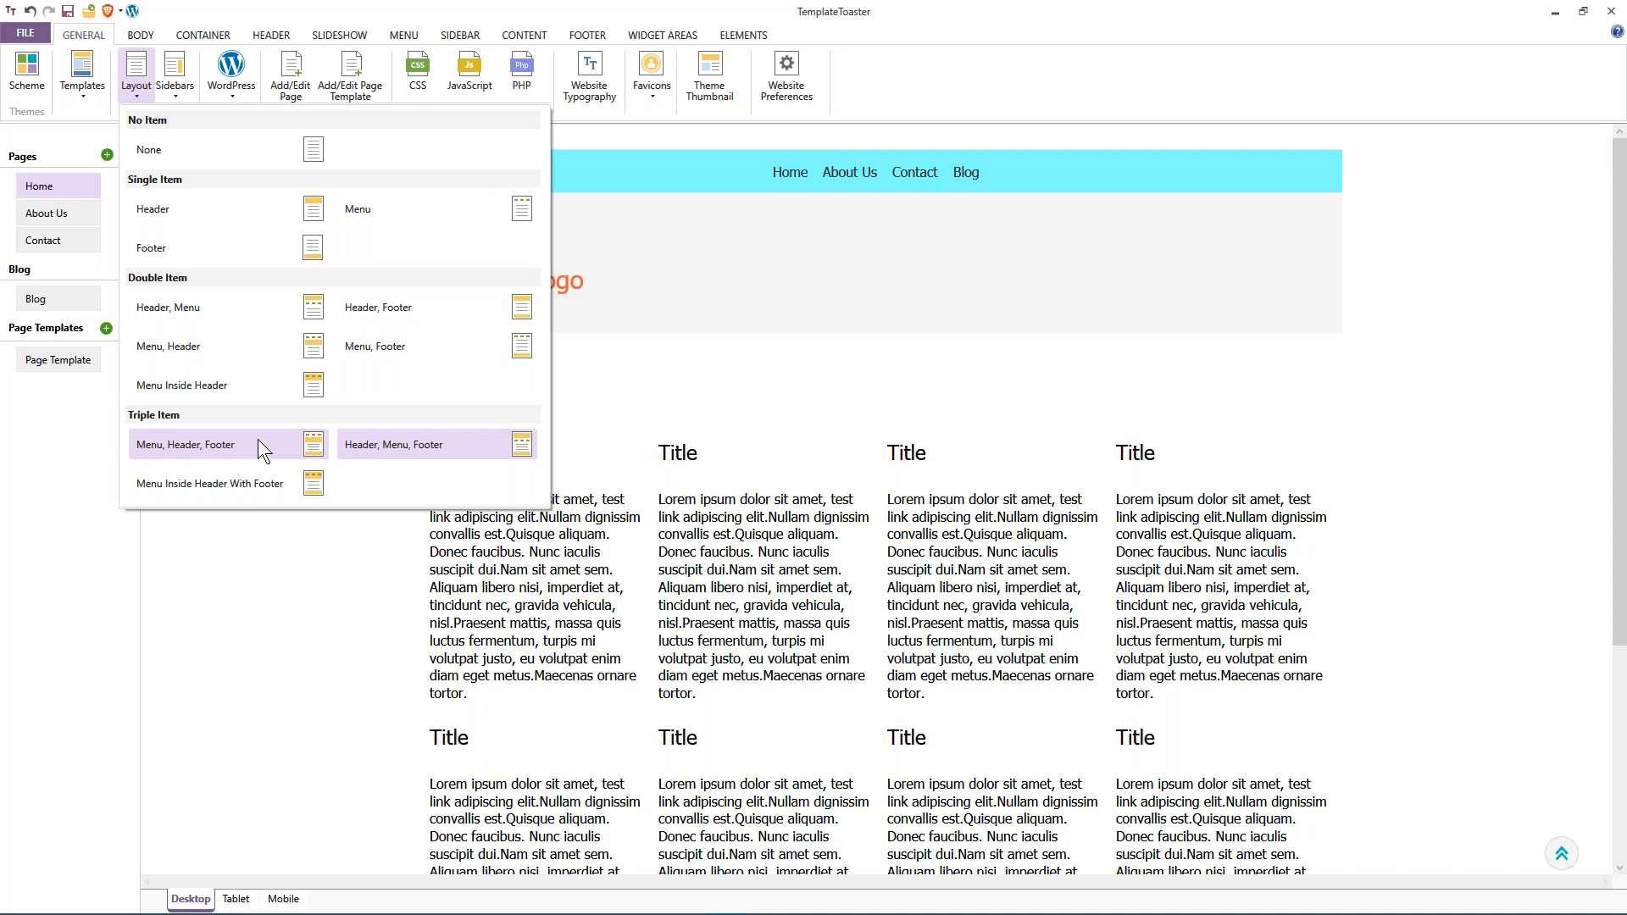
pyautogui.click(258, 442)
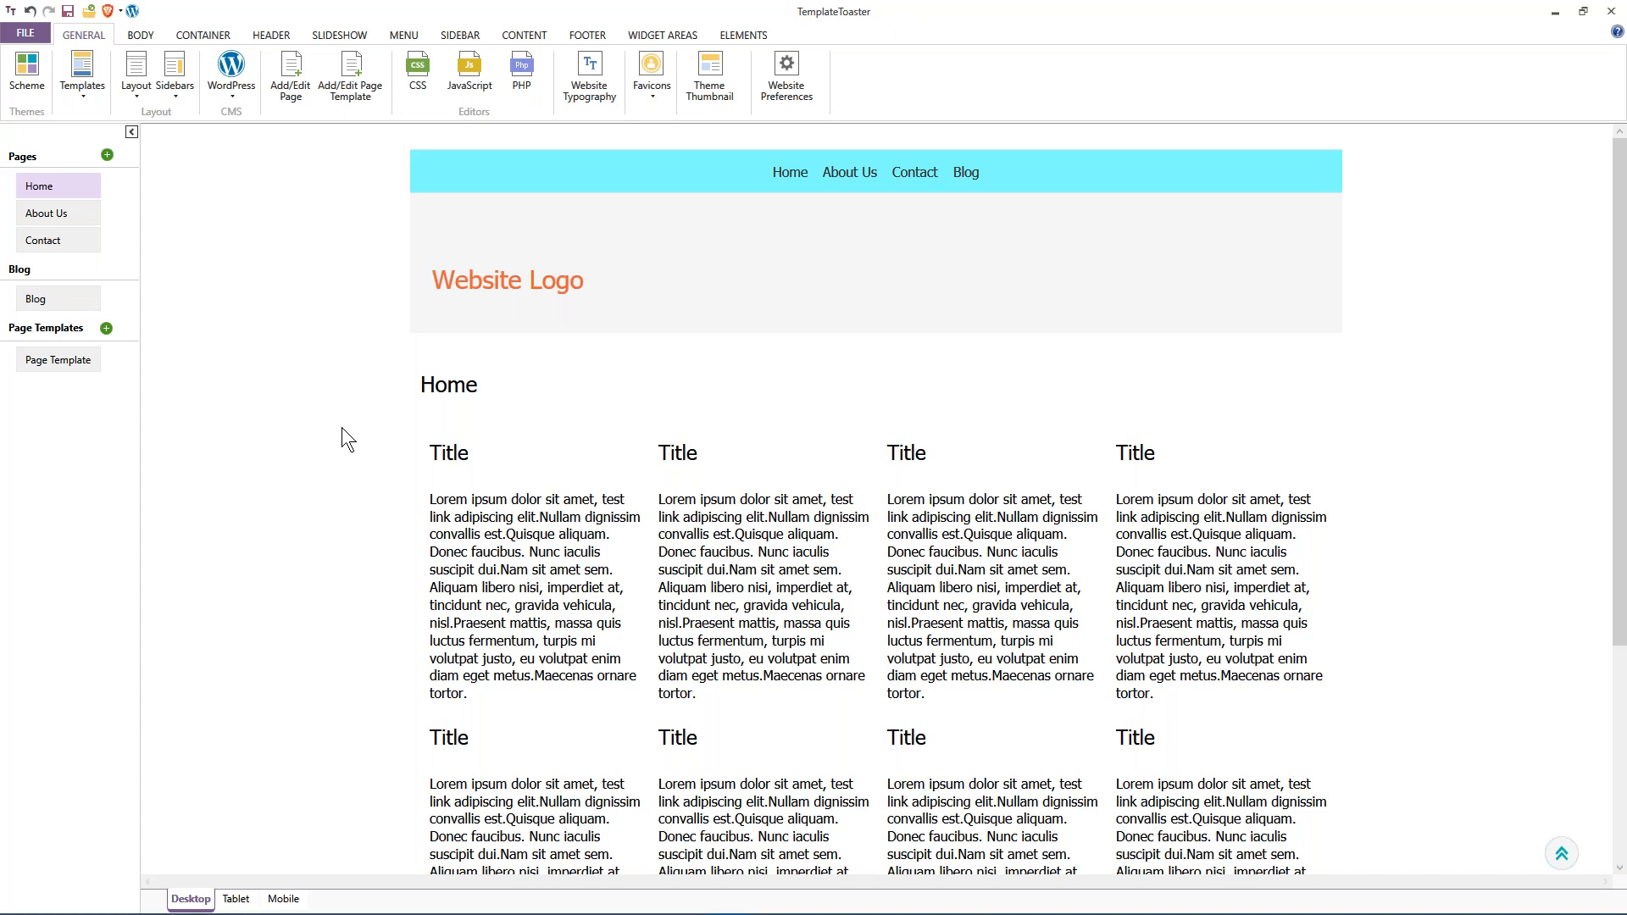
pyautogui.scroll(-4, 342, 429)
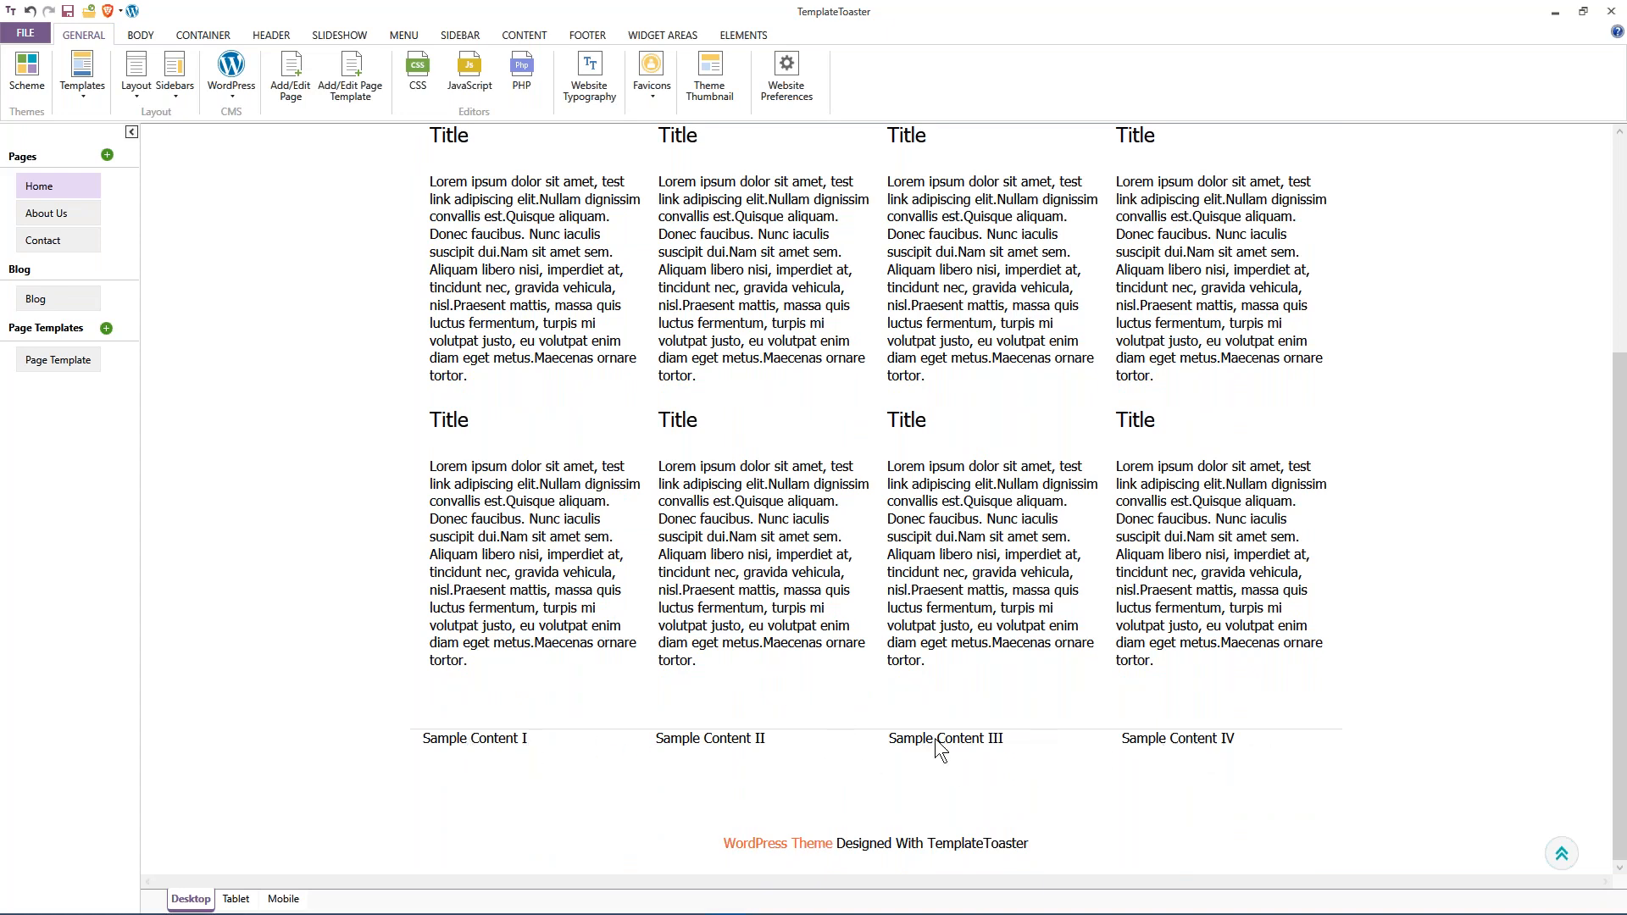
pyautogui.scroll(3, 603, 625)
pyautogui.scroll(1, 603, 623)
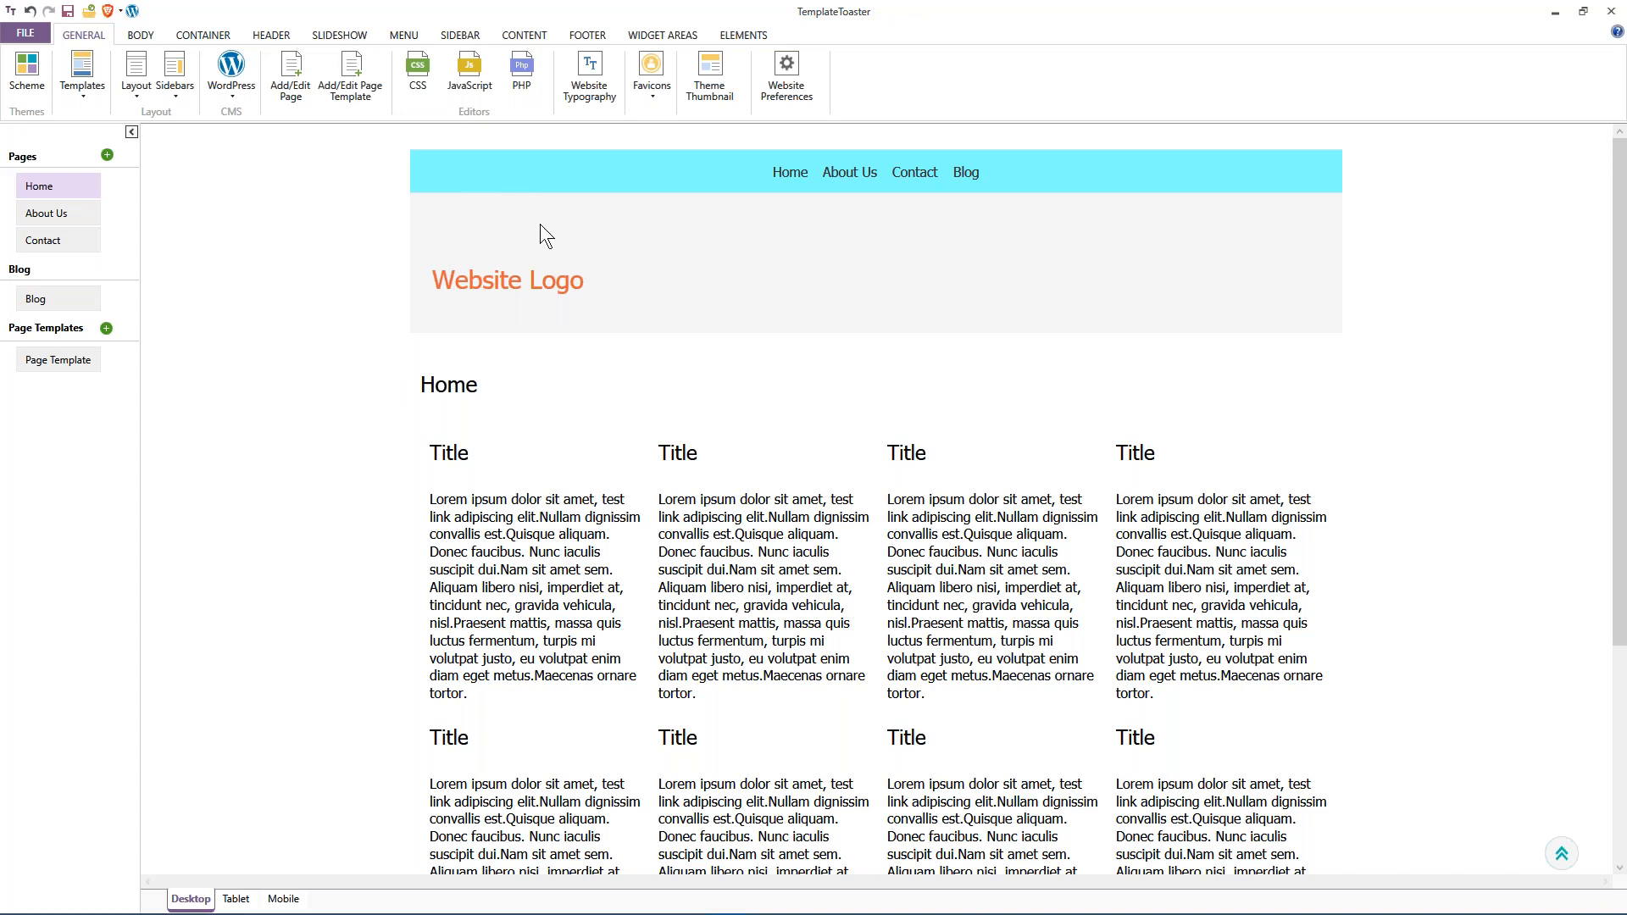
# Move the website logo to the header's upper-left corner, at left 10 and top 10.
pyautogui.click(496, 283)
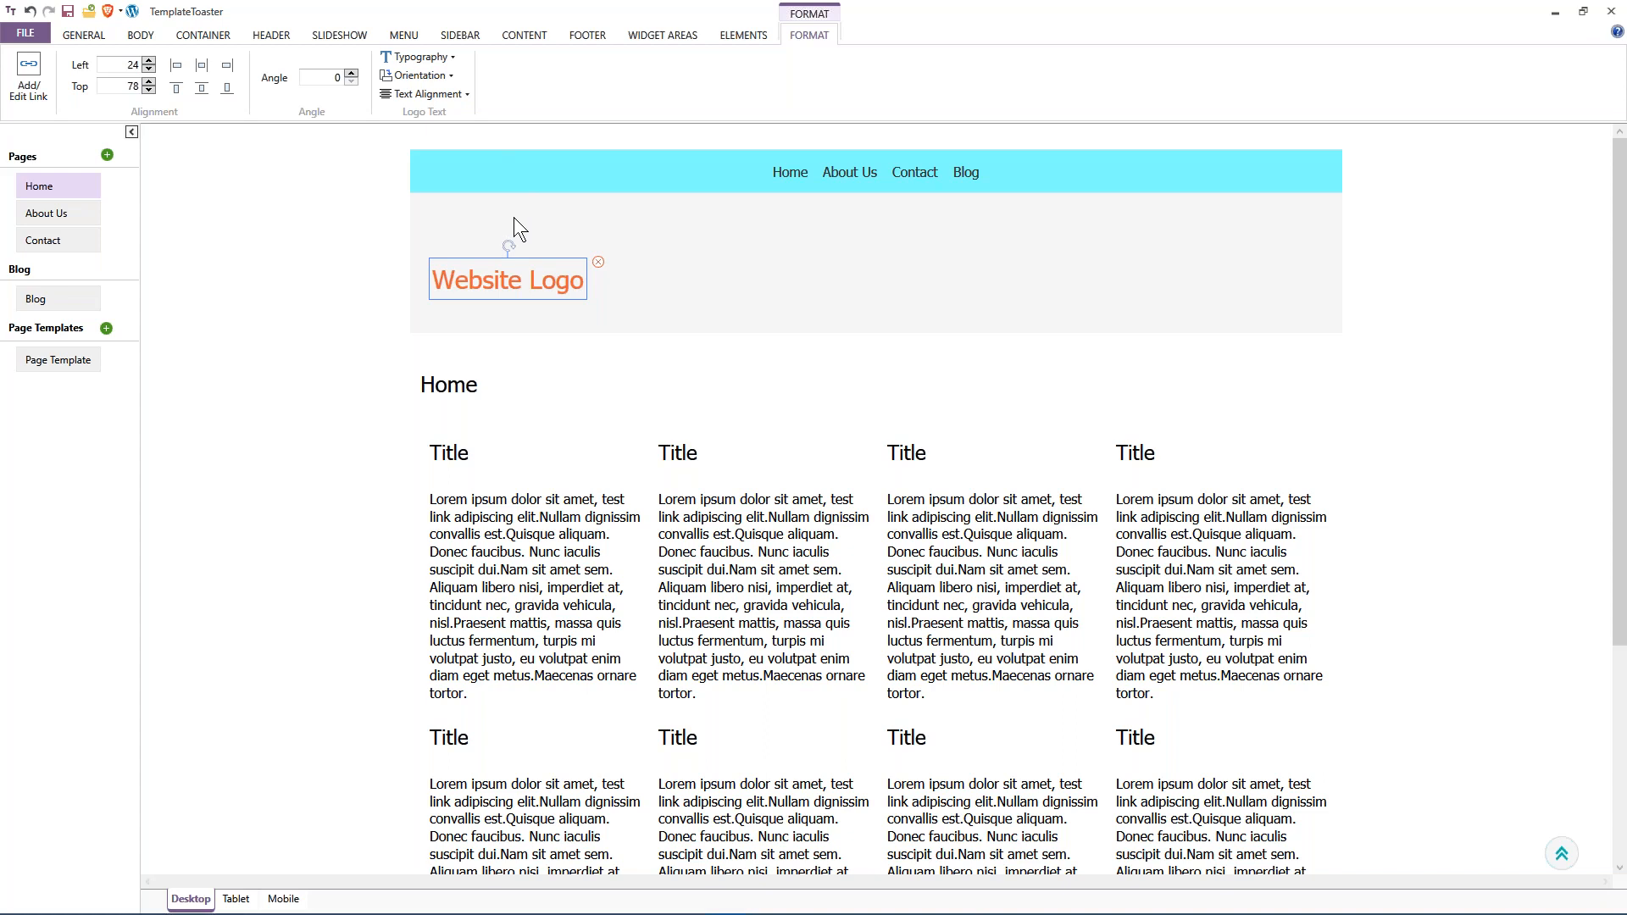
pyautogui.moveTo(515, 285); pyautogui.dragTo(503, 227)
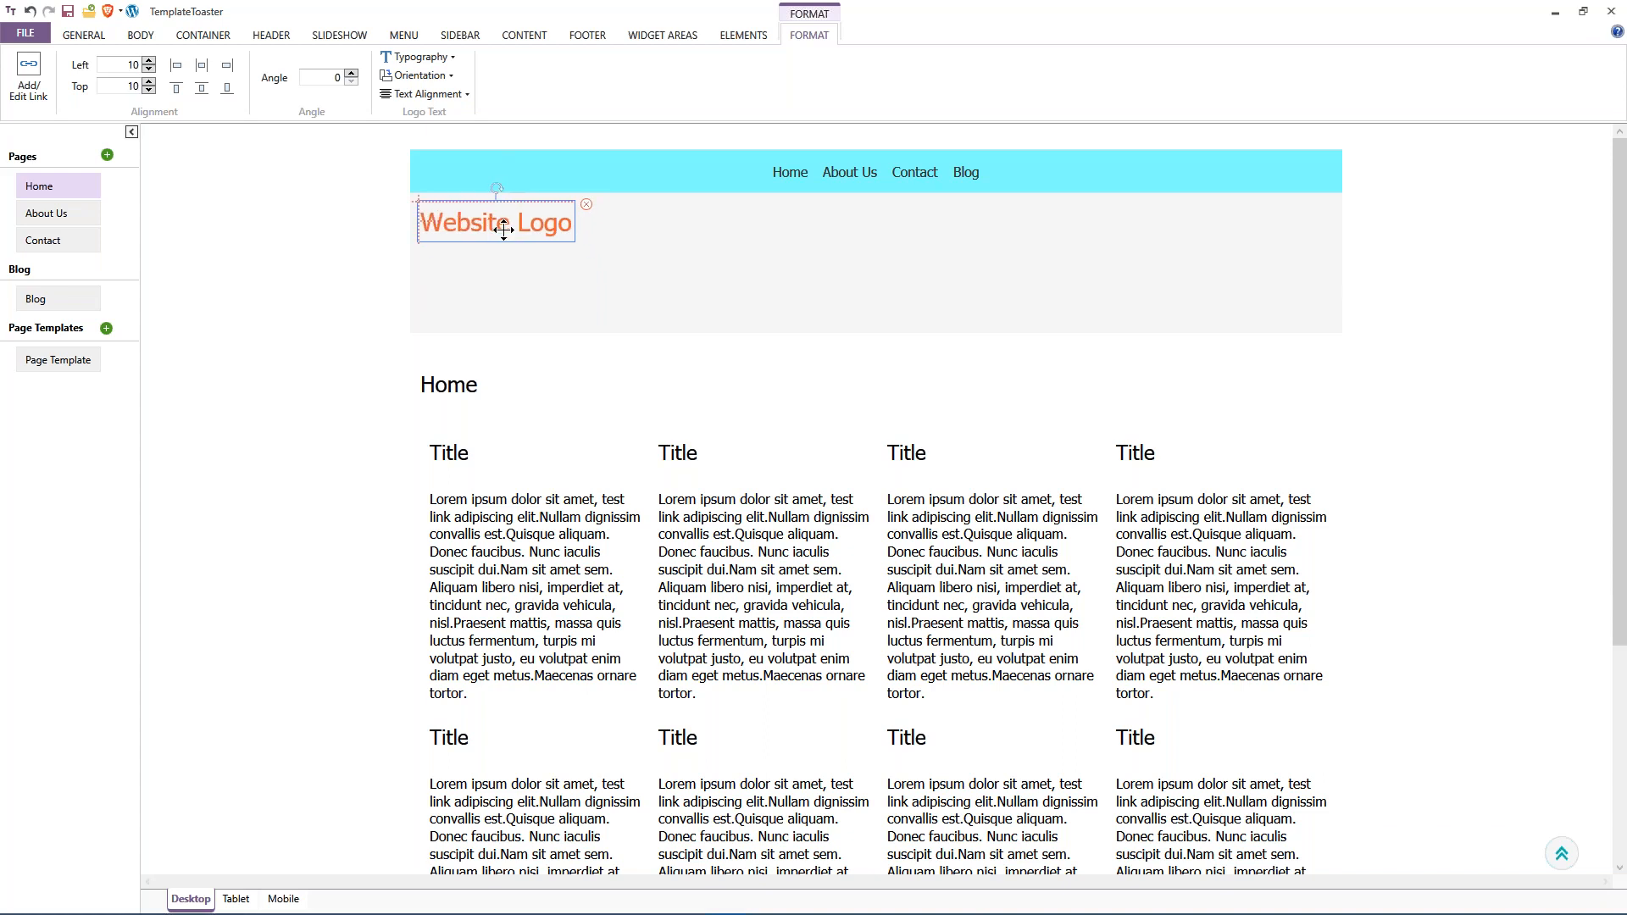
pyautogui.click(317, 239)
# Try centre, bottom and right alignments on the website logo, and align it to the top left of the header.
pyautogui.click(466, 226)
pyautogui.click(201, 65)
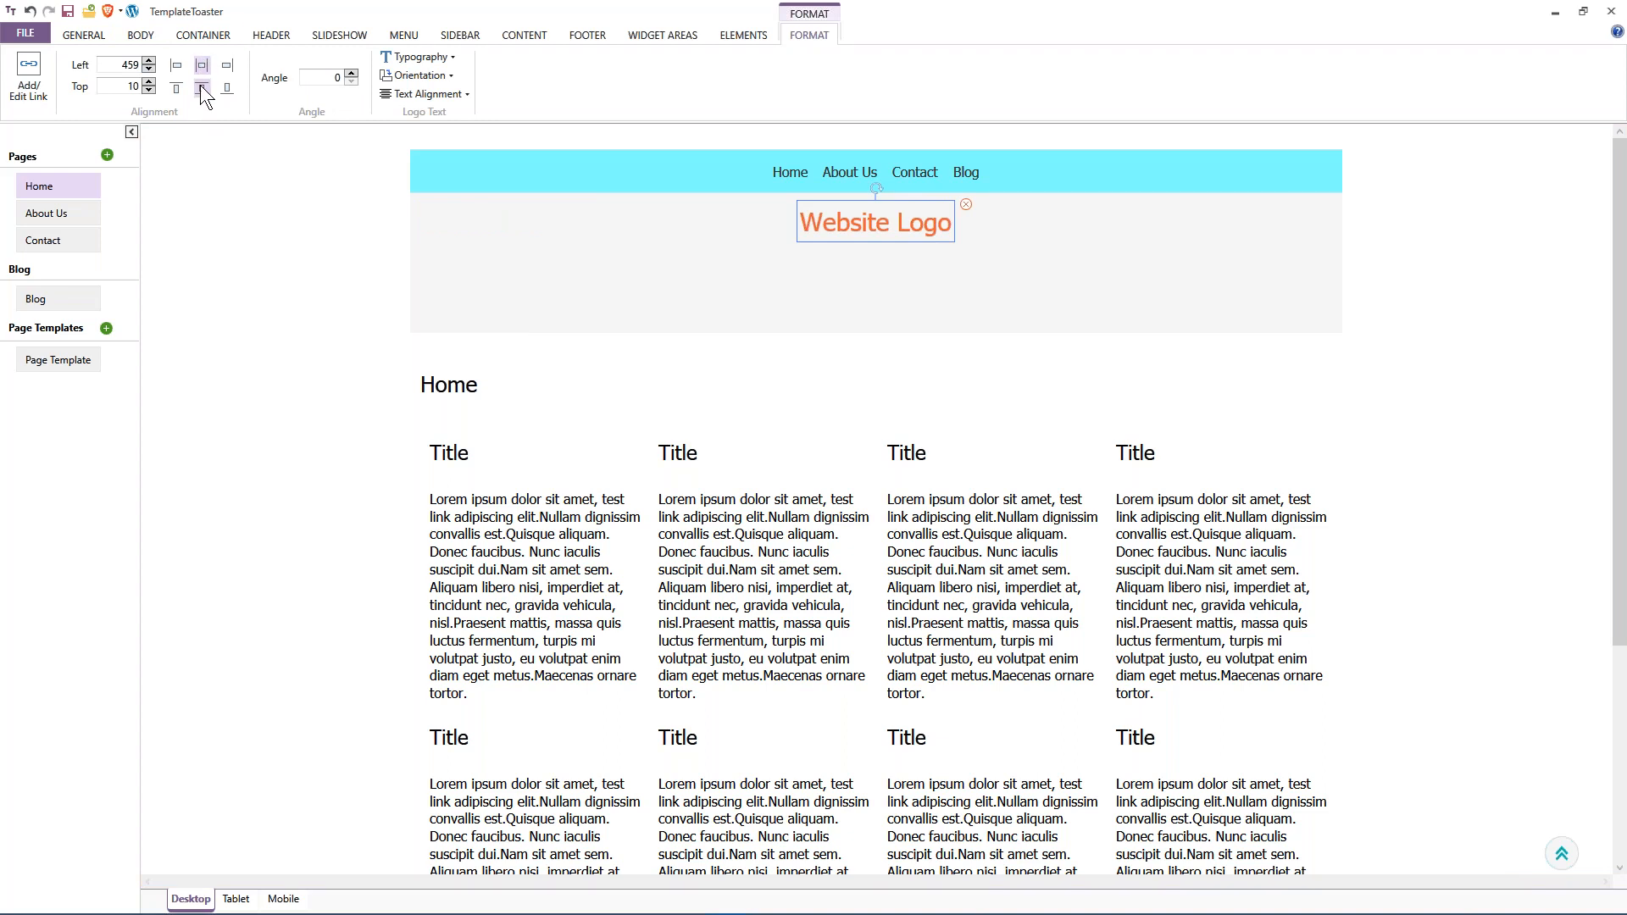
pyautogui.click(202, 88)
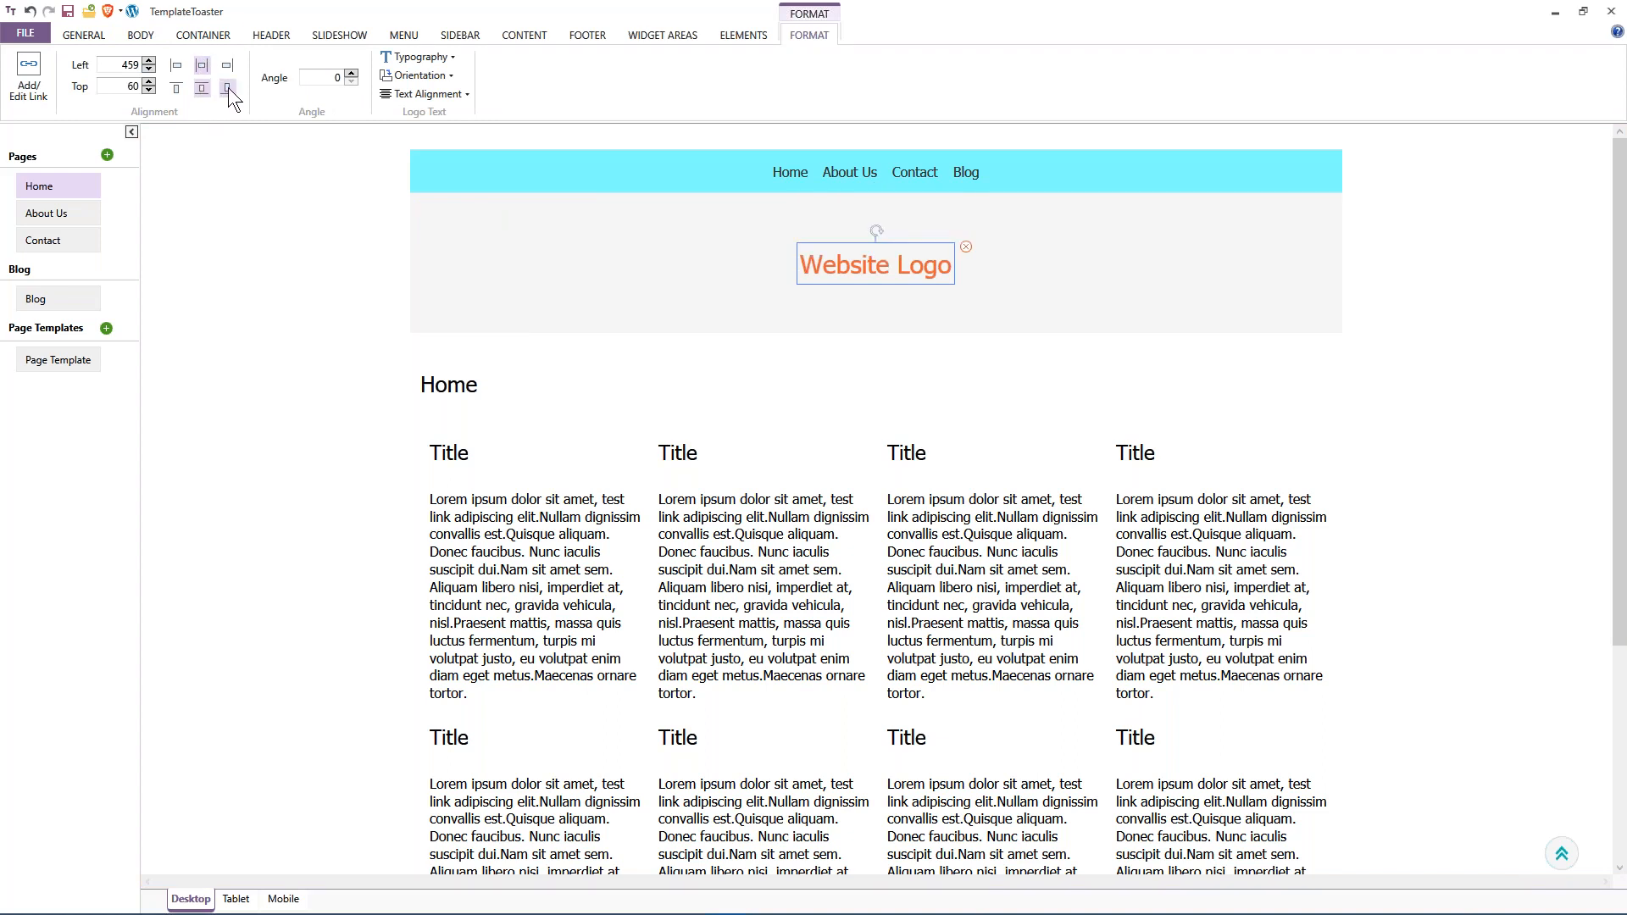
pyautogui.click(227, 89)
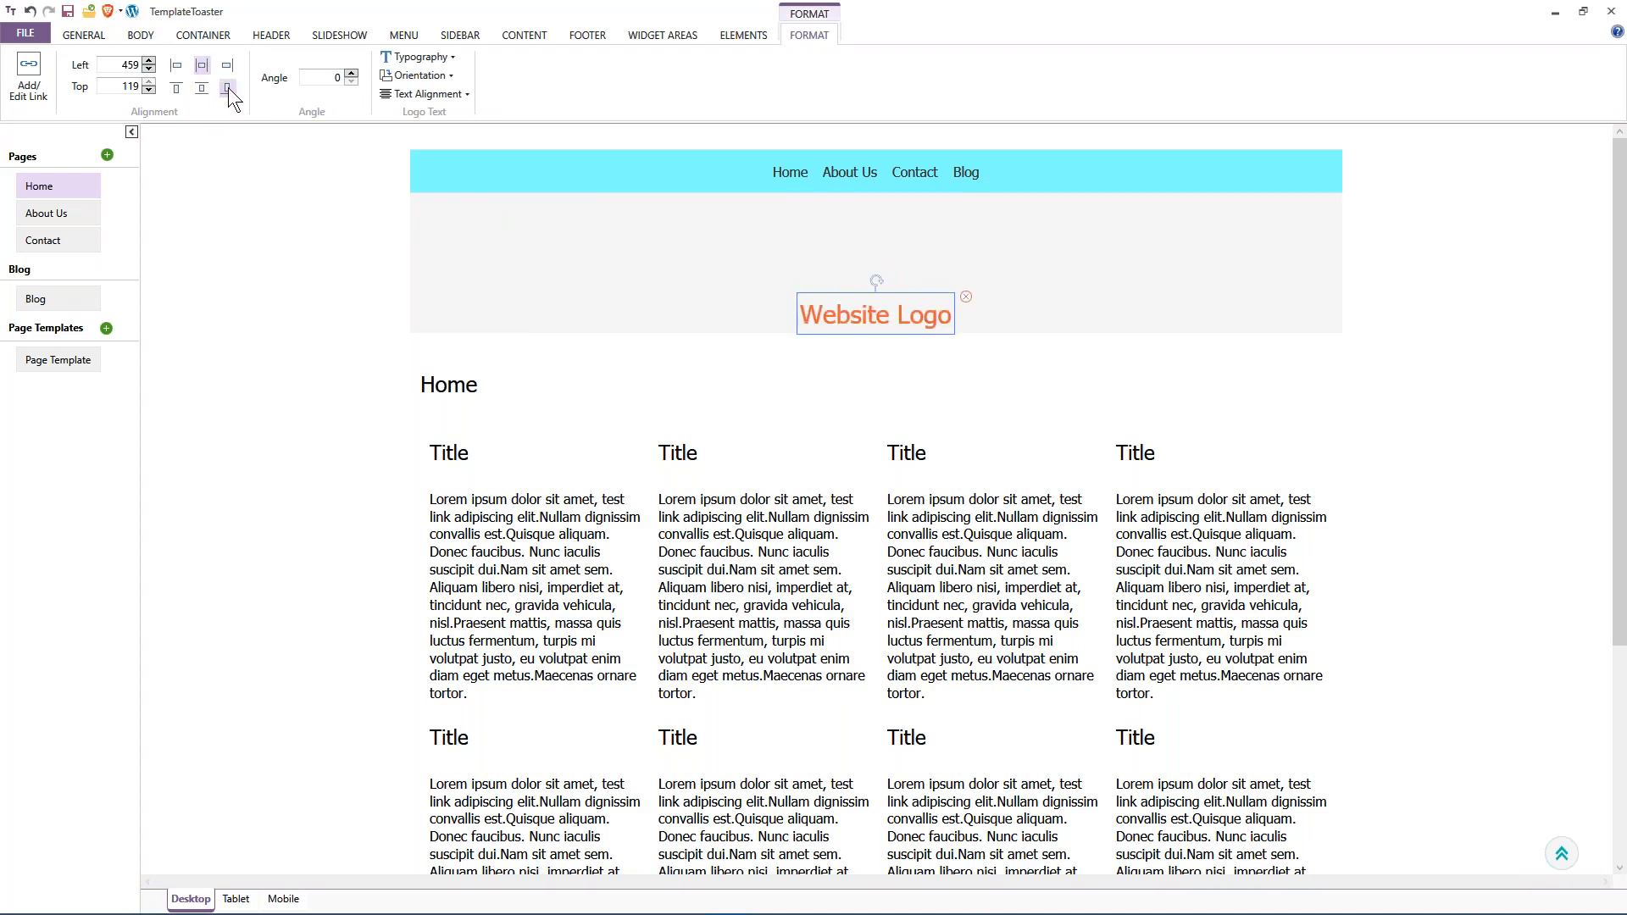
pyautogui.click(176, 87)
pyautogui.click(176, 64)
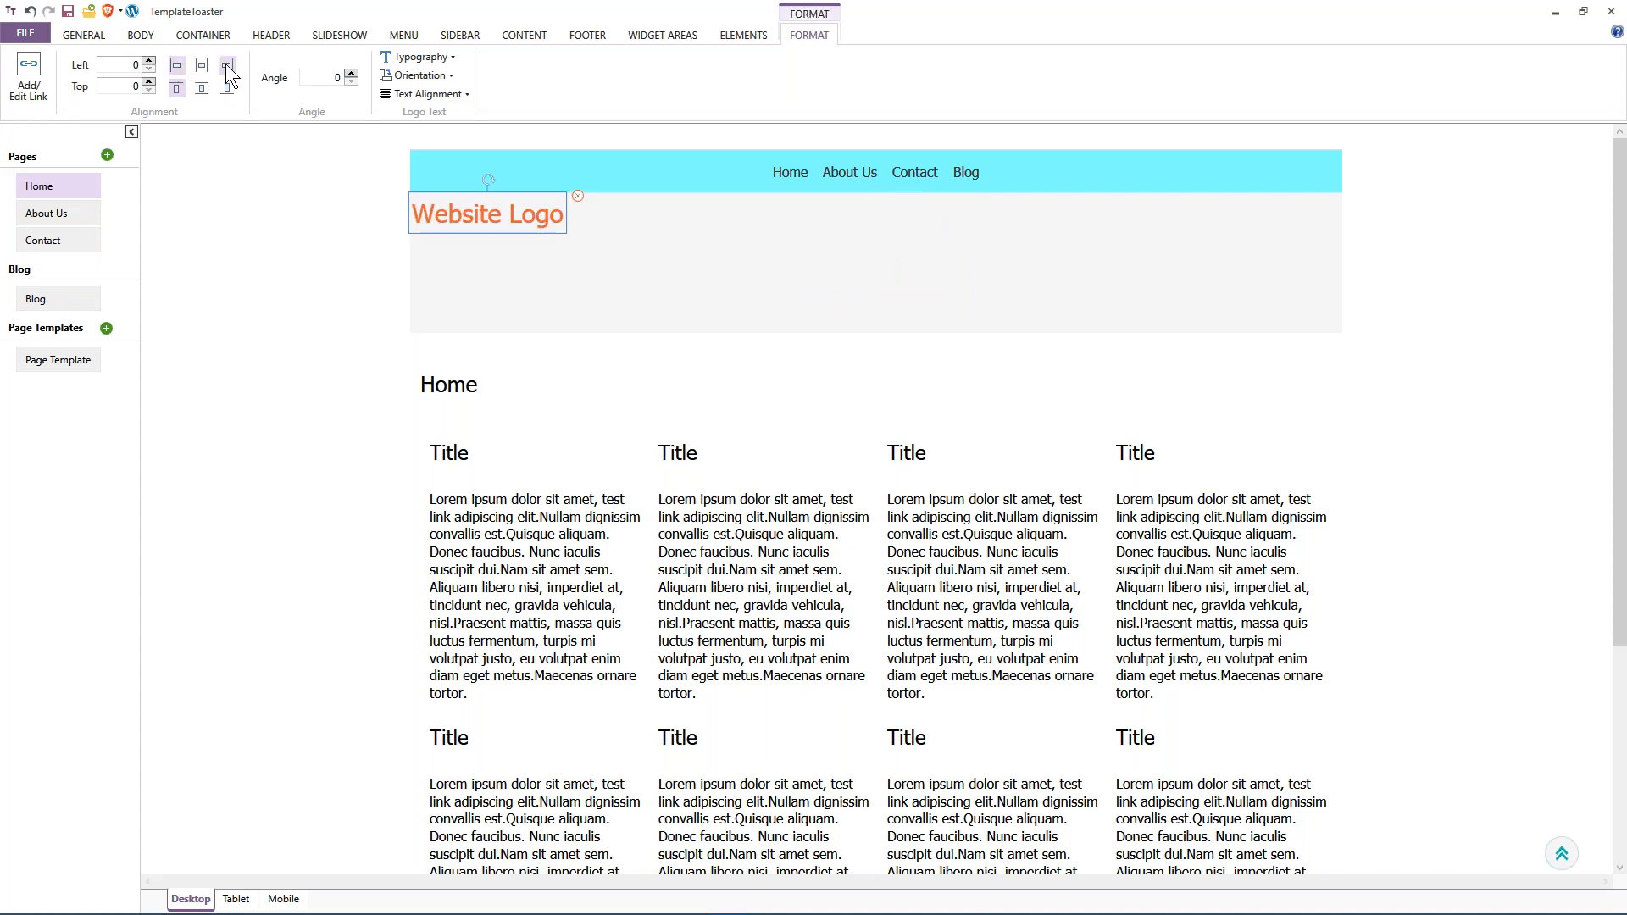
pyautogui.click(226, 65)
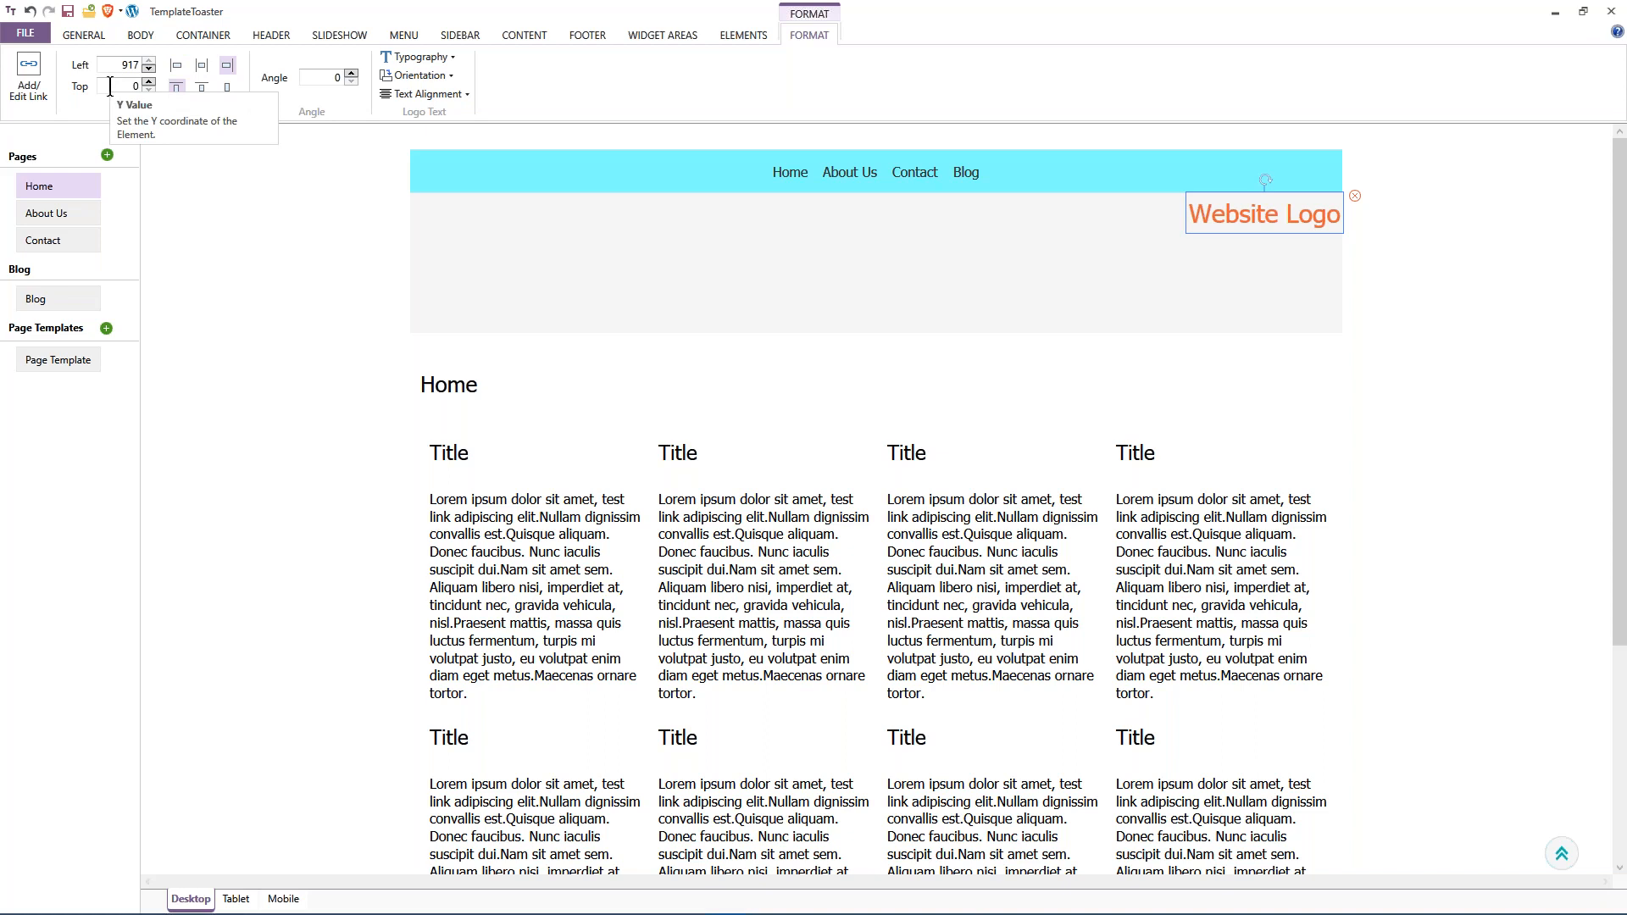
pyautogui.click(176, 65)
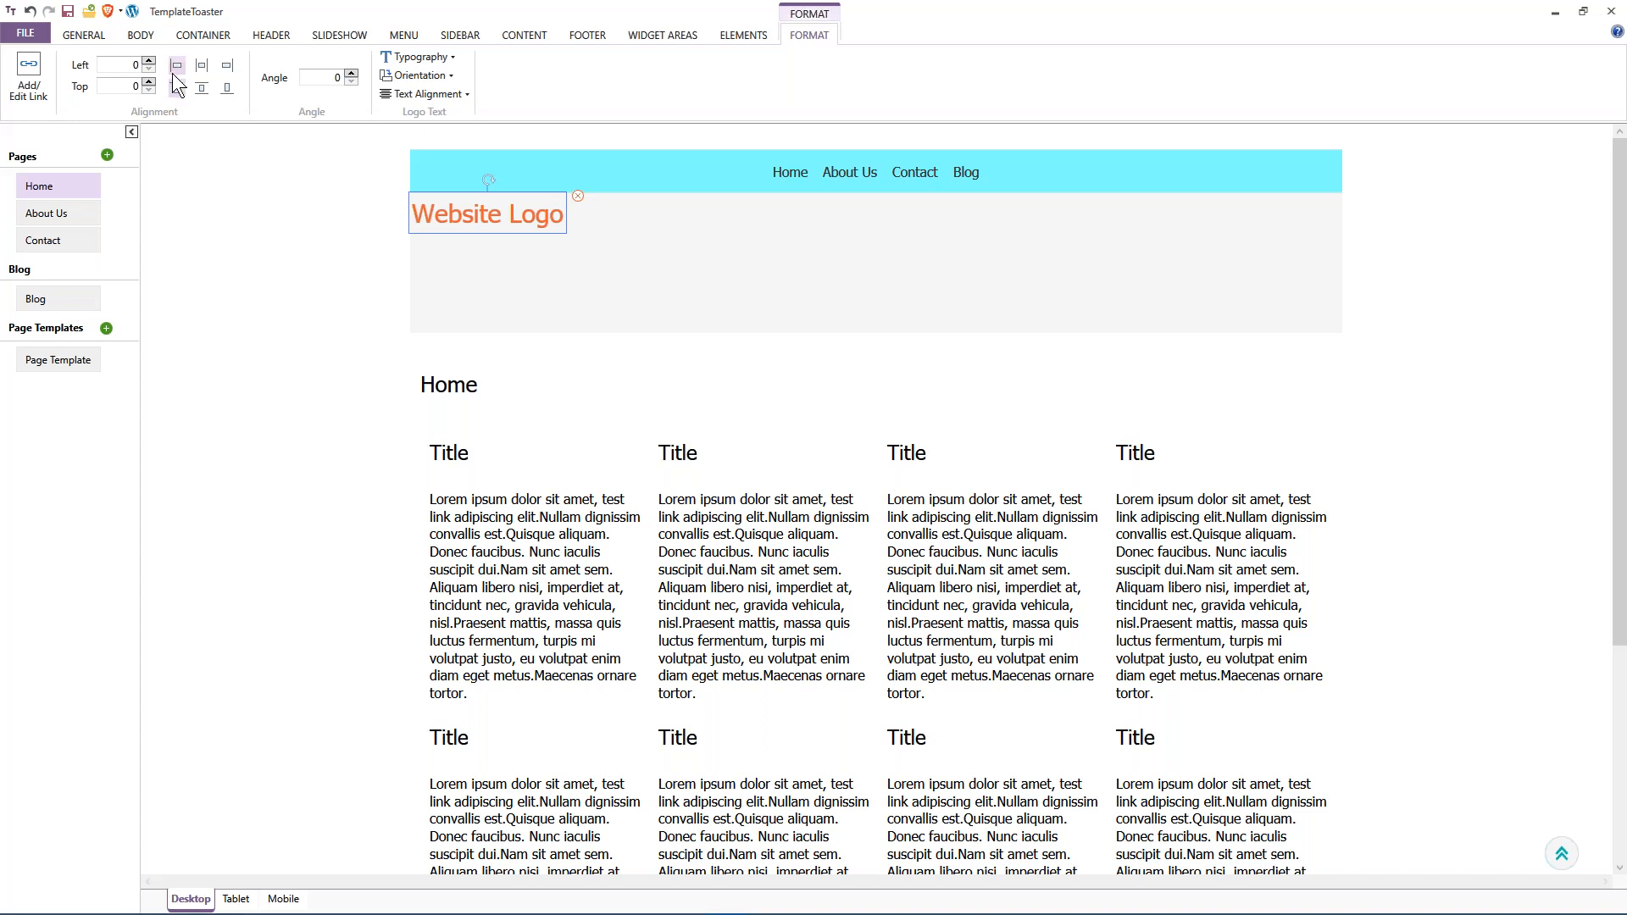
# Set the website logo's left and top positions to 10 each.
pyautogui.click(149, 61)
pyautogui.click(149, 61)
pyautogui.click(149, 61)
pyautogui.click(149, 61)
pyautogui.click(149, 61)
pyautogui.click(149, 61)
pyautogui.click(149, 61)
pyautogui.click(150, 61)
pyautogui.click(149, 61)
pyautogui.click(149, 61)
pyautogui.click(149, 82)
pyautogui.click(150, 82)
pyautogui.click(149, 82)
pyautogui.click(149, 82)
pyautogui.click(149, 82)
pyautogui.click(149, 83)
pyautogui.click(149, 82)
pyautogui.click(149, 82)
pyautogui.click(149, 82)
pyautogui.click(150, 82)
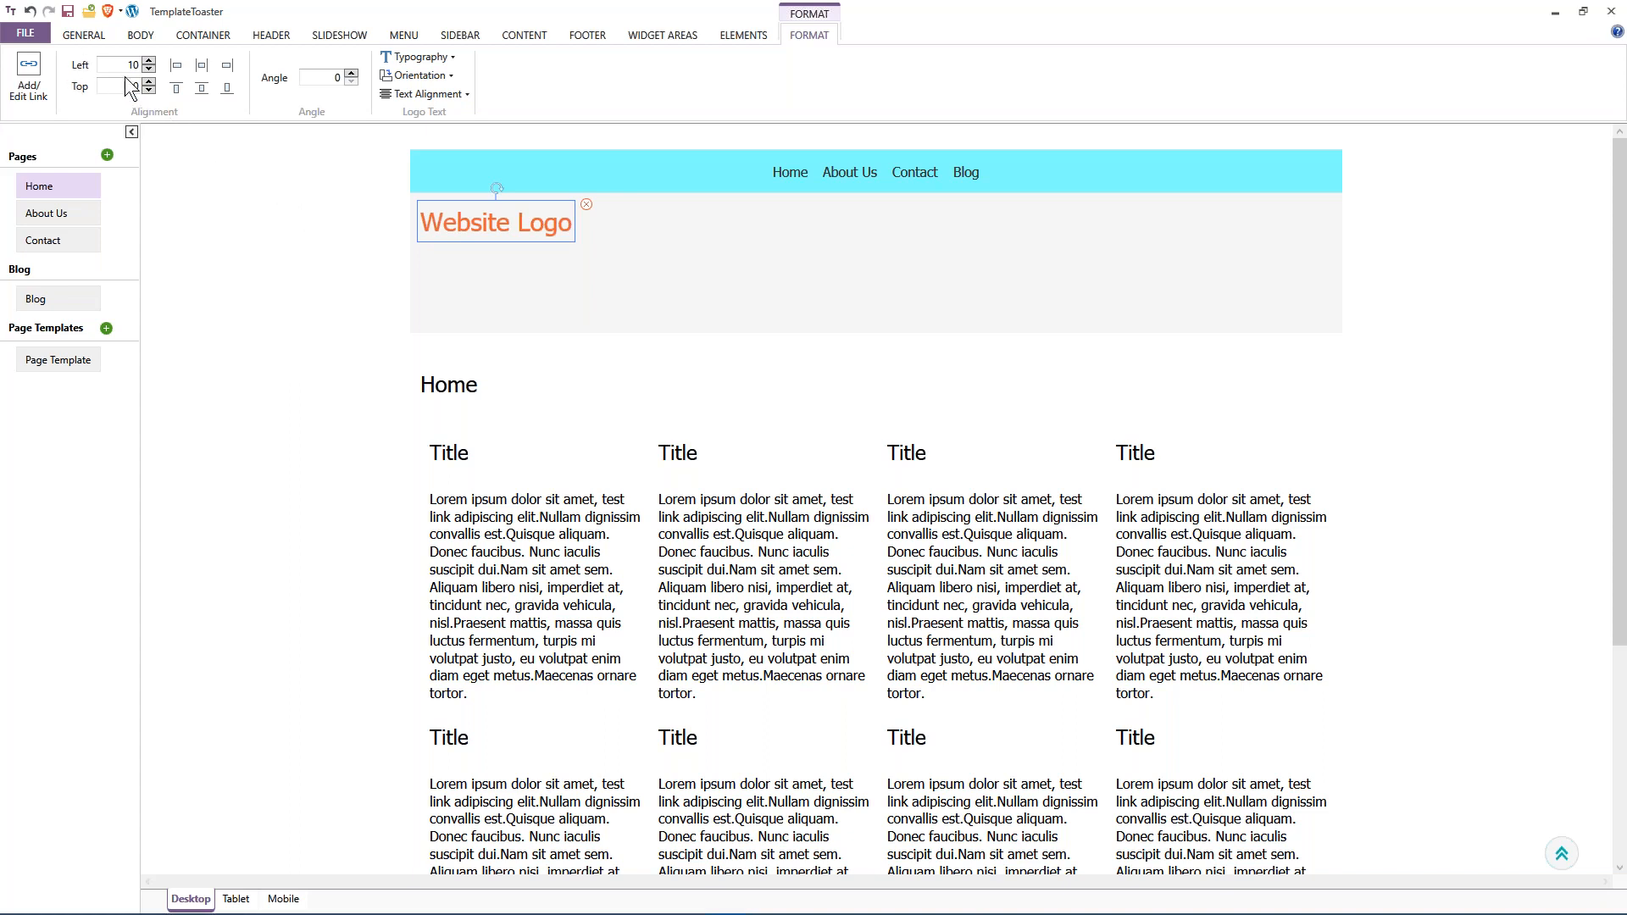
# Look through the typography, orientation and text alignment options for the logo text.
pyautogui.click(444, 56)
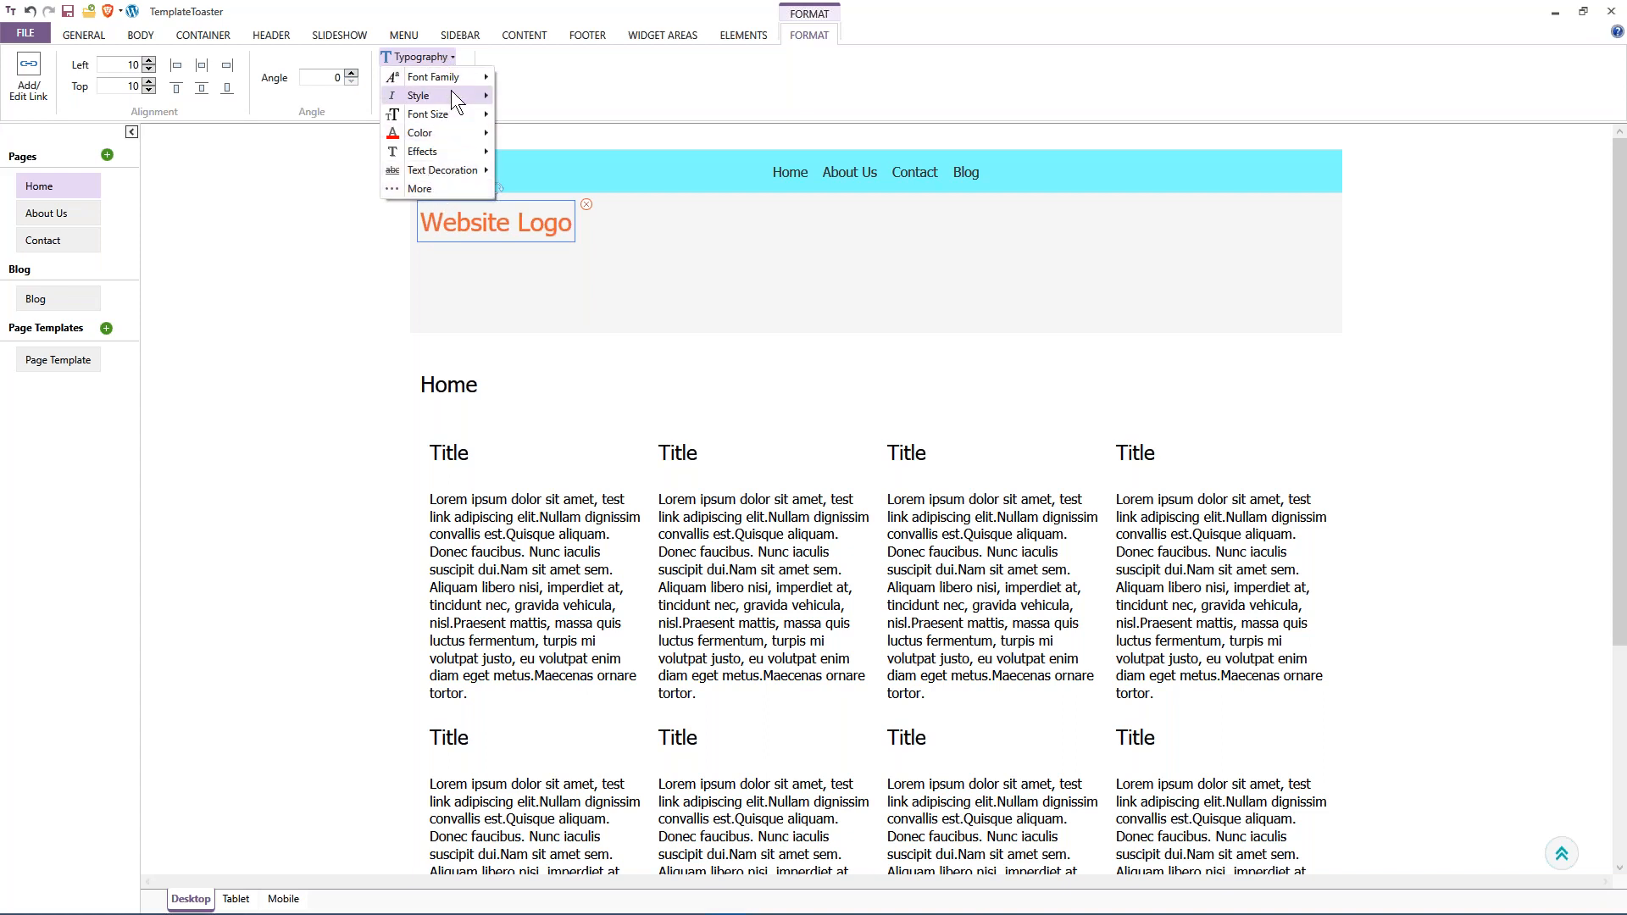
pyautogui.click(613, 72)
pyautogui.click(429, 74)
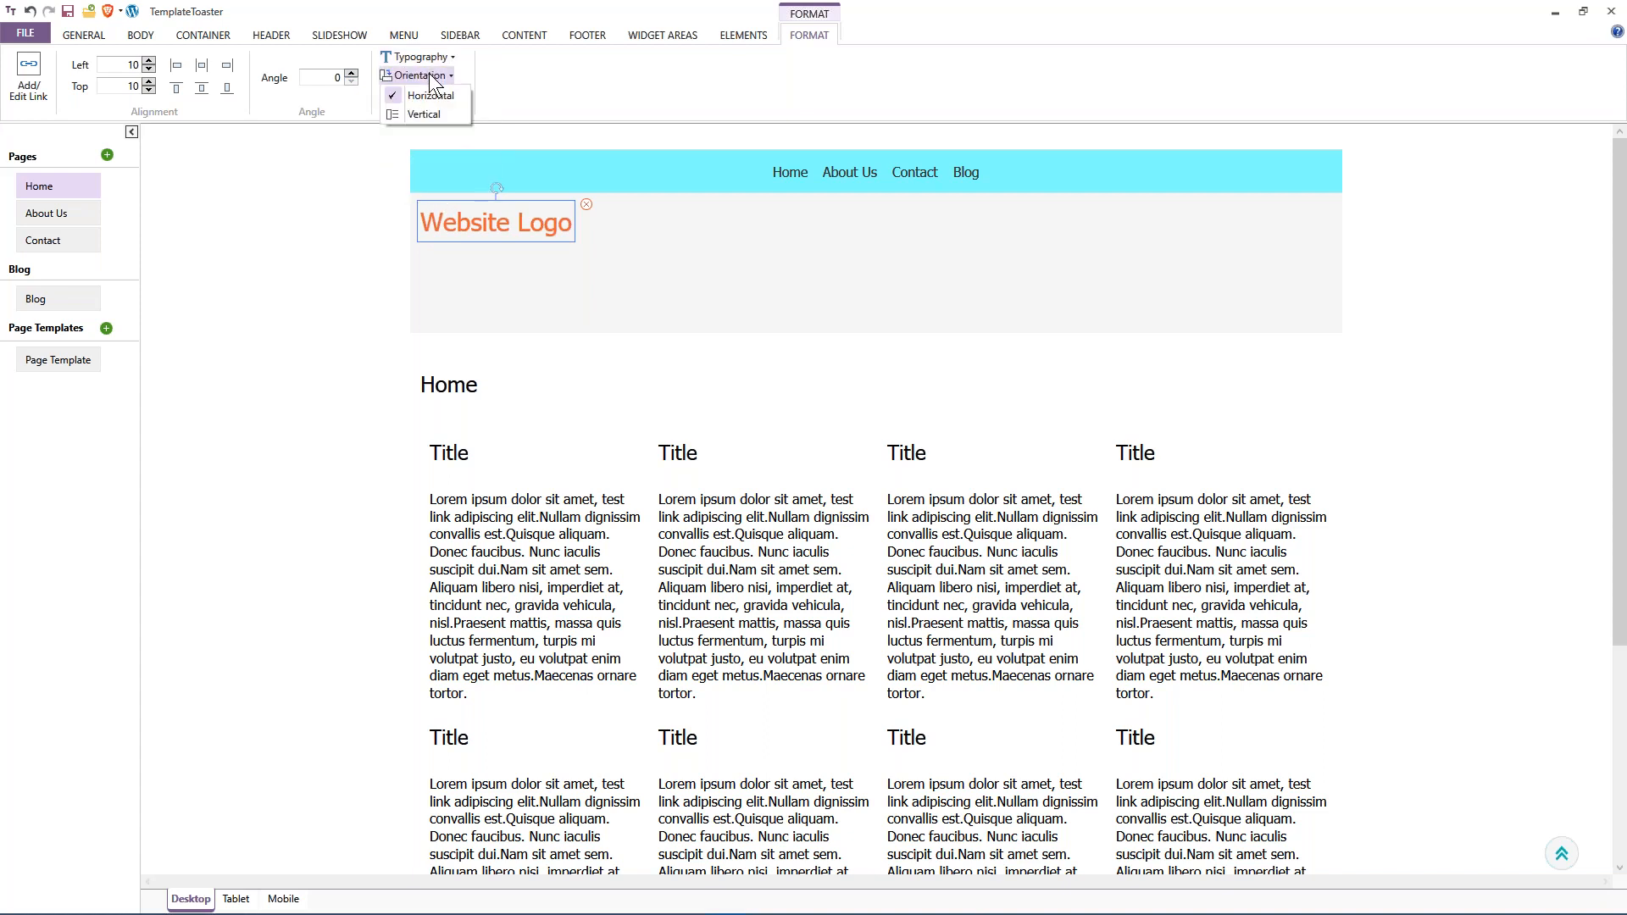
pyautogui.click(543, 90)
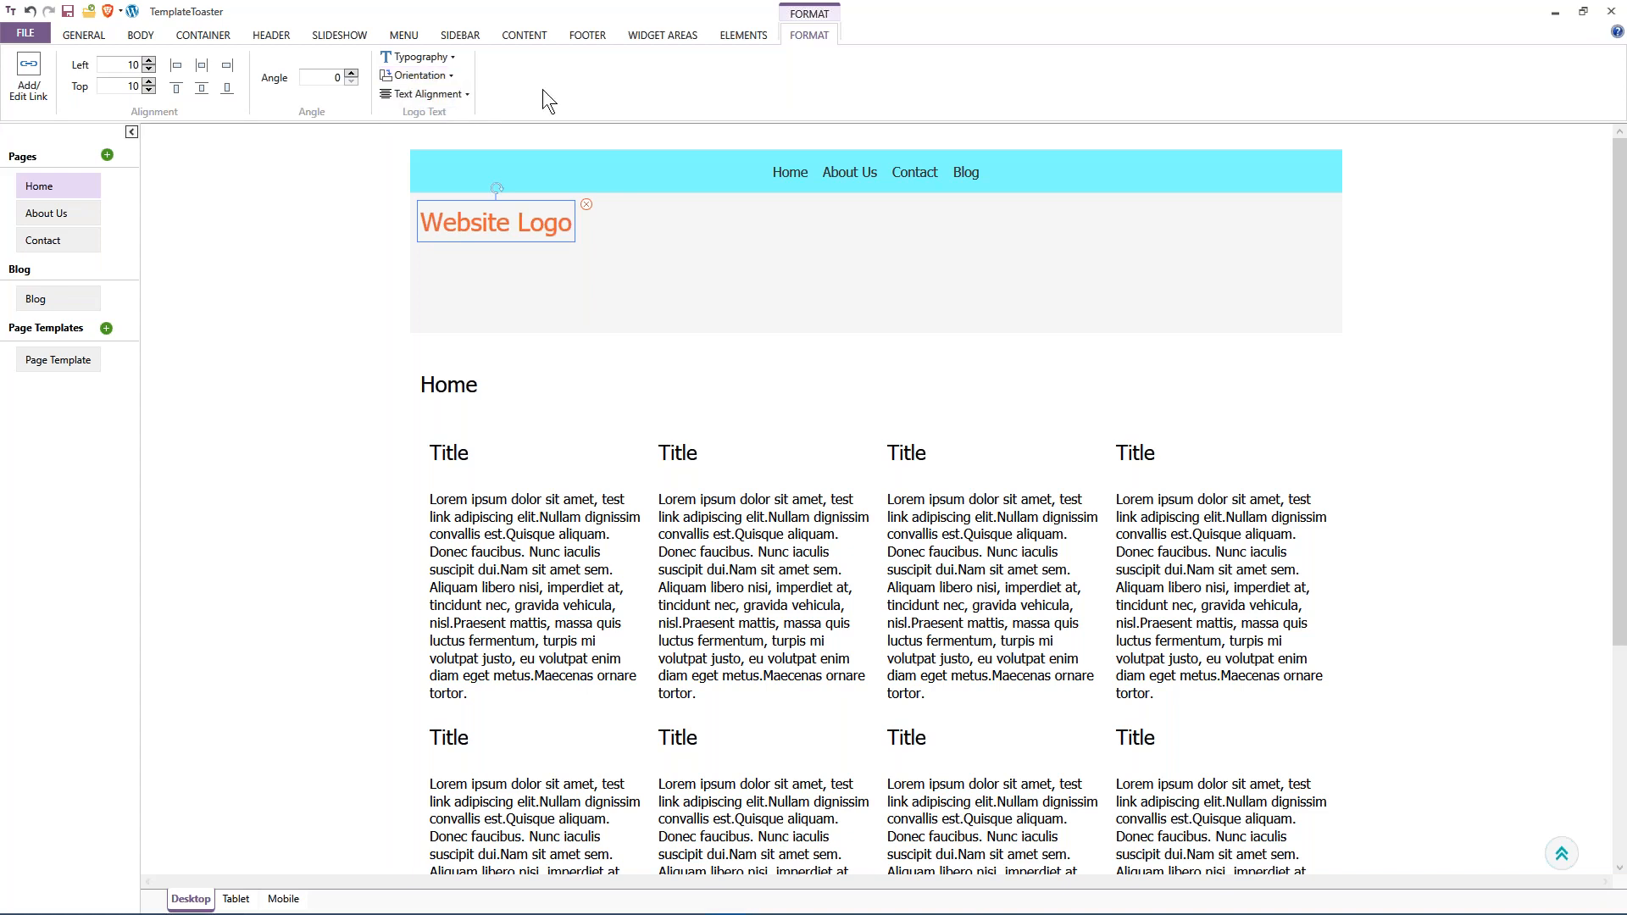
pyautogui.click(406, 94)
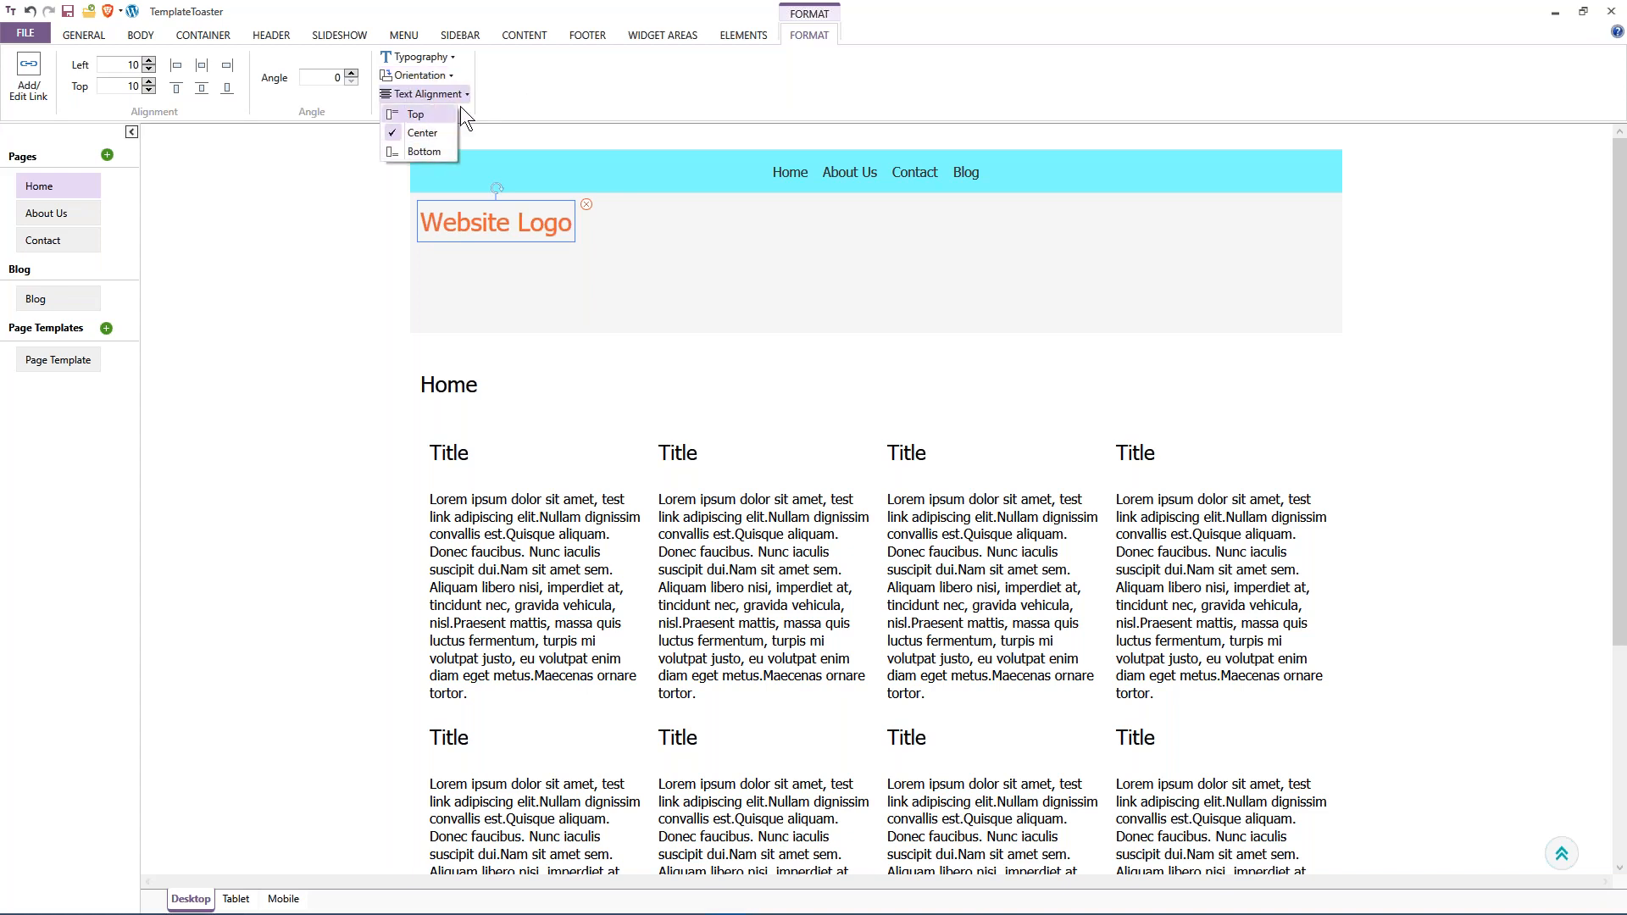
pyautogui.click(549, 80)
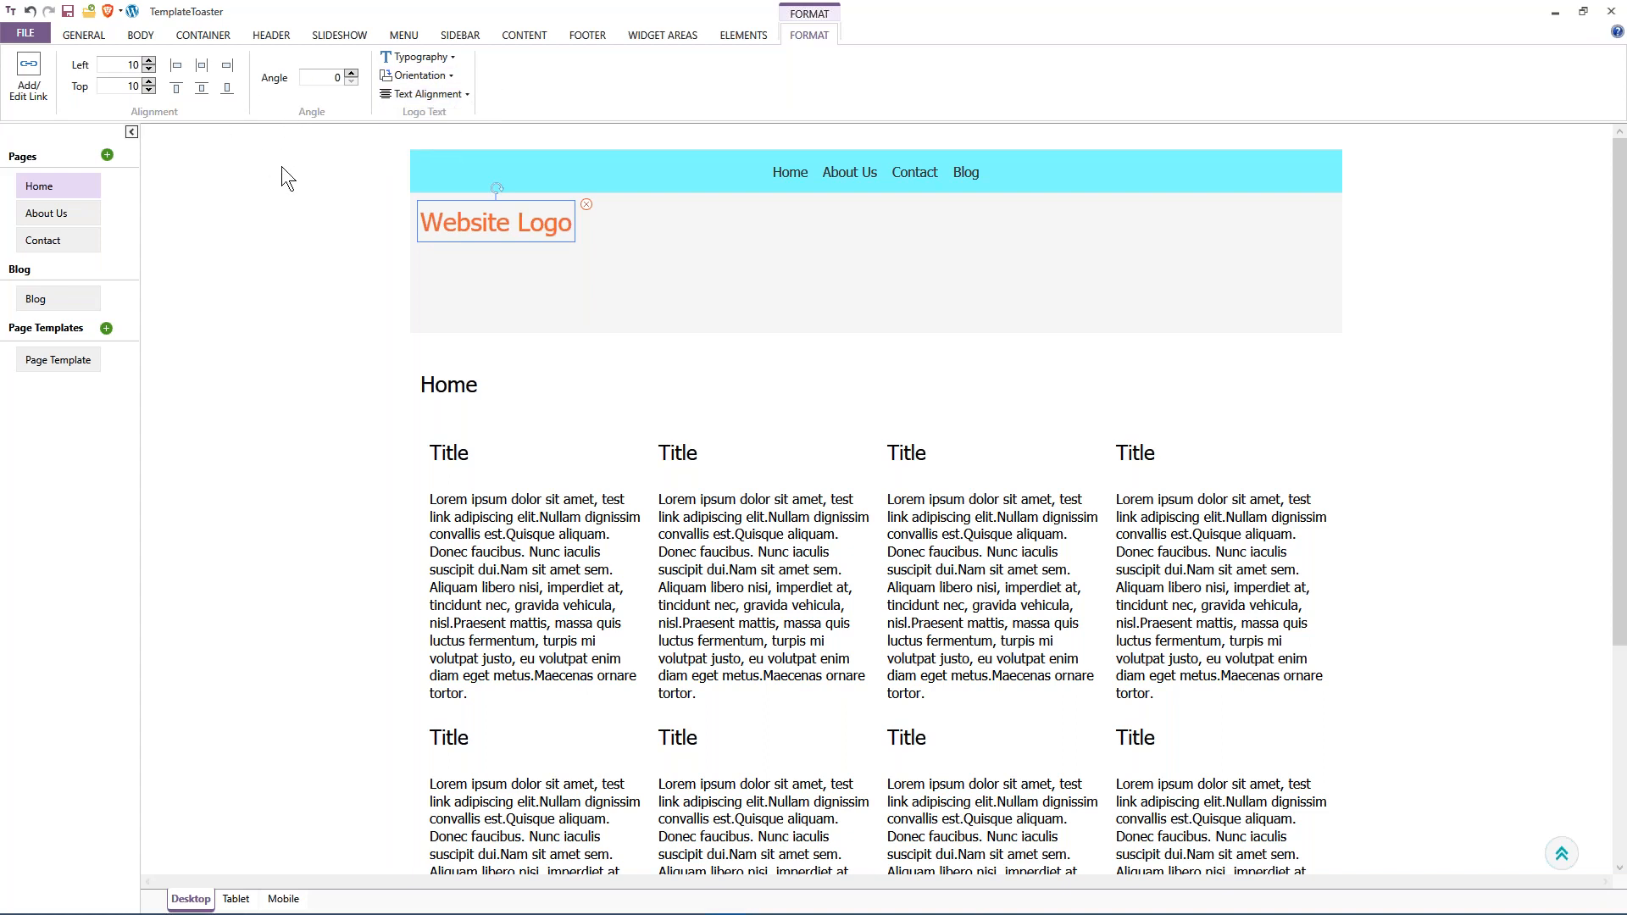
# Add sidebars on both sides of the content using the Left Right Sidebar layout.
pyautogui.click(88, 34)
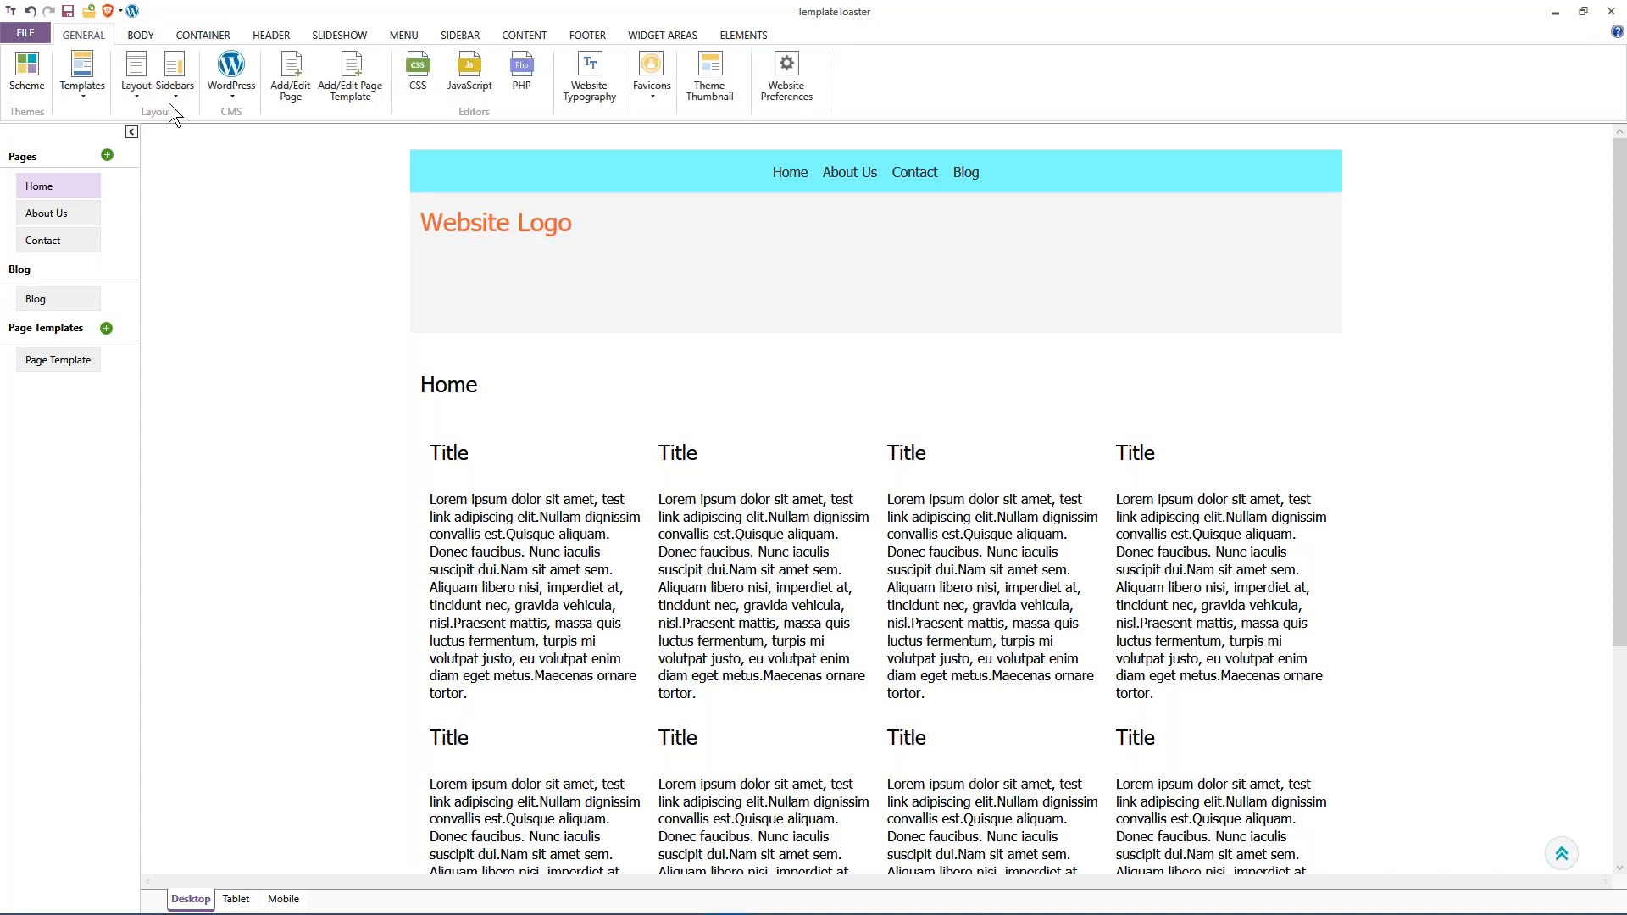
pyautogui.click(135, 94)
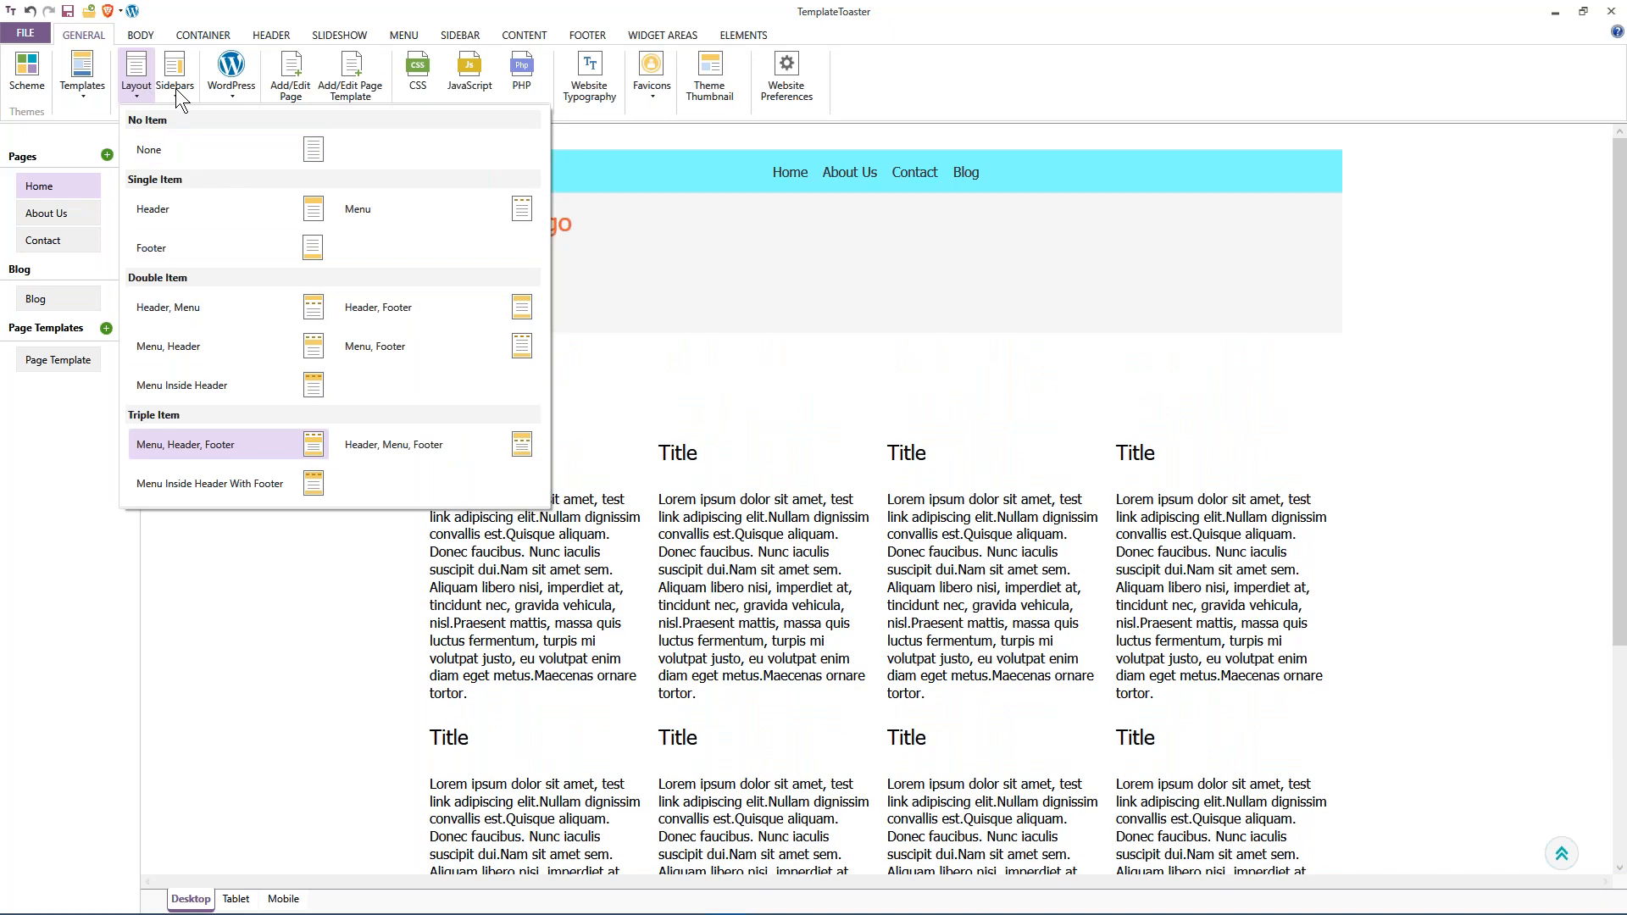
pyautogui.click(174, 95)
pyautogui.click(176, 96)
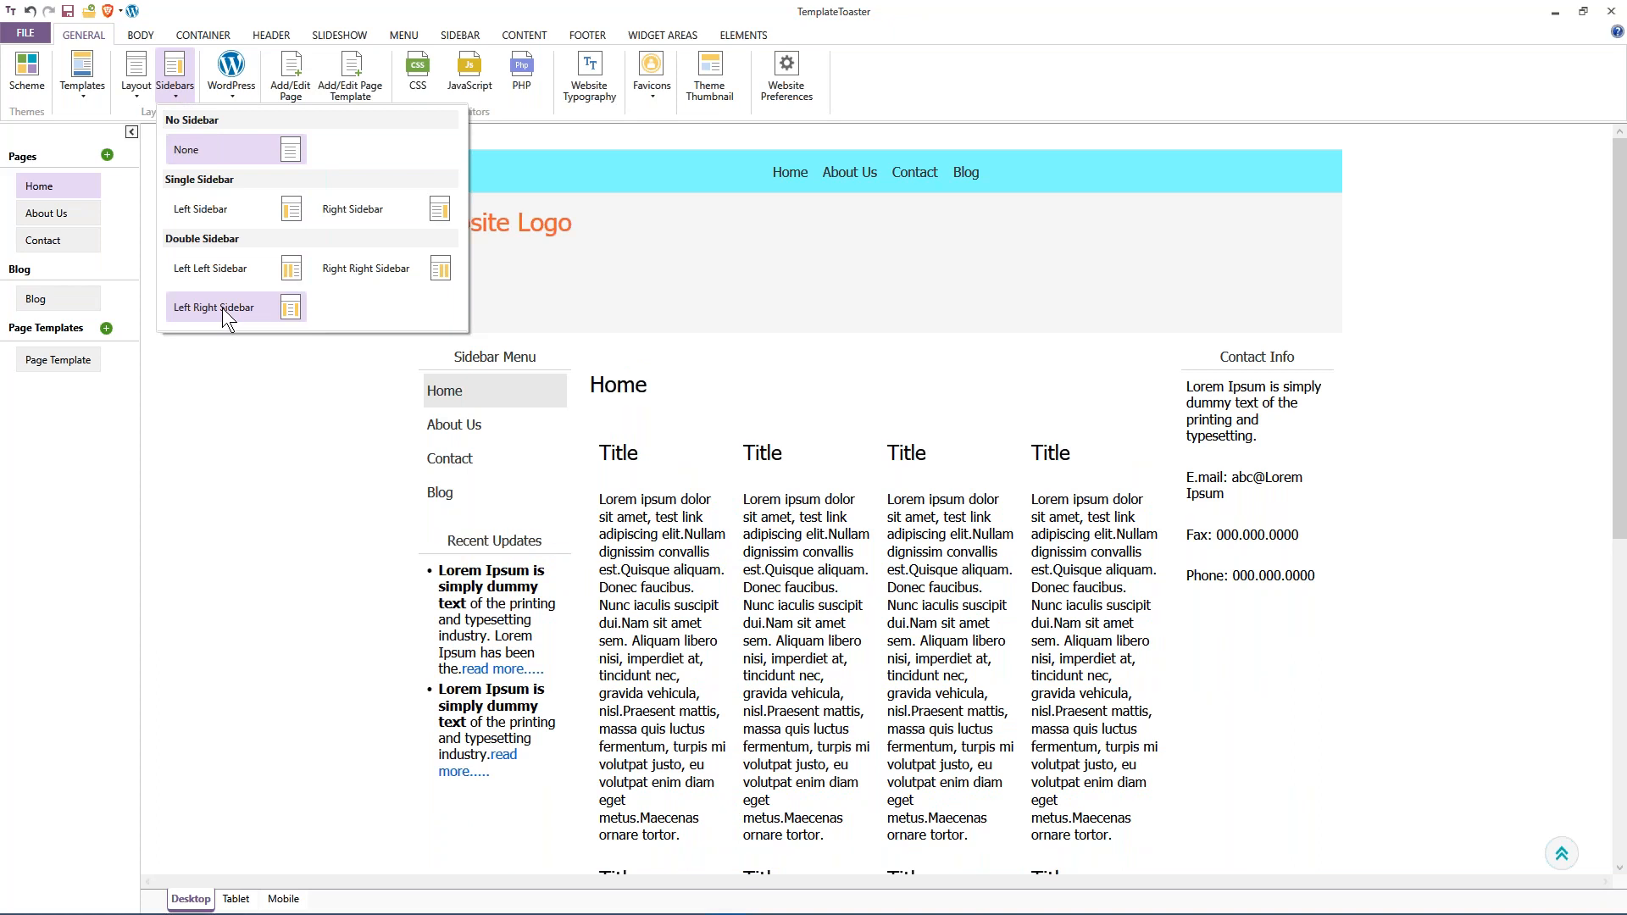
pyautogui.click(222, 308)
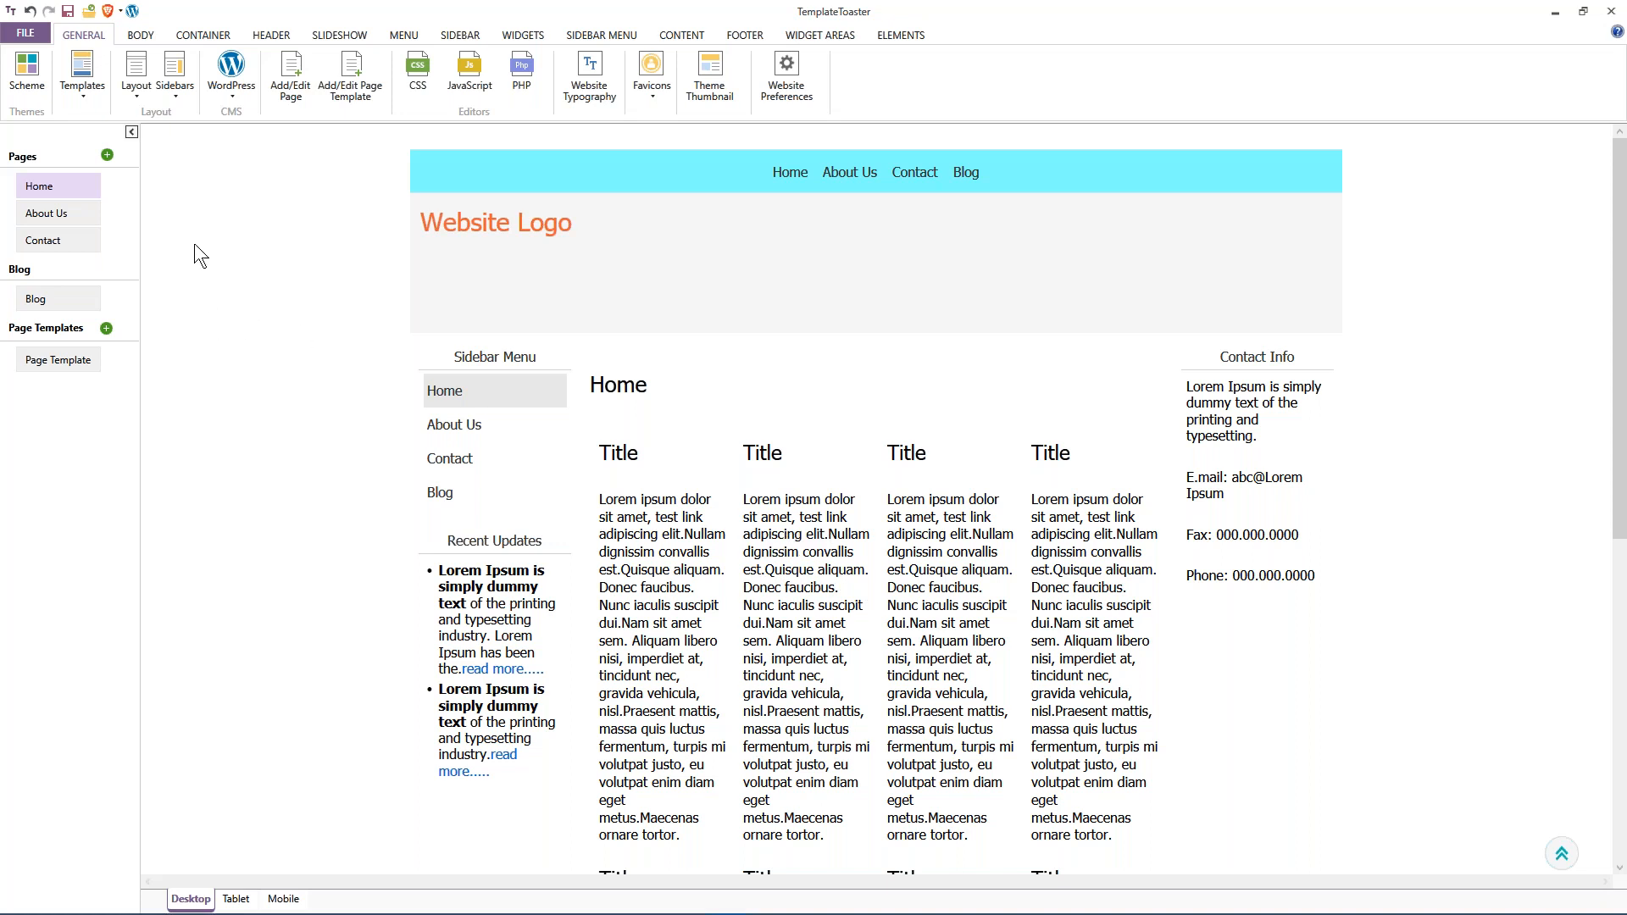
# Clone the Home page and save the copy with Home-left as its name, title and slug.
pyautogui.doubleClick(47, 189)
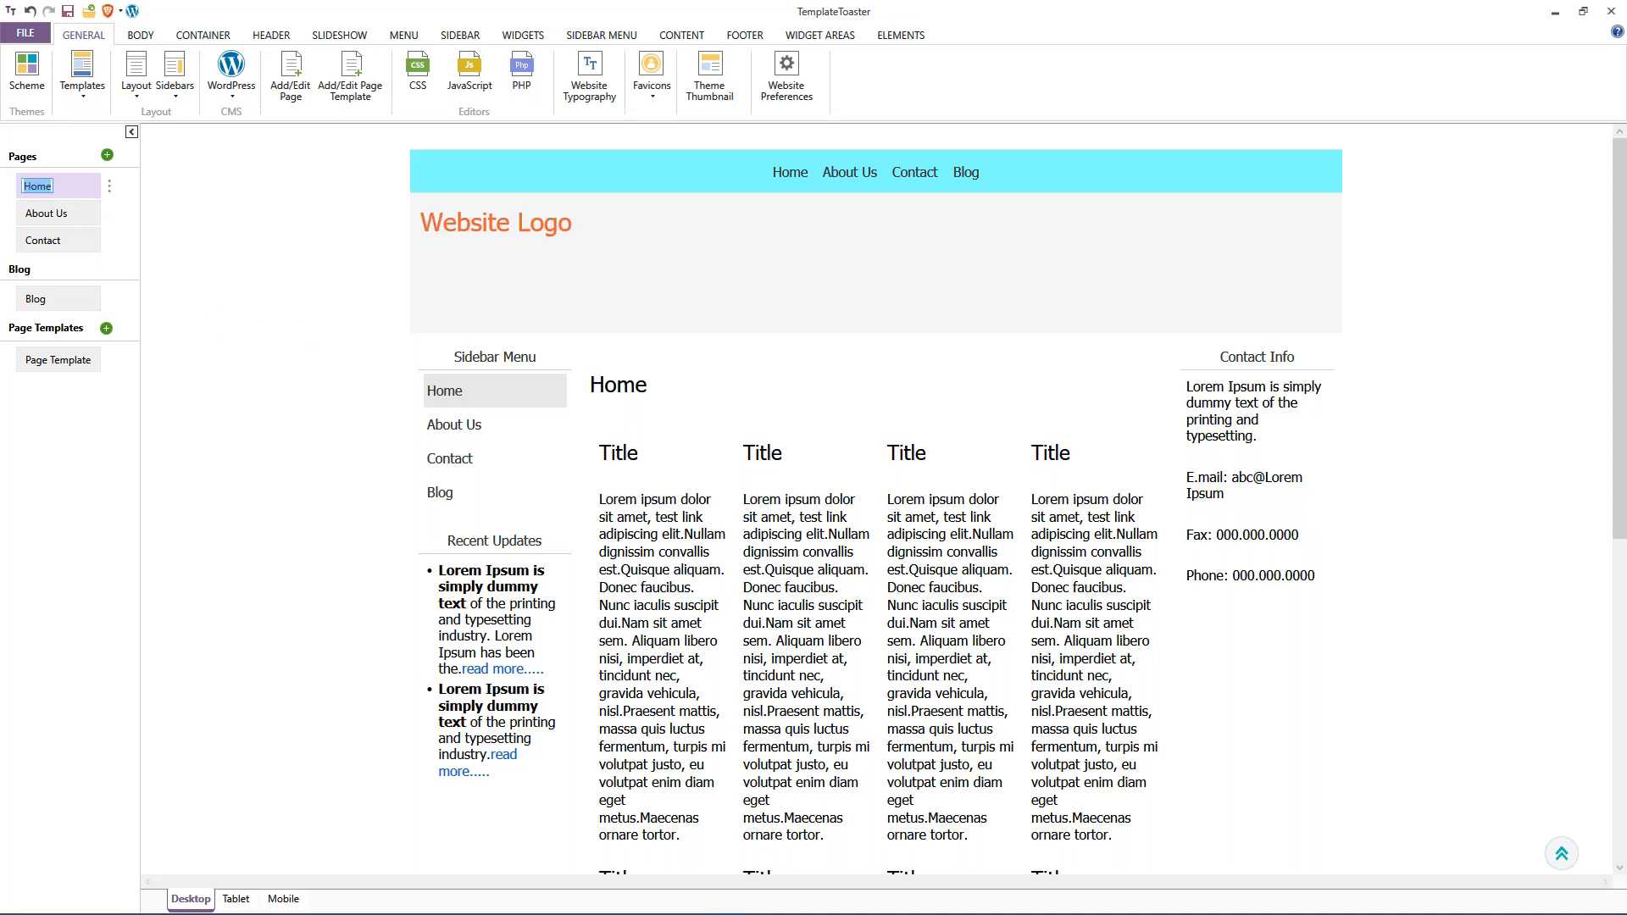
pyautogui.rightClick(110, 185)
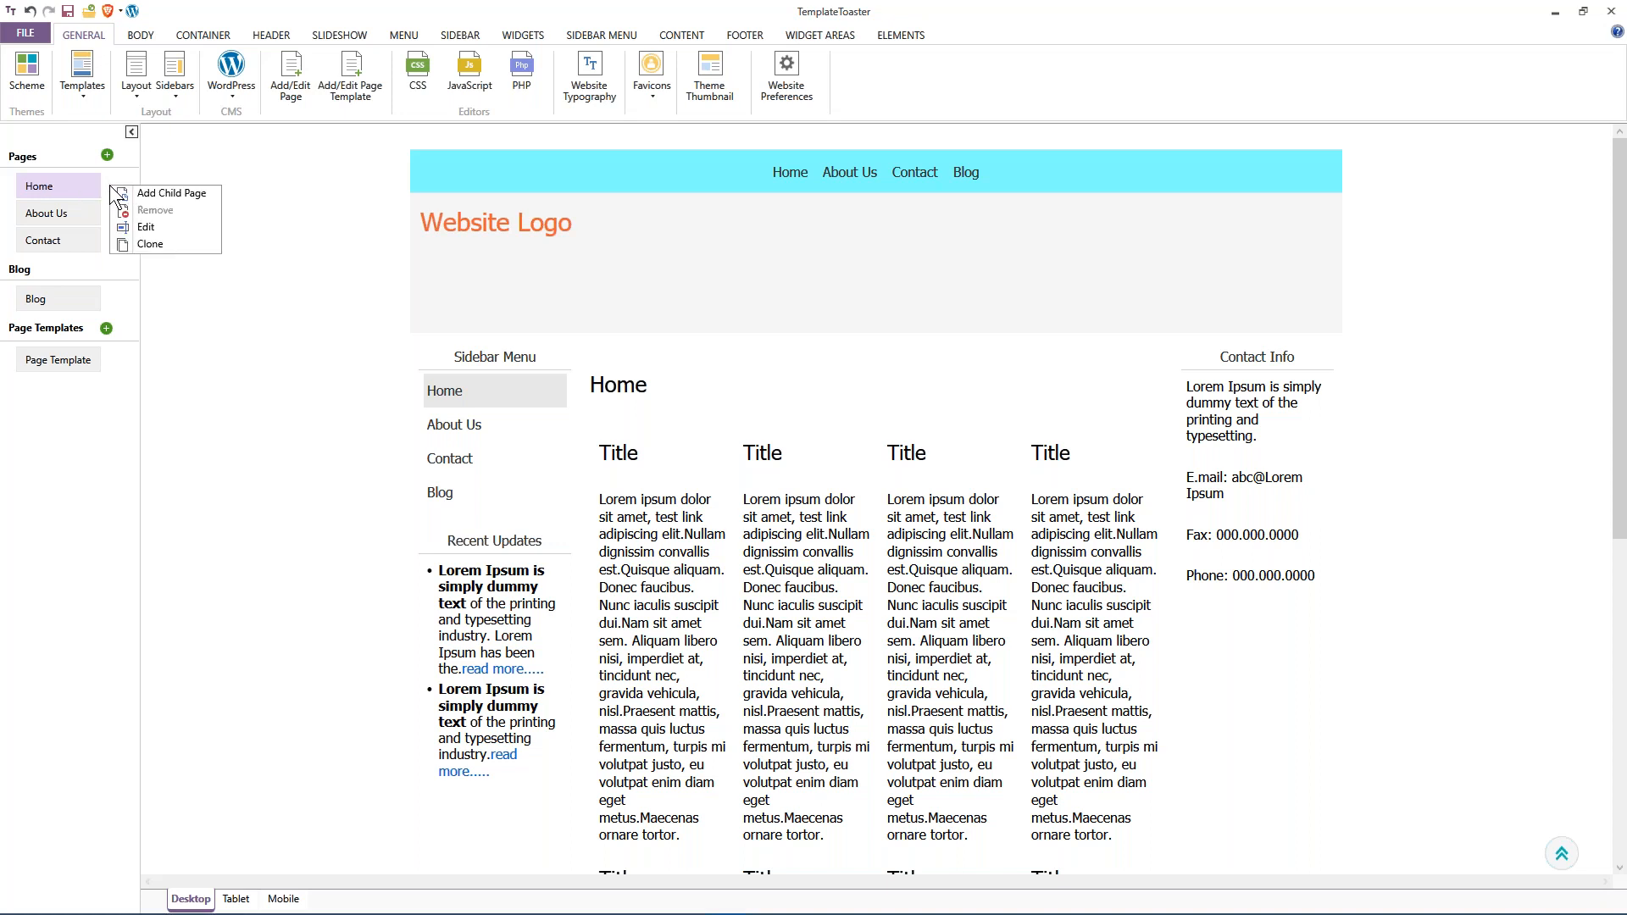
pyautogui.click(149, 244)
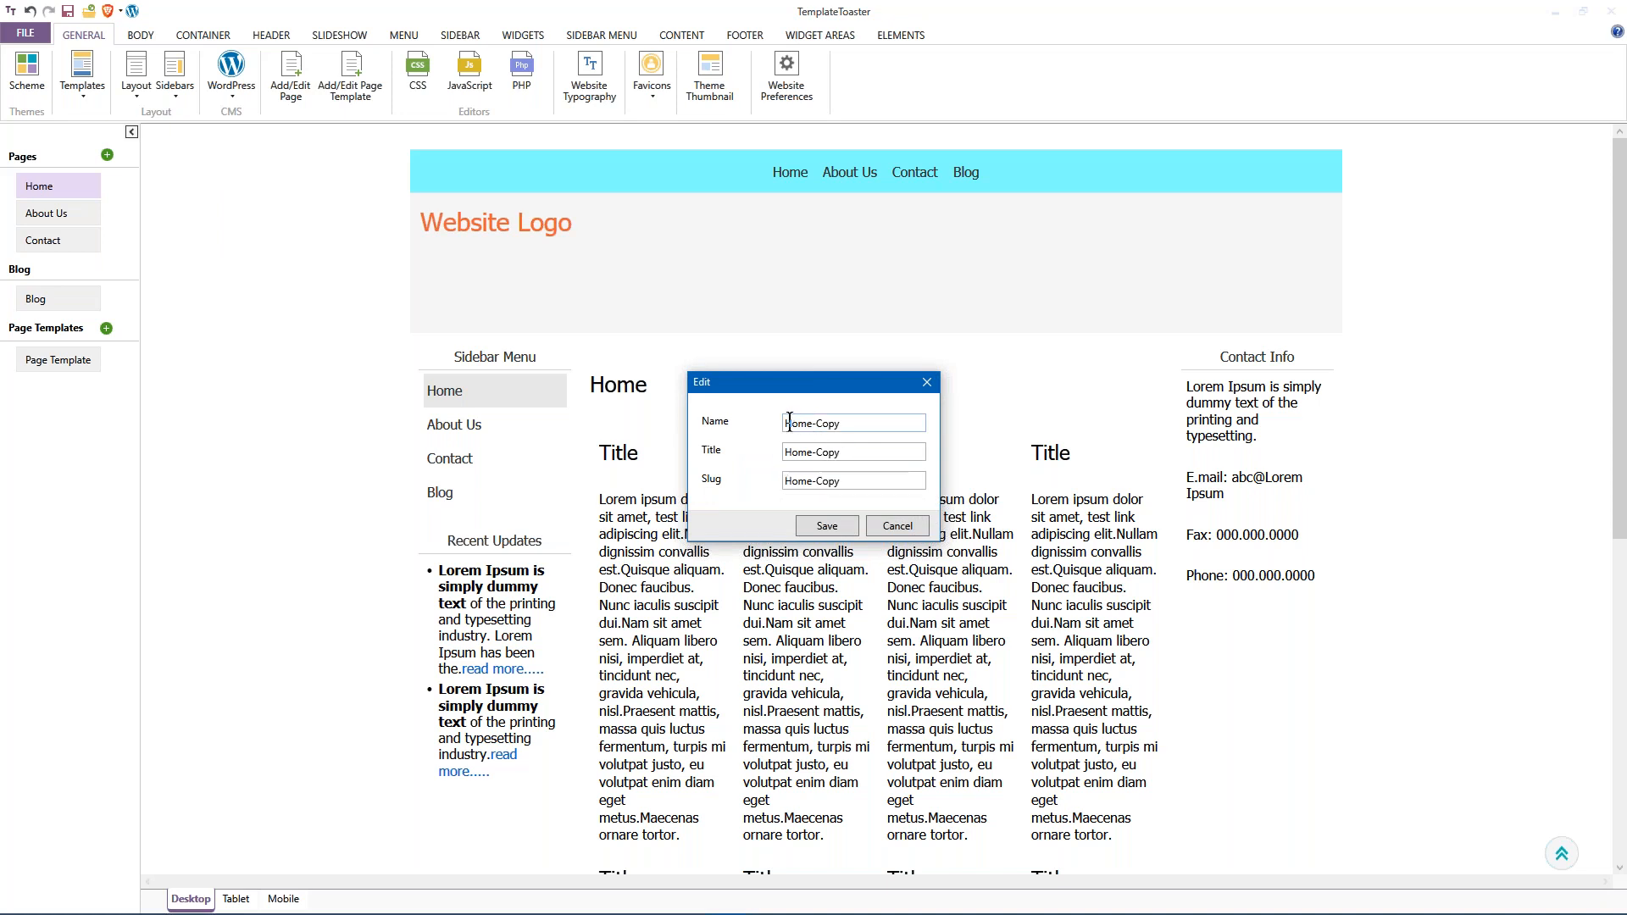
pyautogui.moveTo(816, 423); pyautogui.dragTo(860, 427)
pyautogui.write('left')
pyautogui.moveTo(816, 453); pyautogui.dragTo(843, 456)
pyautogui.press('BackSpace')
pyautogui.moveTo(815, 482); pyautogui.dragTo(854, 484)
pyautogui.write('left')
pyautogui.click(827, 526)
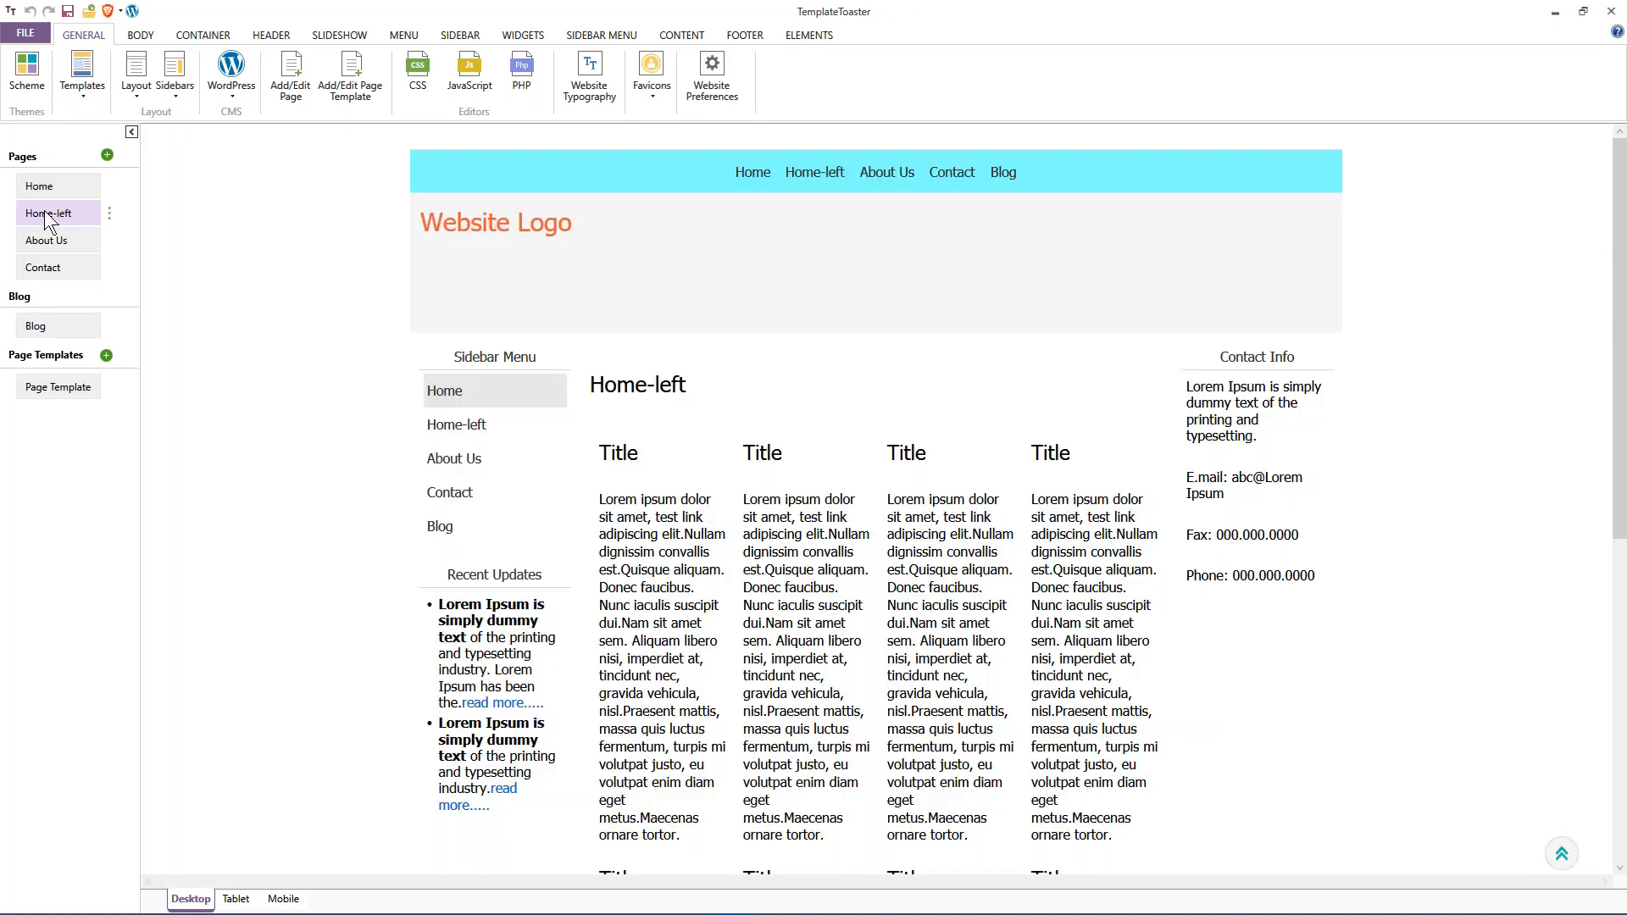
# Clone the Home-left page and save the copy with Home-right as its name, title and slug.
pyautogui.click(109, 211)
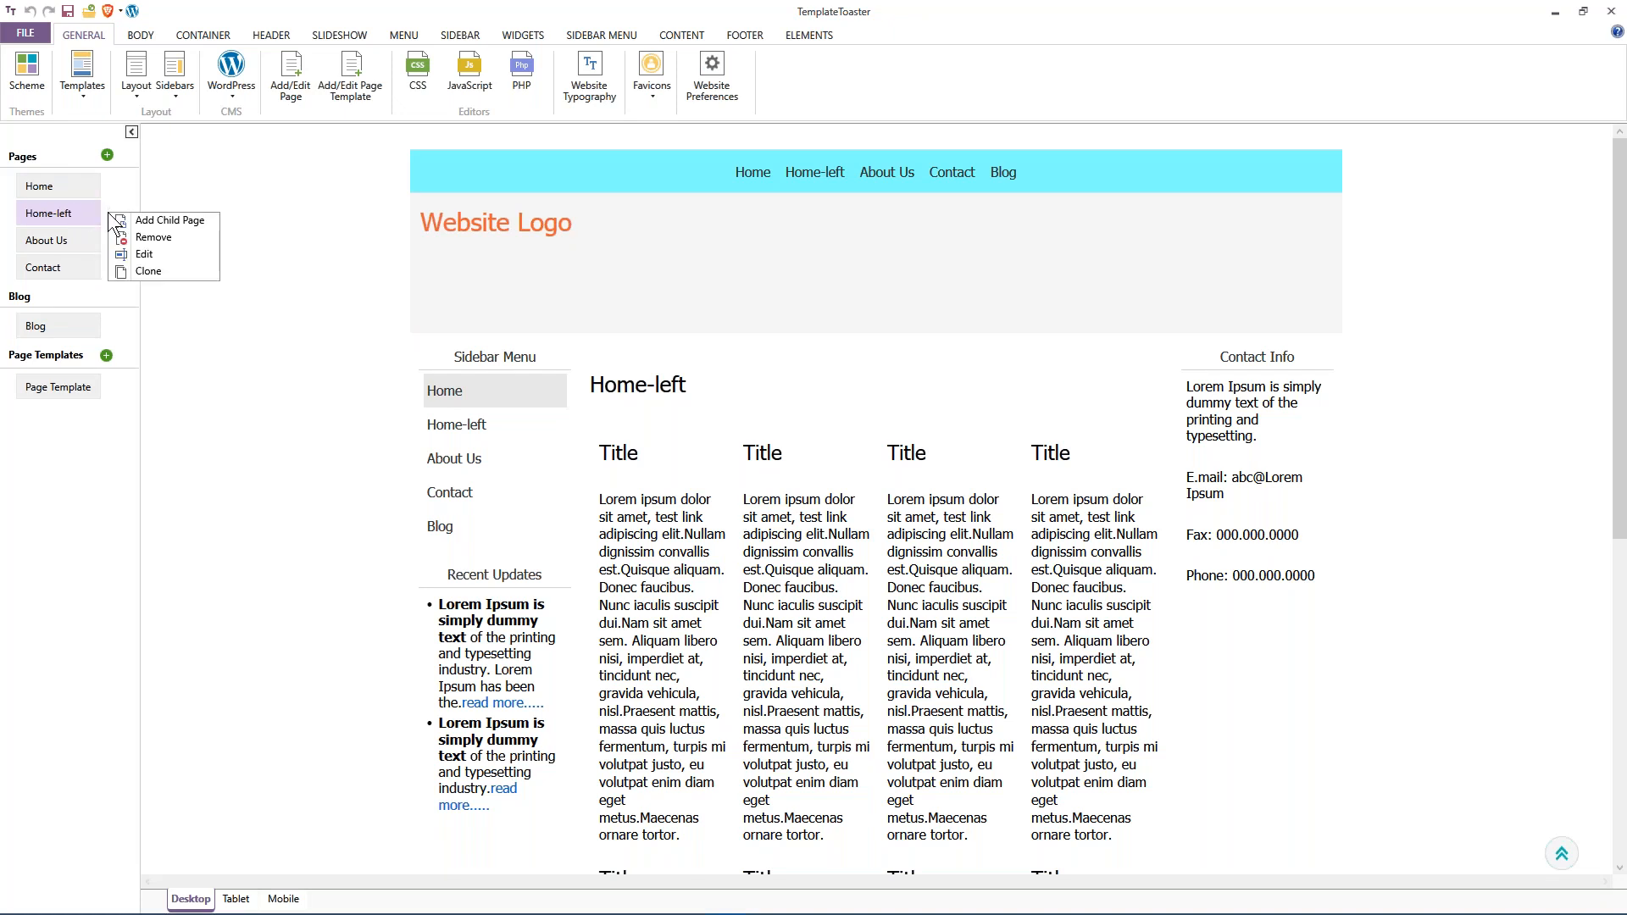
pyautogui.click(145, 271)
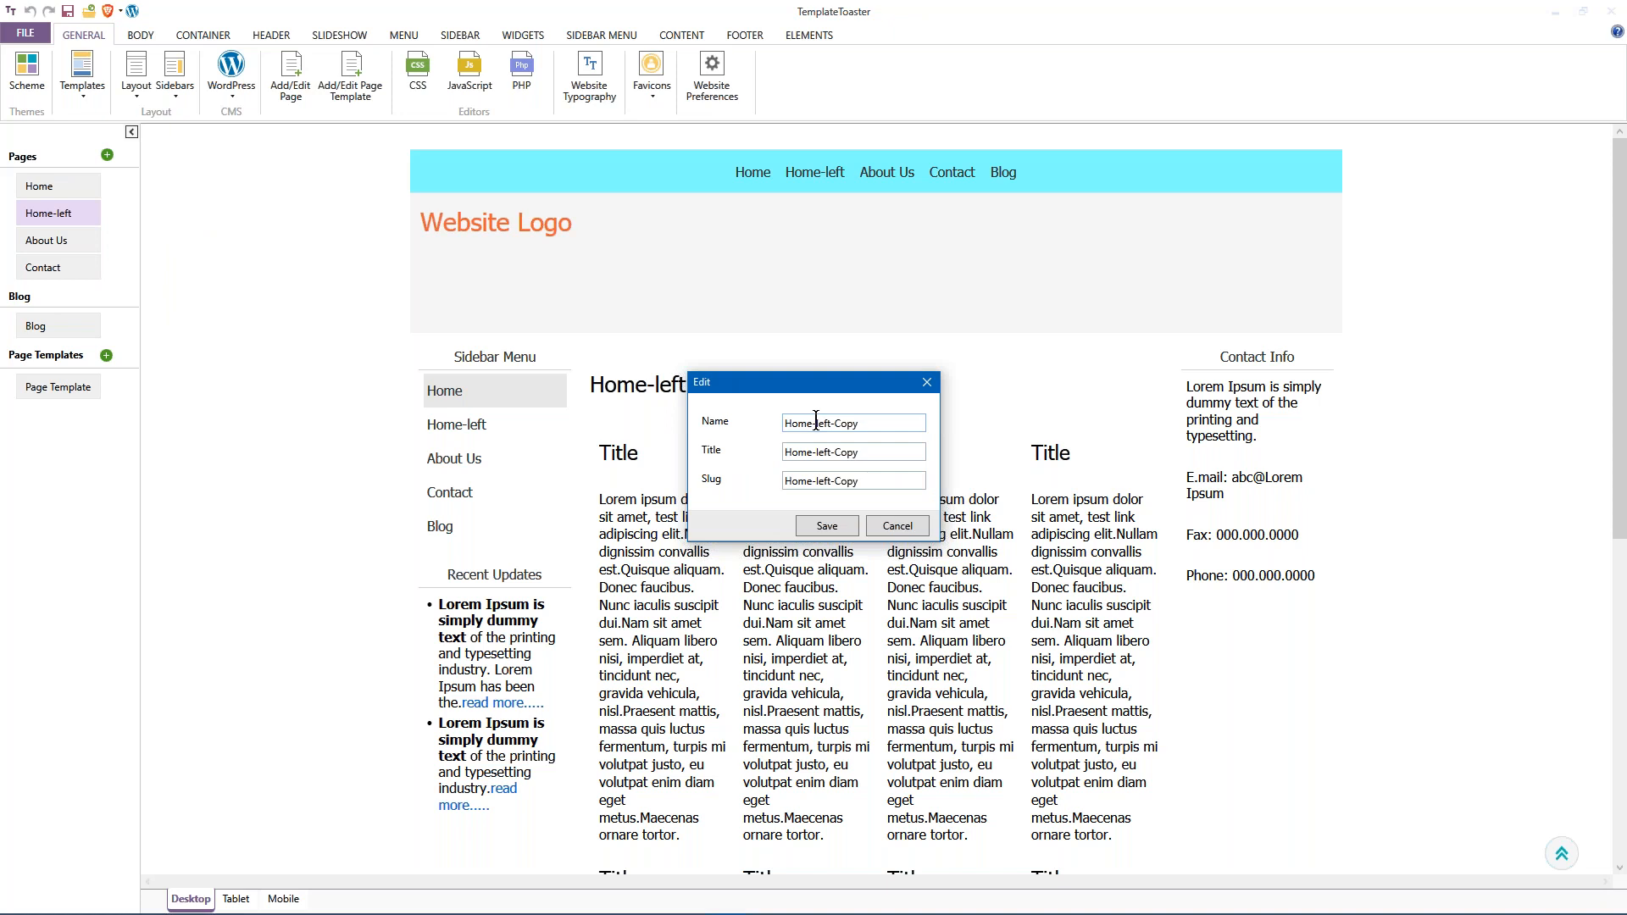
pyautogui.moveTo(815, 419); pyautogui.dragTo(858, 417)
pyautogui.press('BackSpace')
pyautogui.write('right')
pyautogui.moveTo(816, 452); pyautogui.dragTo(859, 456)
pyautogui.press('BackSpace')
pyautogui.write('right')
pyautogui.moveTo(816, 481); pyautogui.dragTo(876, 480)
pyautogui.write('right')
pyautogui.click(827, 526)
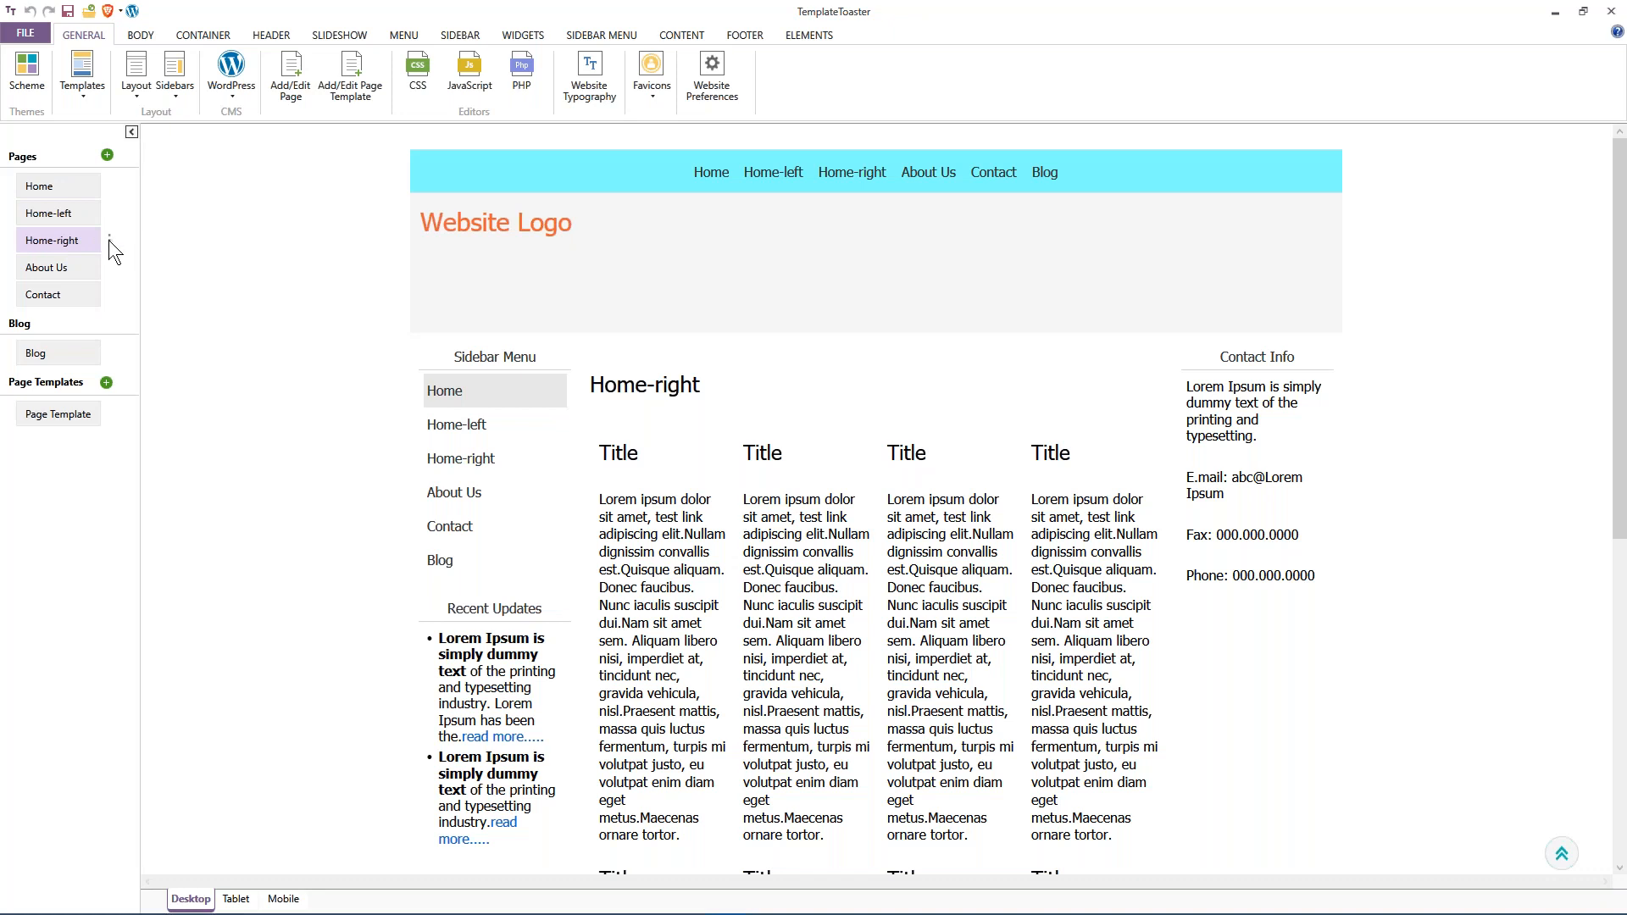
# Clone the Home-right page and set the copy's name to Home-no-sidebars.
pyautogui.click(67, 242)
pyautogui.click(89, 237)
pyautogui.click(109, 238)
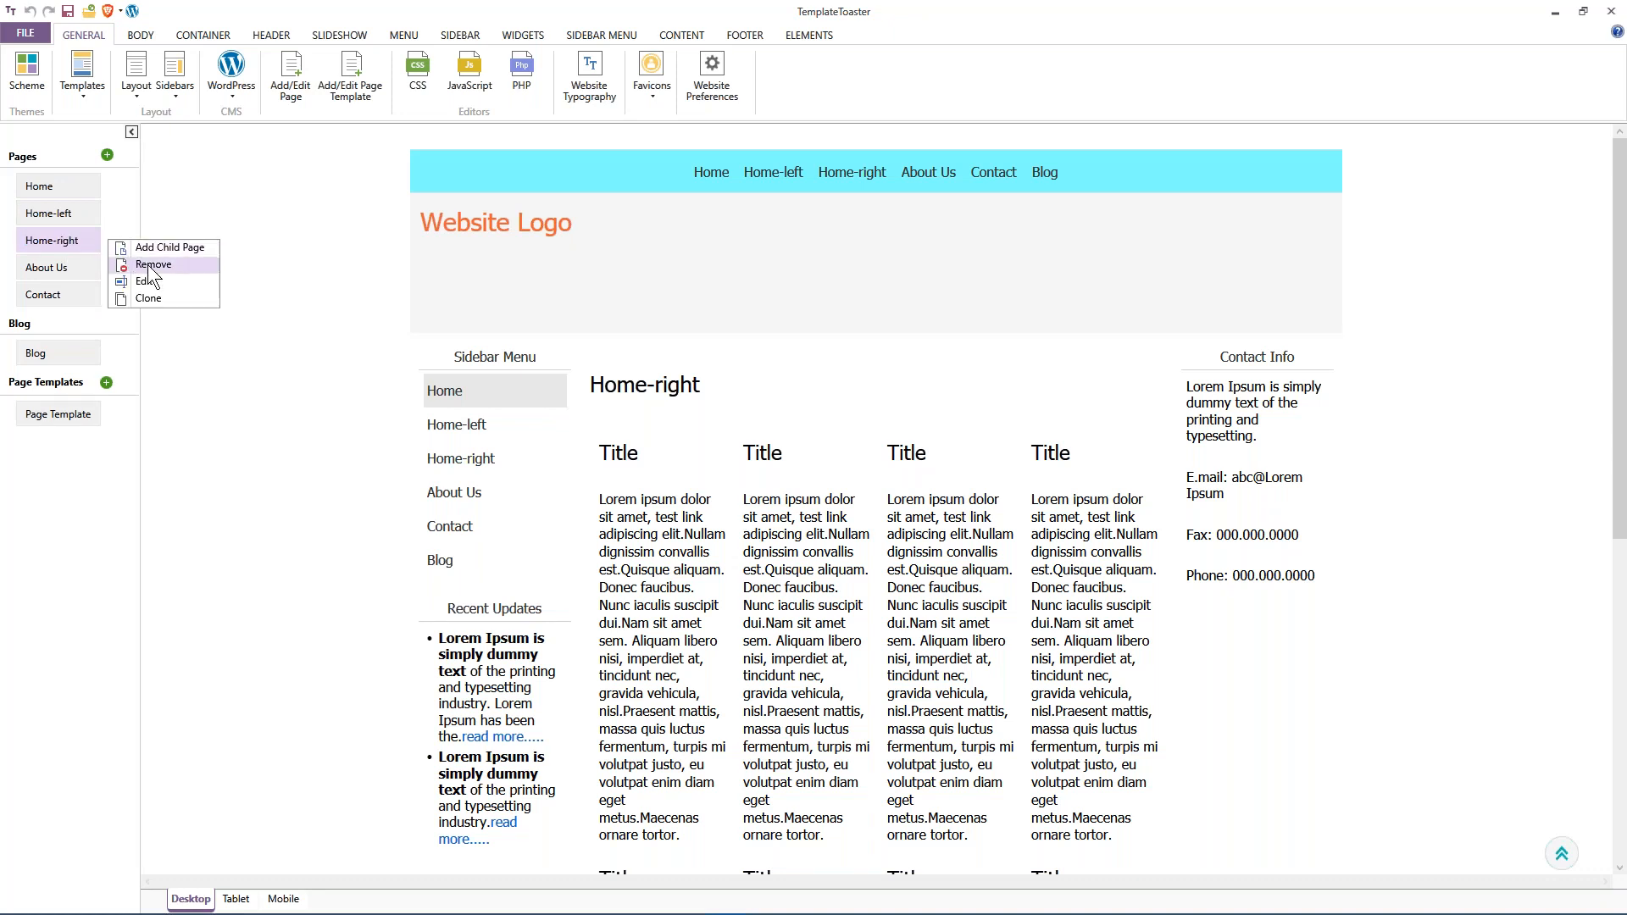
pyautogui.click(148, 298)
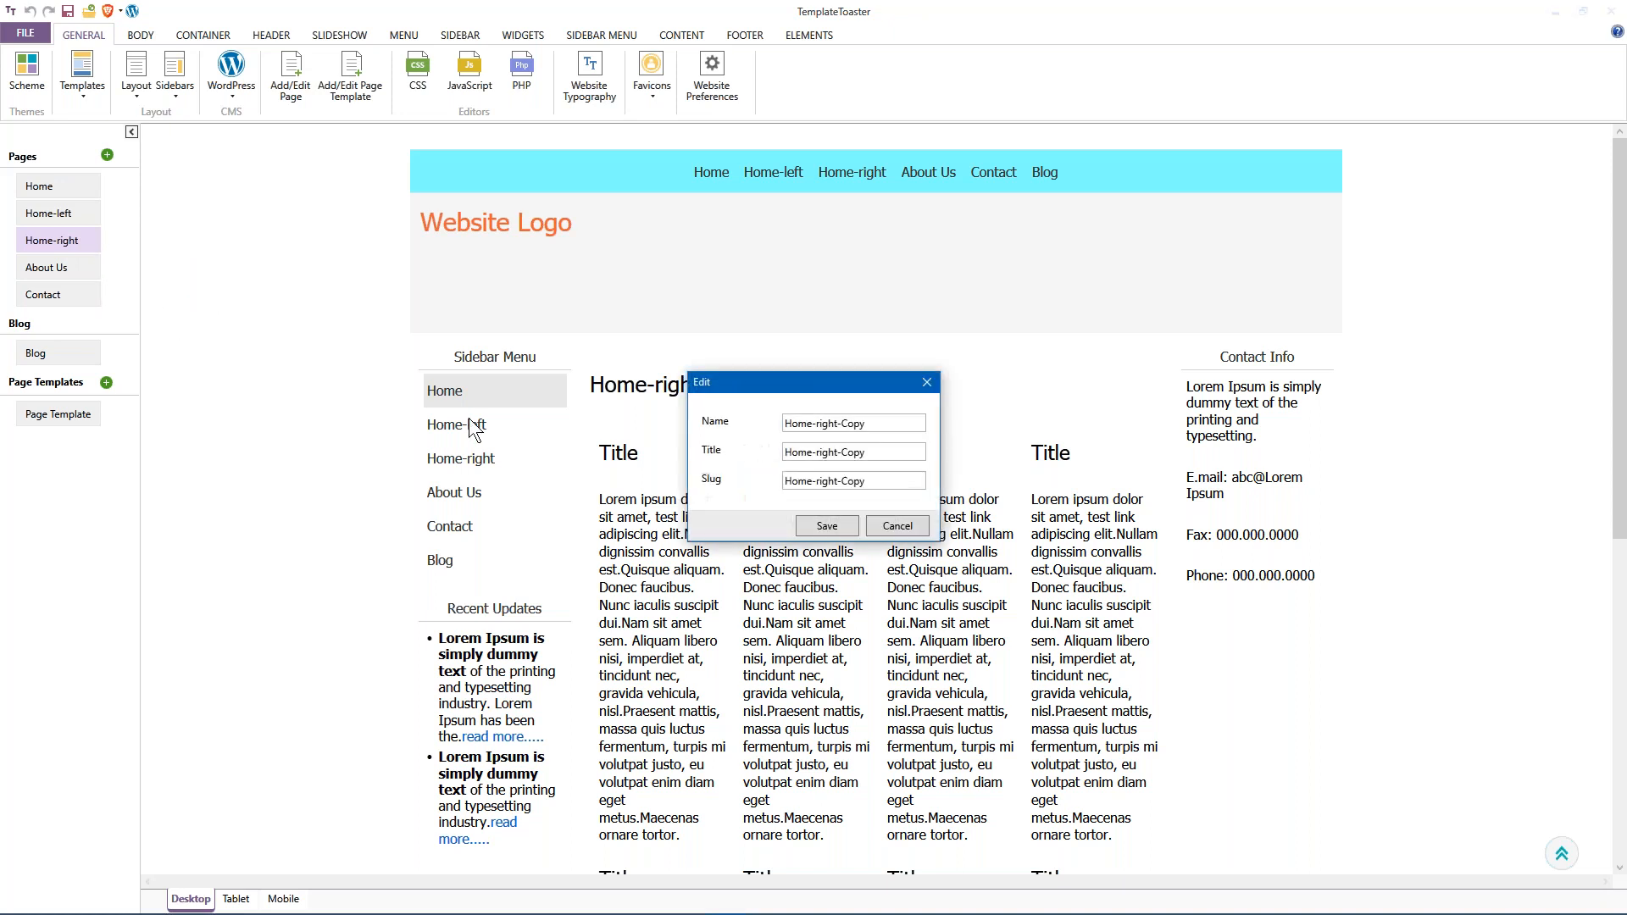
pyautogui.moveTo(816, 425); pyautogui.dragTo(872, 423)
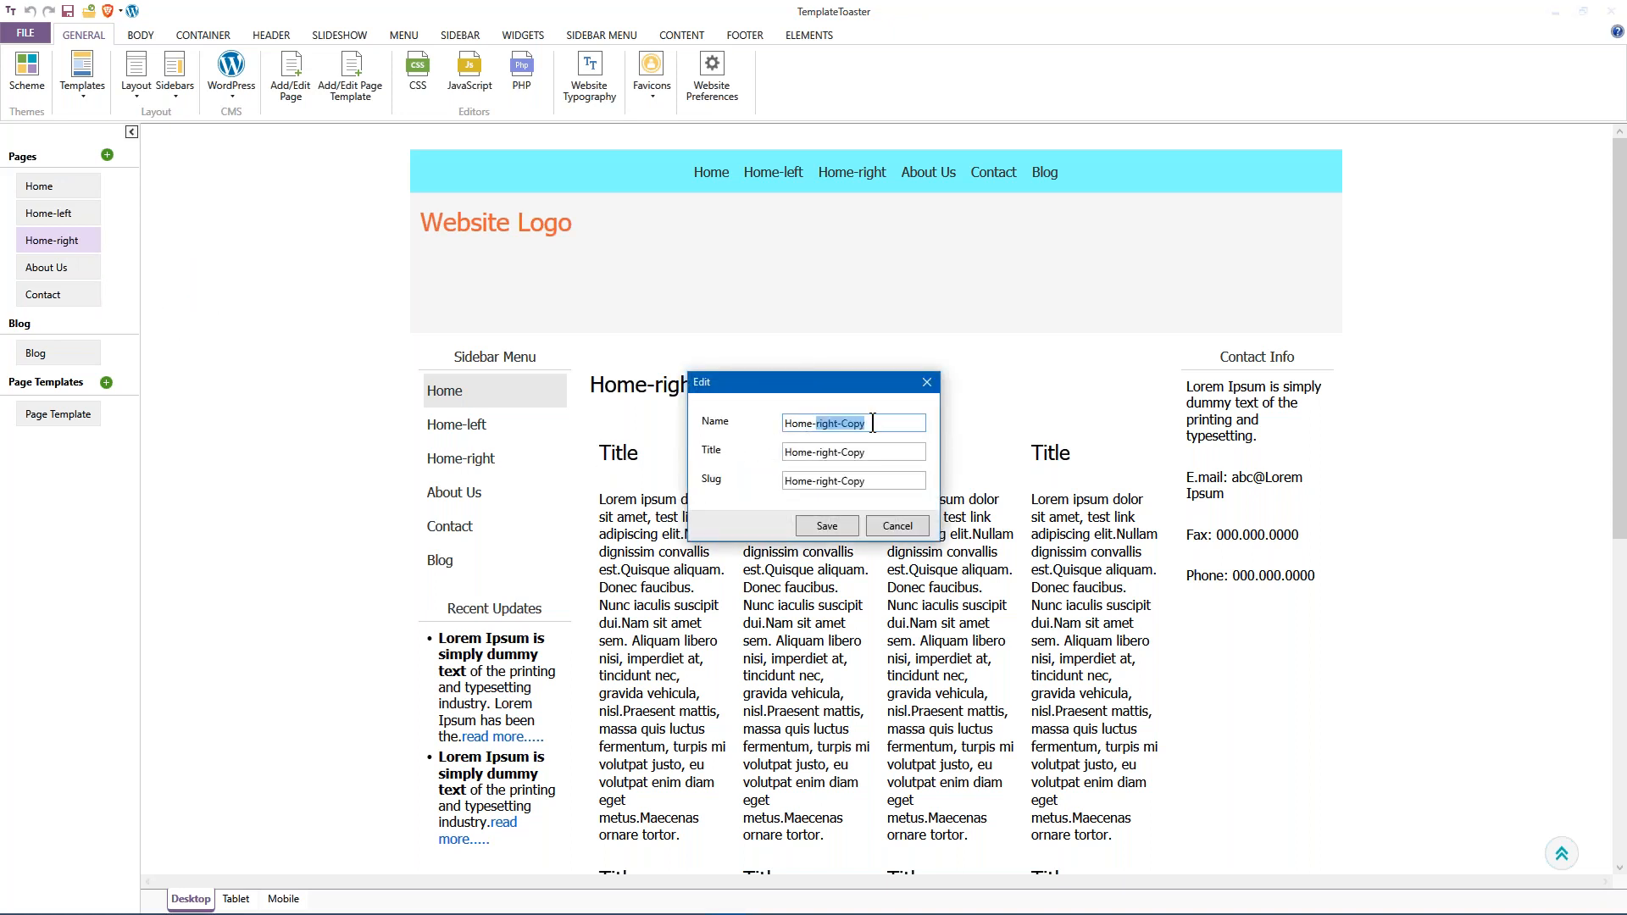
pyautogui.write('no-sidebars')
# Set the cloned page's title and slug to Home-no-sidebars to match its name and save the page.
pyautogui.moveTo(815, 424); pyautogui.dragTo(870, 433)
pyautogui.rightClick(861, 425)
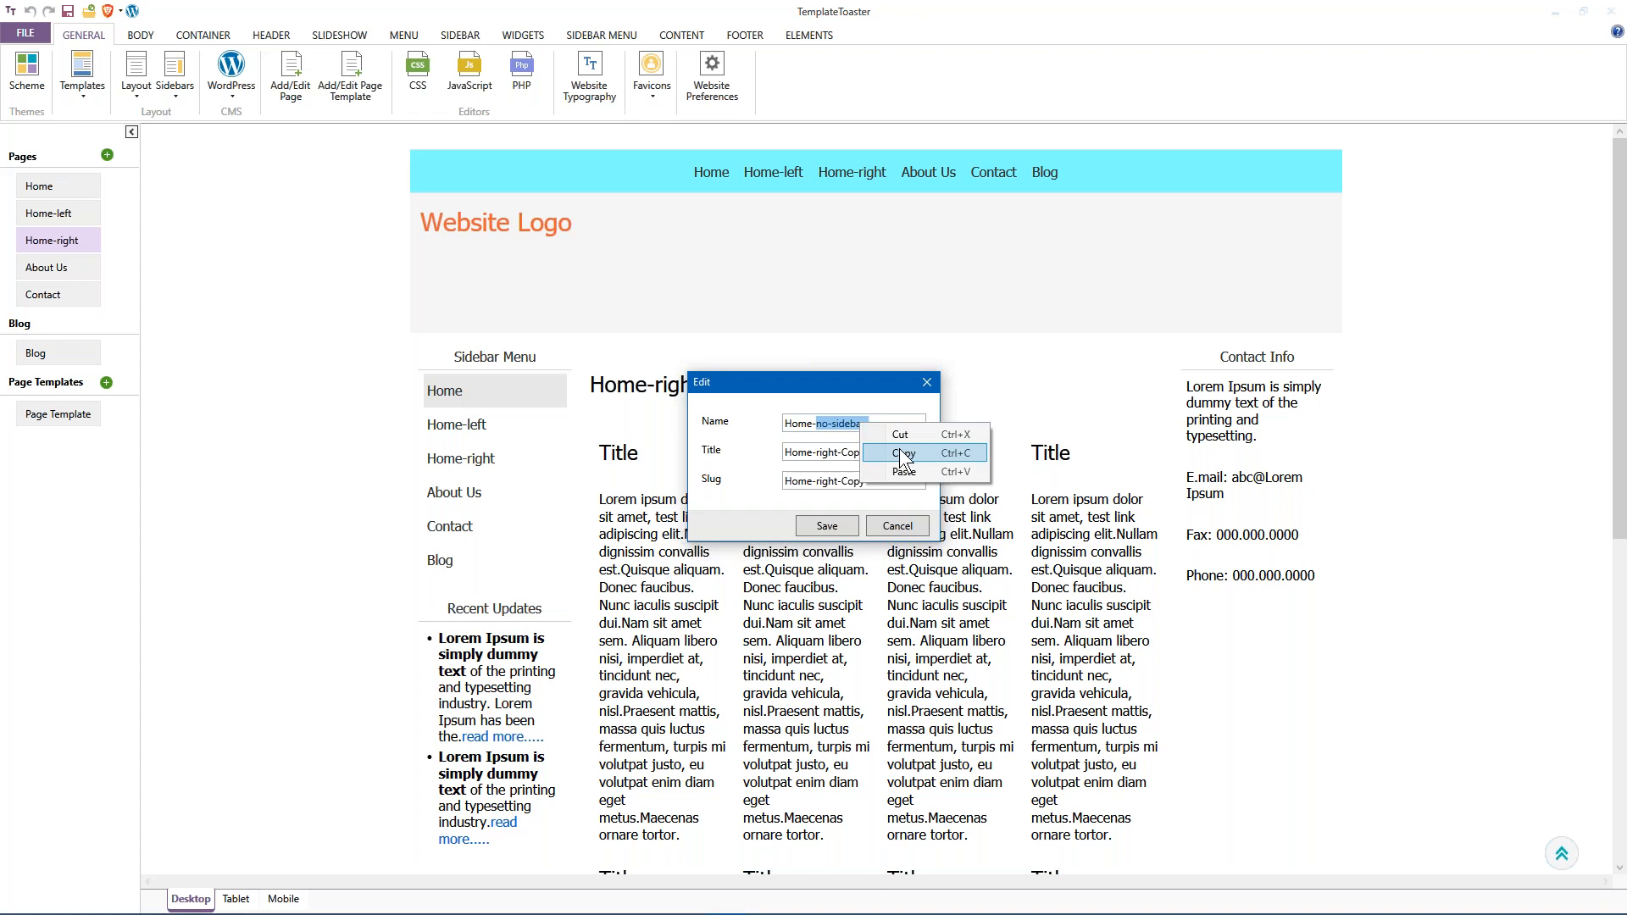
pyautogui.click(899, 453)
pyautogui.moveTo(815, 452)
pyautogui.mouseDown()
pyautogui.moveTo(866, 454)
pyautogui.moveTo(816, 458)
pyautogui.mouseUp()
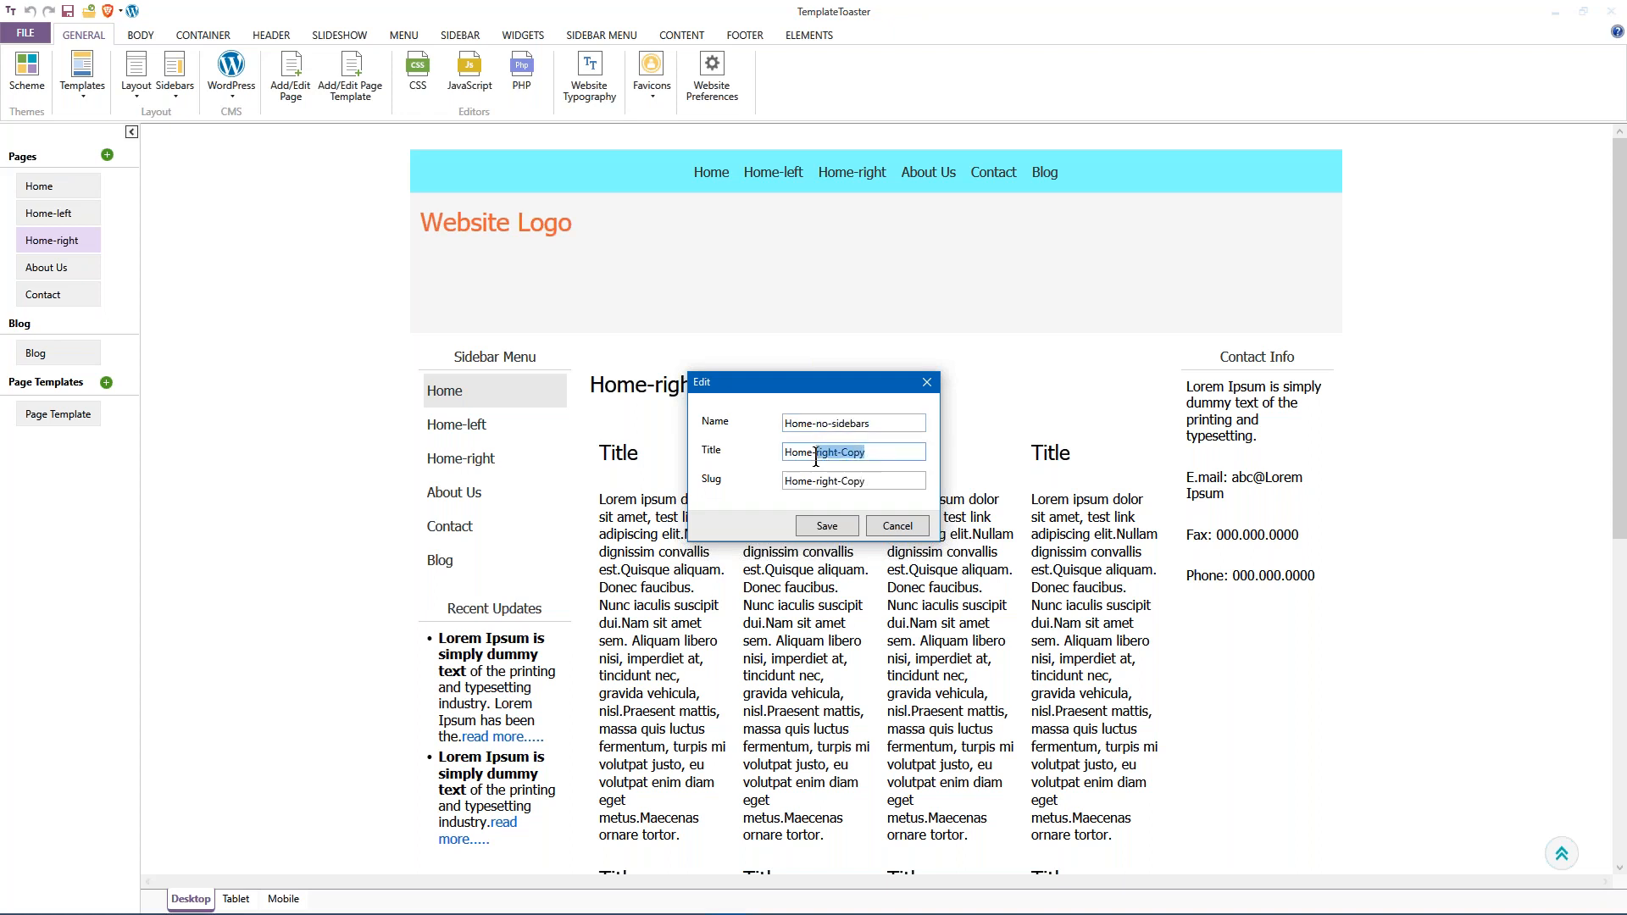
pyautogui.rightClick(827, 452)
pyautogui.click(857, 498)
pyautogui.moveTo(816, 481); pyautogui.dragTo(871, 481)
pyautogui.rightClick(848, 480)
pyautogui.click(882, 529)
pyautogui.click(820, 529)
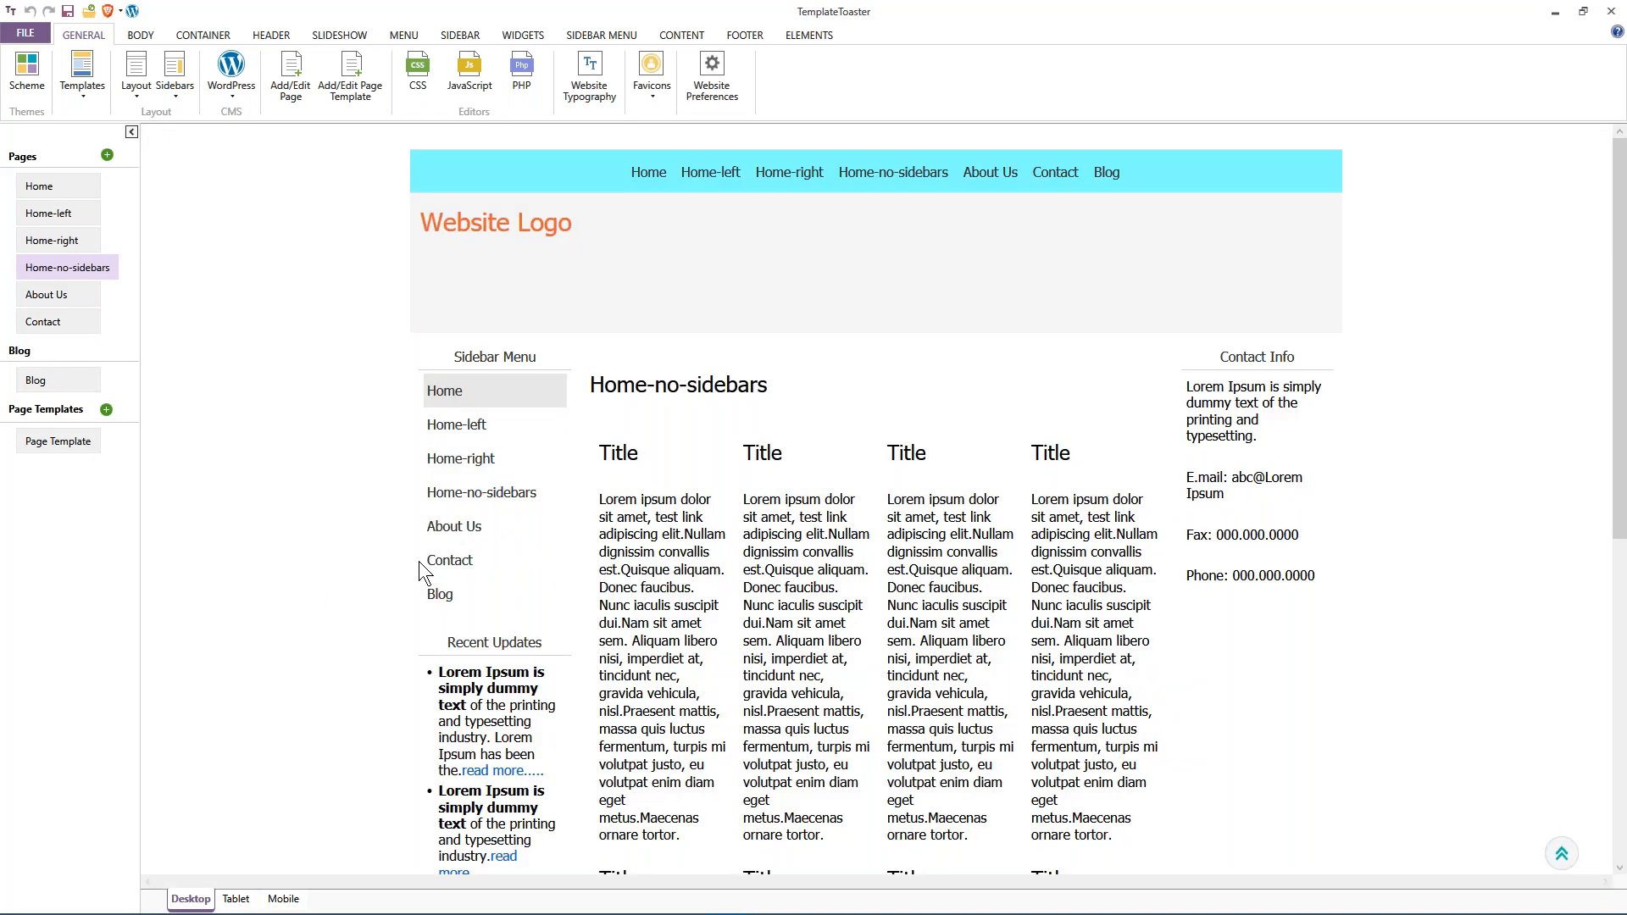
# Set the sidebars to None on the Home-no-sidebars page and to Right Sidebar on the Home-right page.
pyautogui.click(173, 89)
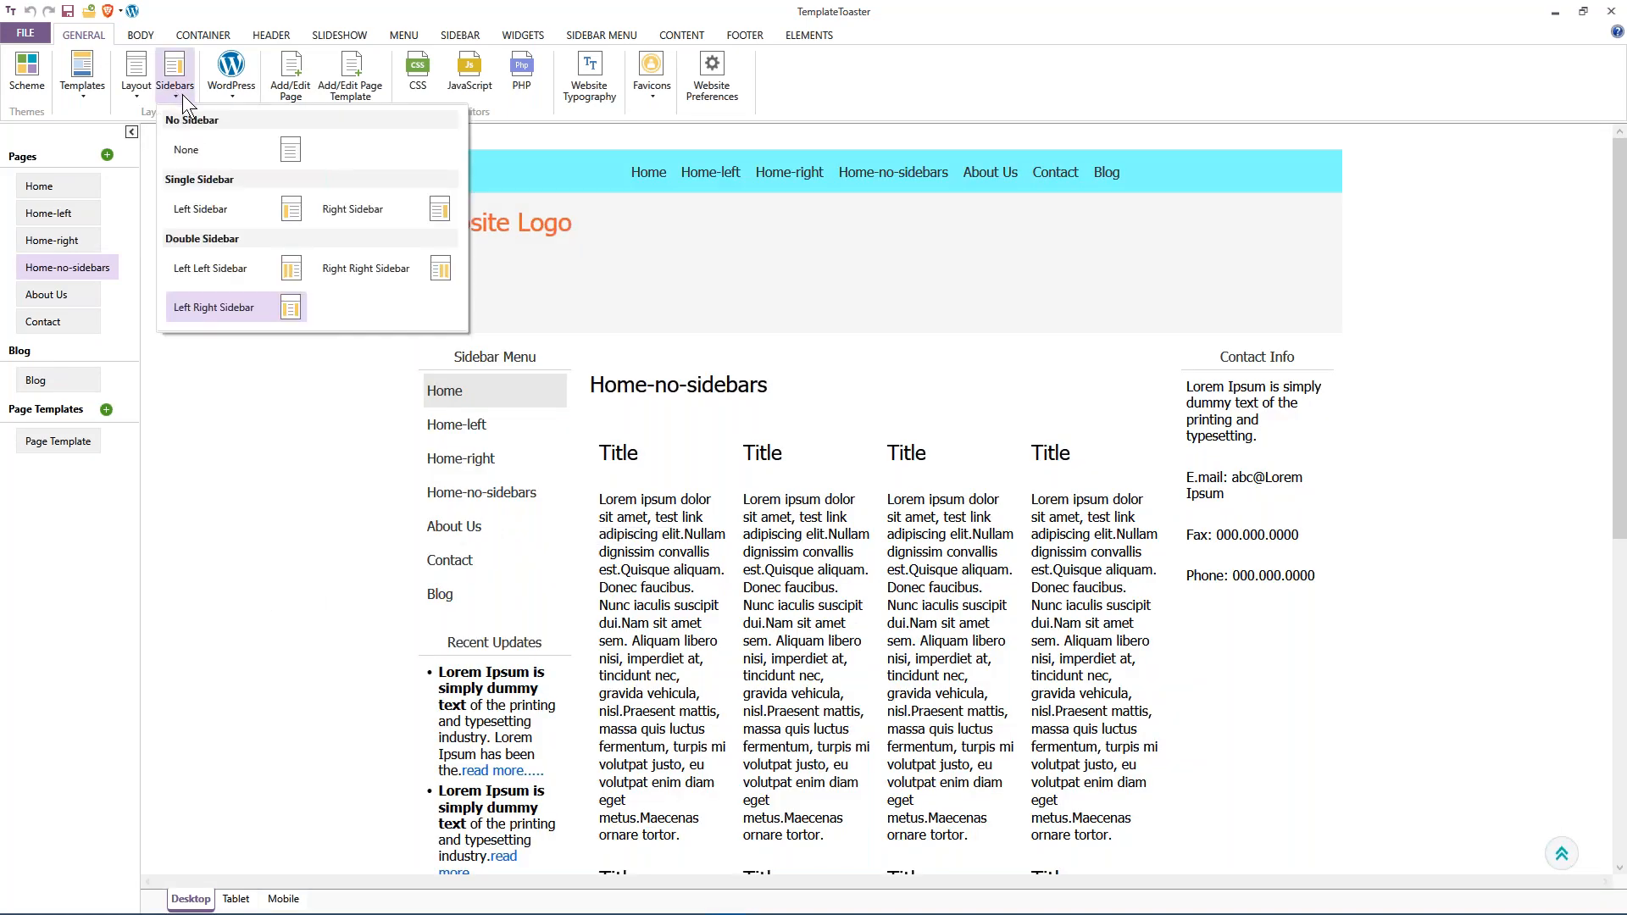
pyautogui.click(204, 151)
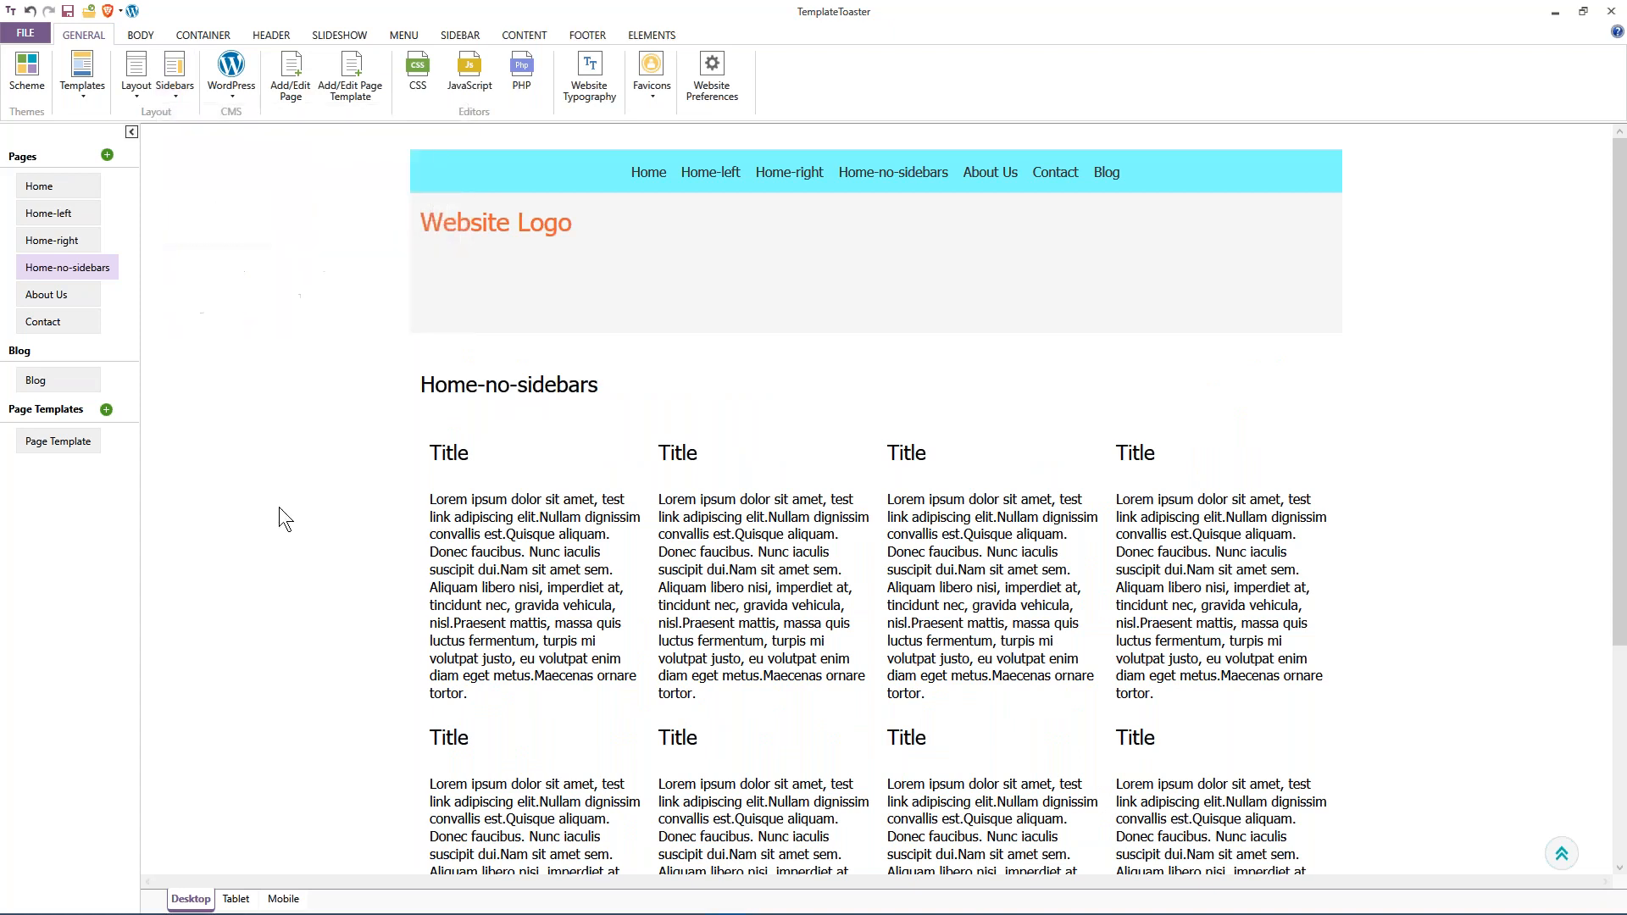
pyautogui.click(43, 239)
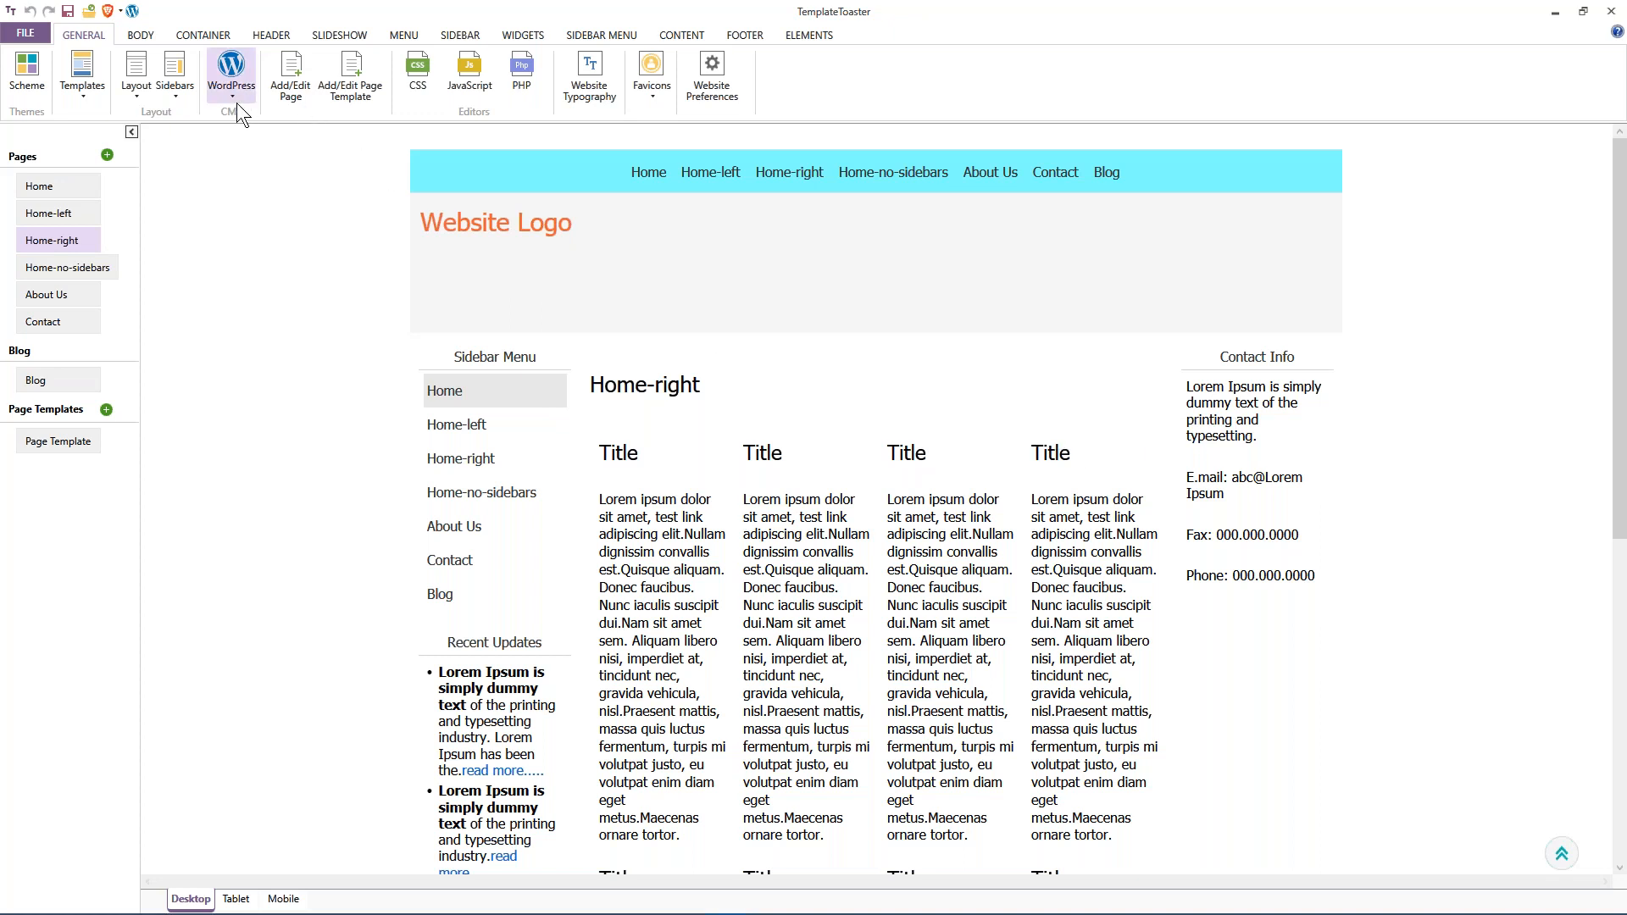
pyautogui.click(174, 100)
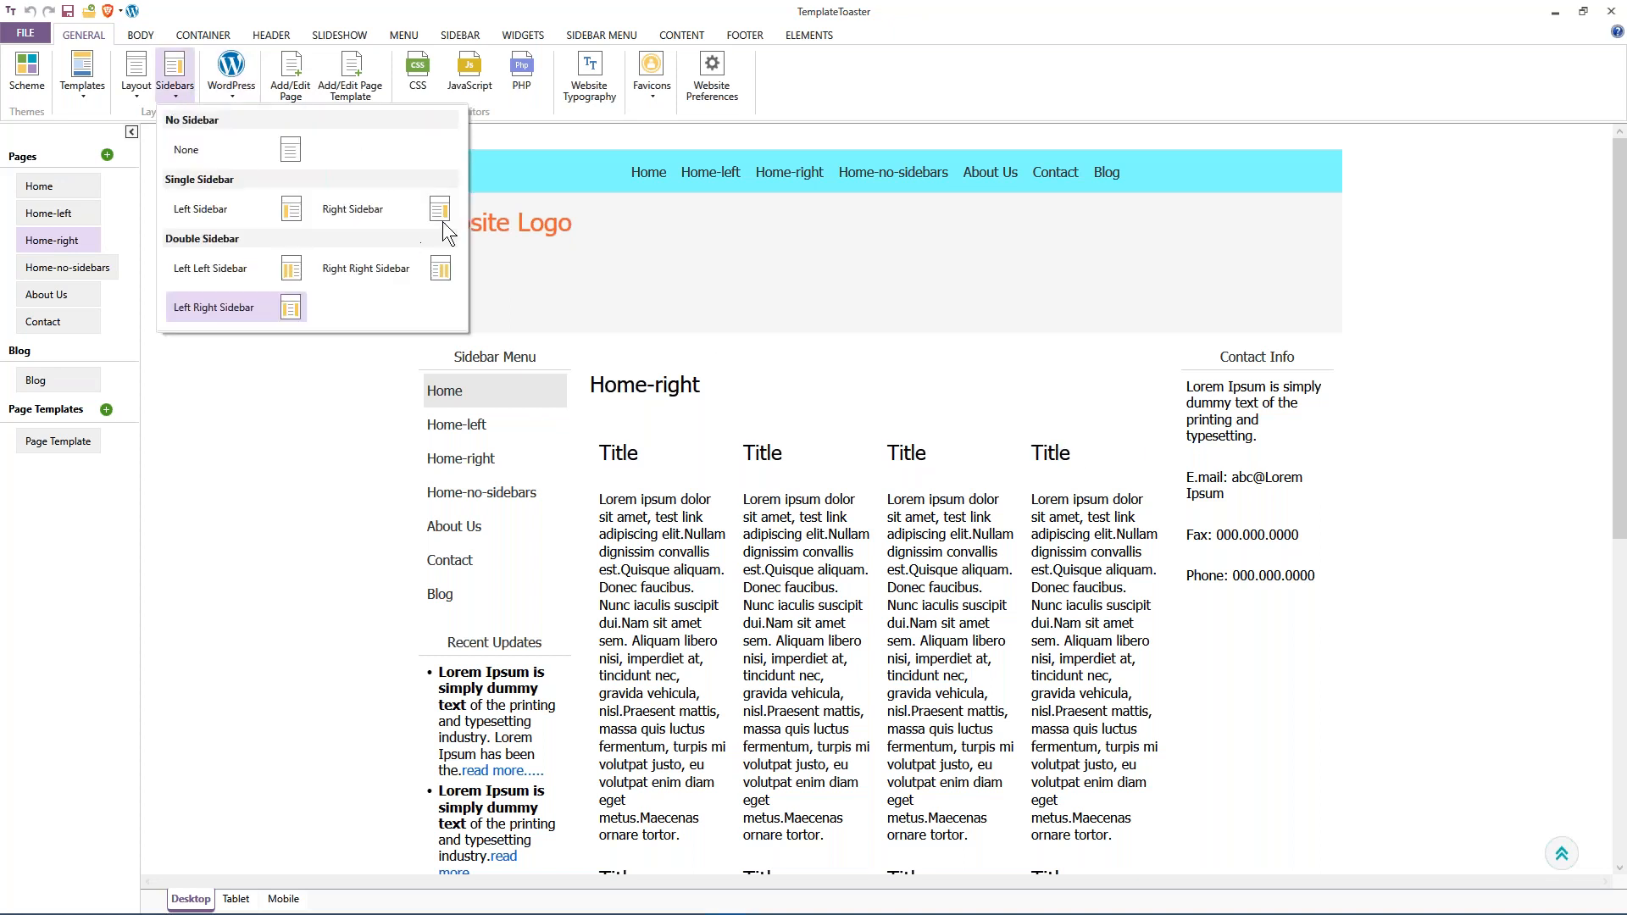
pyautogui.click(373, 208)
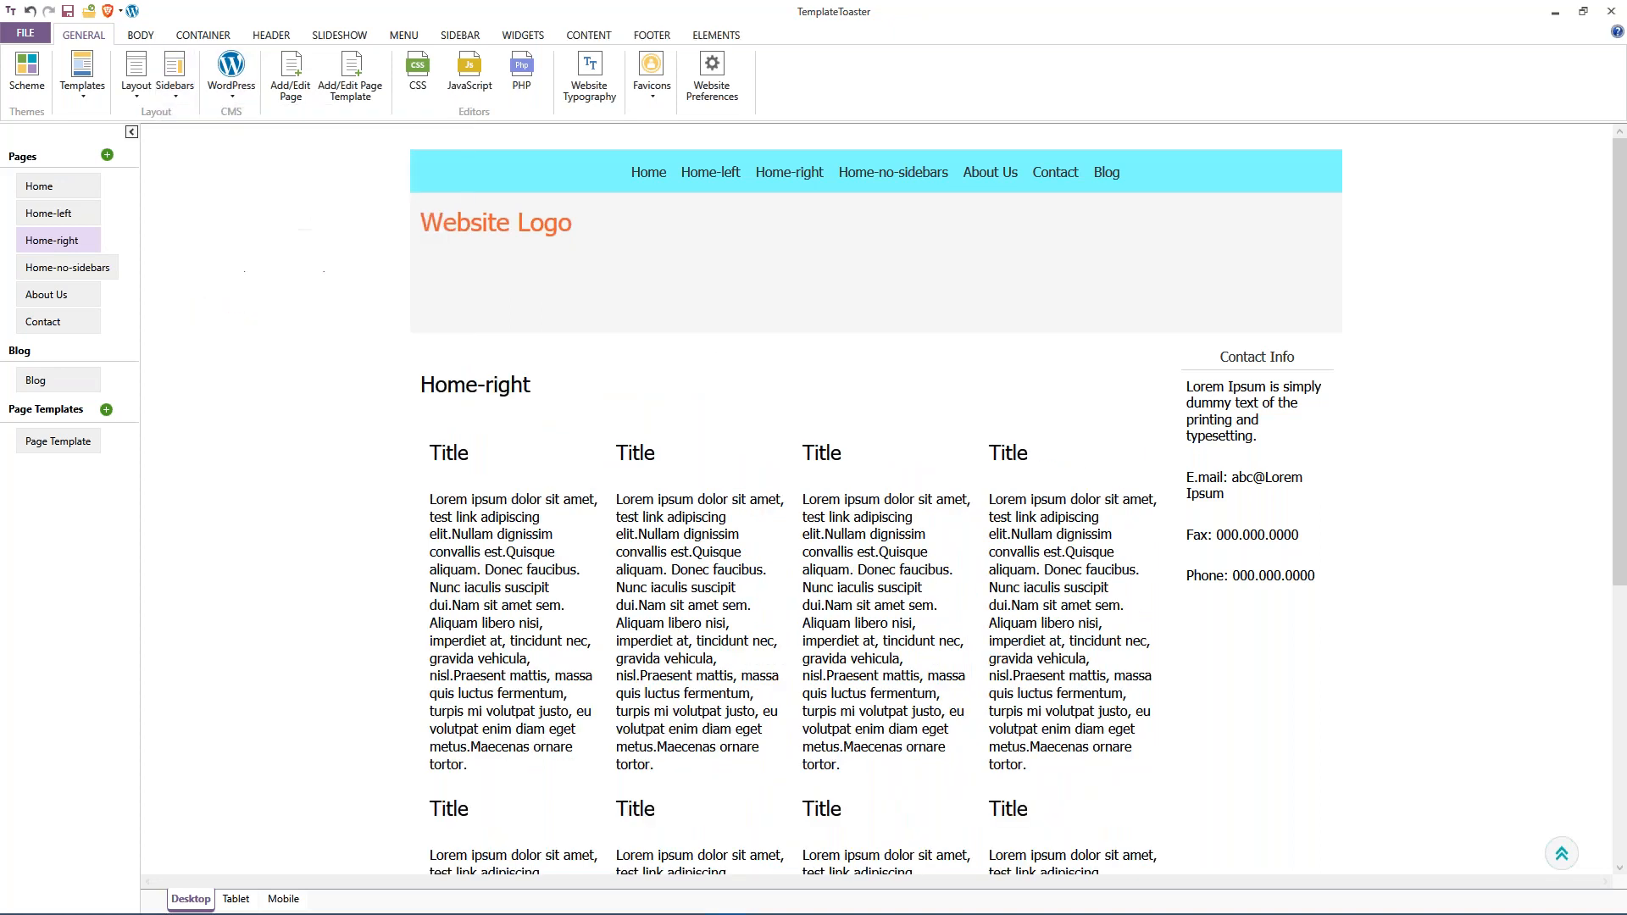
# Apply the Left Sidebar layout to the Home-left page.
pyautogui.click(44, 212)
pyautogui.click(176, 90)
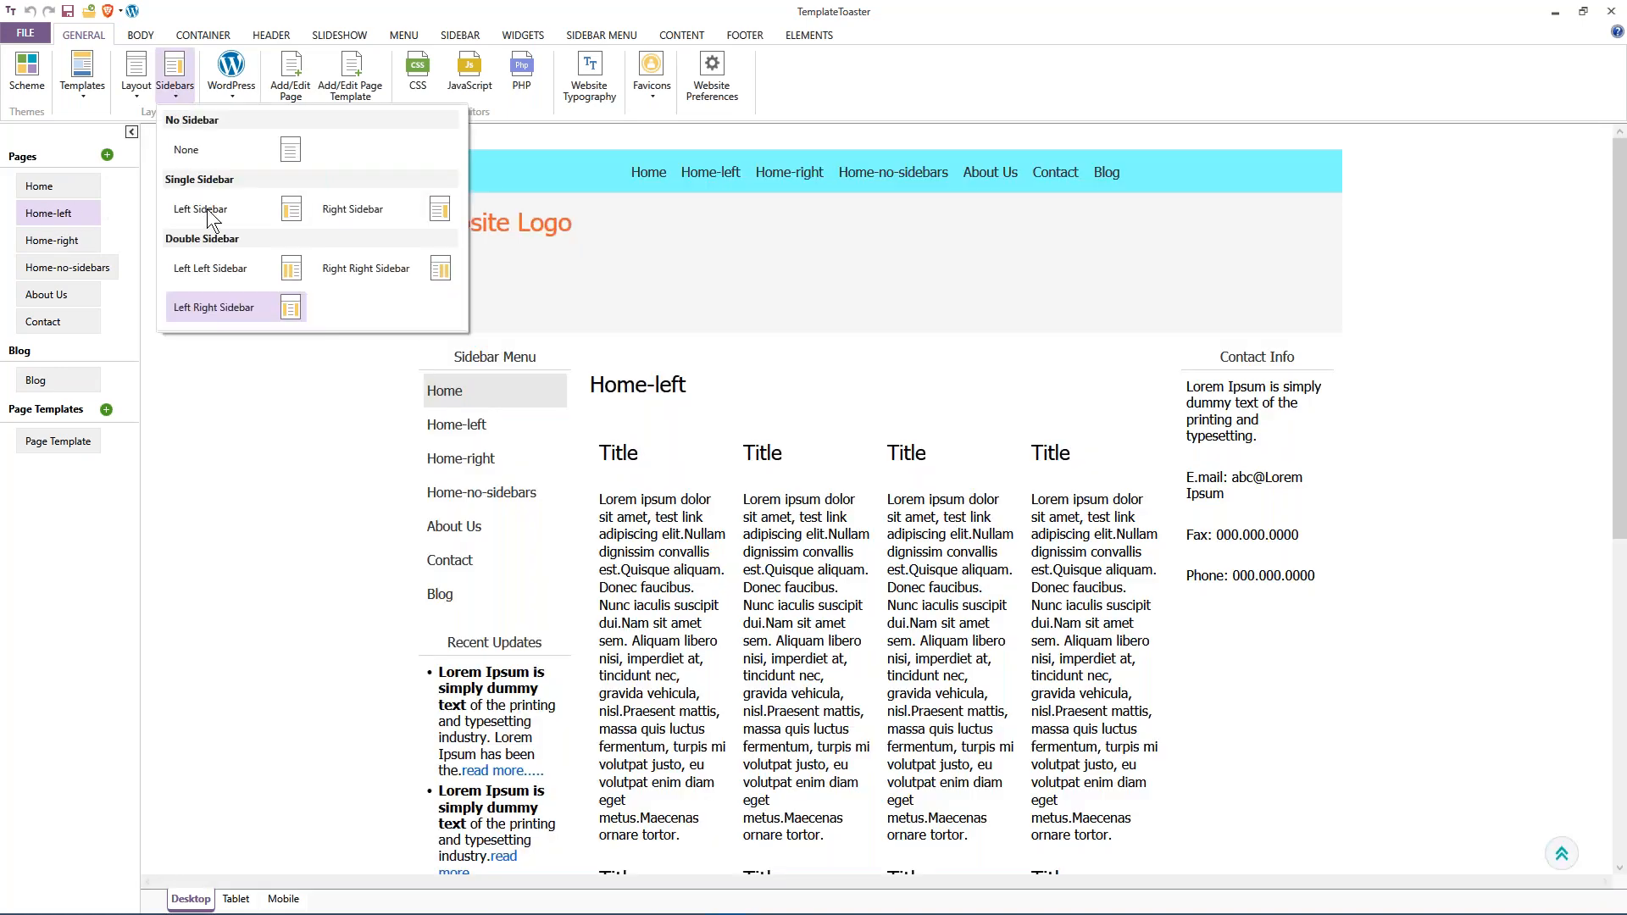
pyautogui.click(291, 210)
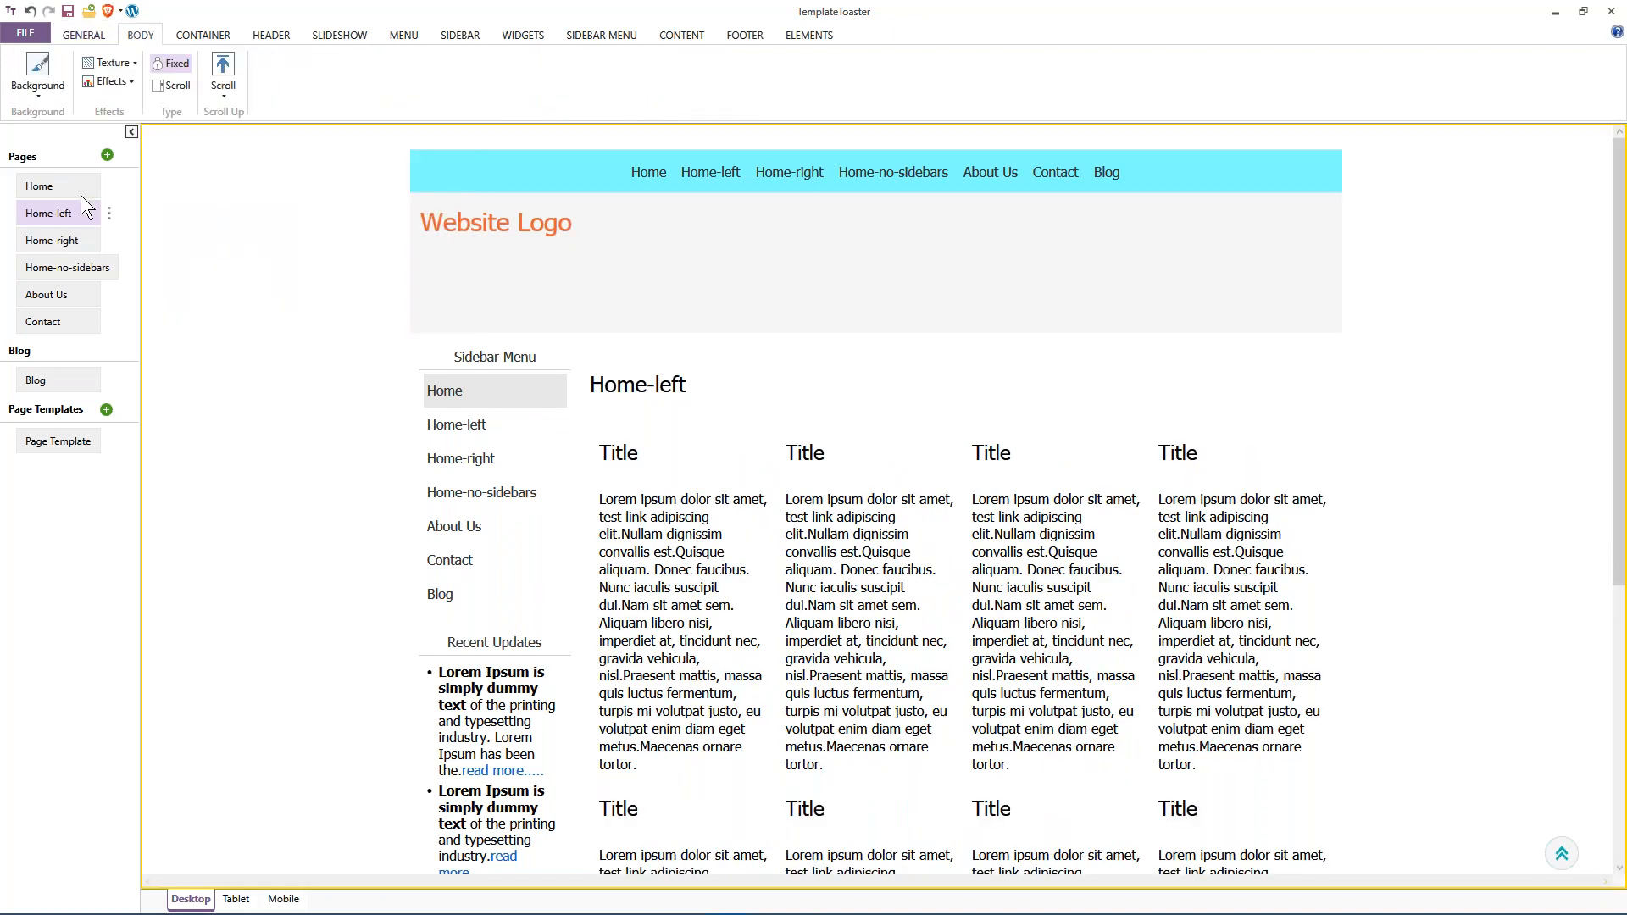
# On the Home page, change the scroll-up button to the orange square with a thin white upward arrow.
pyautogui.click(53, 184)
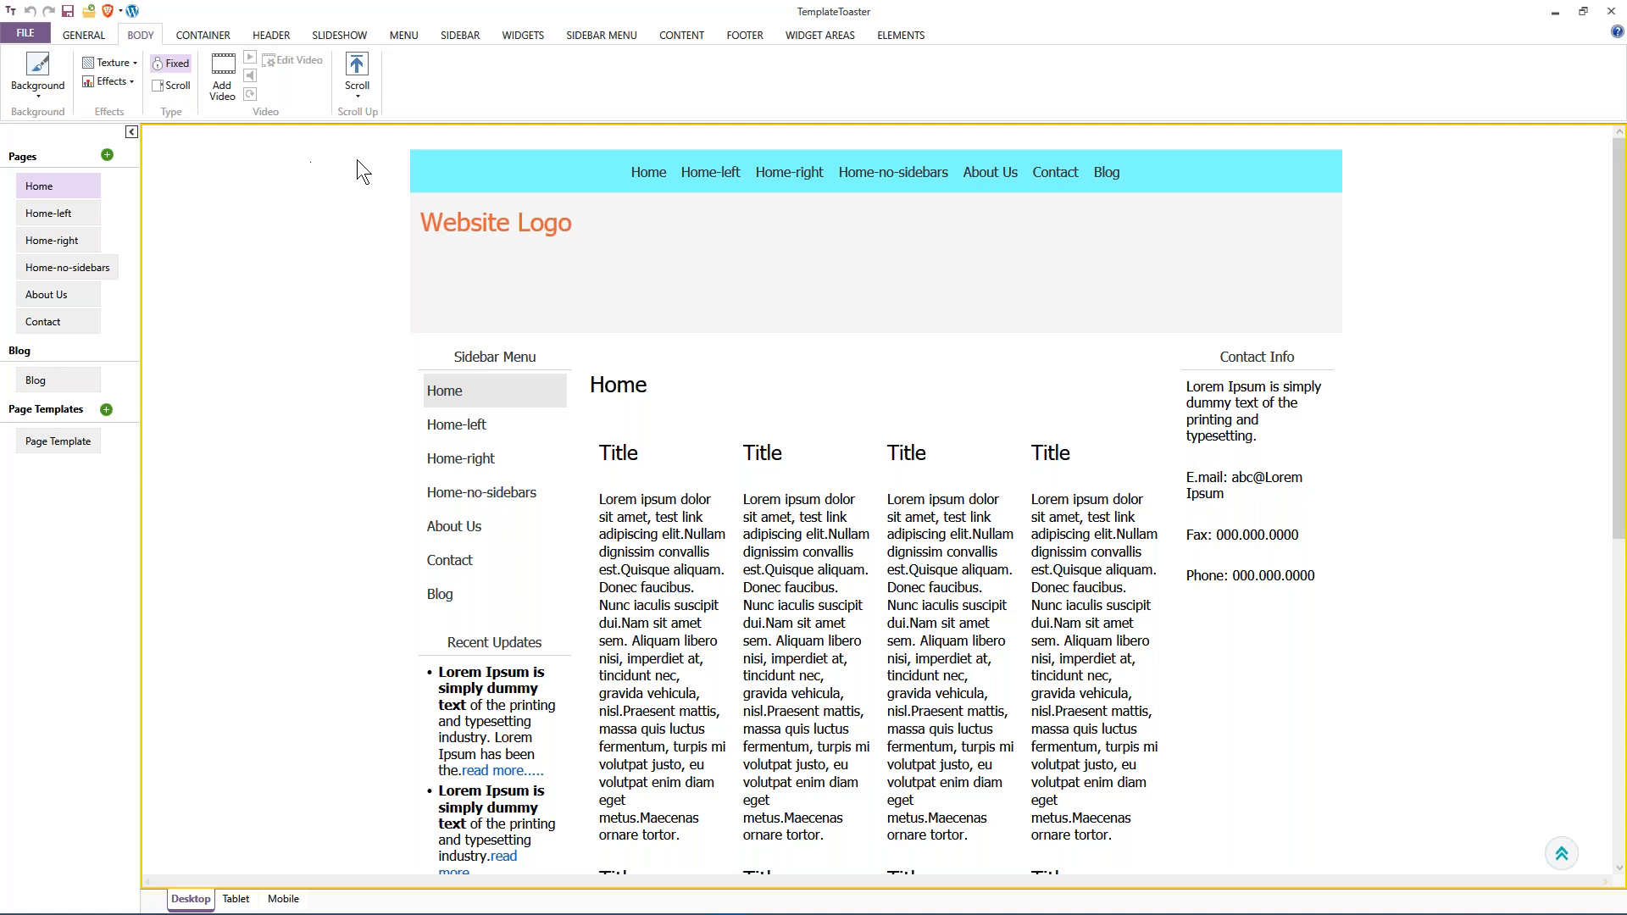
pyautogui.click(357, 91)
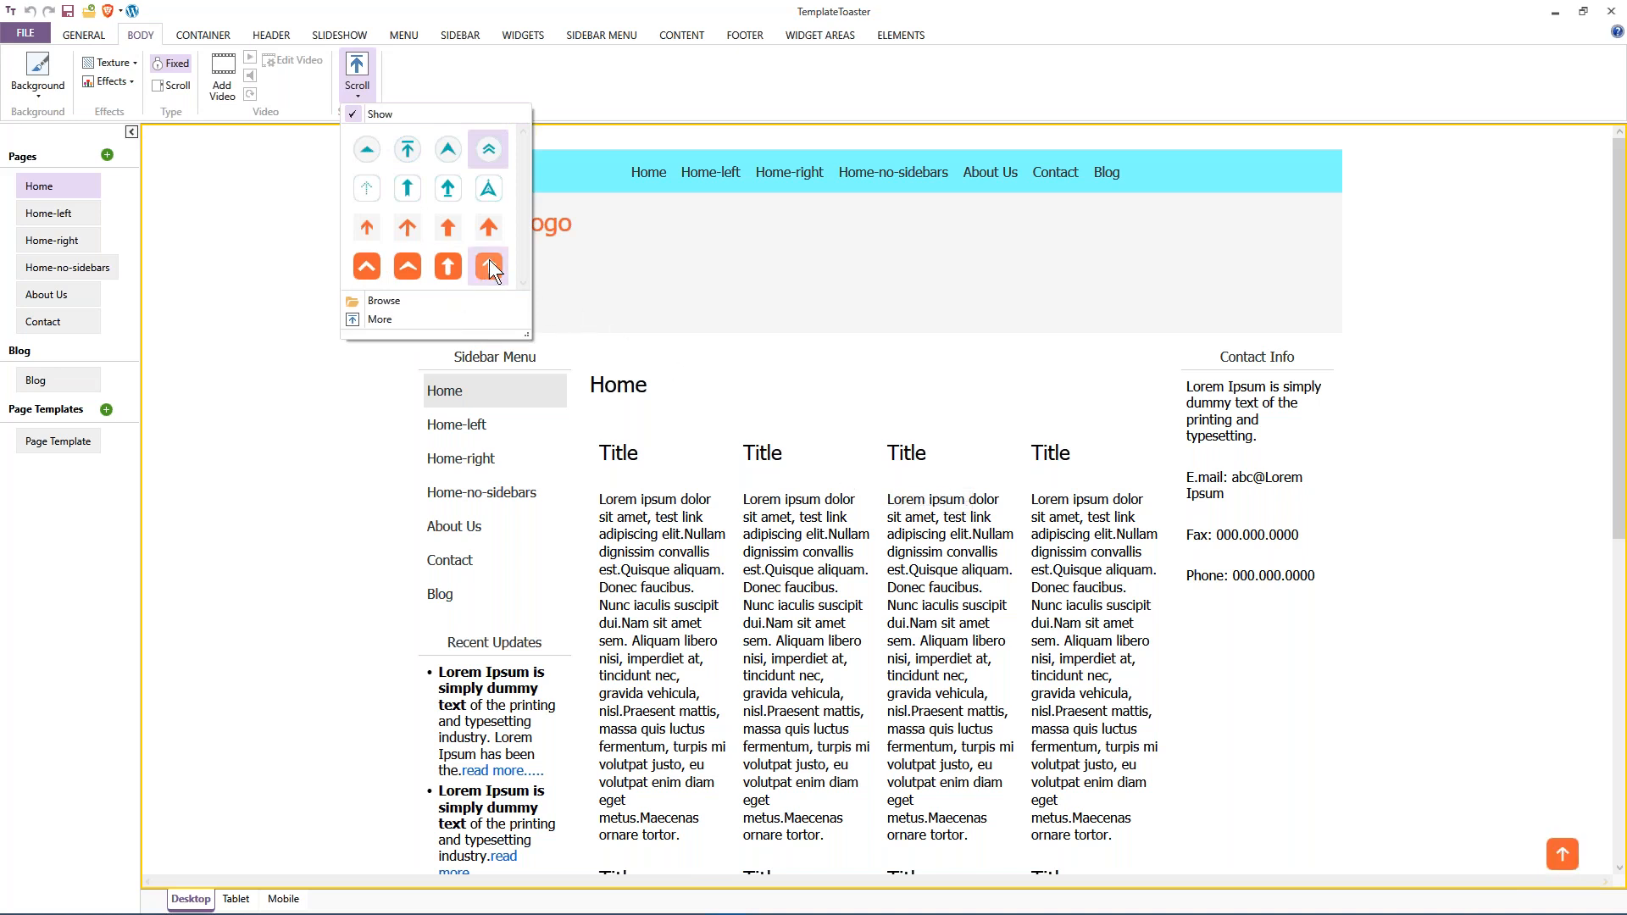
pyautogui.click(490, 265)
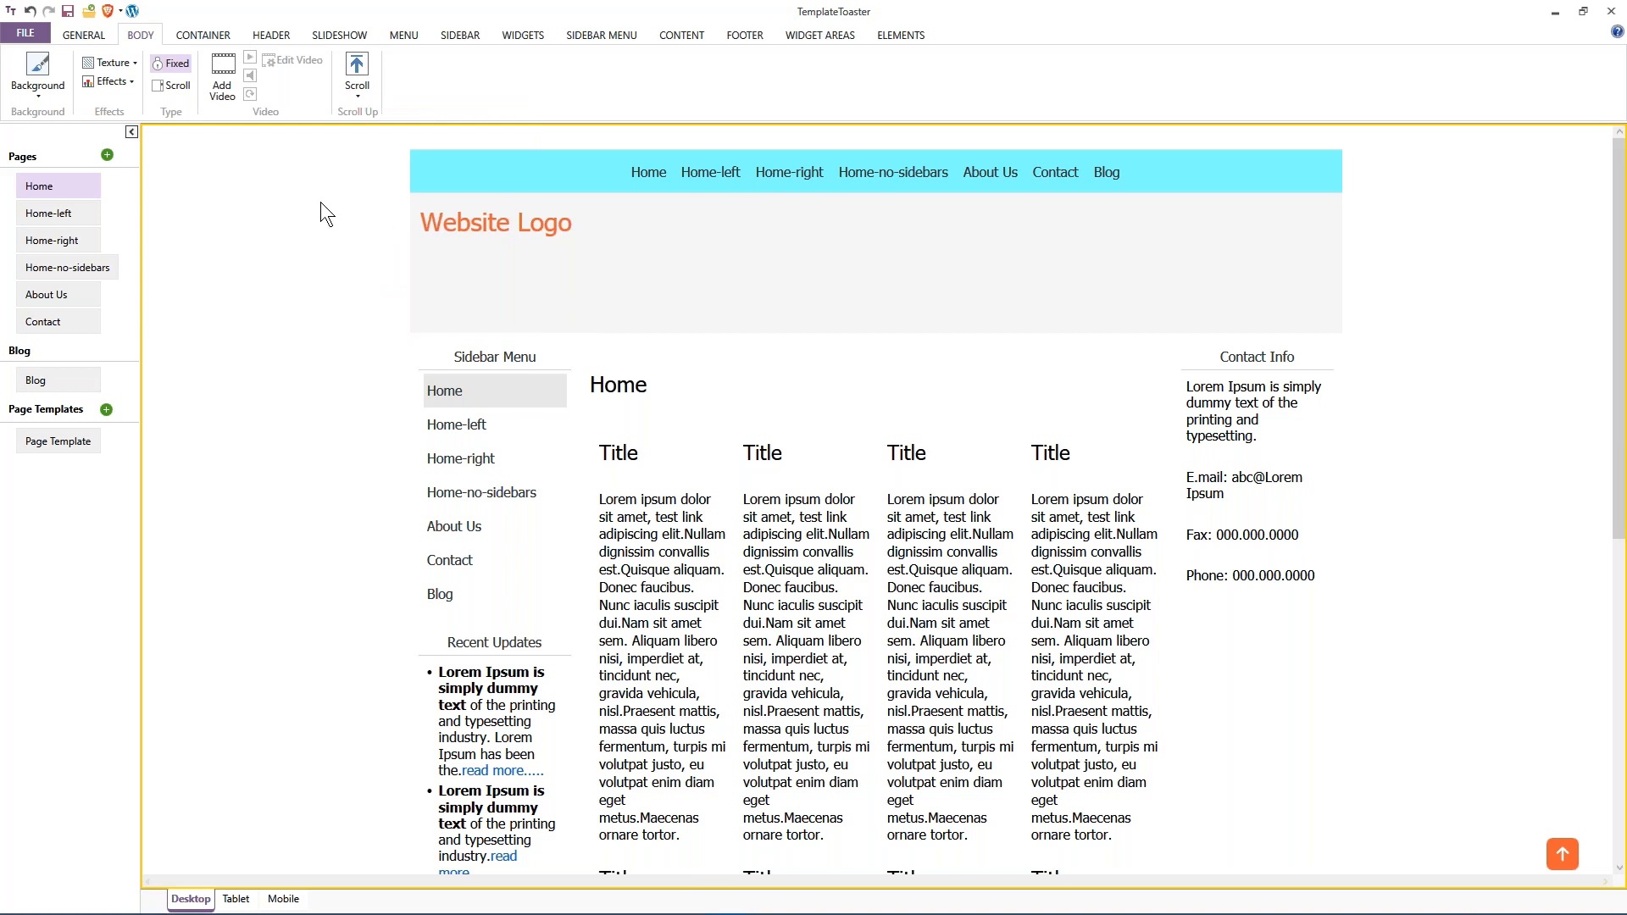
pyautogui.click(207, 34)
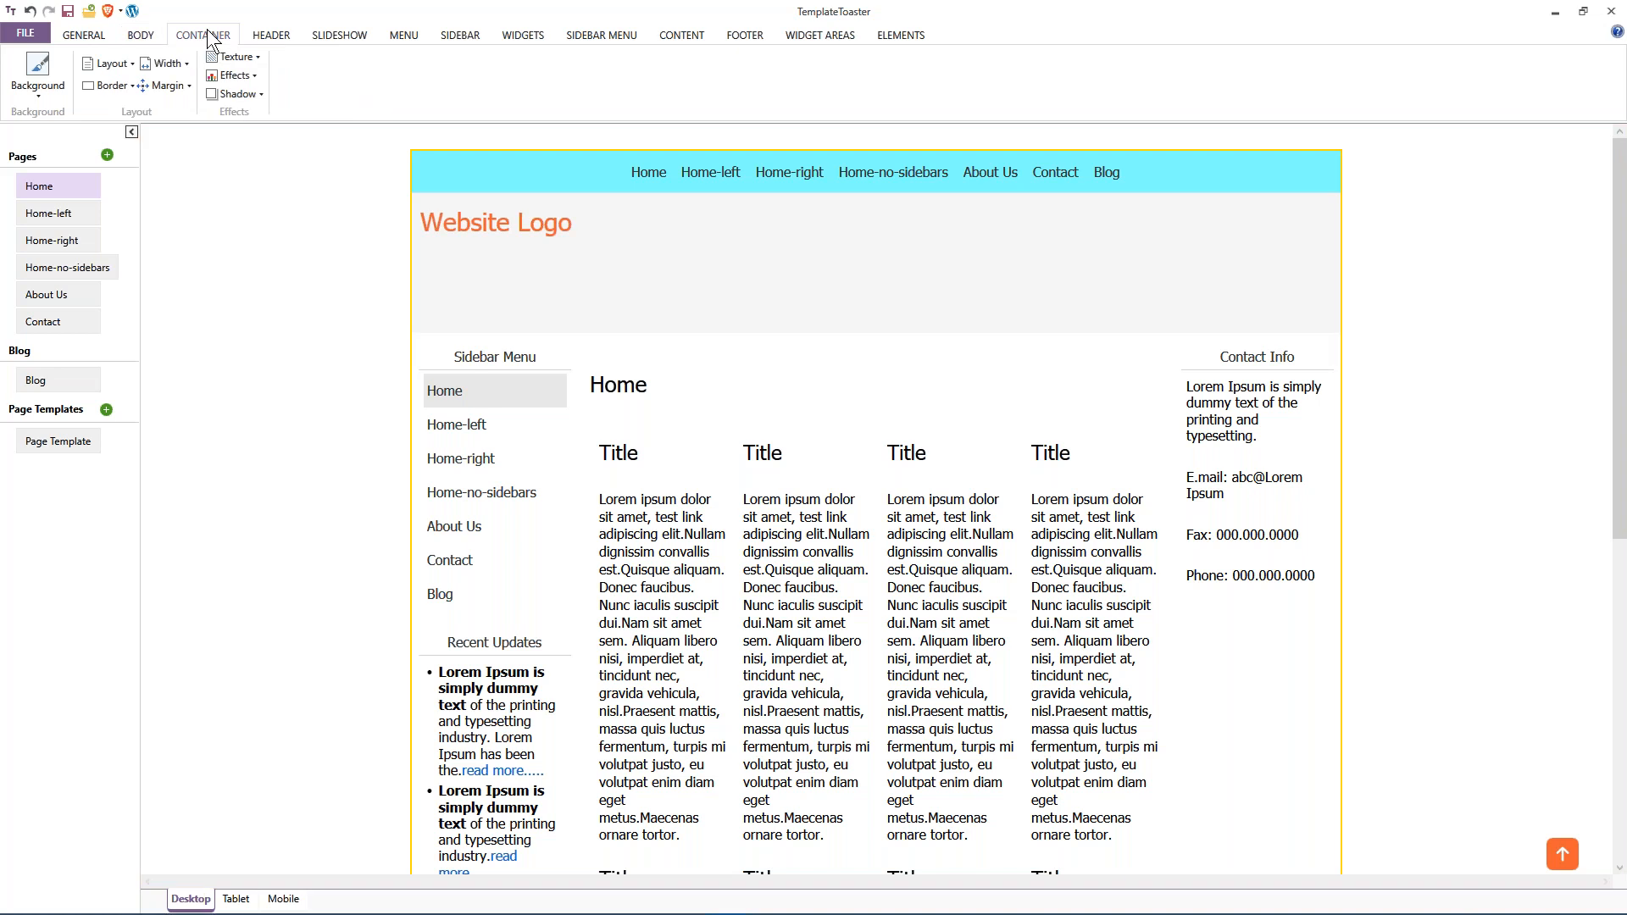
pyautogui.click(113, 63)
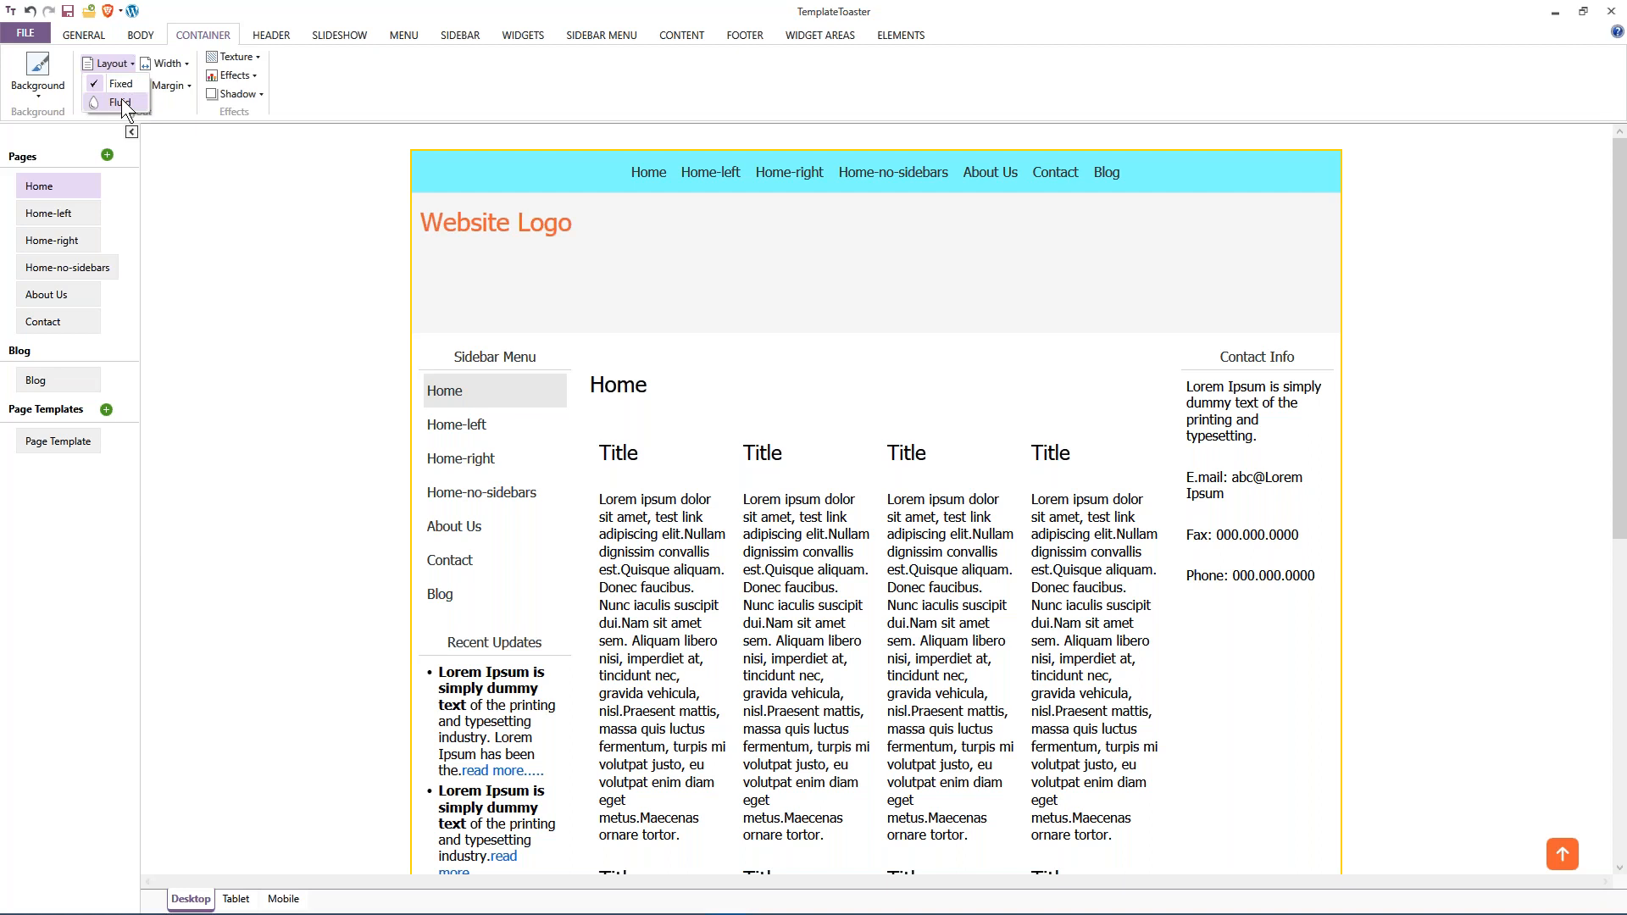
pyautogui.click(122, 102)
pyautogui.click(178, 62)
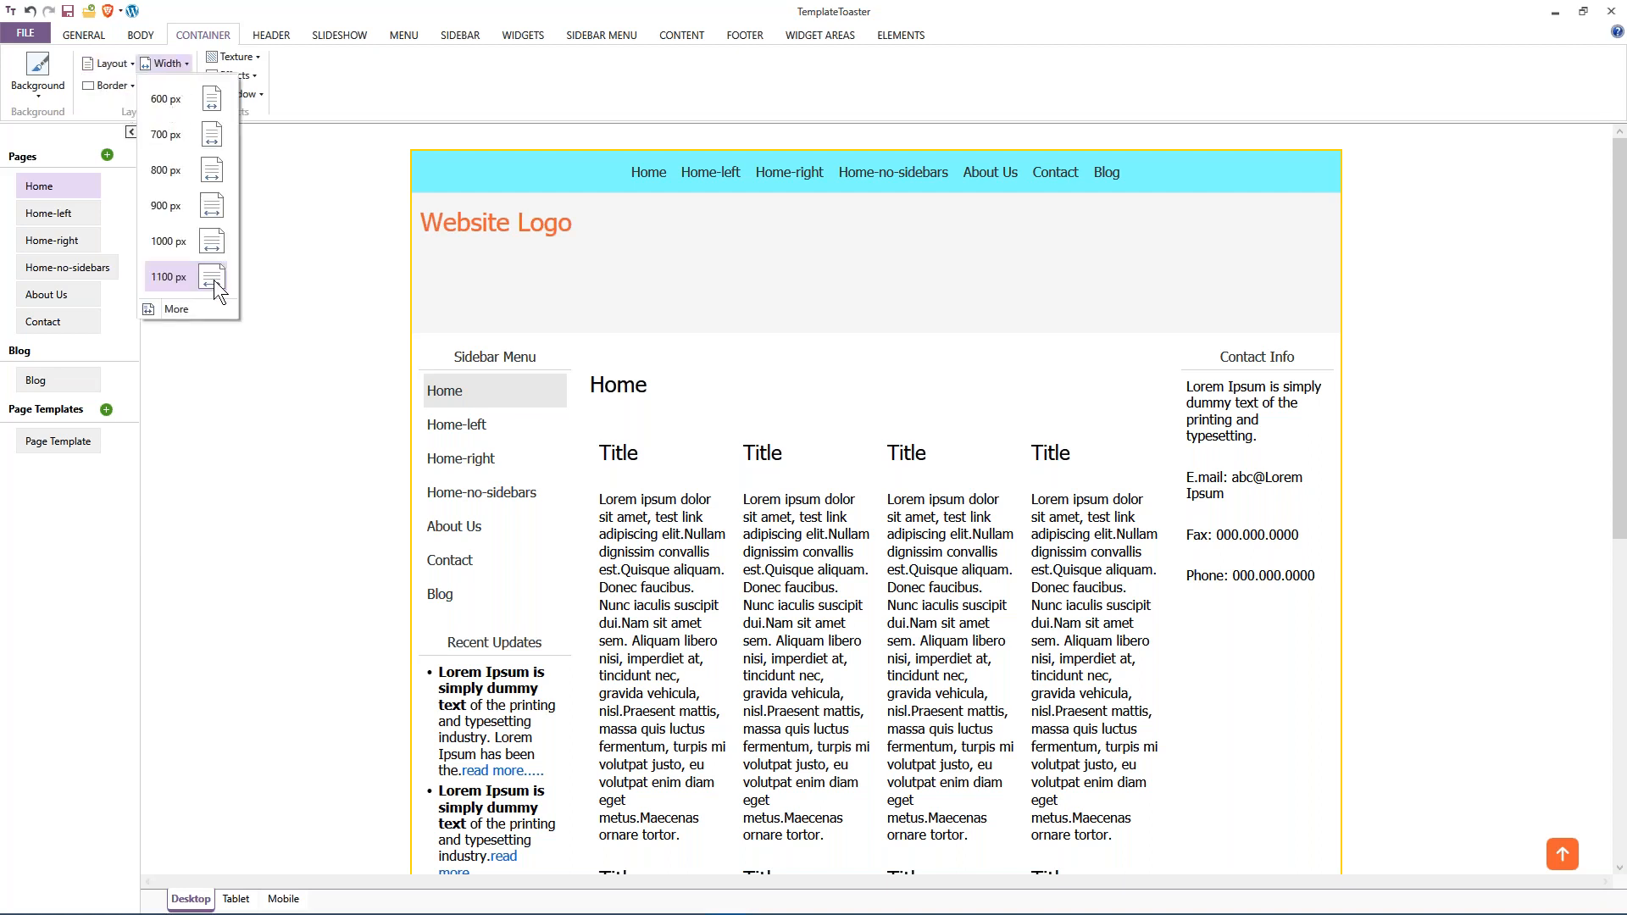
pyautogui.click(309, 205)
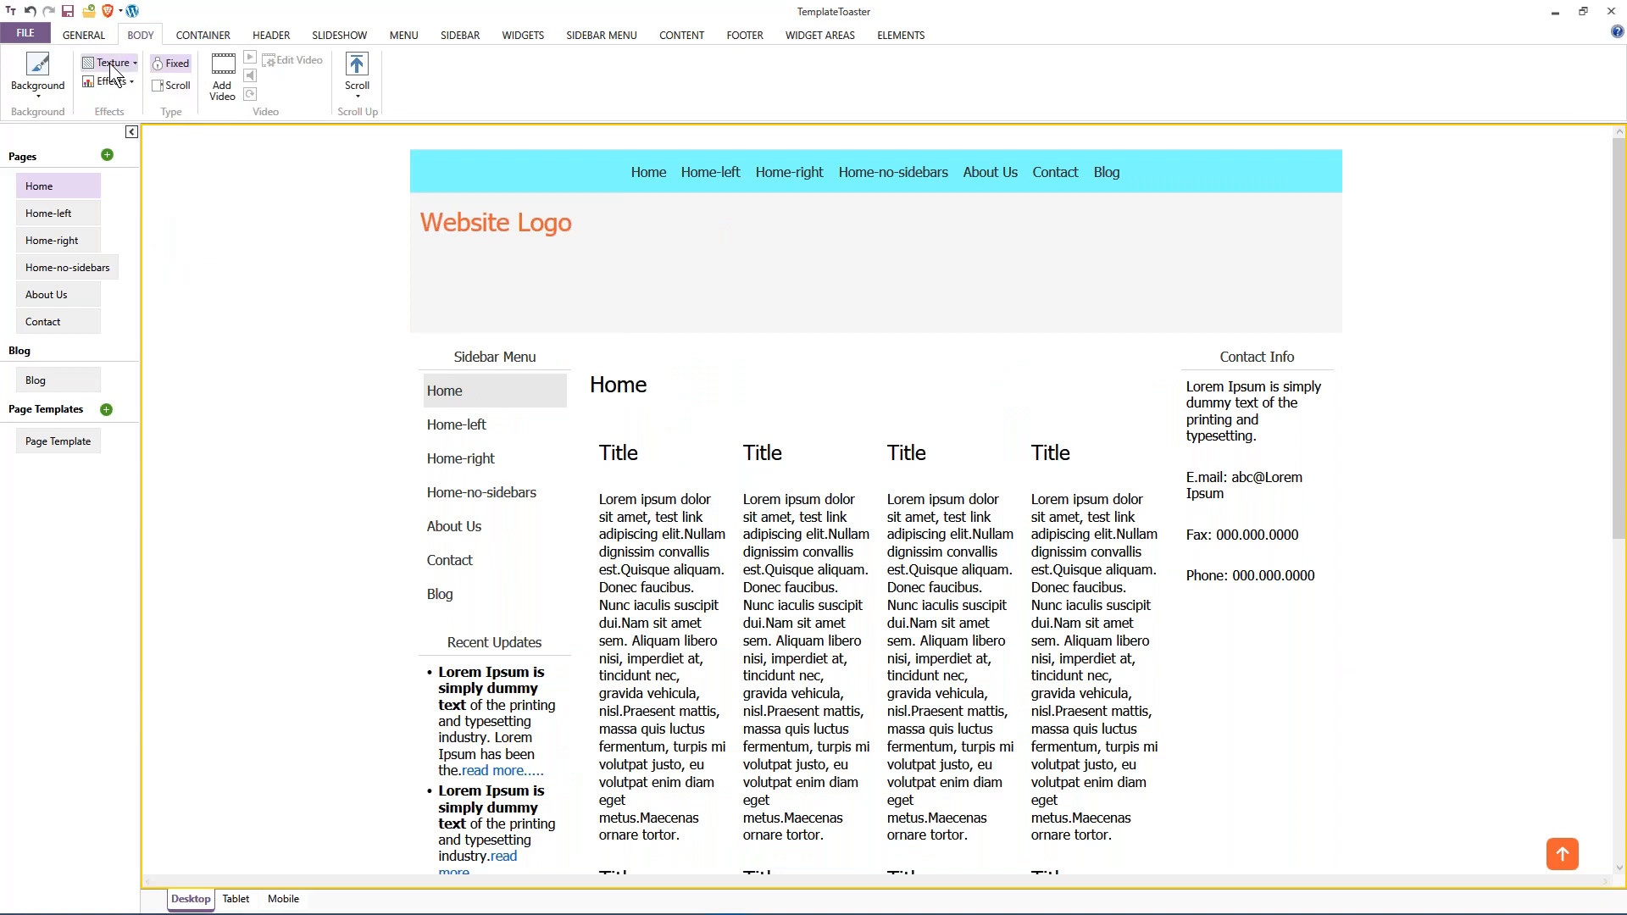
# Set the container's top margin to 0 px.
pyautogui.click(205, 34)
pyautogui.click(175, 87)
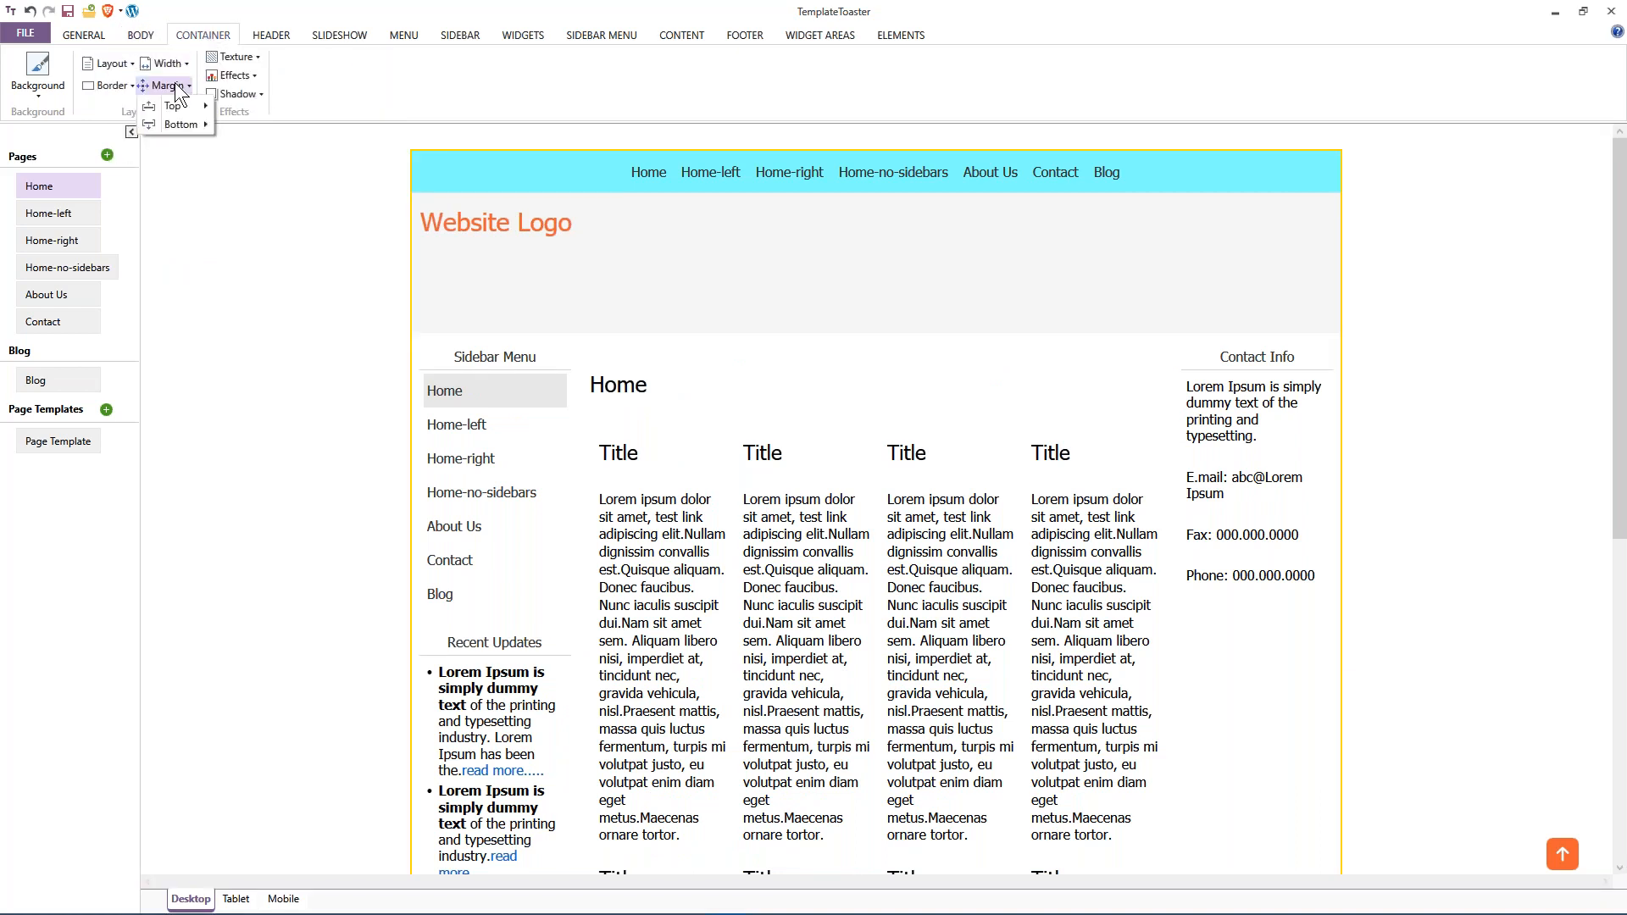
pyautogui.moveTo(178, 103)
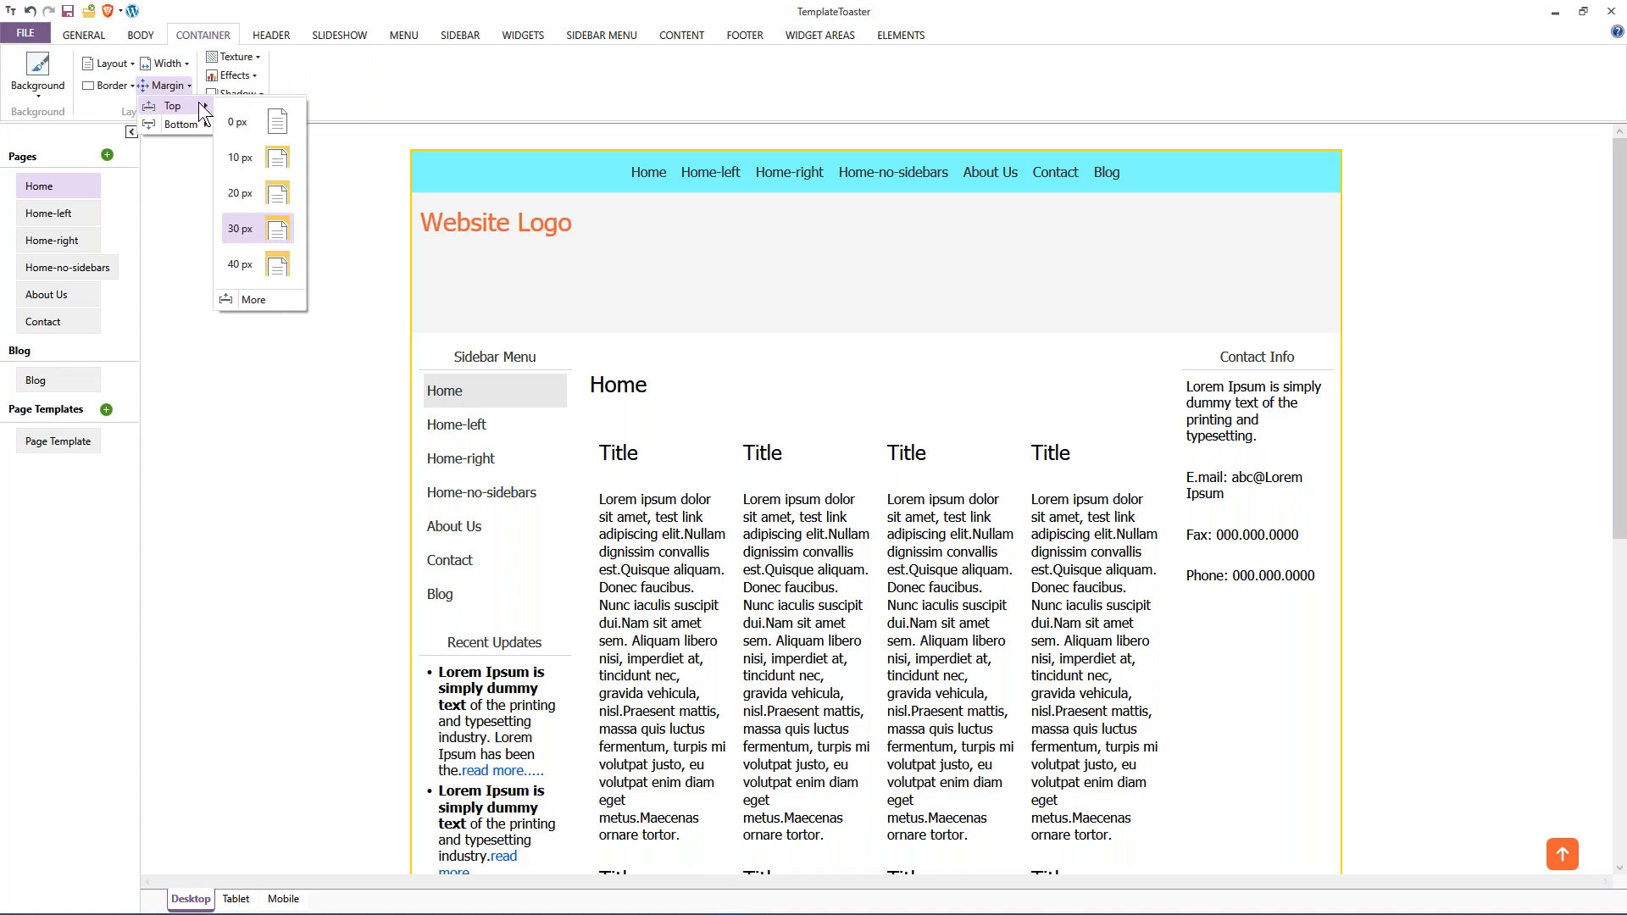
pyautogui.click(280, 124)
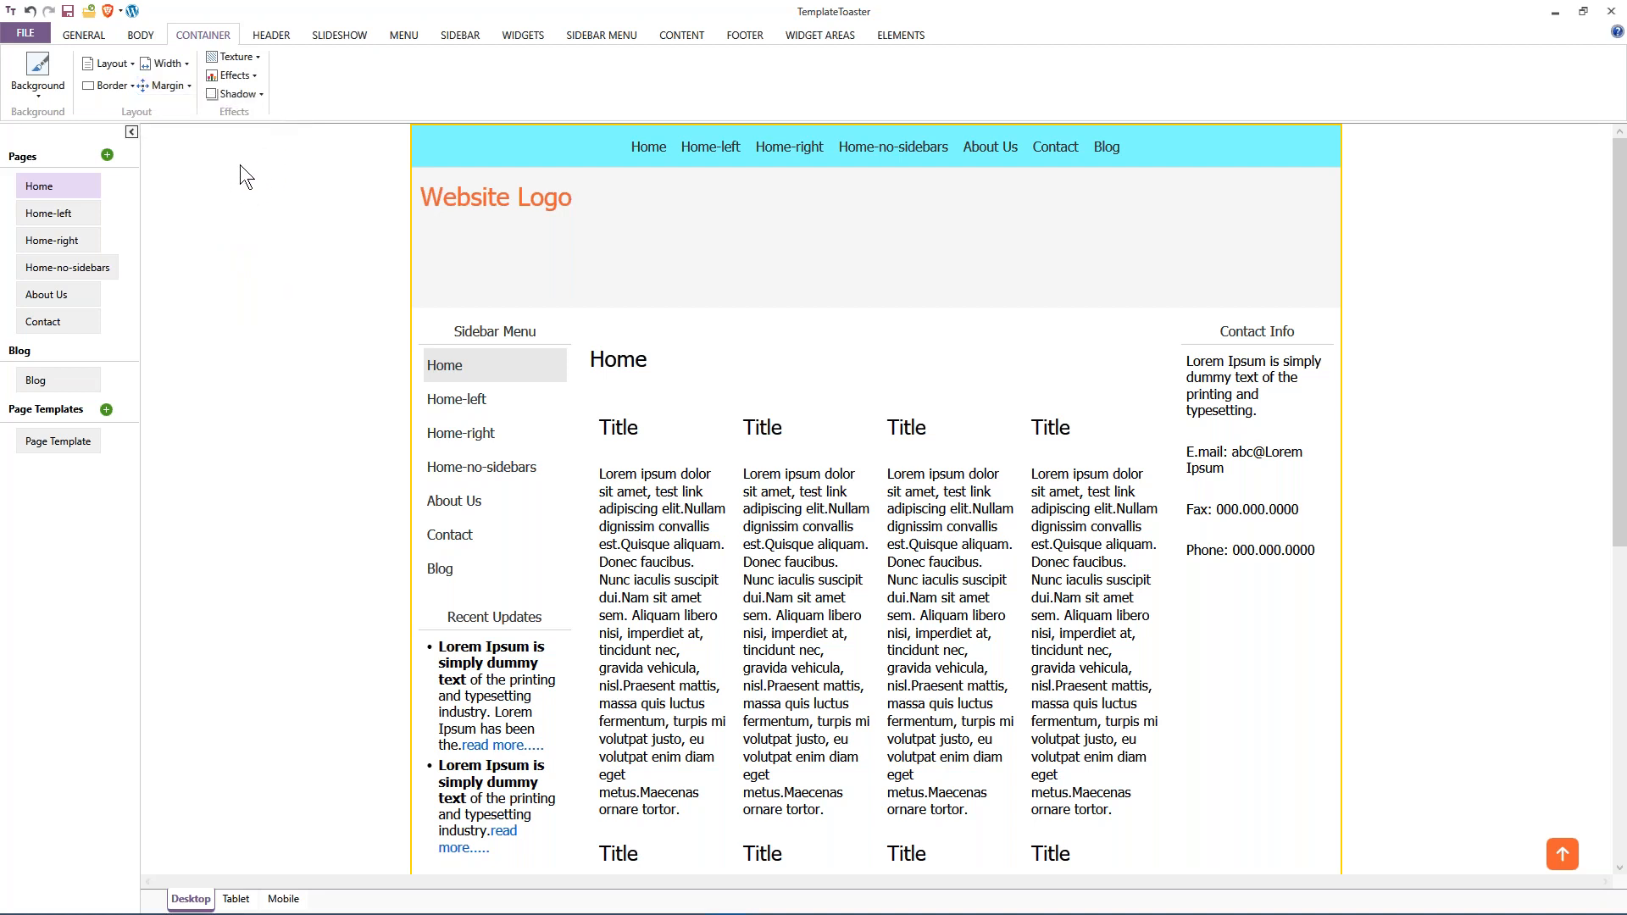
# Set the header's width to Full Width on the Home page.
pyautogui.click(273, 37)
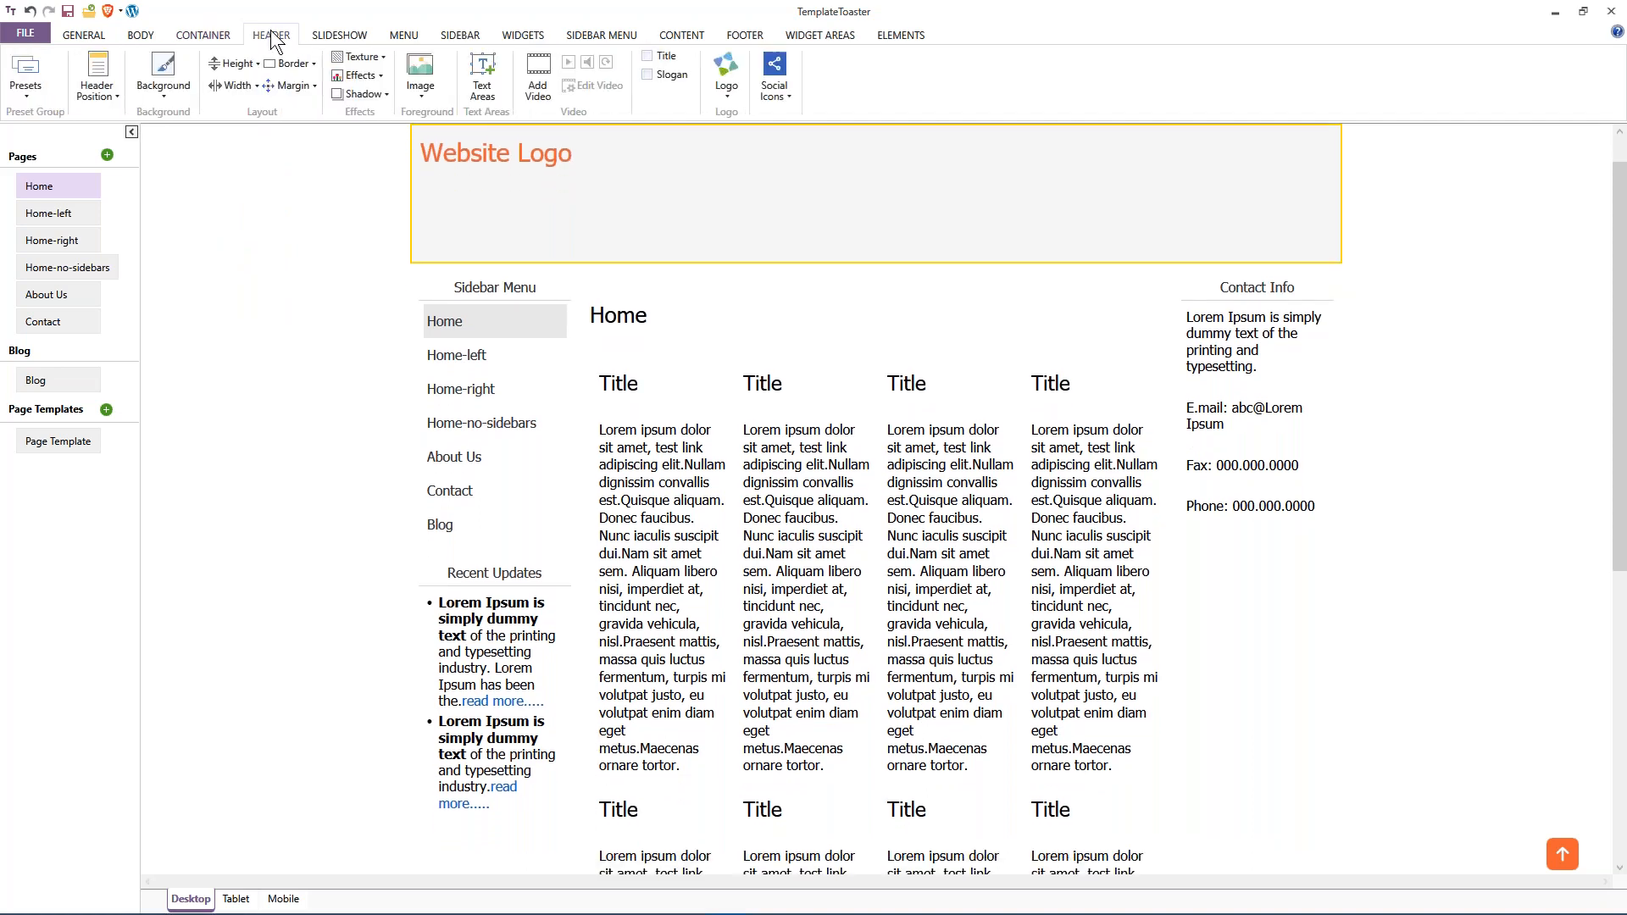
pyautogui.click(240, 87)
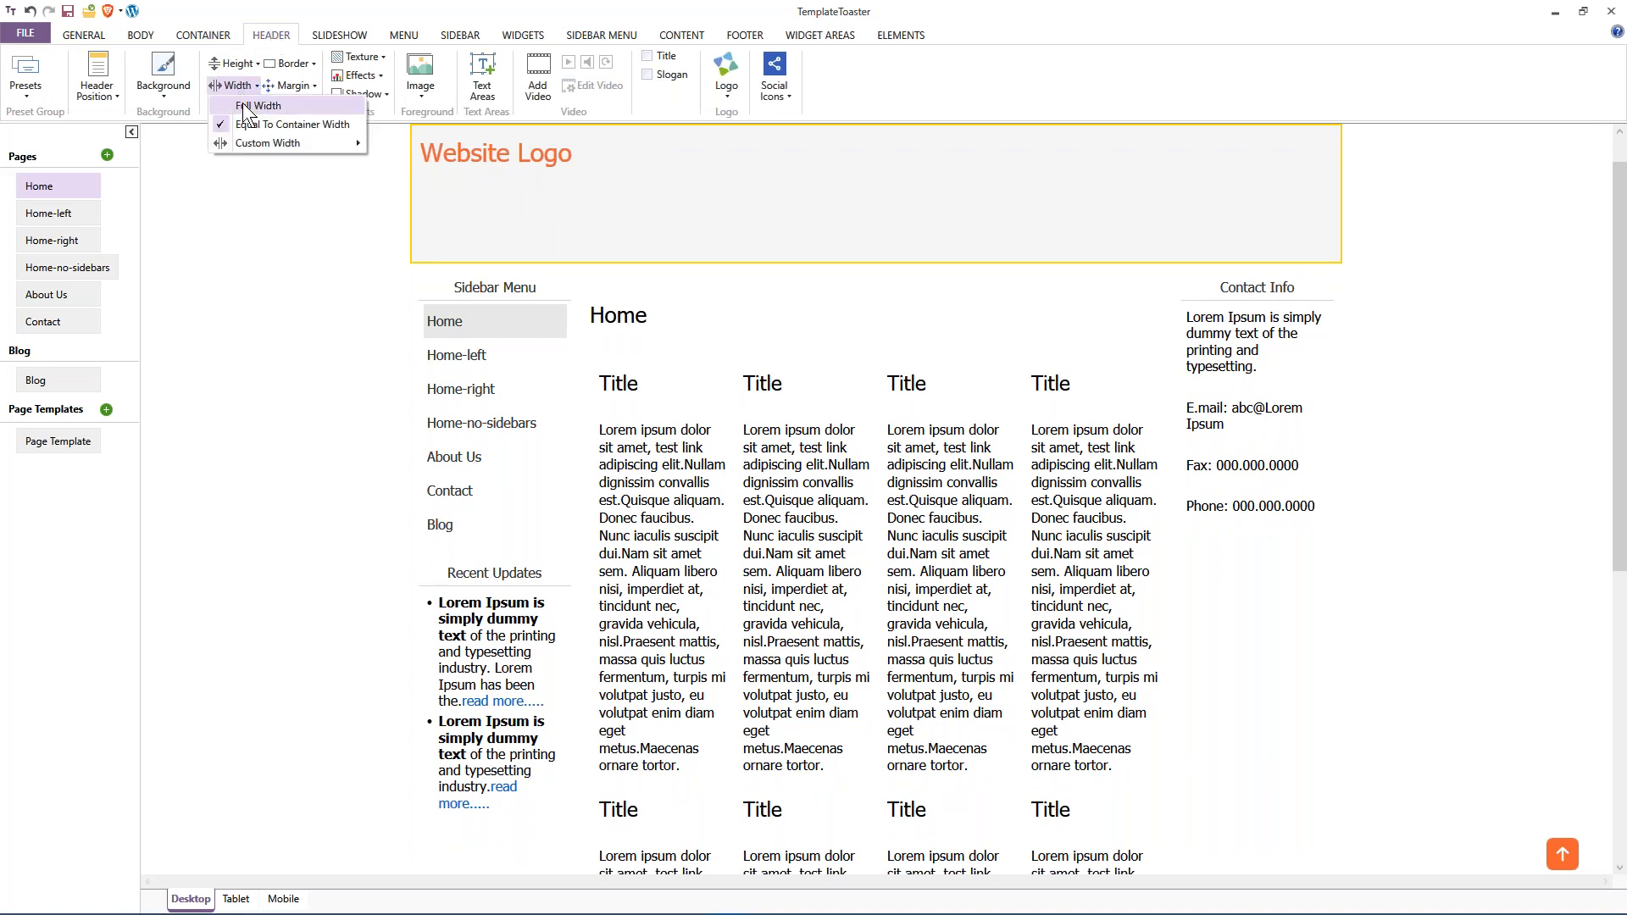
pyautogui.click(247, 105)
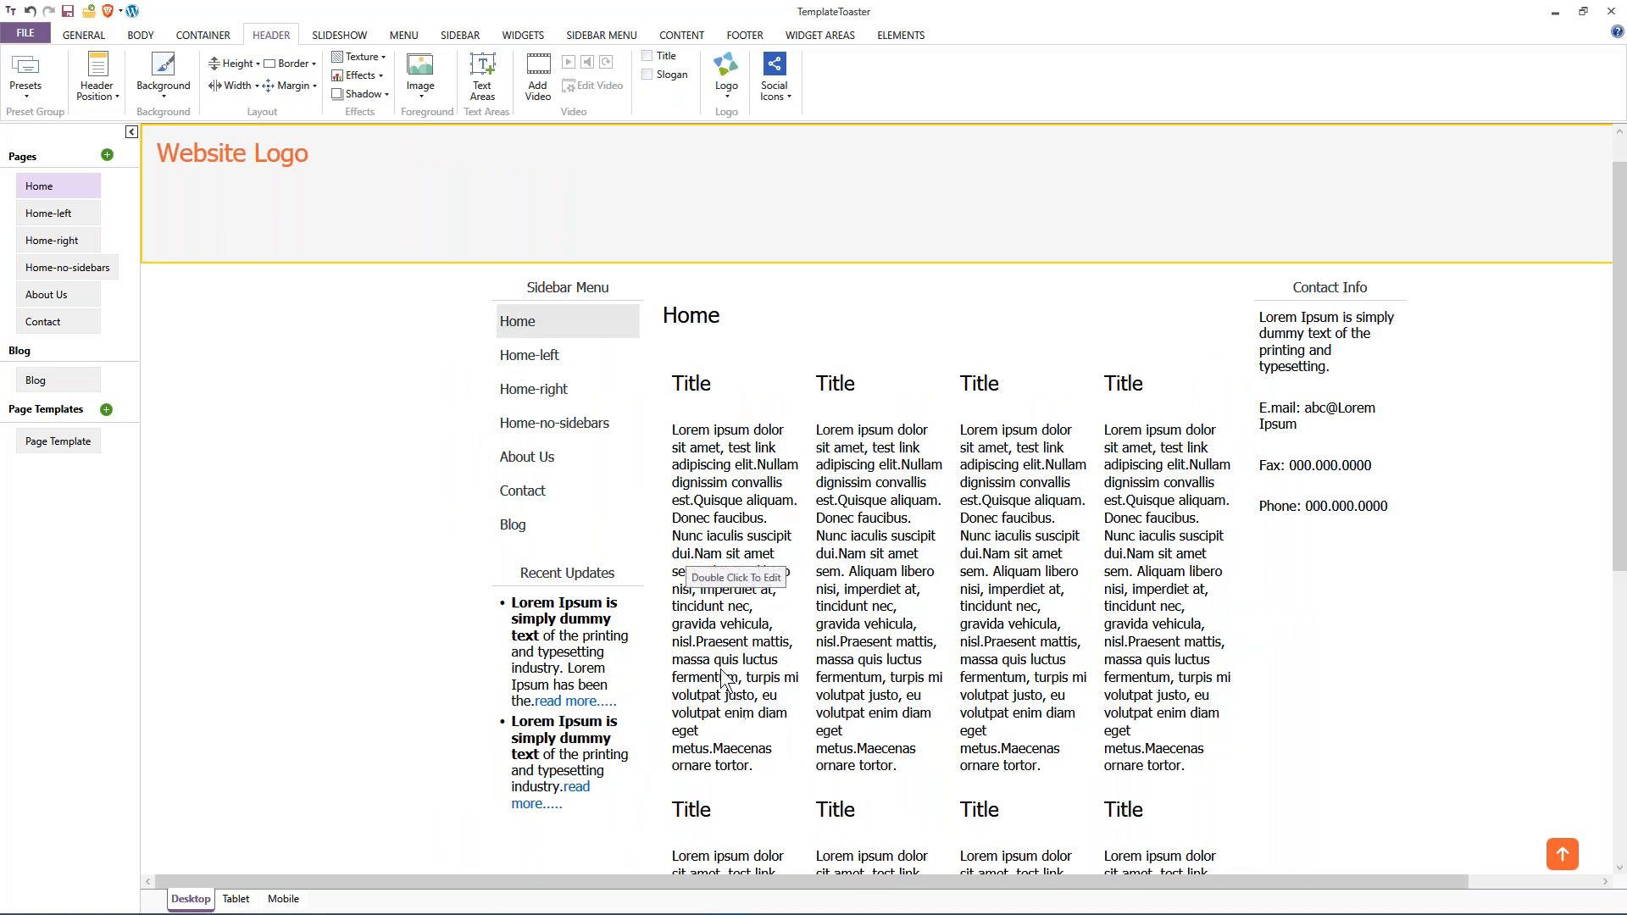
pyautogui.moveTo(845, 886)
pyautogui.moveTo(848, 881); pyautogui.dragTo(929, 882)
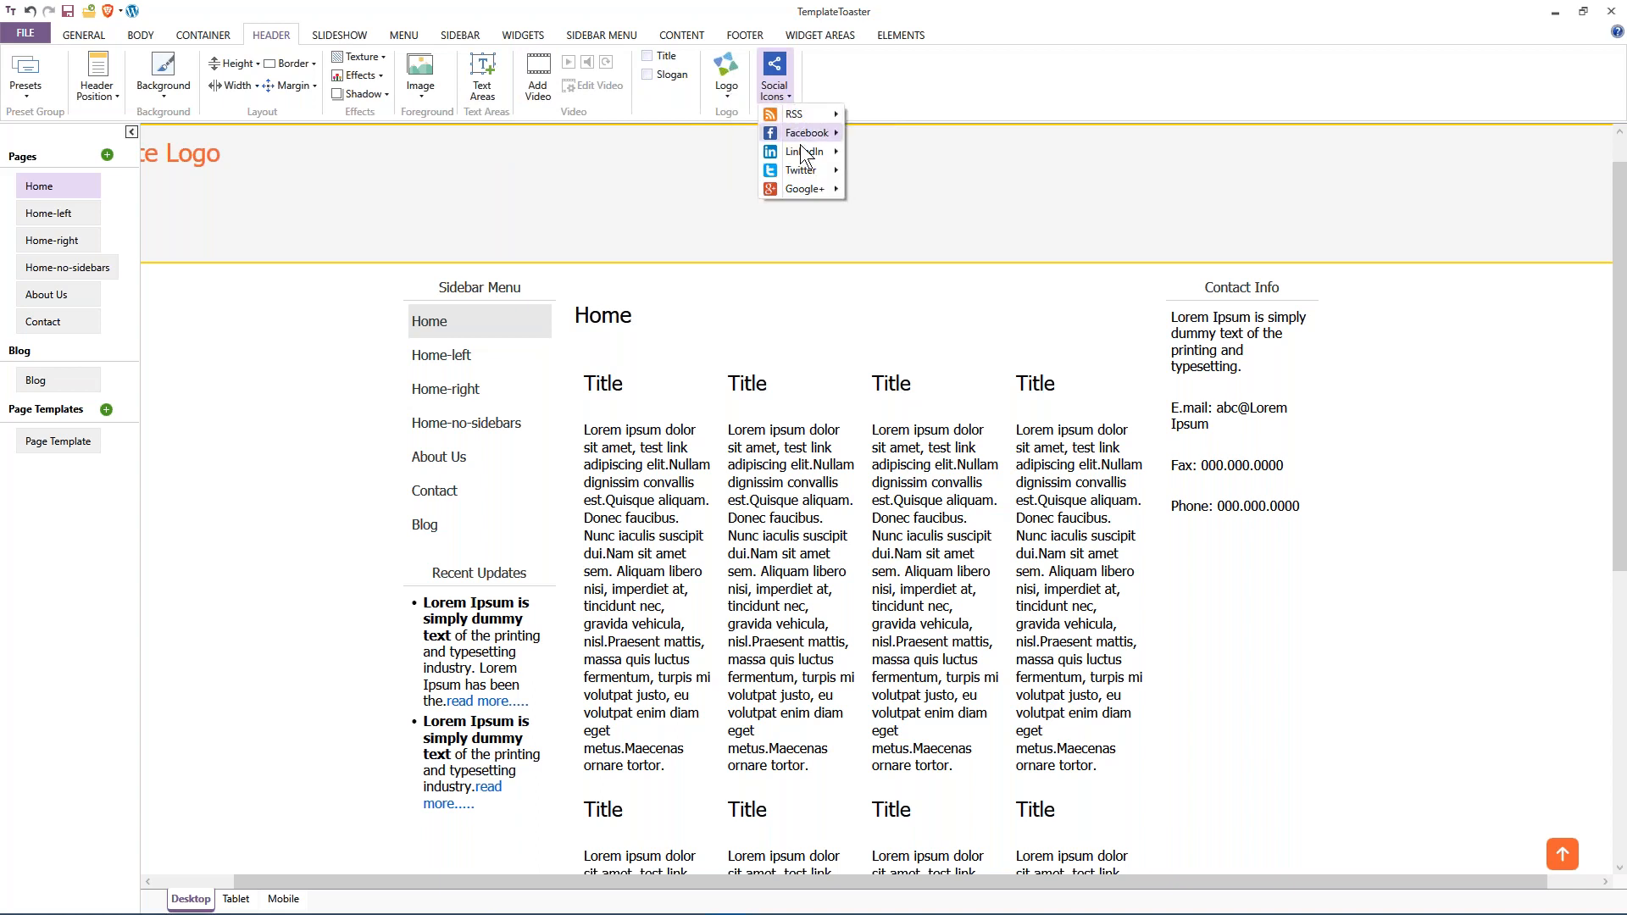
pyautogui.click(555, 188)
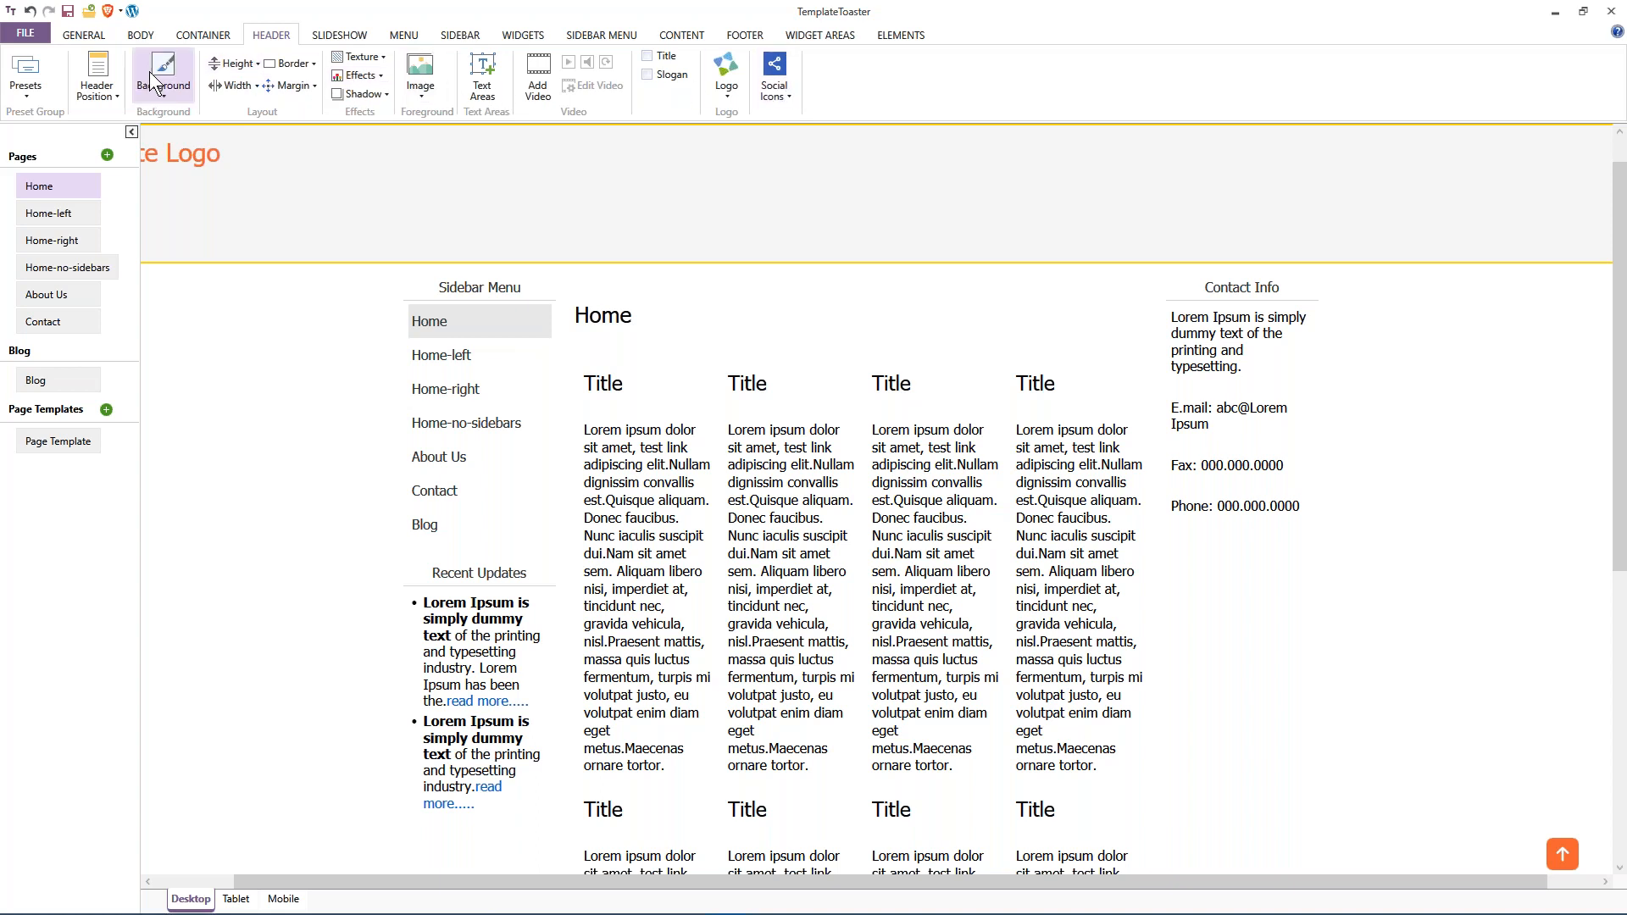
pyautogui.click(337, 34)
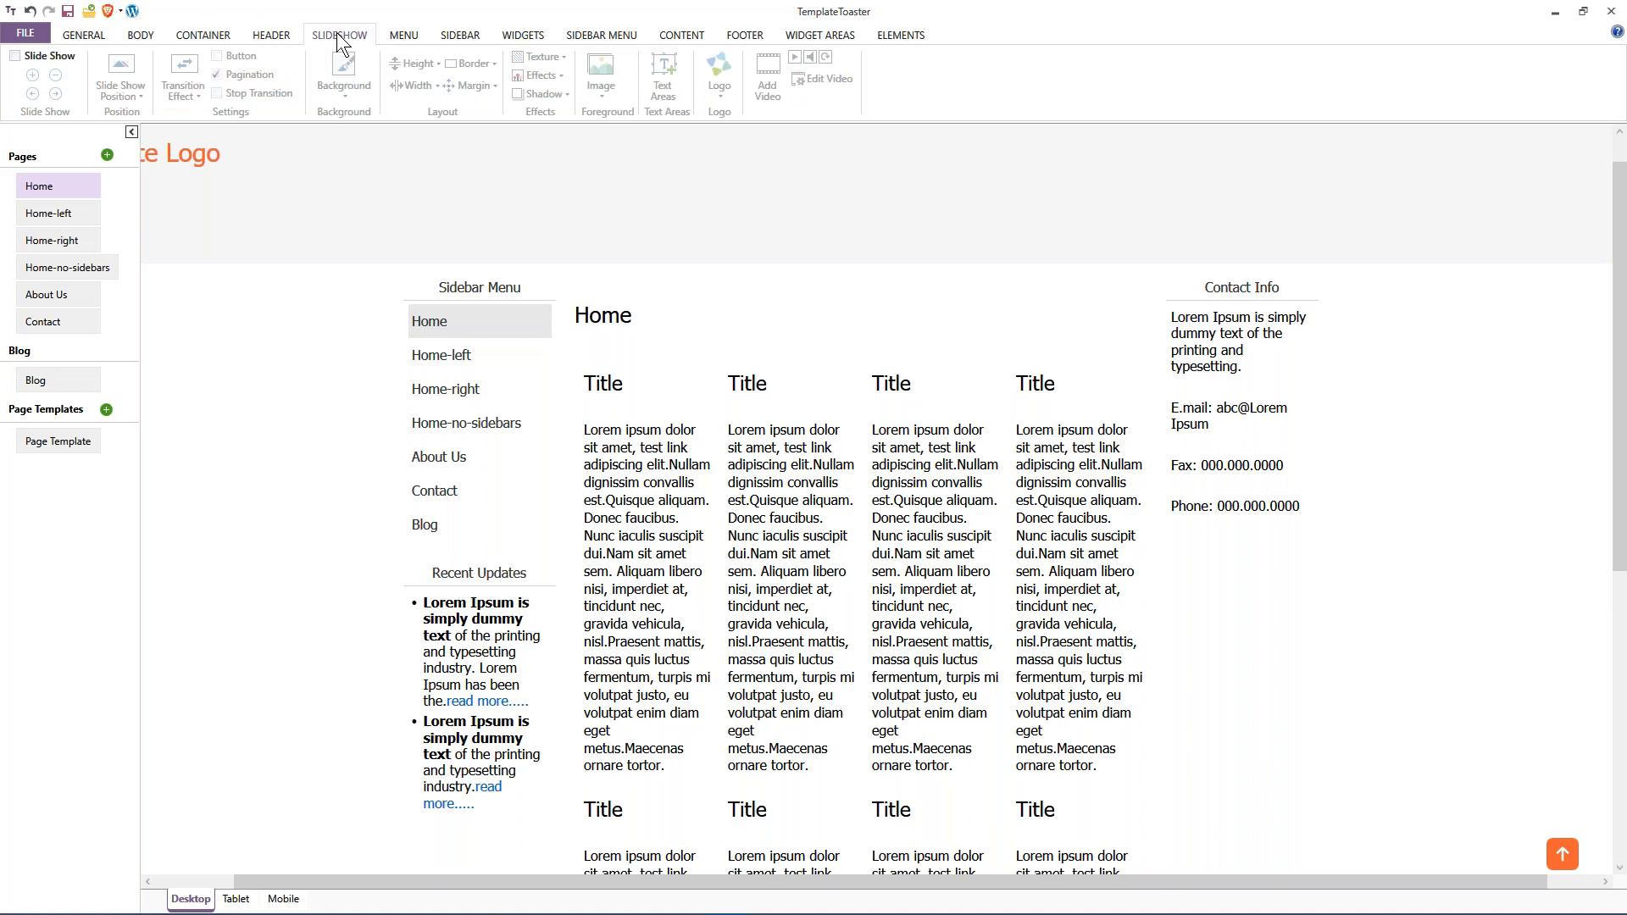
# Set the navigation menu's width to Full Width.
pyautogui.click(404, 38)
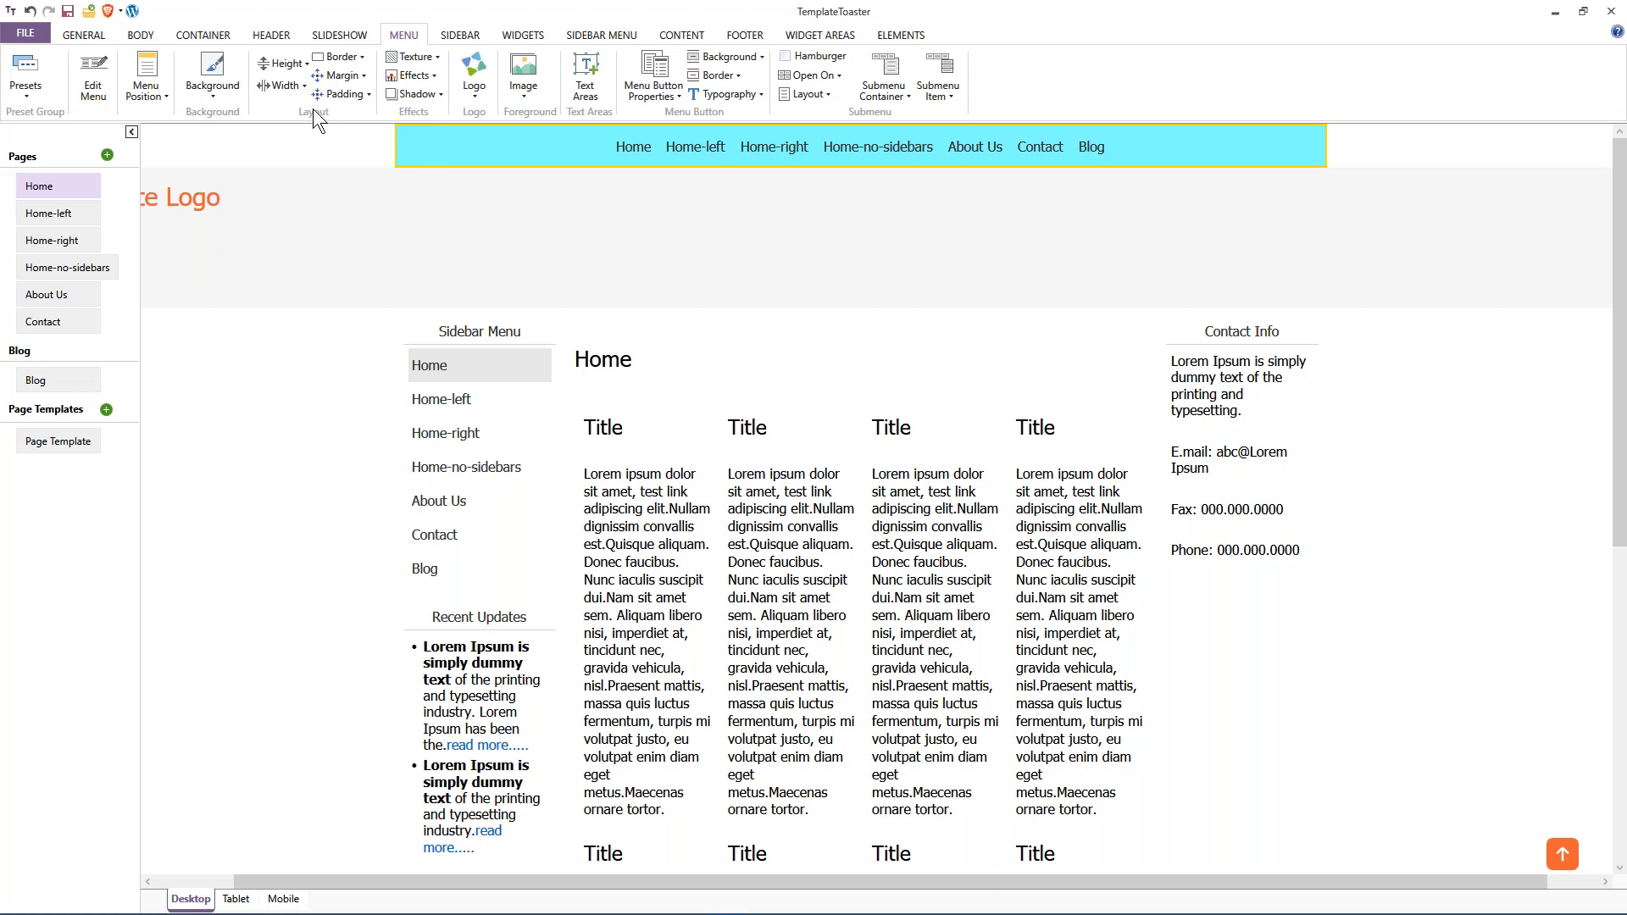
pyautogui.click(300, 86)
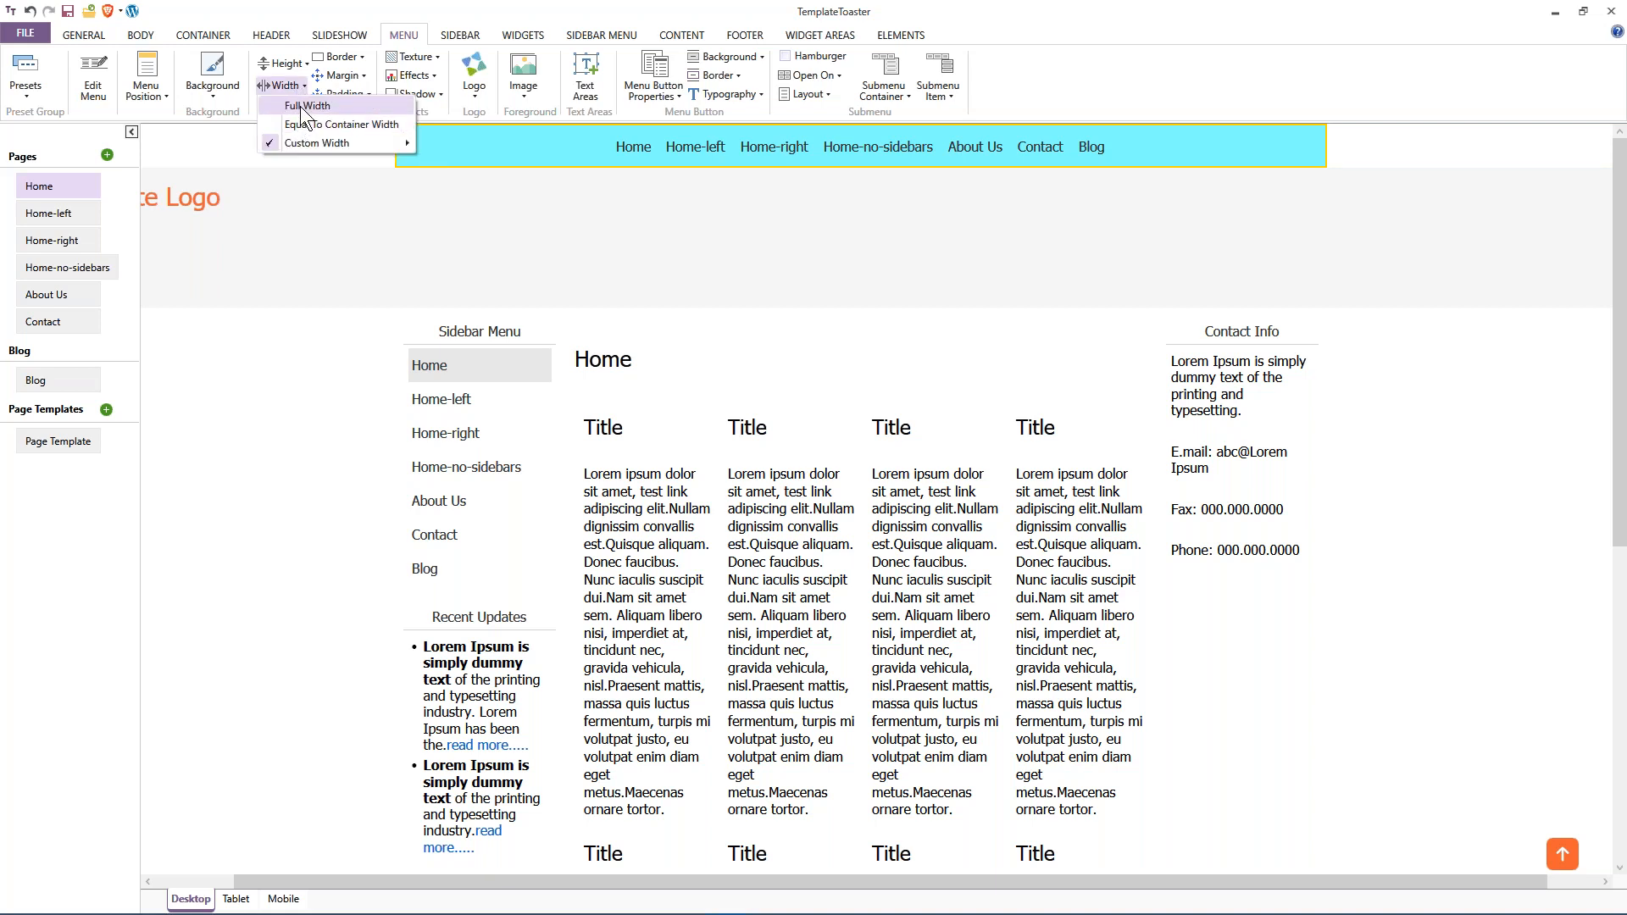
pyautogui.click(302, 107)
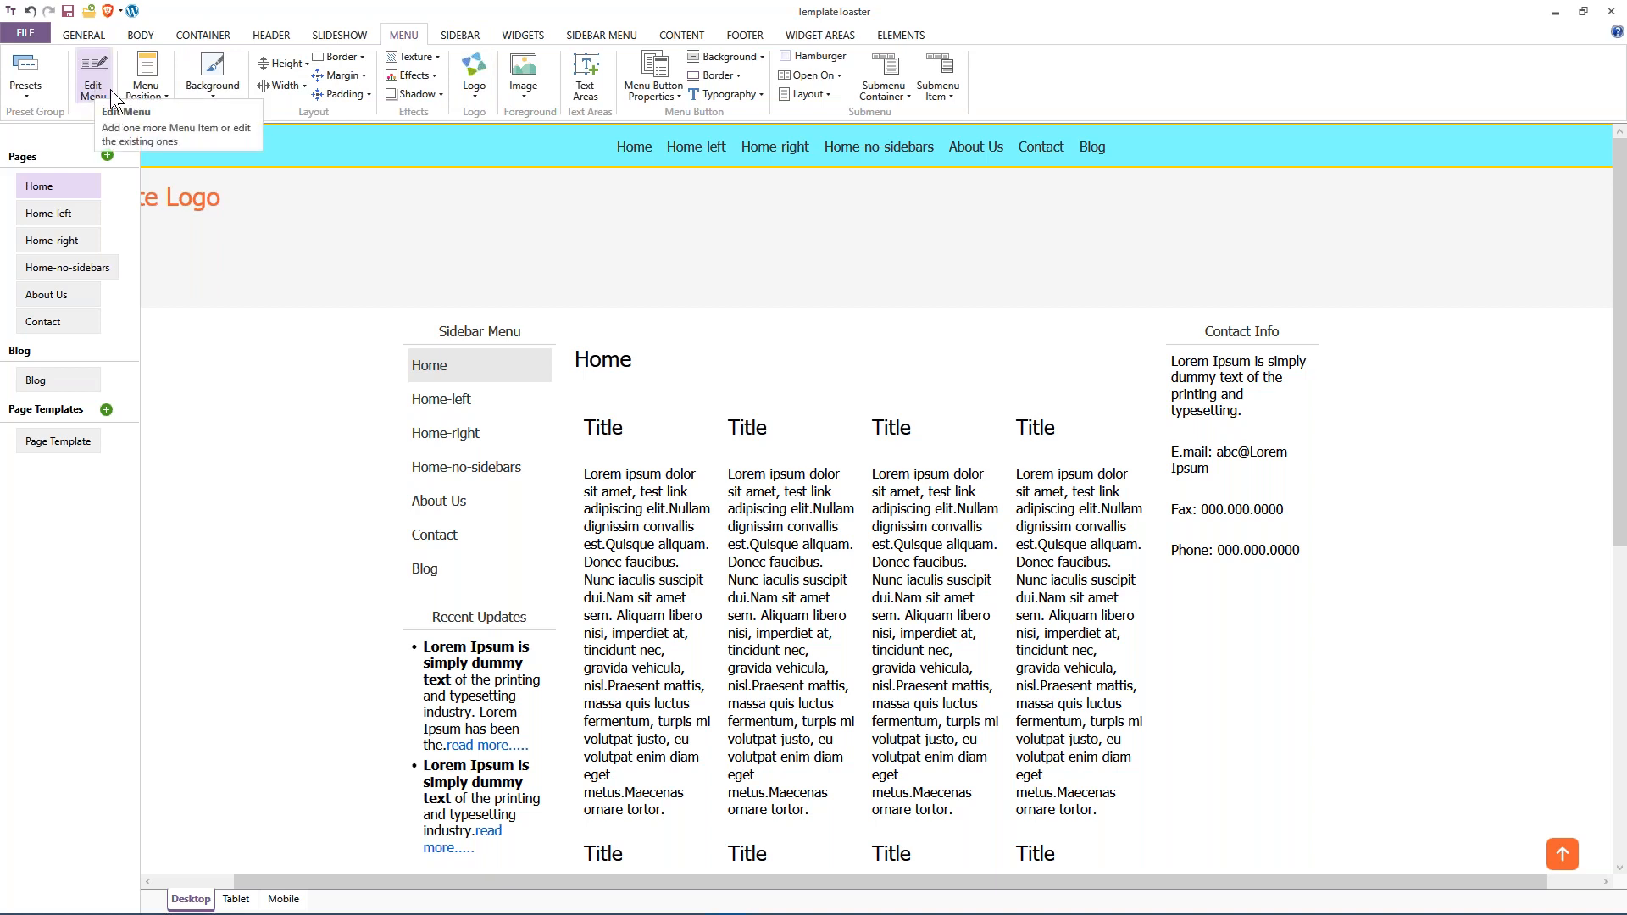
# Give the navigation menu a tan theme-colour background and set its height to 40 px.
pyautogui.click(211, 93)
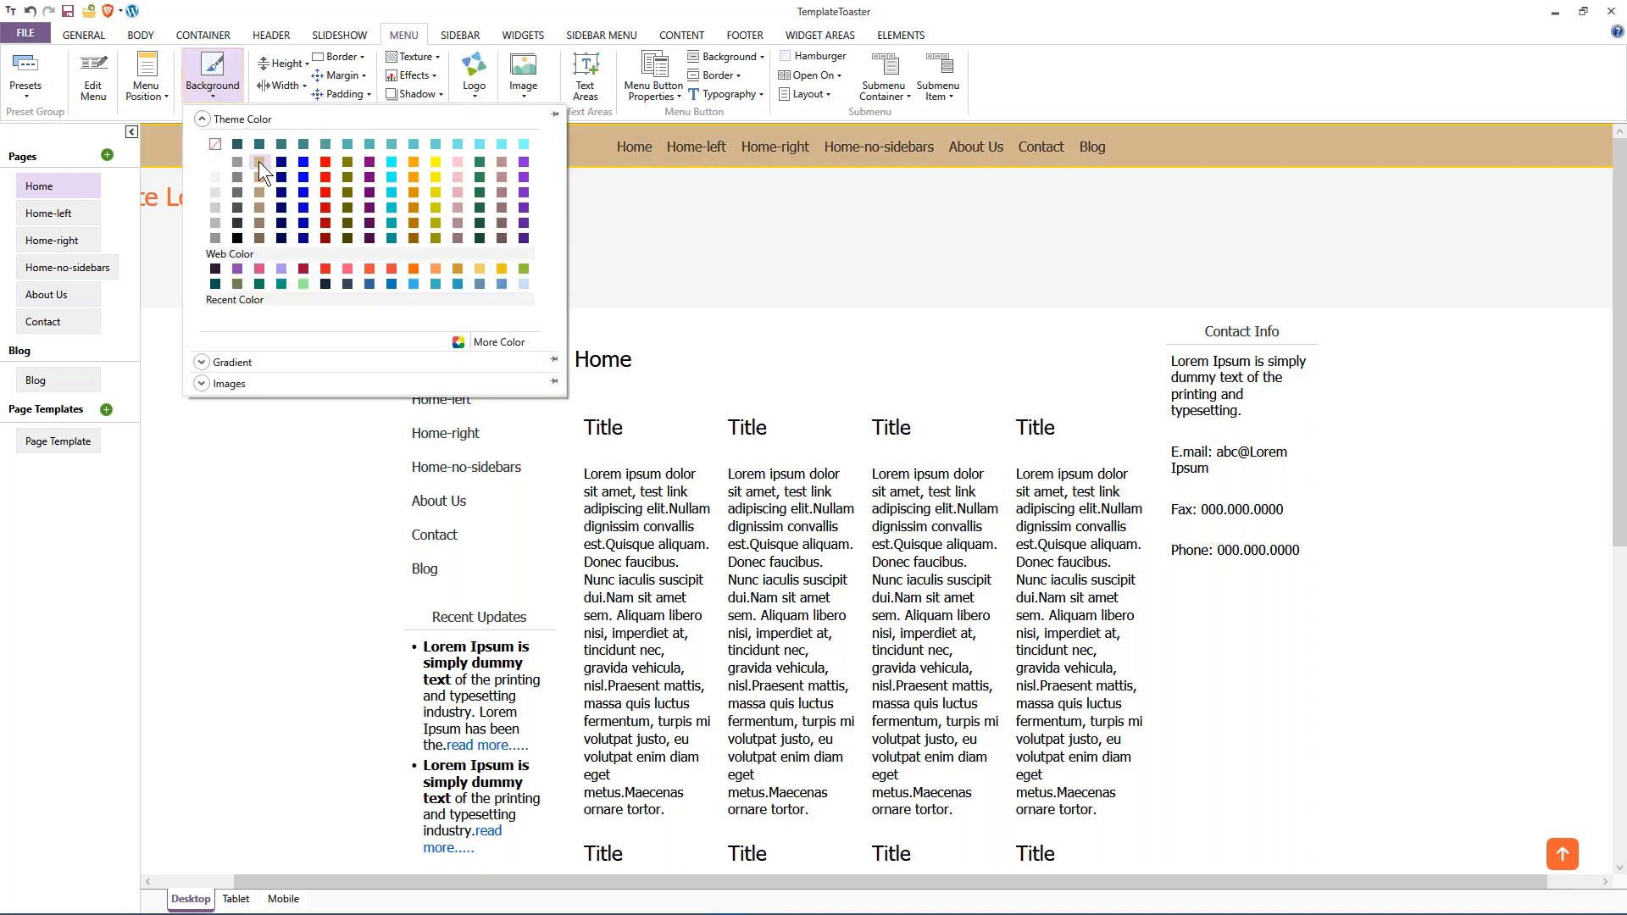
pyautogui.click(257, 161)
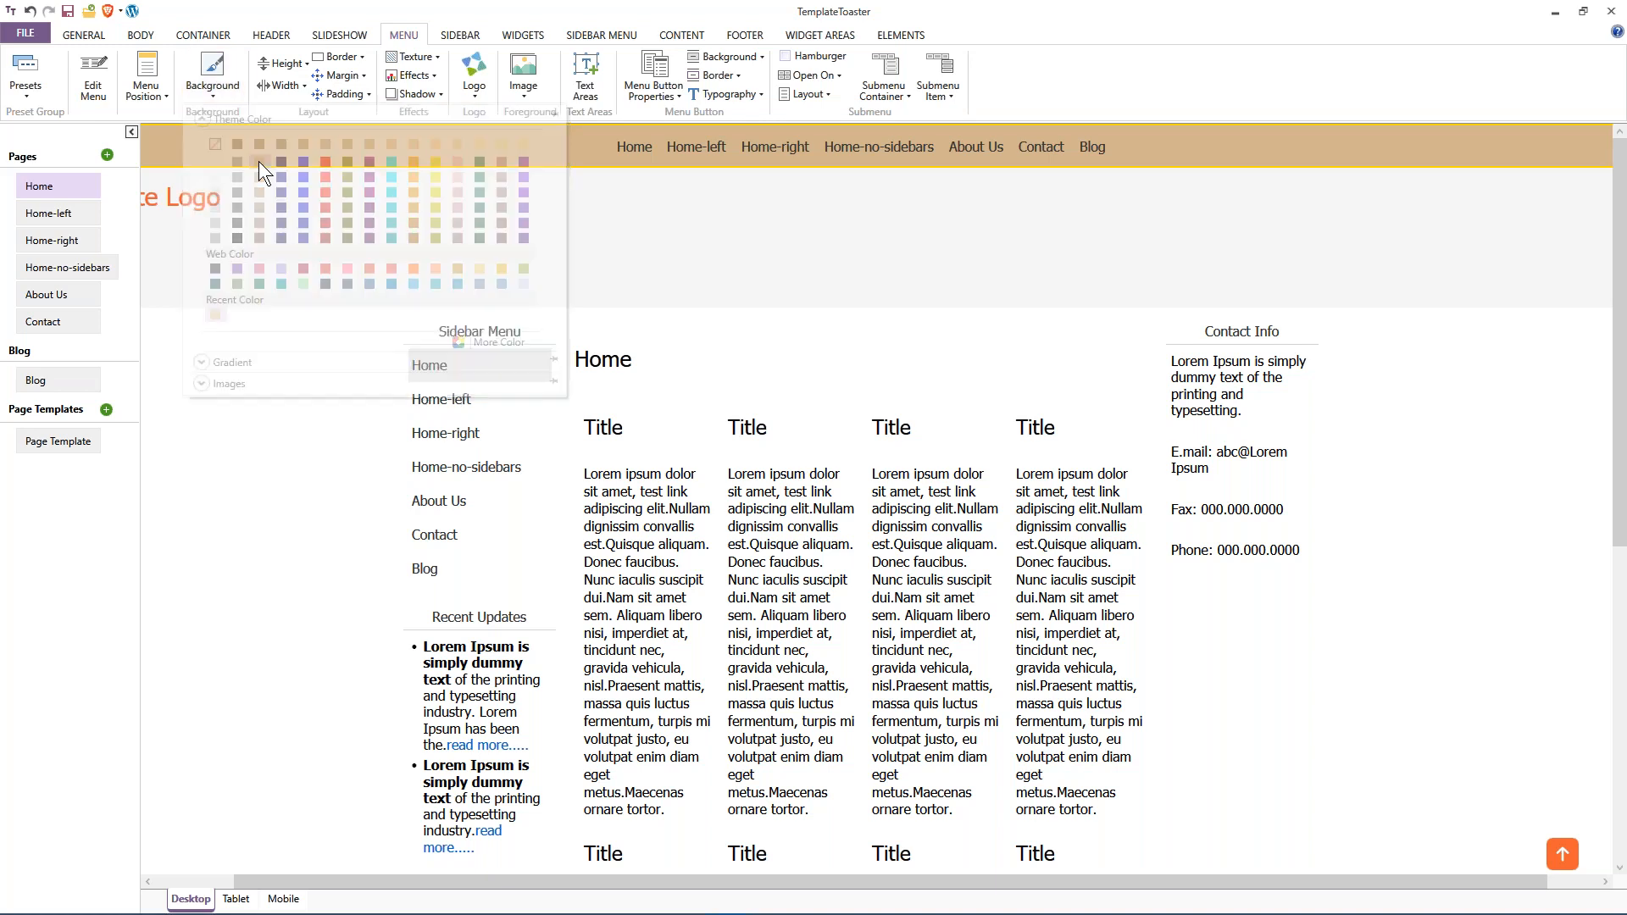
pyautogui.click(278, 63)
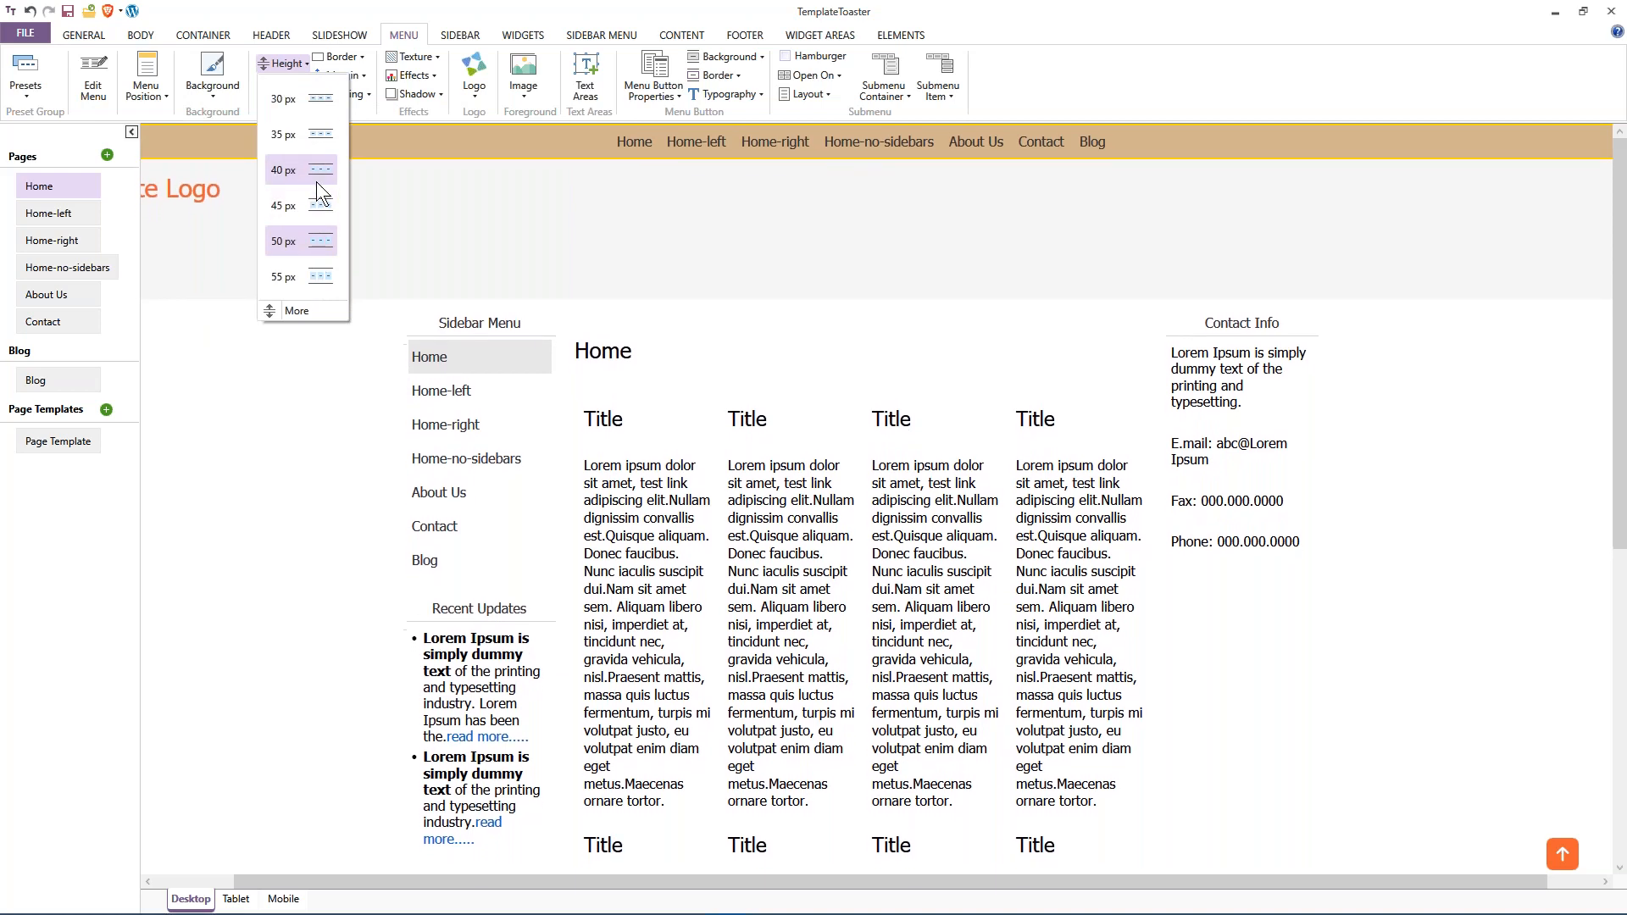
pyautogui.click(317, 172)
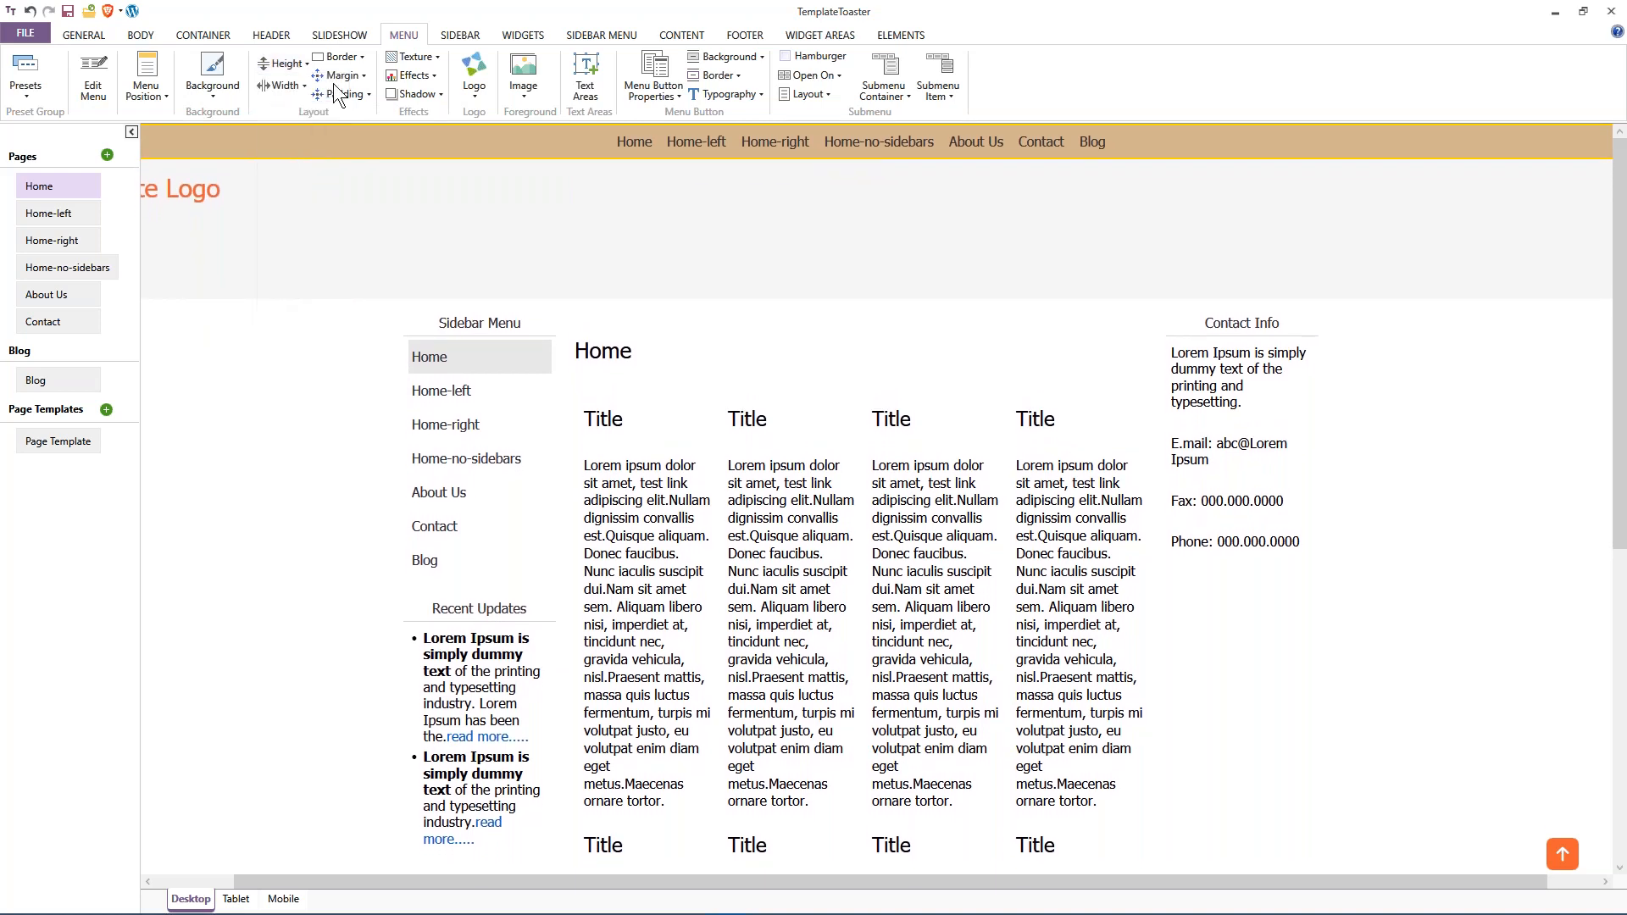
pyautogui.click(341, 57)
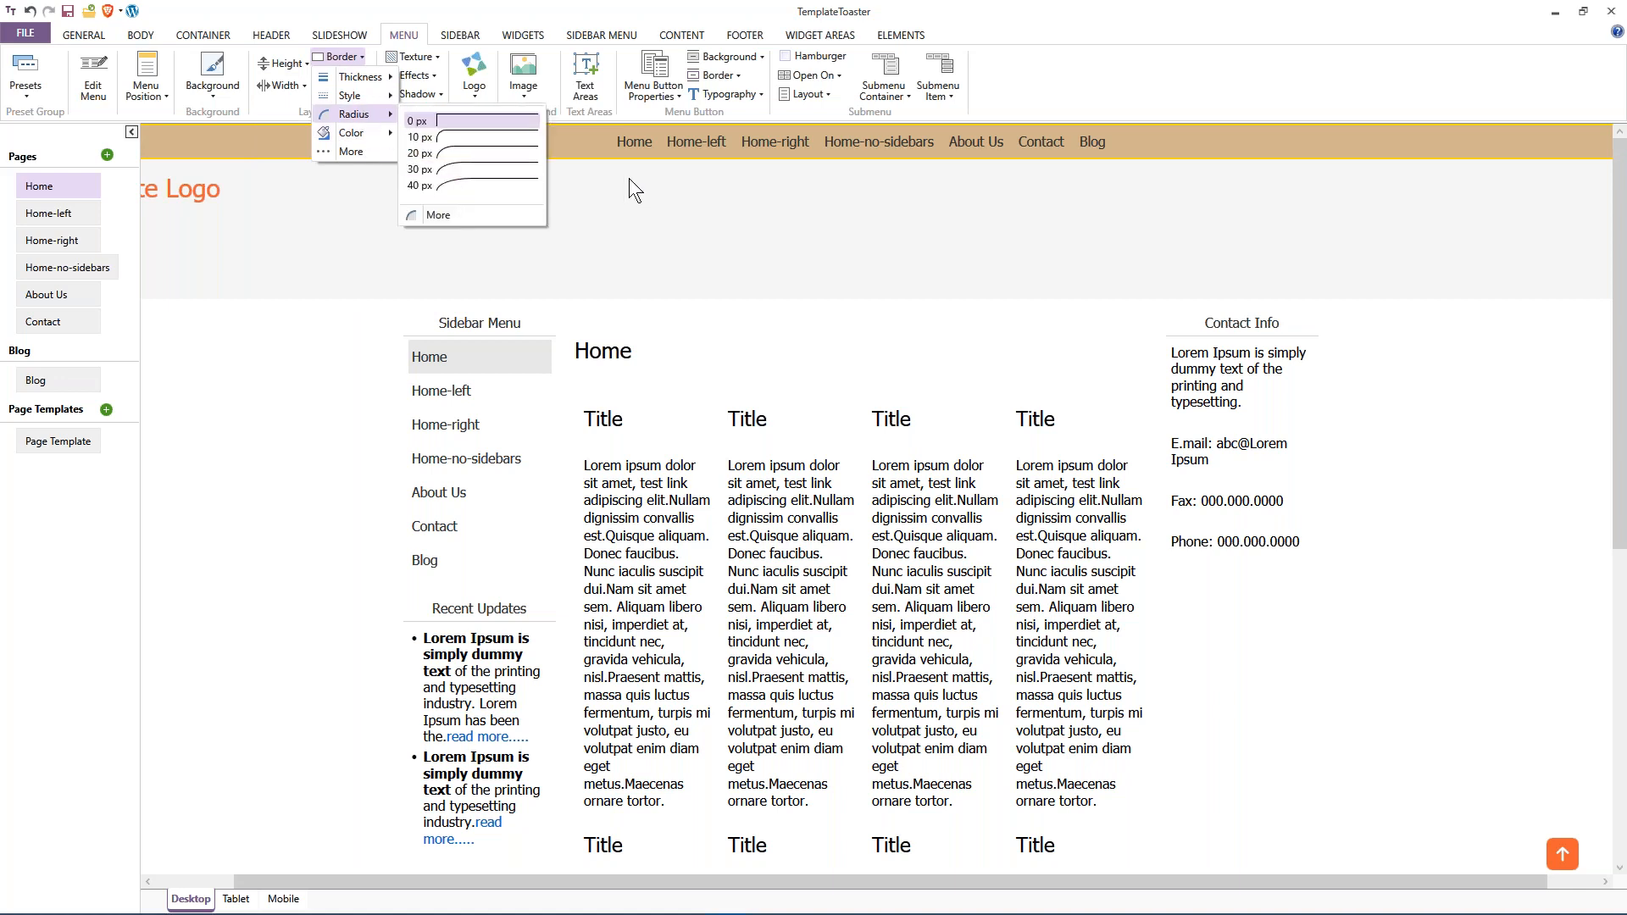
pyautogui.click(585, 179)
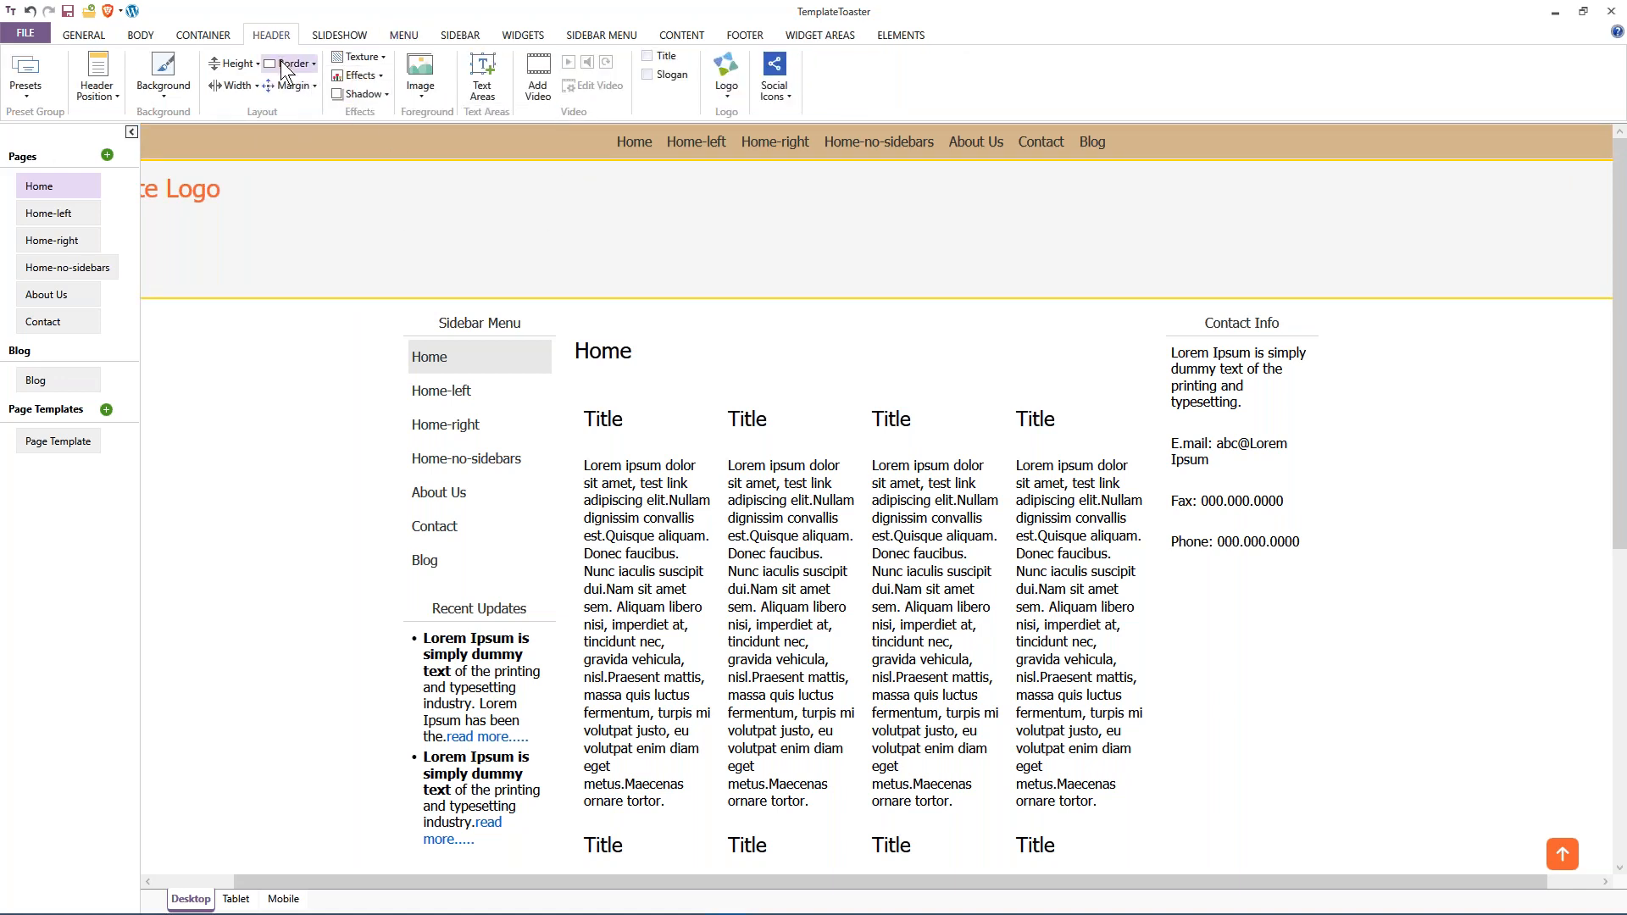
# Give the navigation menu's buttons a dark navy background in their normal state.
pyautogui.click(404, 35)
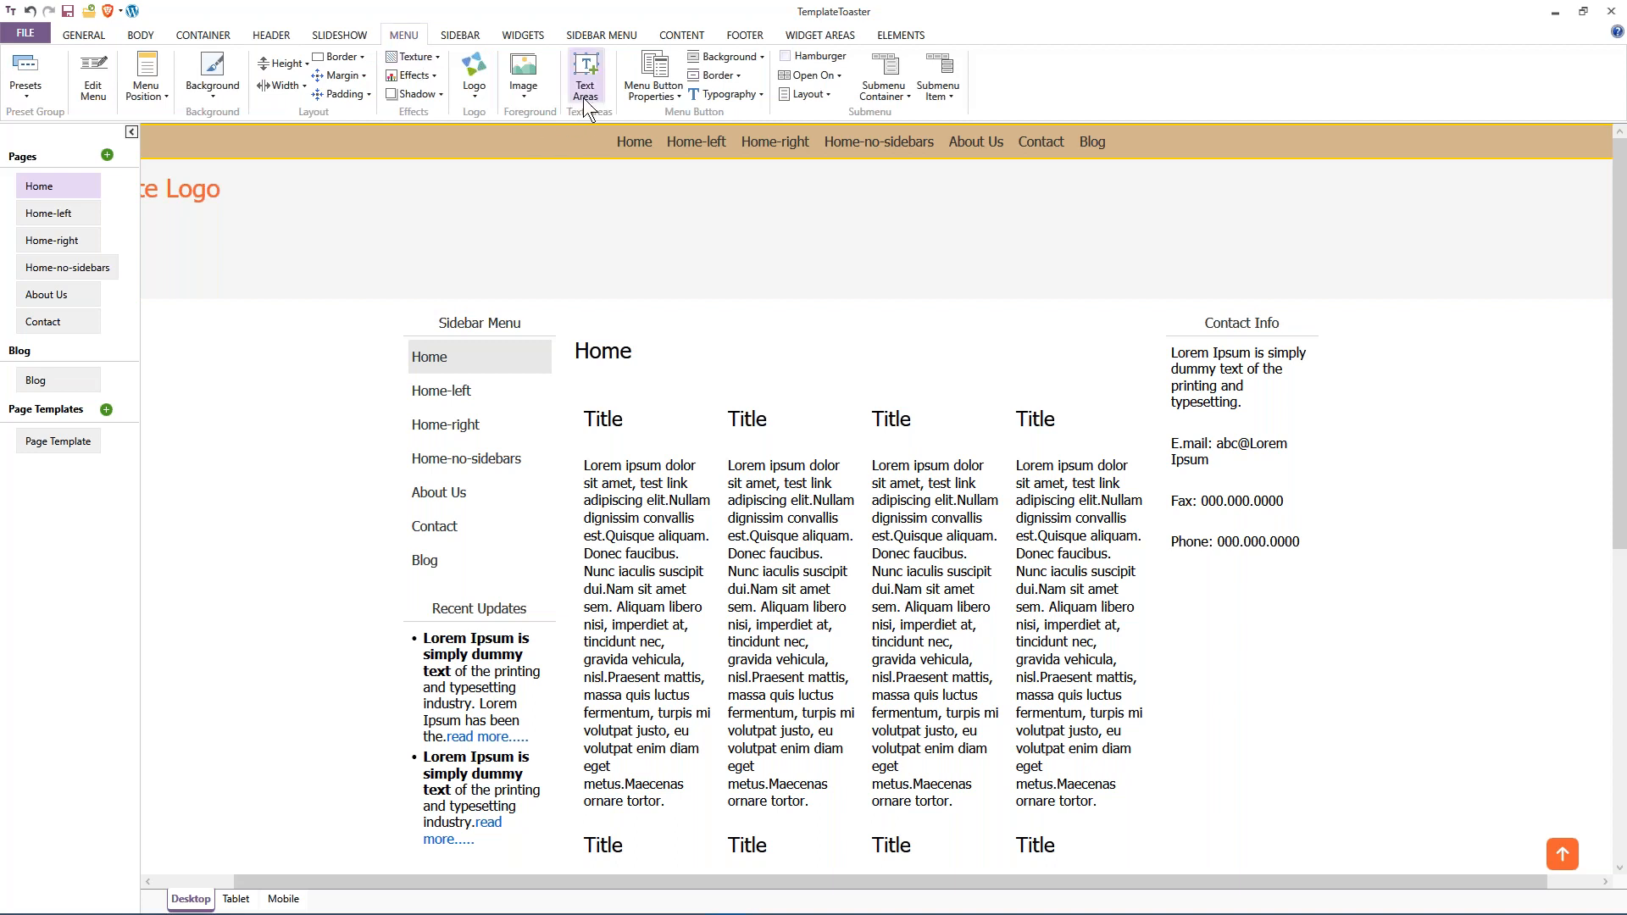
pyautogui.click(676, 94)
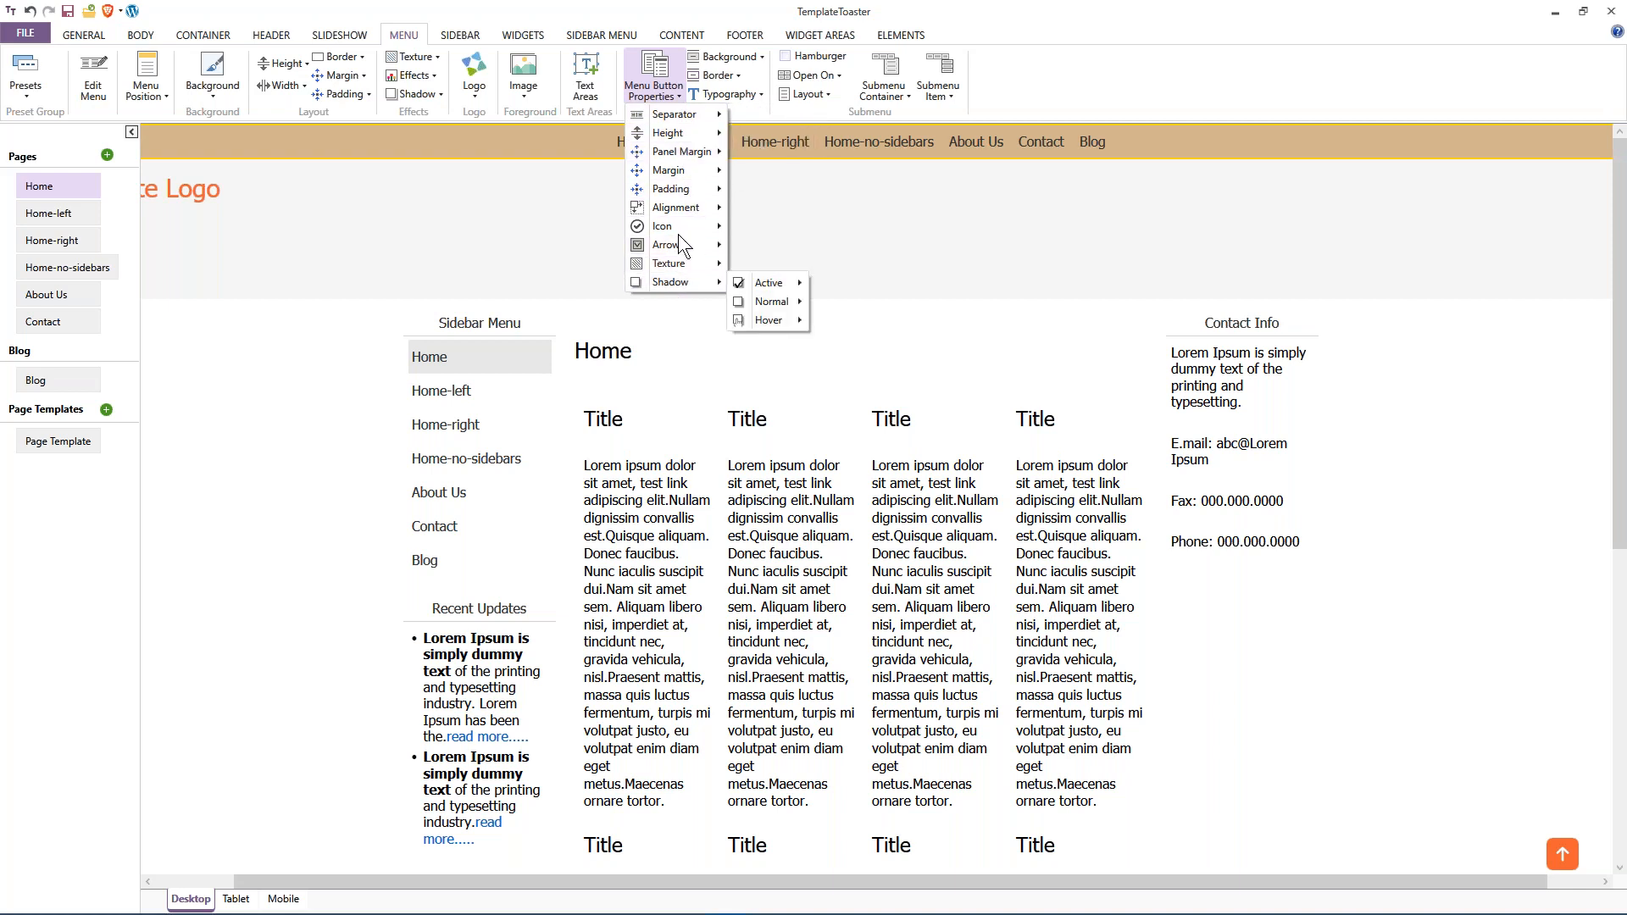
pyautogui.click(744, 57)
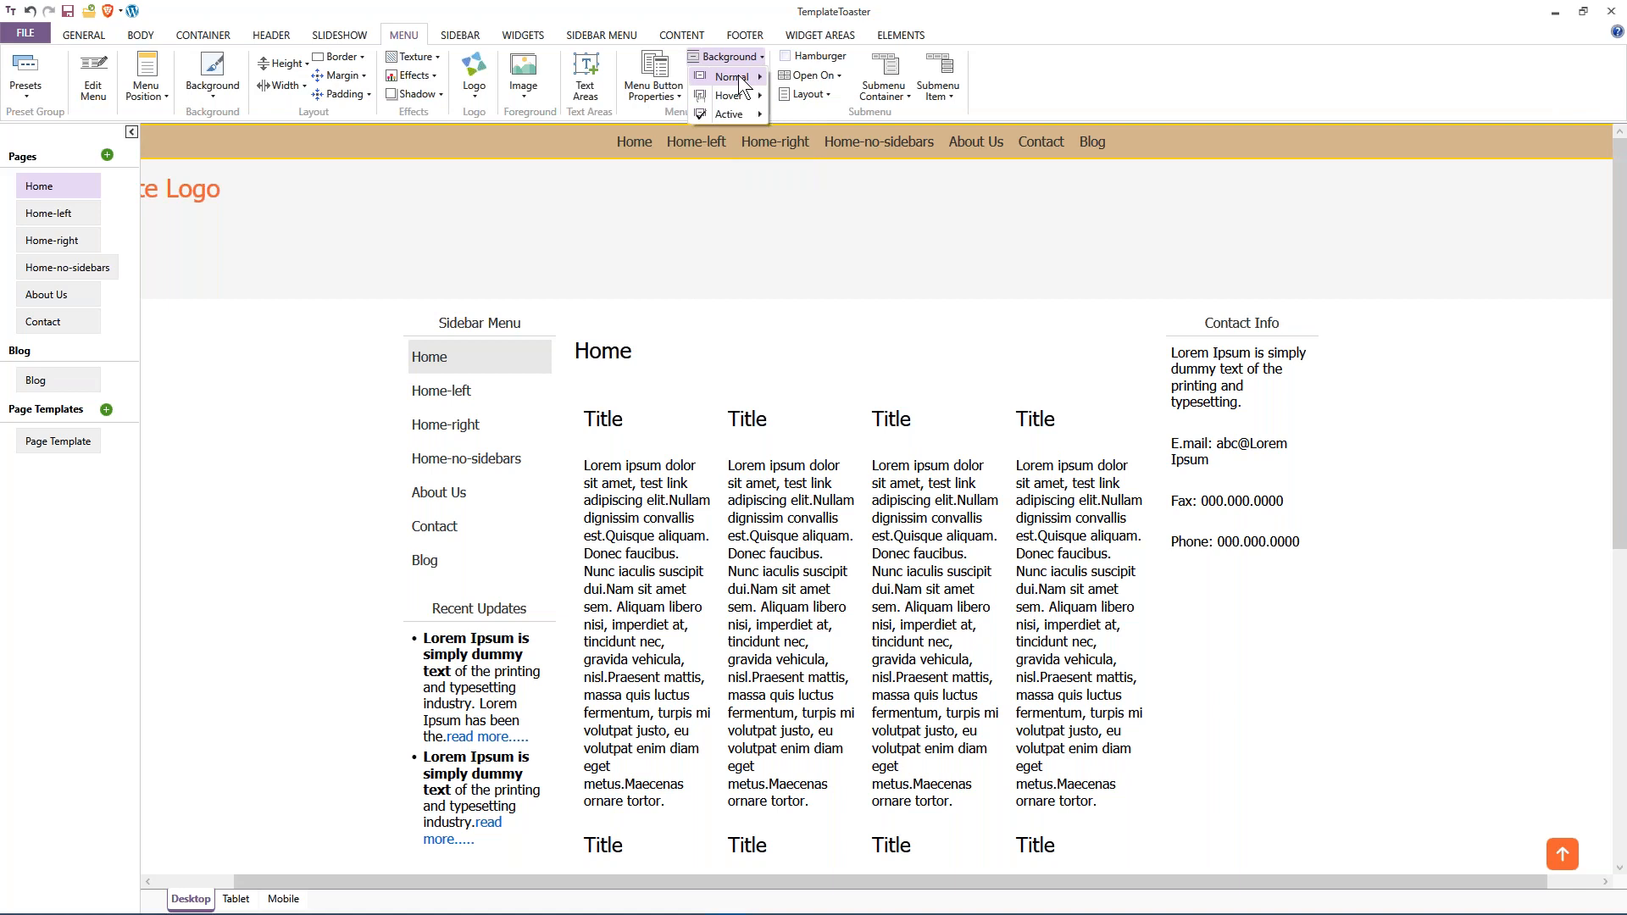
pyautogui.click(739, 77)
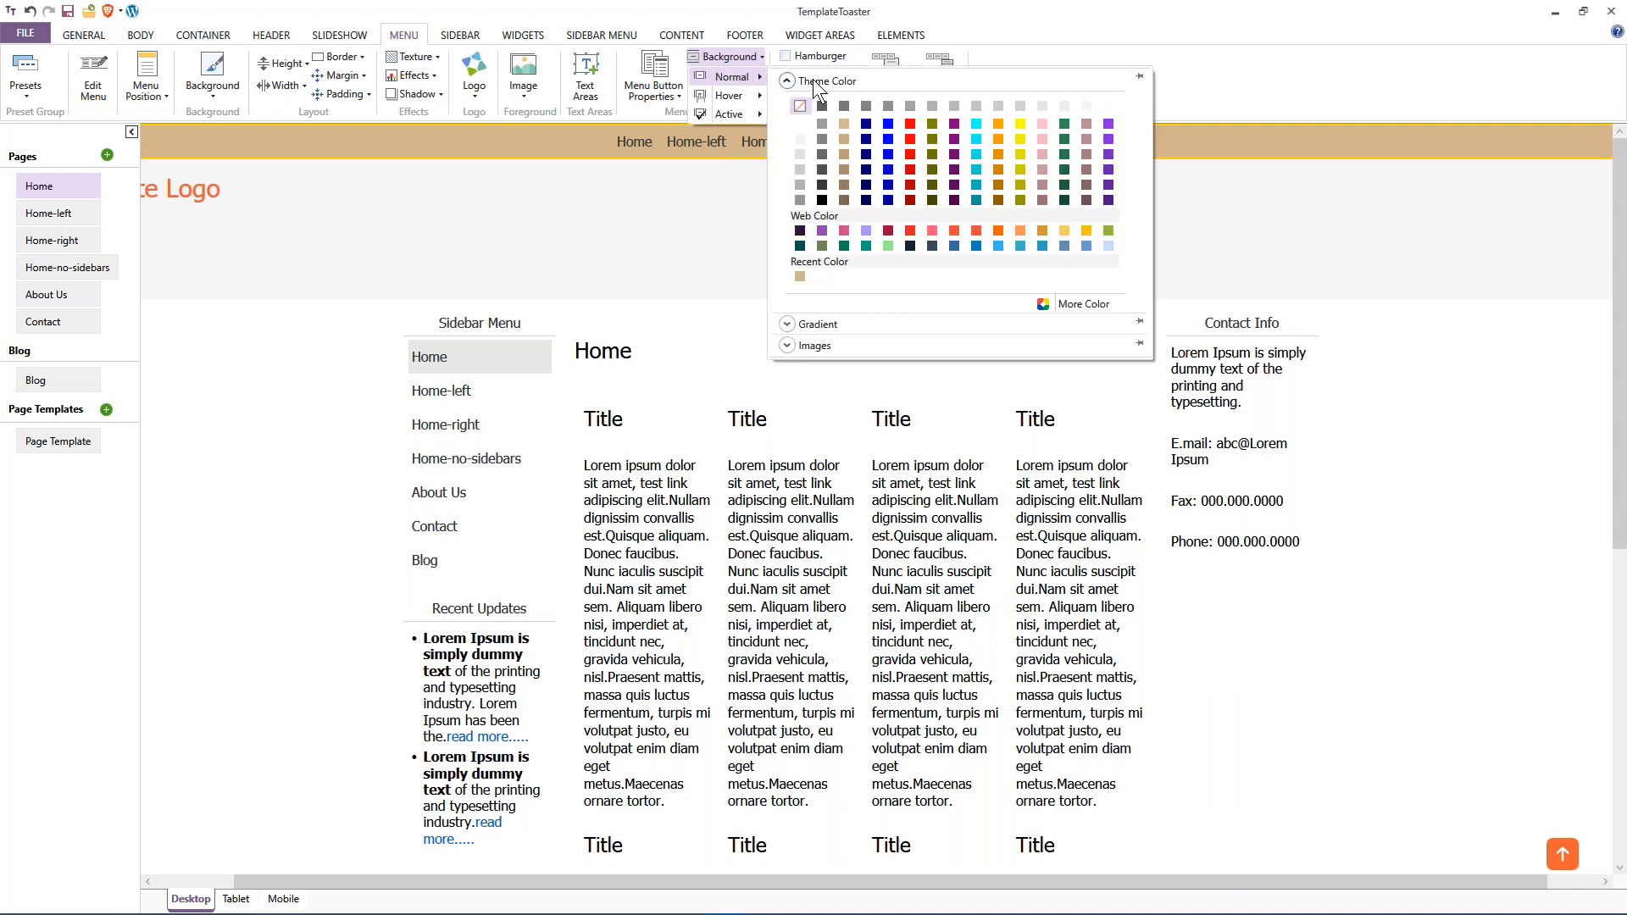
pyautogui.click(909, 245)
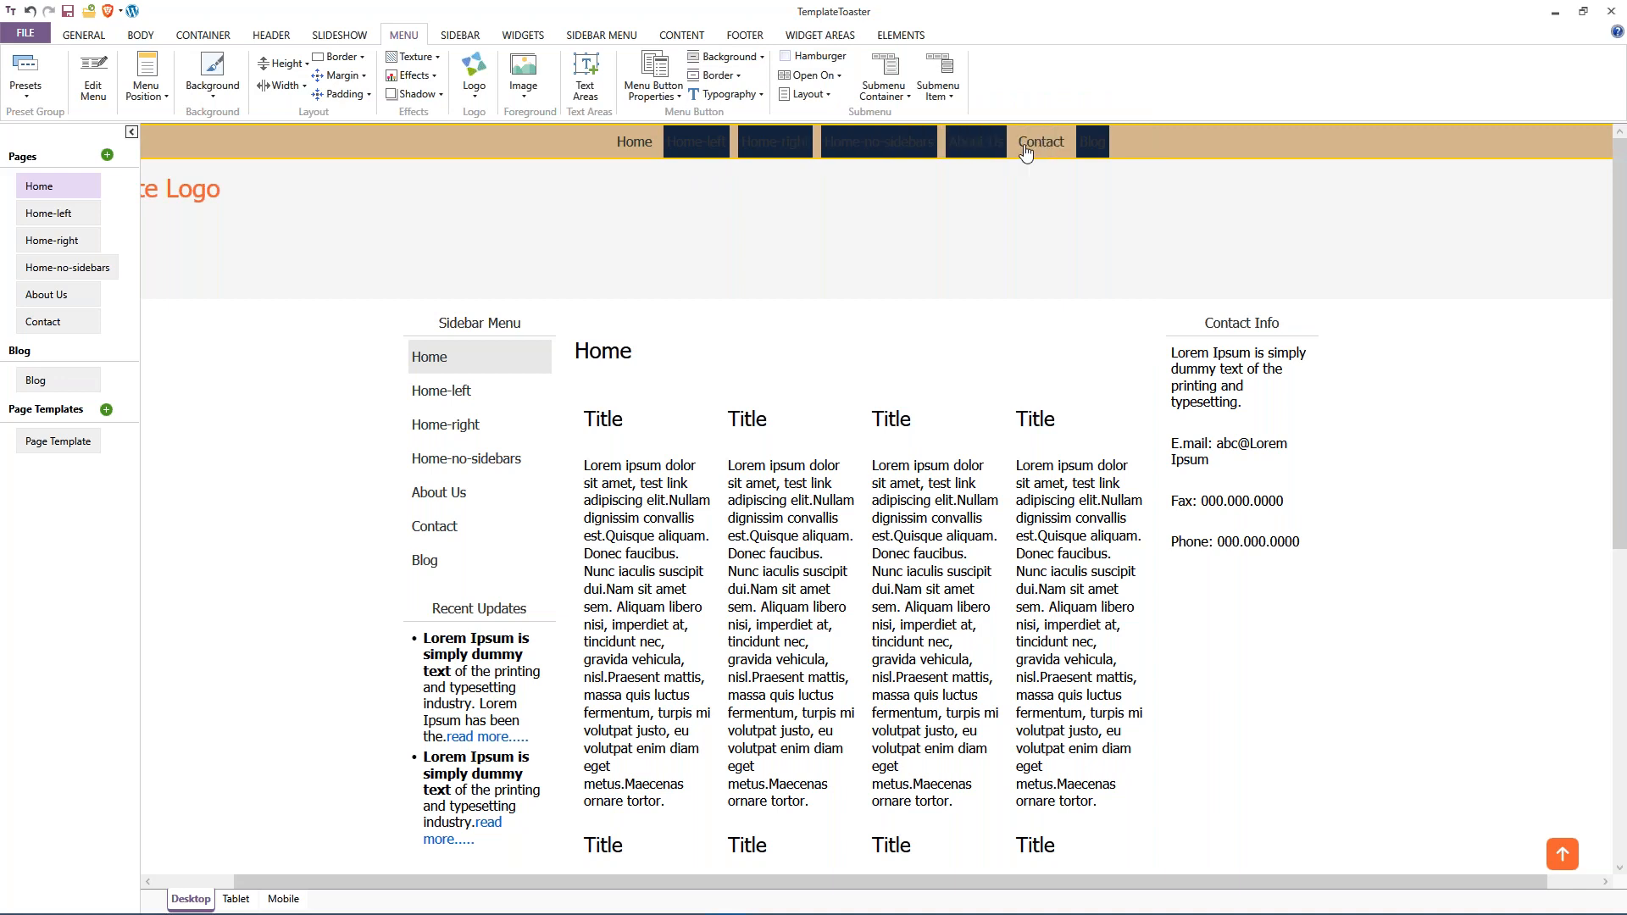
# Set the menu buttons' hover and active backgrounds to light grey.
pyautogui.click(749, 56)
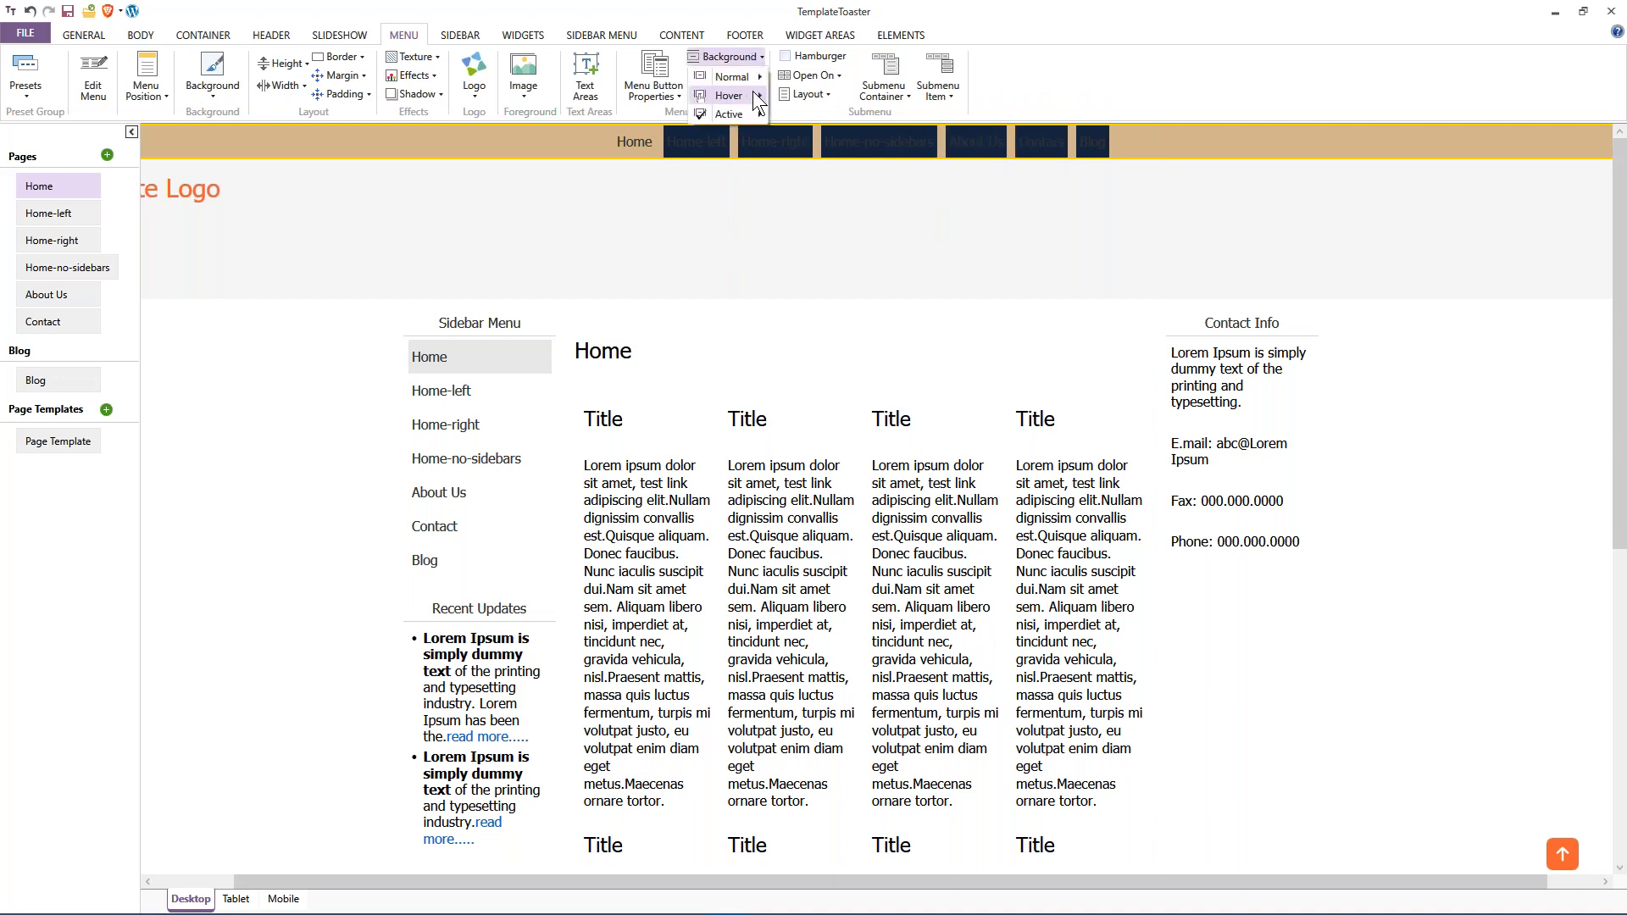
pyautogui.moveTo(754, 92)
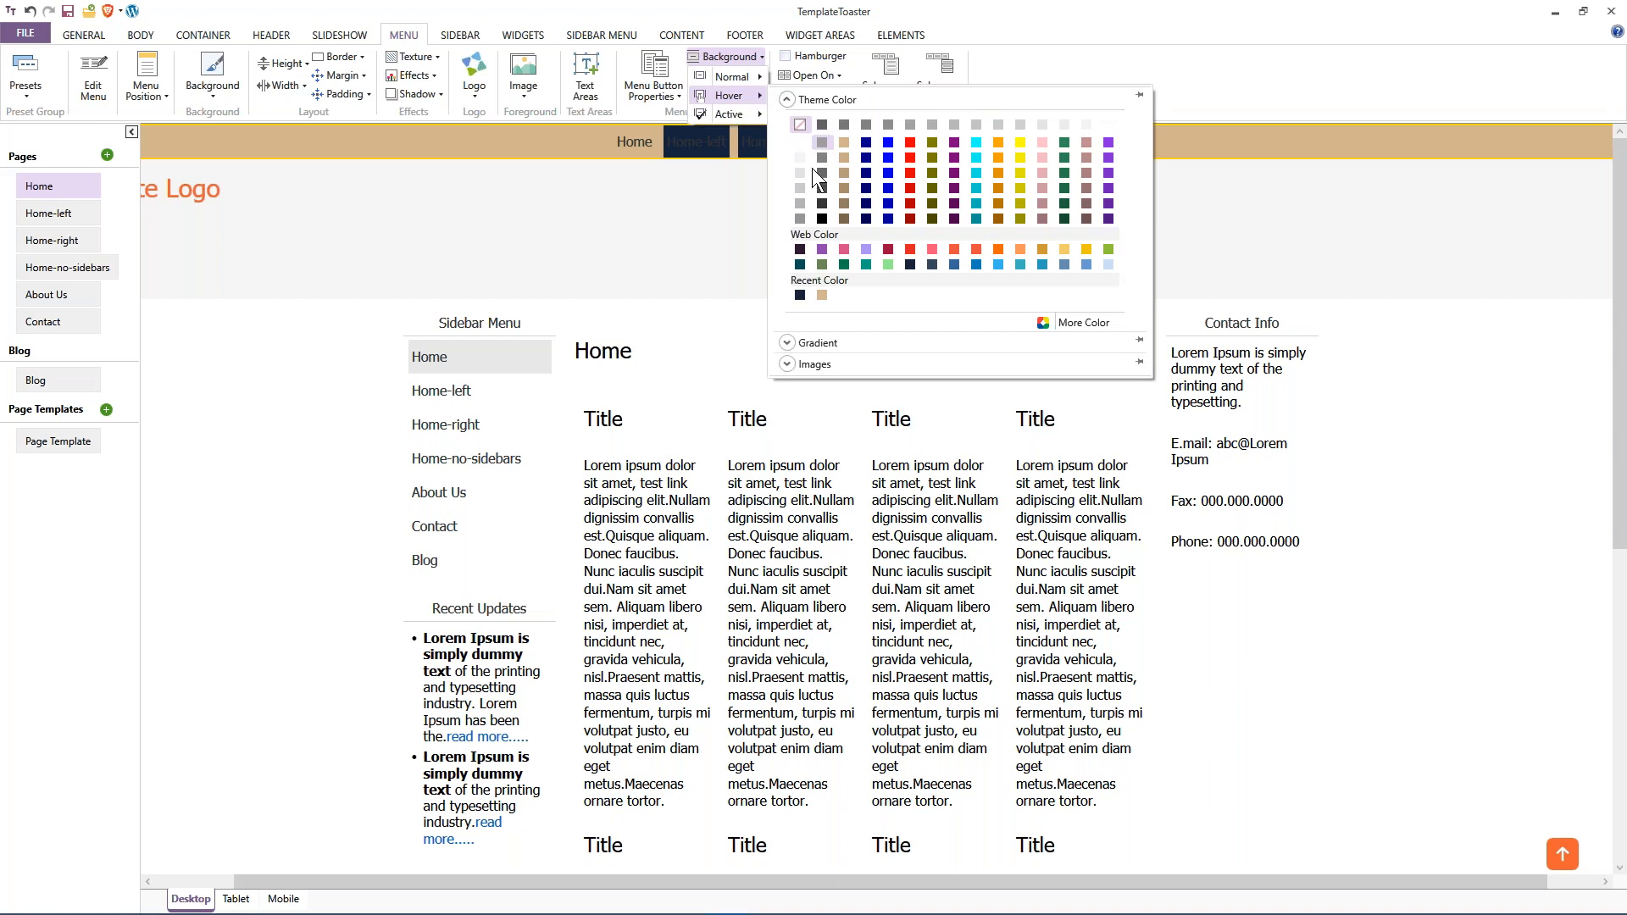
pyautogui.click(803, 188)
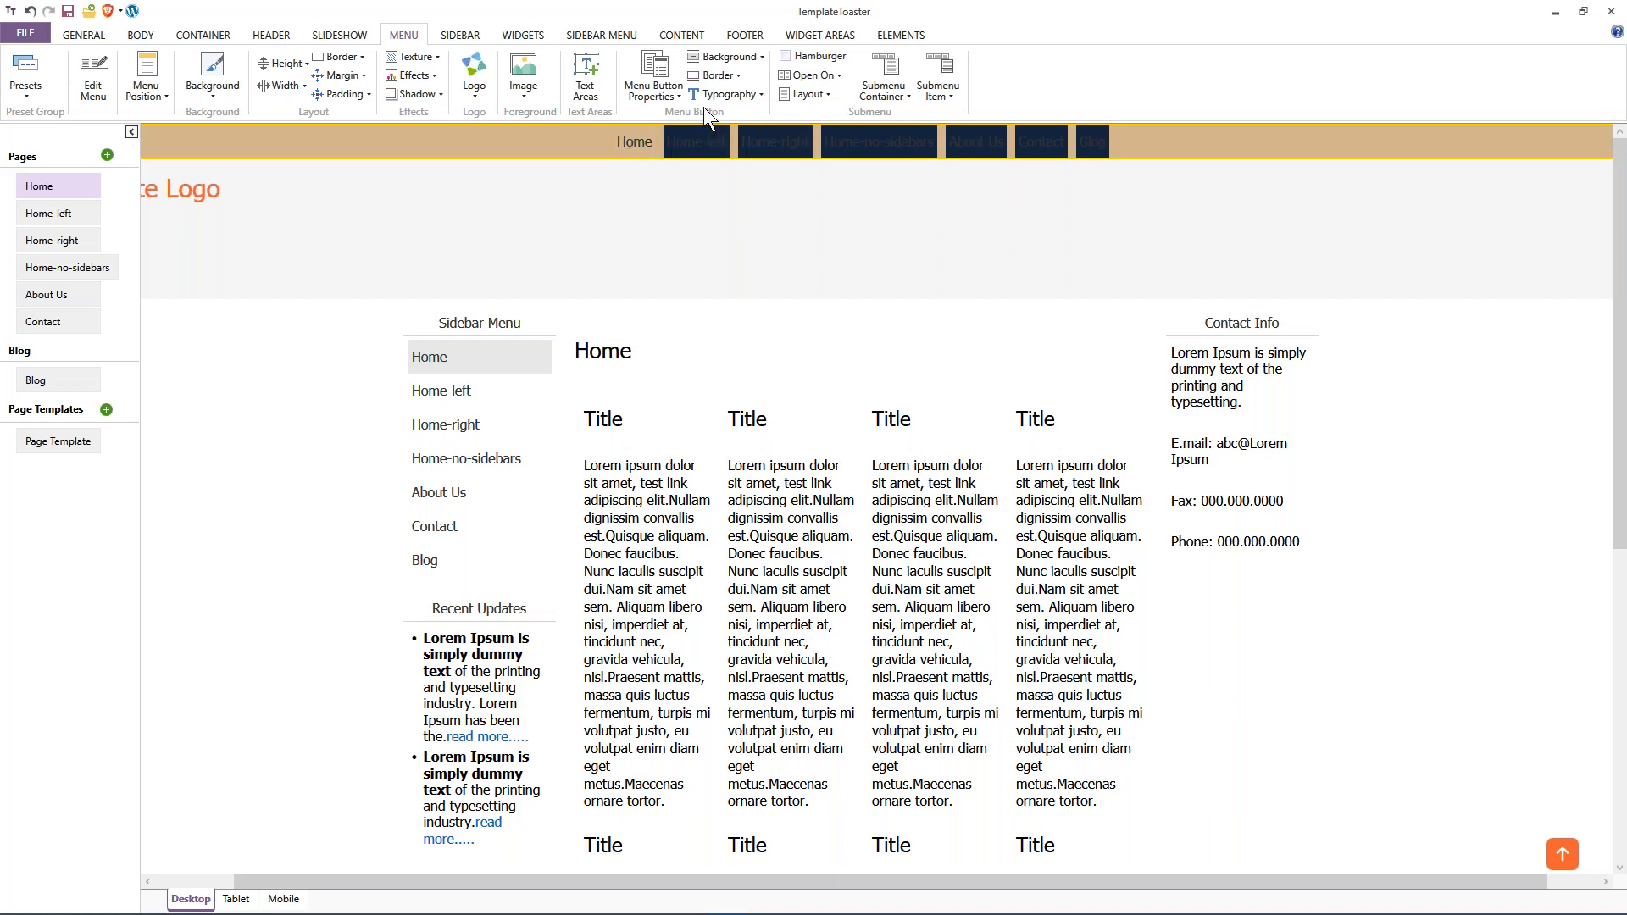
pyautogui.click(743, 58)
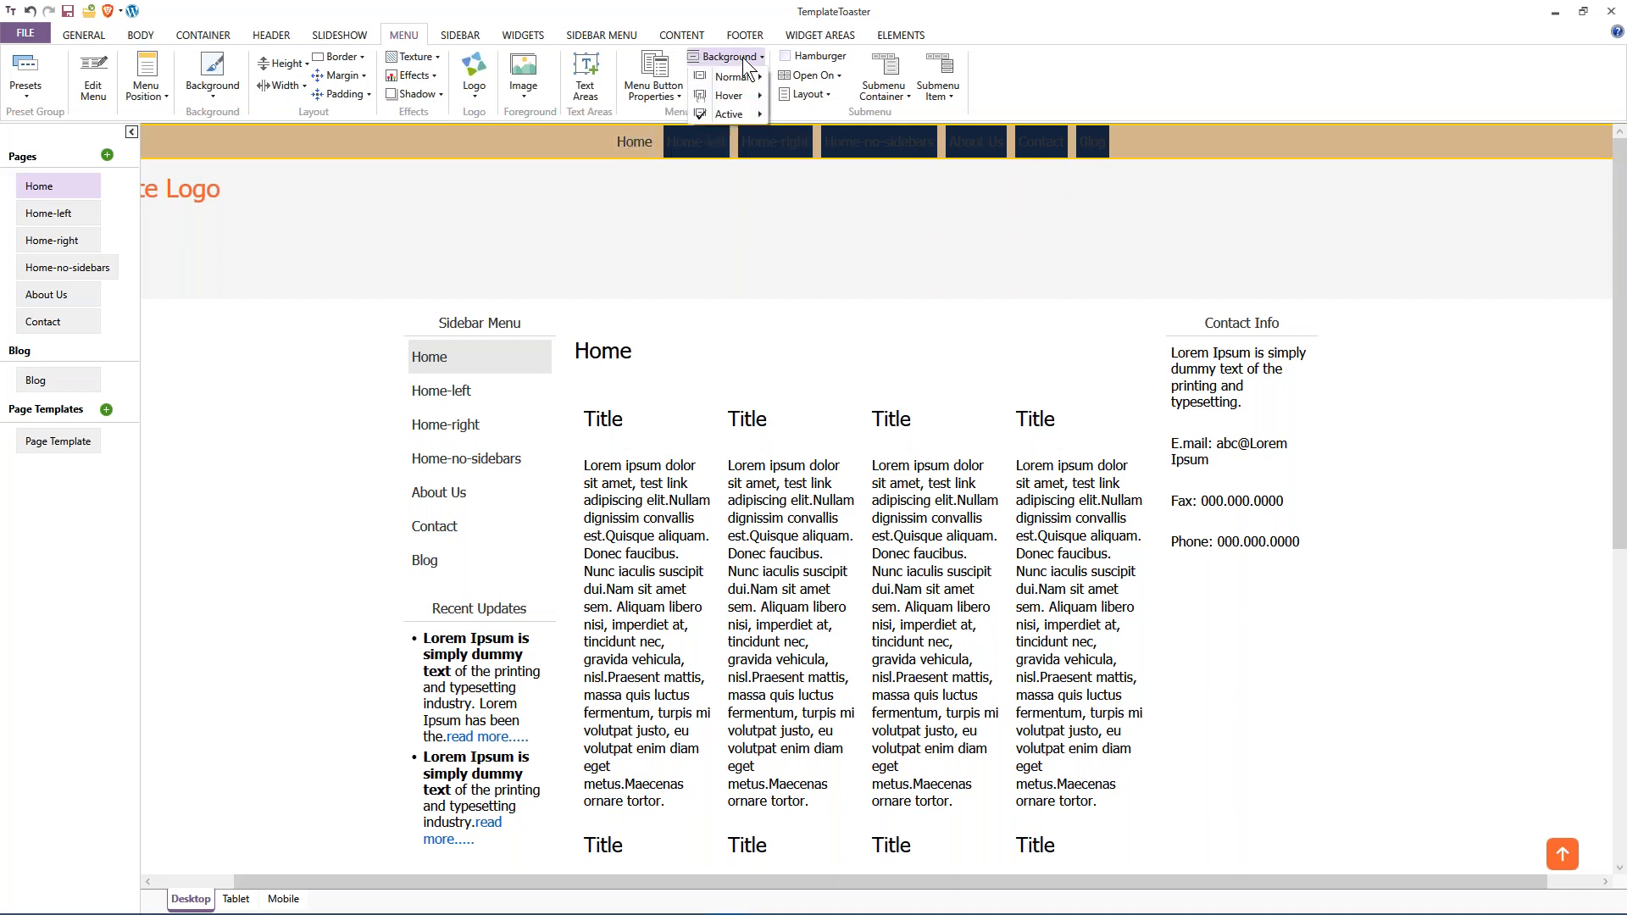
pyautogui.click(749, 112)
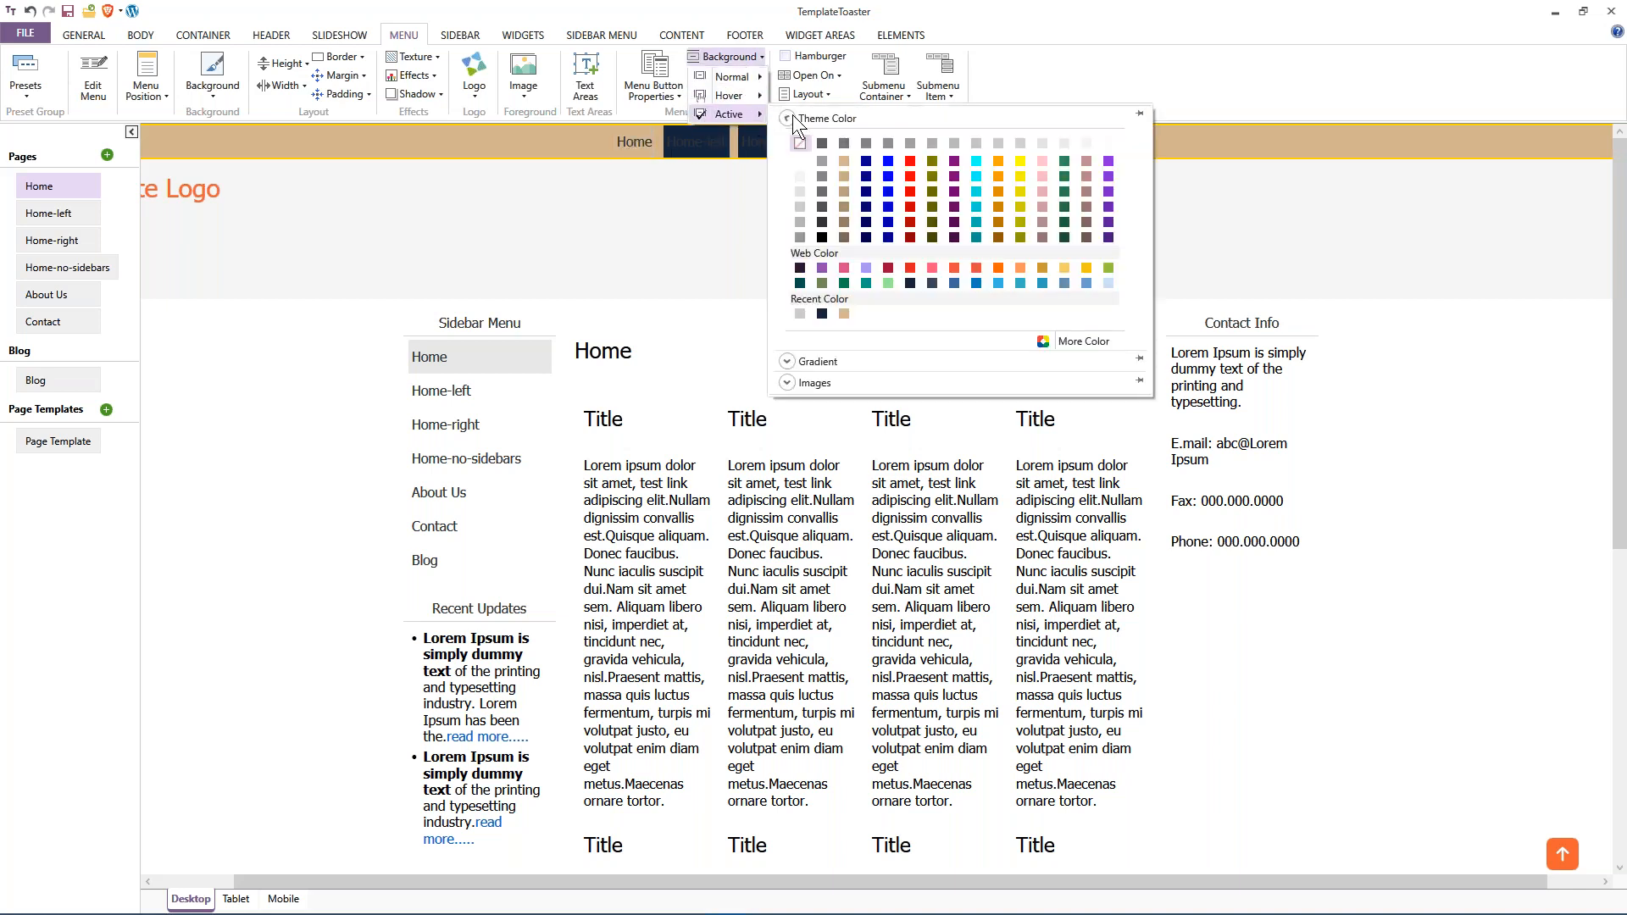
pyautogui.click(801, 206)
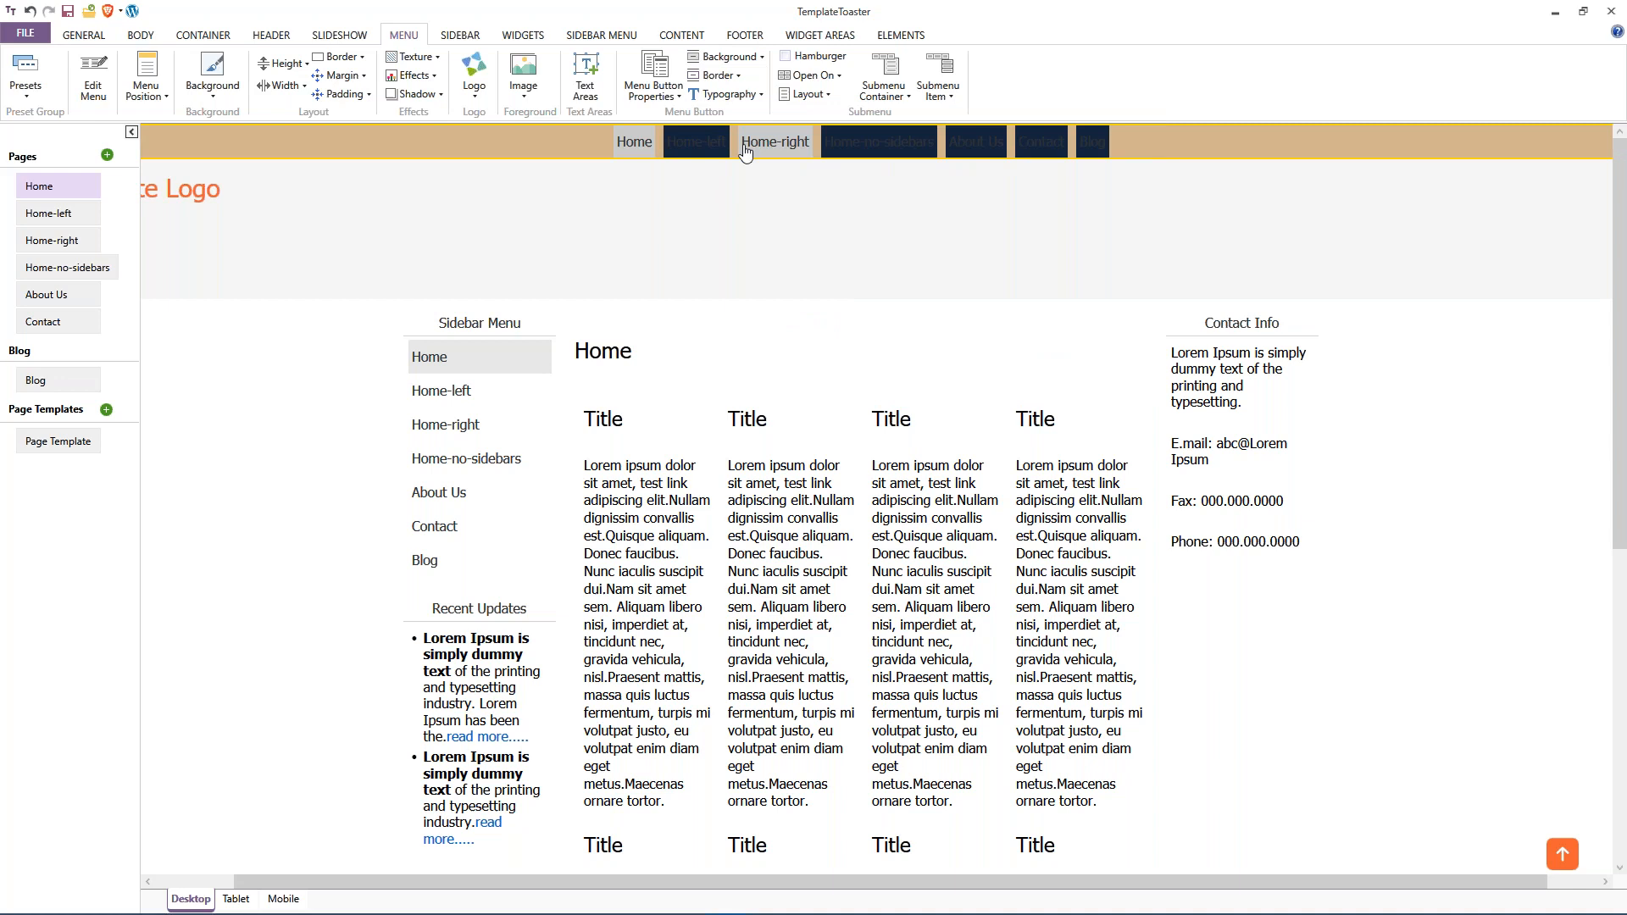
# Set the menu buttons' normal text colour to white.
pyautogui.click(733, 93)
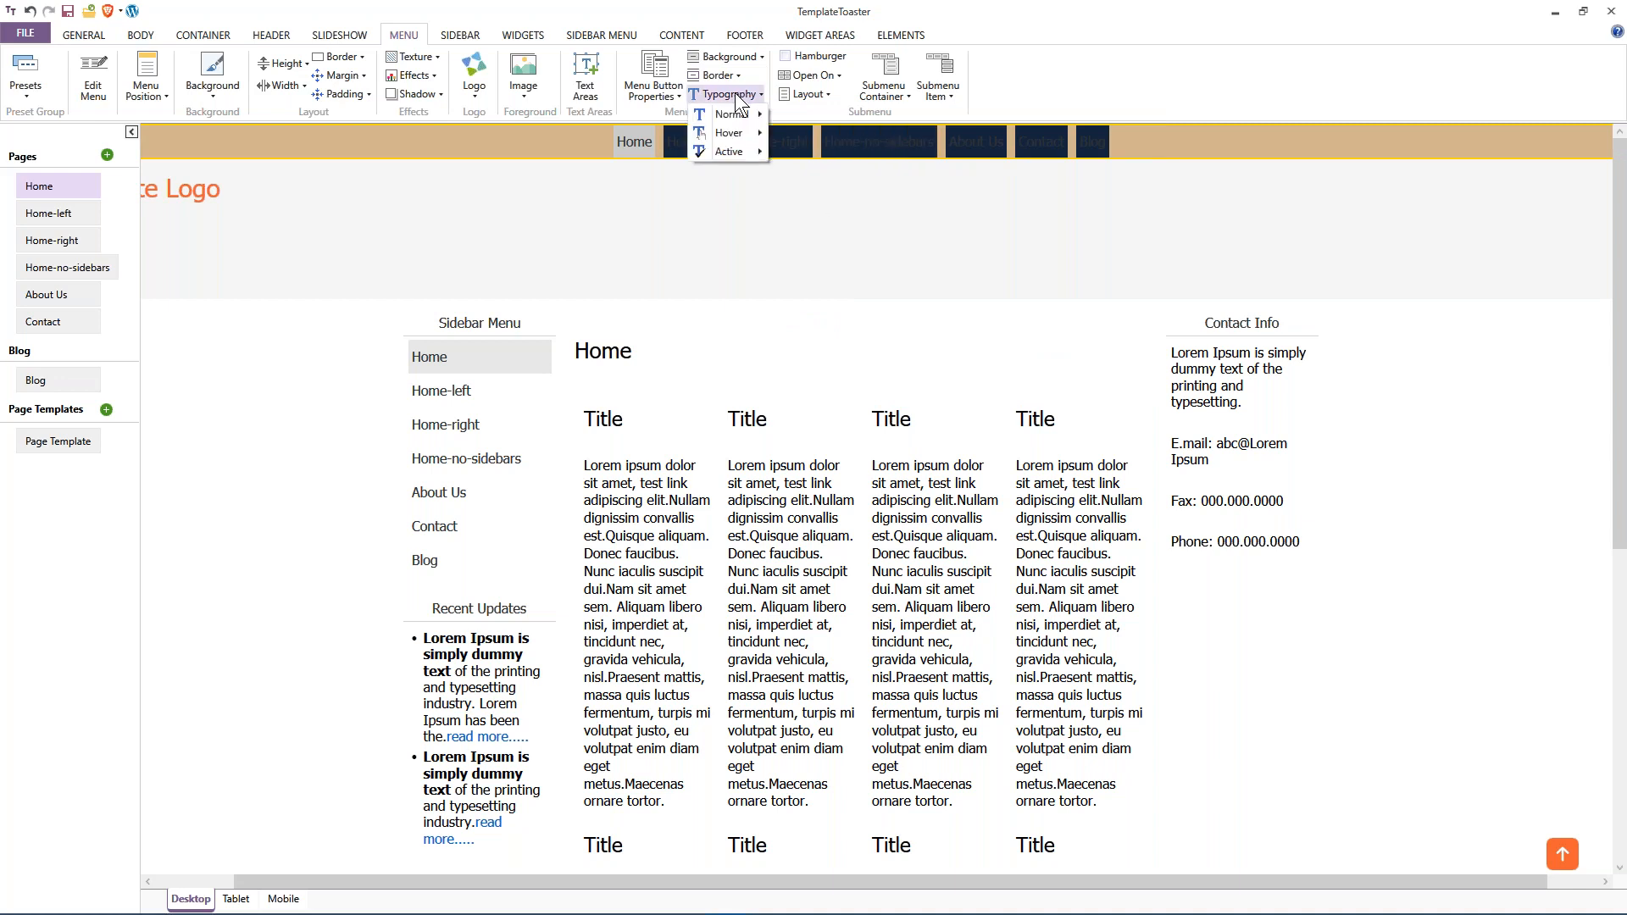
pyautogui.moveTo(739, 114)
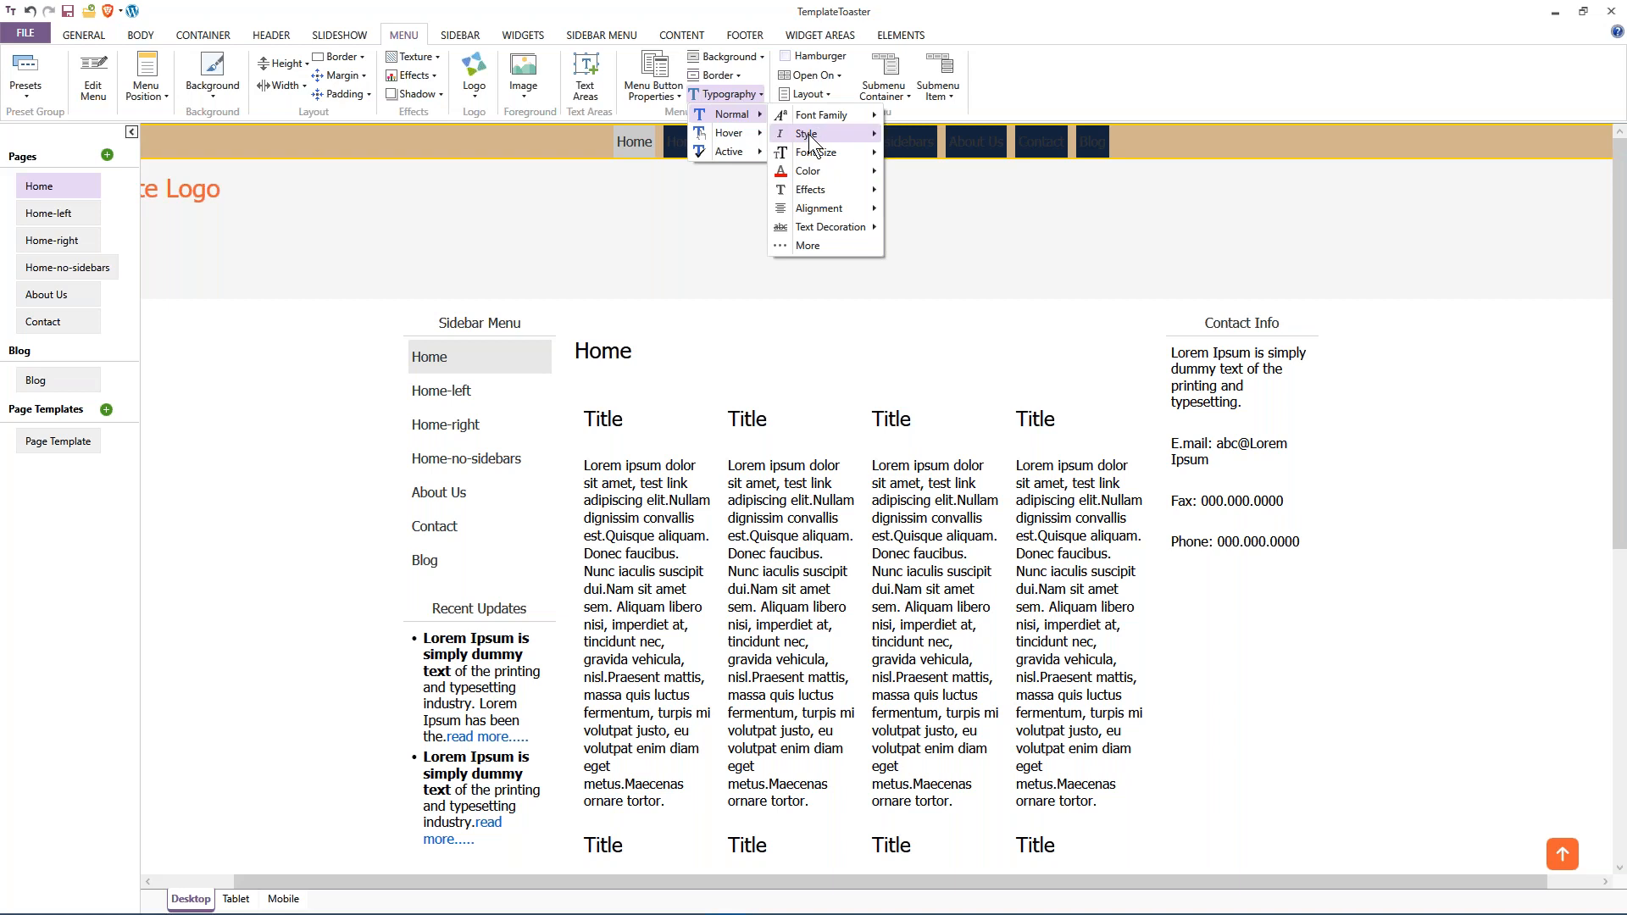
pyautogui.moveTo(826, 166)
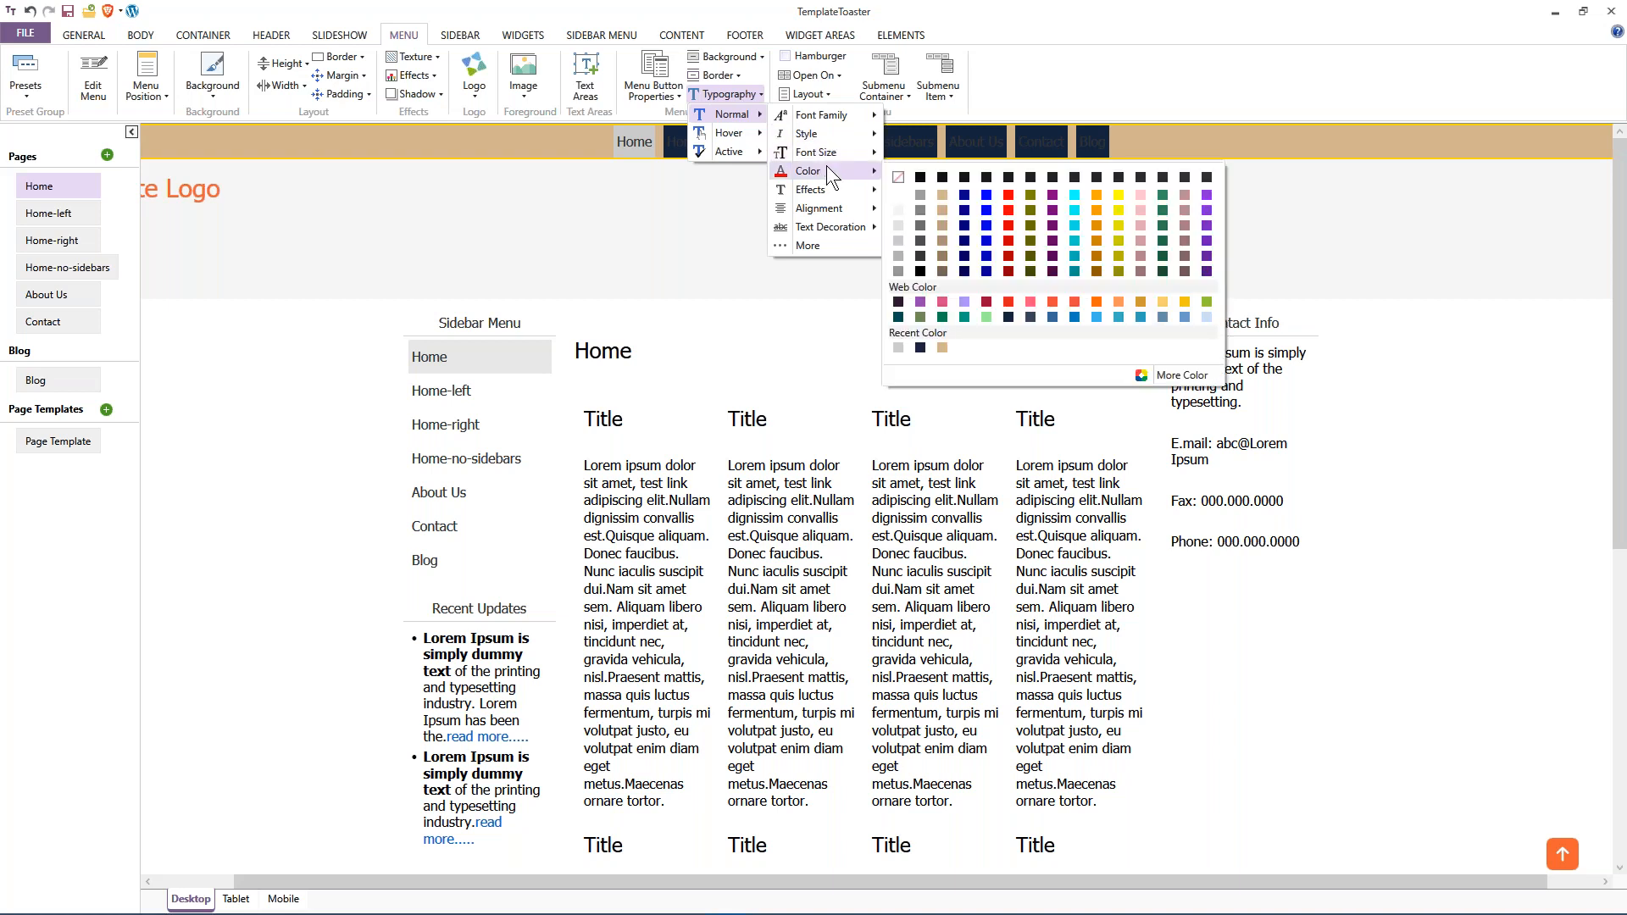
pyautogui.click(897, 195)
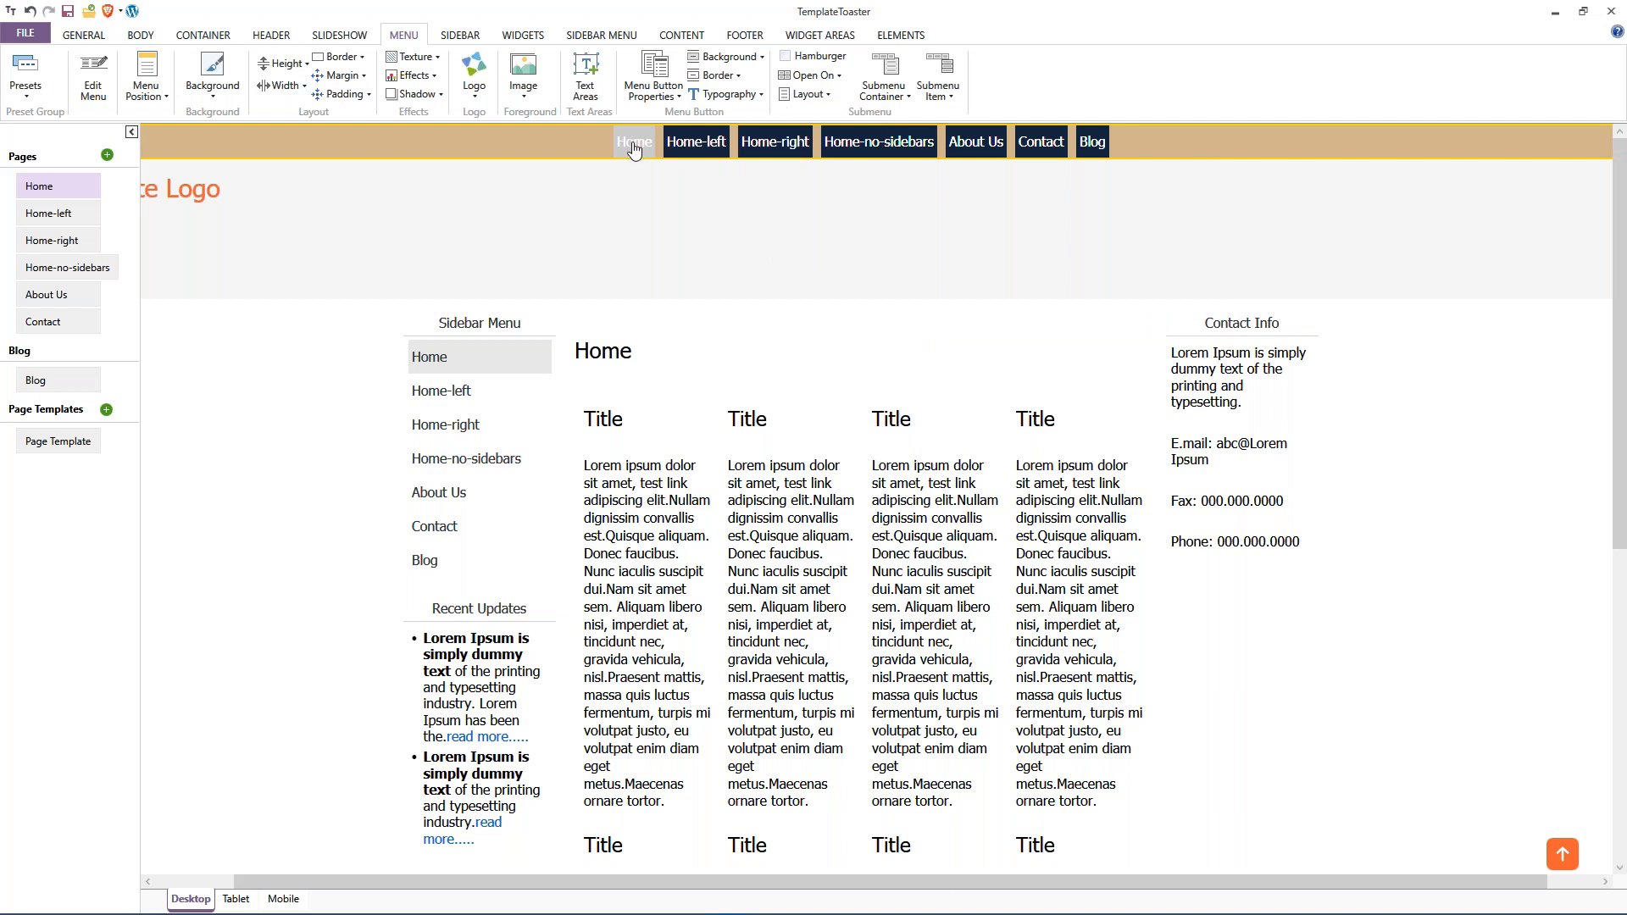
# Set the menu buttons' active and hover text colours to the recently used dark navy.
pyautogui.click(751, 90)
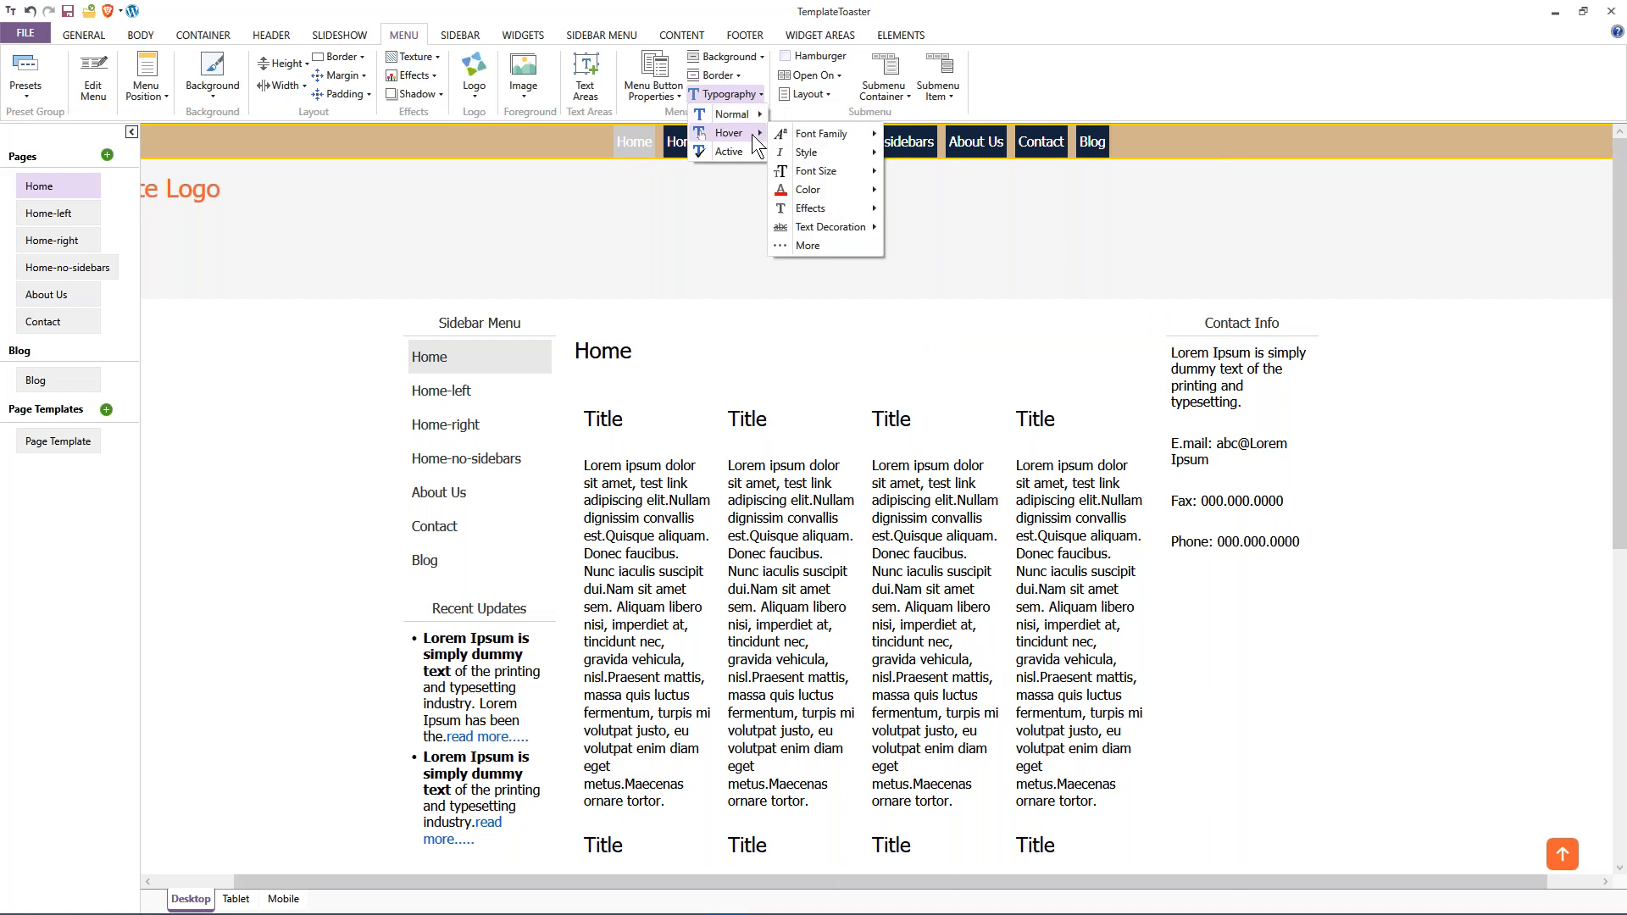
pyautogui.moveTo(752, 149)
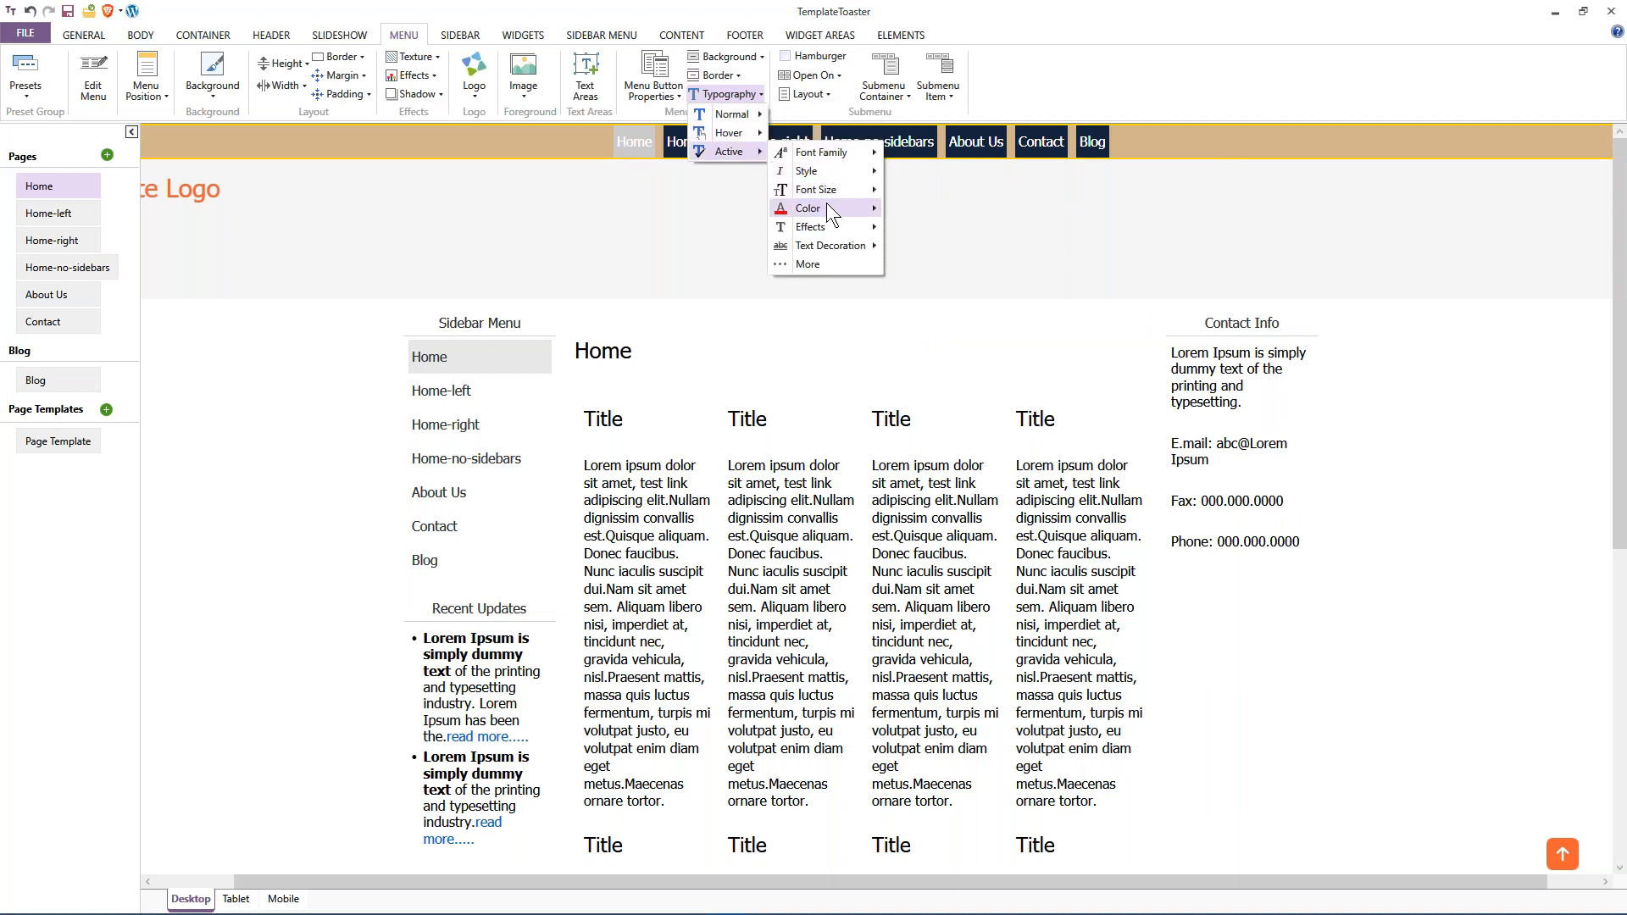
pyautogui.moveTo(826, 201)
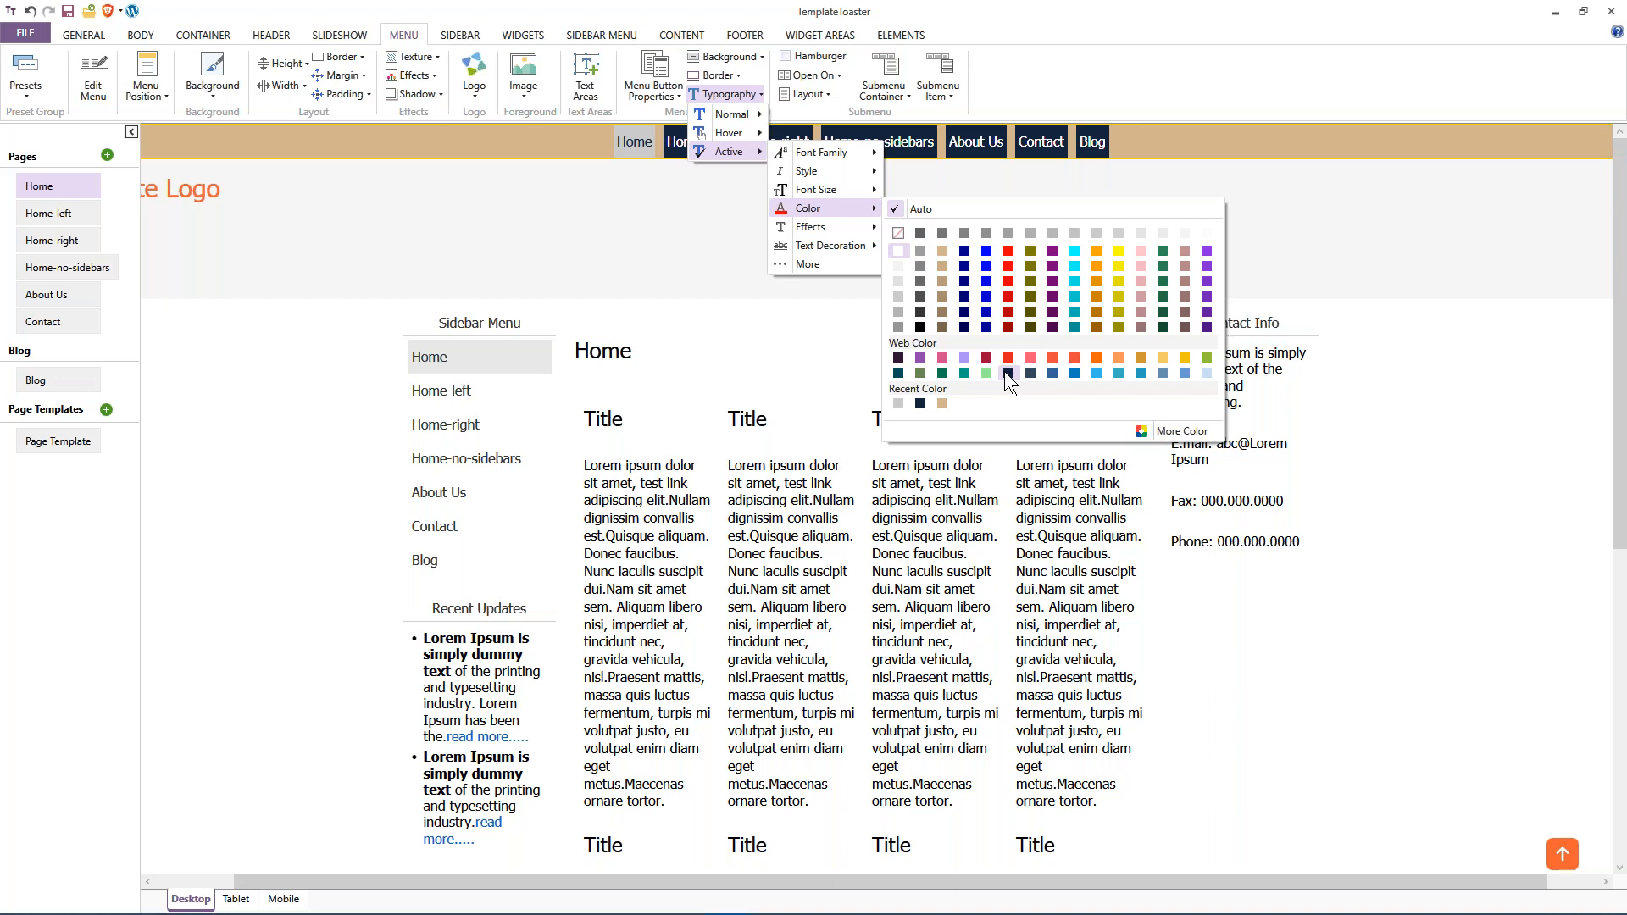
pyautogui.click(918, 400)
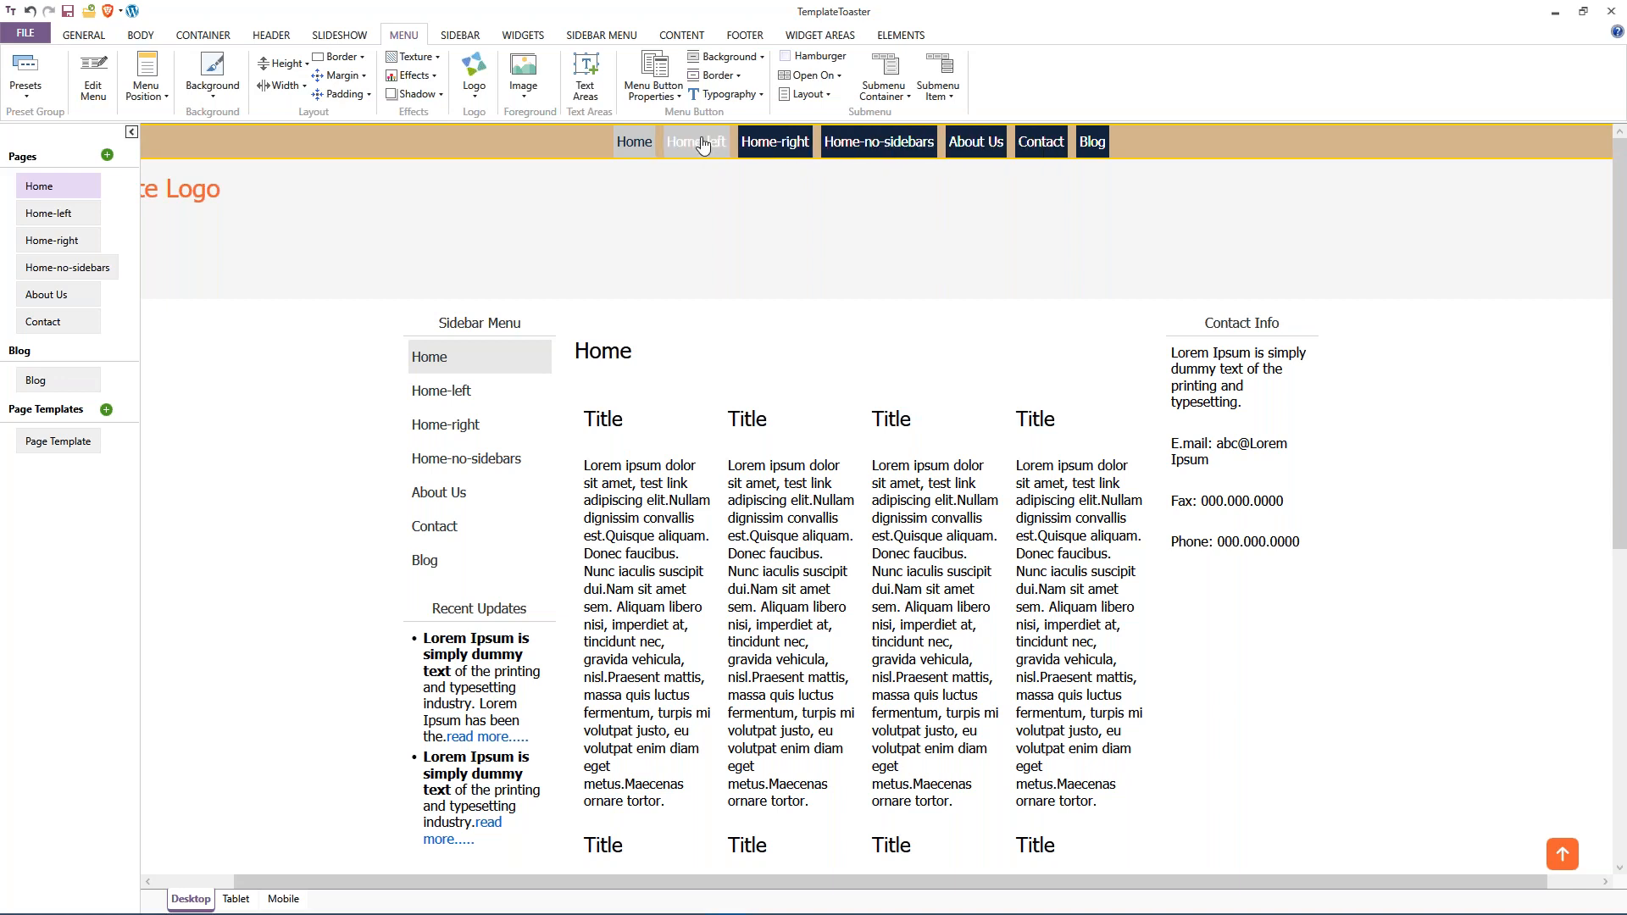
pyautogui.click(745, 90)
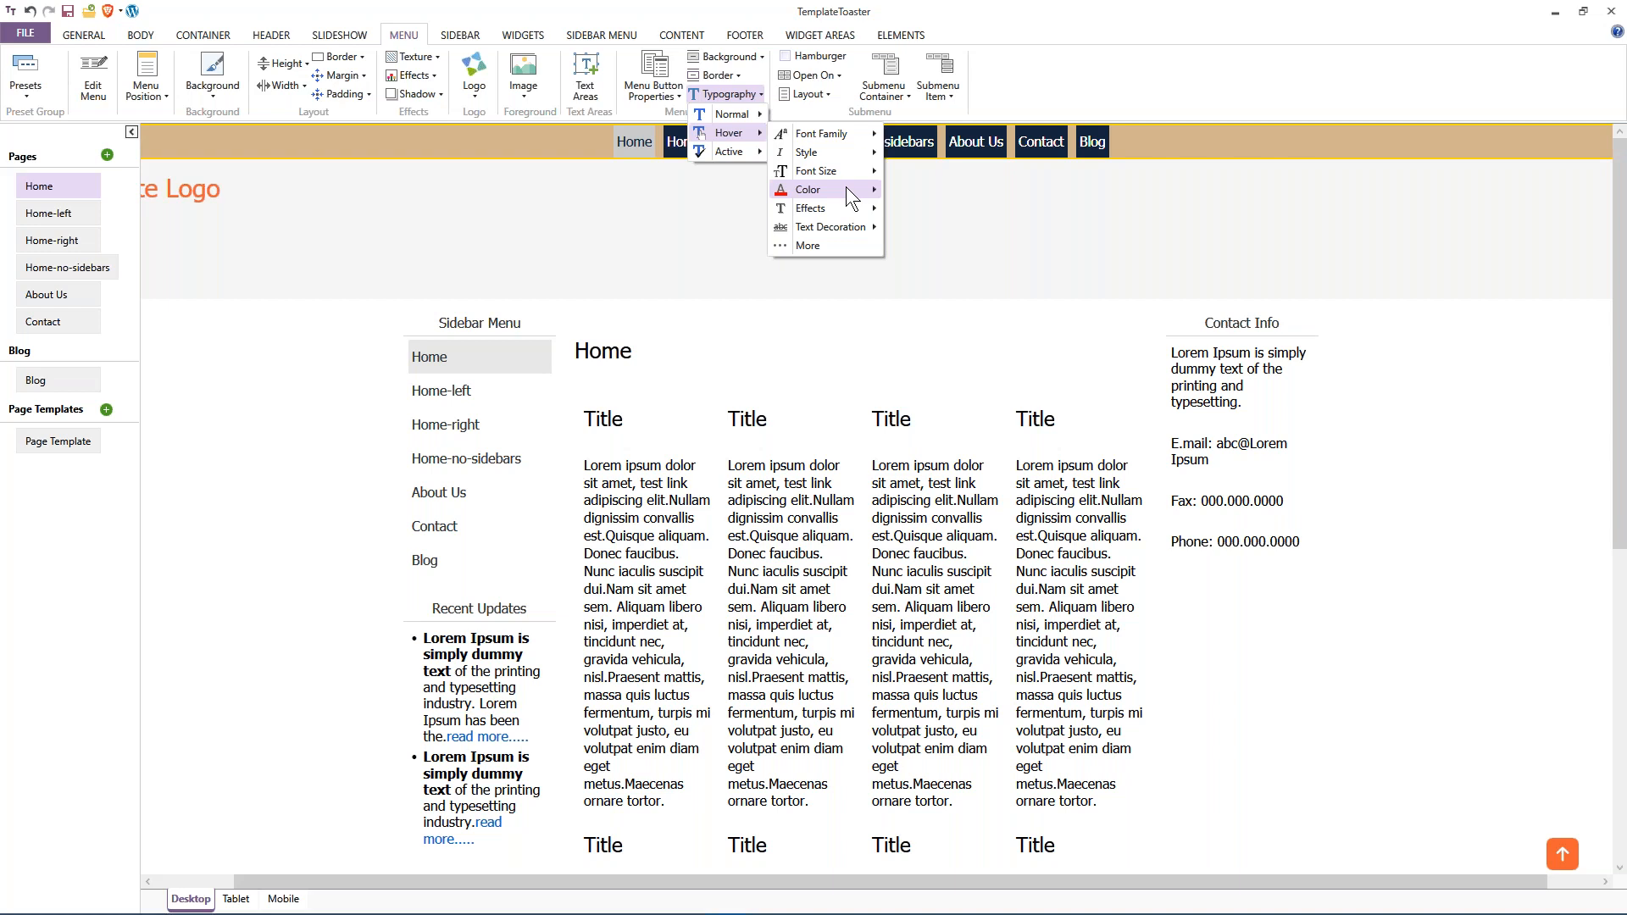
pyautogui.moveTo(873, 190)
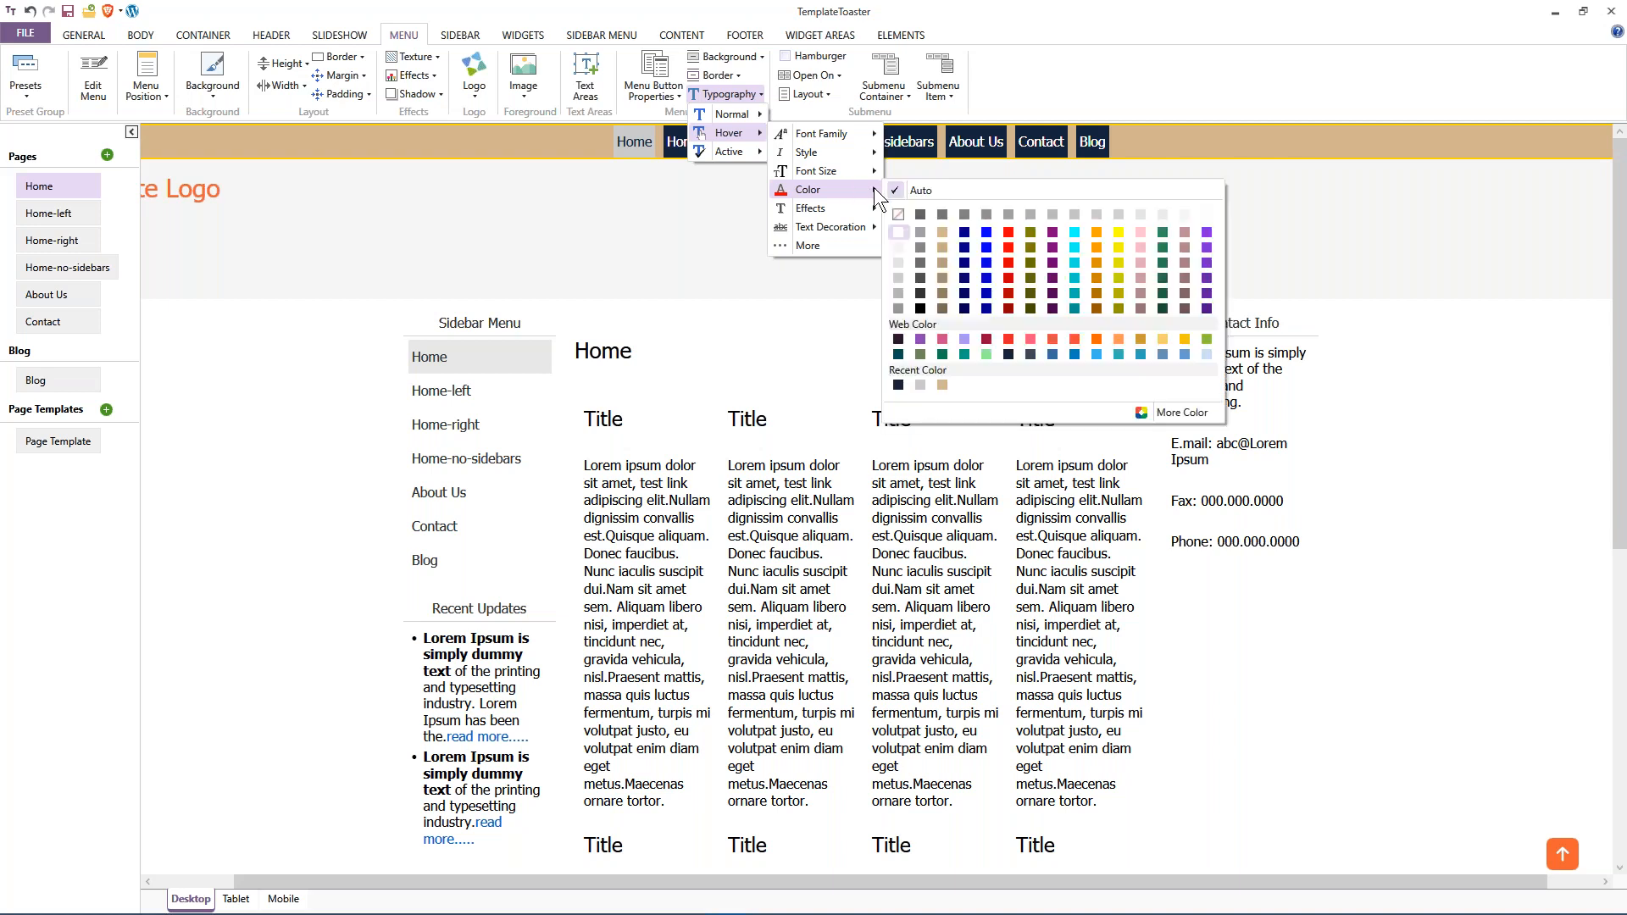
pyautogui.click(897, 383)
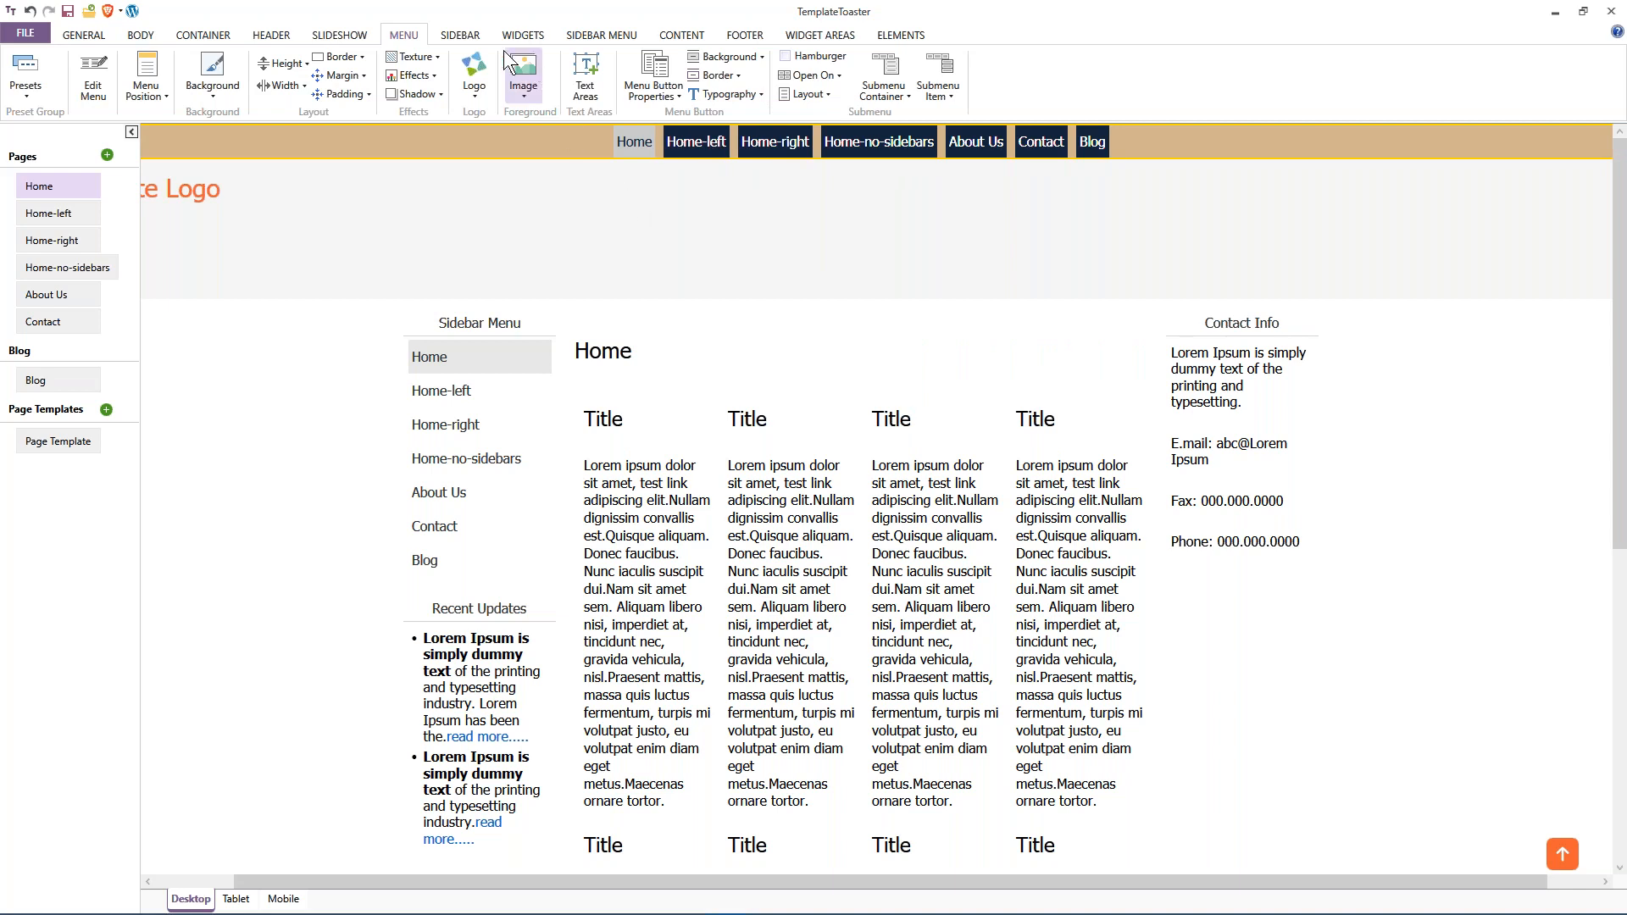
# Set the sidebars to 100 % height.
pyautogui.click(458, 38)
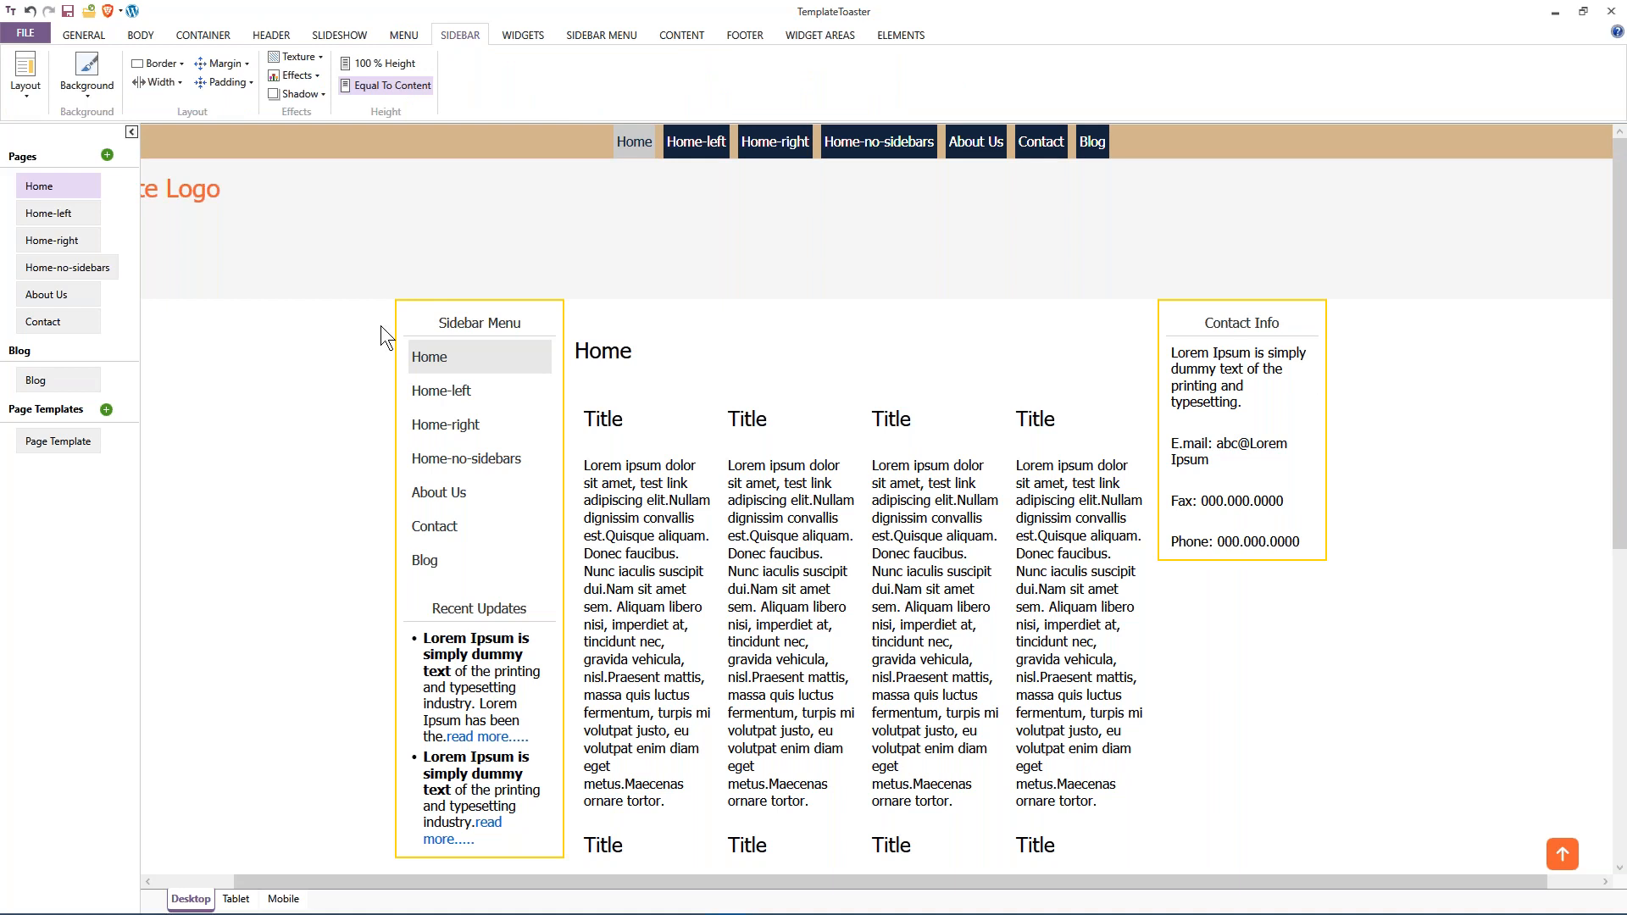
pyautogui.click(373, 63)
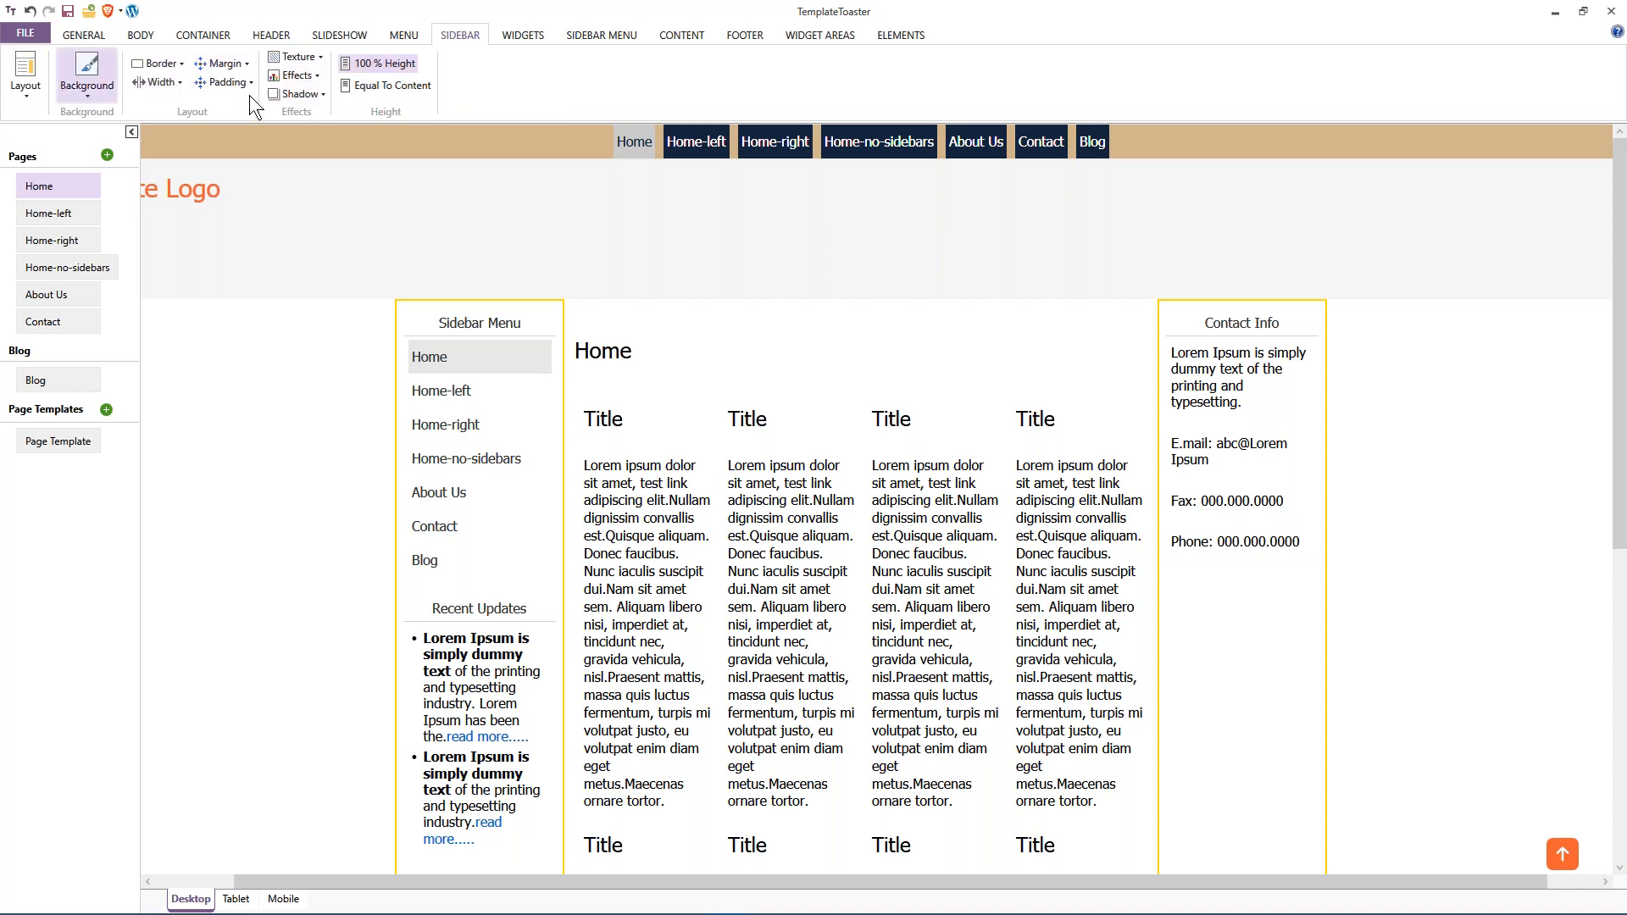
pyautogui.click(519, 34)
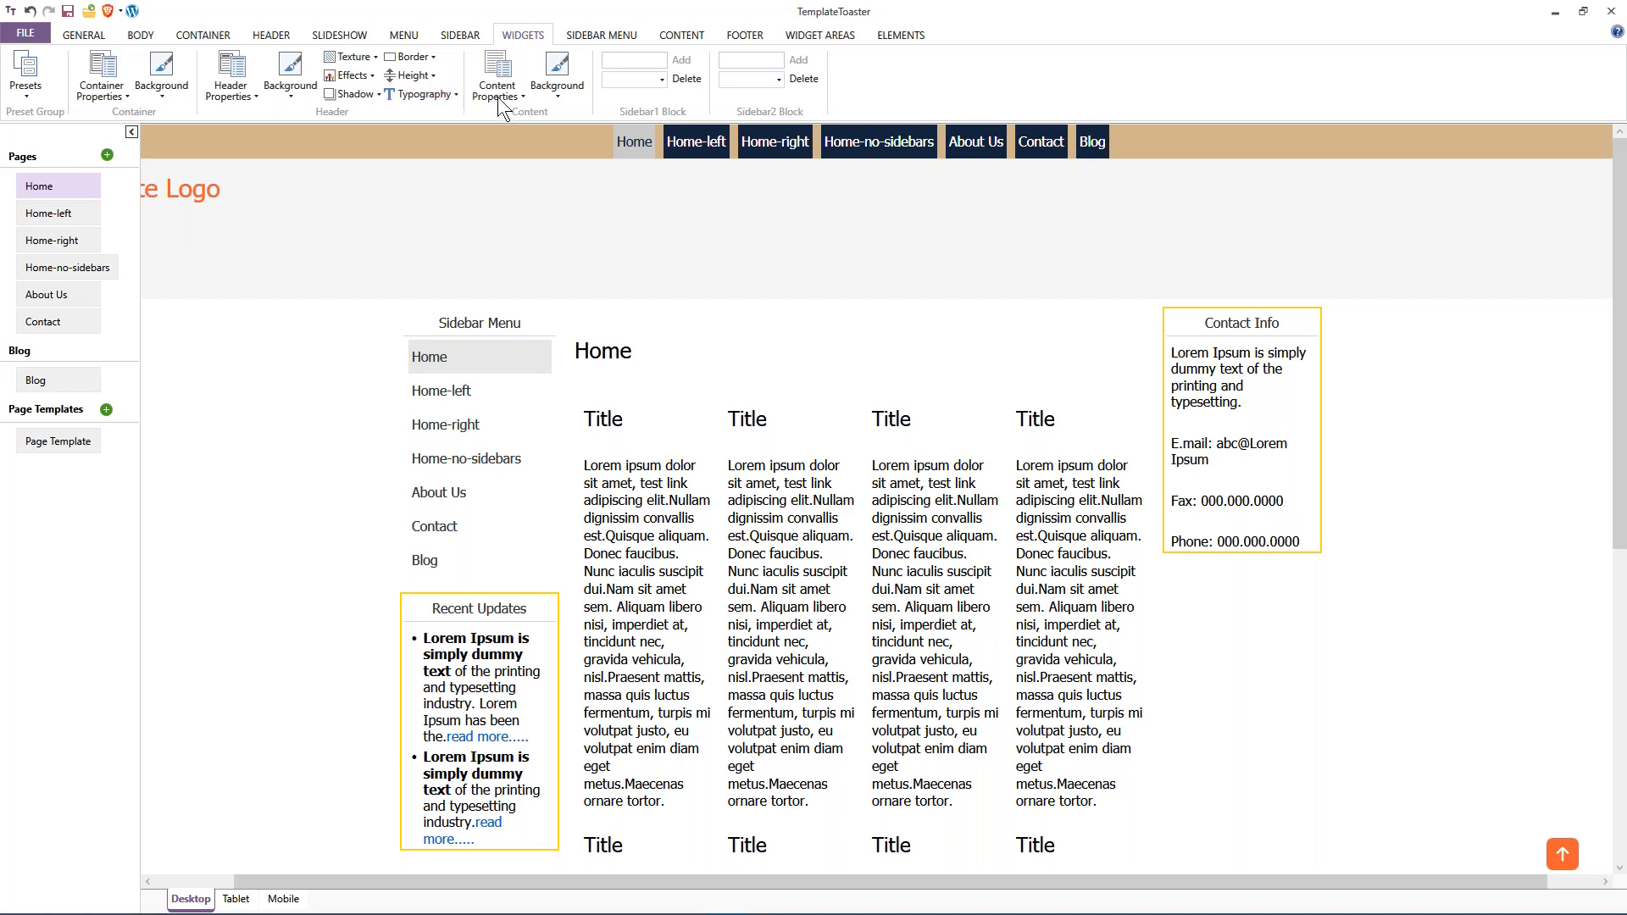
pyautogui.click(601, 33)
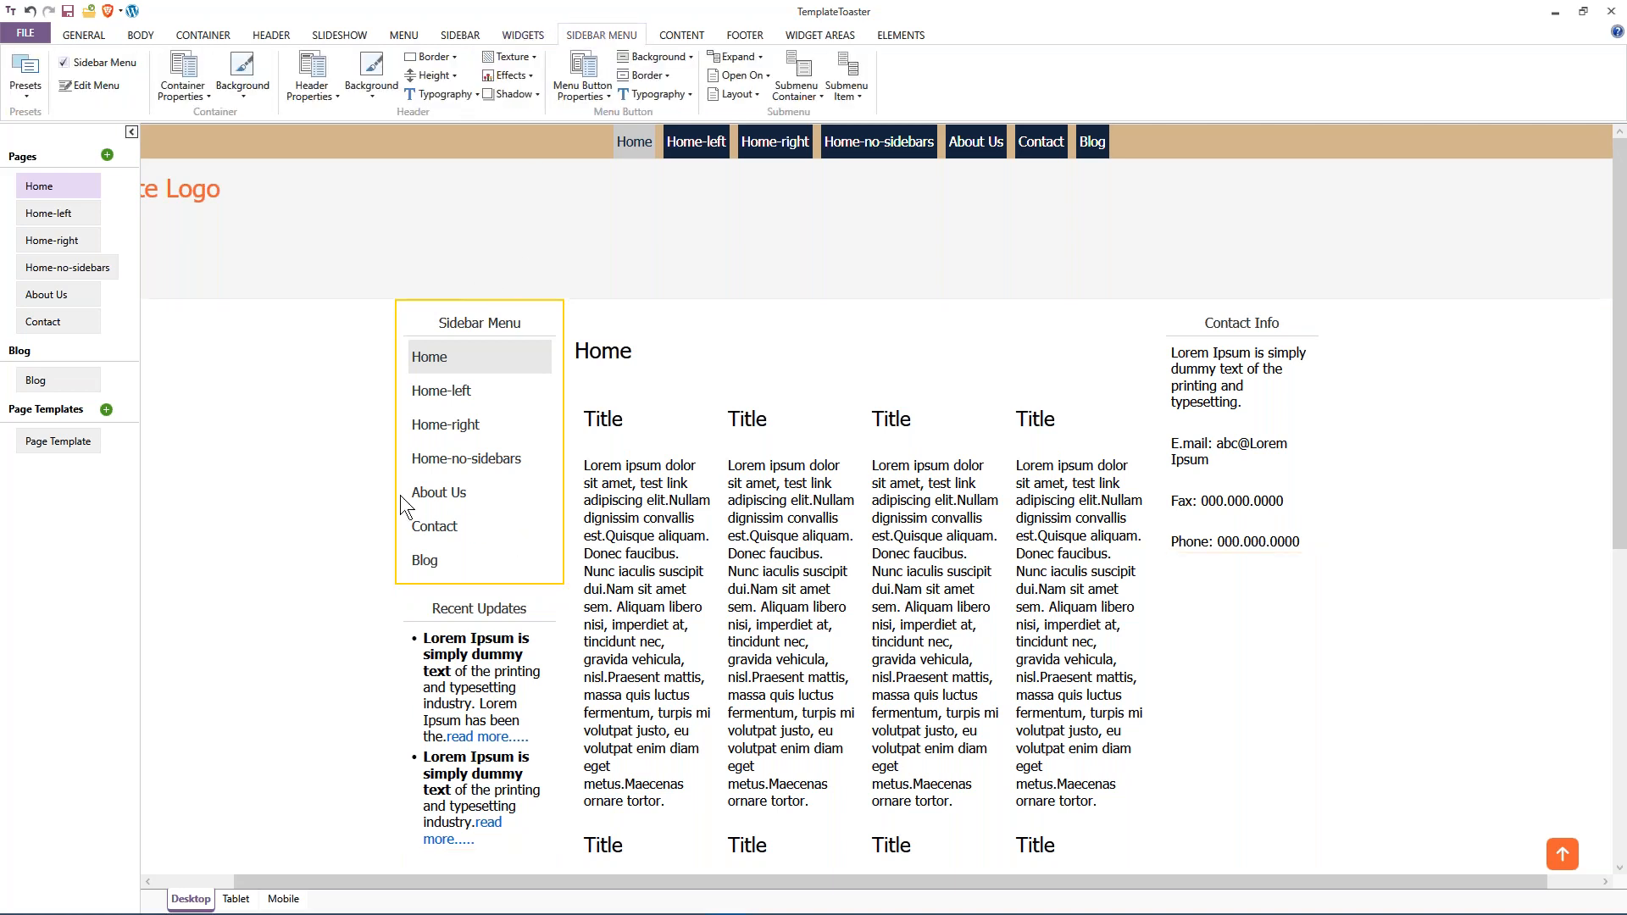
pyautogui.click(683, 35)
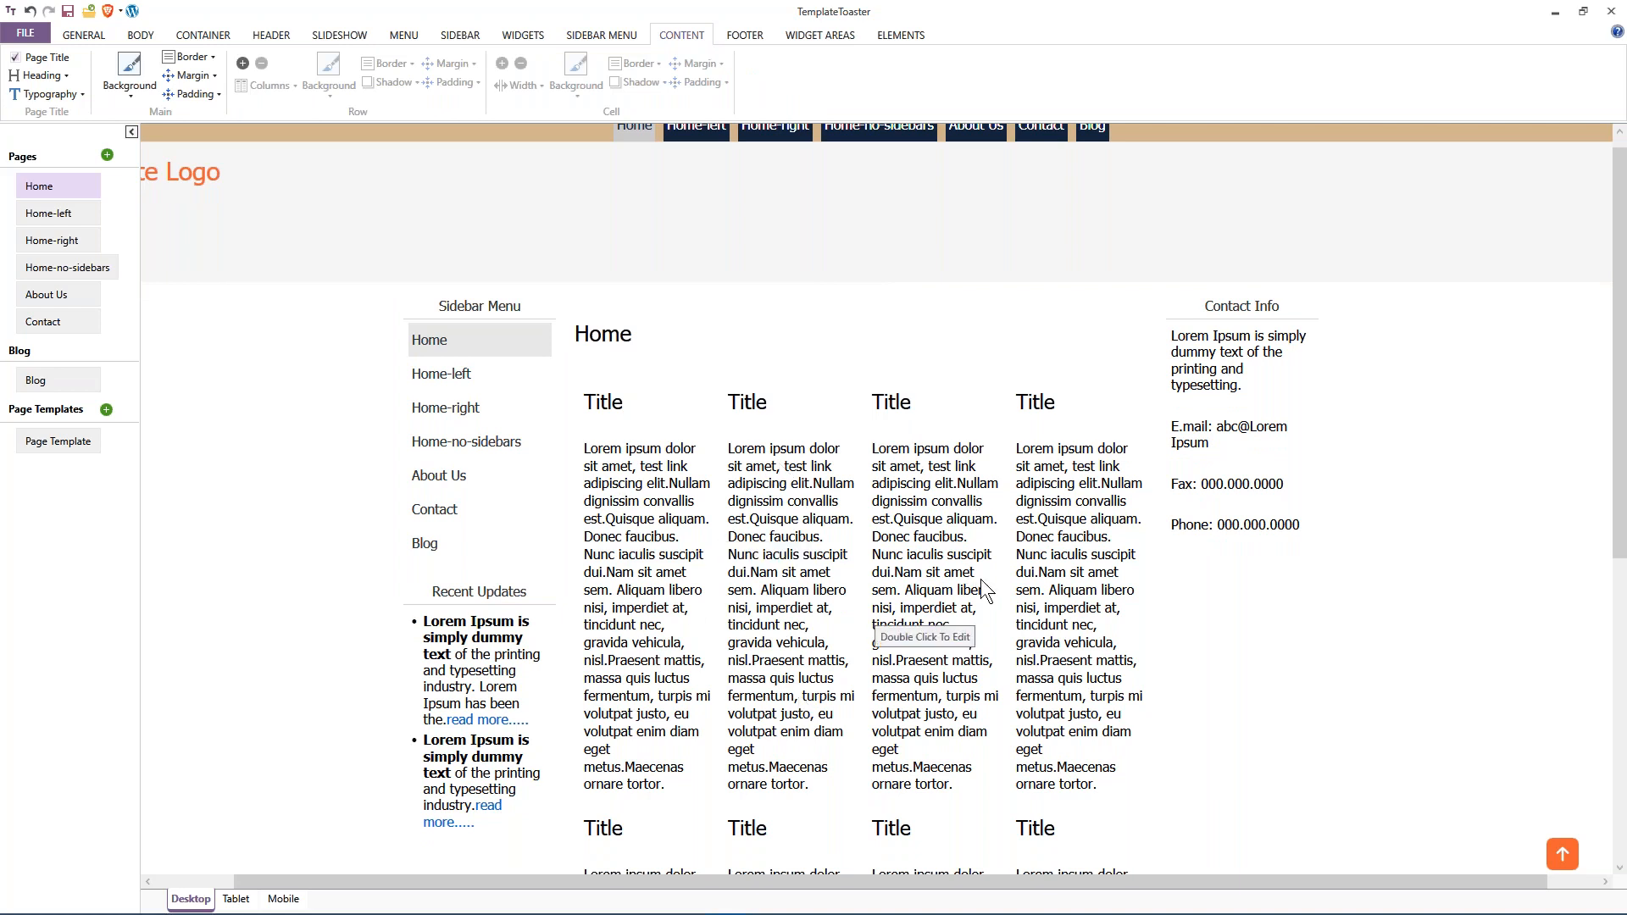
# Enable the copyright text in the footer.
pyautogui.click(742, 35)
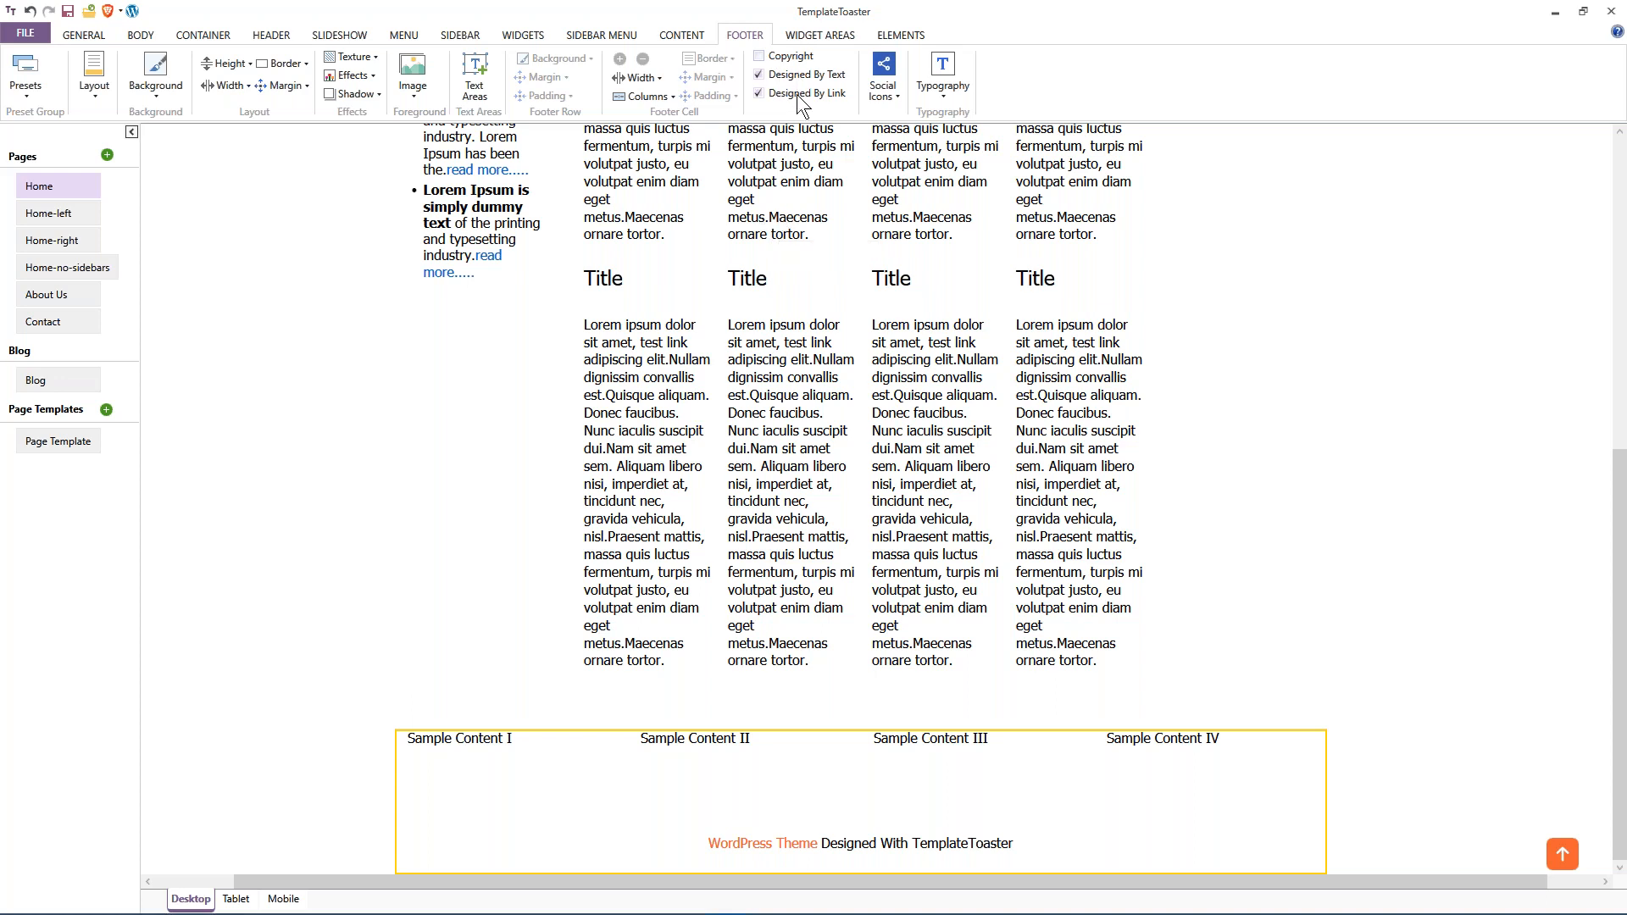
pyautogui.click(759, 56)
# Add a one-column widget area row below the header with its cell named full-width-slider-position.
pyautogui.click(815, 35)
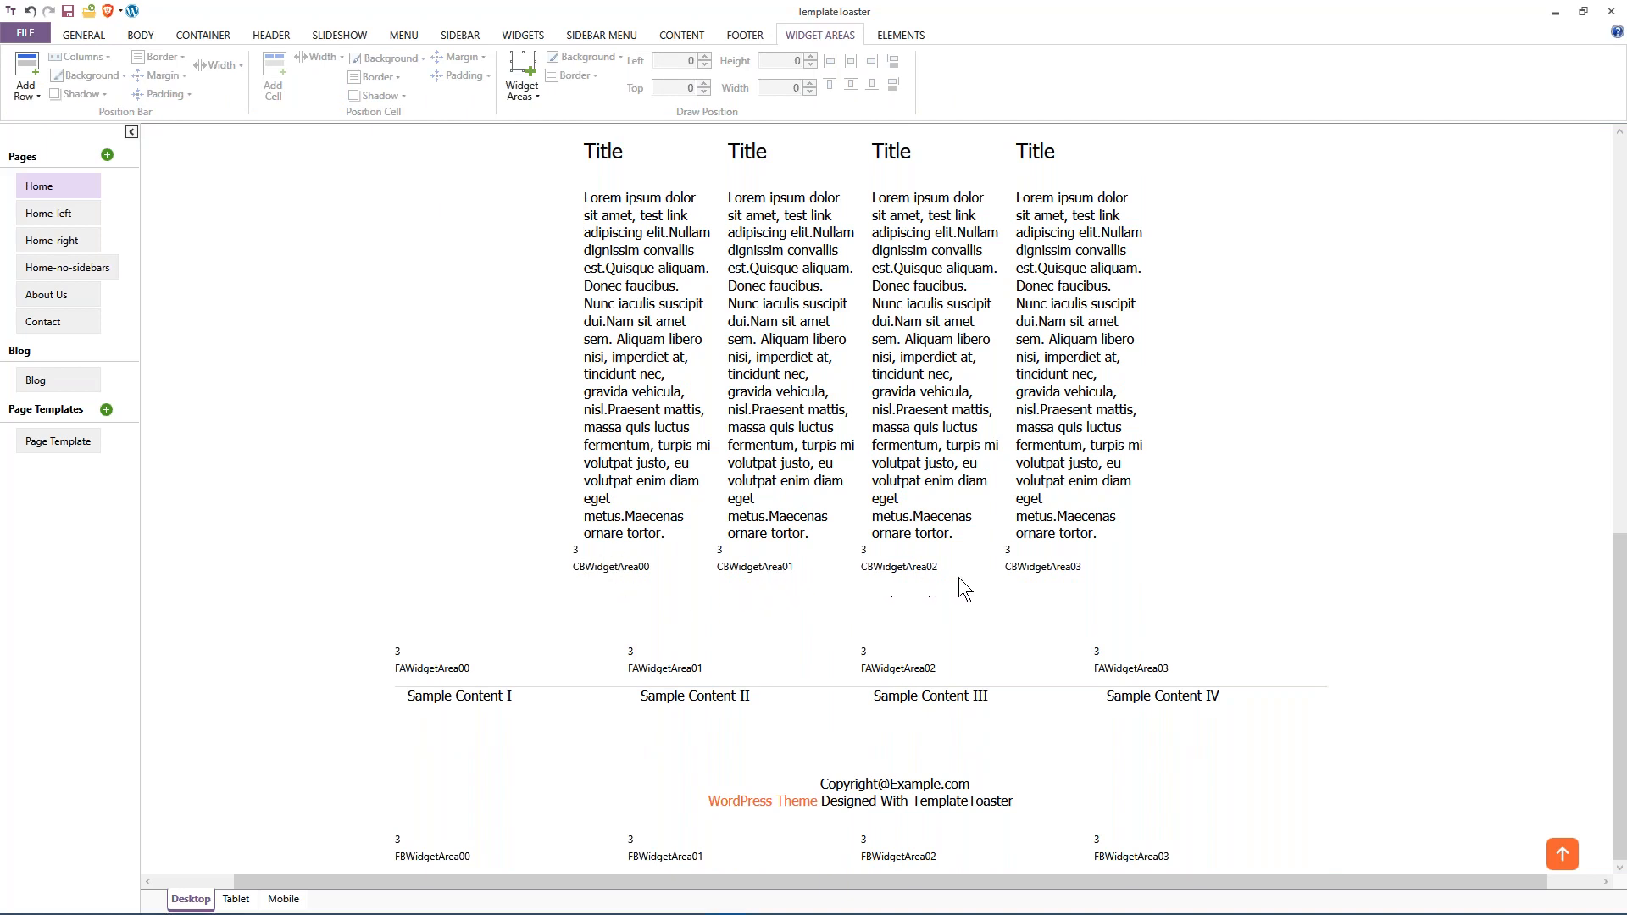
pyautogui.scroll(4, 527, 480)
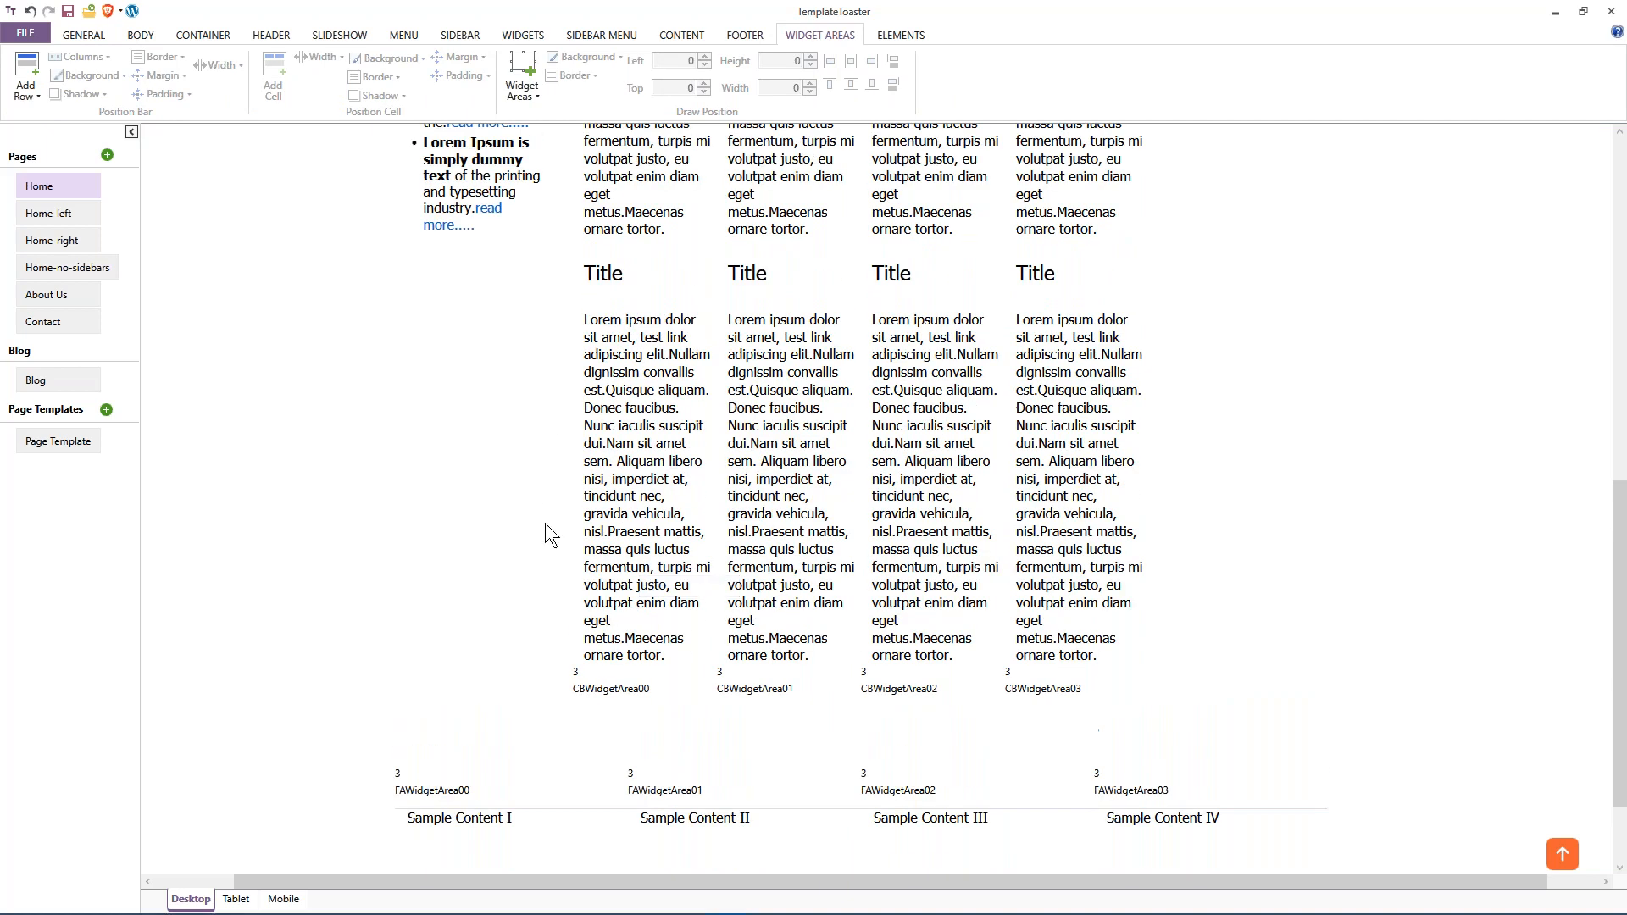
pyautogui.scroll(7, 540, 538)
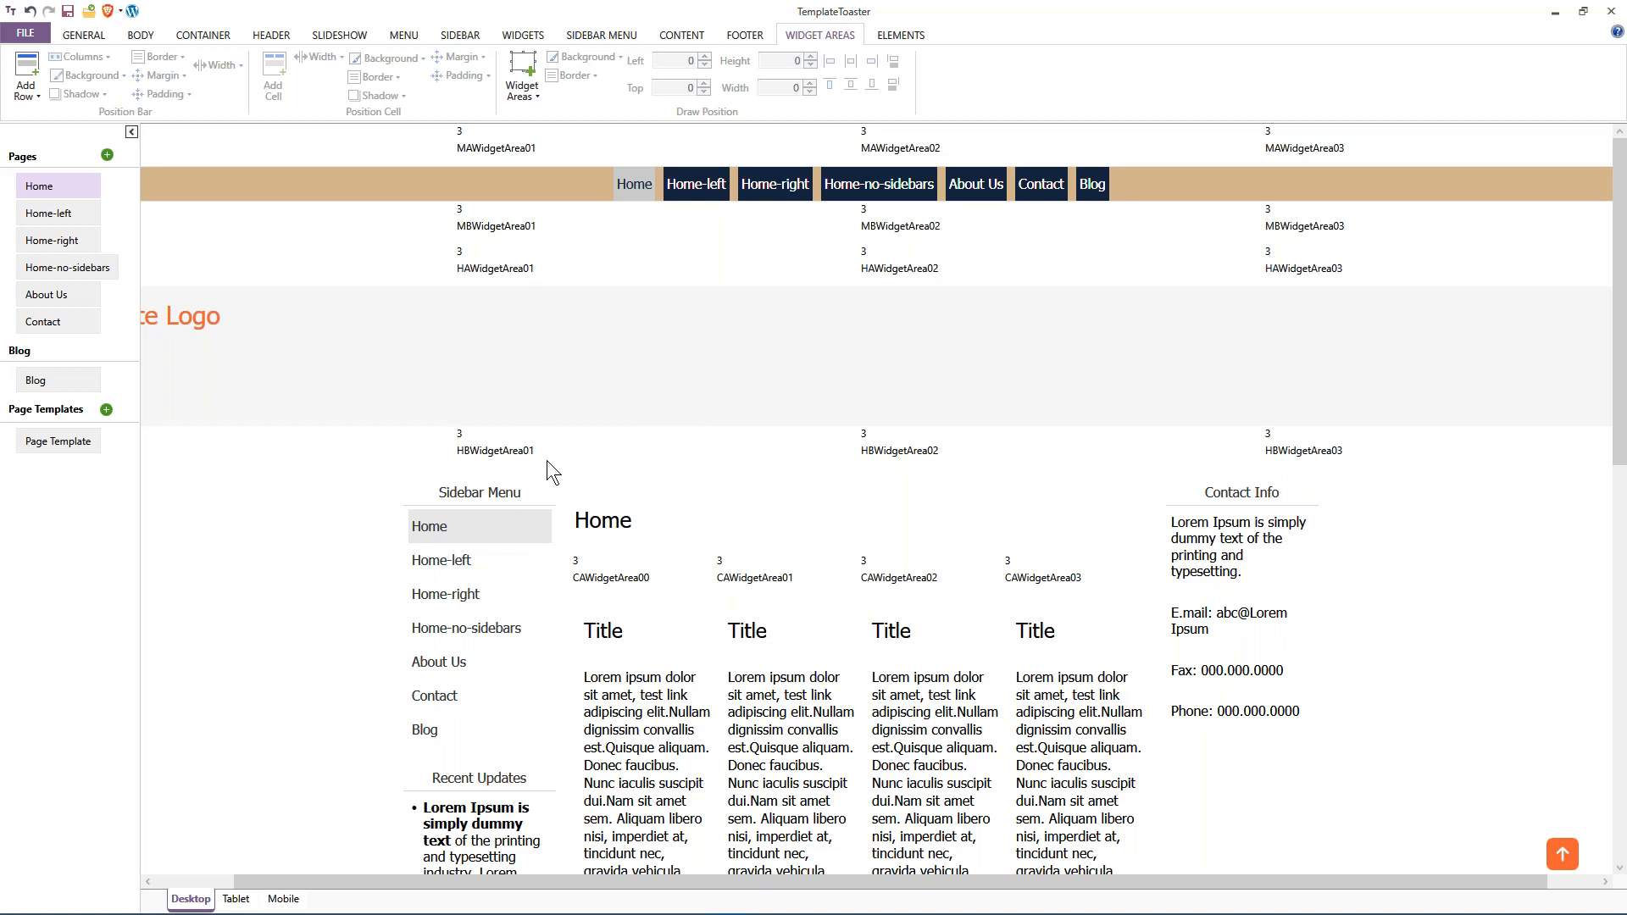
pyautogui.click(33, 92)
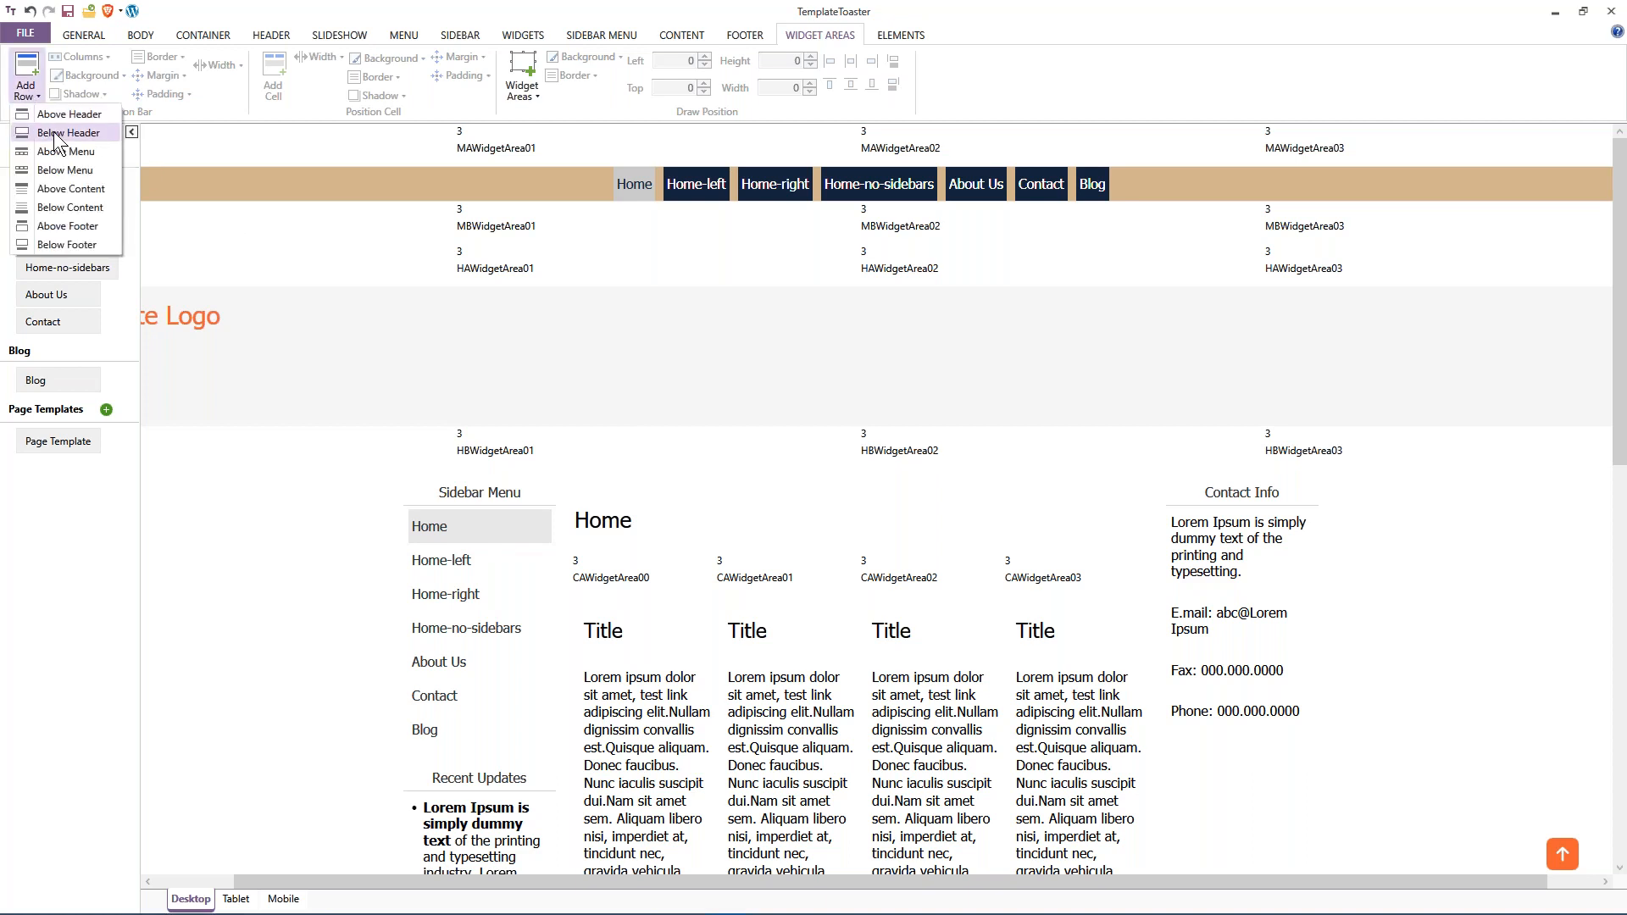
pyautogui.click(54, 133)
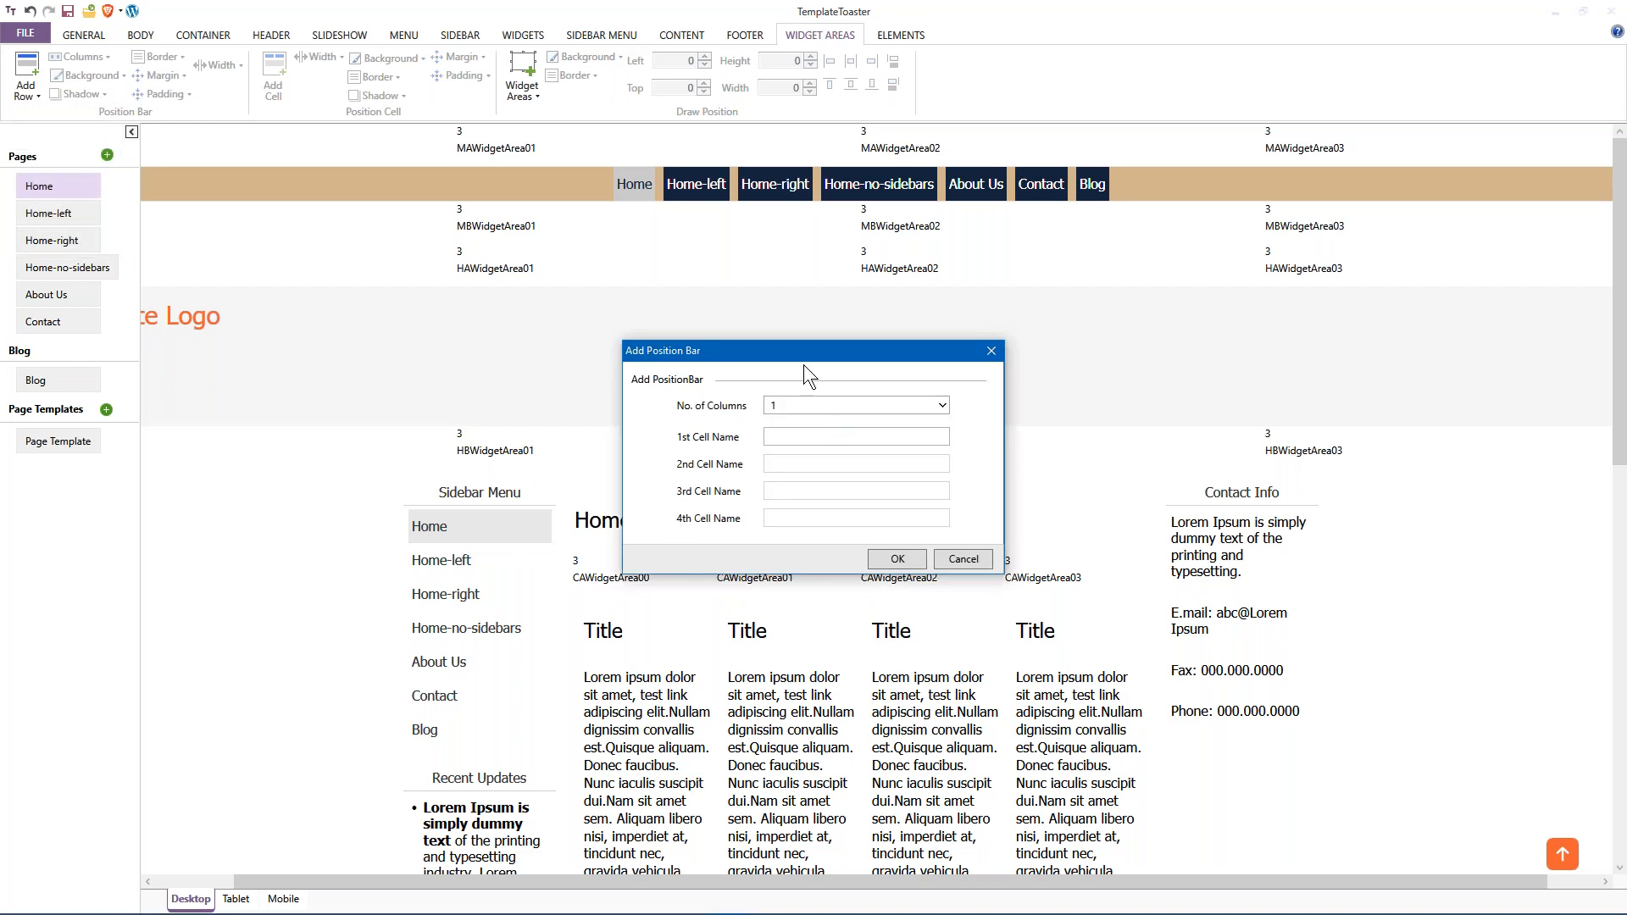
pyautogui.click(780, 436)
pyautogui.write('Full-width-slide')
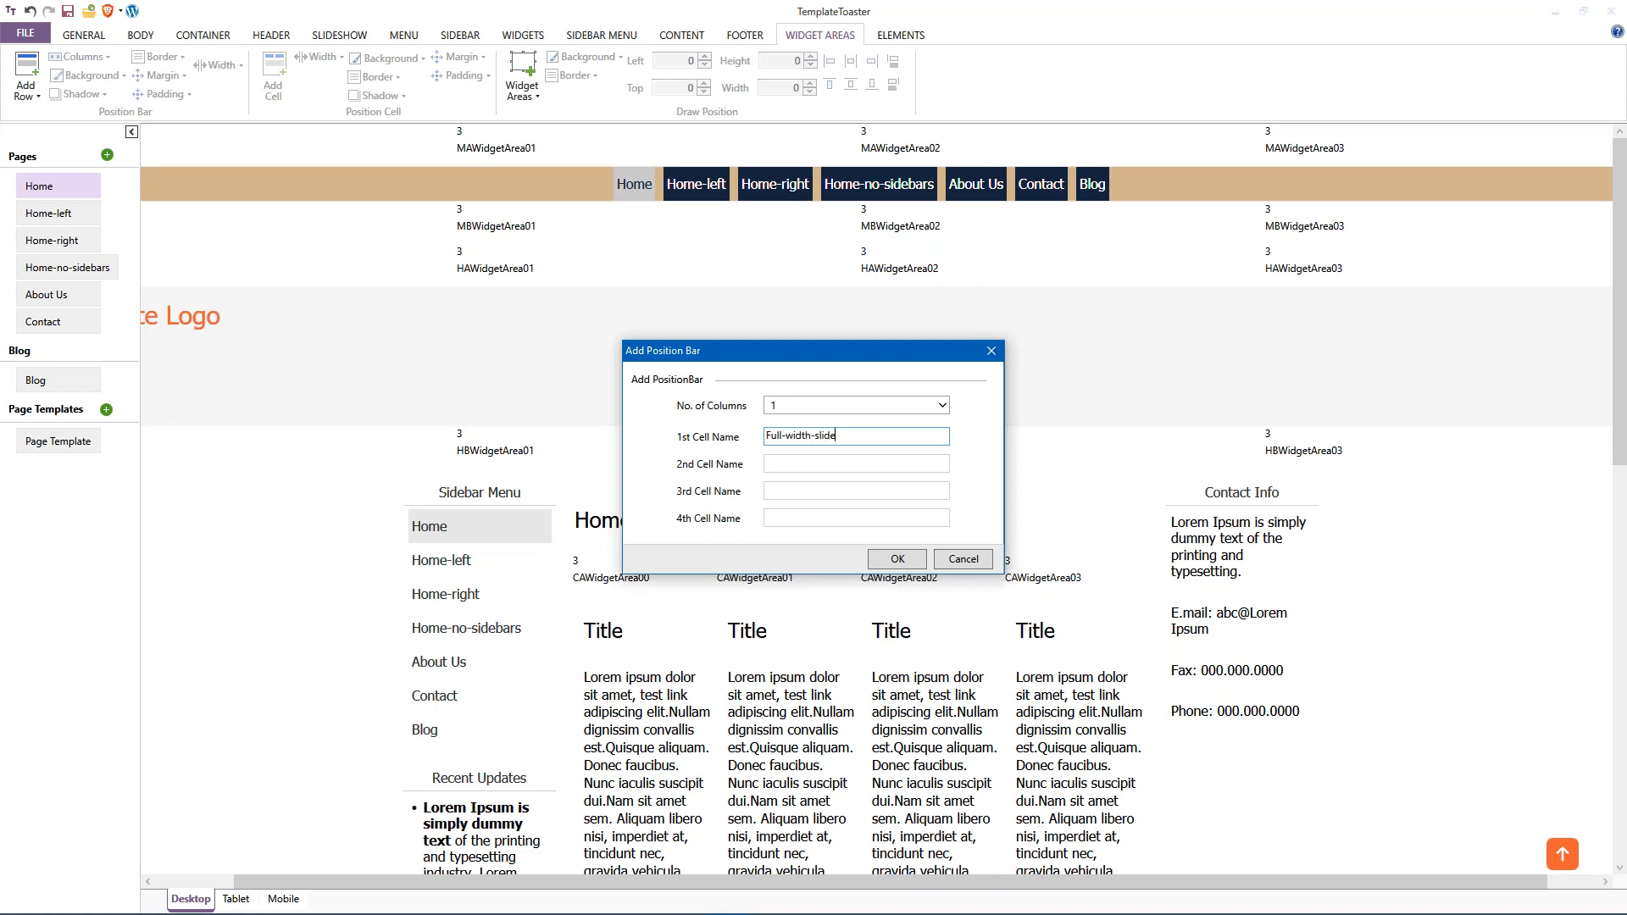
pyautogui.write('r-position')
pyautogui.click(768, 437)
pyautogui.press('BackSpace')
pyautogui.write('f')
pyautogui.click(895, 558)
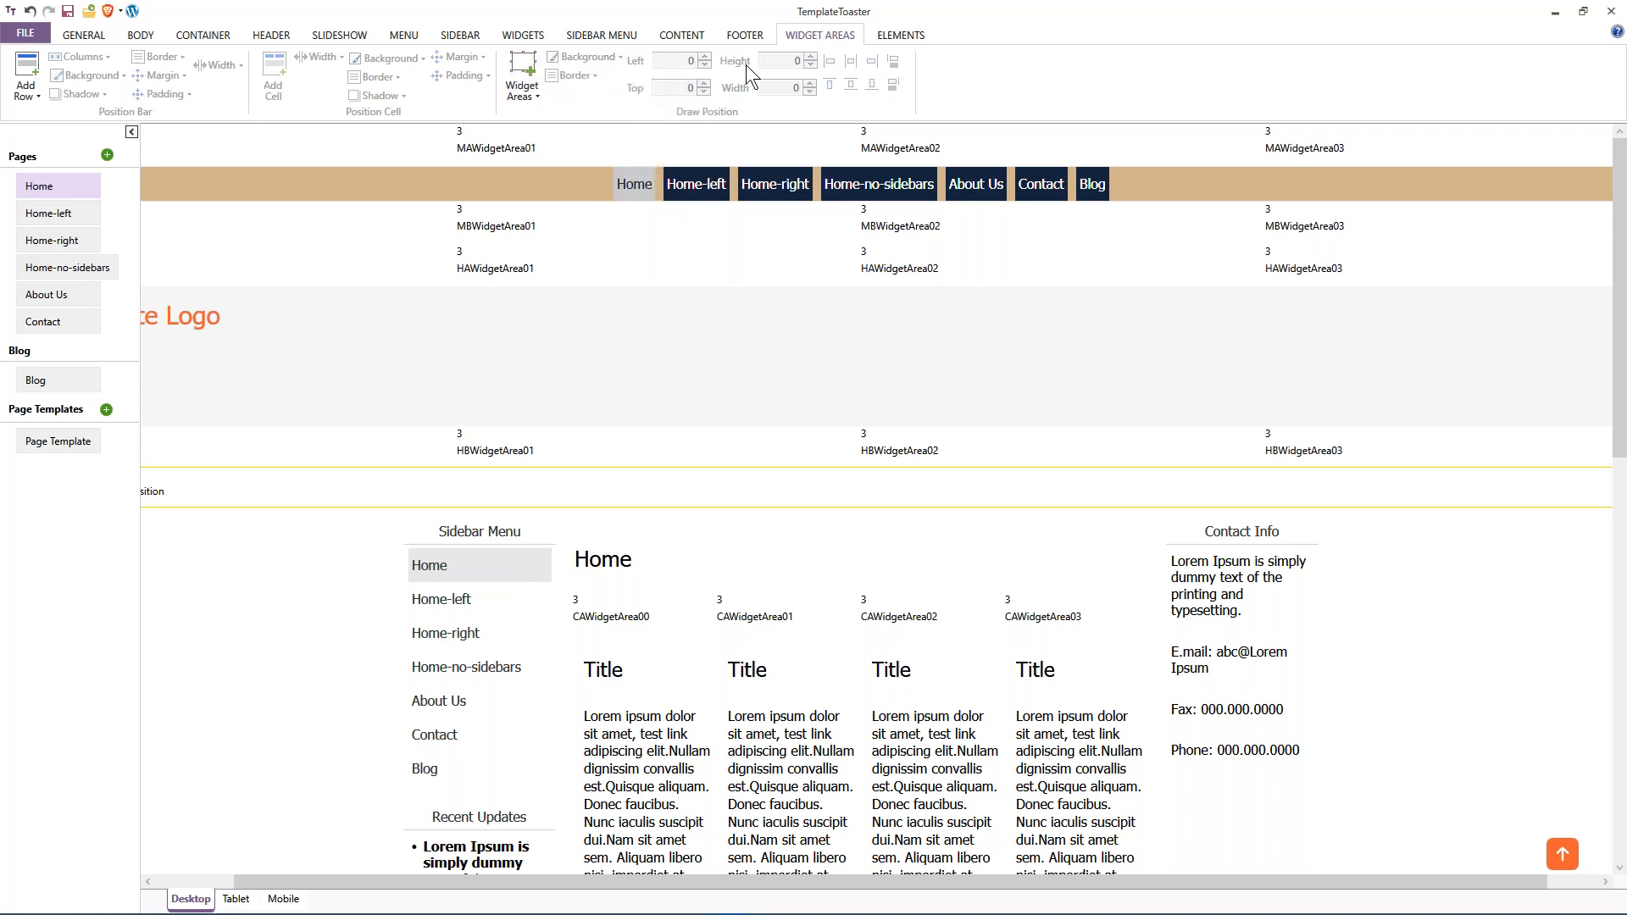
# Examine the heading, paragraph and button styles on the Page Template.
pyautogui.click(900, 35)
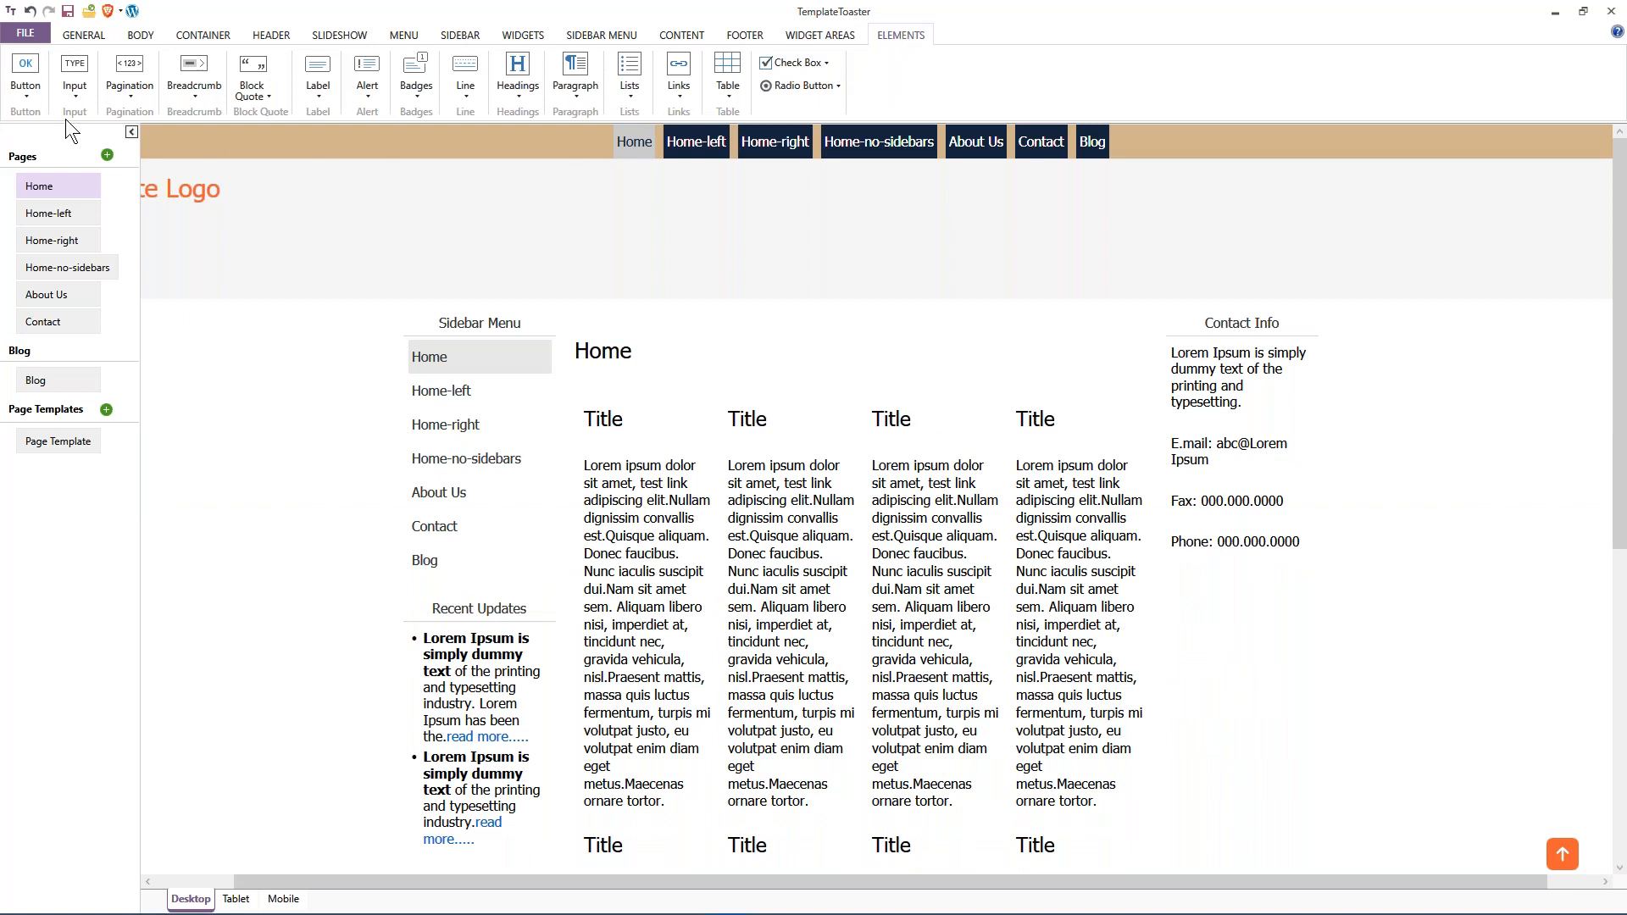
pyautogui.scroll(-3, 339, 396)
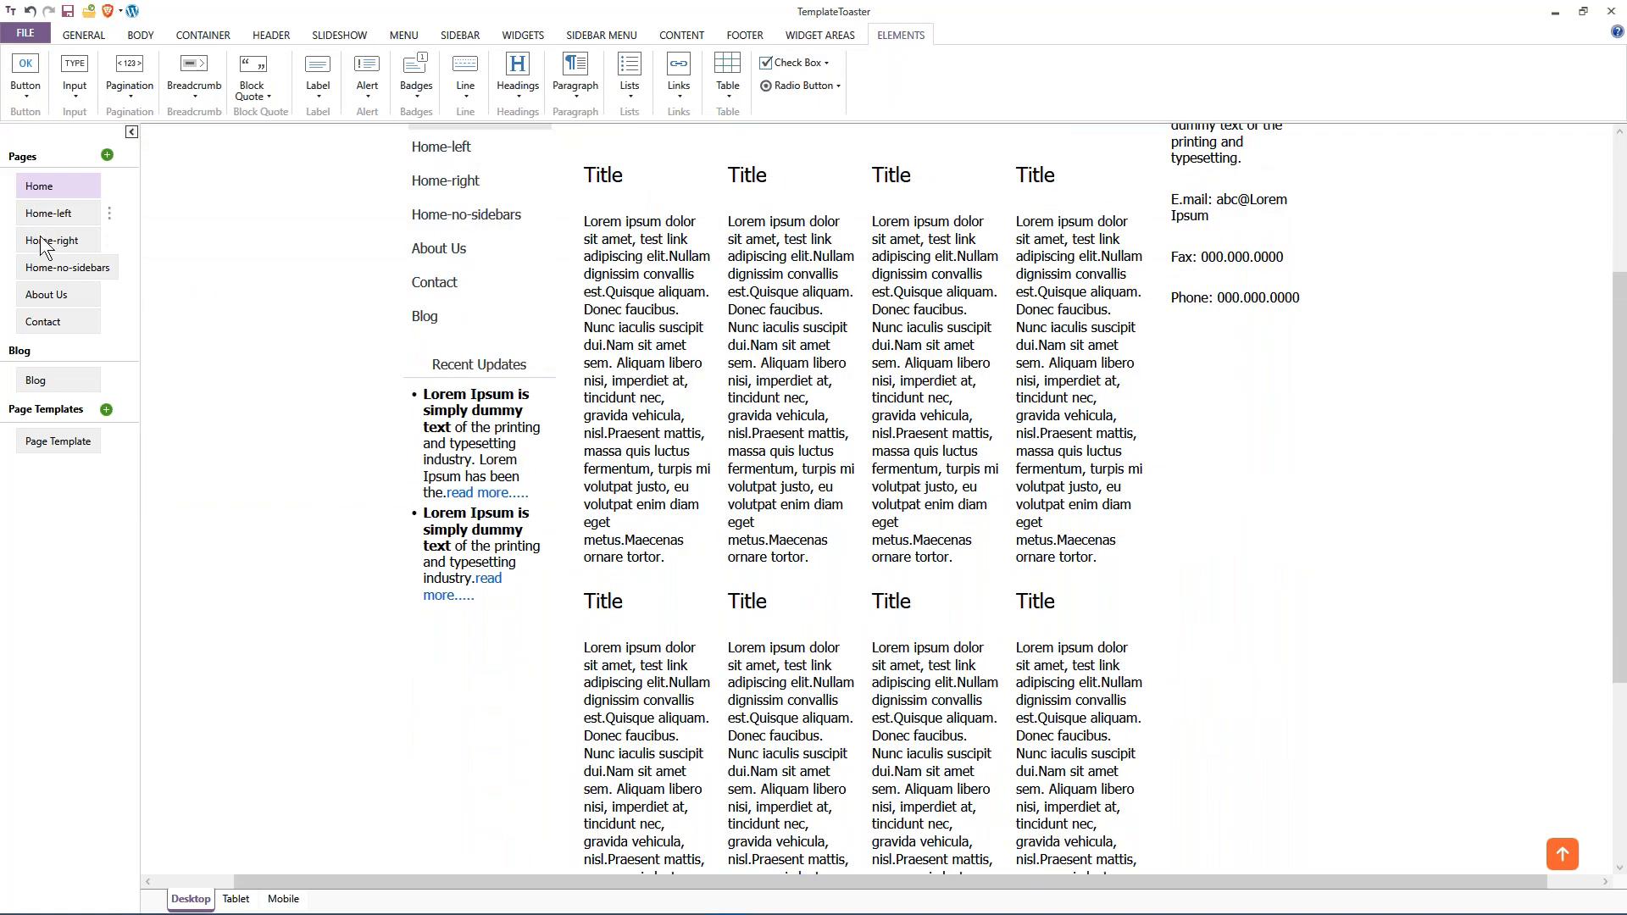
pyautogui.click(52, 440)
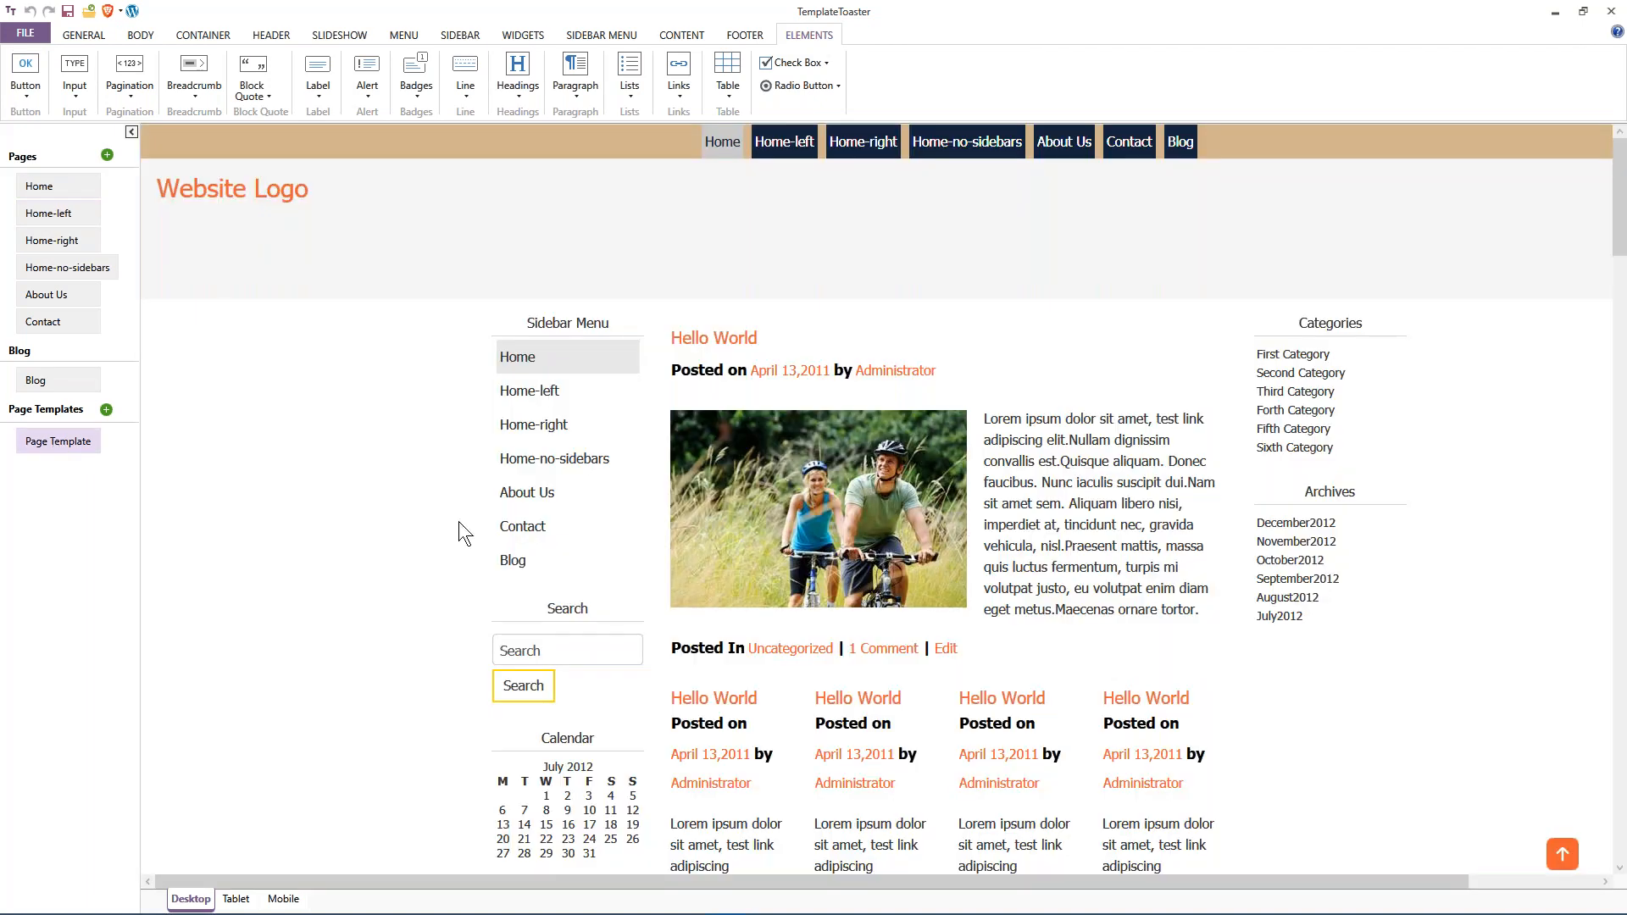
pyautogui.scroll(-10, 436, 533)
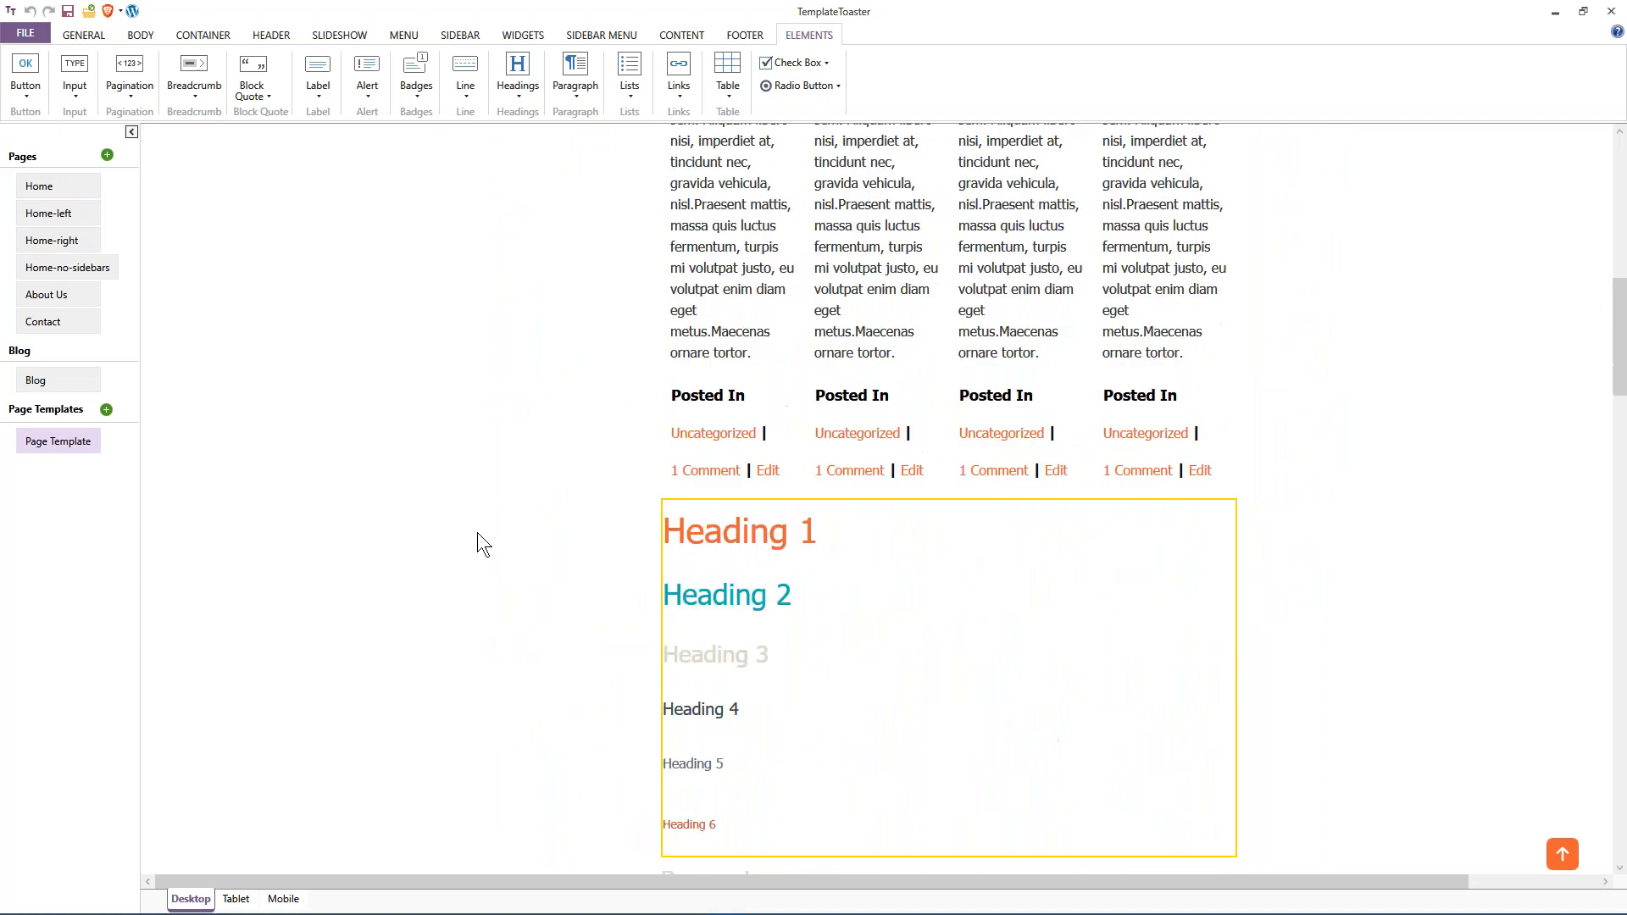
pyautogui.scroll(-7, 477, 532)
pyautogui.scroll(2, 477, 532)
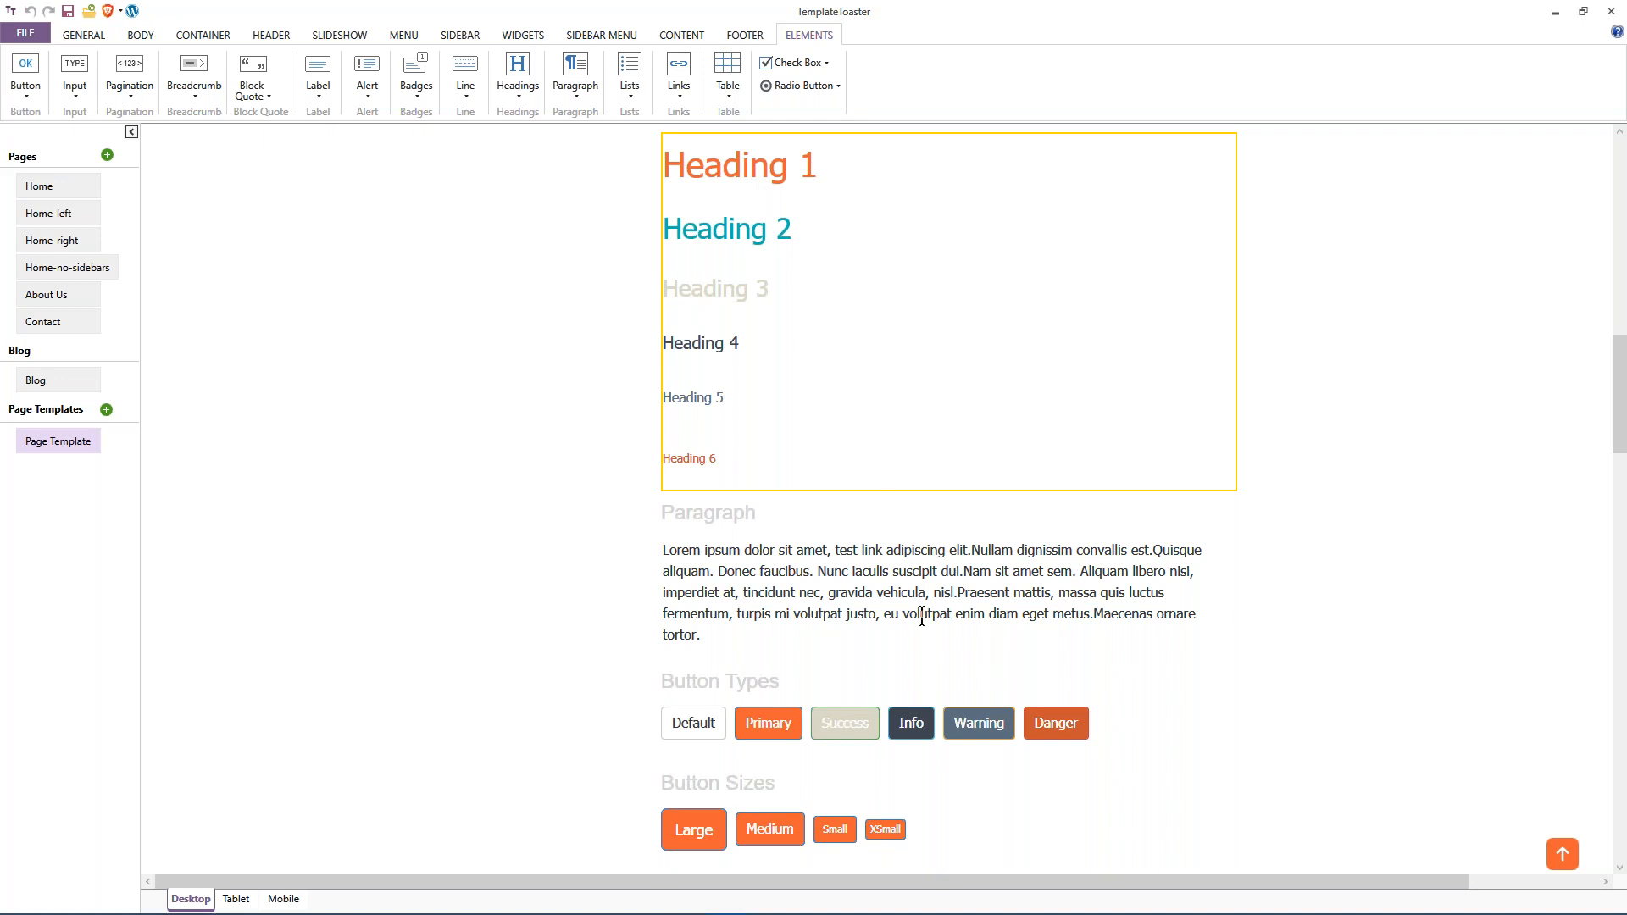
pyautogui.scroll(-1, 881, 616)
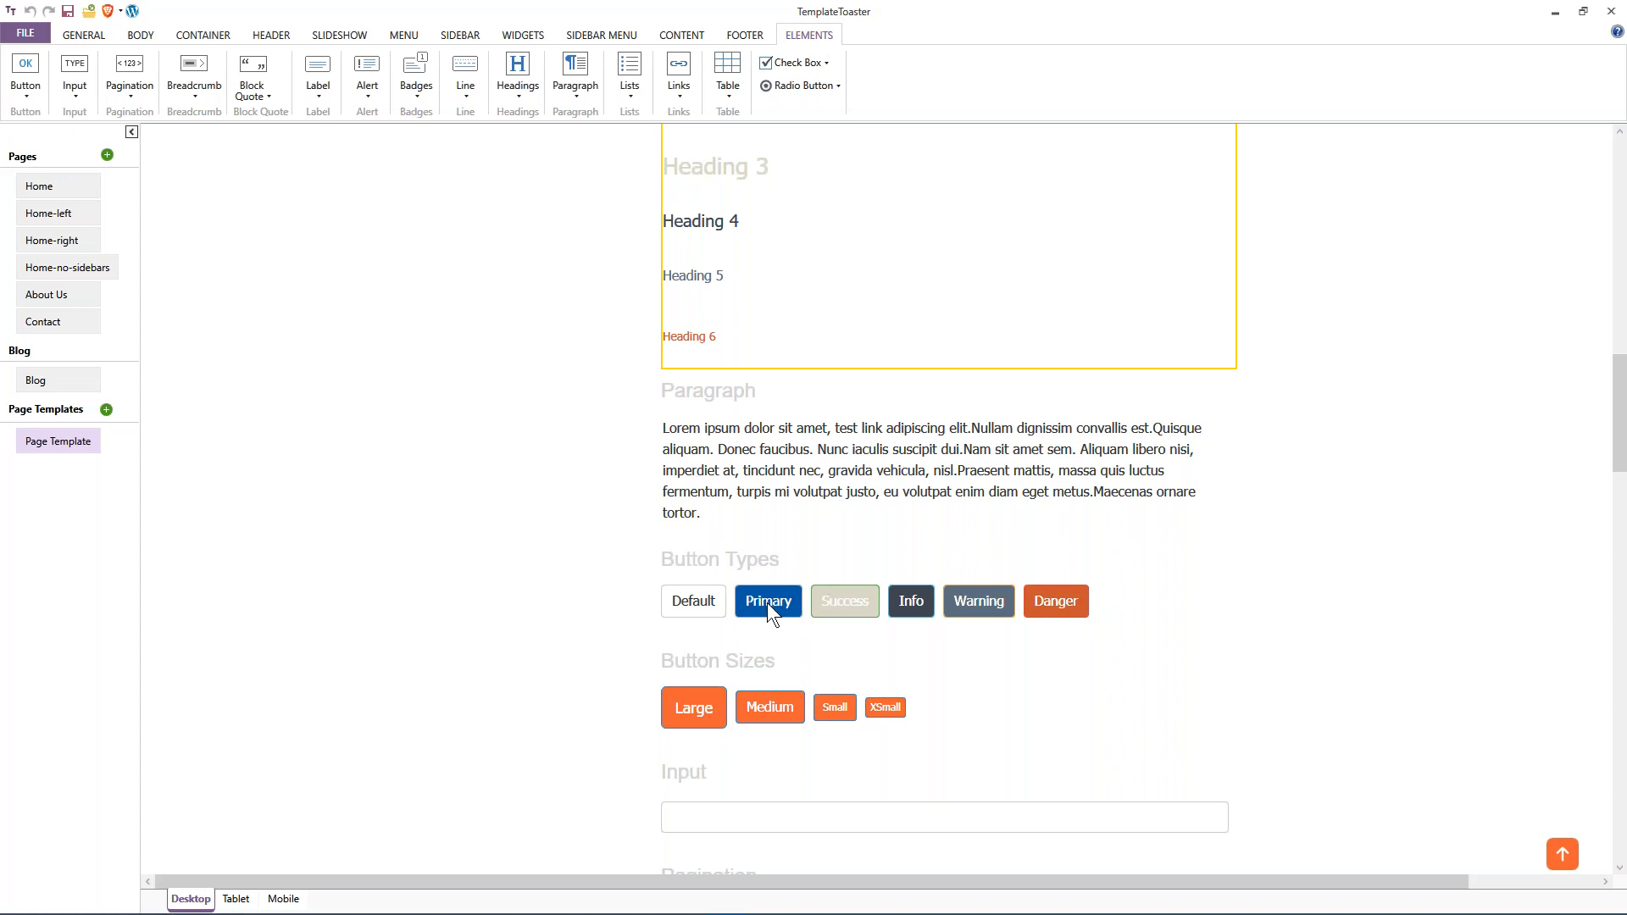
# Look through the default button's style options and preview its normal-state background colours without applying one.
pyautogui.click(24, 89)
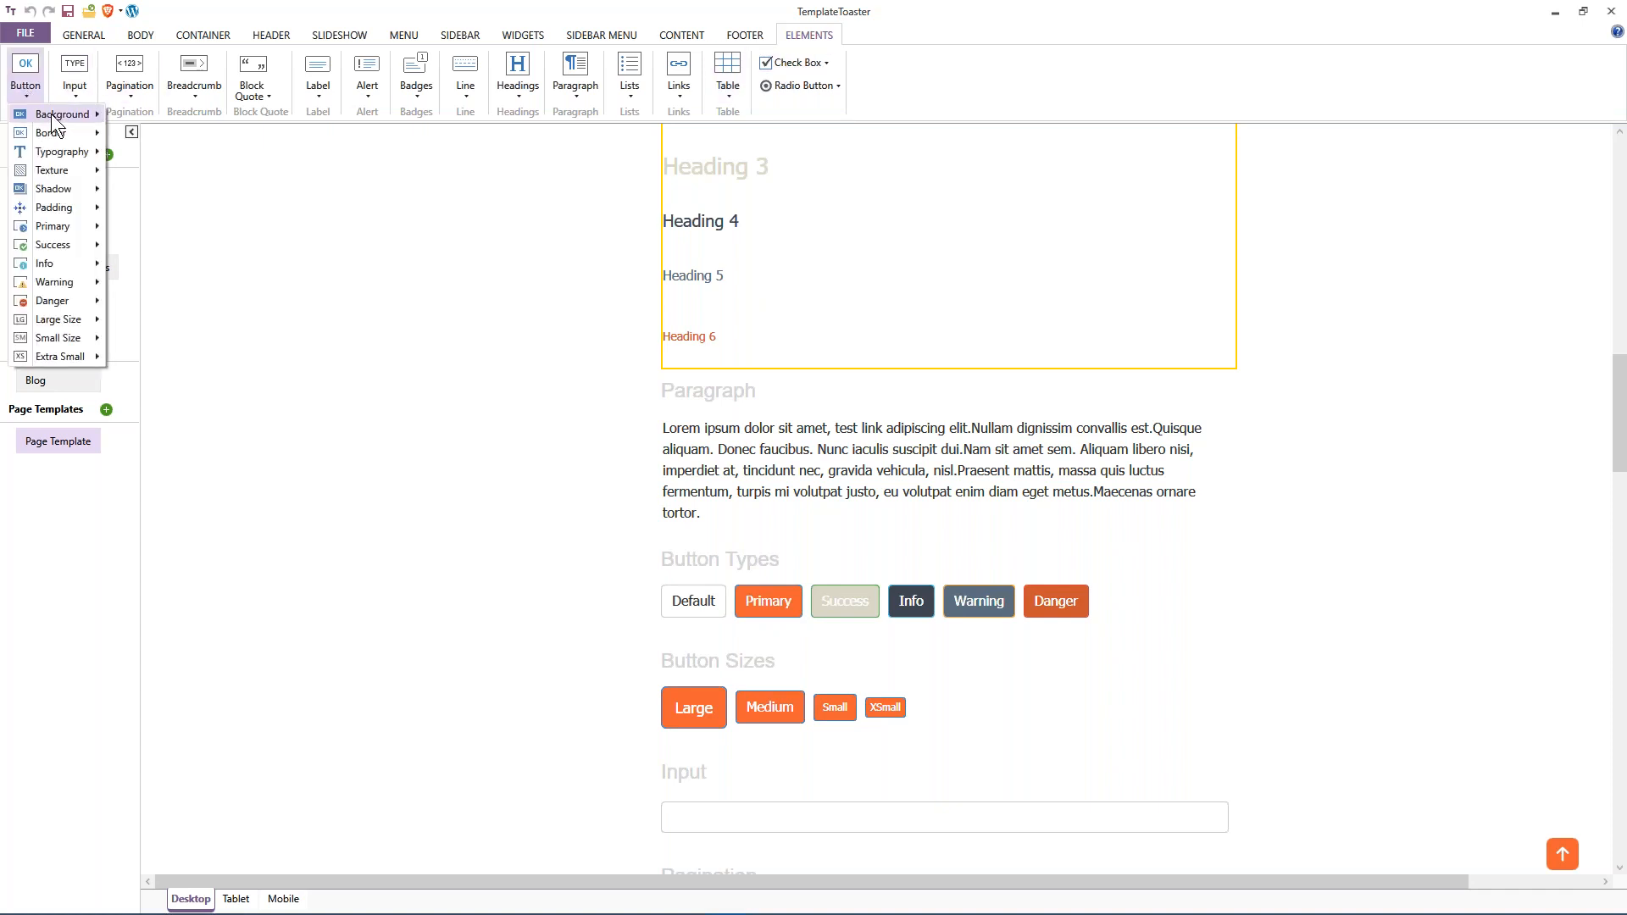
pyautogui.moveTo(56, 161)
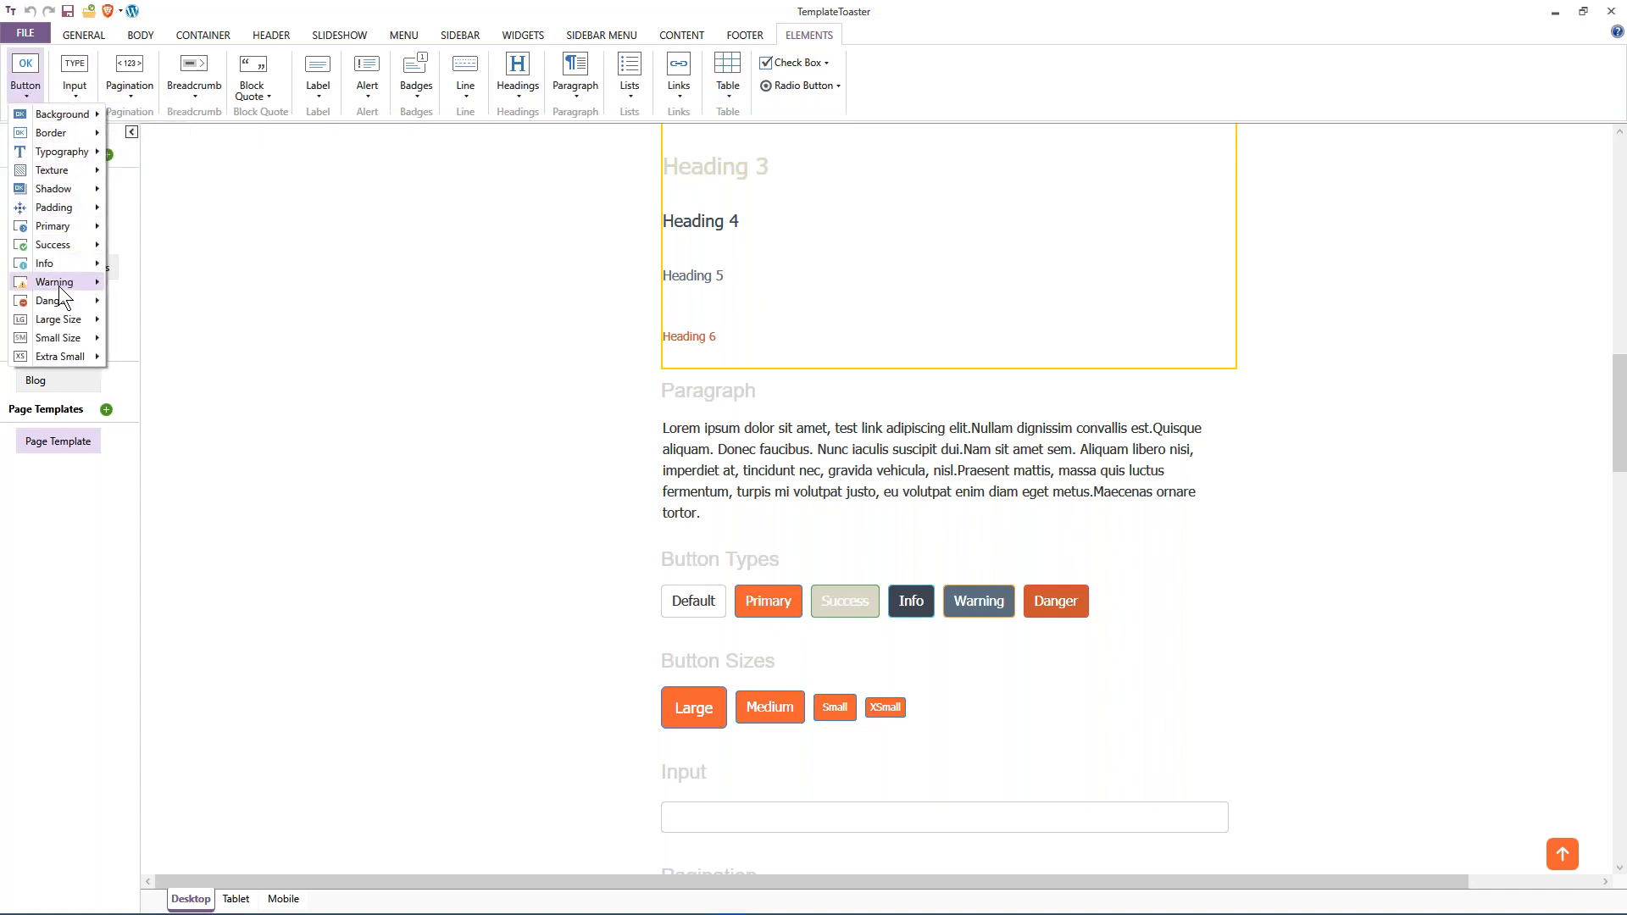
pyautogui.moveTo(67, 114)
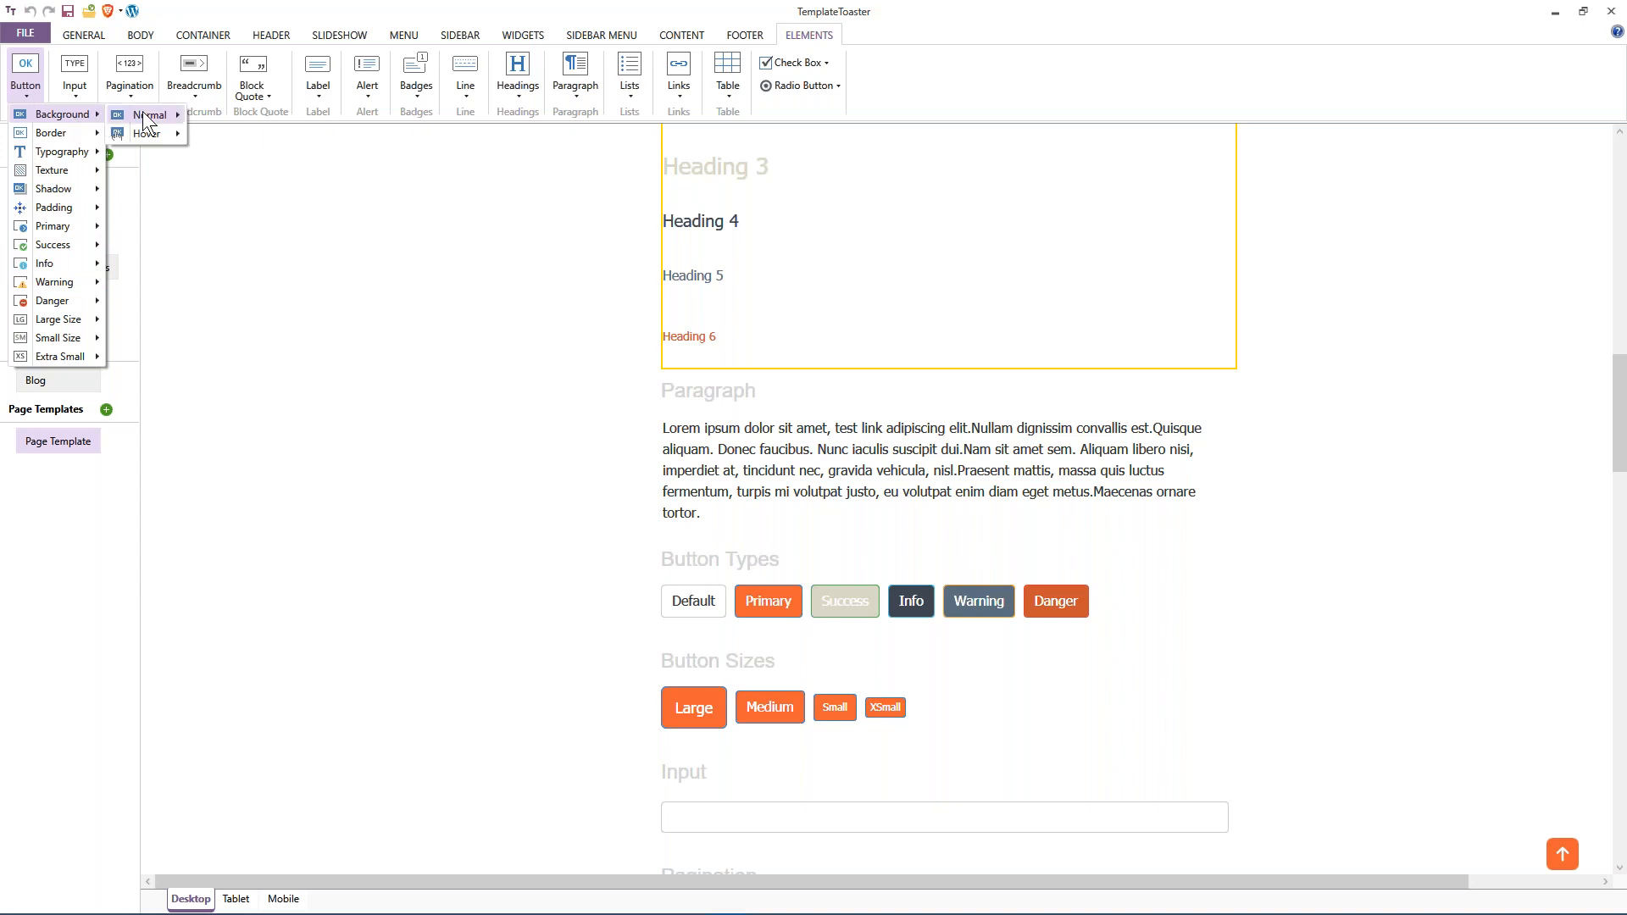
pyautogui.moveTo(145, 121)
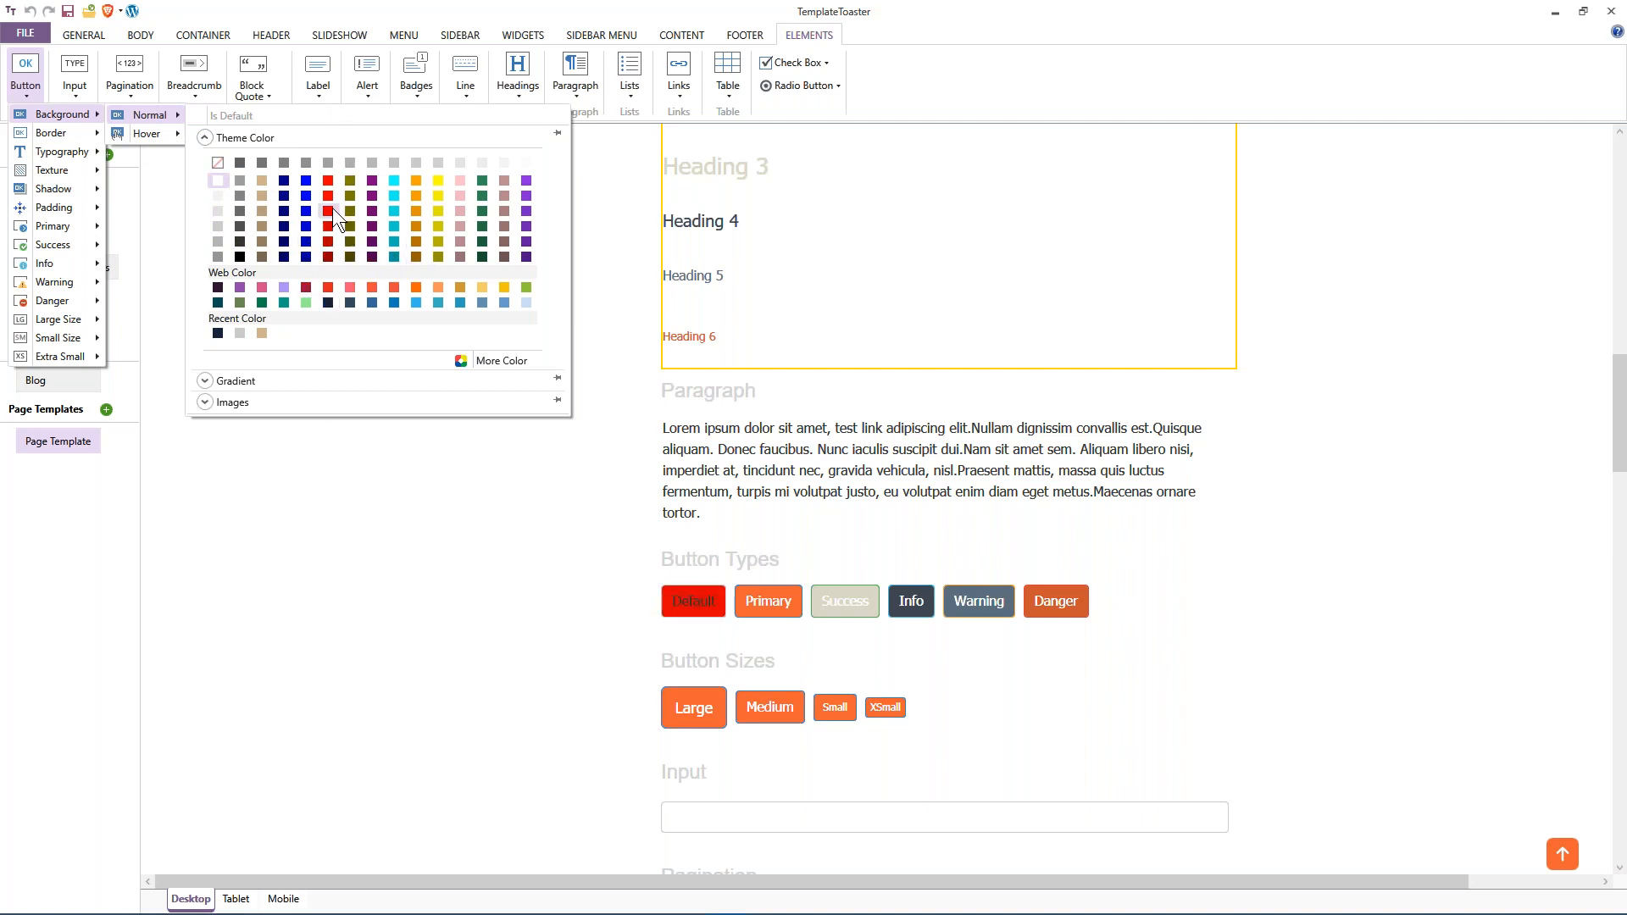
pyautogui.click(547, 561)
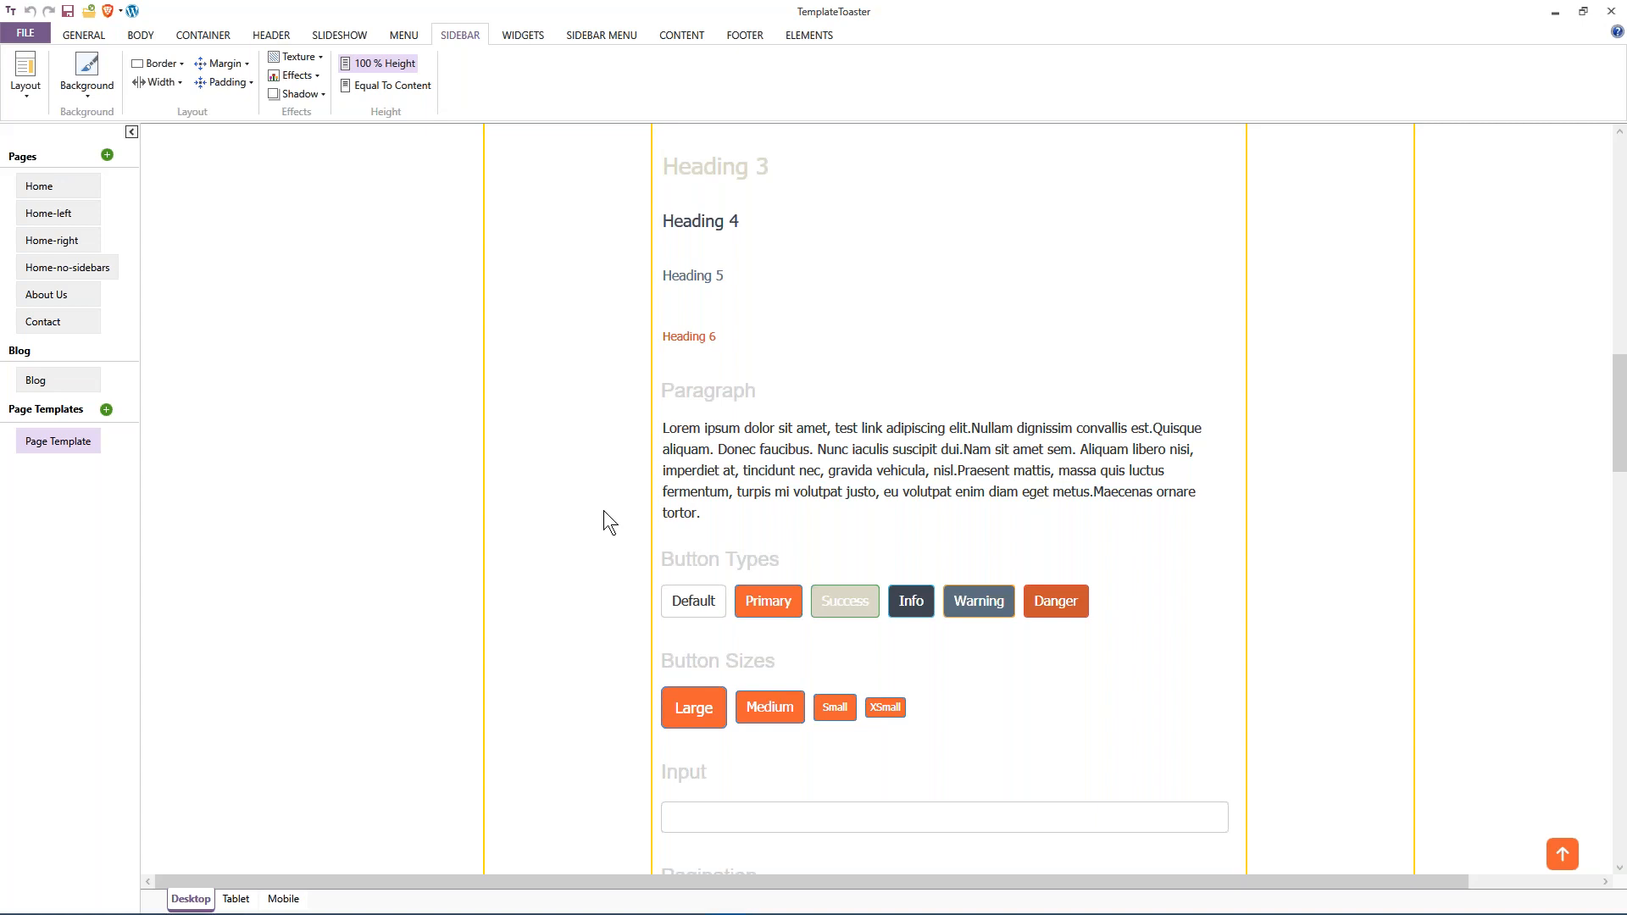
pyautogui.scroll(3, 302, 562)
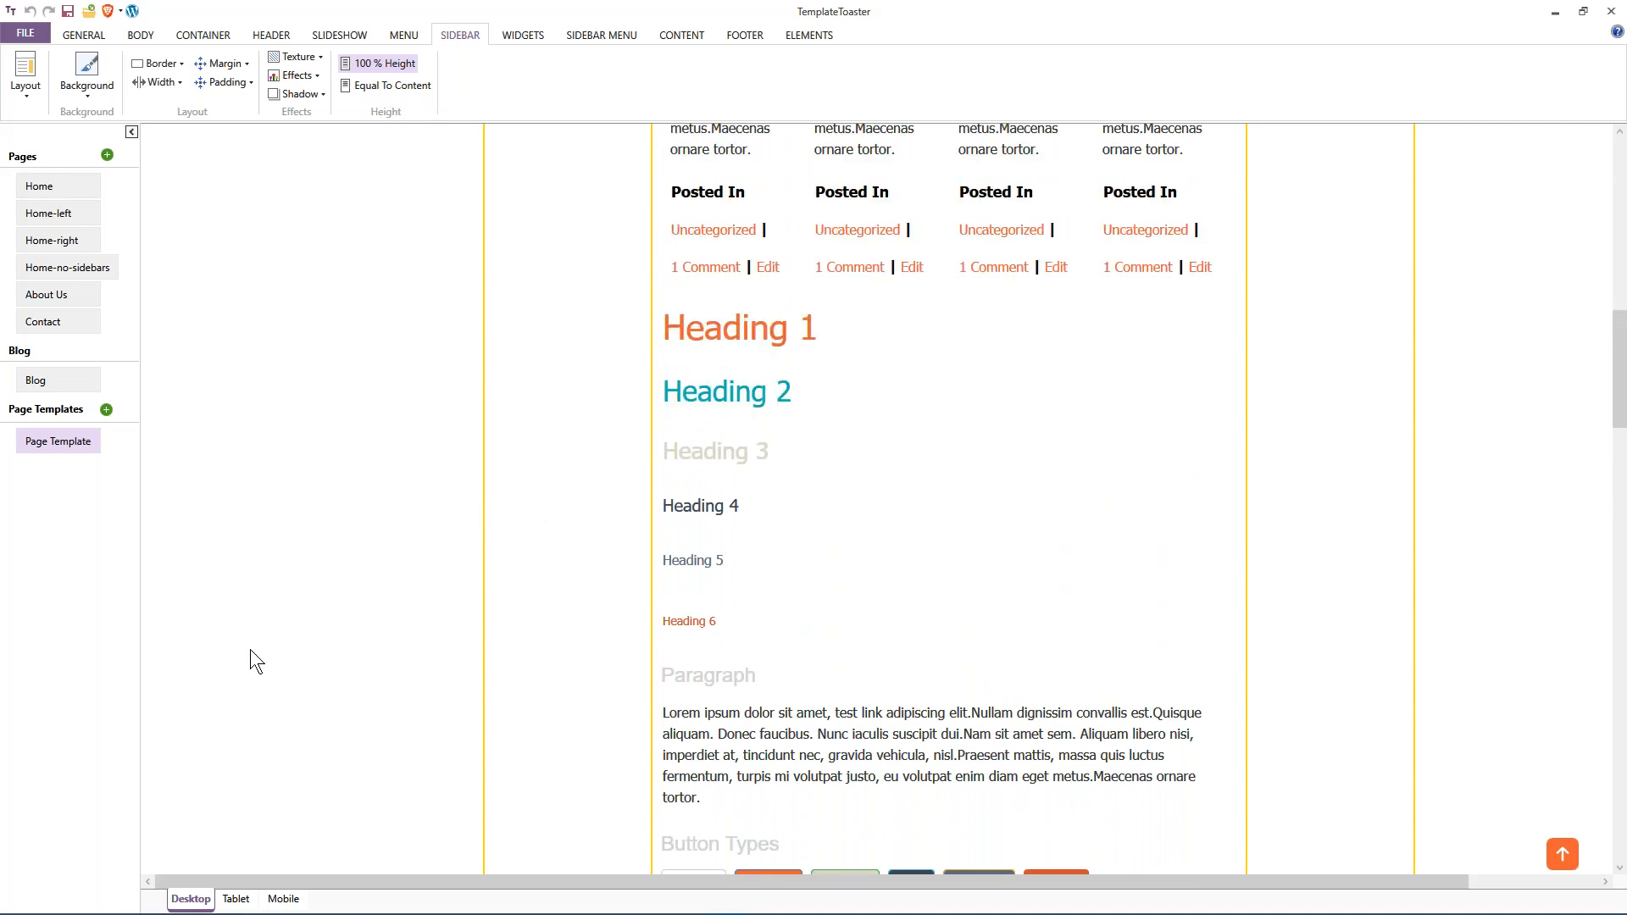
# In the tablet layout, shorten the header so it is only slightly taller than the logo text.
pyautogui.click(237, 901)
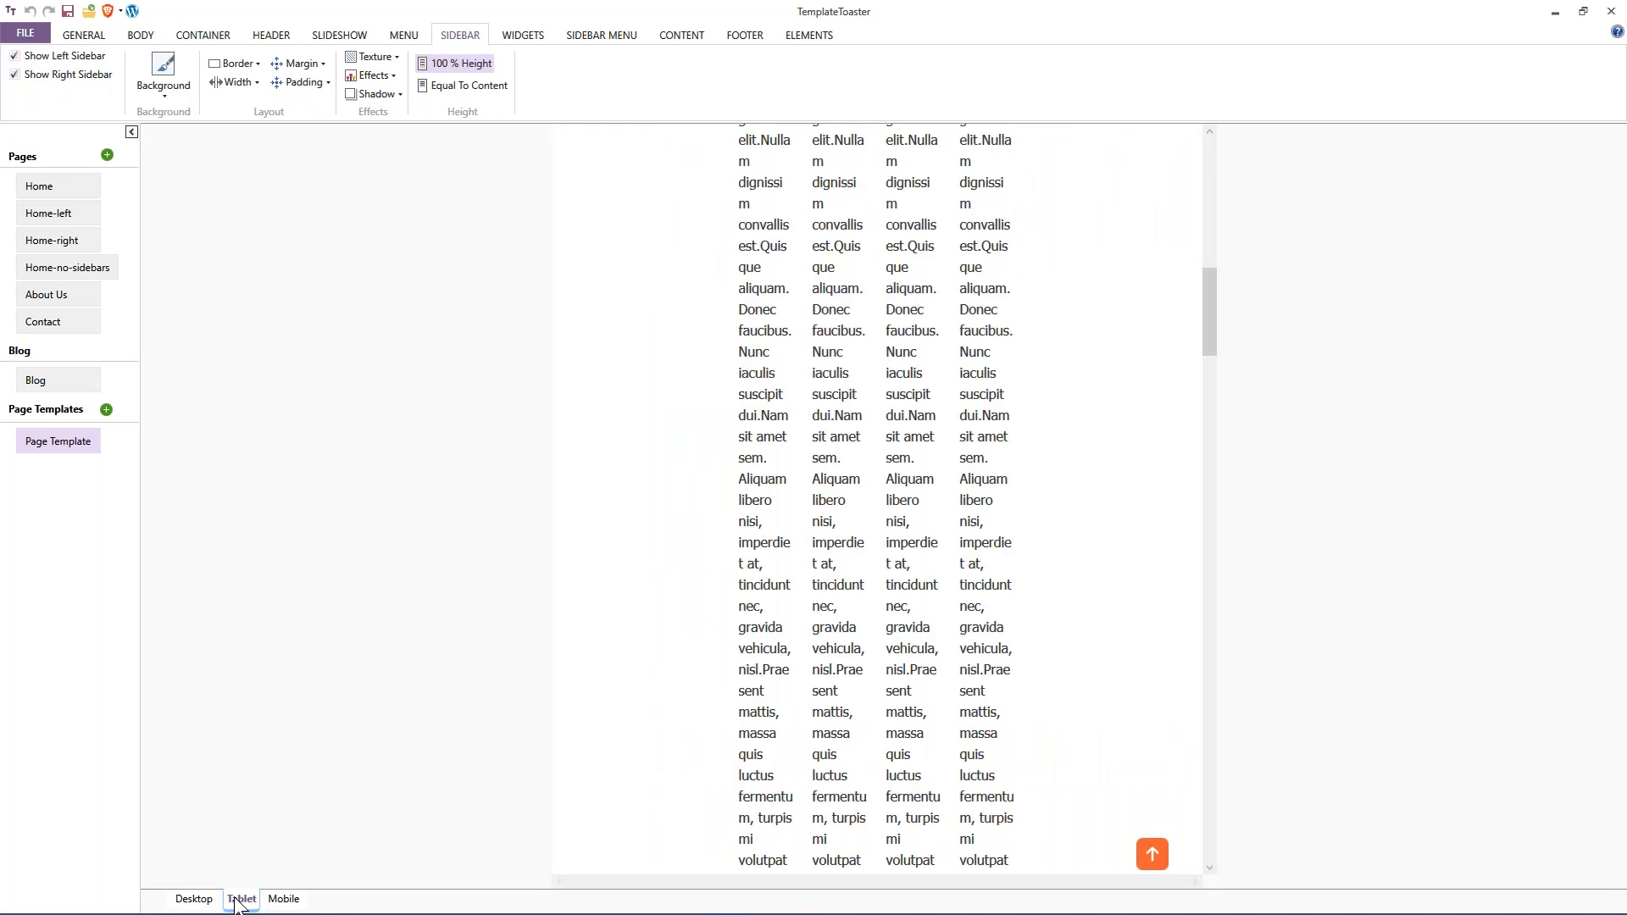
pyautogui.moveTo(1207, 310); pyautogui.dragTo(1203, 141)
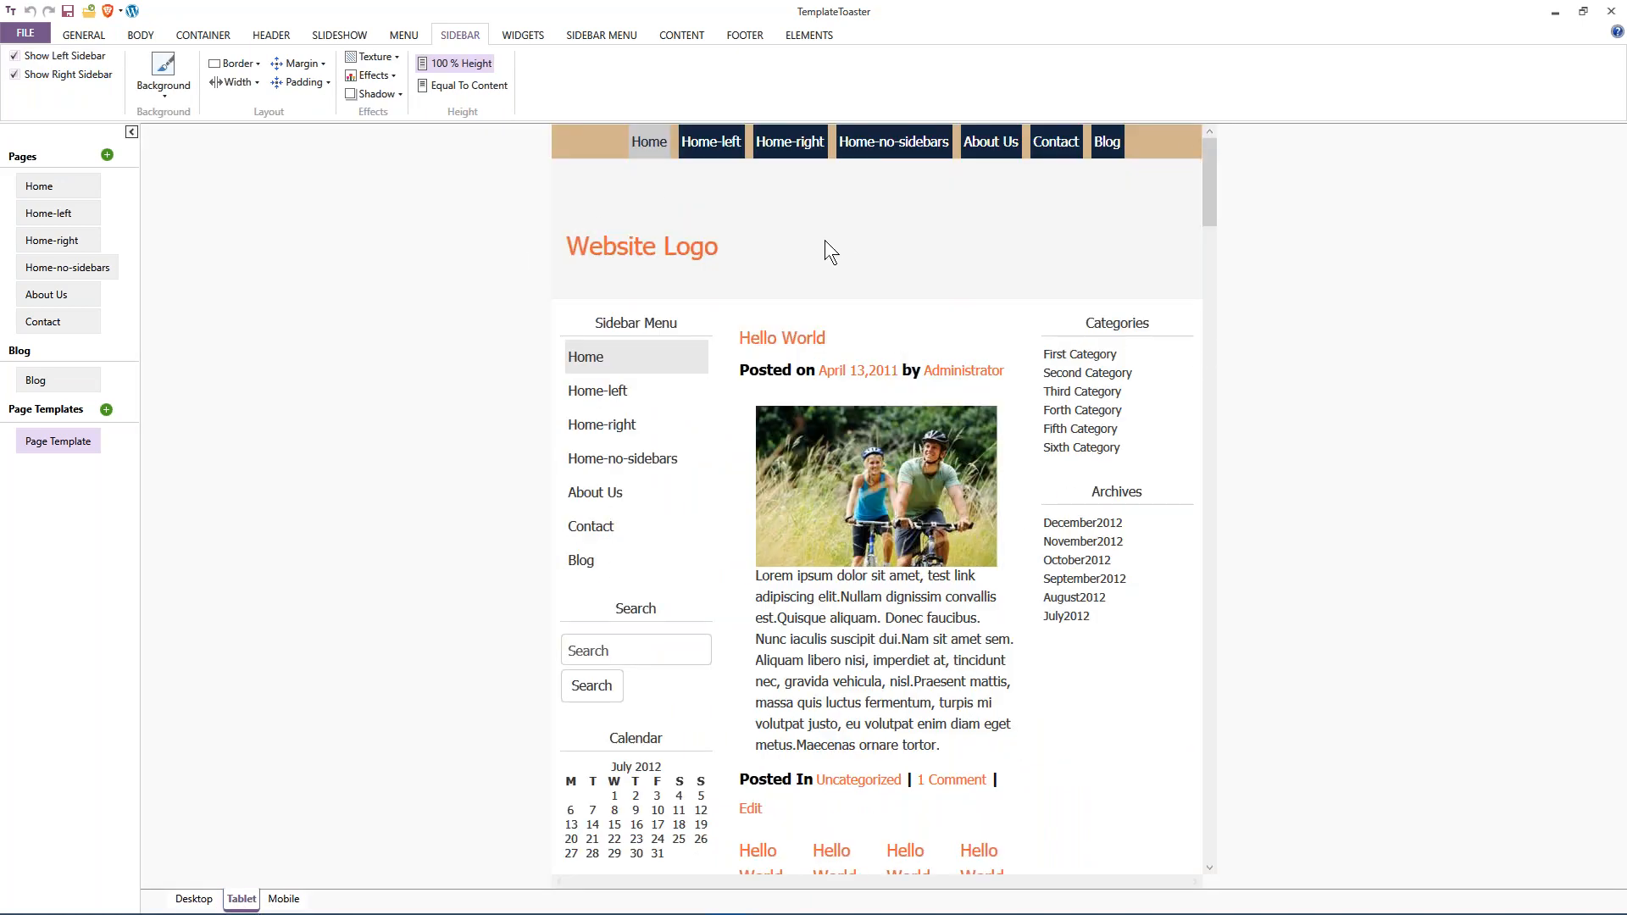
pyautogui.moveTo(767, 297); pyautogui.dragTo(767, 205)
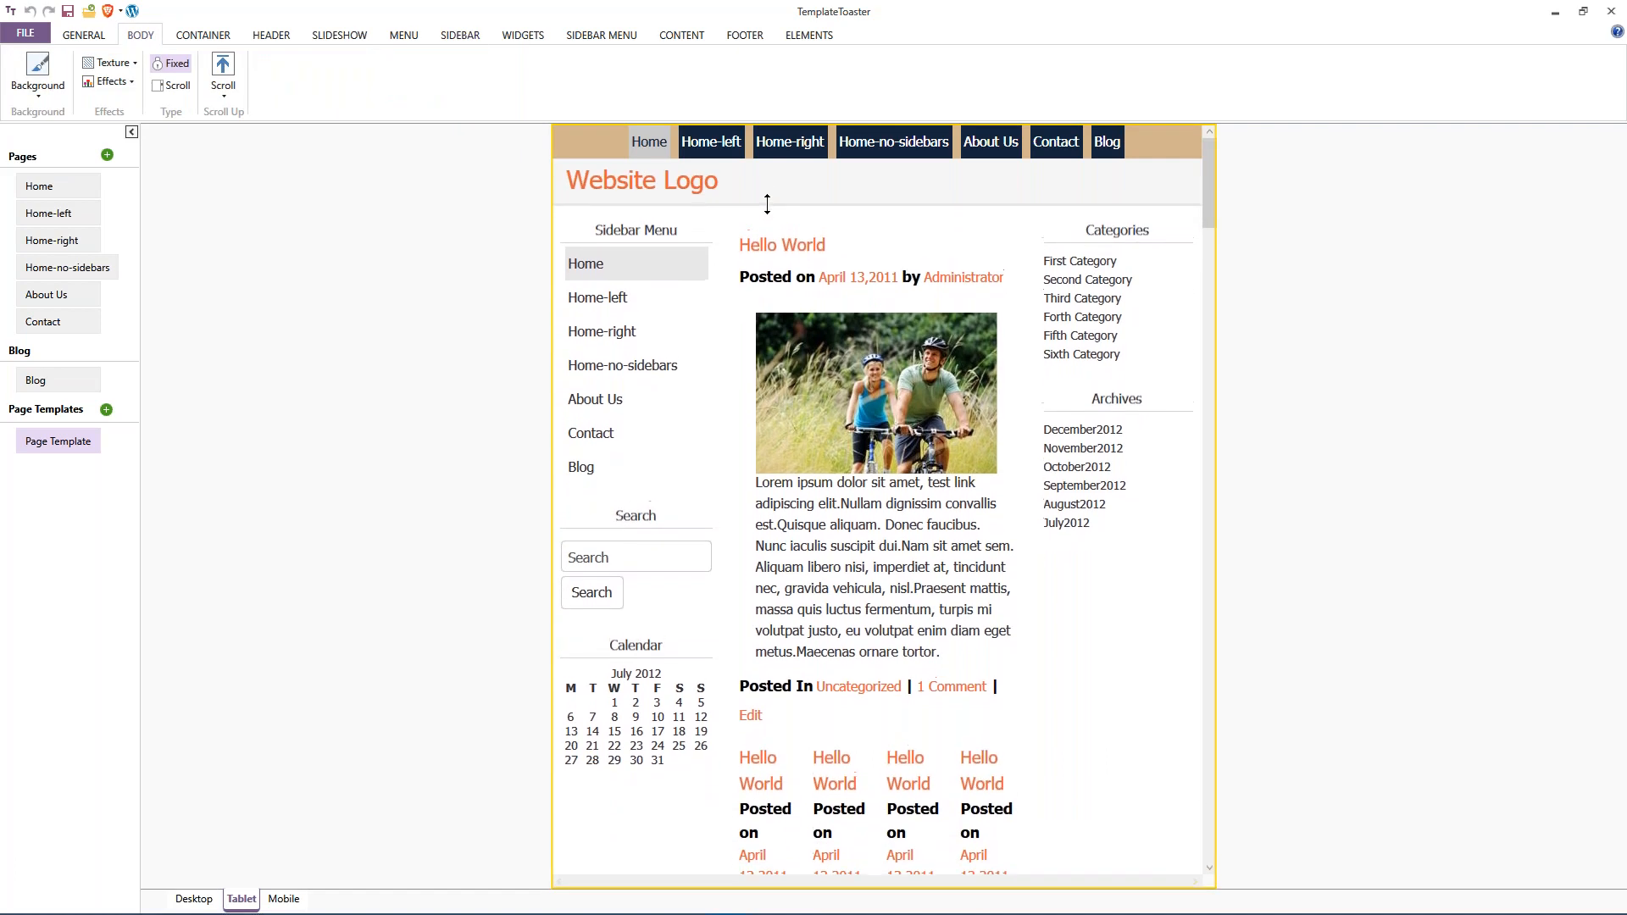
# Centre the website logo horizontally and vertically in the tablet header.
pyautogui.moveTo(641, 180); pyautogui.dragTo(876, 181)
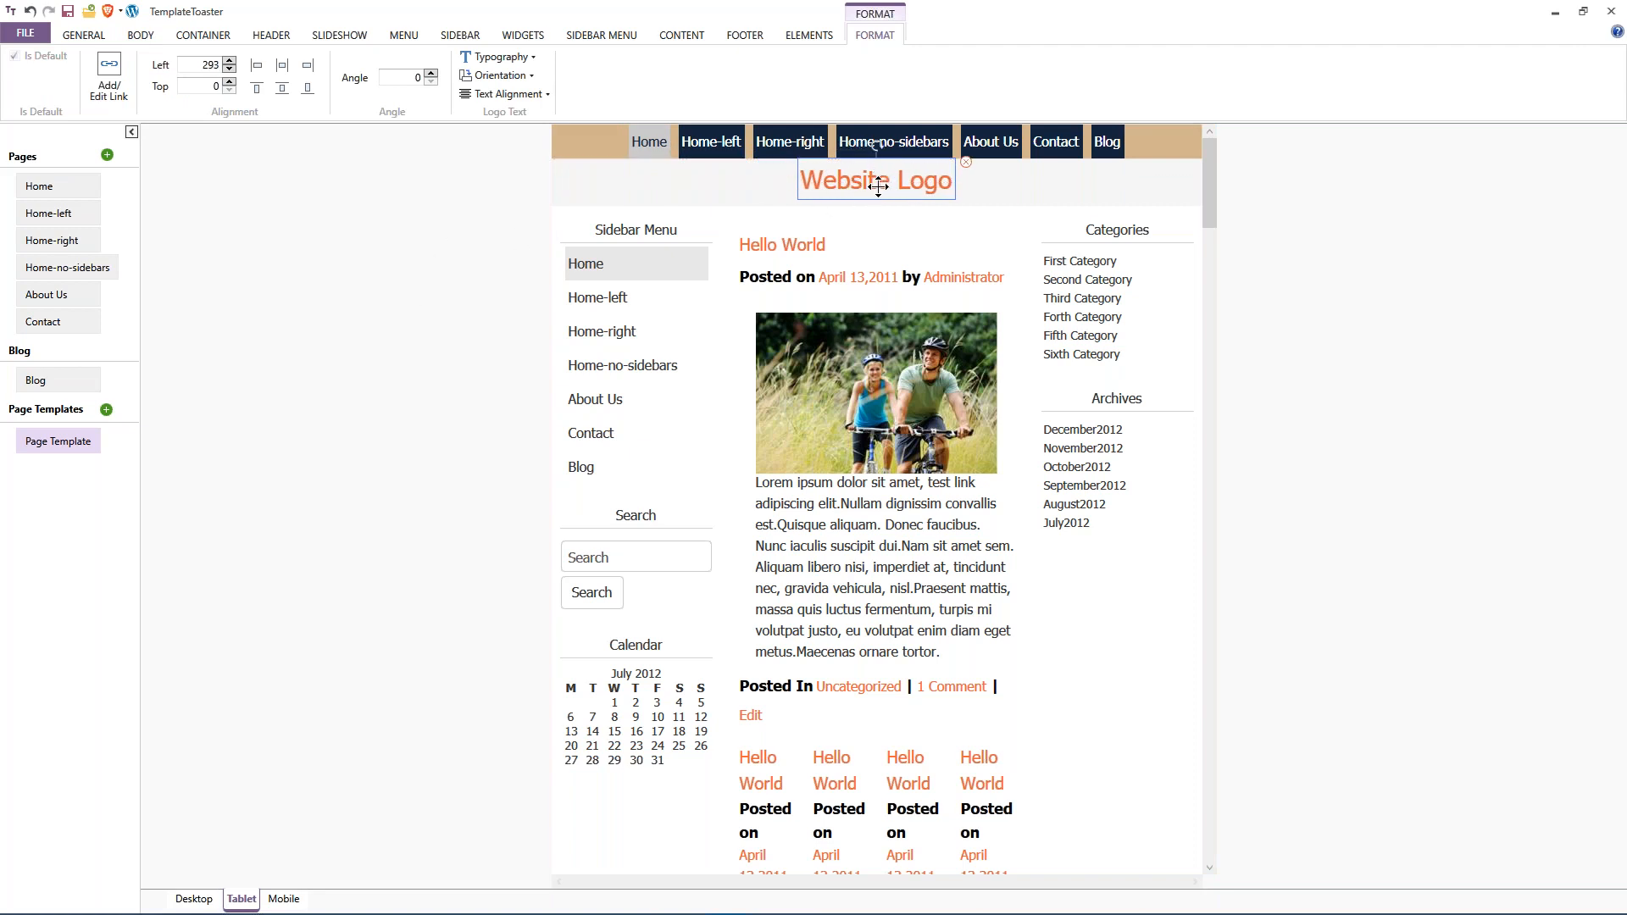
pyautogui.click(283, 89)
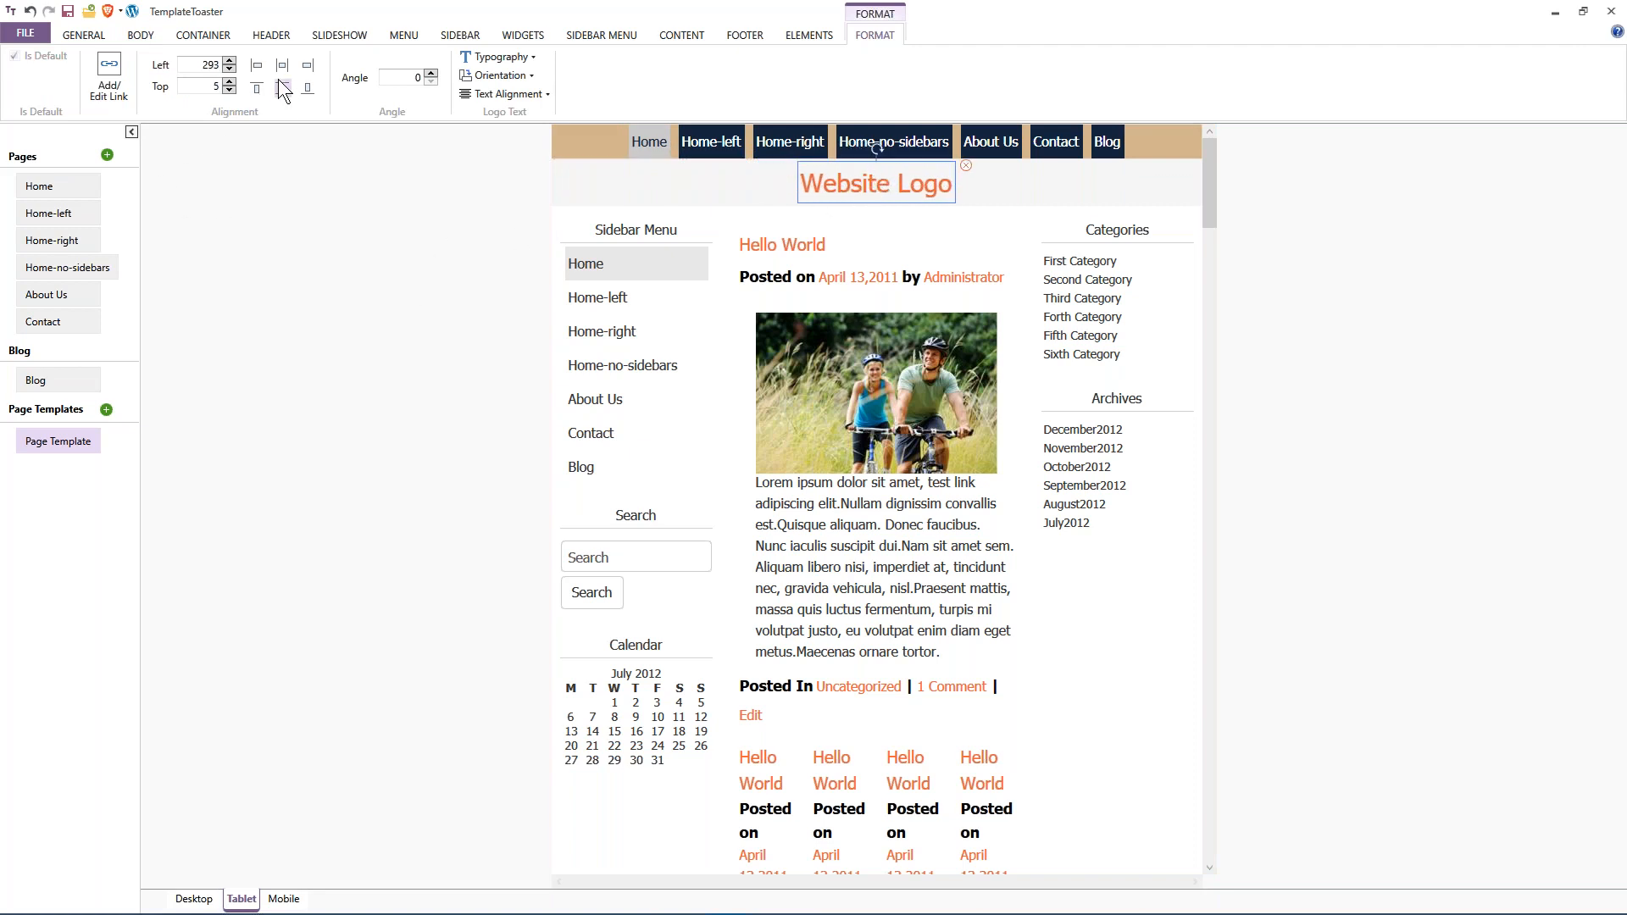
pyautogui.click(283, 66)
# Preview the mobile layout with its navigation menu expanded and collapsed, and return to the desktop layout.
pyautogui.click(283, 903)
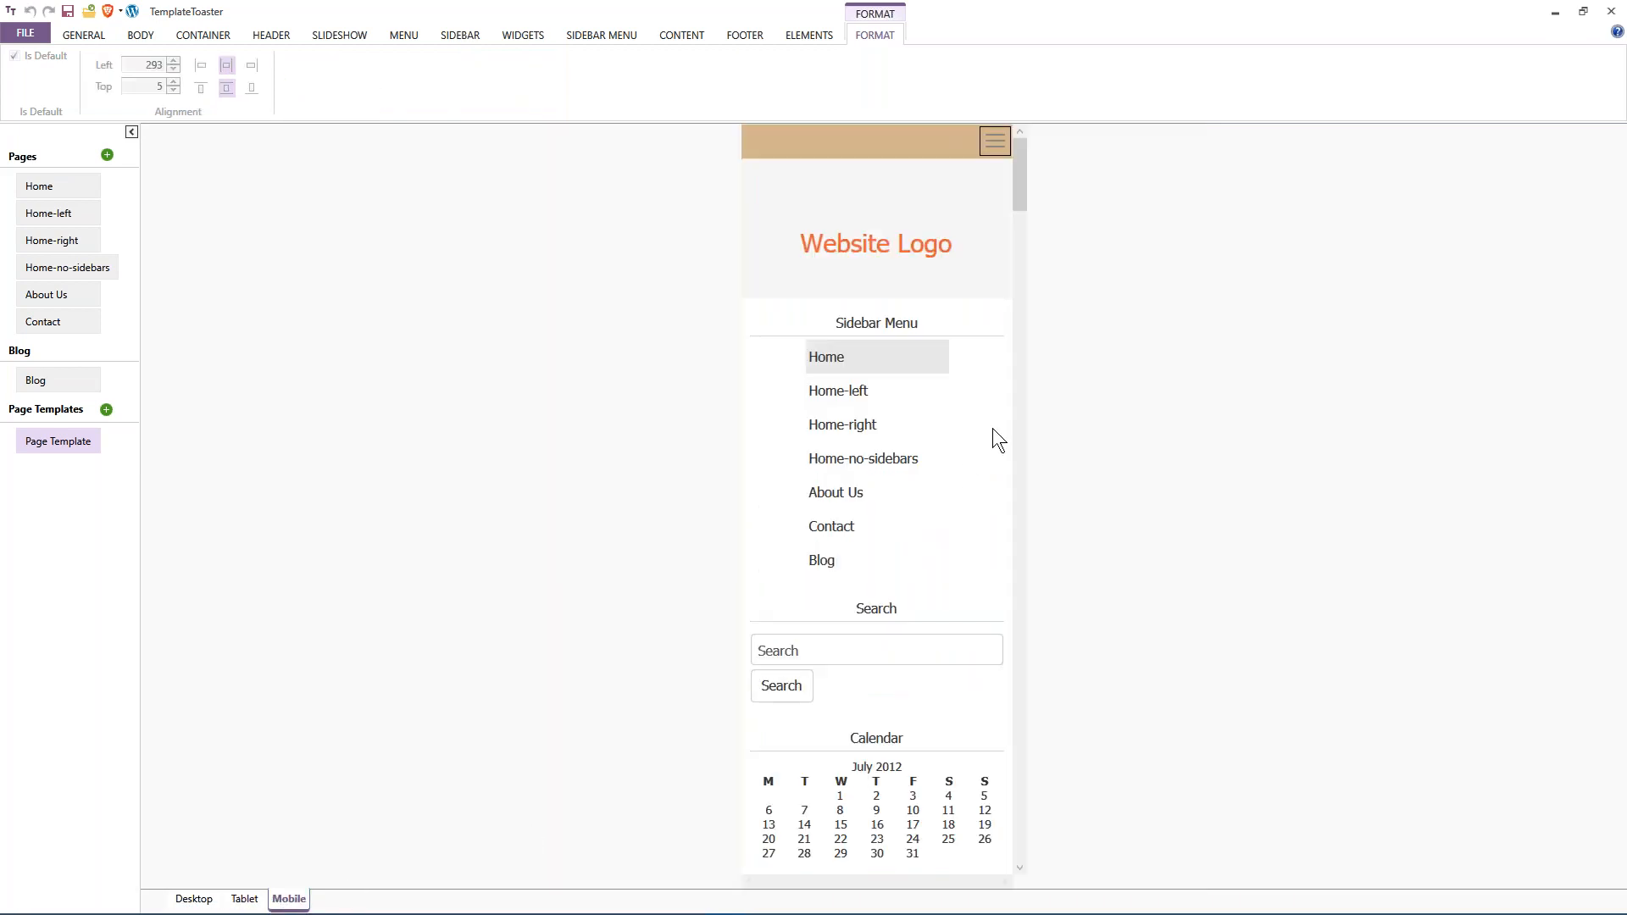
pyautogui.click(993, 141)
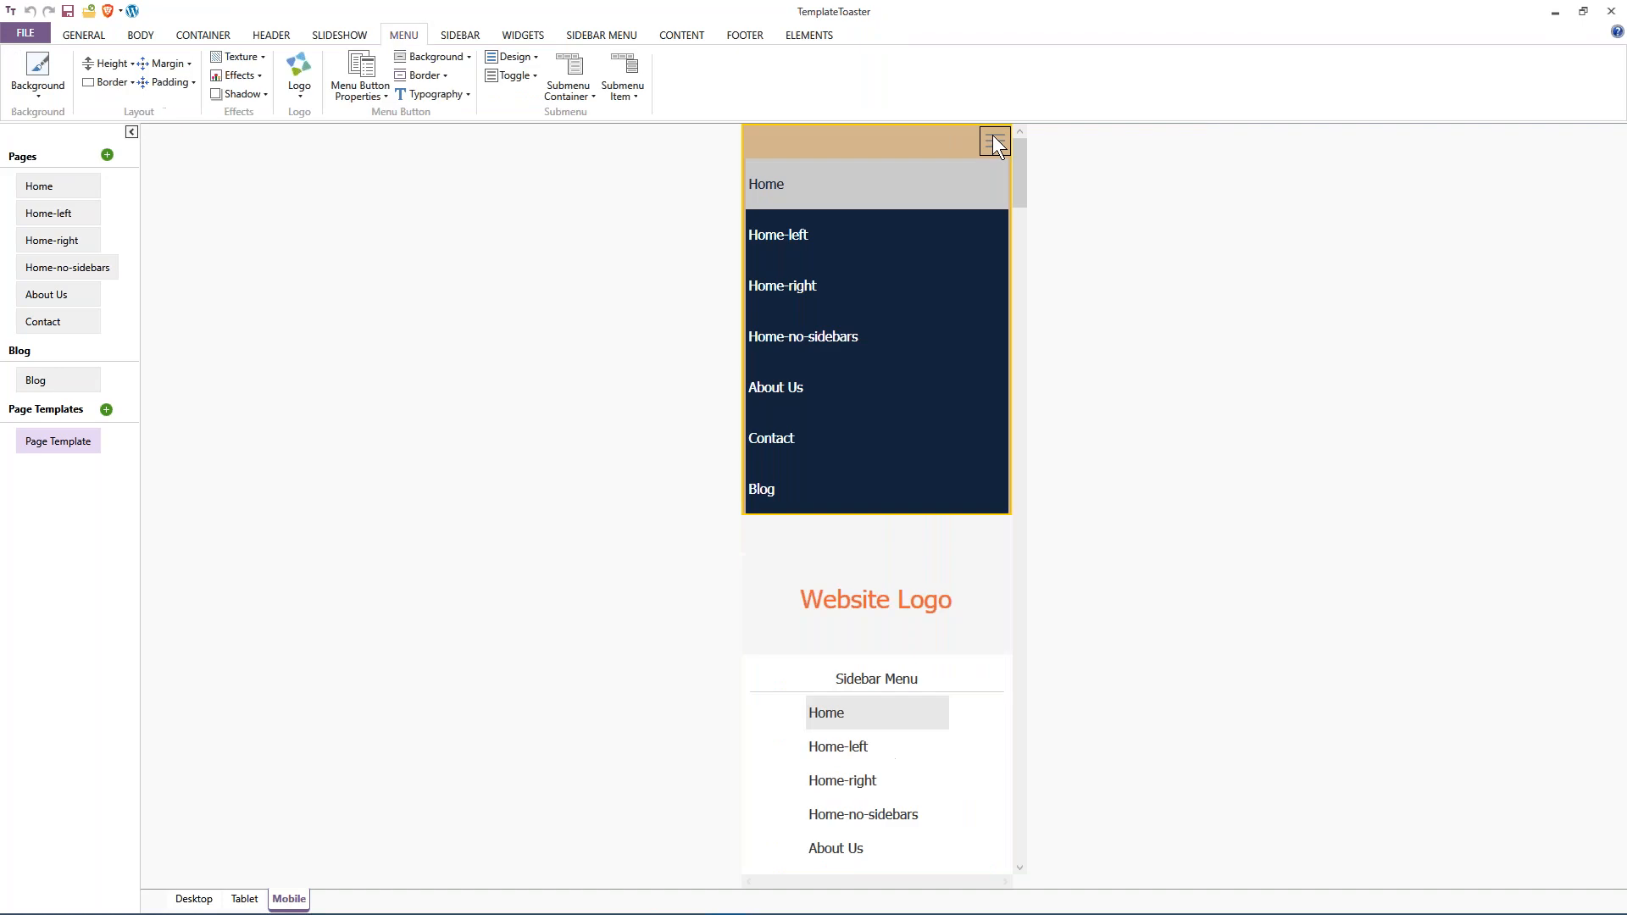
pyautogui.click(994, 140)
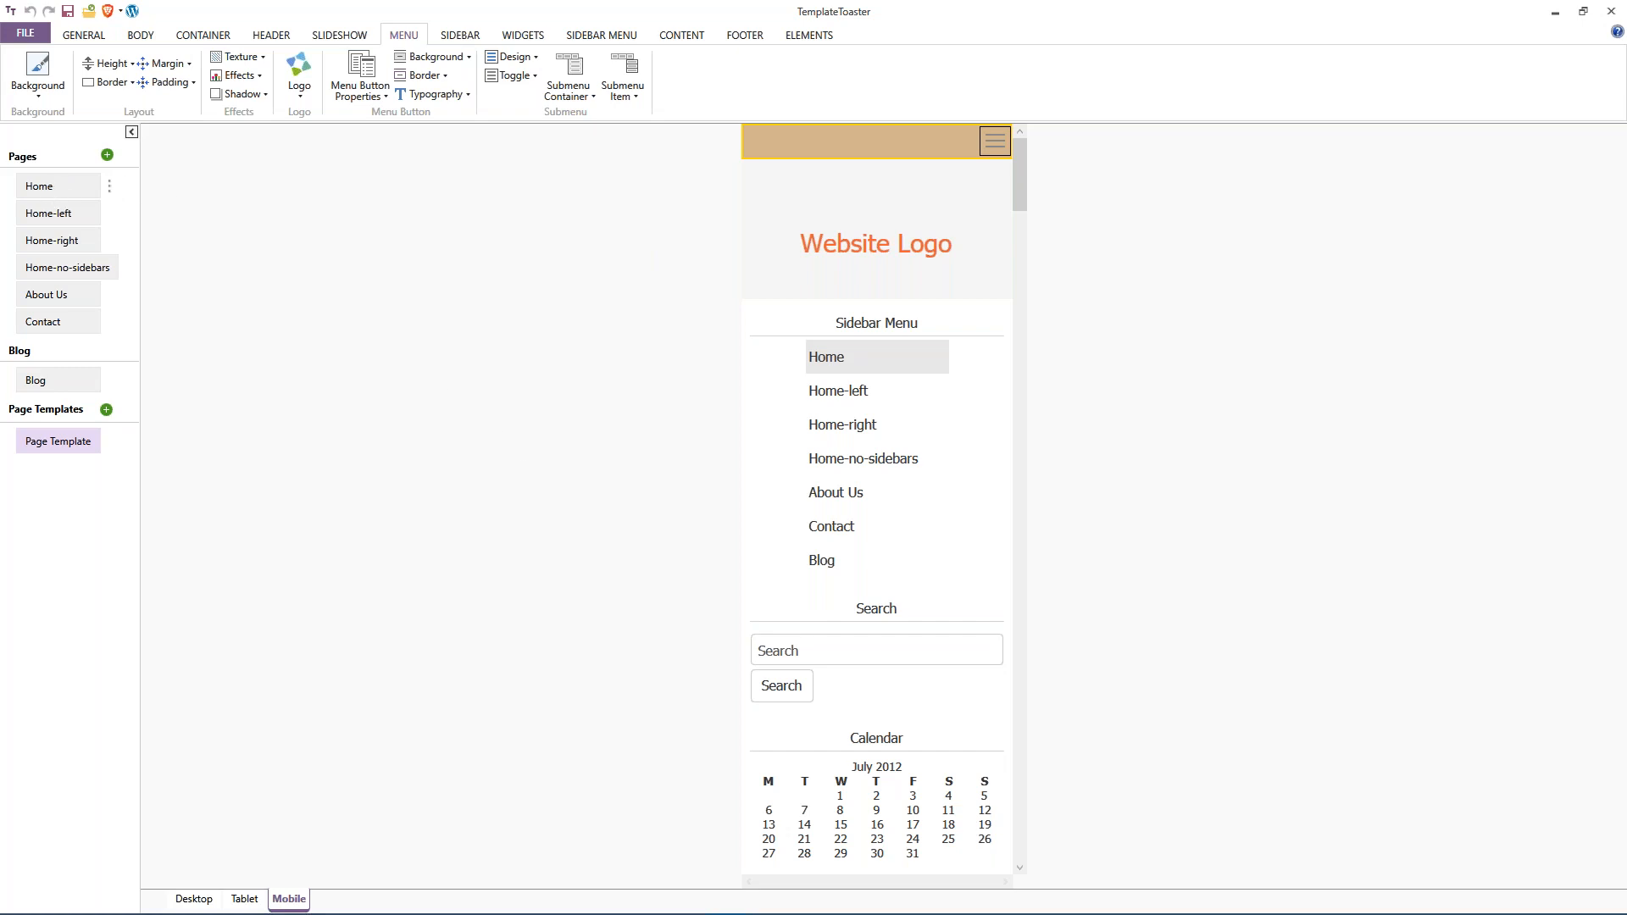
pyautogui.click(194, 900)
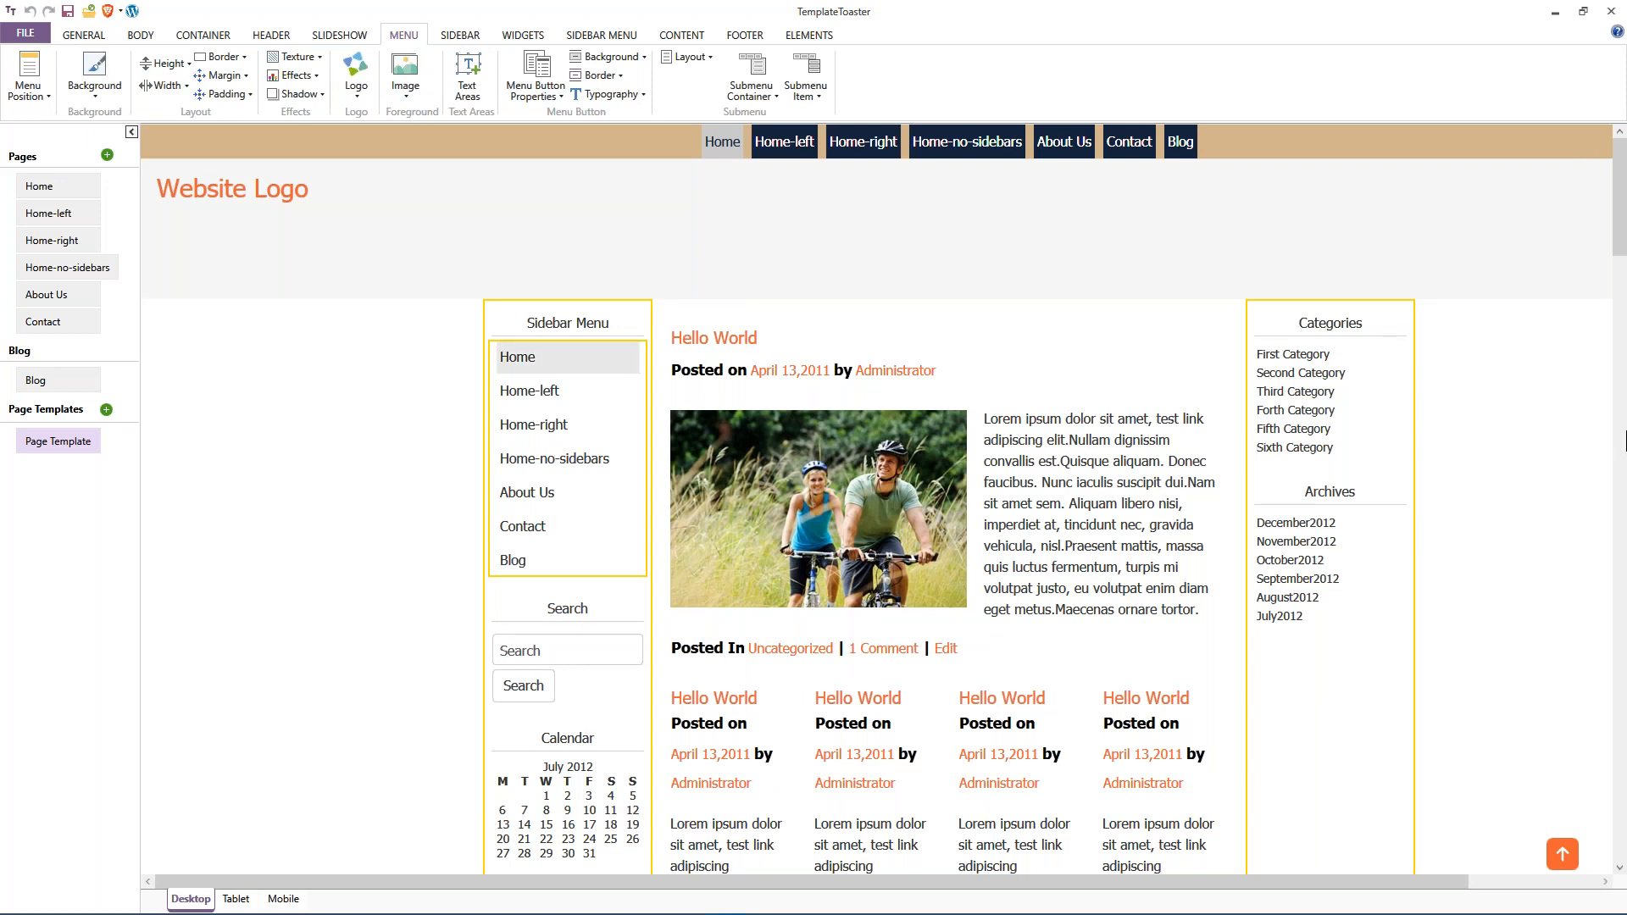
# Check how the desktop layout adapts in a smaller, resized program window, and restore it to full screen.
pyautogui.click(1583, 11)
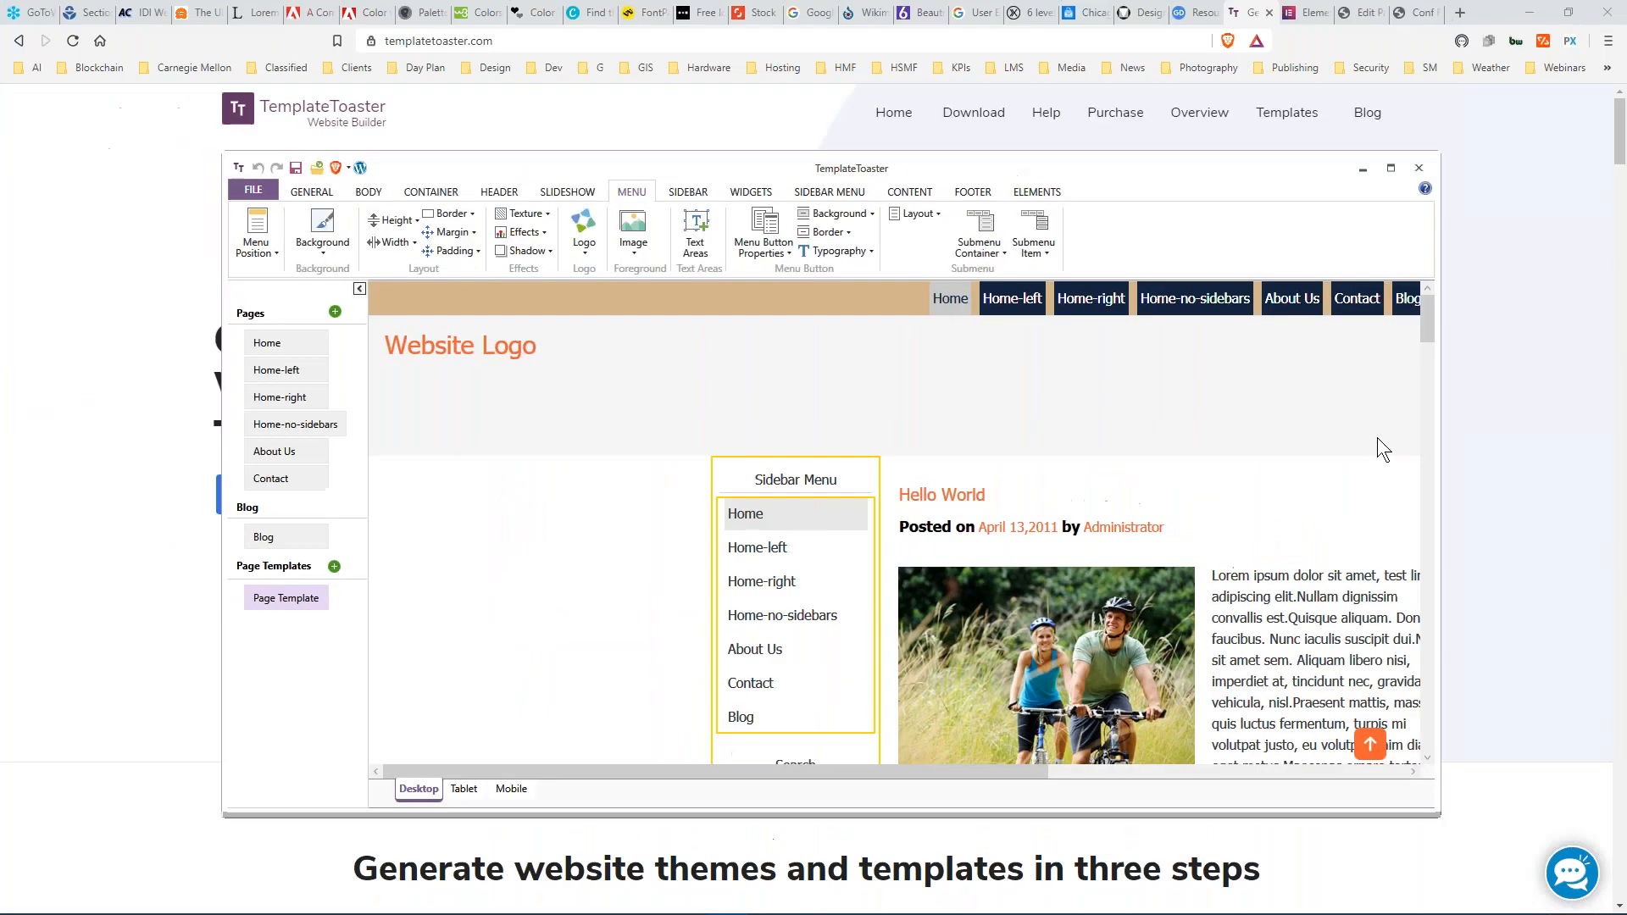
pyautogui.moveTo(1439, 469); pyautogui.dragTo(1555, 481)
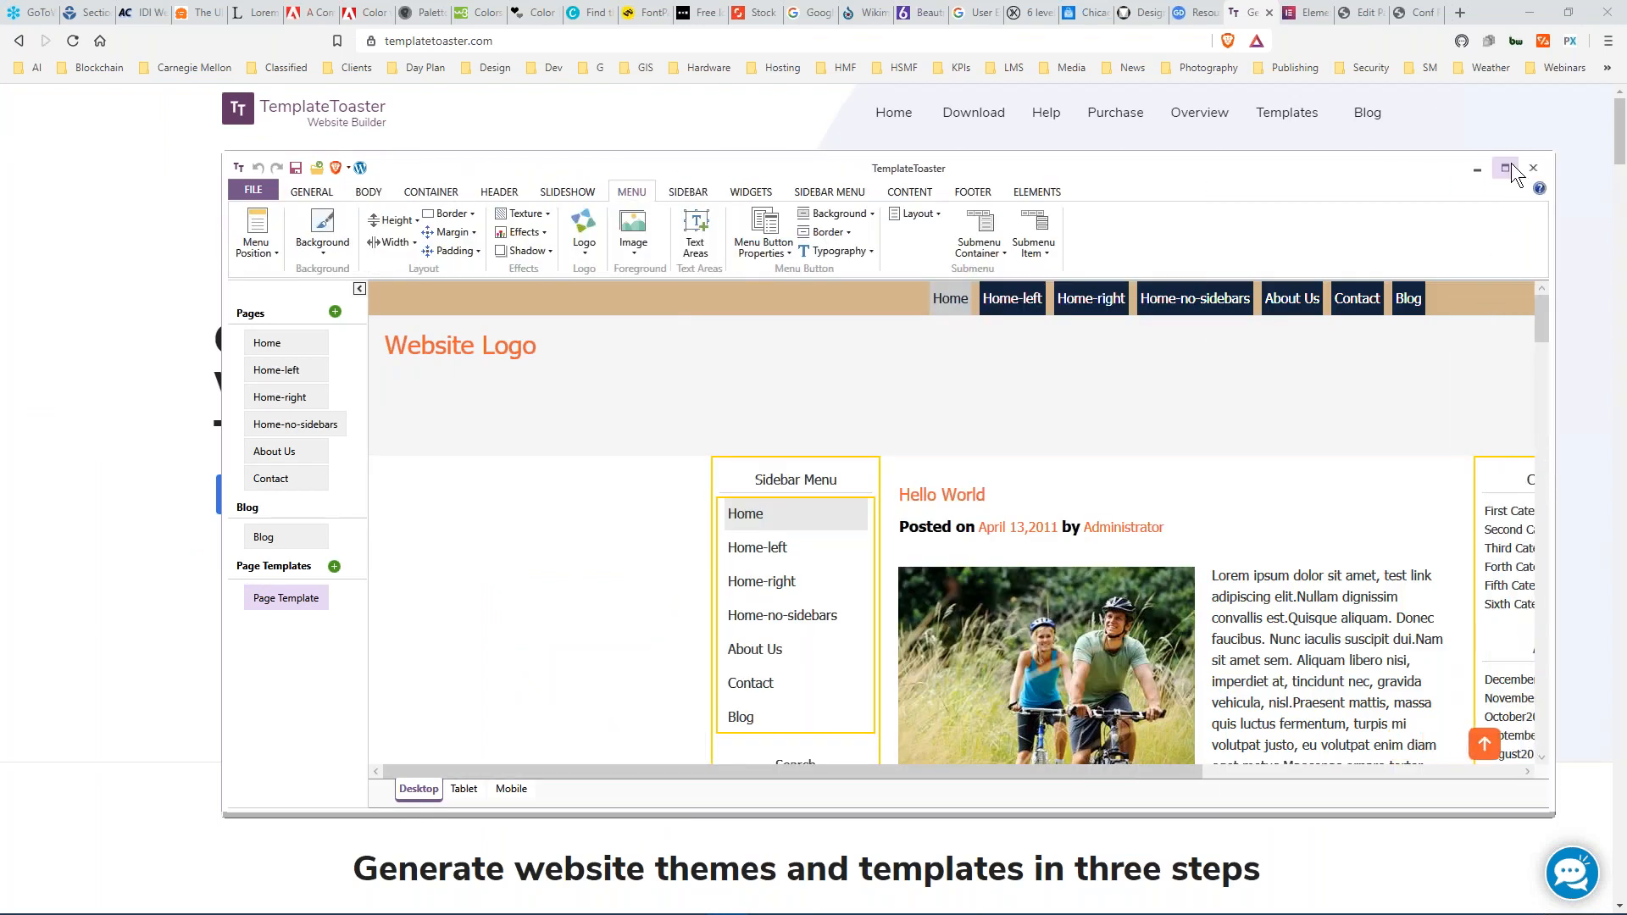
pyautogui.click(1506, 167)
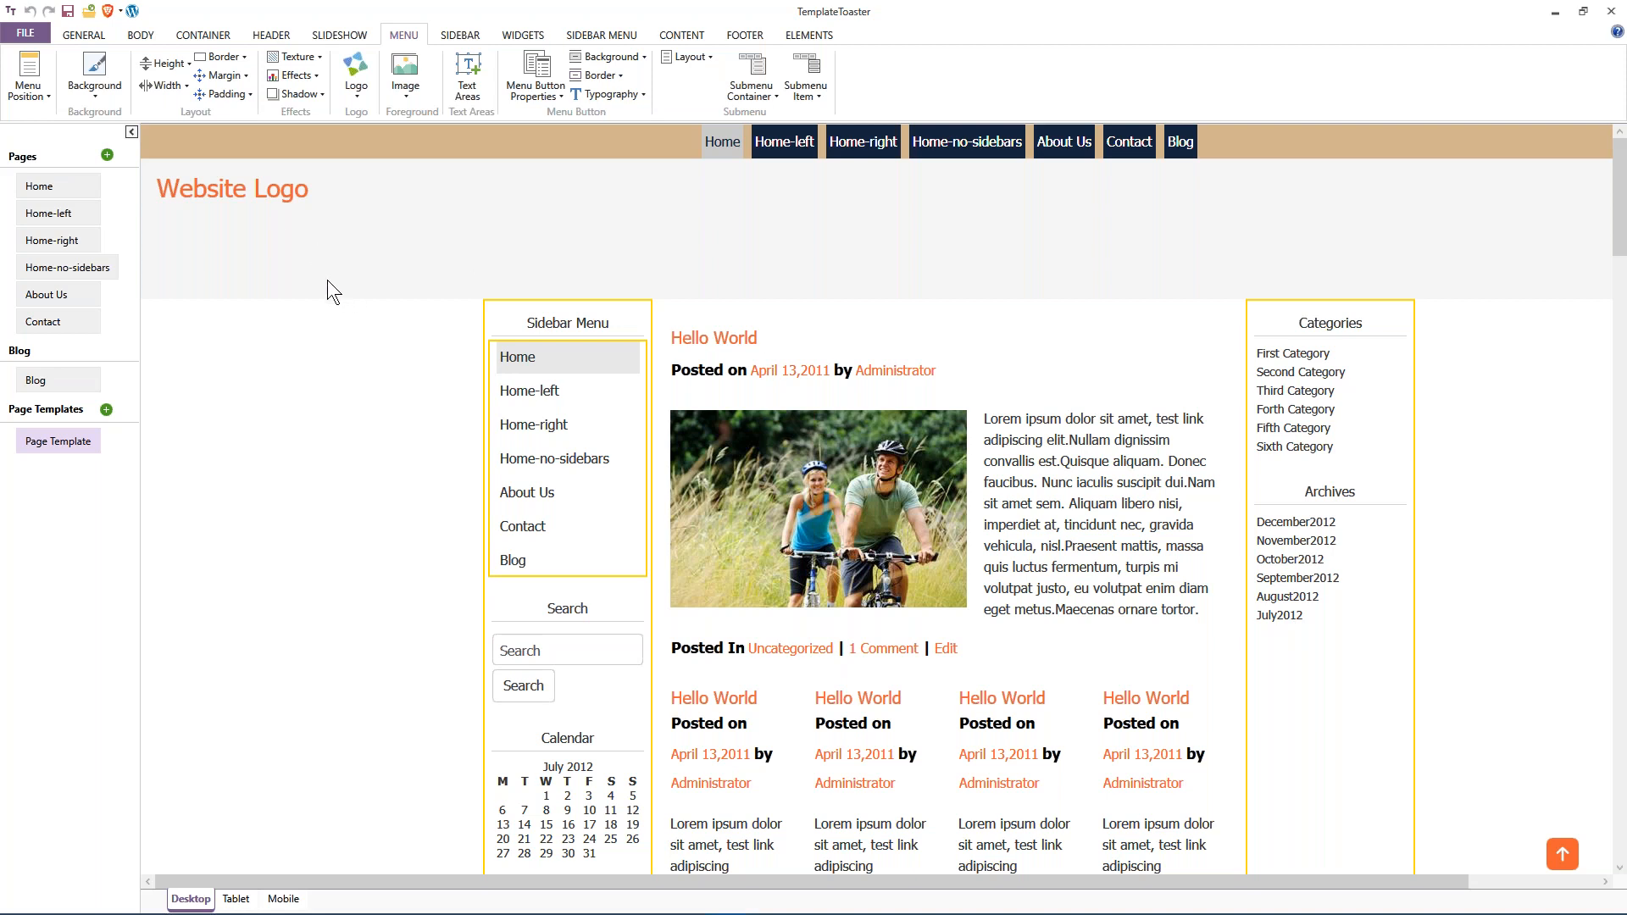
# Save the project on the Desktop as class-demo-v1.0 in TemplateToaster format.
pyautogui.click(343, 378)
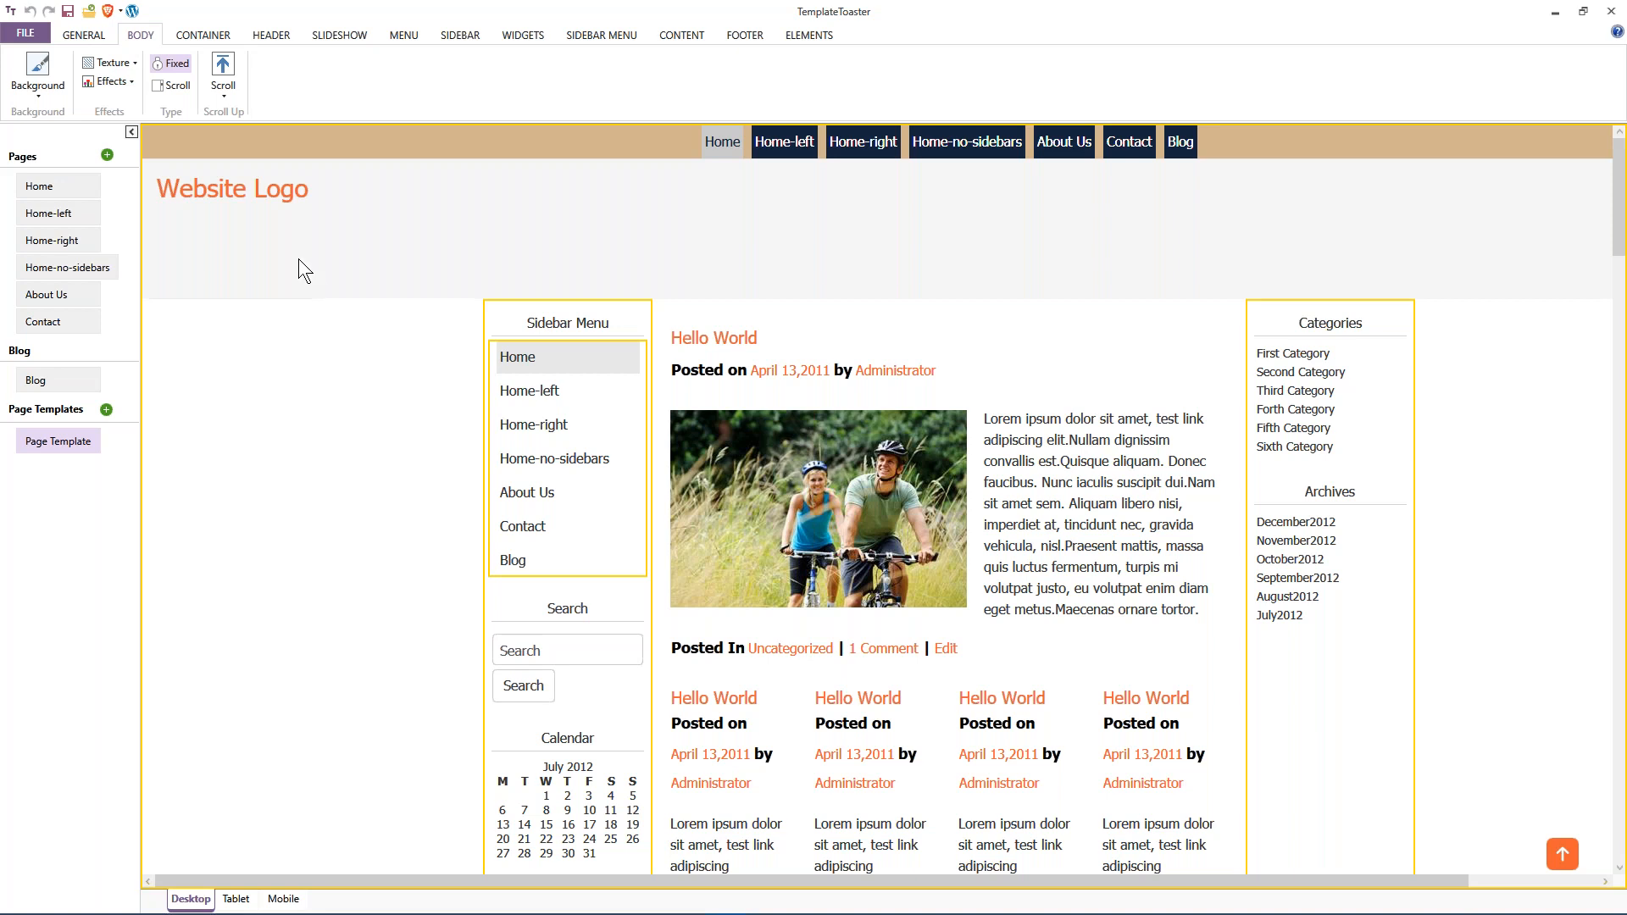
pyautogui.click(25, 34)
pyautogui.click(54, 197)
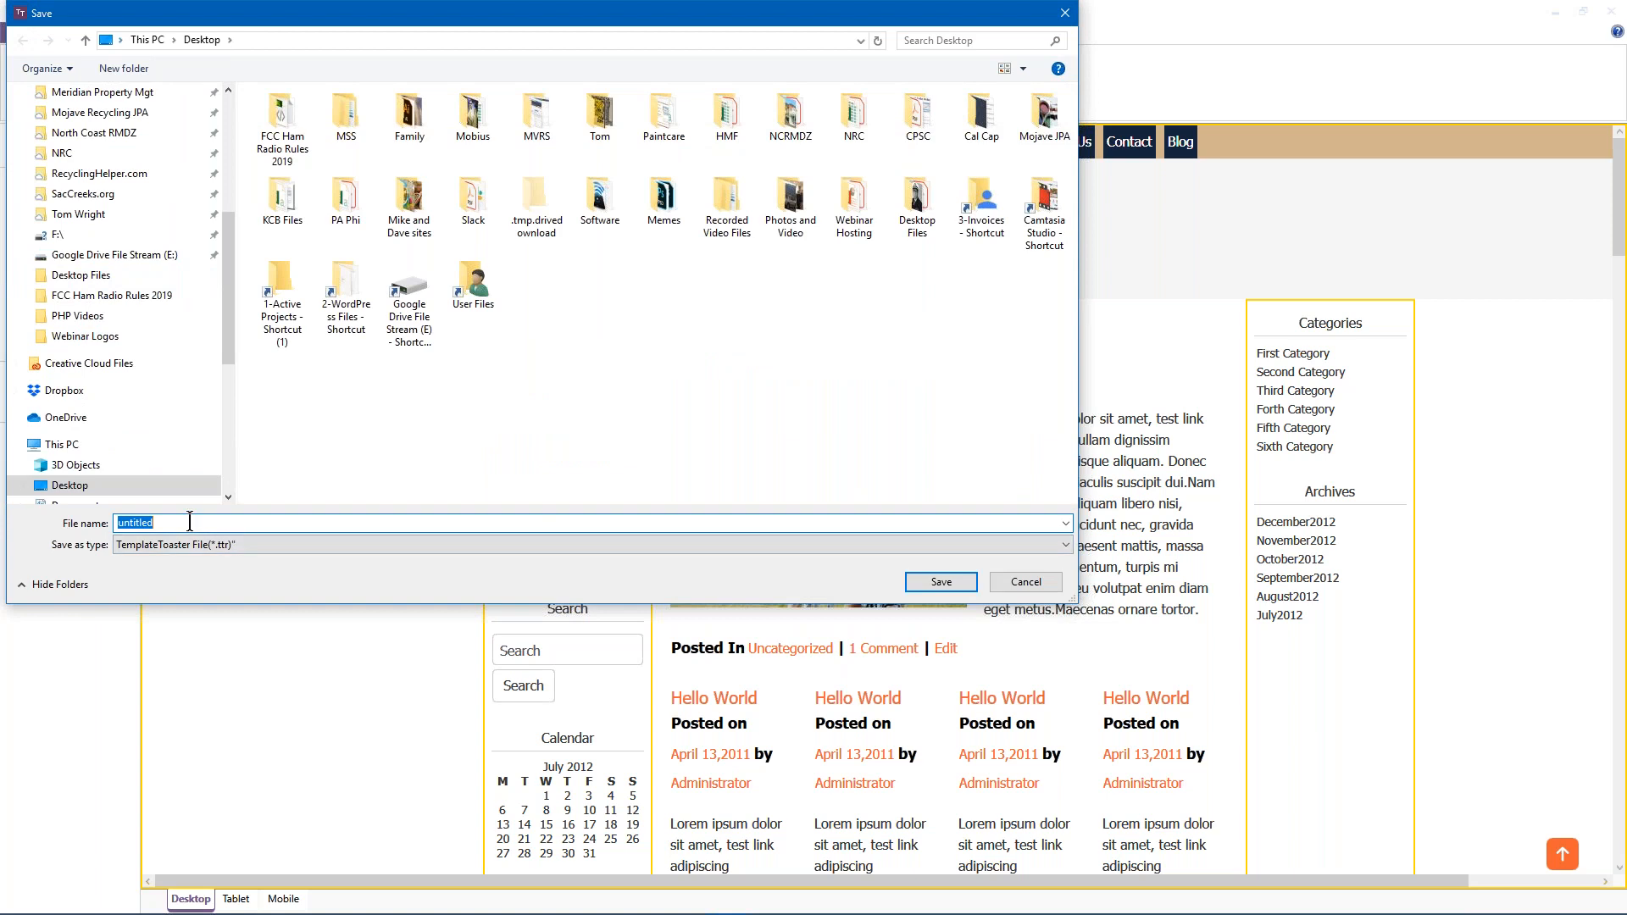
pyautogui.write('class-demo-v1.0')
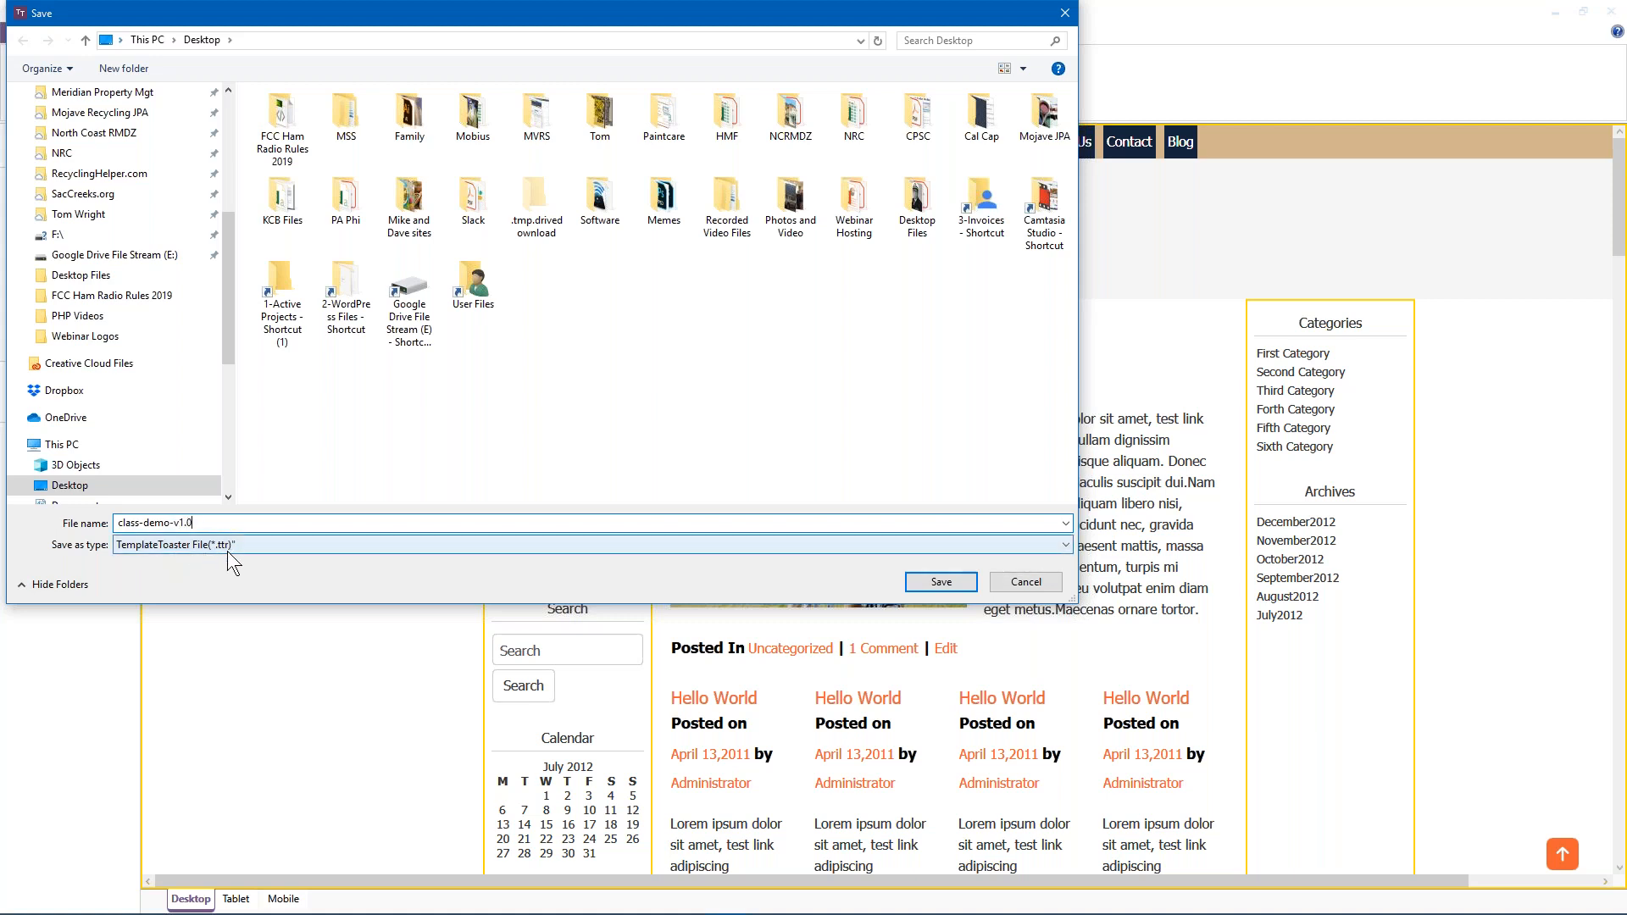
pyautogui.click(940, 591)
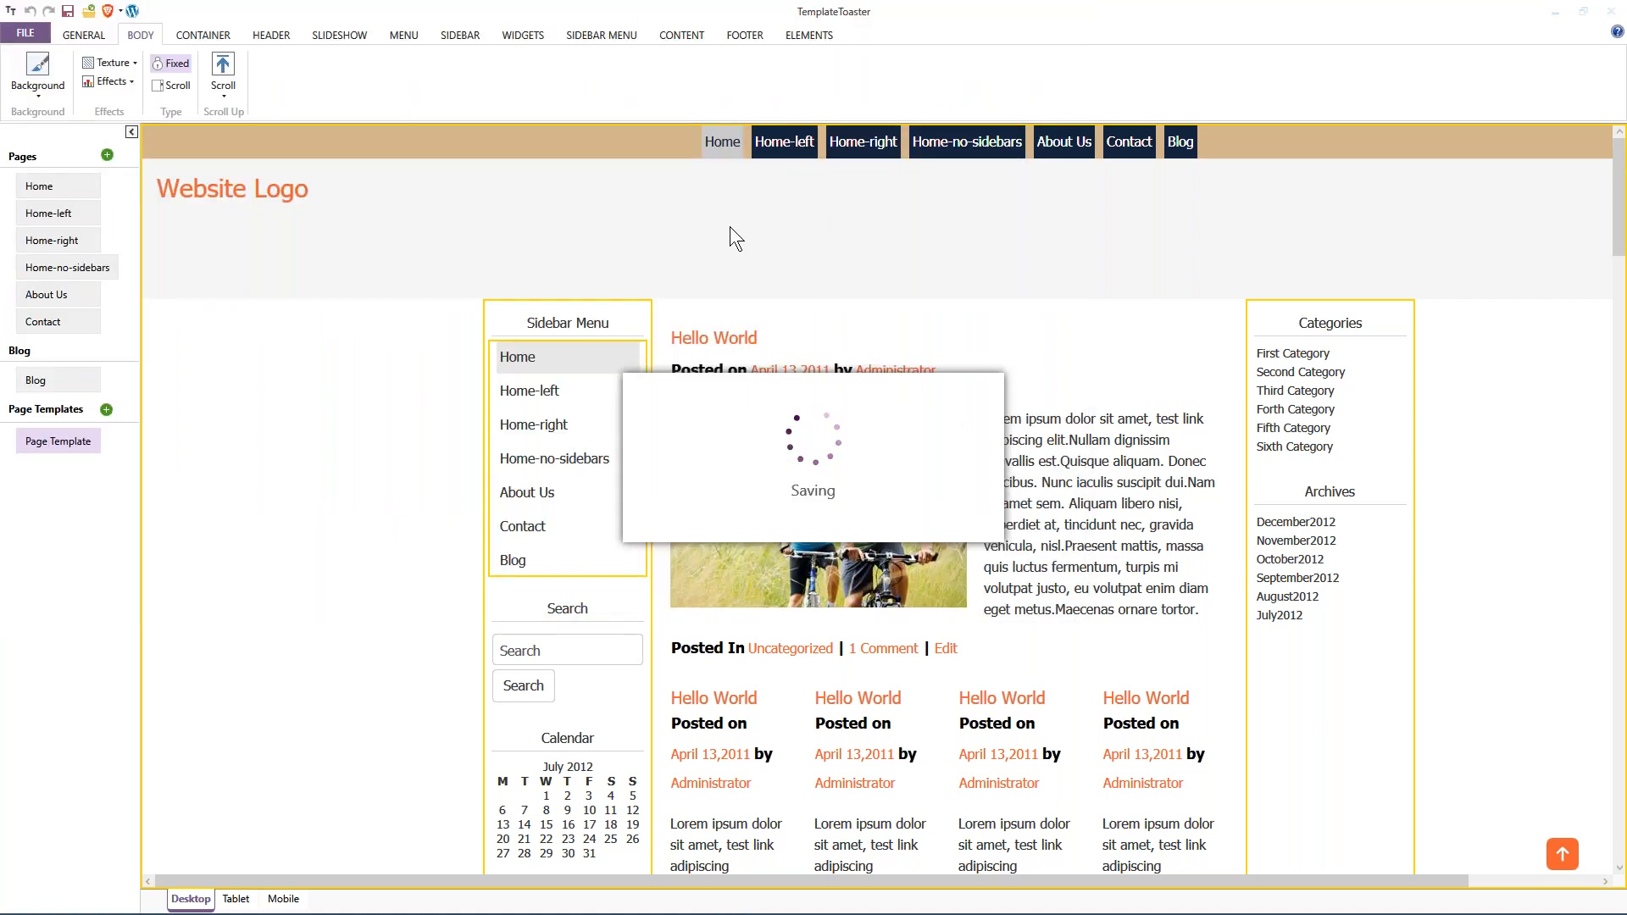
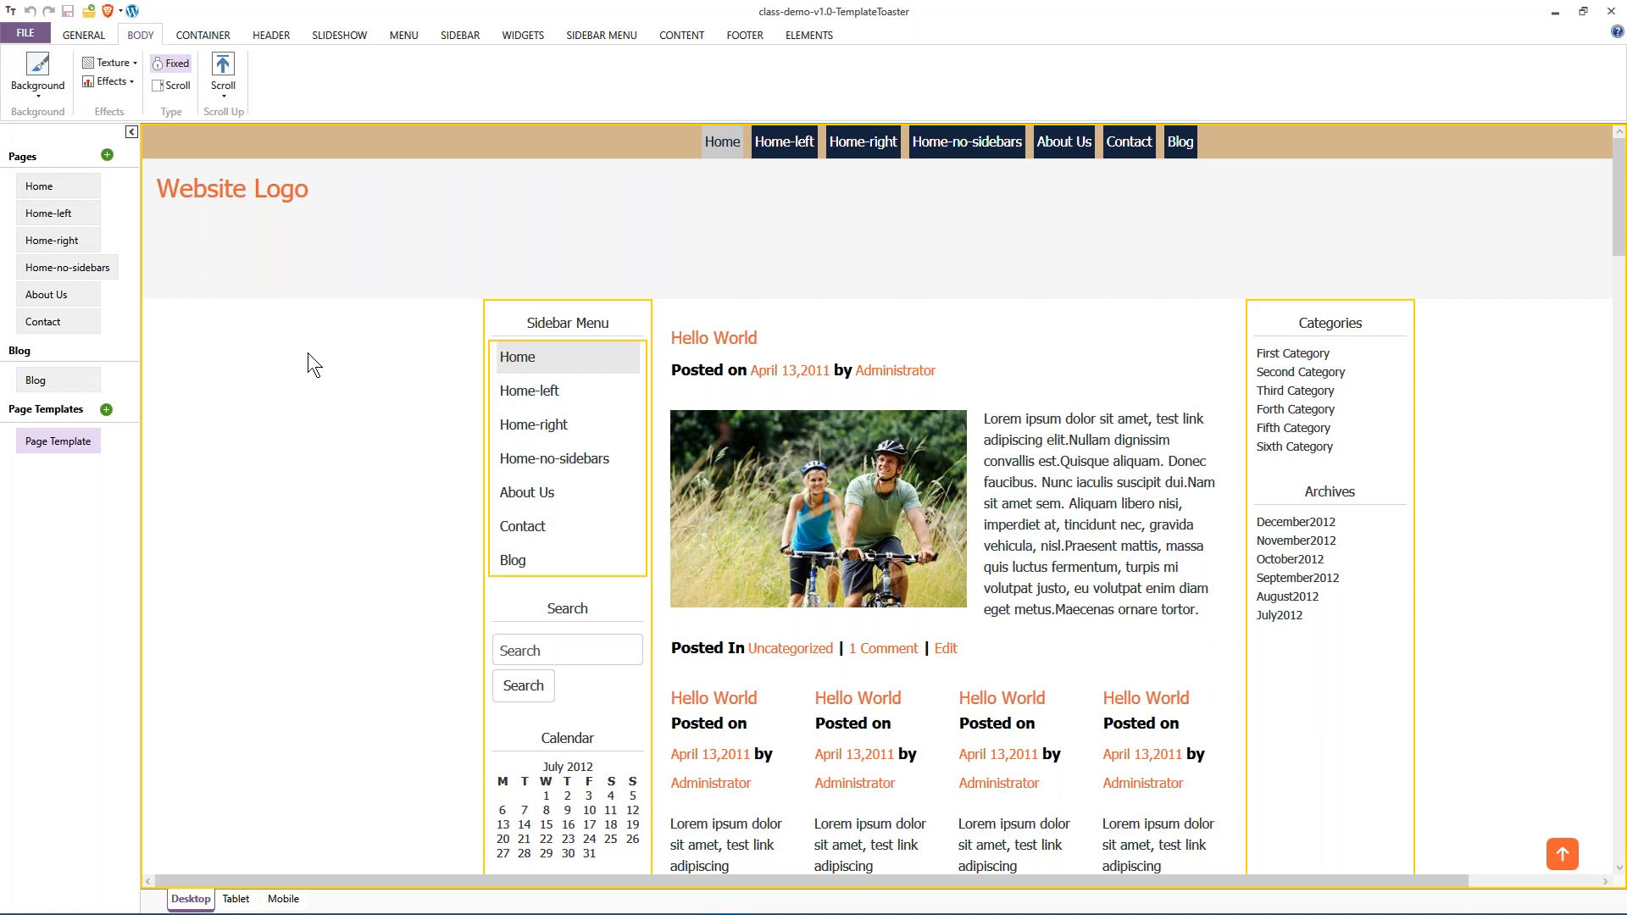
# Export the WordPress theme as a zip named class-demo-v1.0 to the Desktop, without content.
pyautogui.click(120, 12)
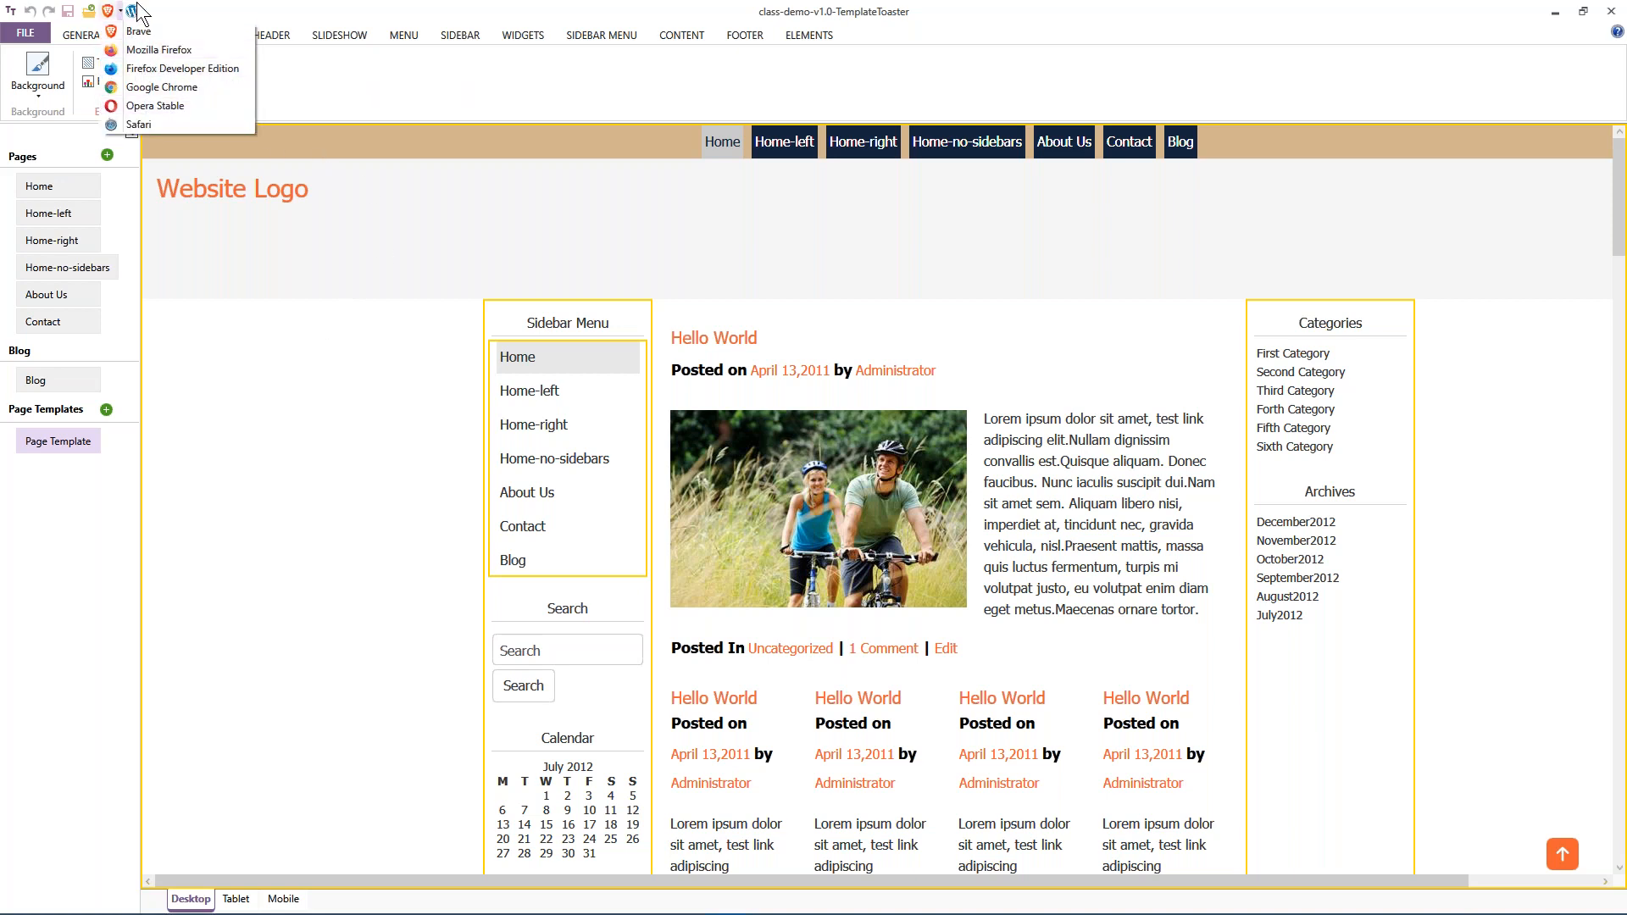
pyautogui.click(134, 12)
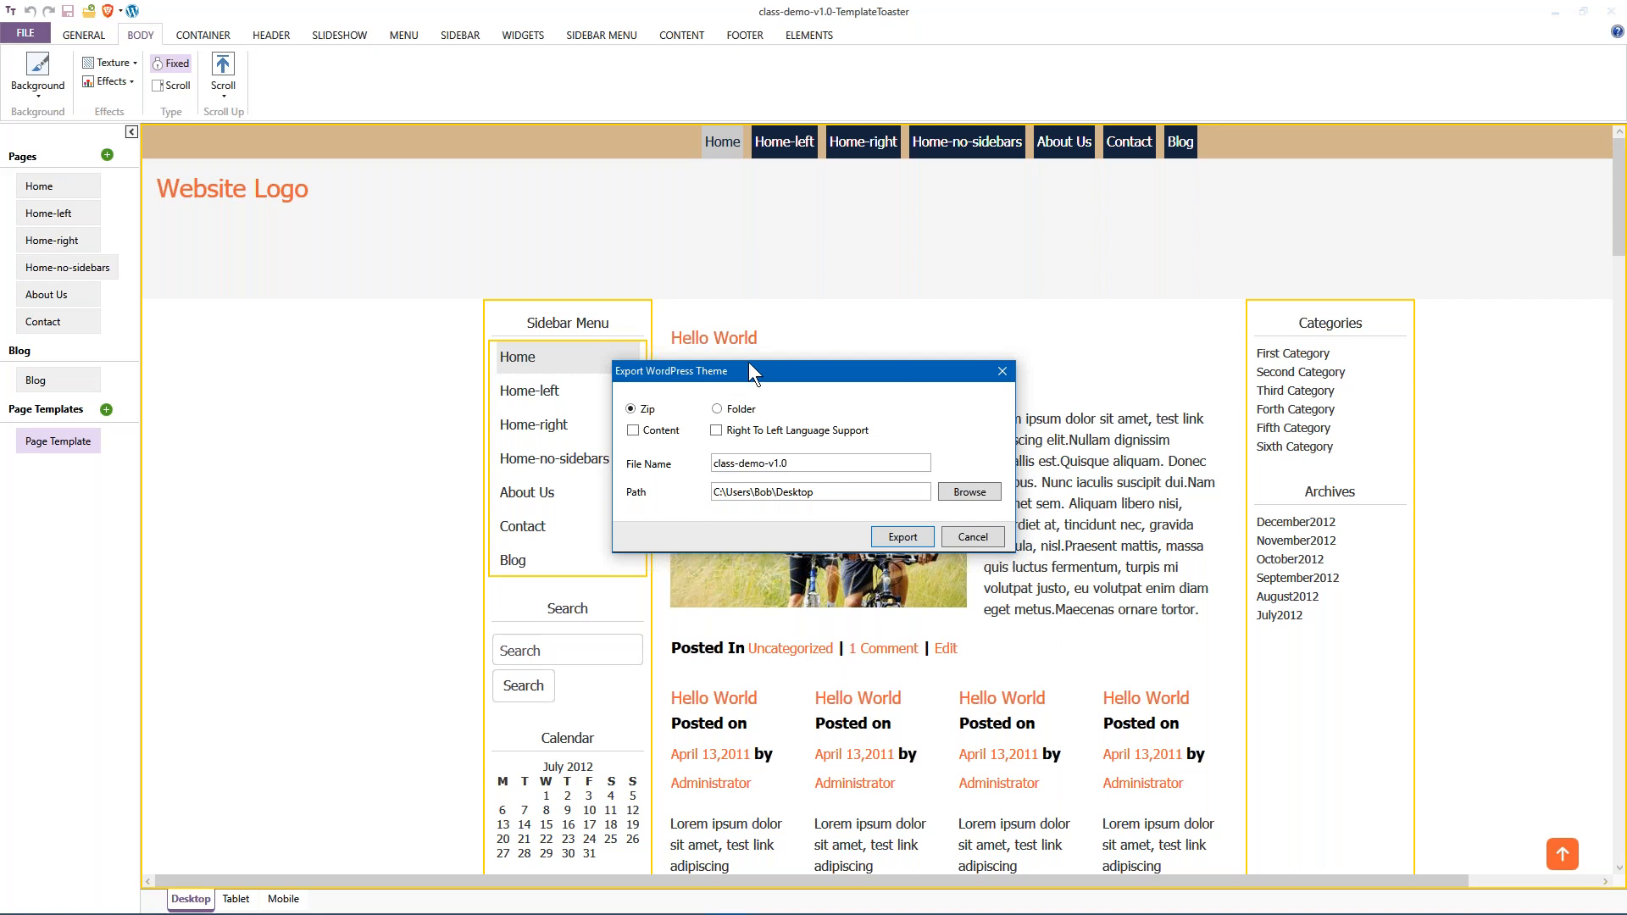
pyautogui.click(900, 539)
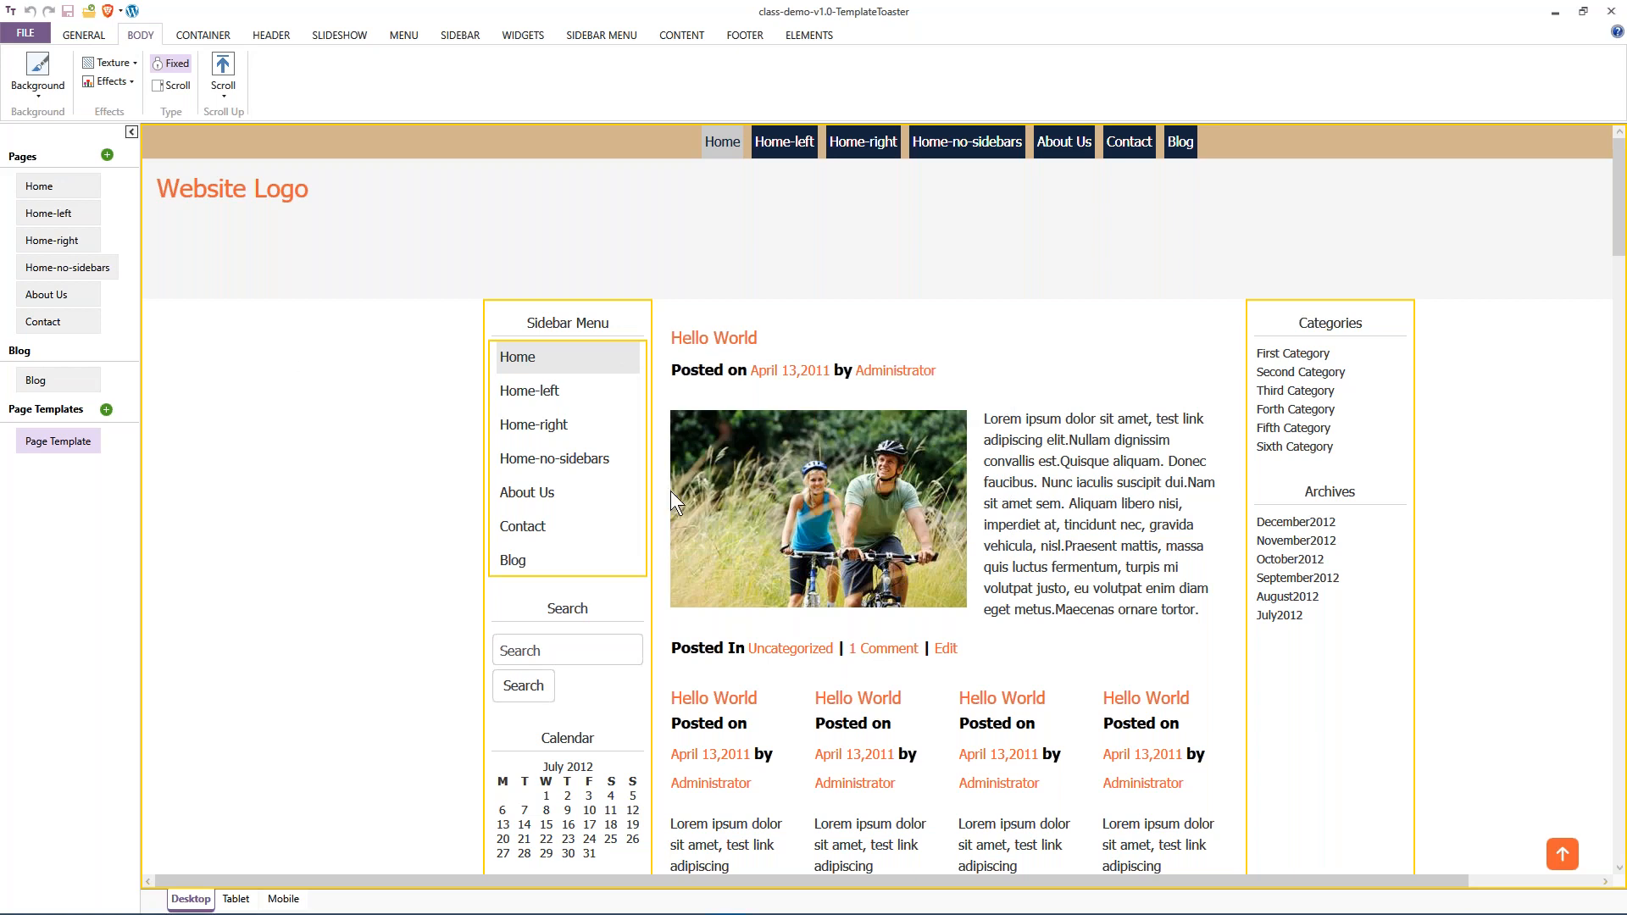
# Switch to the web browser and bring up the Elementor website.
pyautogui.click(121, 11)
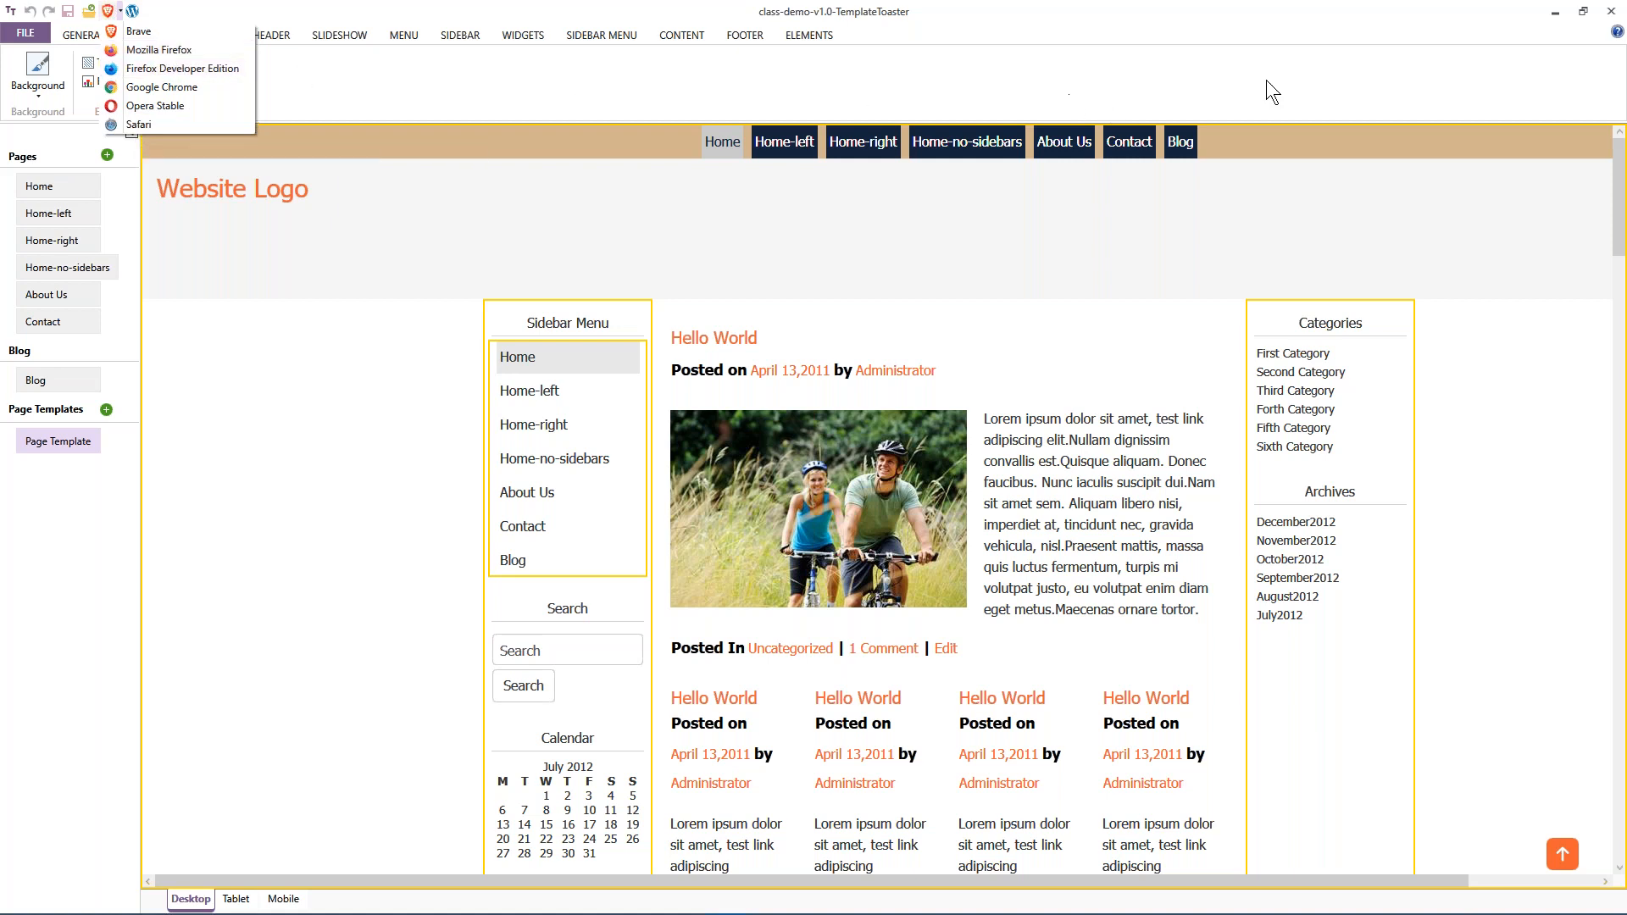
pyautogui.click(1555, 13)
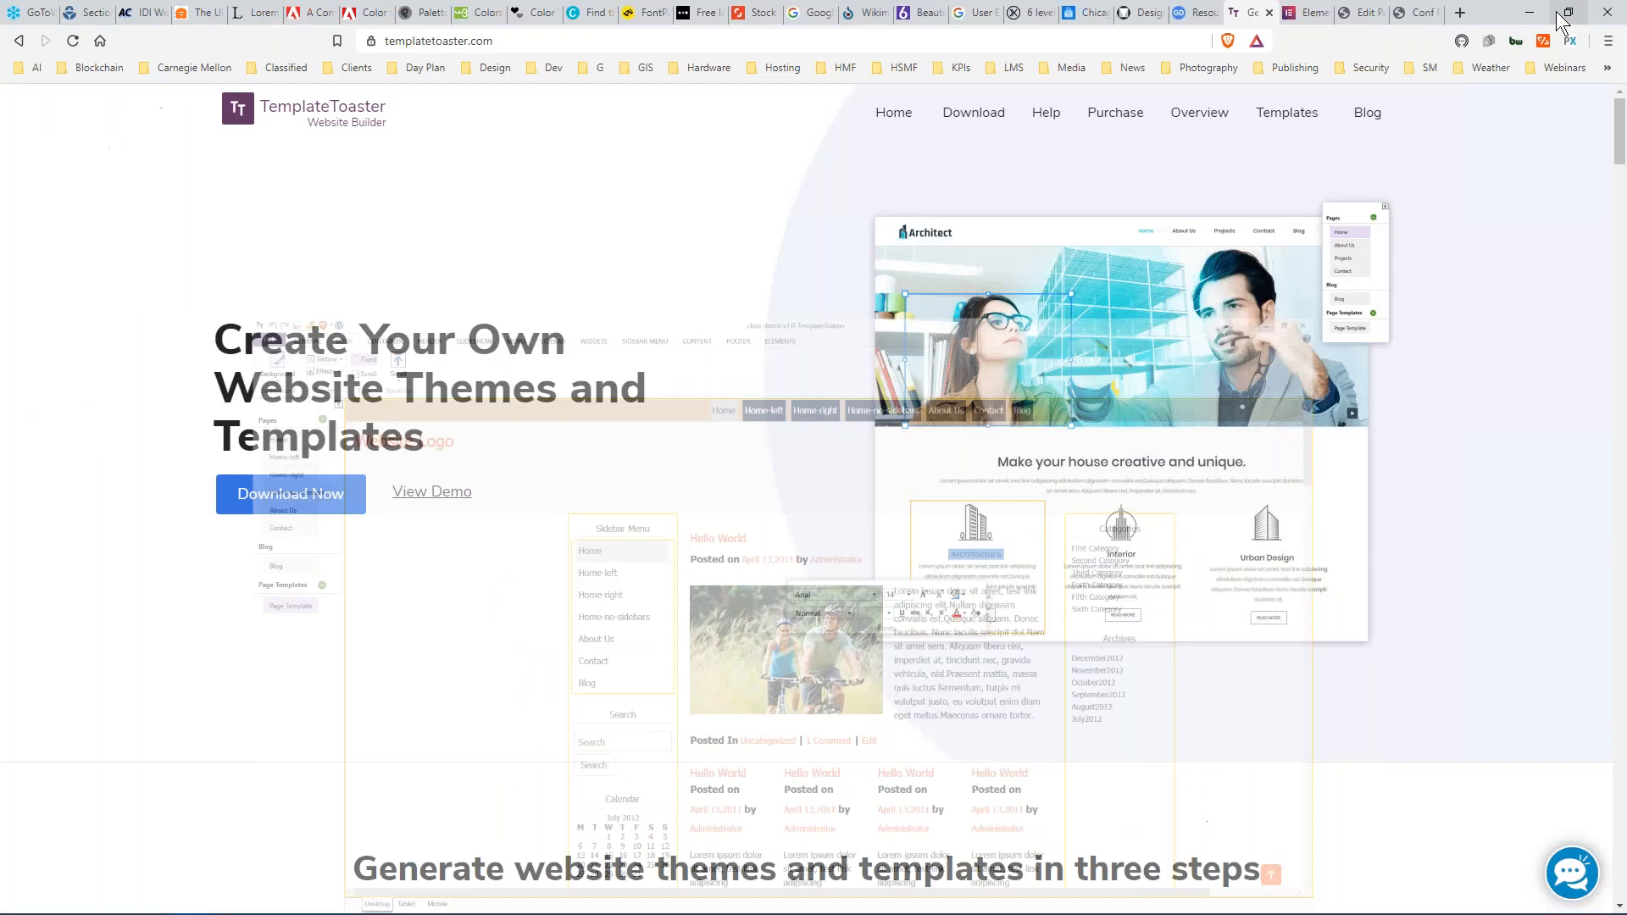
pyautogui.click(1268, 12)
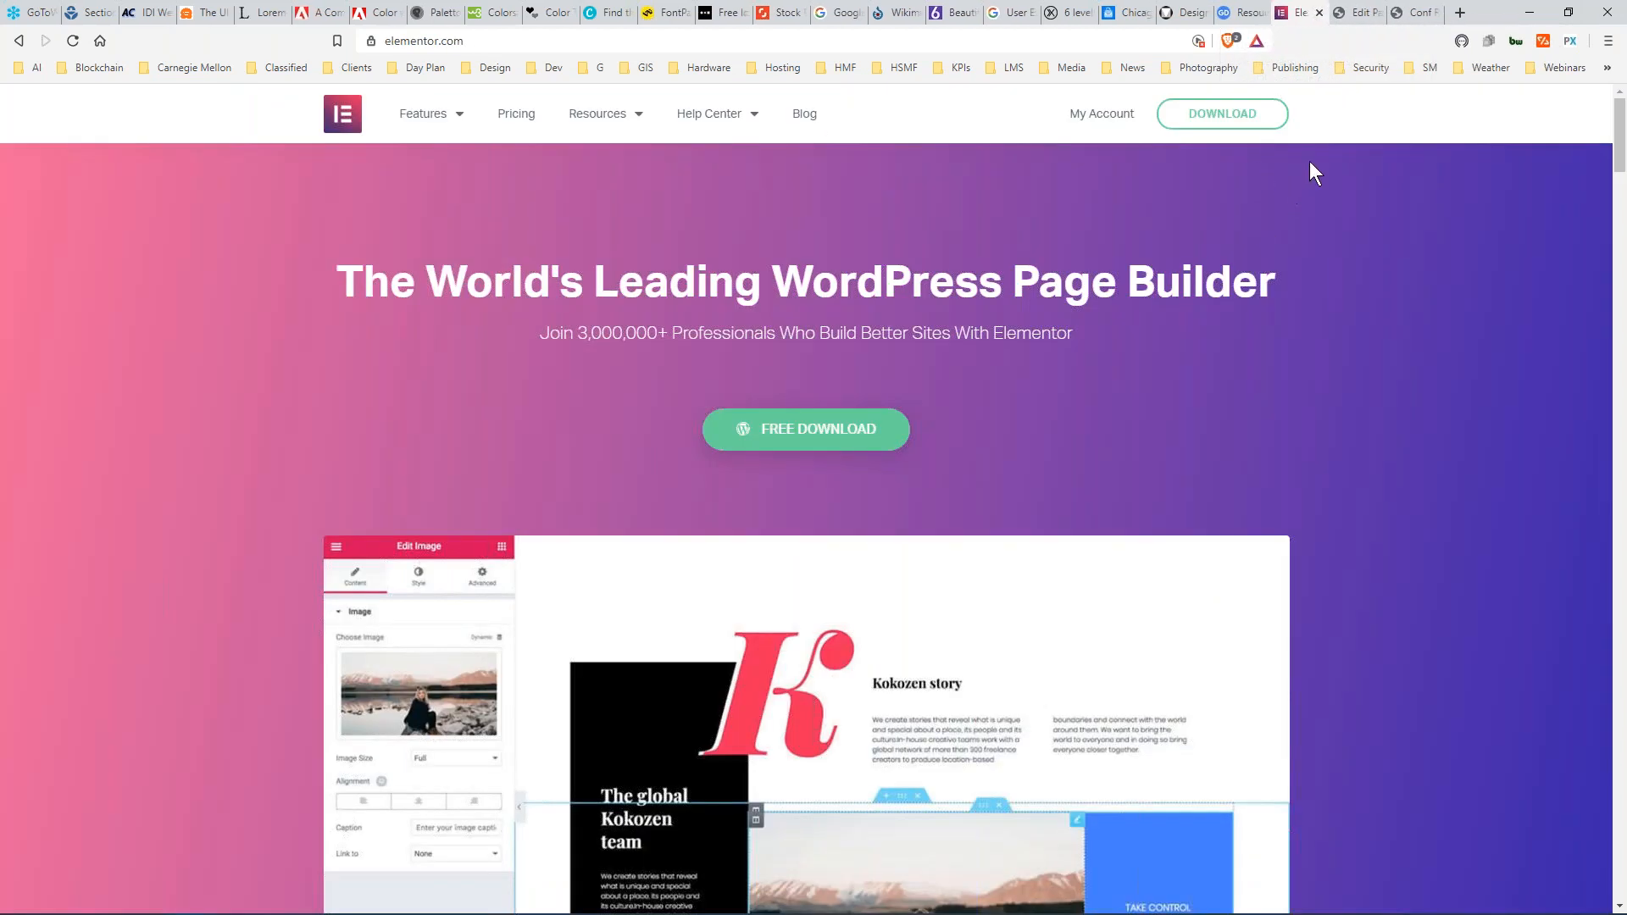
# Look at the demo site's current live home page, and open the installed themes in its WordPress admin.
pyautogui.click(1360, 13)
pyautogui.moveTo(78, 106)
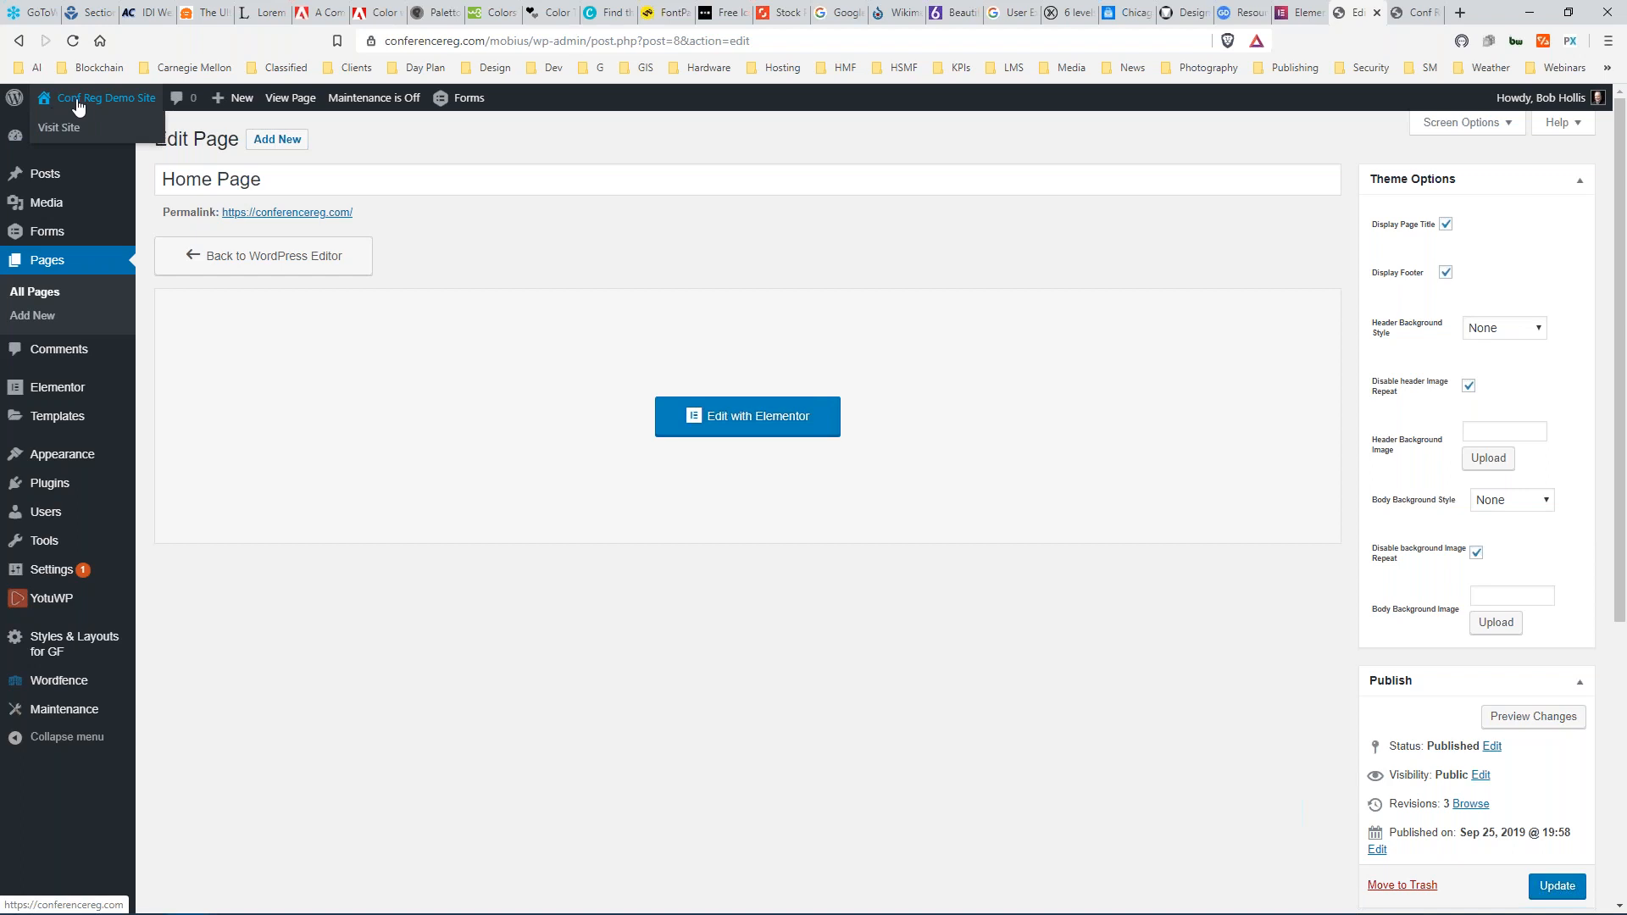
pyautogui.click(1411, 13)
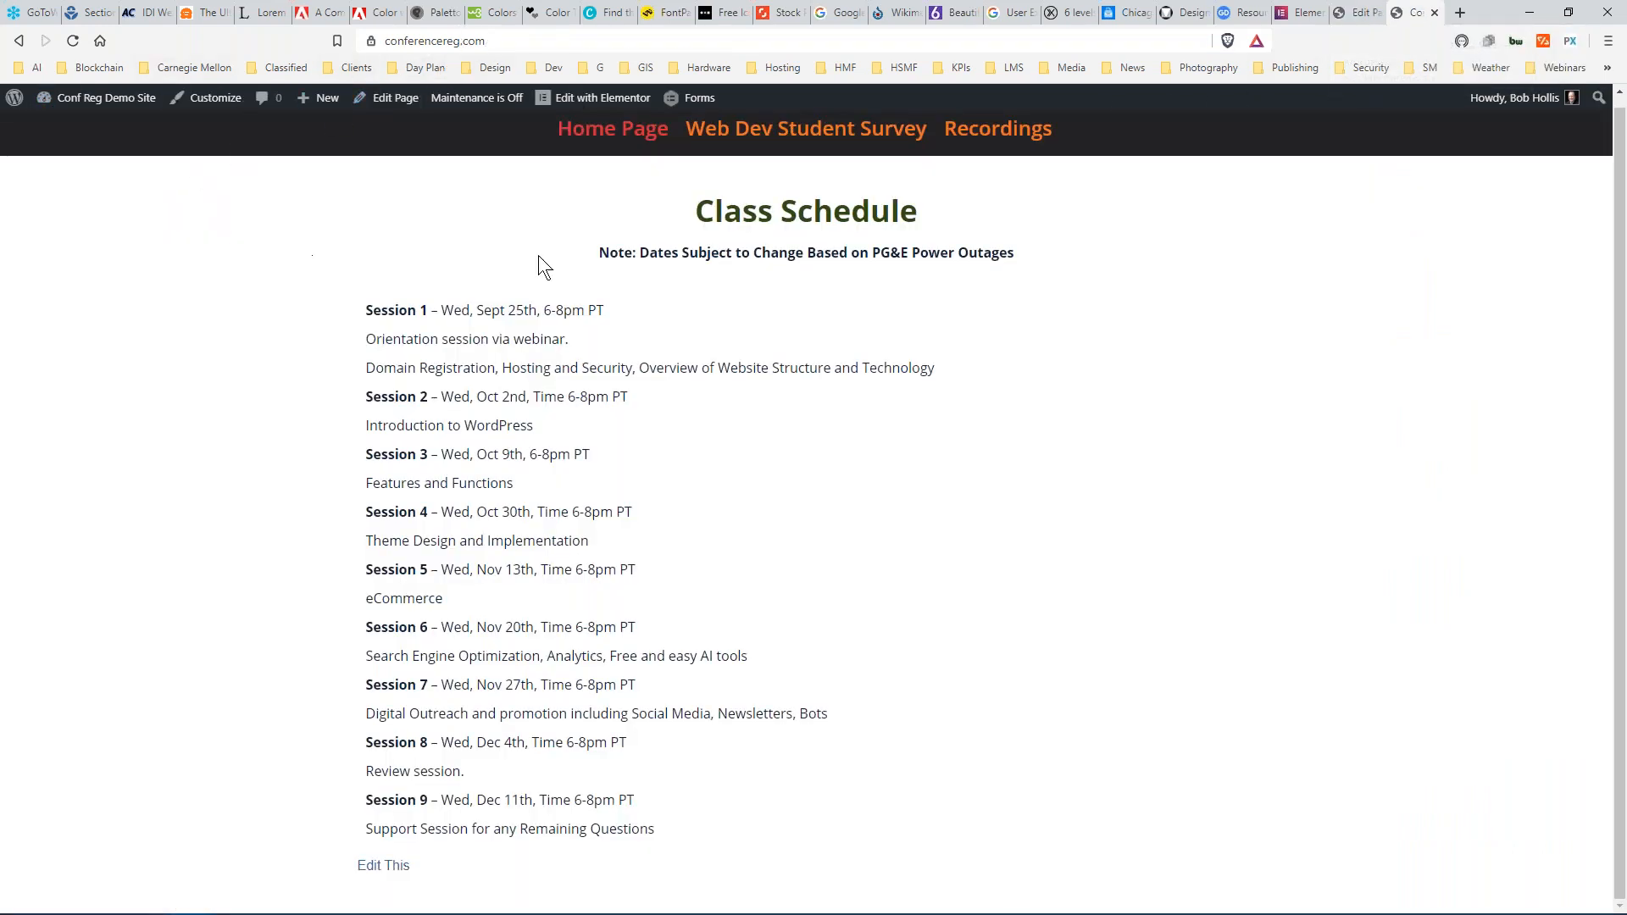
pyautogui.click(1360, 13)
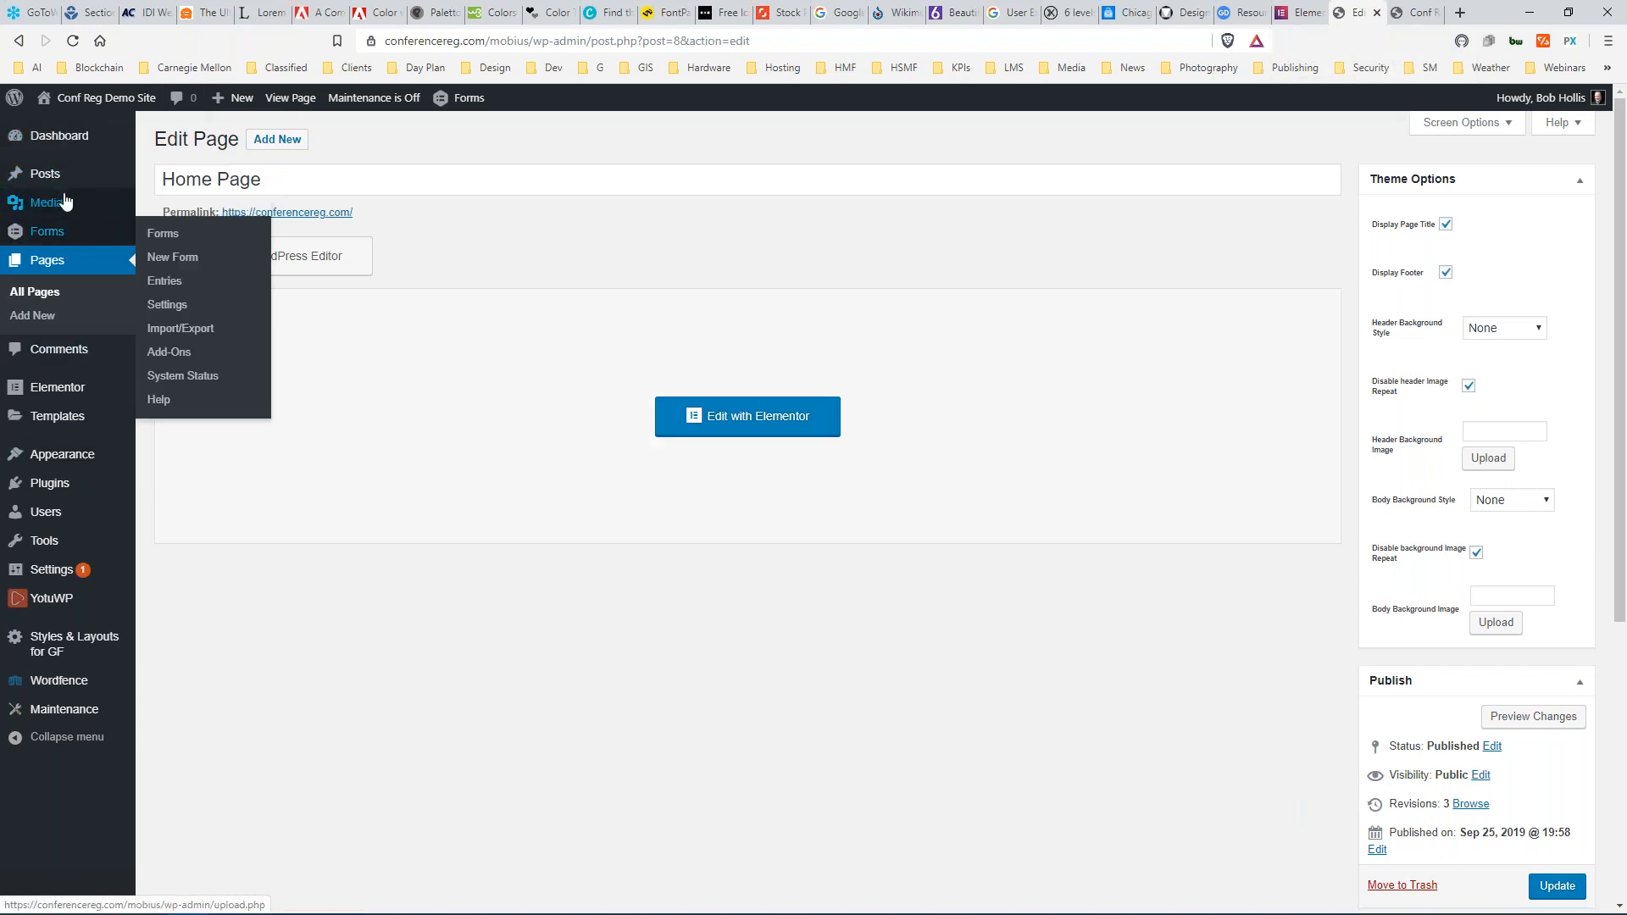
pyautogui.moveTo(52, 425)
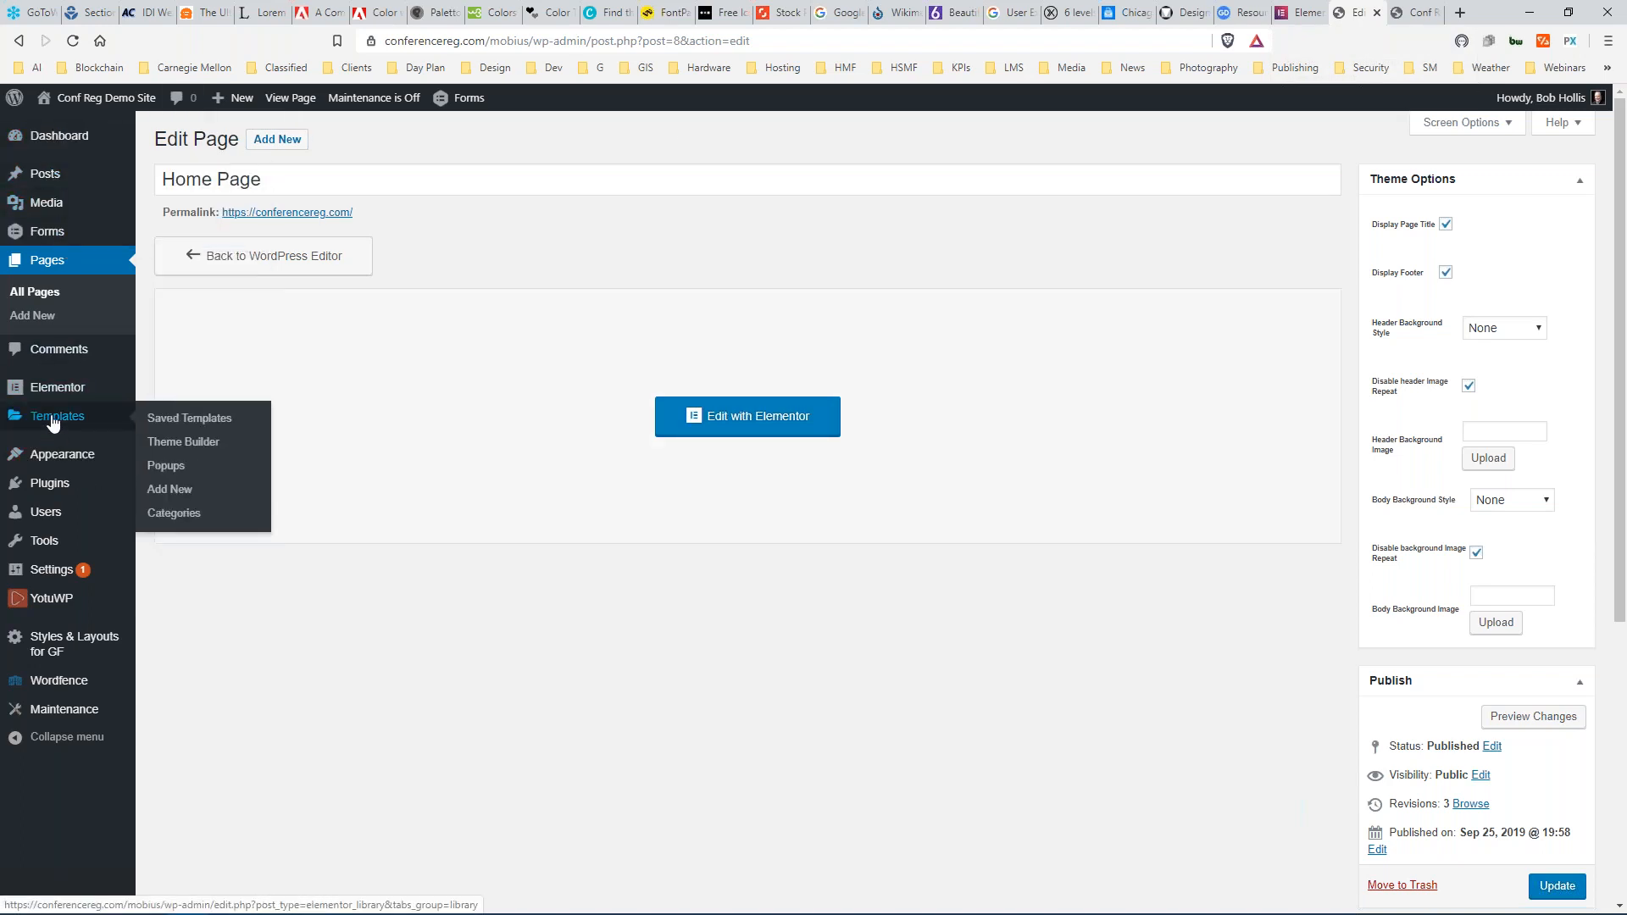
pyautogui.moveTo(51, 455)
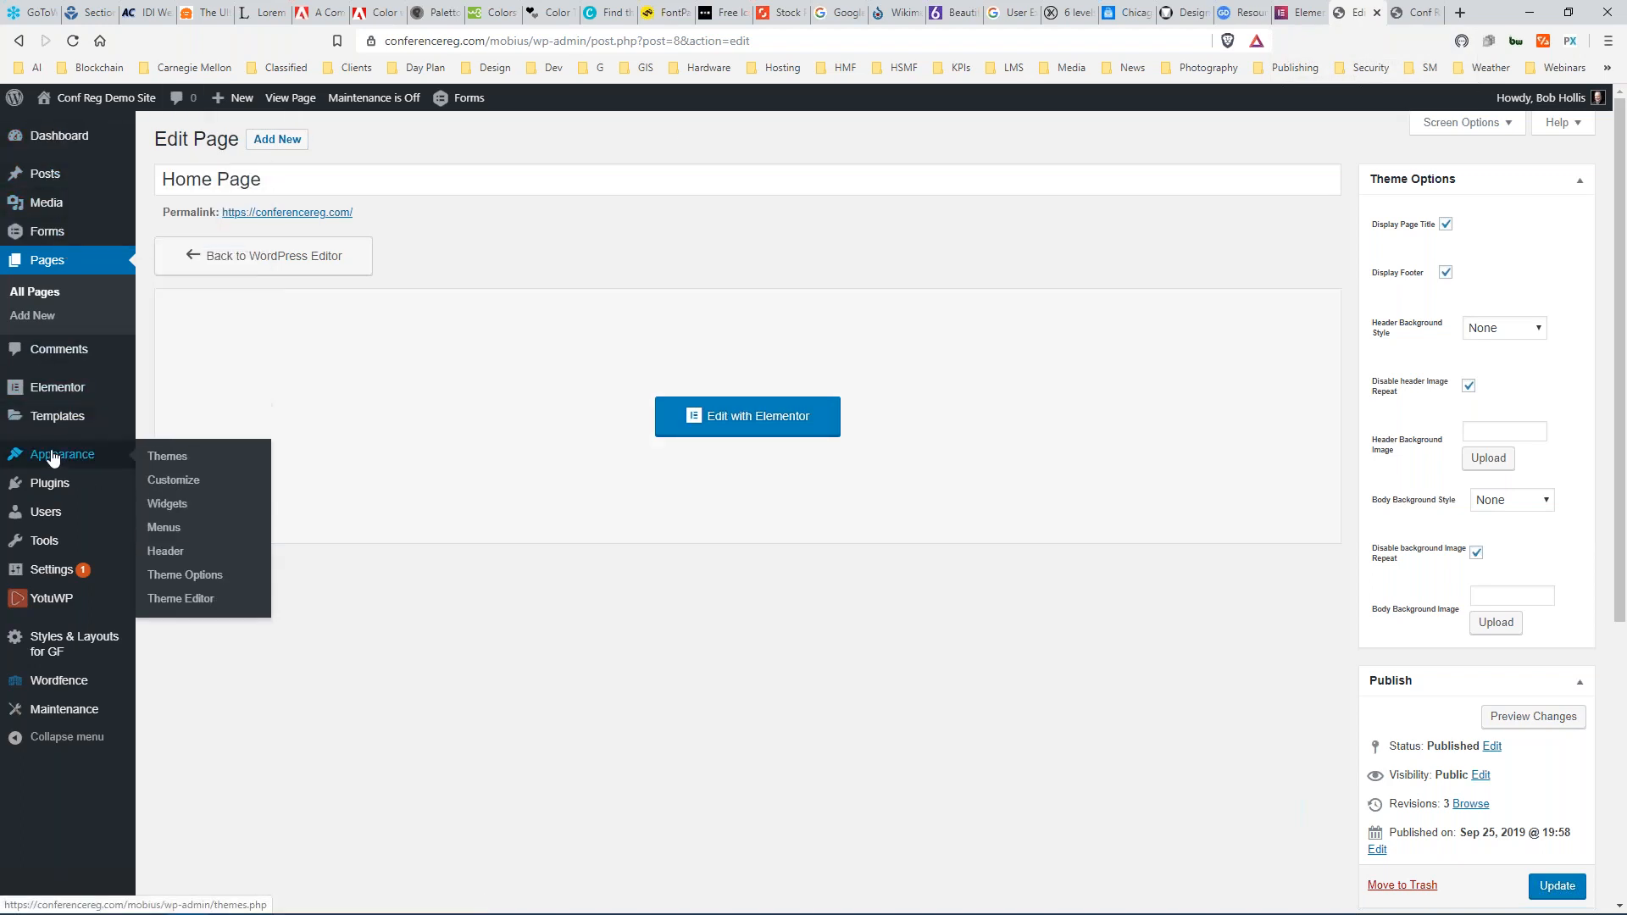
pyautogui.click(169, 460)
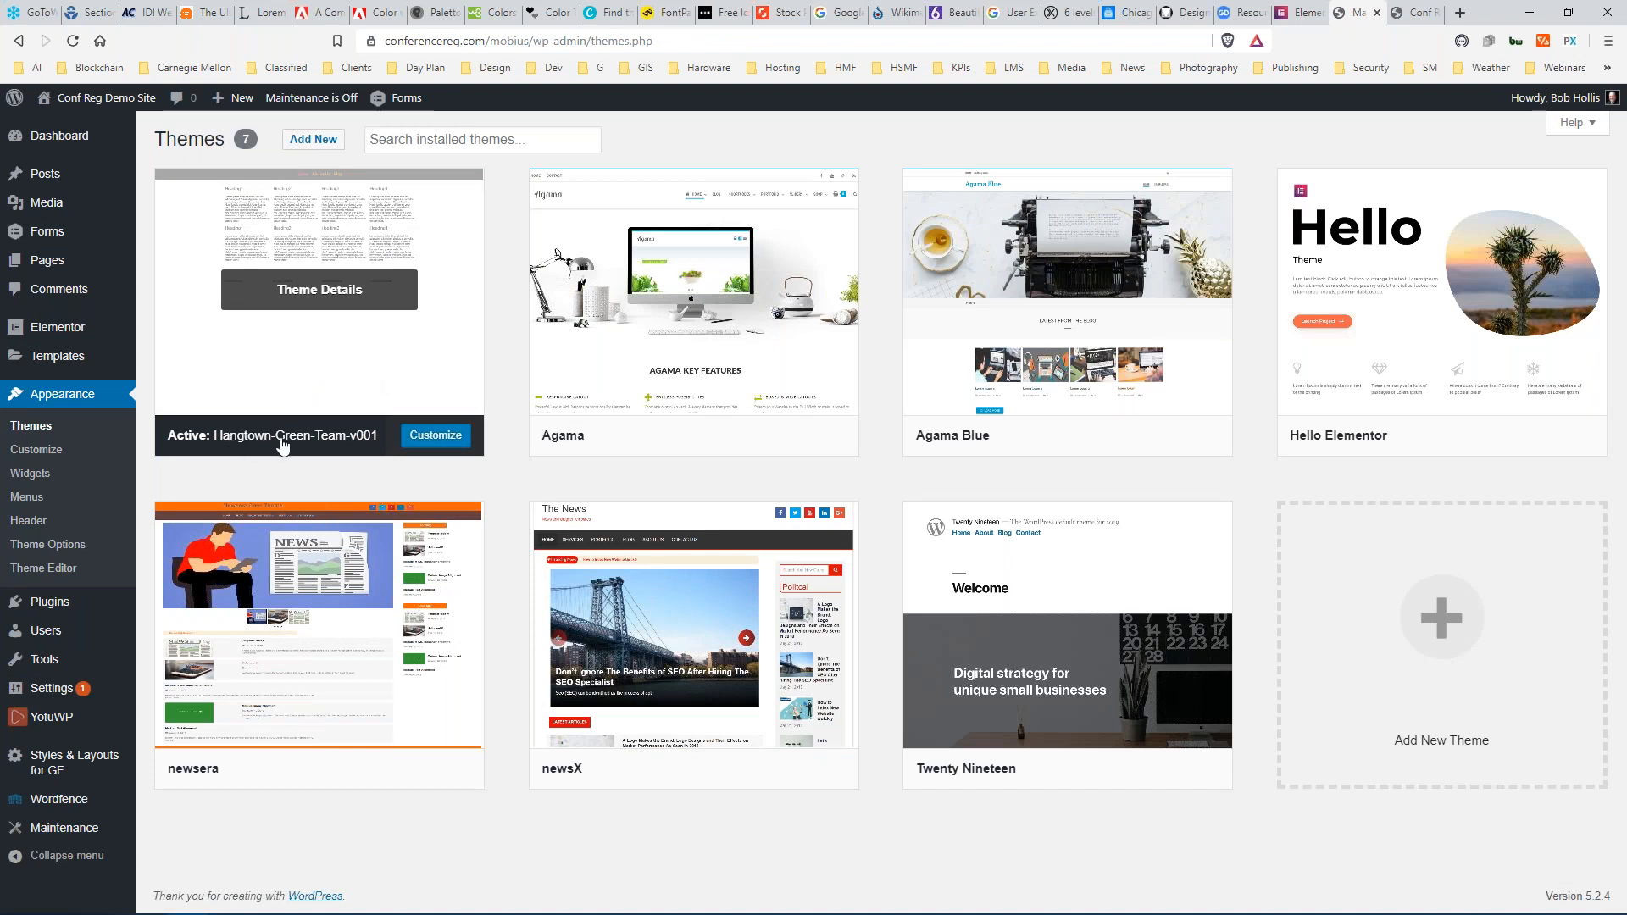
# Upload the class-demo-v1.0 zip from the Desktop as a new theme and install it.
pyautogui.click(321, 143)
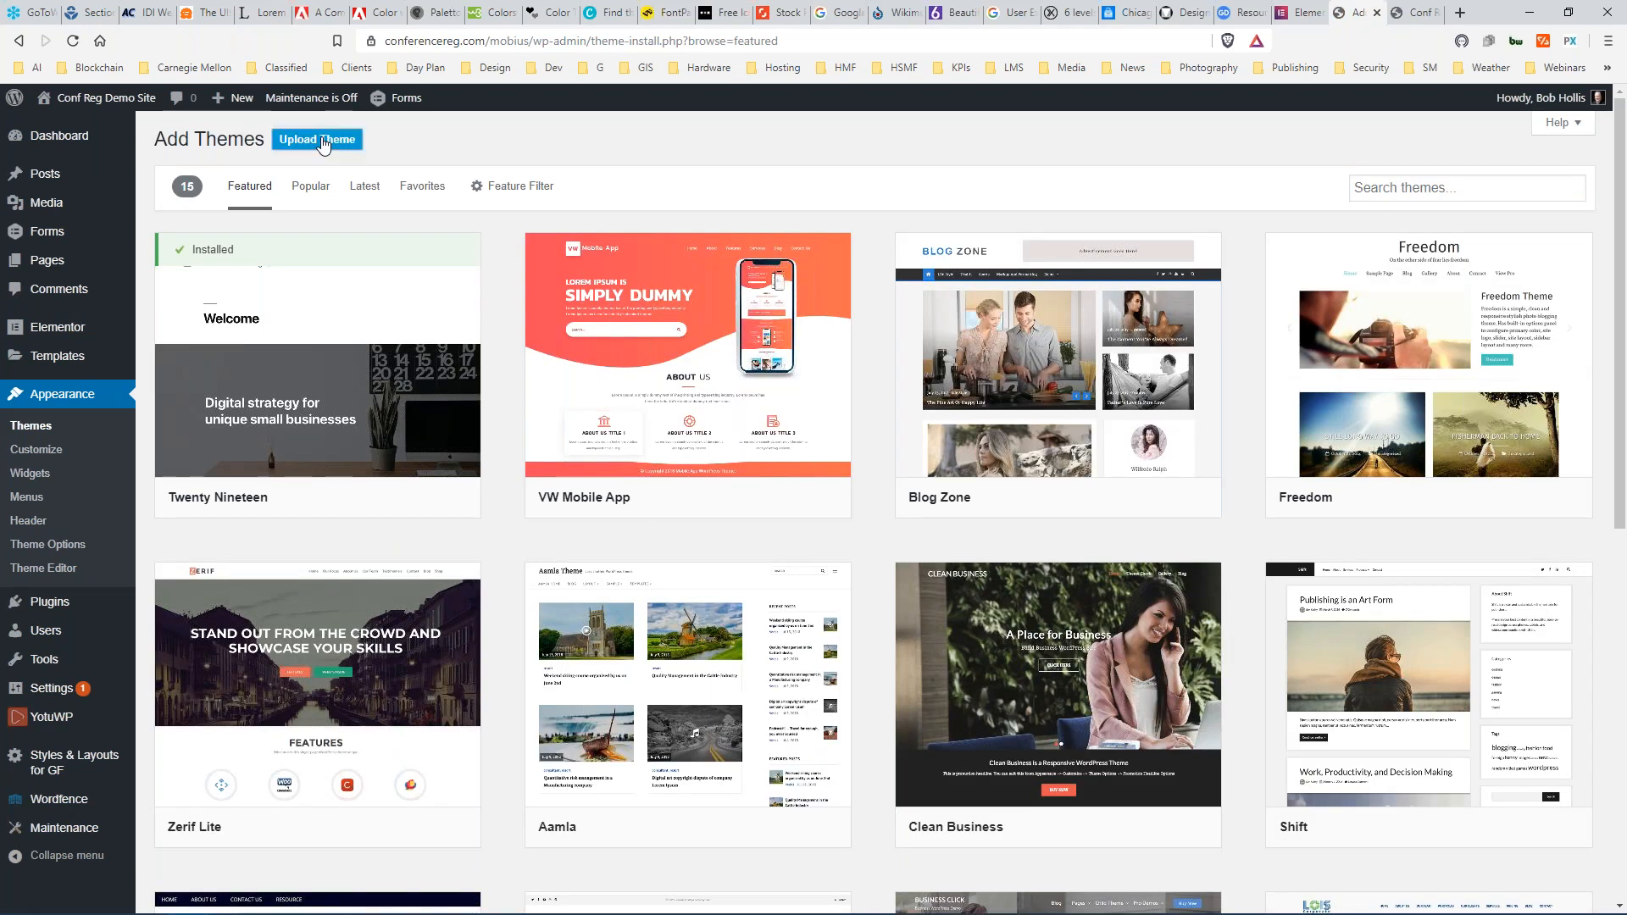
pyautogui.click(321, 141)
pyautogui.click(744, 294)
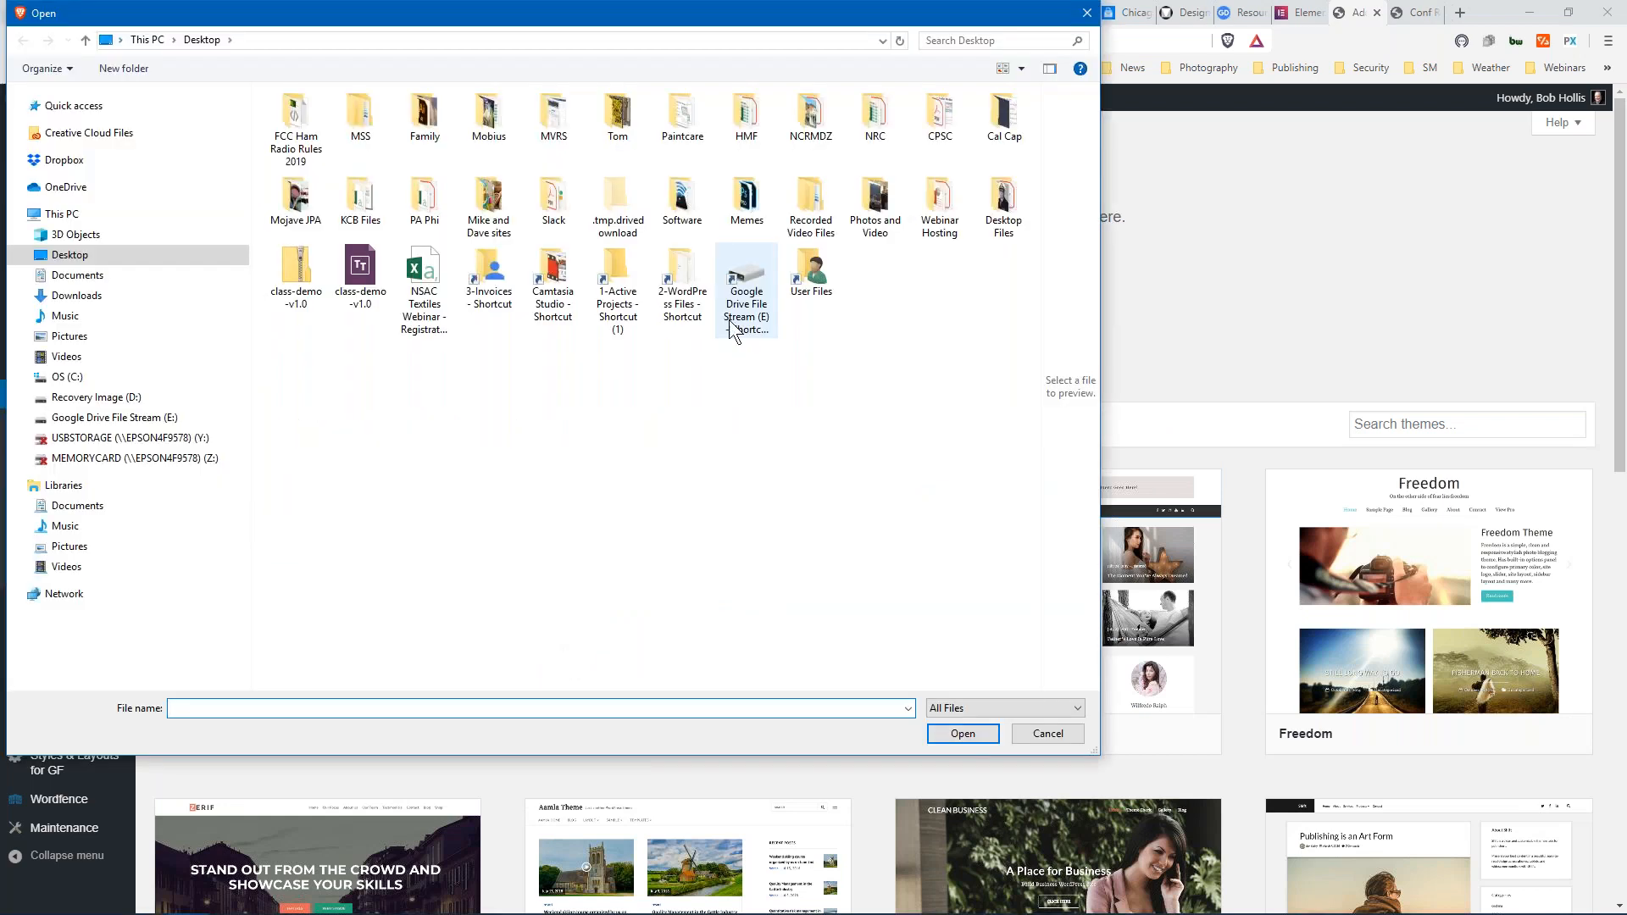
pyautogui.click(293, 278)
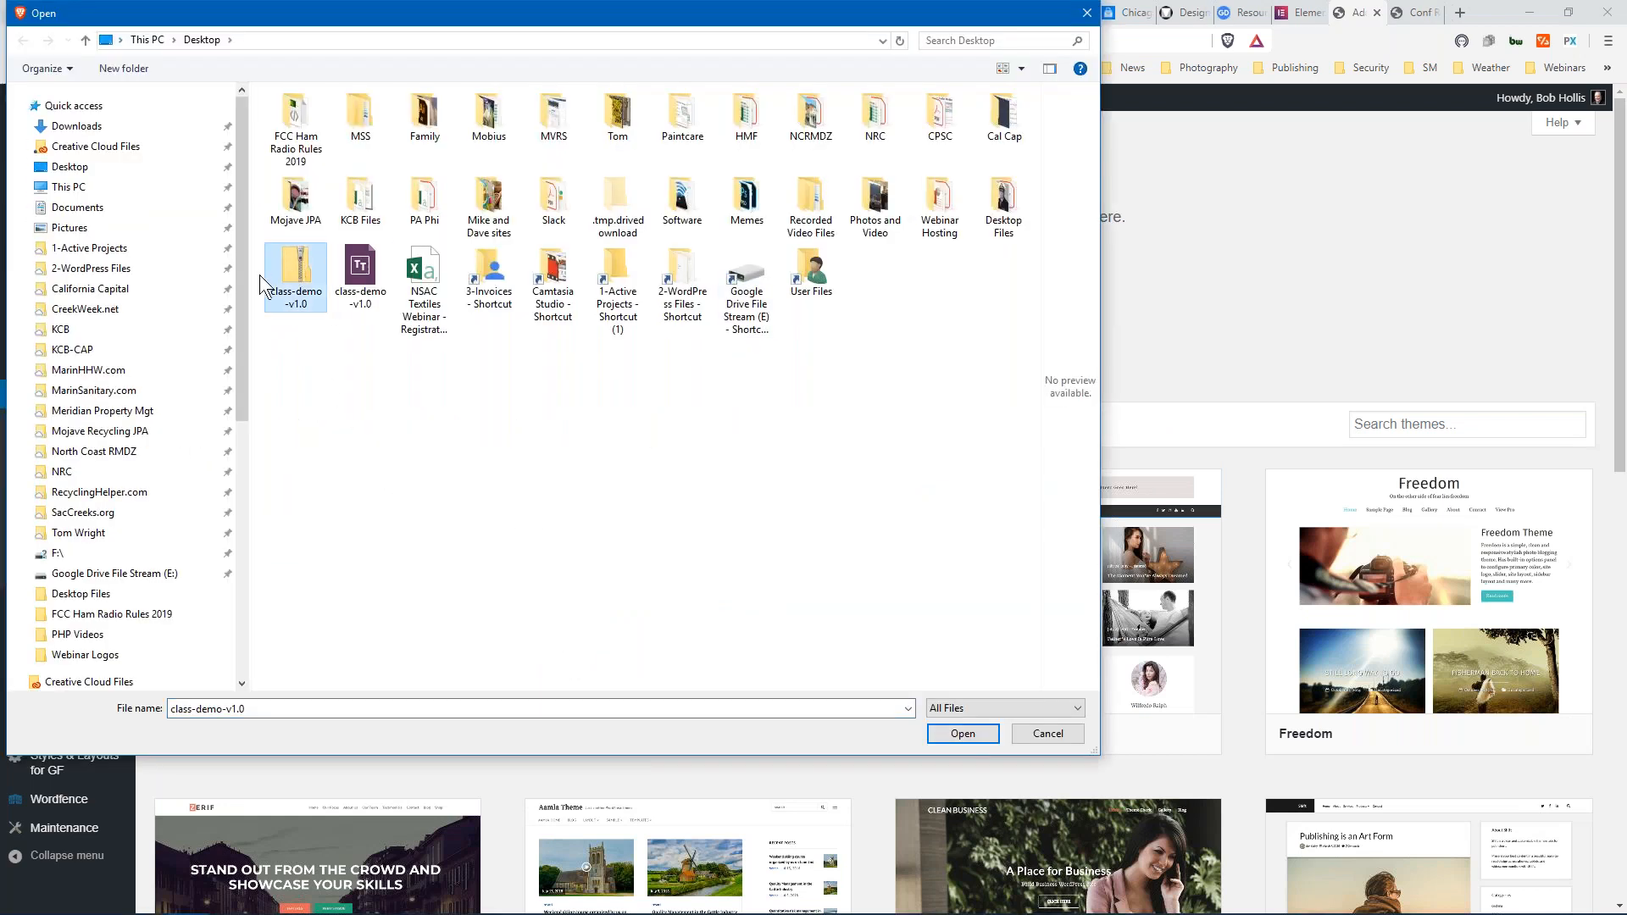
pyautogui.click(963, 733)
pyautogui.click(983, 291)
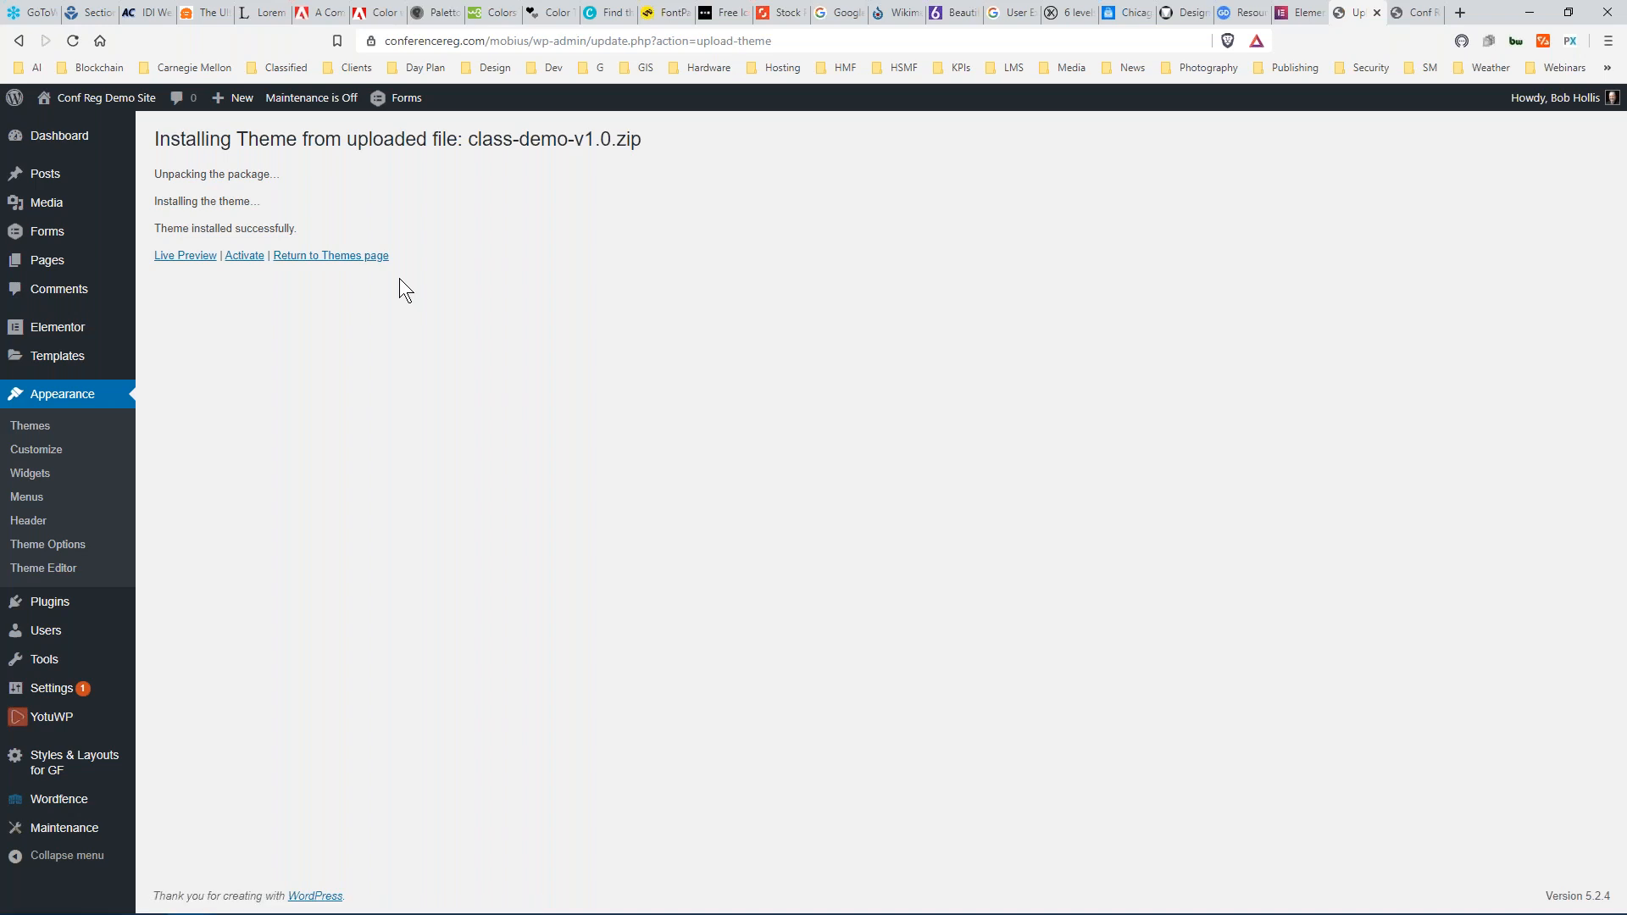
# Activate the installed class-demo-v1.0 theme and reload the live home page to check its new look.
pyautogui.click(1410, 14)
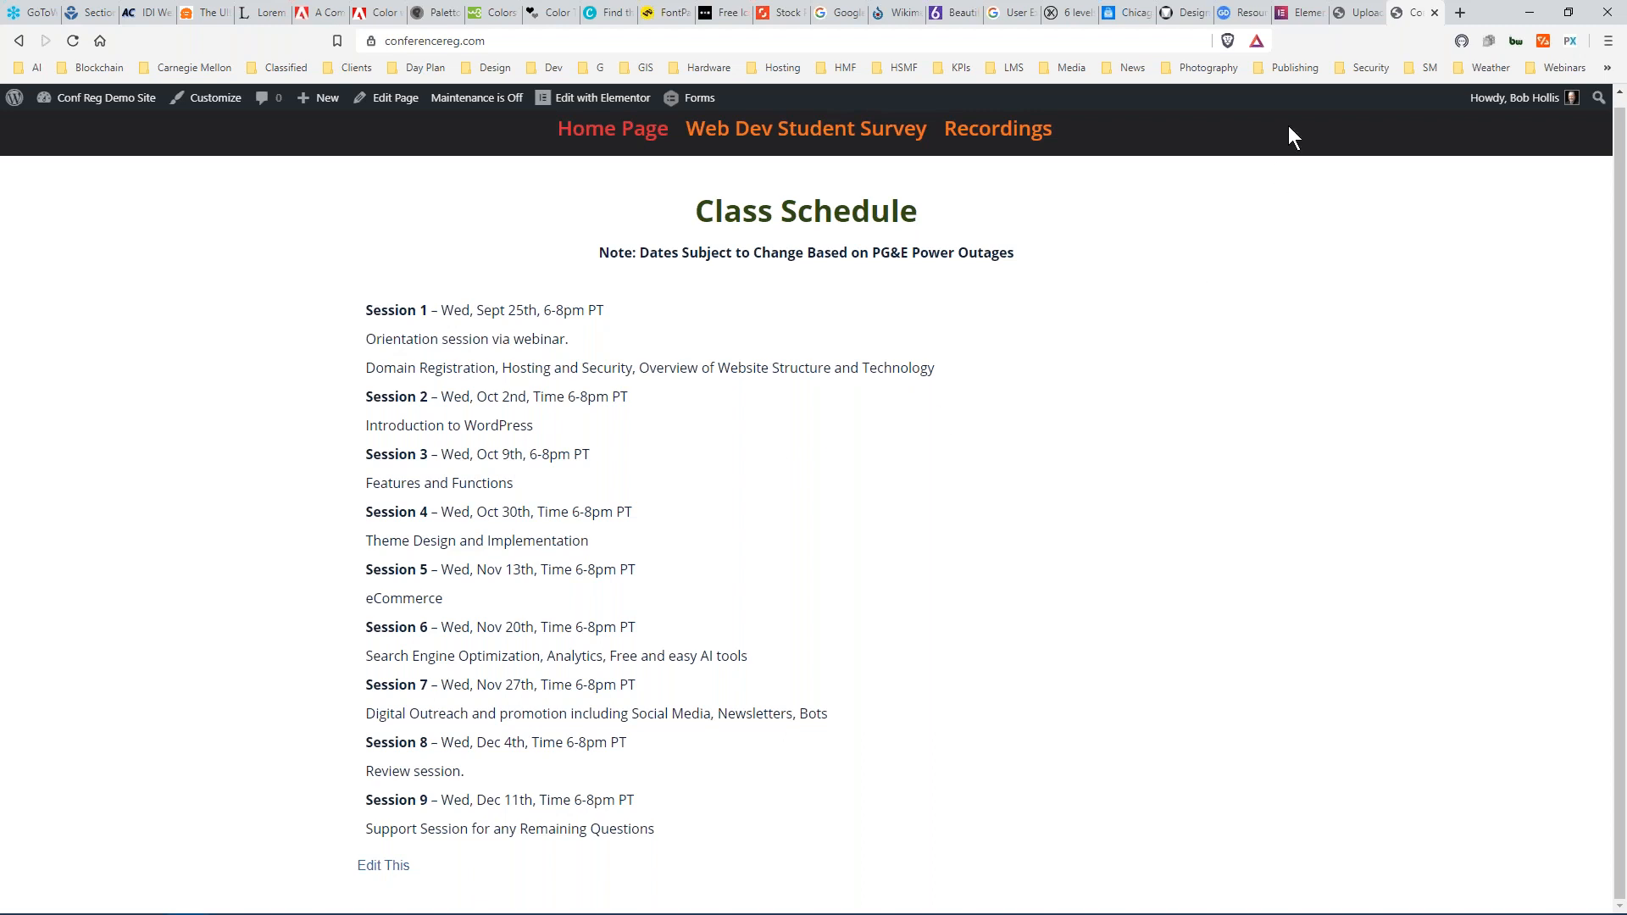
pyautogui.click(1354, 17)
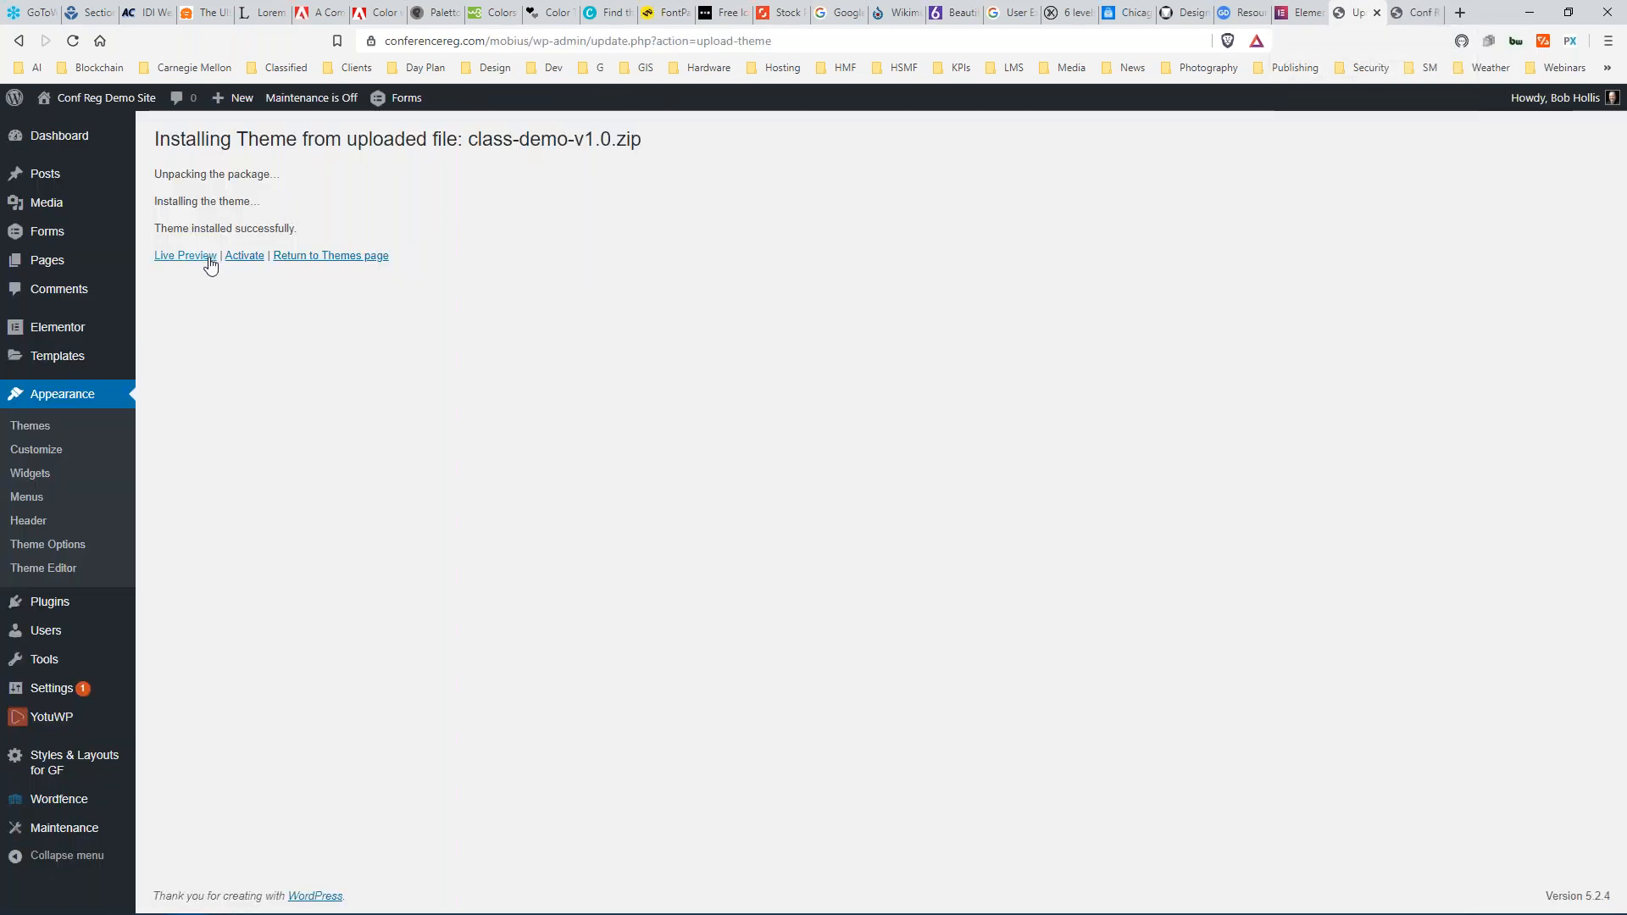
pyautogui.click(244, 257)
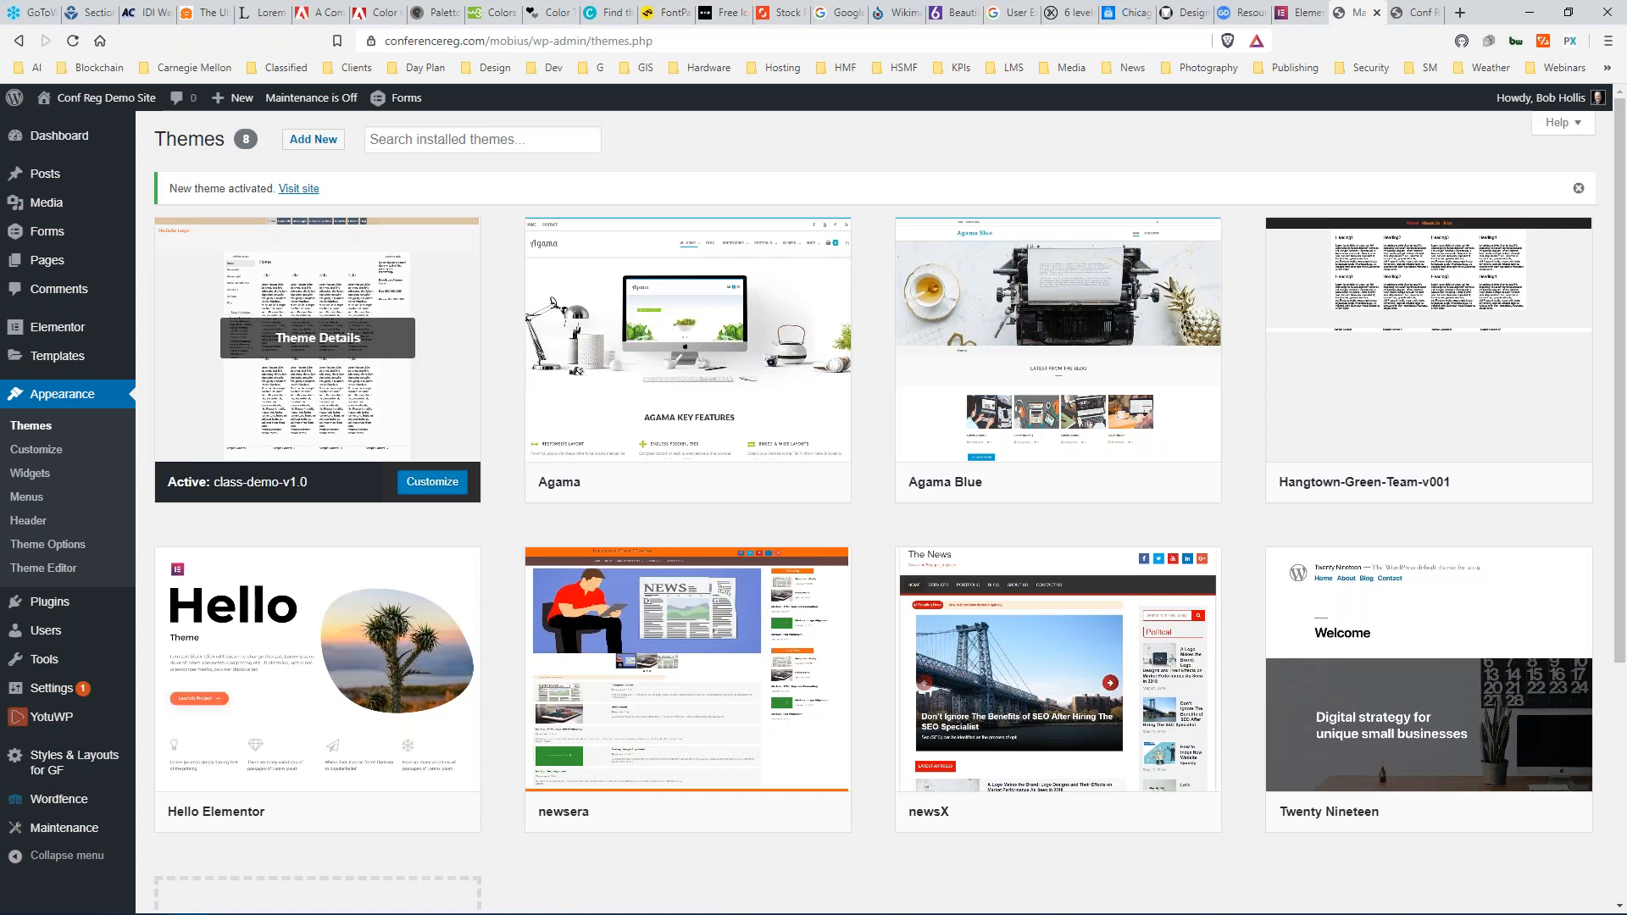
pyautogui.click(1413, 12)
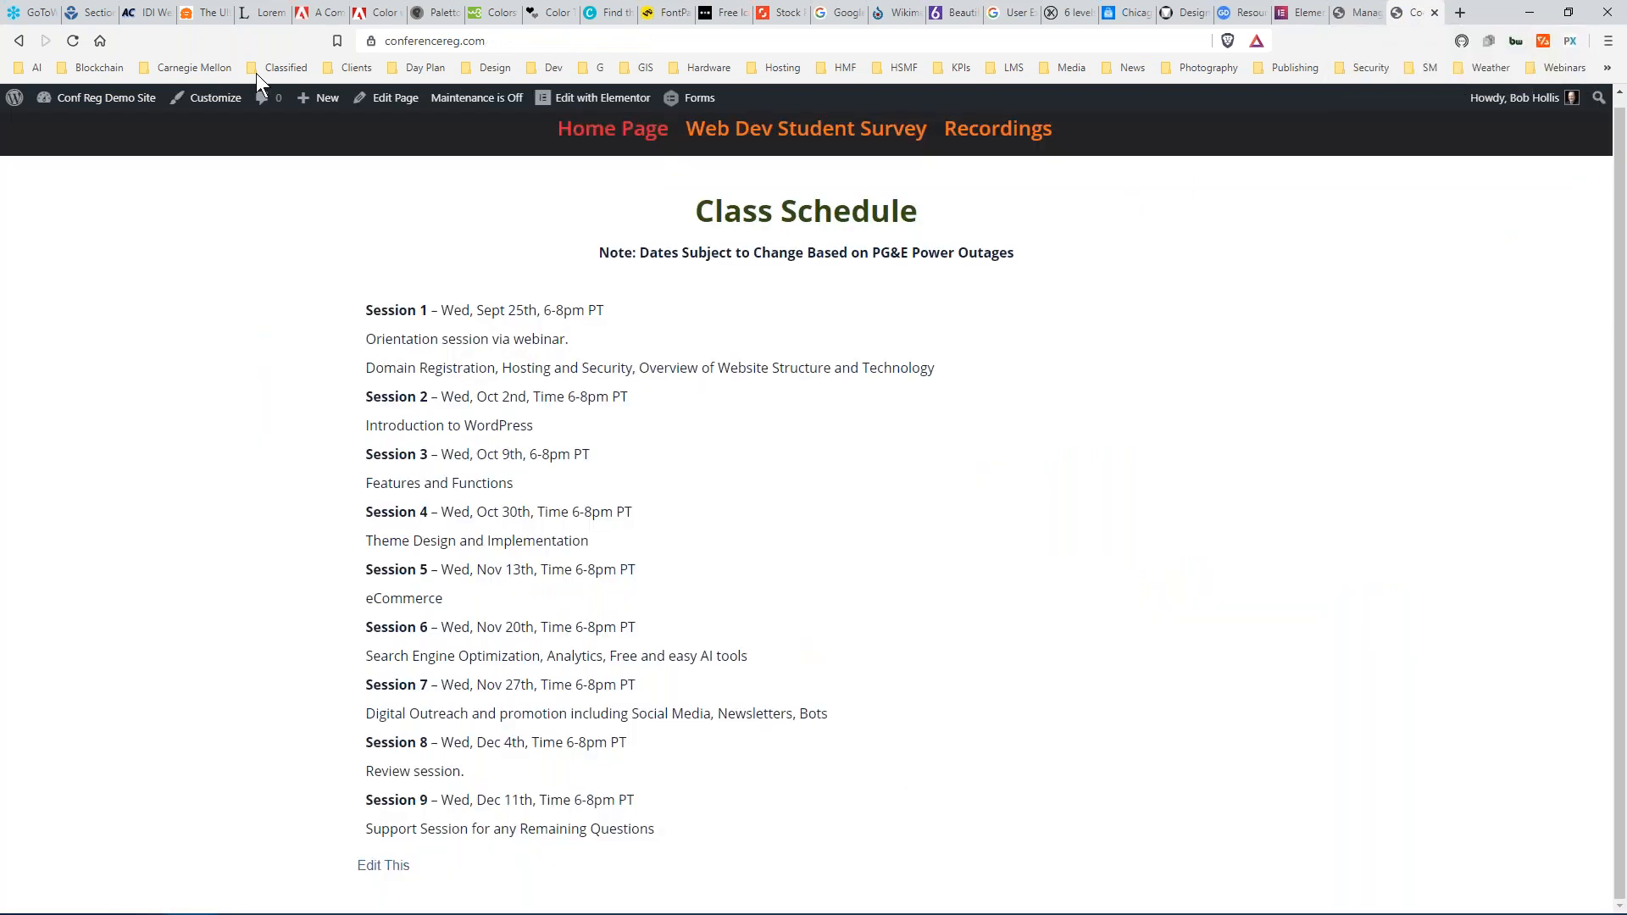
pyautogui.click(73, 41)
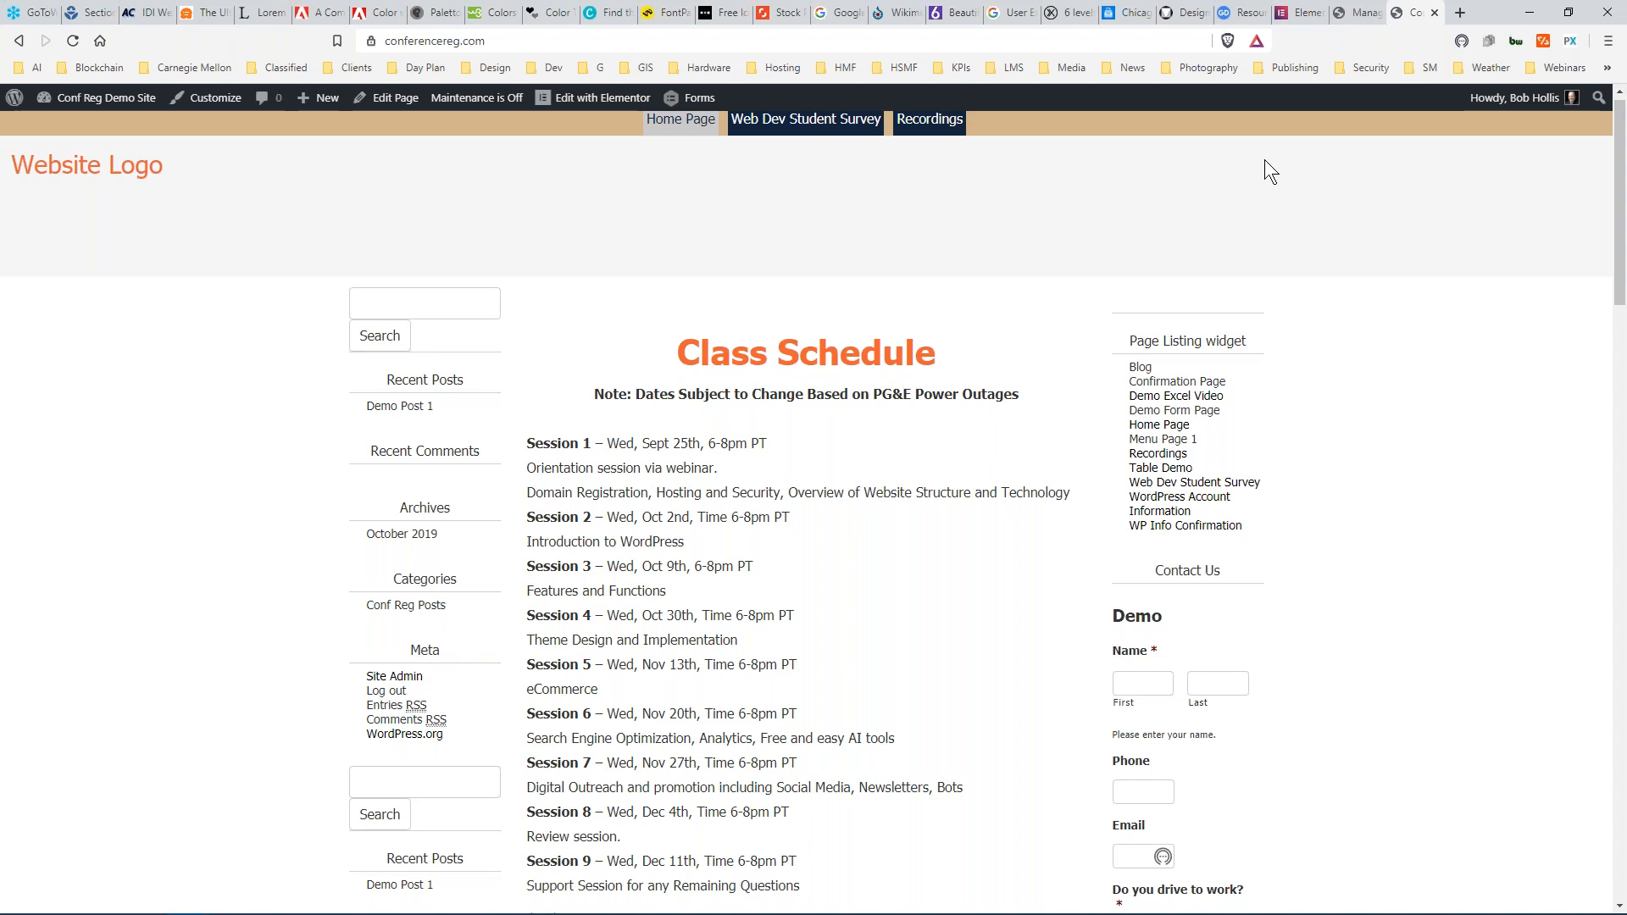
# Open the list of all pages and check the template choices in the Home Page's quick edit.
pyautogui.click(1361, 13)
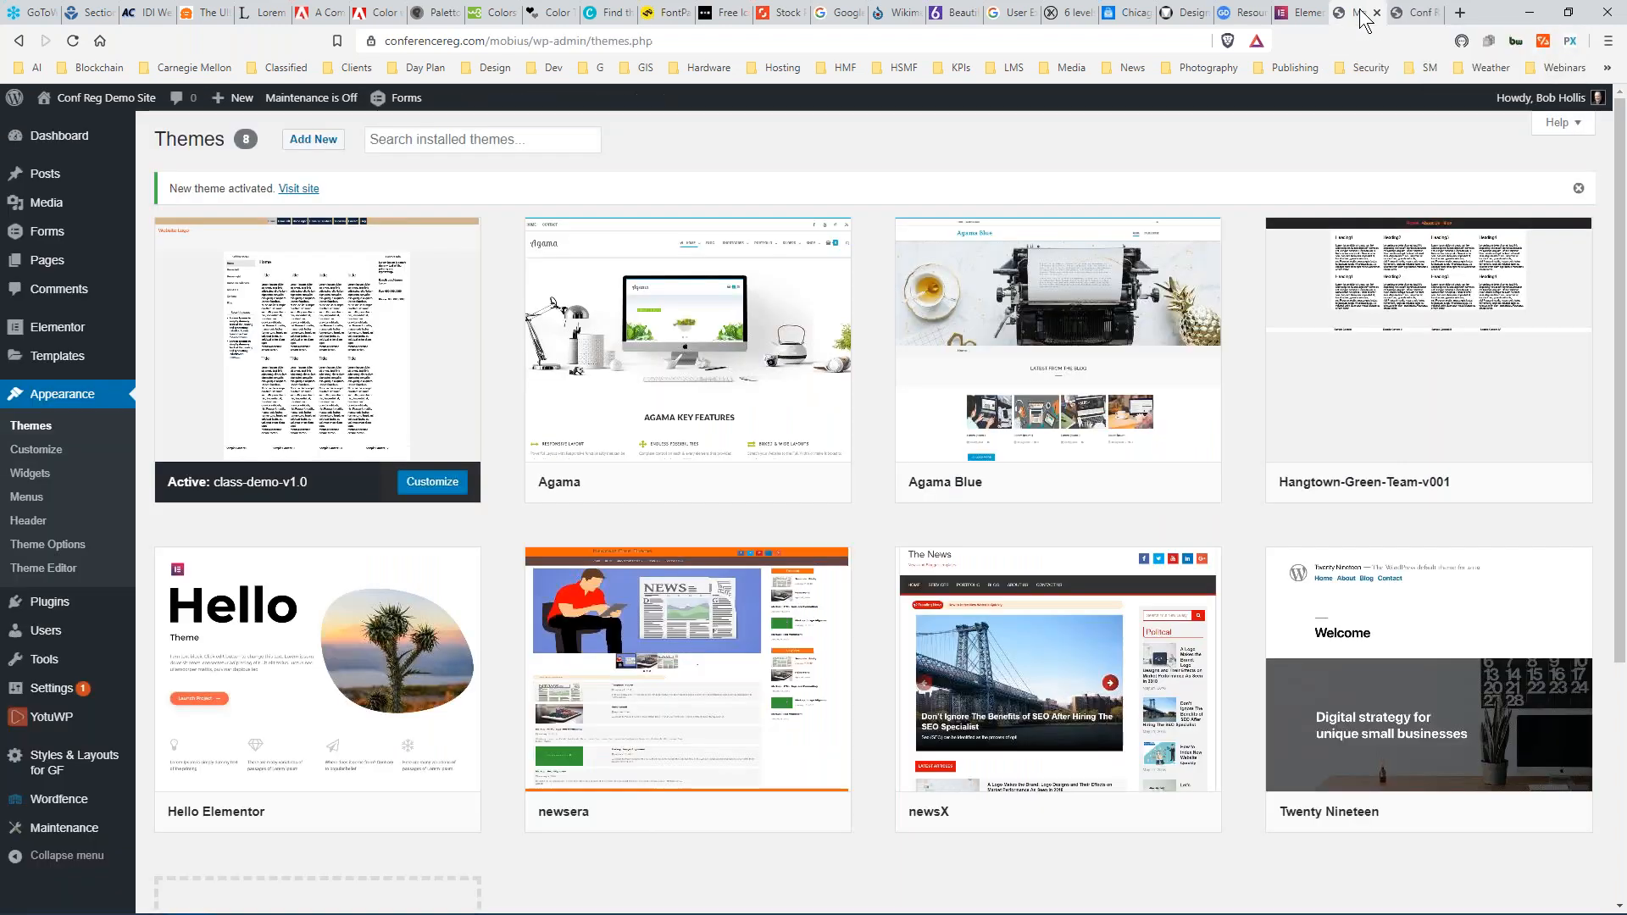
pyautogui.moveTo(138, 244)
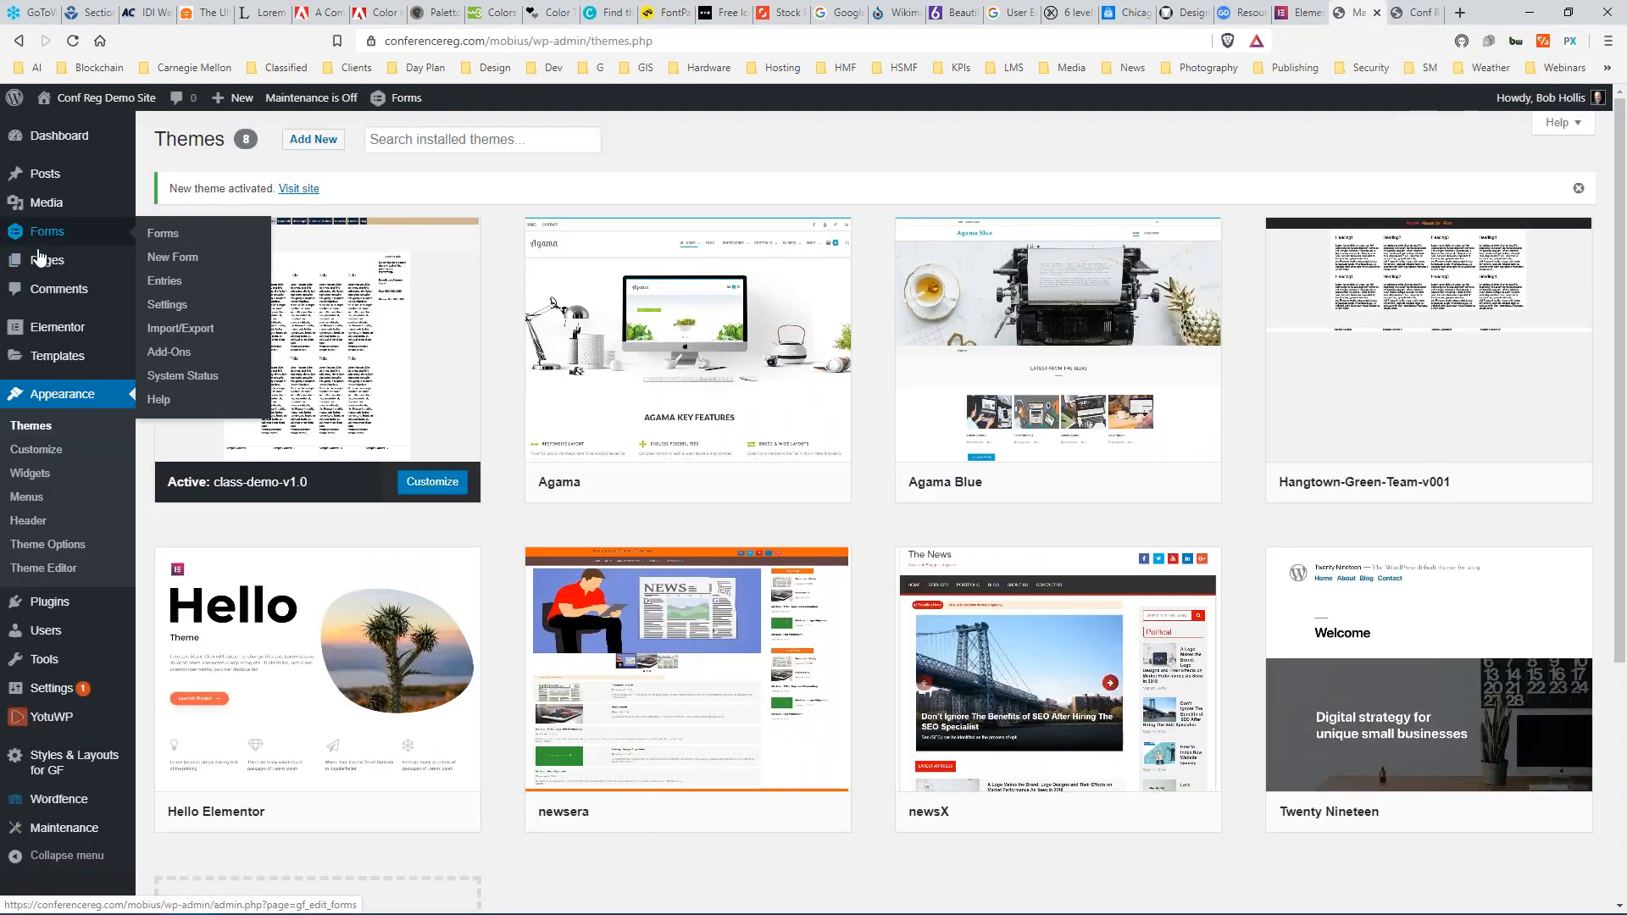
pyautogui.click(181, 263)
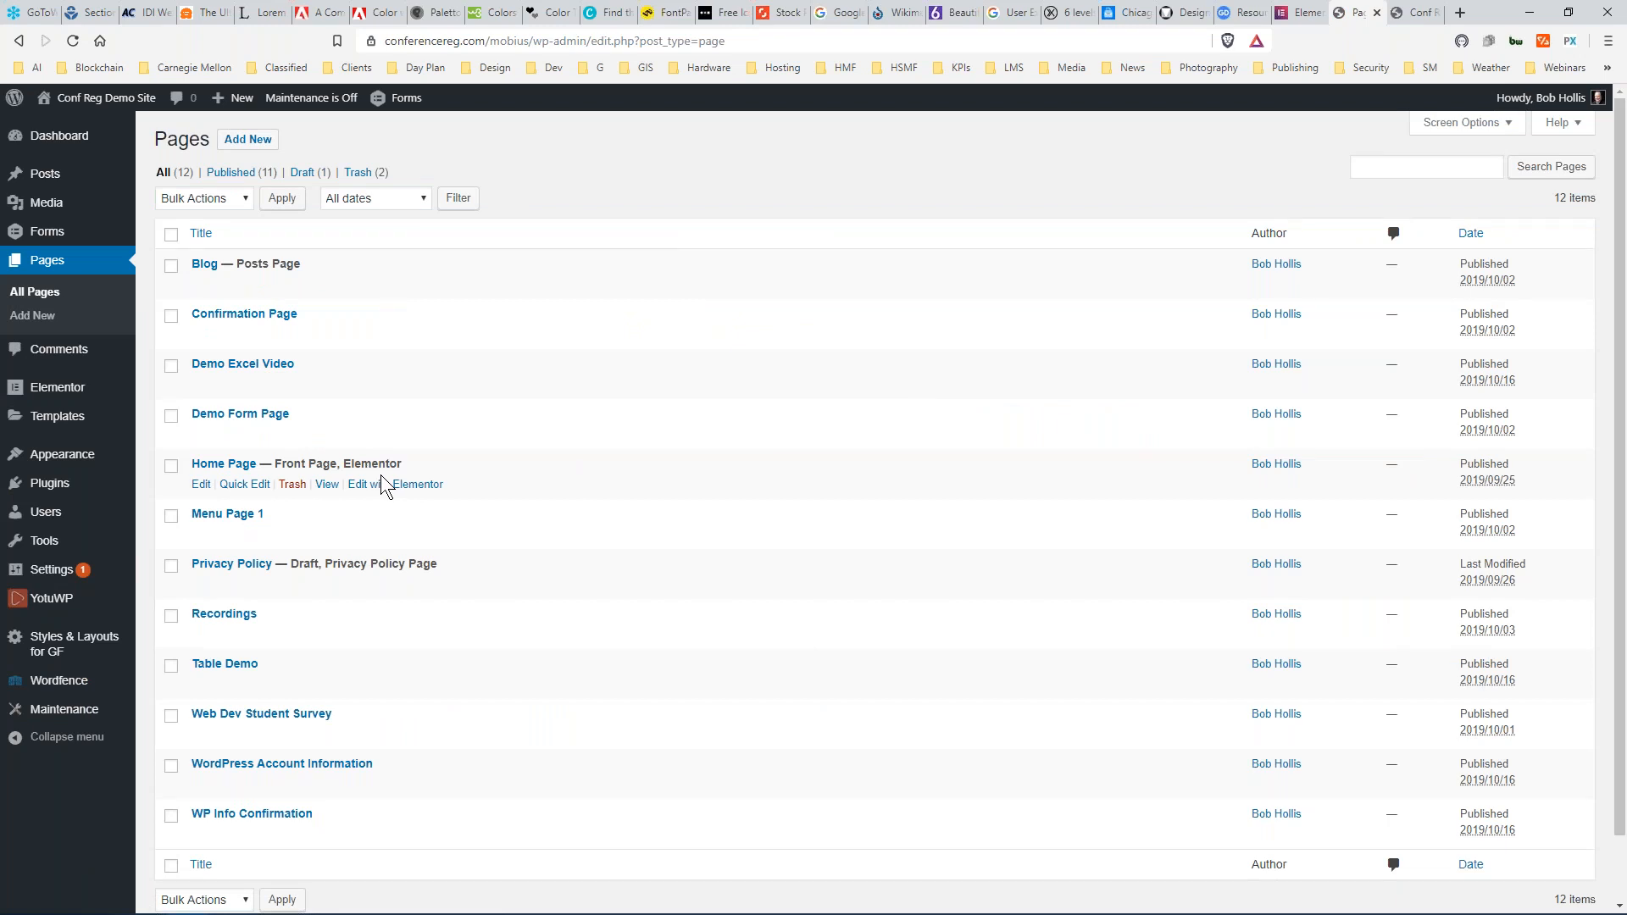
pyautogui.click(233, 486)
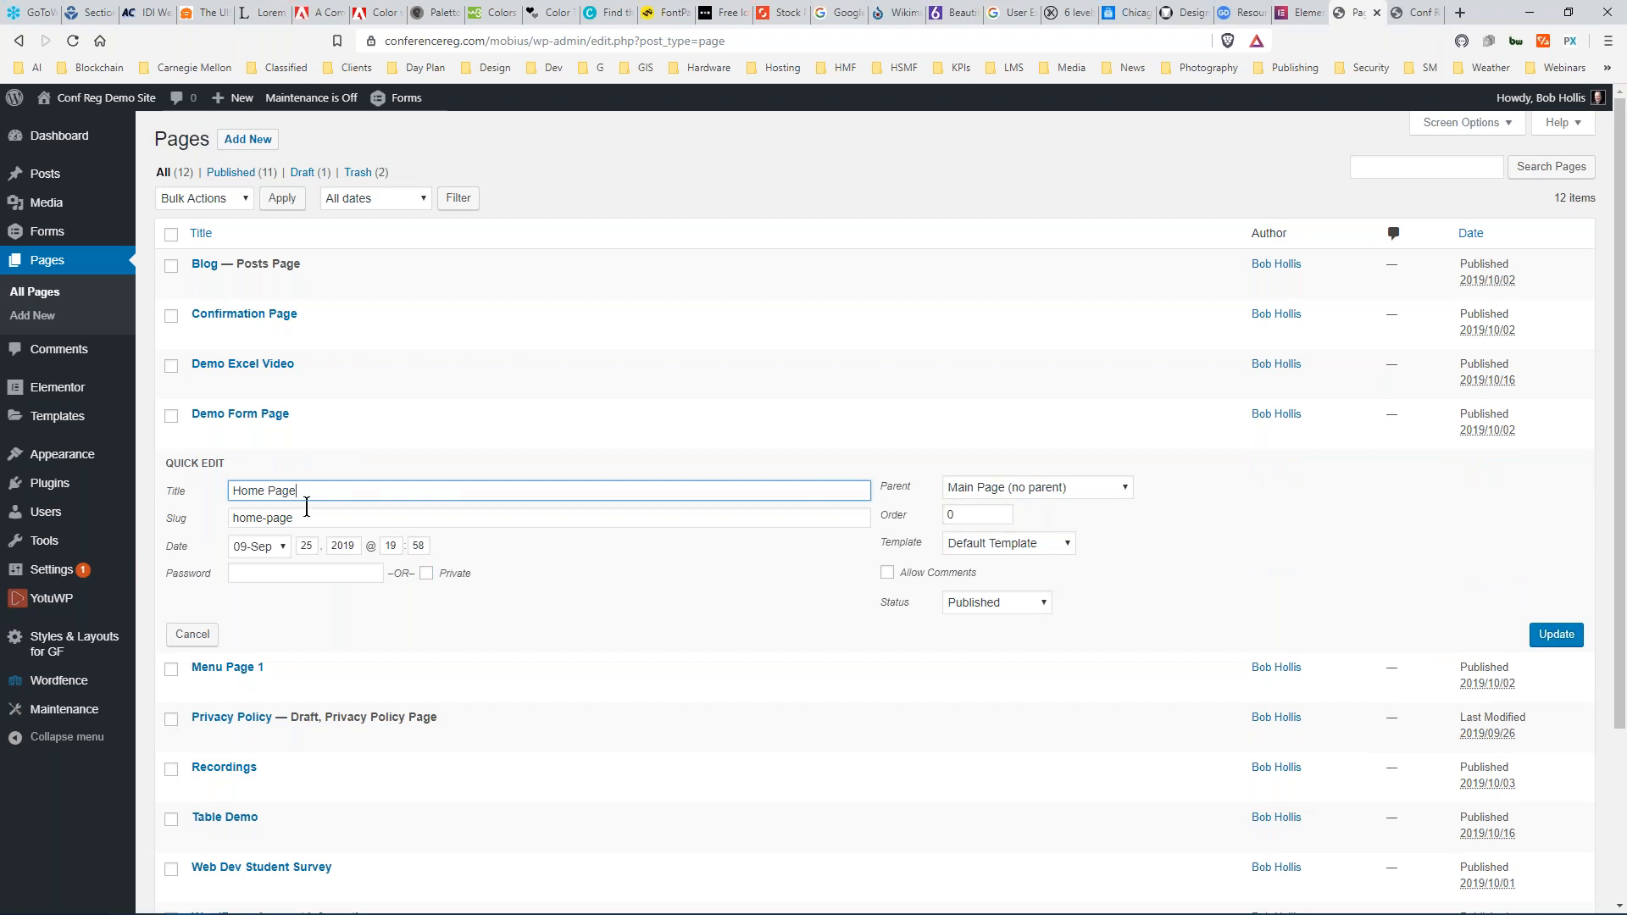
pyautogui.click(1070, 547)
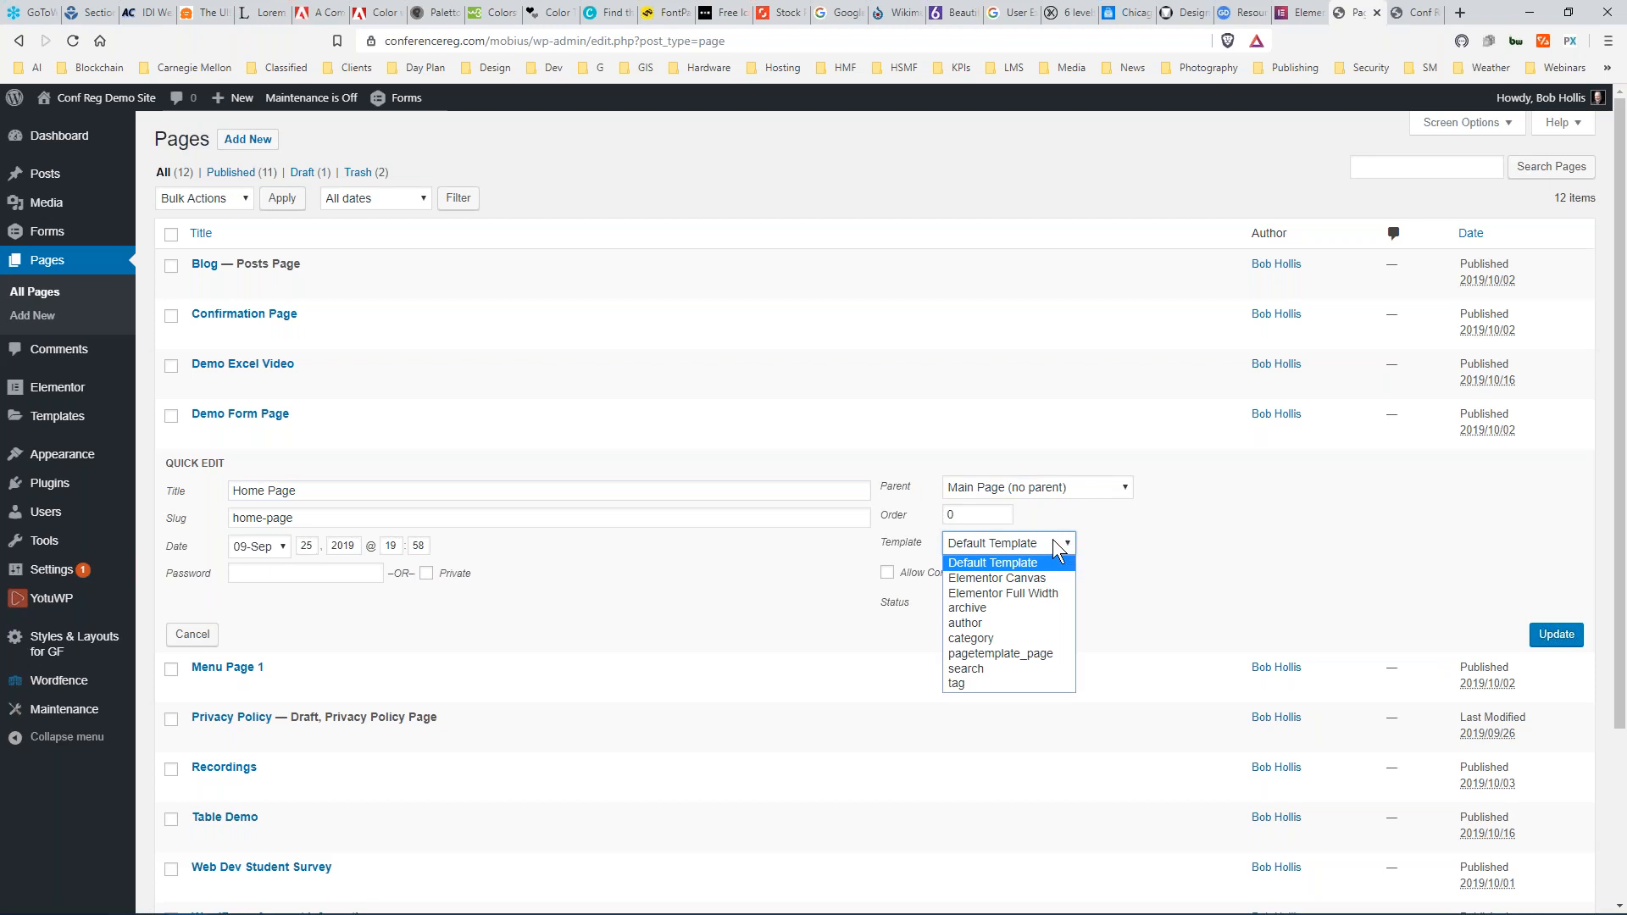
pyautogui.click(1066, 541)
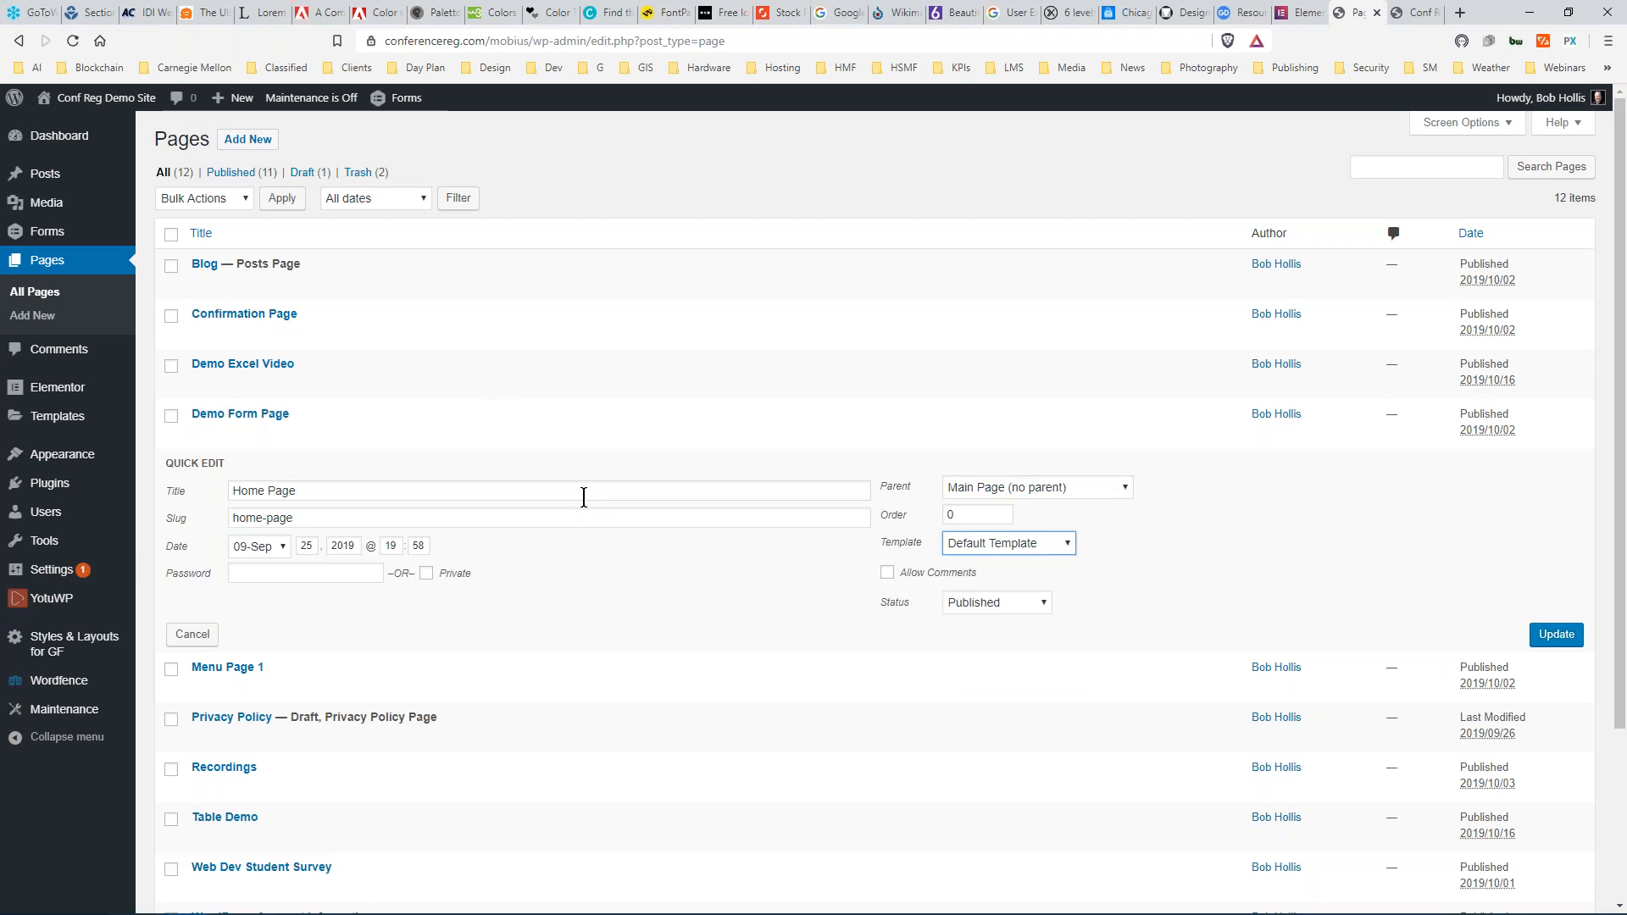
# Reload the page list, recheck the Home Page's quick-edit template choices, and cancel the quick edit.
pyautogui.click(73, 40)
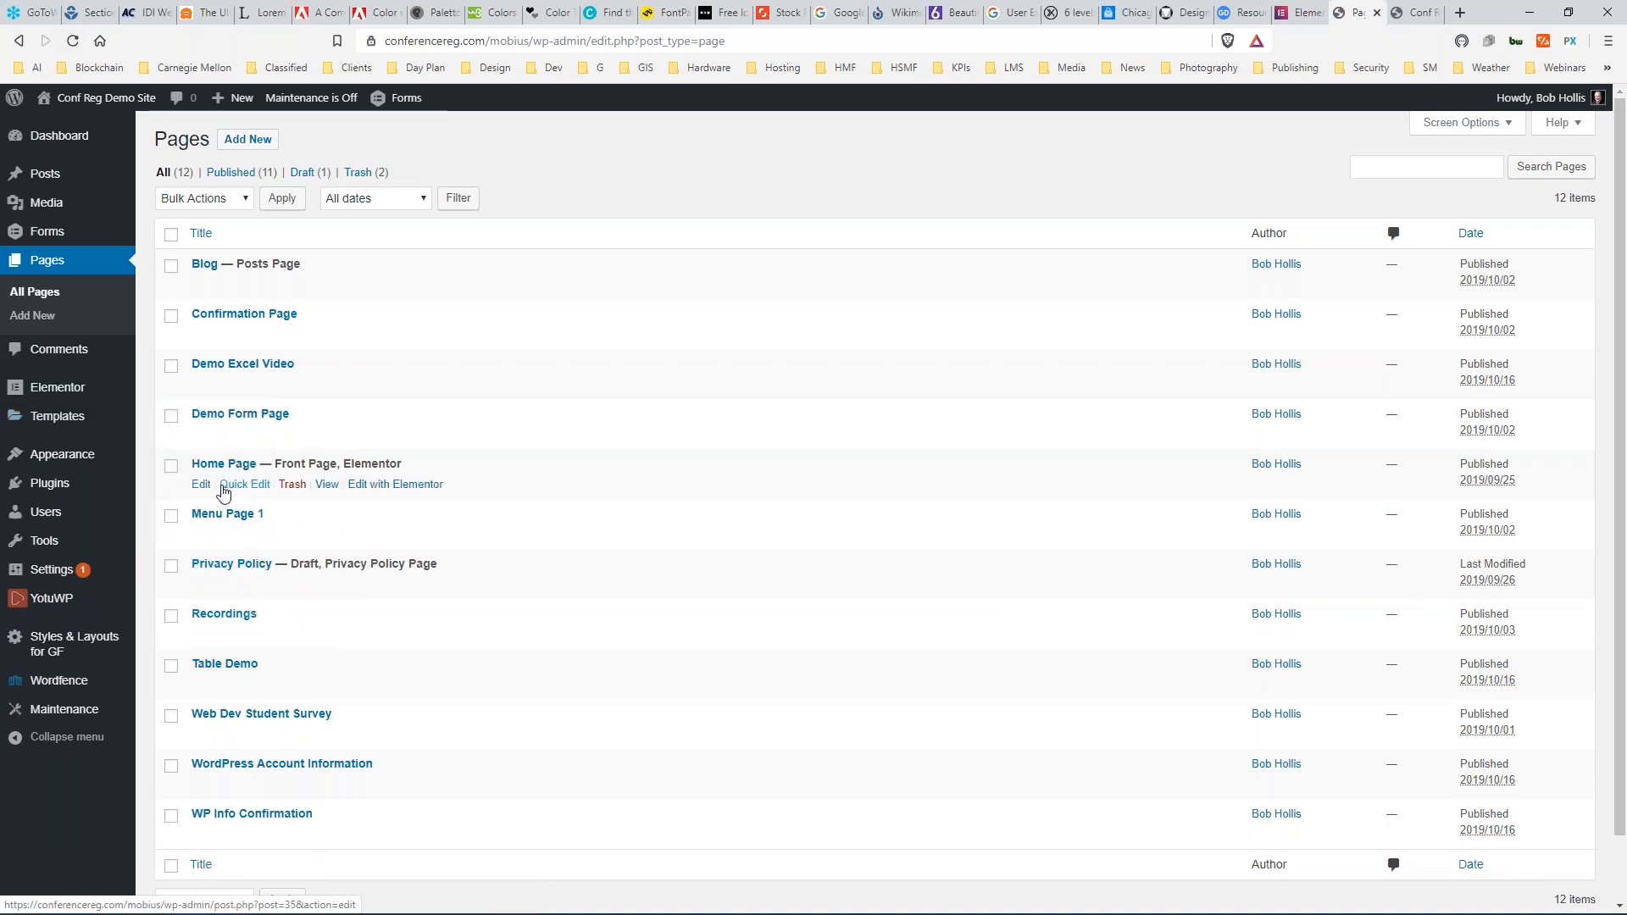
pyautogui.click(244, 483)
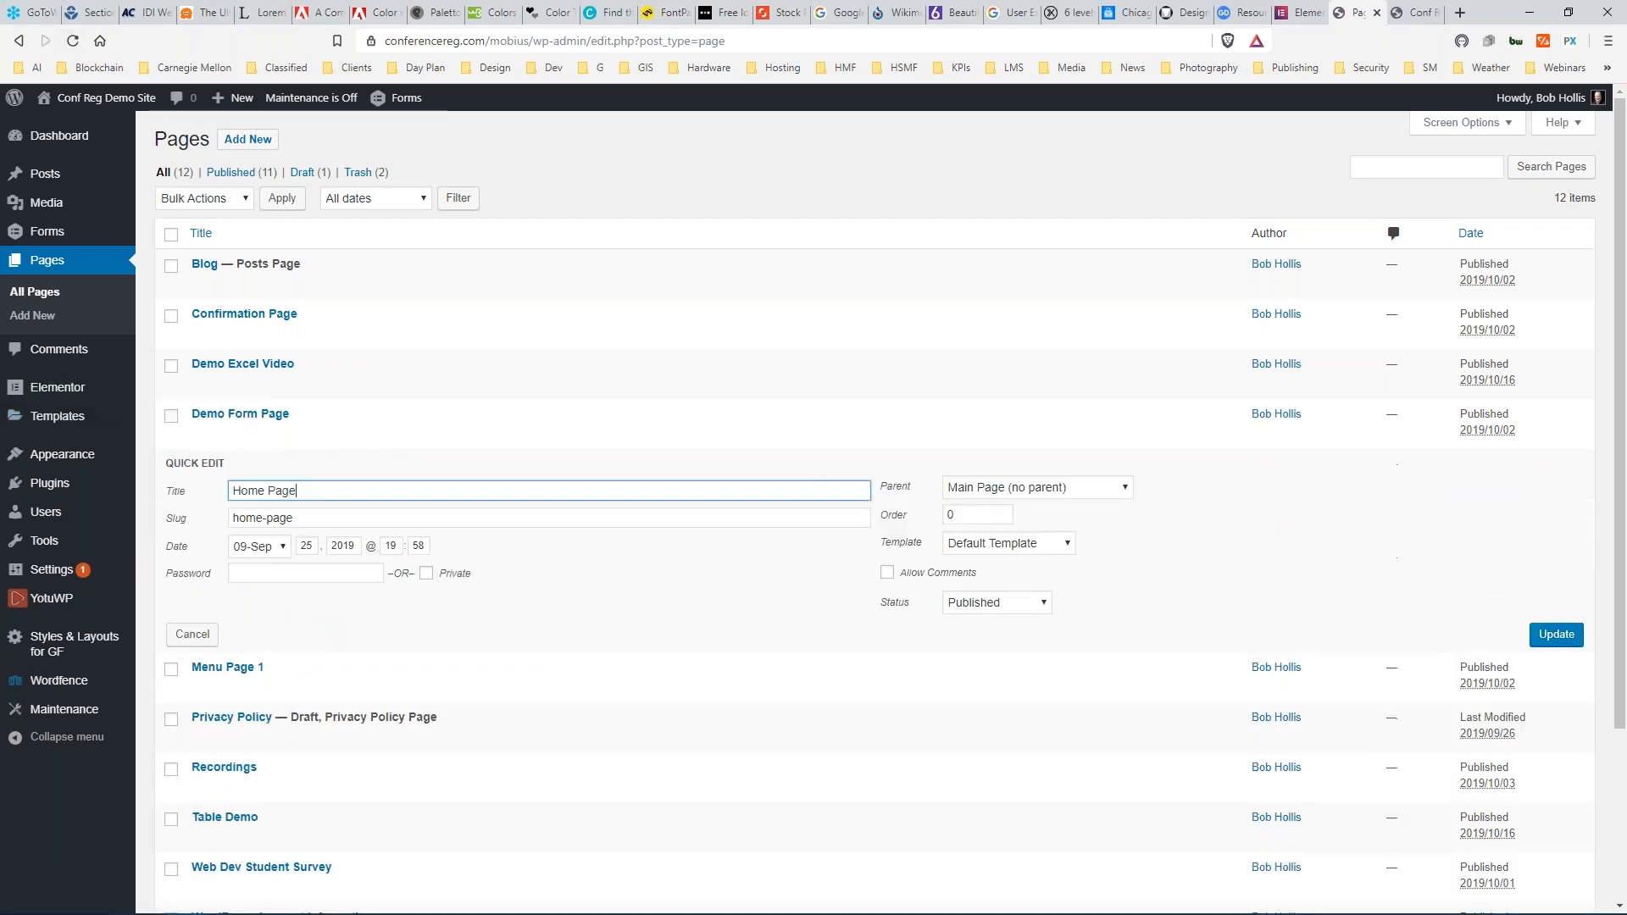
pyautogui.click(1070, 544)
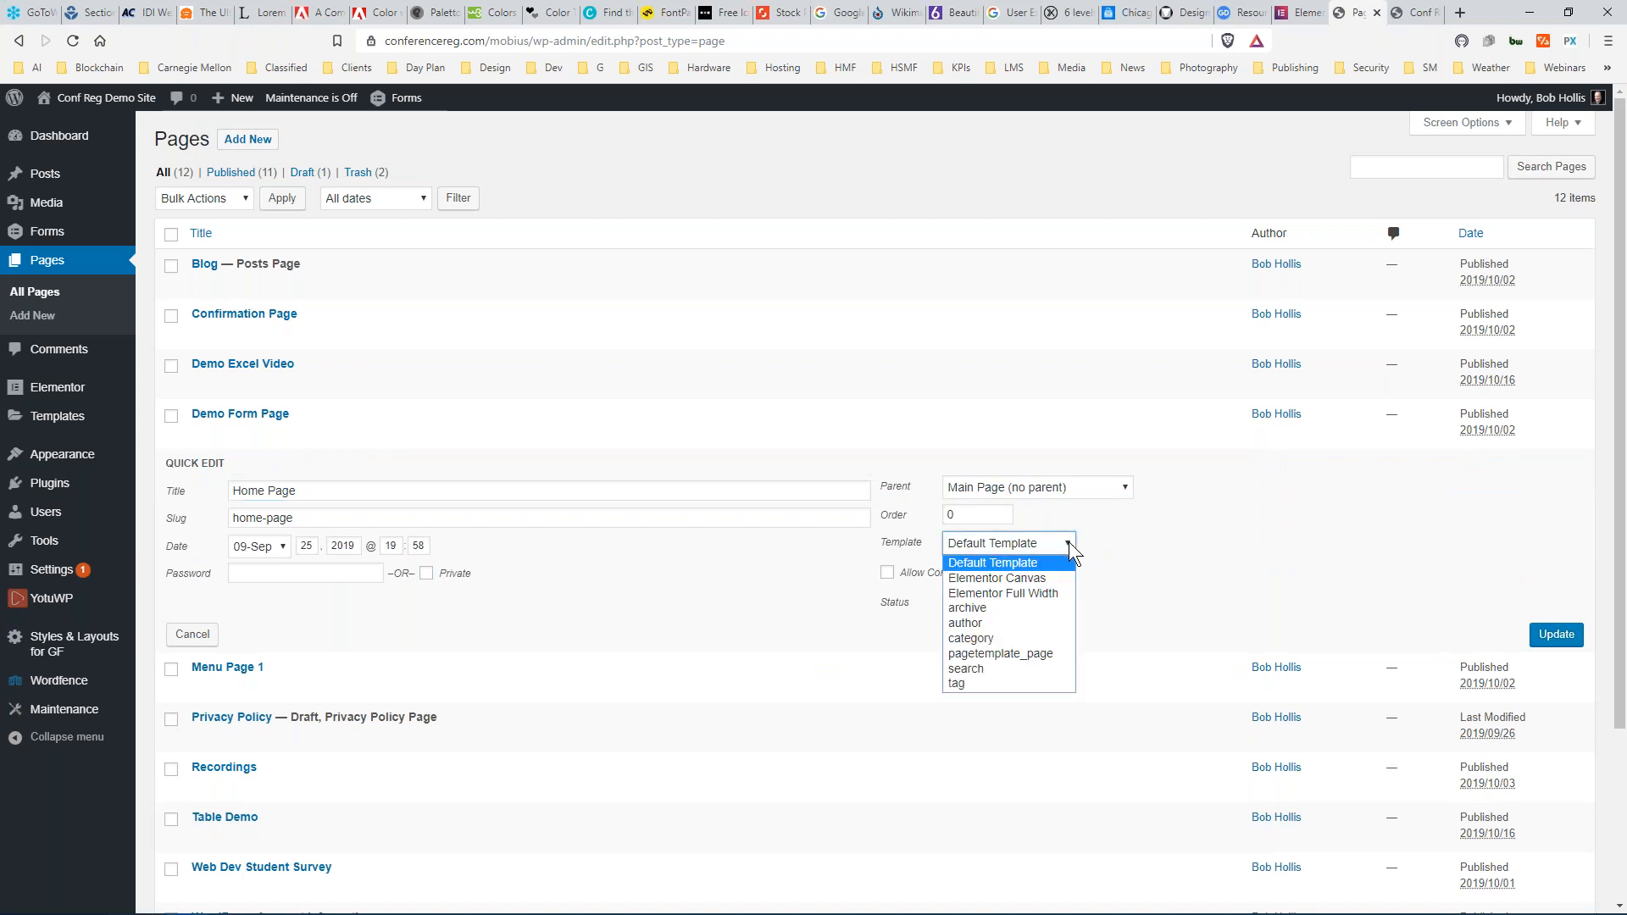
pyautogui.click(1070, 543)
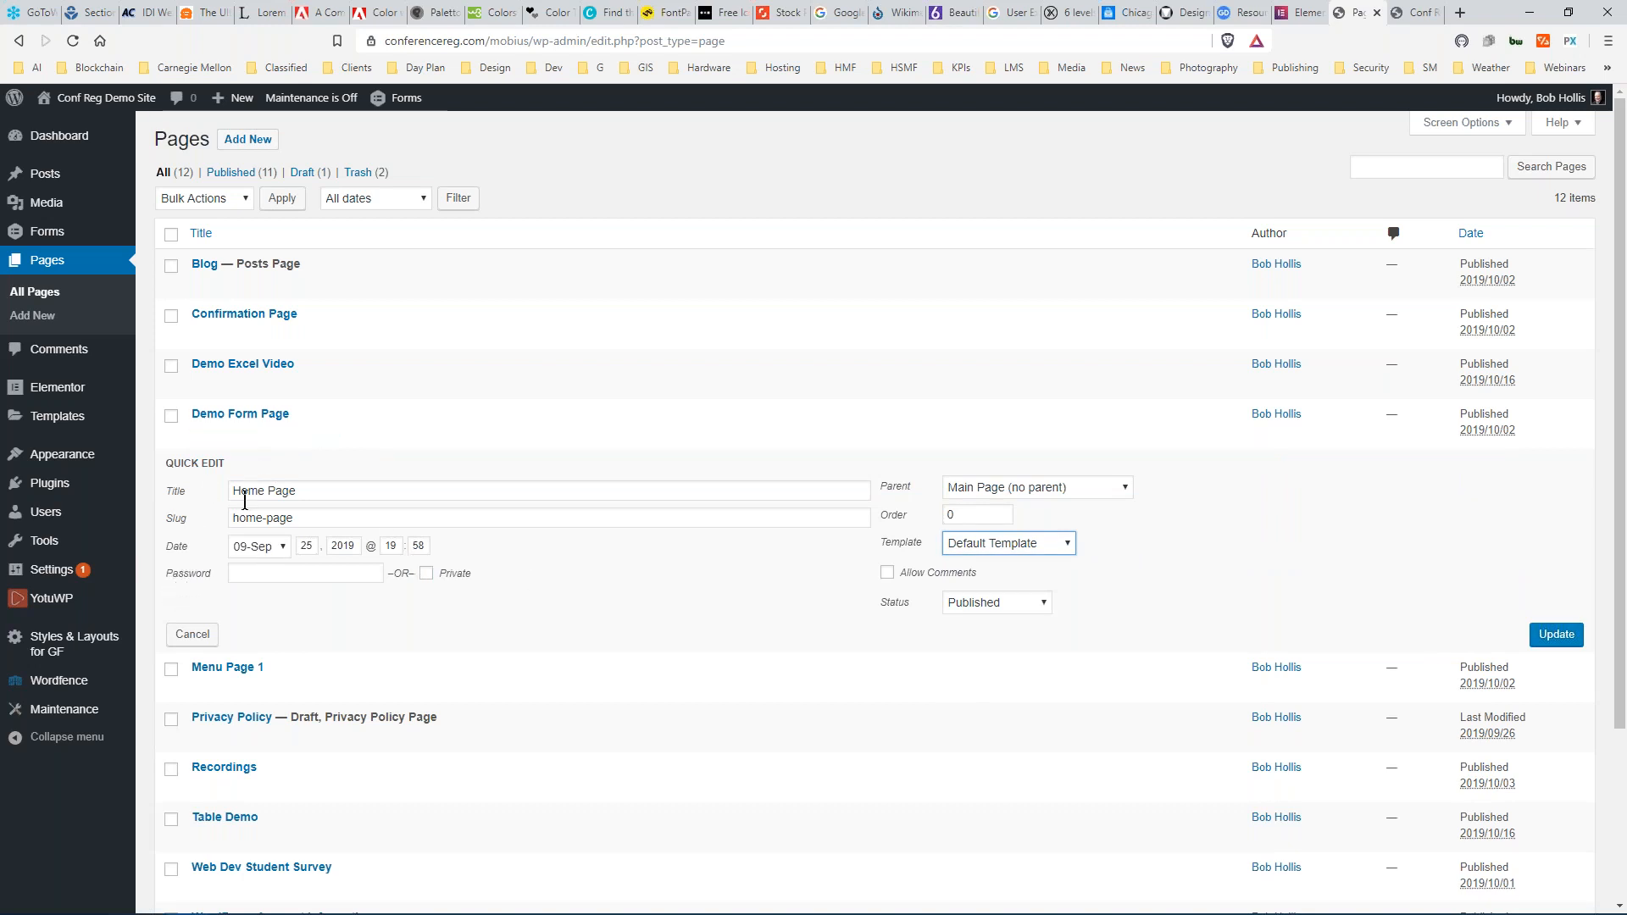
pyautogui.click(191, 635)
# Open the Home Page in the full page editor and examine the templates offered in its page attributes.
pyautogui.click(200, 484)
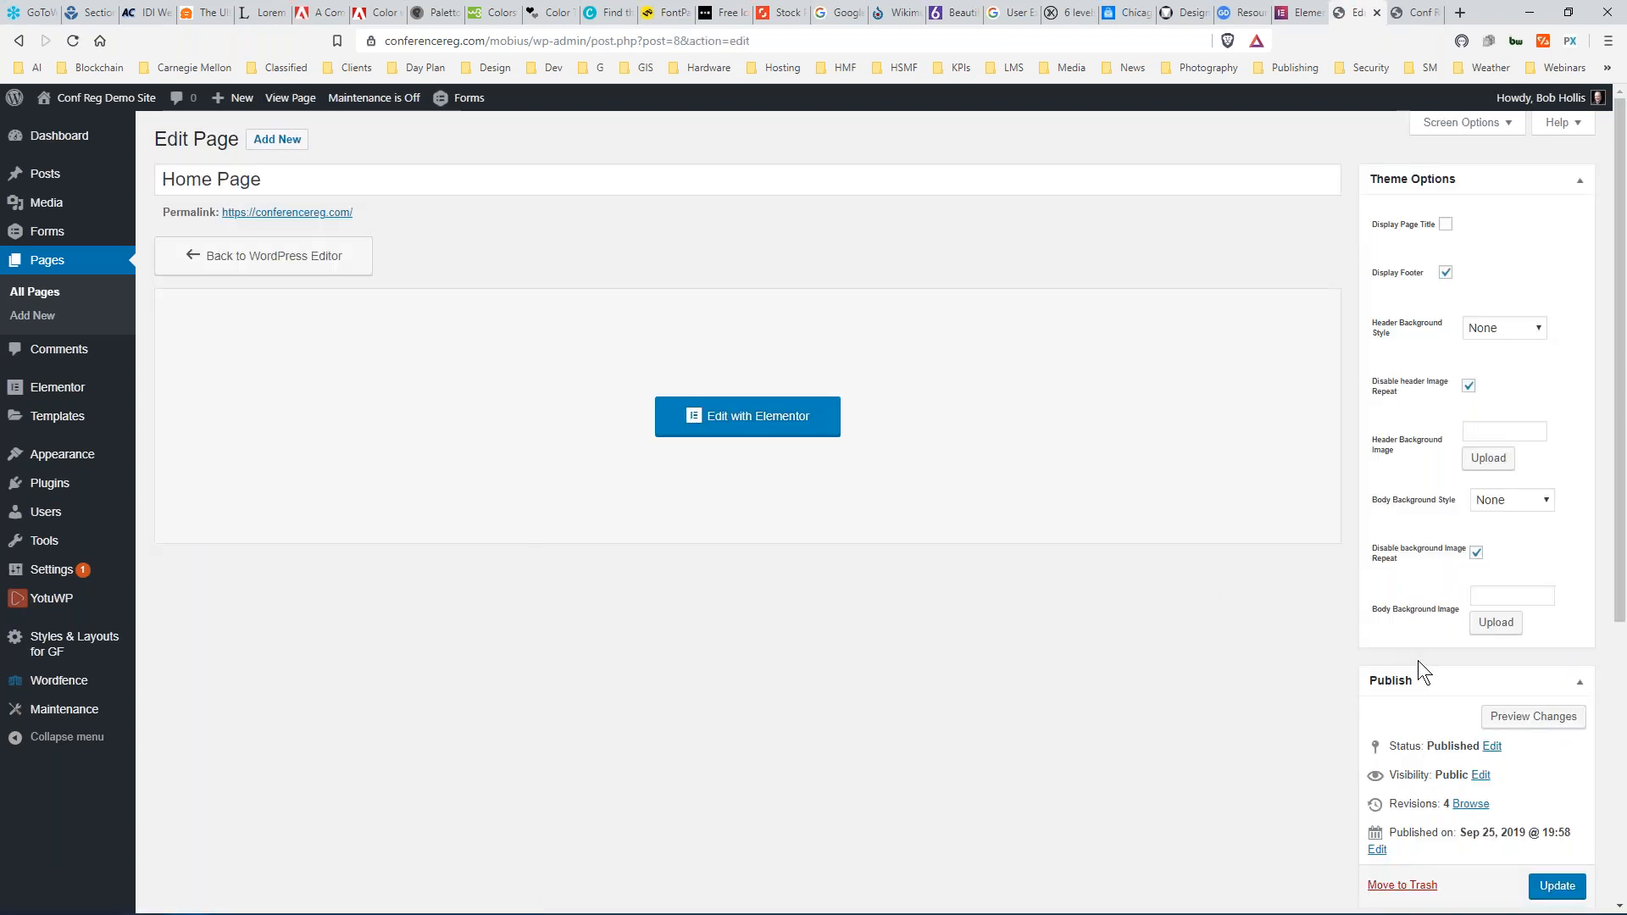
pyautogui.scroll(-4, 1420, 675)
pyautogui.scroll(-1, 1526, 615)
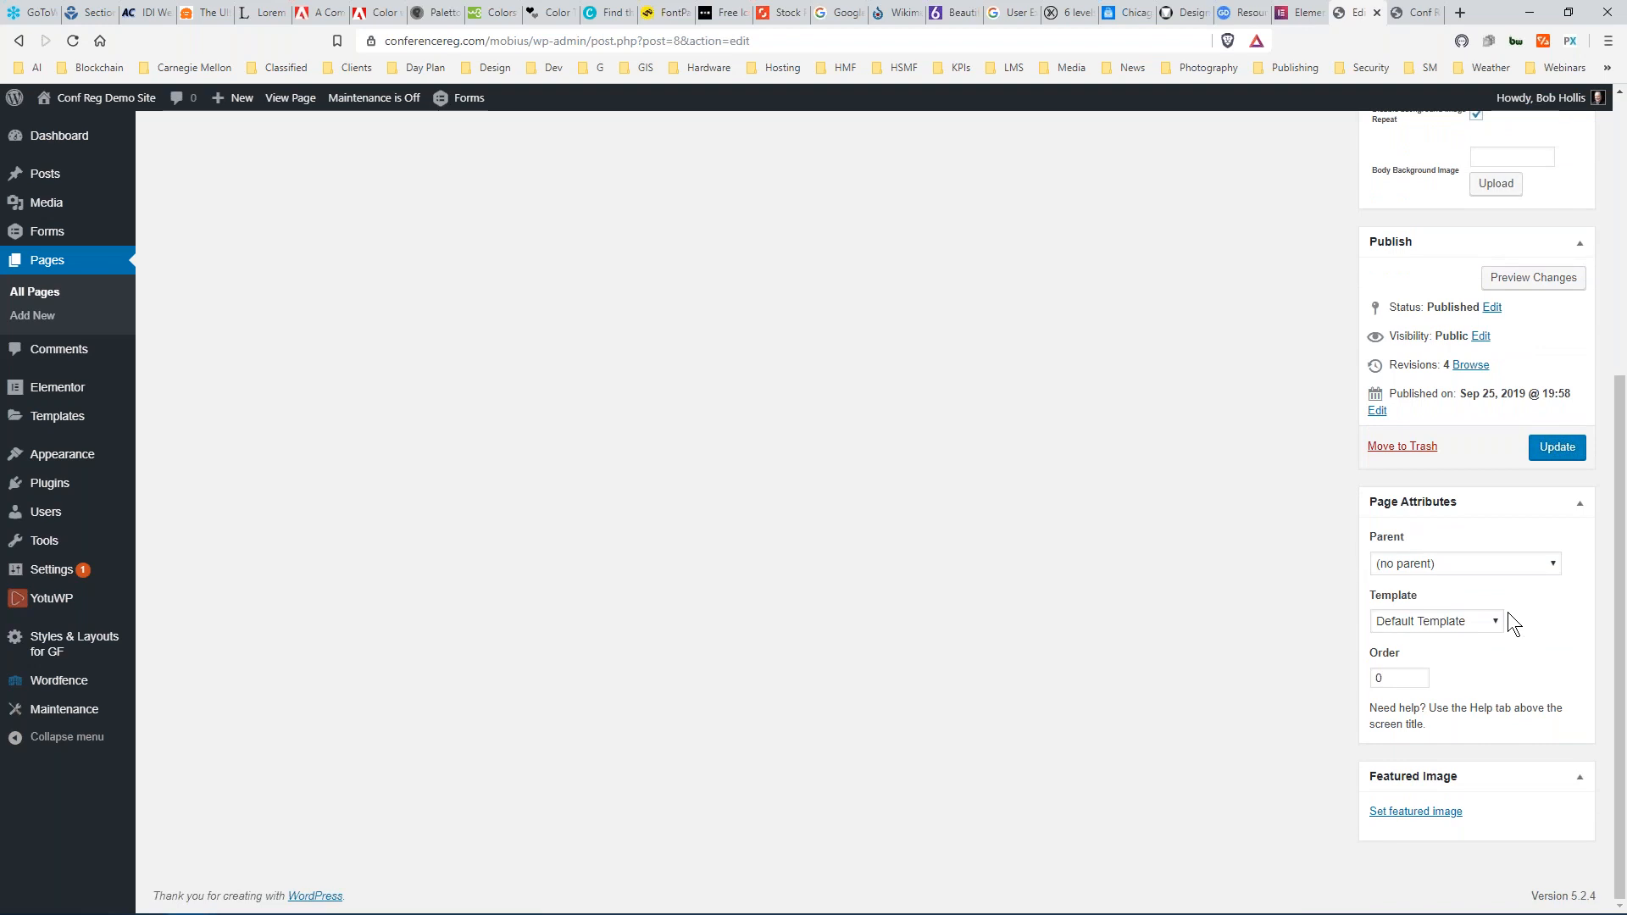
pyautogui.click(1493, 623)
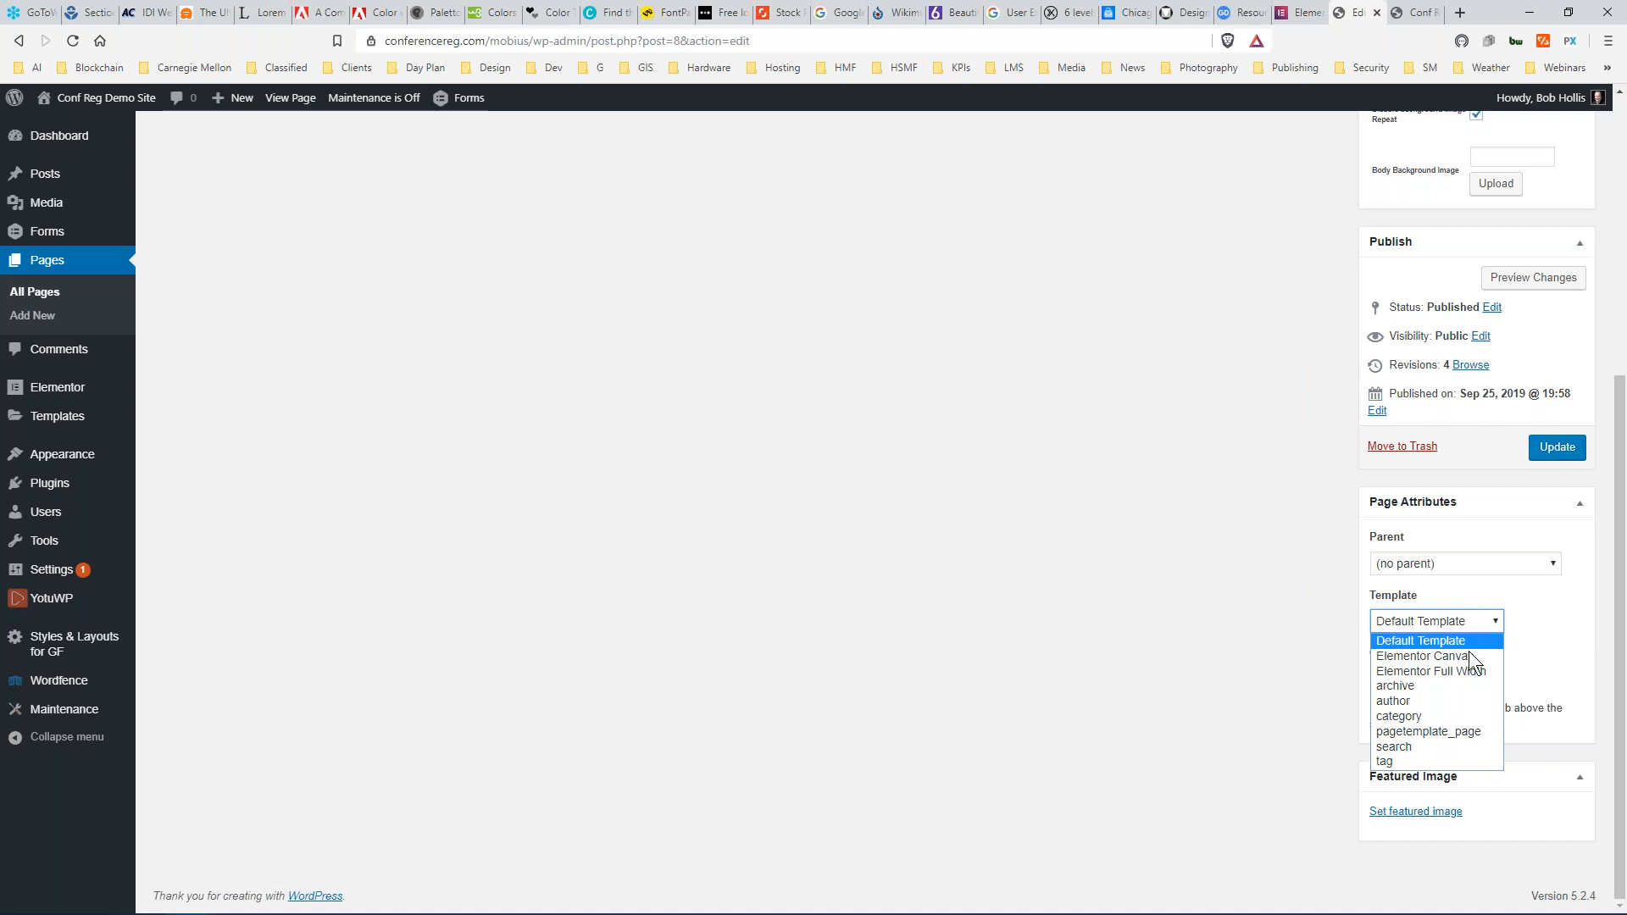
pyautogui.click(1539, 624)
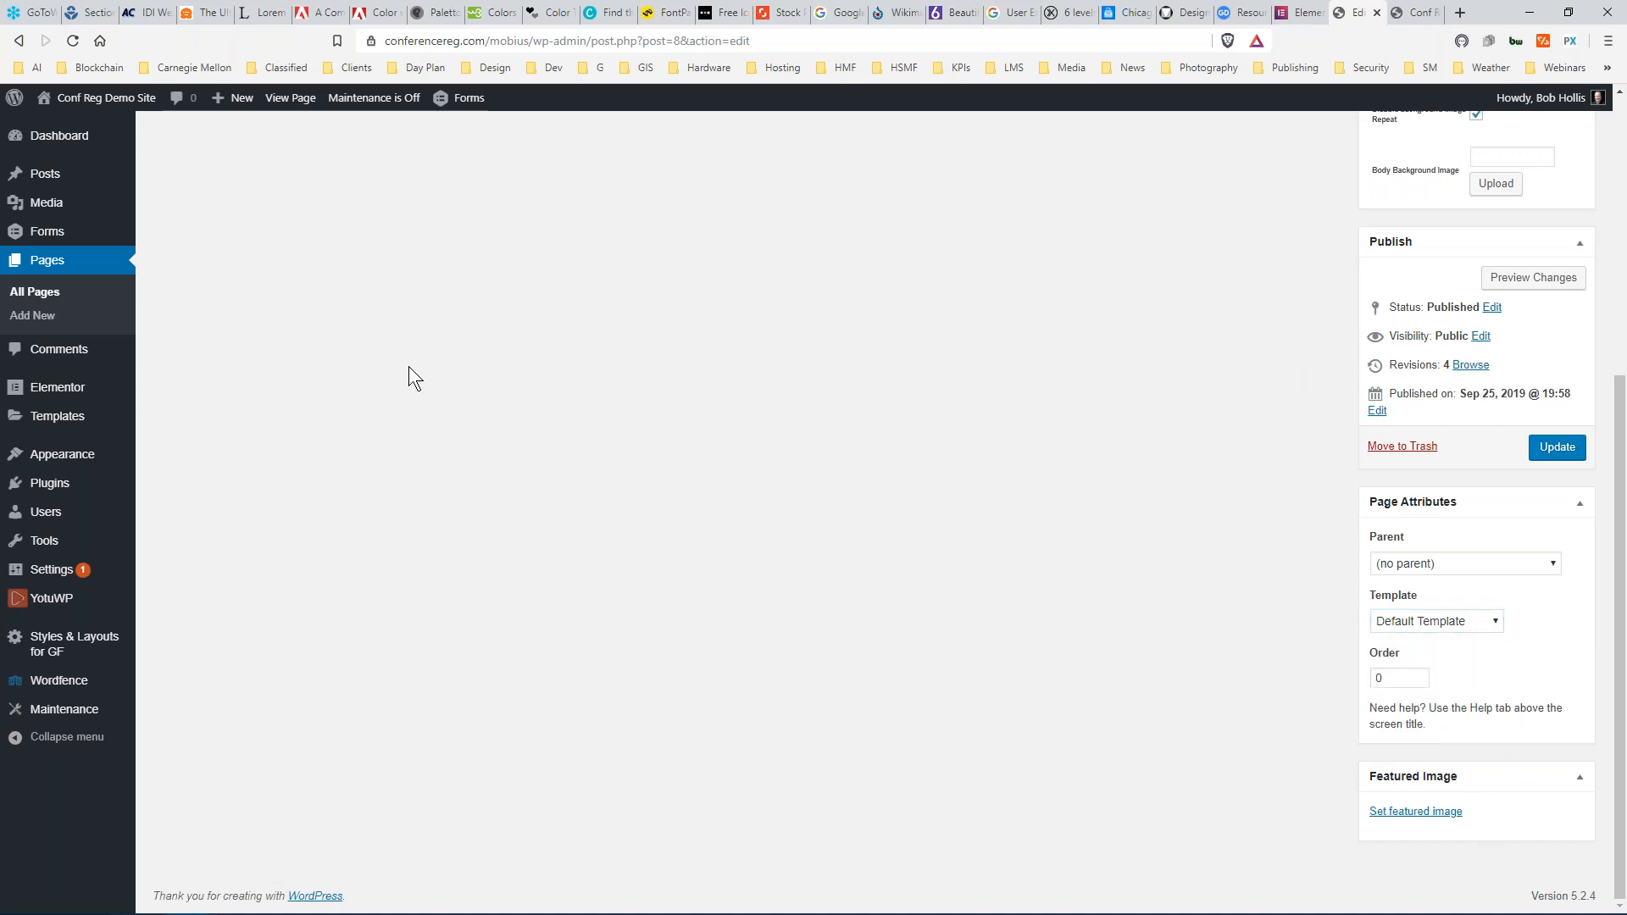
# Reload the Home Page's editor and recheck its template choices, keeping Default Template.
pyautogui.click(73, 41)
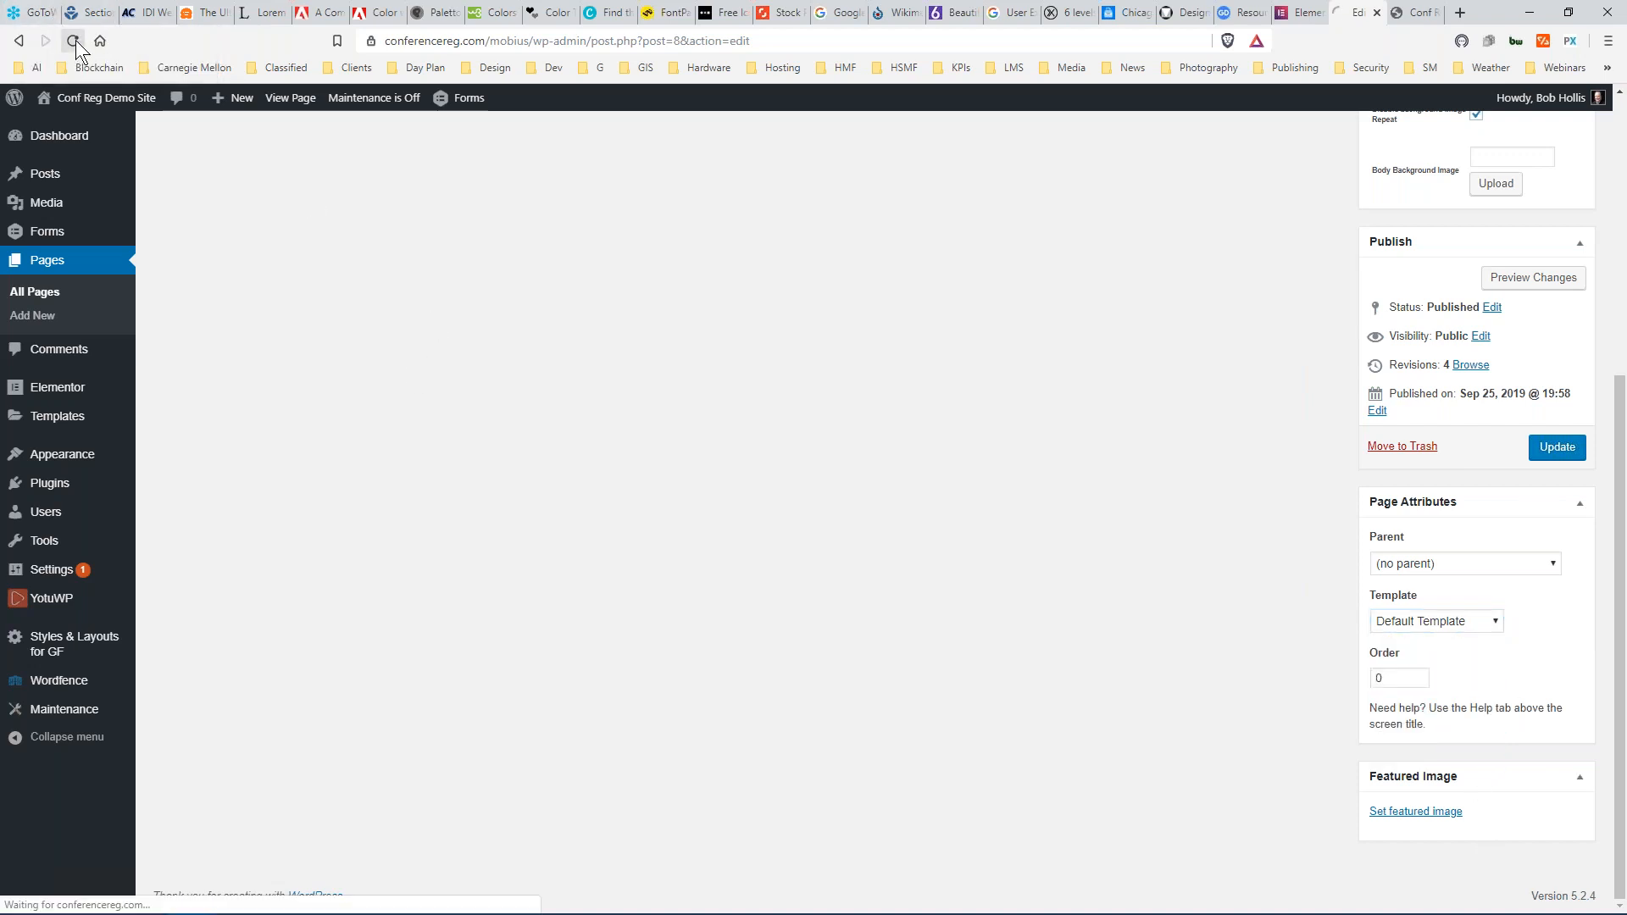
pyautogui.click(1493, 620)
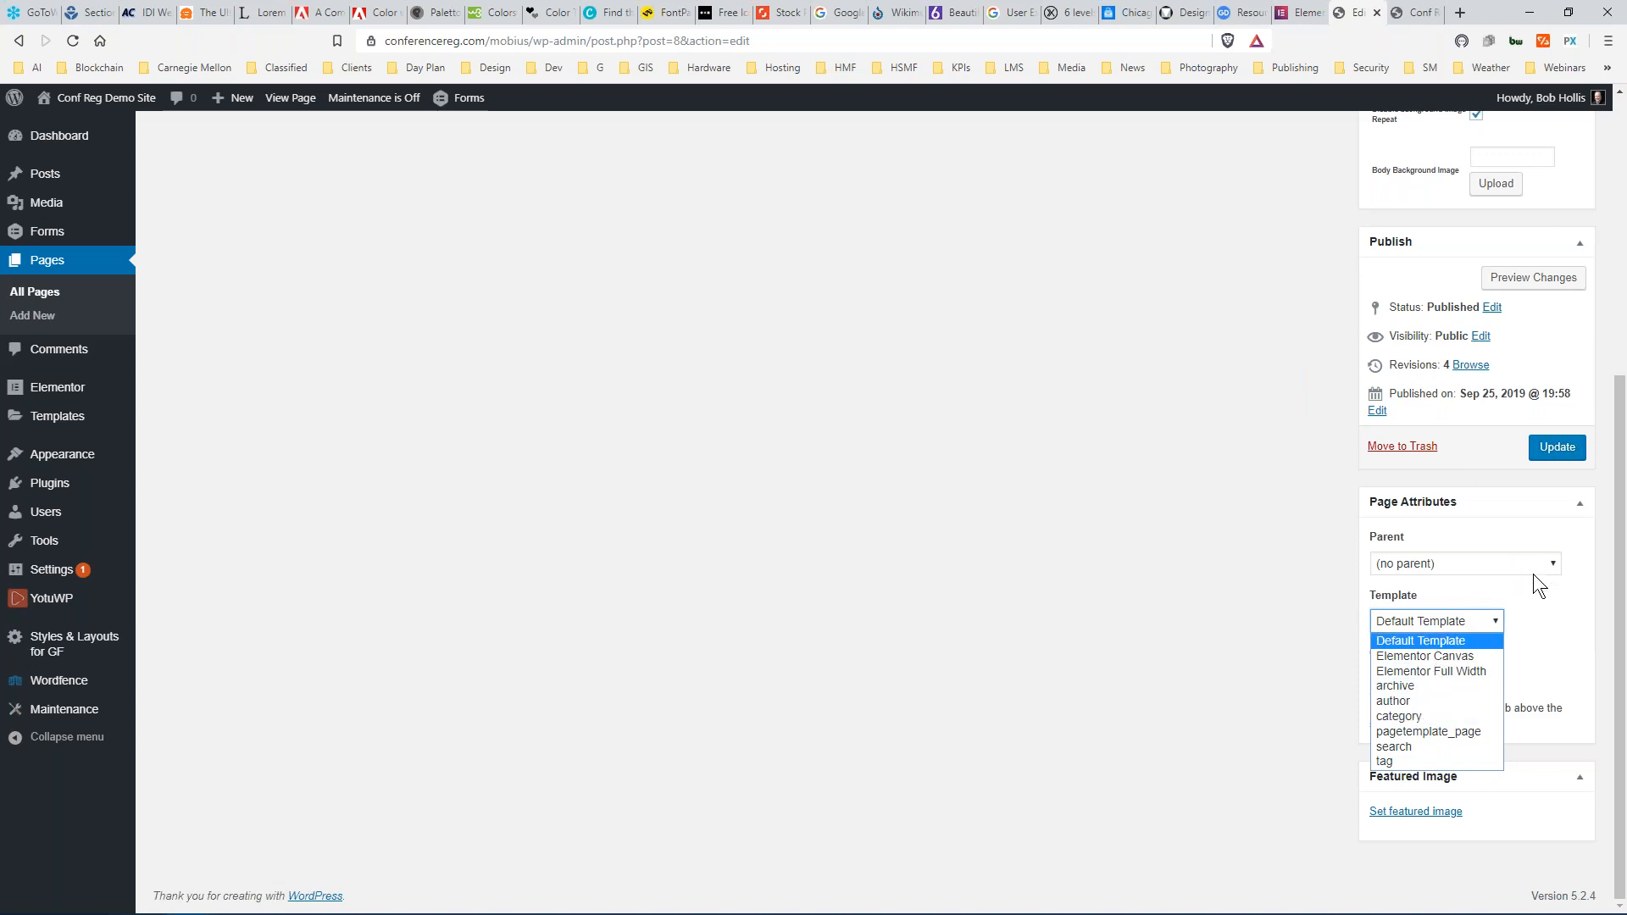
pyautogui.click(1549, 632)
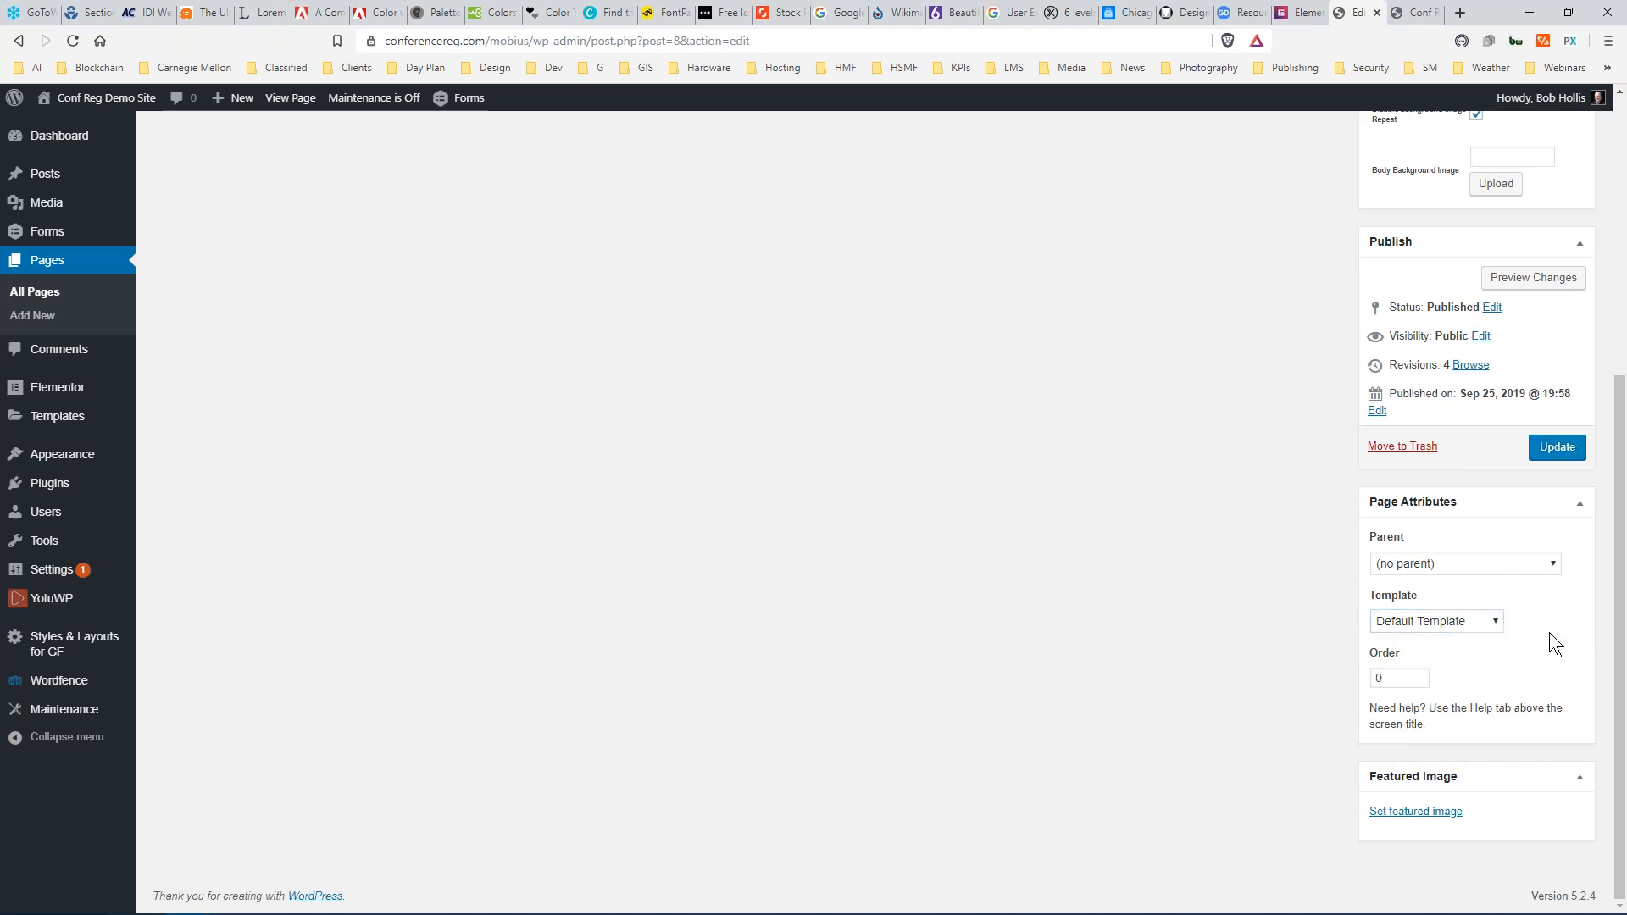
pyautogui.click(1493, 617)
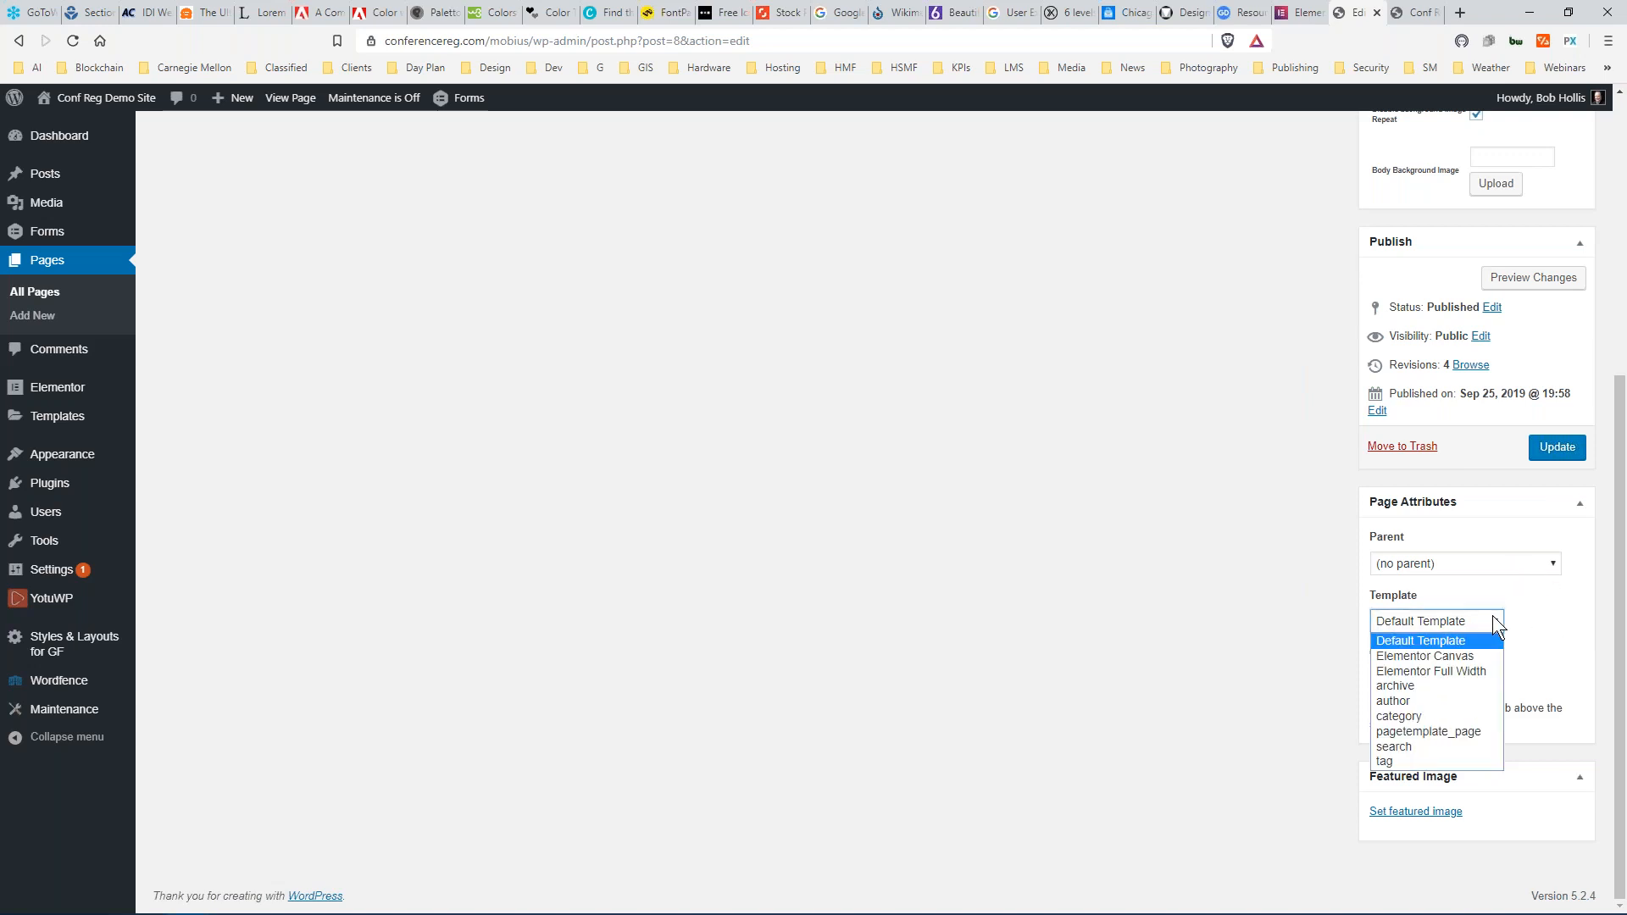
pyautogui.click(1552, 617)
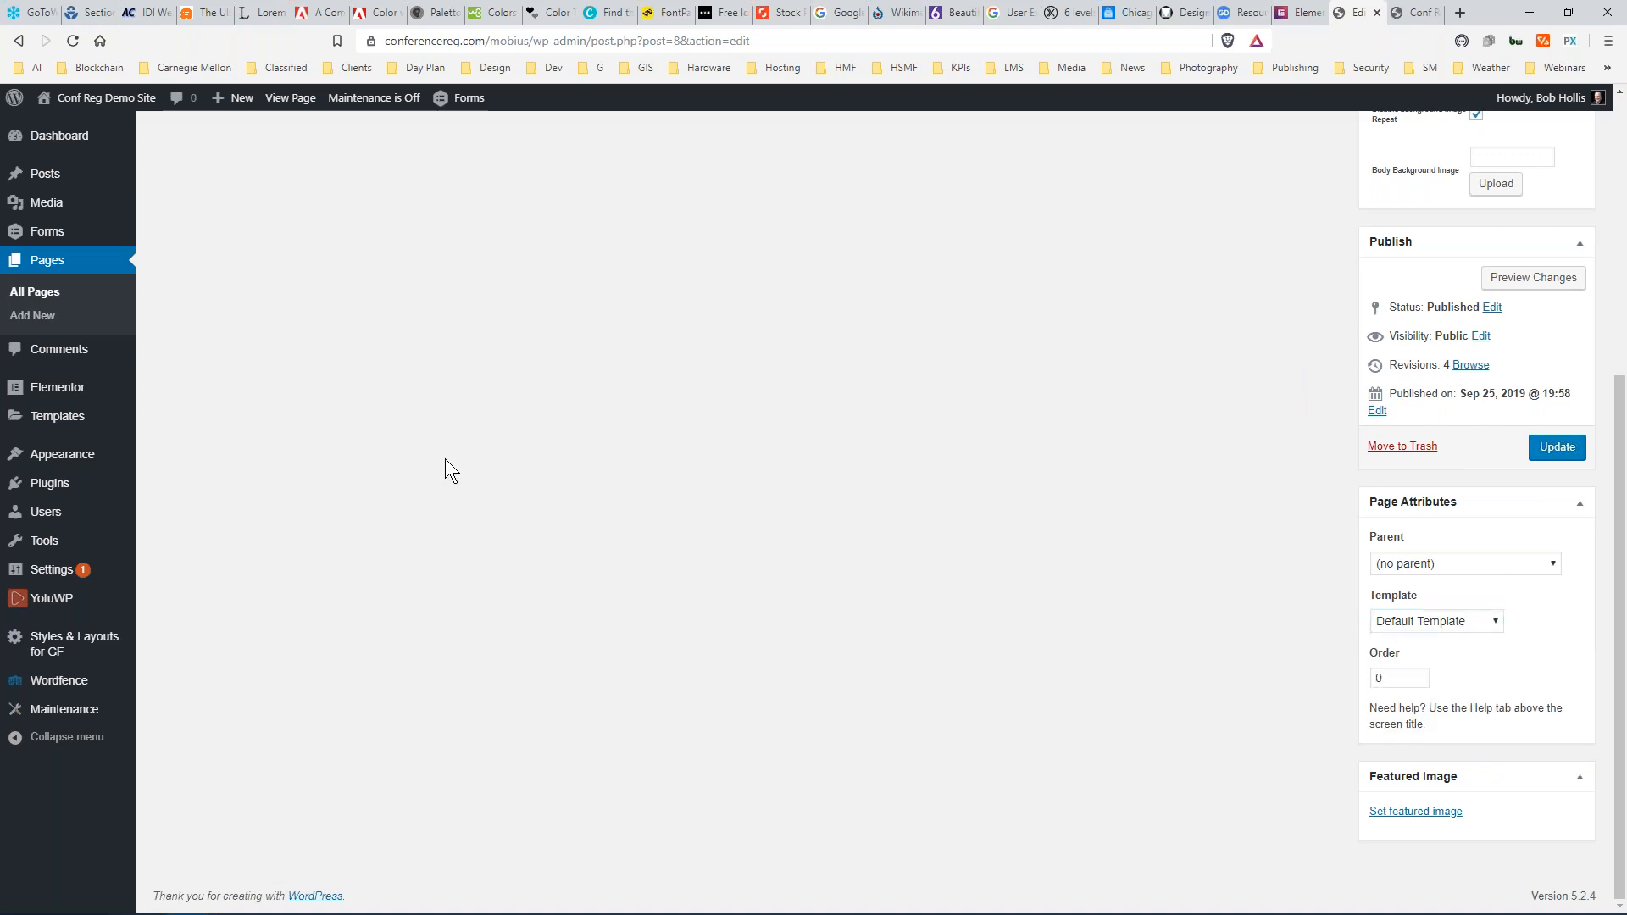
# Check which theme is active among the installed themes, then return to the list of all pages.
pyautogui.moveTo(60, 461)
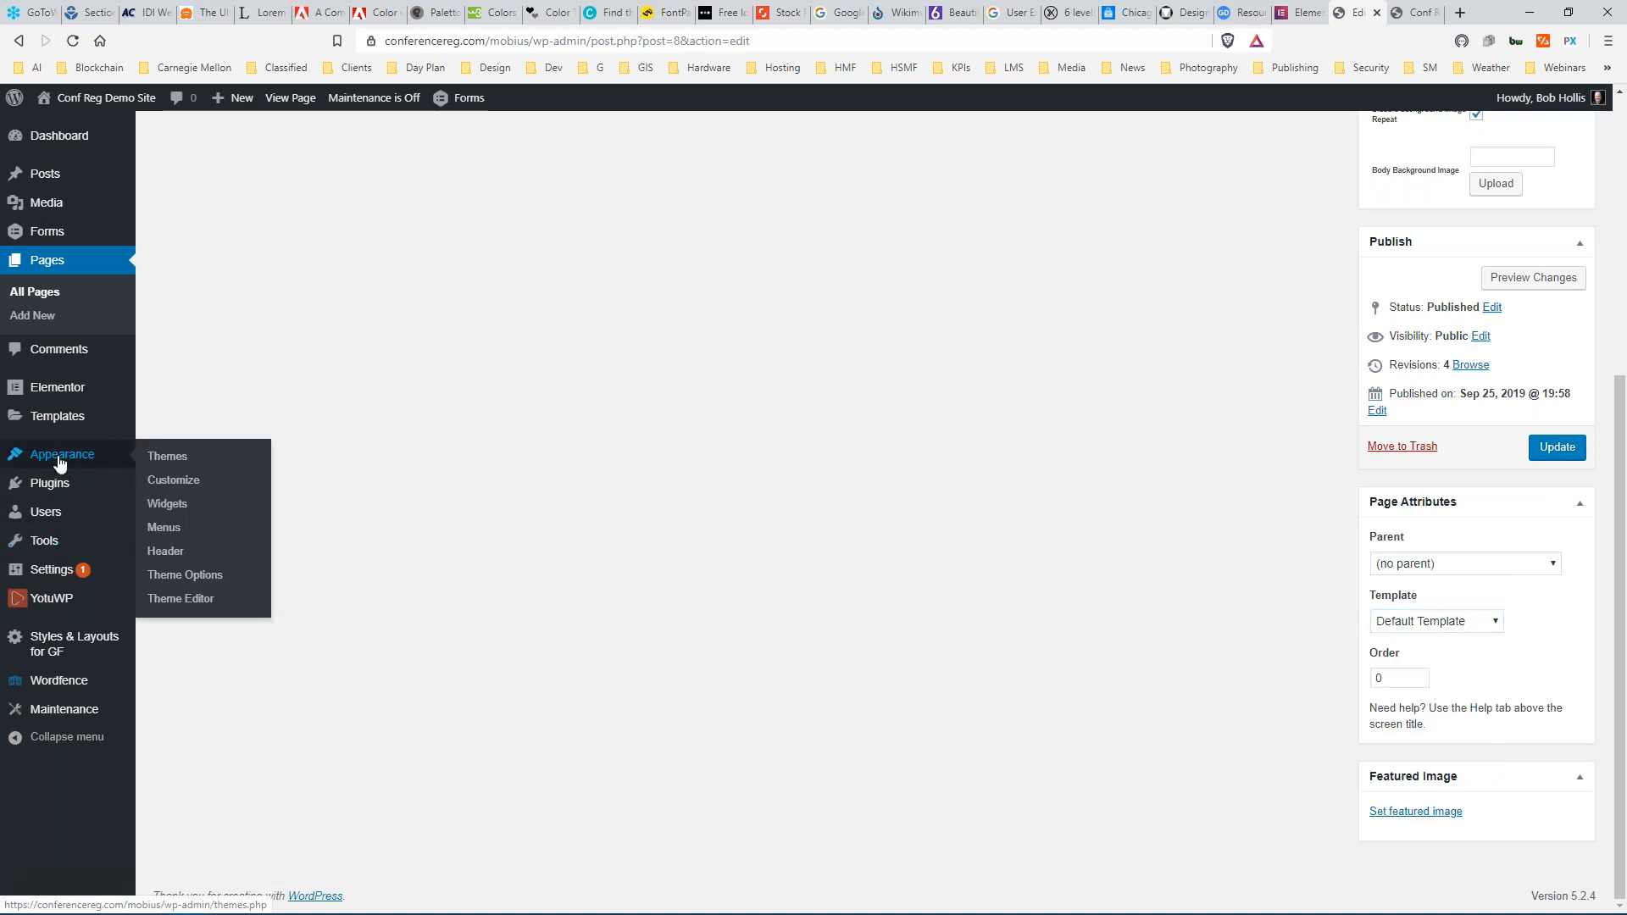
pyautogui.click(169, 462)
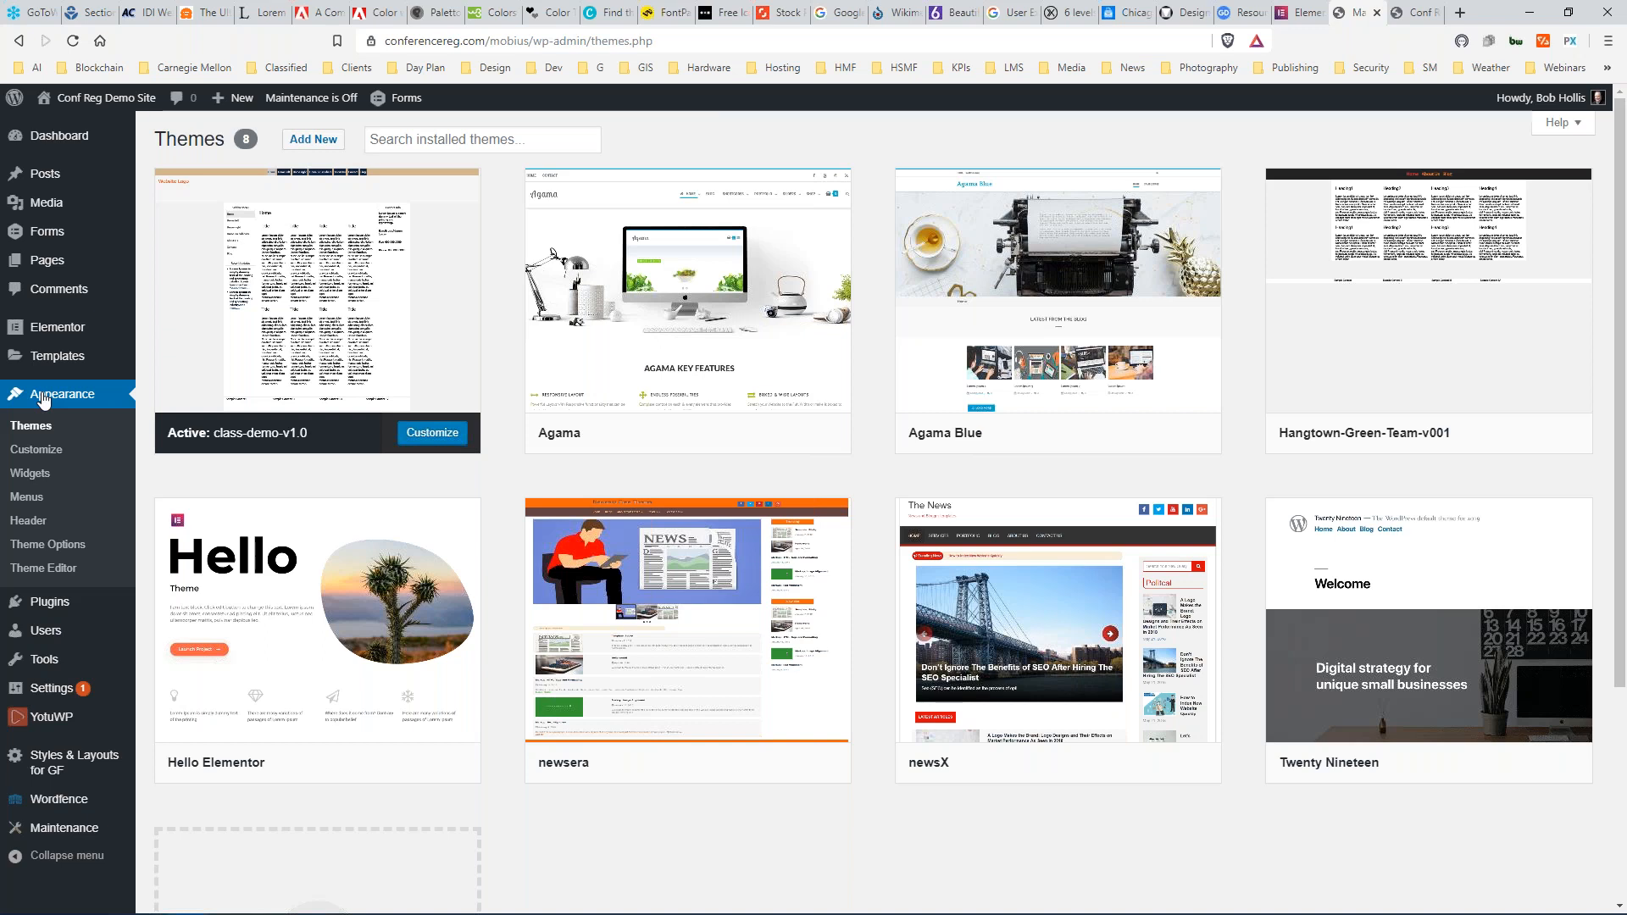
pyautogui.moveTo(50, 258)
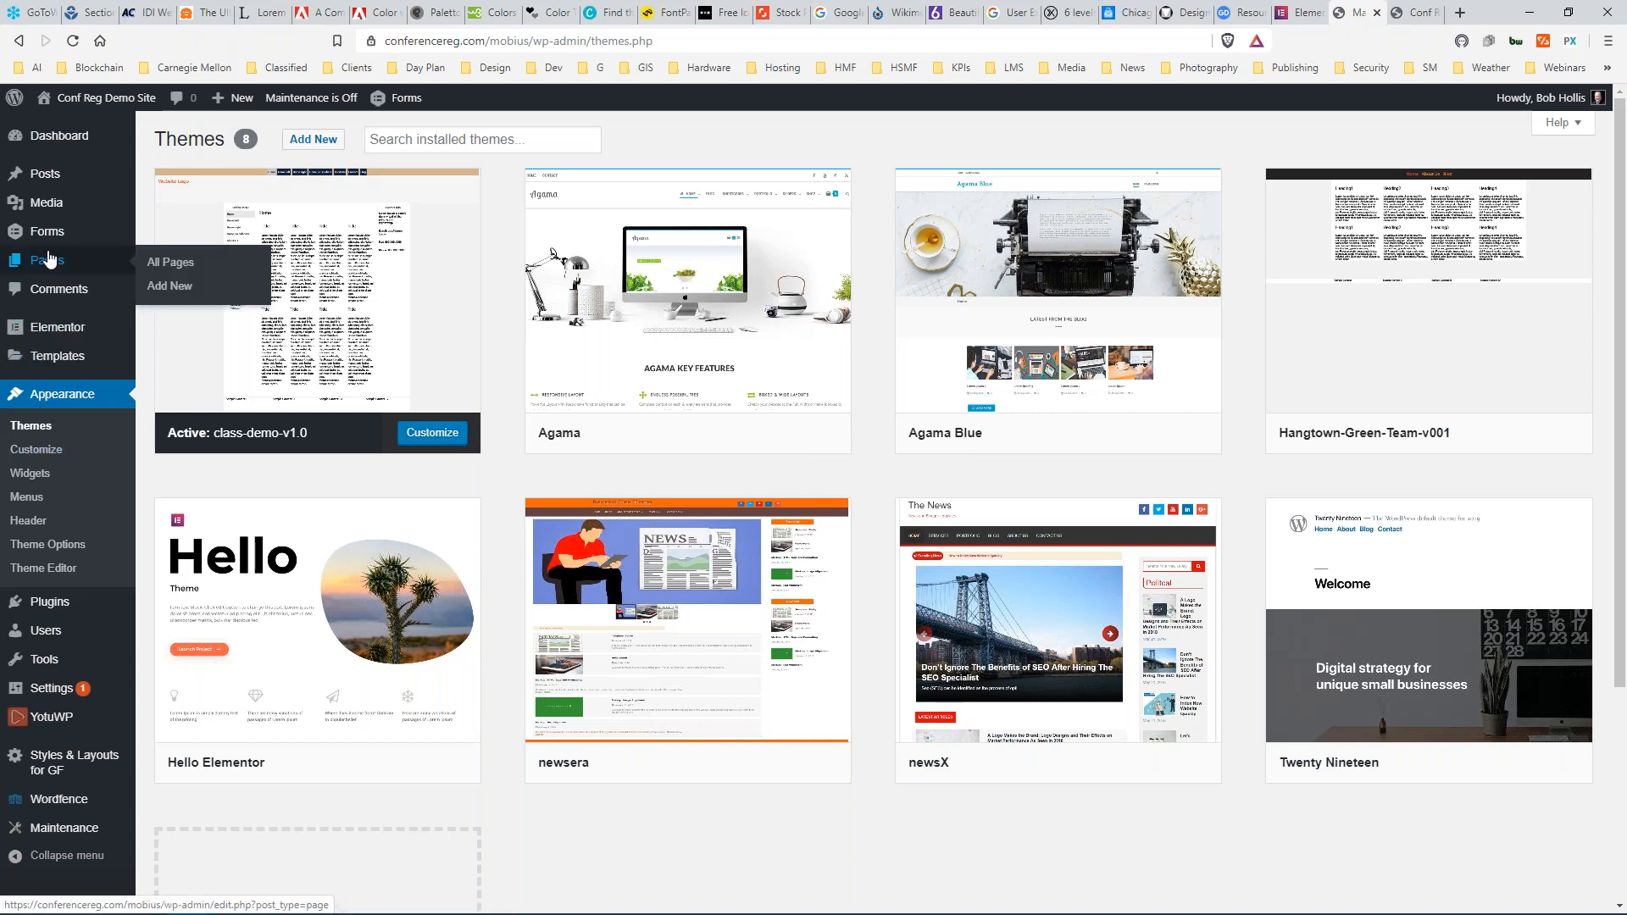
pyautogui.click(158, 266)
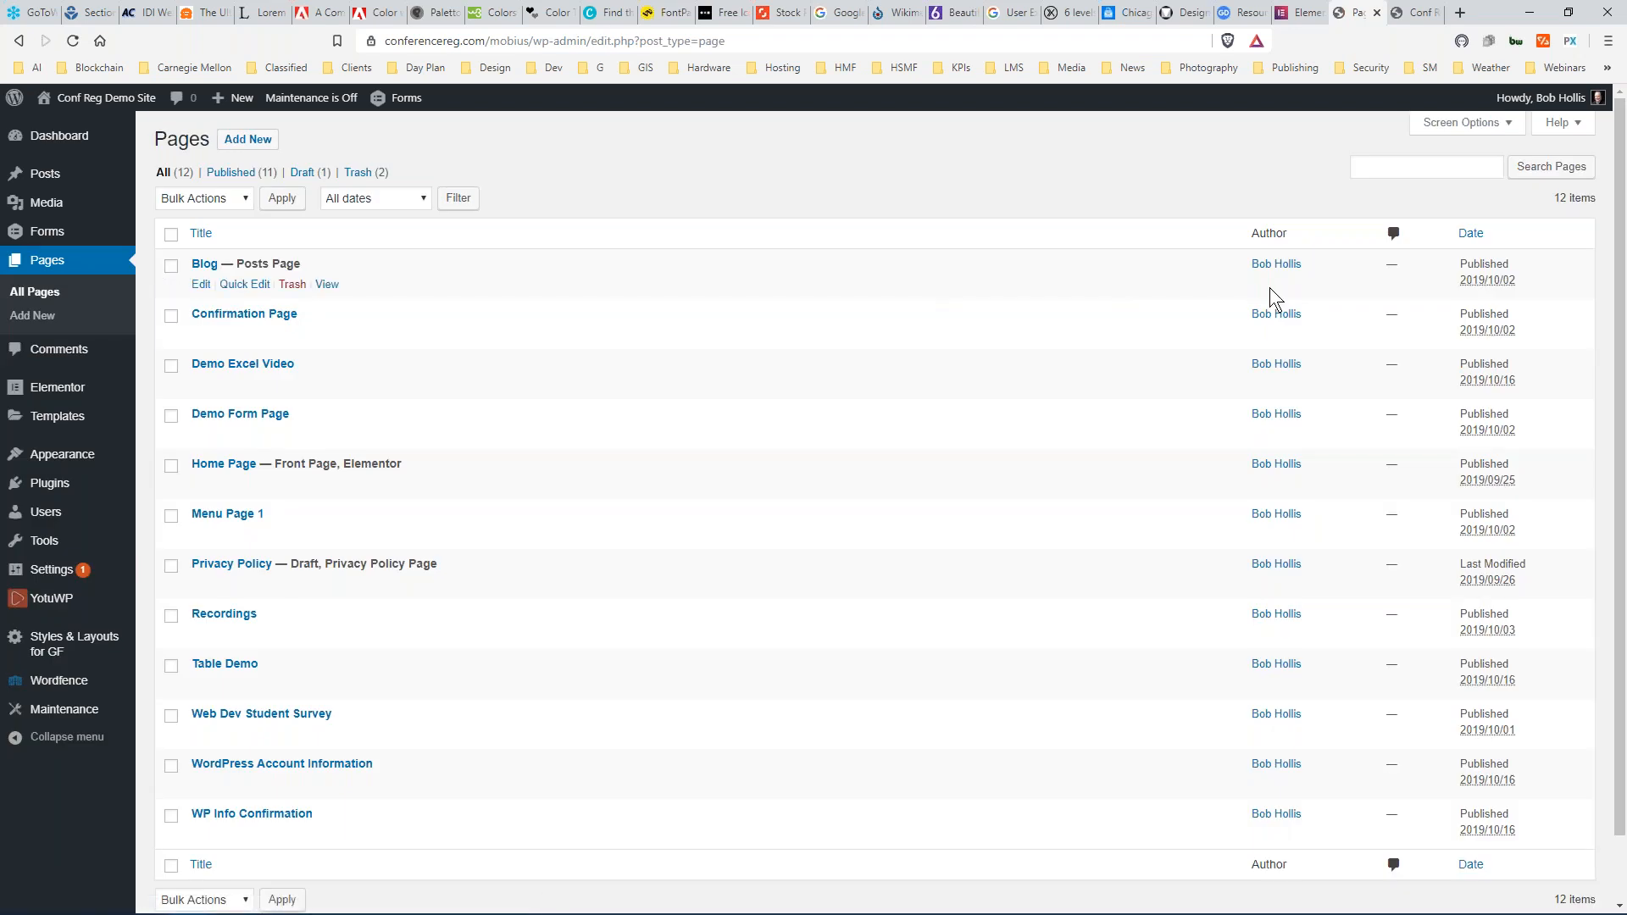
# Reload the live home page, open it in the page editor, and examine the template choices in its page attributes.
pyautogui.click(1413, 13)
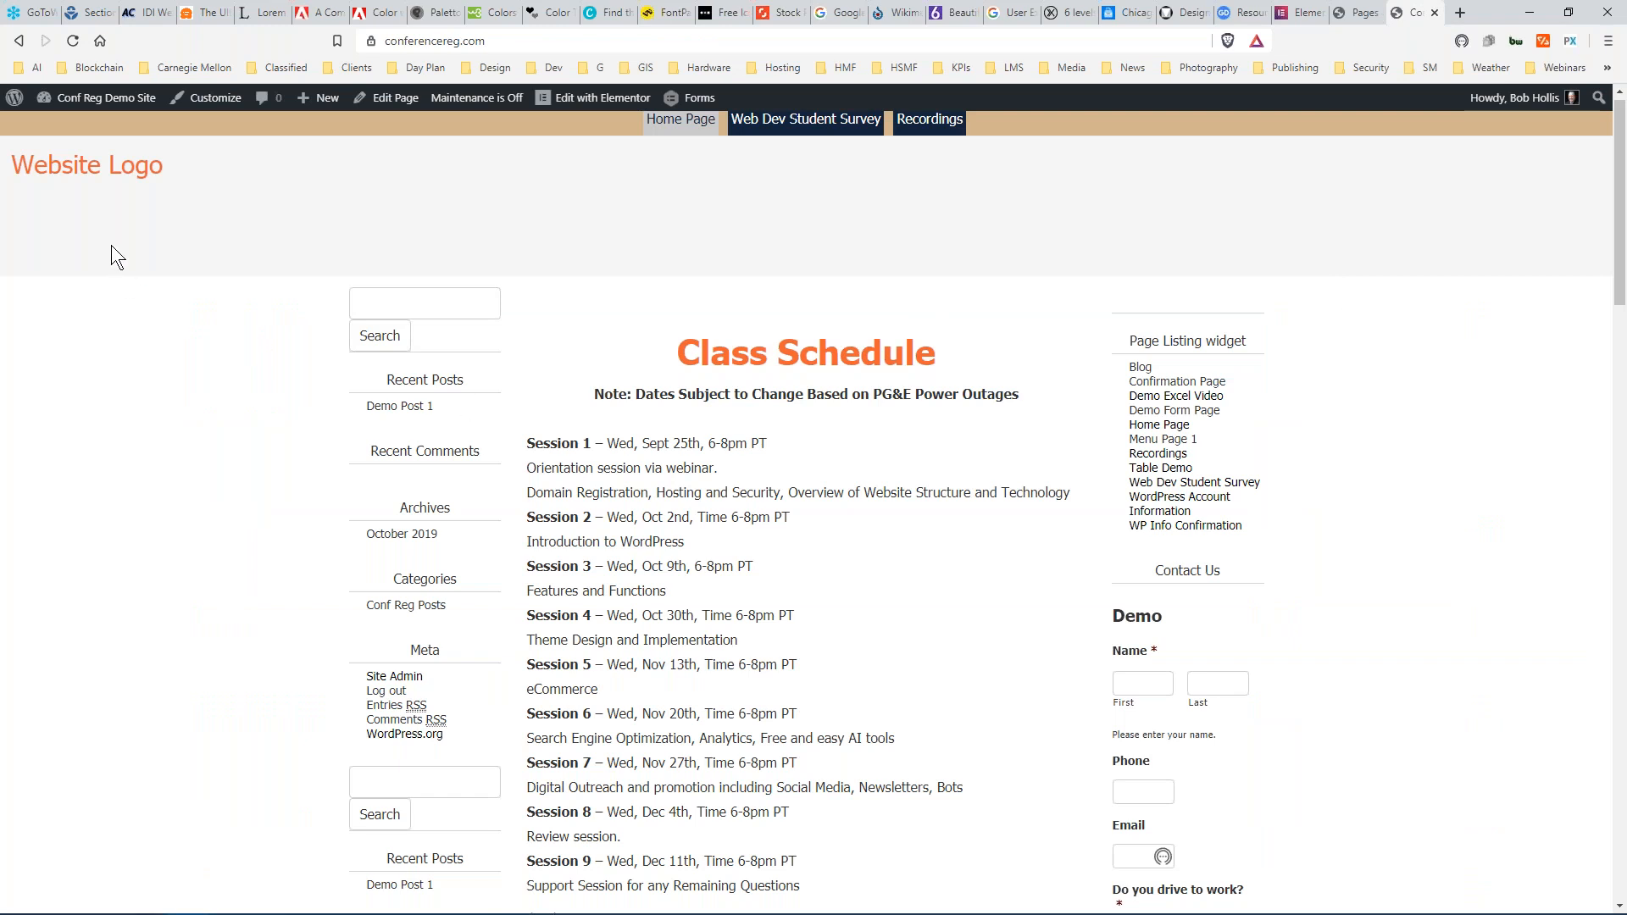
pyautogui.click(74, 39)
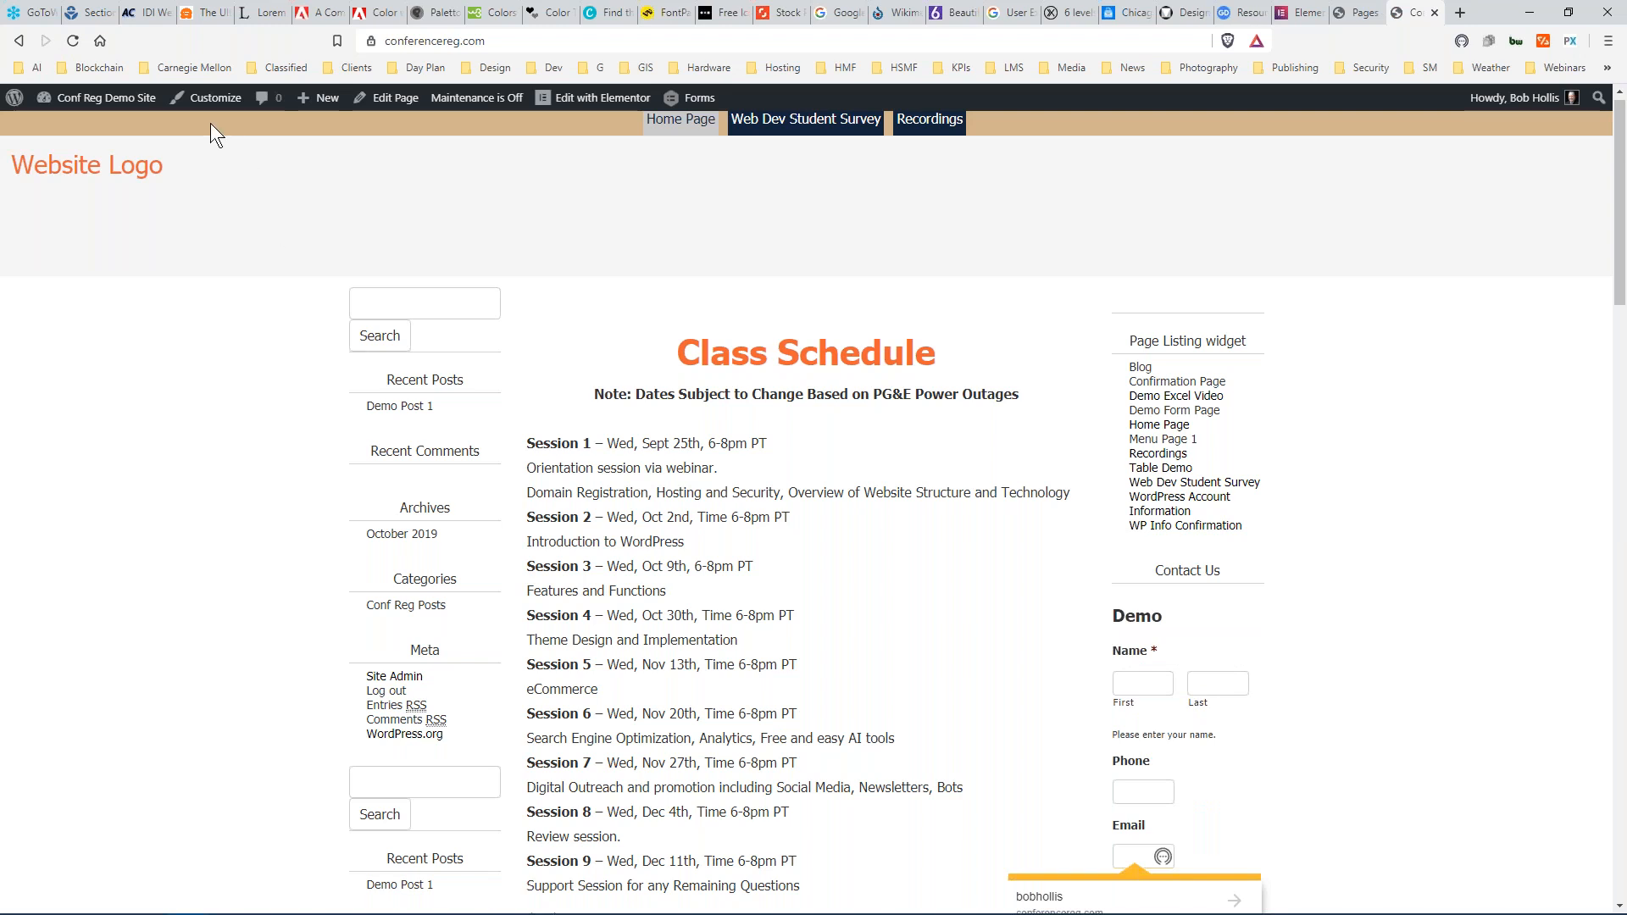
pyautogui.click(398, 100)
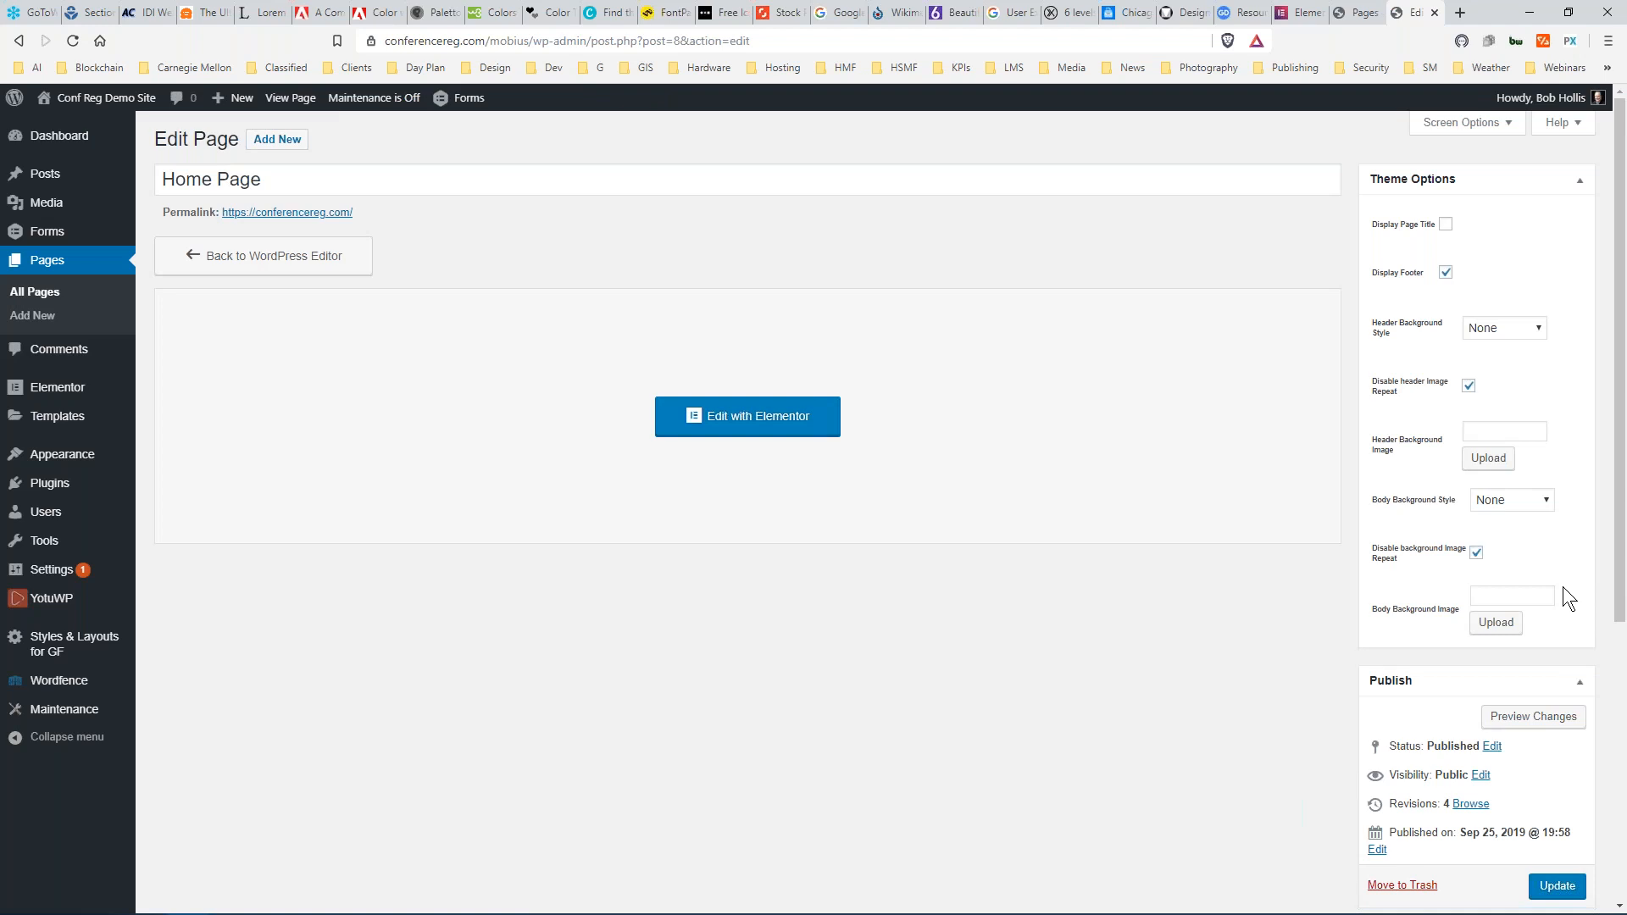
pyautogui.scroll(-5, 1562, 587)
pyautogui.click(1491, 624)
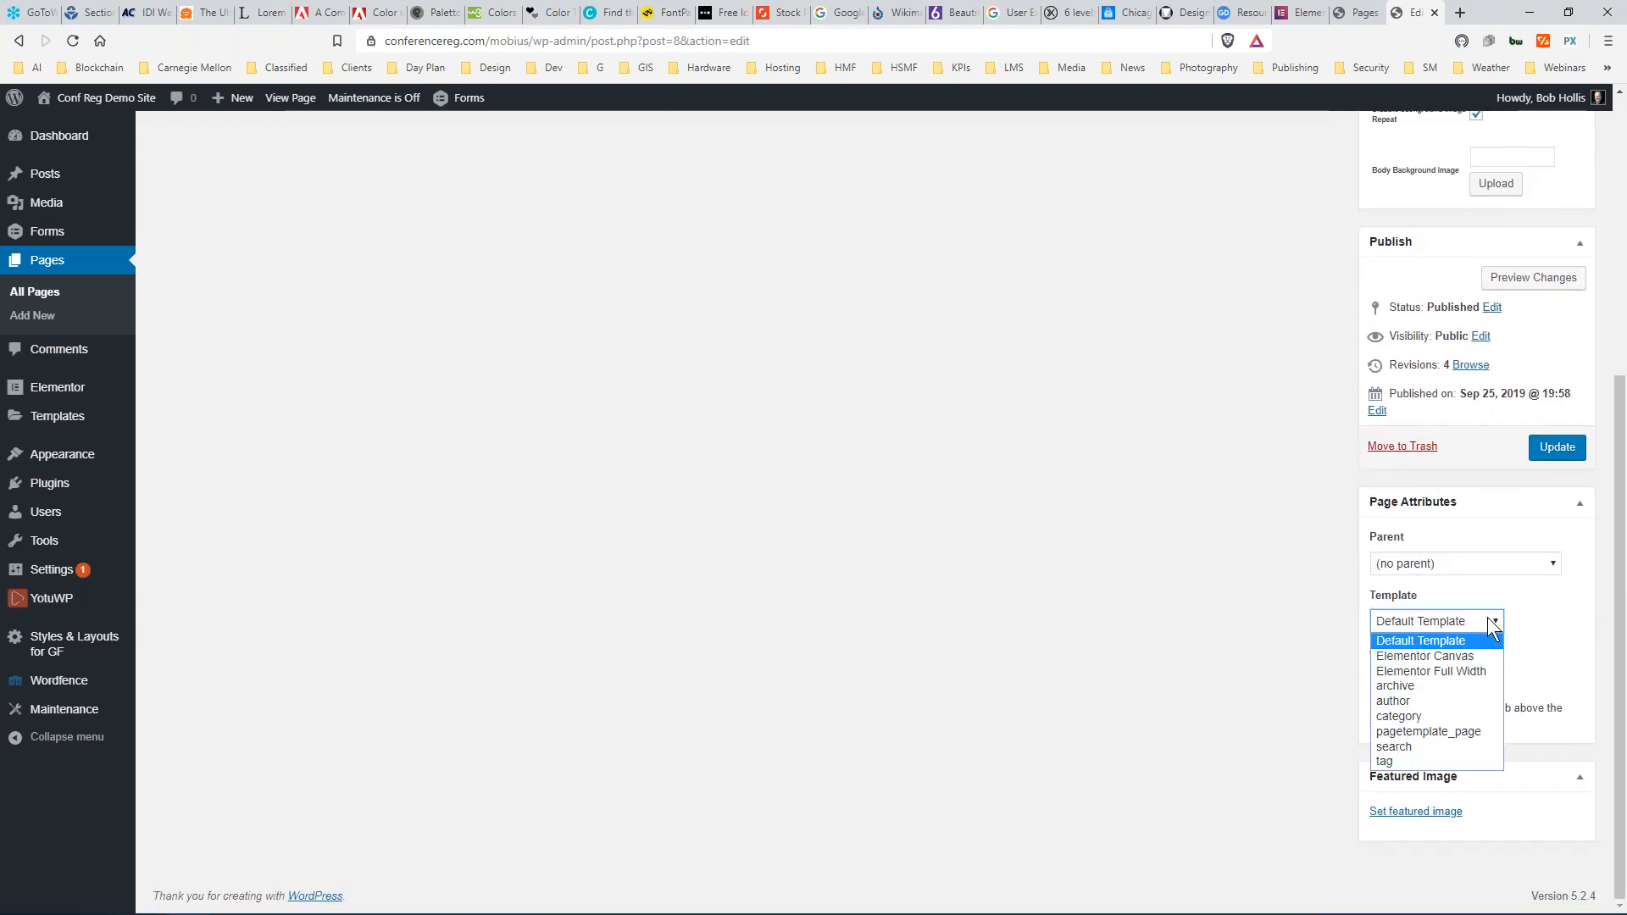
pyautogui.click(1583, 622)
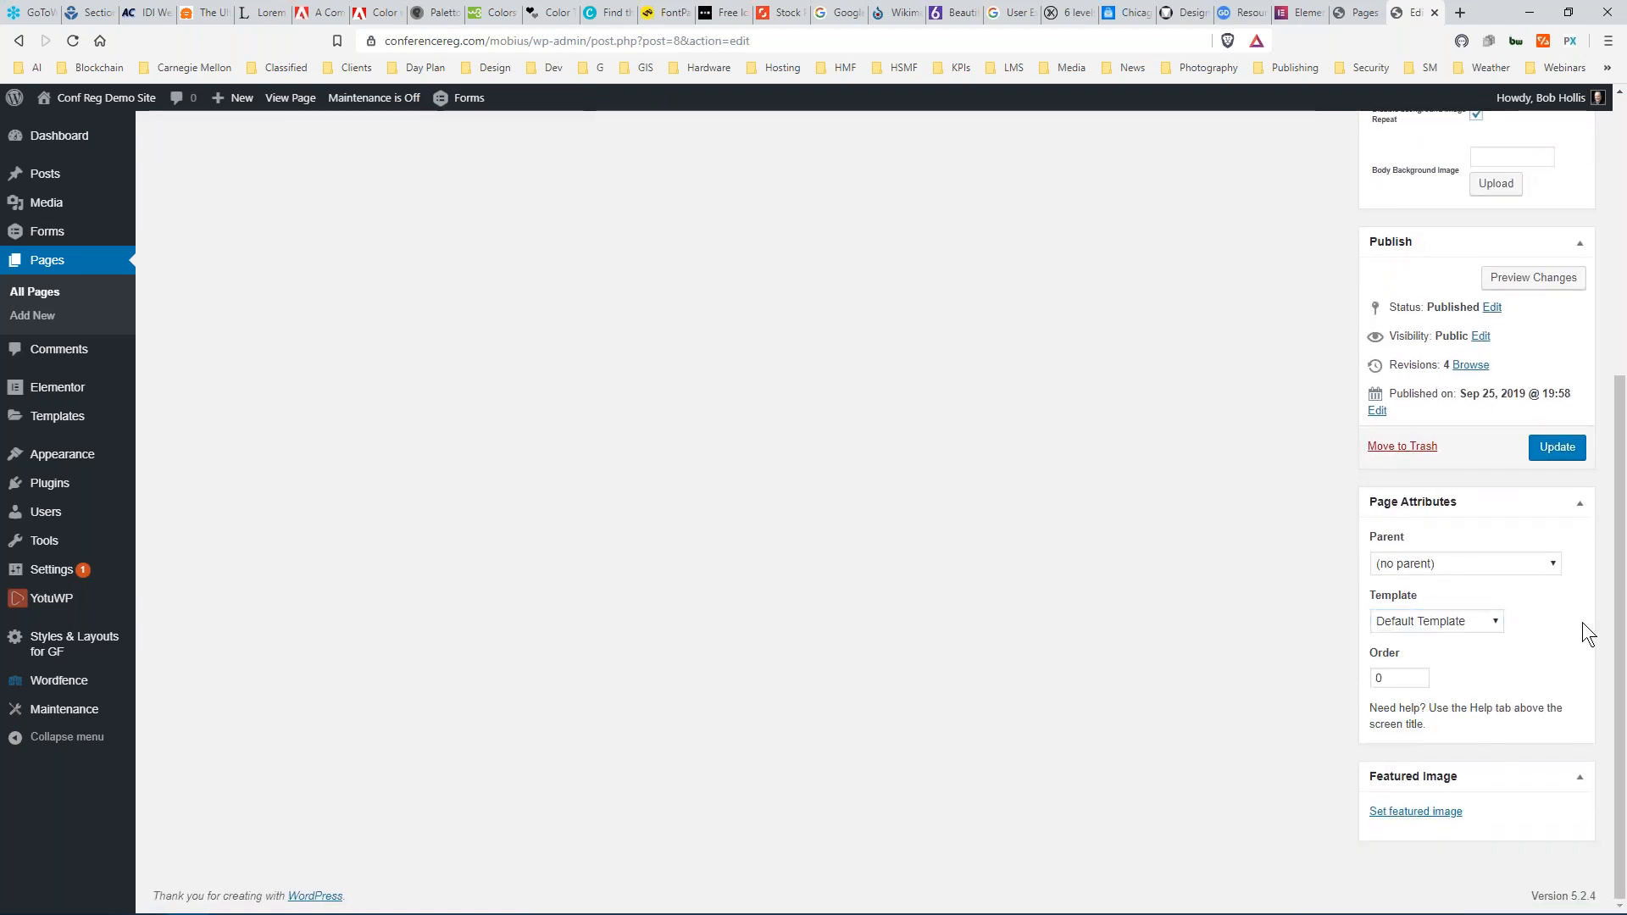
# Set the Home Page's template to Elementor Full Width and update the page.
pyautogui.scroll(3, 1576, 620)
pyautogui.scroll(2, 1576, 622)
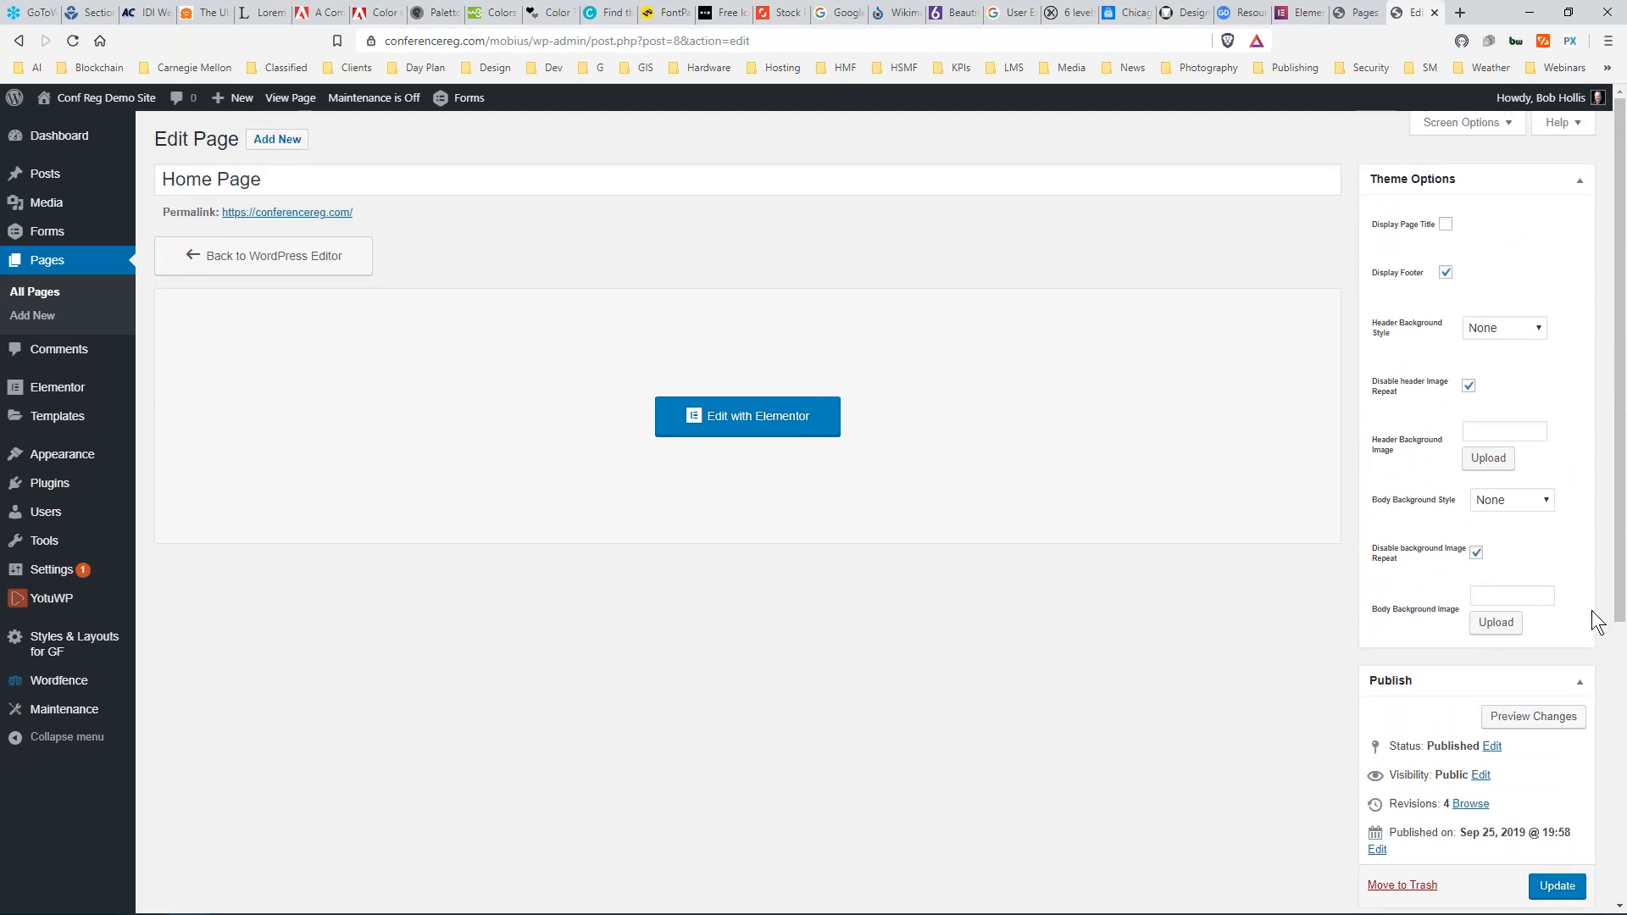
pyautogui.scroll(-3, 1592, 612)
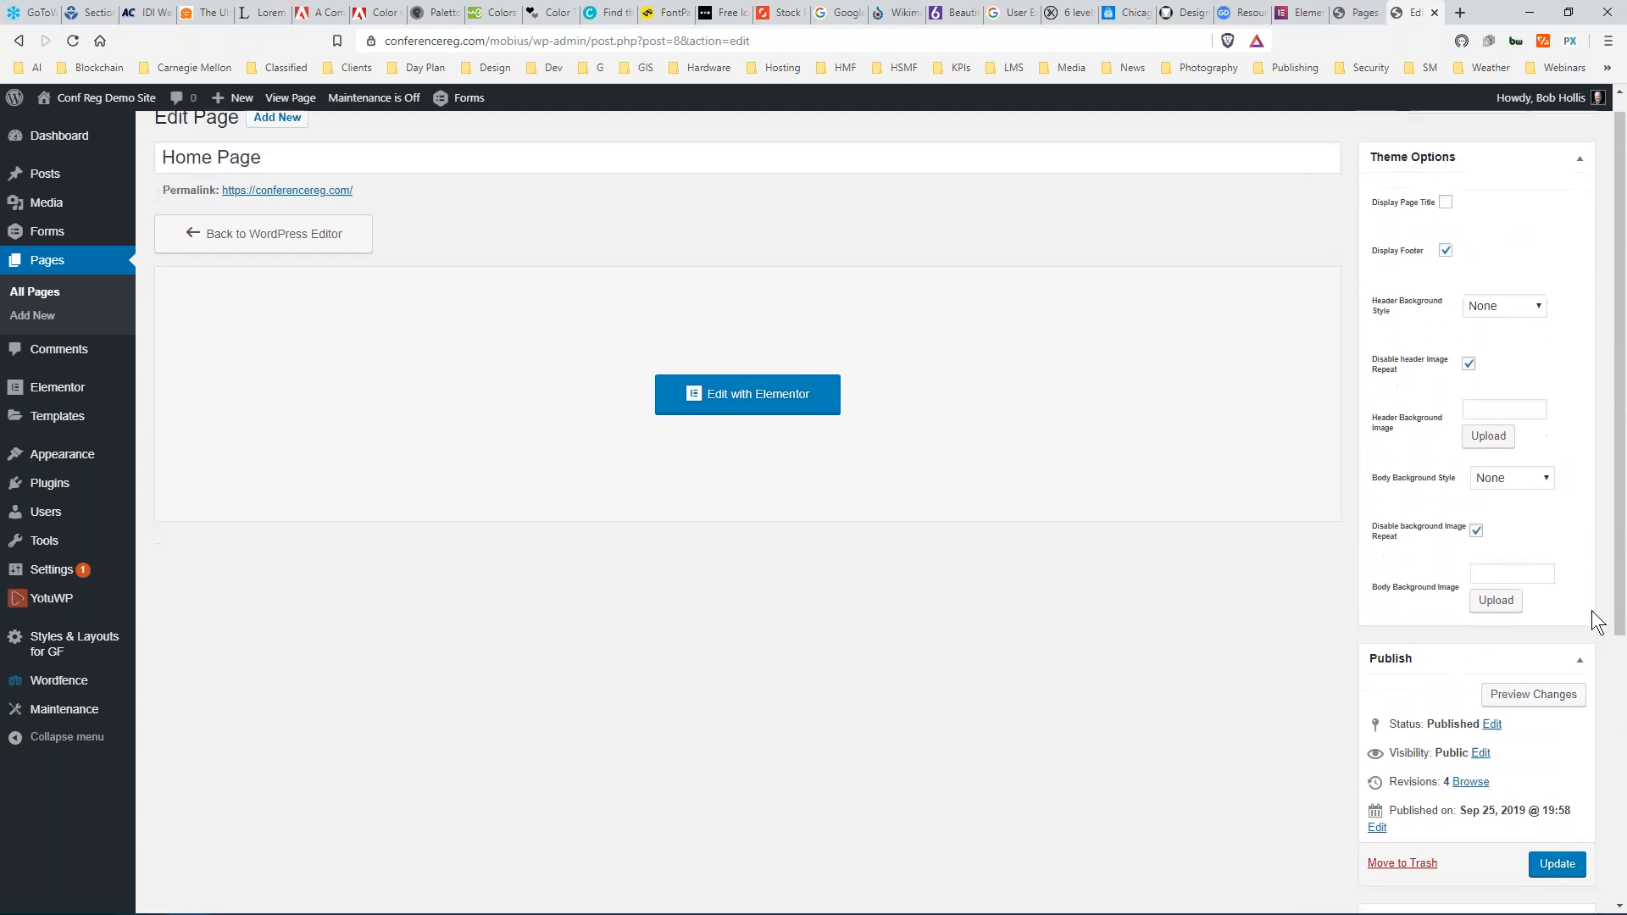
pyautogui.scroll(-2, 1592, 612)
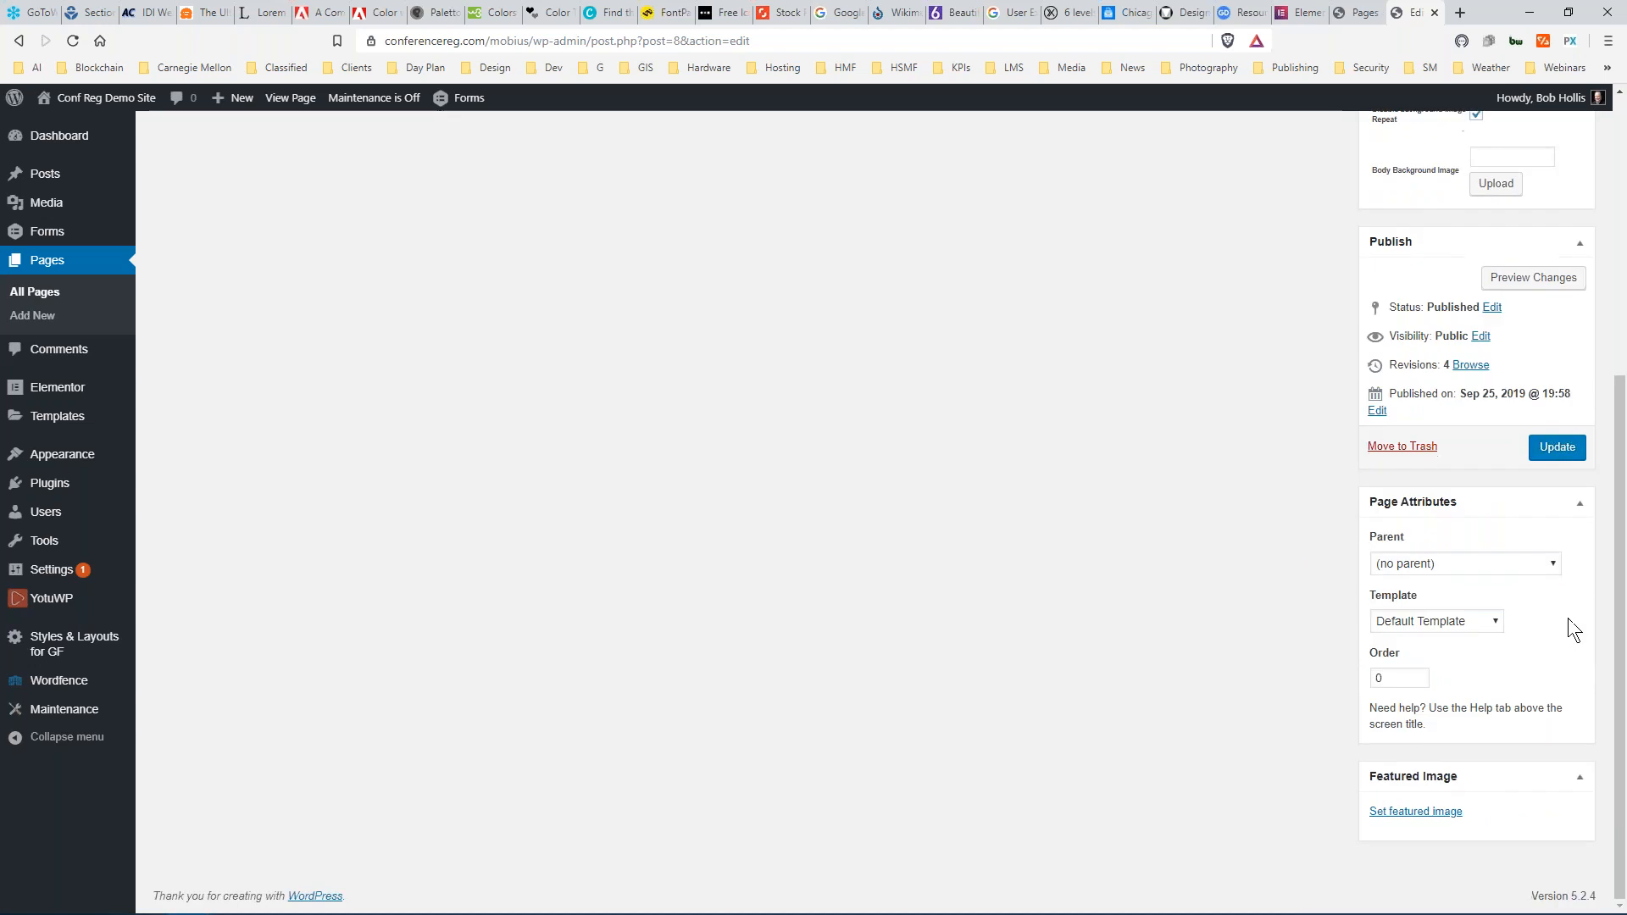
pyautogui.scroll(5, 1574, 619)
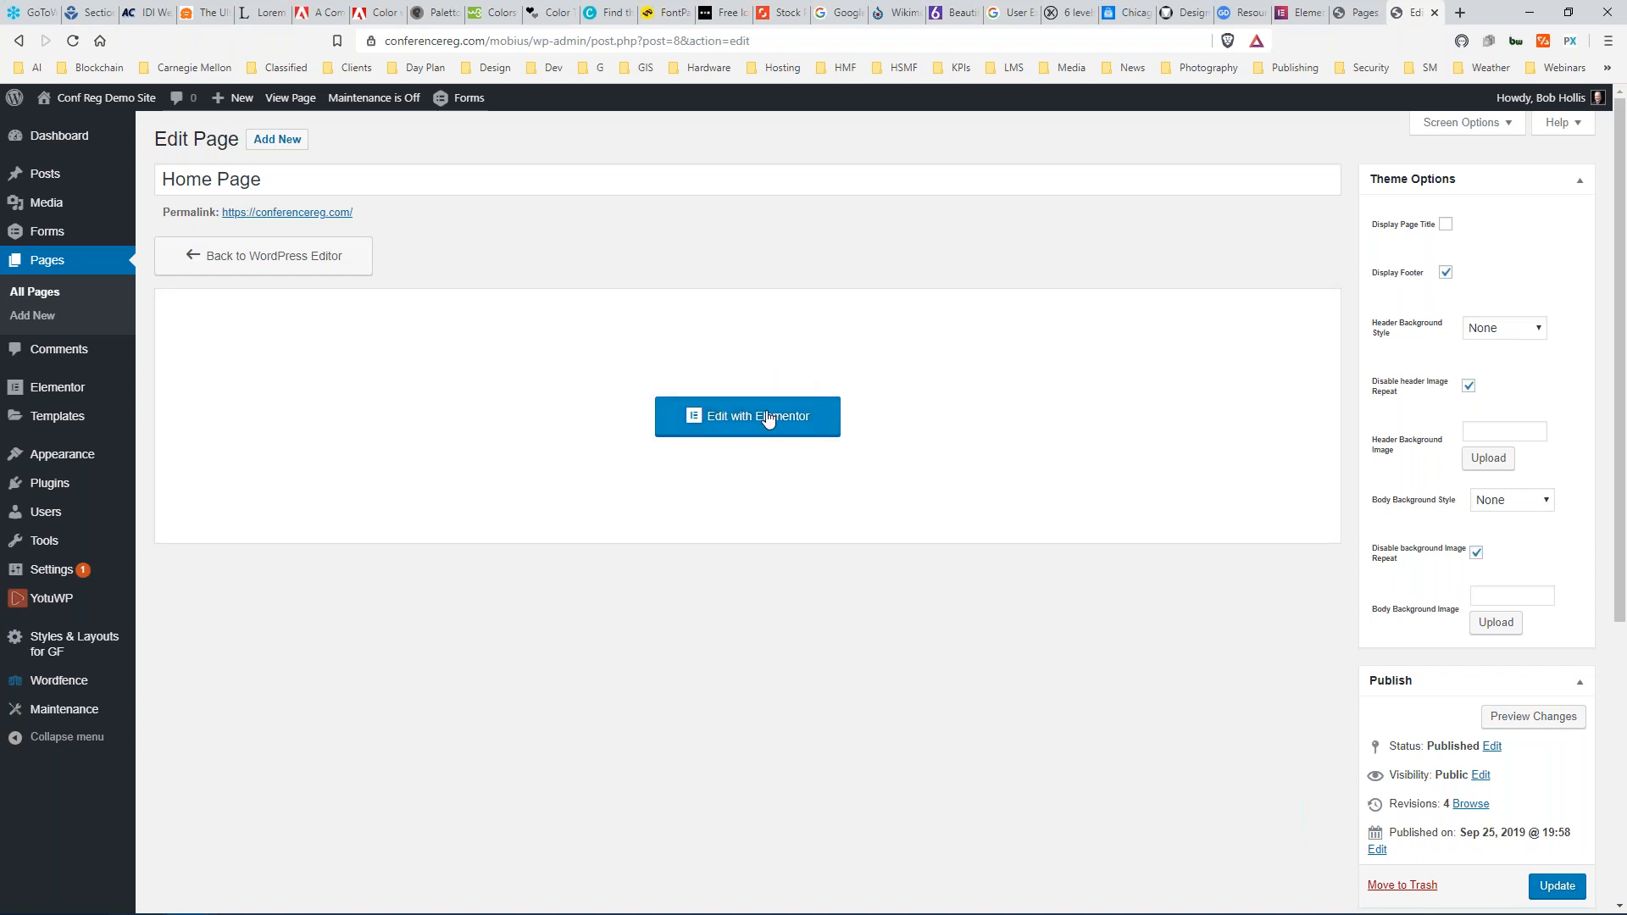
pyautogui.scroll(-5, 1198, 659)
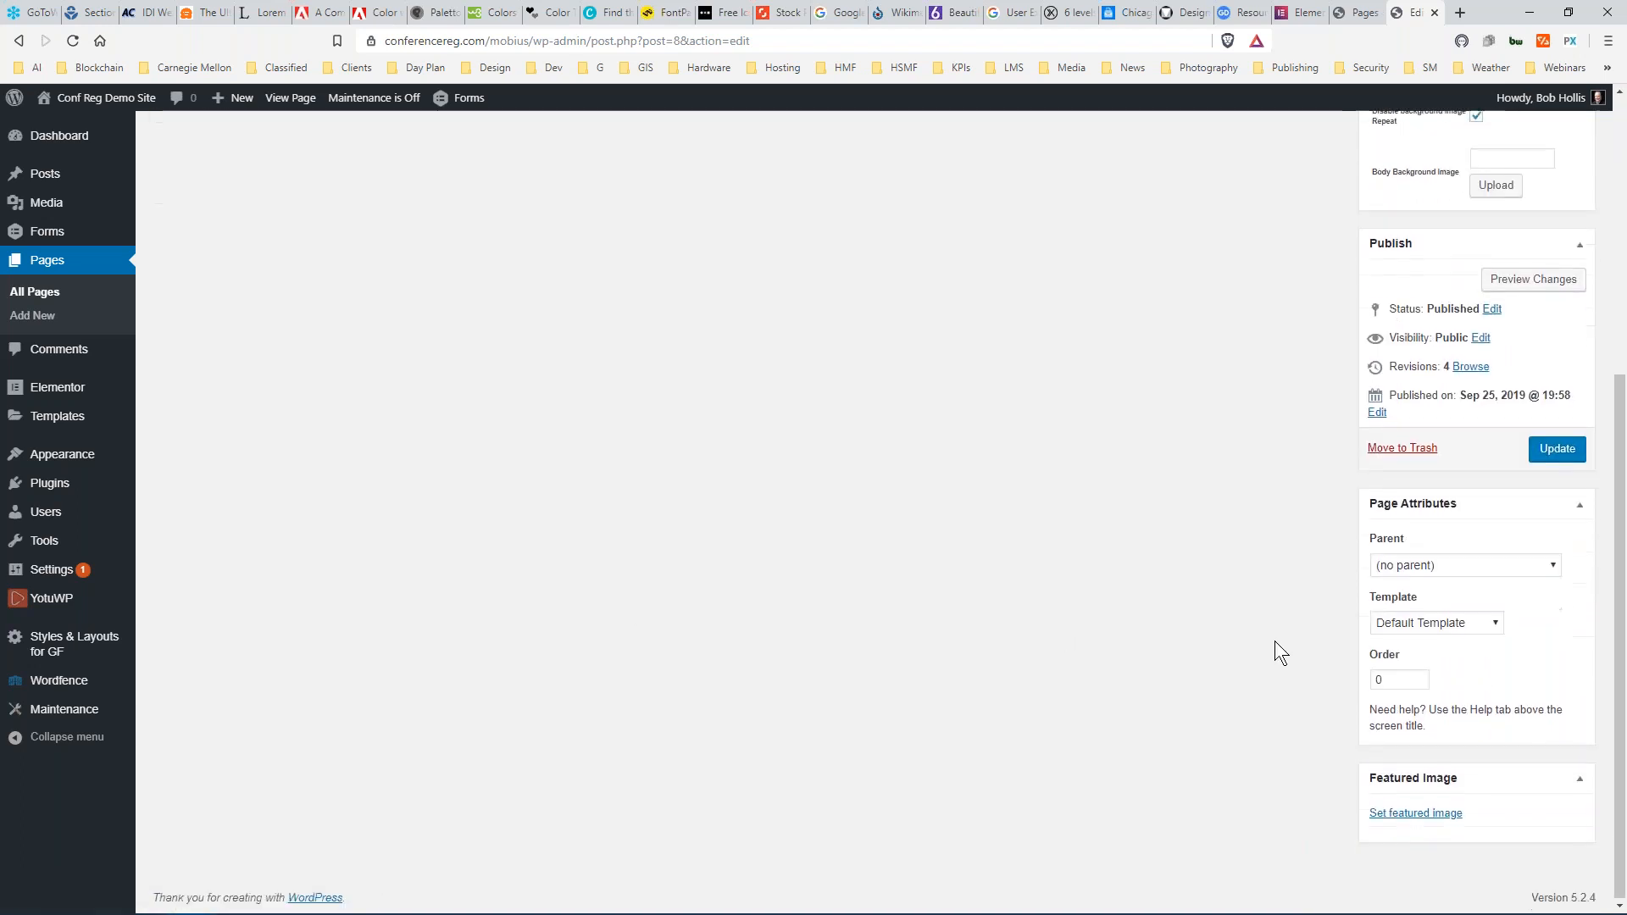
pyautogui.click(1471, 622)
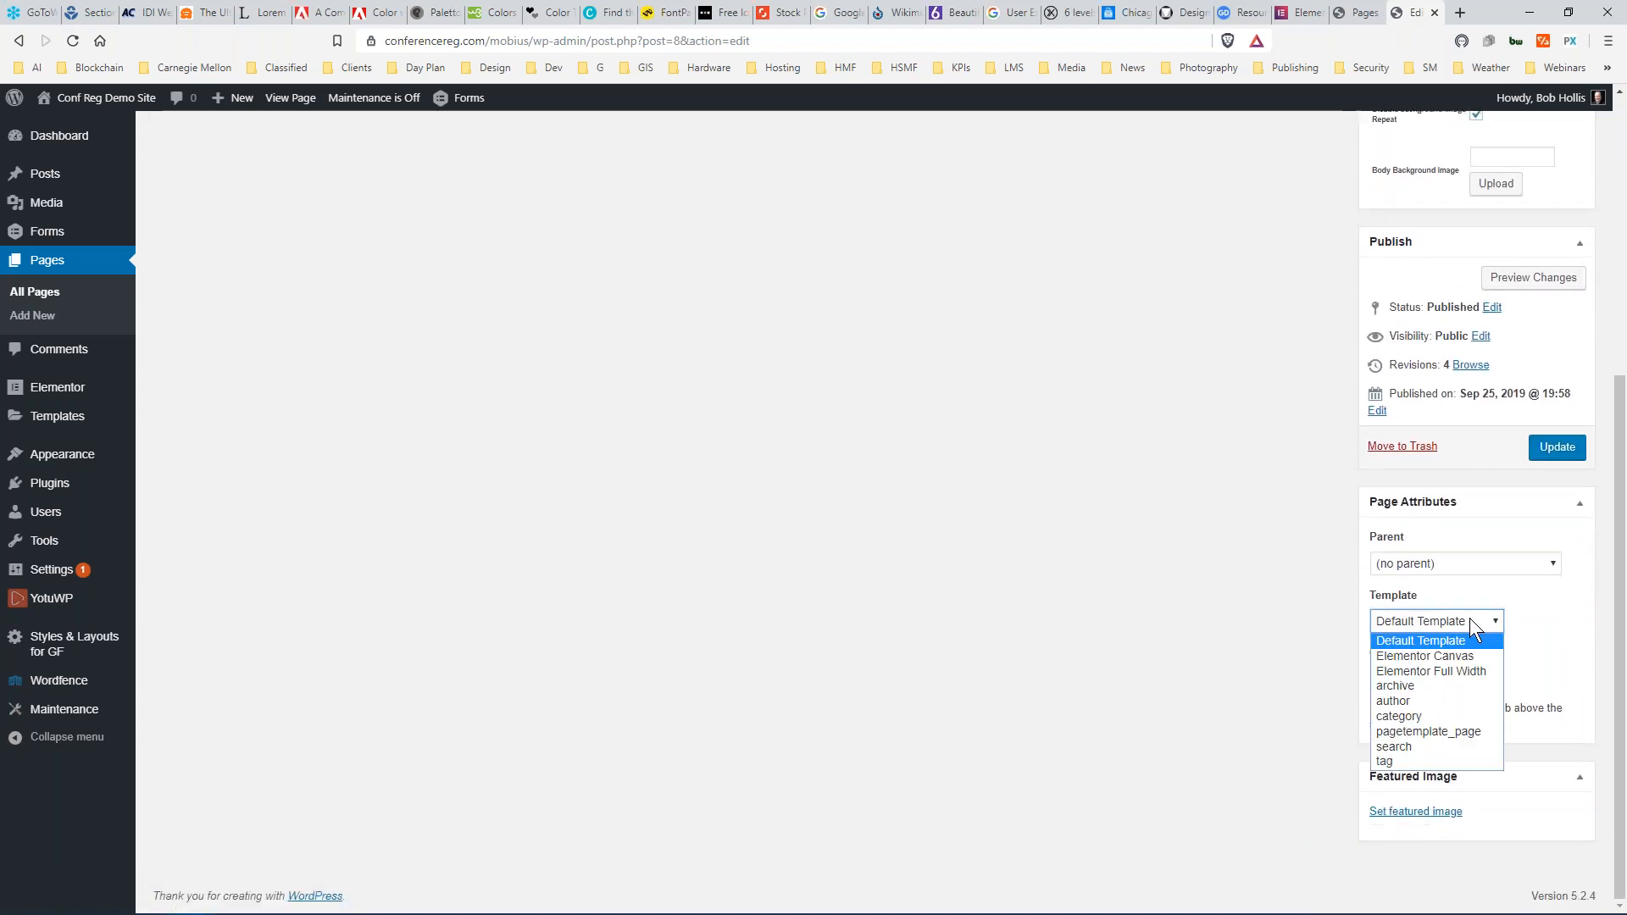
pyautogui.click(1465, 671)
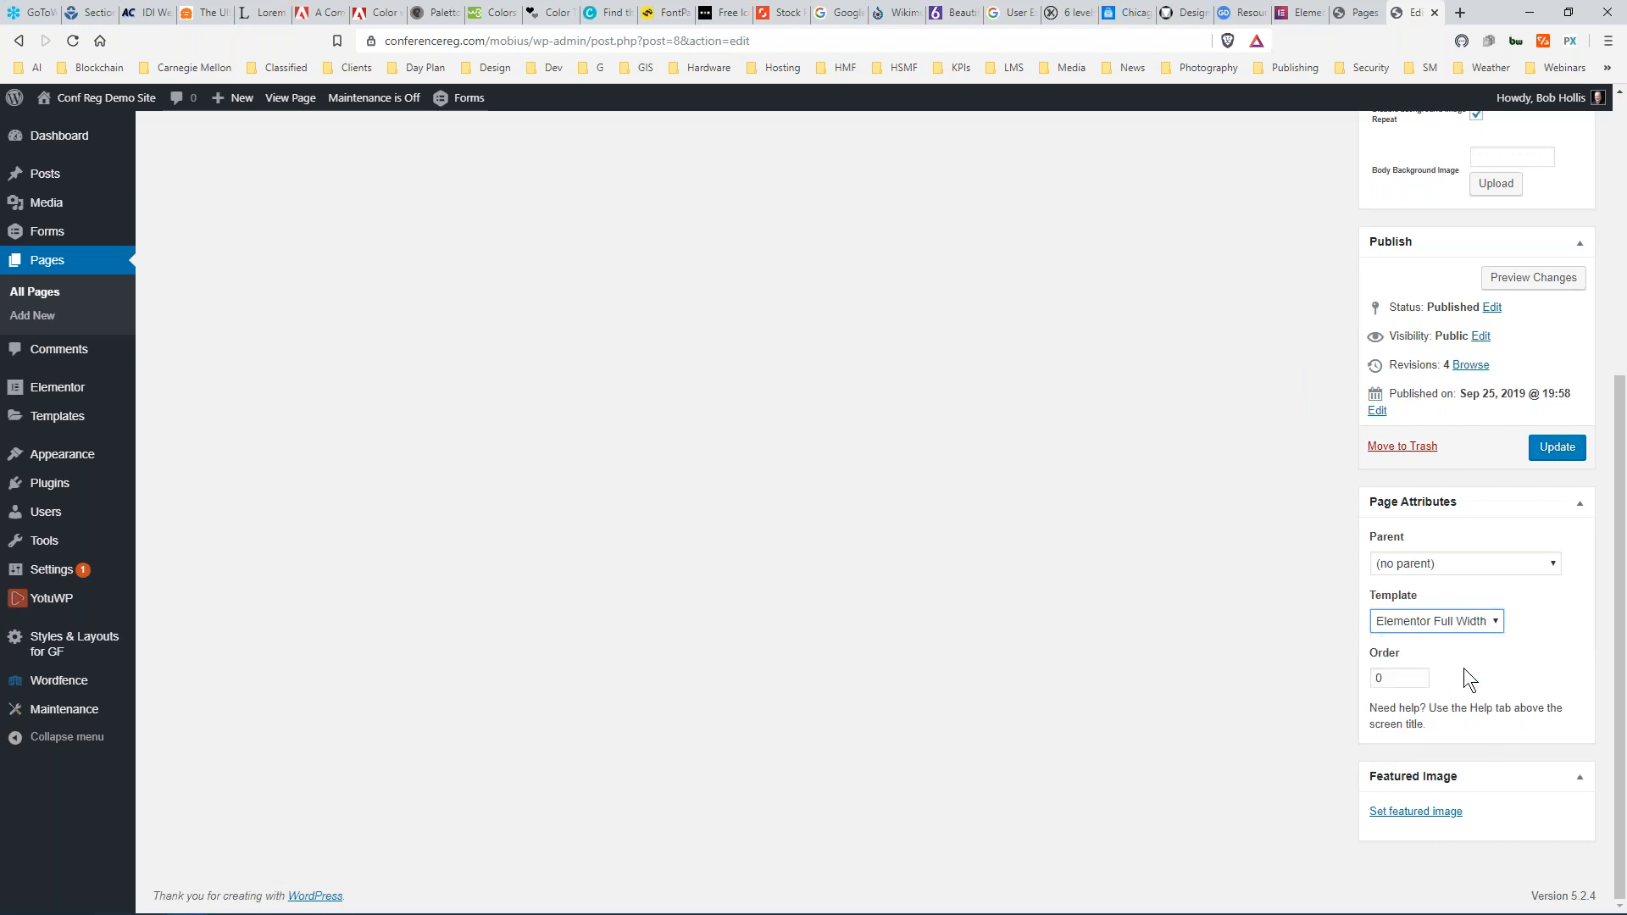
pyautogui.click(1557, 447)
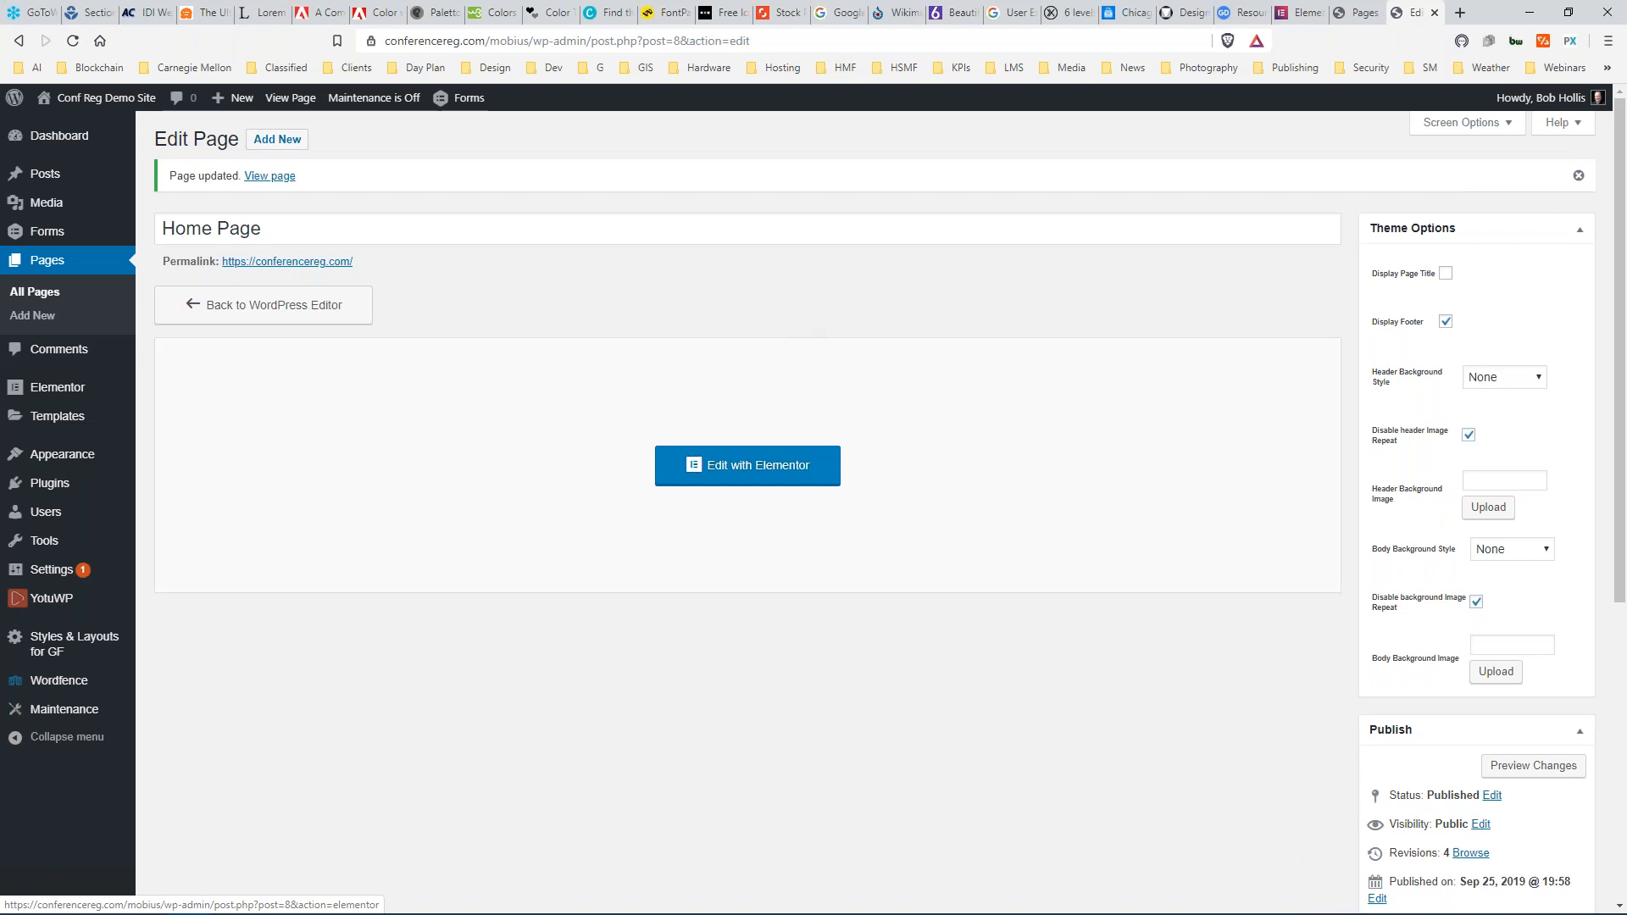
# View the updated Home Page on the live site and inspect its layout down to the footer.
pyautogui.click(286, 99)
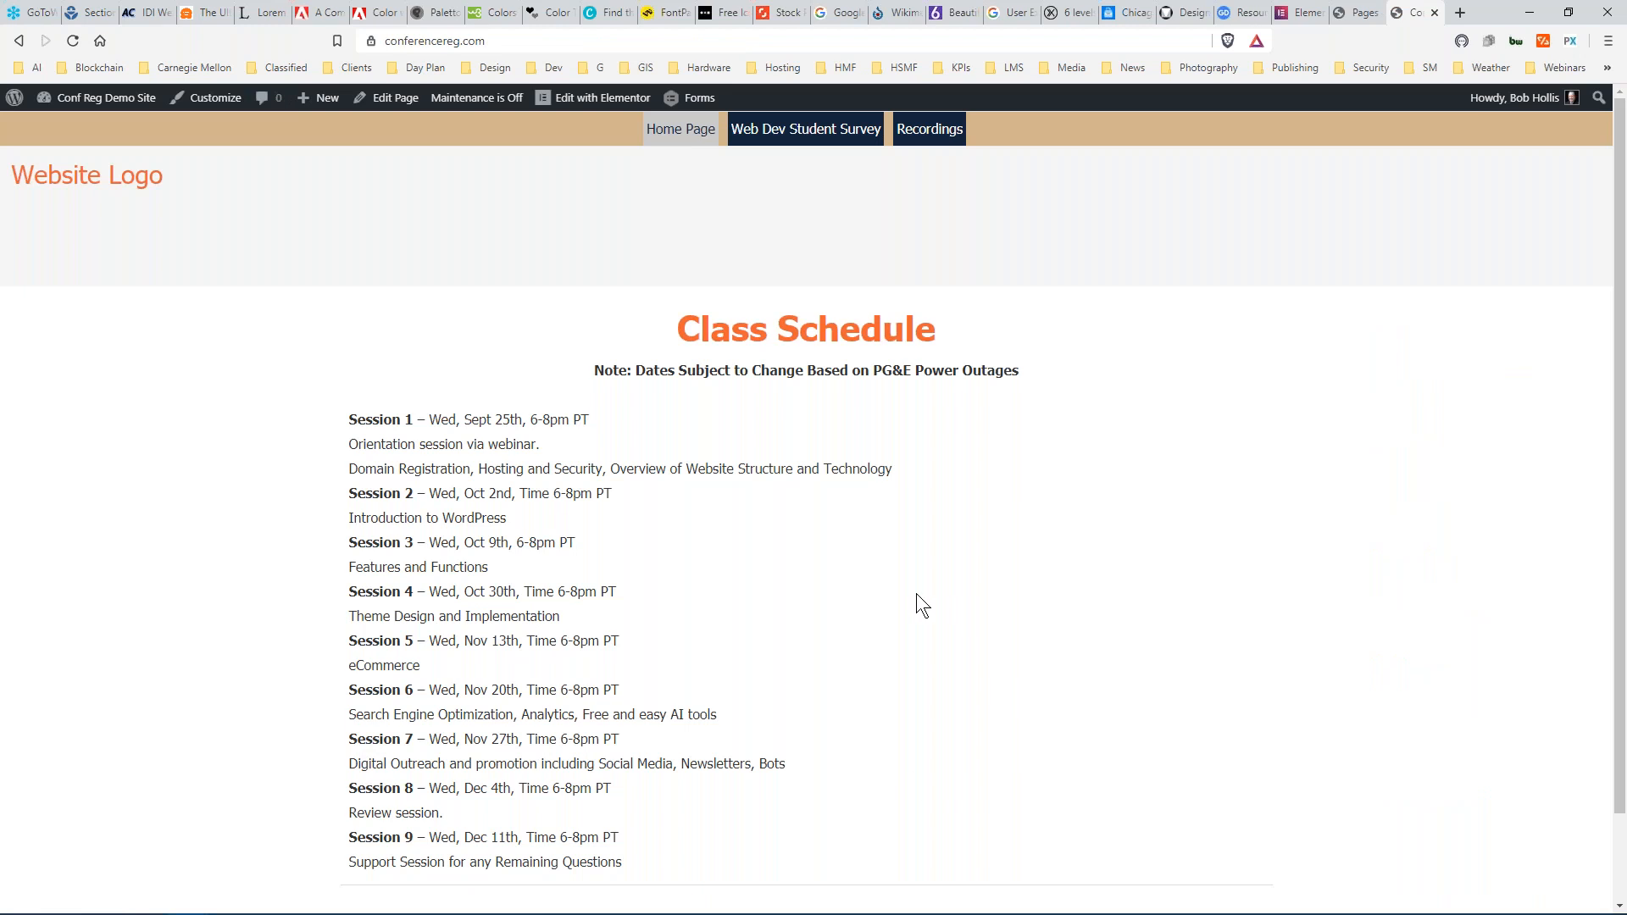
pyautogui.scroll(-1, 867, 600)
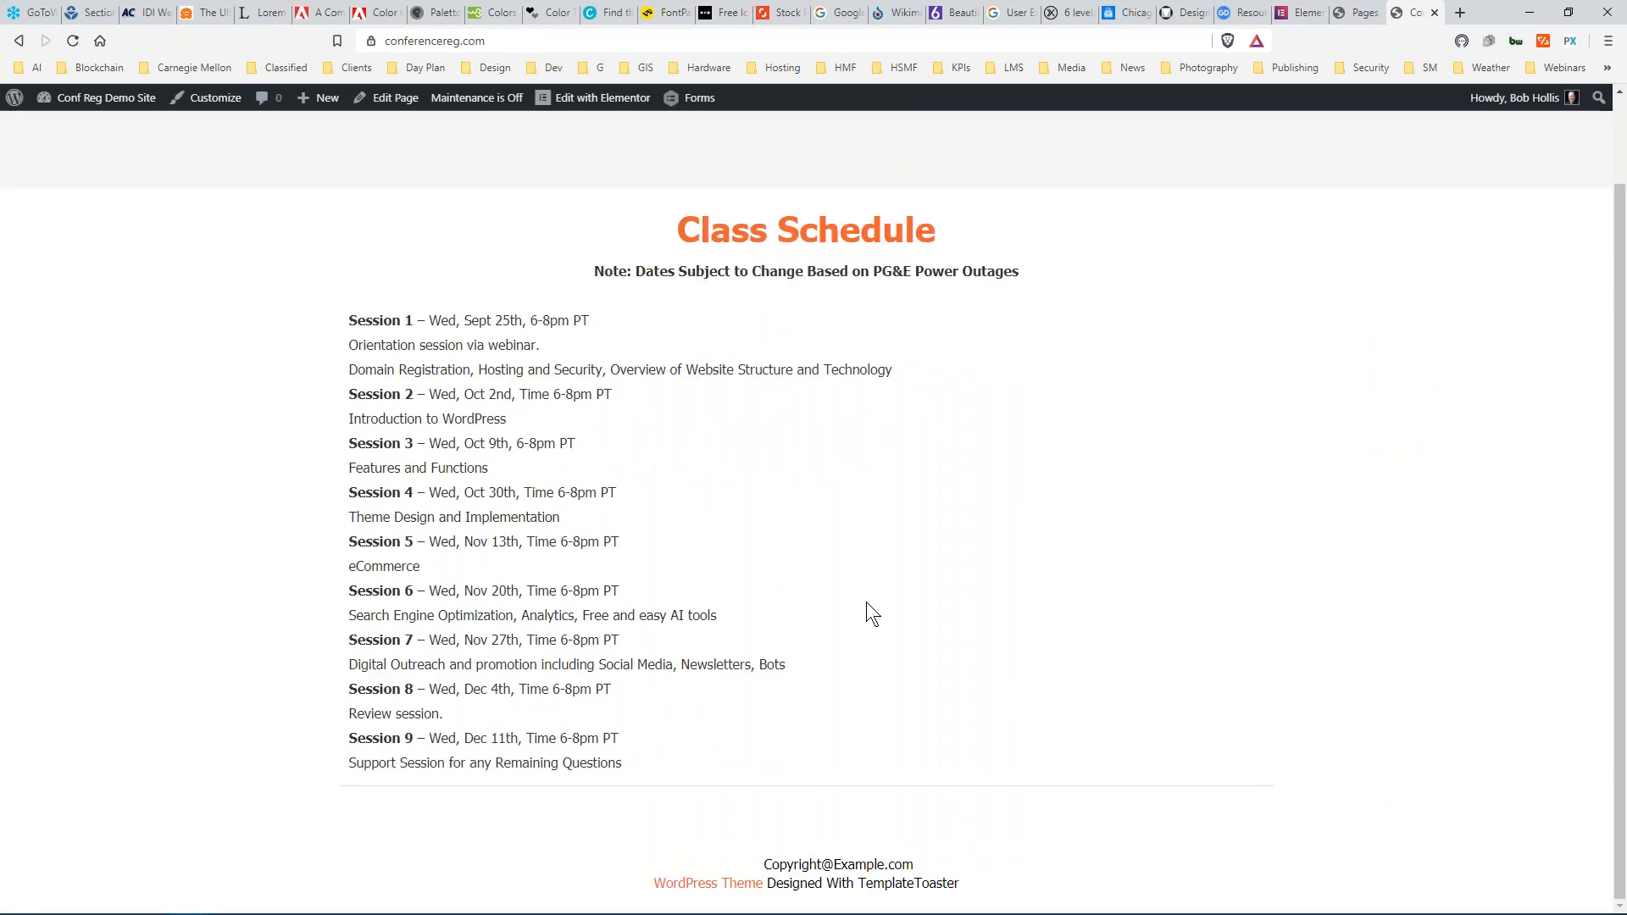
pyautogui.scroll(1, 866, 602)
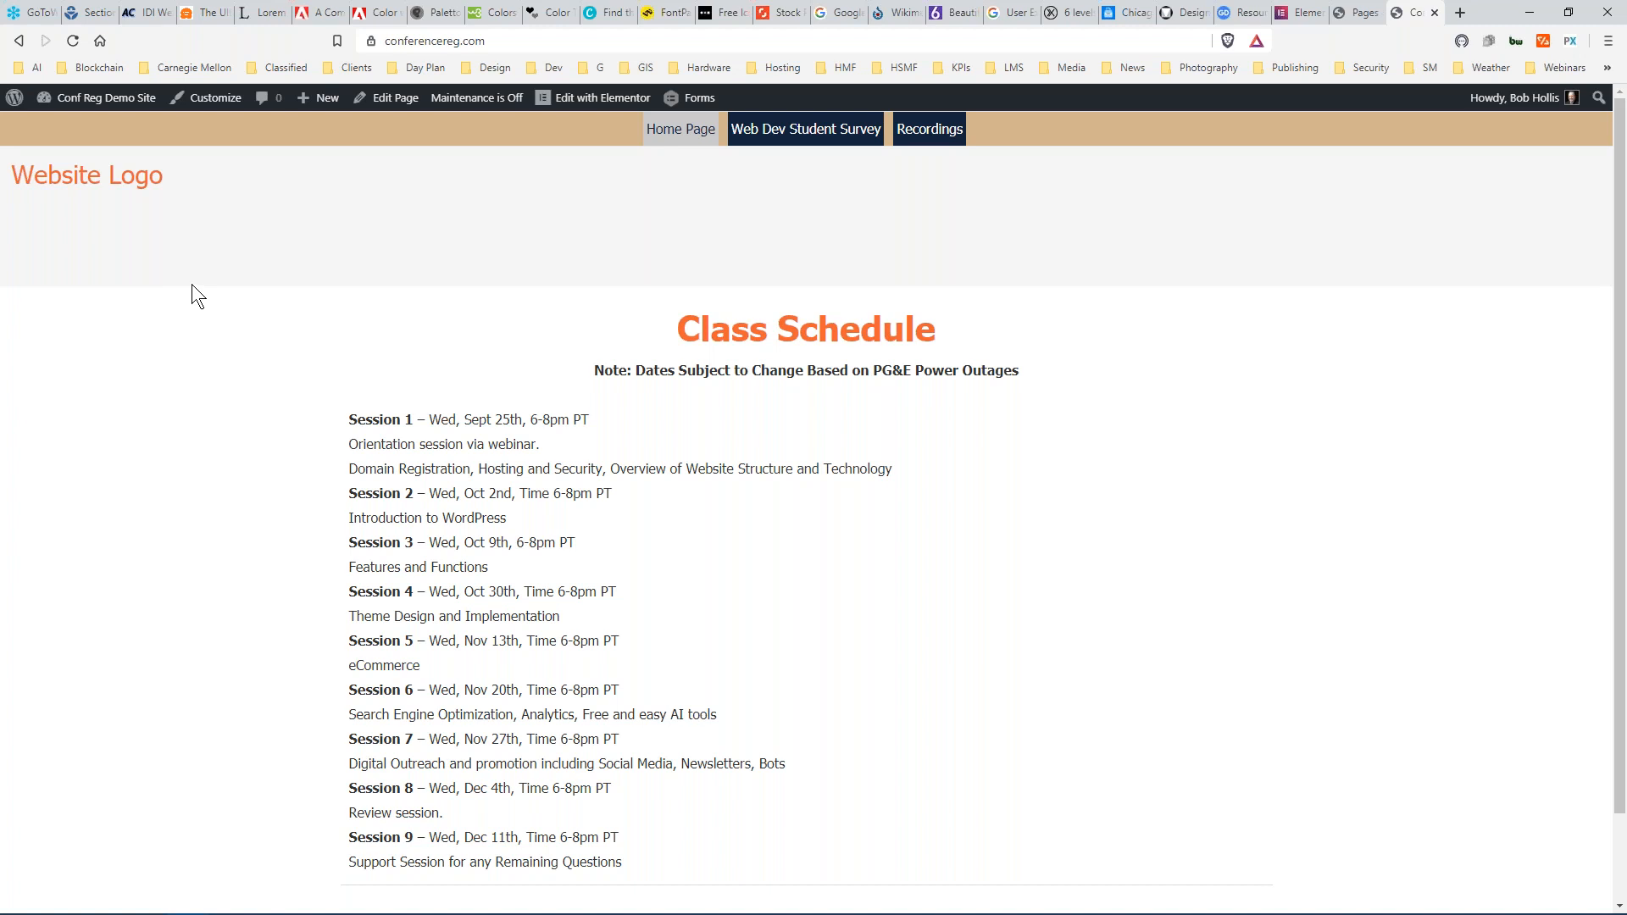
# Switch to the EPA Section 508: Accessibility page and look through its standards, resources and policy sections.
pyautogui.click(95, 19)
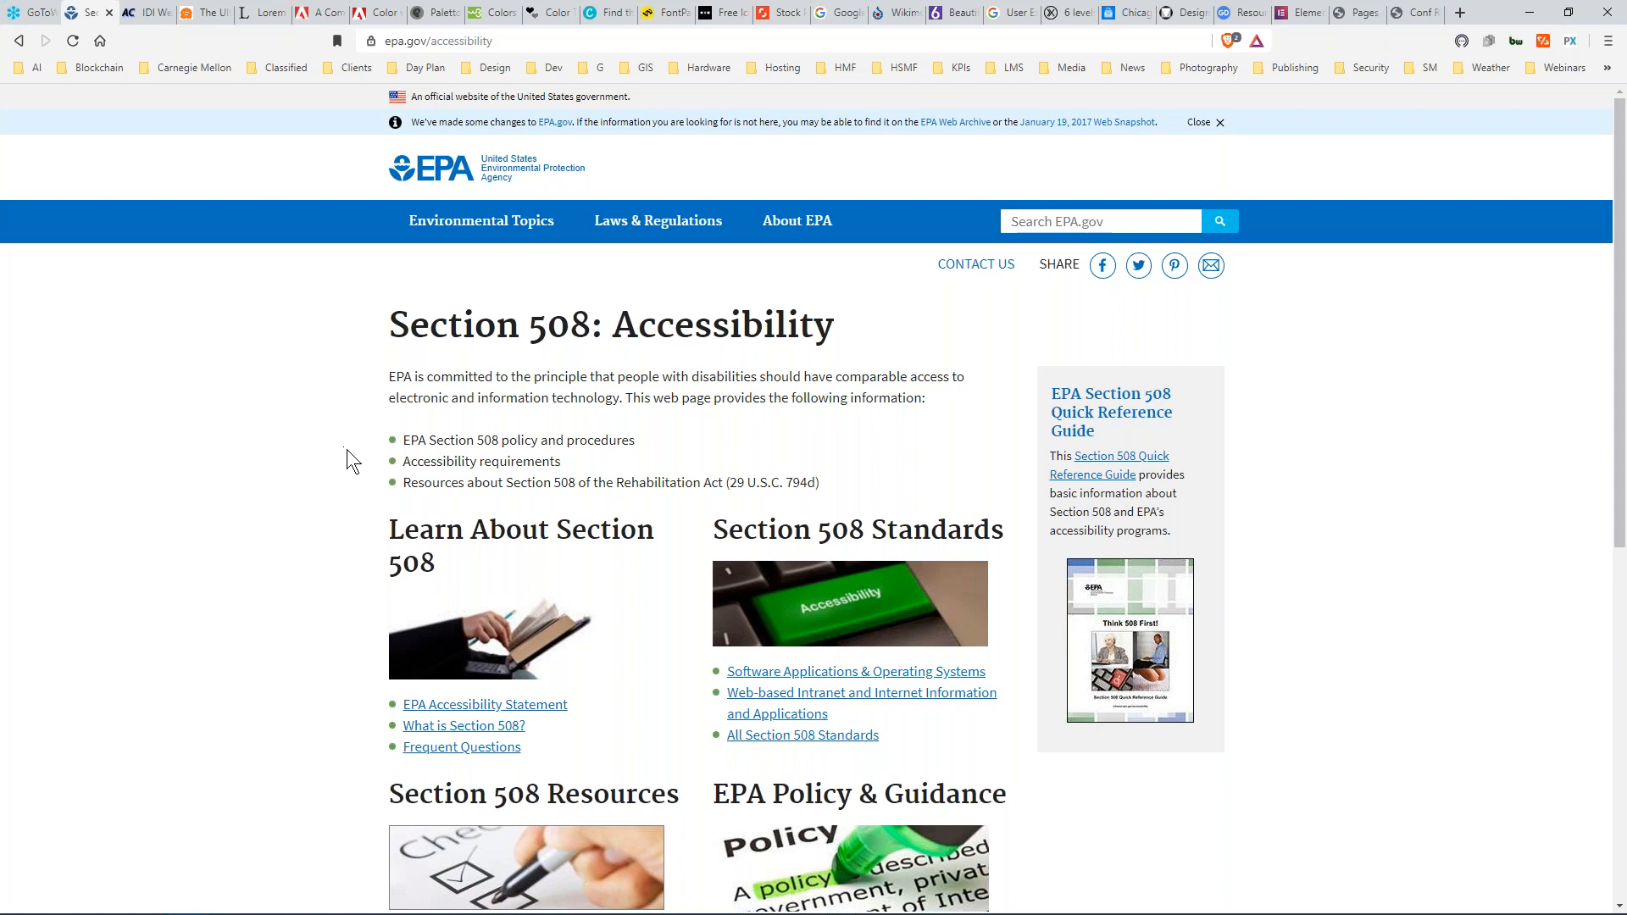
pyautogui.scroll(-3, 305, 470)
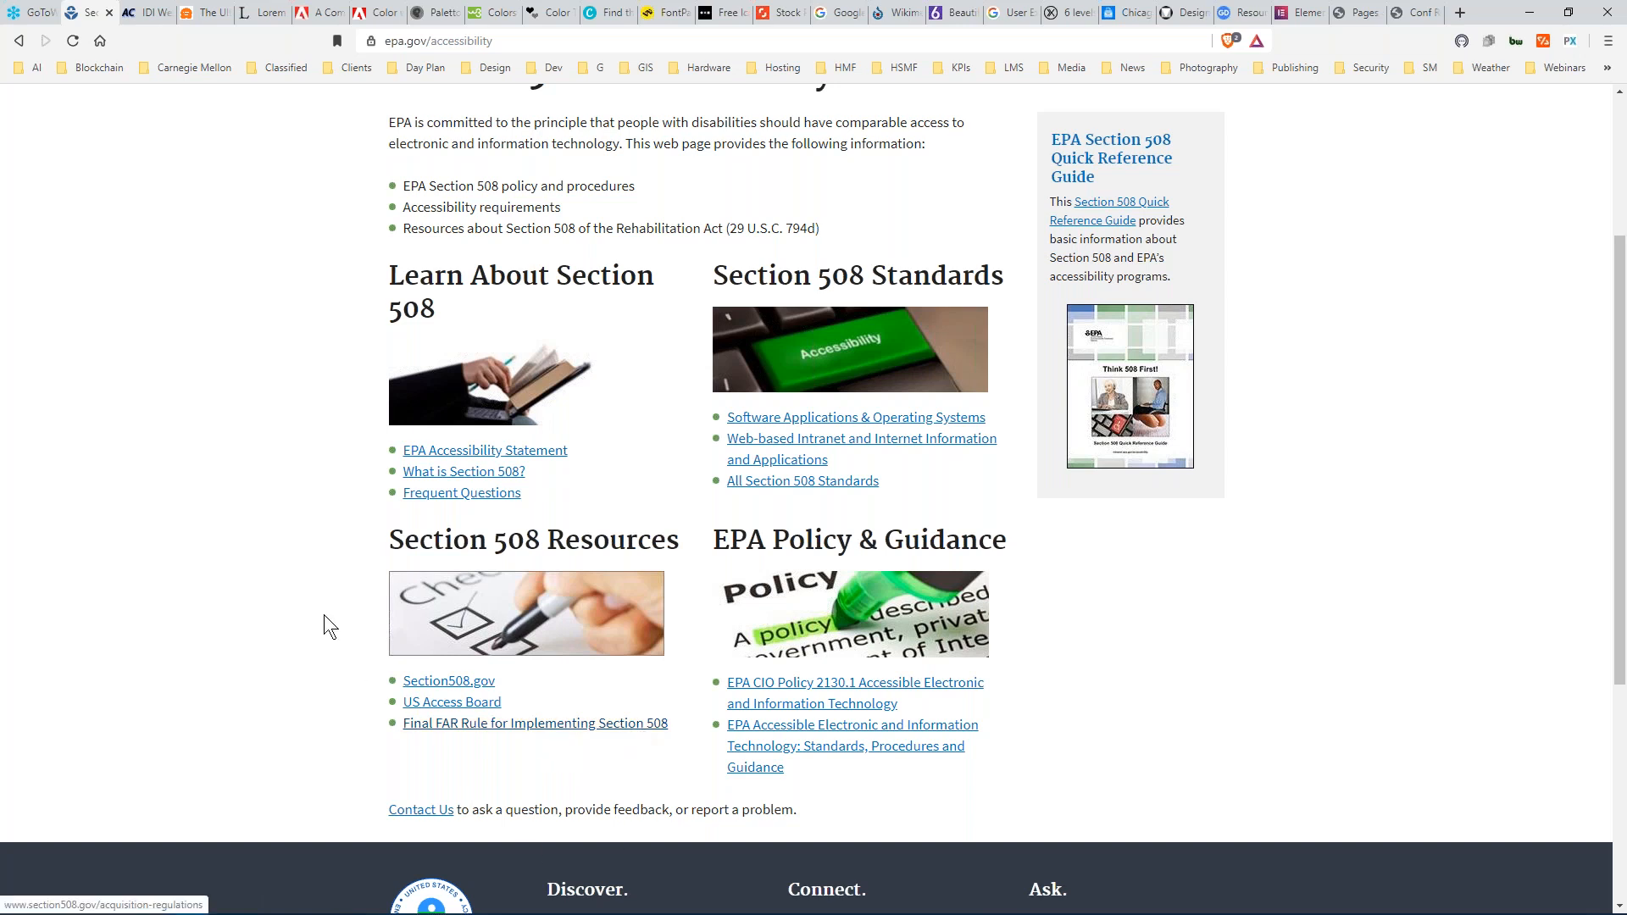
pyautogui.scroll(2, 300, 619)
pyautogui.scroll(2, 301, 621)
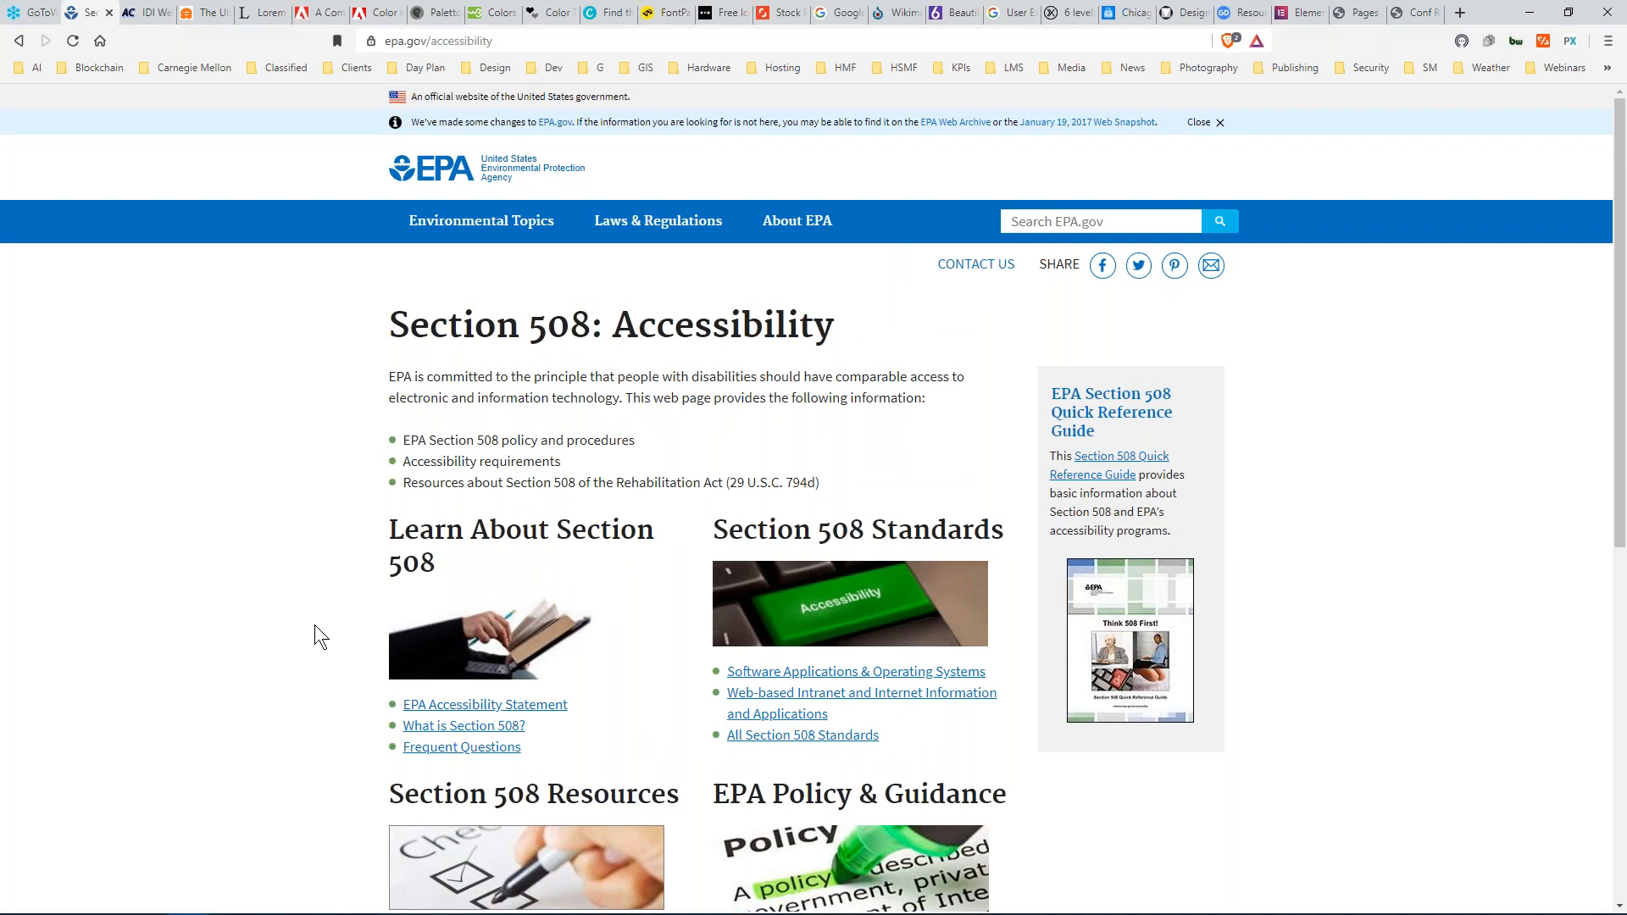
pyautogui.click(153, 15)
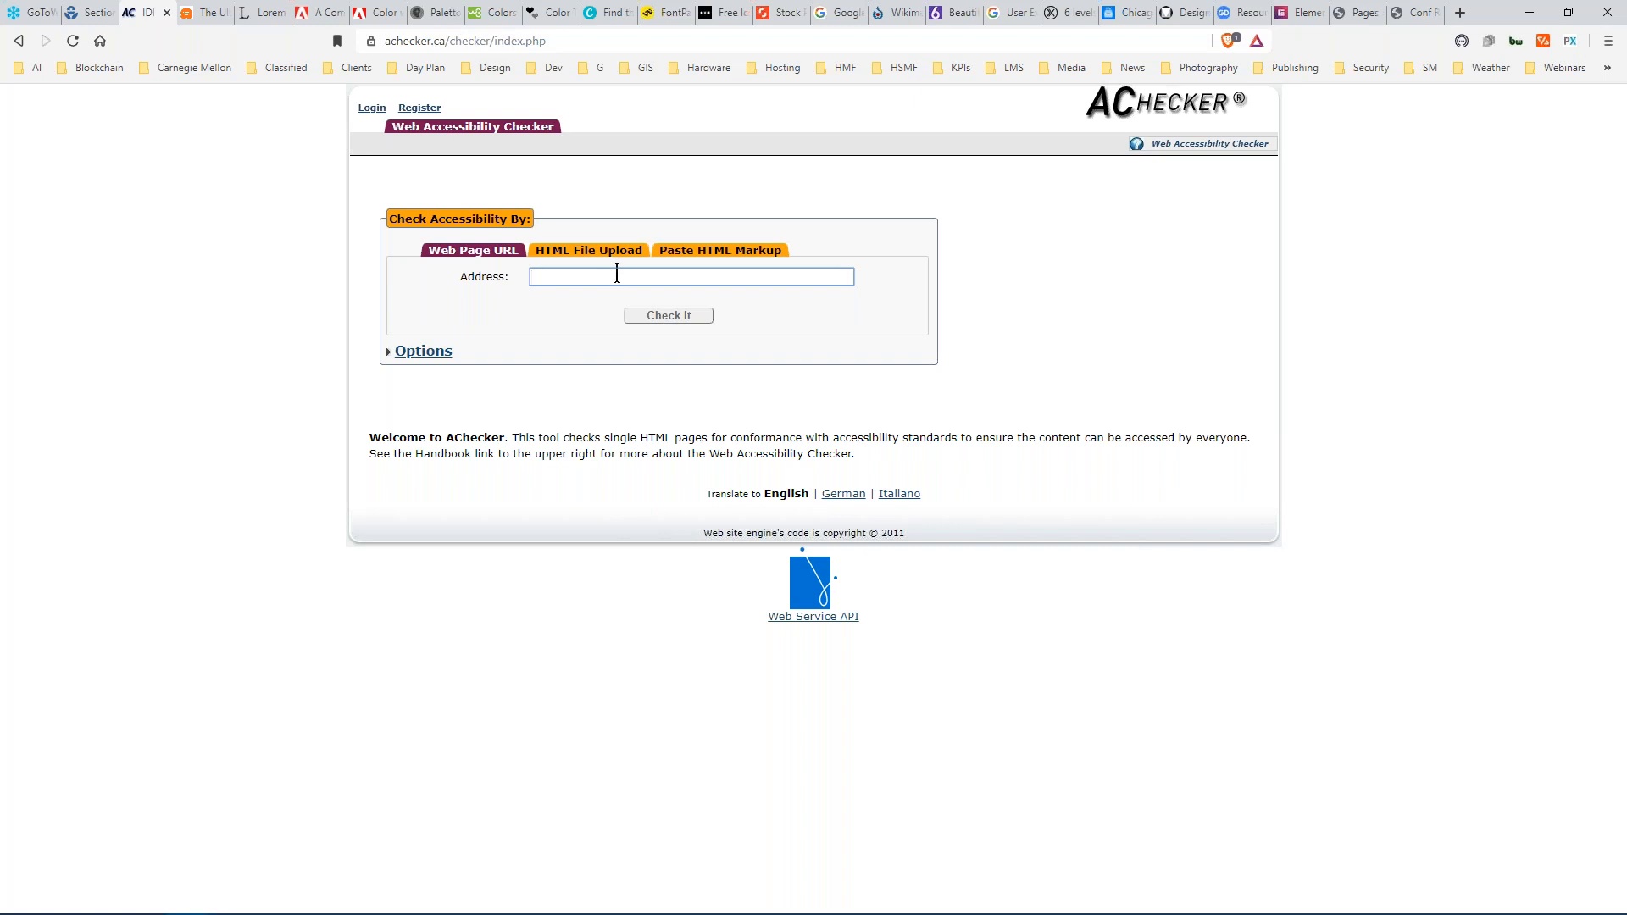
pyautogui.click(1413, 12)
pyautogui.click(500, 41)
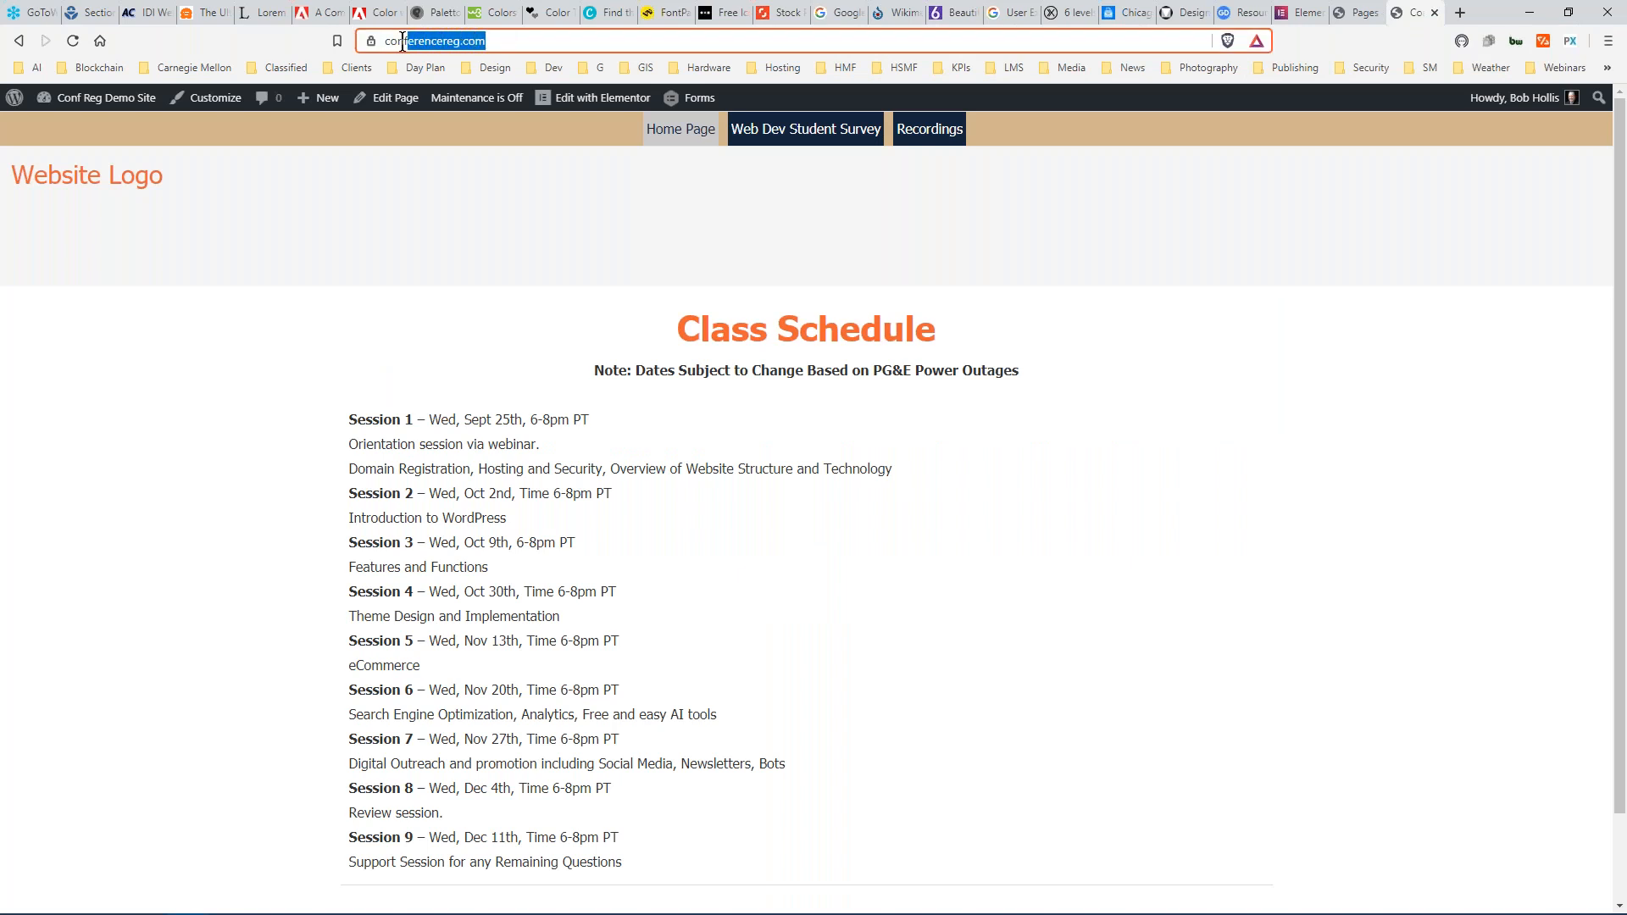
pyautogui.rightClick(416, 37)
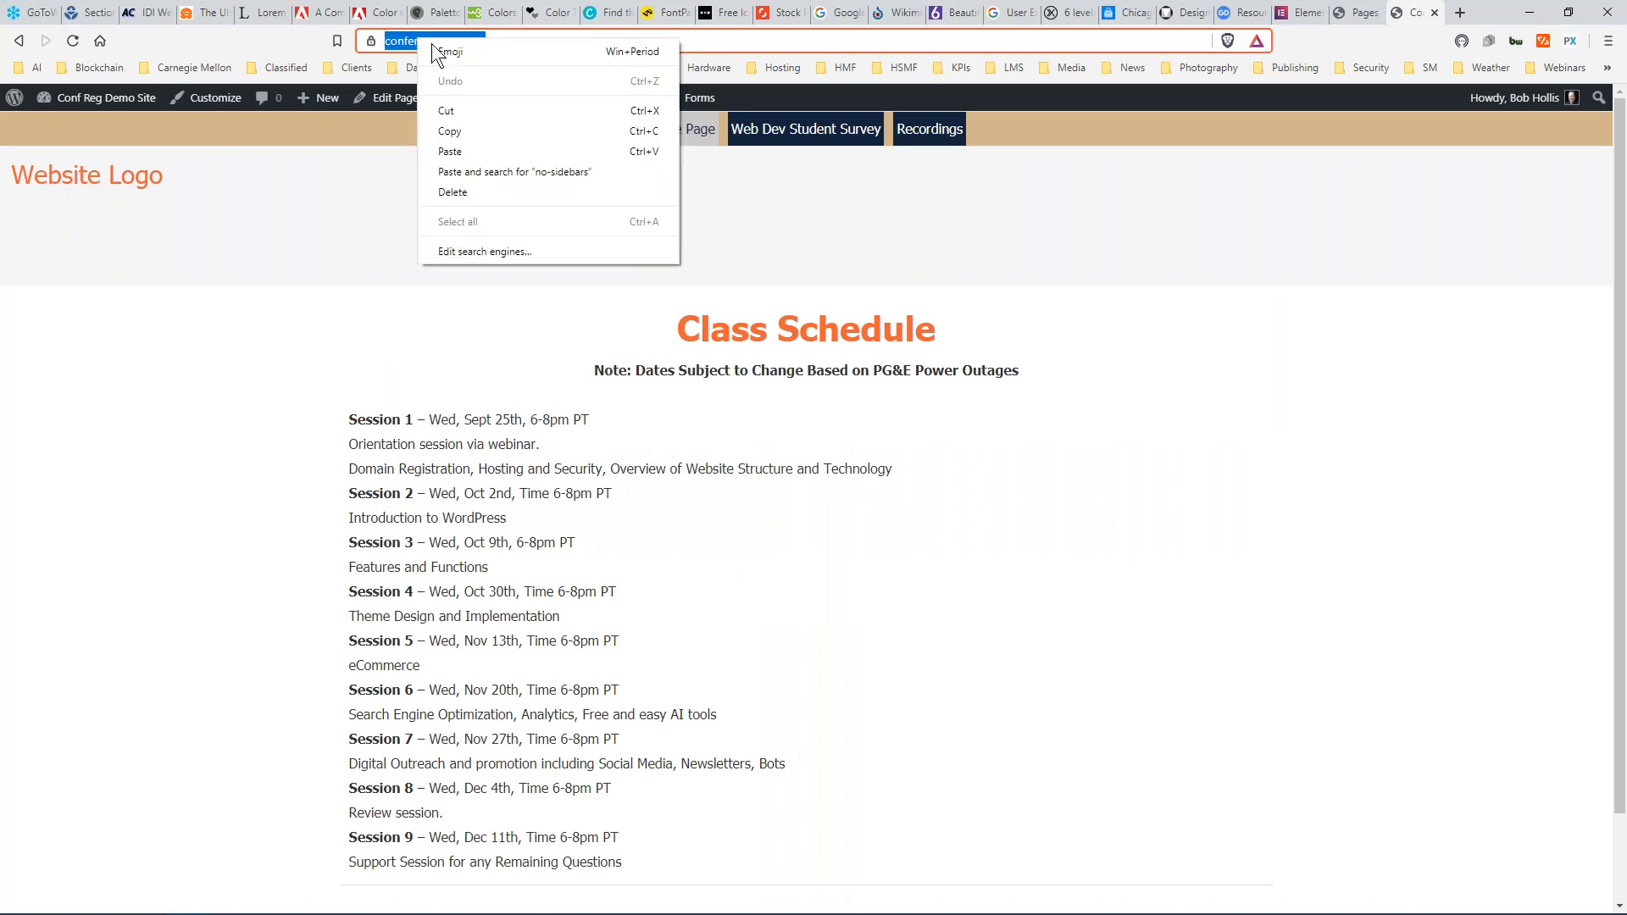
pyautogui.click(456, 130)
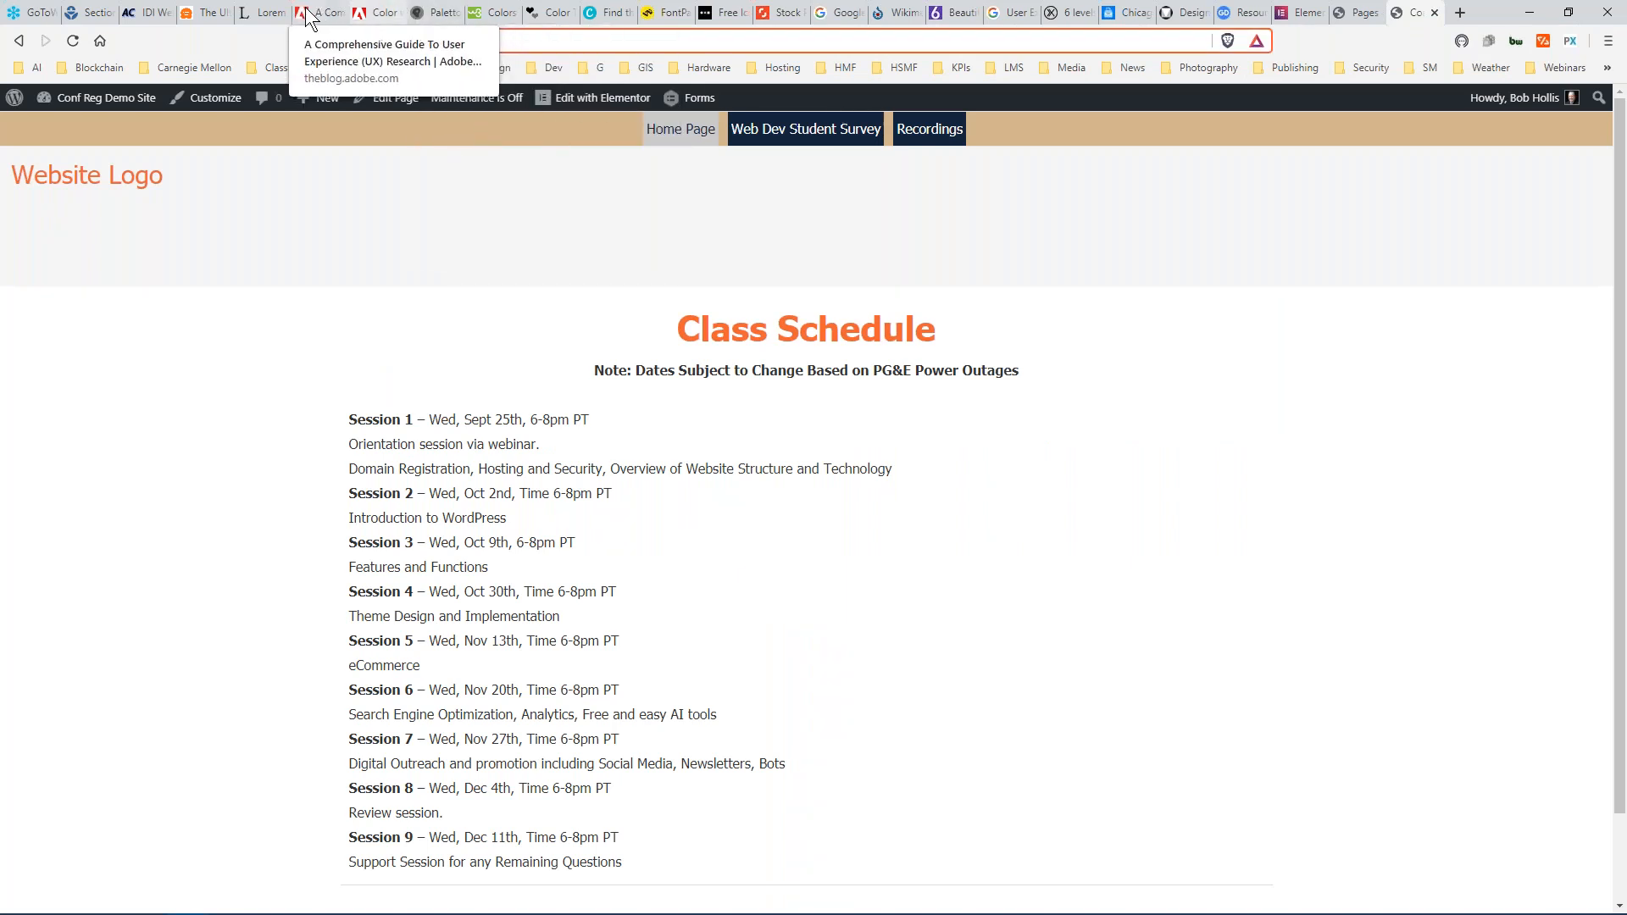
pyautogui.click(156, 12)
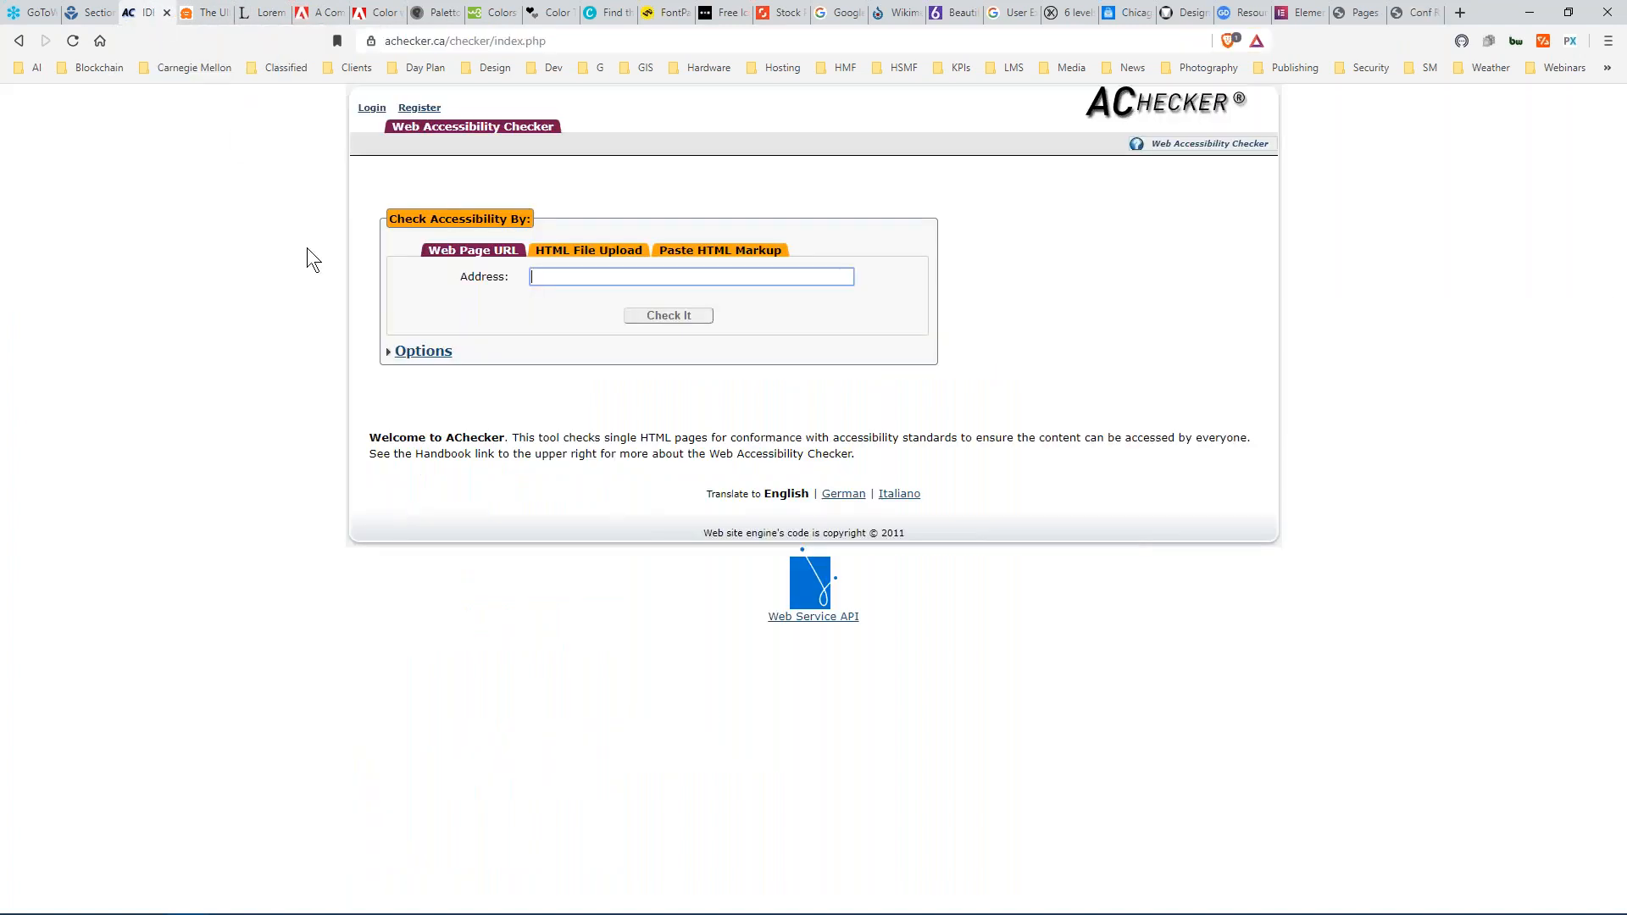
pyautogui.rightClick(577, 282)
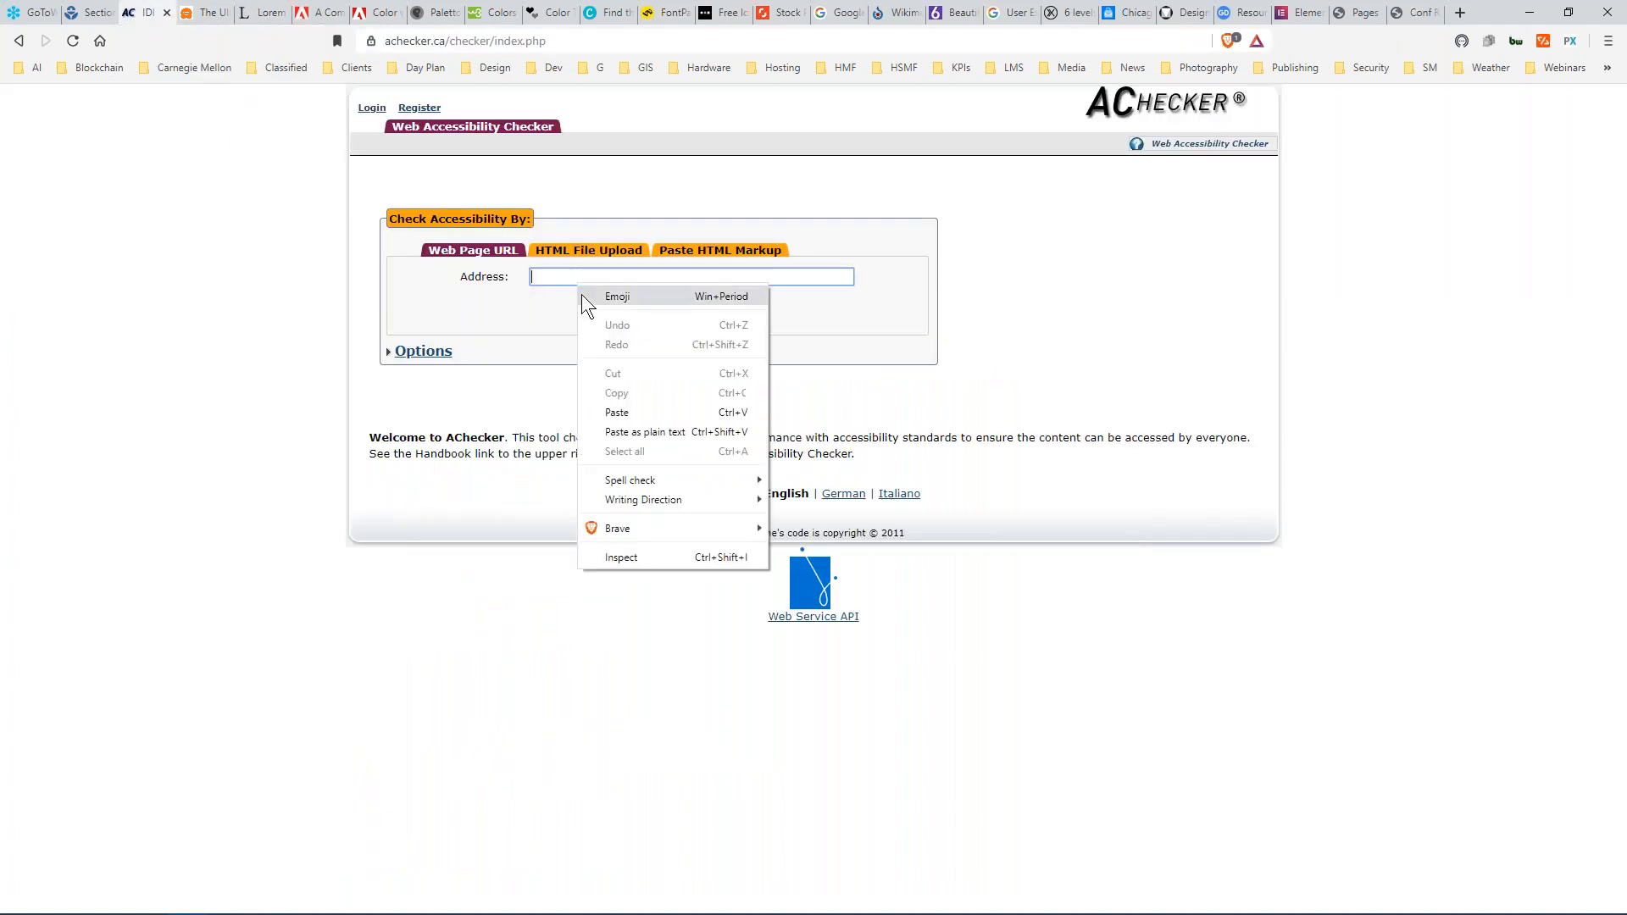
pyautogui.click(609, 405)
pyautogui.click(660, 317)
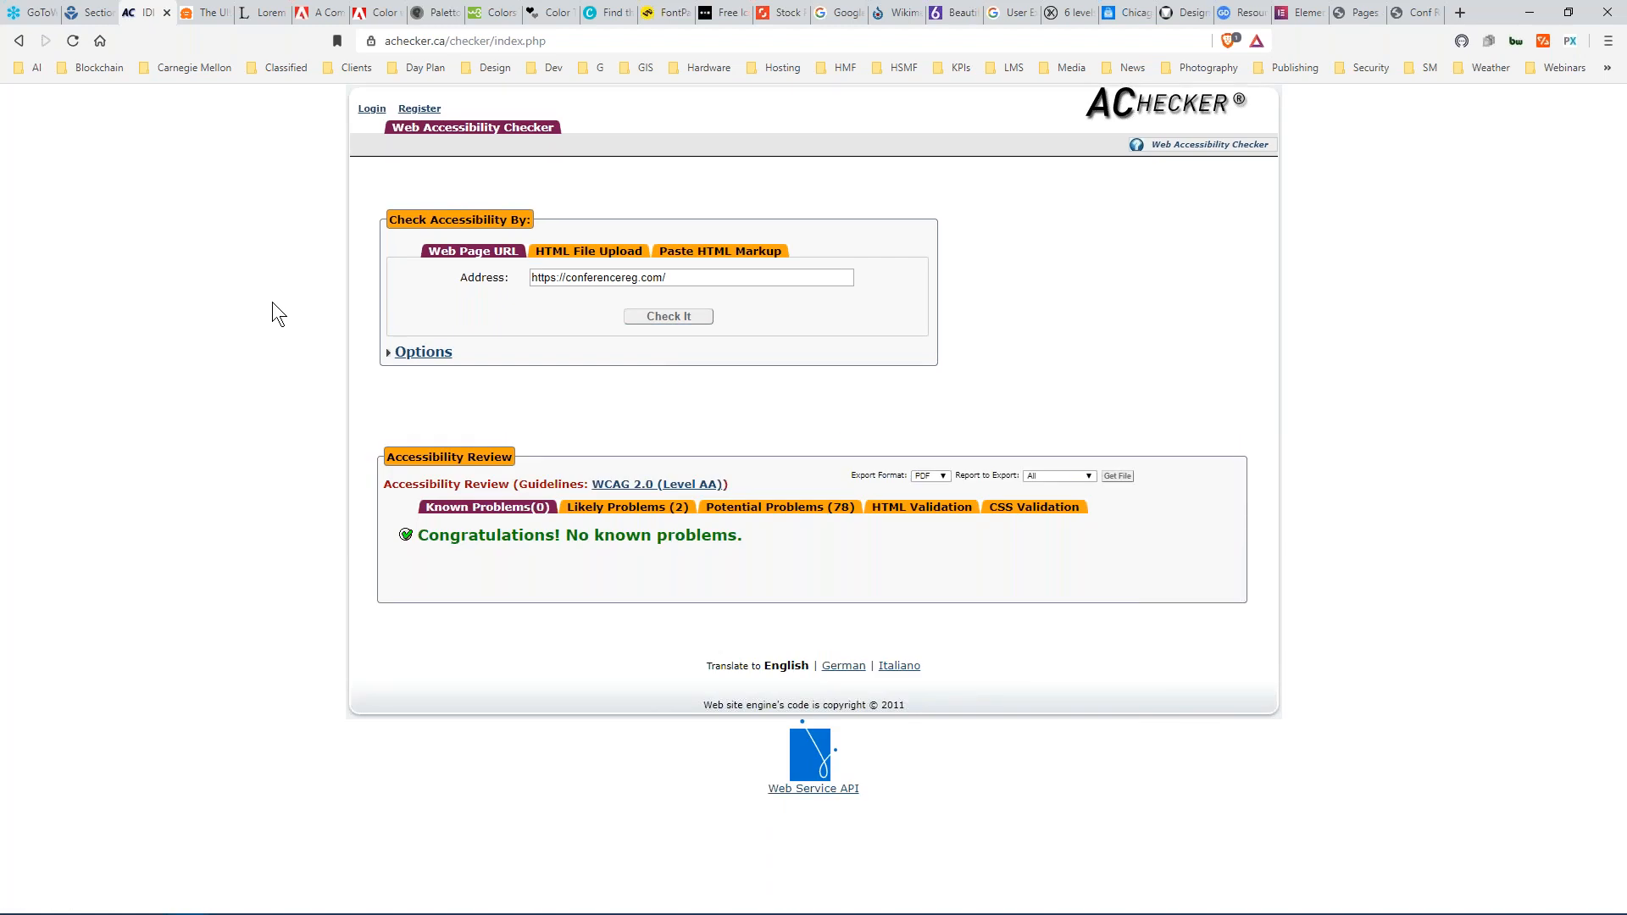
# Review the likely problems and then the potential problems in the accessibility report.
pyautogui.click(626, 509)
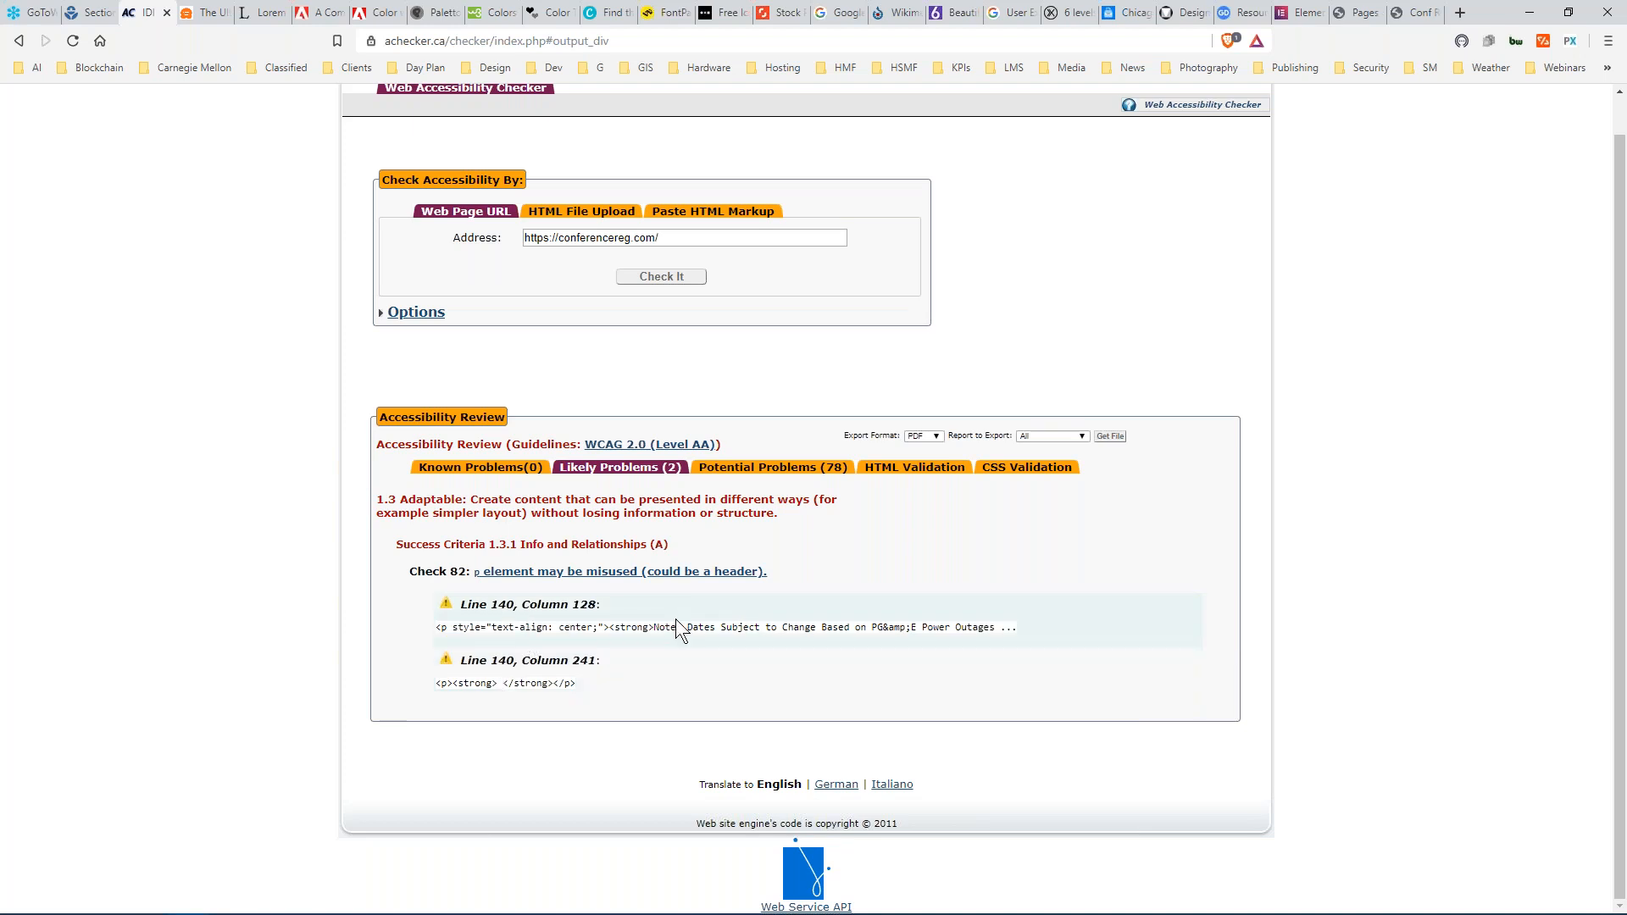
pyautogui.click(748, 473)
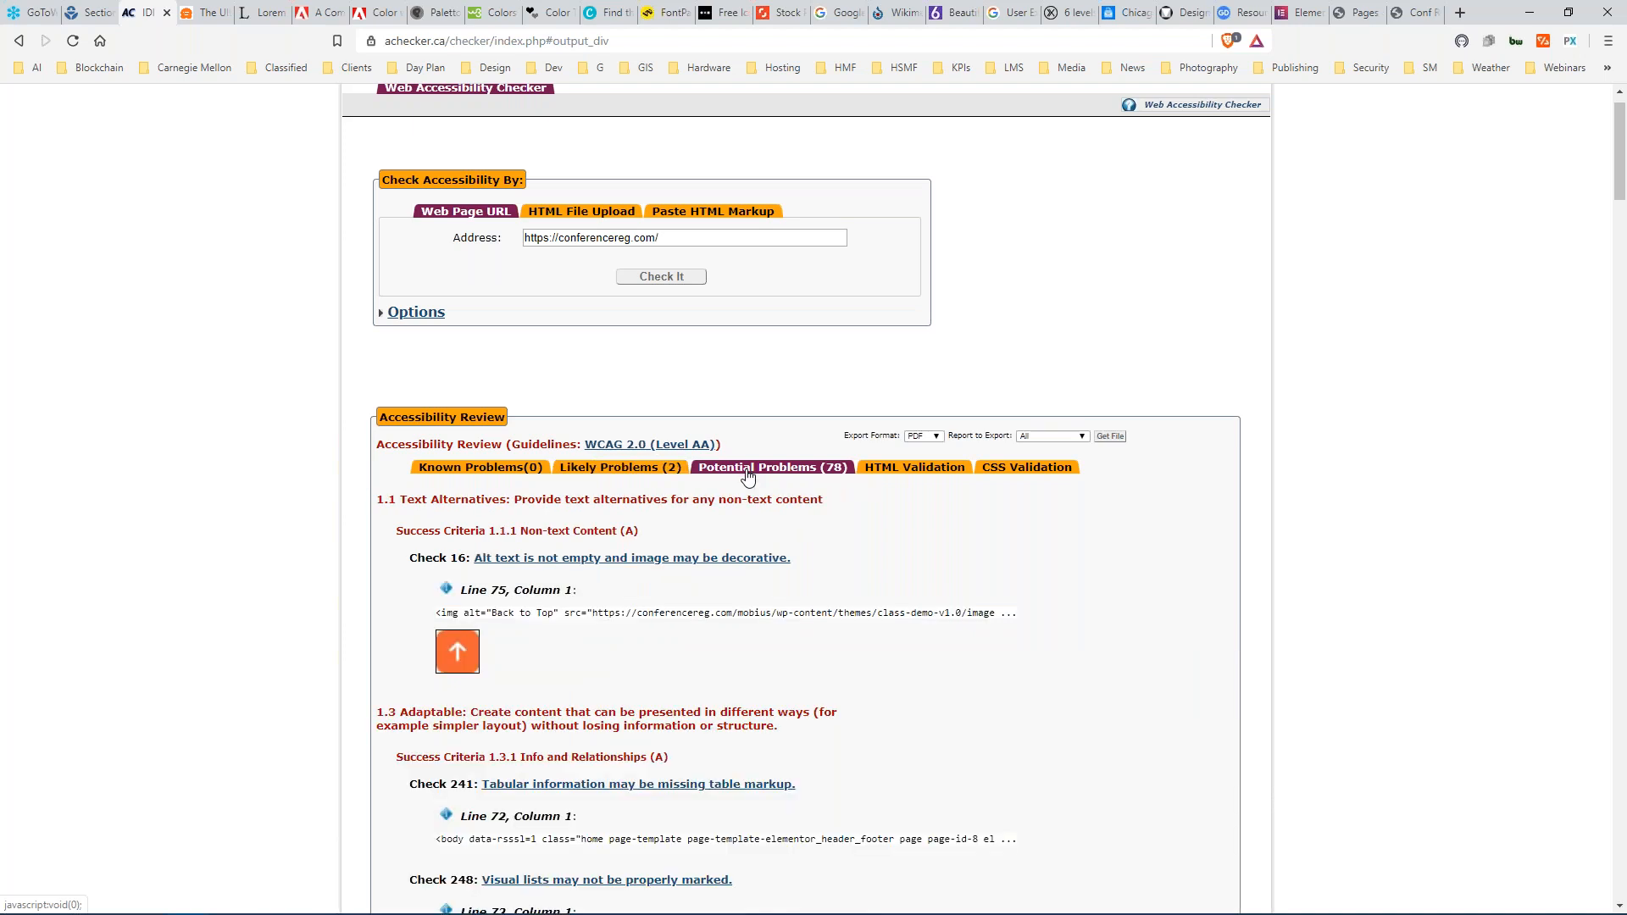
pyautogui.scroll(-1, 696, 626)
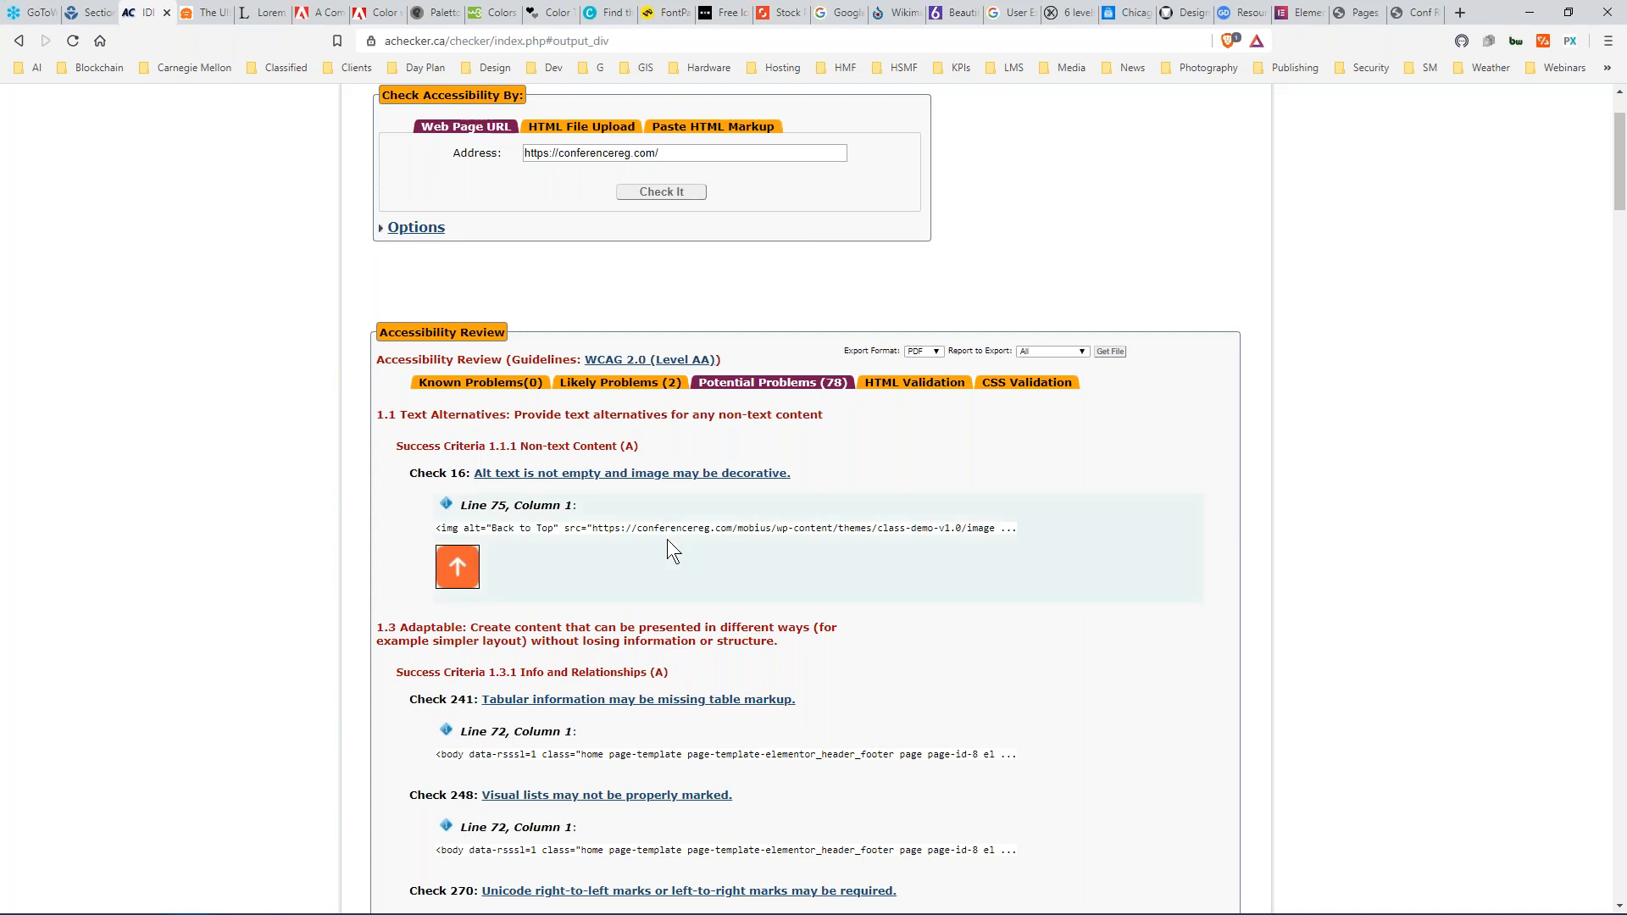
pyautogui.scroll(-3, 668, 540)
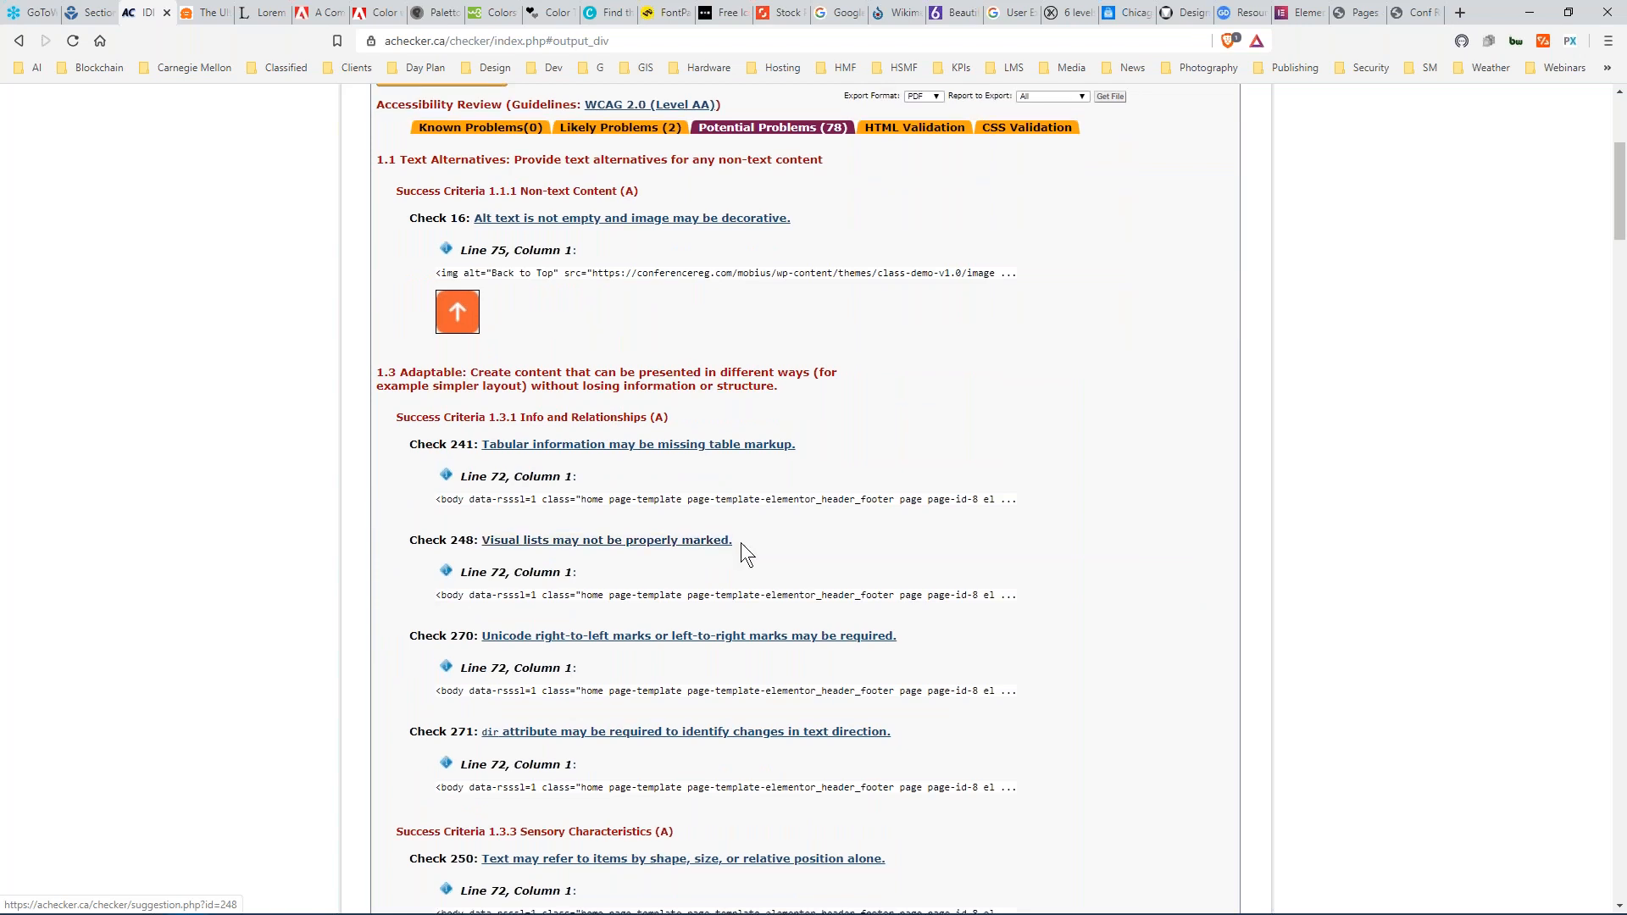
pyautogui.scroll(-2, 740, 542)
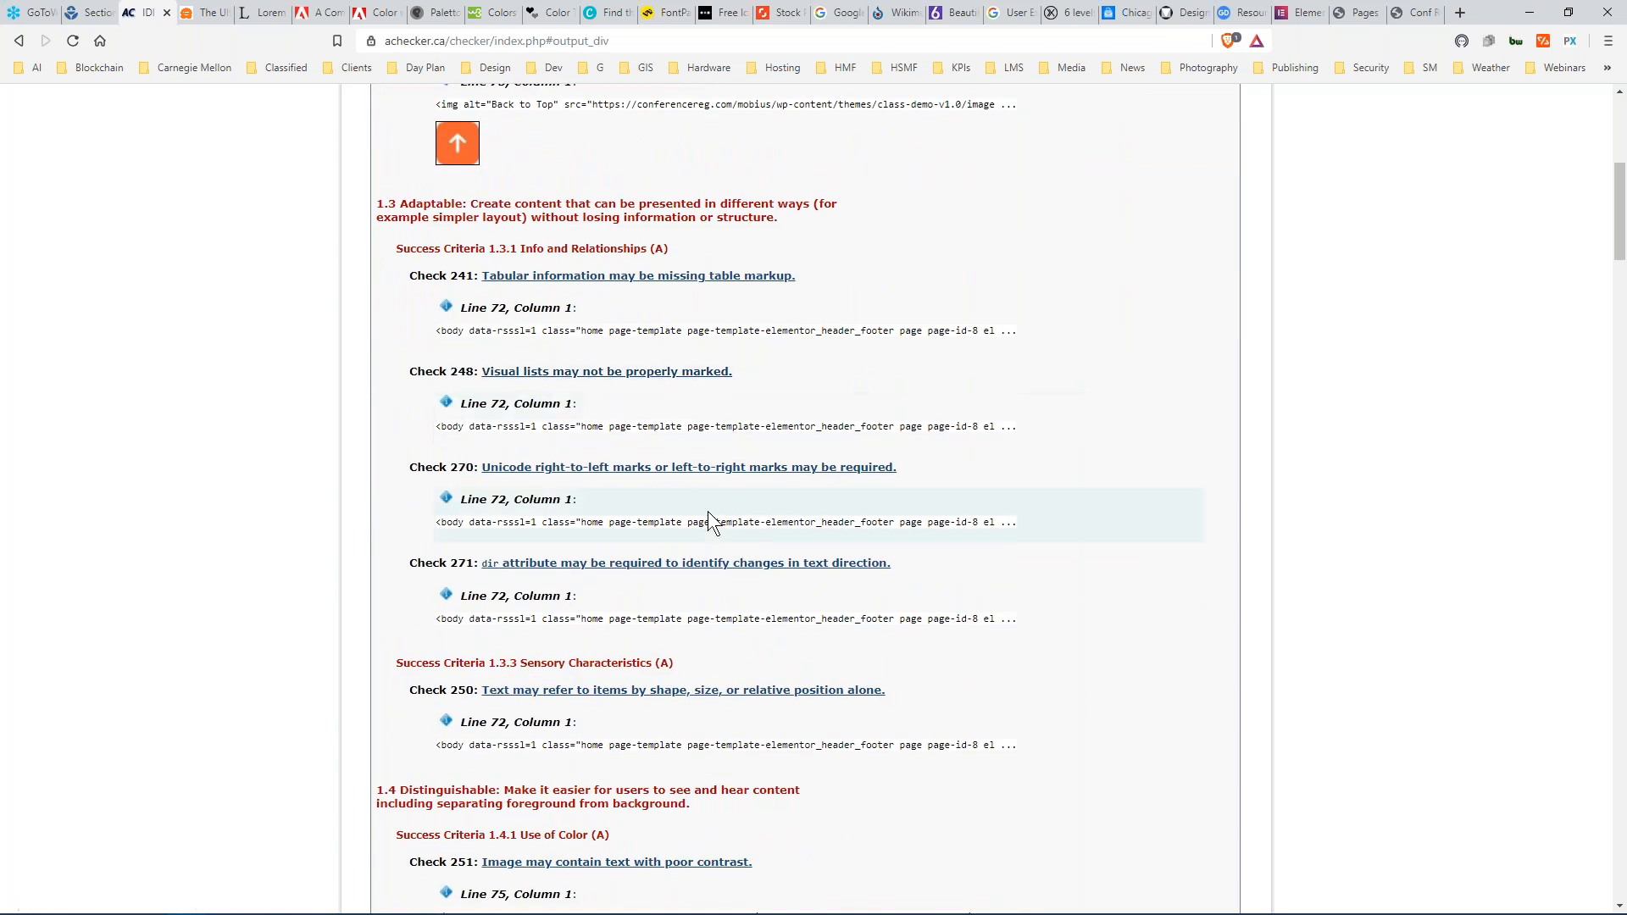
# Look through the remaining potential problems down to the Use of Color criteria and return to the start of the accessibility report.
pyautogui.scroll(-3, 735, 671)
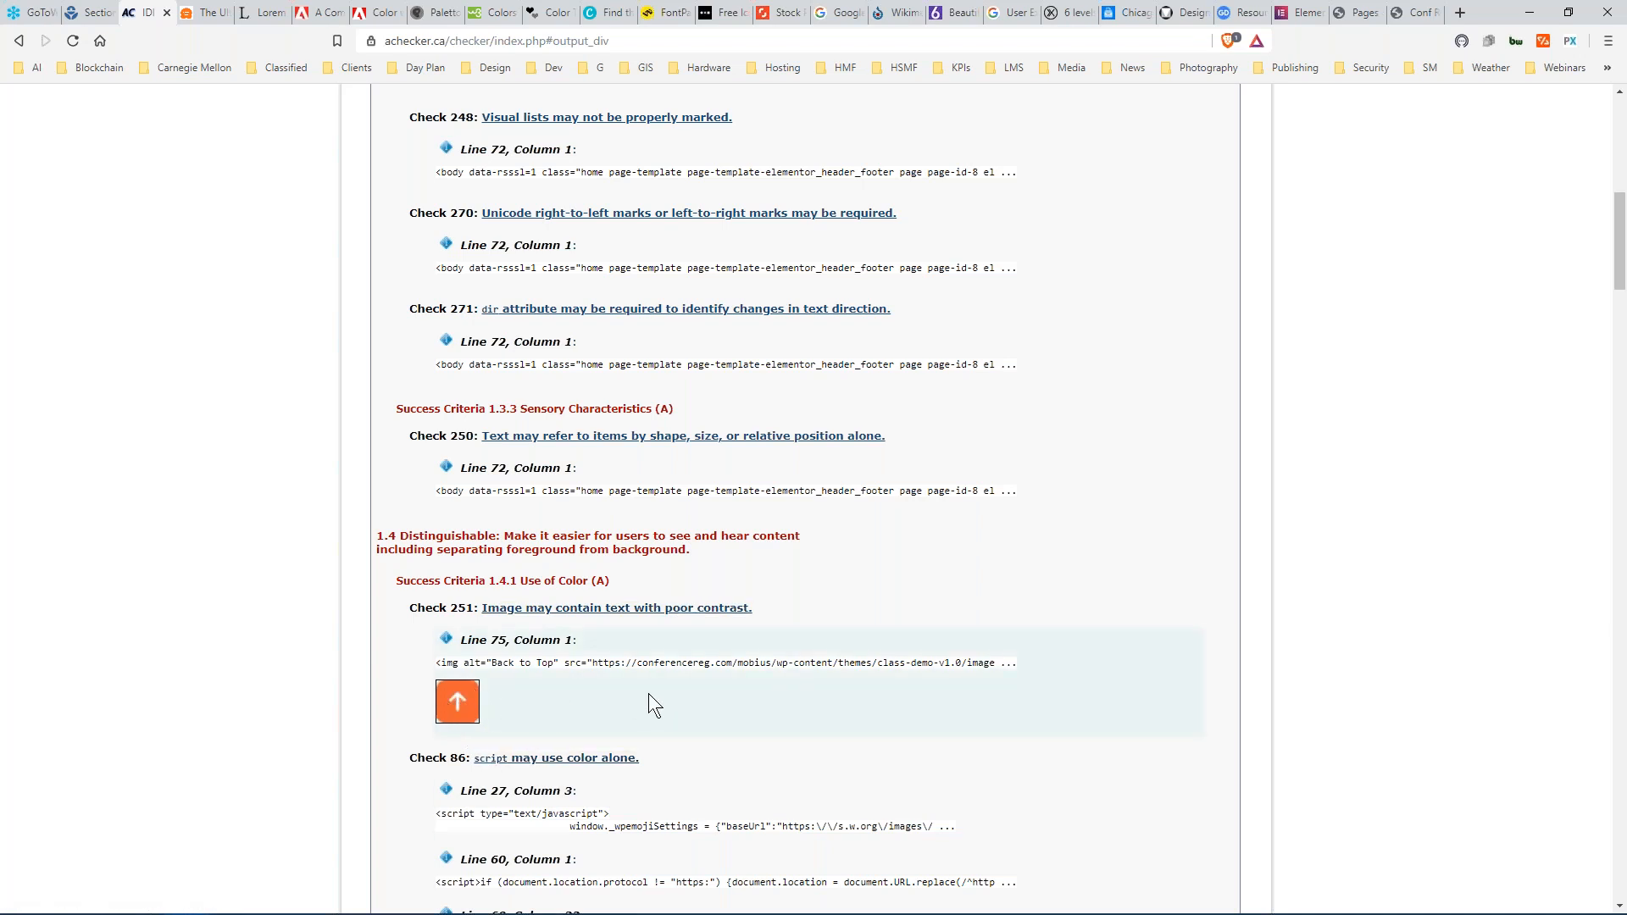
pyautogui.scroll(10, 693, 696)
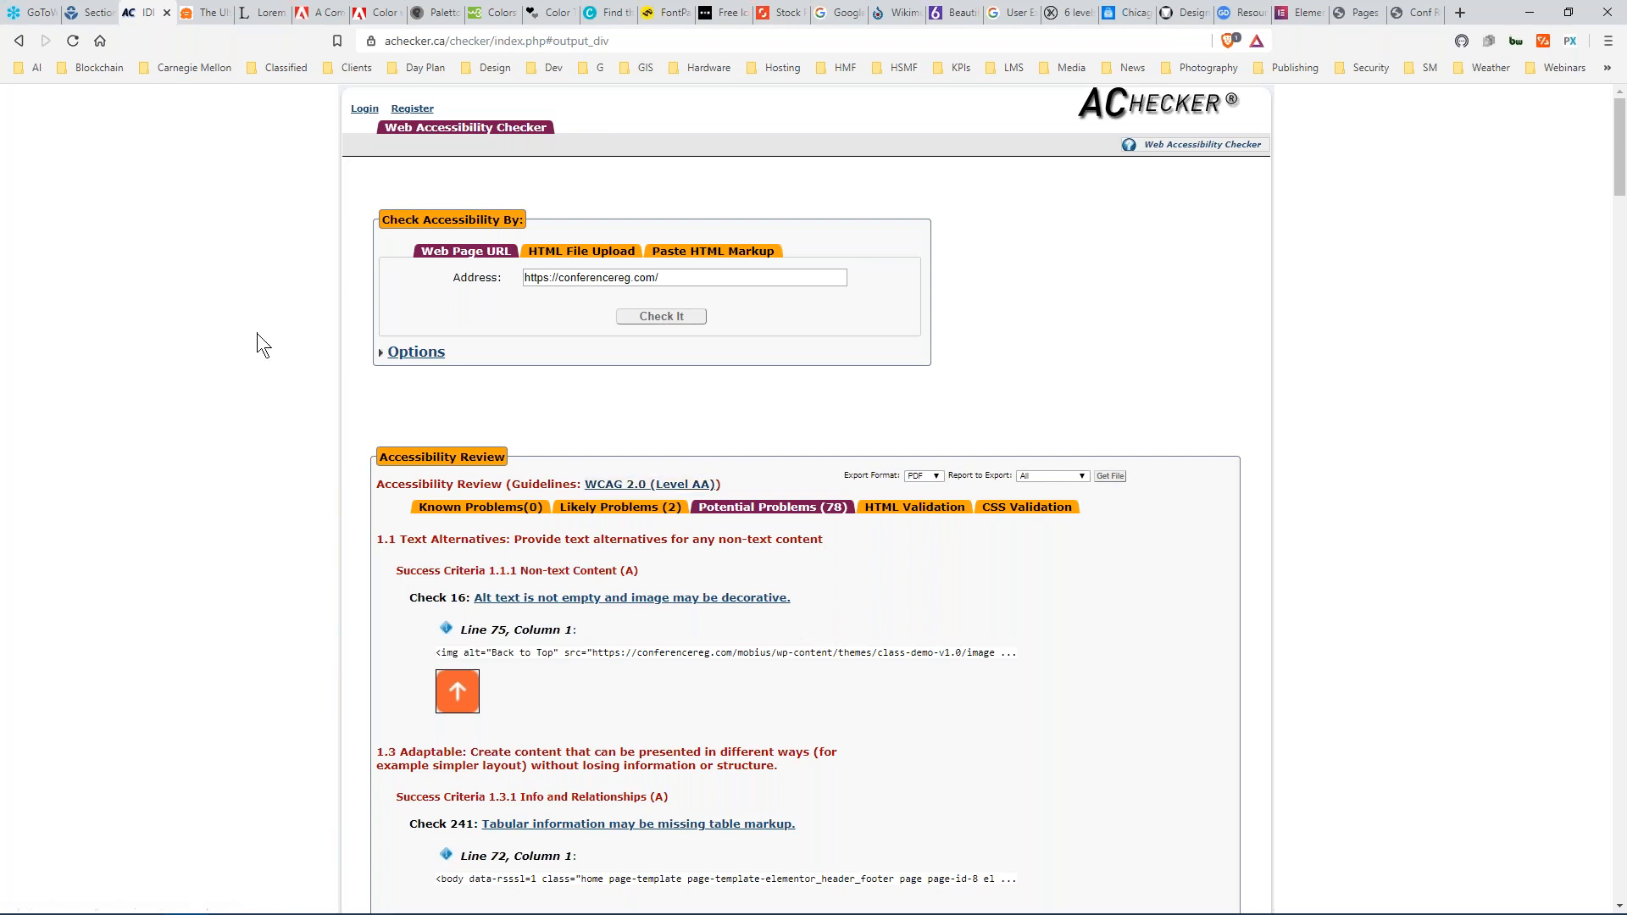
# Switch to the WPBeginner guide on WordPress and GDPR compliance and read its sections on fines, personal data, consent and data protection officers.
pyautogui.click(210, 18)
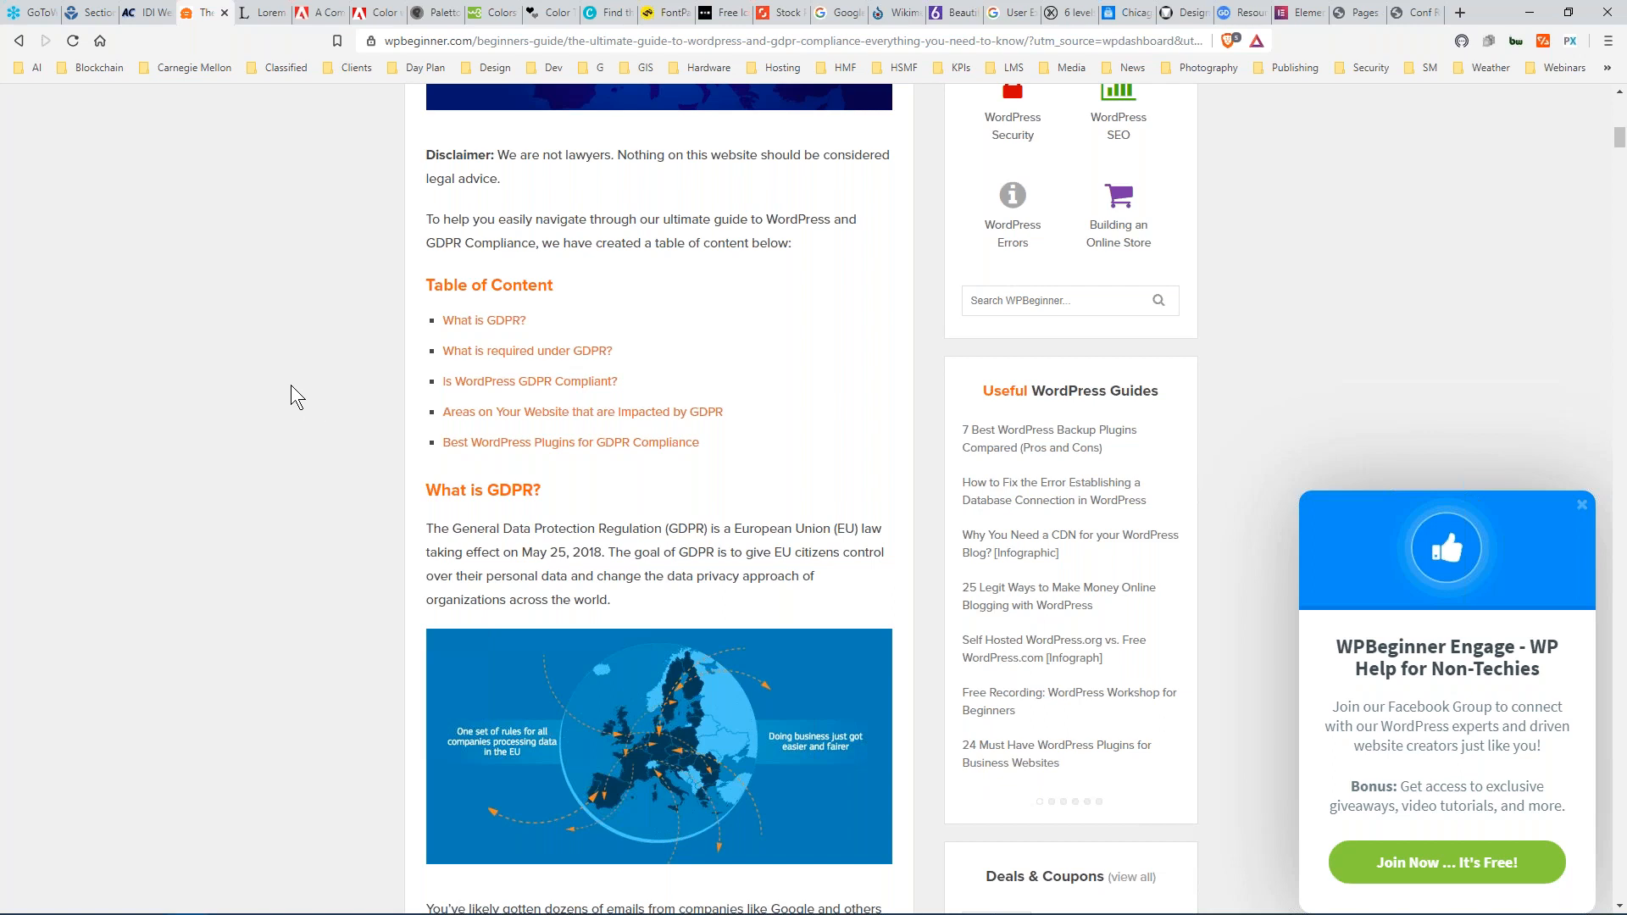
pyautogui.scroll(-6, 358, 333)
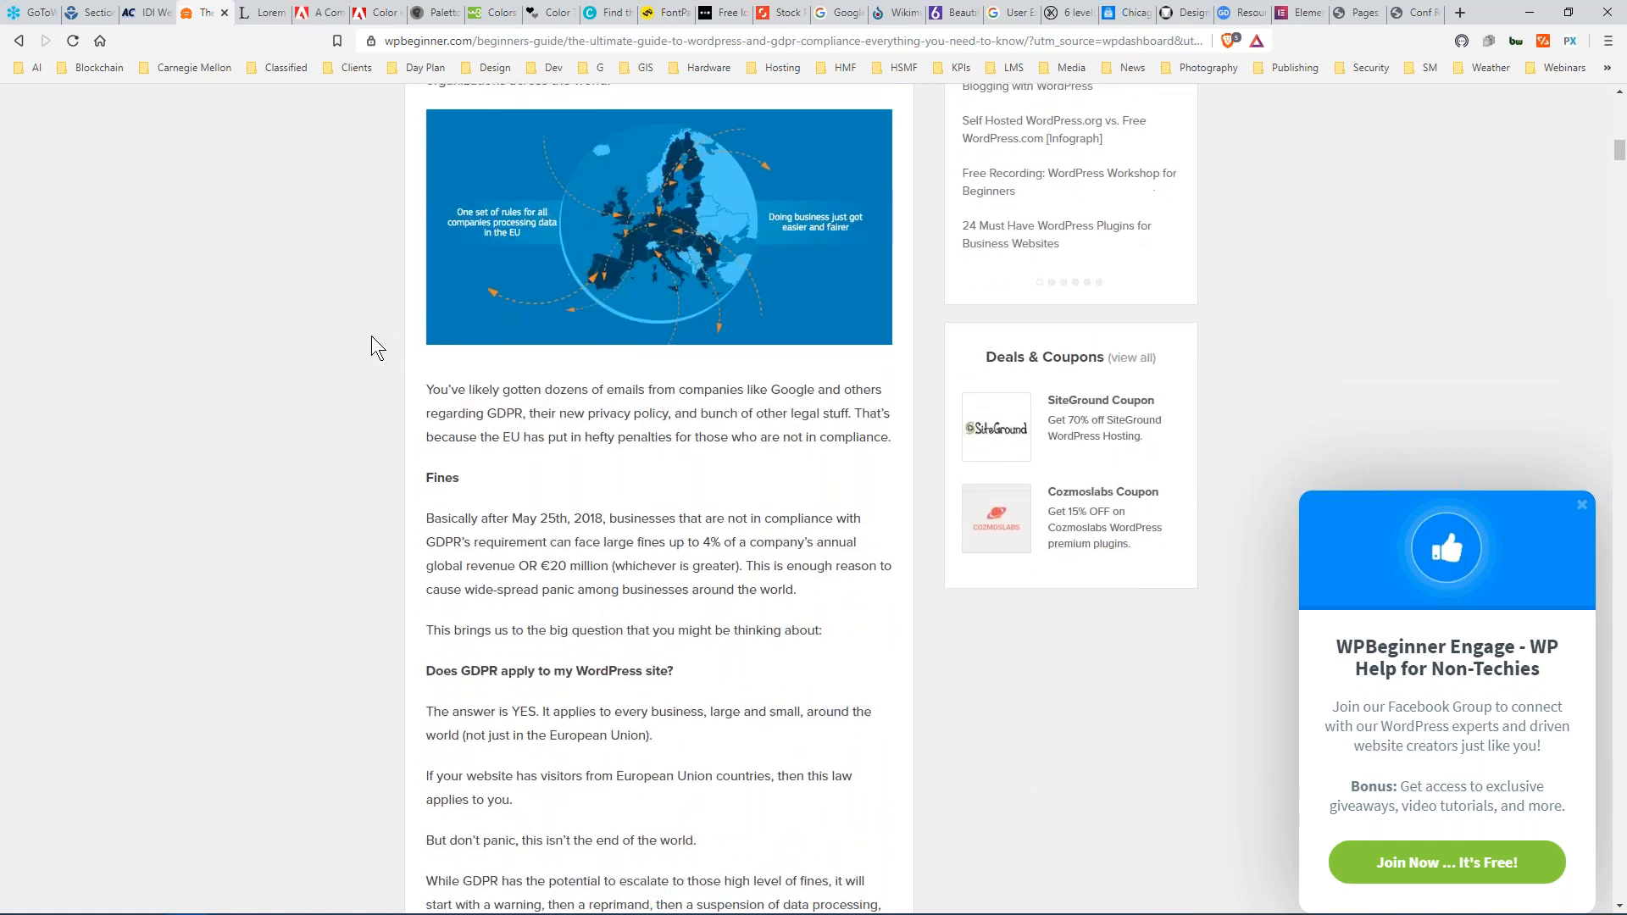
pyautogui.scroll(-3, 371, 335)
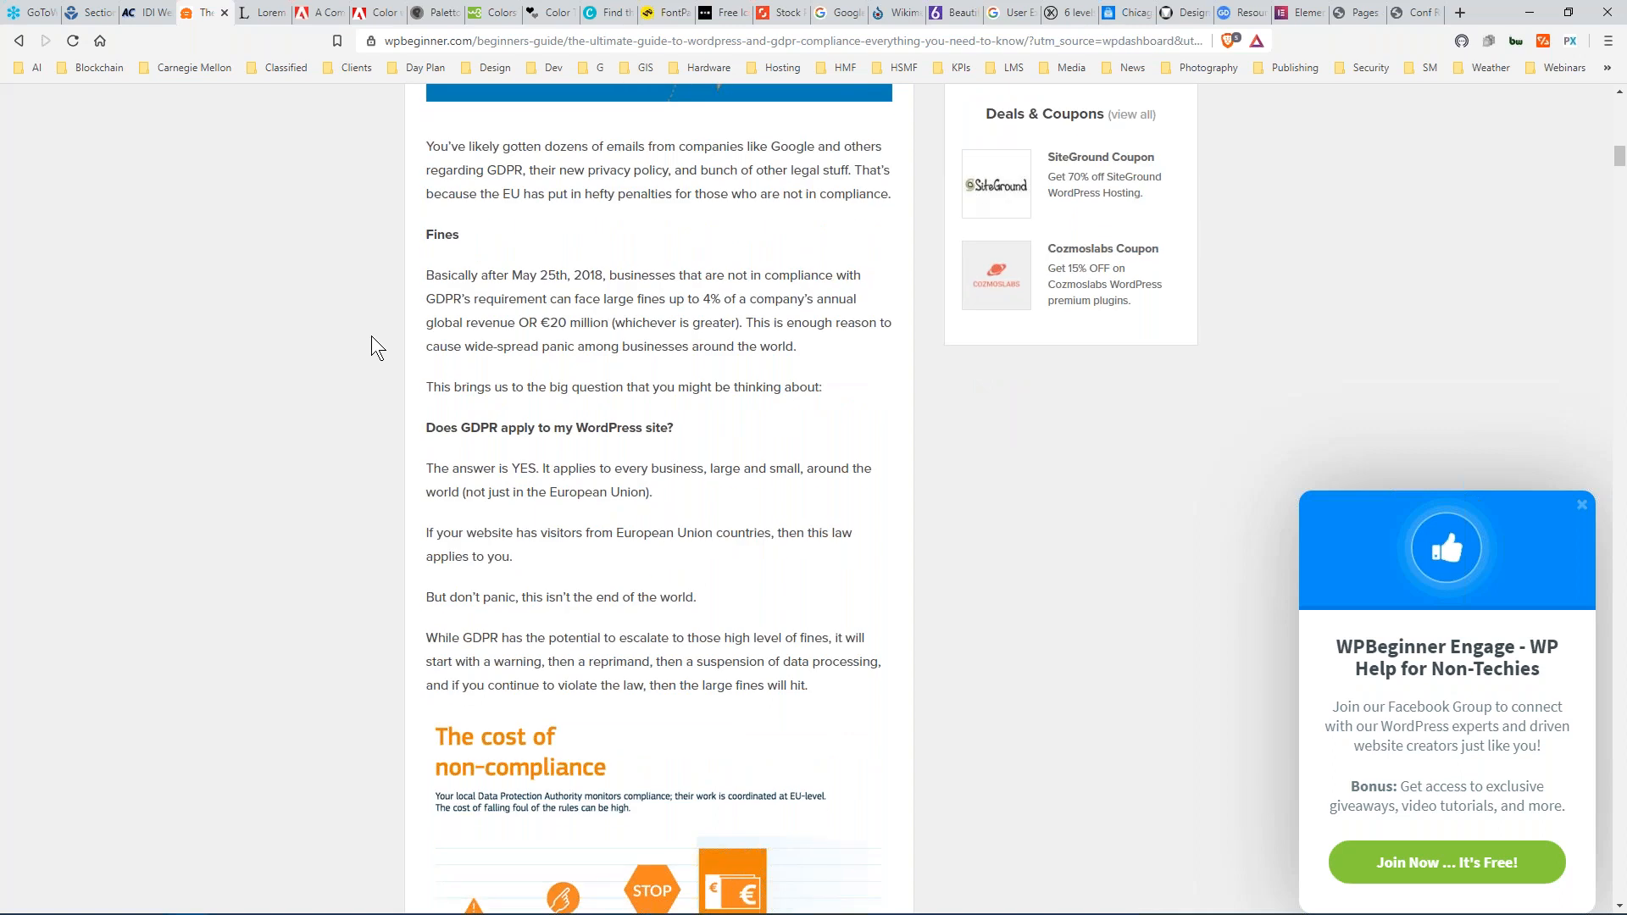
pyautogui.scroll(-2, 371, 336)
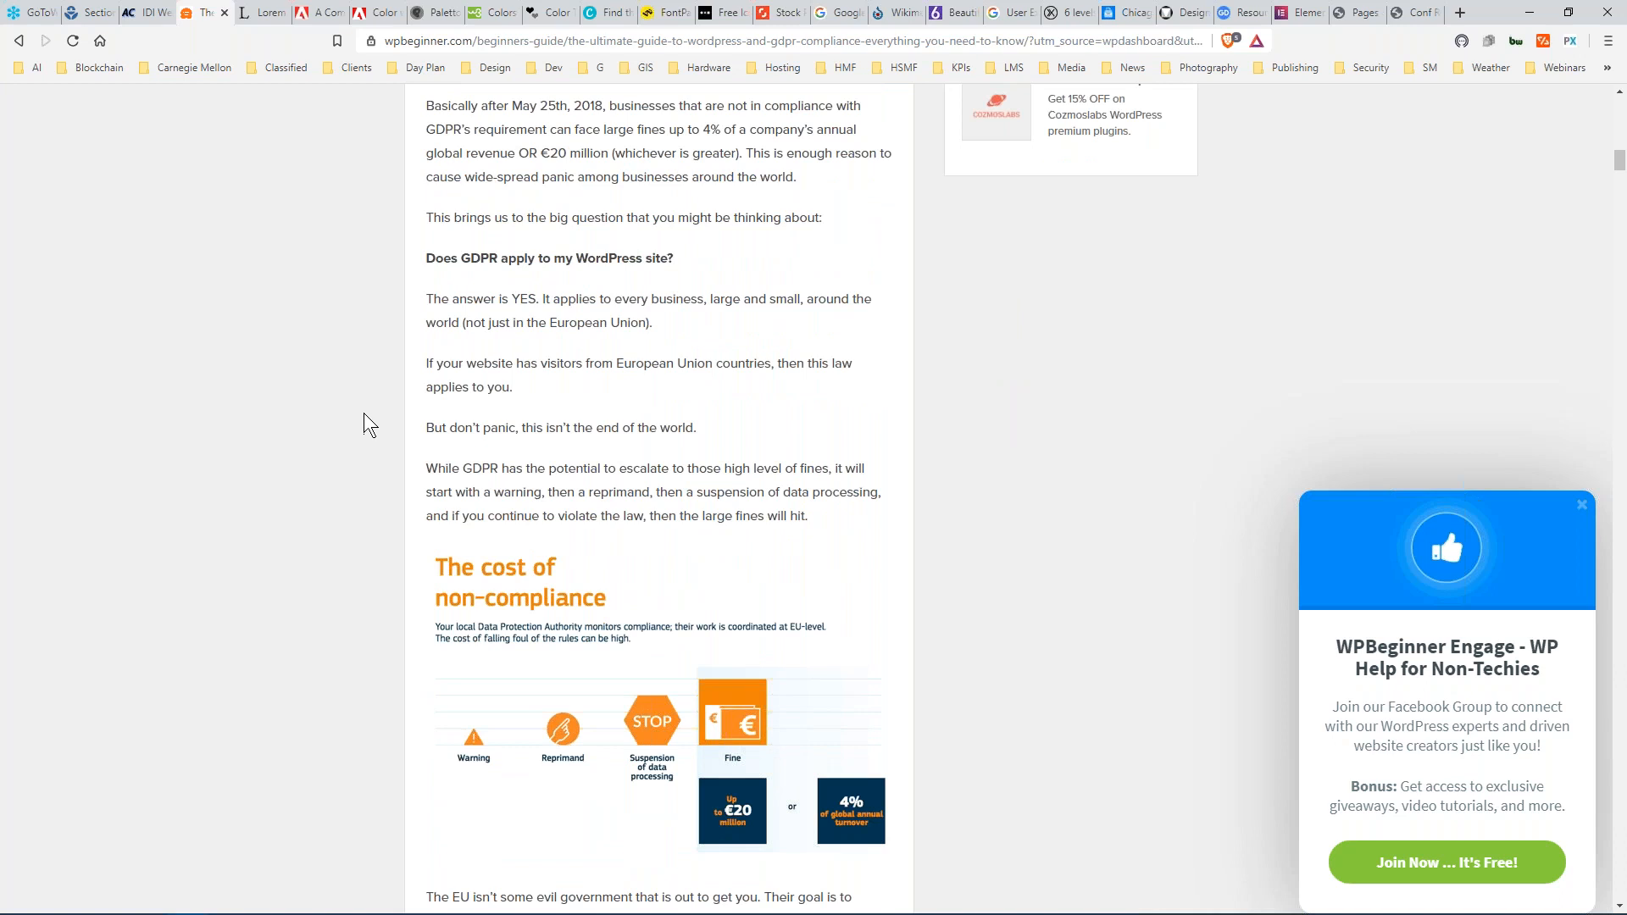
pyautogui.scroll(-4, 364, 414)
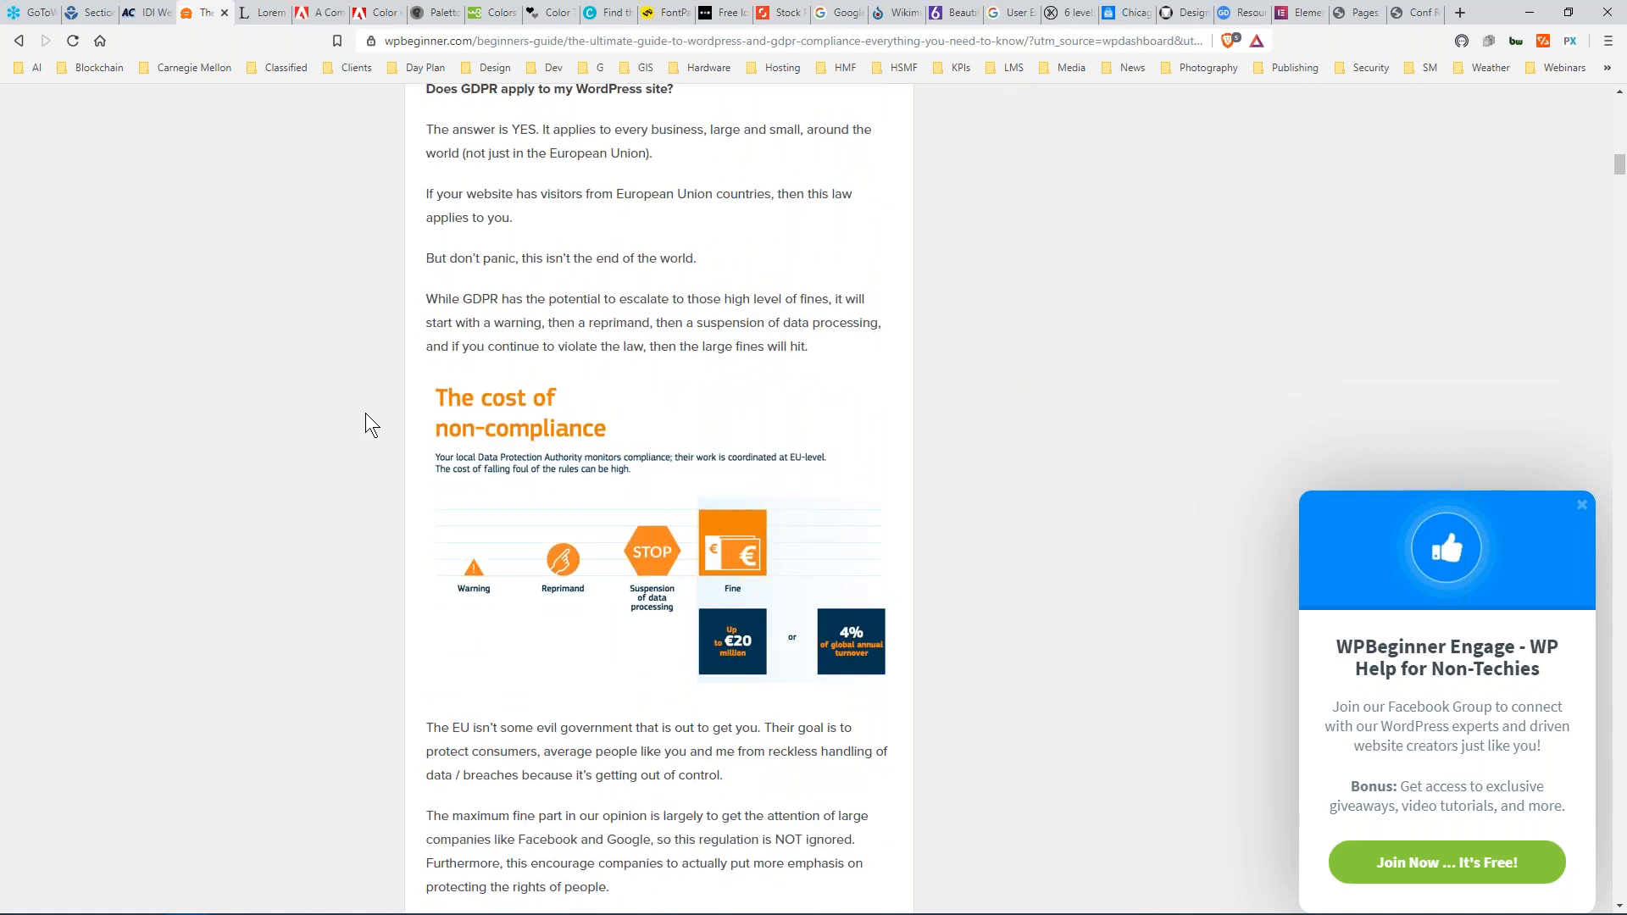
pyautogui.scroll(-4, 368, 413)
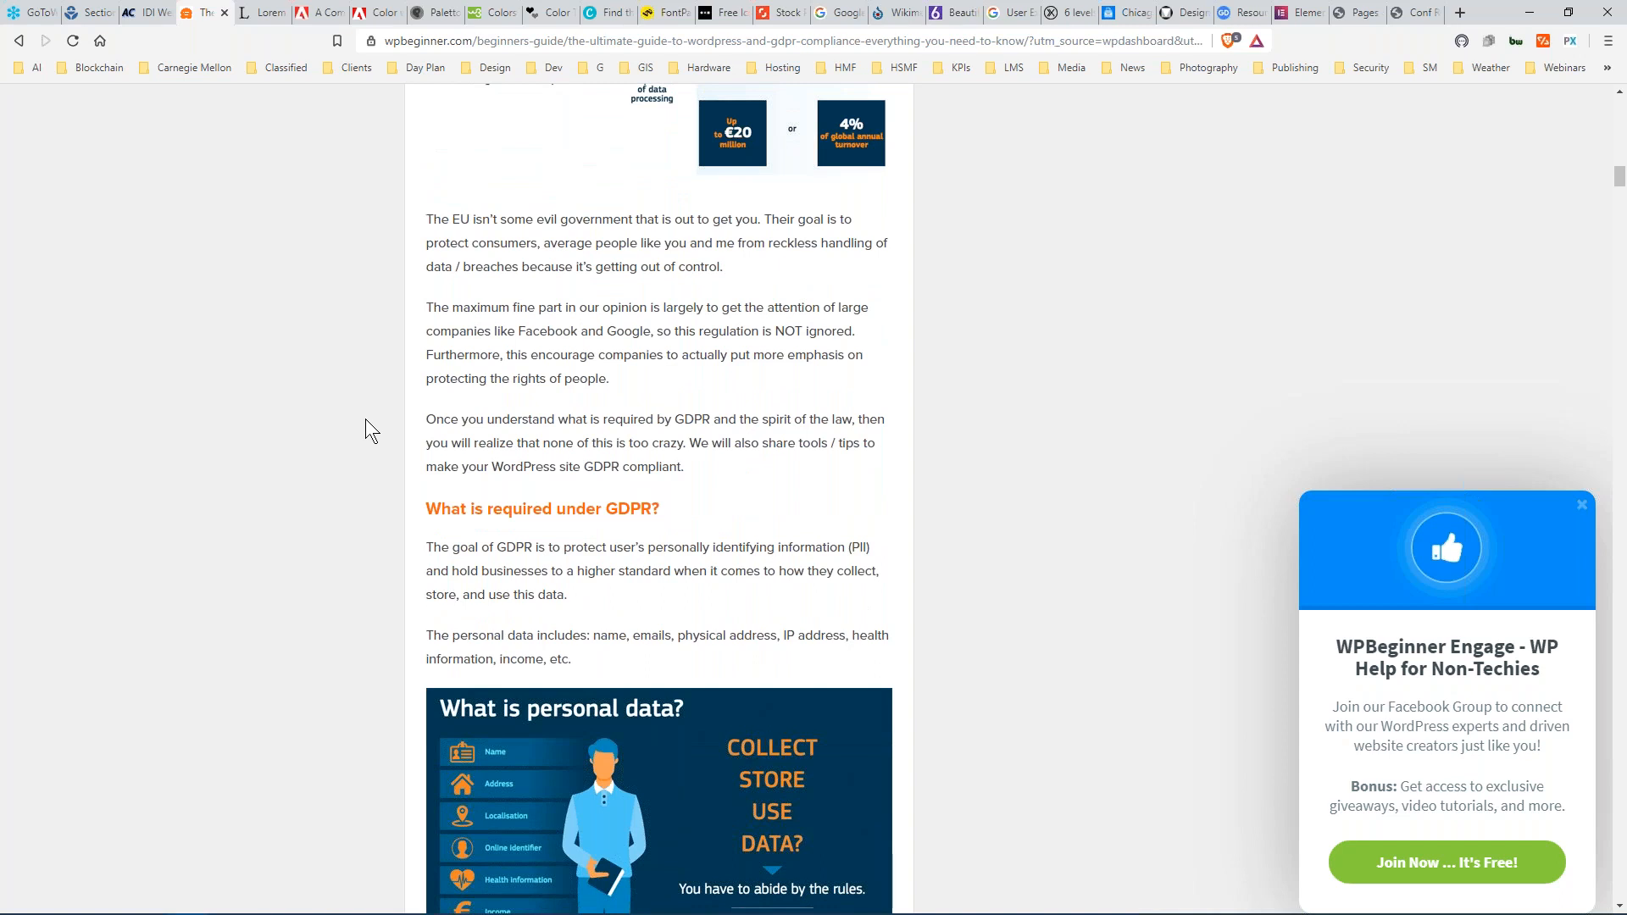
pyautogui.scroll(-6, 364, 418)
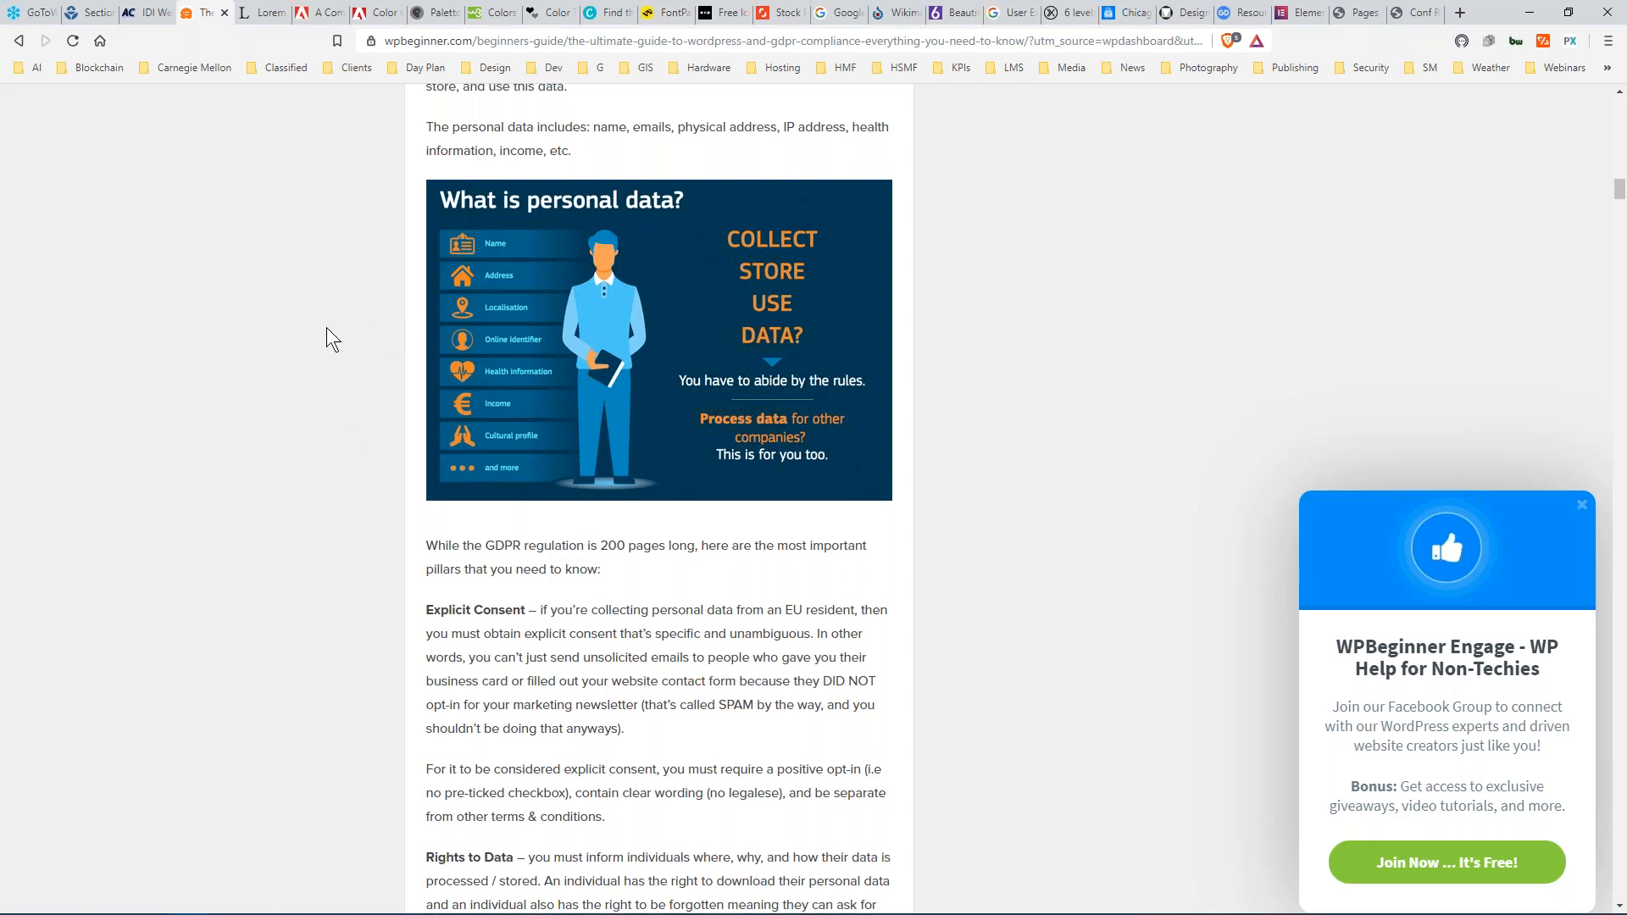
pyautogui.scroll(-3, 327, 327)
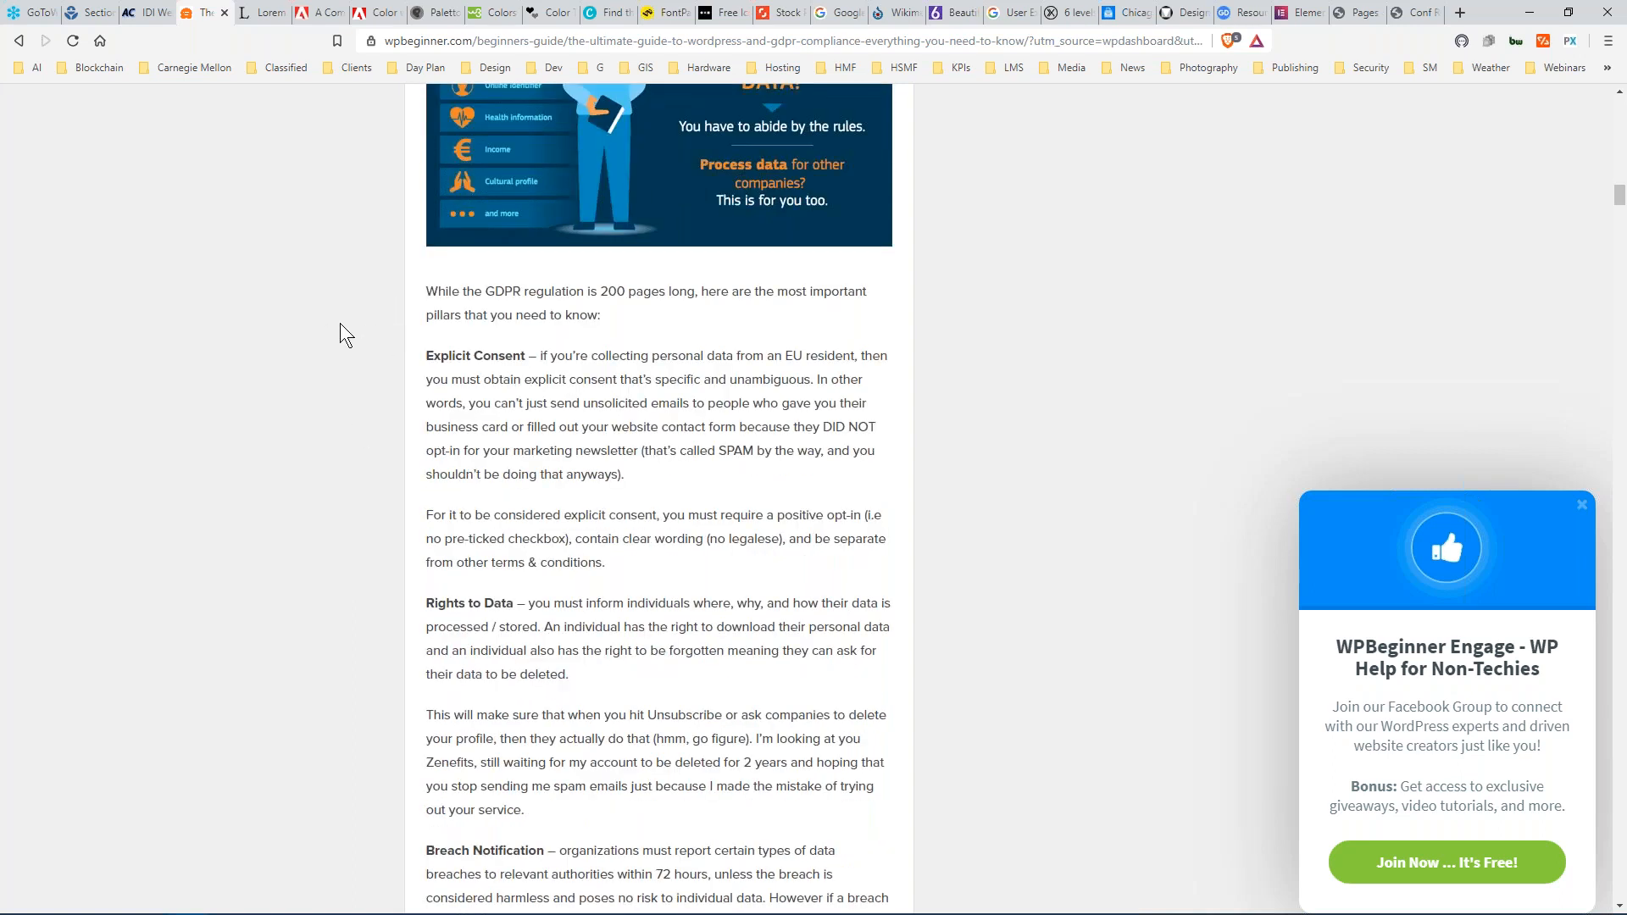
pyautogui.scroll(-5, 349, 325)
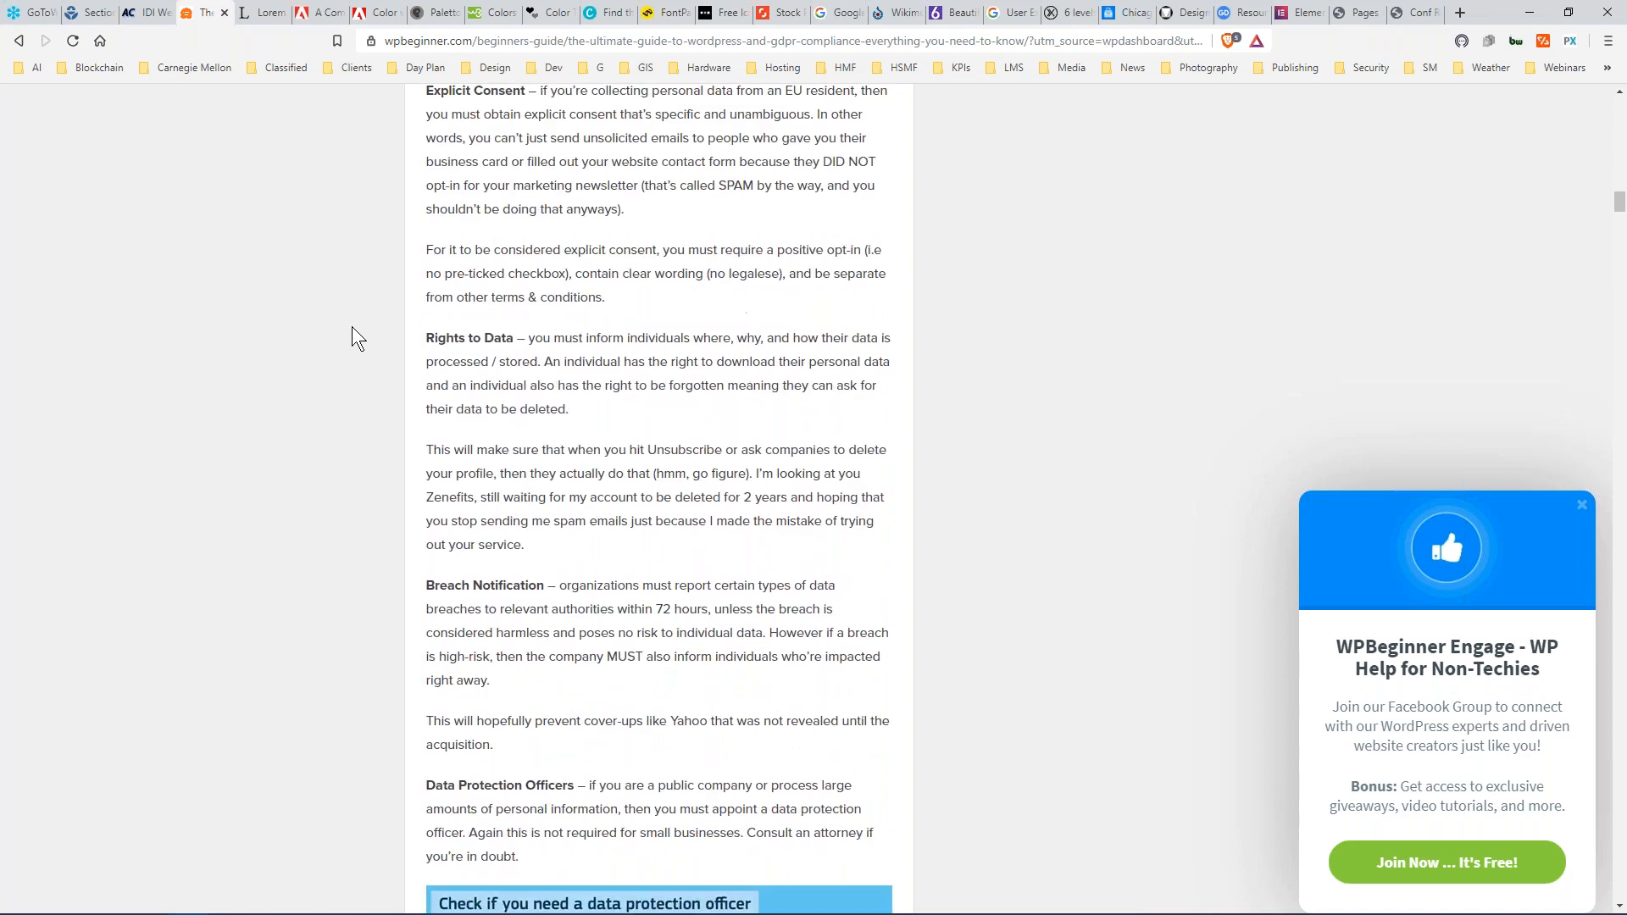
pyautogui.scroll(-4, 353, 327)
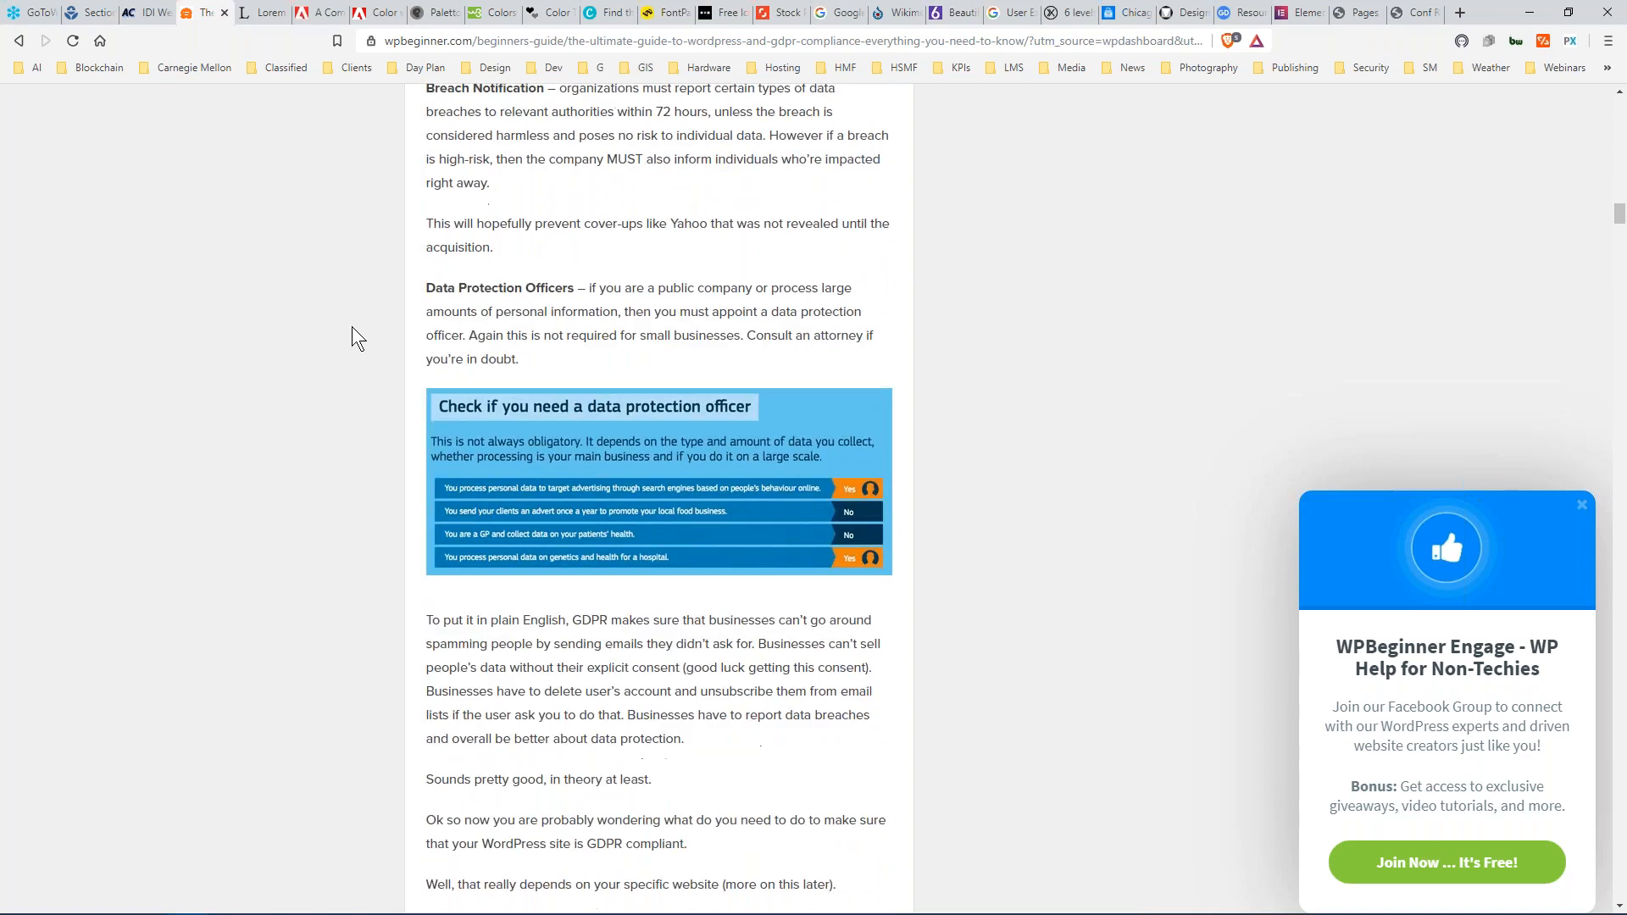
pyautogui.scroll(20, 353, 327)
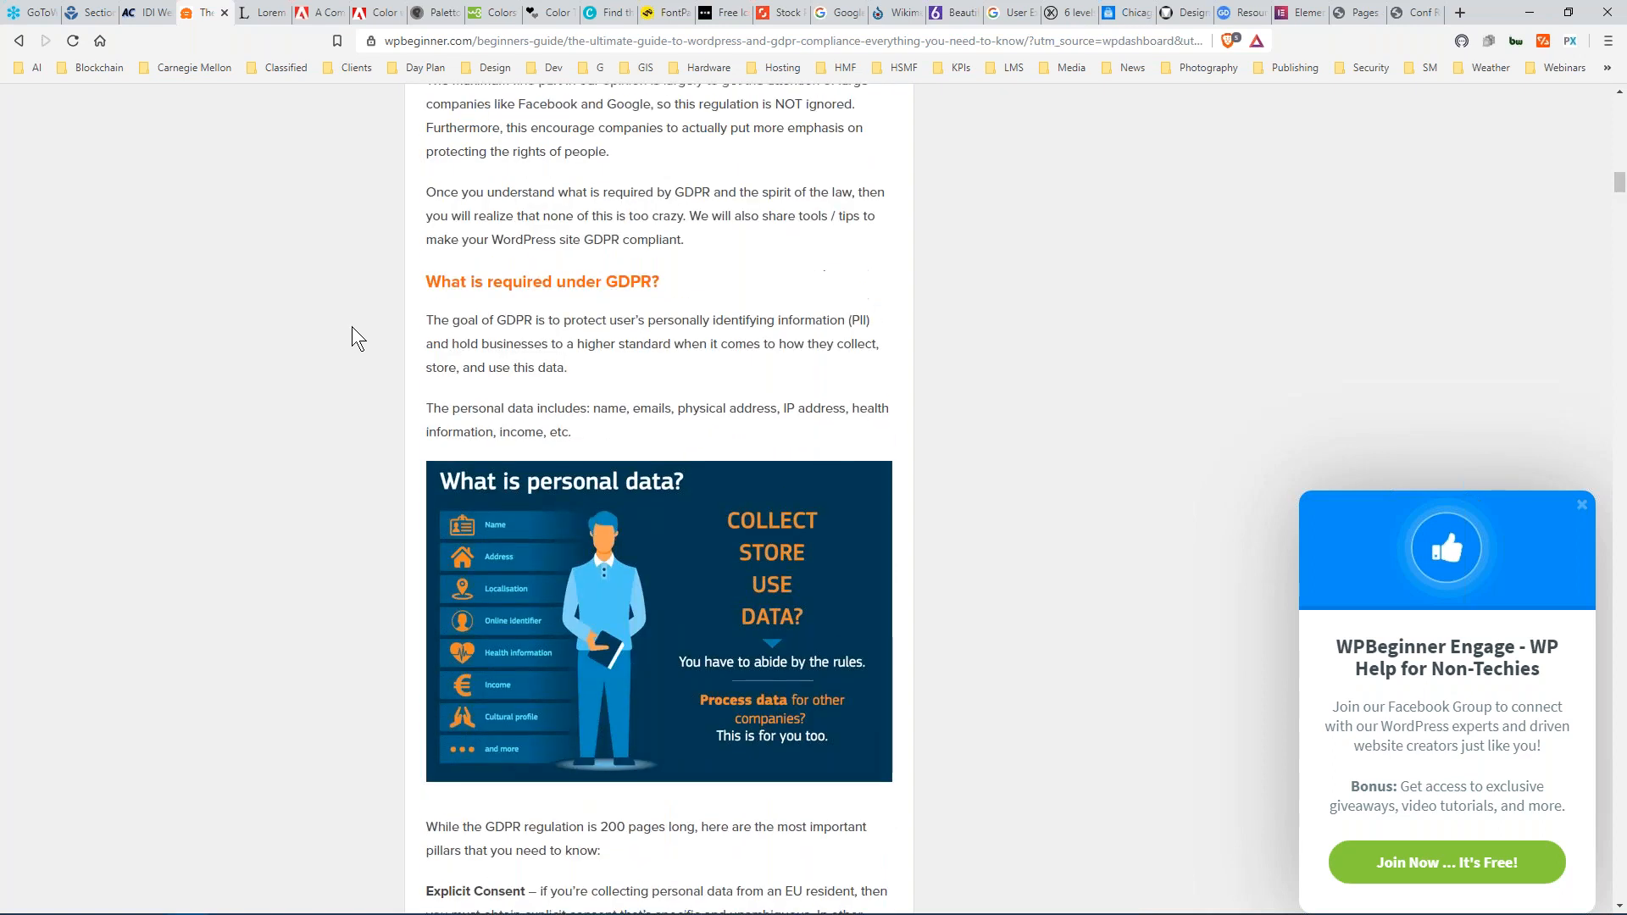
pyautogui.scroll(20, 352, 328)
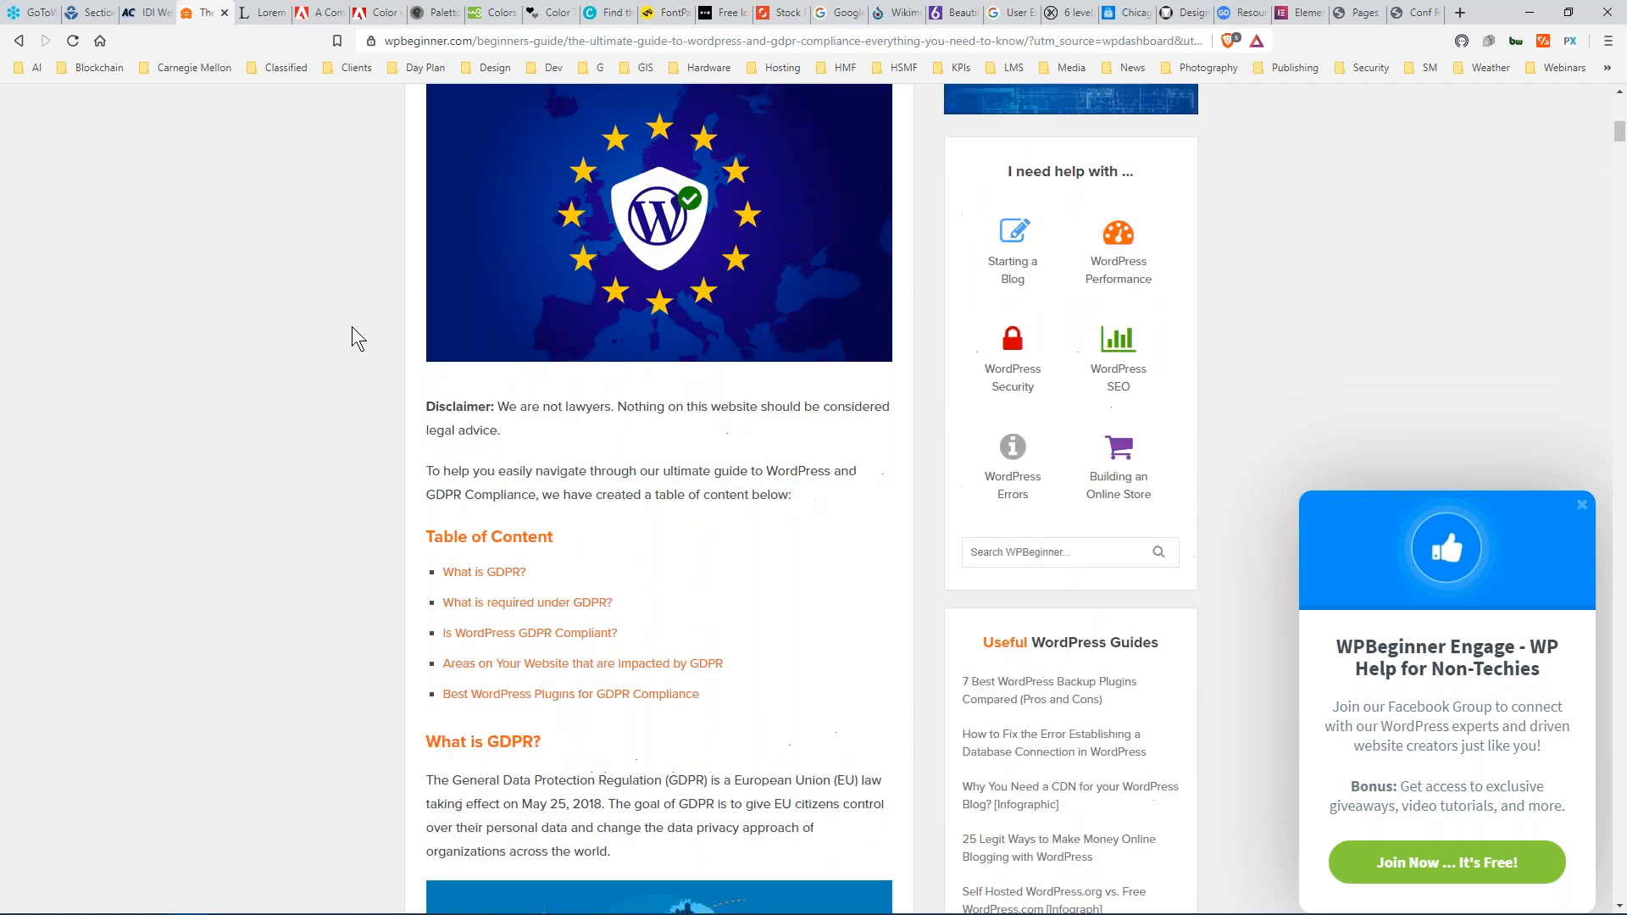
pyautogui.scroll(6, 352, 327)
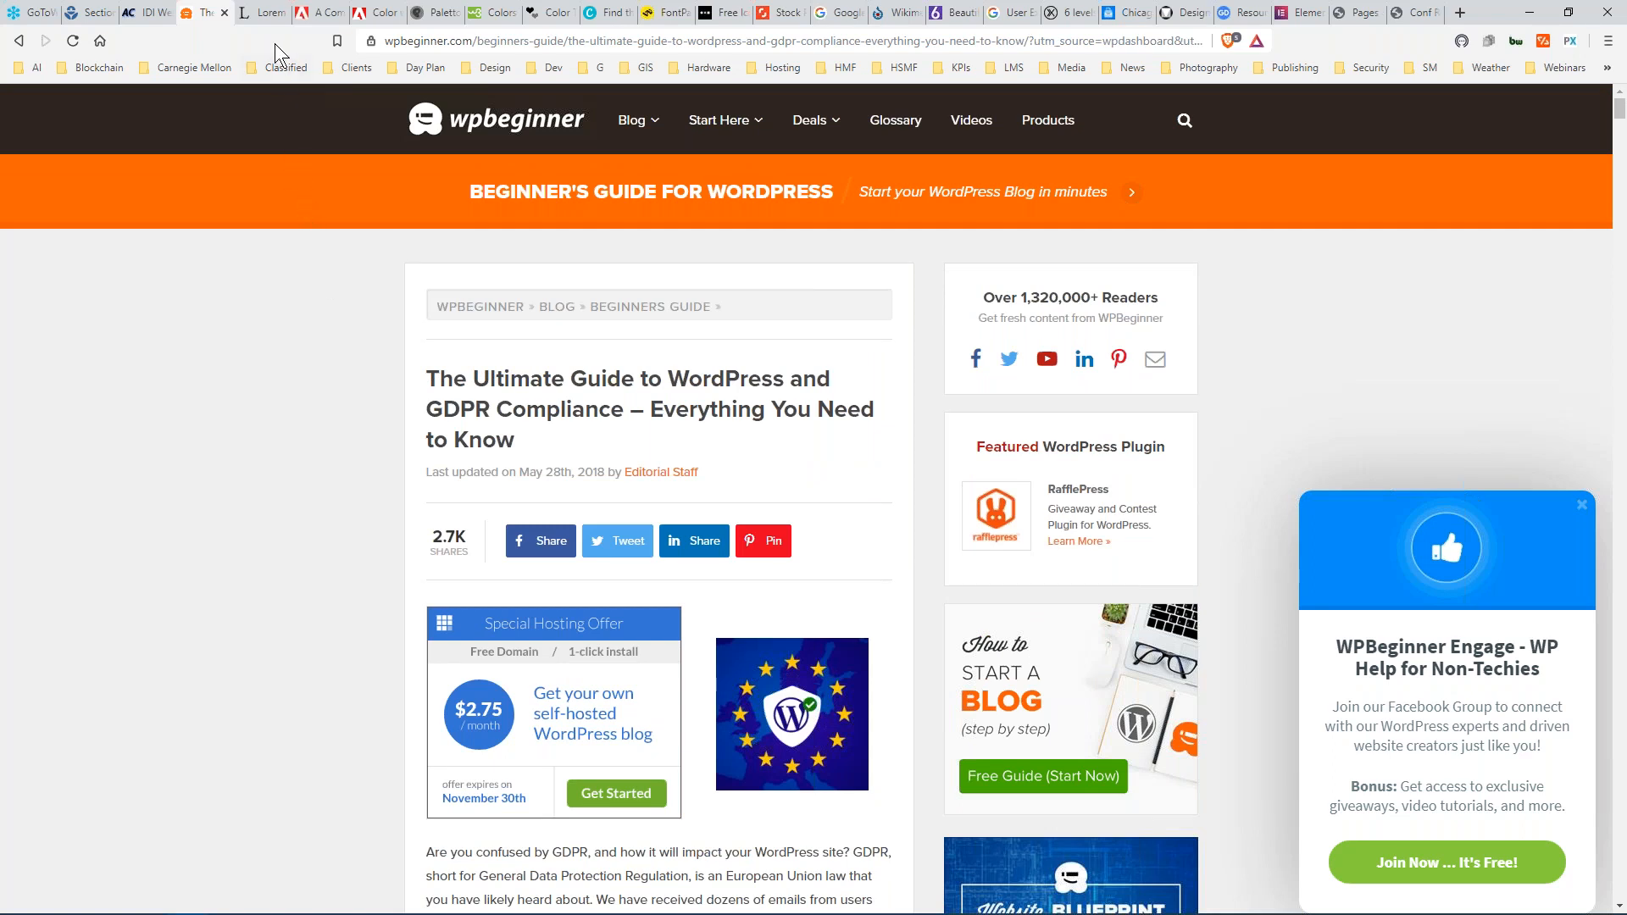
# Switch to the Lorem Ipsum site and look through its explanations, text generator options and sample passages.
pyautogui.click(264, 13)
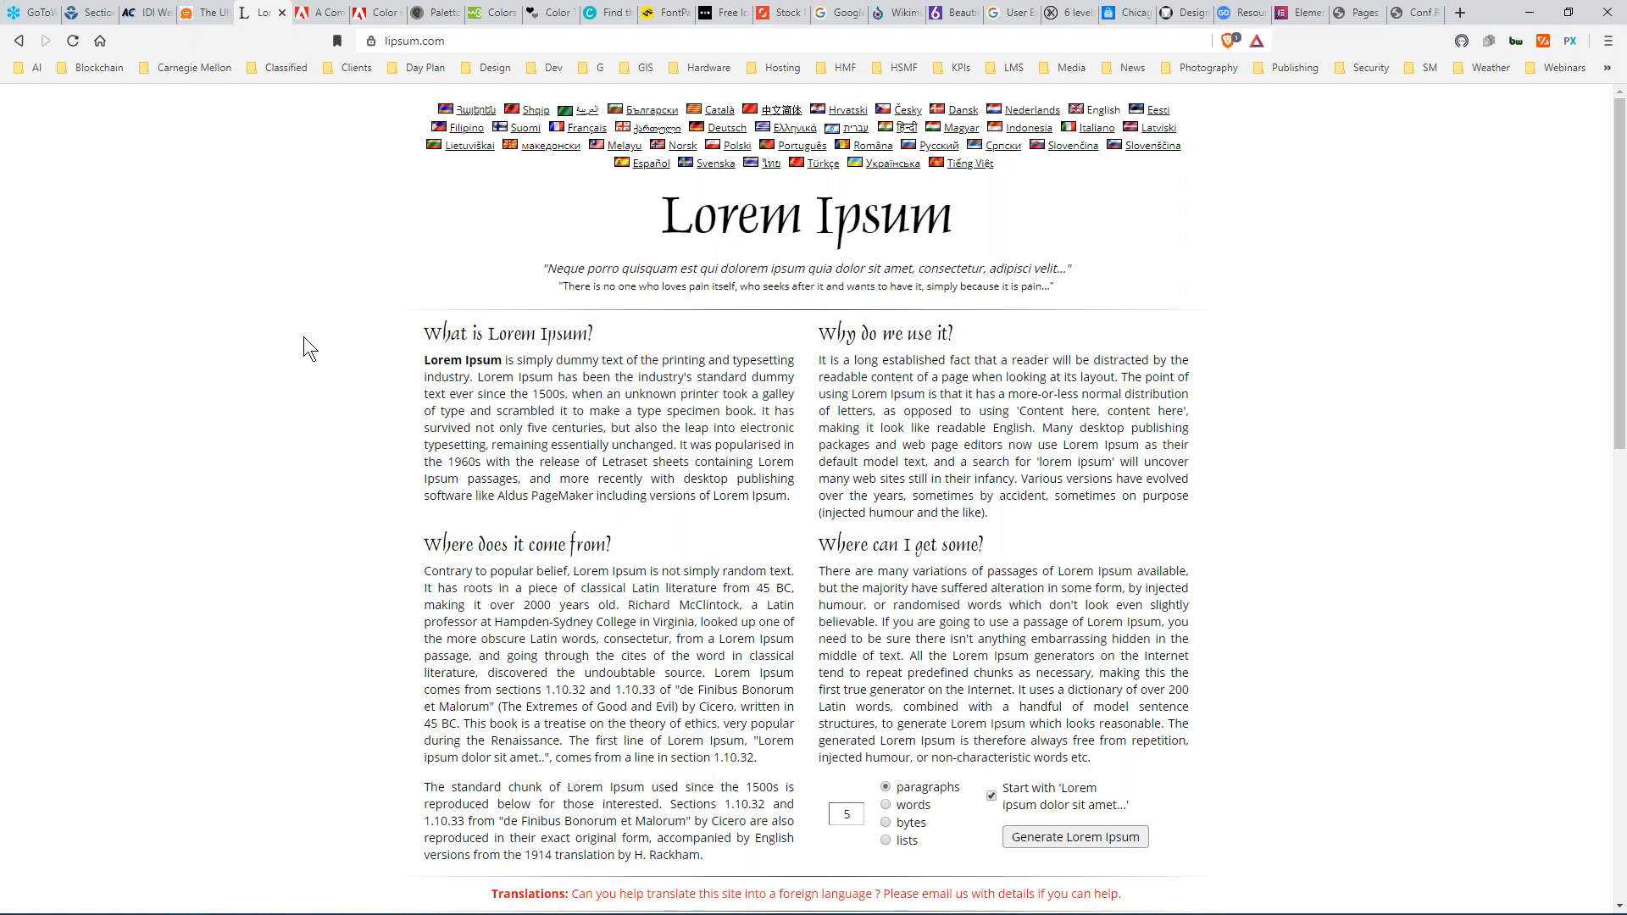
pyautogui.scroll(-3, 303, 337)
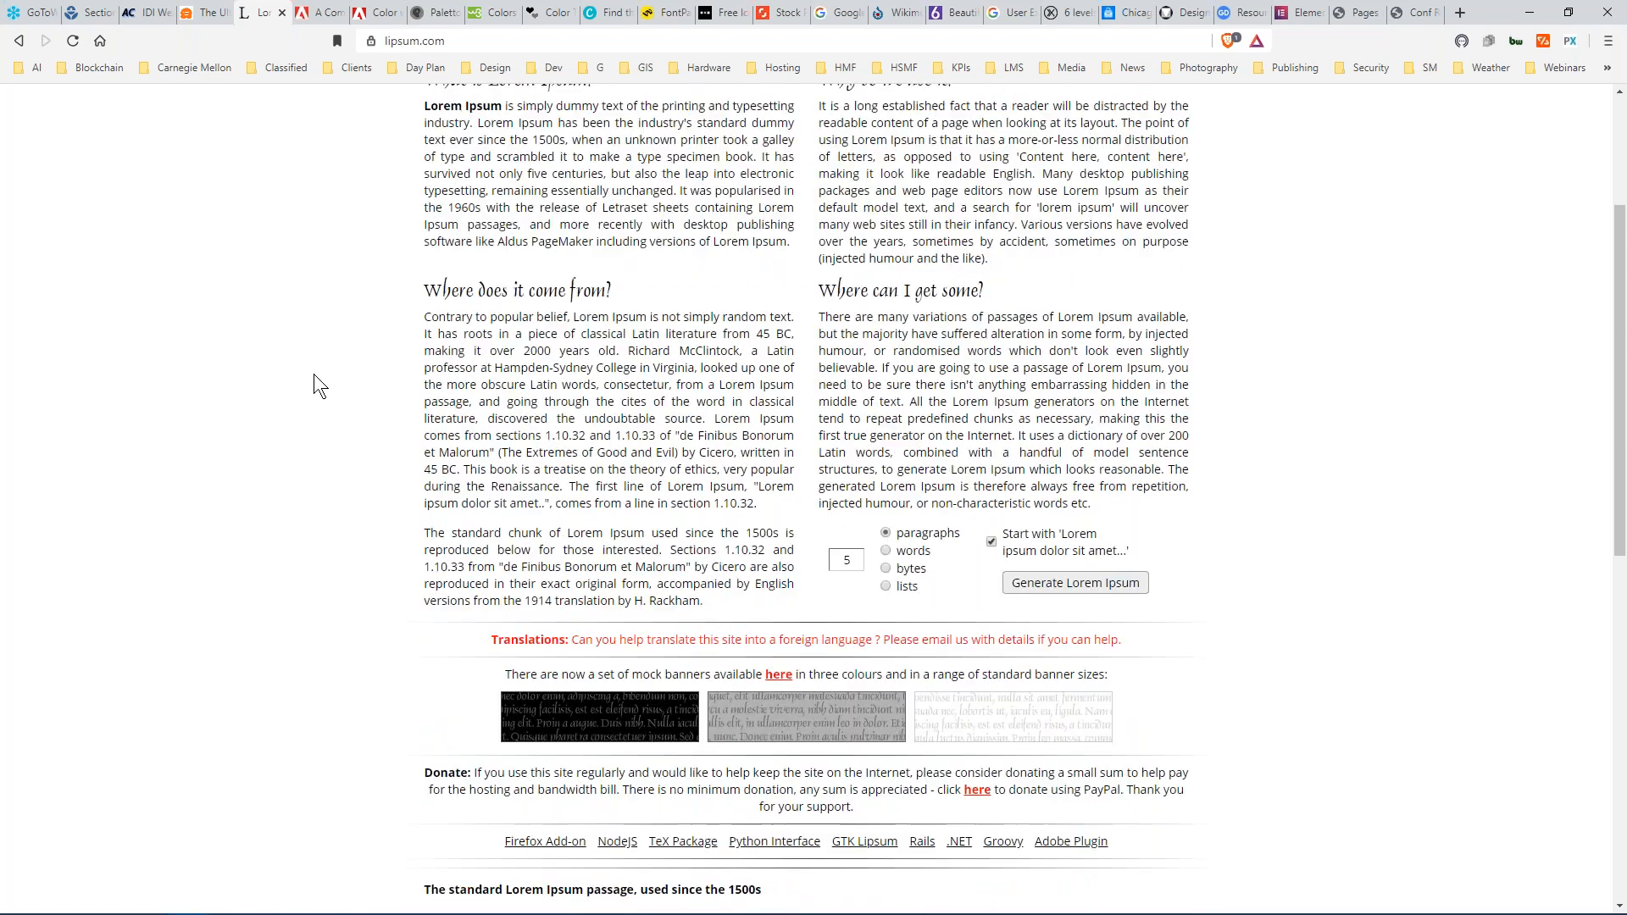
pyautogui.scroll(-3, 317, 370)
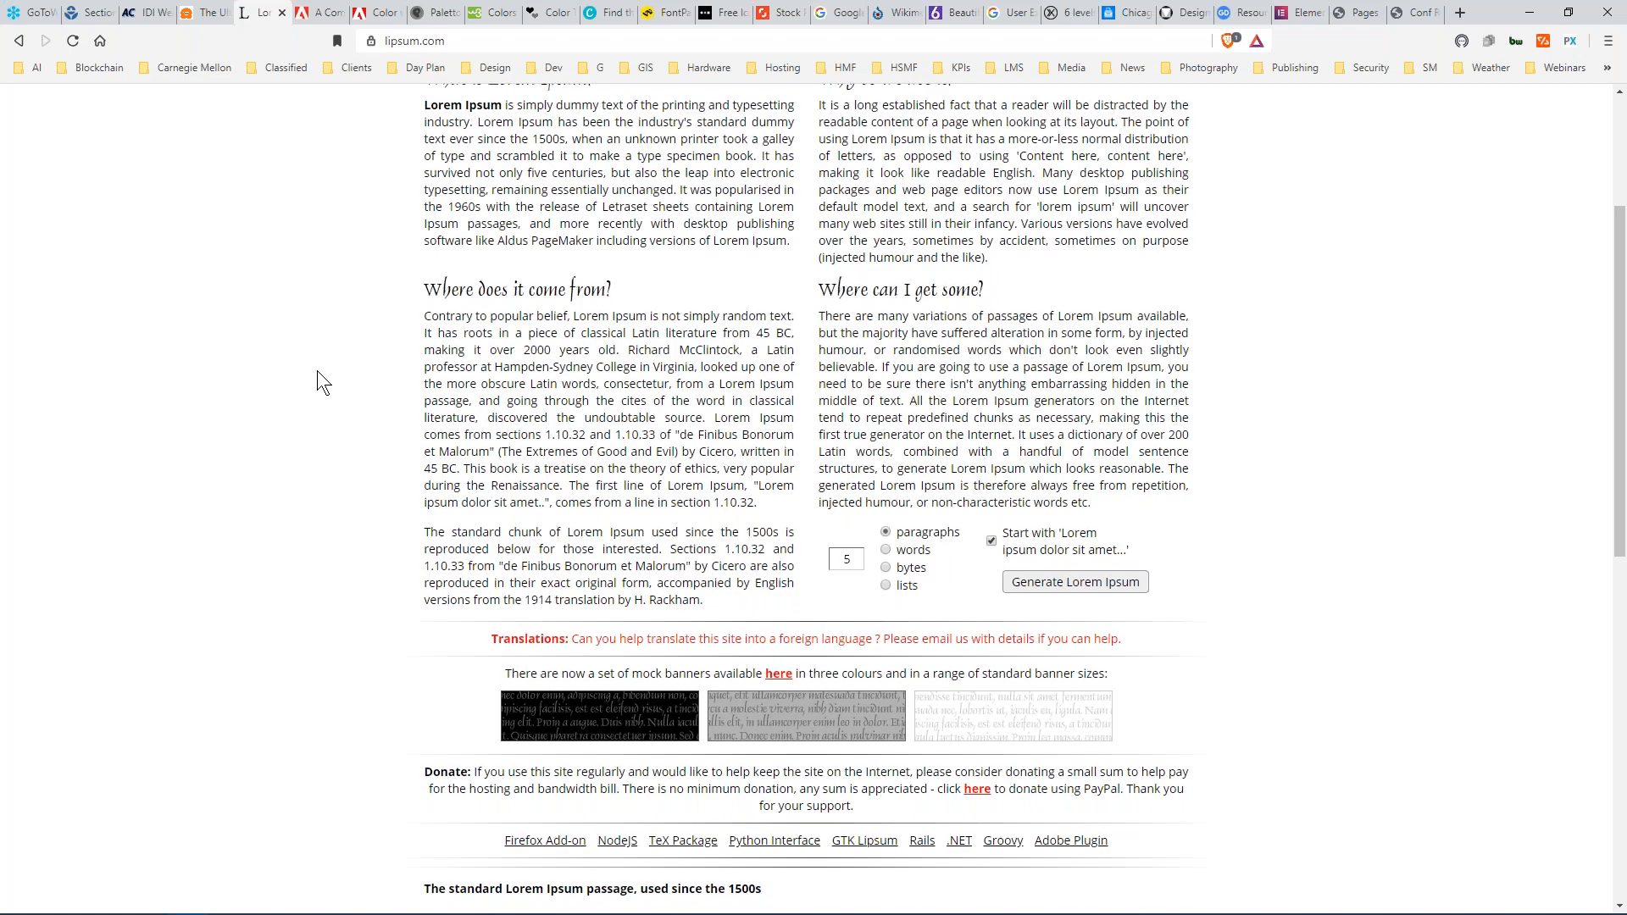
pyautogui.scroll(-4, 317, 369)
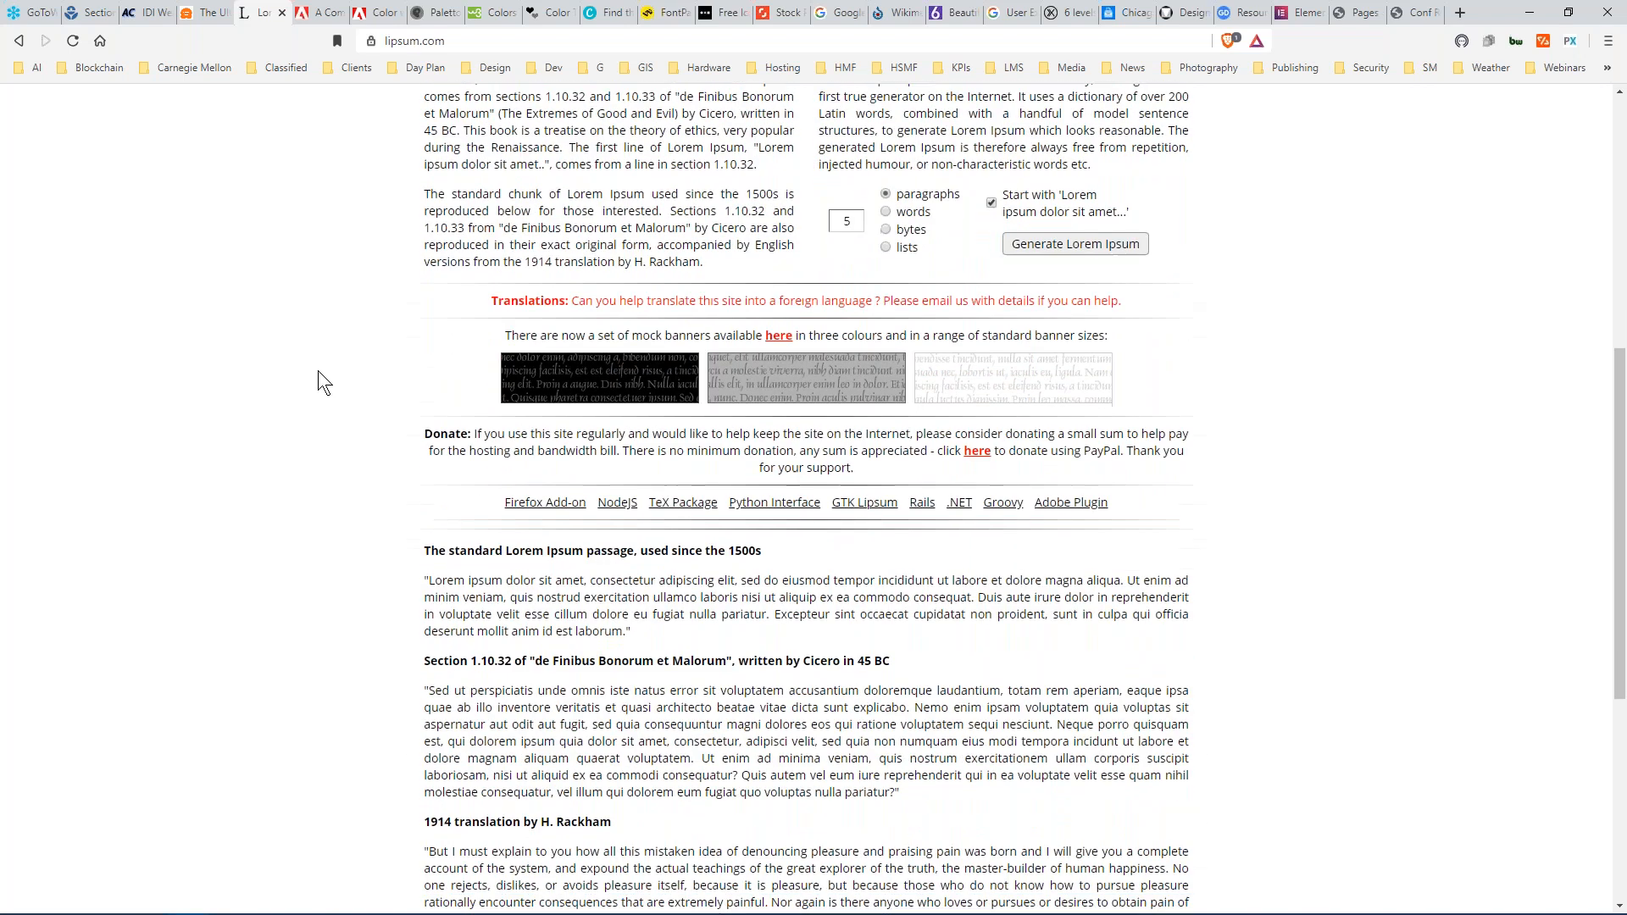
pyautogui.scroll(9, 318, 369)
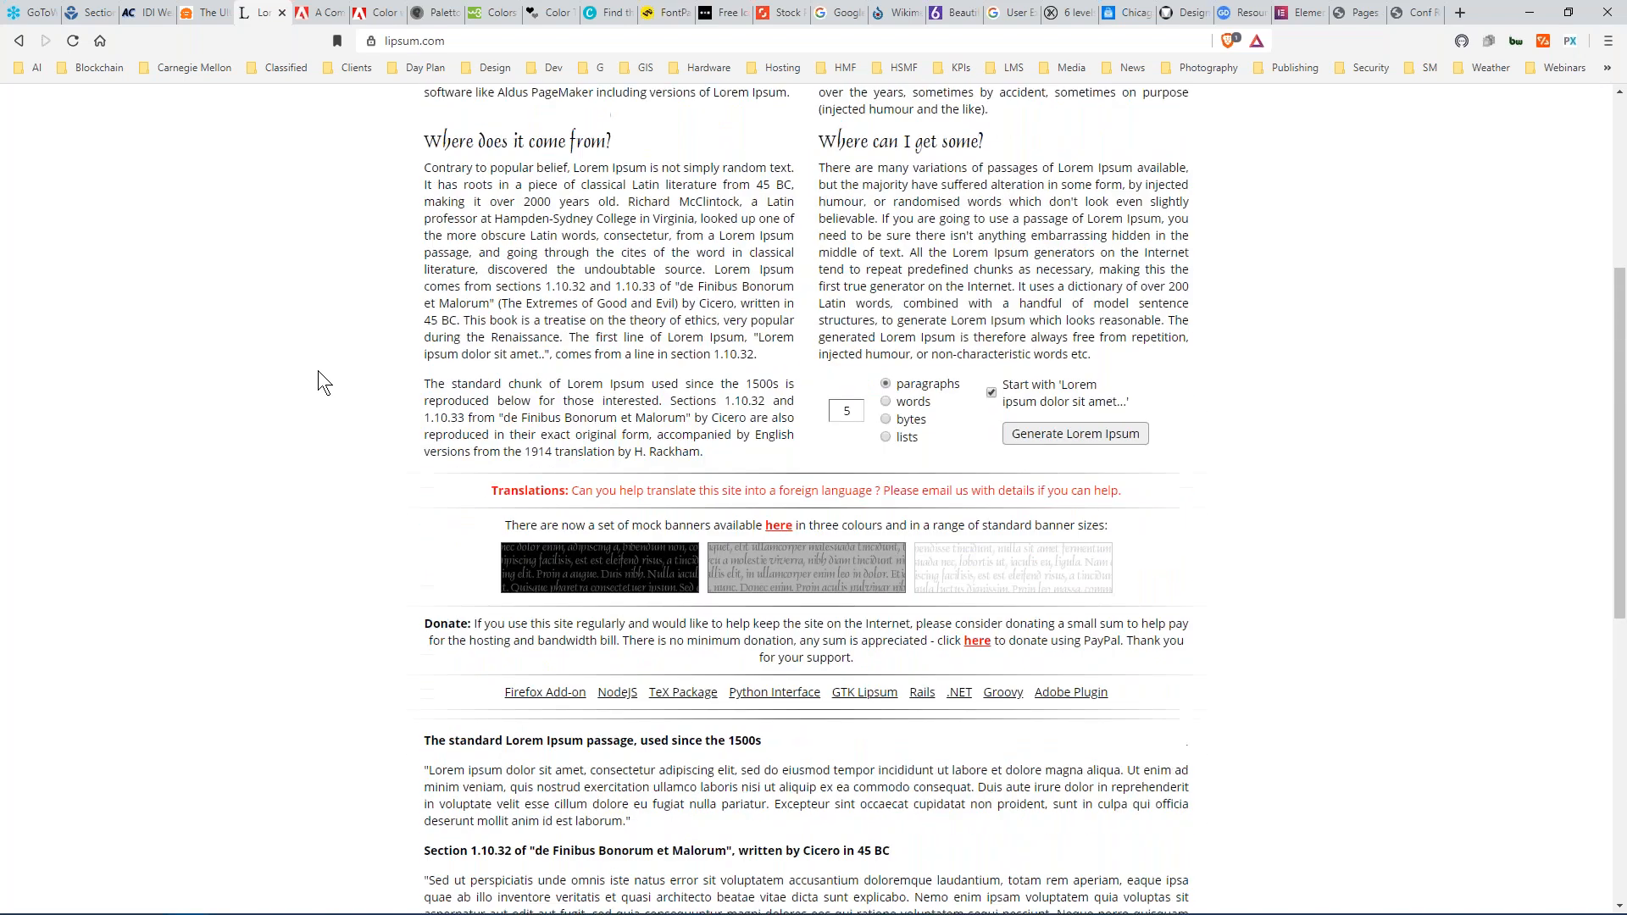
pyautogui.scroll(-5, 318, 369)
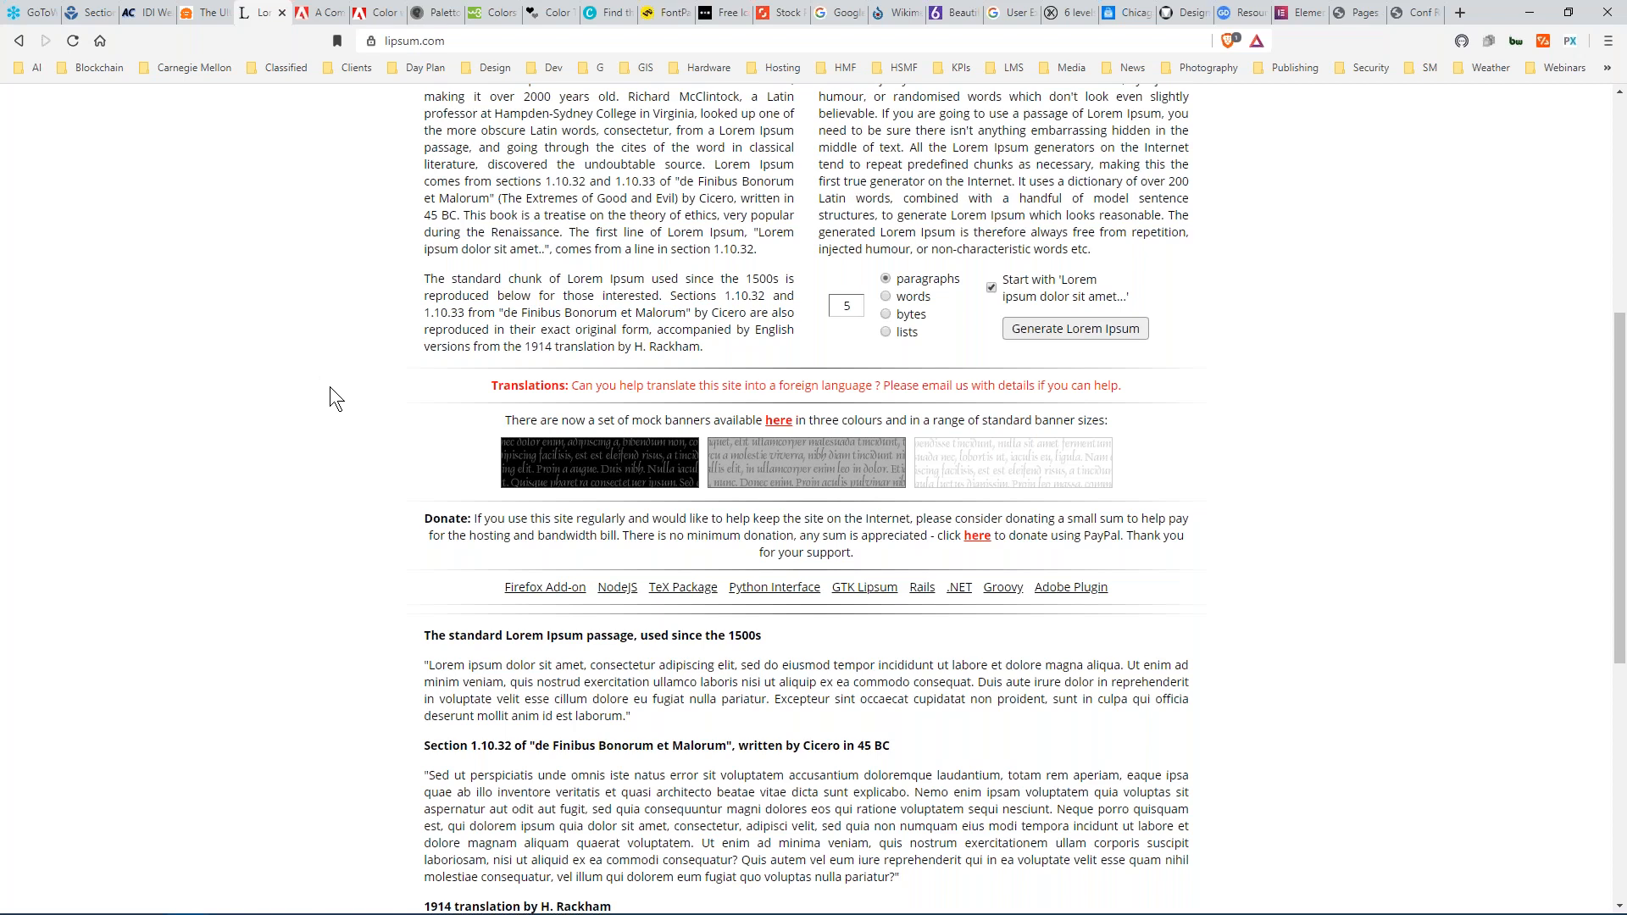
pyautogui.scroll(-4, 336, 407)
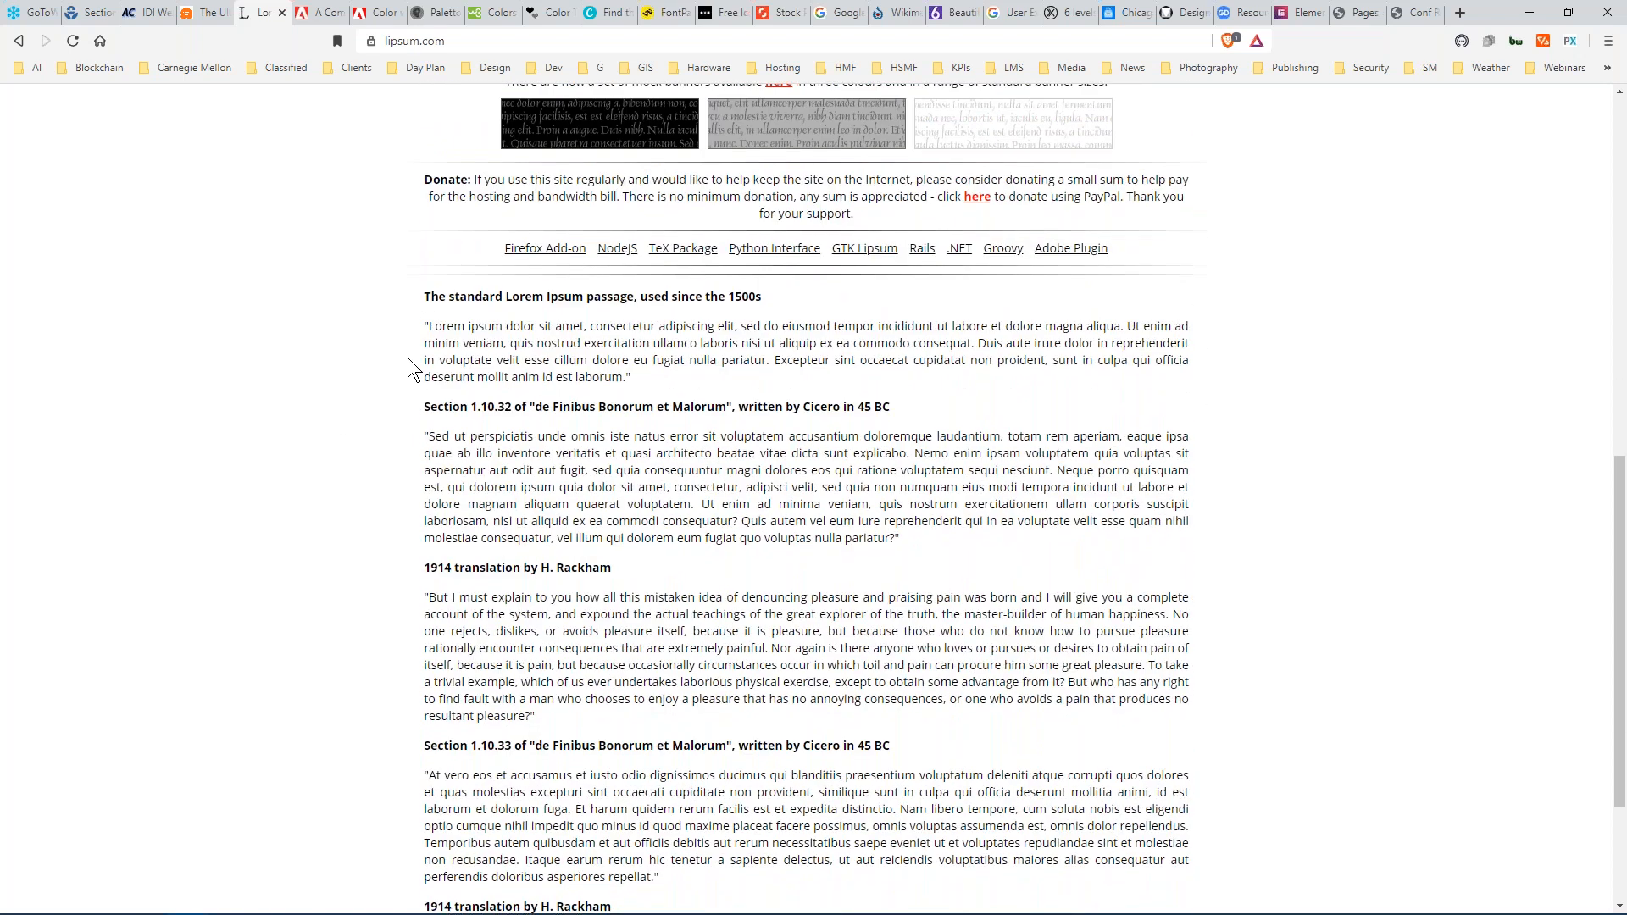
# Highlight the standard Lorem Ipsum passage used since the 1500s, clear the selection and return to the start of the page.
pyautogui.moveTo(428, 327); pyautogui.dragTo(628, 379)
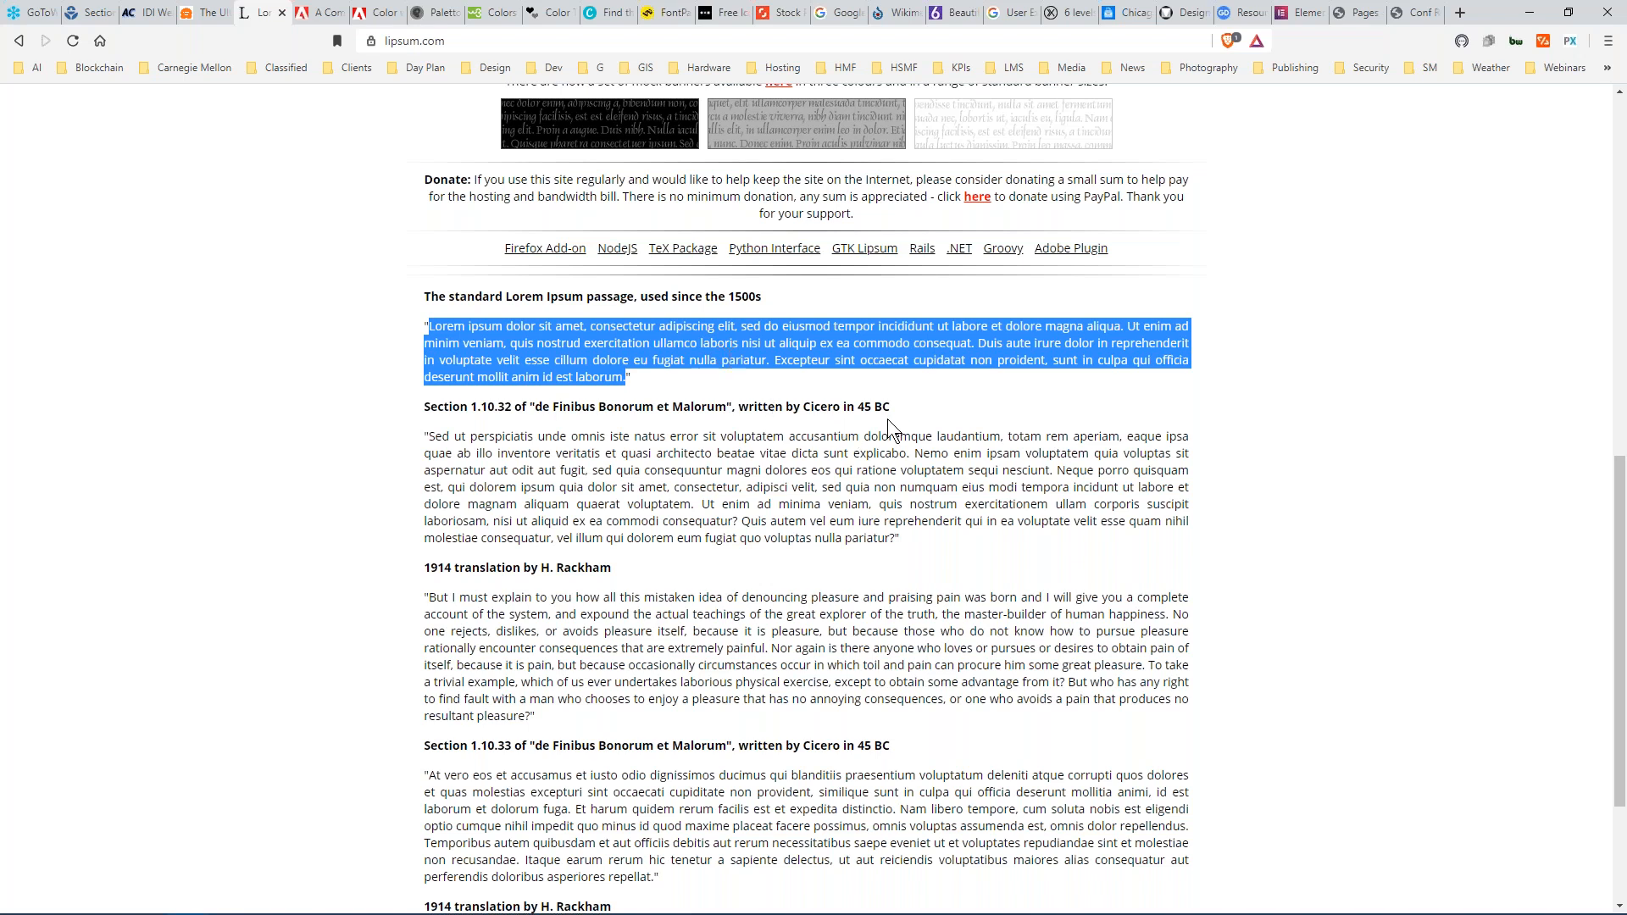
pyautogui.click(746, 373)
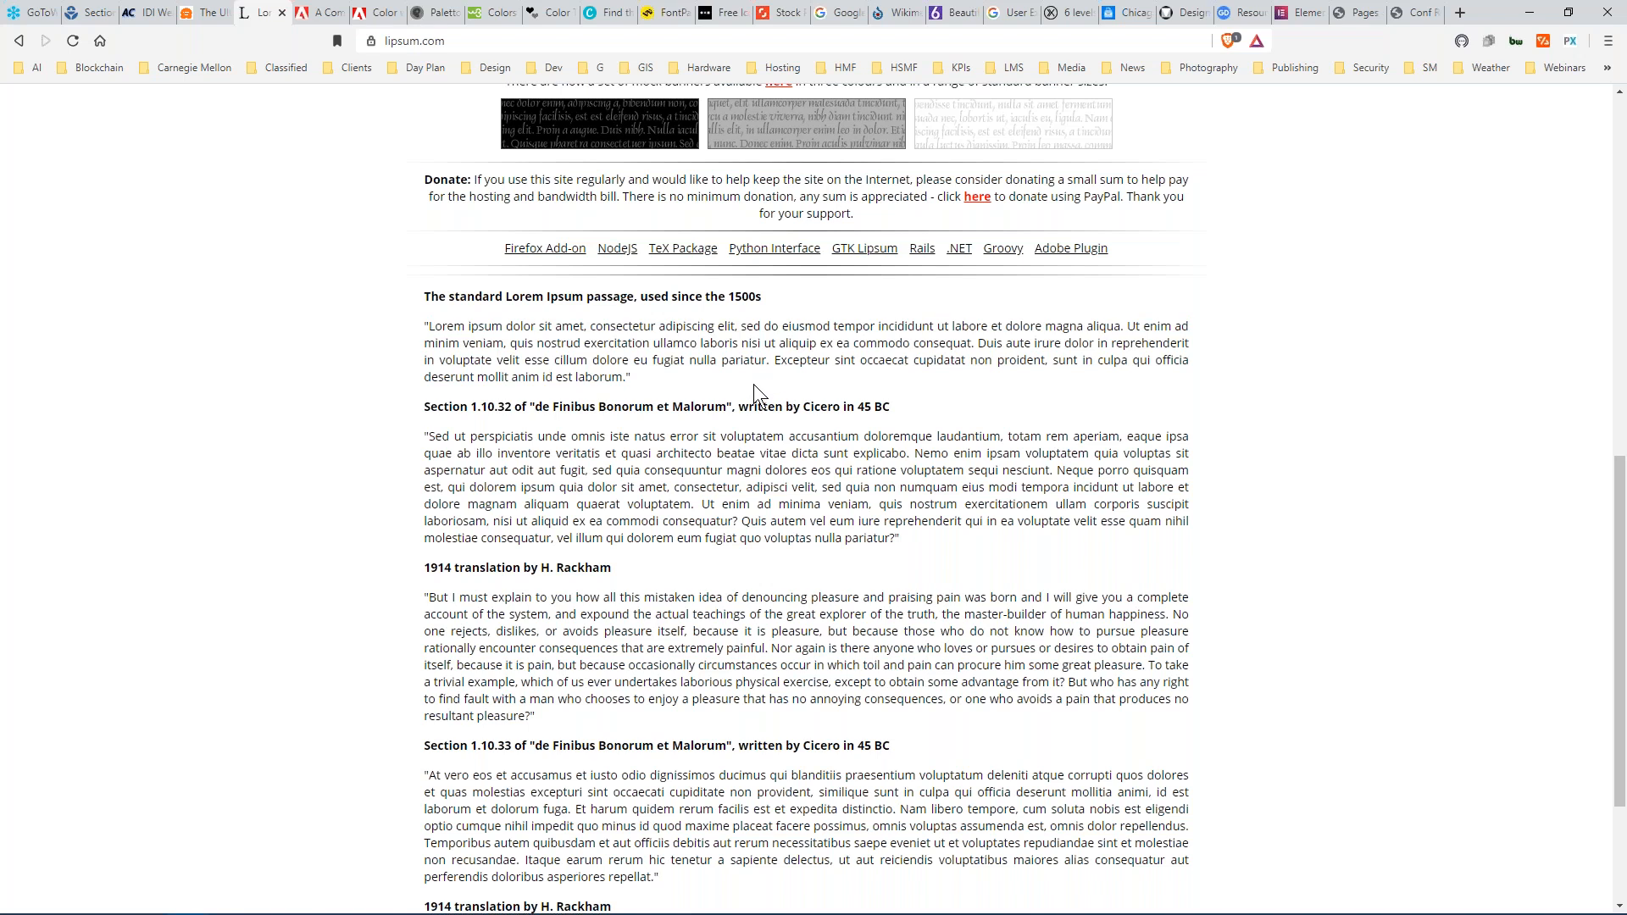
pyautogui.scroll(1, 754, 384)
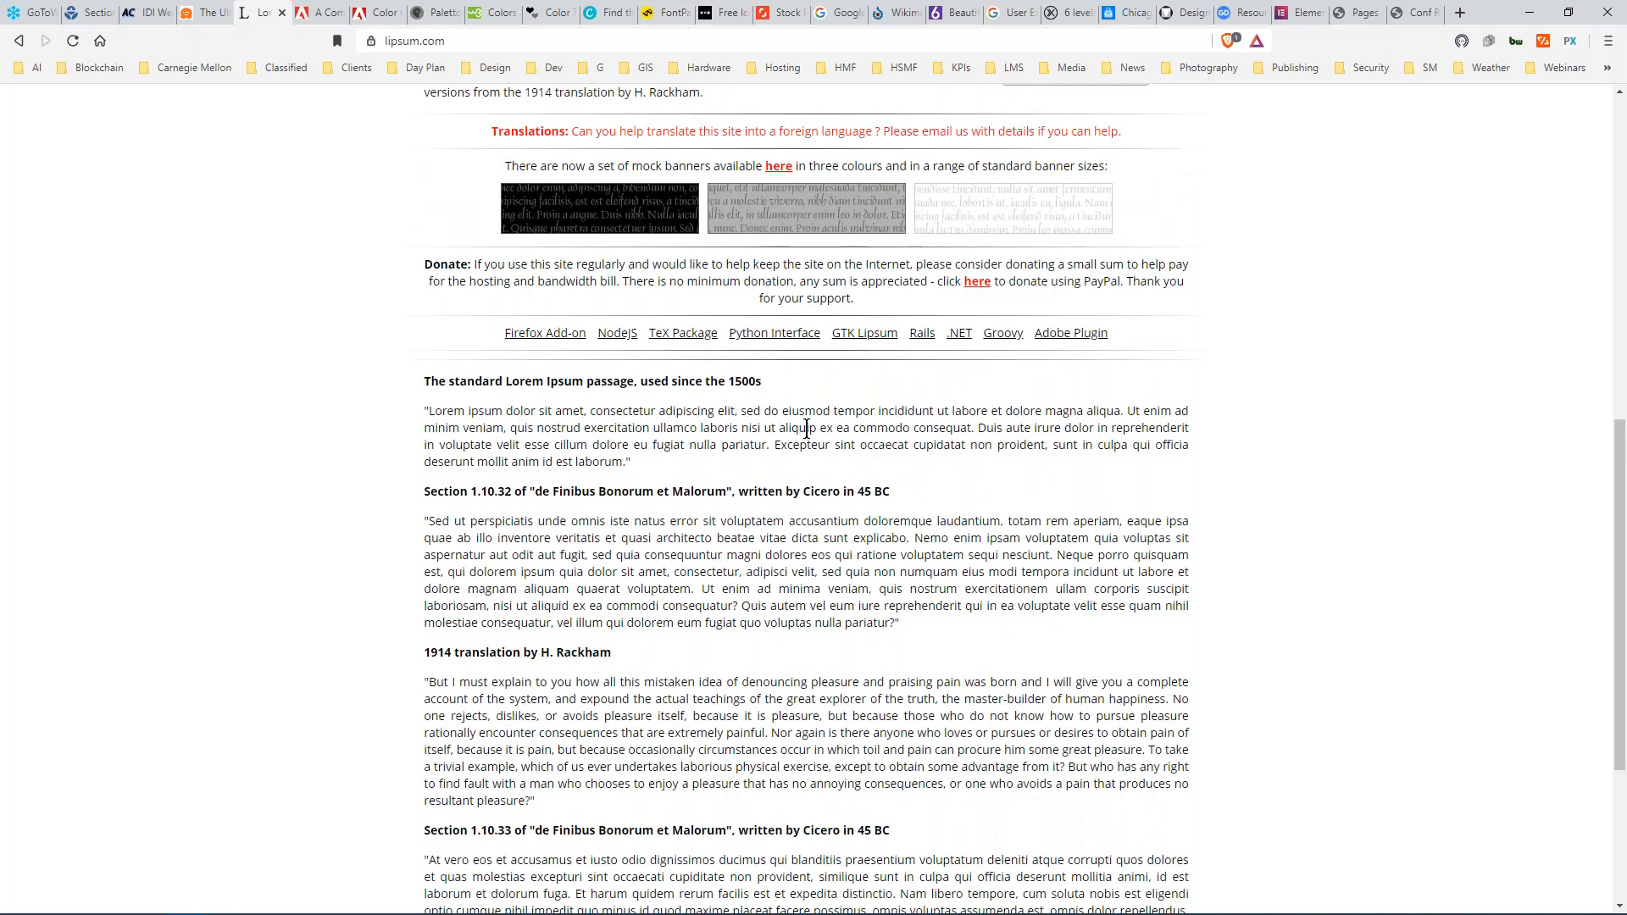
pyautogui.scroll(7, 806, 428)
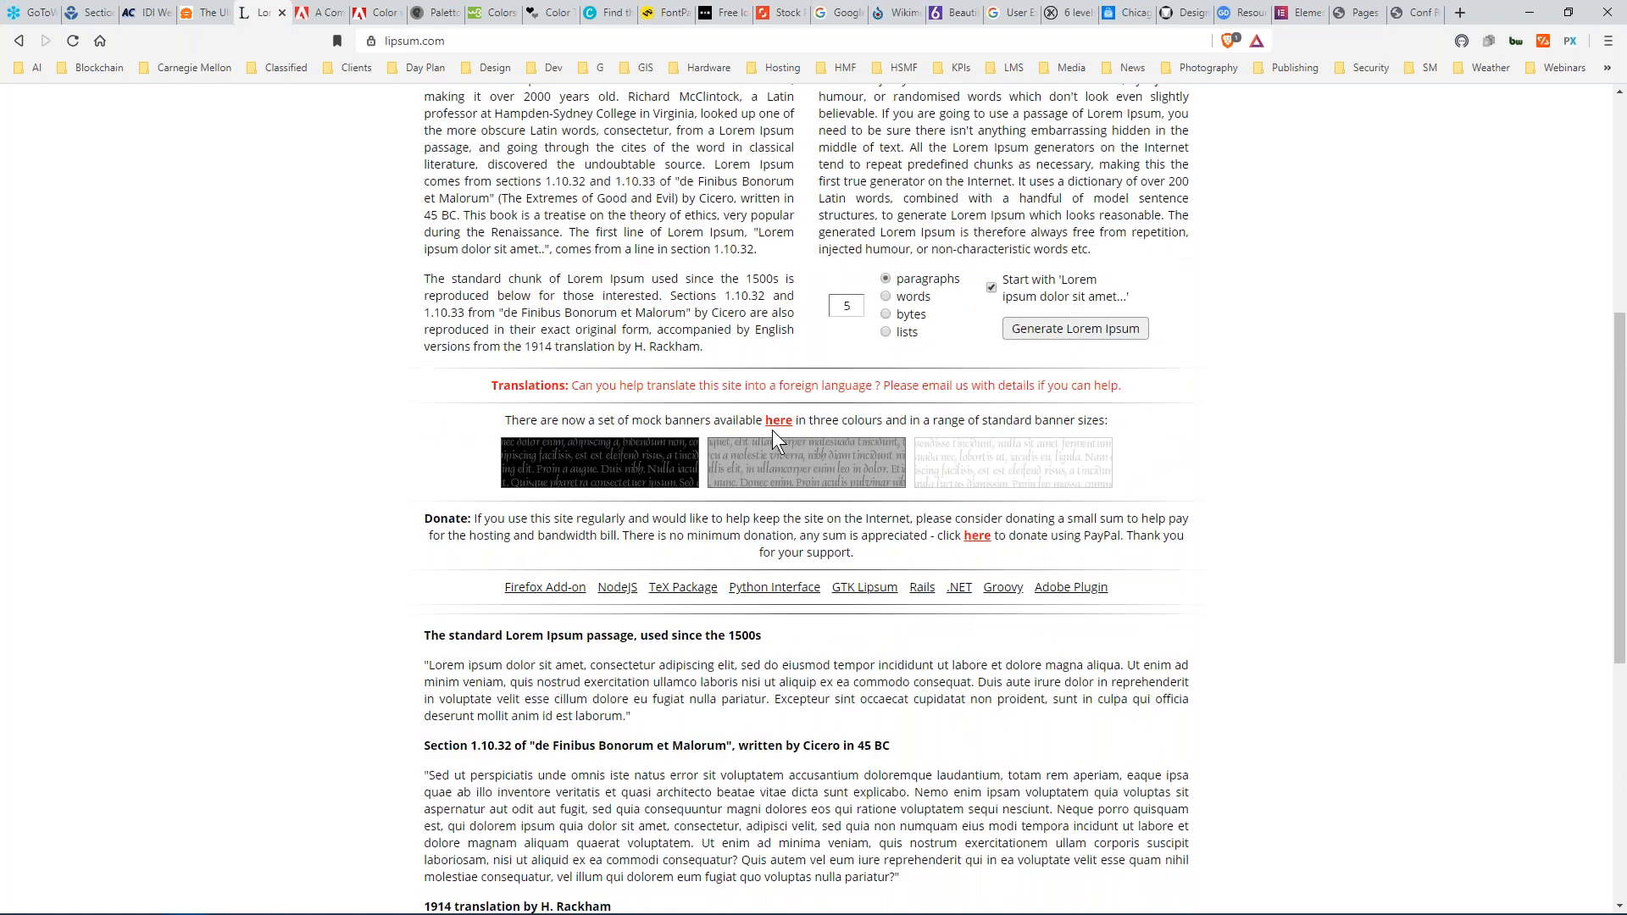
pyautogui.scroll(2, 784, 428)
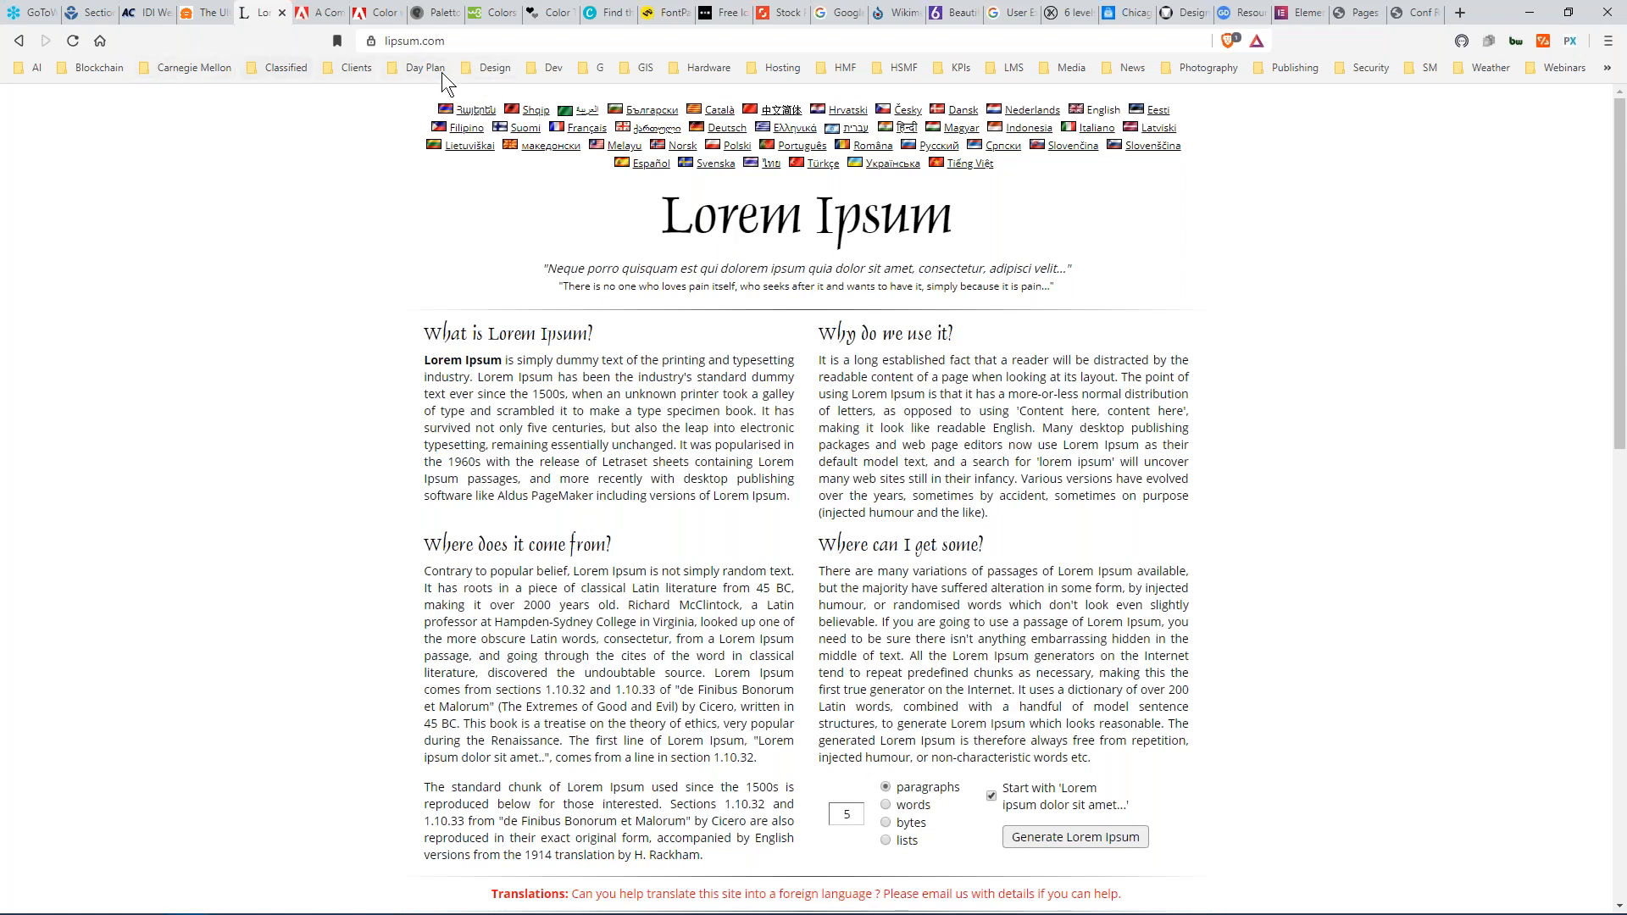
# Browse the Design bookmark folder's categories, such as CSS Guide, Fonts and Pairings and Icons, and glance through the Hosting, Dev and News bookmark folders.
pyautogui.click(496, 70)
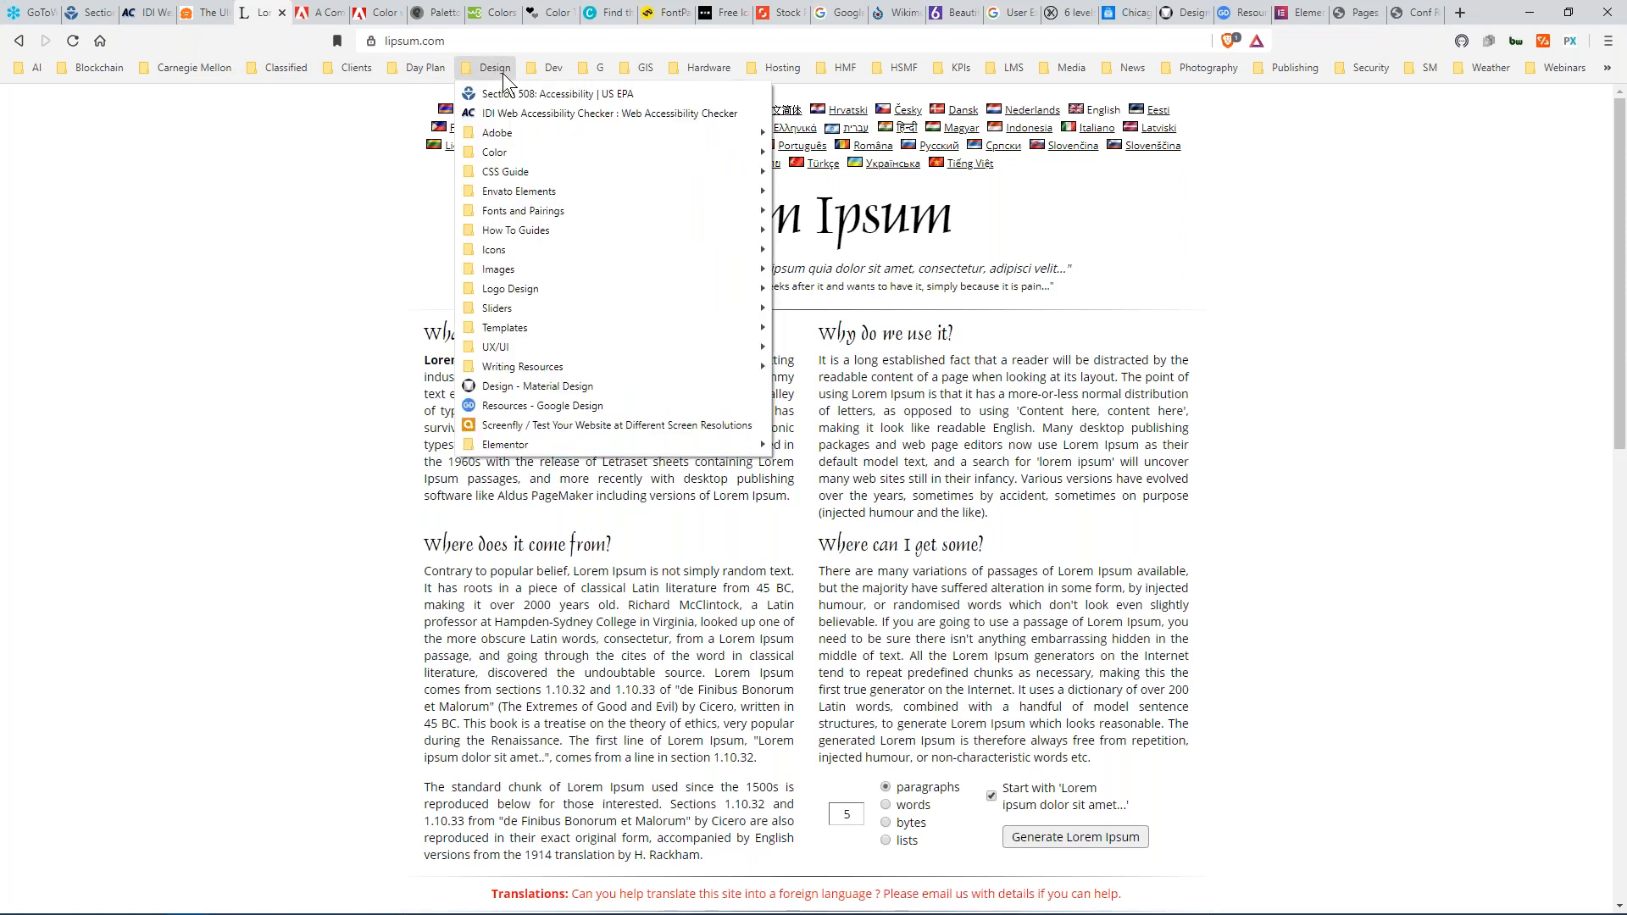
pyautogui.moveTo(506, 138)
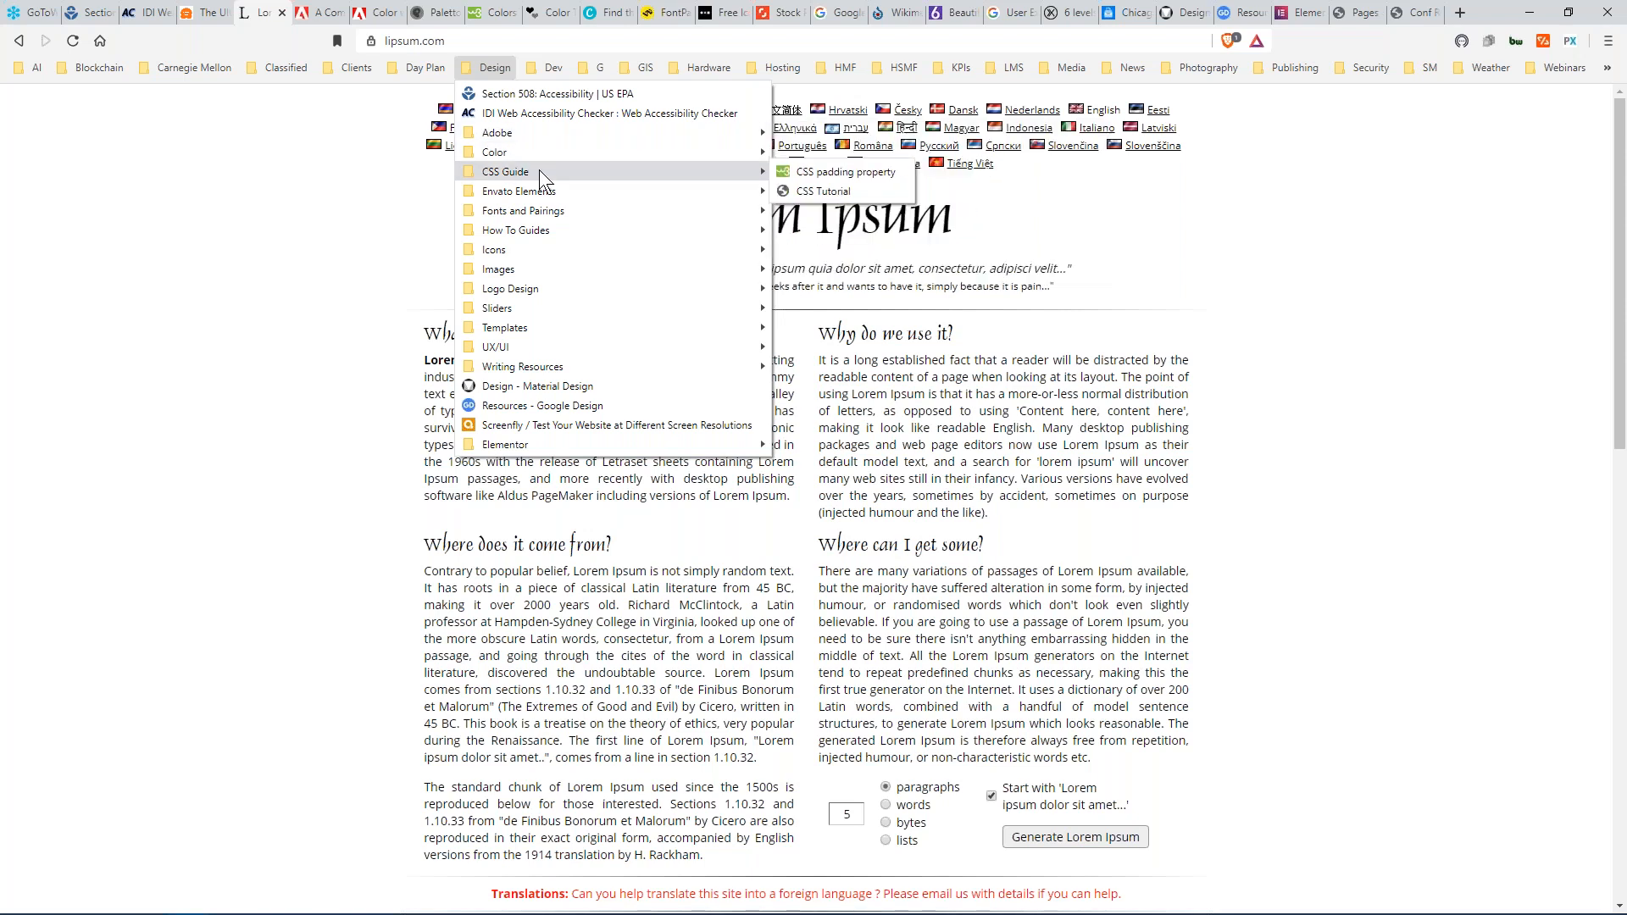
pyautogui.moveTo(543, 199)
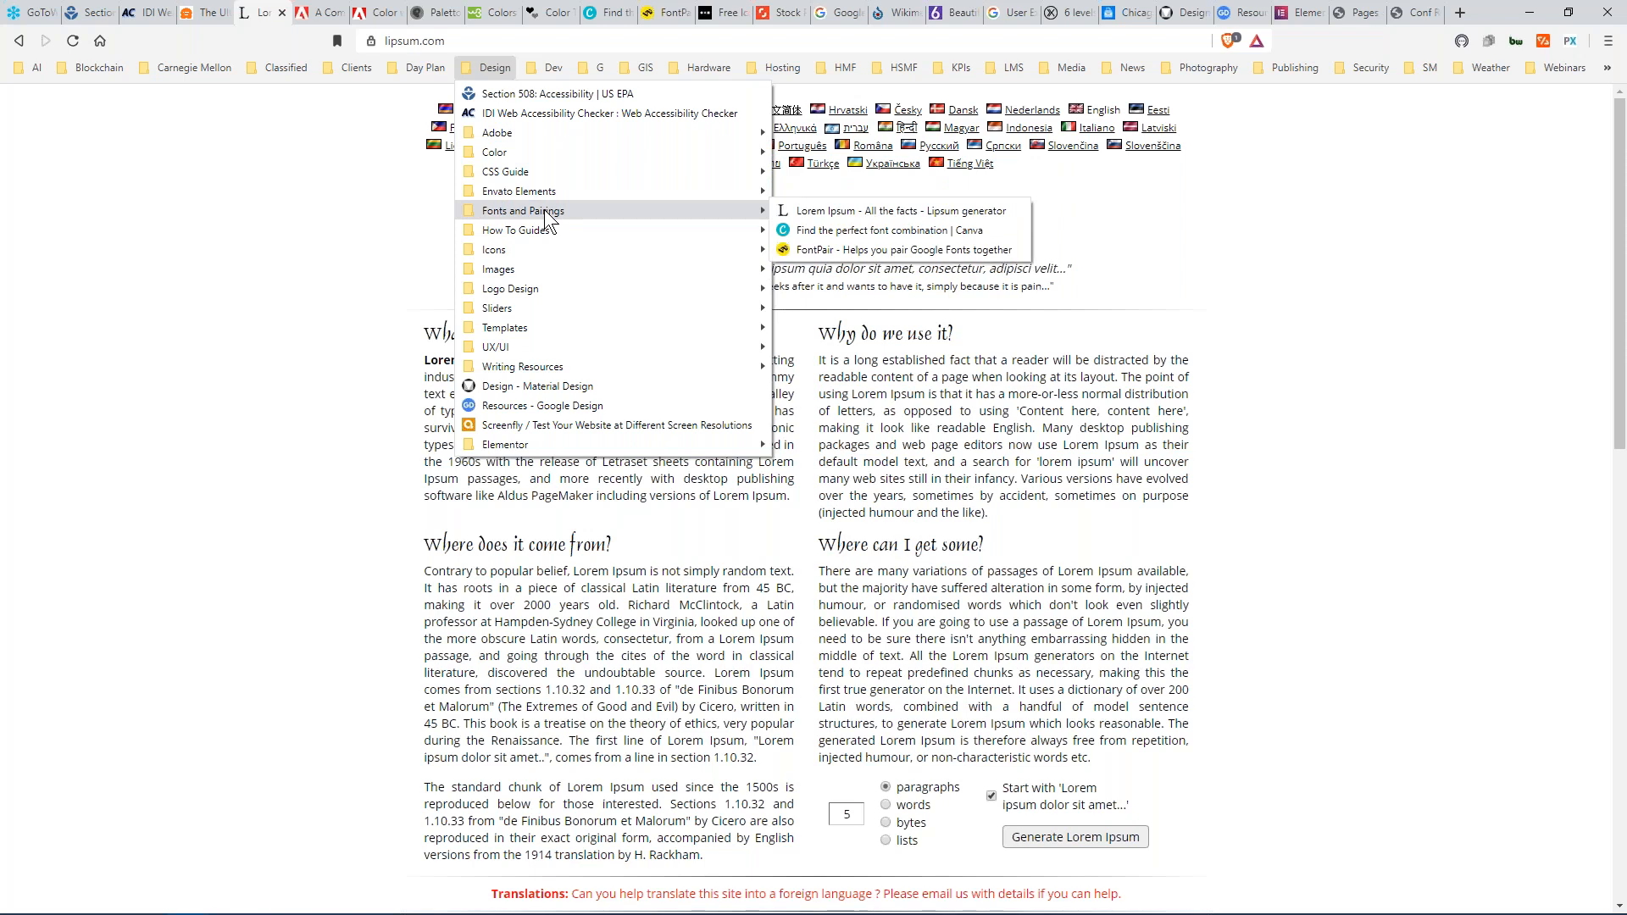
pyautogui.moveTo(751, 75)
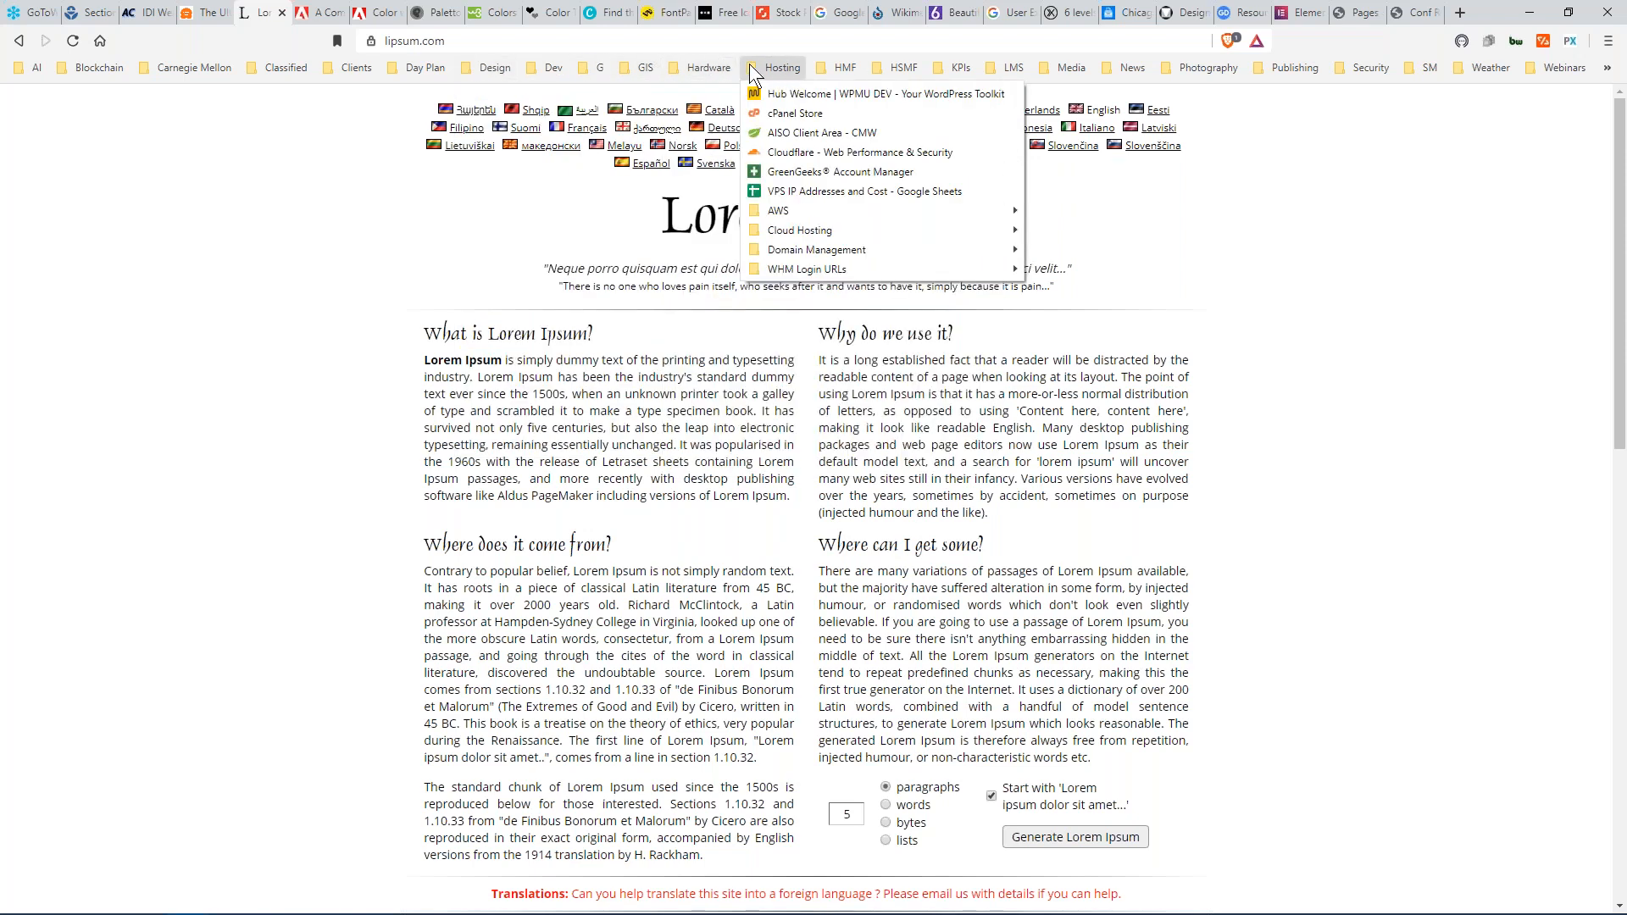
pyautogui.moveTo(541, 72)
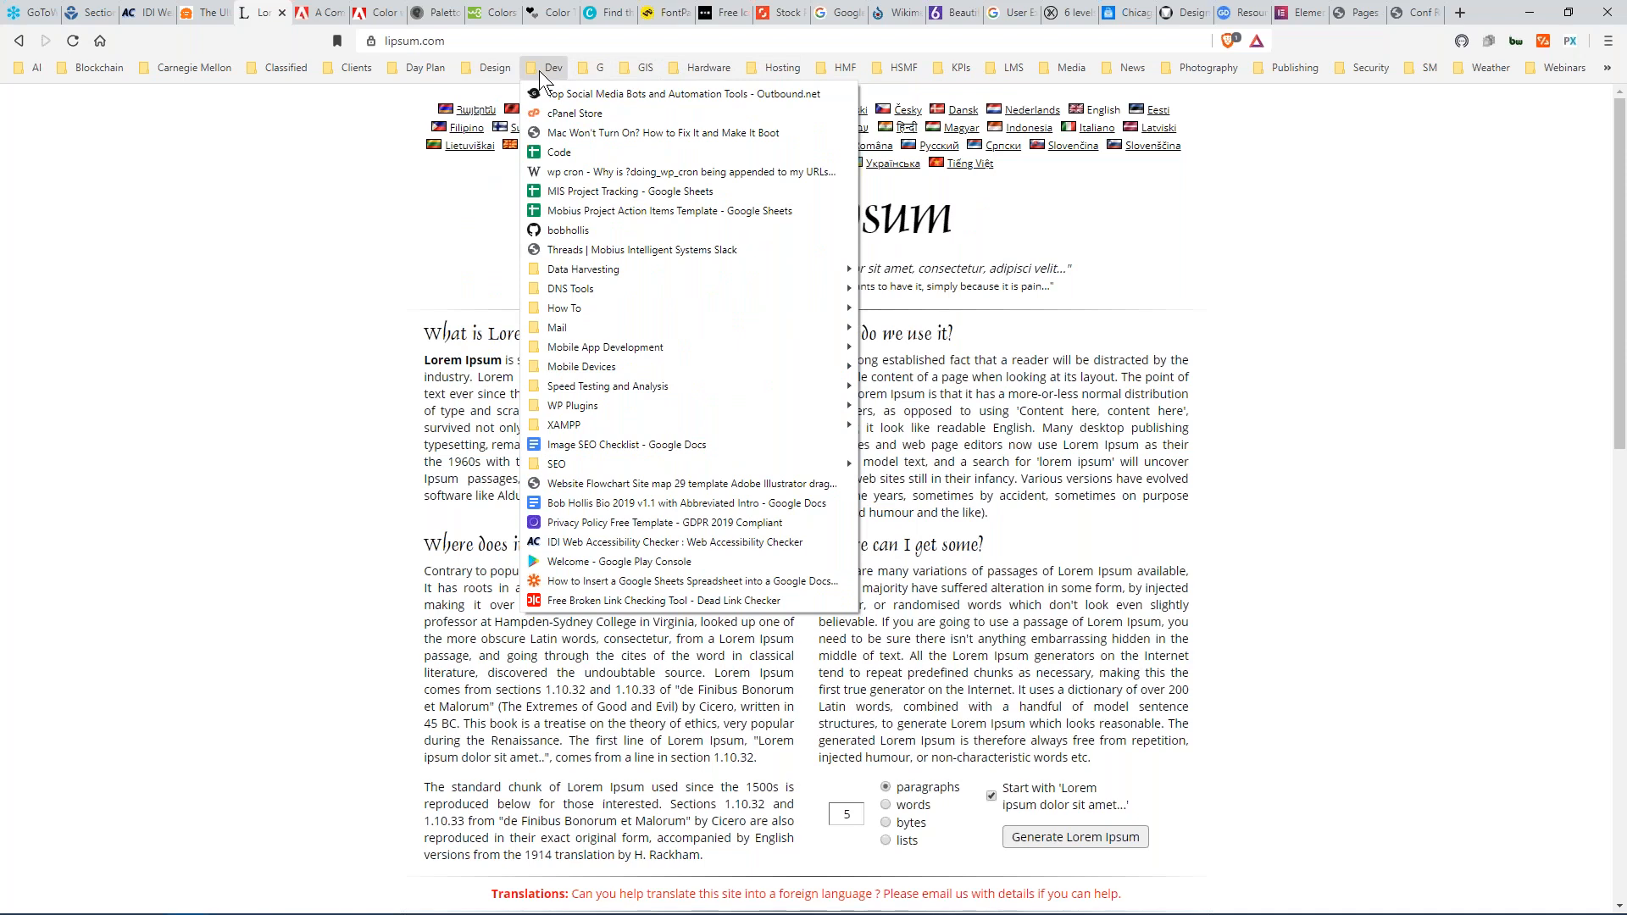
pyautogui.moveTo(488, 67)
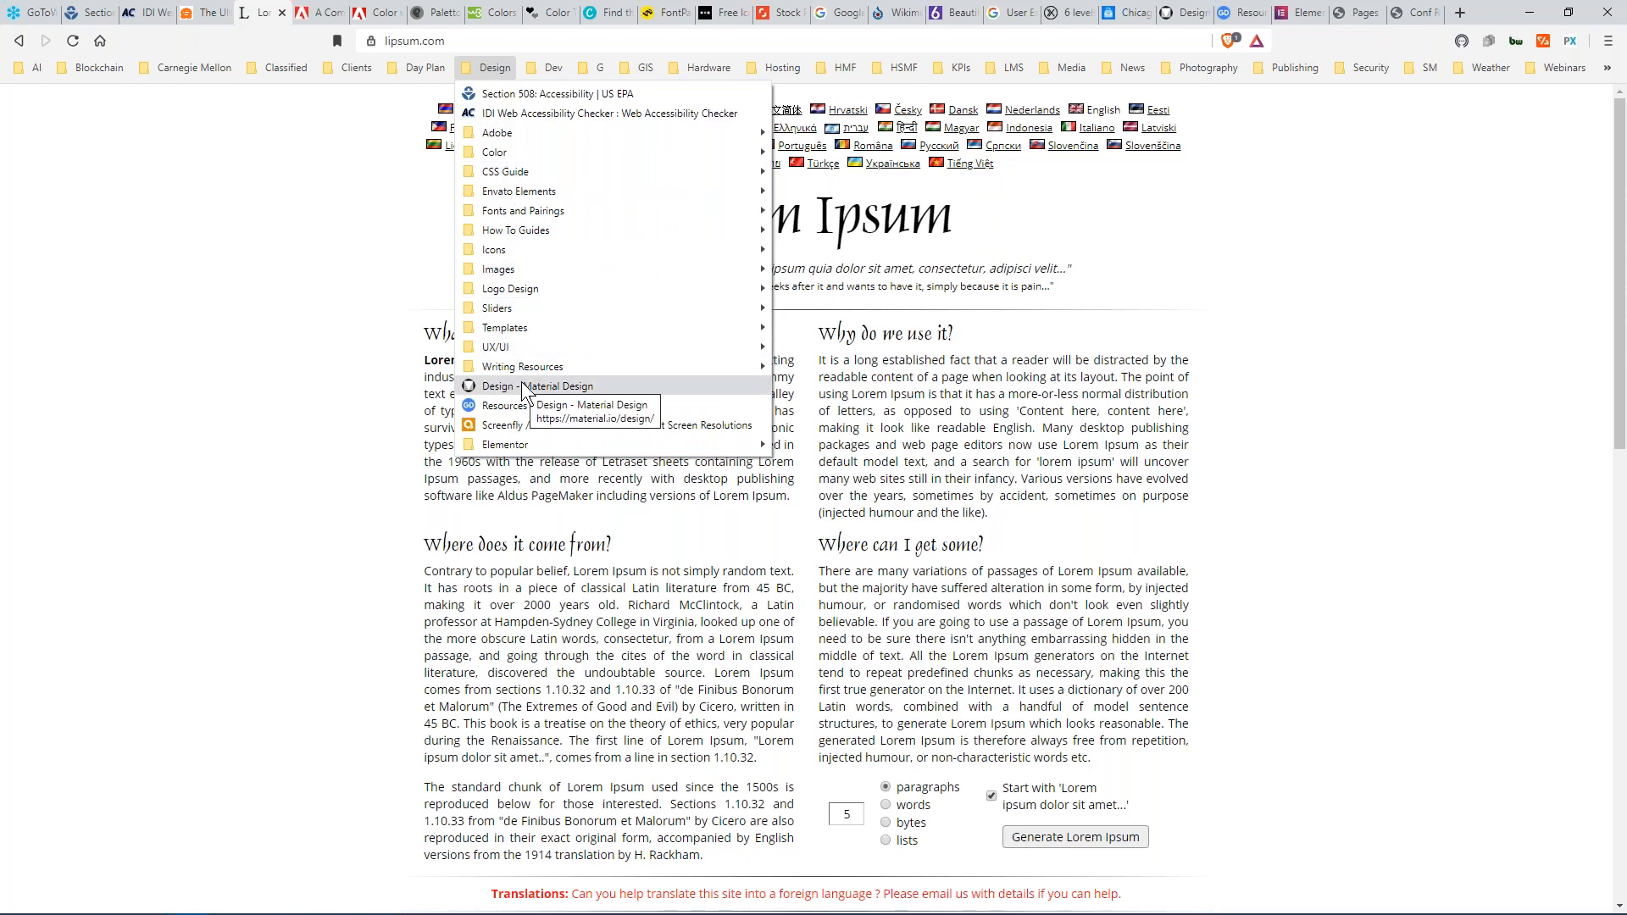
pyautogui.moveTo(539, 246)
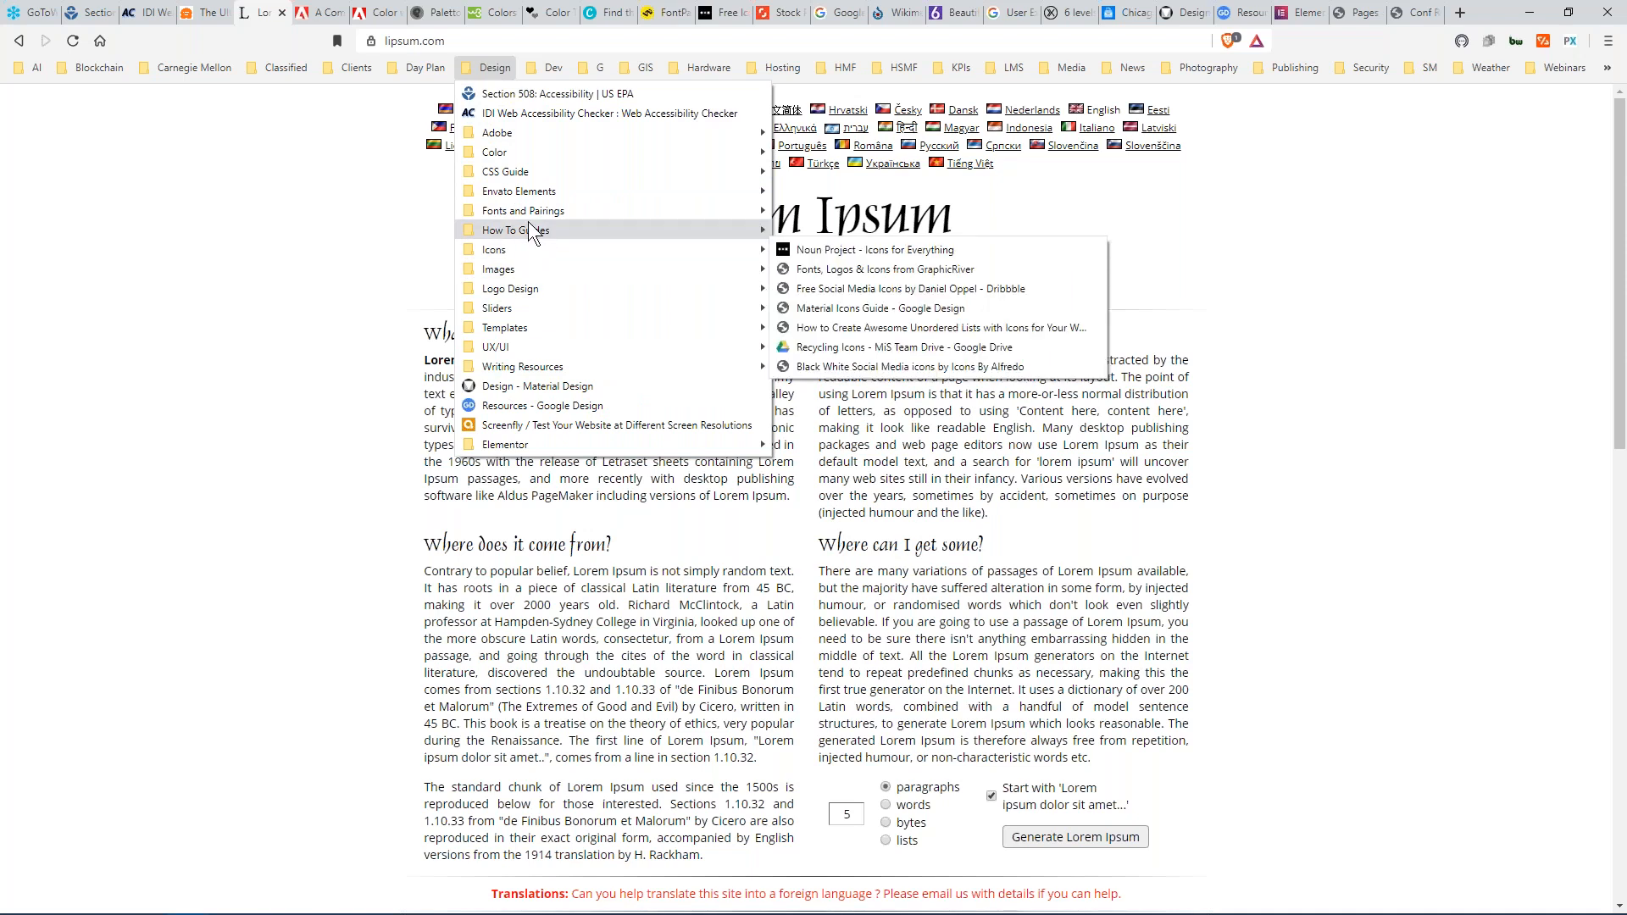
pyautogui.moveTo(359, 66)
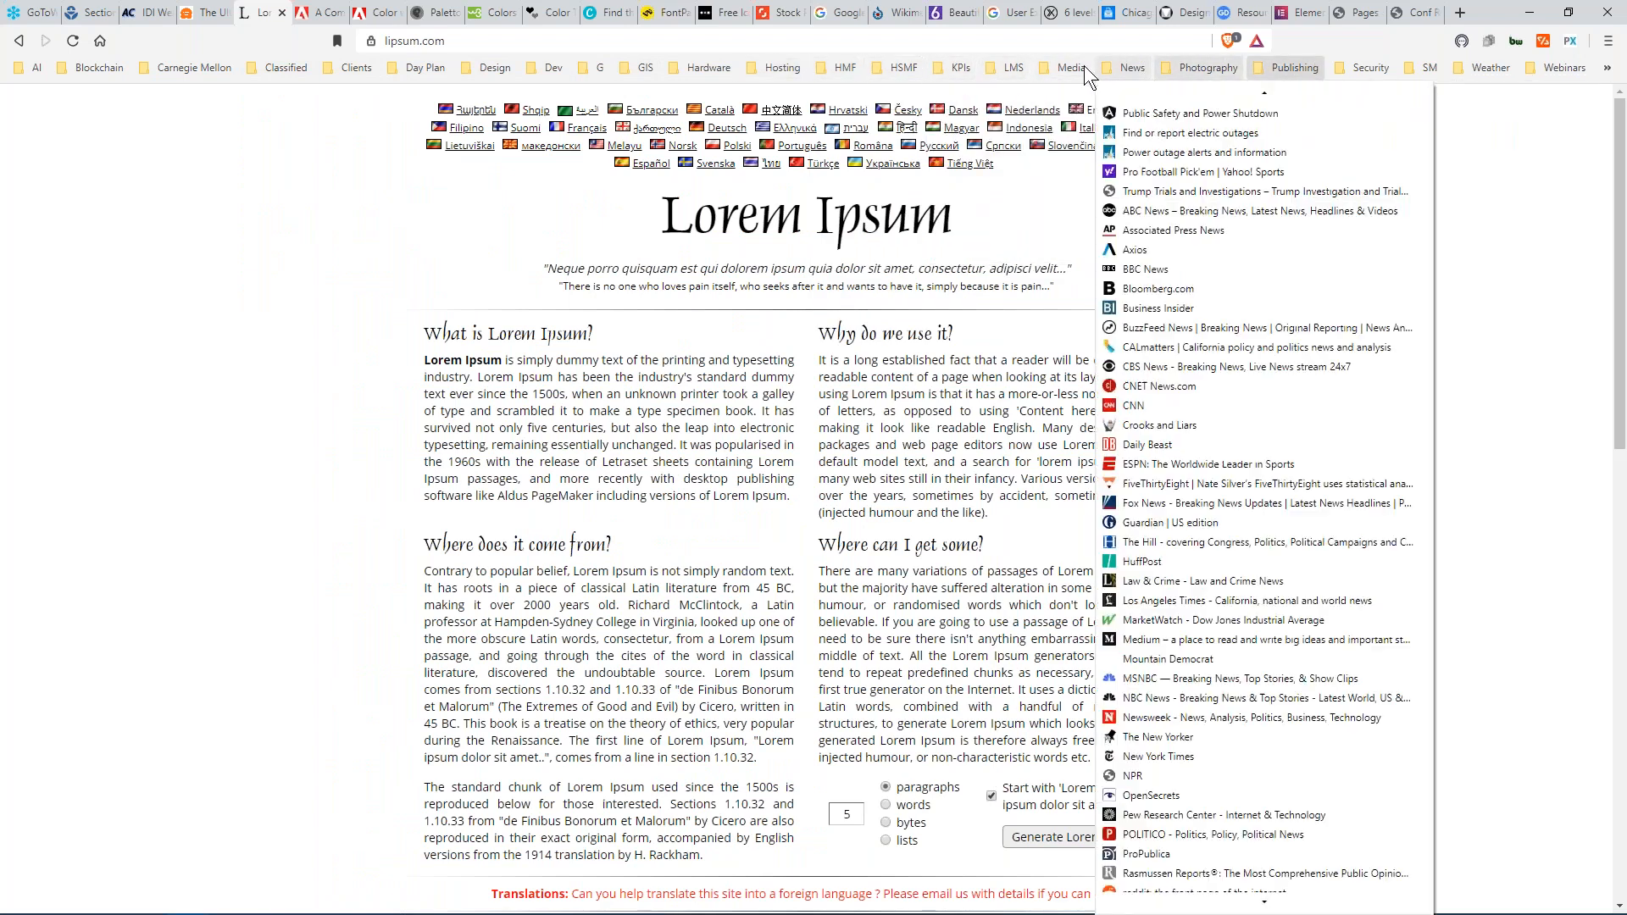
# Switch to the Adobe Blog guide to user experience research and look over its title, process diagram and introduction.
pyautogui.click(322, 13)
pyautogui.click(324, 15)
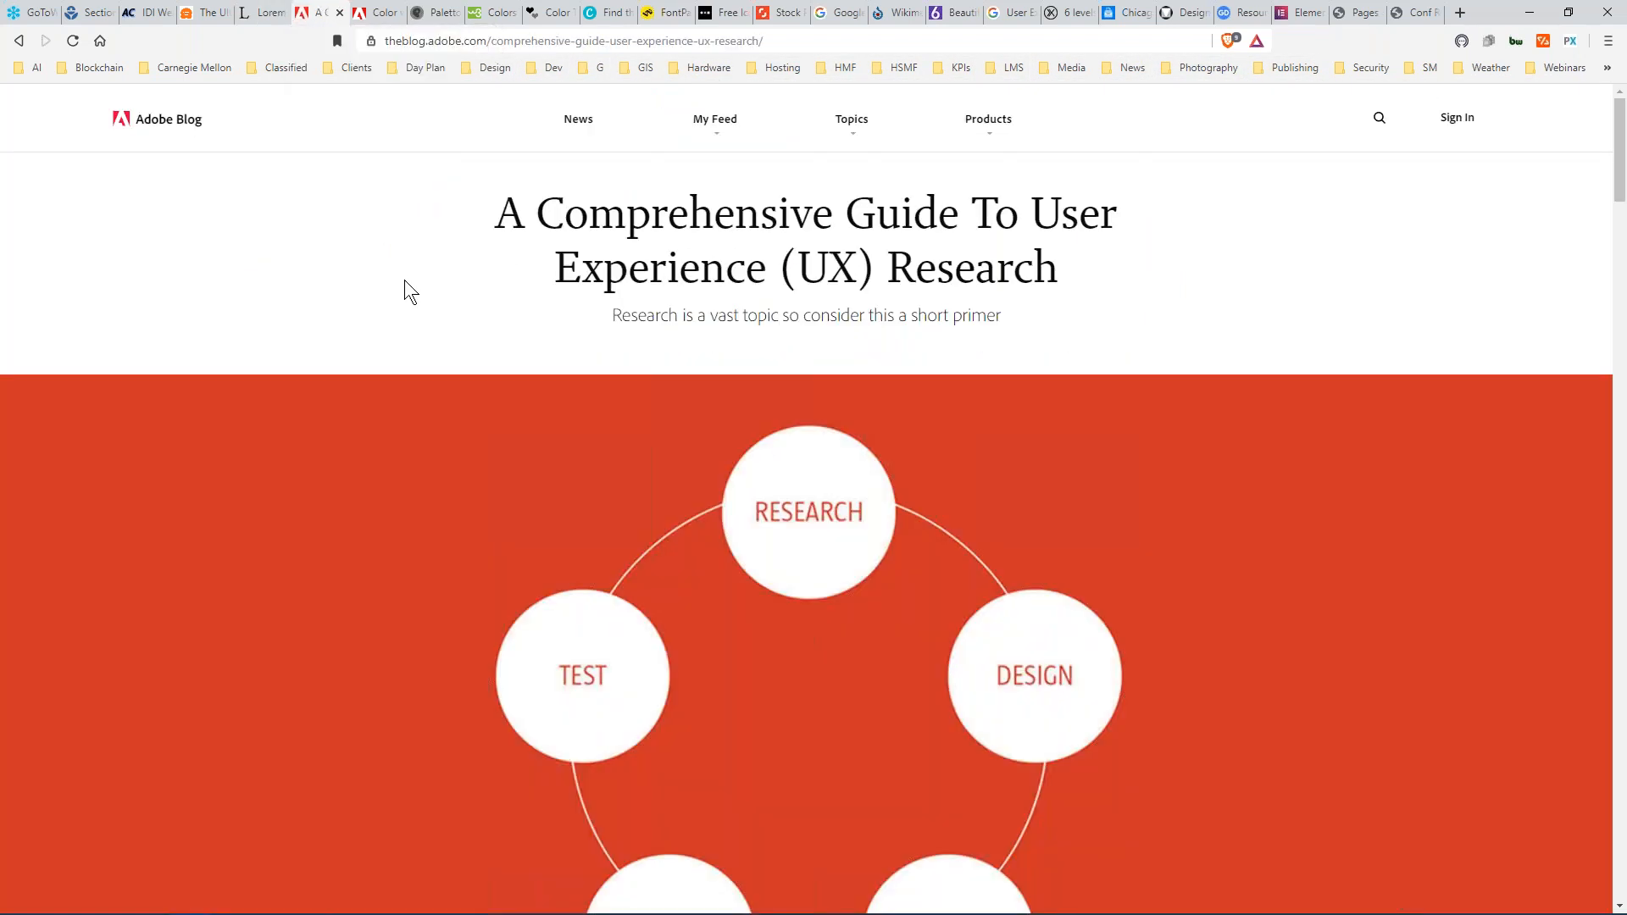
pyautogui.scroll(-1, 404, 280)
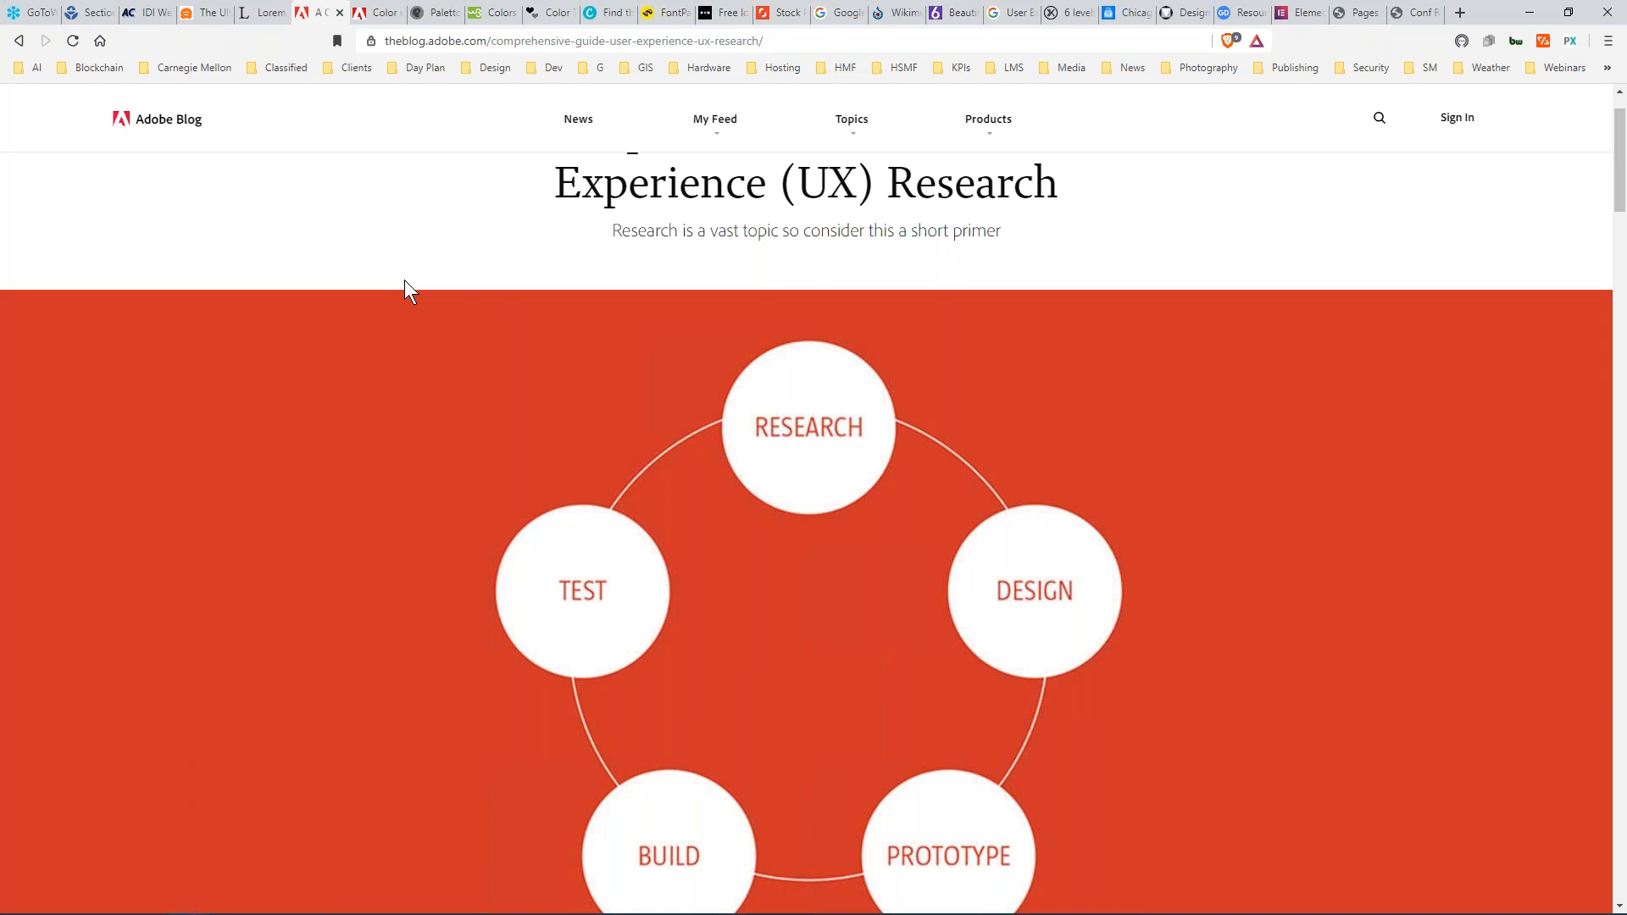
pyautogui.scroll(1, 302, 312)
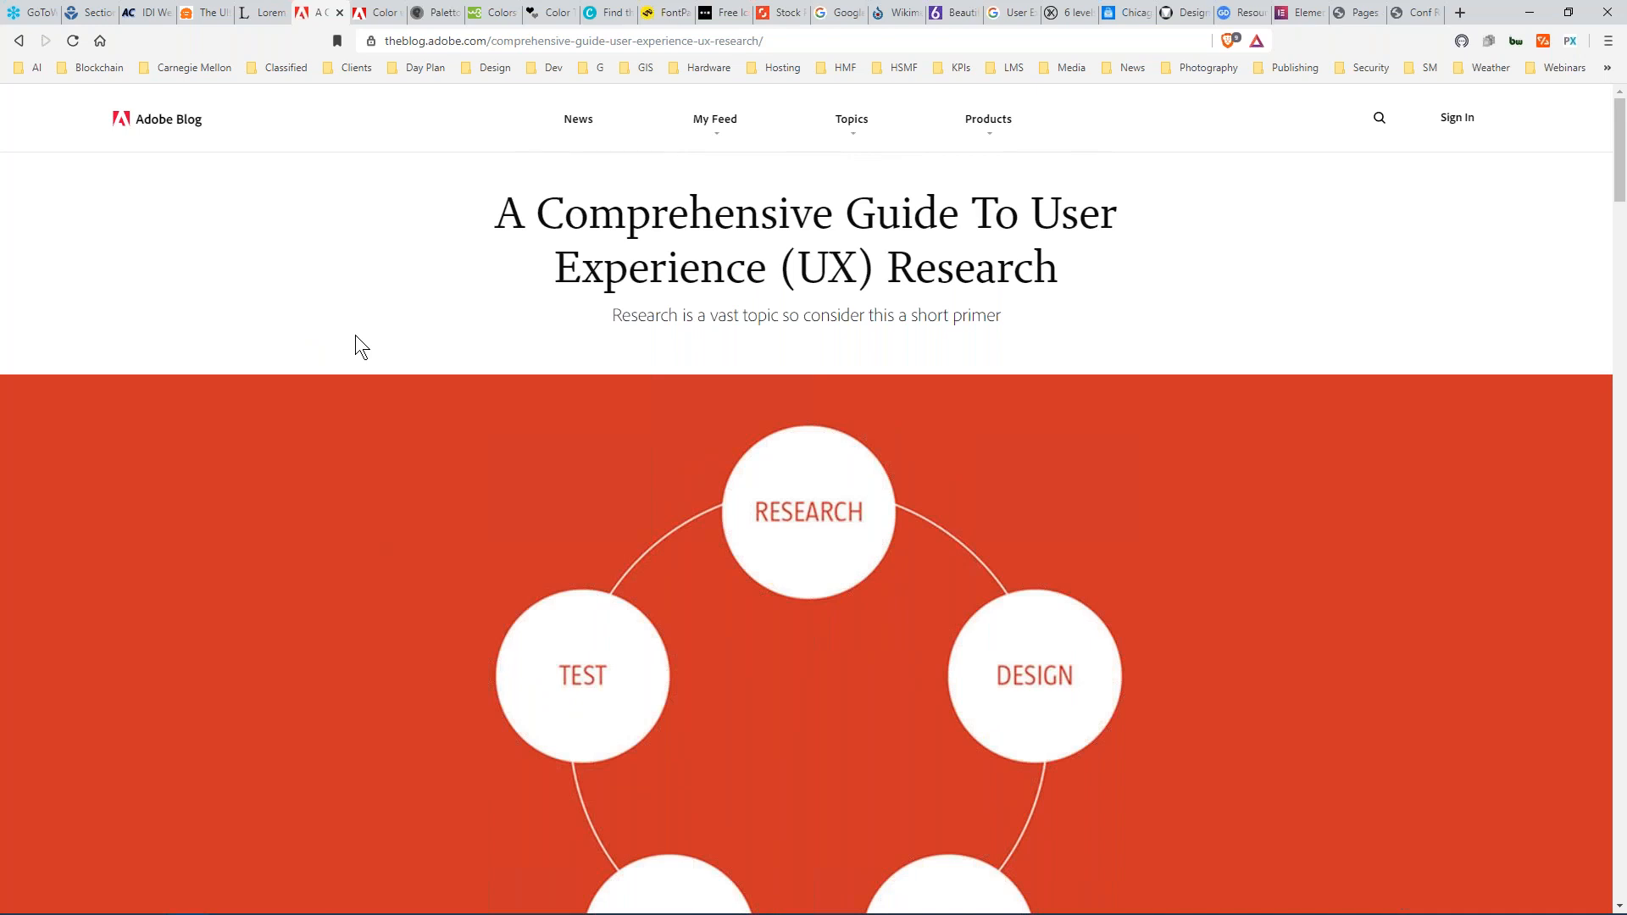
pyautogui.scroll(-5, 354, 333)
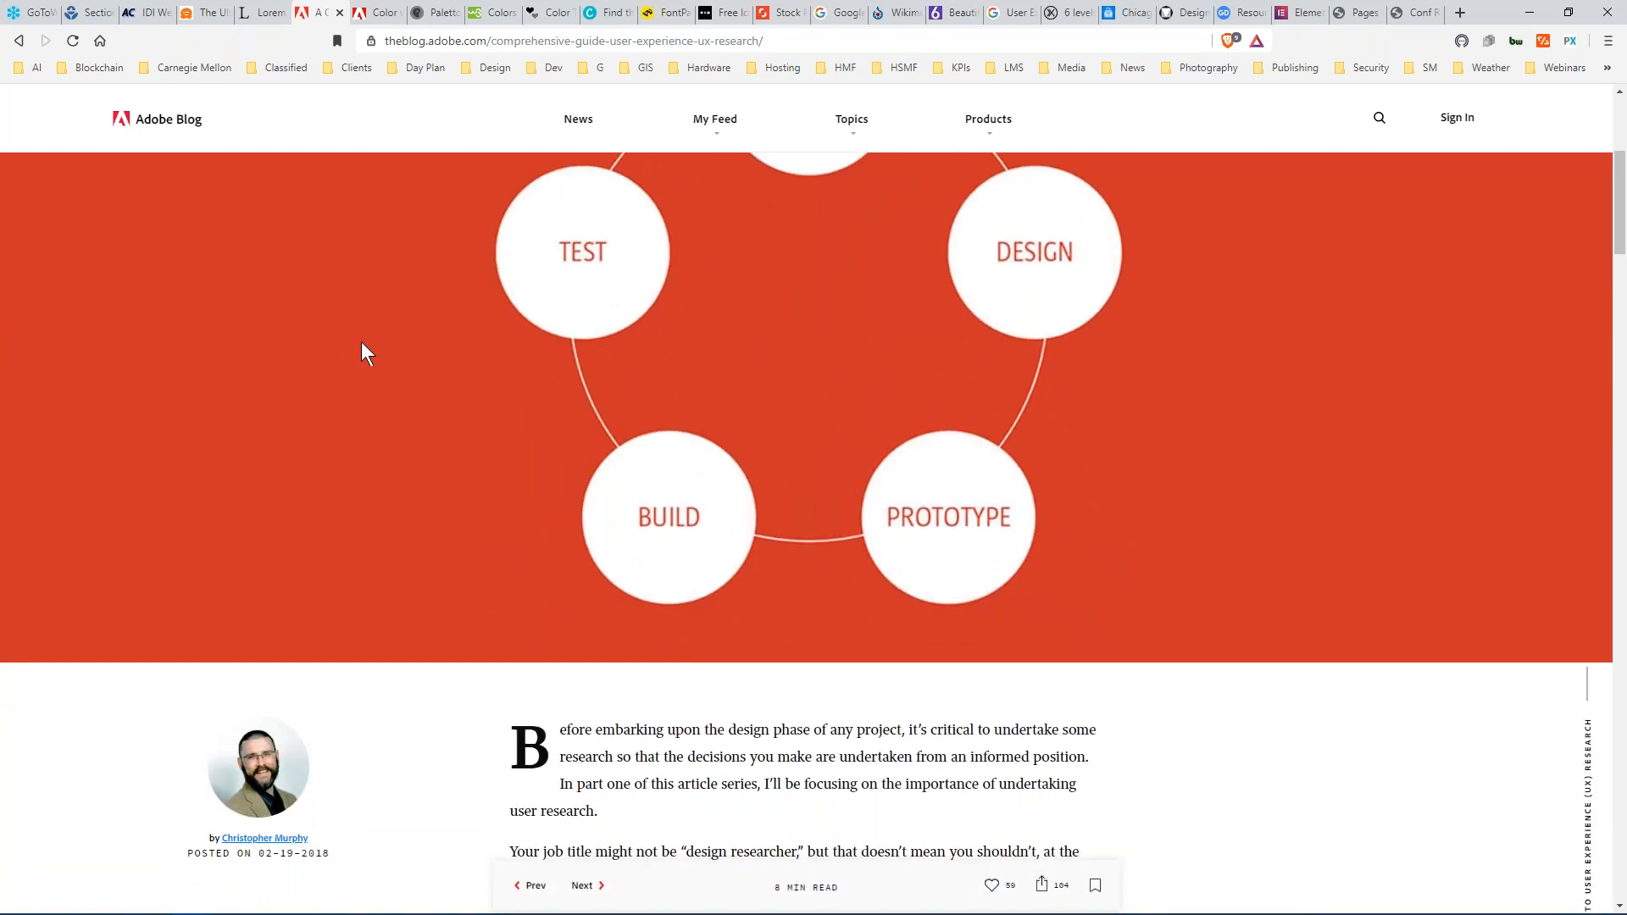
pyautogui.scroll(3, 360, 342)
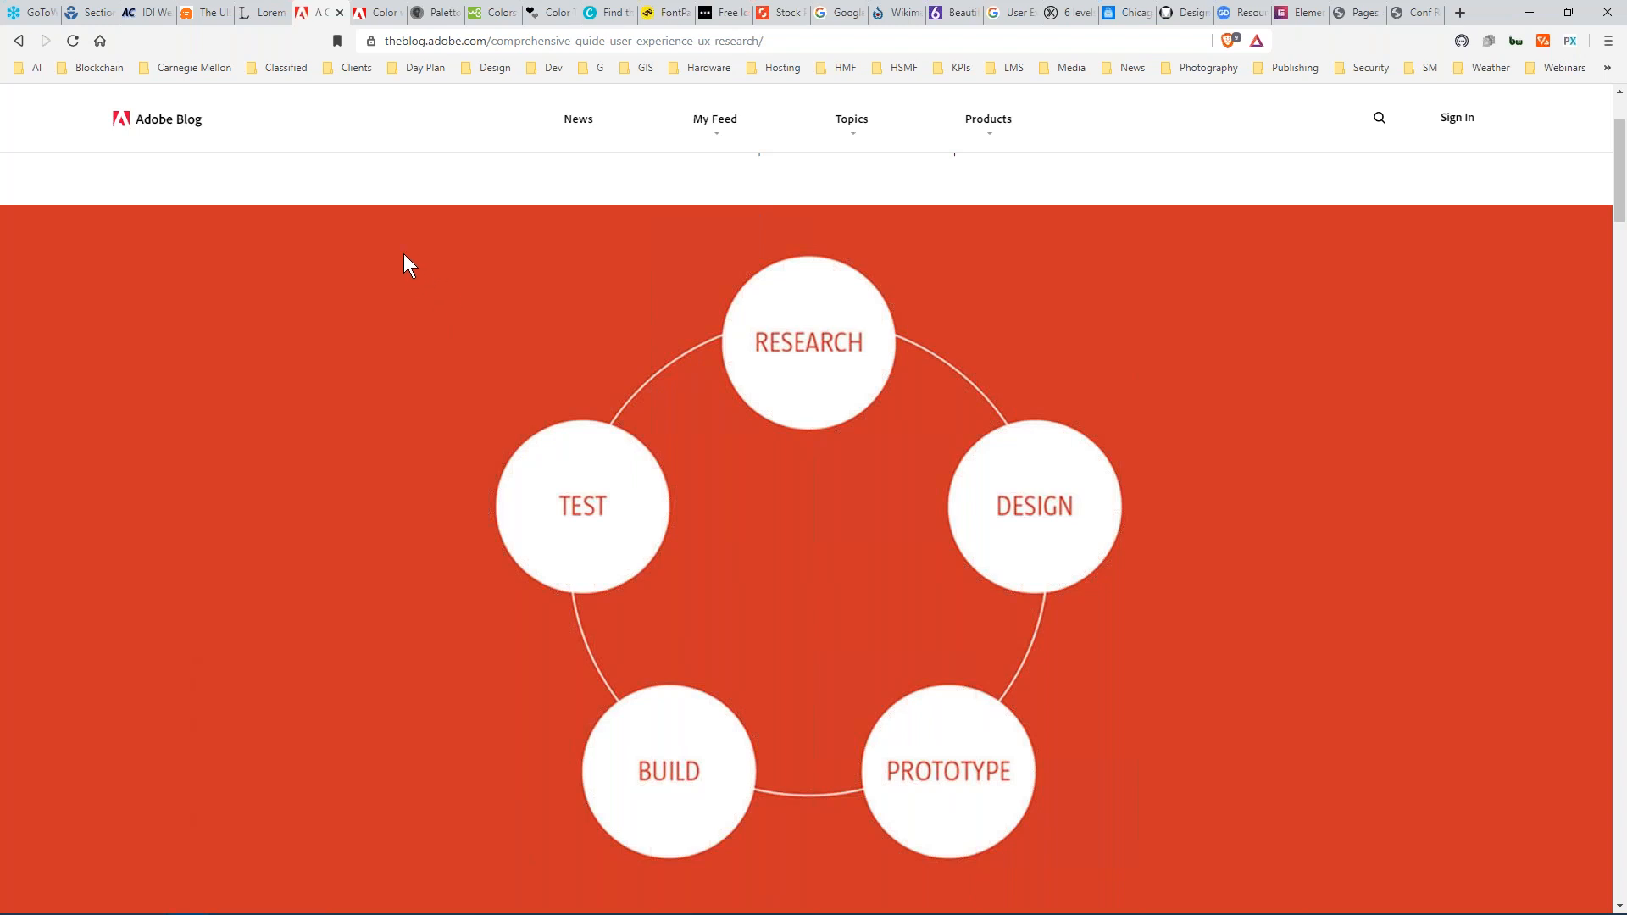
# Switch to Adobe Color, dismiss the welcome message, and look at the image extraction page before returning to the color wheel.
pyautogui.click(380, 15)
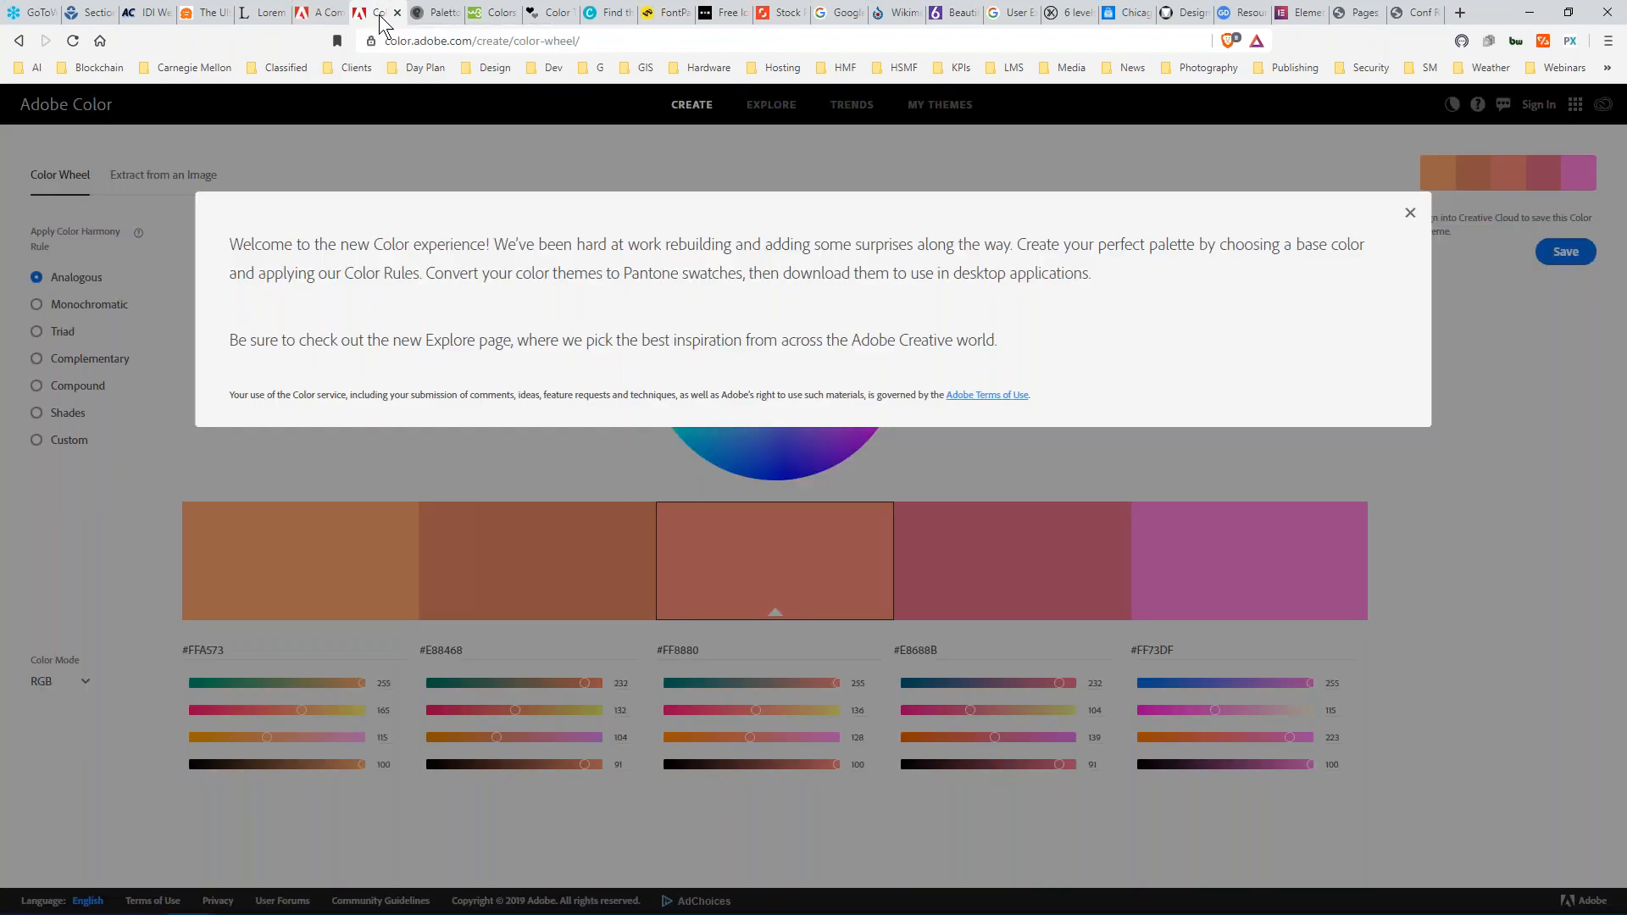
pyautogui.click(1410, 213)
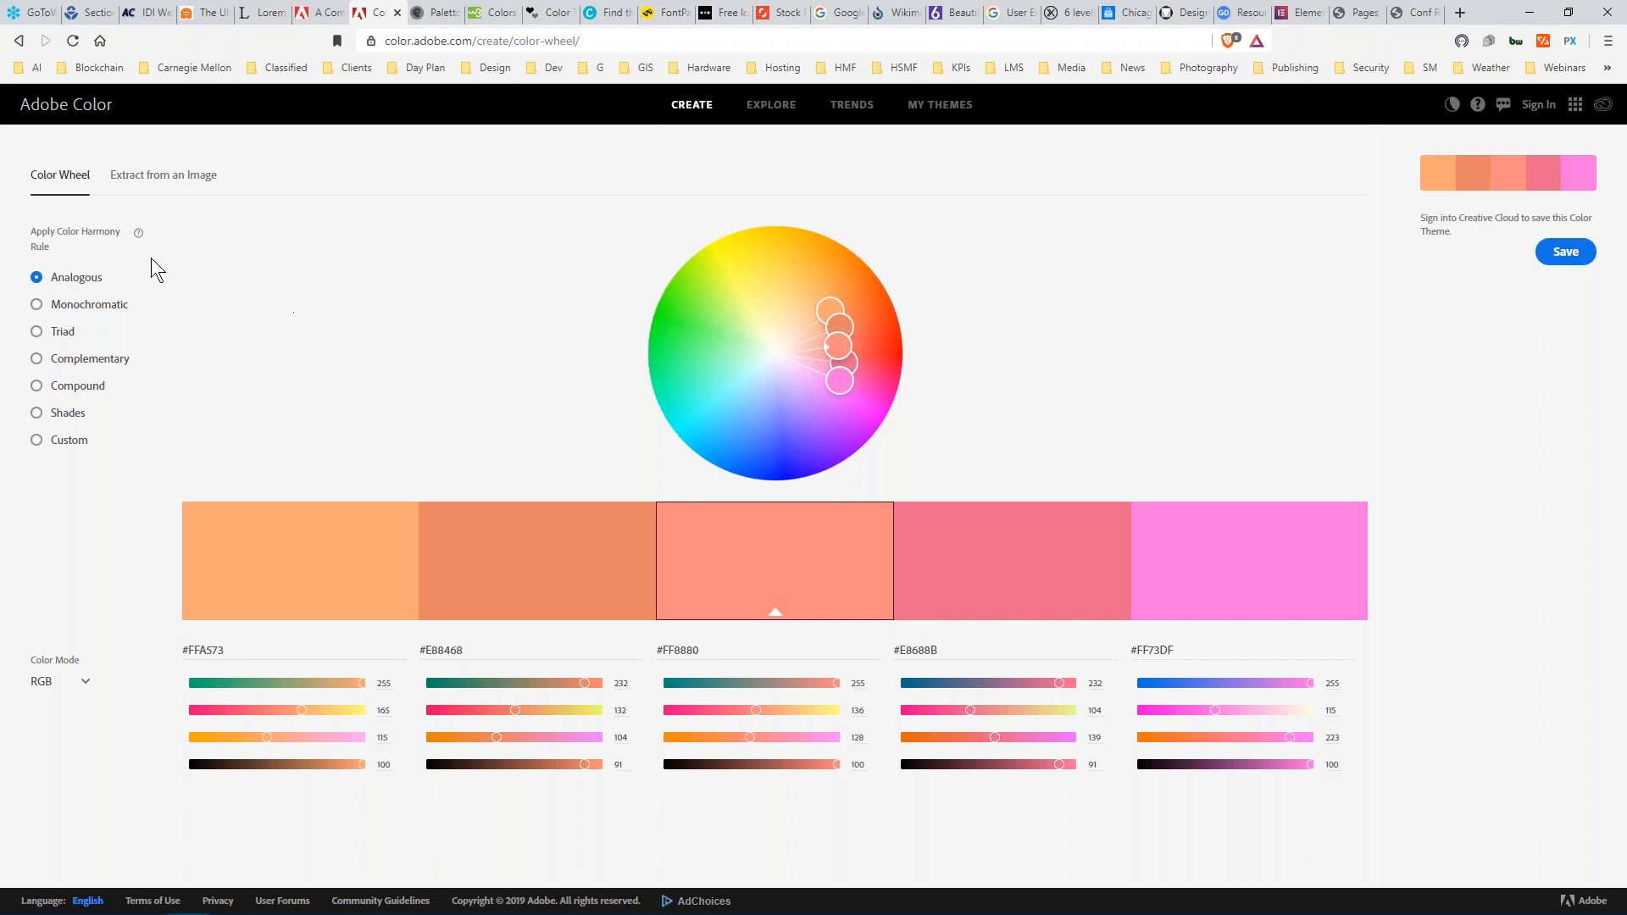
pyautogui.click(151, 183)
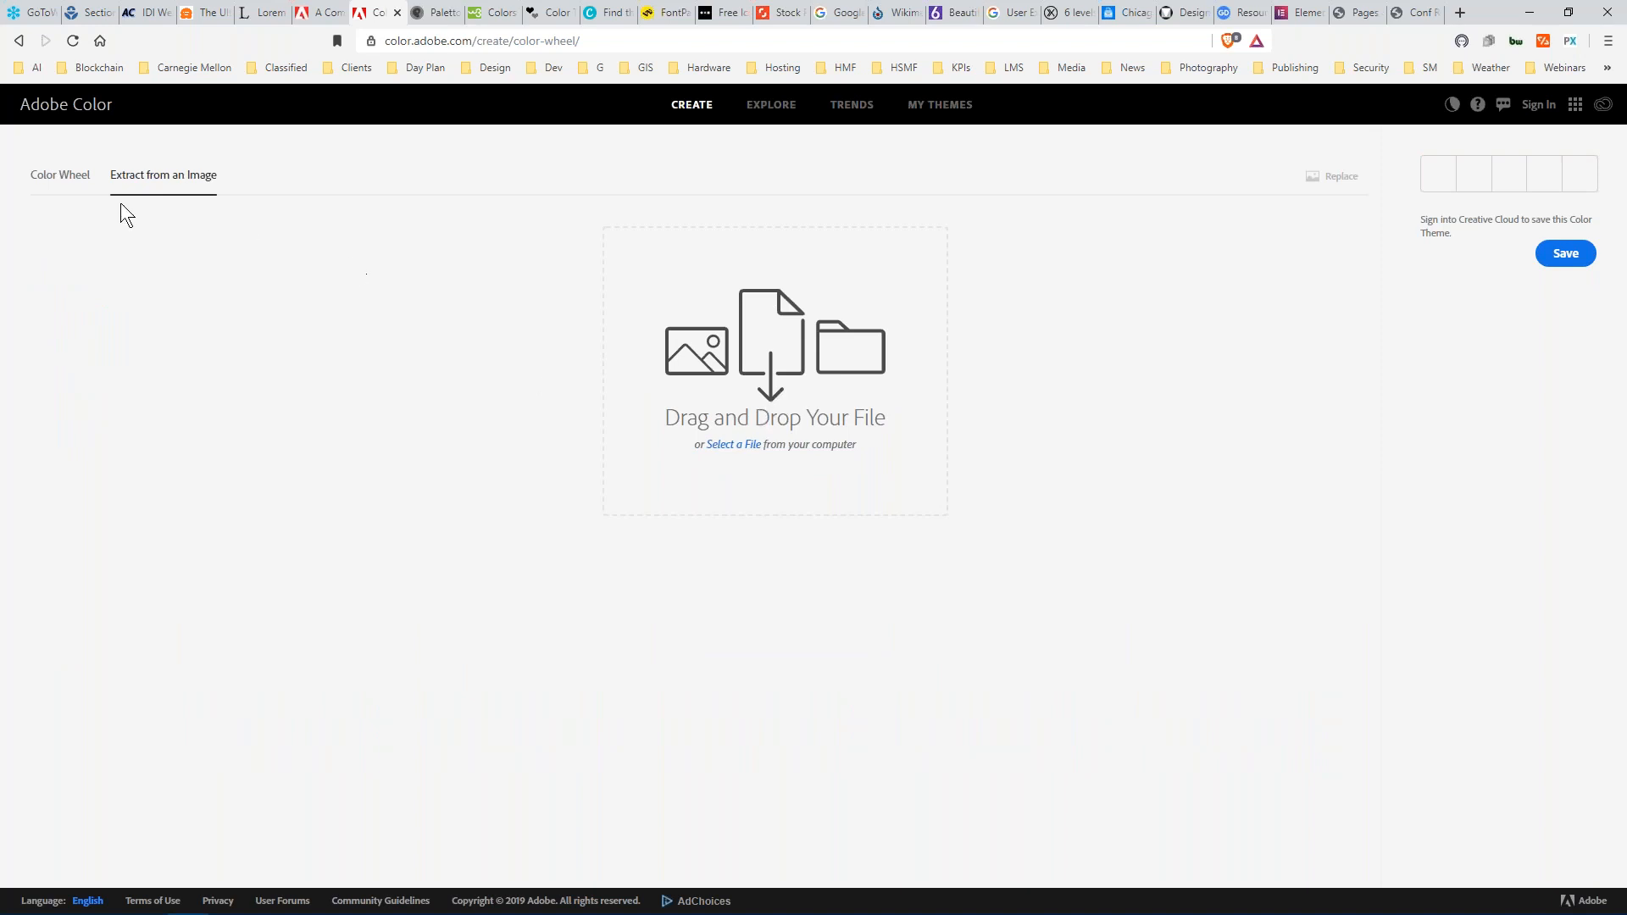
pyautogui.click(61, 178)
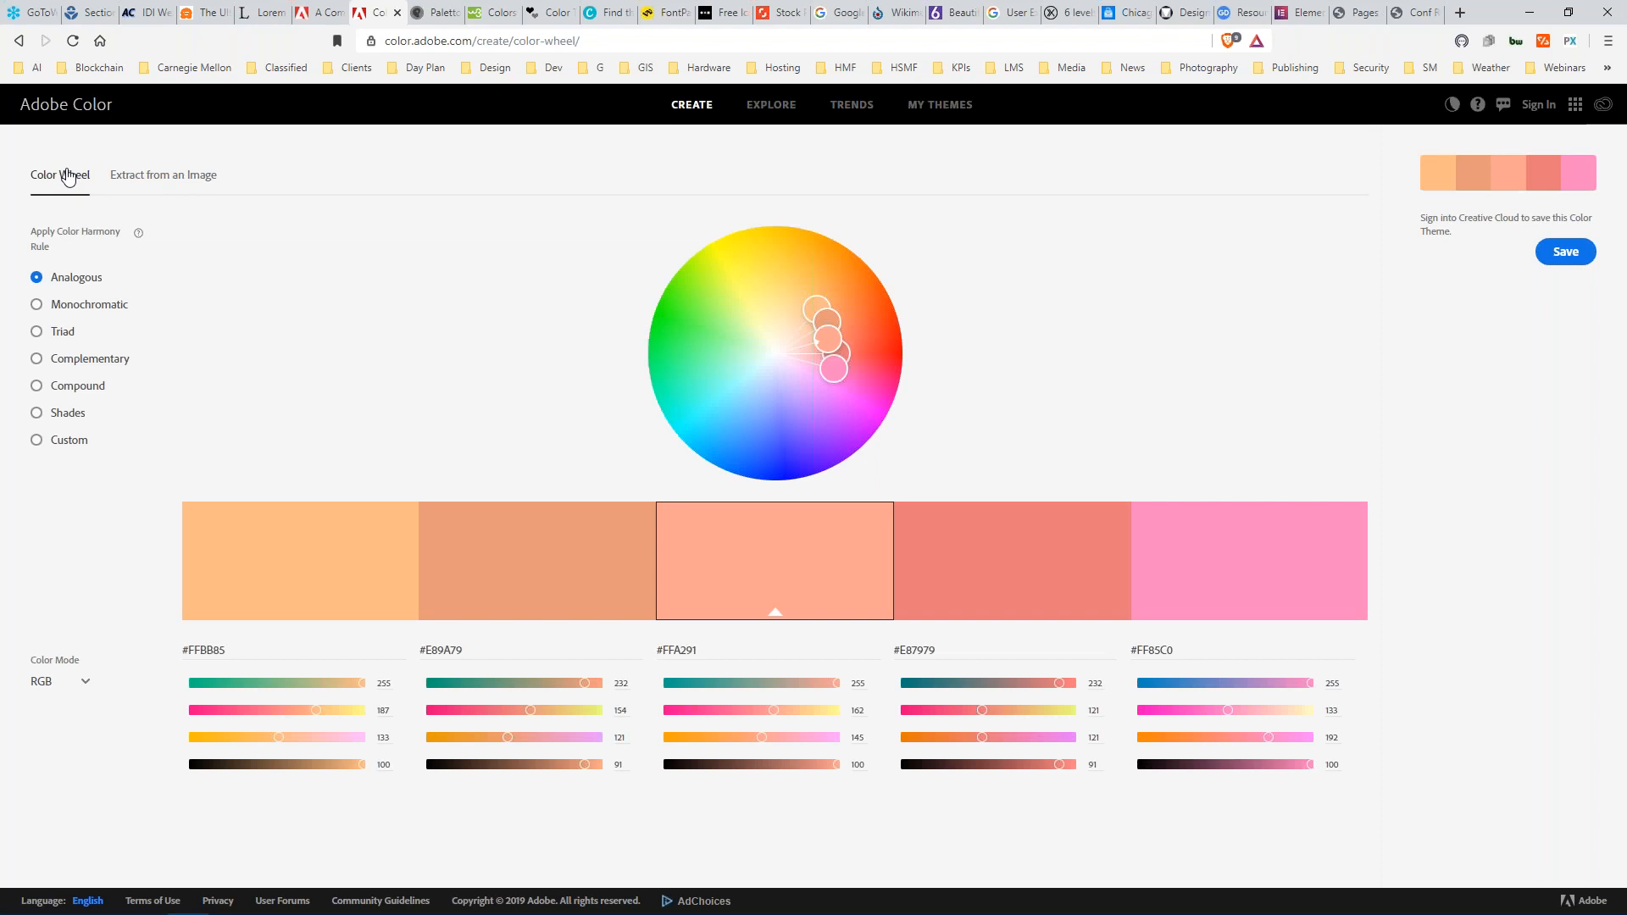
pyautogui.click(1529, 12)
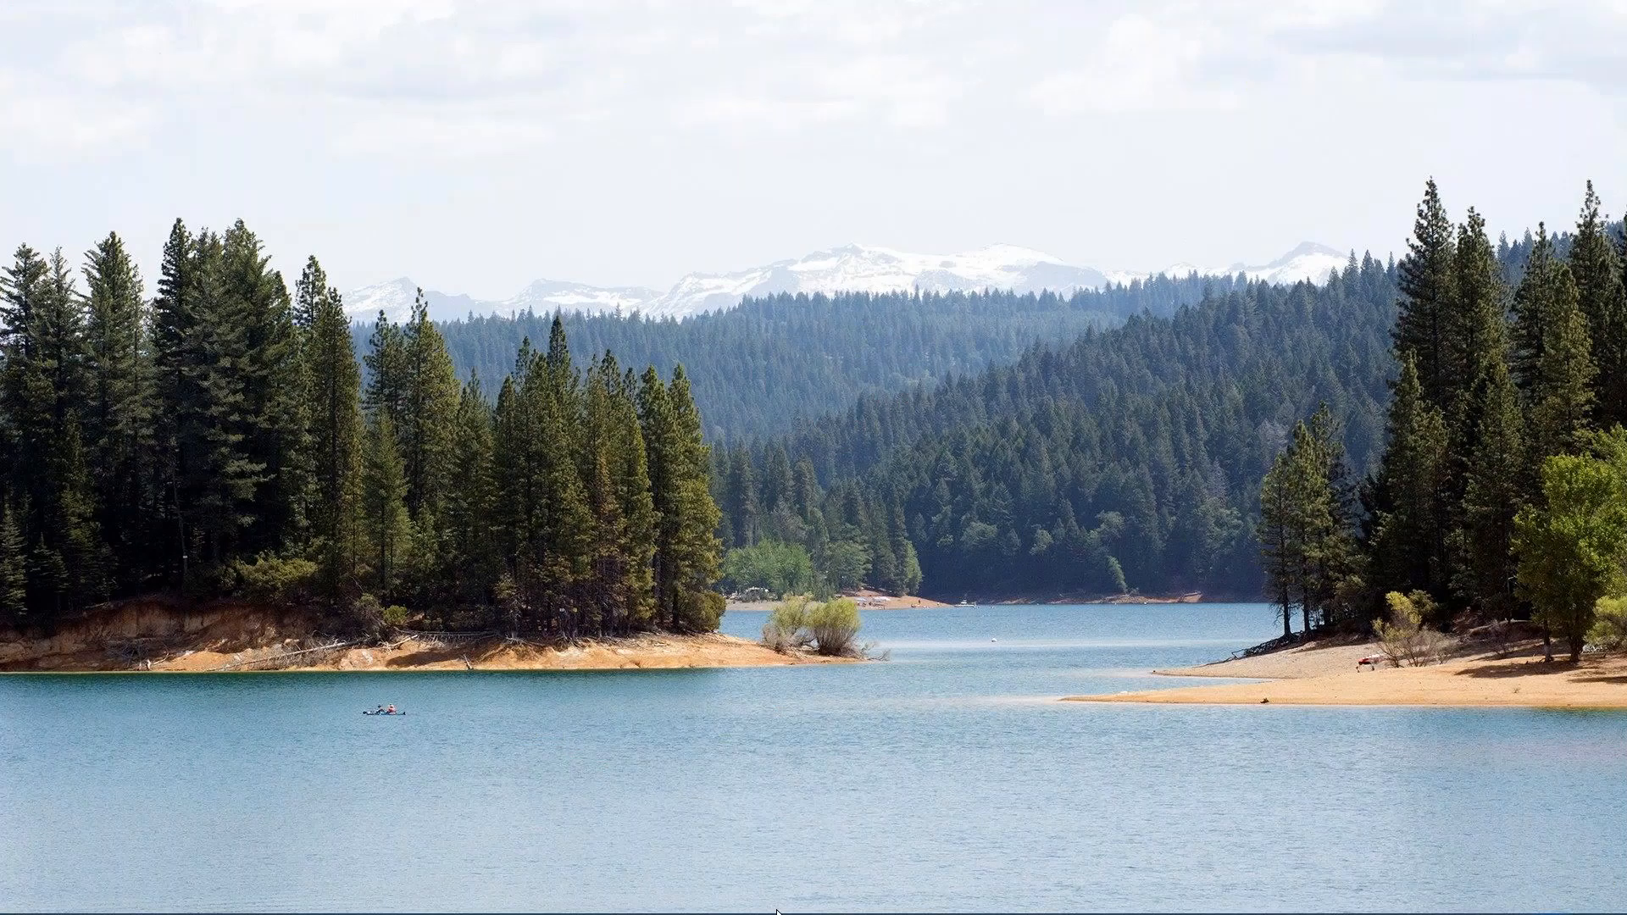
pyautogui.moveTo(788, 911)
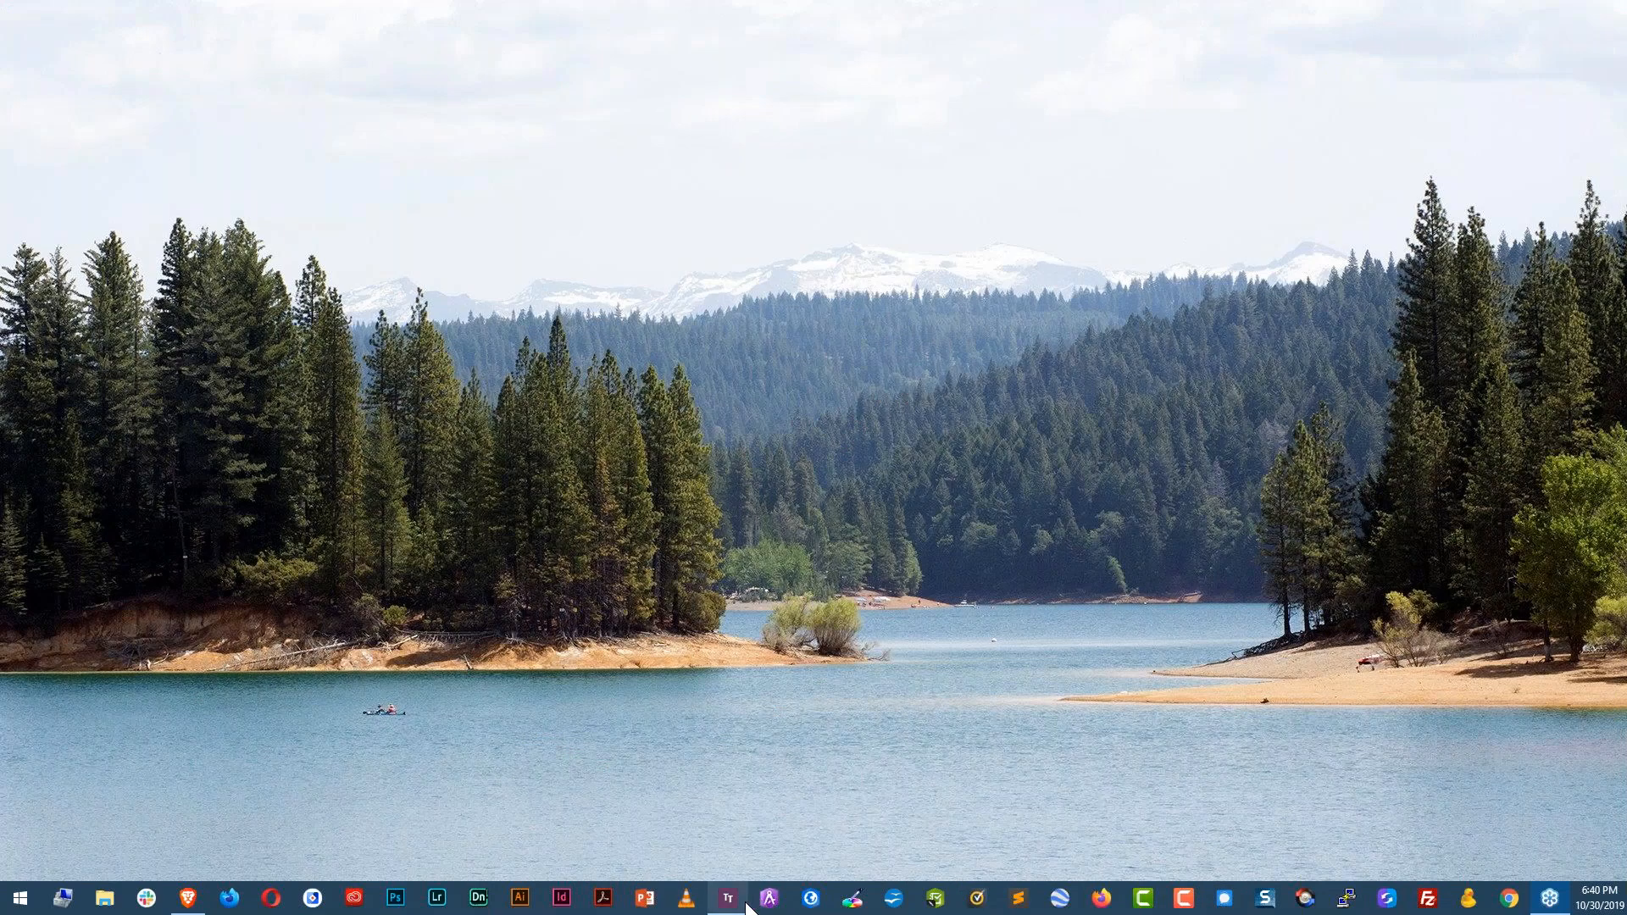
pyautogui.click(188, 898)
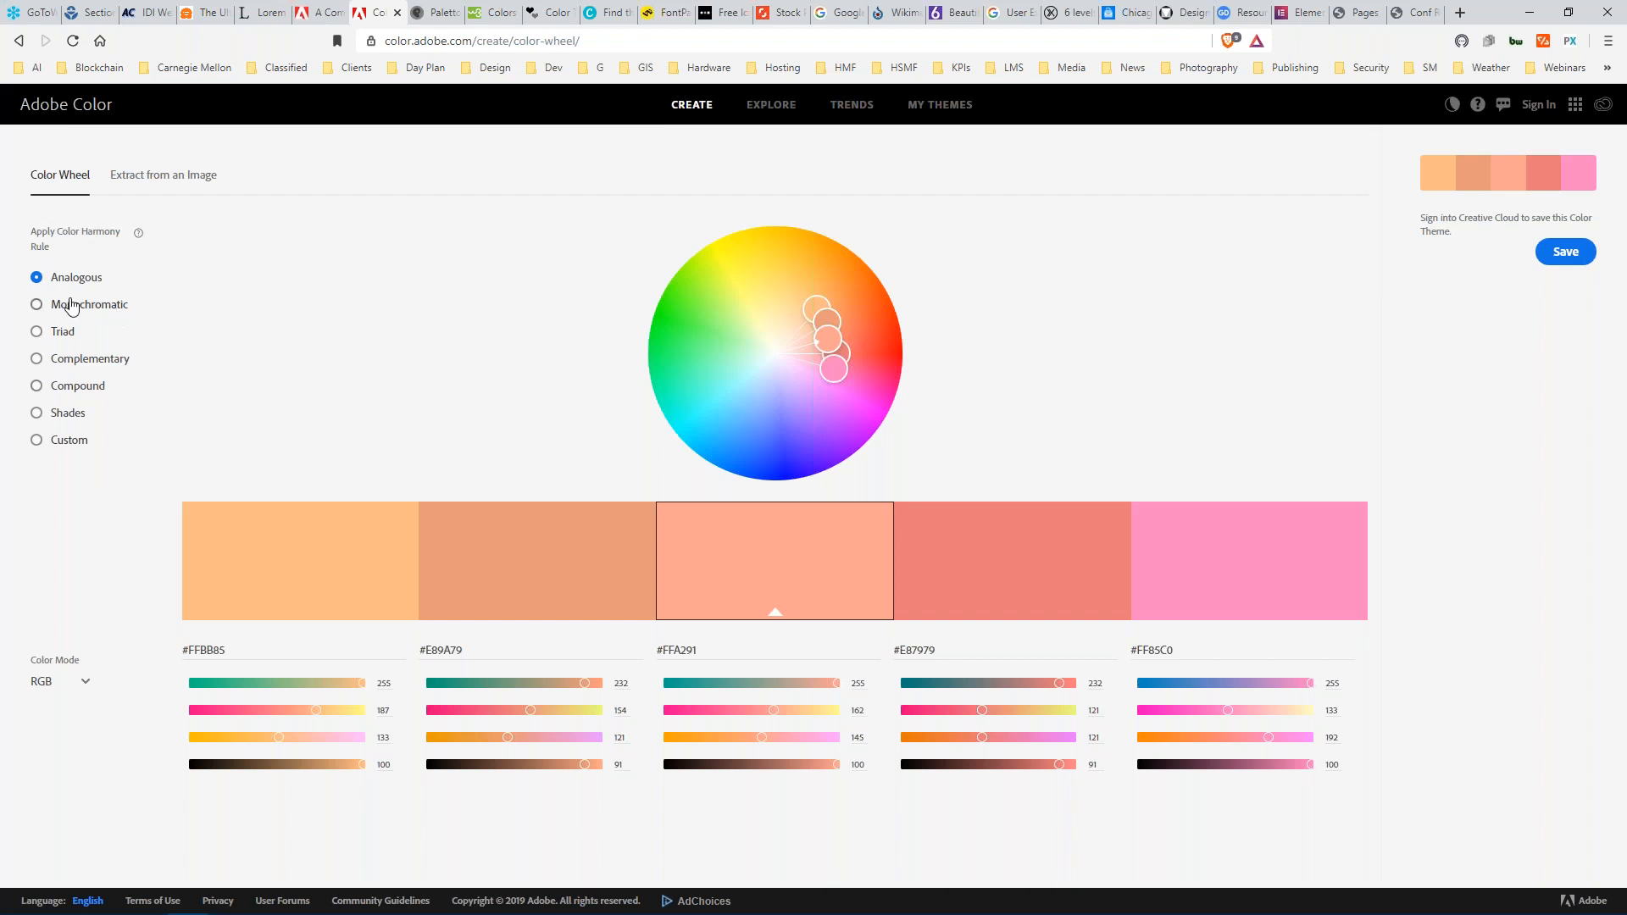
# Compare the Monochromatic, Analogous, Triad, Compound, Shades and Custom color harmony rules, and settle on Complementary.
pyautogui.click(36, 306)
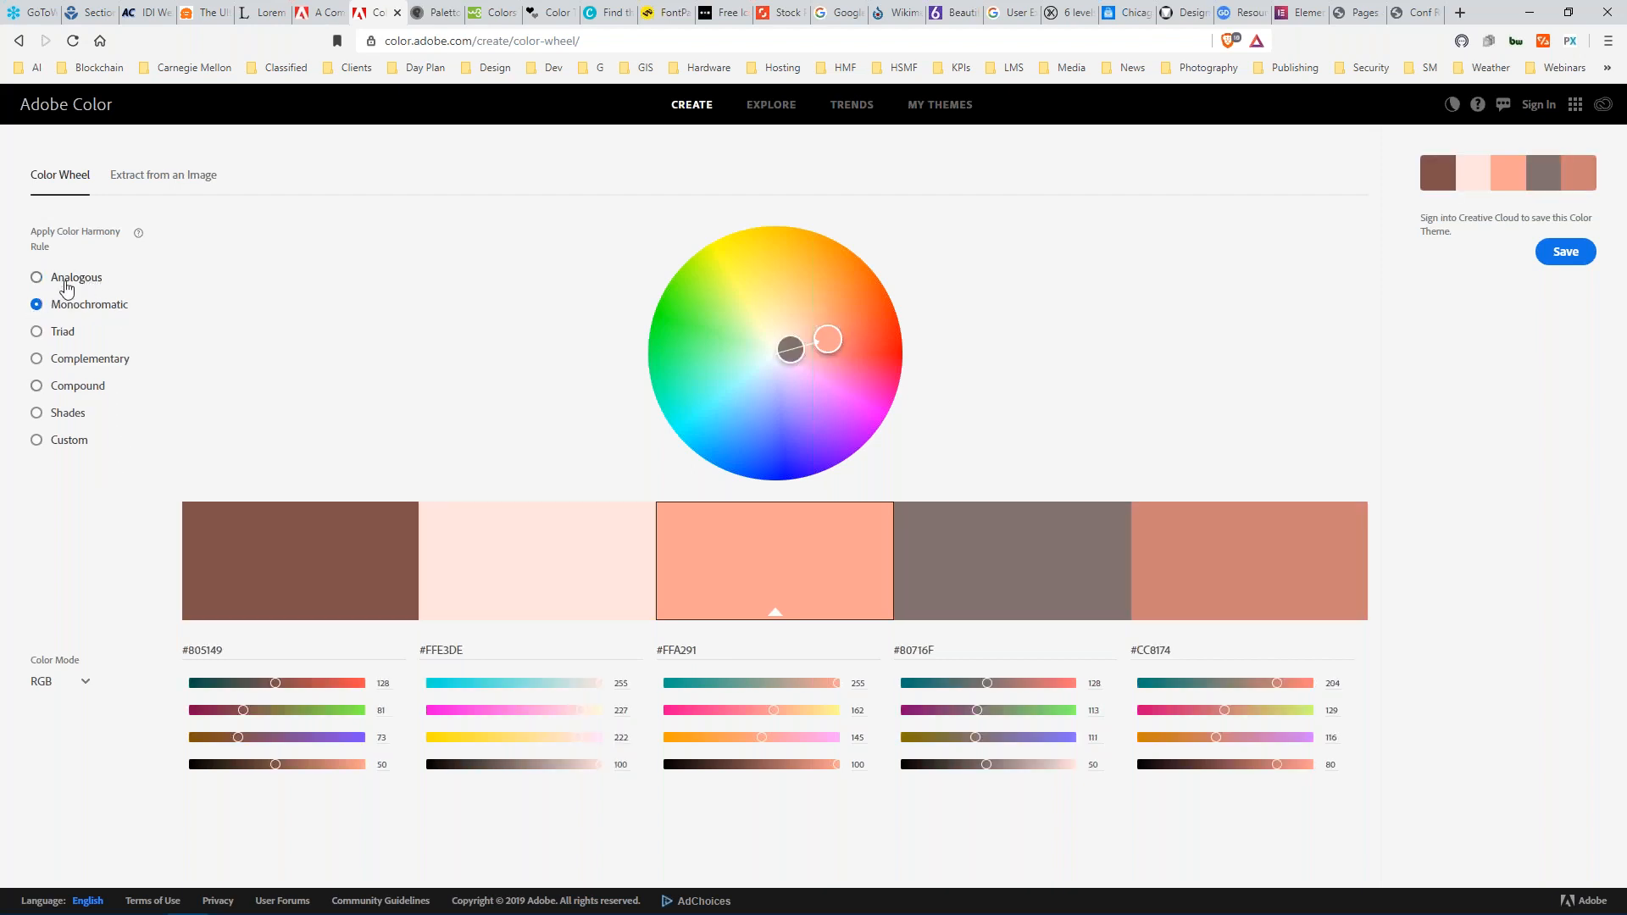
pyautogui.click(35, 280)
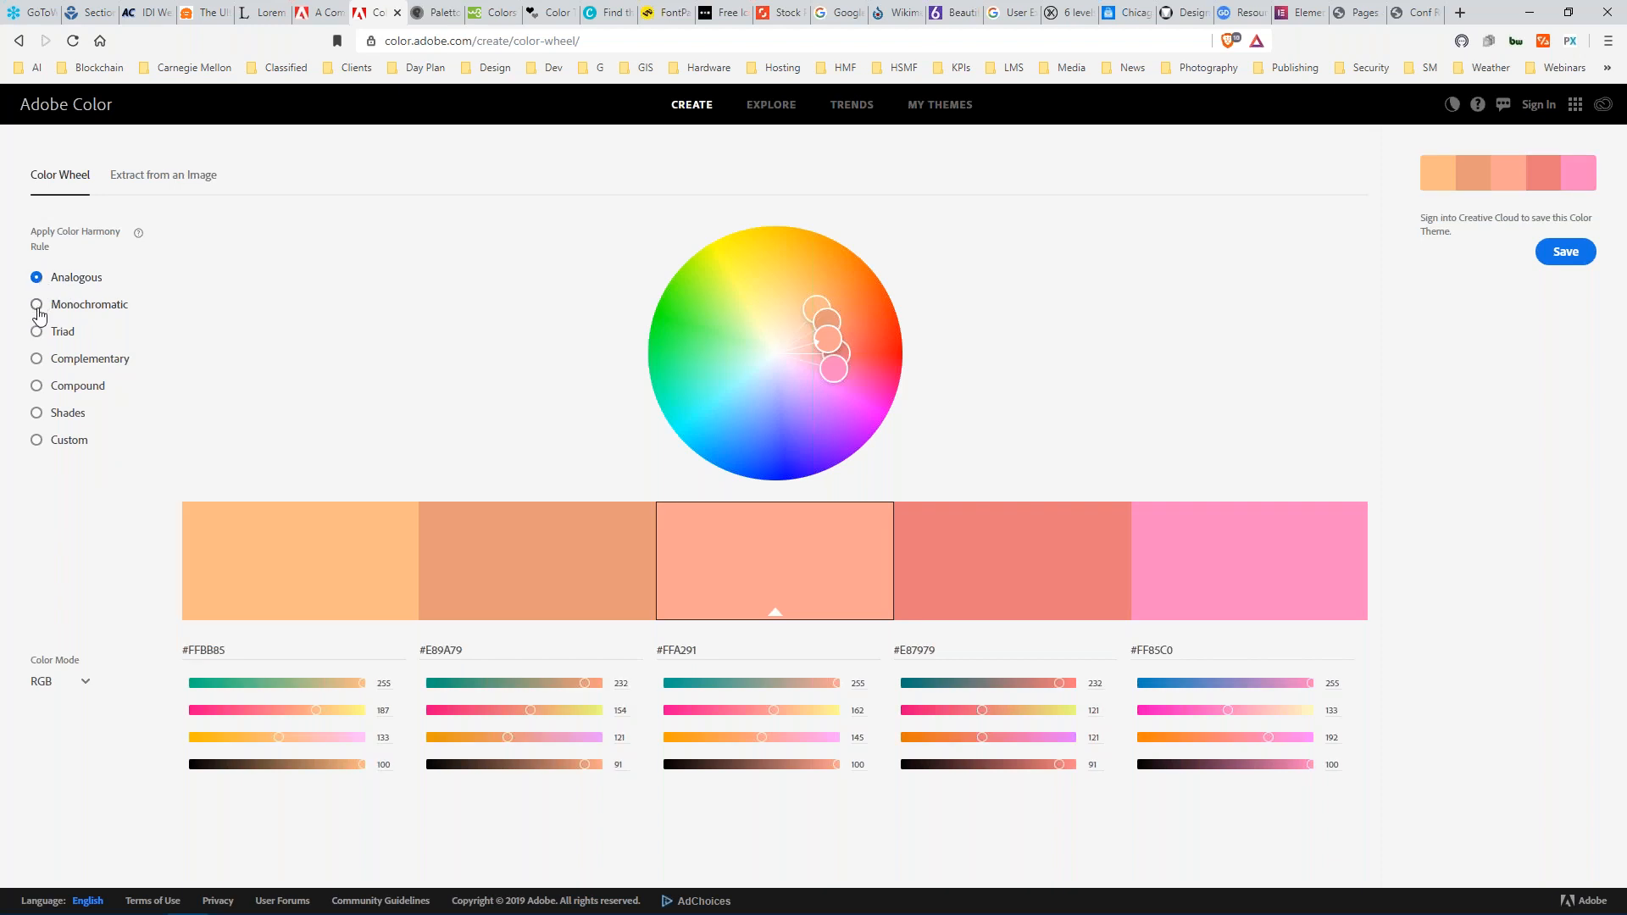
pyautogui.click(36, 307)
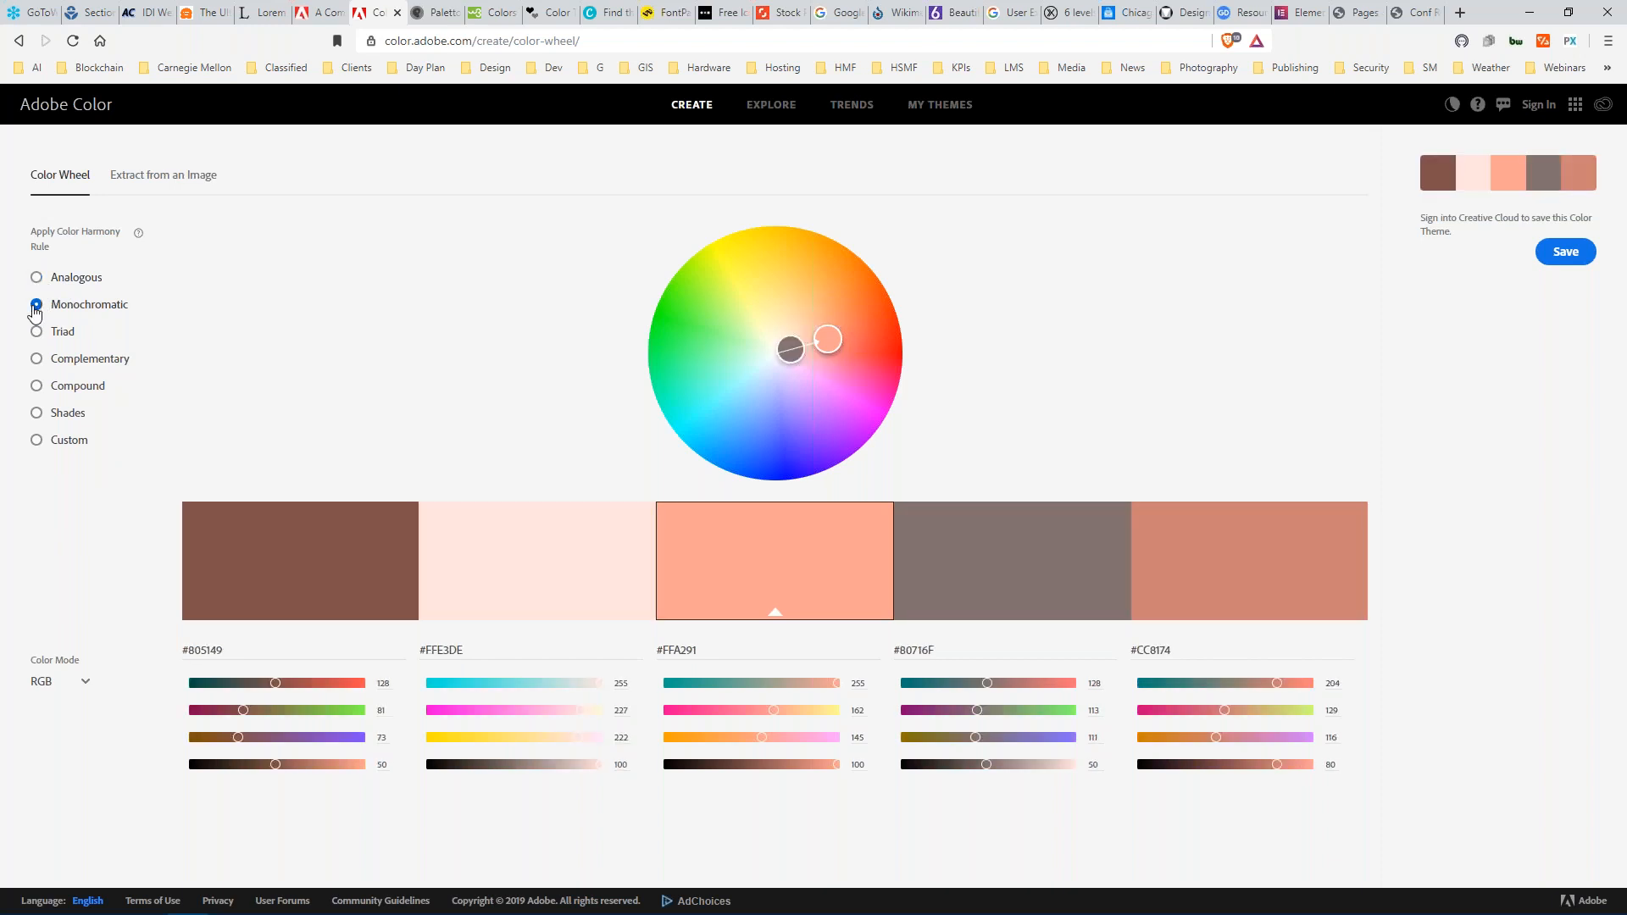
pyautogui.click(35, 333)
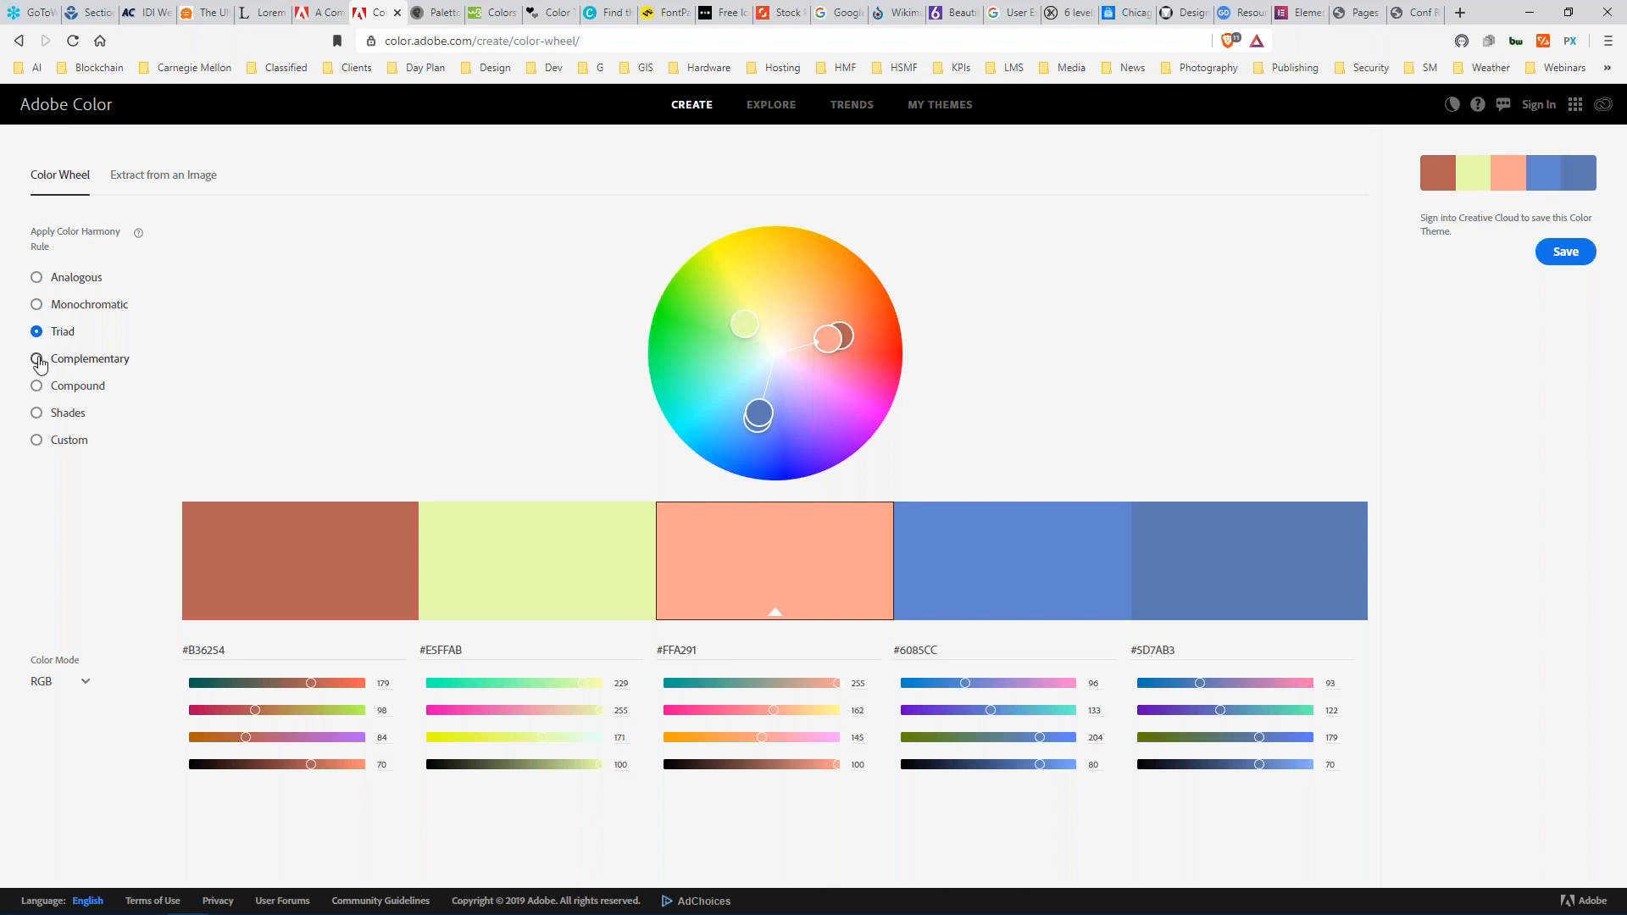
pyautogui.click(38, 360)
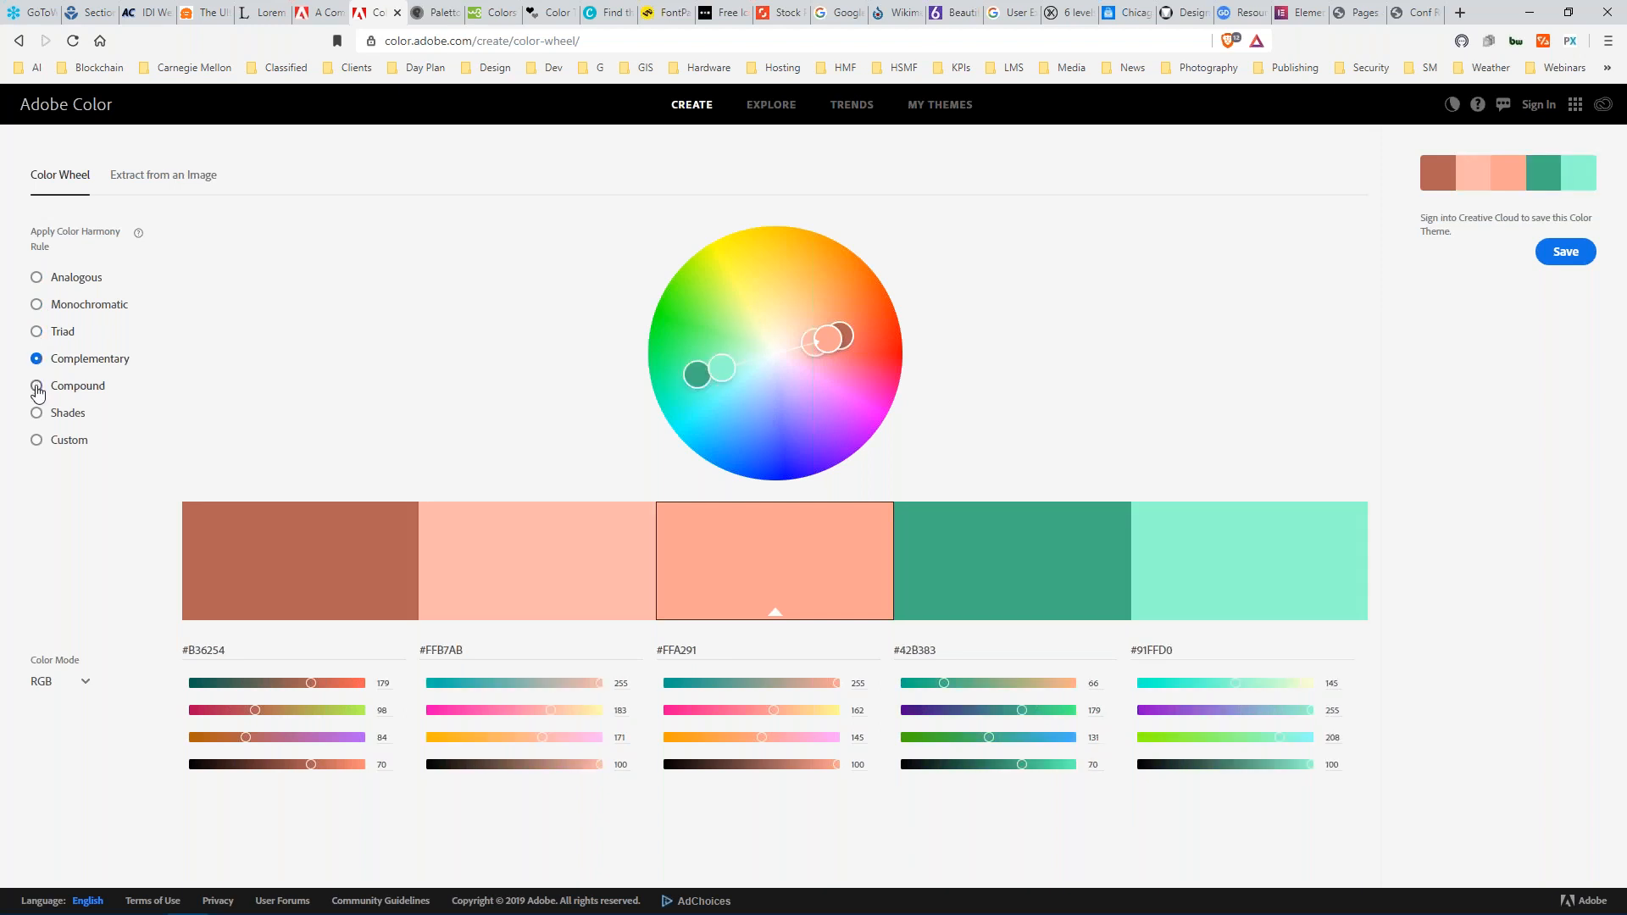
pyautogui.click(36, 387)
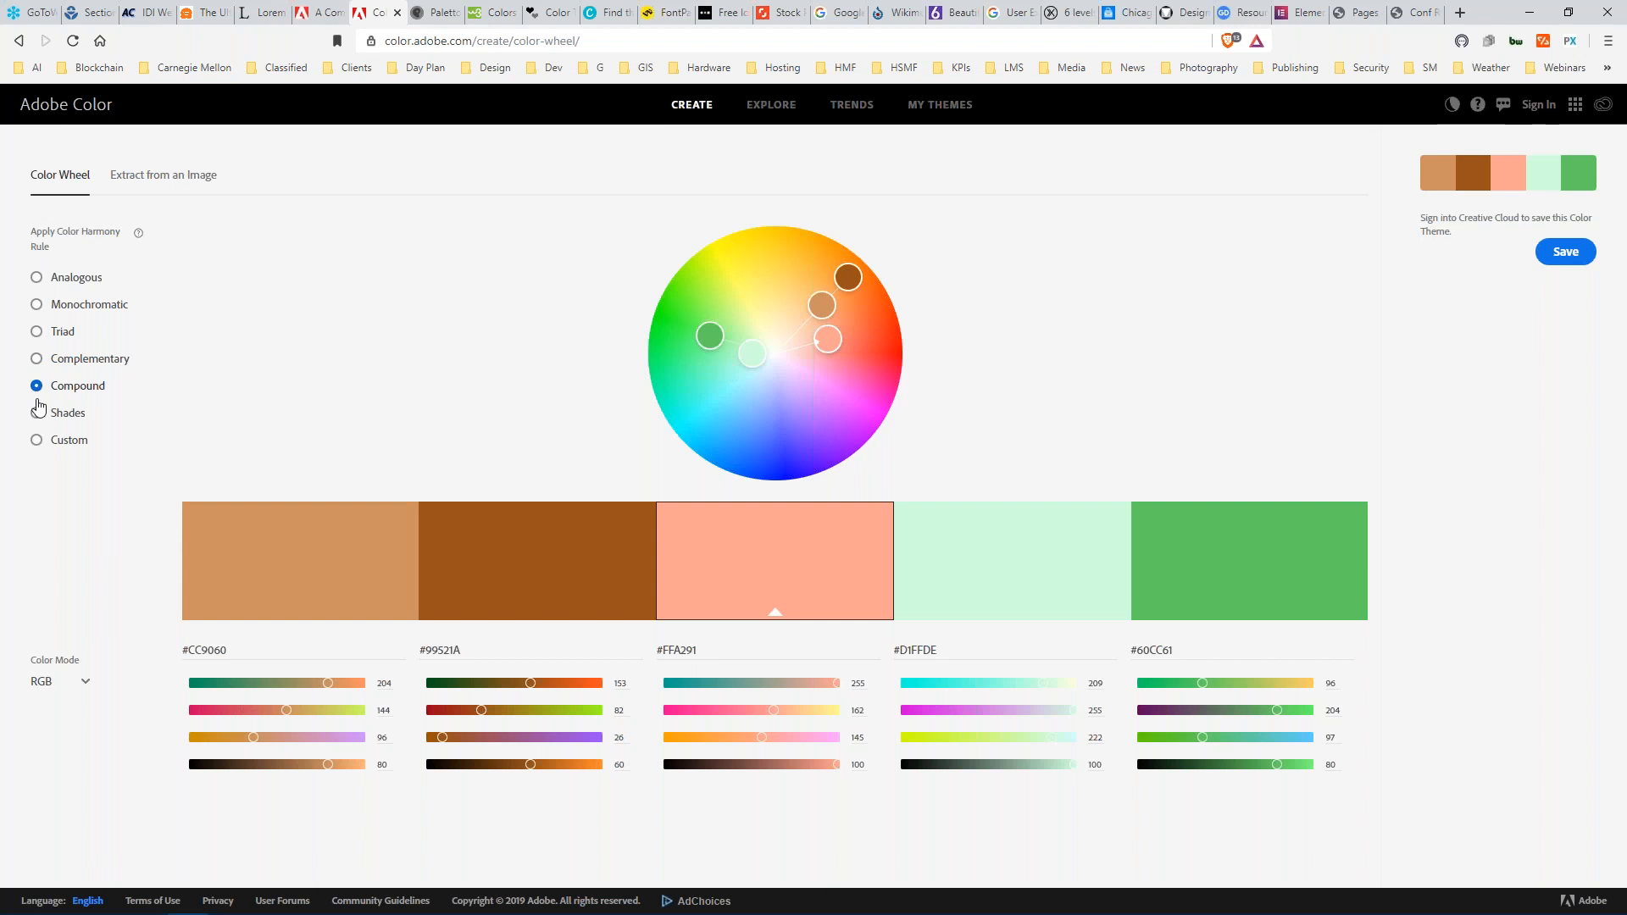
pyautogui.click(36, 414)
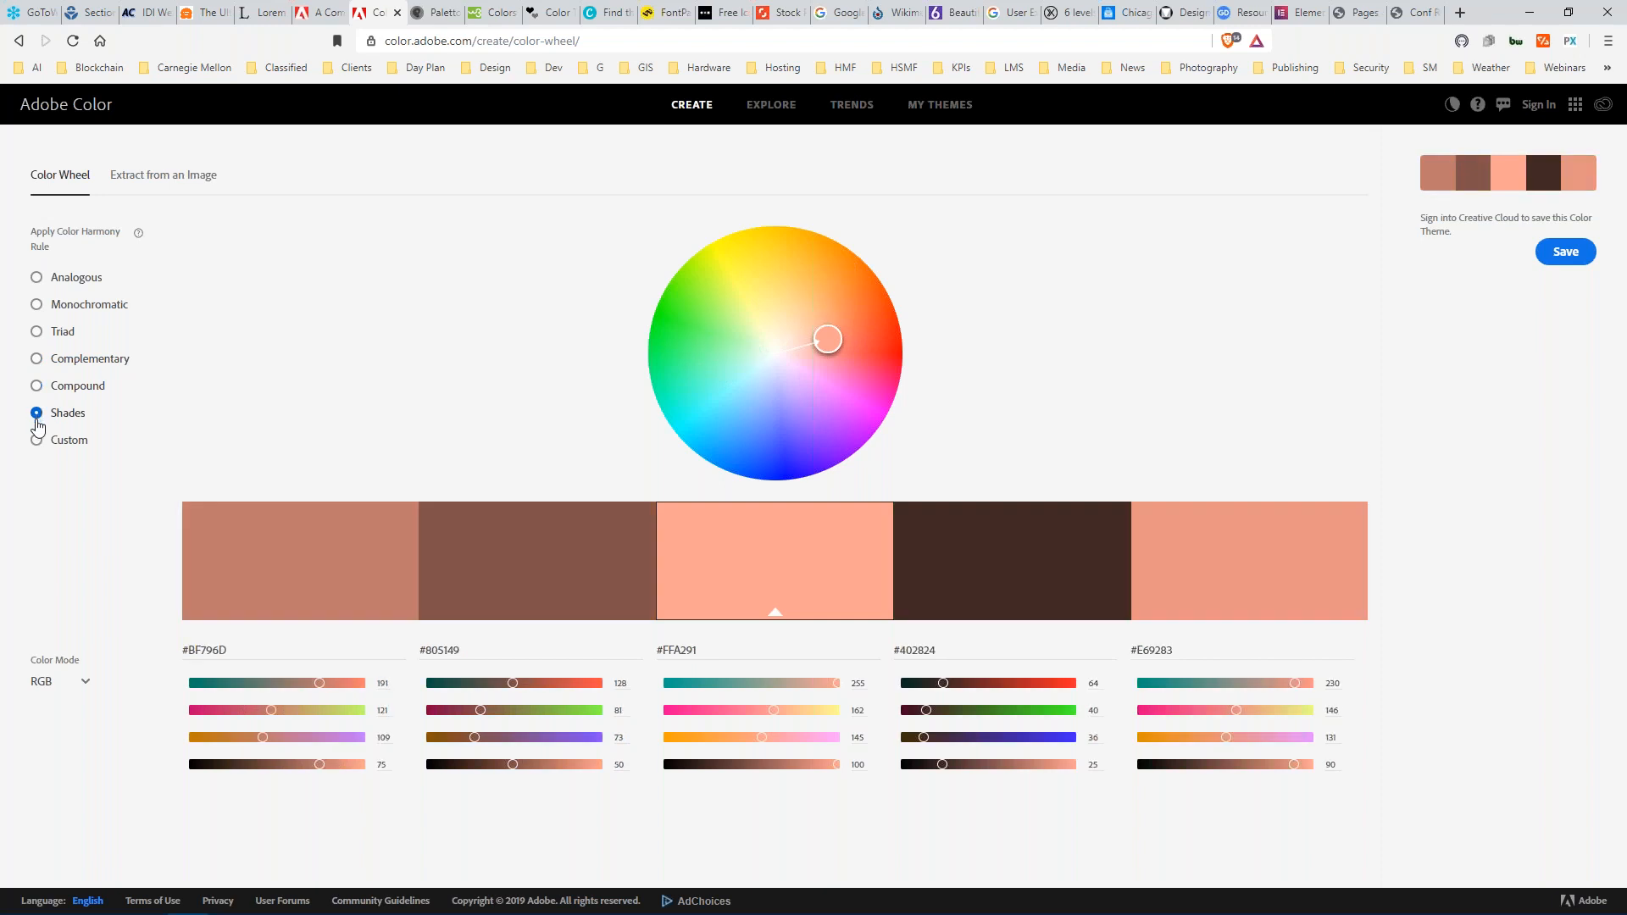
pyautogui.click(38, 444)
pyautogui.click(38, 361)
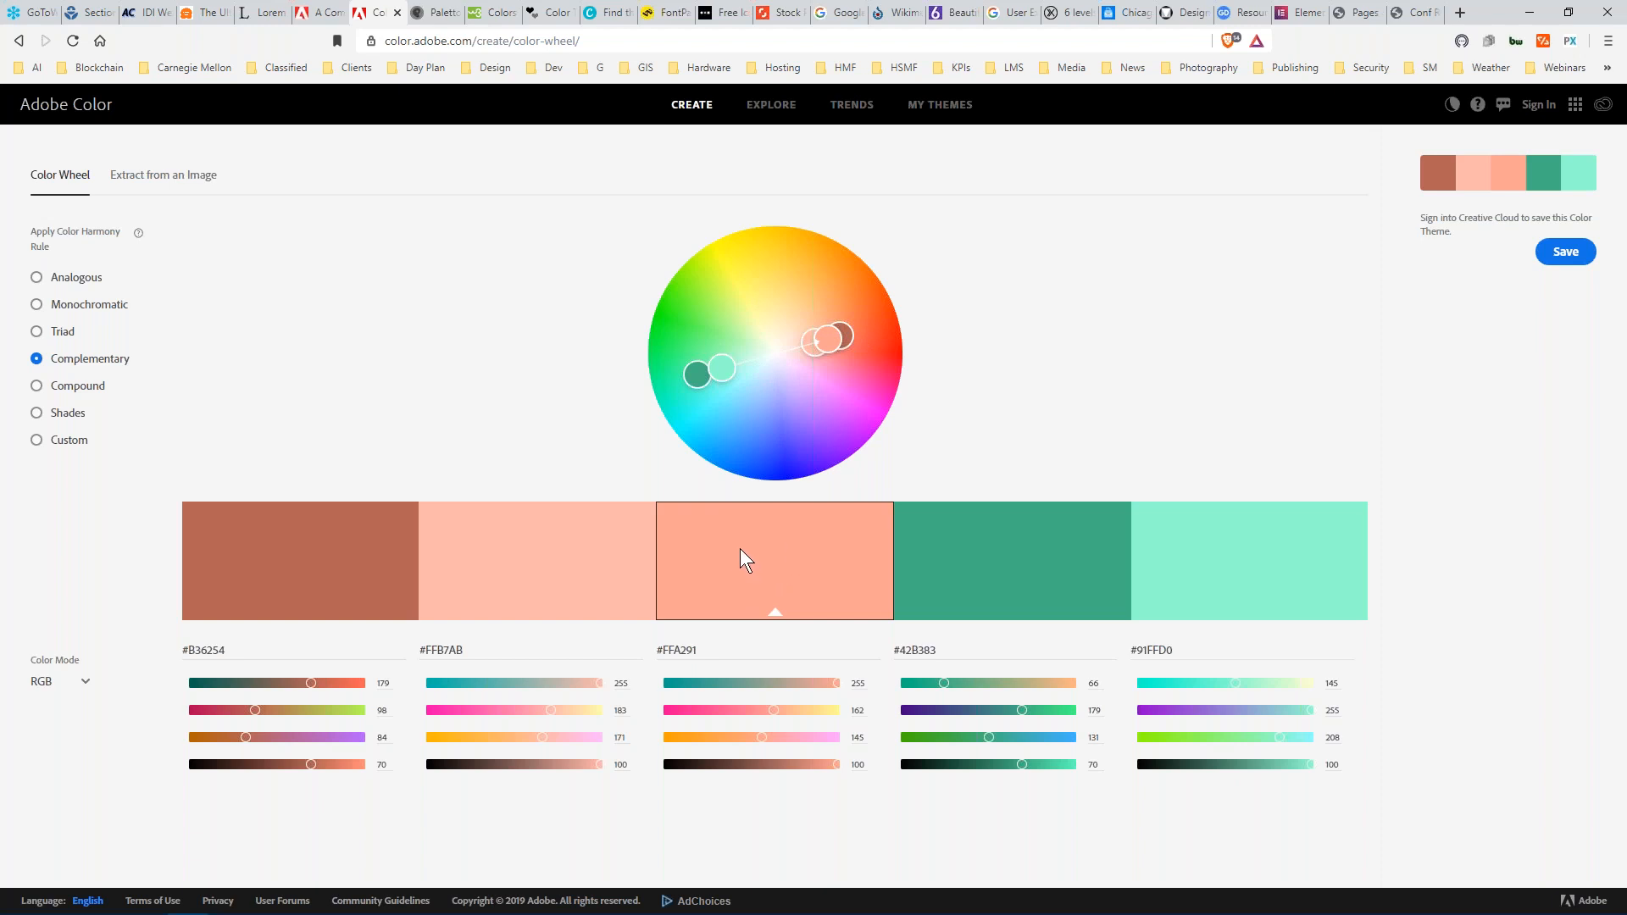
# Open a new browser tab showing the beach photo, launch ColorPic, and place its window over the photo's sea area.
pyautogui.click(1458, 14)
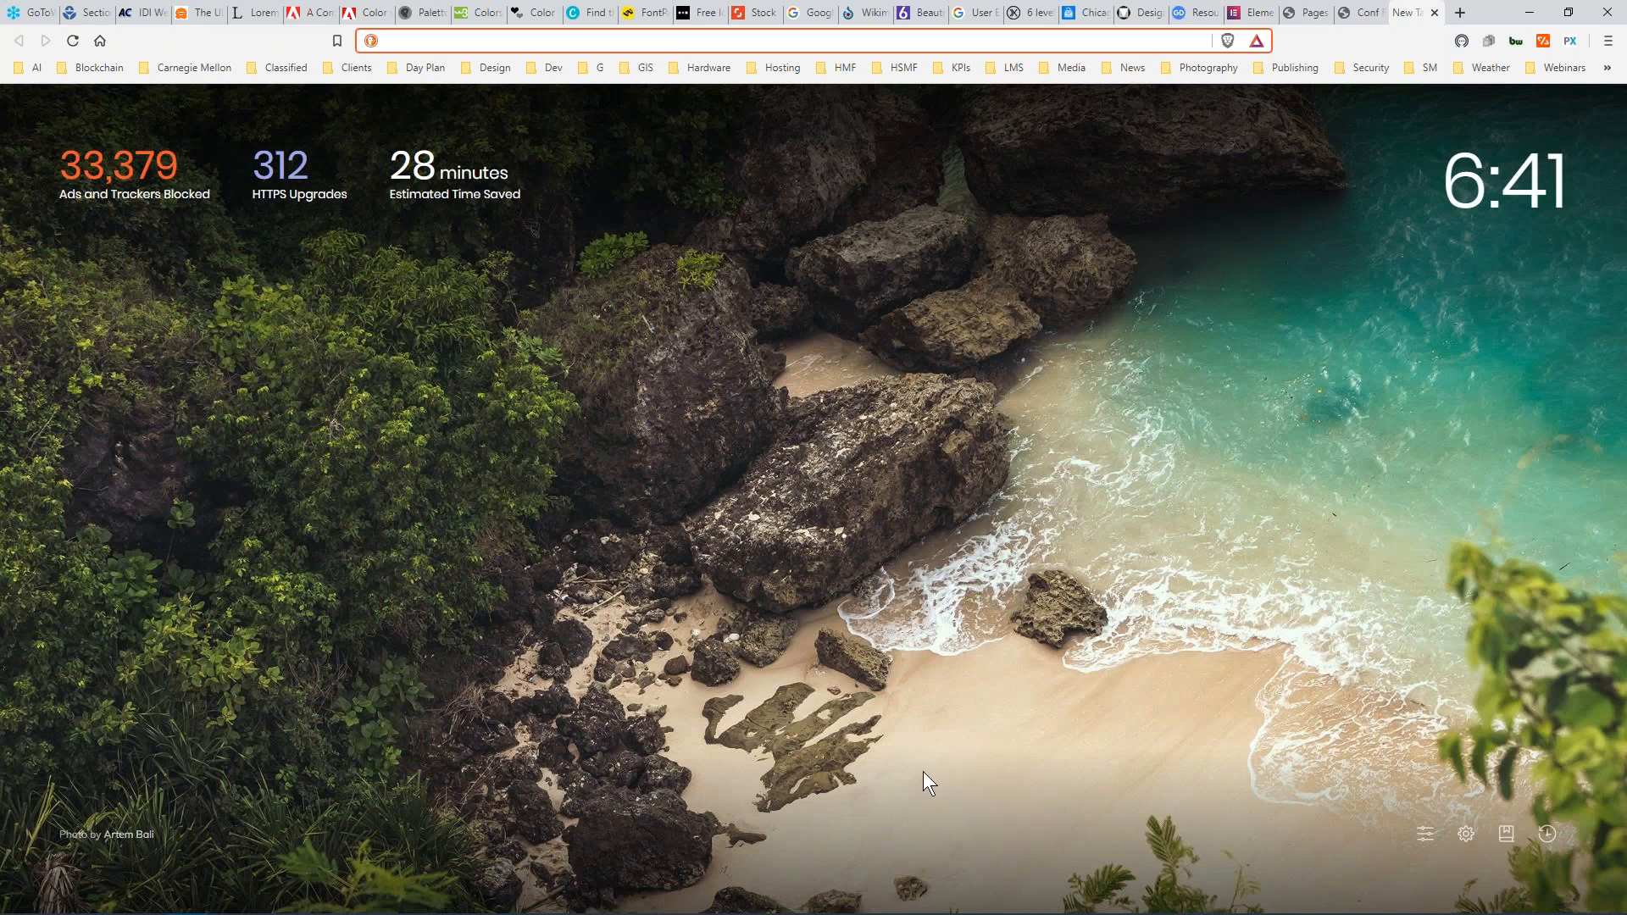
pyautogui.moveTo(864, 912)
pyautogui.click(854, 900)
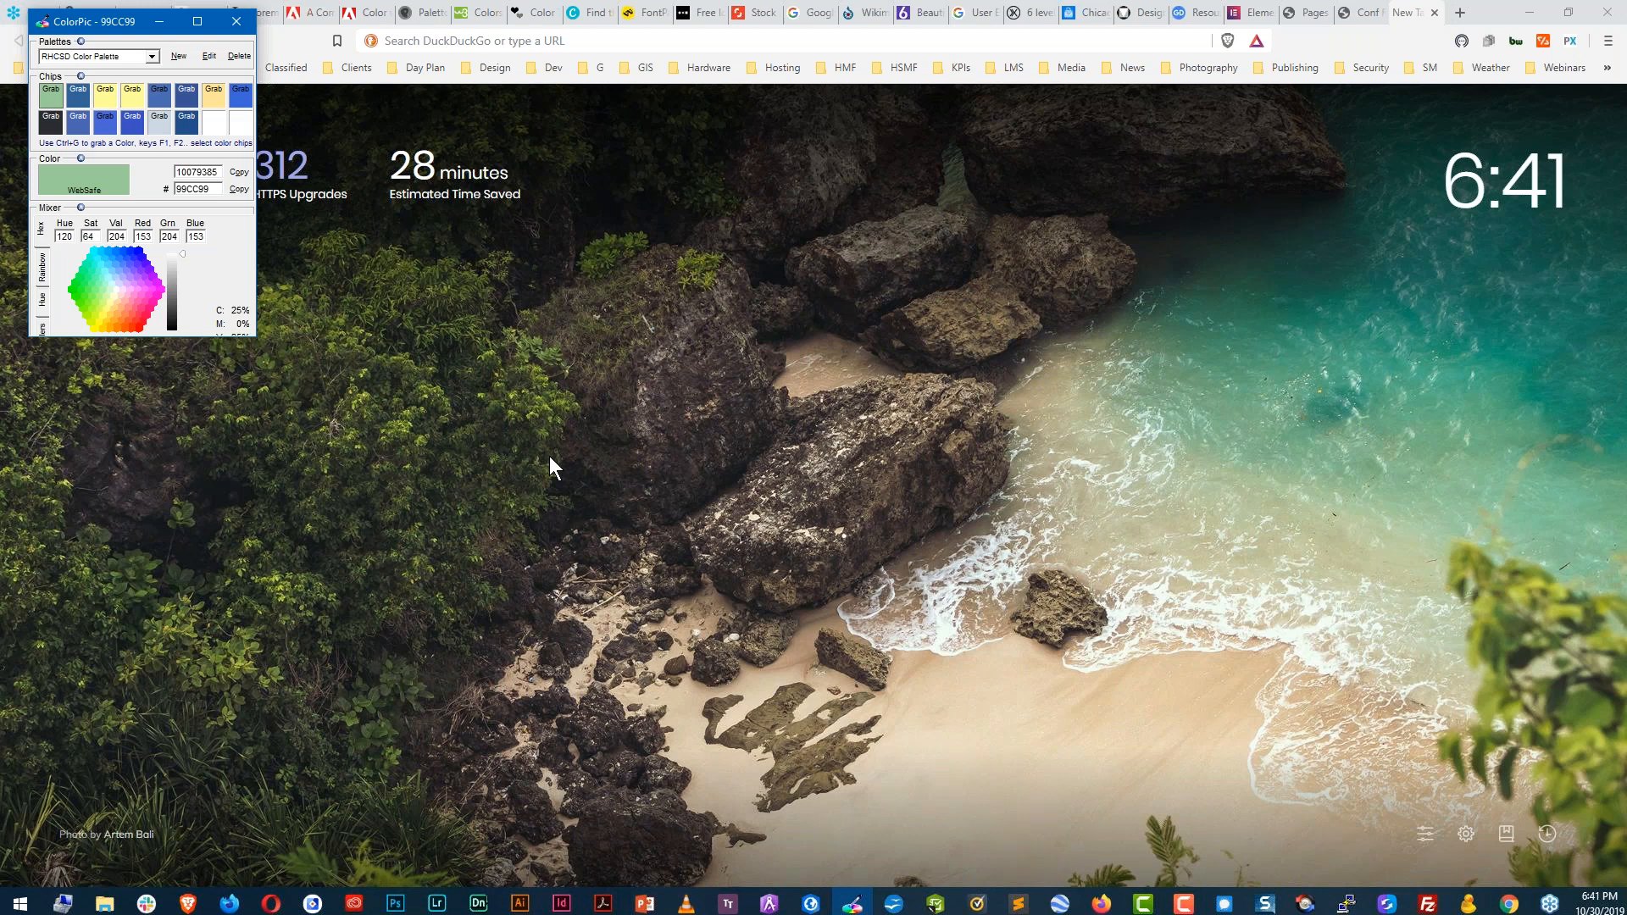
pyautogui.moveTo(114, 19); pyautogui.dragTo(1448, 171)
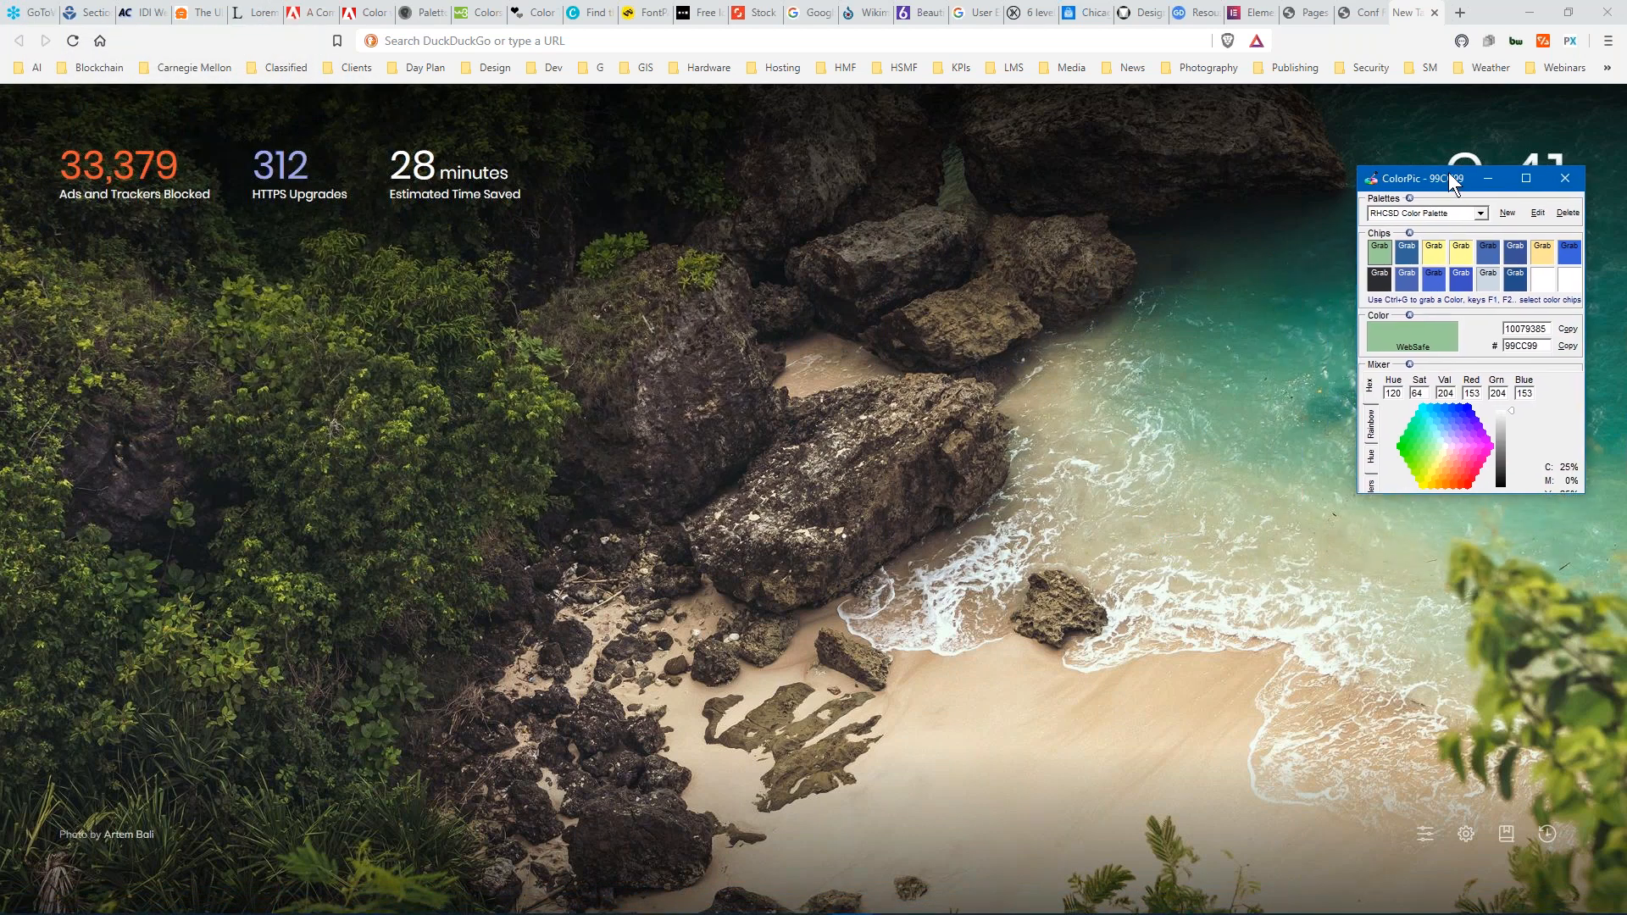
# Load the Basic Colors palette and grab the sand color E7D3B3 from the beach photo into the first empty chip.
pyautogui.click(1481, 213)
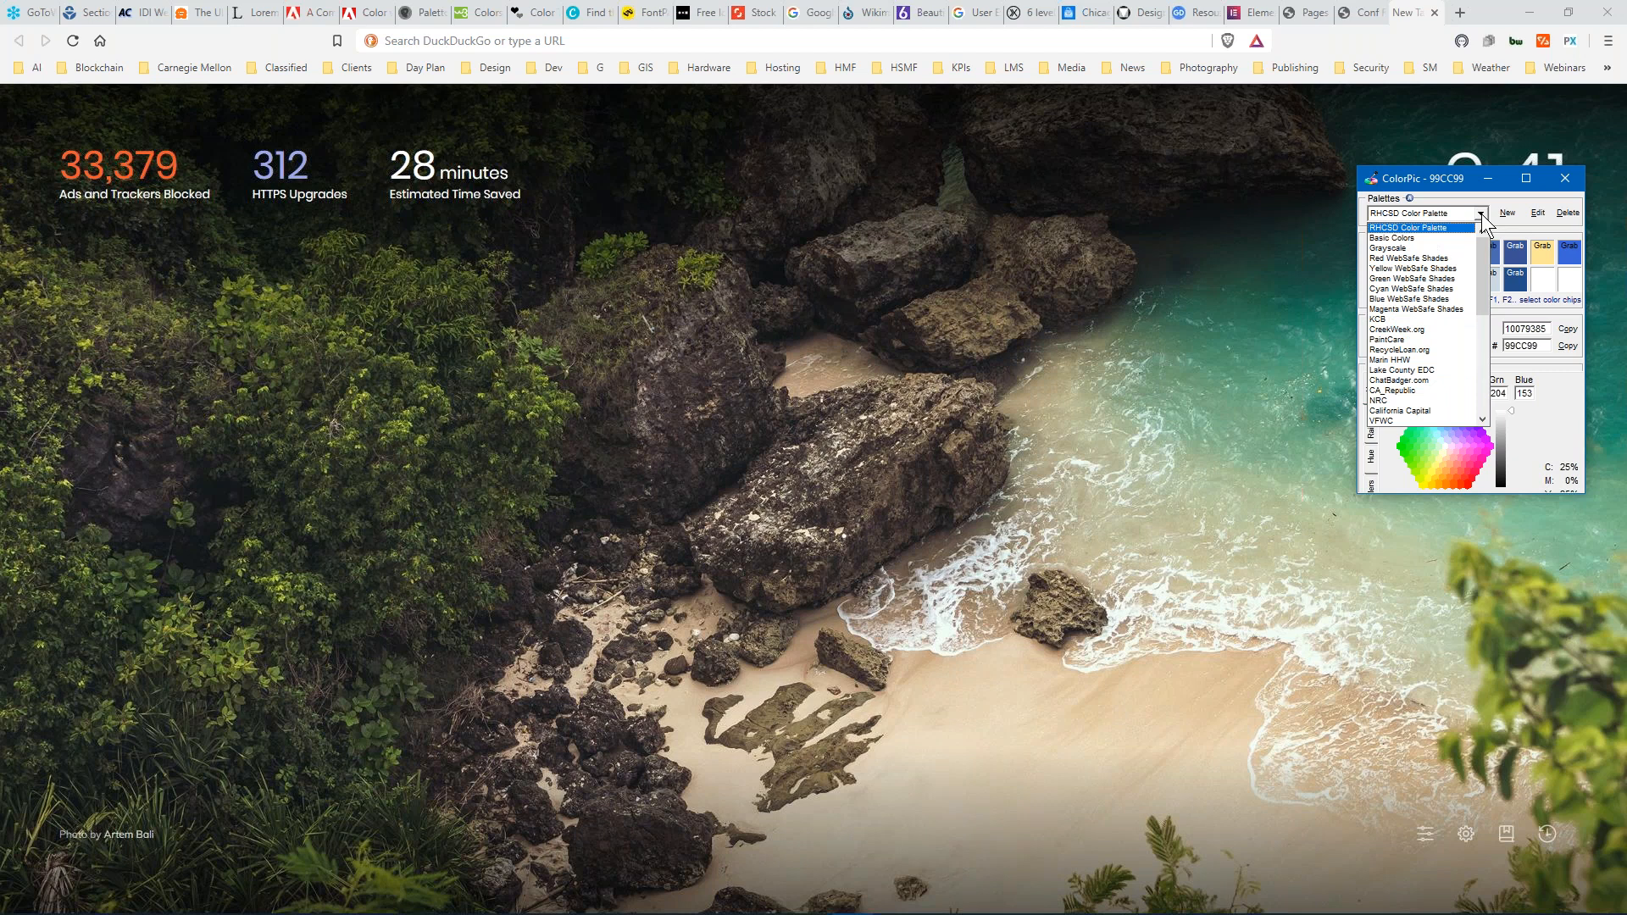
pyautogui.click(1432, 238)
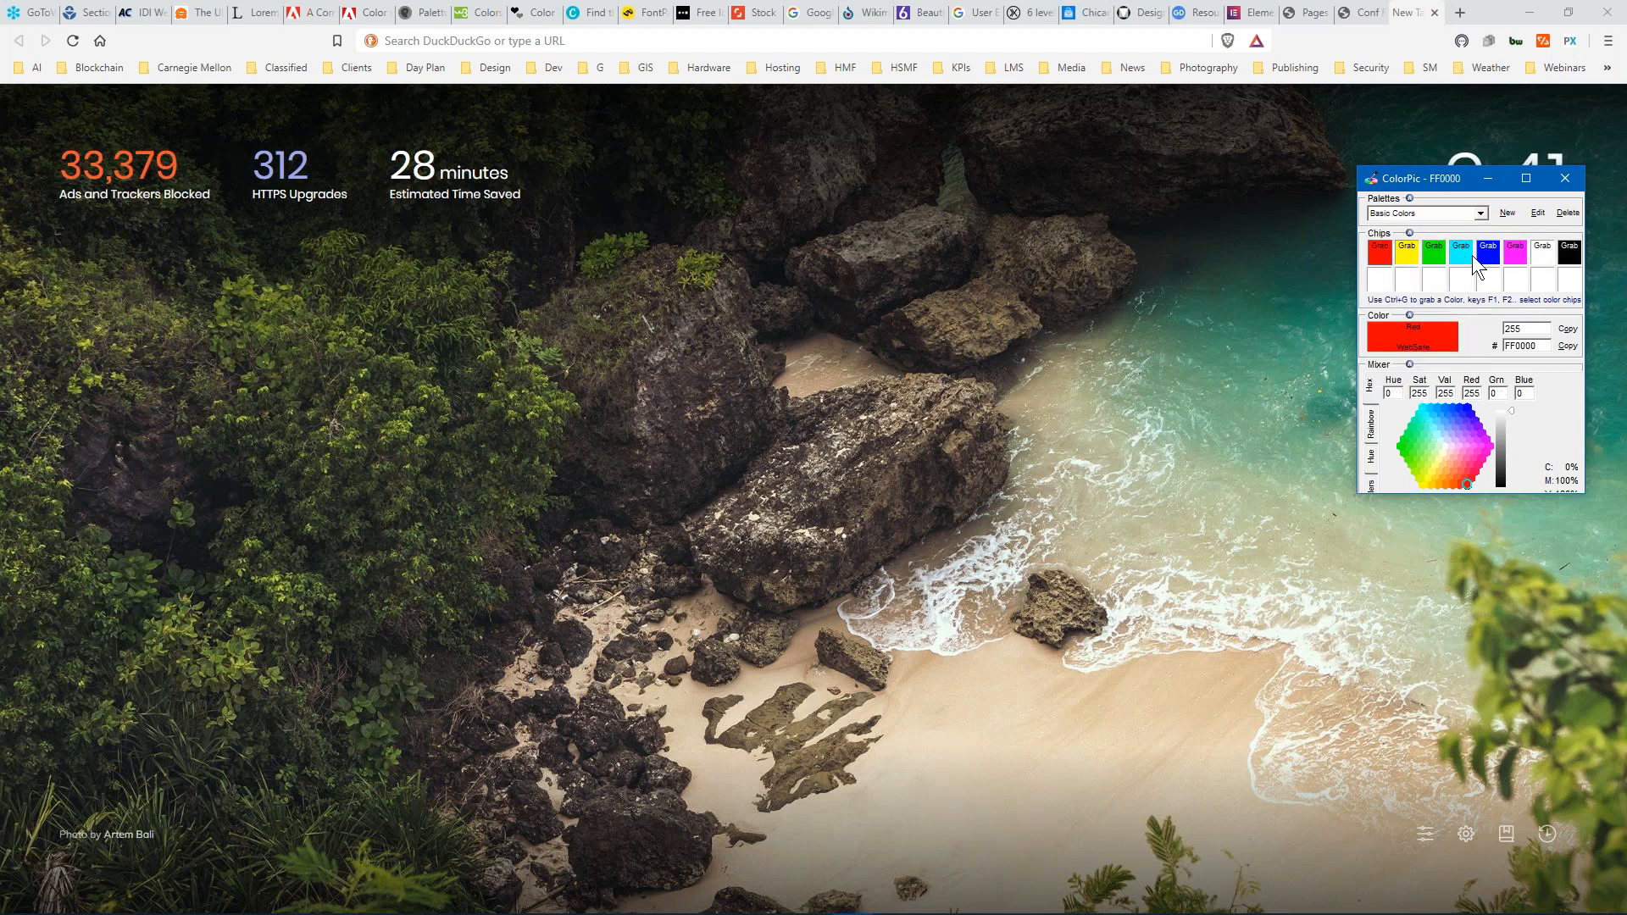
pyautogui.click(1381, 282)
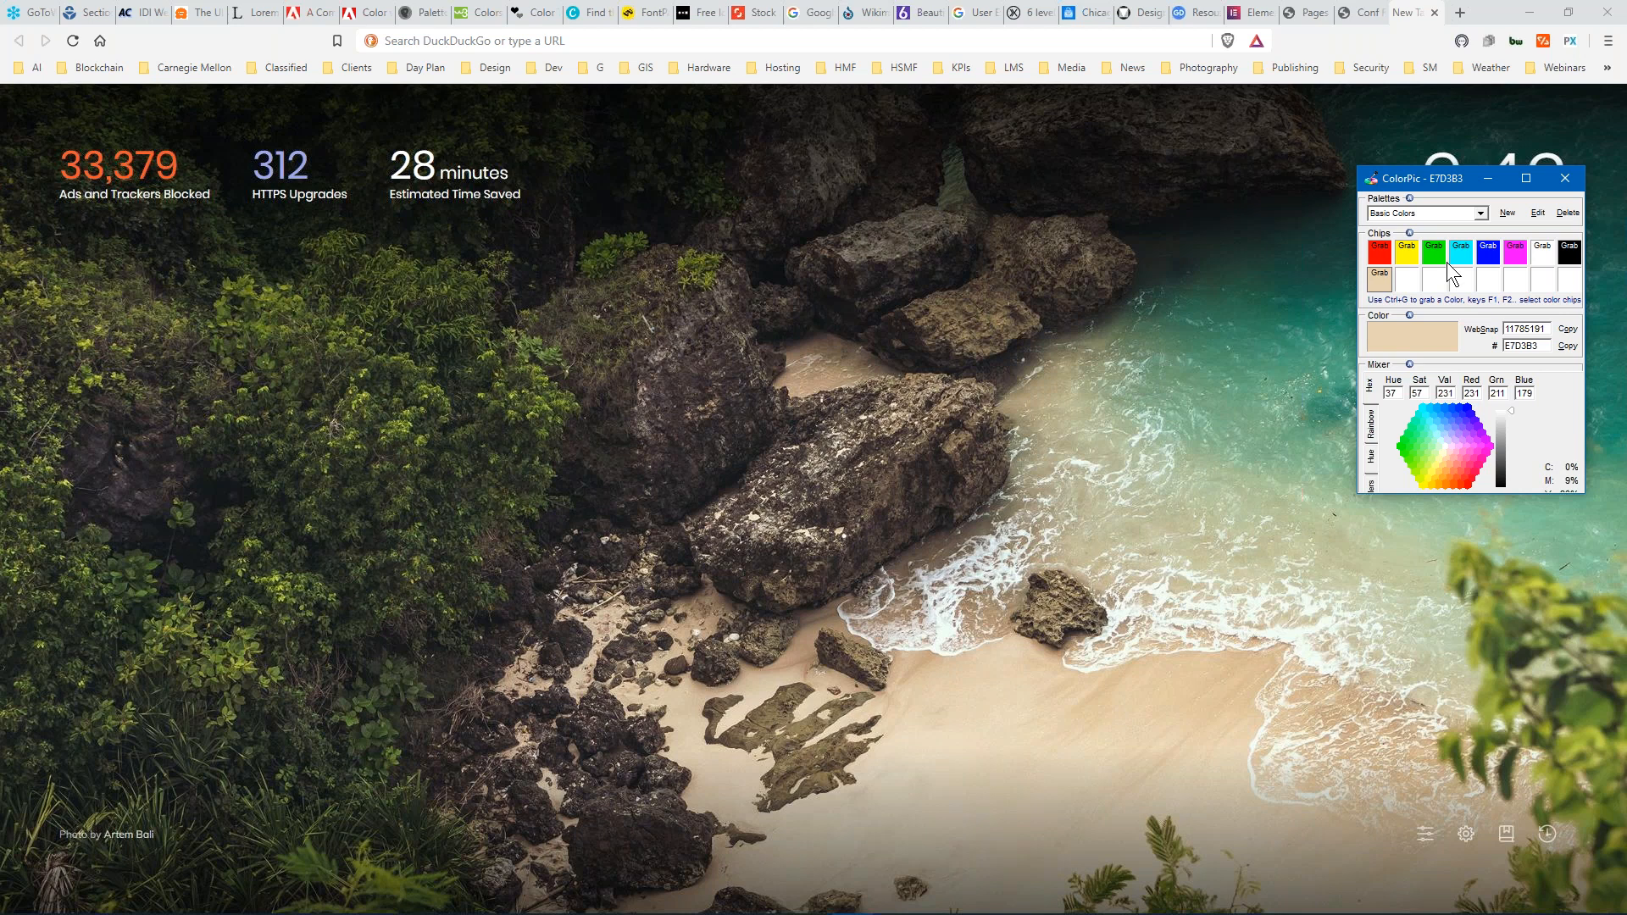
pyautogui.click(1483, 213)
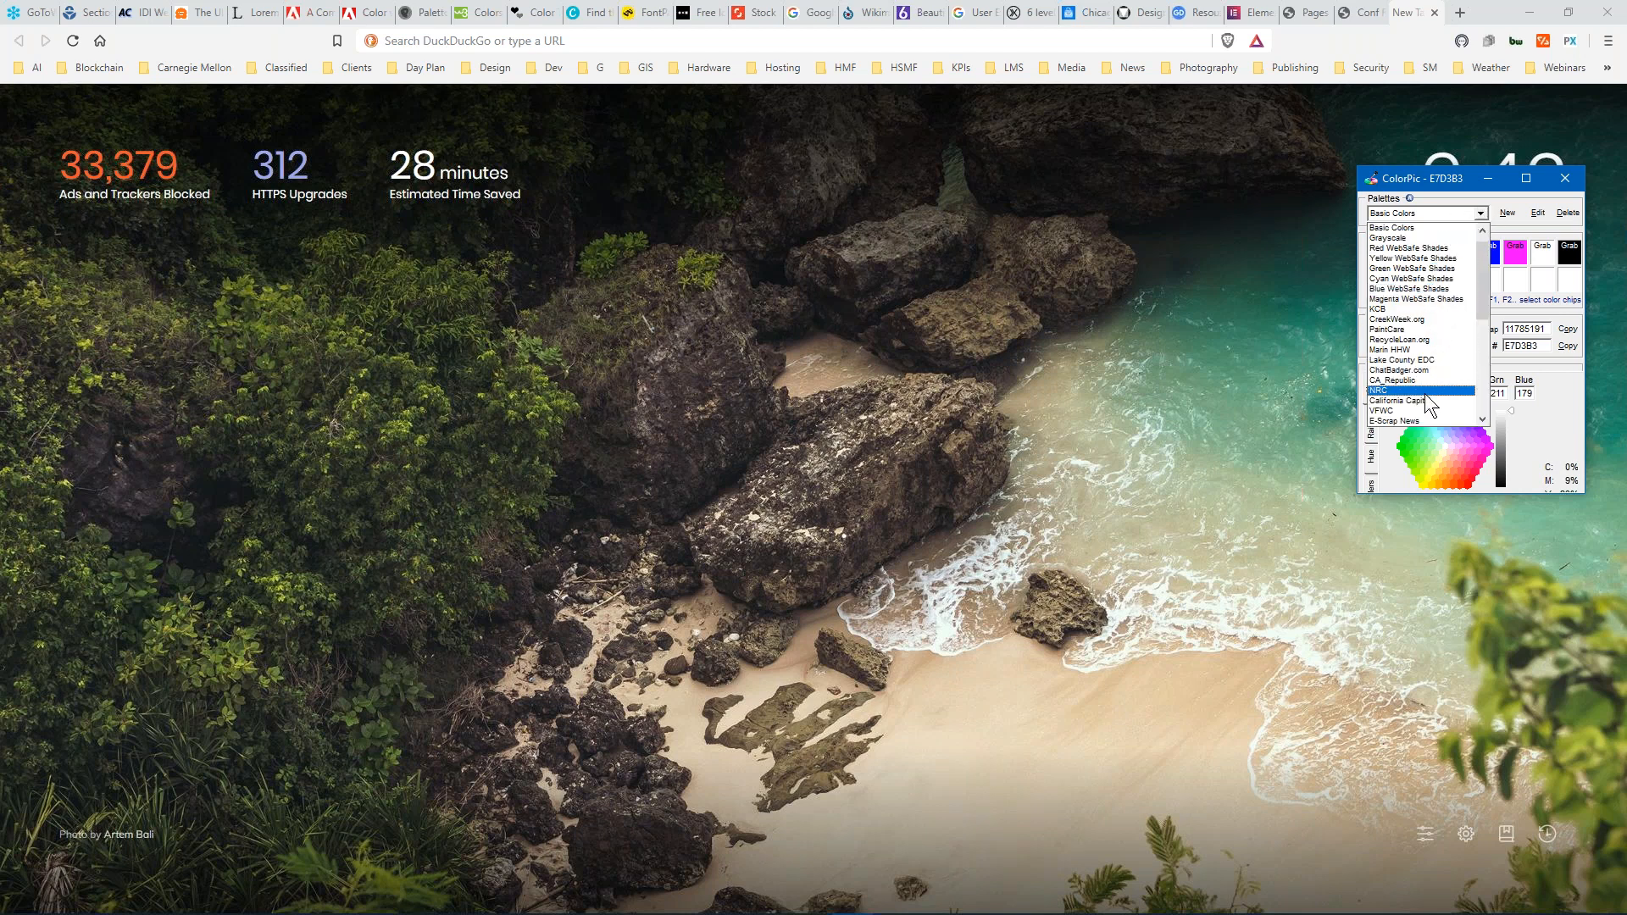
pyautogui.click(1502, 188)
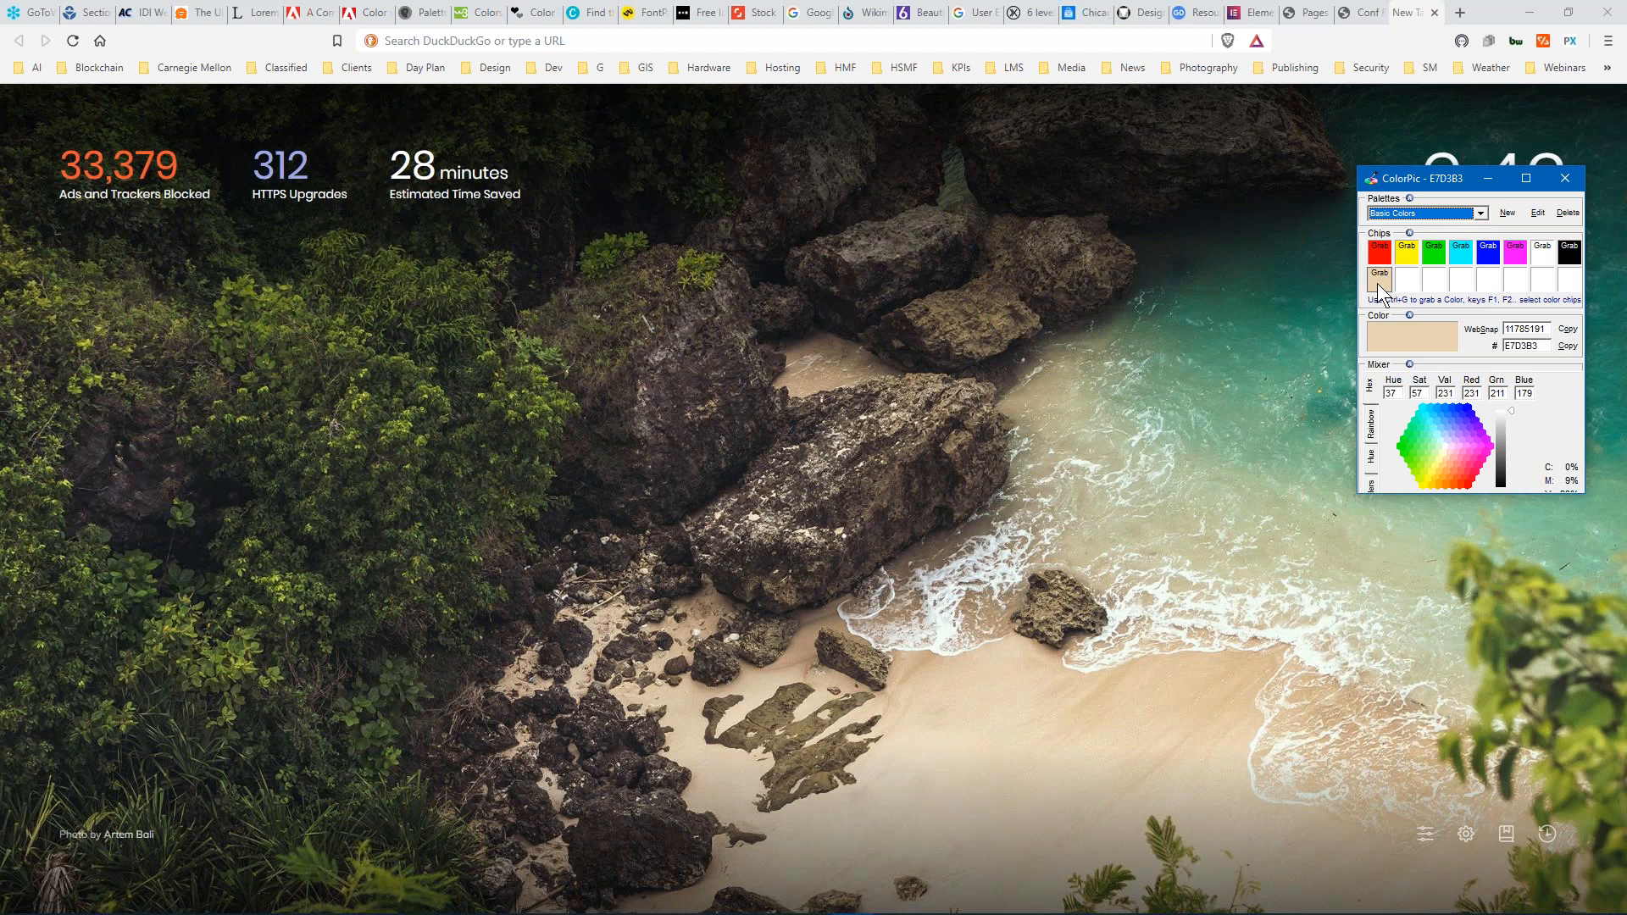
# Copy the hex code E7D3B3 from ColorPic and set it as the base color of the Complementary theme in Adobe Color.
pyautogui.doubleClick(1522, 345)
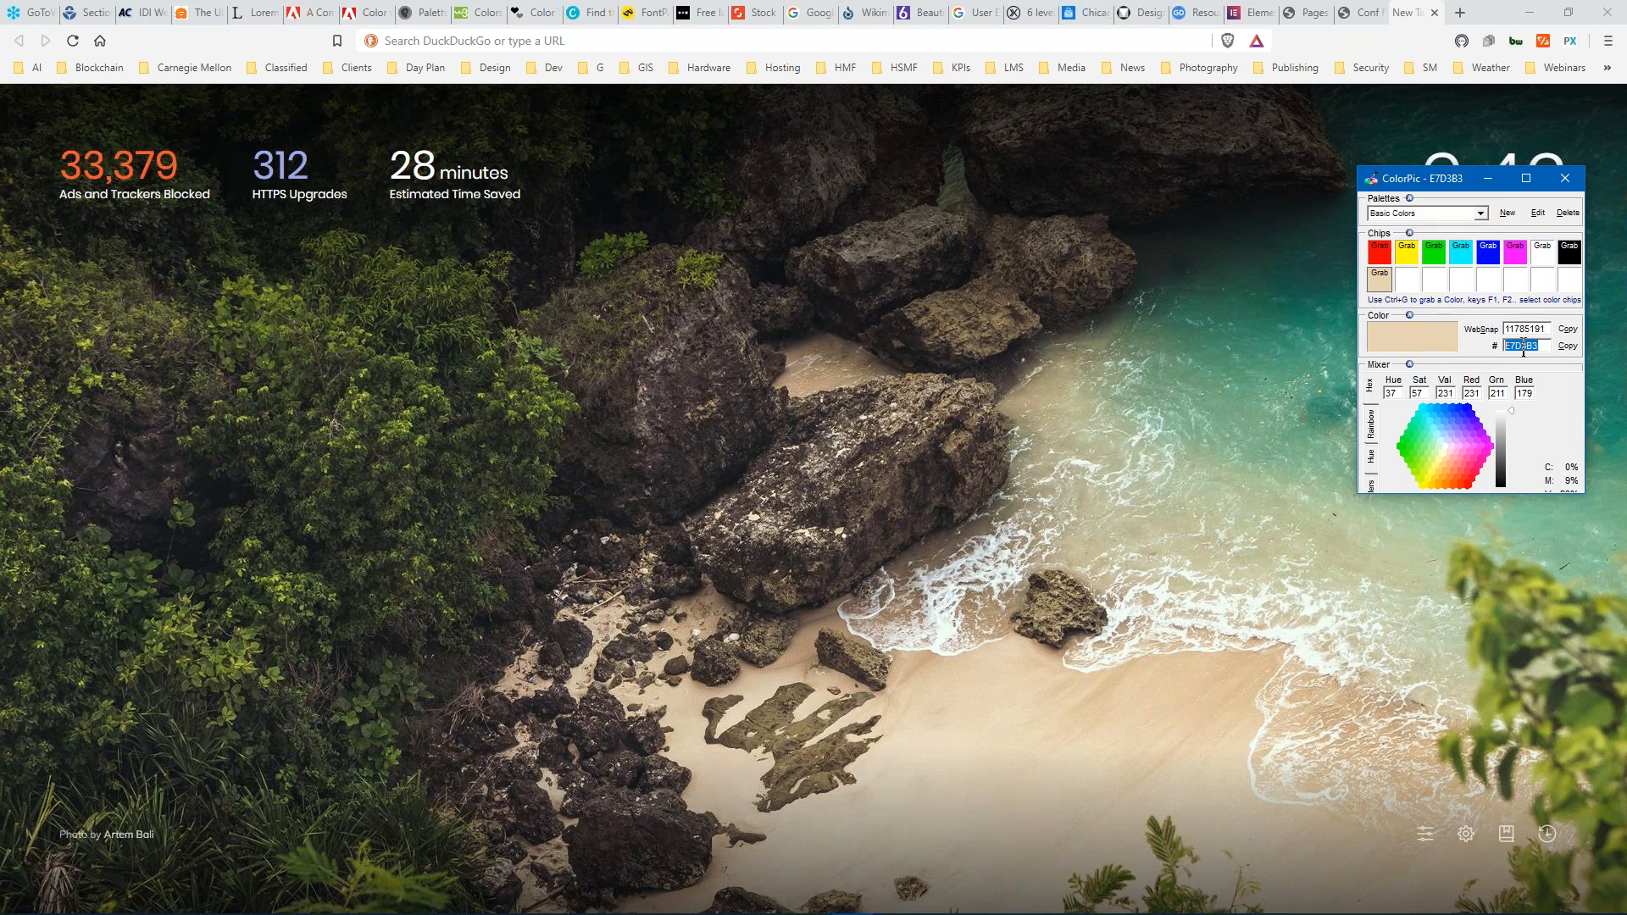
pyautogui.rightClick(1522, 345)
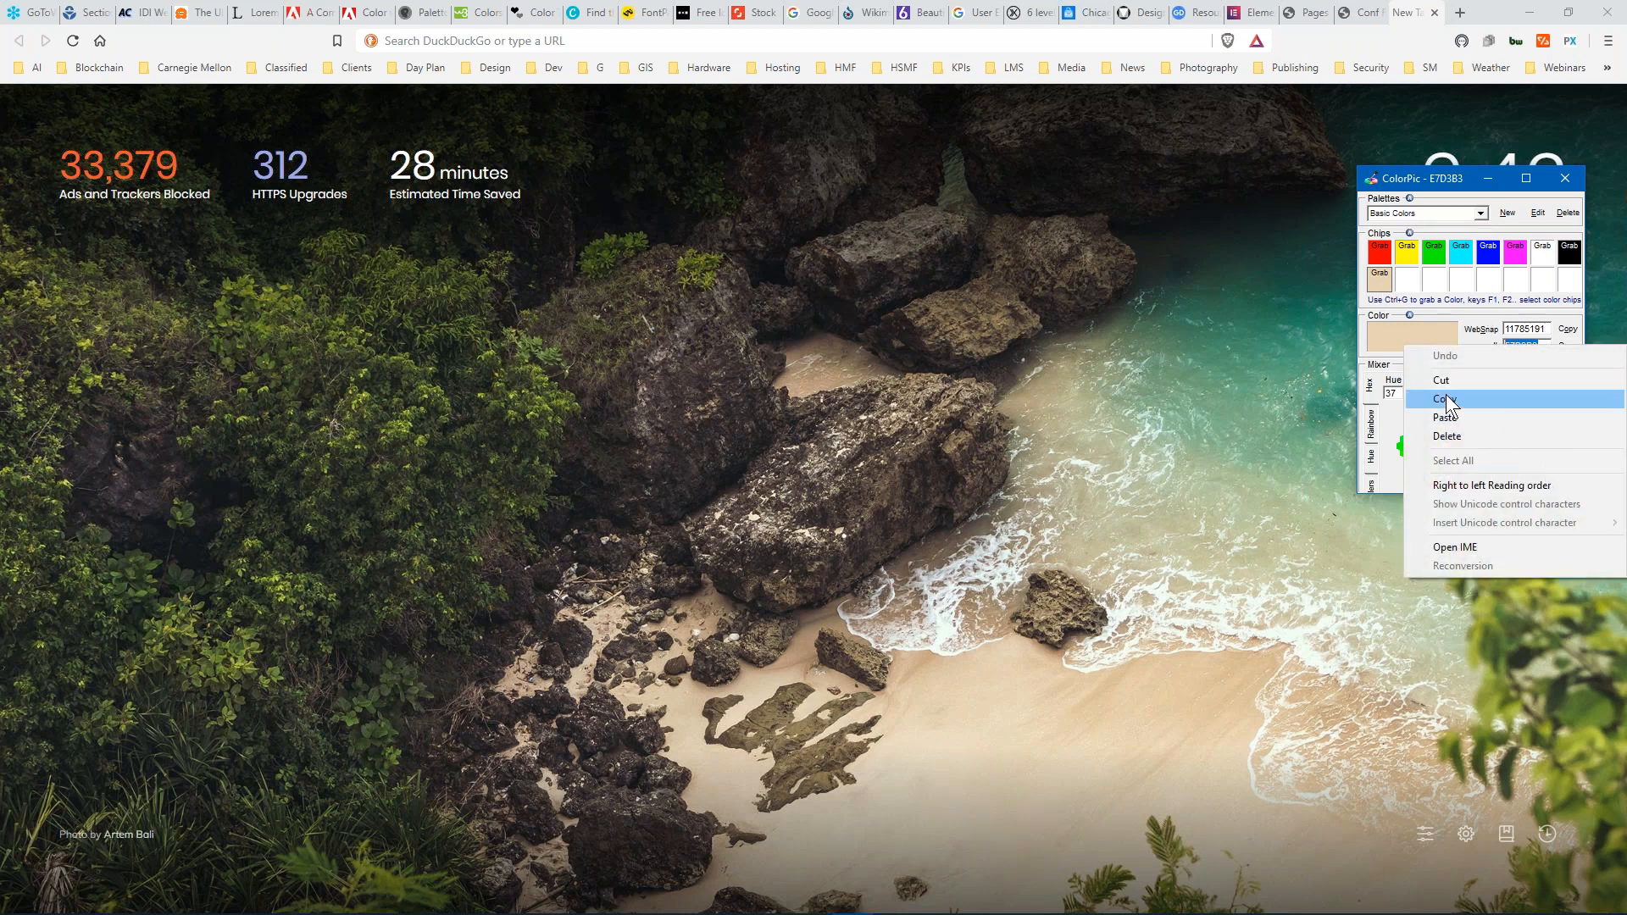
pyautogui.click(1538, 399)
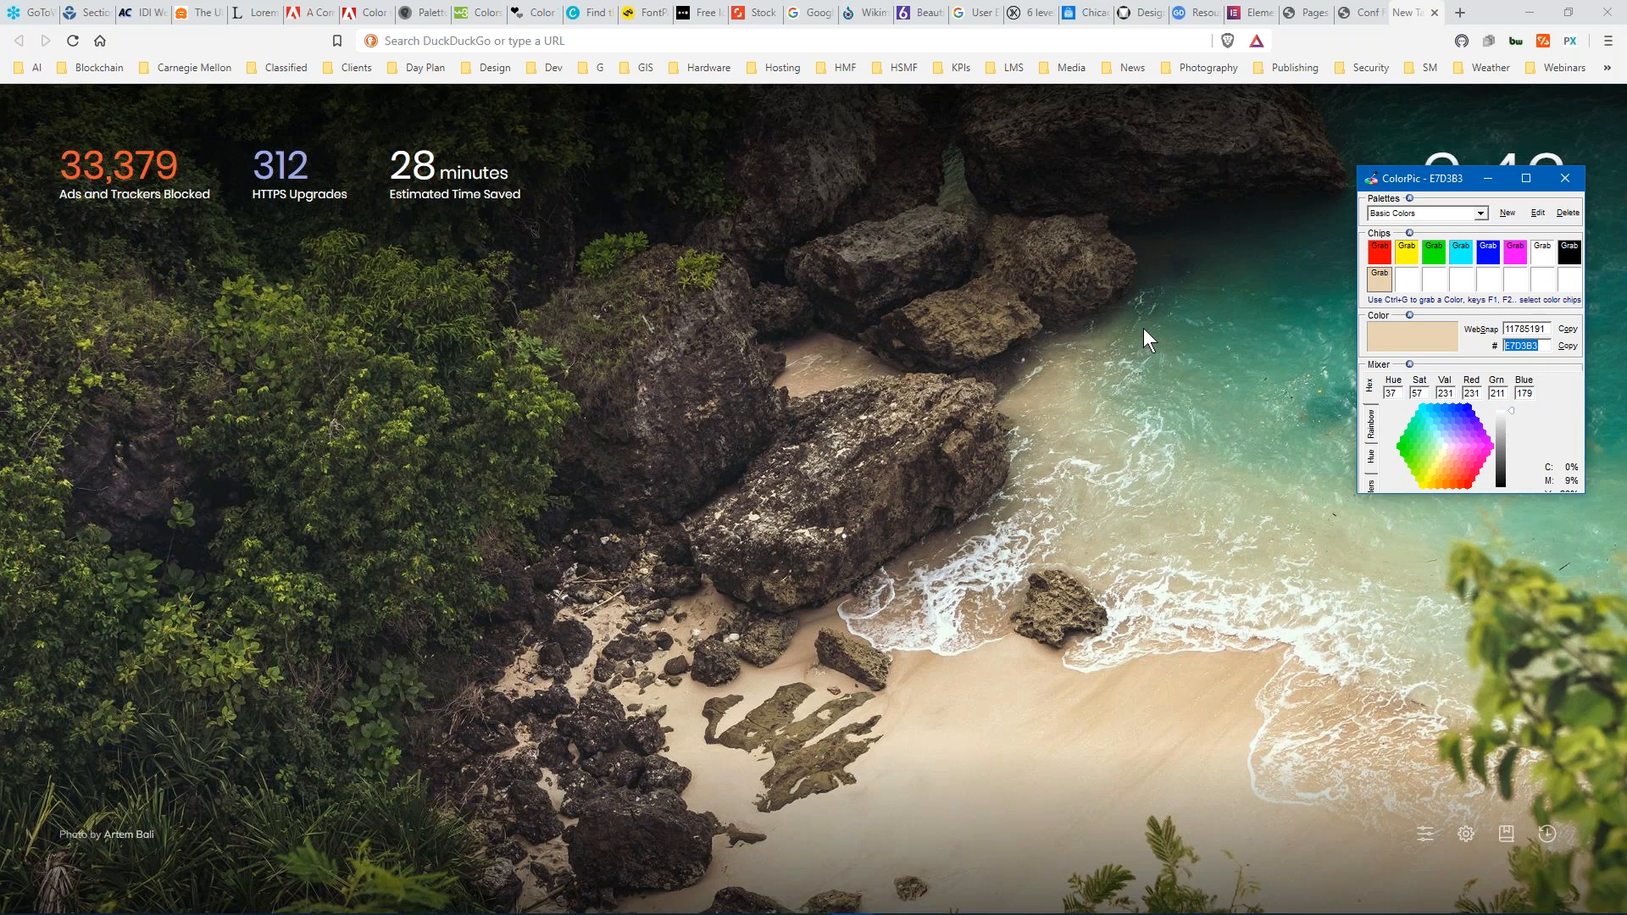
pyautogui.click(358, 14)
pyautogui.click(712, 650)
pyautogui.moveTo(711, 650); pyautogui.dragTo(662, 649)
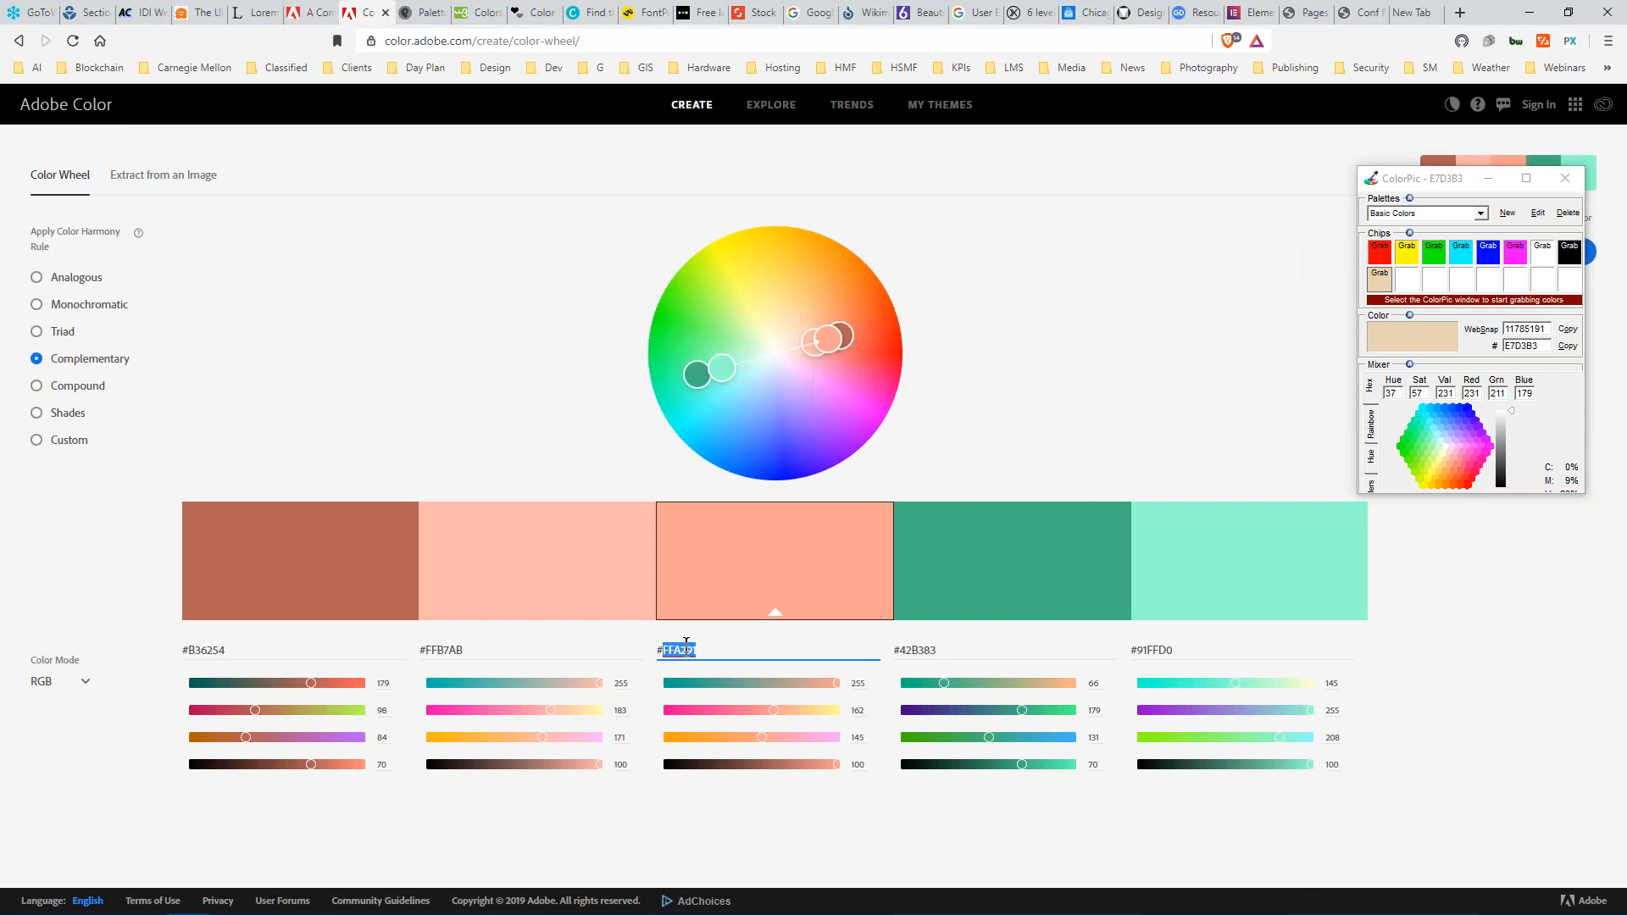
pyautogui.rightClick(687, 649)
pyautogui.click(747, 749)
pyautogui.click(724, 800)
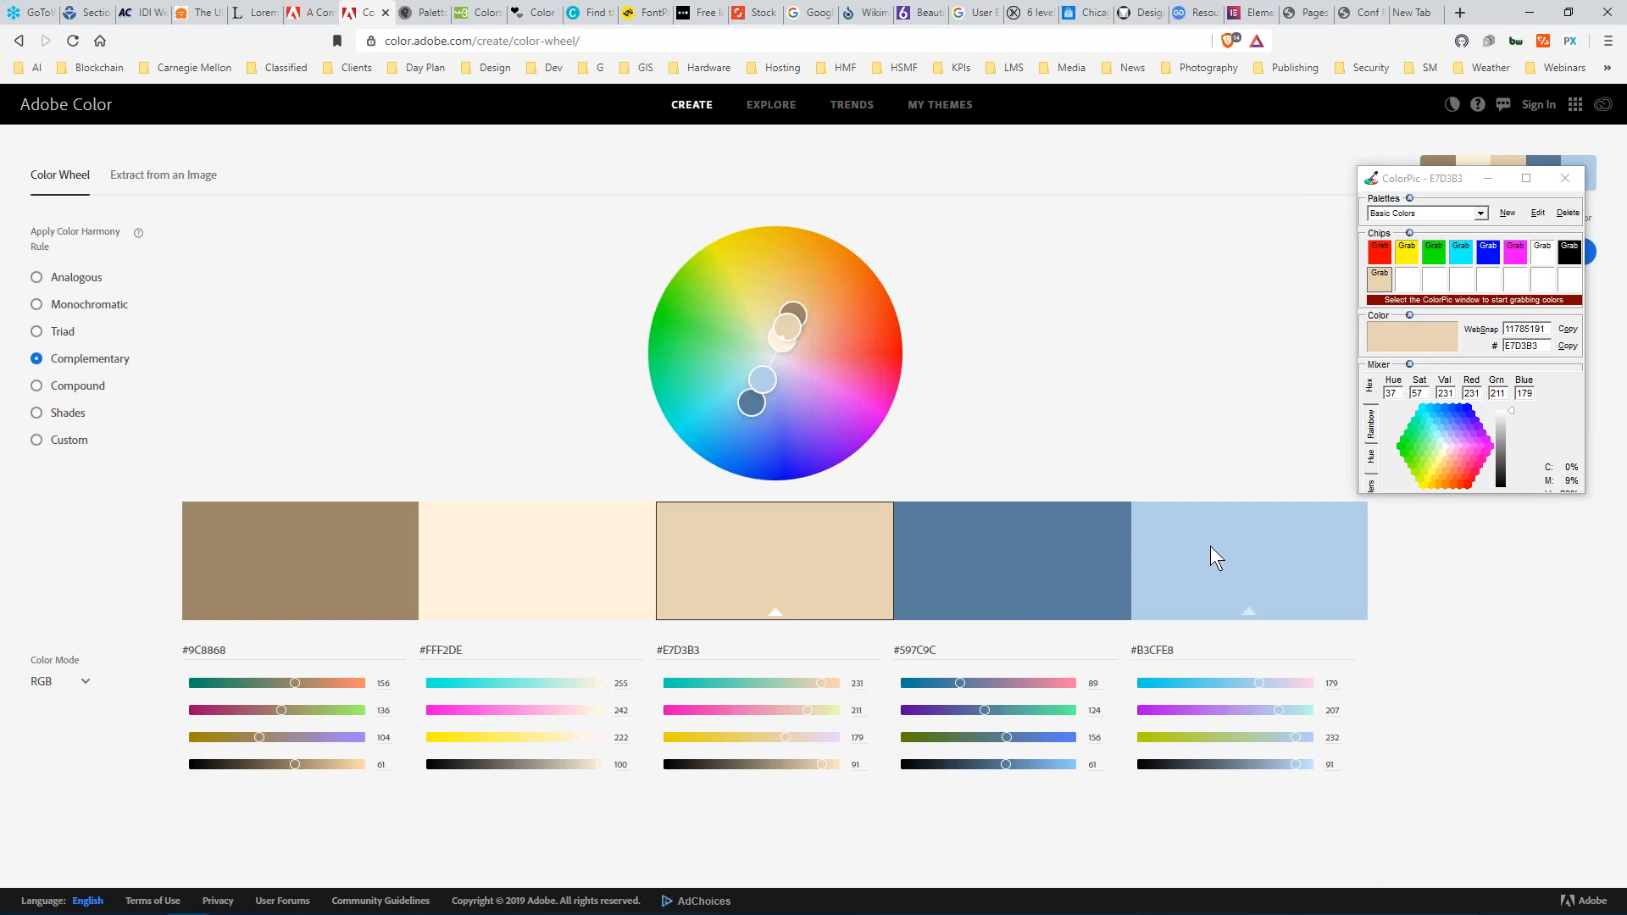
# Create a new ColorPic palette named "Class Demo".
pyautogui.click(1508, 214)
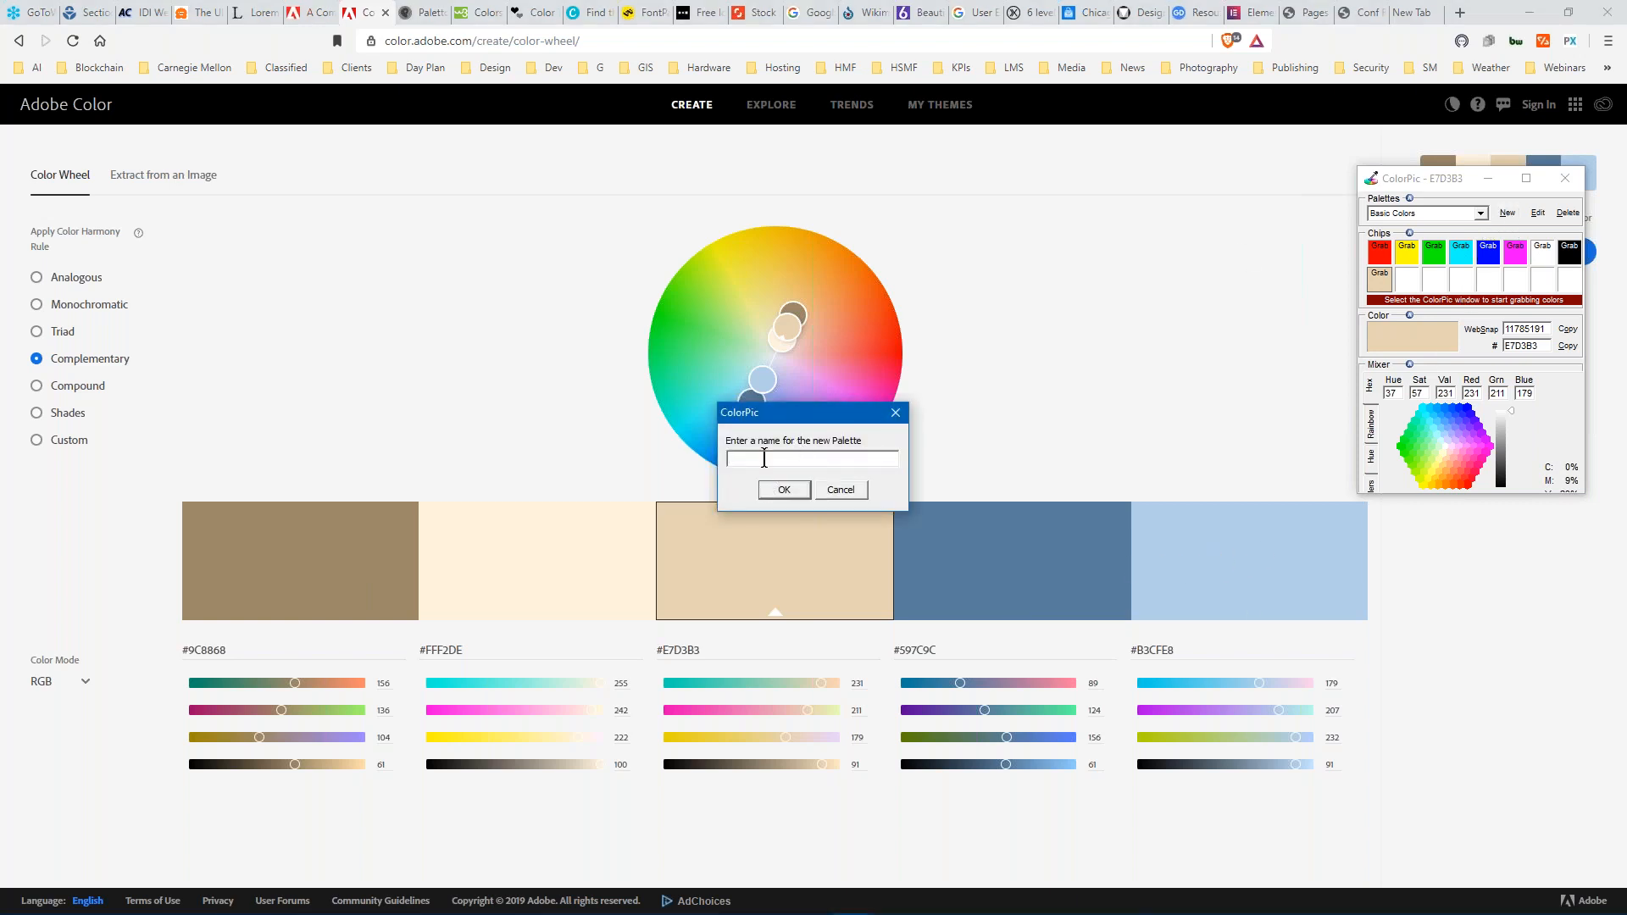
pyautogui.write('Class Demo')
pyautogui.click(785, 490)
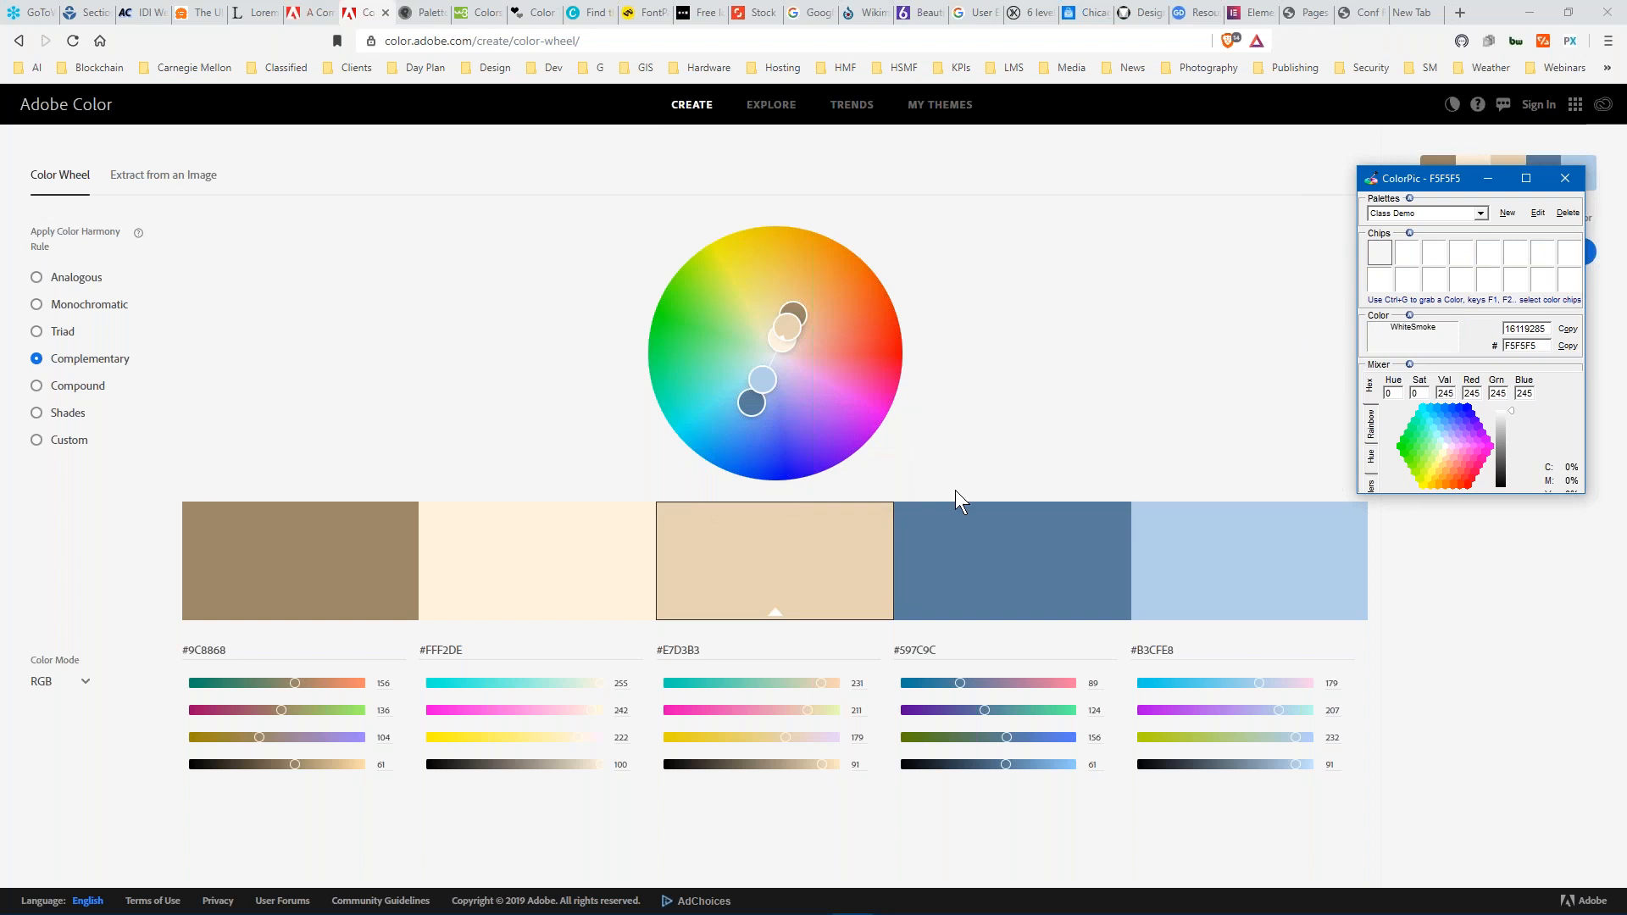
# Grab E7D3B3, 9C8868 and FFF2DE from the Adobe Color swatches into the first three chips of the Class Demo palette.
pyautogui.hotkey('ctrl', 'g')
pyautogui.click(769, 577)
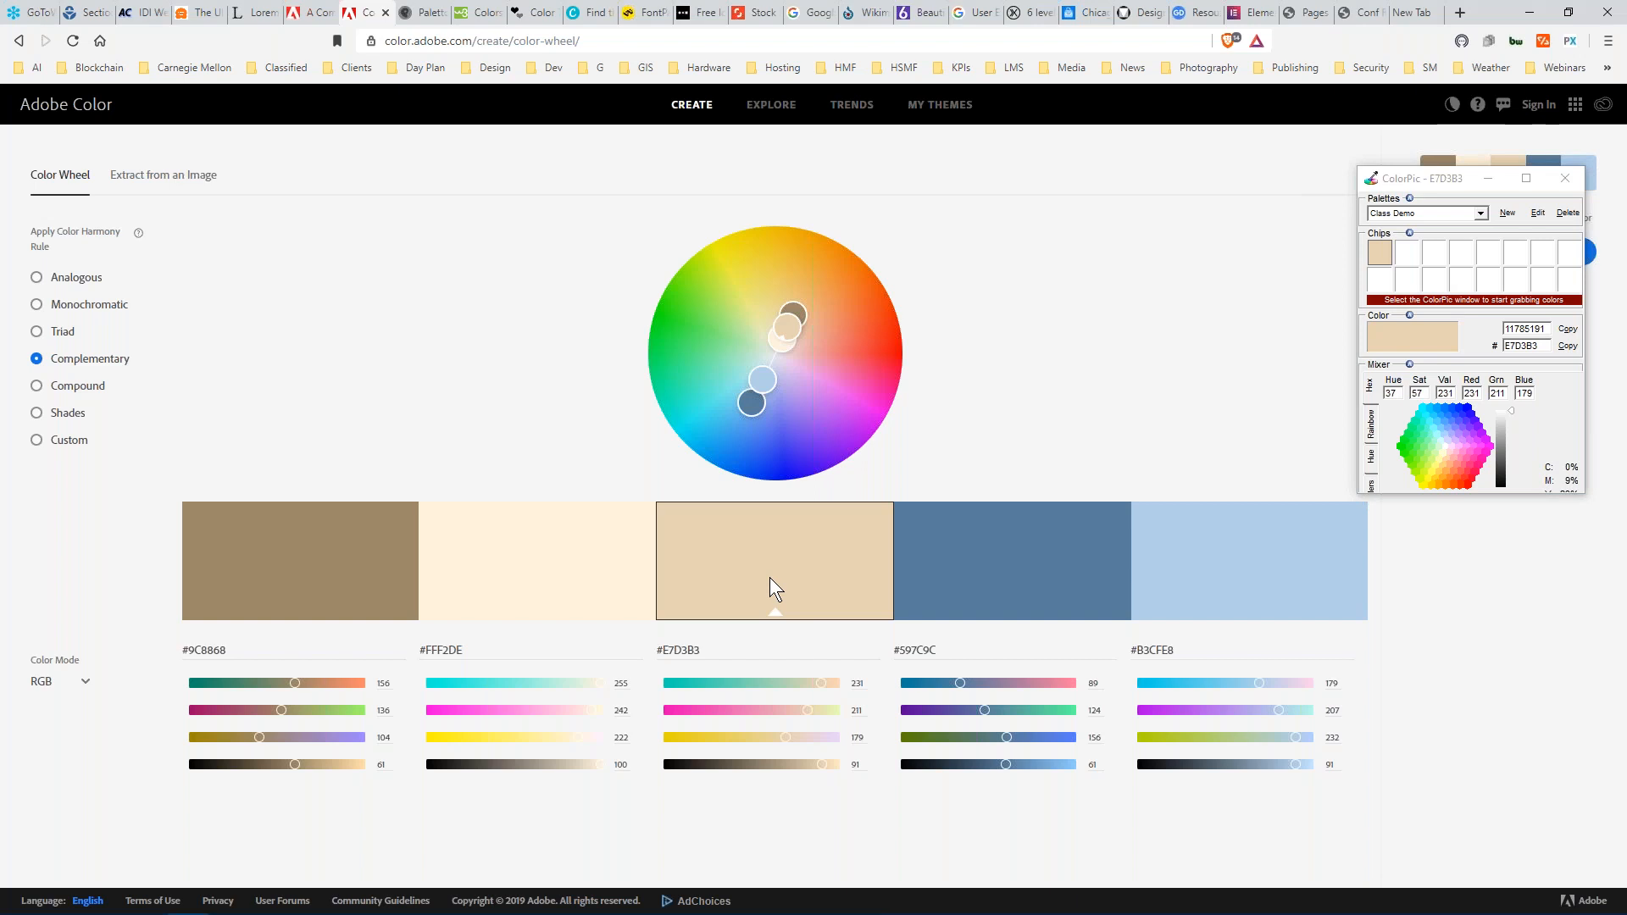
pyautogui.click(1379, 256)
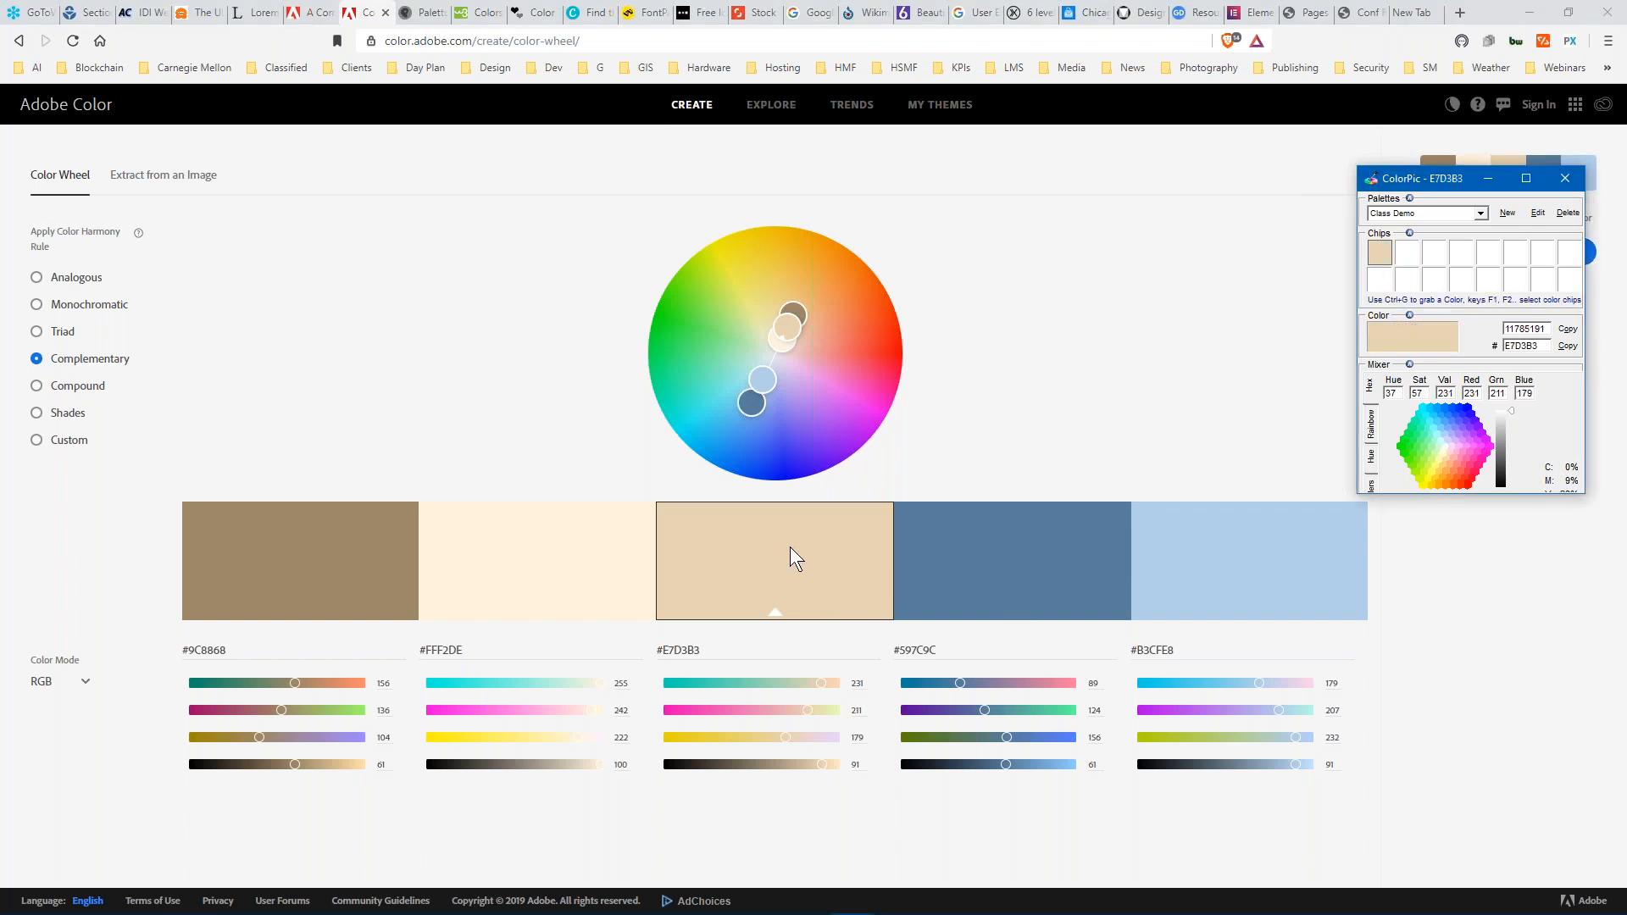
pyautogui.hotkey('ctrl', 'g')
pyautogui.click(1413, 262)
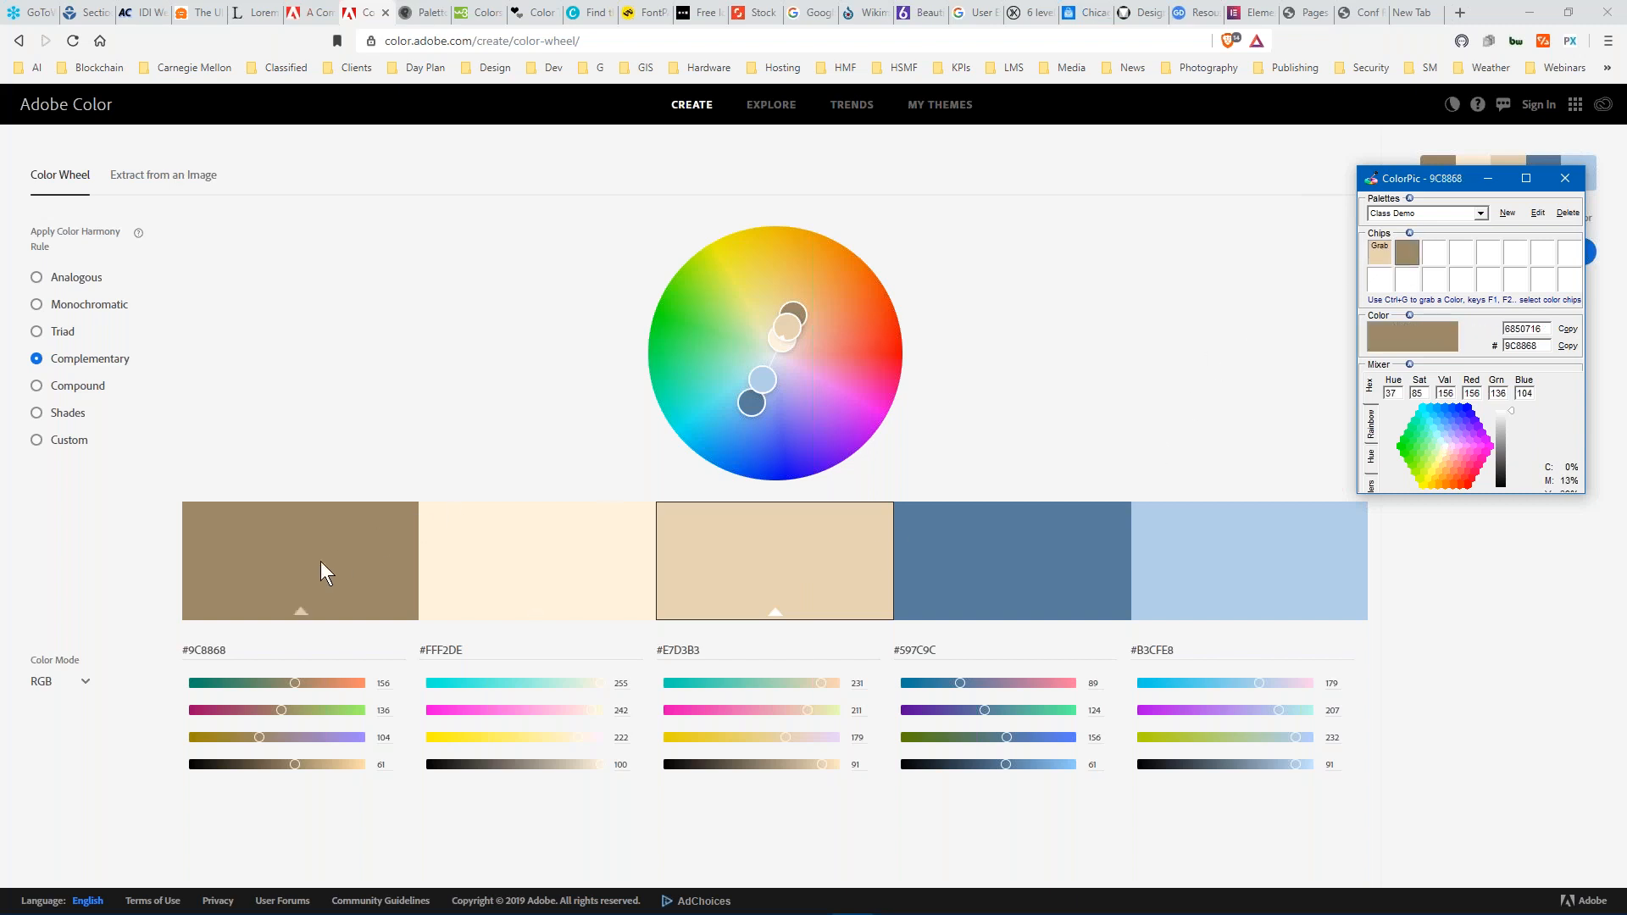
pyautogui.hotkey('ctrl', 'g')
pyautogui.click(1441, 247)
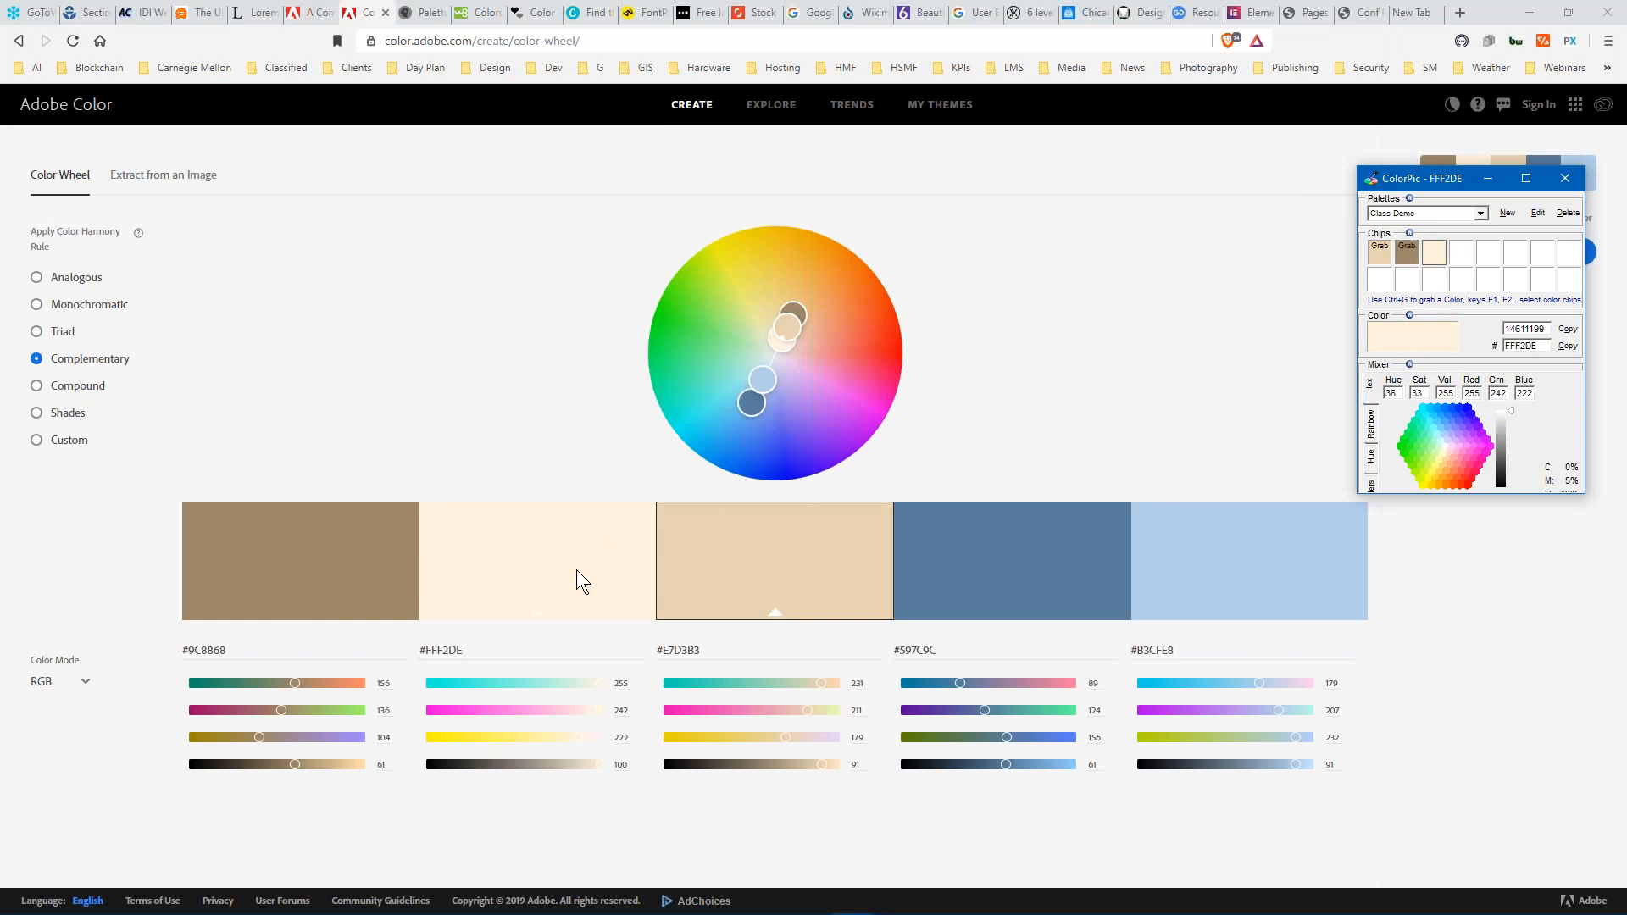
pyautogui.hotkey('ctrl', 'g')
# Grab the two blue swatches 597C9C and B3CFE8 into the fourth and fifth chips of the Class Demo palette.
pyautogui.click(1459, 258)
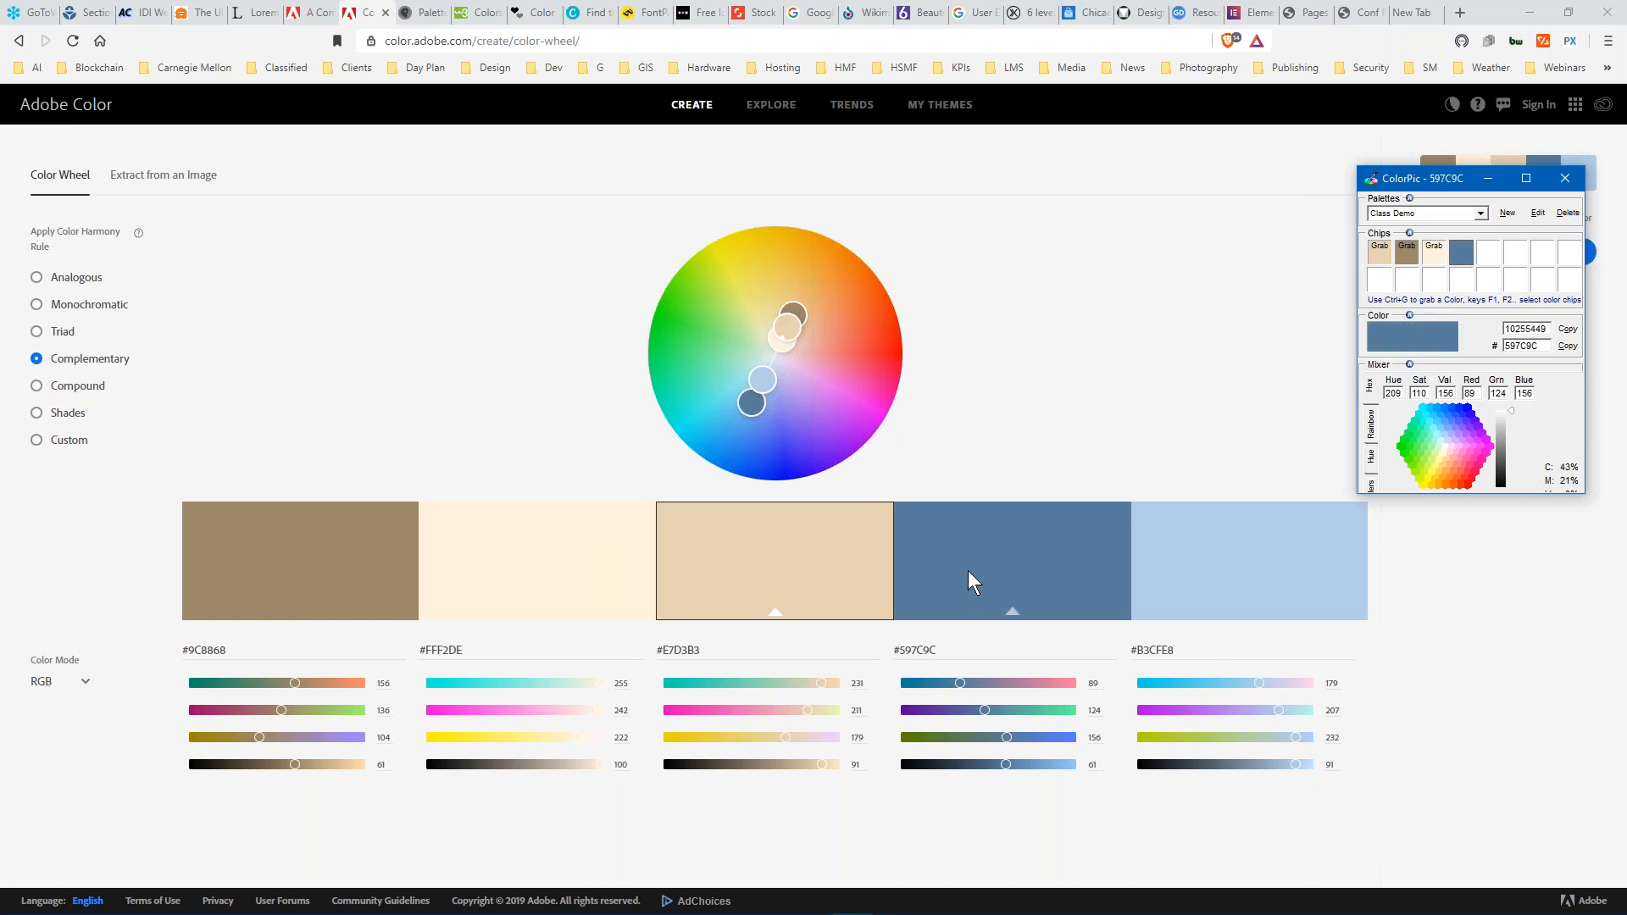
pyautogui.hotkey('ctrl', 'g')
pyautogui.click(1488, 251)
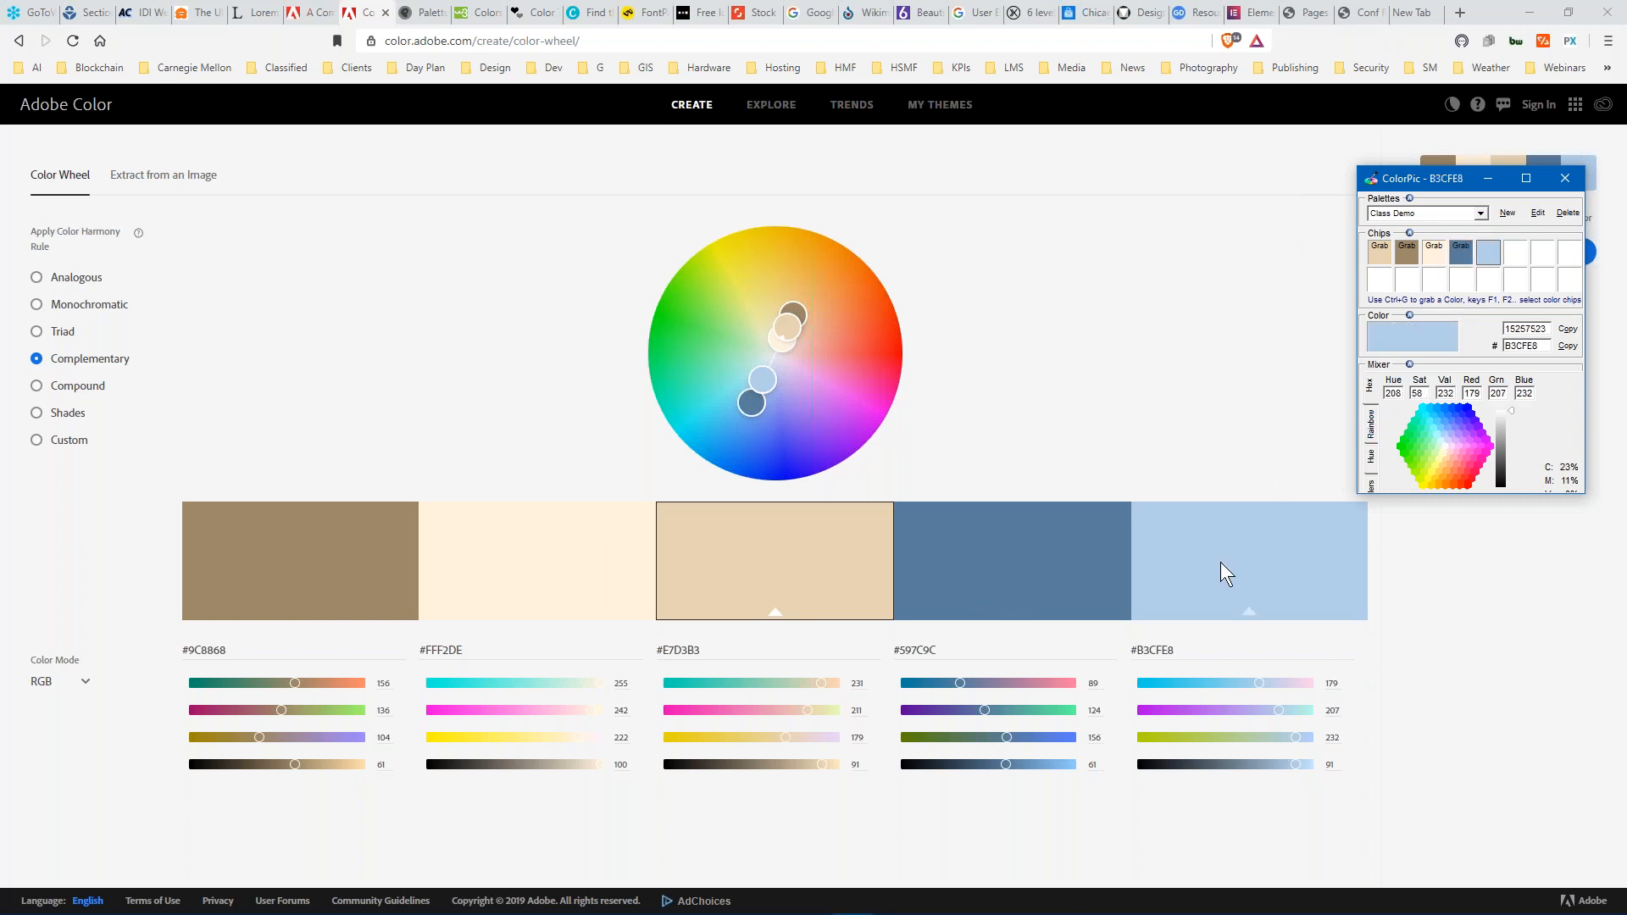
pyautogui.hotkey('ctrl', 'g')
pyautogui.click(1257, 424)
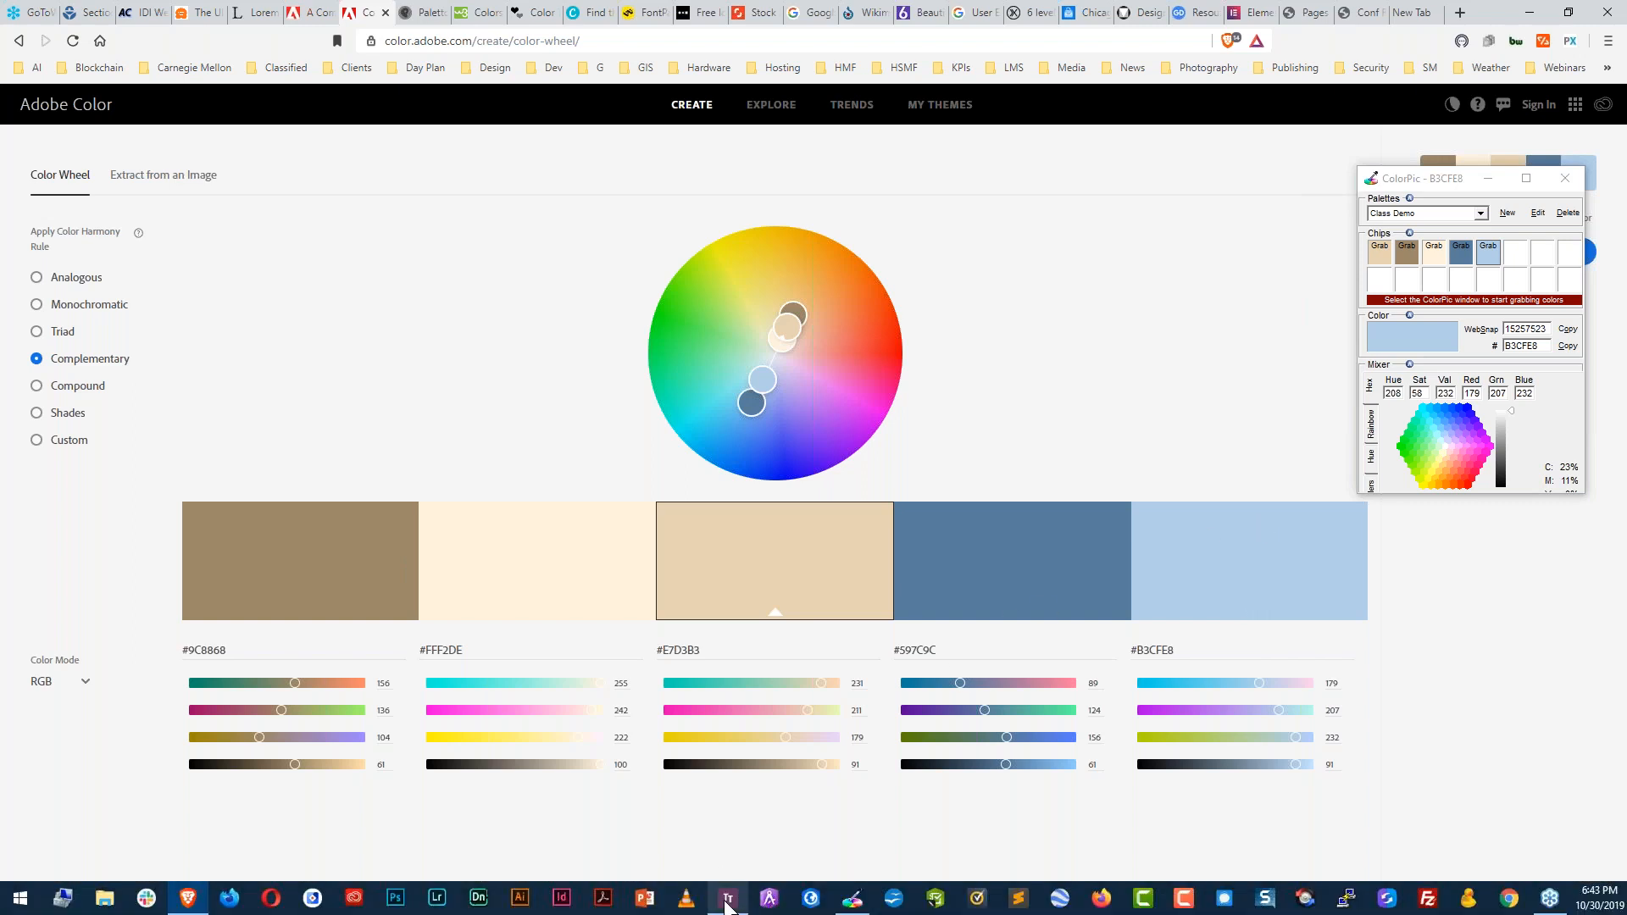
# Switch to TemplateToaster and start a new user color scheme in the Color And Typography dialog.
pyautogui.click(728, 898)
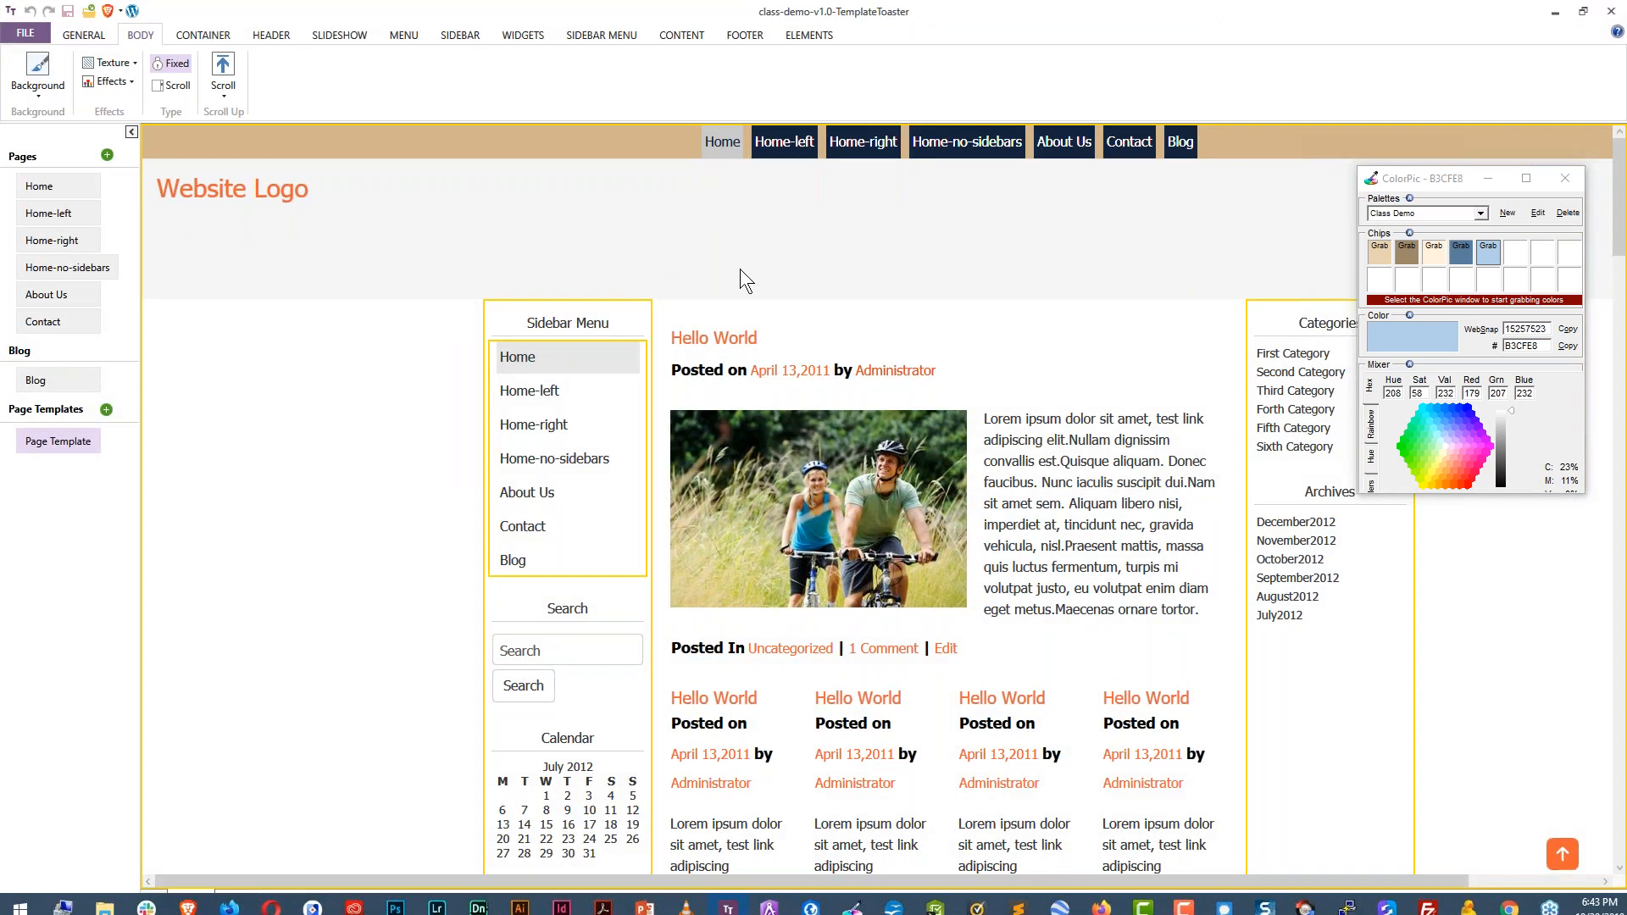
pyautogui.click(74, 35)
pyautogui.click(23, 74)
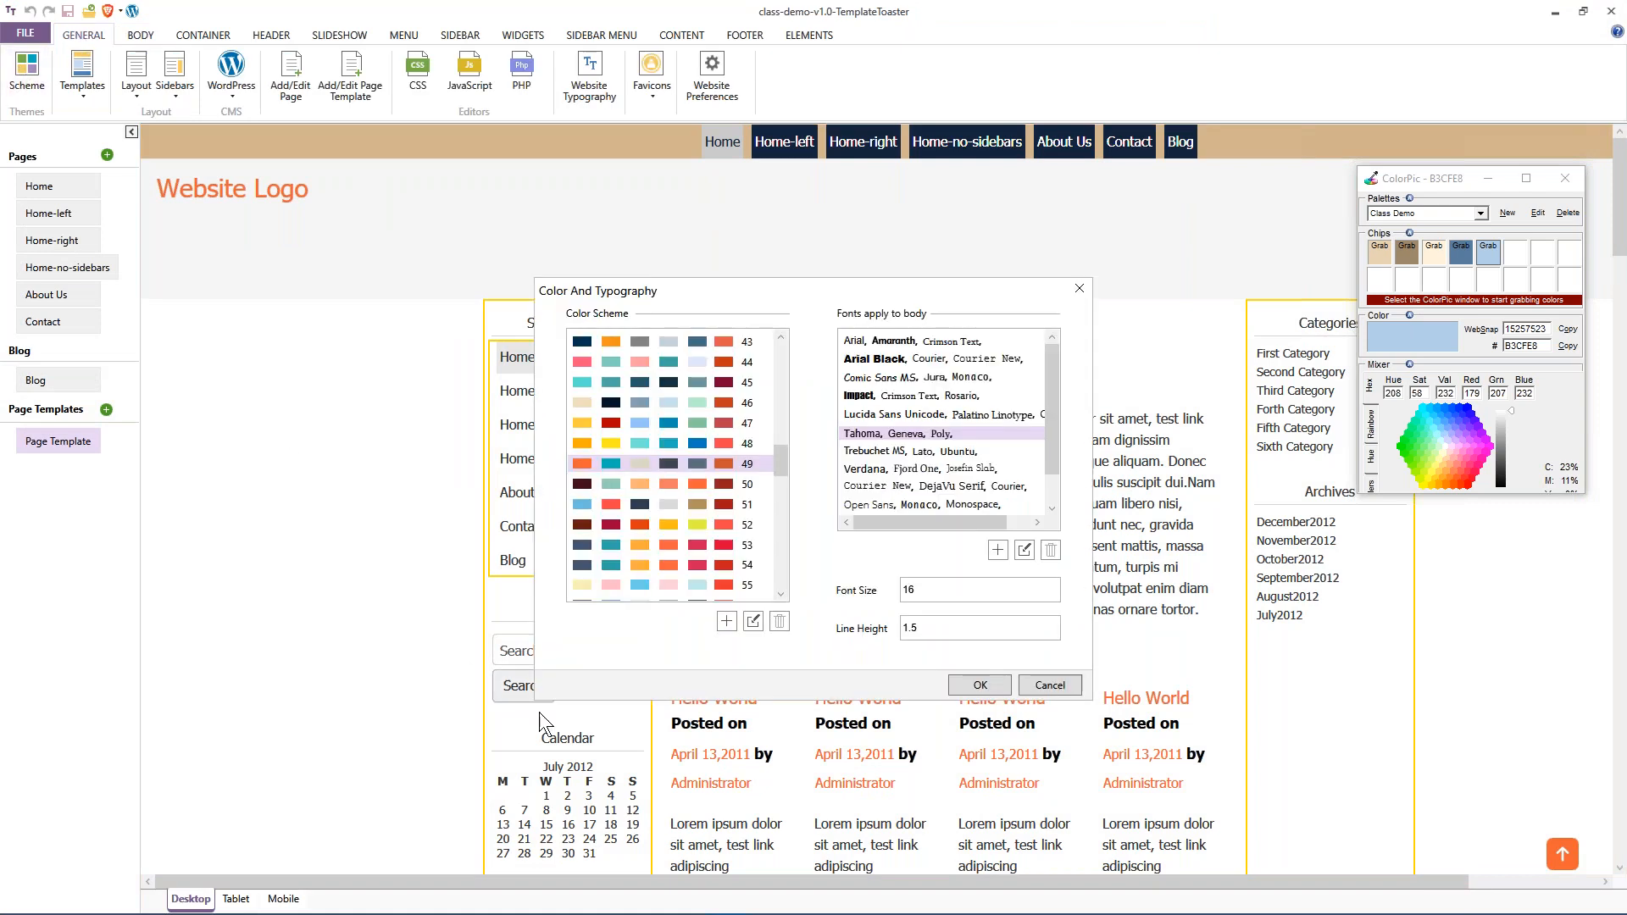
pyautogui.moveTo(784, 454); pyautogui.dragTo(751, 620)
pyautogui.click(727, 623)
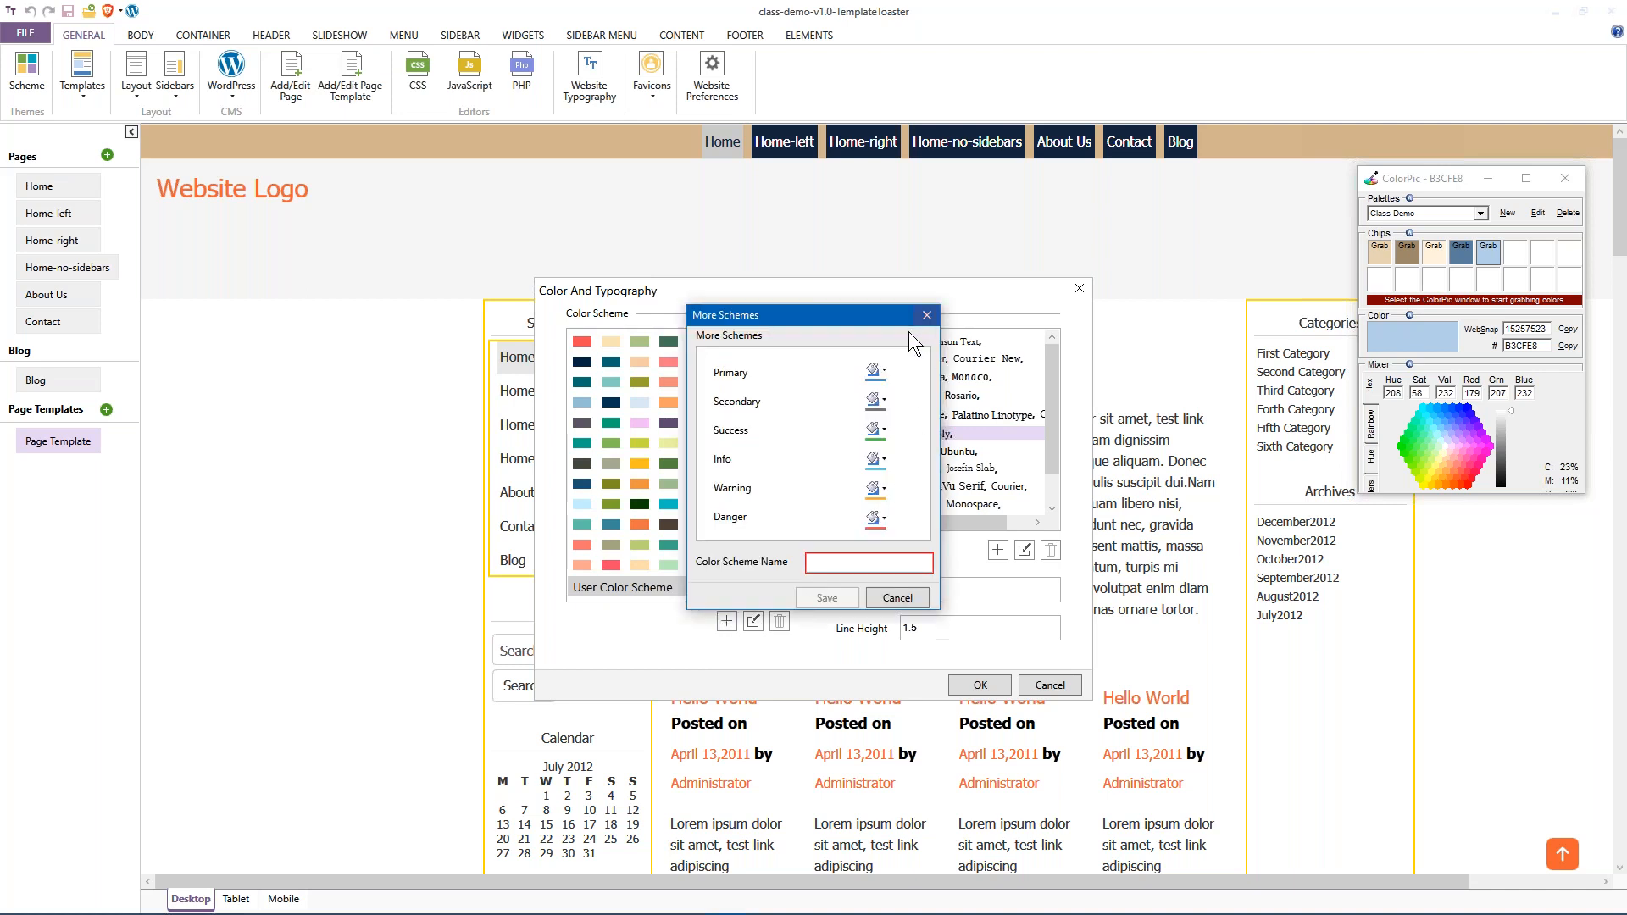
# Copy the hex code 597C9C from the dark blue chip in ColorPic for the scheme's Primary color.
pyautogui.click(884, 373)
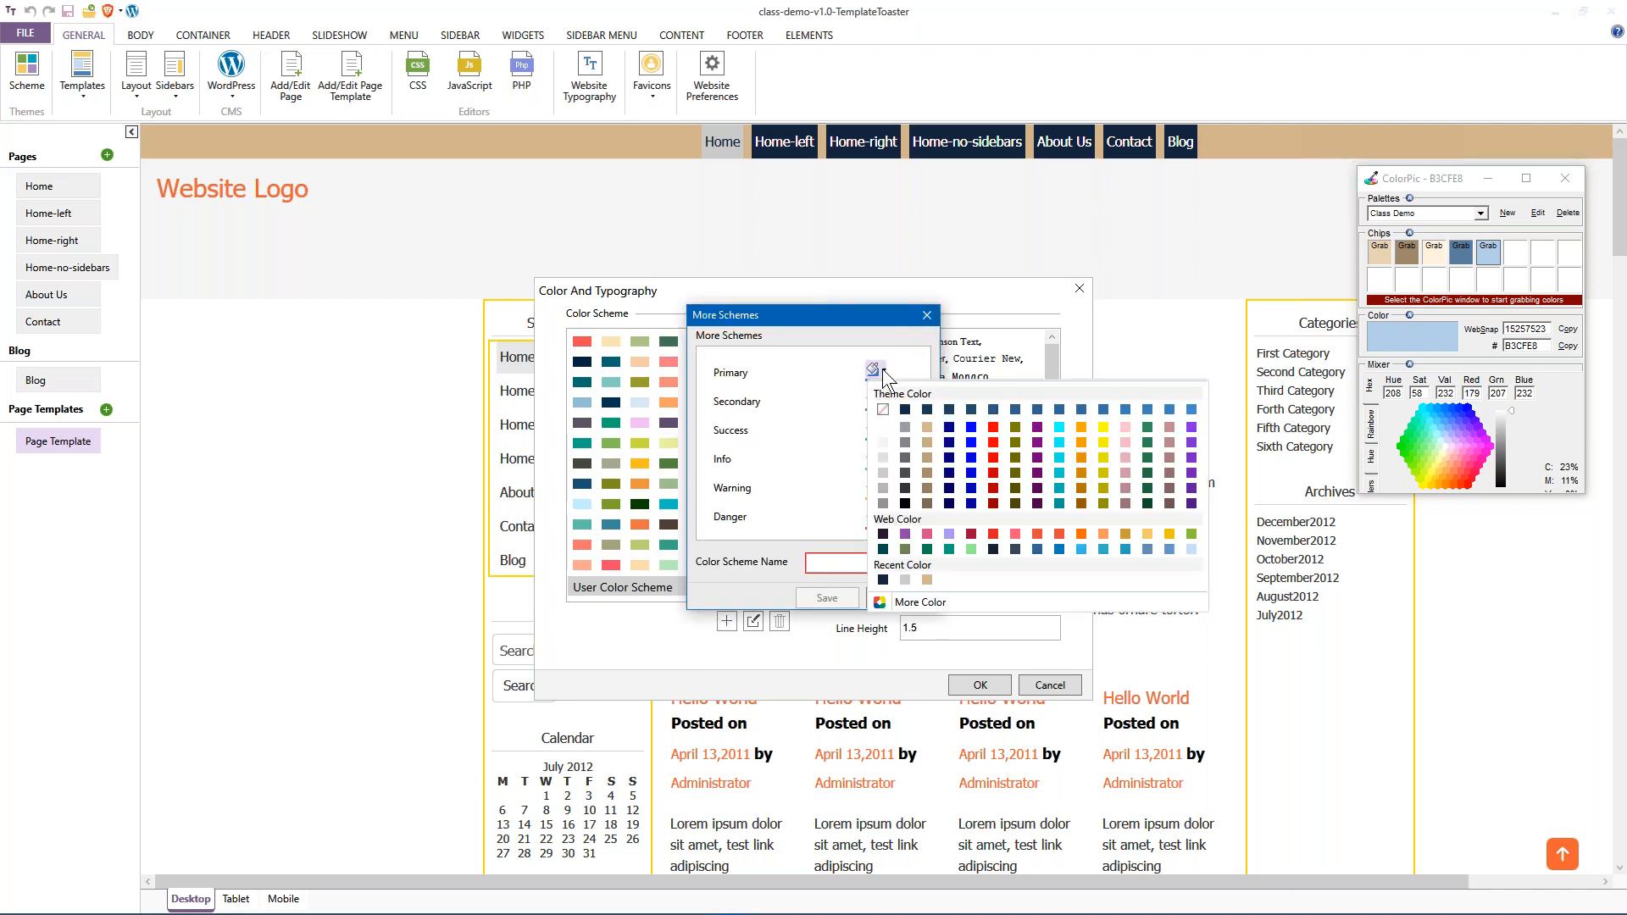
pyautogui.click(1456, 252)
pyautogui.moveTo(1536, 339); pyautogui.dragTo(1502, 348)
pyautogui.rightClick(1517, 345)
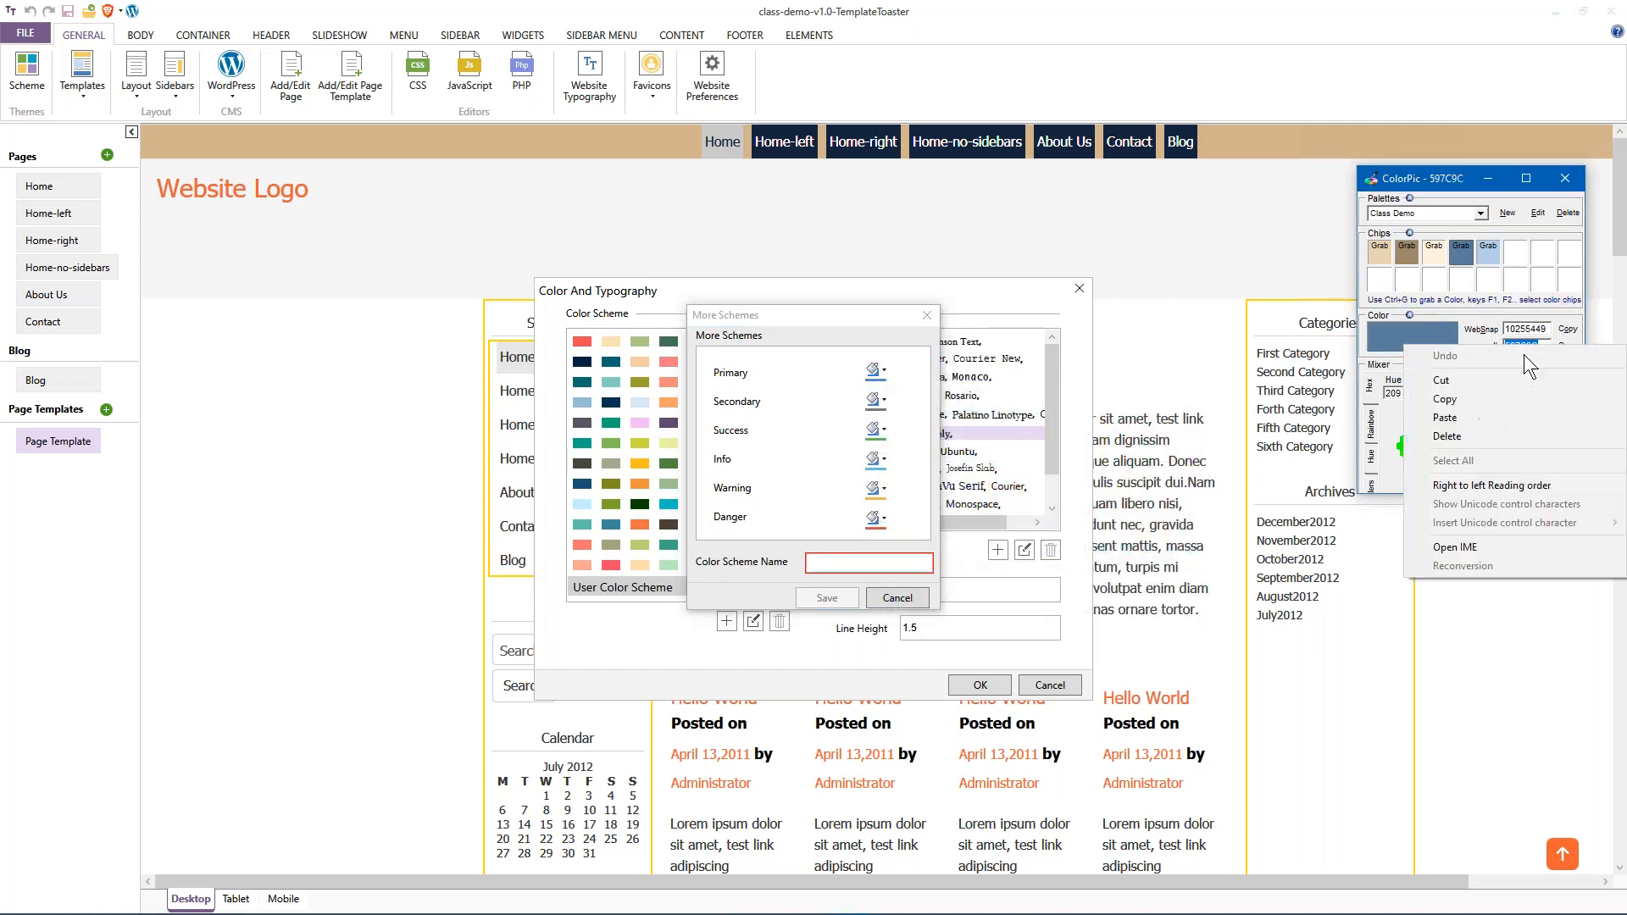
pyautogui.click(1451, 398)
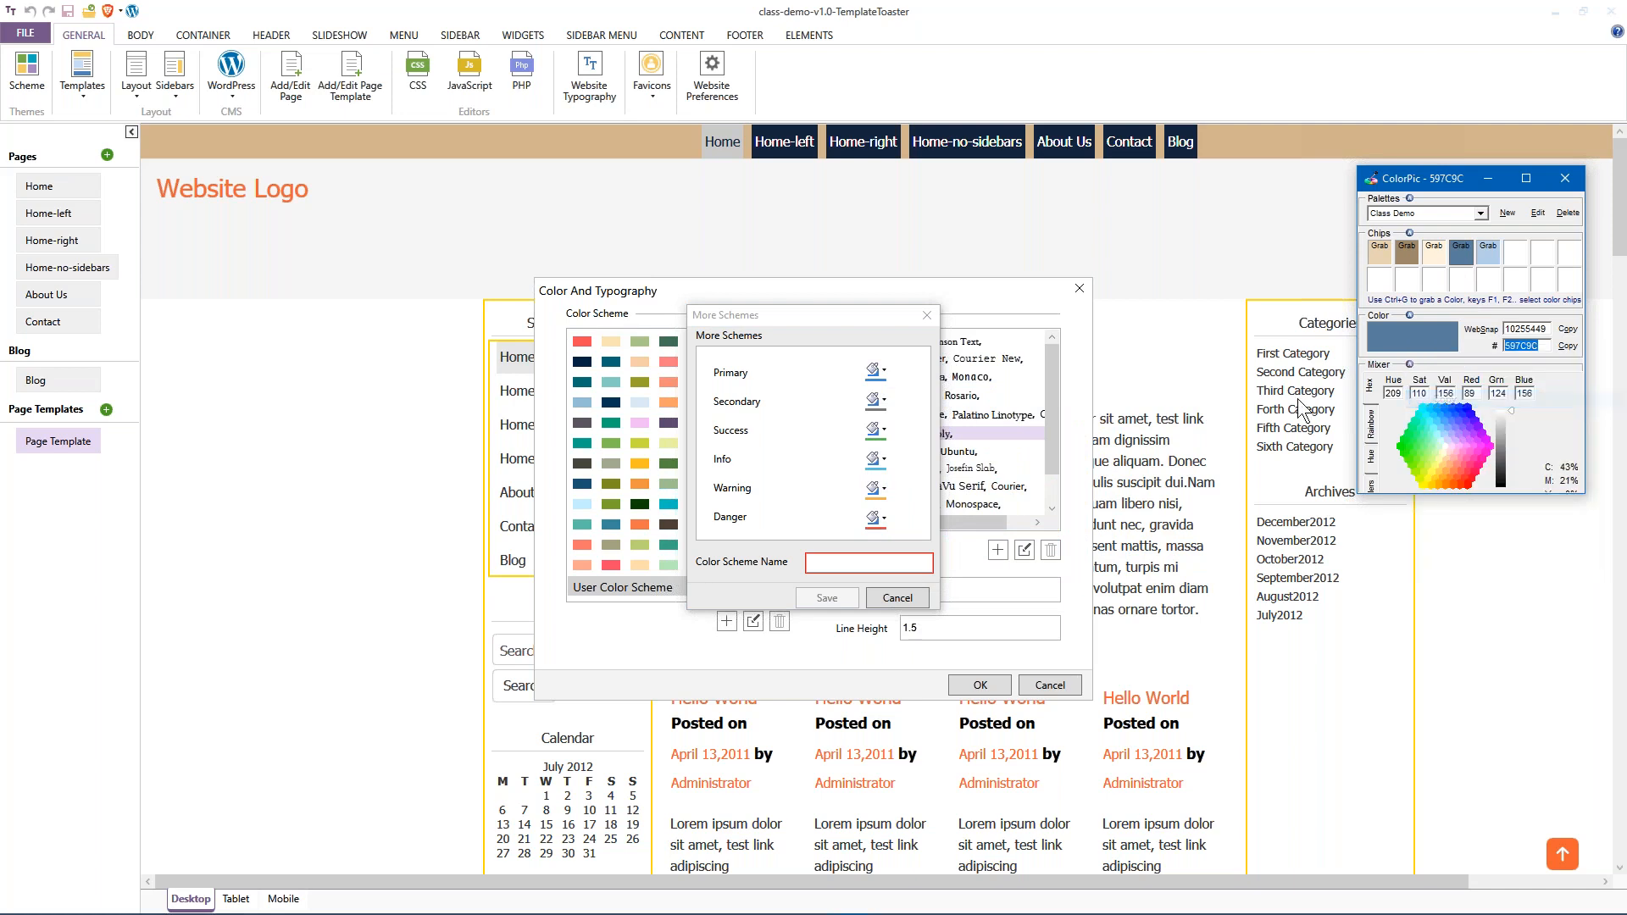
pyautogui.click(827, 562)
pyautogui.rightClick(829, 562)
pyautogui.click(875, 610)
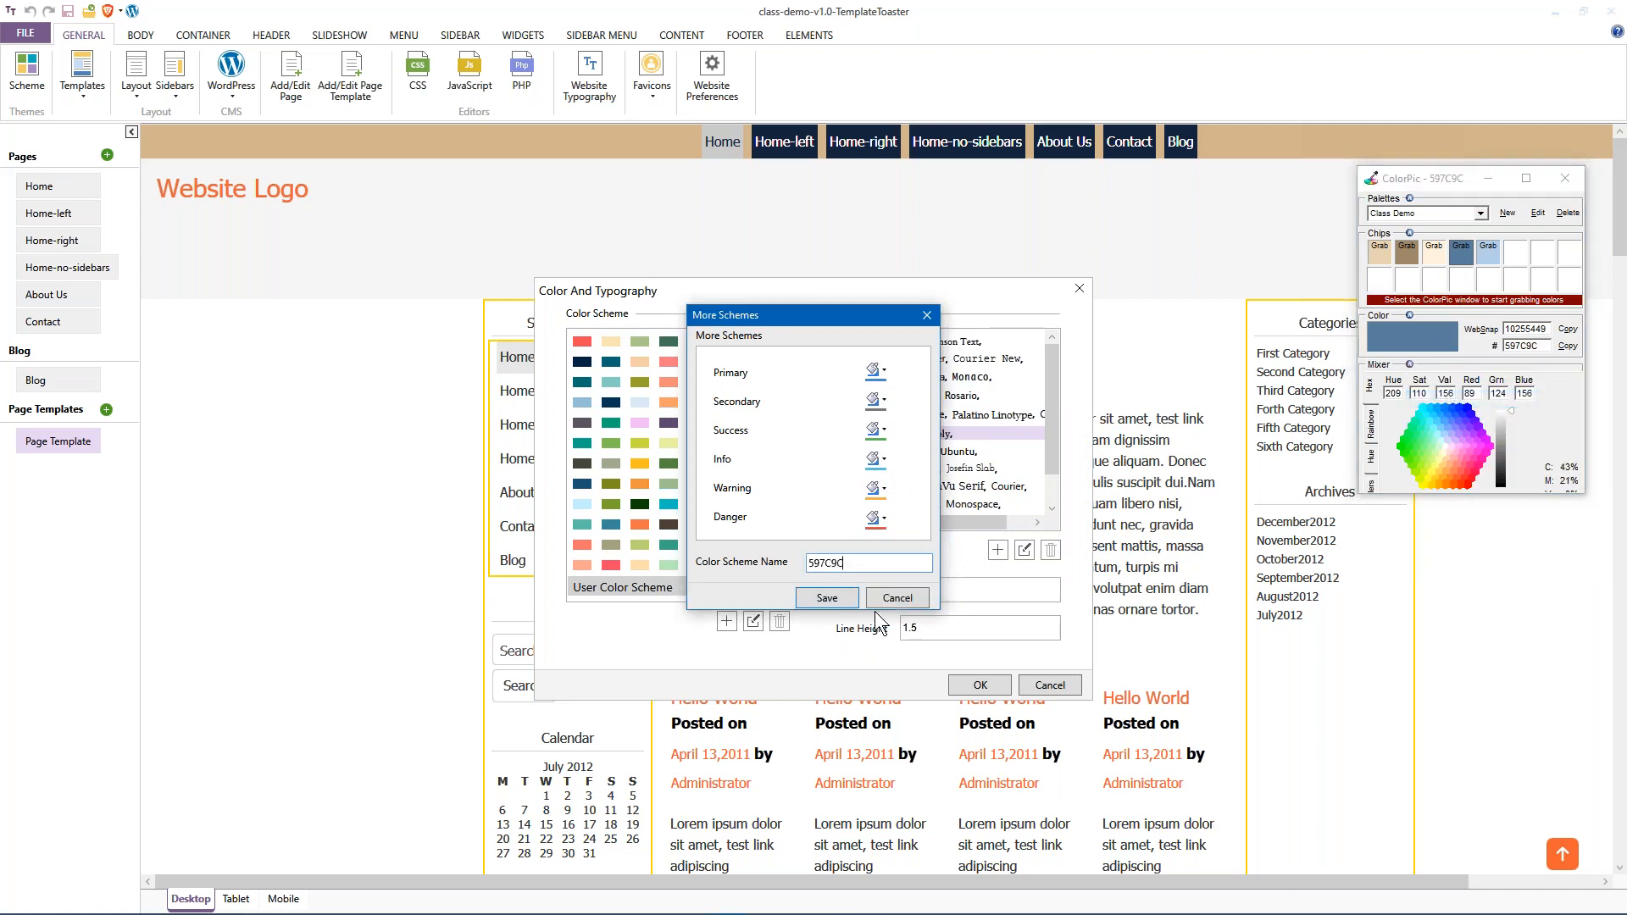
# Name the new color scheme "ClassDemo" and set its Primary color to the custom hex value 597C9C.
pyautogui.doubleClick(858, 561)
pyautogui.write('ClassDemo')
pyautogui.click(881, 373)
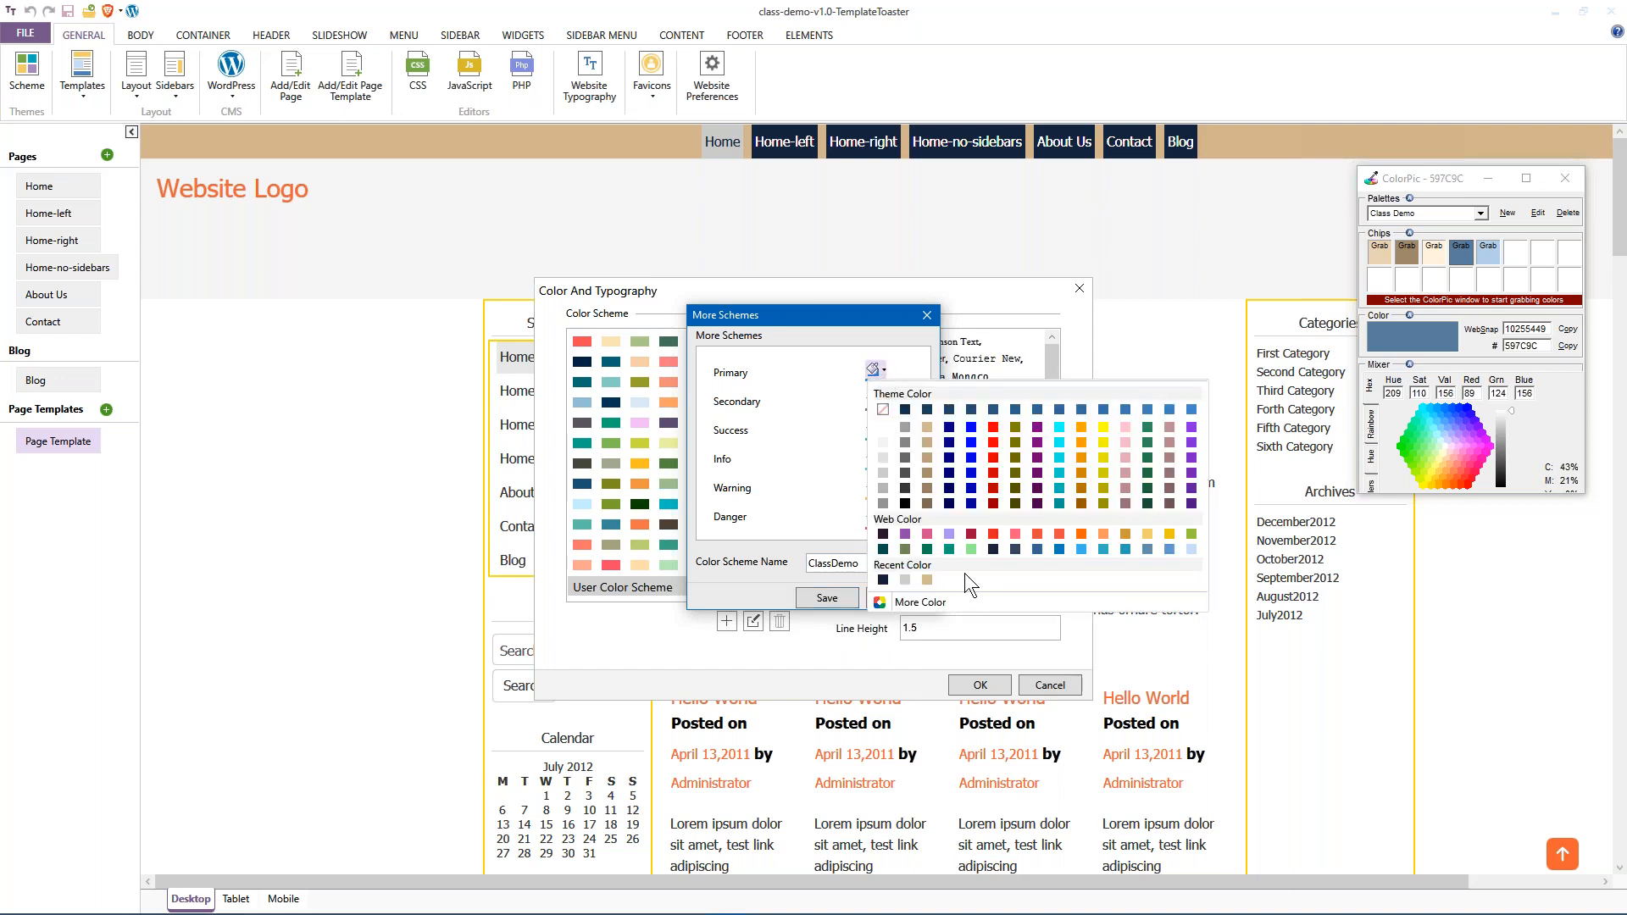
pyautogui.click(959, 598)
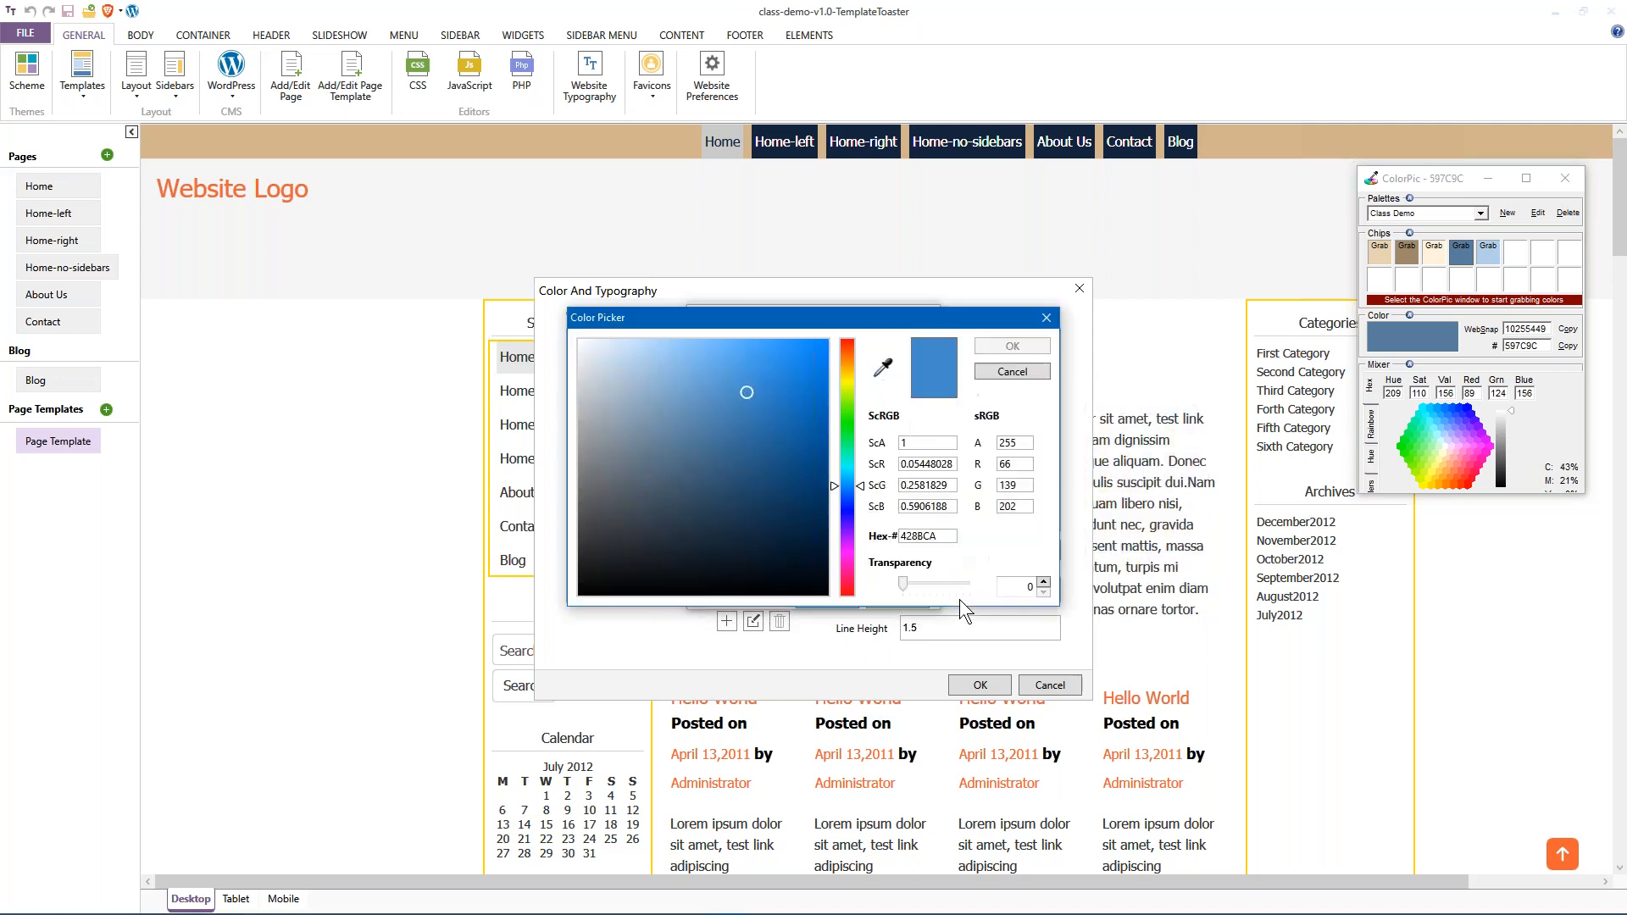
pyautogui.doubleClick(902, 535)
pyautogui.rightClick(912, 536)
pyautogui.click(955, 583)
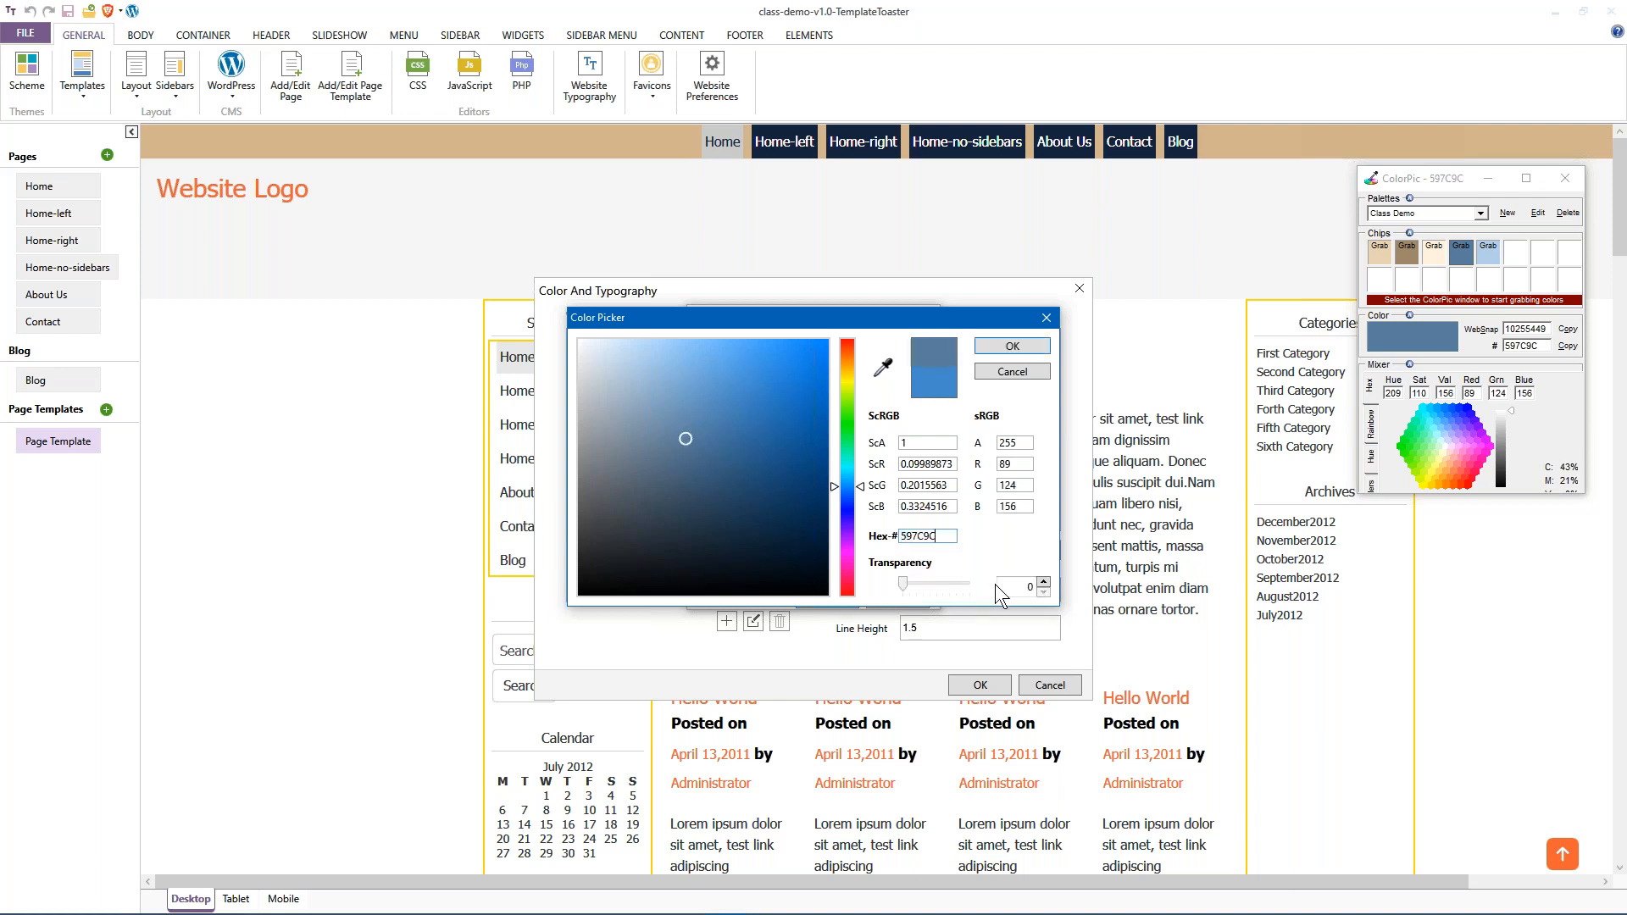
pyautogui.click(1008, 348)
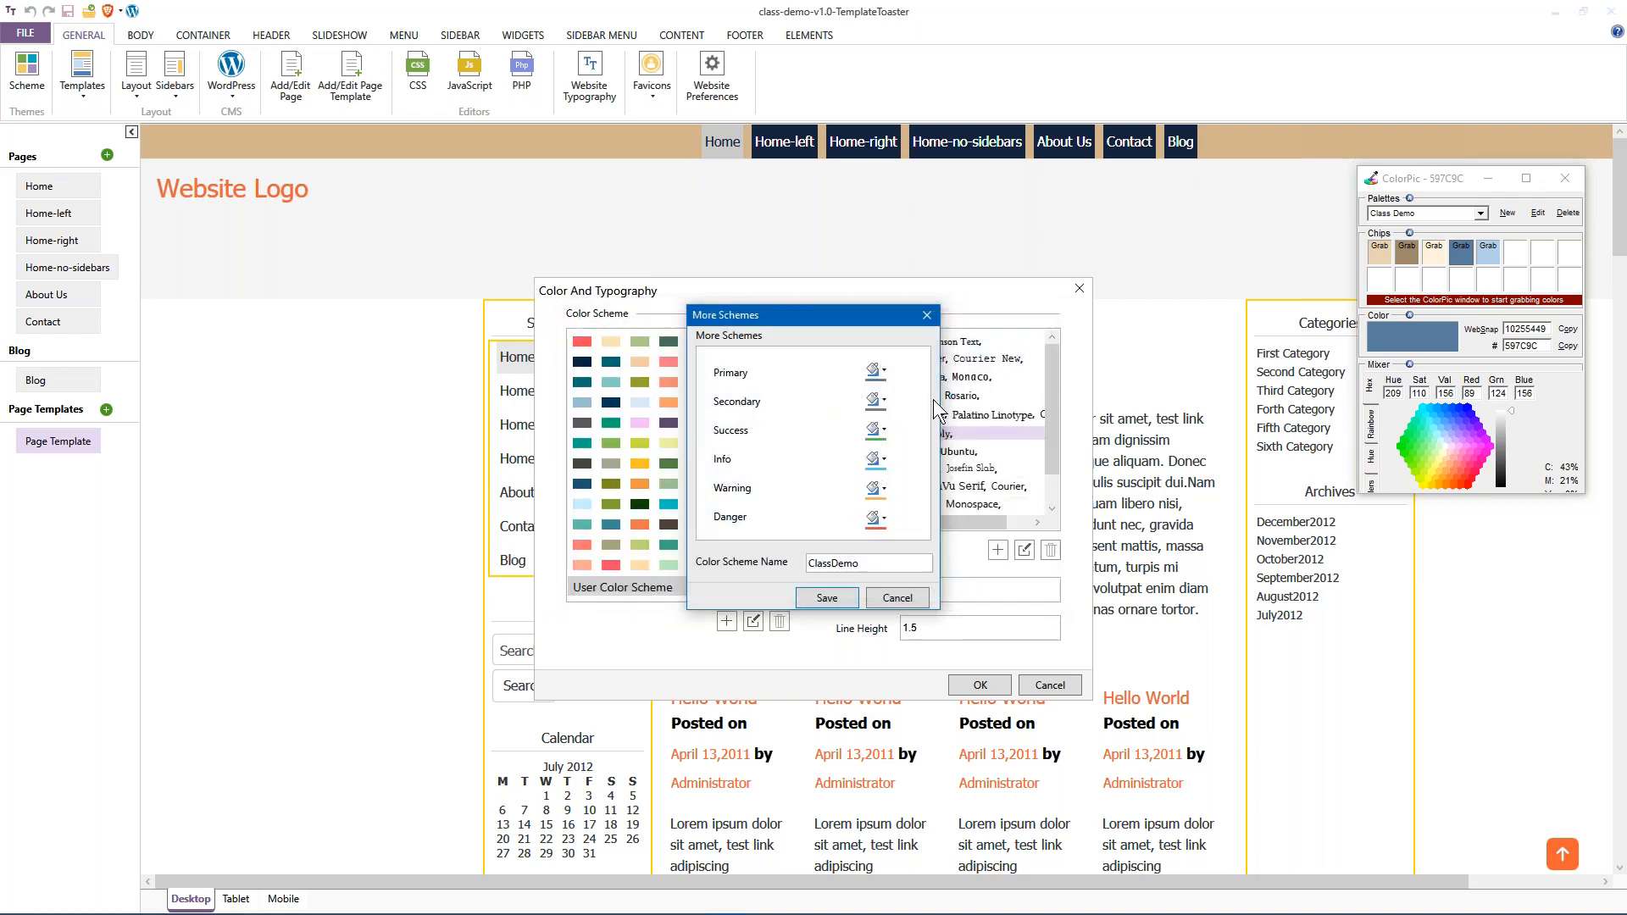
# Copy the hex code 9C8868 from the brown chip in ColorPic for the scheme's Secondary color.
pyautogui.click(883, 401)
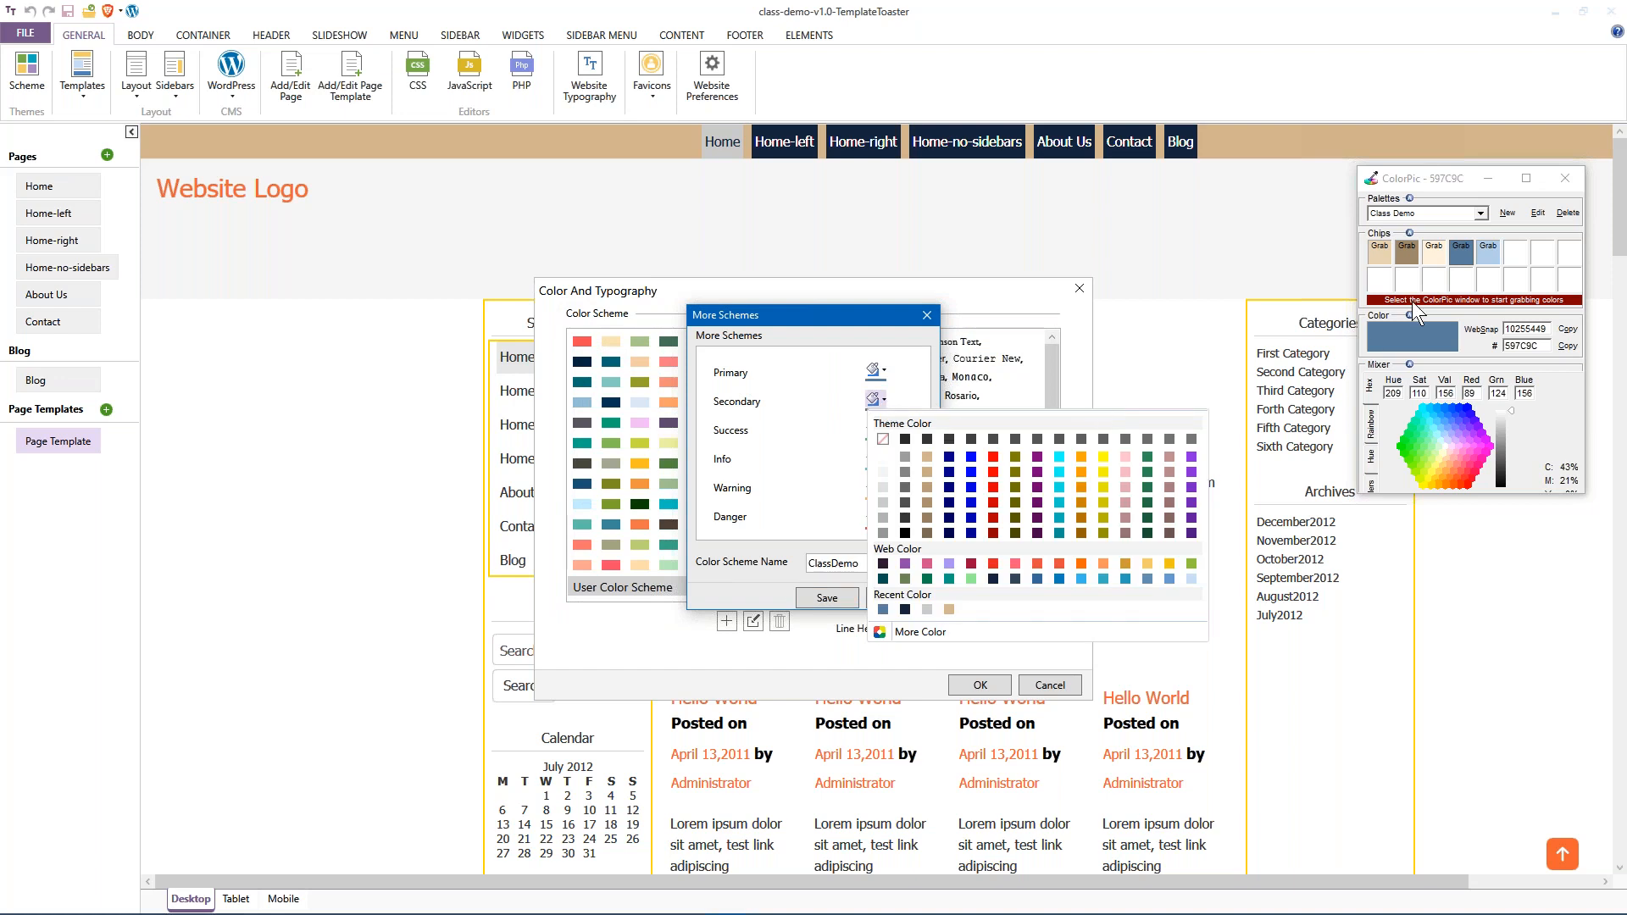
pyautogui.click(1405, 247)
pyautogui.moveTo(1539, 348); pyautogui.dragTo(1498, 344)
pyautogui.rightClick(1516, 344)
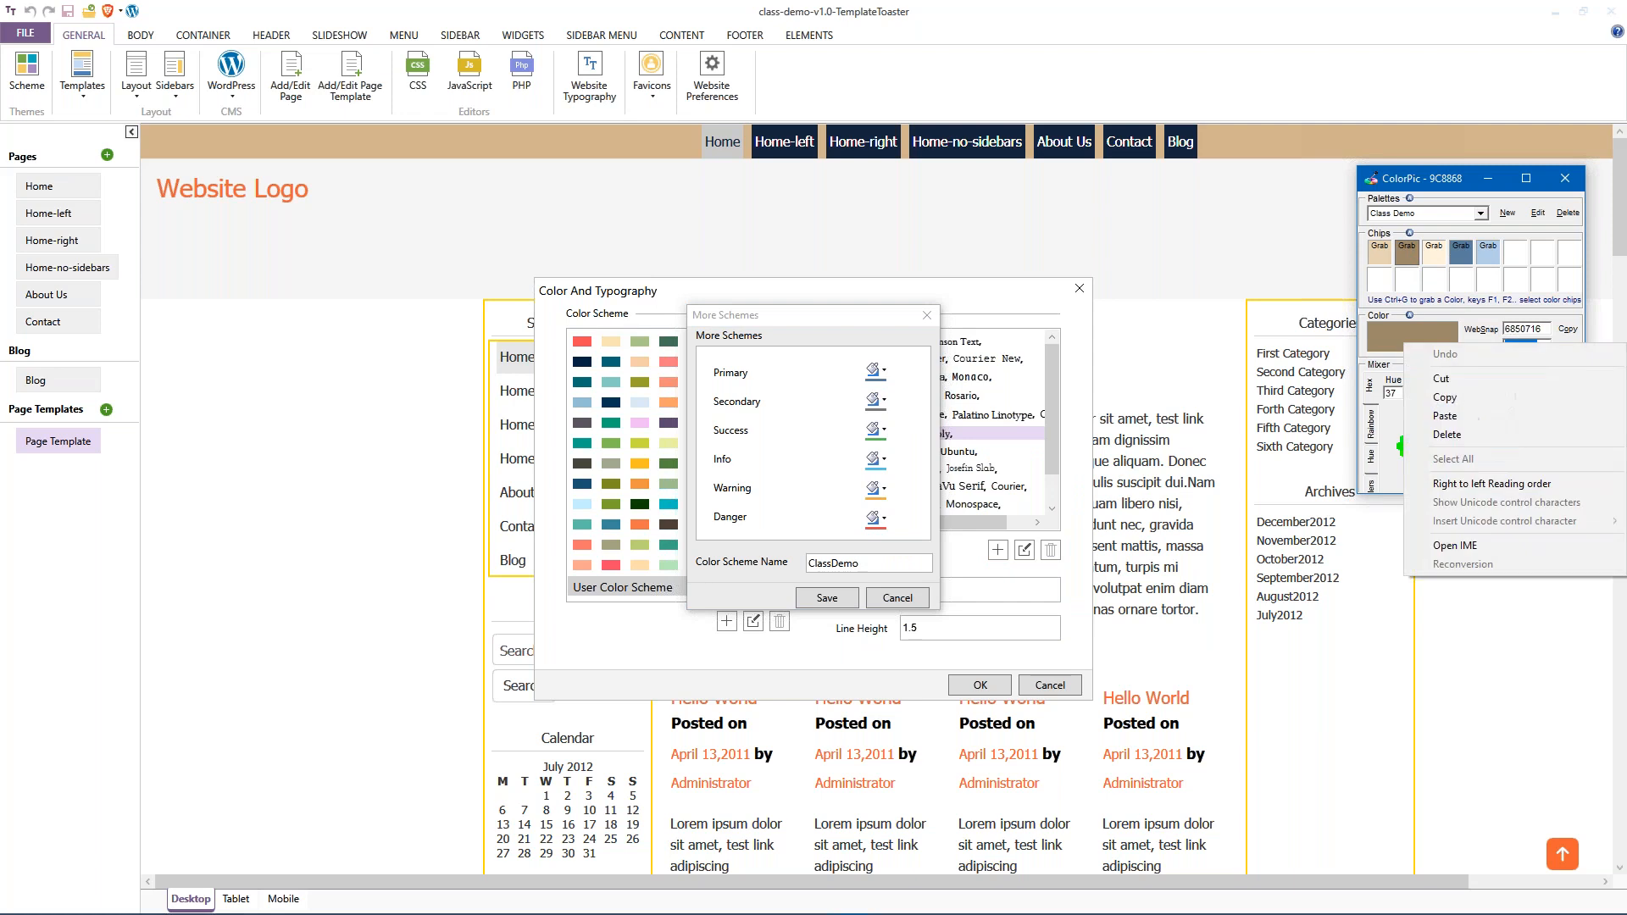
pyautogui.click(1442, 398)
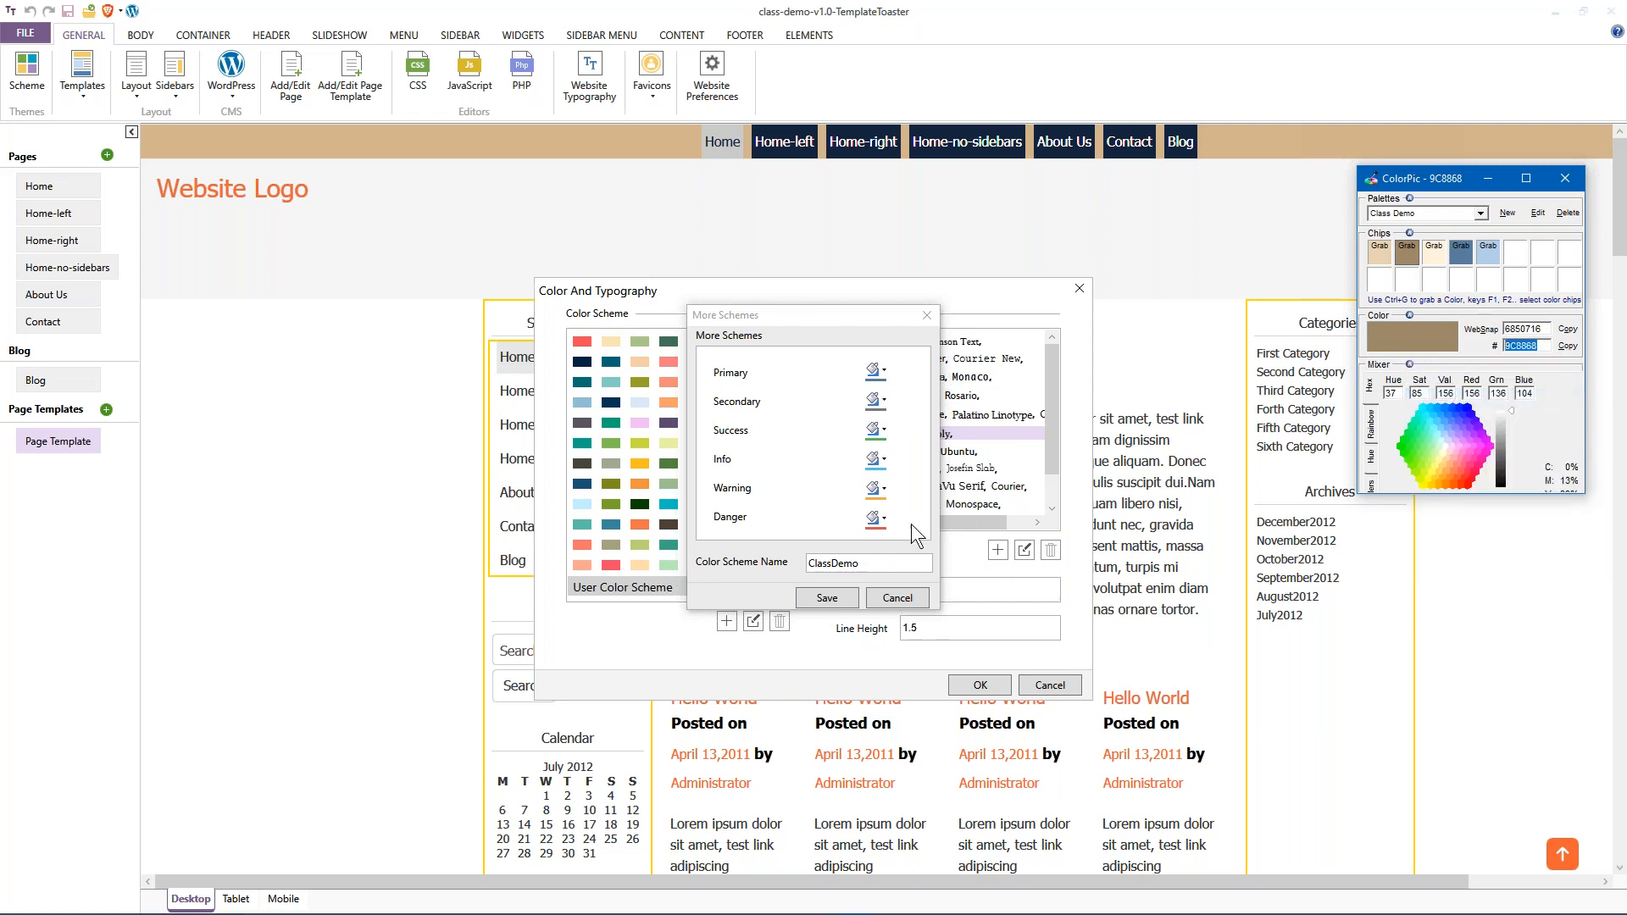
# Set the scheme's Secondary color to the custom hex value 9C8868, then save ClassDemo and apply it to the site.
pyautogui.click(881, 400)
pyautogui.click(940, 632)
pyautogui.moveTo(950, 537); pyautogui.dragTo(902, 537)
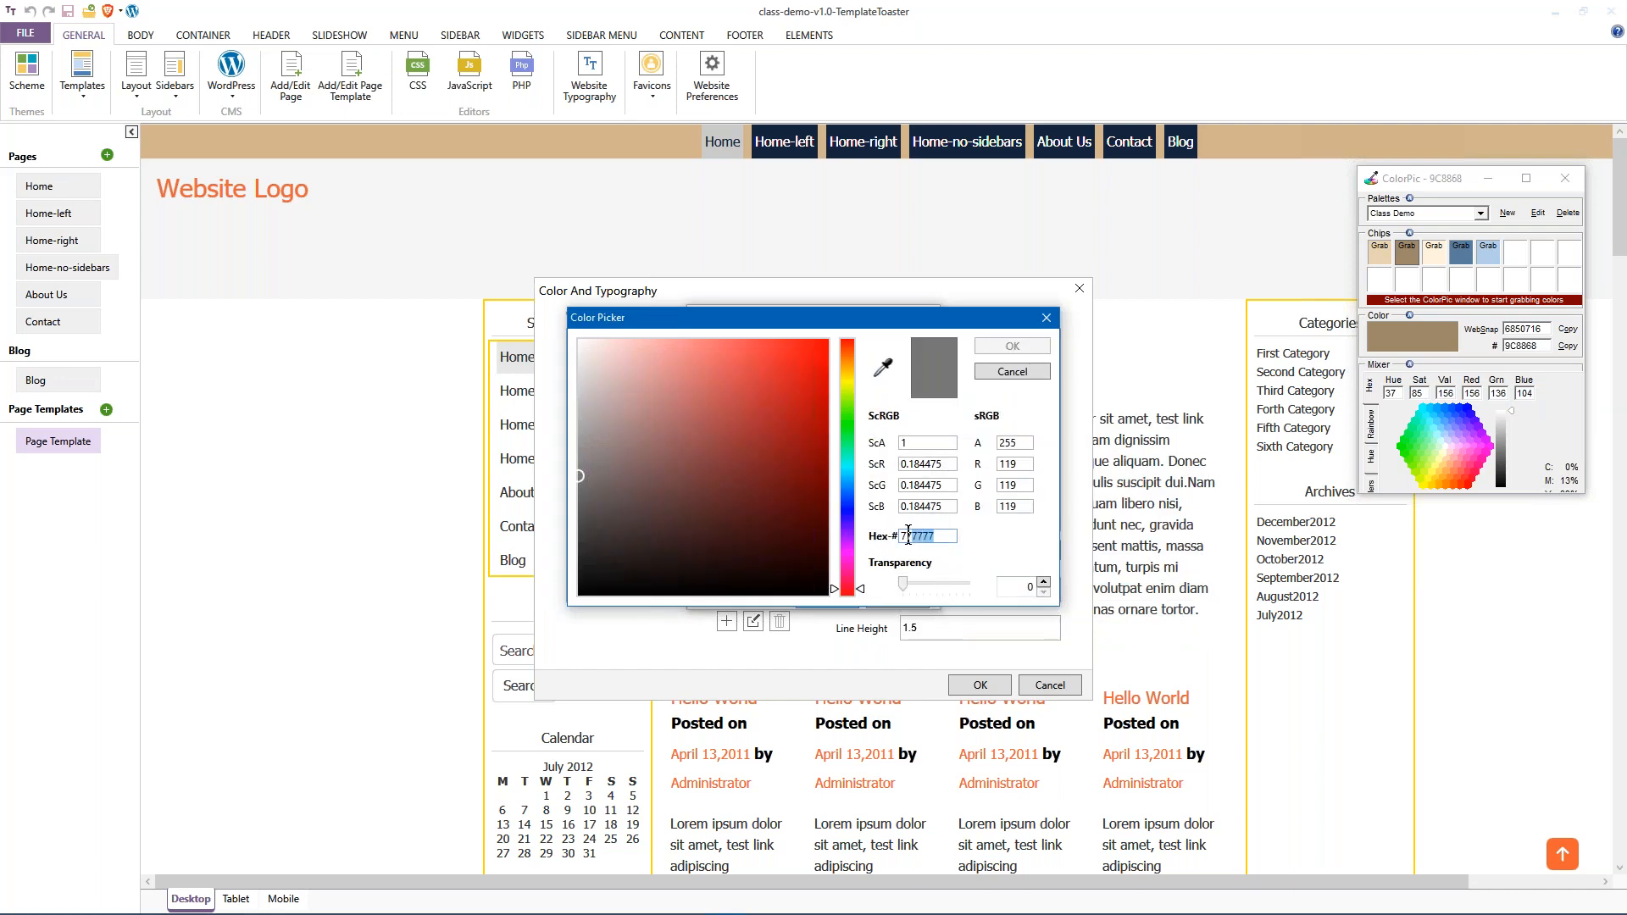
pyautogui.rightClick(908, 537)
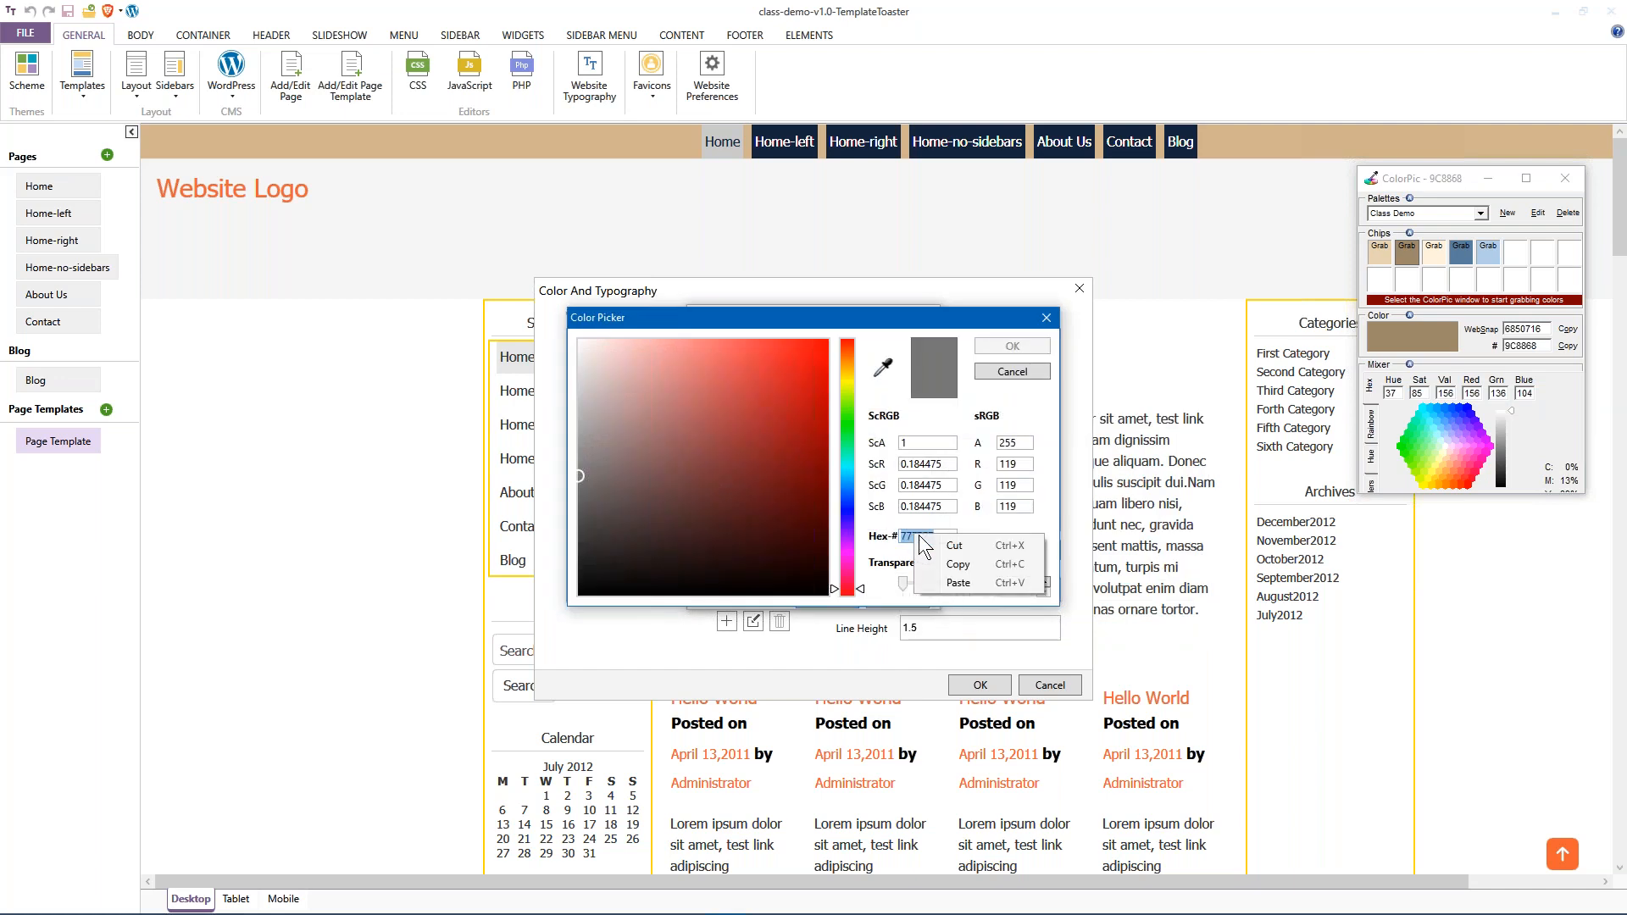
pyautogui.click(957, 581)
pyautogui.click(1013, 346)
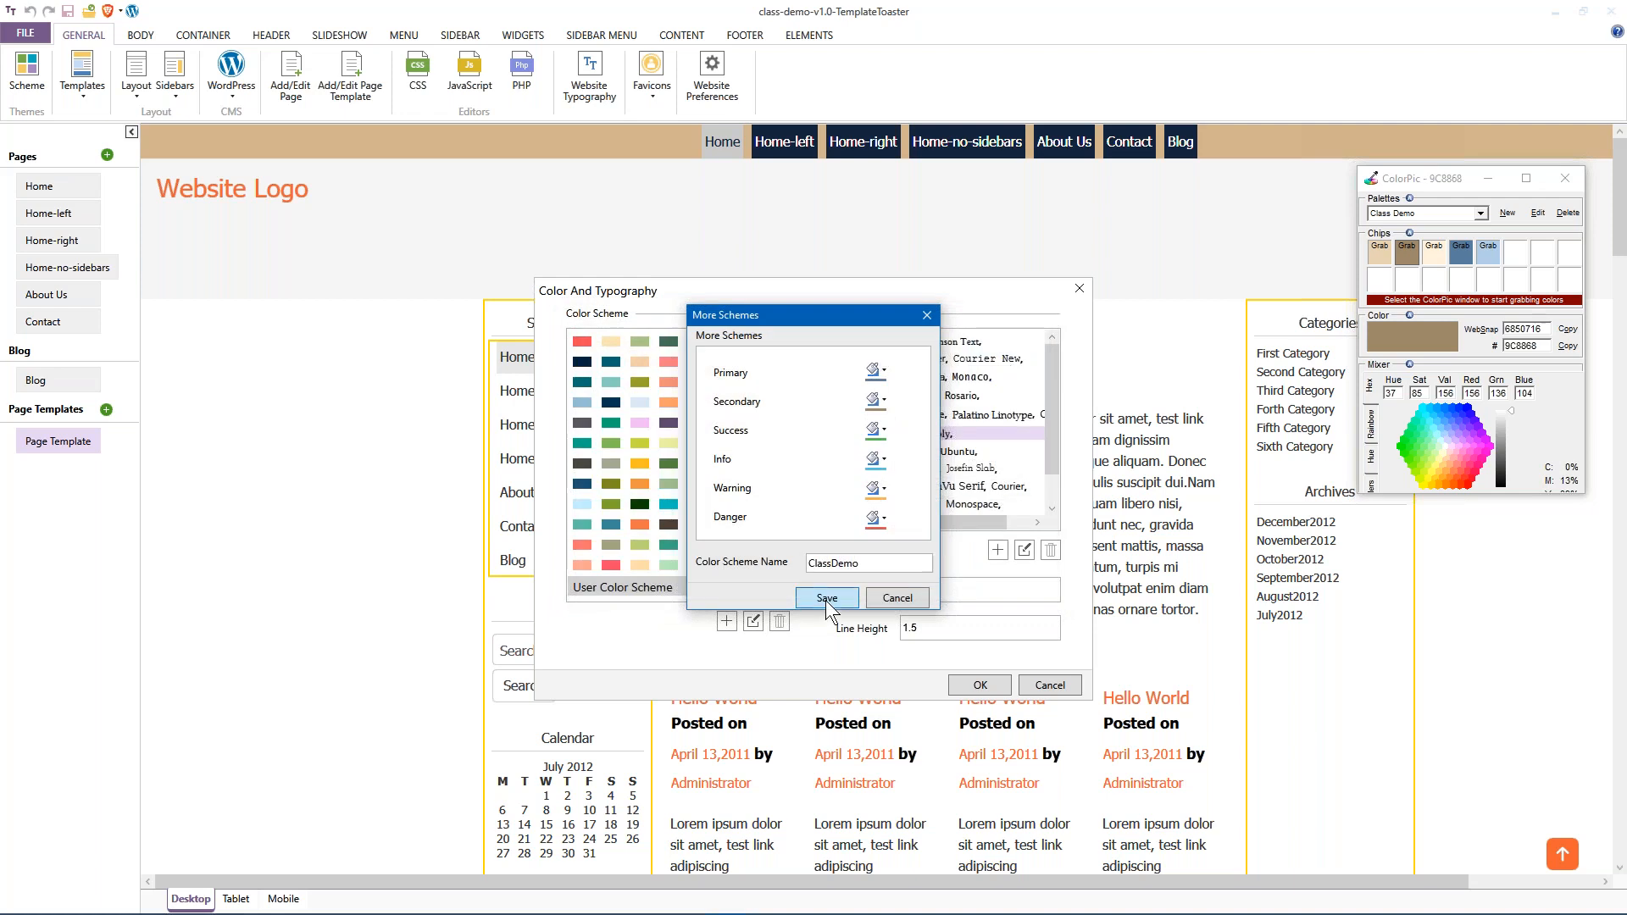
pyautogui.click(825, 598)
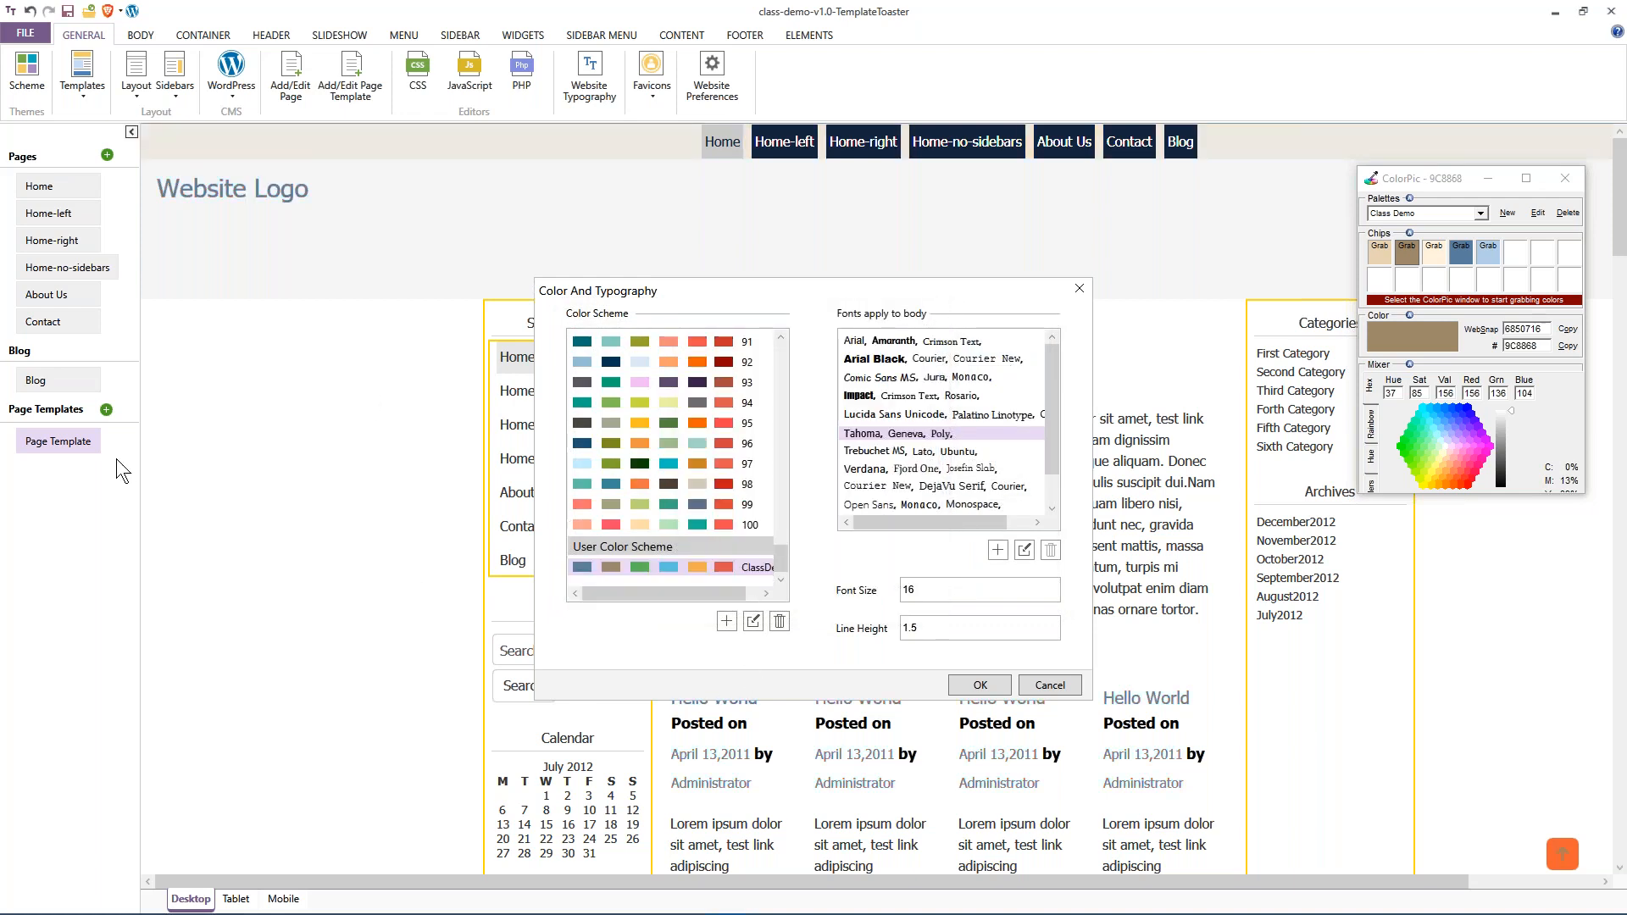
pyautogui.click(981, 684)
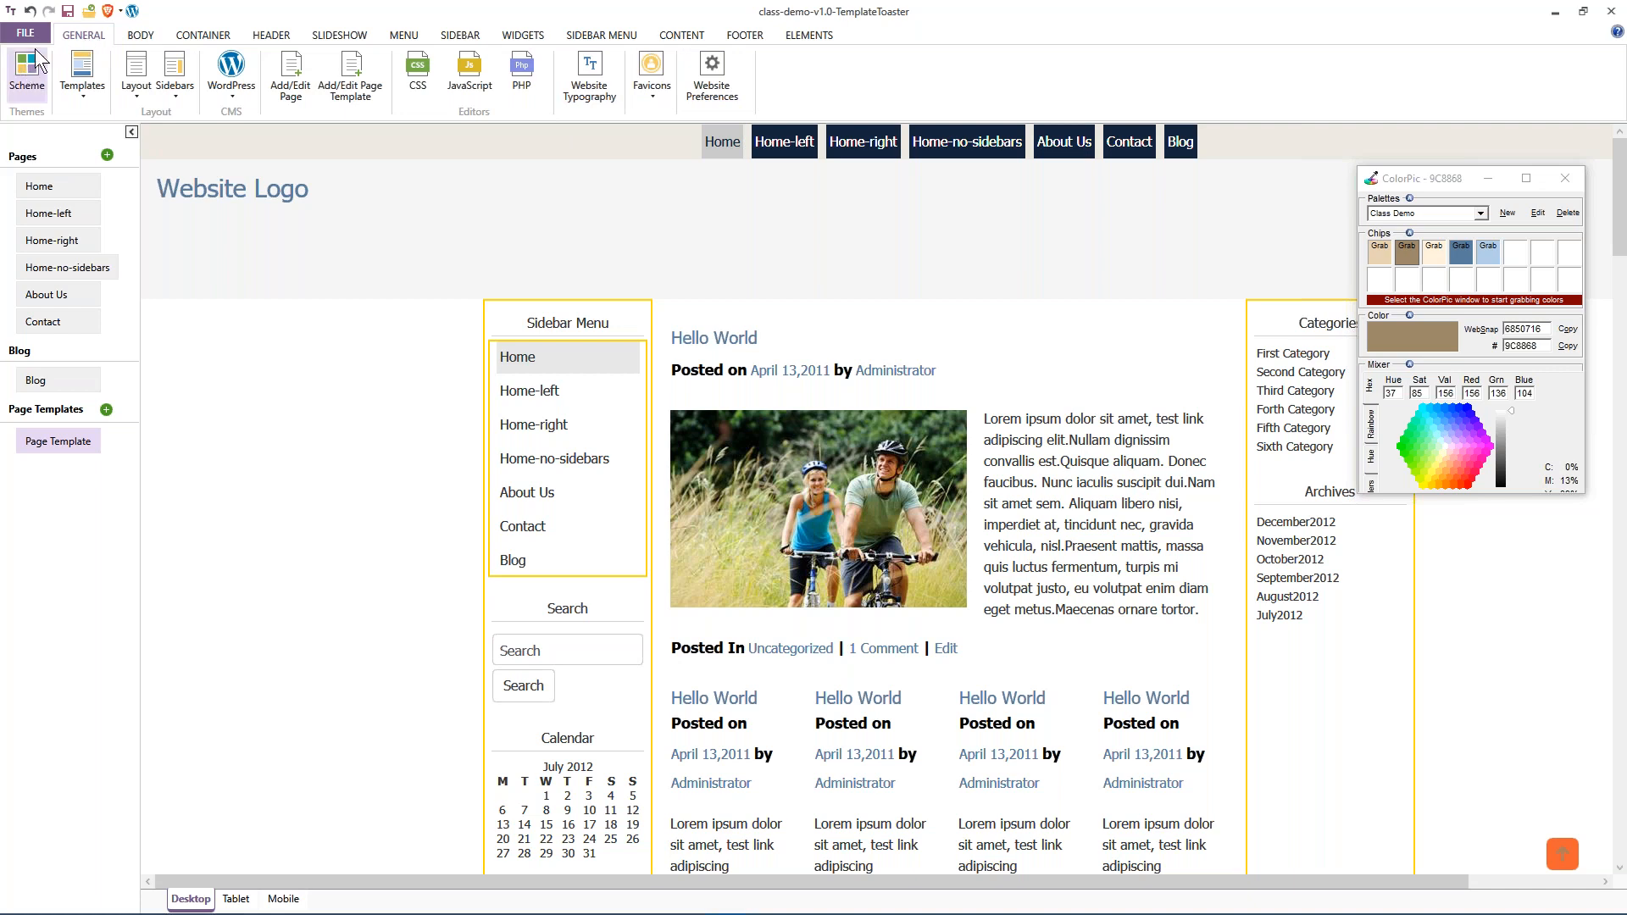
# Open the Website Typography settings and examine the complete list of text elements that can be styled.
pyautogui.click(135, 35)
pyautogui.click(84, 35)
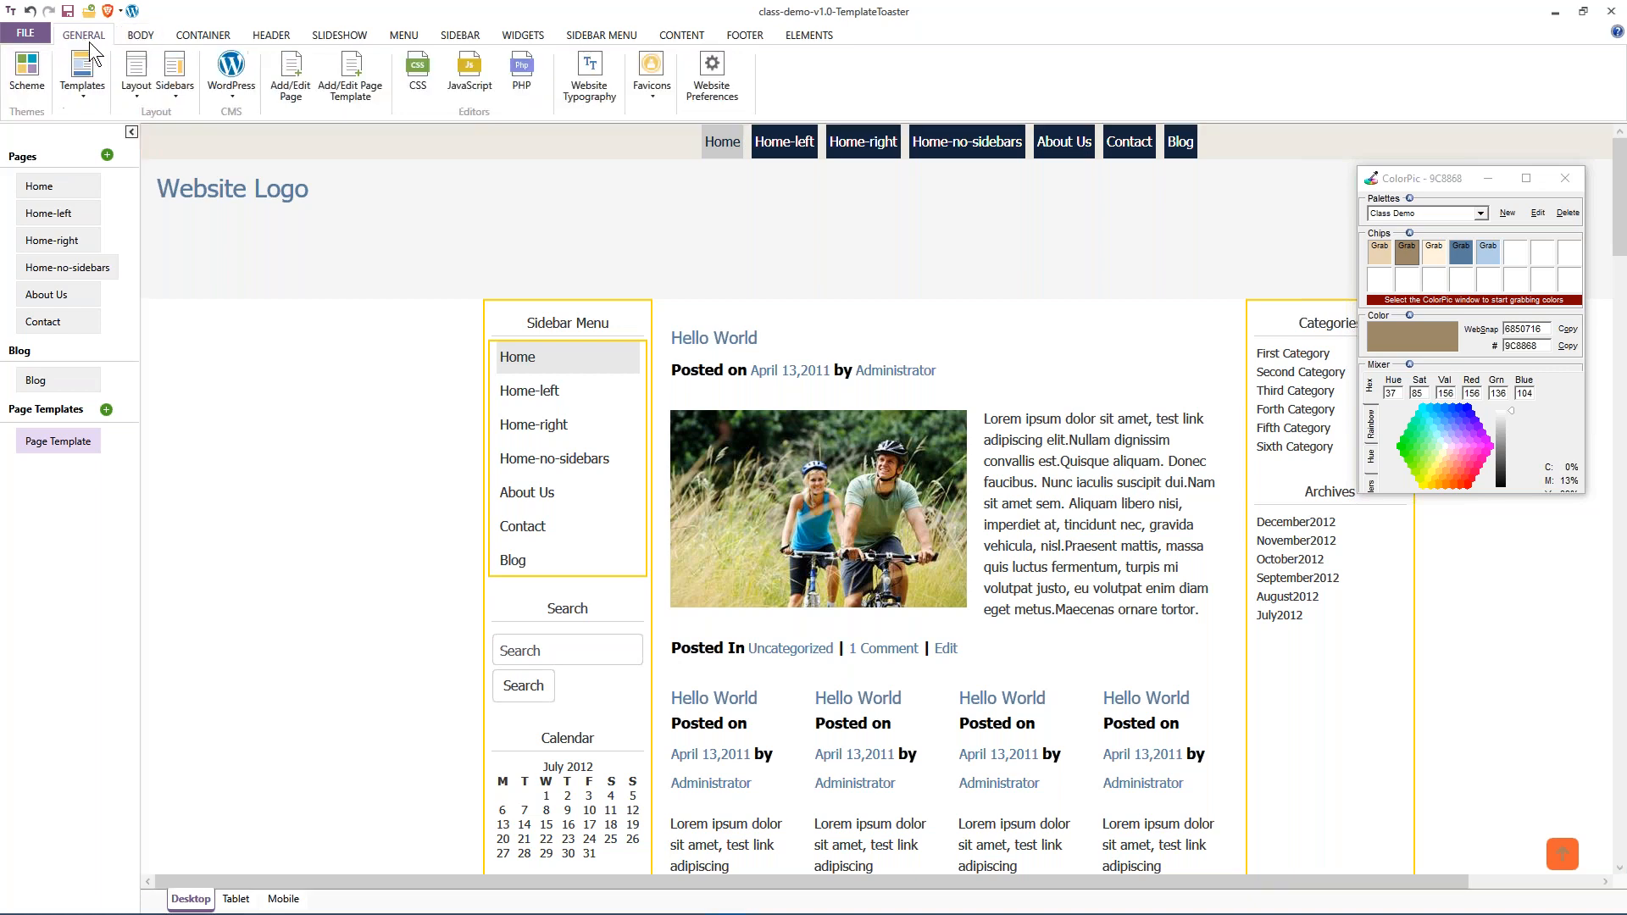
pyautogui.click(589, 93)
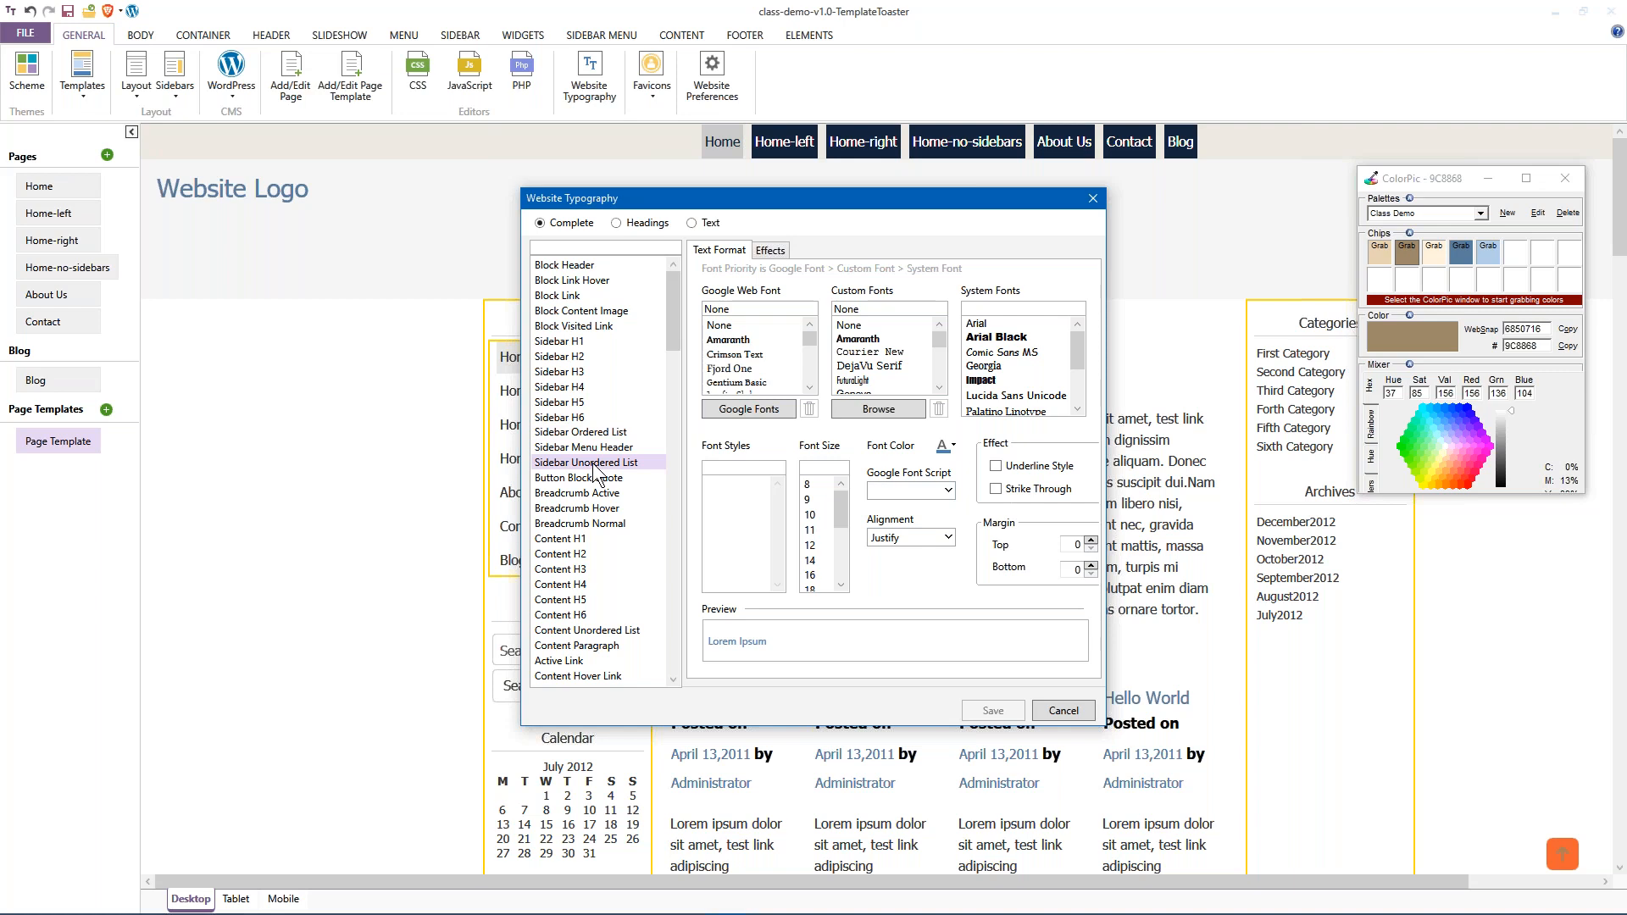
pyautogui.scroll(-3, 604, 468)
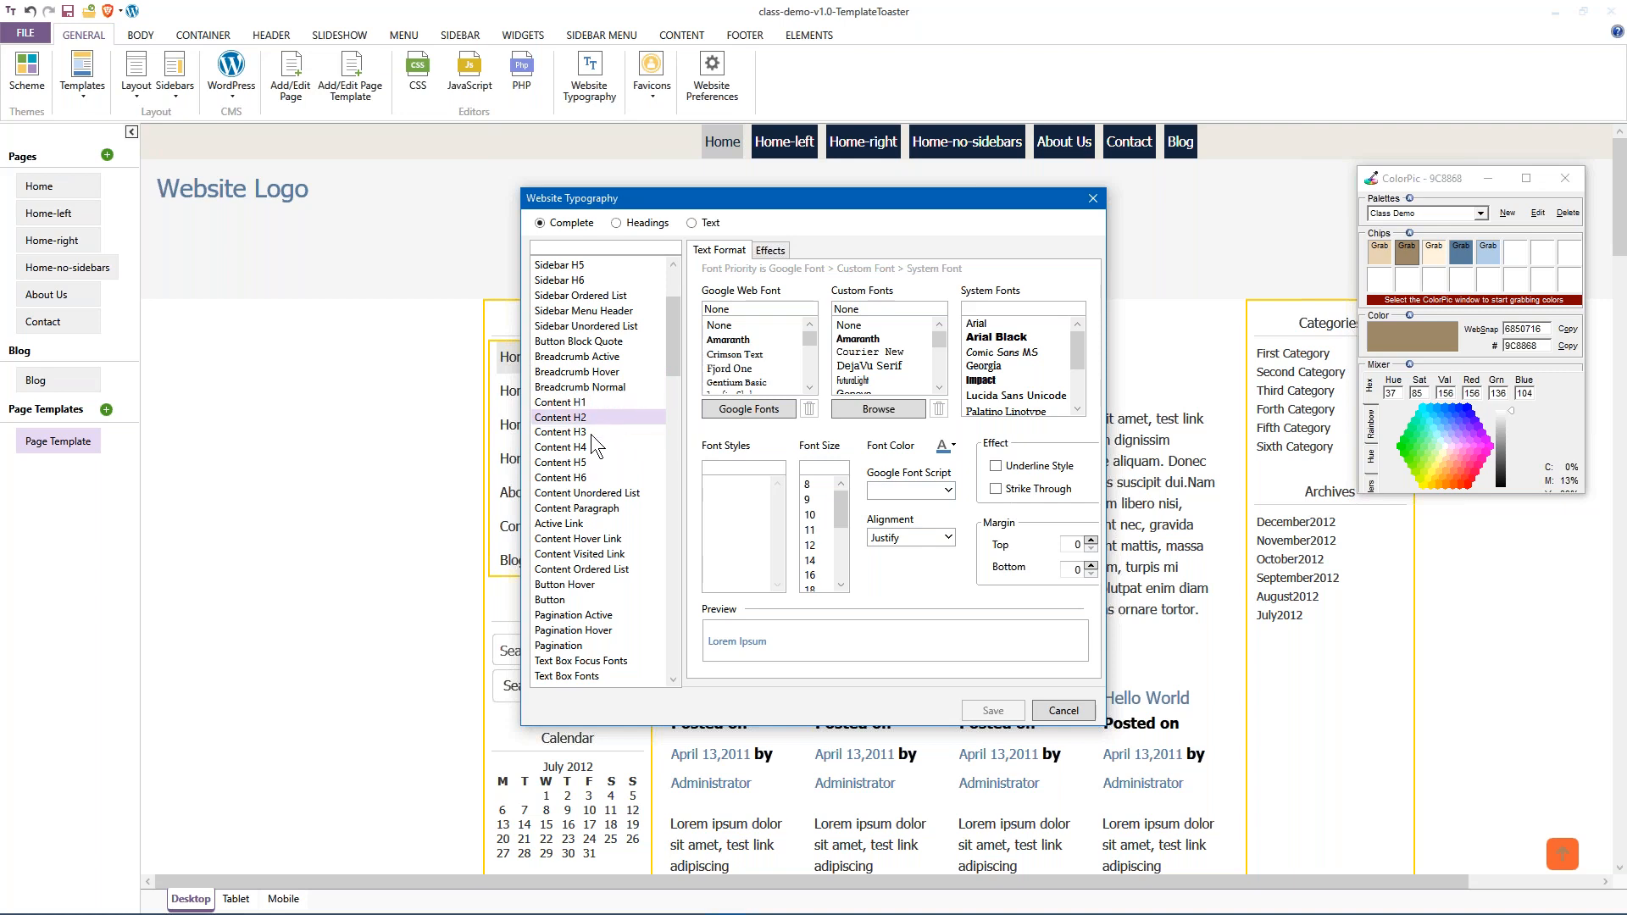
pyautogui.scroll(-7, 595, 496)
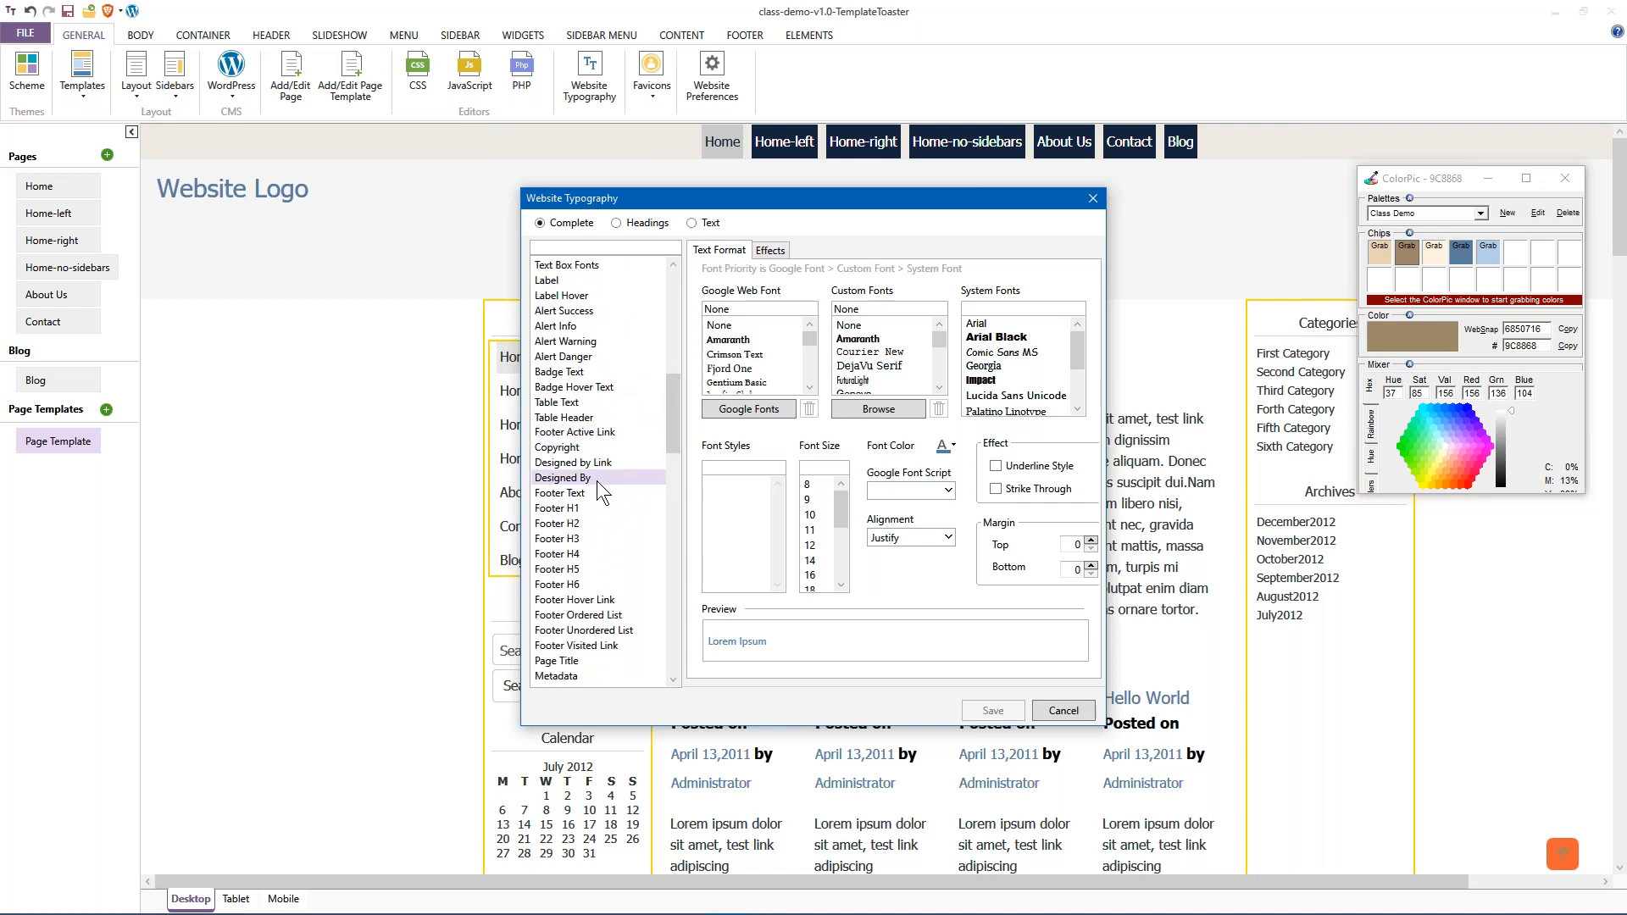
pyautogui.scroll(-3, 597, 481)
pyautogui.scroll(-4, 593, 525)
pyautogui.scroll(-3, 593, 525)
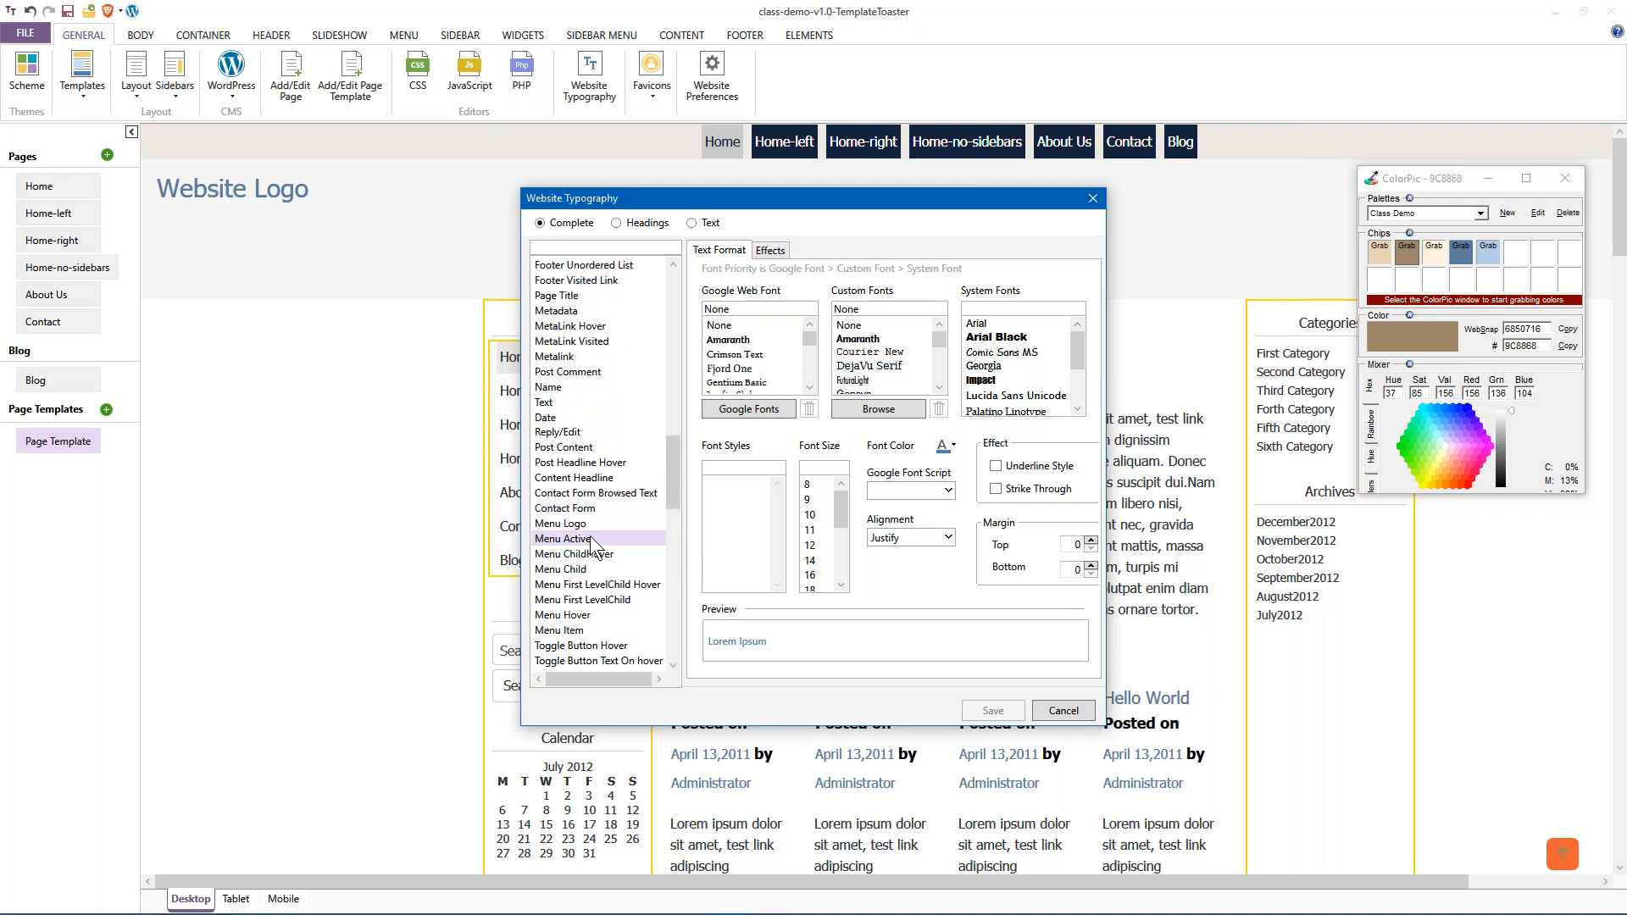
pyautogui.moveTo(674, 455); pyautogui.dragTo(662, 257)
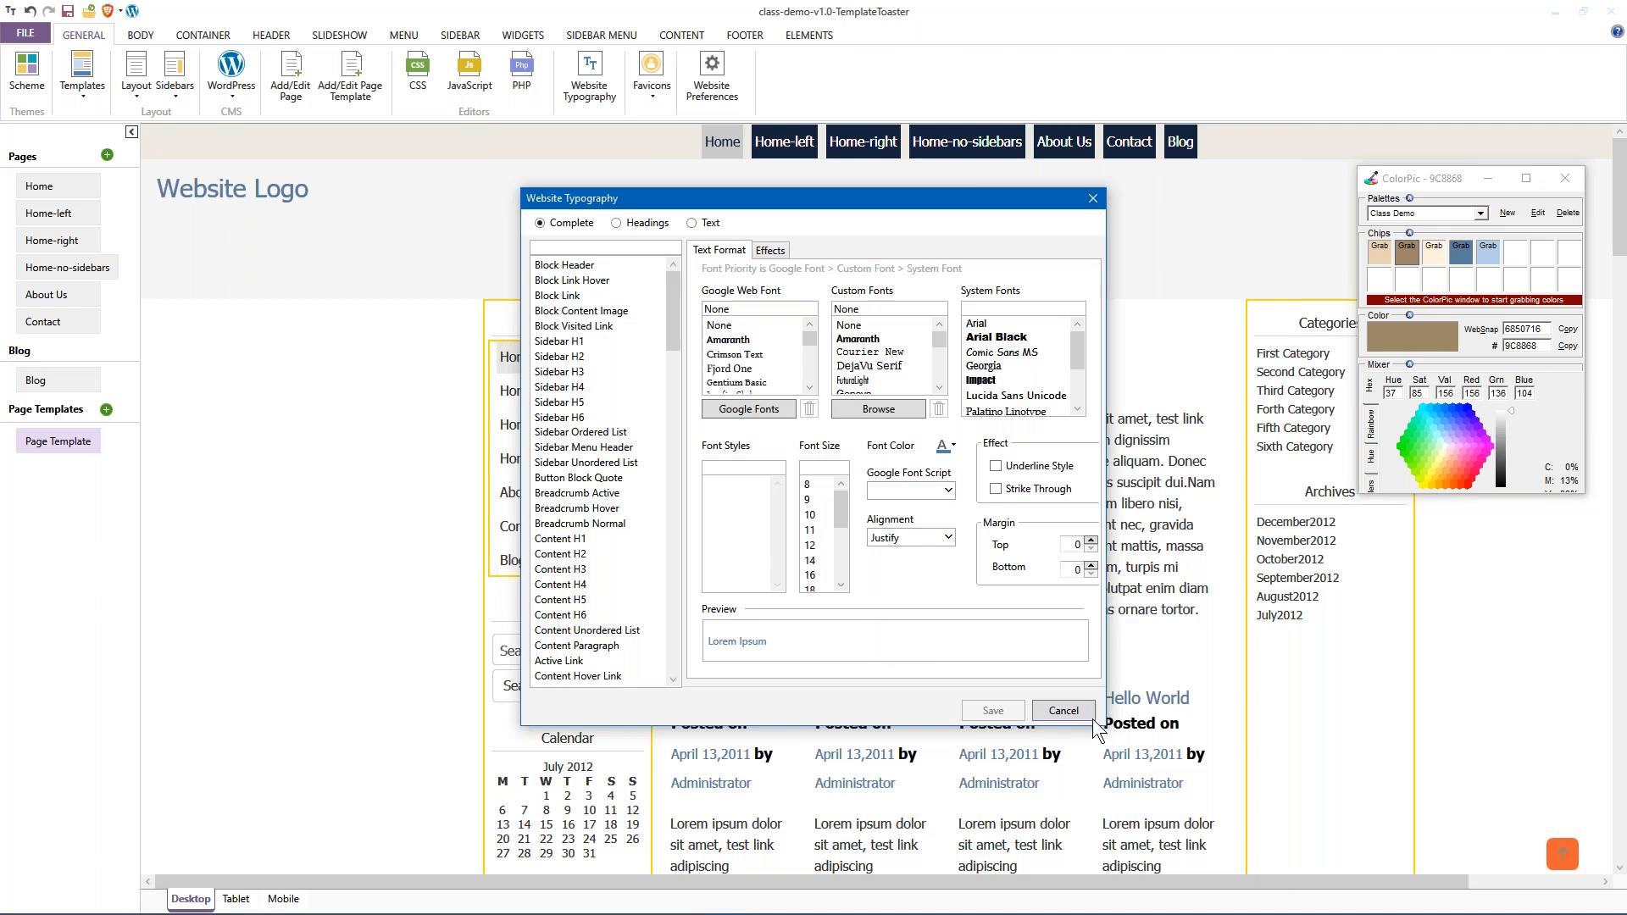
# Cancel the Website Typography dialog and minimize ColorPic and TemplateToaster to switch to the web browser.
pyautogui.click(1071, 713)
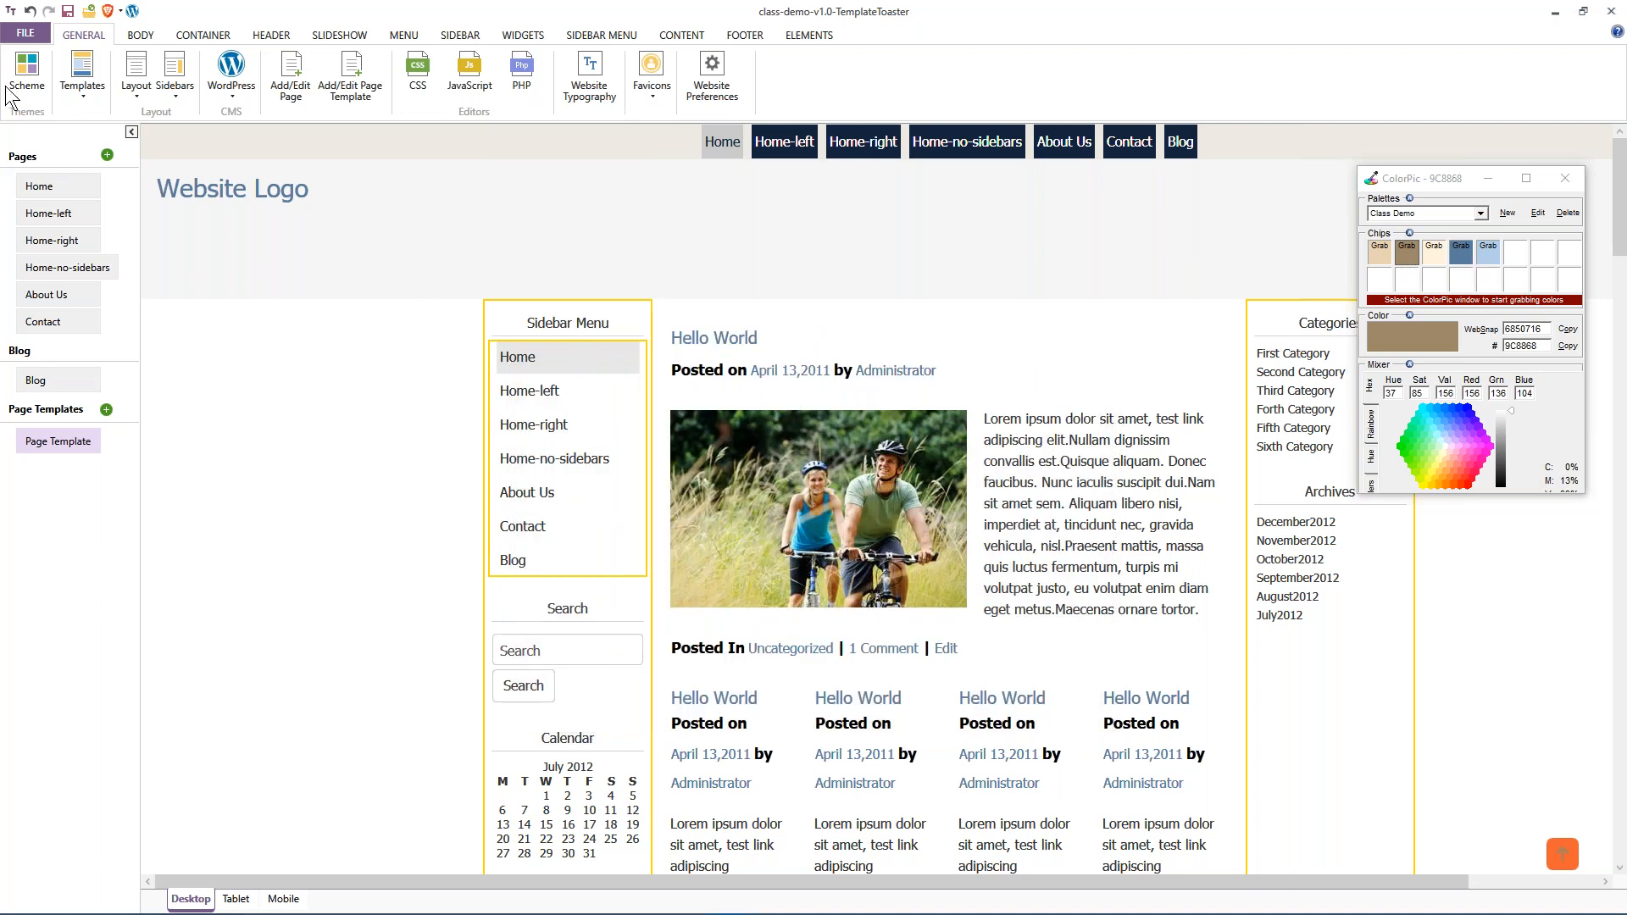
pyautogui.click(1489, 182)
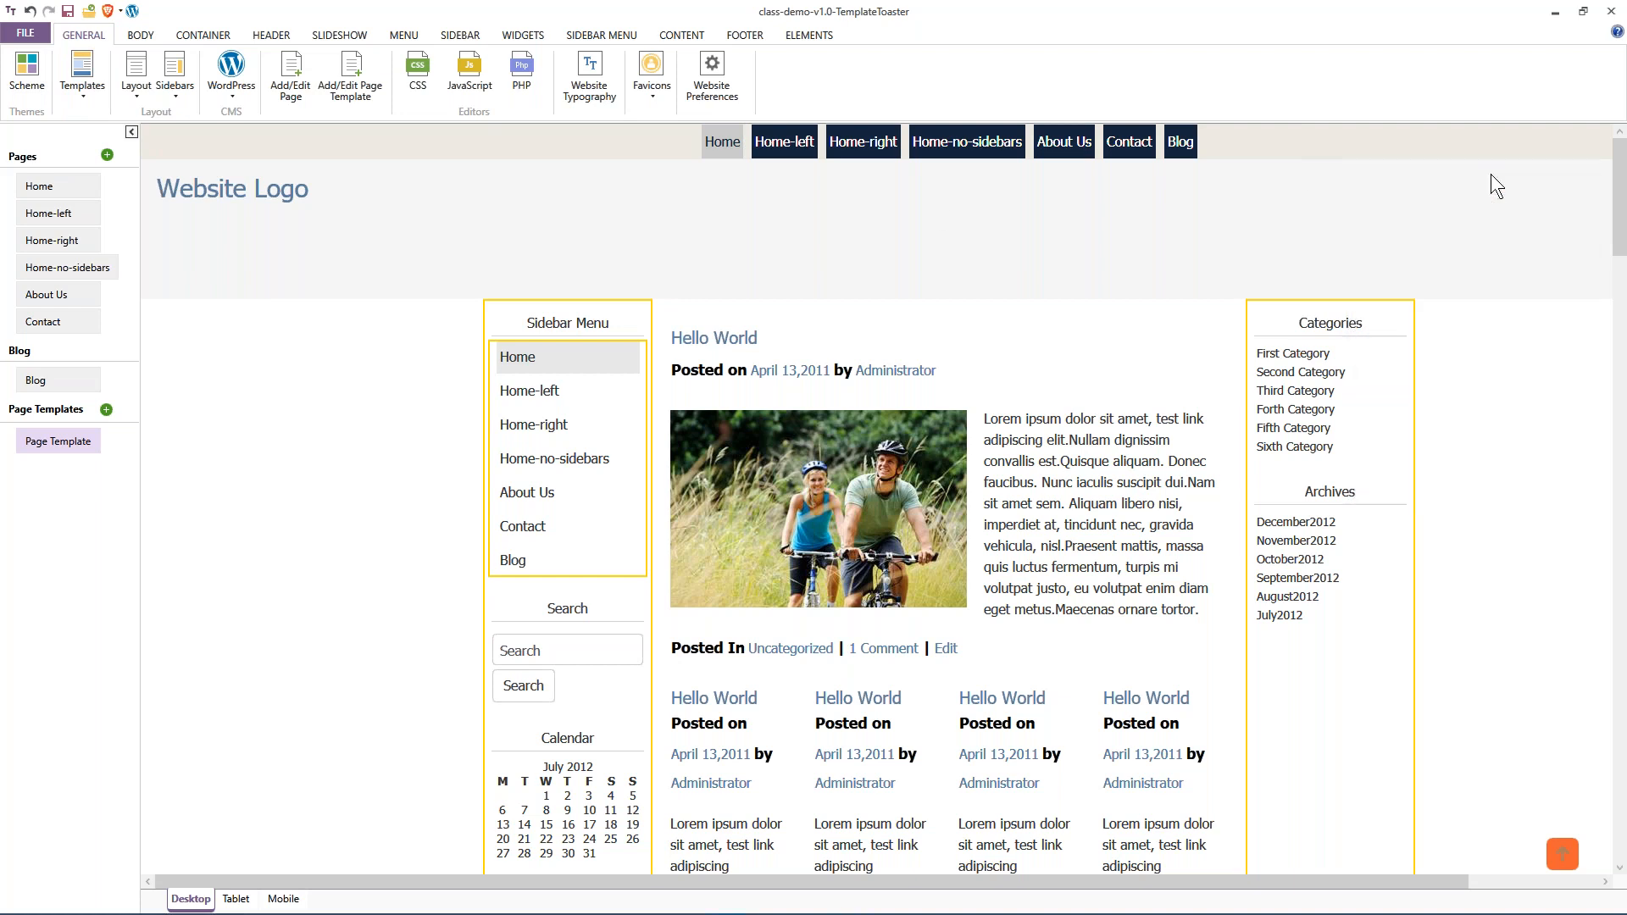
pyautogui.click(1554, 13)
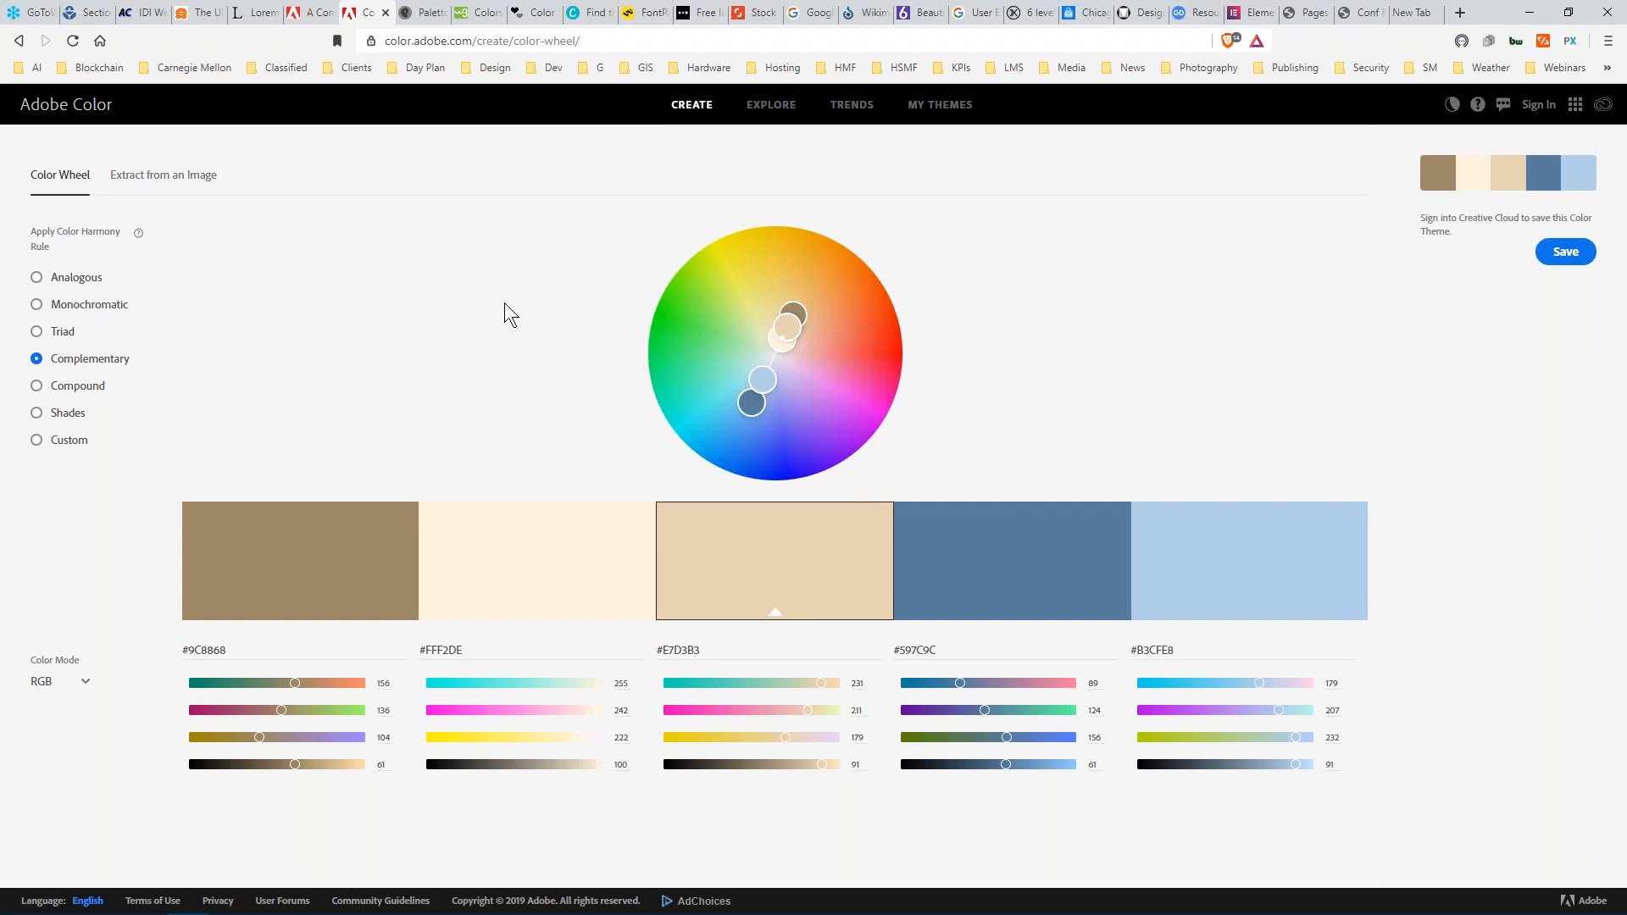
# Show the Paletton color scheme page, and look through the w3schools Colors Tutorial topics and HTML tutorial.
pyautogui.click(428, 21)
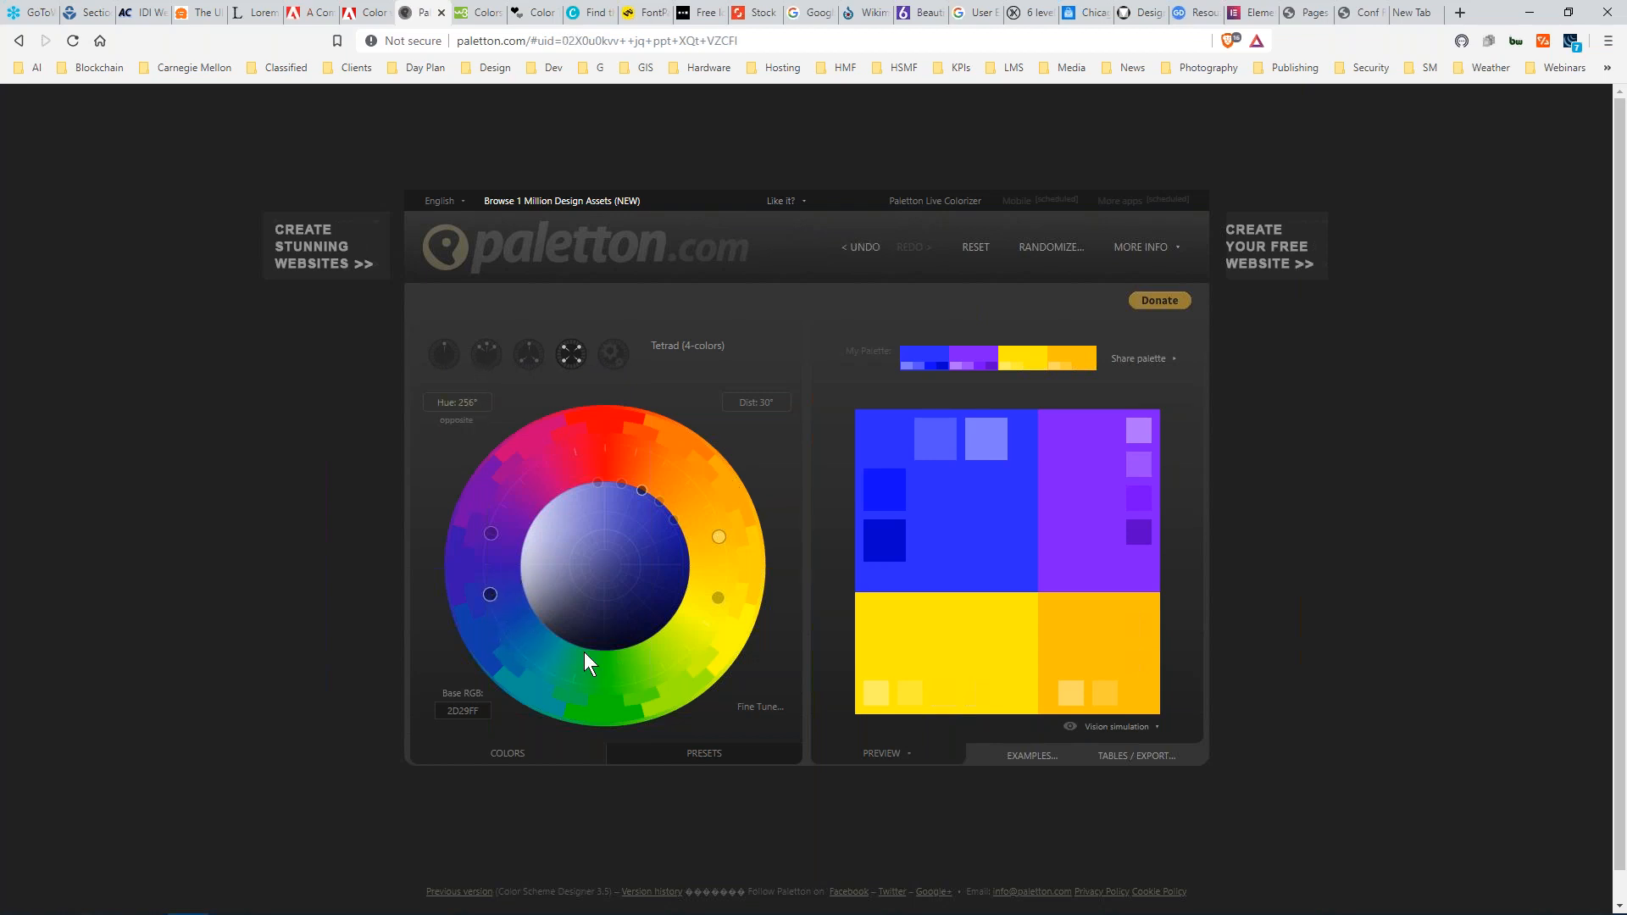
pyautogui.click(477, 14)
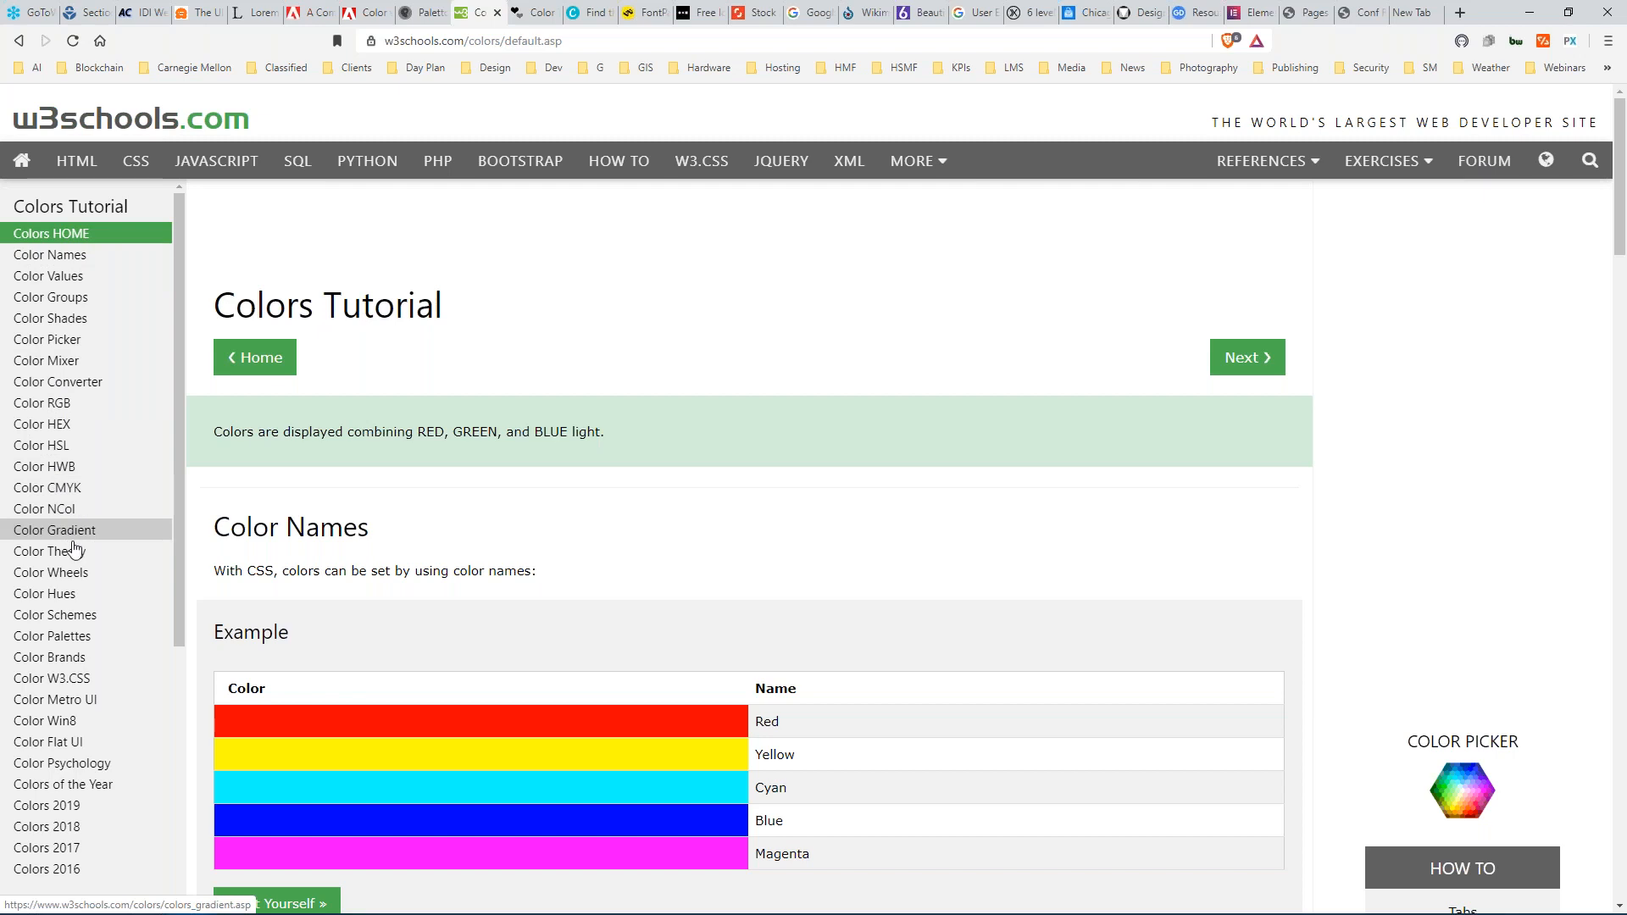
pyautogui.moveTo(181, 548); pyautogui.dragTo(170, 766)
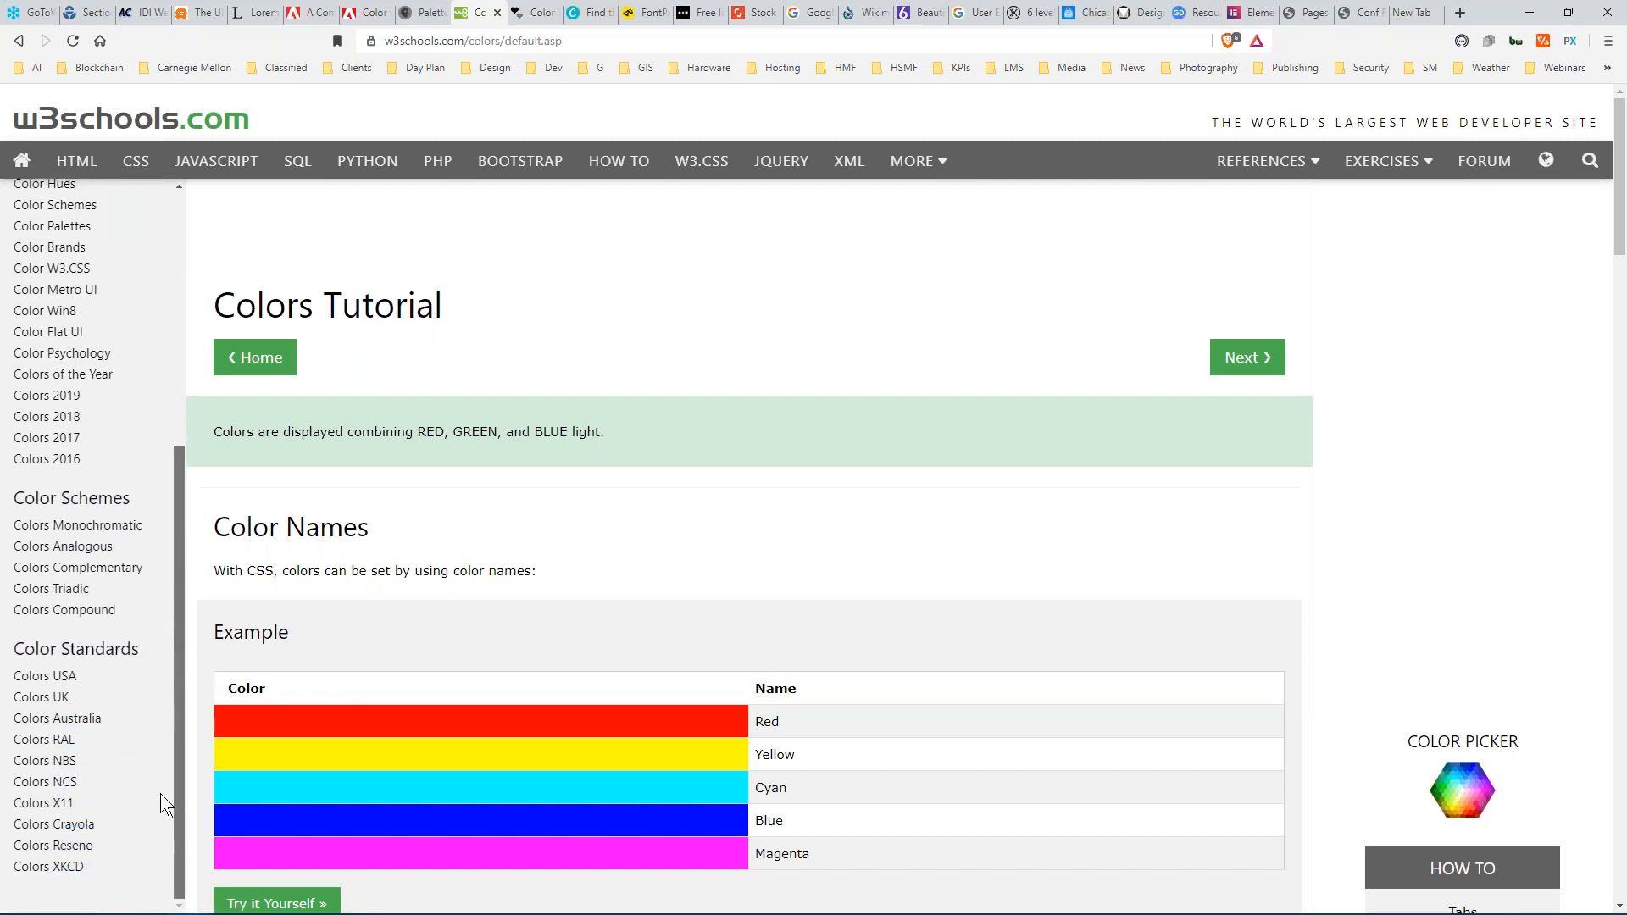
pyautogui.scroll(5, 160, 793)
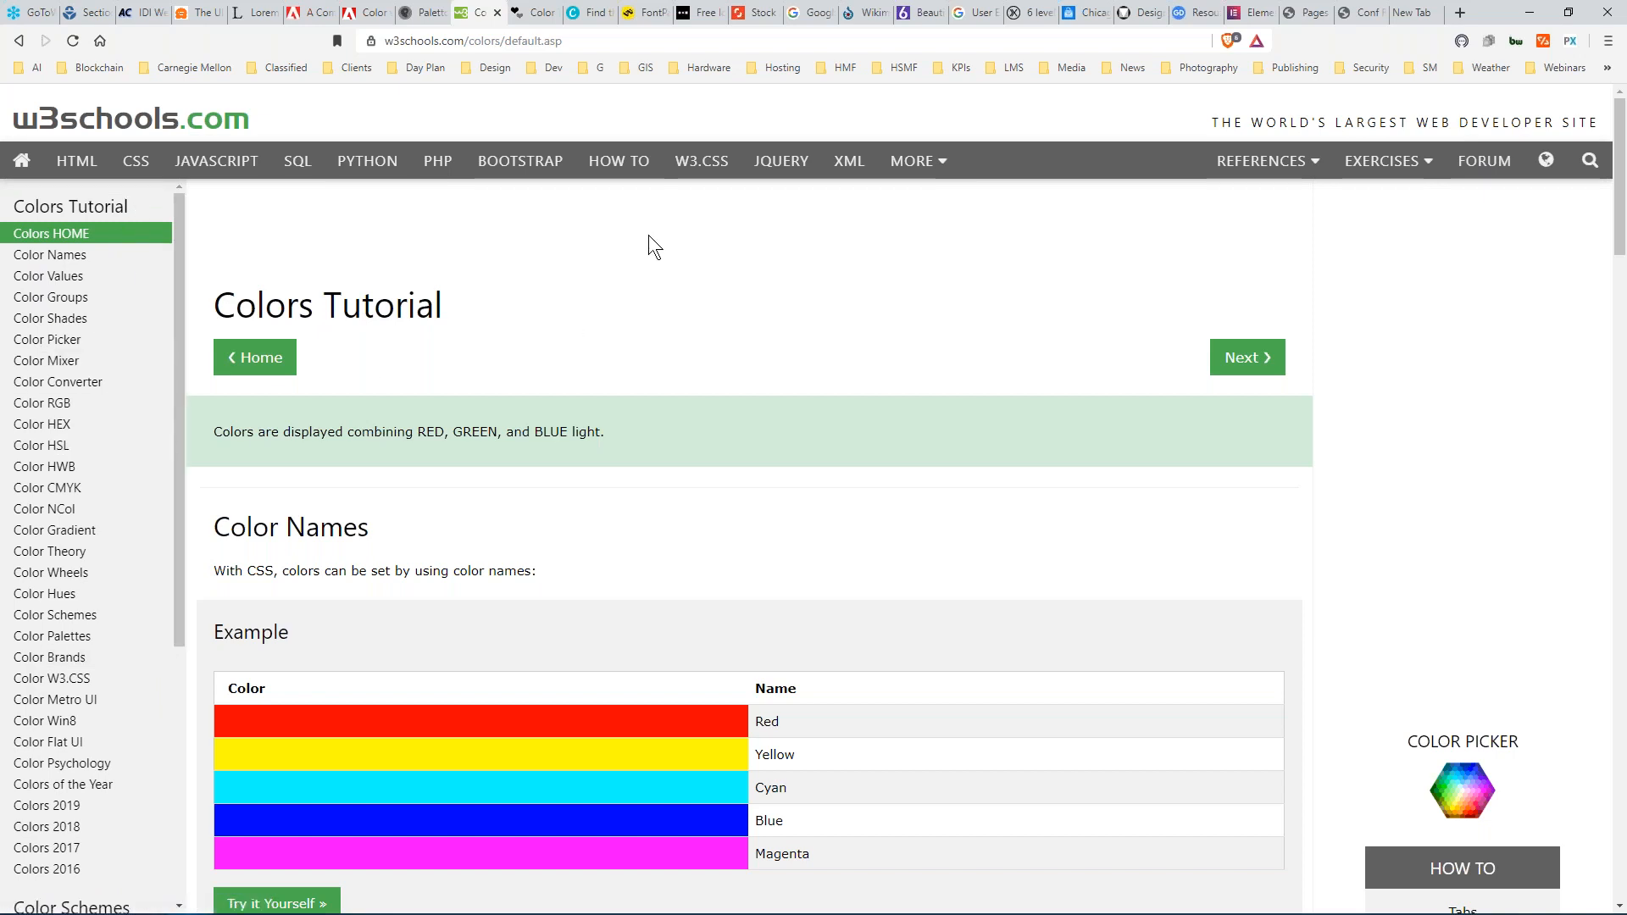
pyautogui.click(145, 172)
pyautogui.click(83, 166)
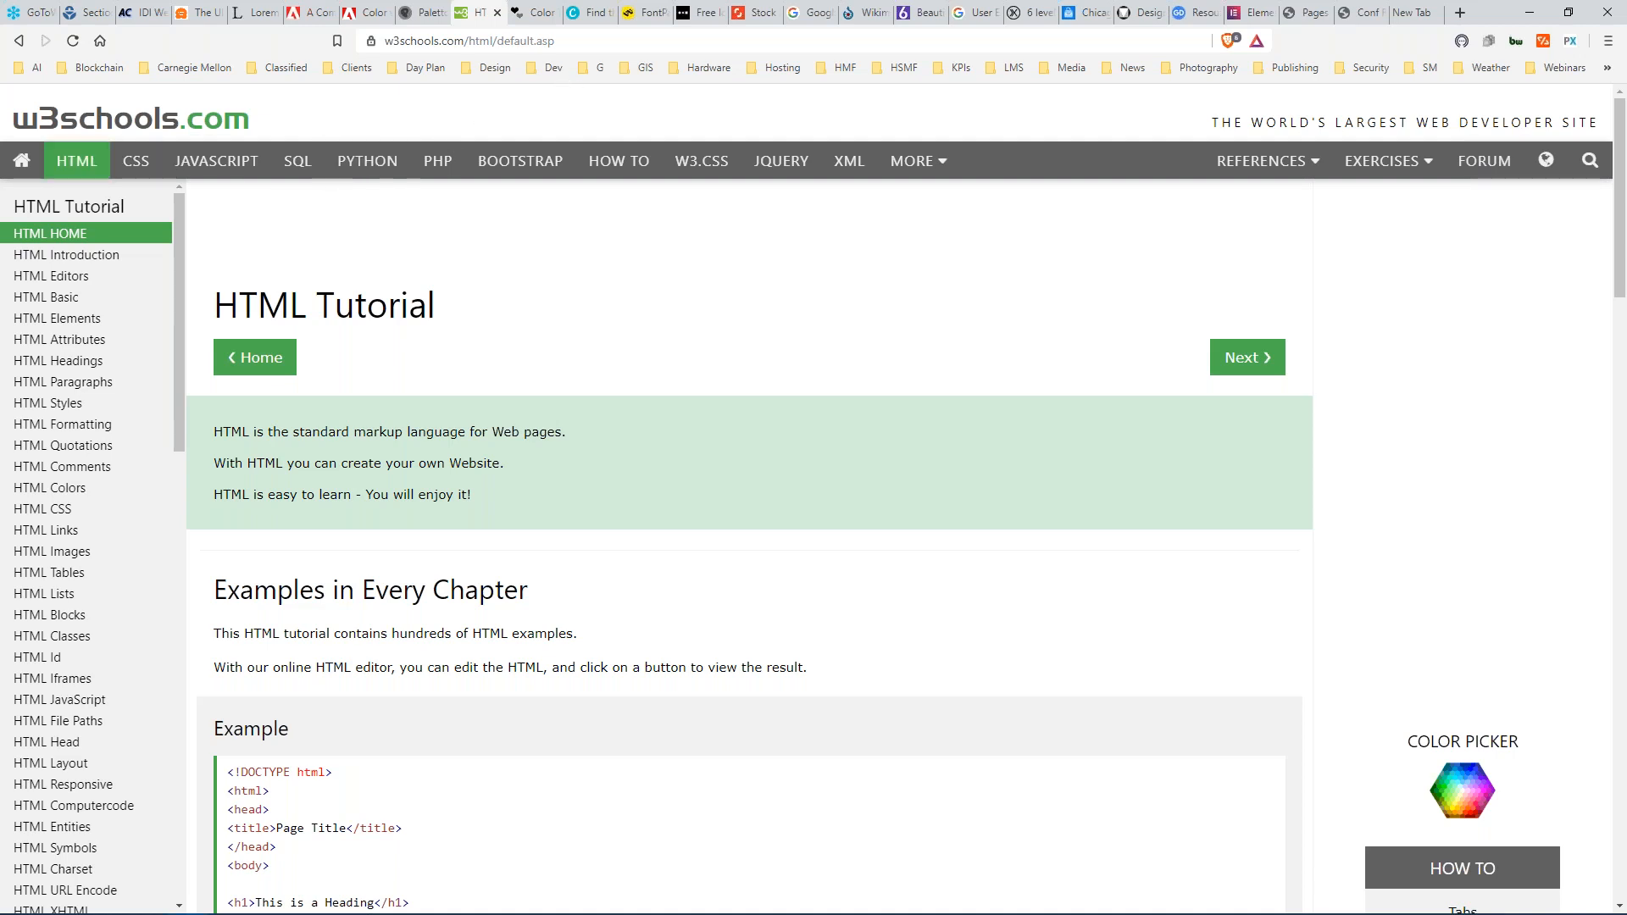
# Browse the latest palettes, patterns, colors and shapes on the COLOURlovers home page.
pyautogui.click(539, 12)
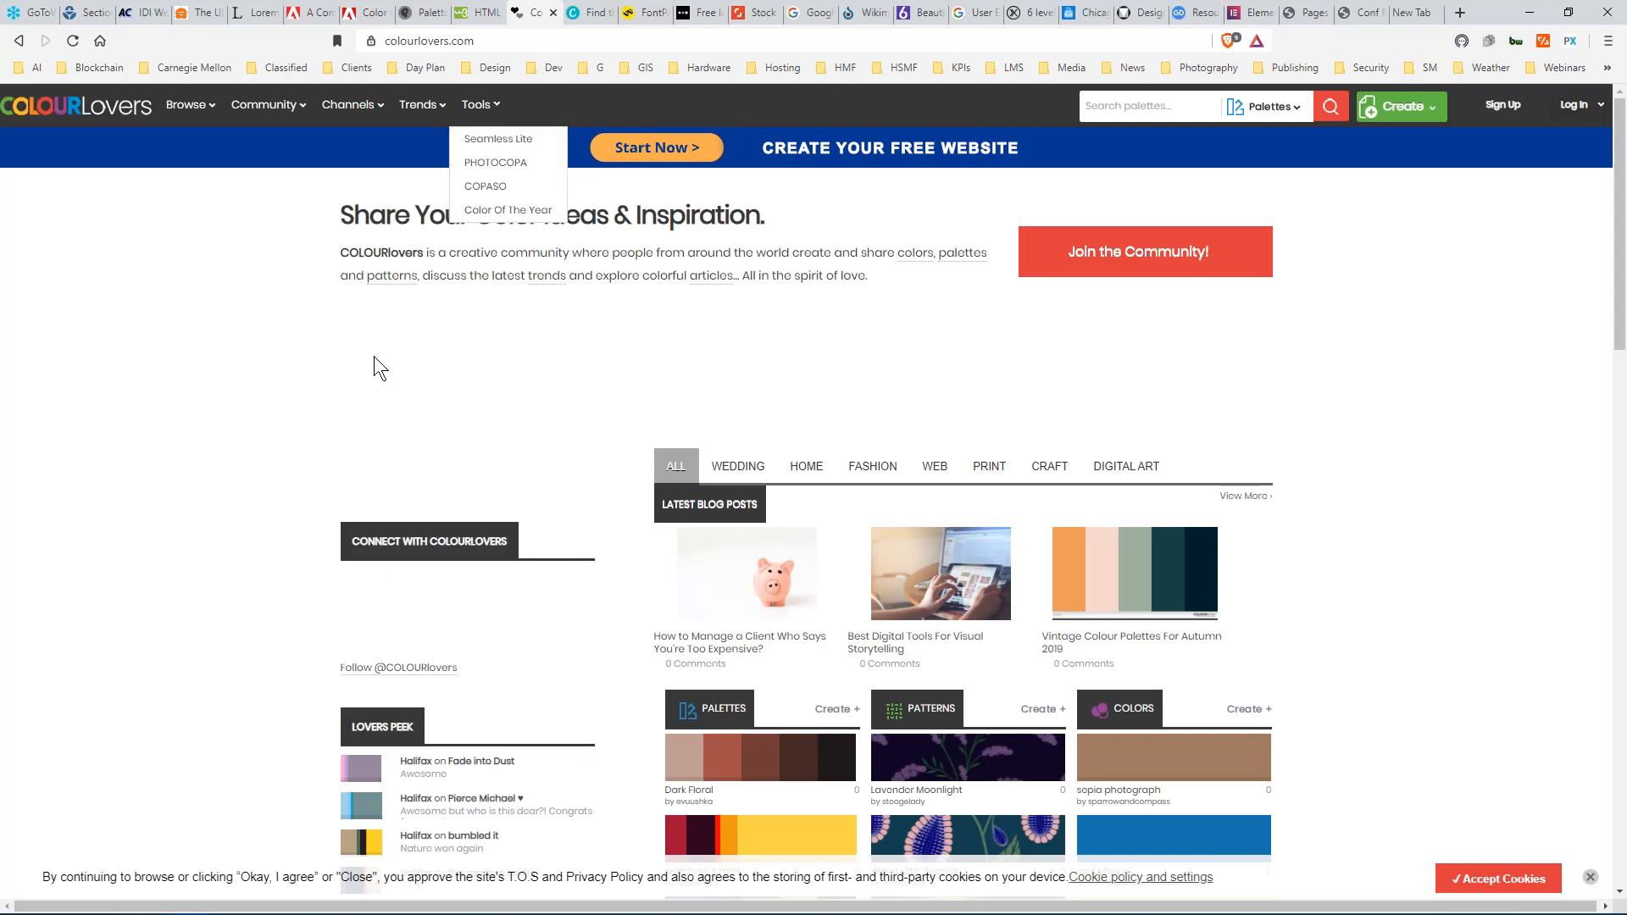
pyautogui.scroll(-4, 881, 478)
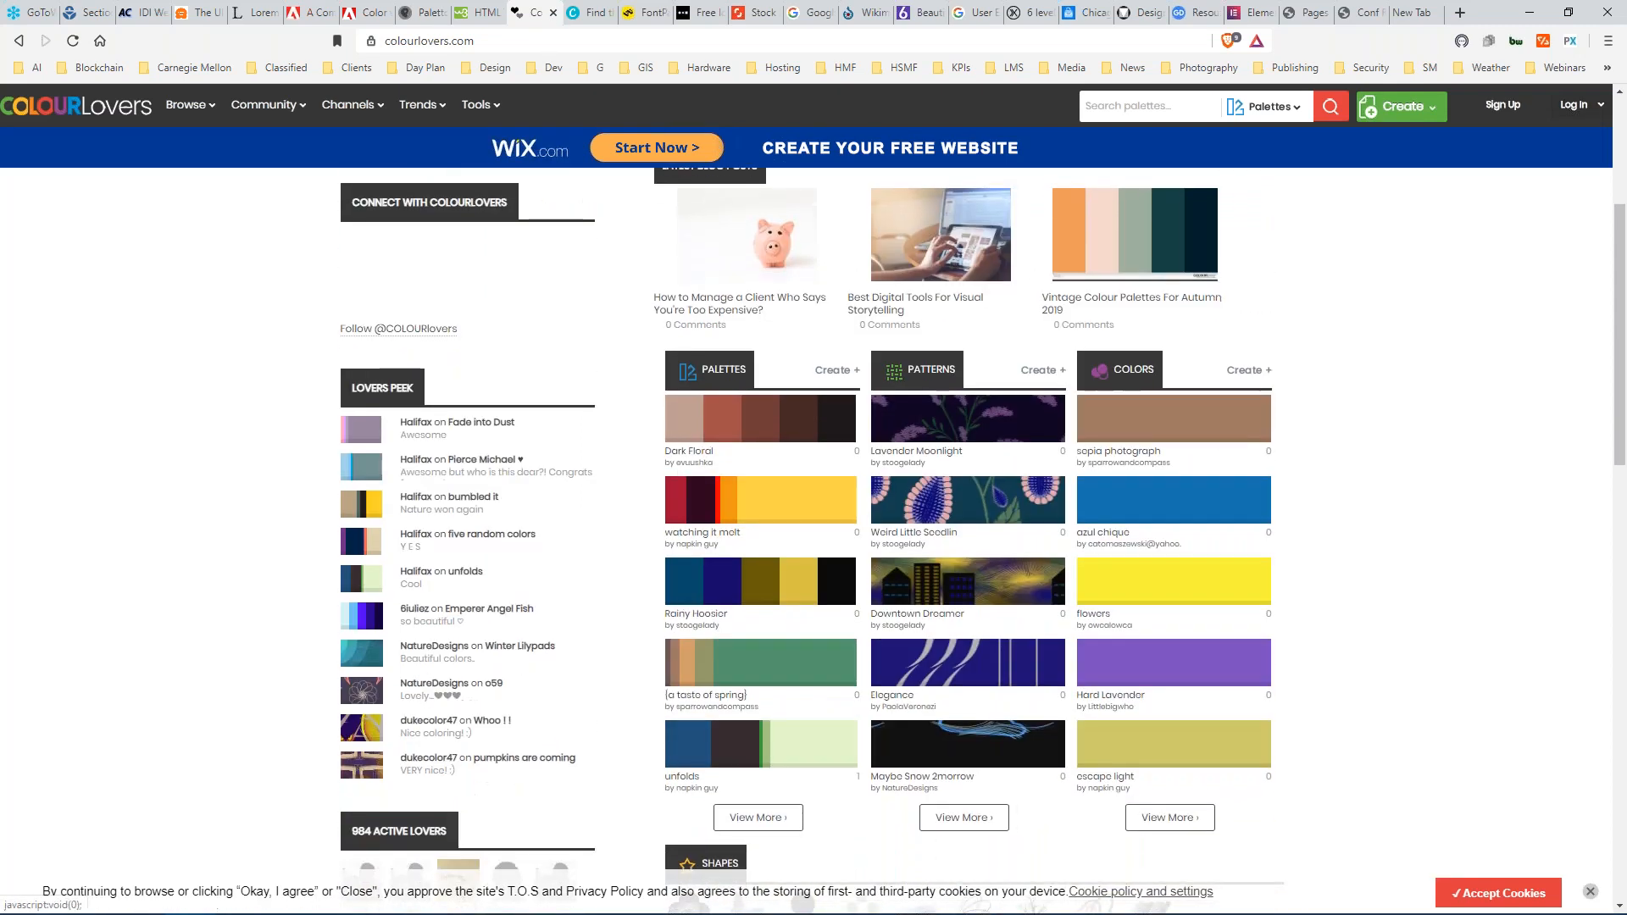
pyautogui.scroll(-2, 847, 491)
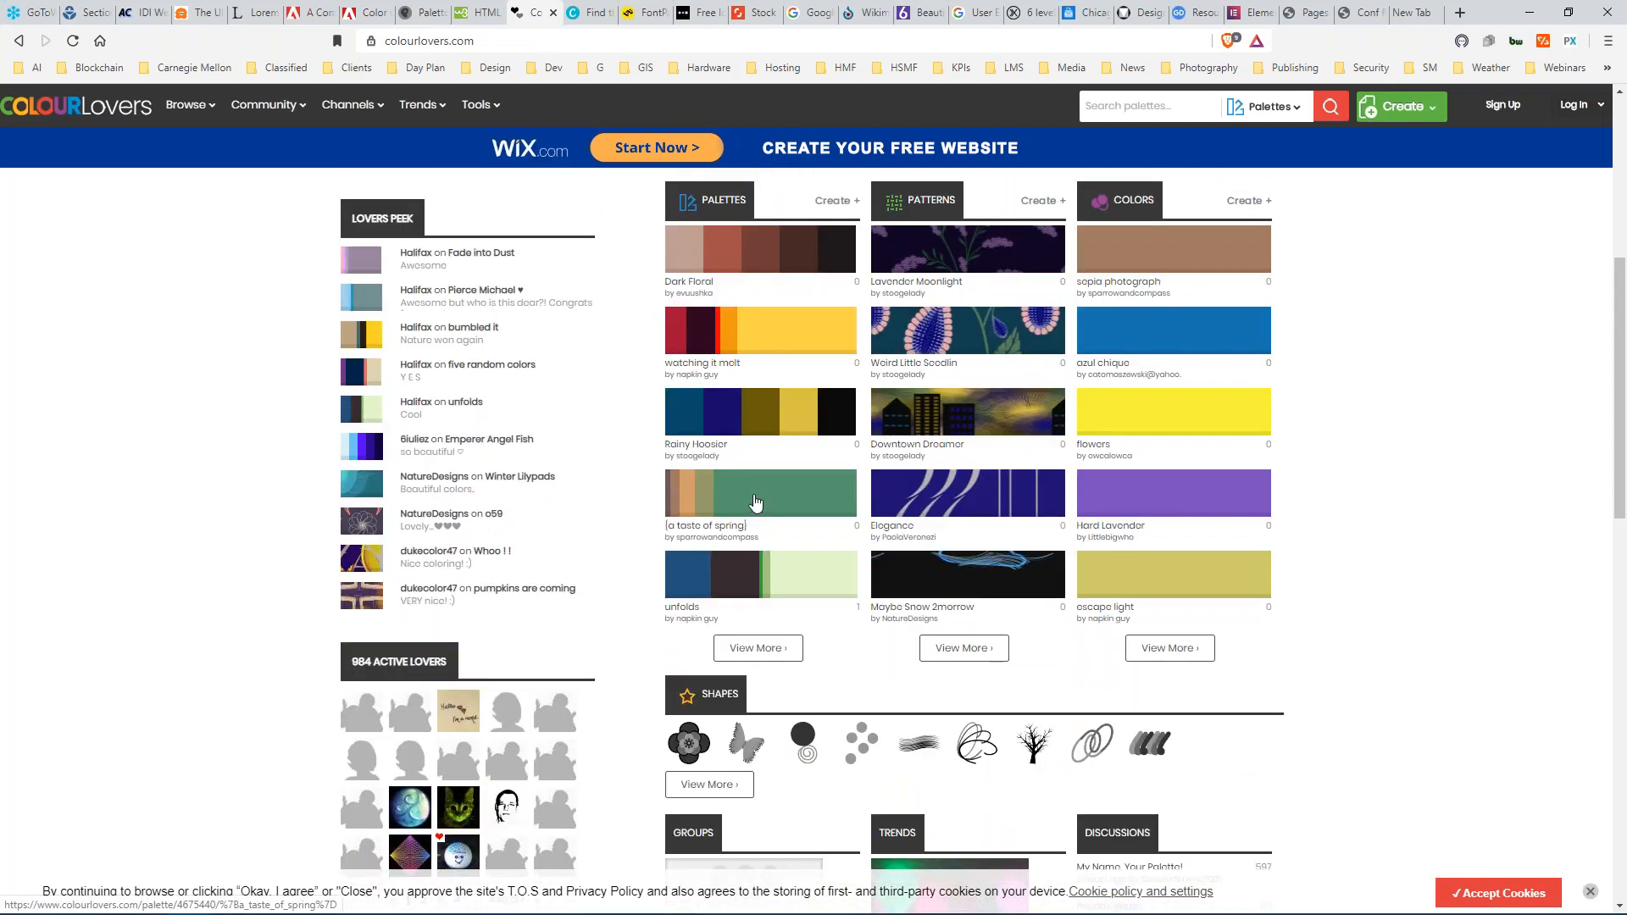
pyautogui.scroll(-4, 755, 502)
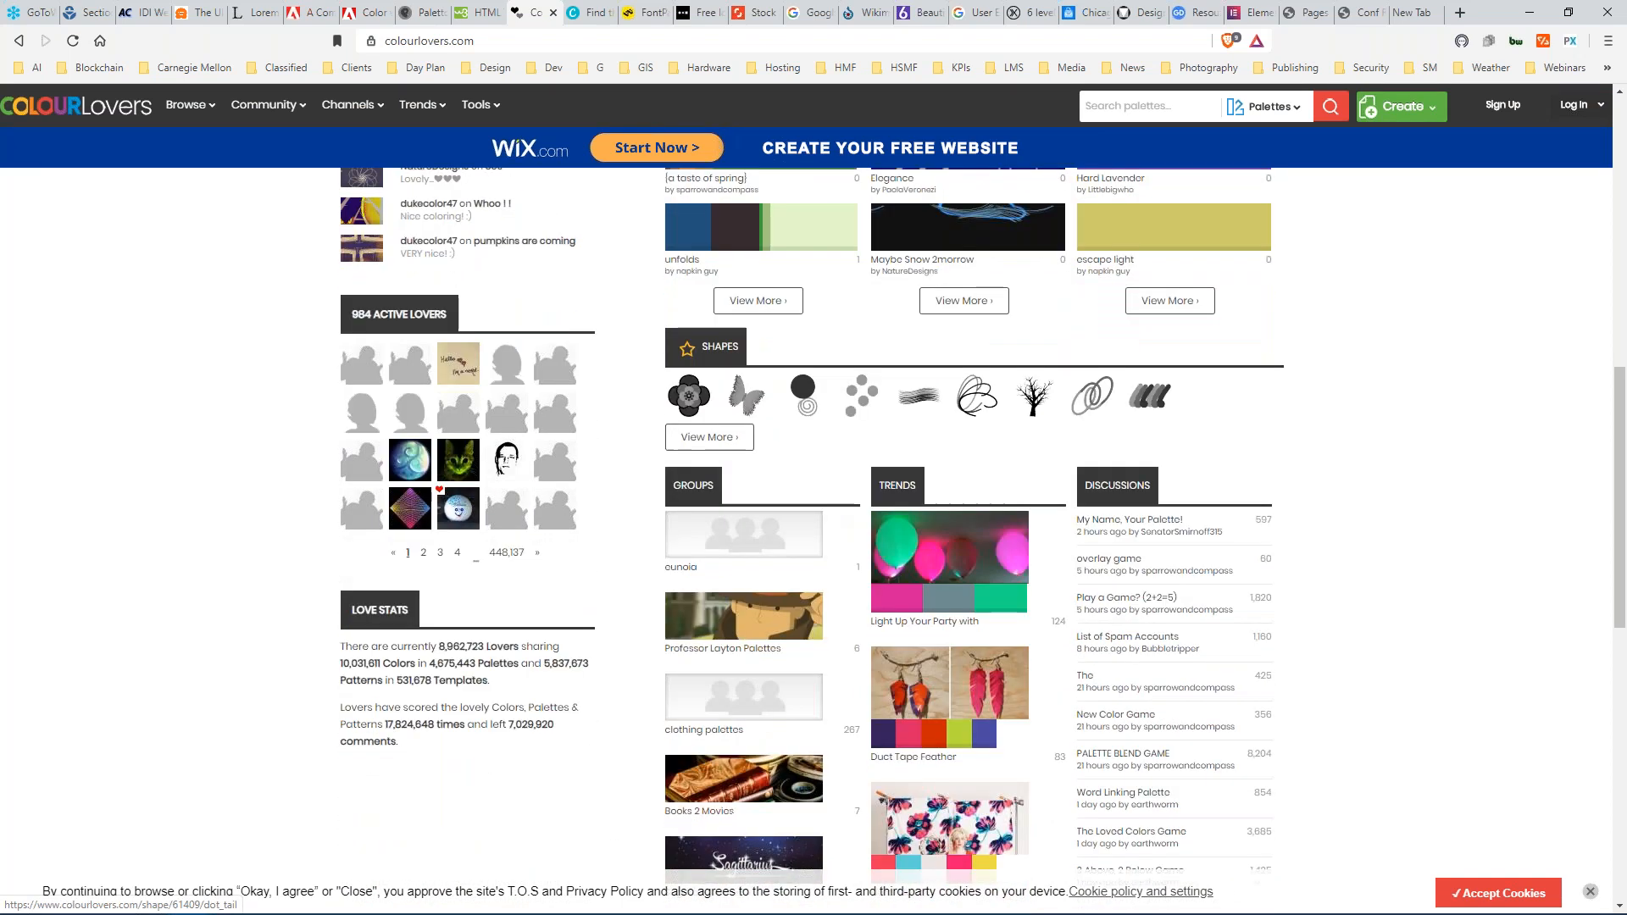
pyautogui.scroll(4, 817, 433)
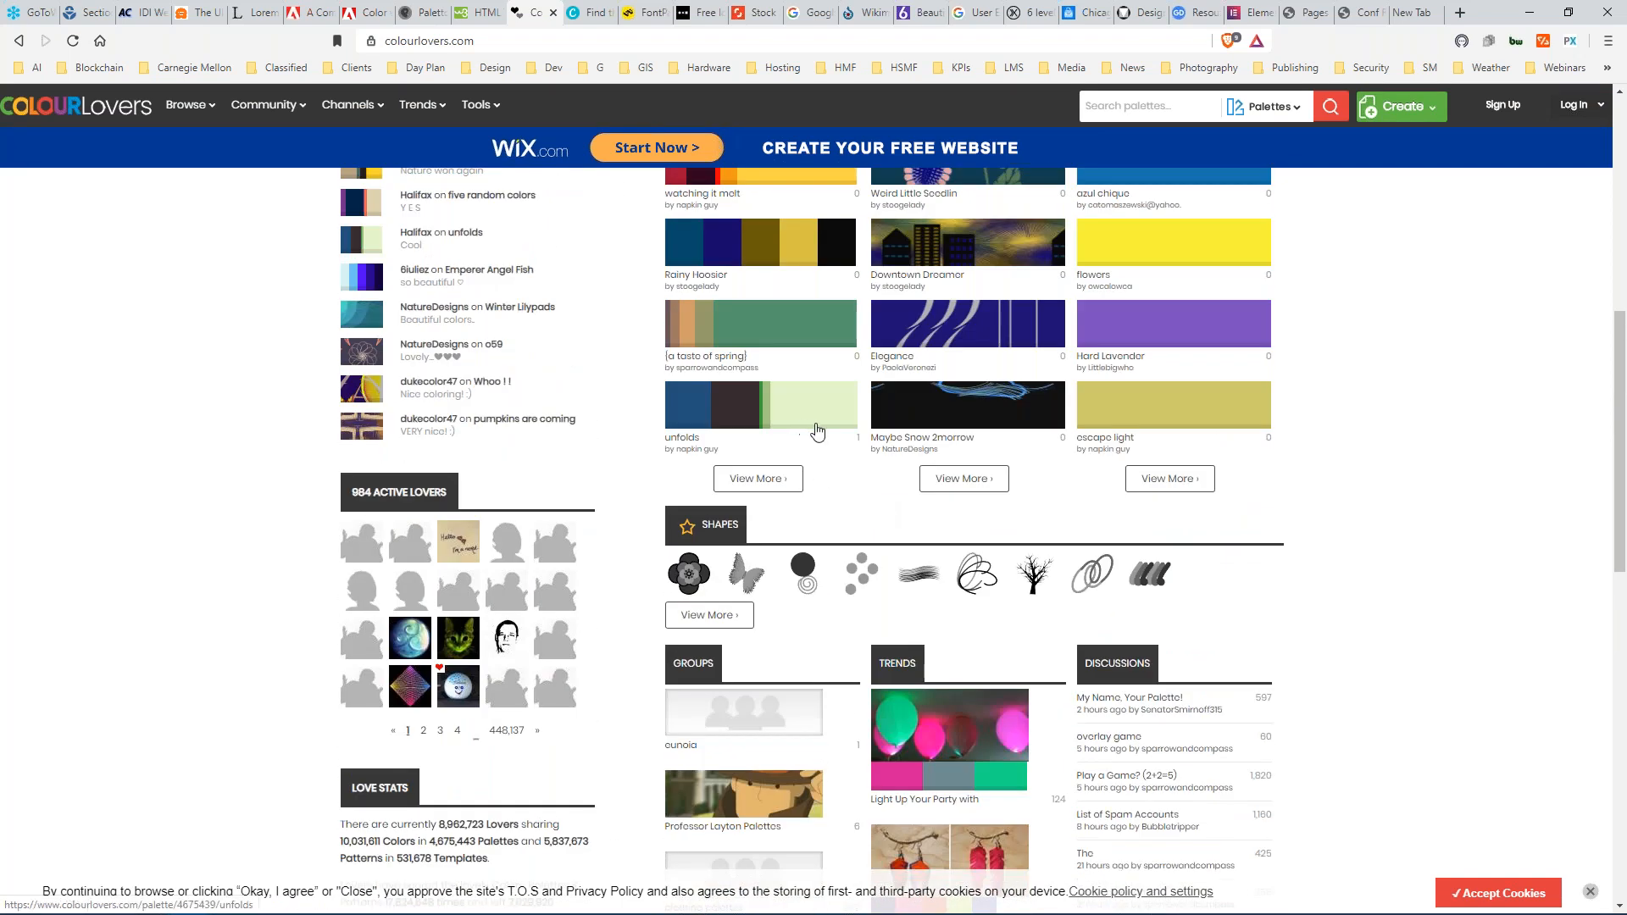
pyautogui.scroll(8, 816, 432)
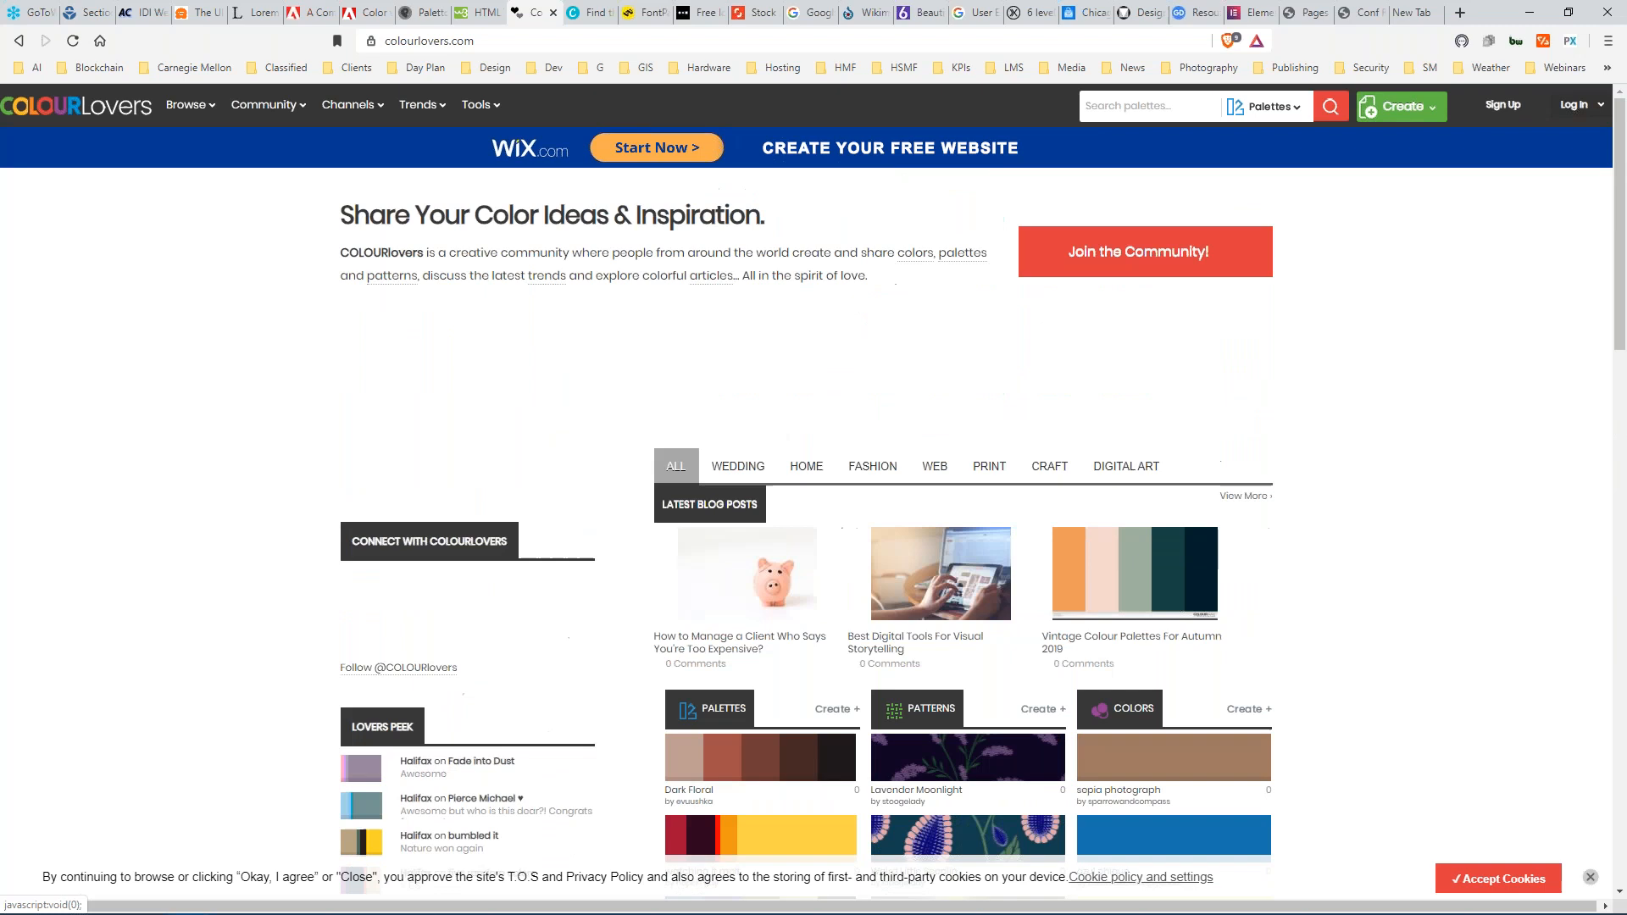
# On Canva's Font Combinations page, choose Droid Serif as the starter font and examine the heading and body pairing.
pyautogui.click(595, 15)
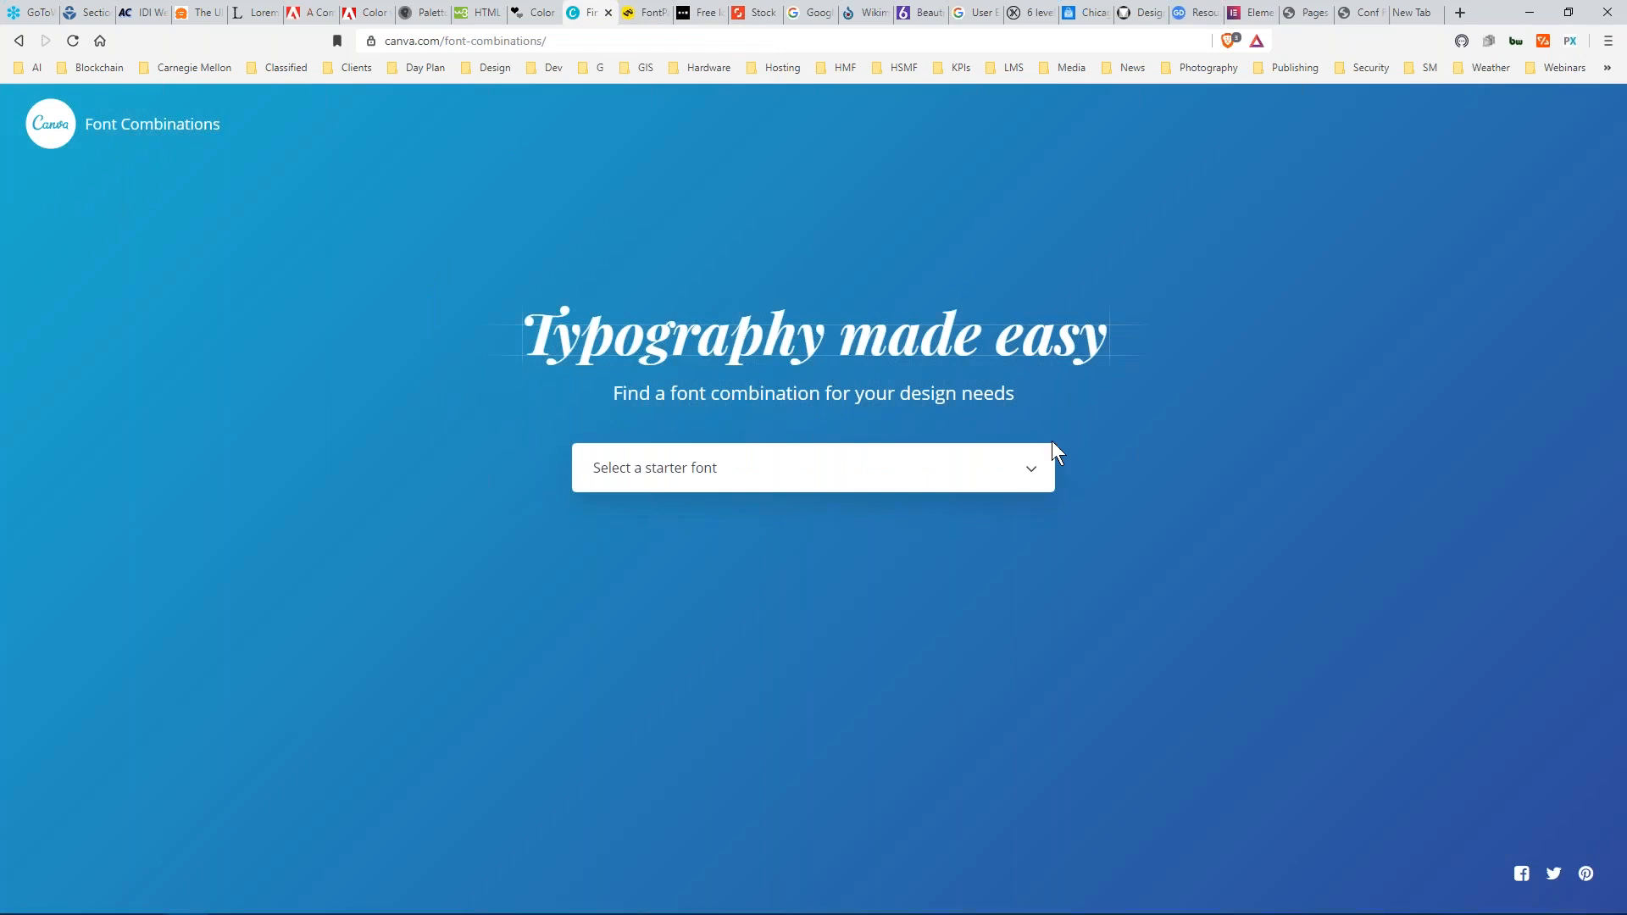
pyautogui.click(1034, 468)
pyautogui.scroll(-1, 871, 536)
pyautogui.scroll(-5, 869, 536)
pyautogui.scroll(-1, 813, 579)
pyautogui.scroll(-2, 831, 545)
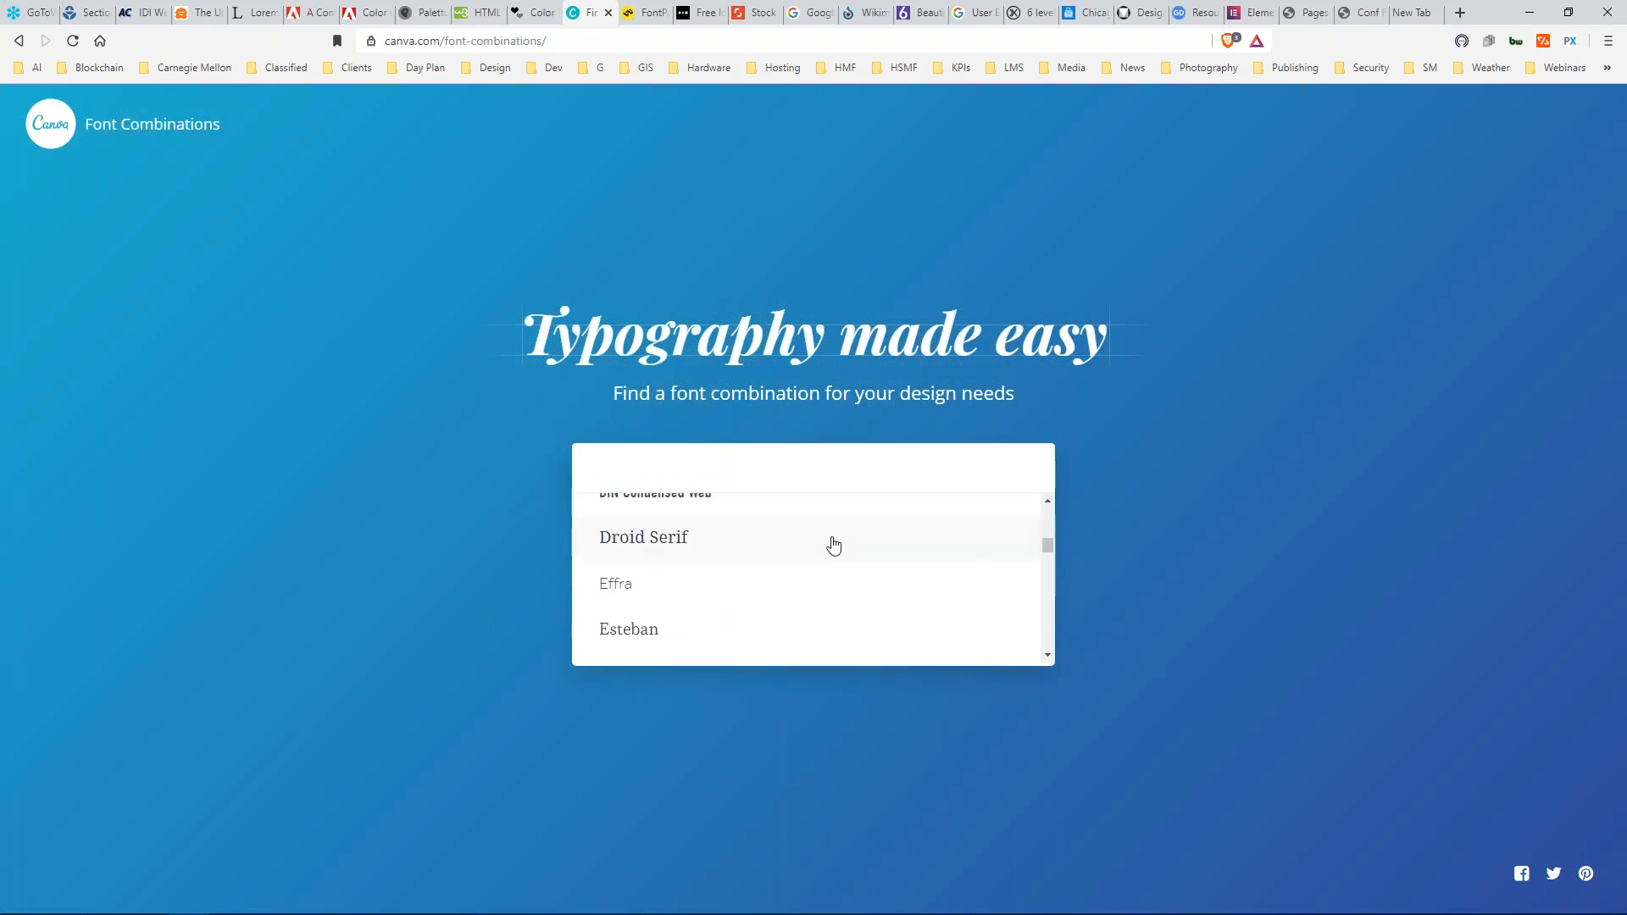
pyautogui.click(642, 543)
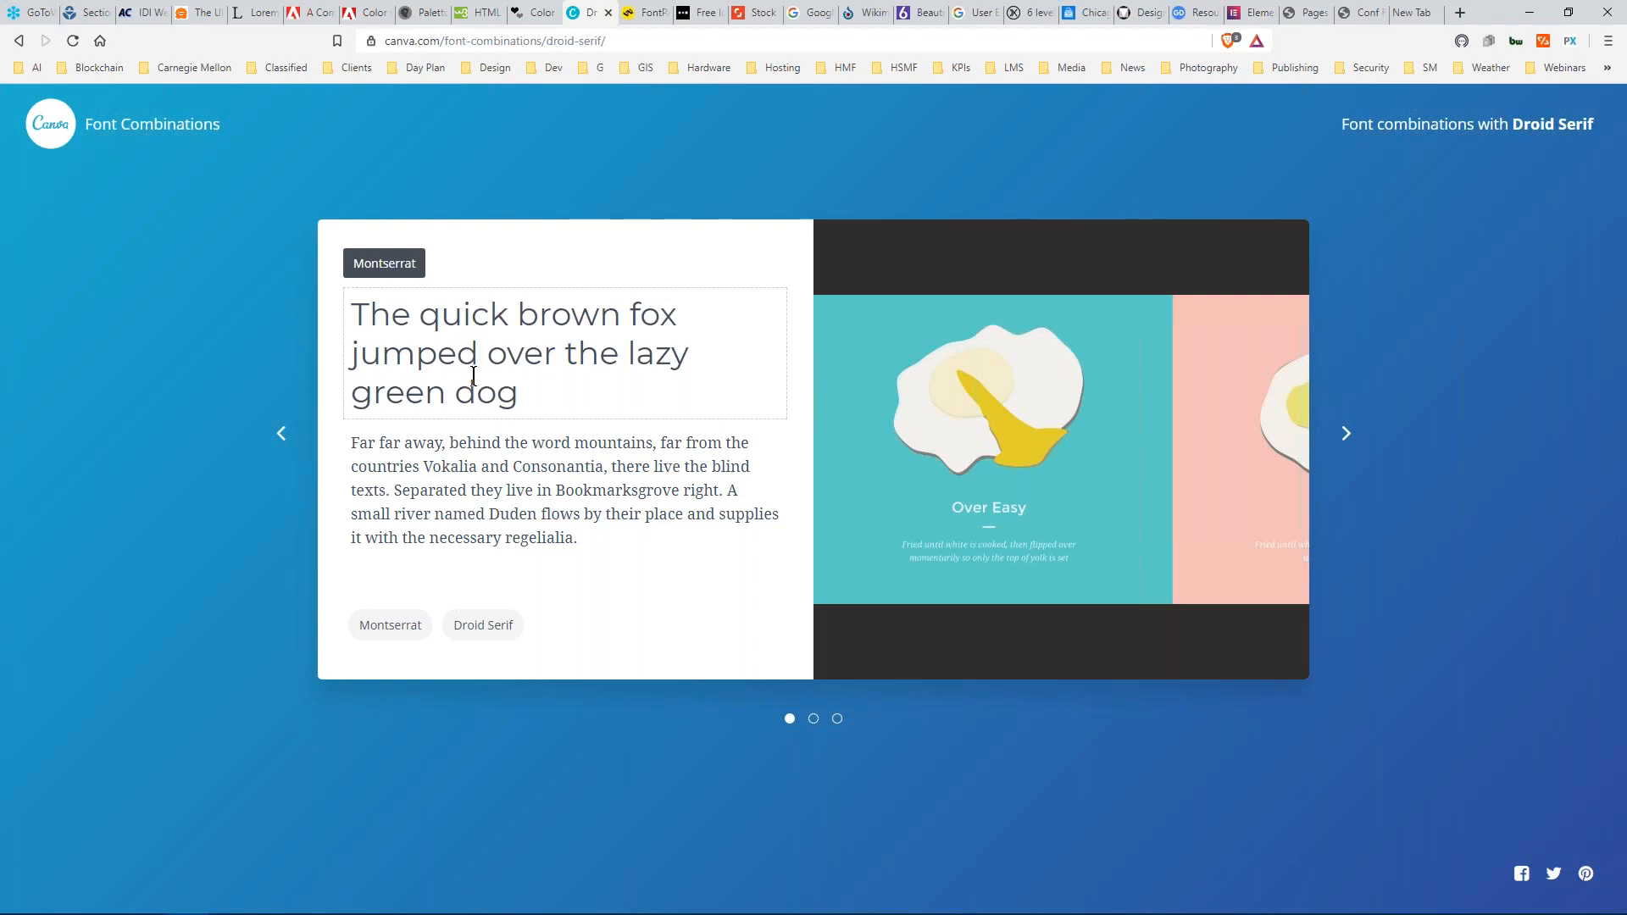
pyautogui.moveTo(492, 443); pyautogui.dragTo(498, 444)
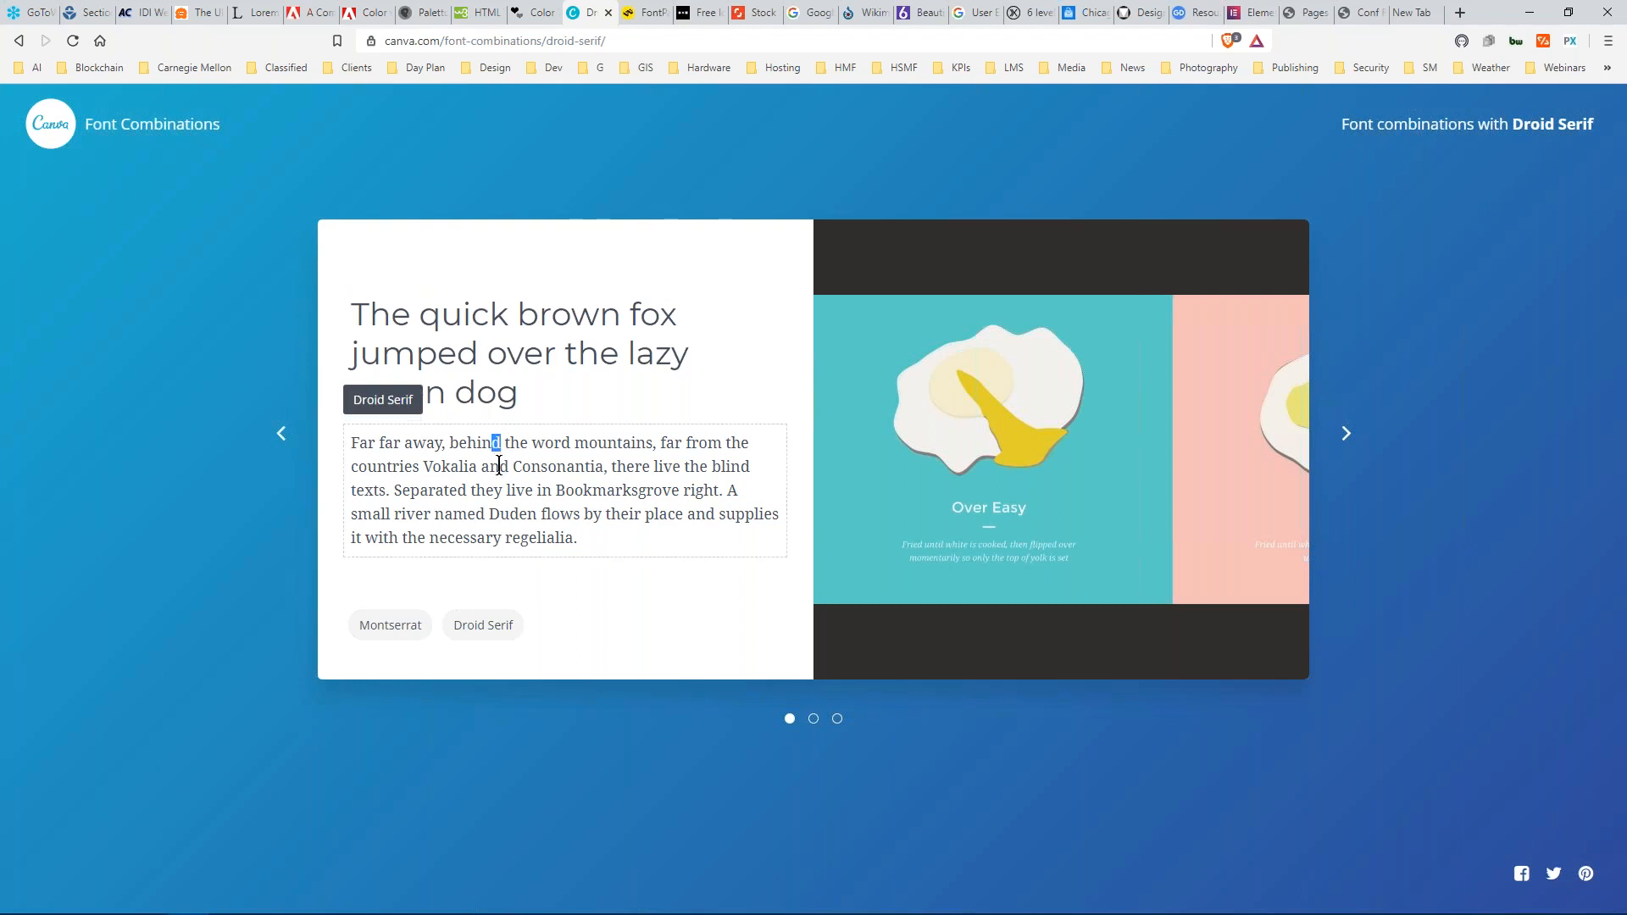
pyautogui.click(497, 459)
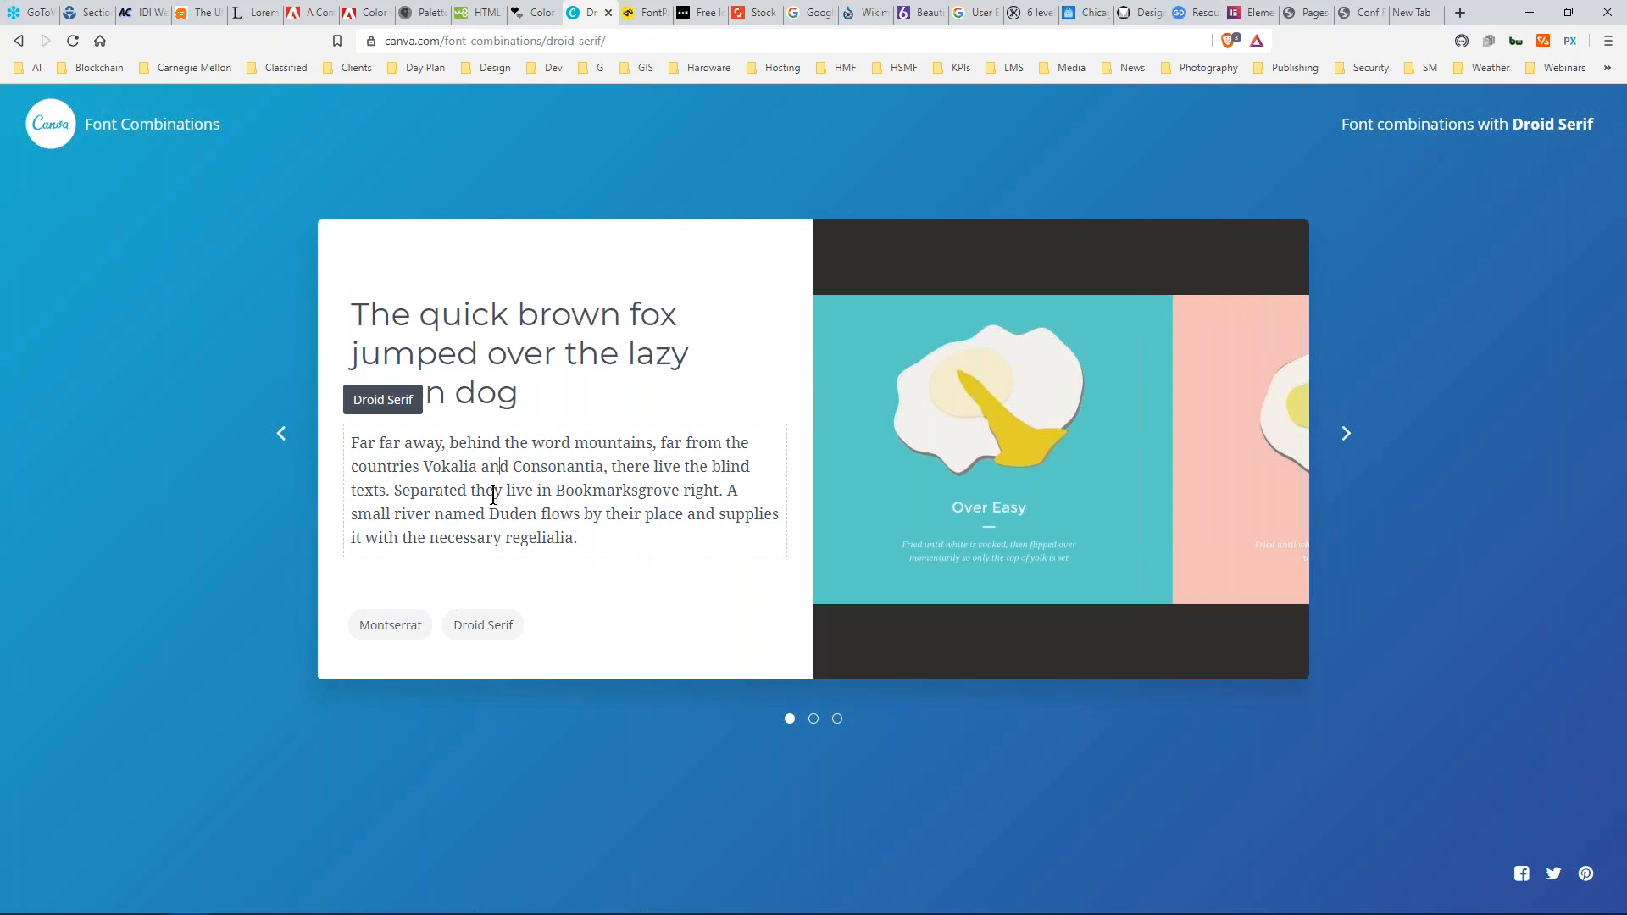
# Examine the featured font pairs on FontPair, from Lora & Merriweather down to Fira Sans & Merriweather.
pyautogui.click(653, 19)
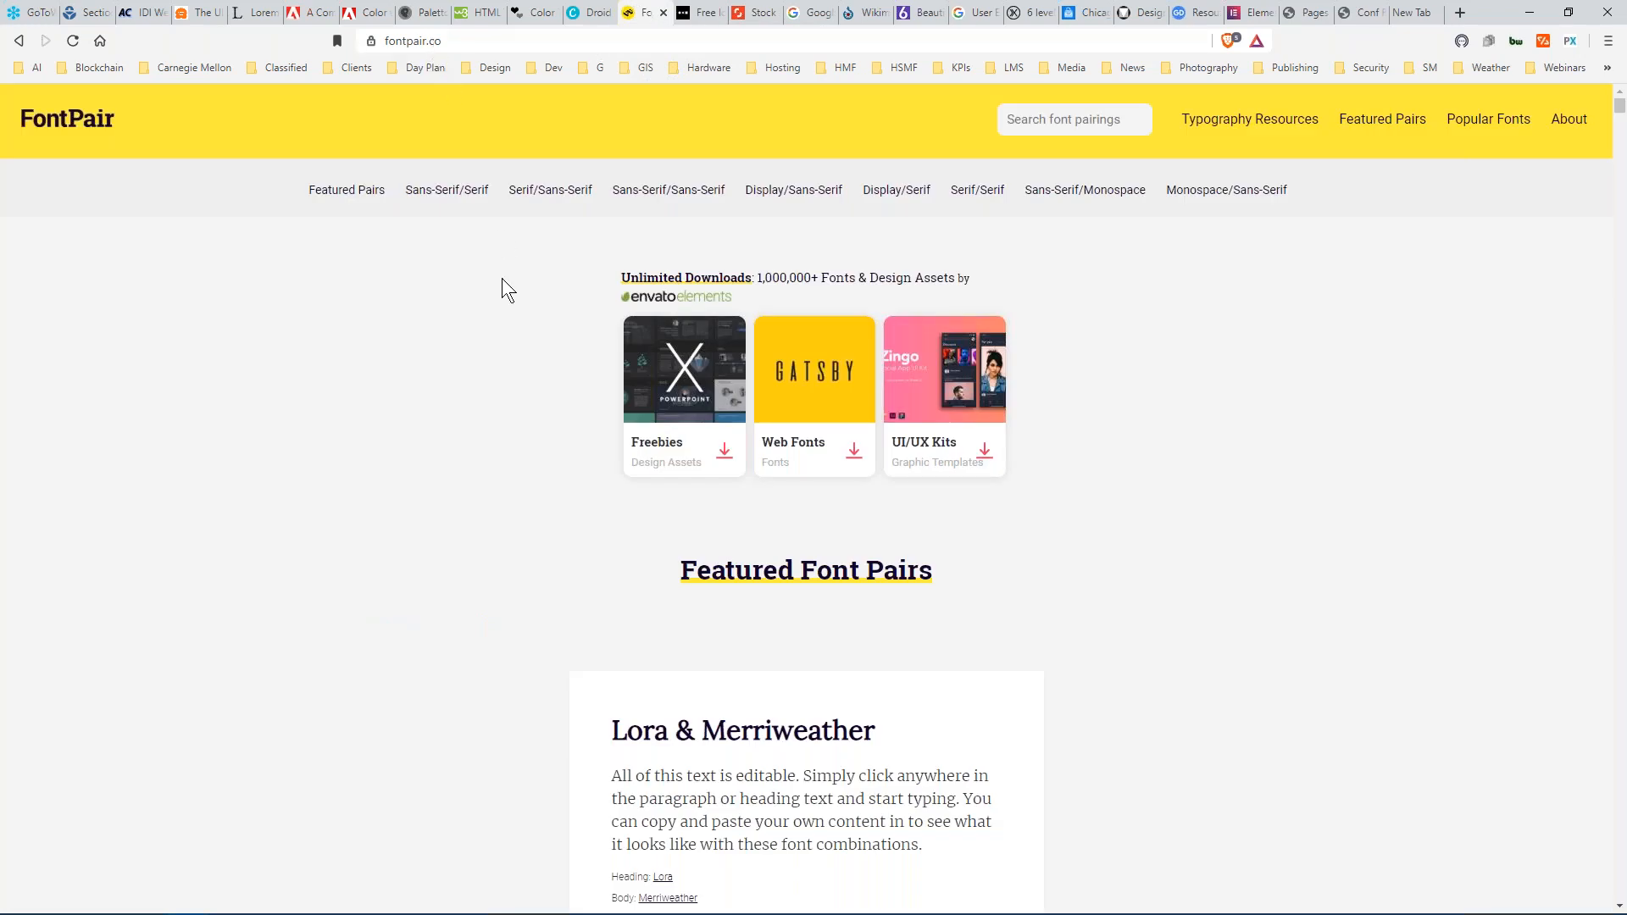
pyautogui.scroll(-8, 534, 487)
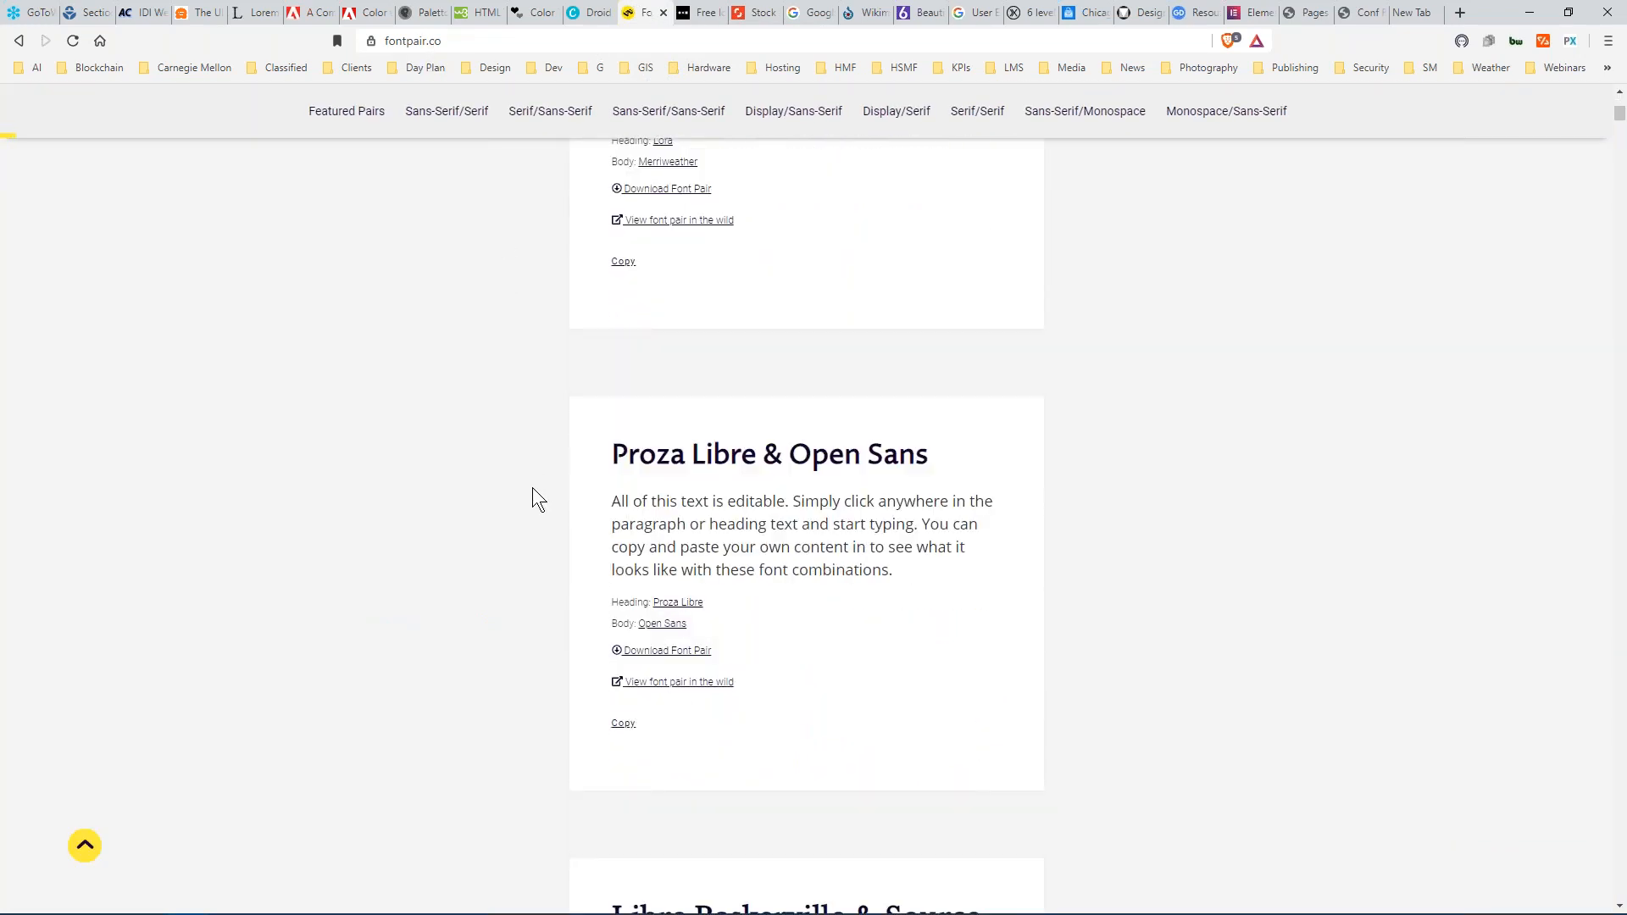
pyautogui.scroll(-7, 532, 488)
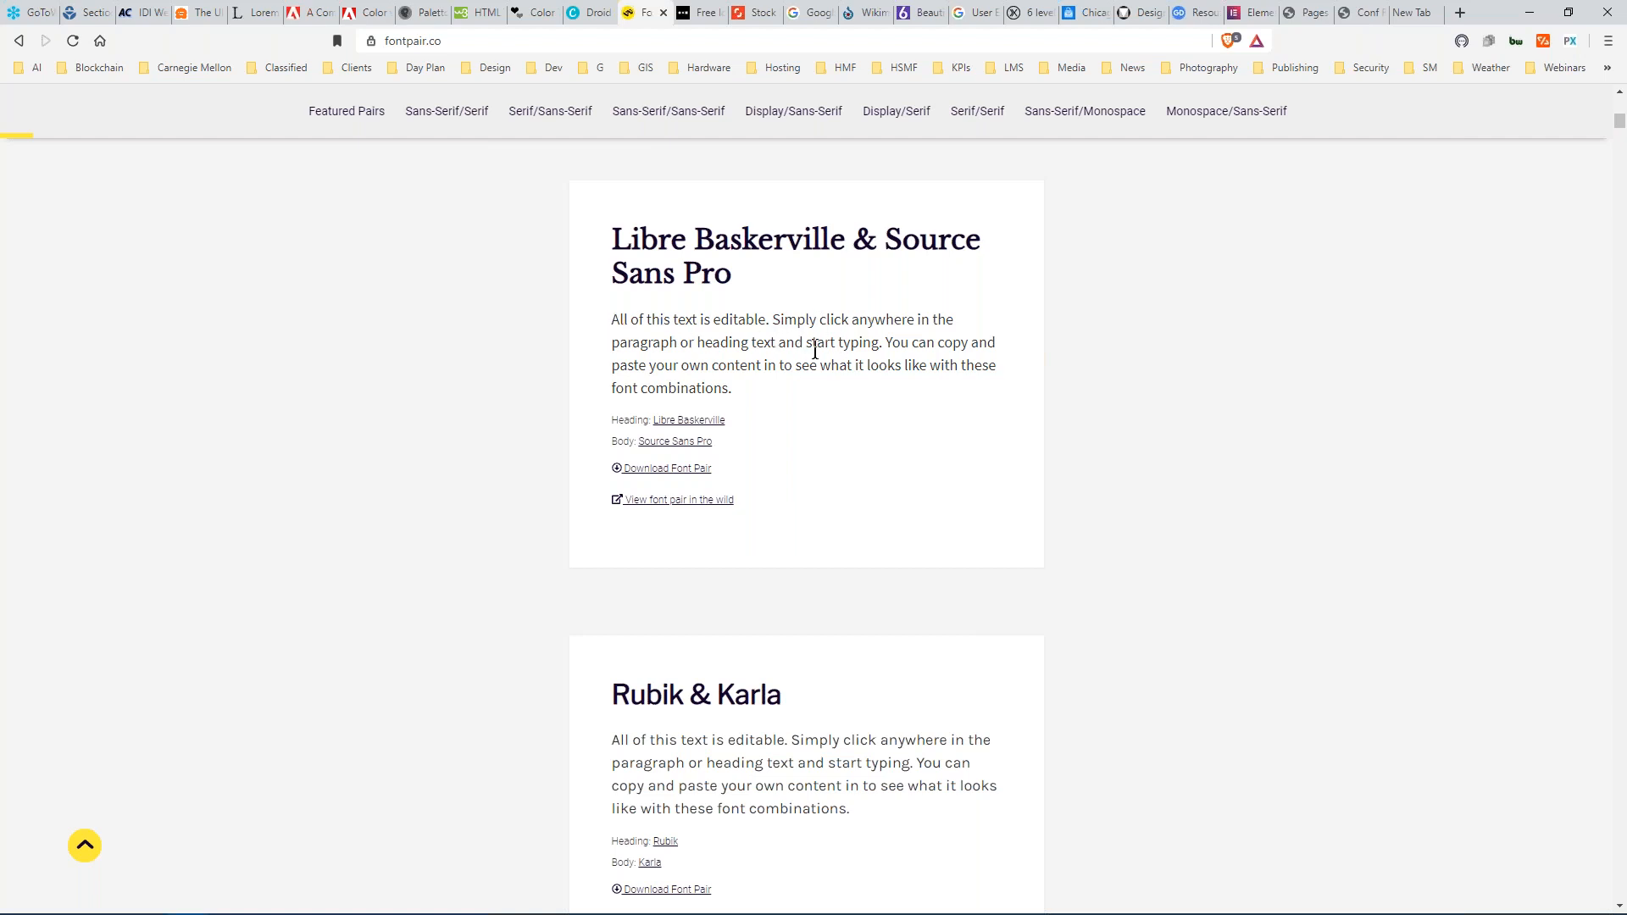
pyautogui.scroll(-5, 816, 350)
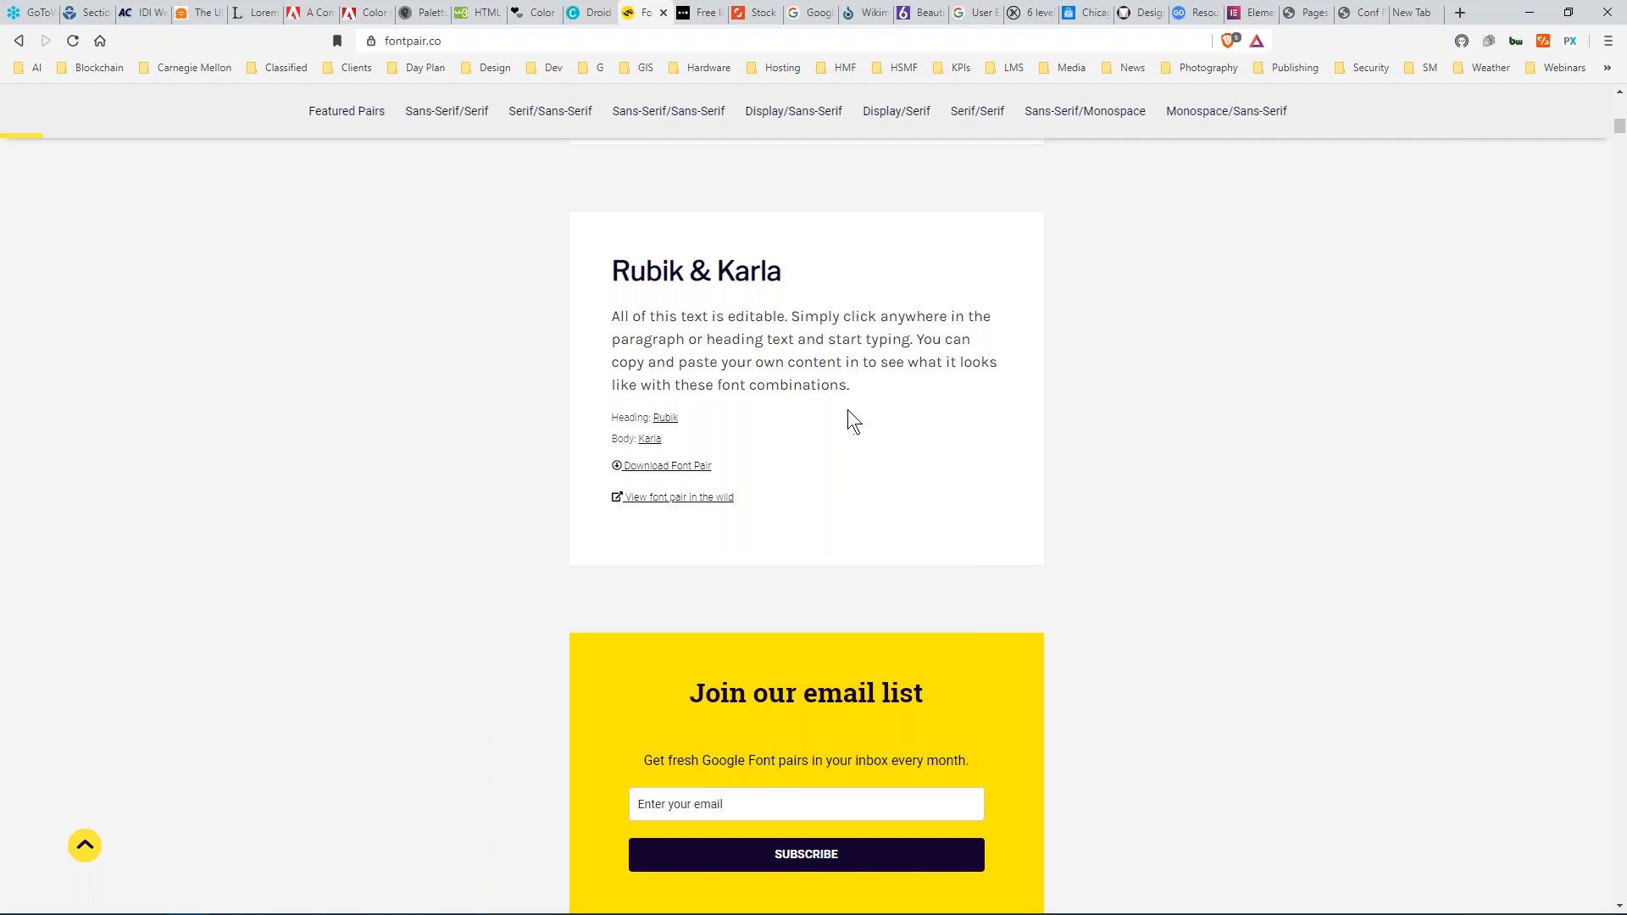
pyautogui.scroll(-9, 850, 410)
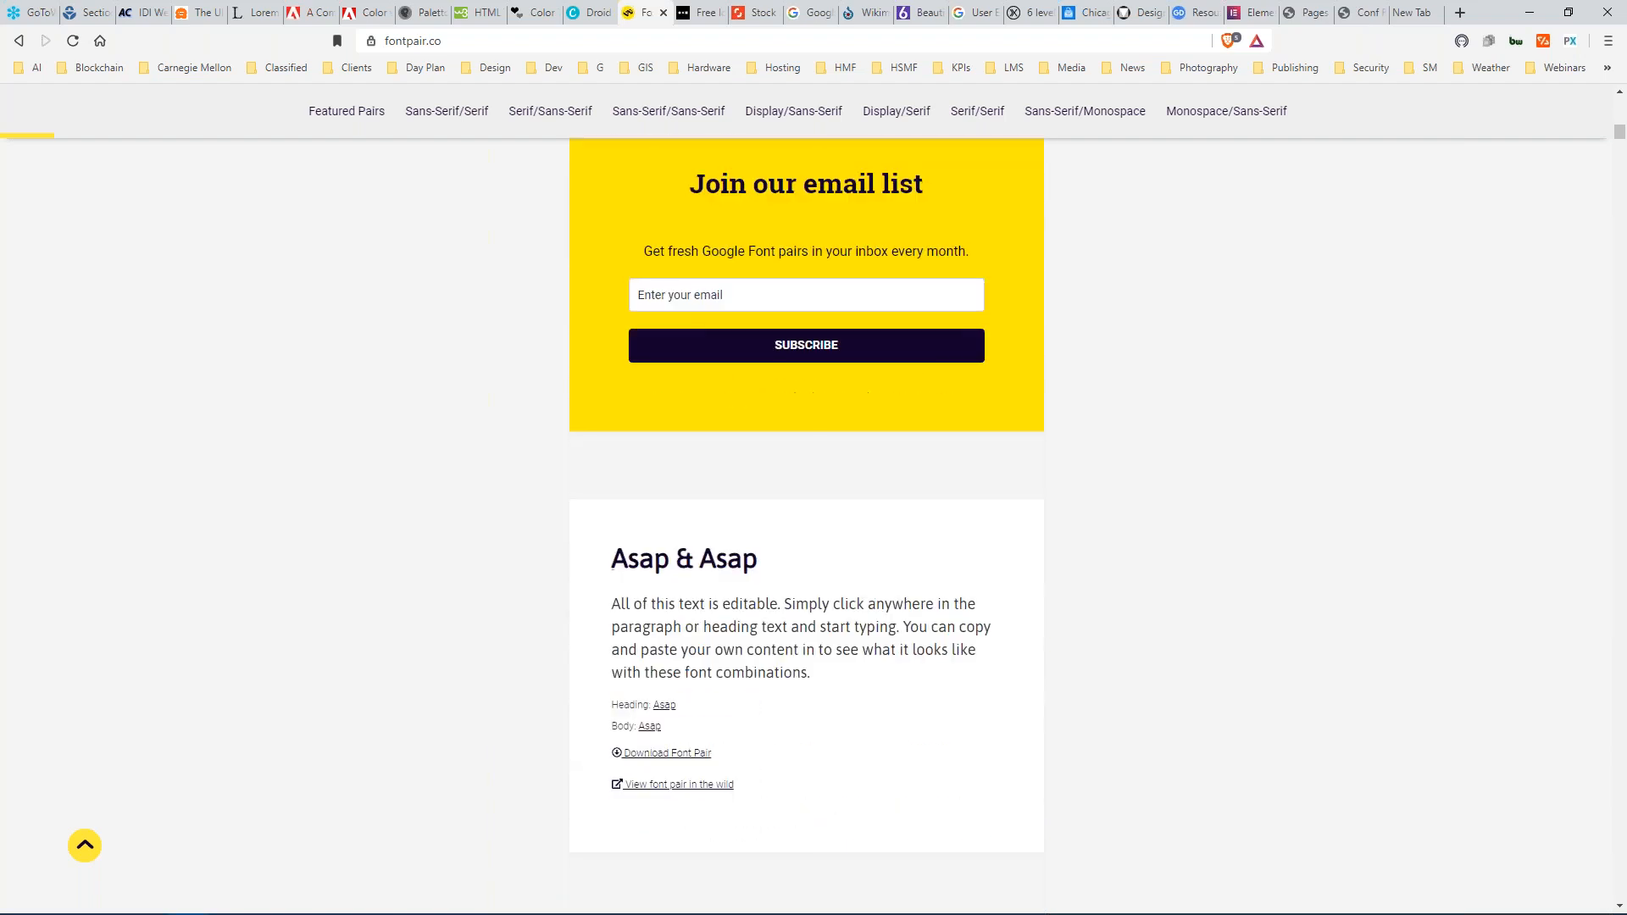
pyautogui.scroll(4, 889, 415)
pyautogui.scroll(-8, 886, 433)
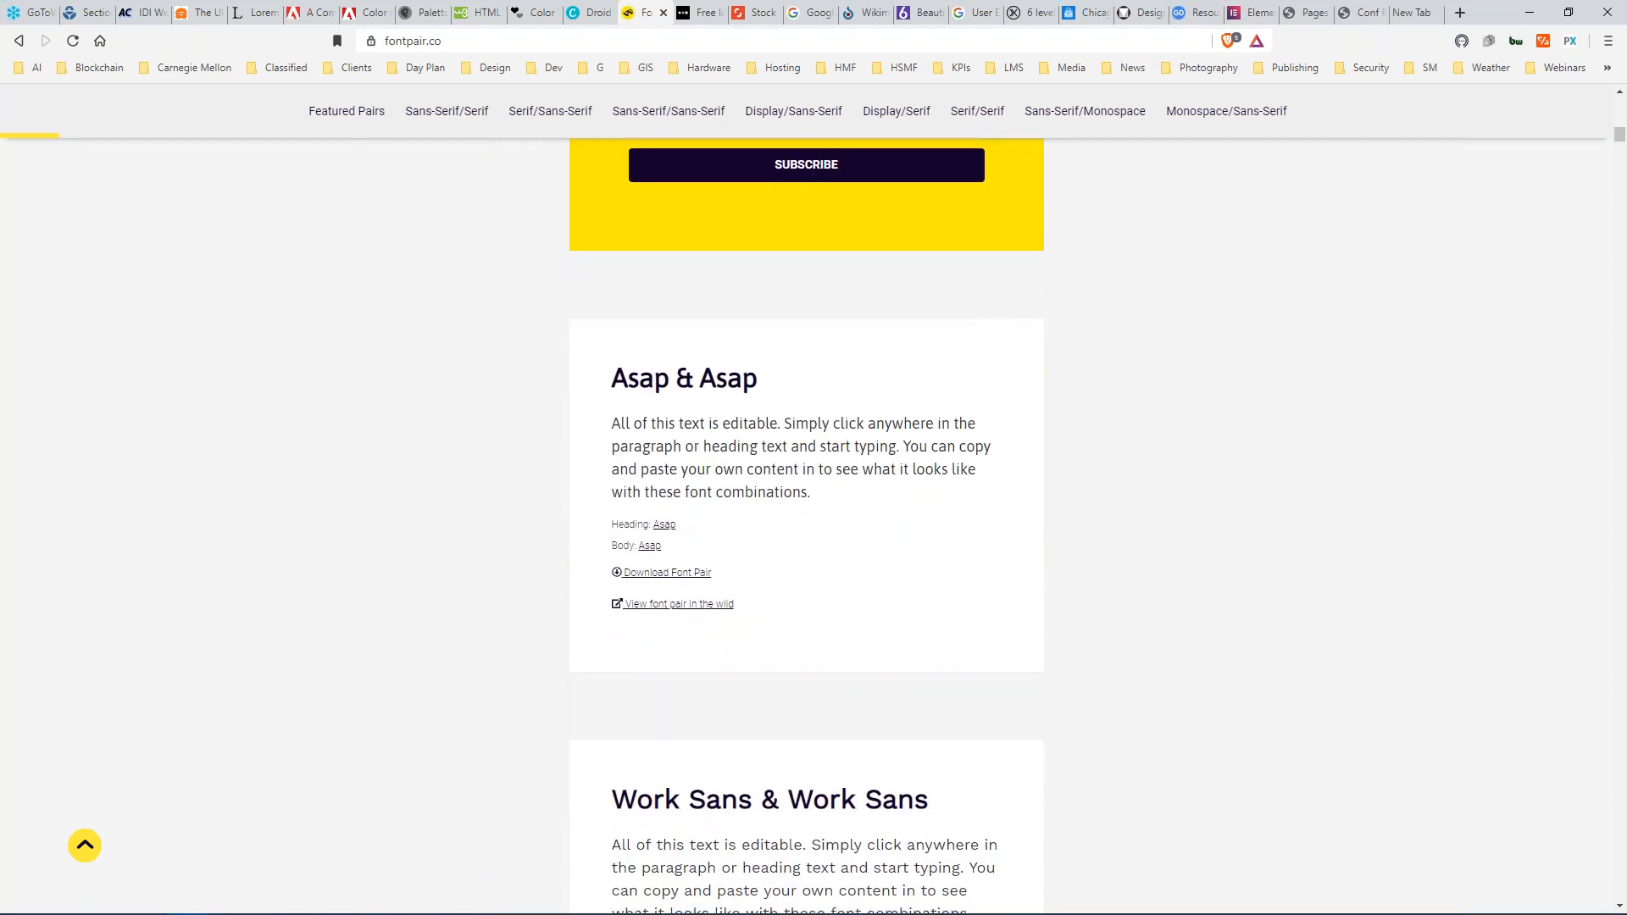
pyautogui.scroll(-2, 885, 433)
pyautogui.scroll(1, 830, 428)
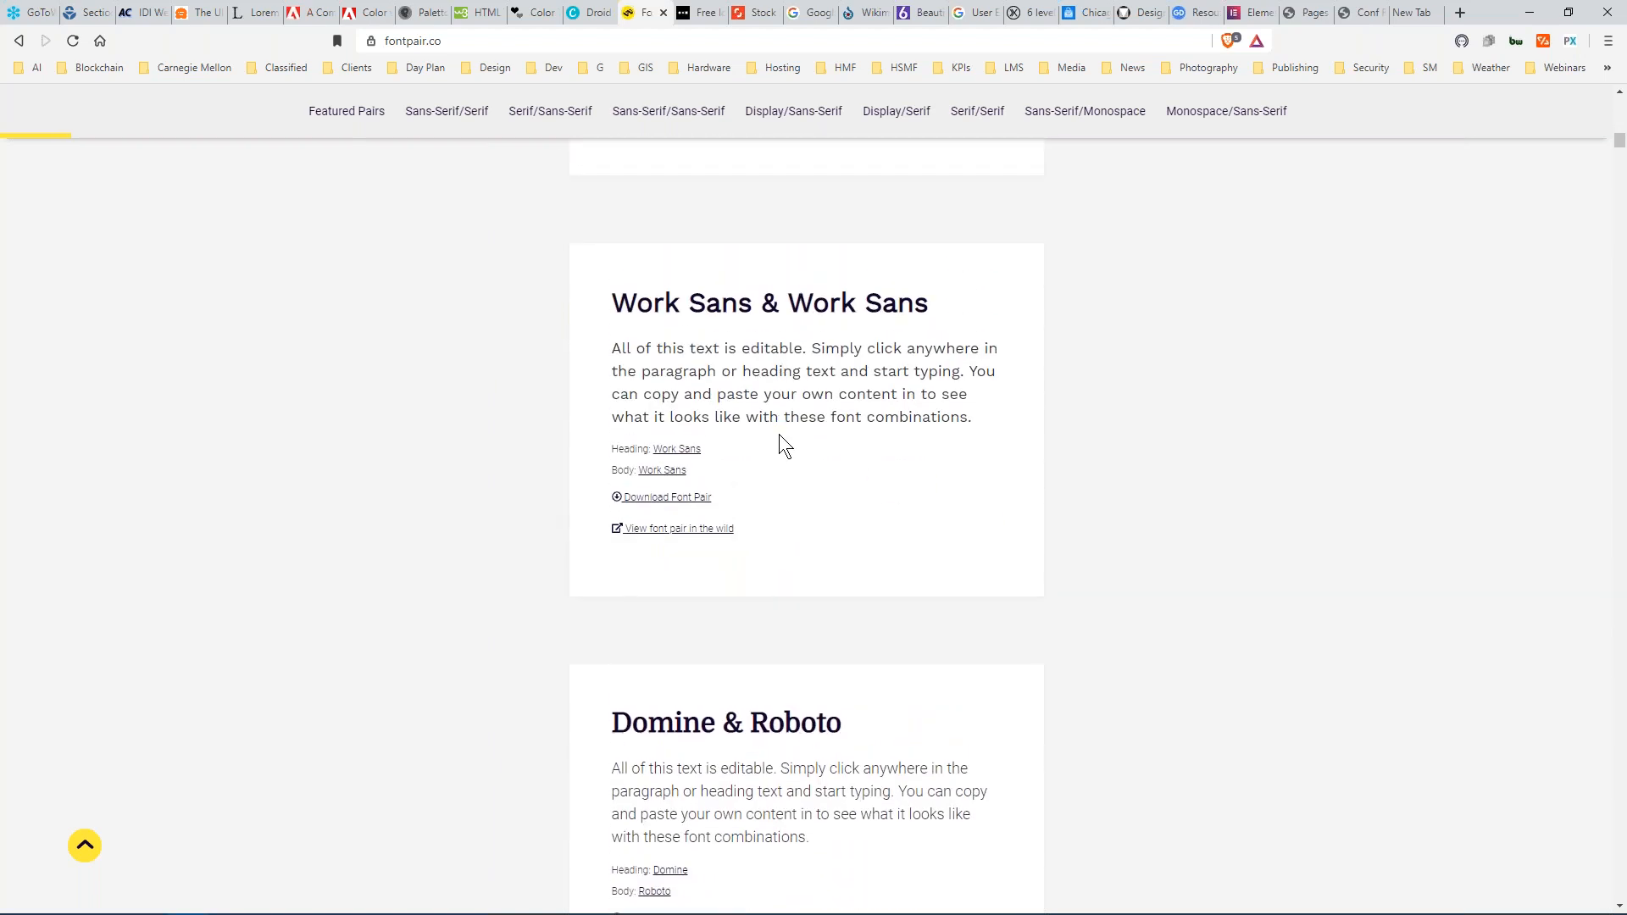
pyautogui.scroll(-8, 780, 434)
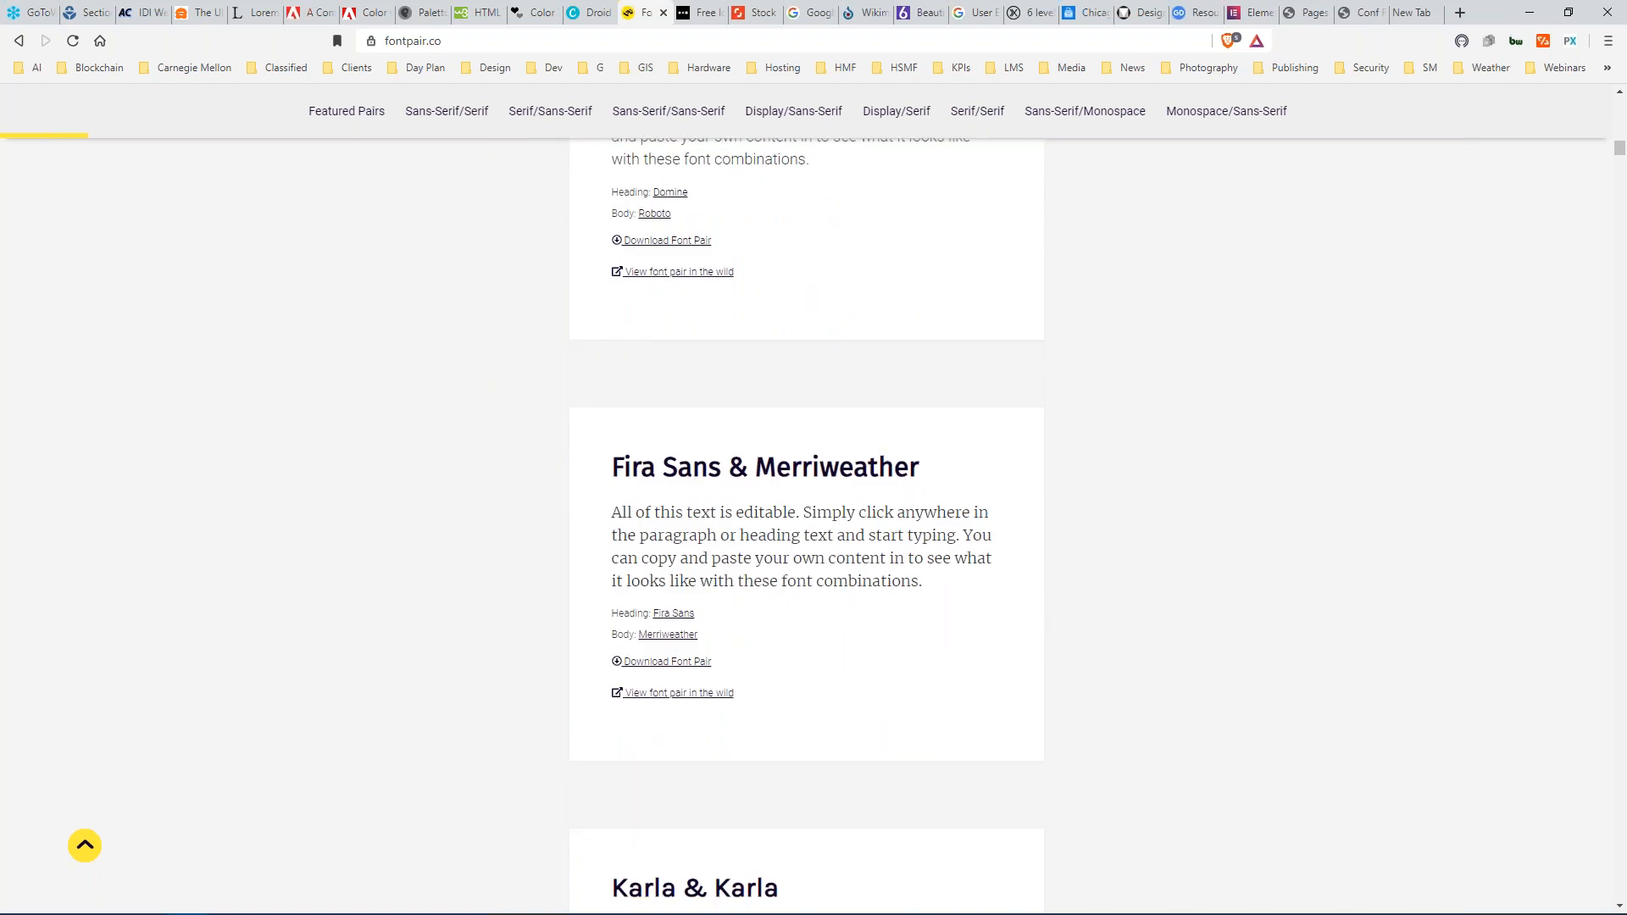
pyautogui.scroll(13, 774, 429)
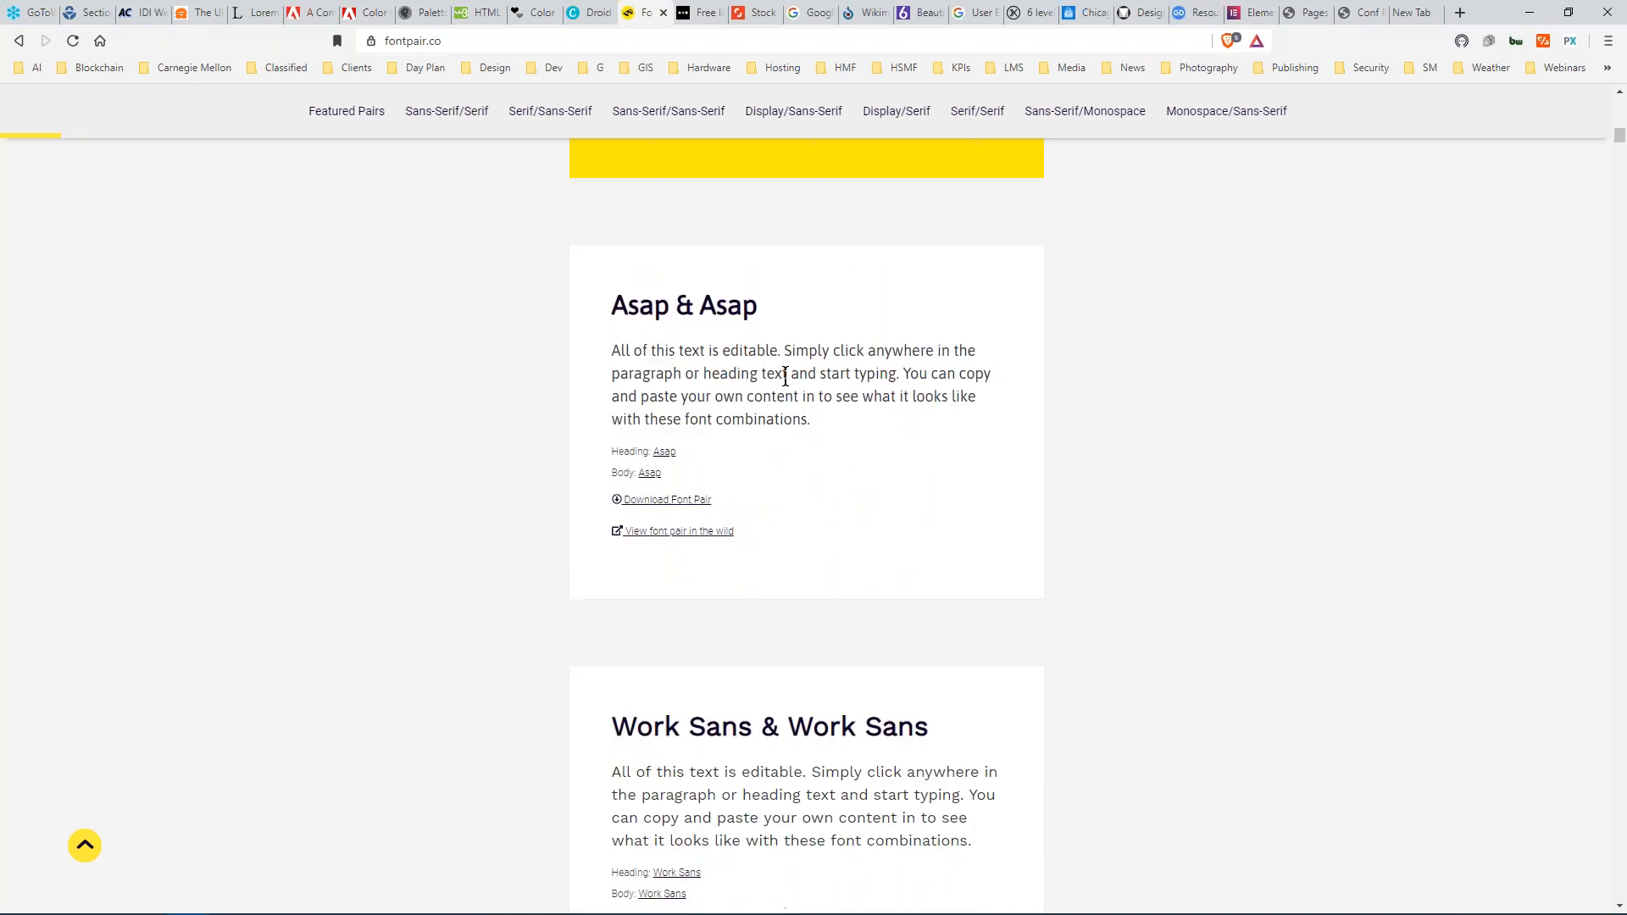
pyautogui.scroll(20, 765, 288)
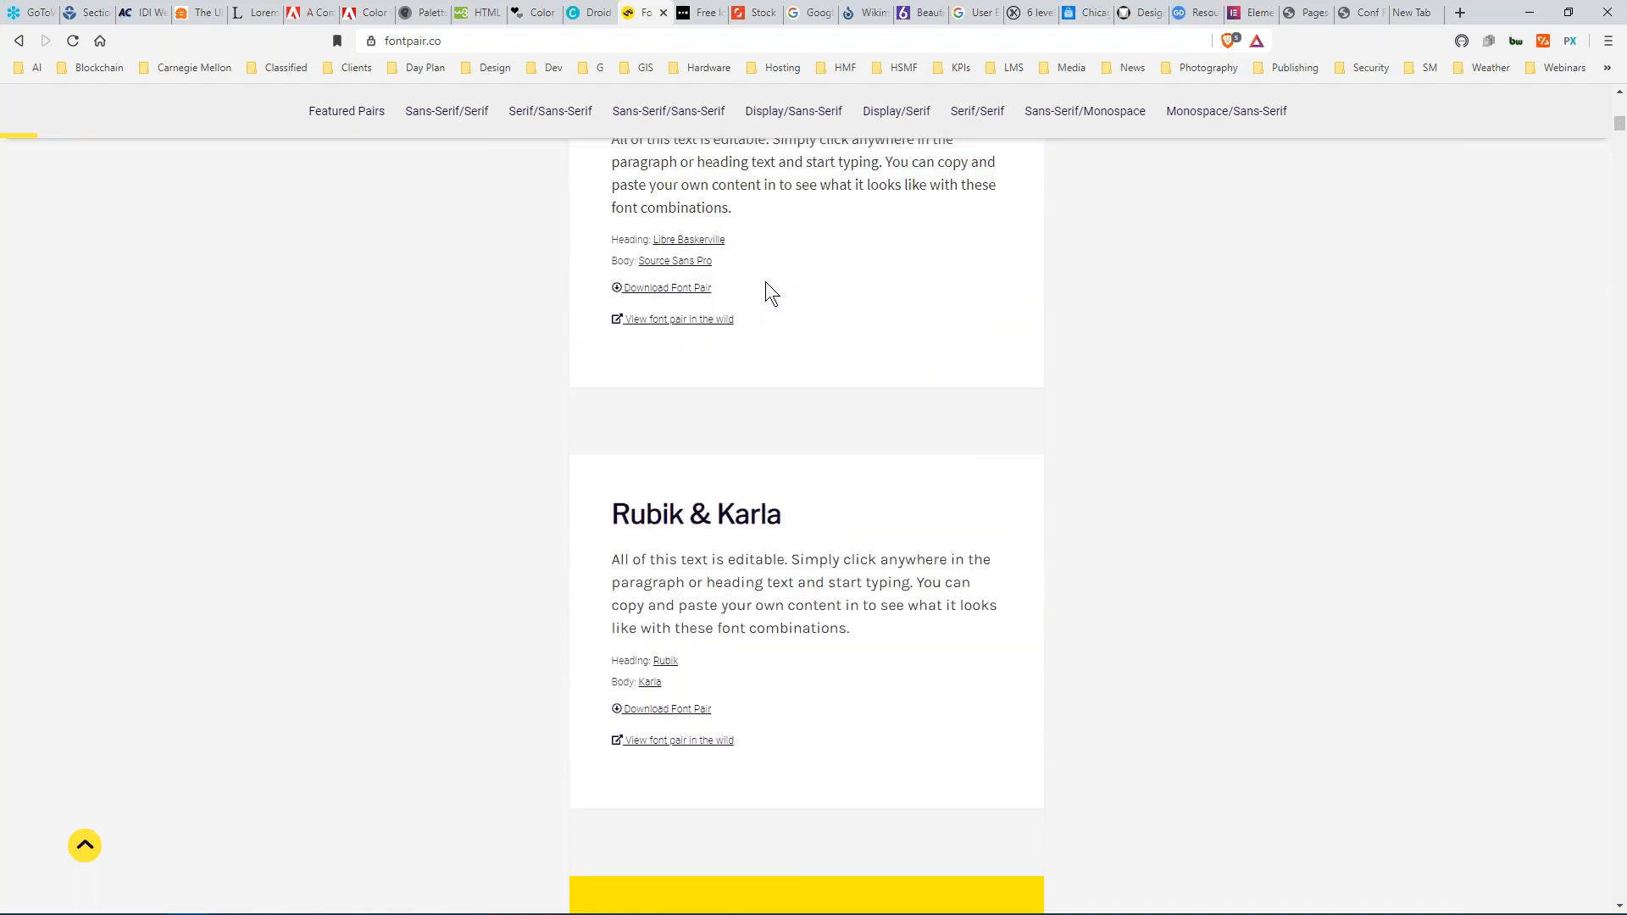
pyautogui.scroll(10, 502, 330)
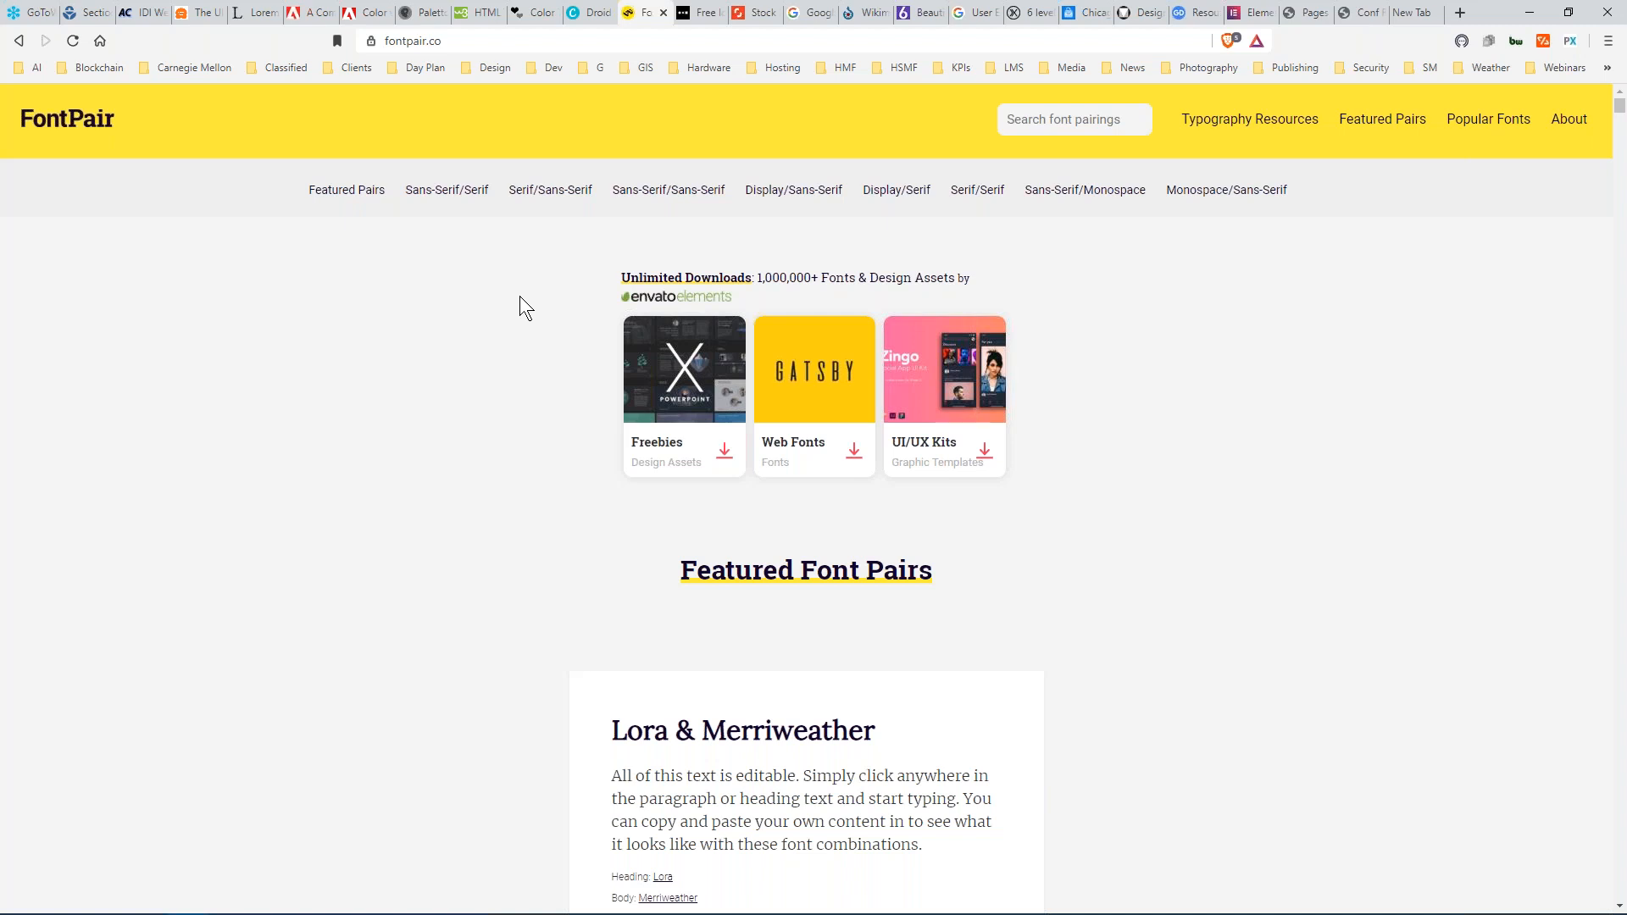
# Open the Taco icon's detail page on the Noun Project and check the options for the icon image.
pyautogui.click(706, 13)
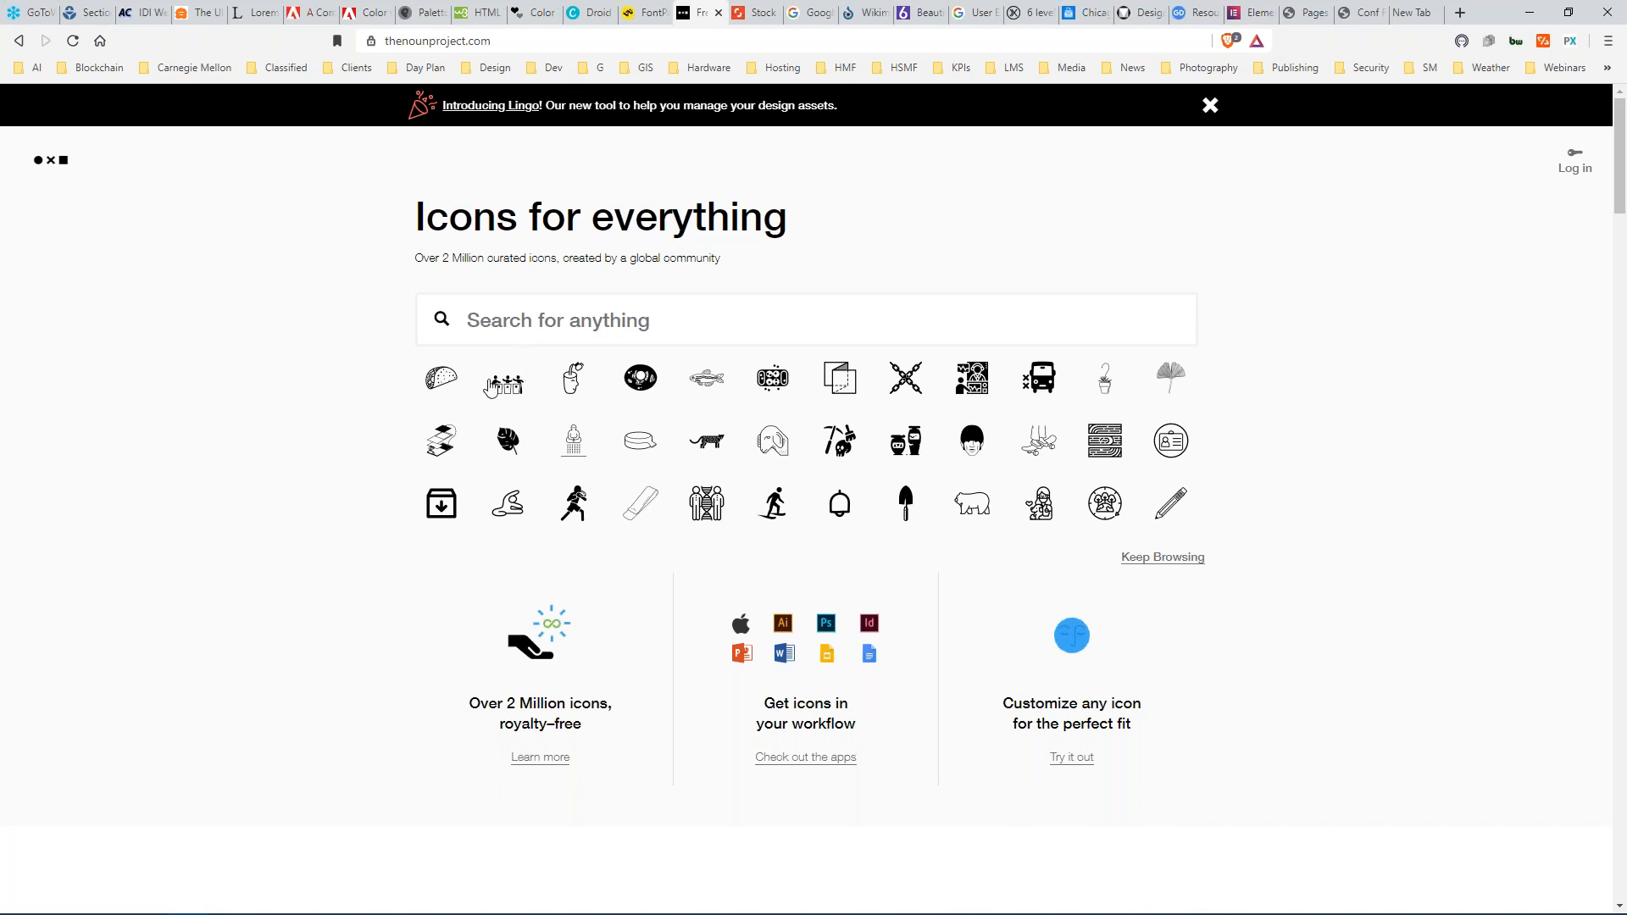
pyautogui.click(442, 377)
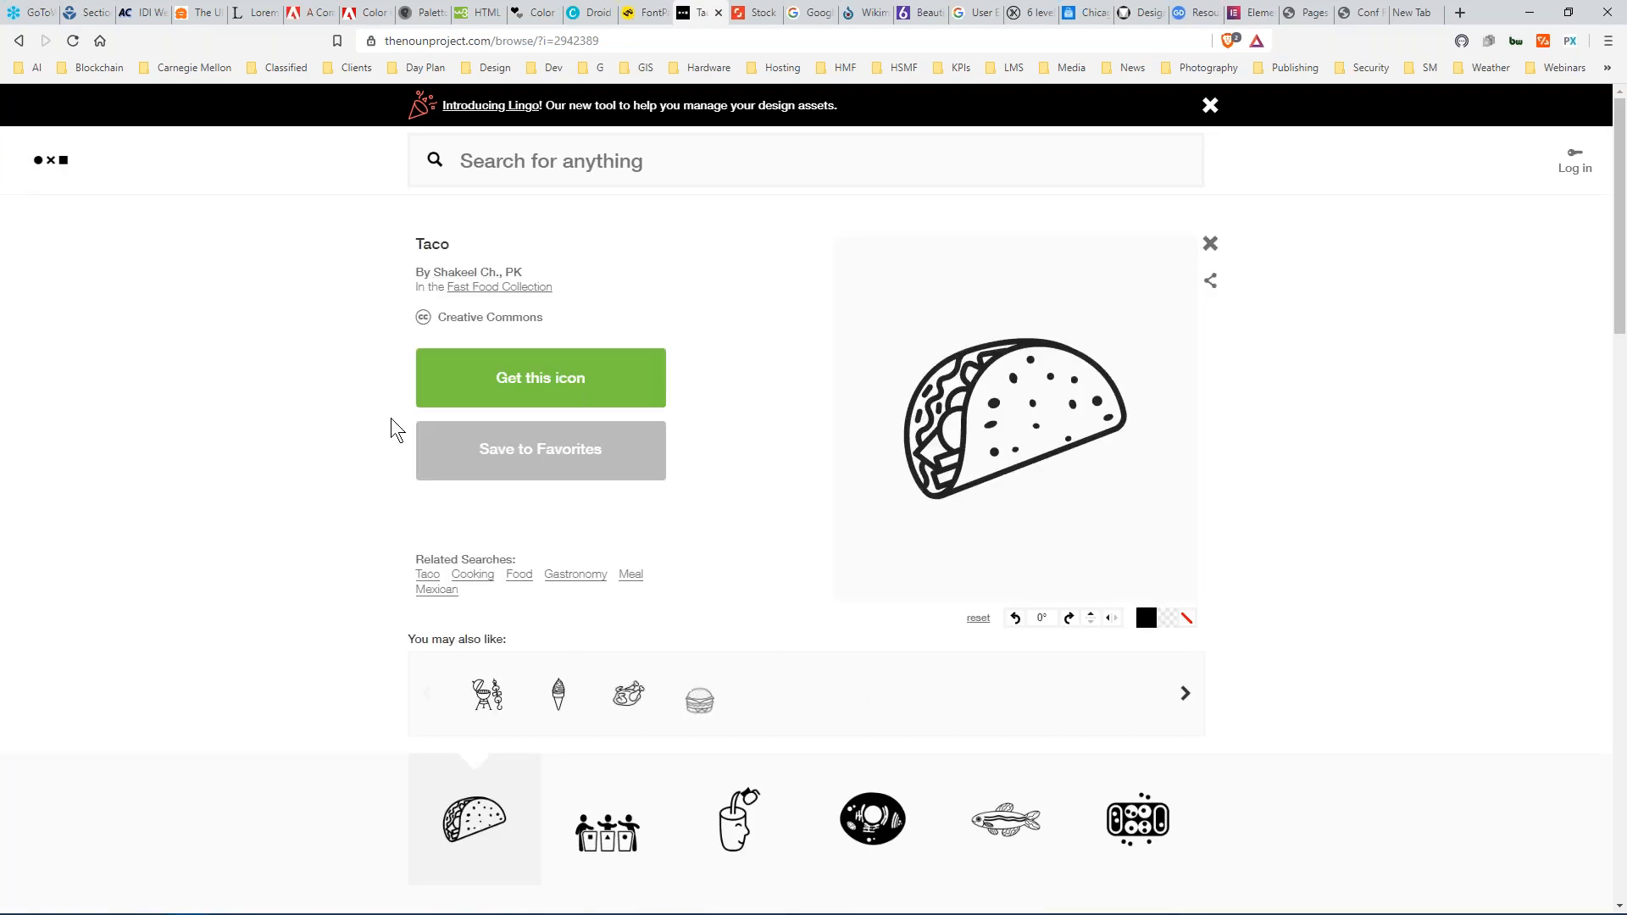
pyautogui.rightClick(989, 430)
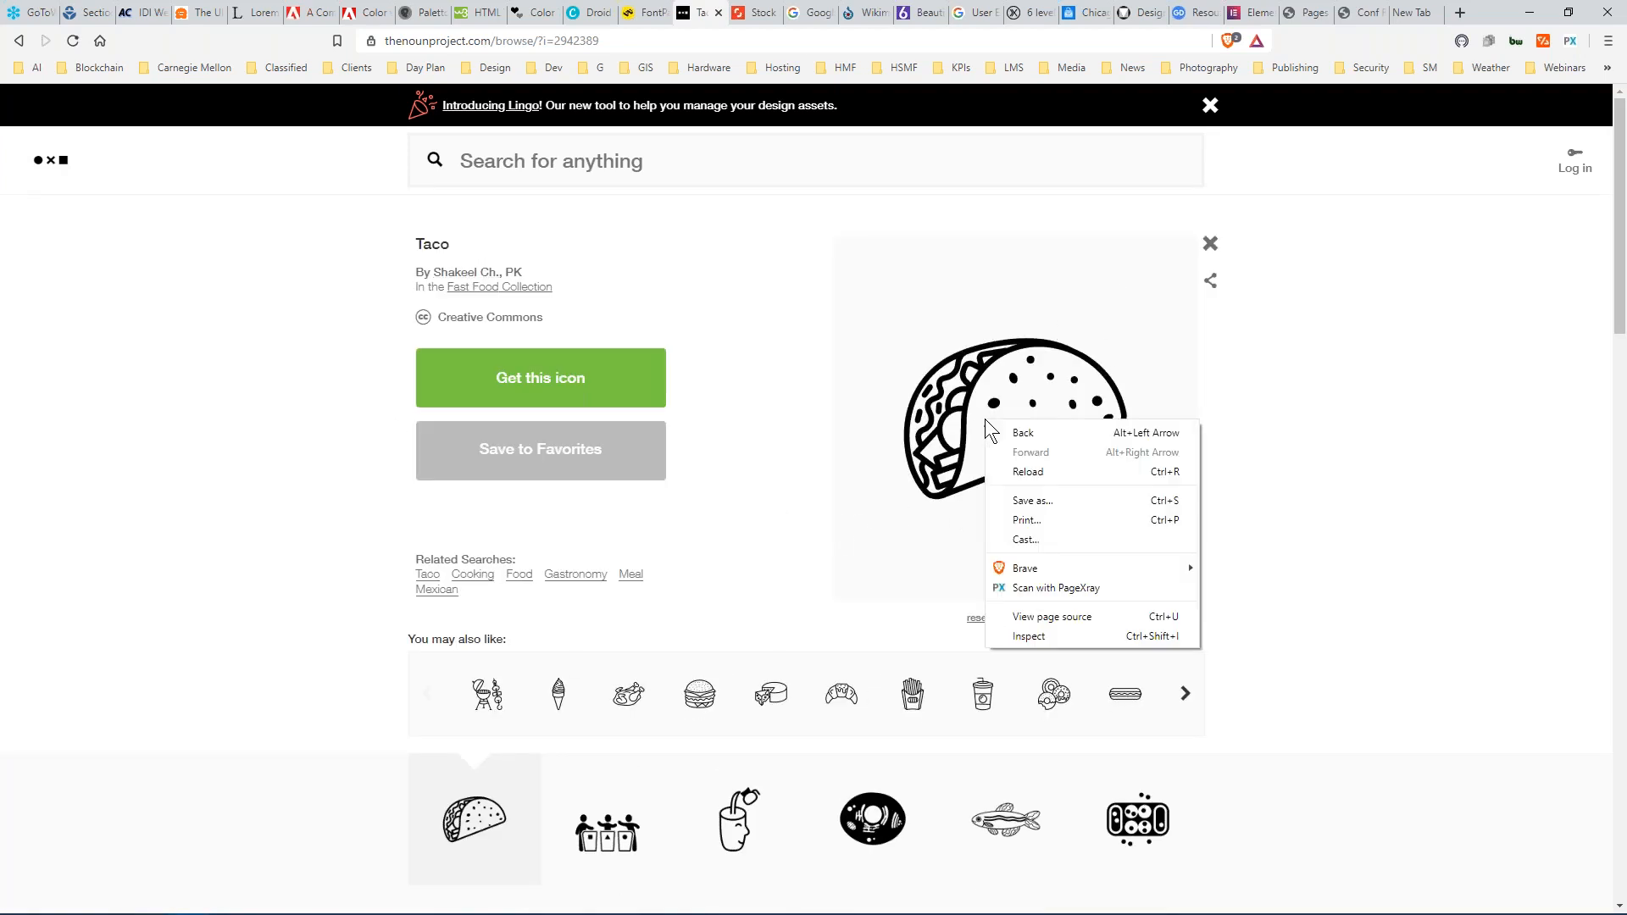
pyautogui.click(937, 404)
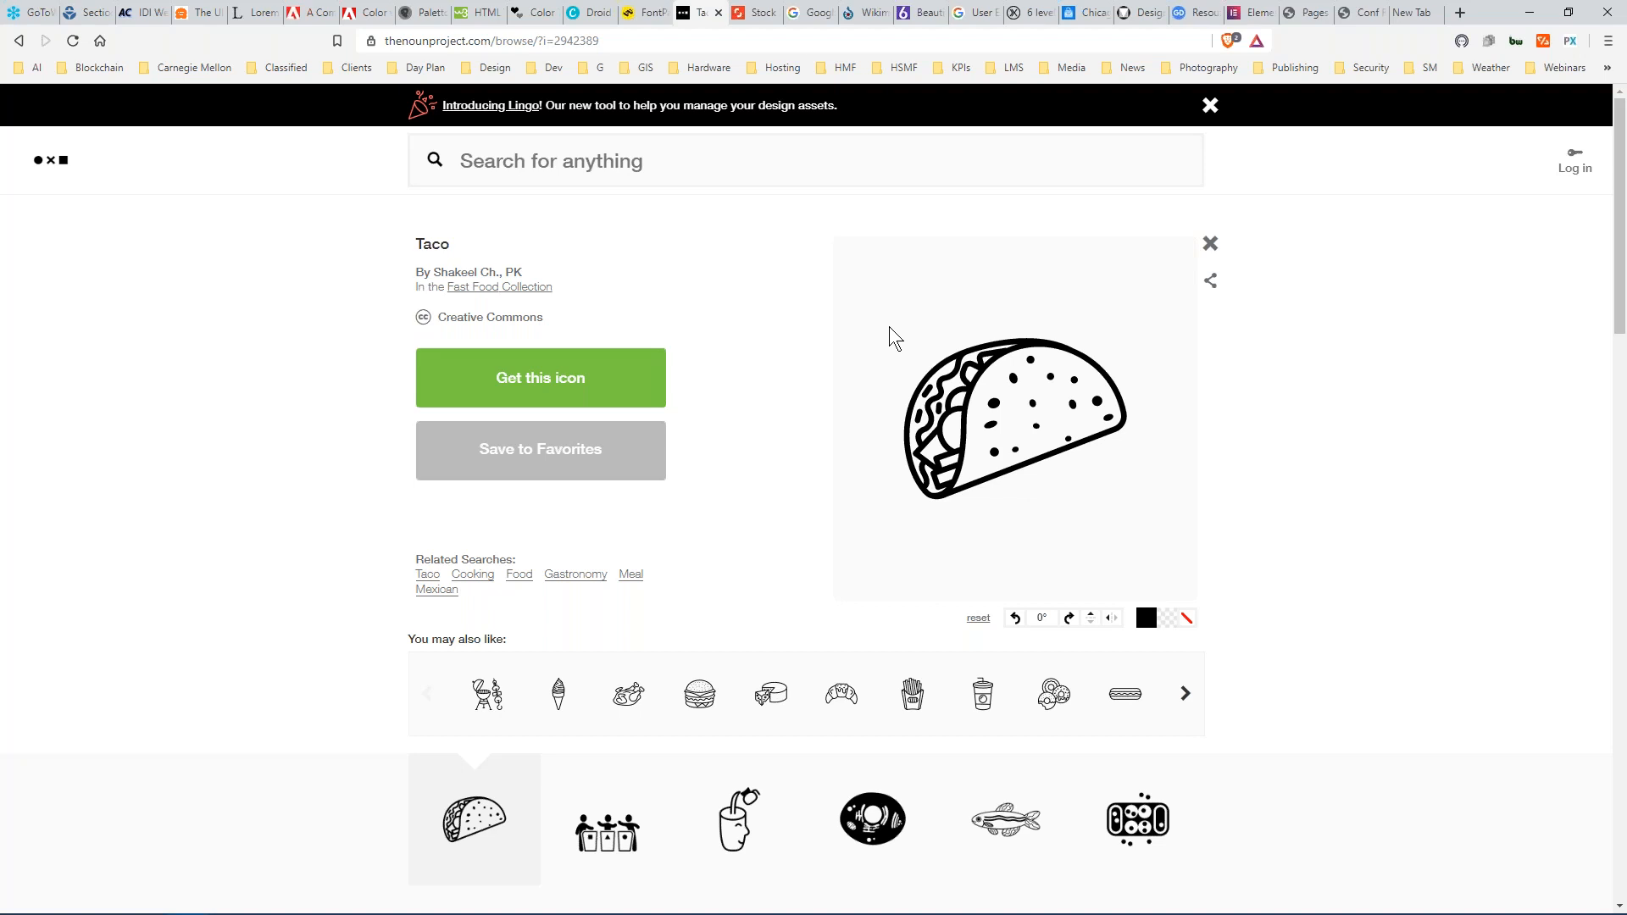
# Log in to the Noun Project with the saved account e-mail and password, and save the password in the browser.
pyautogui.click(1578, 173)
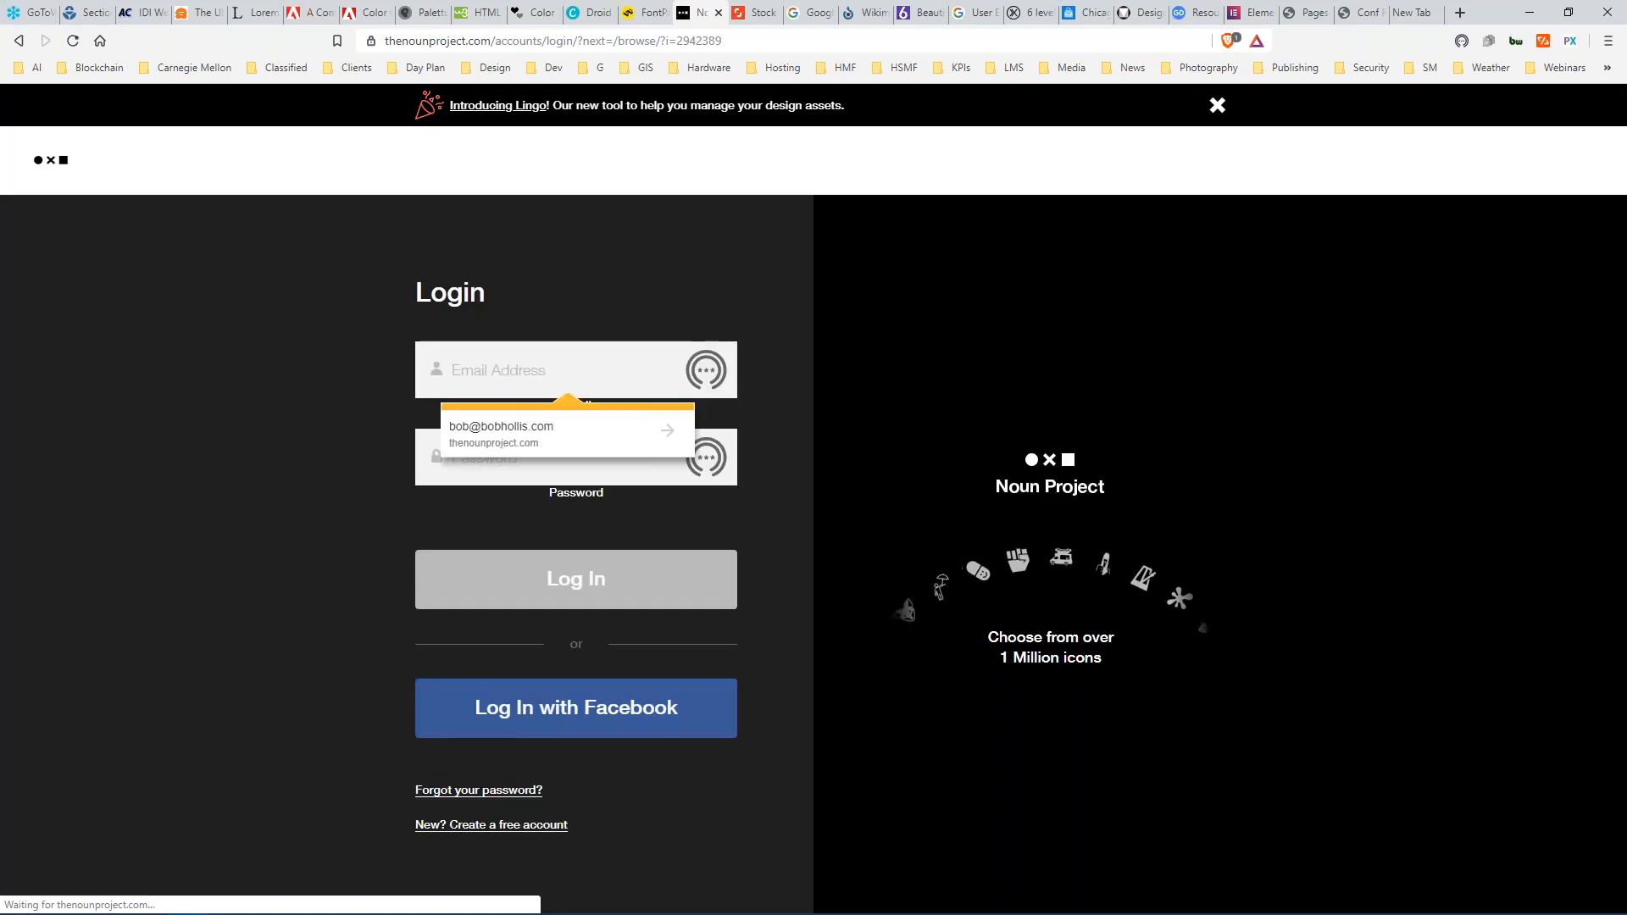
pyautogui.click(625, 429)
pyautogui.click(563, 585)
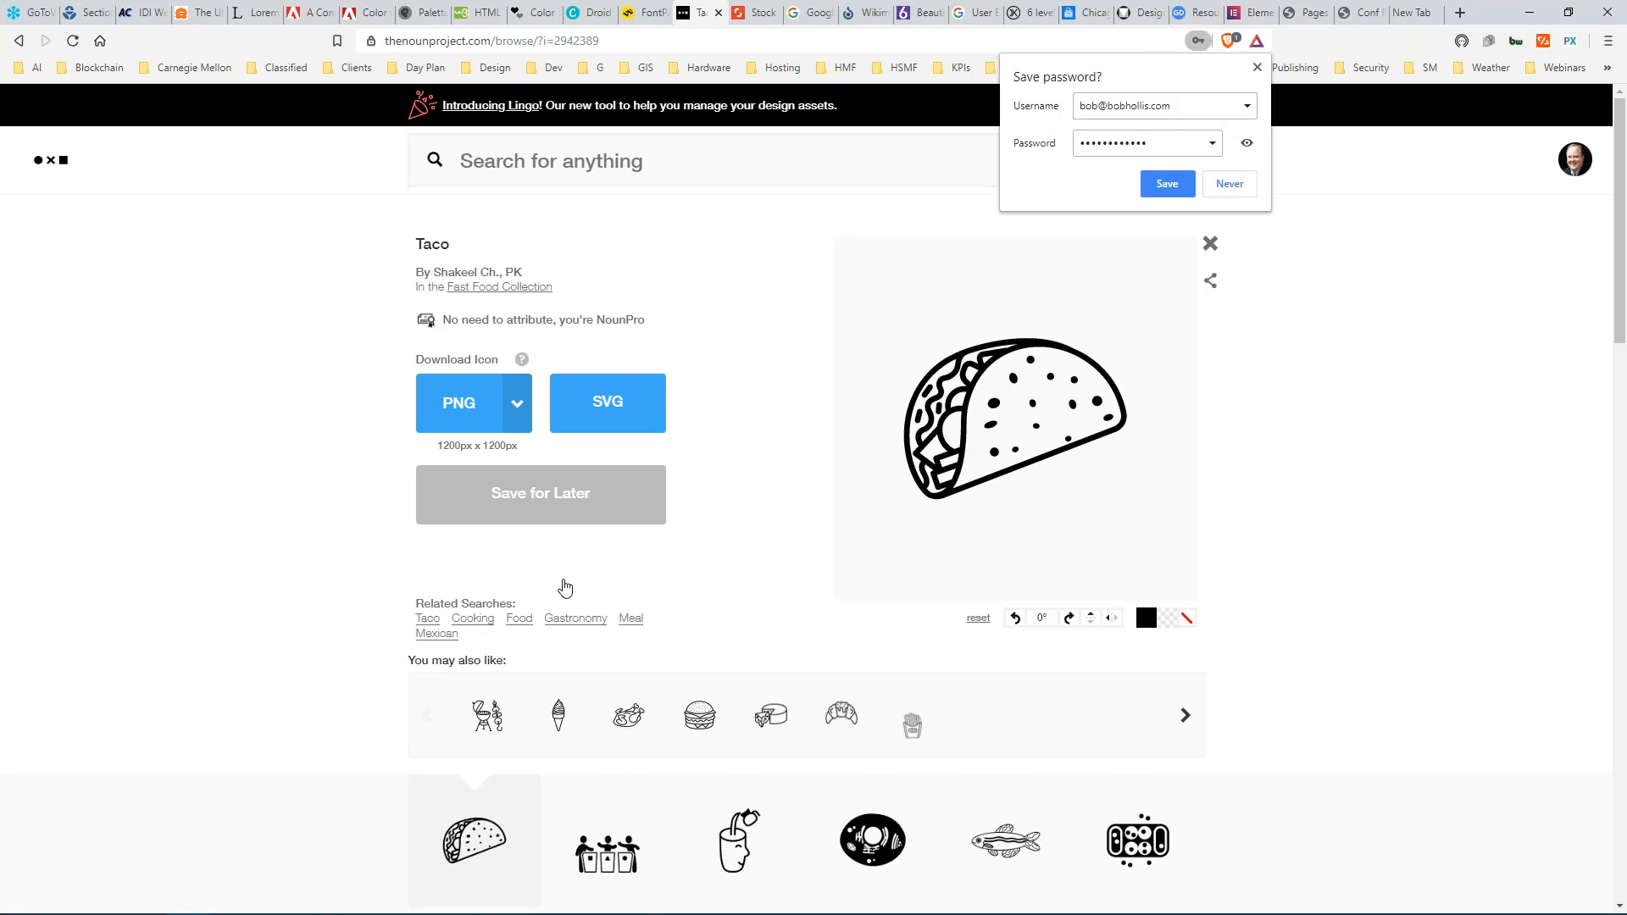
pyautogui.click(1167, 185)
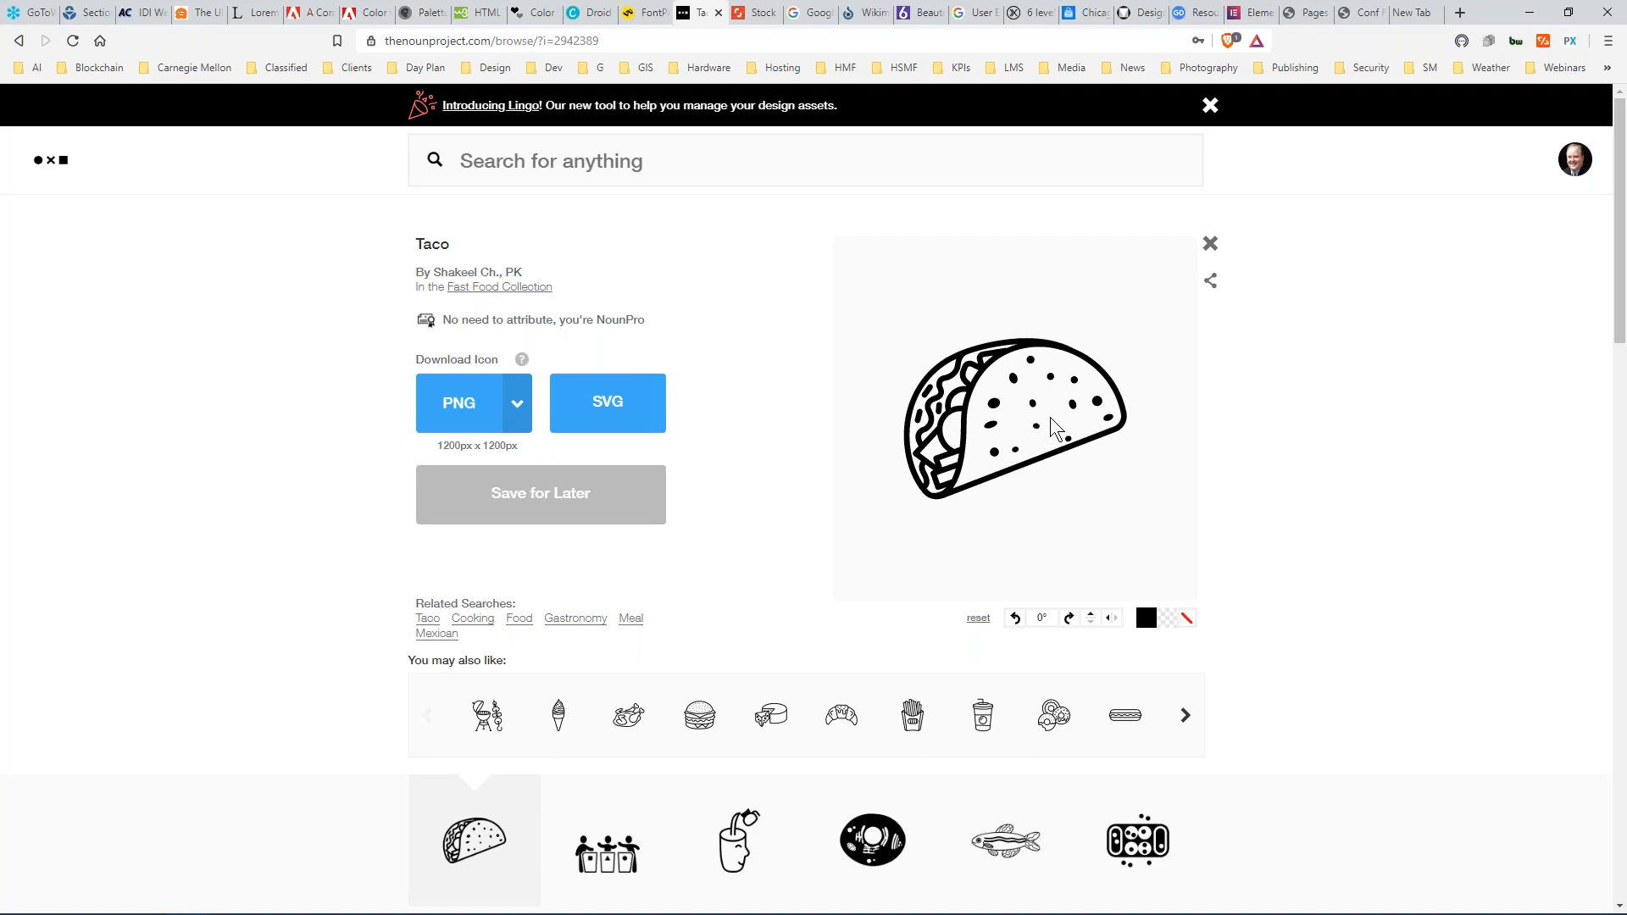
# Switch to ColorPic, copy the brown colour's hex code 9C8868, and minimize its window.
pyautogui.moveTo(795, 909)
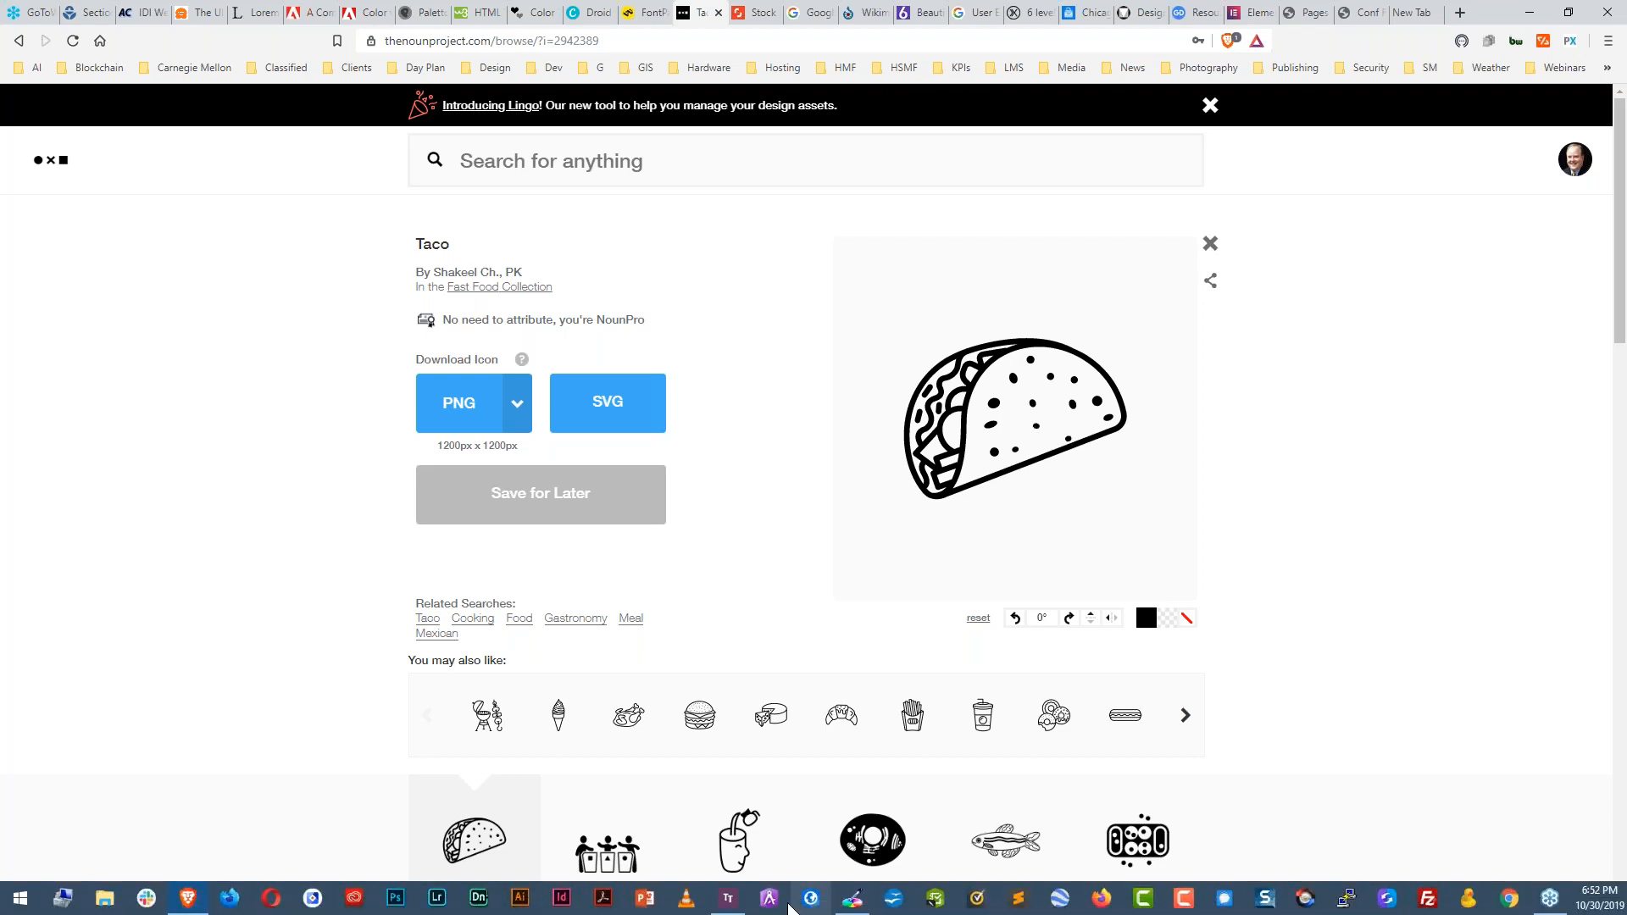
pyautogui.click(852, 898)
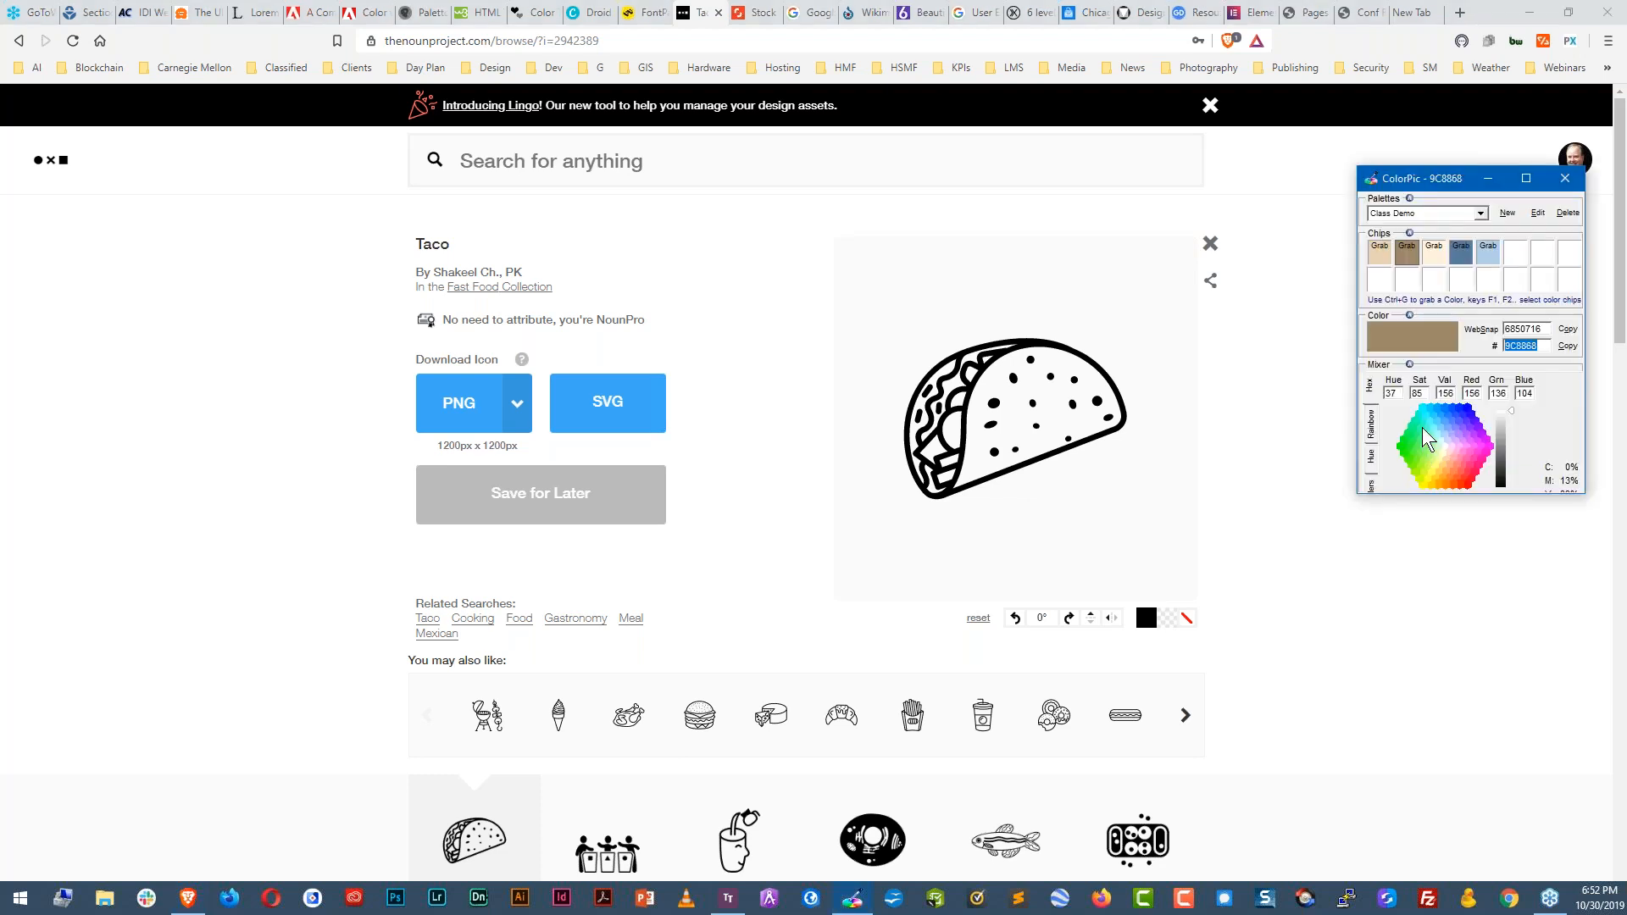
pyautogui.rightClick(1529, 346)
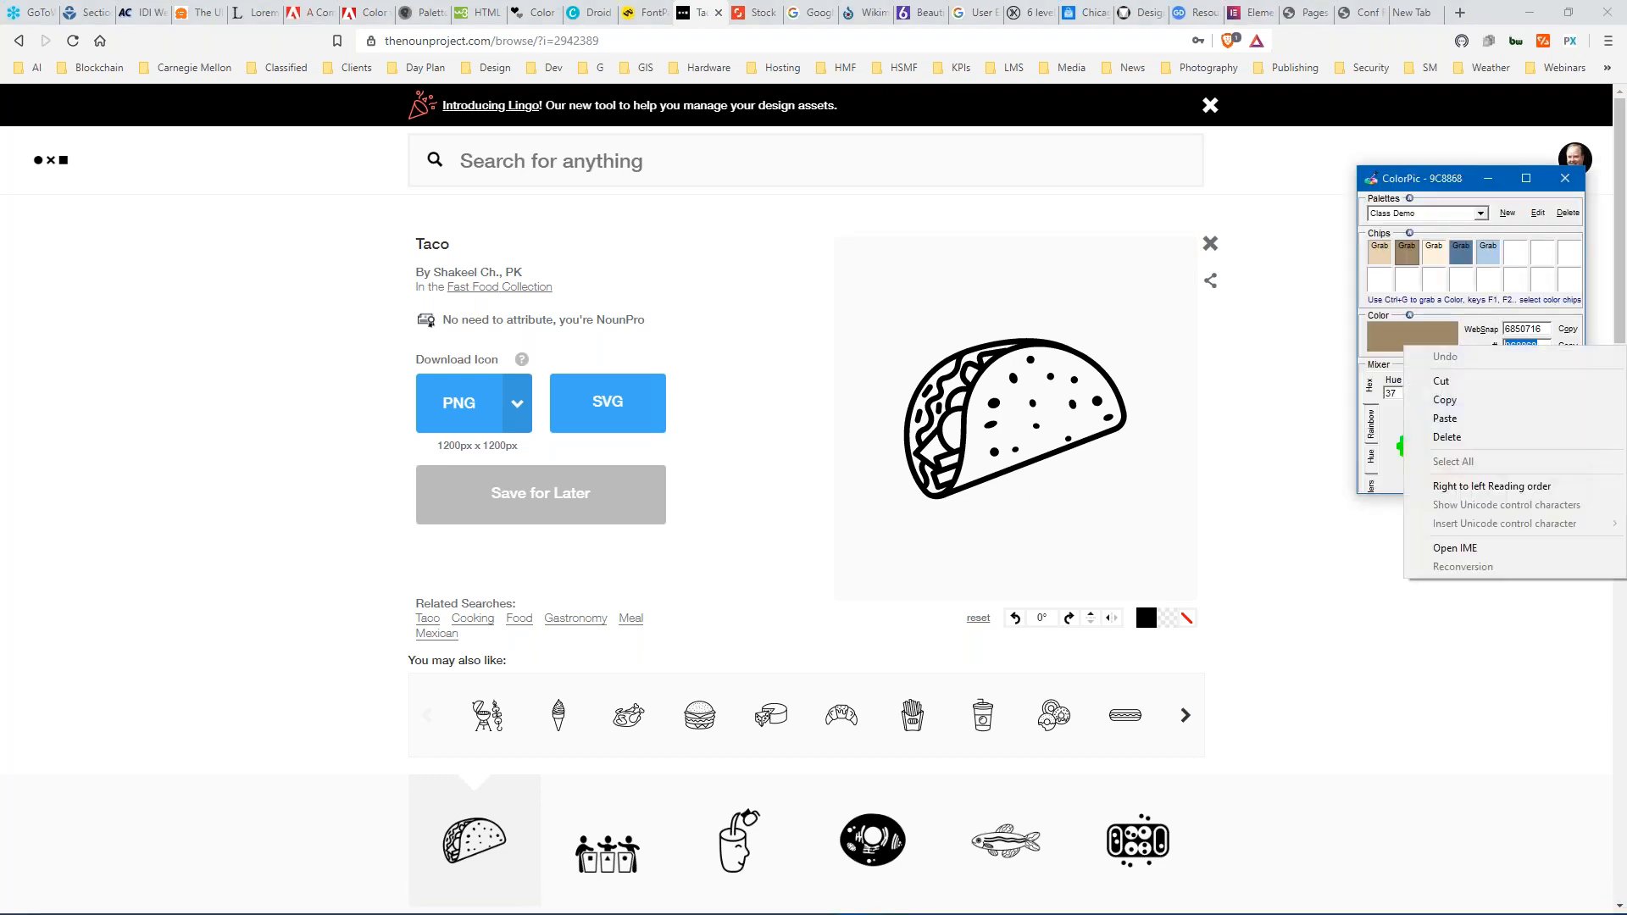
pyautogui.click(1442, 399)
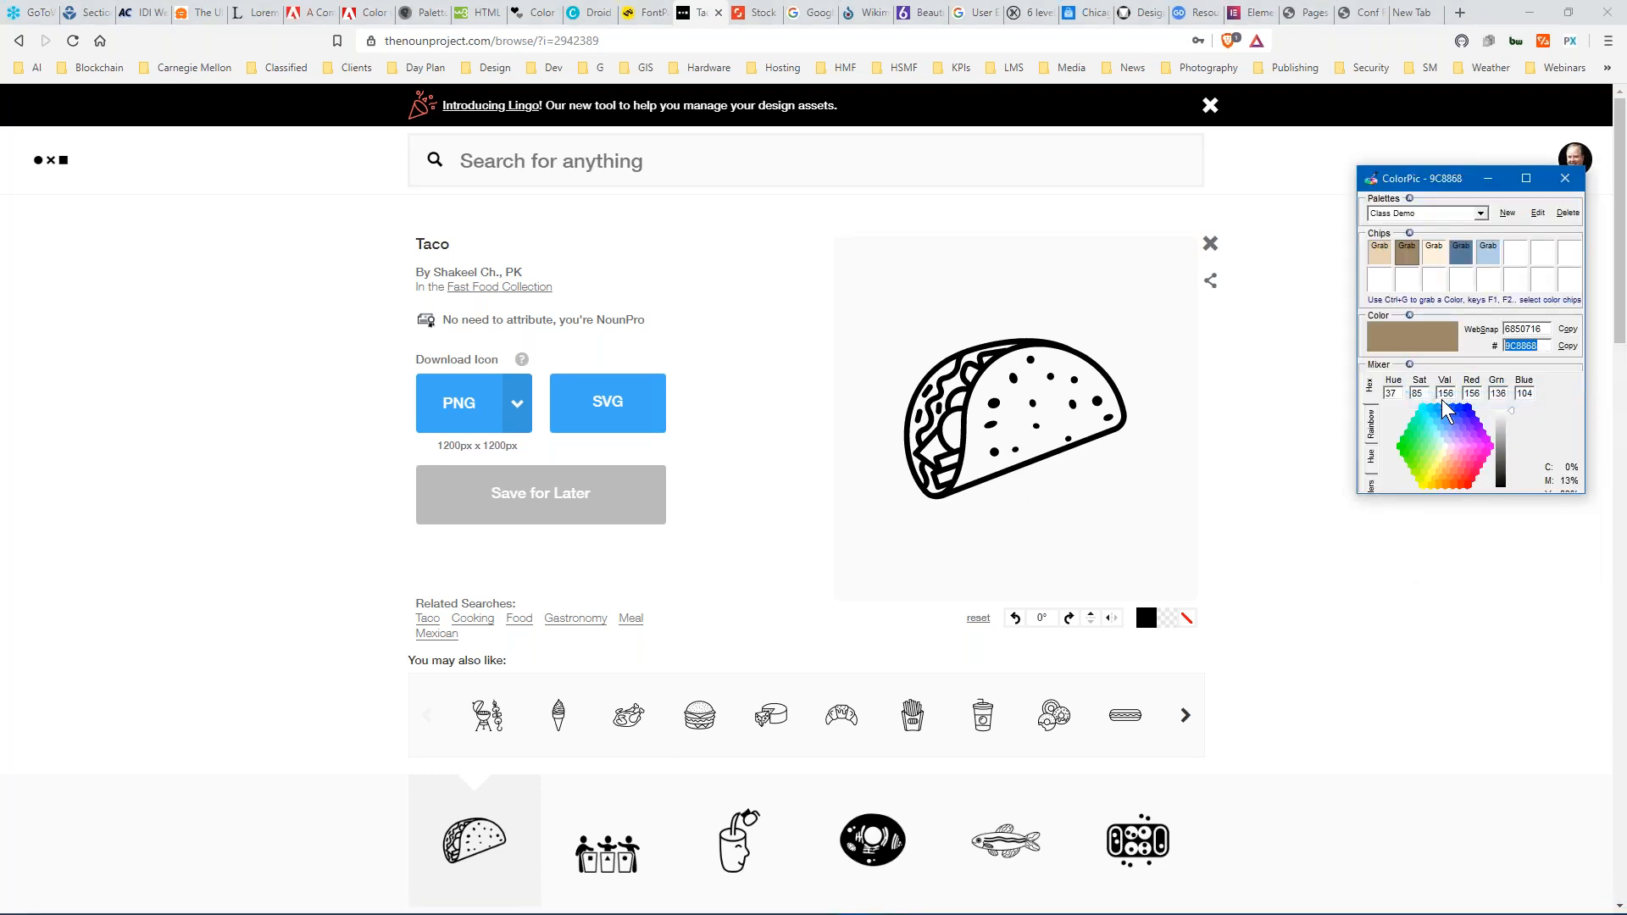
pyautogui.click(1487, 177)
pyautogui.moveTo(1480, 192)
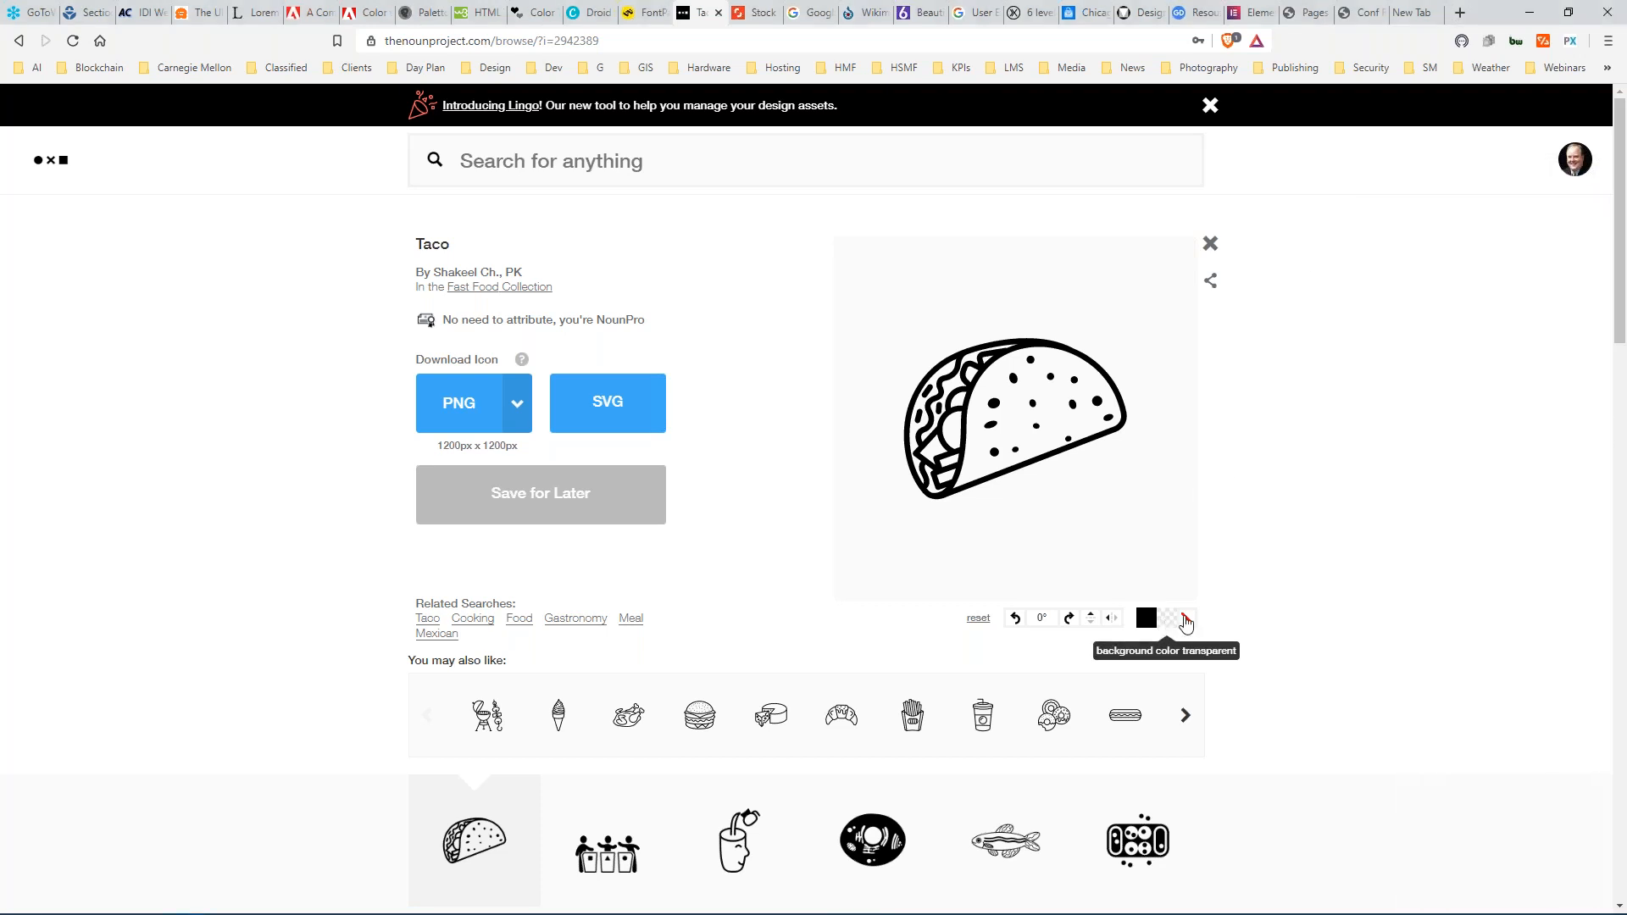
# Recolour the Taco icon with the copied hex code 9C8868 as a custom color.
pyautogui.click(1139, 619)
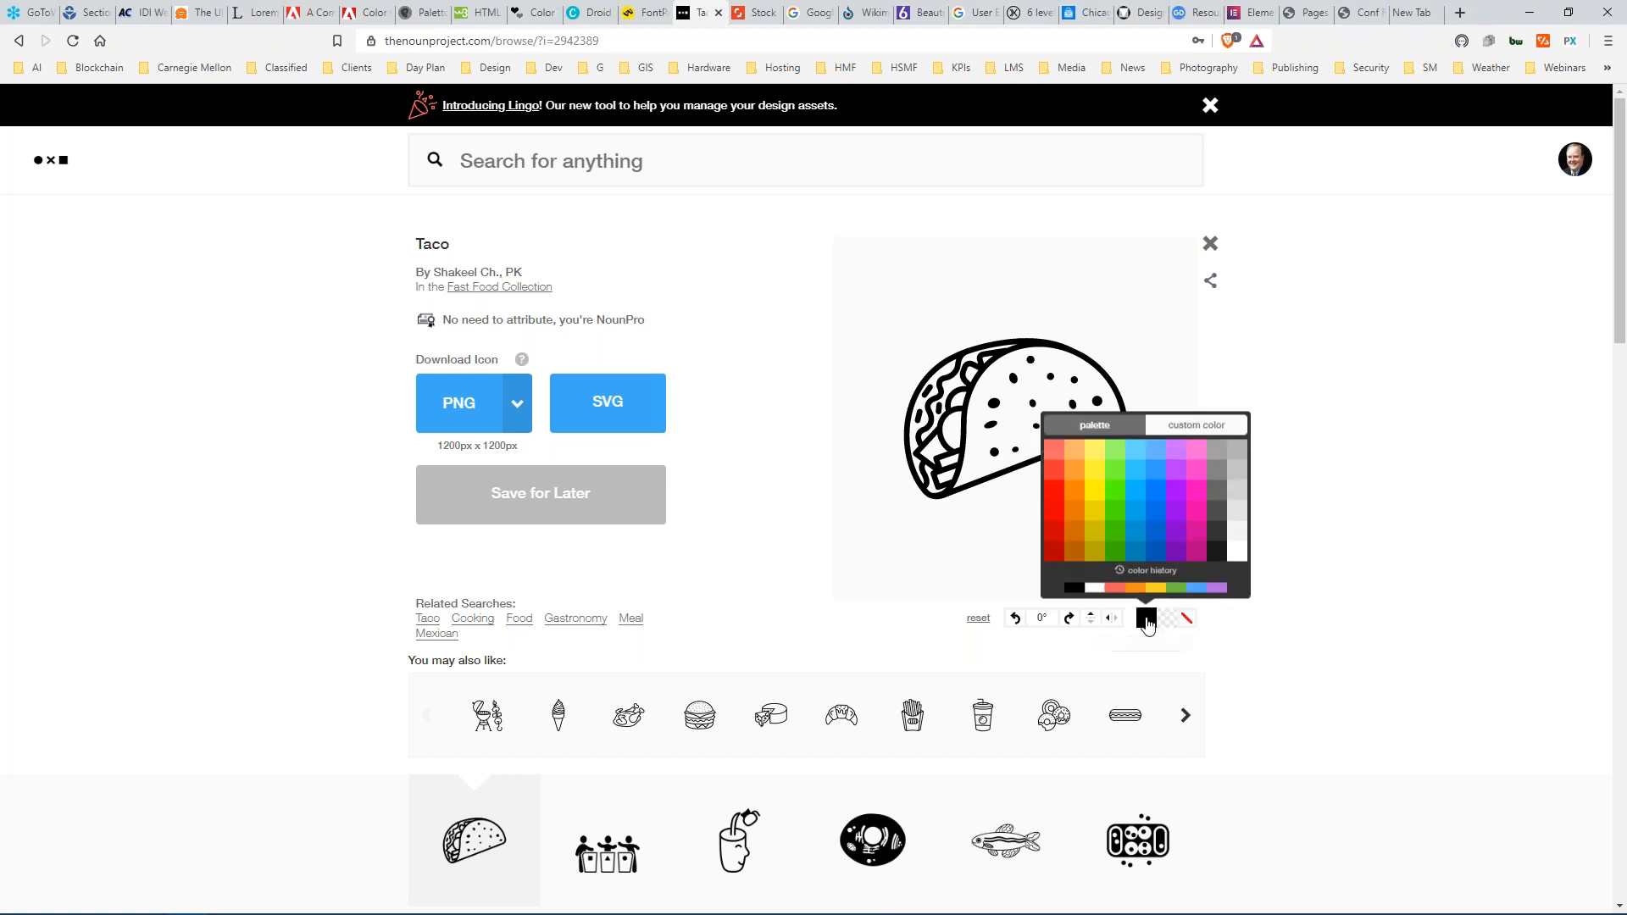
pyautogui.click(1203, 425)
pyautogui.moveTo(1236, 450); pyautogui.dragTo(1210, 449)
pyautogui.rightClick(1210, 449)
pyautogui.click(1307, 519)
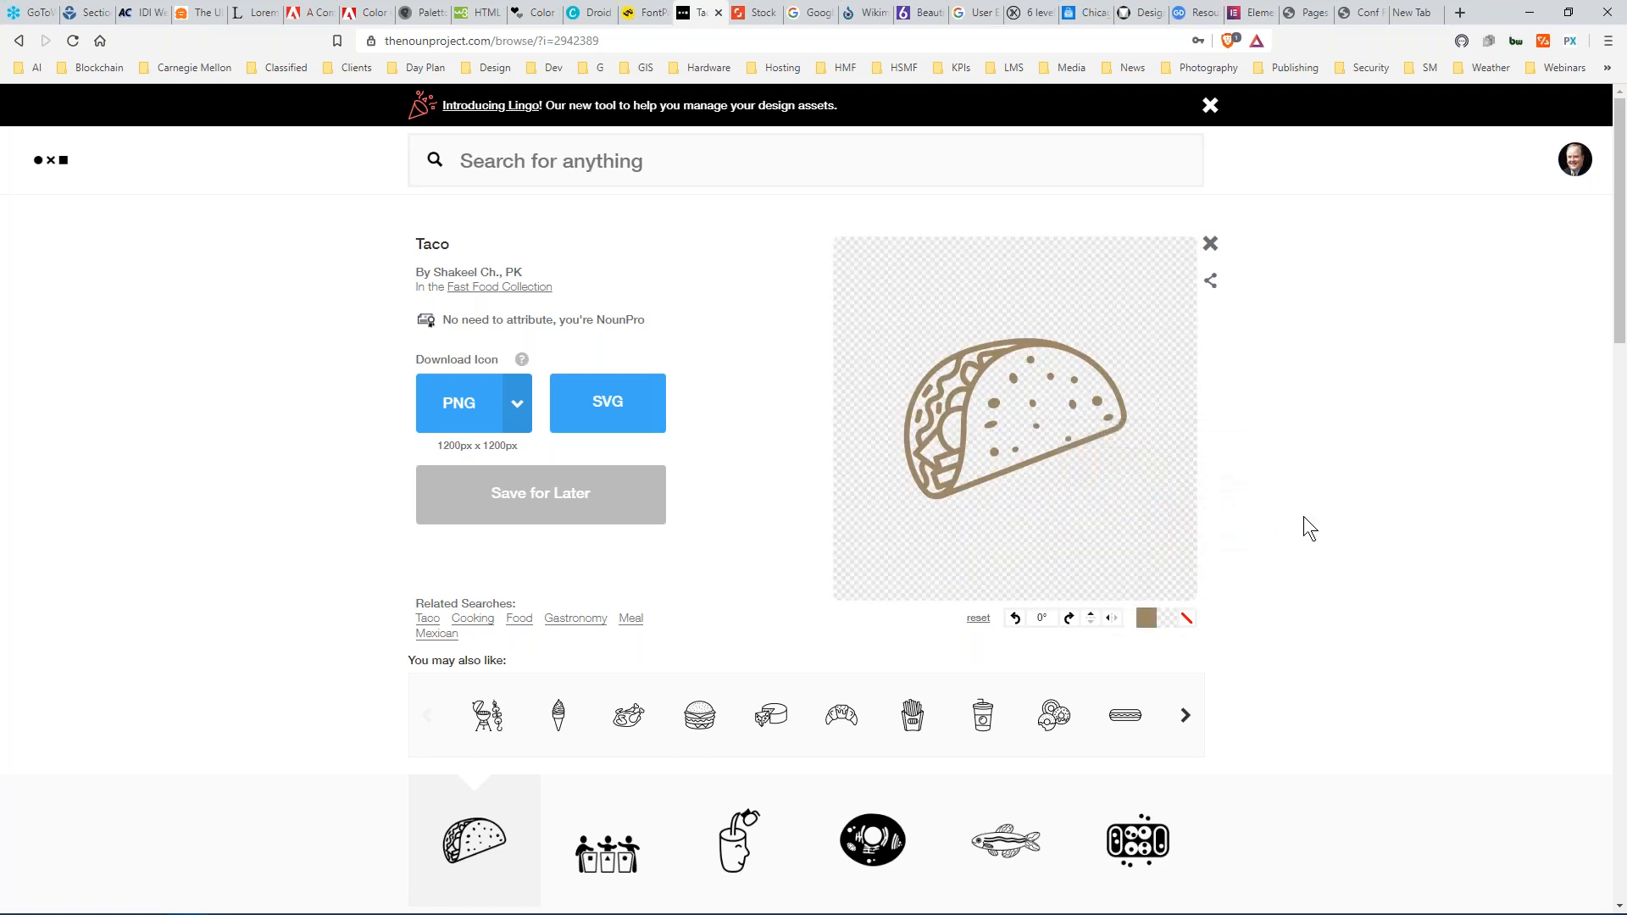
# Try ring, circle and square background shapes behind the Taco icon and settle on Circle.
pyautogui.click(1186, 623)
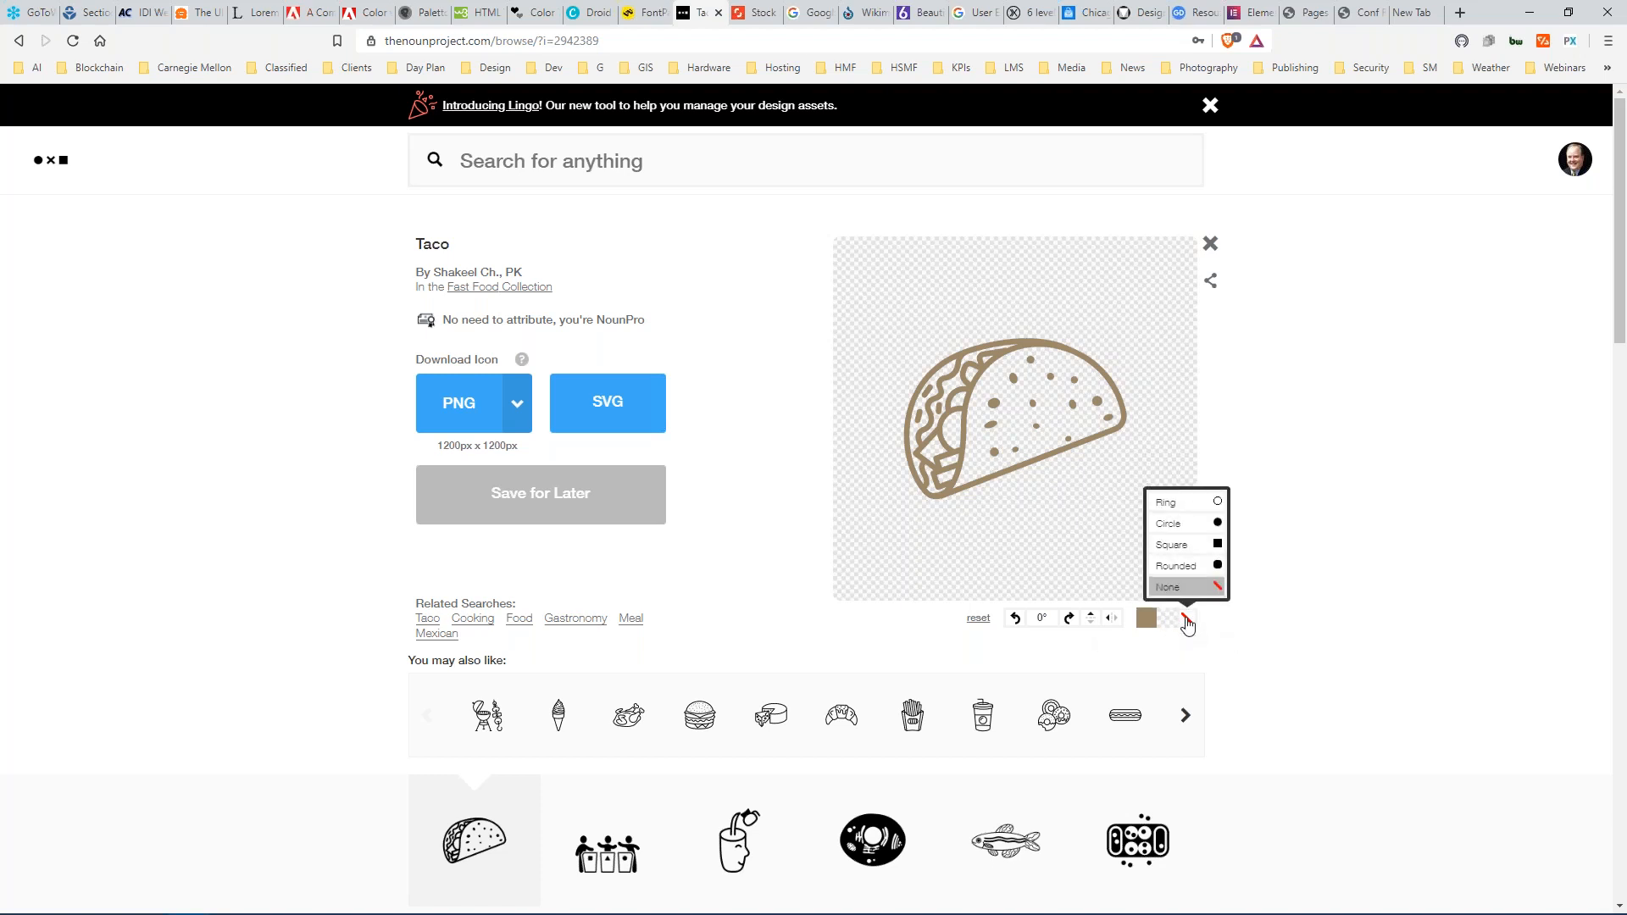
pyautogui.click(1185, 525)
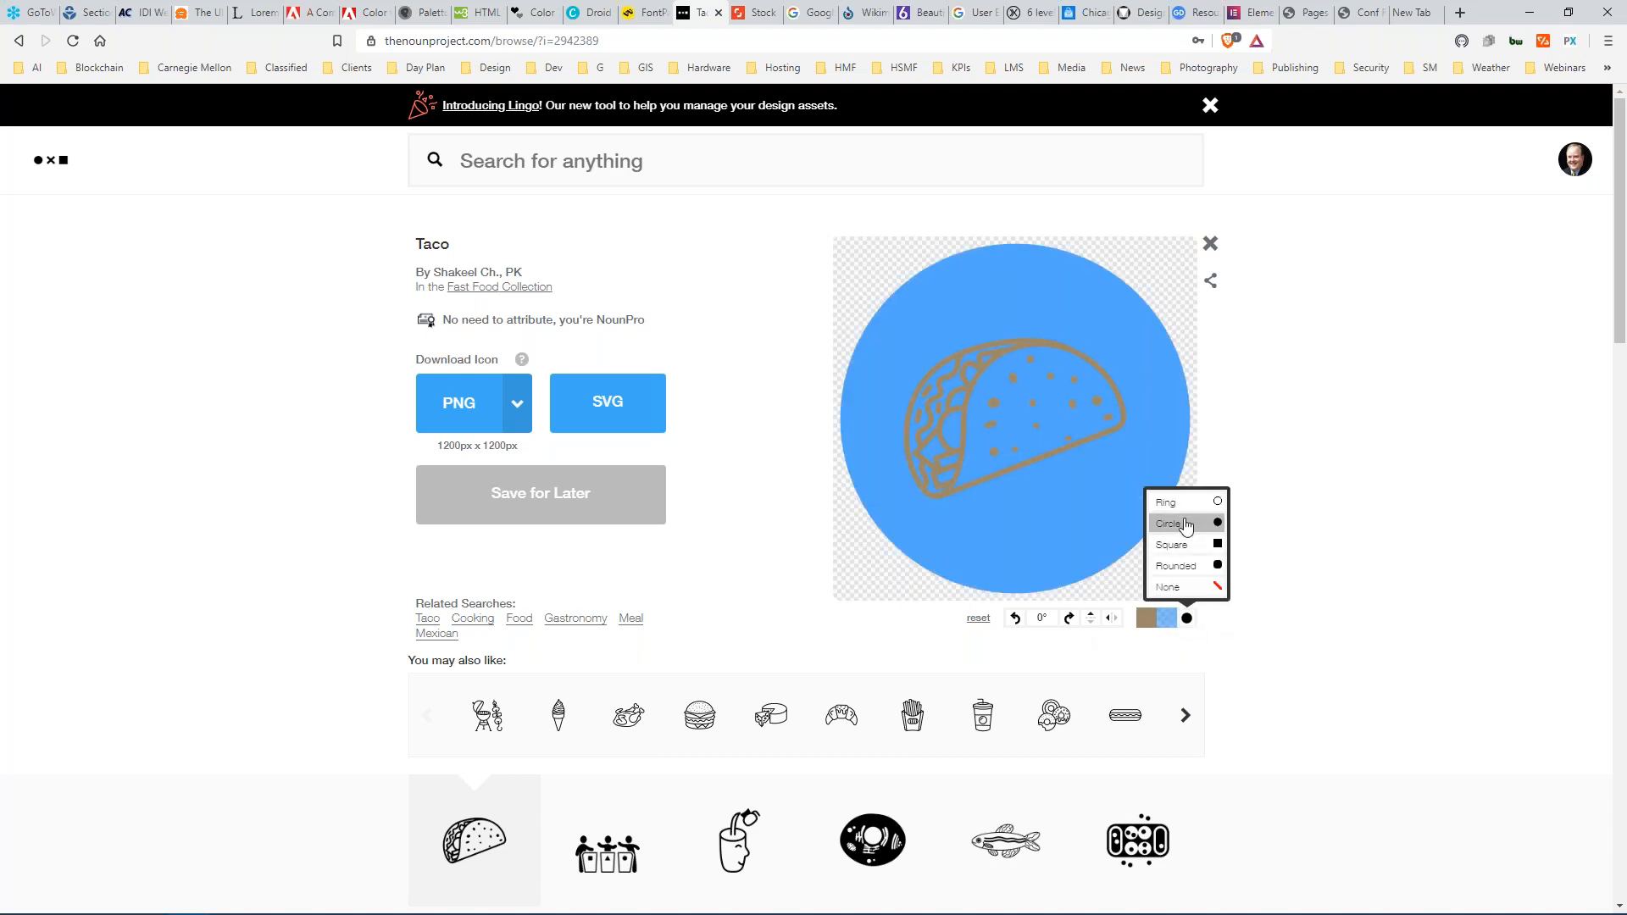
pyautogui.click(1181, 501)
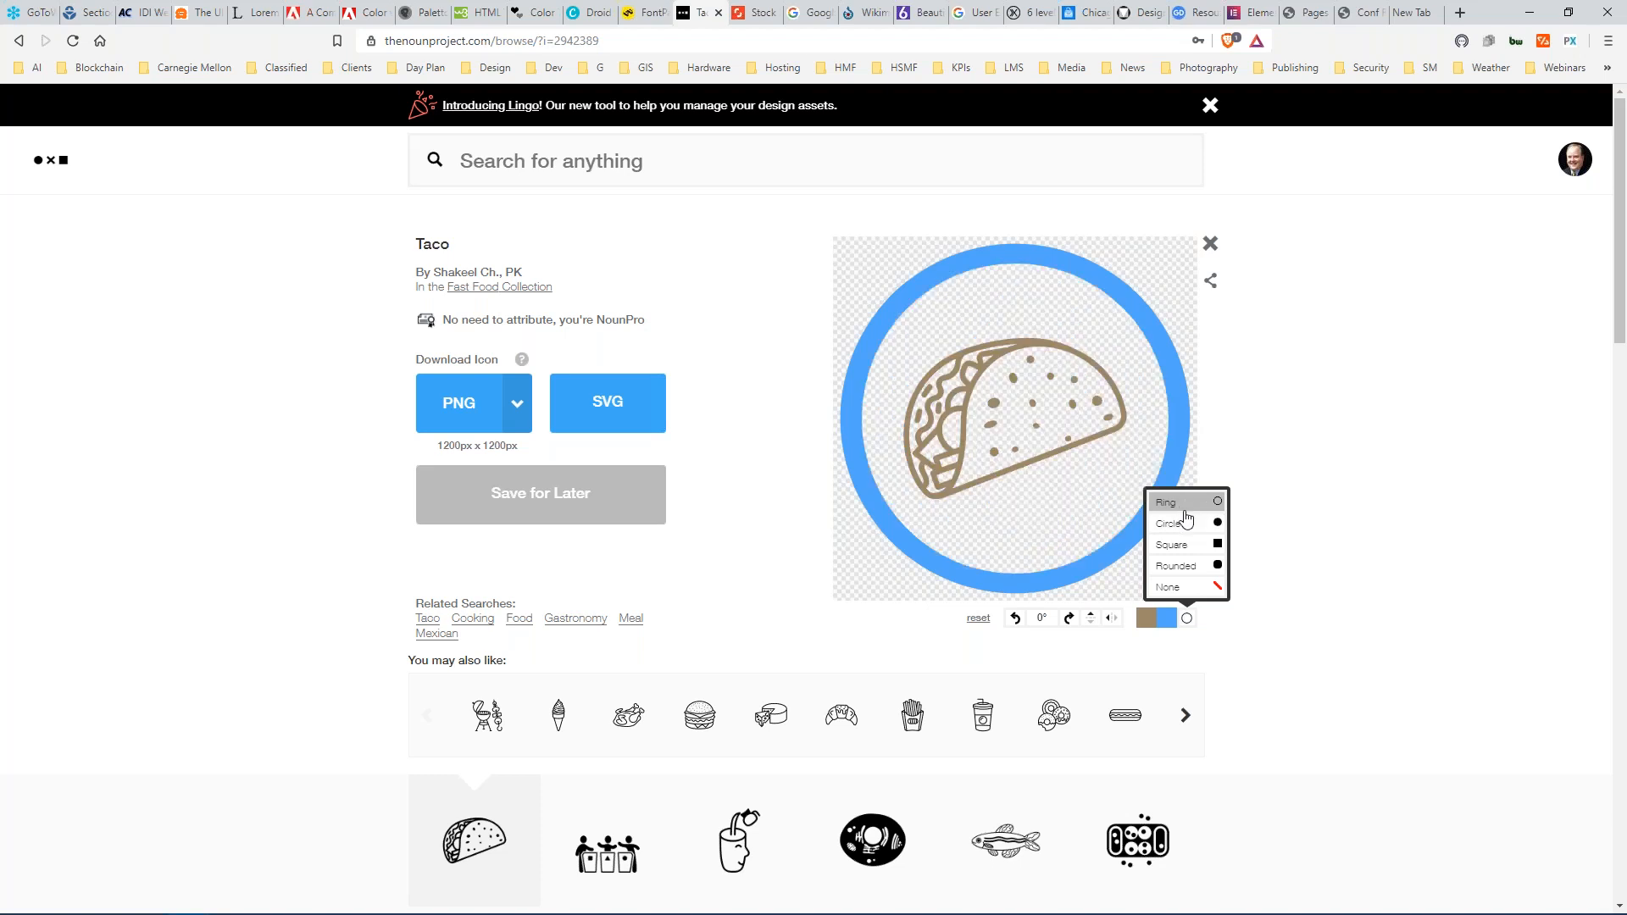
pyautogui.click(1186, 527)
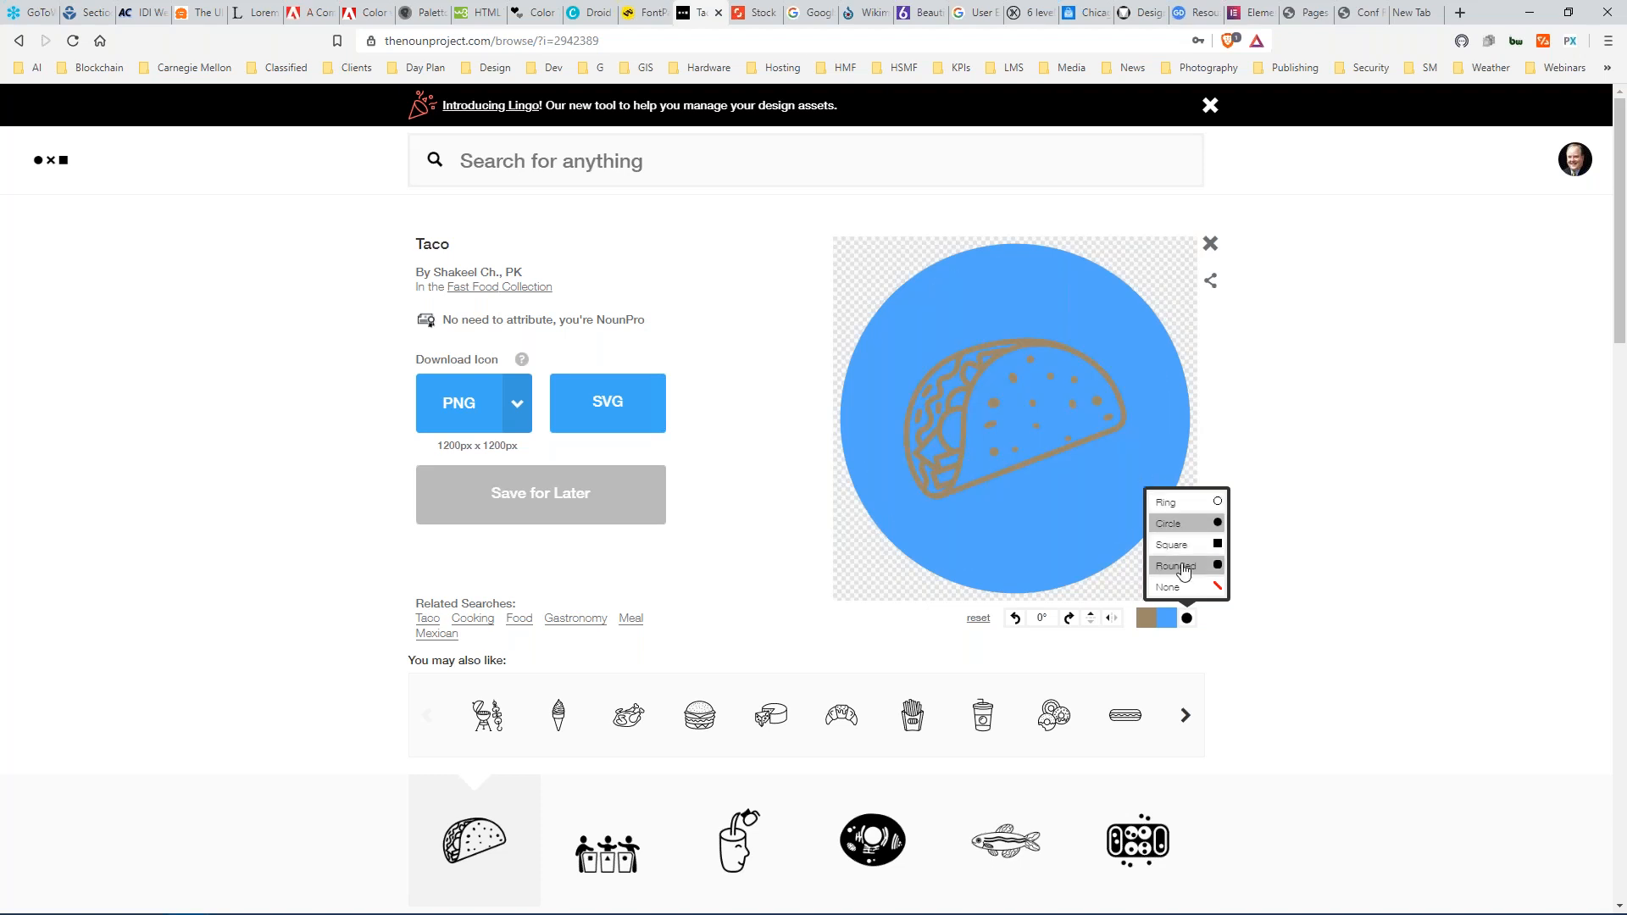
pyautogui.click(1185, 568)
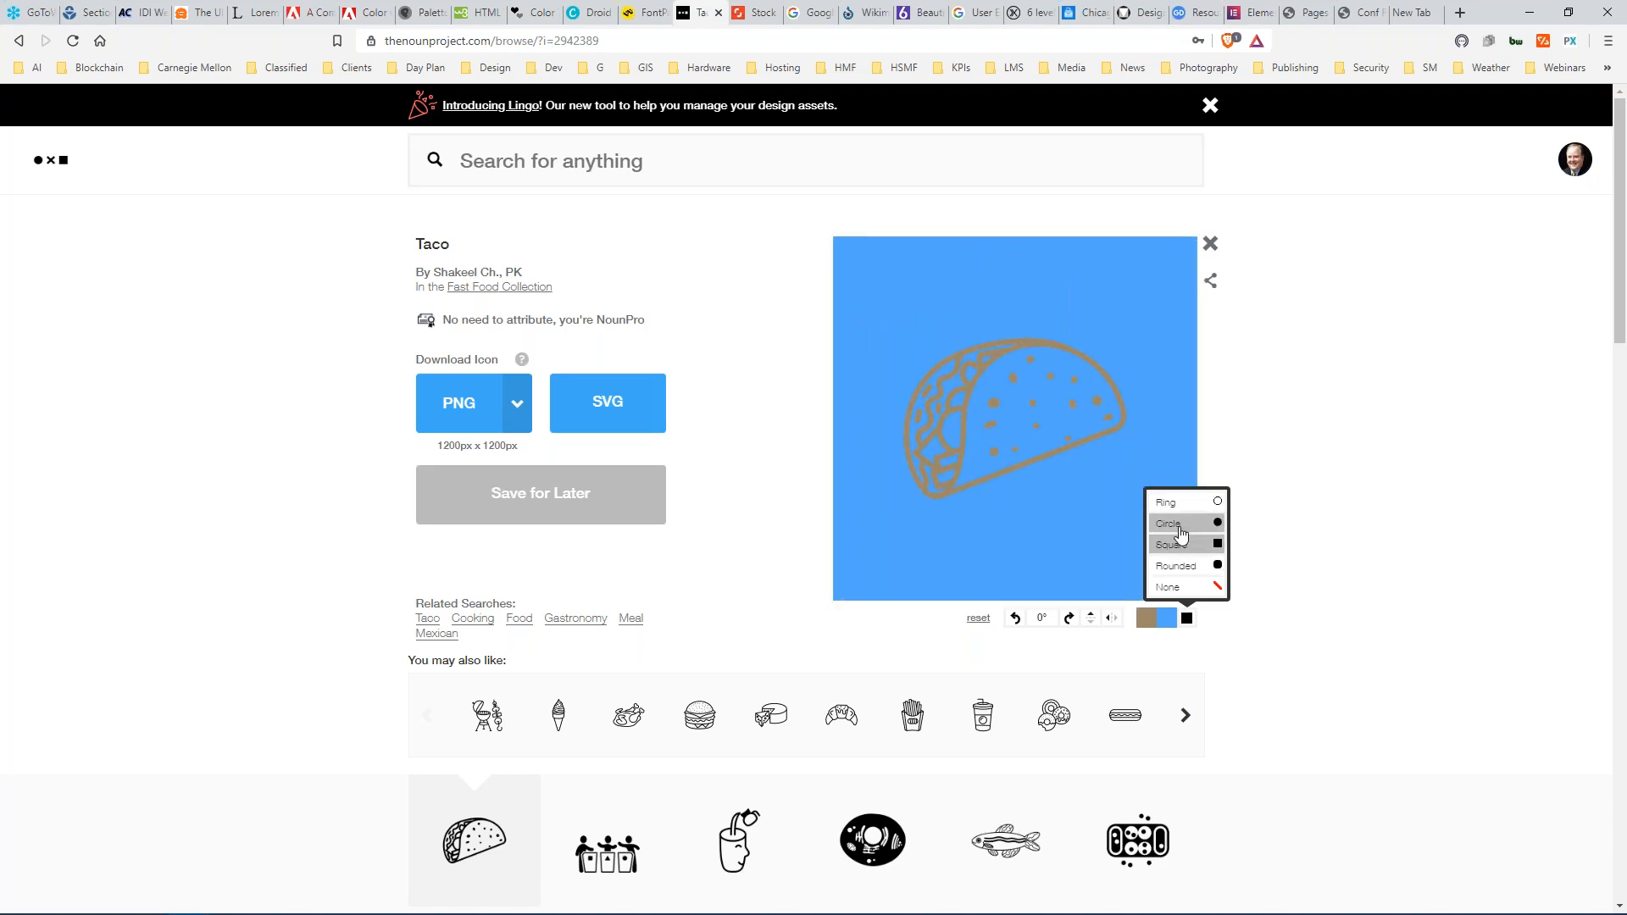
pyautogui.click(1176, 523)
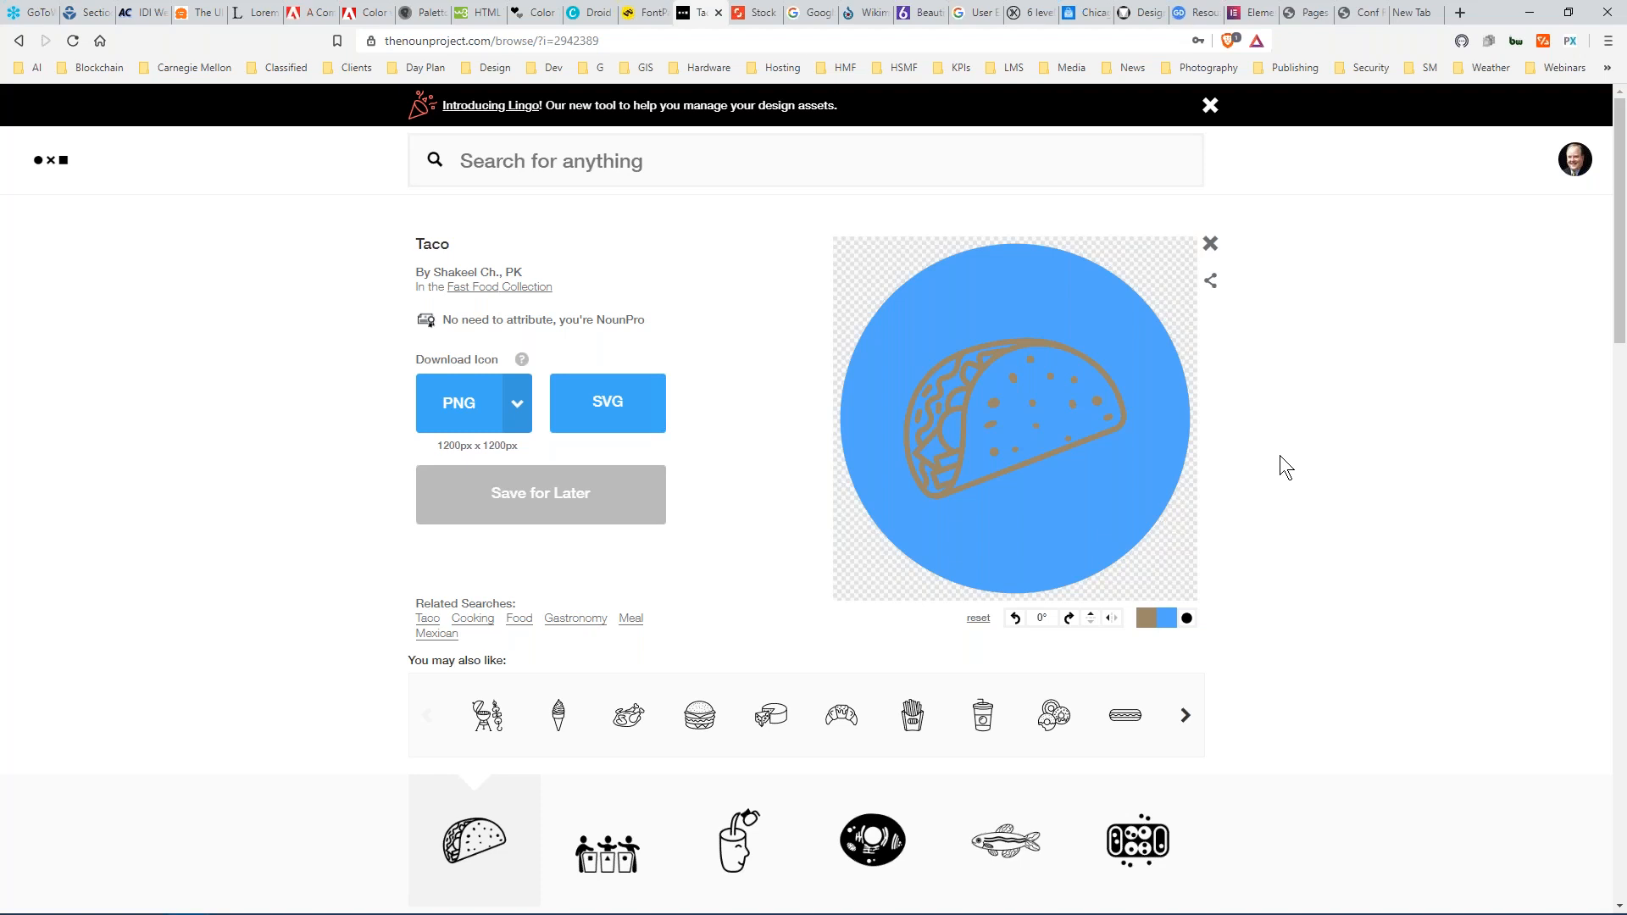
# Open apple.com in a new browser tab and look over the AirPods Pro and iPhone 11 Pro sections.
pyautogui.click(1463, 13)
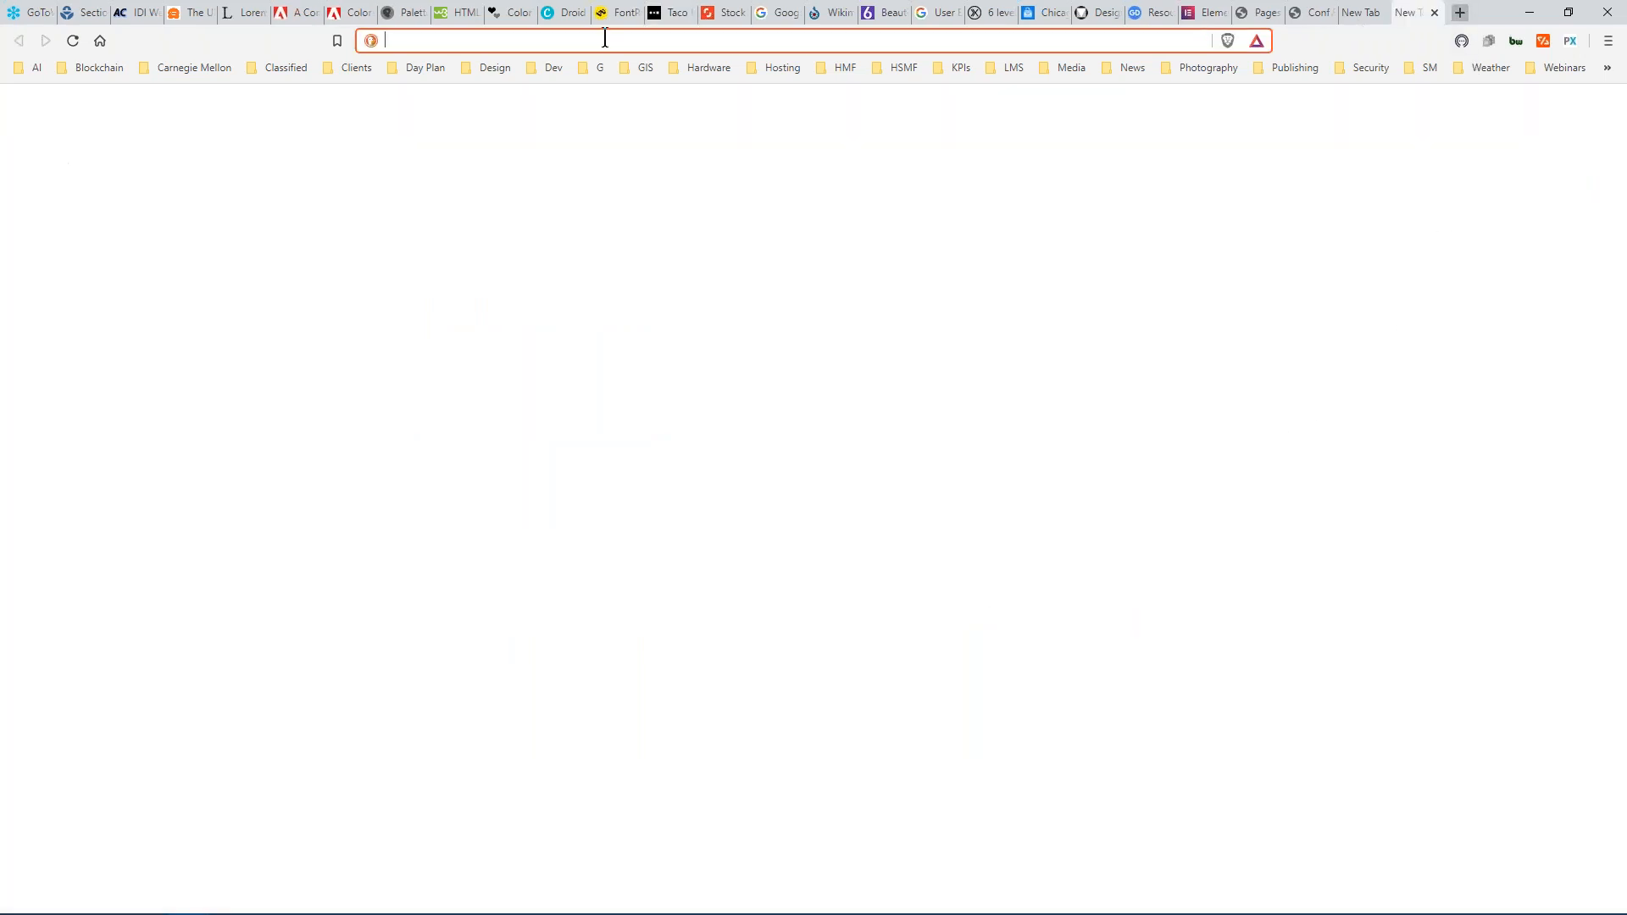
pyautogui.write('app')
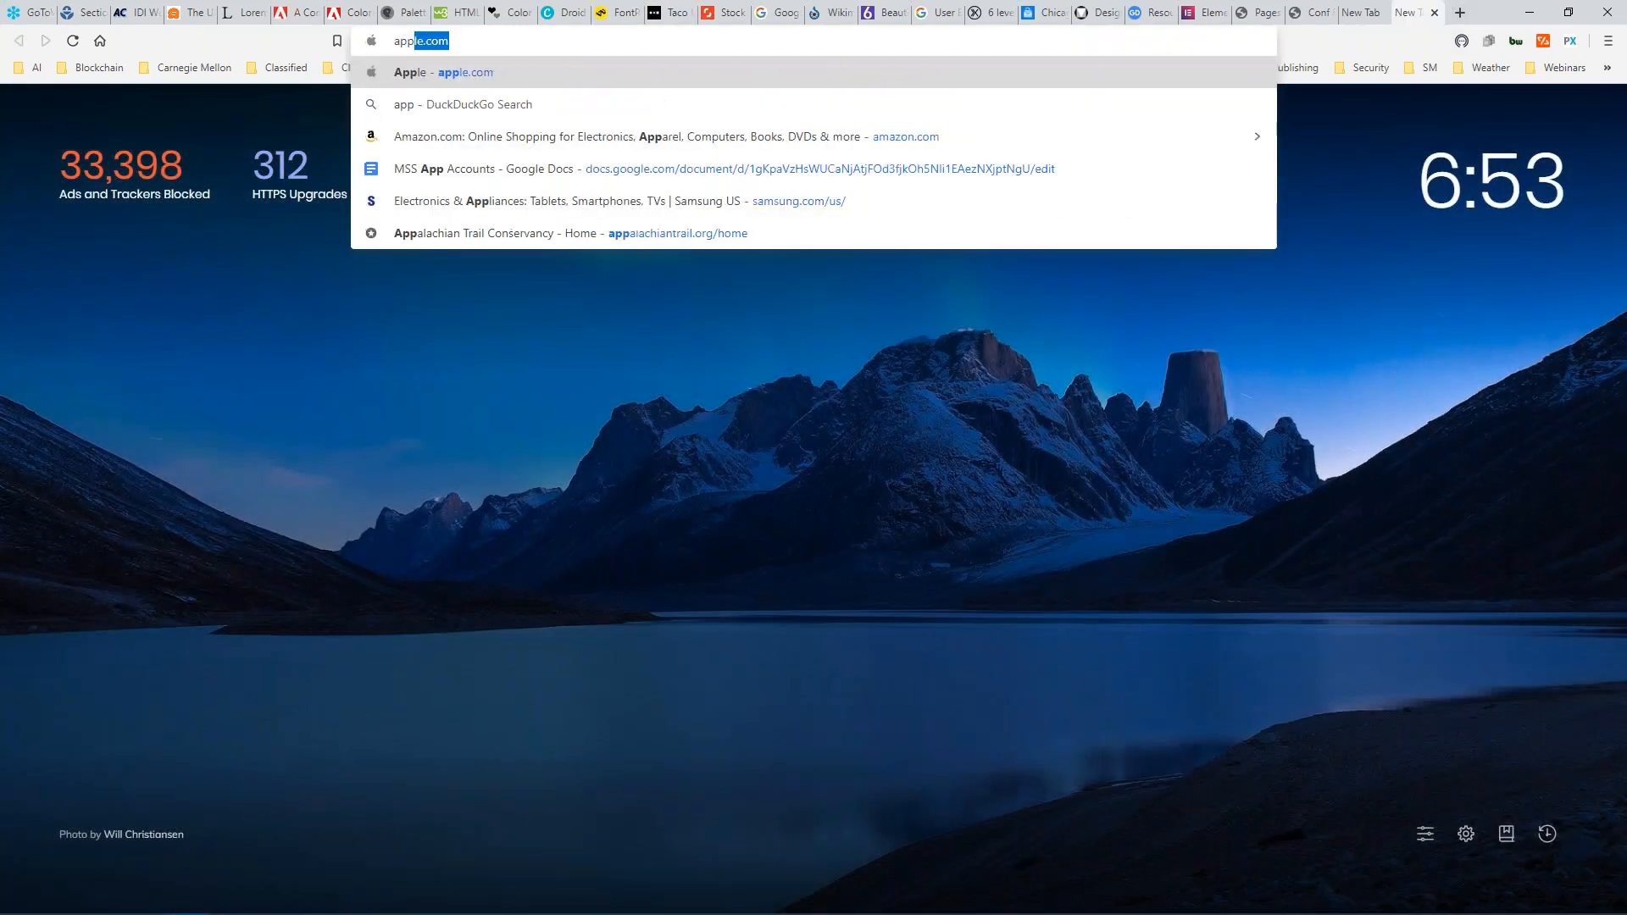
pyautogui.write('le.com')
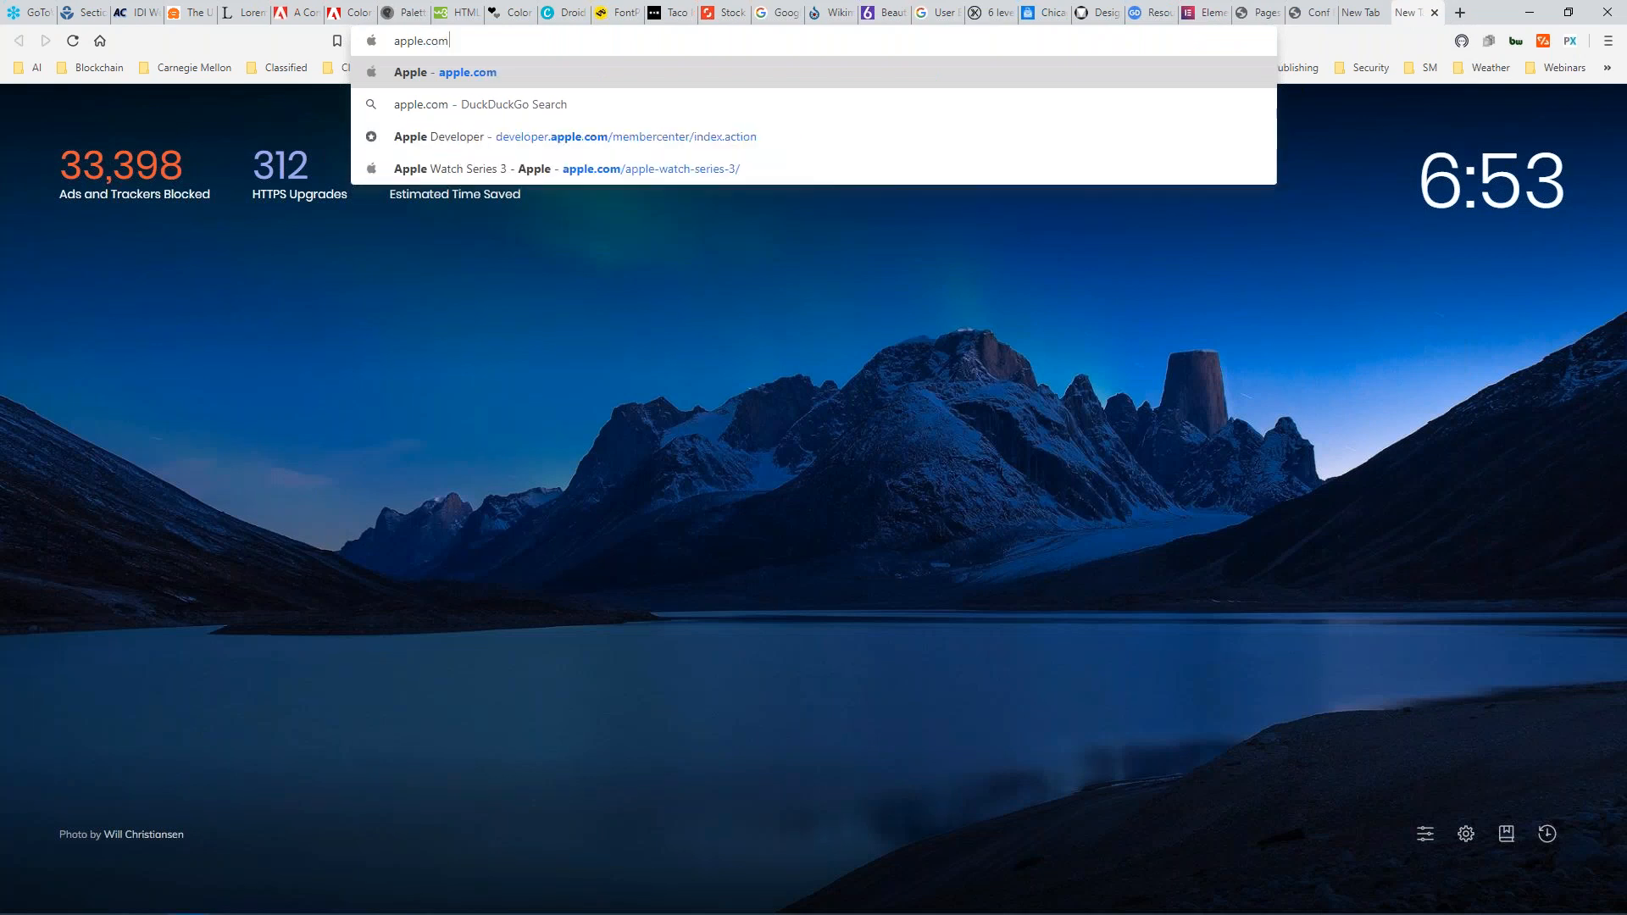
pyautogui.press('Return')
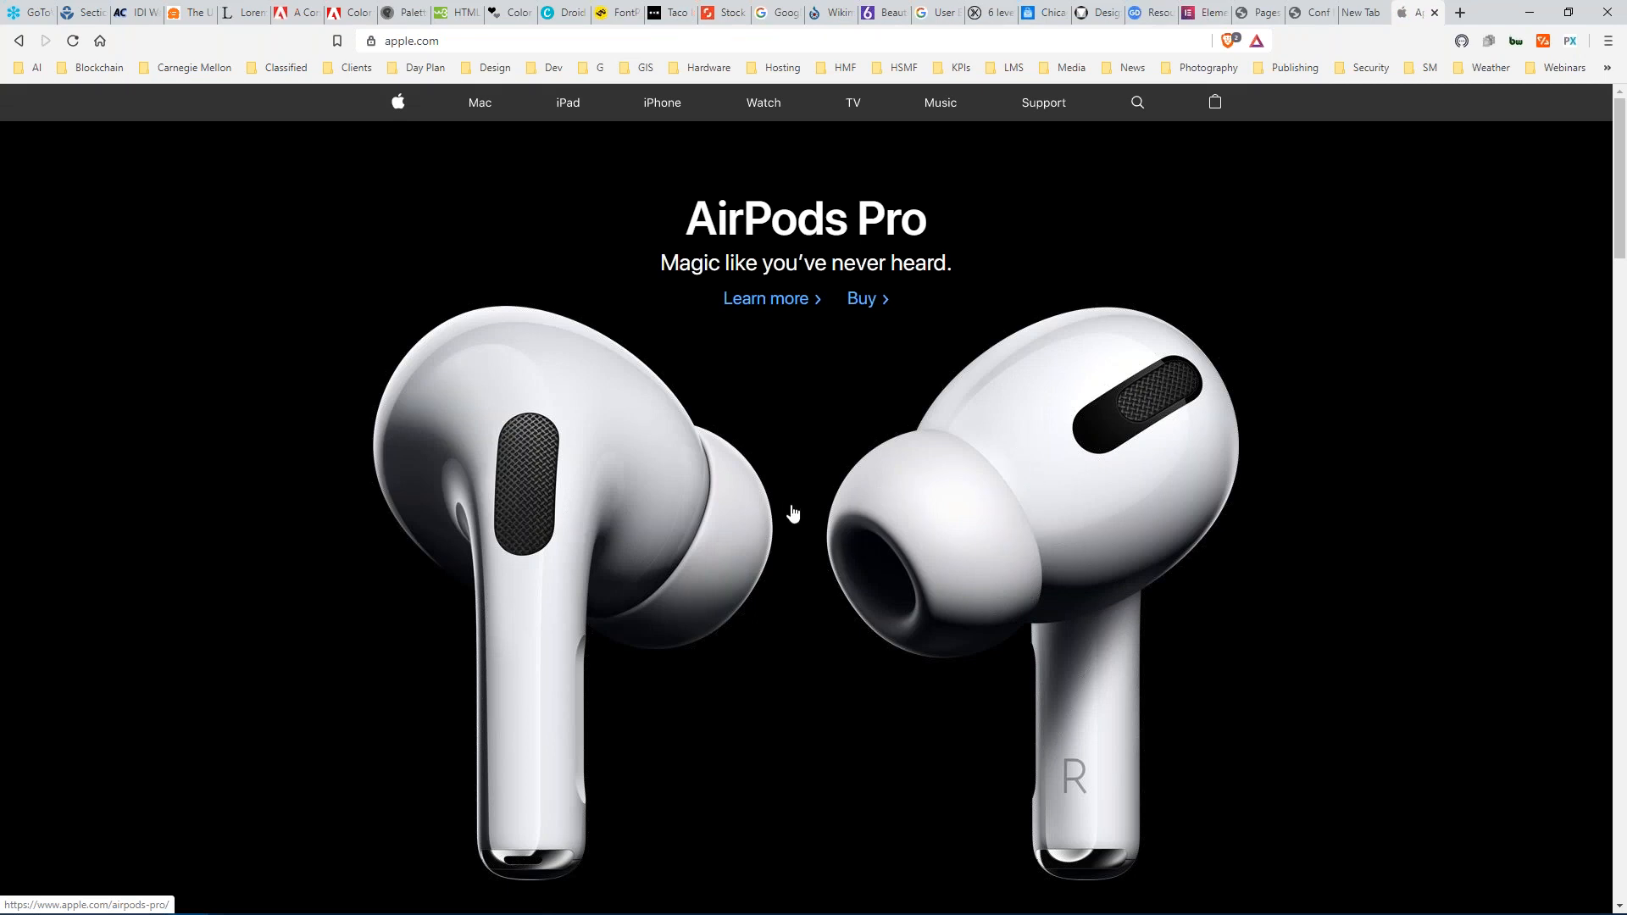
pyautogui.scroll(-3, 790, 500)
pyautogui.scroll(-3, 792, 513)
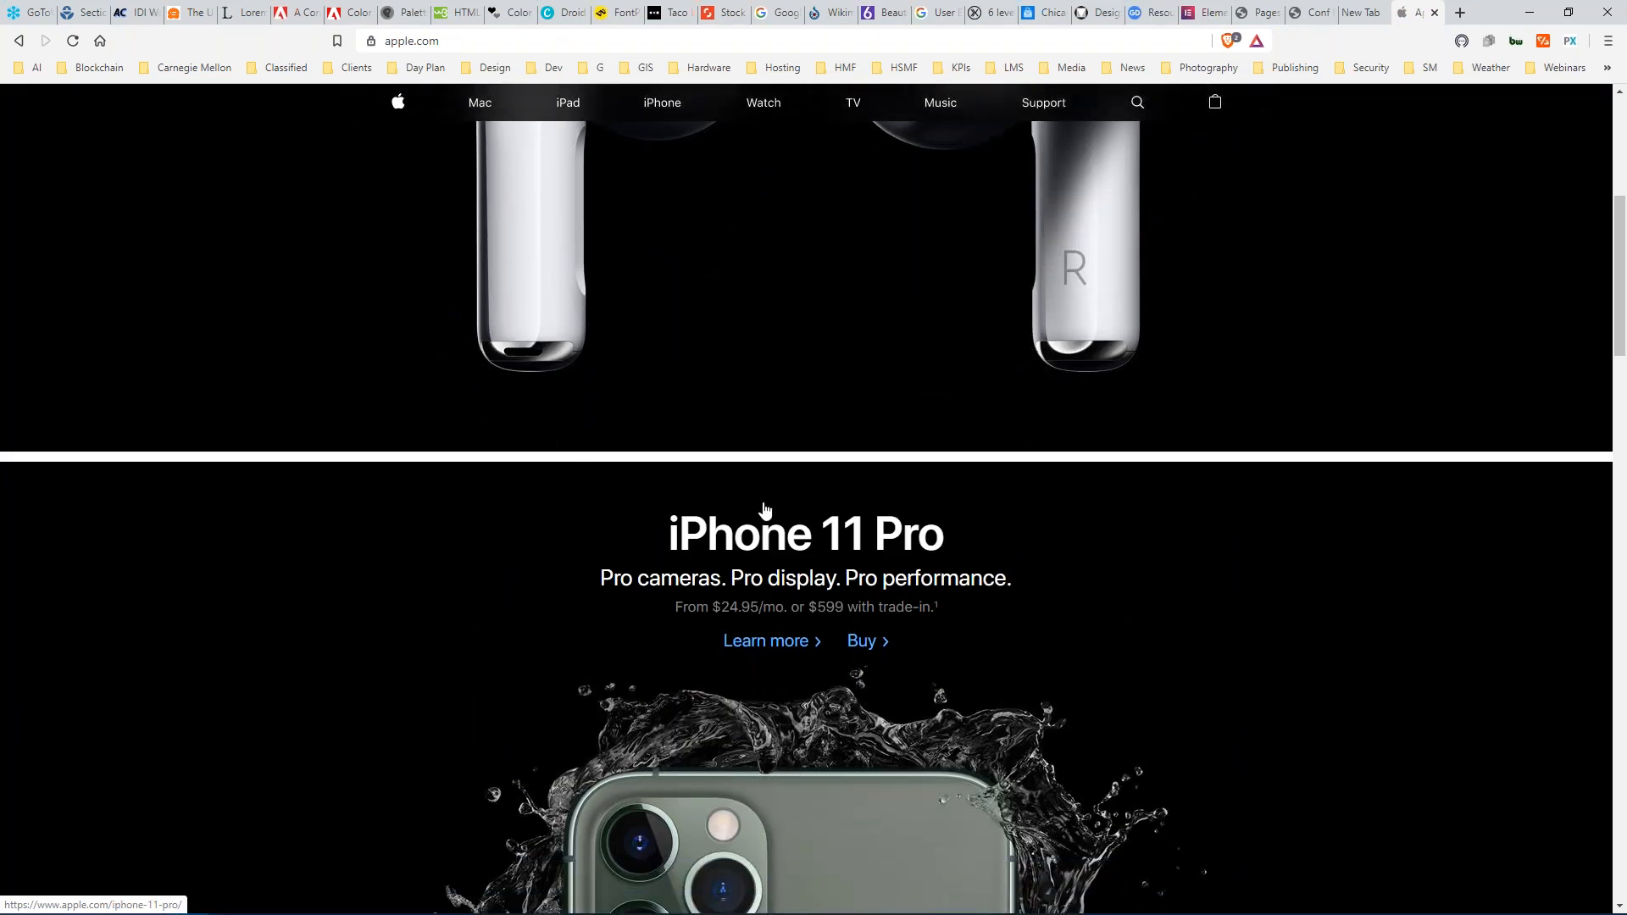
pyautogui.scroll(6, 763, 509)
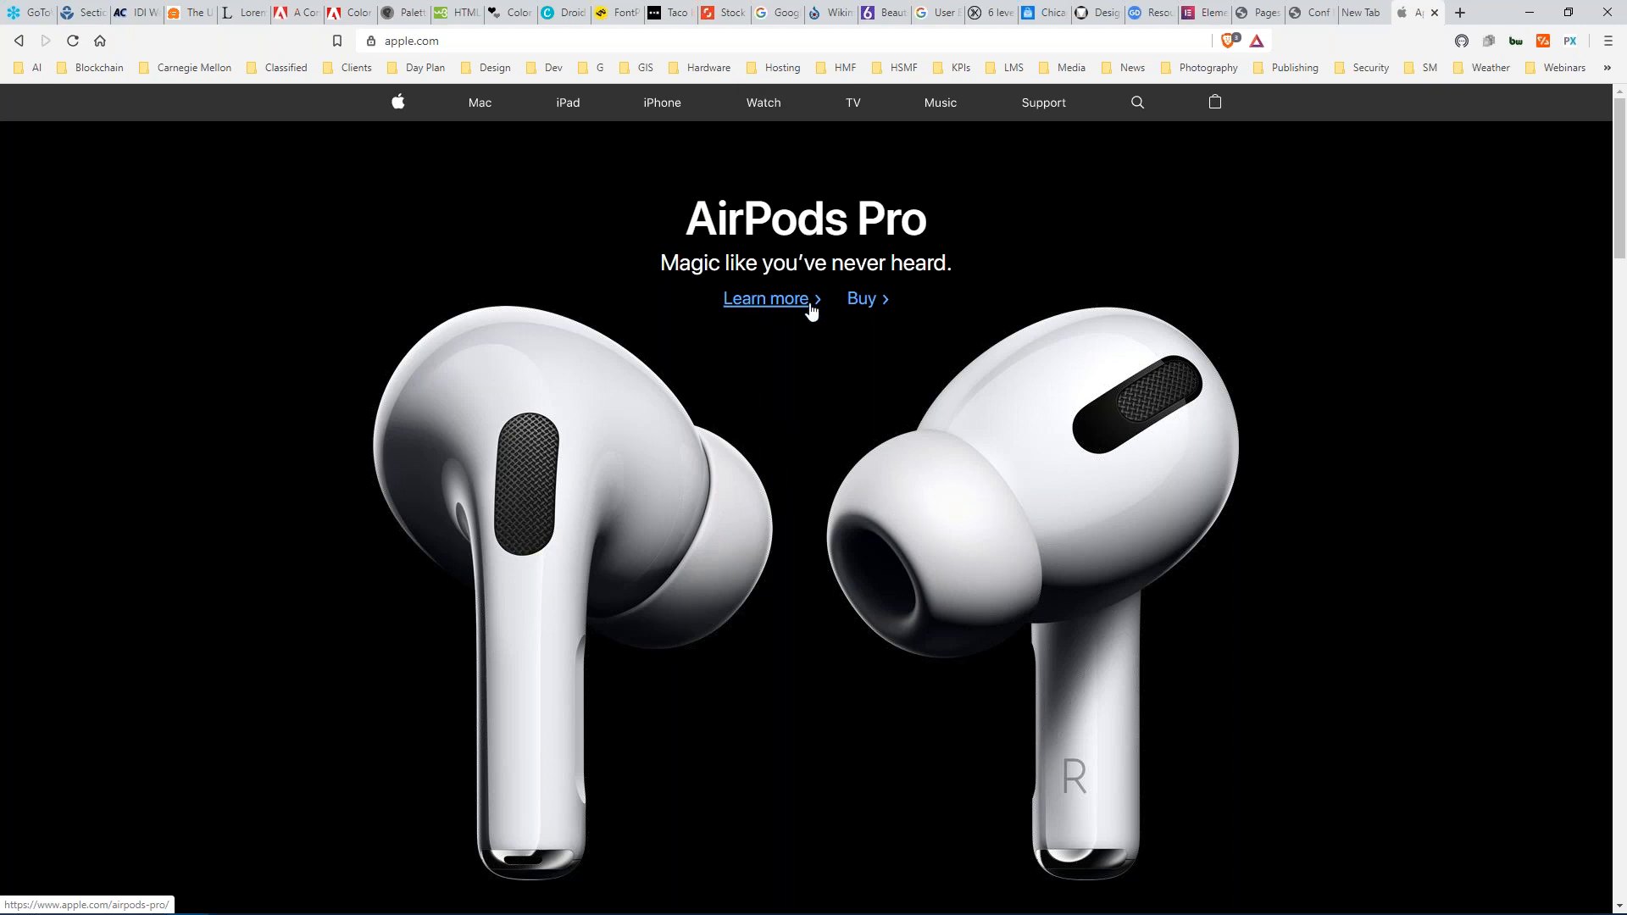
pyautogui.click(479, 105)
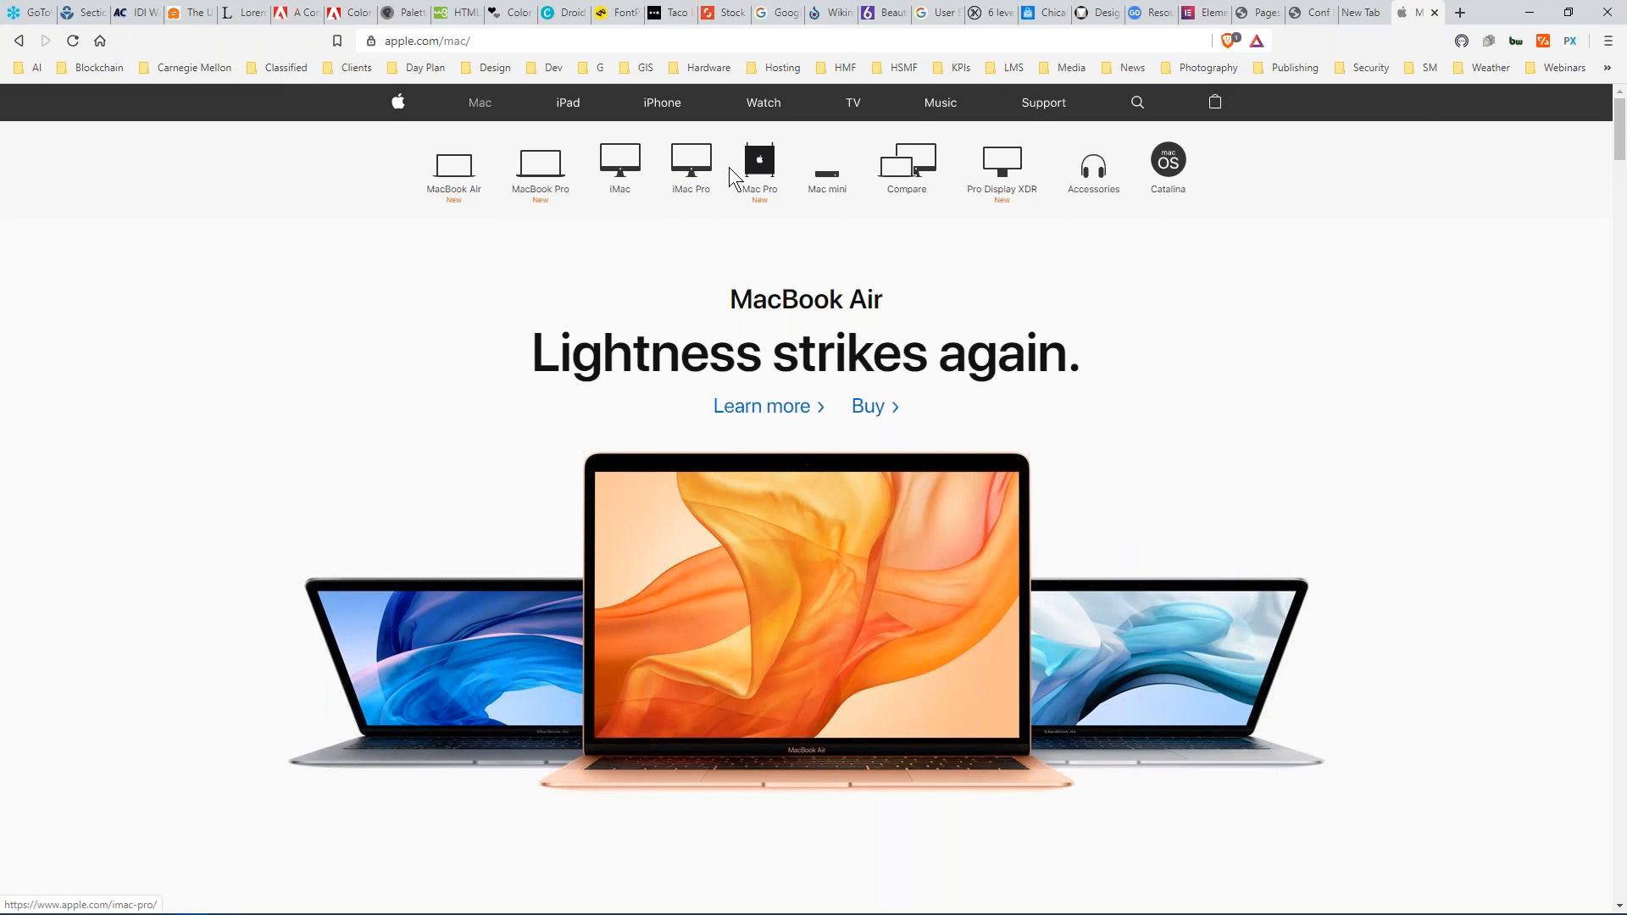
pyautogui.click(567, 104)
pyautogui.click(663, 105)
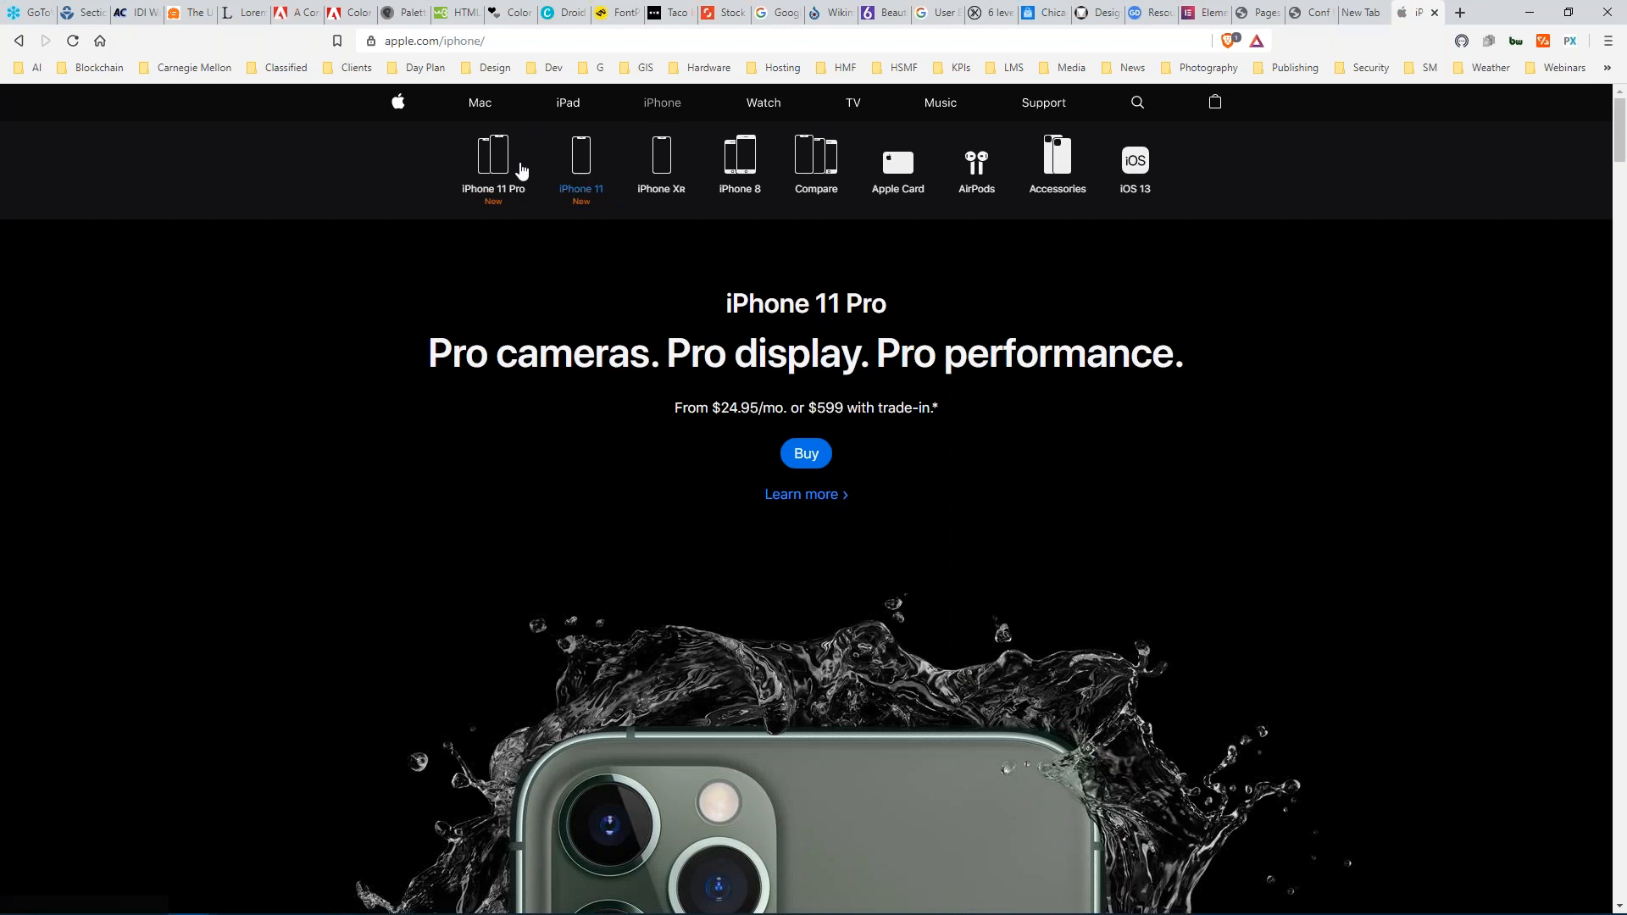
pyautogui.click(479, 105)
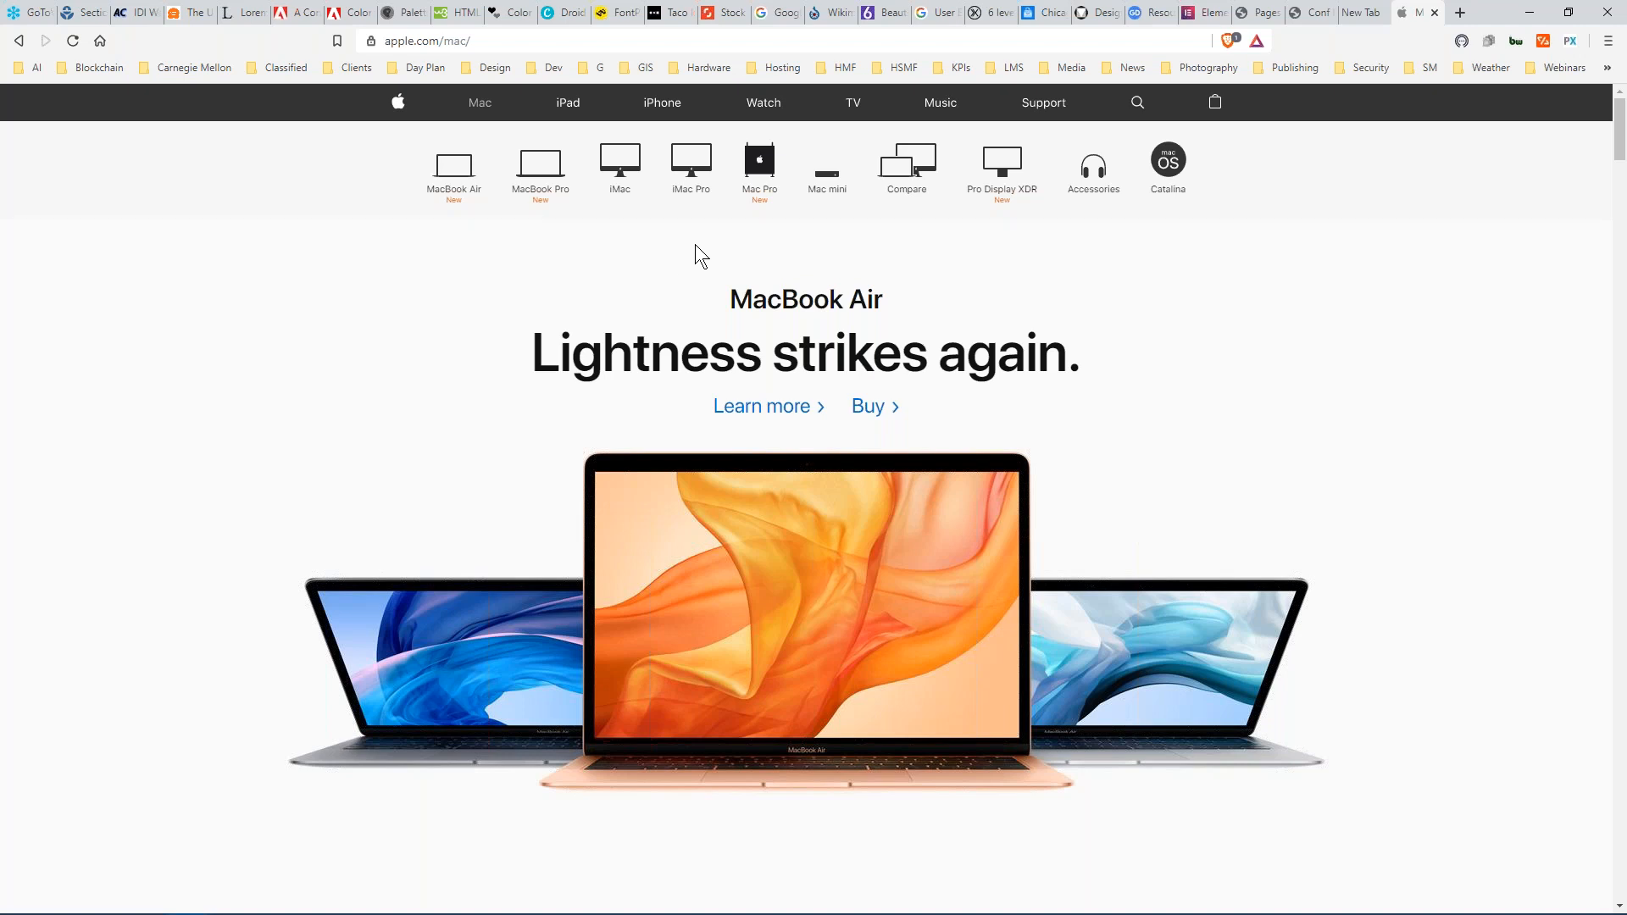
pyautogui.click(675, 12)
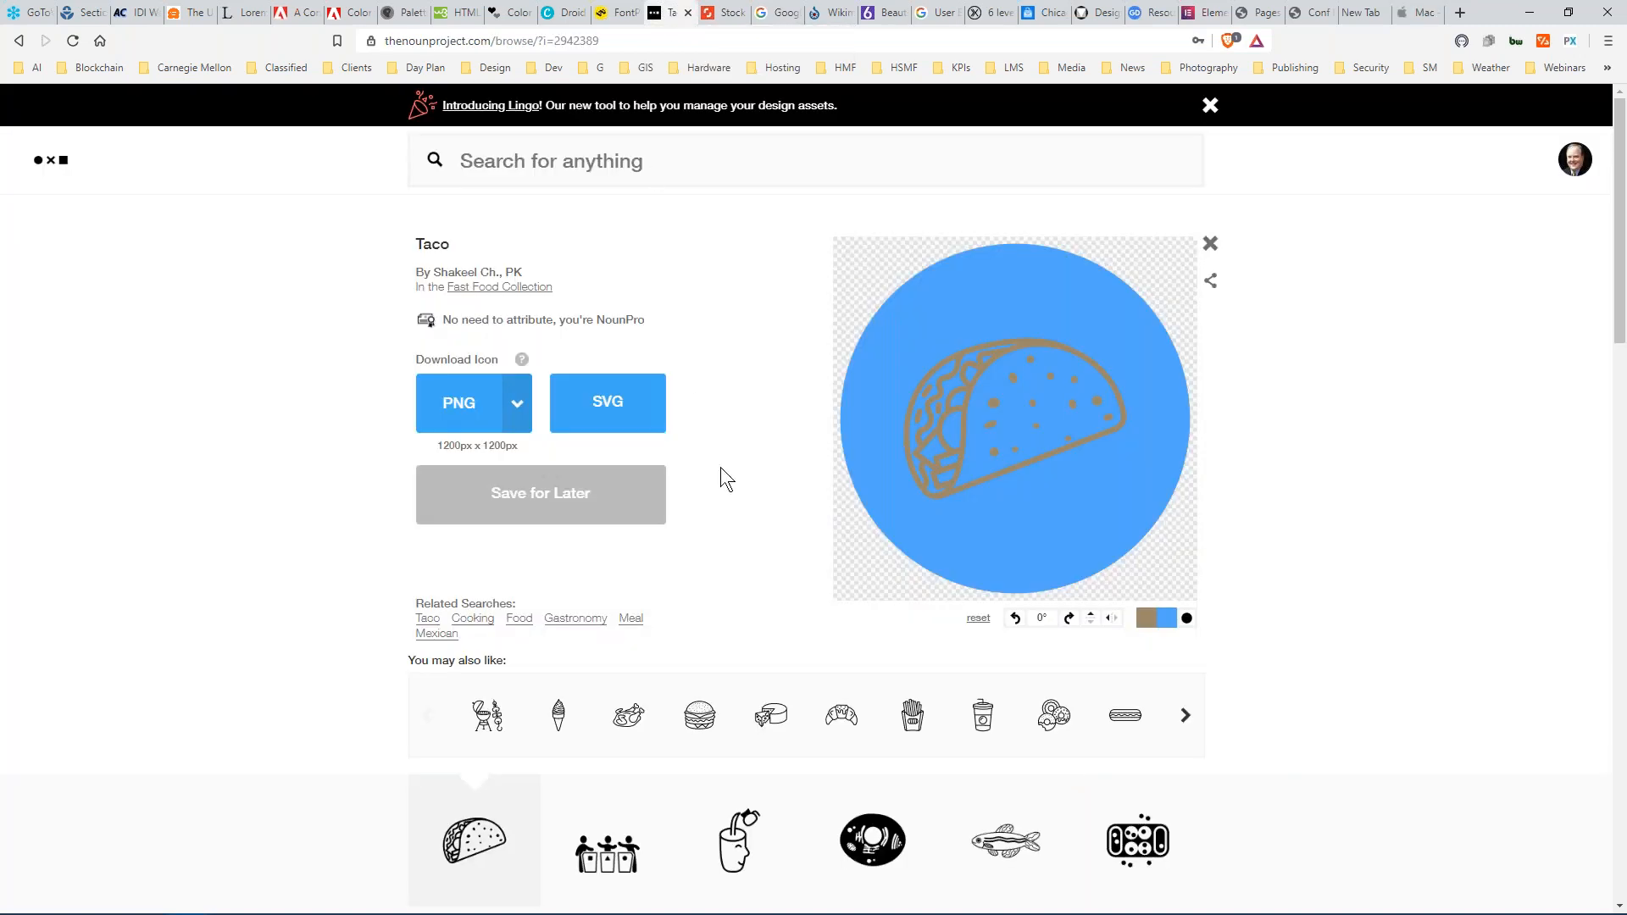
pyautogui.moveTo(678, 392); pyautogui.dragTo(861, 173)
pyautogui.click(740, 240)
# Browse the Shutterstock home page from the suggested artist images through the curated collections to the popular searches.
pyautogui.click(731, 18)
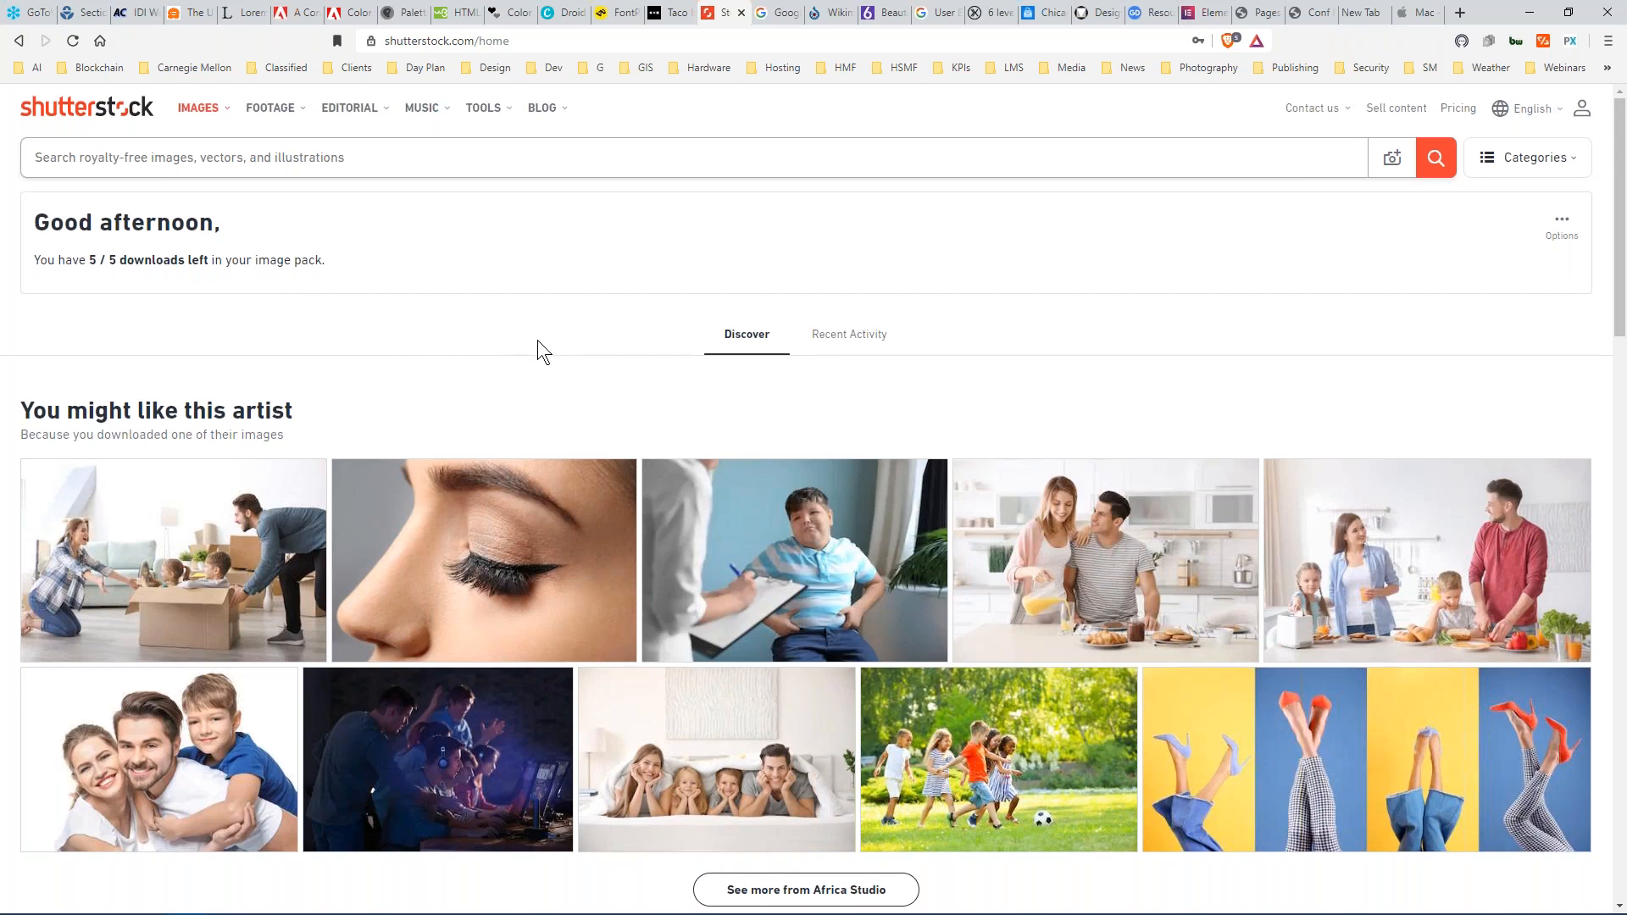
pyautogui.scroll(-6, 537, 344)
pyautogui.scroll(-10, 546, 350)
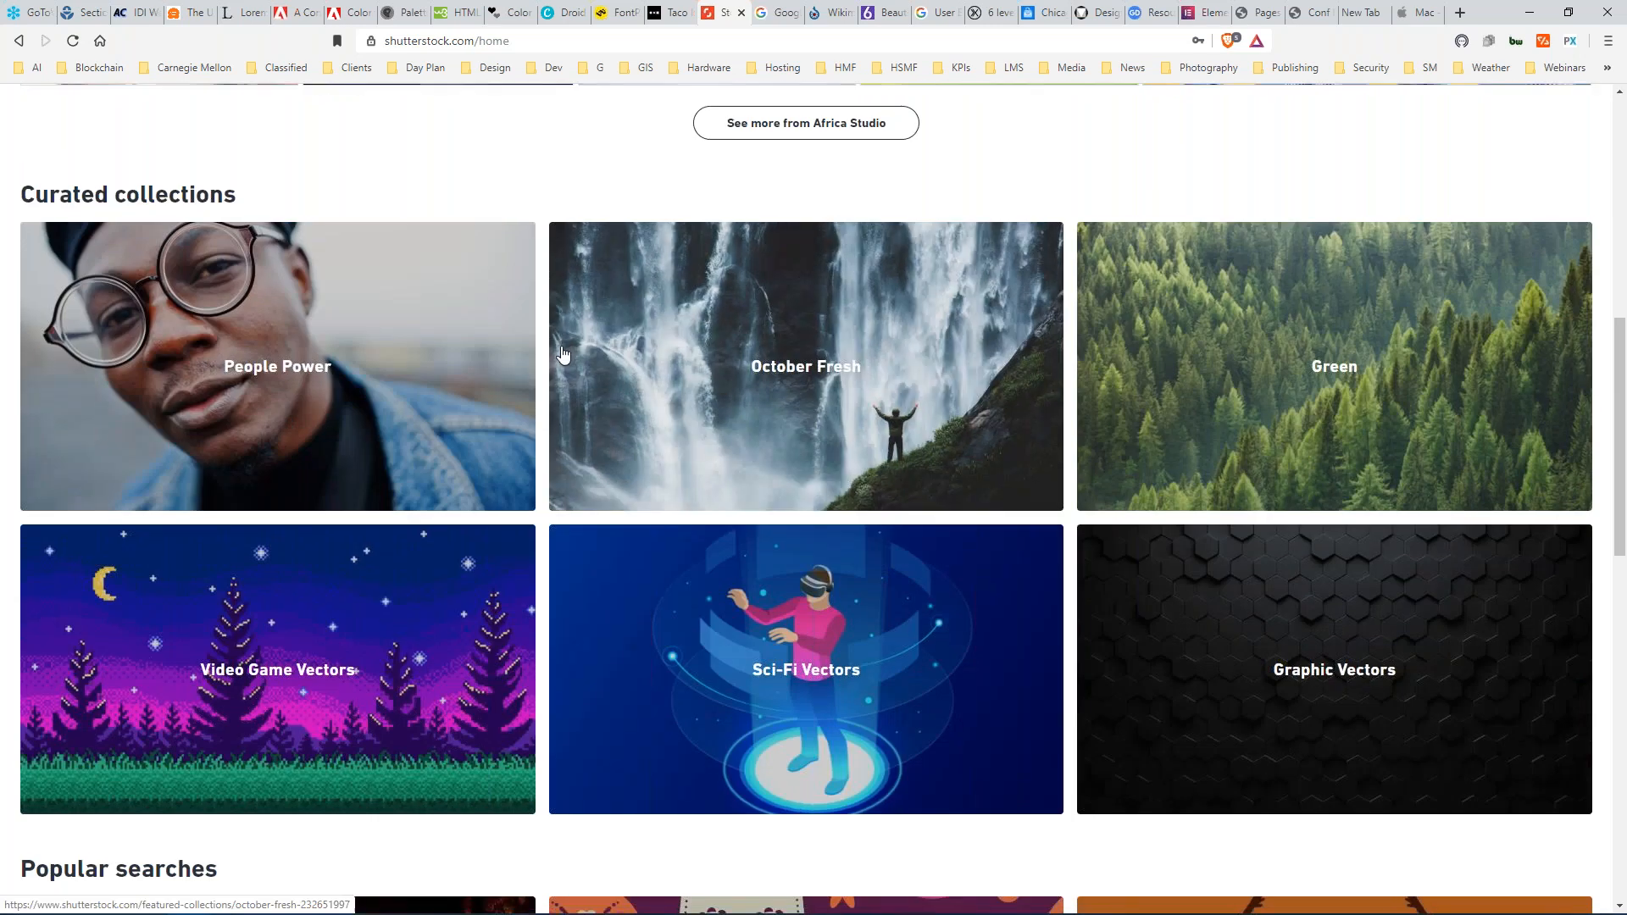
pyautogui.scroll(-3, 623, 350)
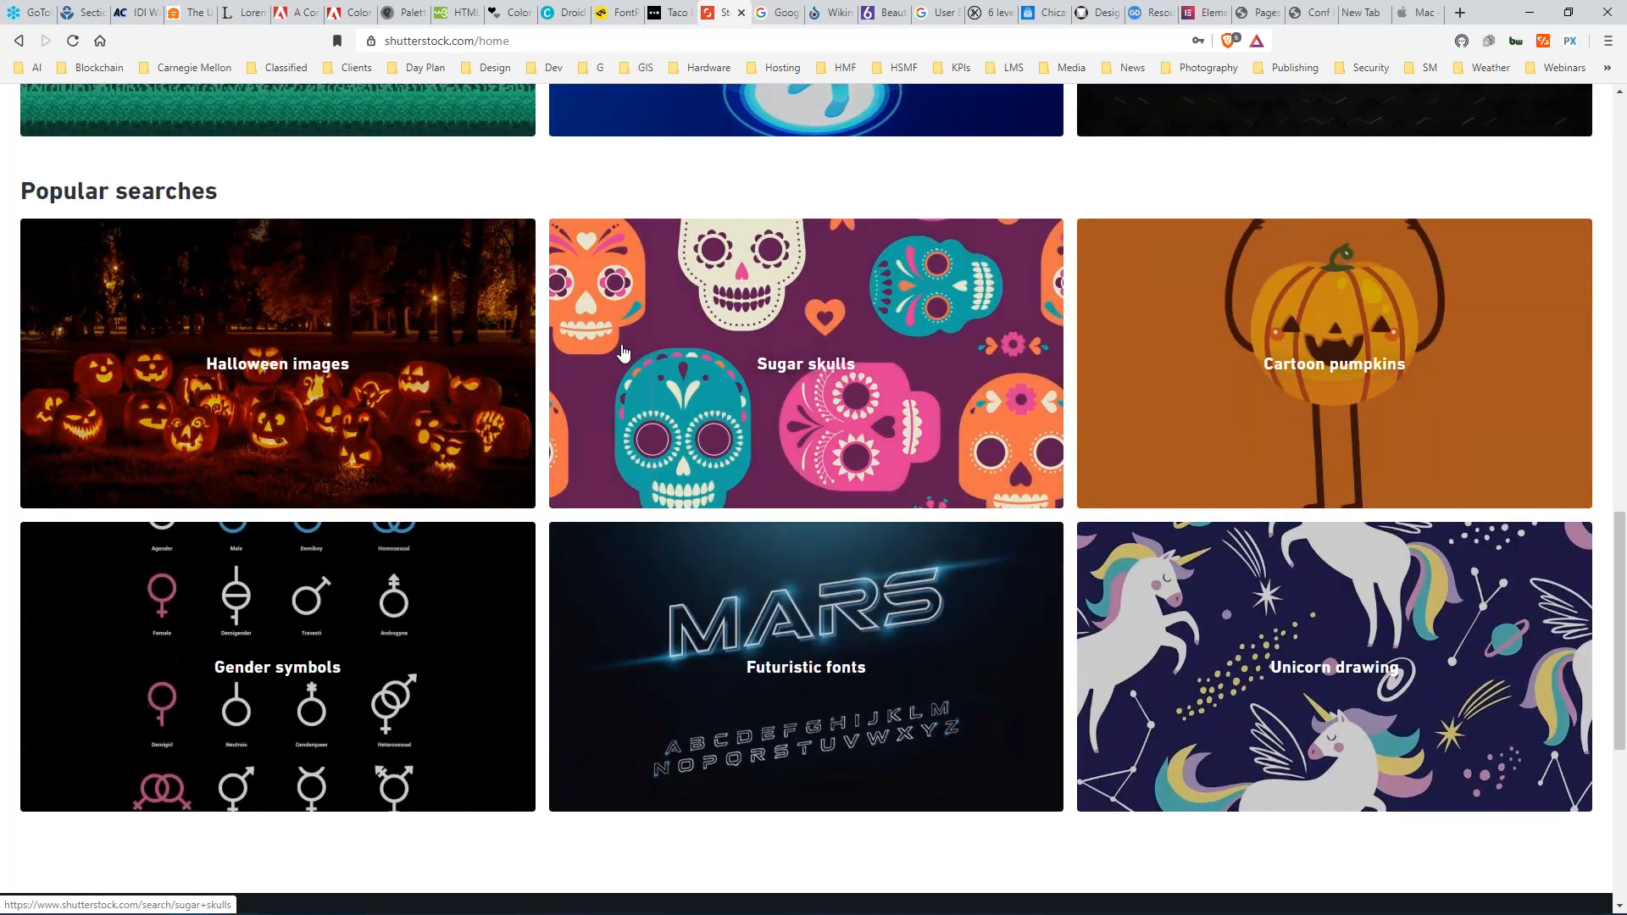
pyautogui.scroll(19, 712, 350)
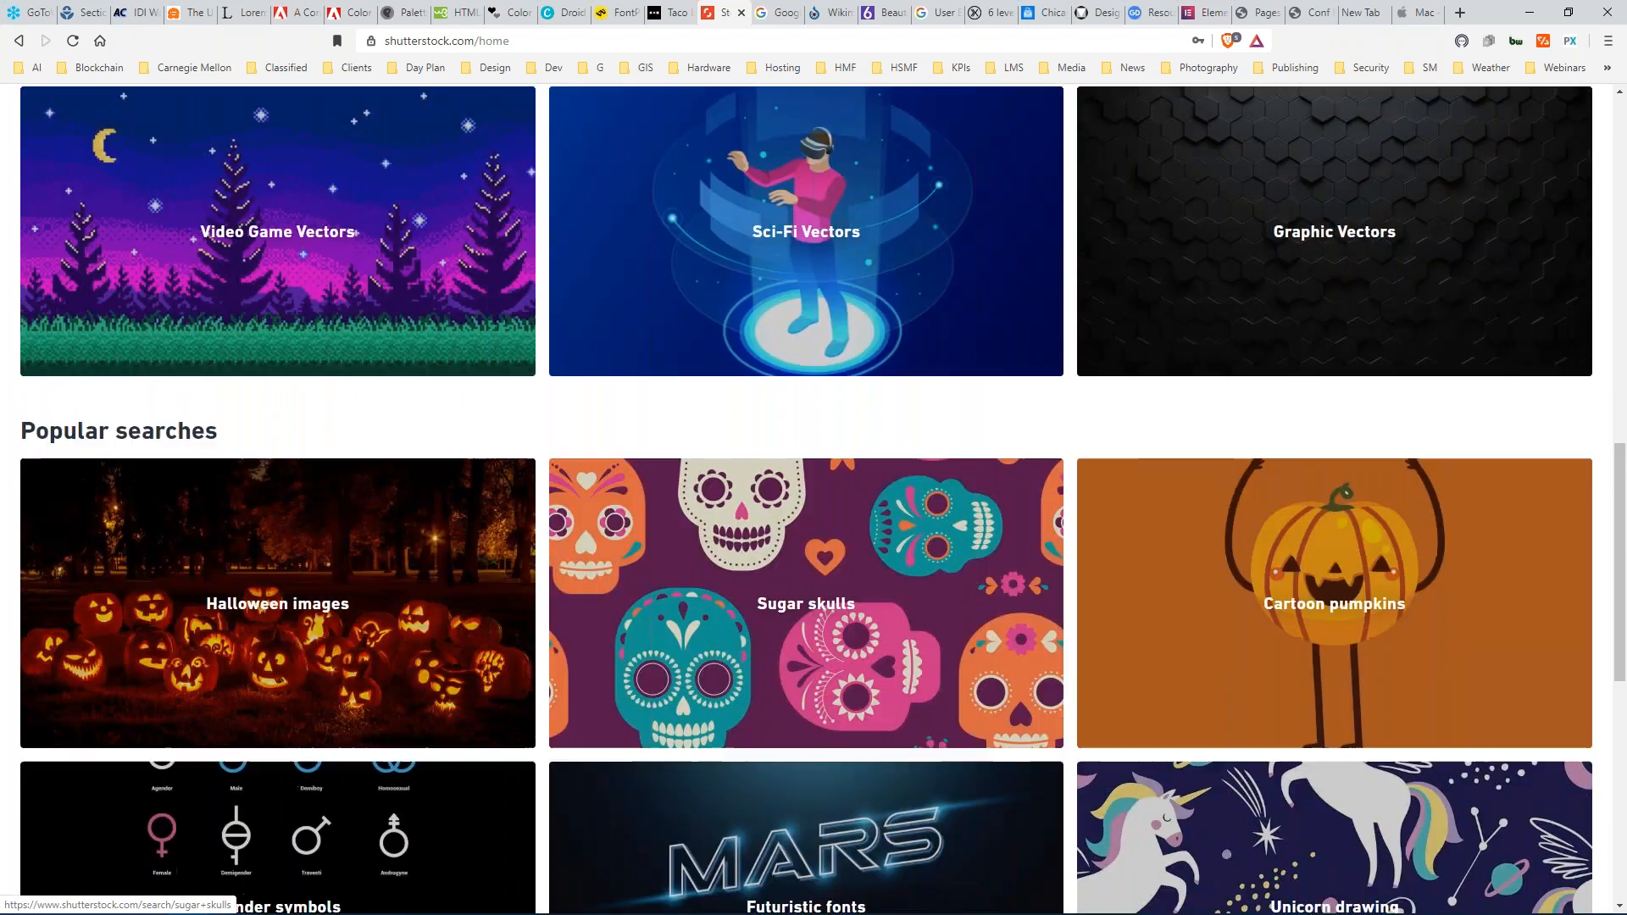
pyautogui.scroll(1, 561, 343)
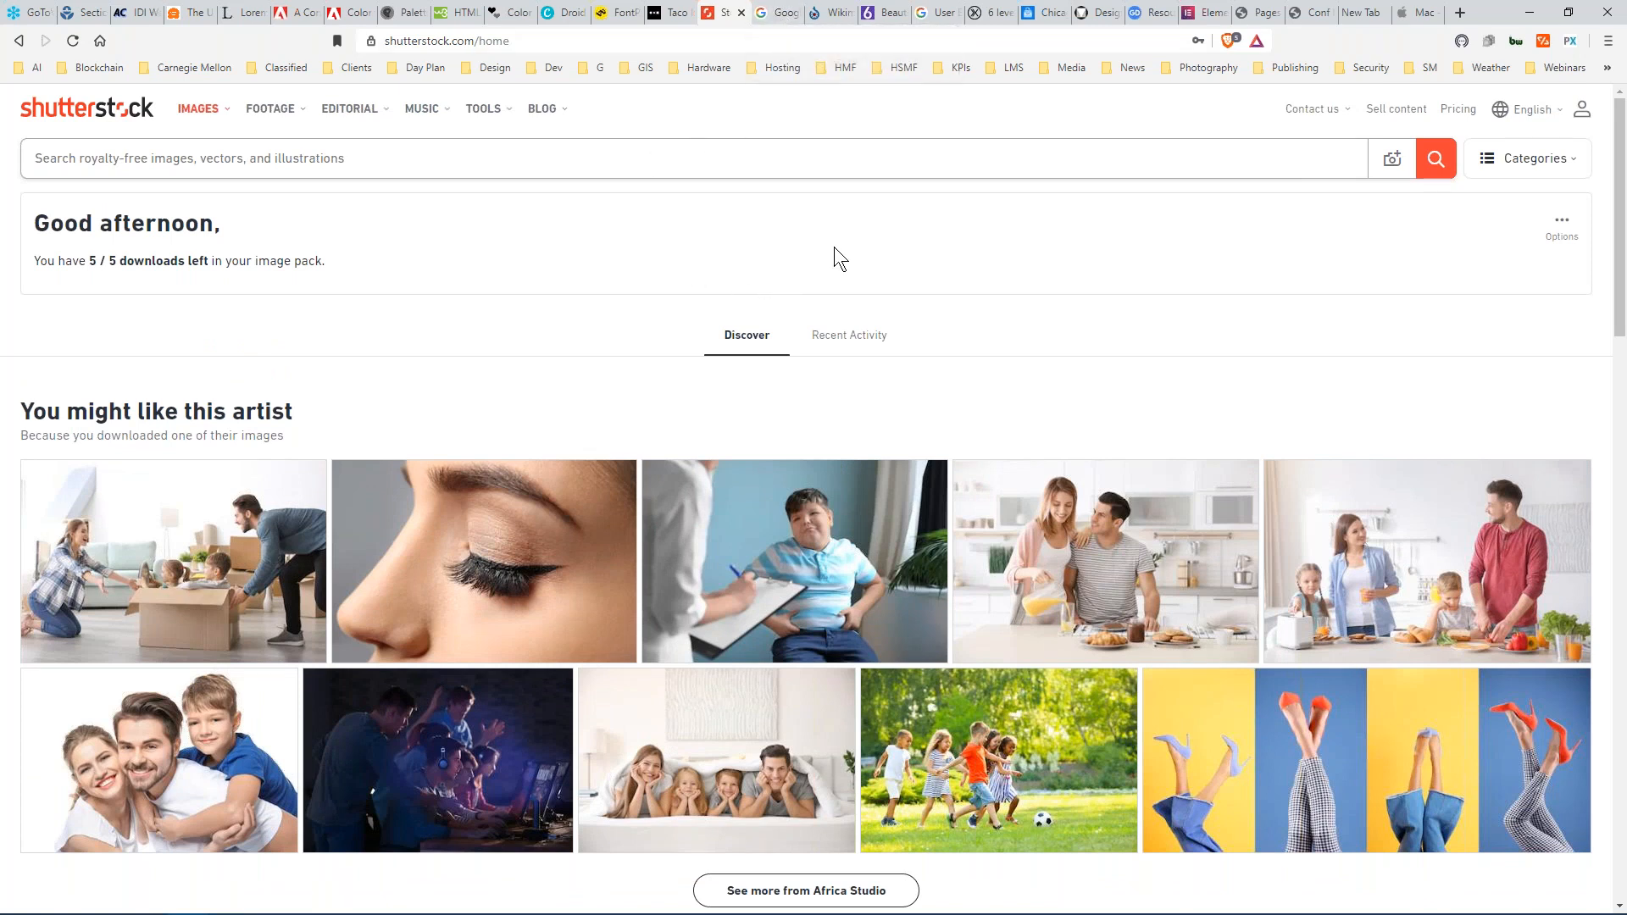
# Search Google Images for "napa wineries" and look over the resulting photos.
pyautogui.click(782, 15)
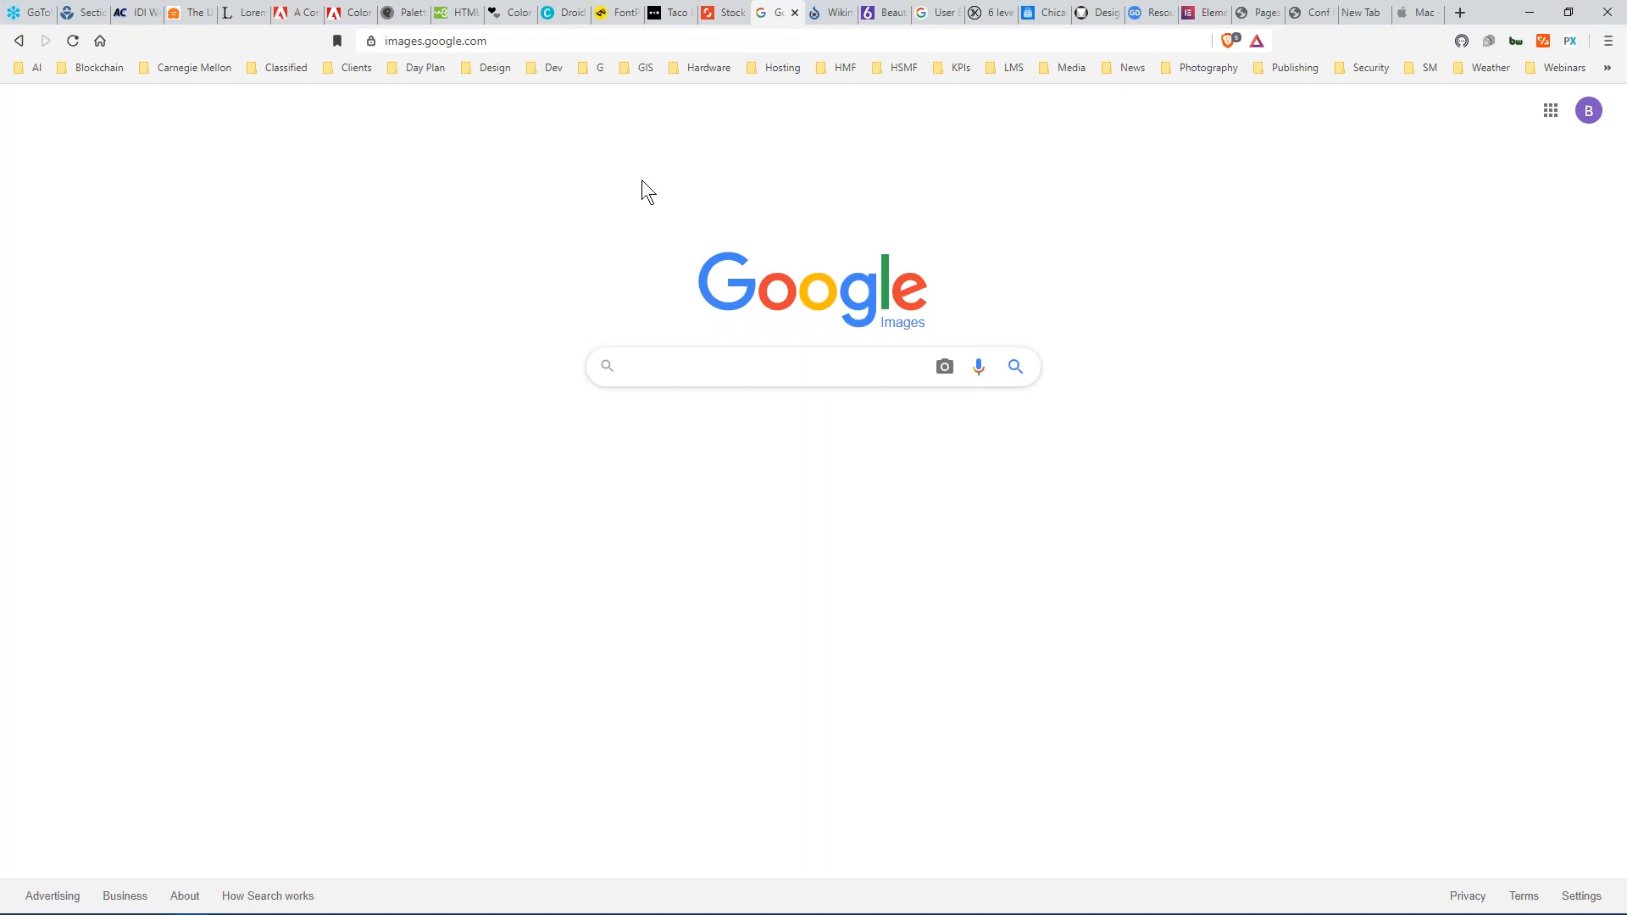
pyautogui.click(685, 368)
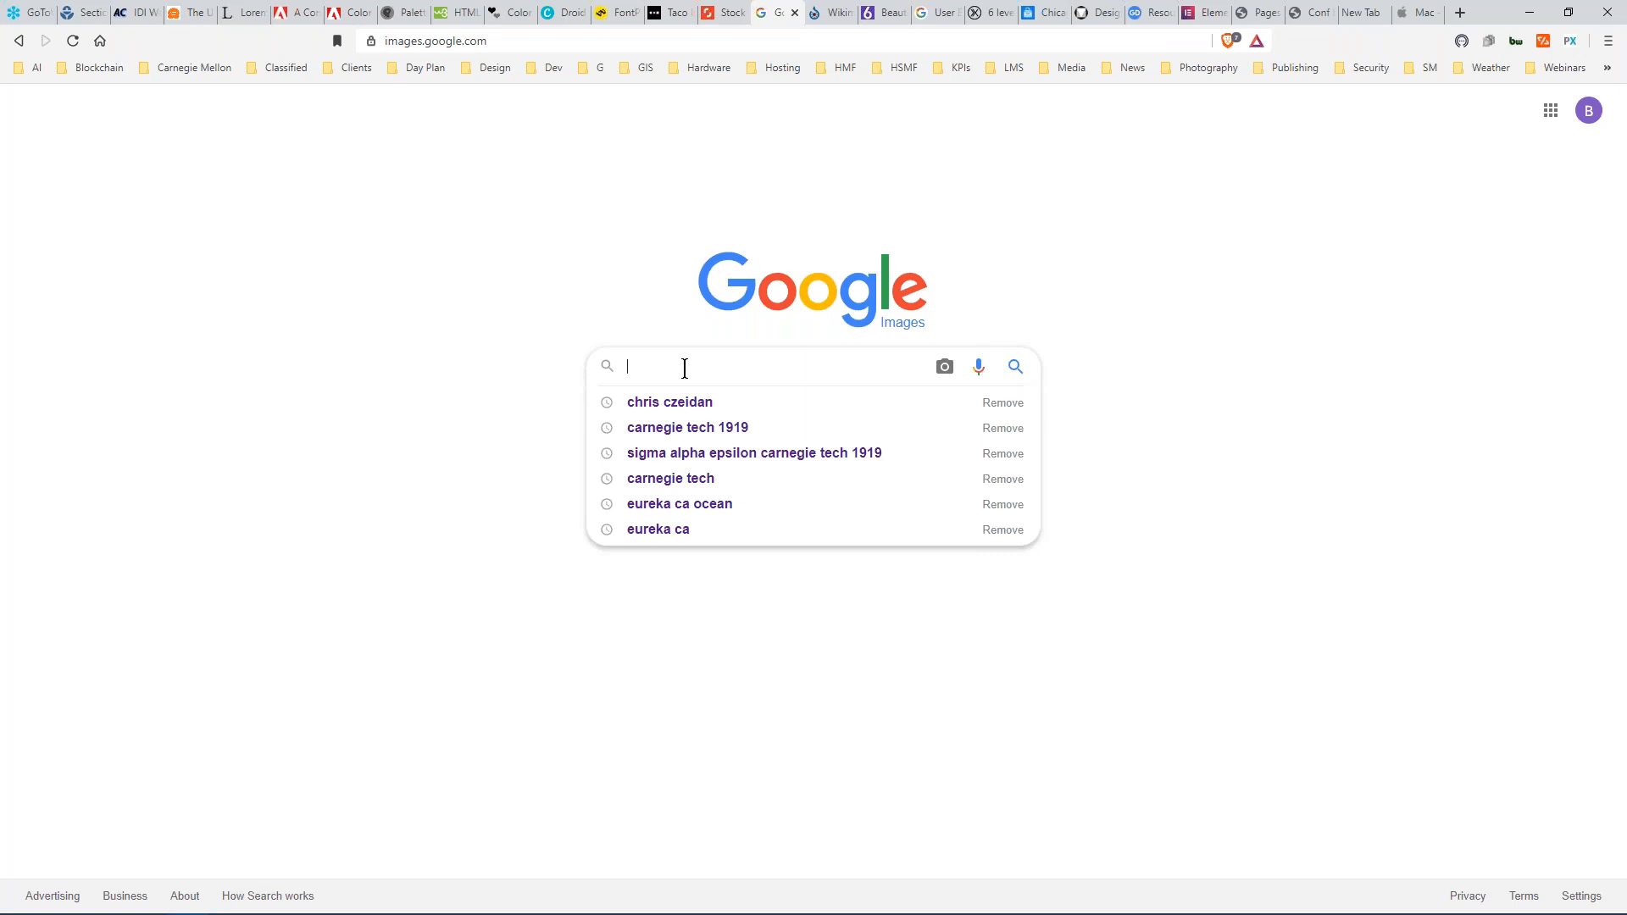
pyautogui.write('na')
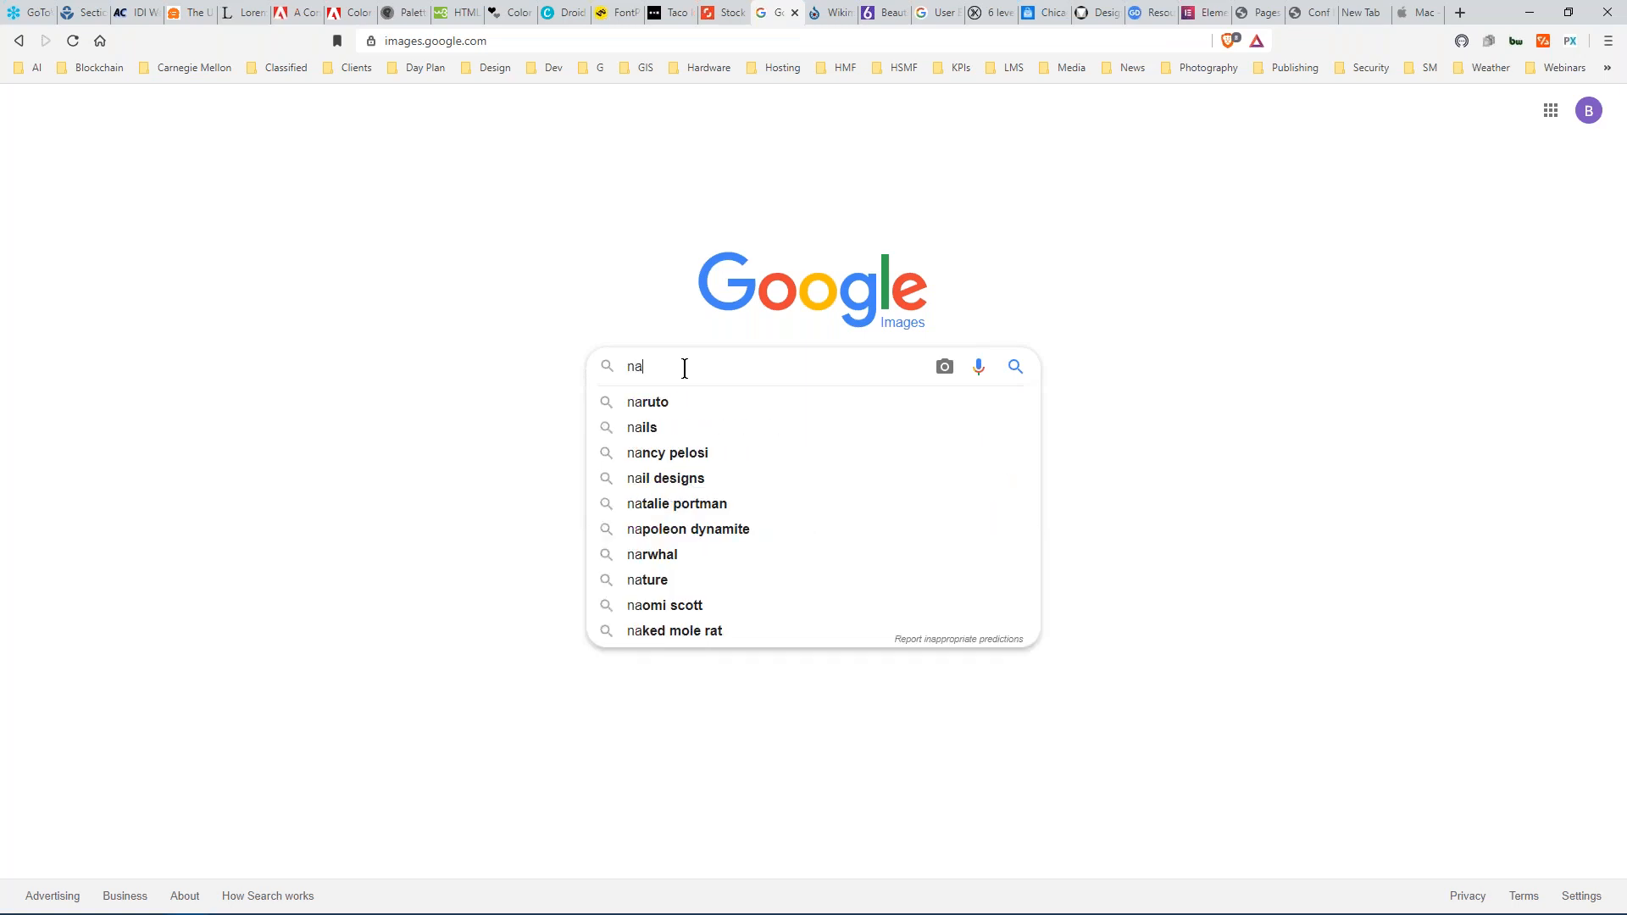
pyautogui.write('pa wineries')
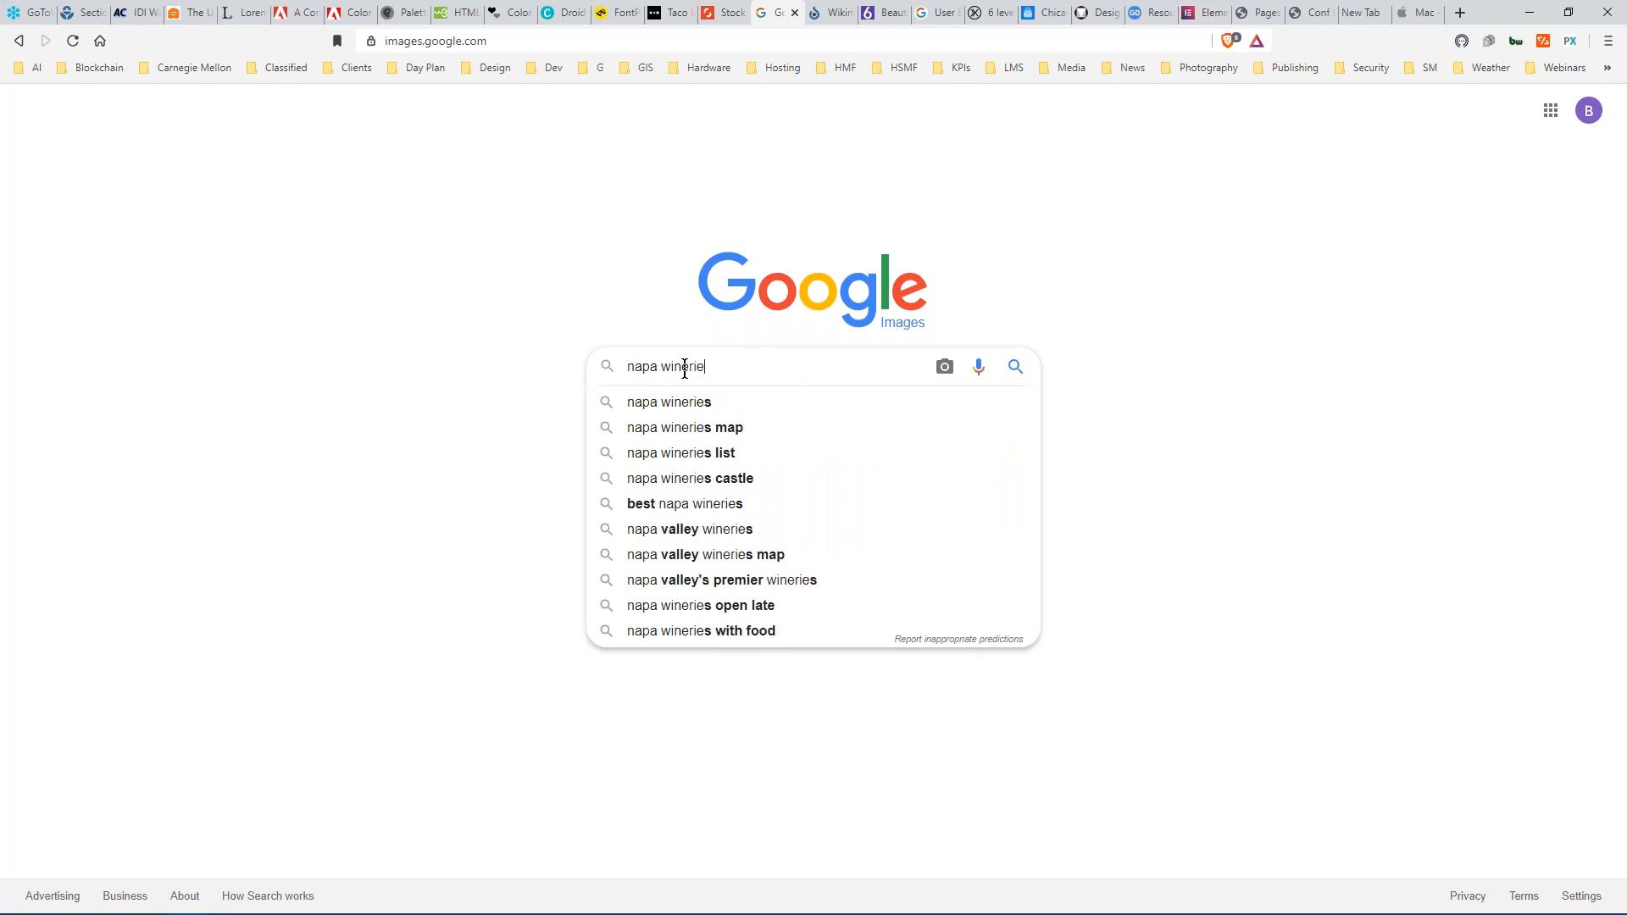
pyautogui.press('Return')
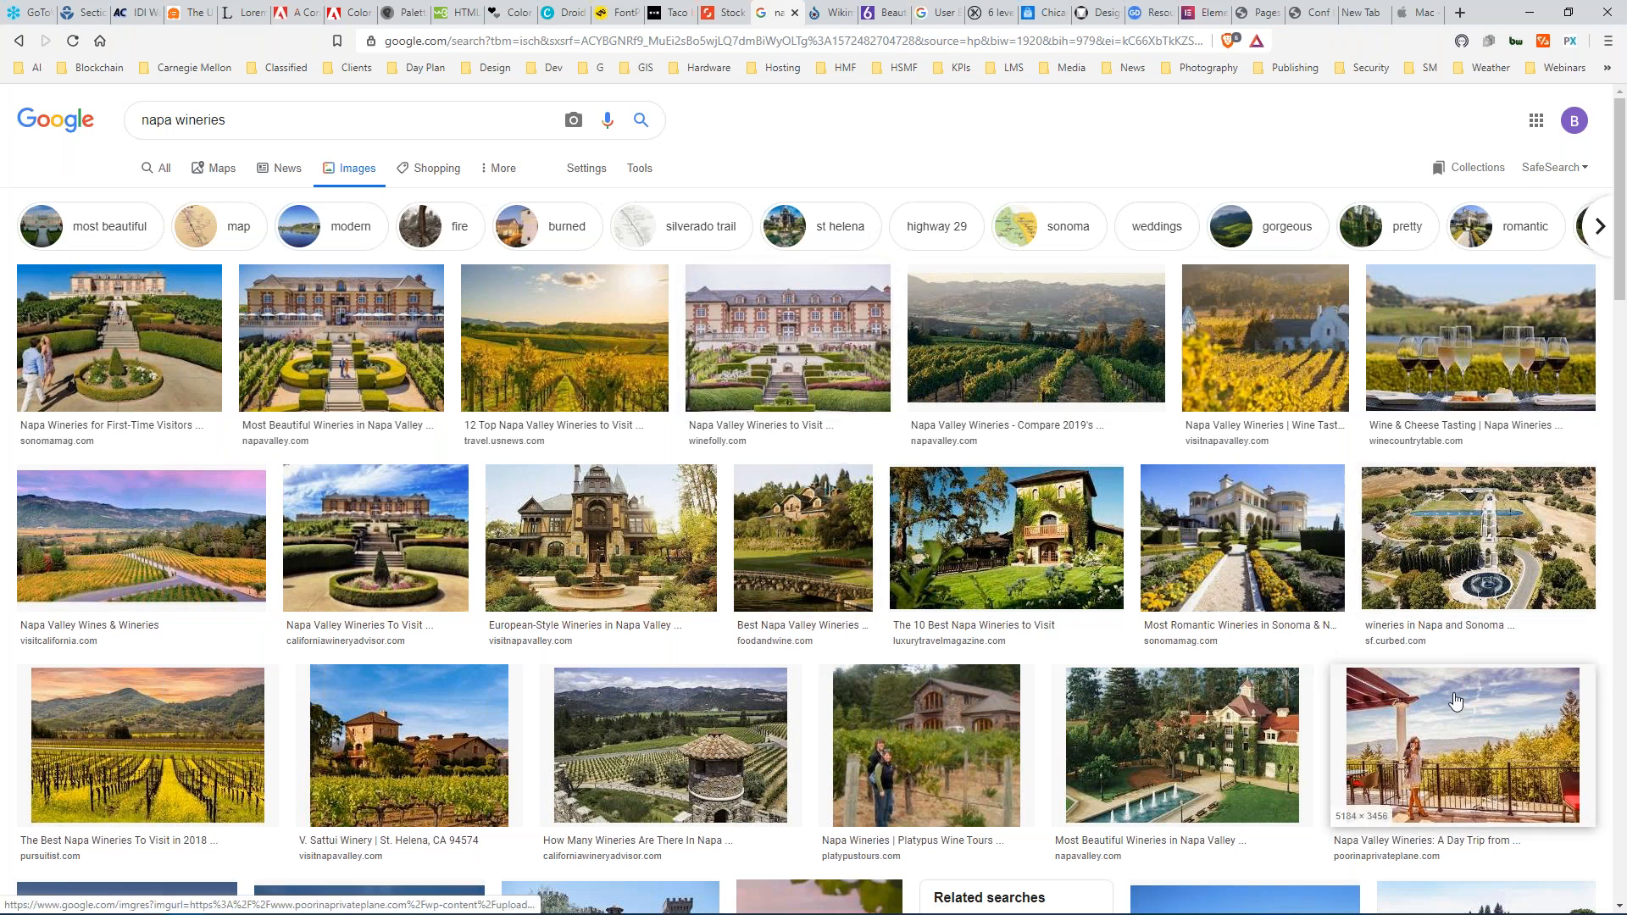
pyautogui.scroll(-4, 1455, 700)
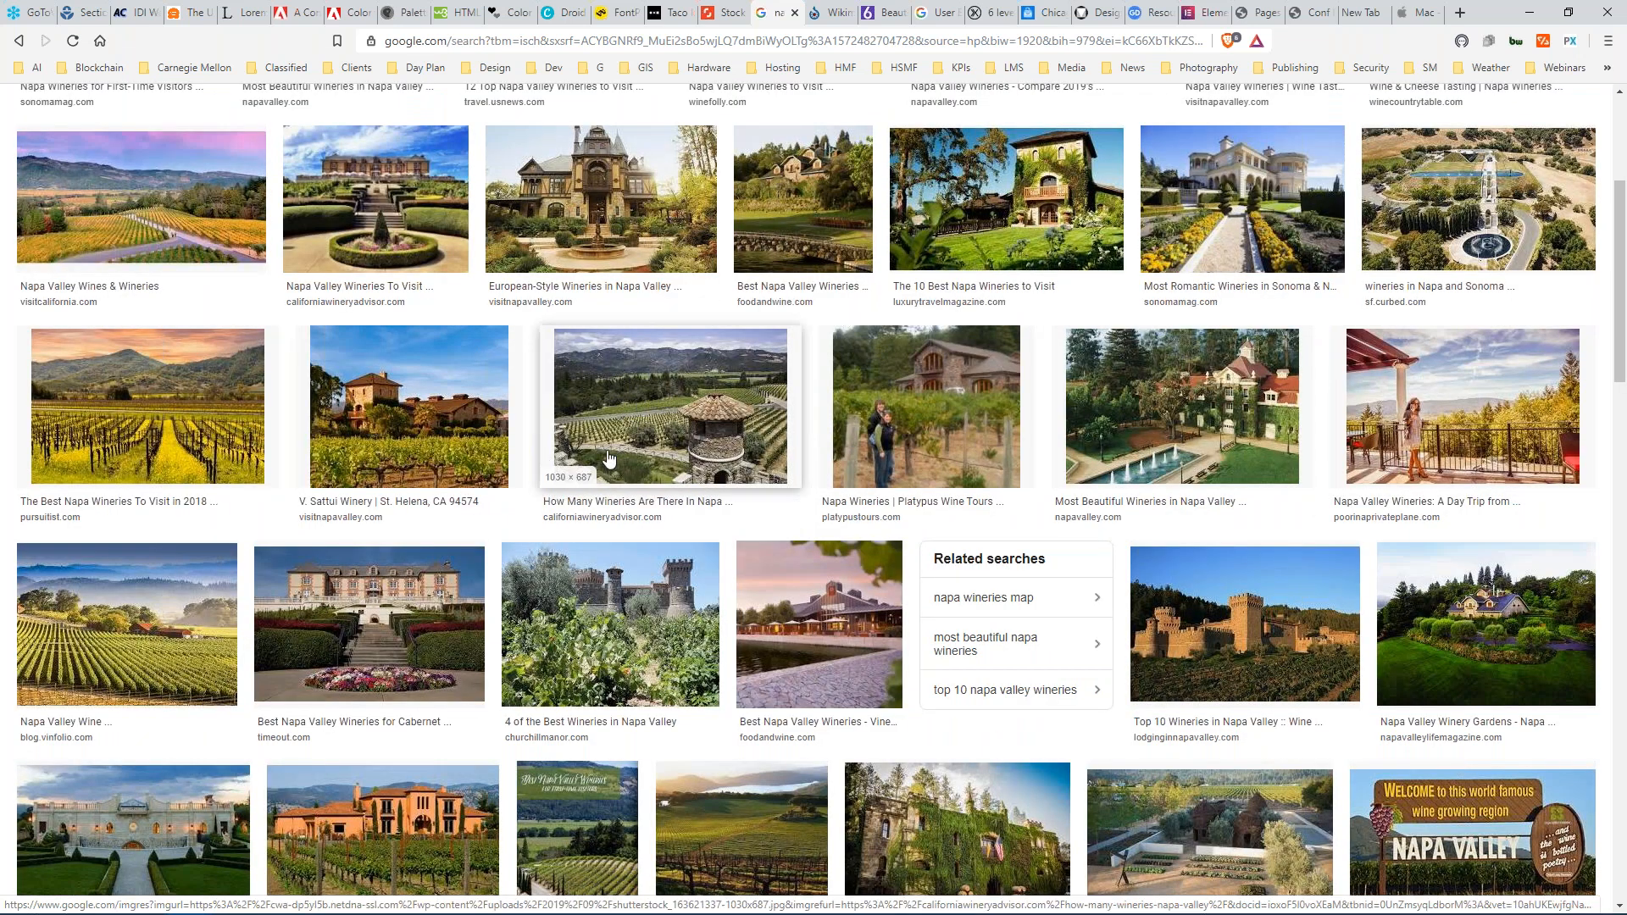
pyautogui.scroll(4, 576, 487)
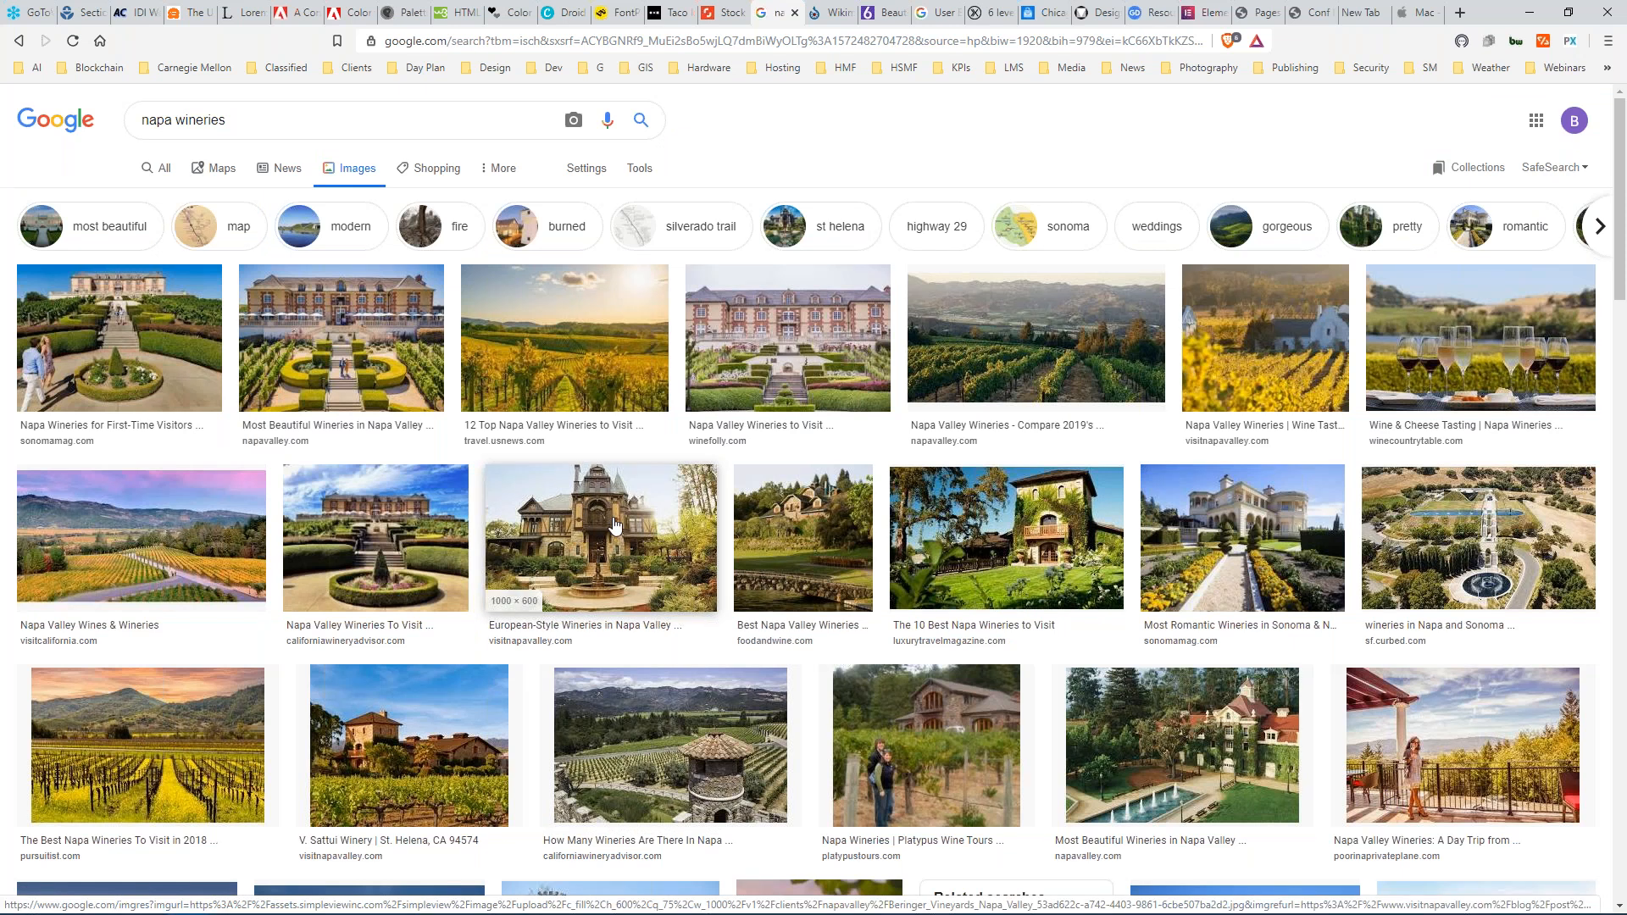
# Filter the napa wineries image results to large images labeled for reuse.
pyautogui.click(586, 170)
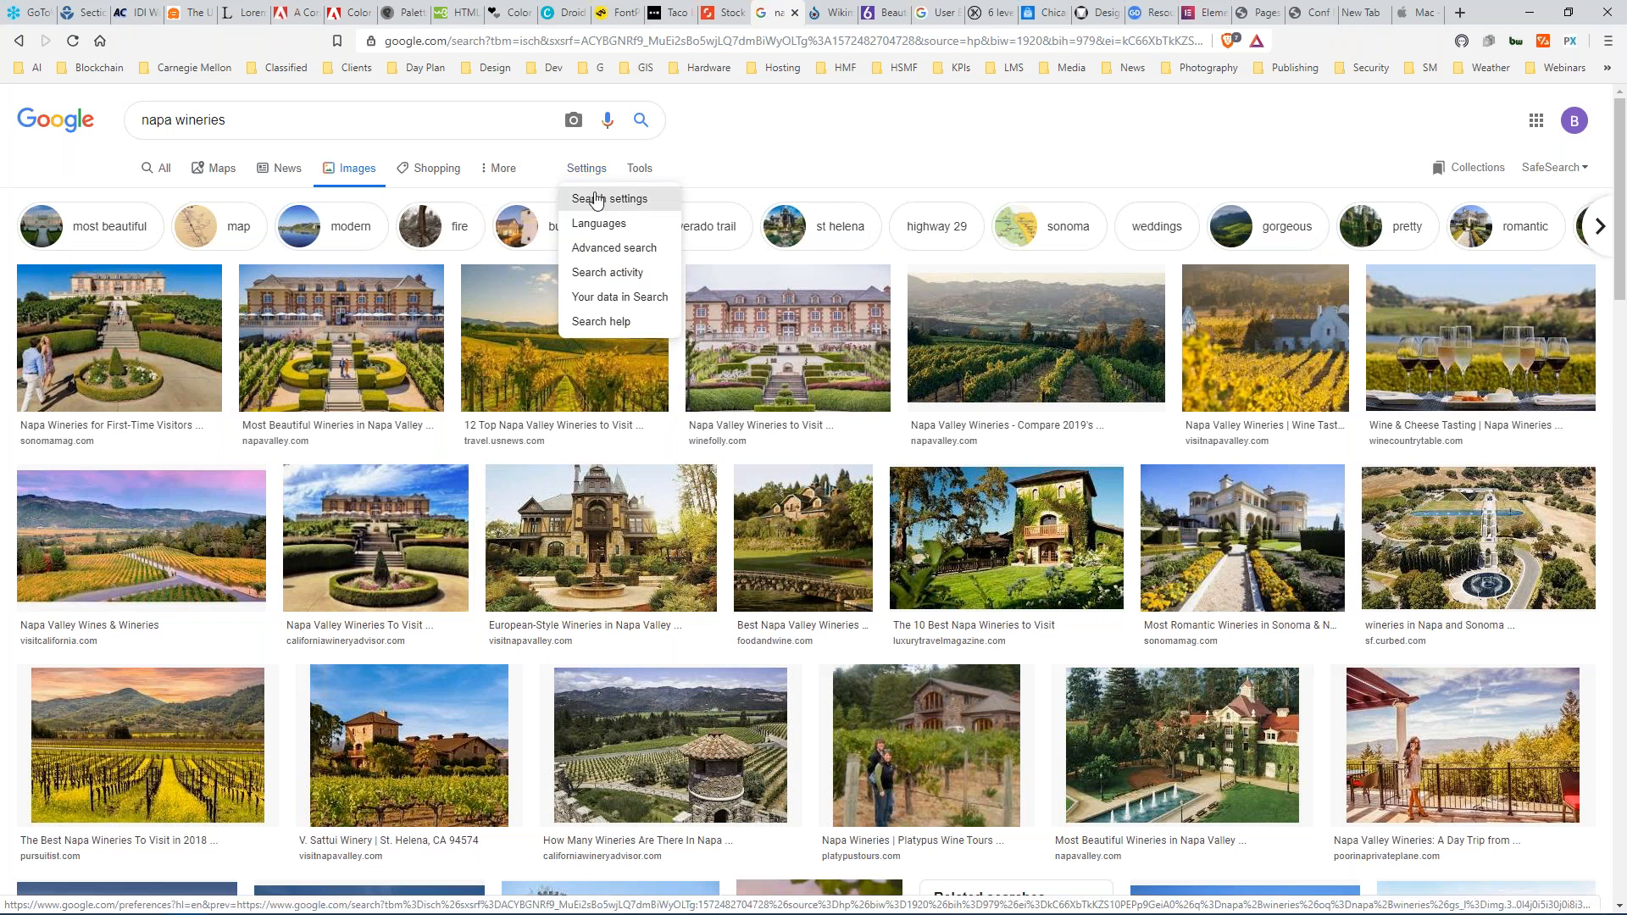
pyautogui.click(640, 168)
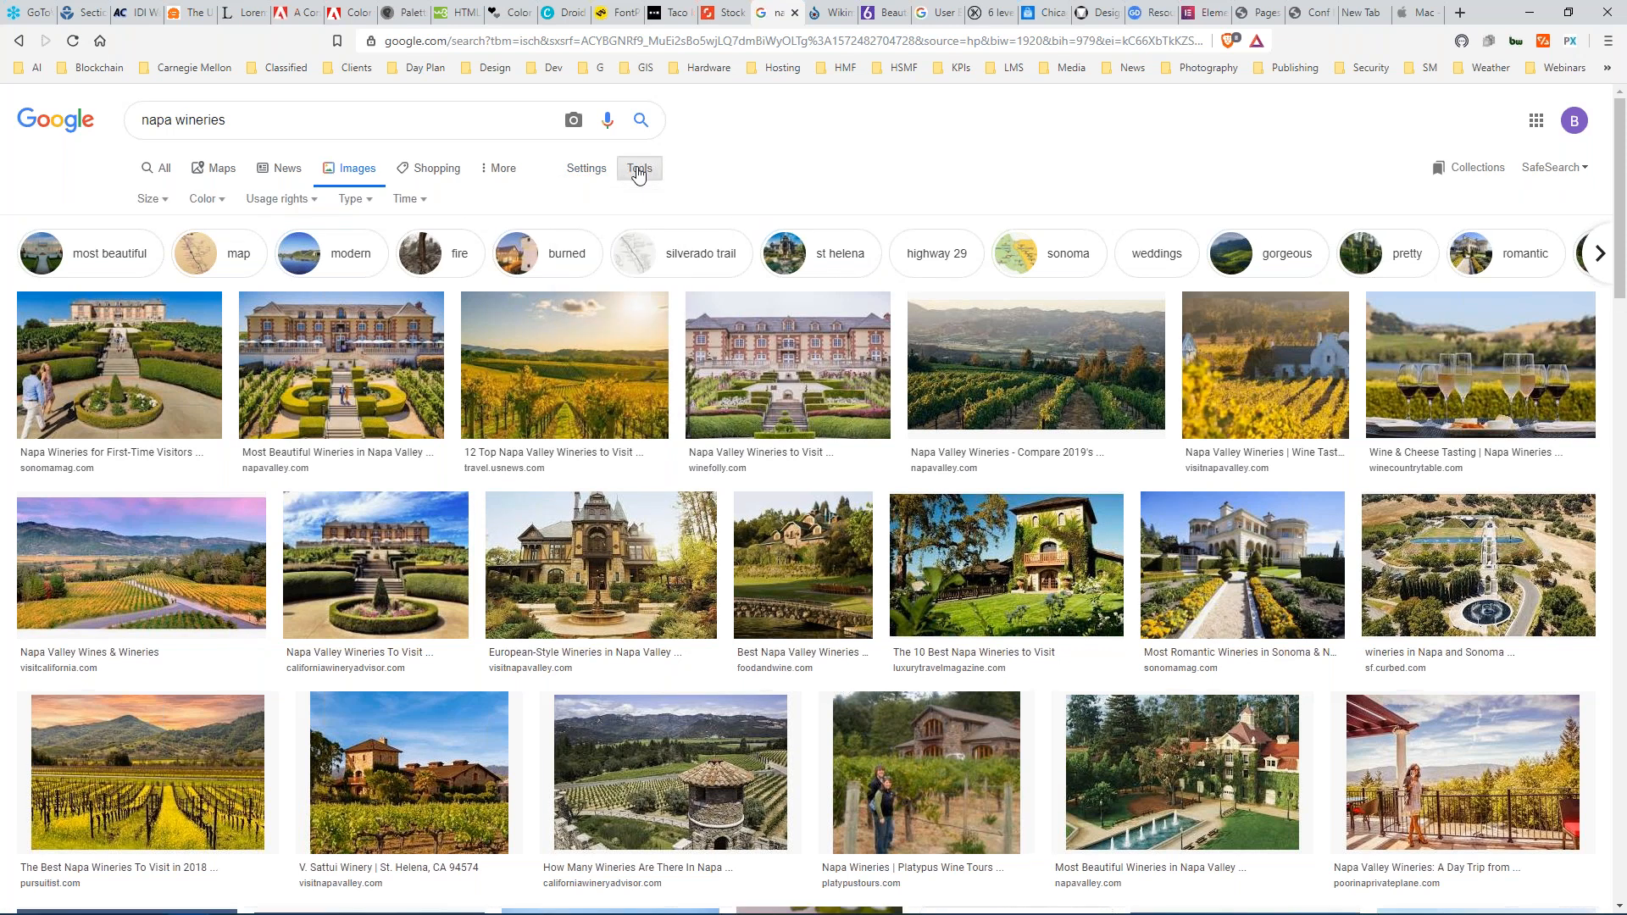
pyautogui.click(299, 204)
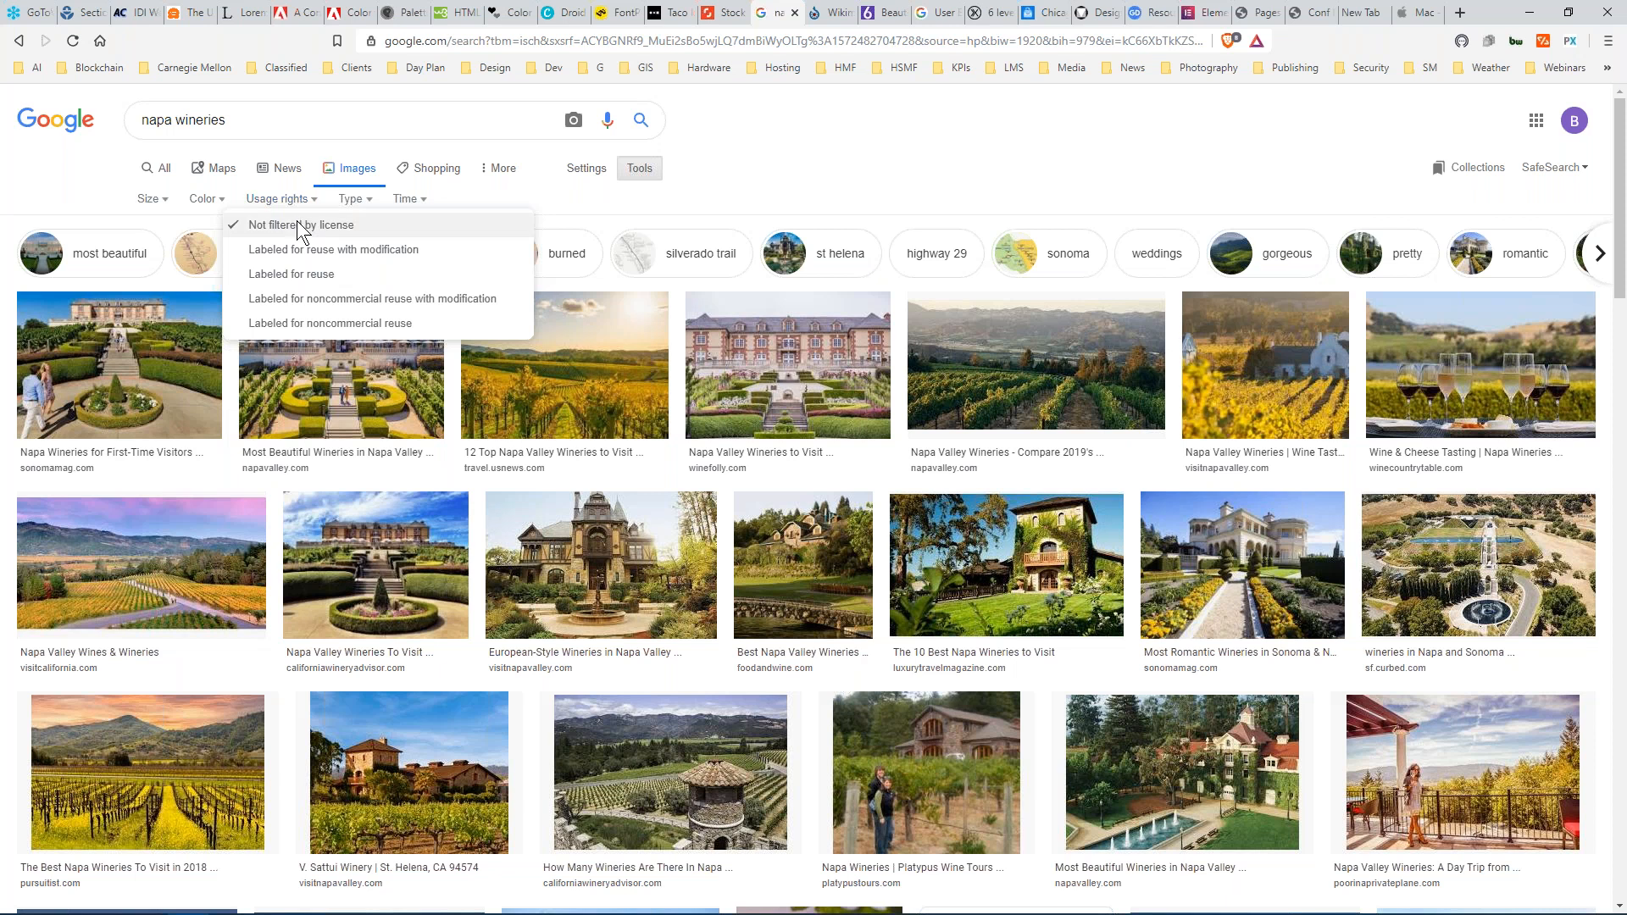
pyautogui.click(304, 277)
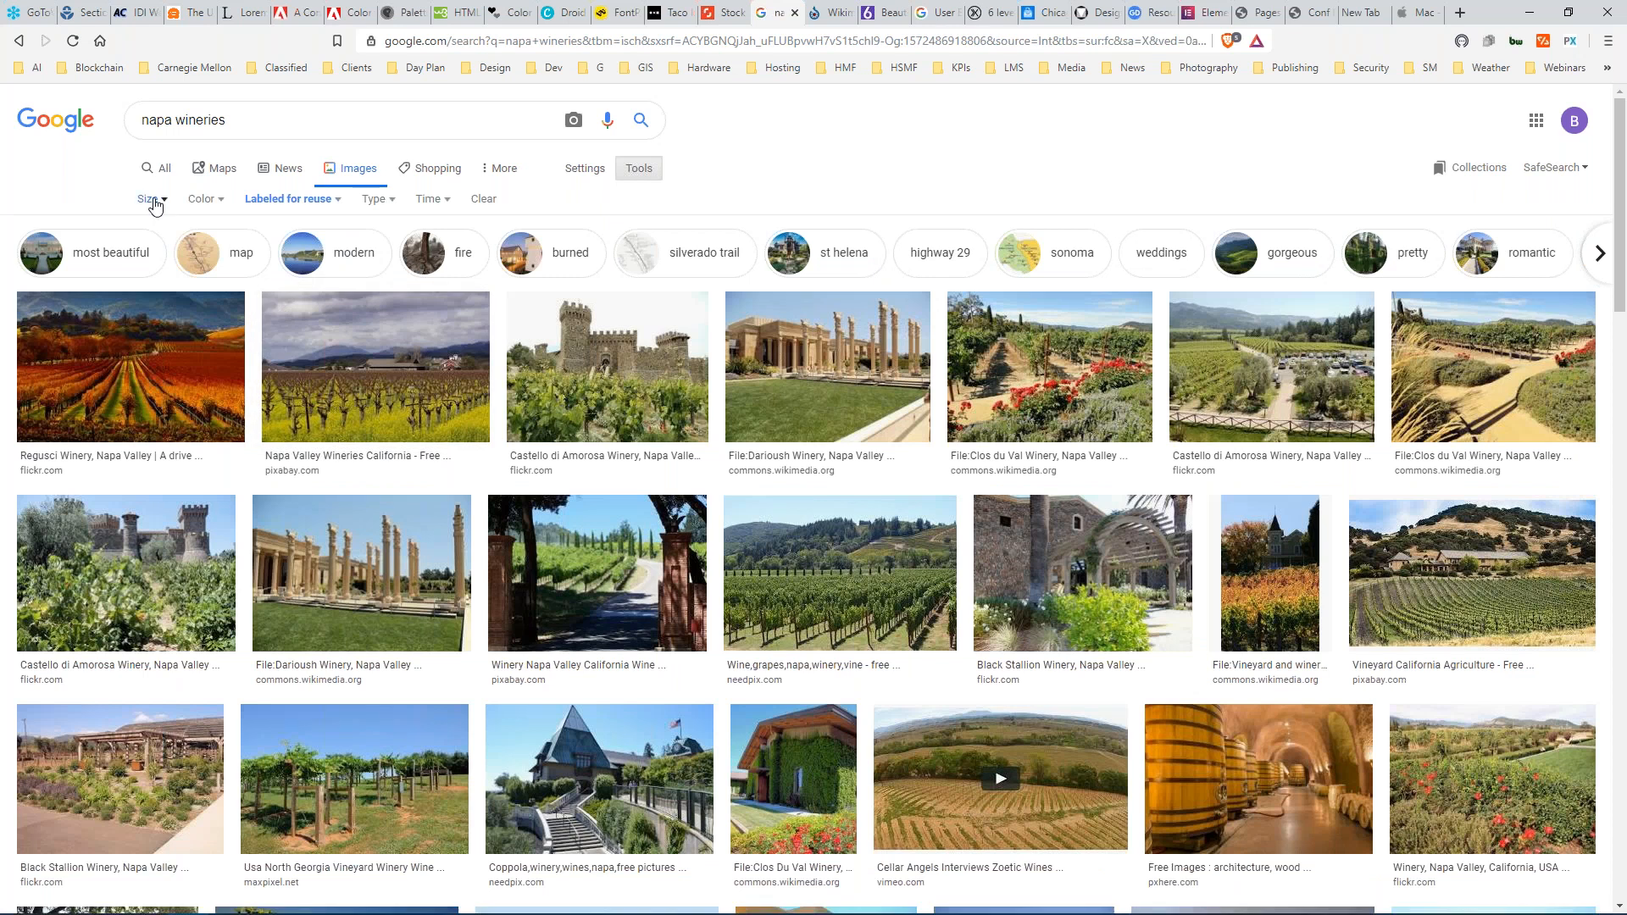
pyautogui.click(153, 201)
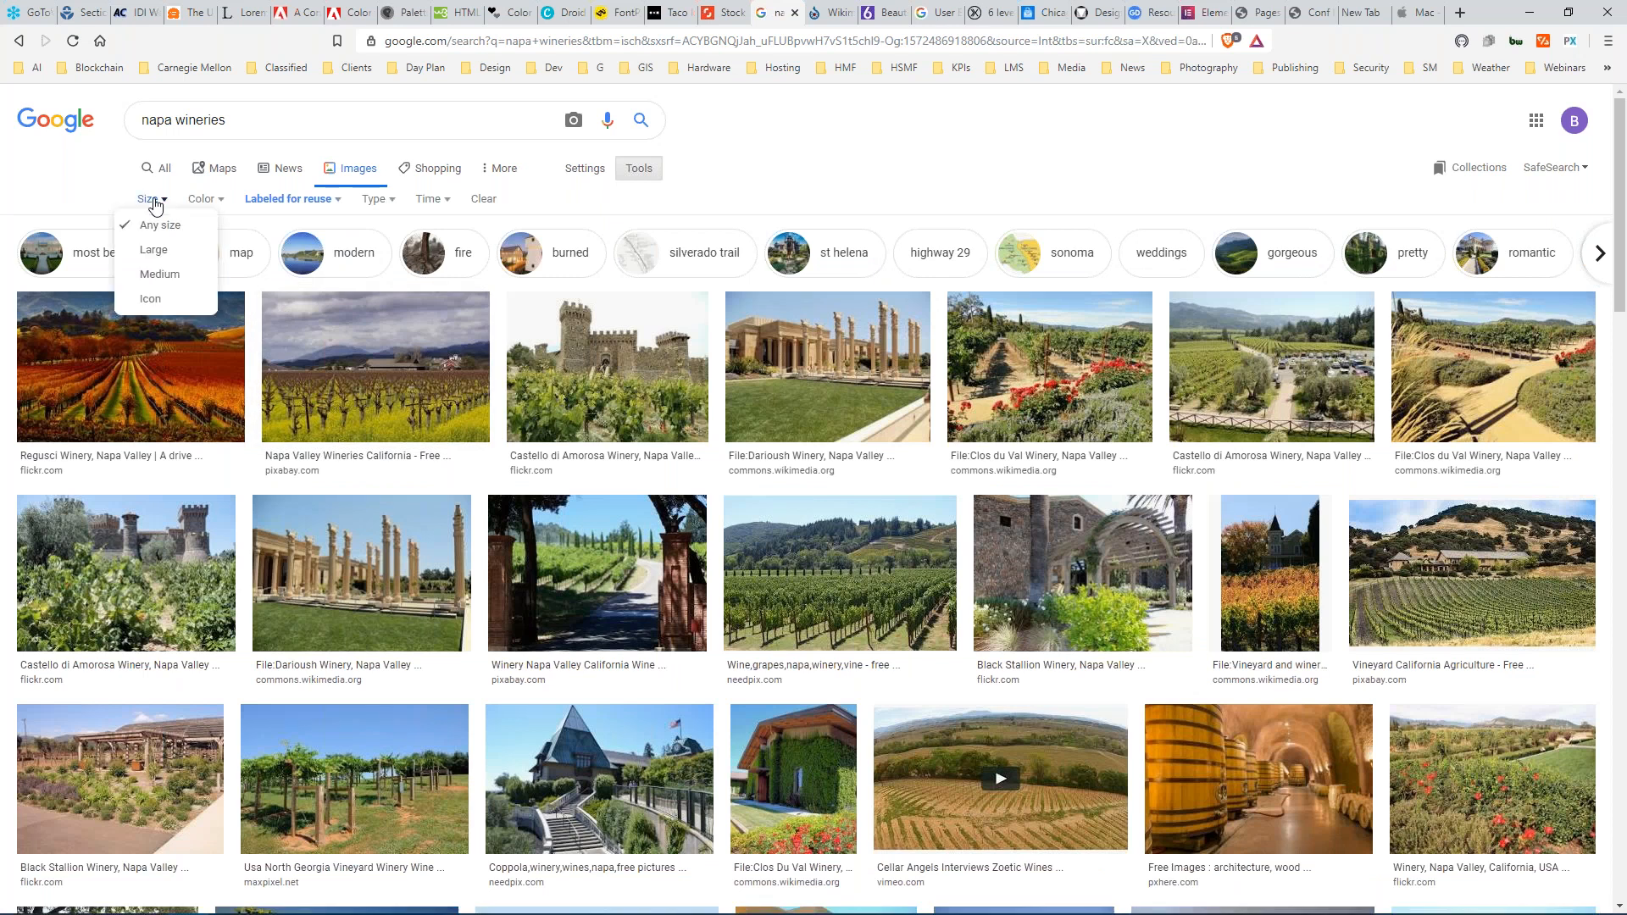
pyautogui.click(153, 253)
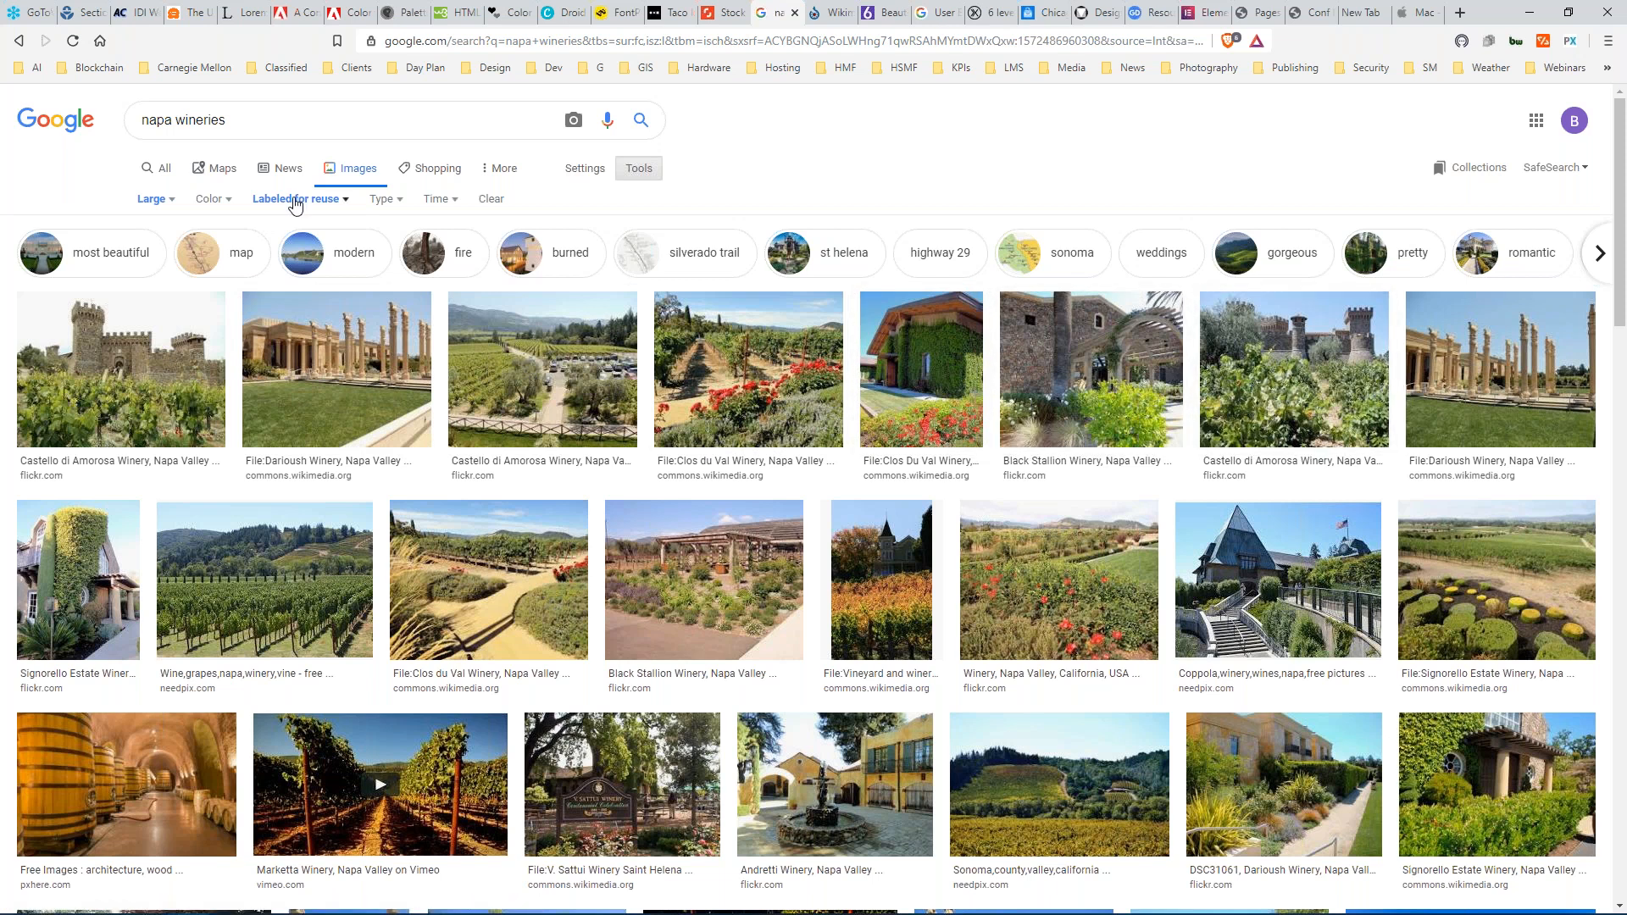
# Preview several filtered winery photos, including the needpix vineyard, Castello di Amorosa, Black Stallion, Signorello Estate and Clos du Val images.
pyautogui.click(310, 606)
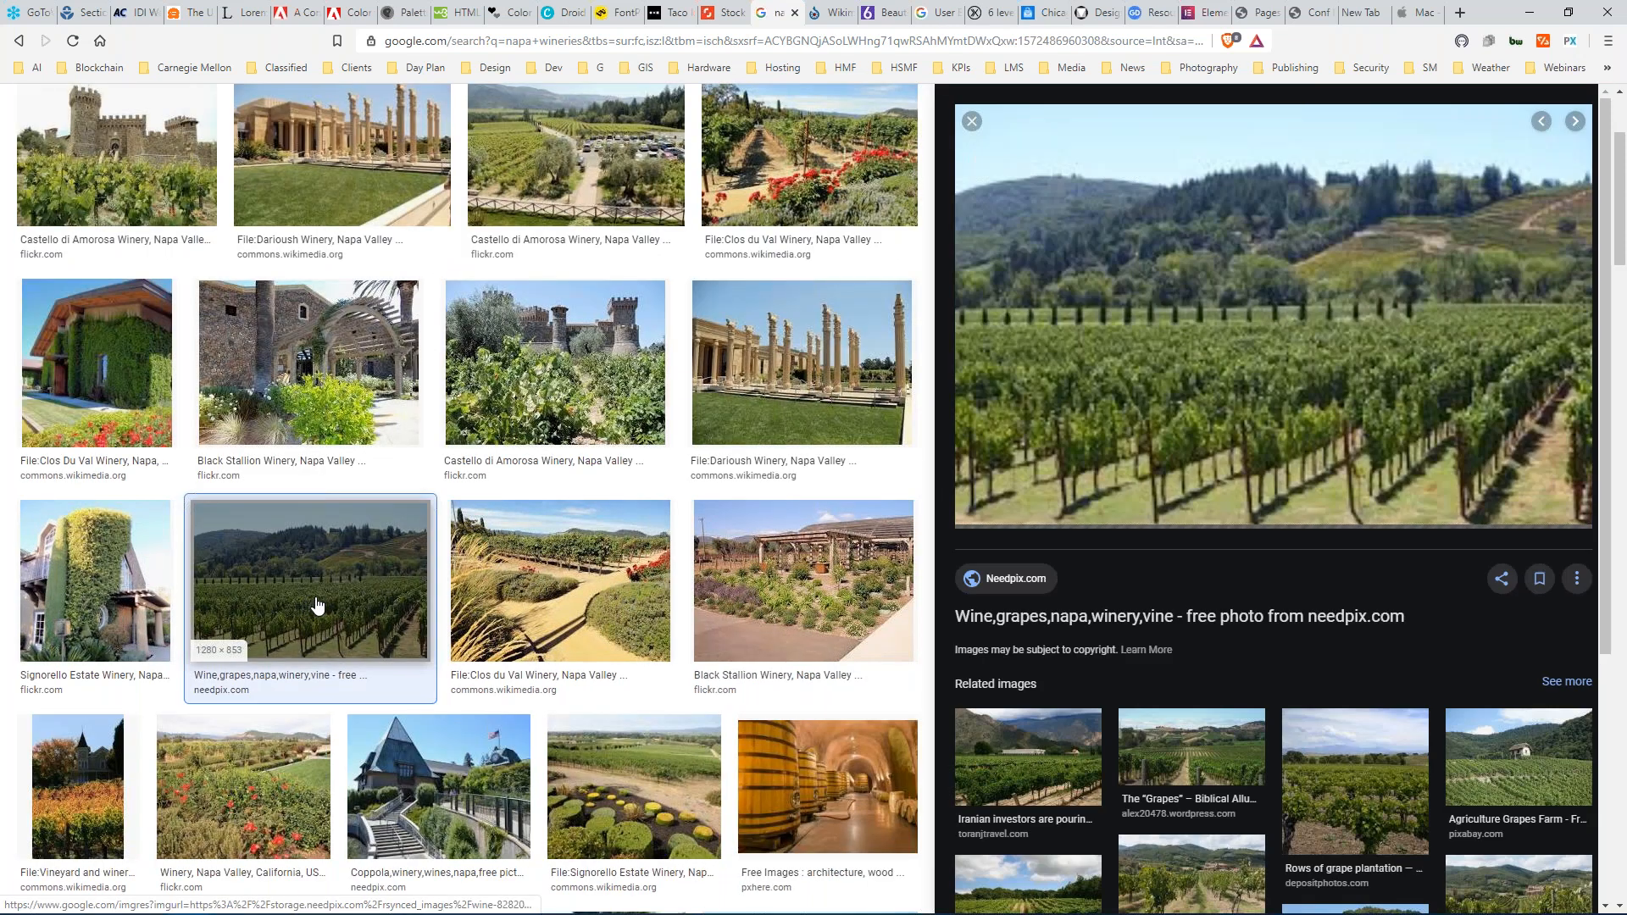
pyautogui.rightClick(1339, 375)
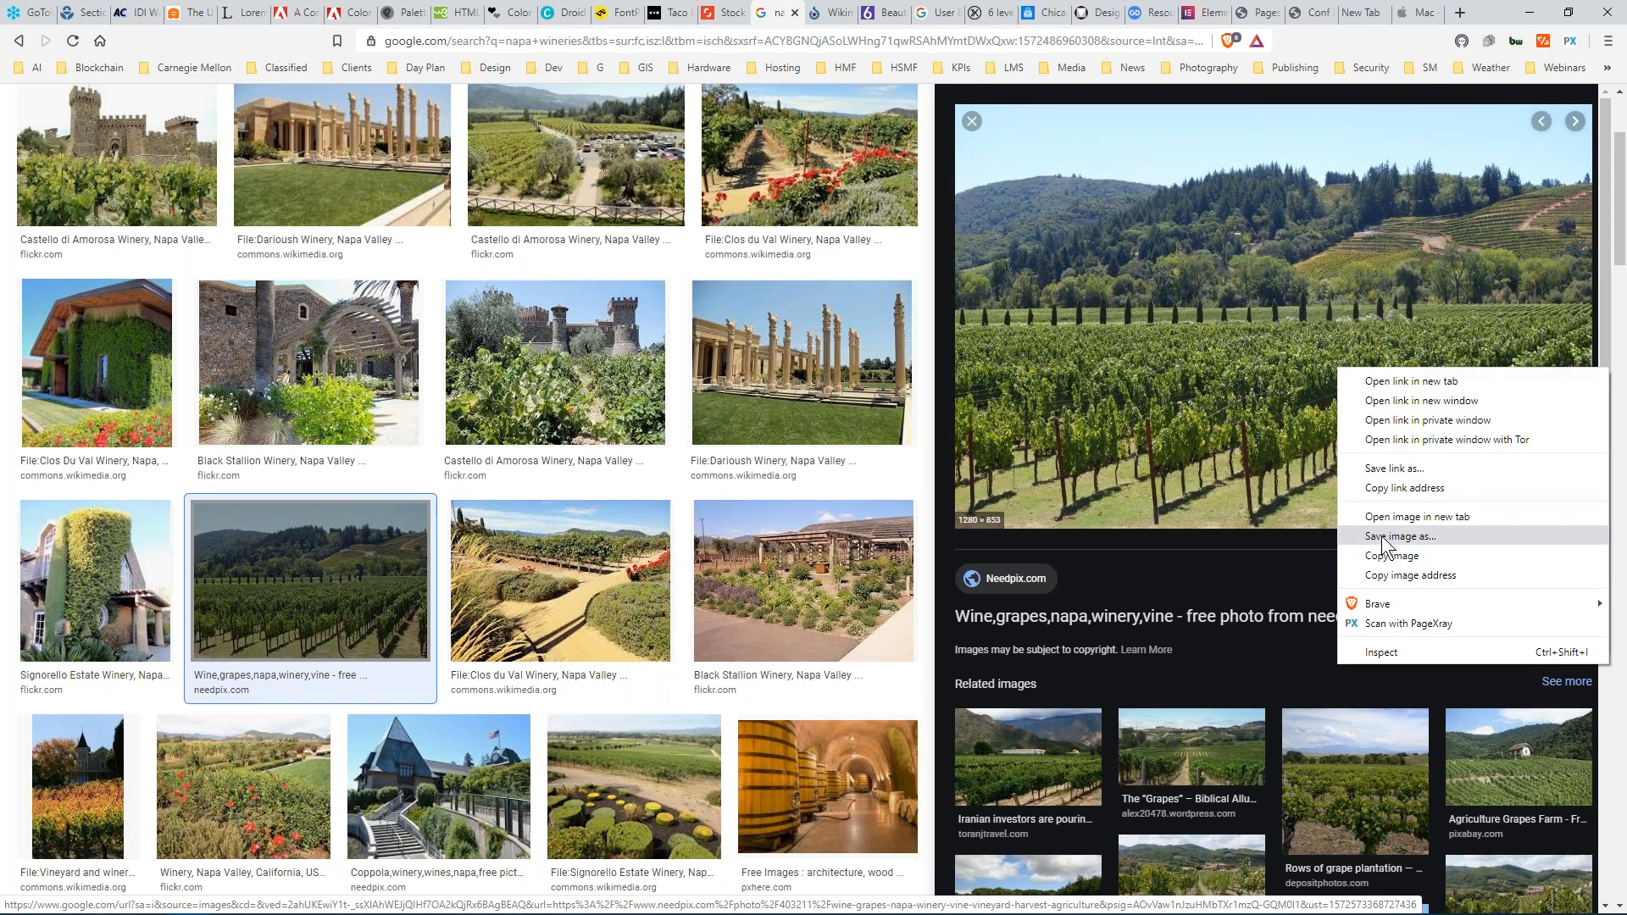
pyautogui.click(767, 417)
pyautogui.click(767, 398)
pyautogui.click(551, 372)
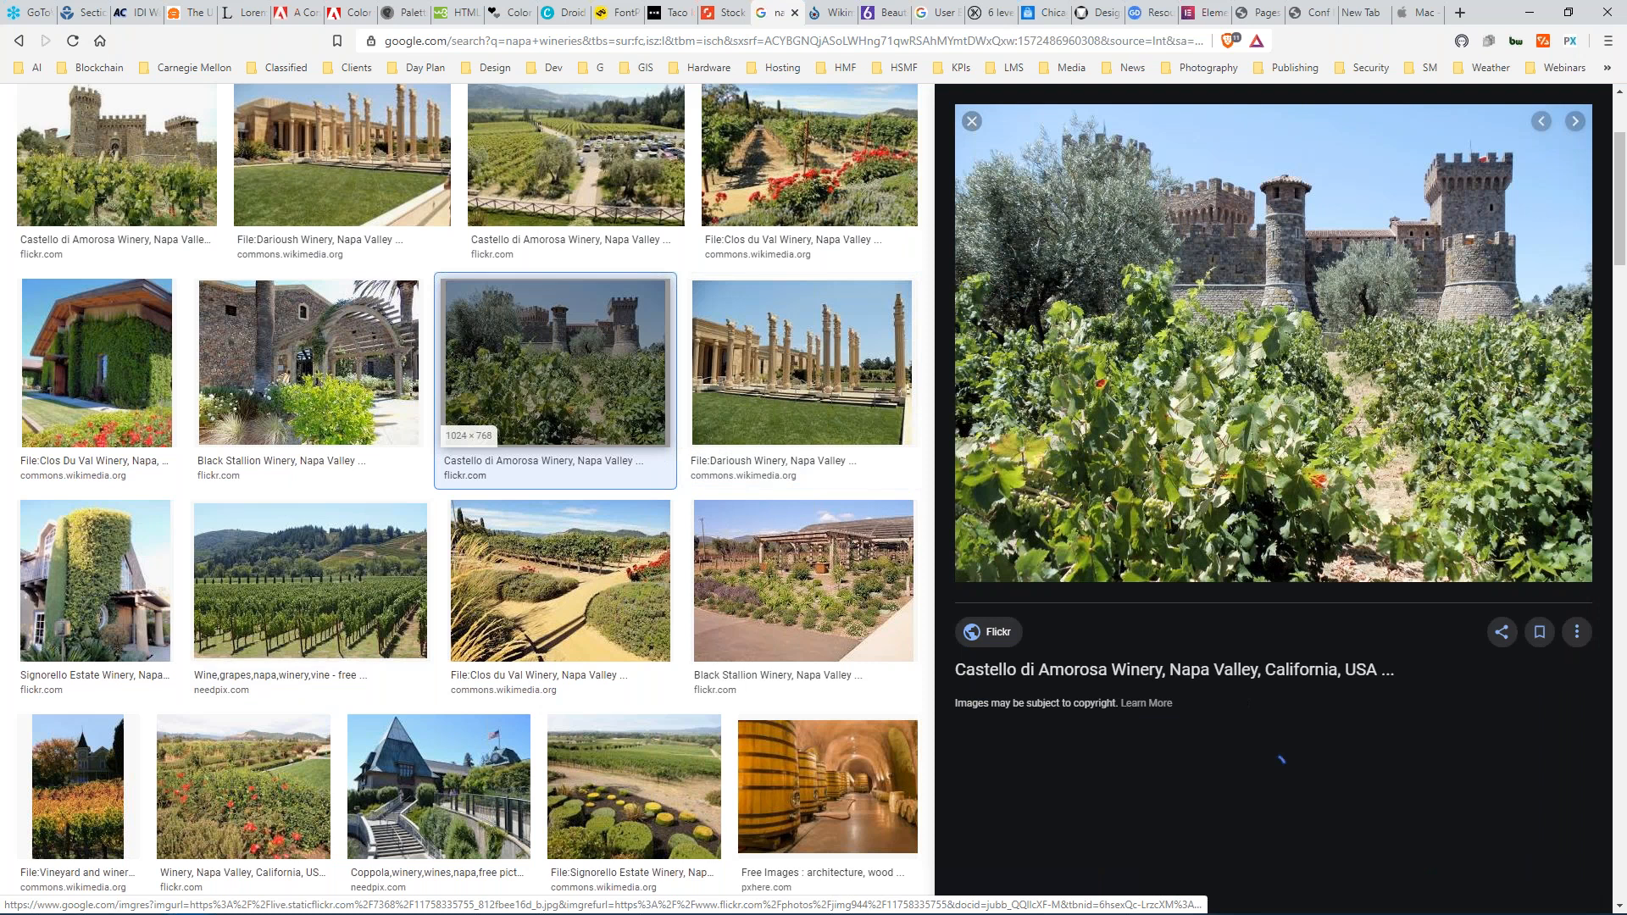
pyautogui.click(331, 372)
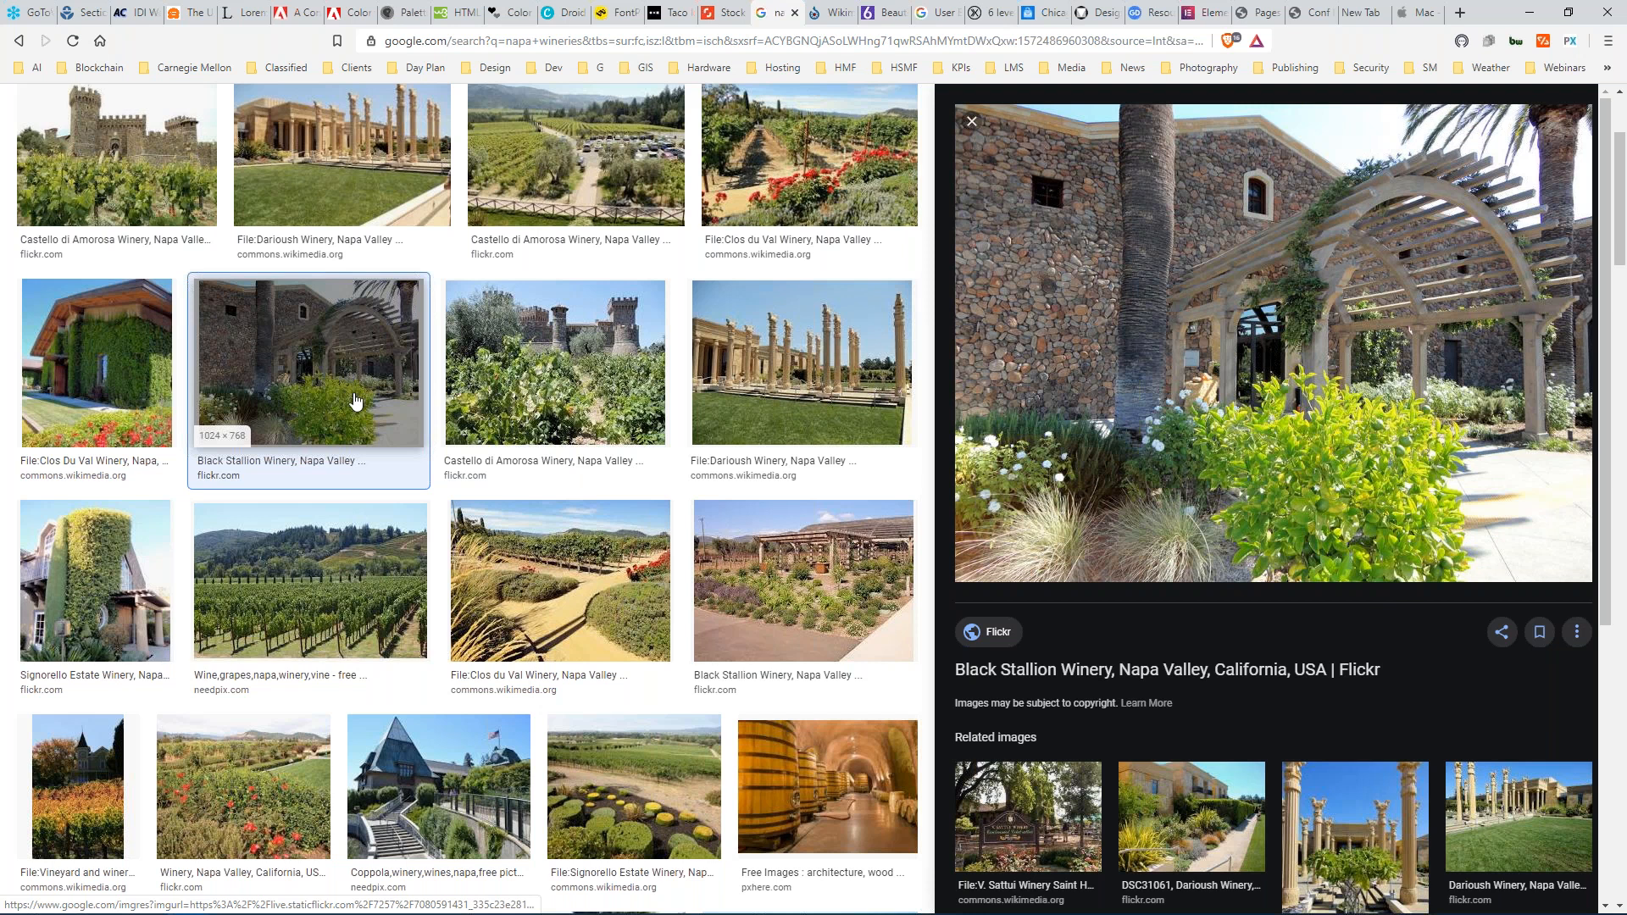
pyautogui.click(616, 579)
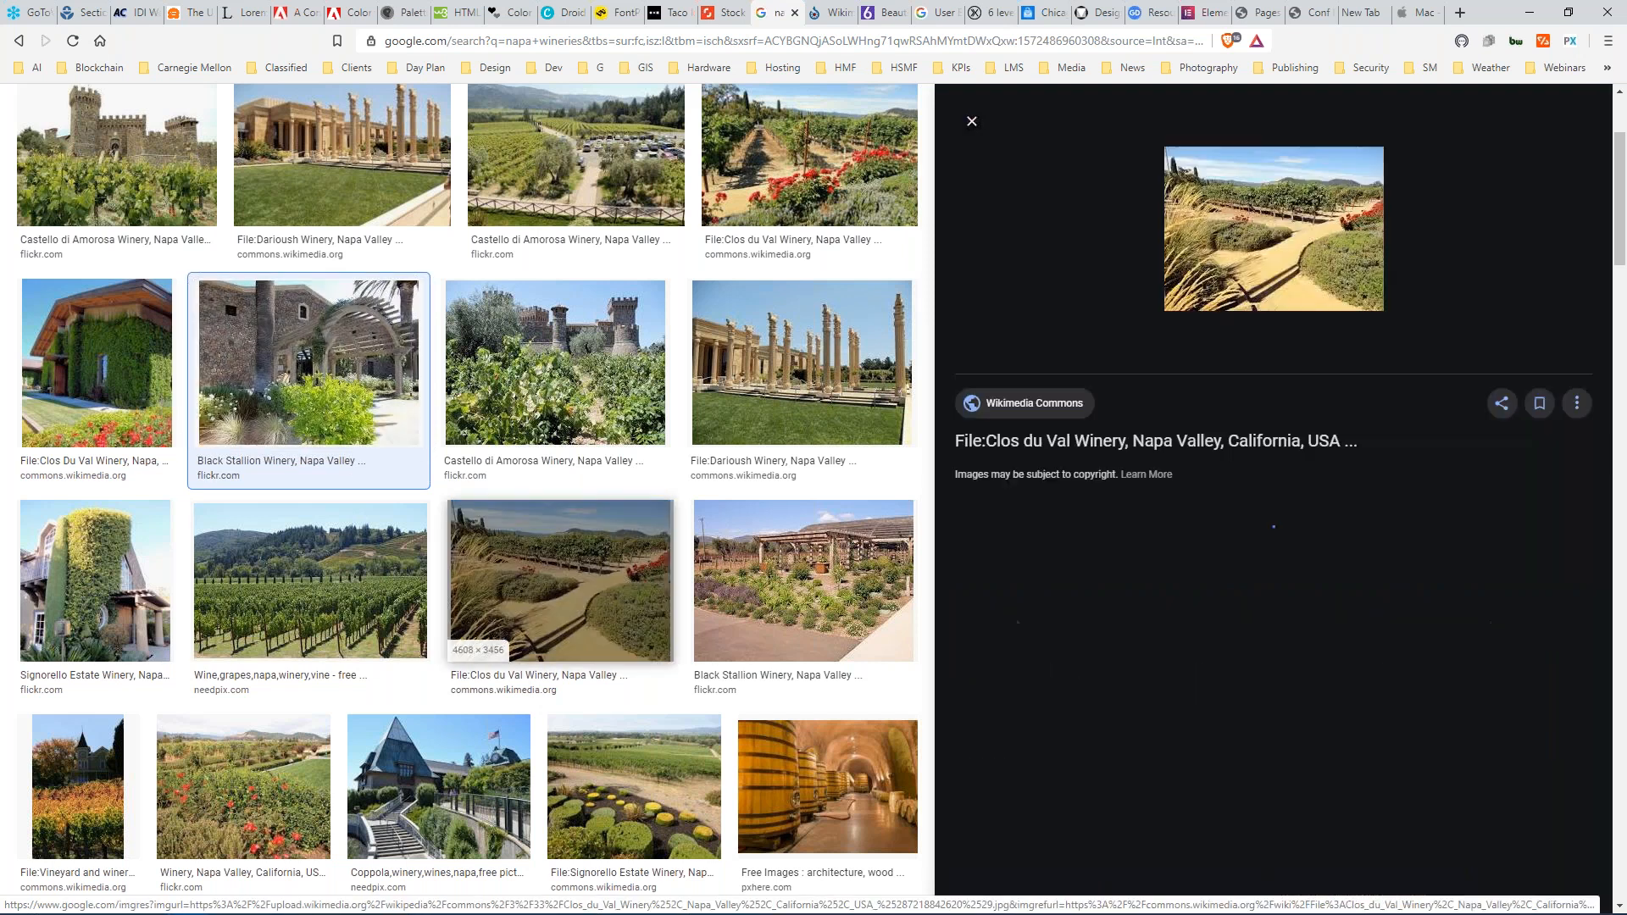
pyautogui.click(70, 566)
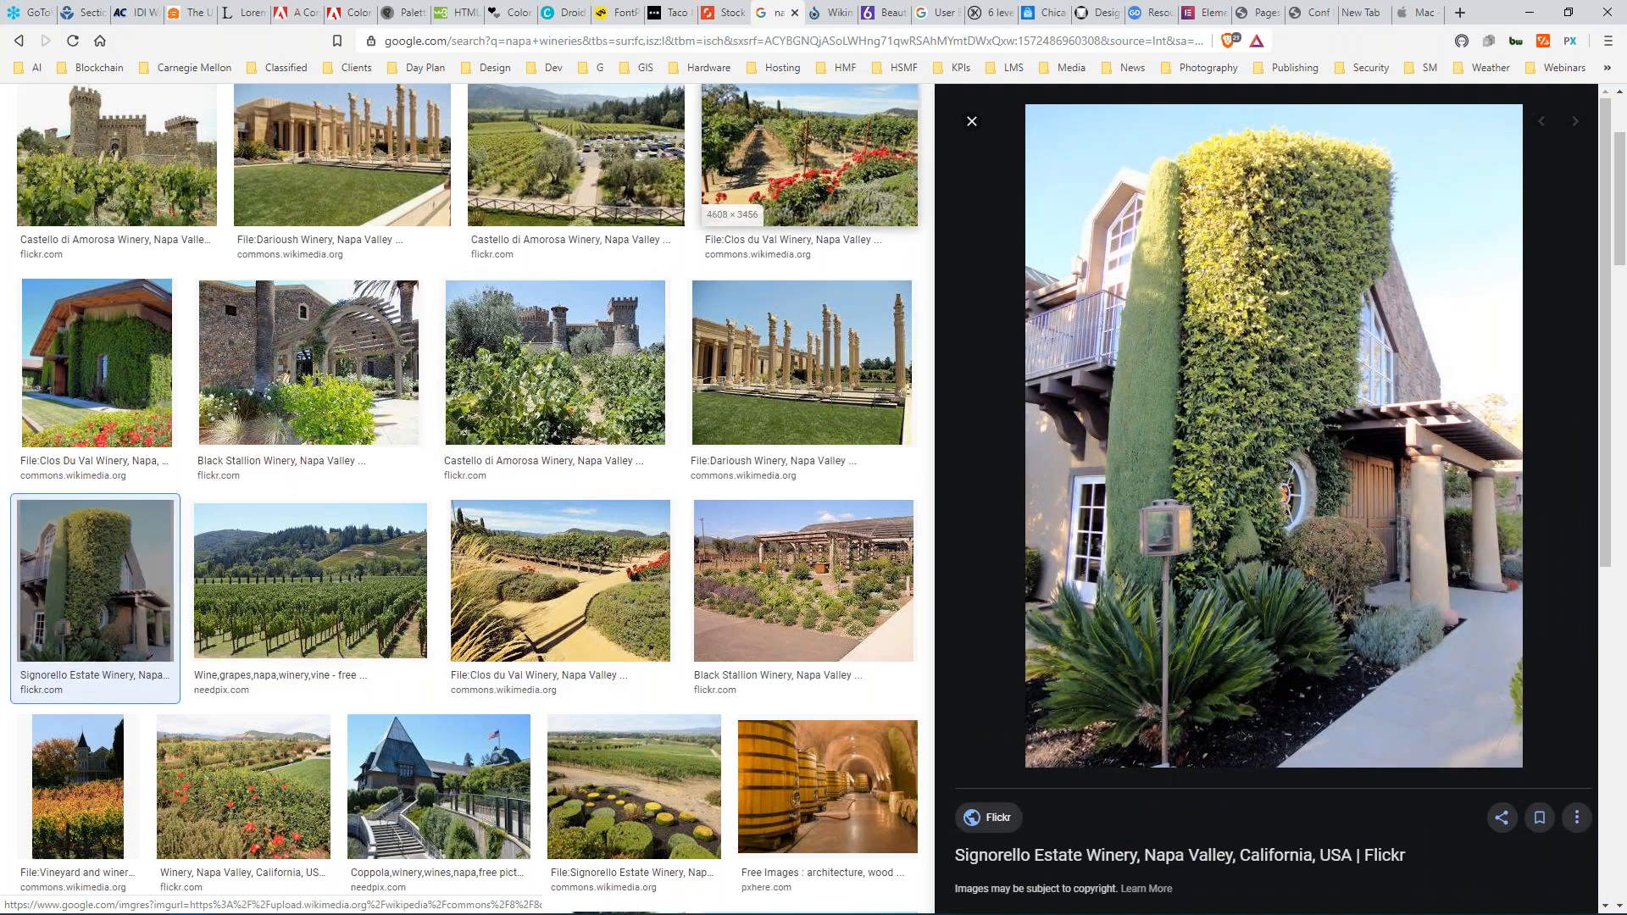
pyautogui.click(810, 161)
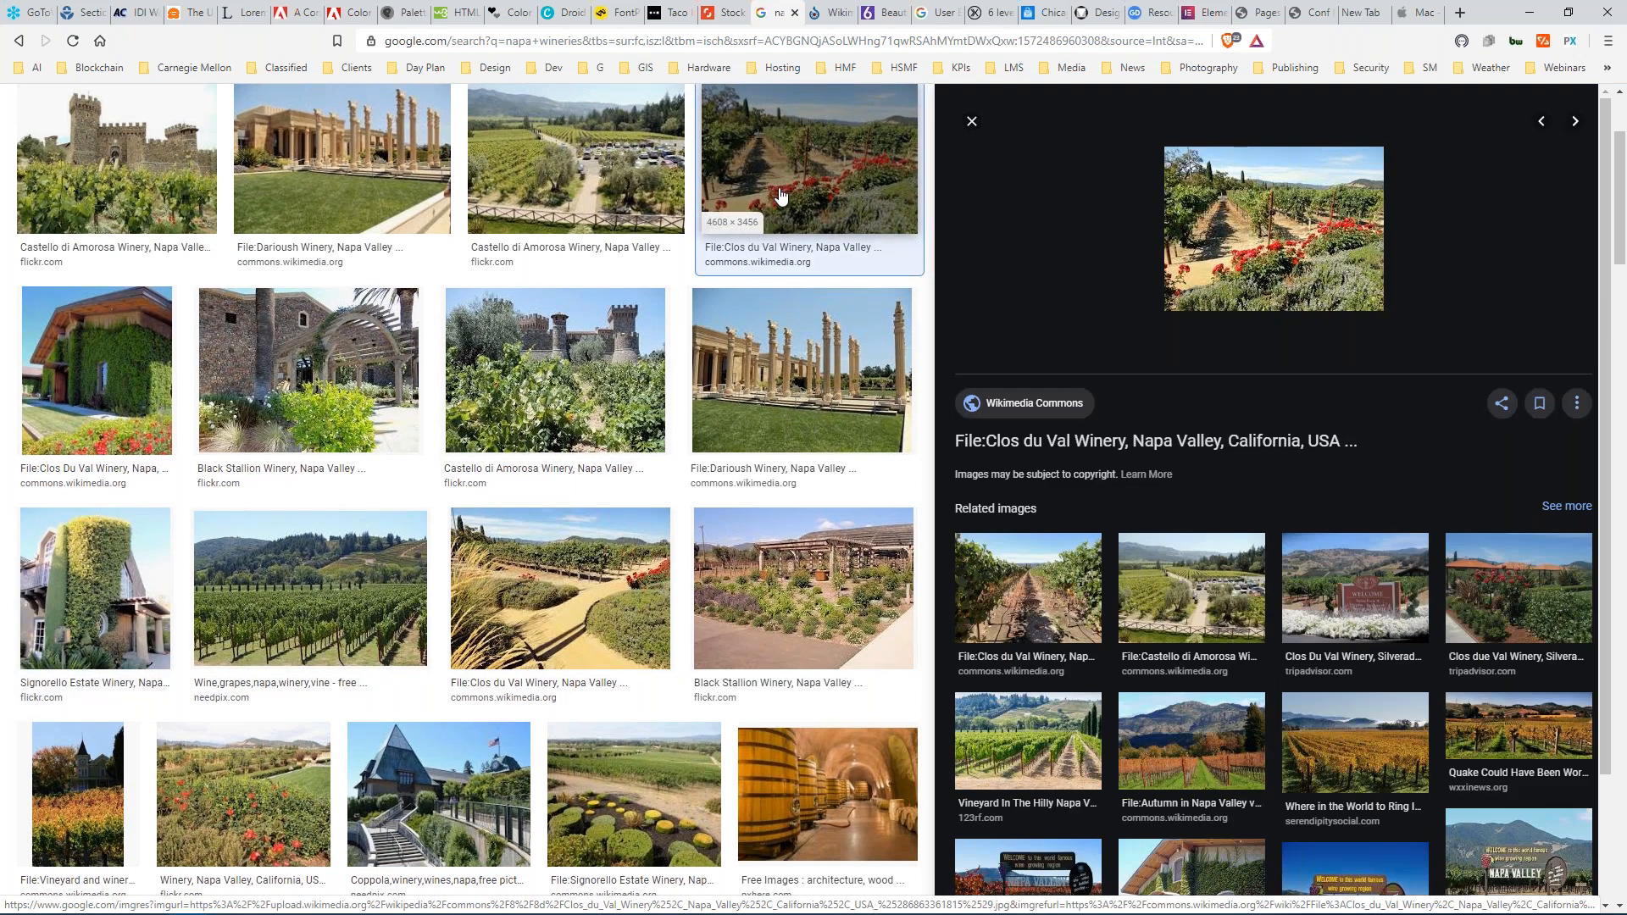
# Switch to Wikimedia Commons and look over the subcategories and media files in its Images category.
pyautogui.click(835, 14)
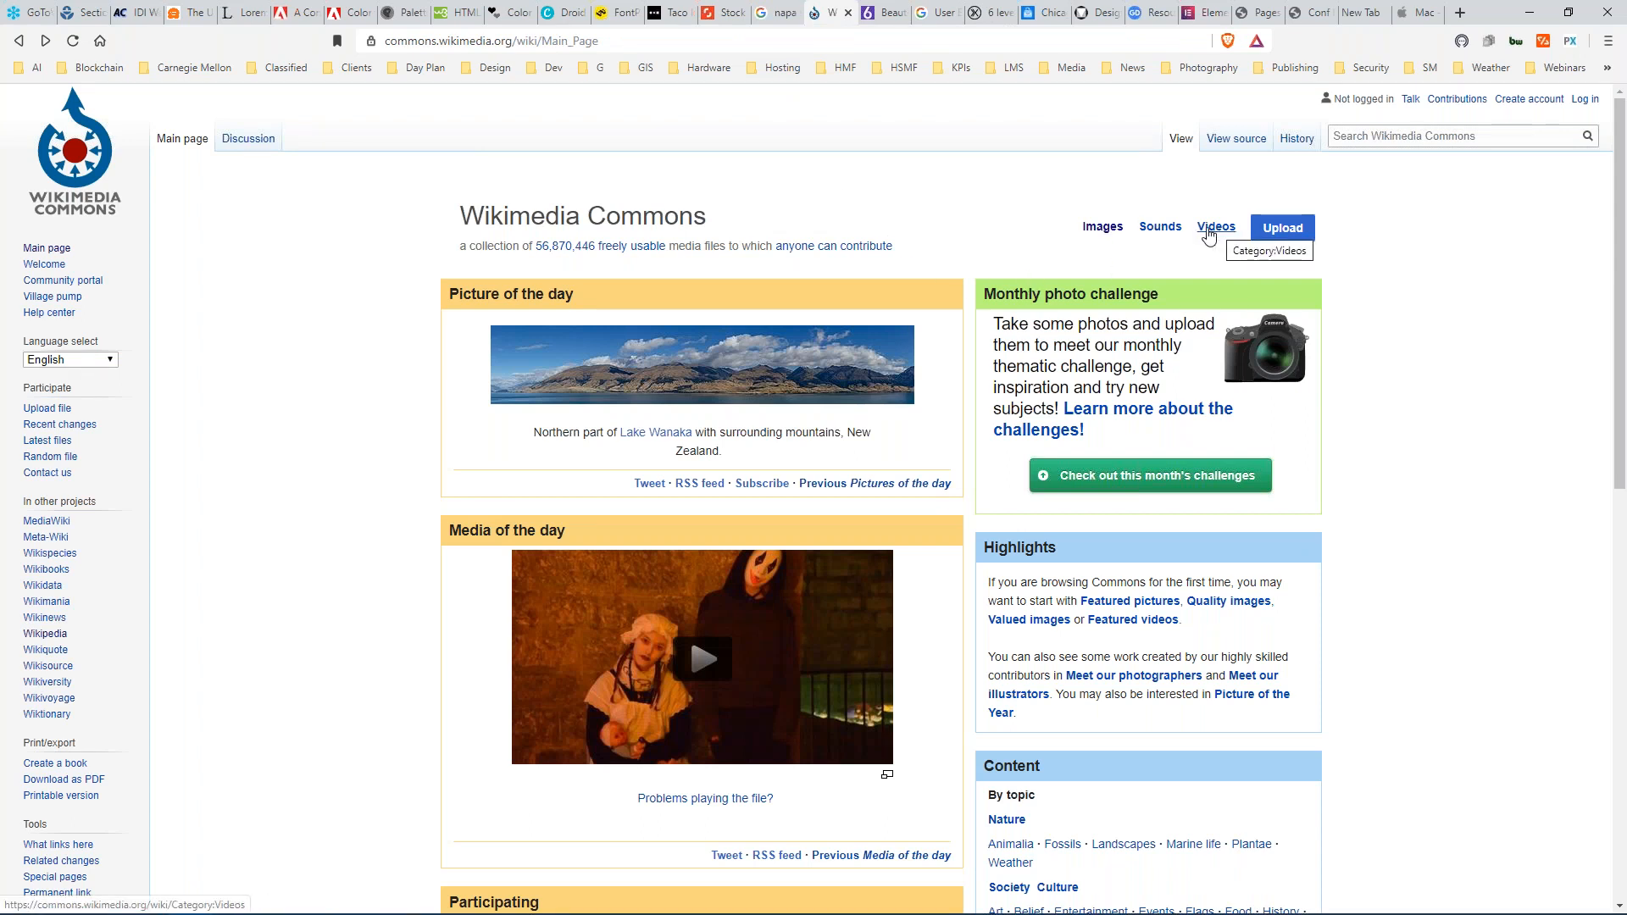
pyautogui.click(1102, 227)
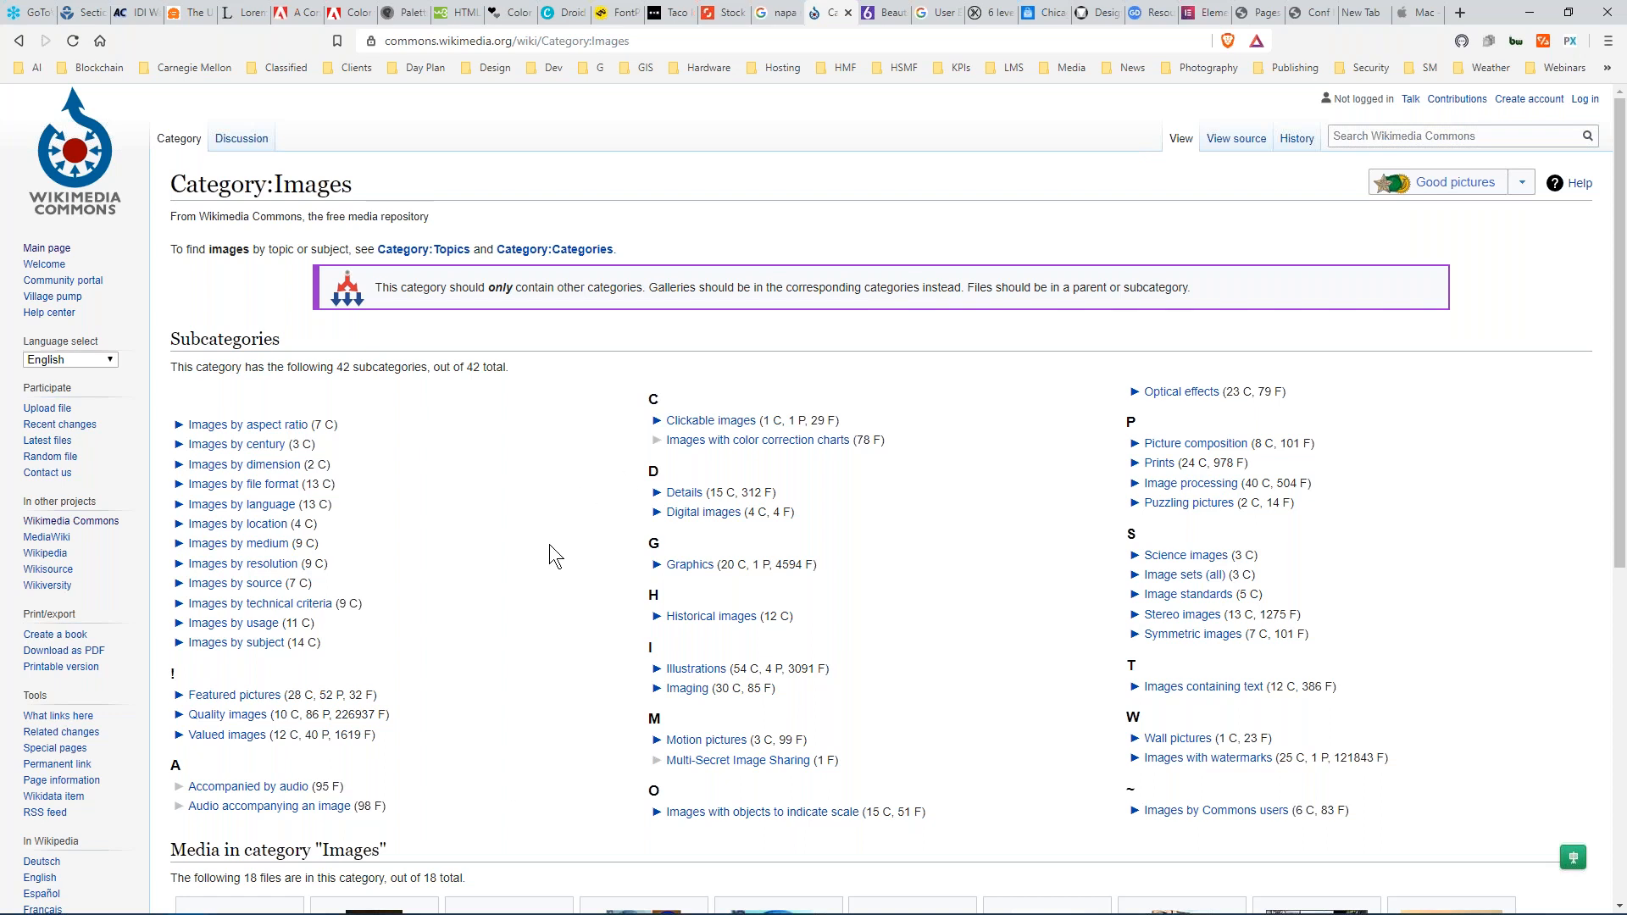
pyautogui.scroll(-2, 559, 543)
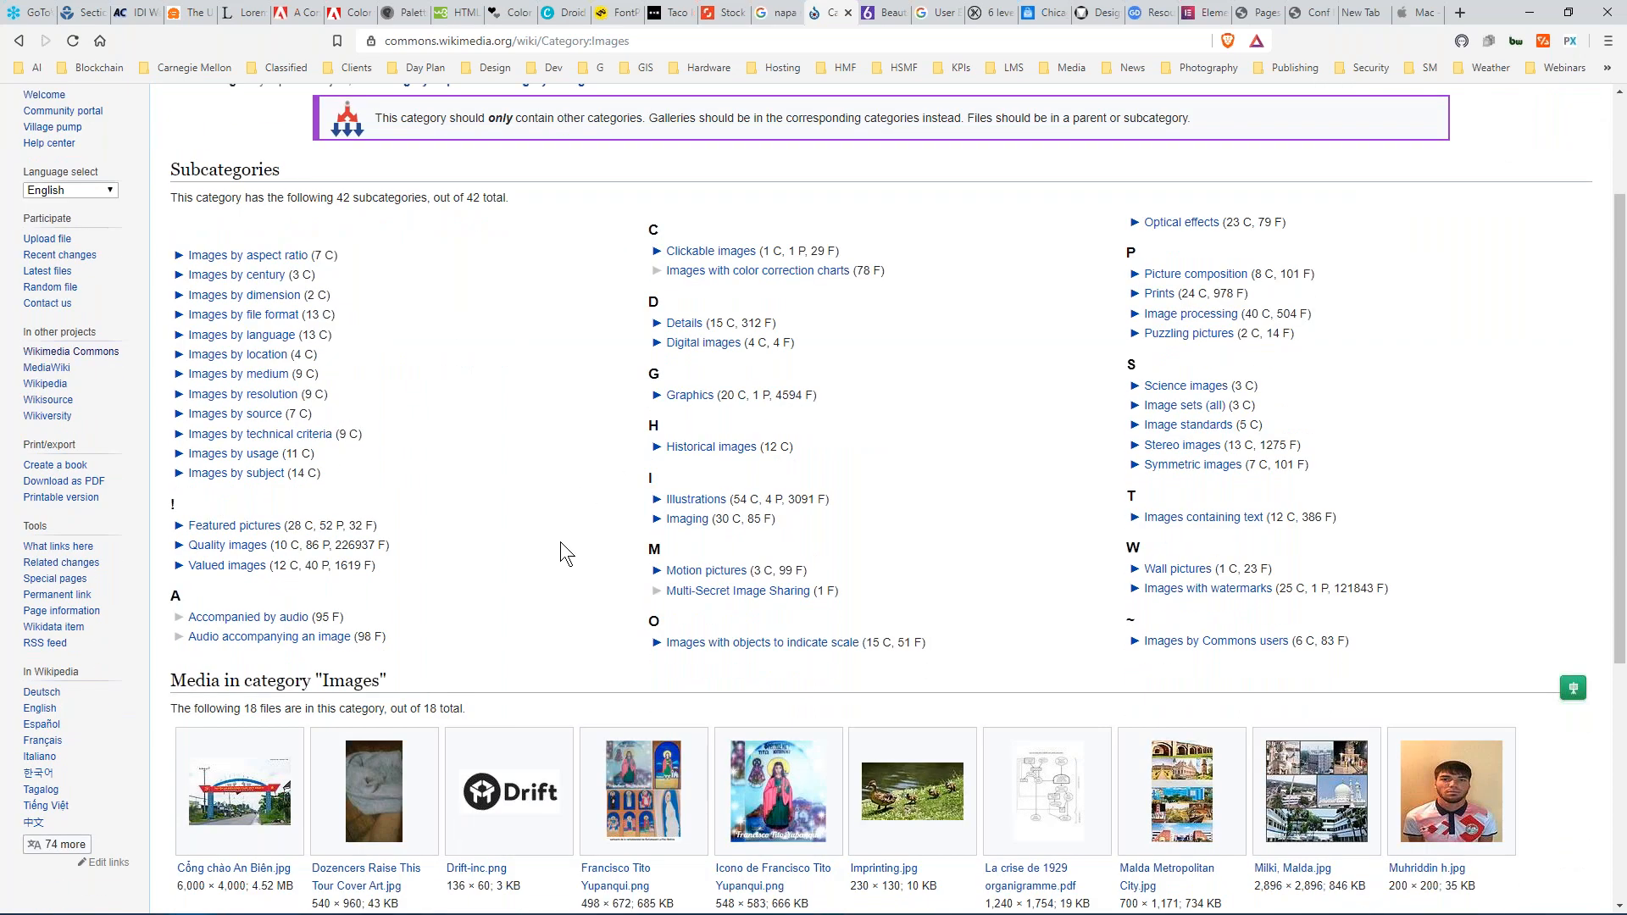
pyautogui.scroll(2, 561, 541)
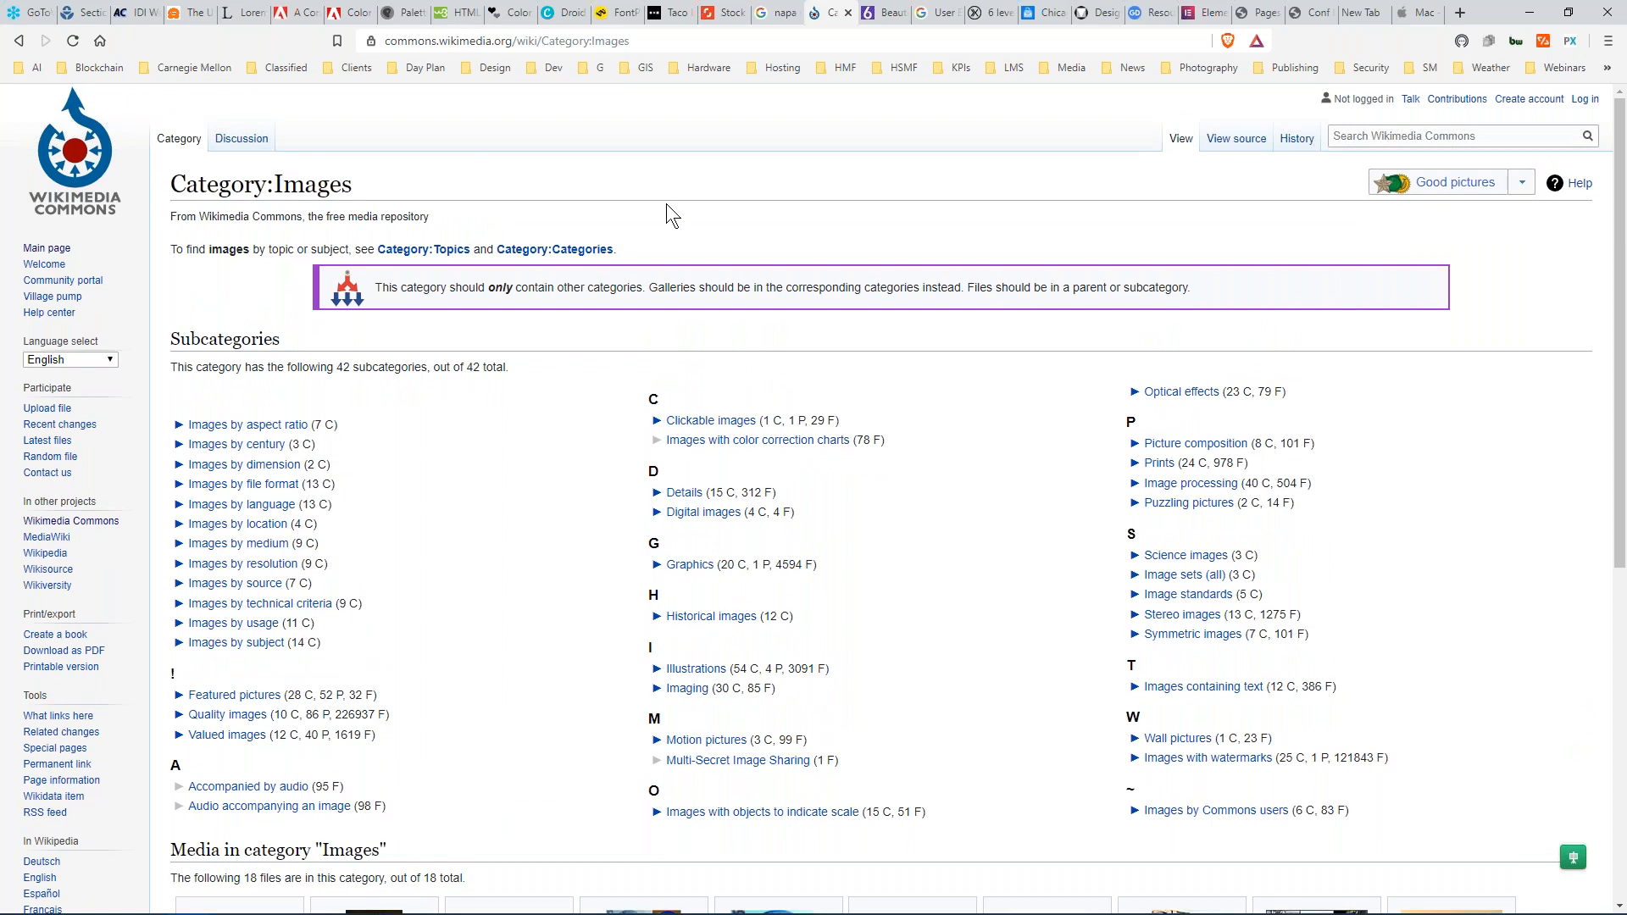
# Search Wikimedia Commons for "napa wineries" and look through the matching files.
pyautogui.click(1352, 136)
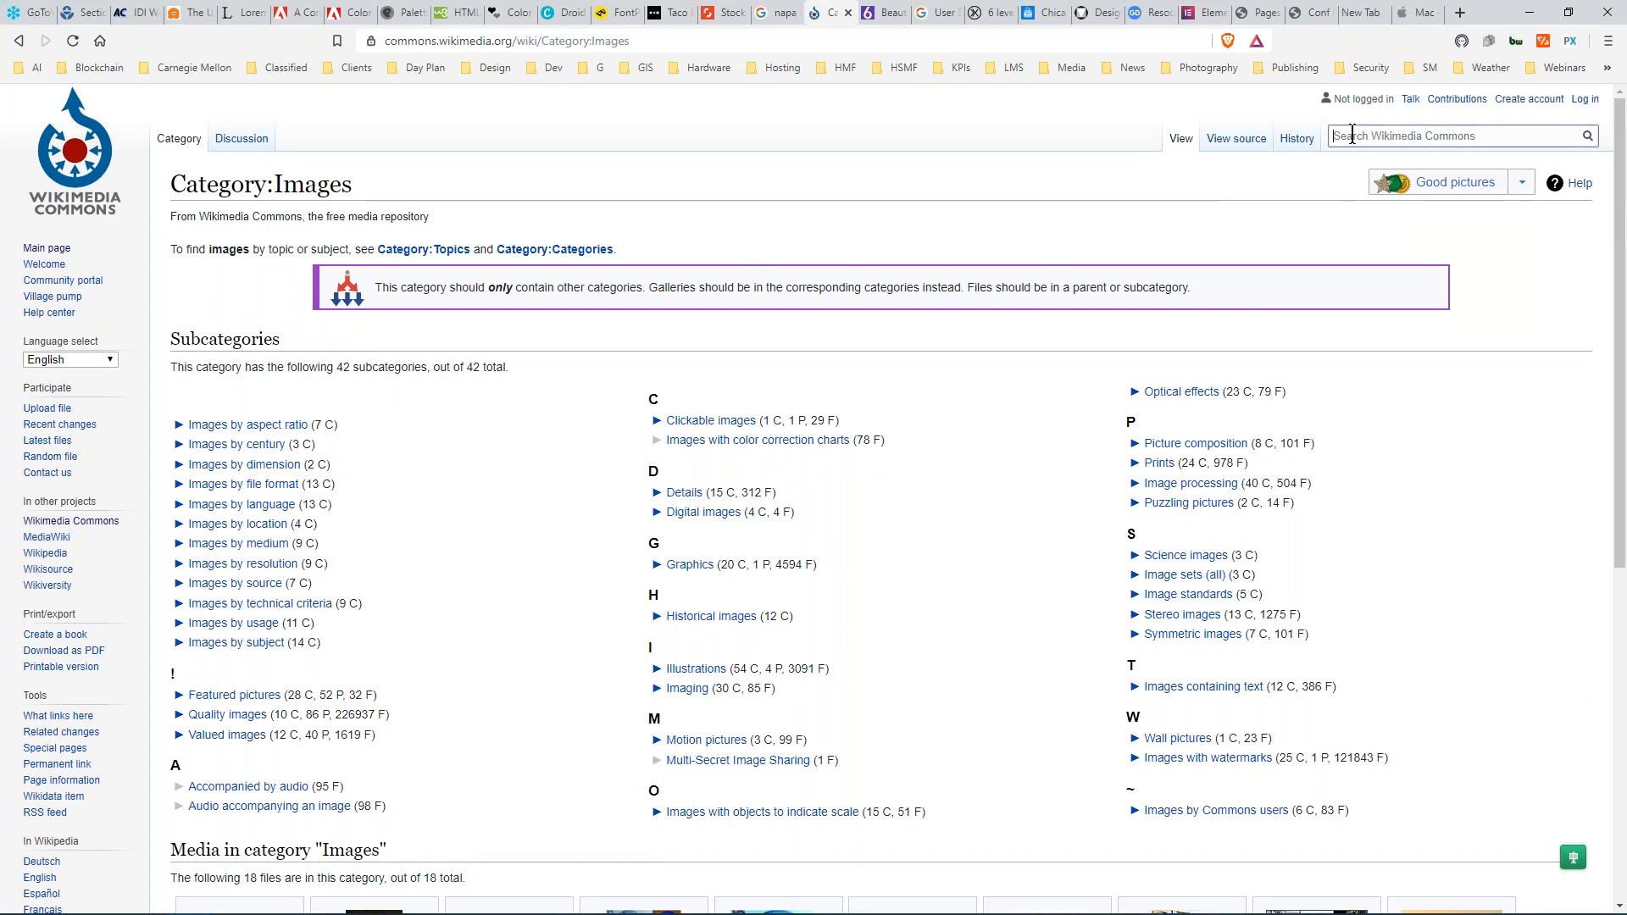
pyautogui.write('napa winer')
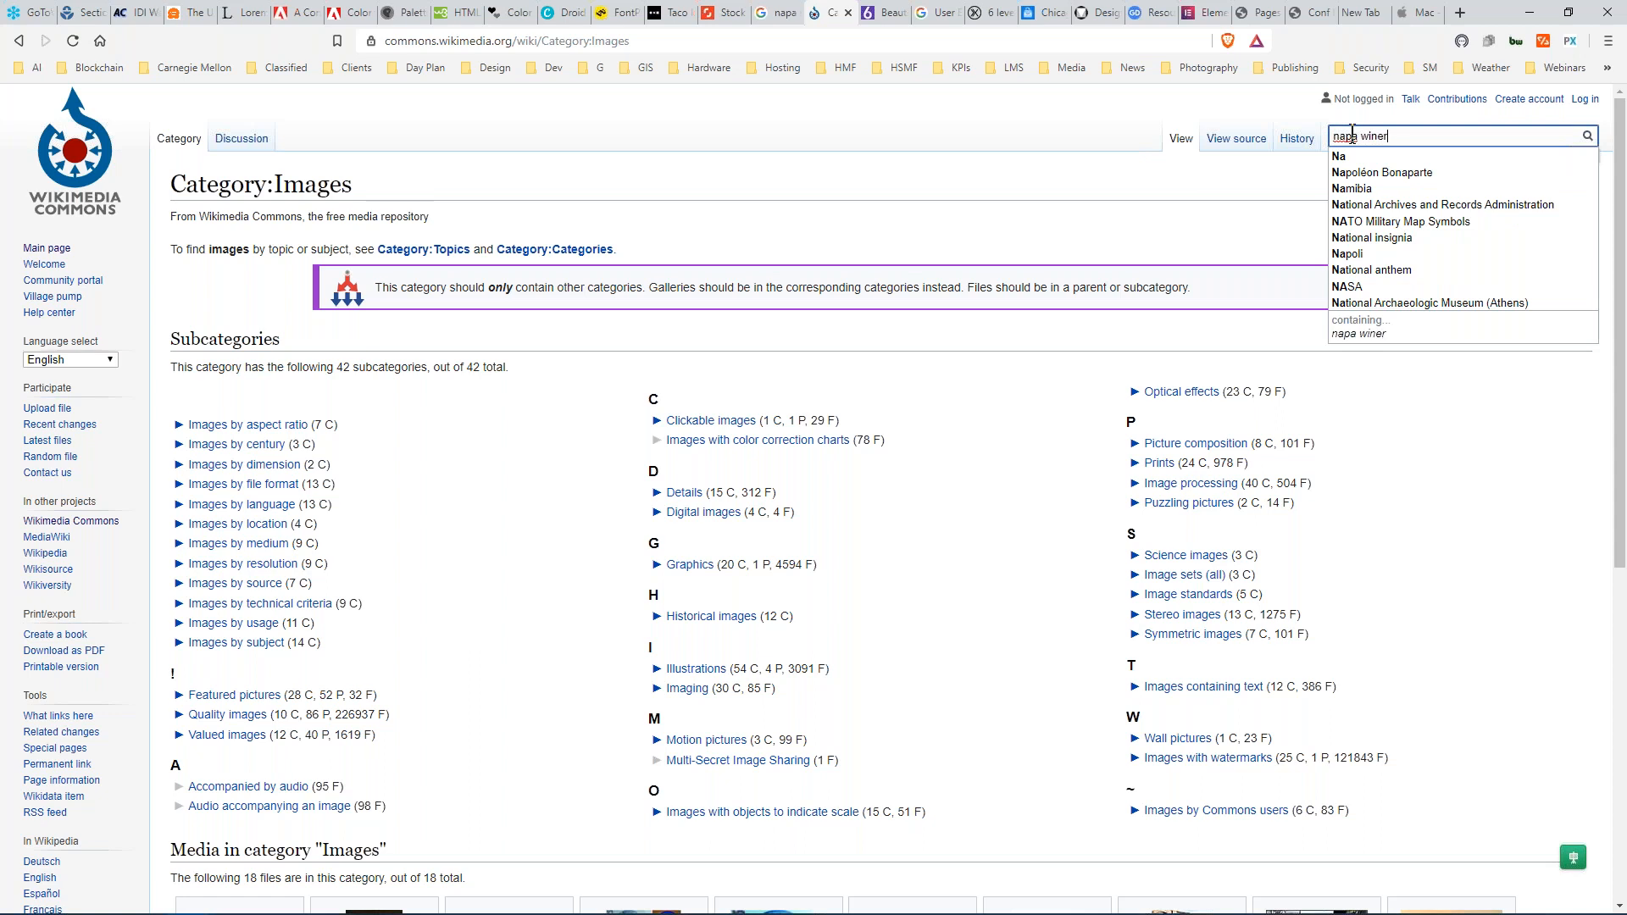
pyautogui.press('Return')
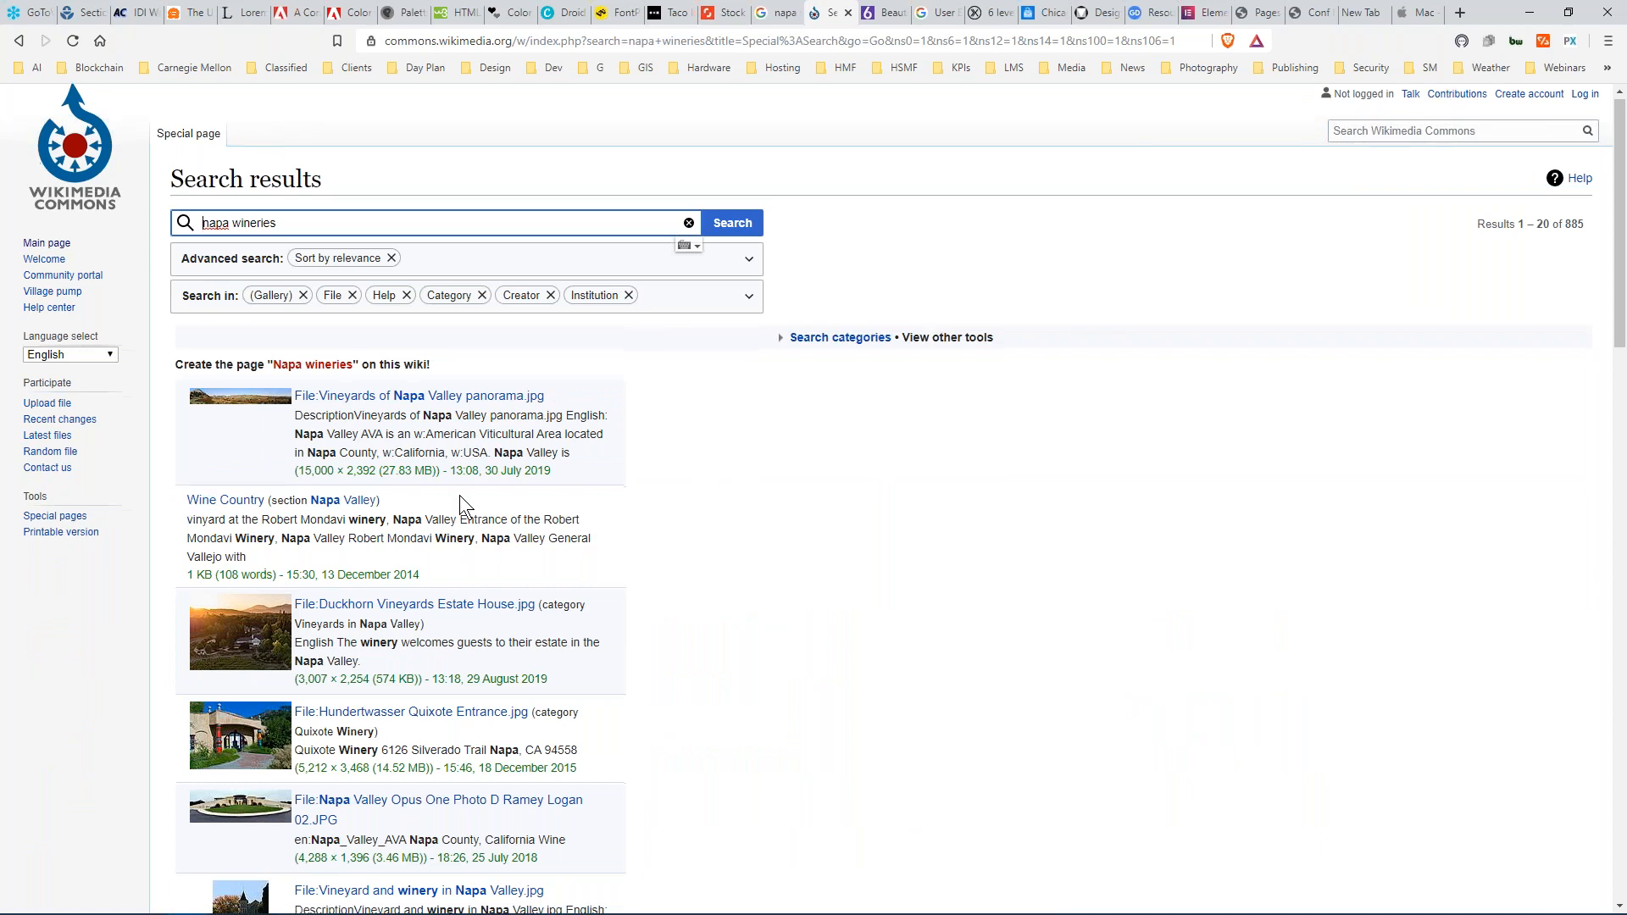
pyautogui.scroll(-5, 460, 495)
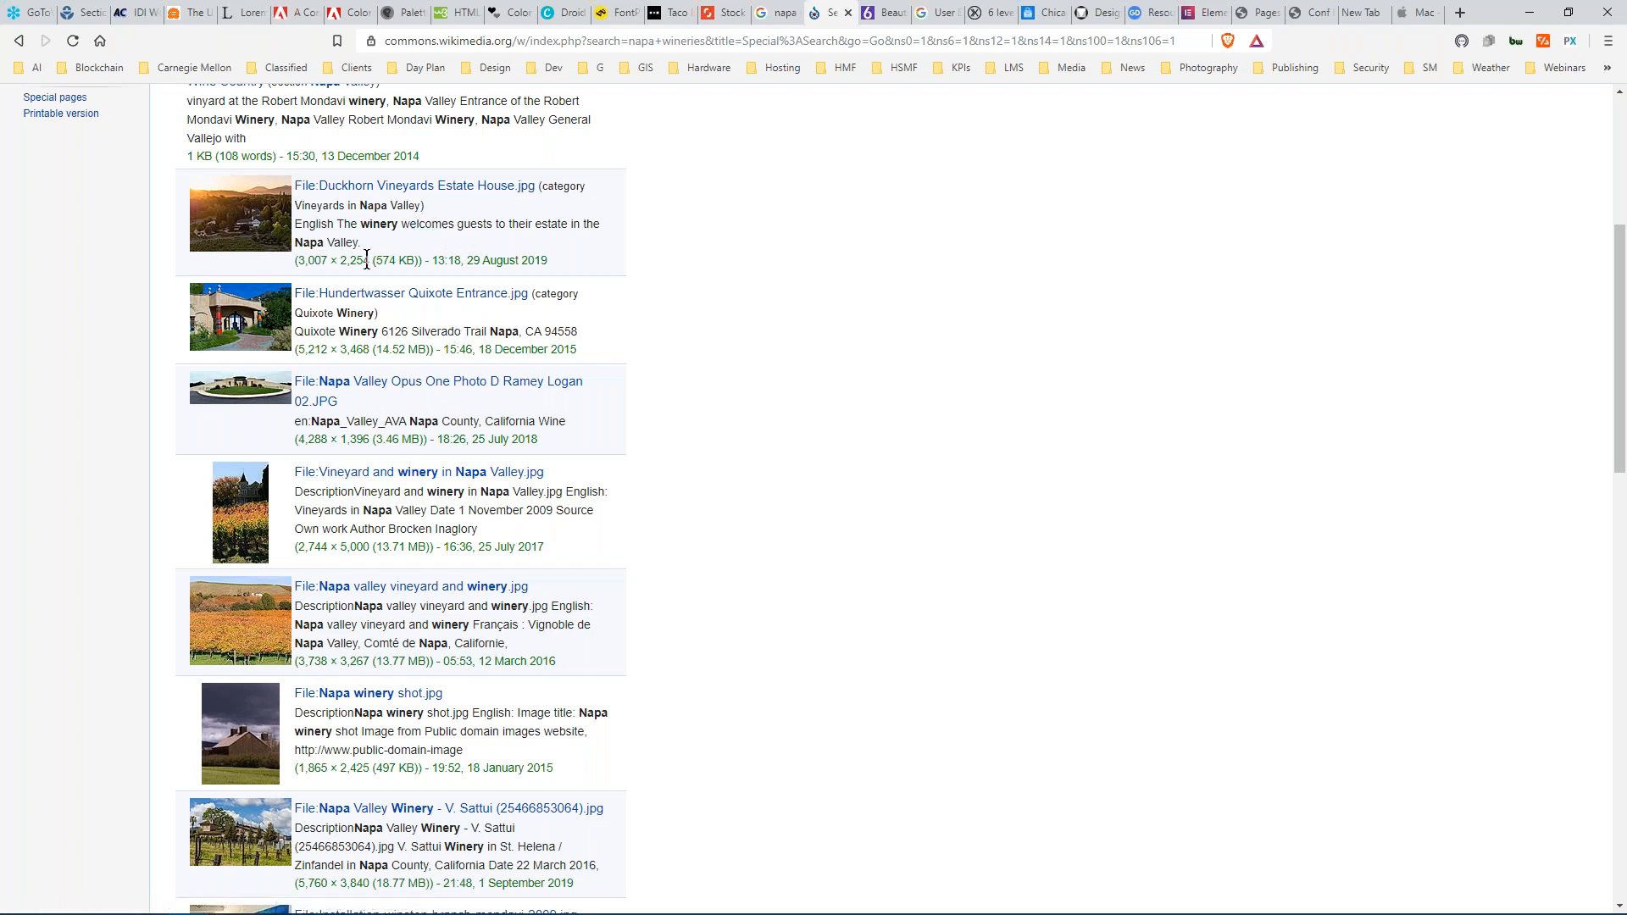
# View the Duckhorn Vineyards Estate House.jpg file page, read the information about reusing content outside Wikimedia, and return to the file page.
pyautogui.click(381, 186)
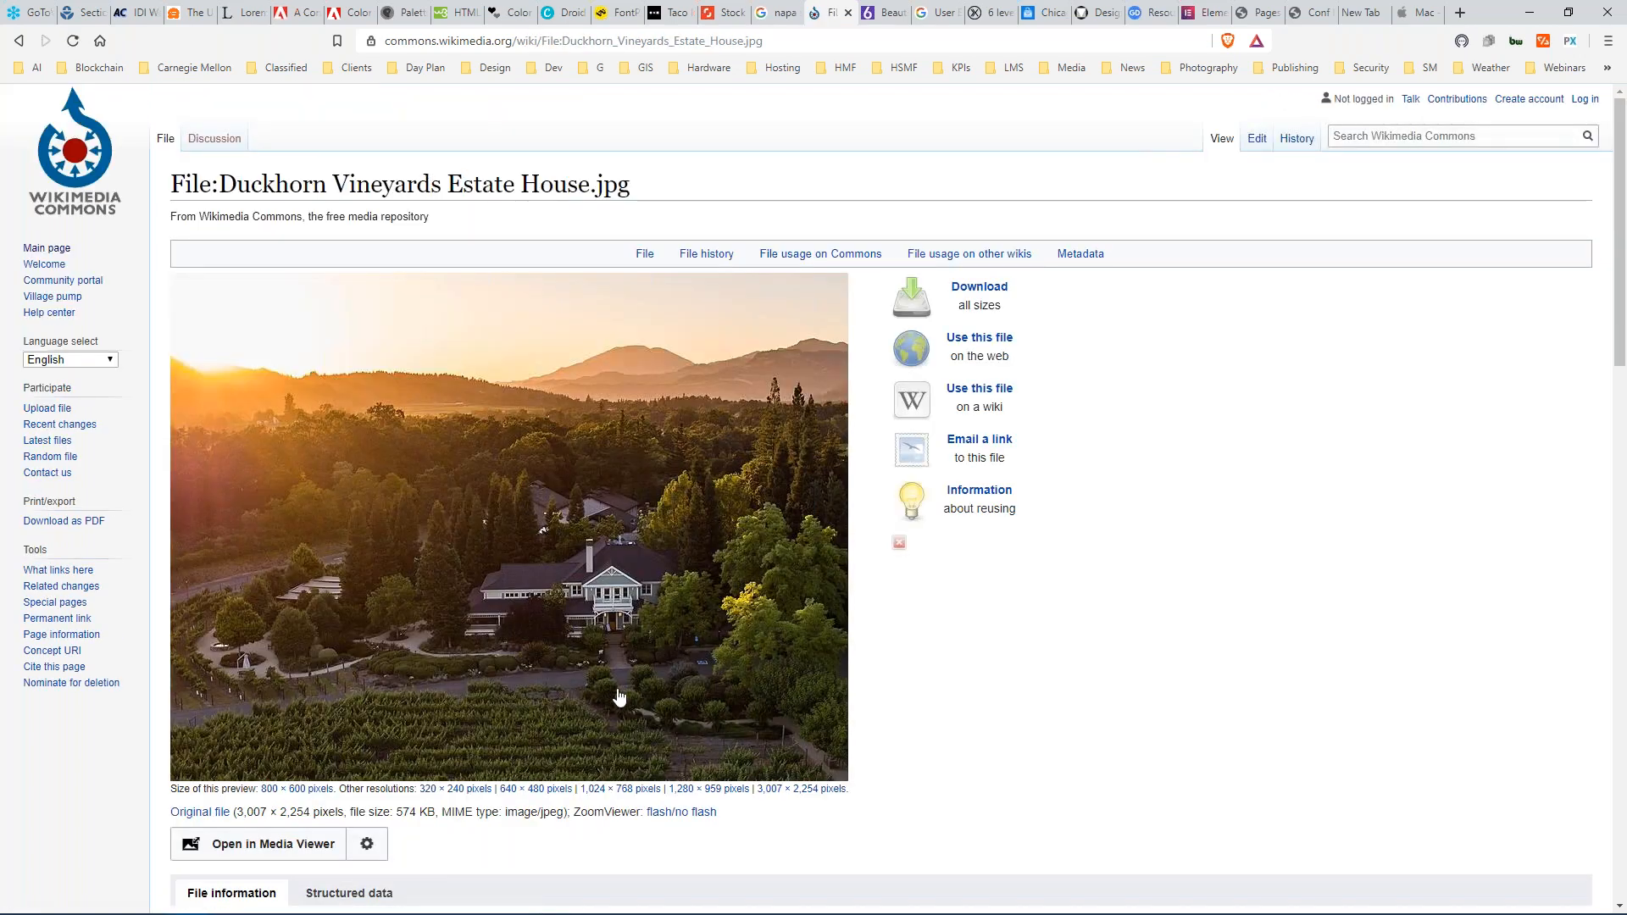
pyautogui.scroll(-1, 890, 653)
pyautogui.scroll(1, 890, 652)
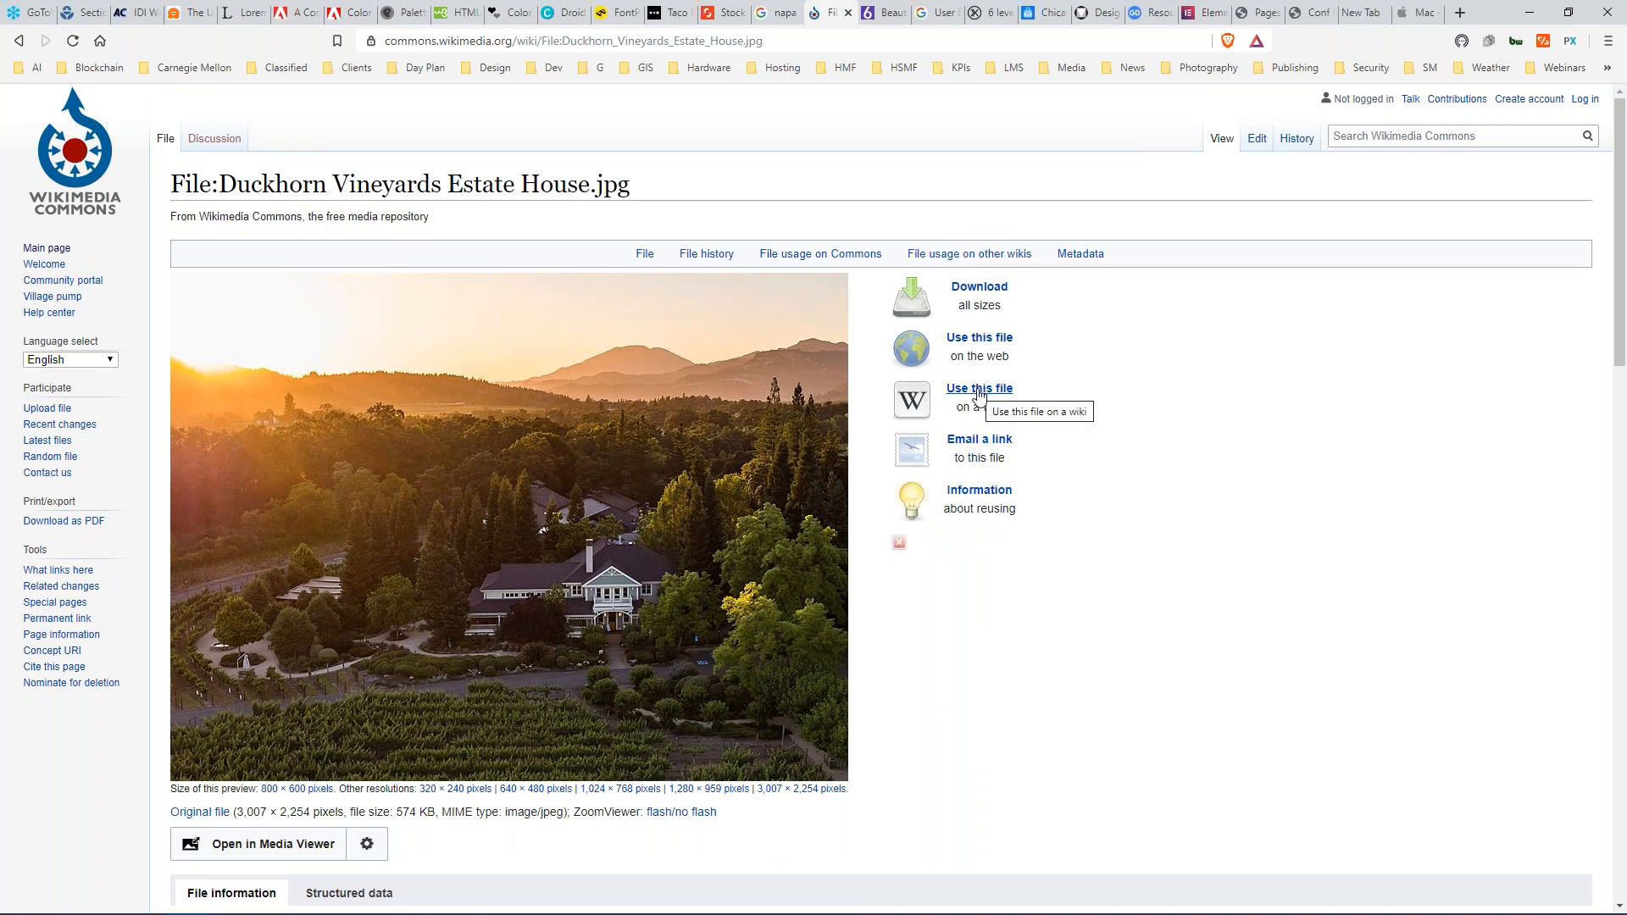
pyautogui.click(980, 498)
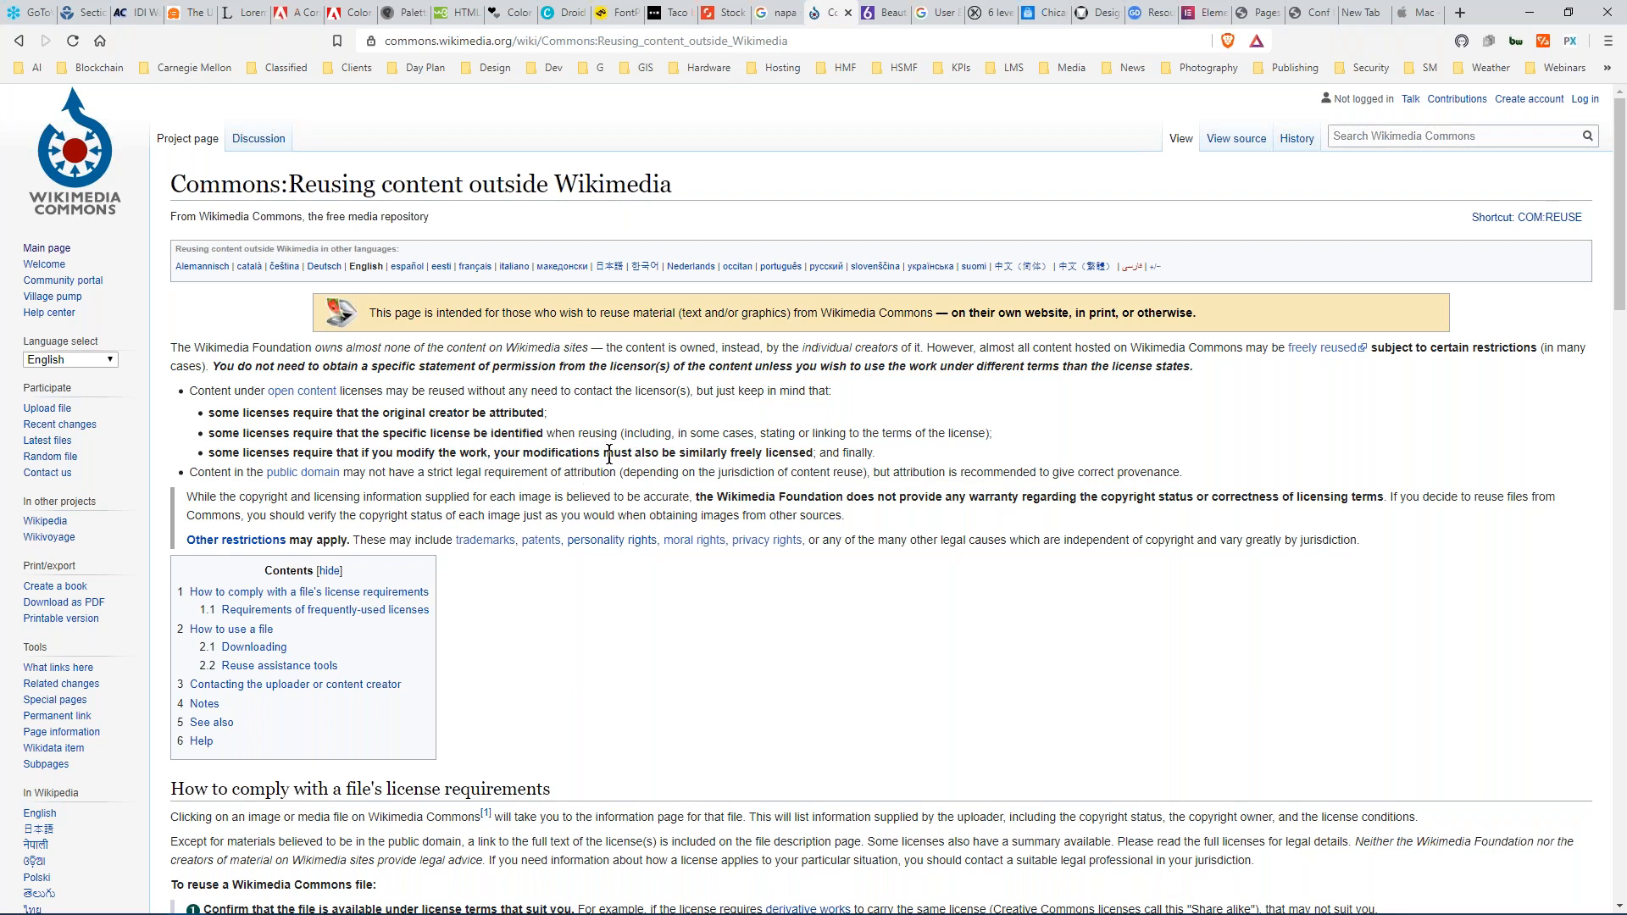
pyautogui.click(18, 40)
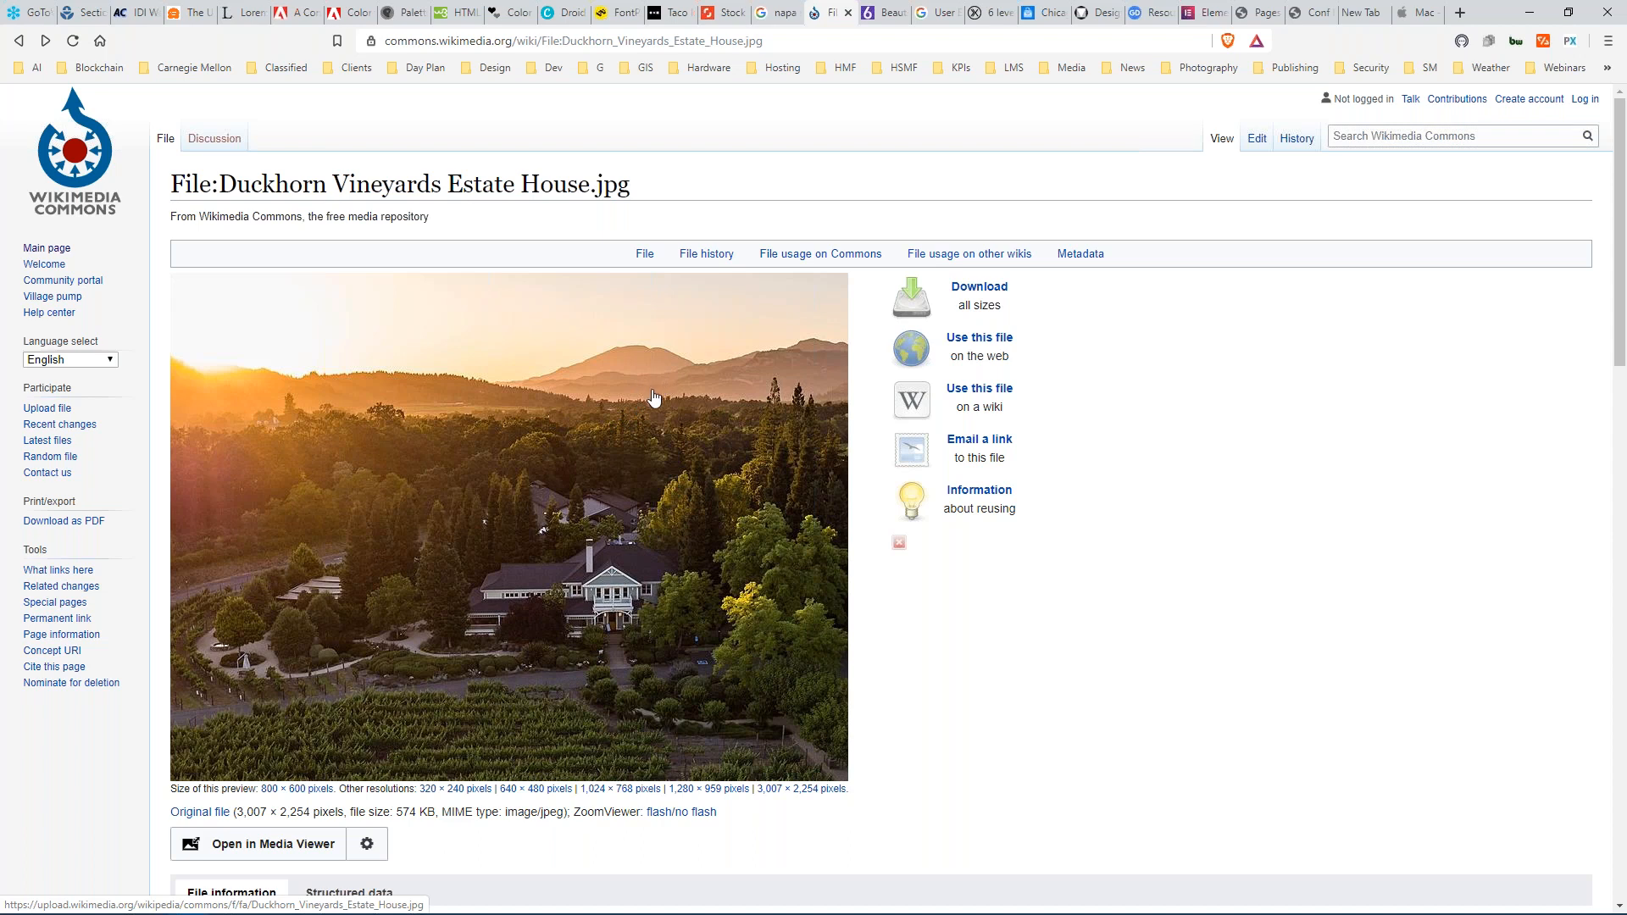
# Switch to the Slider Revolution examples page and browse its gallery of slider, hero and website templates.
pyautogui.click(893, 21)
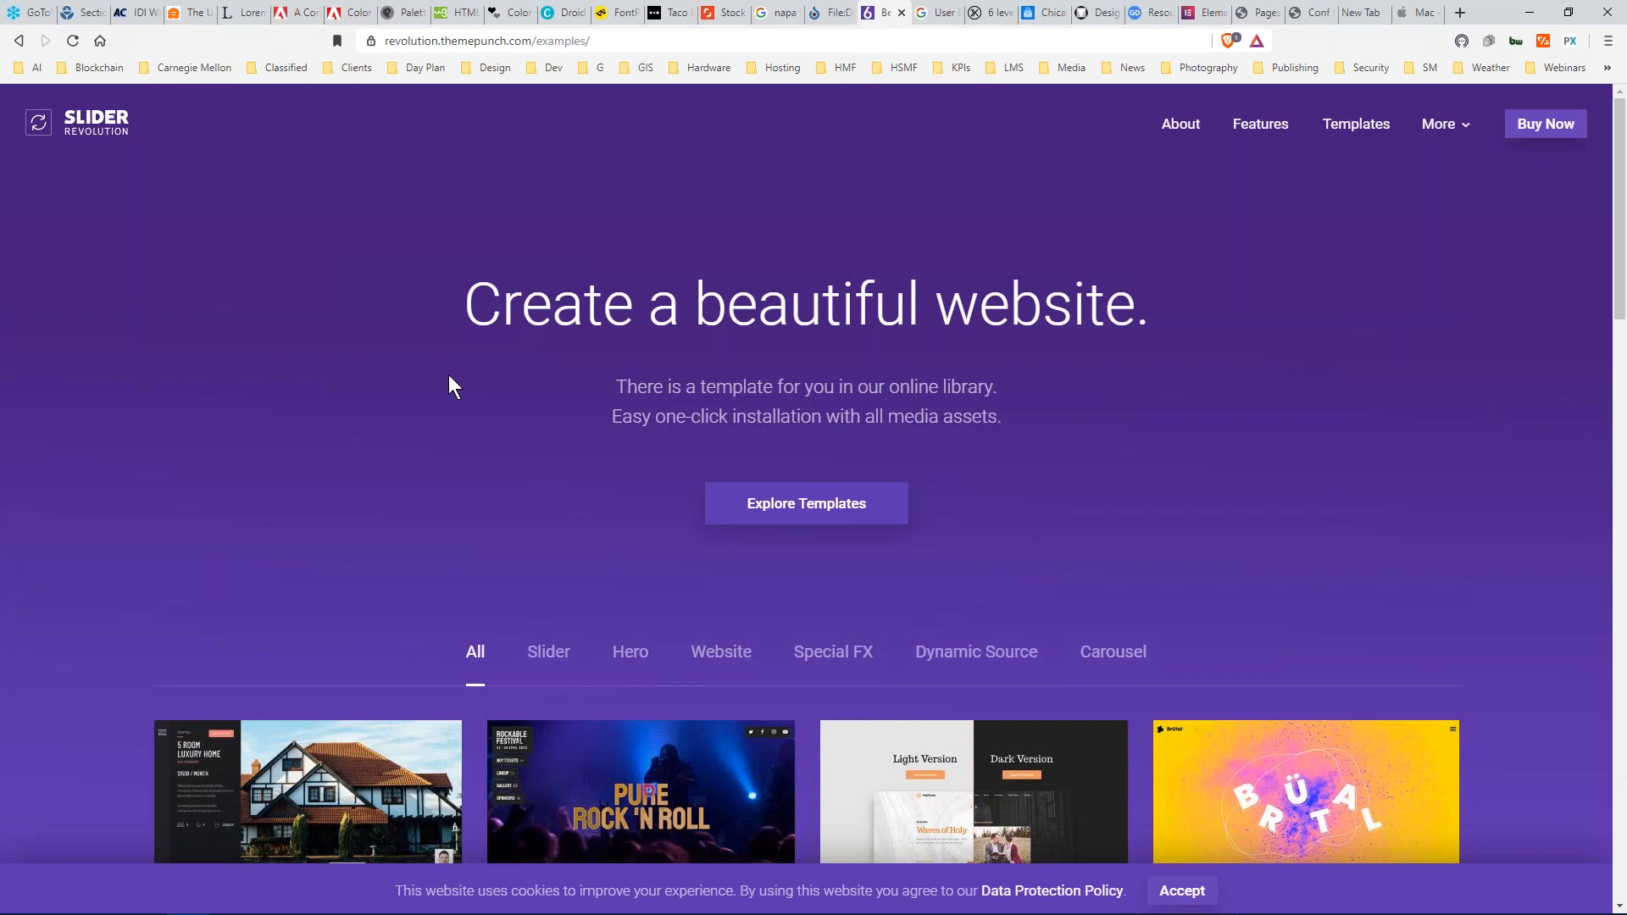
pyautogui.scroll(-1, 449, 376)
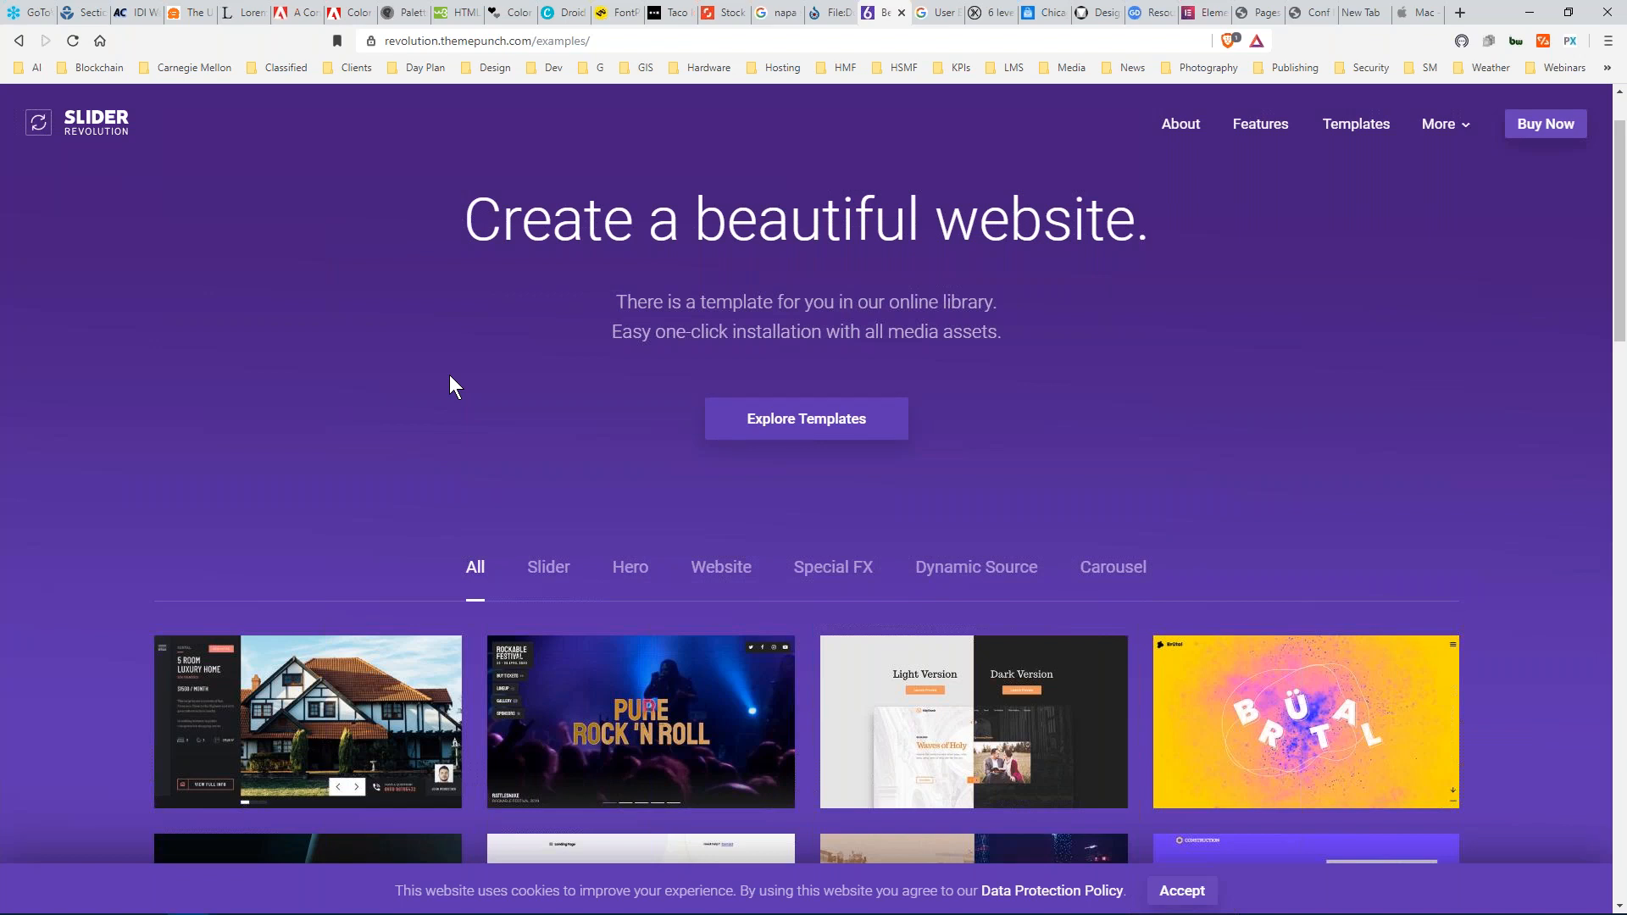
pyautogui.scroll(-2, 450, 378)
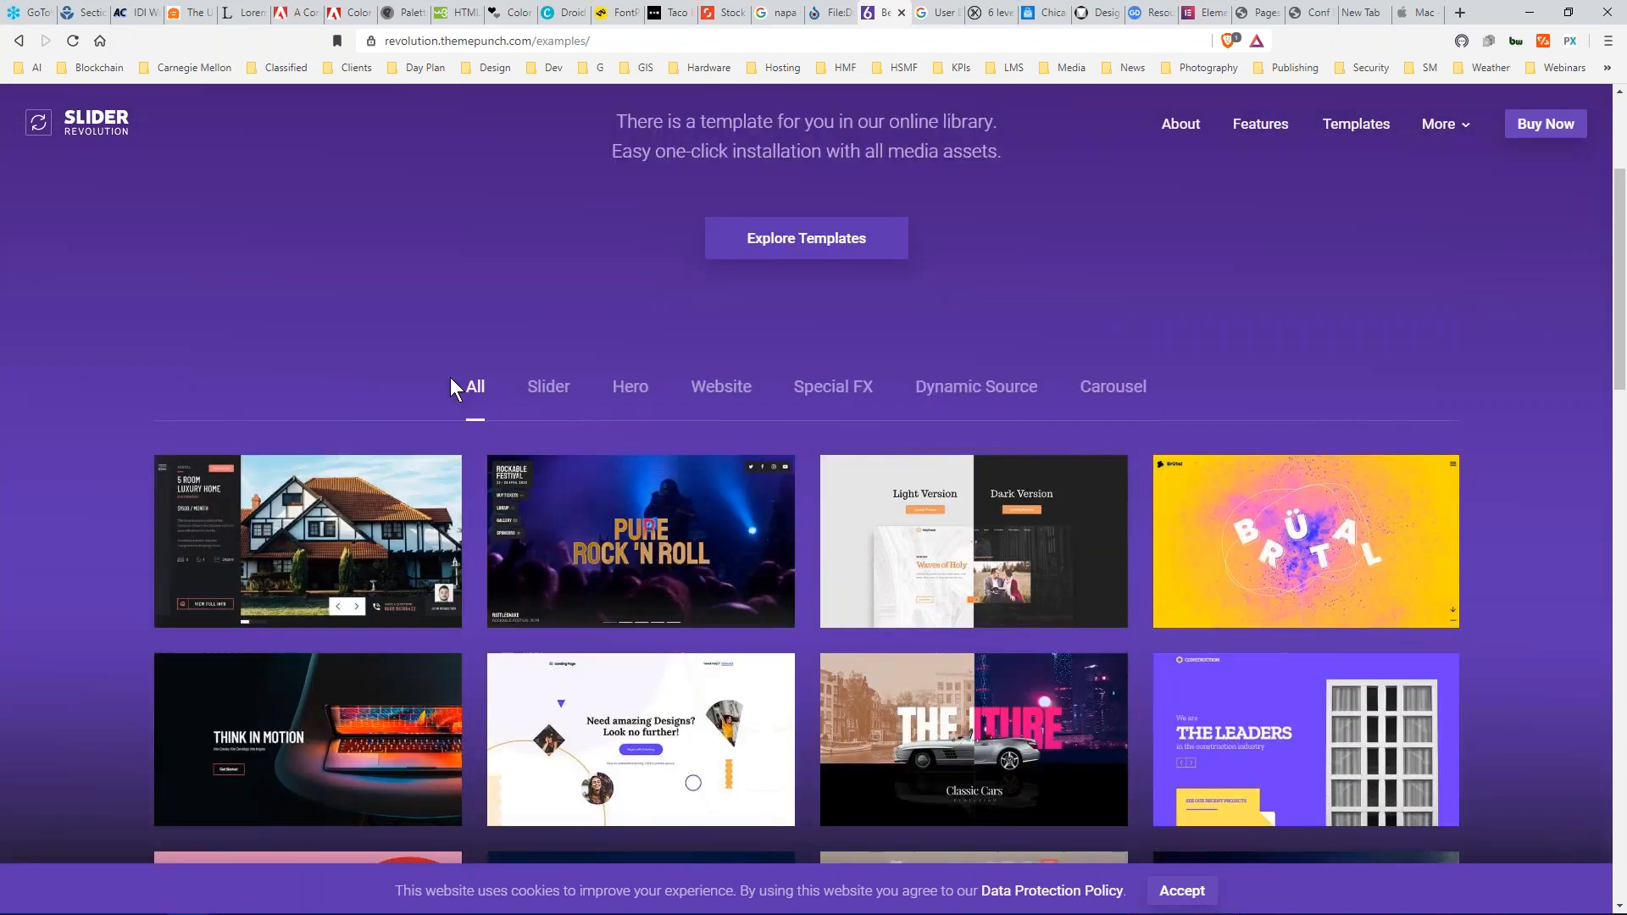
pyautogui.scroll(-1, 450, 378)
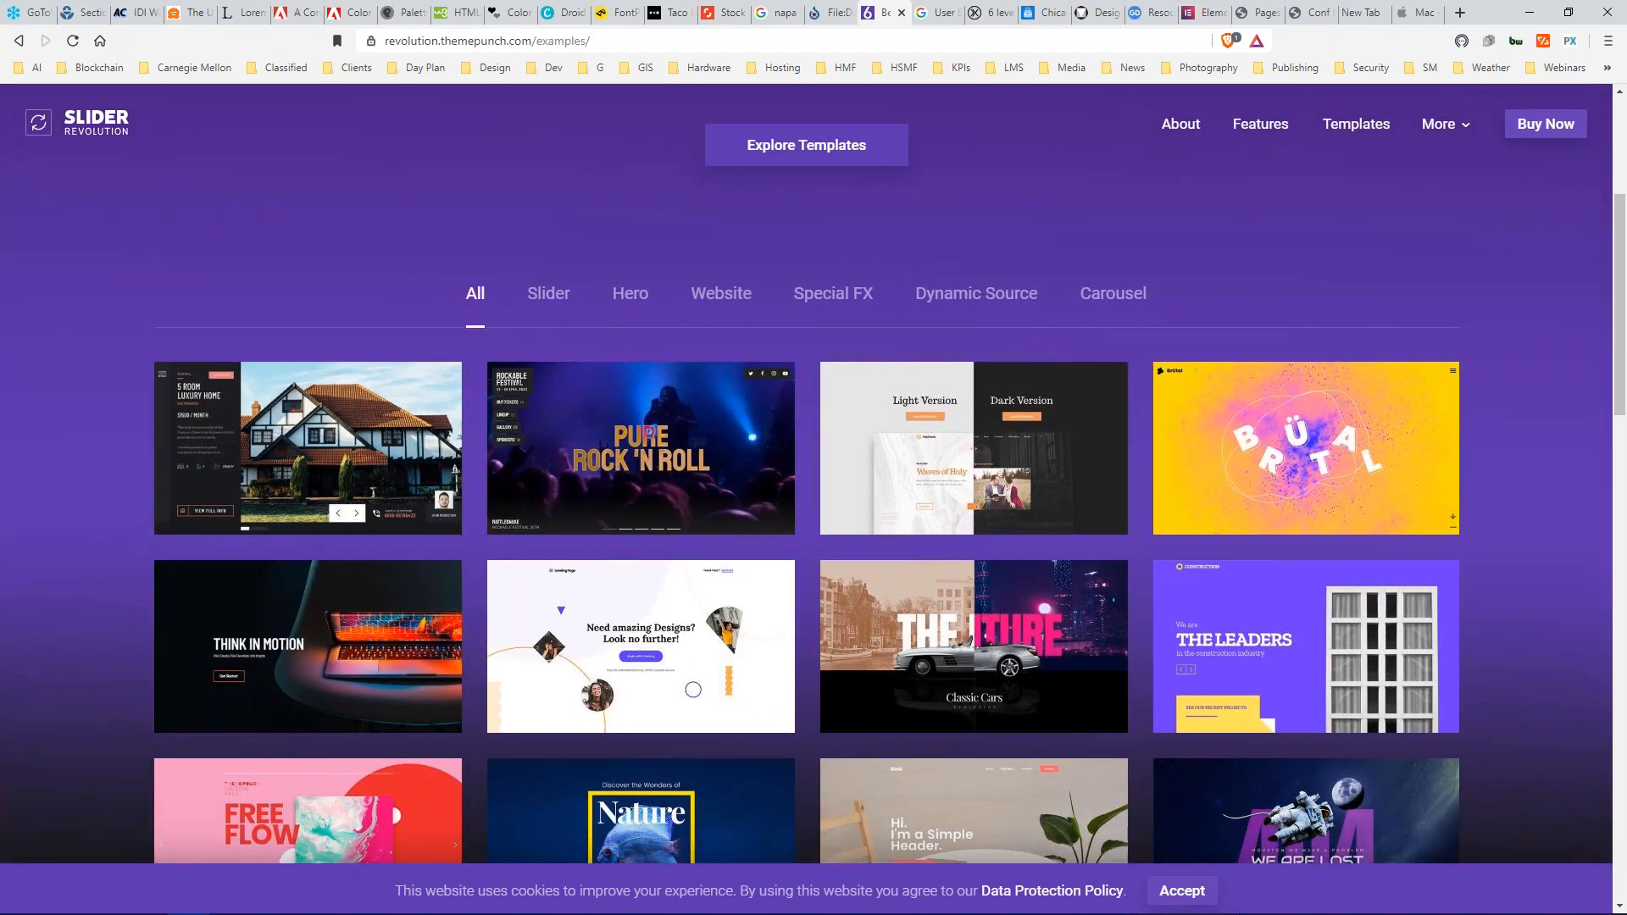
pyautogui.scroll(-4, 743, 430)
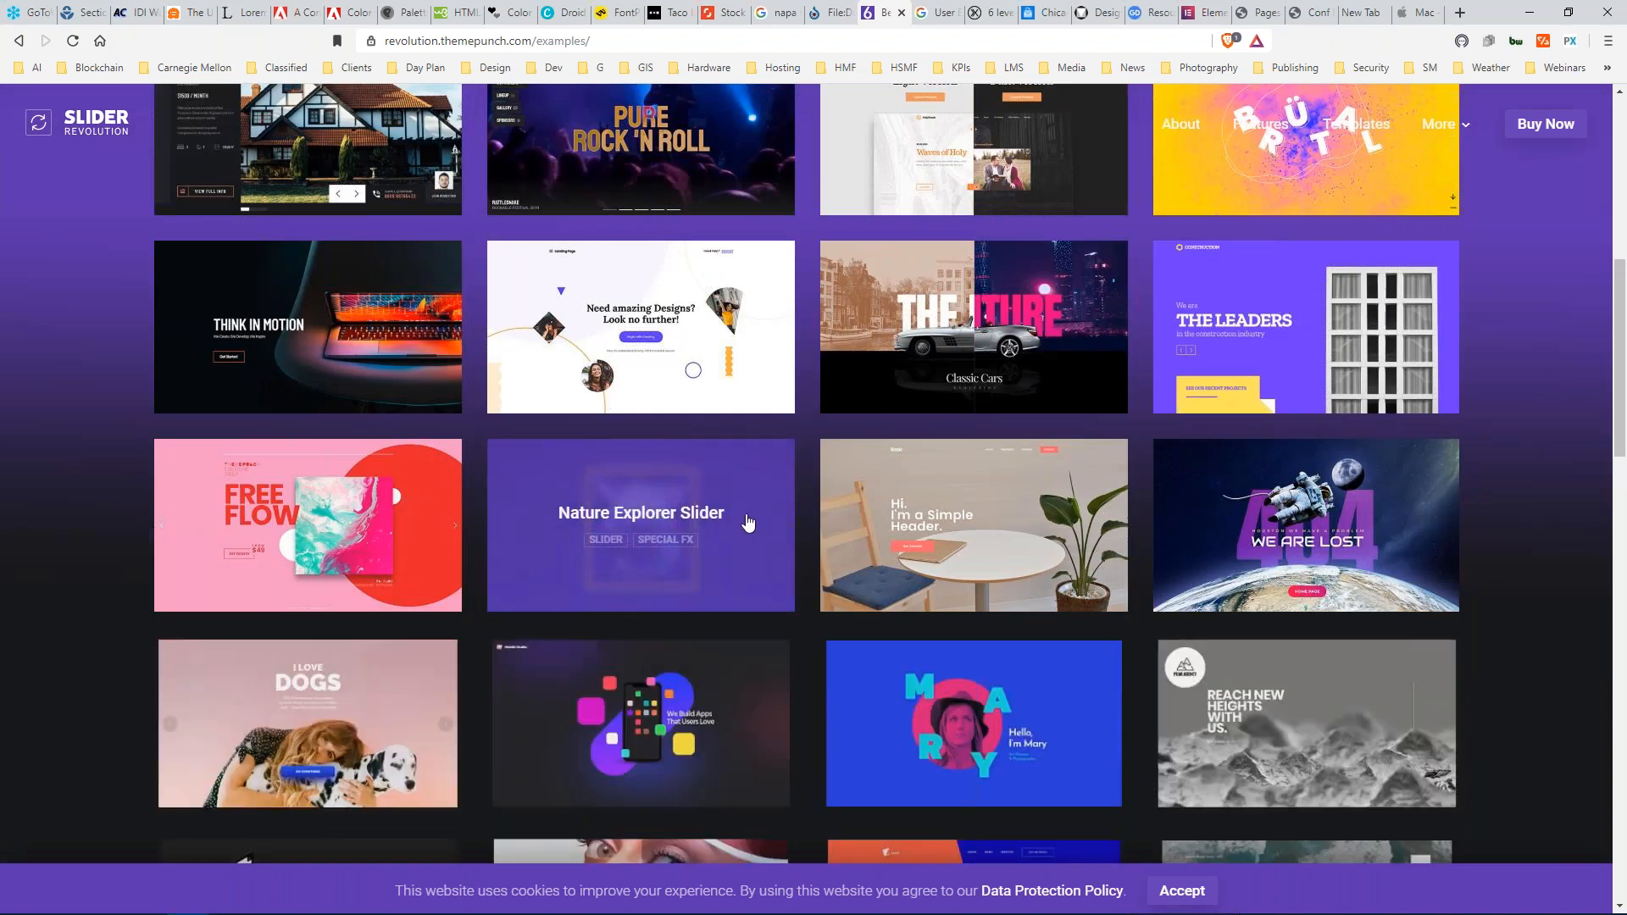
pyautogui.scroll(-2, 763, 525)
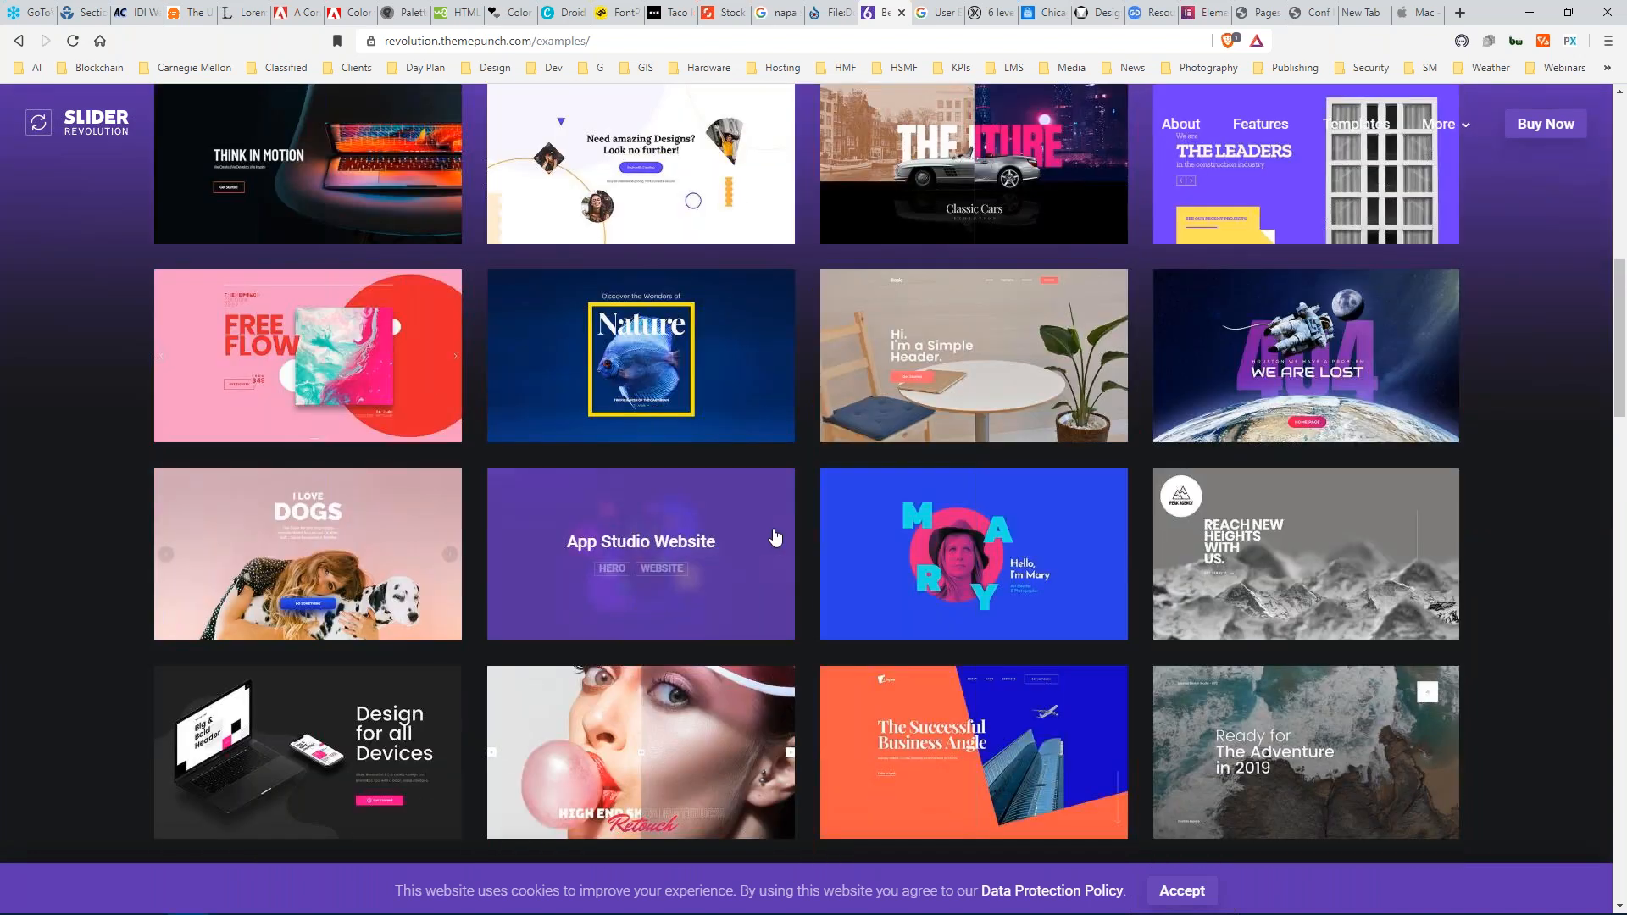
pyautogui.scroll(-4, 774, 536)
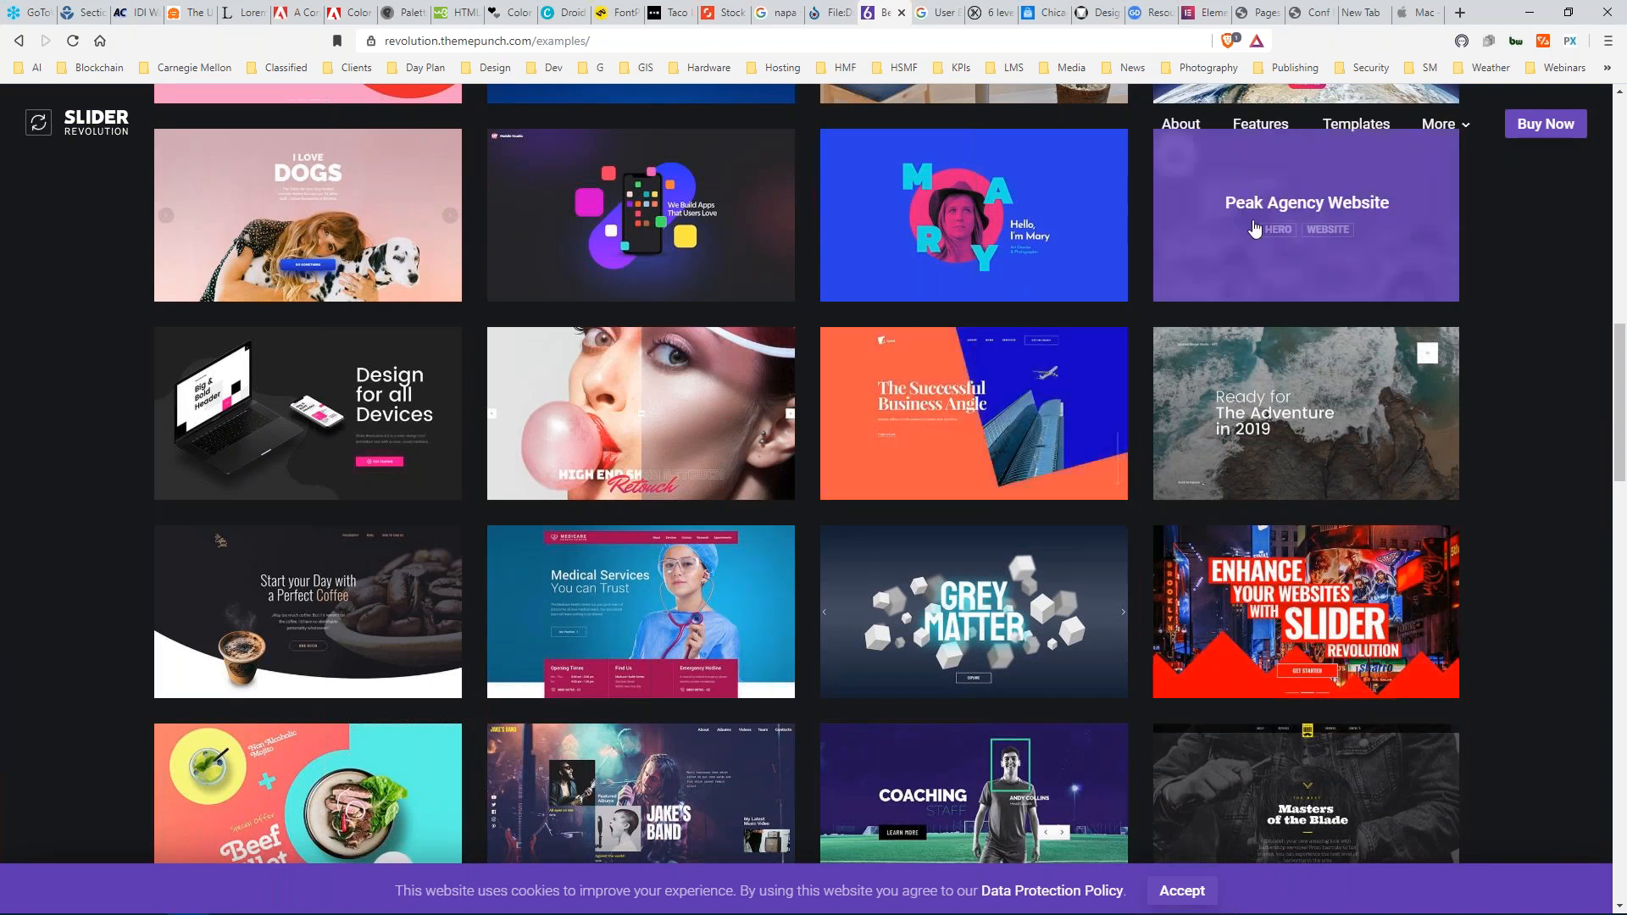
# Open the Peak Agency website template, reload it, and examine the mountain hero section's scroll animation.
pyautogui.click(1218, 222)
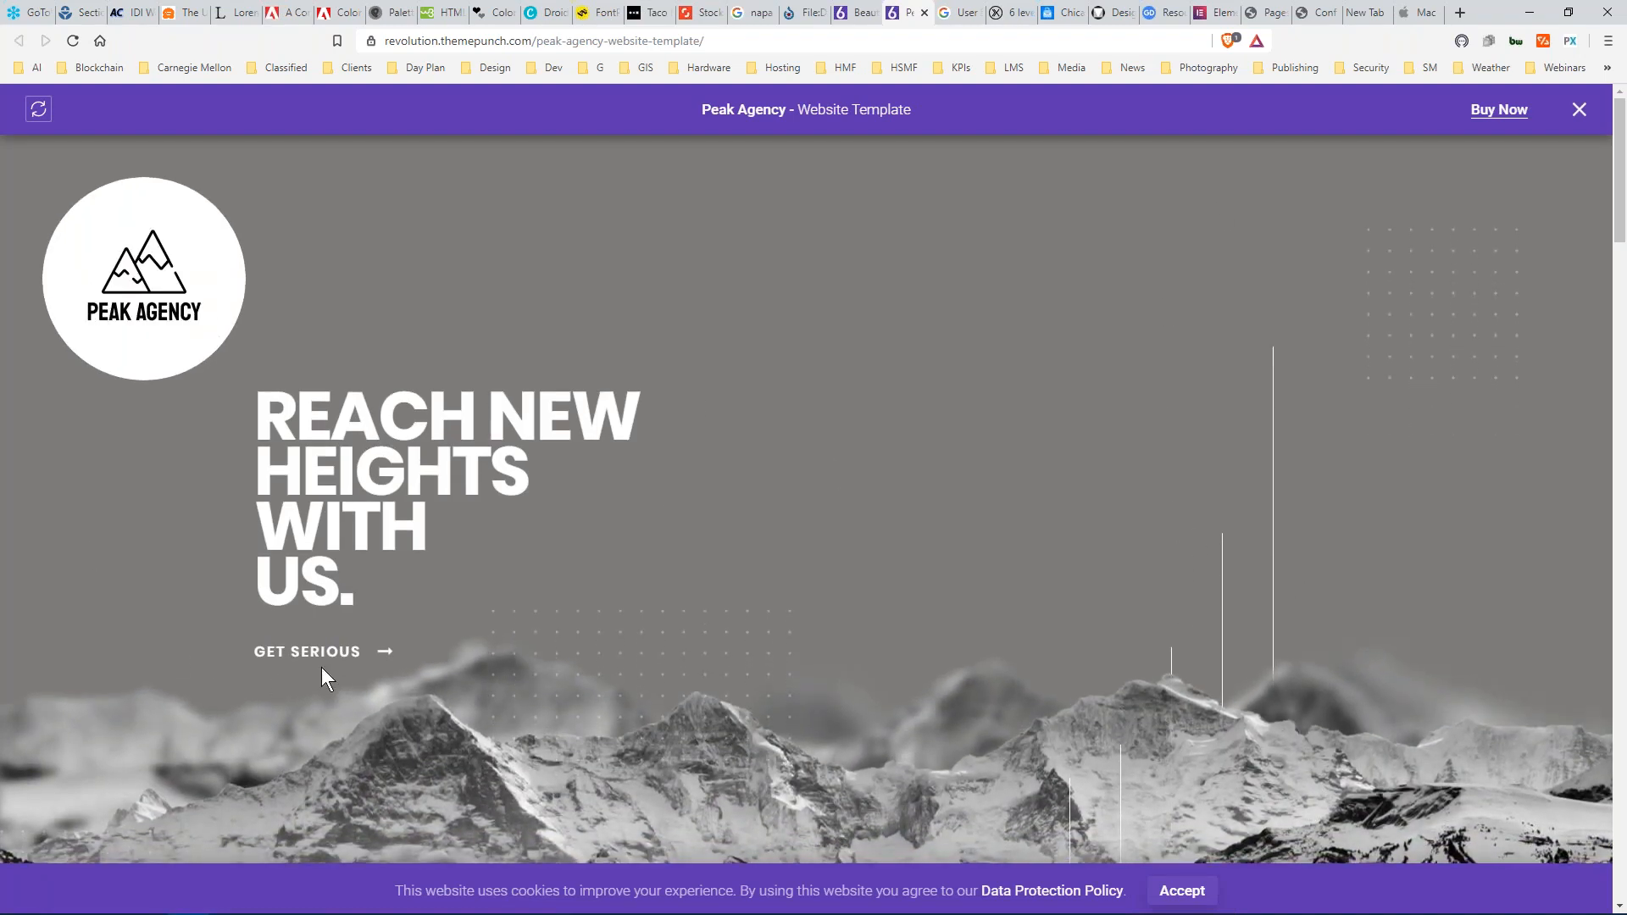
pyautogui.click(72, 40)
pyautogui.scroll(-4, 861, 496)
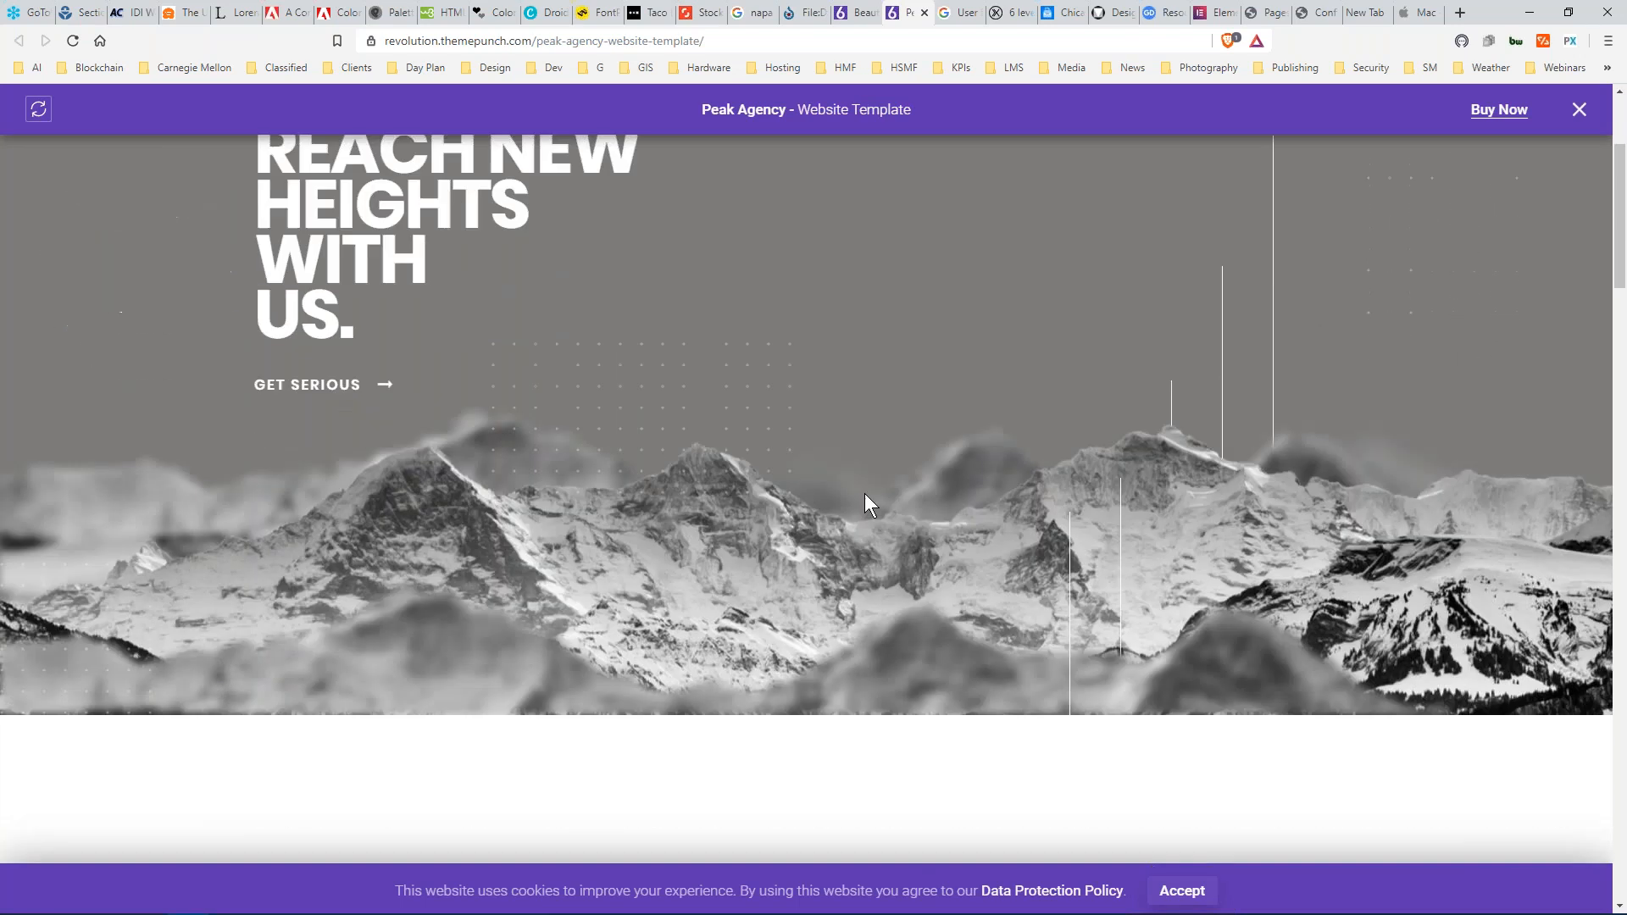
pyautogui.scroll(-2, 864, 491)
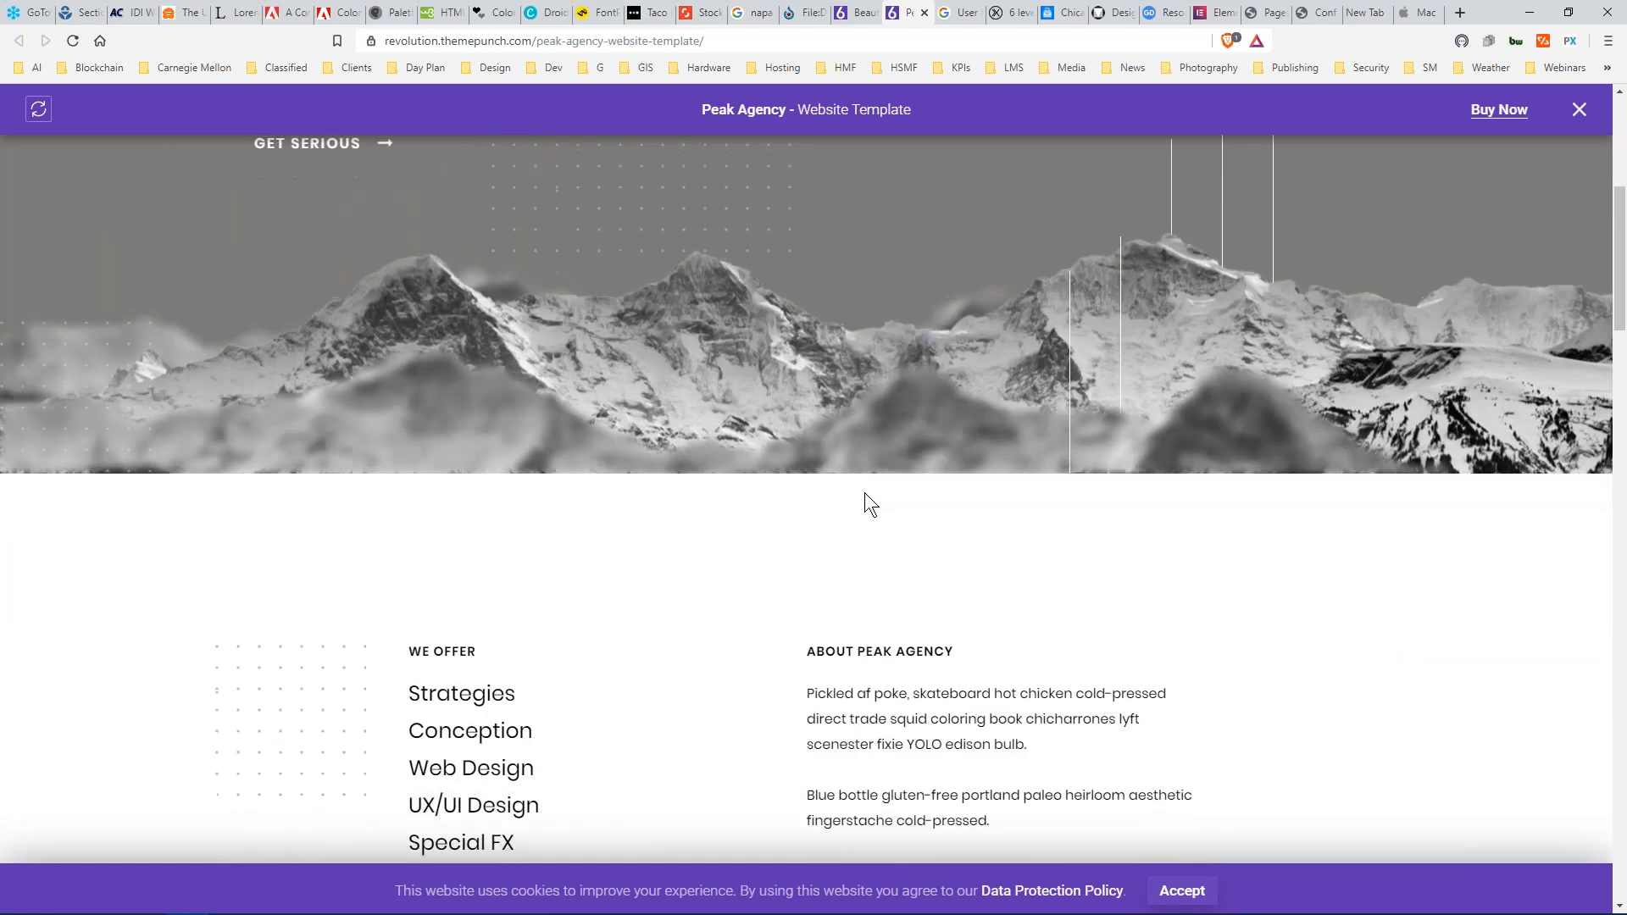
pyautogui.scroll(3, 864, 492)
pyautogui.scroll(-2, 864, 493)
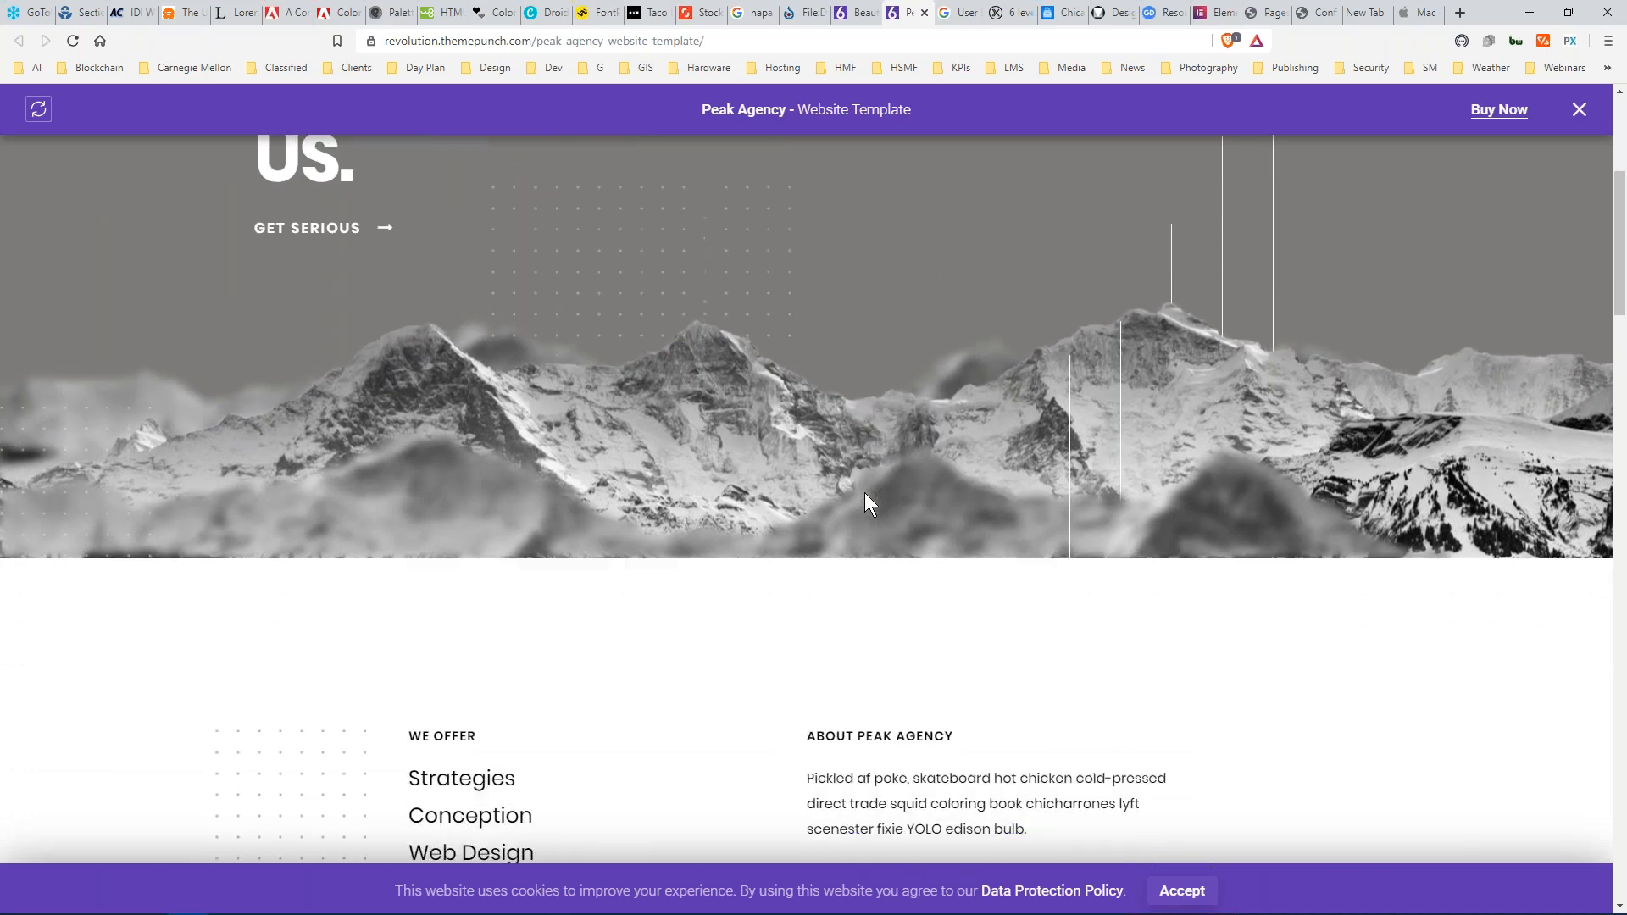
pyautogui.scroll(3, 864, 493)
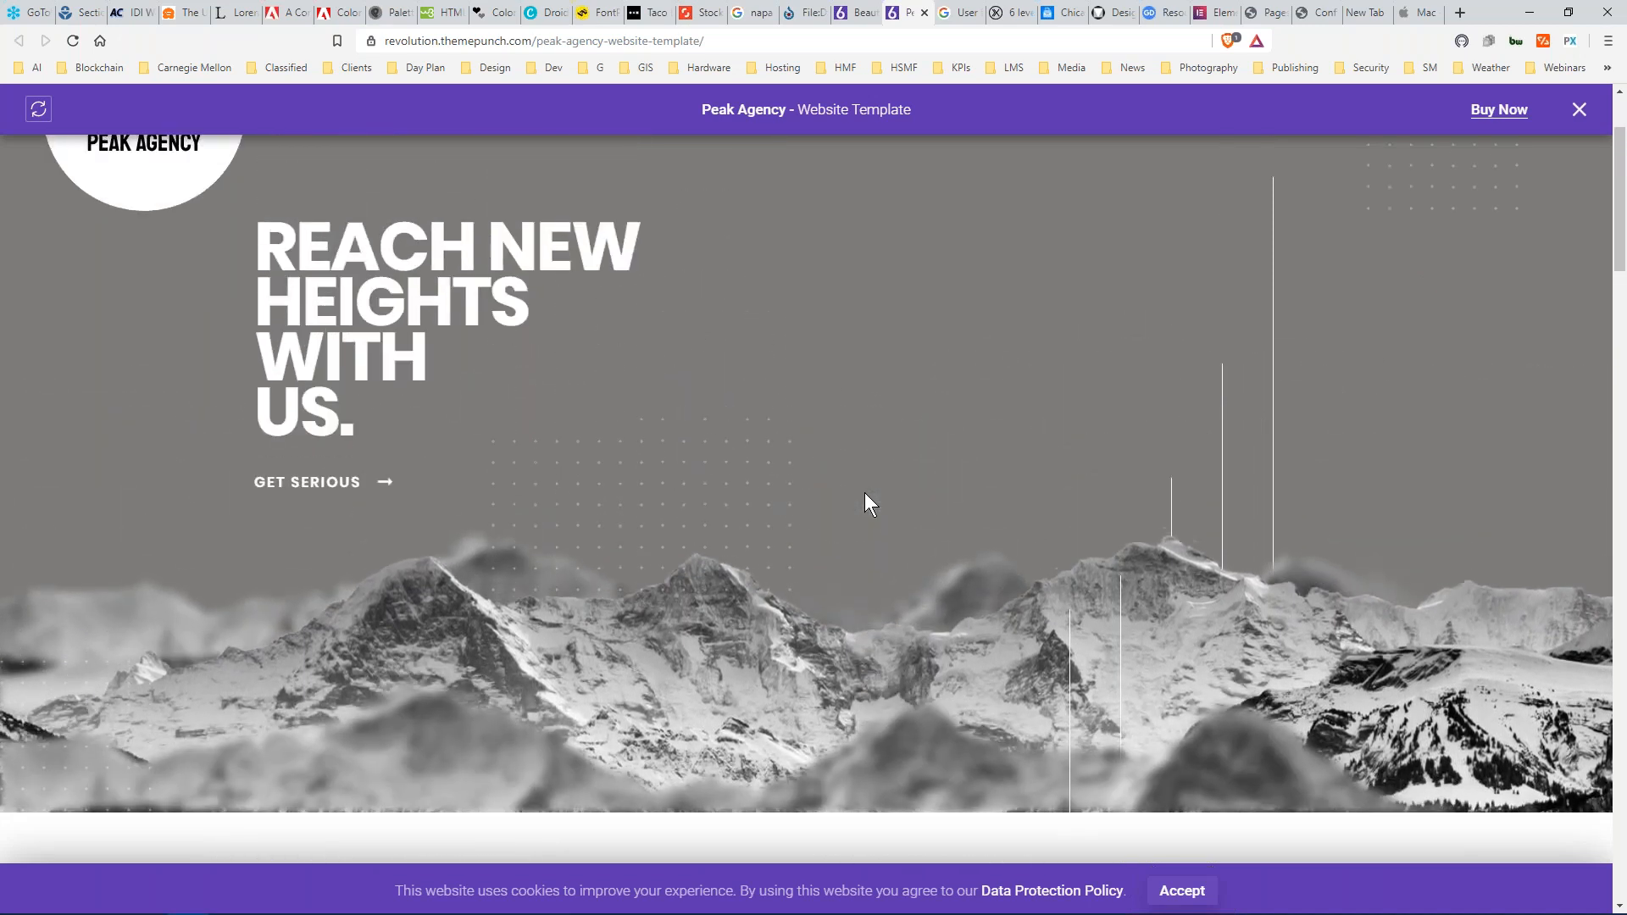
pyautogui.scroll(-3, 864, 493)
pyautogui.scroll(-7, 865, 493)
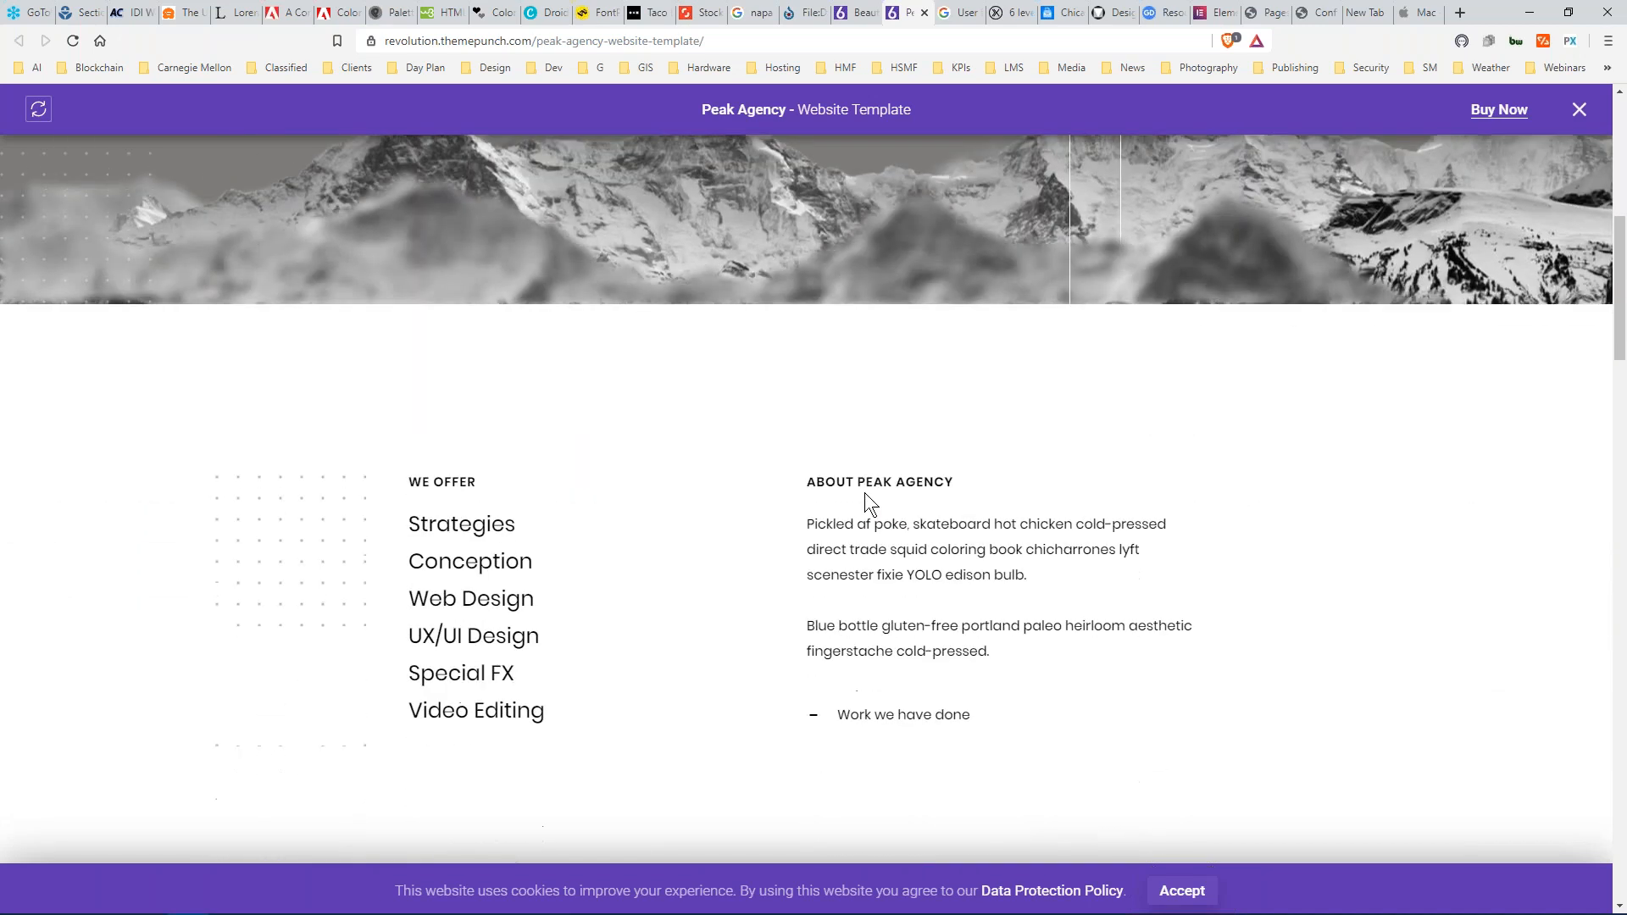
# Look through the Peak Agency template's project timeline down to its footer, then return to the hero section.
pyautogui.scroll(-8, 846, 506)
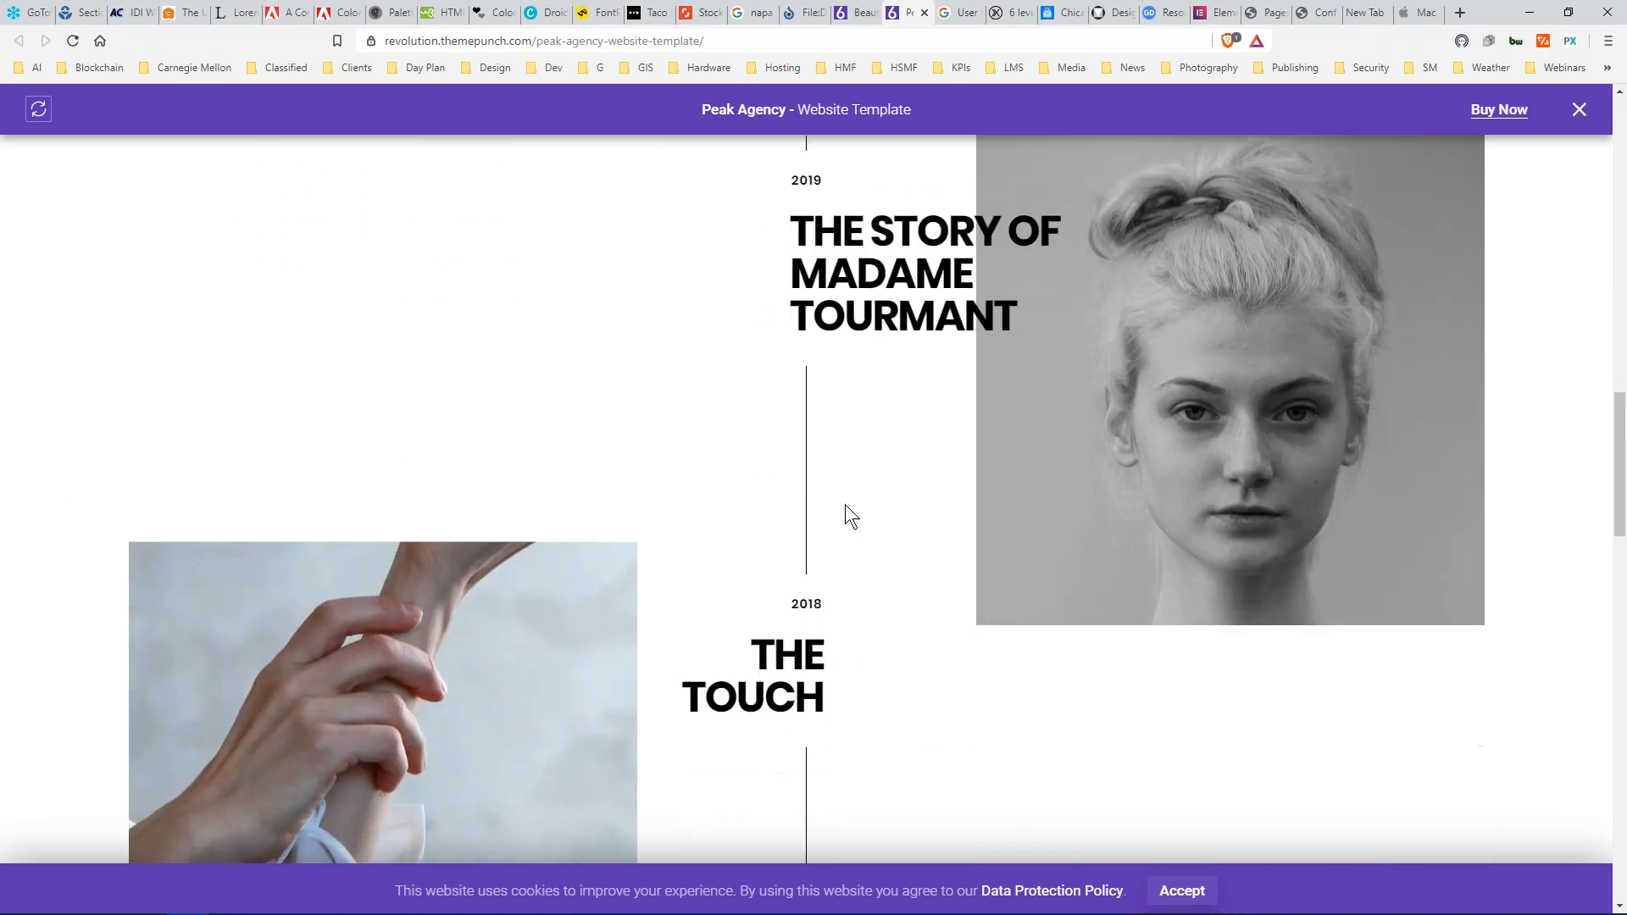
pyautogui.scroll(-4, 846, 505)
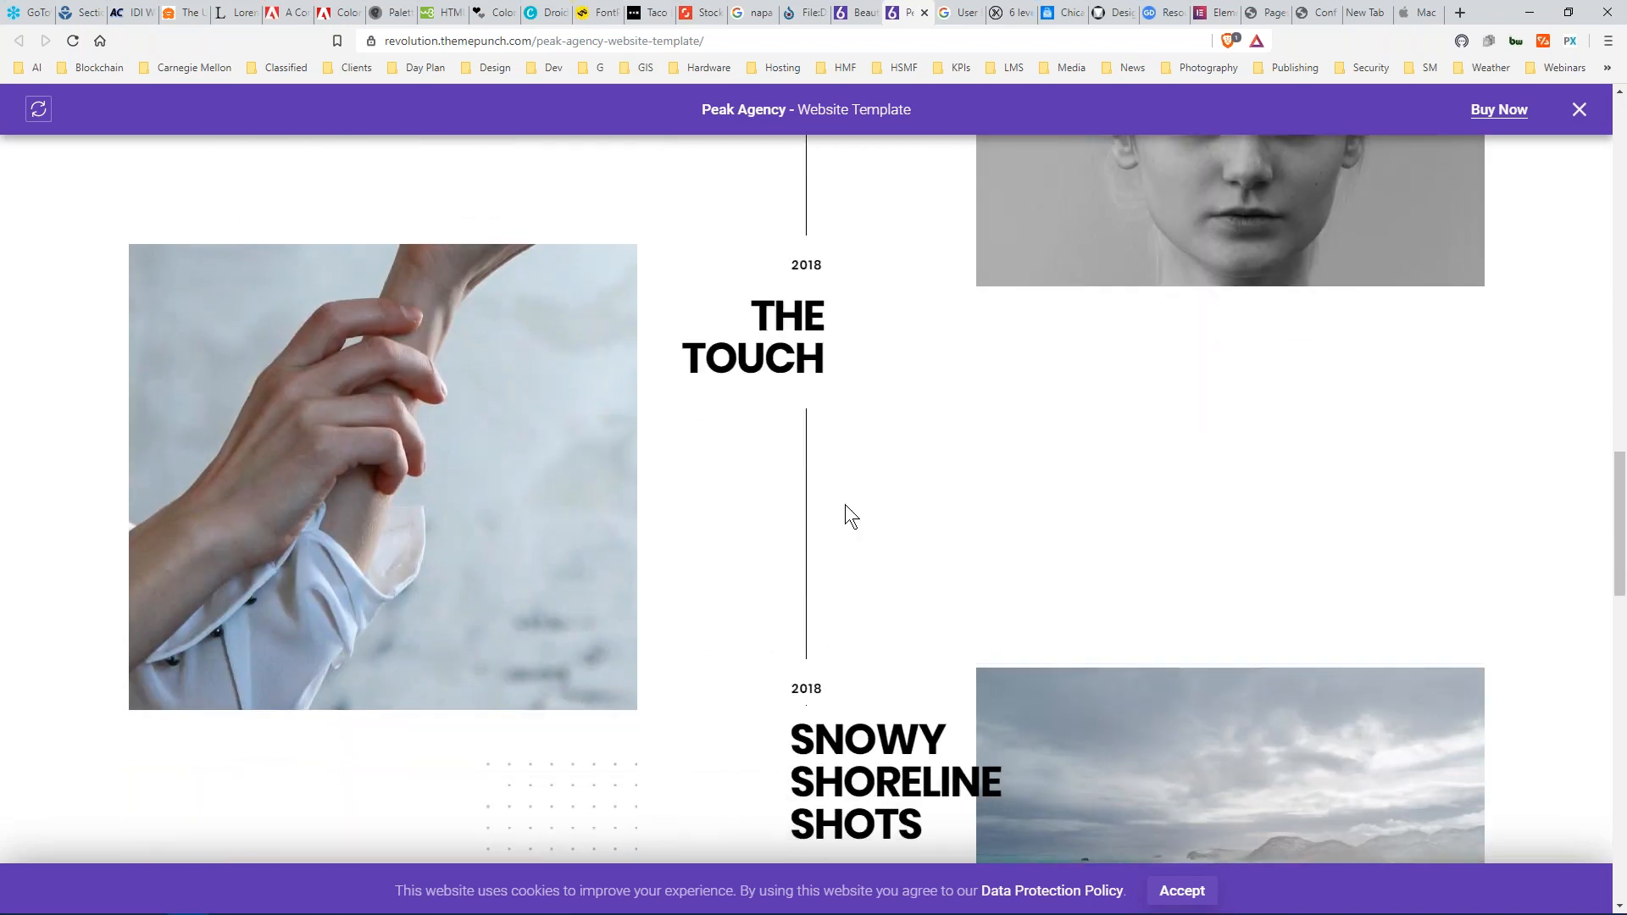
pyautogui.scroll(-3, 845, 505)
pyautogui.scroll(-8, 846, 505)
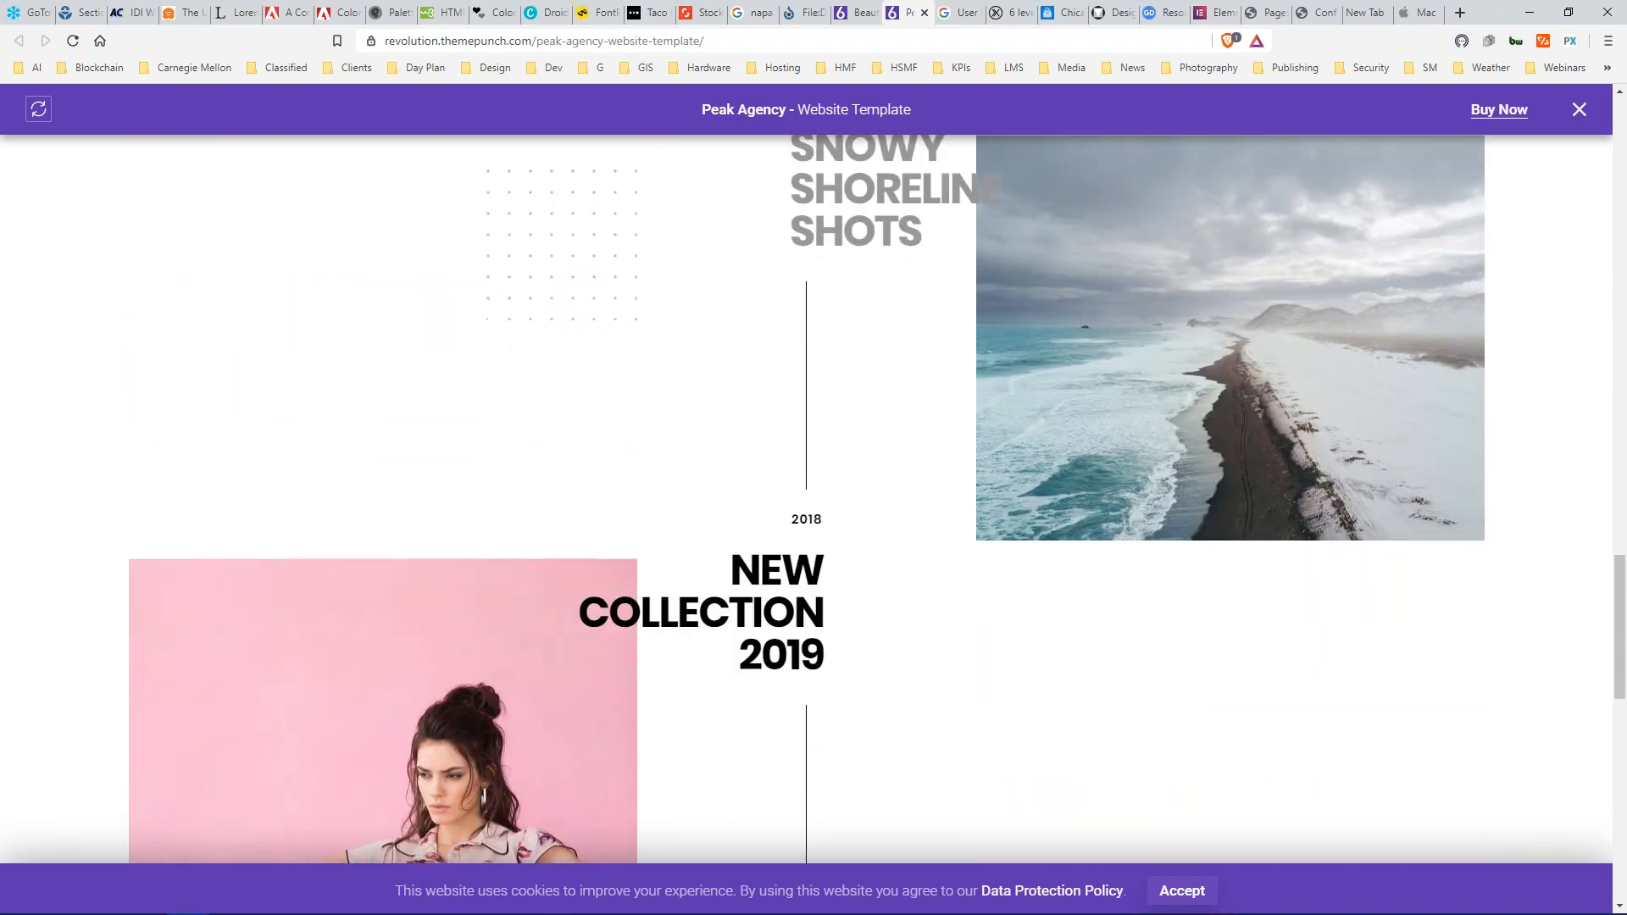
pyautogui.scroll(-7, 813, 508)
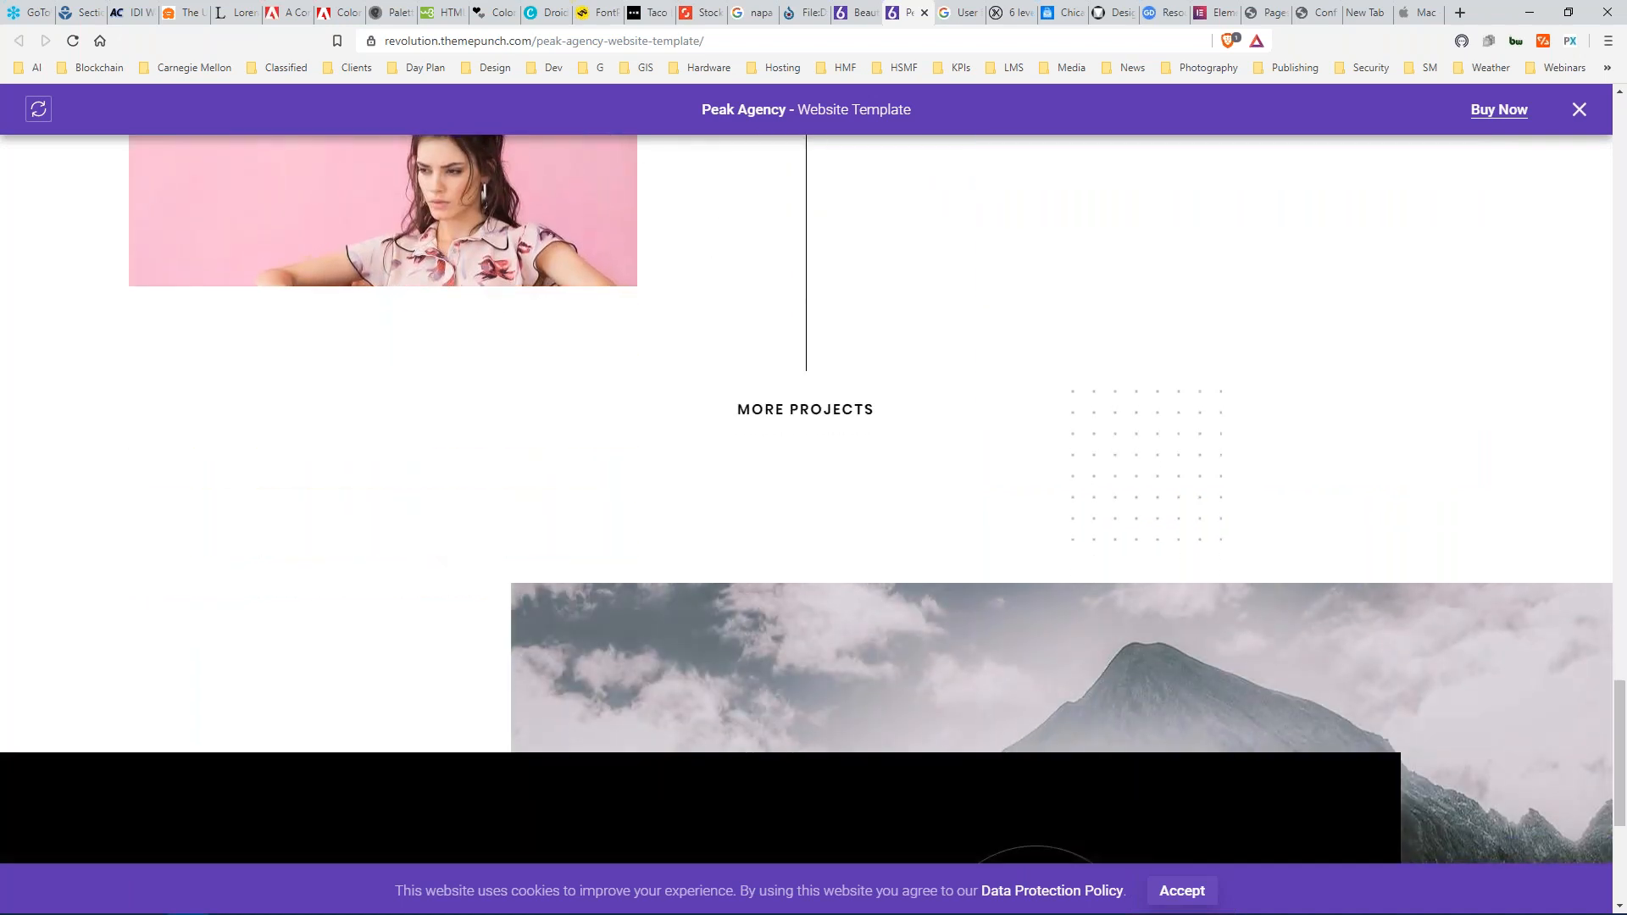
pyautogui.scroll(10, 814, 508)
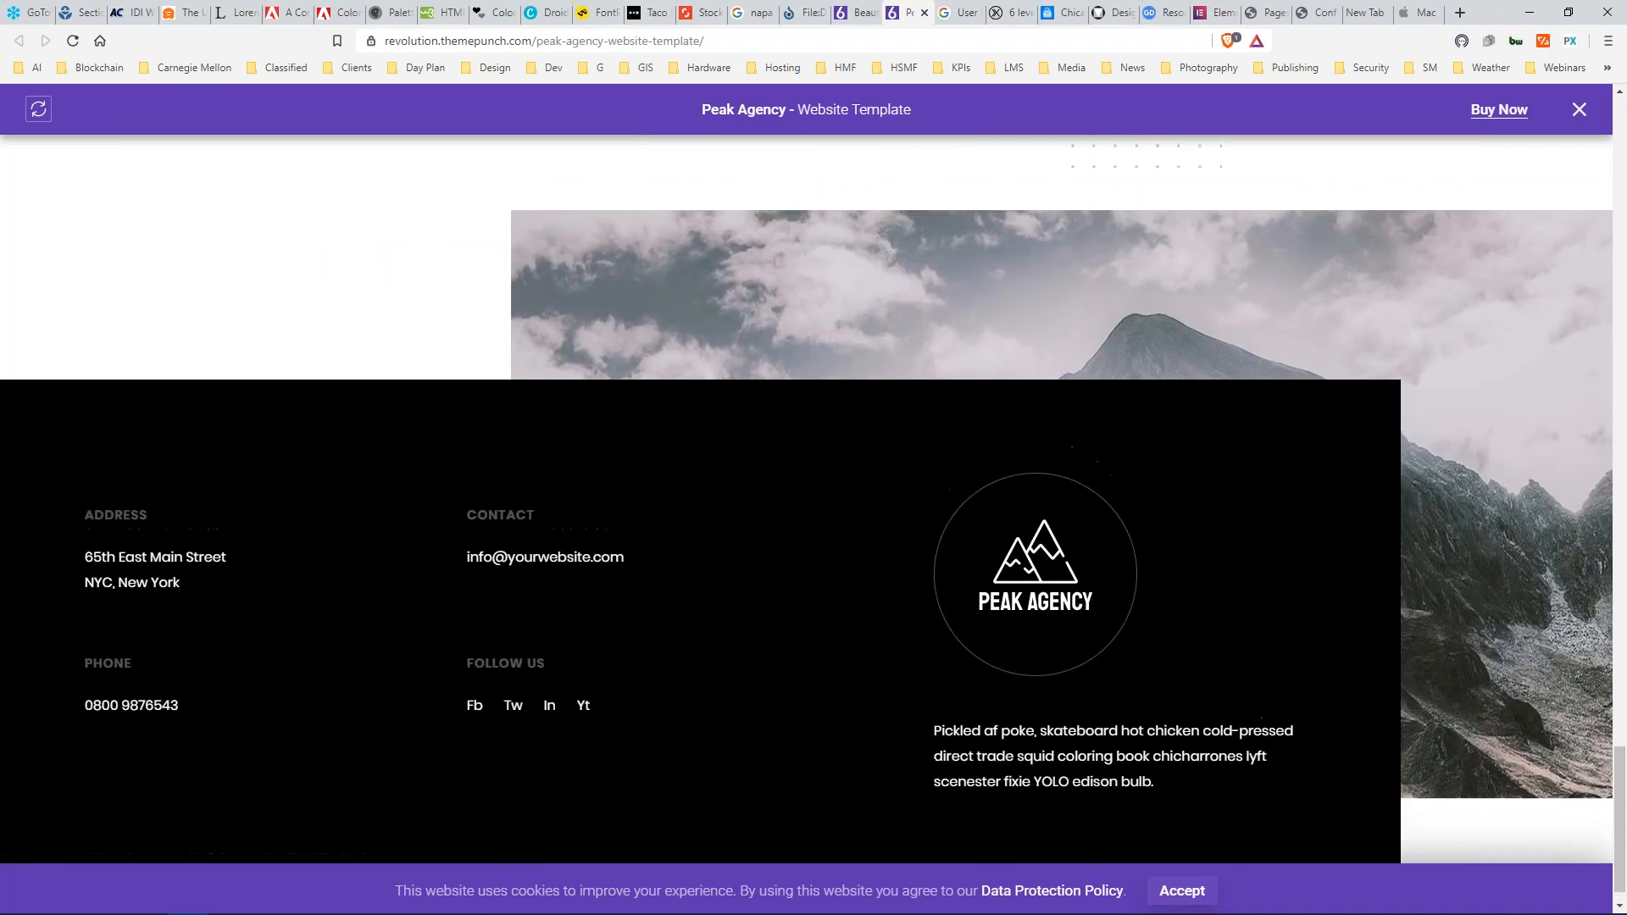
pyautogui.scroll(20, 836, 505)
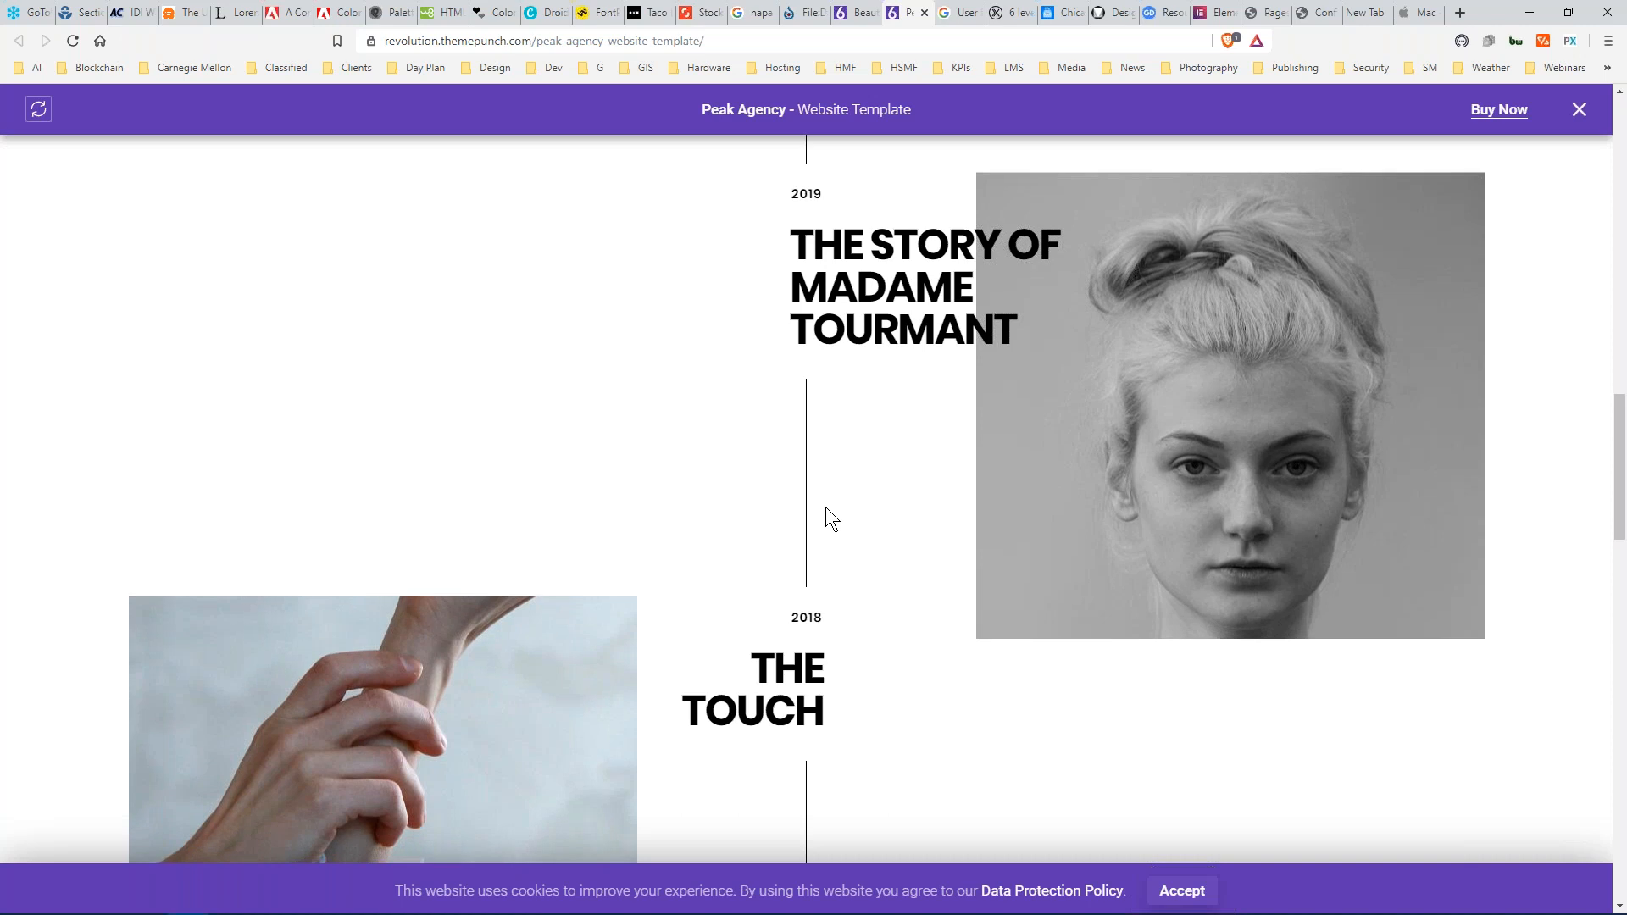
pyautogui.scroll(6, 827, 506)
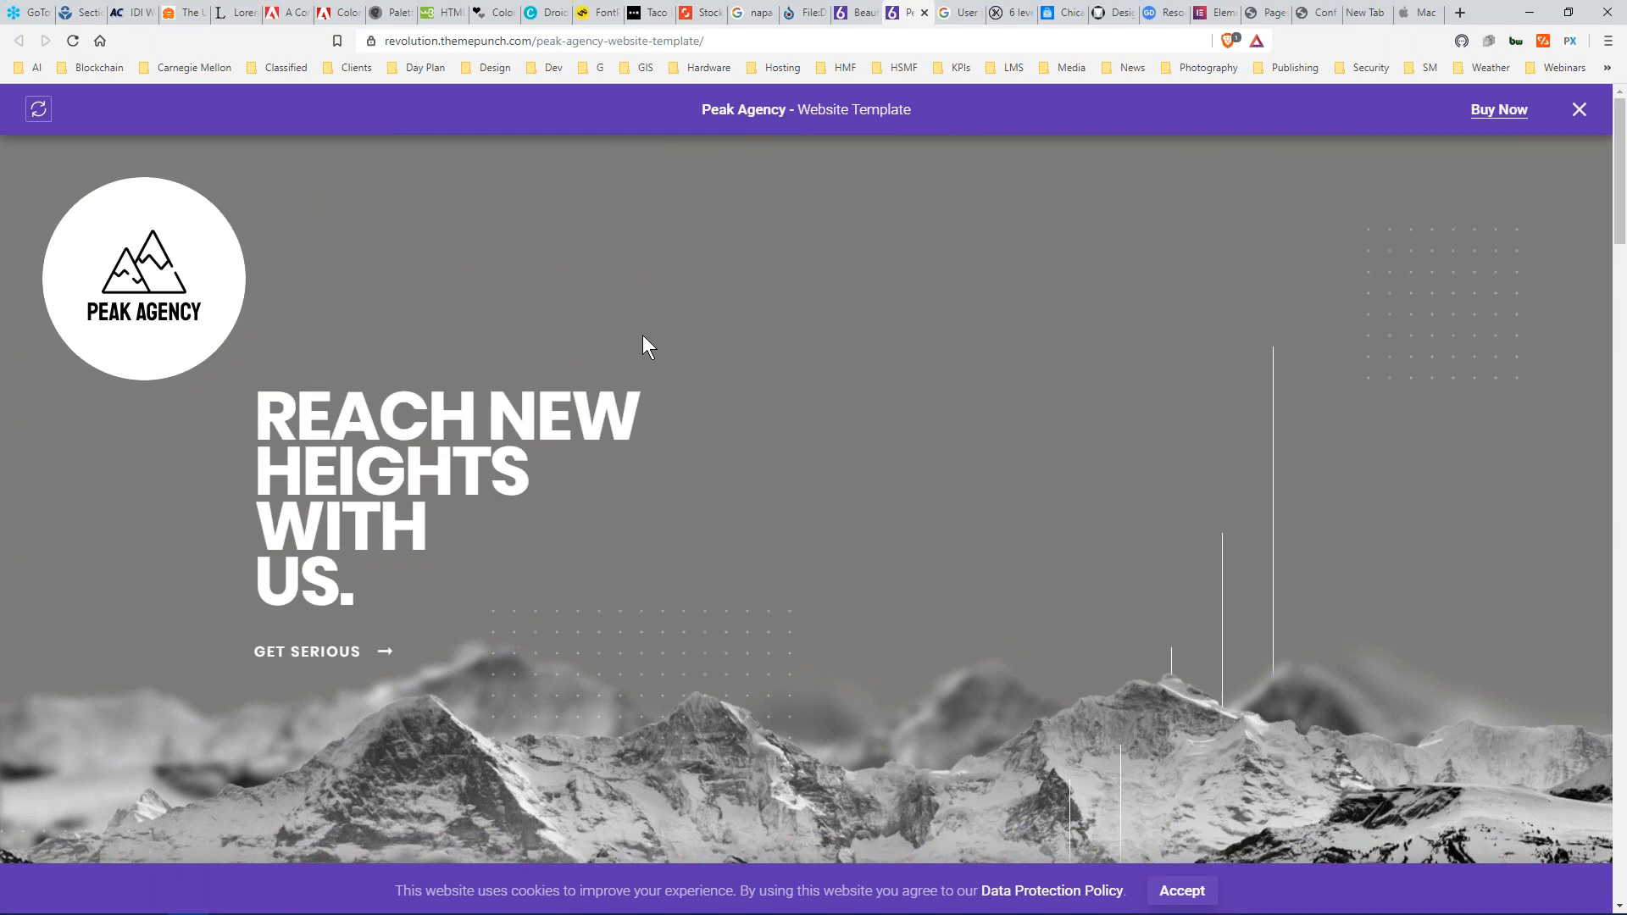
# Open the Tech Showcase slider template from the Slider Revolution examples gallery and cycle through its slides.
pyautogui.click(857, 11)
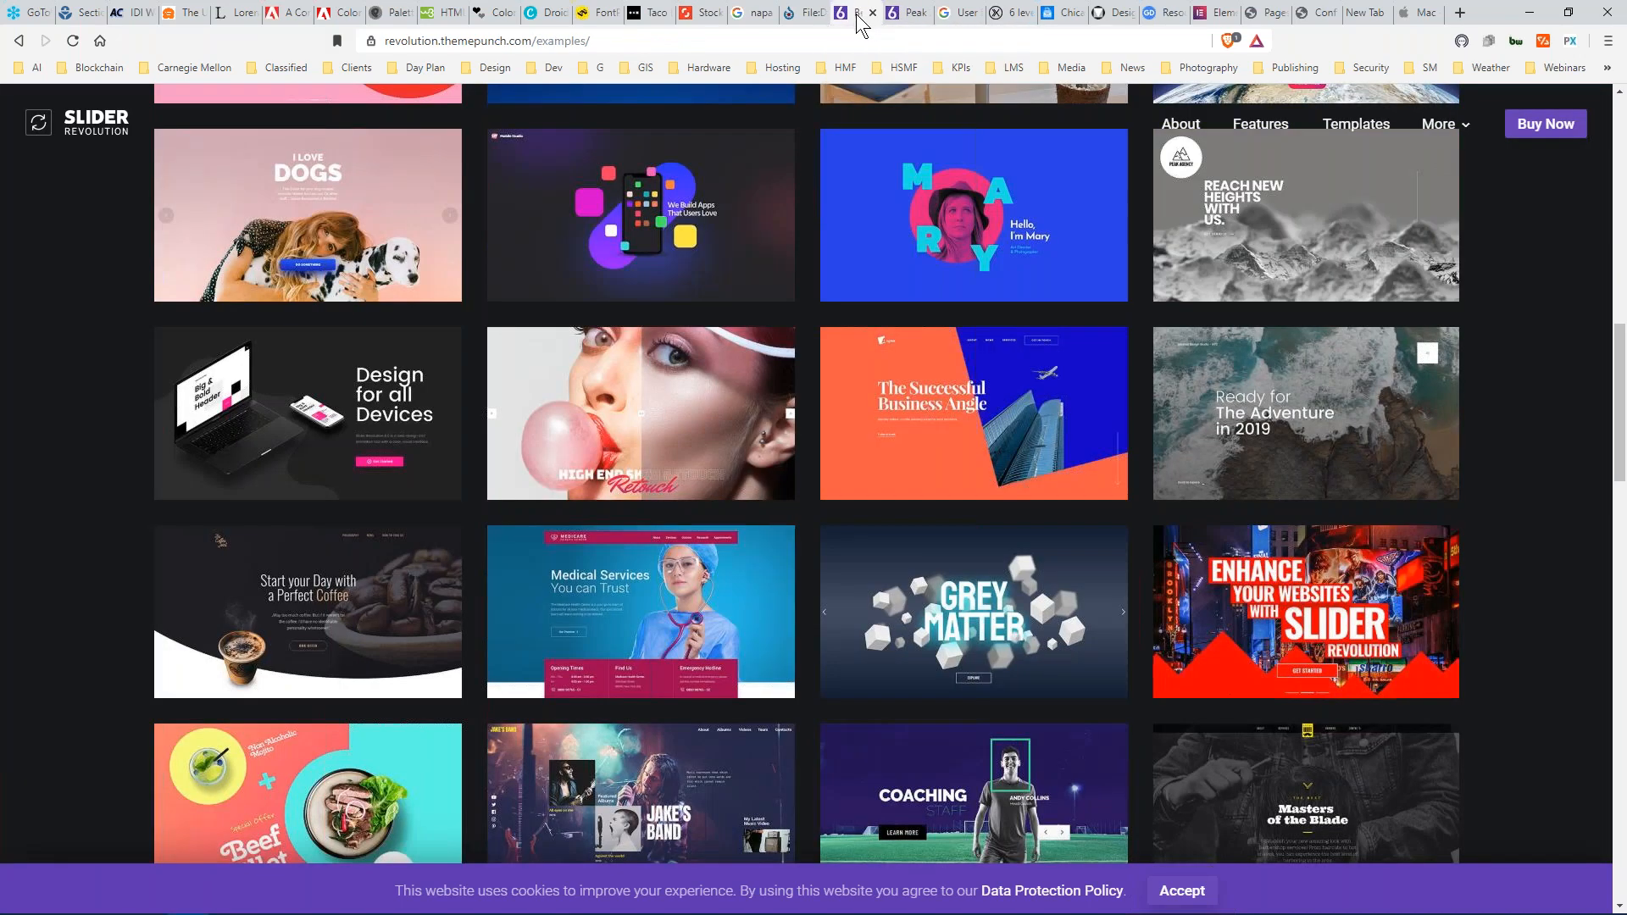
pyautogui.click(351, 406)
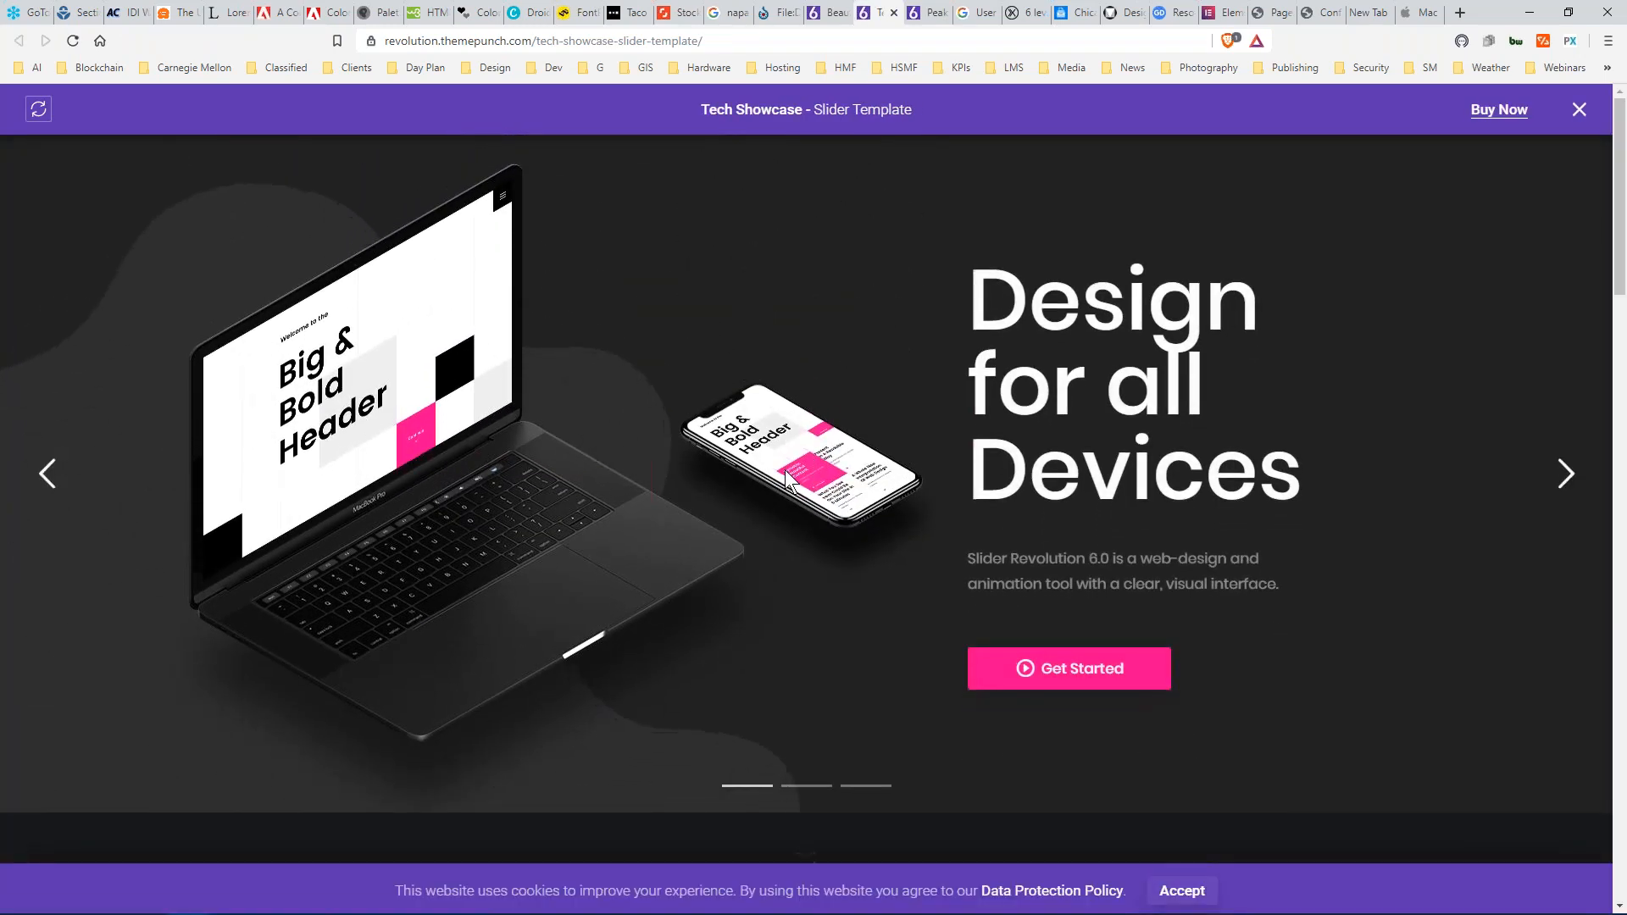
pyautogui.click(1565, 476)
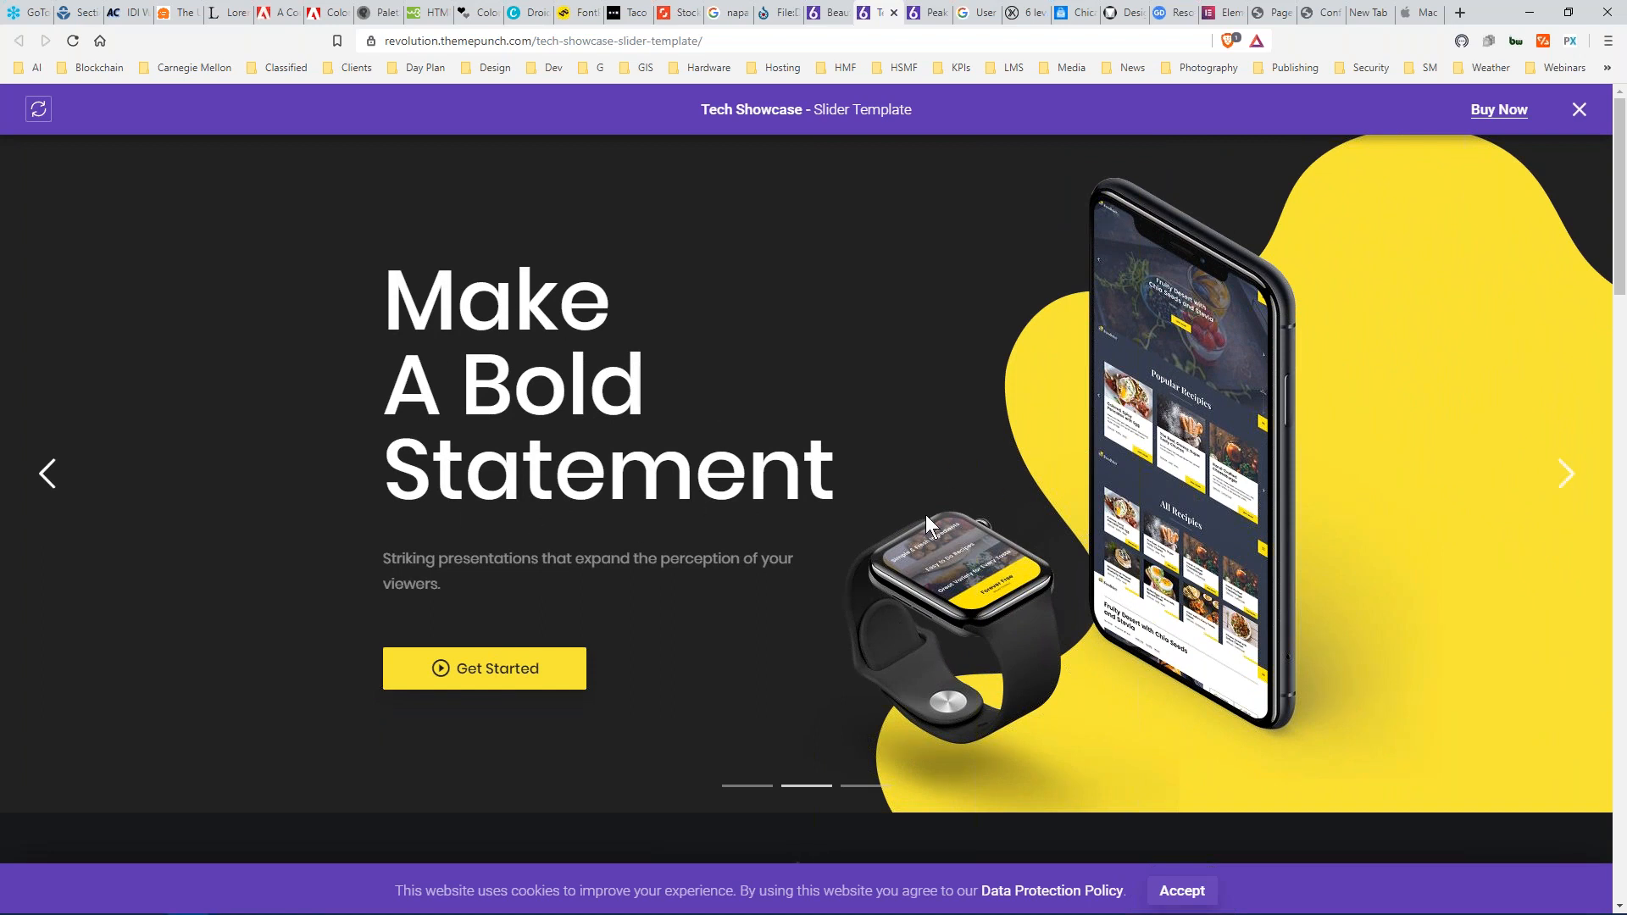
pyautogui.click(1567, 475)
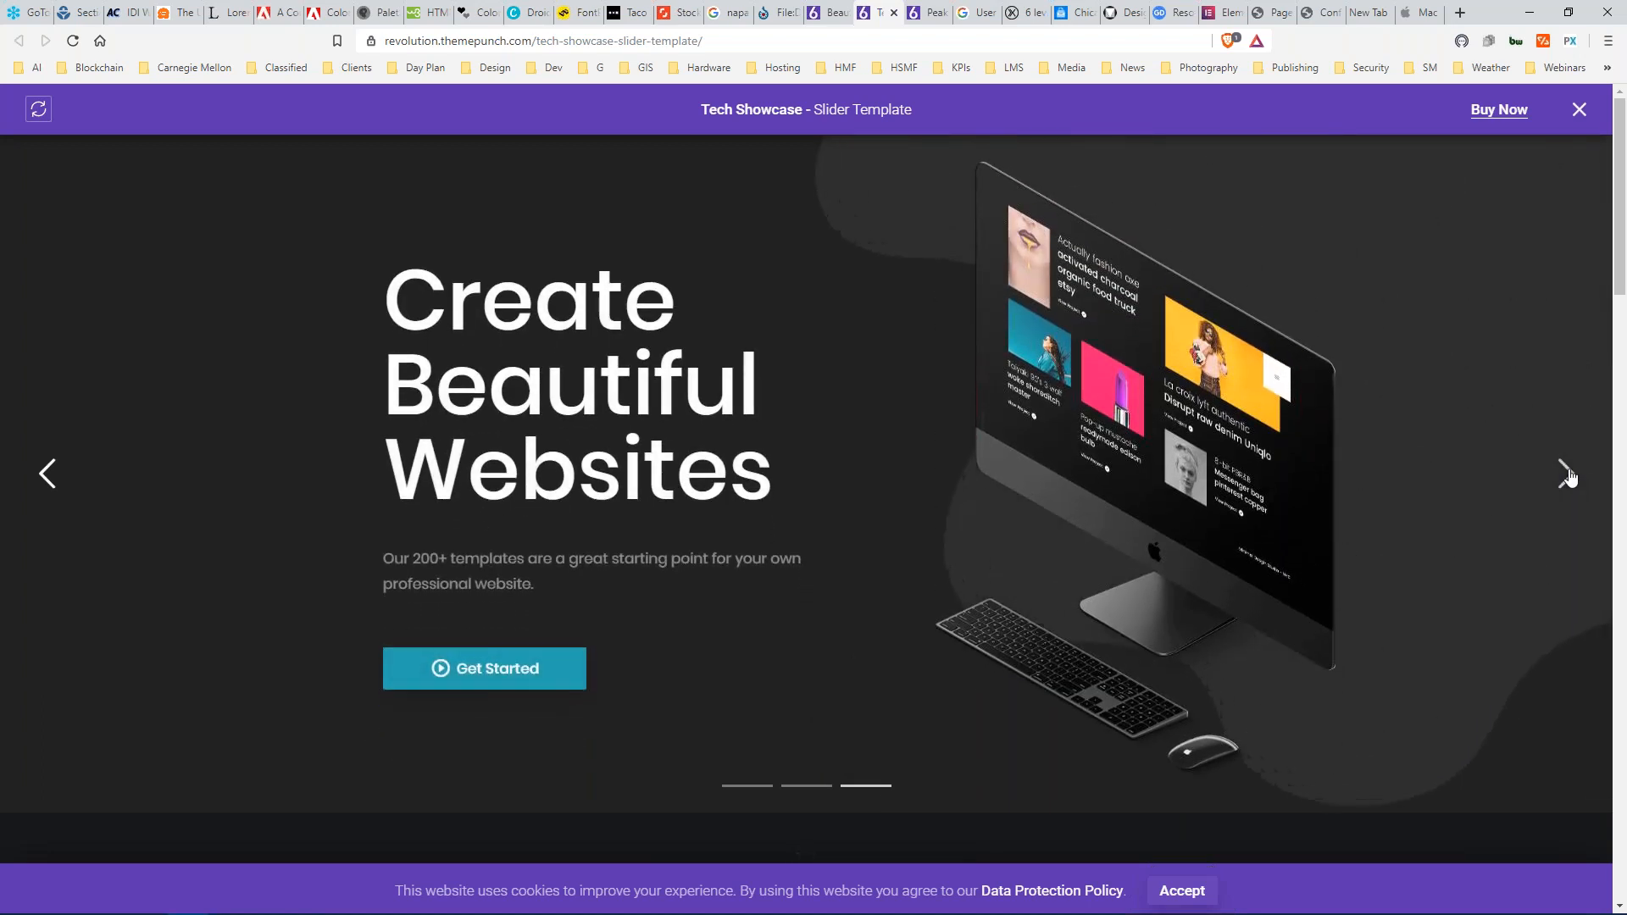
pyautogui.click(1565, 473)
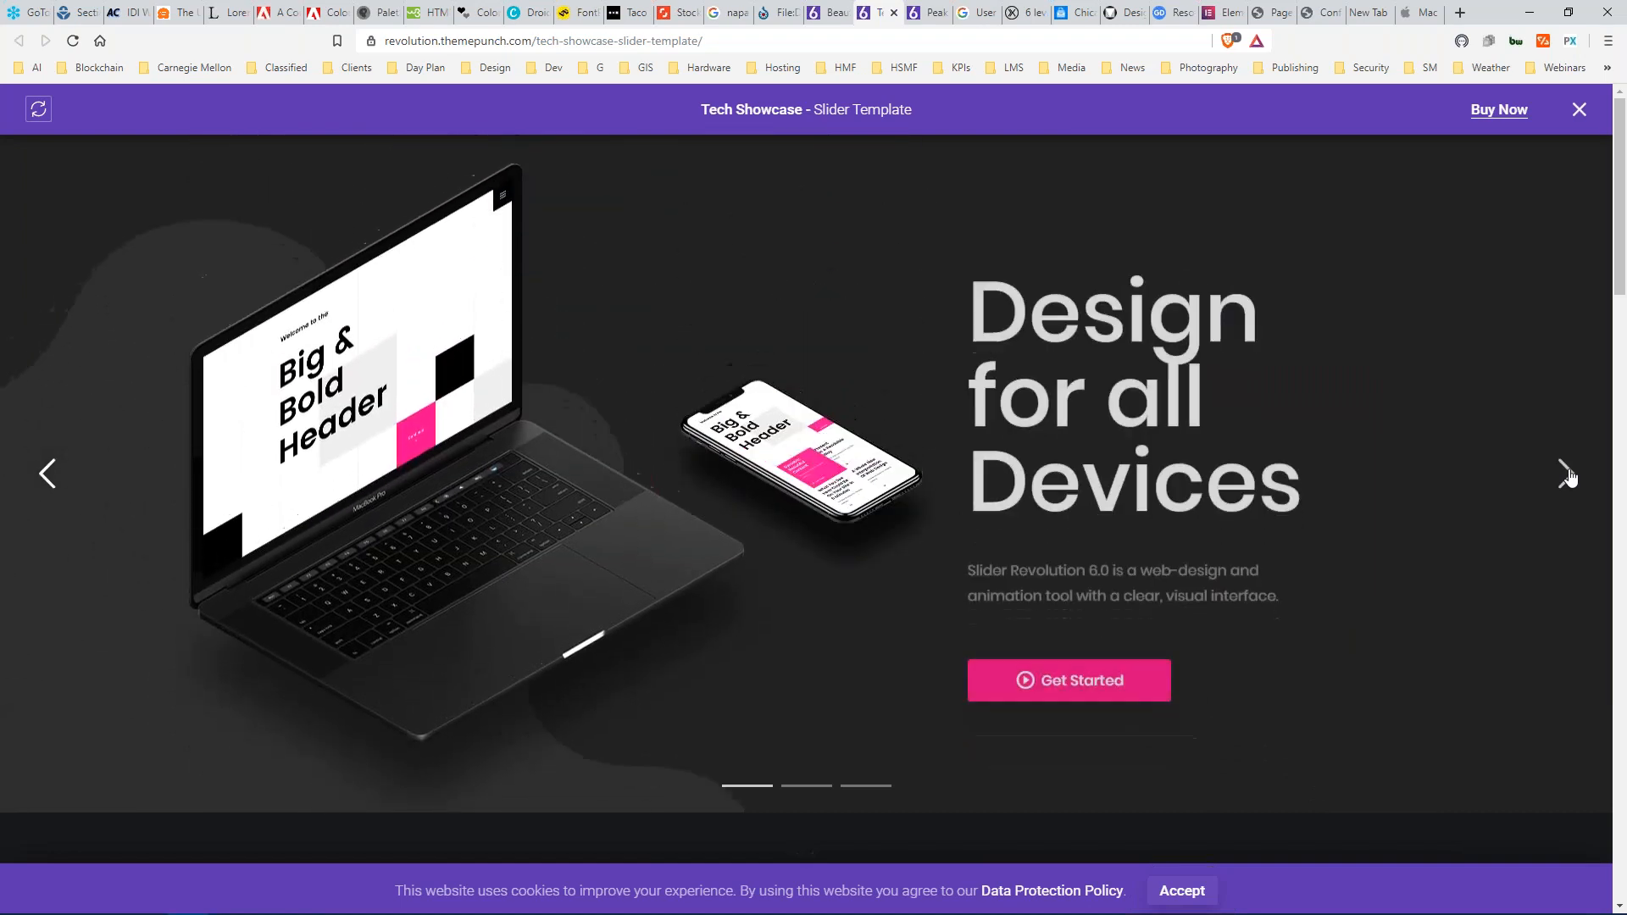
pyautogui.click(1568, 476)
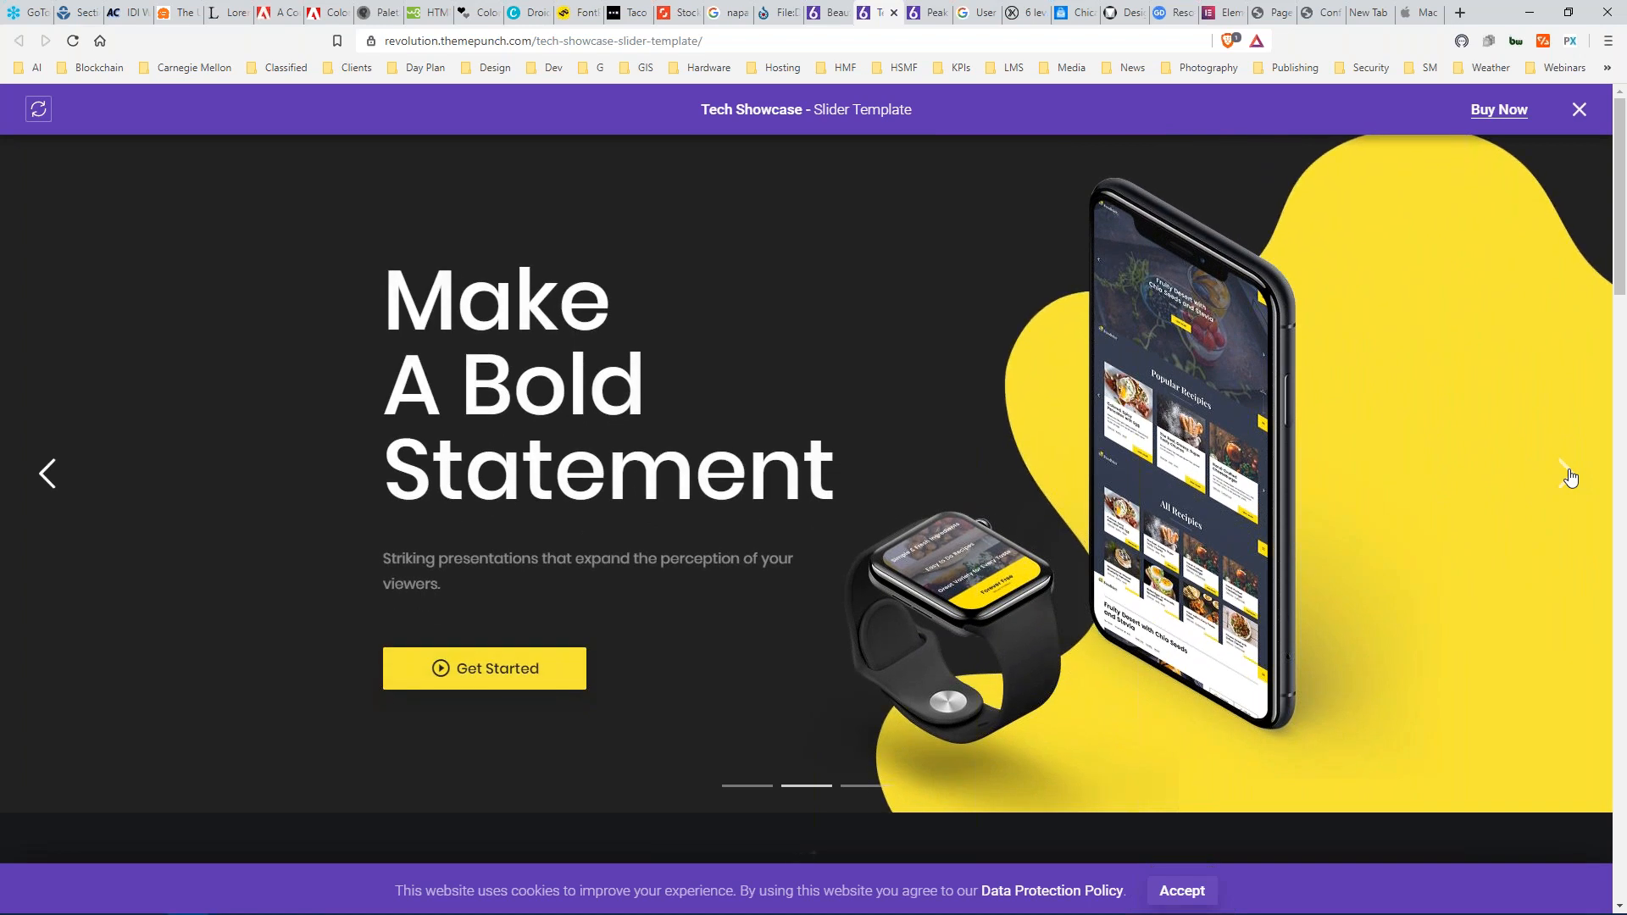
pyautogui.click(1566, 475)
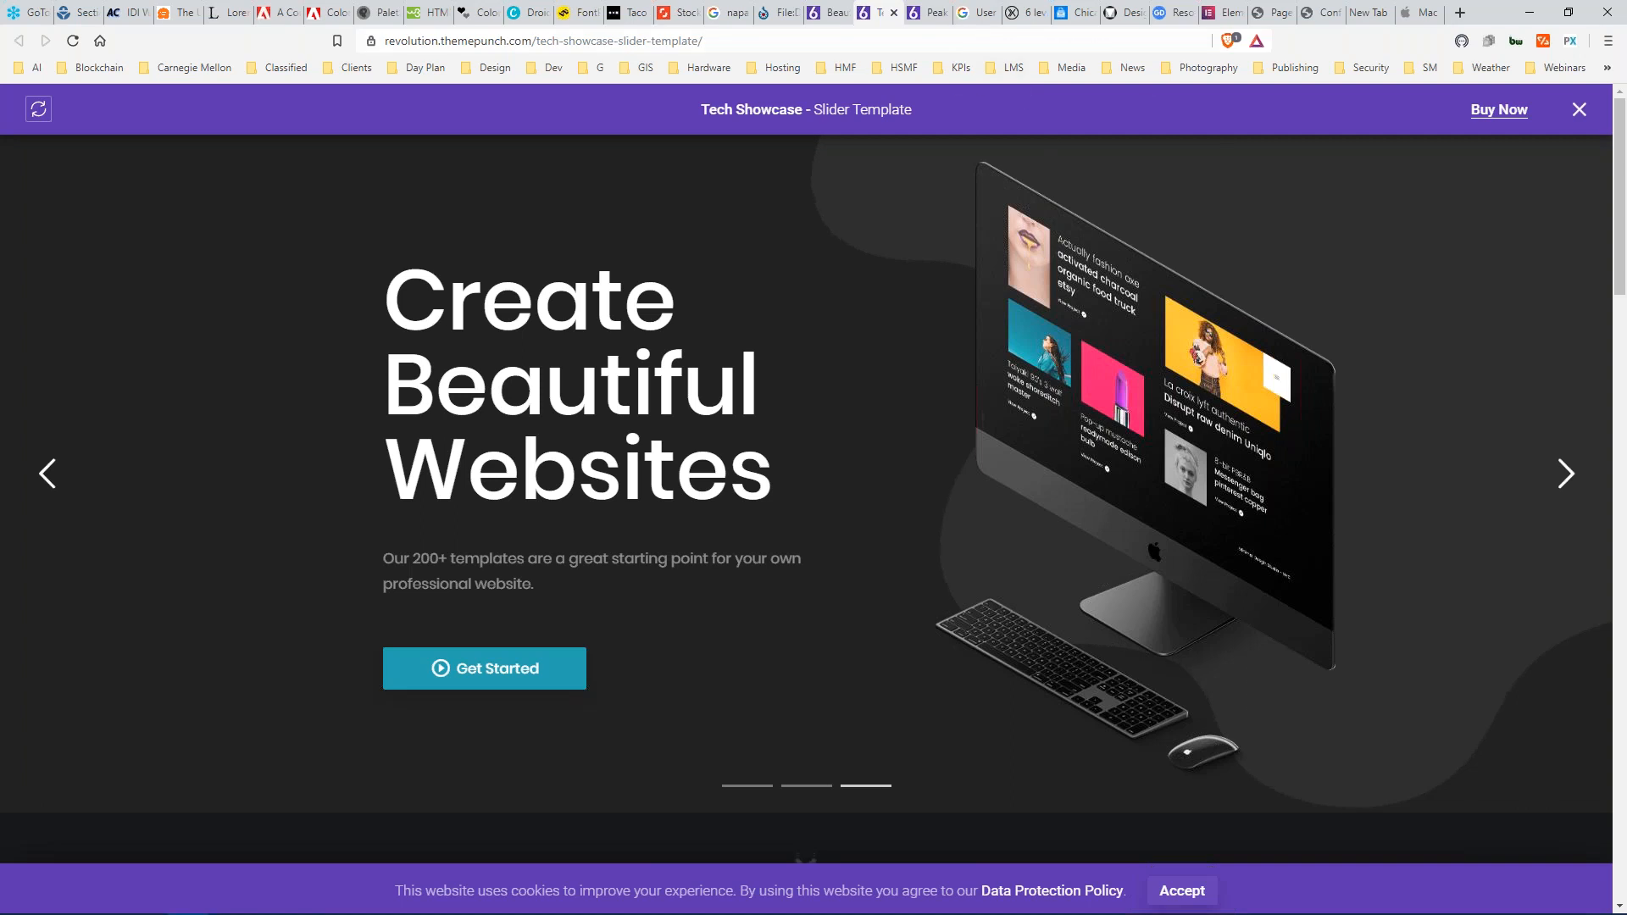
# Switch to the Think with Google User Experience & Design page and look over its articles.
pyautogui.click(976, 13)
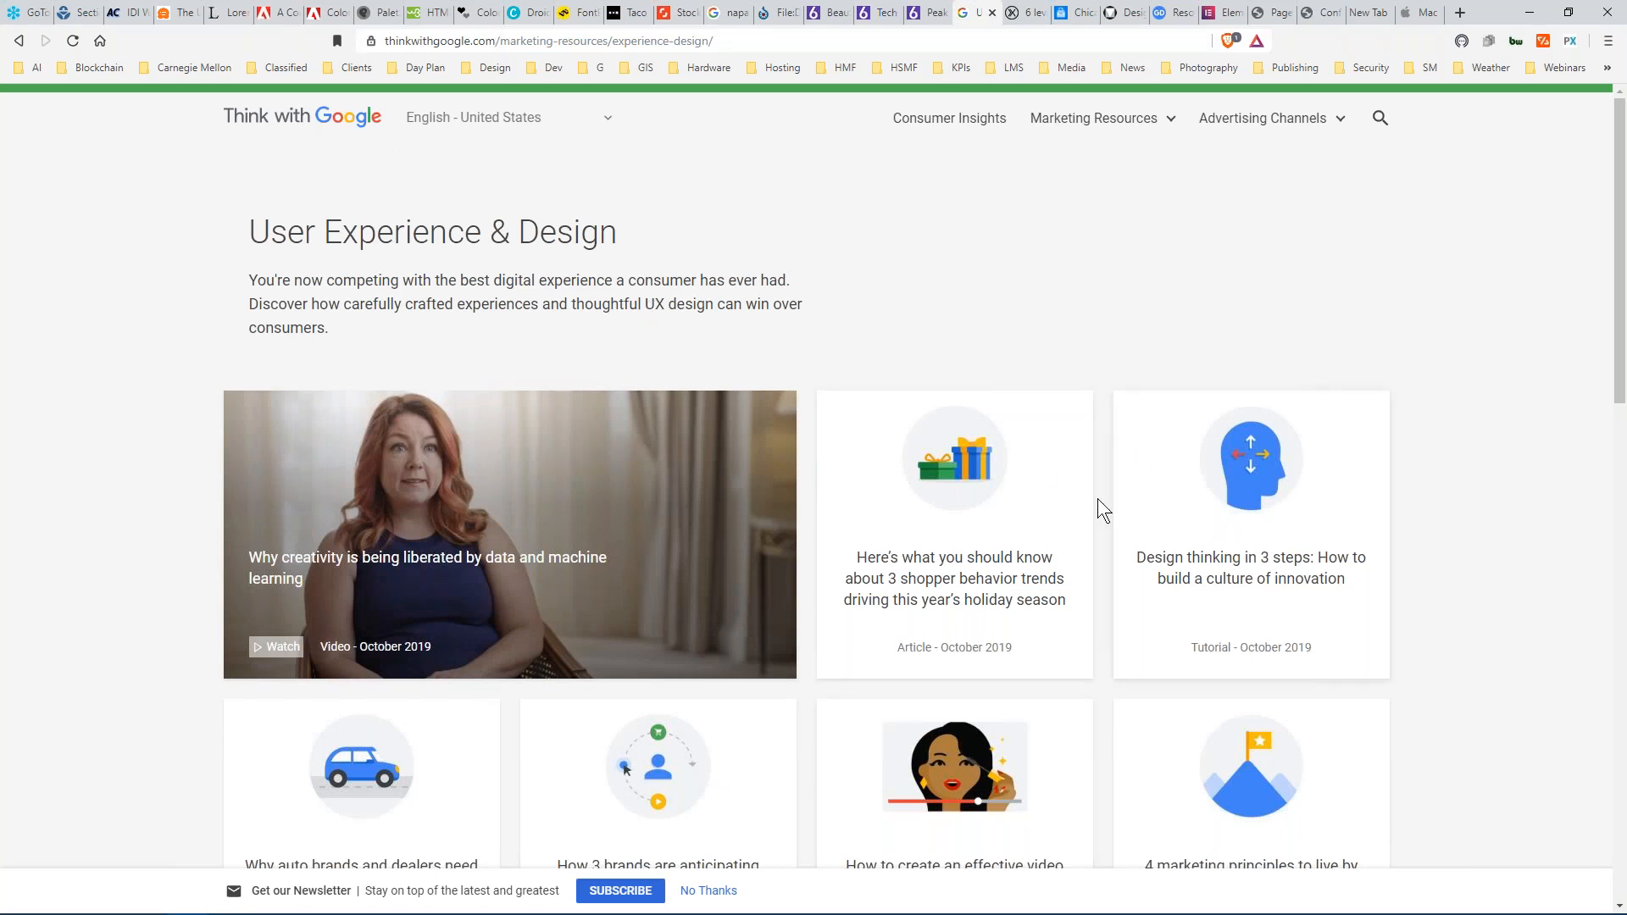
pyautogui.scroll(-3, 1431, 457)
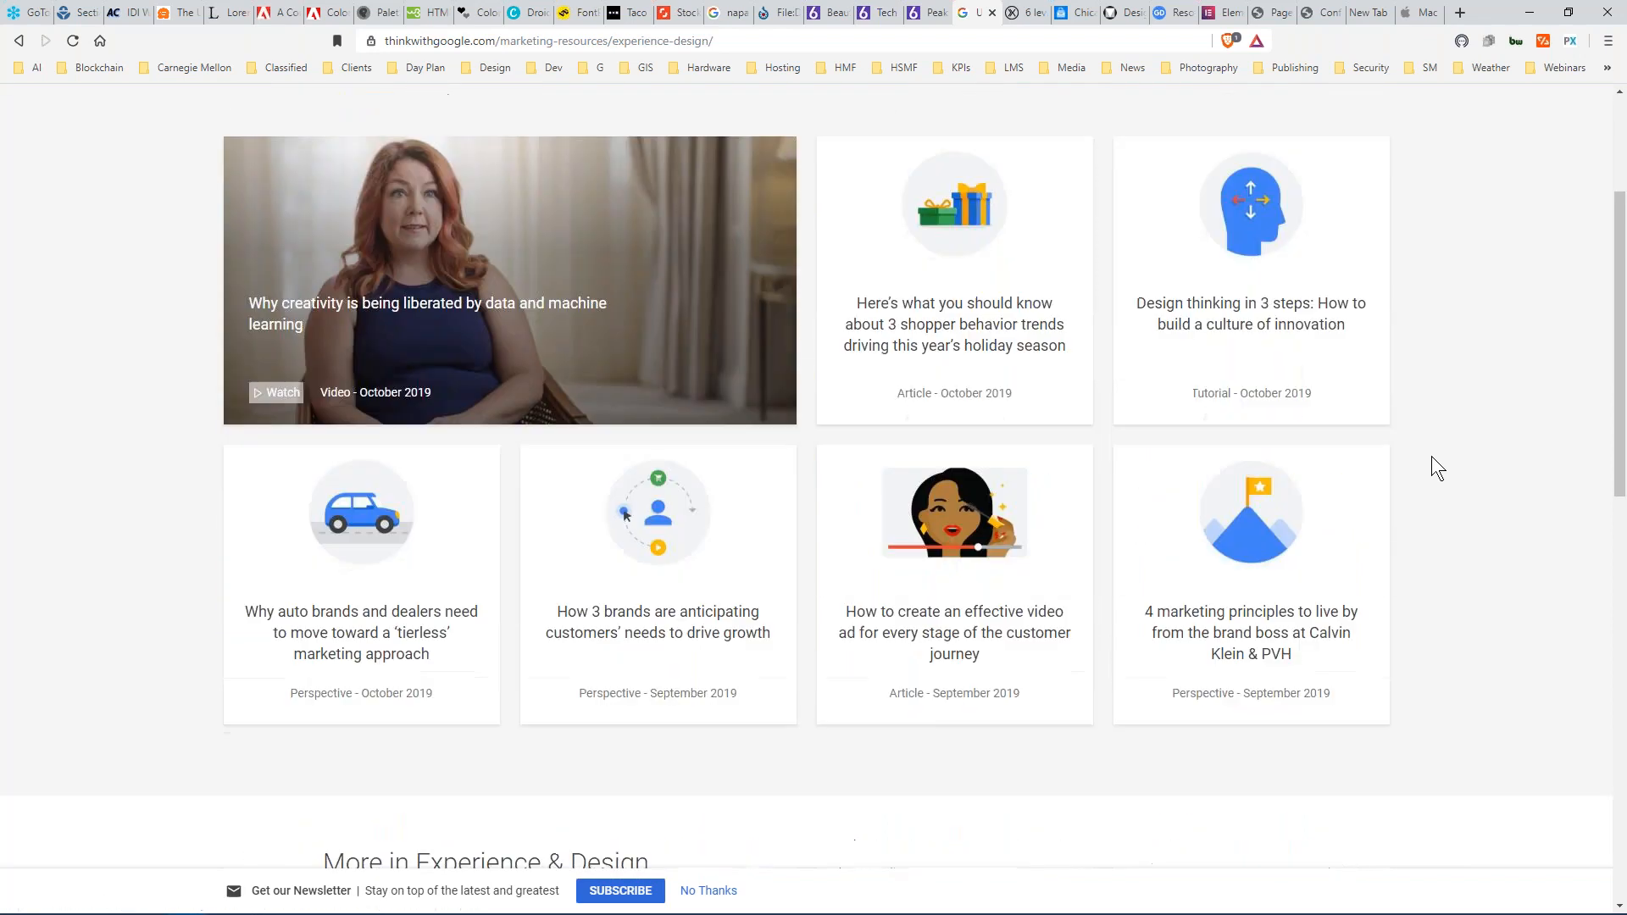
pyautogui.scroll(3, 1431, 455)
pyautogui.scroll(-2, 1431, 456)
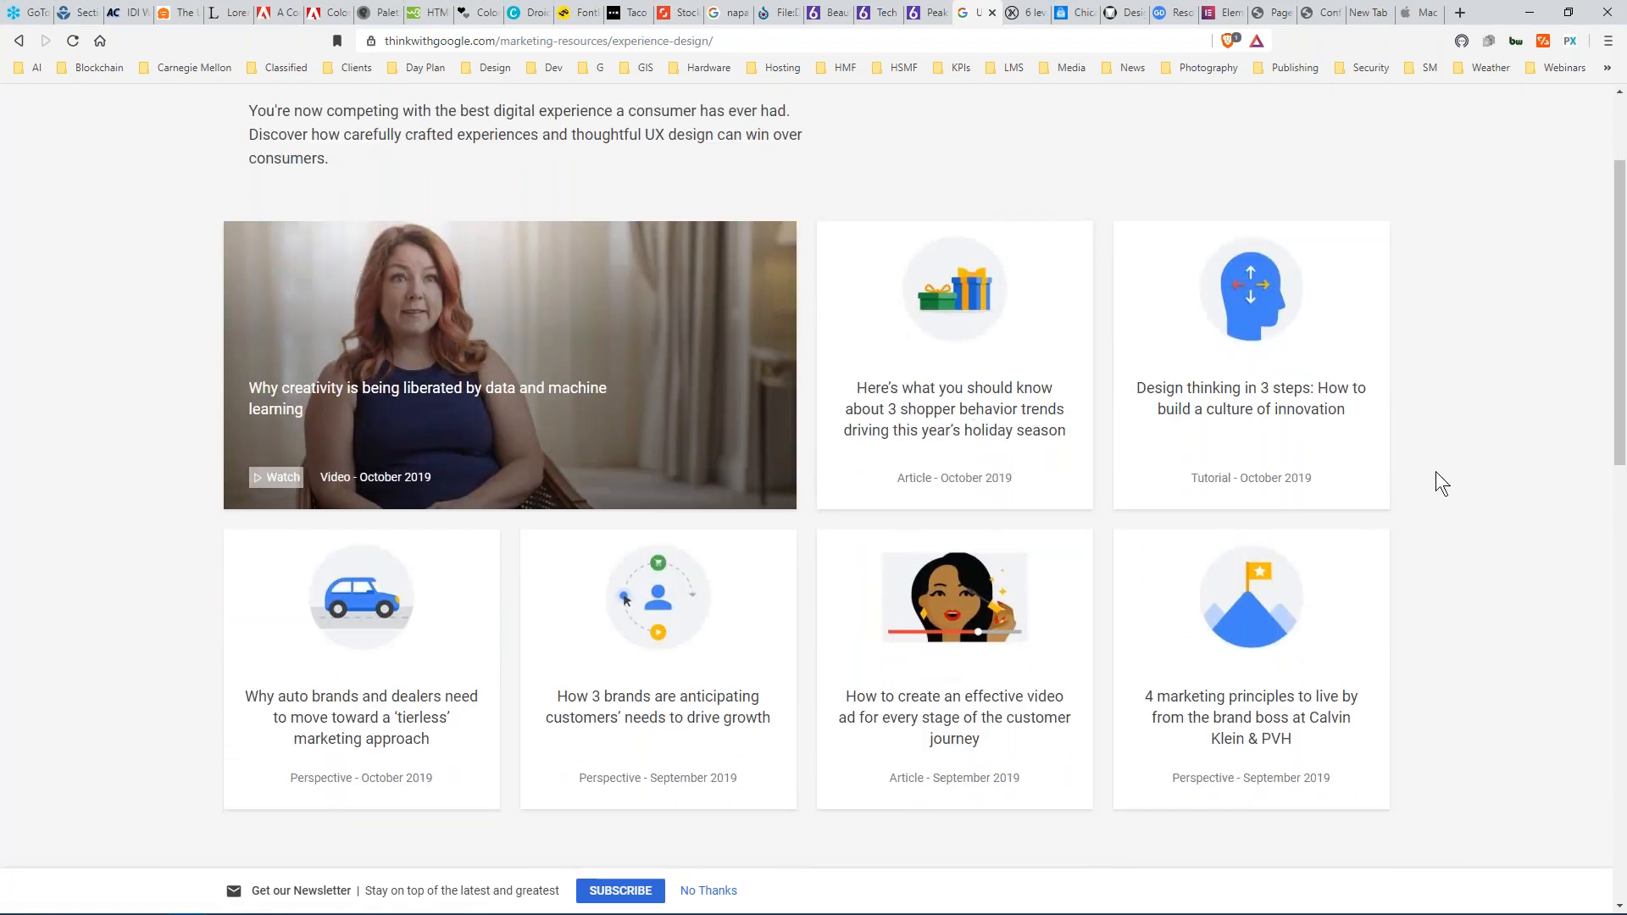
pyautogui.scroll(2, 1434, 481)
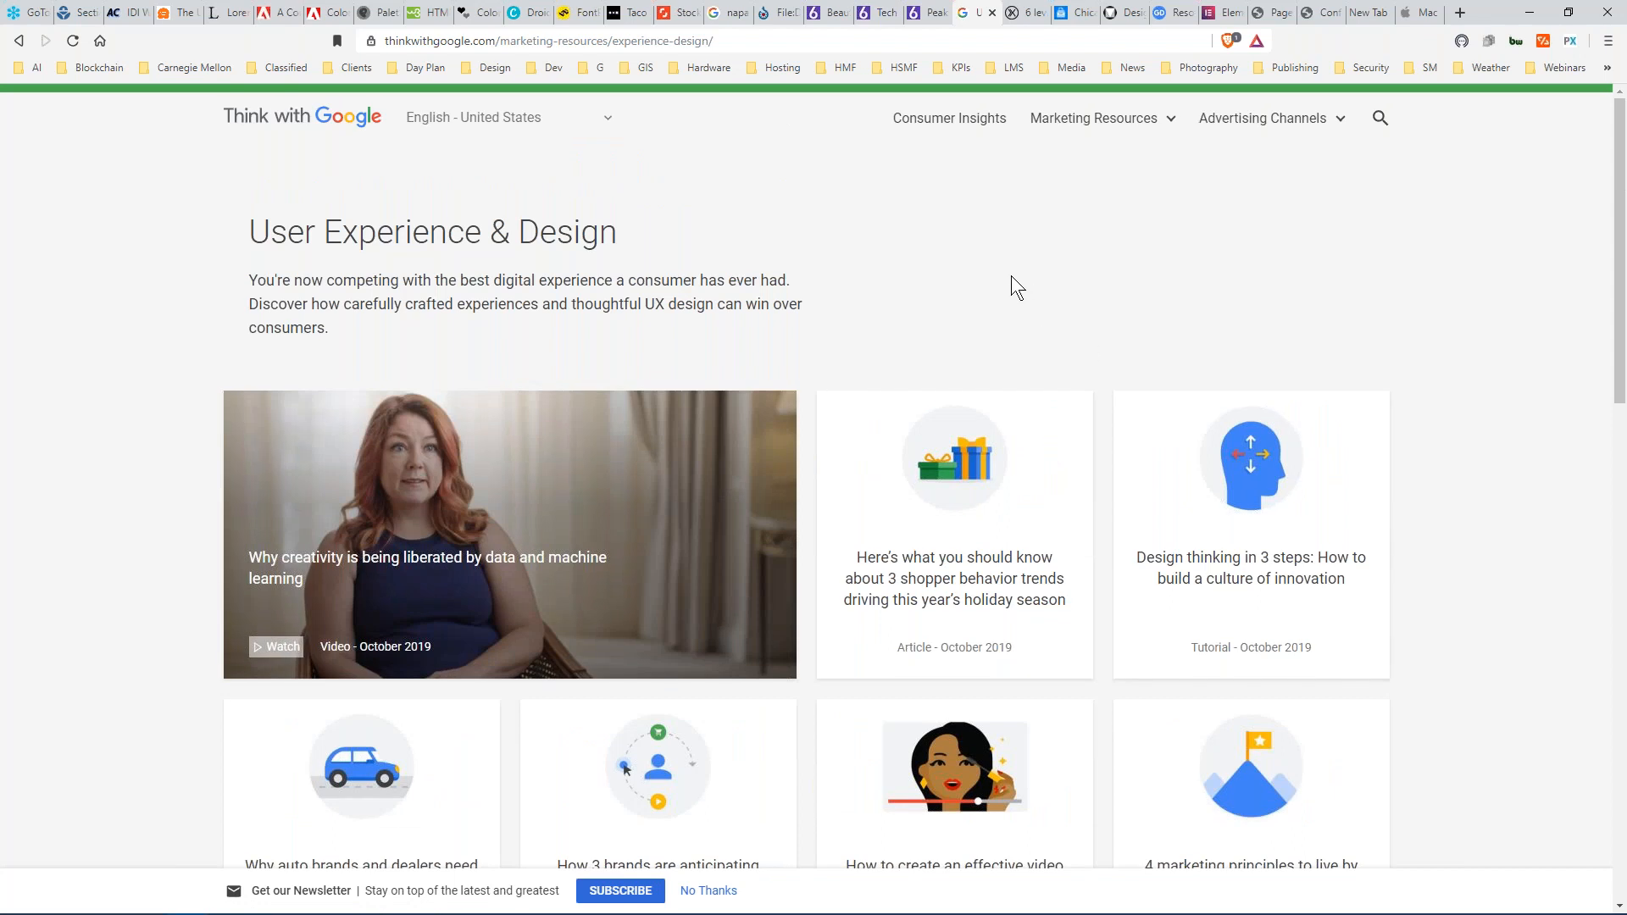
# Switch to the ITNEXT article "6 levels of the UX design pyramid with the user needs" and examine the UX Pyramid diagram.
pyautogui.click(1027, 11)
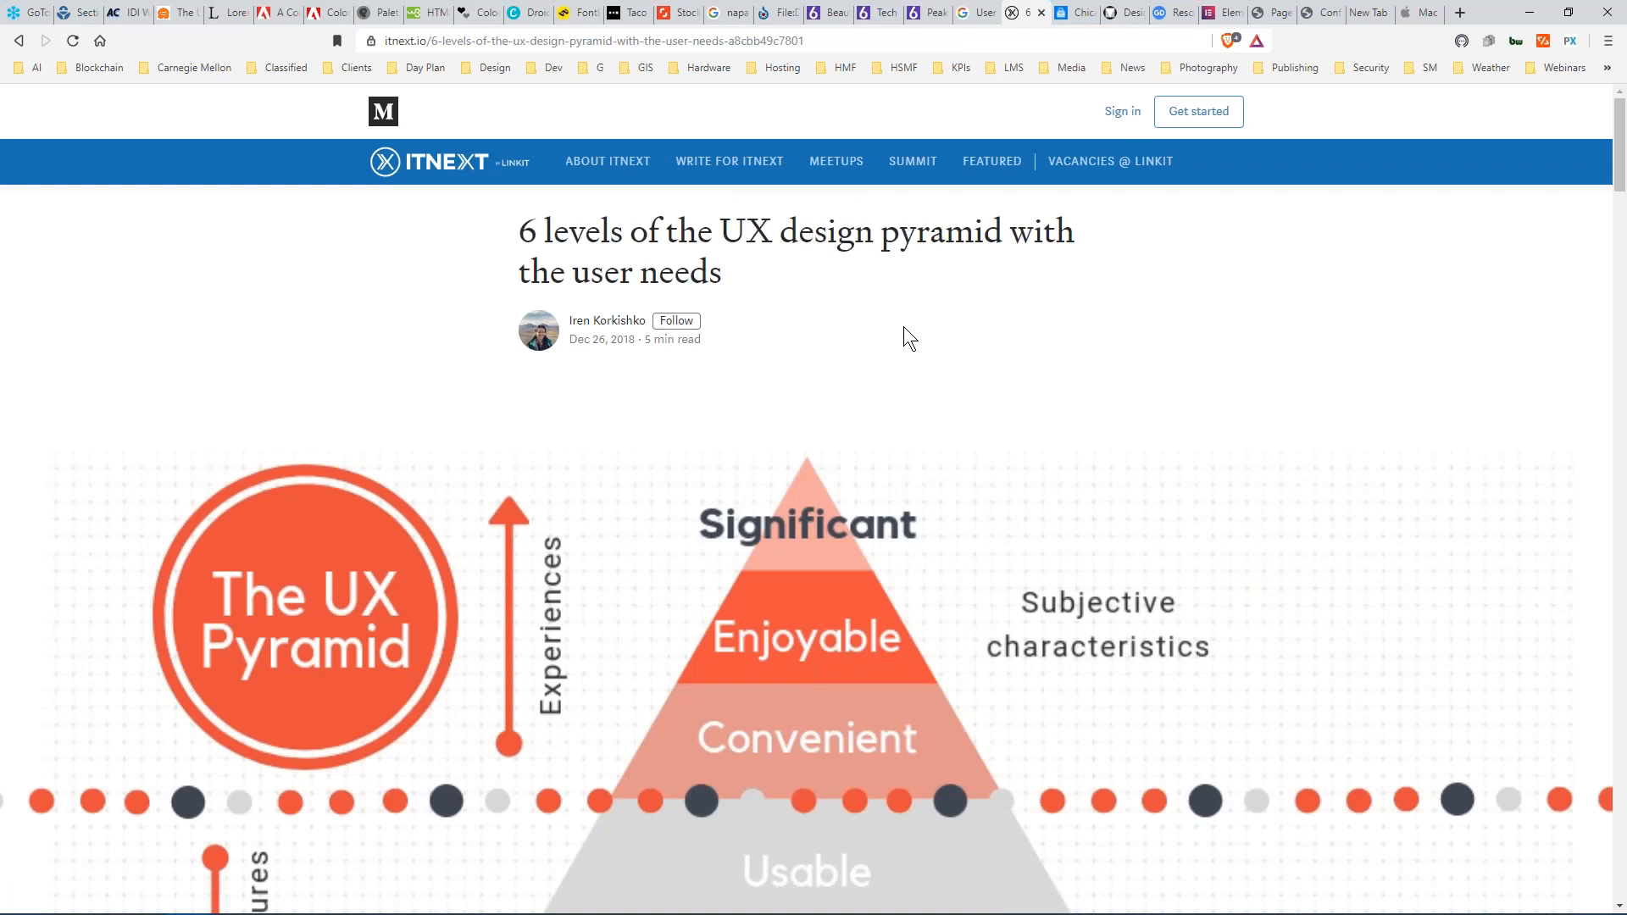
pyautogui.scroll(-4, 904, 327)
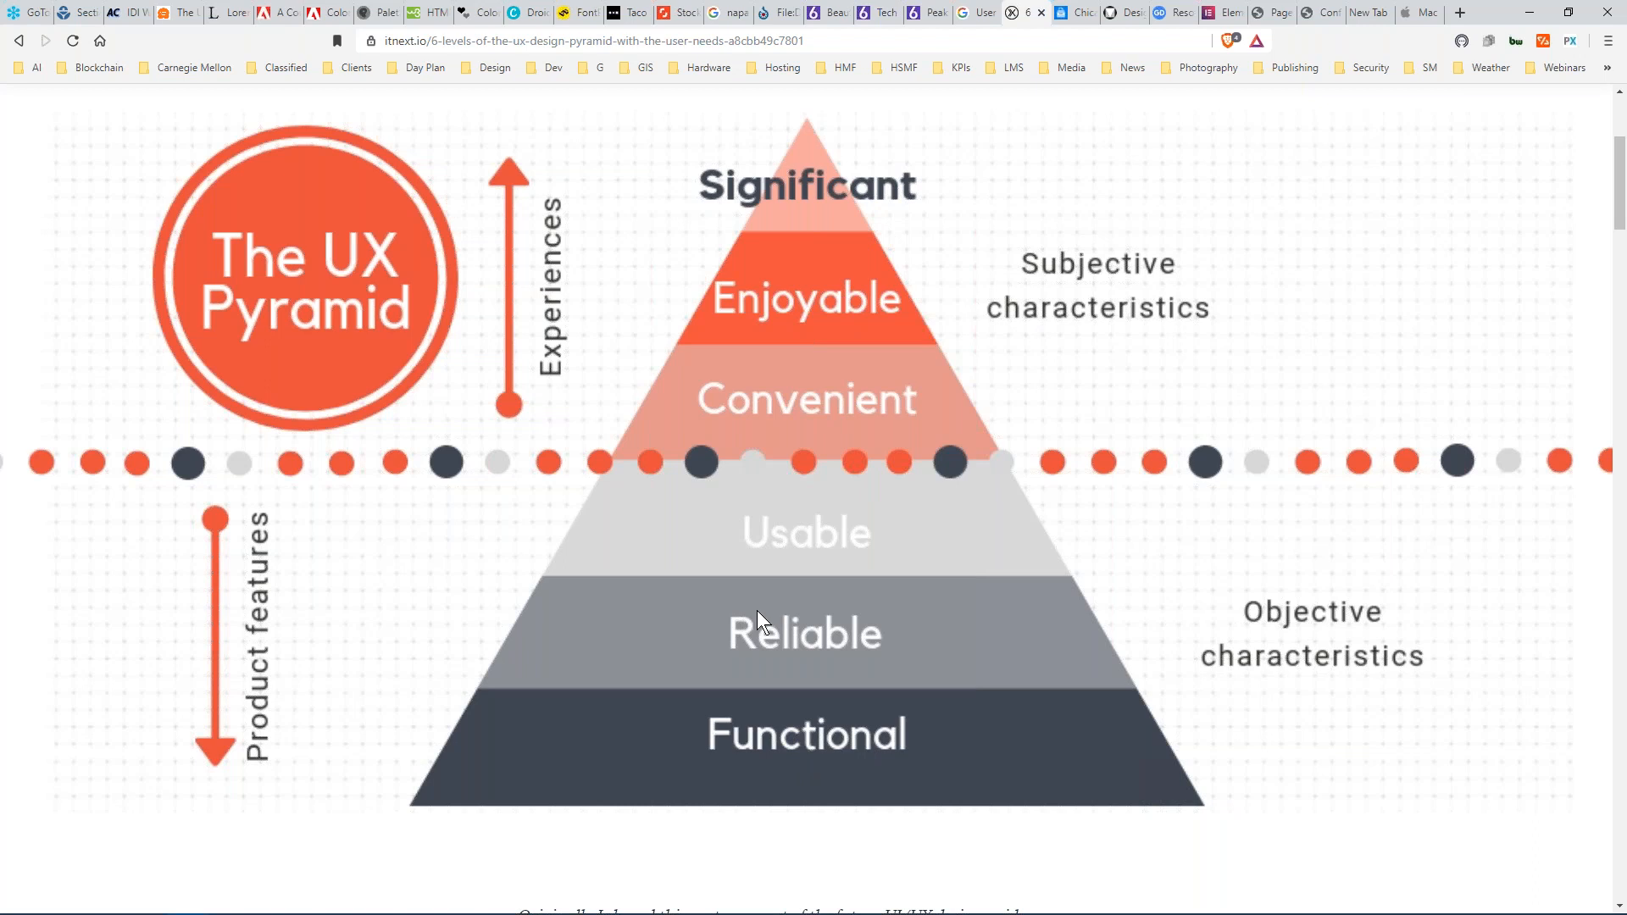
pyautogui.scroll(2, 761, 608)
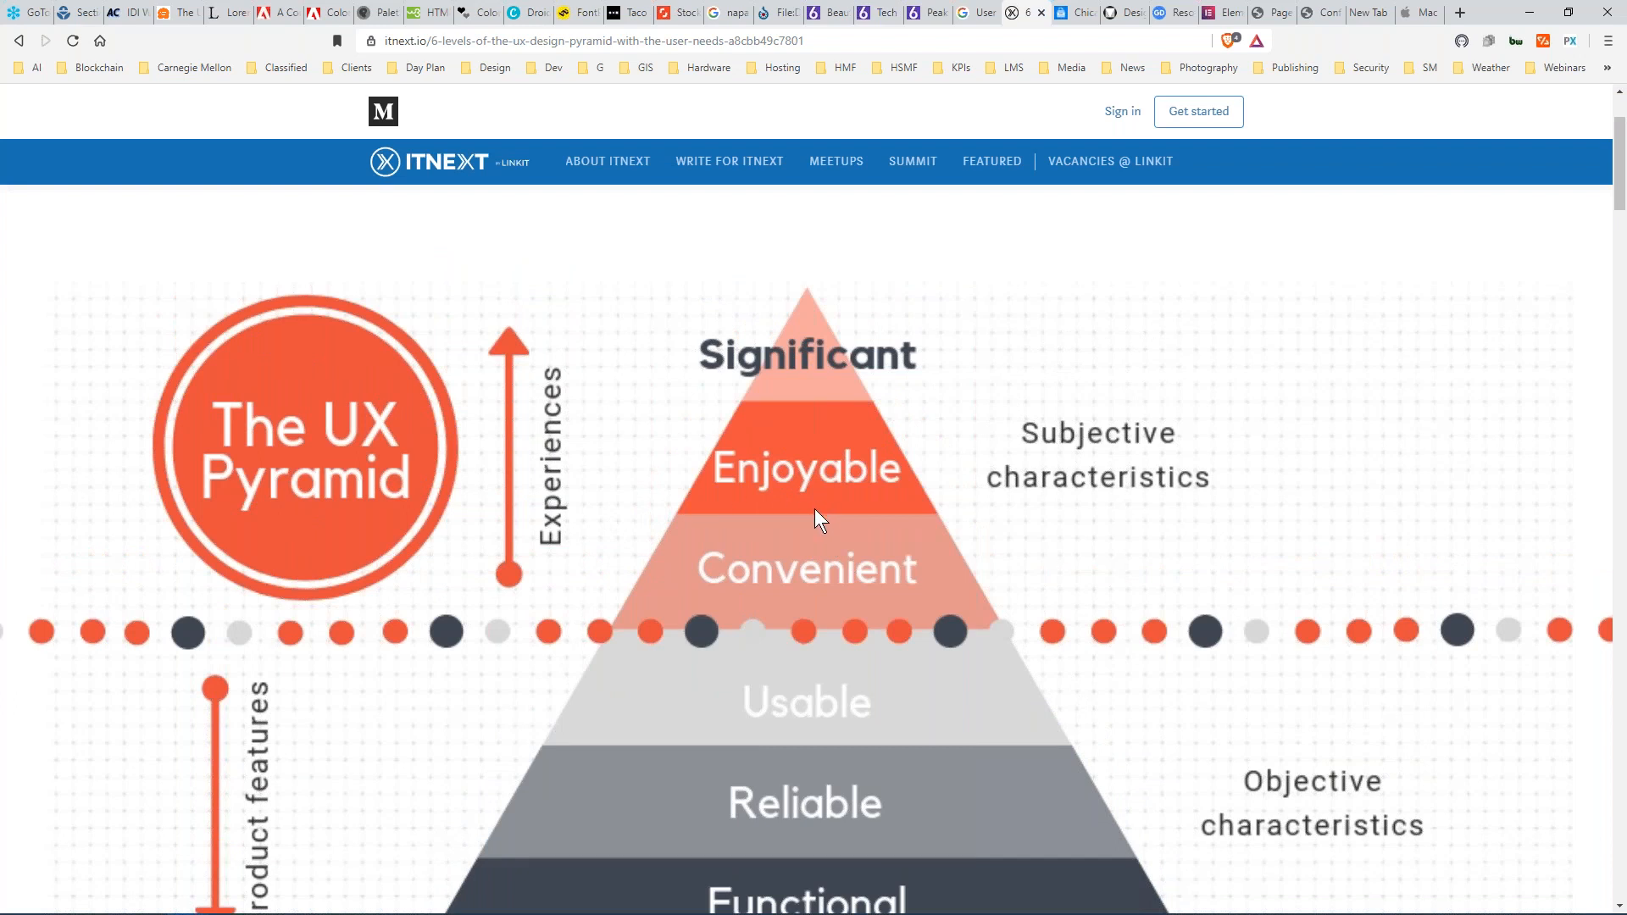
pyautogui.scroll(-3, 816, 508)
pyautogui.scroll(5, 824, 510)
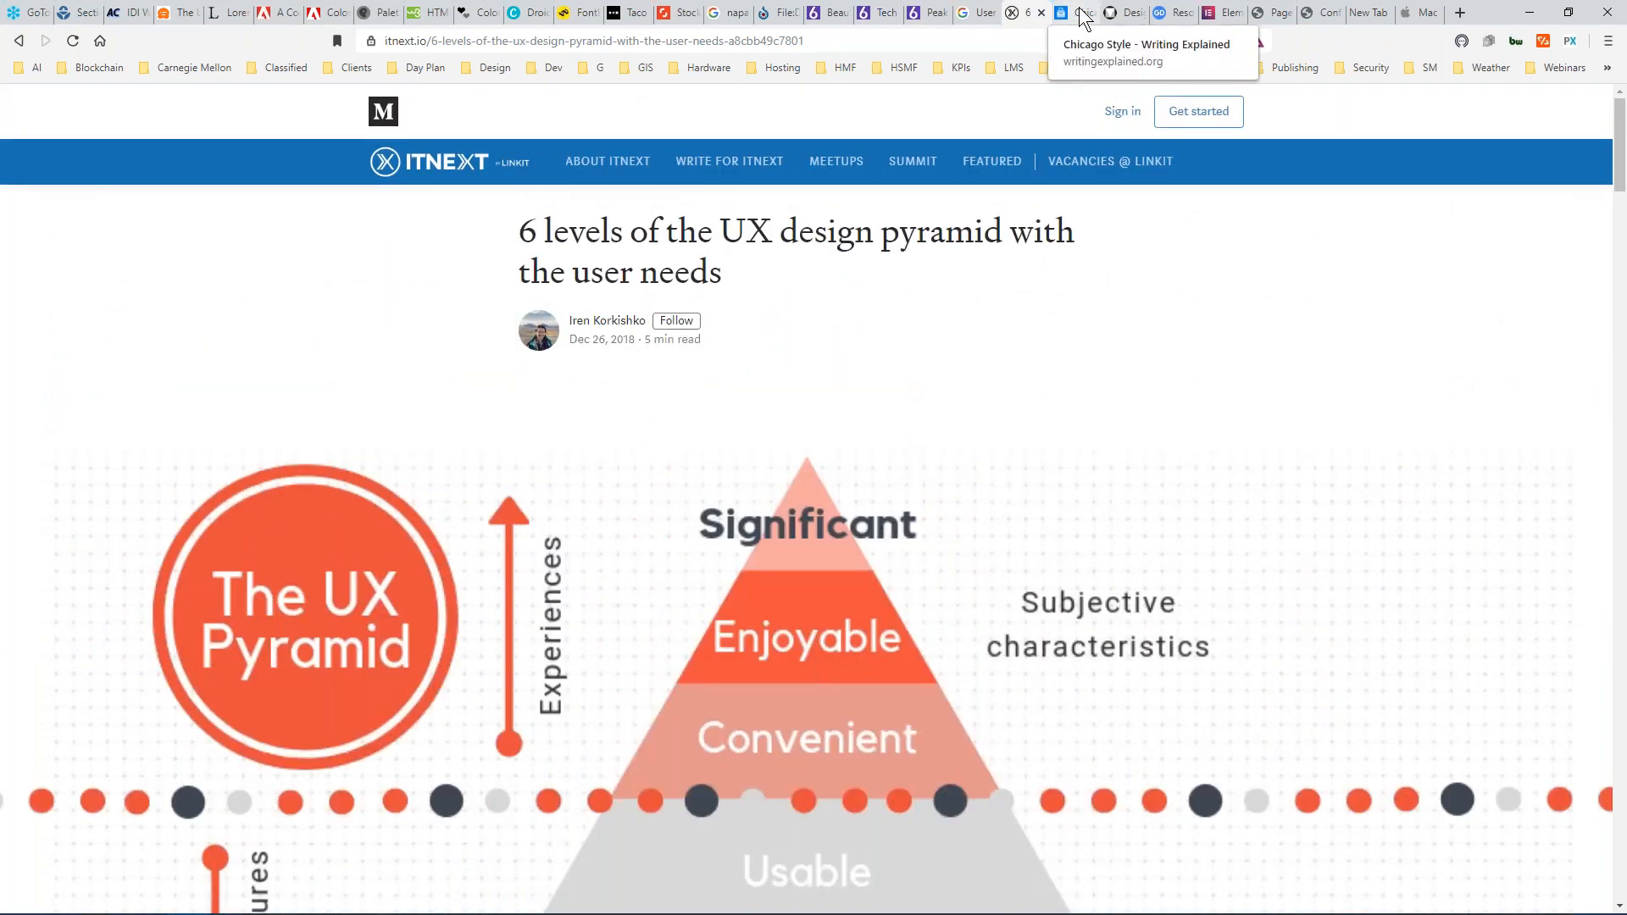
# Switch to the Writing Explained Chicago Style page, dismiss the newsletter sign-up pop-up and look through the style topics.
pyautogui.click(1083, 13)
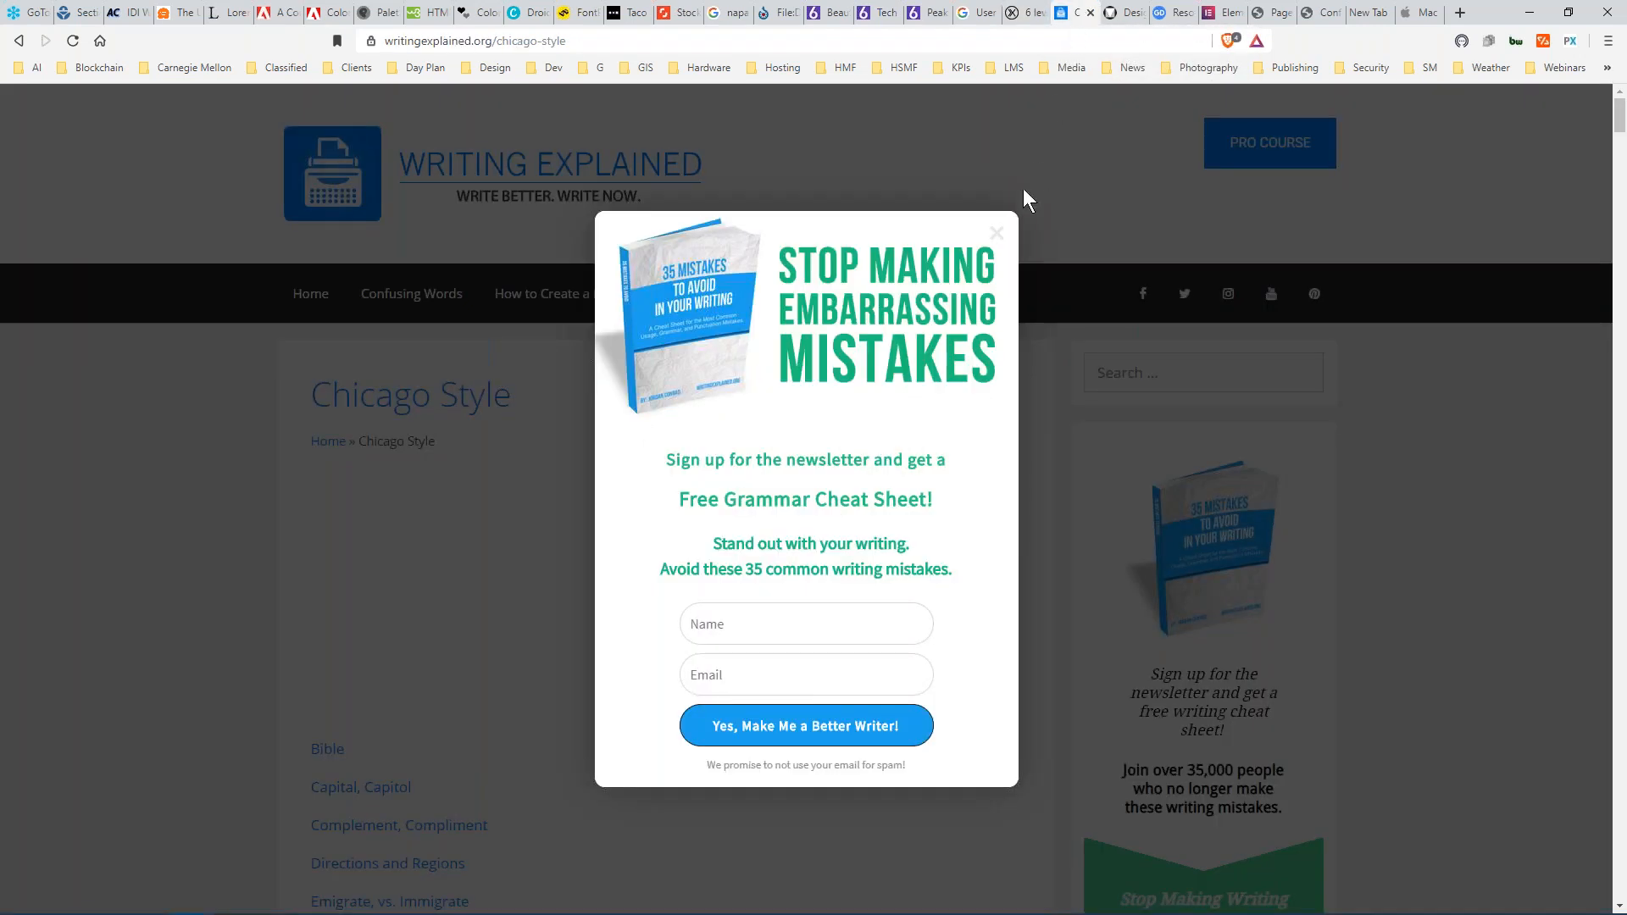
pyautogui.click(993, 235)
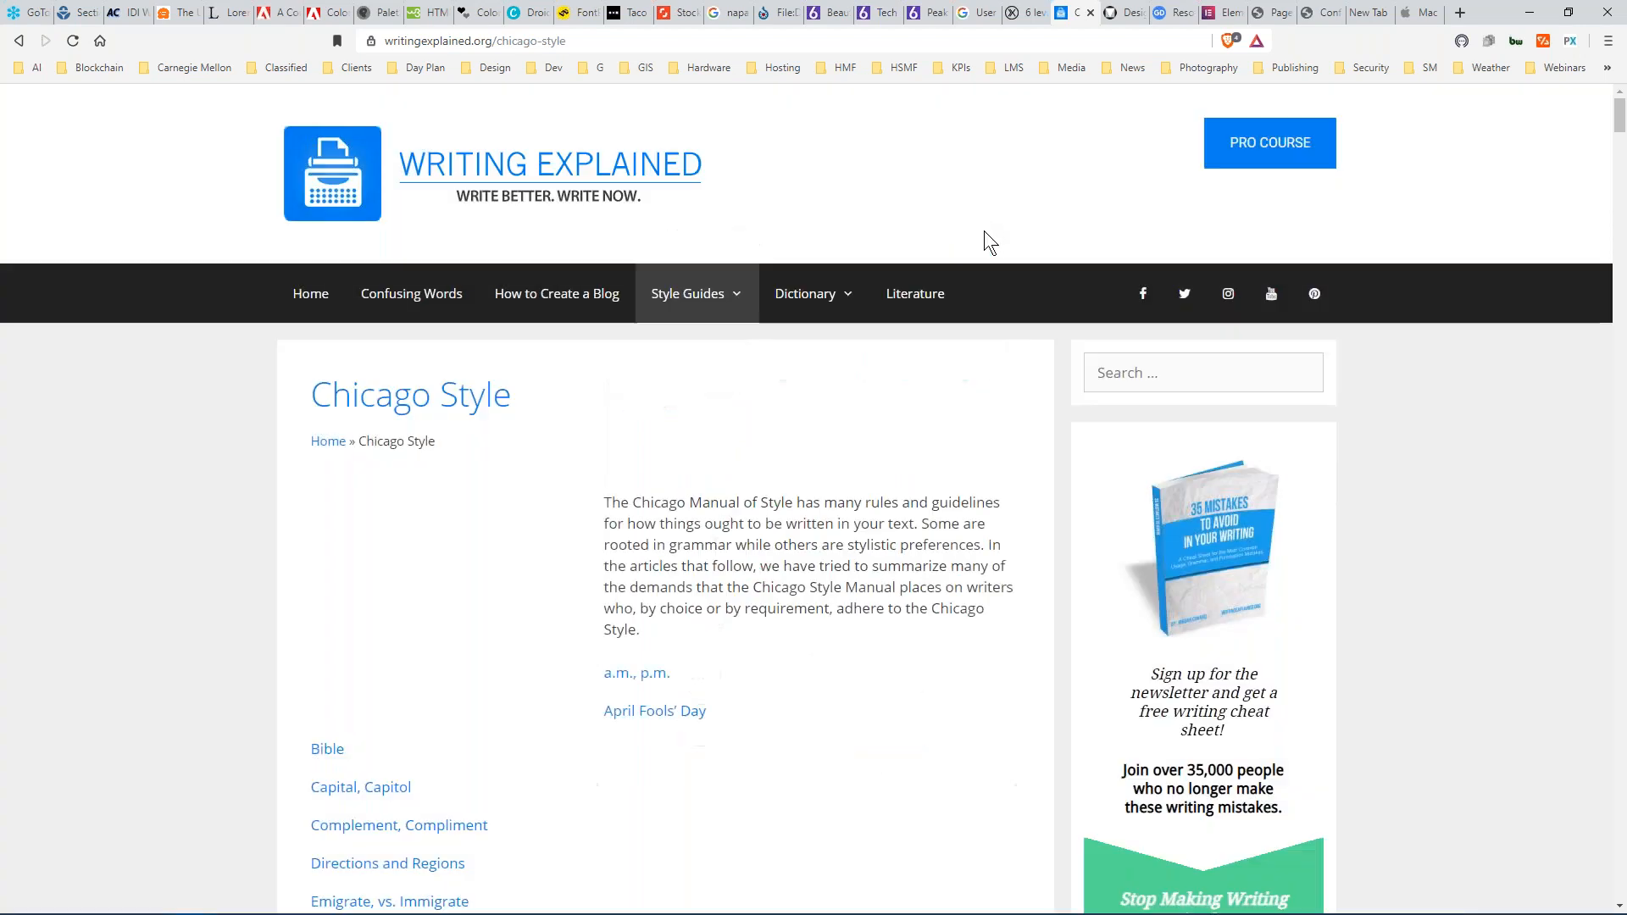
pyautogui.scroll(-2, 749, 550)
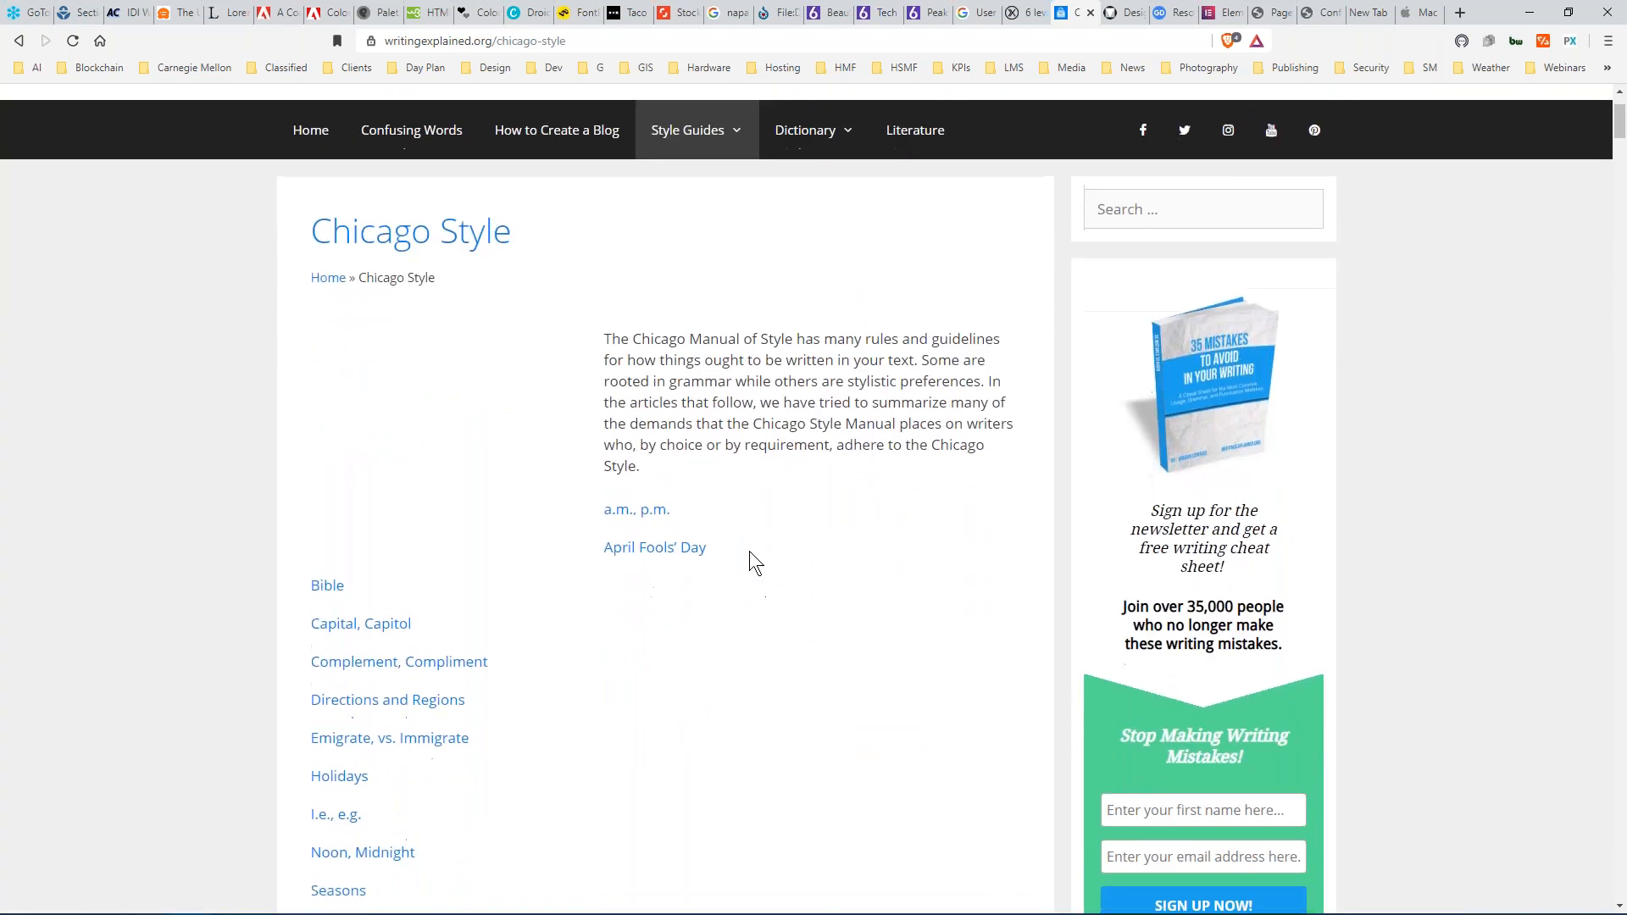
pyautogui.scroll(2, 768, 545)
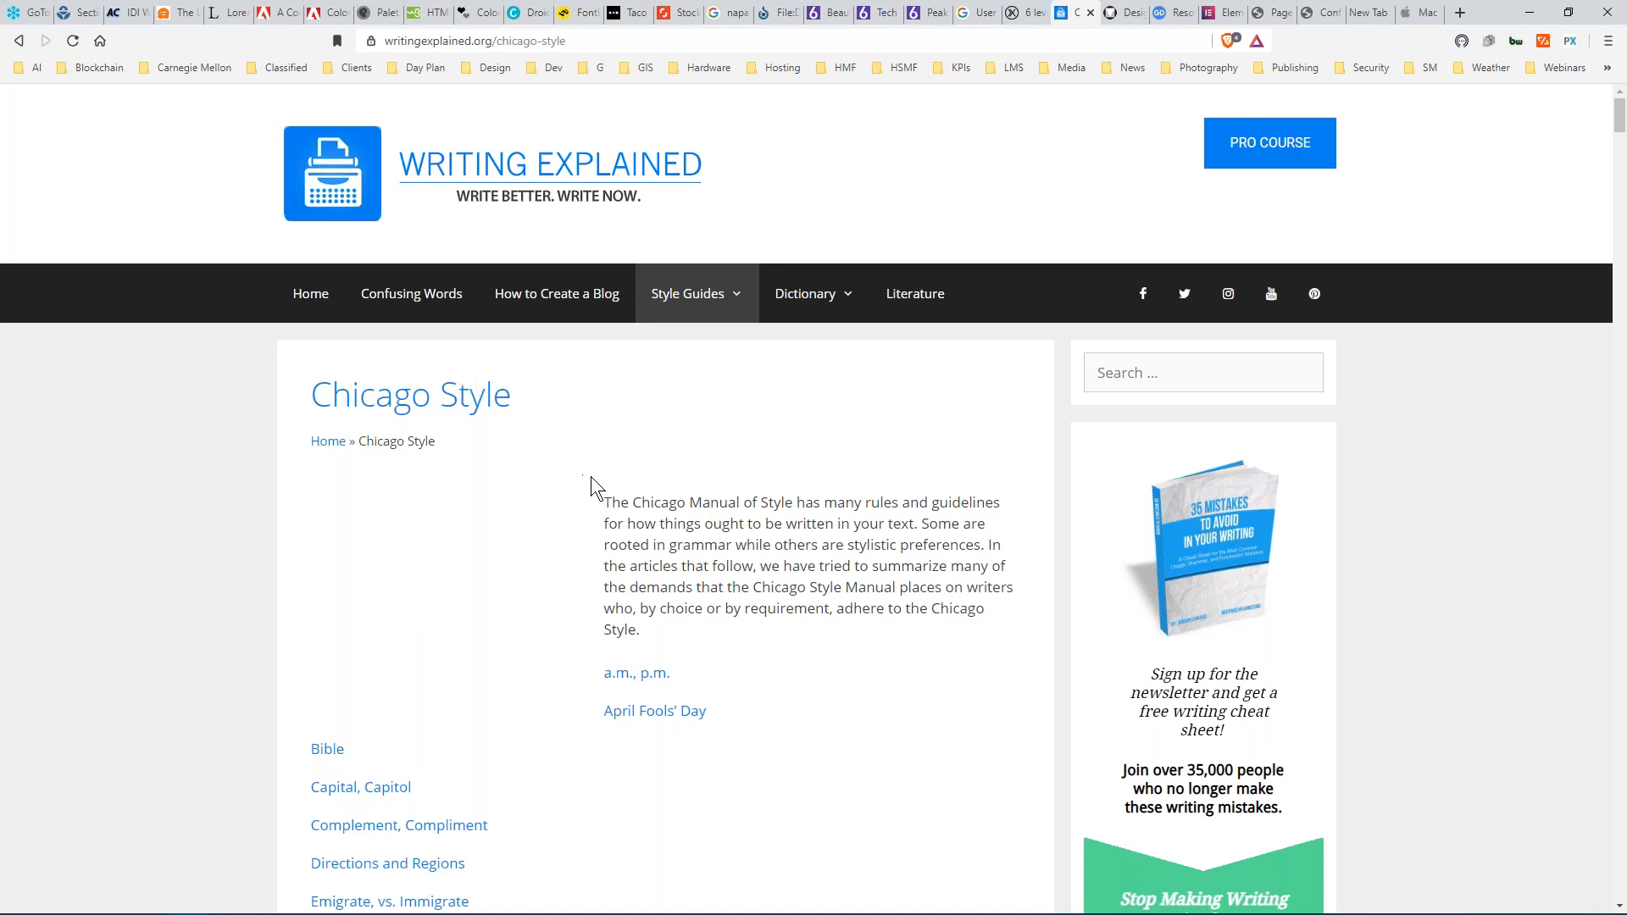
pyautogui.scroll(-10, 599, 516)
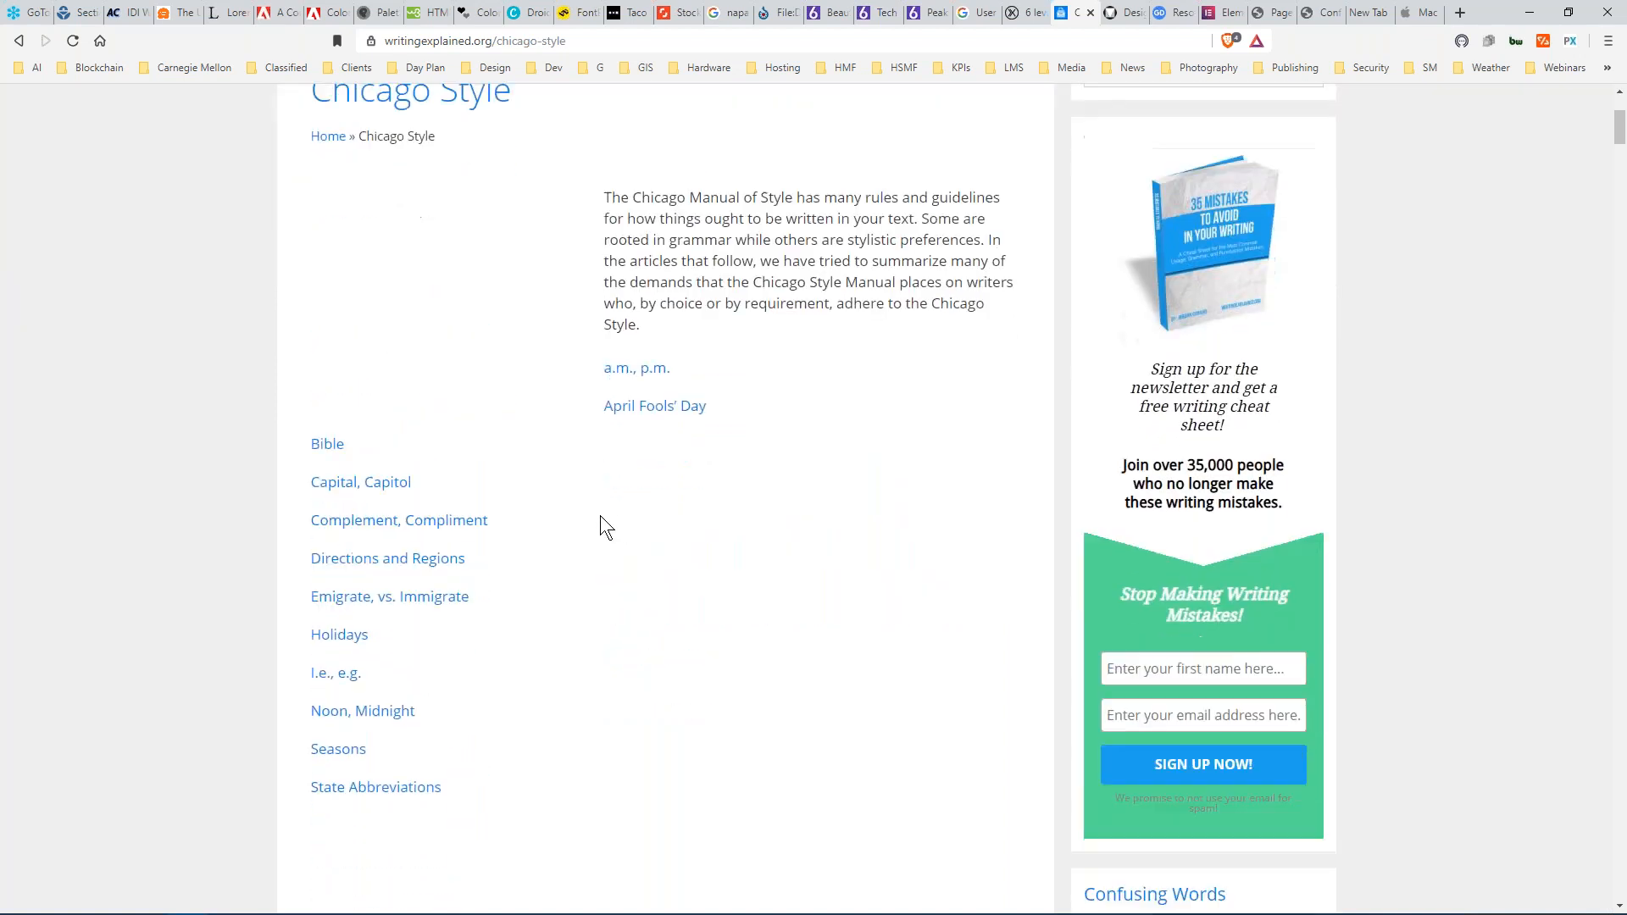
pyautogui.scroll(-6, 598, 513)
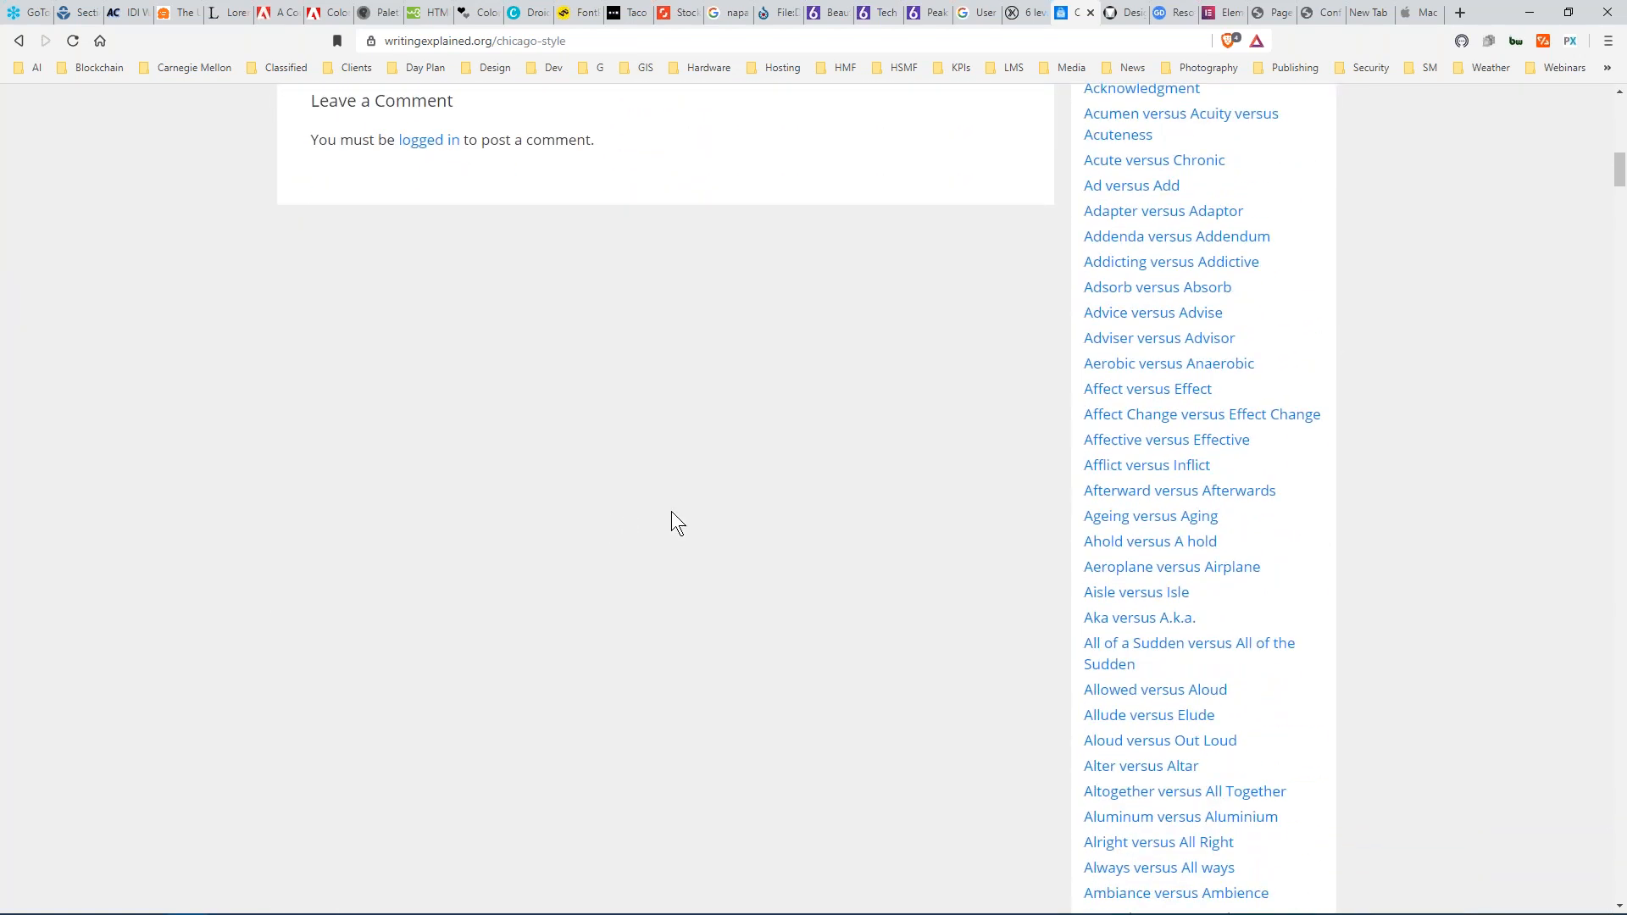
pyautogui.scroll(16, 771, 520)
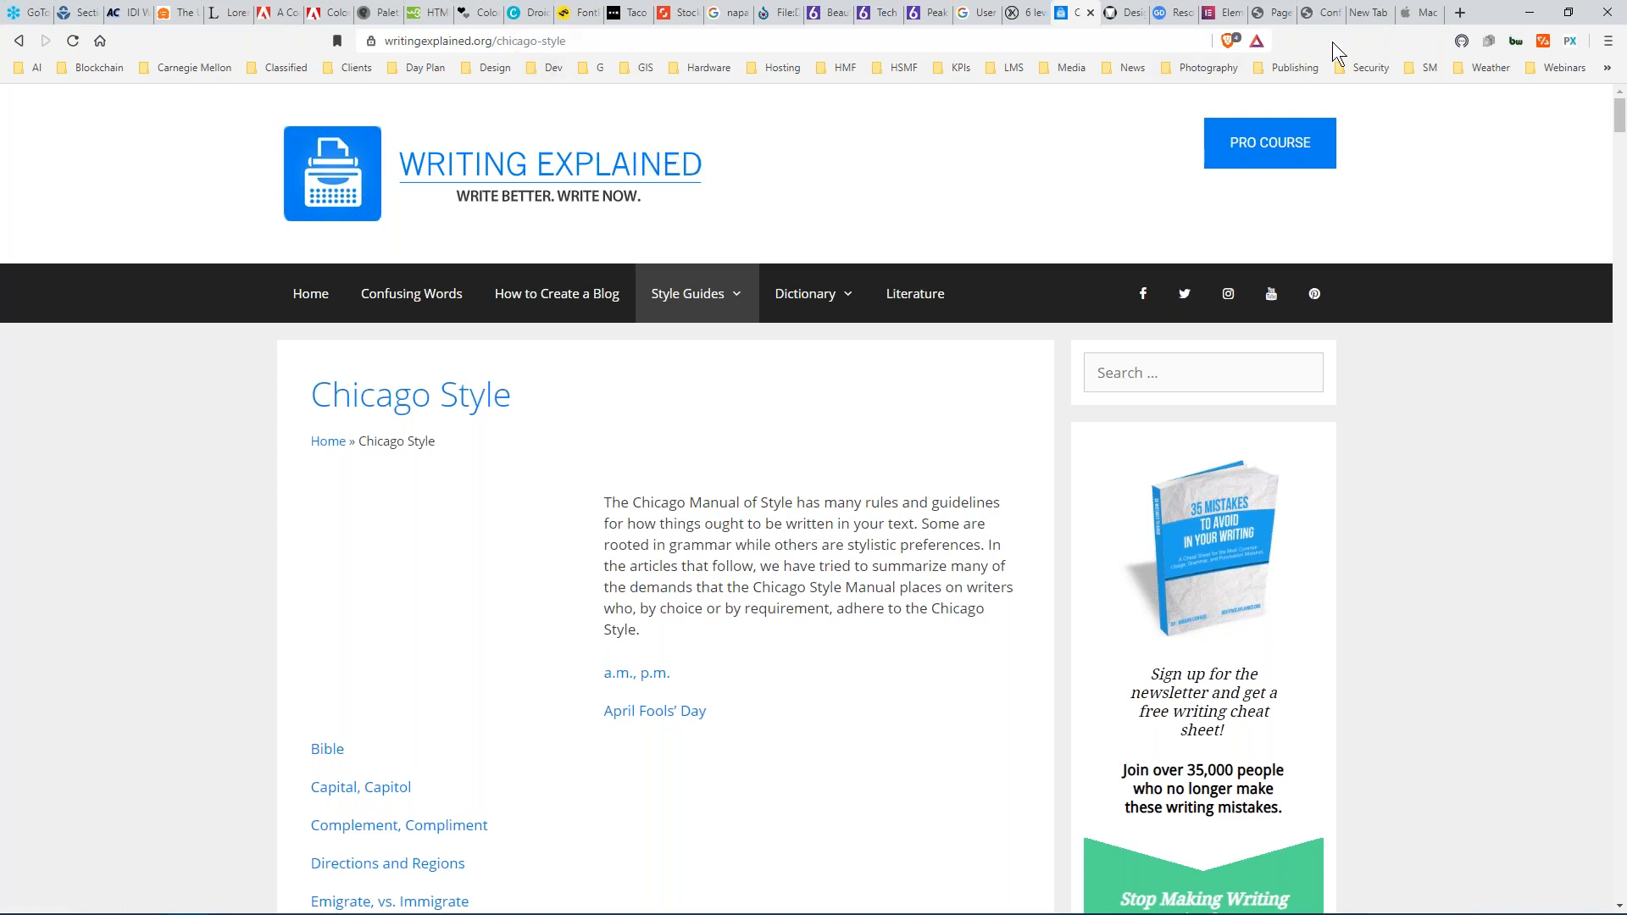
# Search the web in a new tab for "chicago manual of style" and open The Chicago Manual of Style Online home page.
pyautogui.click(1459, 13)
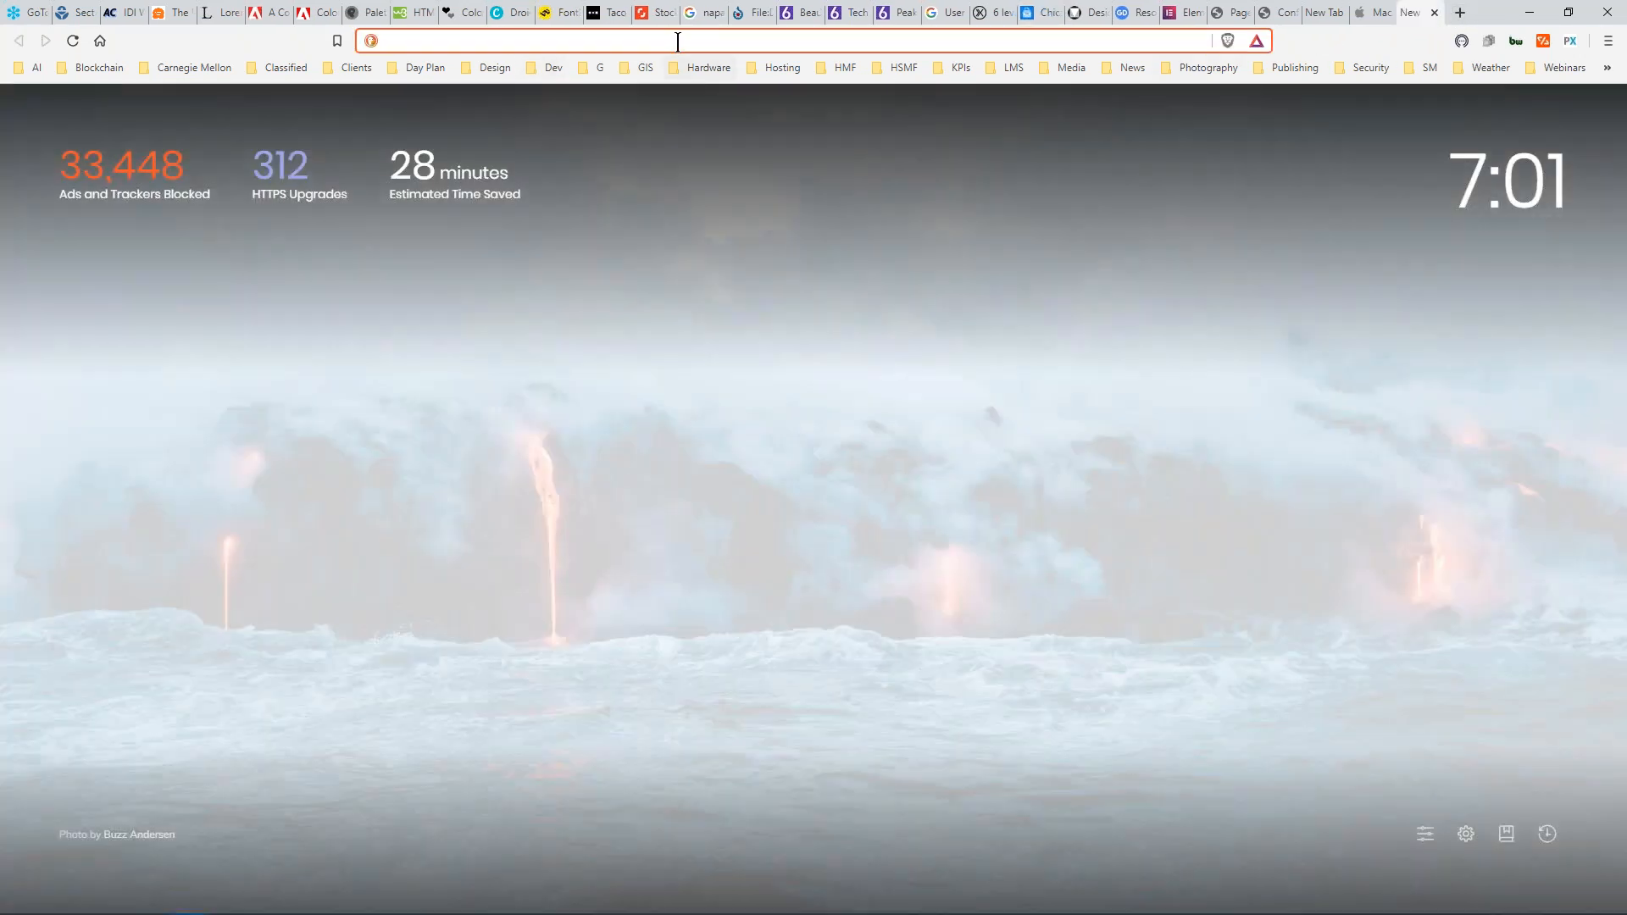
pyautogui.write('ch')
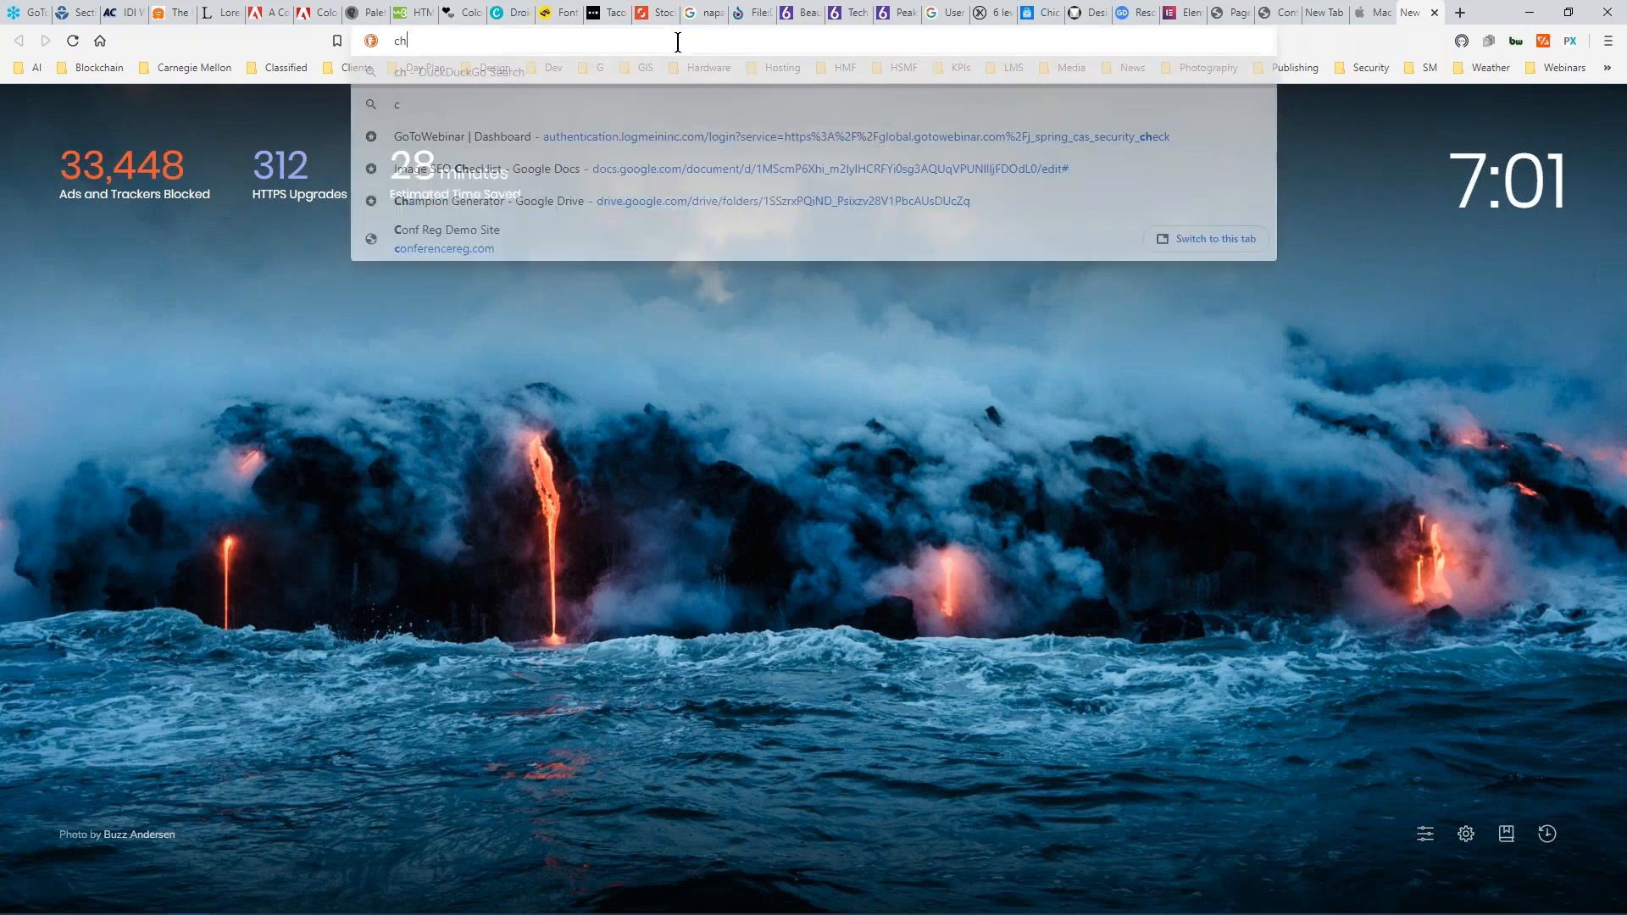
pyautogui.write('ica')
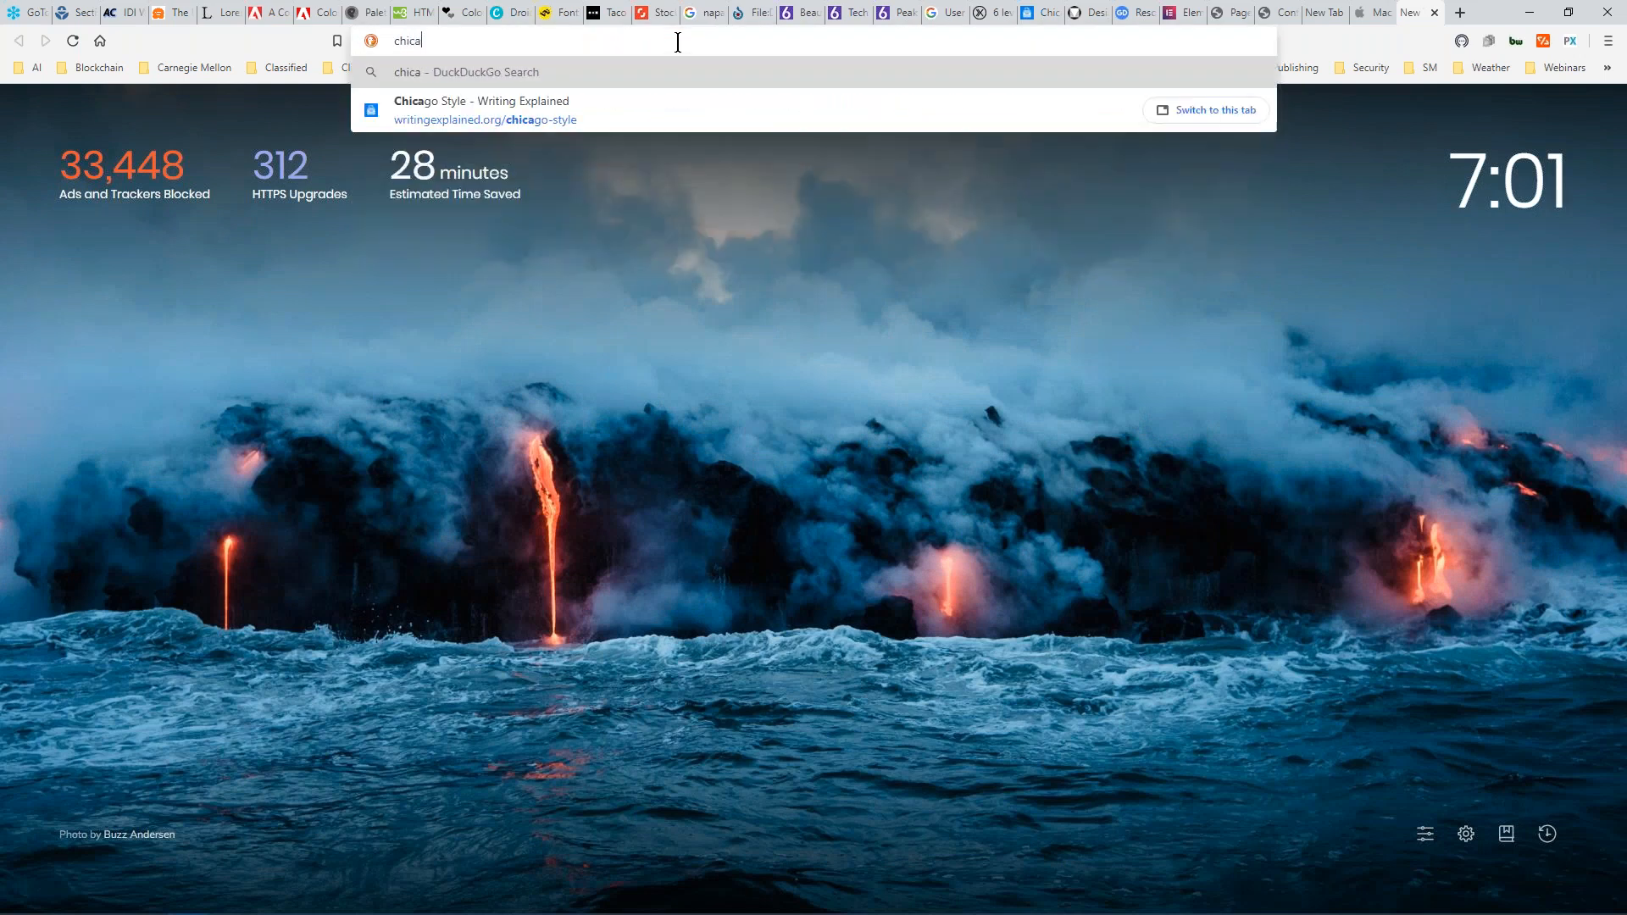
pyautogui.write('go ')
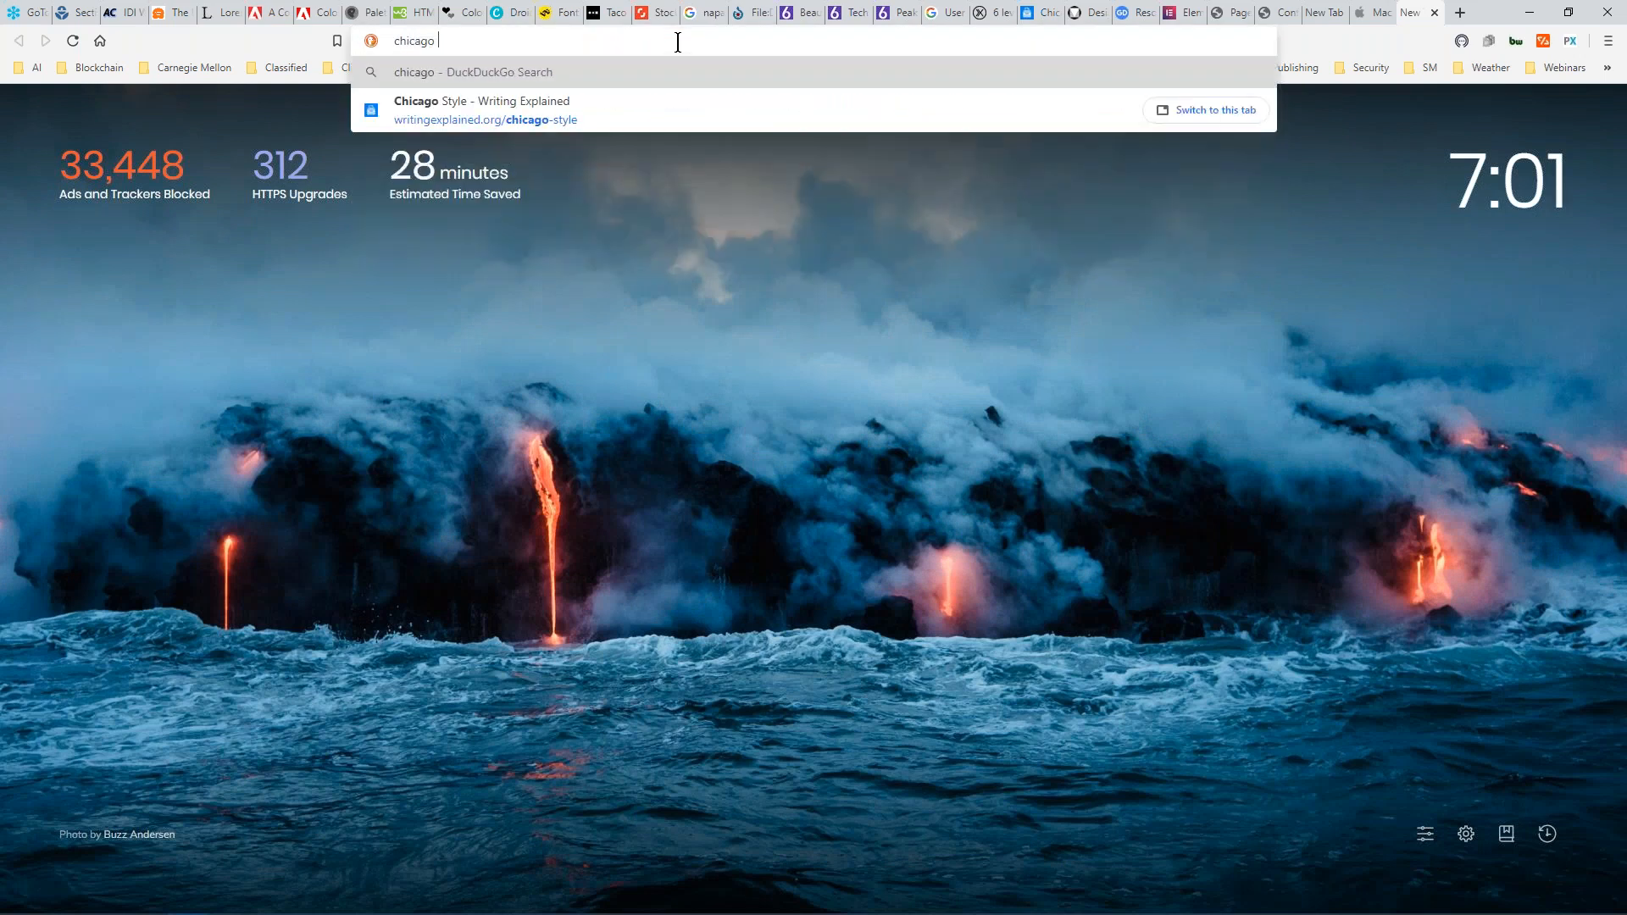
pyautogui.write('manual of style')
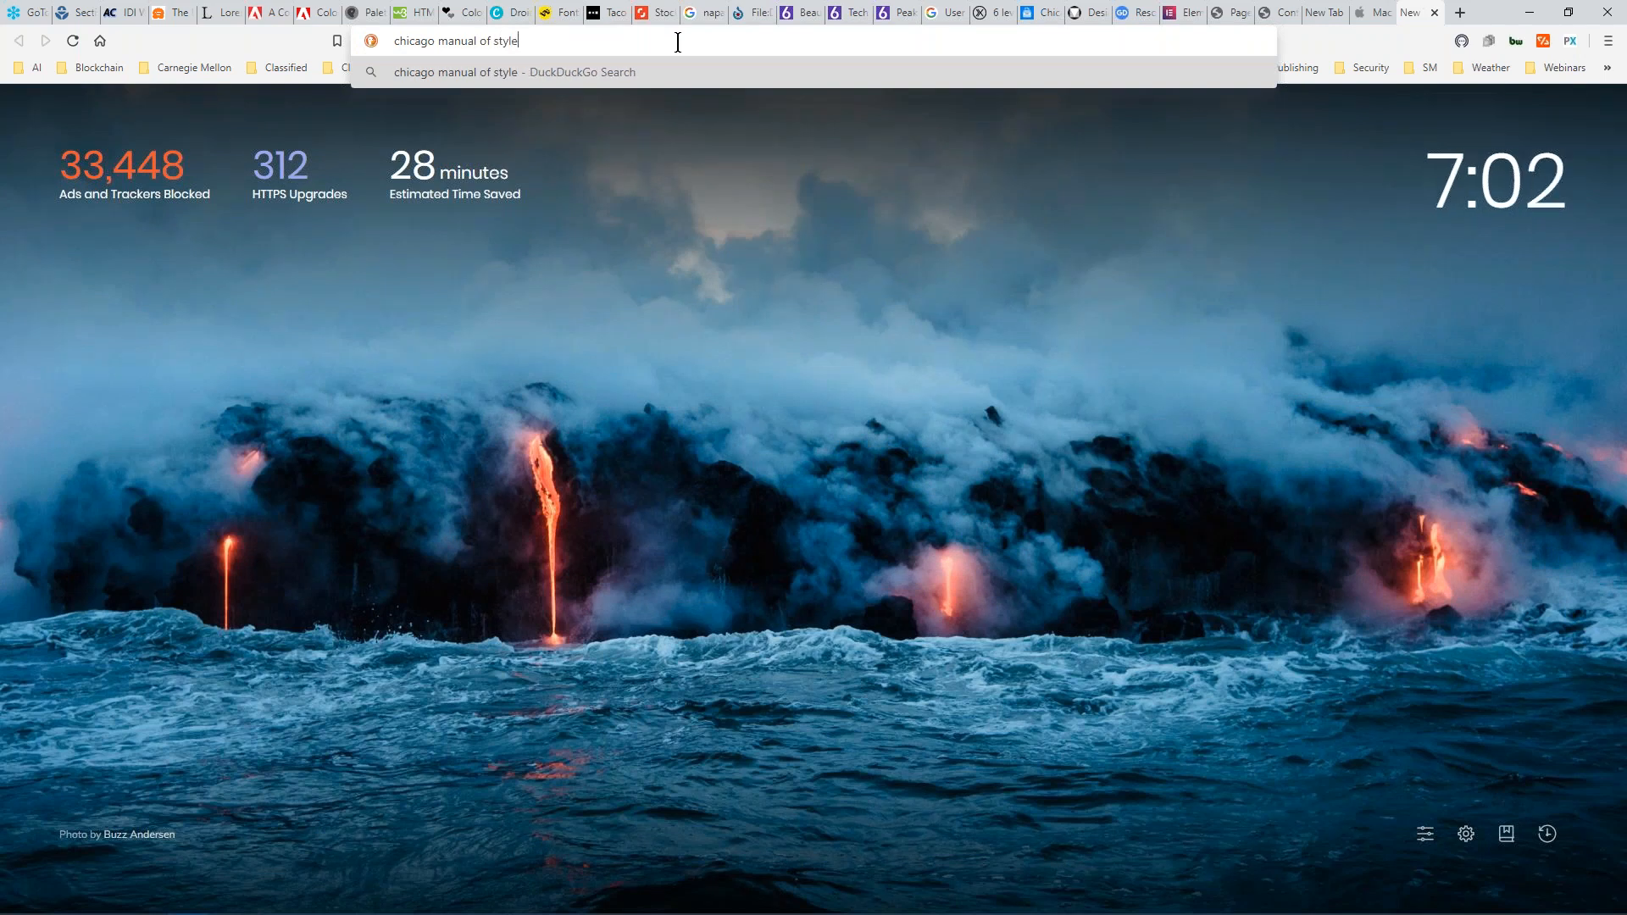
pyautogui.press('Return')
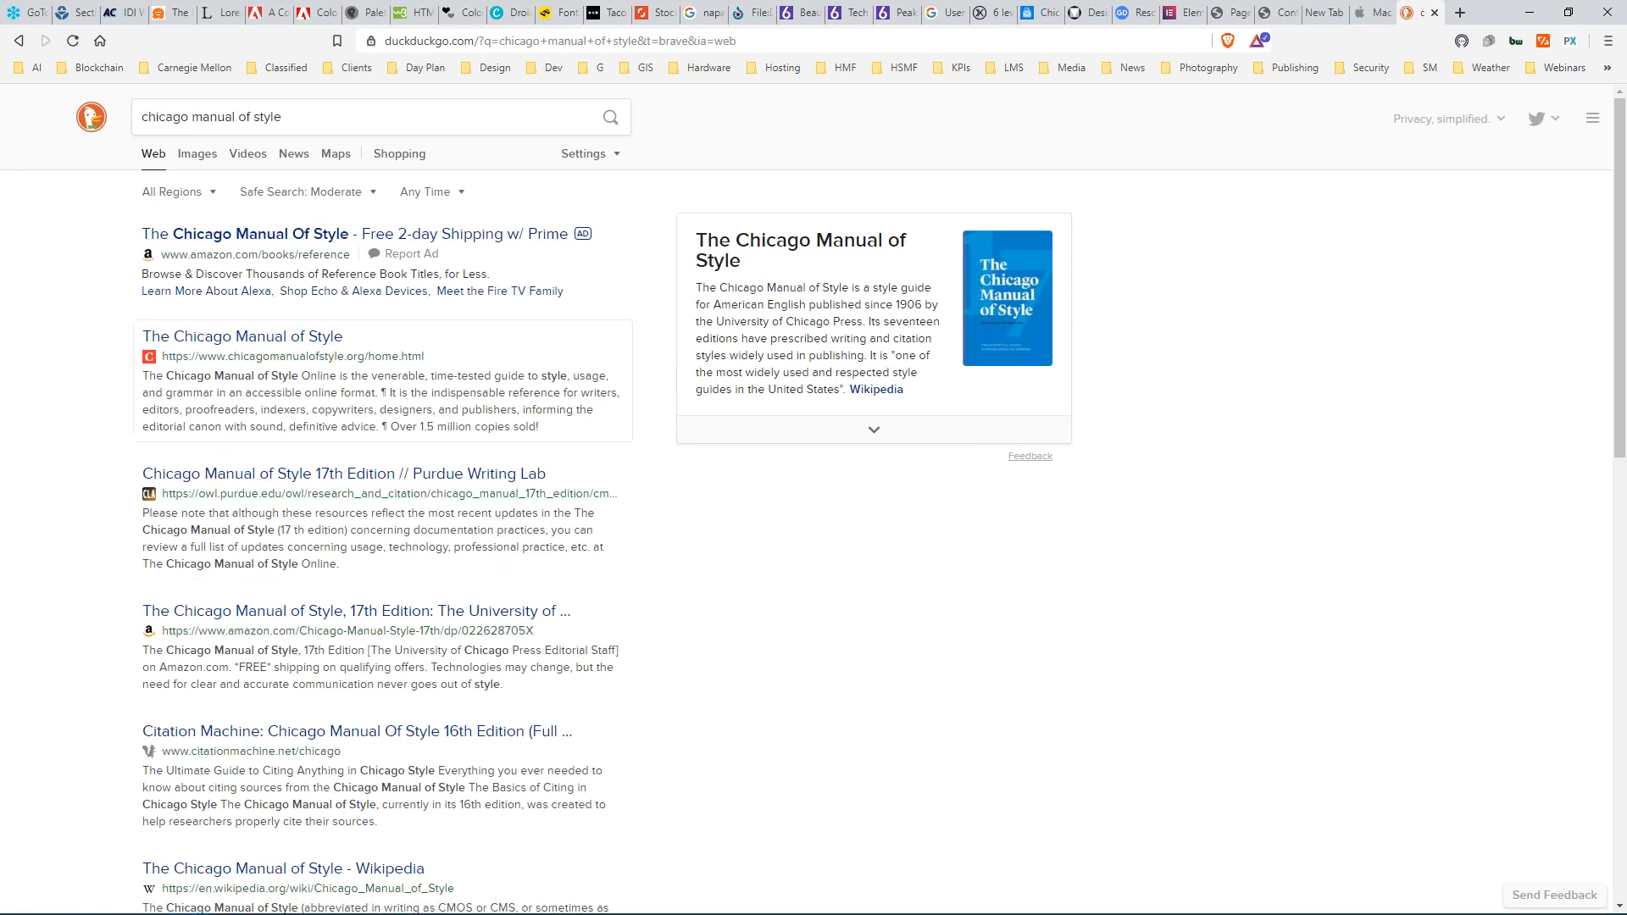
pyautogui.click(252, 339)
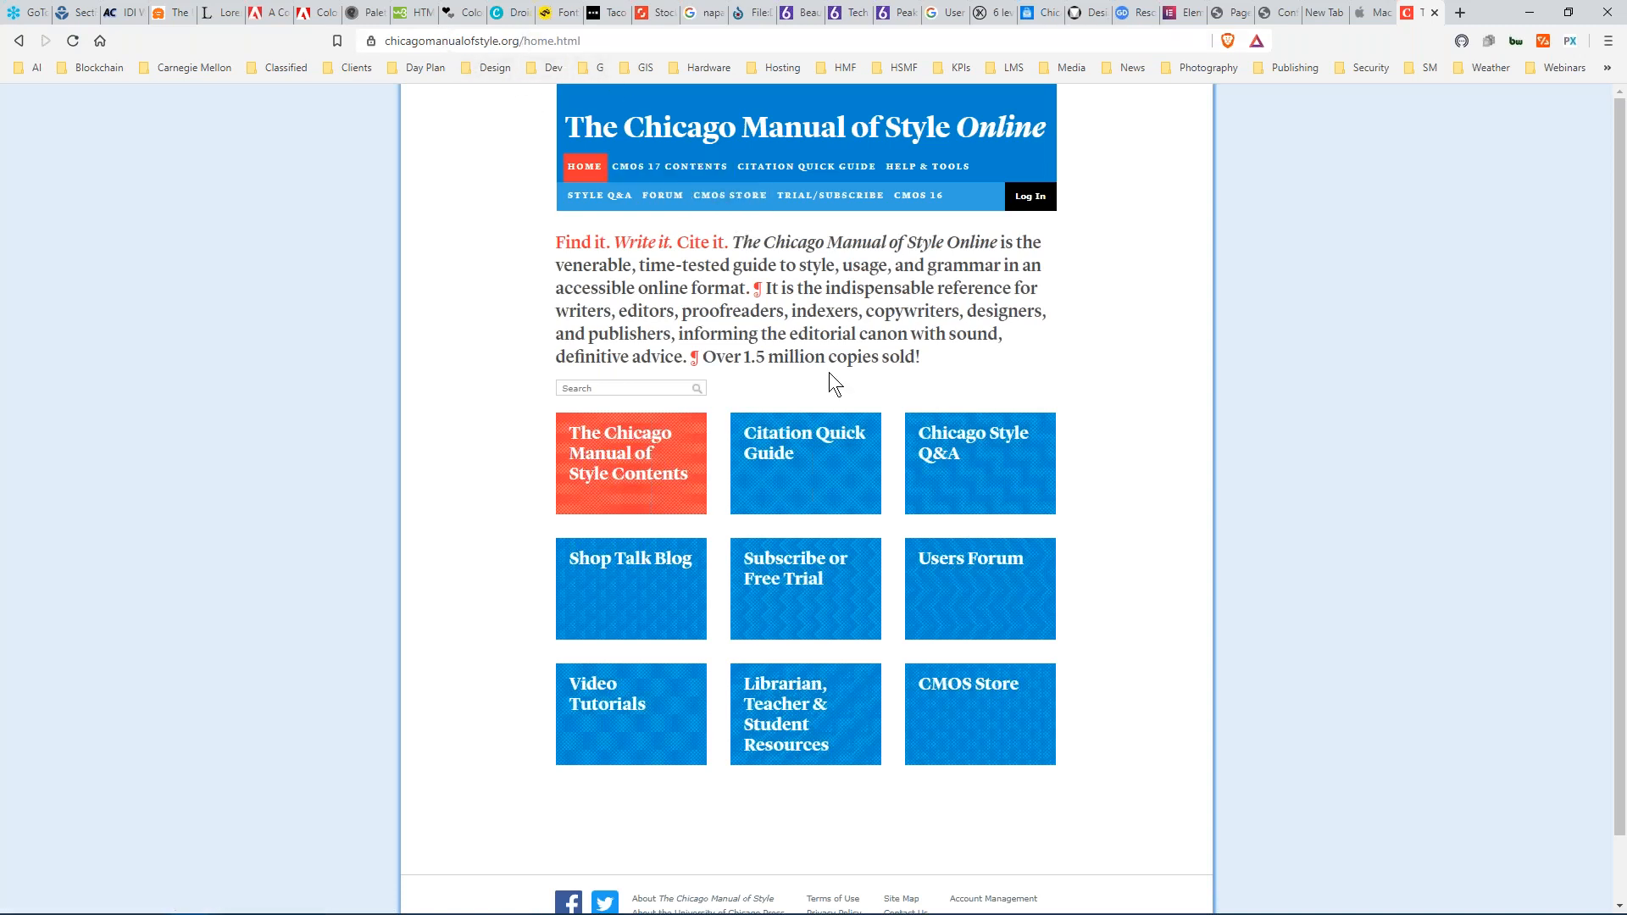
pyautogui.scroll(-1, 828, 528)
pyautogui.scroll(1, 839, 528)
# Switch to the Material Design site, open the Foundation overview and expand the Environment, Layout, Navigation and Color topics.
pyautogui.click(1093, 13)
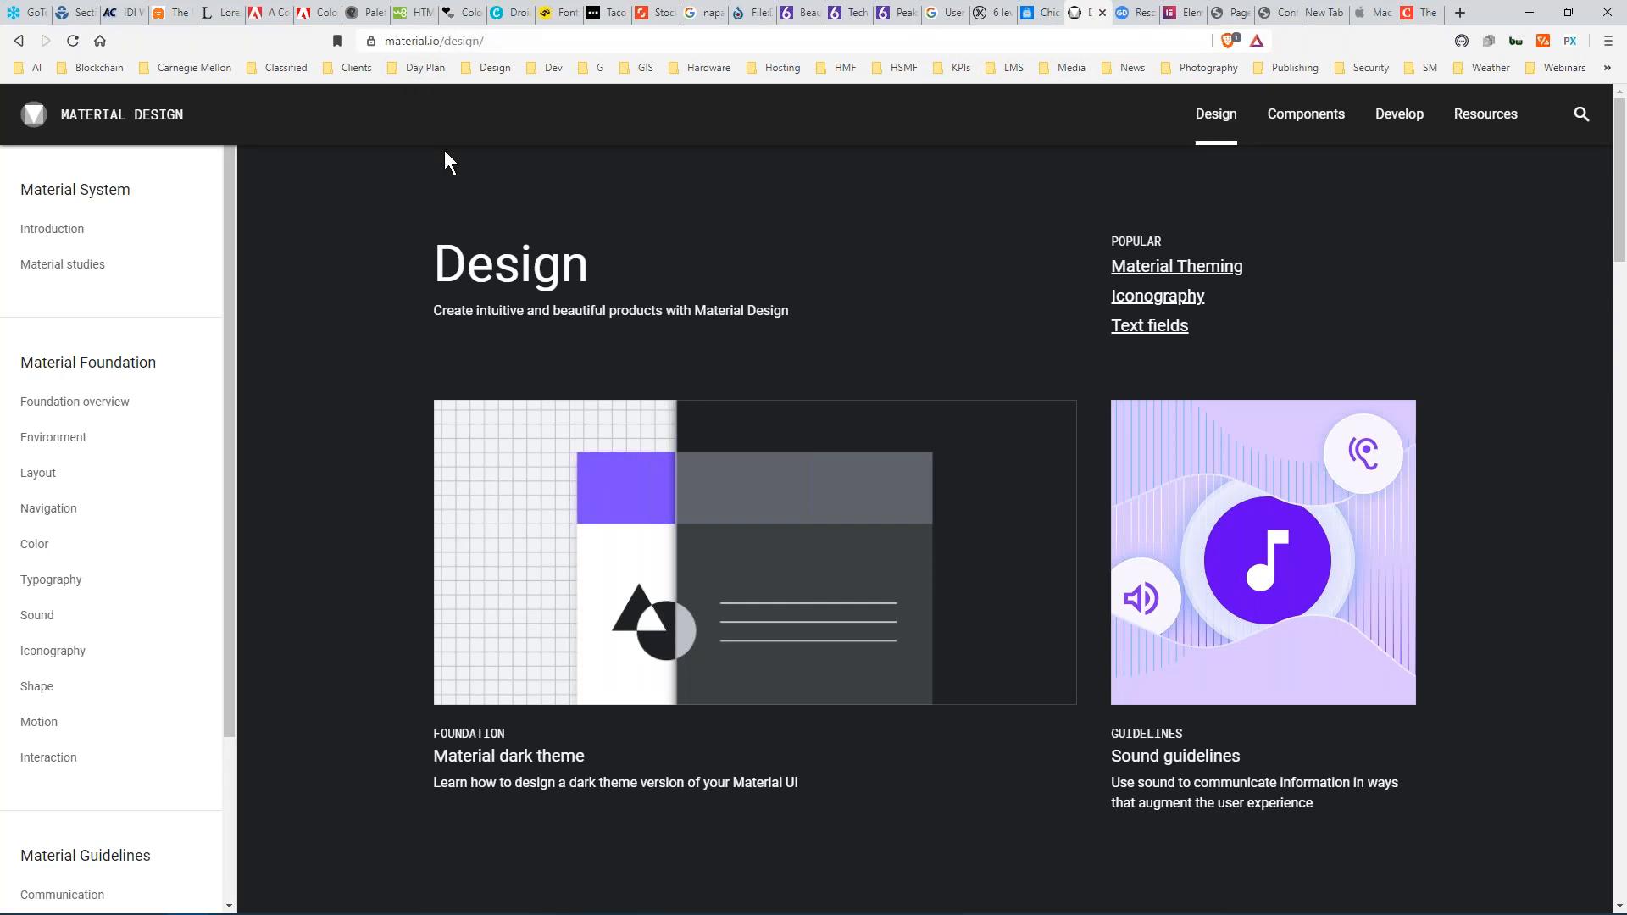
pyautogui.click(62, 405)
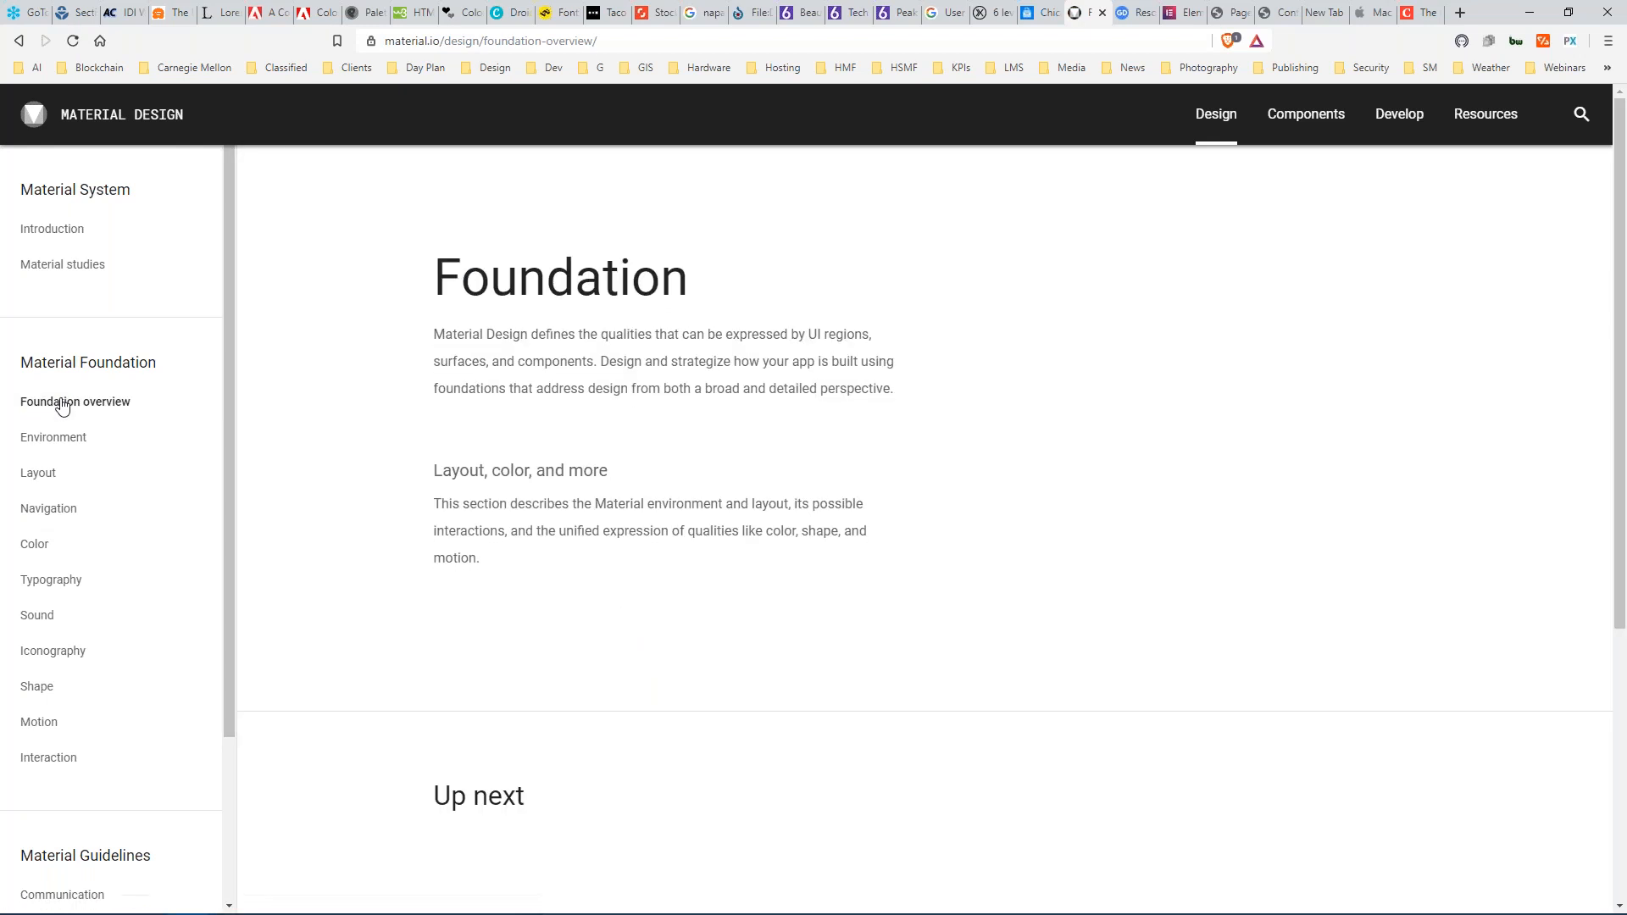
pyautogui.click(55, 441)
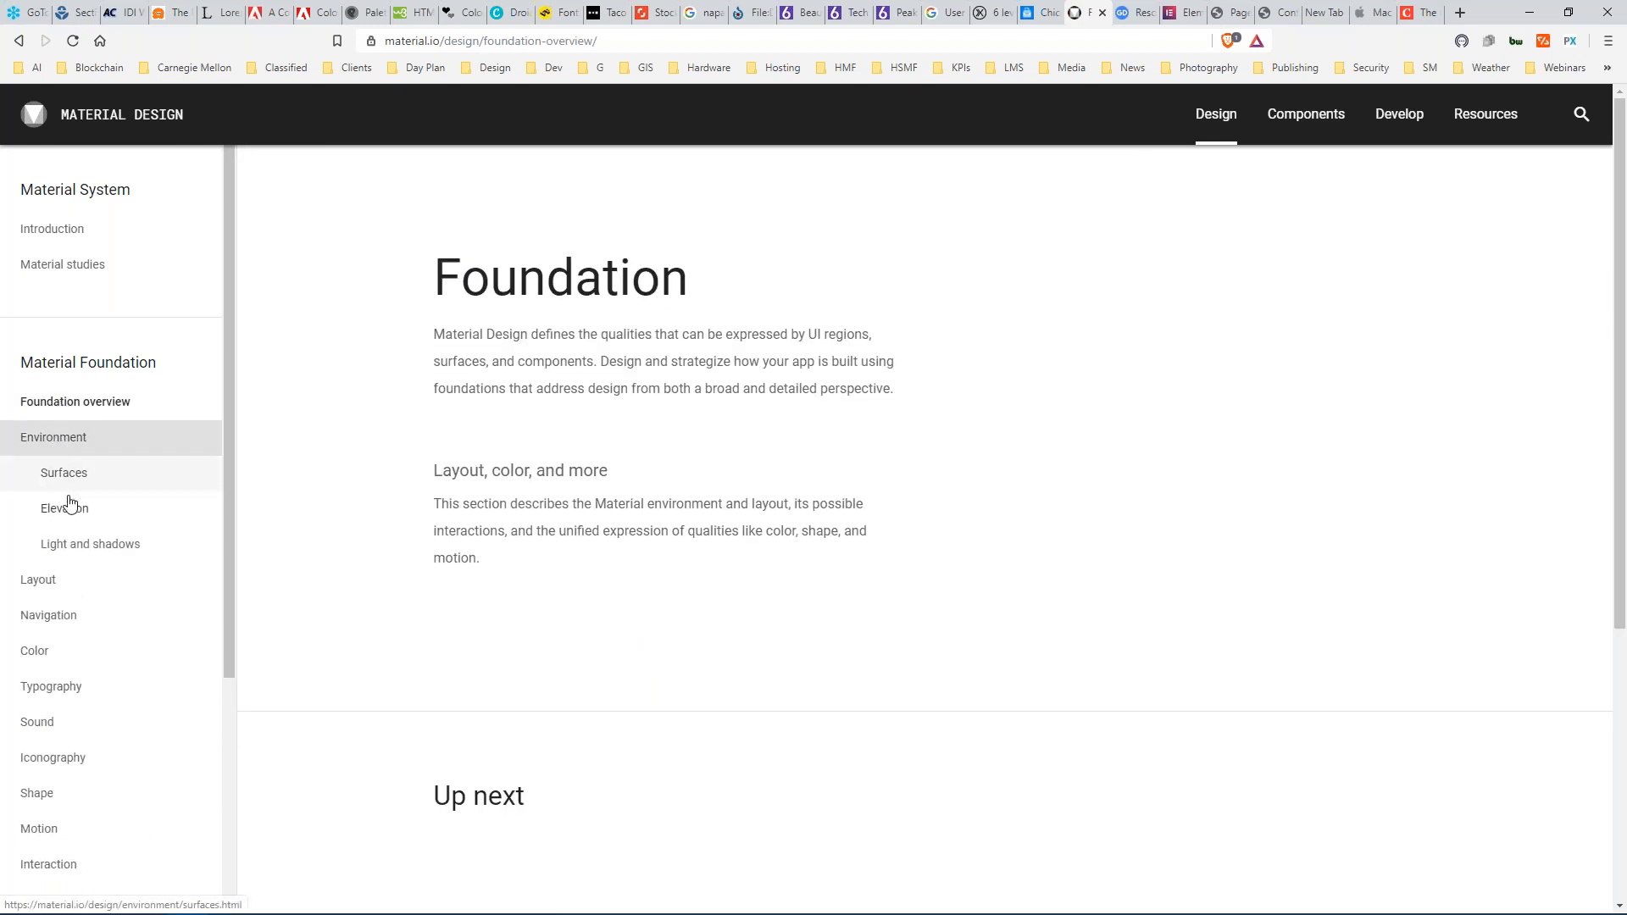
pyautogui.scroll(-2, 84, 508)
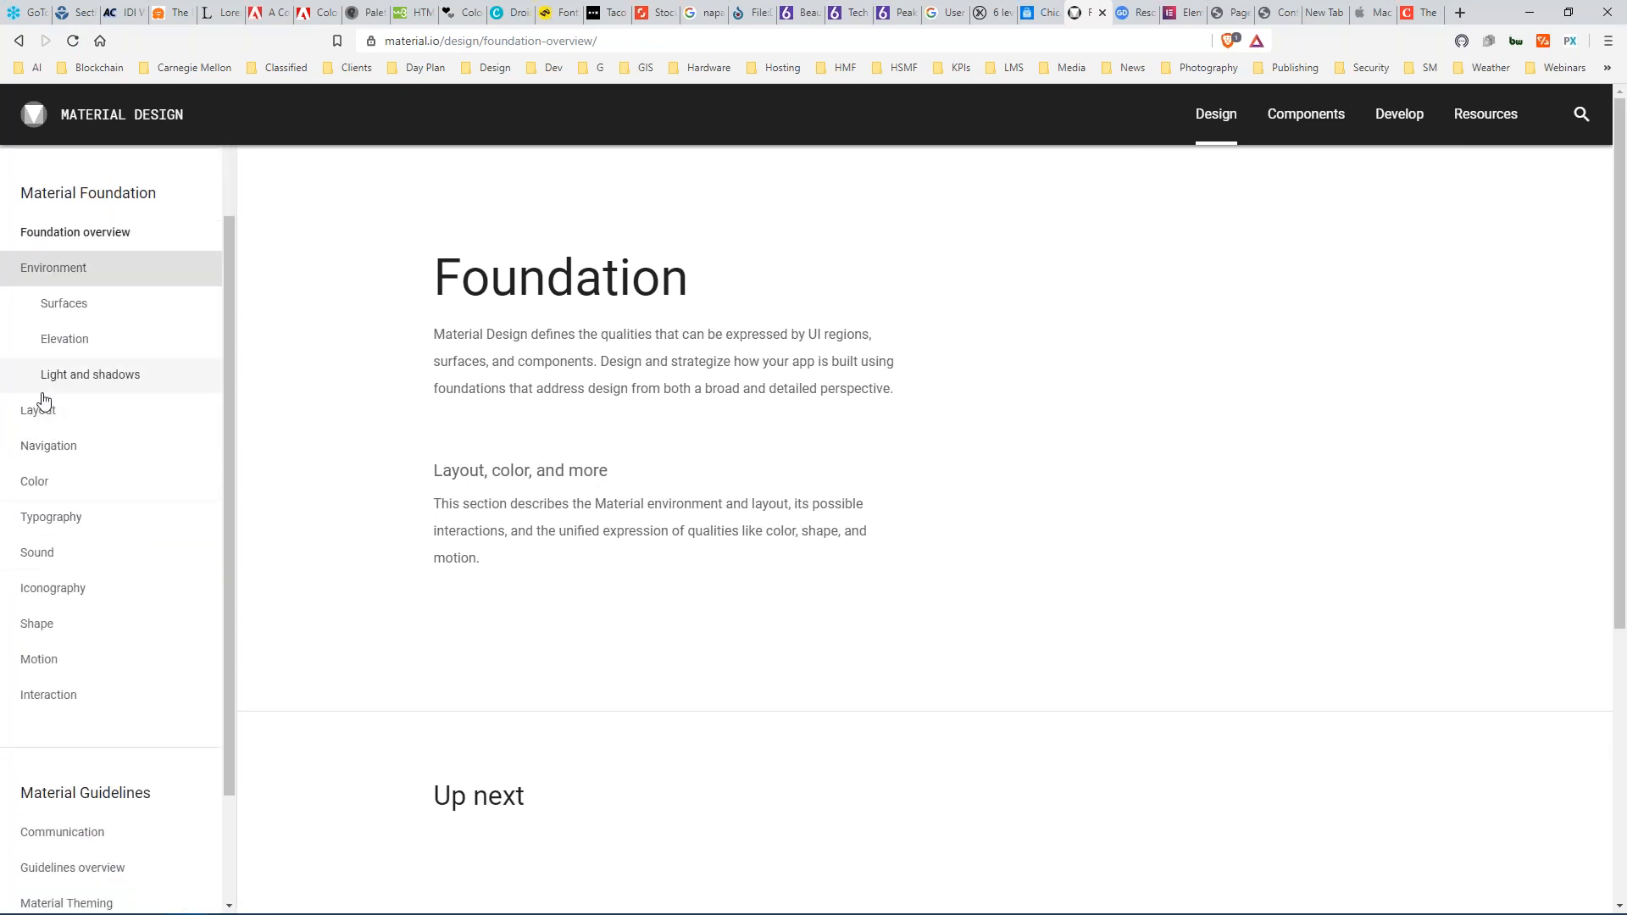
pyautogui.click(52, 415)
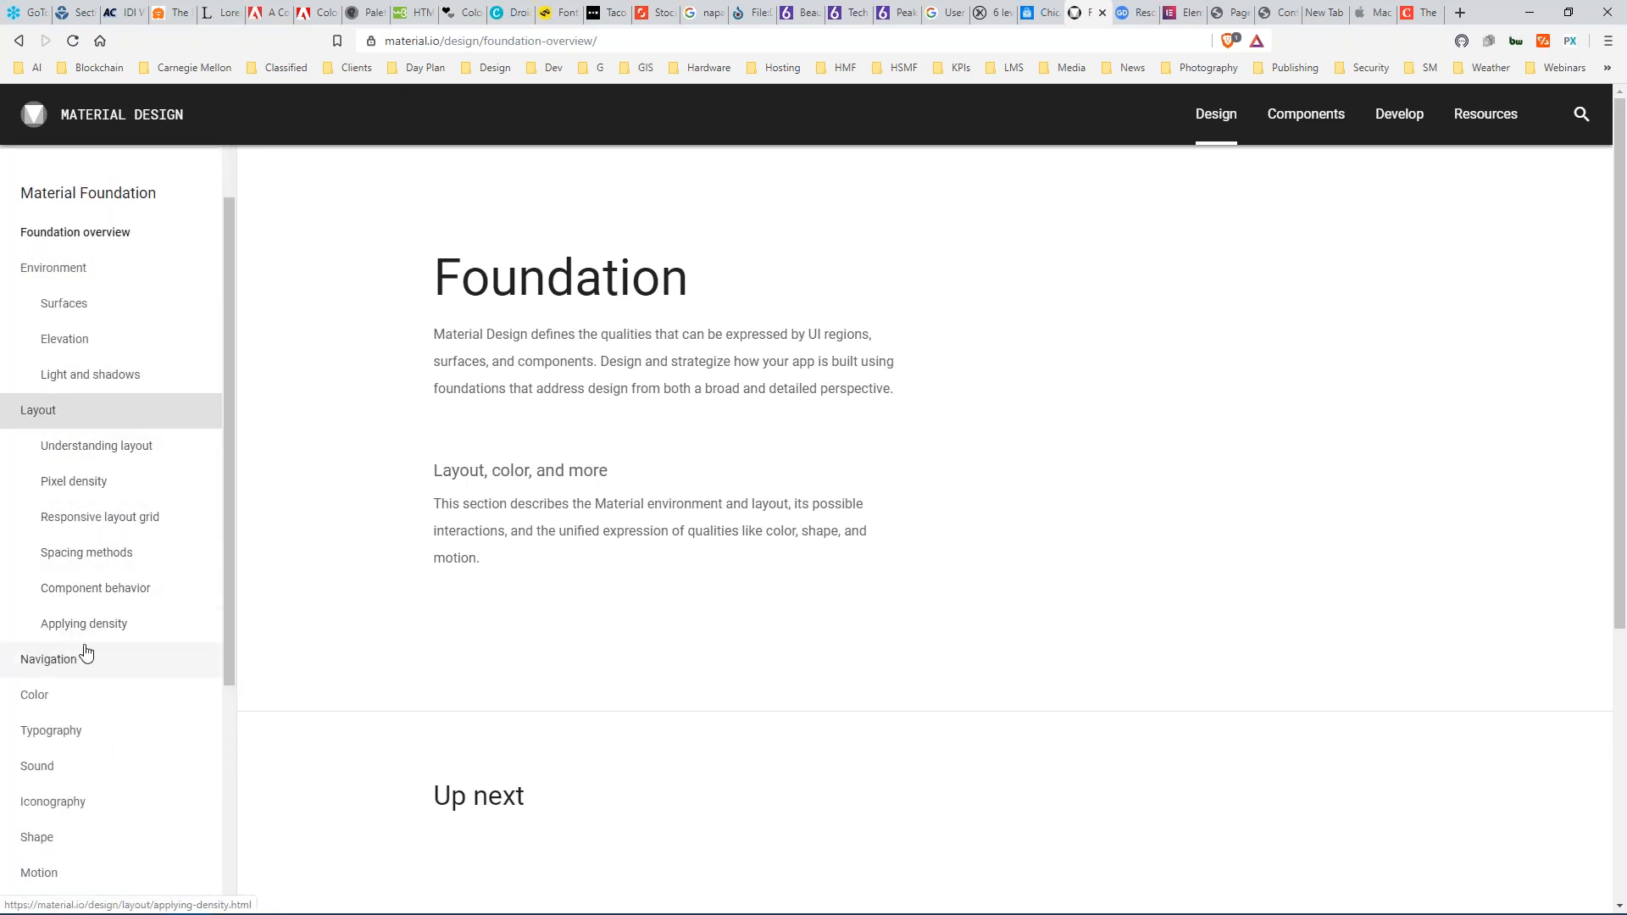
pyautogui.scroll(-3, 72, 593)
pyautogui.click(31, 408)
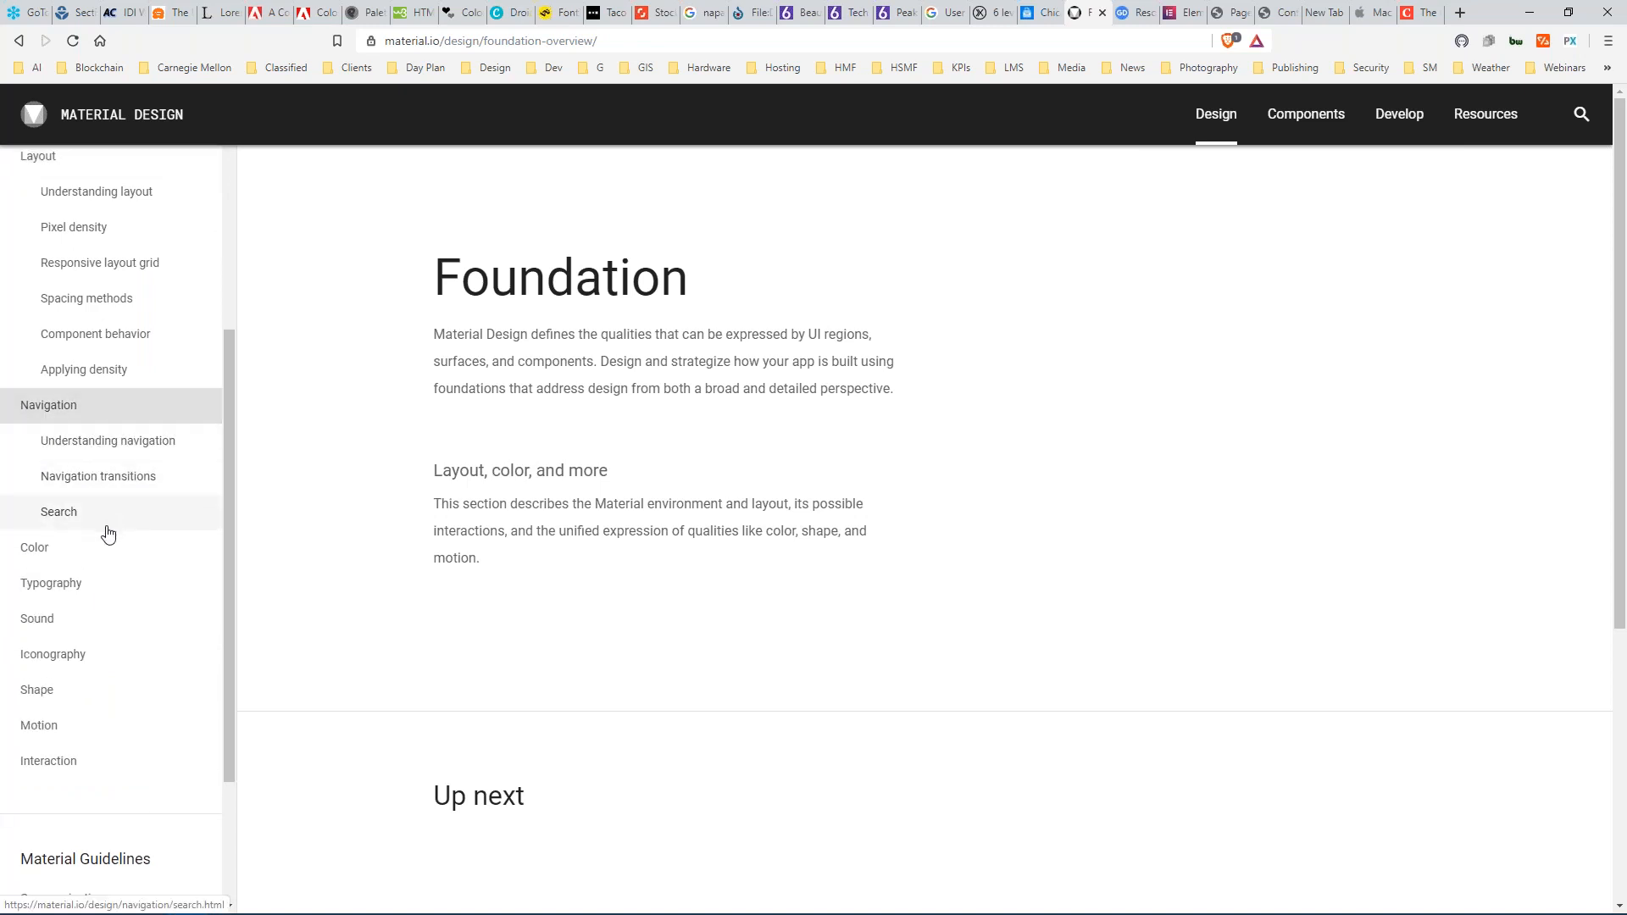
pyautogui.click(89, 558)
# Expand the Typography, Sound, Iconography, Shape, Motion and Interaction topics under Material Foundation, then return to the start of the topic list.
pyautogui.scroll(-3, 91, 556)
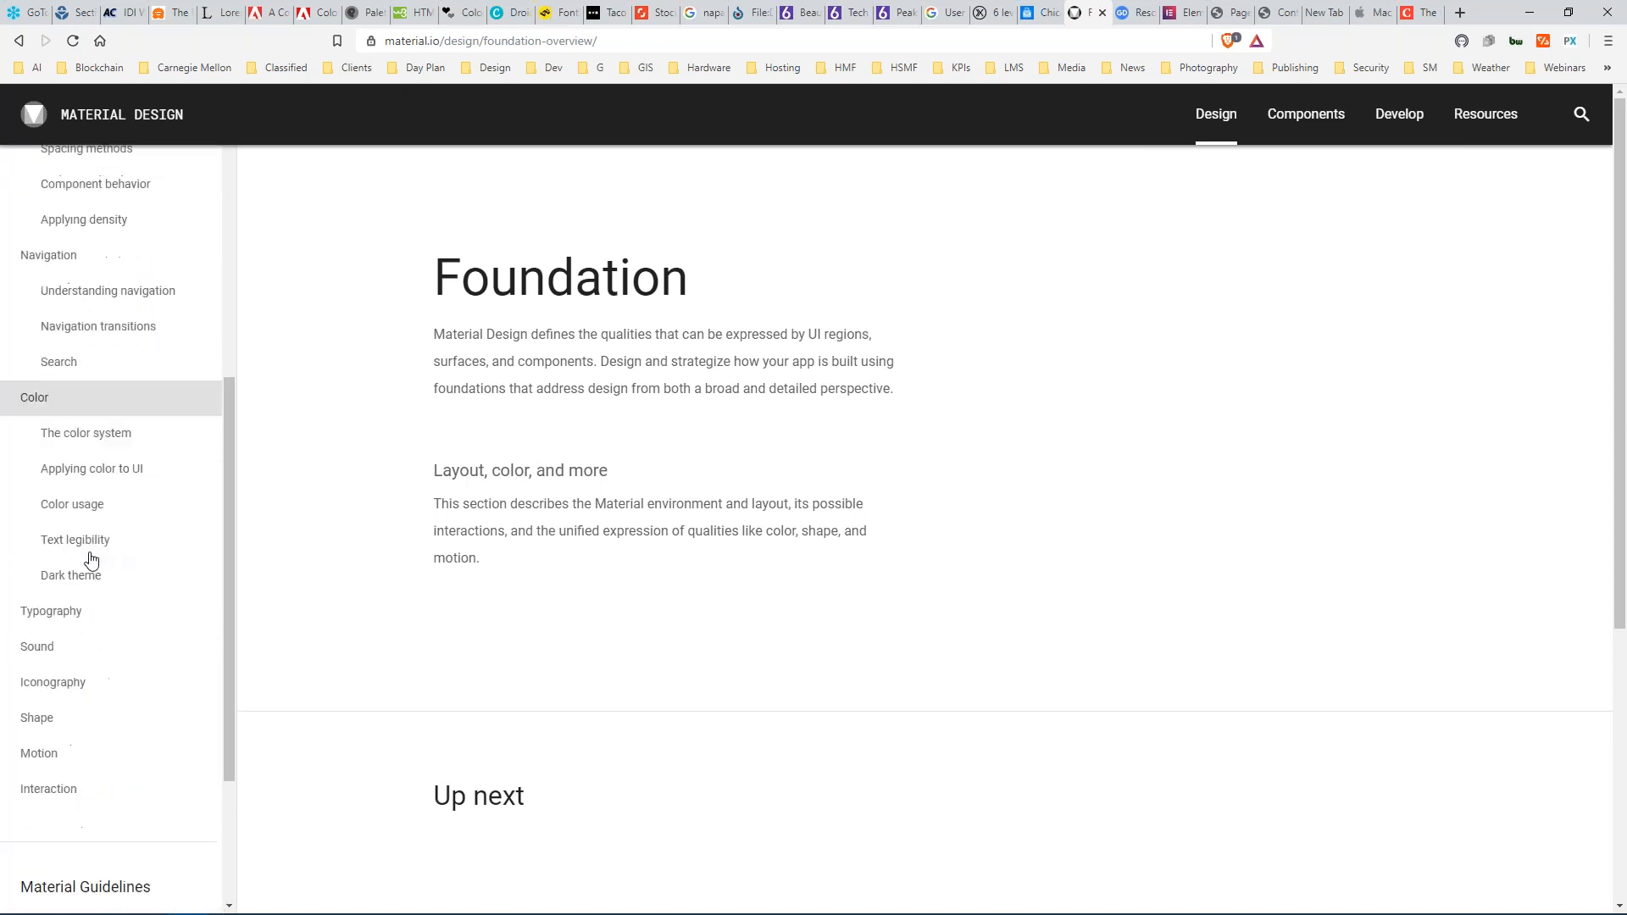
pyautogui.click(80, 508)
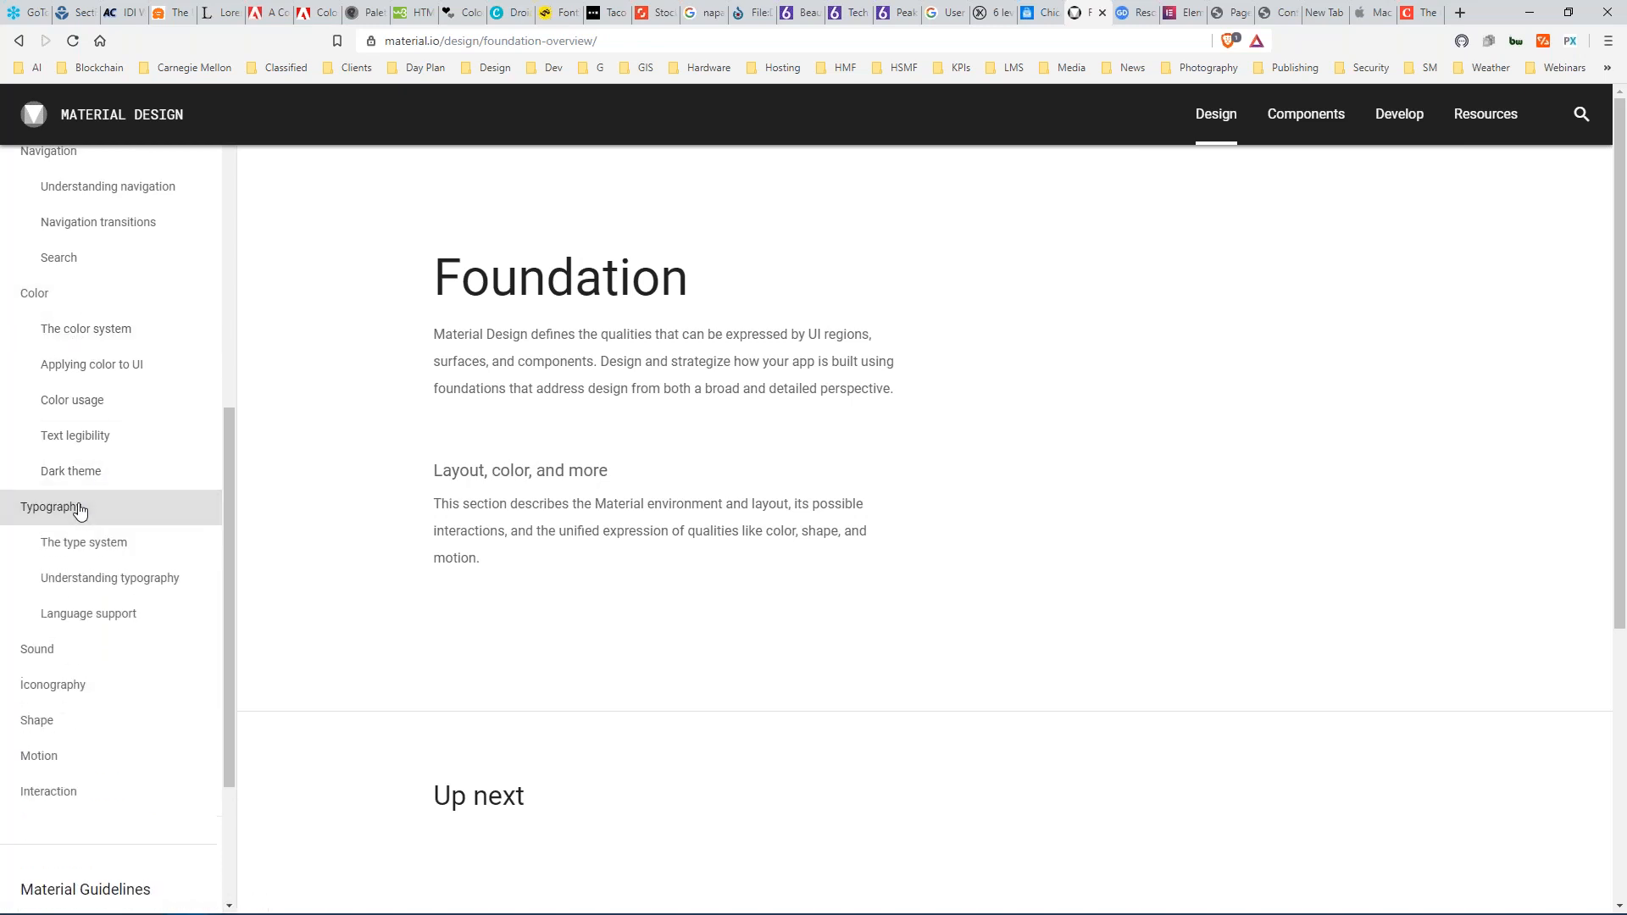
pyautogui.click(76, 661)
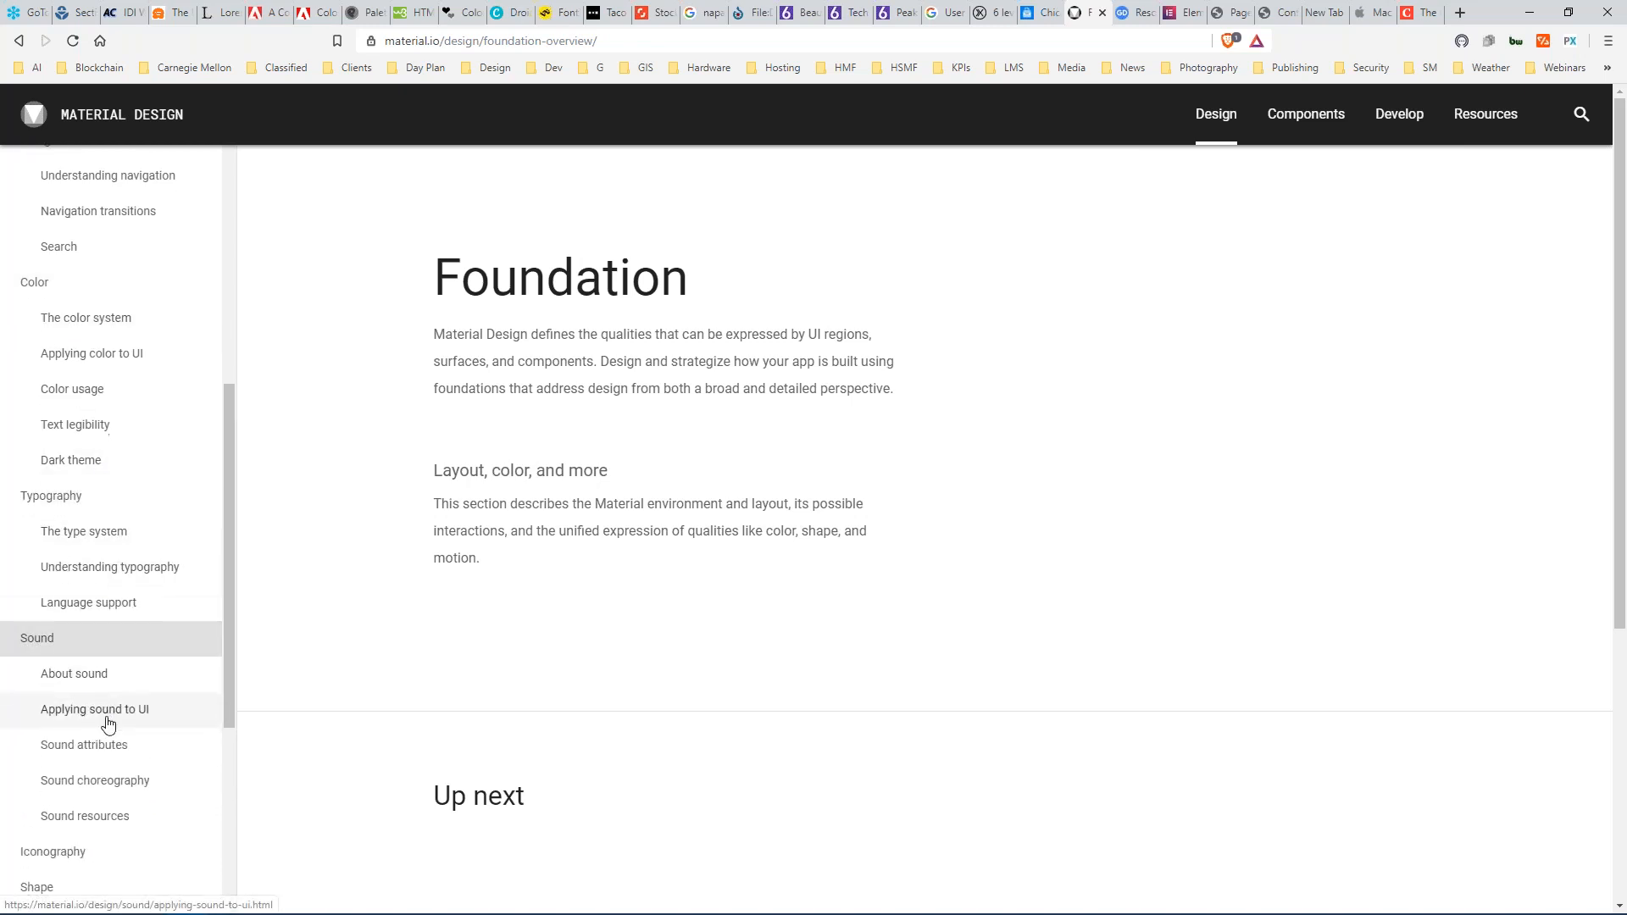
pyautogui.scroll(-4, 106, 712)
pyautogui.click(98, 526)
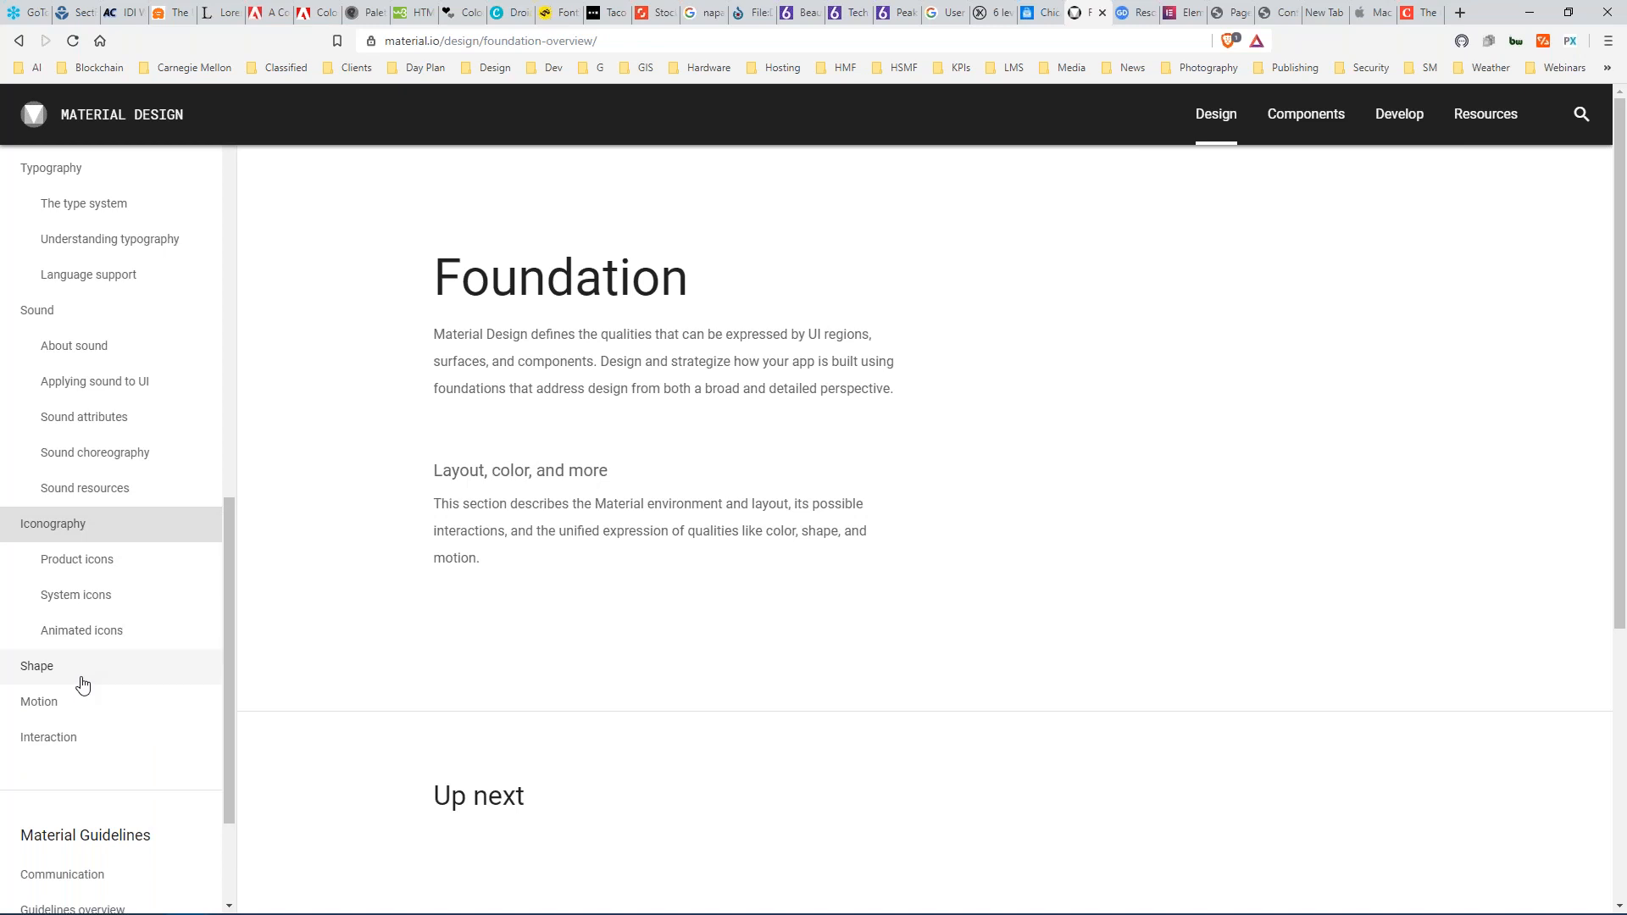
pyautogui.click(80, 673)
pyautogui.scroll(-4, 106, 695)
pyautogui.click(109, 544)
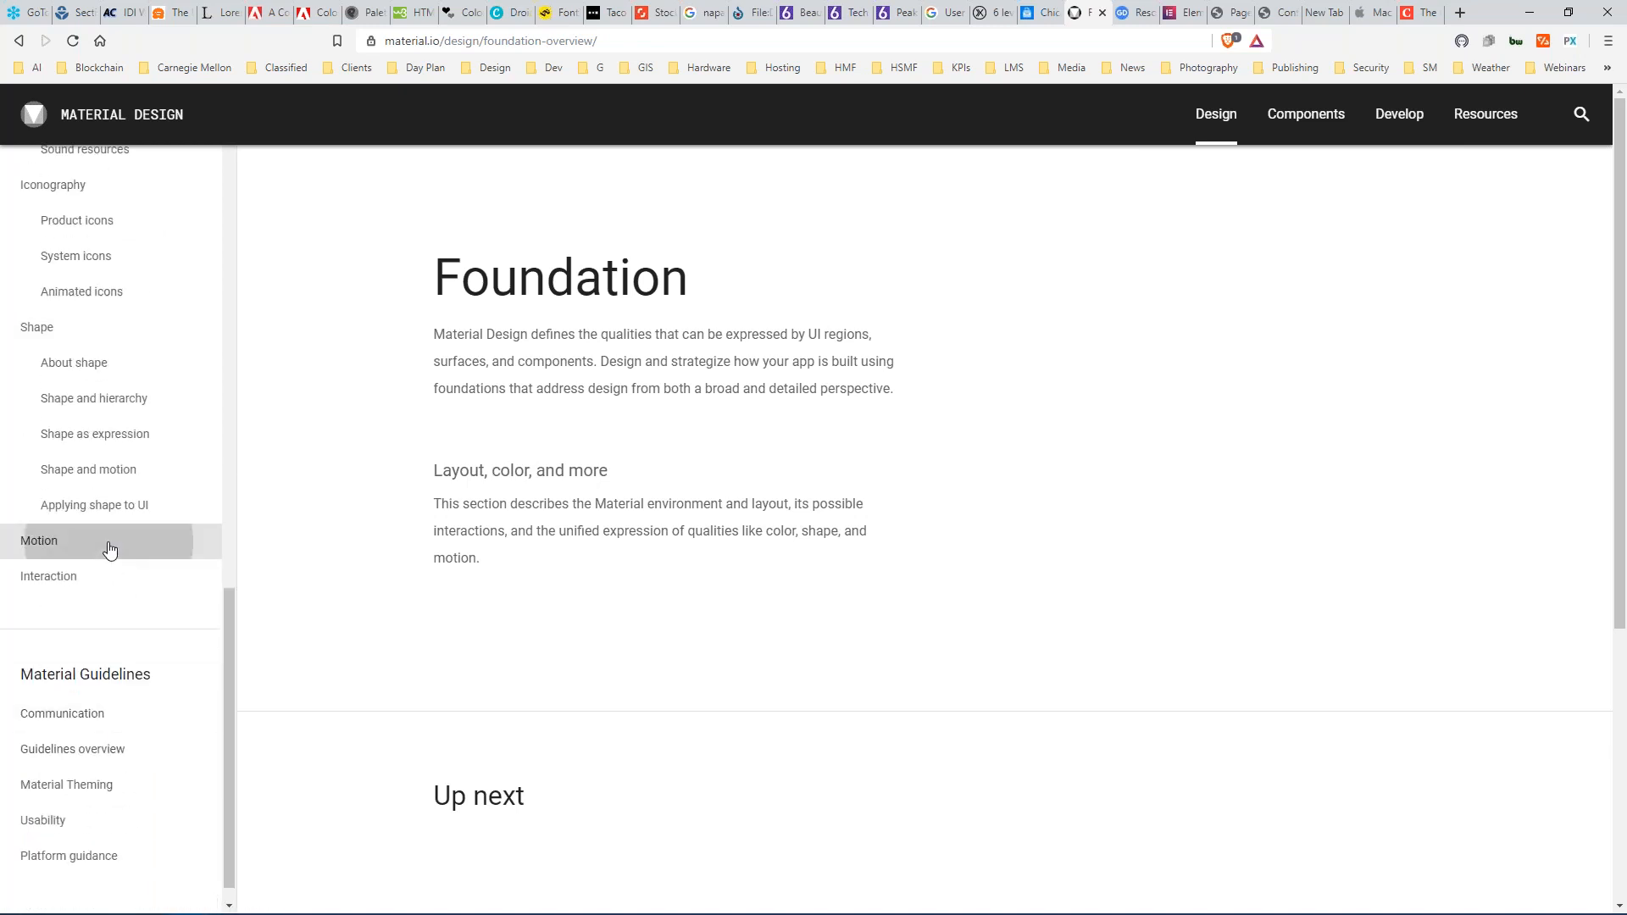
pyautogui.click(103, 728)
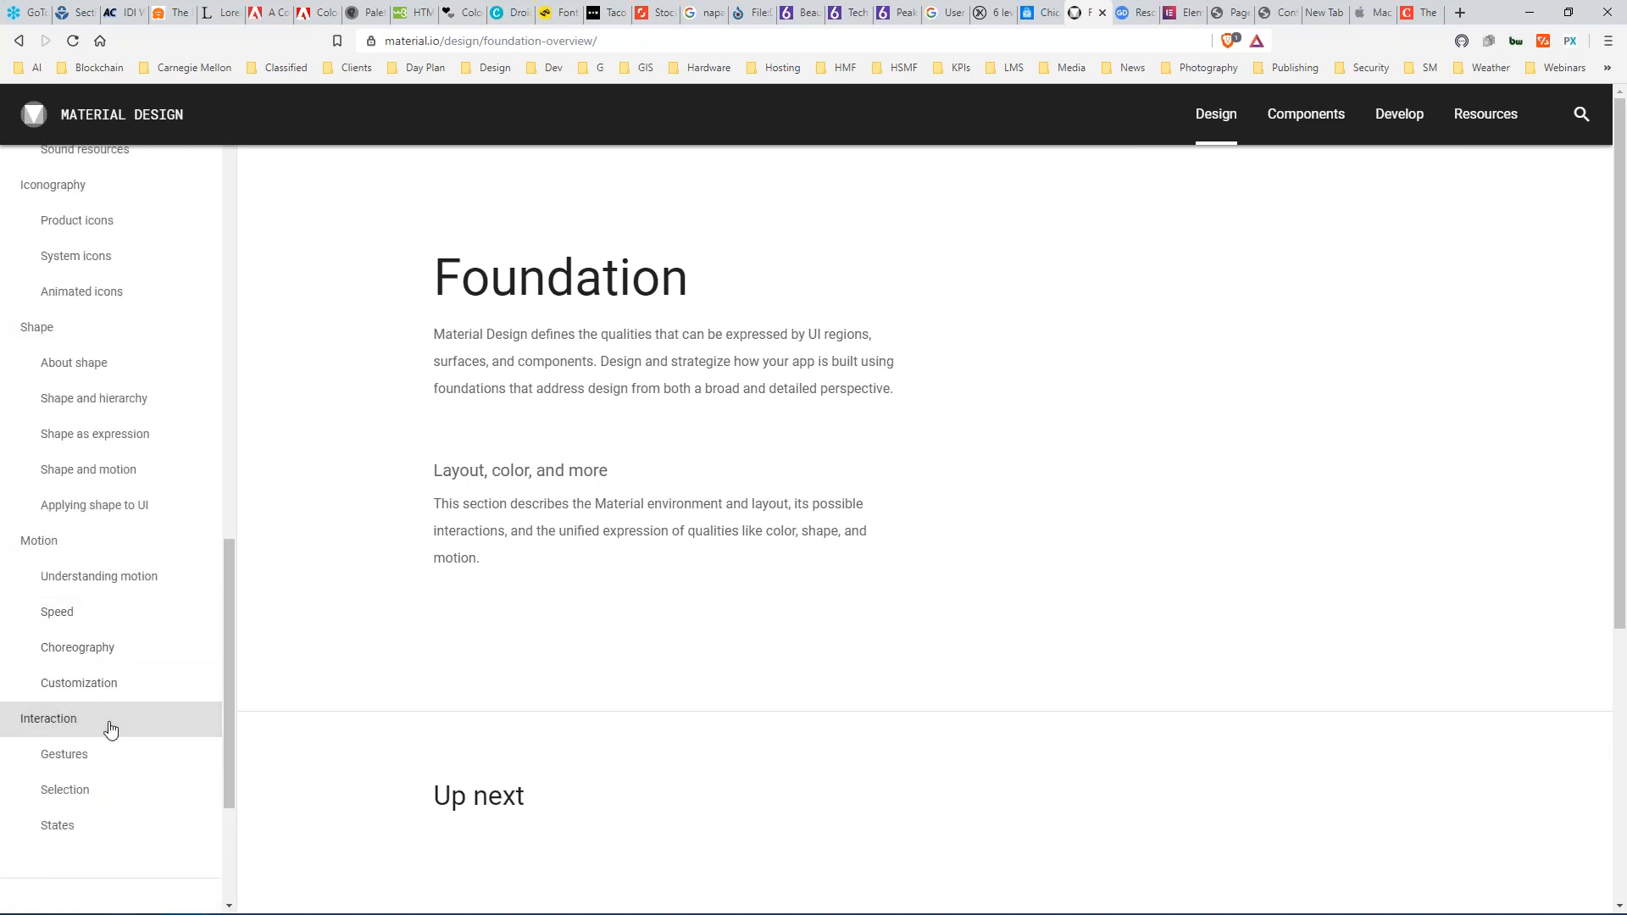
pyautogui.scroll(10, 135, 724)
pyautogui.scroll(6, 154, 721)
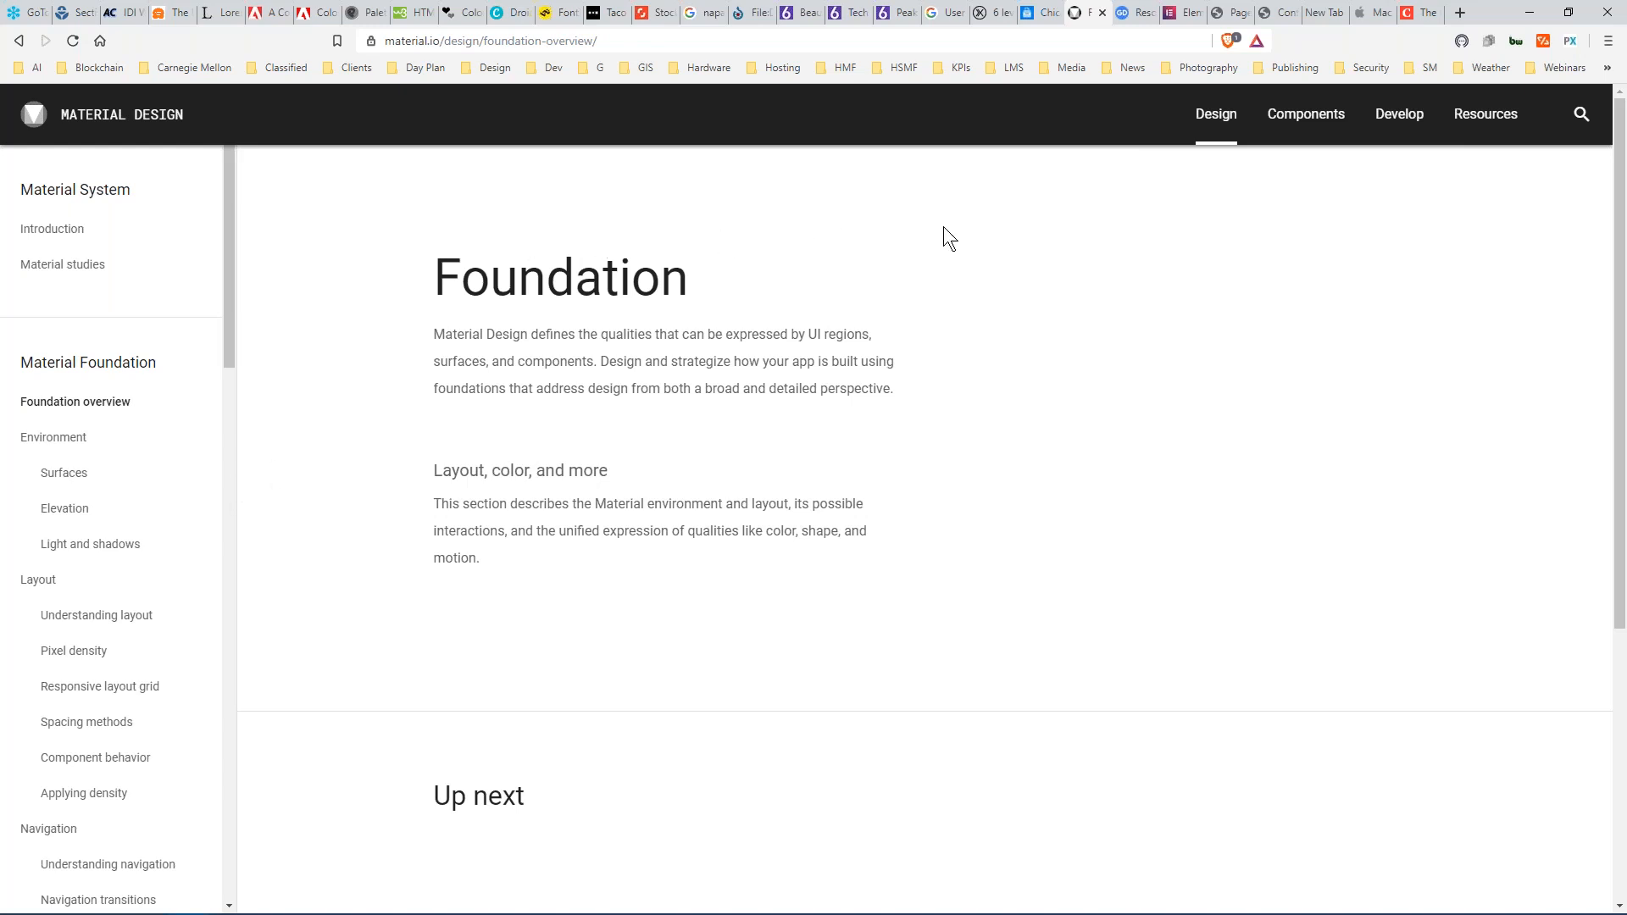
# Switch to the Google Design Resources page and look through its directory of design tools, from Material Design to Augmented Reality Design.
pyautogui.click(1142, 14)
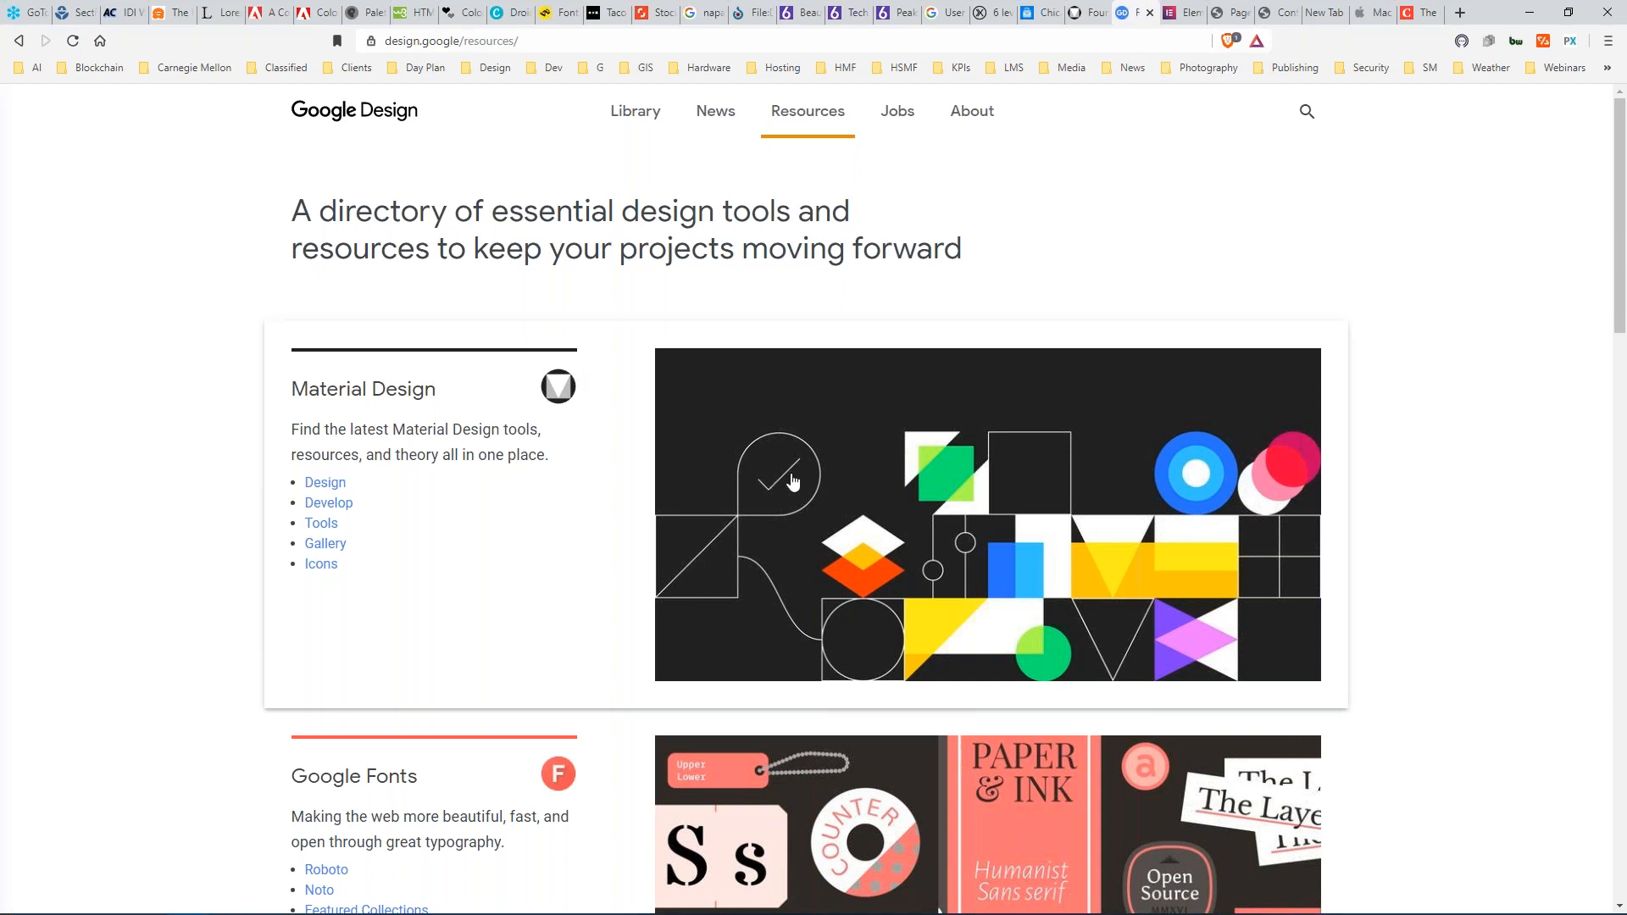
pyautogui.scroll(-1, 813, 485)
pyautogui.scroll(-4, 814, 483)
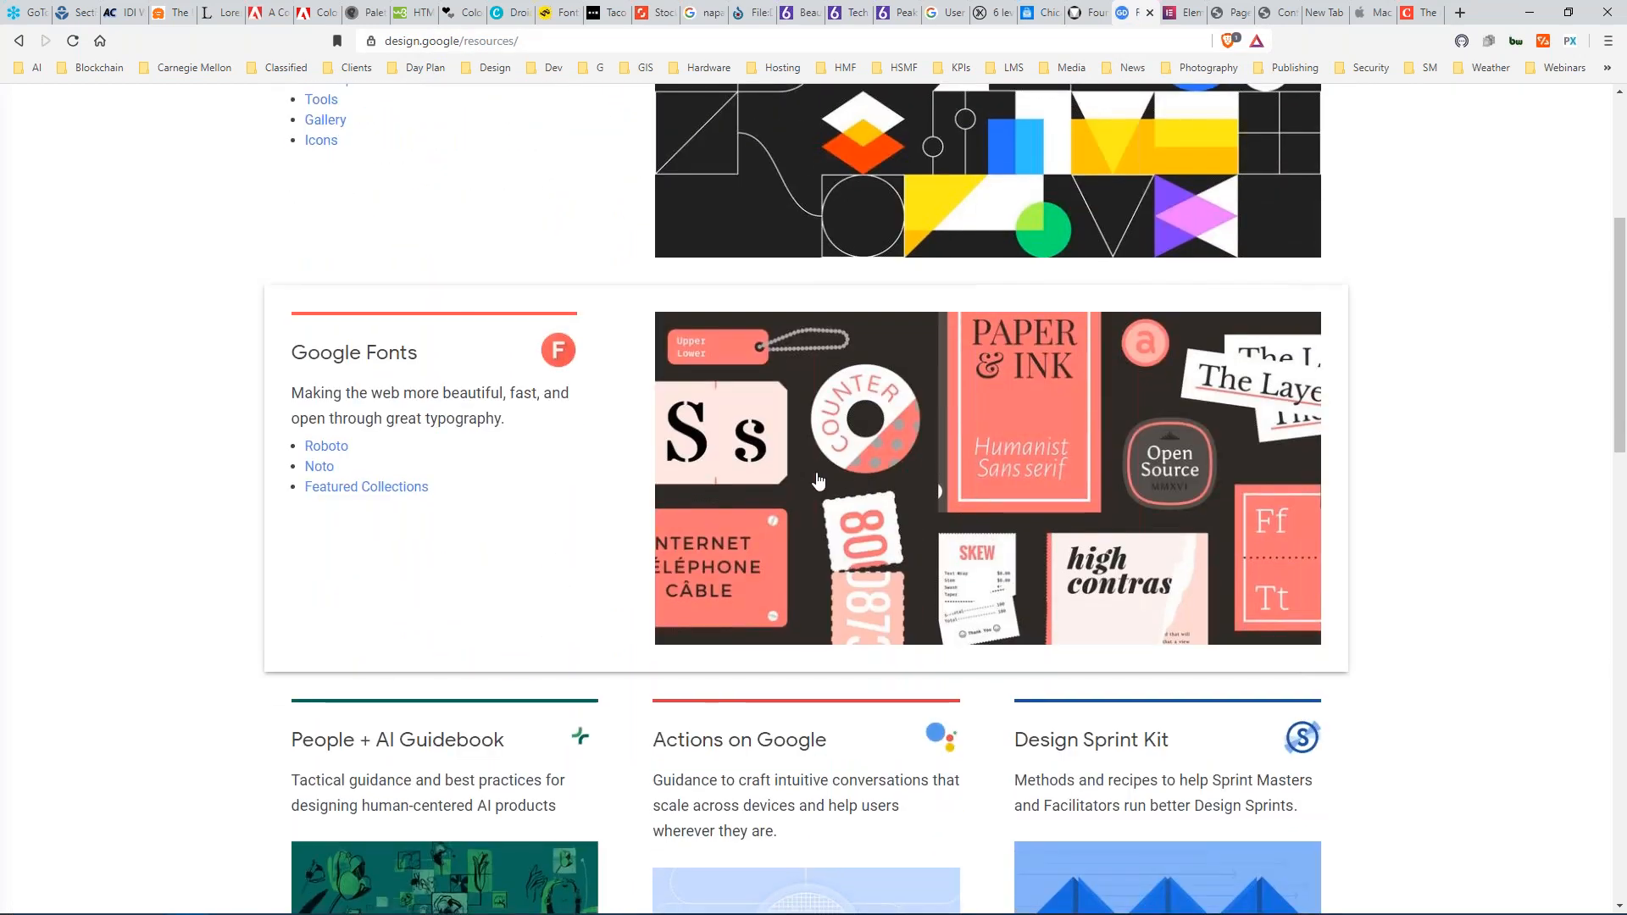
pyautogui.scroll(3, 818, 480)
pyautogui.scroll(-3, 483, 378)
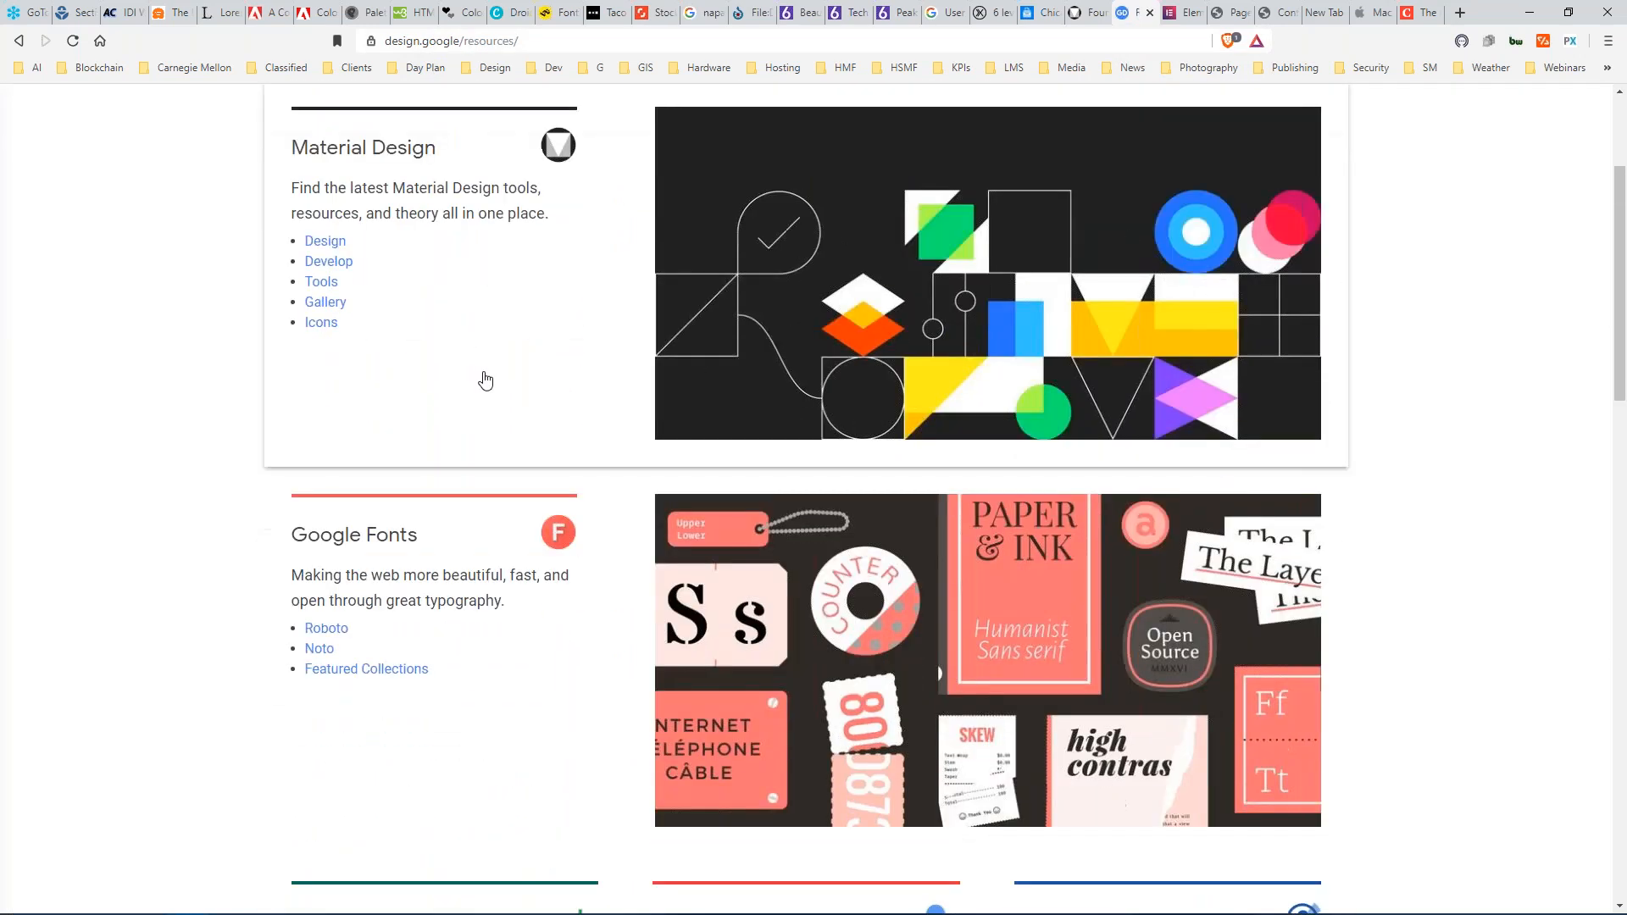
pyautogui.scroll(-5, 474, 426)
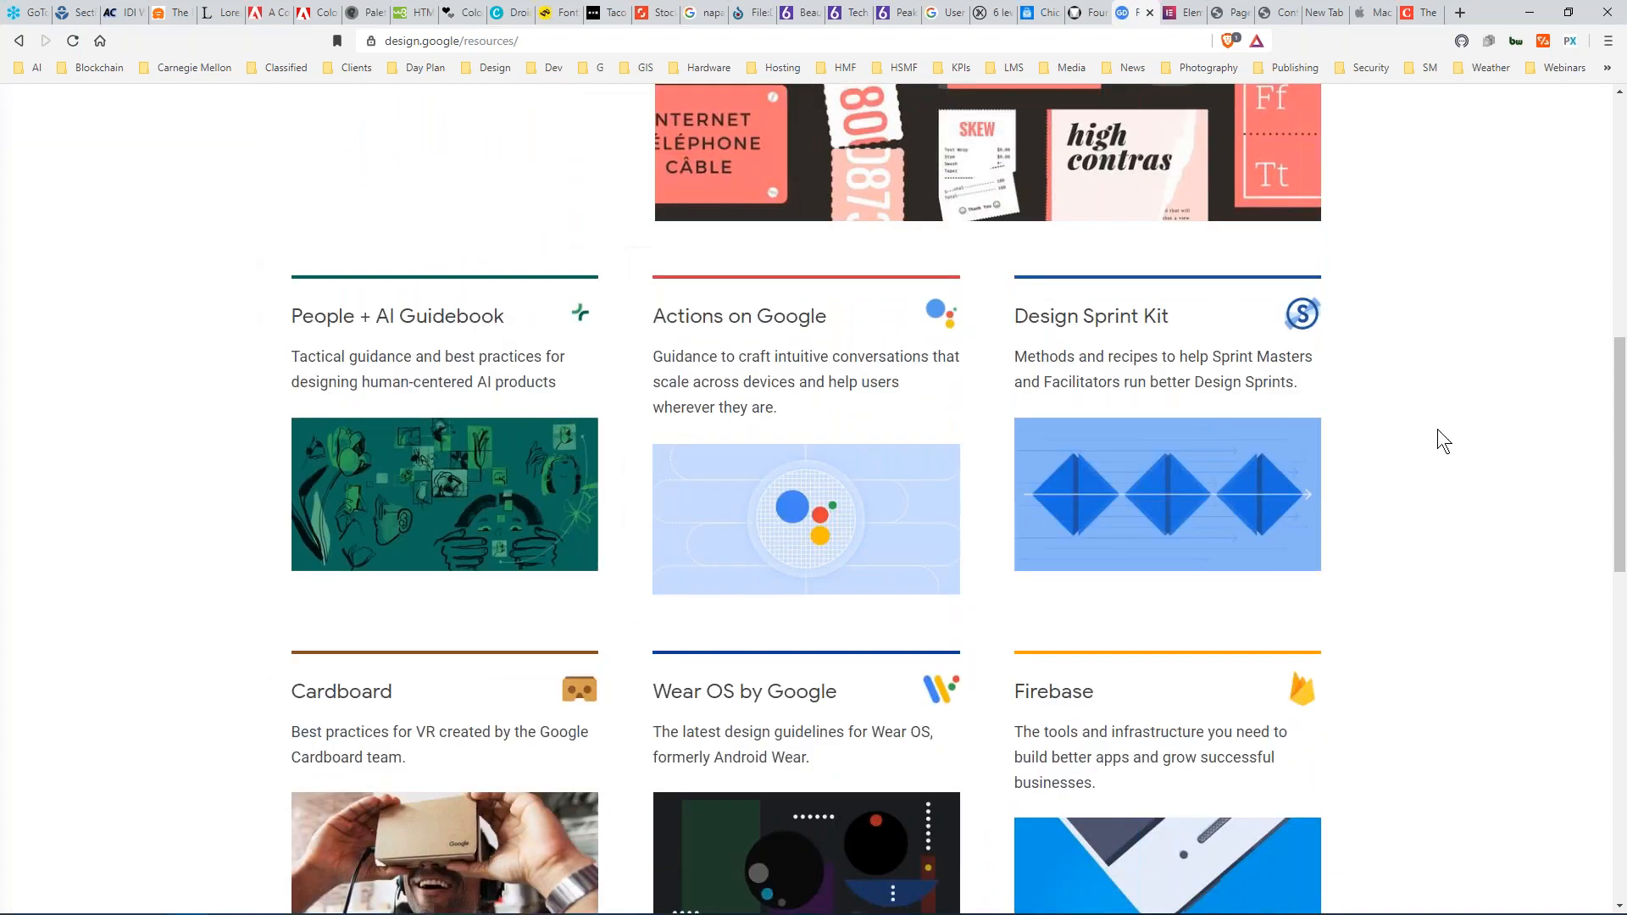
pyautogui.scroll(-7, 1437, 437)
pyautogui.scroll(-2, 1406, 424)
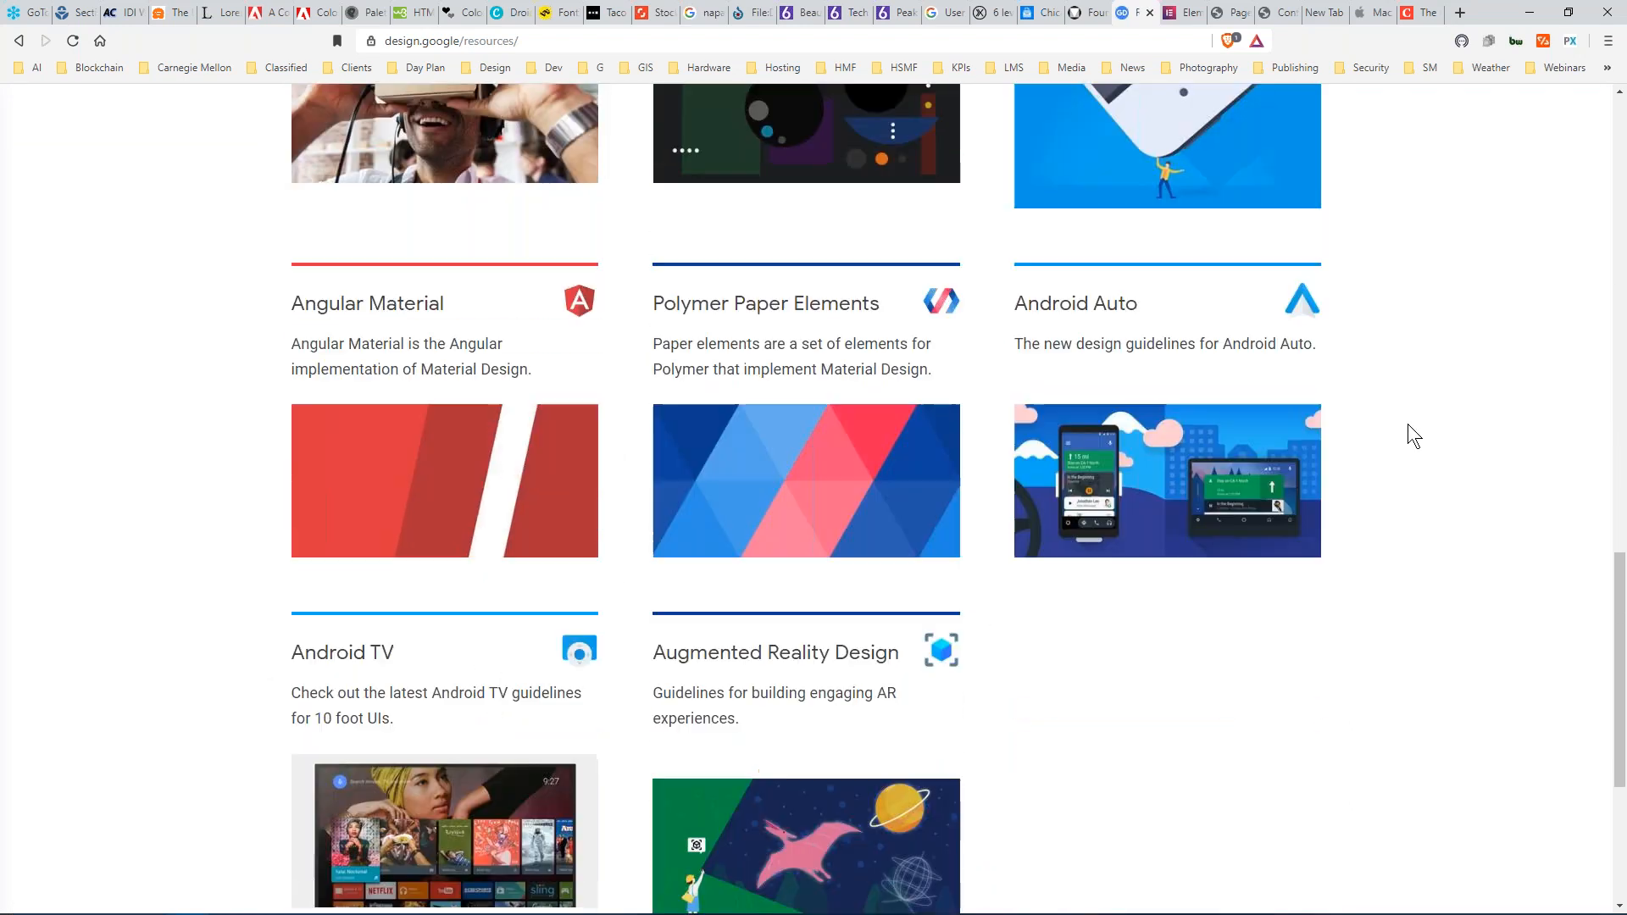
pyautogui.scroll(15, 1401, 425)
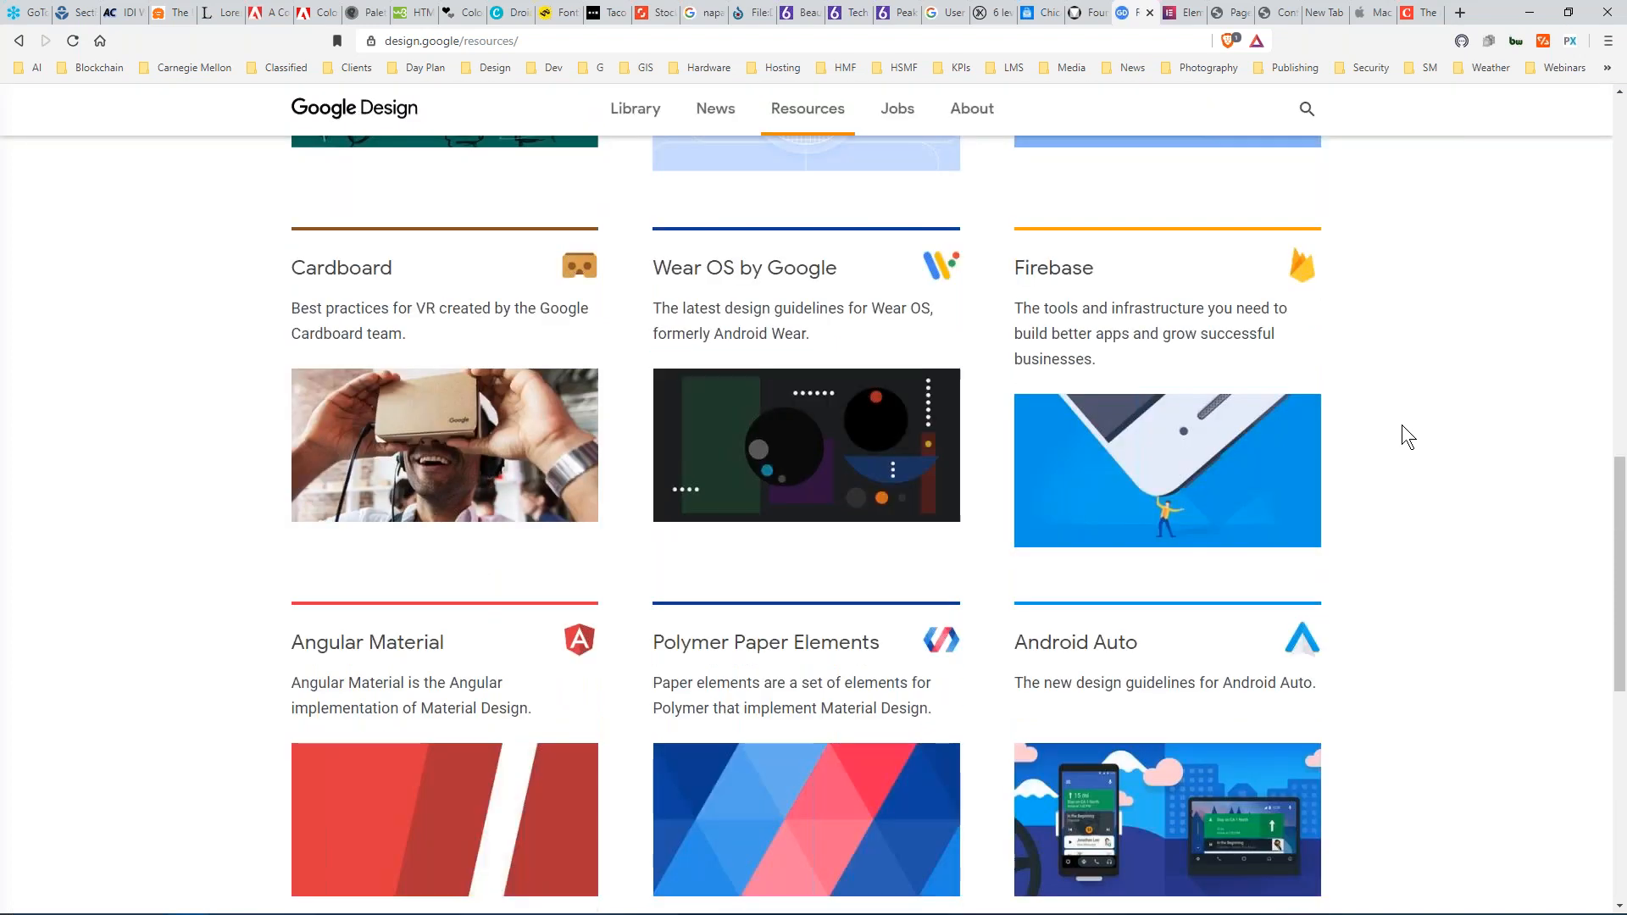
pyautogui.scroll(2, 1401, 422)
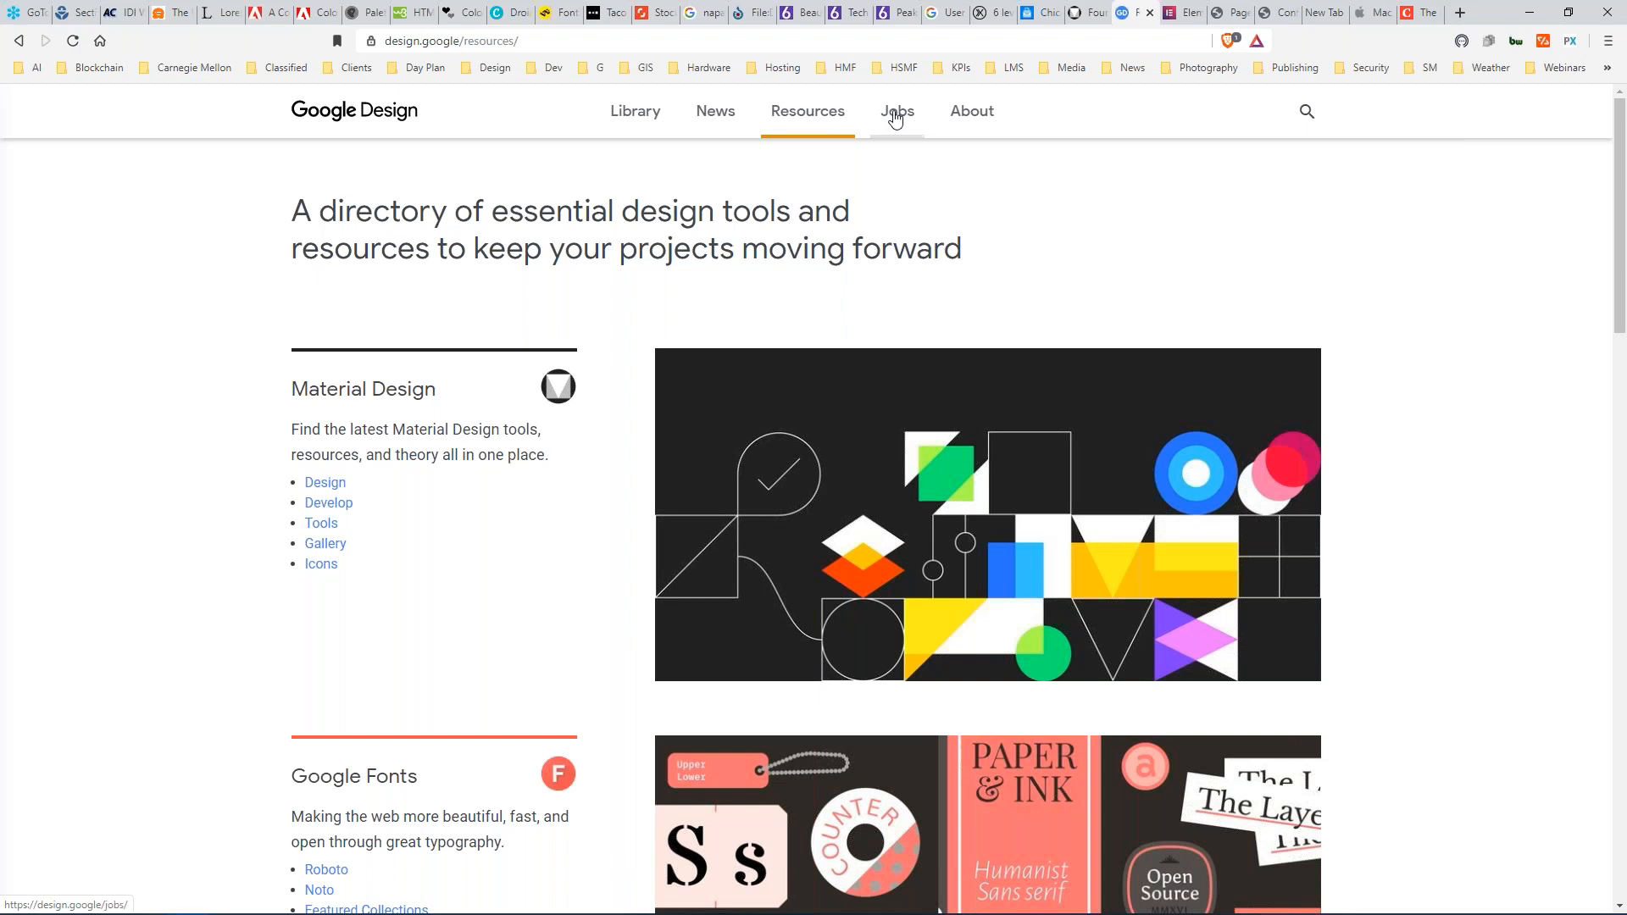
# Switch to the Elementor website and look over its home page and the sample page builder layout.
pyautogui.click(1190, 14)
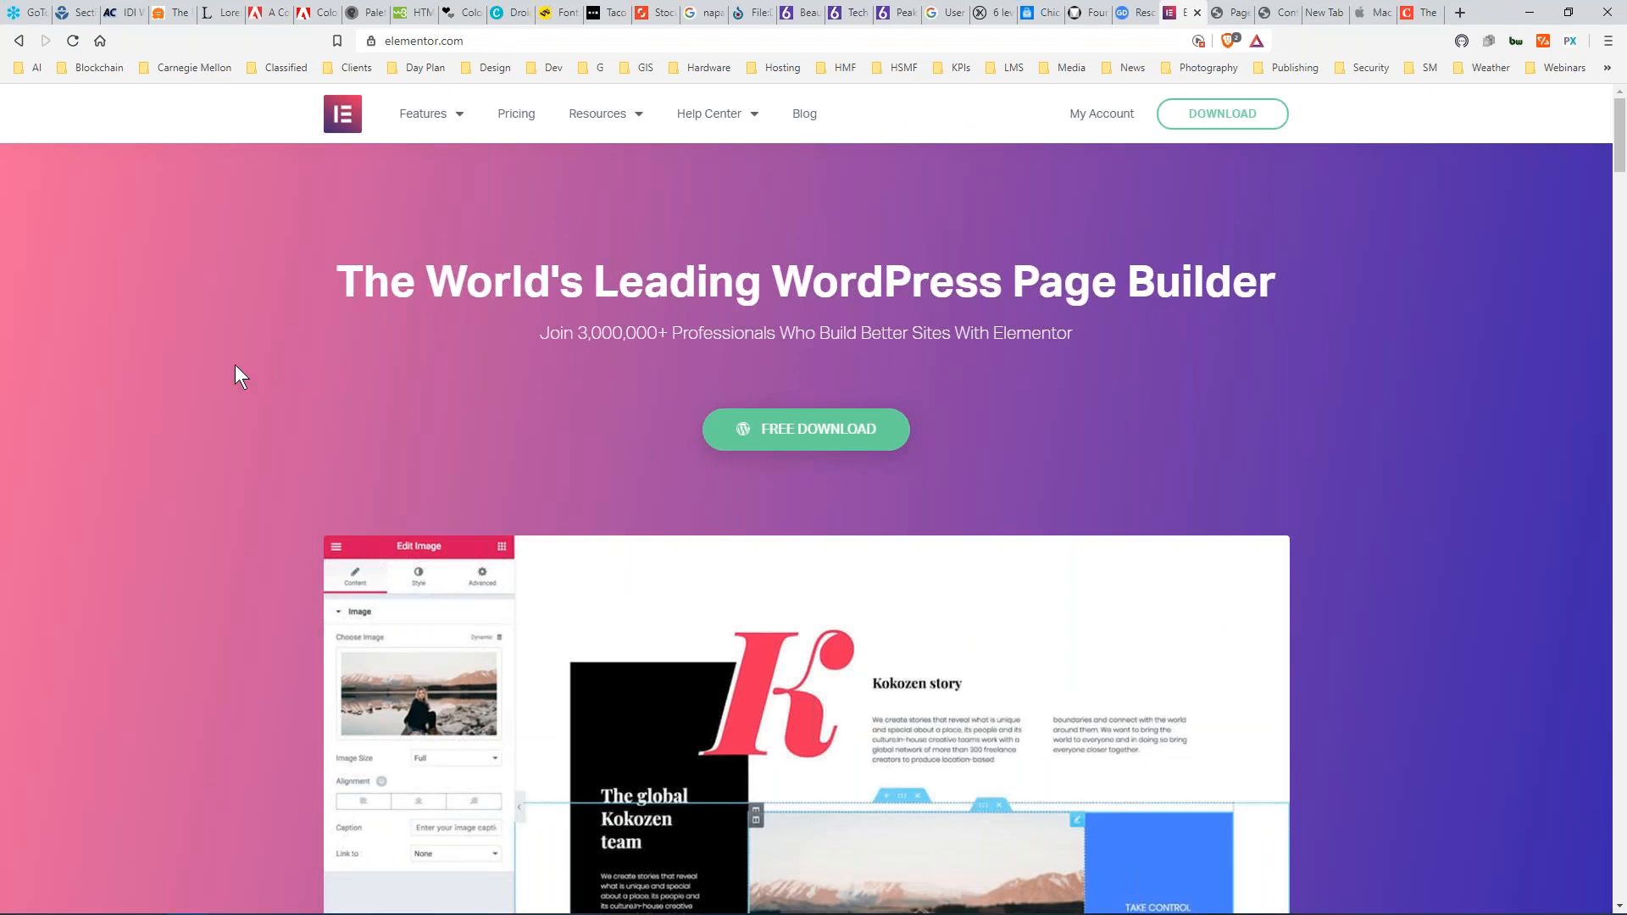
pyautogui.scroll(-3, 235, 364)
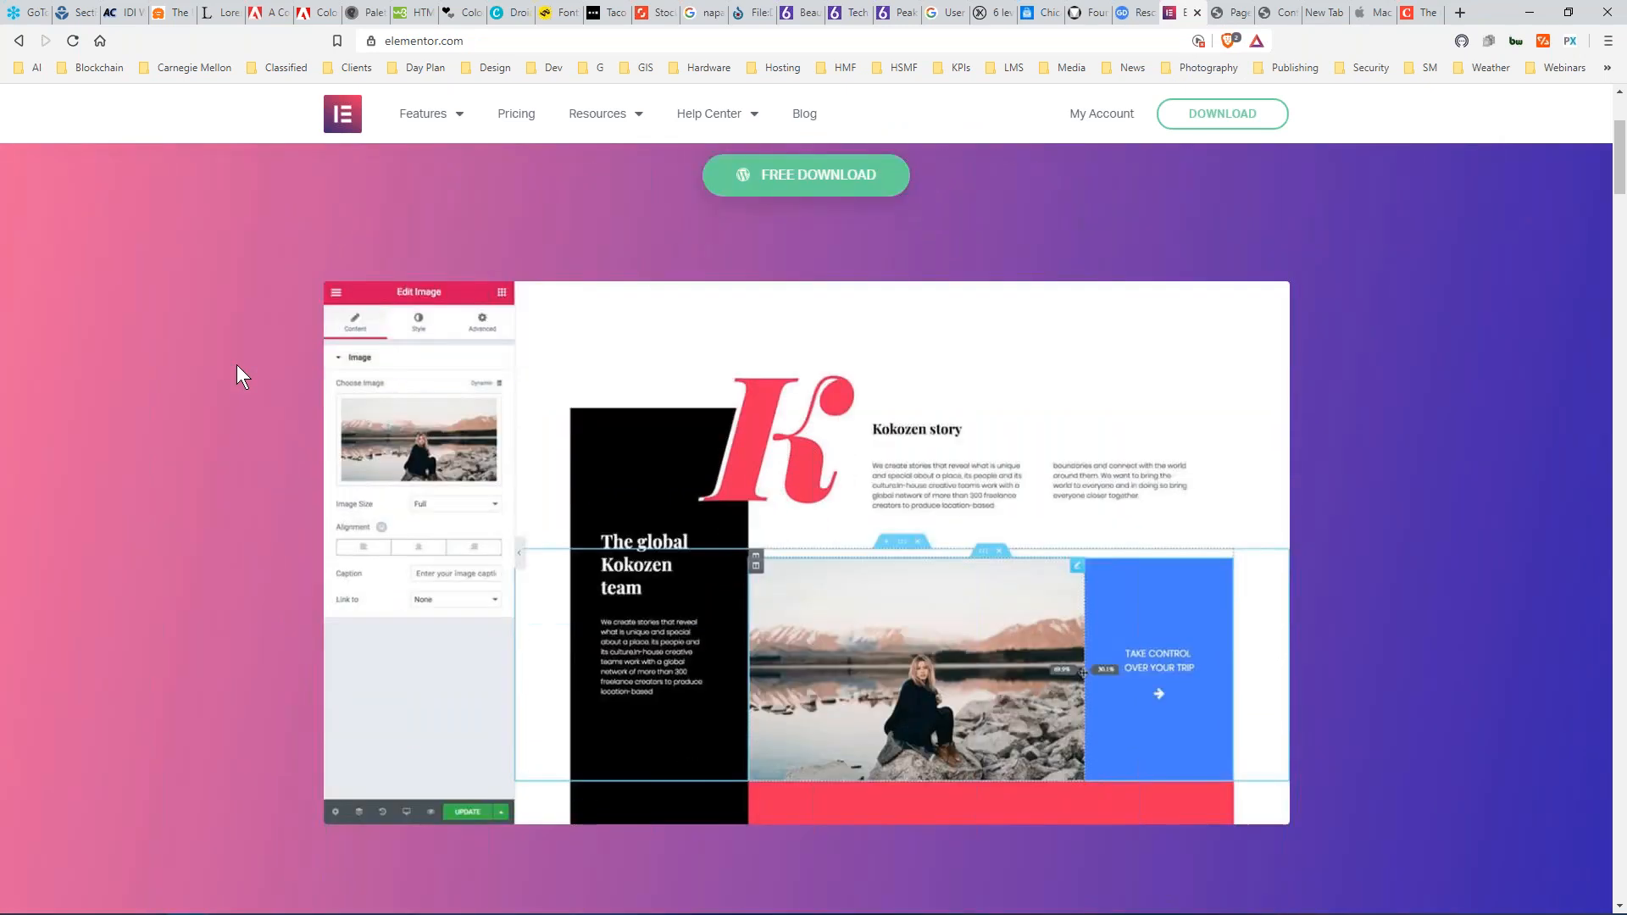
pyautogui.scroll(3, 246, 368)
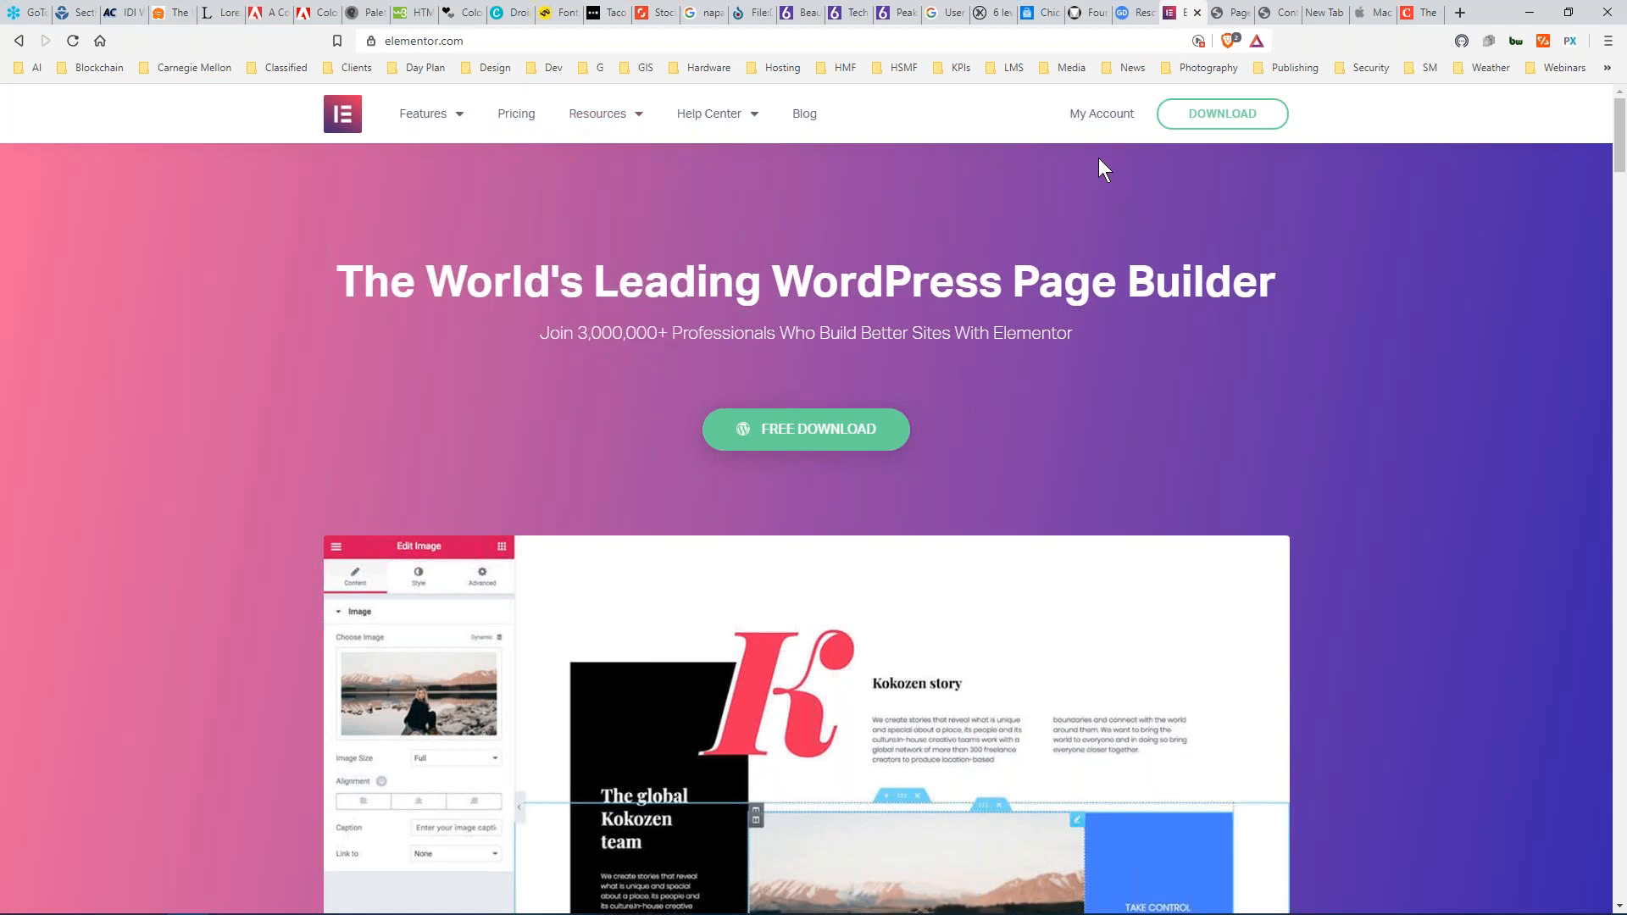
# Activate the Hangtown-Green-Team-v001 theme in the WordPress admin and reload the site's front page.
pyautogui.click(1234, 14)
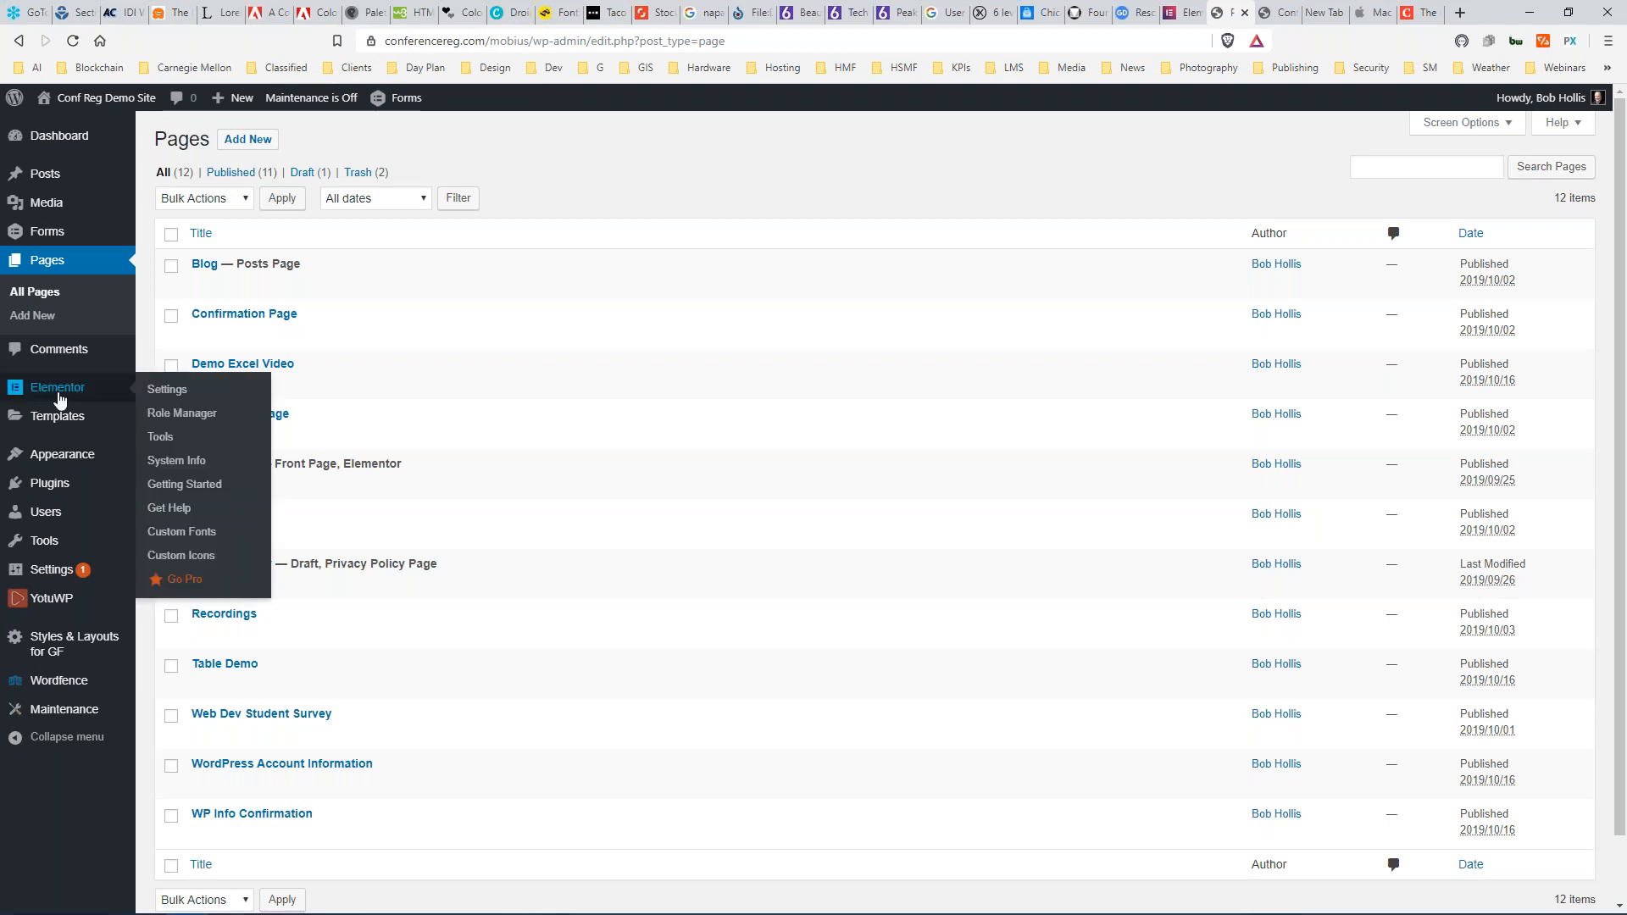
pyautogui.moveTo(52, 420)
pyautogui.moveTo(66, 462)
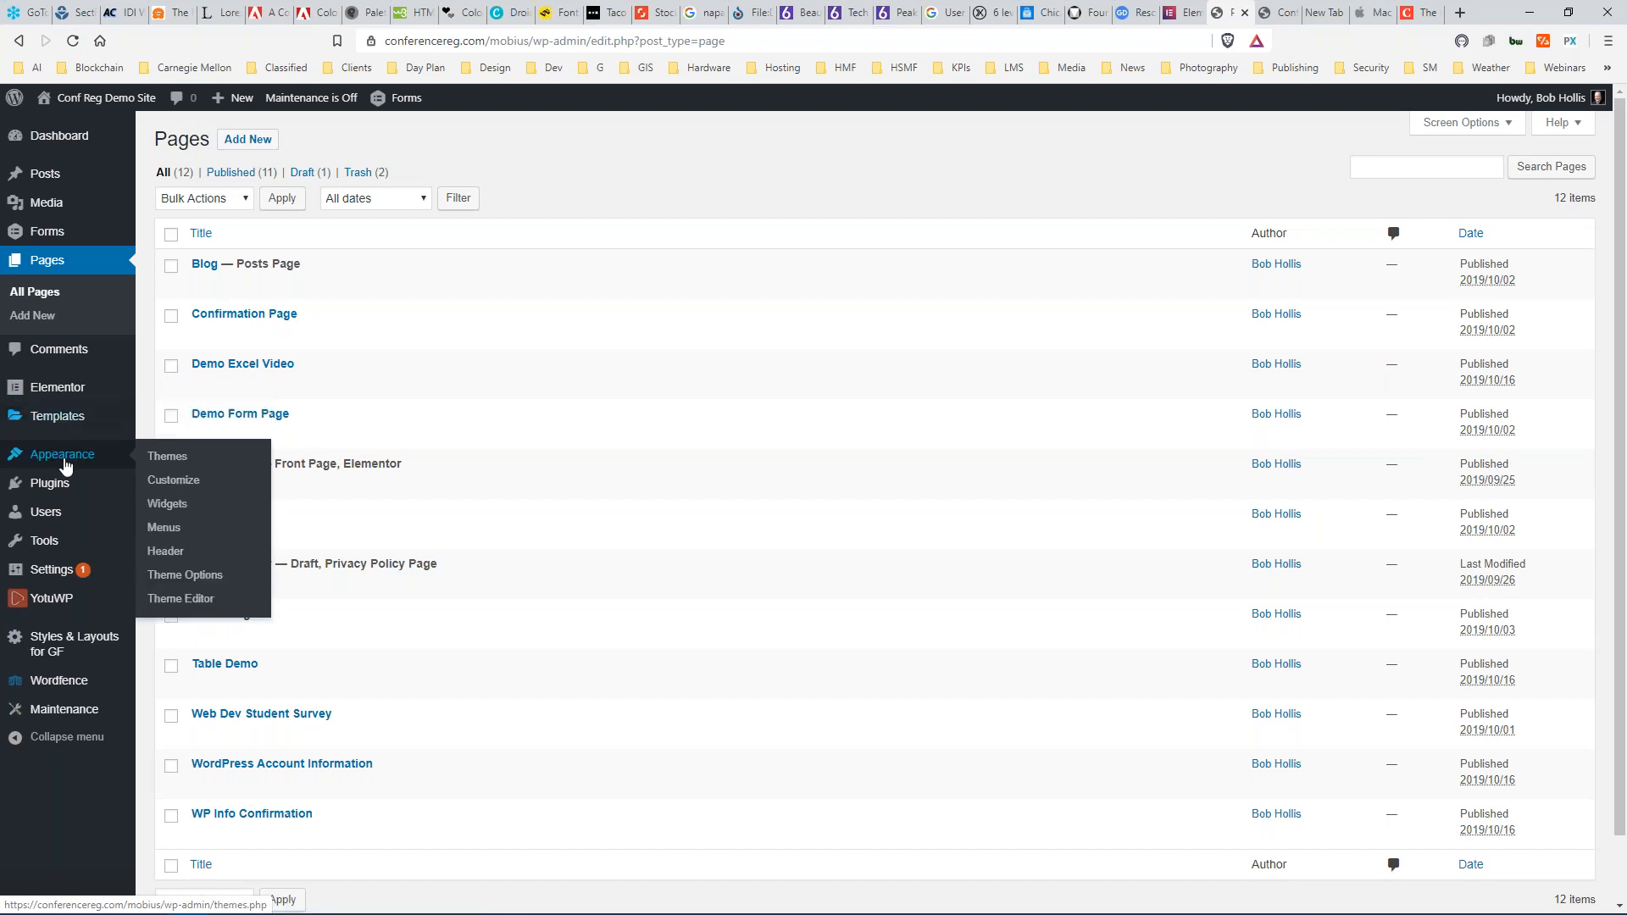
pyautogui.click(168, 458)
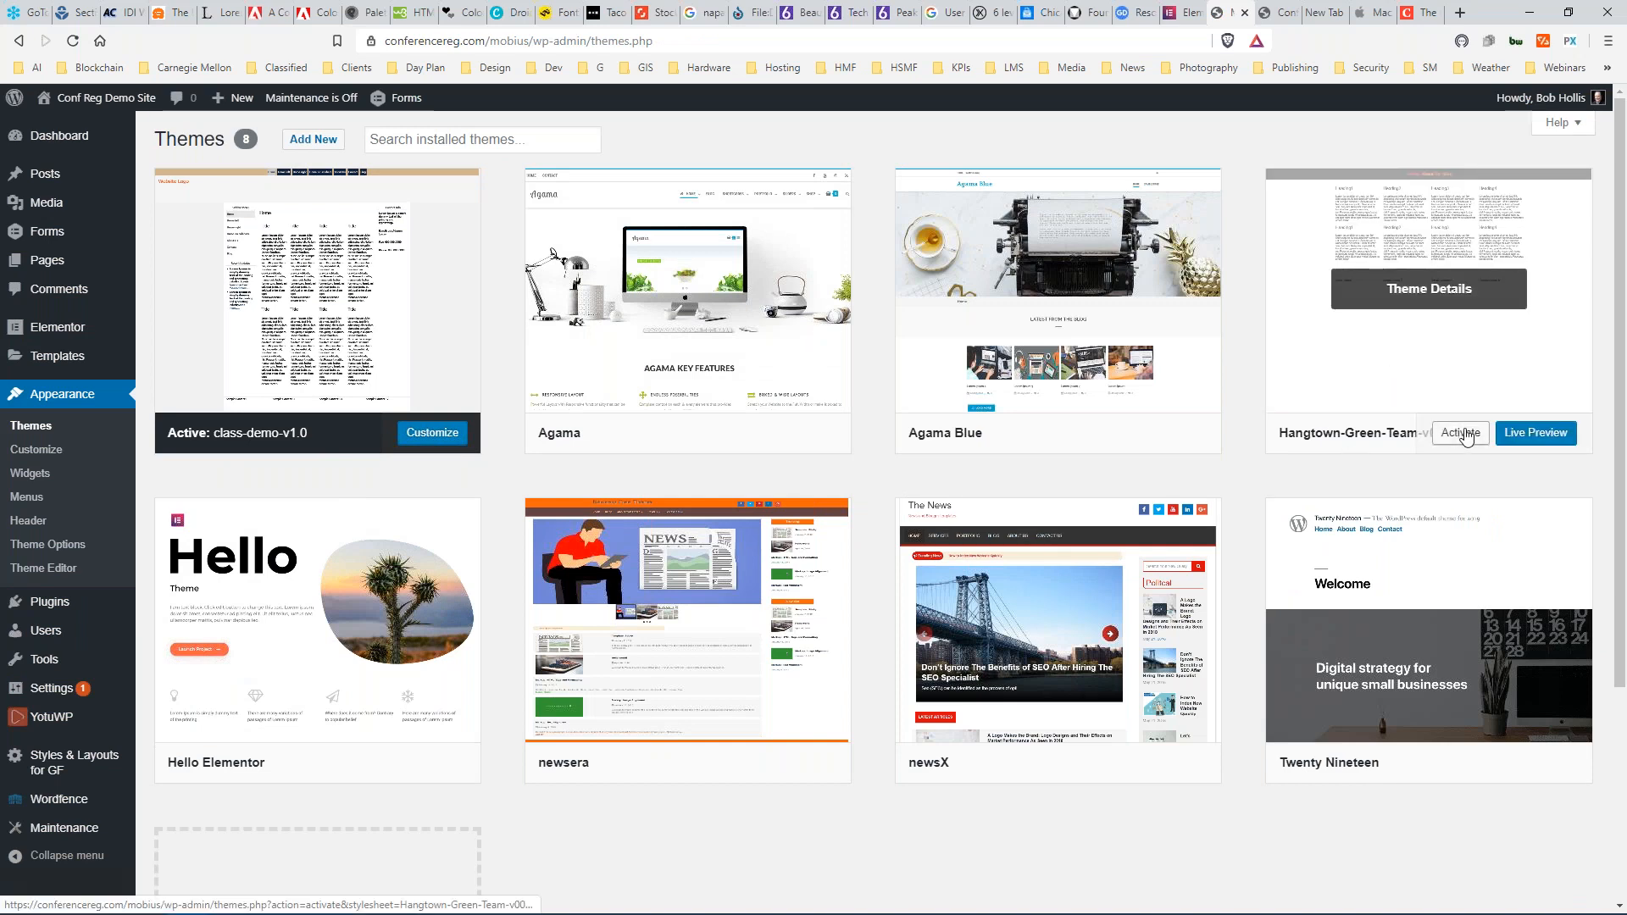
pyautogui.click(1464, 433)
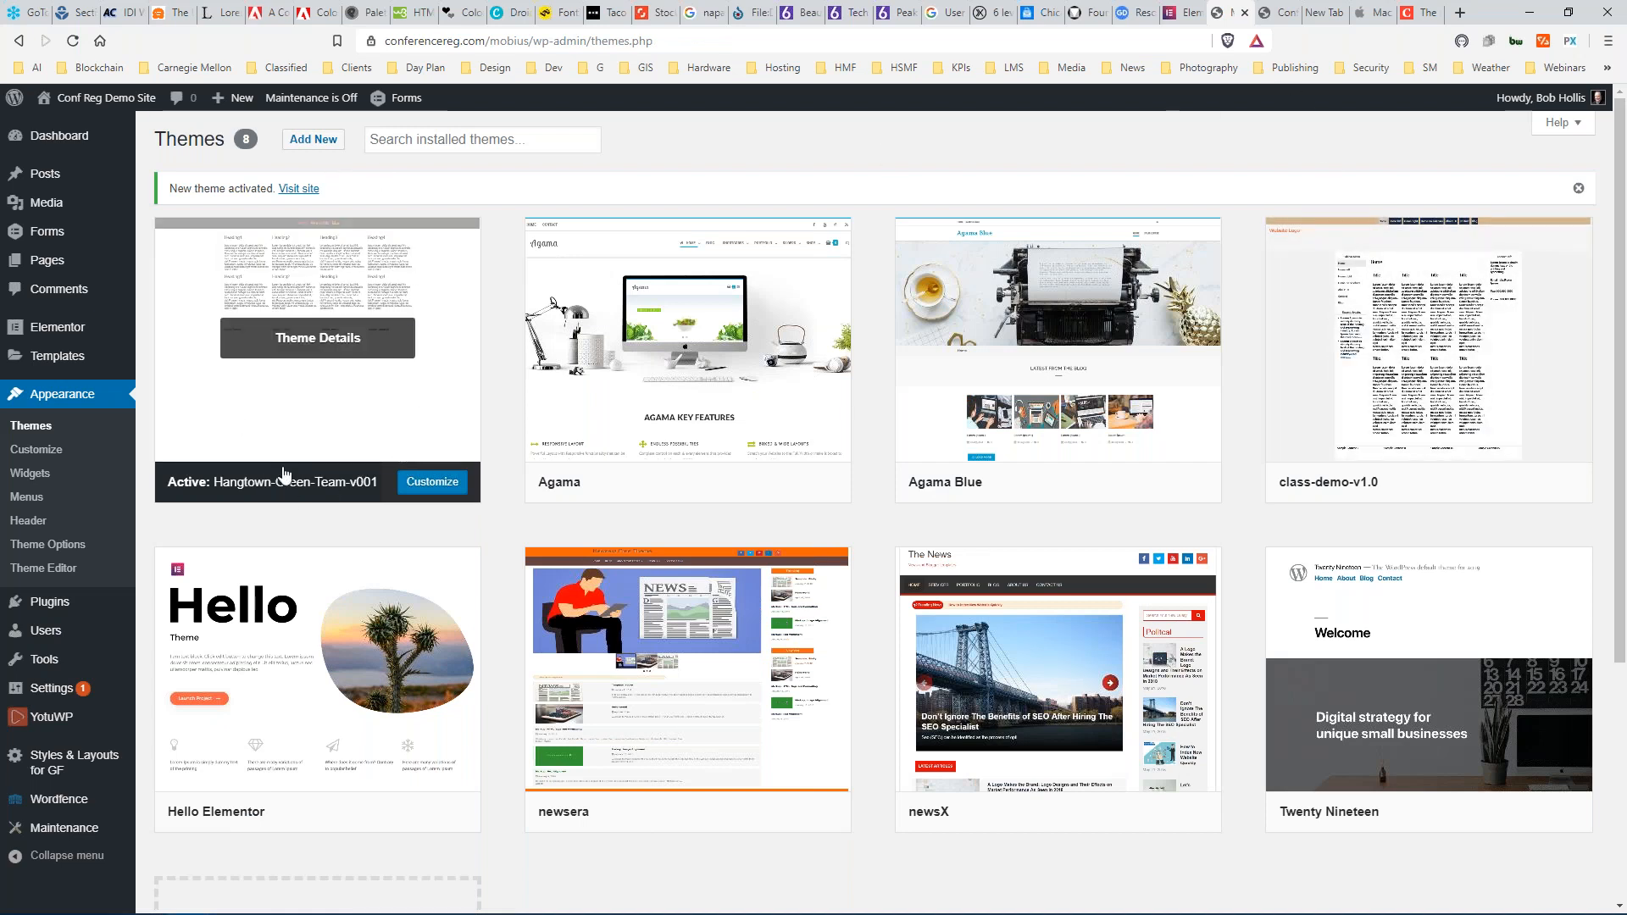
pyautogui.click(1277, 14)
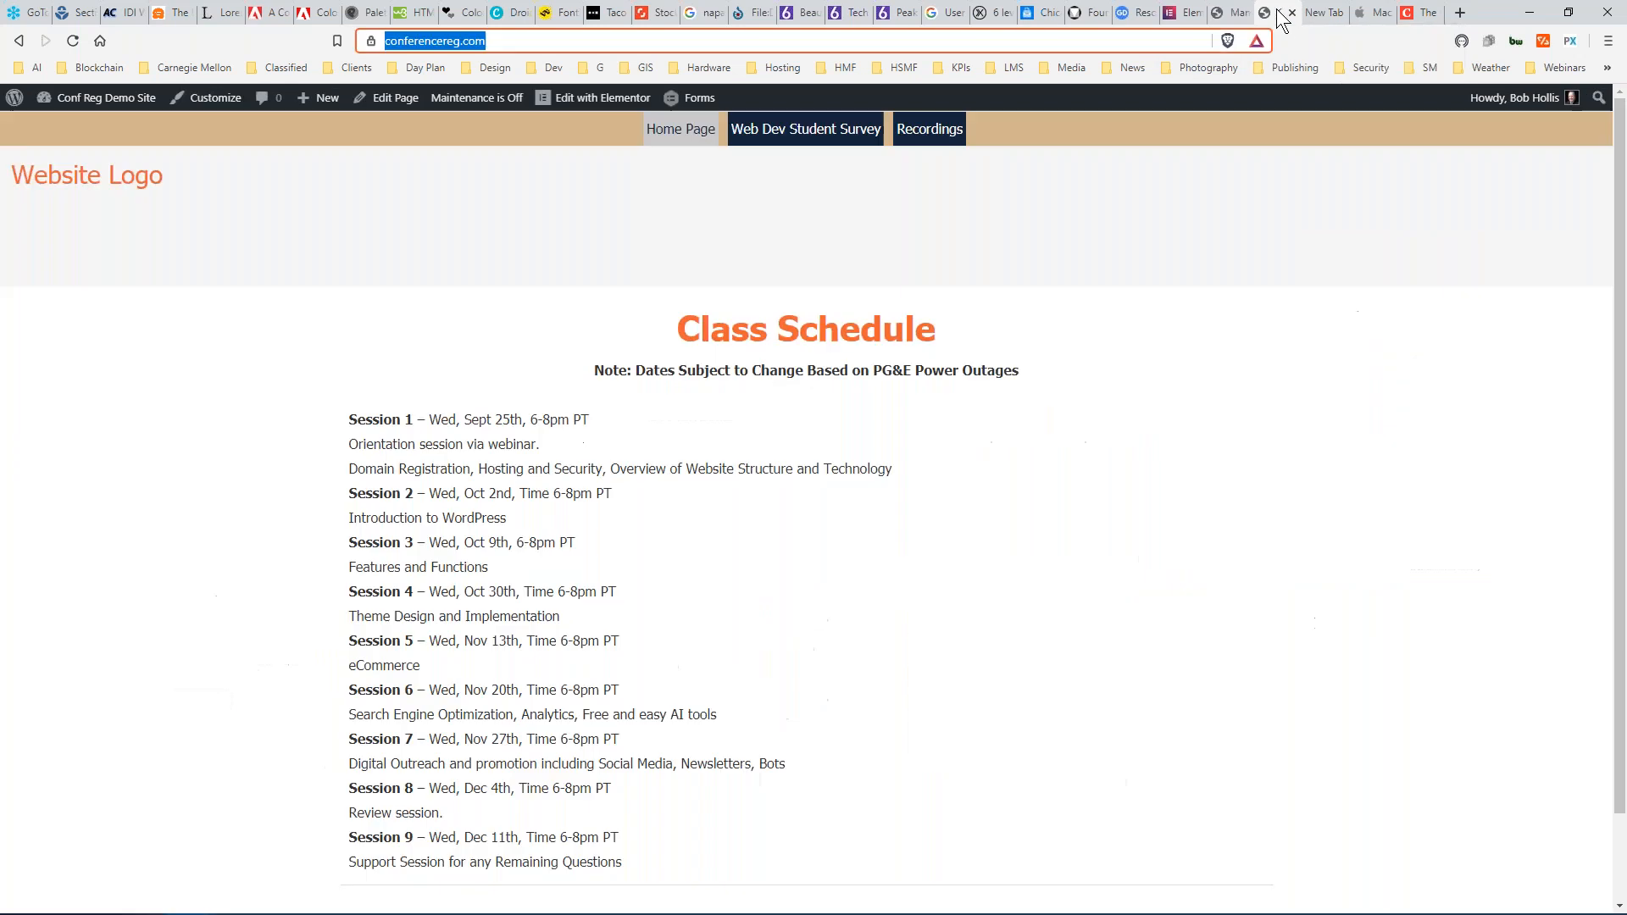
pyautogui.click(73, 41)
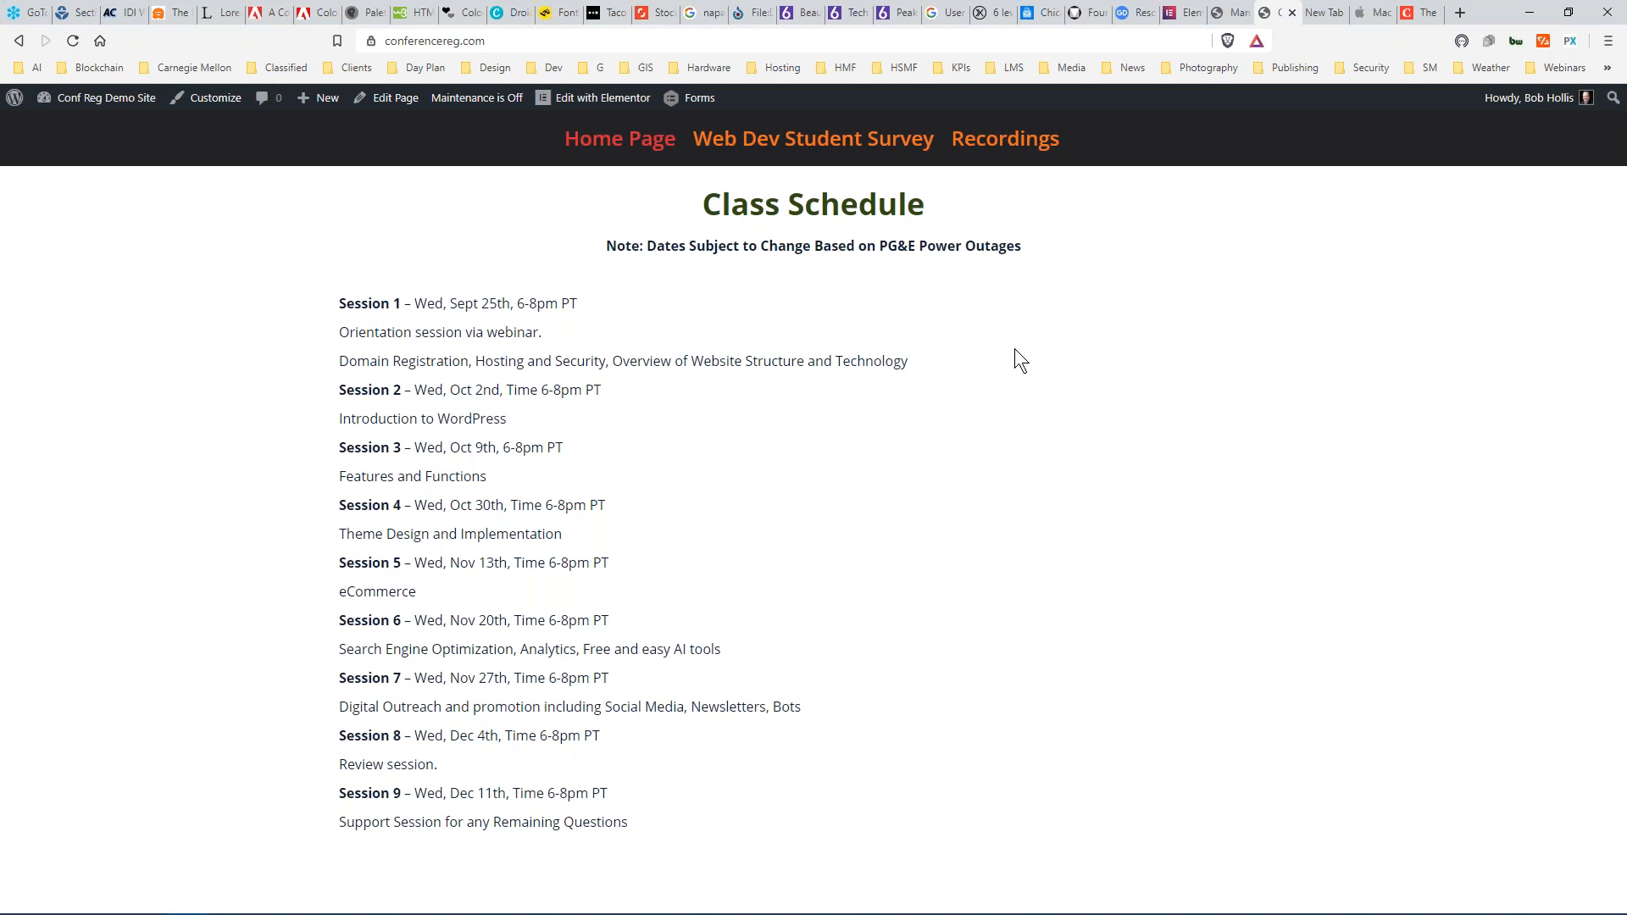
# Close the Chicago Manual of Style, Apple Mac and empty new tab pages in the browser.
pyautogui.click(1430, 13)
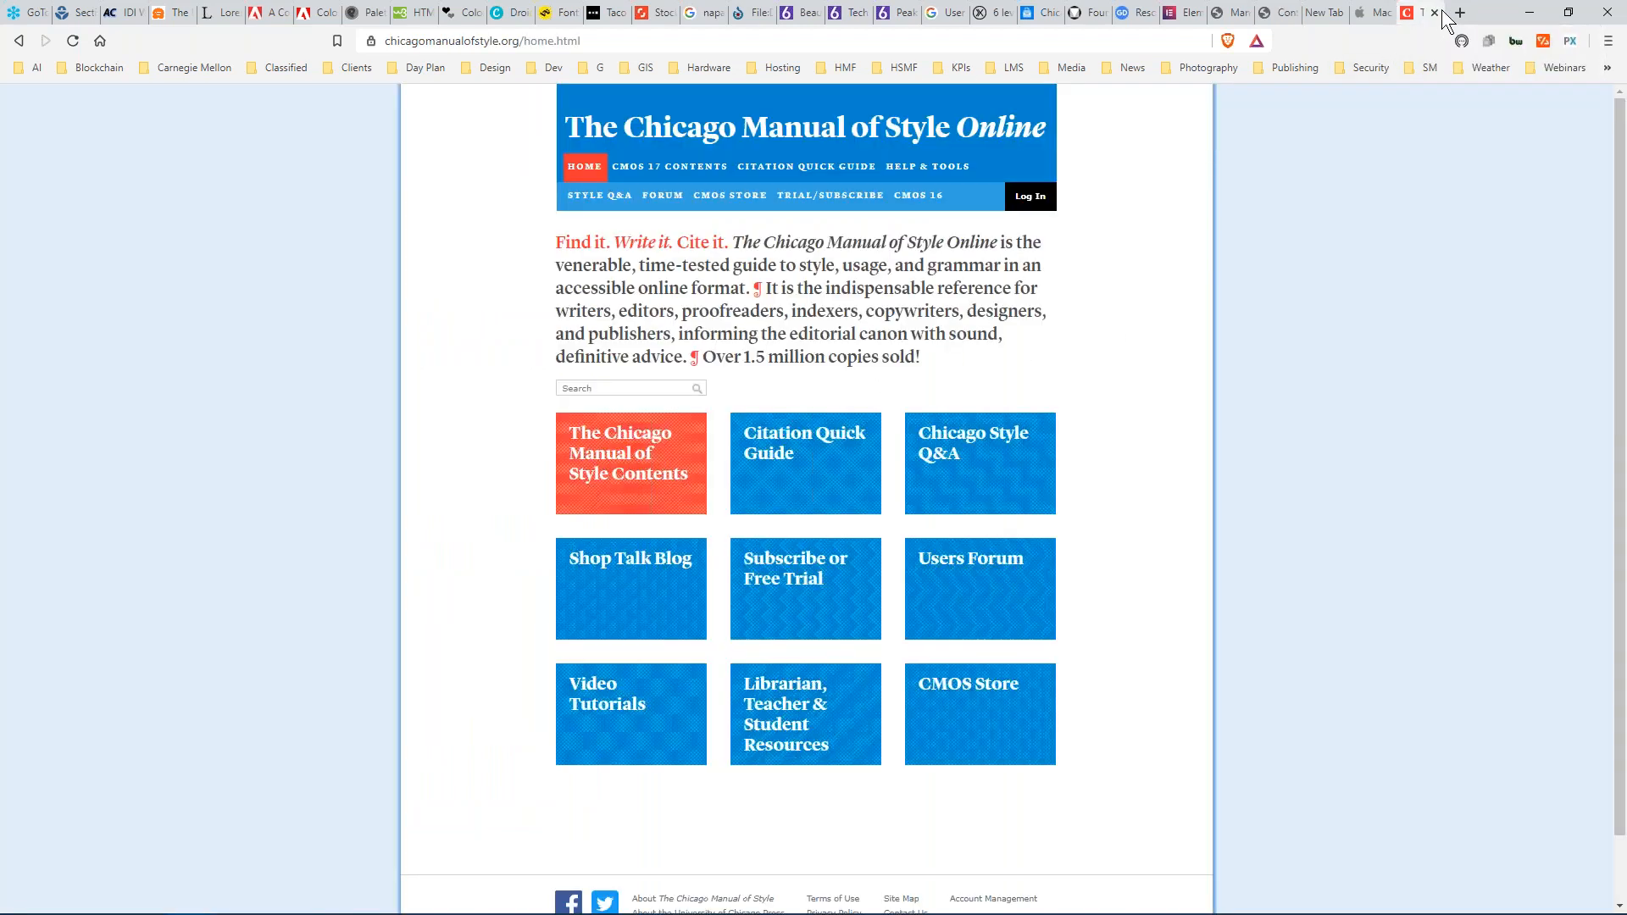
pyautogui.click(1432, 12)
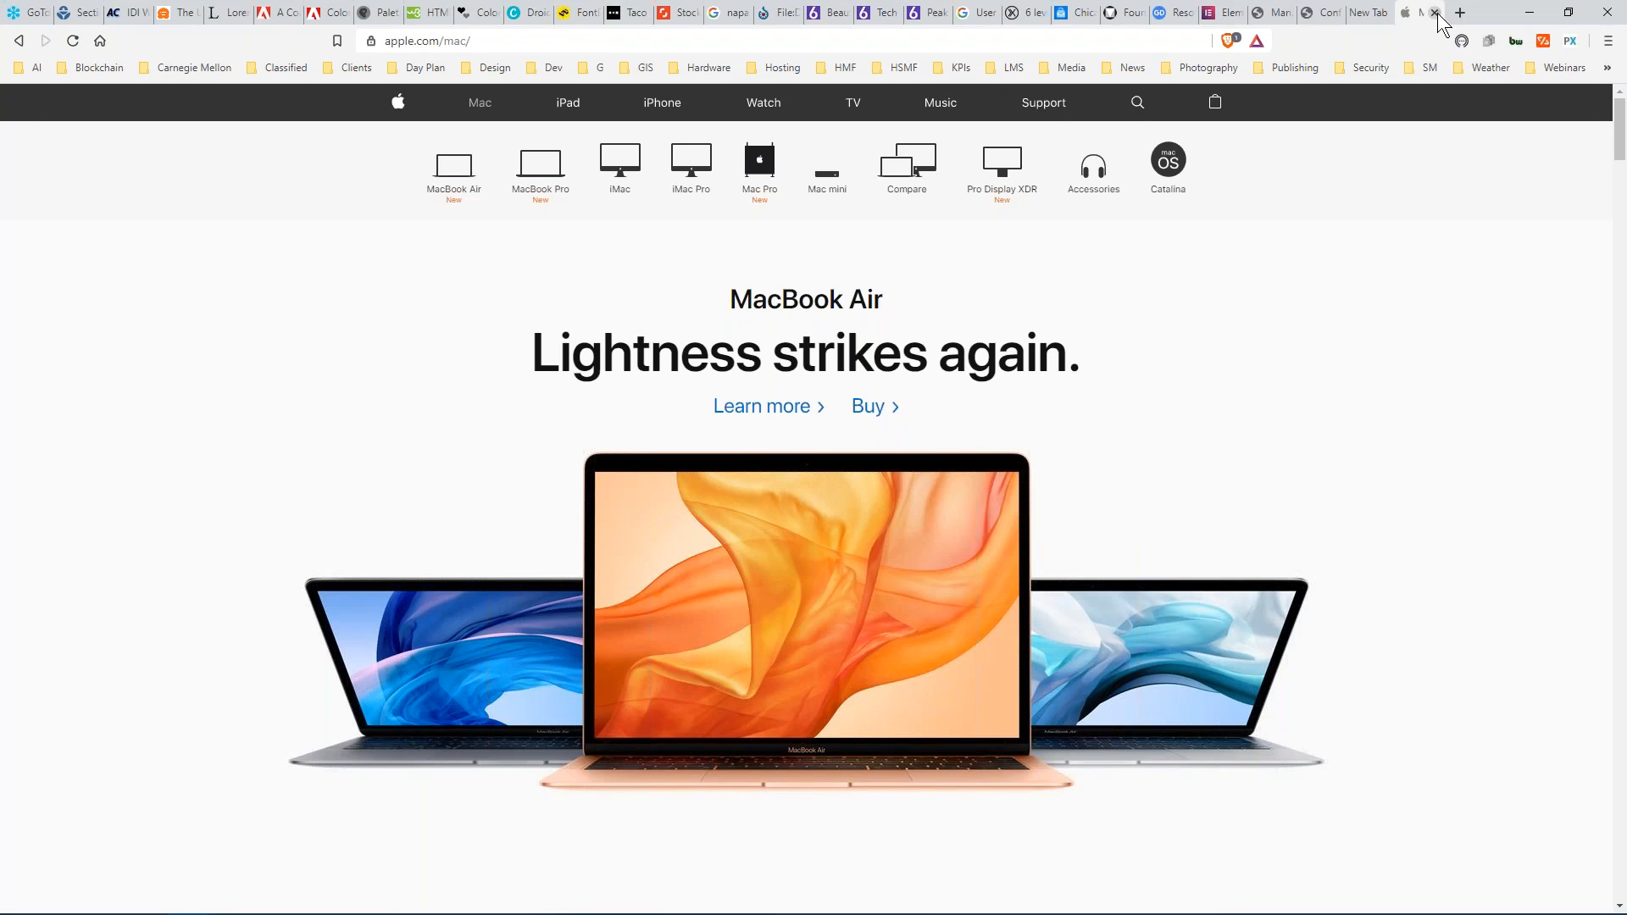
pyautogui.click(1435, 12)
pyautogui.click(1434, 12)
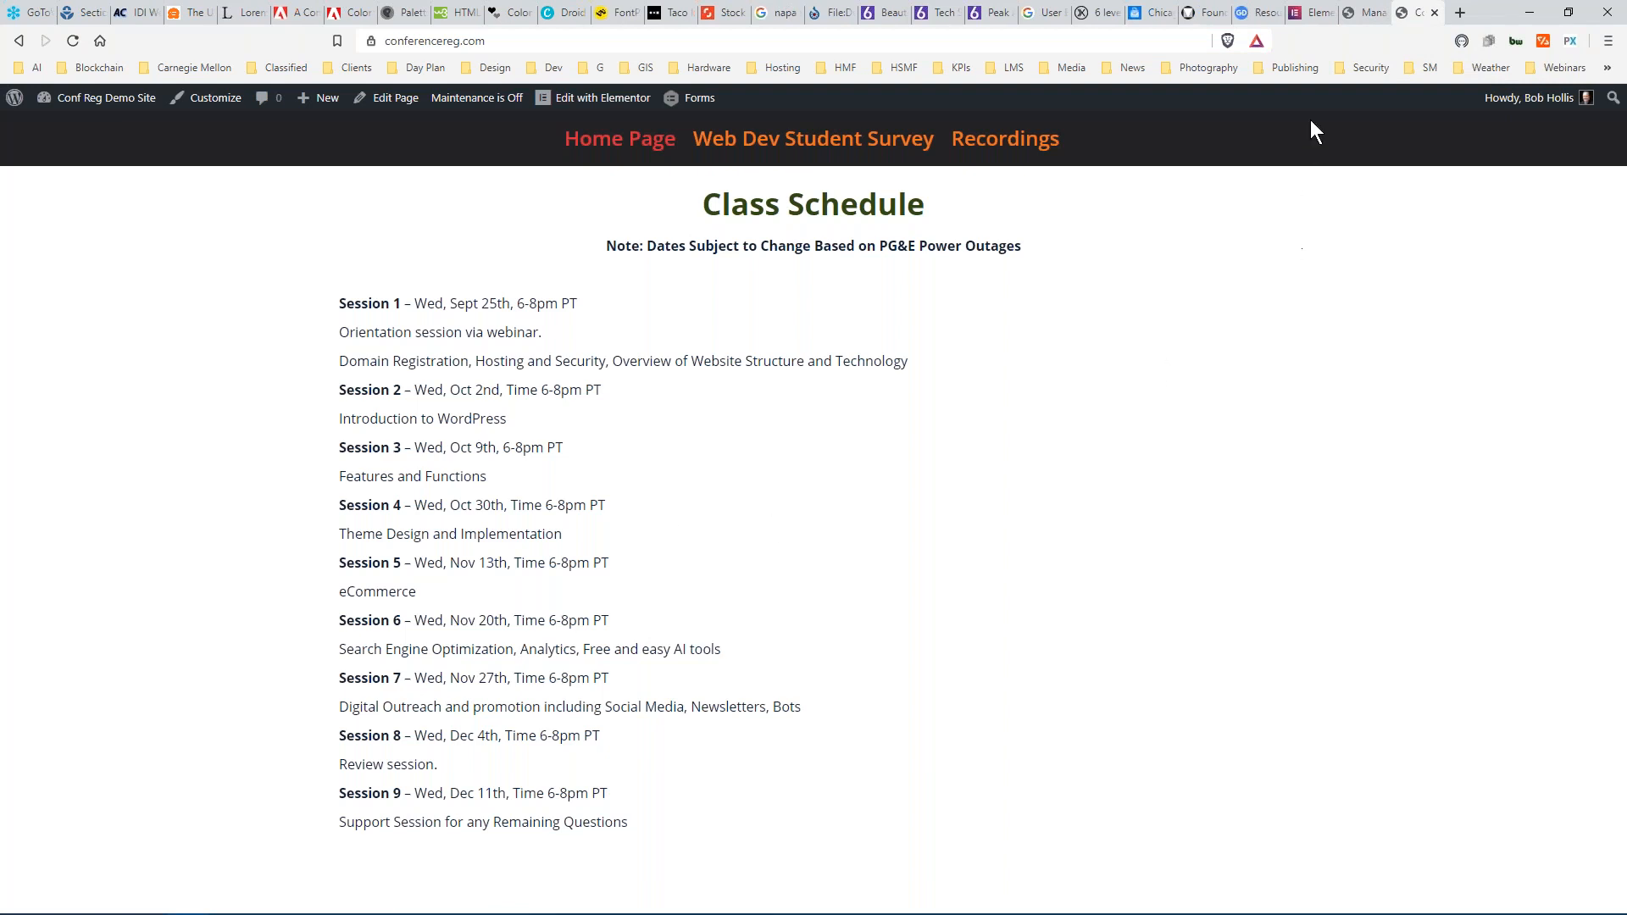
# Duplicate the browser tab showing the site's front page and open the original for editing with Elementor.
pyautogui.click(1366, 16)
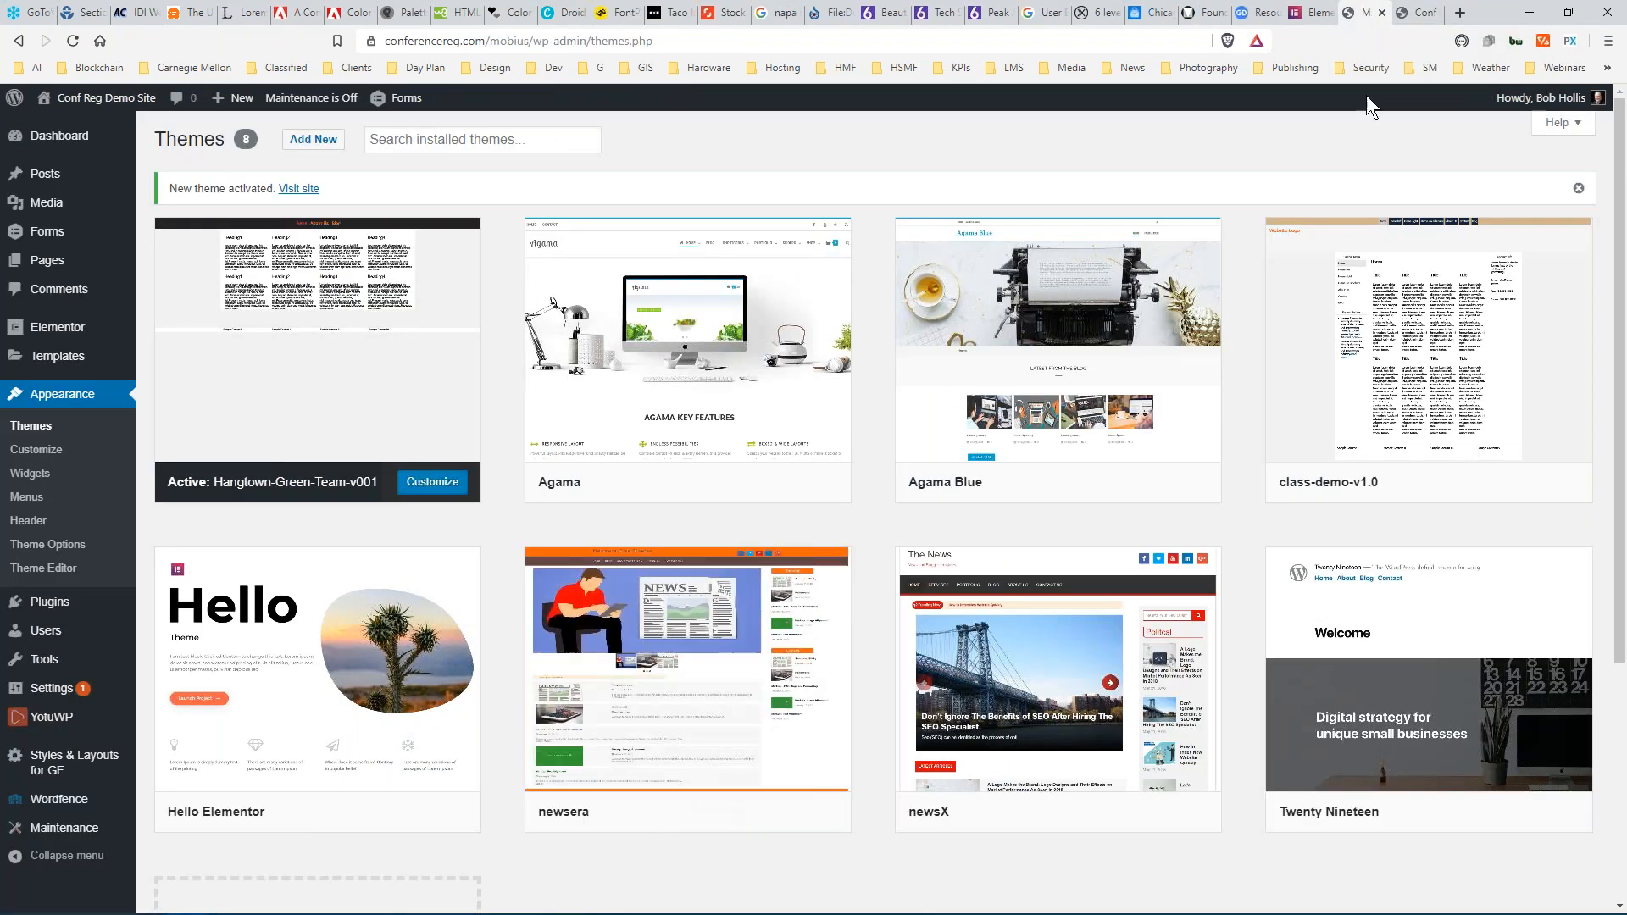
pyautogui.click(1424, 15)
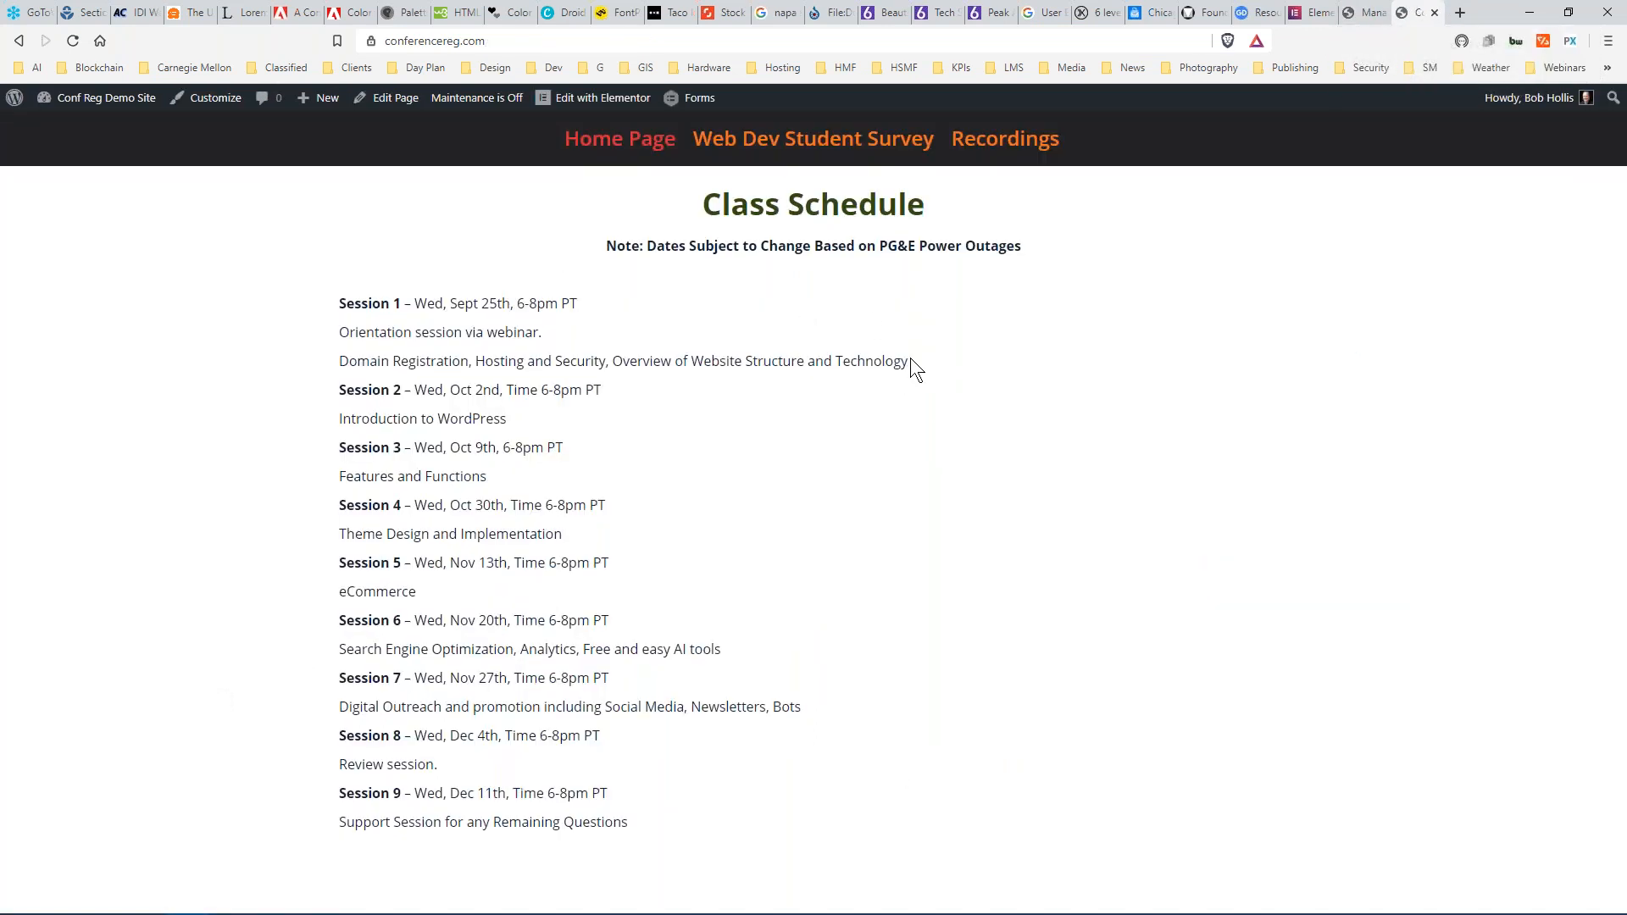
pyautogui.rightClick(1409, 15)
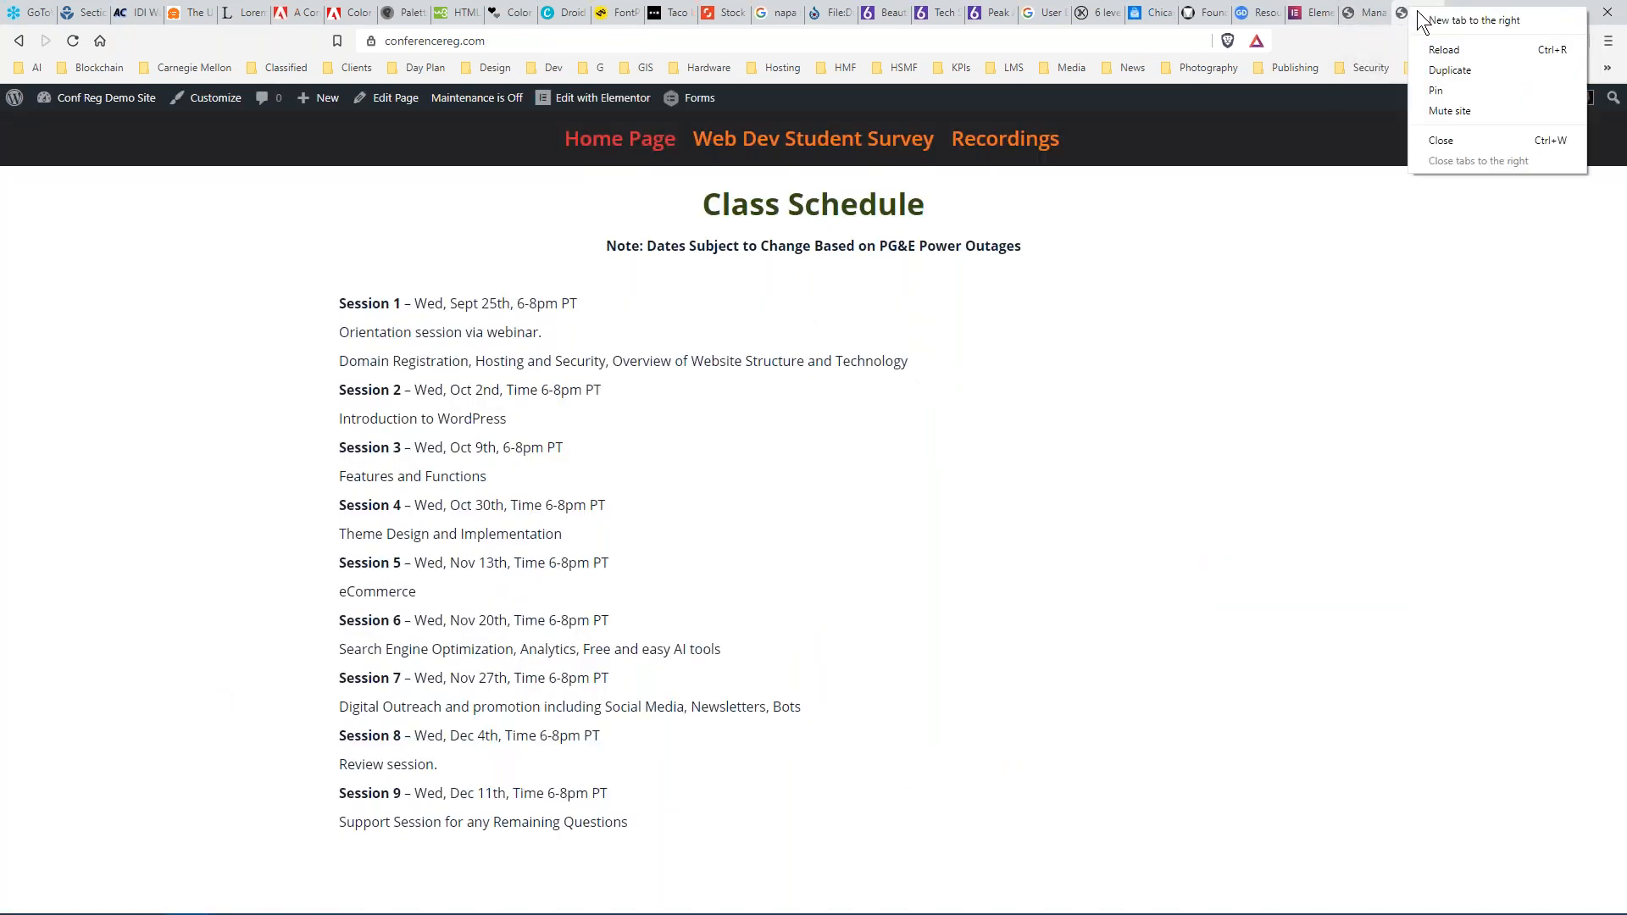
pyautogui.click(1448, 70)
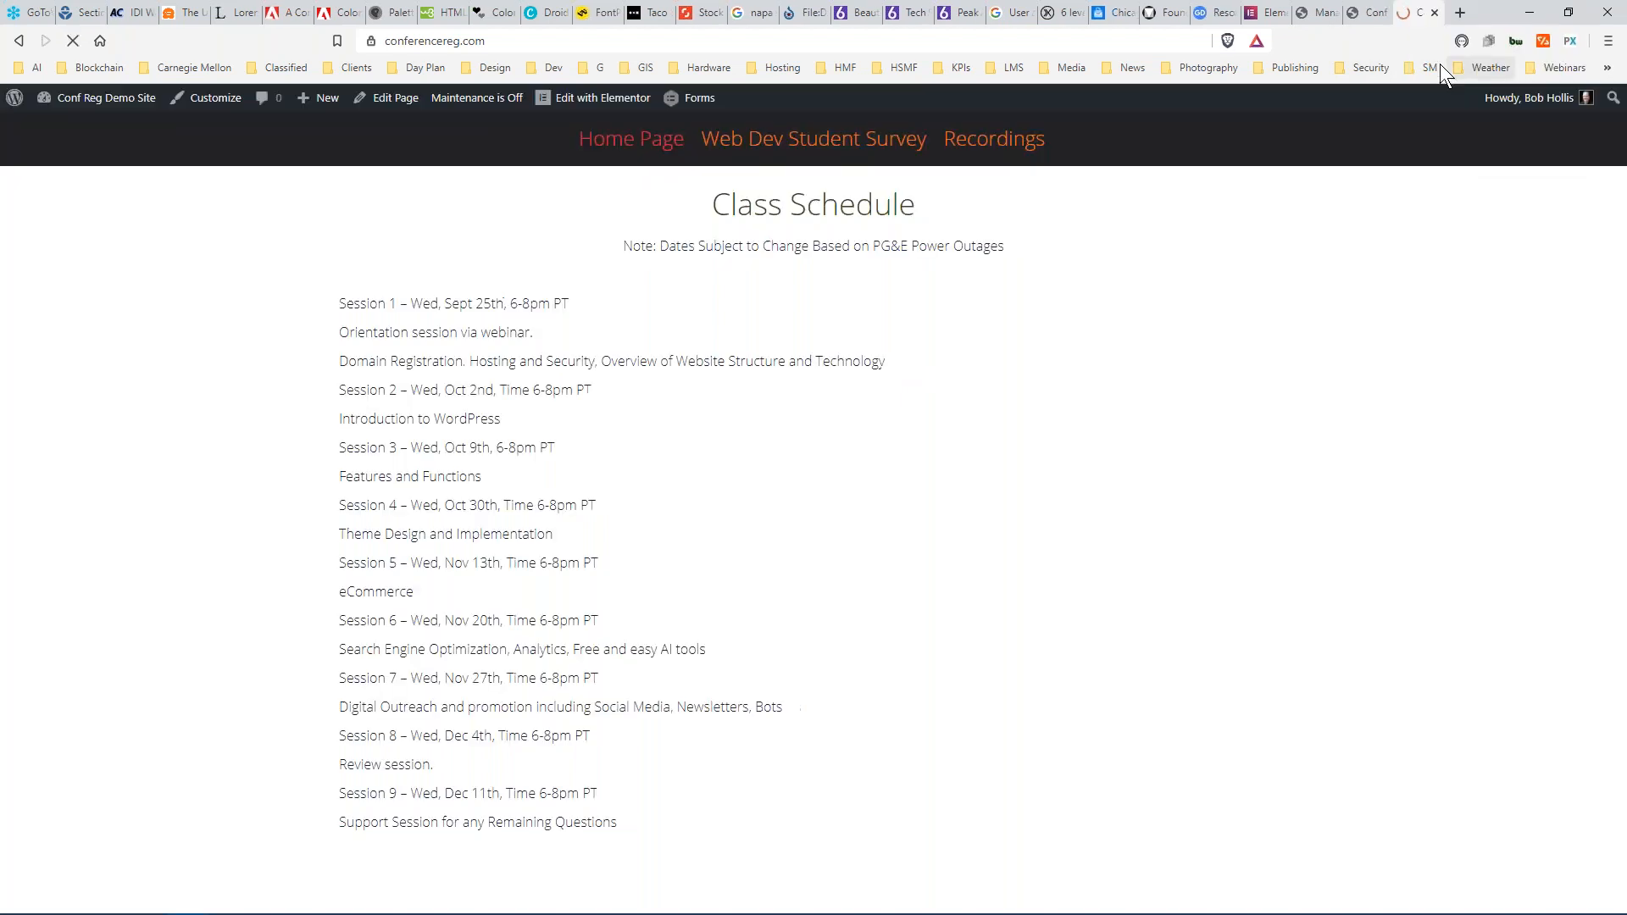
pyautogui.click(1375, 15)
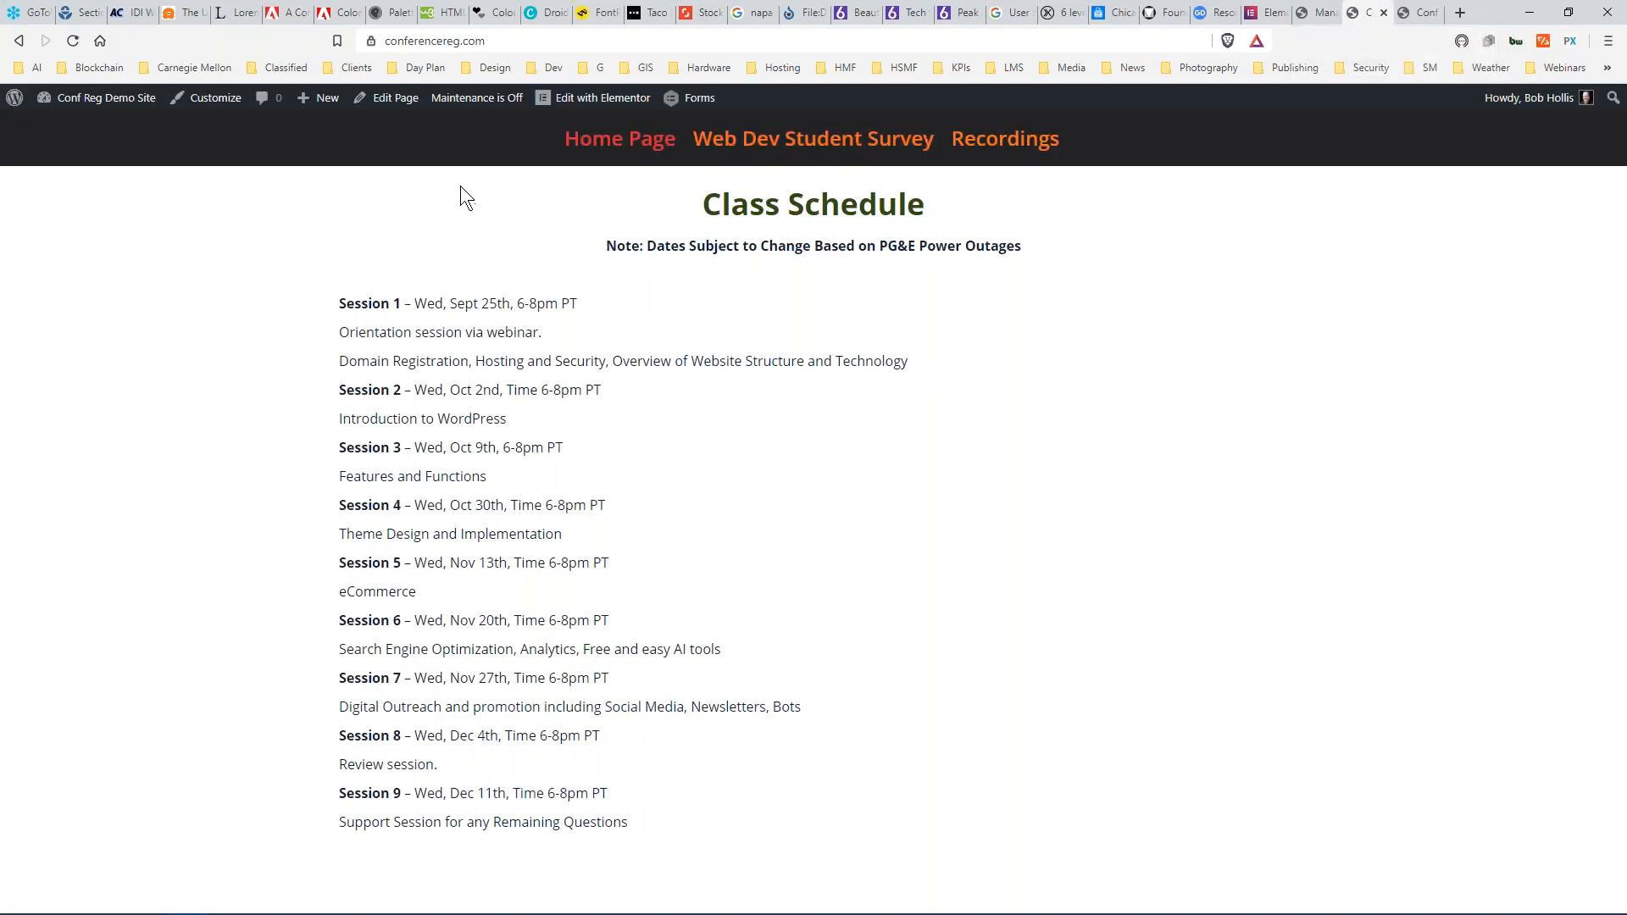
pyautogui.click(597, 104)
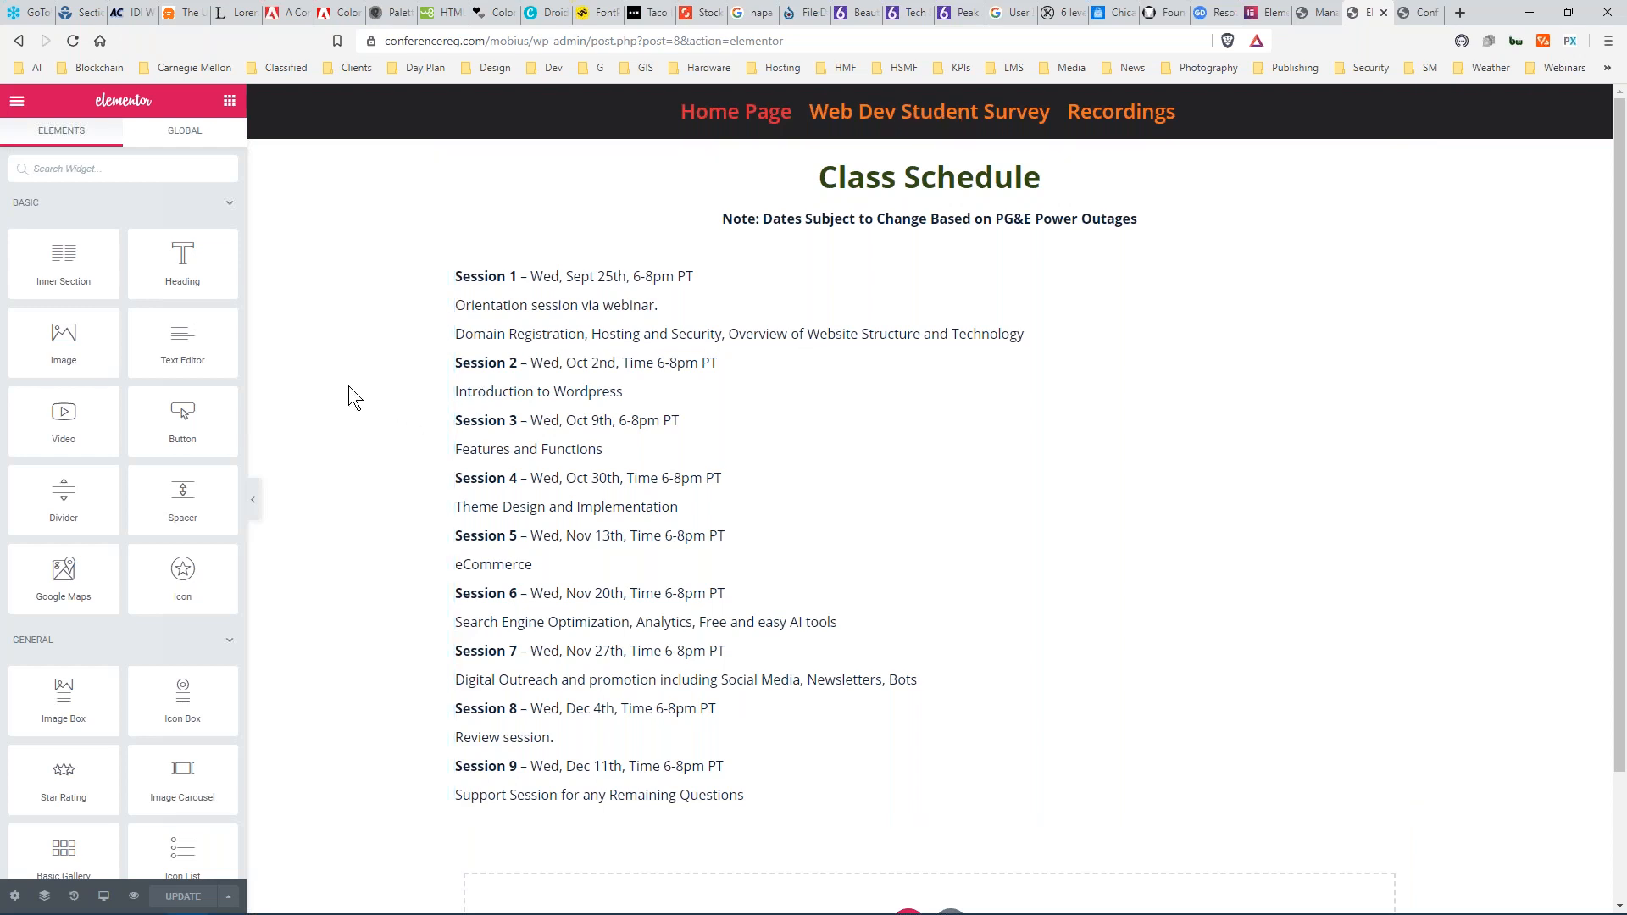
# Open the Home Page for standard editing from the list of all pages in the WordPress admin.
pyautogui.click(1319, 15)
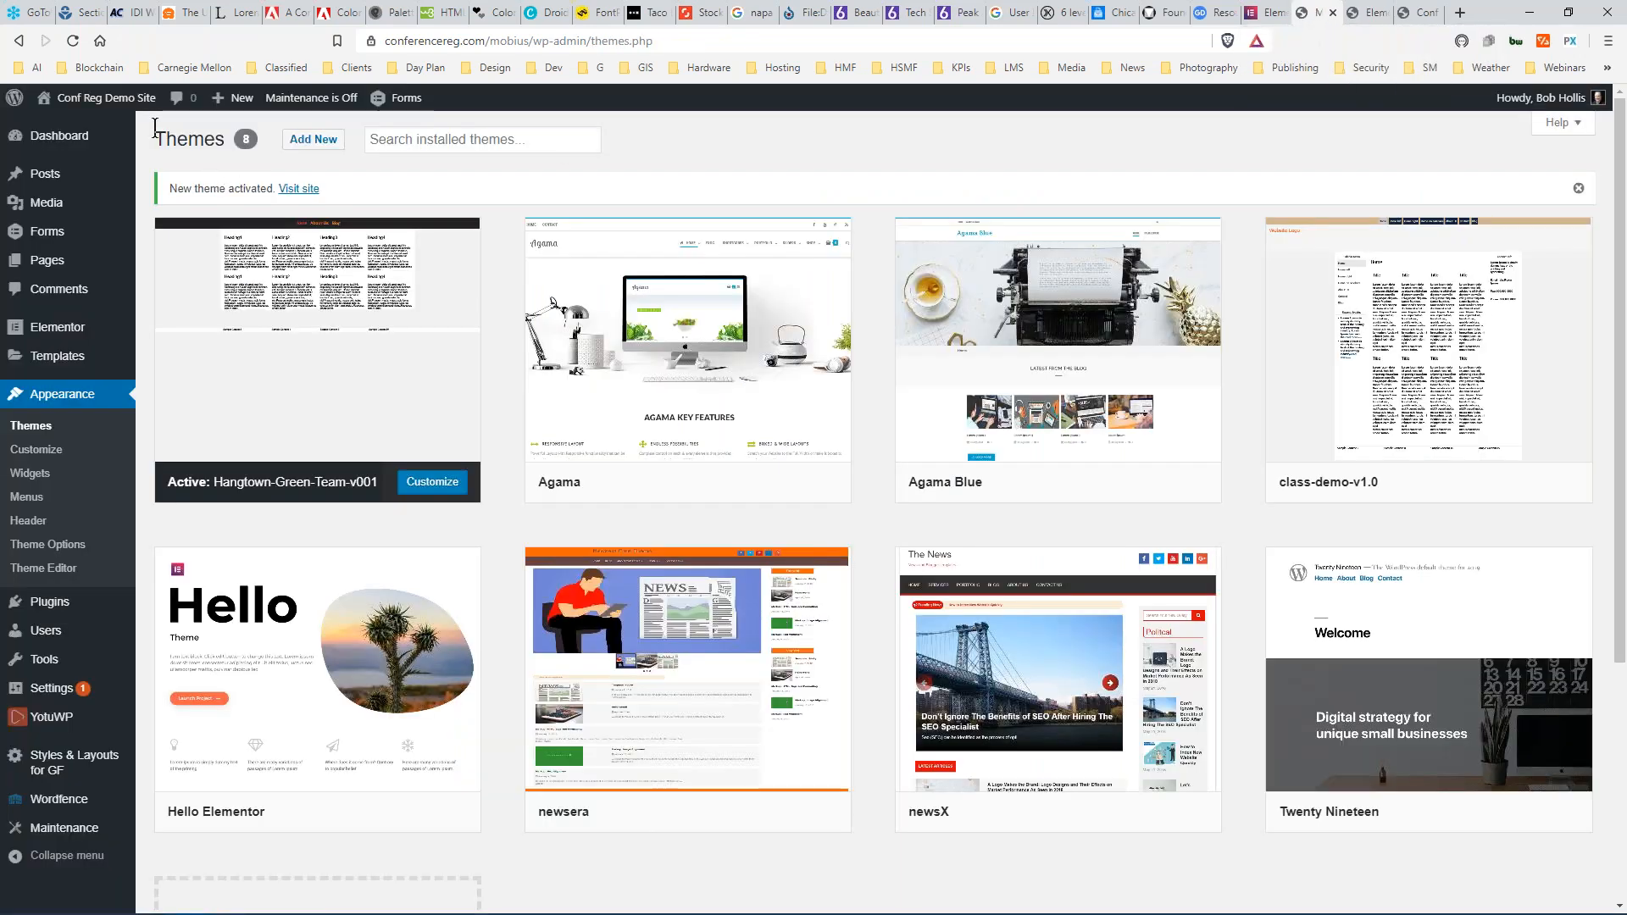
pyautogui.moveTo(41, 265)
pyautogui.click(172, 264)
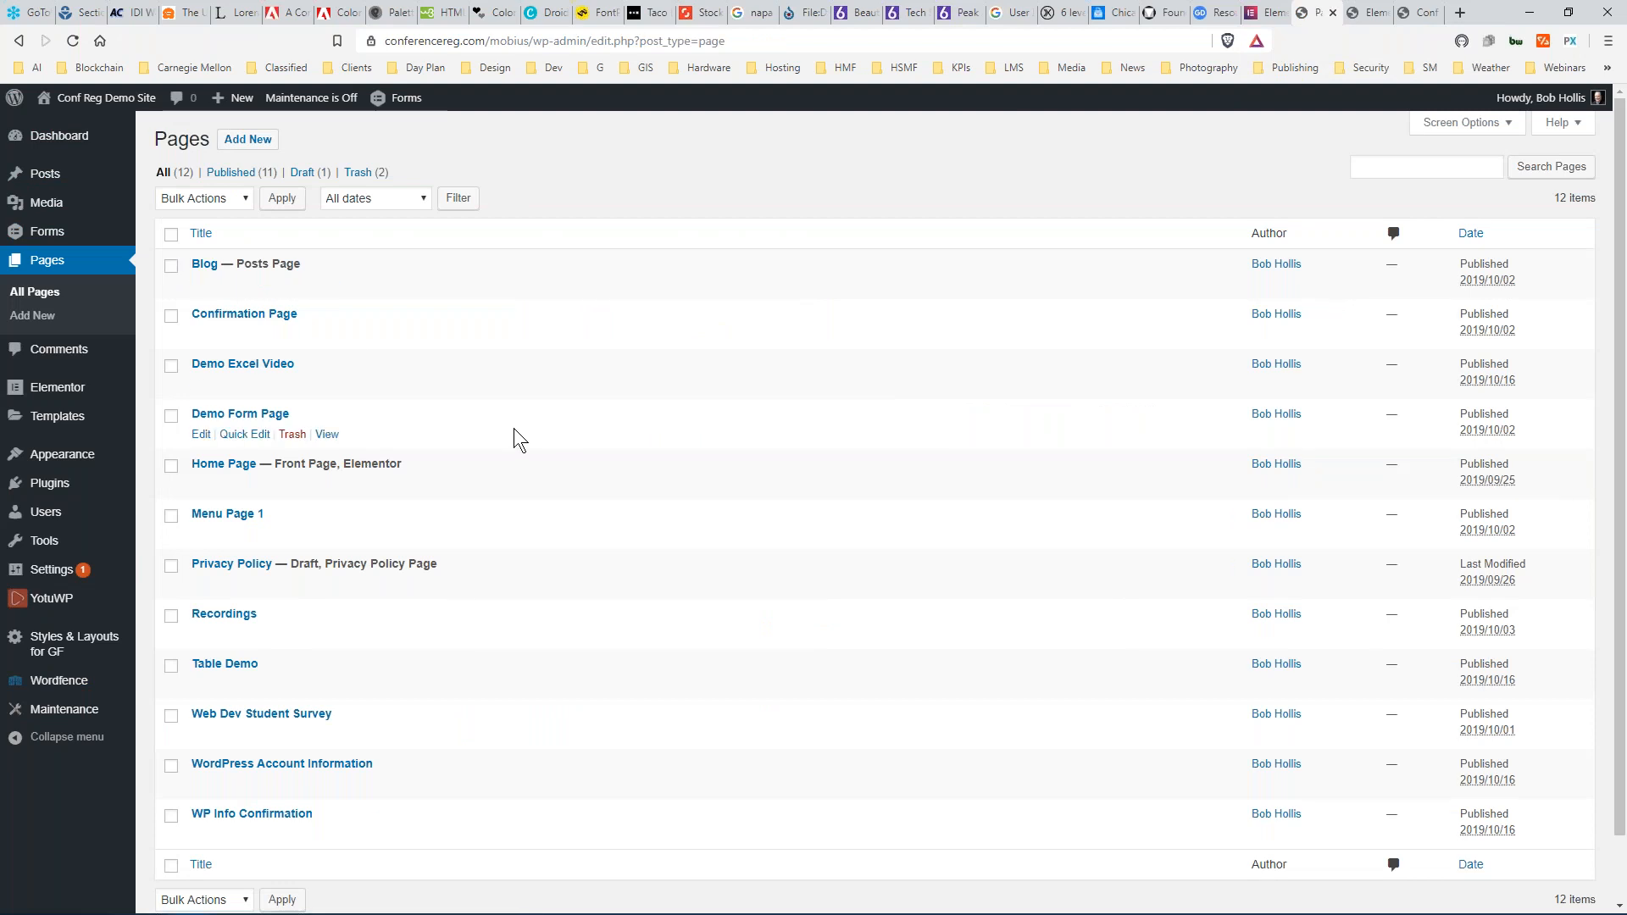
pyautogui.scroll(-1, 513, 429)
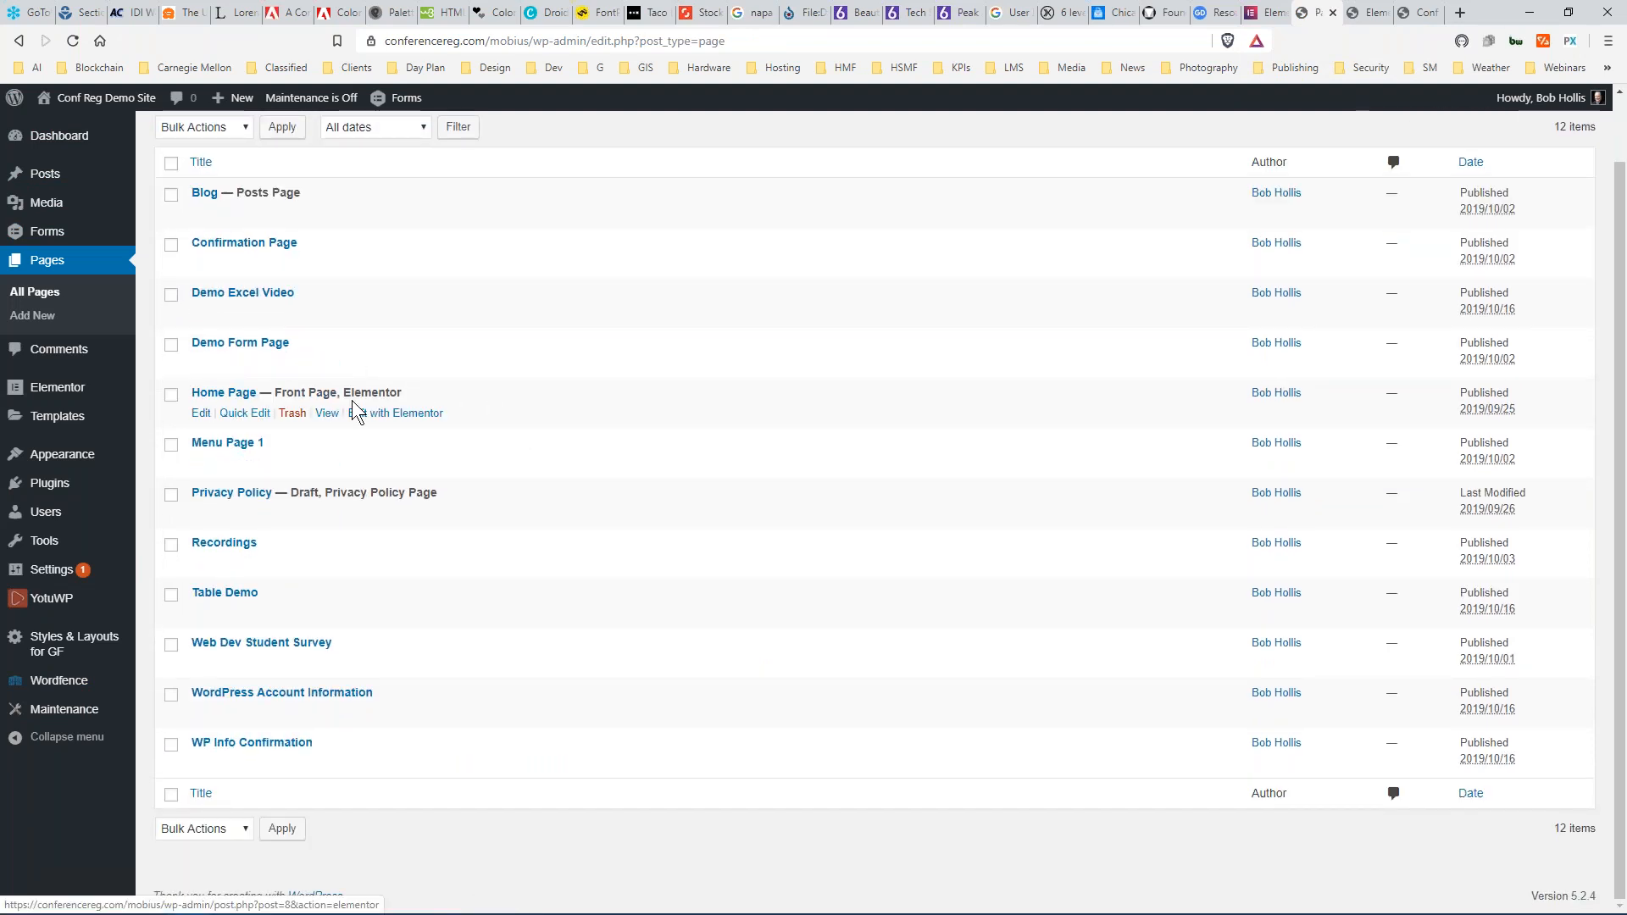
pyautogui.click(201, 413)
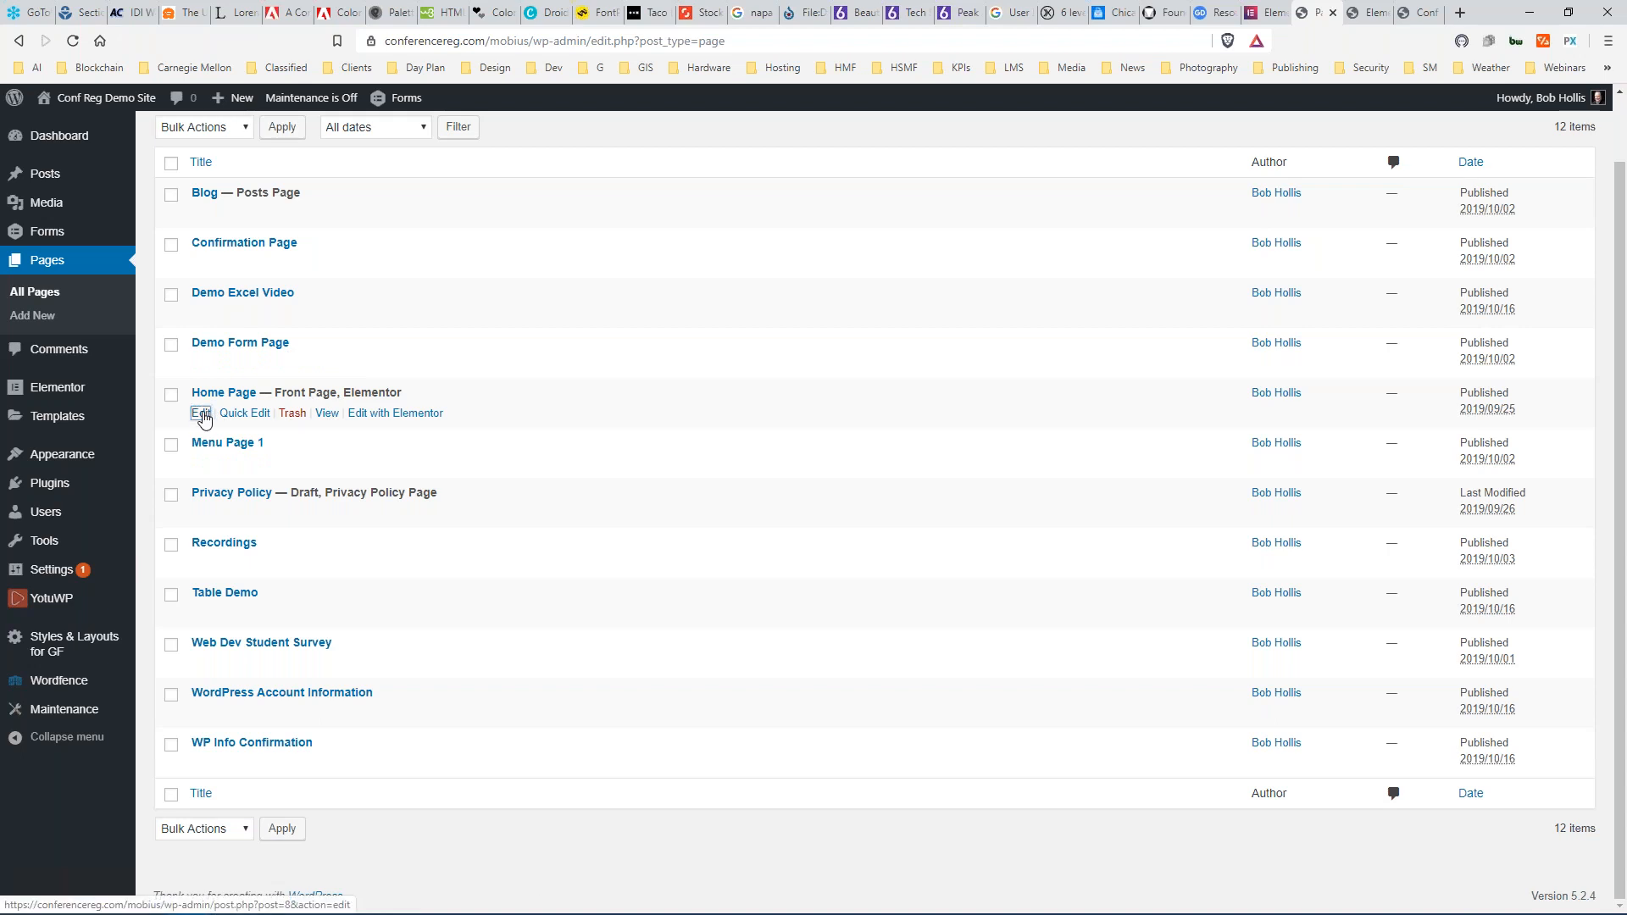
# Examine the page templates available for the Home Page, including Elementor Full Width and the sidebar layouts, without changing the selection.
pyautogui.scroll(-5, 1425, 597)
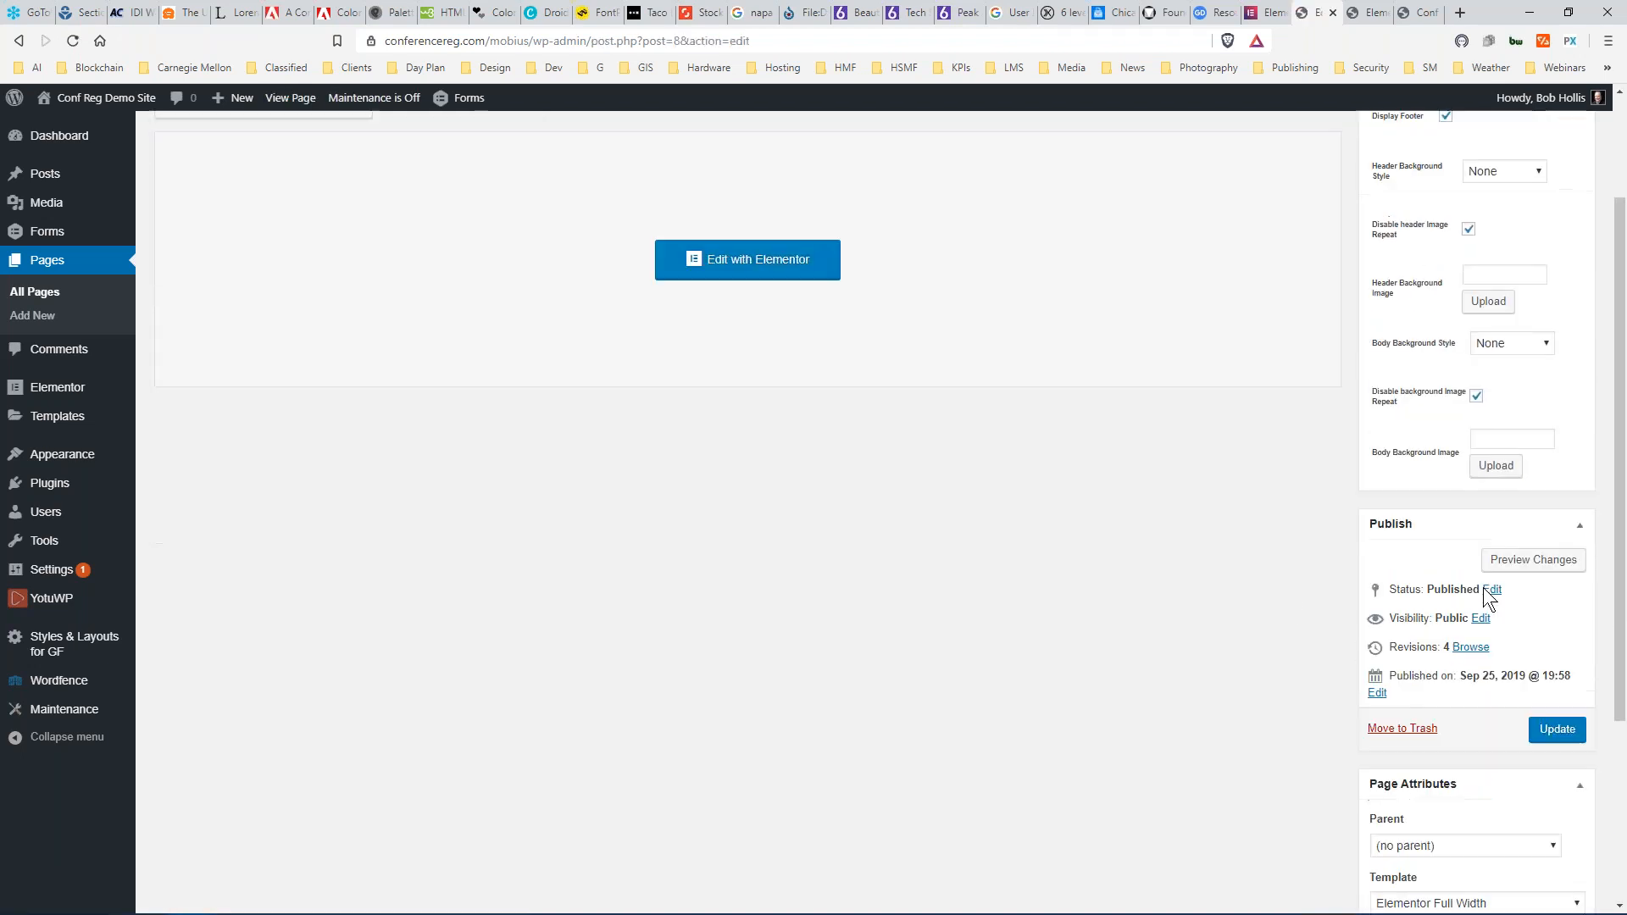
pyautogui.click(1564, 629)
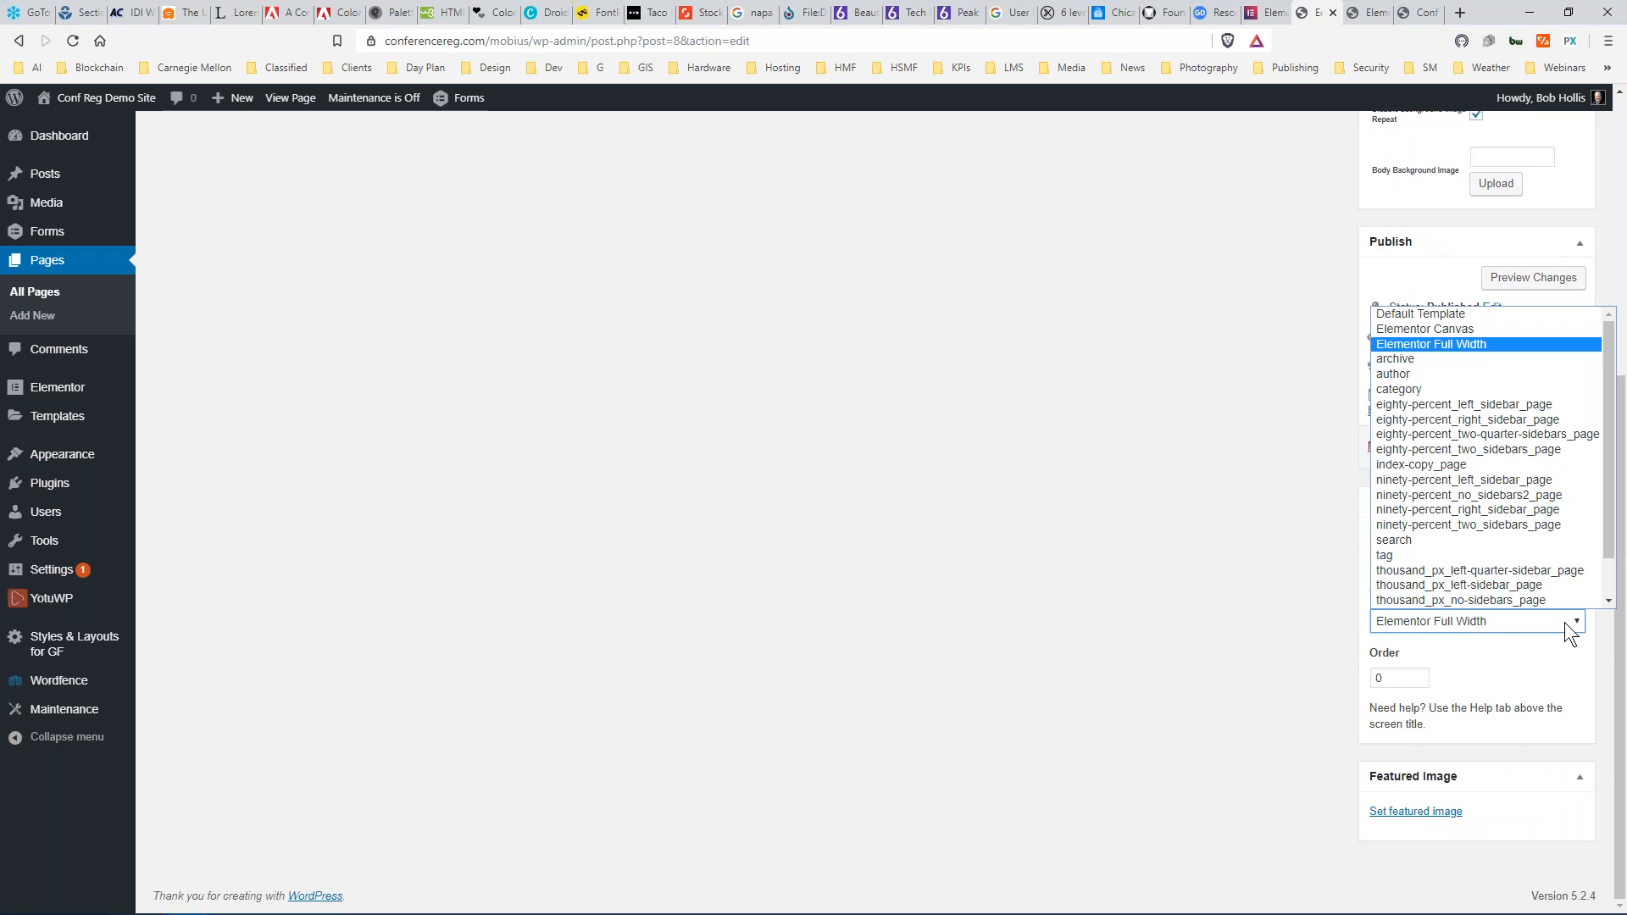
pyautogui.scroll(-1, 1491, 505)
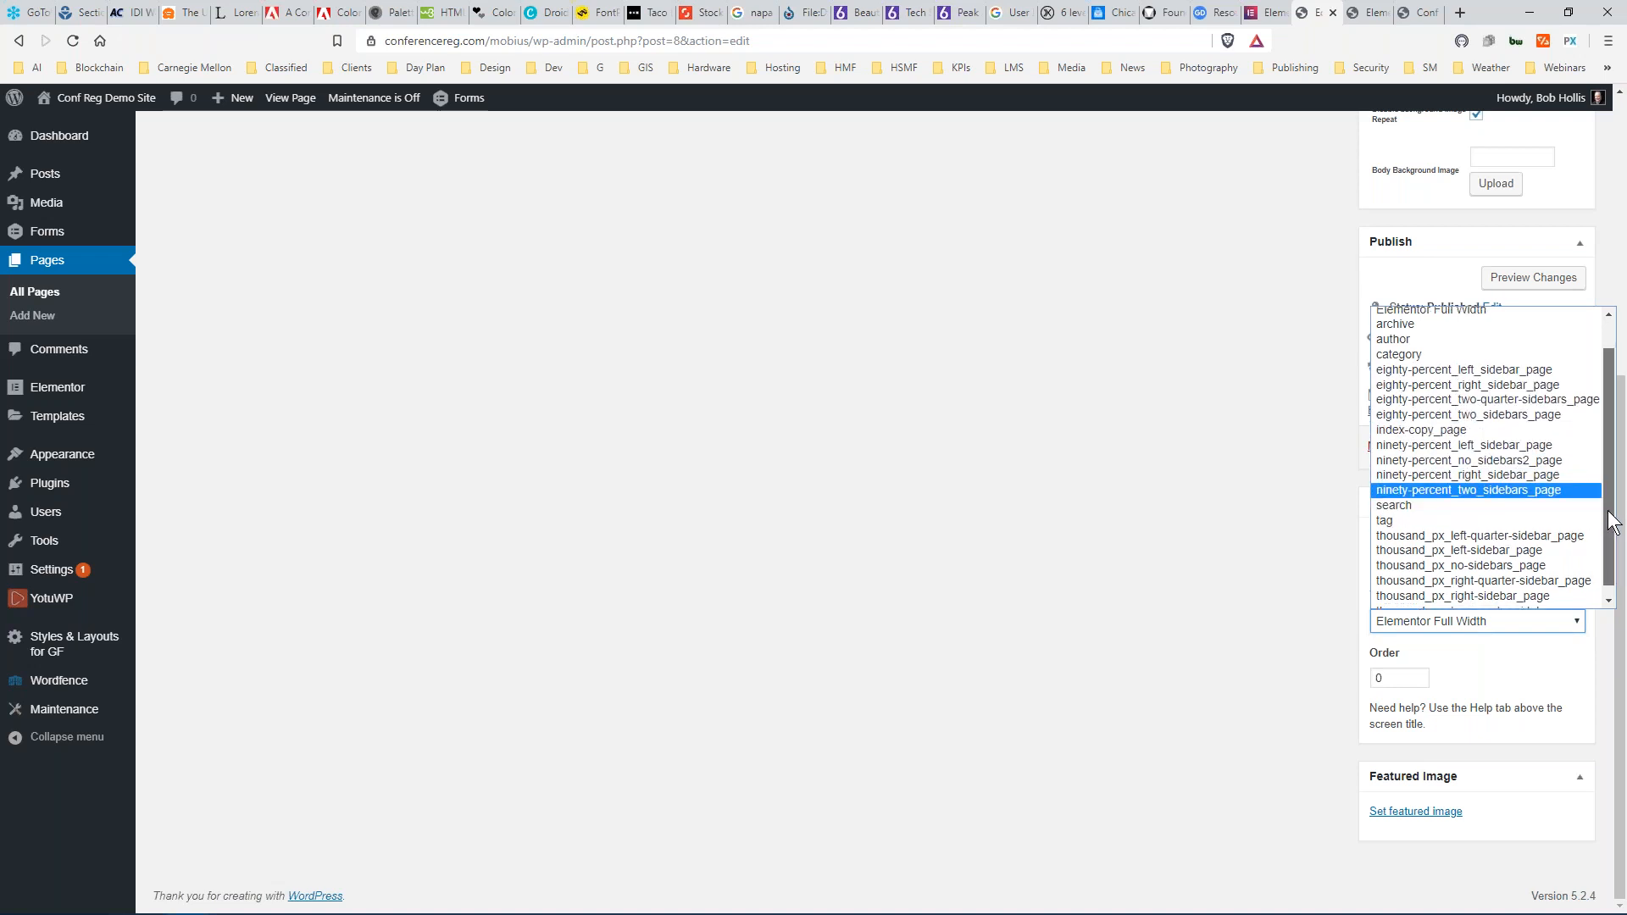
pyautogui.moveTo(1610, 515); pyautogui.dragTo(1615, 437)
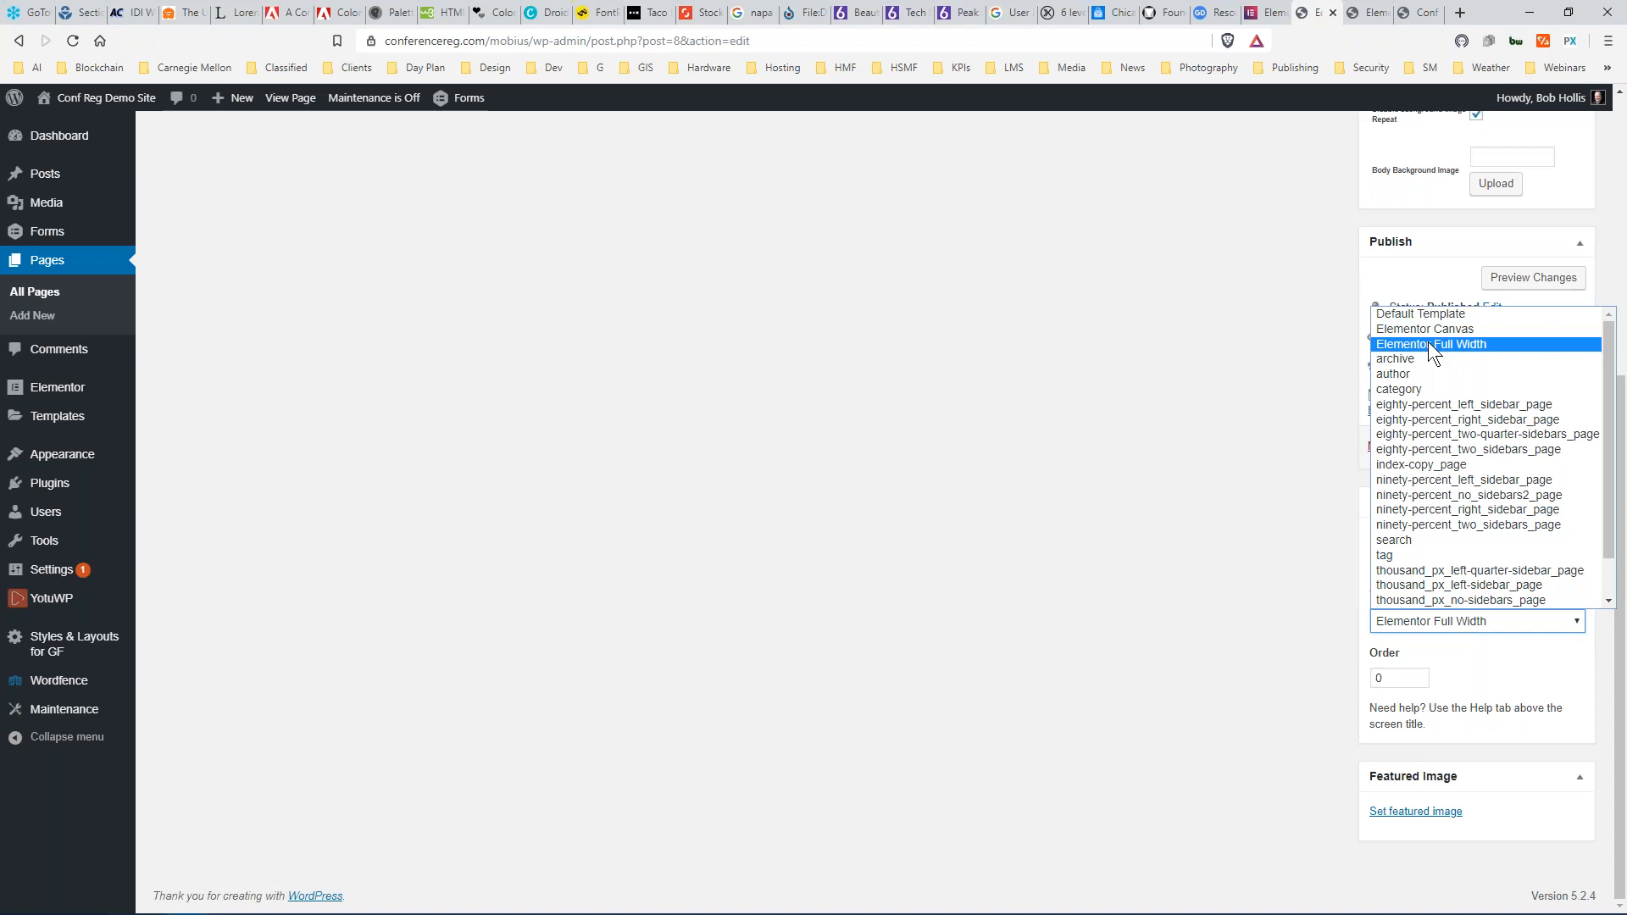
pyautogui.click(1314, 314)
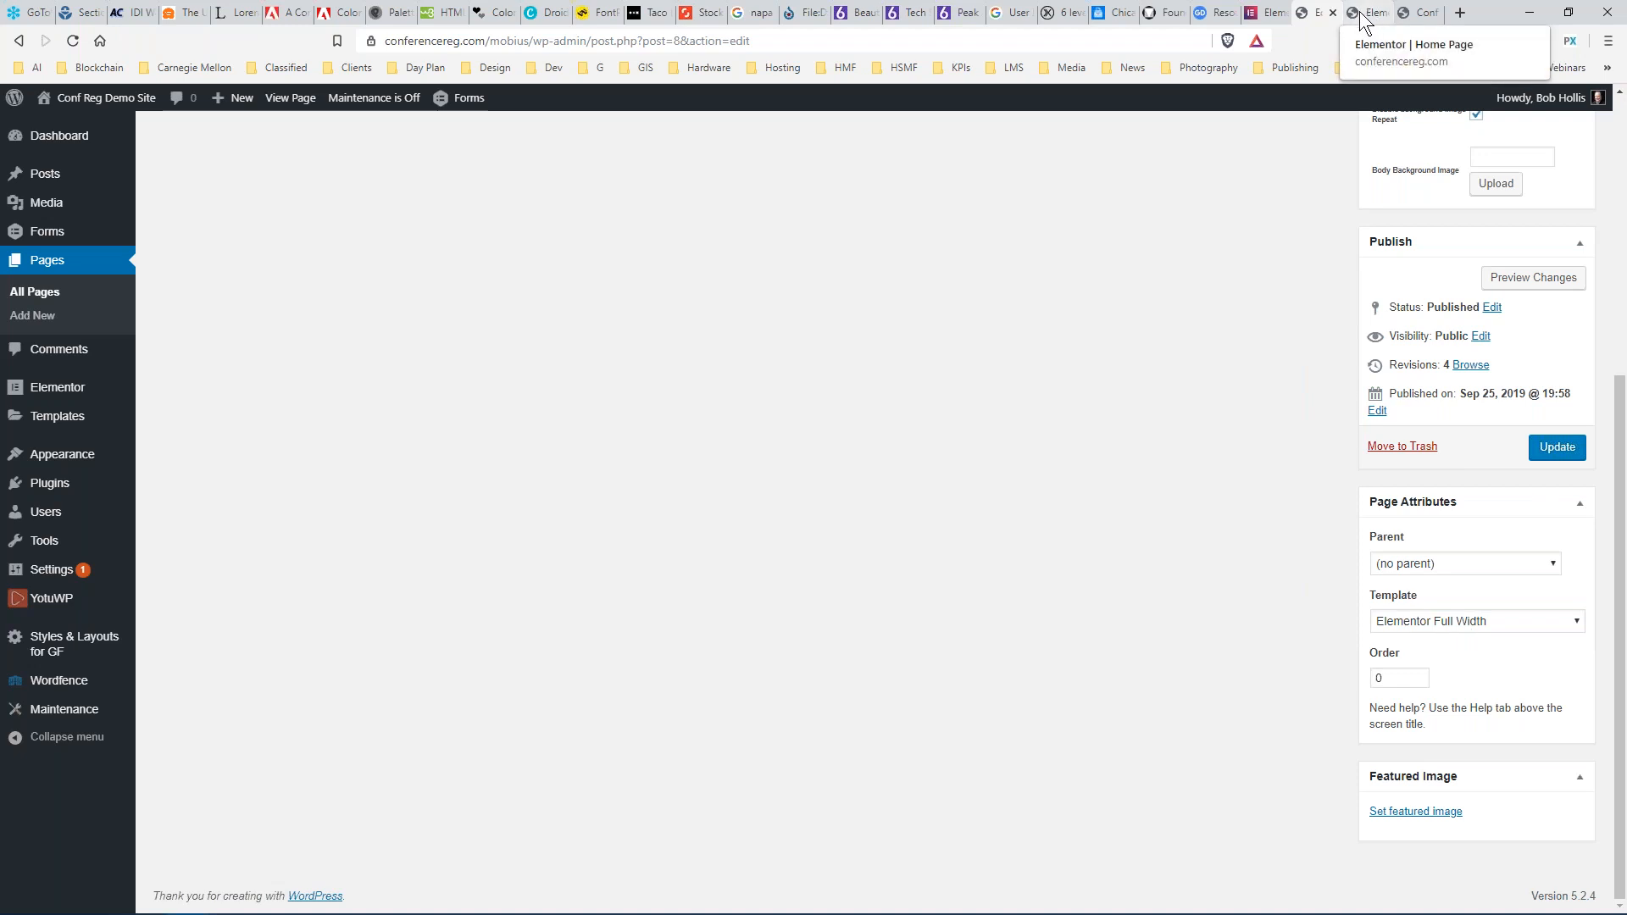
# Compare the Home Page's WordPress edit screen with its live front page and its Elementor editing view.
pyautogui.scroll(5, 1064, 349)
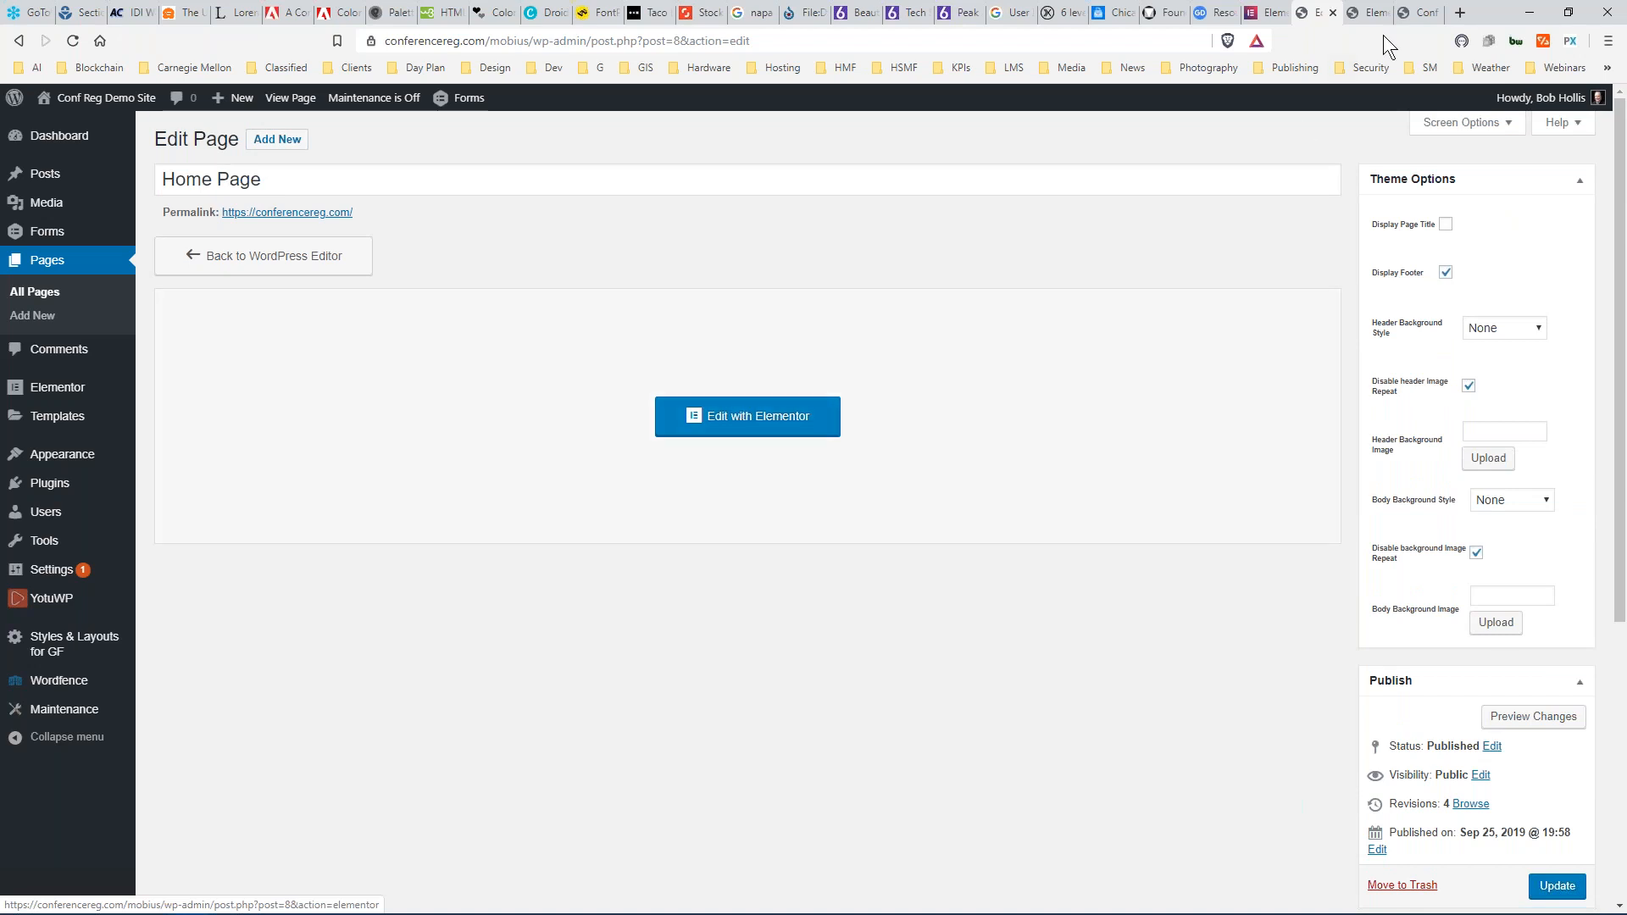
pyautogui.click(1415, 12)
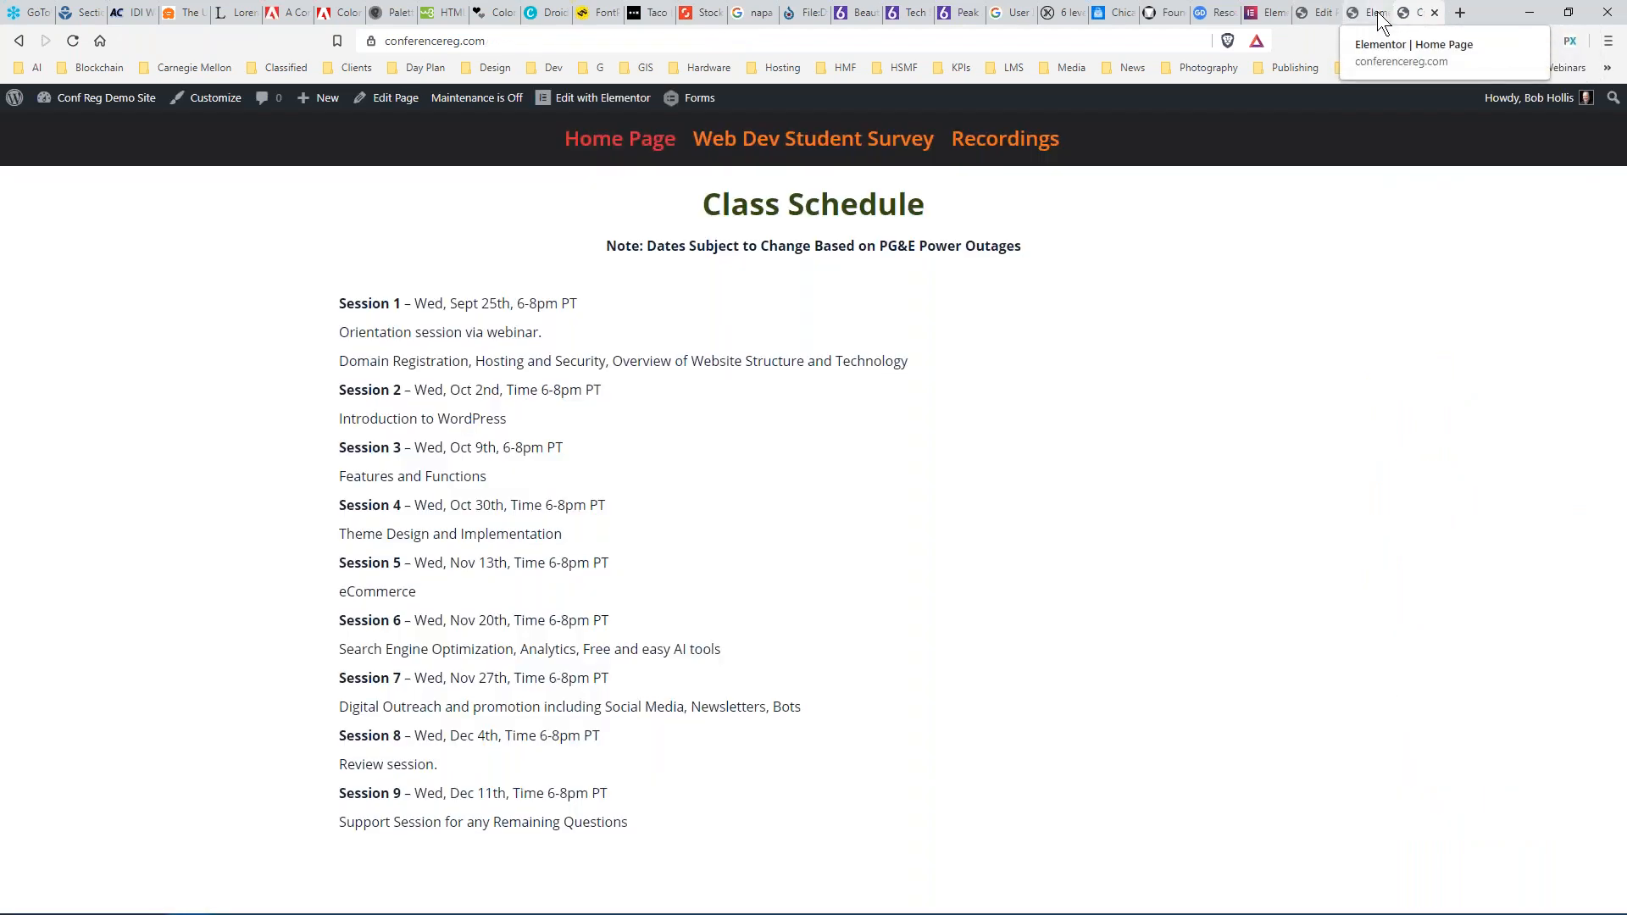
pyautogui.click(1380, 16)
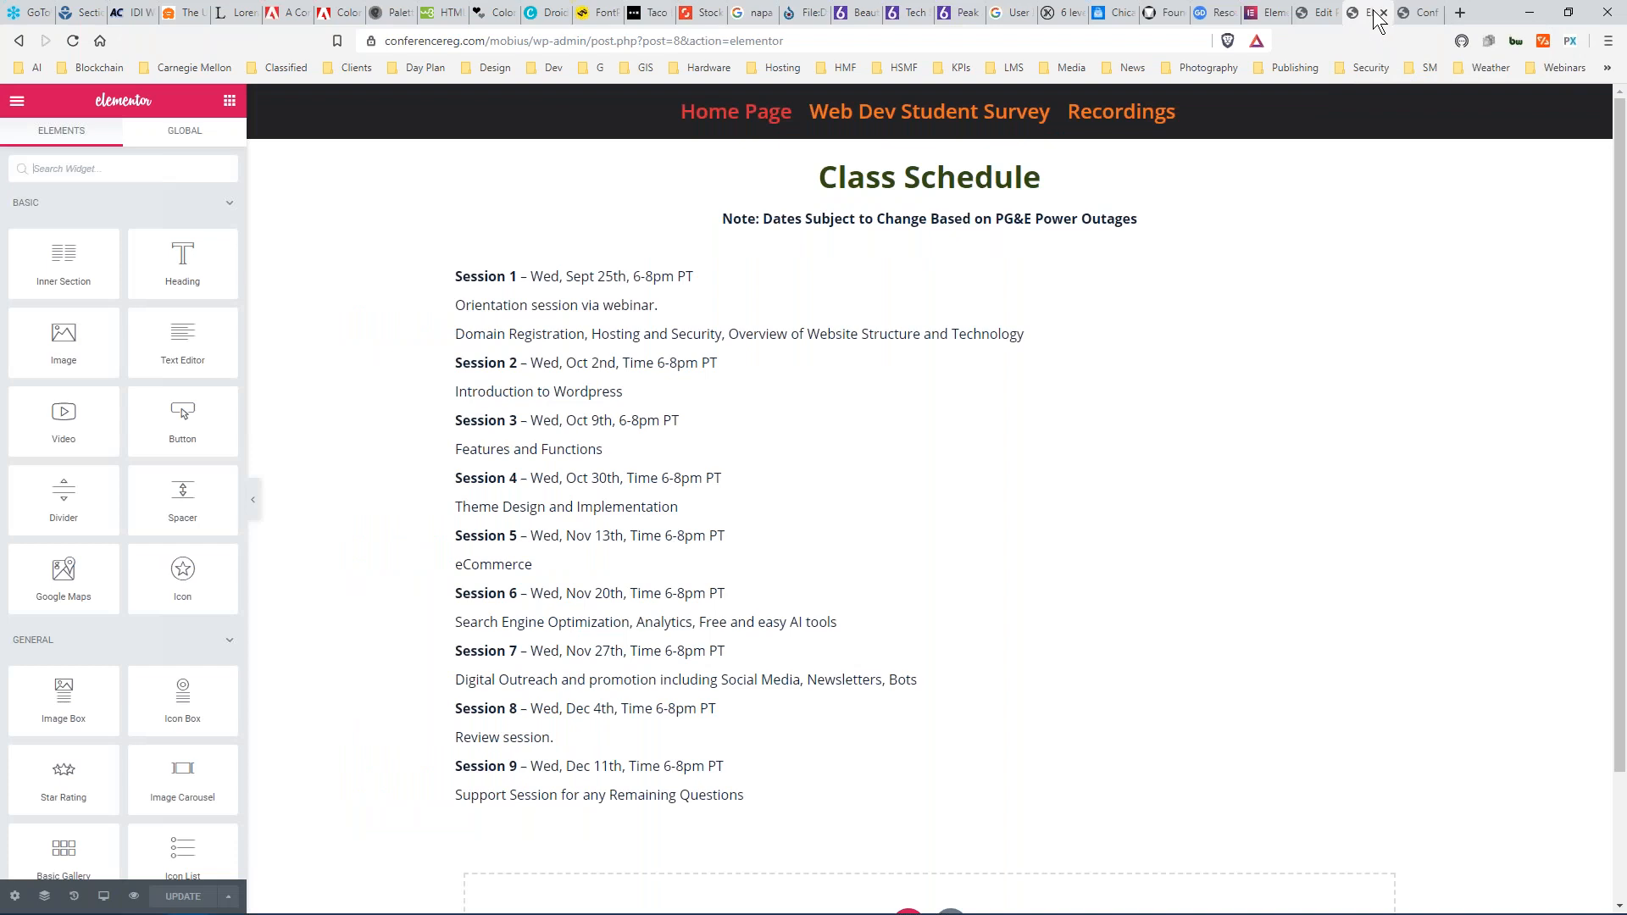
pyautogui.click(1322, 18)
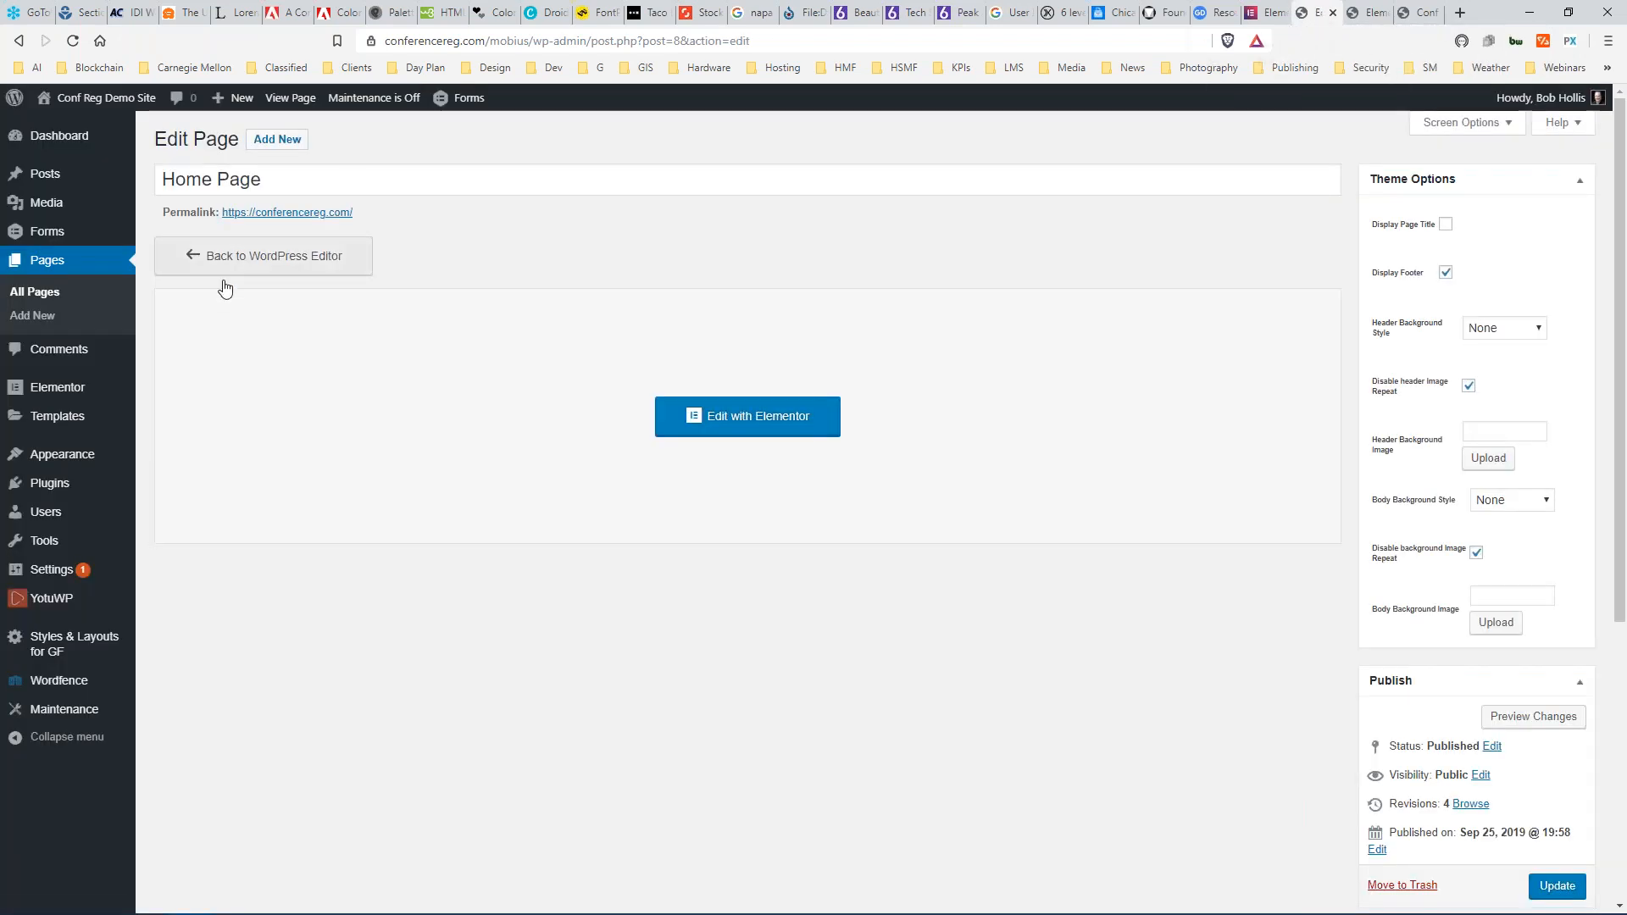
# View the Recordings page in the WordPress editor and return to the list of all pages.
pyautogui.click(36, 296)
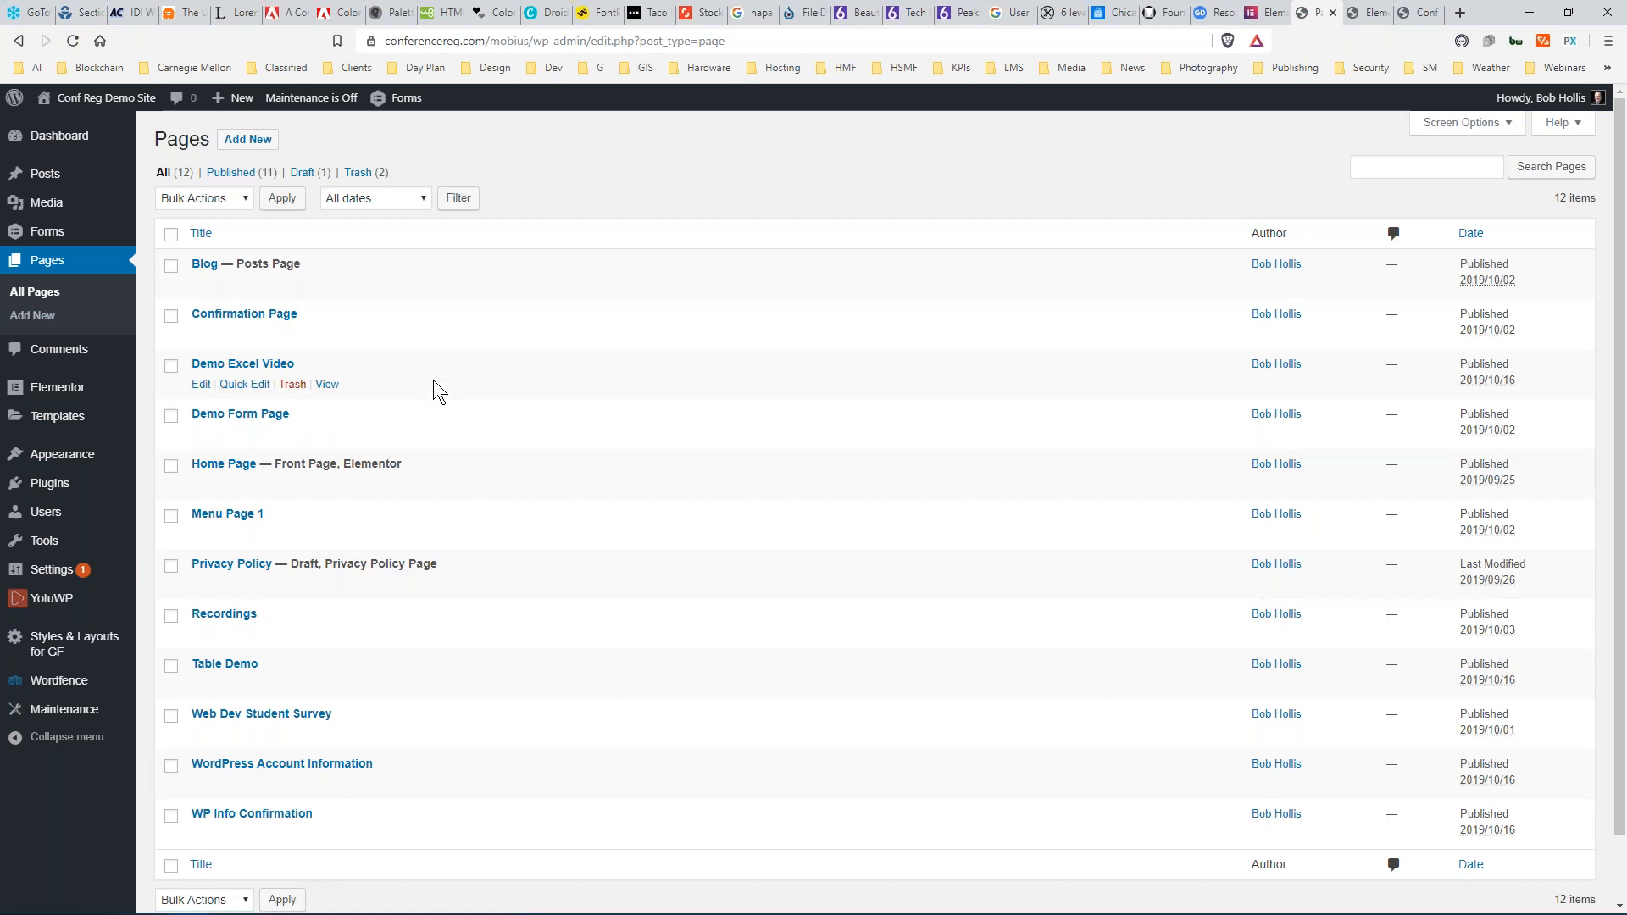
pyautogui.scroll(-1, 521, 409)
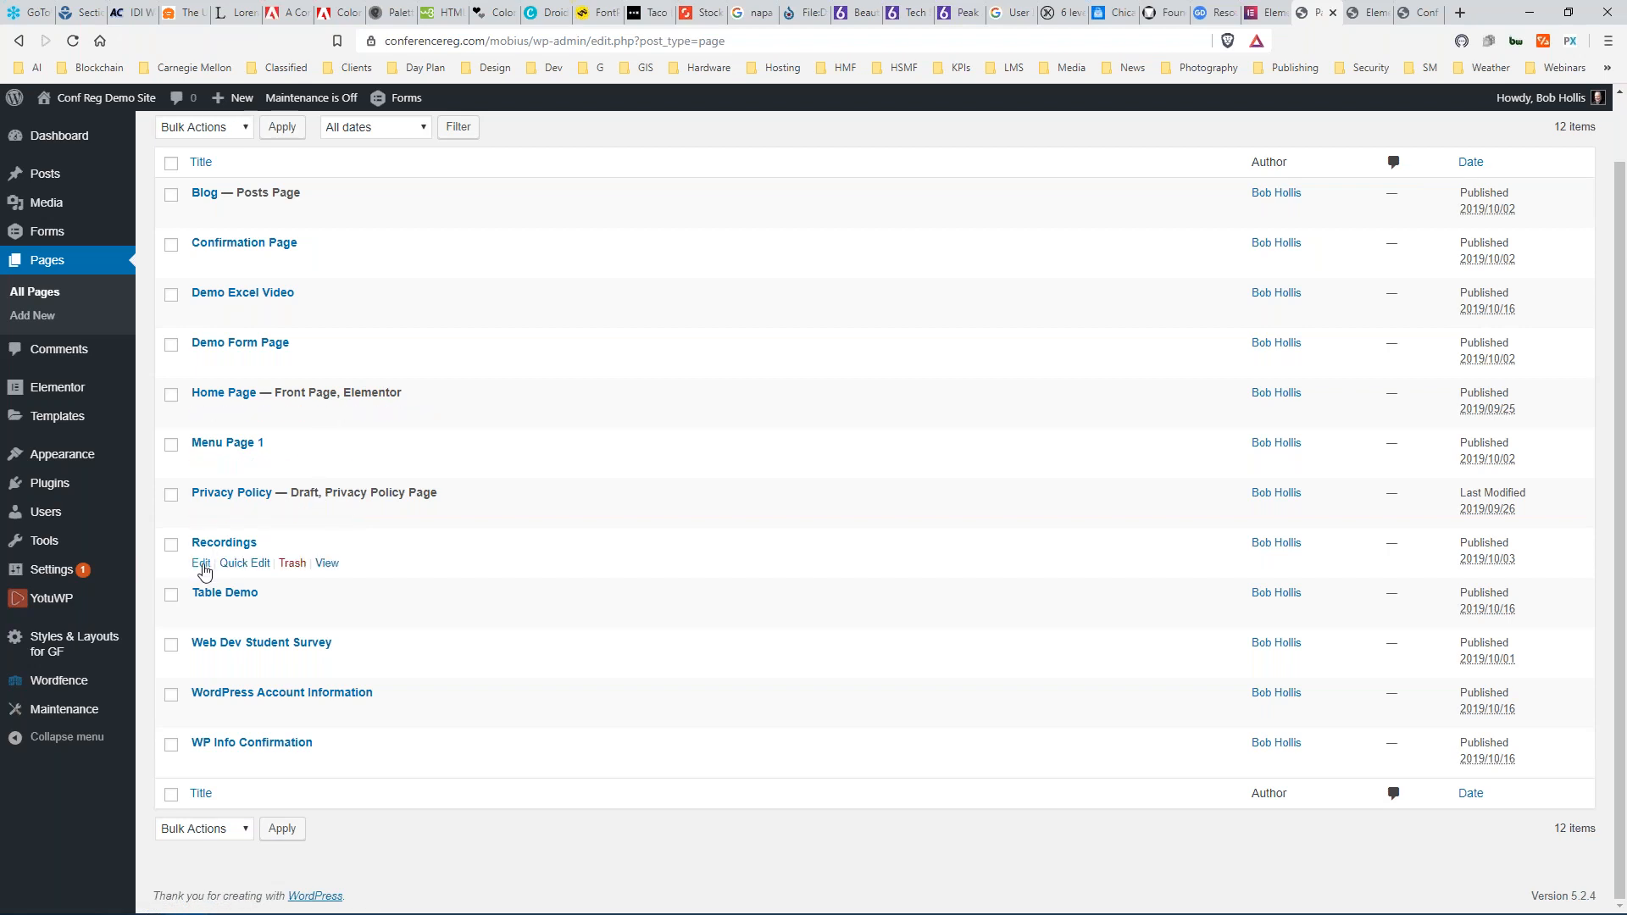
pyautogui.click(201, 564)
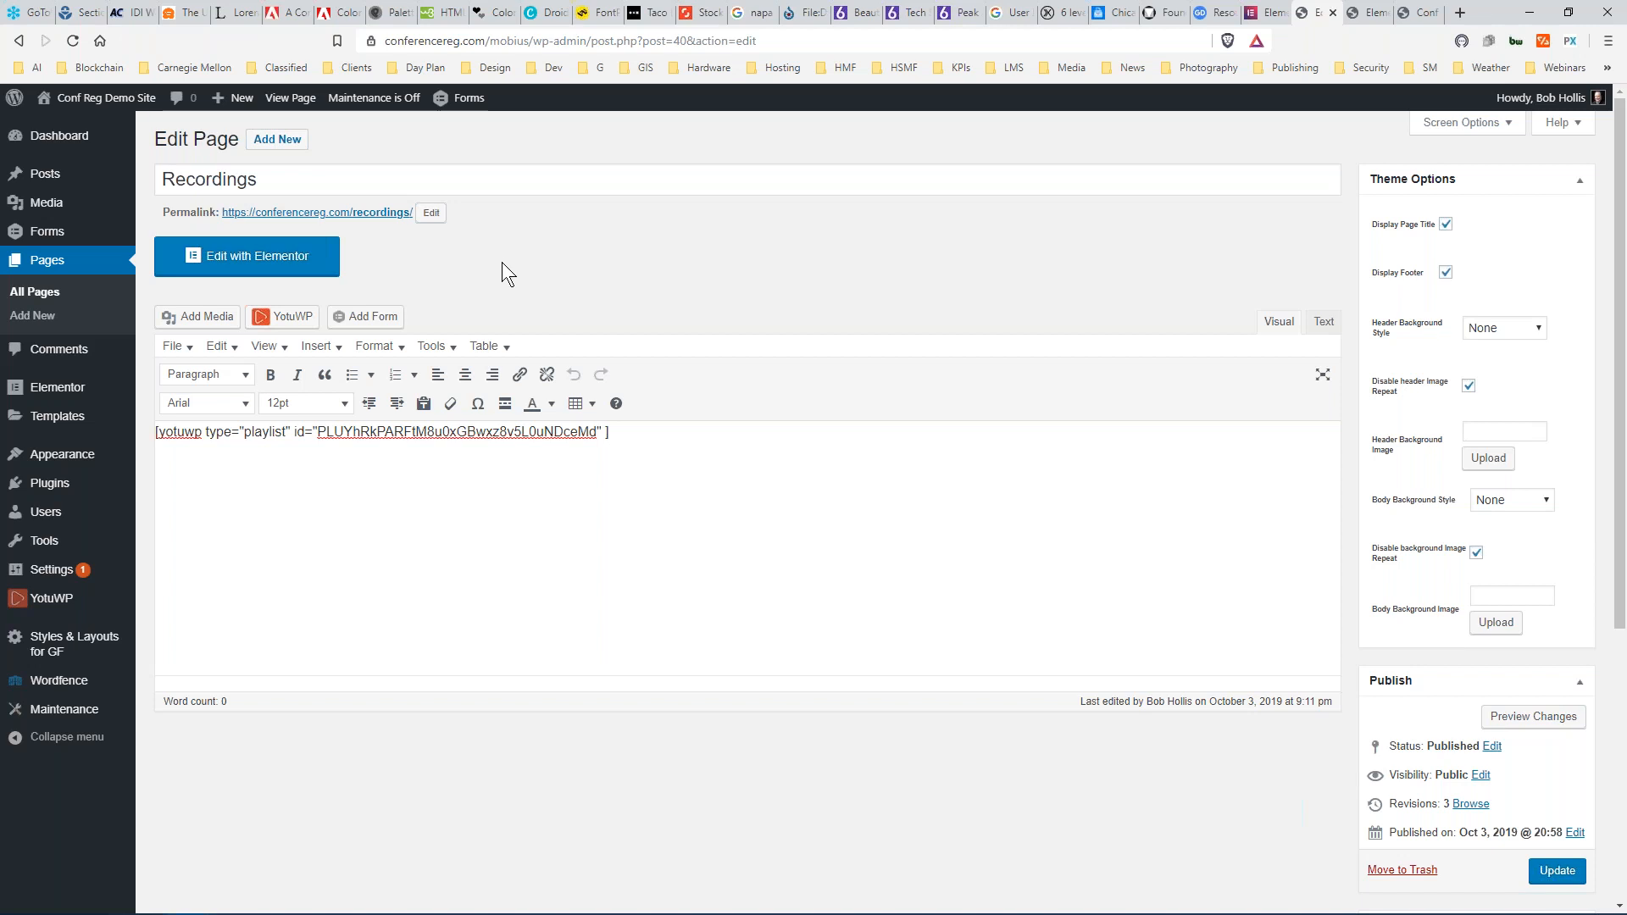
pyautogui.click(26, 294)
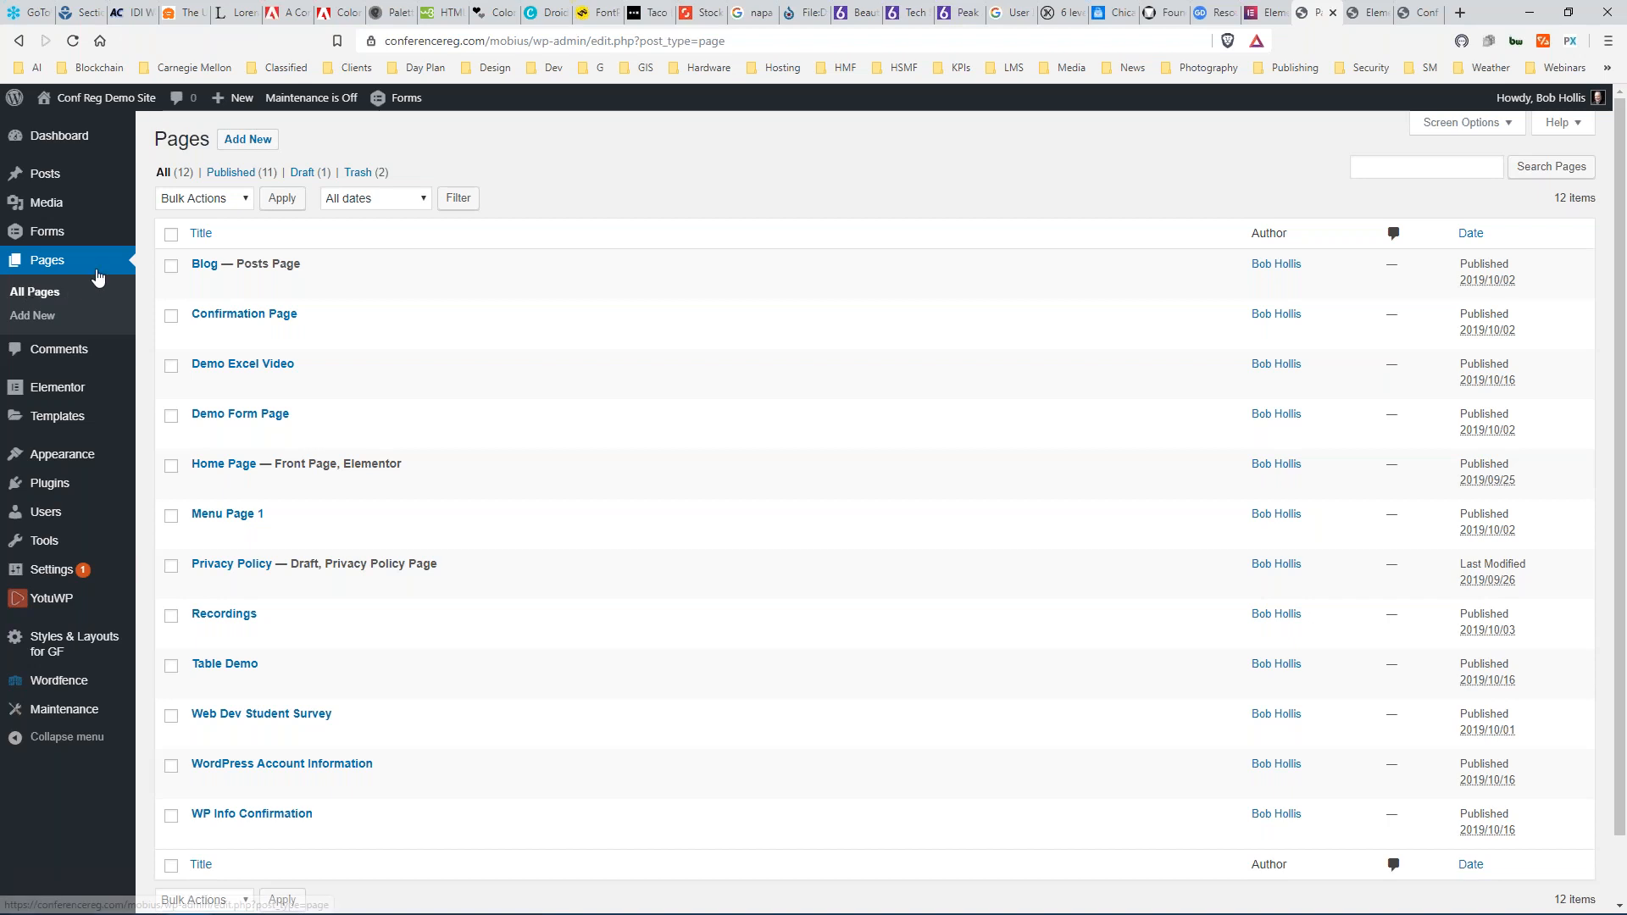
# Add a new page and title it "Elementor Demo Page".
pyautogui.click(247, 141)
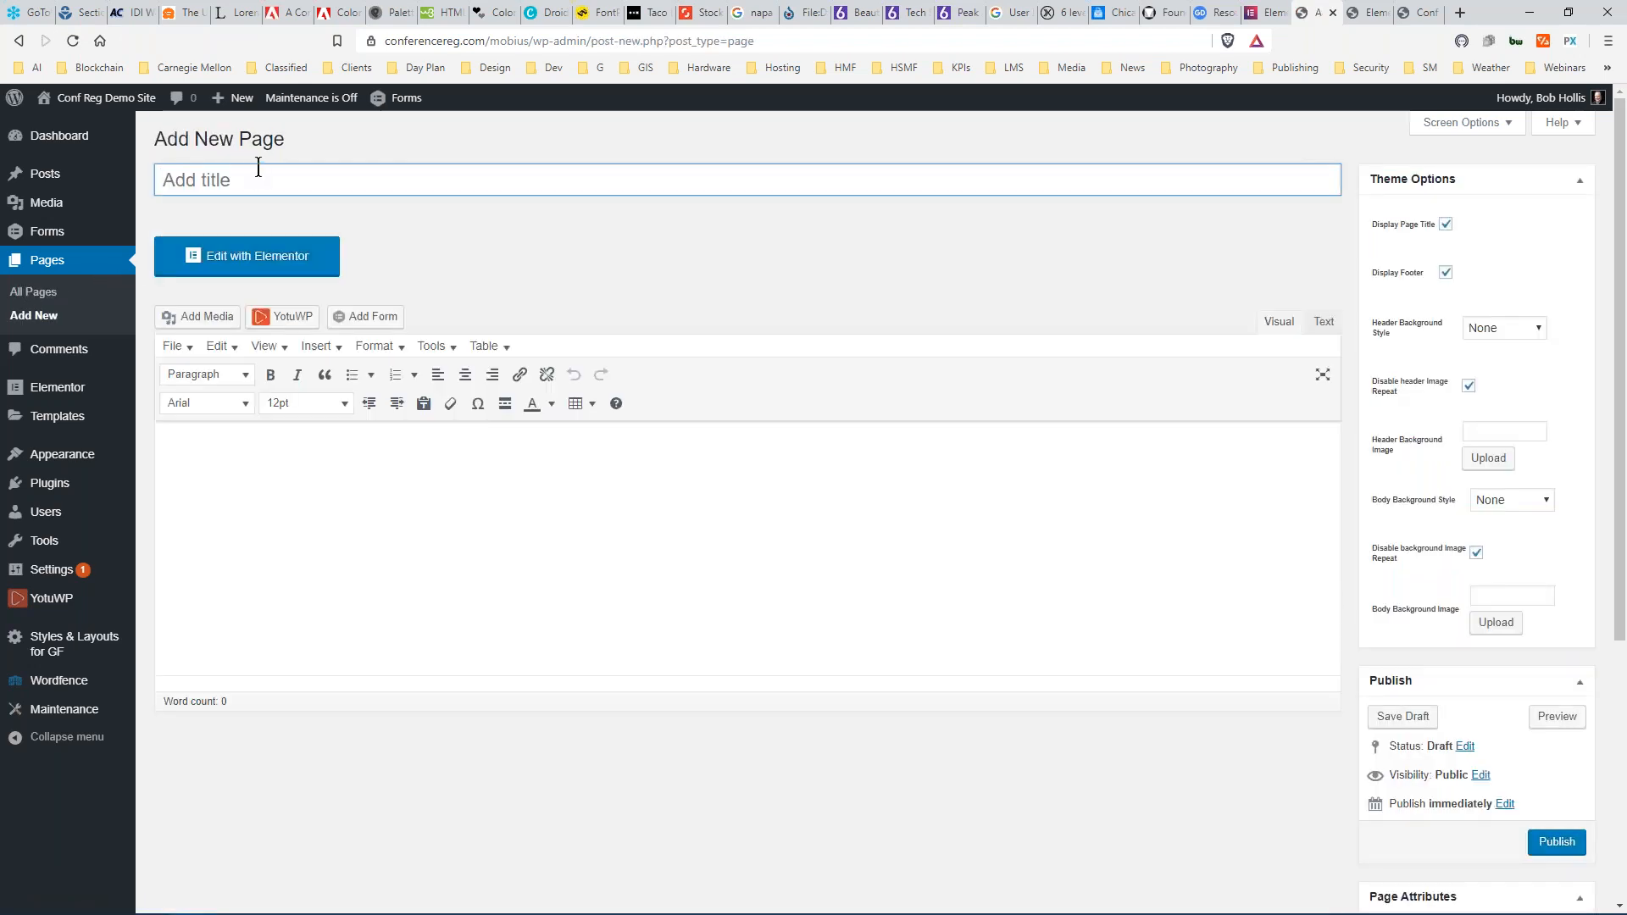
pyautogui.write('E')
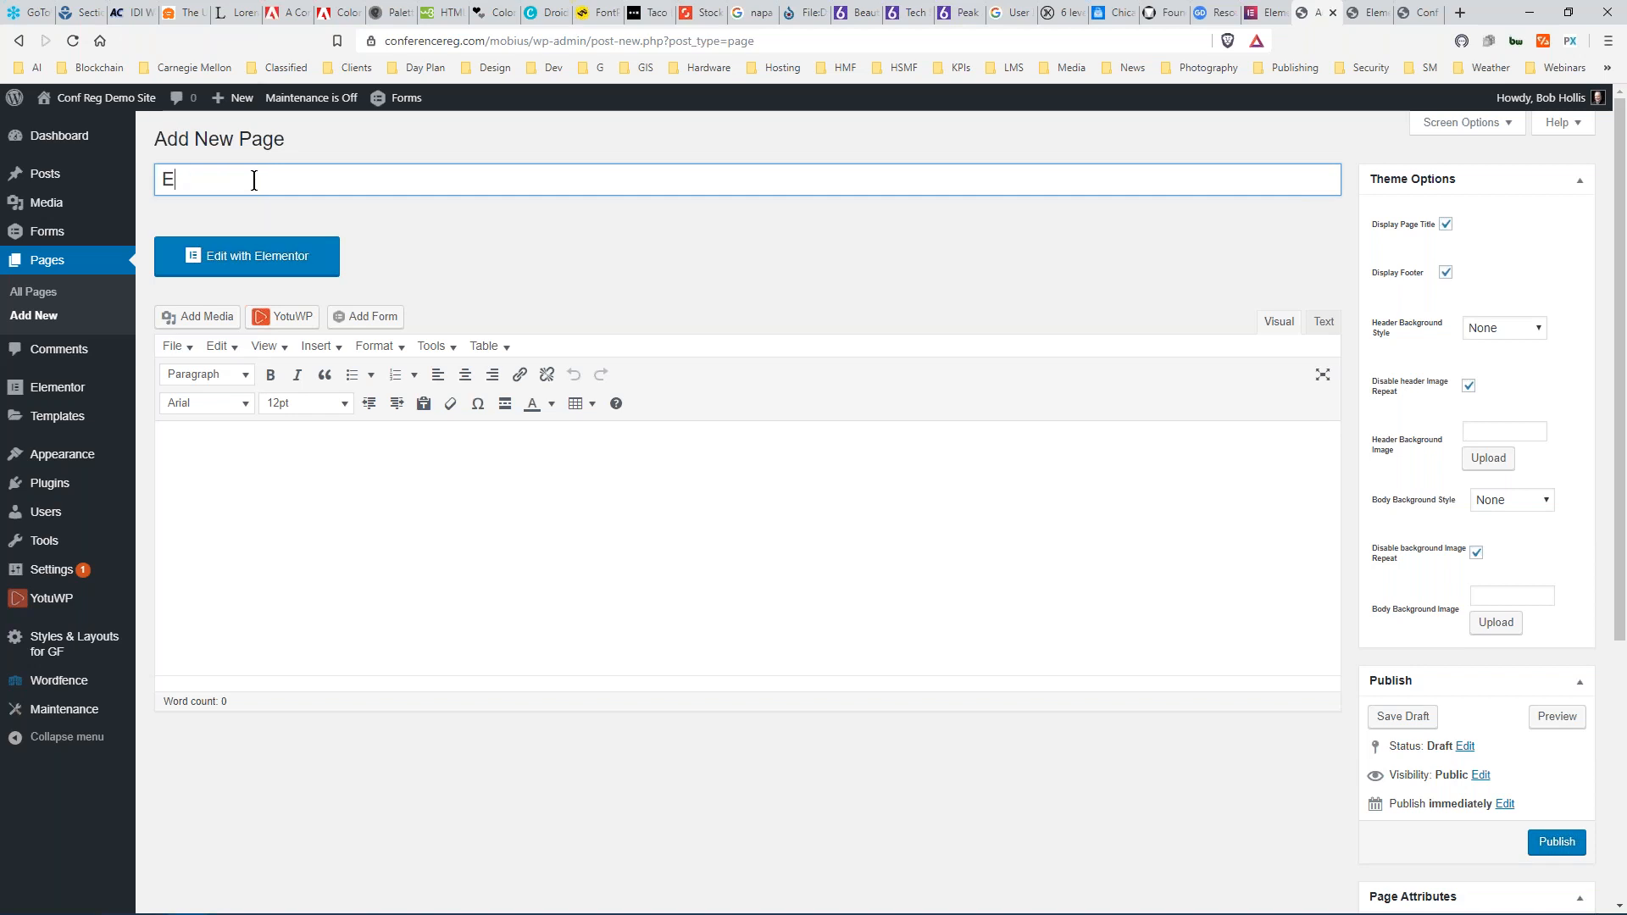
pyautogui.write('lementor Demo Page')
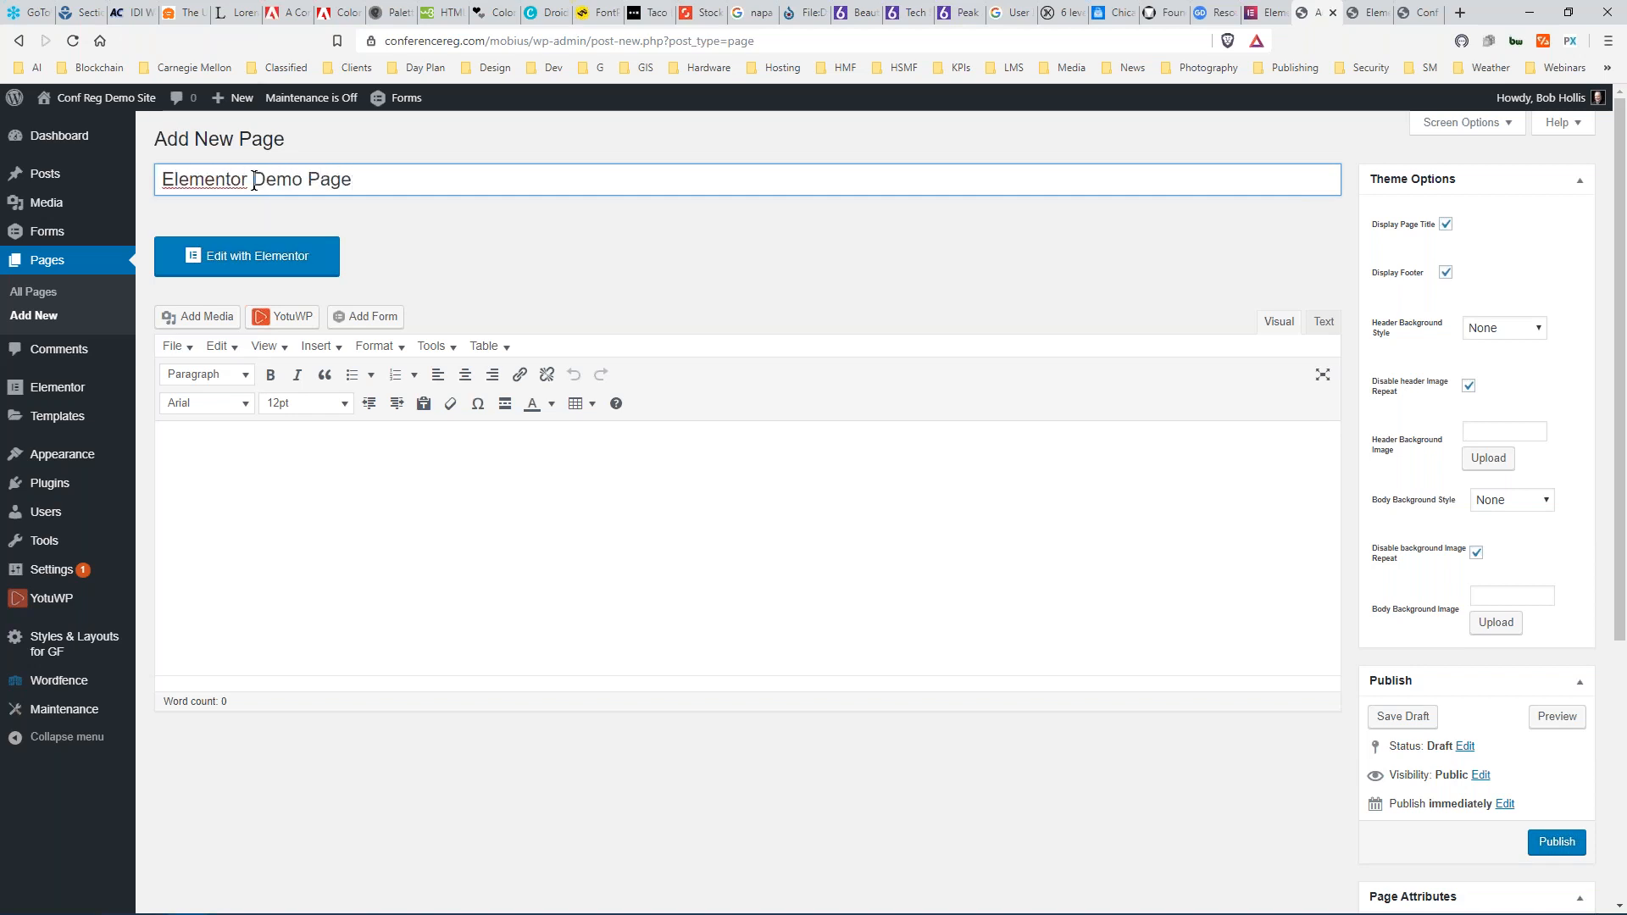
pyautogui.click(405, 219)
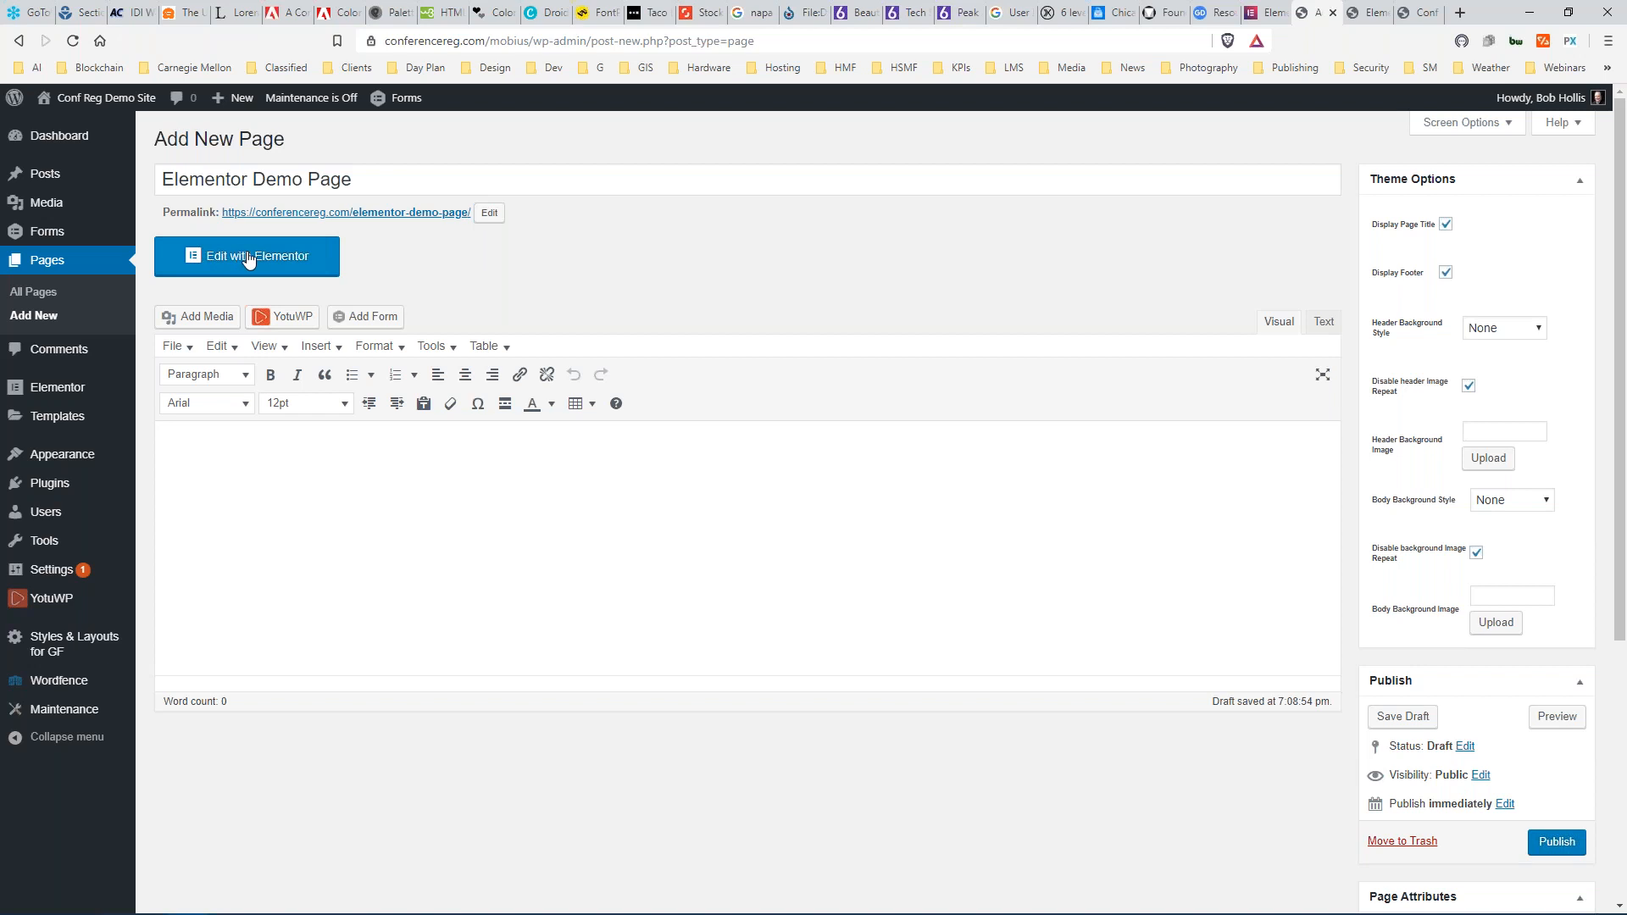
# Assign the Elementor Full Width template to the new page.
pyautogui.scroll(-5, 1530, 471)
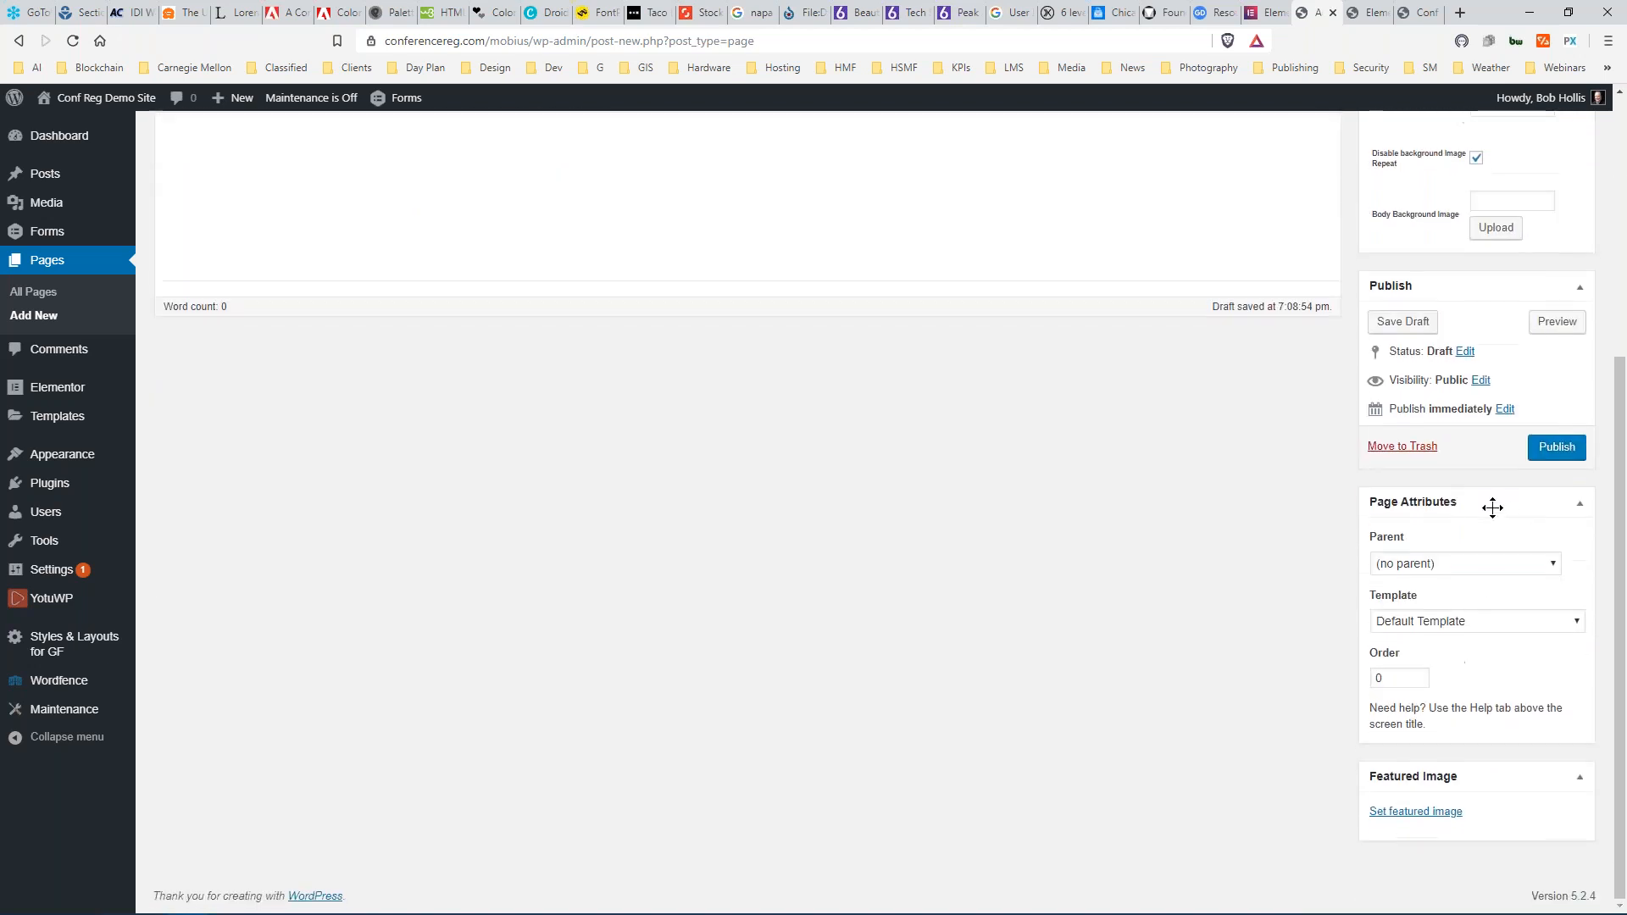
pyautogui.click(1480, 621)
pyautogui.scroll(-1, 1470, 508)
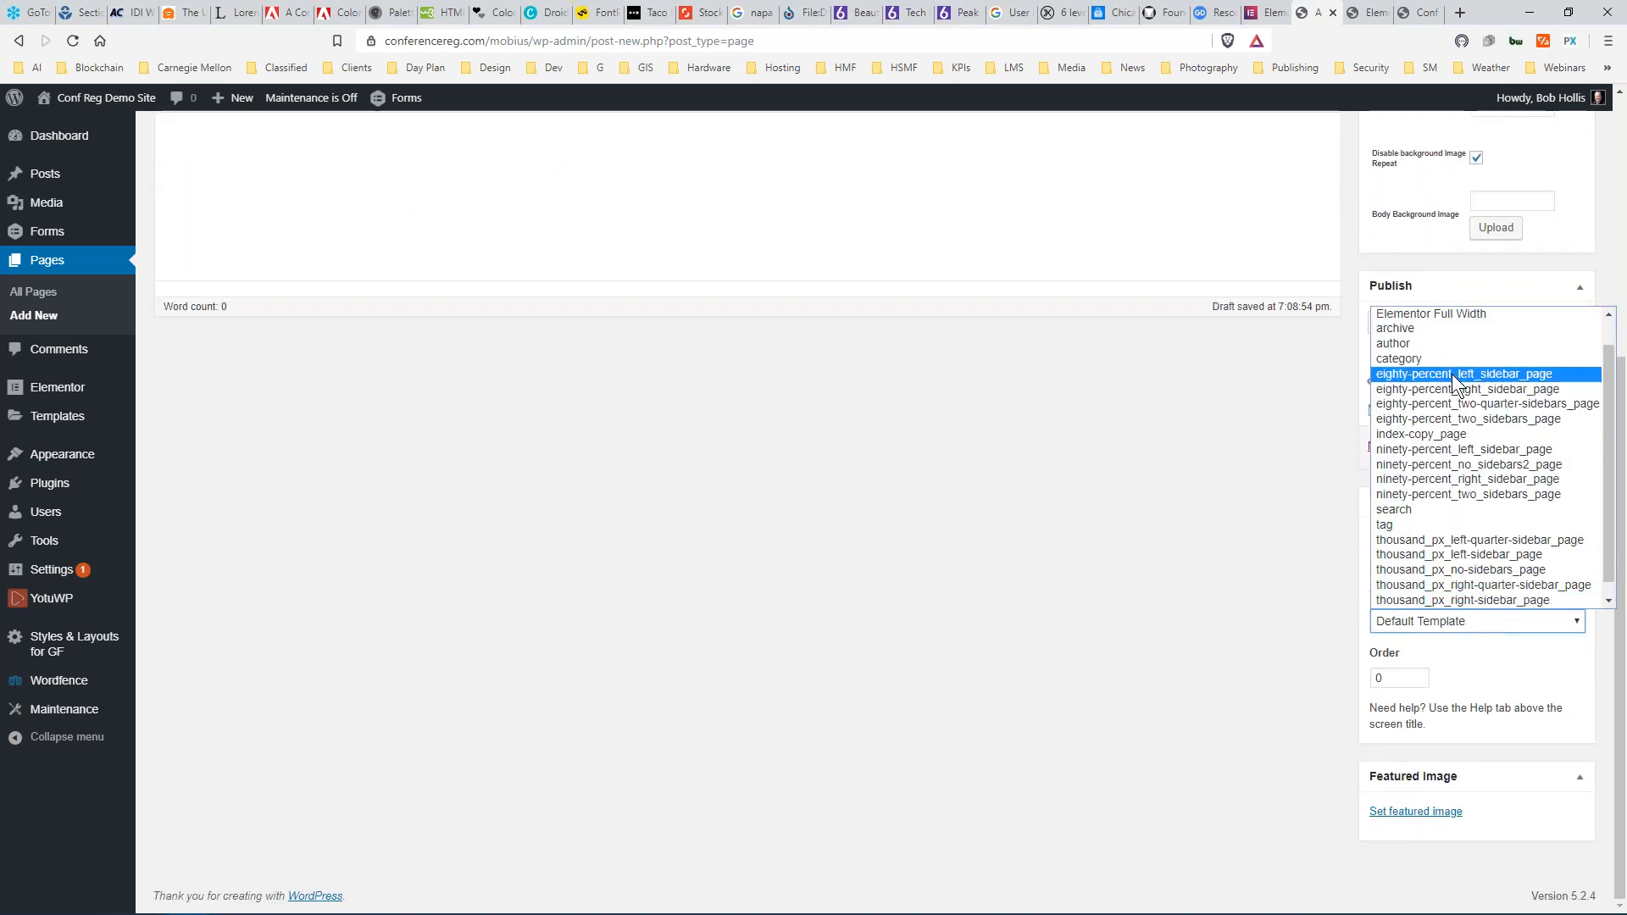
pyautogui.click(1467, 309)
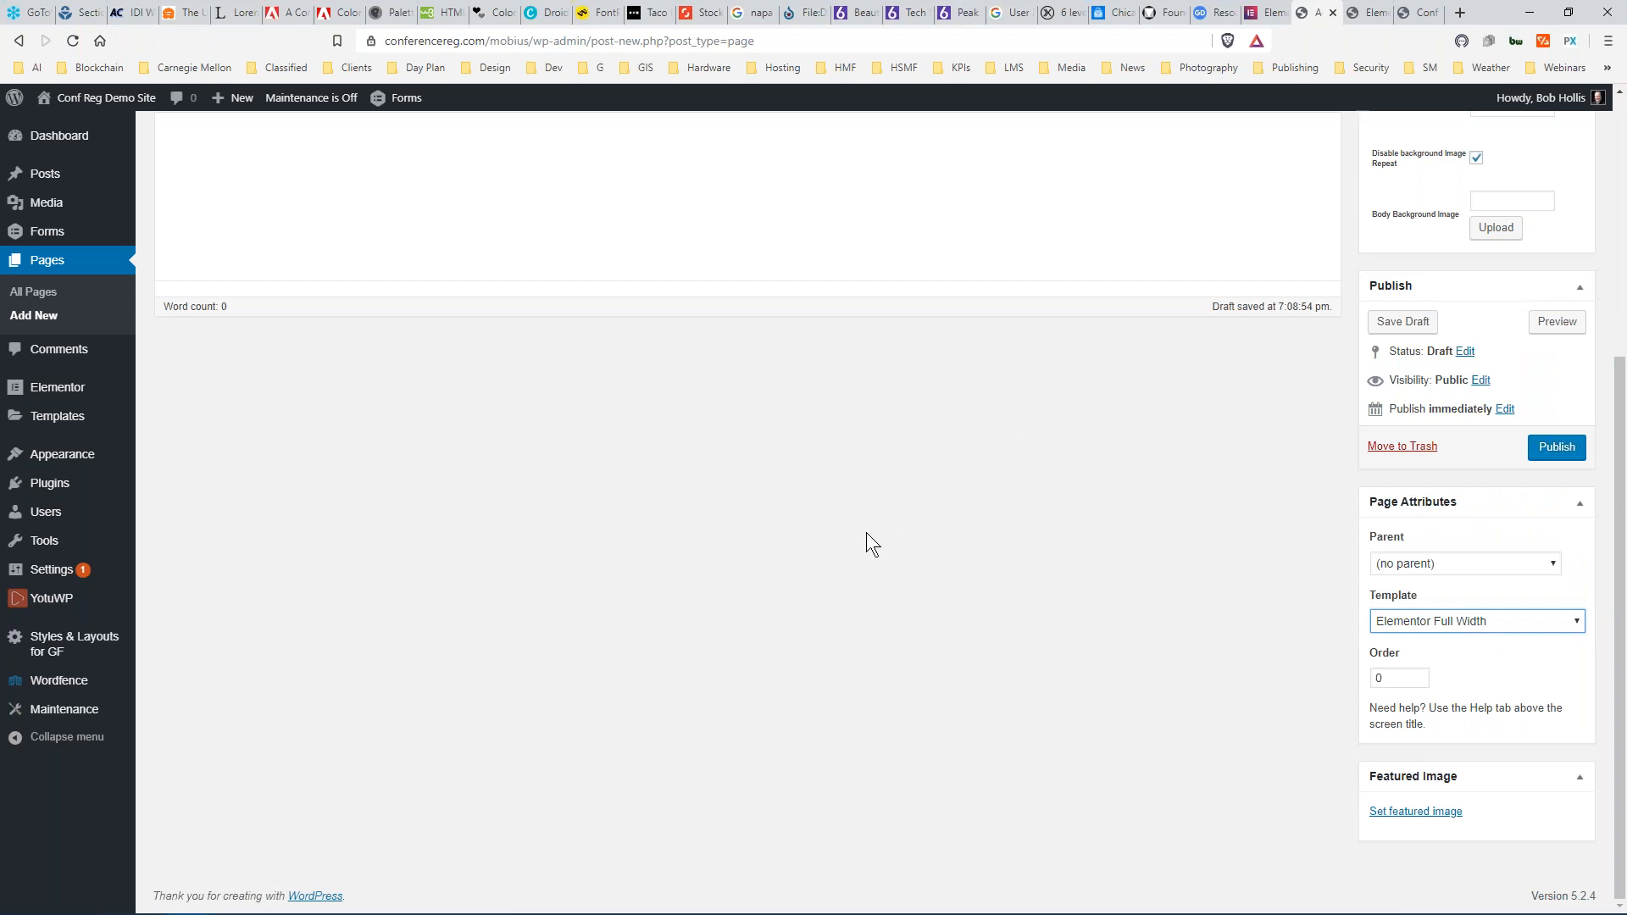
pyautogui.scroll(5, 845, 534)
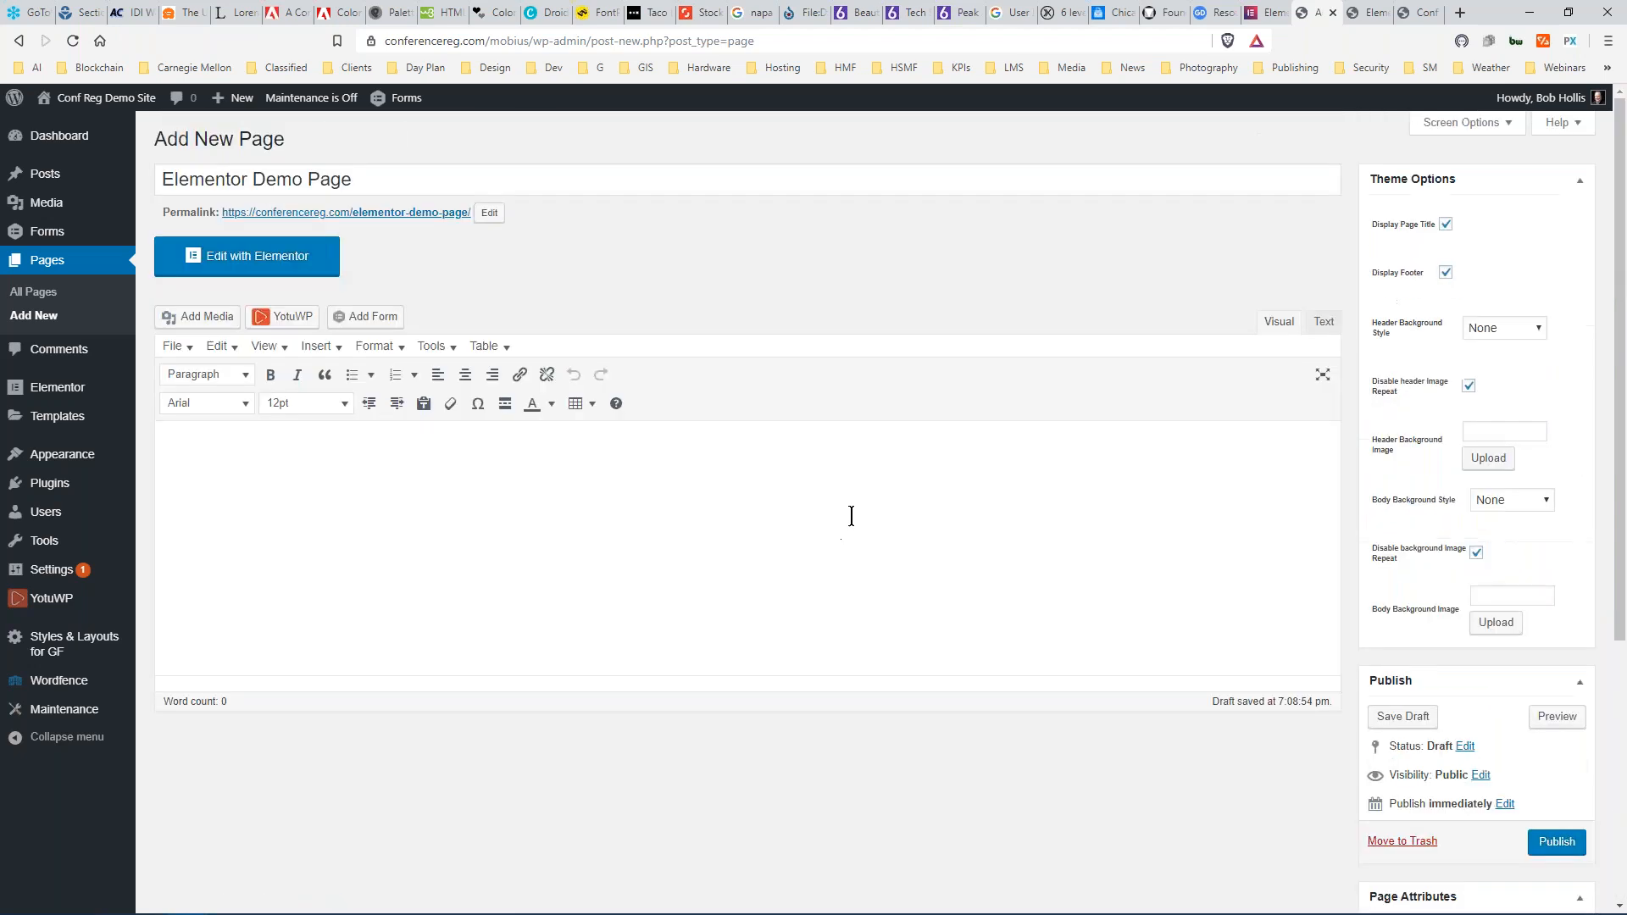
# Turn off Display Page Title in the theme options and copy the page's title text.
pyautogui.click(1446, 224)
pyautogui.moveTo(362, 178); pyautogui.dragTo(151, 175)
pyautogui.rightClick(217, 175)
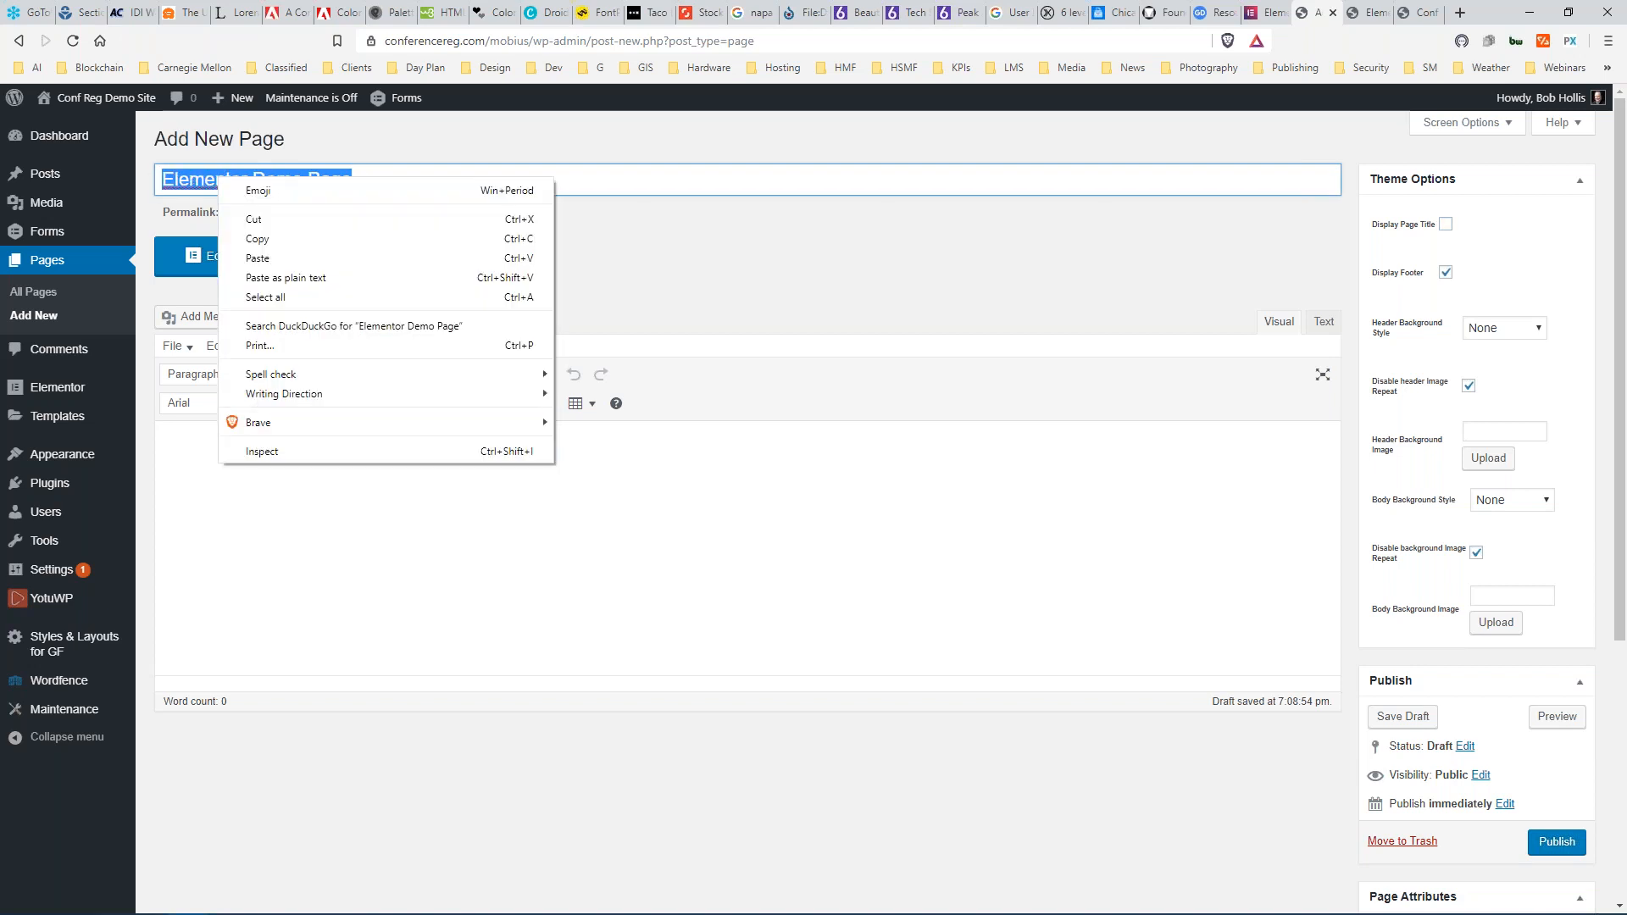
pyautogui.click(263, 239)
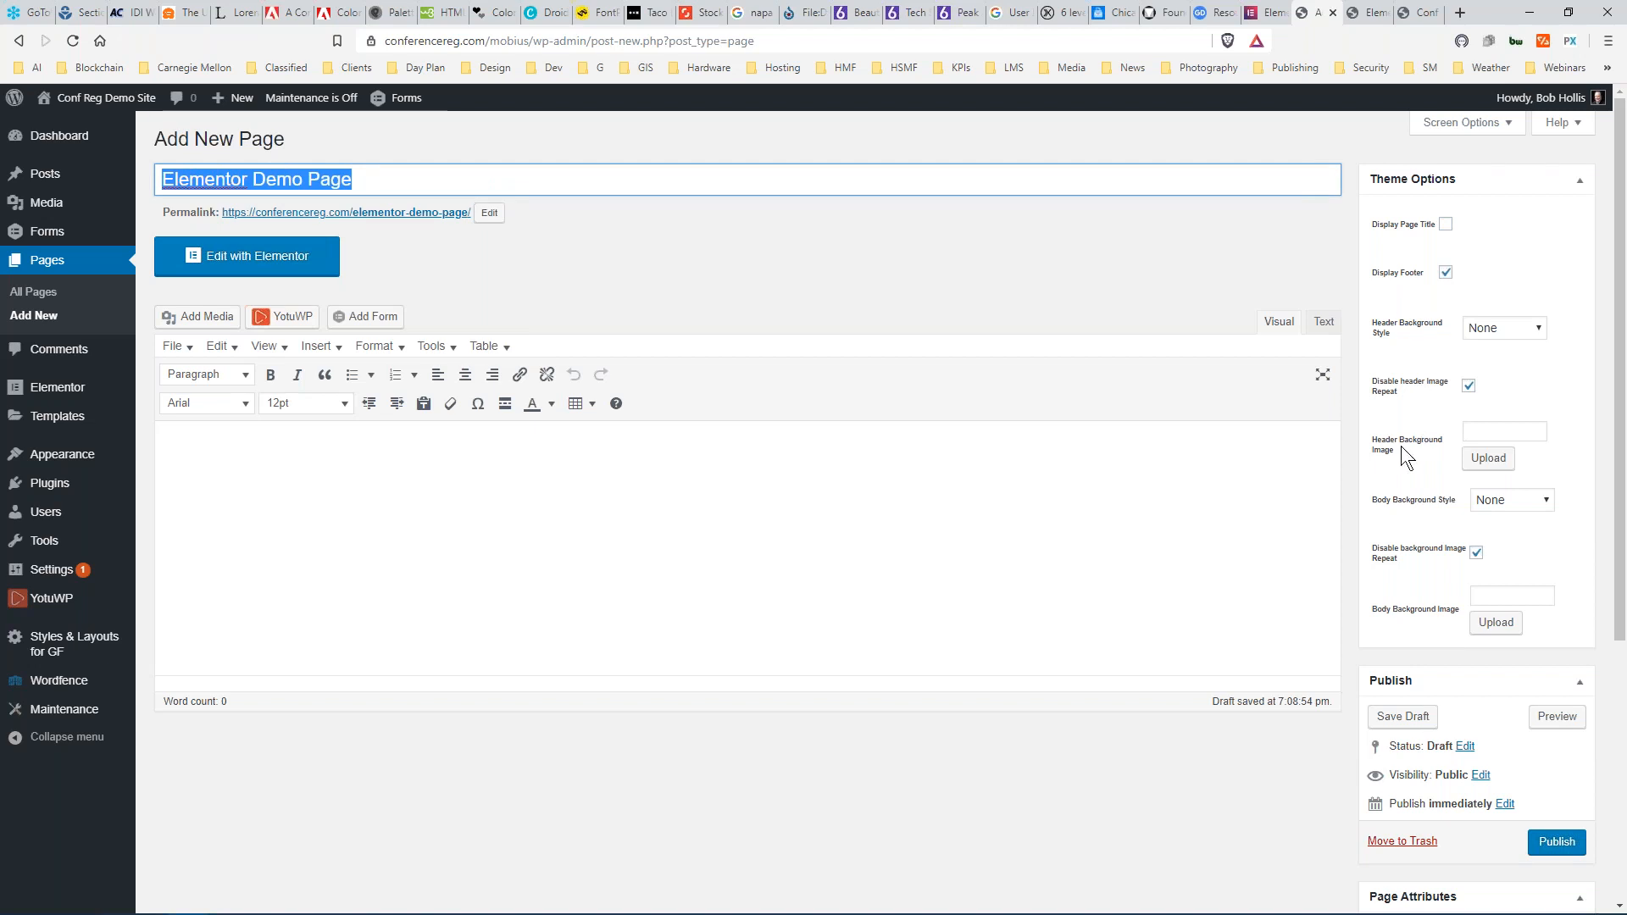
# Publish the demo page and open it for editing with Elementor.
pyautogui.scroll(-4, 1176, 555)
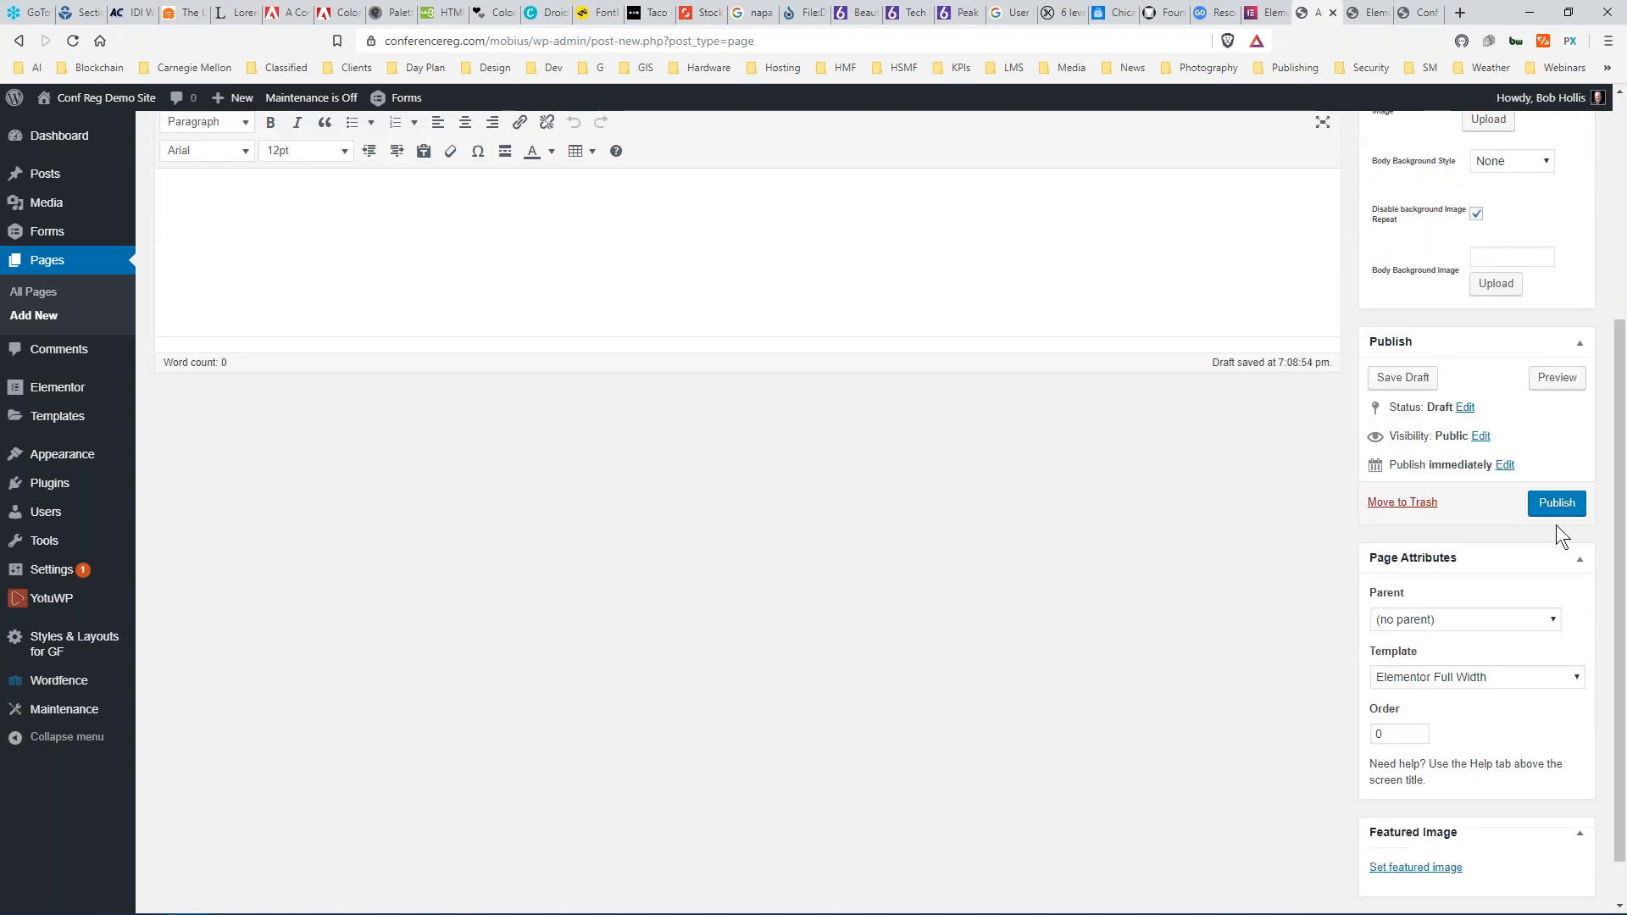
pyautogui.click(1558, 503)
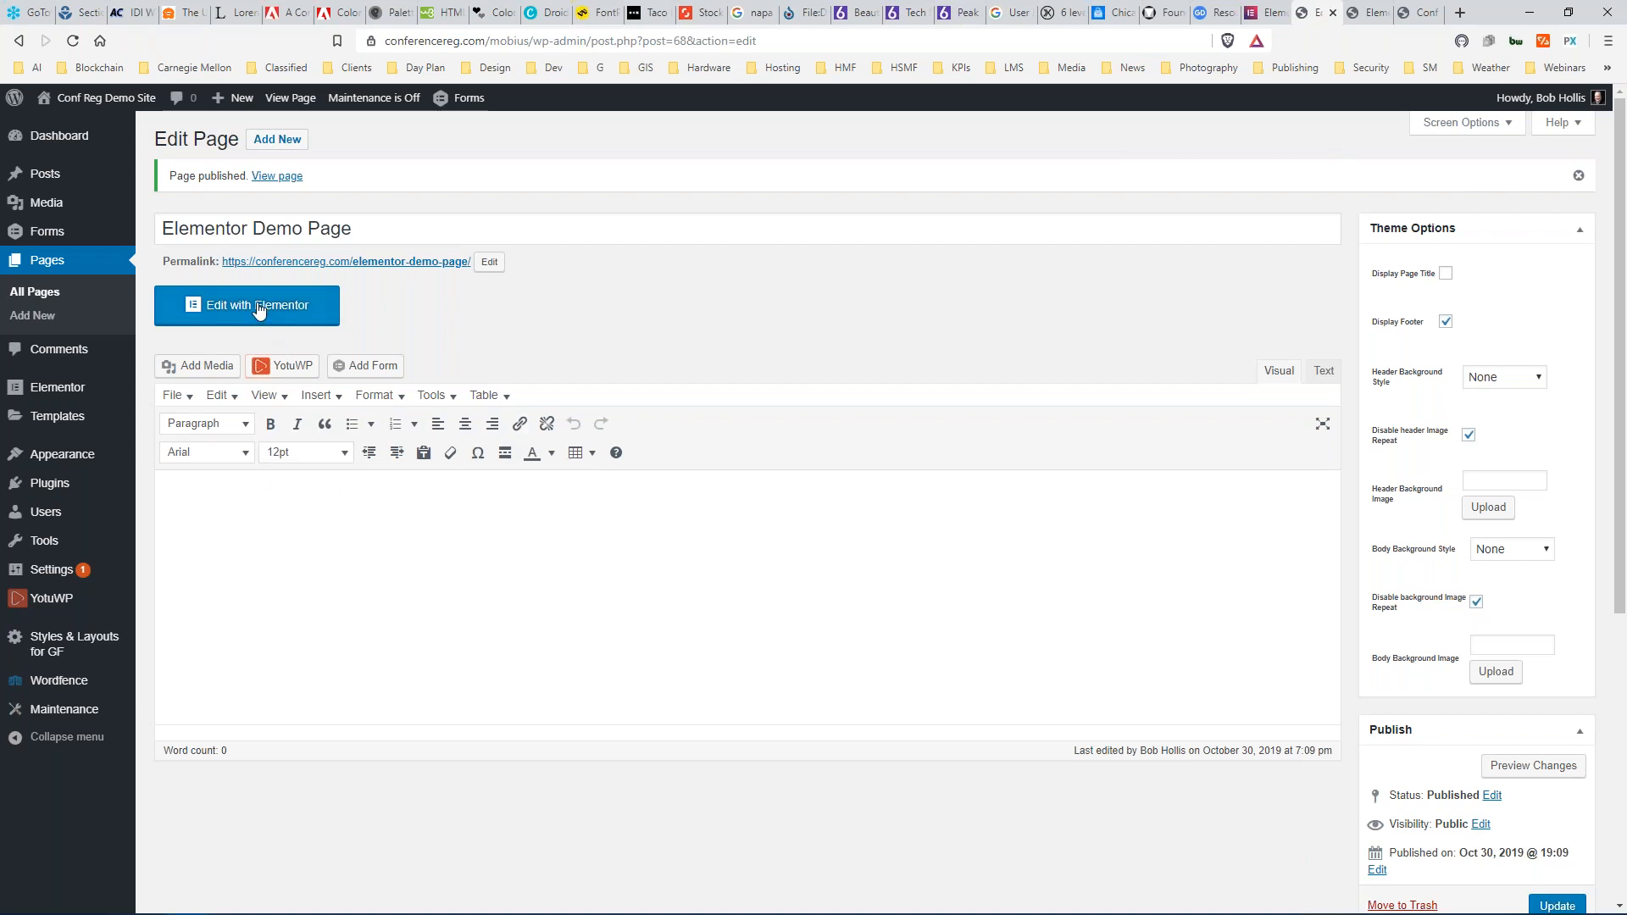
pyautogui.click(259, 307)
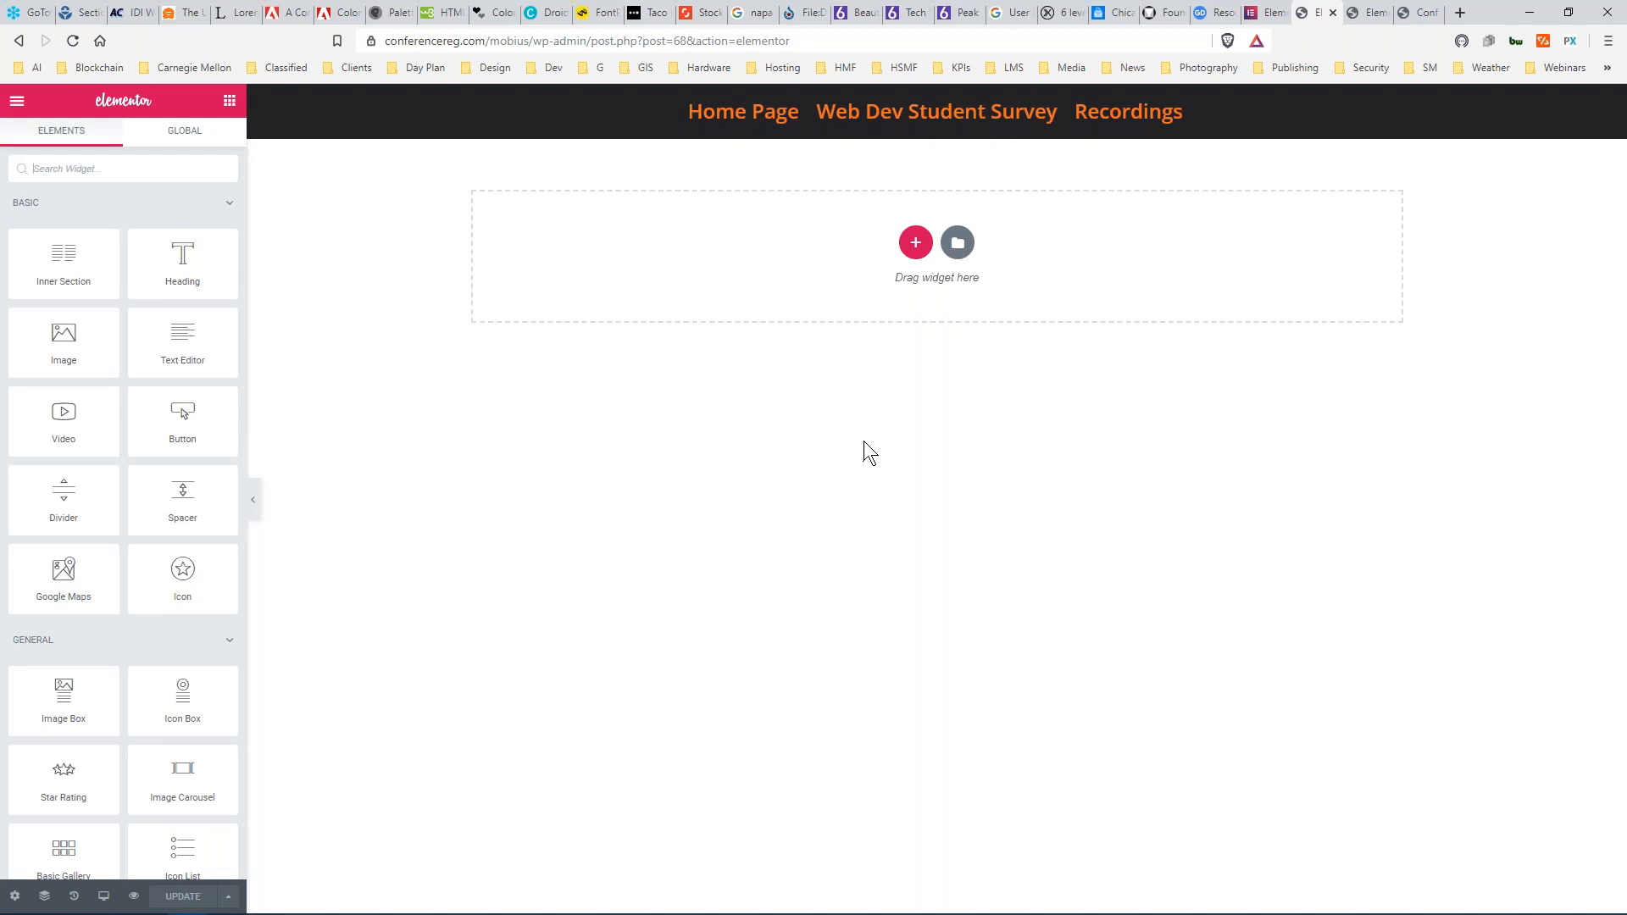
# Add a new section with a single-column structure to the empty page.
pyautogui.click(916, 245)
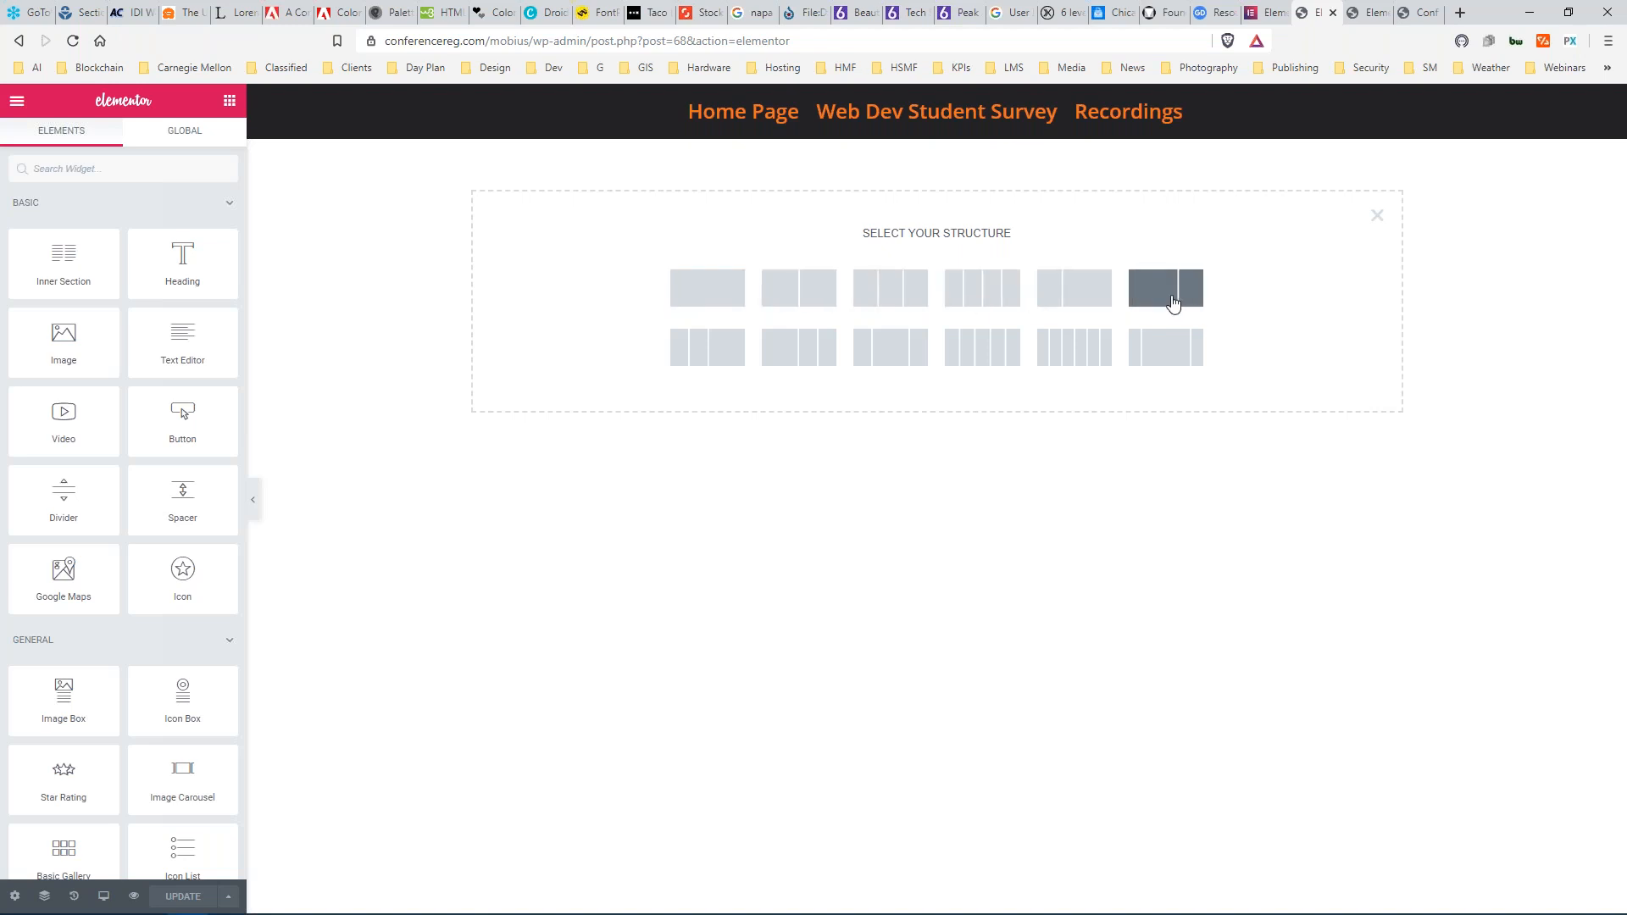
pyautogui.click(711, 293)
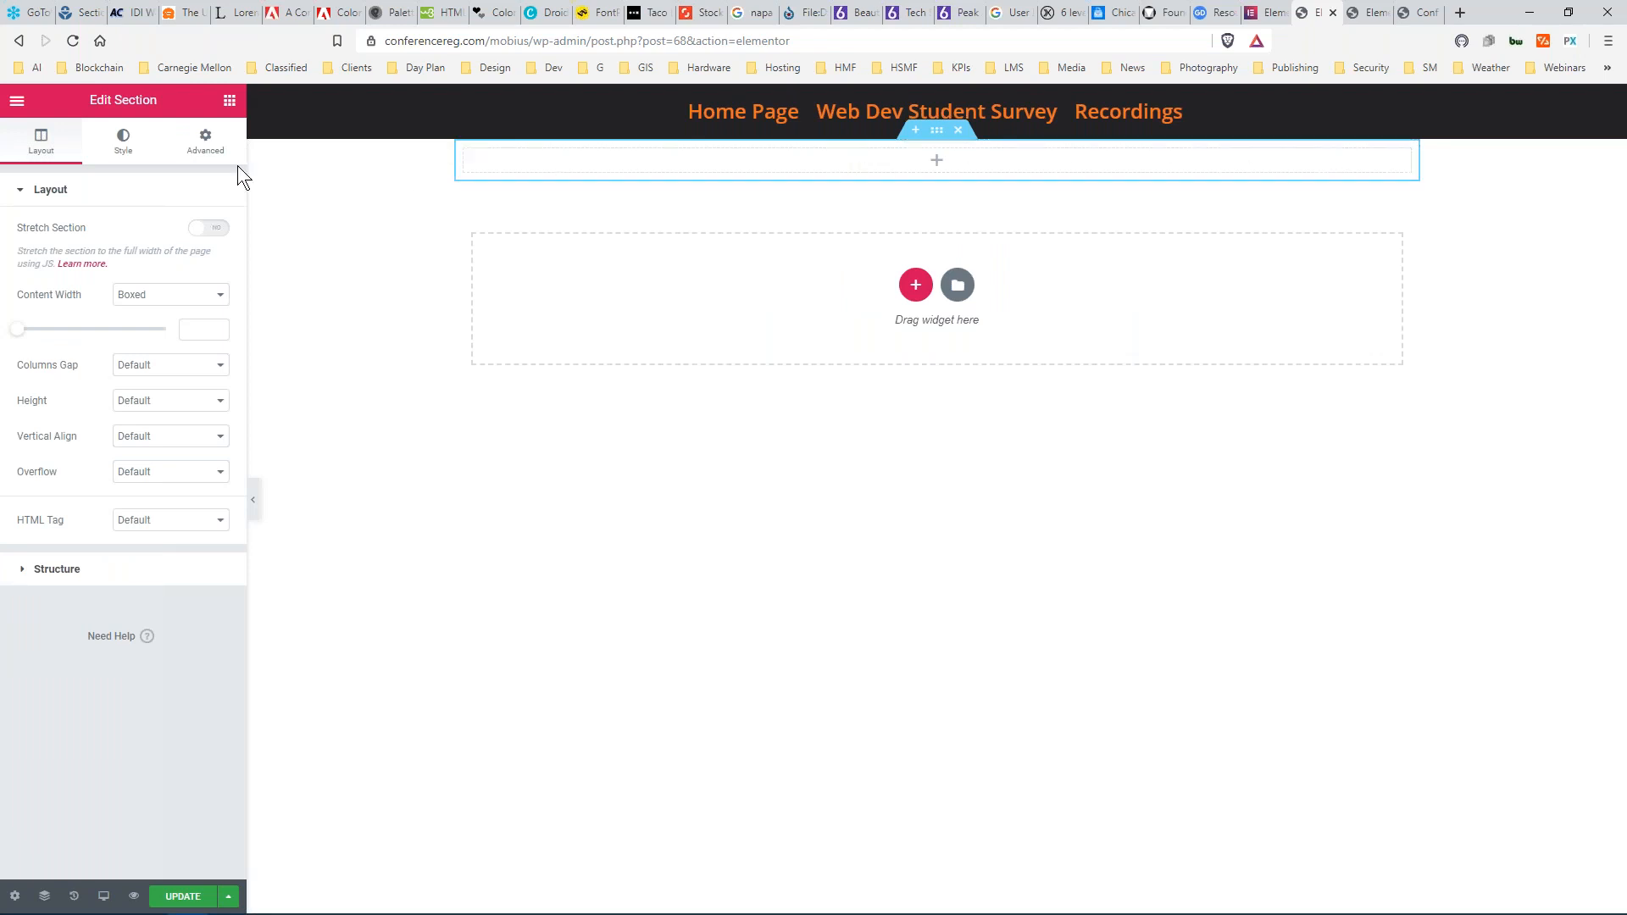
# Try the Full Width content width and Stretch Section settings on the section, and return it to an unstretched Boxed layout.
pyautogui.click(222, 296)
pyautogui.click(161, 326)
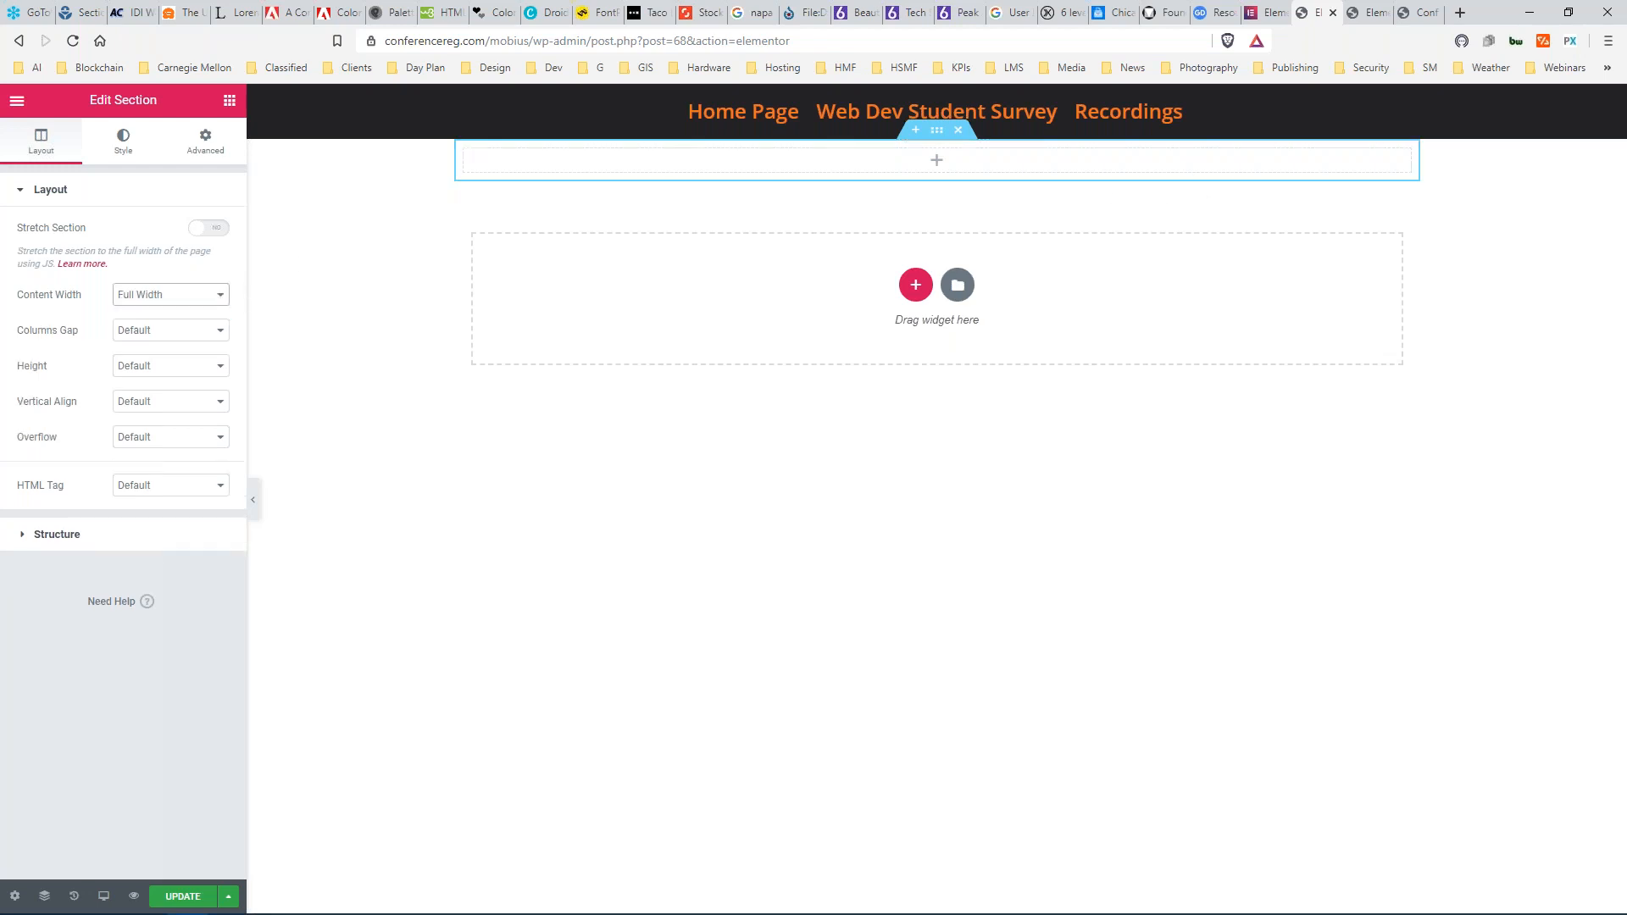
pyautogui.click(213, 229)
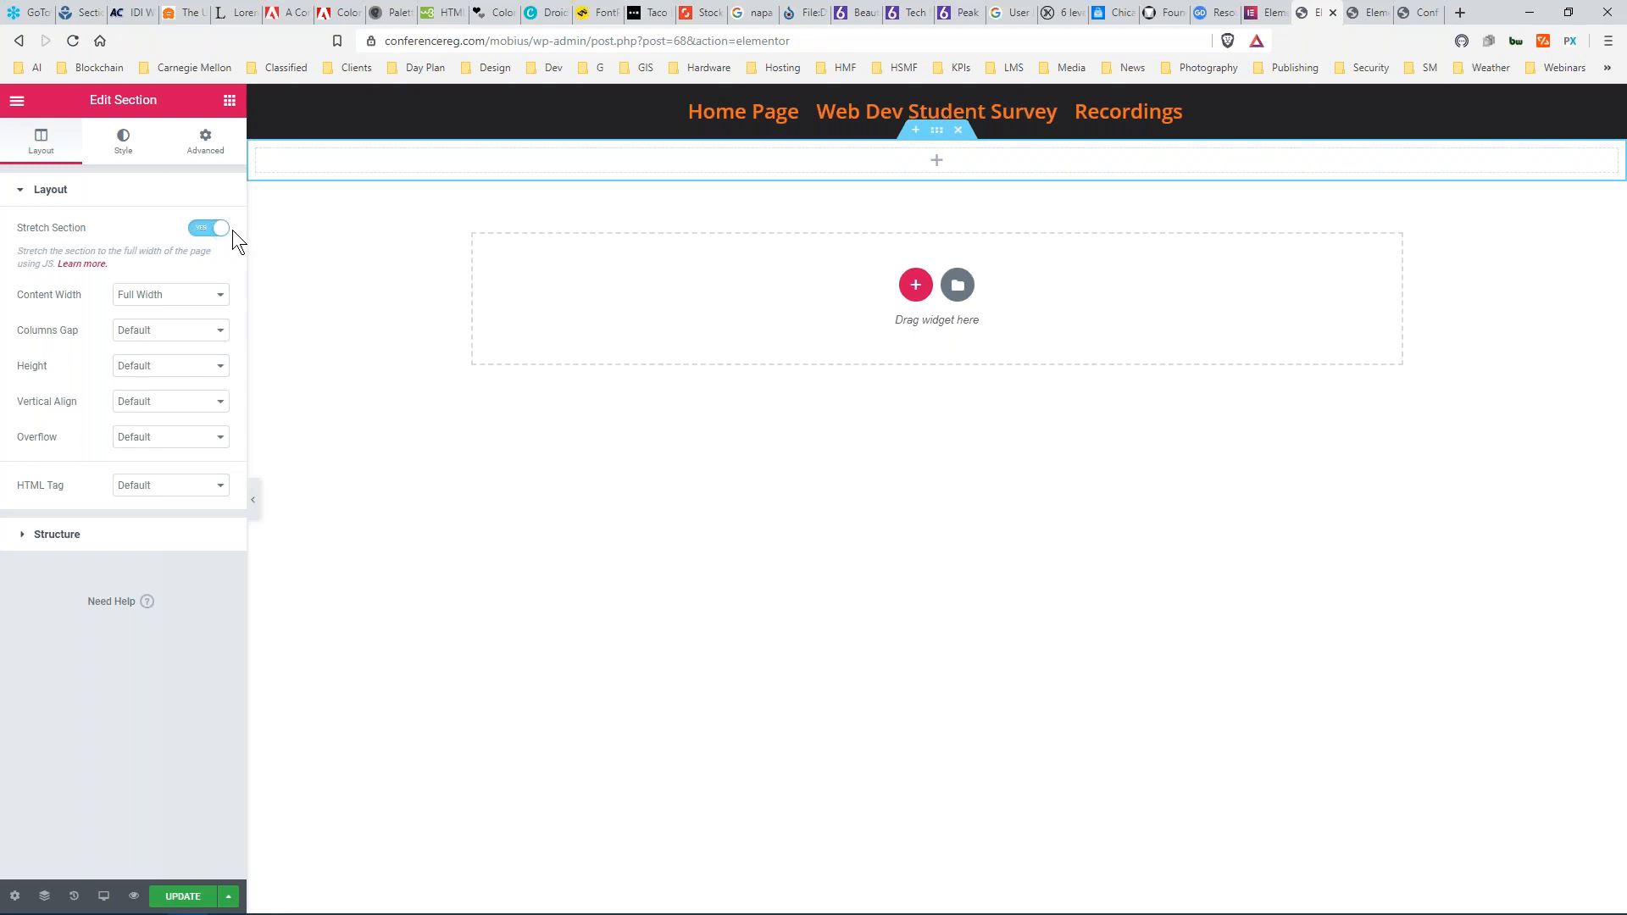
pyautogui.click(200, 234)
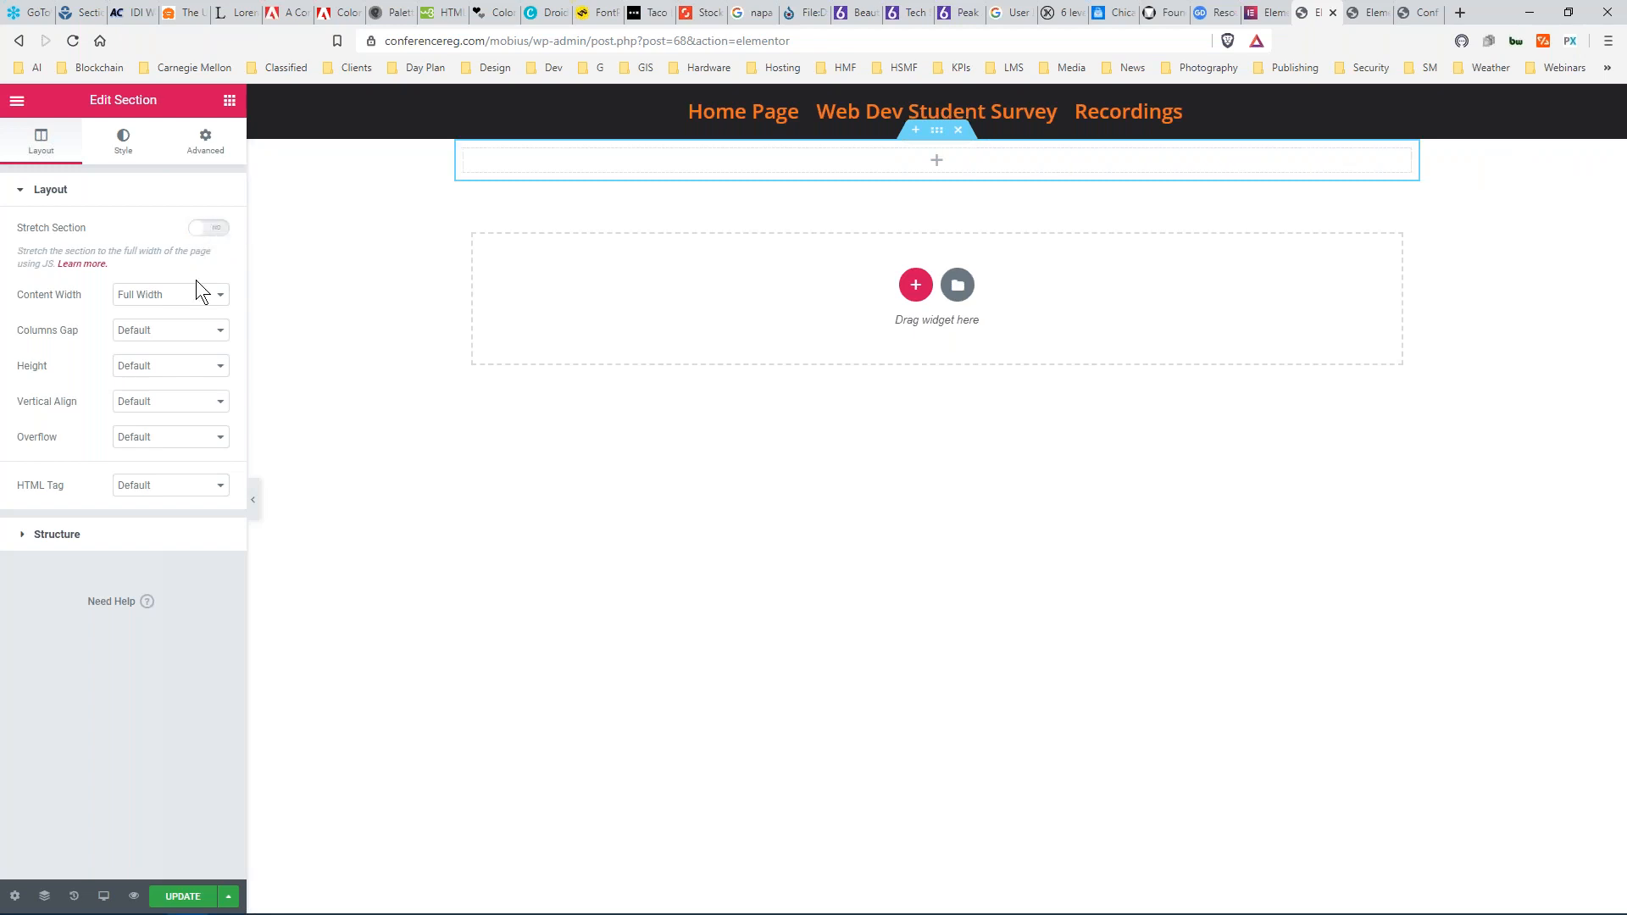
pyautogui.click(211, 298)
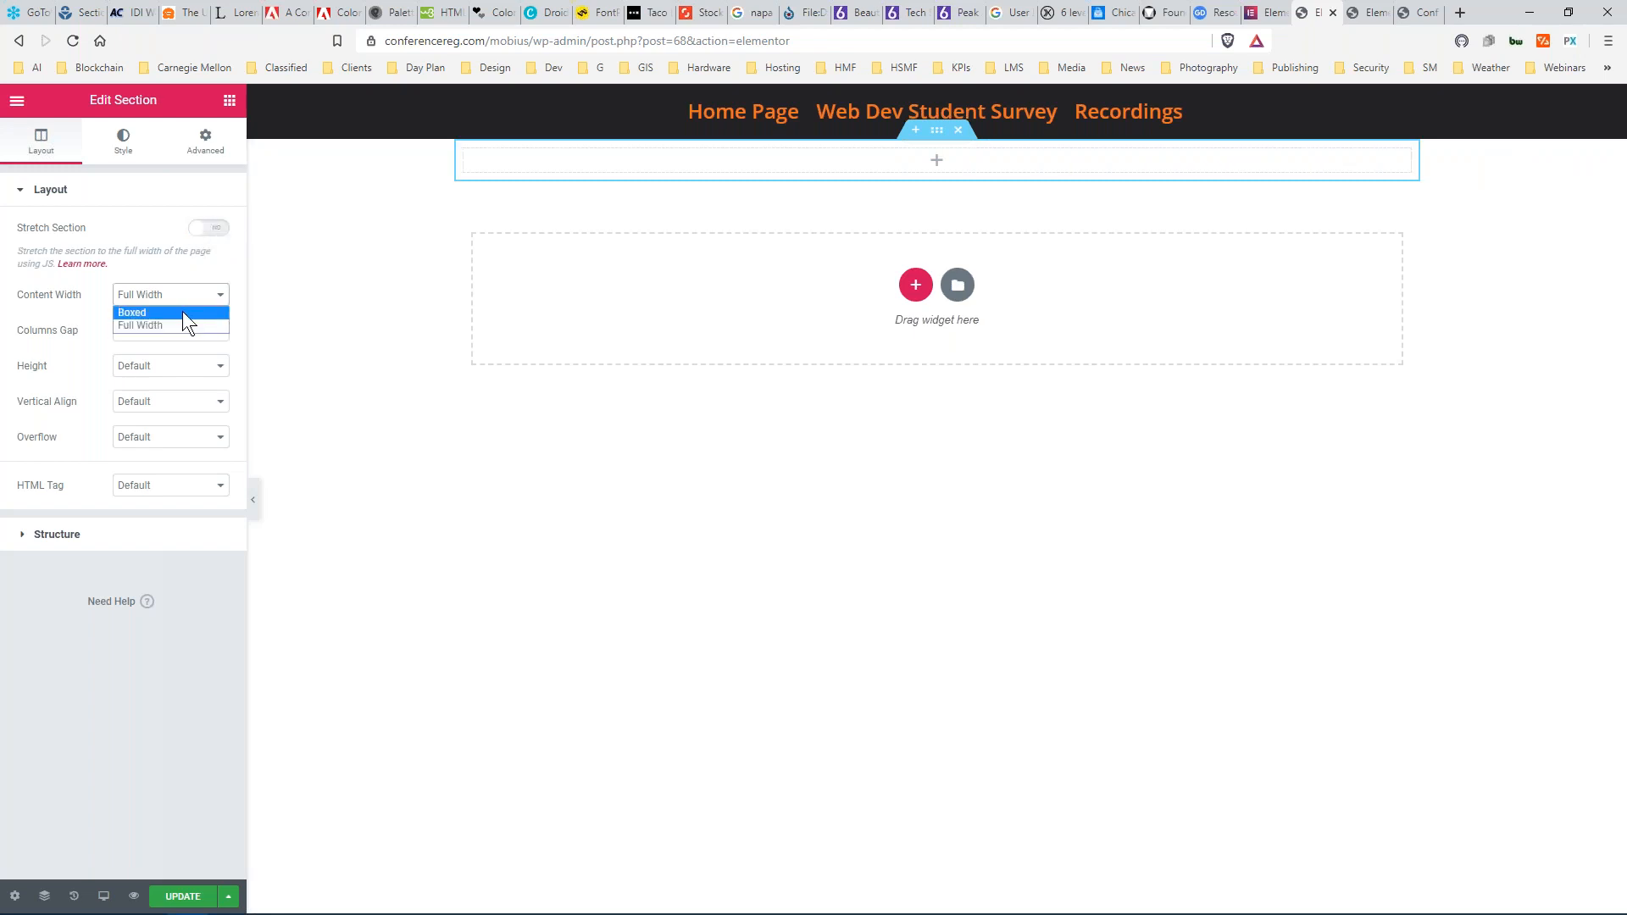
pyautogui.click(183, 312)
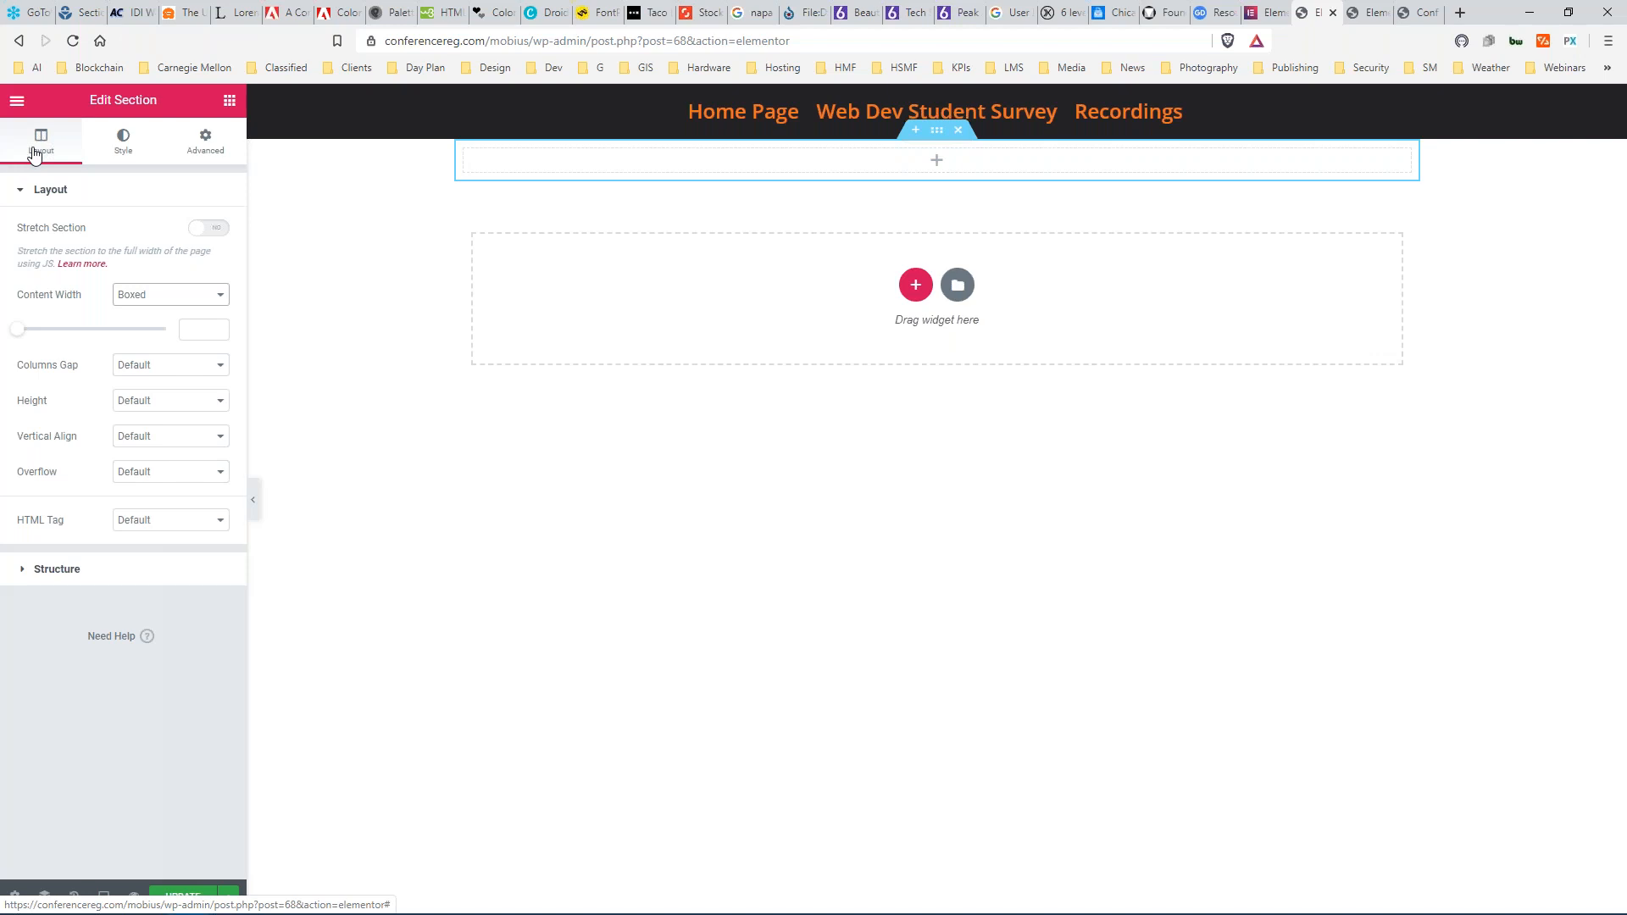
# Place a Text Editor widget in the single-column section and replace its placeholder text with the copied page title.
pyautogui.click(230, 102)
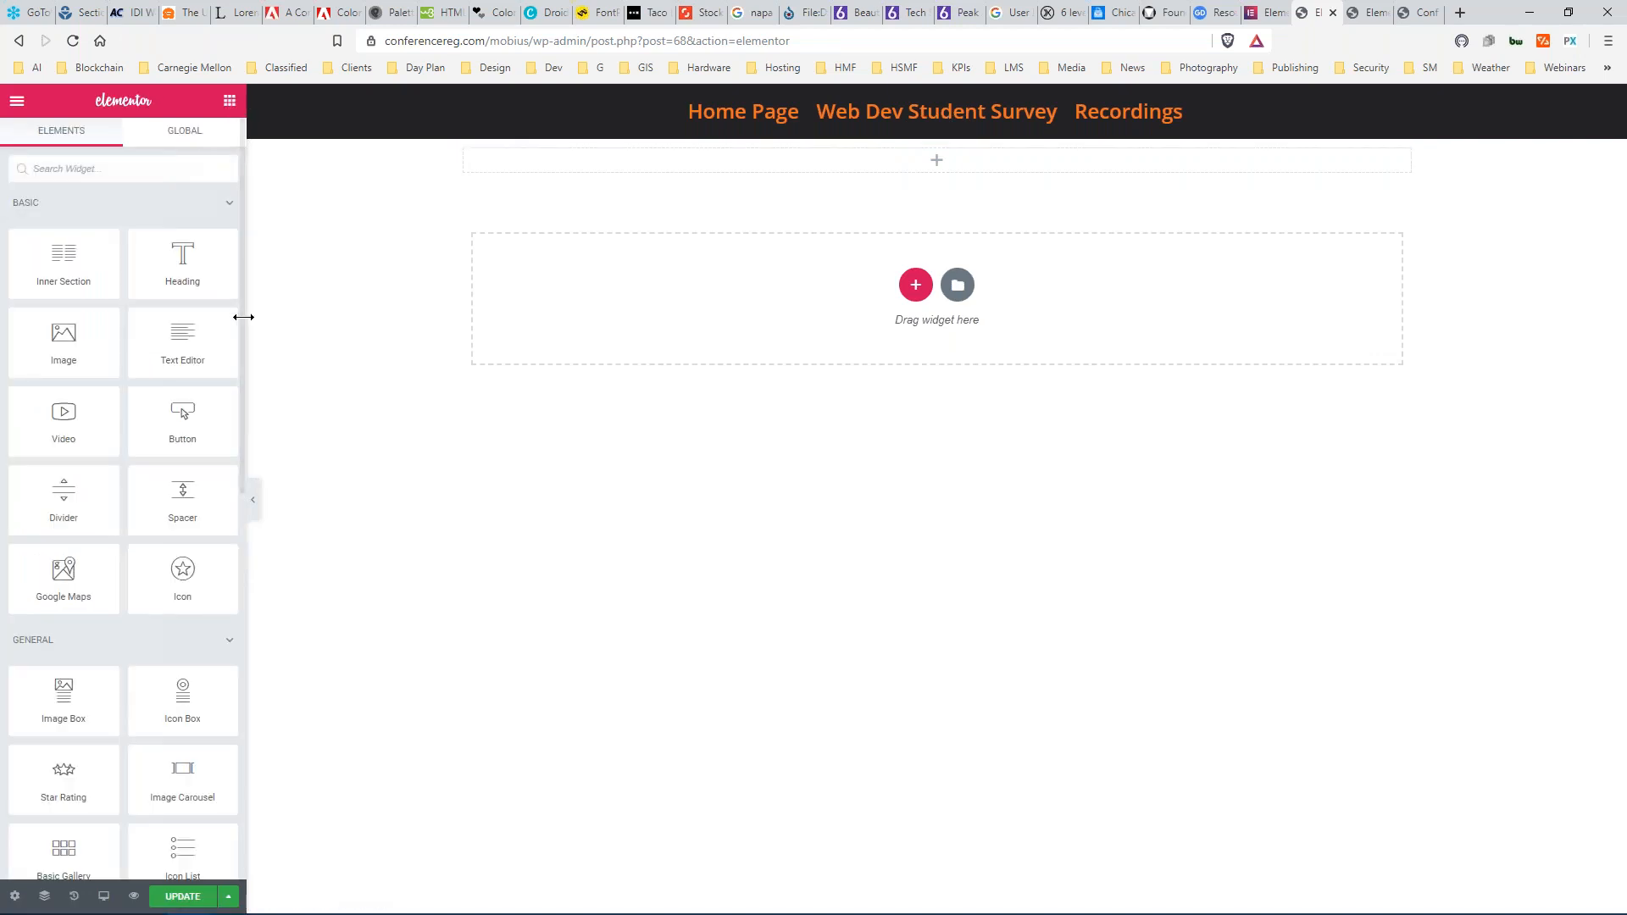
pyautogui.moveTo(193, 351); pyautogui.dragTo(894, 169)
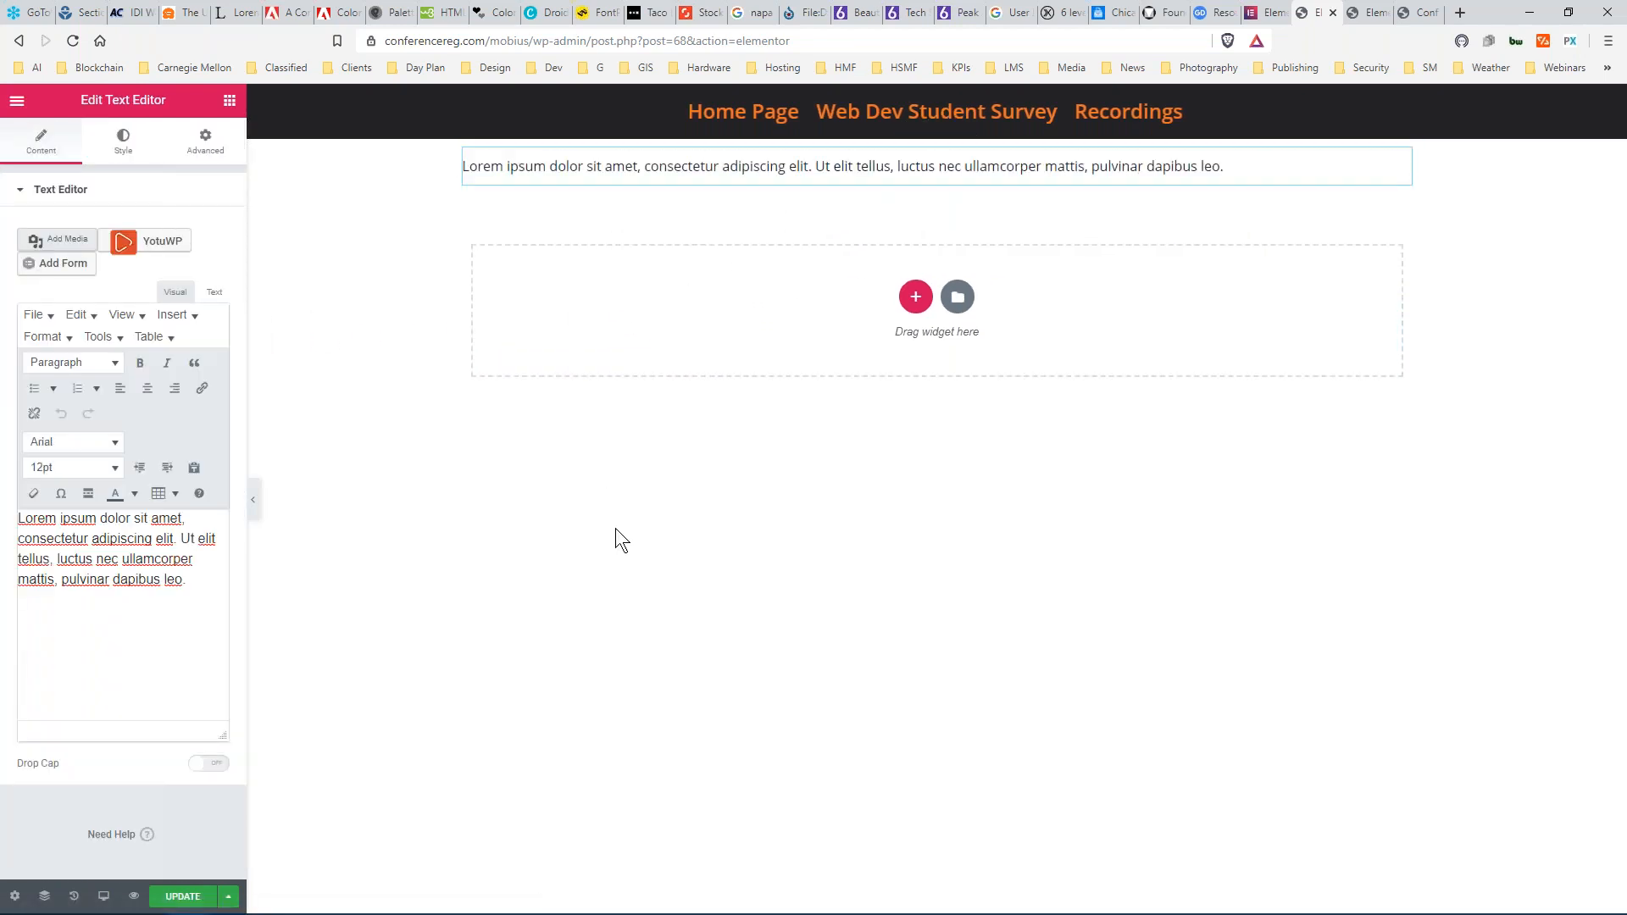
pyautogui.moveTo(188, 579); pyautogui.dragTo(18, 518)
pyautogui.rightClick(108, 538)
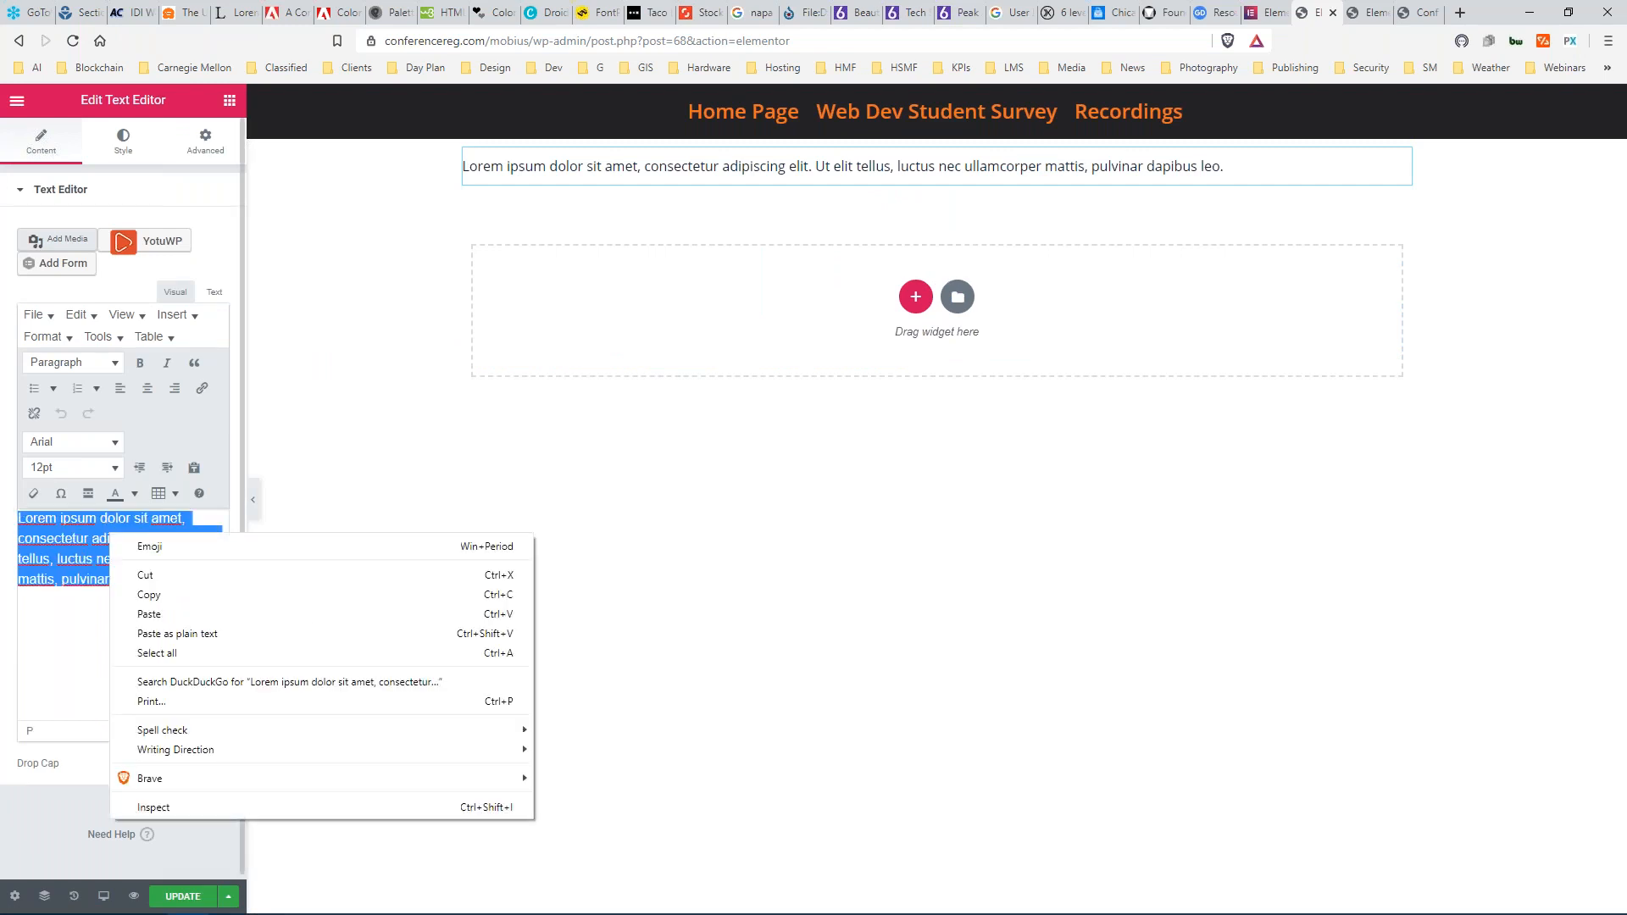
pyautogui.click(149, 615)
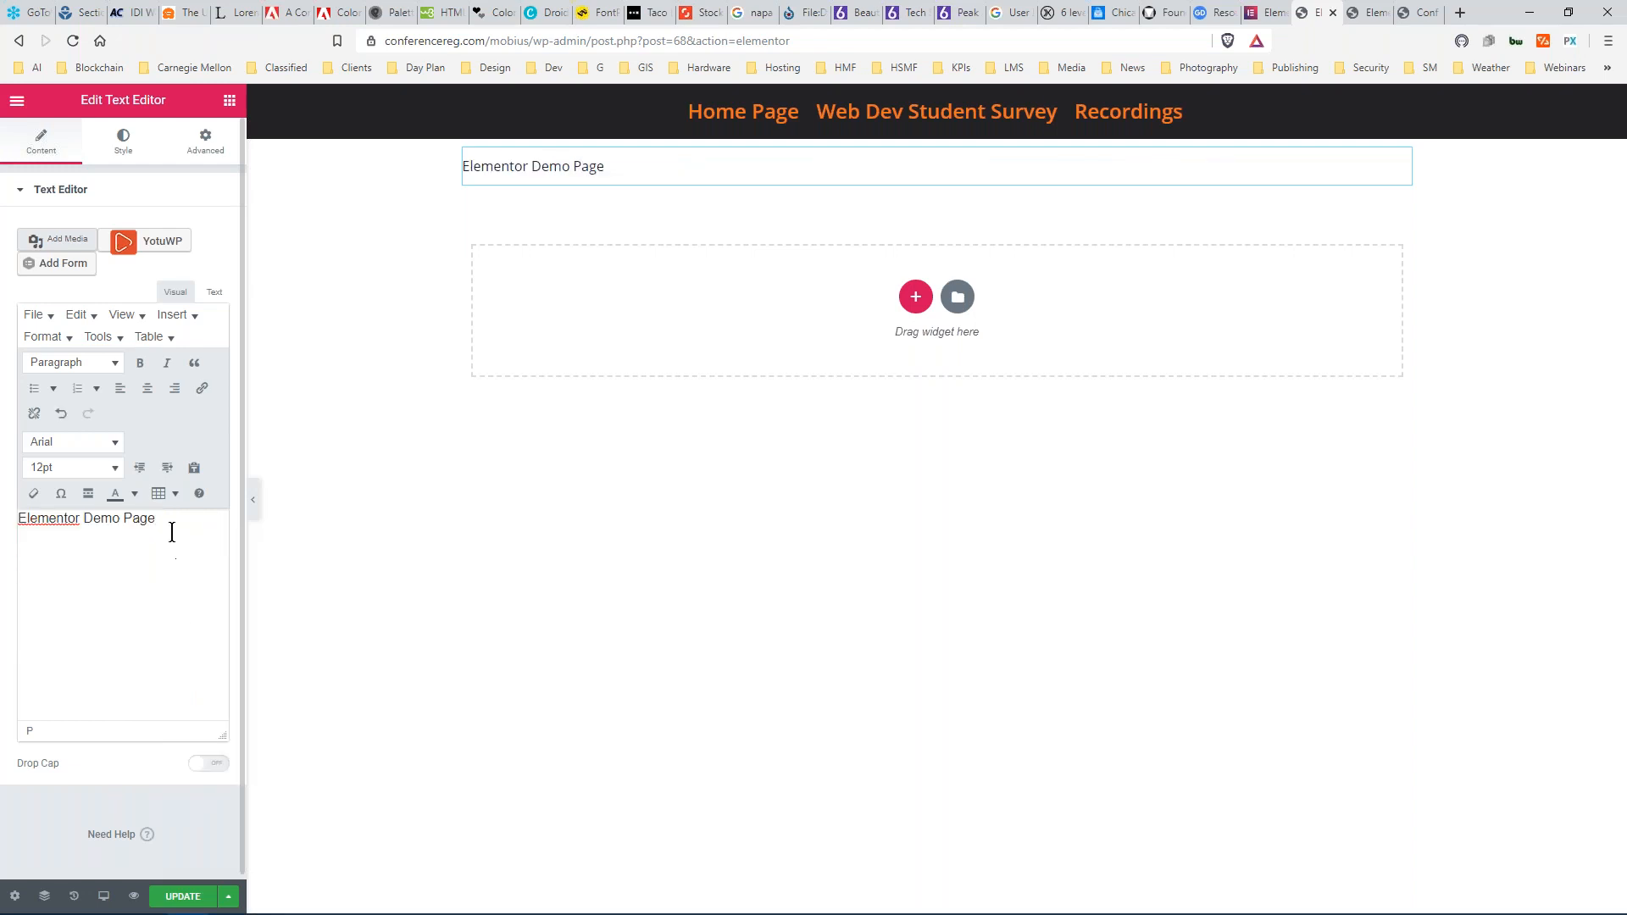
# Try formatting the pasted title text as a centred Heading 1, and revert it to plain paragraph formatting.
pyautogui.moveTo(164, 519); pyautogui.dragTo(17, 518)
pyautogui.click(113, 365)
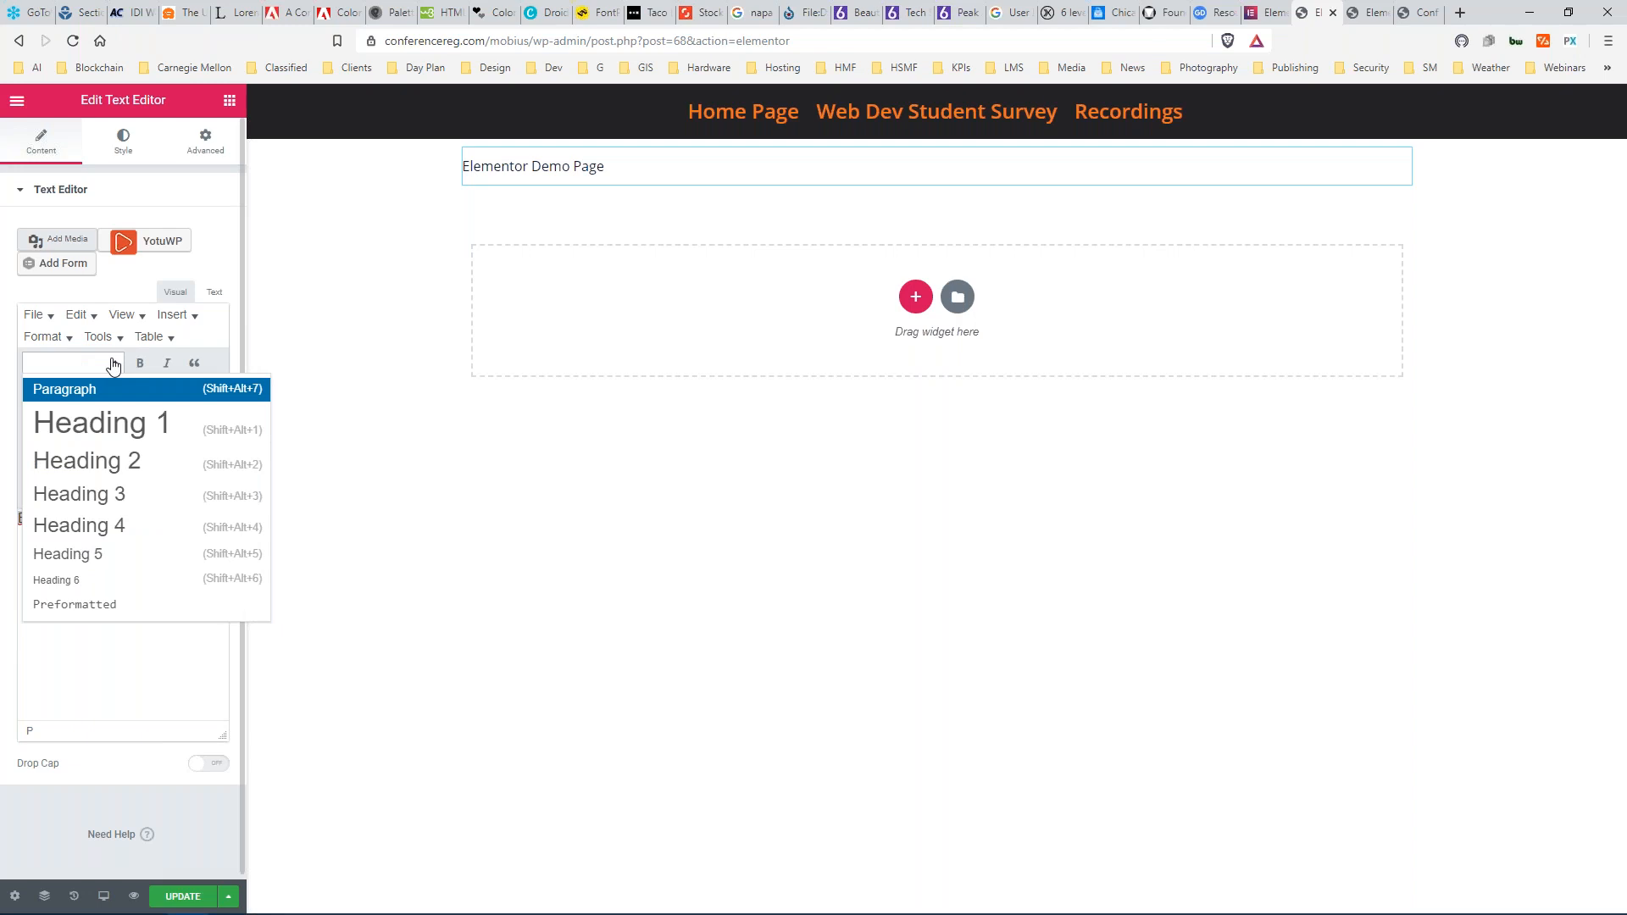
pyautogui.click(86, 428)
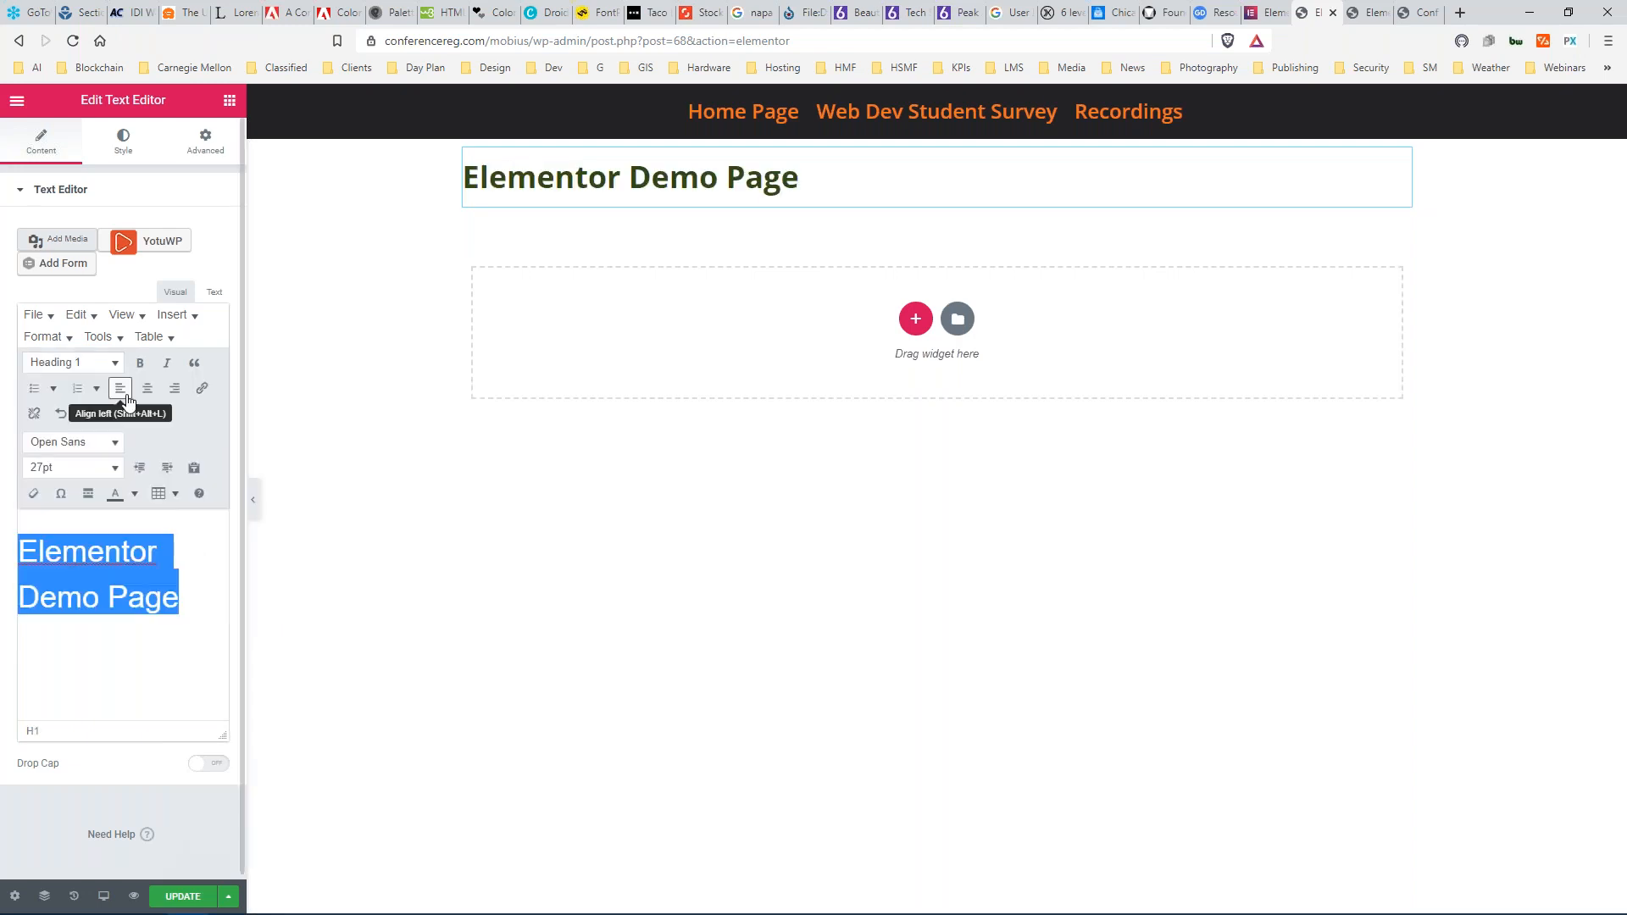
pyautogui.click(147, 388)
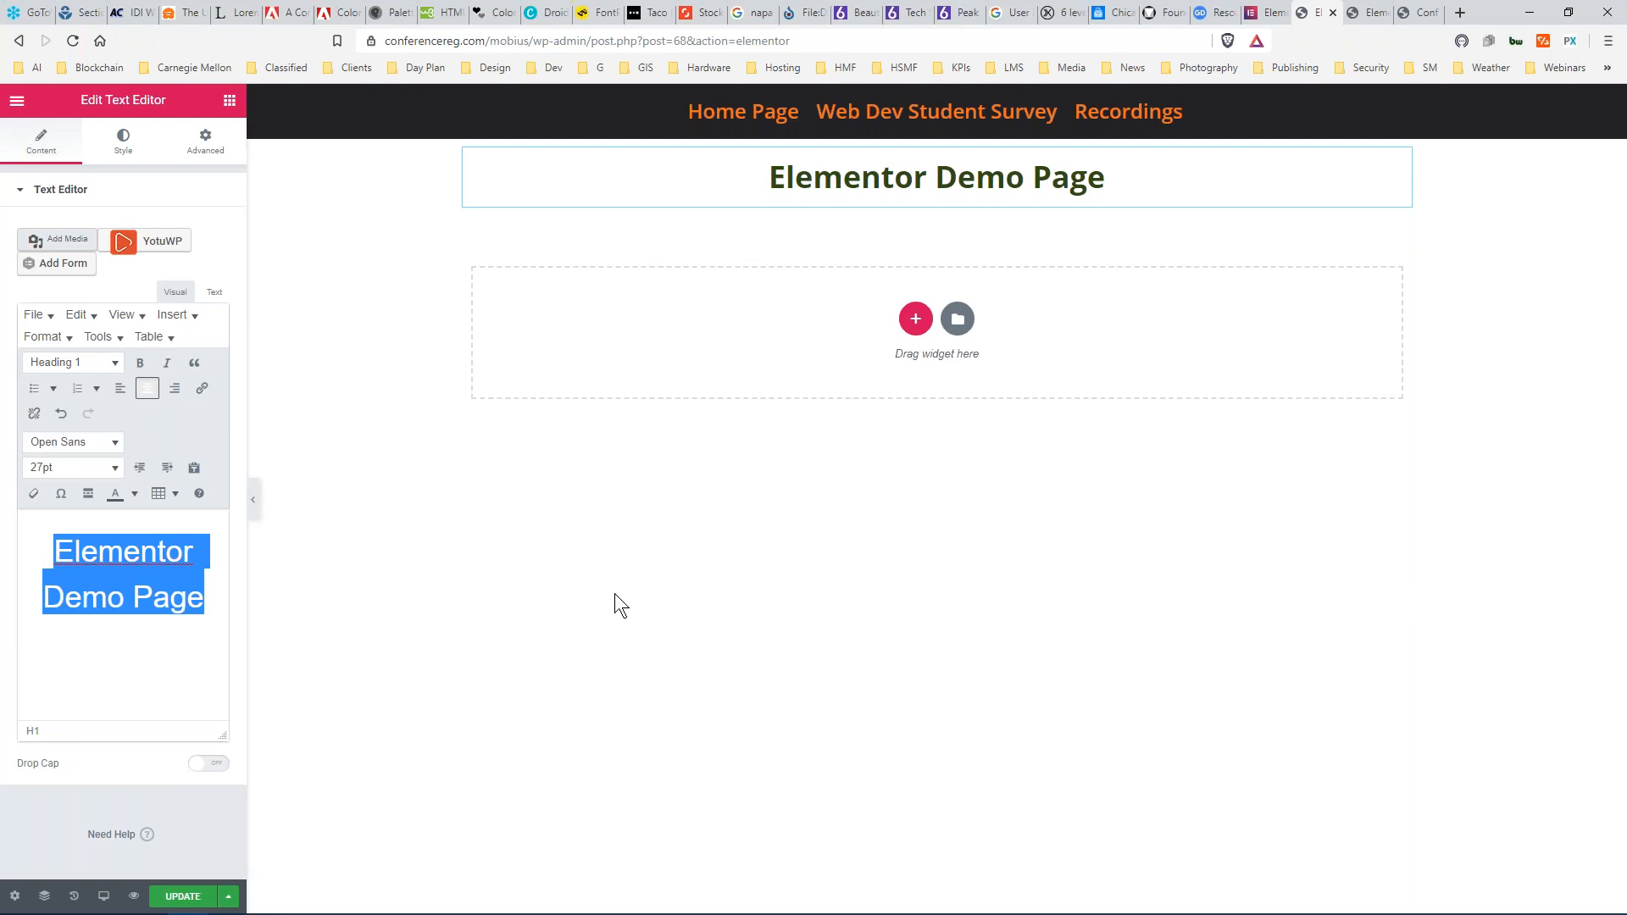
pyautogui.click(115, 363)
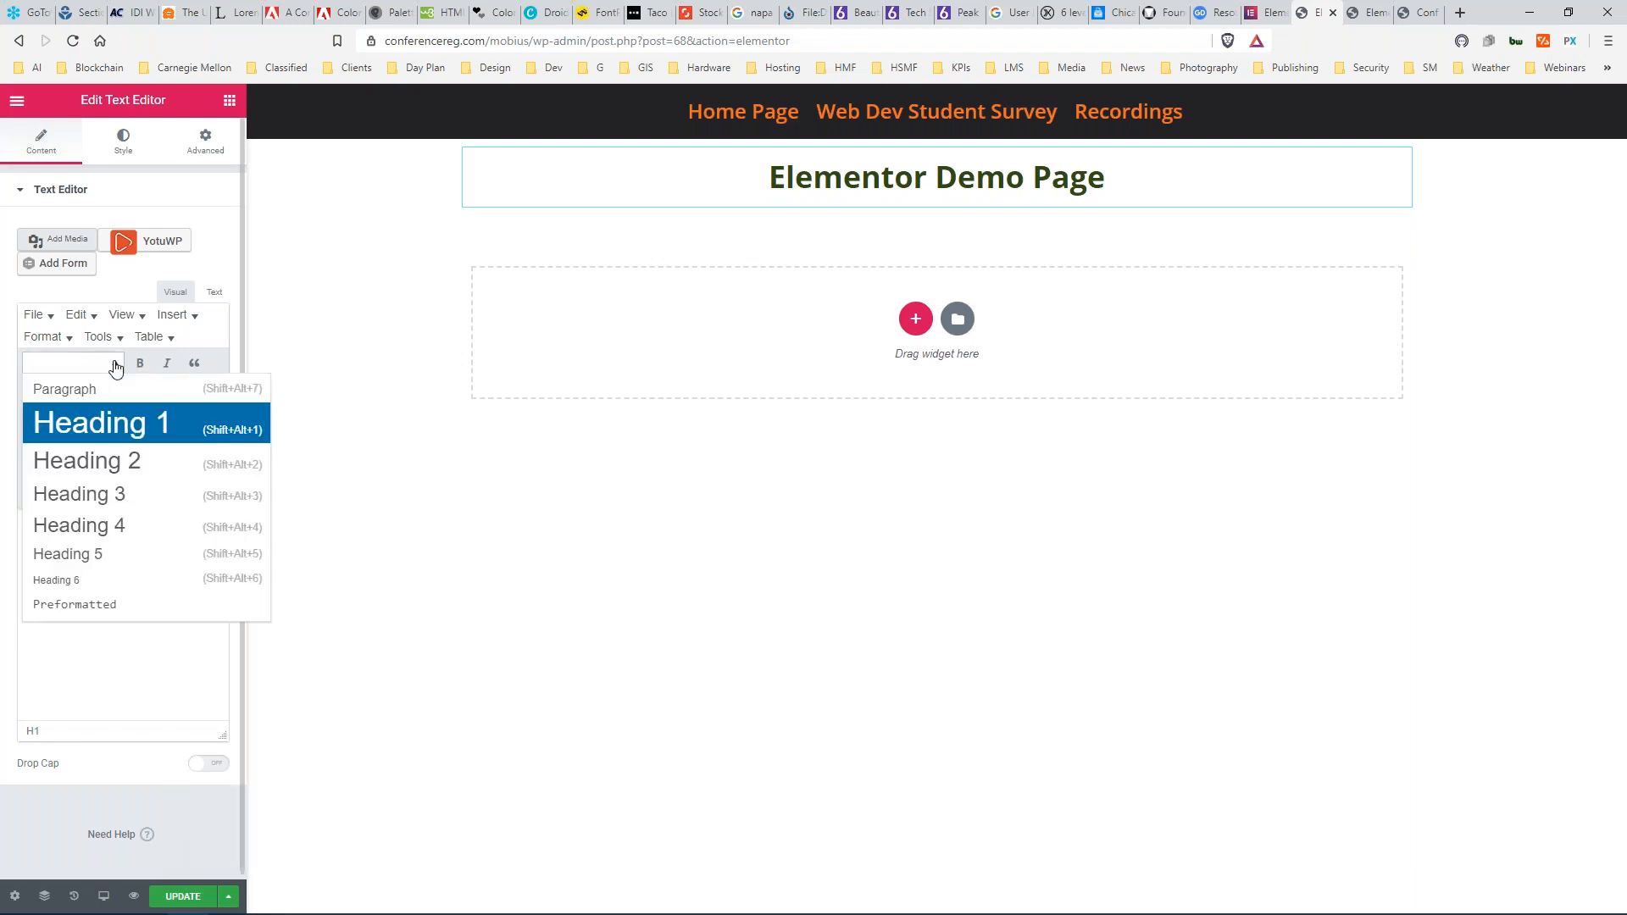
pyautogui.click(102, 425)
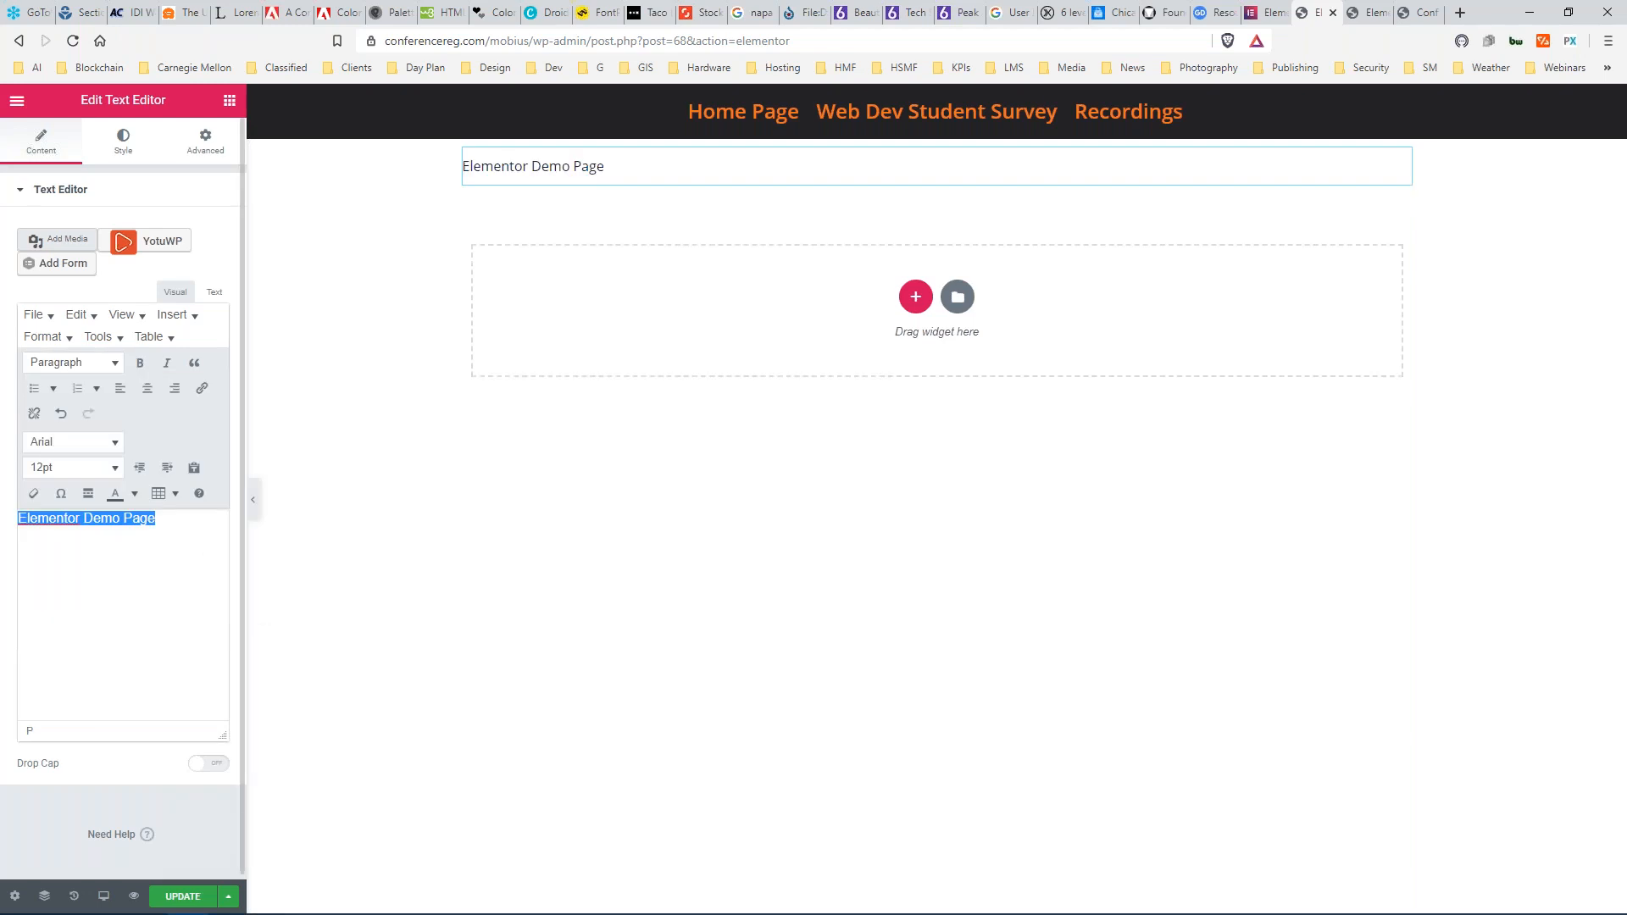
# Format the title text as a centred Heading 1 and update the page.
pyautogui.click(116, 365)
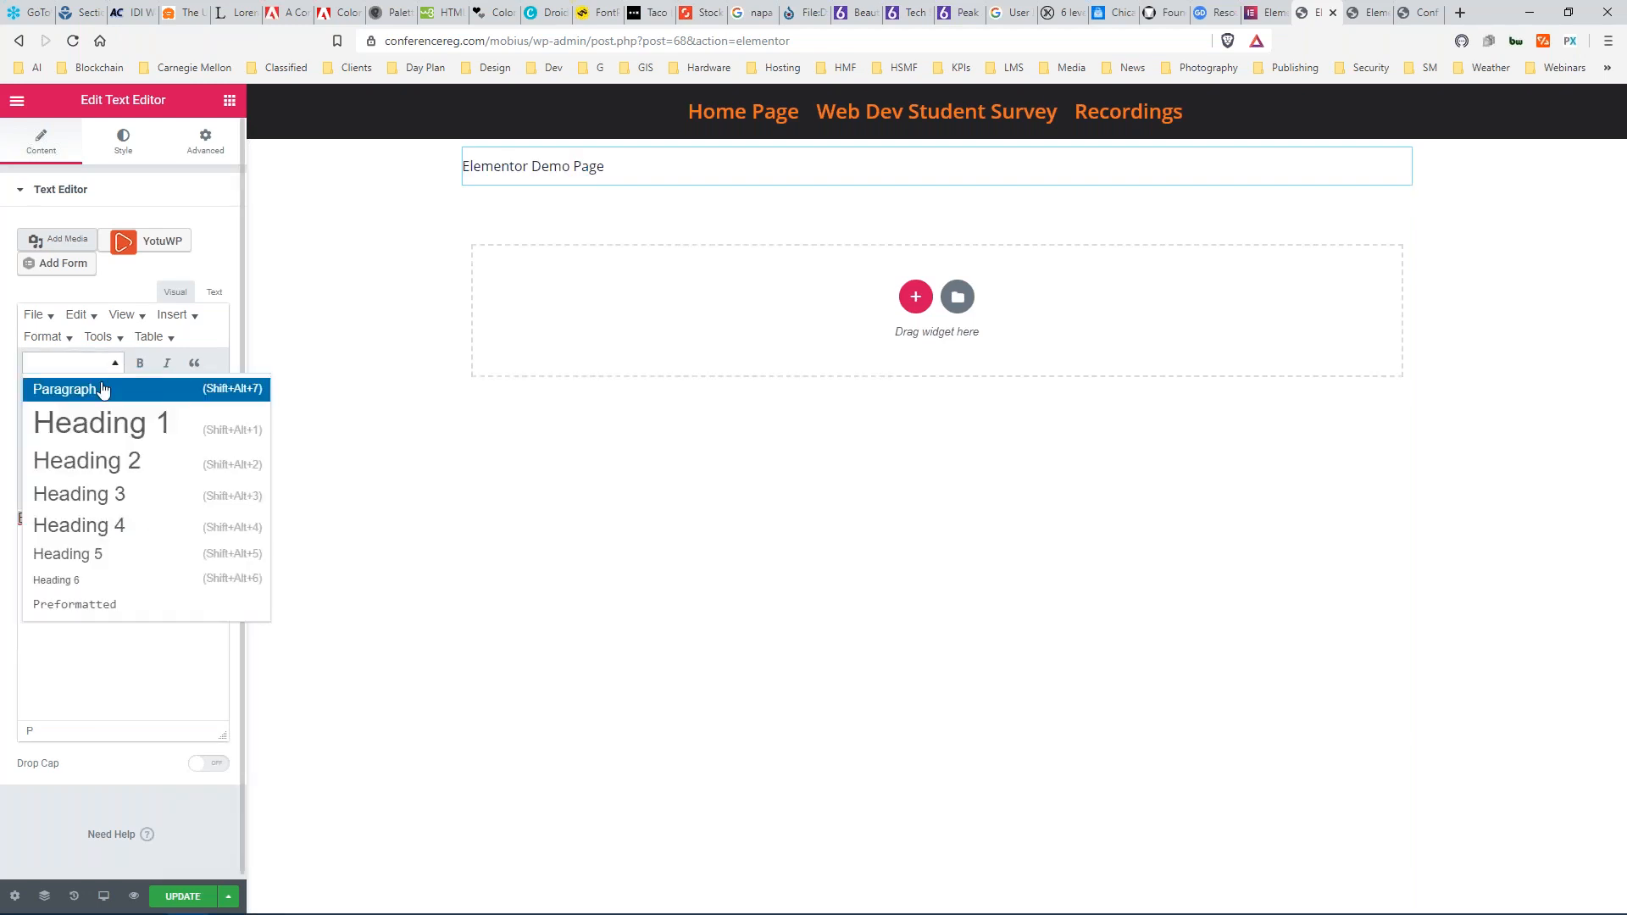
pyautogui.click(102, 424)
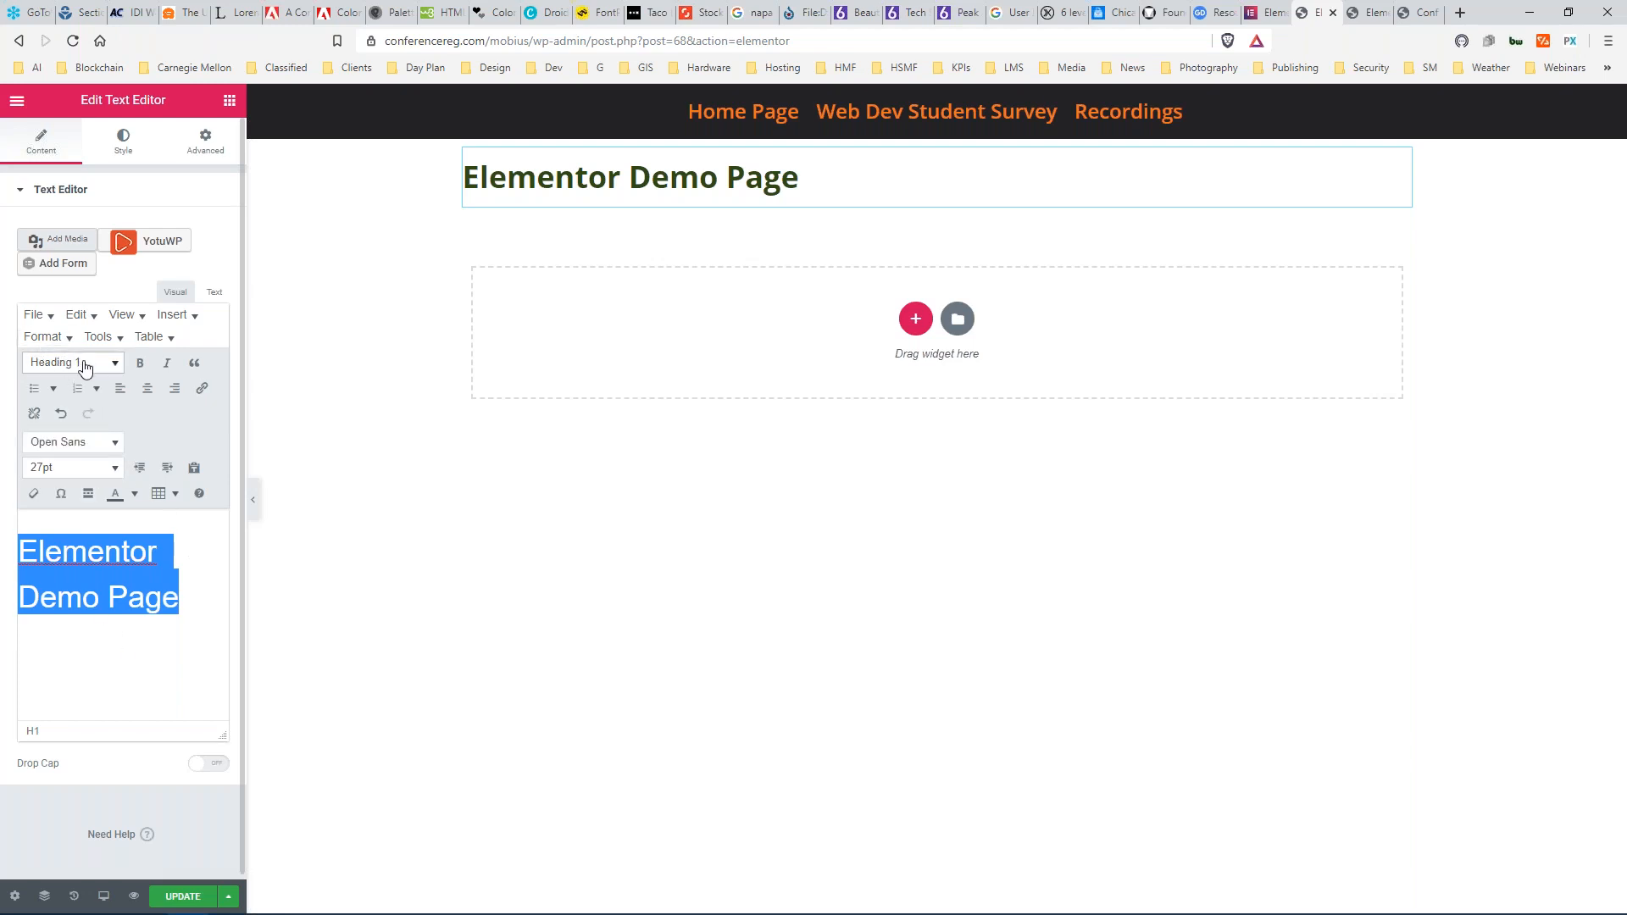
pyautogui.click(147, 388)
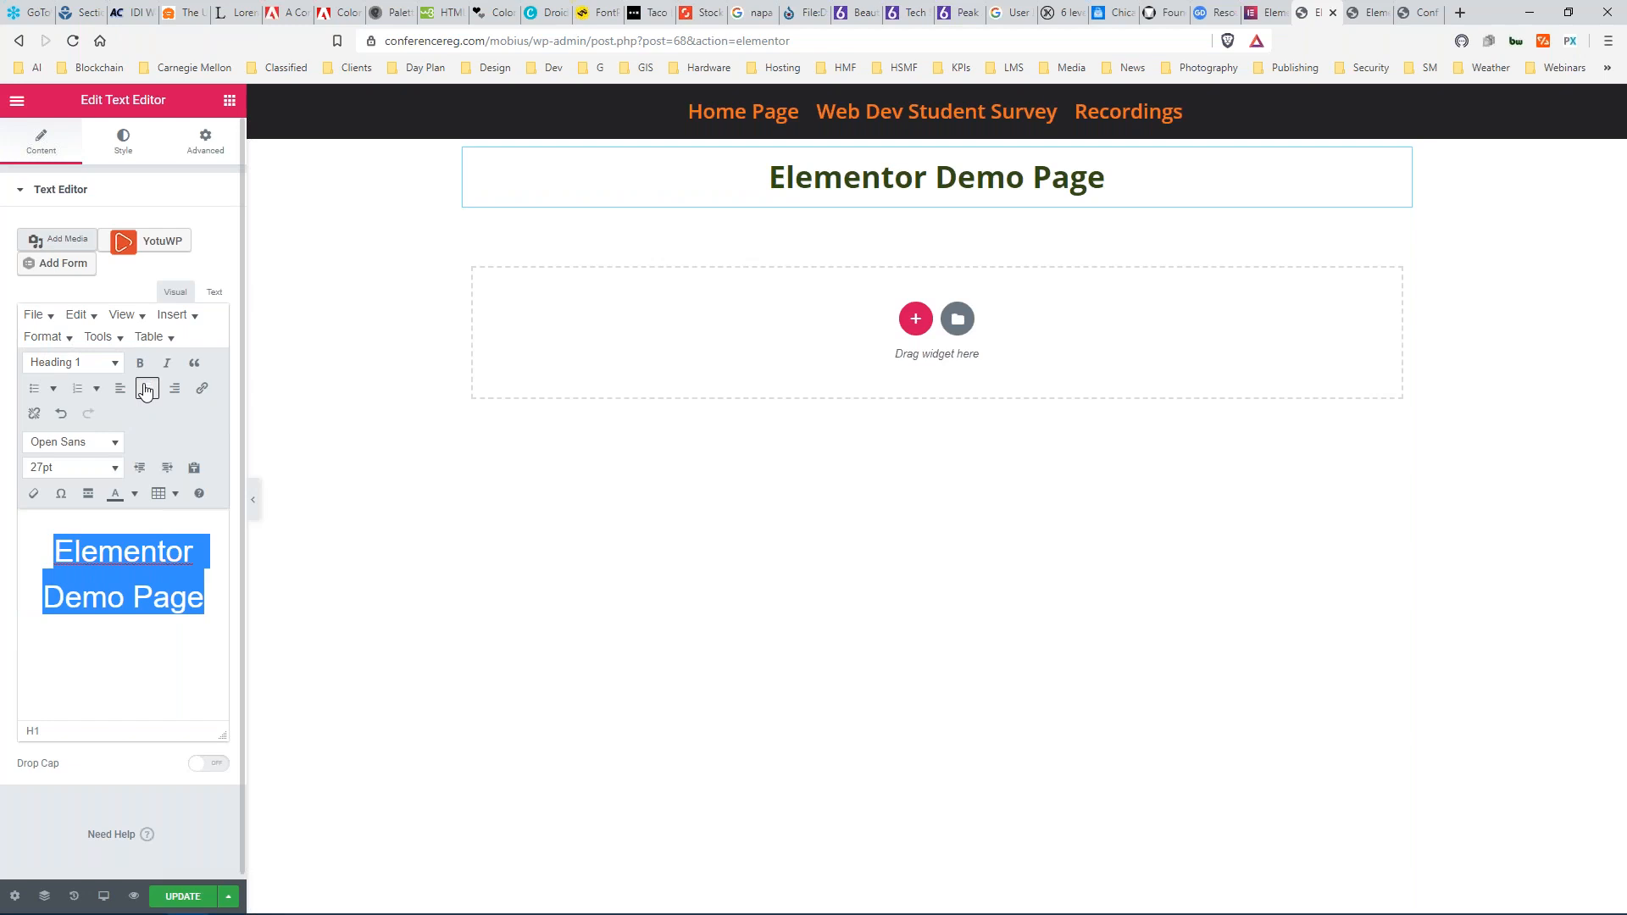
pyautogui.click(206, 599)
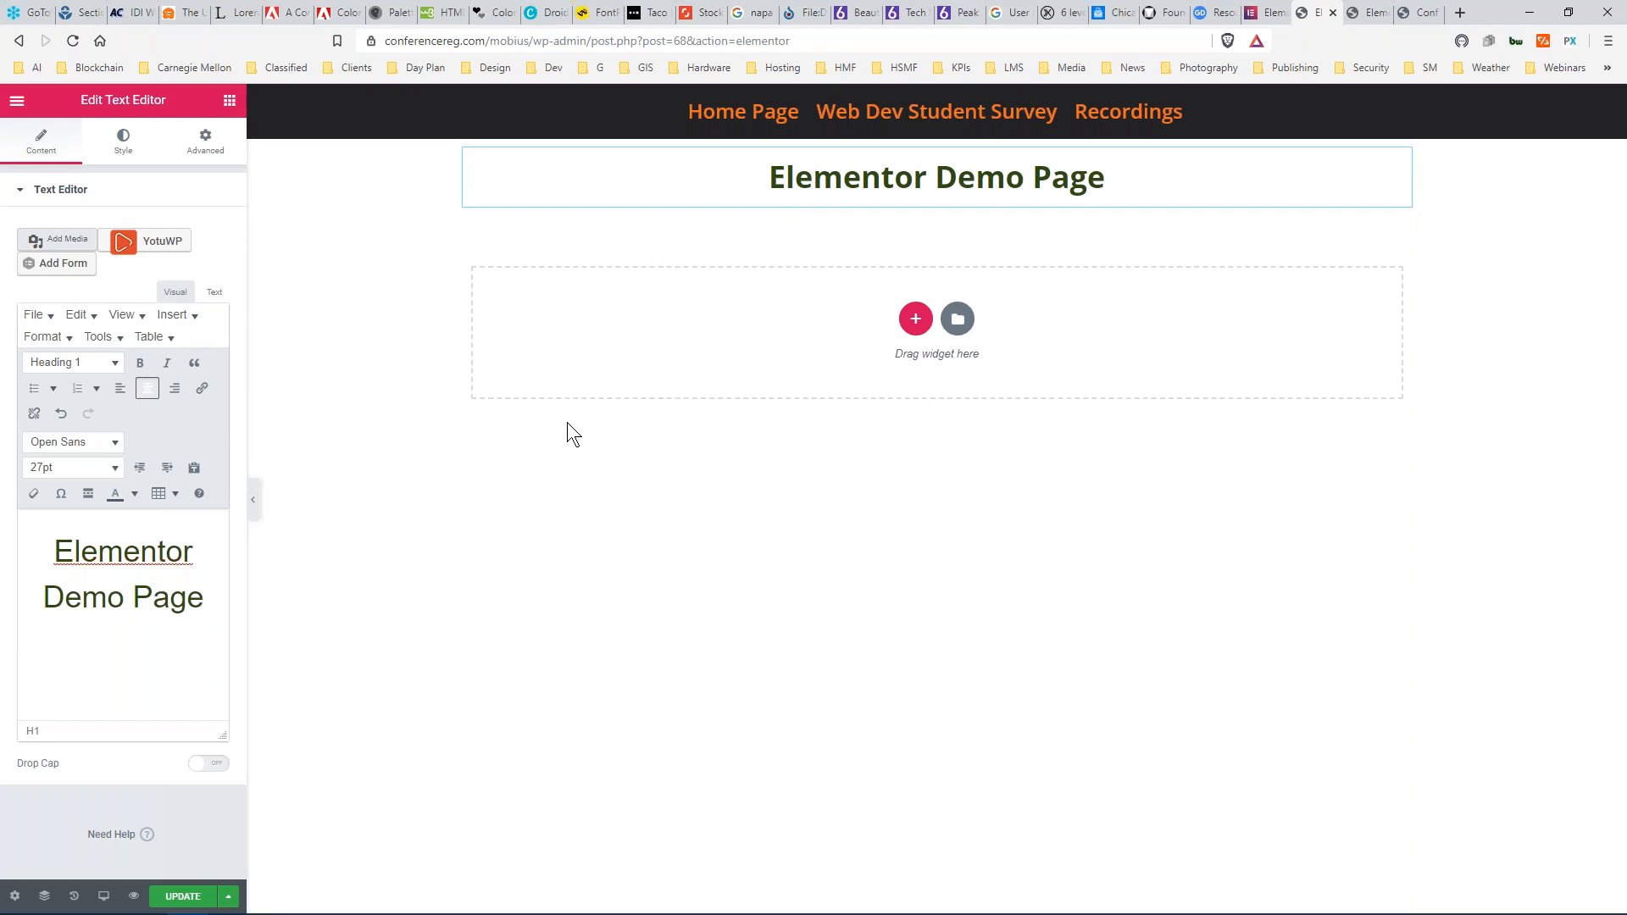
pyautogui.click(179, 897)
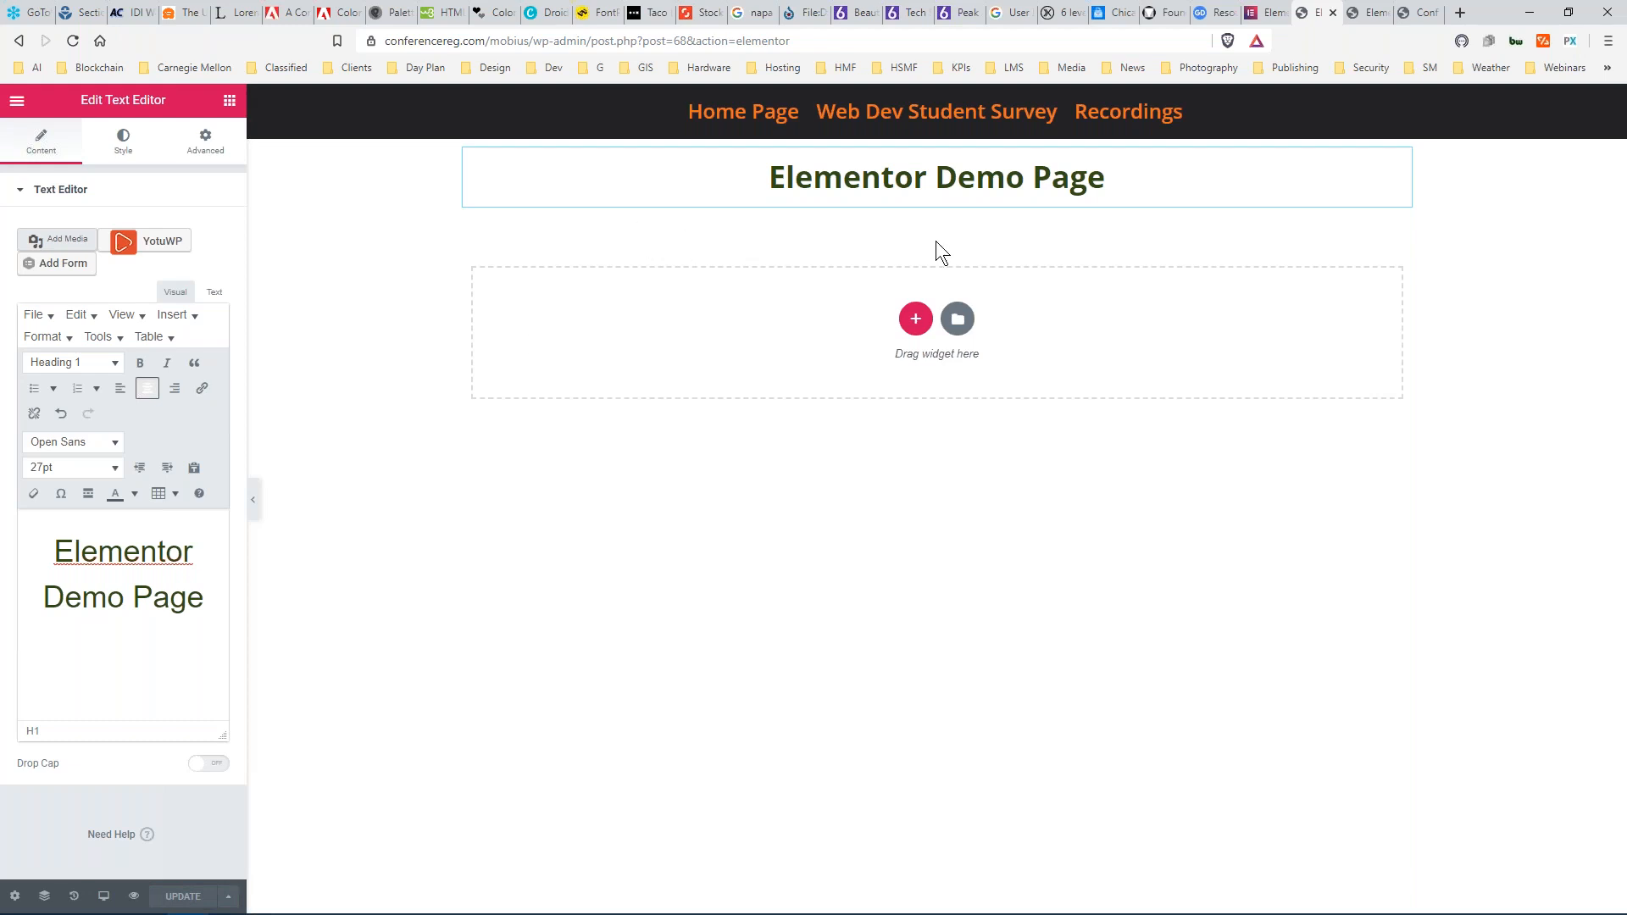
# Add a three-column section below the title and place a Heading widget in its first column.
pyautogui.click(915, 319)
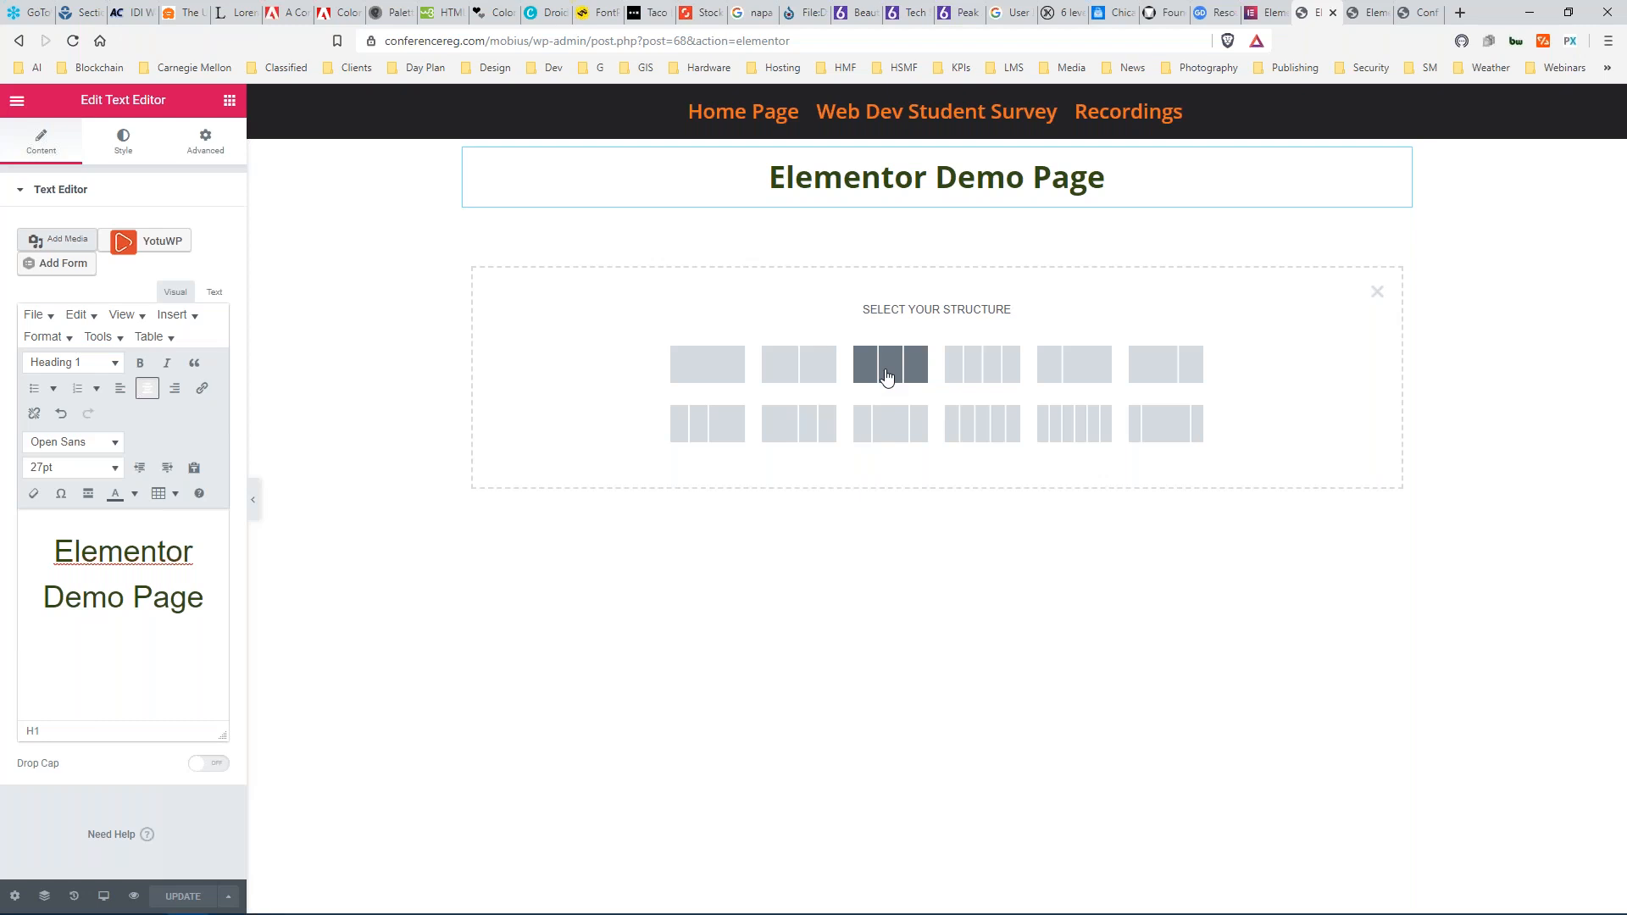
pyautogui.click(887, 376)
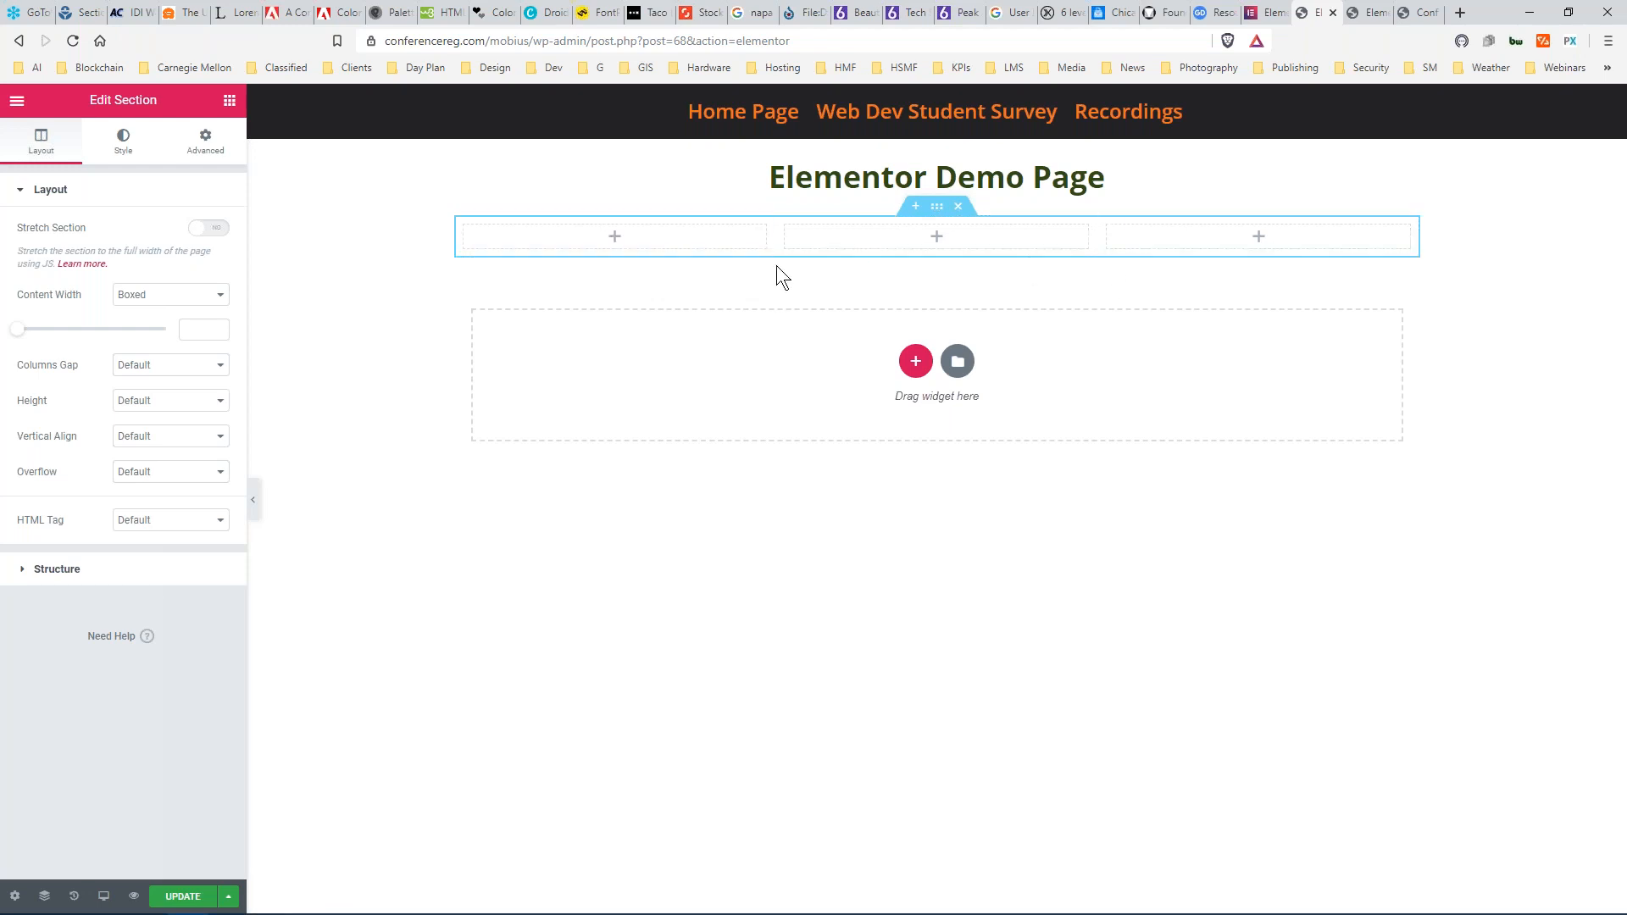
pyautogui.click(227, 101)
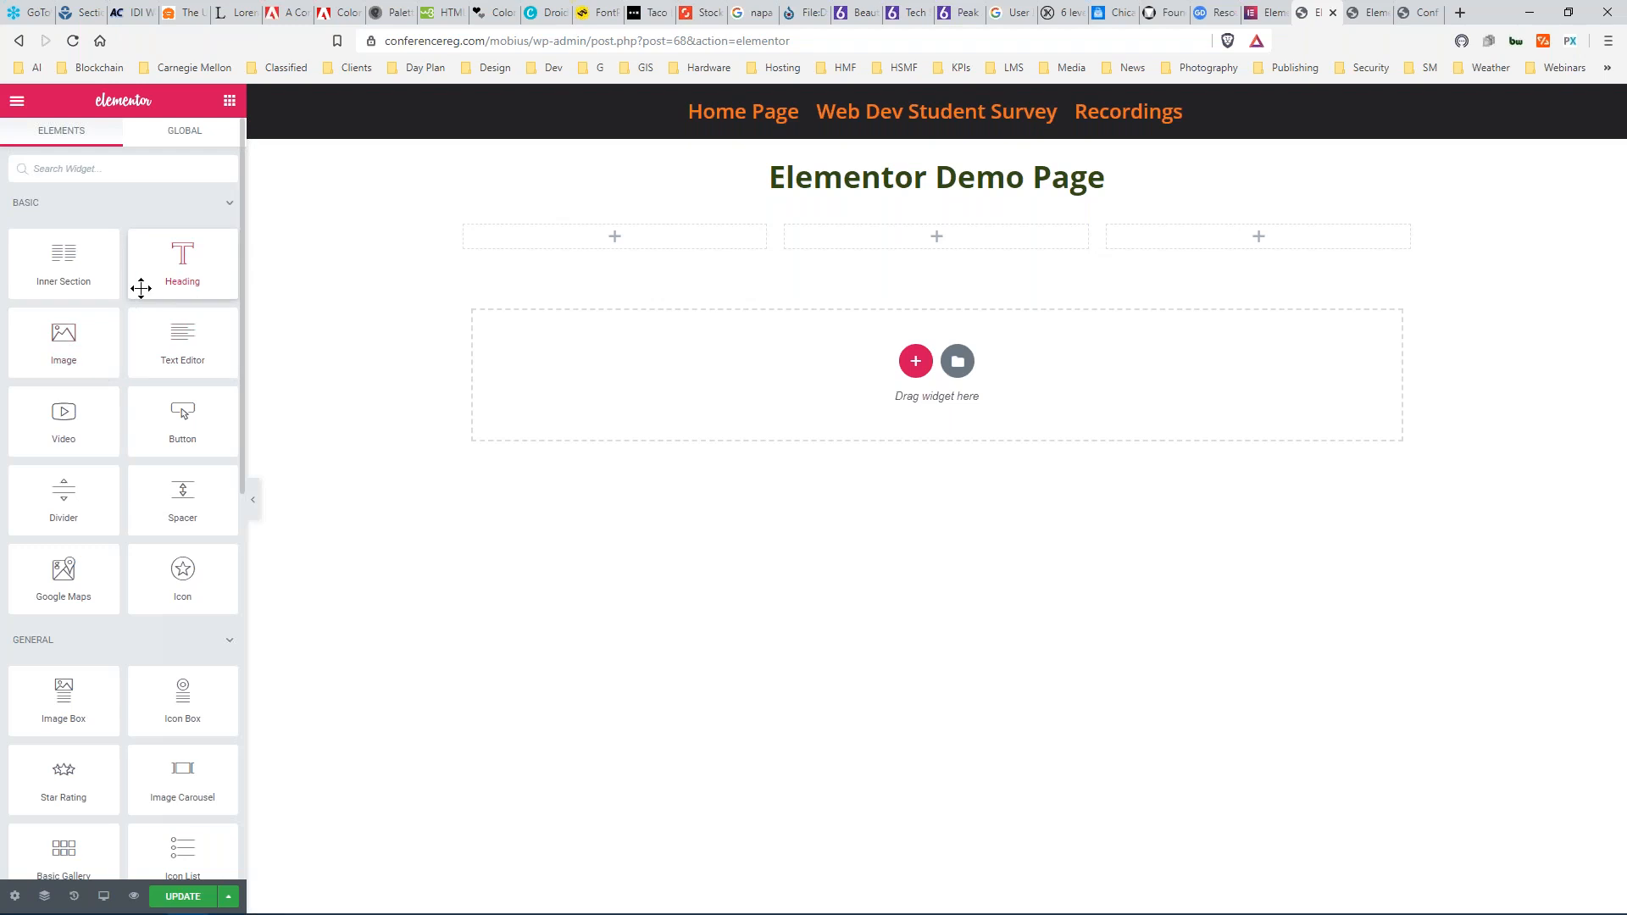
pyautogui.moveTo(178, 254); pyautogui.dragTo(569, 242)
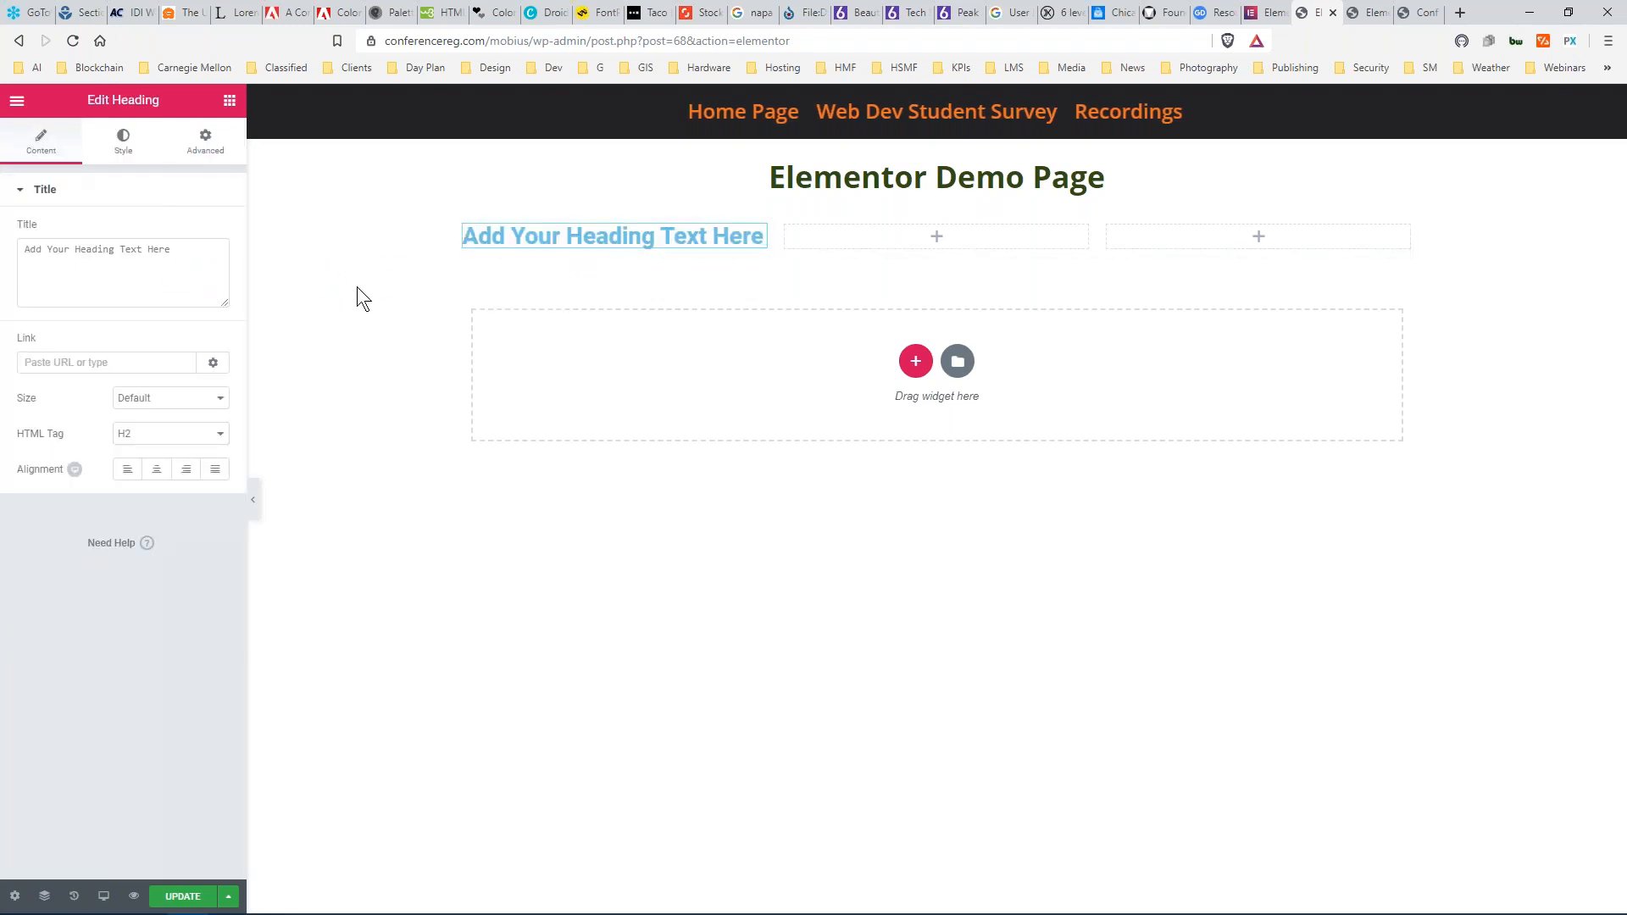
# Place an Image widget in the middle column and a Text Editor widget in the third column.
pyautogui.click(230, 100)
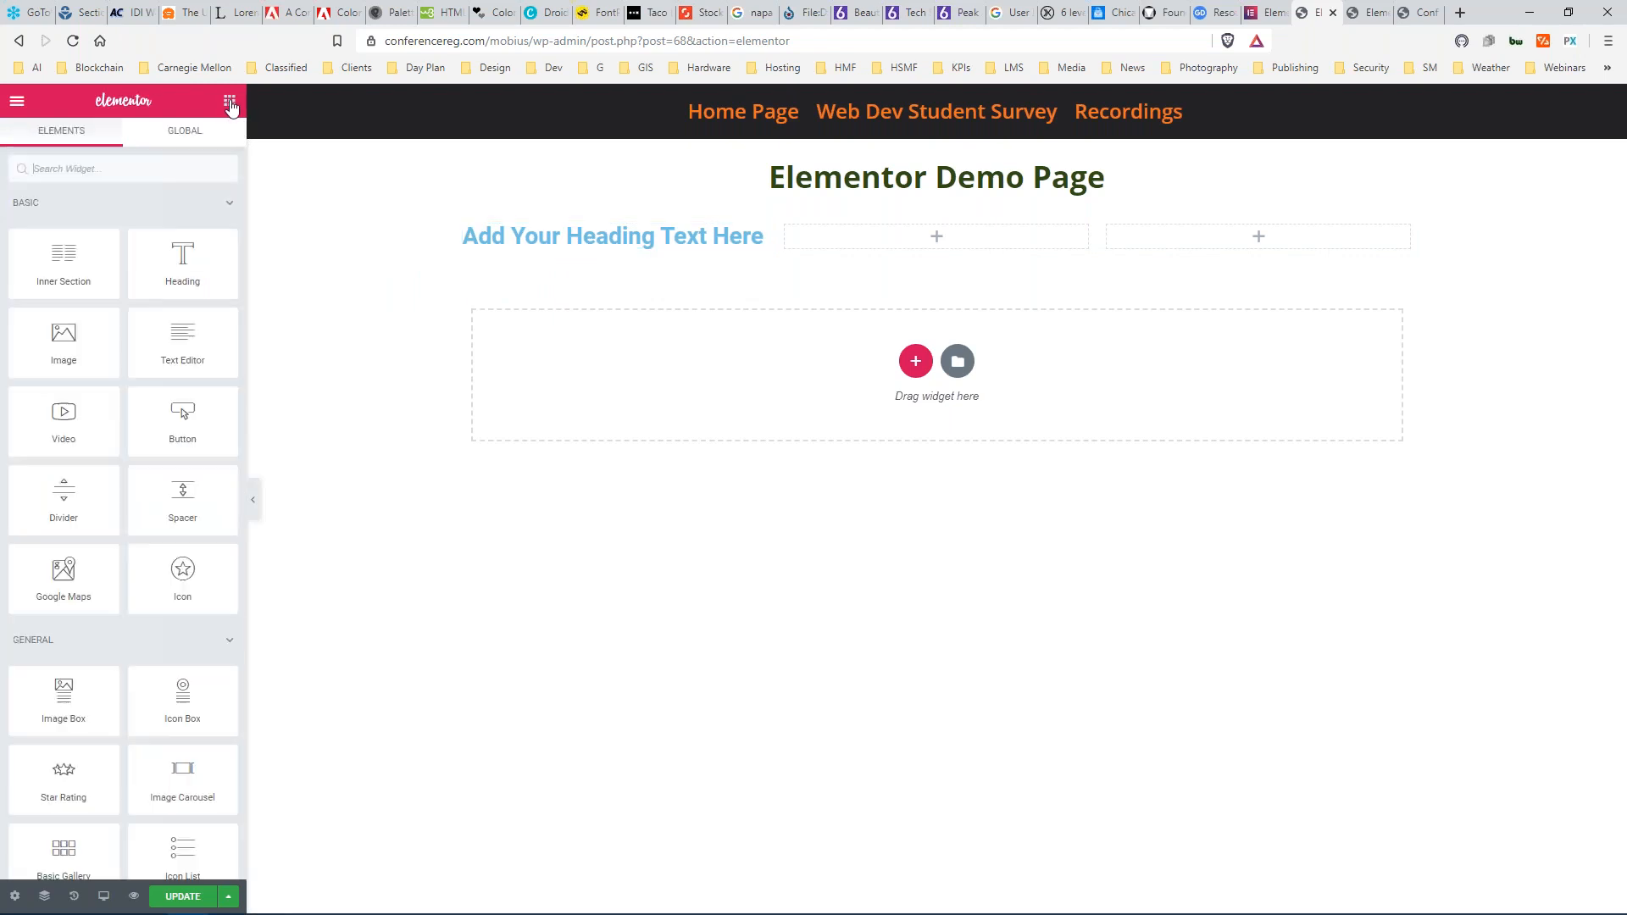
pyautogui.moveTo(63, 348); pyautogui.dragTo(903, 247)
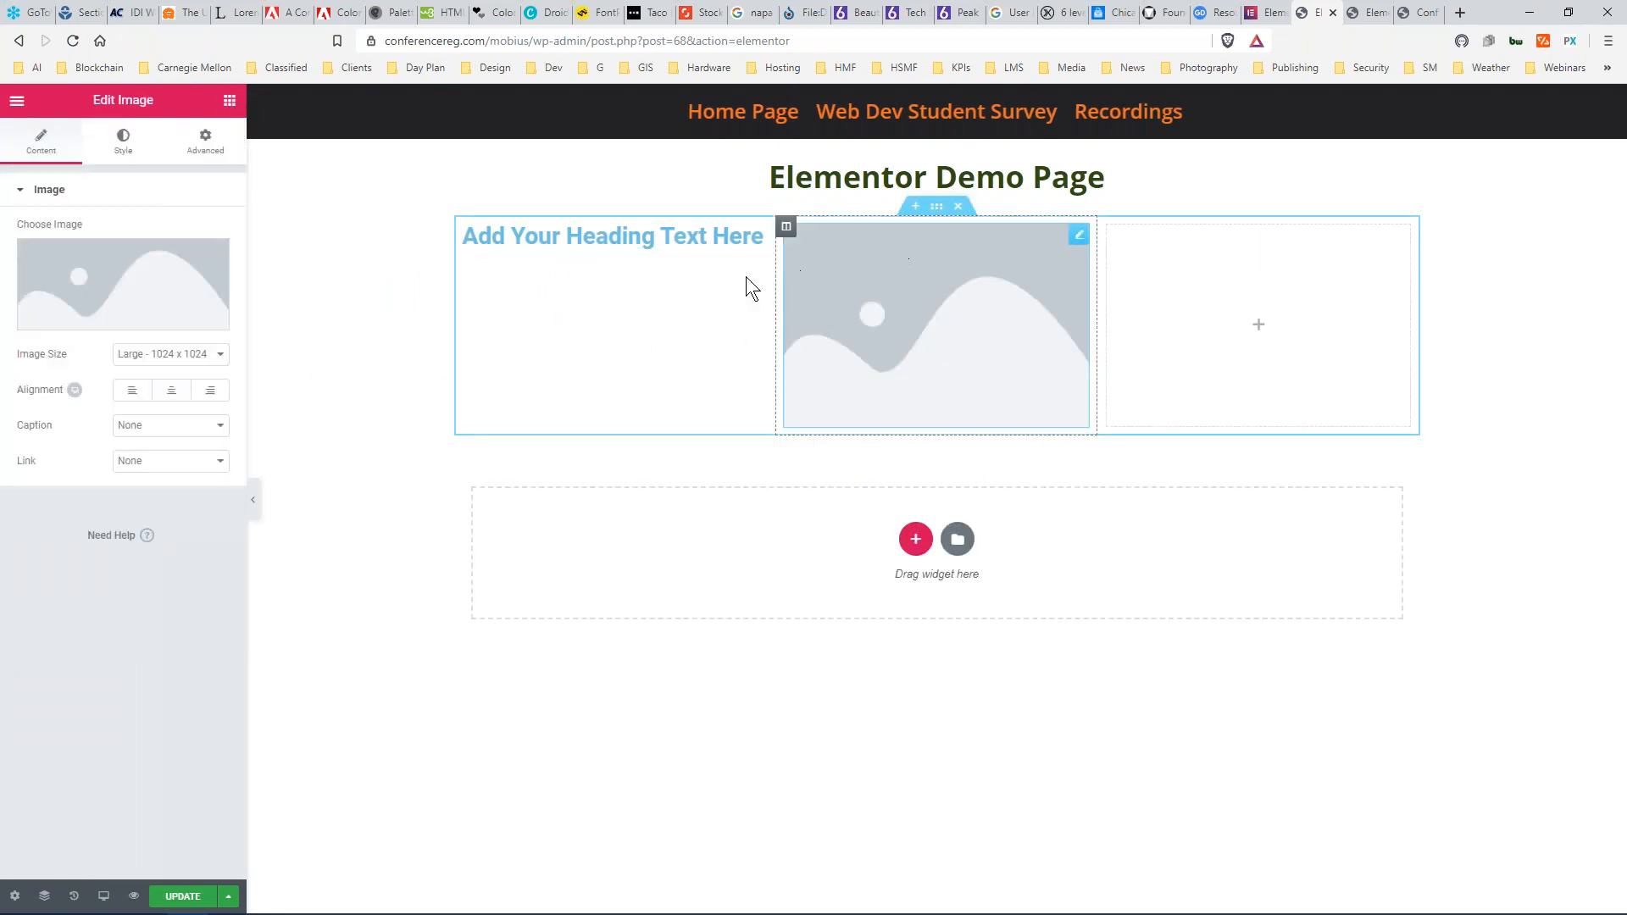
pyautogui.click(230, 100)
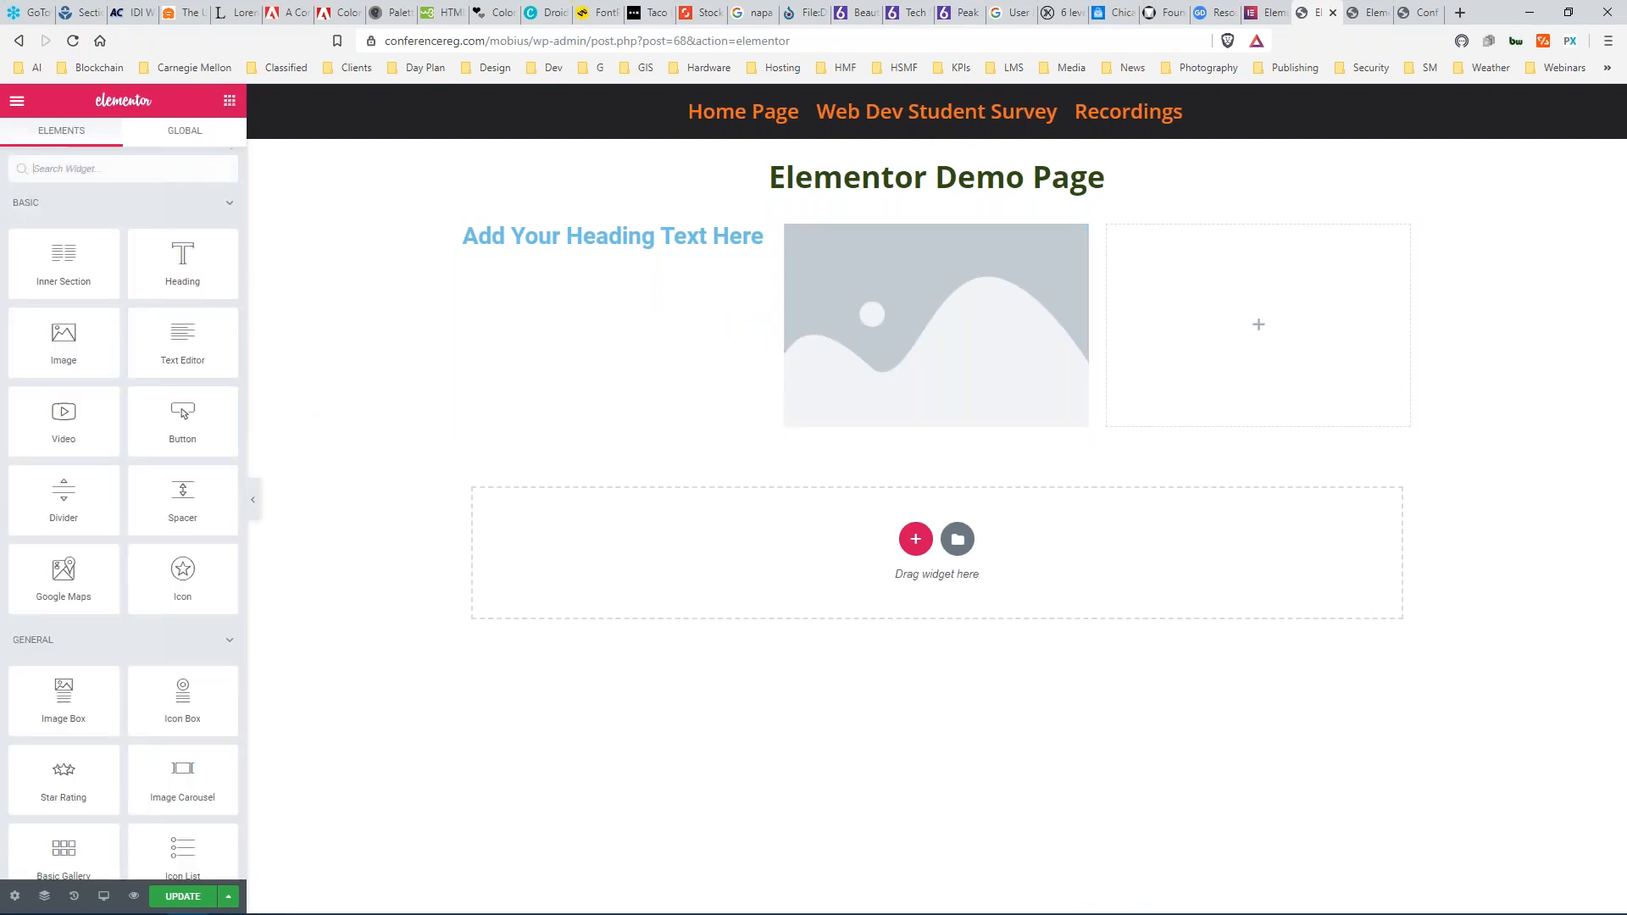
pyautogui.moveTo(186, 332); pyautogui.dragTo(1259, 308)
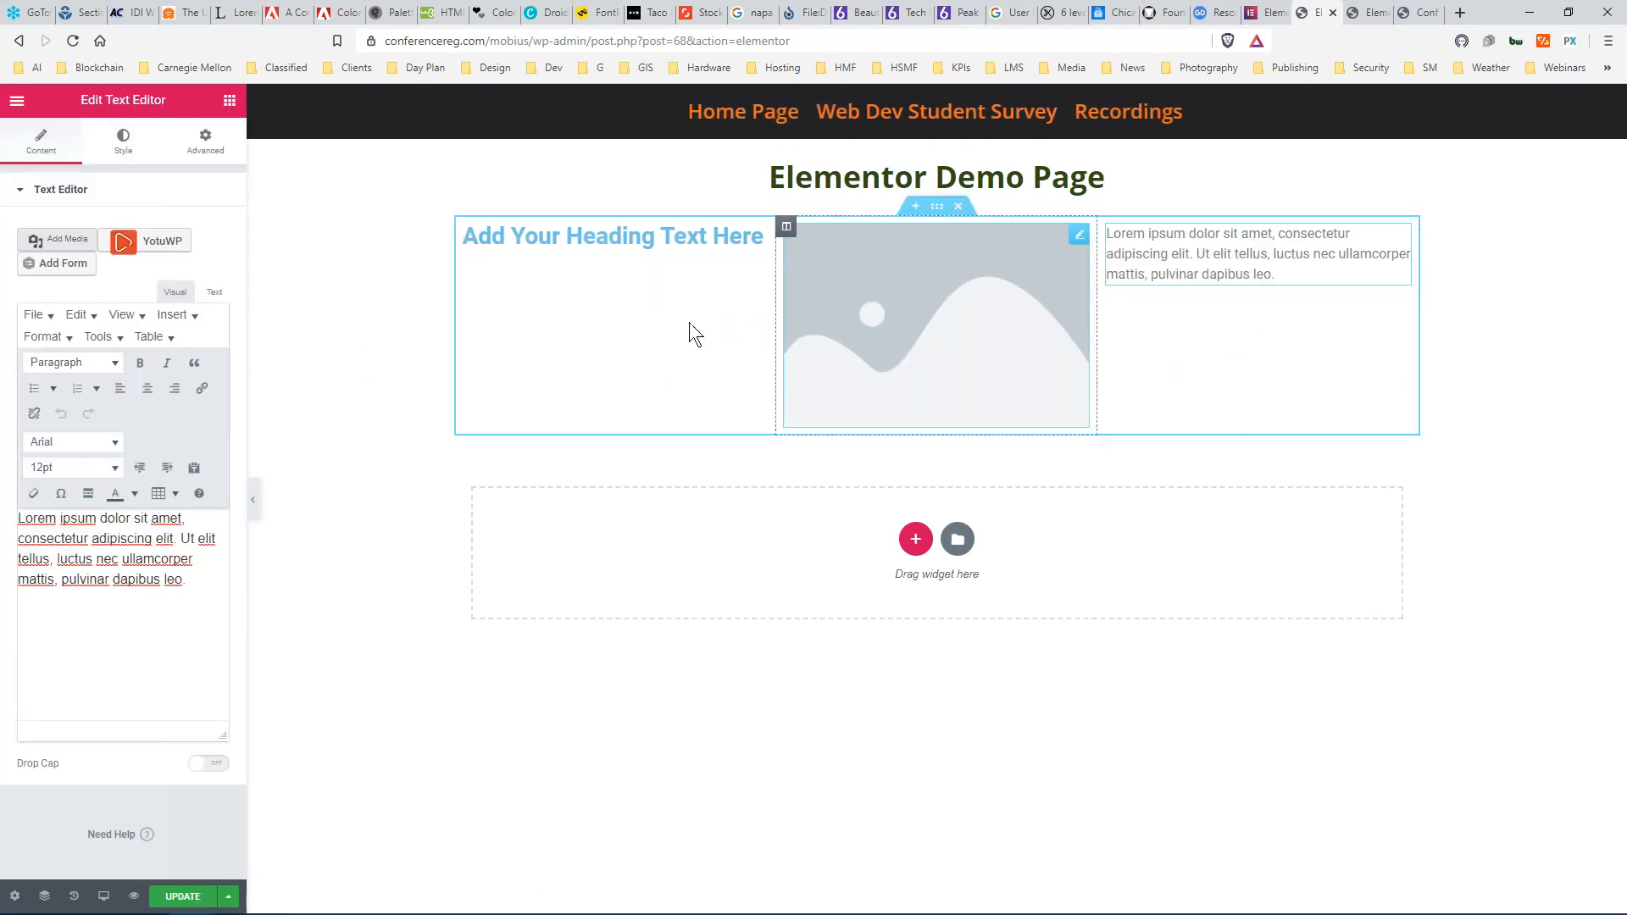
# Try to copy the title text directly from the page canvas for use in the new heading.
pyautogui.click(577, 240)
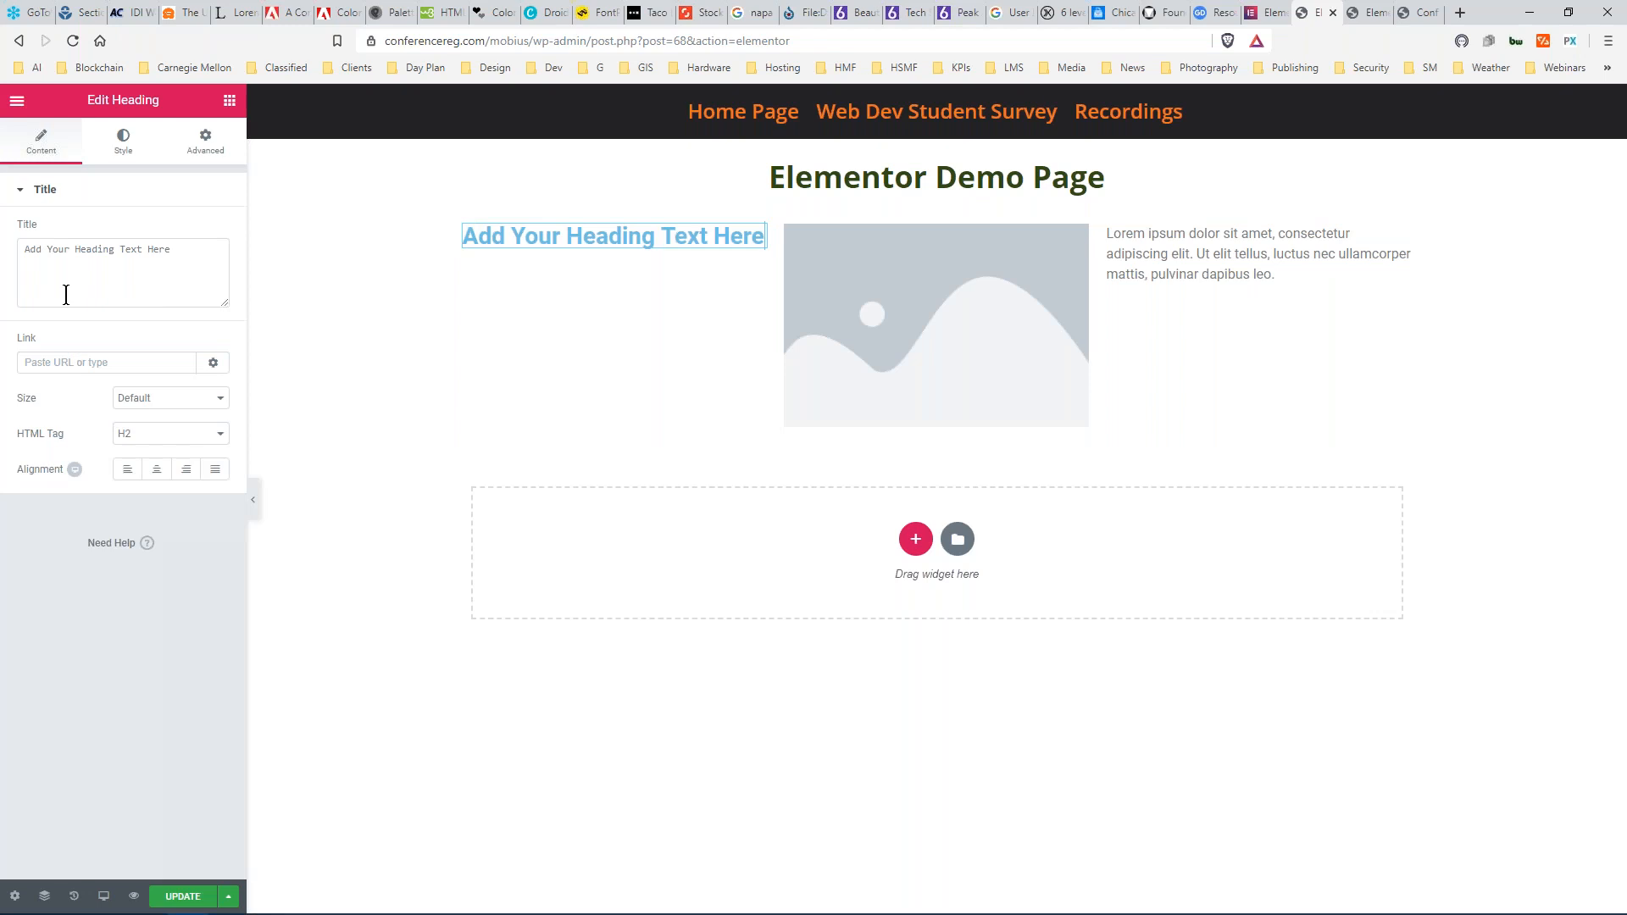
pyautogui.moveTo(24, 249); pyautogui.dragTo(205, 252)
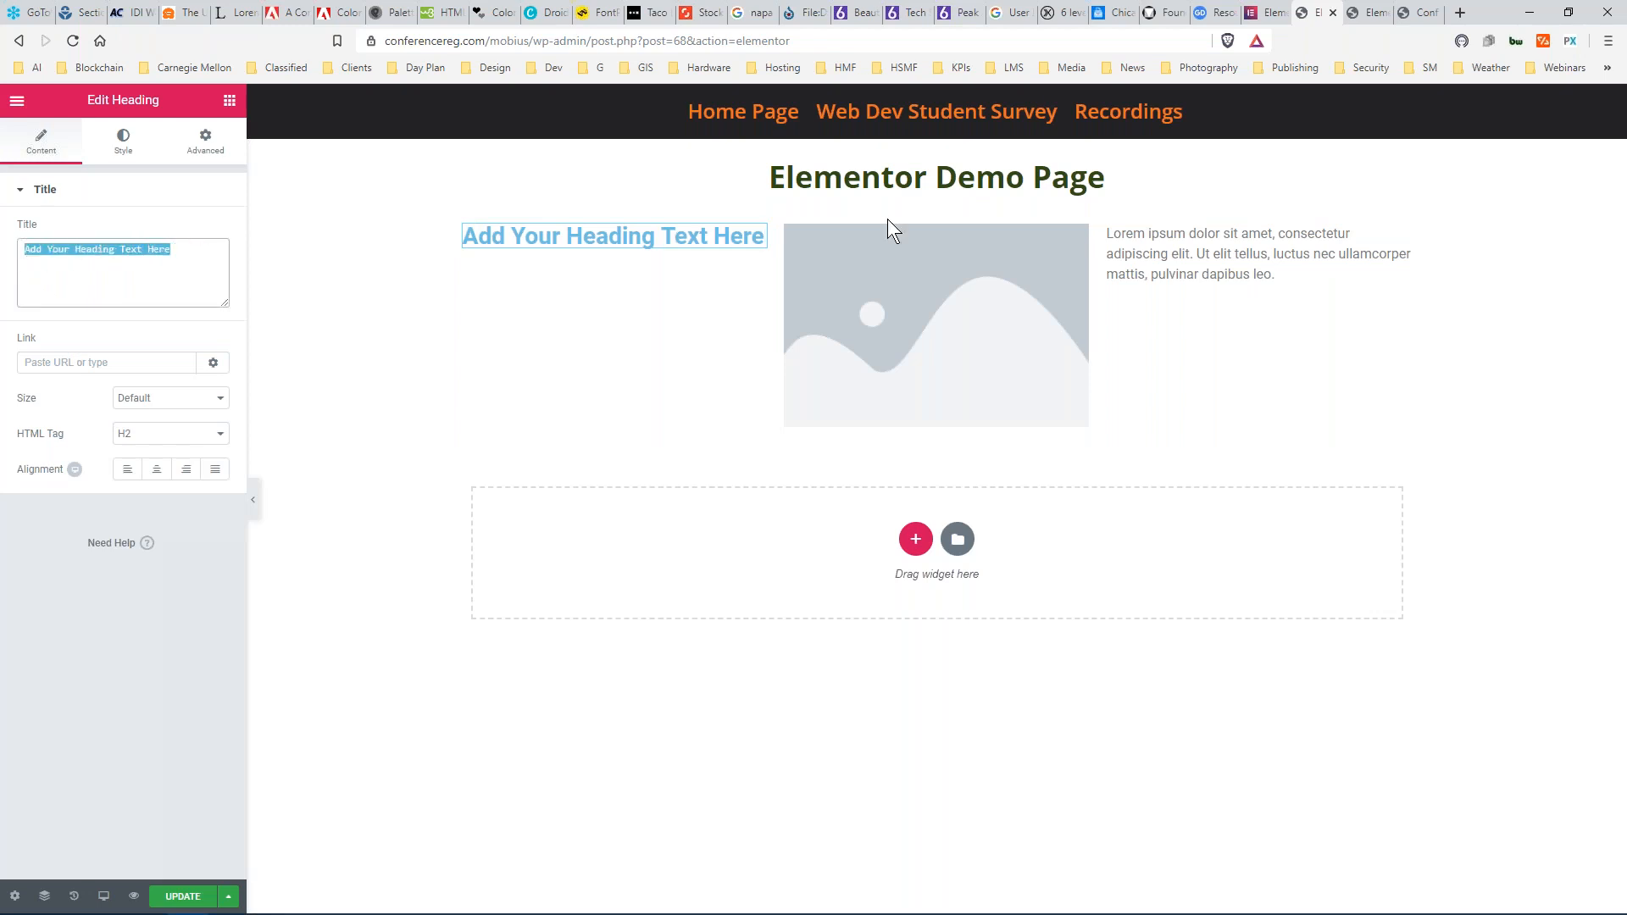
pyautogui.moveTo(1106, 175); pyautogui.dragTo(778, 176)
pyautogui.rightClick(804, 176)
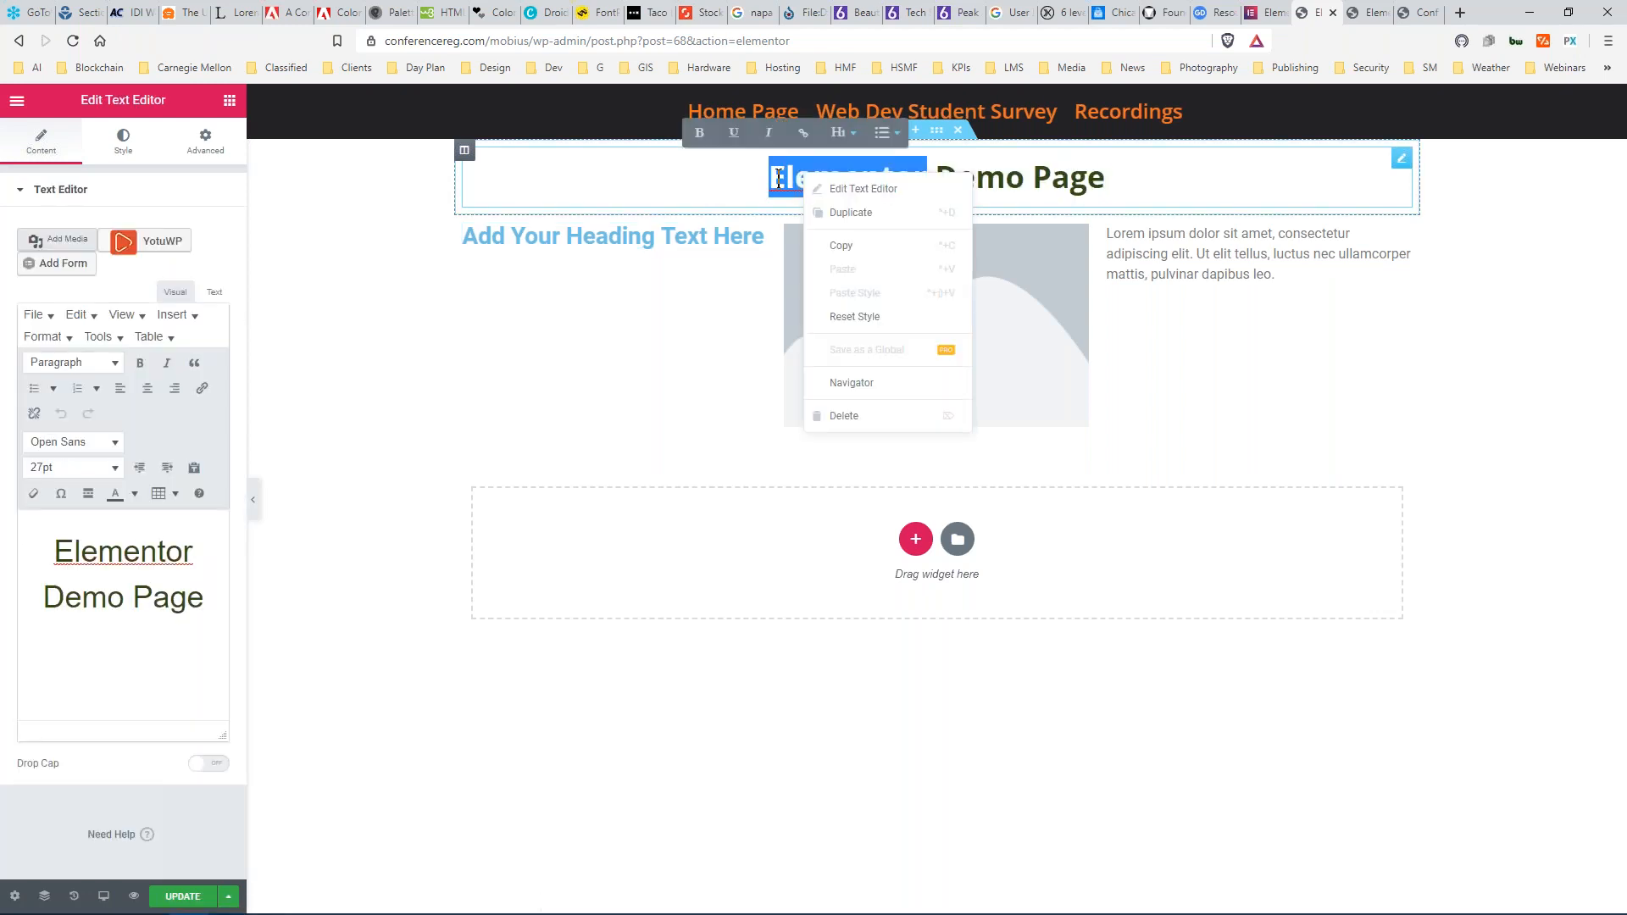
pyautogui.click(848, 245)
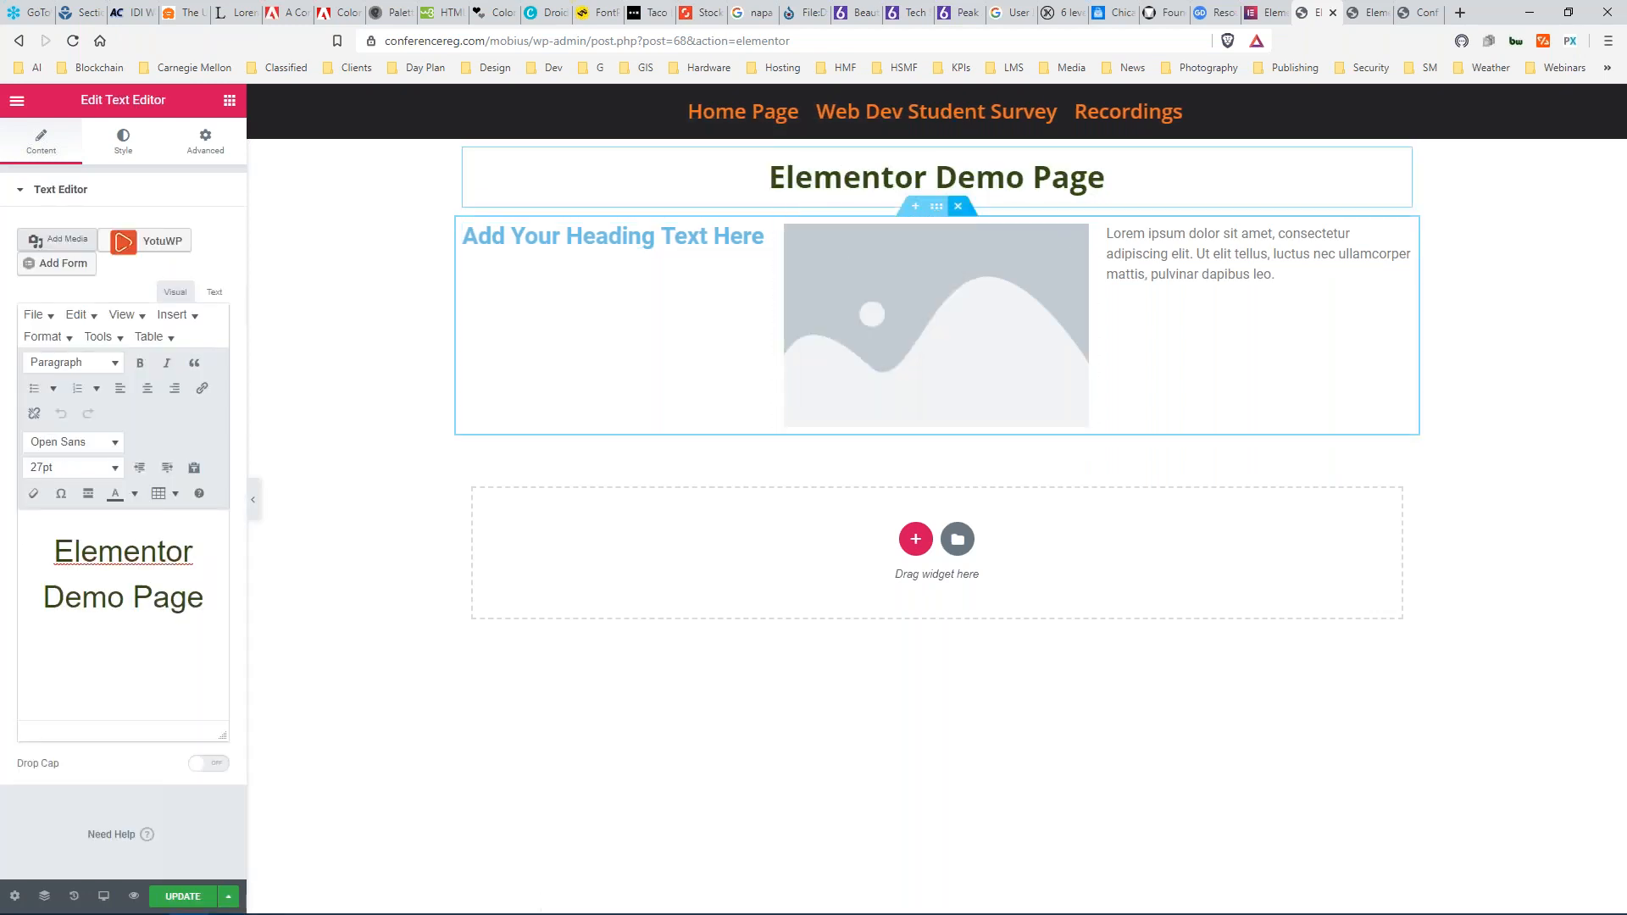
pyautogui.moveTo(1105, 176); pyautogui.dragTo(766, 176)
pyautogui.press('Right')
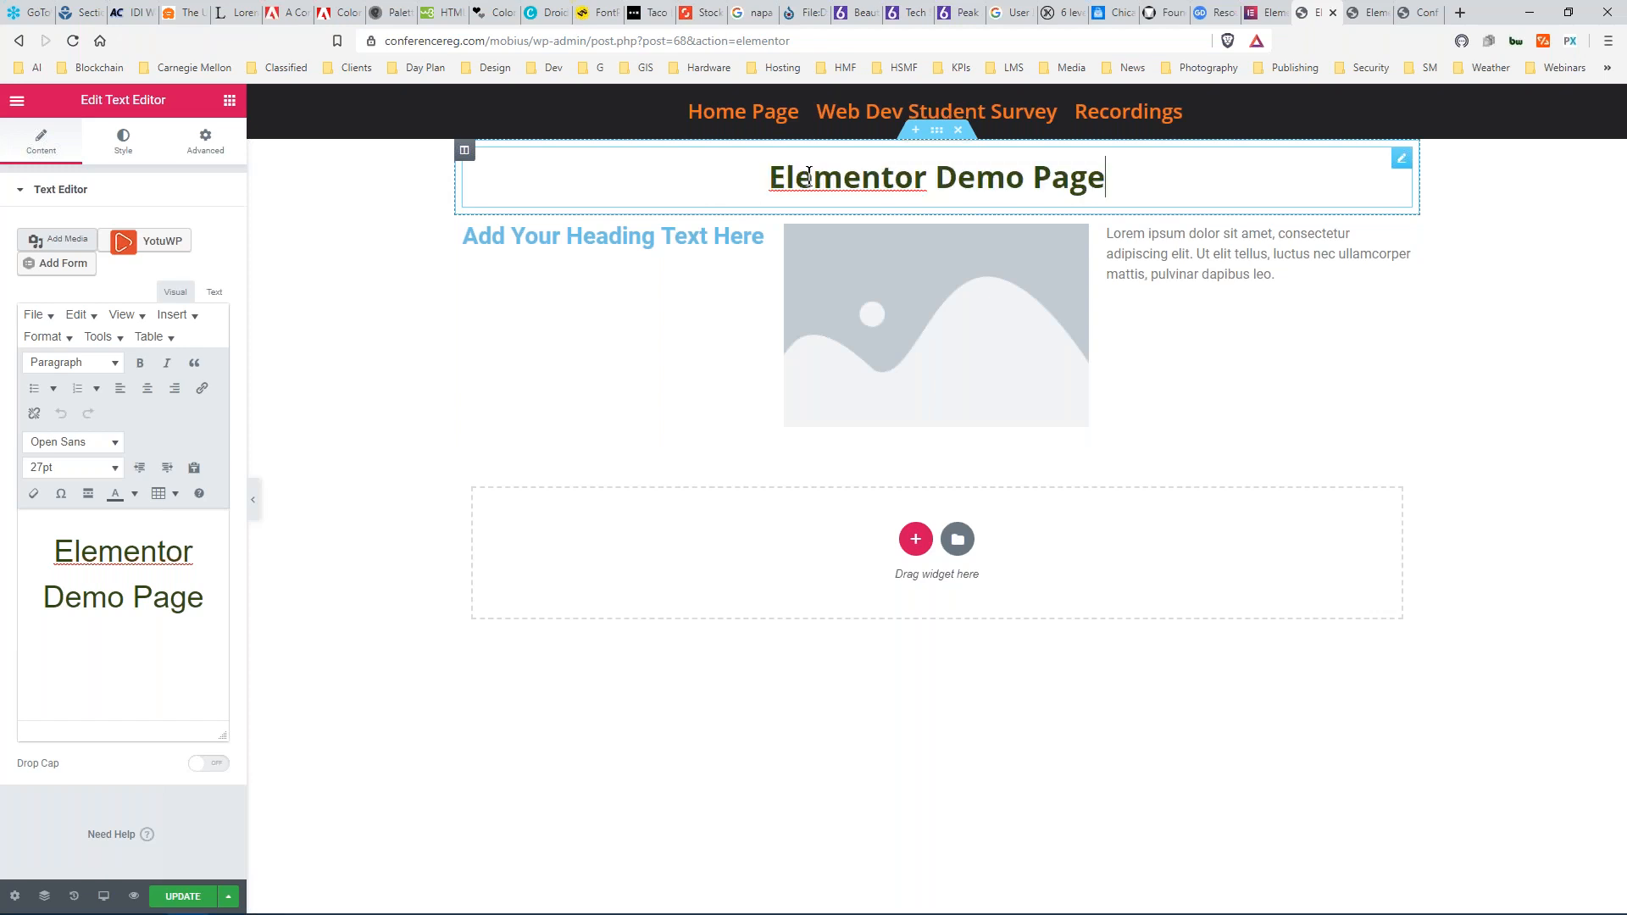
# Copy the title text from its Text Editor content and replace the heading's placeholder with "Elementor Demo Page".
pyautogui.moveTo(210, 598); pyautogui.dragTo(84, 557)
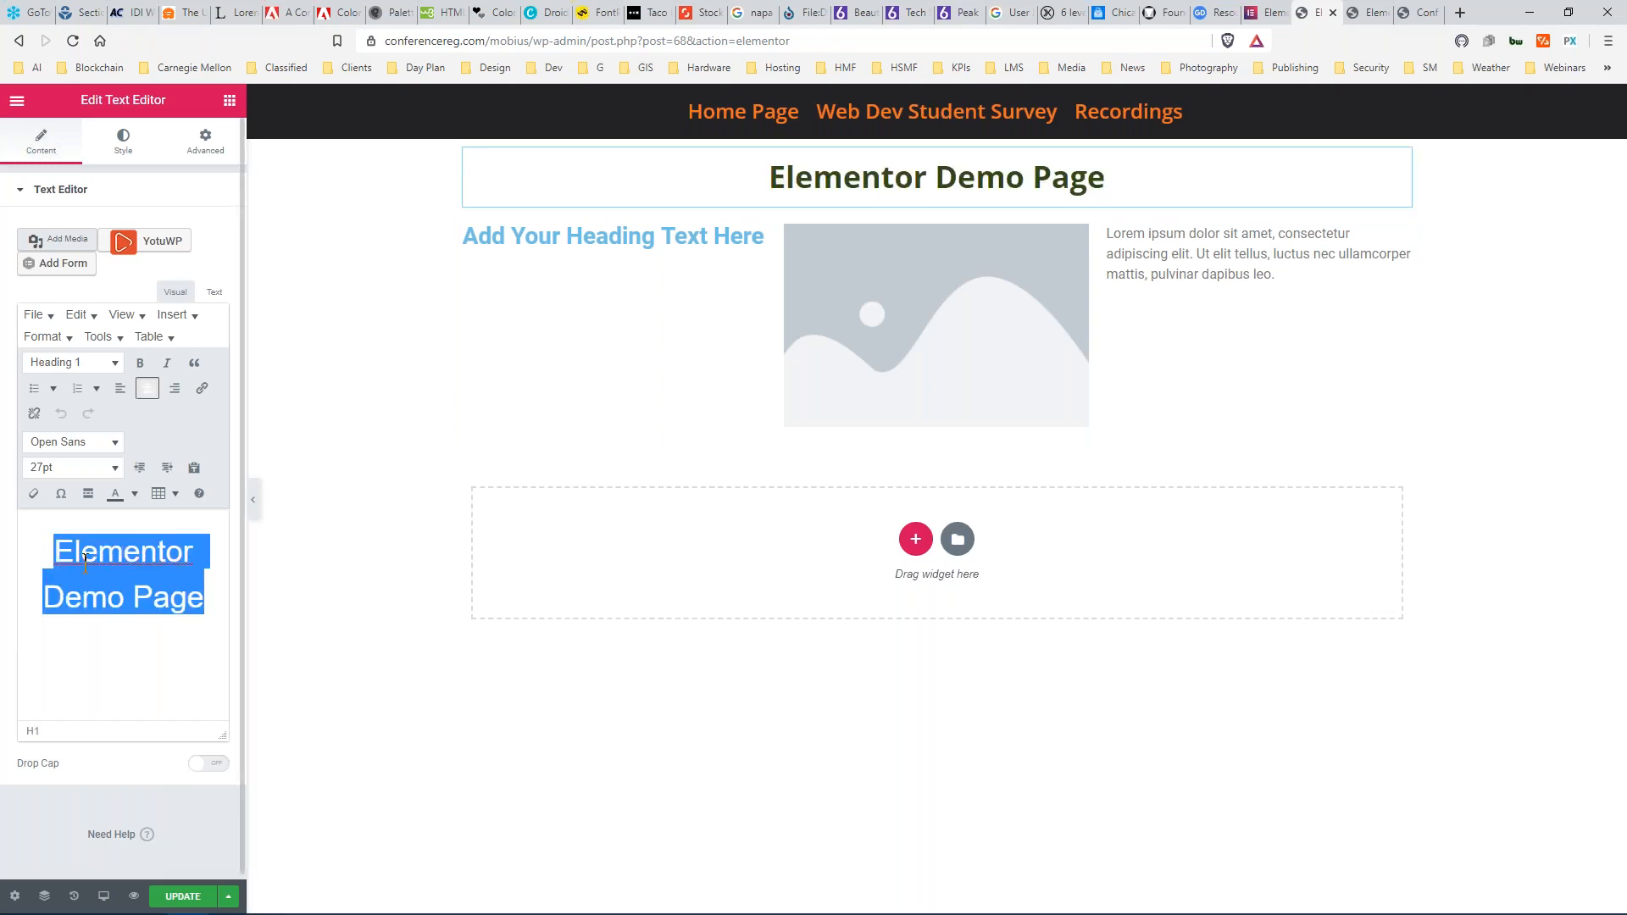
pyautogui.rightClick(108, 549)
pyautogui.click(150, 603)
pyautogui.click(560, 237)
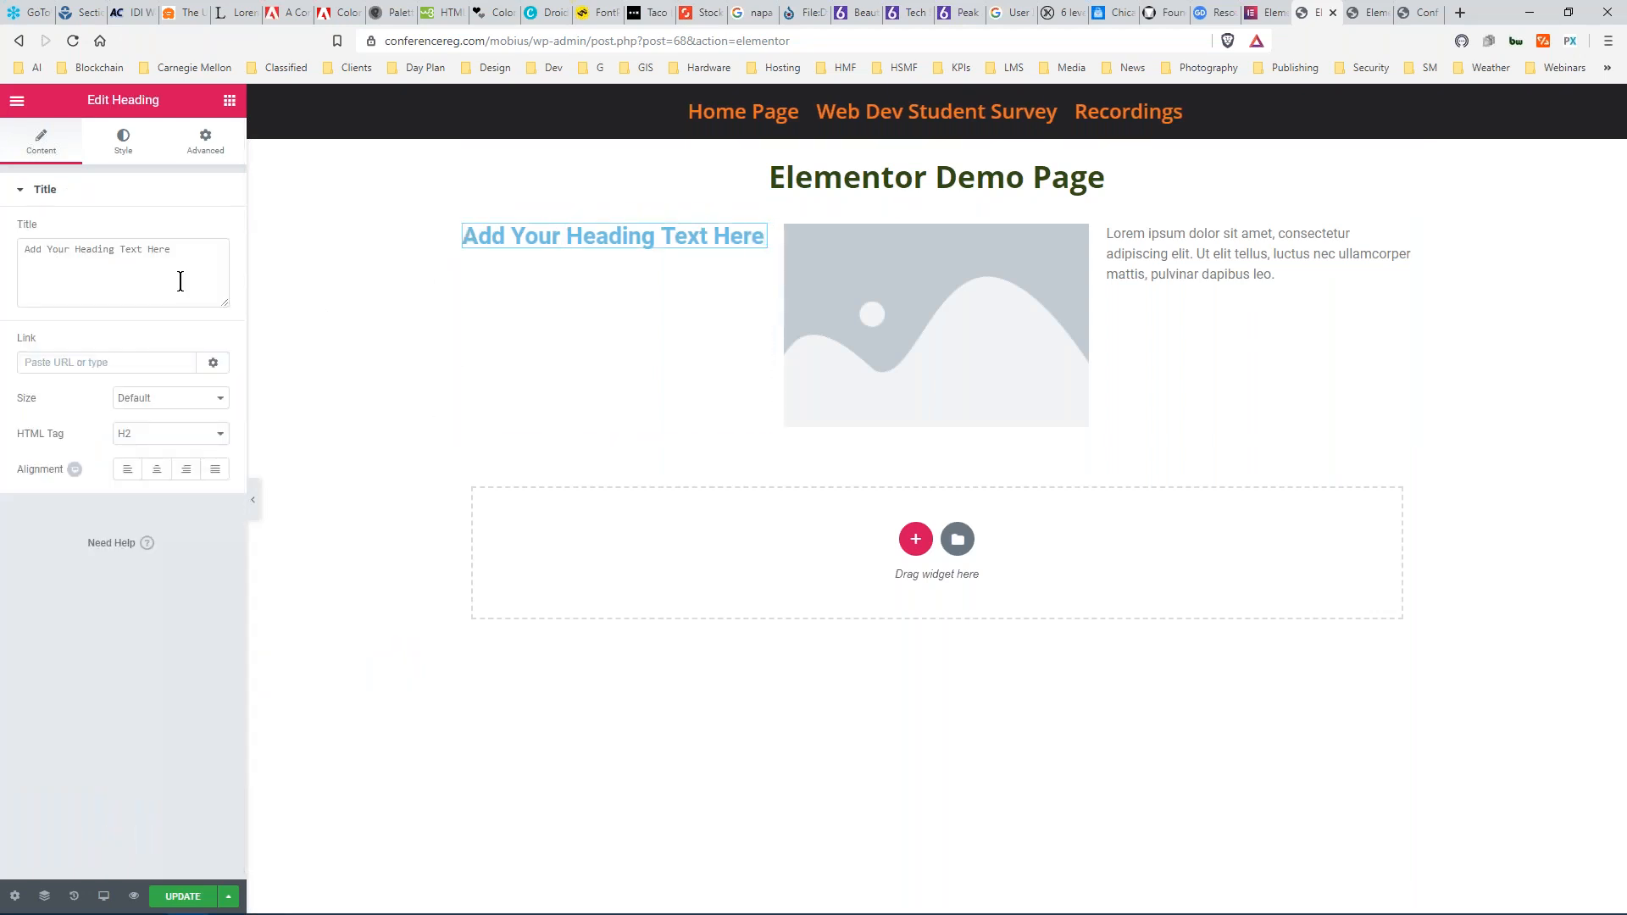
pyautogui.moveTo(176, 246); pyautogui.dragTo(24, 249)
pyautogui.rightClick(70, 242)
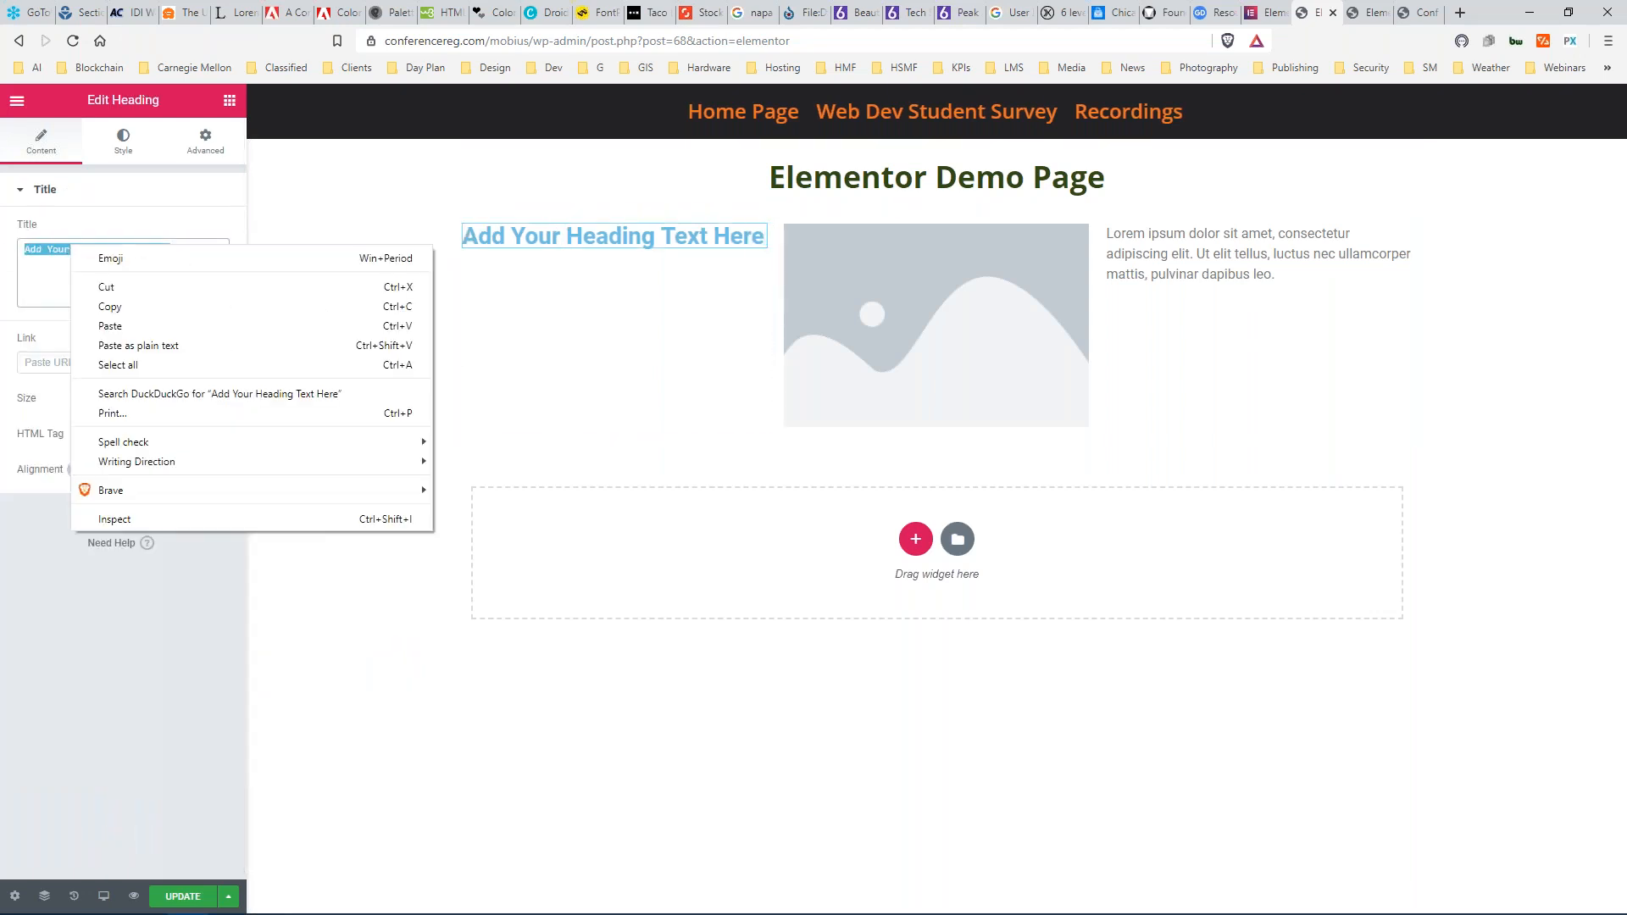
pyautogui.click(116, 324)
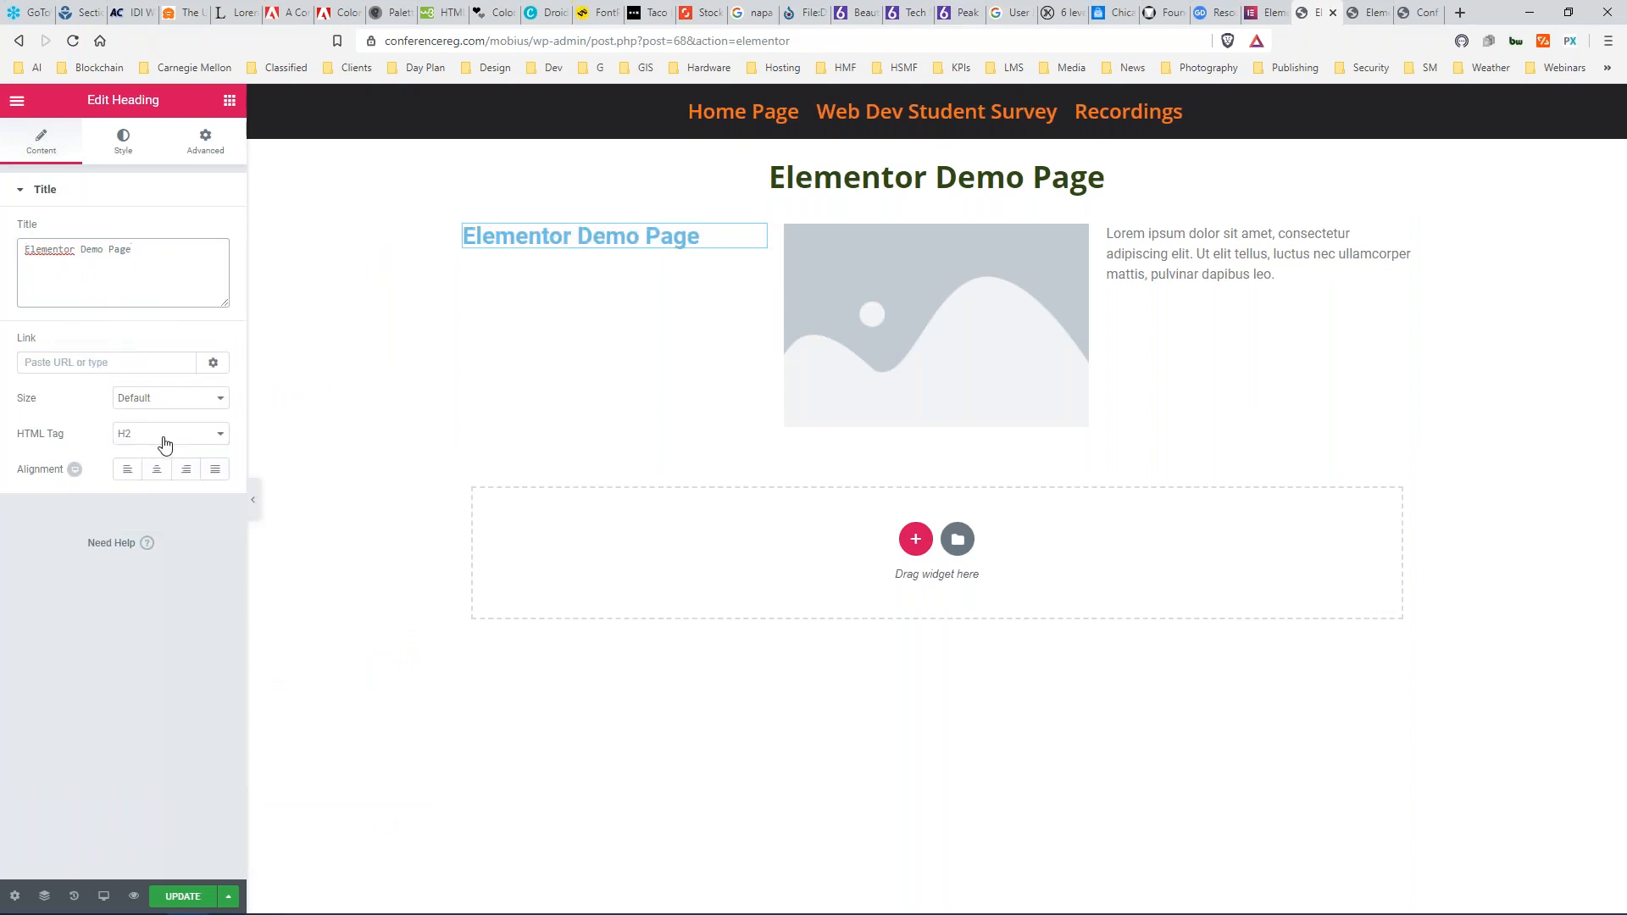
# Set the first-column heading's HTML tag to H1 and centre its alignment.
pyautogui.click(216, 435)
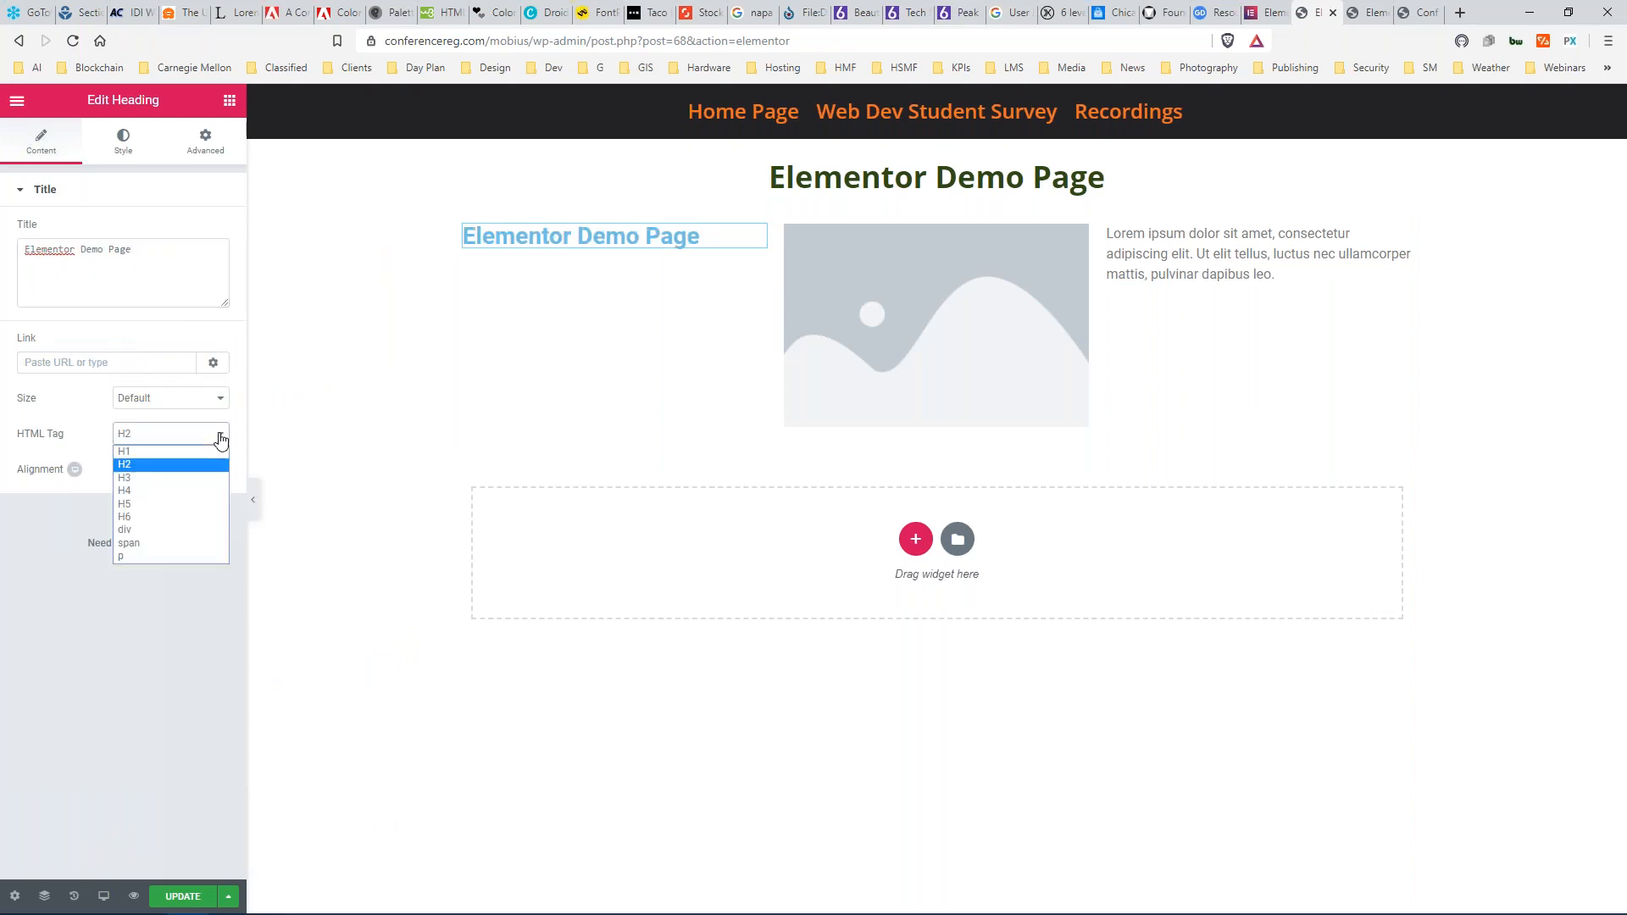
pyautogui.click(150, 451)
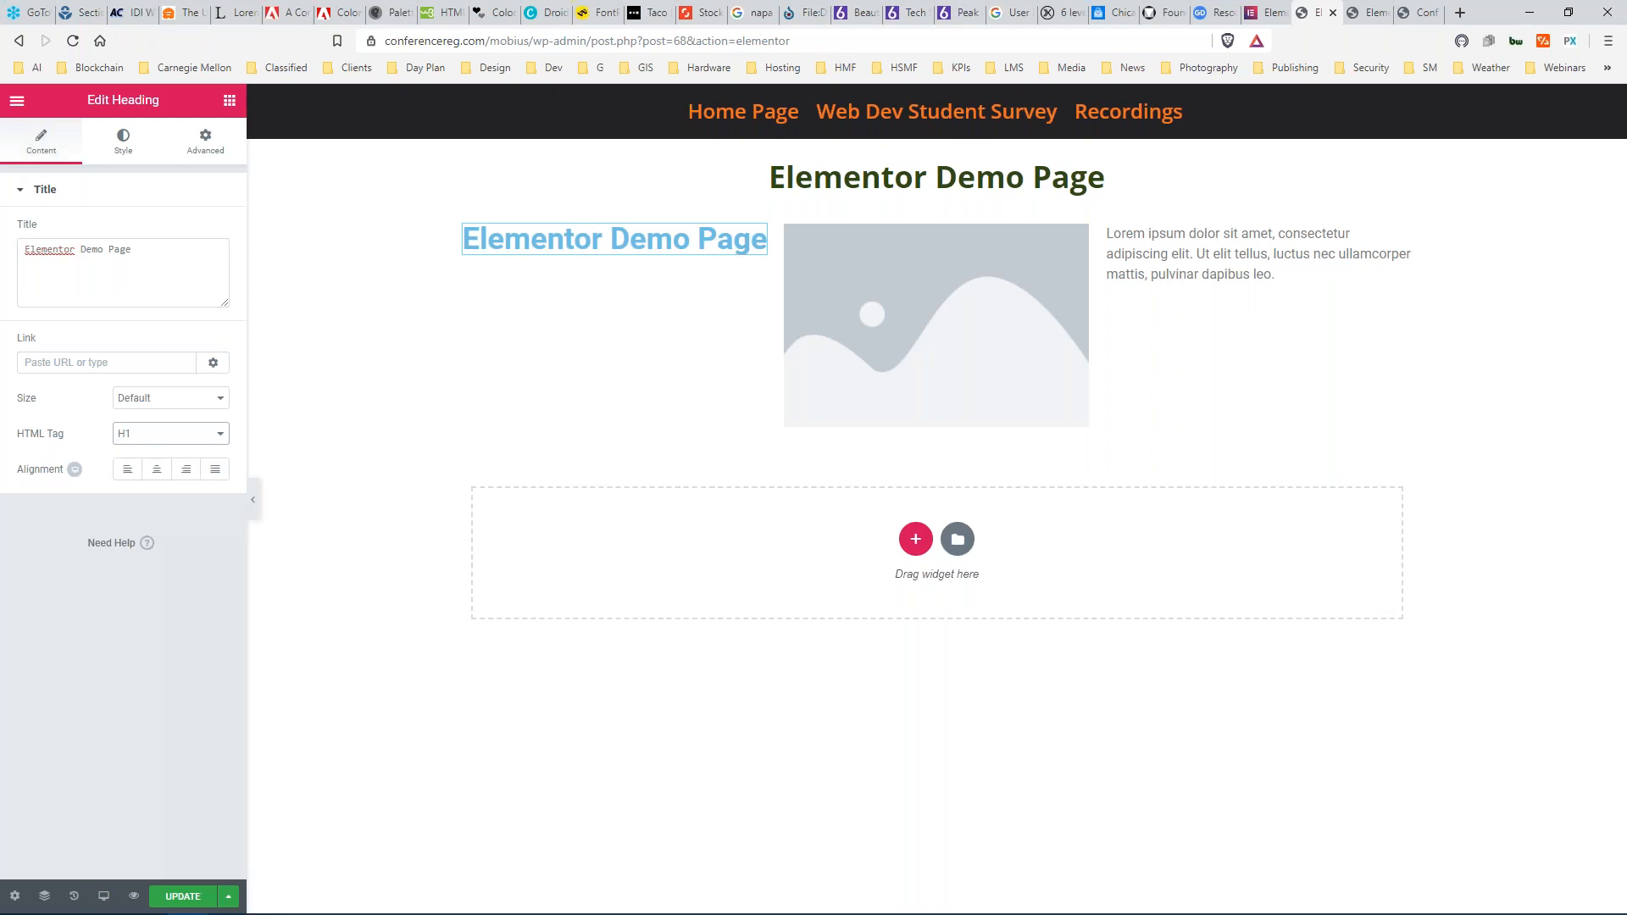
pyautogui.click(159, 473)
# Compare the Content, Style and Advanced settings of the Heading, title Text Editor and Image widgets.
pyautogui.click(67, 362)
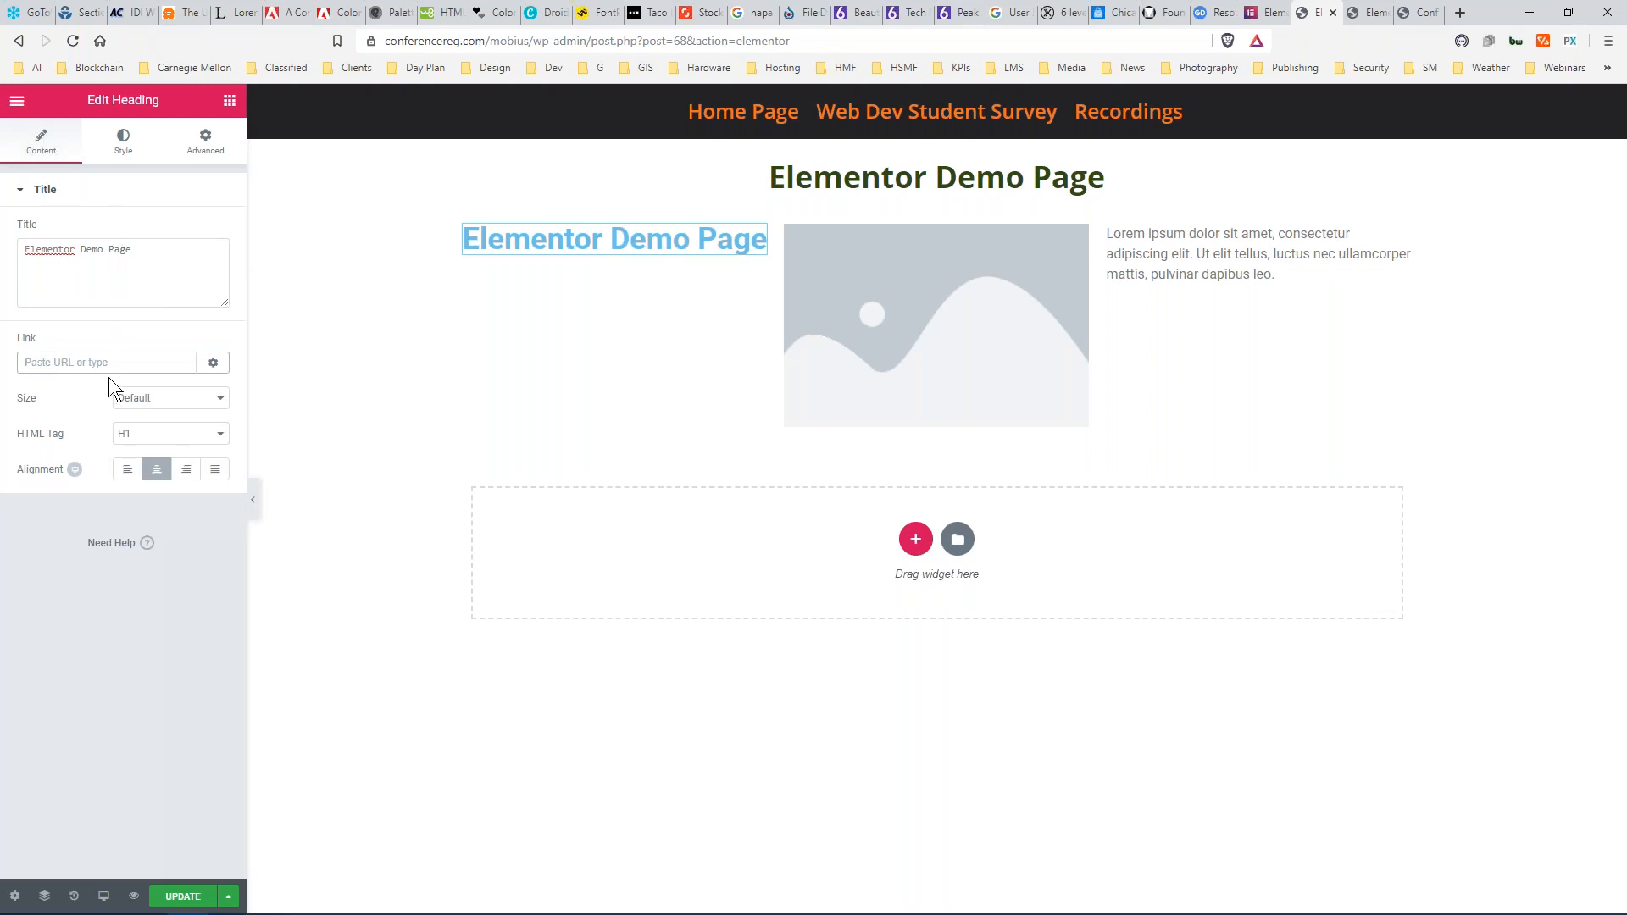
pyautogui.click(123, 138)
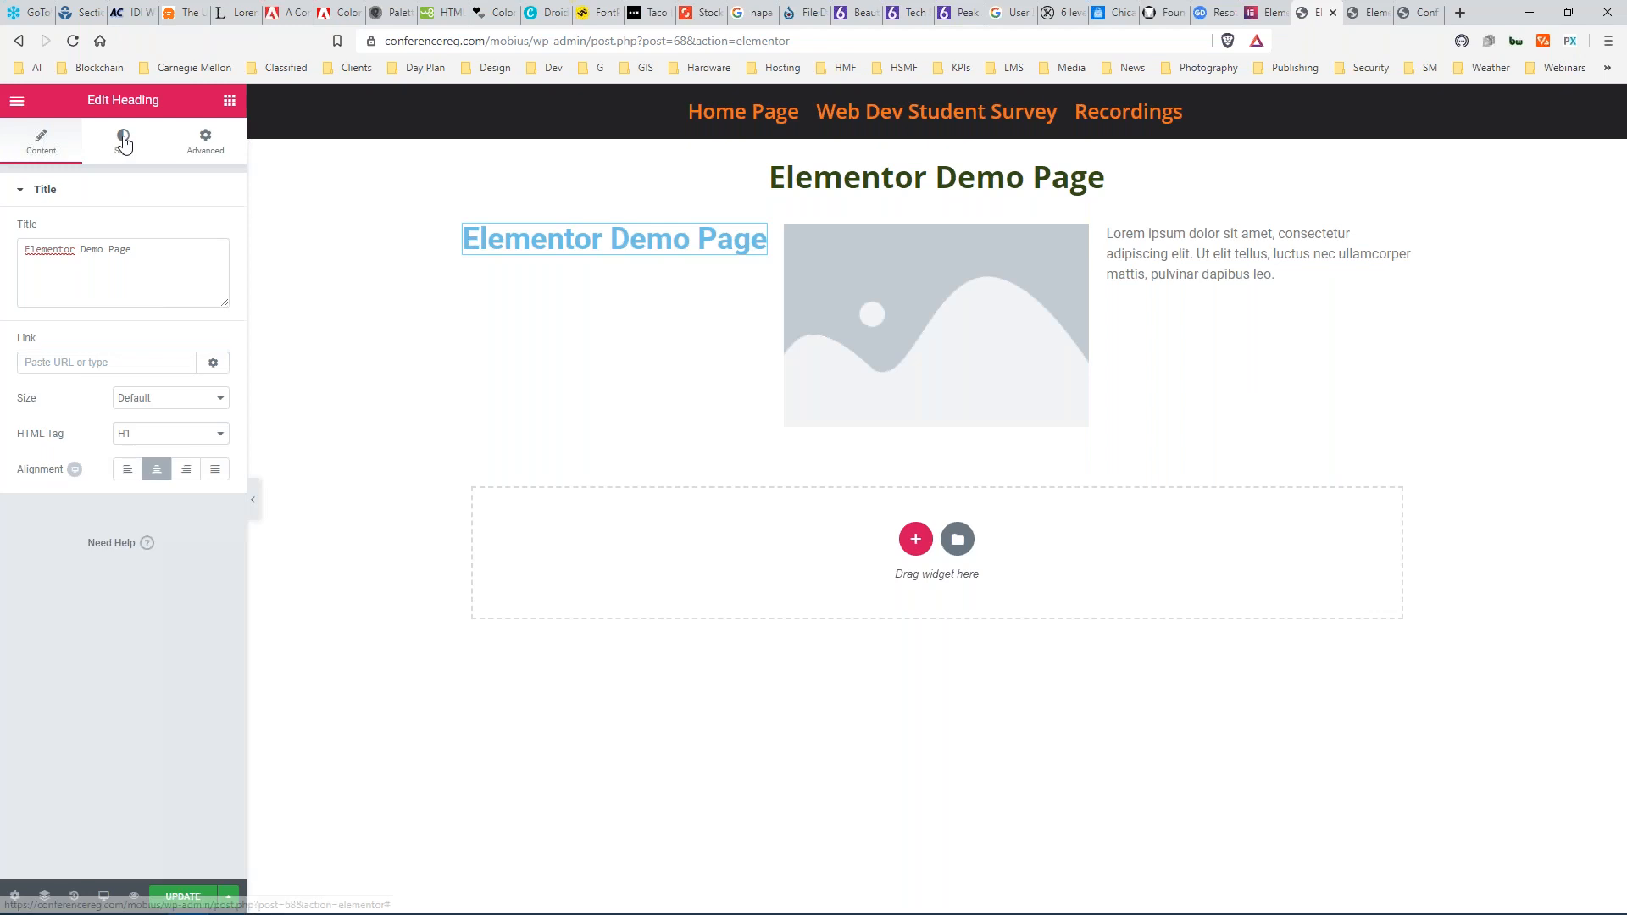
pyautogui.click(208, 144)
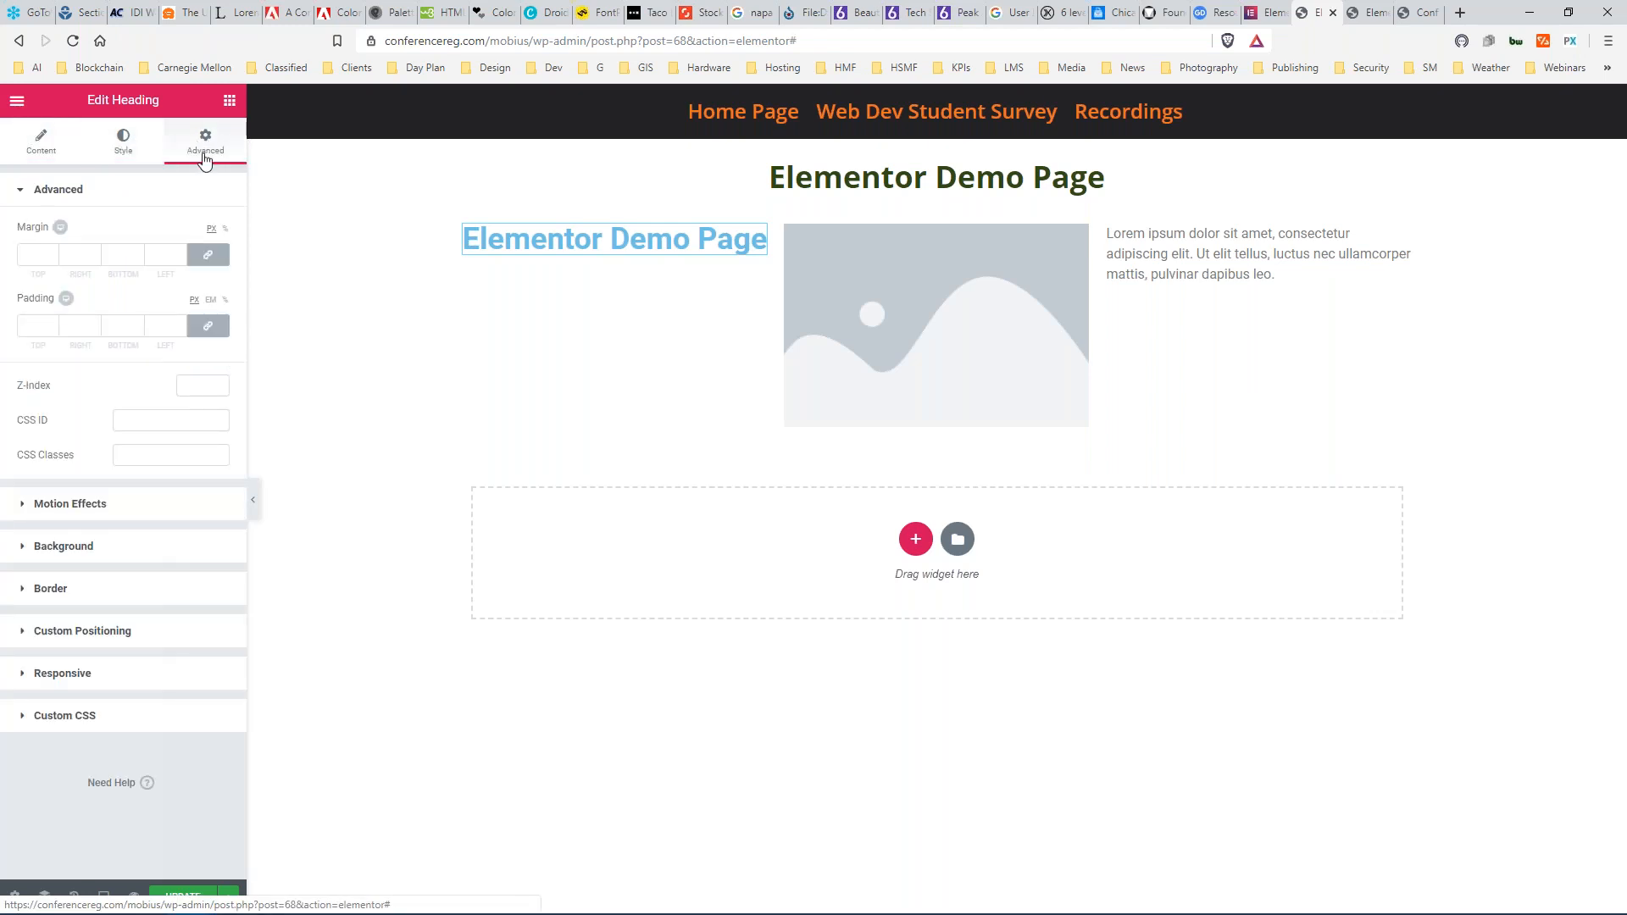
pyautogui.click(369, 339)
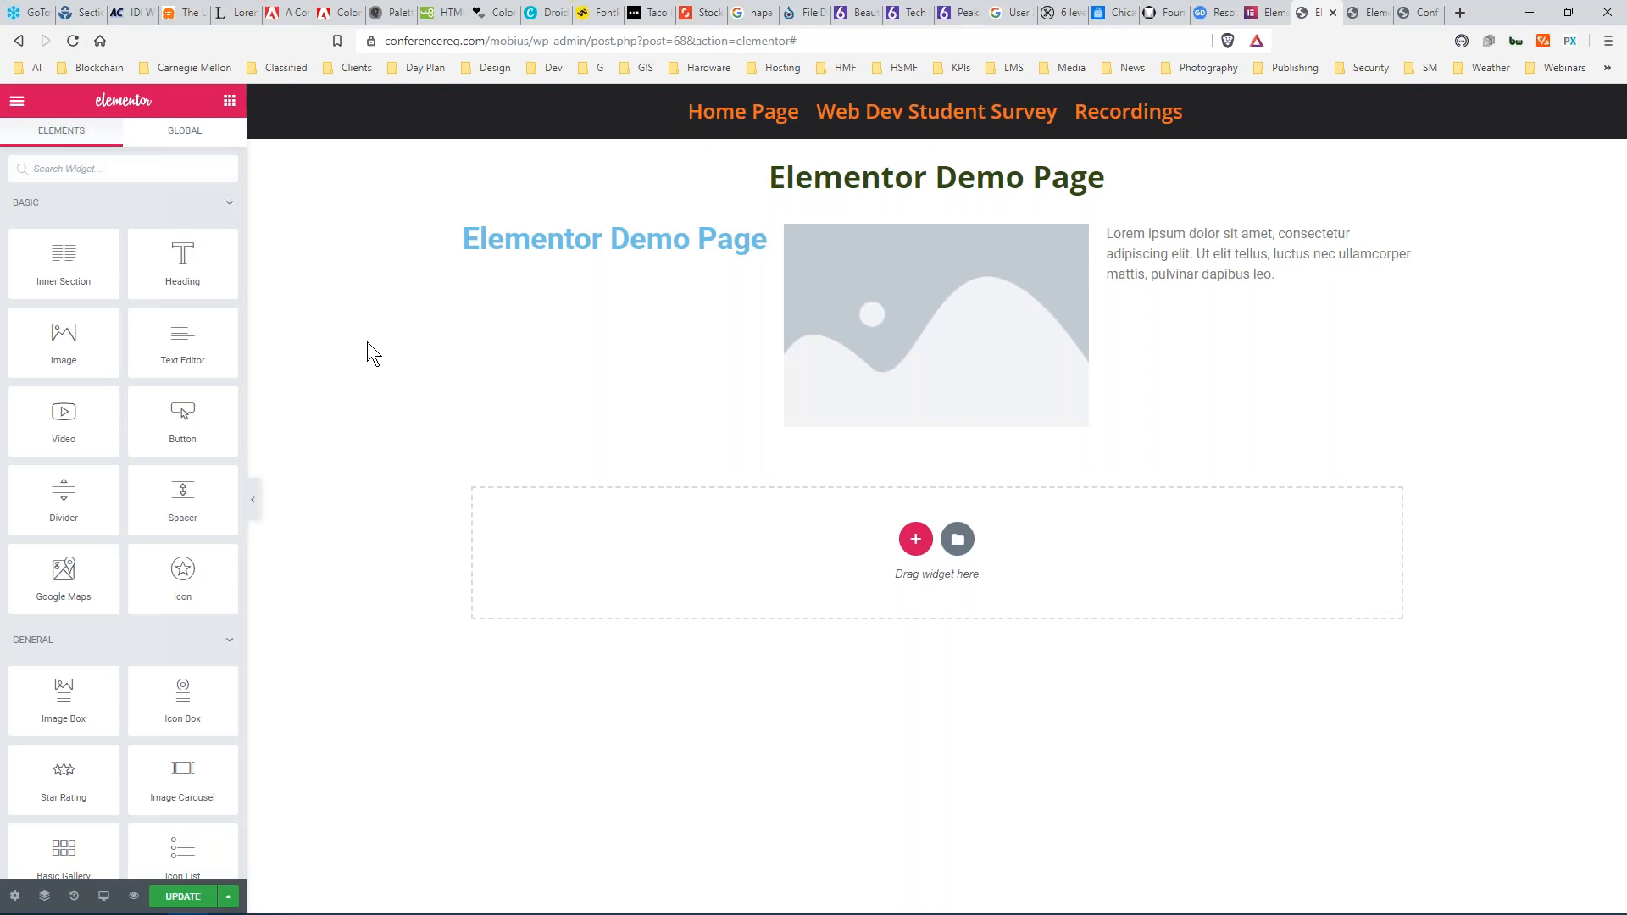
pyautogui.click(966, 181)
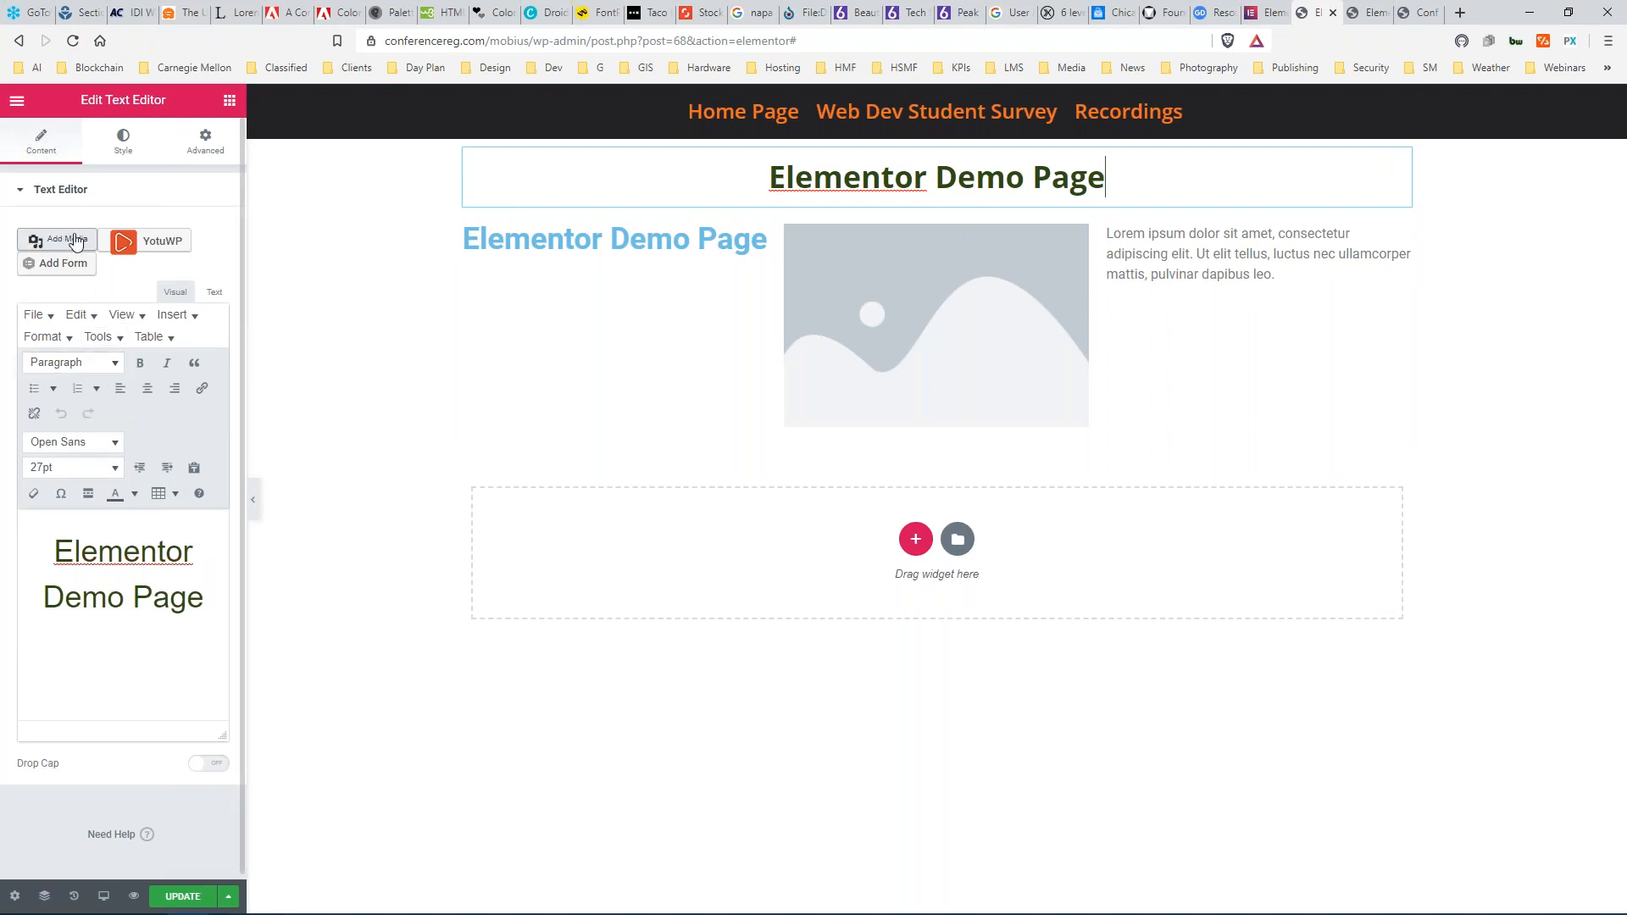
pyautogui.click(122, 141)
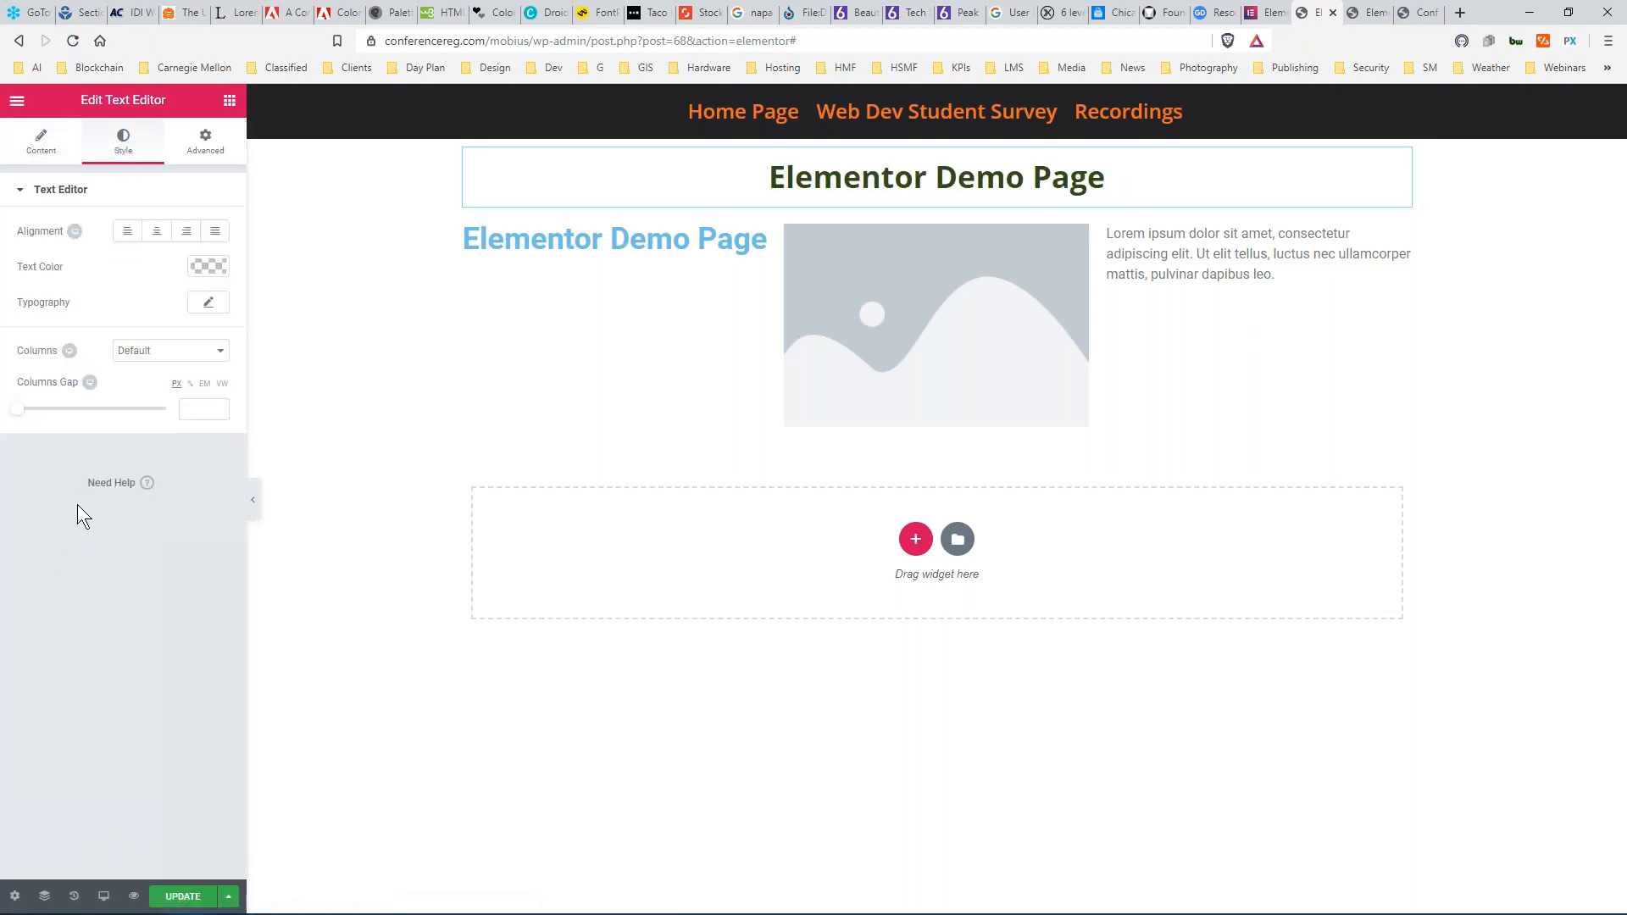
pyautogui.click(204, 139)
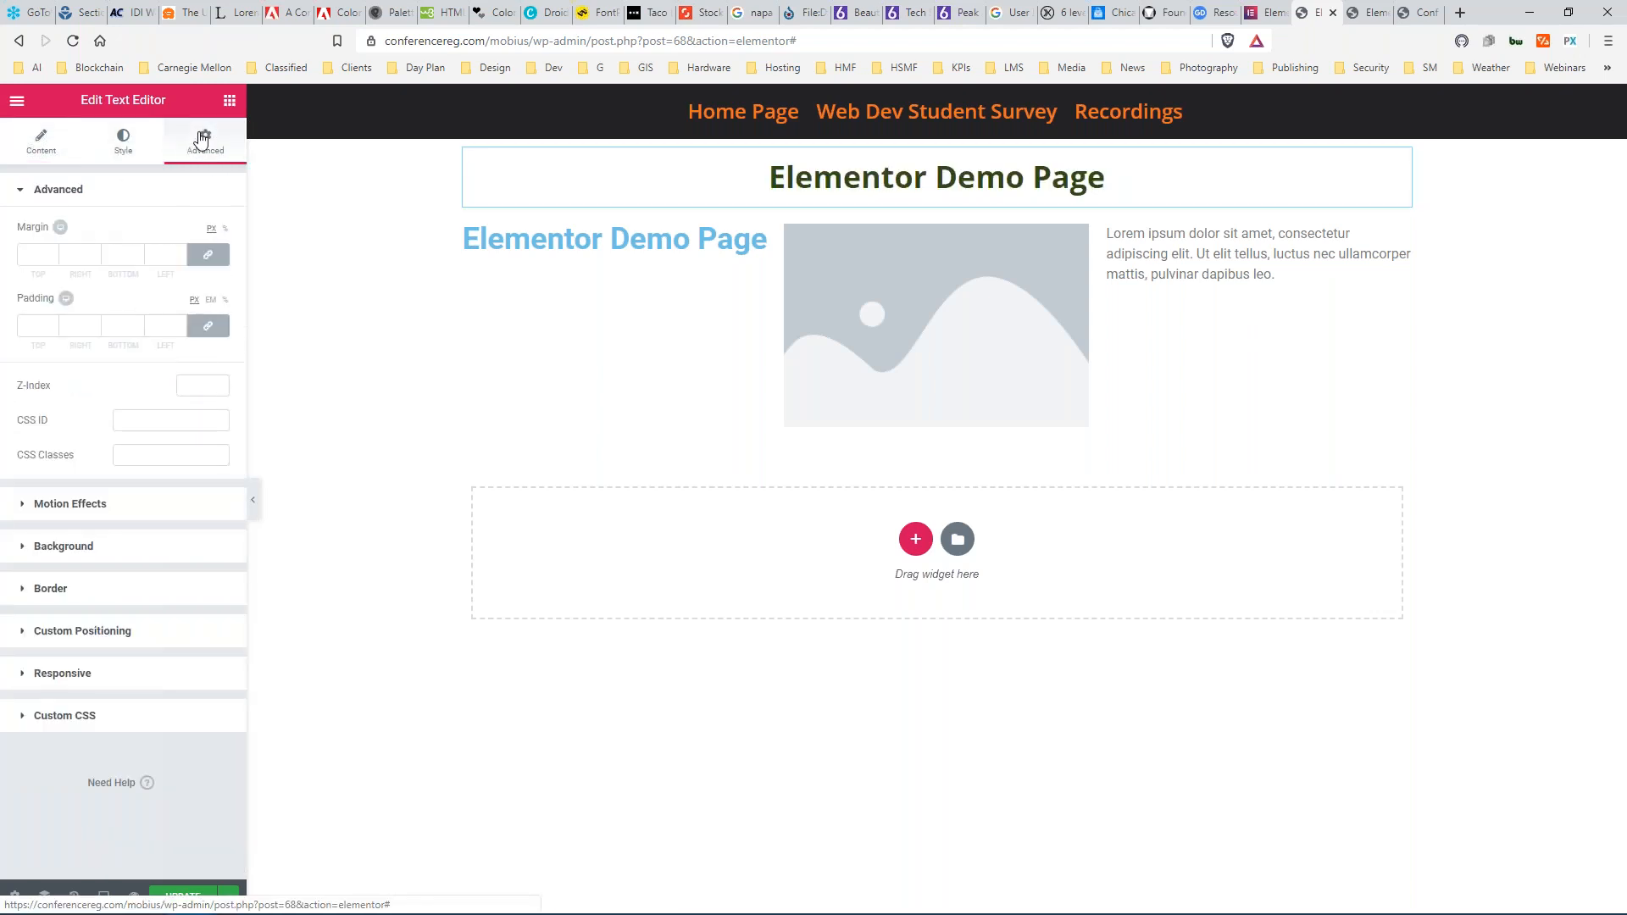
pyautogui.click(40, 141)
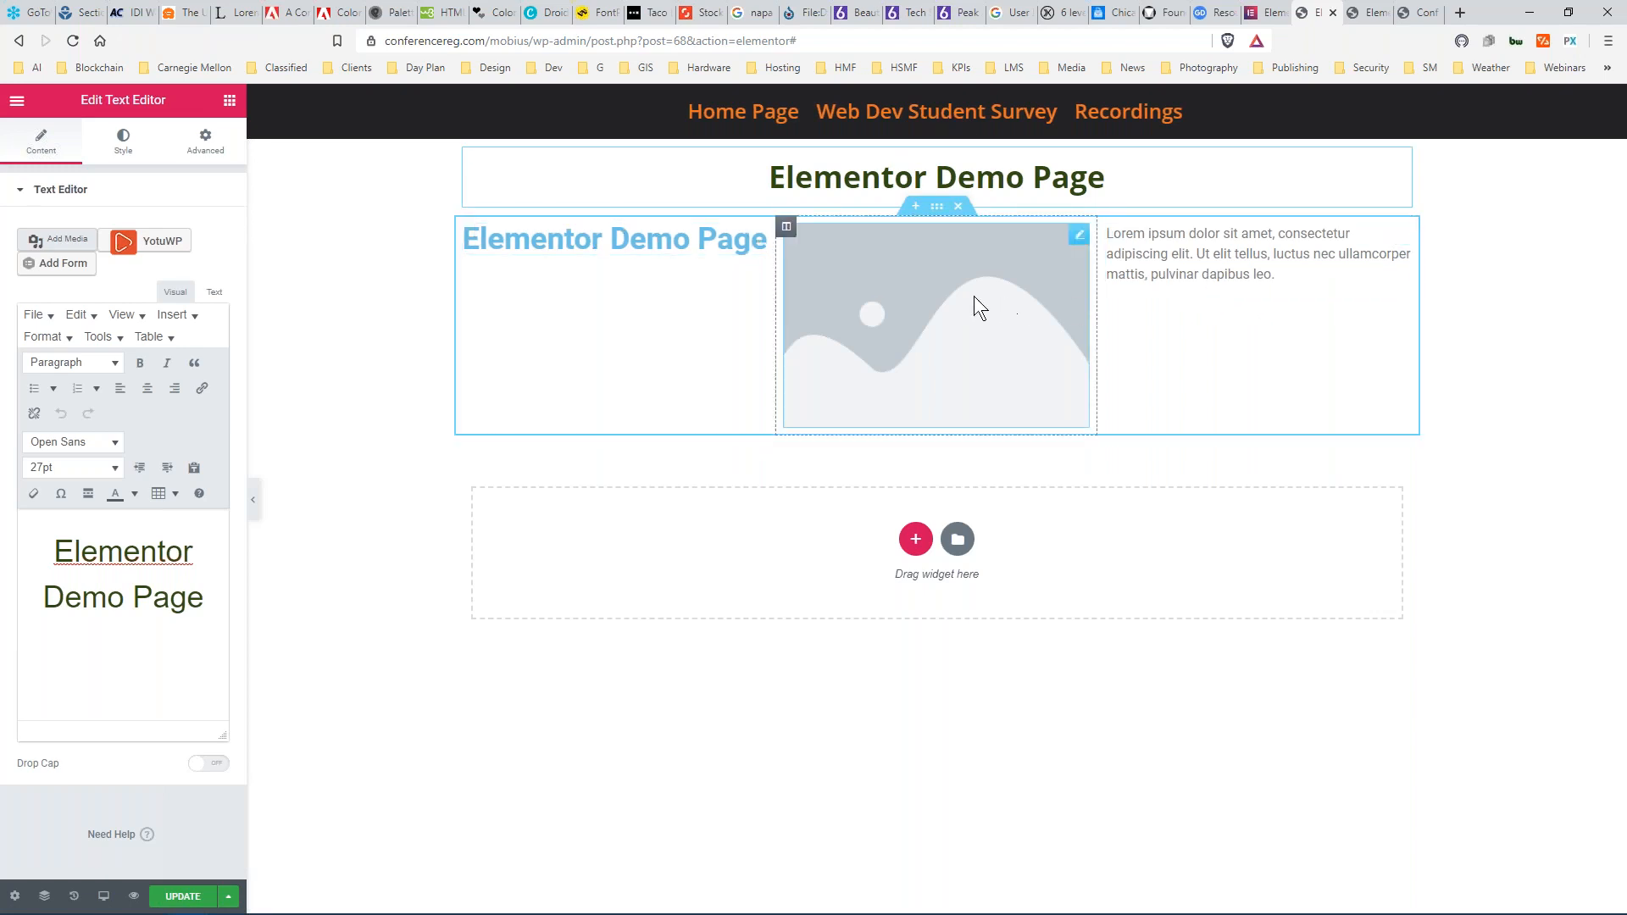
pyautogui.click(947, 297)
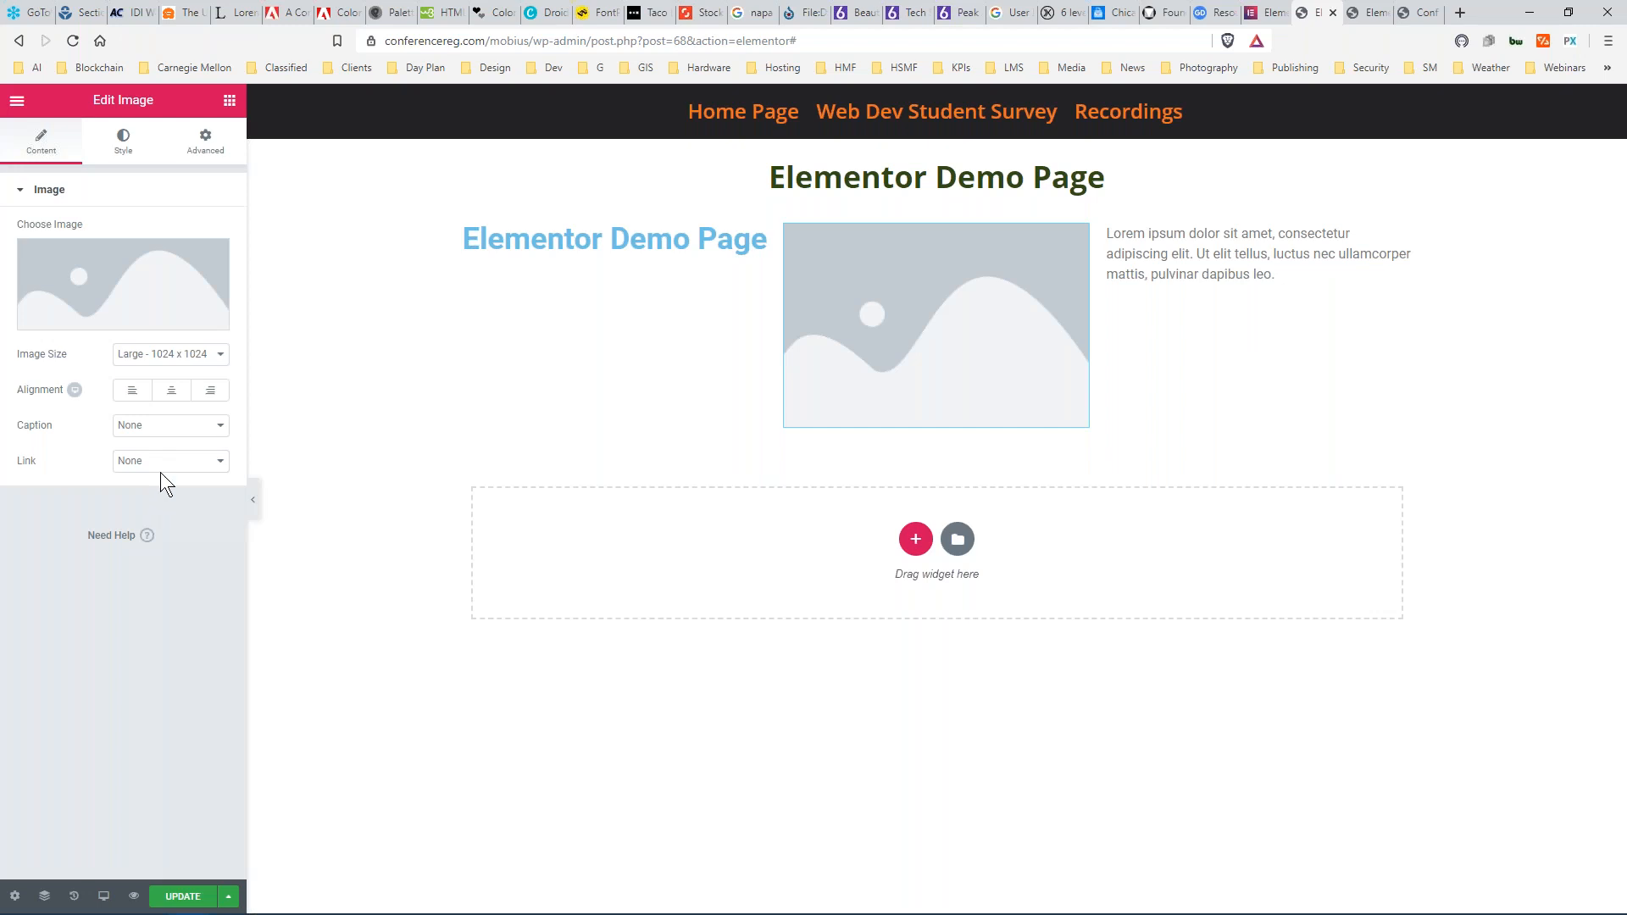
pyautogui.click(123, 142)
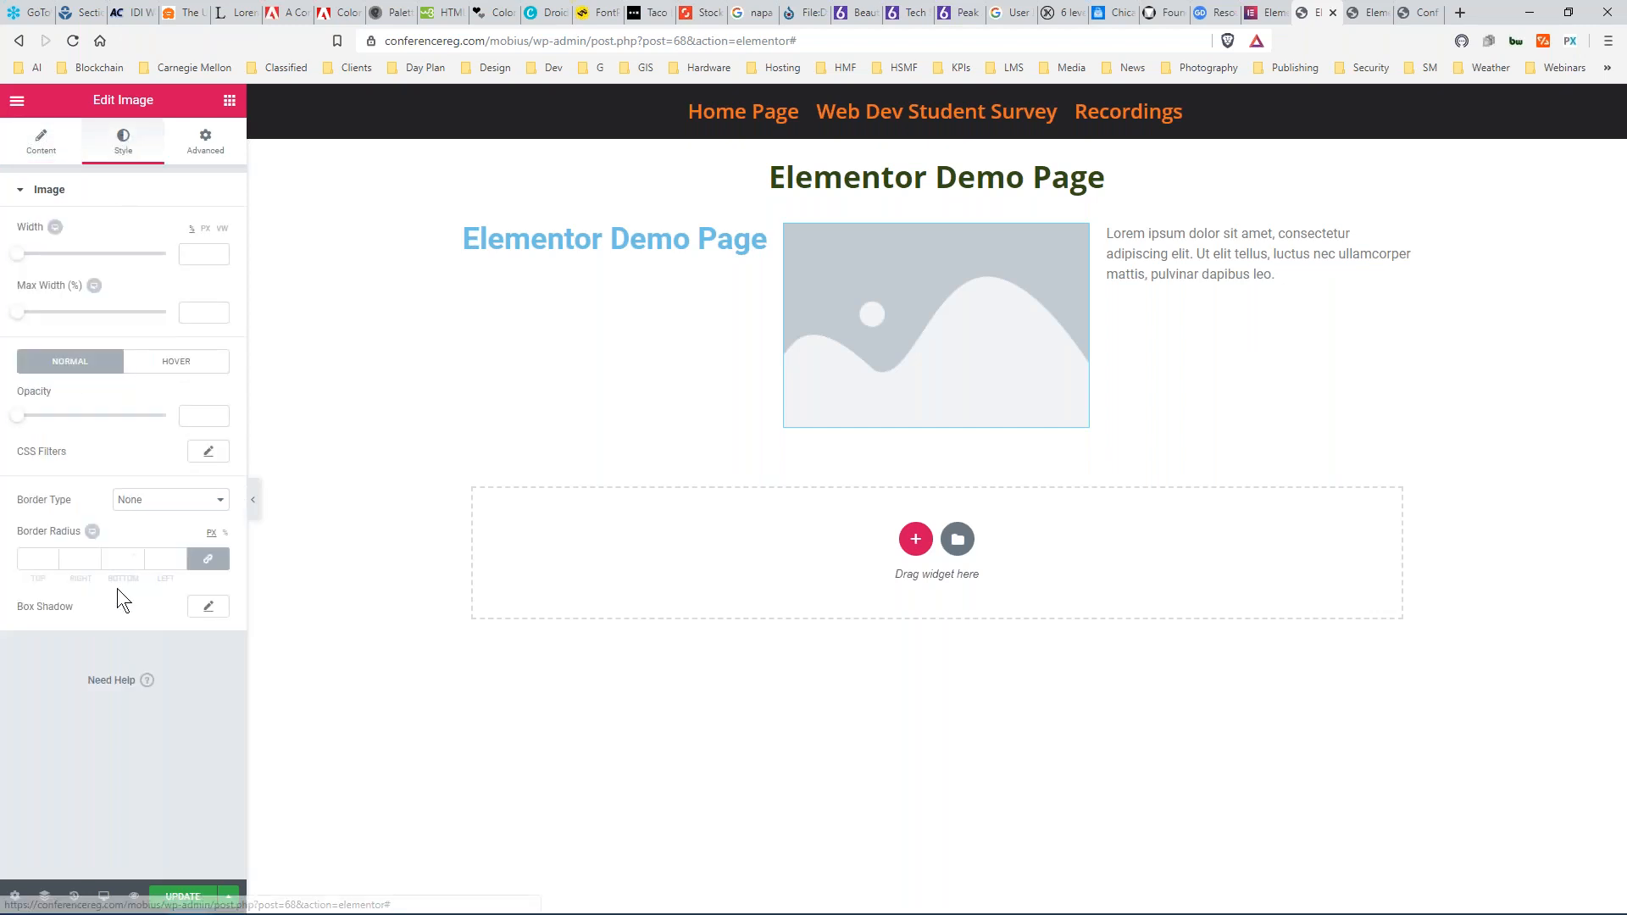
pyautogui.click(206, 142)
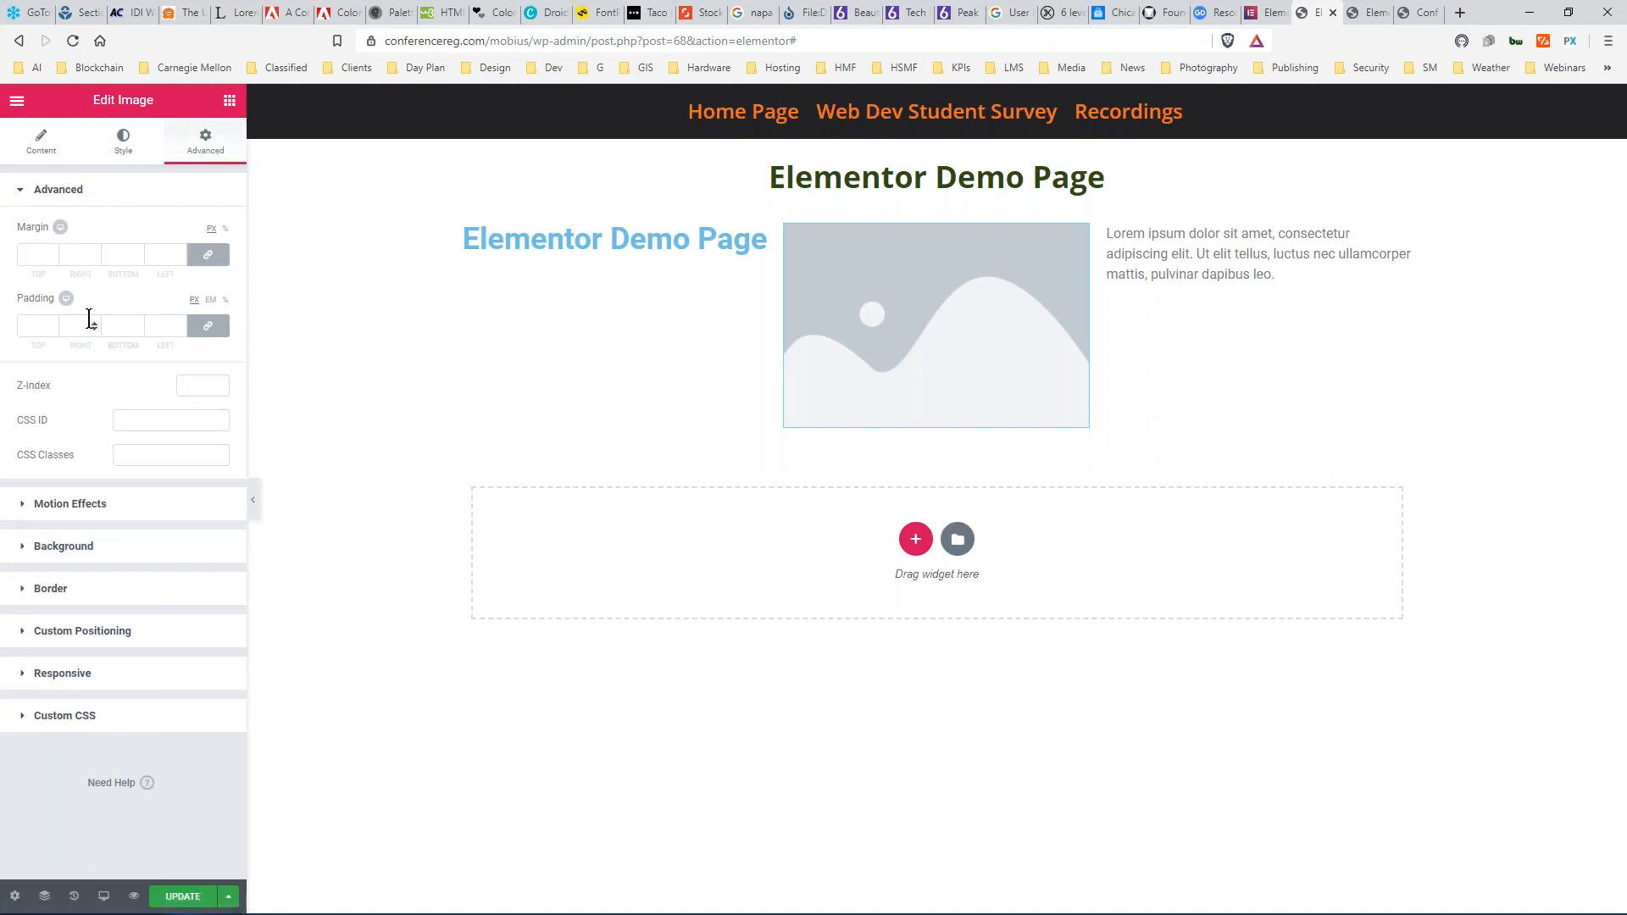
pyautogui.click(41, 142)
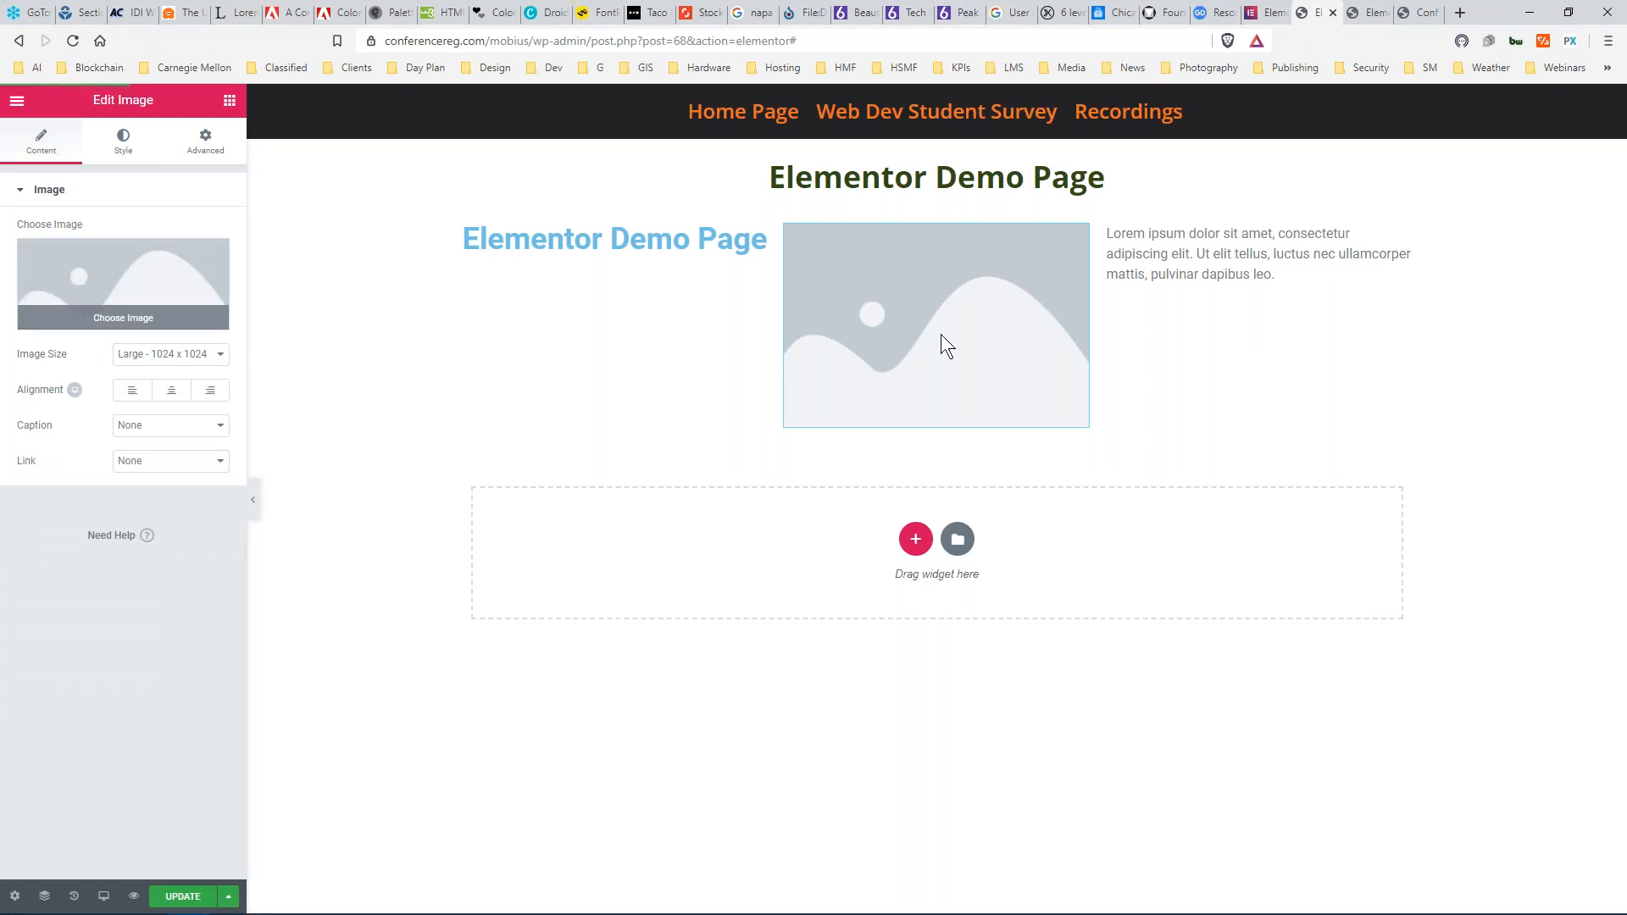
# Replace the placeholder text in the third column's Text Editor with the Santa_Cruz_Feedstock_Report.jpg image from the media library.
pyautogui.click(1209, 271)
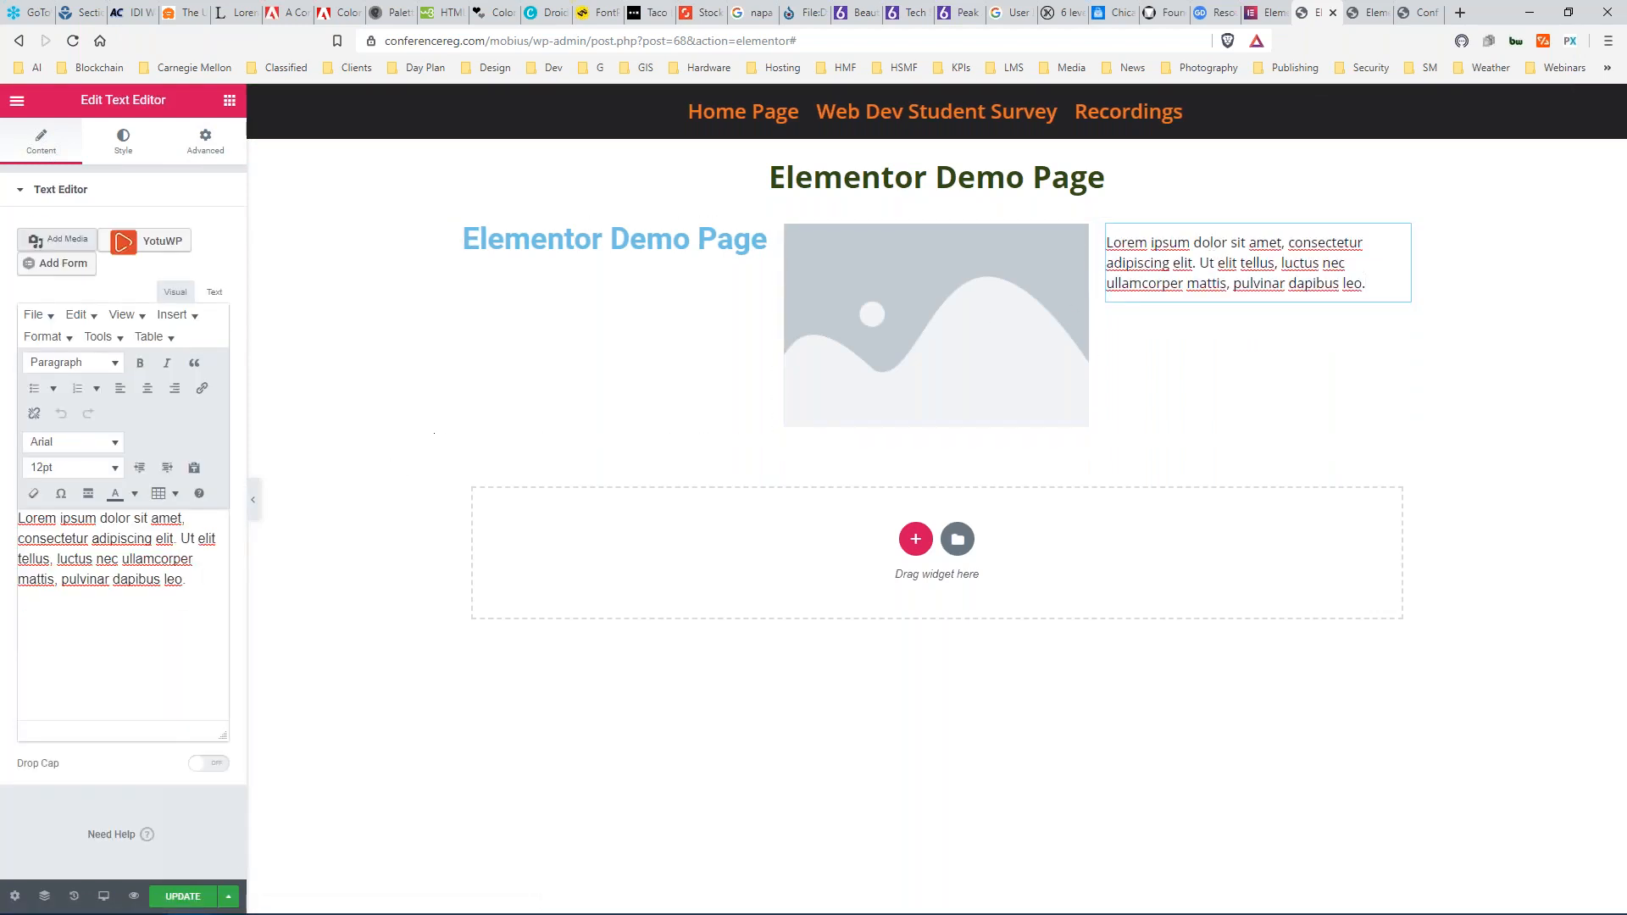
pyautogui.moveTo(186, 581); pyautogui.dragTo(13, 519)
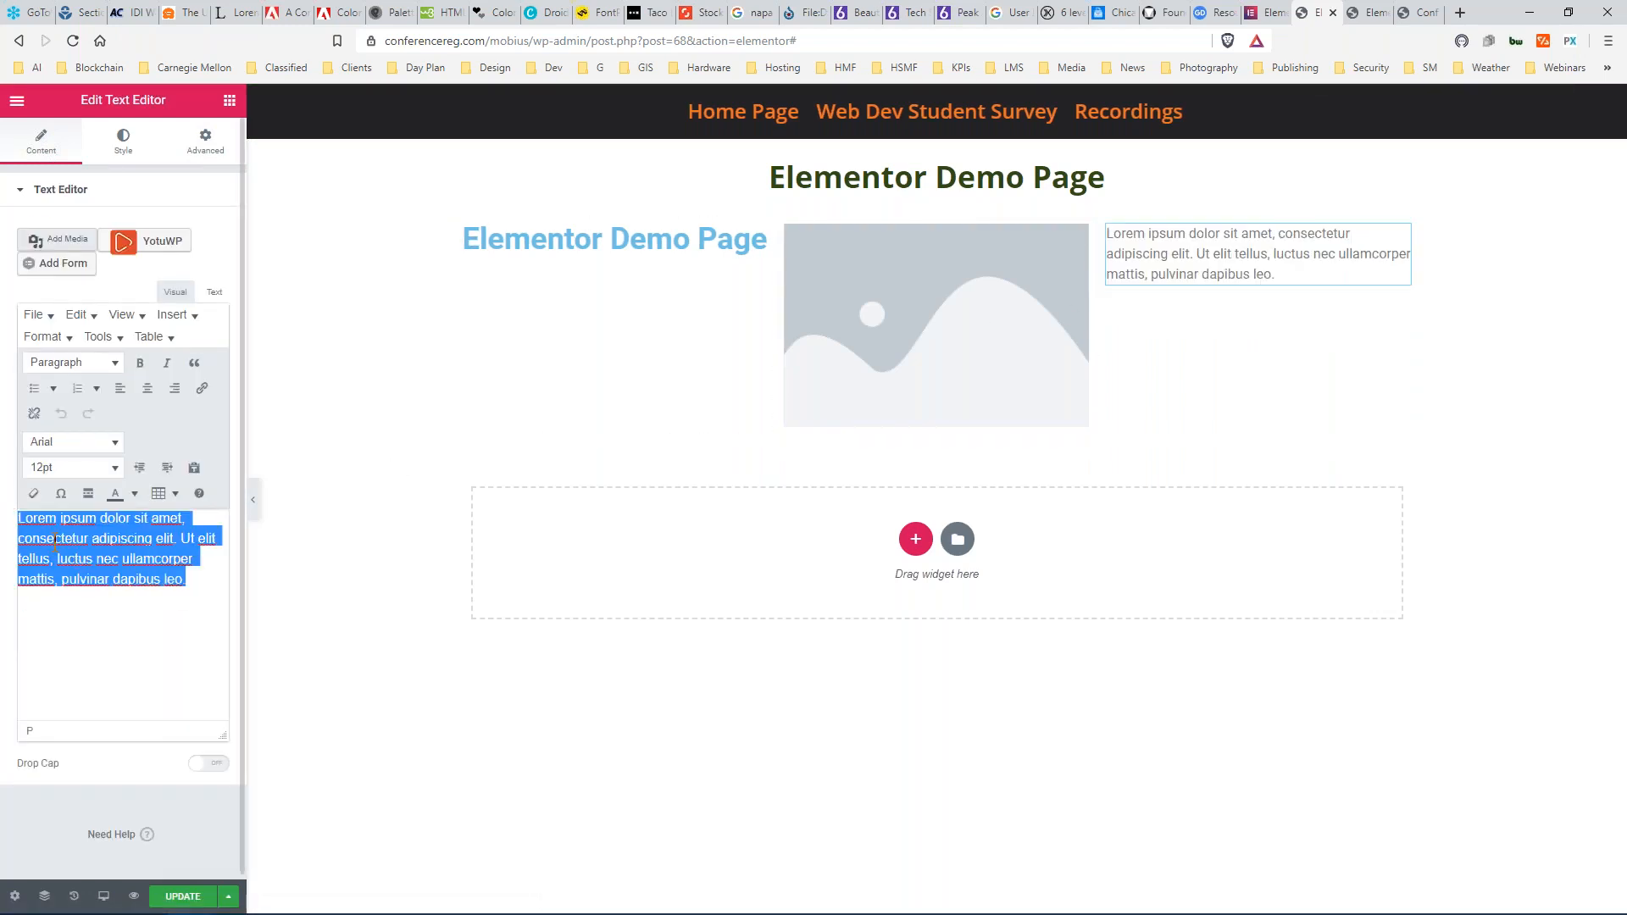
pyautogui.press('BackSpace')
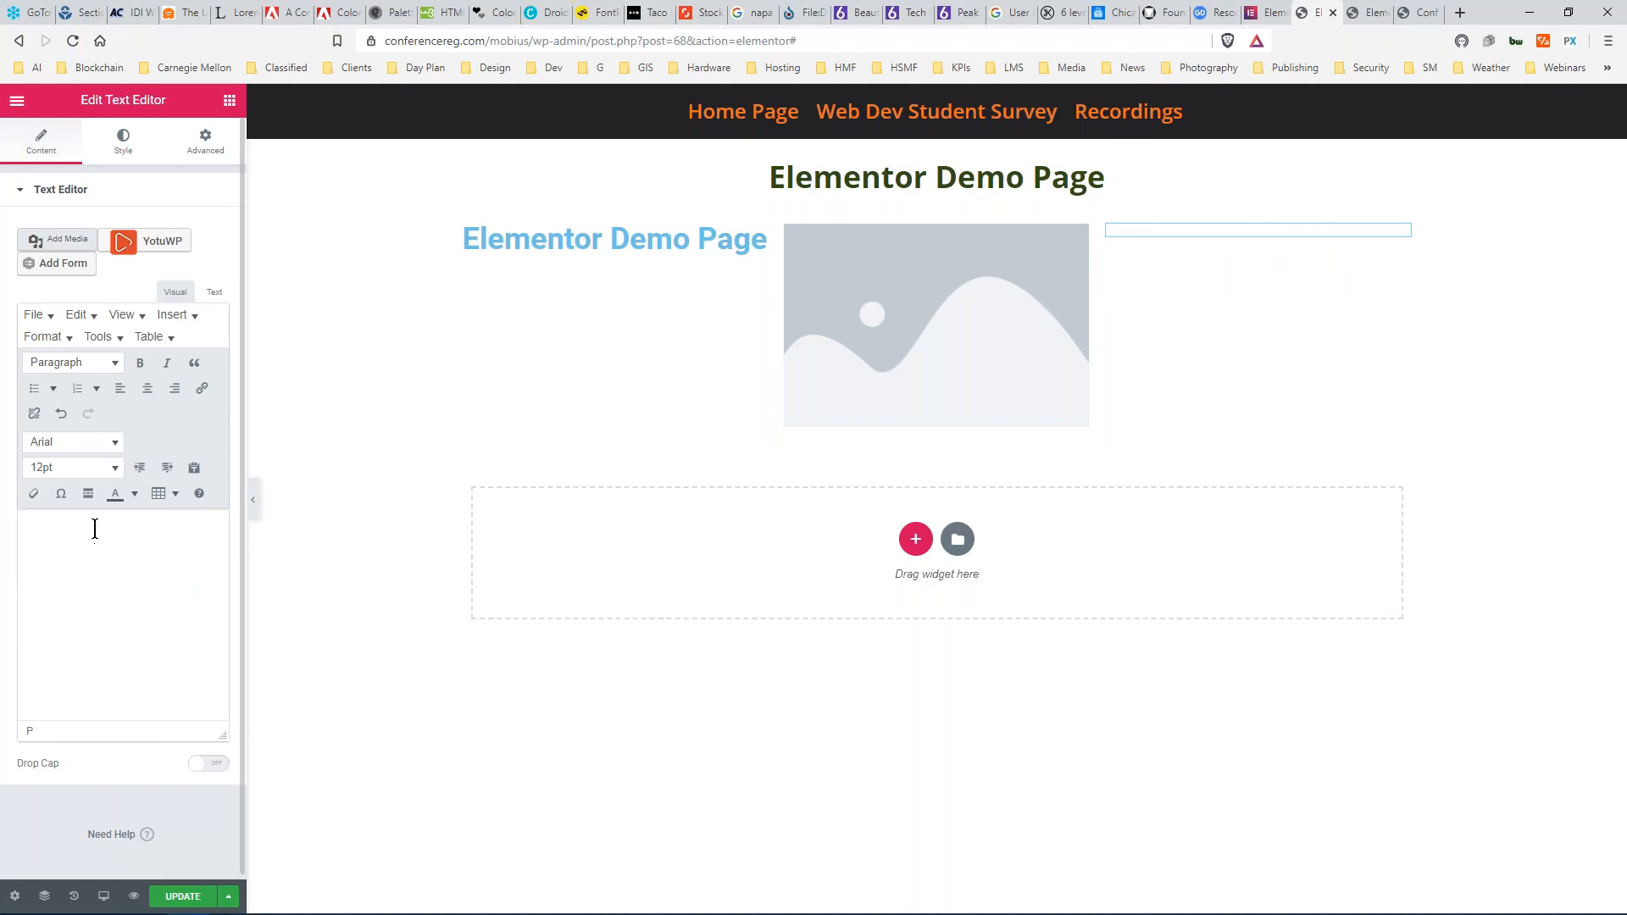
pyautogui.click(66, 242)
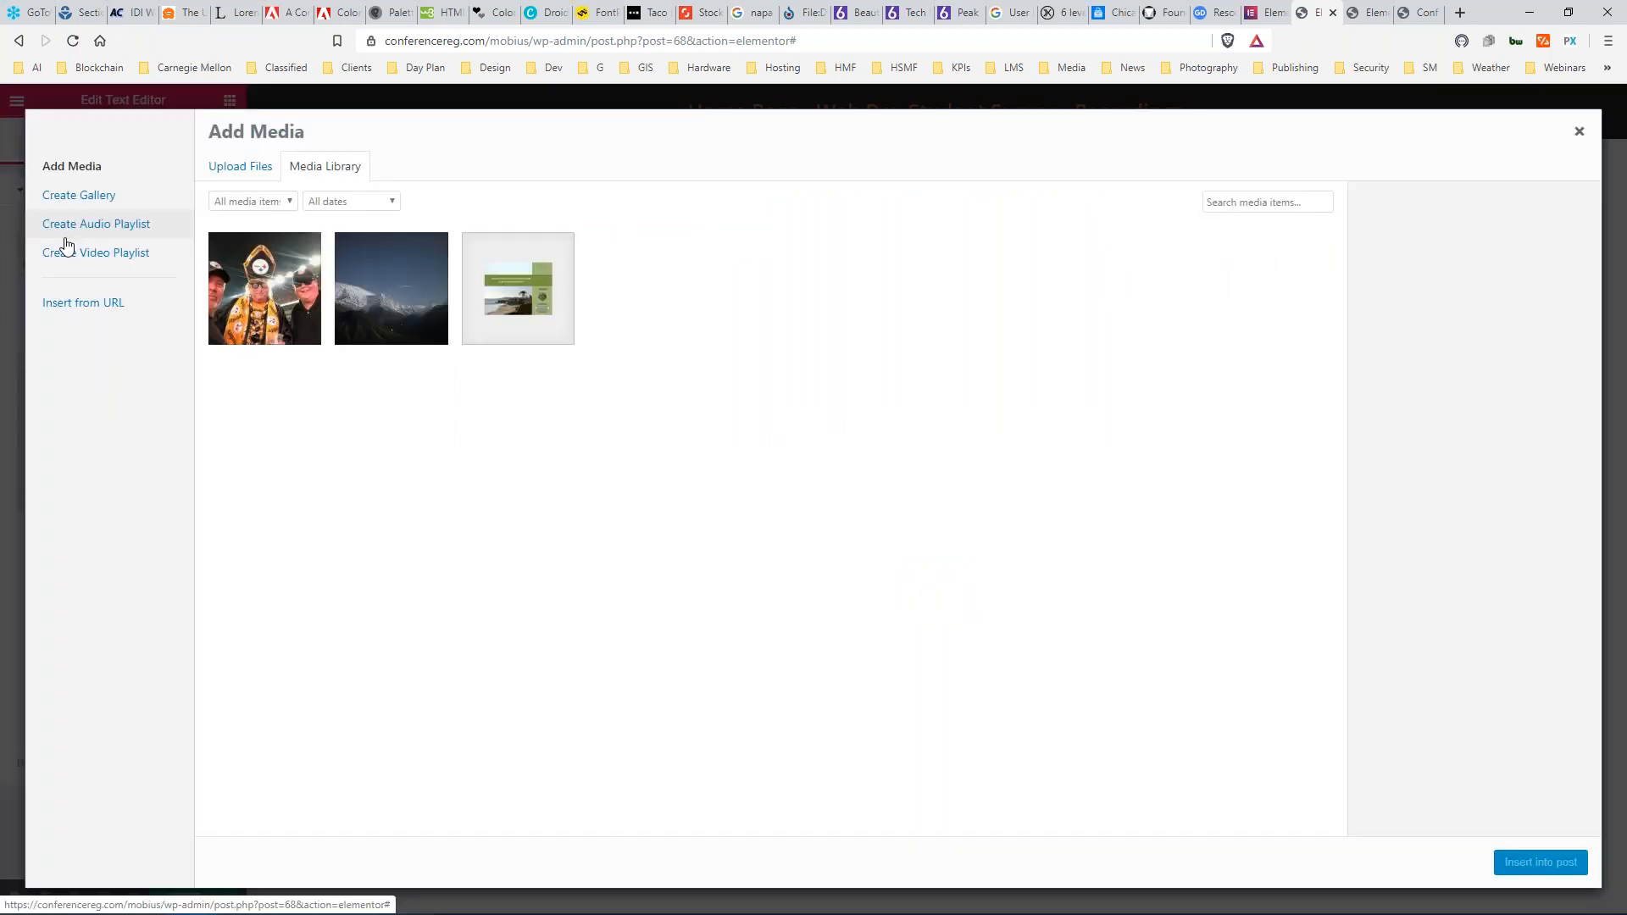
pyautogui.click(517, 299)
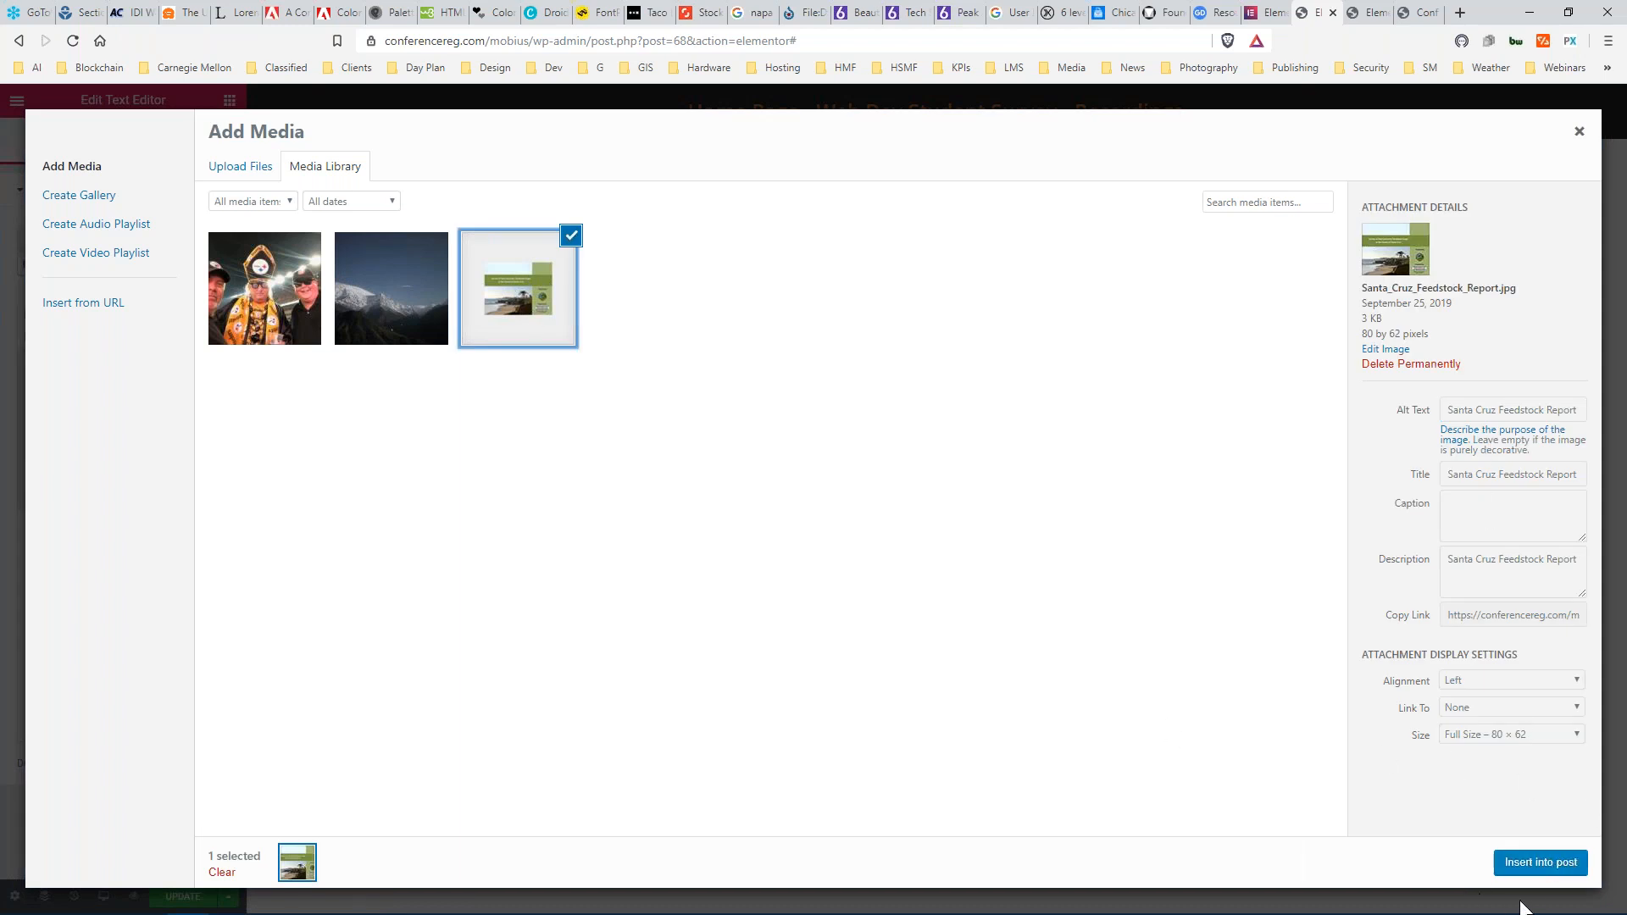
pyautogui.click(1525, 867)
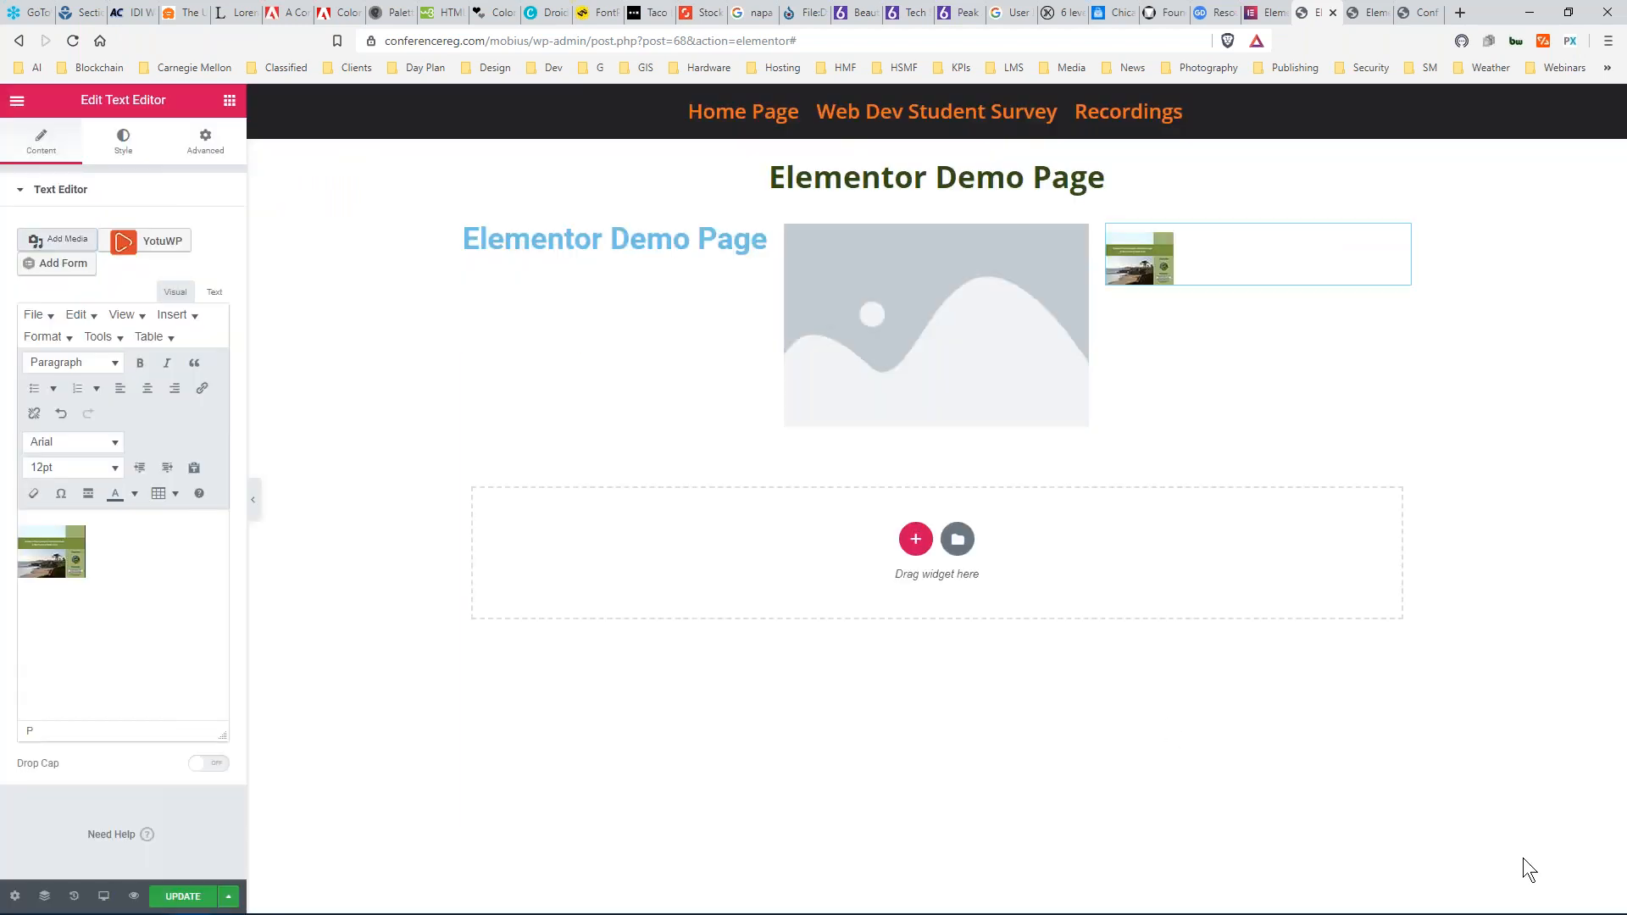
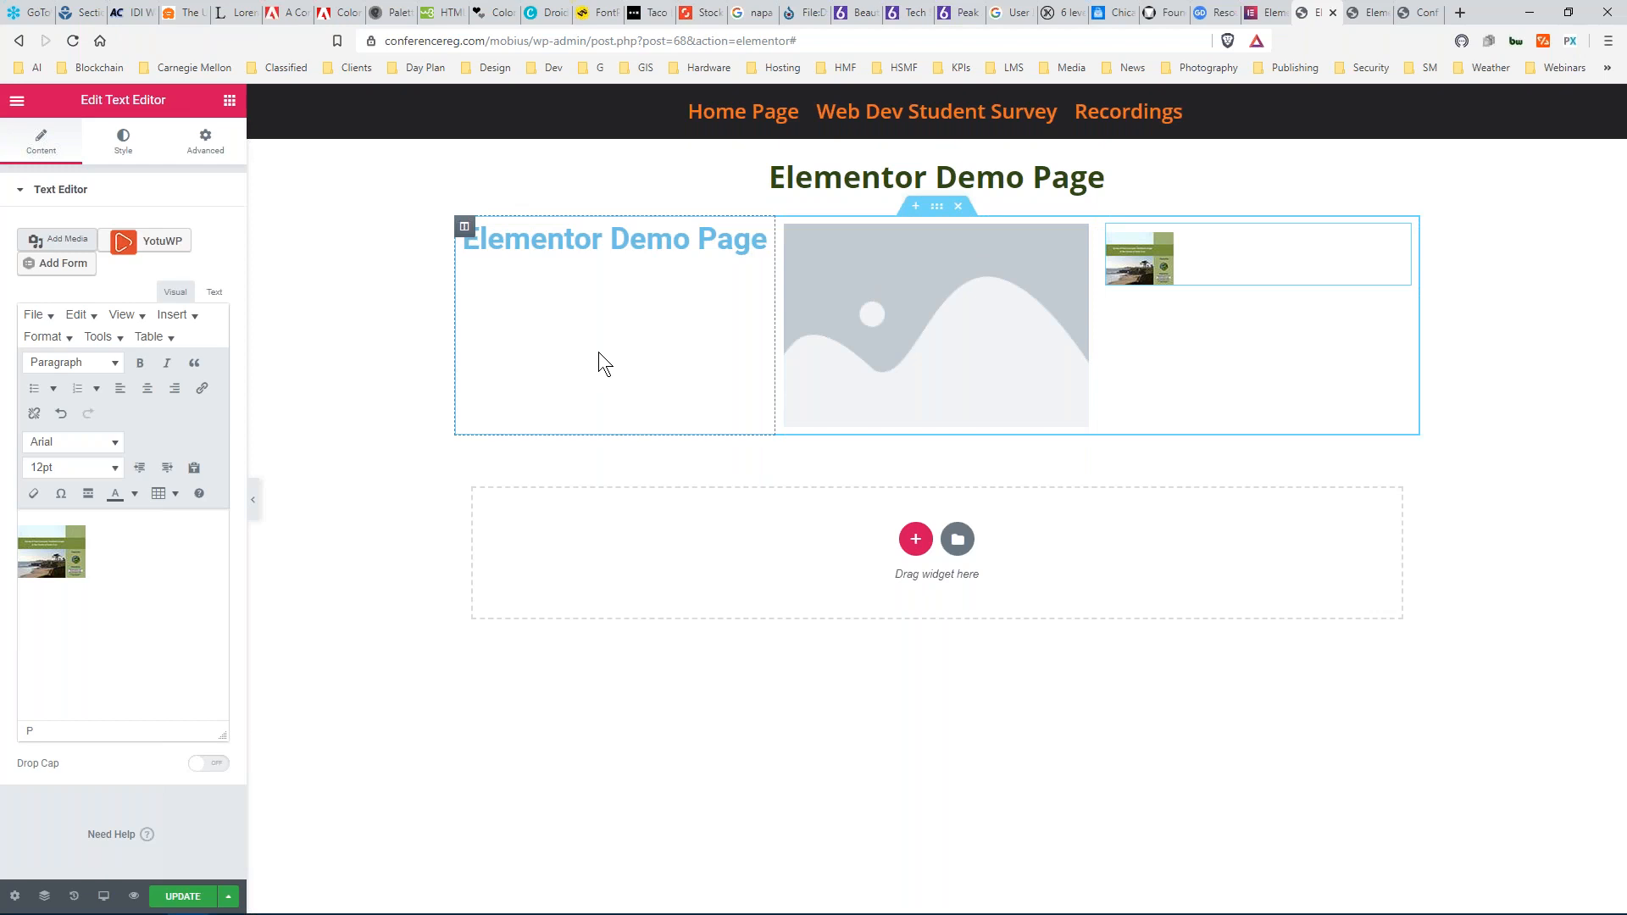
# Add a new section below the existing one with a three-column structure of two narrow columns and one wide column.
pyautogui.click(229, 101)
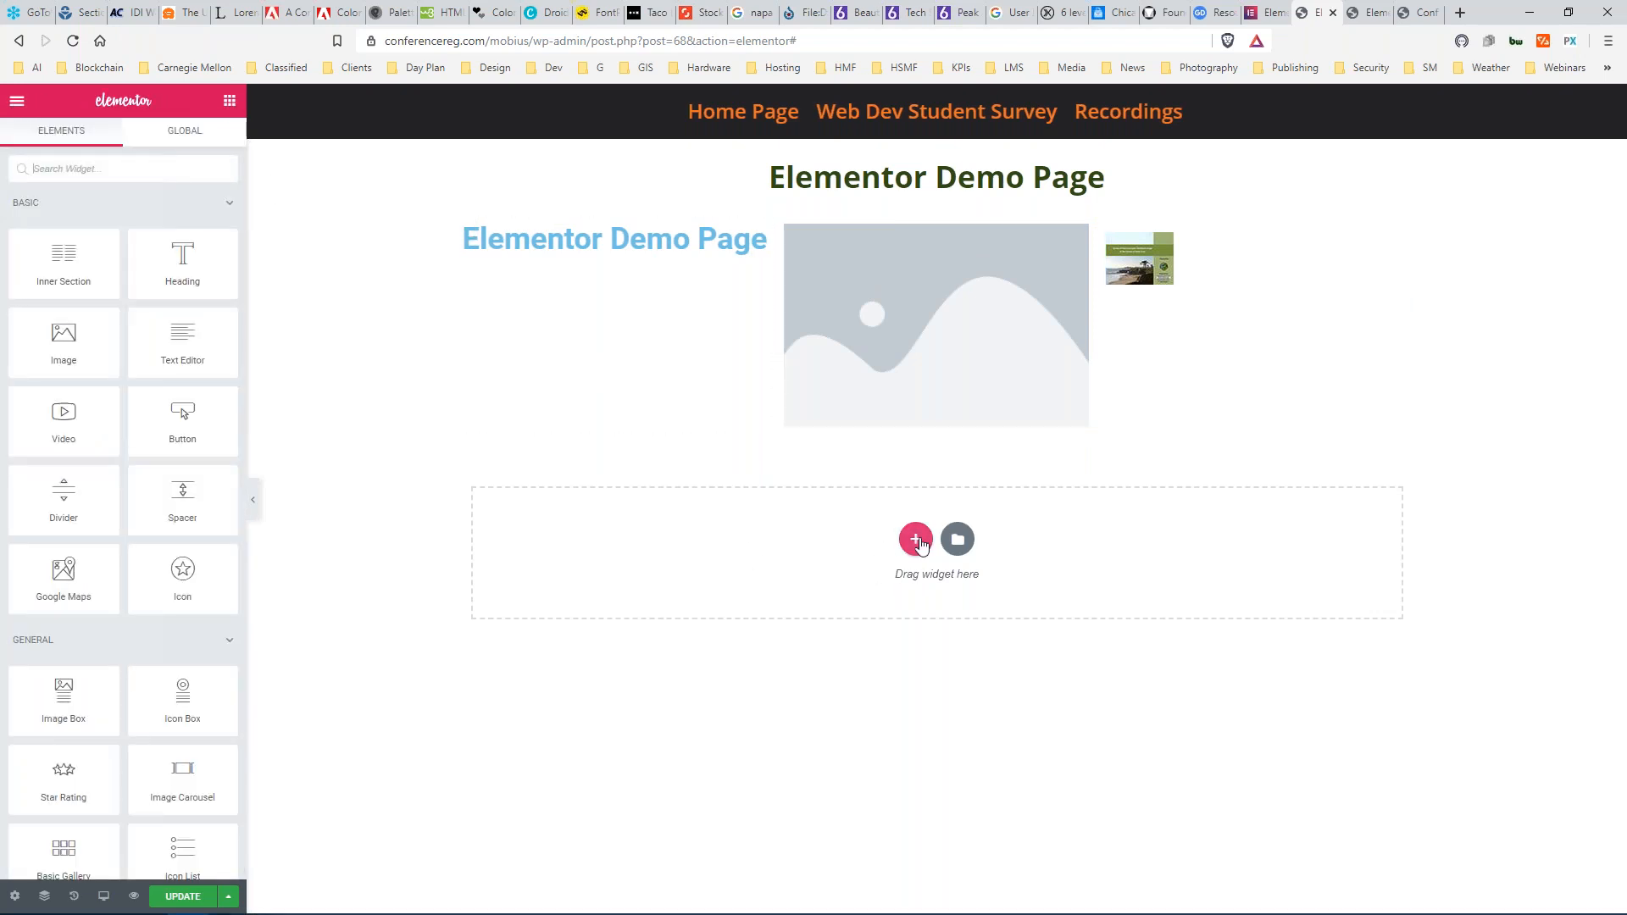
pyautogui.click(910, 539)
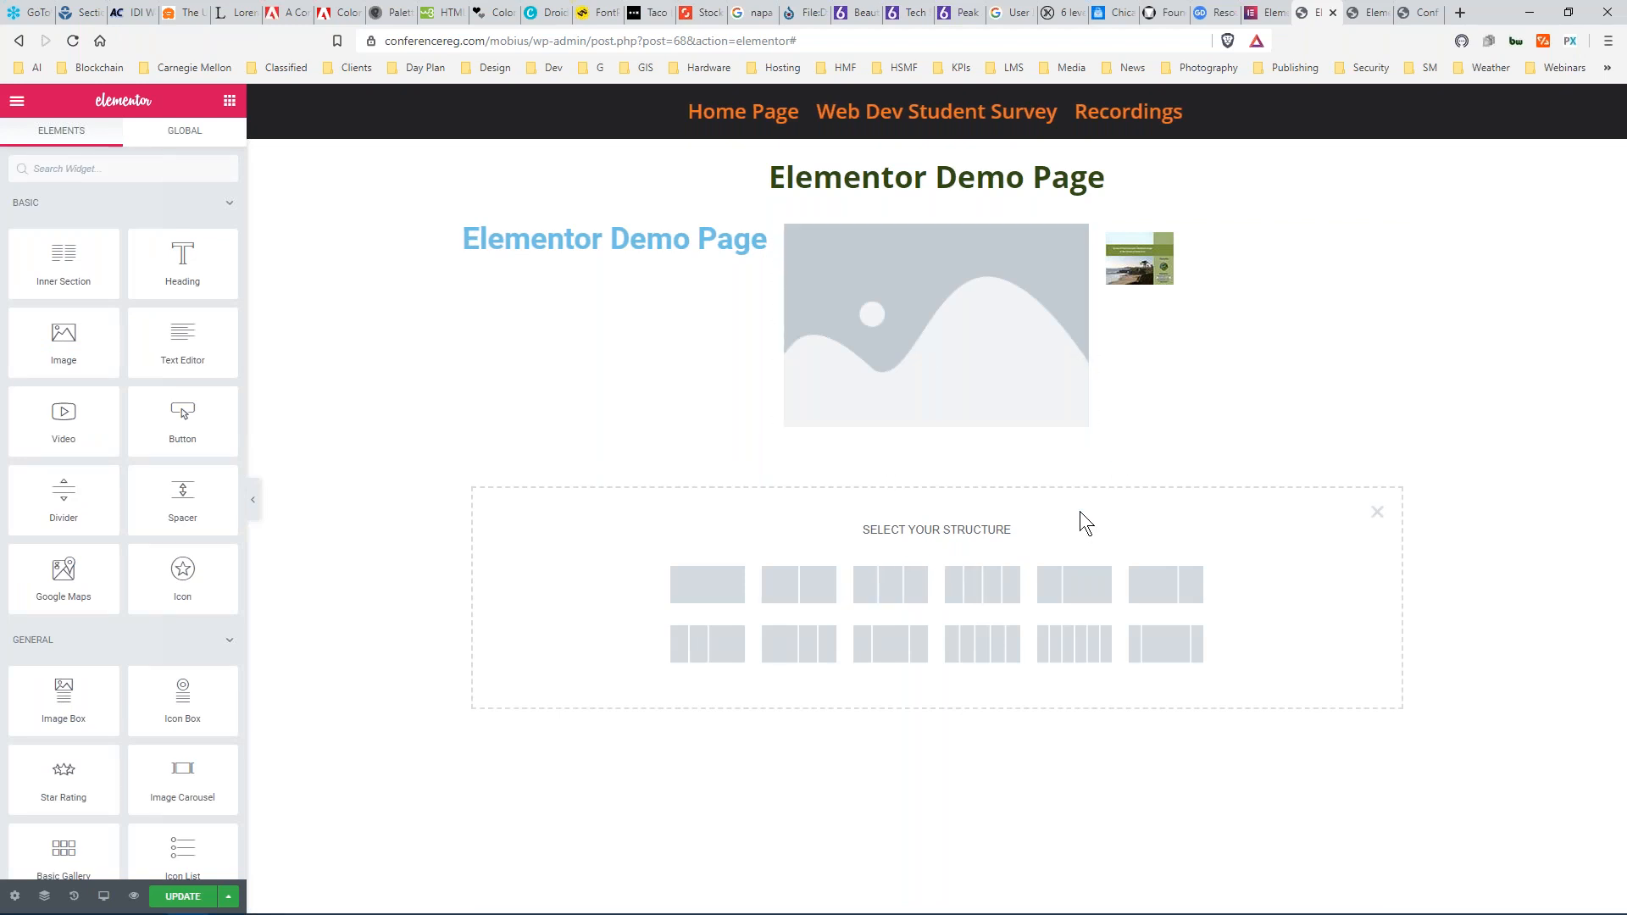
pyautogui.click(724, 652)
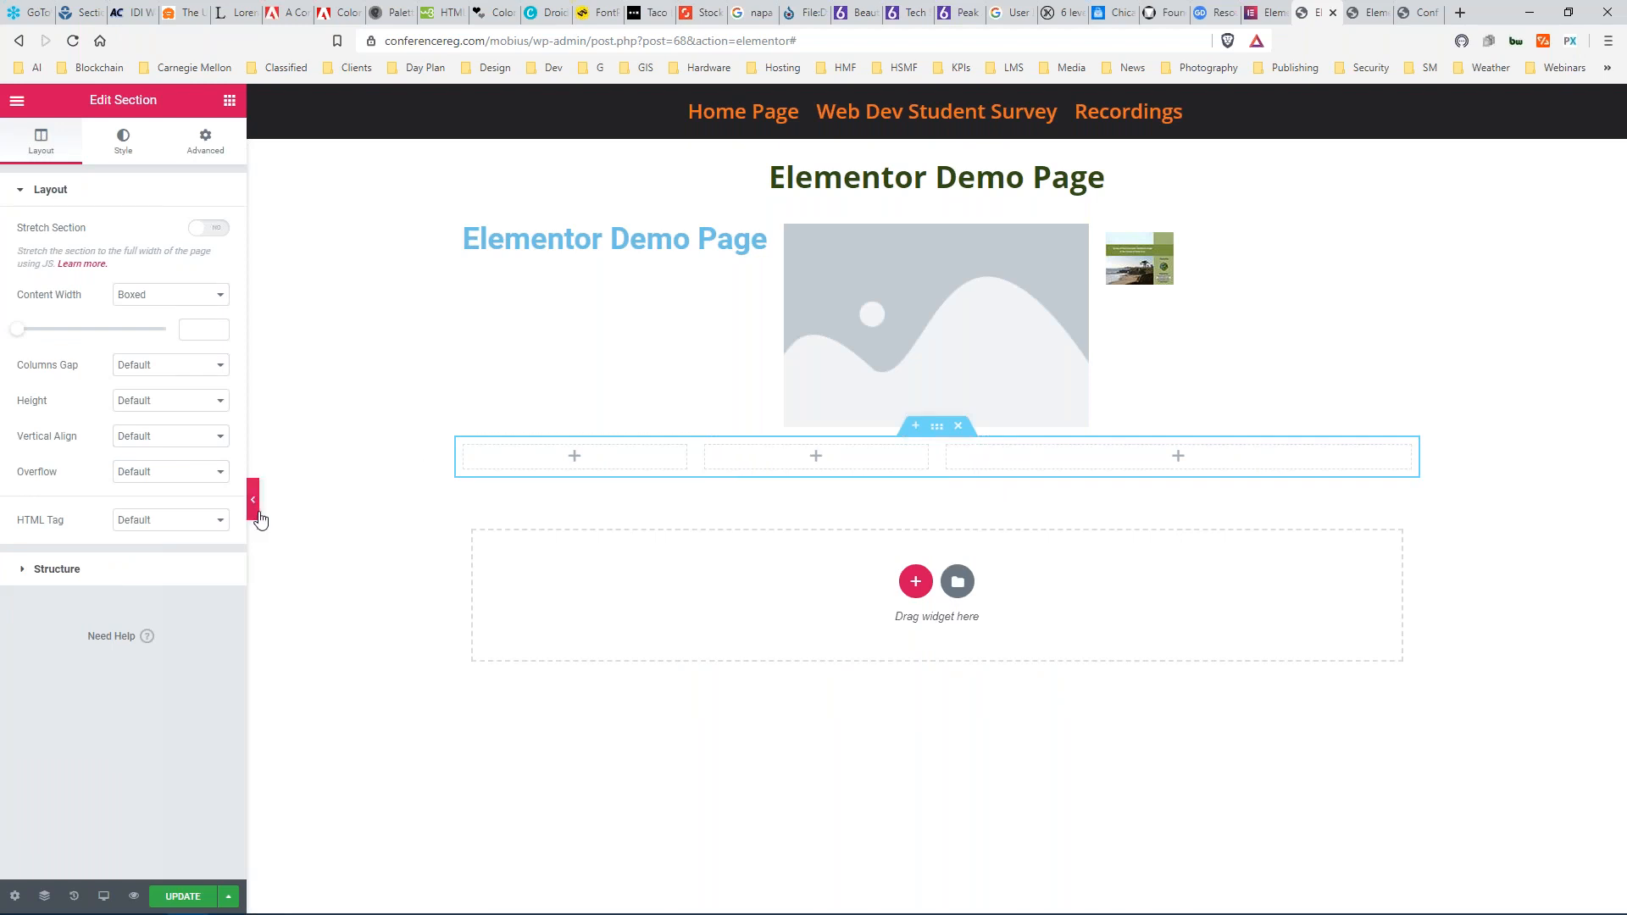
# Place a Video widget in the new section's first column with YouTube as its source.
pyautogui.click(229, 101)
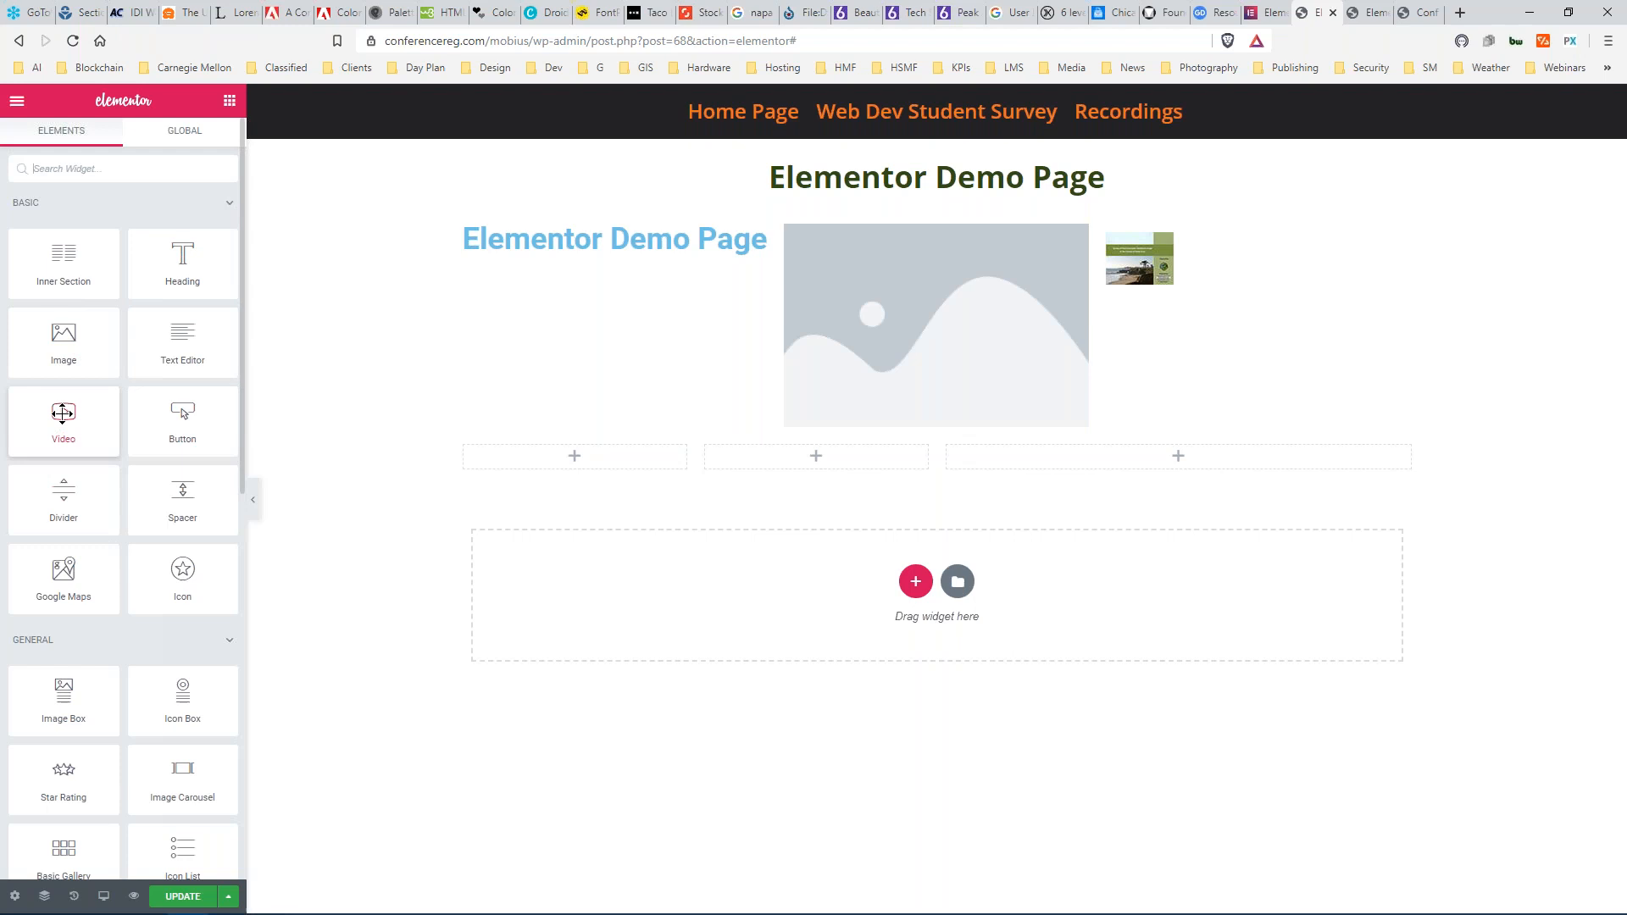
pyautogui.moveTo(63, 412); pyautogui.dragTo(565, 459)
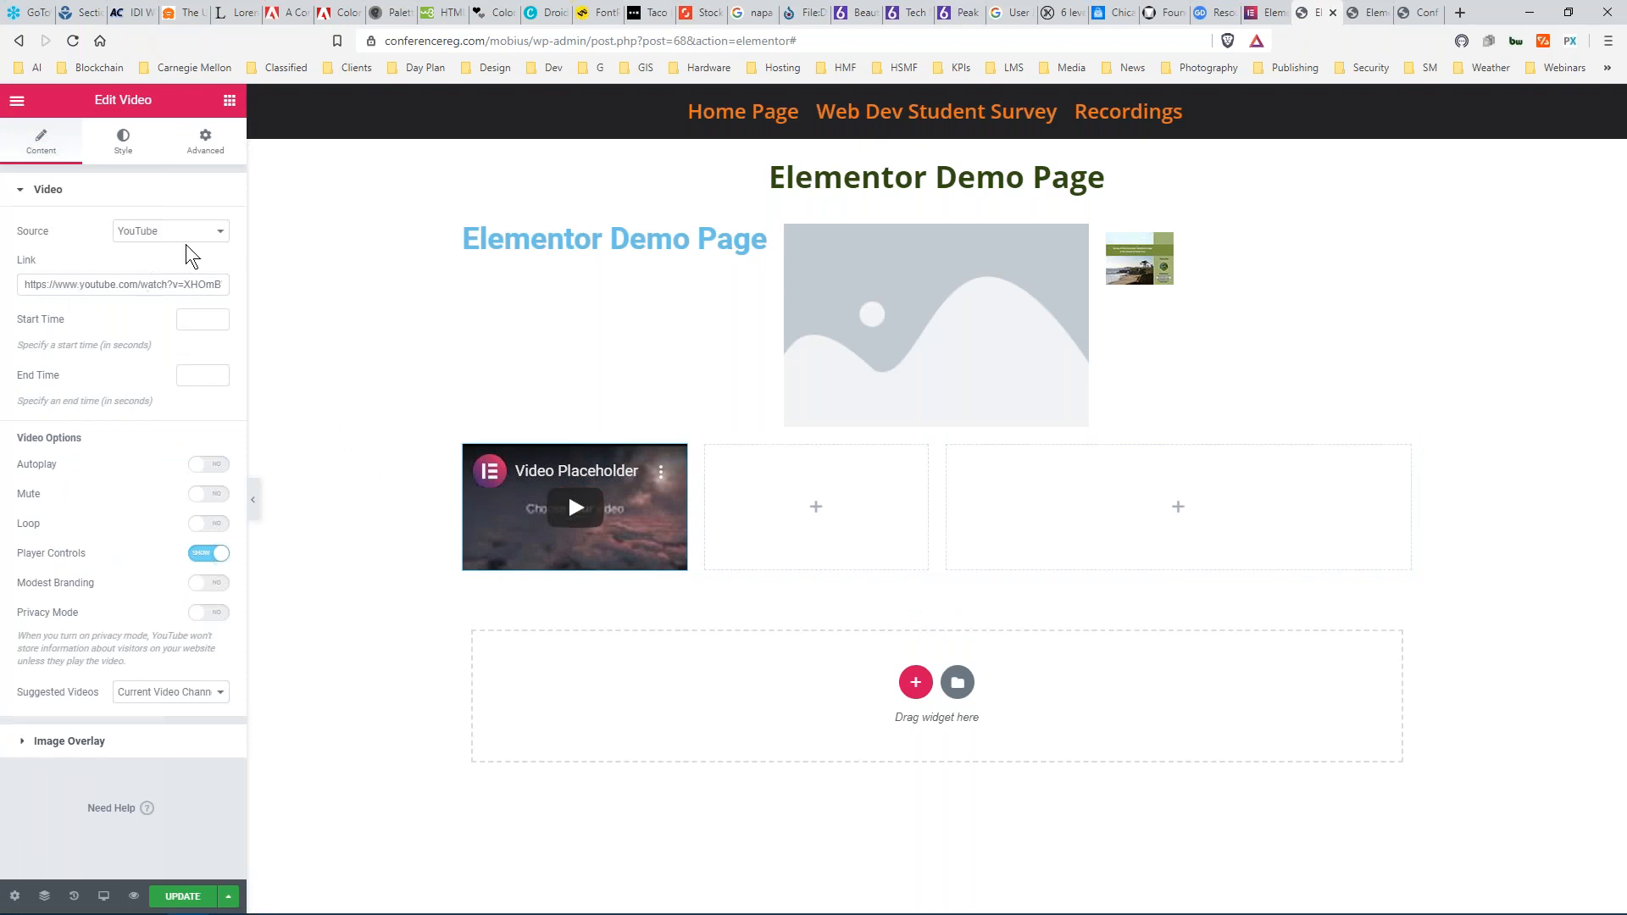
pyautogui.click(216, 231)
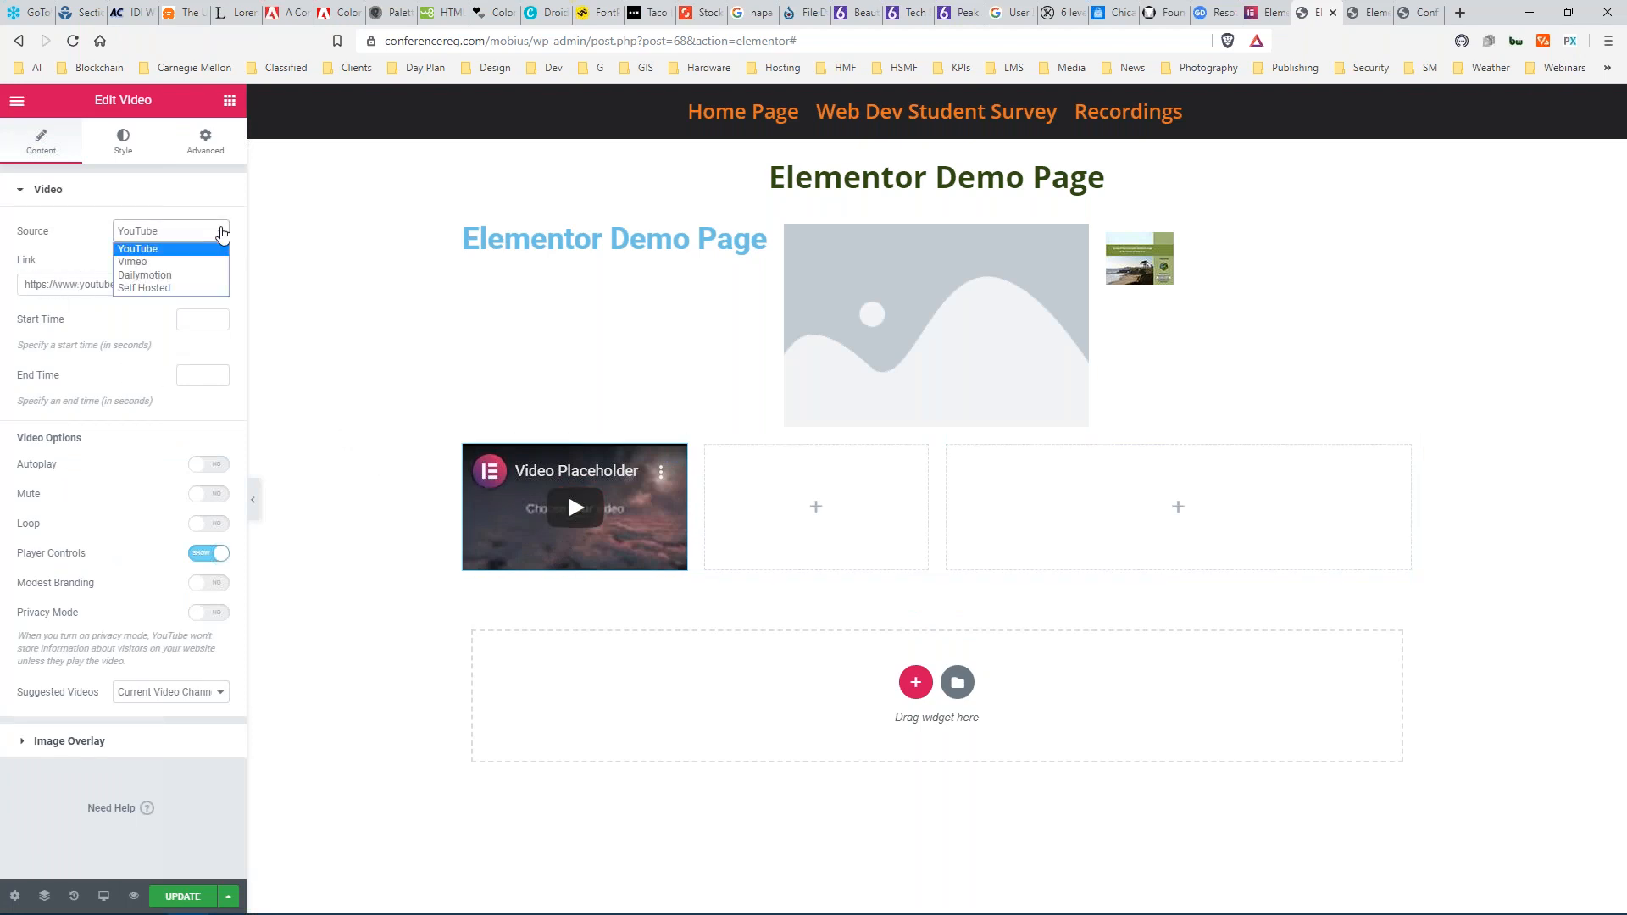
pyautogui.click(159, 247)
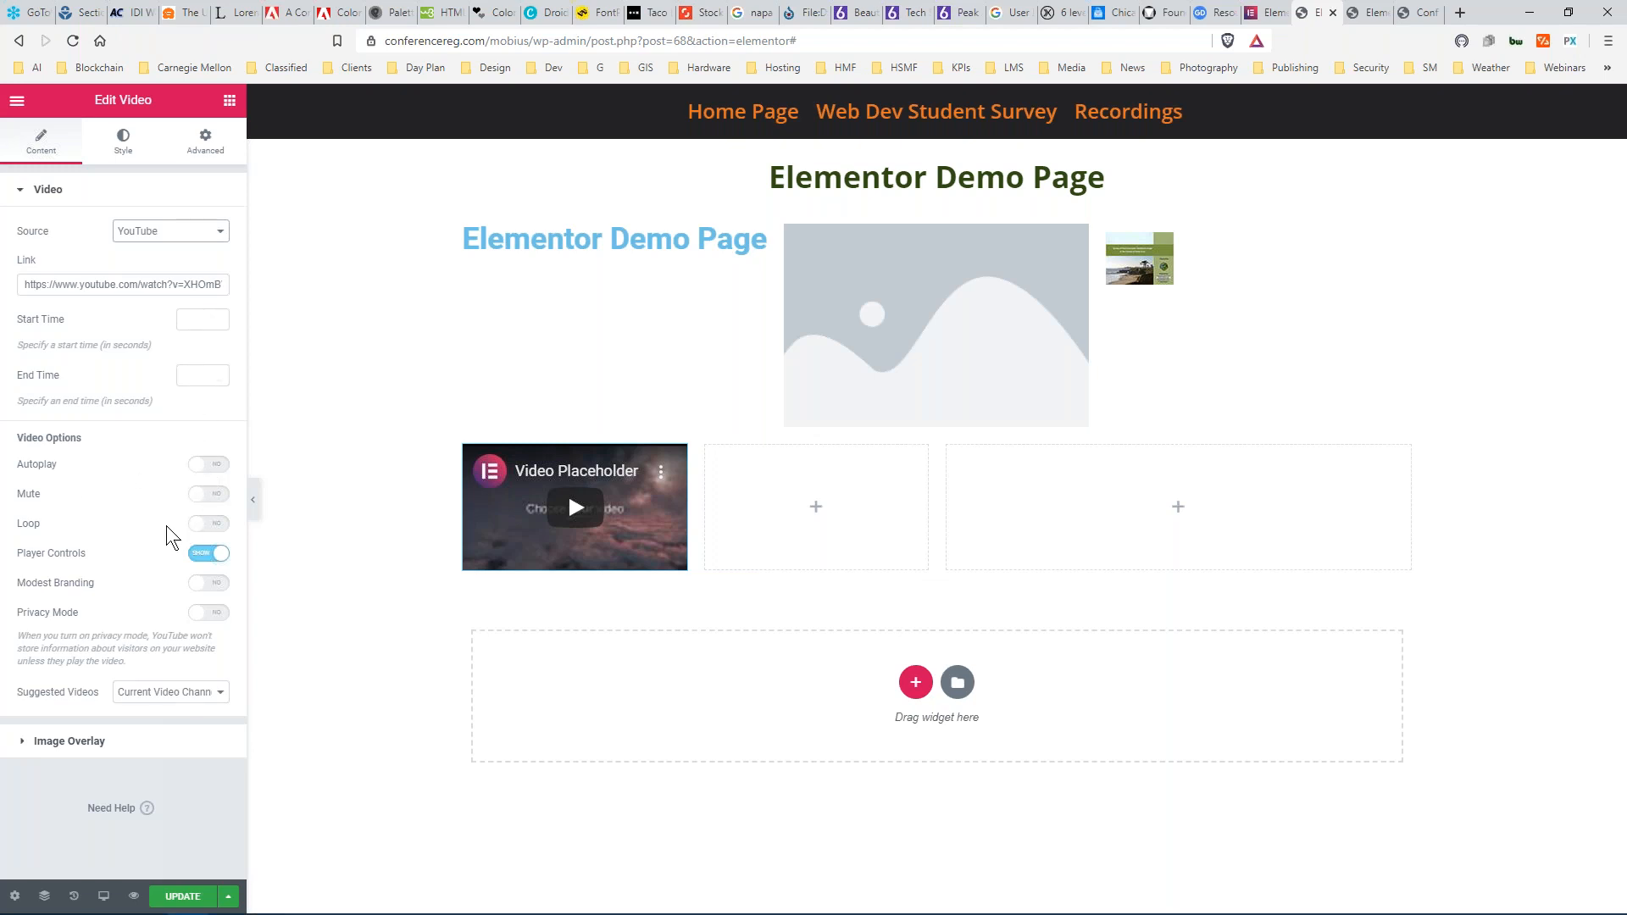
# Try switching the video's Player Controls off and its Modest Branding and Privacy Mode on, restoring each option.
pyautogui.click(202, 556)
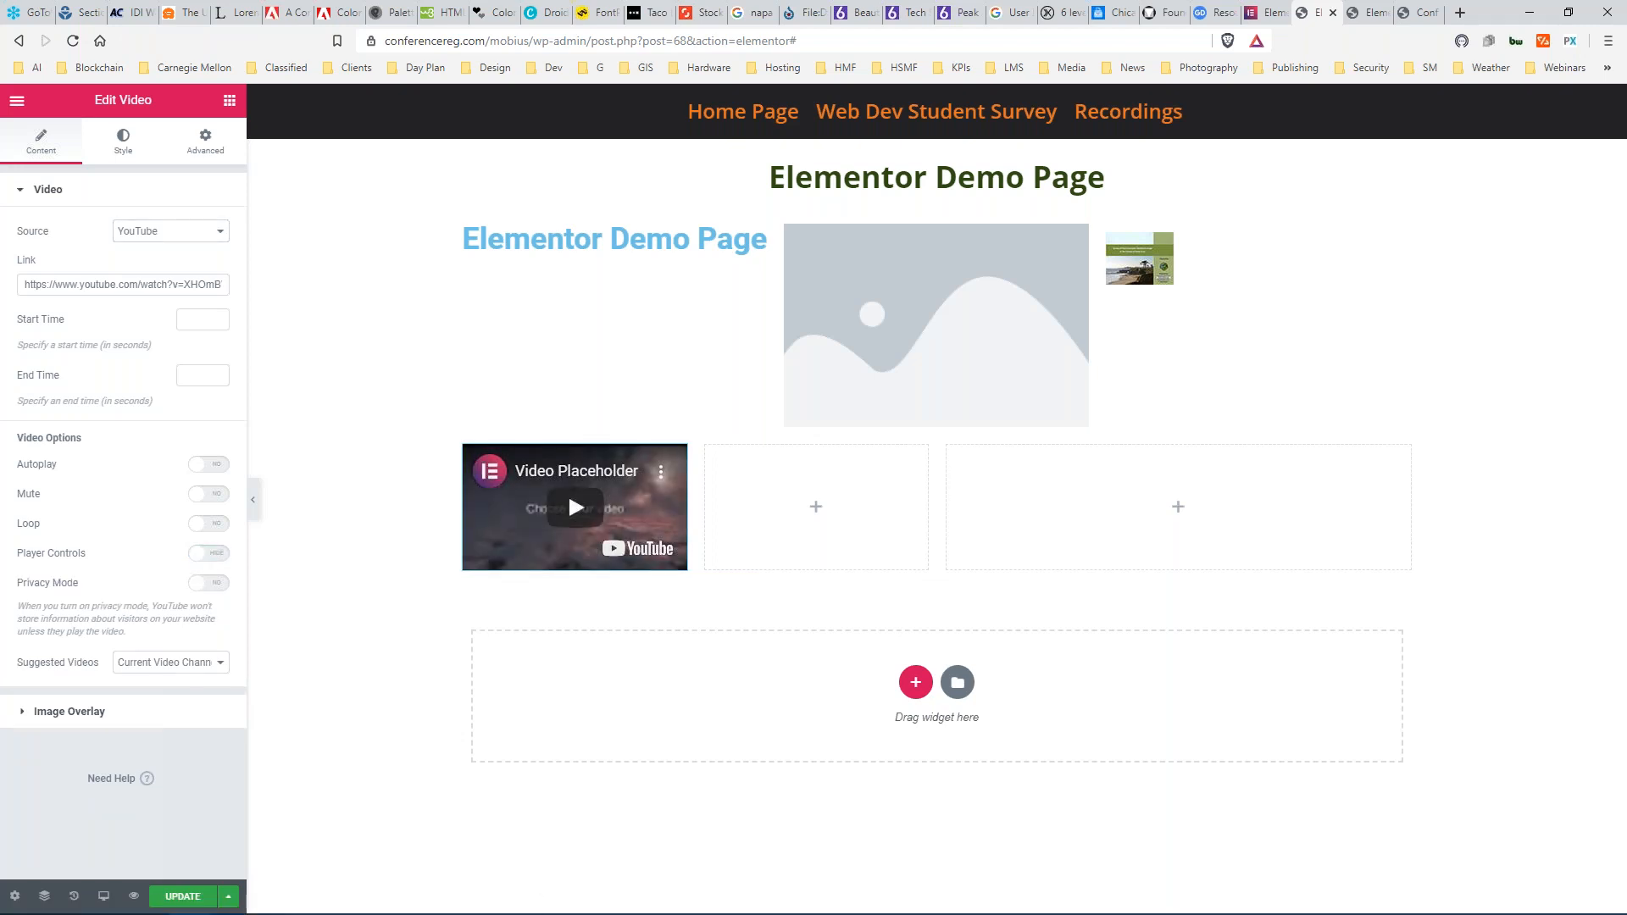
pyautogui.click(205, 554)
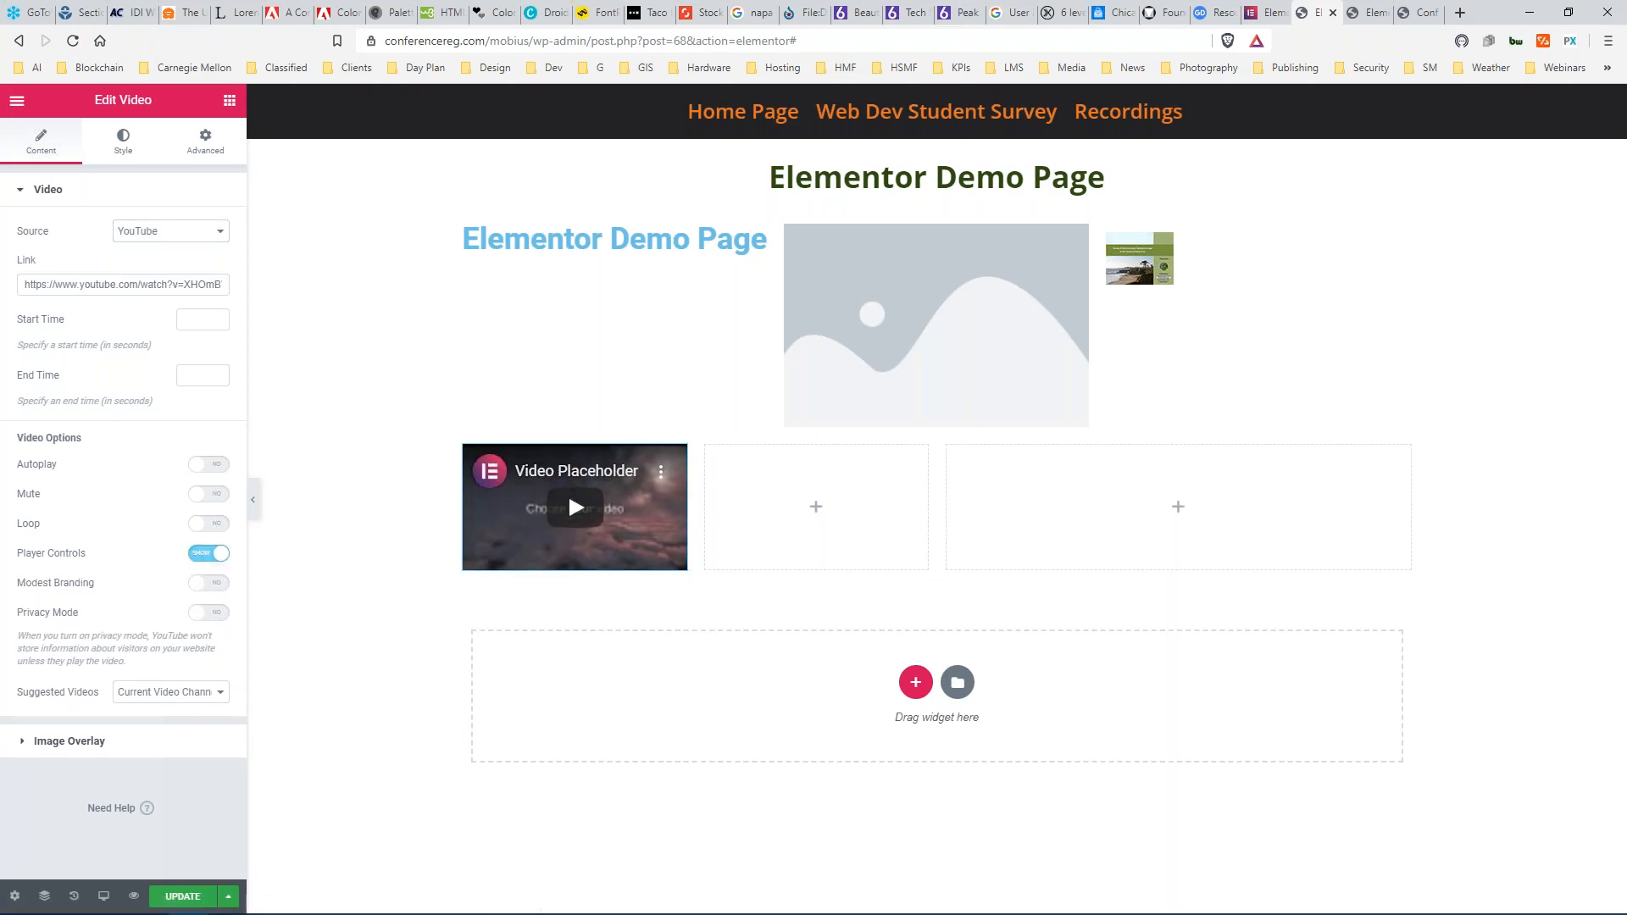
pyautogui.click(208, 584)
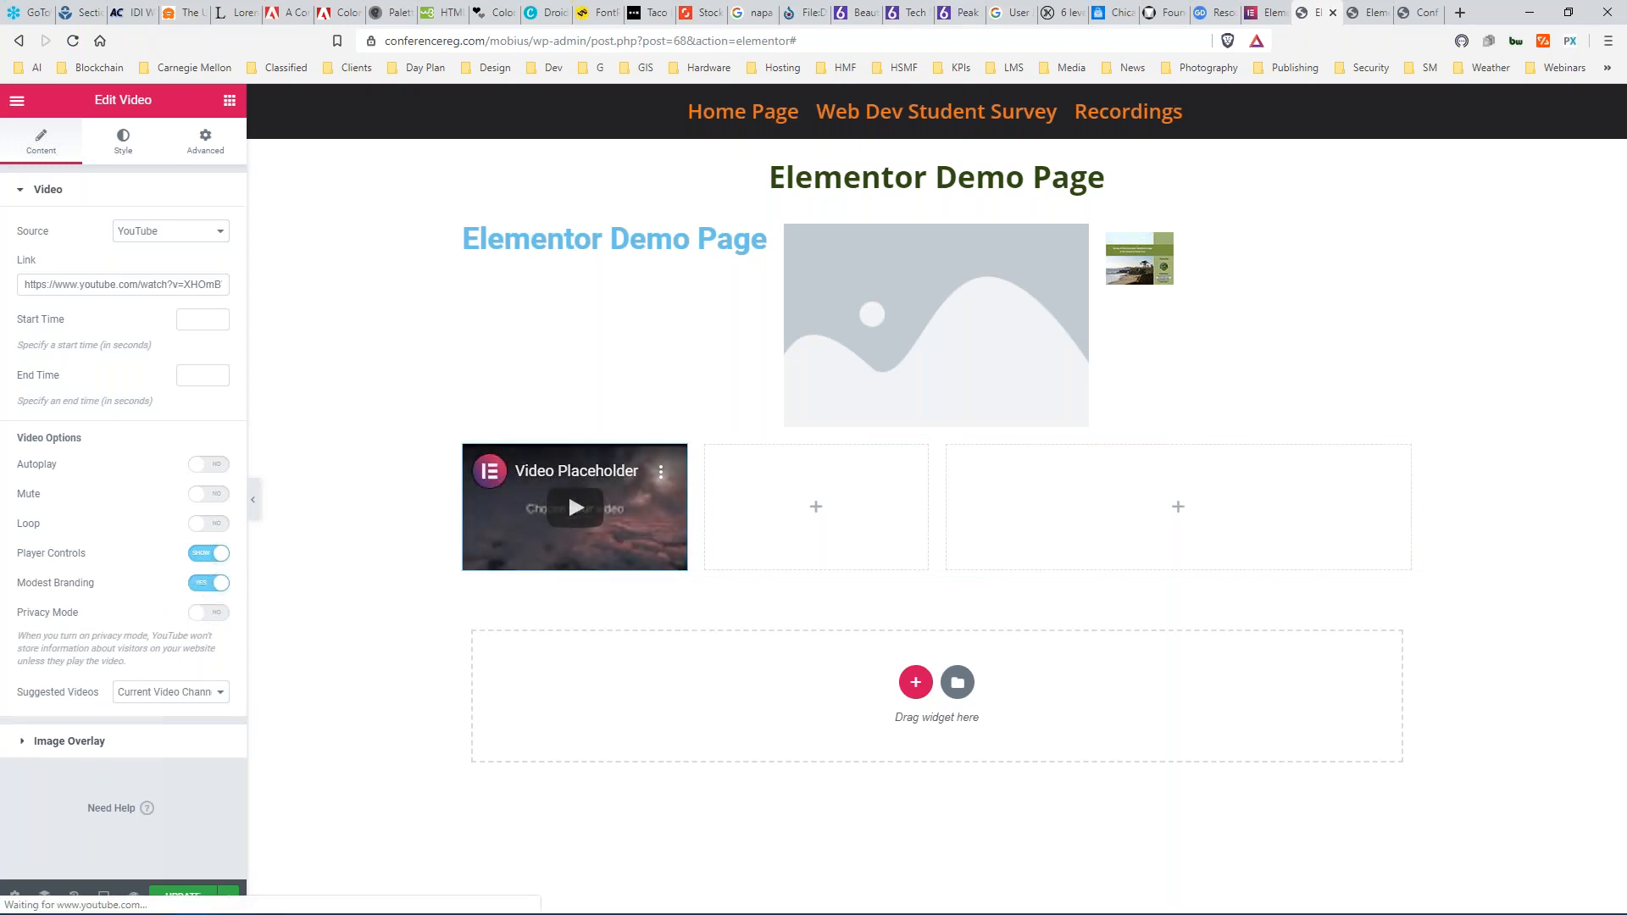
pyautogui.click(209, 613)
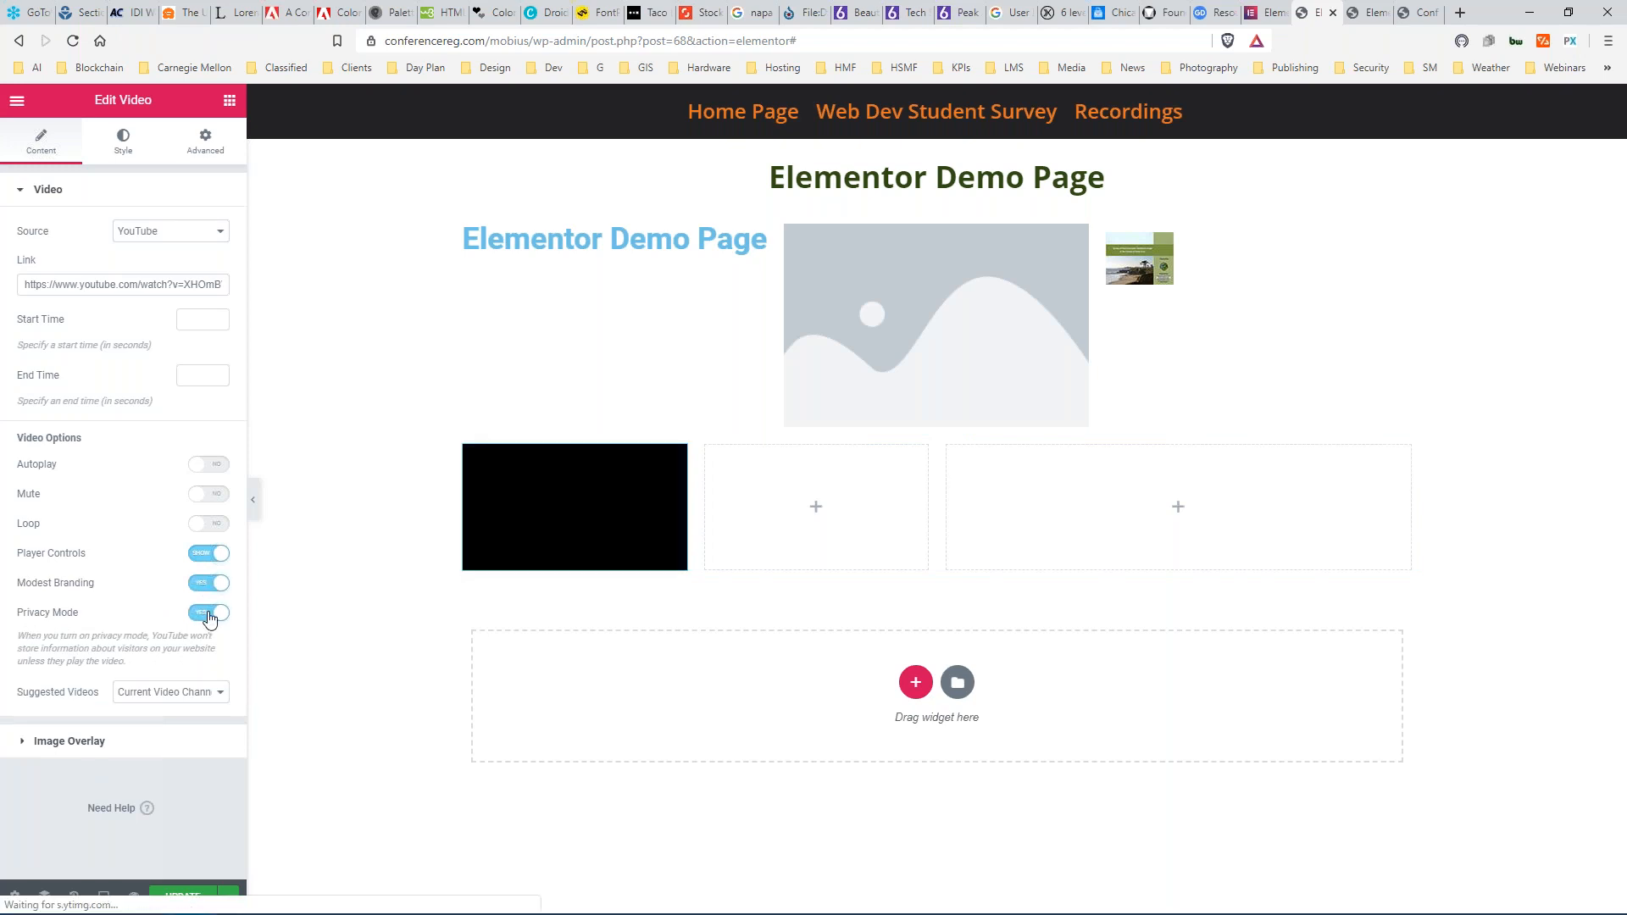
pyautogui.click(209, 613)
pyautogui.click(206, 584)
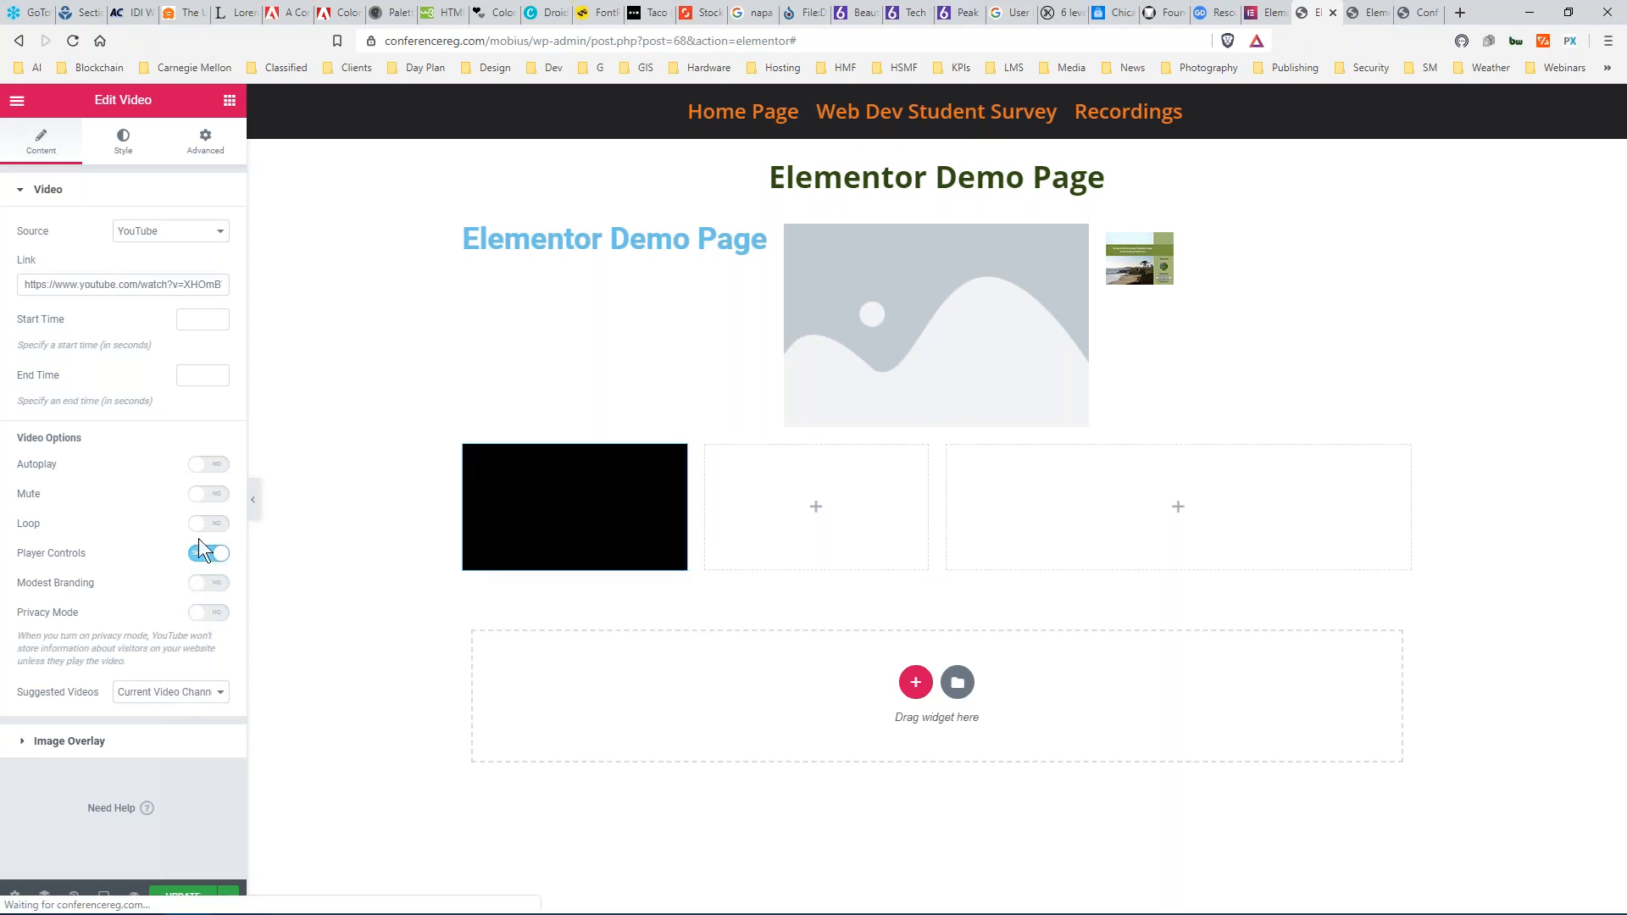
# Check the video's Suggested Videos choices, keep Current Video Channel and turn on Privacy Mode.
pyautogui.click(206, 692)
pyautogui.click(146, 623)
pyautogui.click(141, 625)
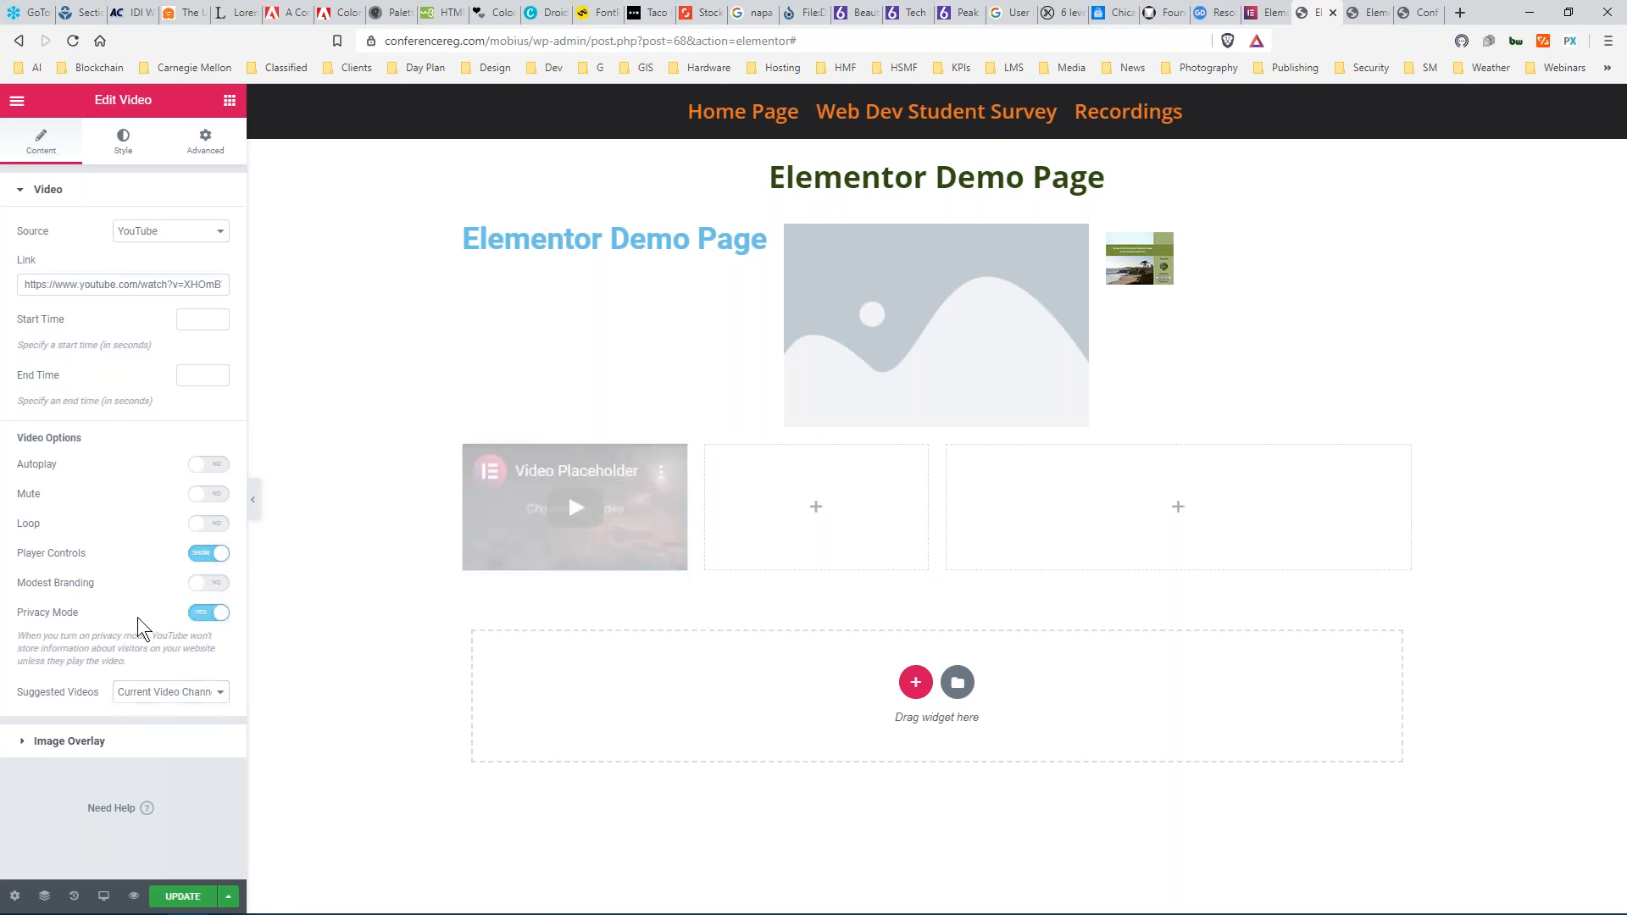
# Try the video's Image Overlay option and switch it off again.
pyautogui.click(22, 743)
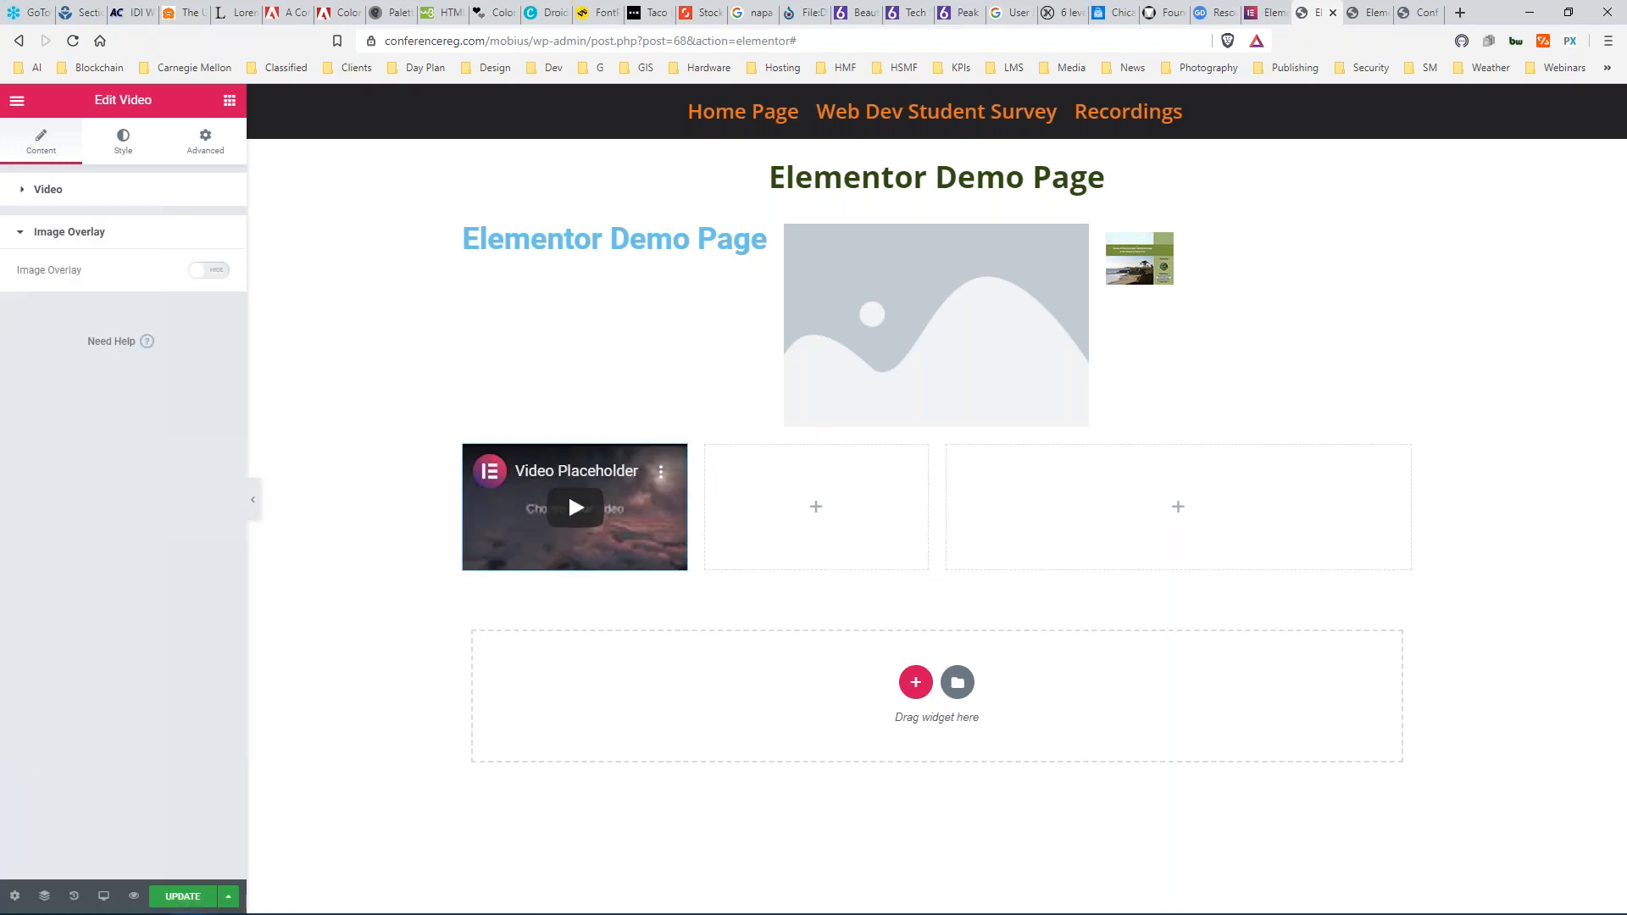
pyautogui.click(214, 272)
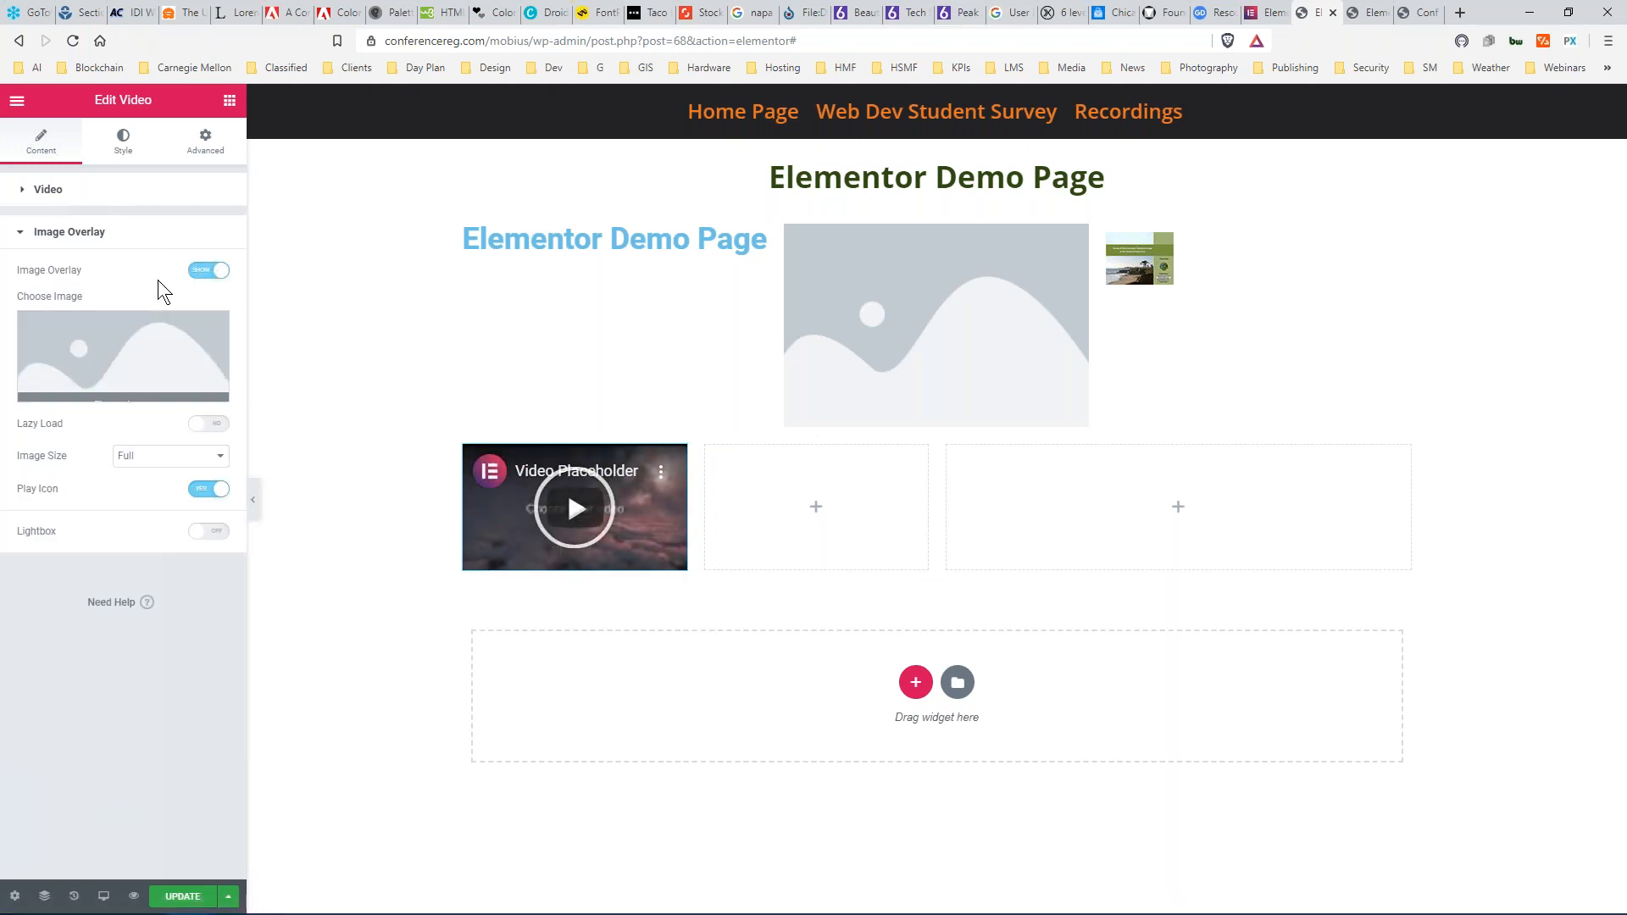
pyautogui.click(203, 273)
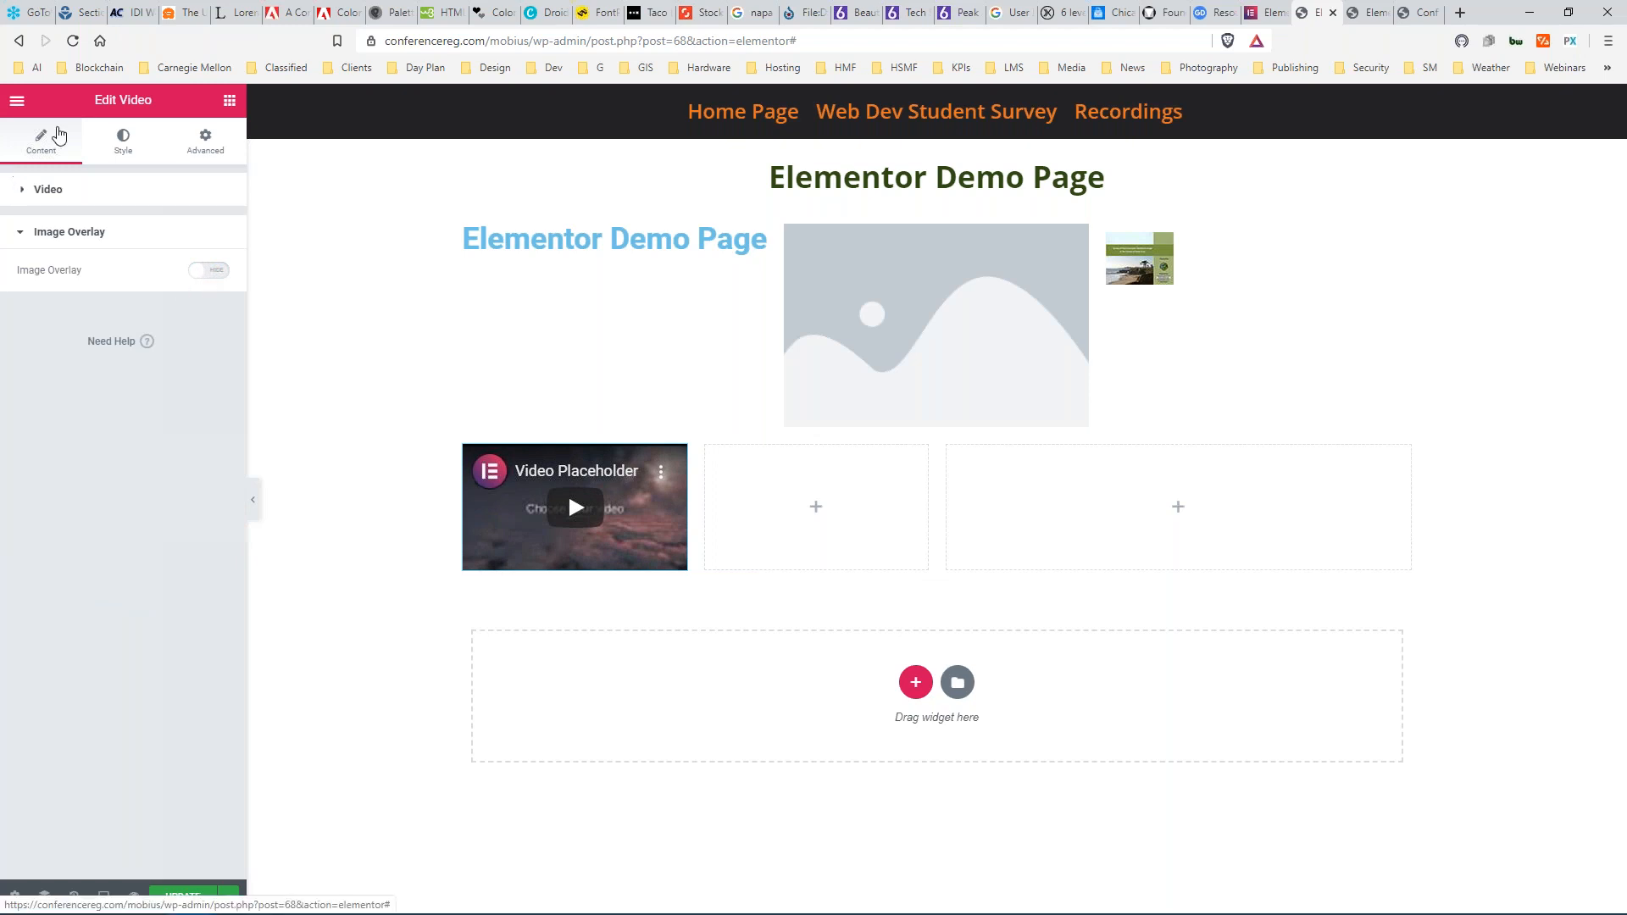
# Place a Button widget in the new section's middle column and set its text to "Button Demo".
pyautogui.click(230, 101)
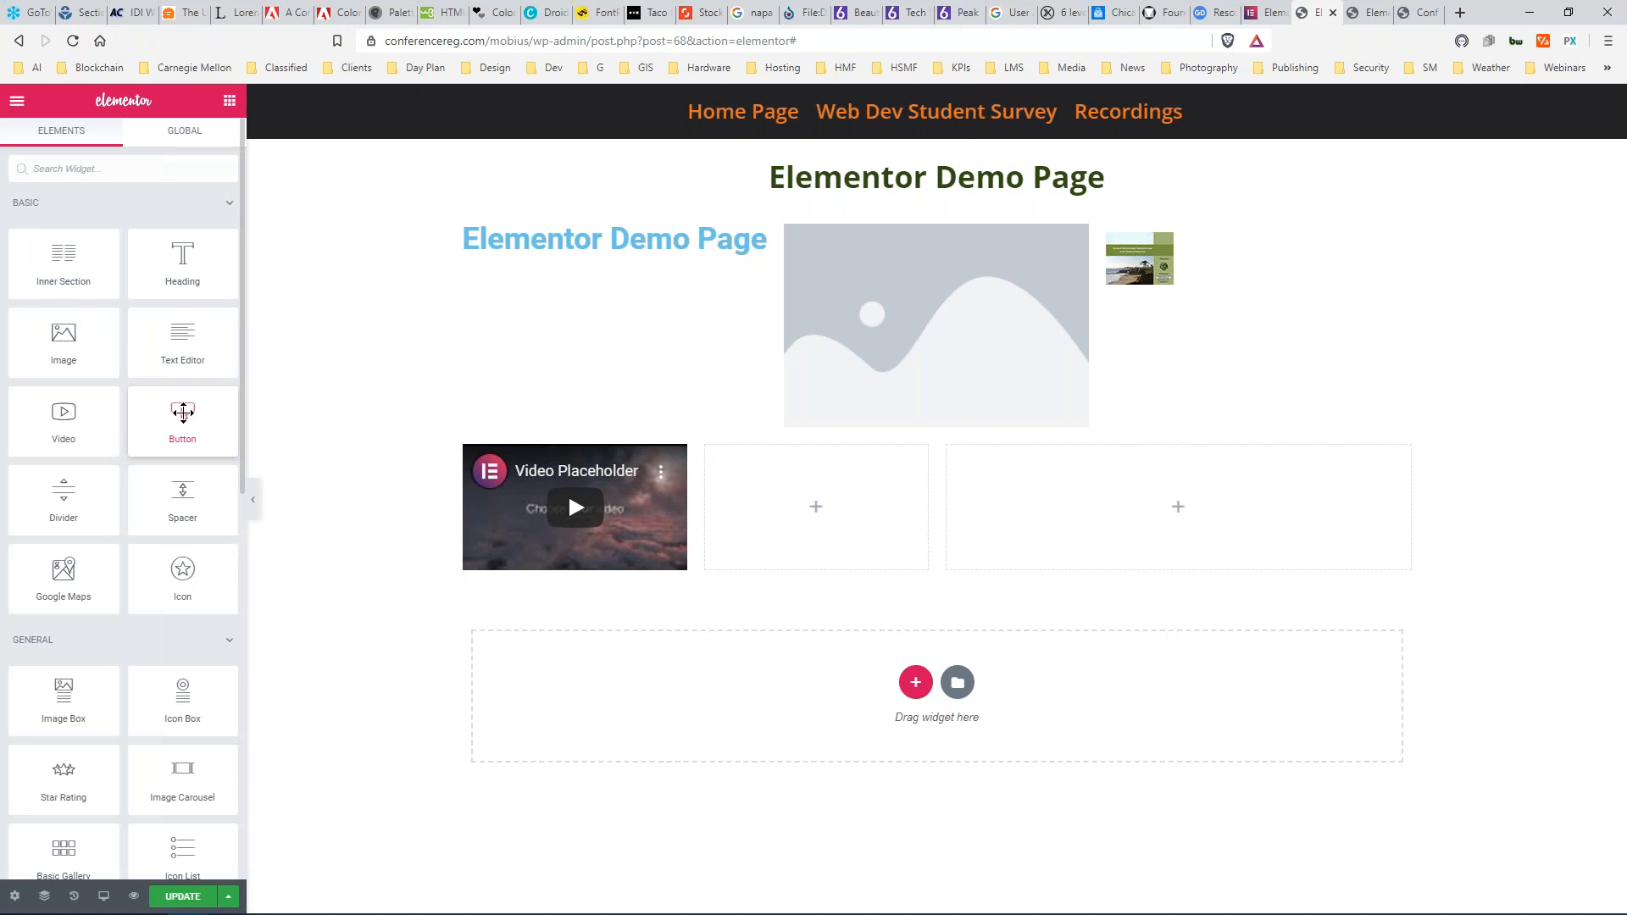
pyautogui.moveTo(183, 412); pyautogui.dragTo(798, 506)
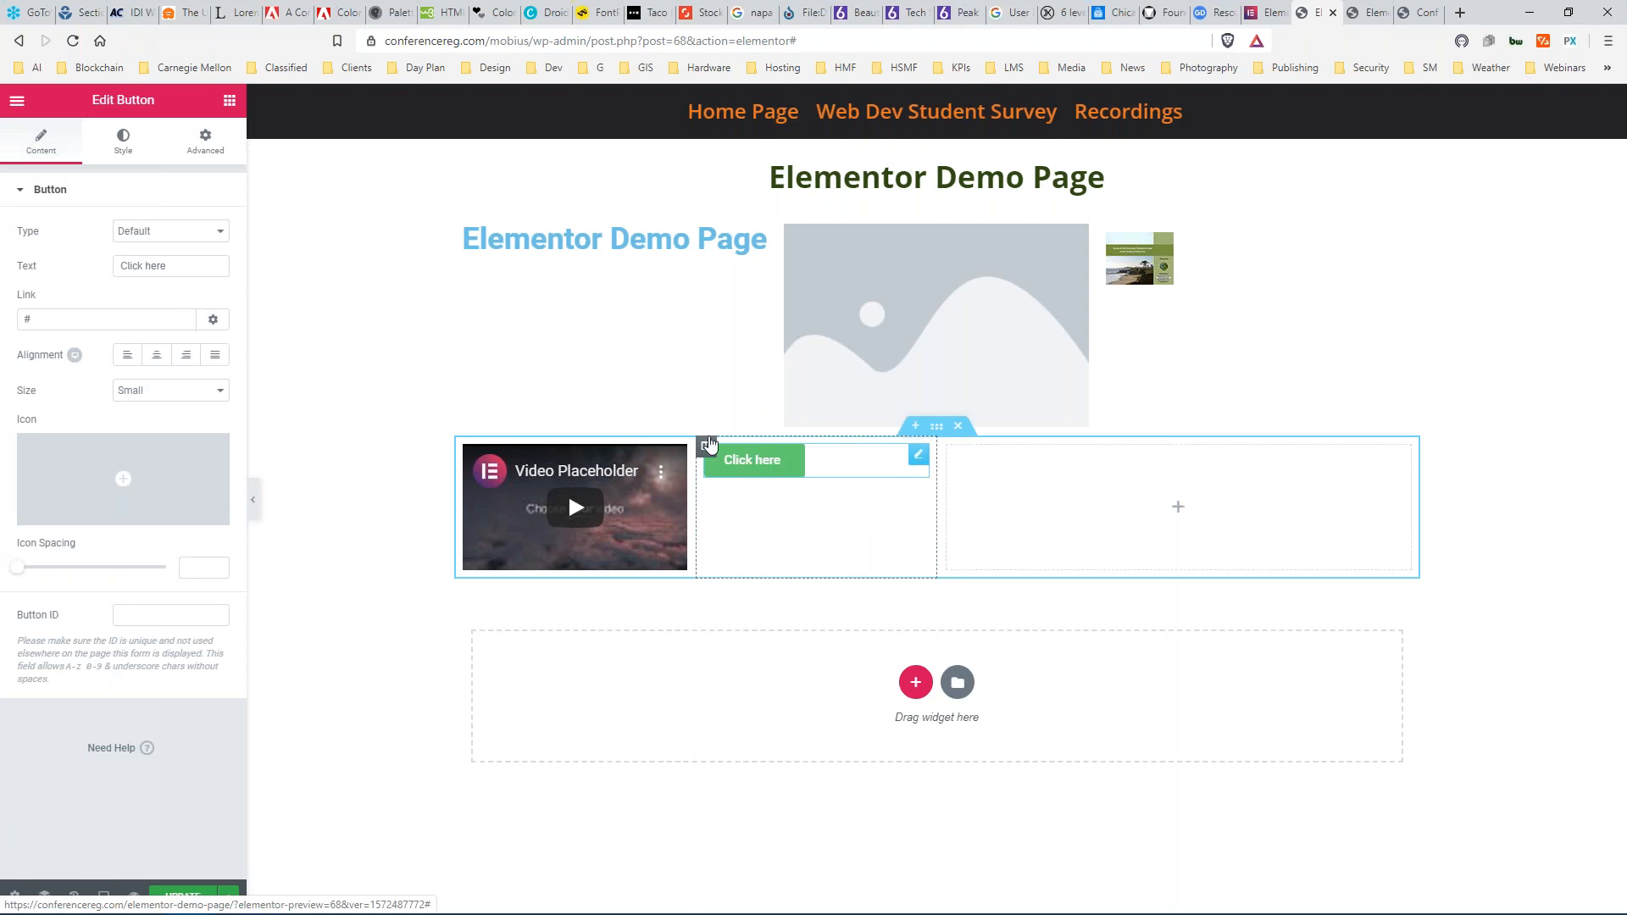
pyautogui.moveTo(169, 265); pyautogui.dragTo(120, 265)
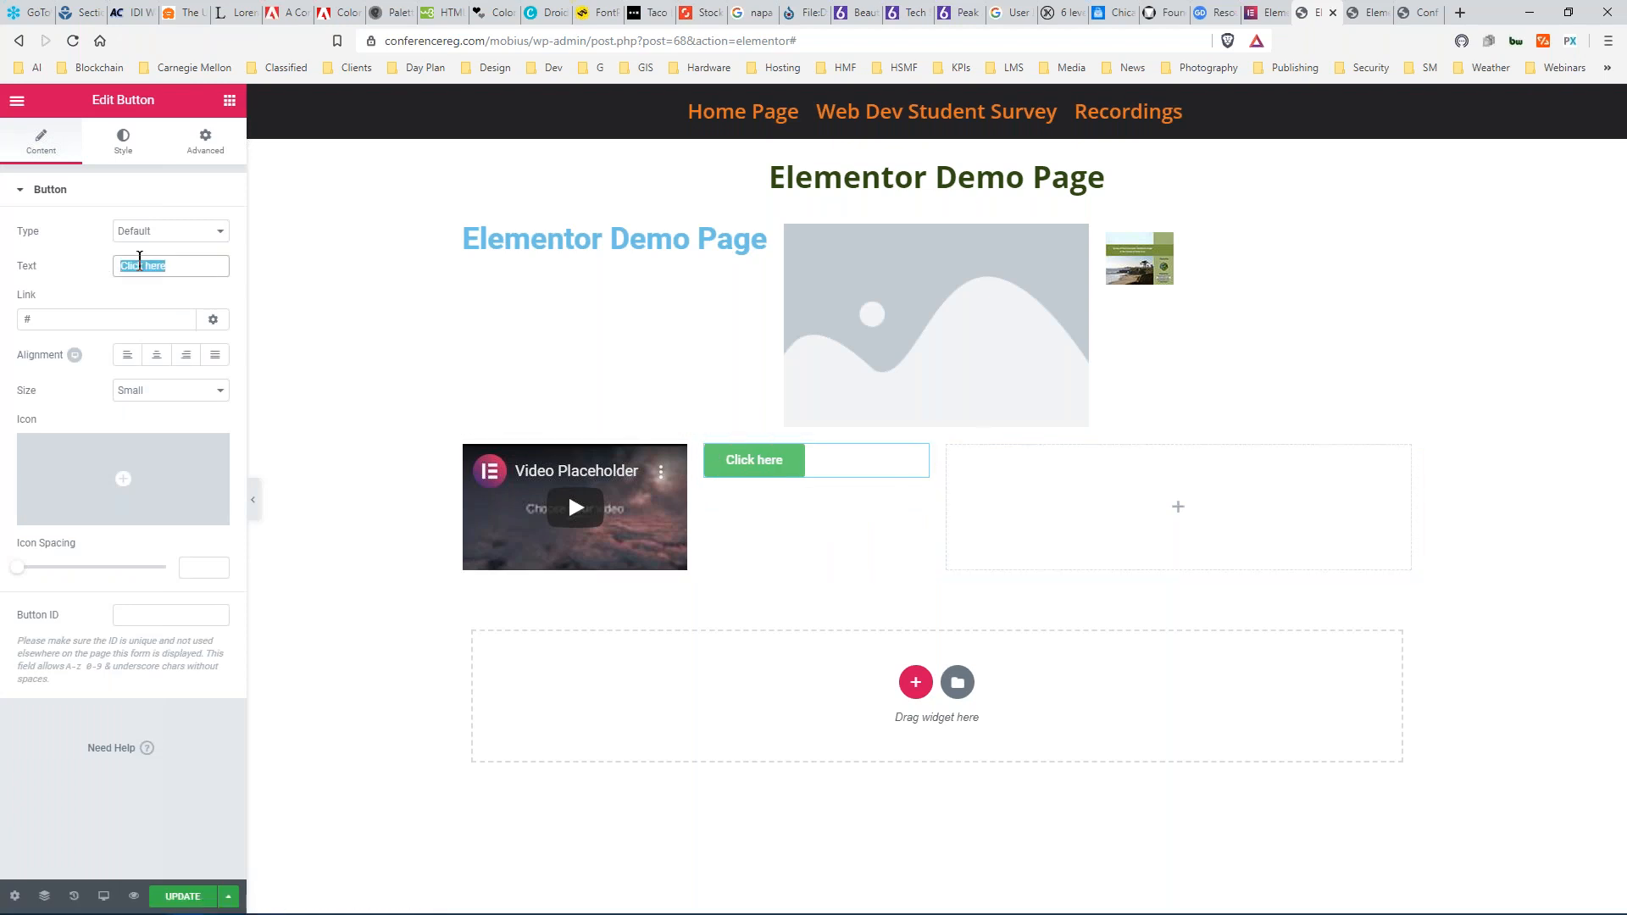
pyautogui.write('Button Demo')
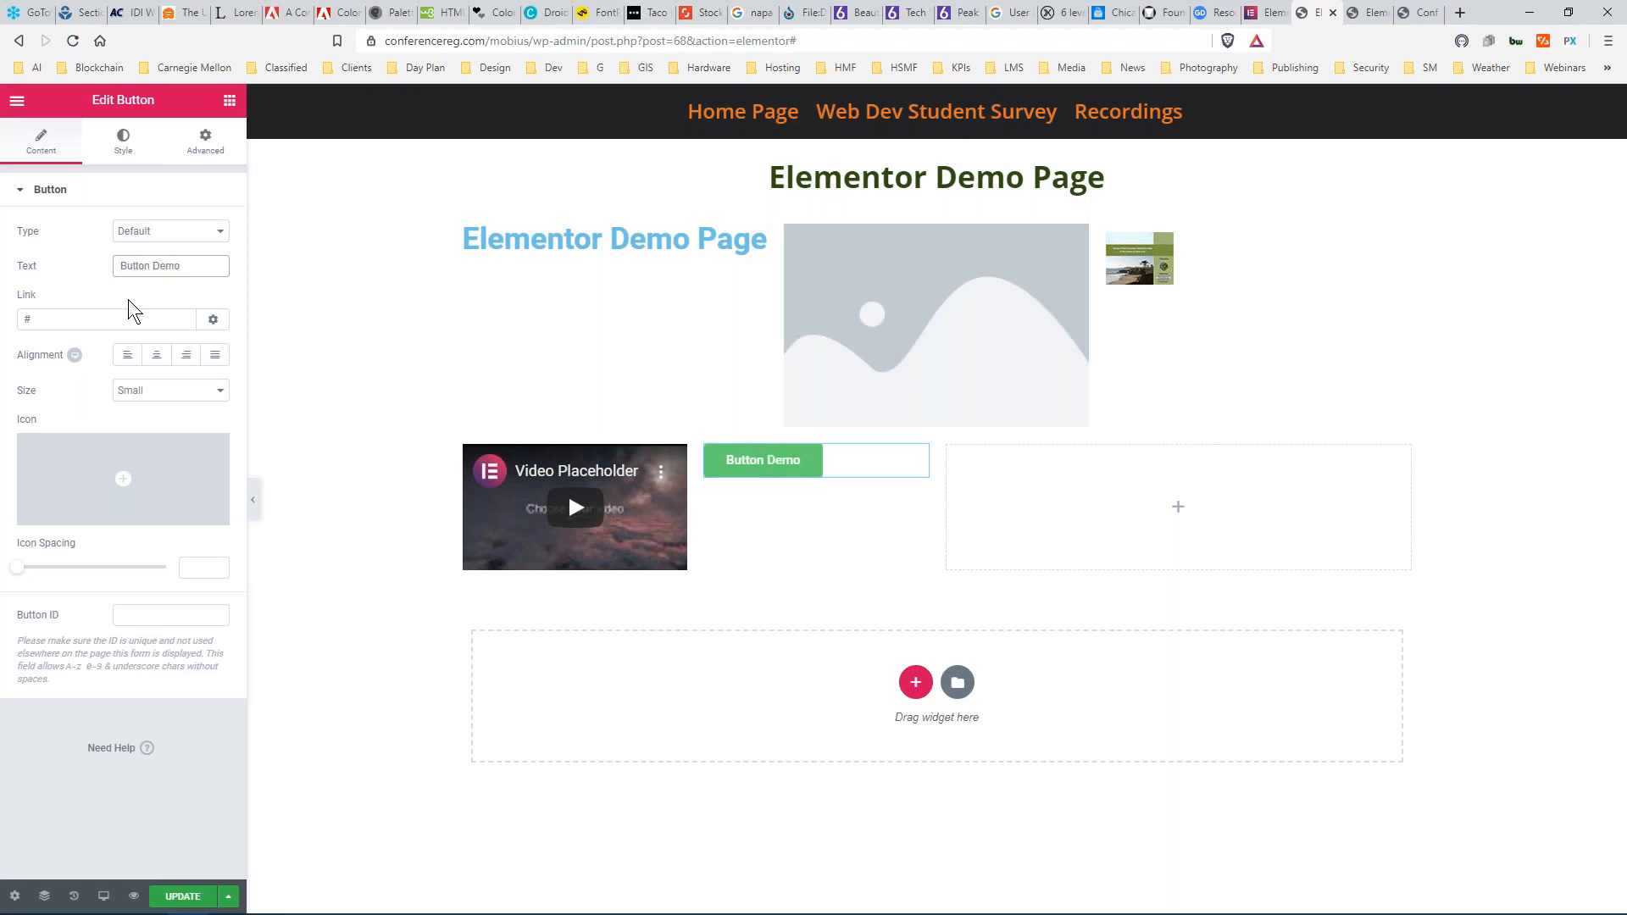
# Review the button's link options, centre the button, and set its size to Medium and its icon spacing to 9.
pyautogui.click(68, 320)
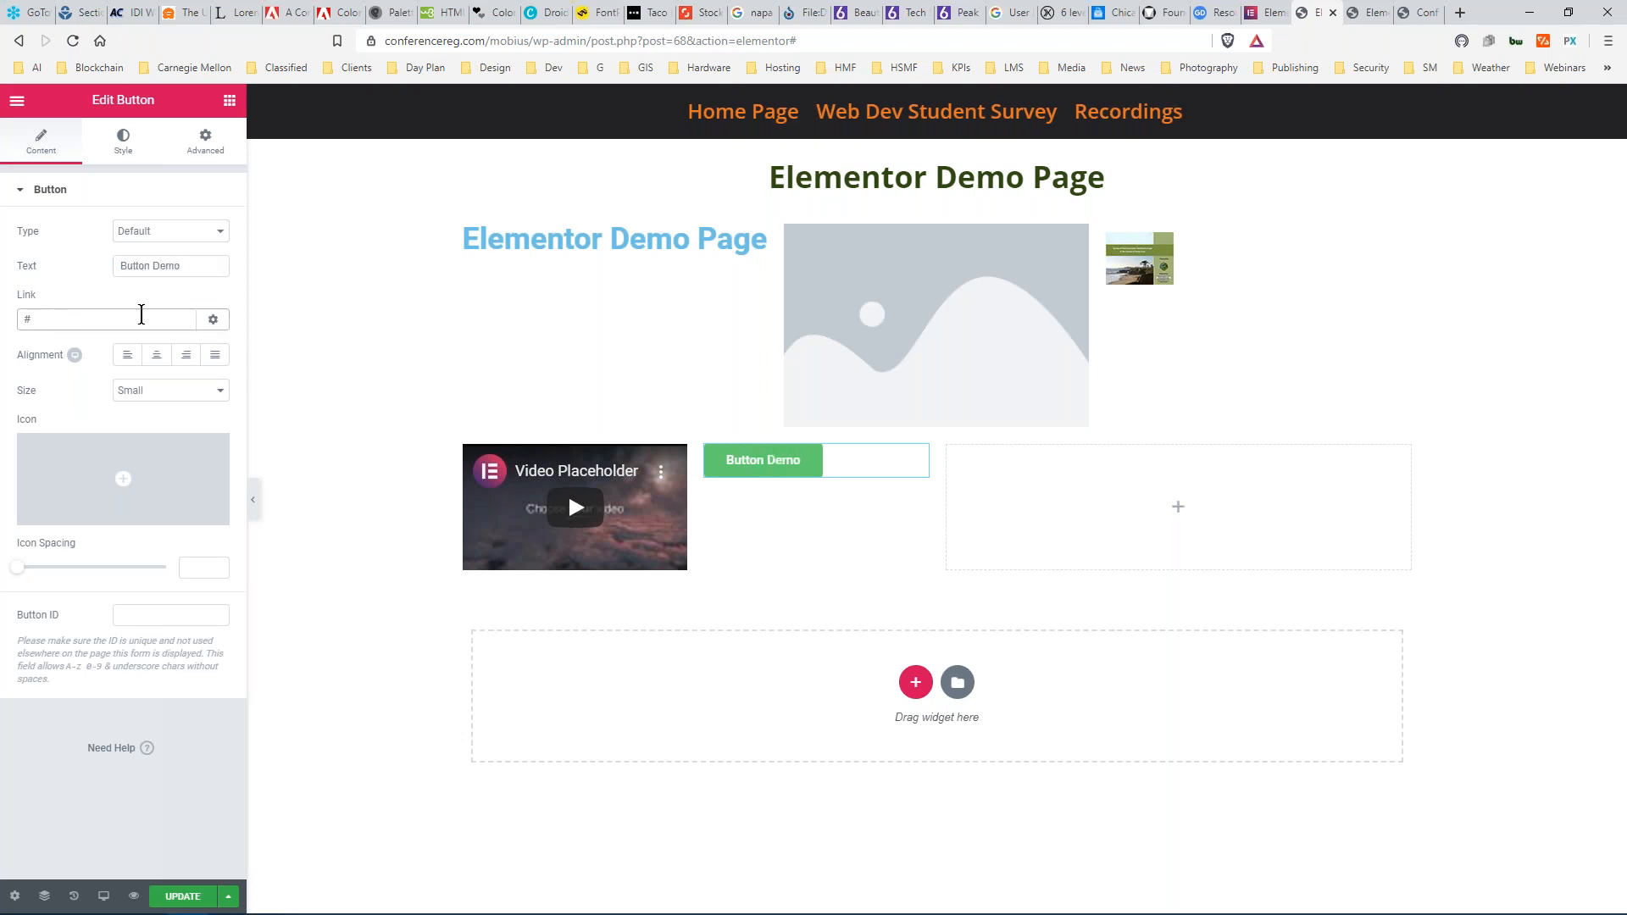
pyautogui.click(213, 325)
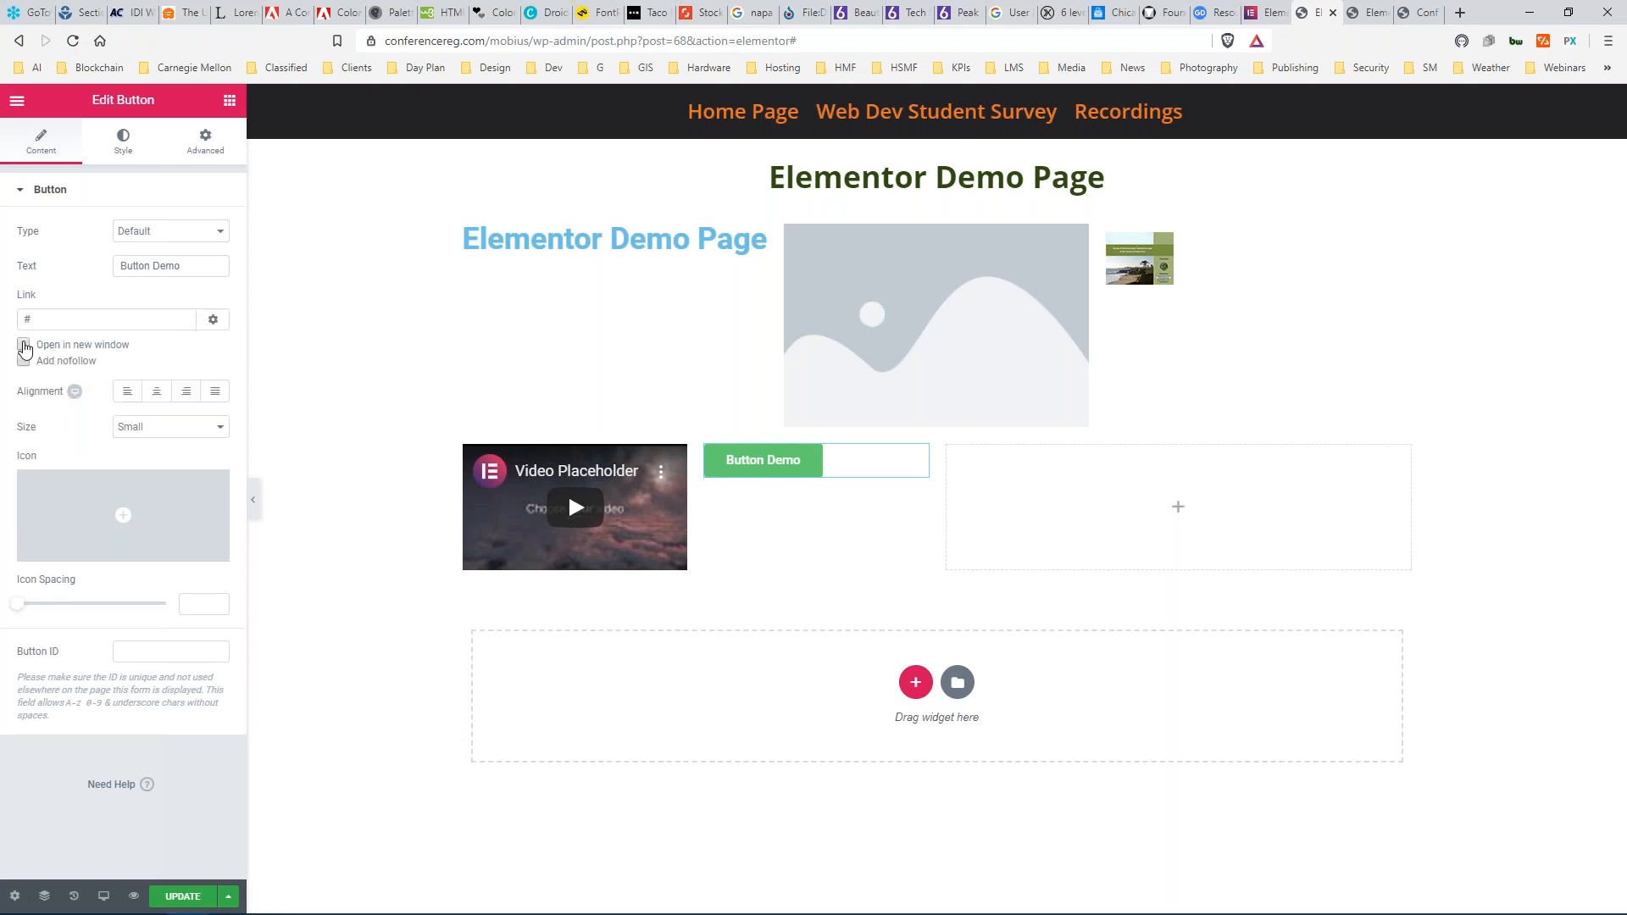
pyautogui.click(157, 392)
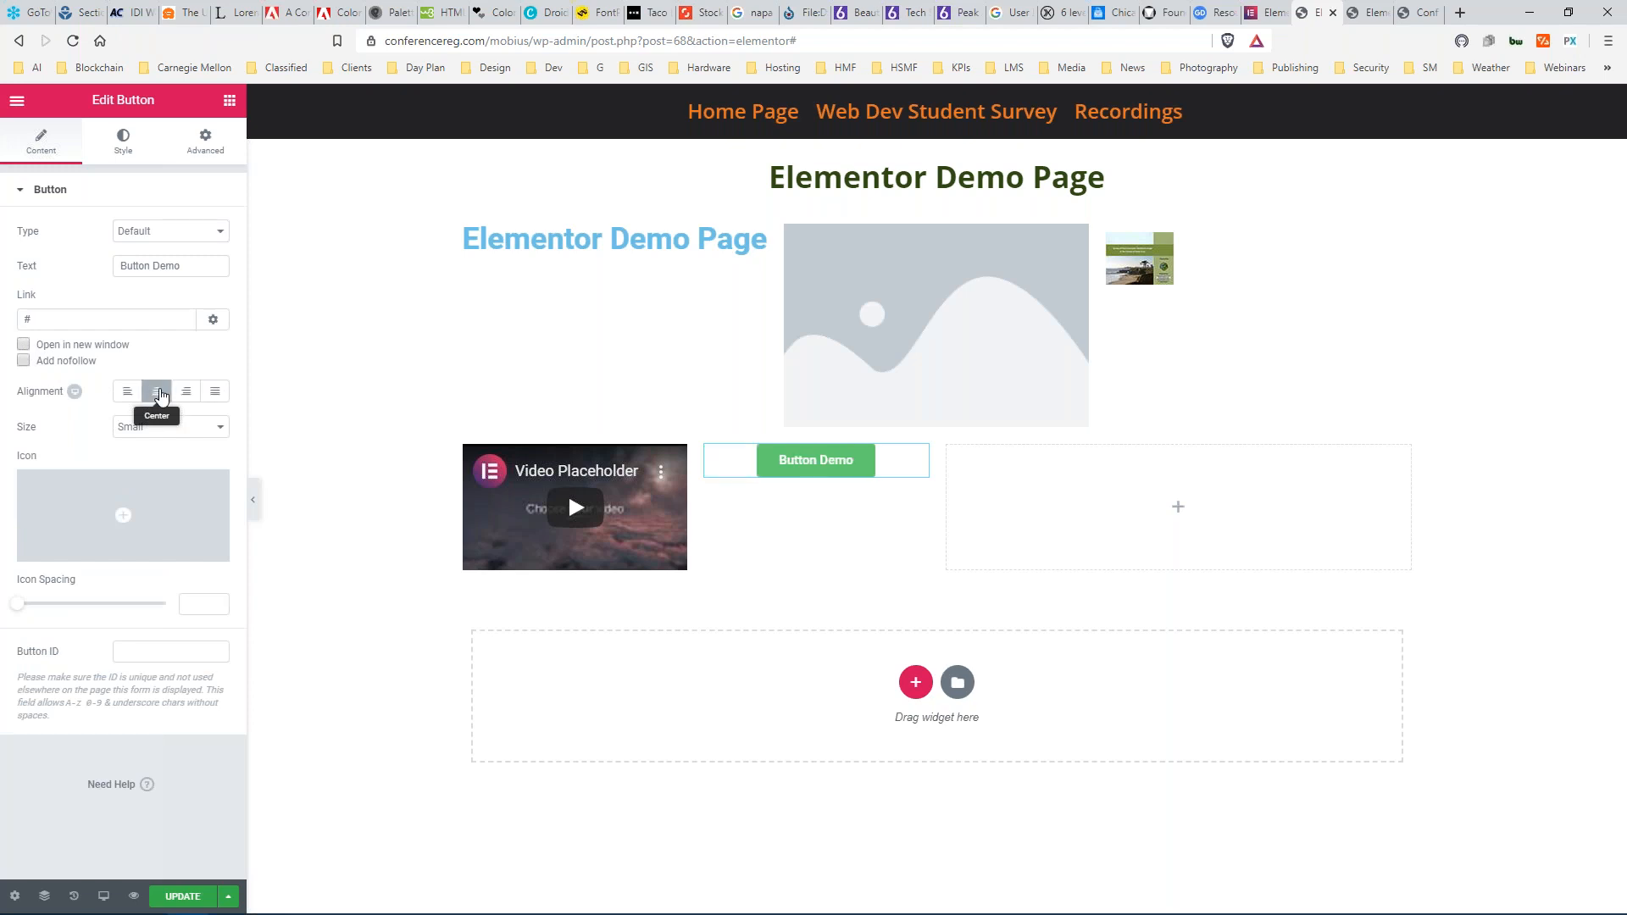
pyautogui.click(169, 429)
pyautogui.click(167, 469)
pyautogui.moveTo(120, 516)
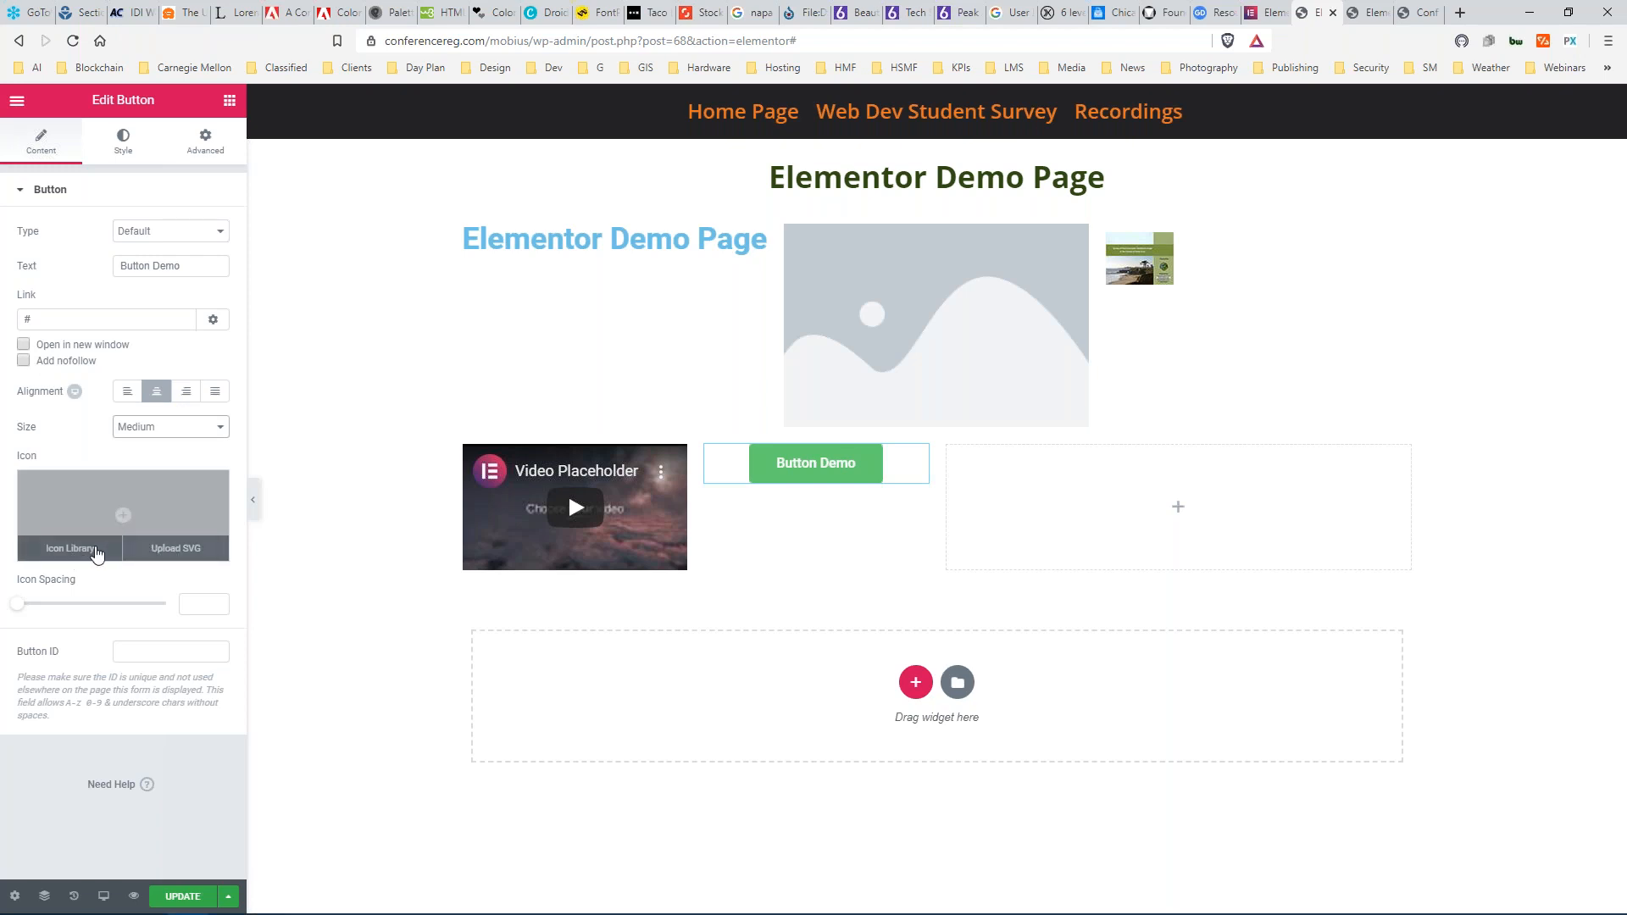
pyautogui.moveTo(19, 605)
pyautogui.mouseDown()
pyautogui.moveTo(110, 625)
pyautogui.moveTo(48, 611)
pyautogui.mouseUp()
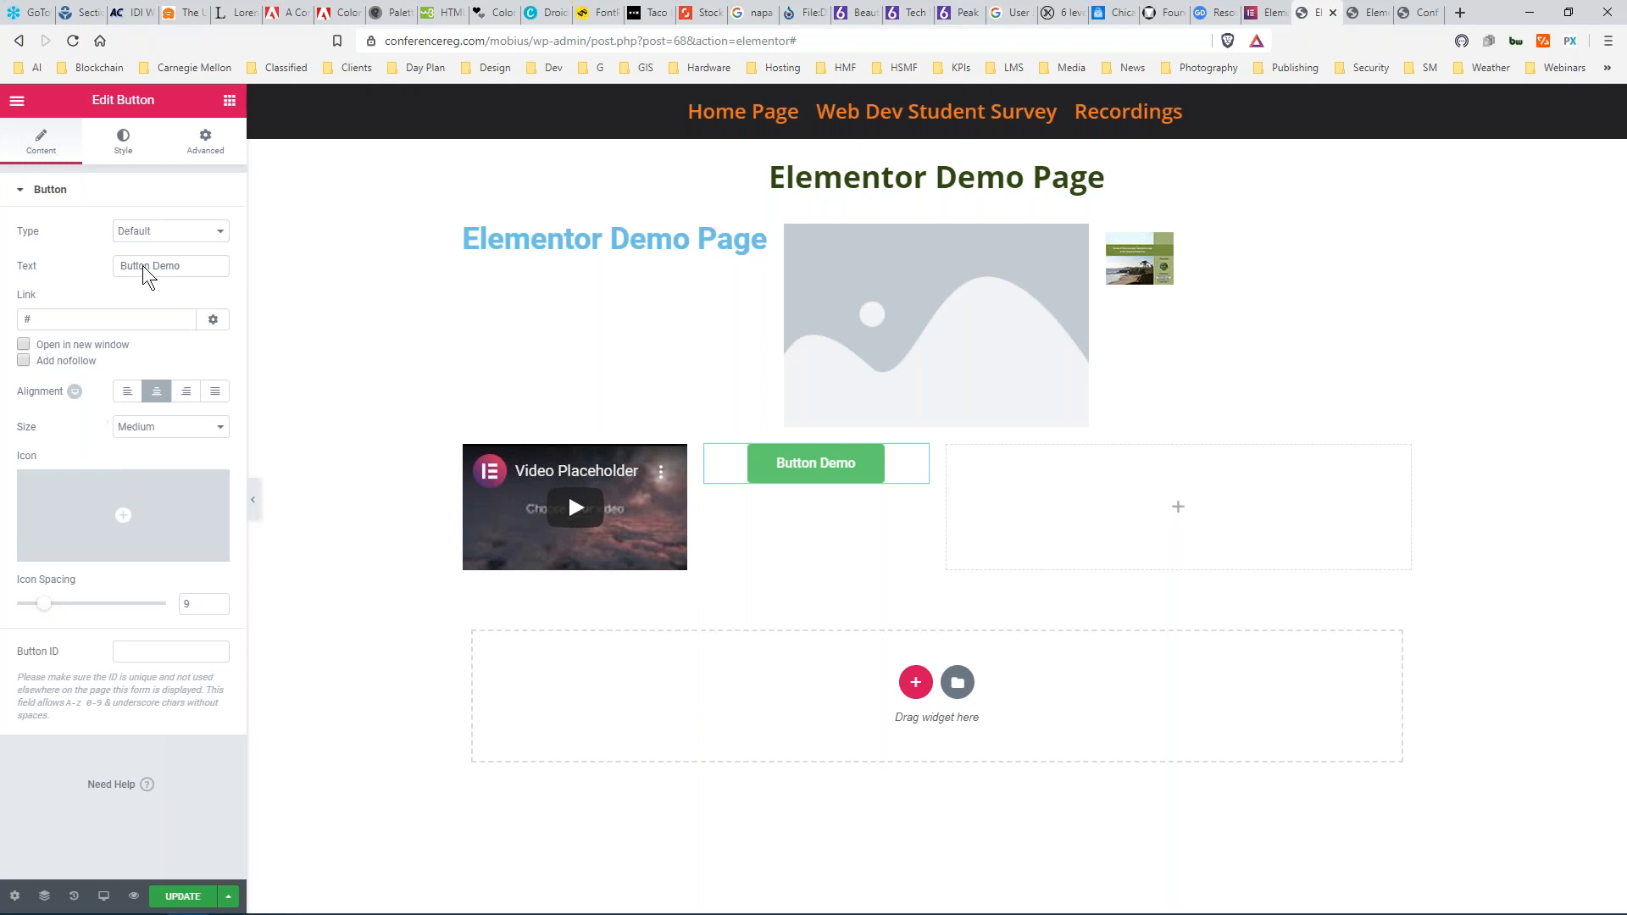
# Set the button's normal background colour to the blue preset #4054b2.
pyautogui.click(124, 139)
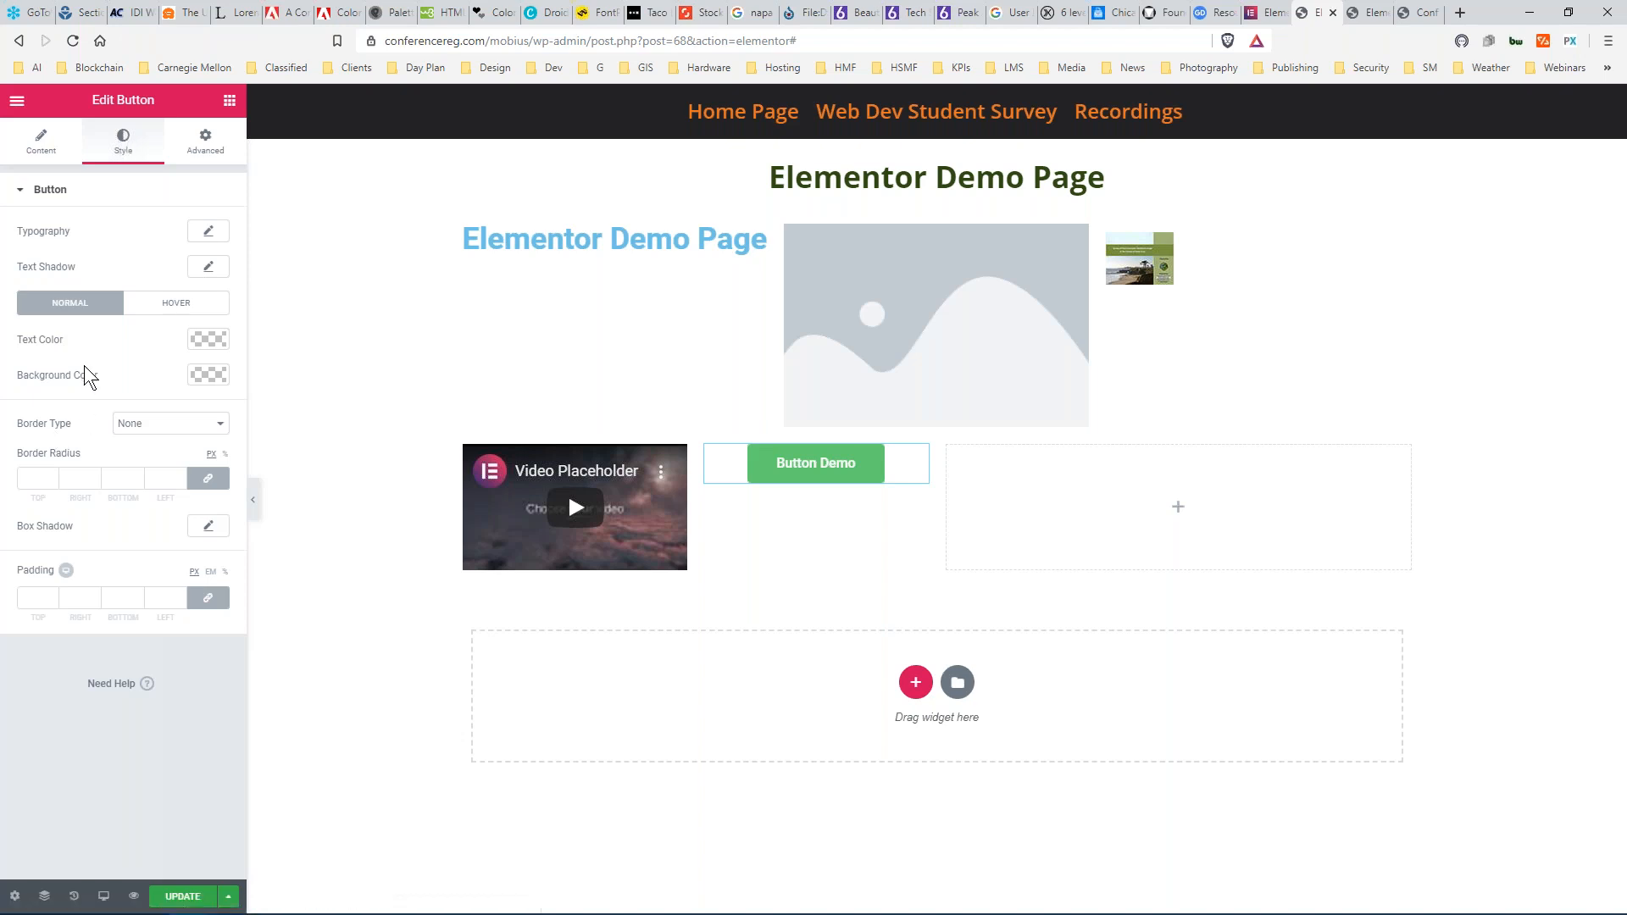
pyautogui.click(207, 375)
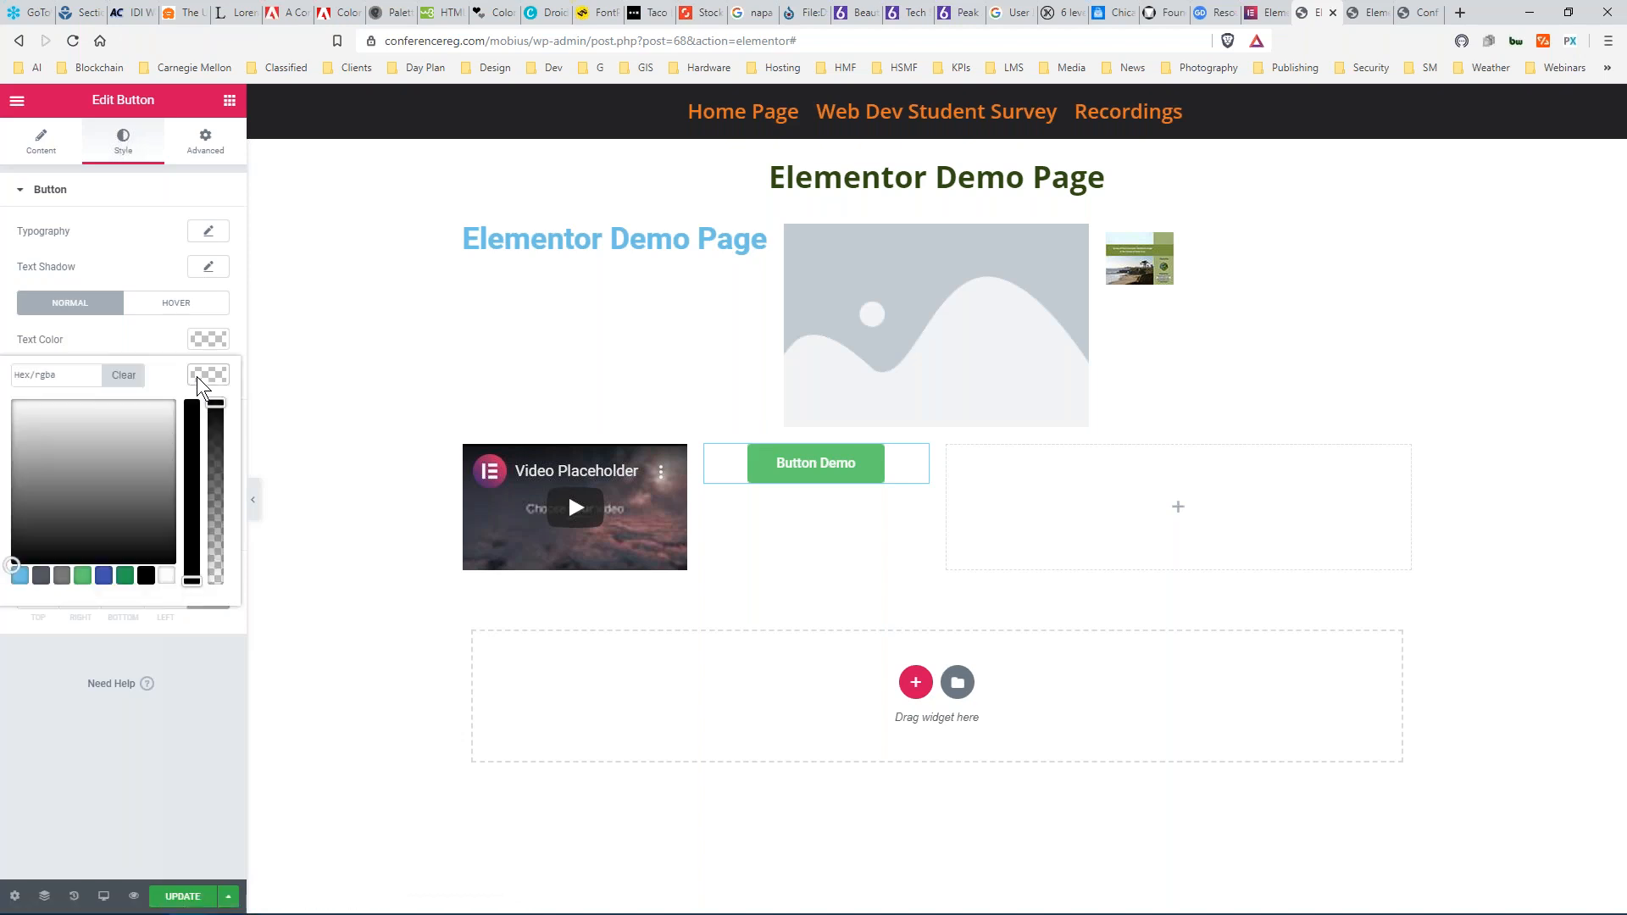
pyautogui.click(104, 576)
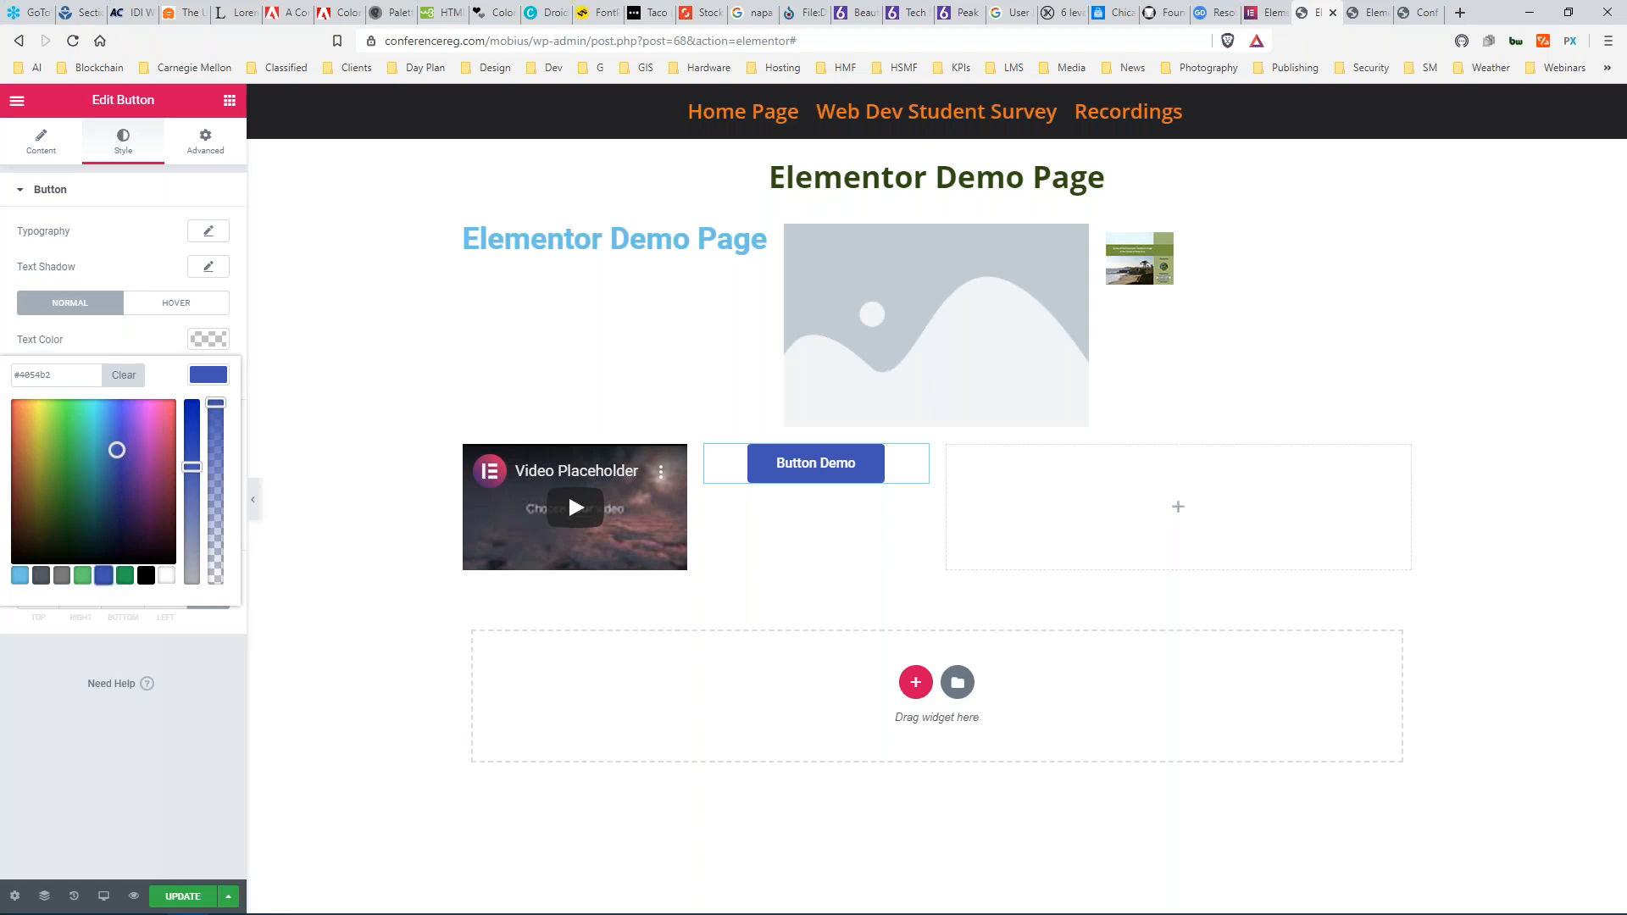
# Set the button's normal text colour to white (#ffffff).
pyautogui.click(206, 334)
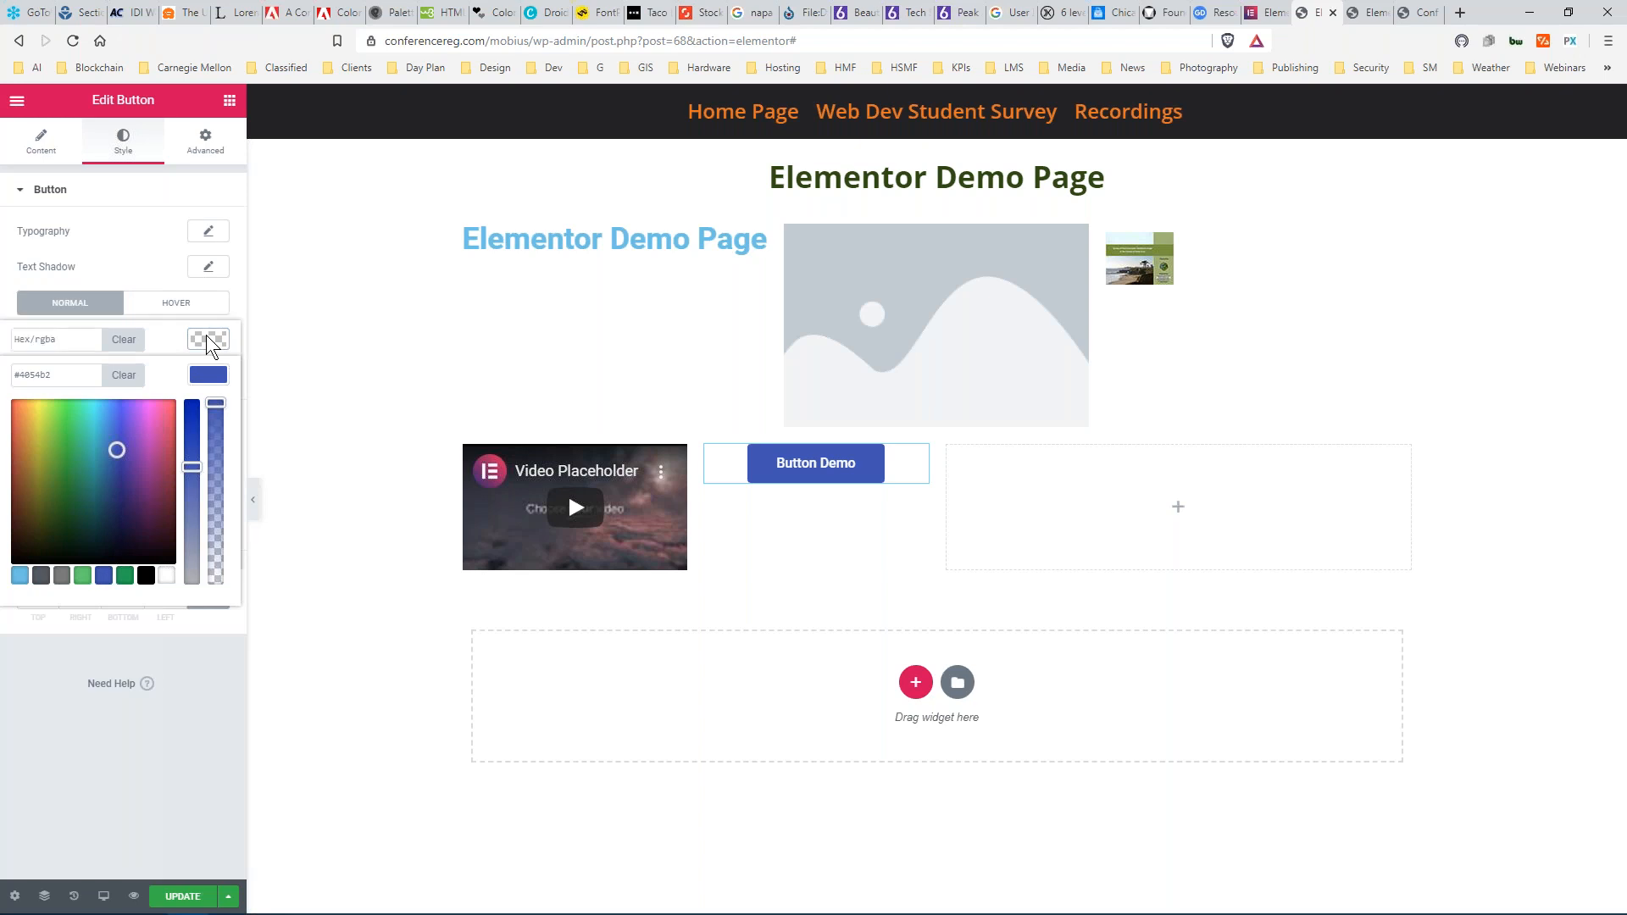
pyautogui.click(71, 336)
pyautogui.write('#ffffffff')
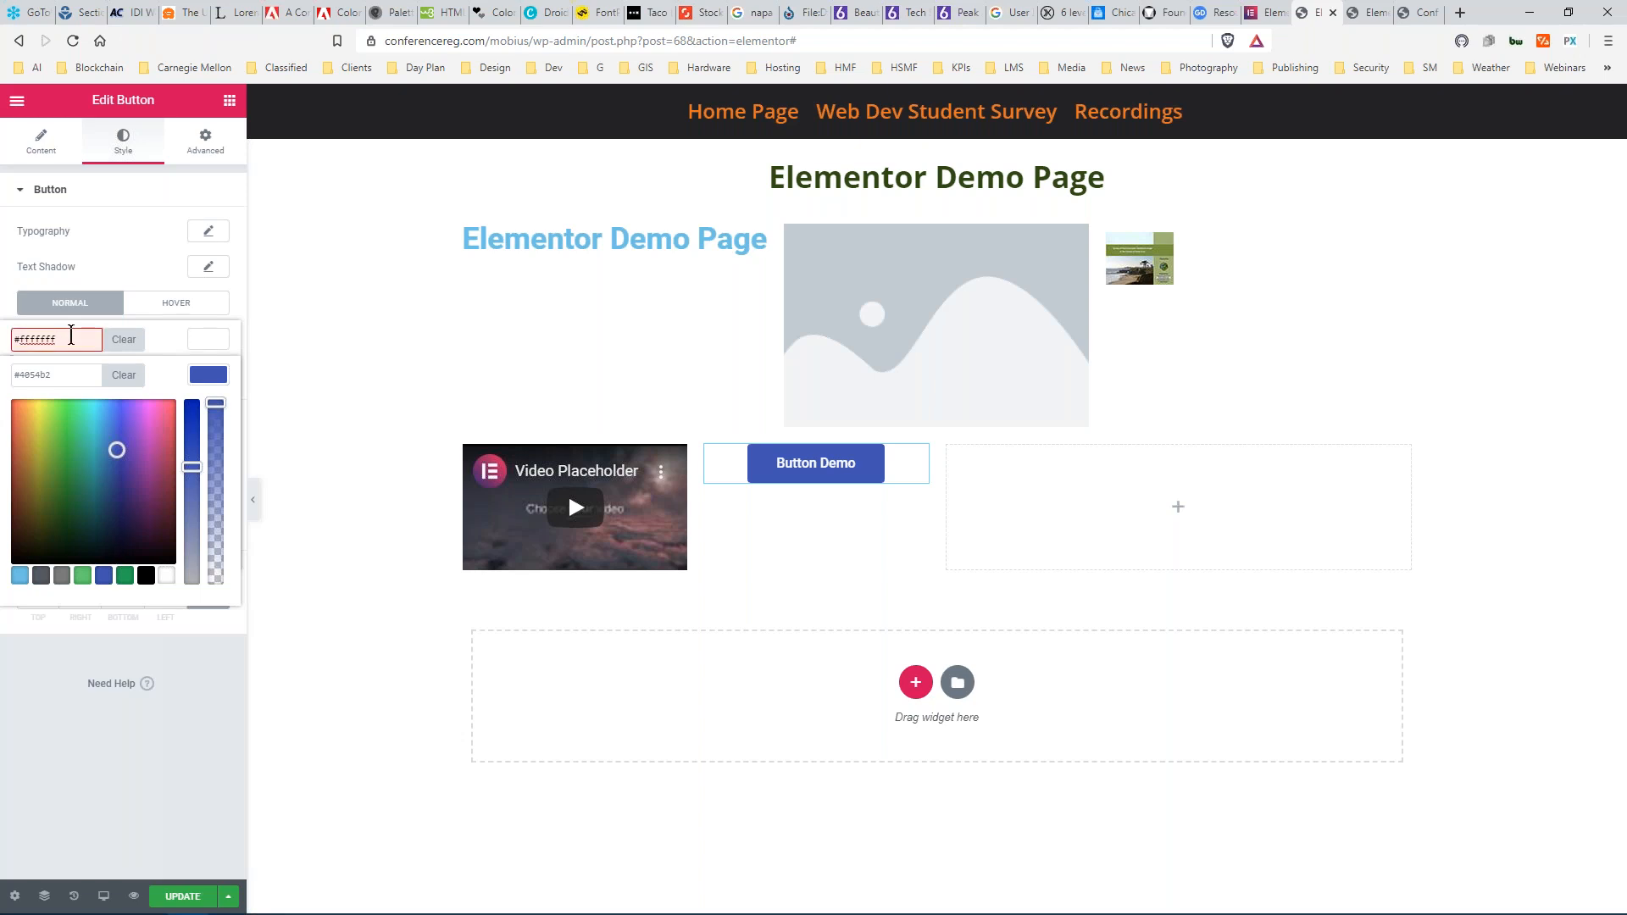
pyautogui.press('BackSpace')
pyautogui.click(143, 242)
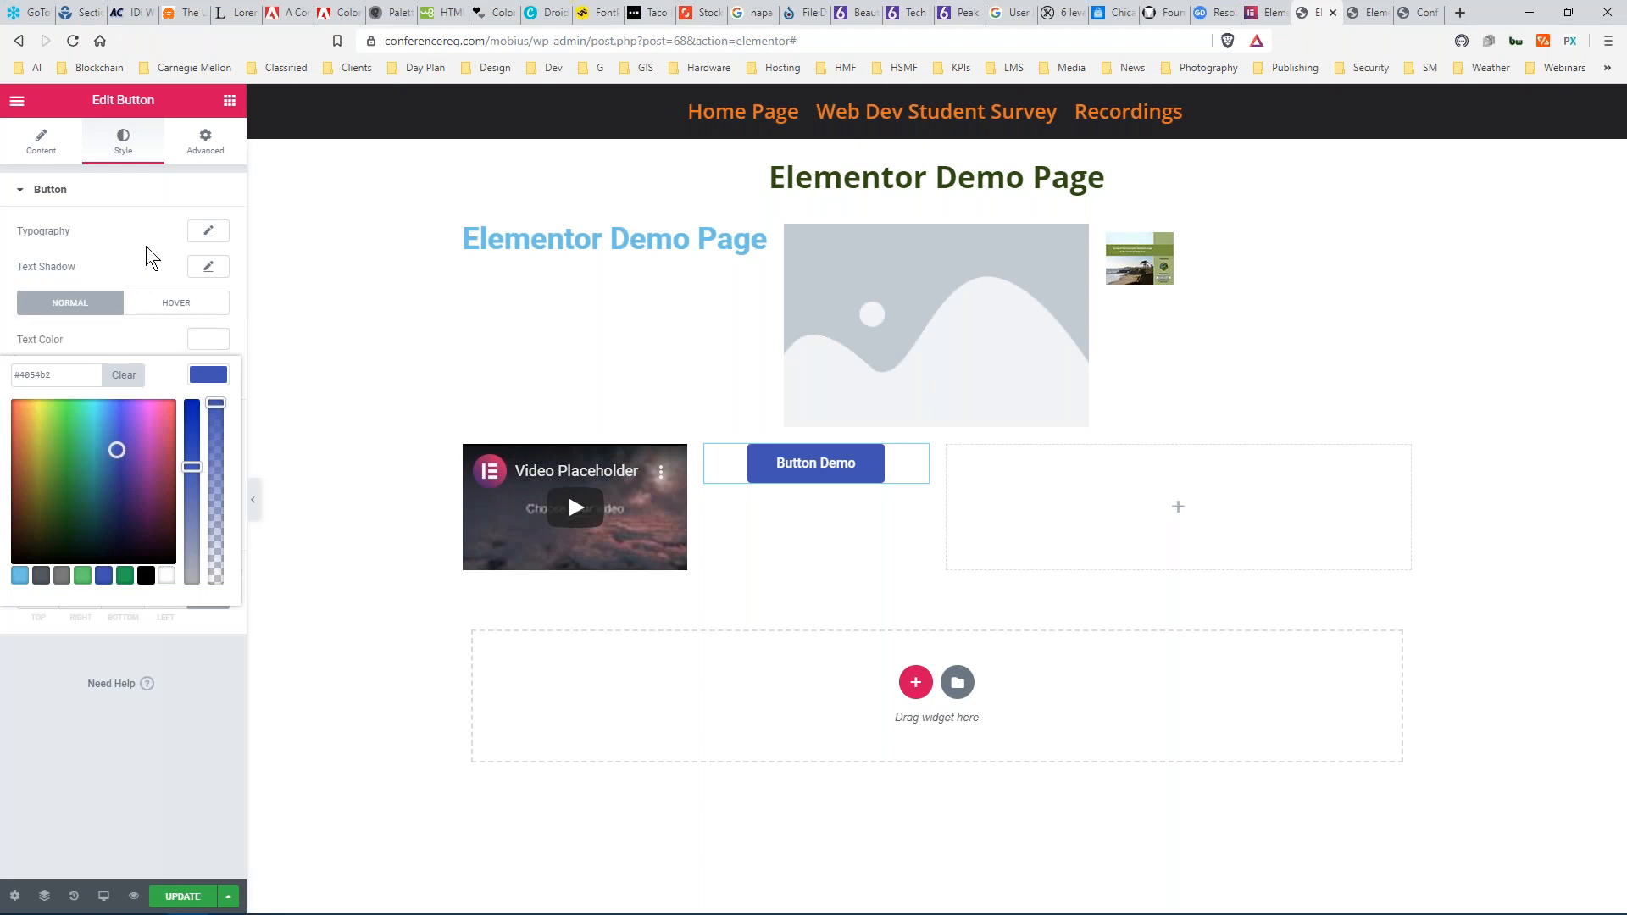
# Give the button's text a shadow with a blur of 25.
pyautogui.click(209, 268)
pyautogui.moveTo(41, 352)
pyautogui.mouseDown()
pyautogui.moveTo(92, 356)
pyautogui.moveTo(66, 352)
pyautogui.mouseUp()
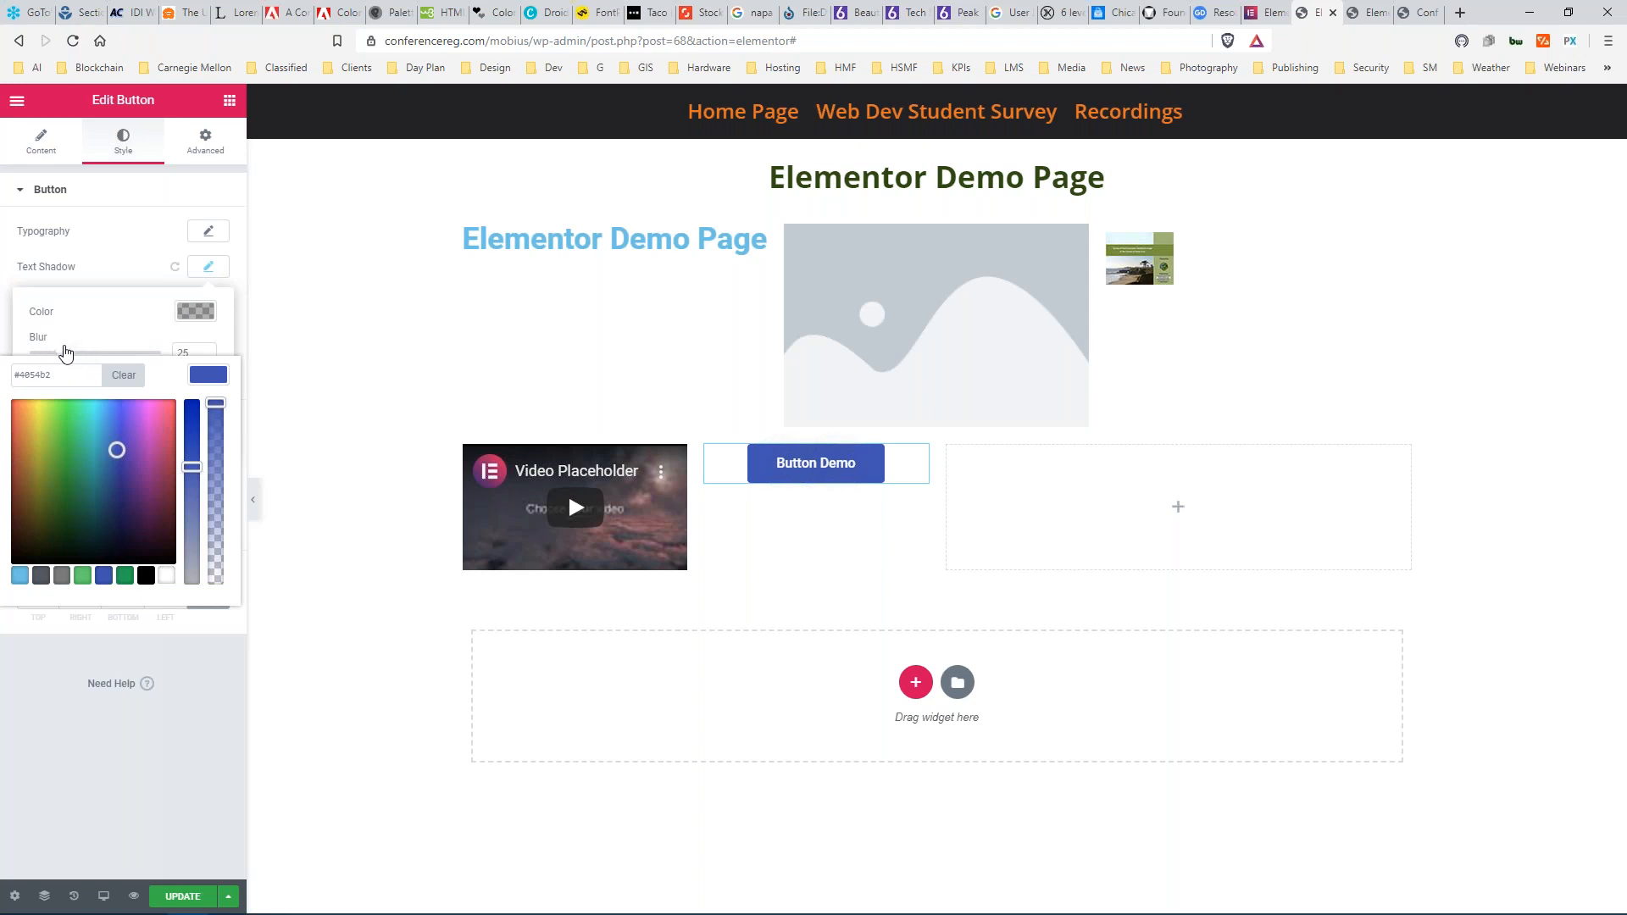
pyautogui.click(107, 239)
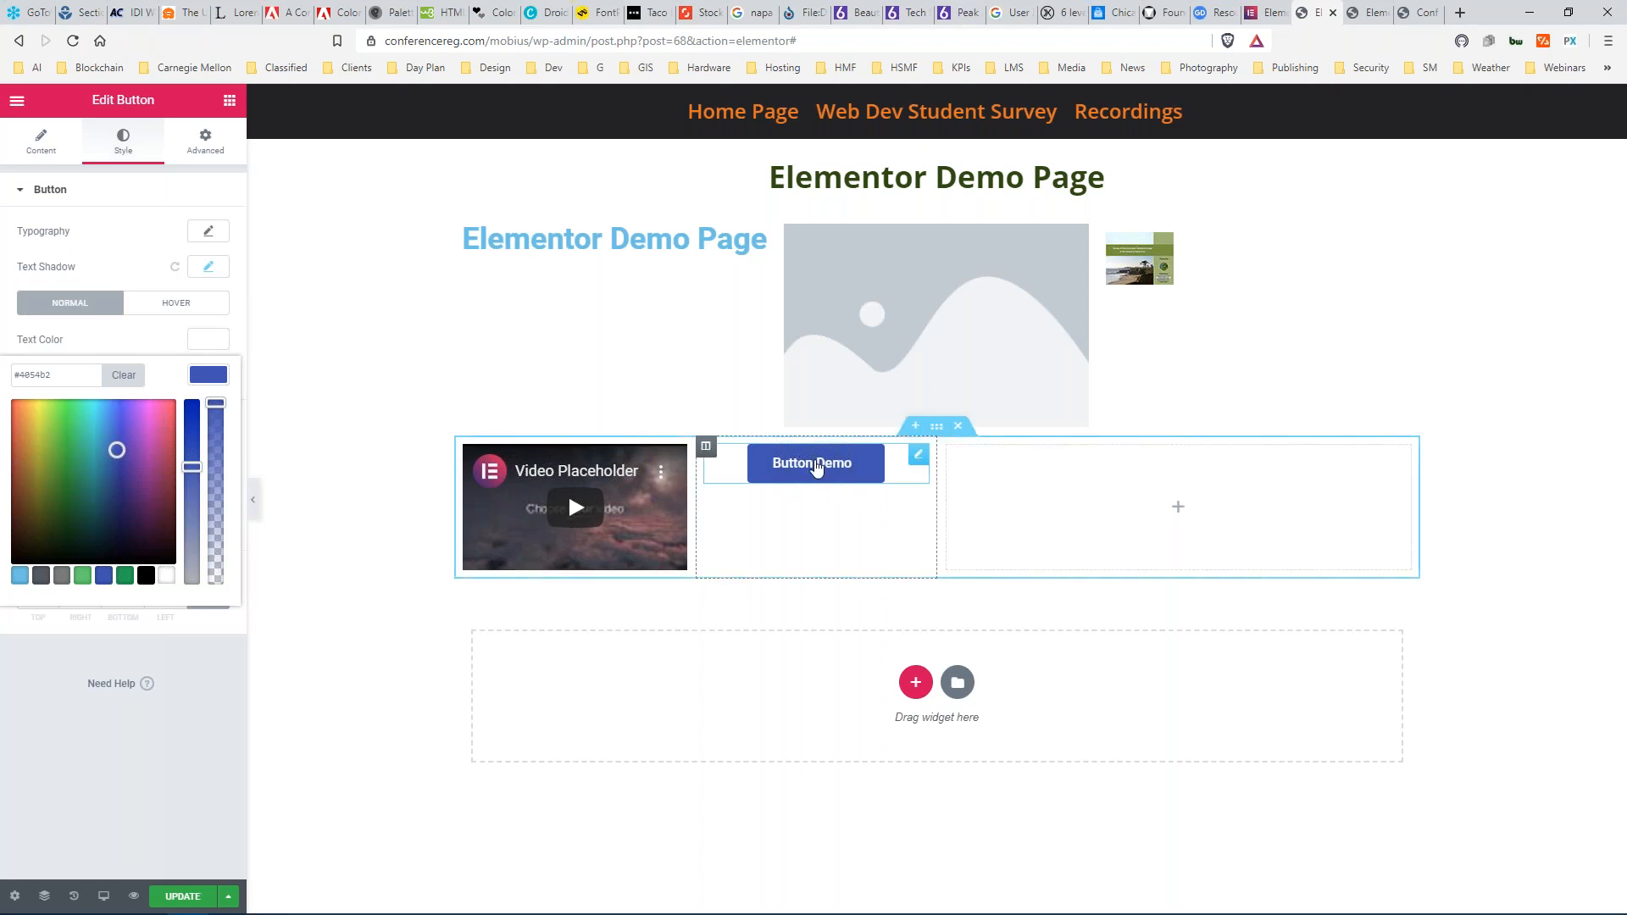
# Try the Pulse Shrink and Grow hover animations on the button, and settle on Pulse.
pyautogui.click(170, 305)
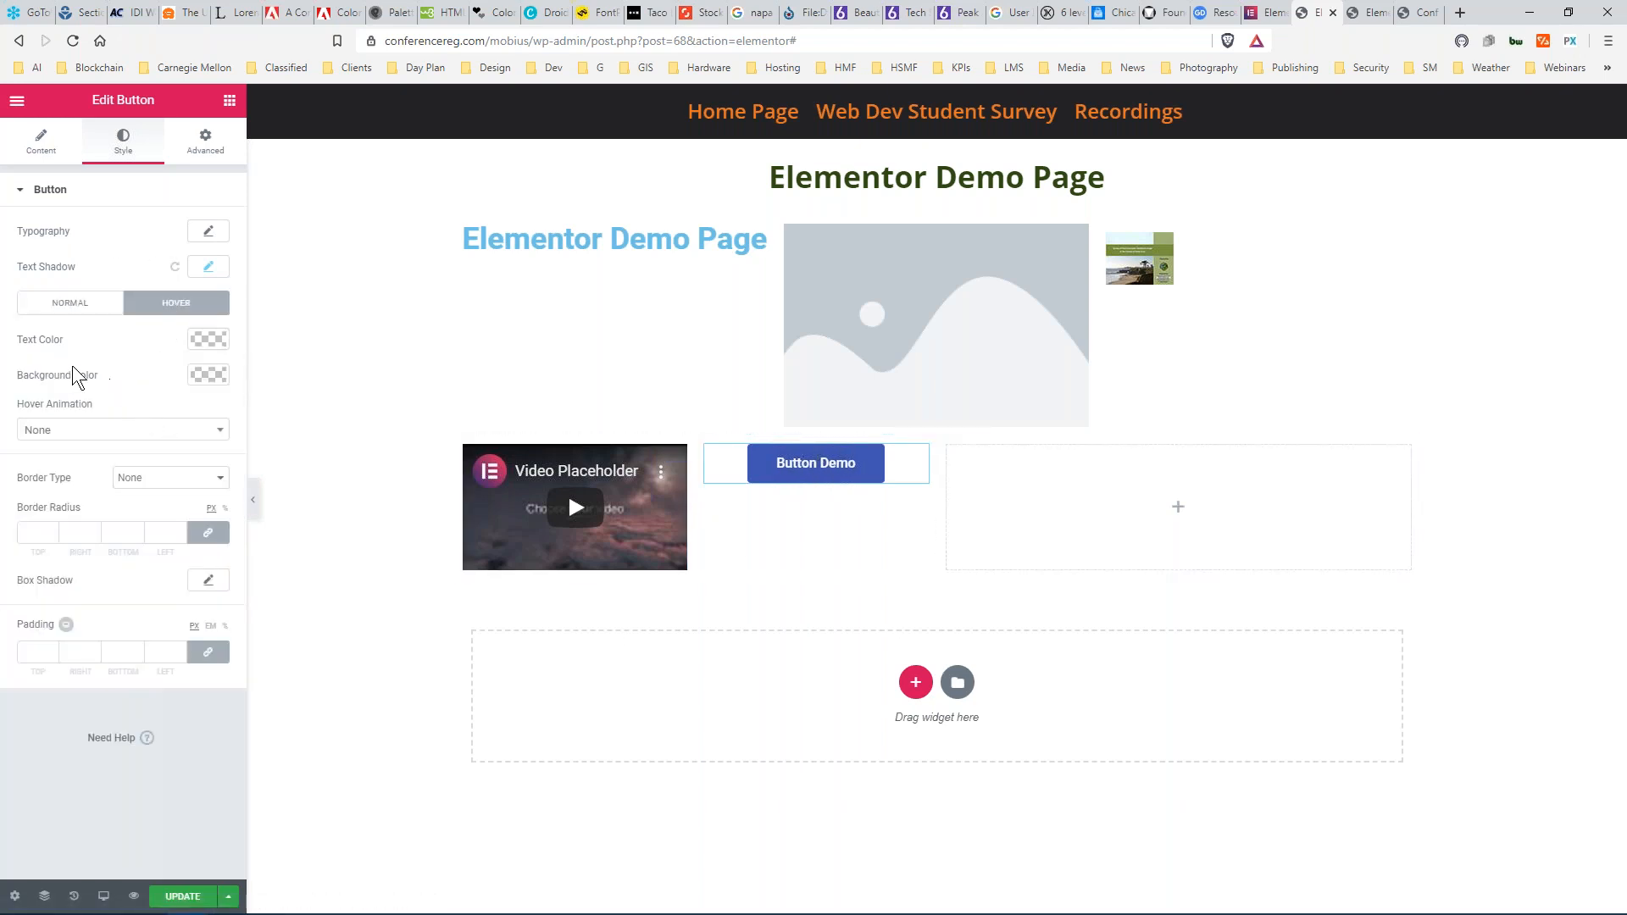
pyautogui.click(146, 433)
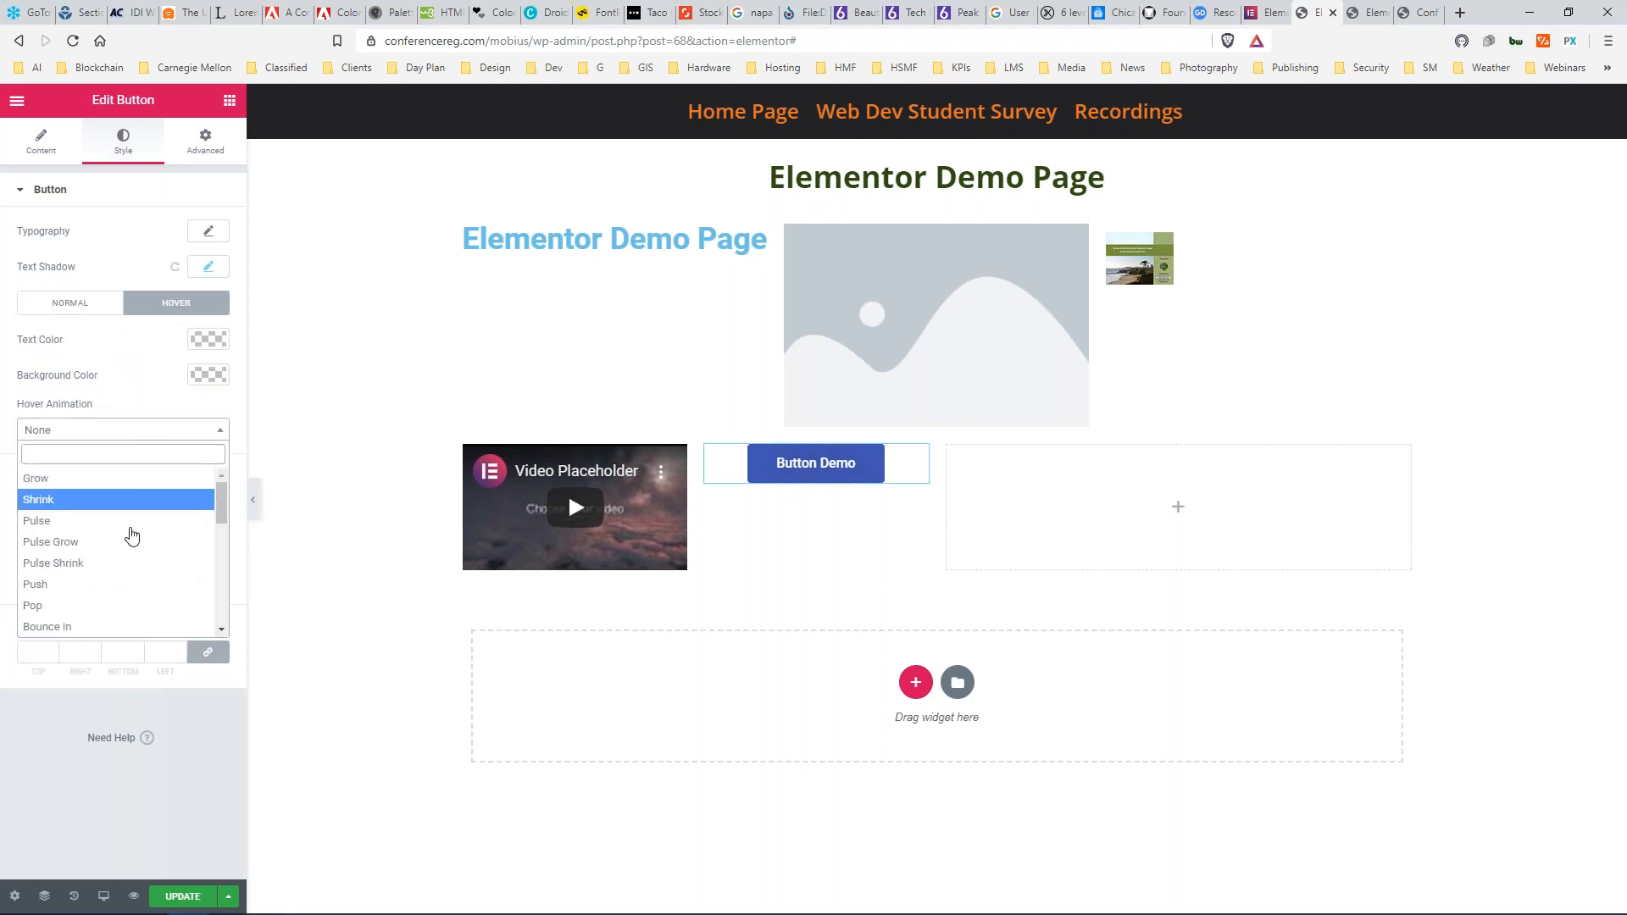
pyautogui.click(105, 572)
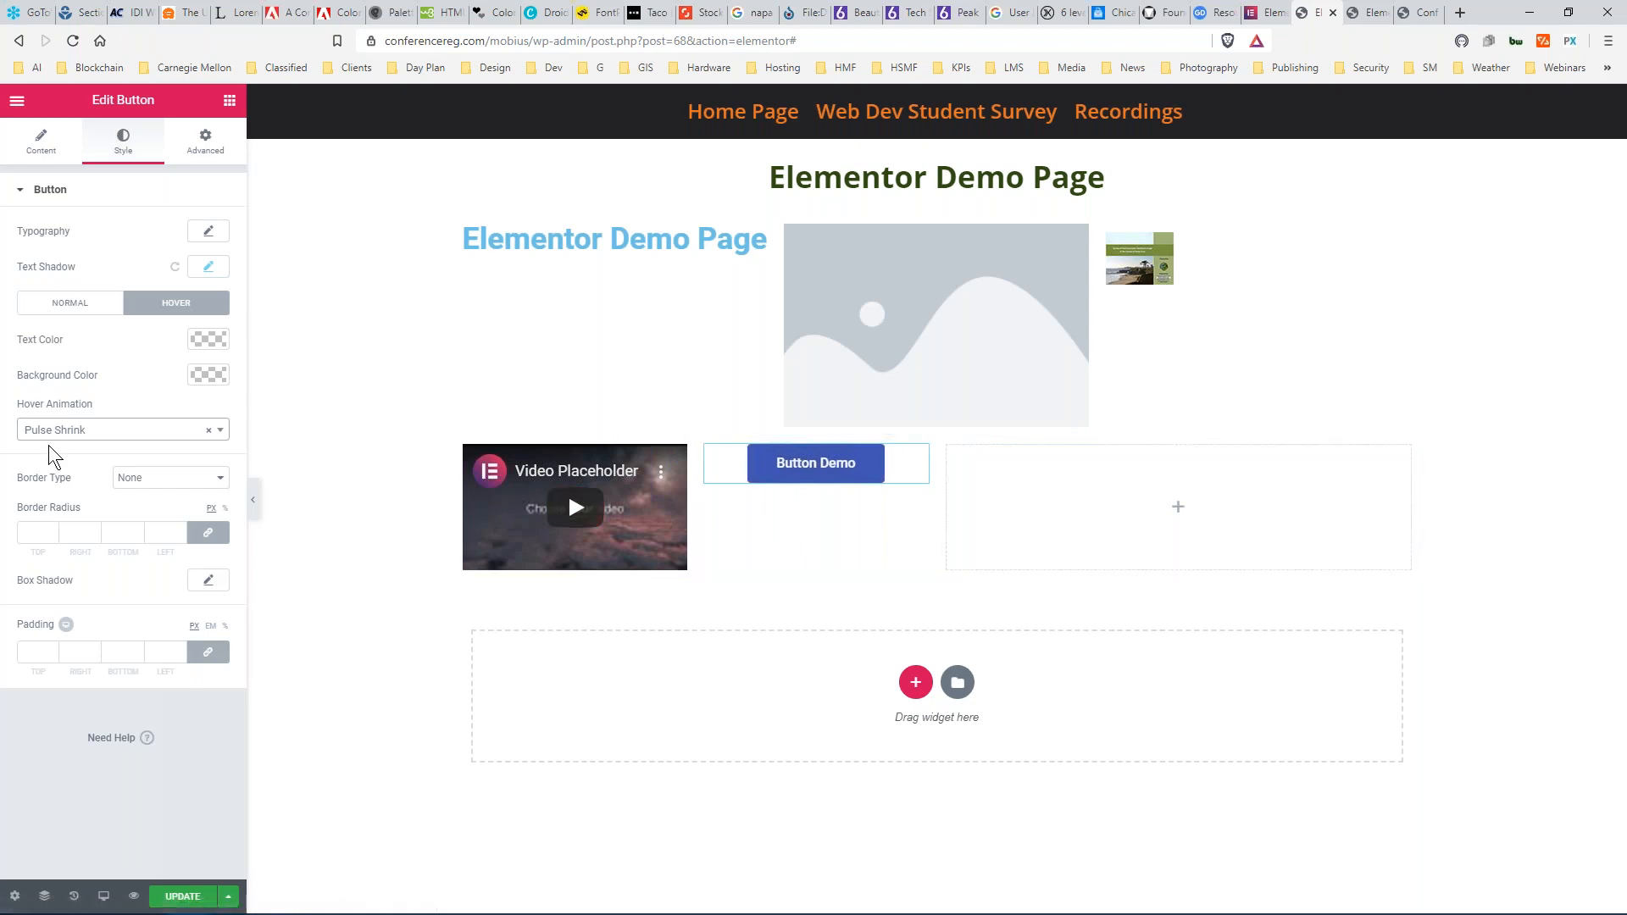
pyautogui.click(188, 430)
pyautogui.click(92, 479)
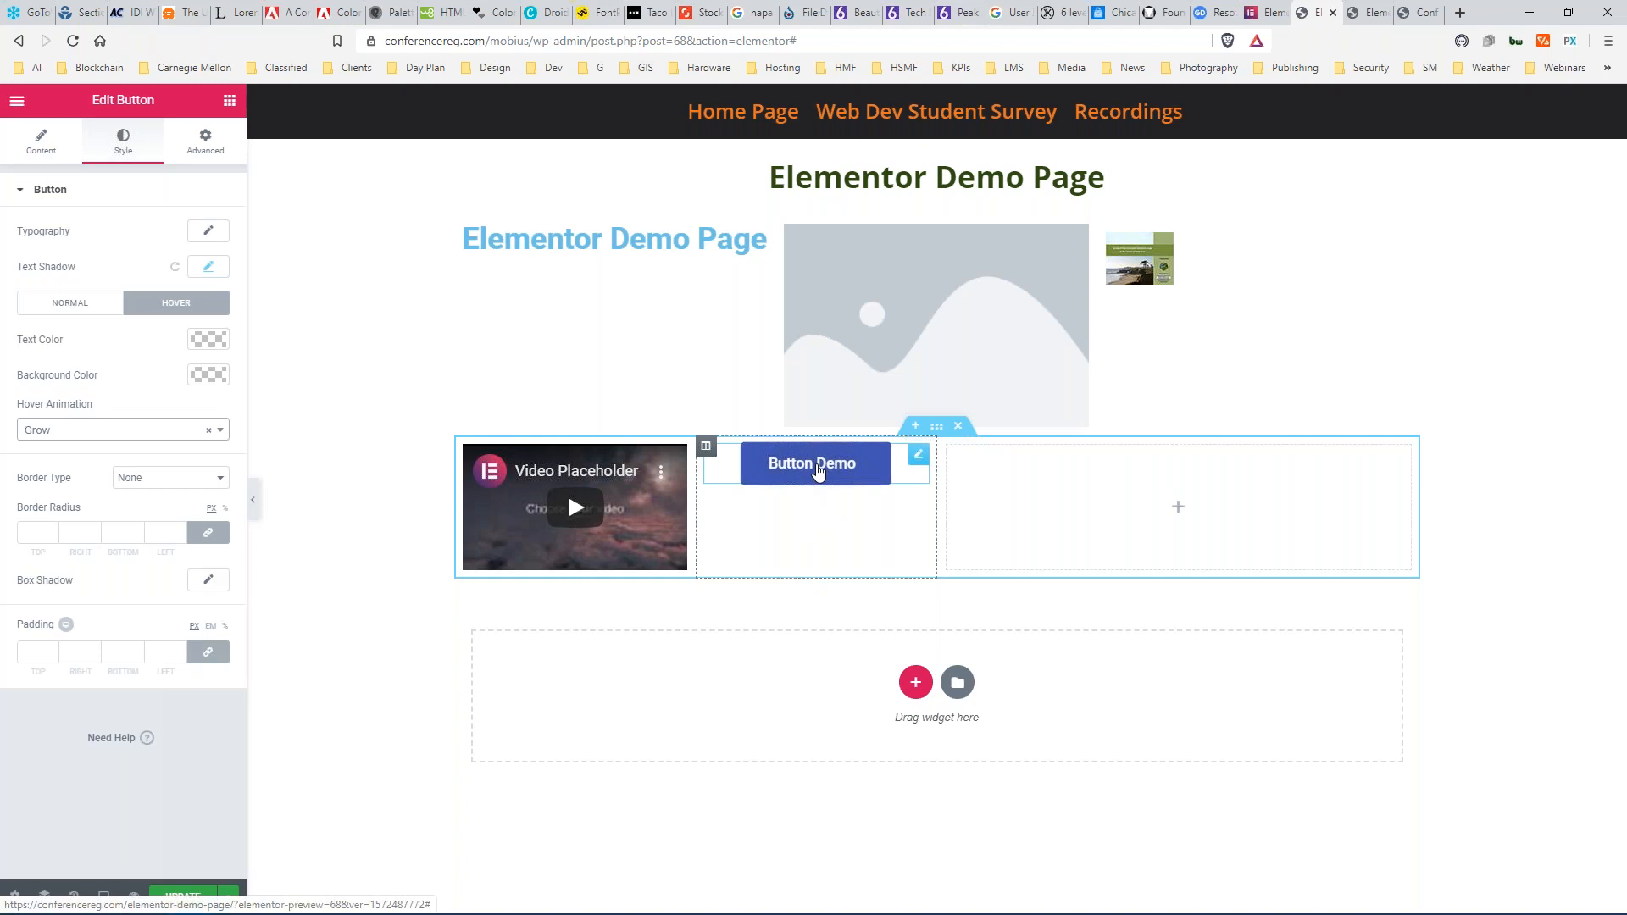
pyautogui.click(169, 433)
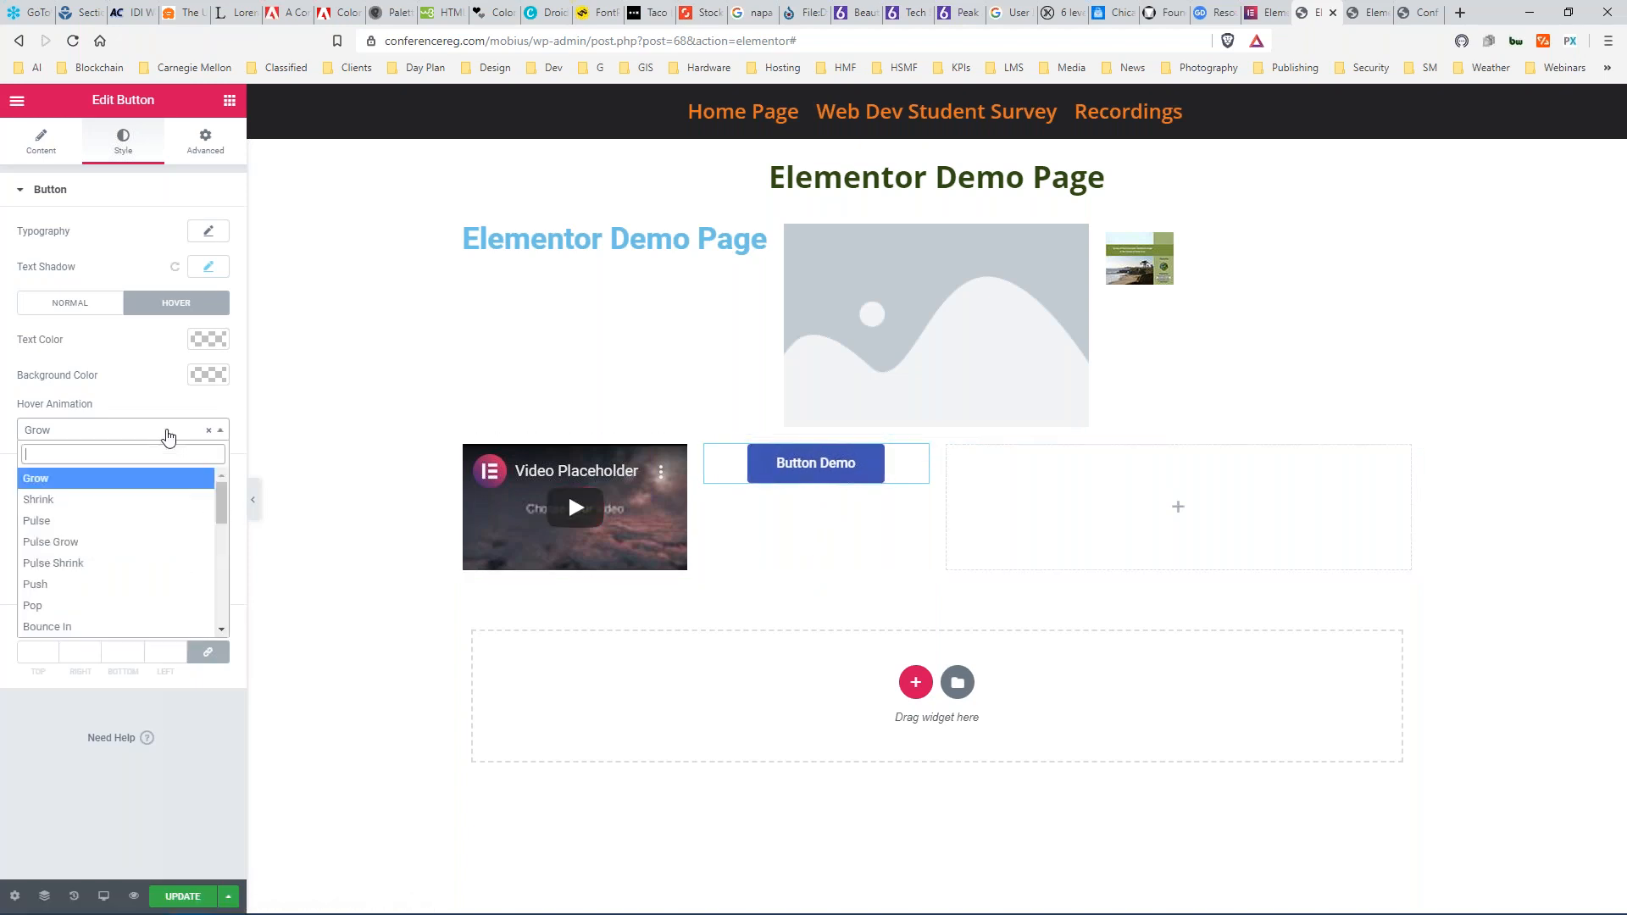
pyautogui.click(116, 521)
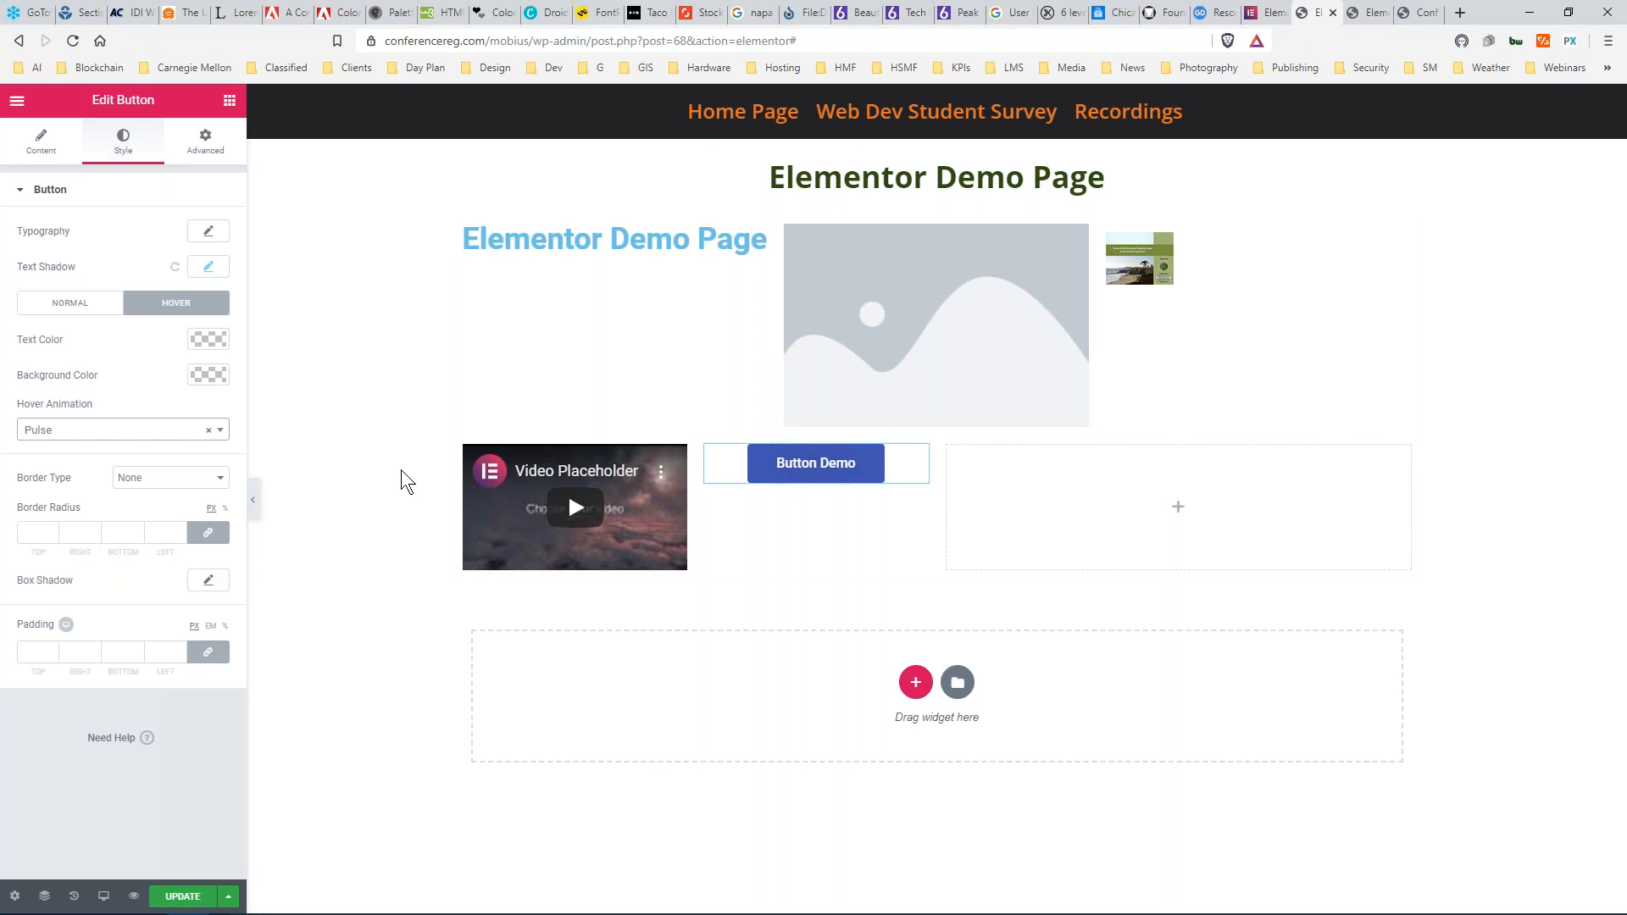
# Add a single-column section to the page and move it above the section with the video and button.
pyautogui.click(228, 100)
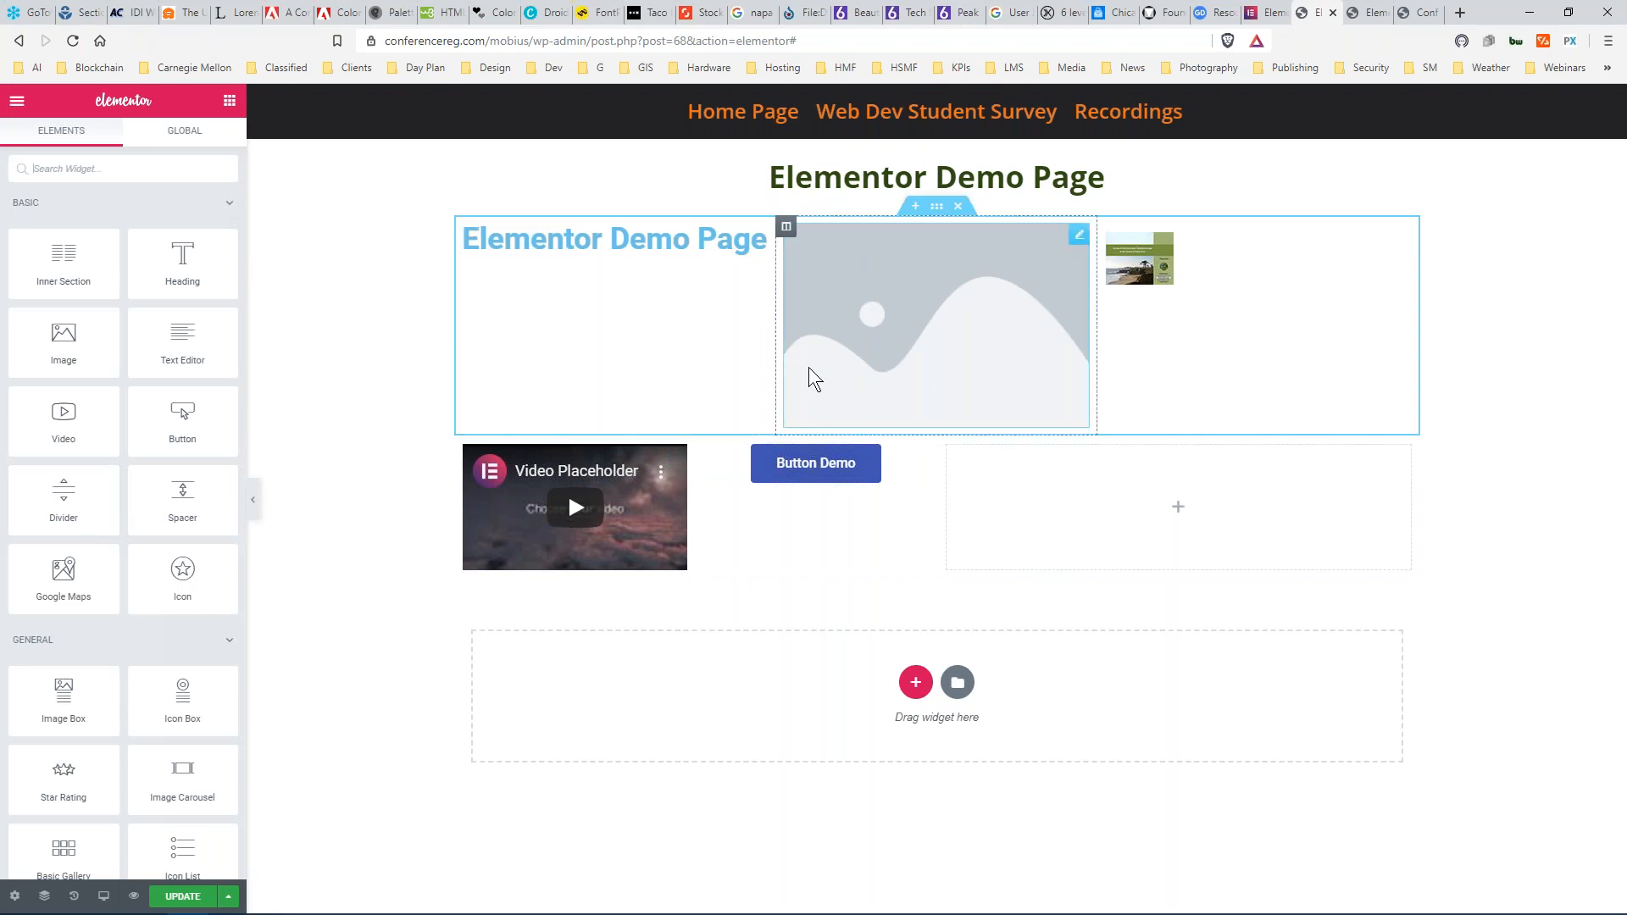
pyautogui.moveTo(66, 500); pyautogui.dragTo(869, 714)
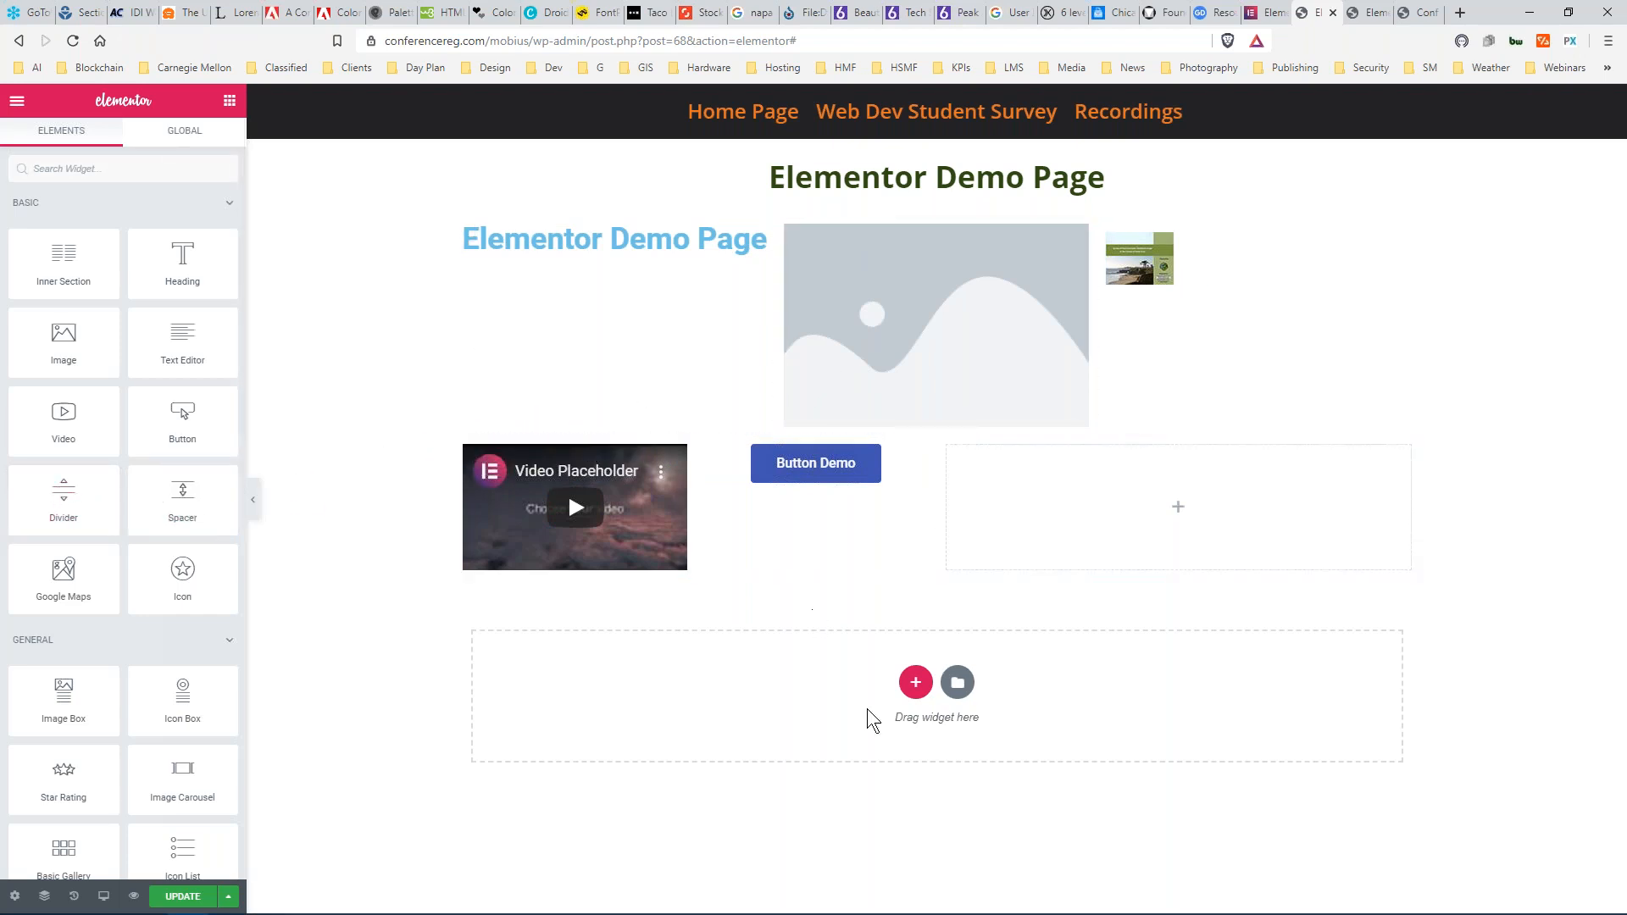
pyautogui.click(915, 683)
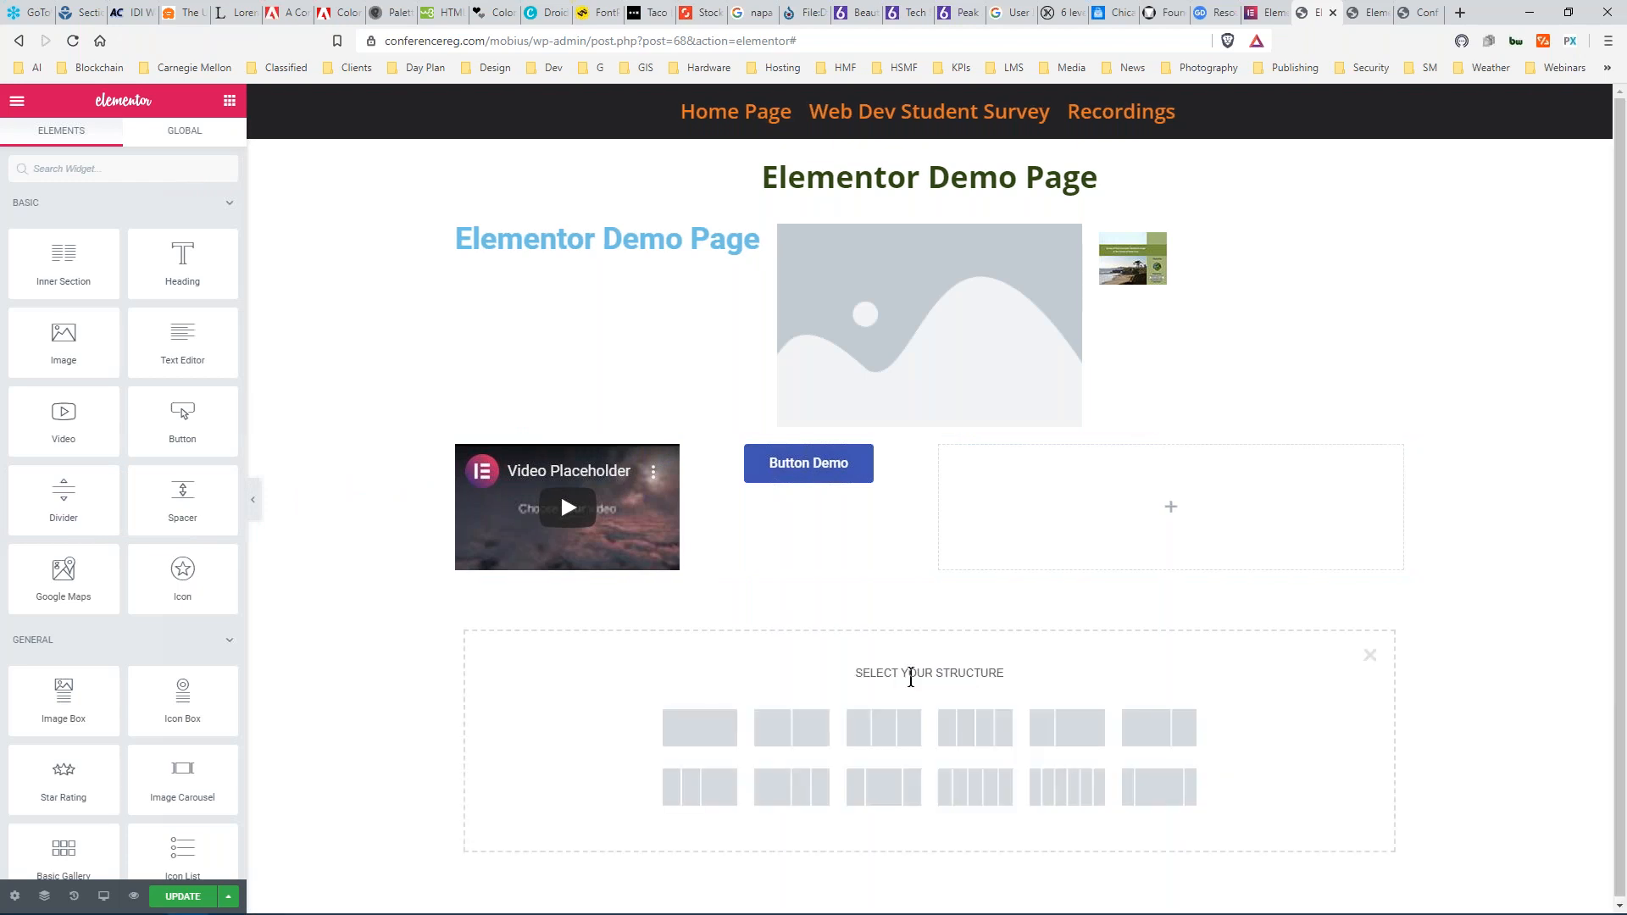
pyautogui.click(696, 730)
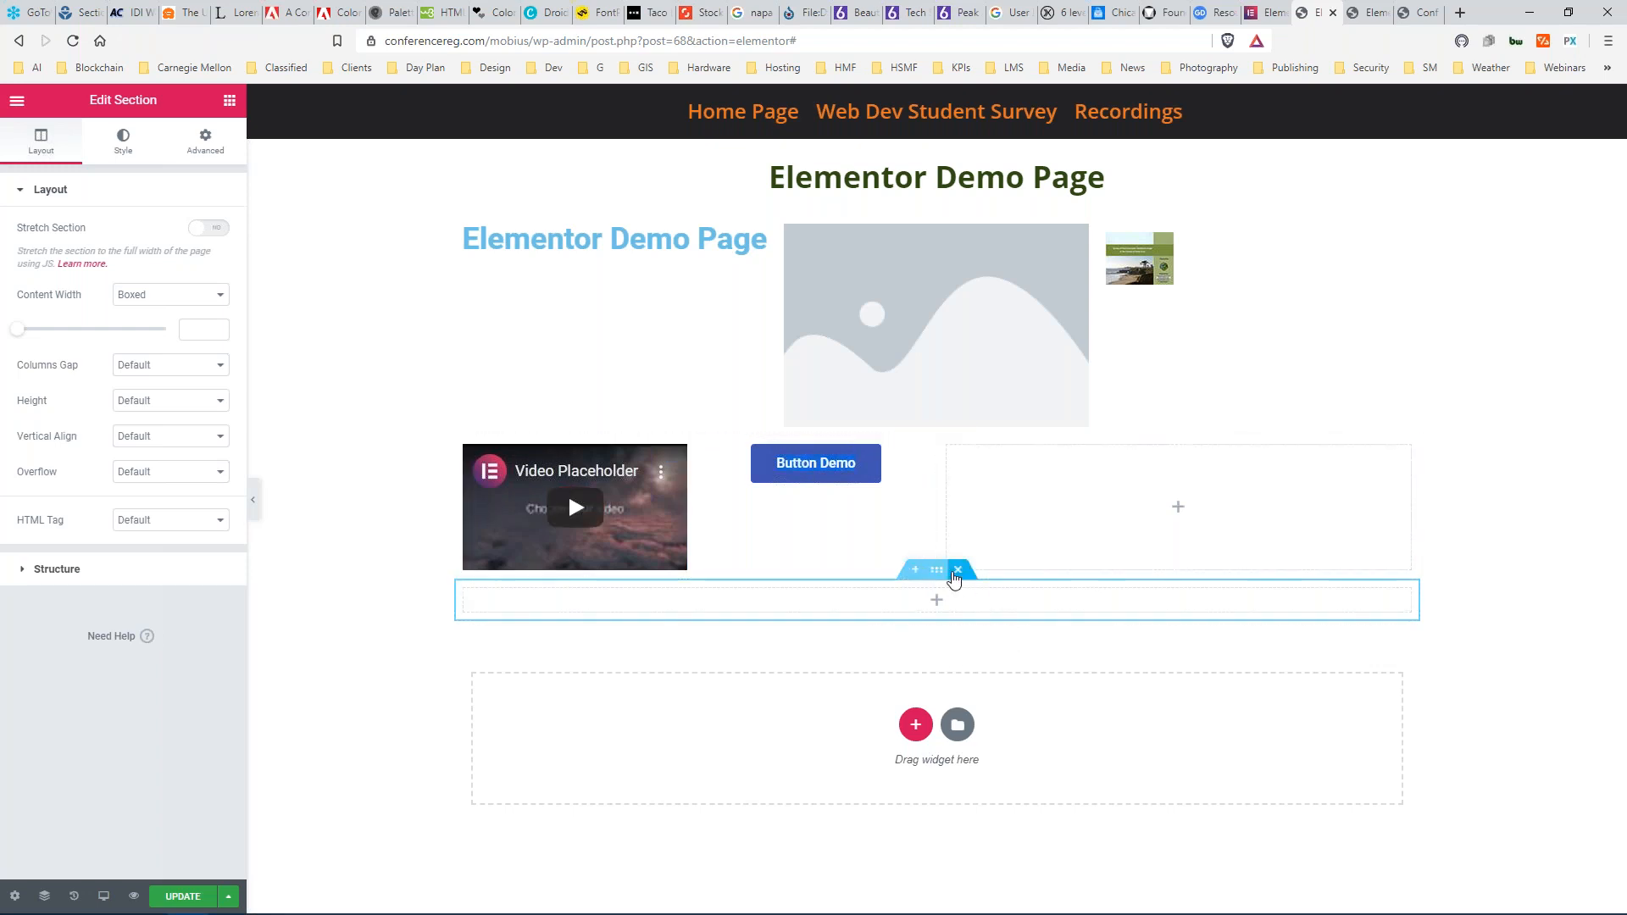
pyautogui.moveTo(933, 568); pyautogui.dragTo(937, 457)
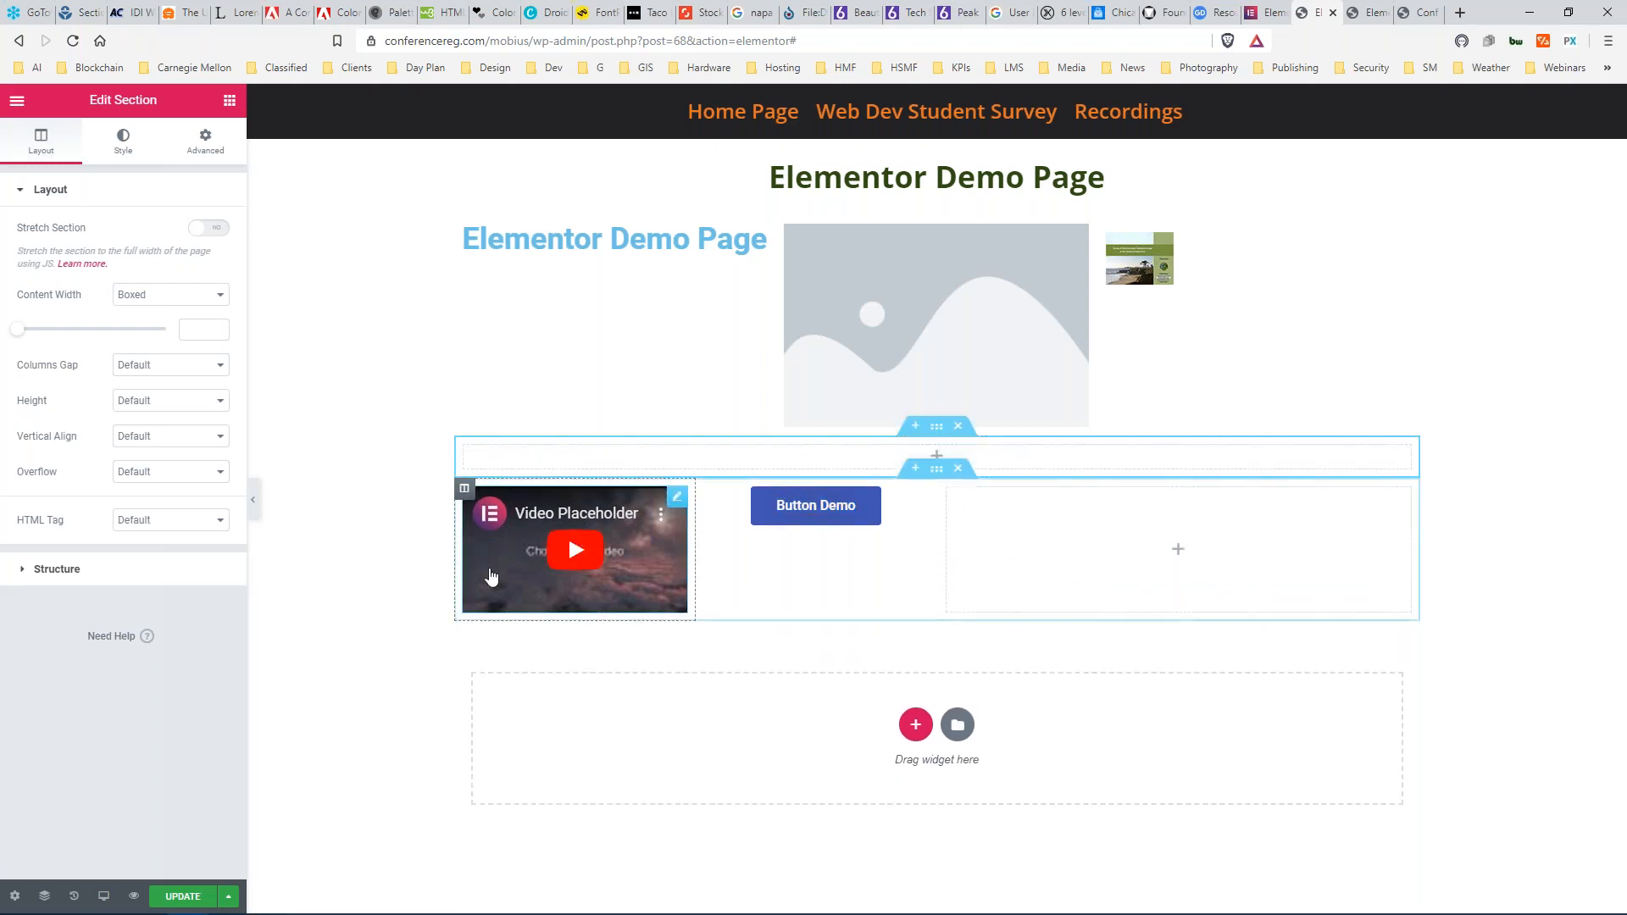
# In the Navigator, swap the second section's second and third columns and restore their original order.
pyautogui.click(44, 896)
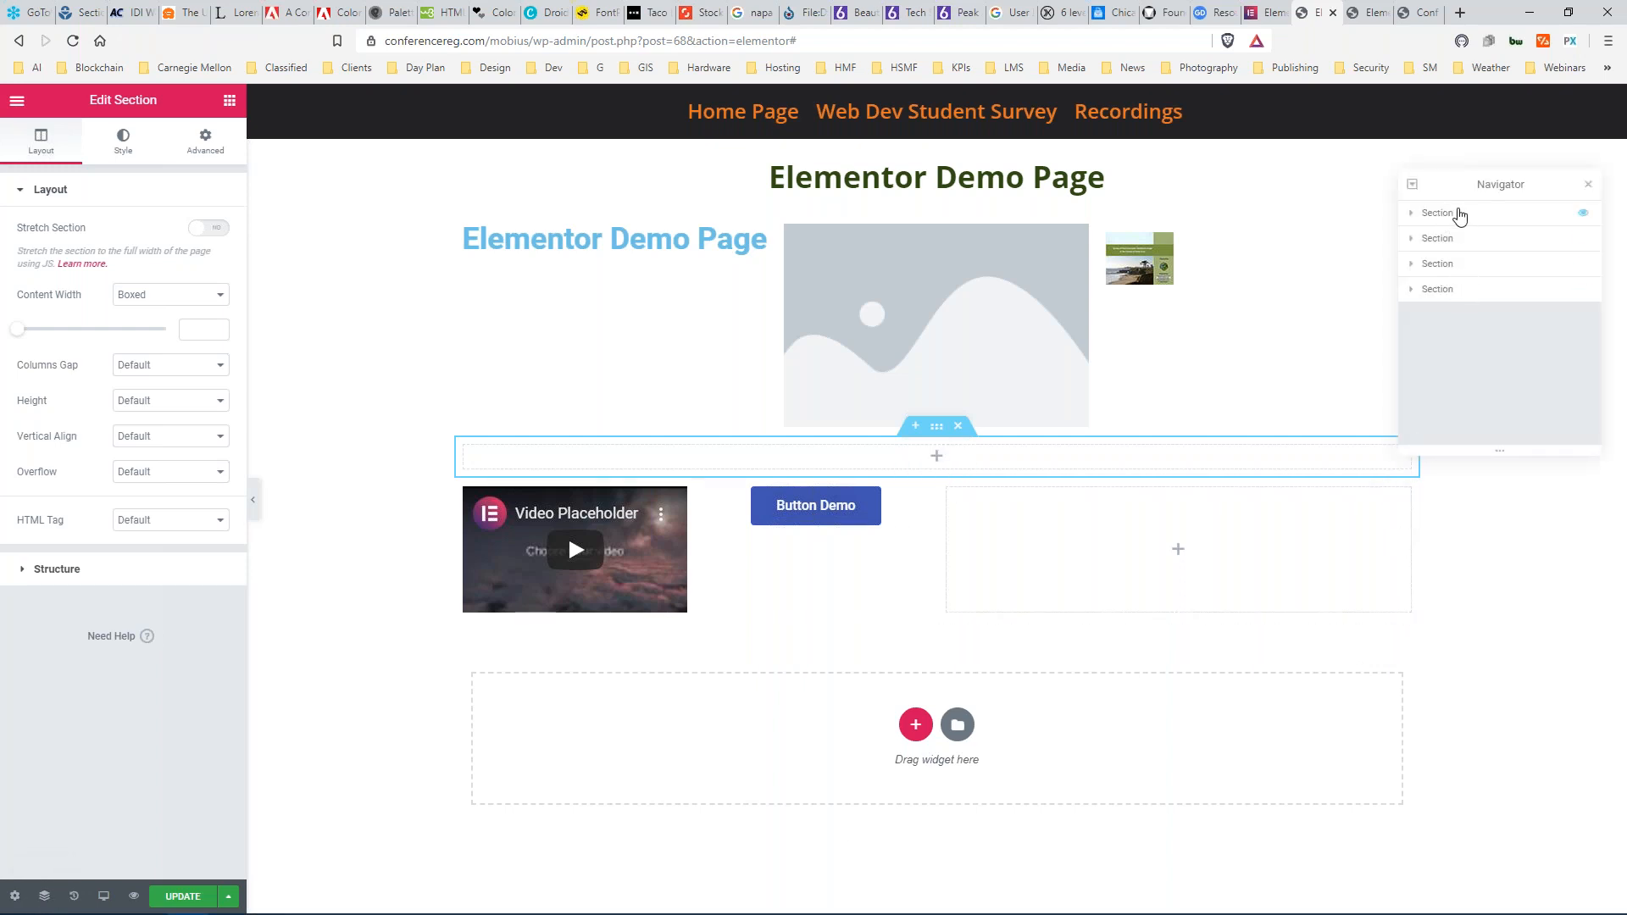
pyautogui.click(1411, 213)
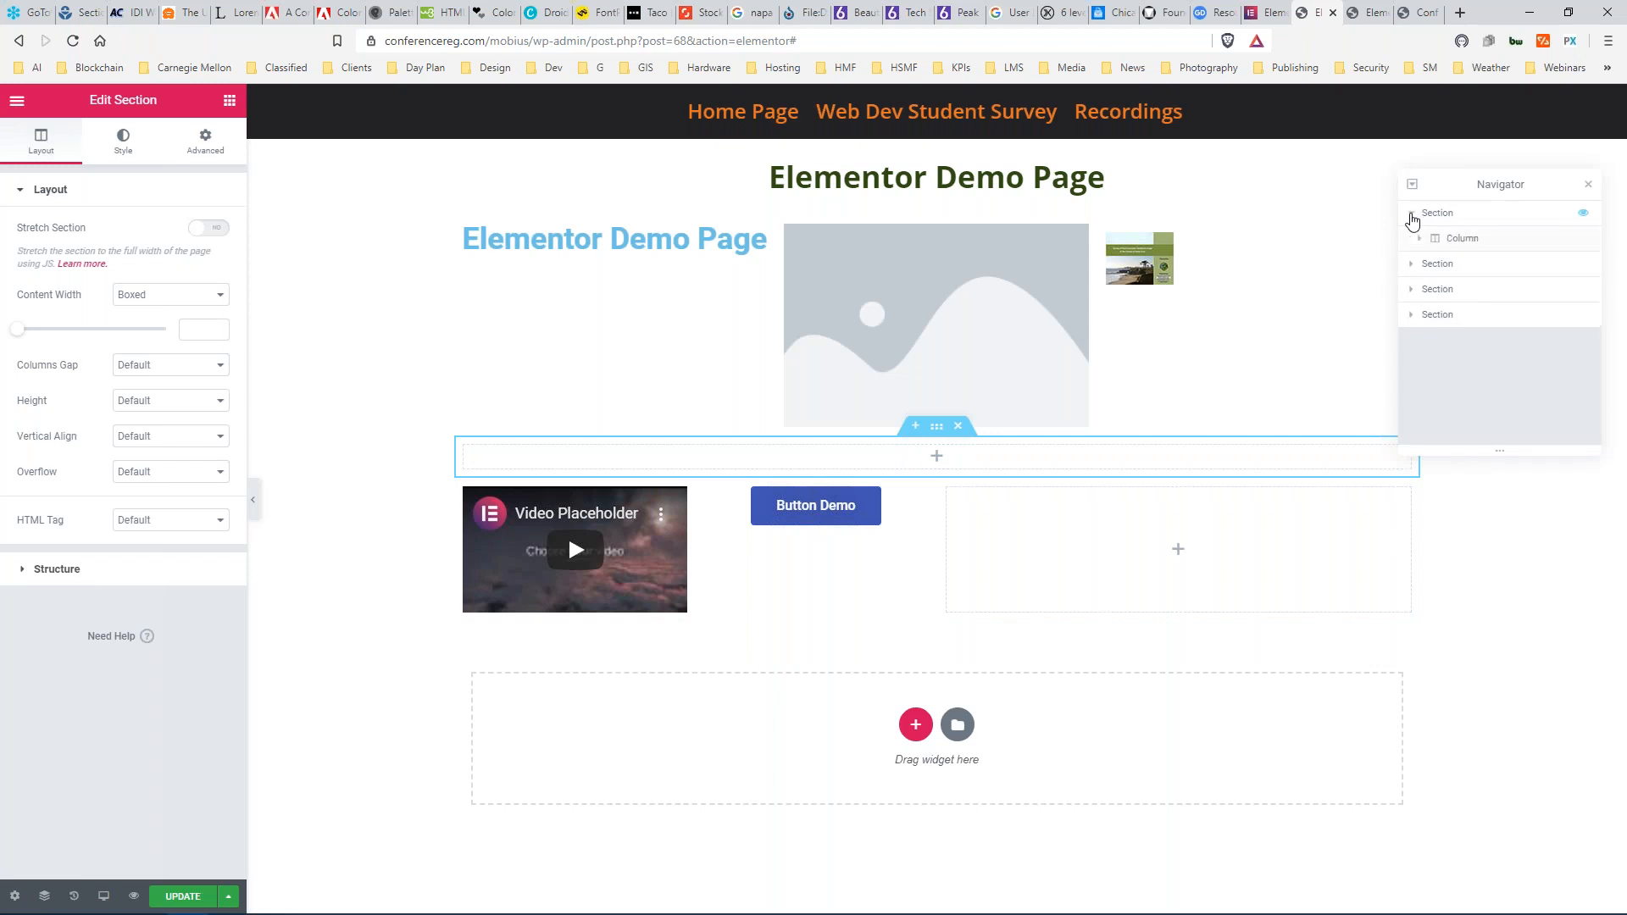
pyautogui.click(1410, 214)
pyautogui.click(1412, 239)
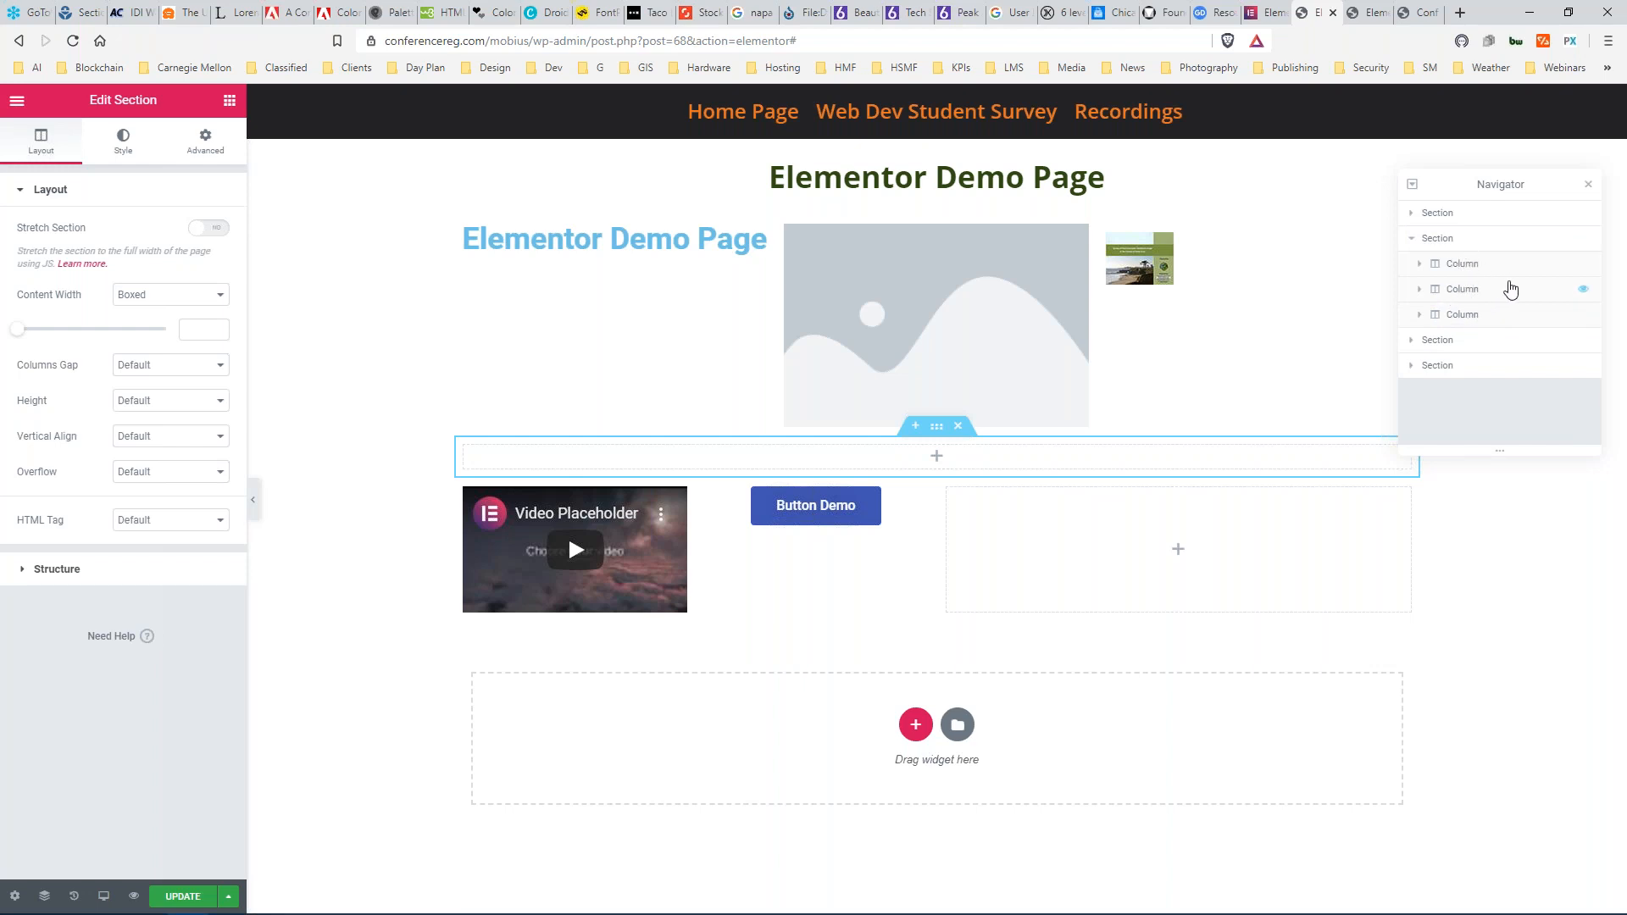
pyautogui.moveTo(1510, 290)
pyautogui.mouseDown()
pyautogui.moveTo(1508, 325)
pyautogui.moveTo(1501, 314)
pyautogui.mouseUp()
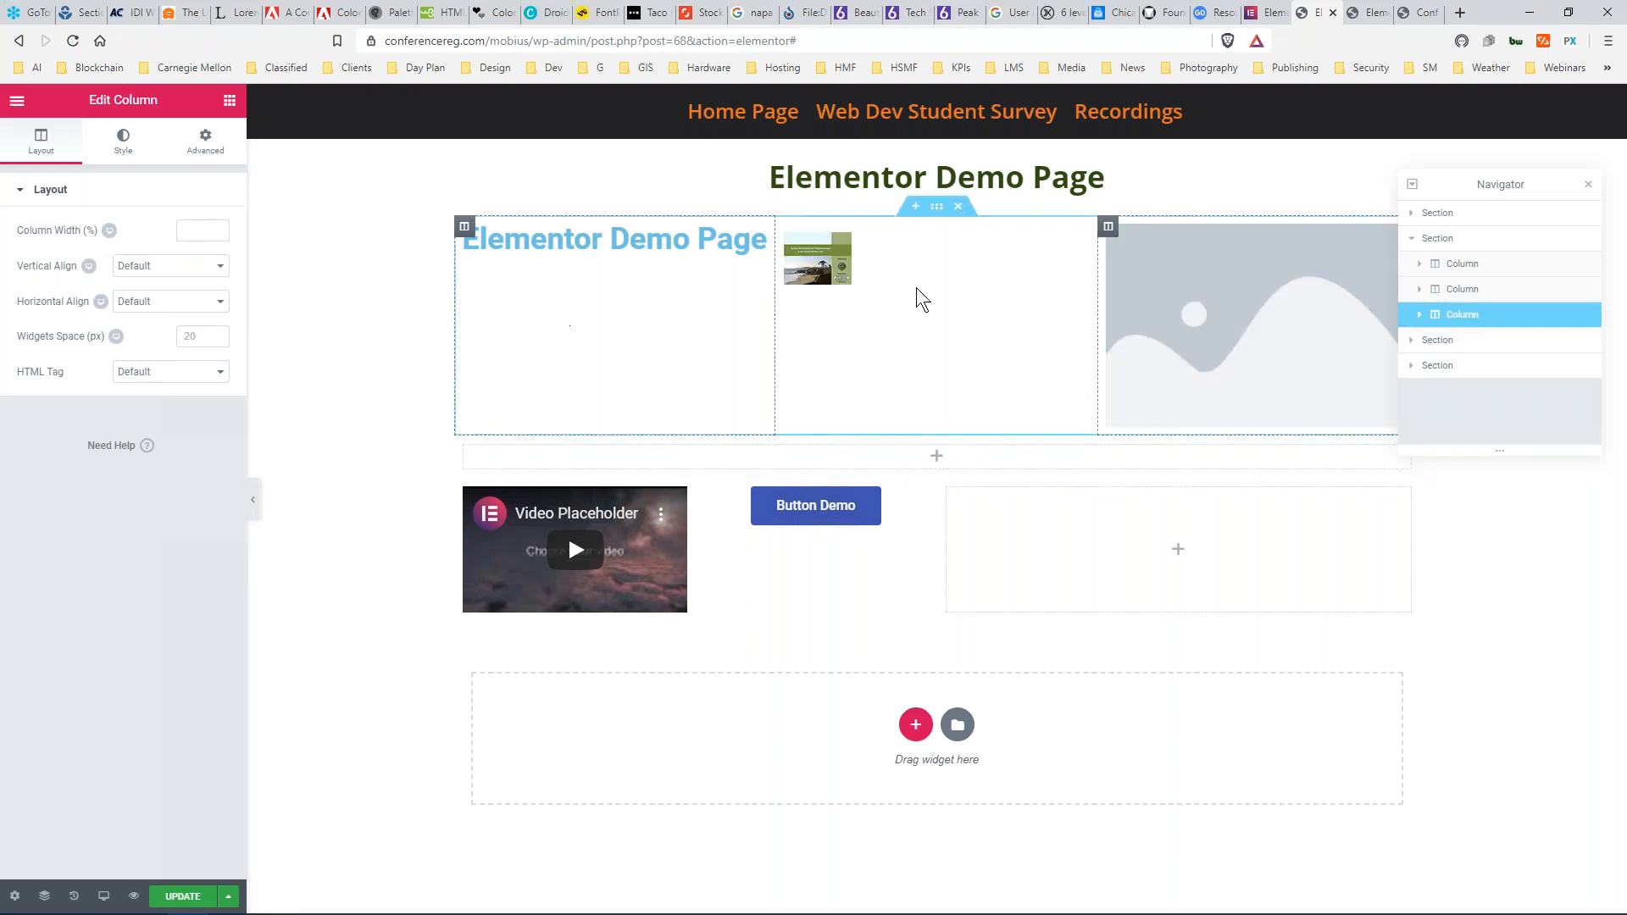
pyautogui.moveTo(1469, 316); pyautogui.dragTo(1464, 286)
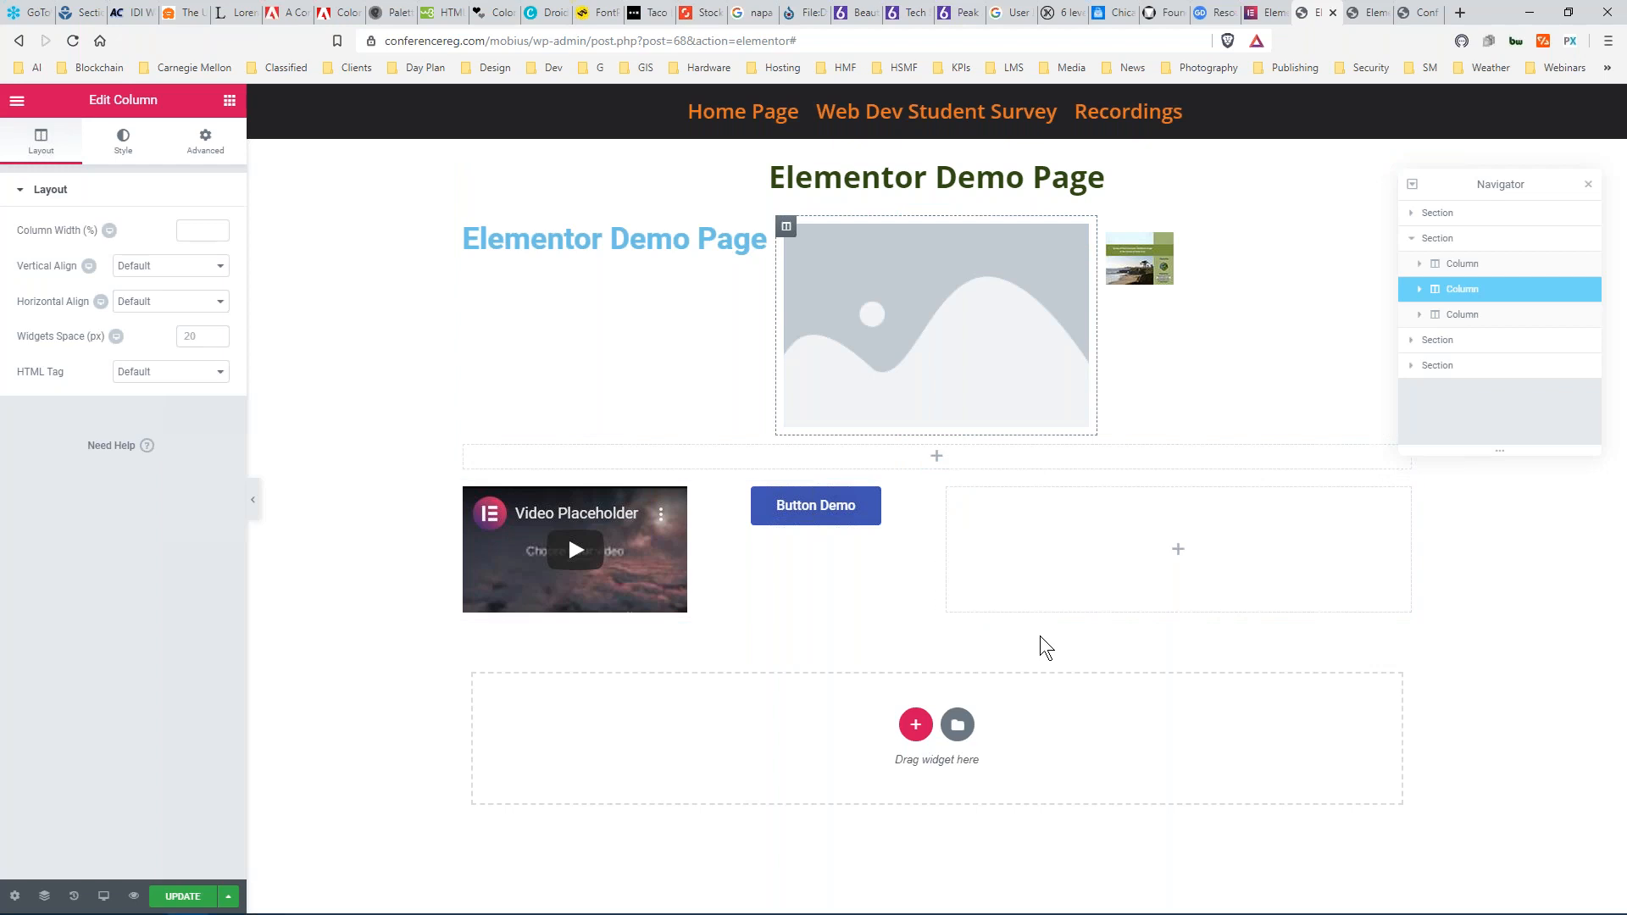
pyautogui.moveTo(1496, 370)
pyautogui.mouseDown()
pyautogui.moveTo(1489, 211)
pyautogui.moveTo(1498, 385)
pyautogui.mouseUp()
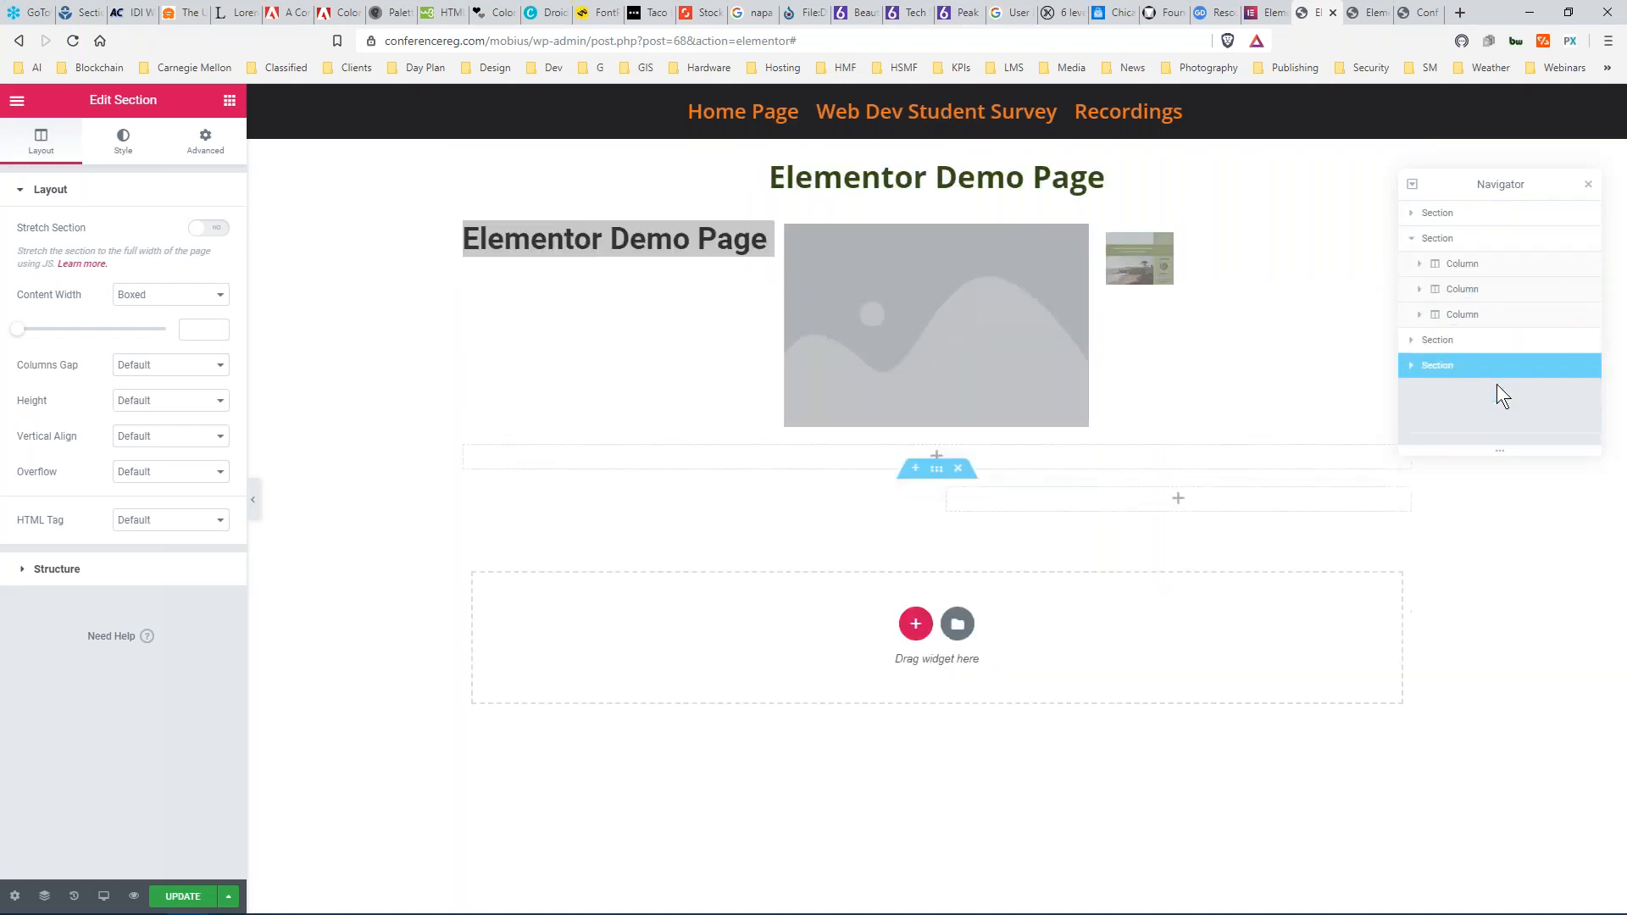
pyautogui.click(1588, 185)
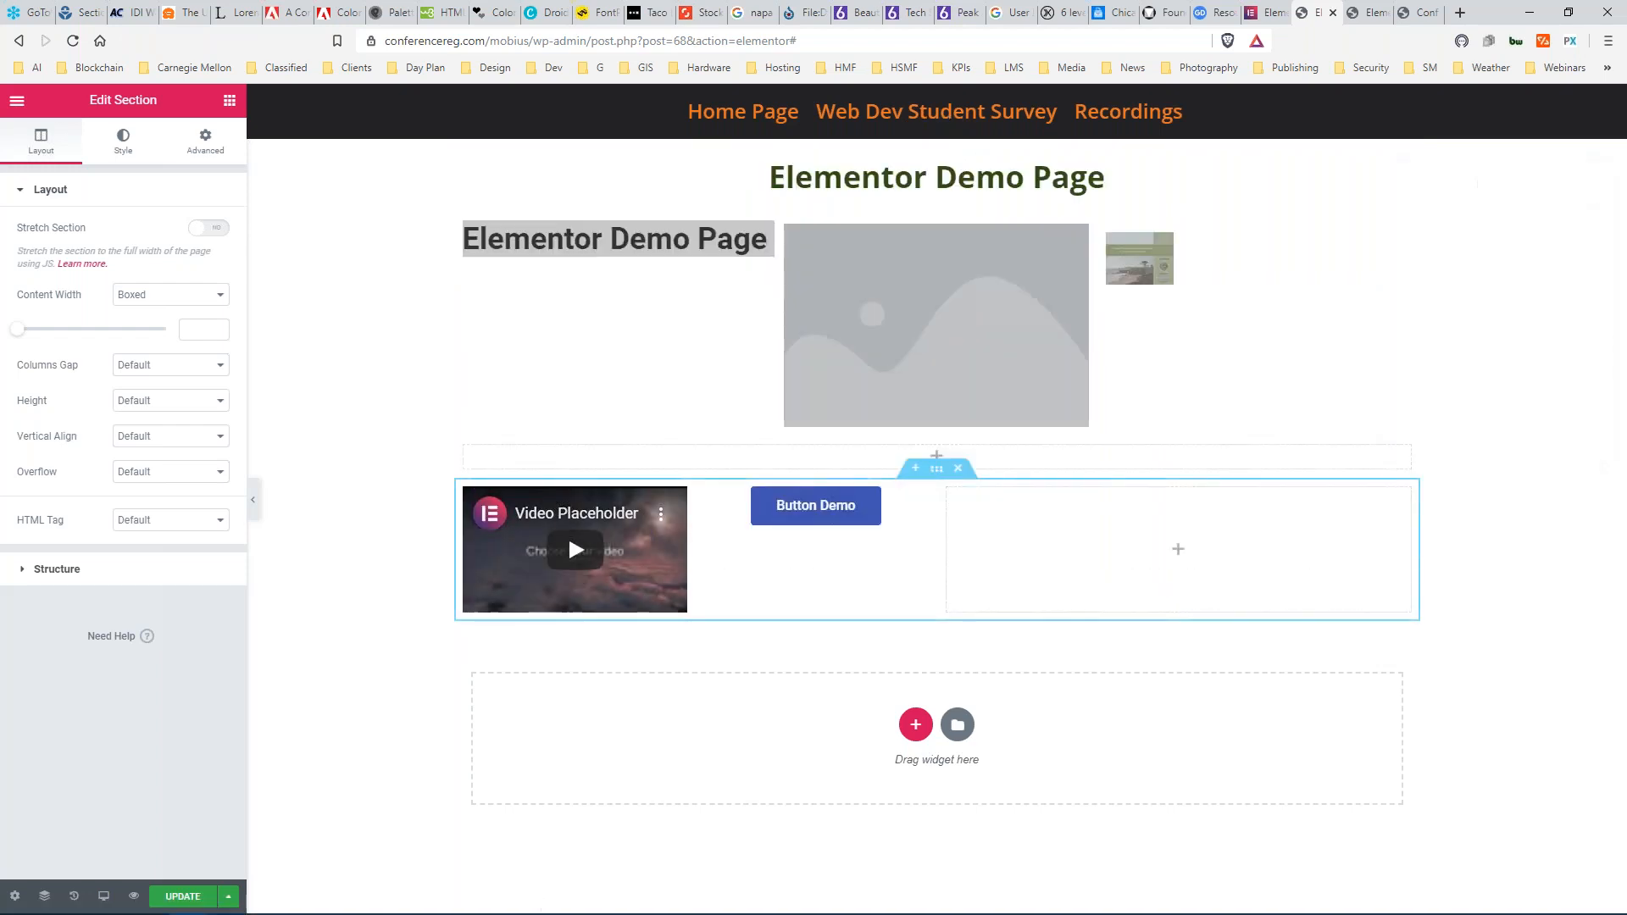
# Place a Divider widget in the empty single-column section above the video and button.
pyautogui.click(1090, 532)
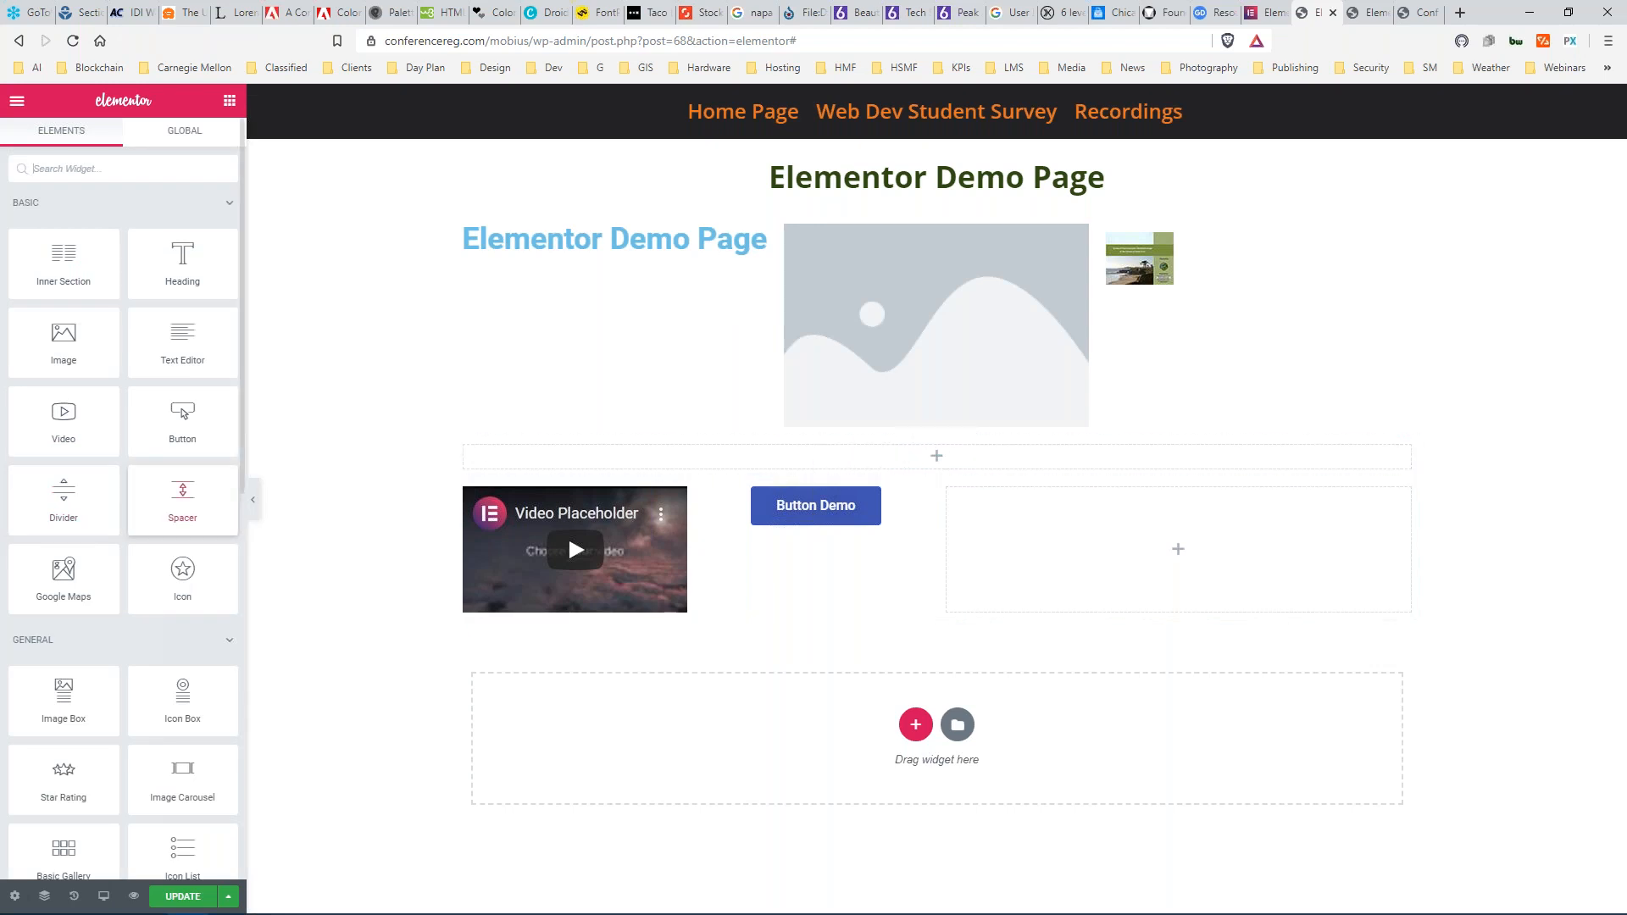
pyautogui.moveTo(61, 499); pyautogui.dragTo(721, 472)
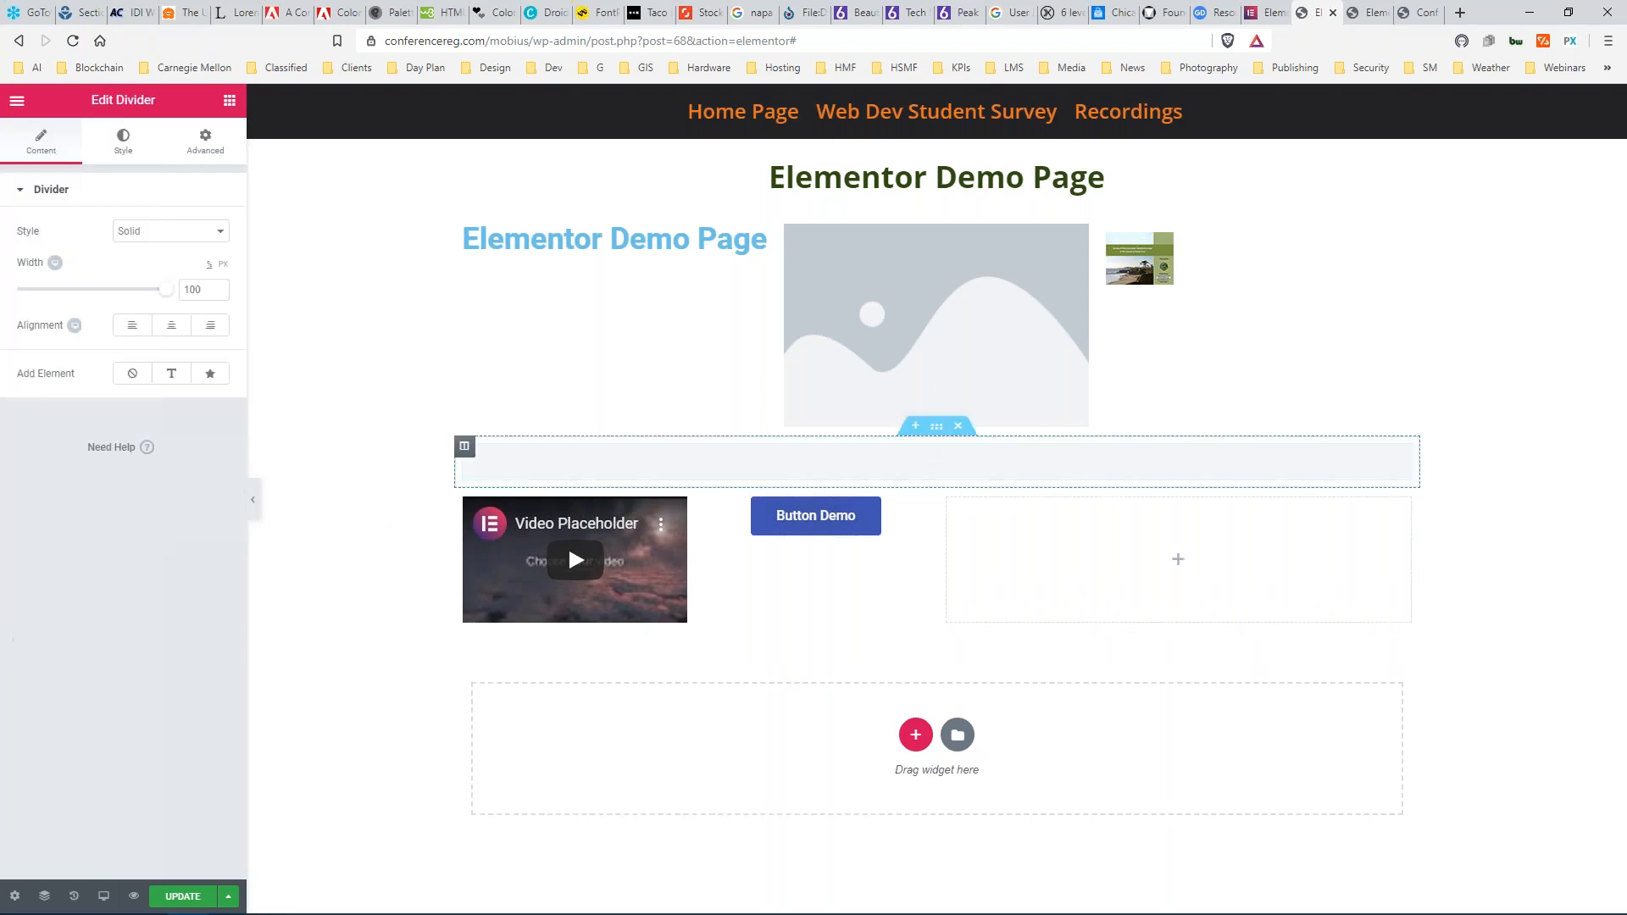
pyautogui.click(357, 521)
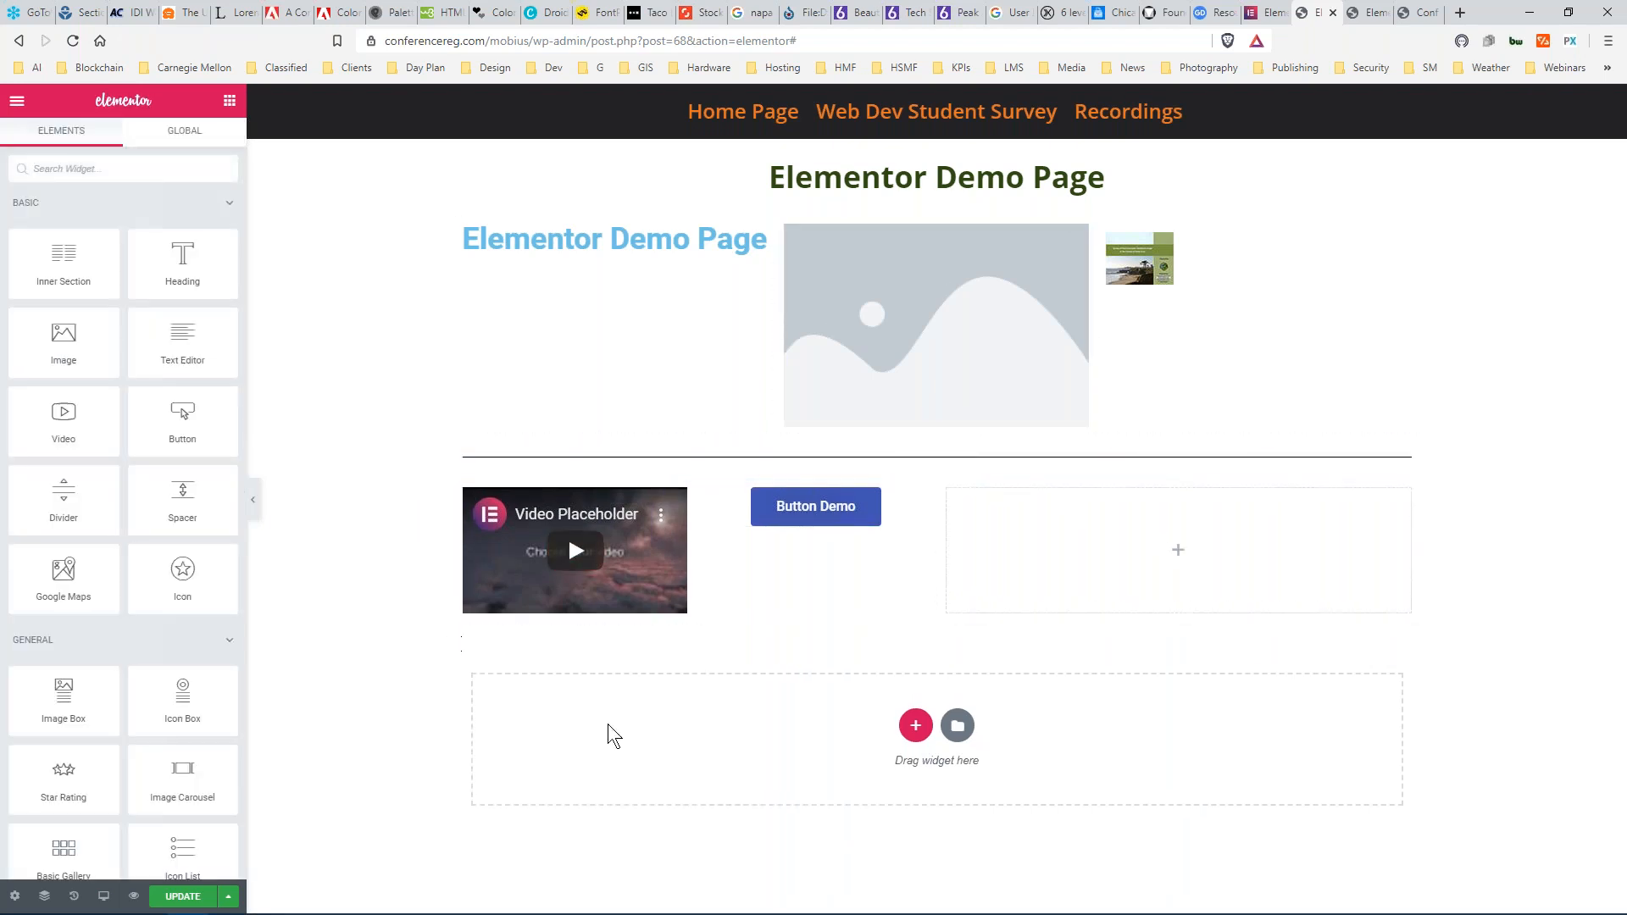
# Add a new section with four equal columns below the video and button section.
pyautogui.click(916, 727)
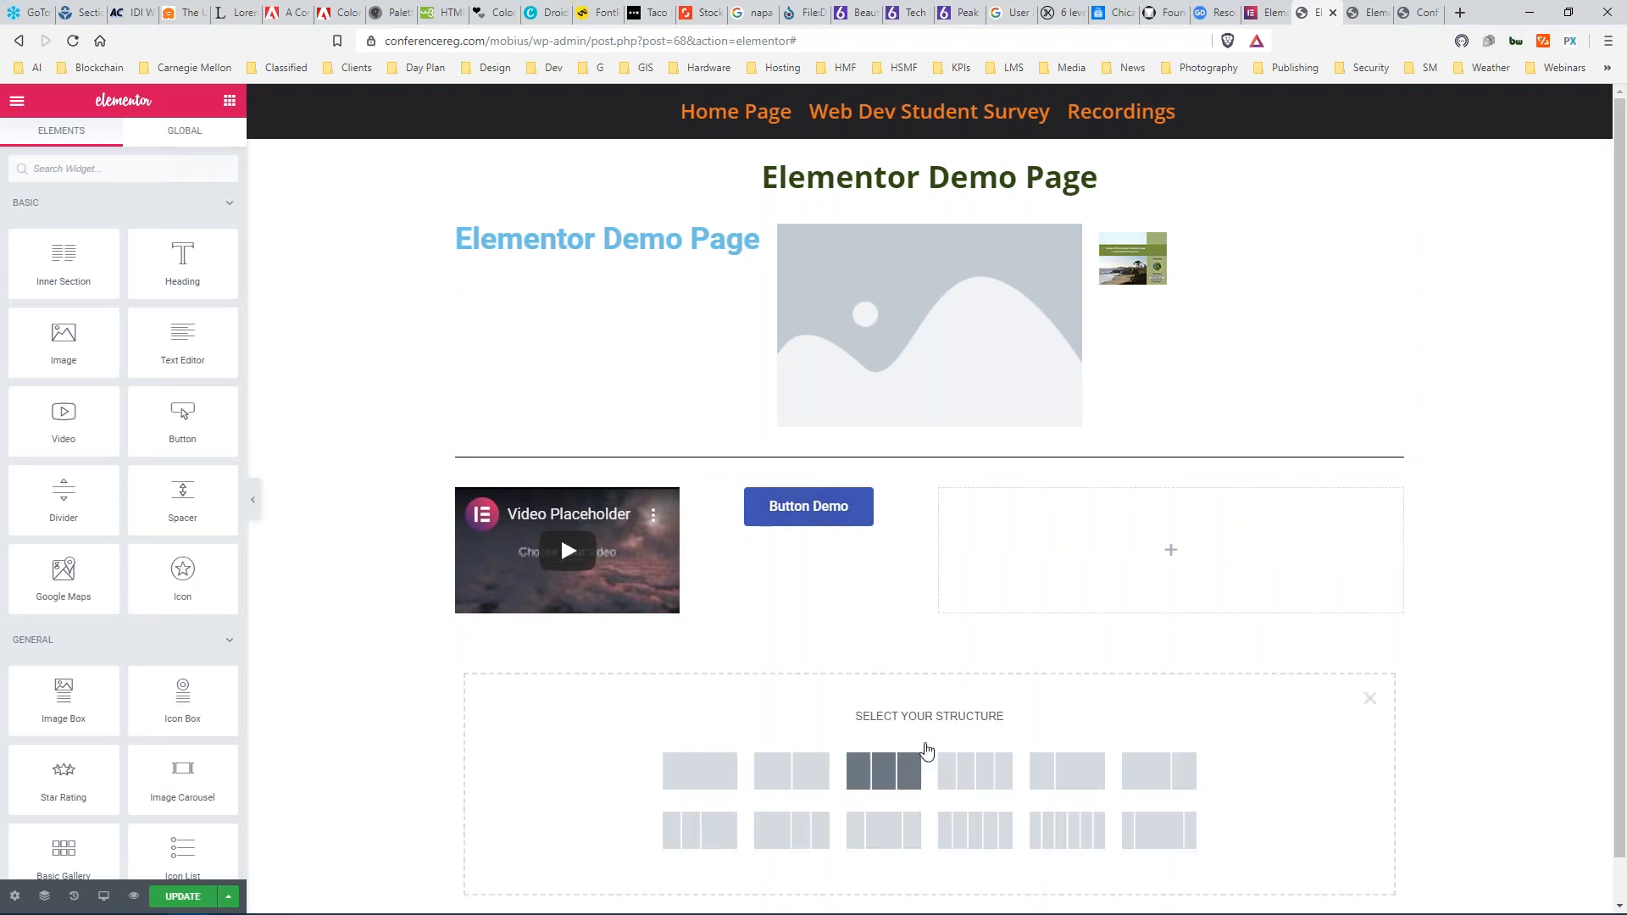
pyautogui.click(979, 778)
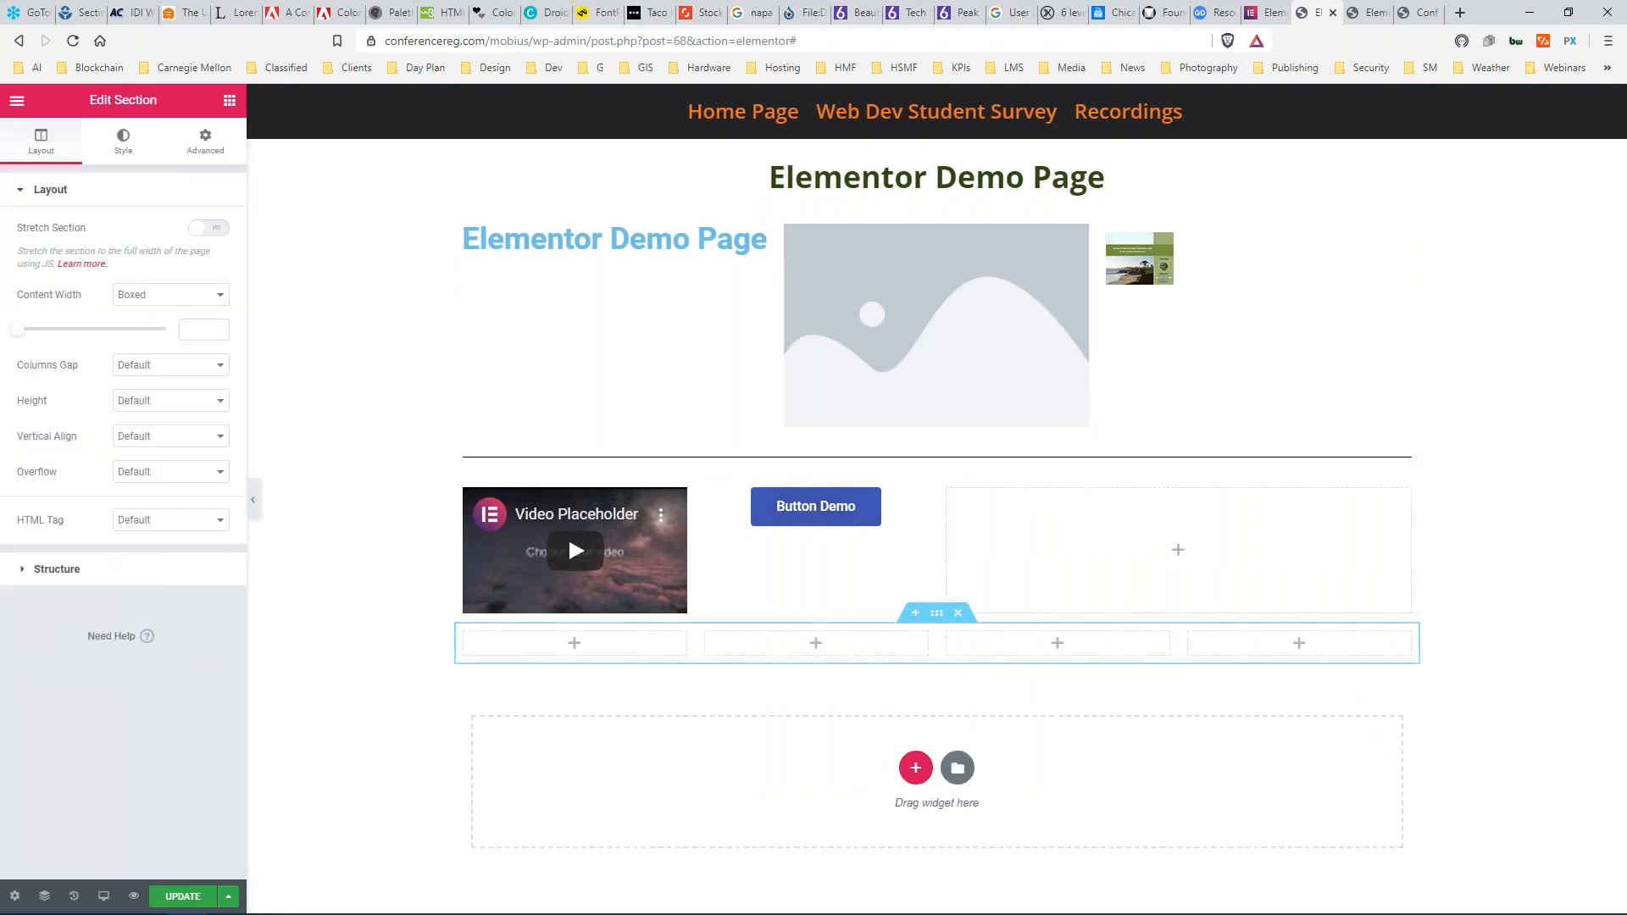
pyautogui.click(373, 652)
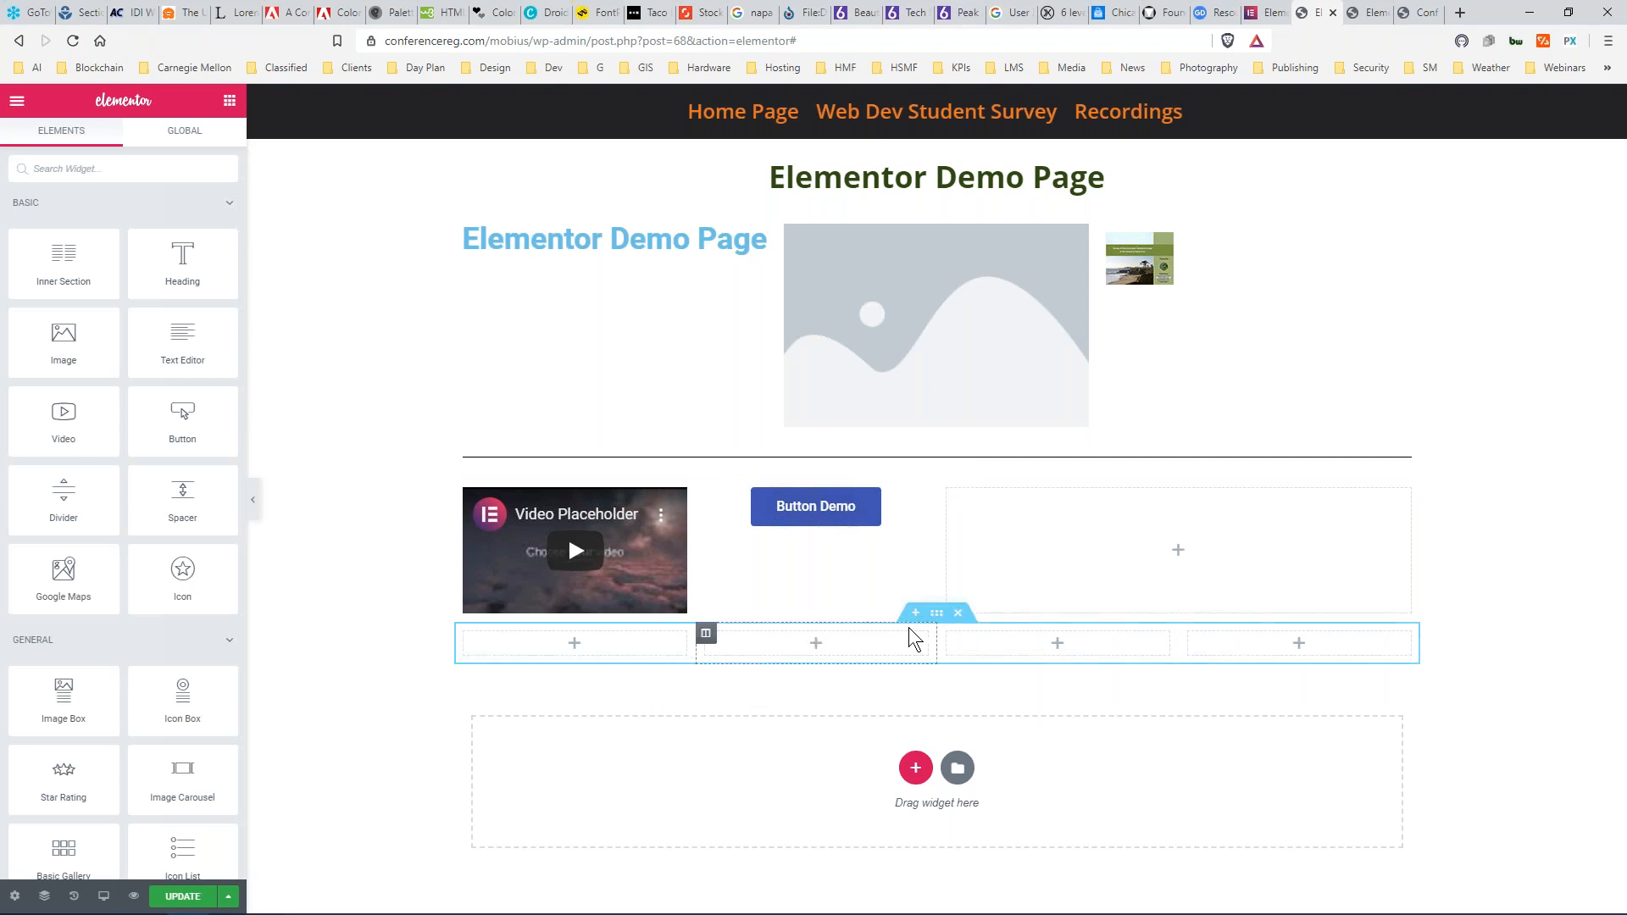
# Move the text editor widget with the thumbnail image into the empty third column beside the button.
pyautogui.moveTo(193, 491); pyautogui.dragTo(581, 636)
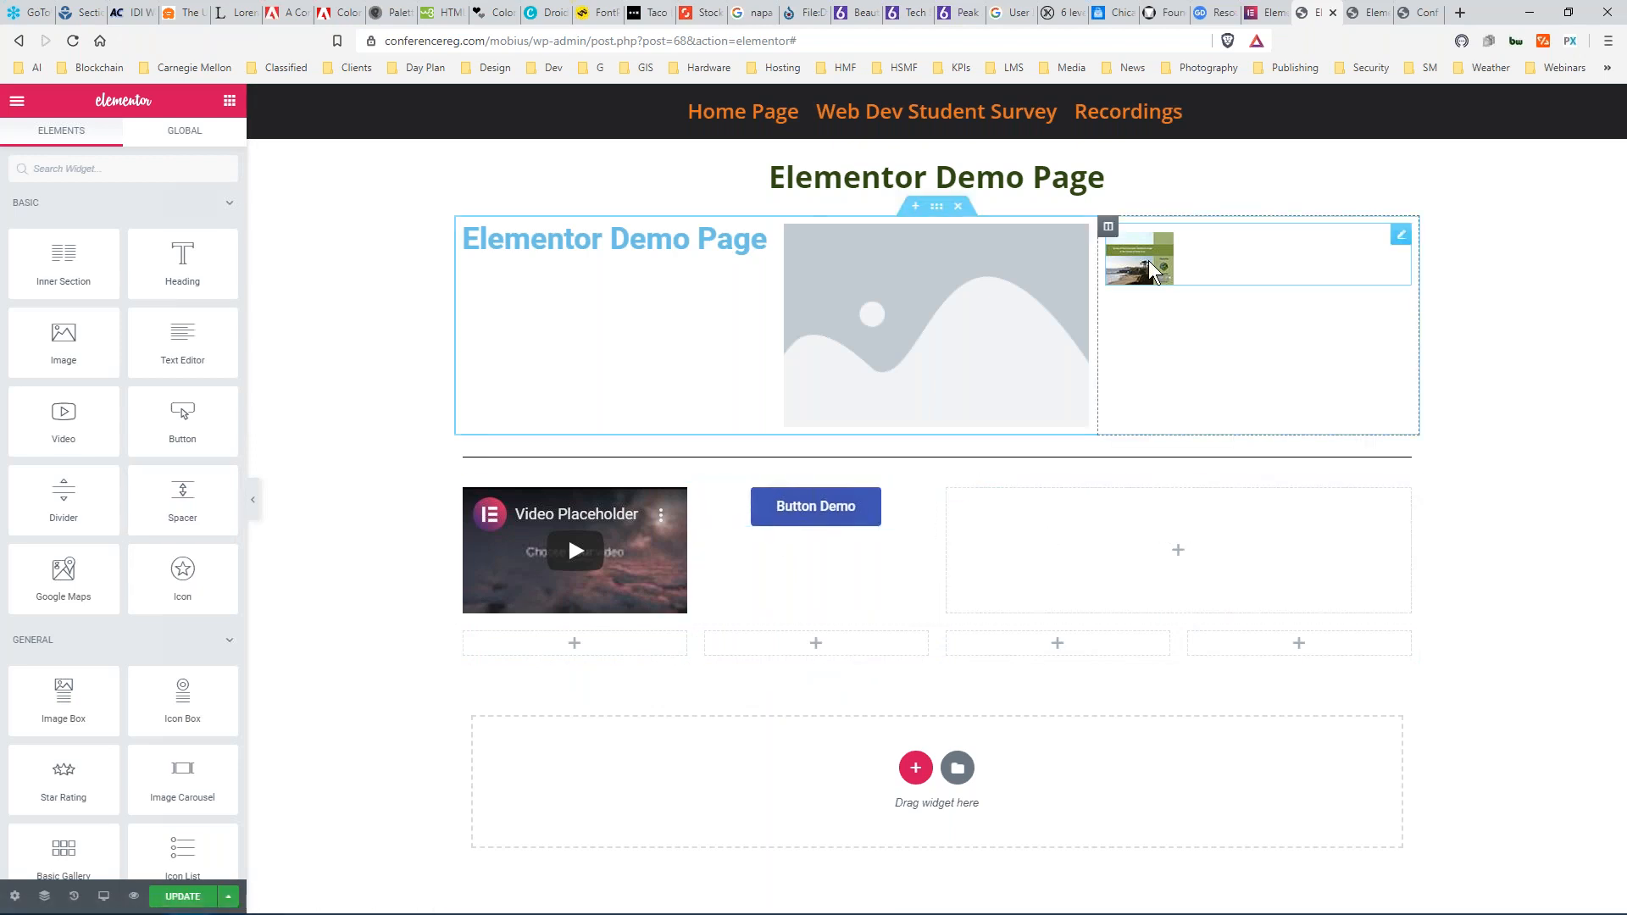
pyautogui.moveTo(1162, 270); pyautogui.dragTo(1225, 556)
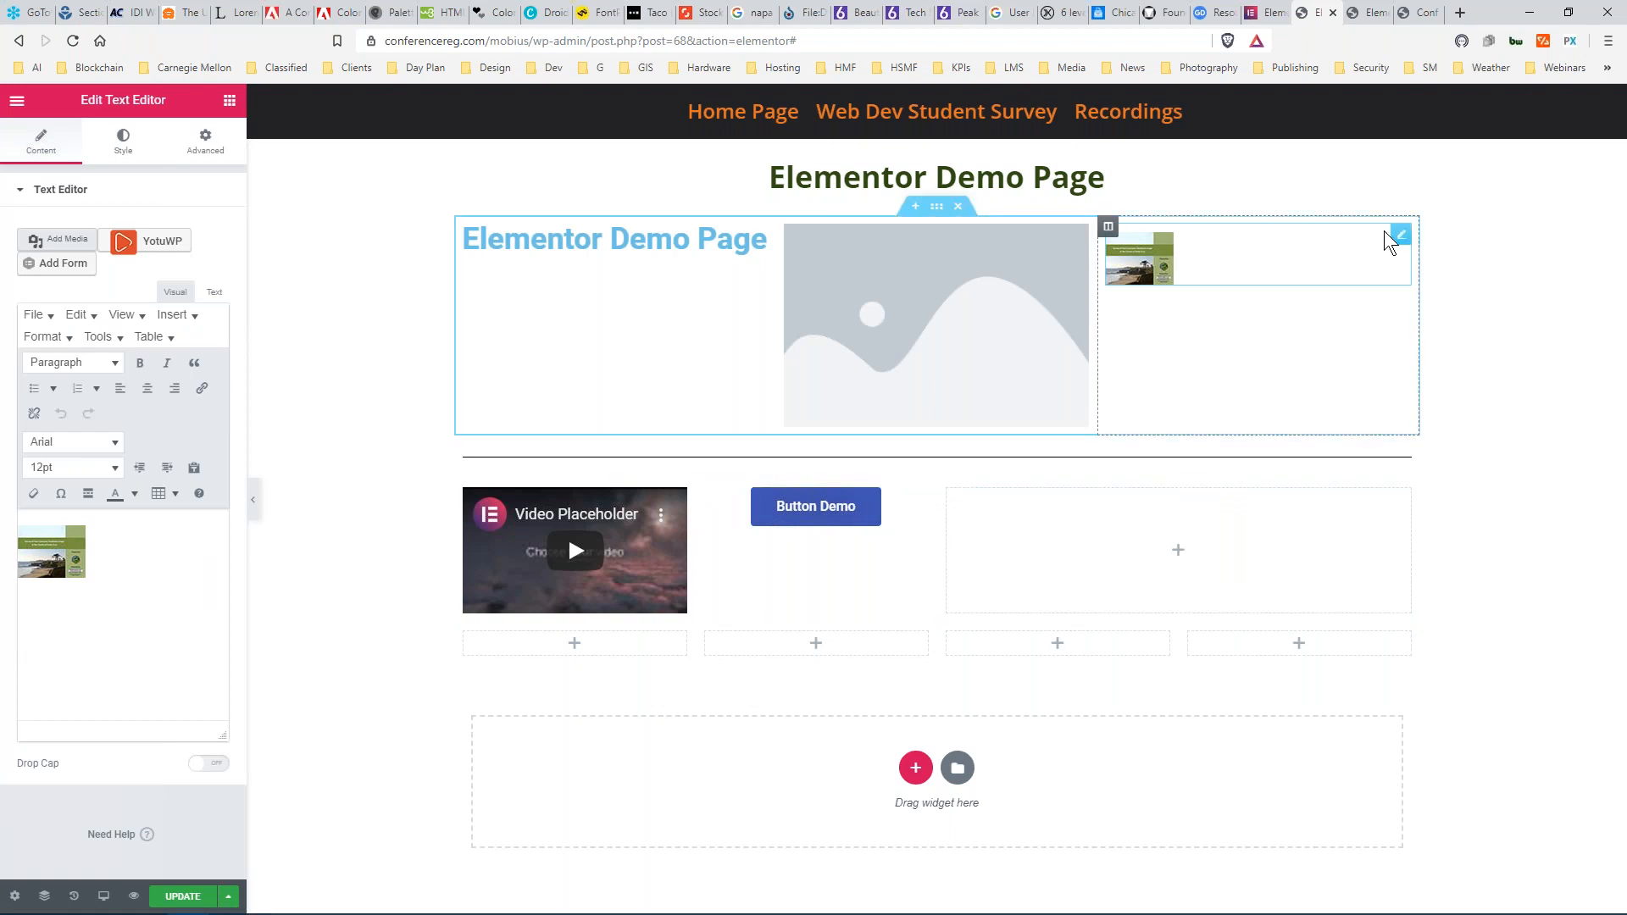
pyautogui.moveTo(1400, 234); pyautogui.dragTo(1239, 559)
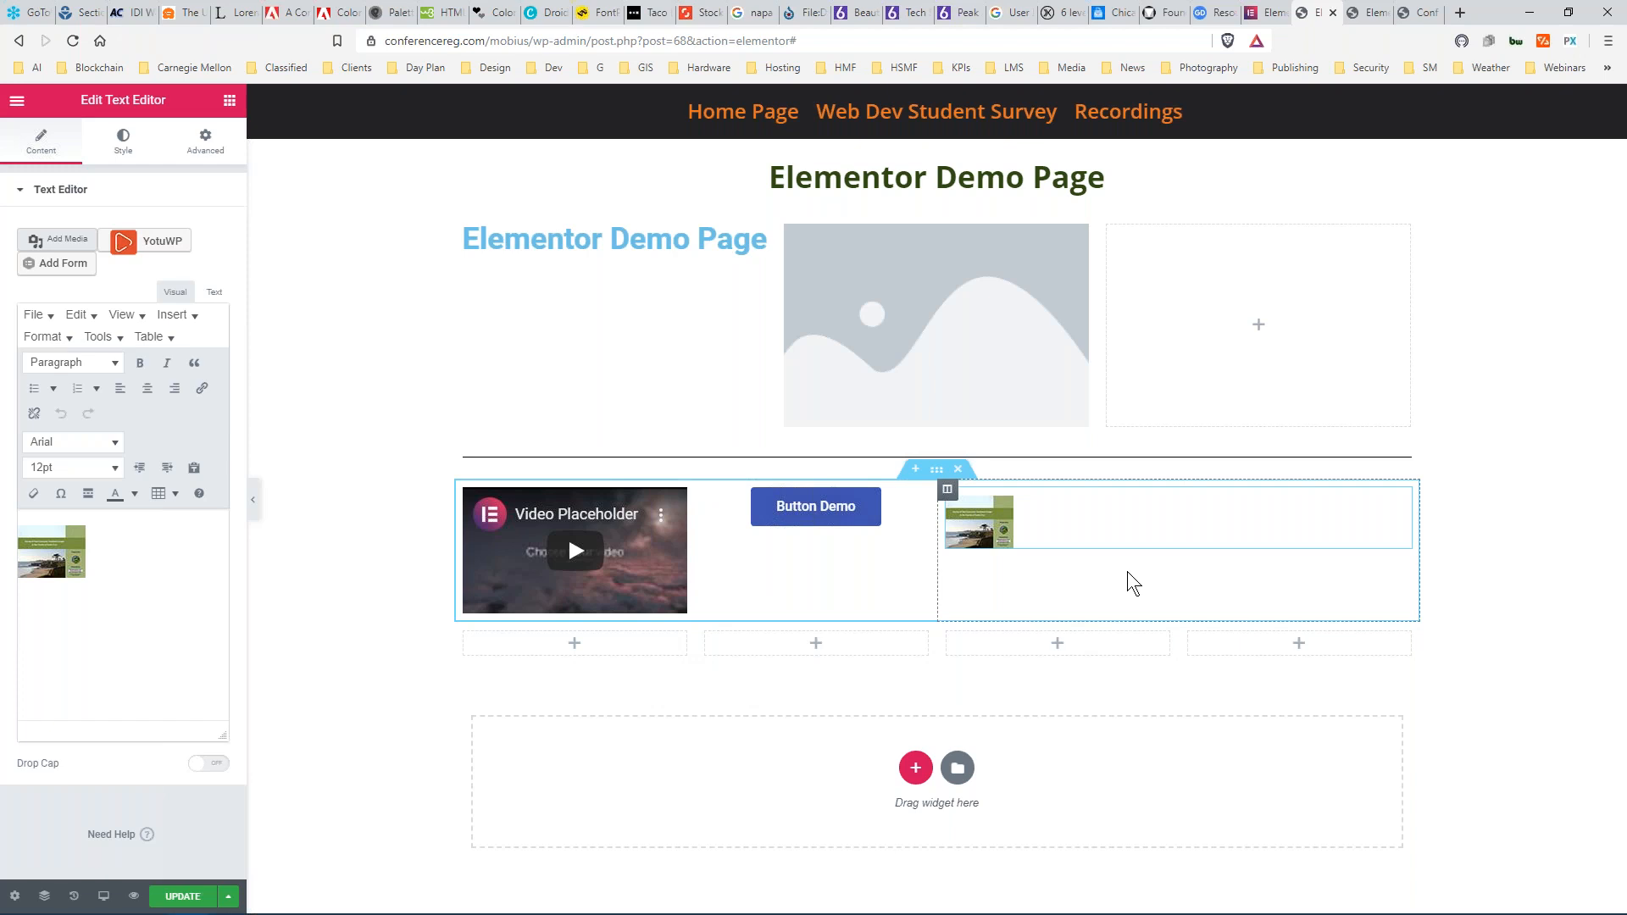
# Place a Spacer widget above the Button Demo button and reduce its space to about 25.
pyautogui.click(224, 102)
pyautogui.moveTo(183, 499); pyautogui.dragTo(749, 490)
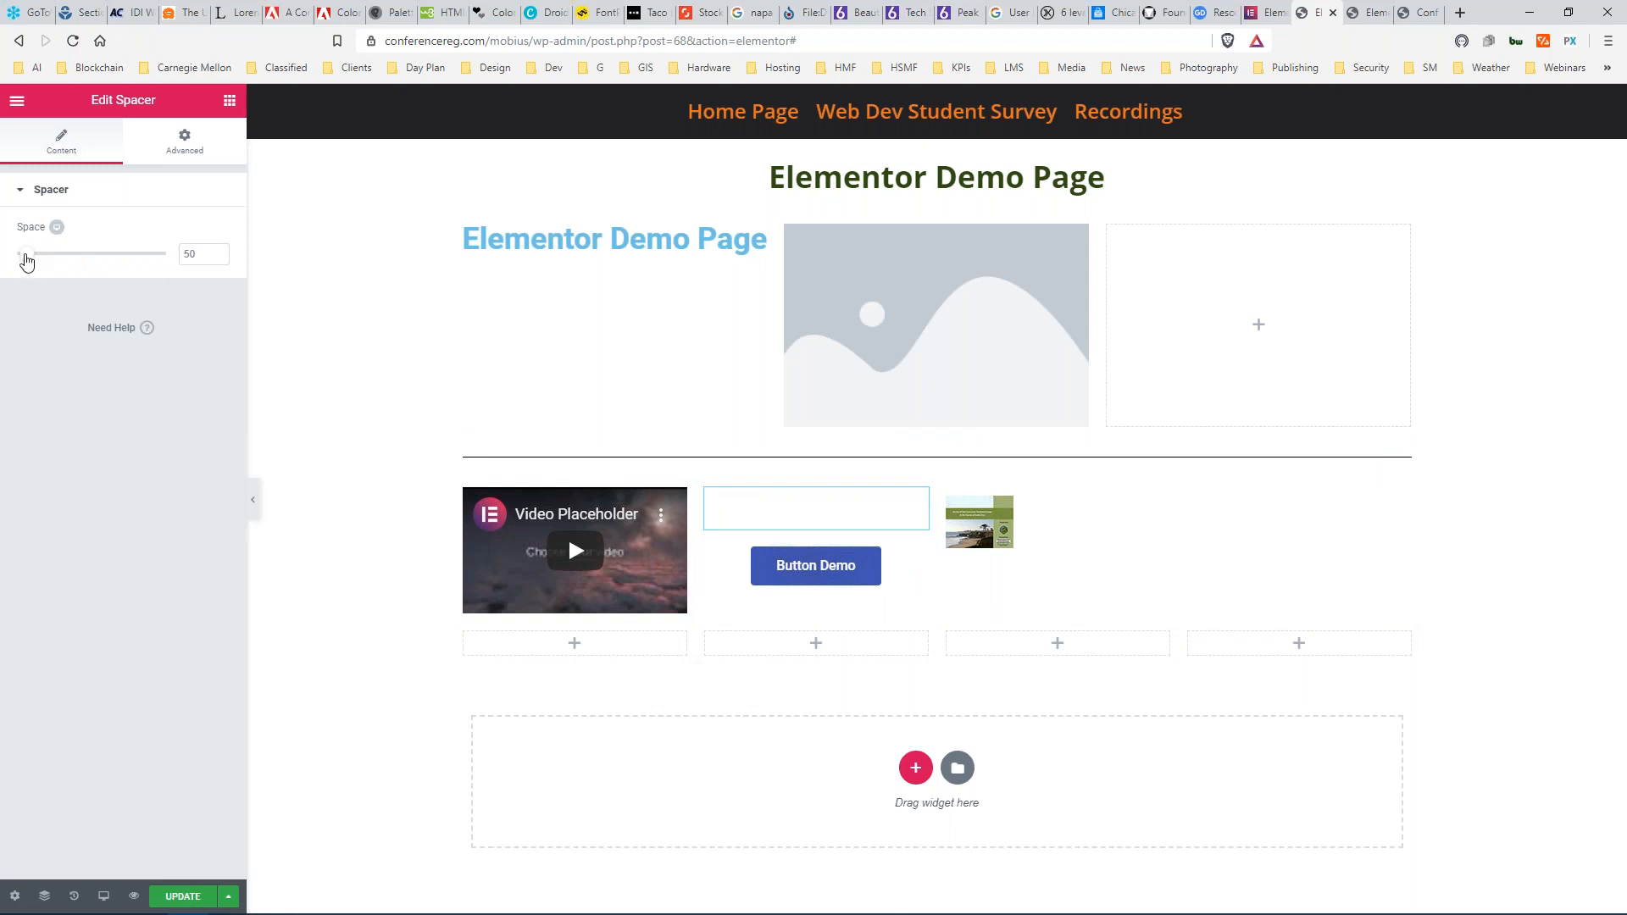
pyautogui.moveTo(26, 262); pyautogui.dragTo(18, 266)
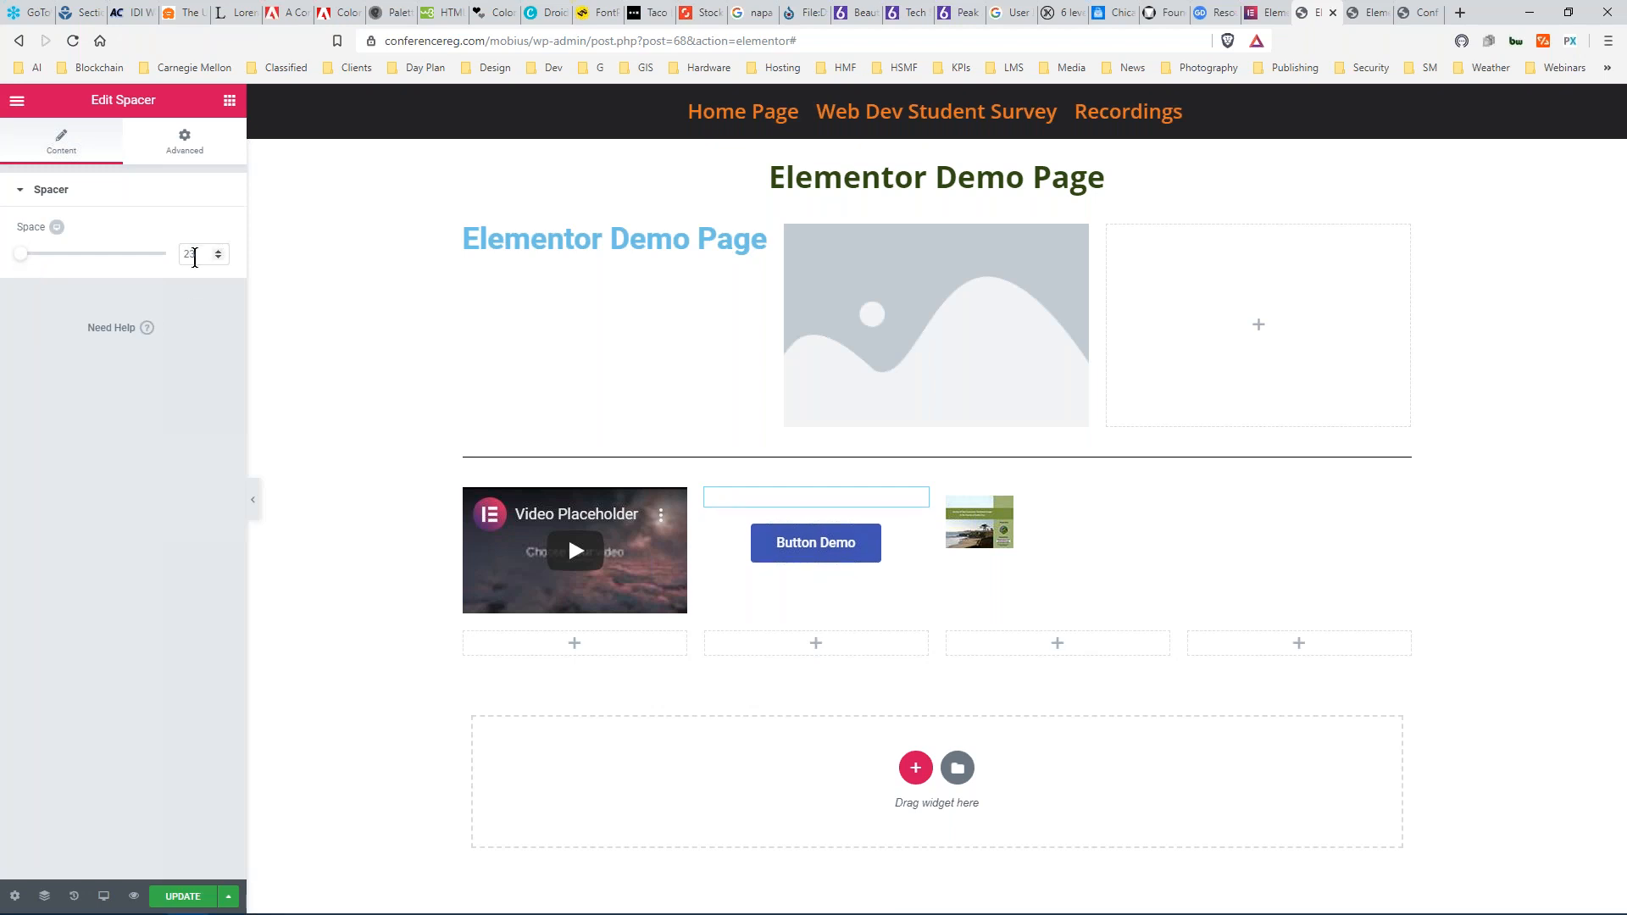
pyautogui.click(217, 251)
pyautogui.click(217, 251)
# Place a Spacer widget above the thumbnail image in the third column and set its space to 25.
pyautogui.click(1004, 515)
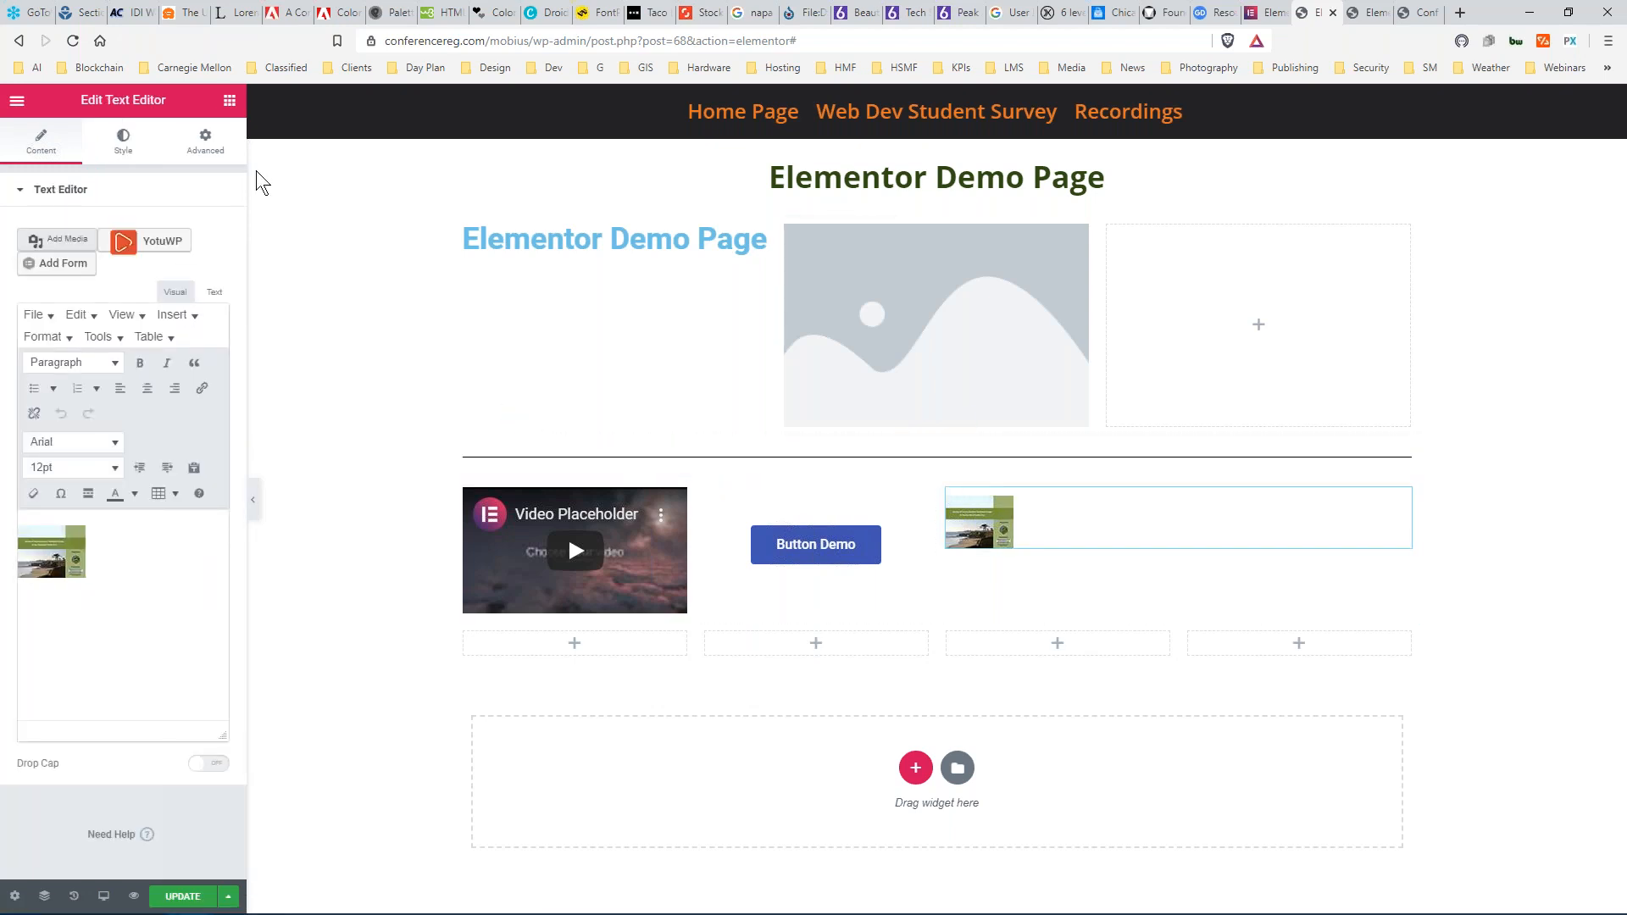
pyautogui.click(227, 100)
pyautogui.moveTo(182, 492); pyautogui.dragTo(1071, 496)
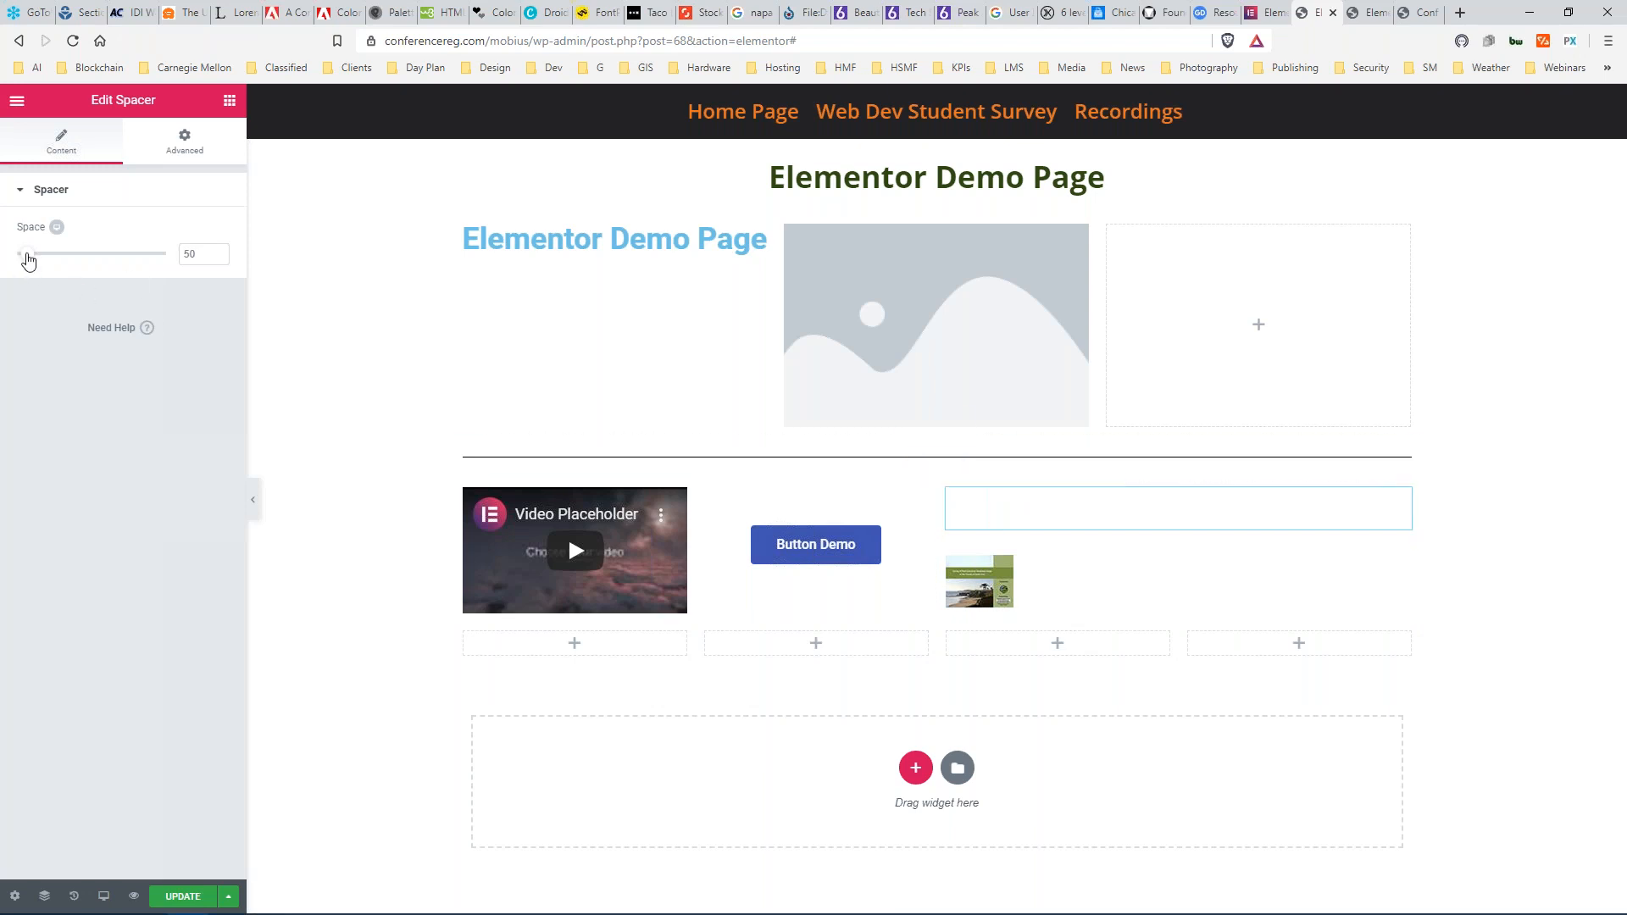
pyautogui.doubleClick(192, 254)
pyautogui.write('25')
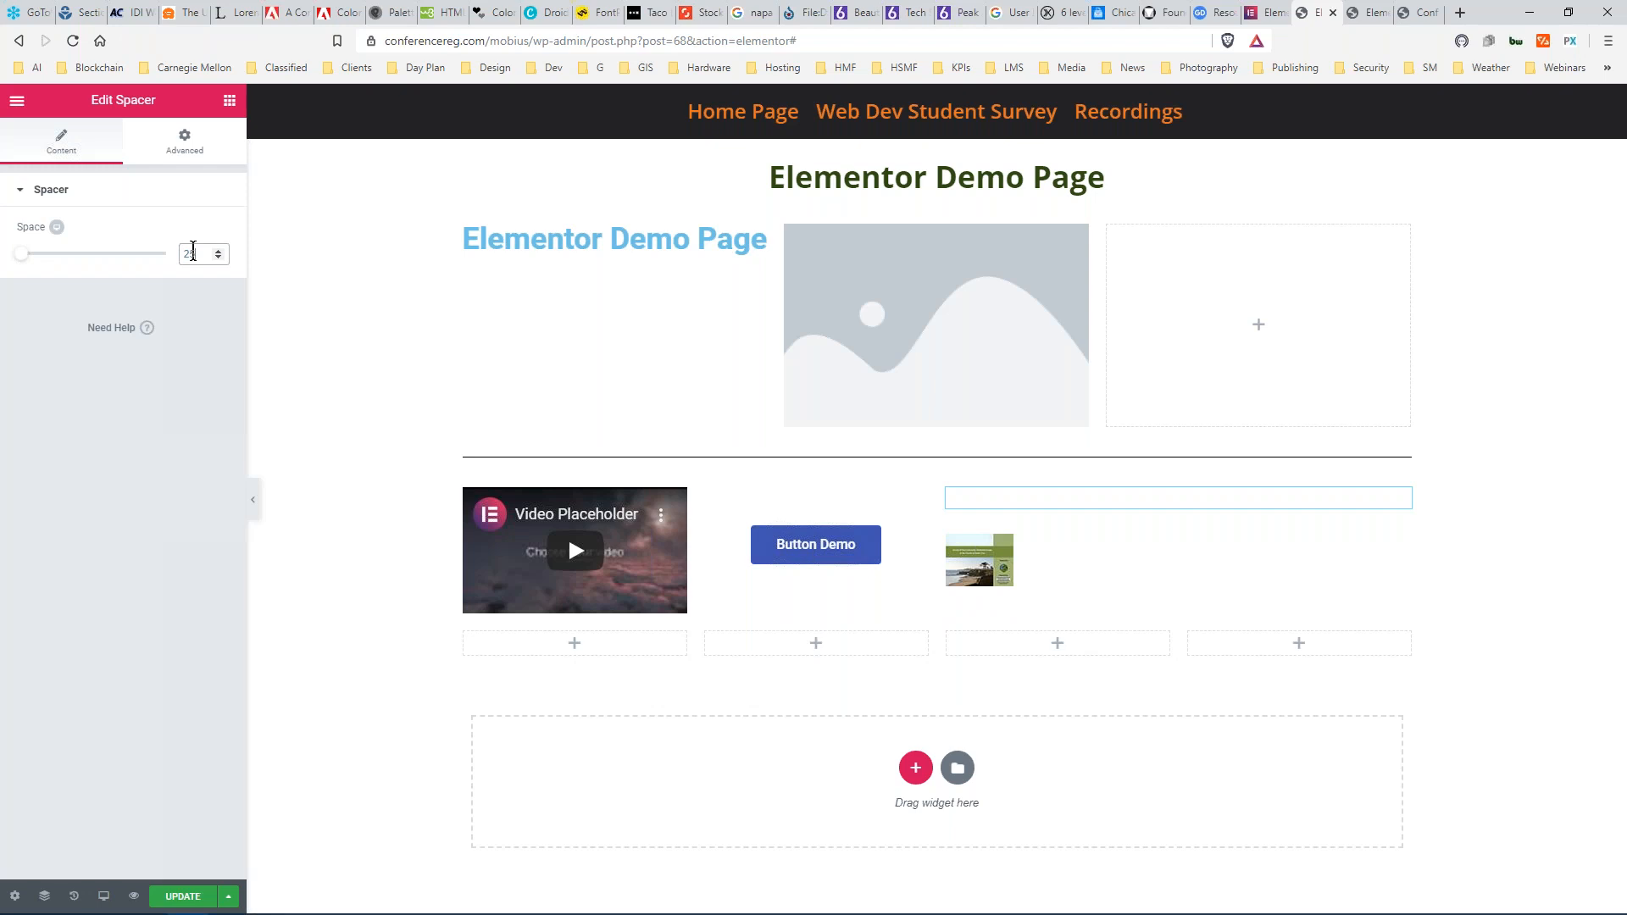
# Reduce the space of the spacer above the thumbnail image to 10 and close its settings.
pyautogui.click(219, 257)
pyautogui.click(219, 258)
pyautogui.click(218, 258)
pyautogui.click(219, 258)
pyautogui.click(219, 258)
pyautogui.click(218, 258)
pyautogui.click(218, 257)
pyautogui.click(218, 257)
pyautogui.click(219, 257)
pyautogui.click(219, 257)
pyautogui.click(218, 258)
pyautogui.click(218, 258)
pyautogui.click(218, 258)
pyautogui.click(218, 257)
pyautogui.click(219, 258)
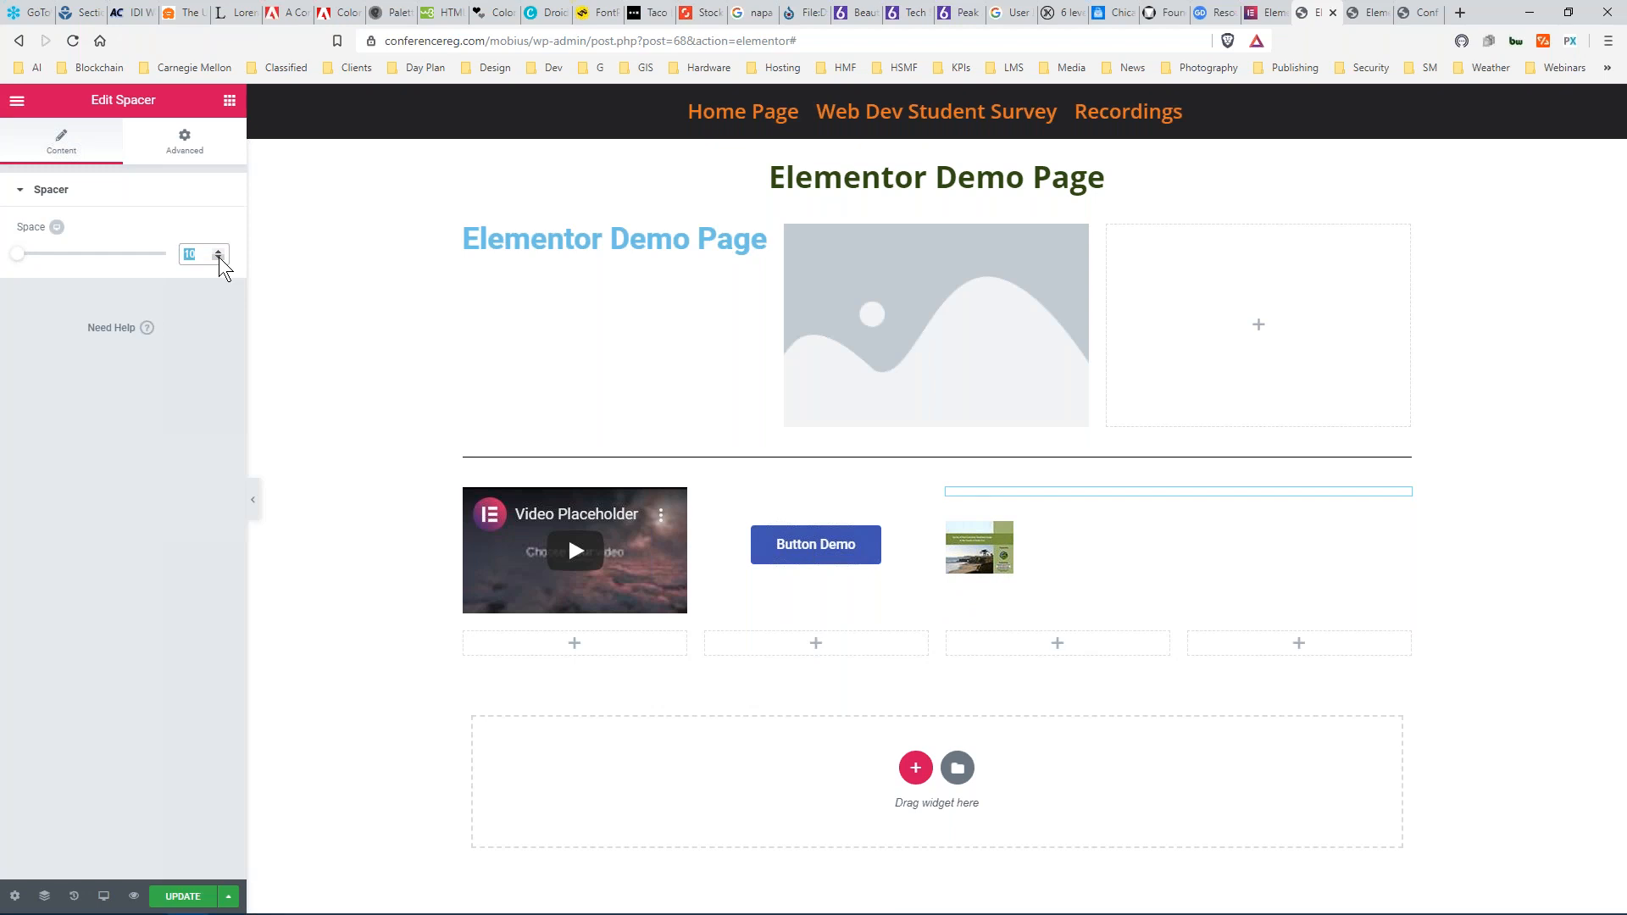
pyautogui.click(186, 339)
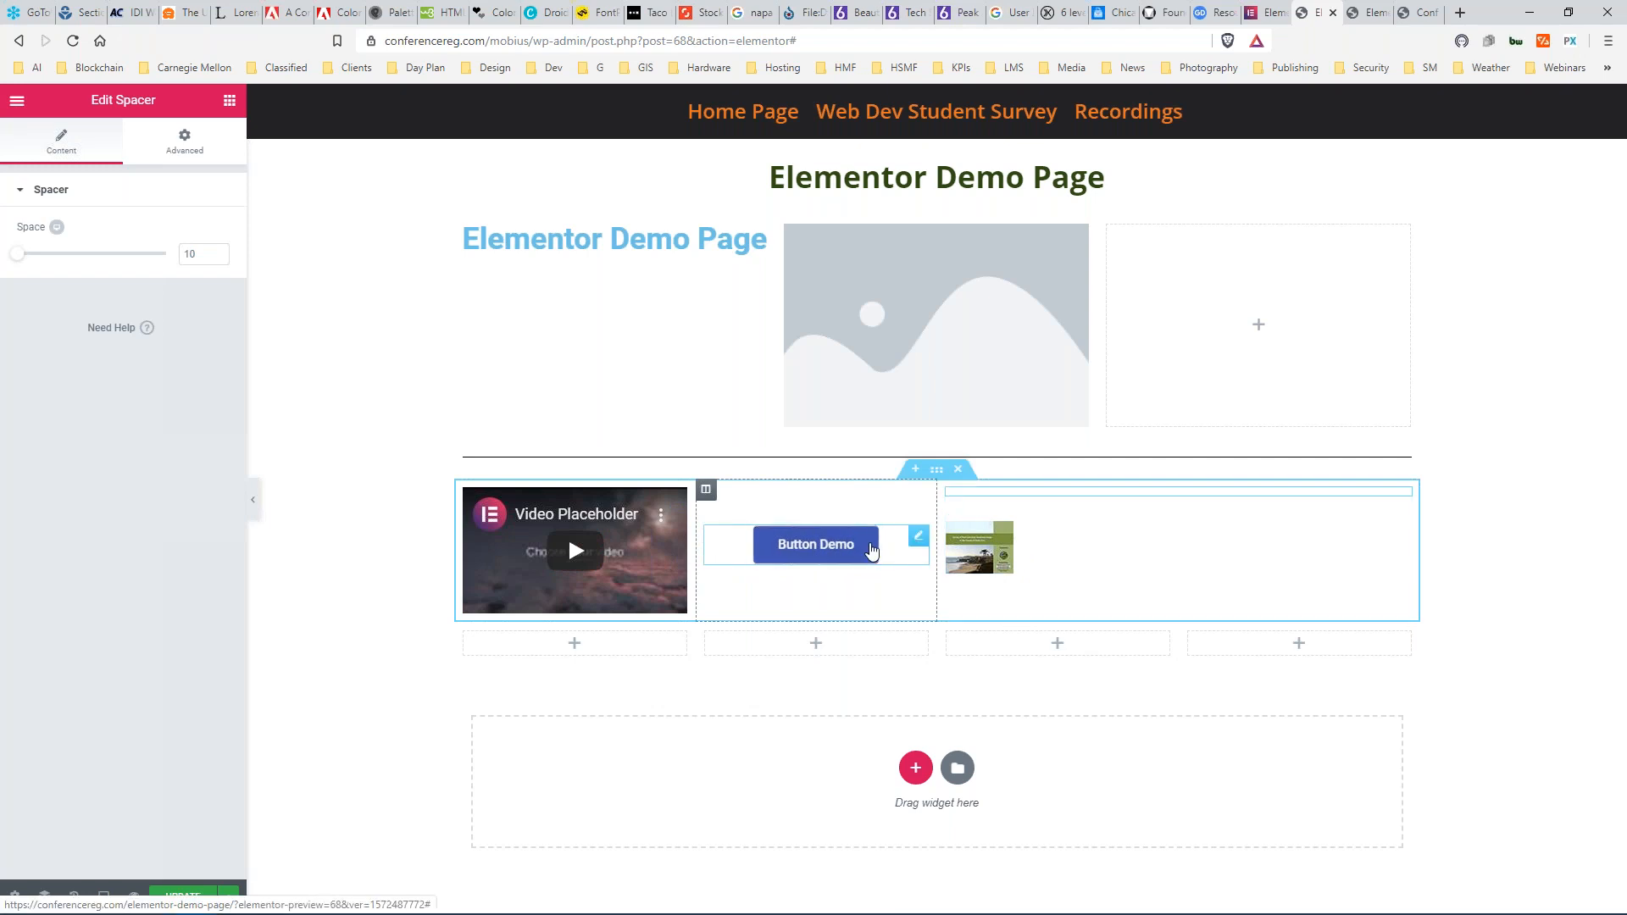
pyautogui.click(1491, 491)
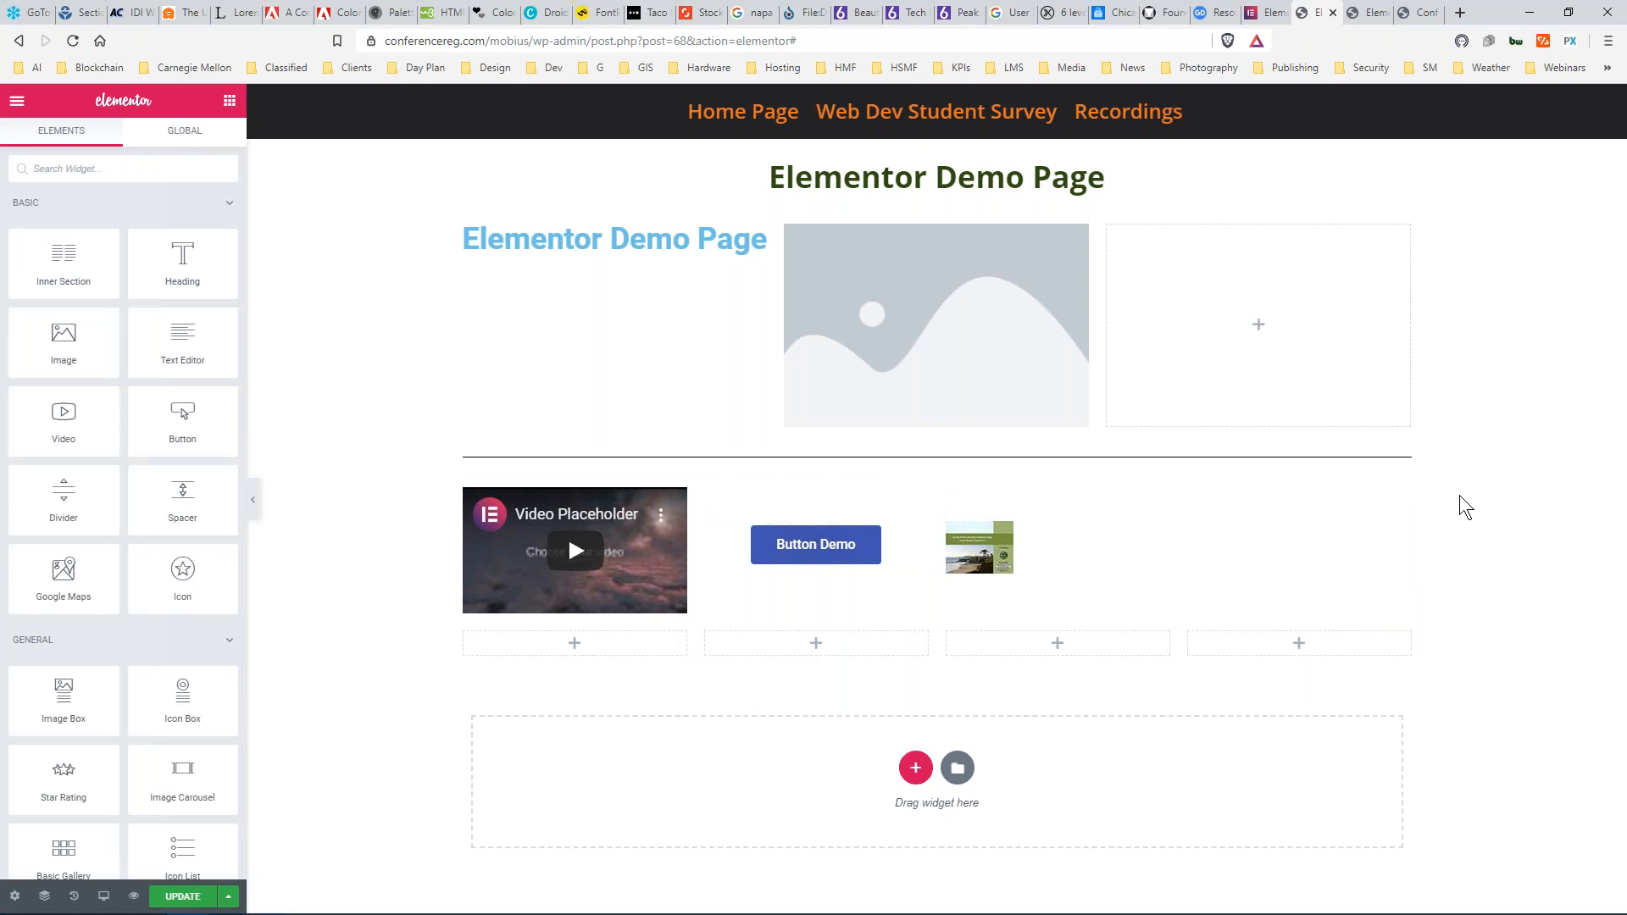
# Open the settings of the placeholder image widget in the middle column of the first section.
pyautogui.click(957, 309)
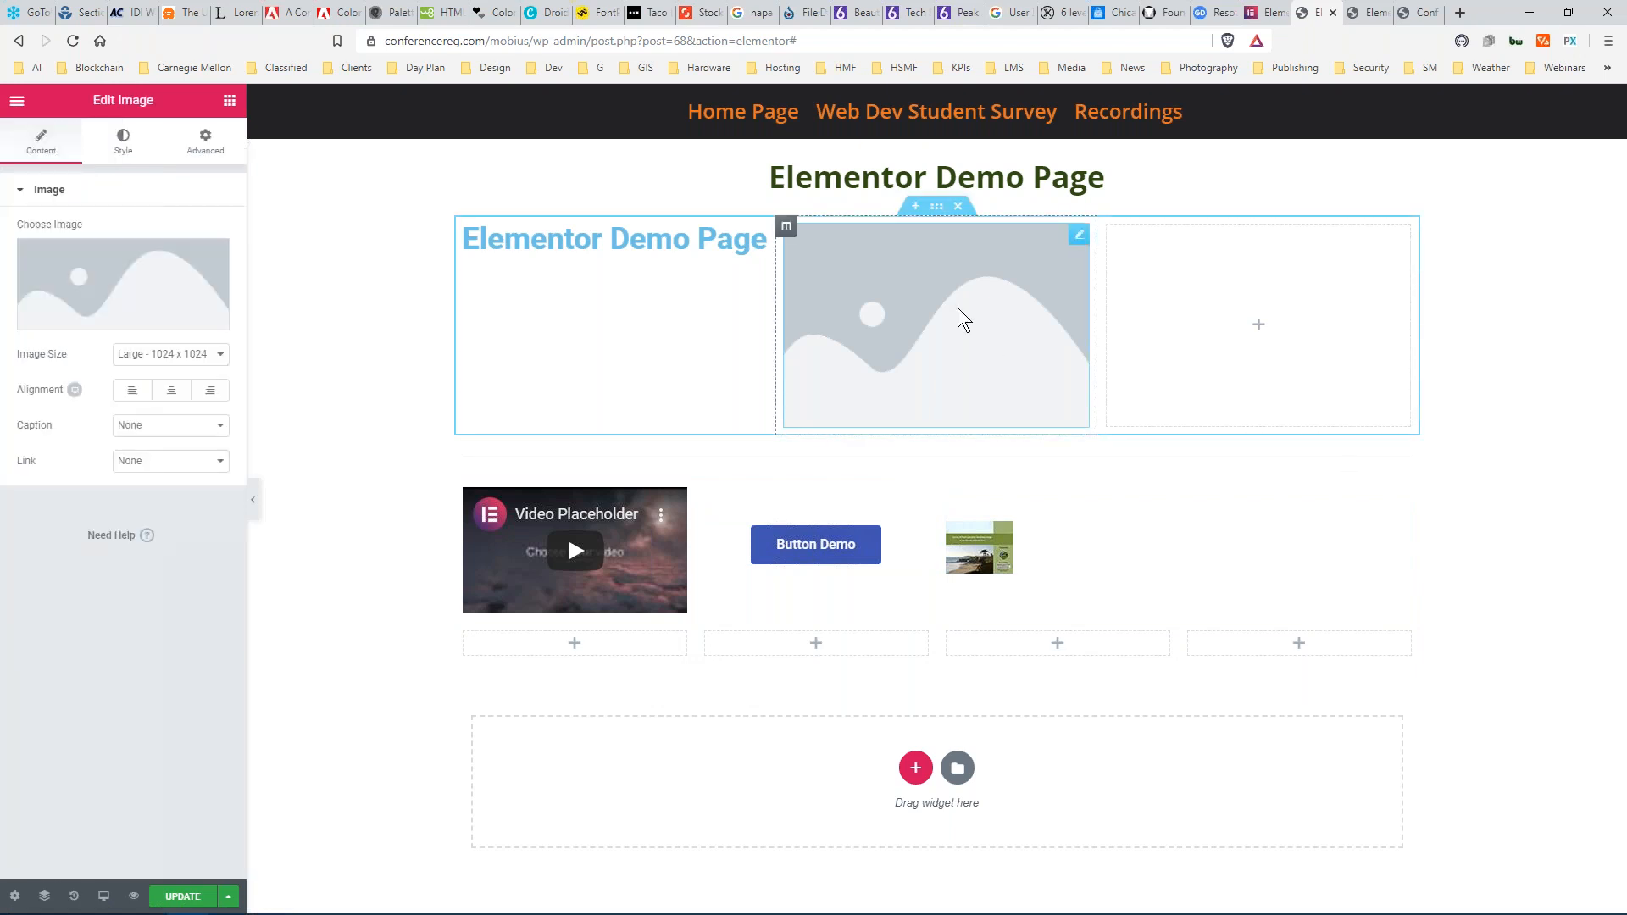
pyautogui.moveTo(108, 297)
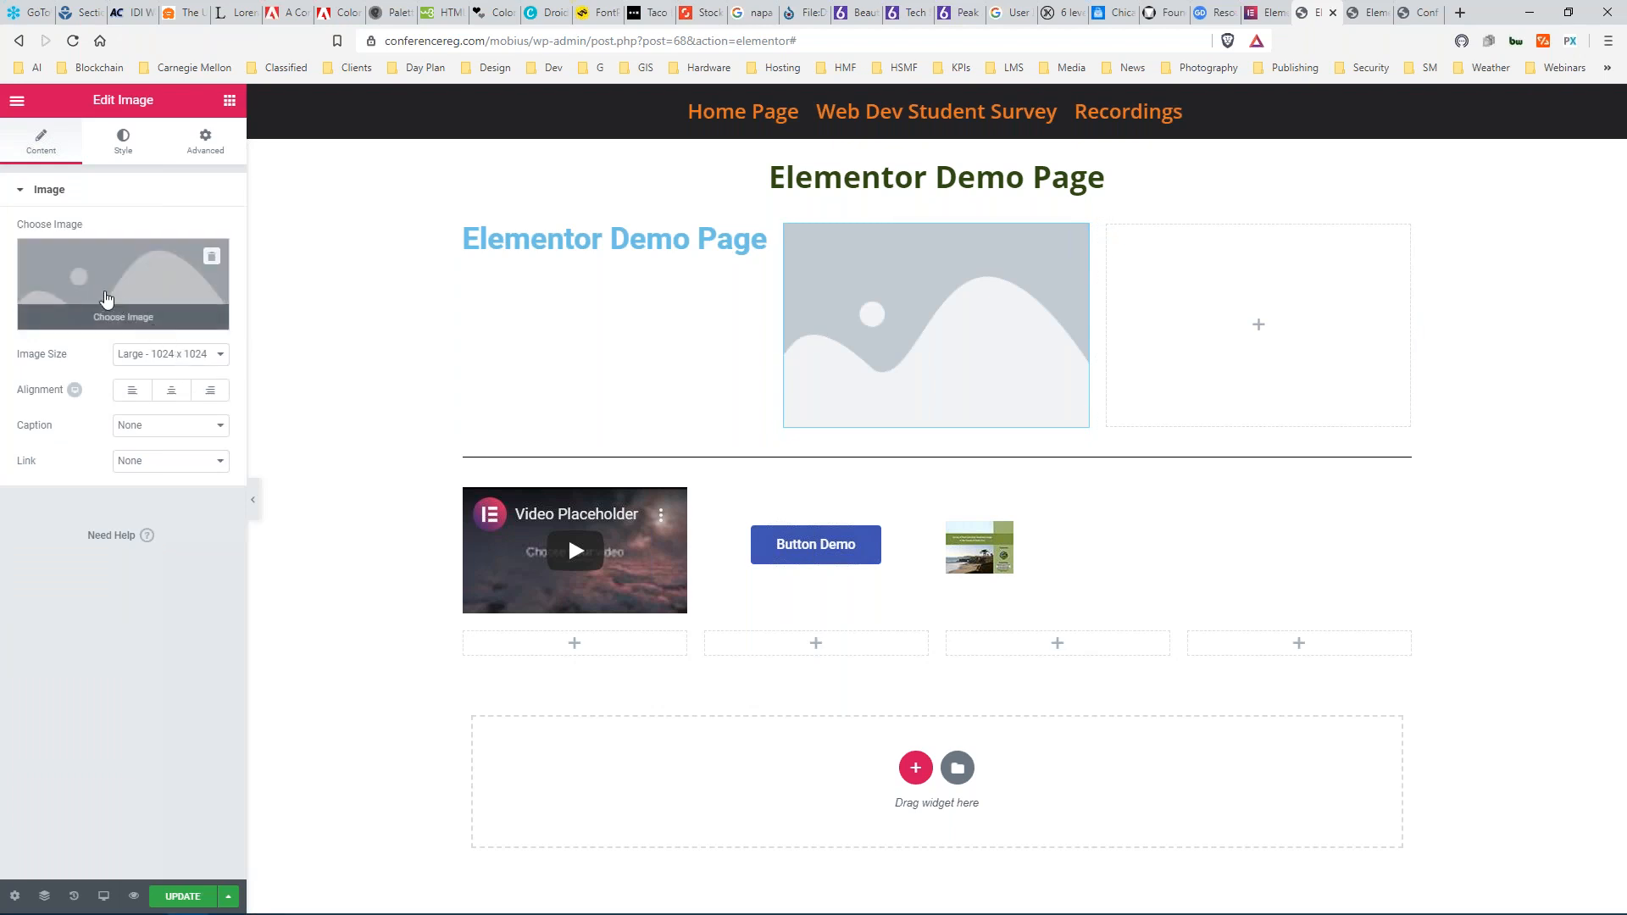
# Fill the image placeholder in the middle column with the "Steeler Game" photo from the media library.
pyautogui.click(105, 289)
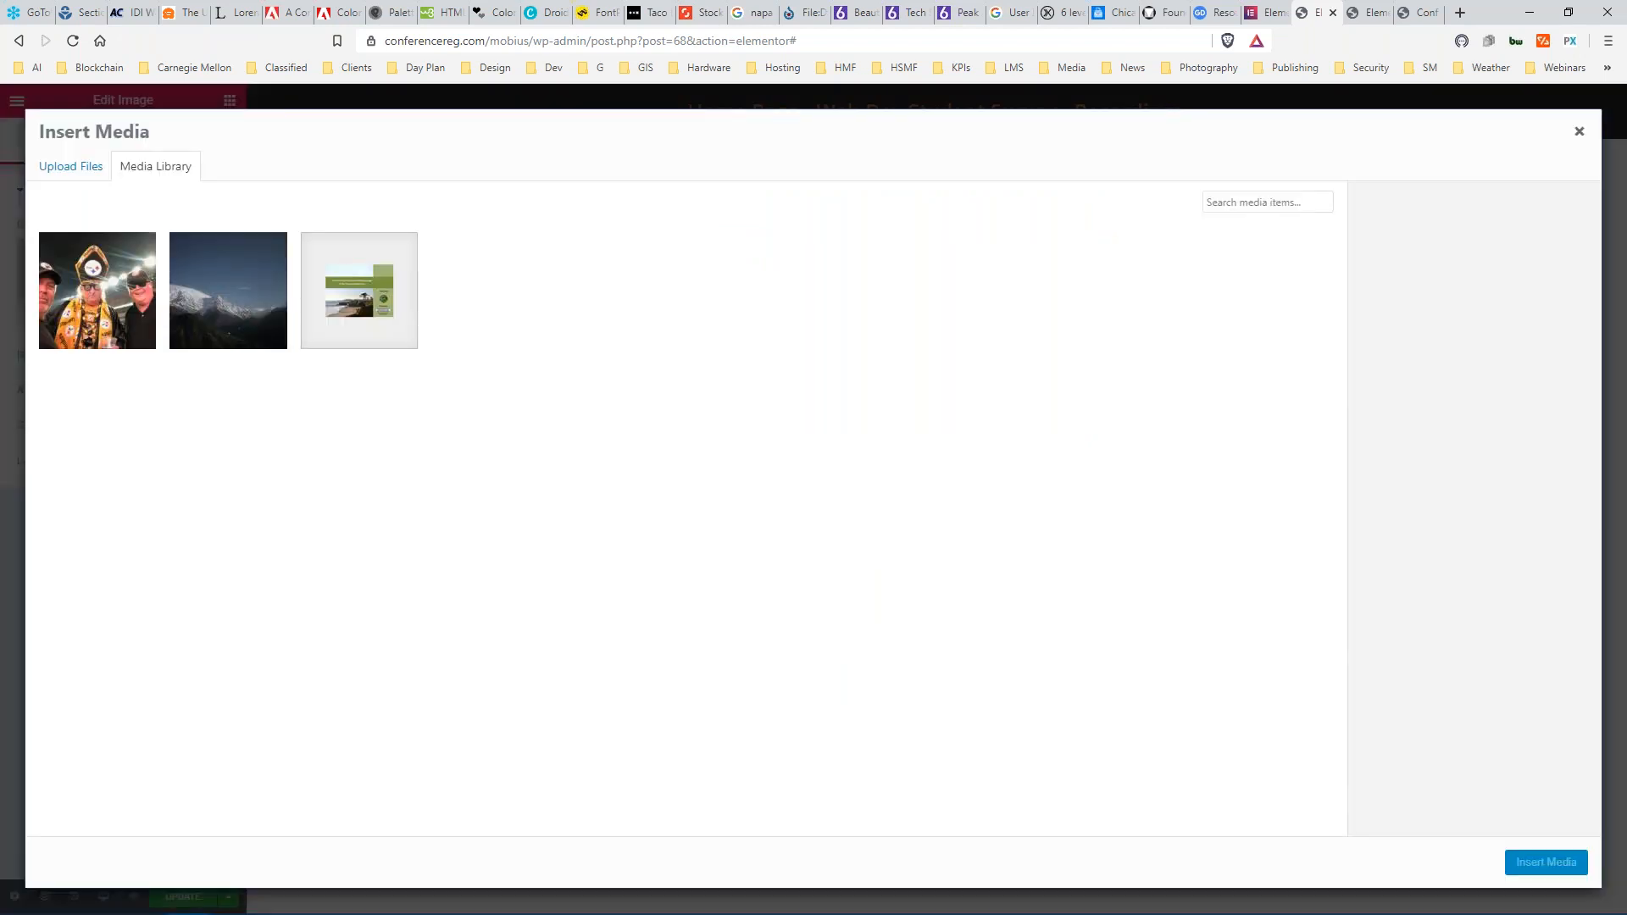
pyautogui.click(103, 290)
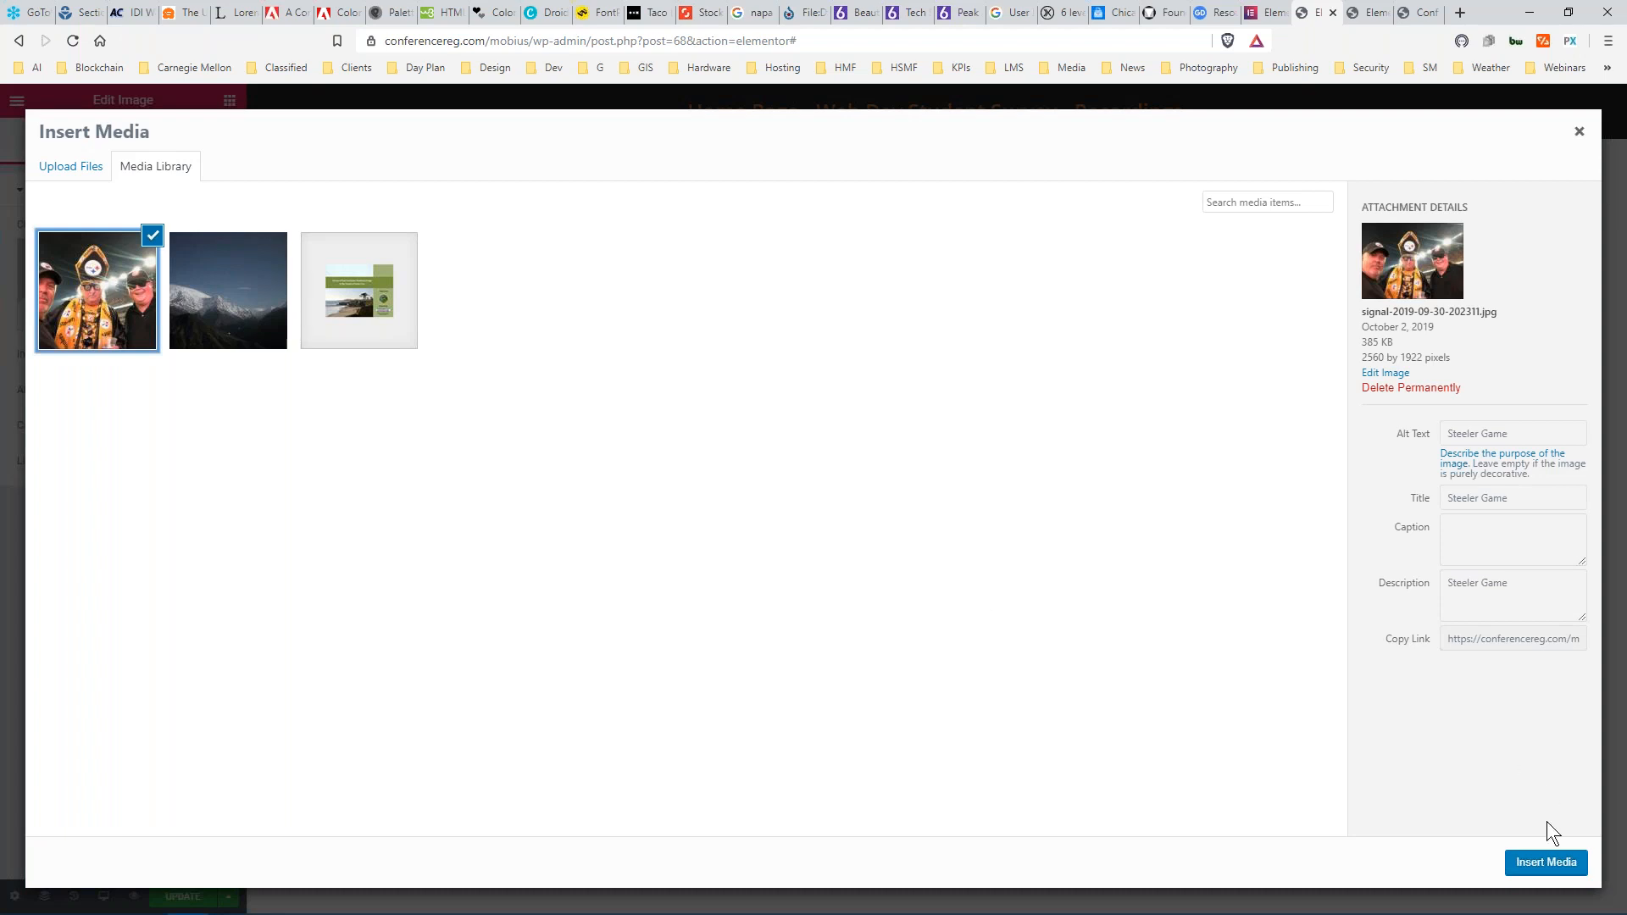
pyautogui.click(1545, 862)
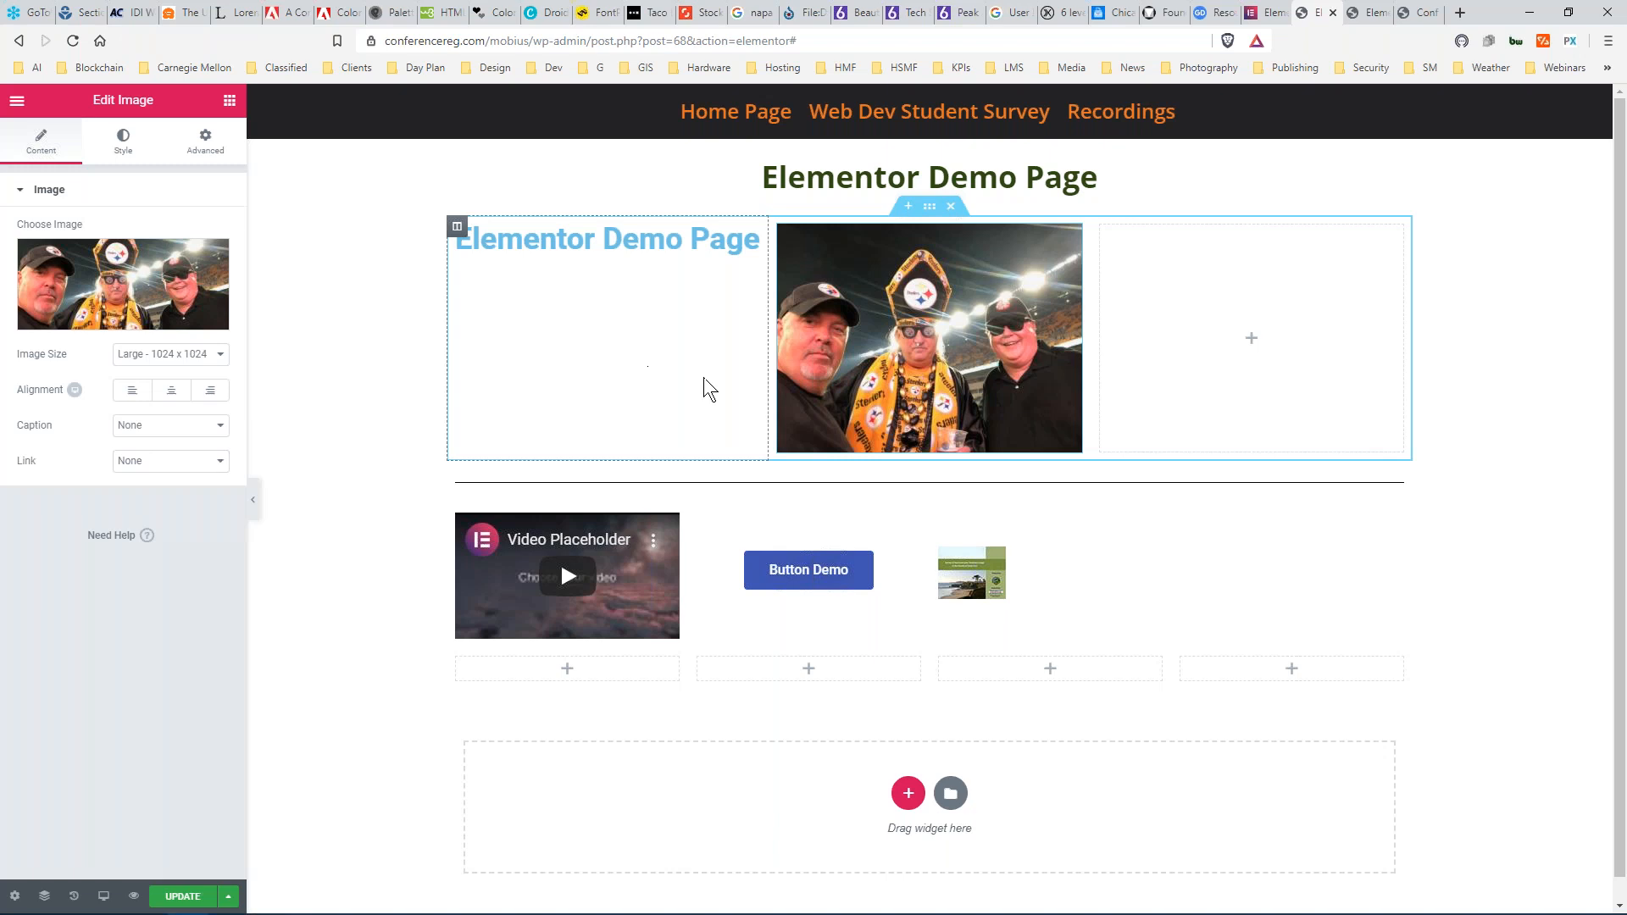
pyautogui.hotkey('ctrl', 'z')
pyautogui.hotkey('ctrl', 'z')
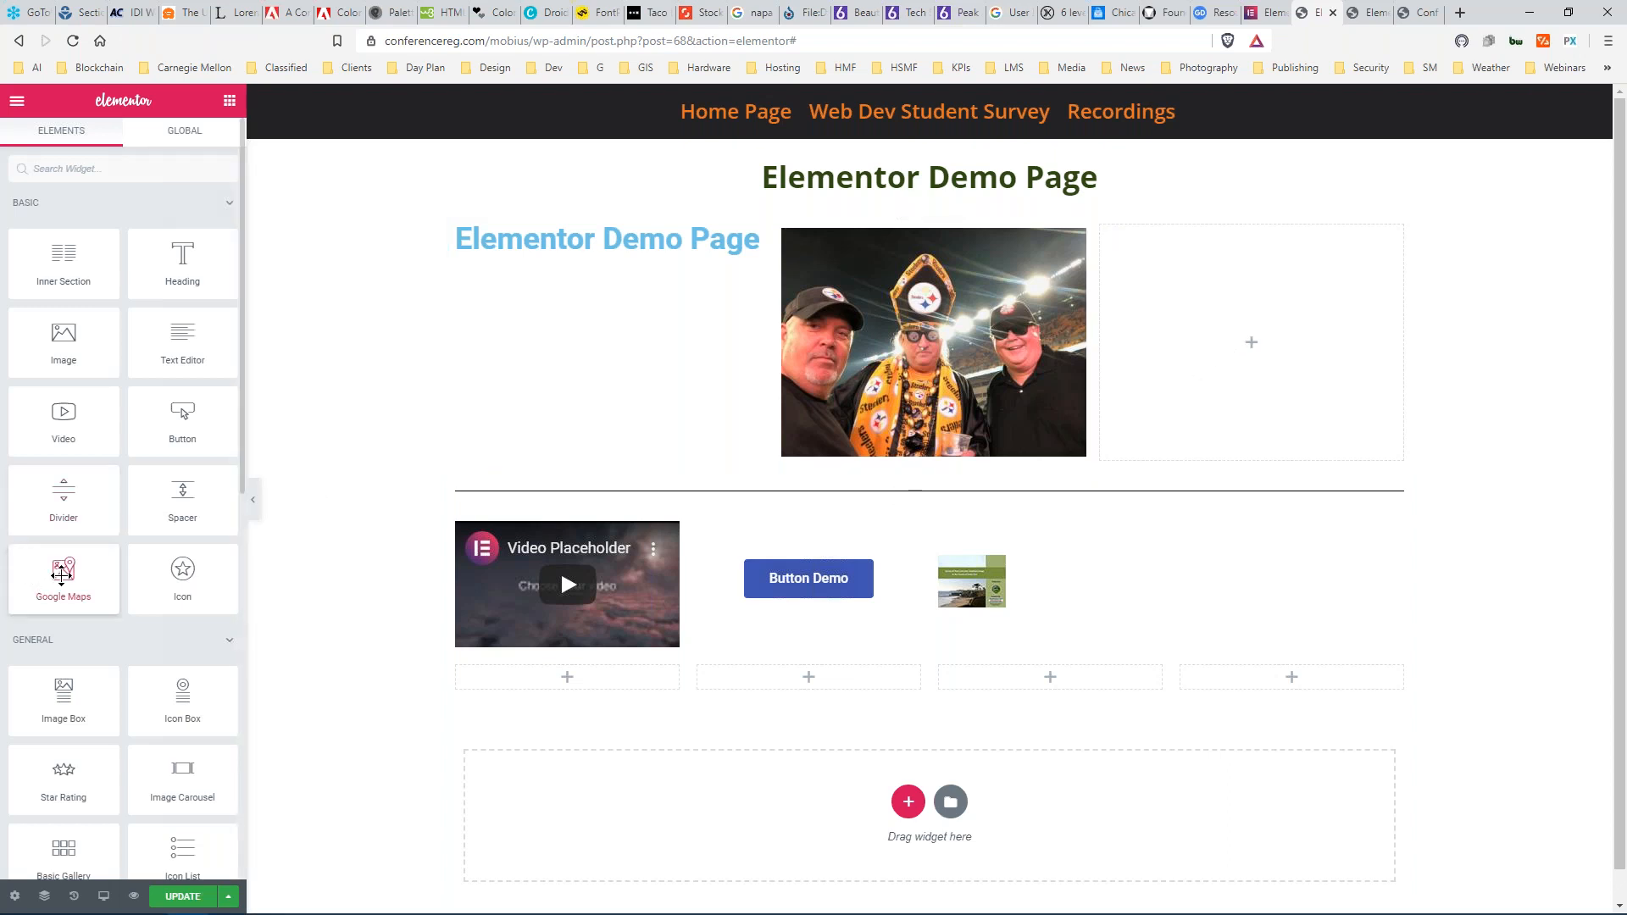
# Add a Google Maps widget to the empty third column beside the photo and set its location to "sacramento, ca".
pyautogui.moveTo(61, 575); pyautogui.dragTo(1263, 341)
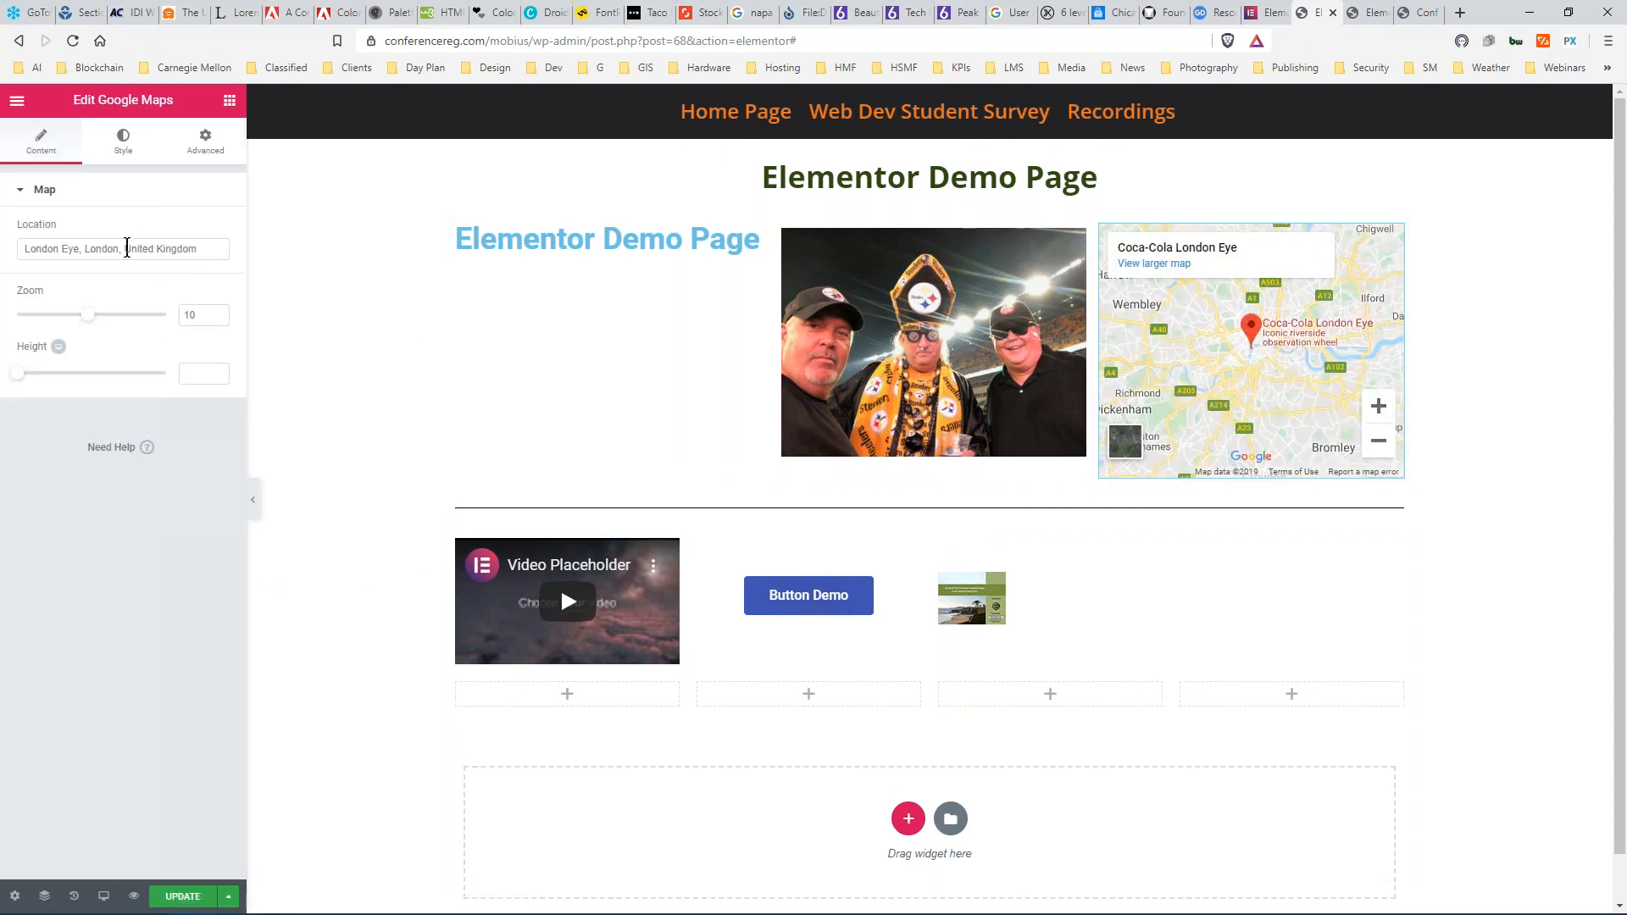
pyautogui.moveTo(22, 247)
pyautogui.mouseDown()
pyautogui.moveTo(208, 246)
pyautogui.moveTo(29, 246)
pyautogui.mouseUp()
pyautogui.click(203, 247)
pyautogui.write('sa')
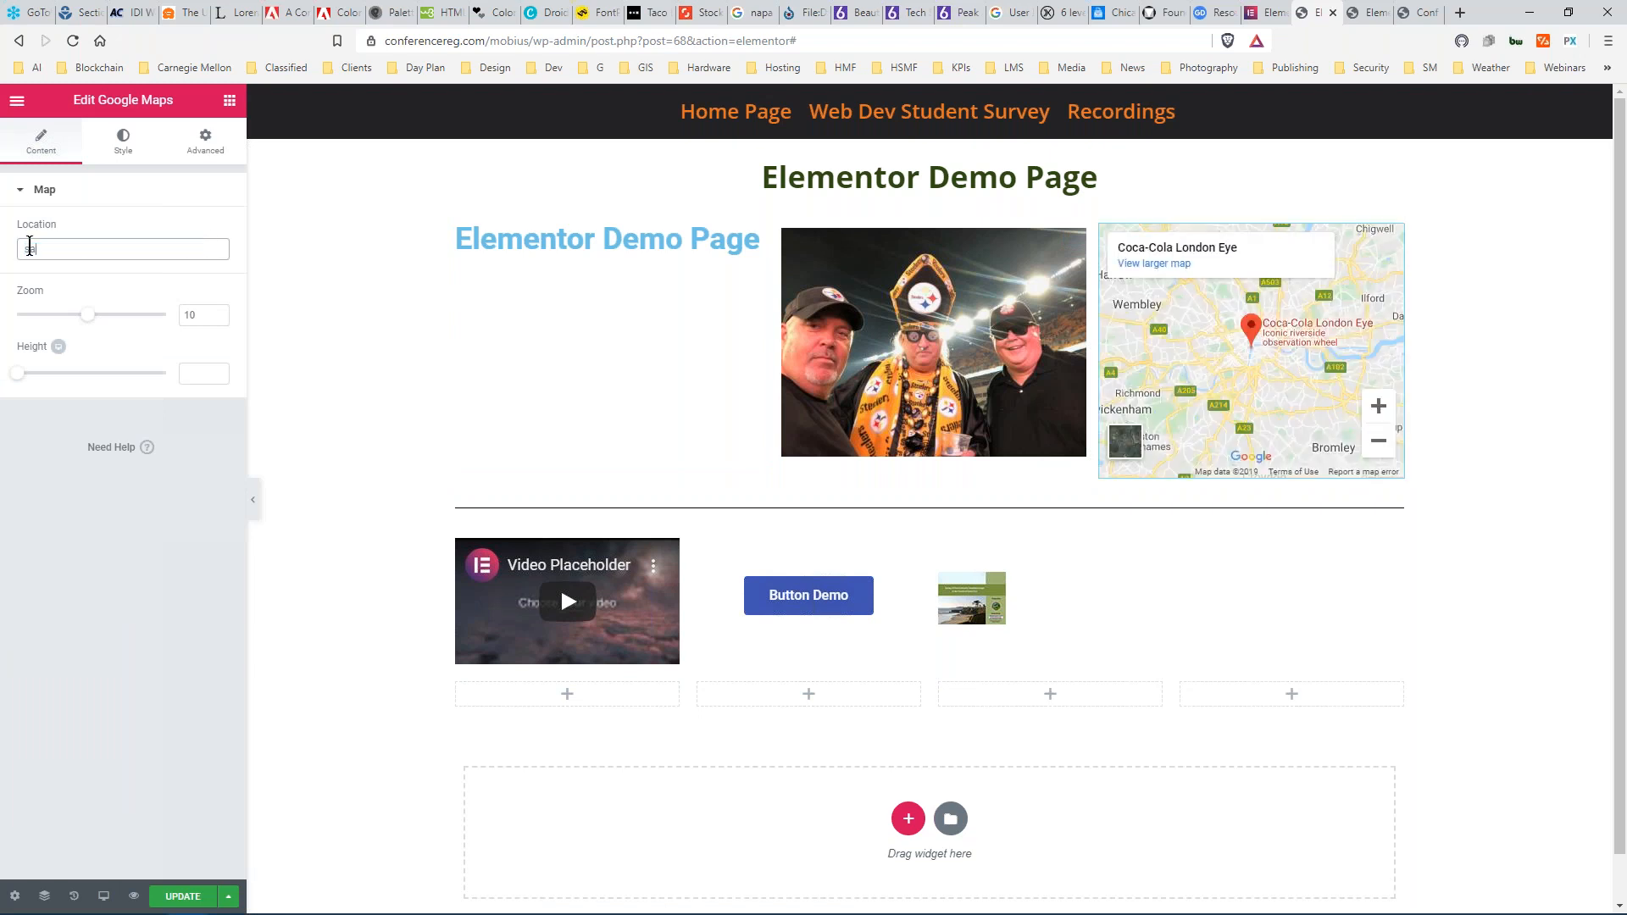
pyautogui.write('cramento, ca')
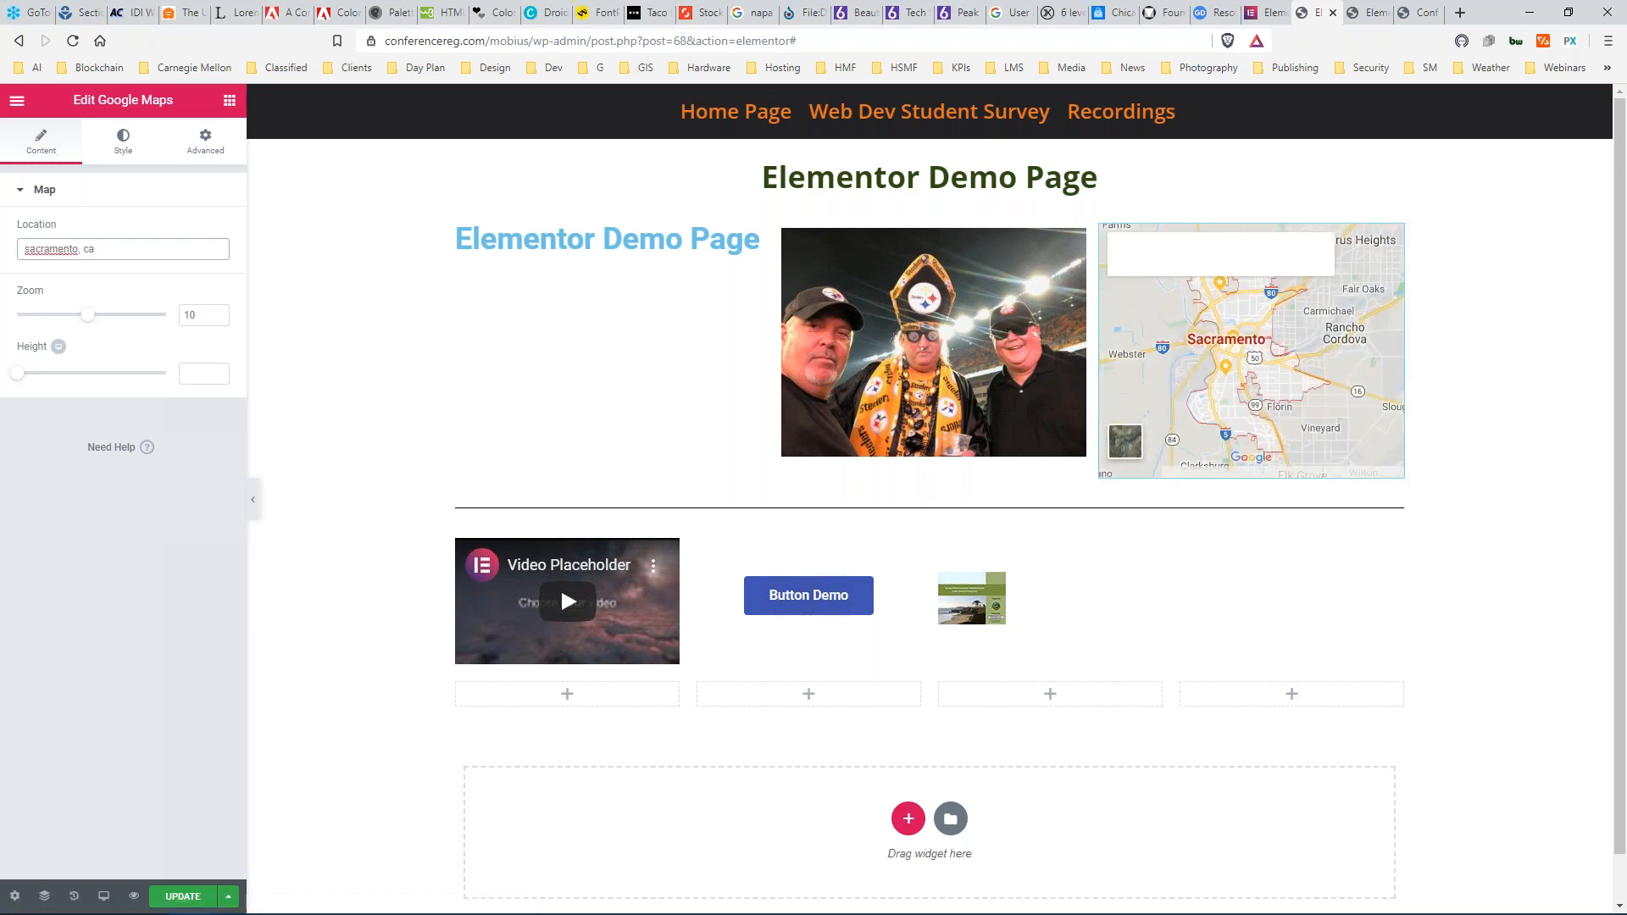
pyautogui.click(117, 280)
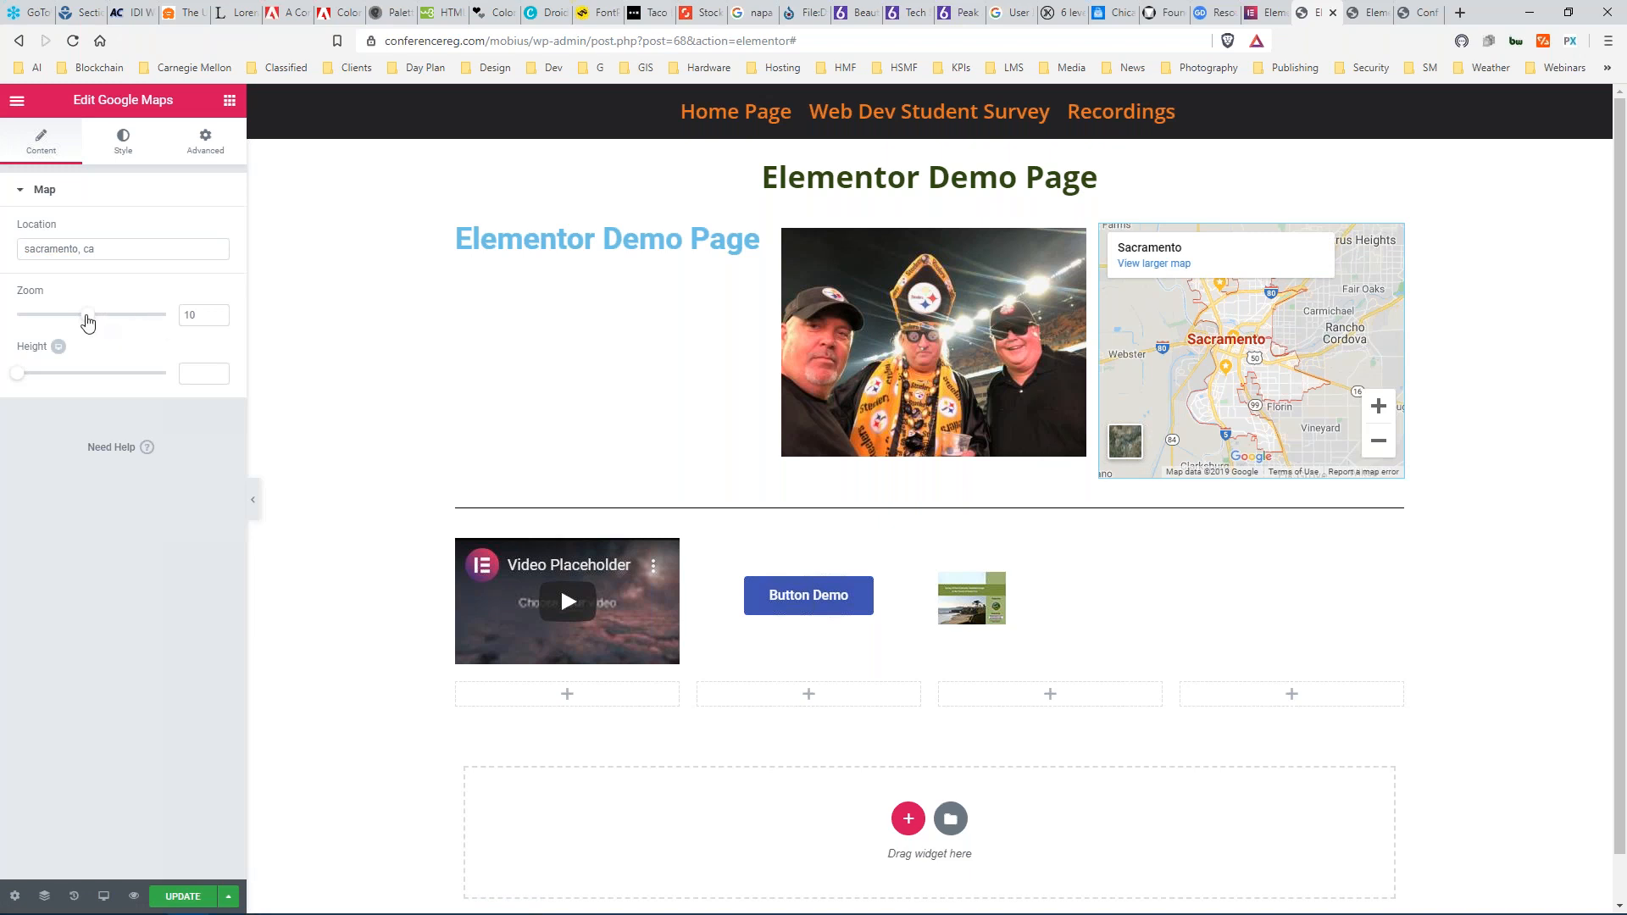
# Set the map's zoom to 11 and its height to 271 to roughly match the neighbouring photo.
pyautogui.moveTo(88, 315)
pyautogui.mouseDown()
pyautogui.moveTo(128, 320)
pyautogui.moveTo(64, 315)
pyautogui.mouseUp()
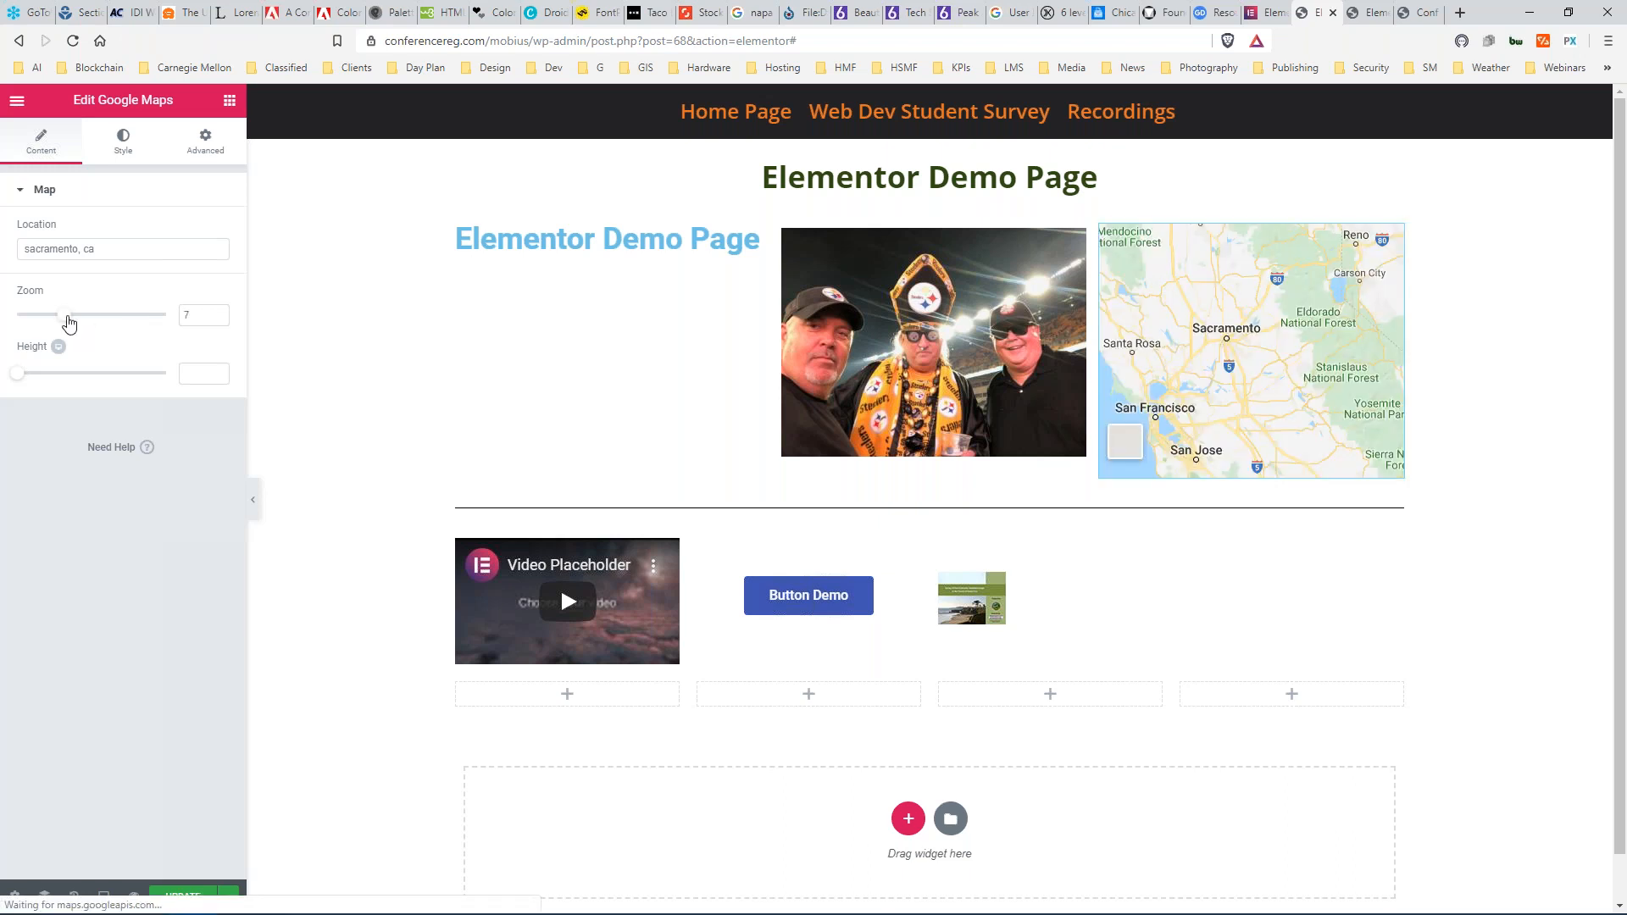
pyautogui.moveTo(72, 319); pyautogui.dragTo(97, 322)
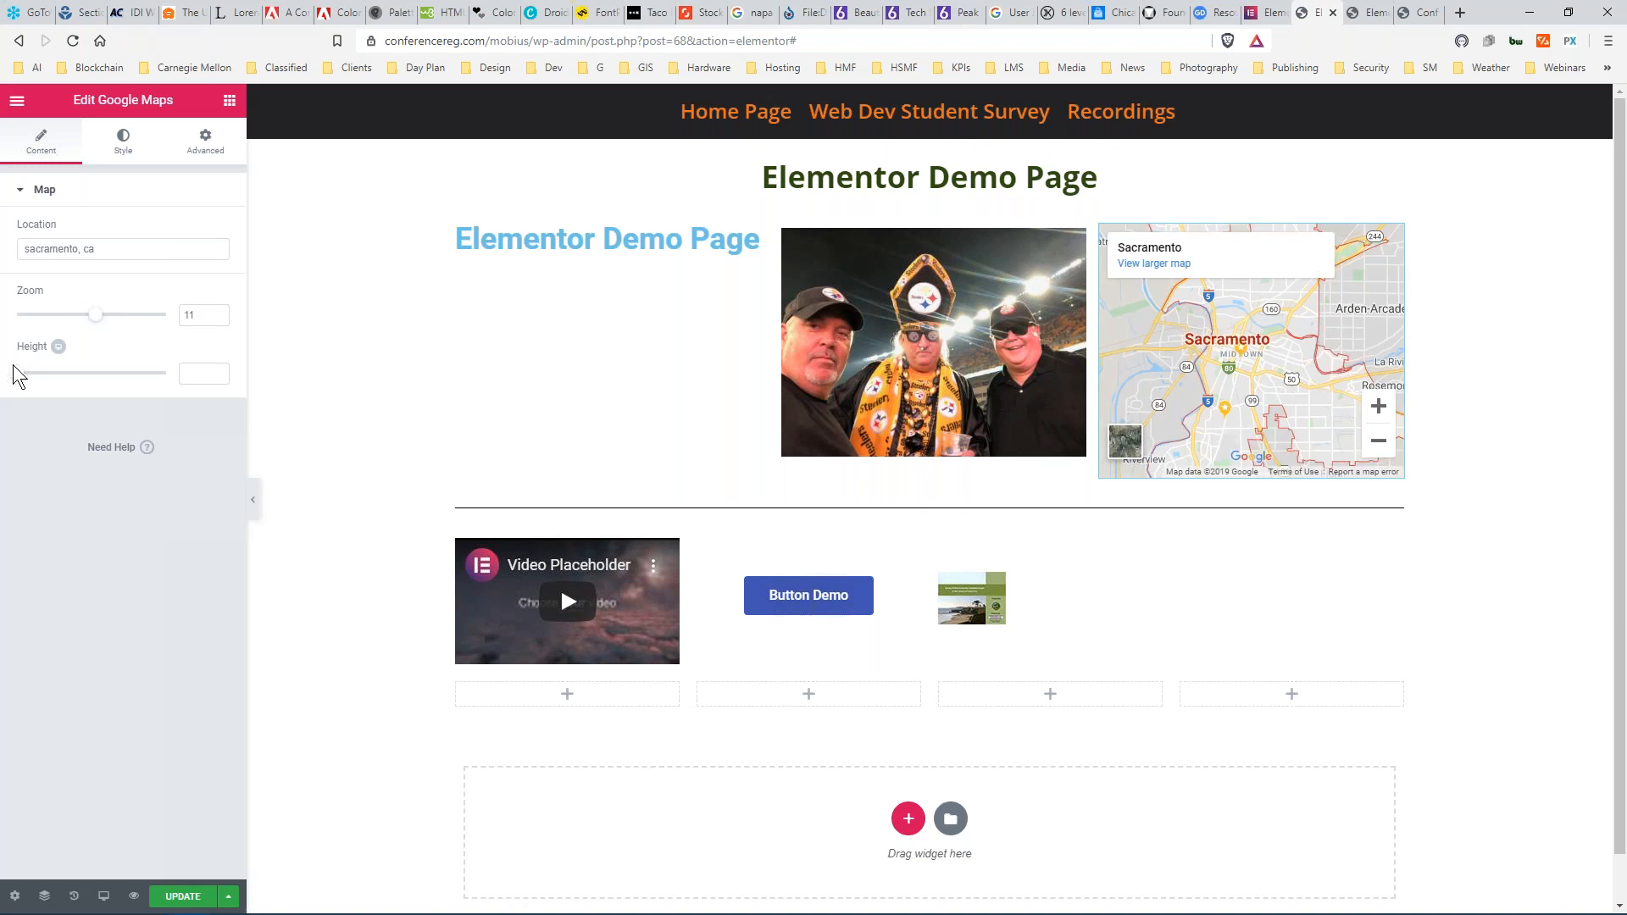
pyautogui.moveTo(18, 374)
pyautogui.mouseDown()
pyautogui.moveTo(83, 382)
pyautogui.moveTo(44, 376)
pyautogui.mouseUp()
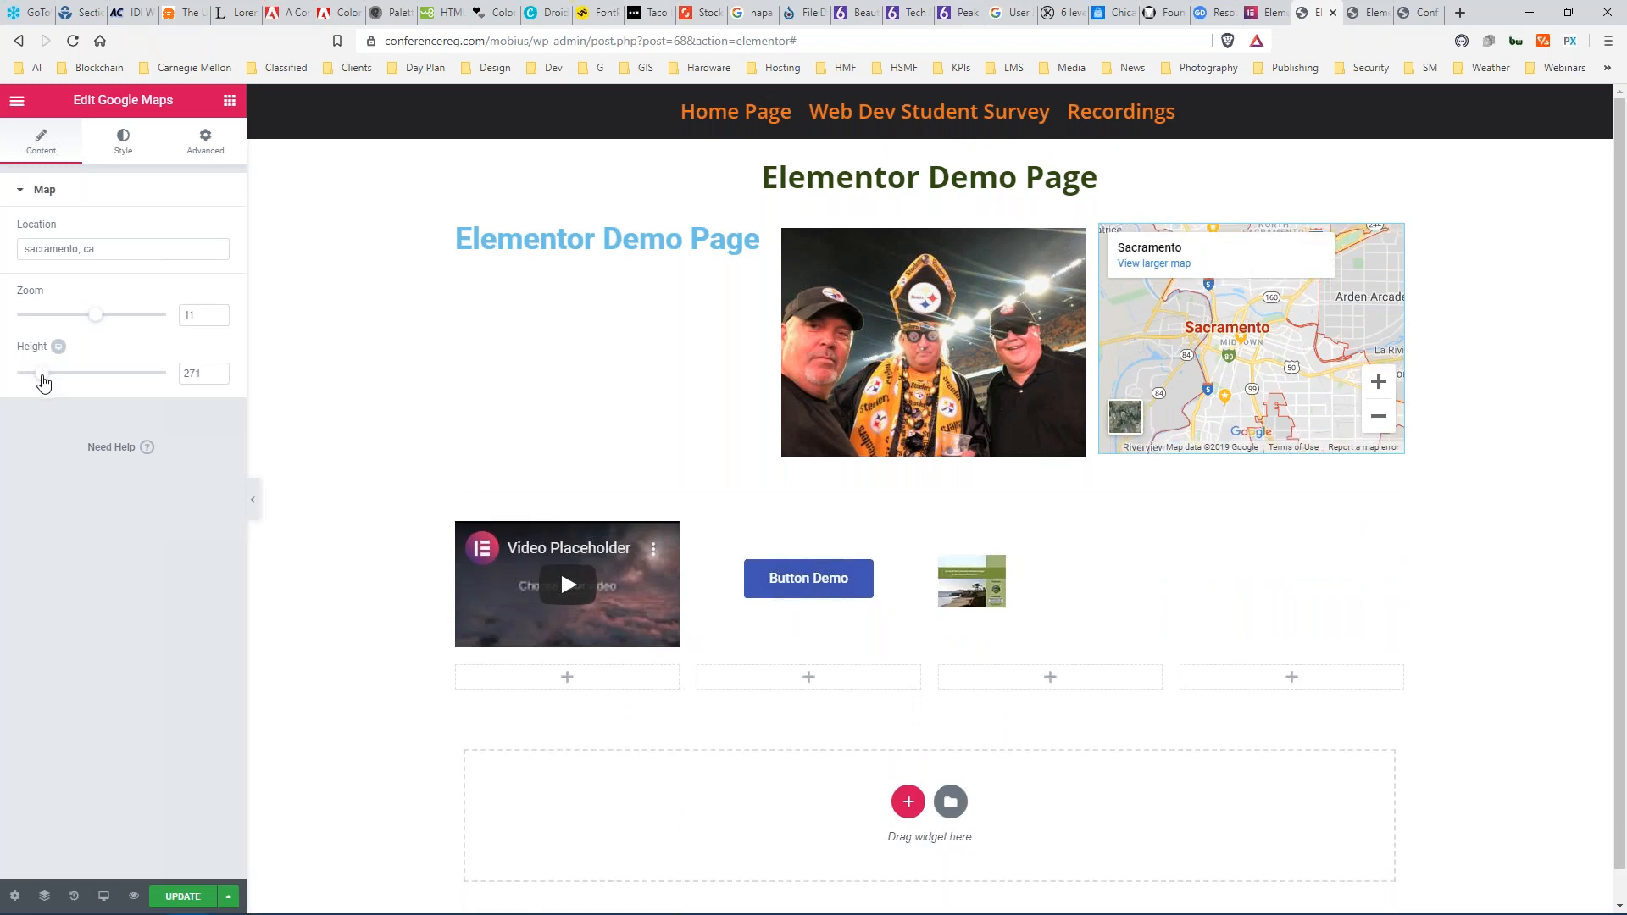
pyautogui.click(310, 361)
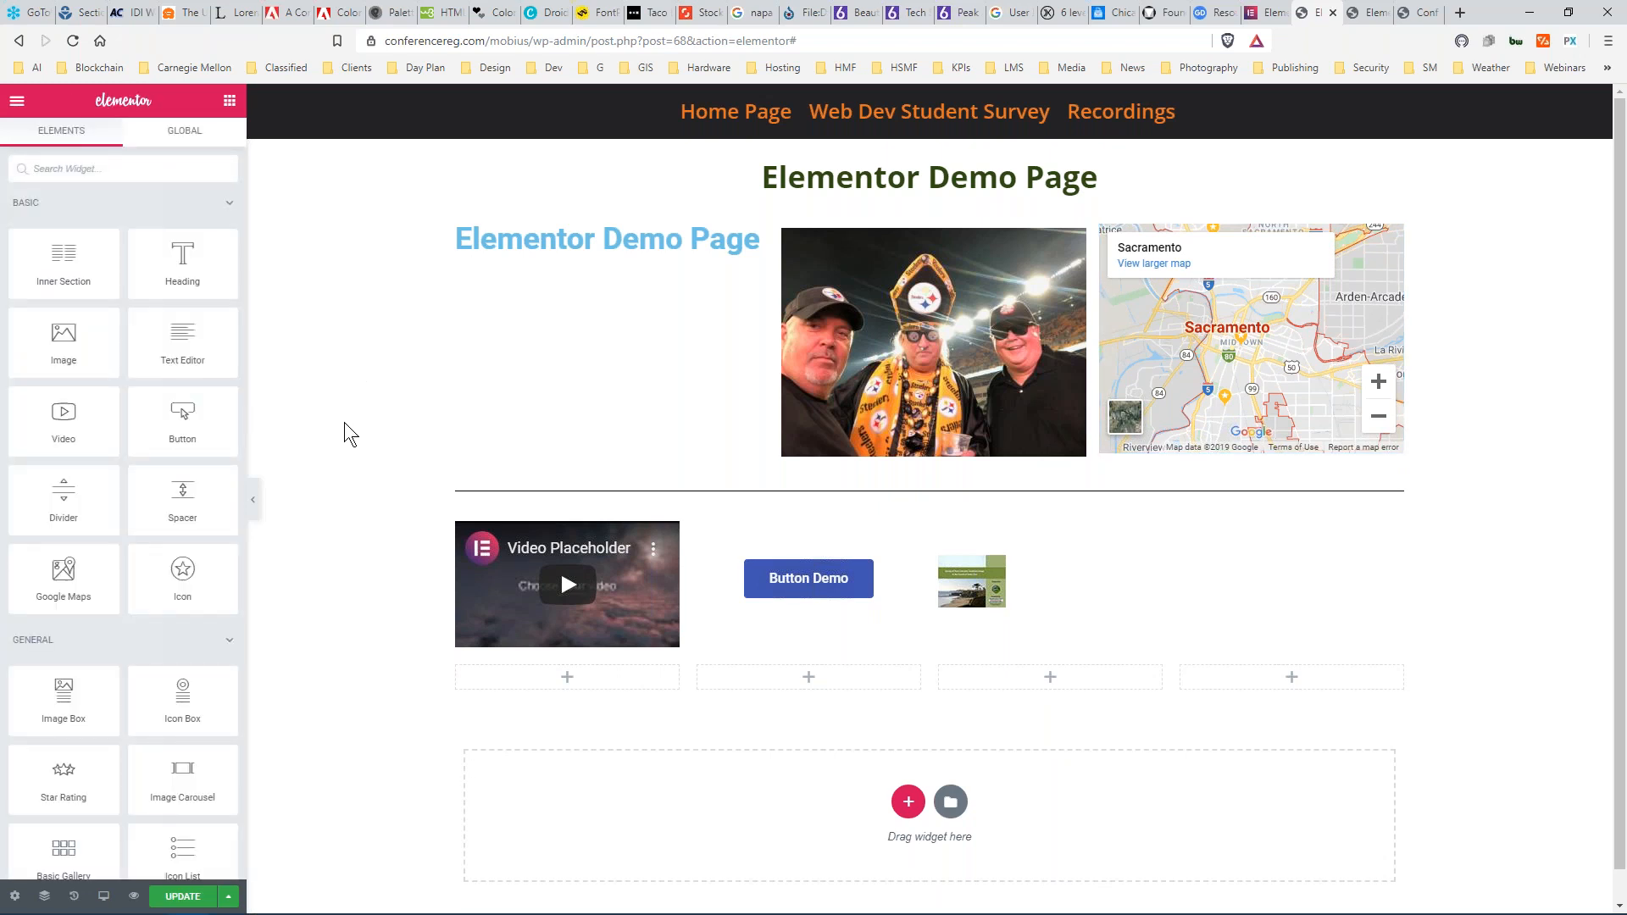
# Add an Icon widget to the fourth column of the lowest row and change its icon to Store.
pyautogui.moveTo(179, 569); pyautogui.dragTo(1281, 683)
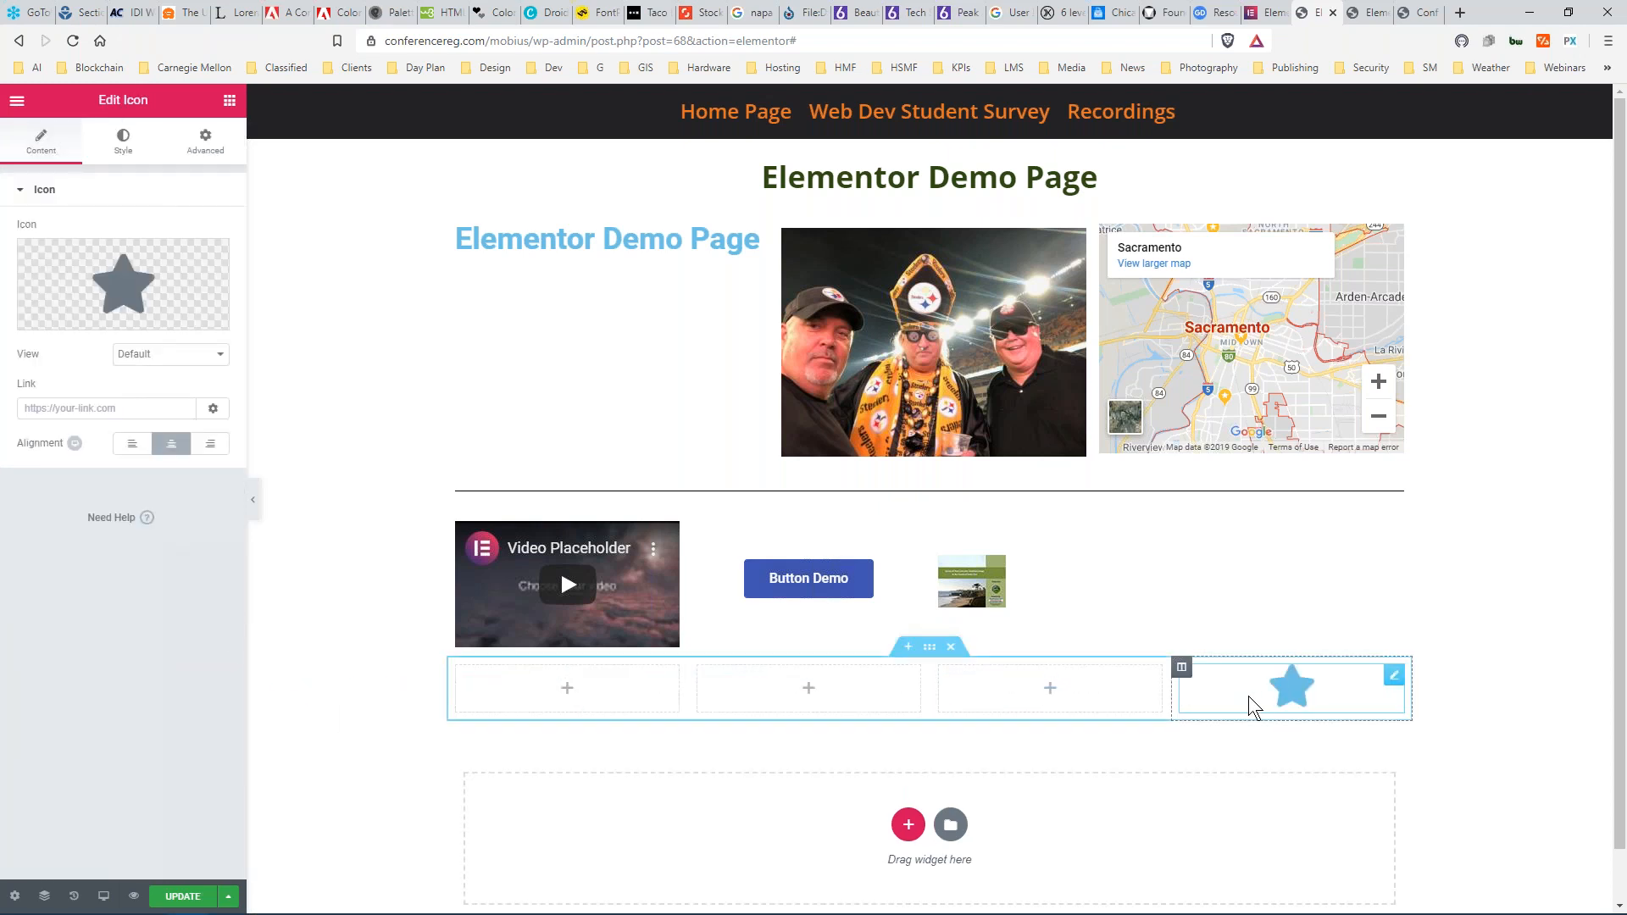
pyautogui.moveTo(146, 276)
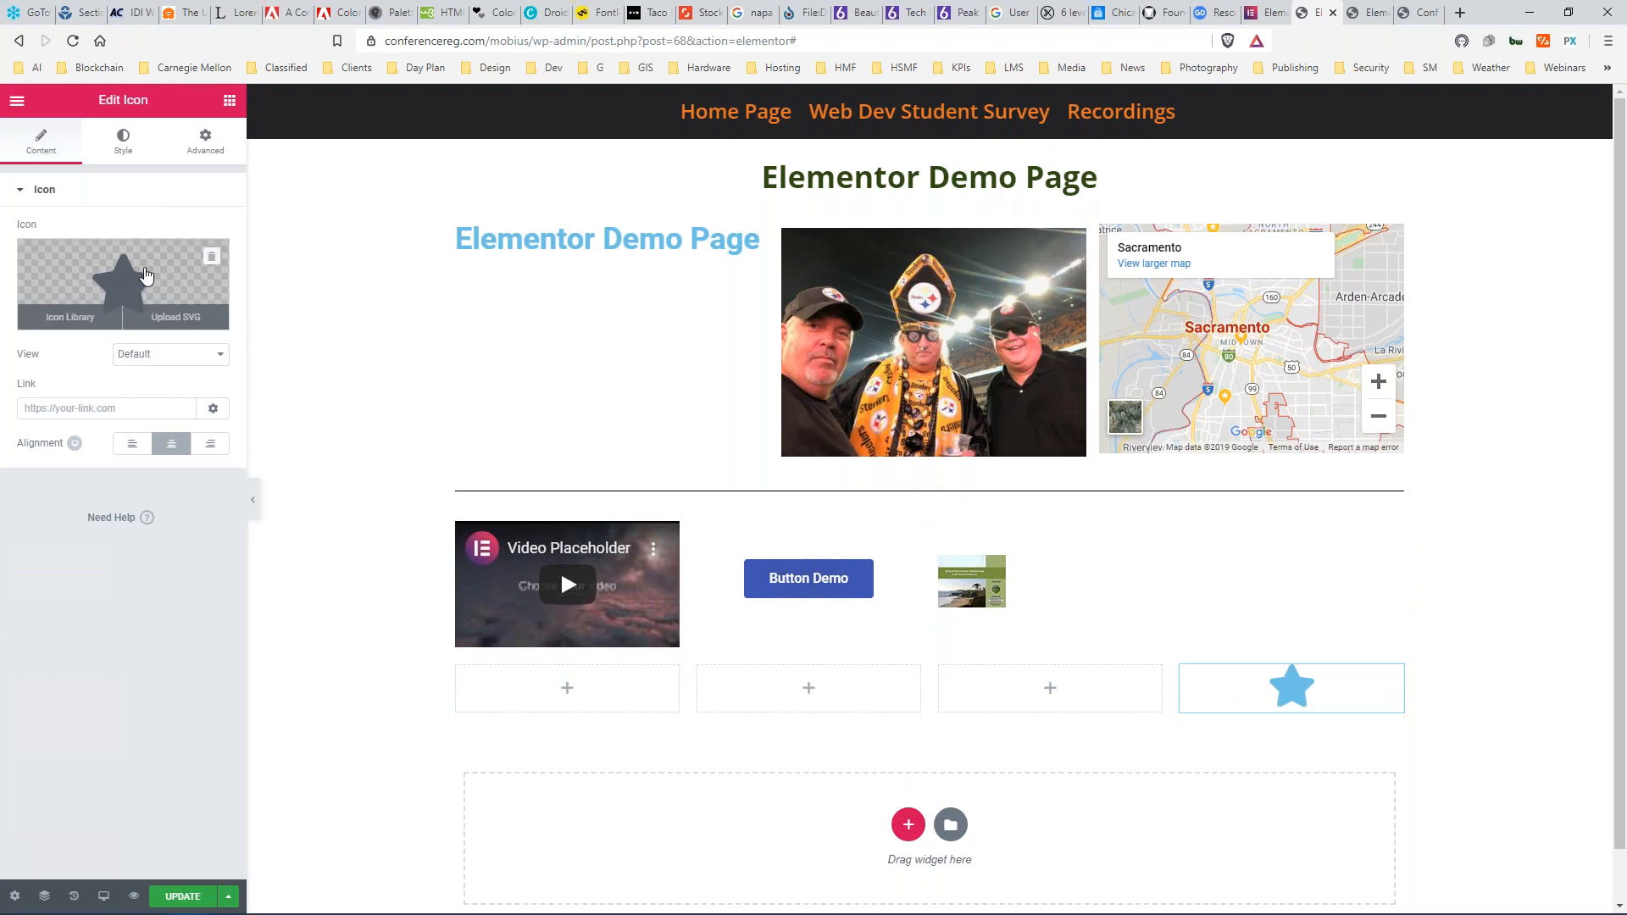
pyautogui.click(71, 319)
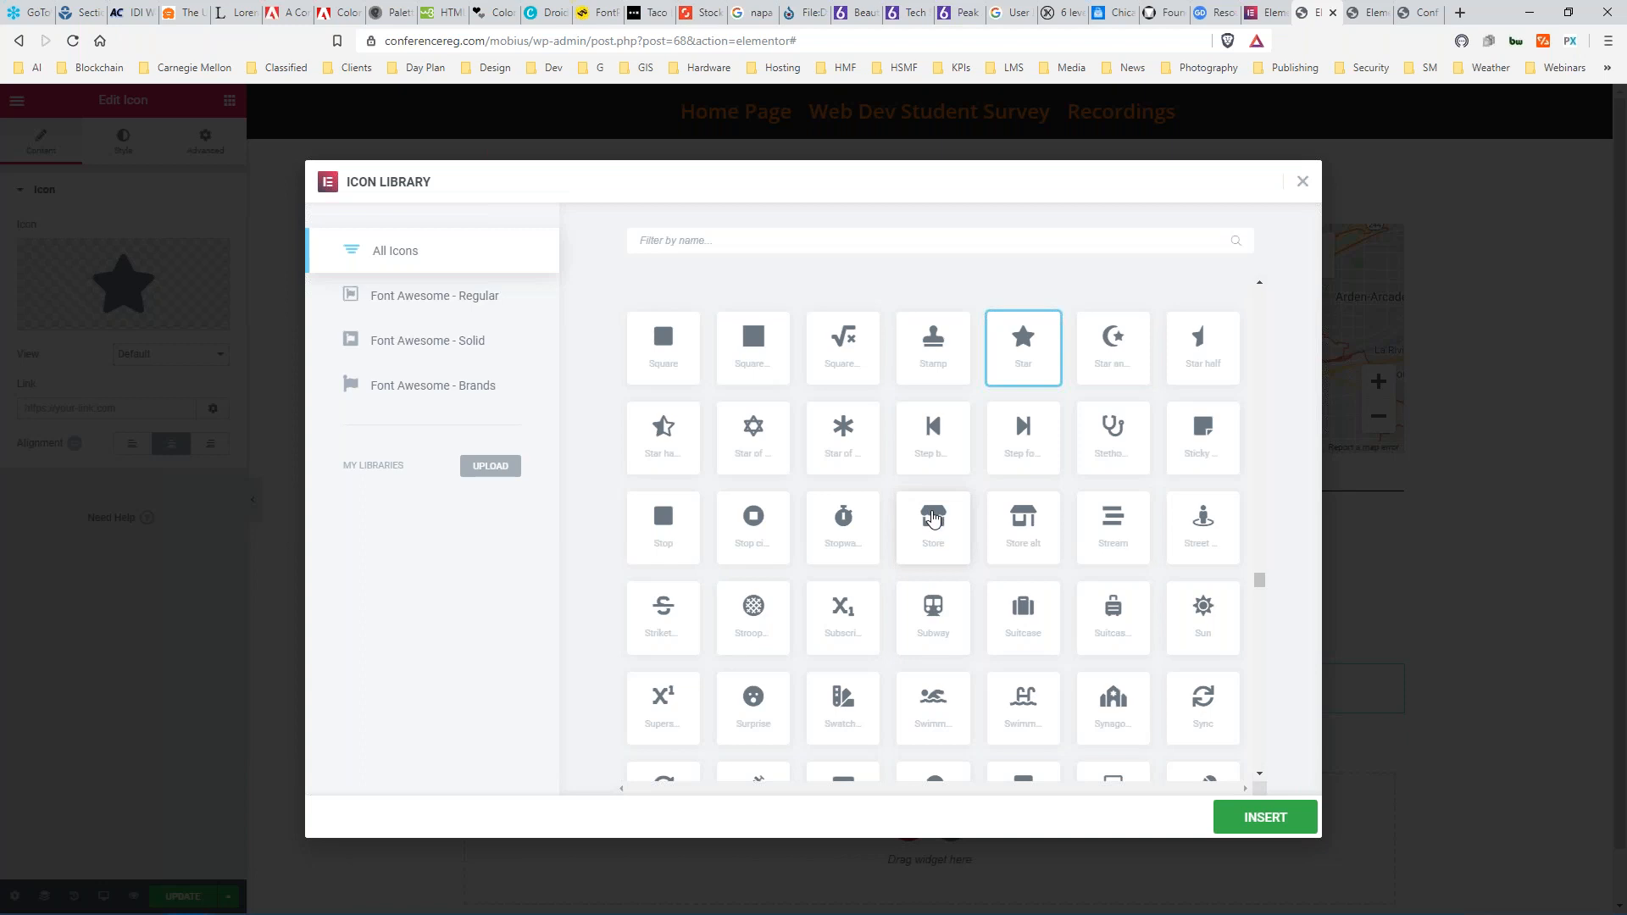
pyautogui.click(936, 523)
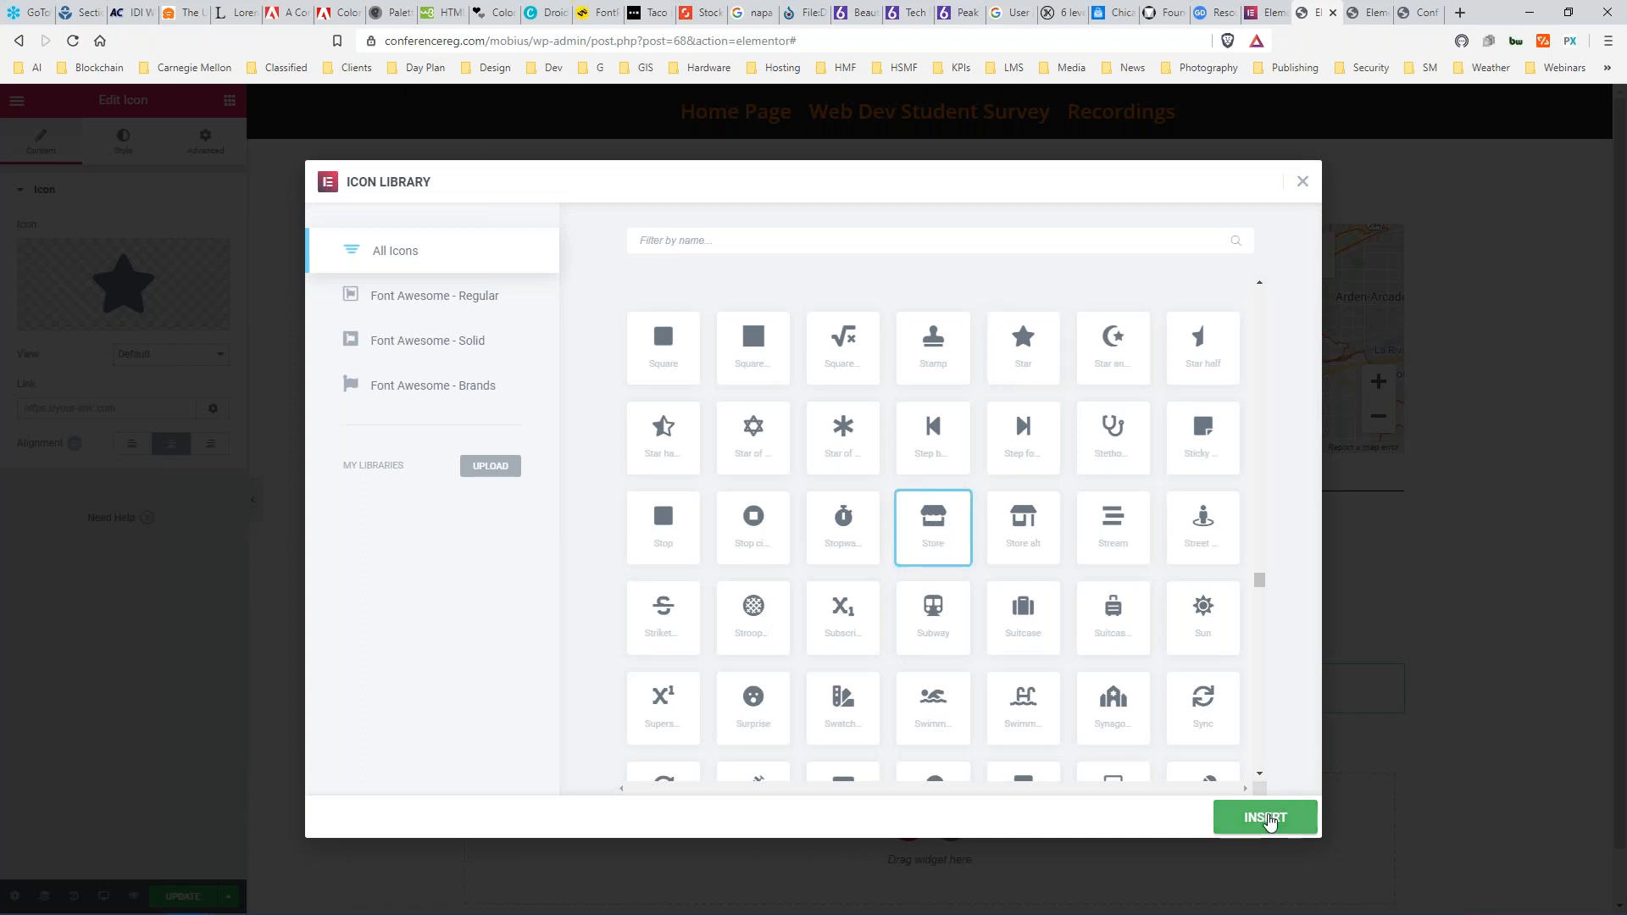
pyautogui.click(1268, 817)
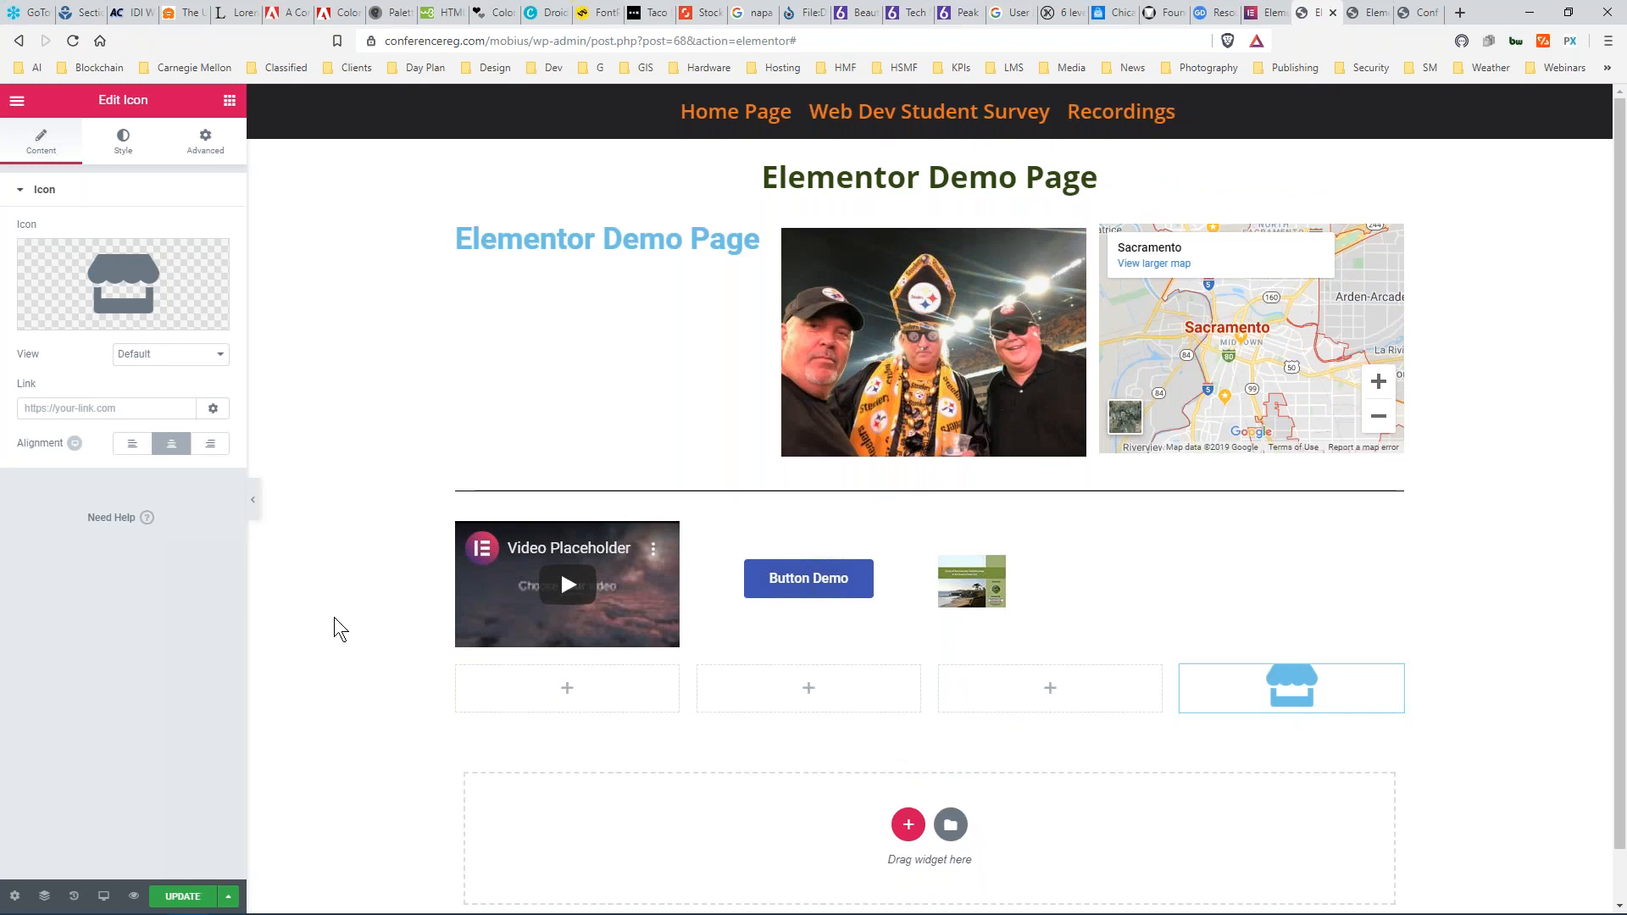
# Add an Image Box widget to the first empty column of the row containing the store icon.
pyautogui.click(229, 102)
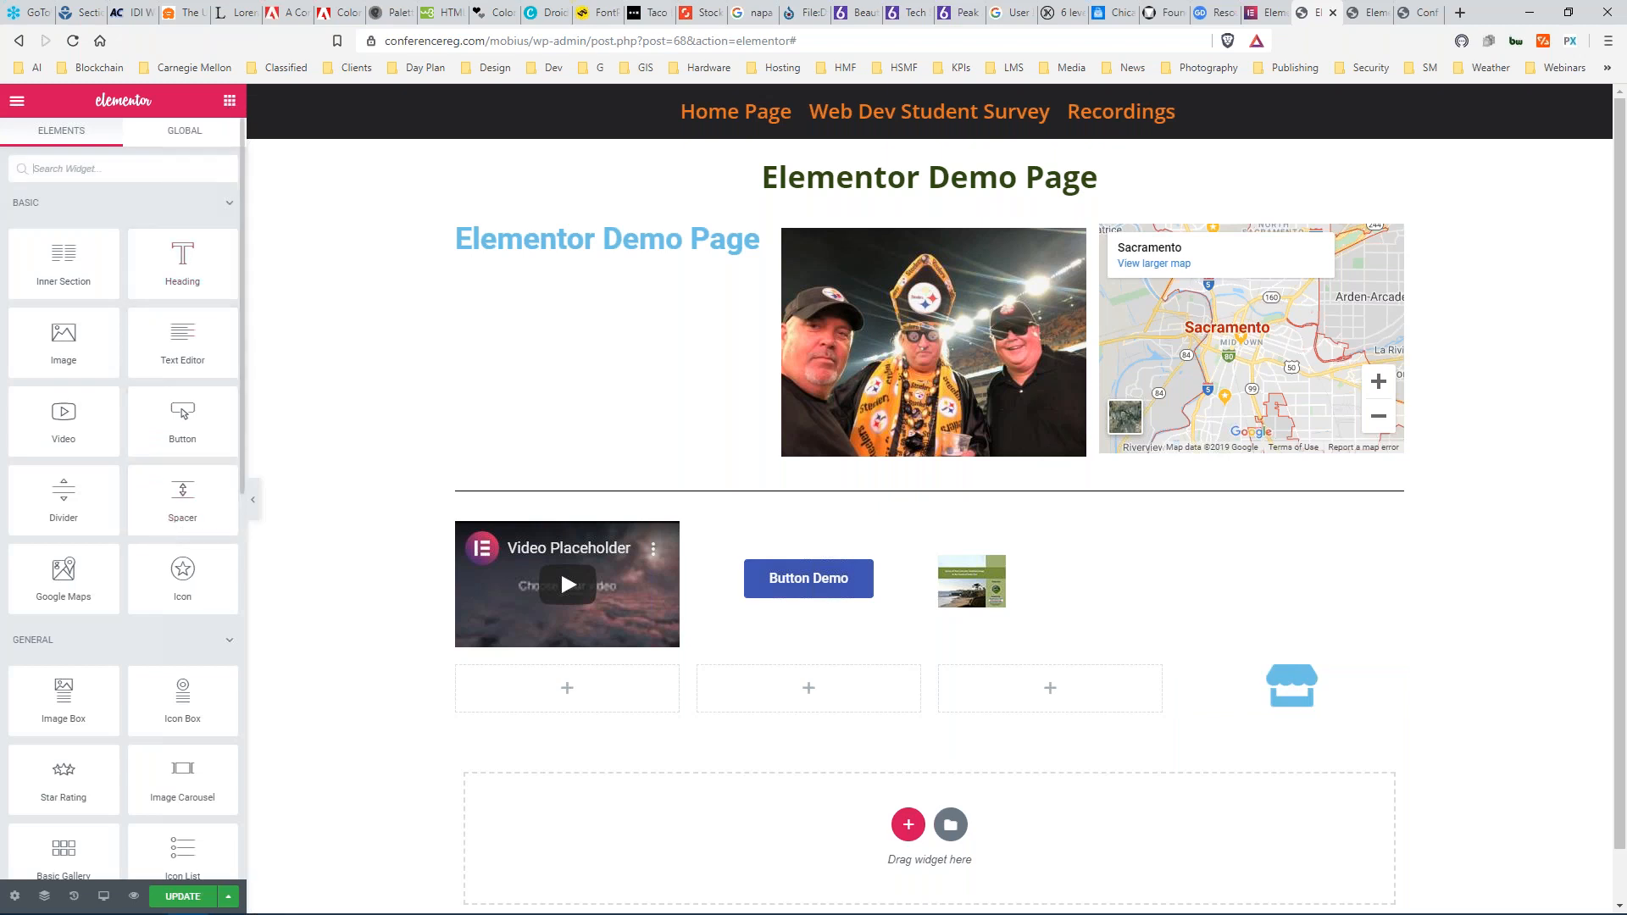
pyautogui.scroll(-5, 127, 613)
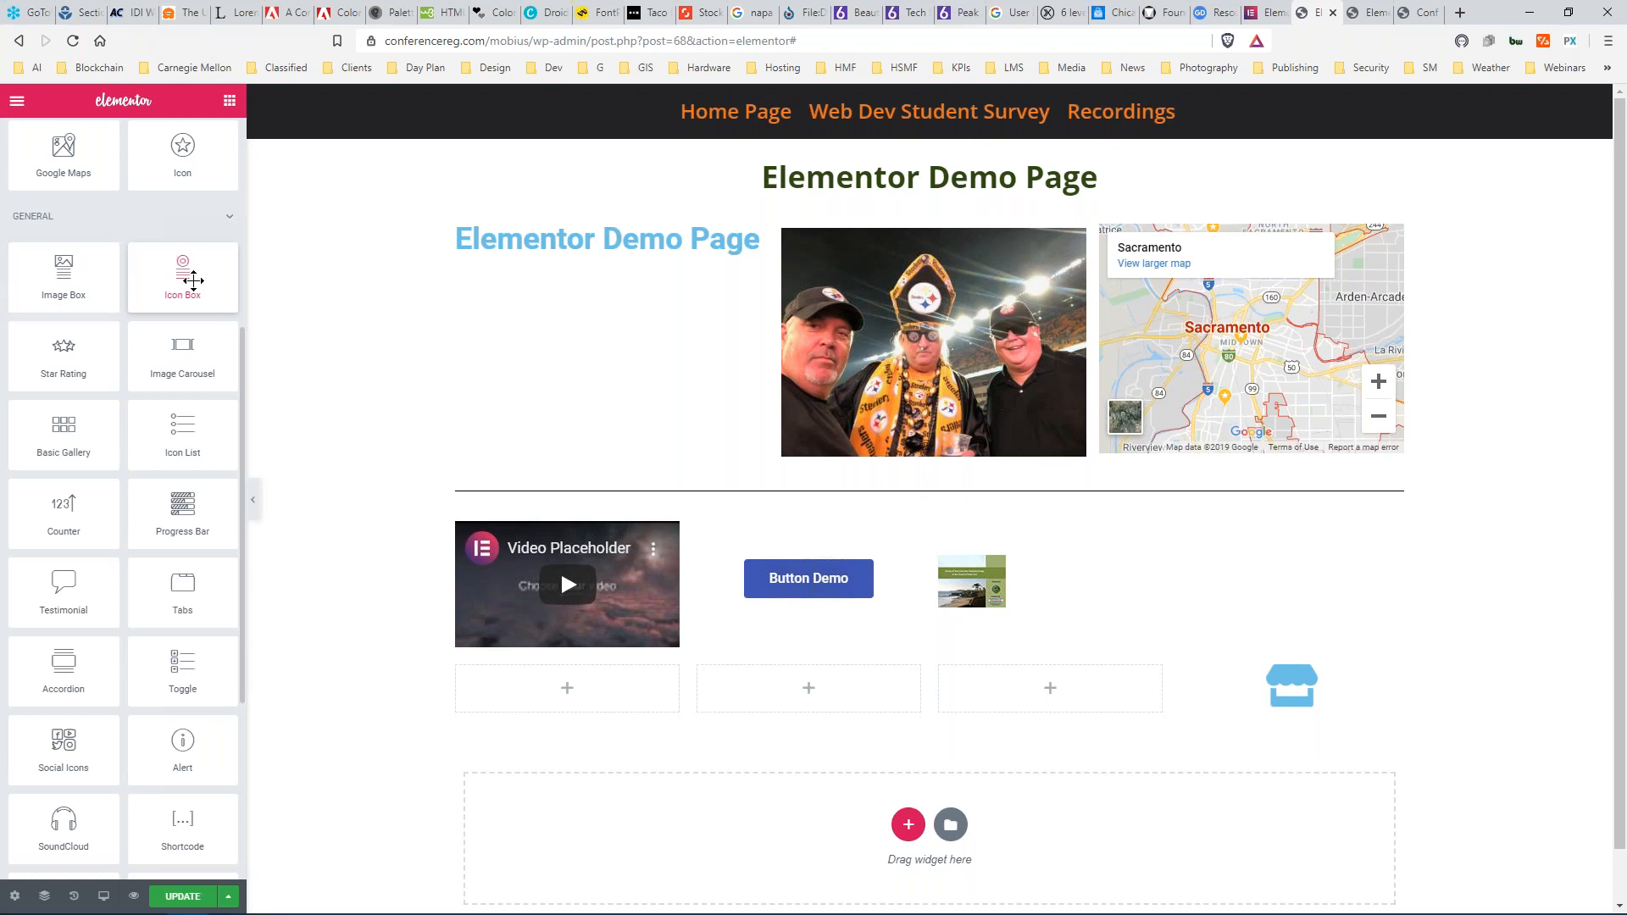
pyautogui.moveTo(64, 269); pyautogui.dragTo(549, 693)
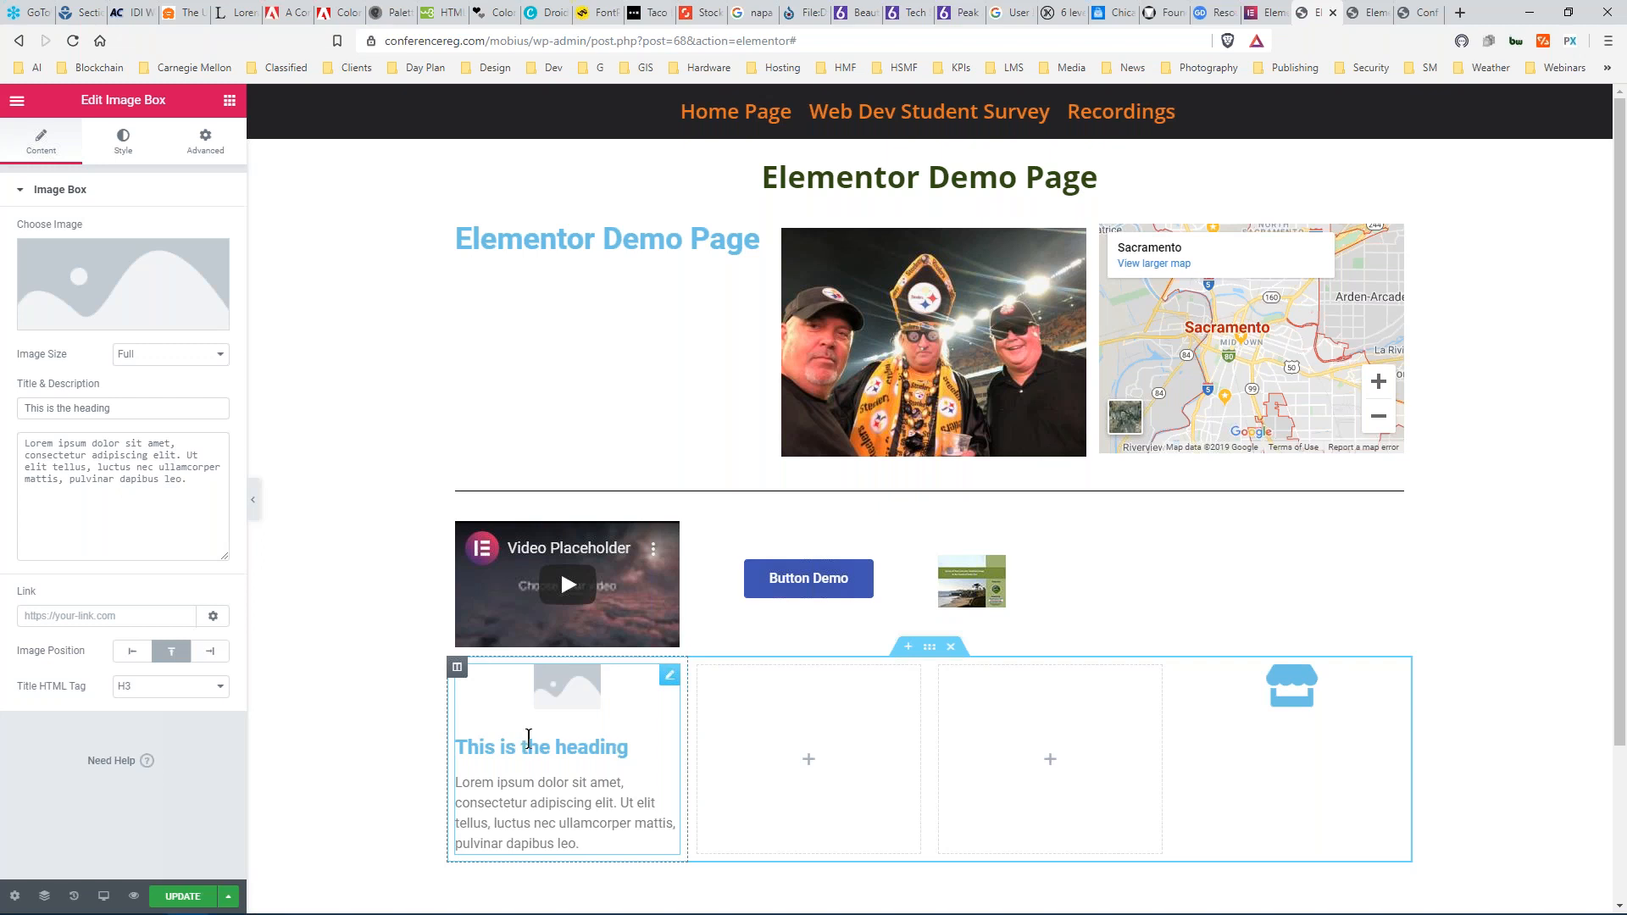
# Add an Icon Box widget to the second column, next to the image box.
pyautogui.click(227, 101)
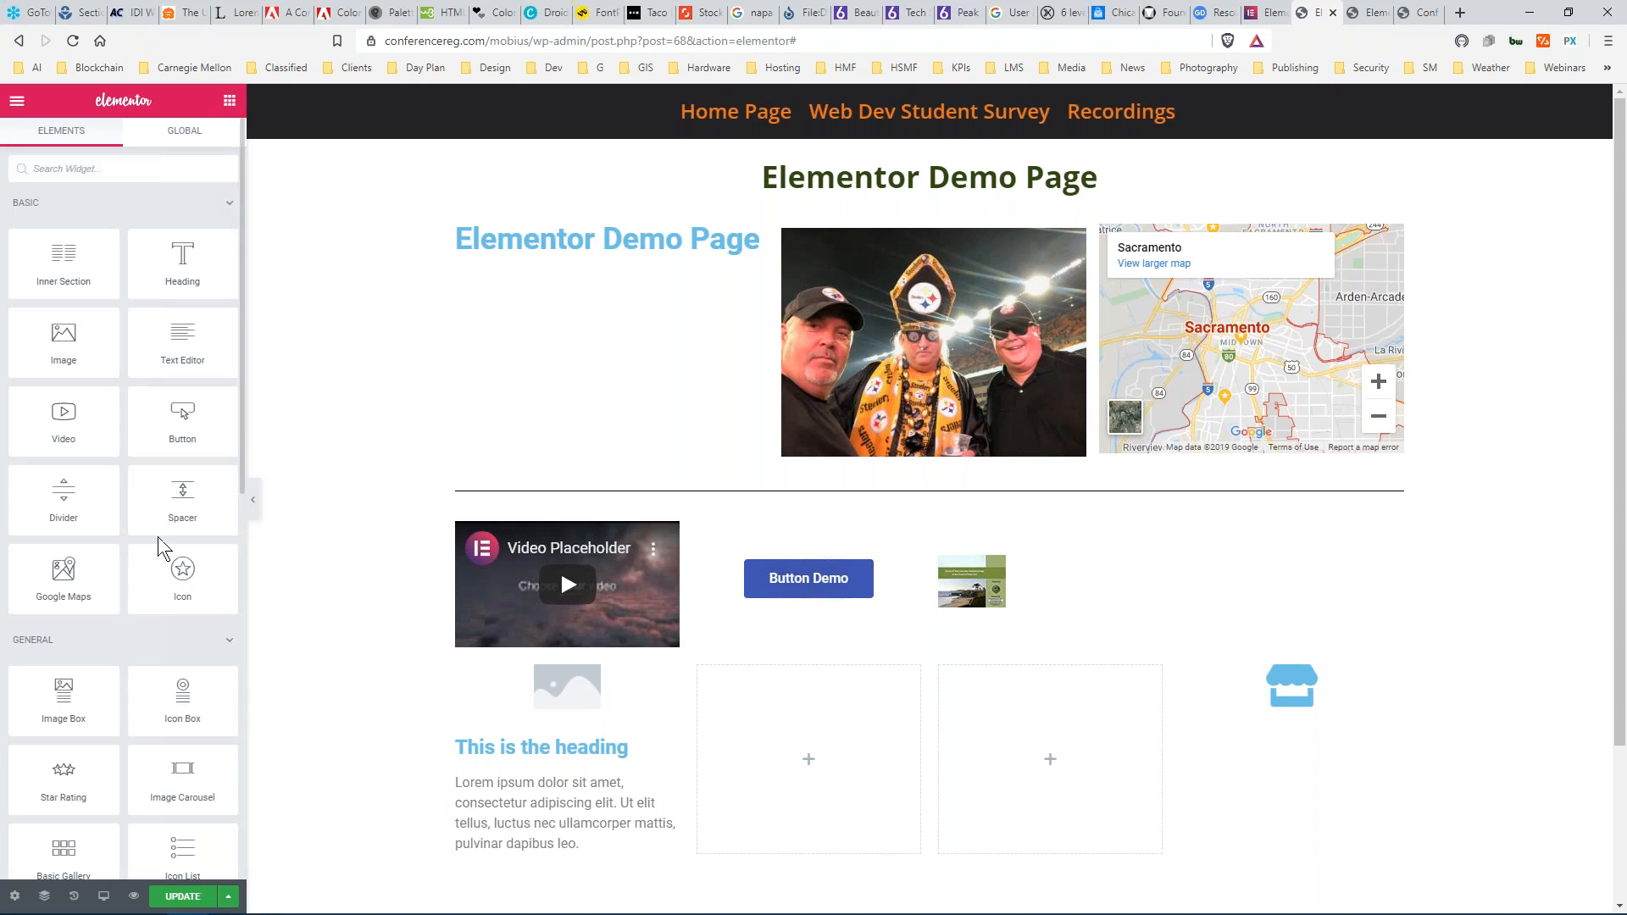
pyautogui.scroll(-2, 170, 637)
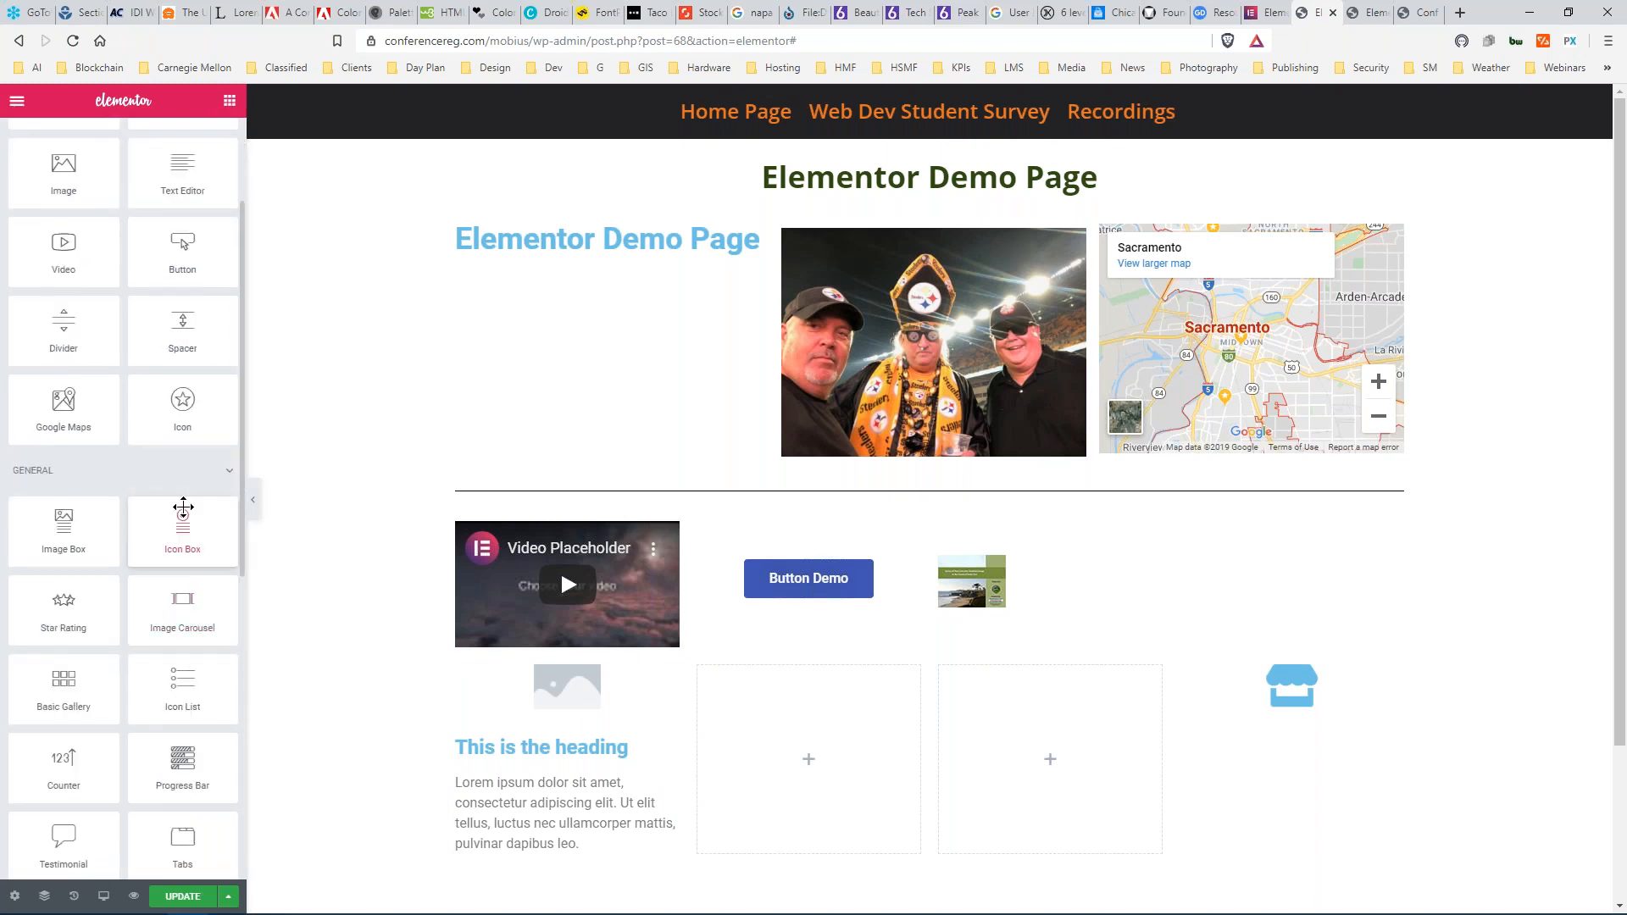
pyautogui.moveTo(182, 522); pyautogui.dragTo(820, 767)
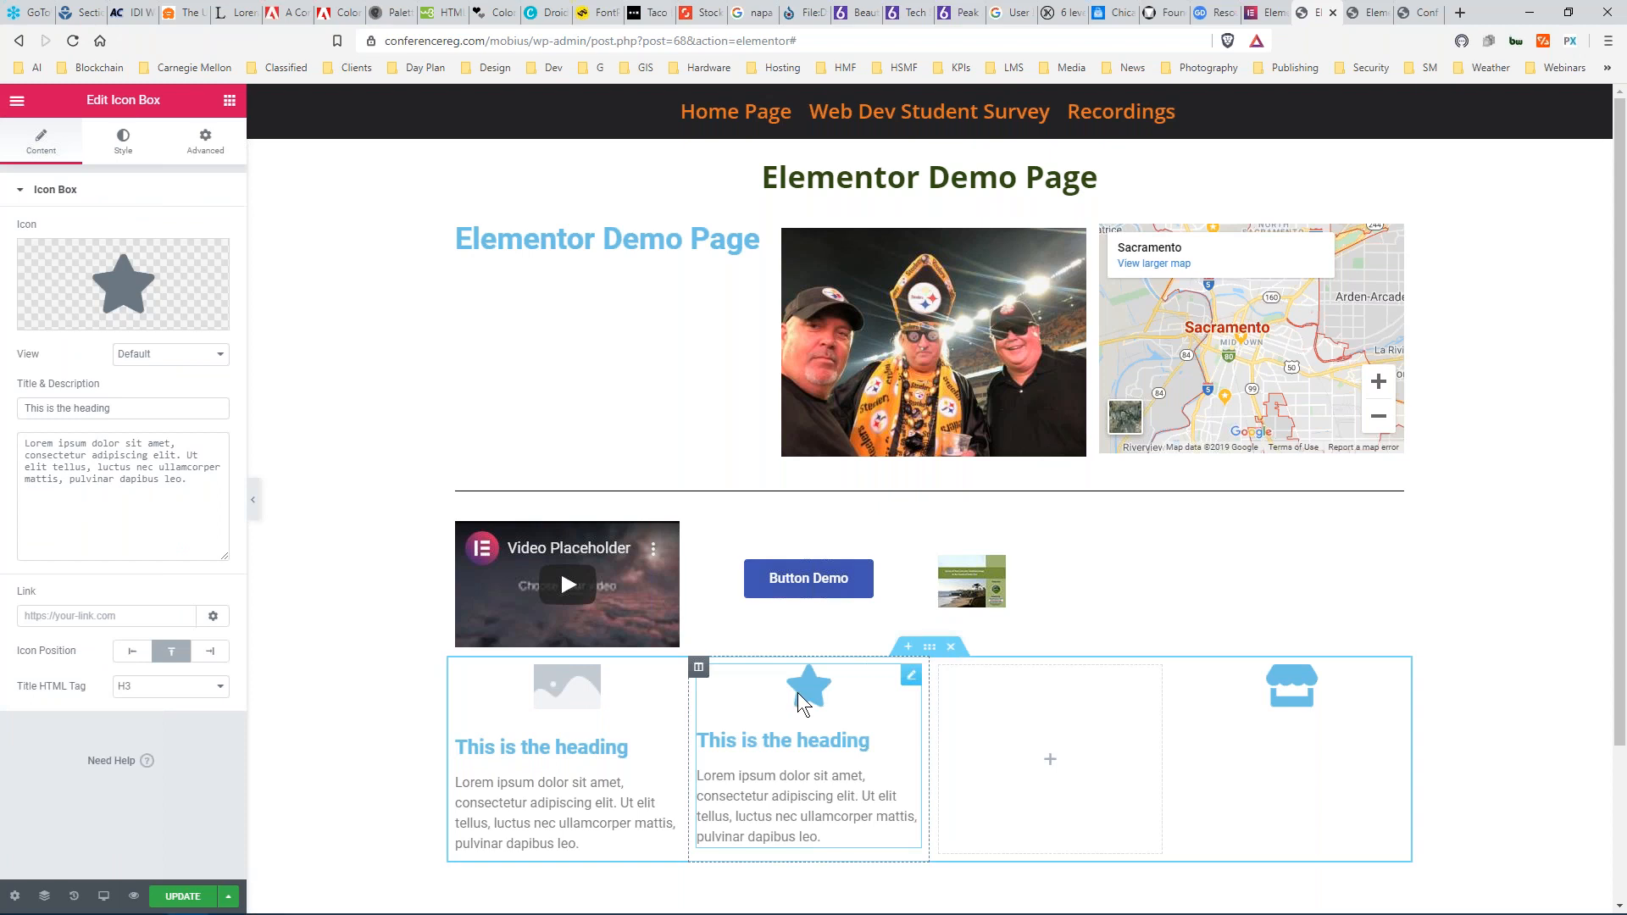
# Add a Star Rating widget to the remaining empty column and give it the title "Rate My Site".
pyautogui.click(229, 100)
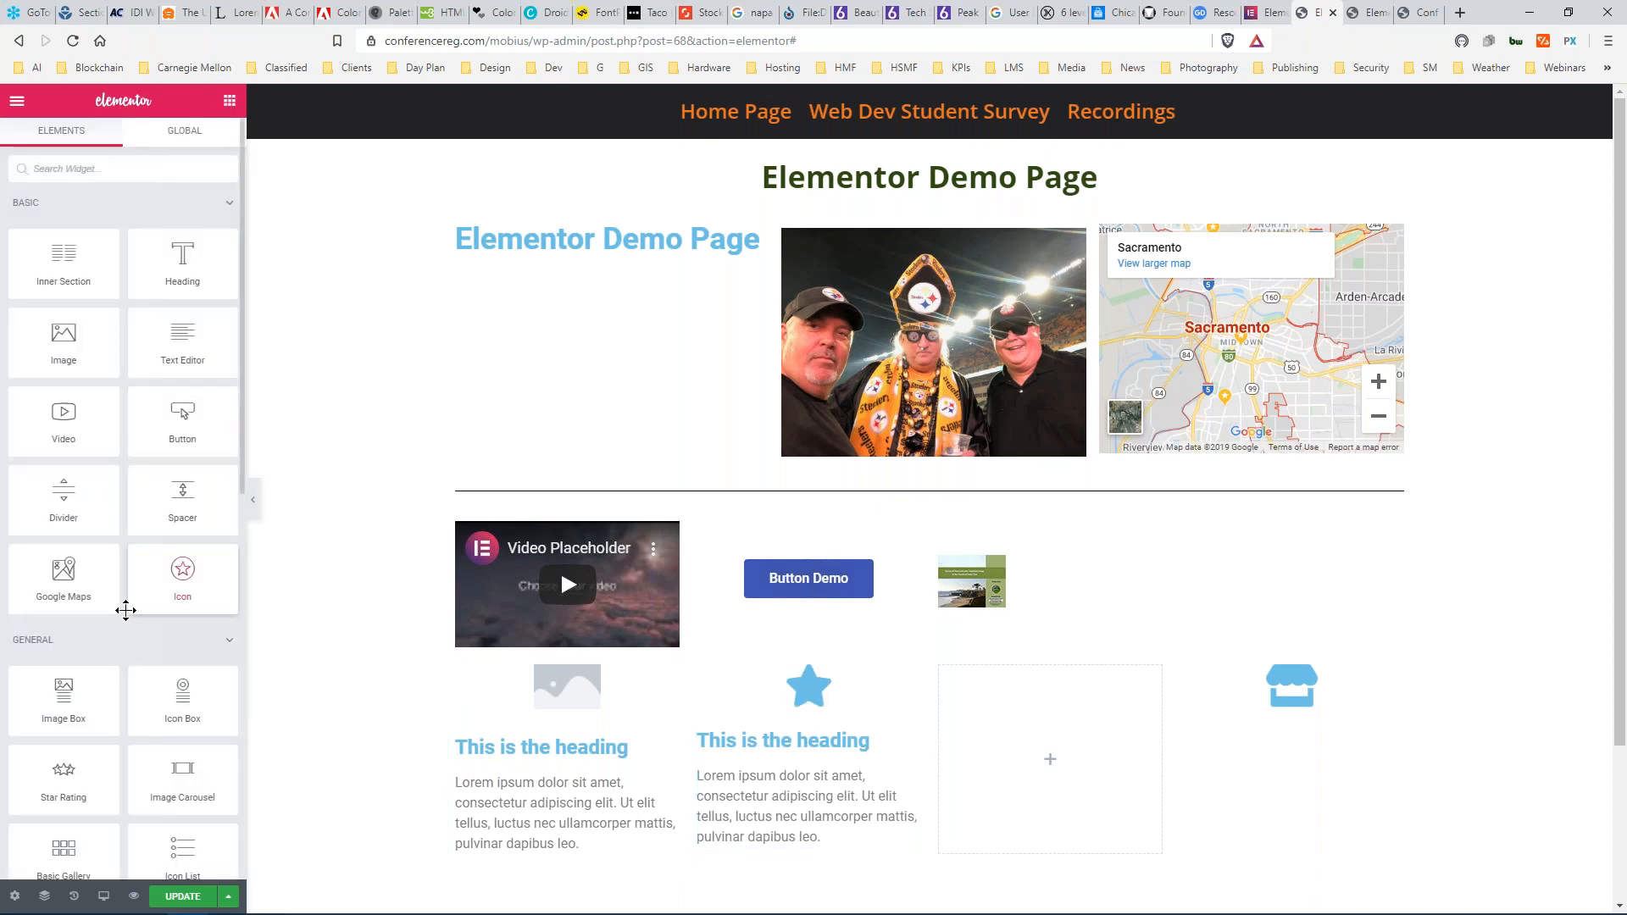
pyautogui.scroll(-3, 145, 638)
pyautogui.moveTo(55, 521); pyautogui.dragTo(1102, 767)
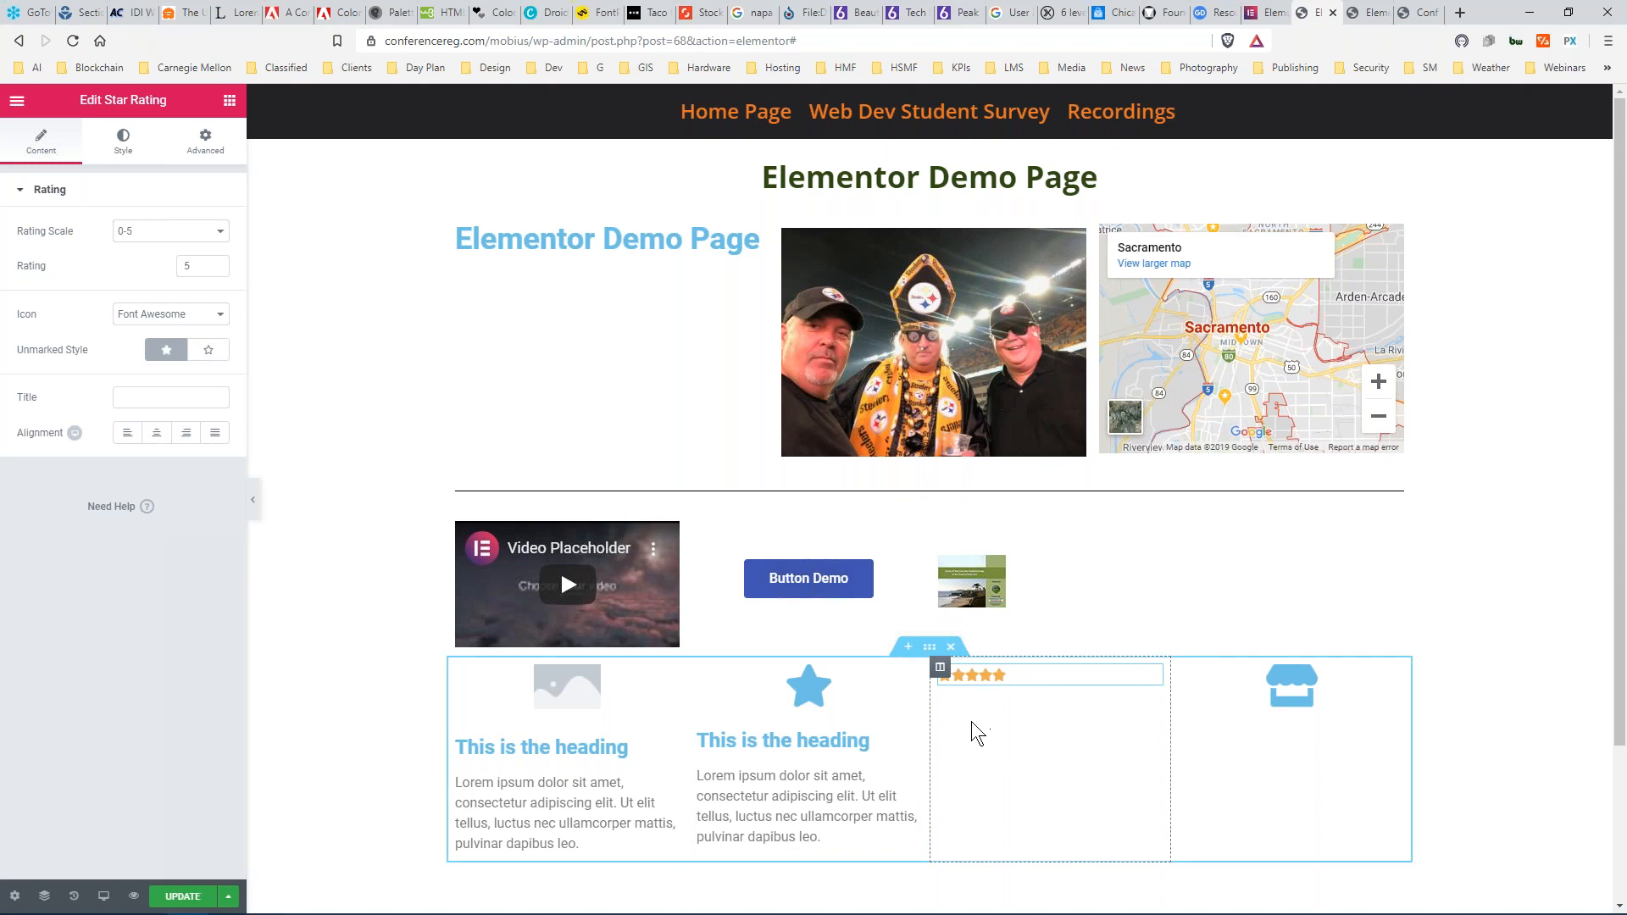
pyautogui.click(135, 395)
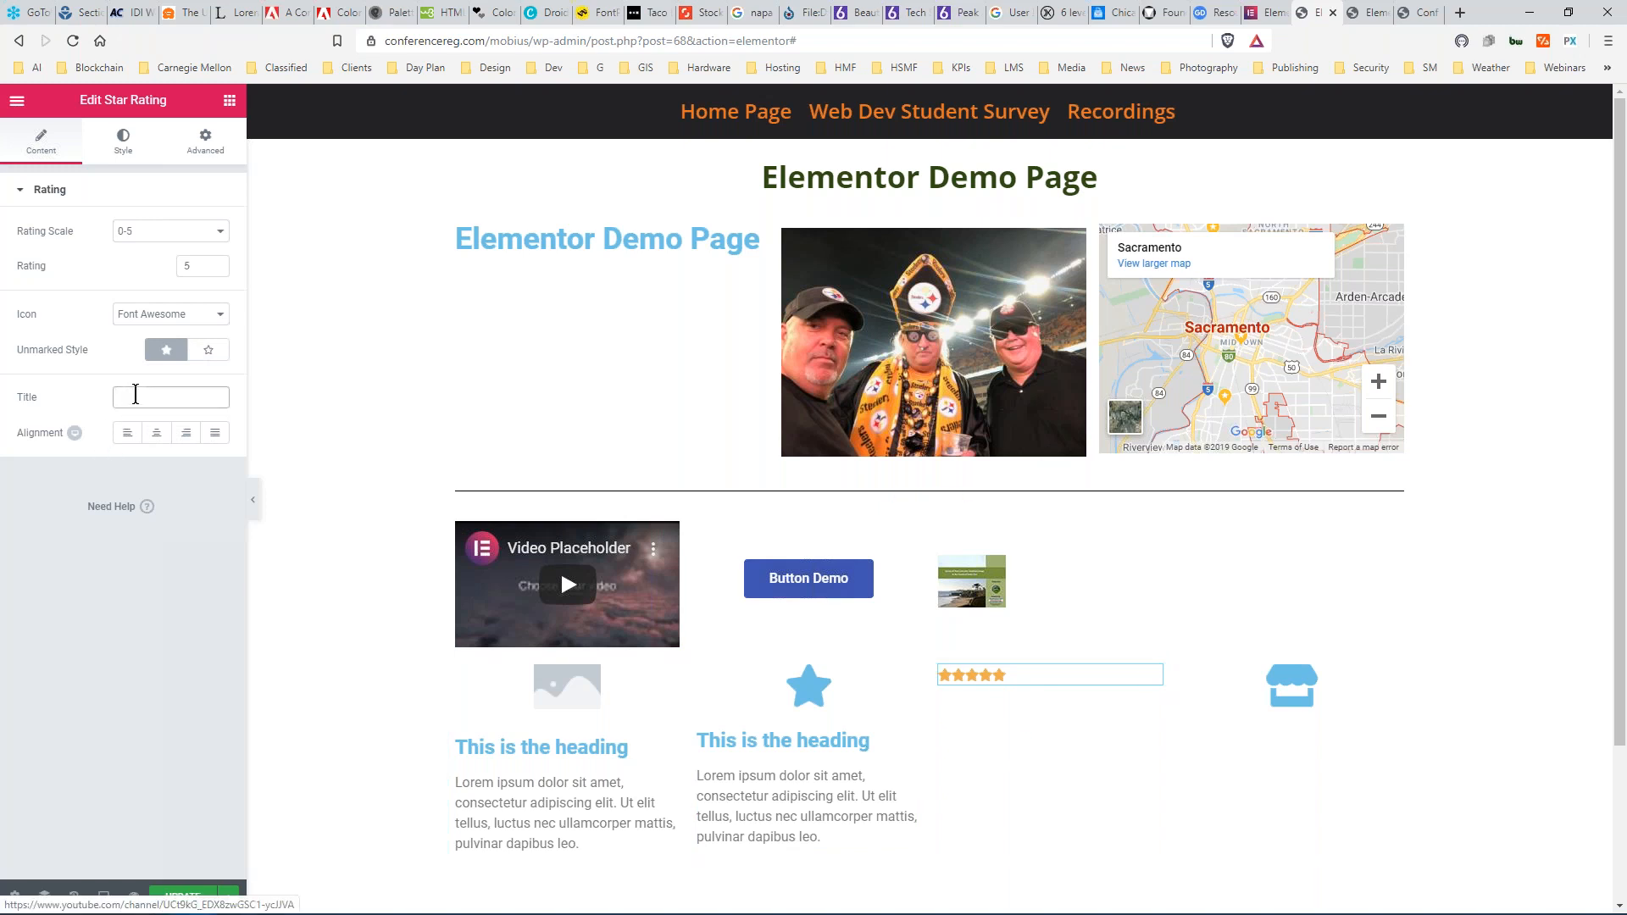
pyautogui.write('Rate My Site')
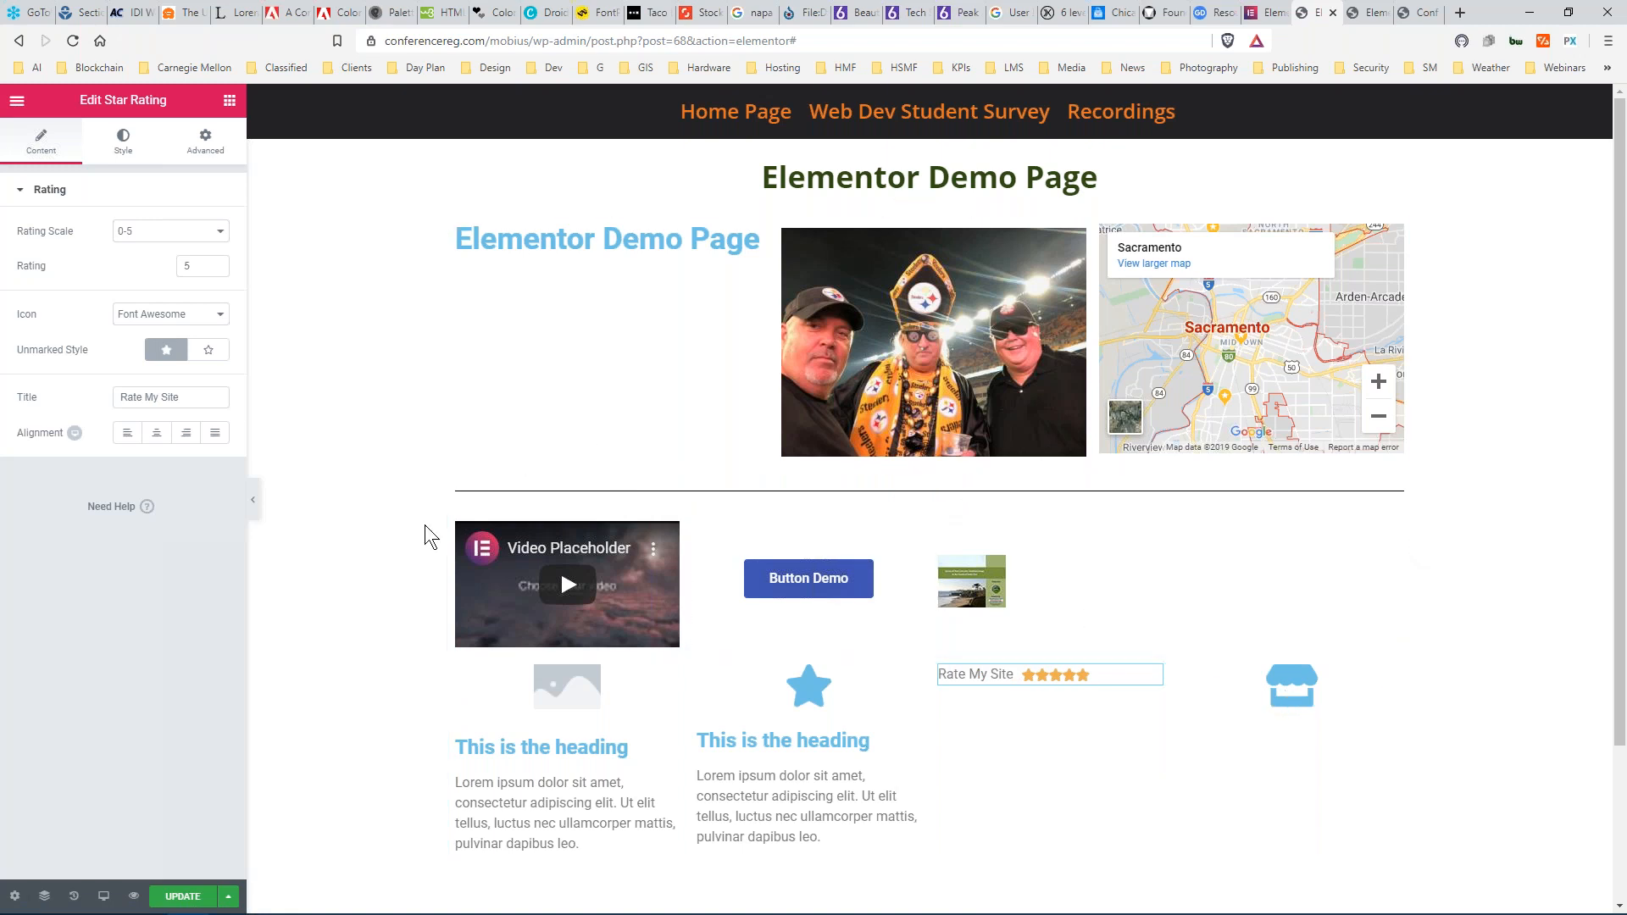
# Add a new section with a single-column structure at the end of the page.
pyautogui.scroll(-3, 406, 521)
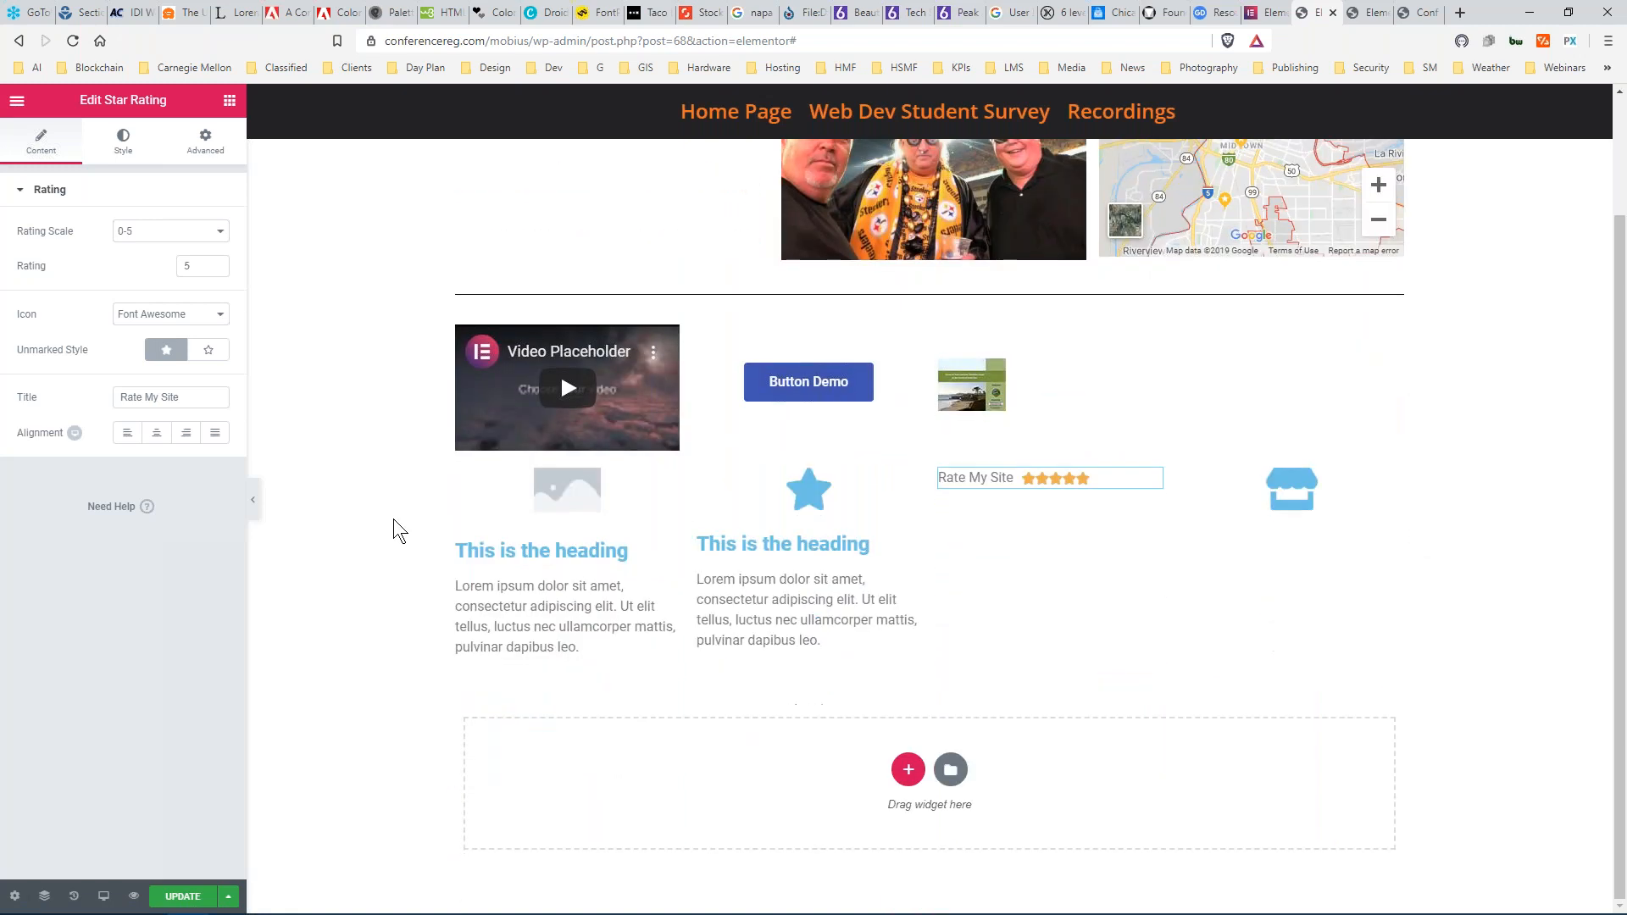
pyautogui.click(227, 101)
pyautogui.scroll(-3, 115, 525)
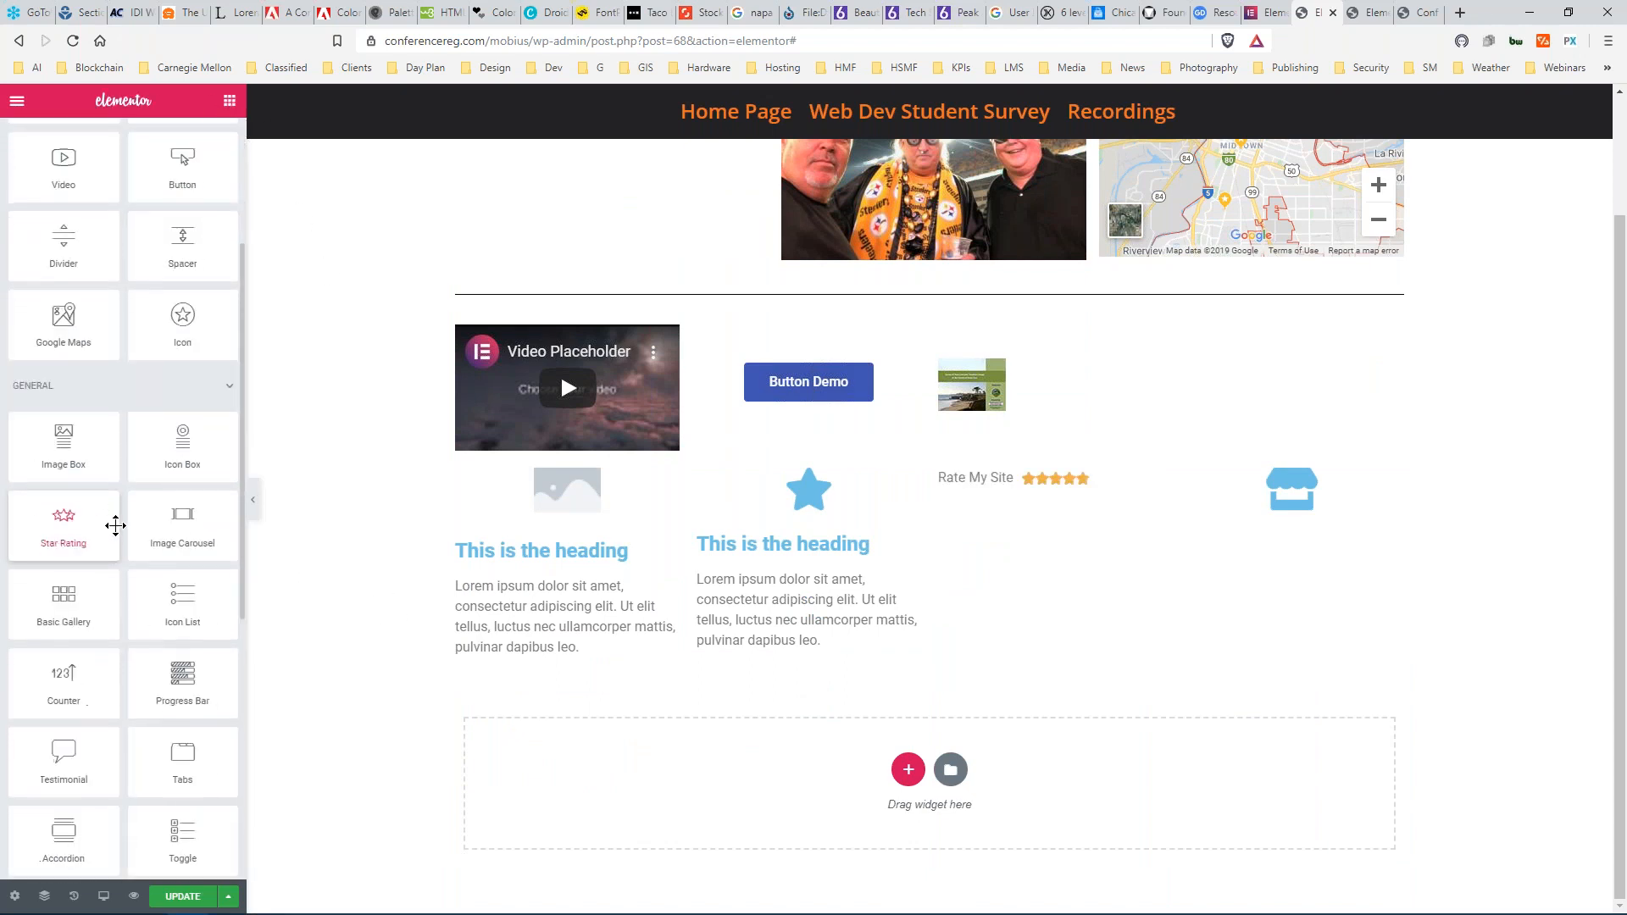
pyautogui.scroll(-1, 116, 525)
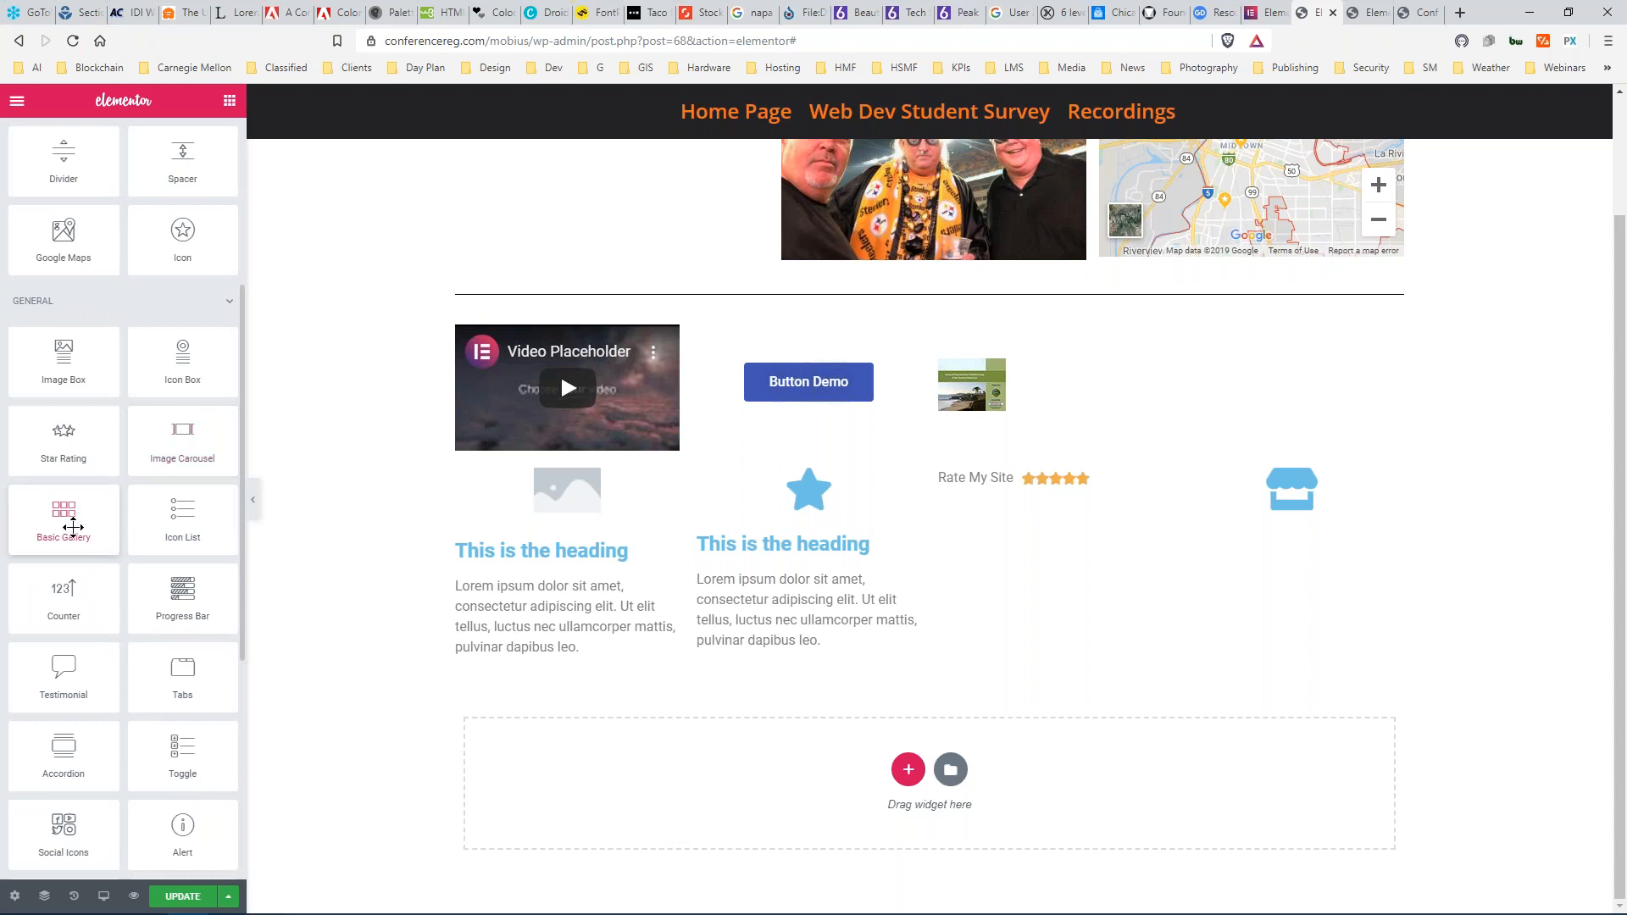
pyautogui.click(904, 769)
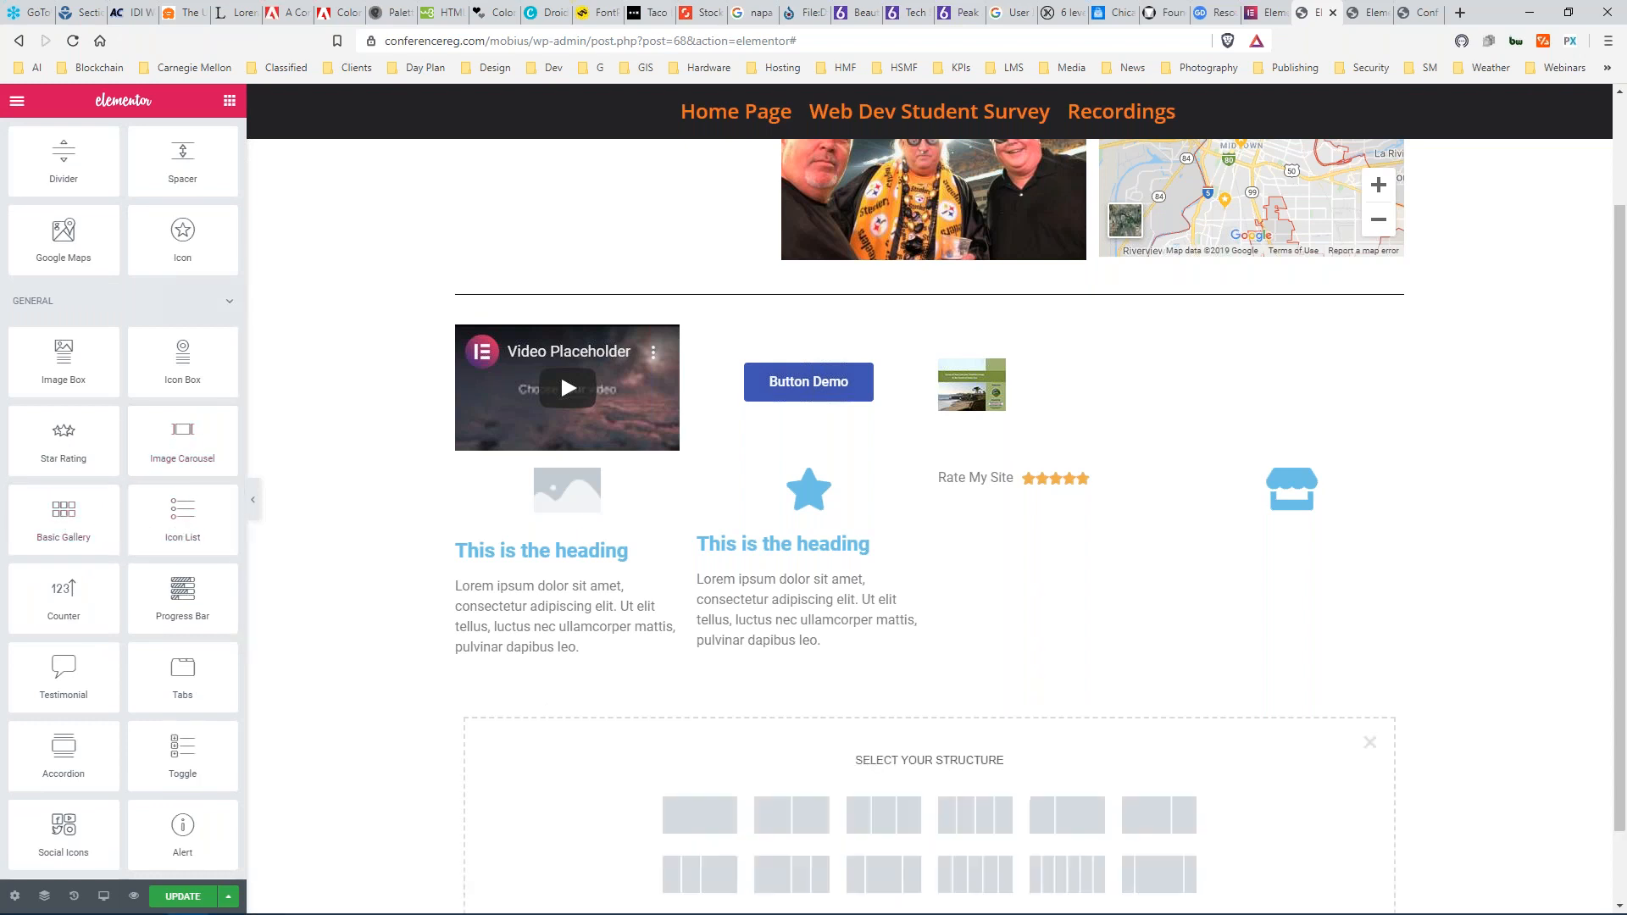
pyautogui.click(693, 816)
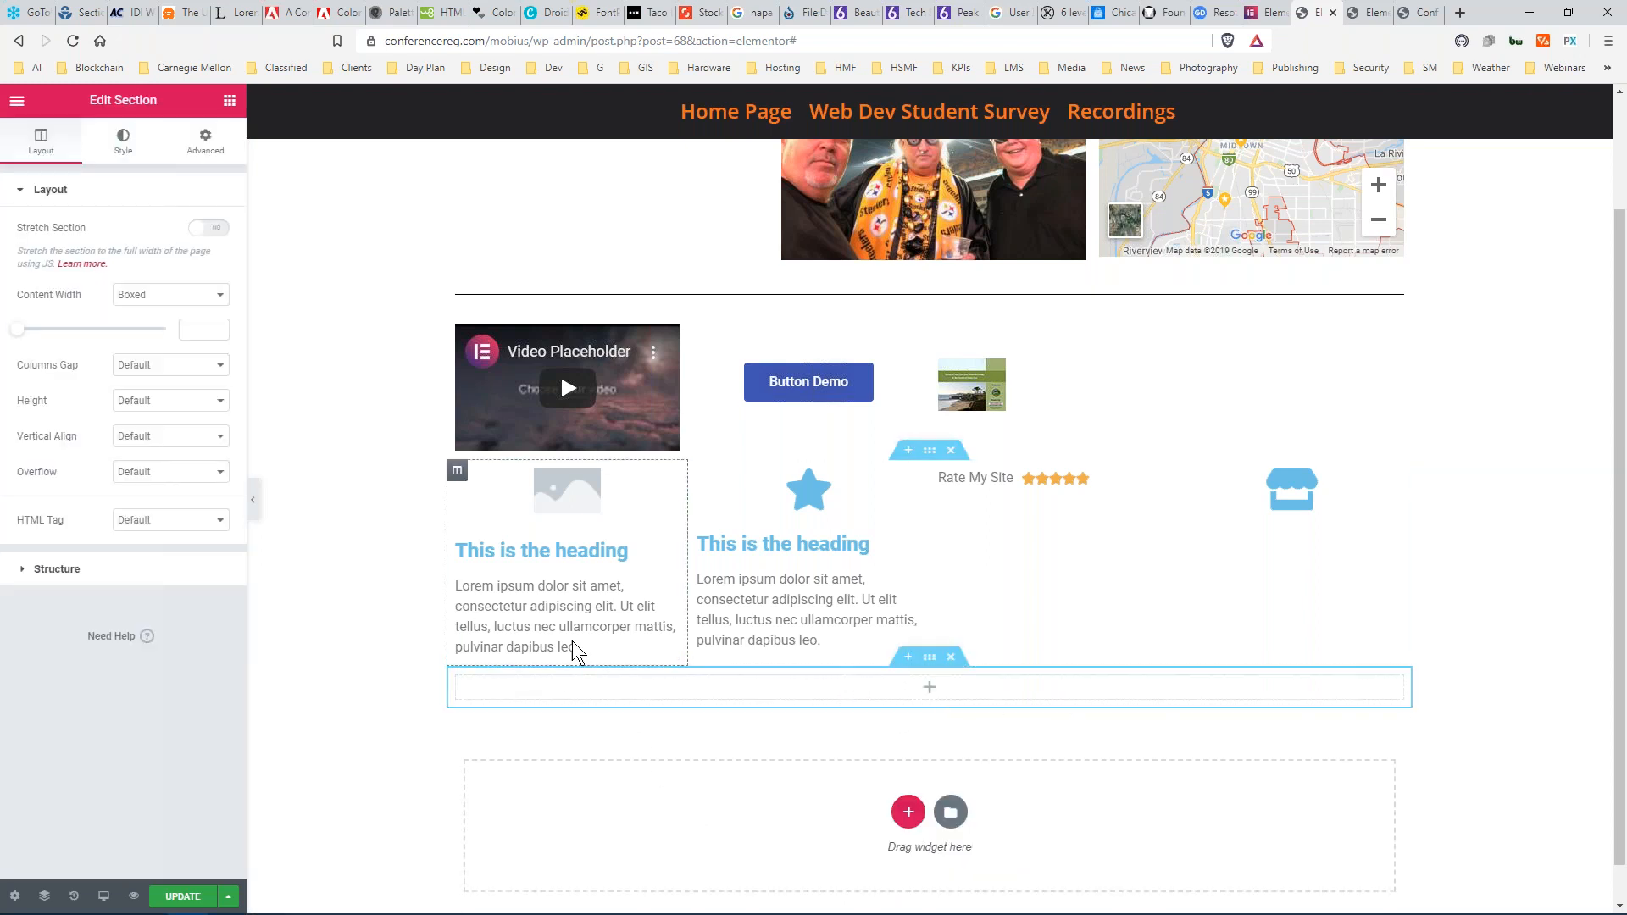
# Add a Basic Gallery widget to the empty single-column section below the image box row.
pyautogui.click(230, 102)
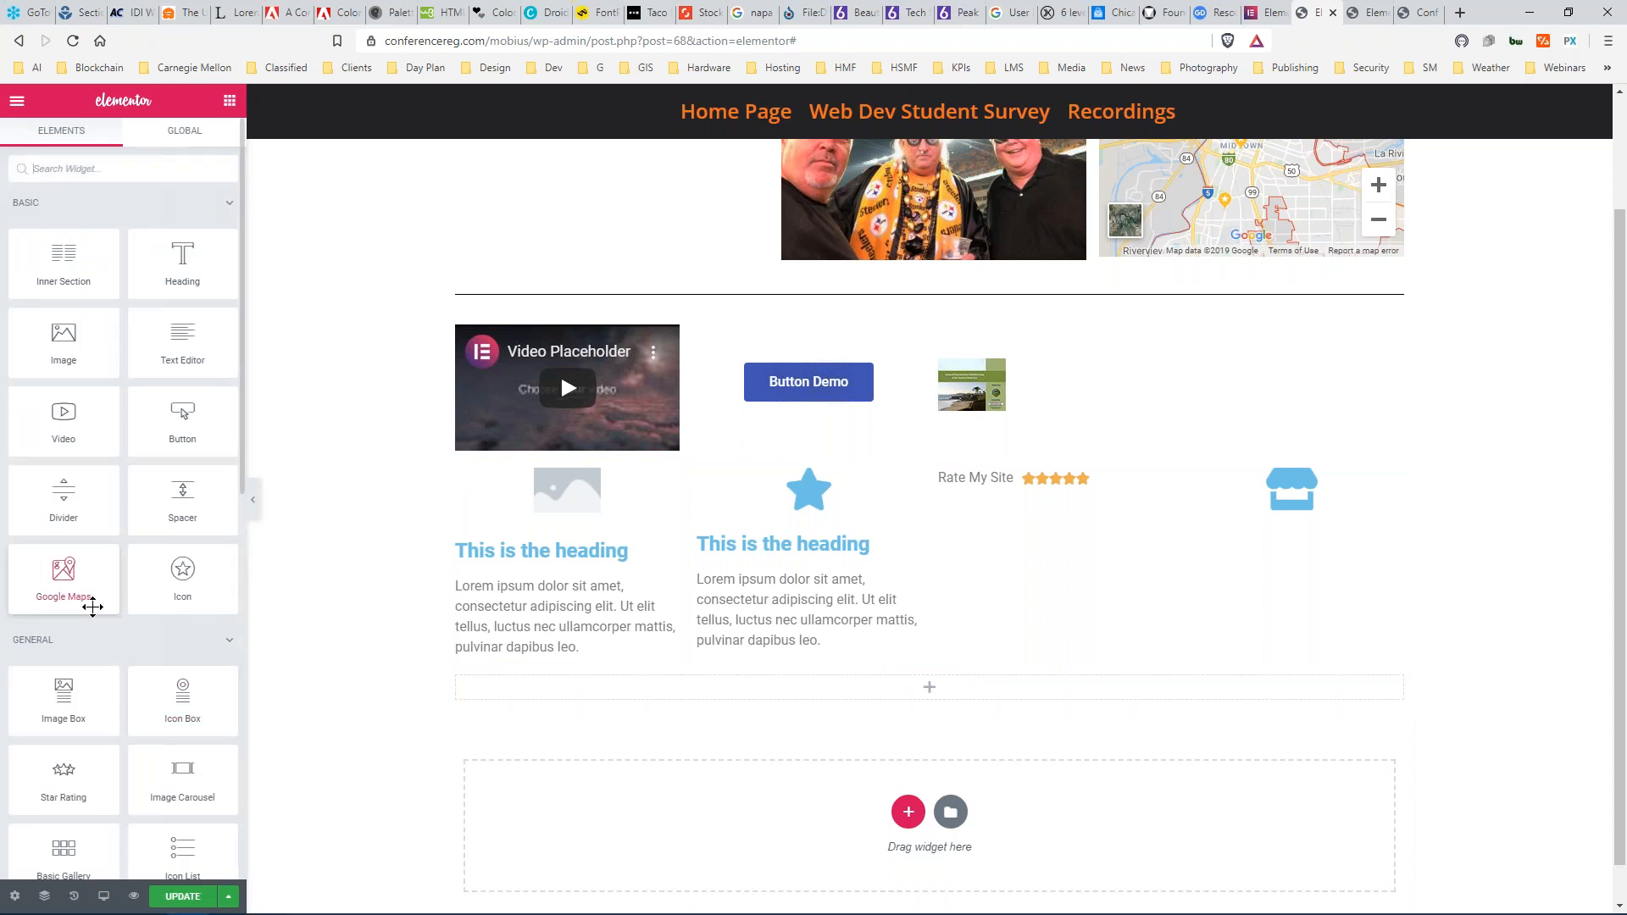
pyautogui.scroll(-3, 93, 607)
pyautogui.moveTo(61, 609); pyautogui.dragTo(874, 700)
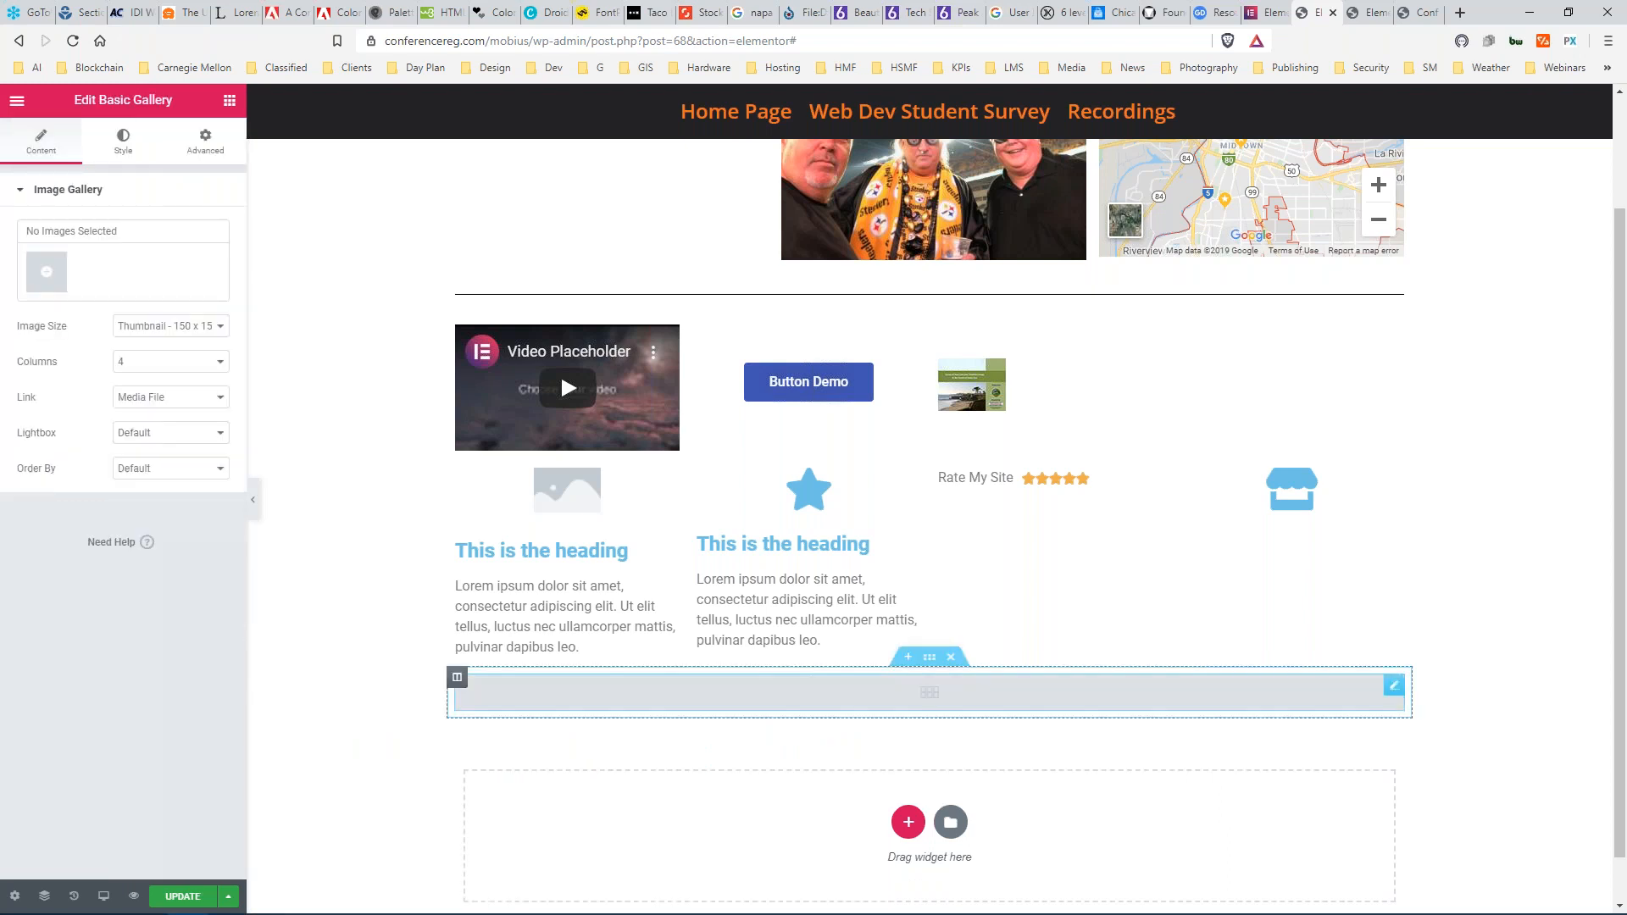
# Configure the gallery with no link, 6 columns and the Medium - 300 x 300 image size.
pyautogui.click(179, 398)
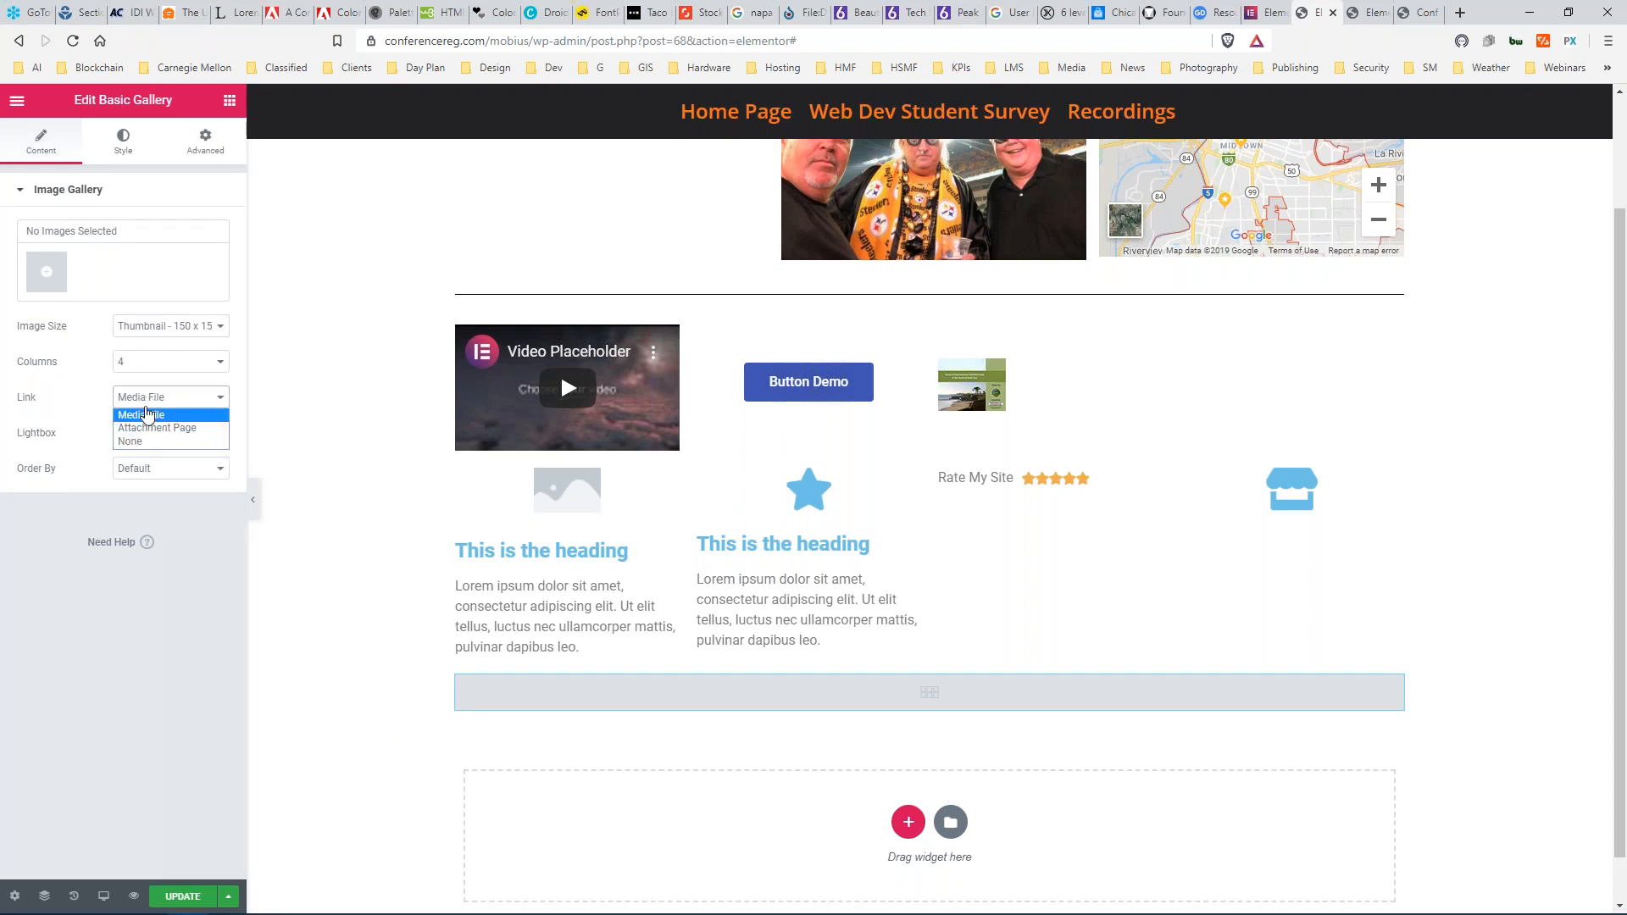
pyautogui.click(135, 439)
pyautogui.click(180, 365)
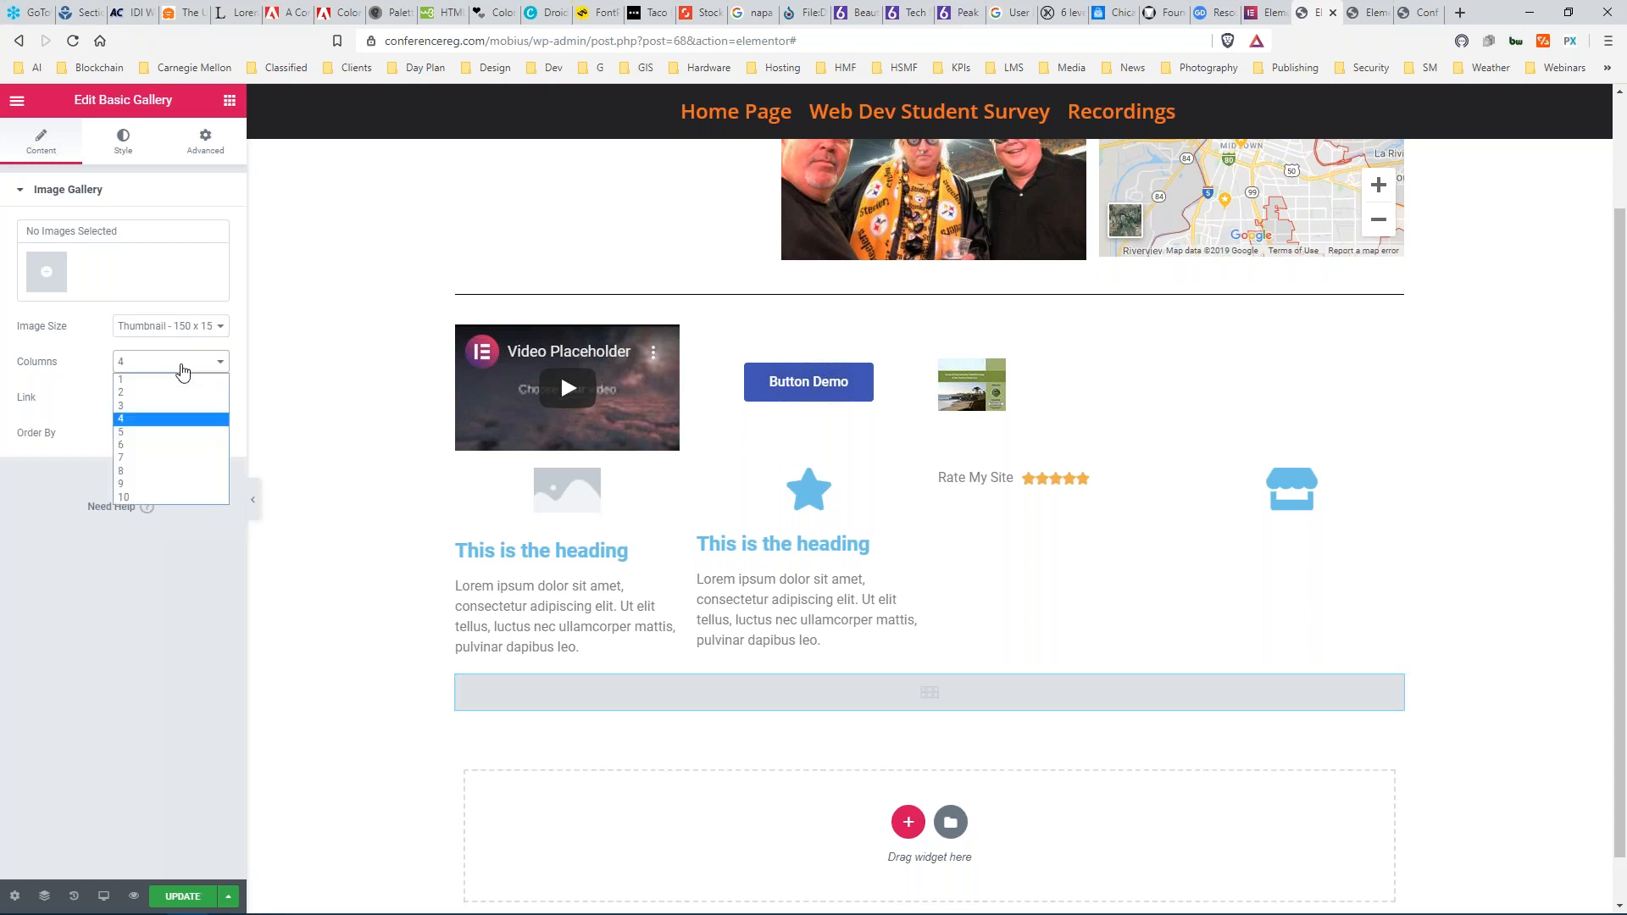
pyautogui.click(150, 444)
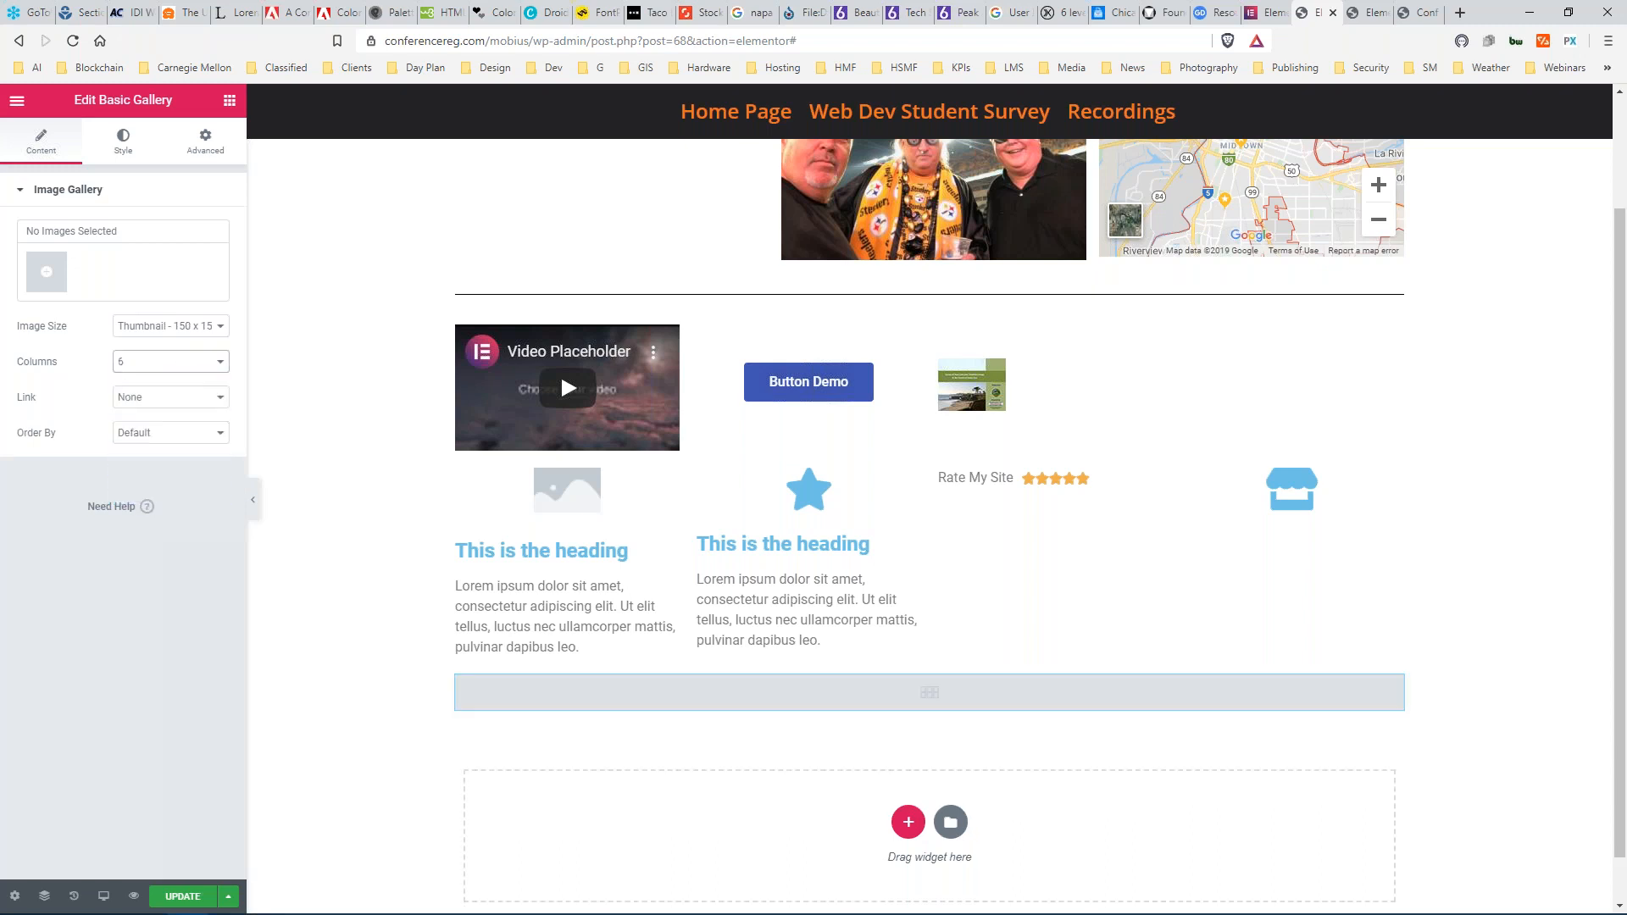
pyautogui.click(153, 329)
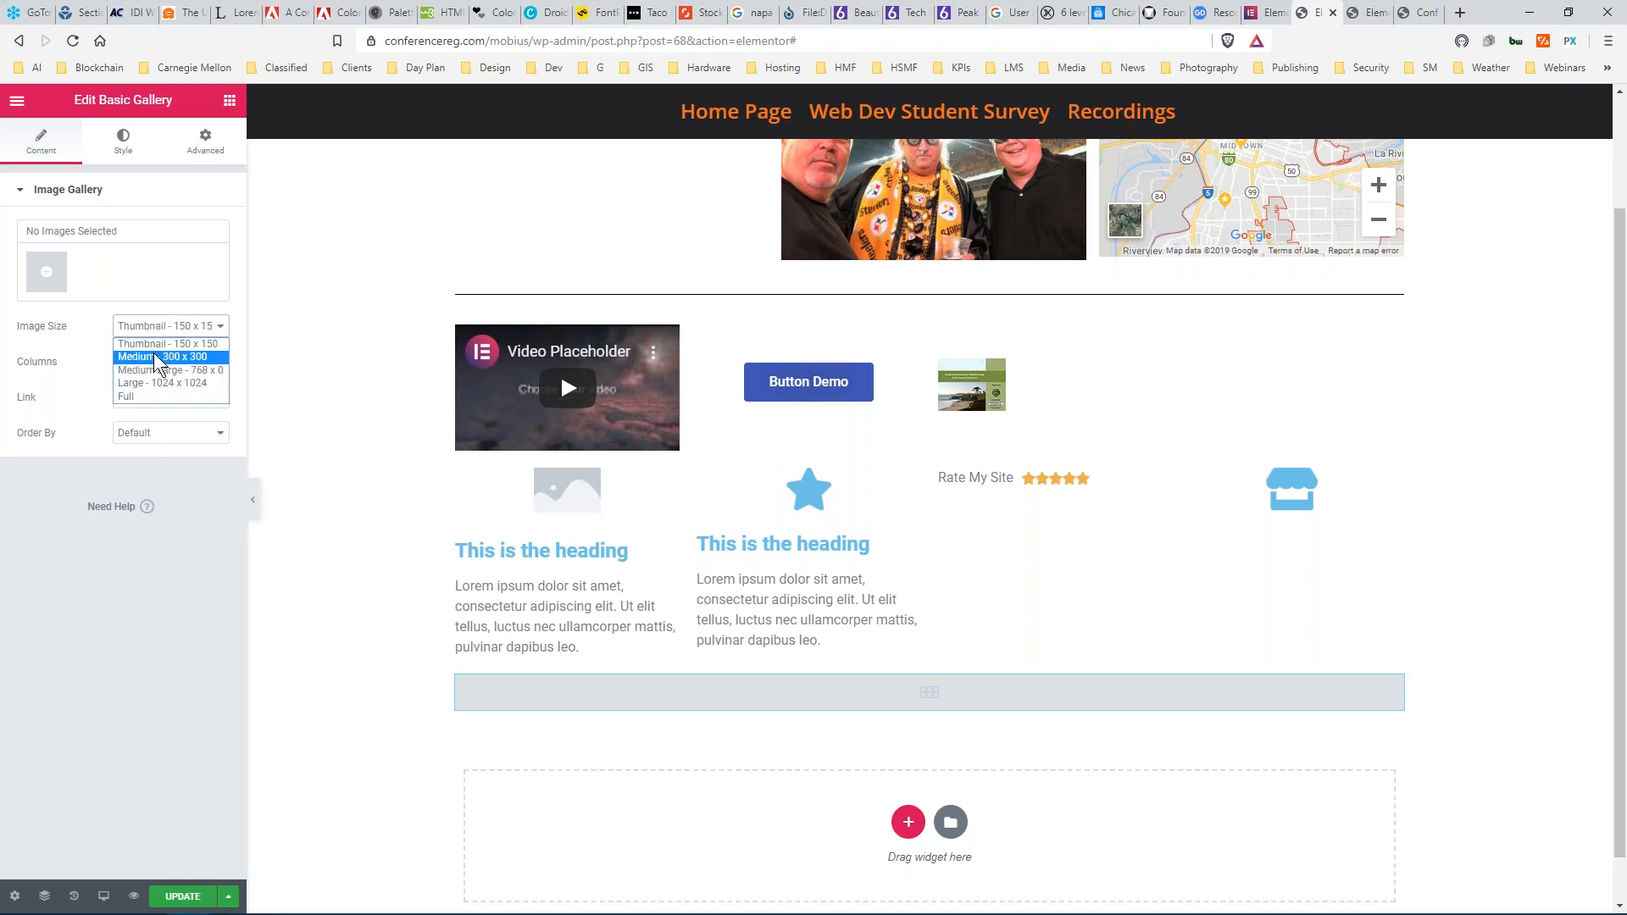
pyautogui.click(155, 357)
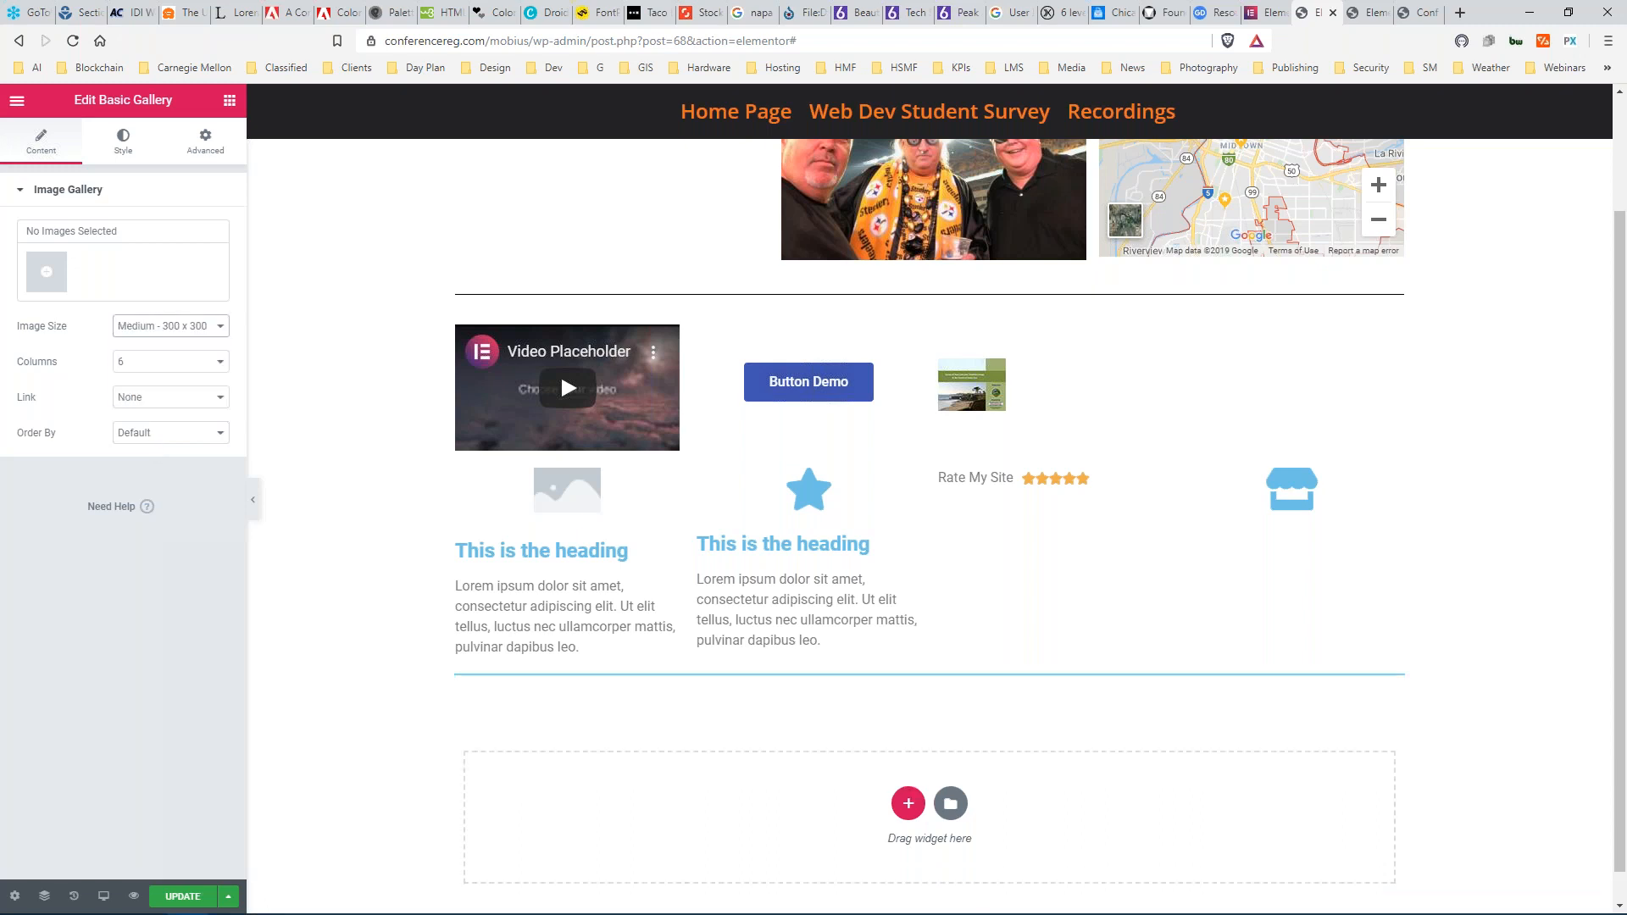
# Fill the gallery with the group photo, the mountain image and the Santa Cruz Feedstock Report image from the media library.
pyautogui.click(44, 268)
pyautogui.click(256, 287)
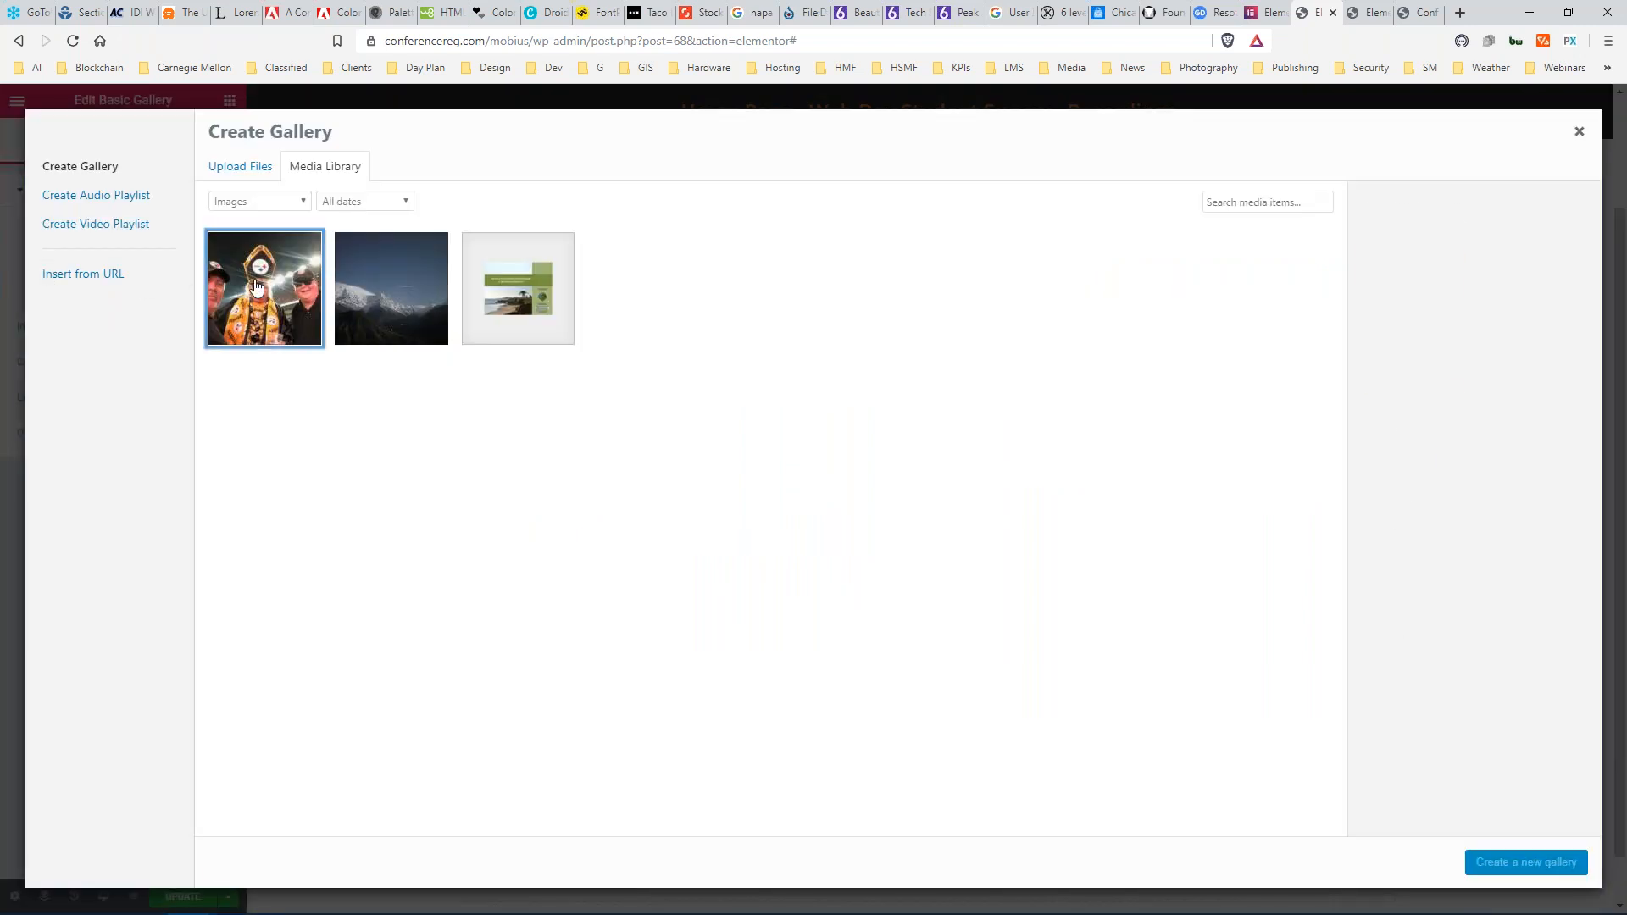
pyautogui.click(376, 292)
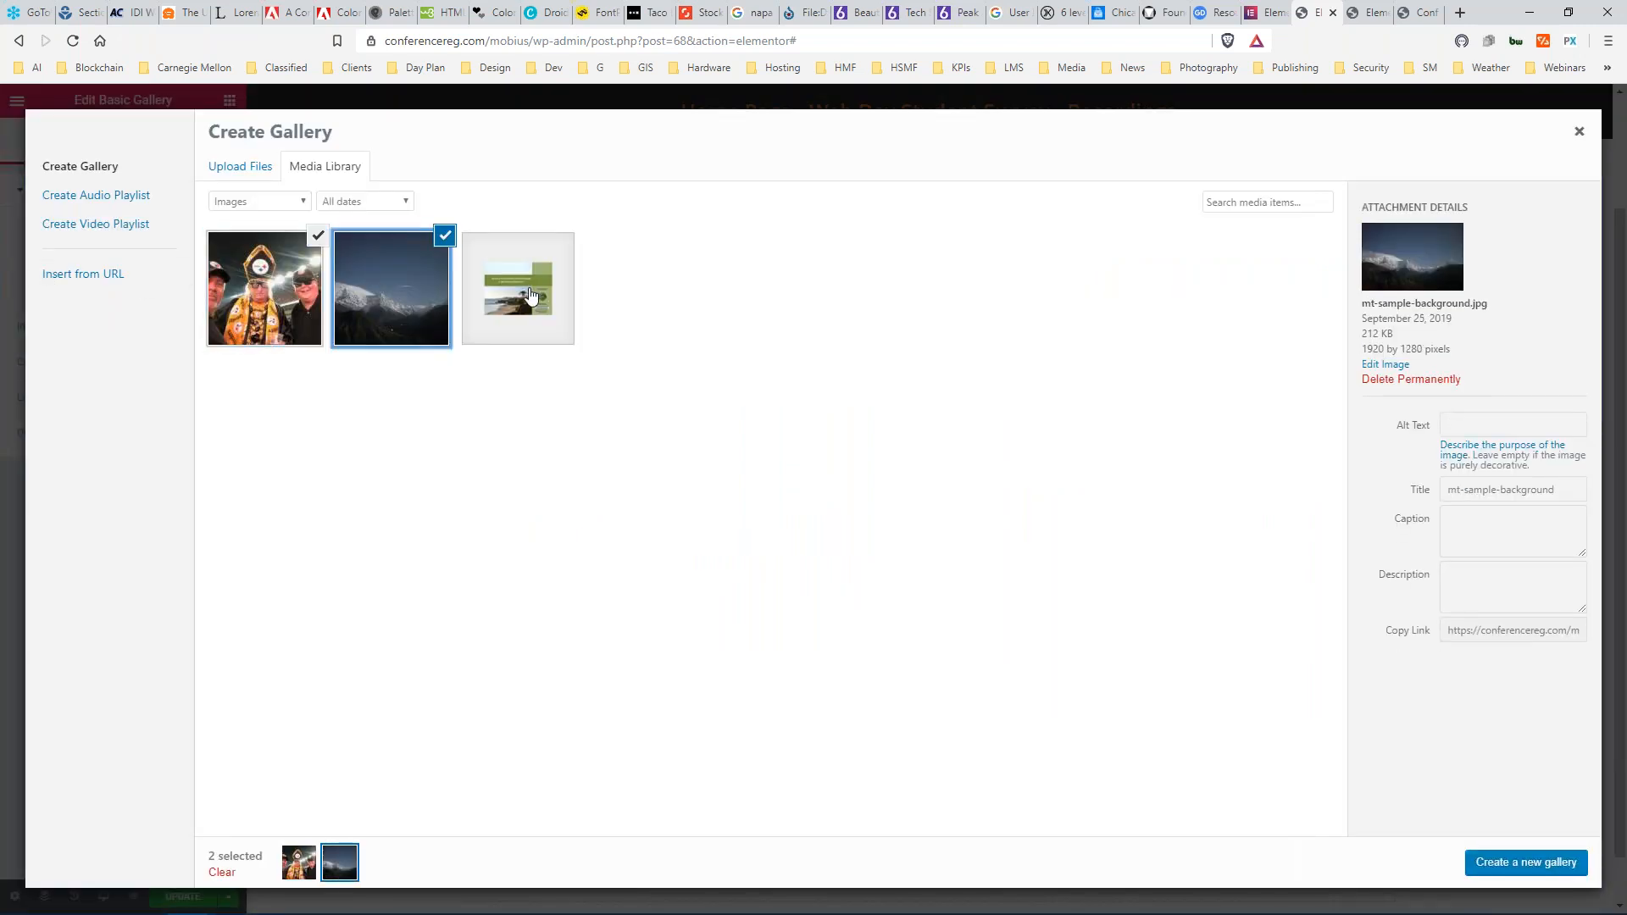
pyautogui.click(518, 288)
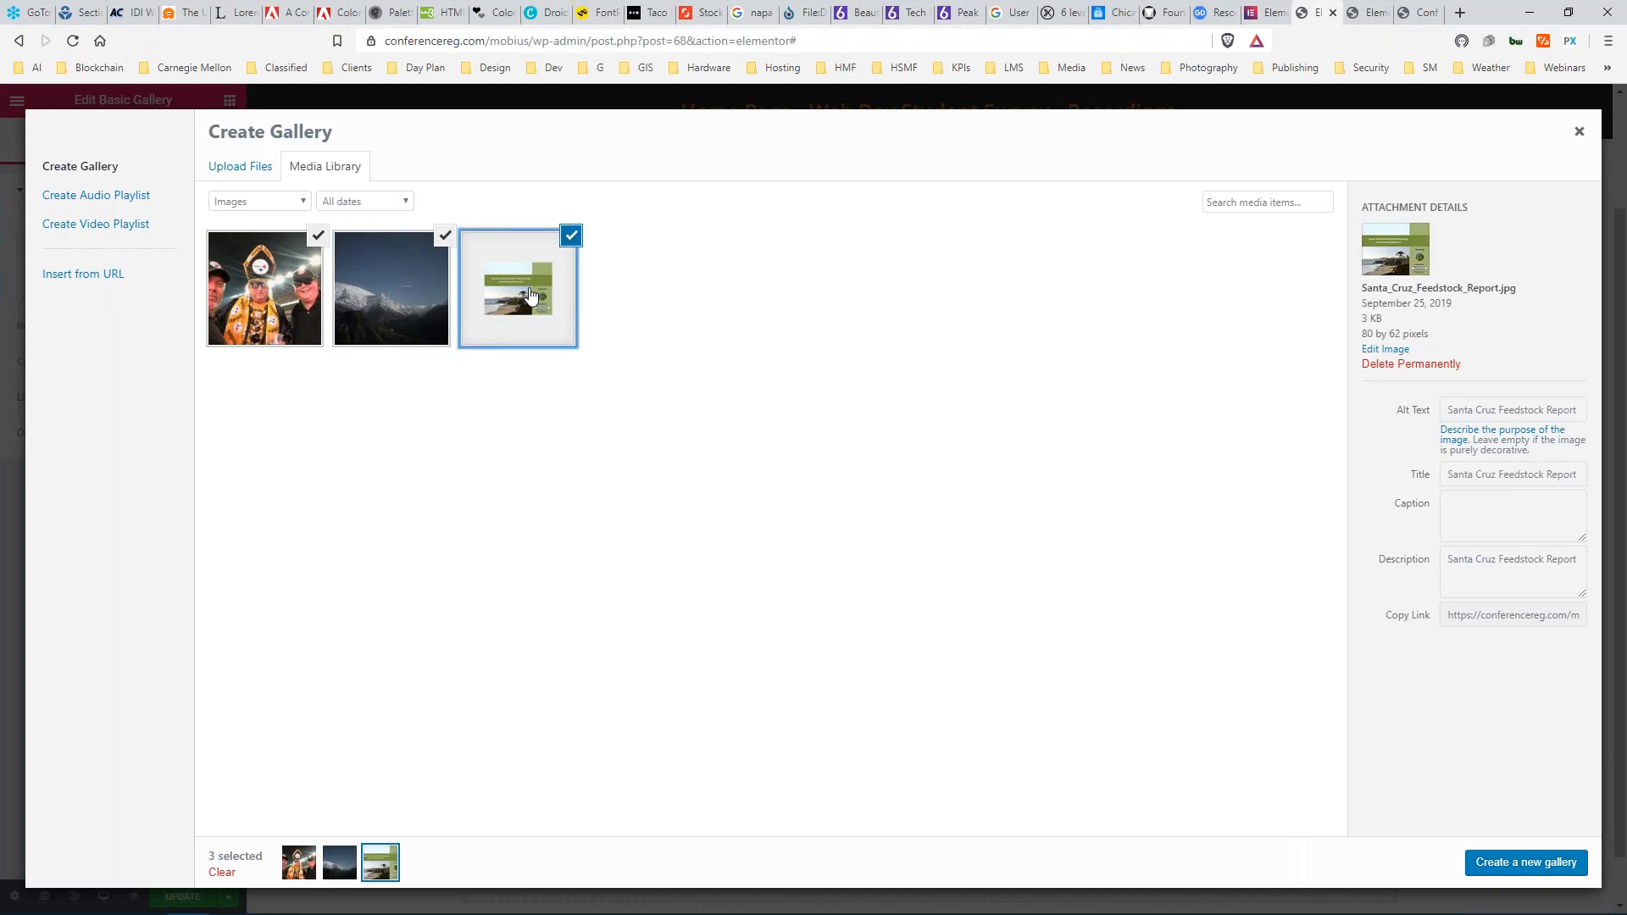
pyautogui.click(1525, 862)
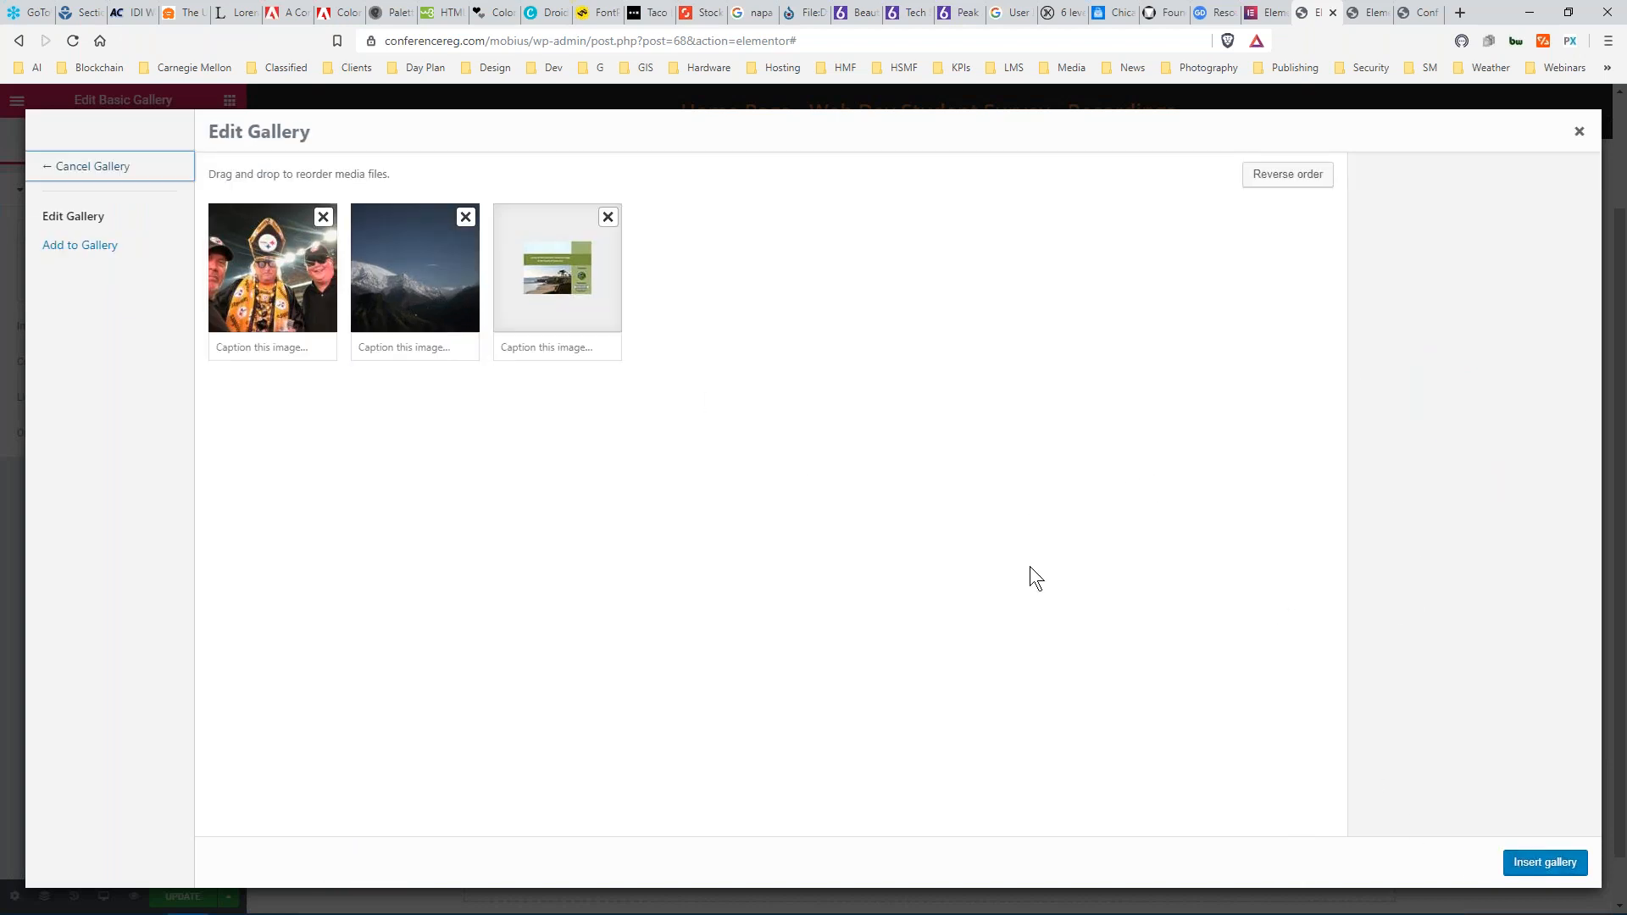
pyautogui.click(1540, 862)
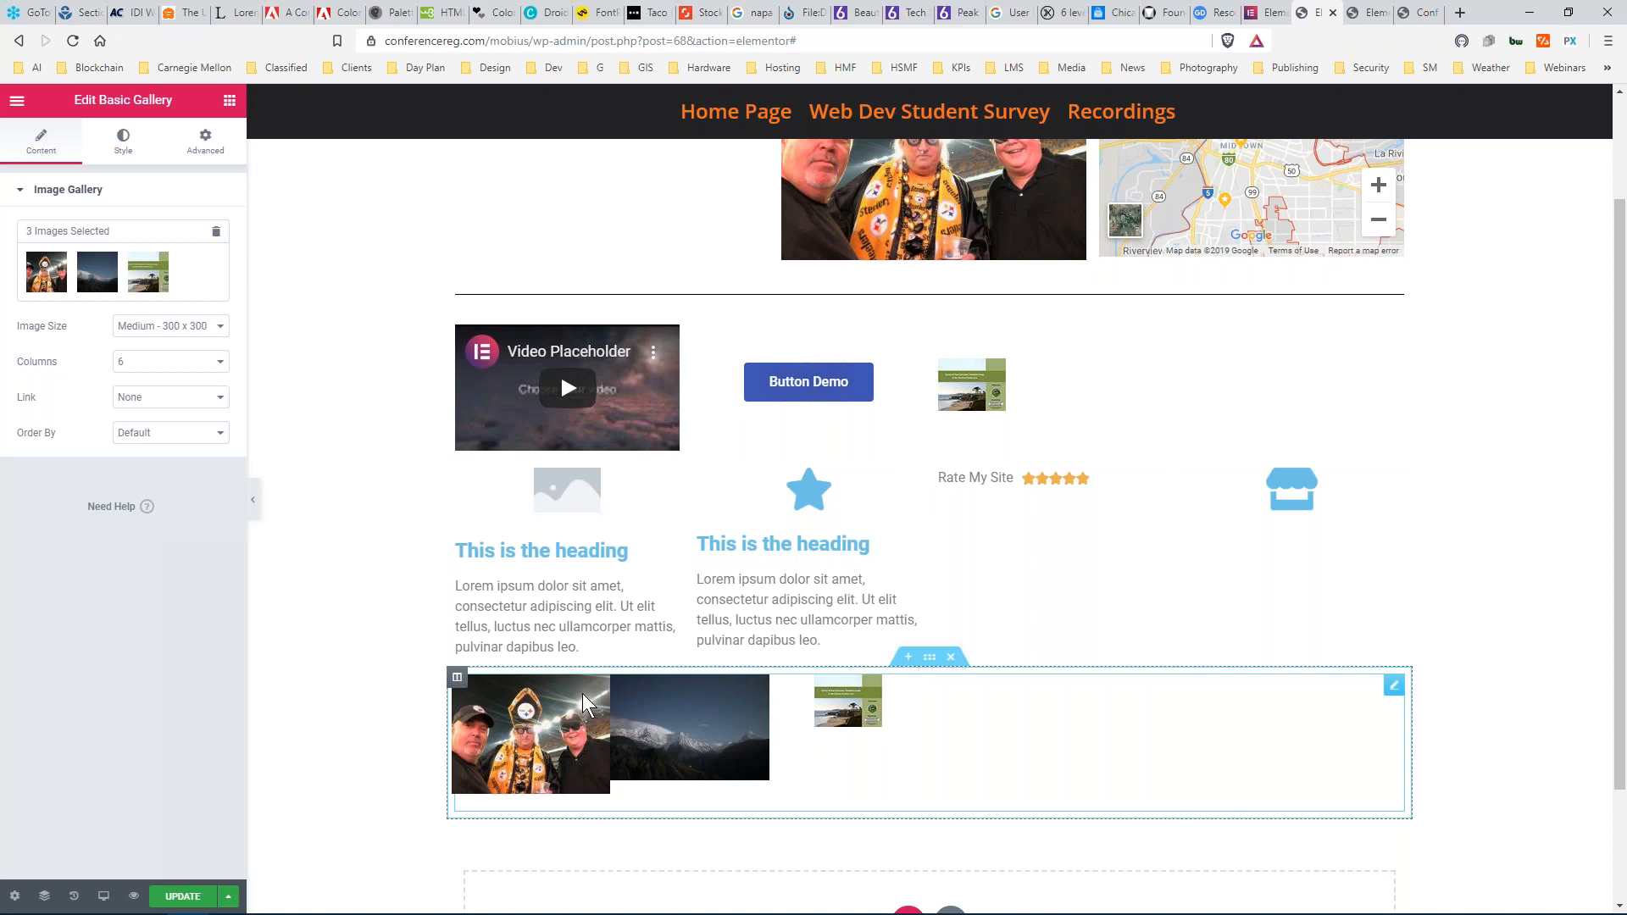
# Set the gallery's padding to 6 px on all four sides.
pyautogui.click(123, 144)
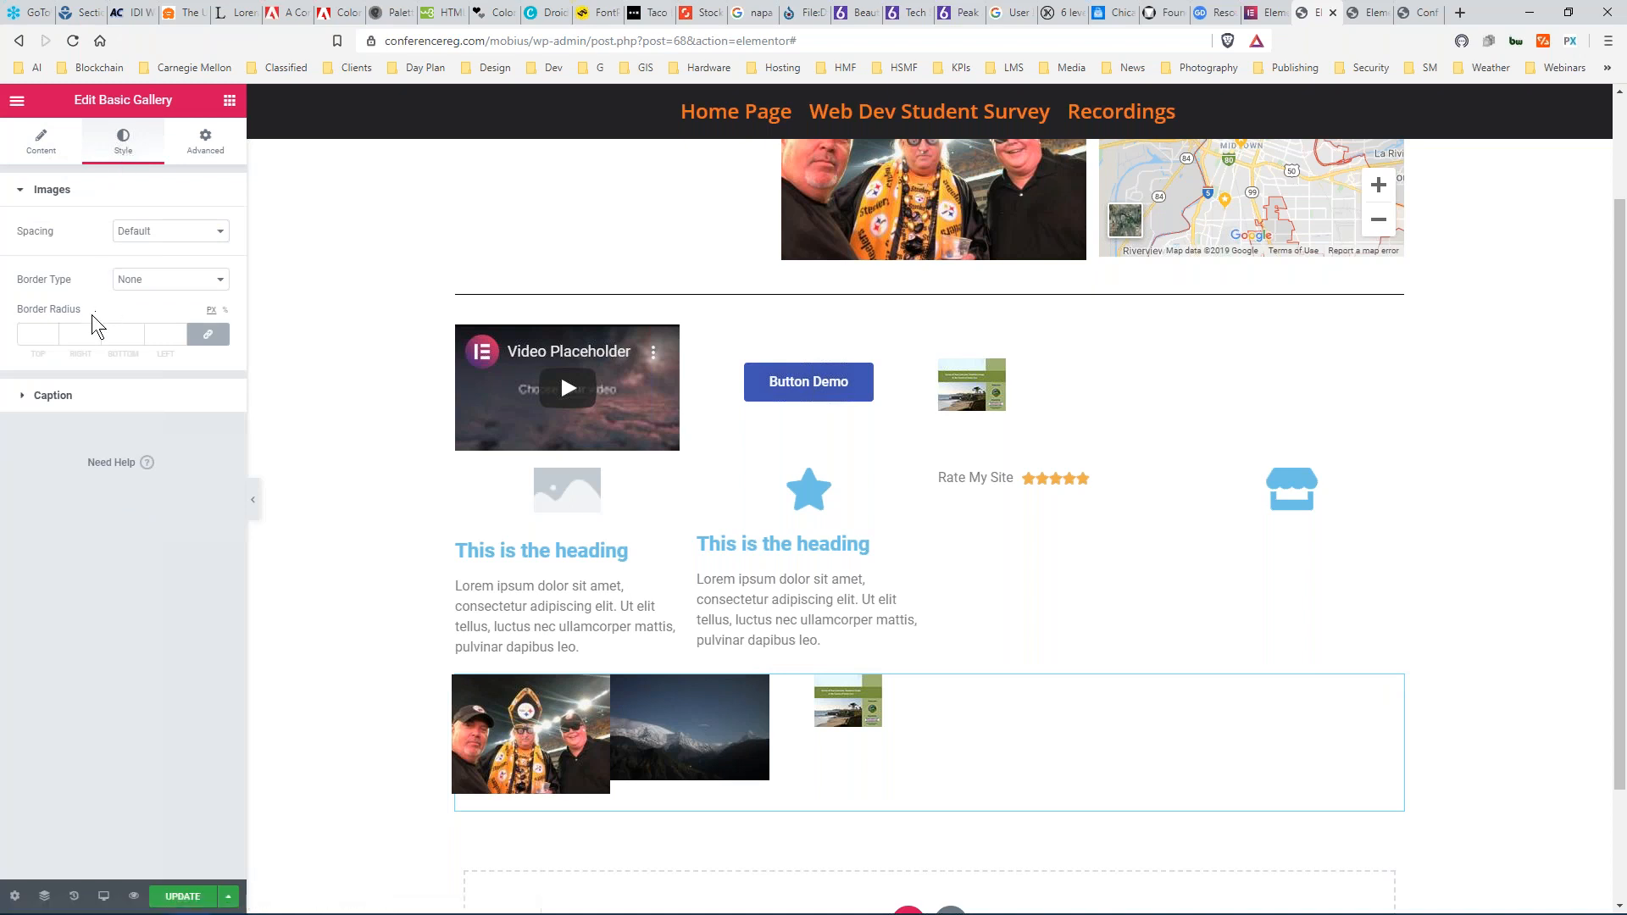
pyautogui.click(202, 140)
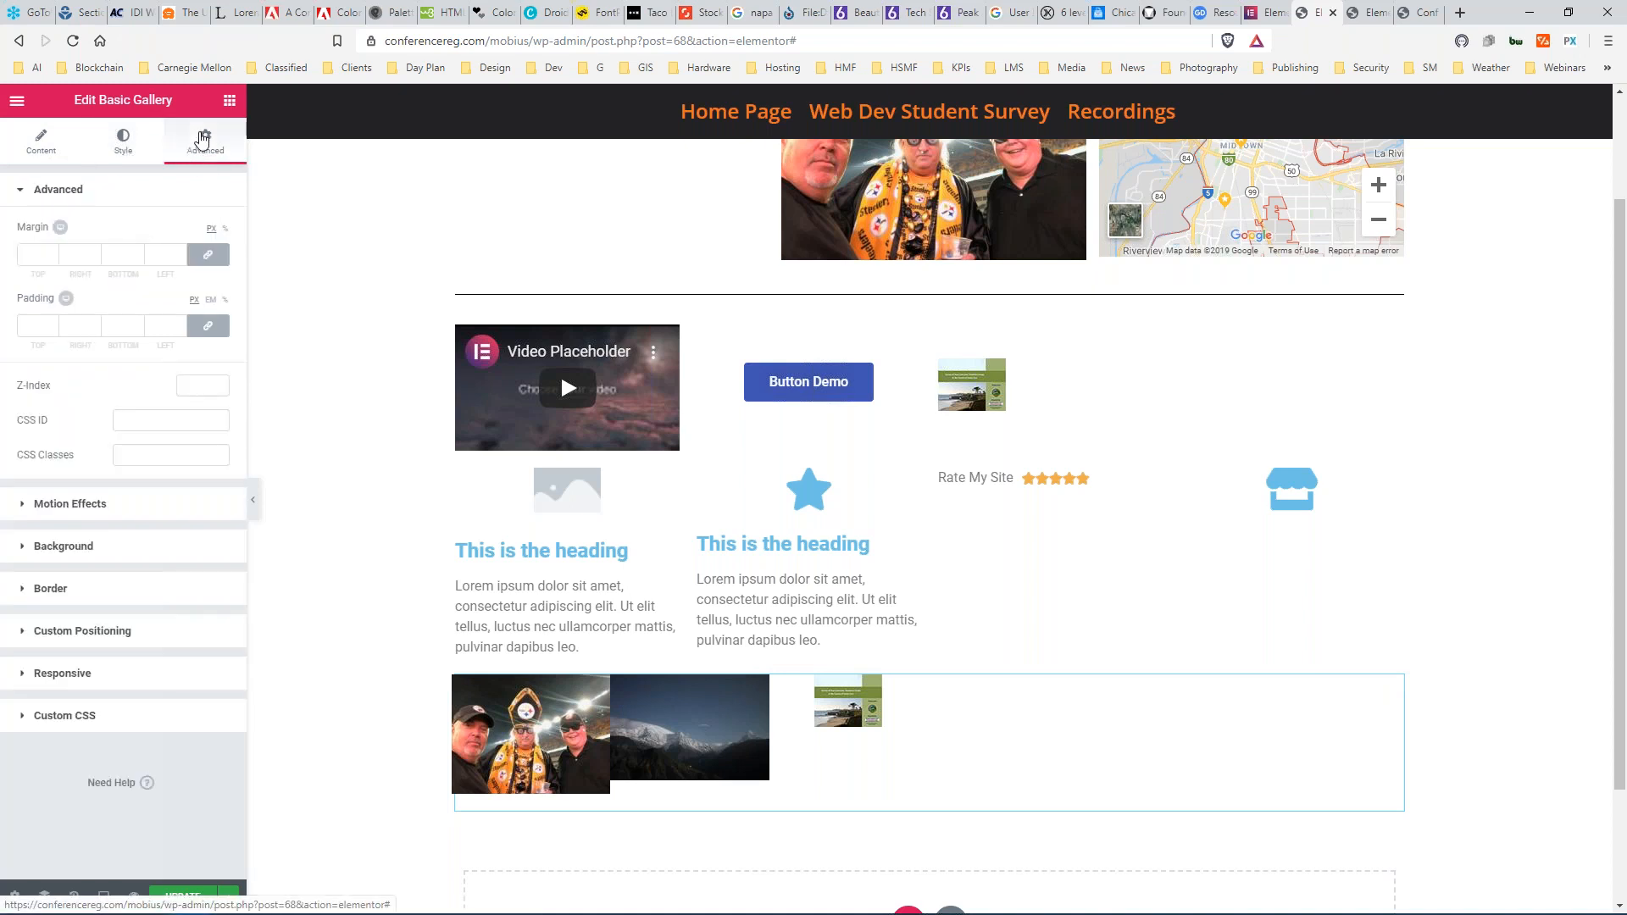
pyautogui.click(51, 324)
pyautogui.click(51, 324)
pyautogui.click(51, 323)
pyautogui.click(50, 324)
pyautogui.click(51, 323)
pyautogui.click(50, 324)
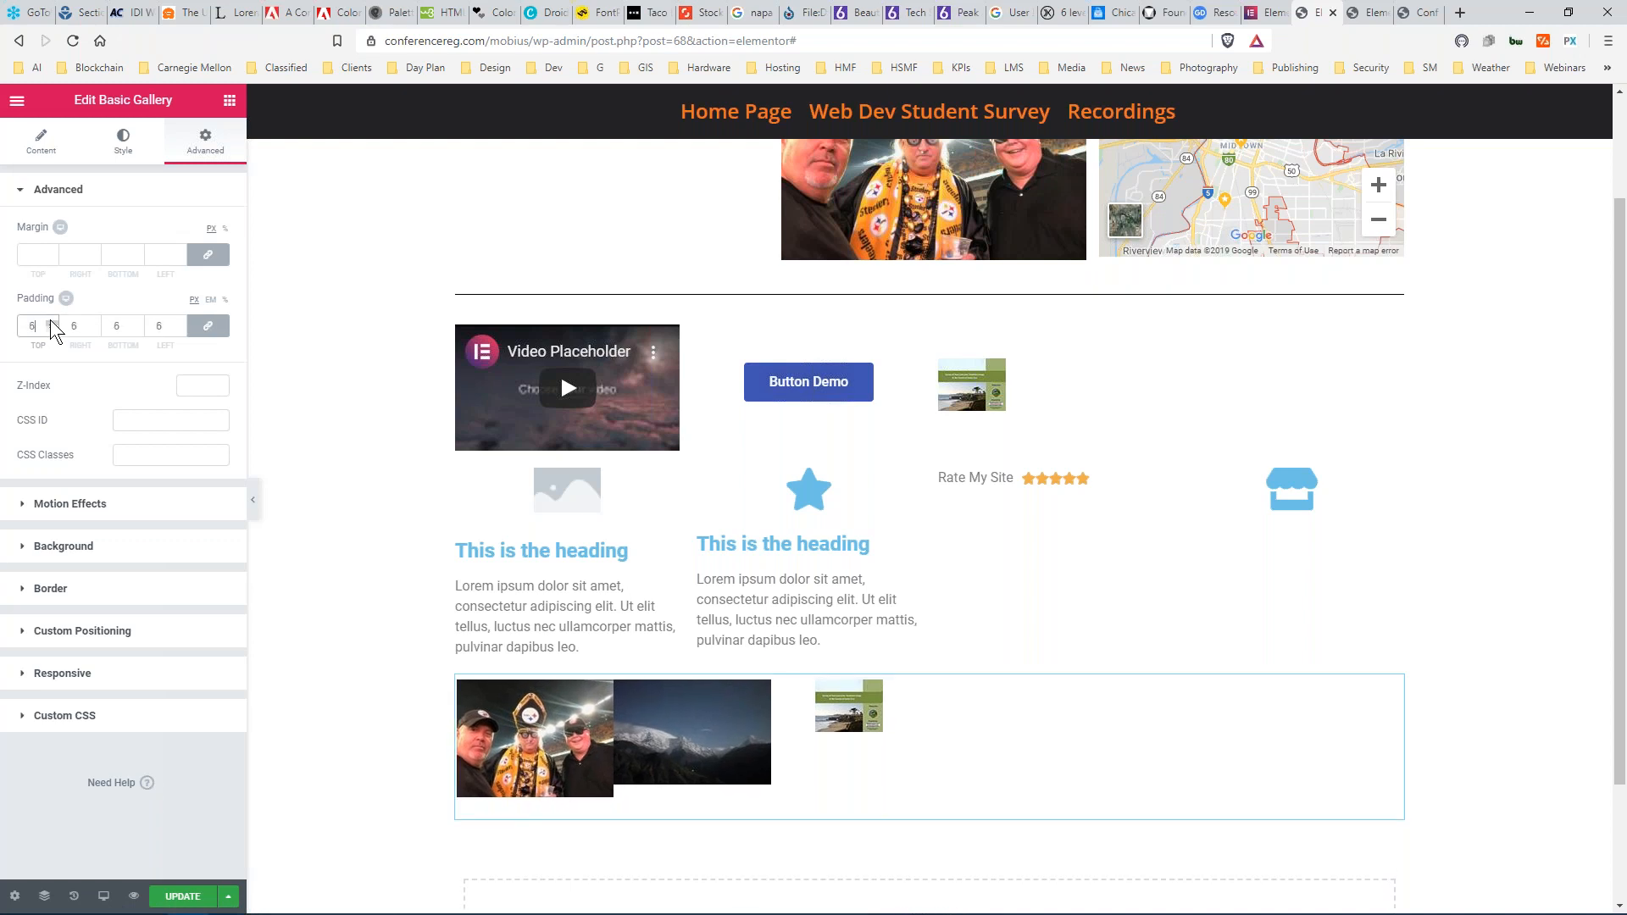
# Set the gallery's margin to 6 px on all four sides.
pyautogui.click(53, 251)
pyautogui.click(53, 250)
pyautogui.click(53, 251)
pyautogui.click(52, 251)
pyautogui.click(53, 251)
pyautogui.click(53, 251)
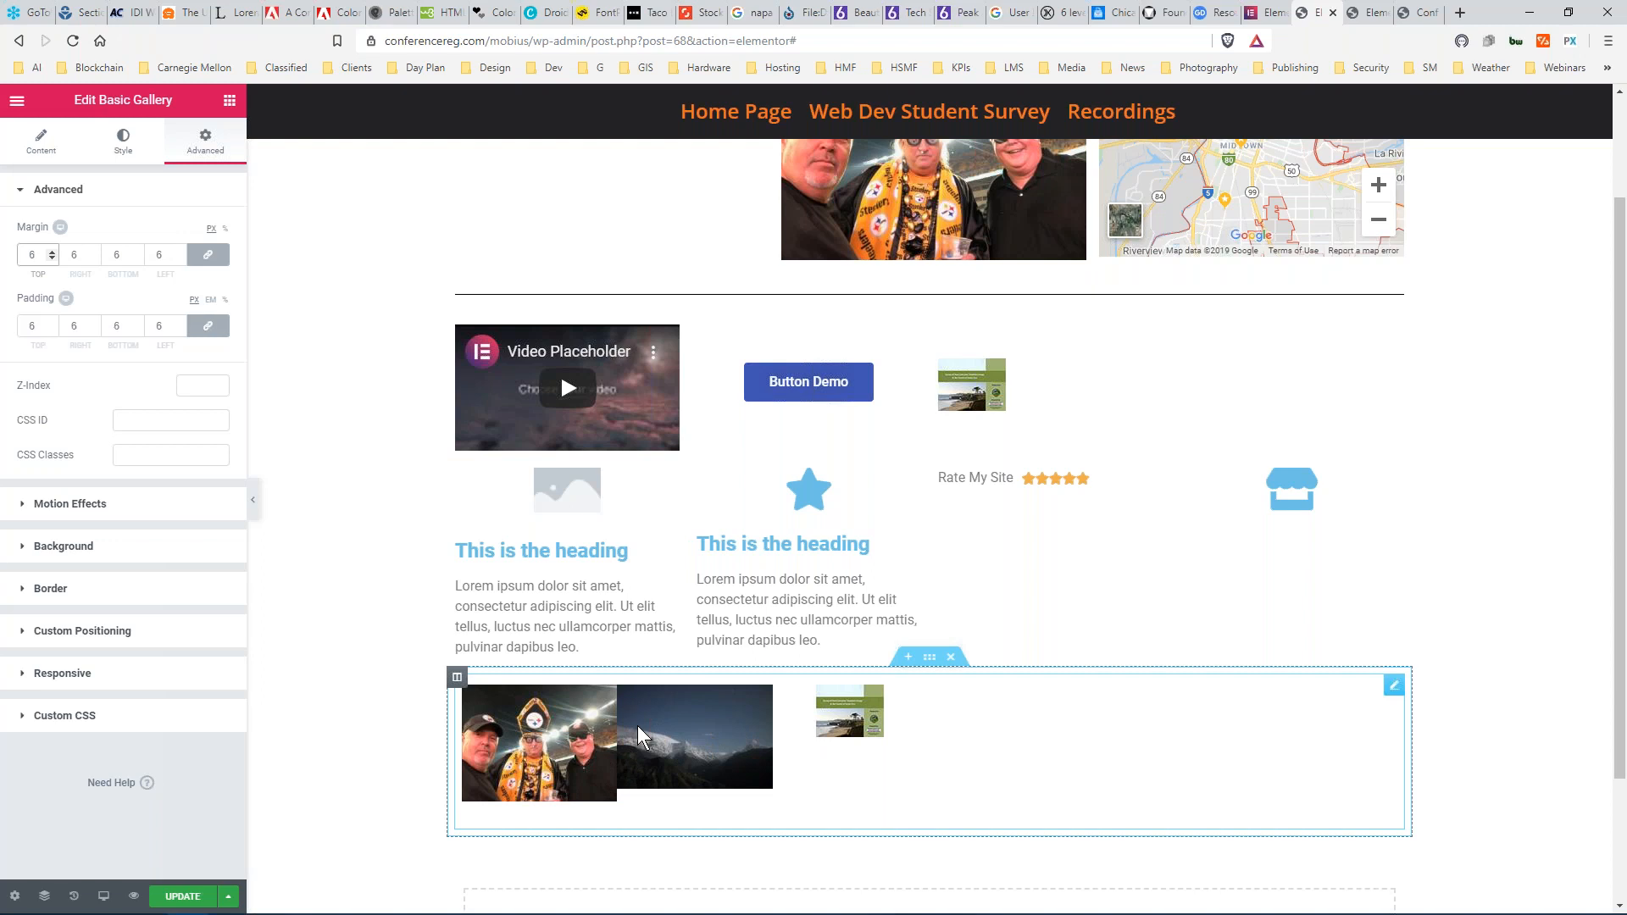
# Try Absolute positioning for the gallery and return its position to Default.
pyautogui.scroll(-1, 699, 732)
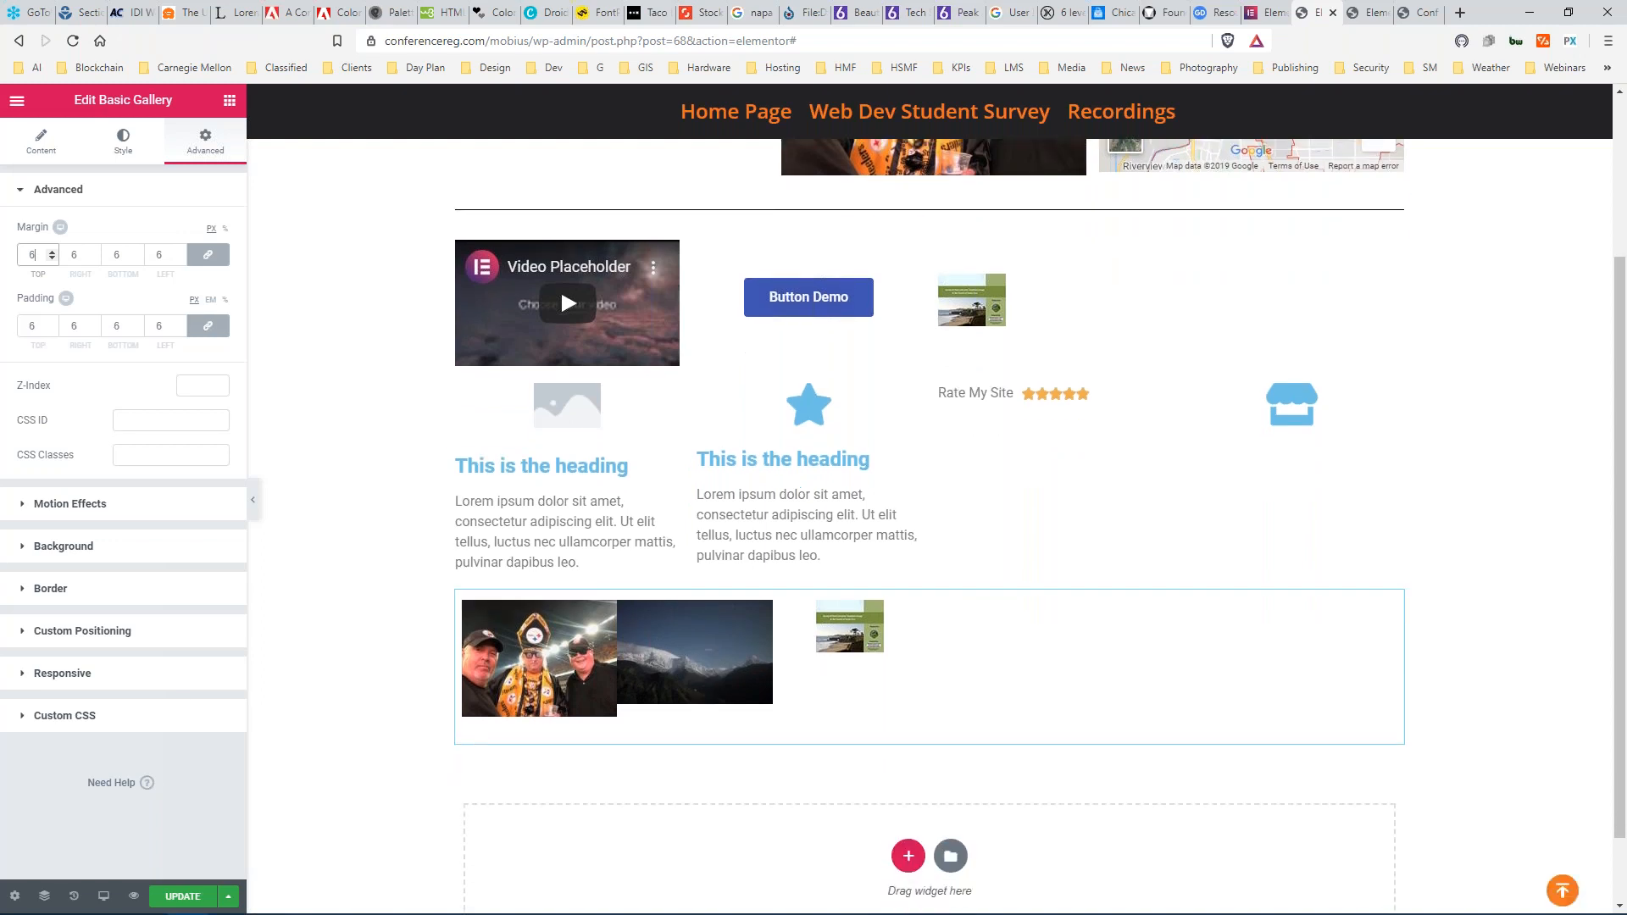
pyautogui.click(39, 632)
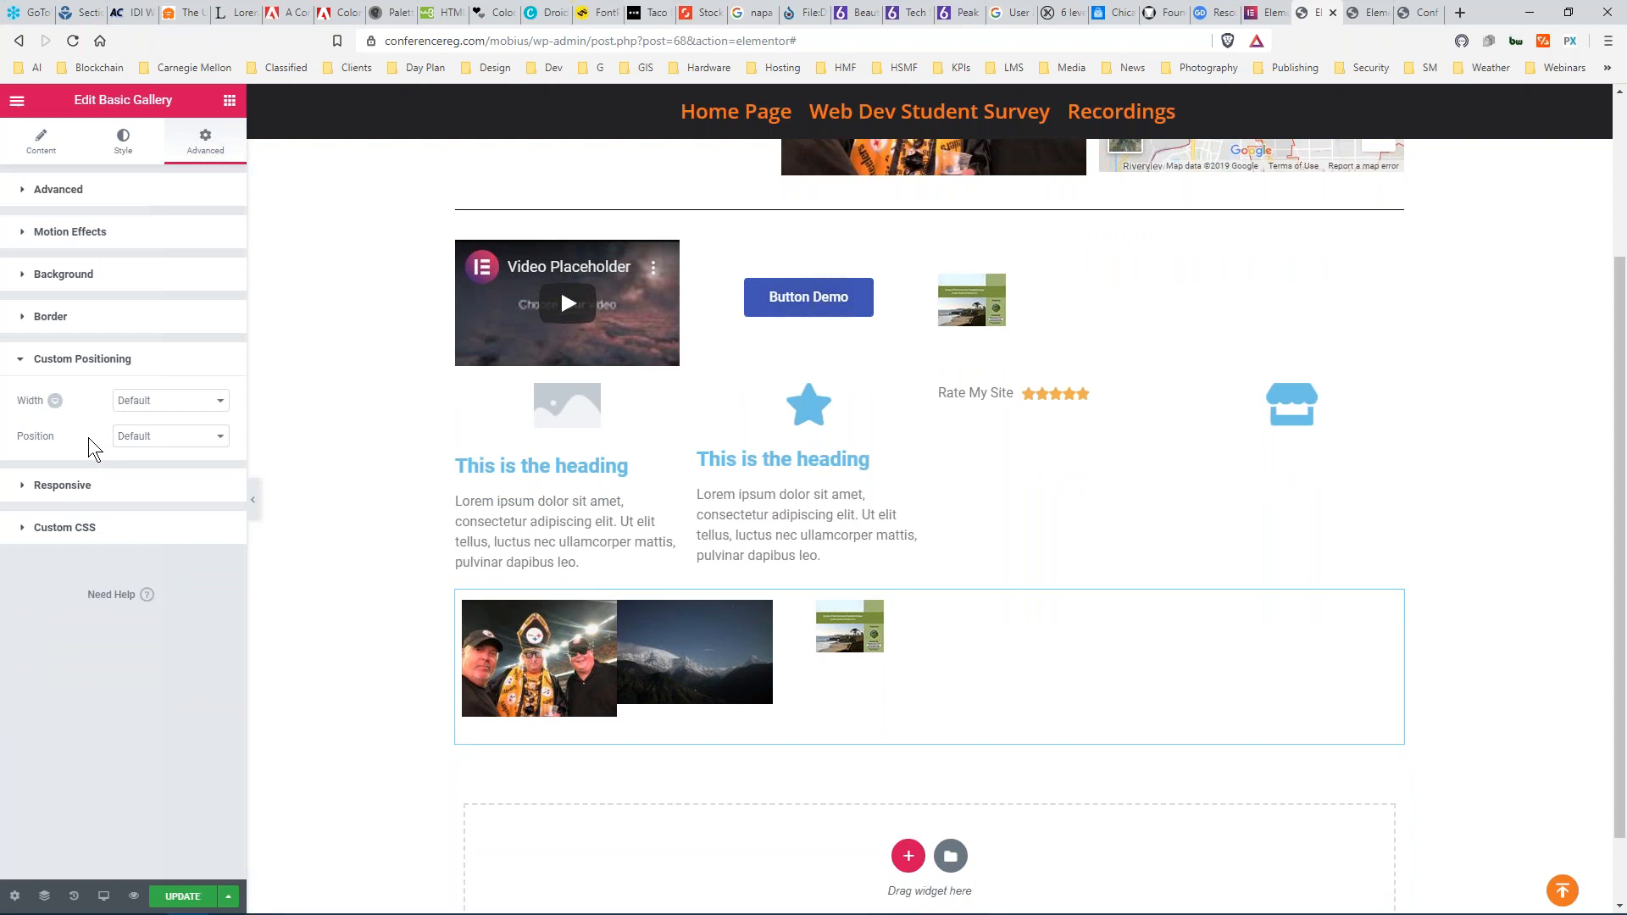
pyautogui.click(189, 437)
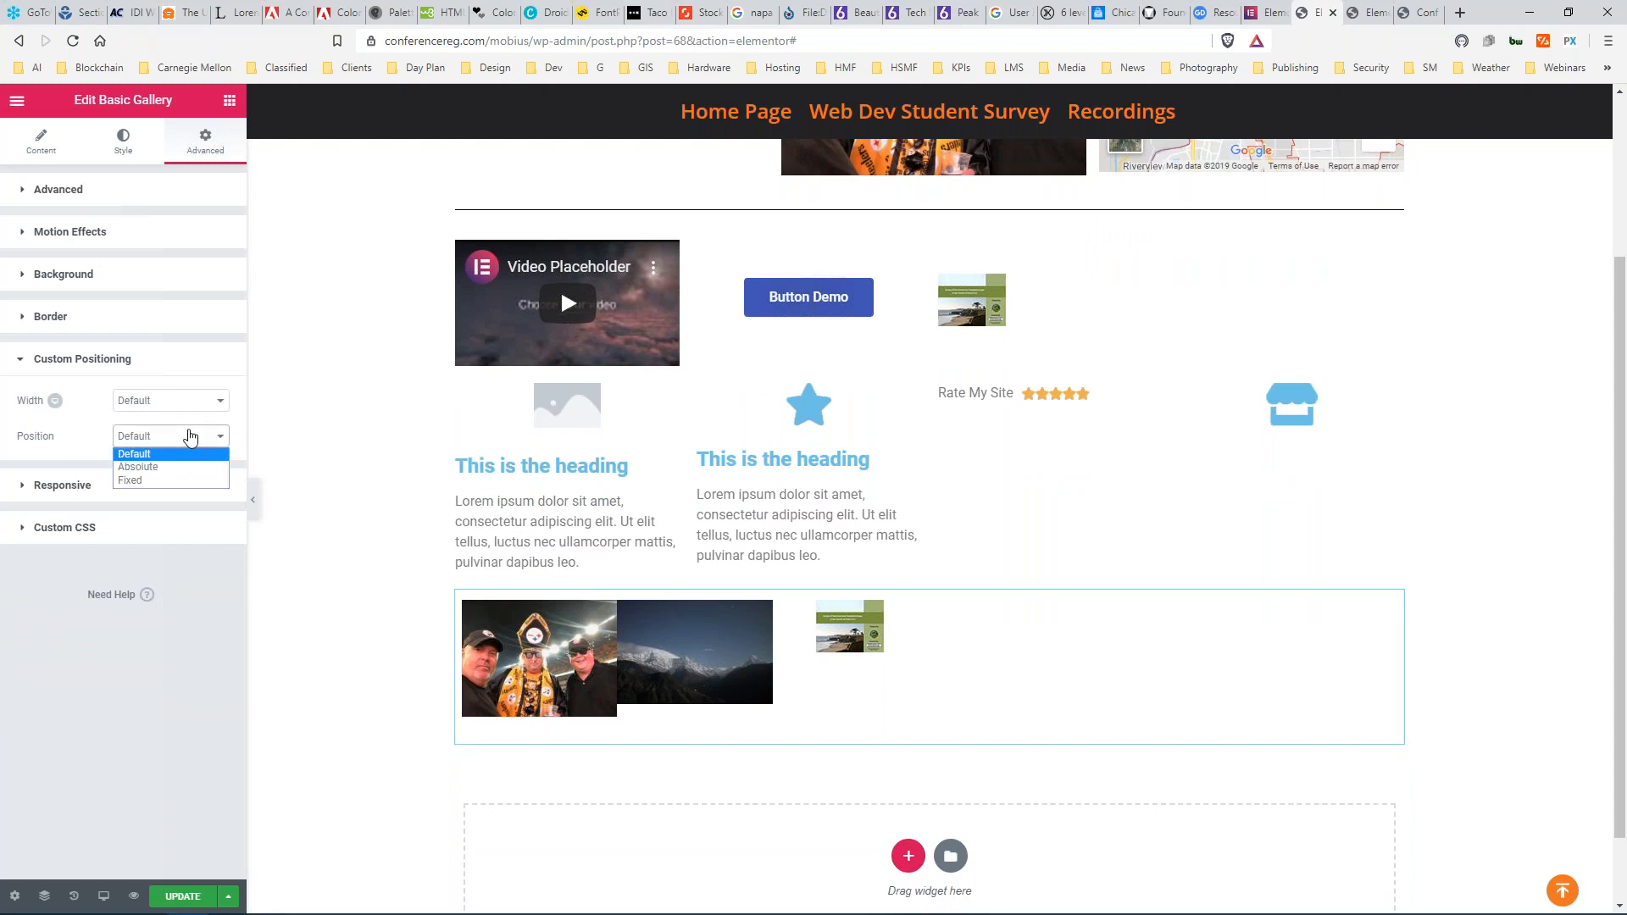
pyautogui.click(160, 467)
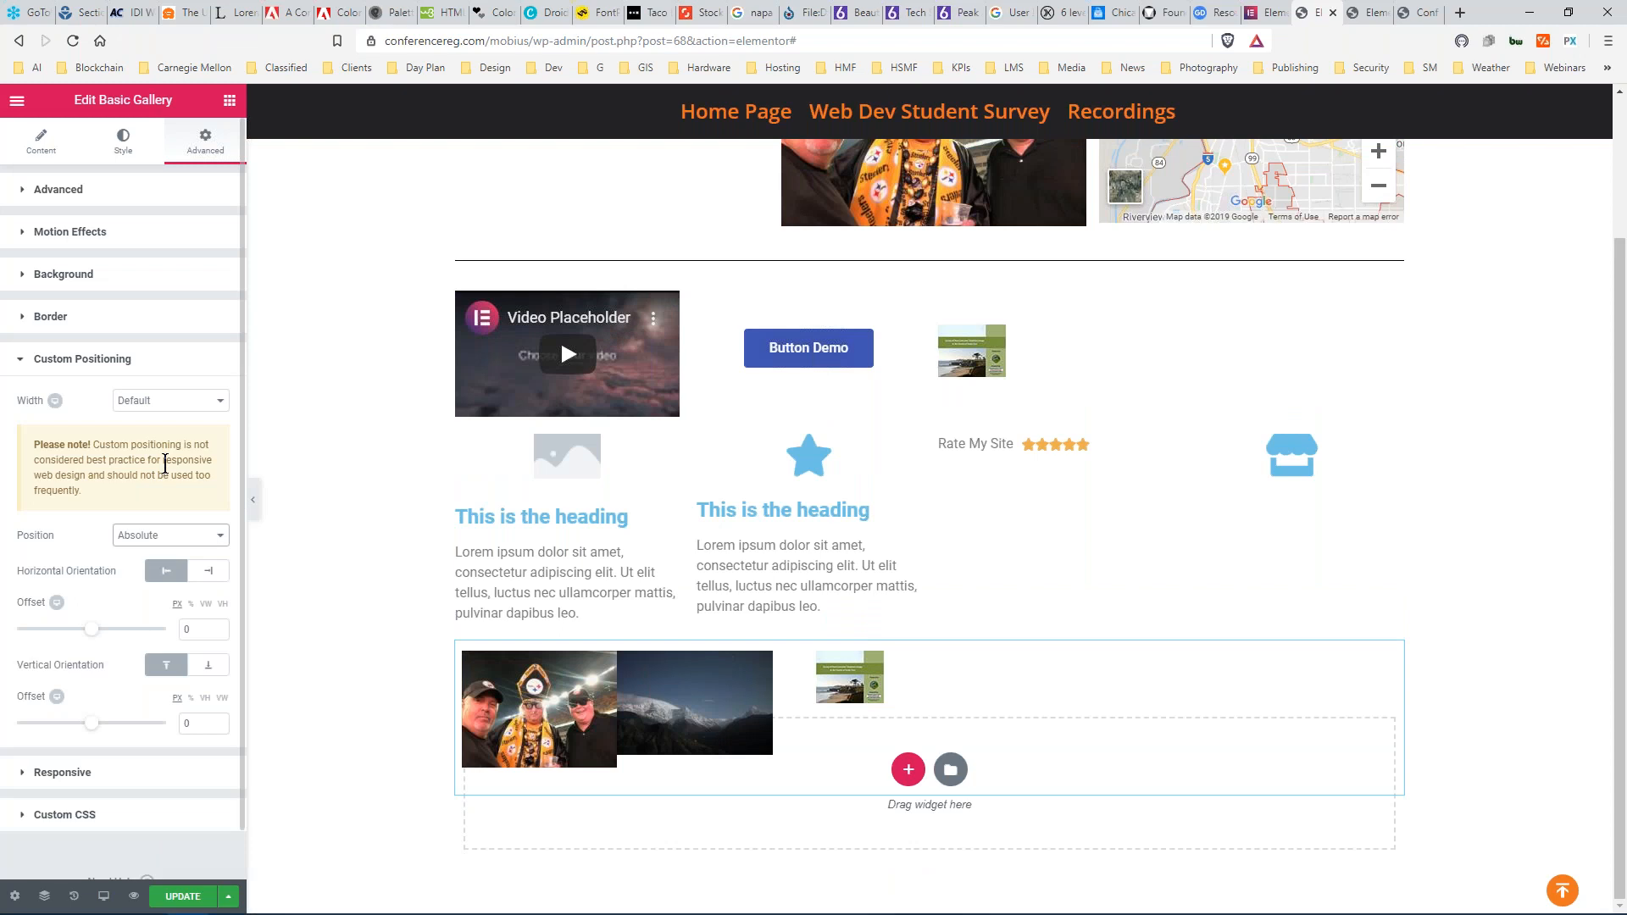
pyautogui.click(215, 536)
pyautogui.click(167, 554)
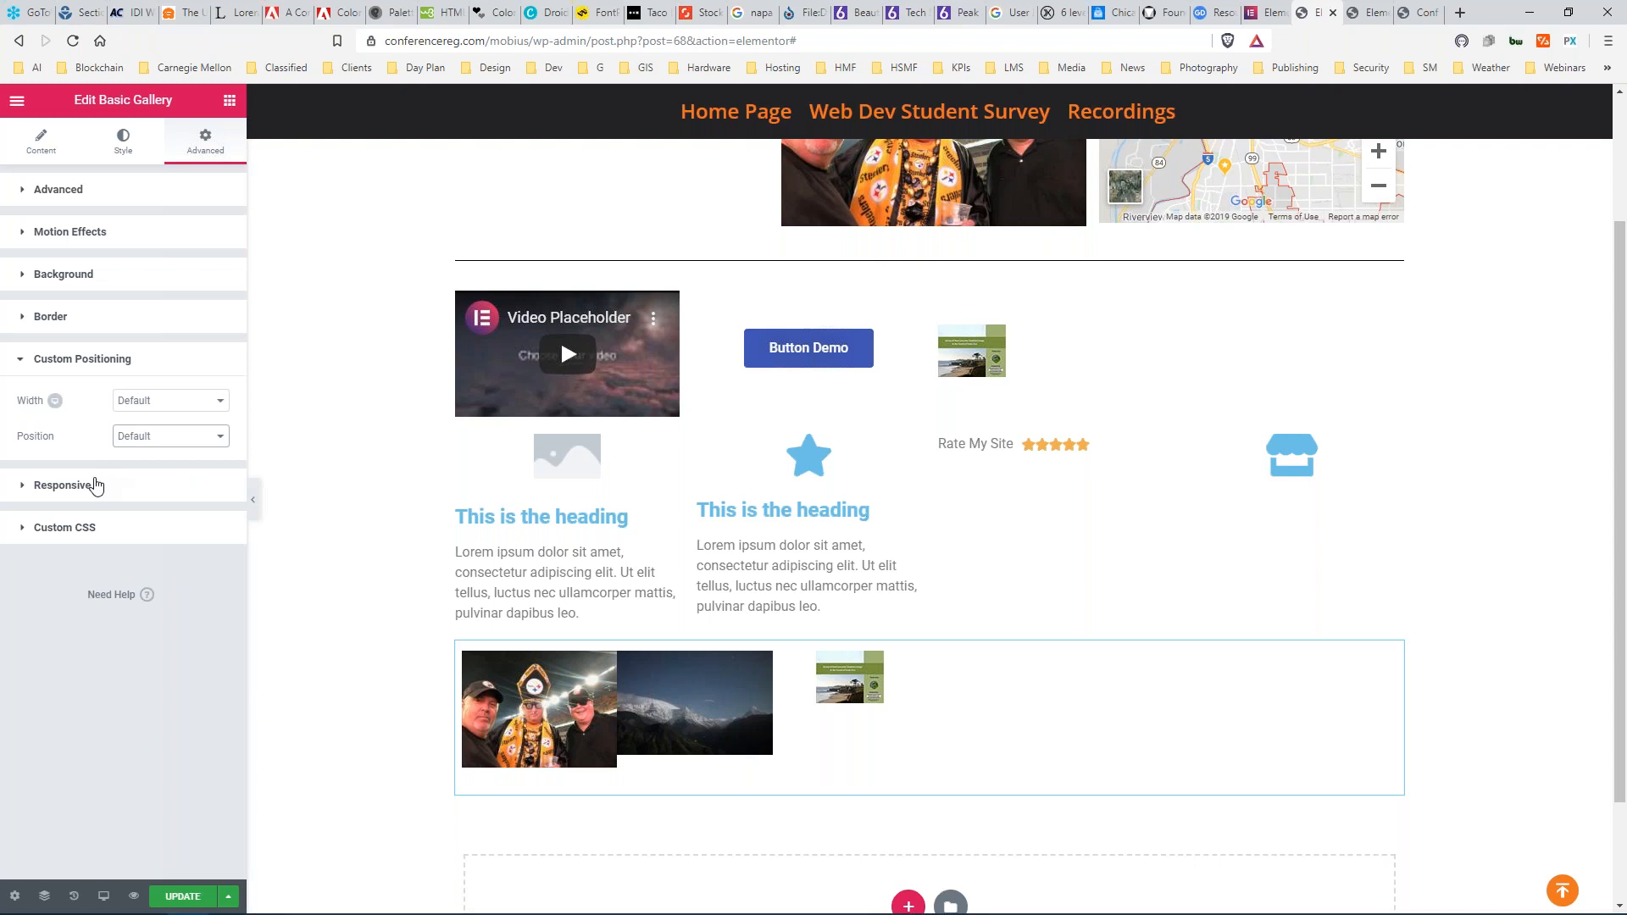
# Hide the gallery on tablet and mobile in its responsive visibility settings.
pyautogui.click(67, 488)
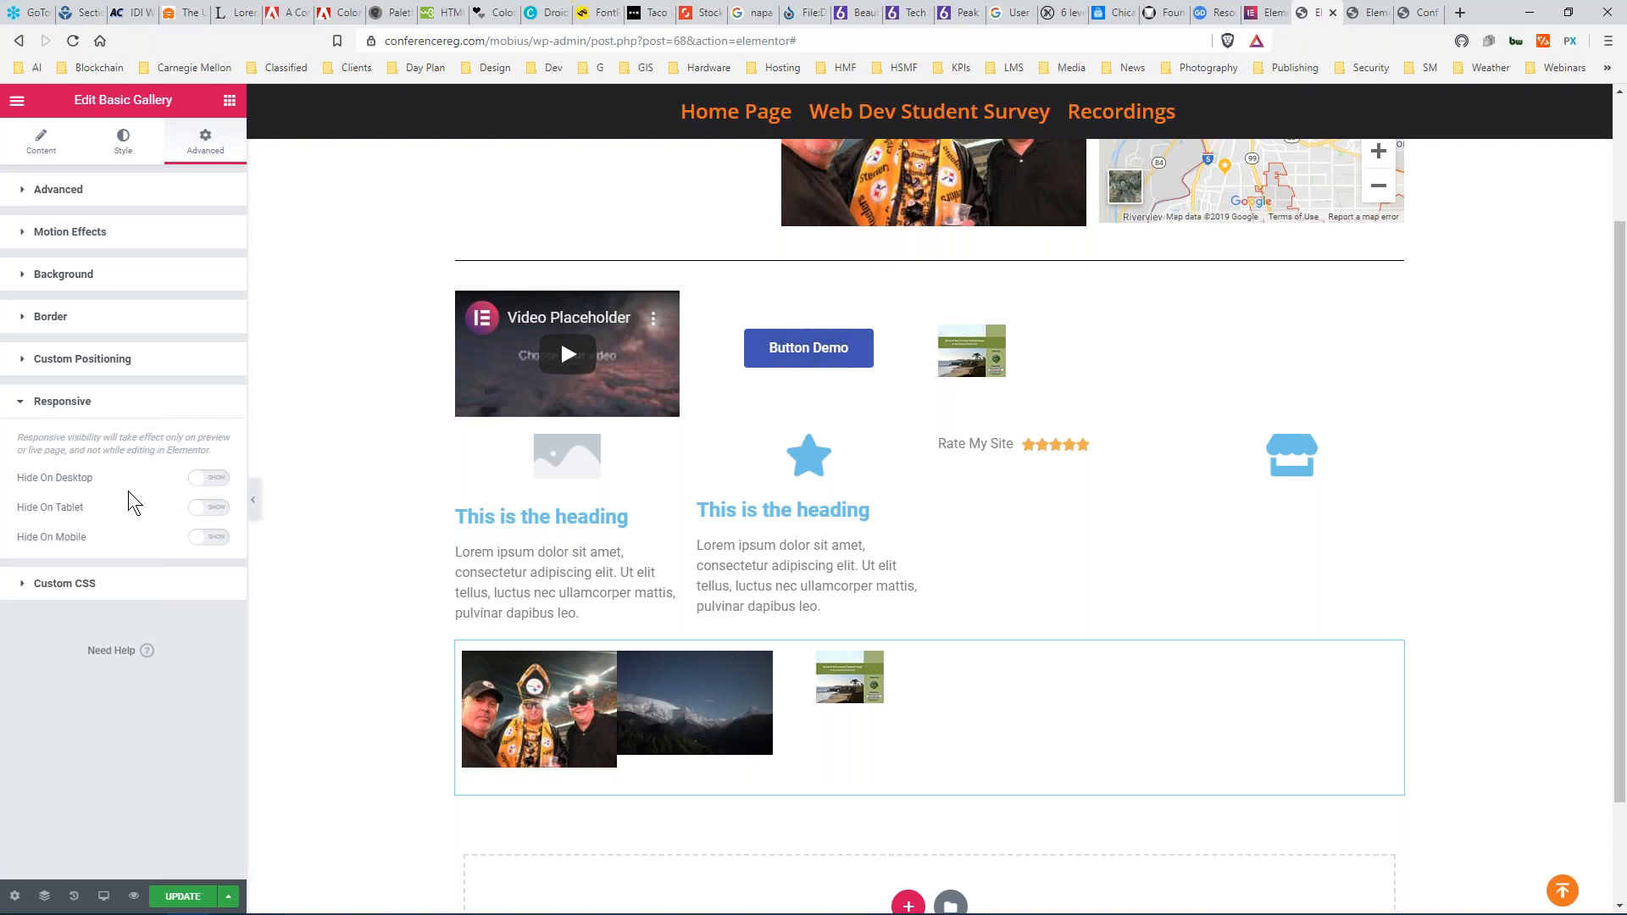
pyautogui.click(221, 509)
pyautogui.click(221, 543)
# Add a single-column section below the gallery, followed by a section with four equal columns.
pyautogui.scroll(-2, 363, 481)
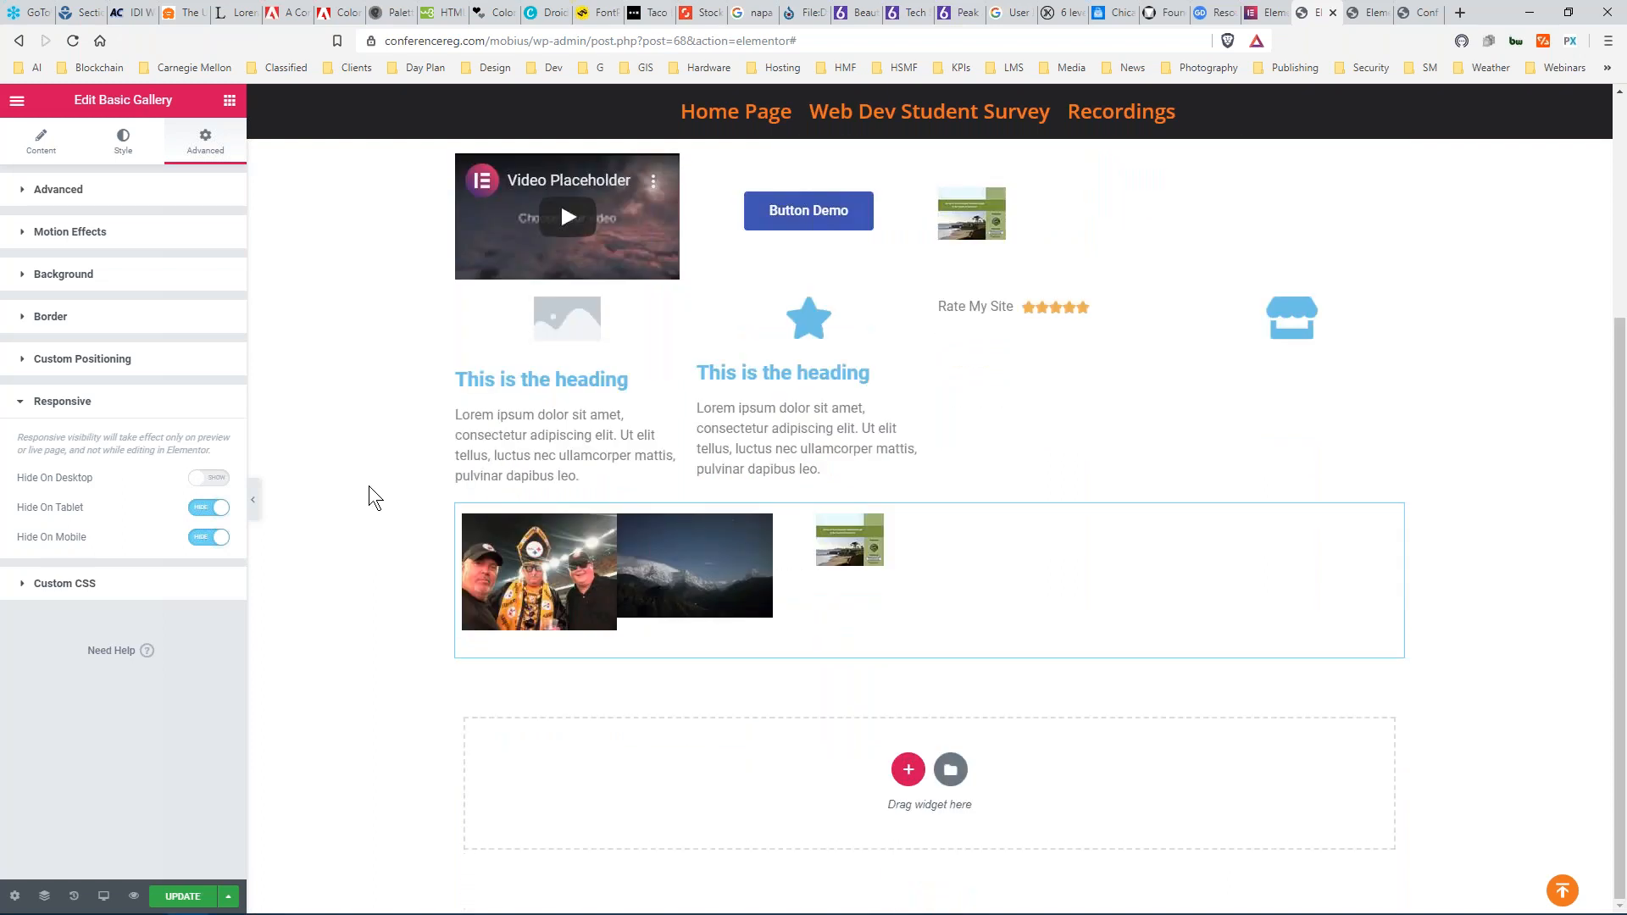
pyautogui.click(908, 770)
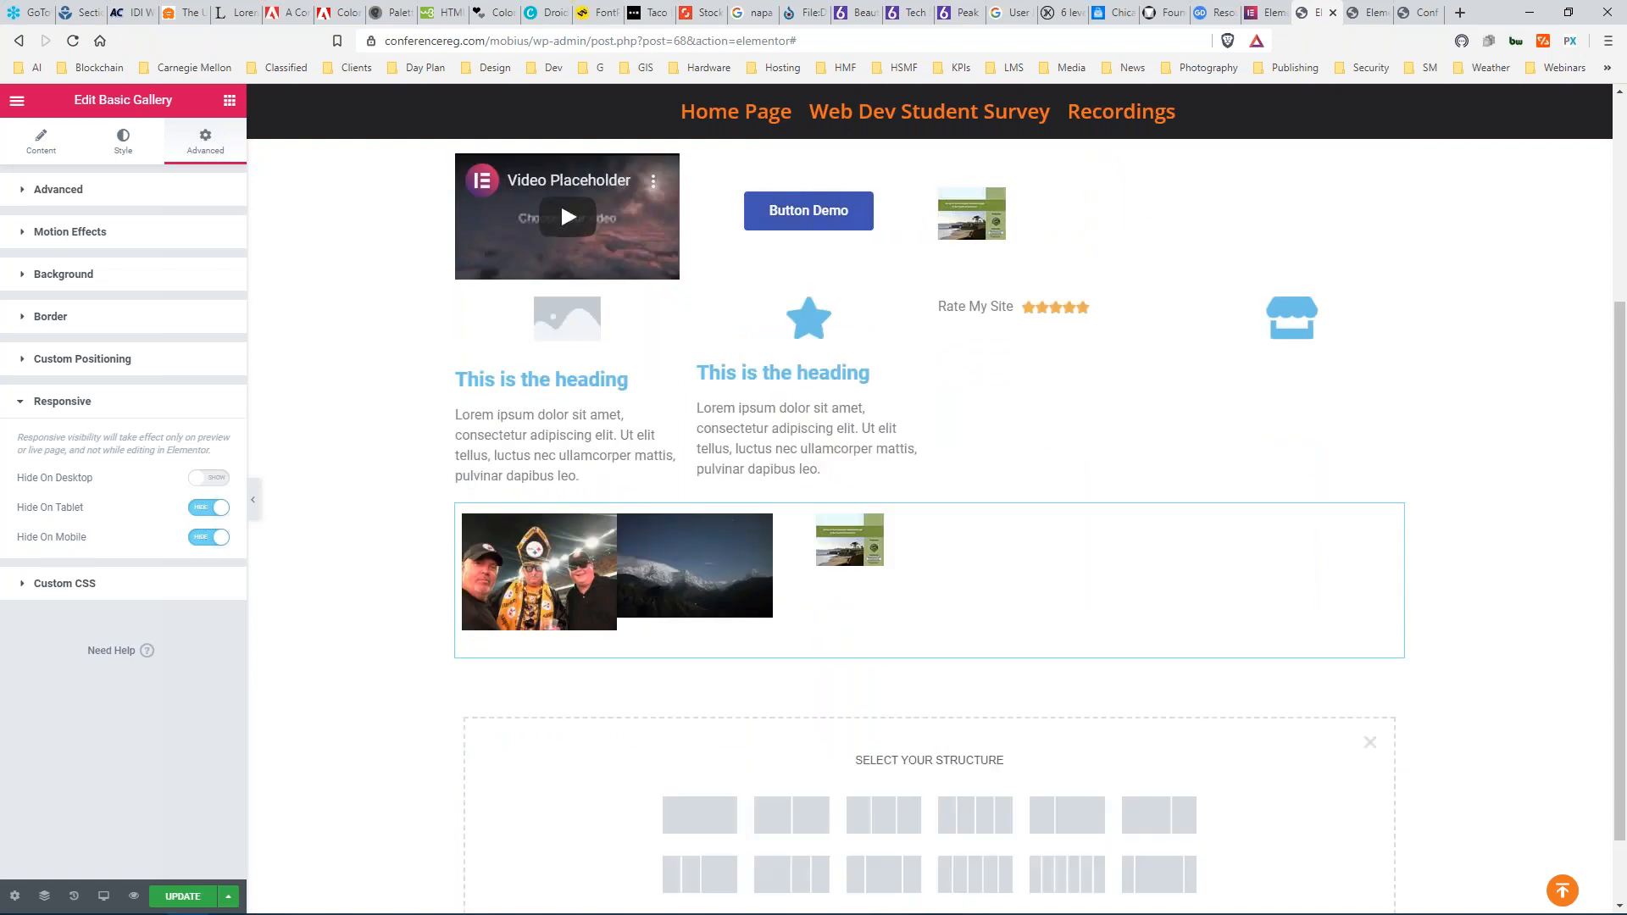
pyautogui.click(690, 801)
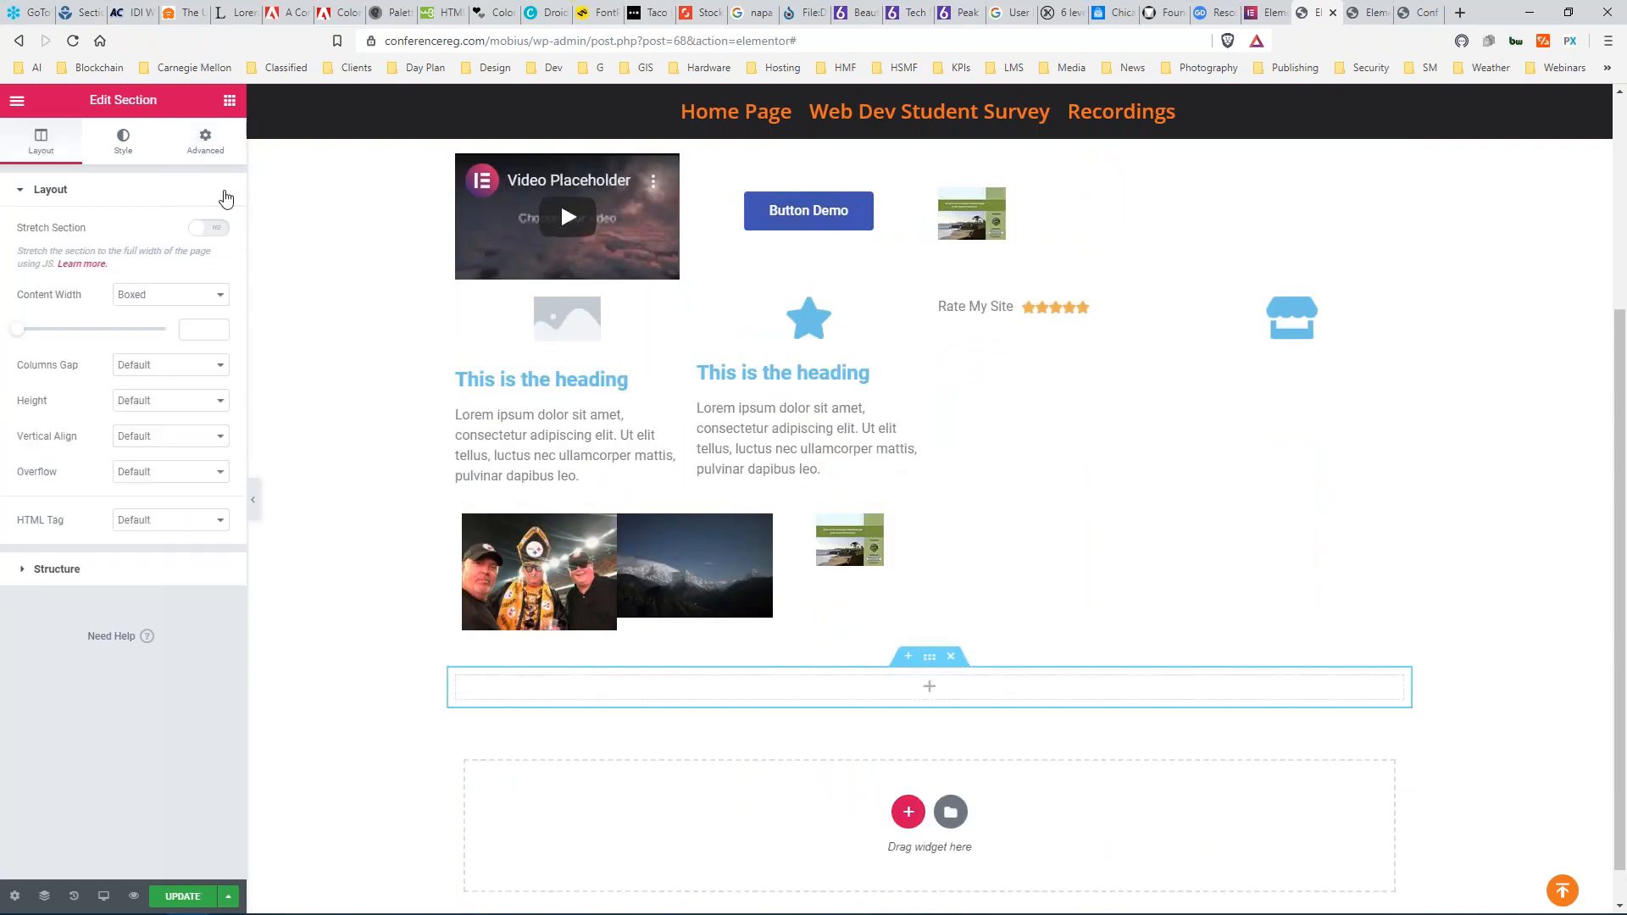
pyautogui.click(908, 812)
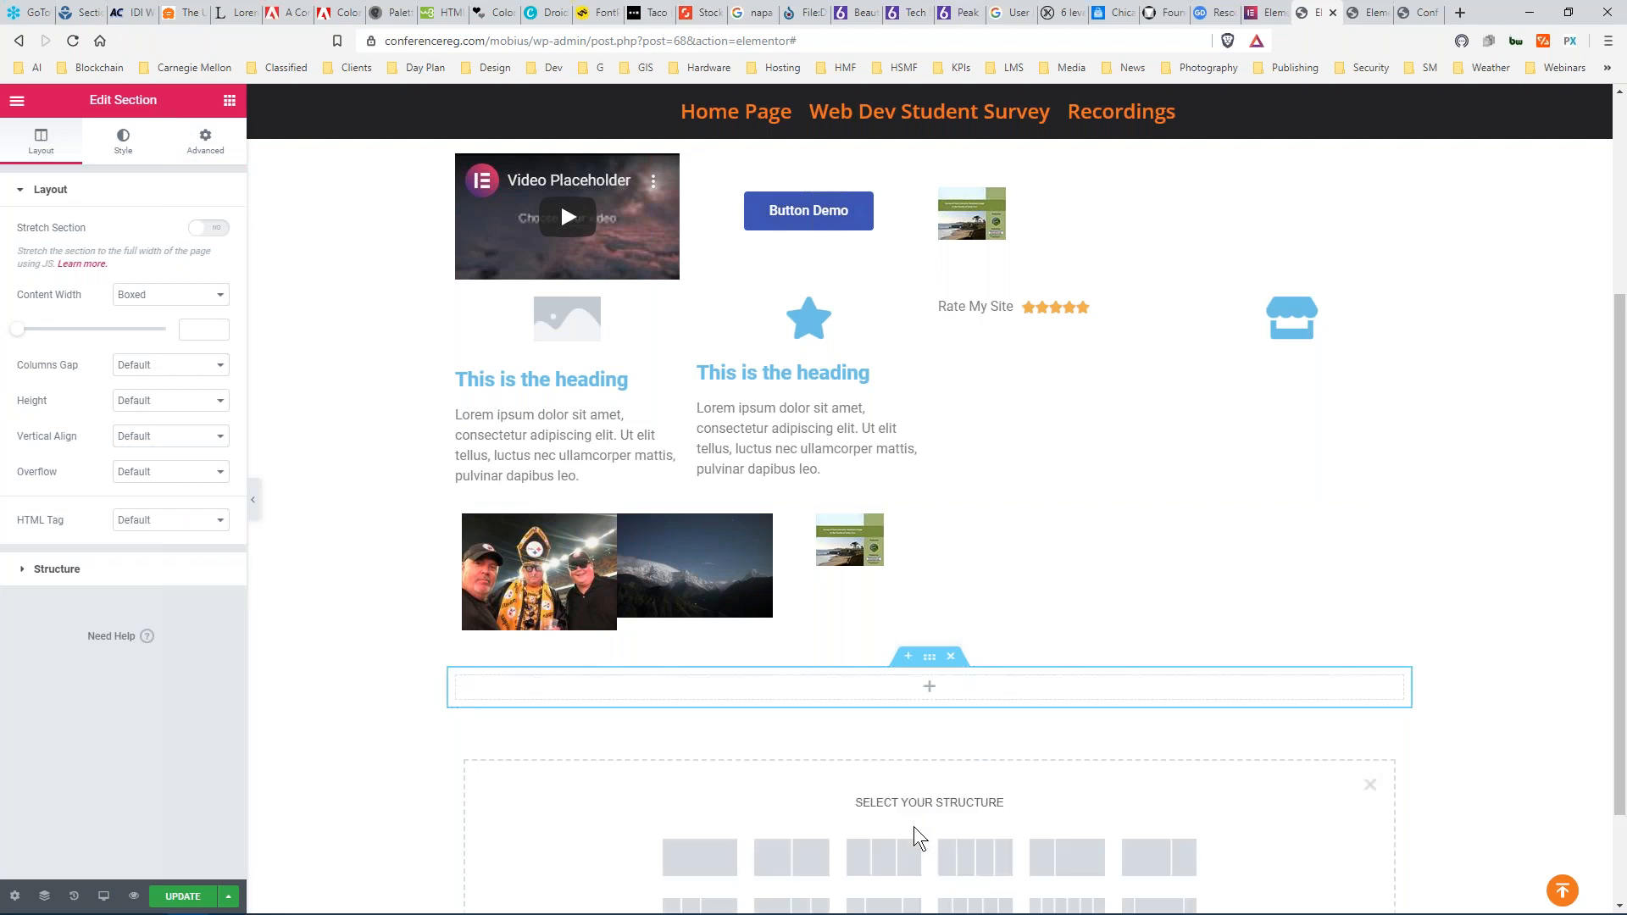
pyautogui.click(966, 863)
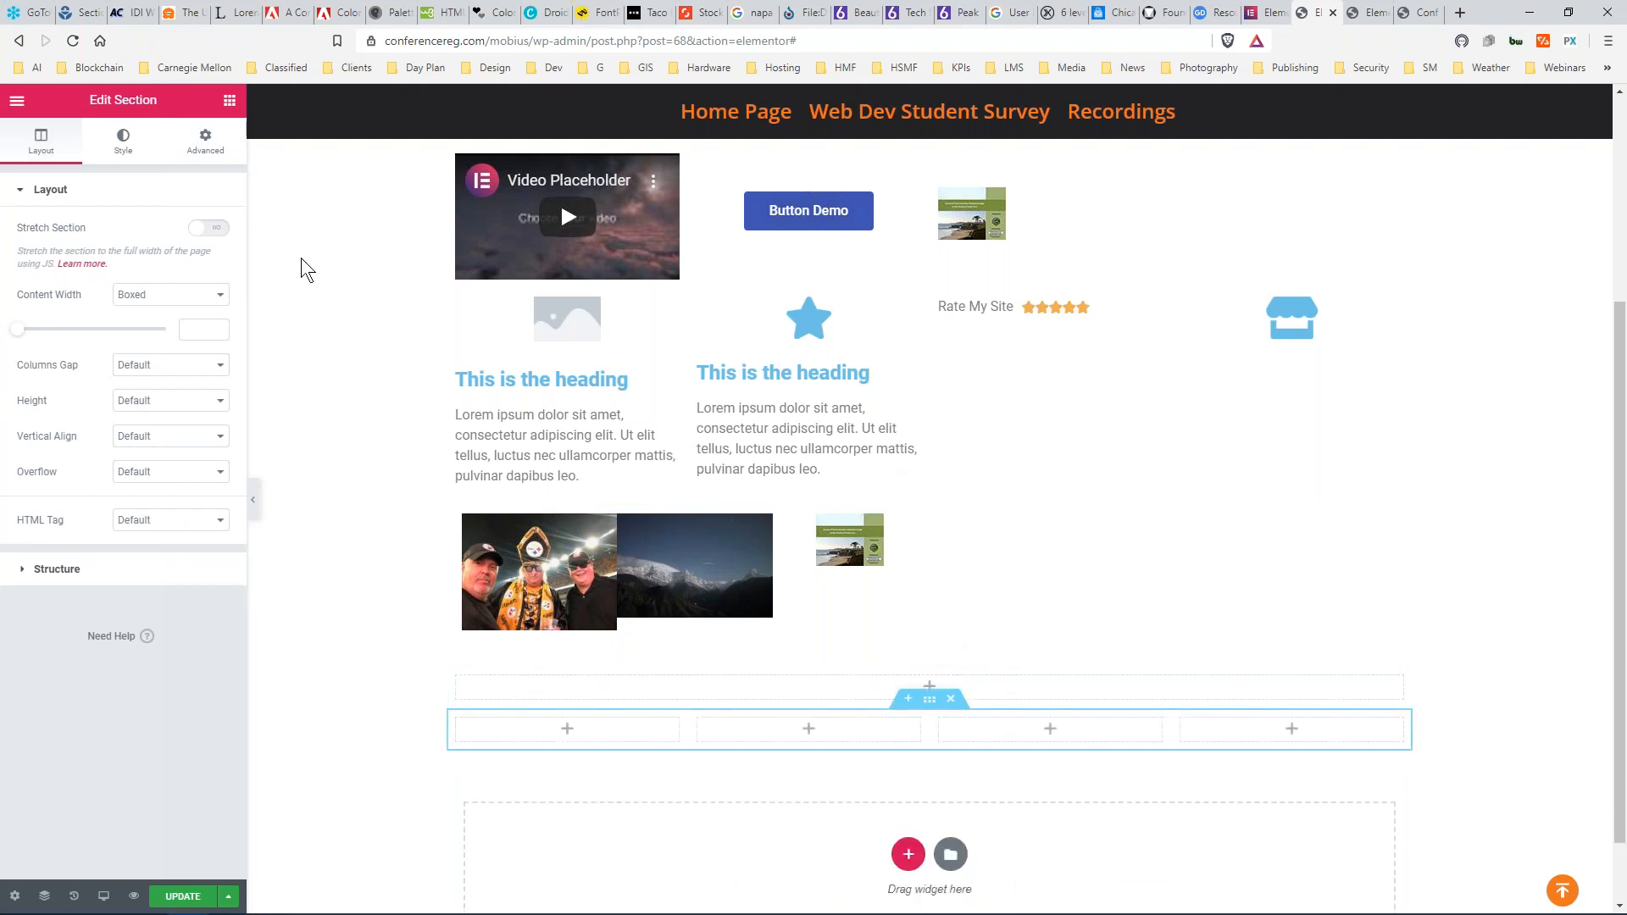
# Add an Image Carousel widget to the empty single-column section below the gallery.
pyautogui.click(230, 98)
pyautogui.scroll(-10, 139, 443)
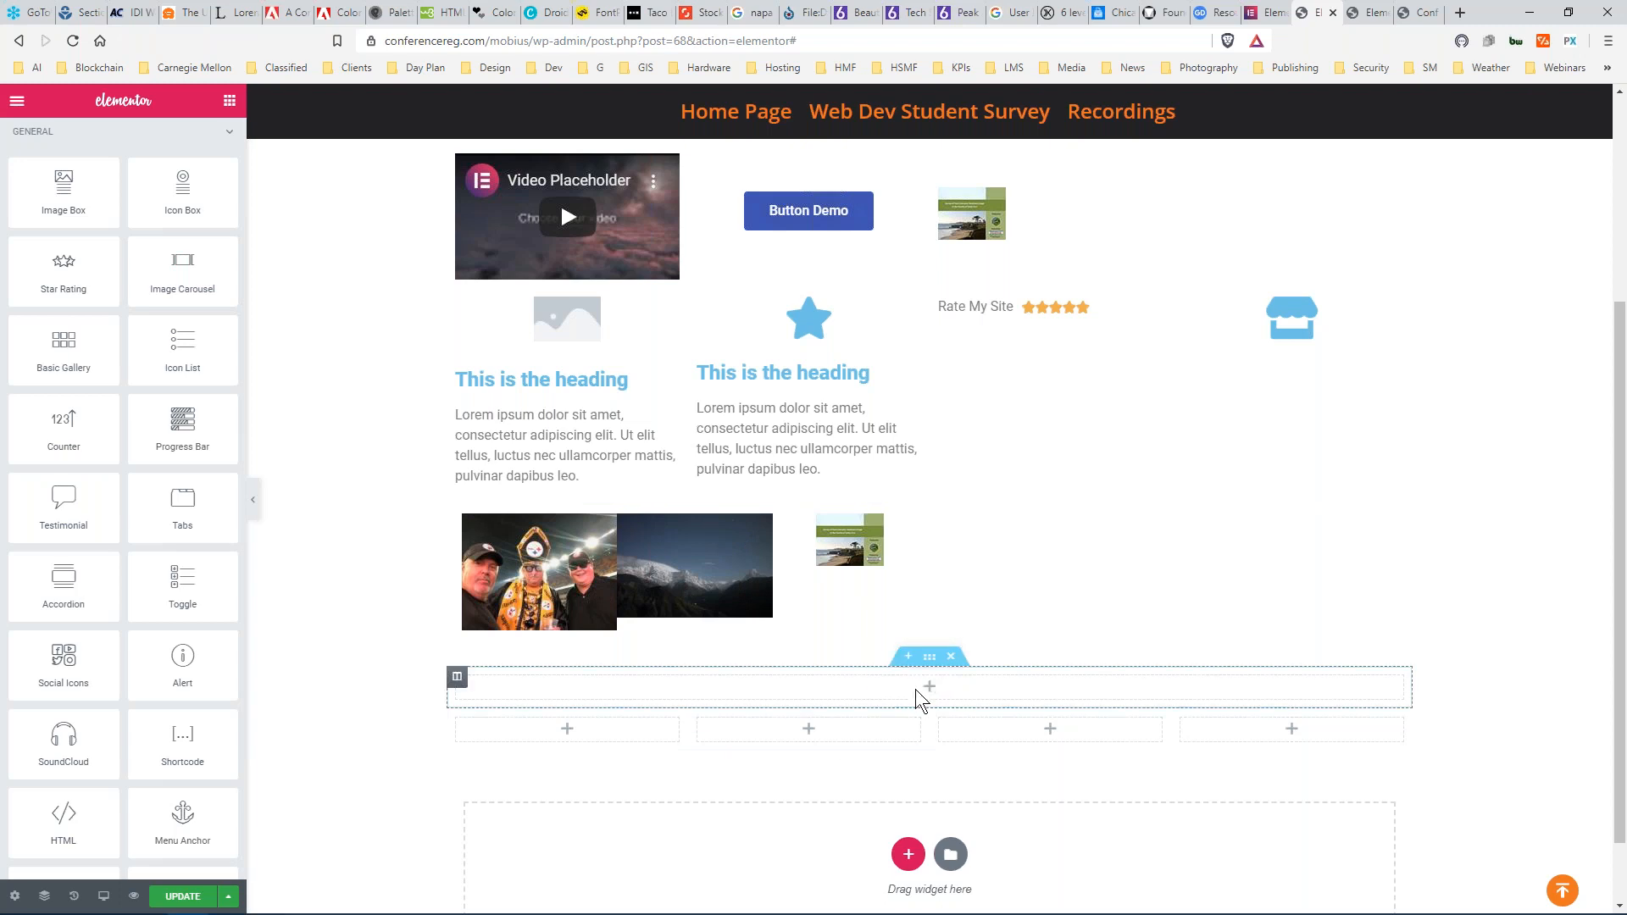
pyautogui.moveTo(182, 264); pyautogui.dragTo(729, 693)
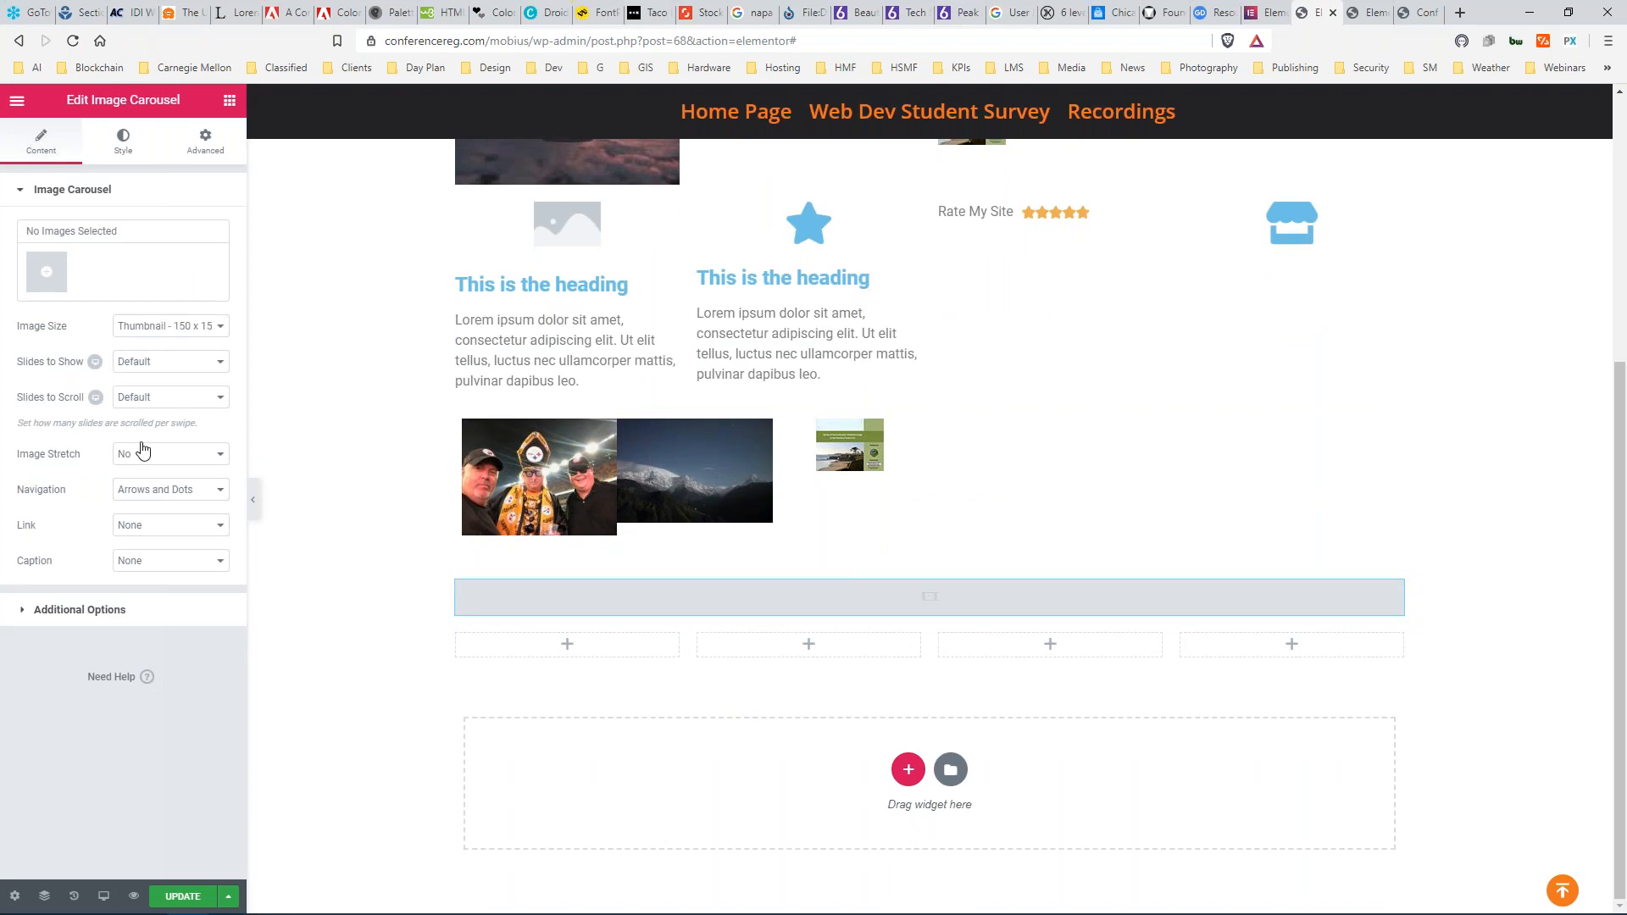
# Fill the carousel with all three media library images and advance it by one slide.
pyautogui.click(47, 276)
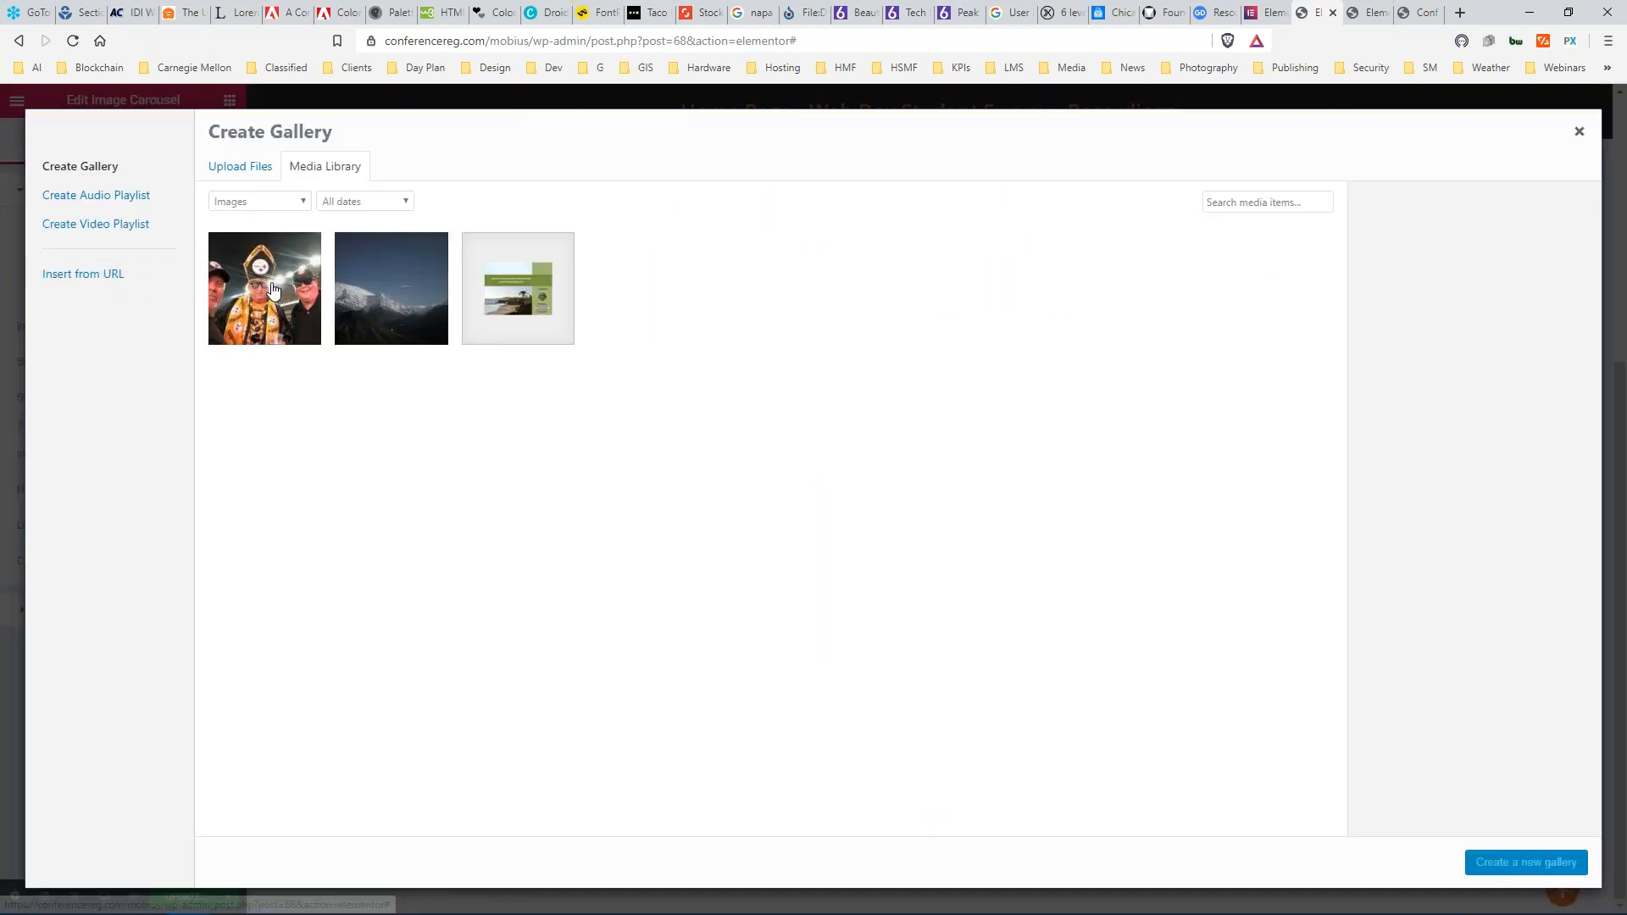
pyautogui.click(272, 292)
pyautogui.click(411, 303)
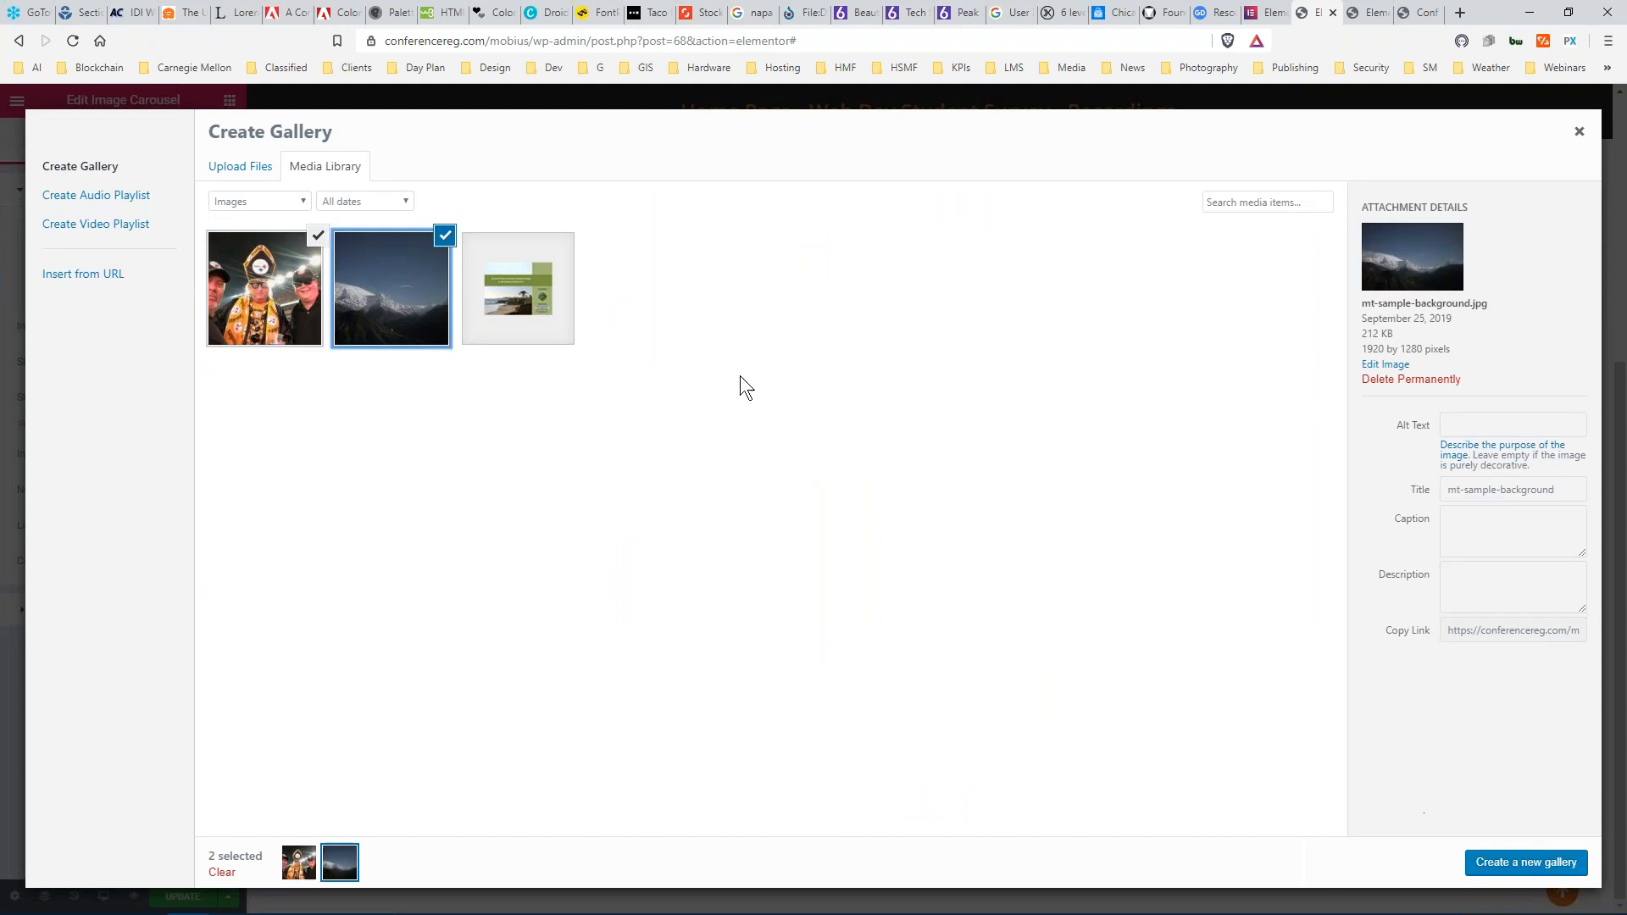
pyautogui.click(524, 305)
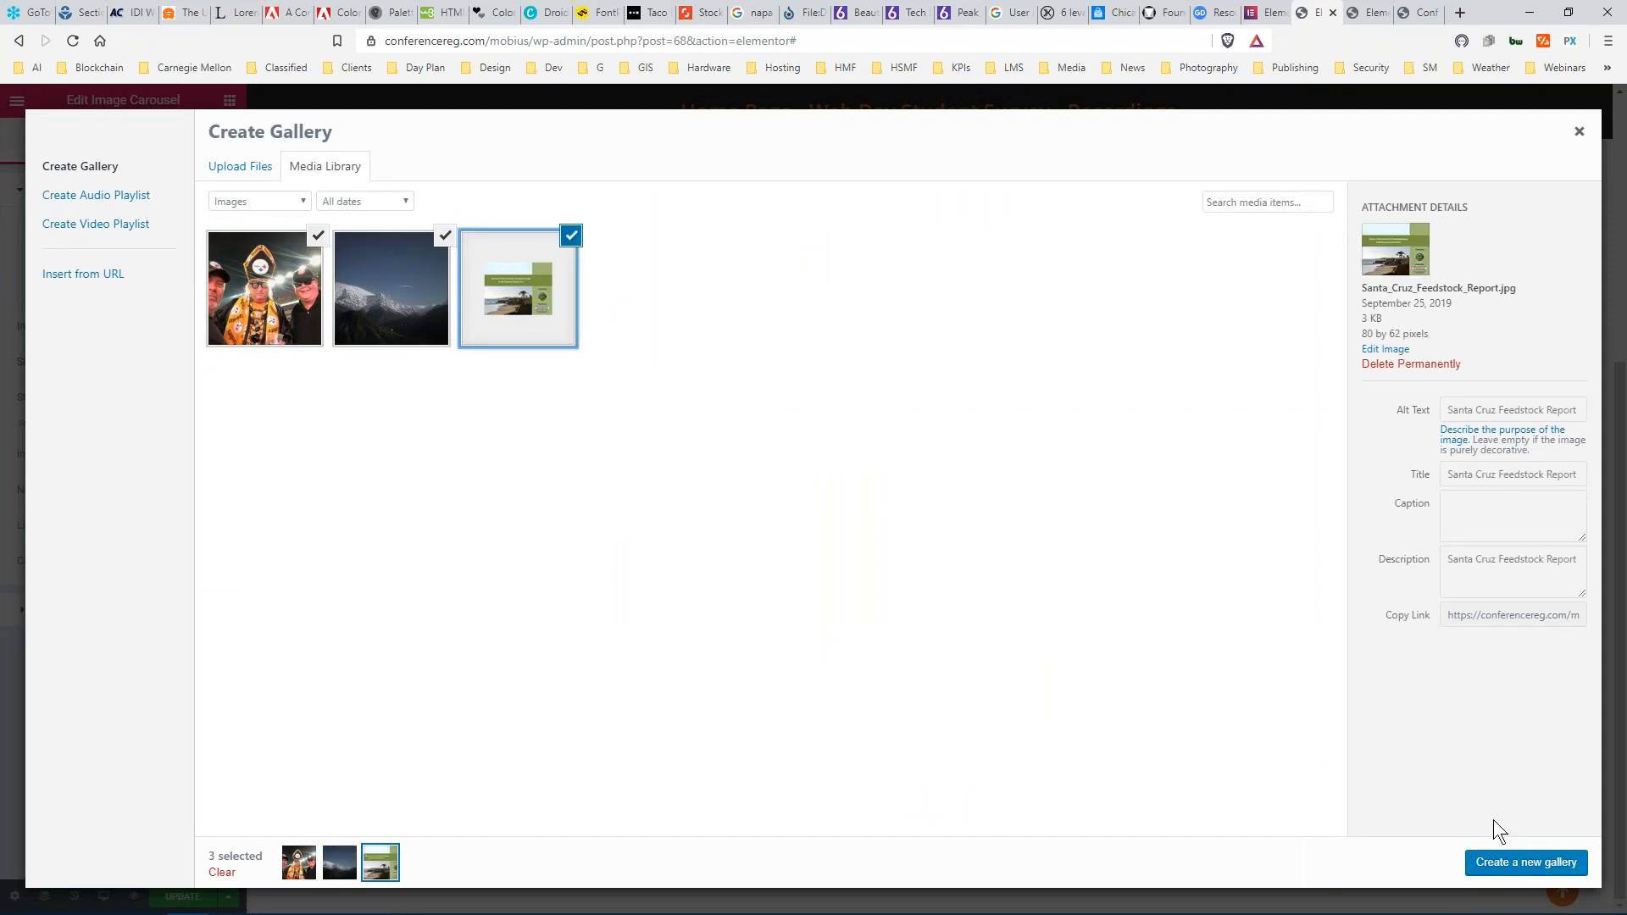
pyautogui.click(1516, 864)
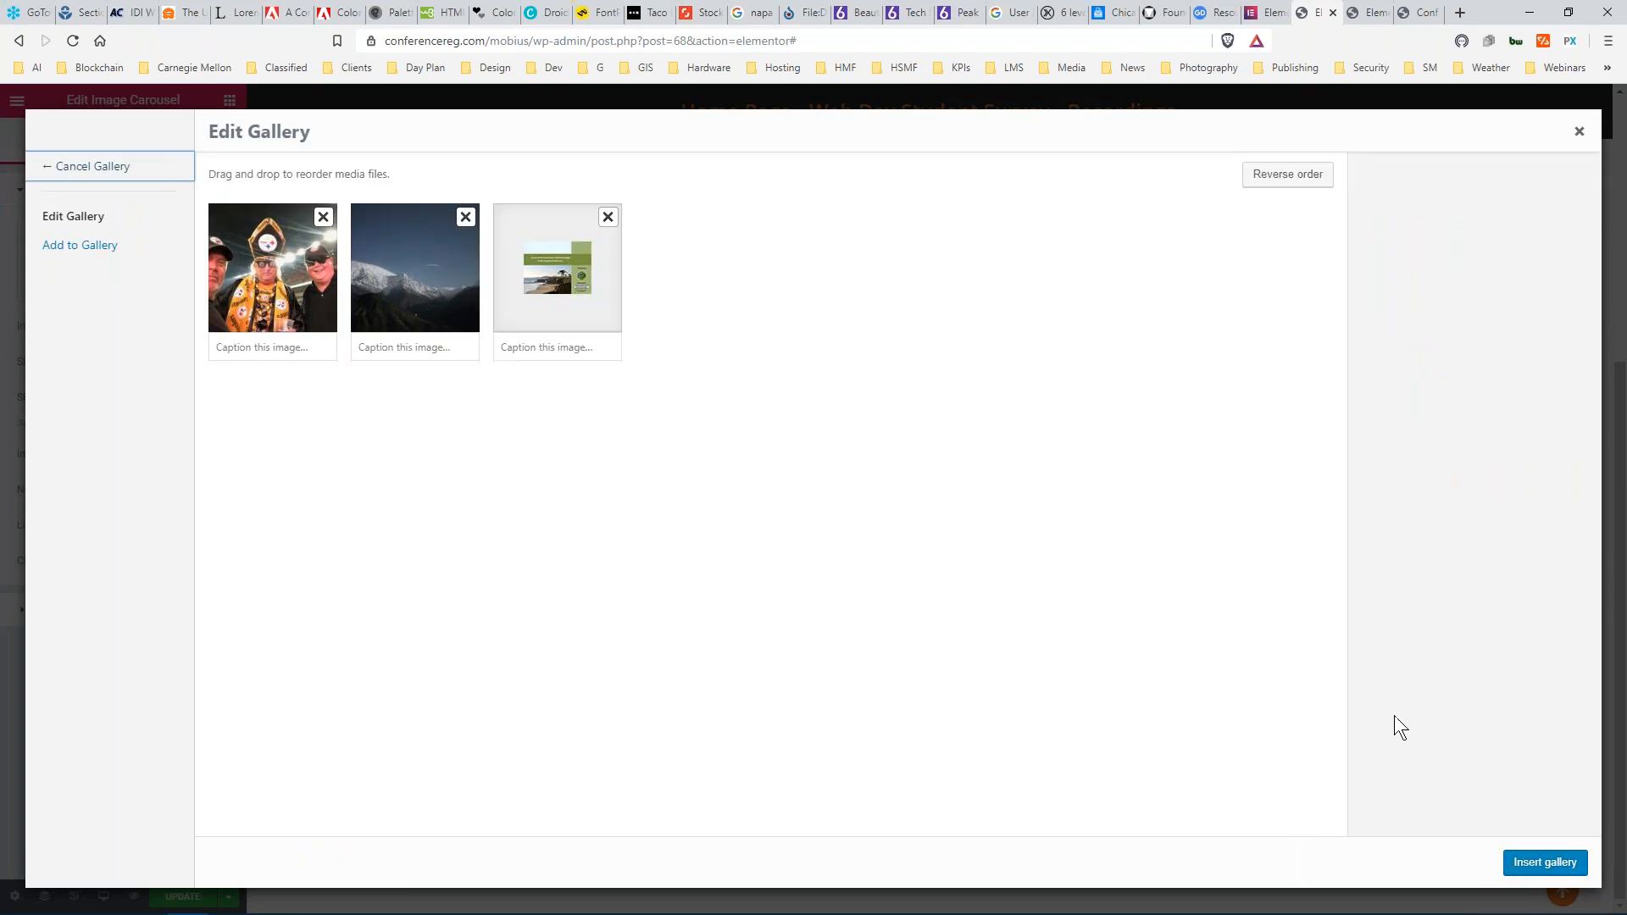
pyautogui.click(1544, 862)
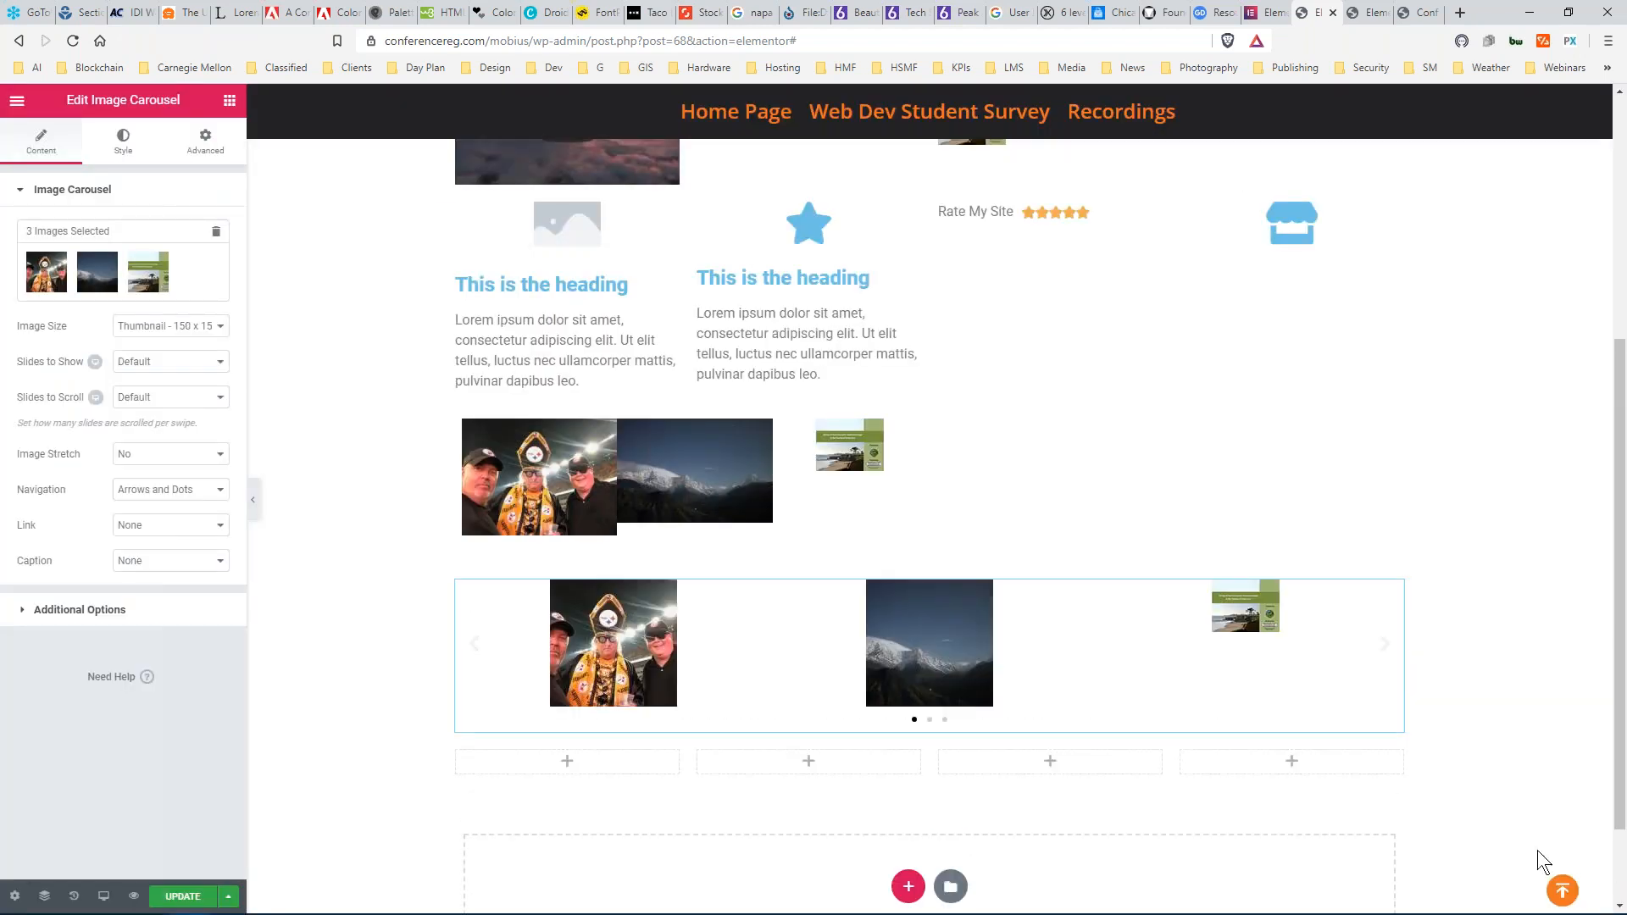
pyautogui.click(1384, 649)
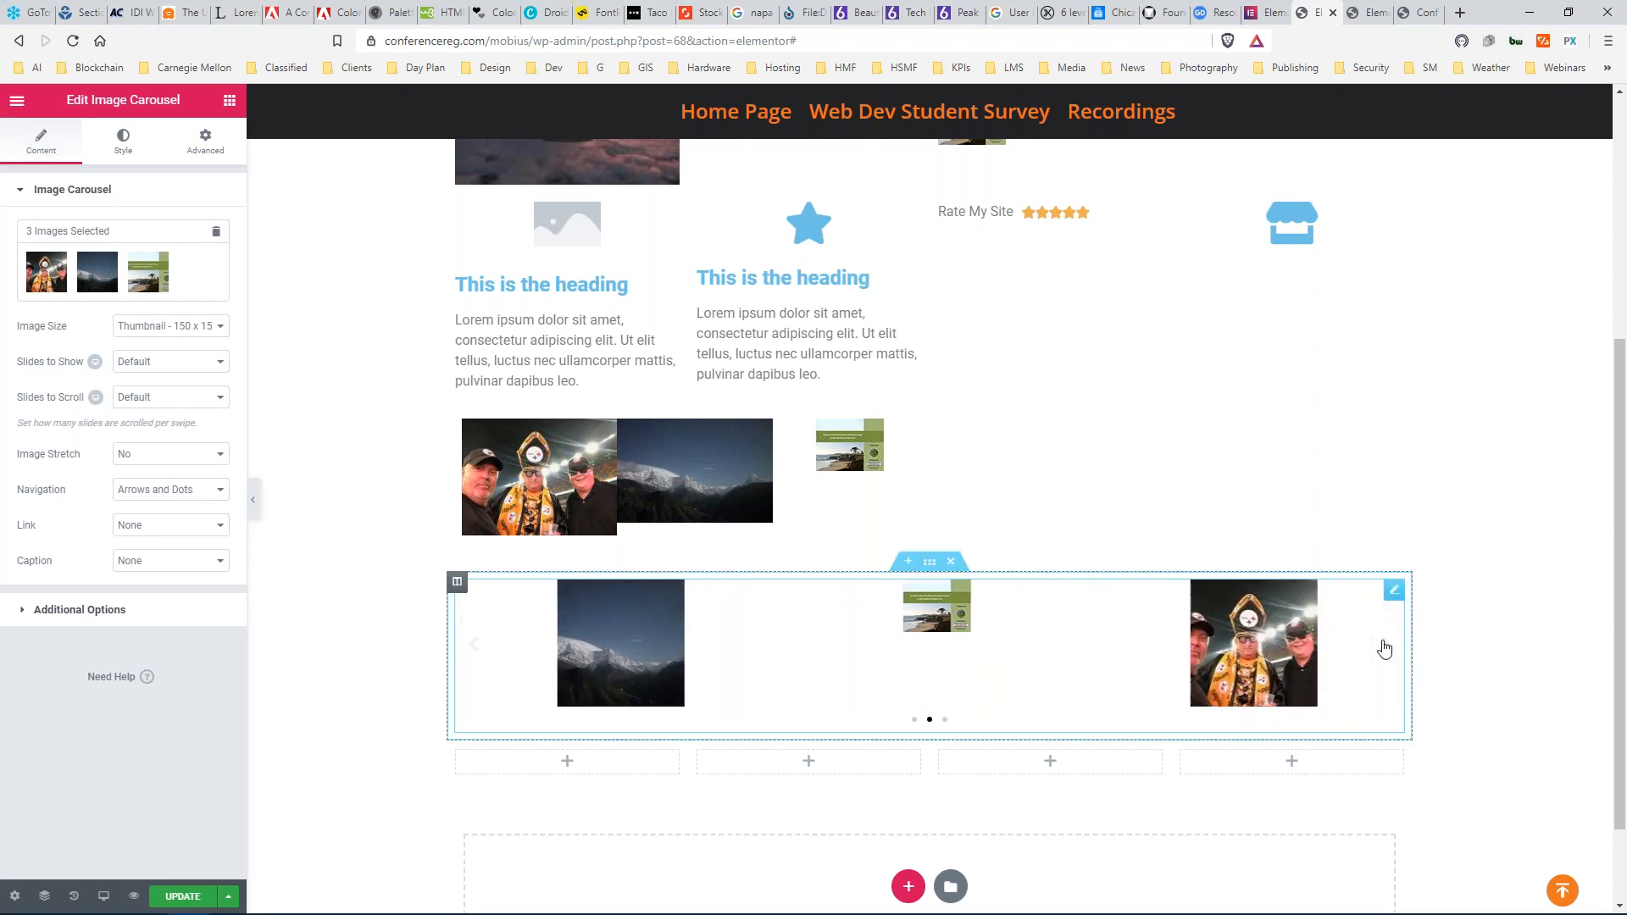
# Advance the image carousel through its slides until it is back at the first one.
pyautogui.click(1383, 649)
pyautogui.click(1384, 649)
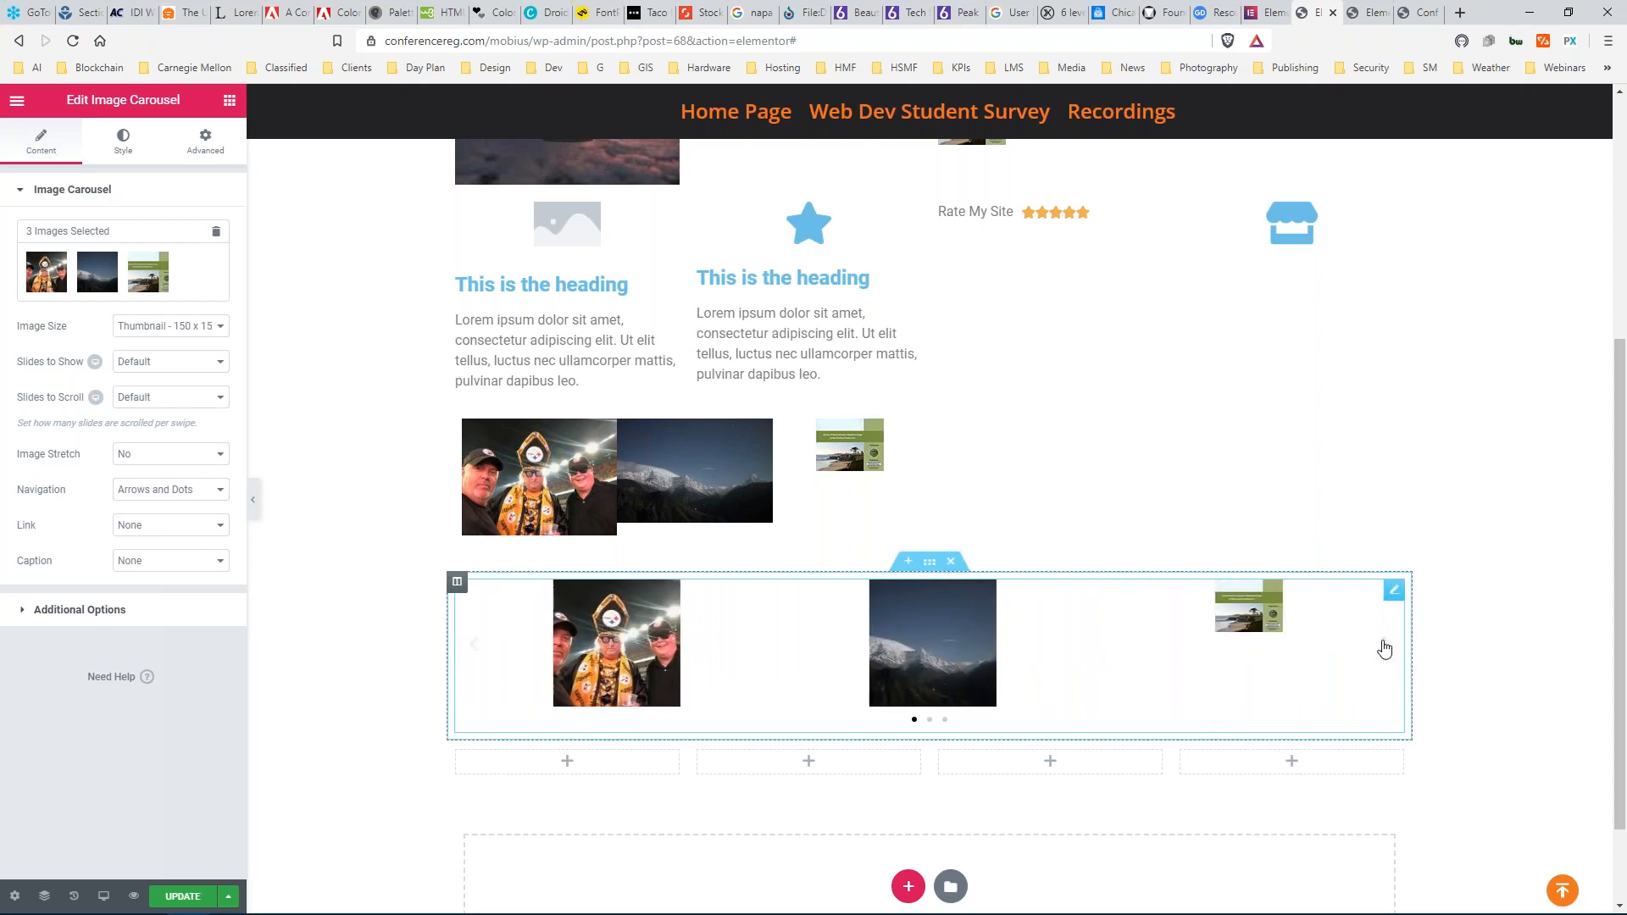
pyautogui.click(1384, 649)
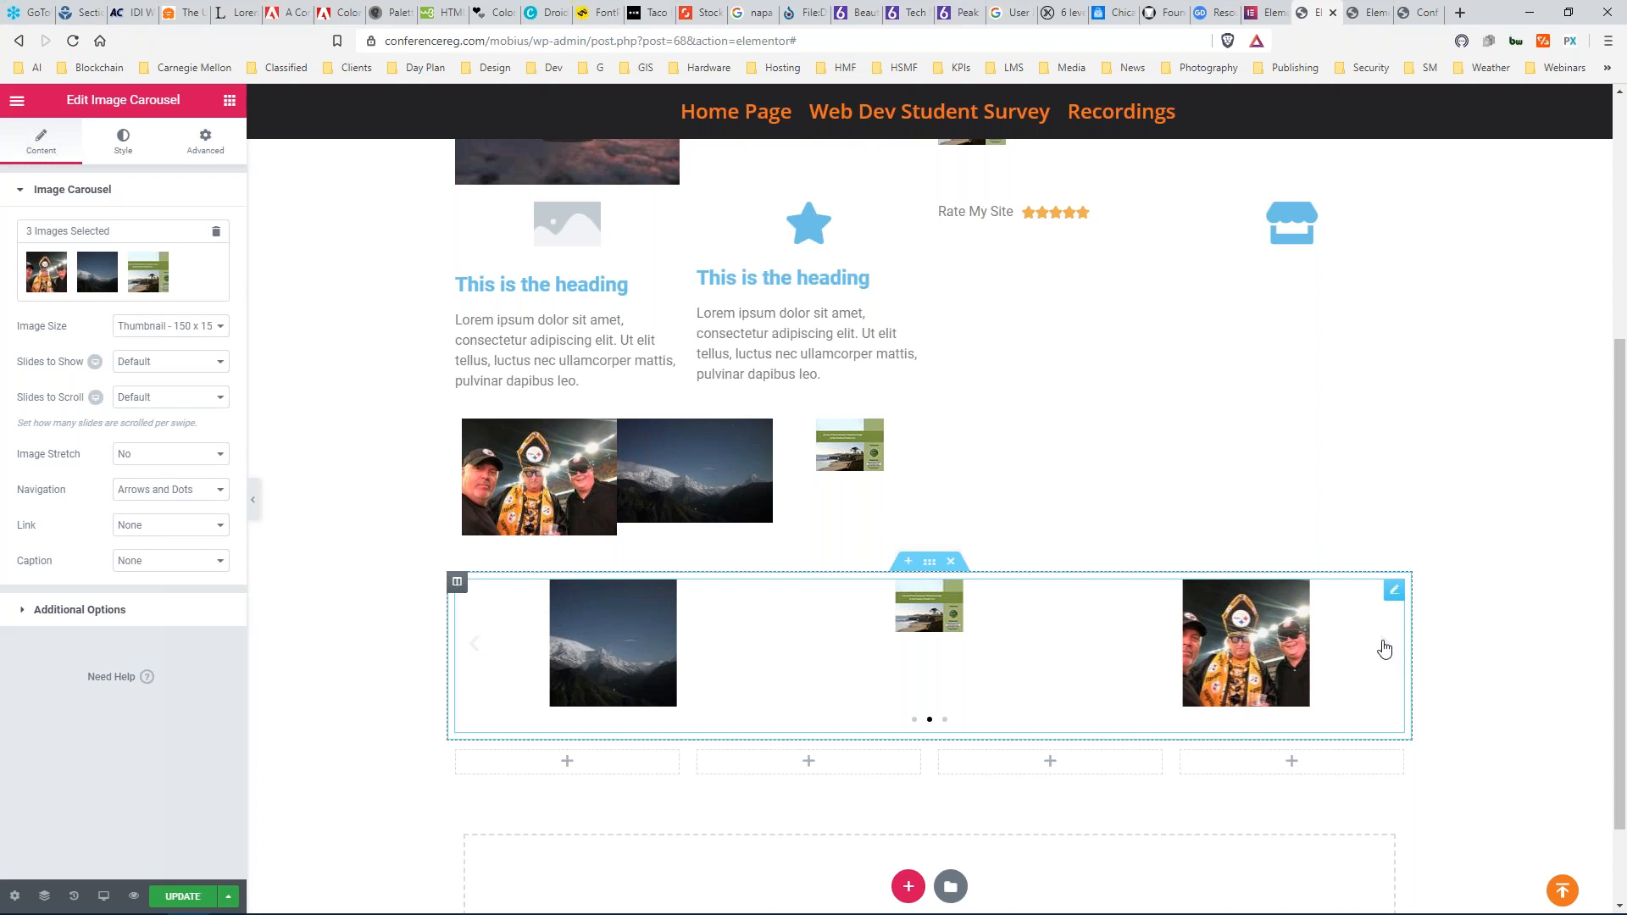
pyautogui.click(1384, 649)
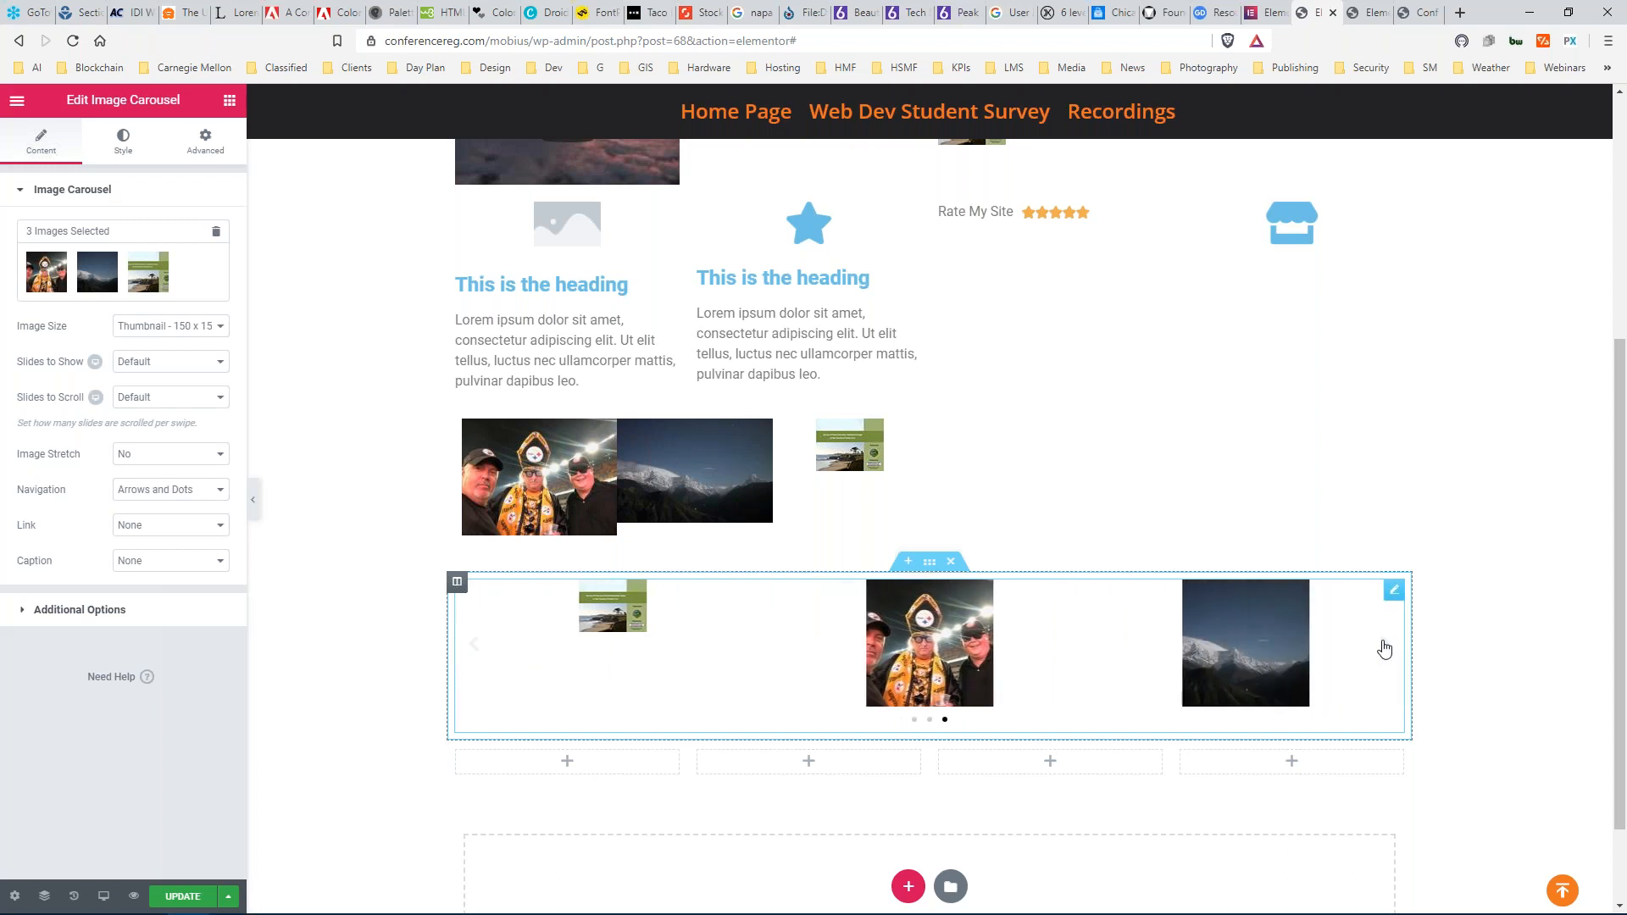
pyautogui.click(1384, 649)
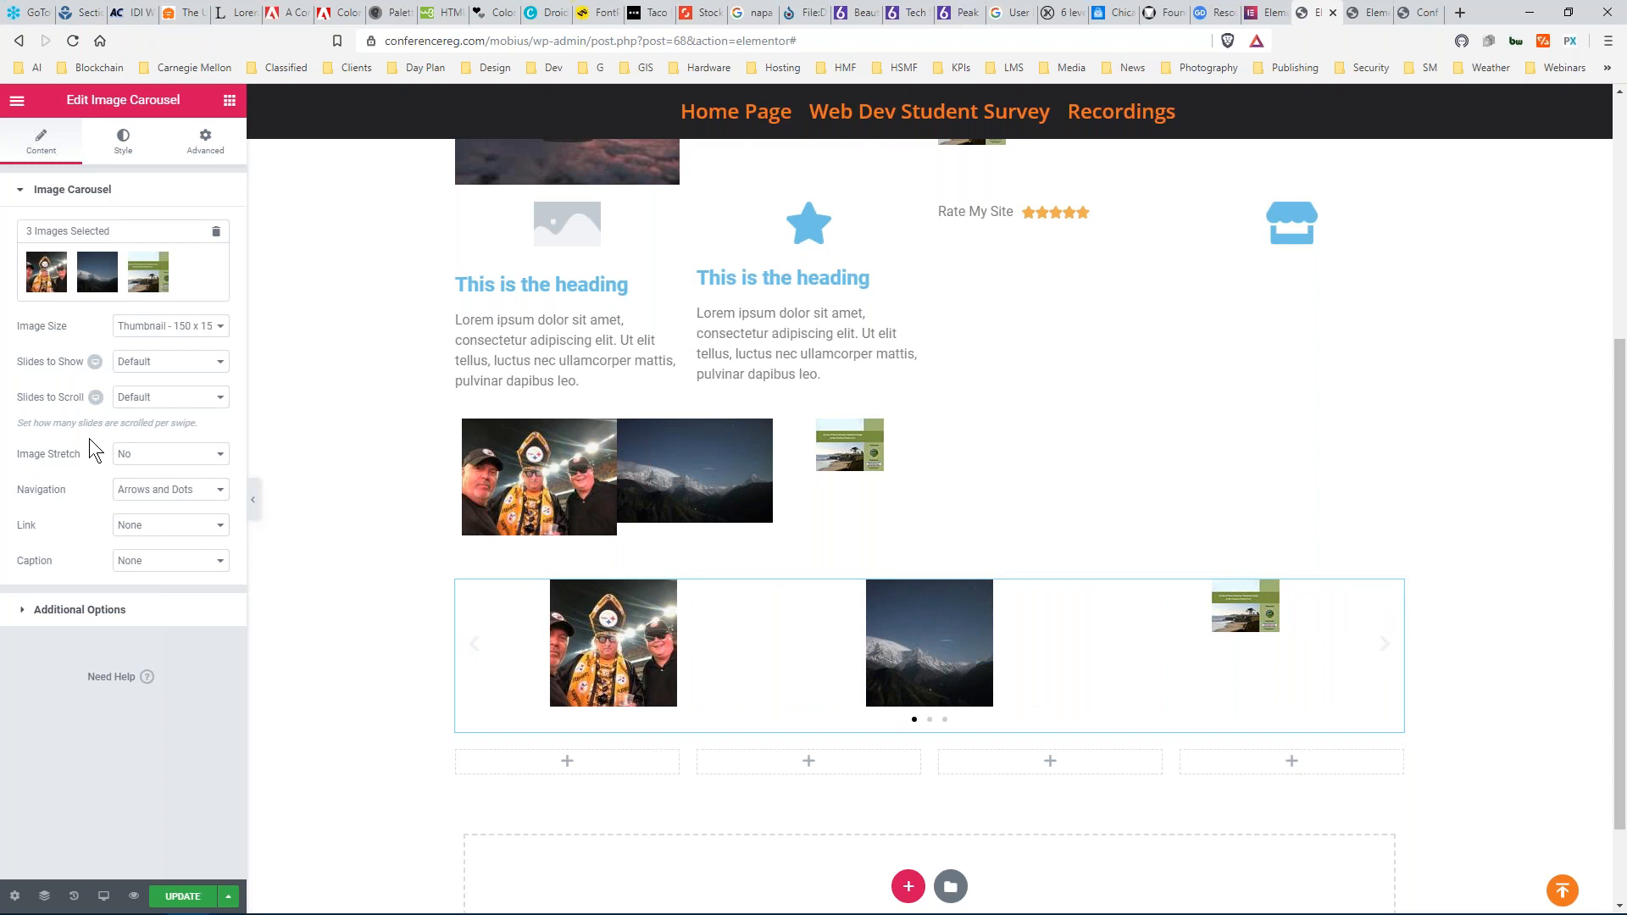
# Try the carousel with 2 slides to show, and set Slides to Show to 1.
pyautogui.click(170, 365)
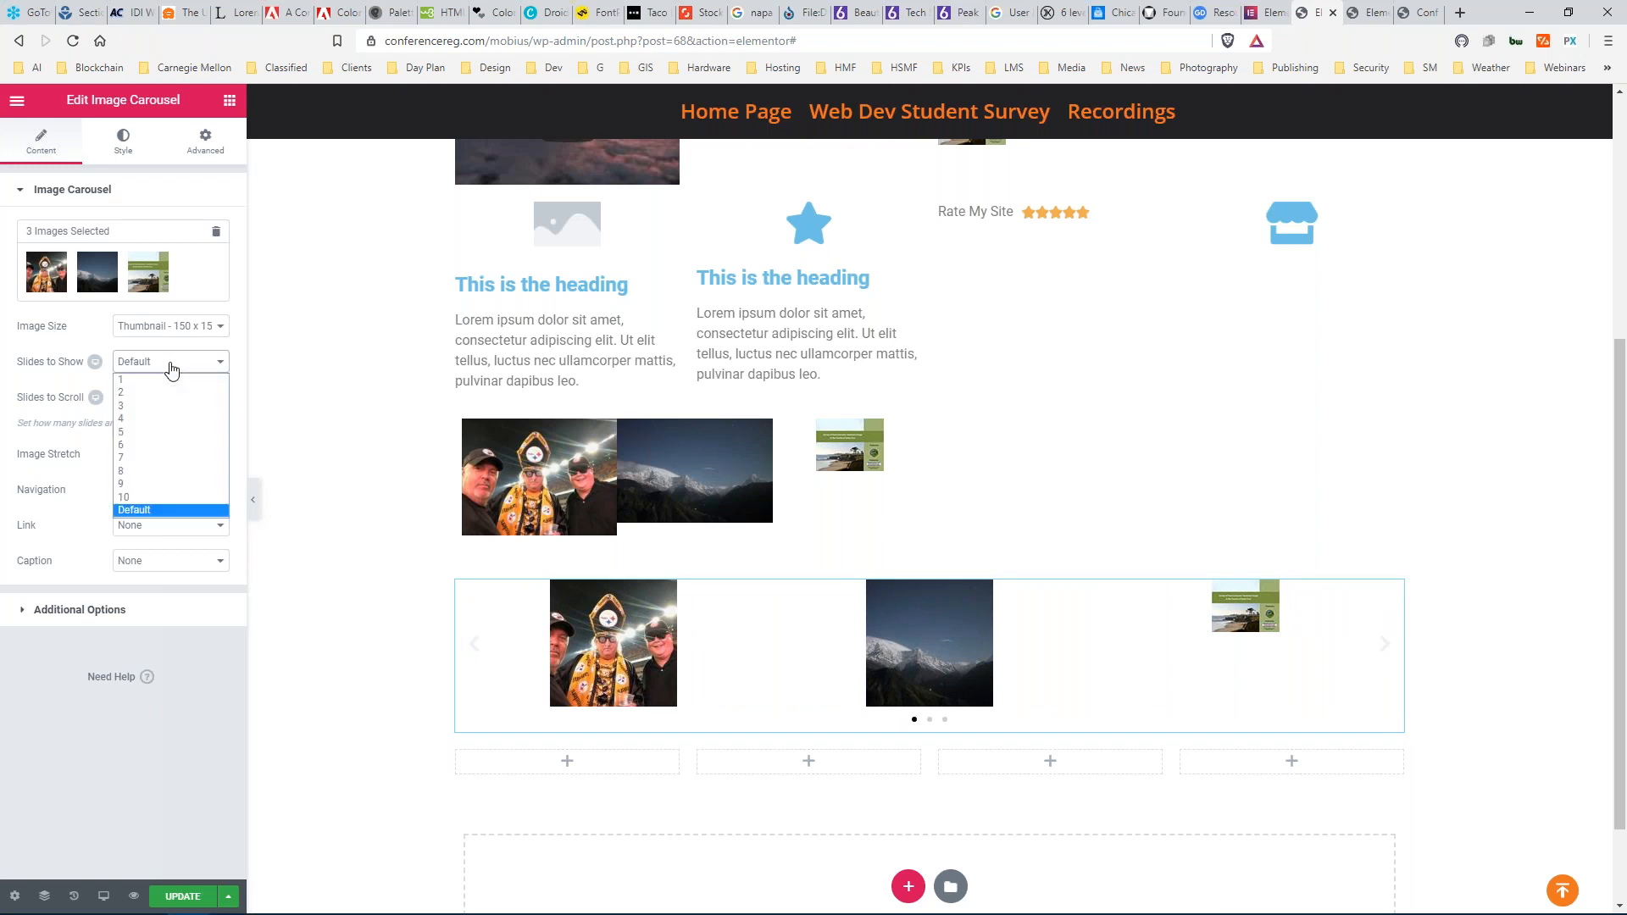
pyautogui.click(125, 392)
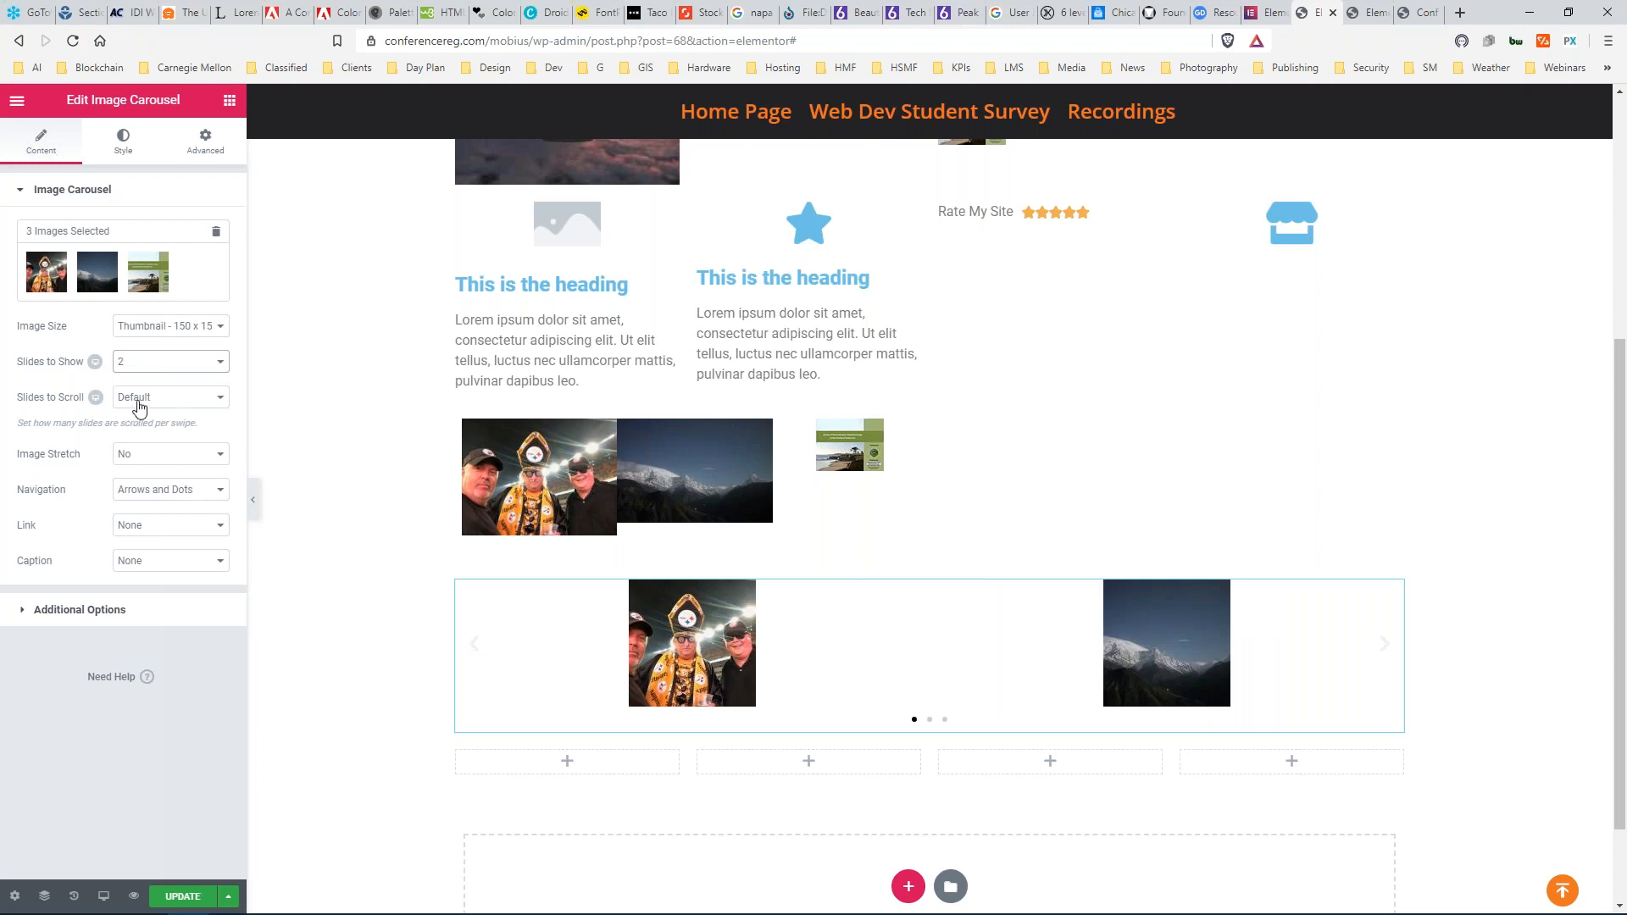
pyautogui.click(142, 363)
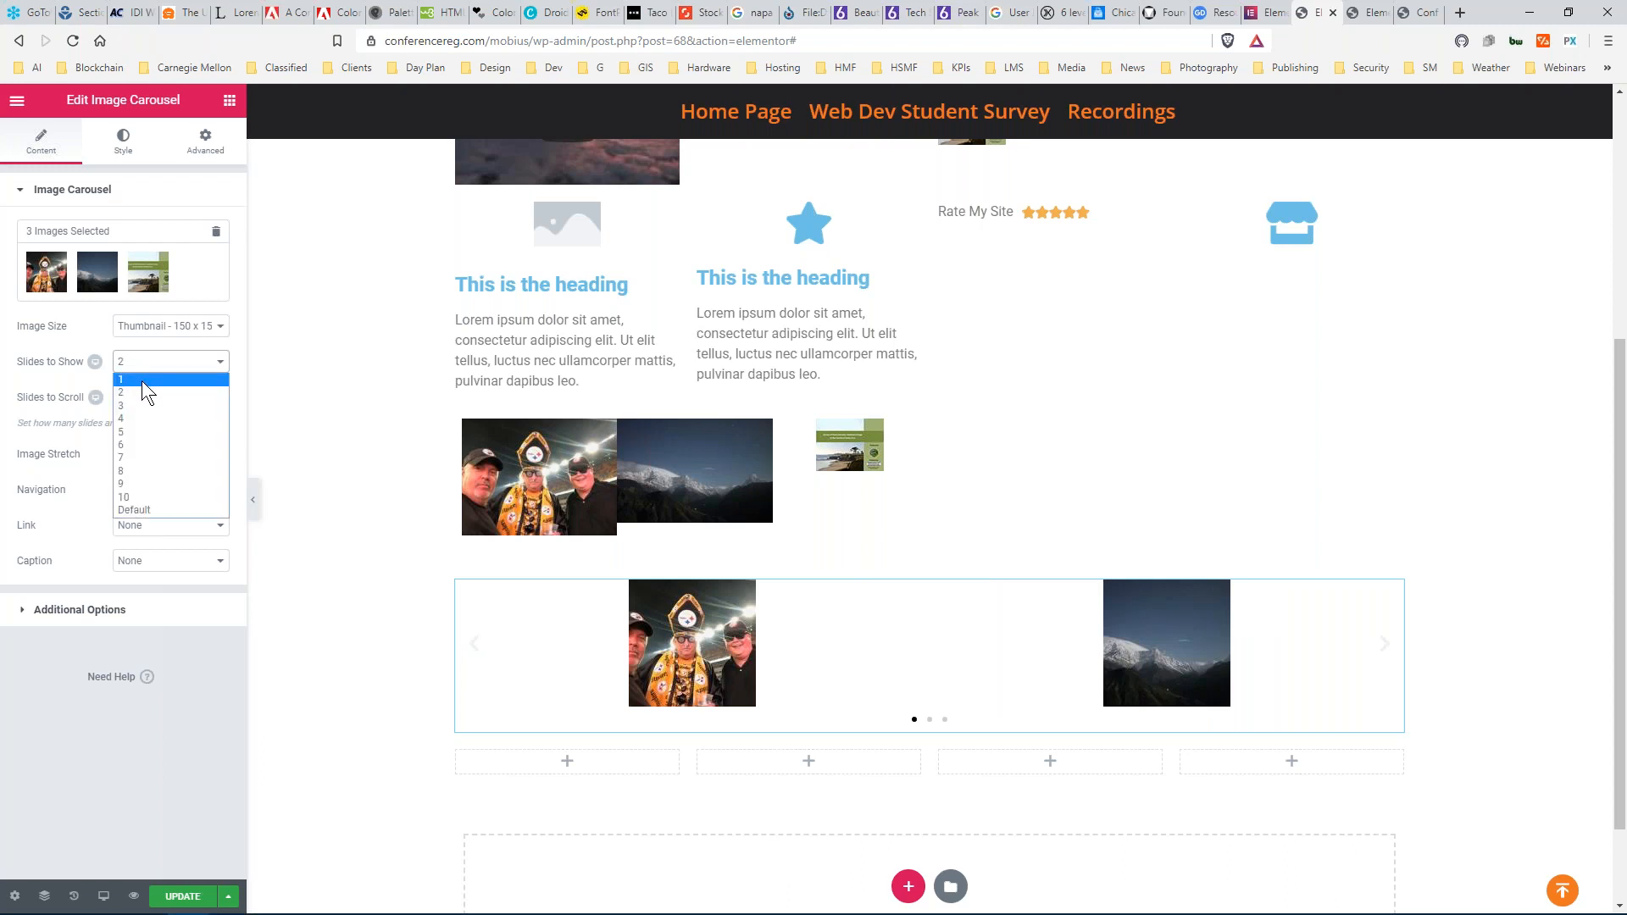
pyautogui.click(144, 379)
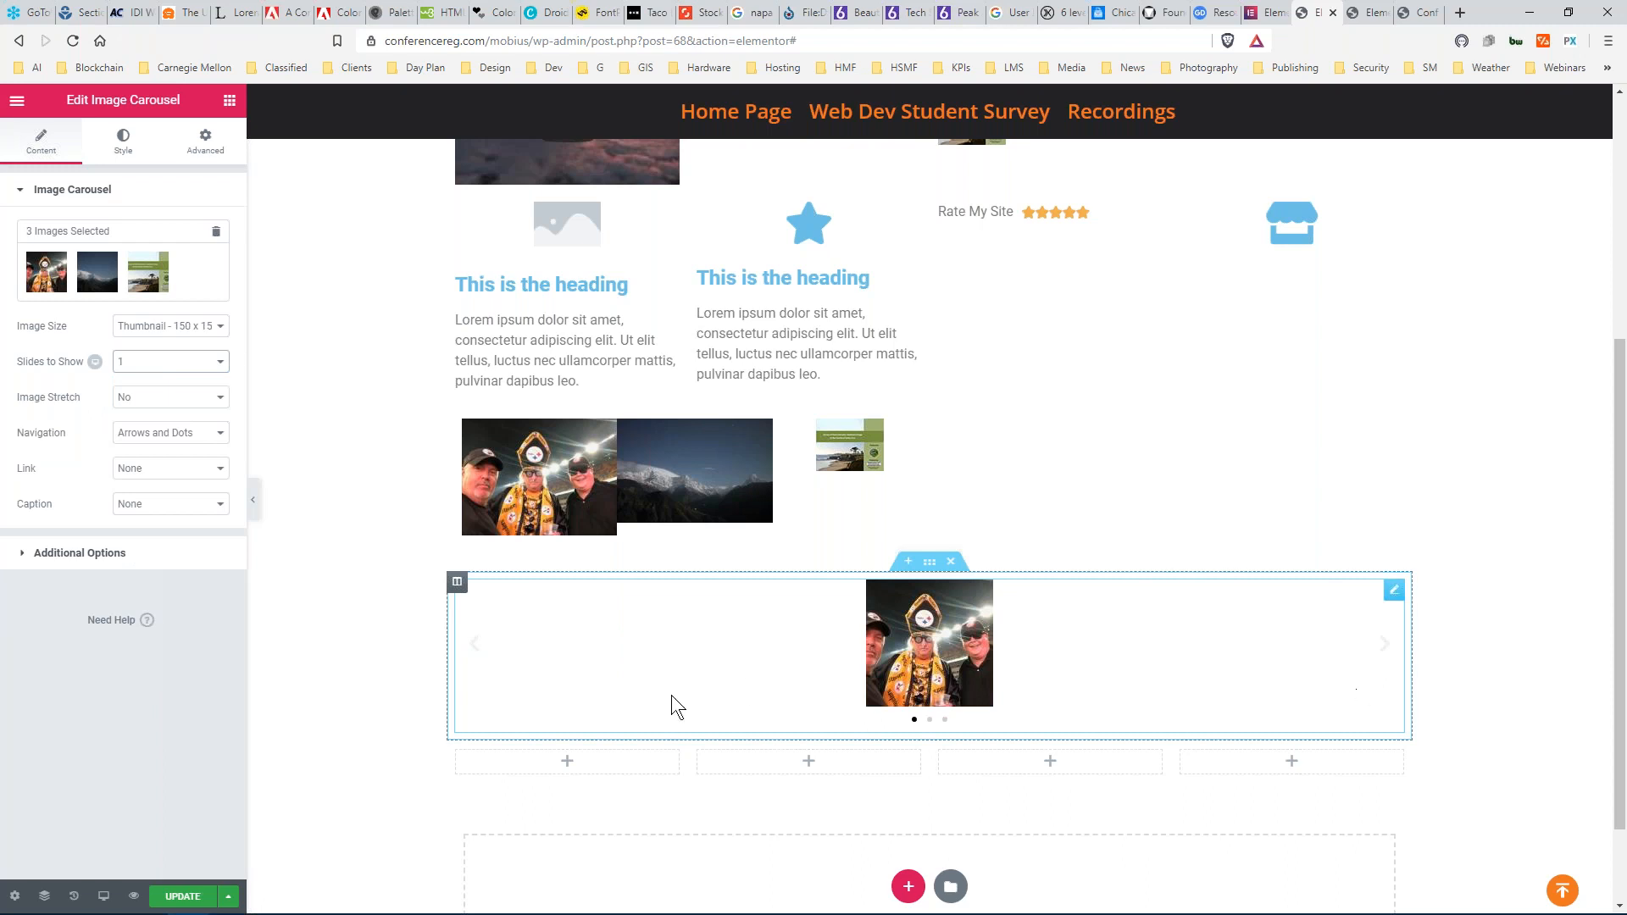
# Preview the single-slide carousel by advancing it two slides, and open its additional options.
pyautogui.click(1383, 647)
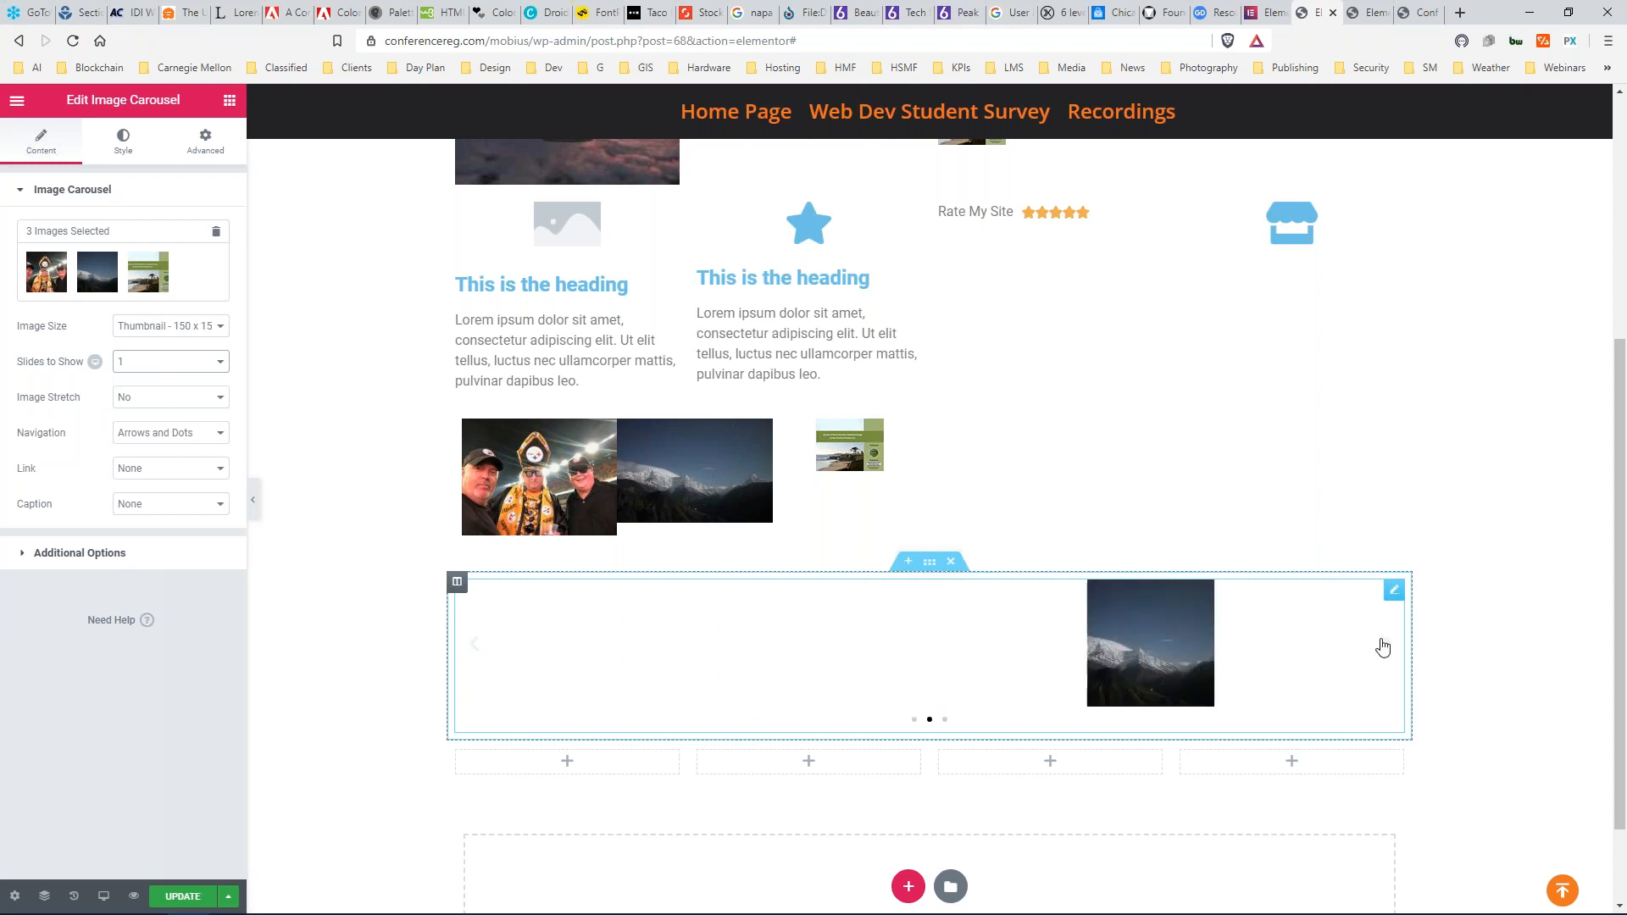
pyautogui.click(1382, 647)
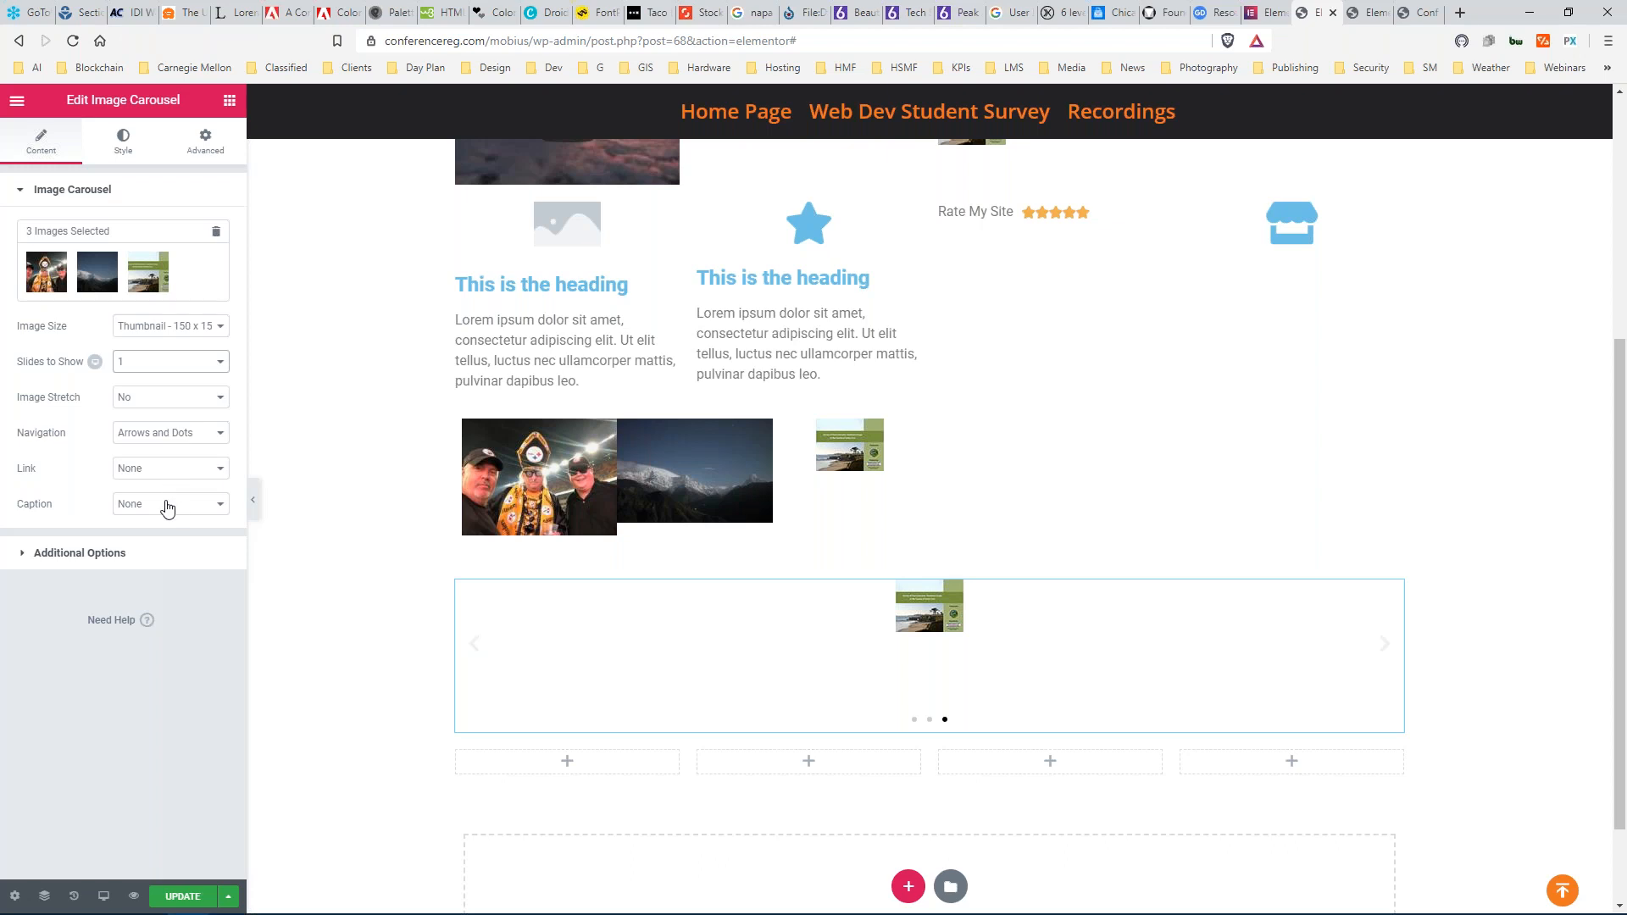
pyautogui.click(17, 556)
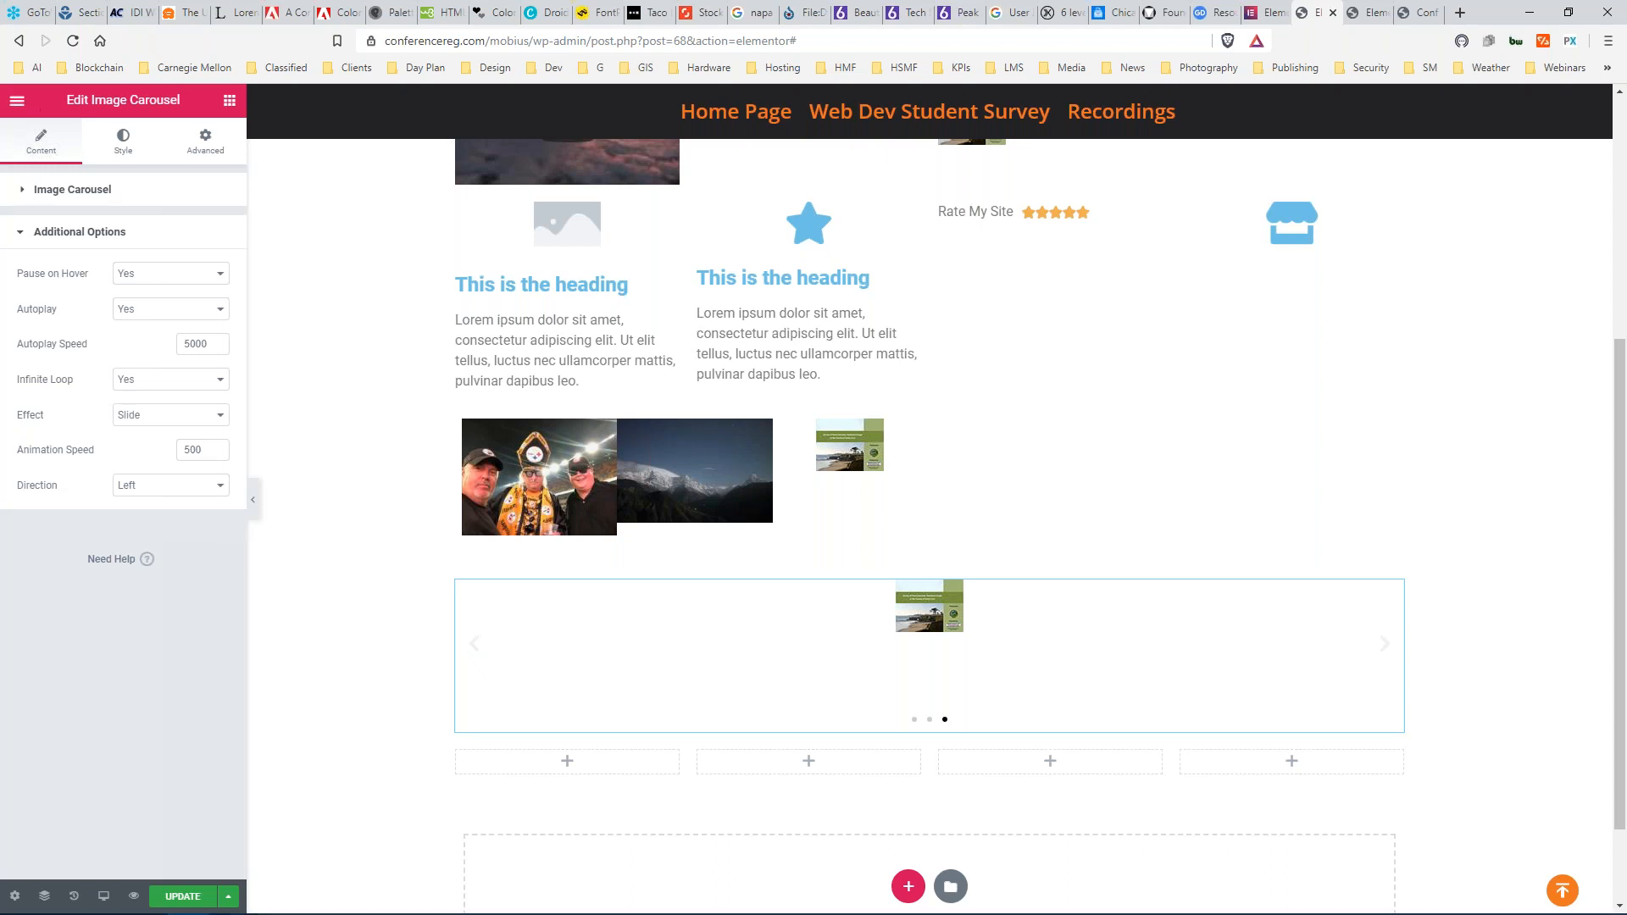
# Add an Icon List widget to the fourth column of the empty four-column section below the carousel.
pyautogui.click(230, 102)
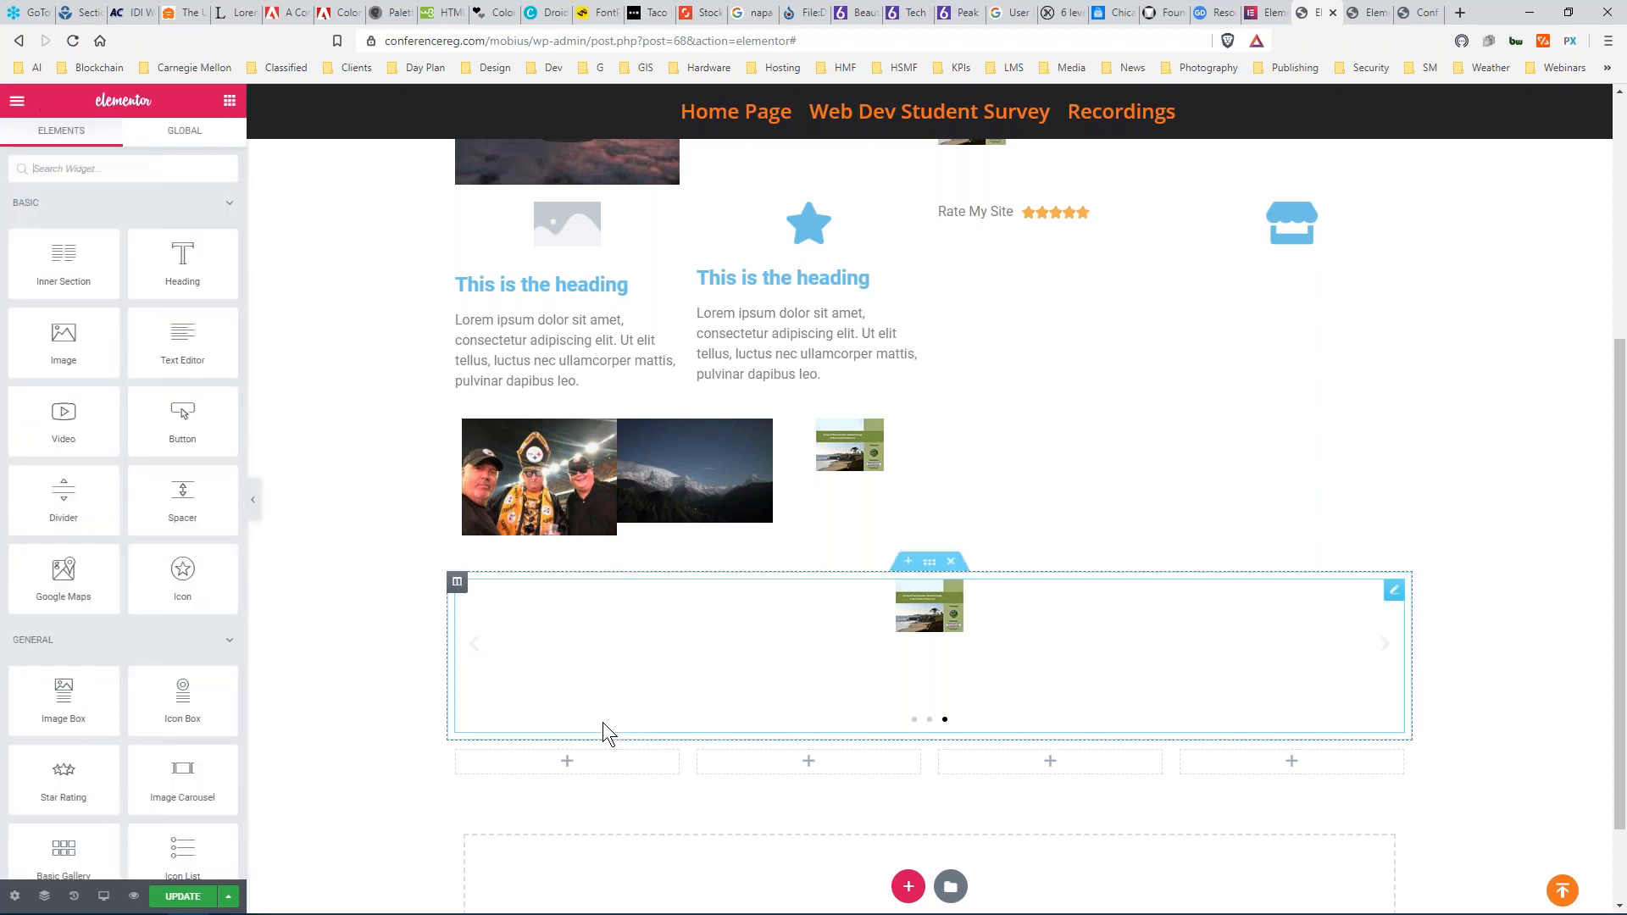
pyautogui.scroll(-5, 156, 475)
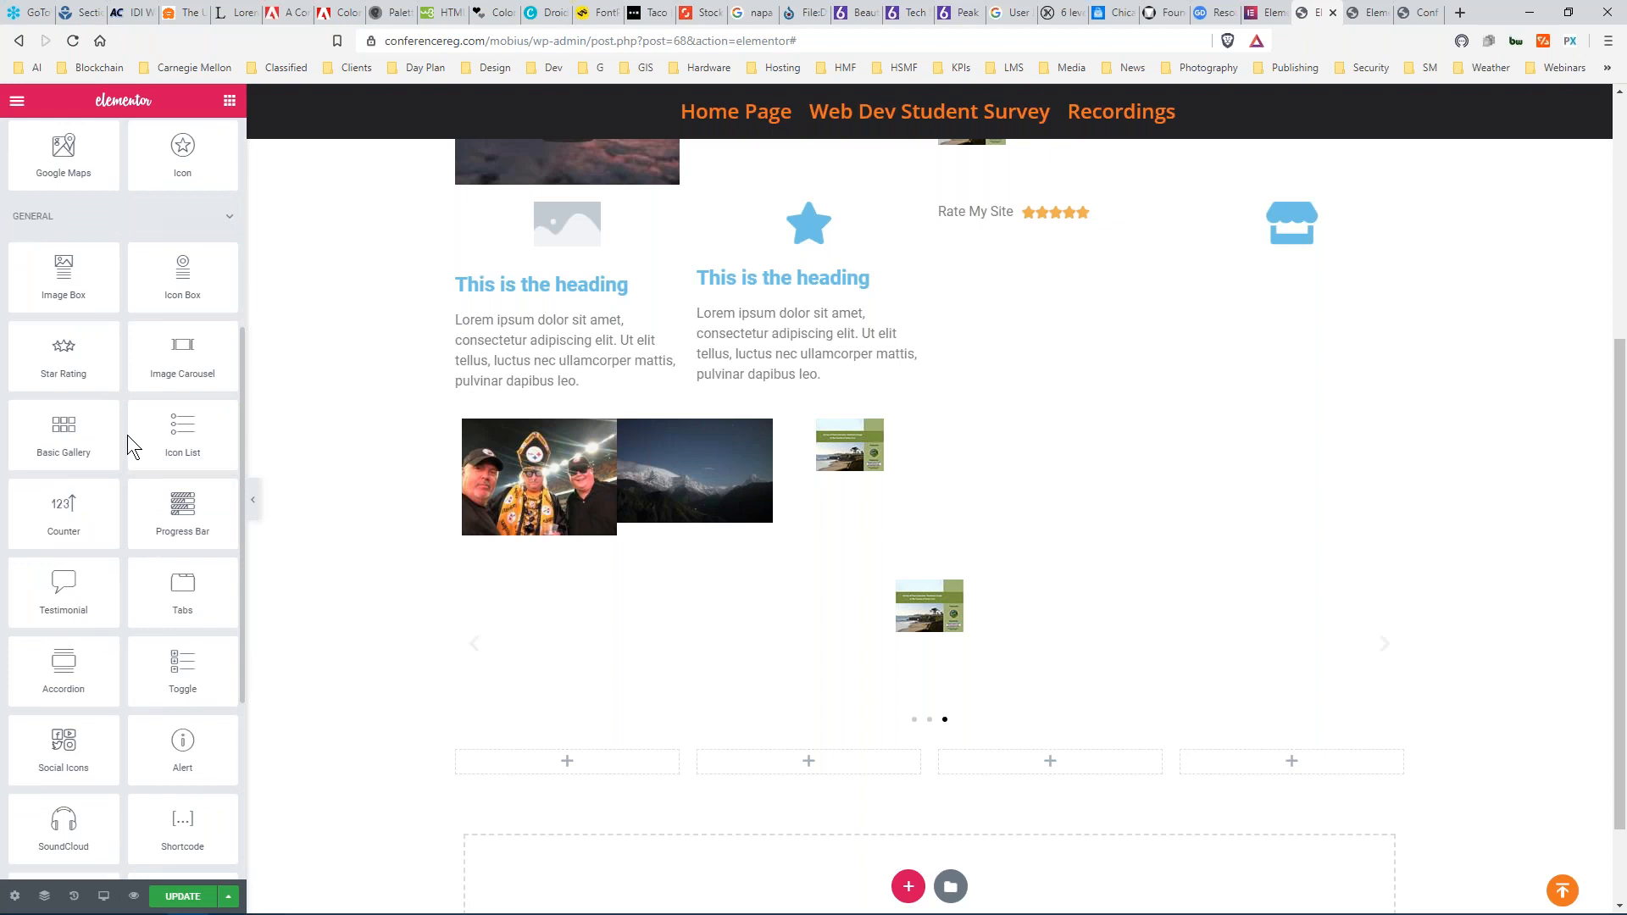
pyautogui.scroll(-1, 136, 440)
pyautogui.scroll(-1, 138, 439)
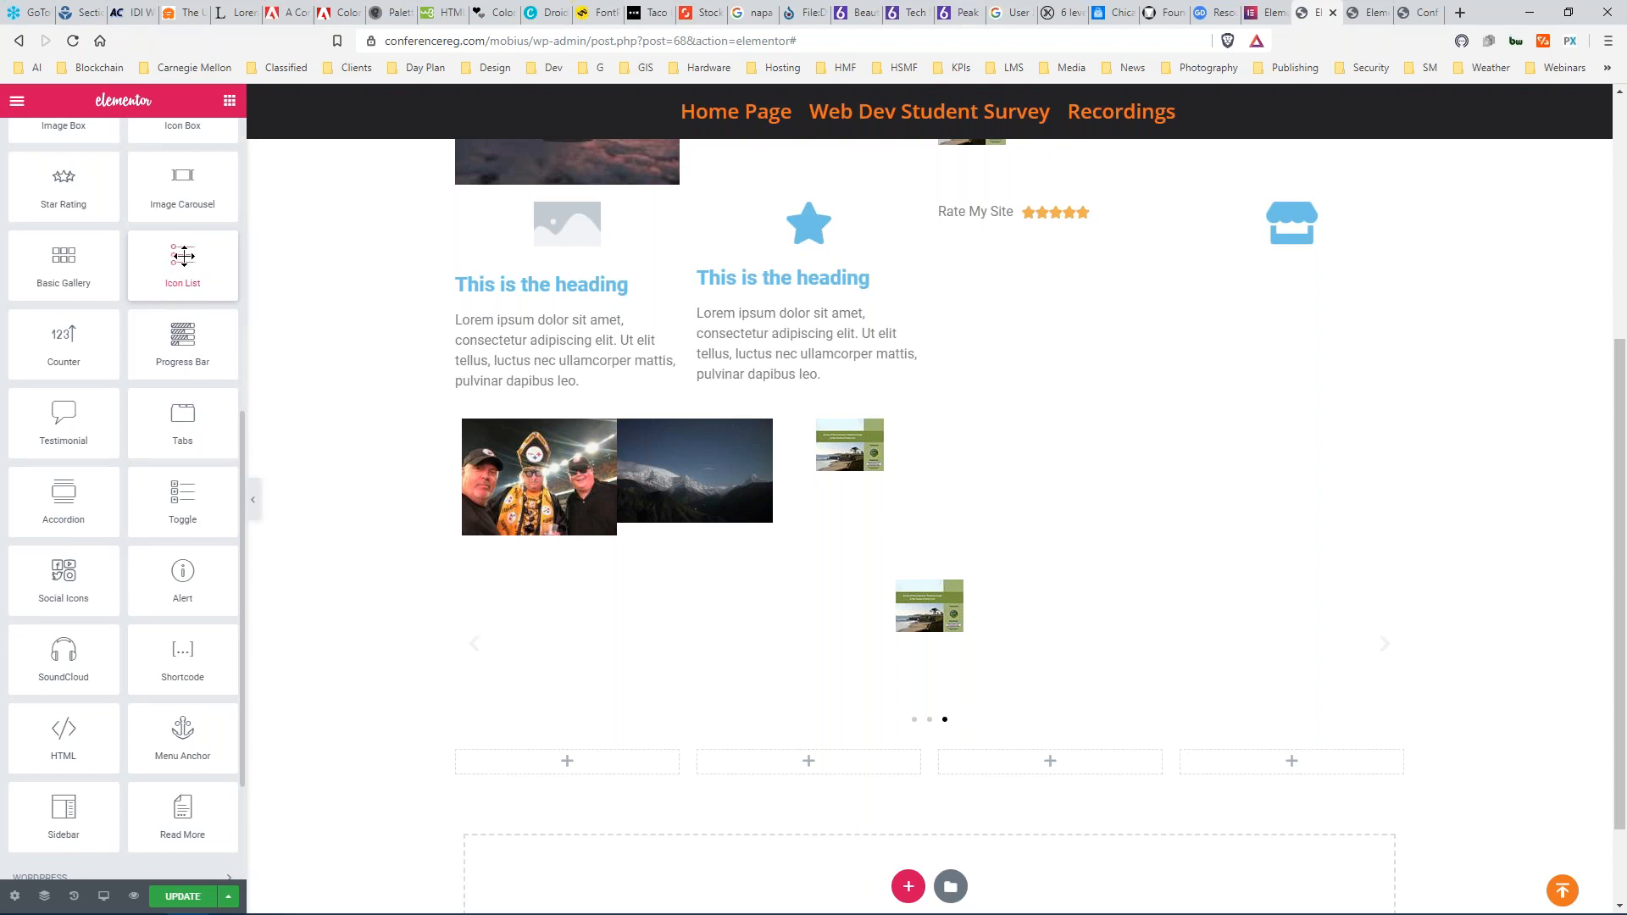
pyautogui.moveTo(184, 255); pyautogui.dragTo(1228, 760)
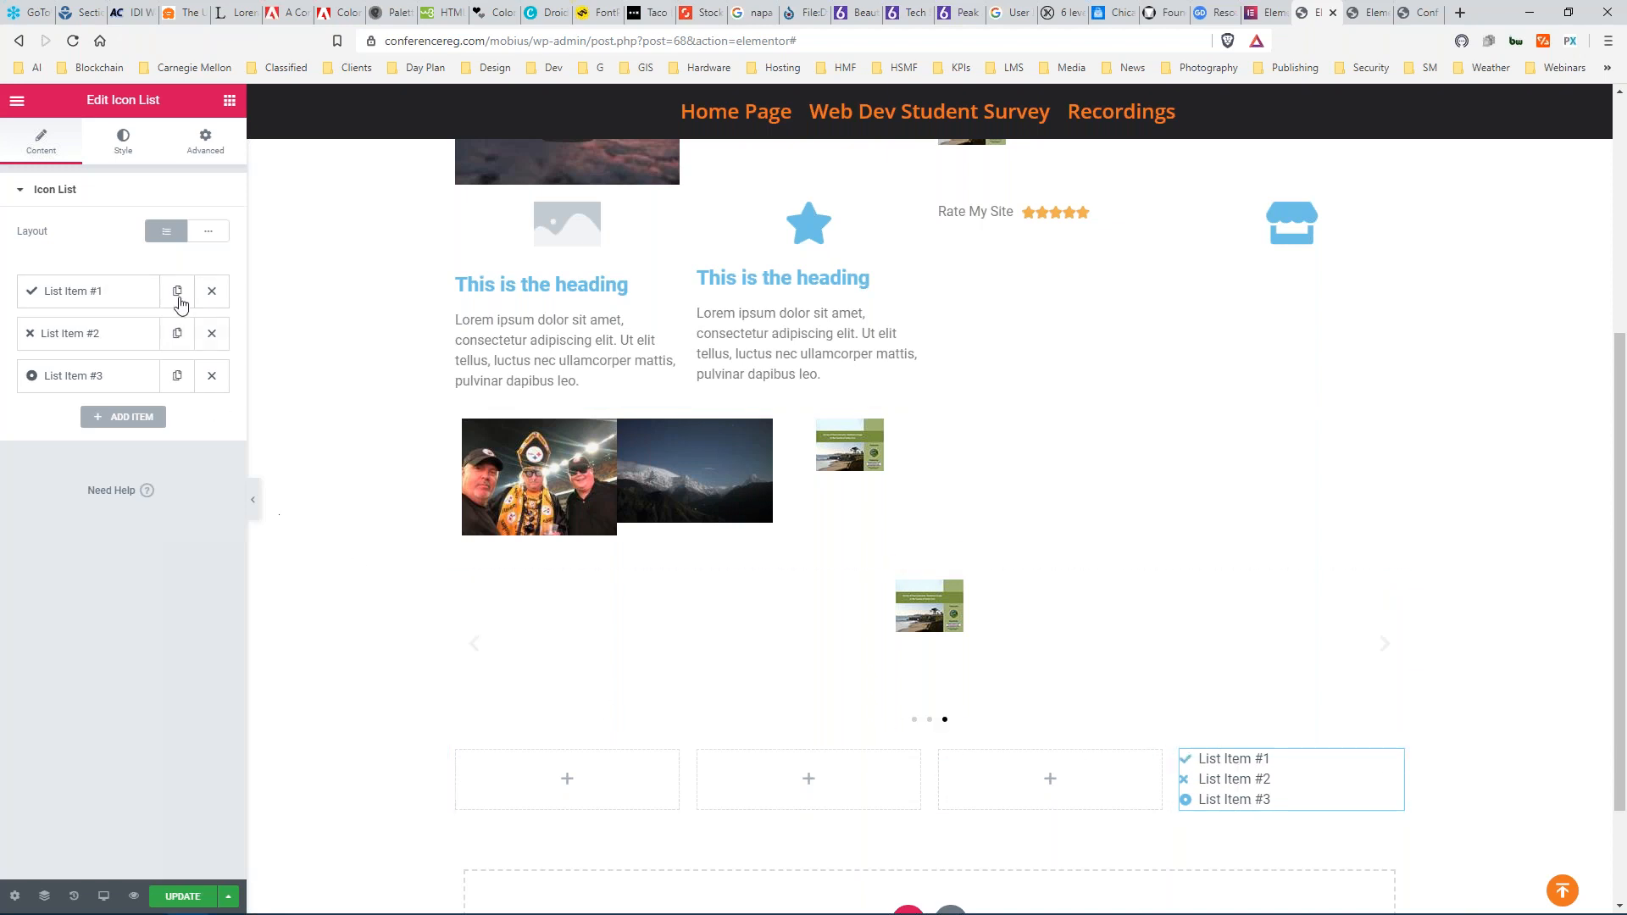
# Add a Counter widget to the first column of the section containing the icon list.
pyautogui.click(229, 103)
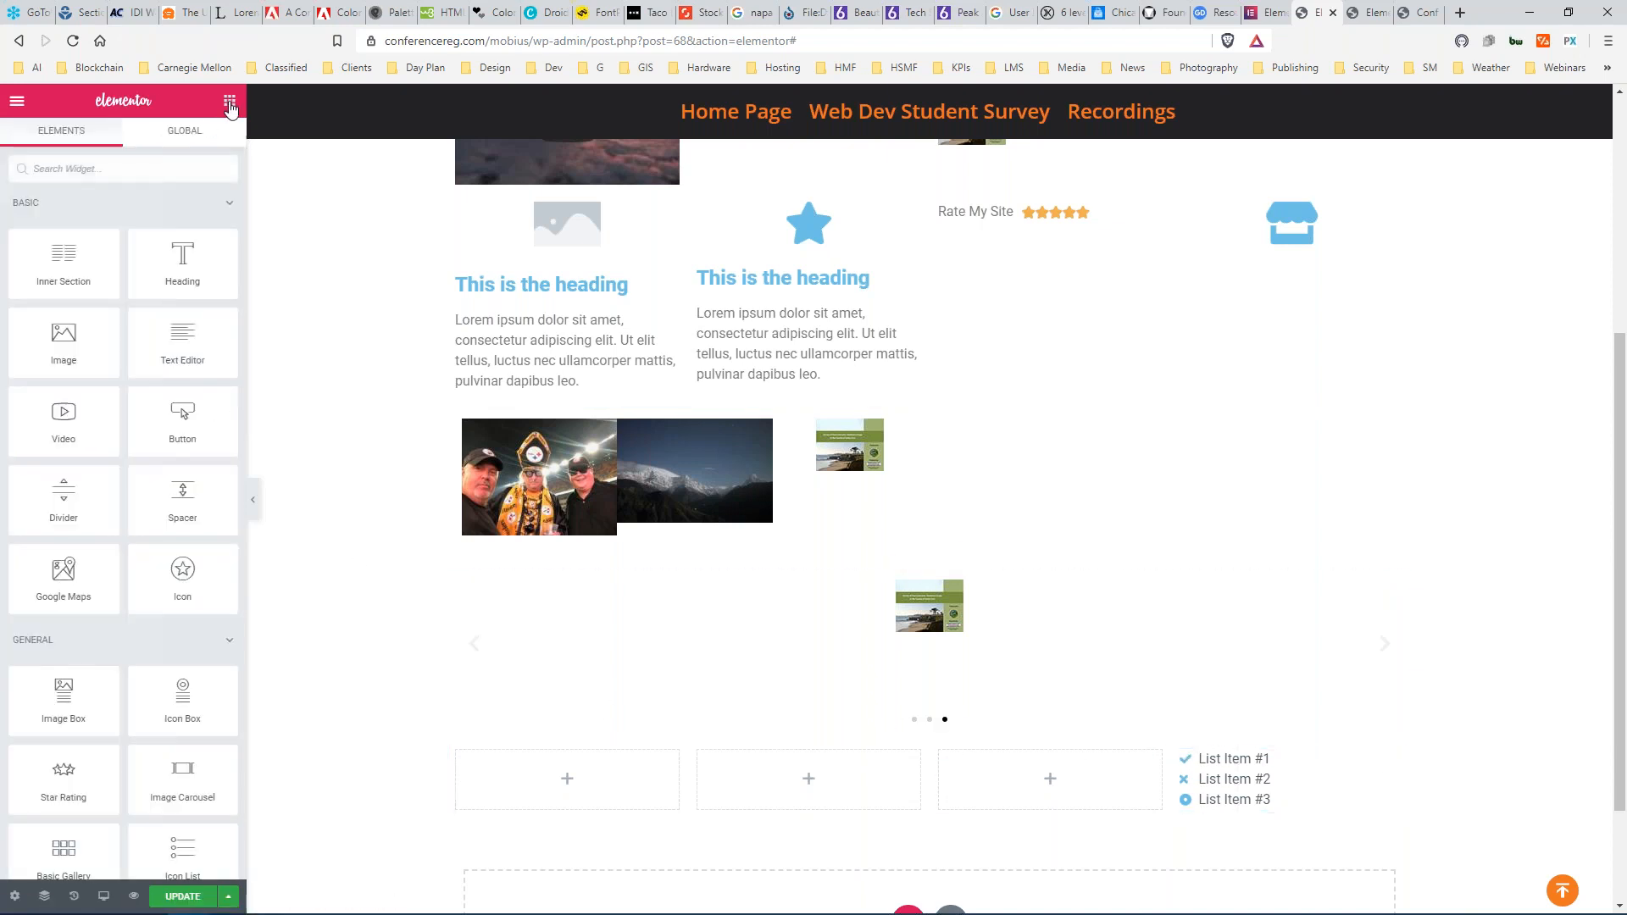
pyautogui.scroll(-5, 153, 389)
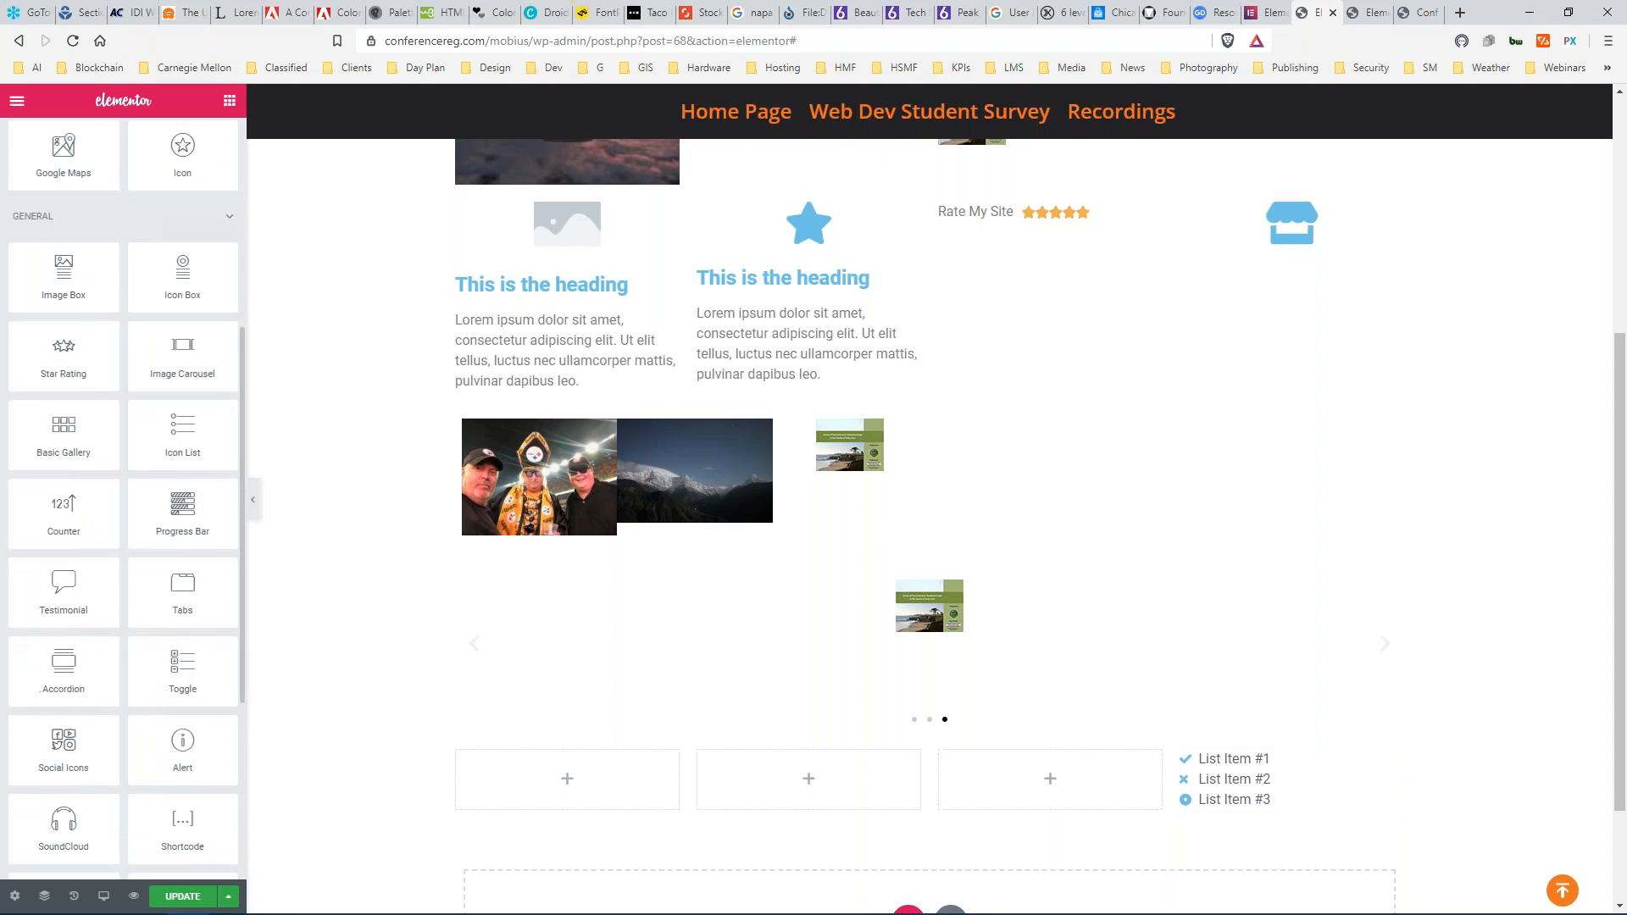
pyautogui.scroll(-1, 136, 395)
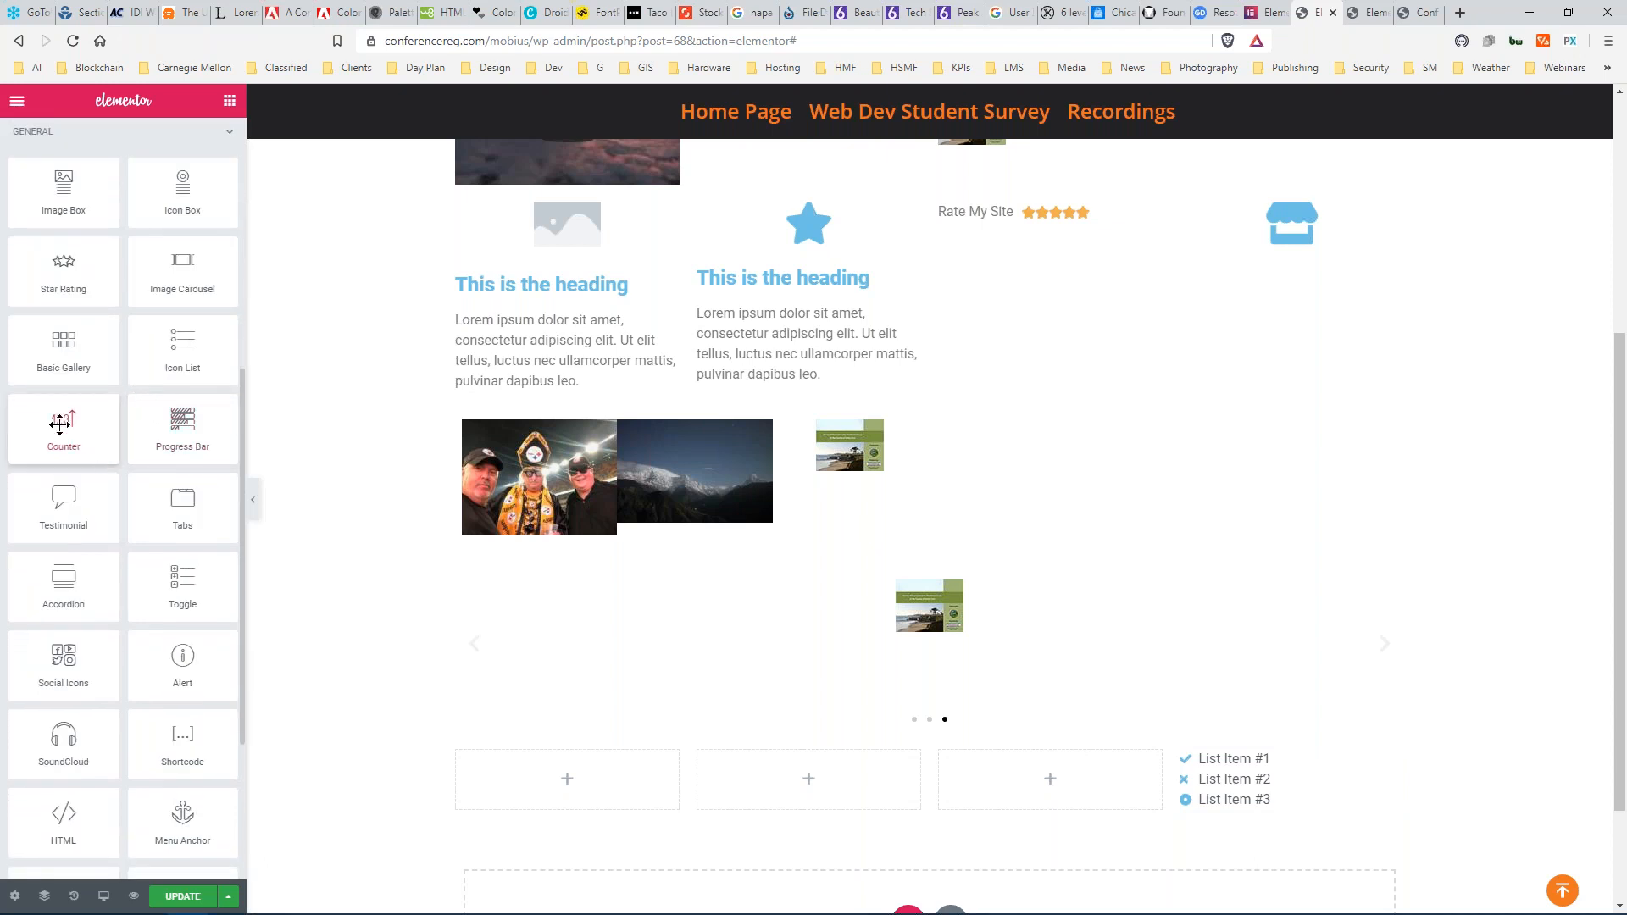
pyautogui.moveTo(523, 821); pyautogui.dragTo(554, 792)
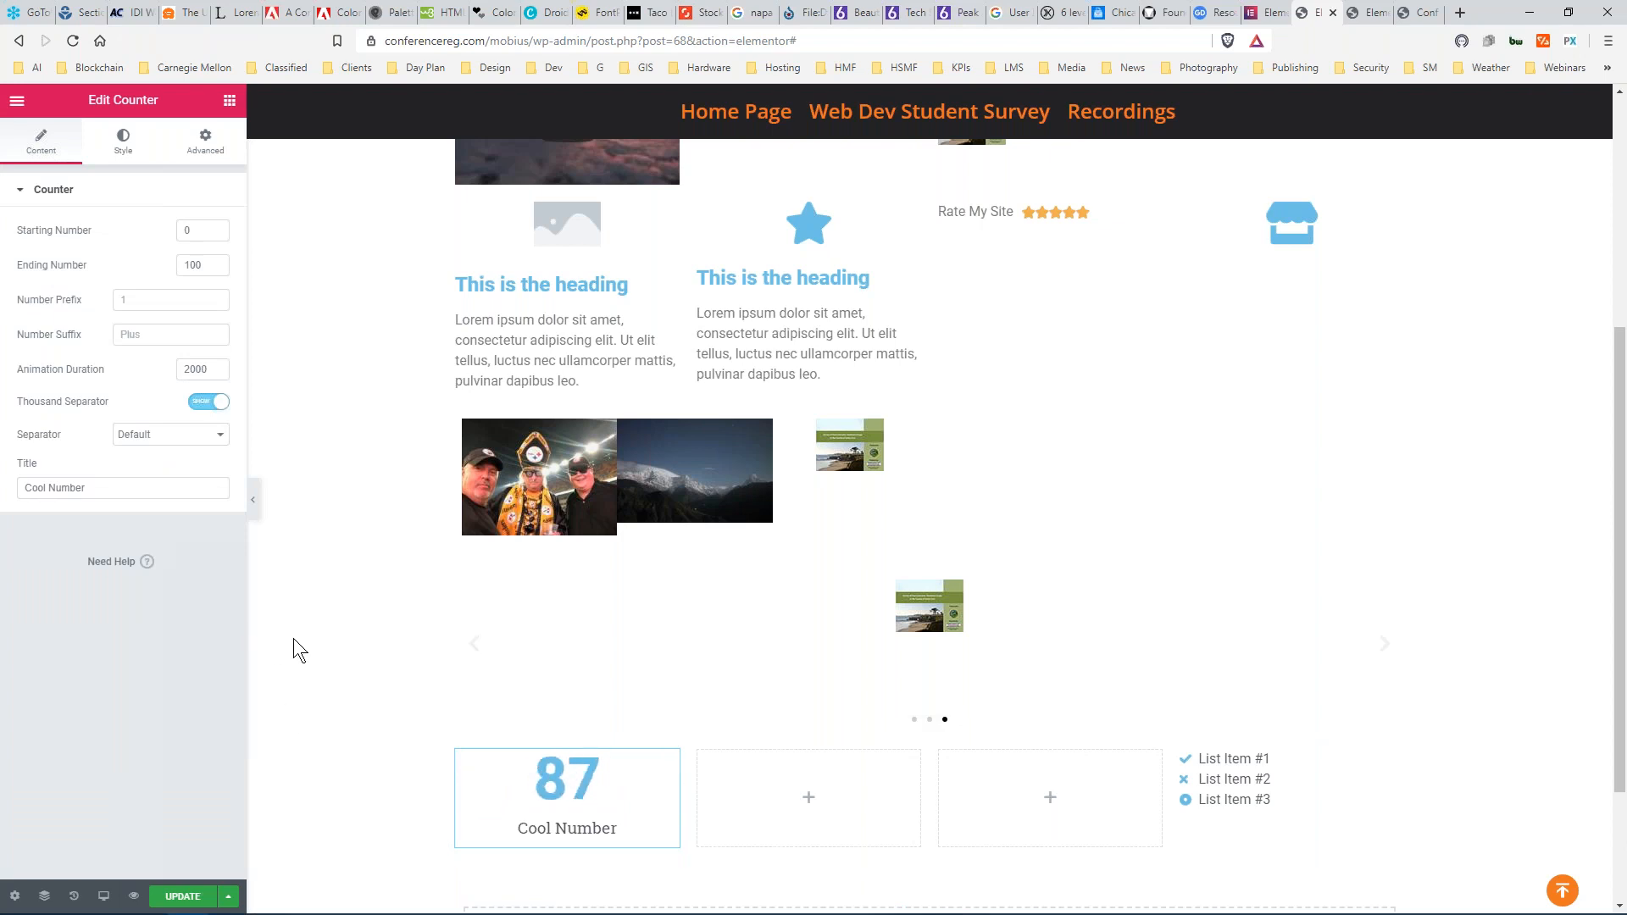
# Add a Progress Bar widget to the second column, beside the counter.
pyautogui.click(228, 100)
pyautogui.scroll(-2, 174, 695)
pyautogui.scroll(-1, 135, 519)
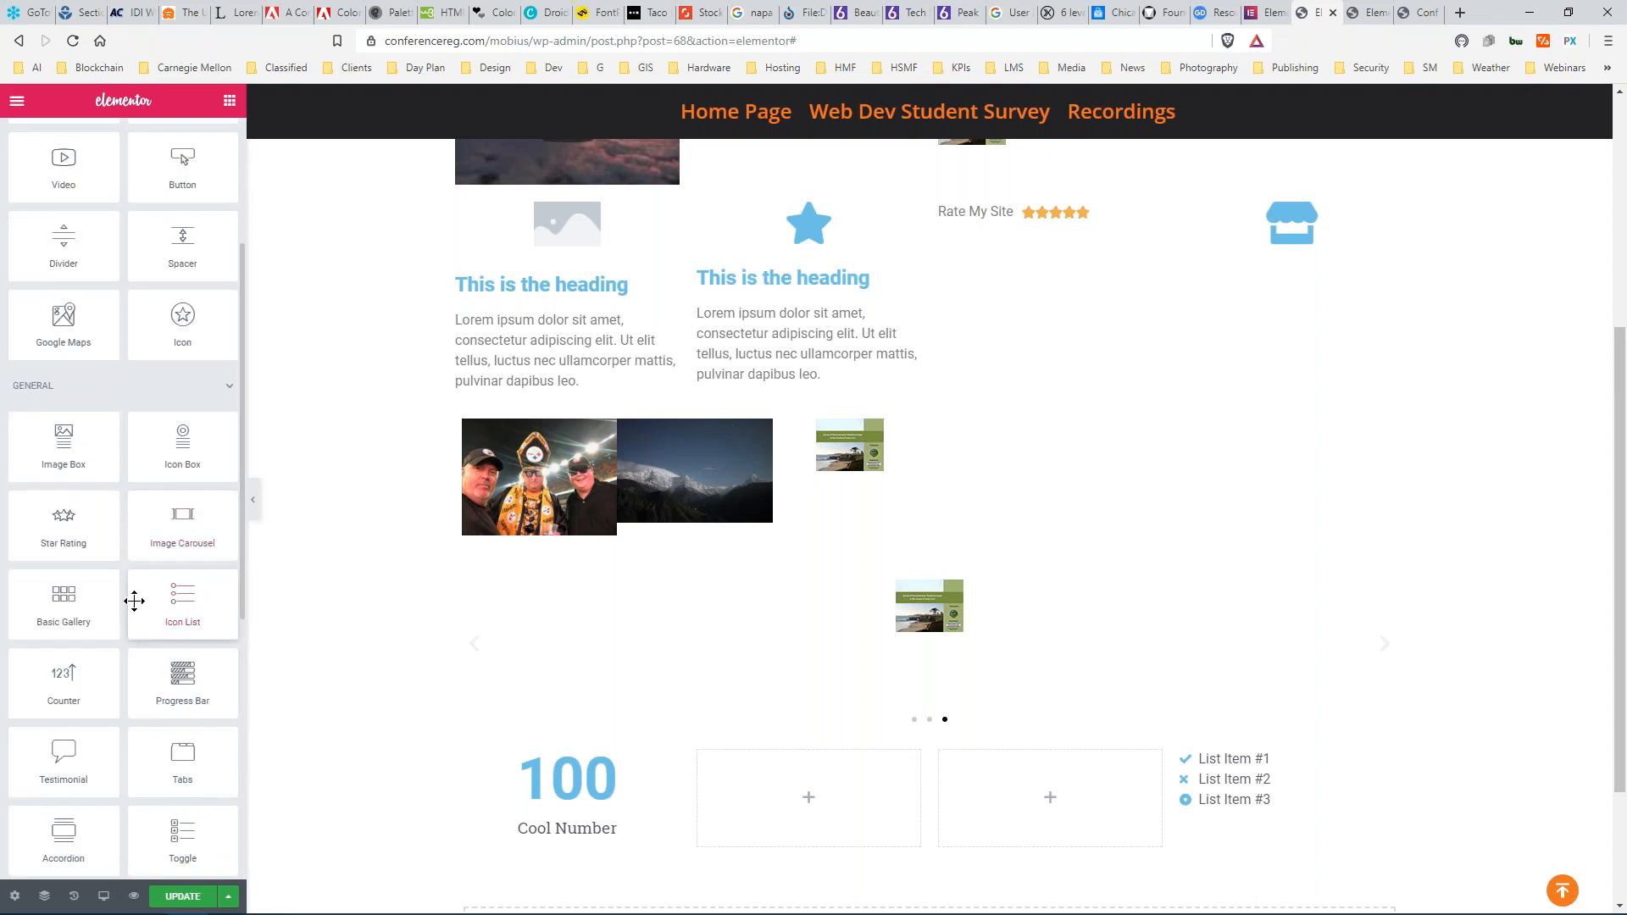
pyautogui.moveTo(182, 671); pyautogui.dragTo(826, 795)
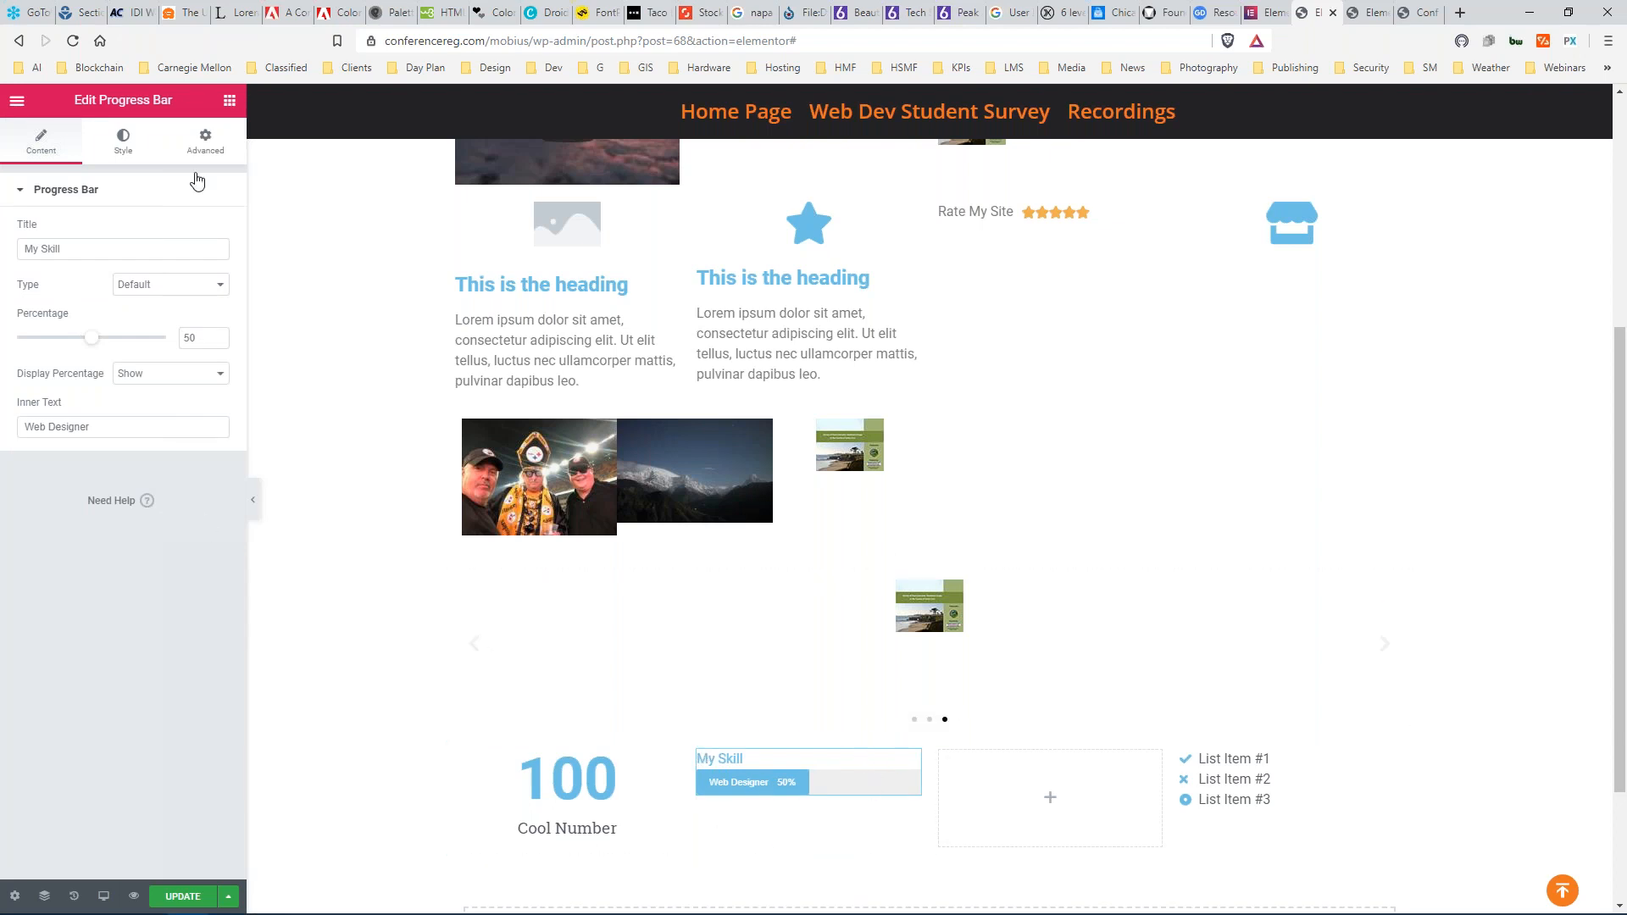
# Add a Testimonial widget to the third column, between the progress bar and the icon list.
pyautogui.click(227, 103)
pyautogui.scroll(-5, 180, 501)
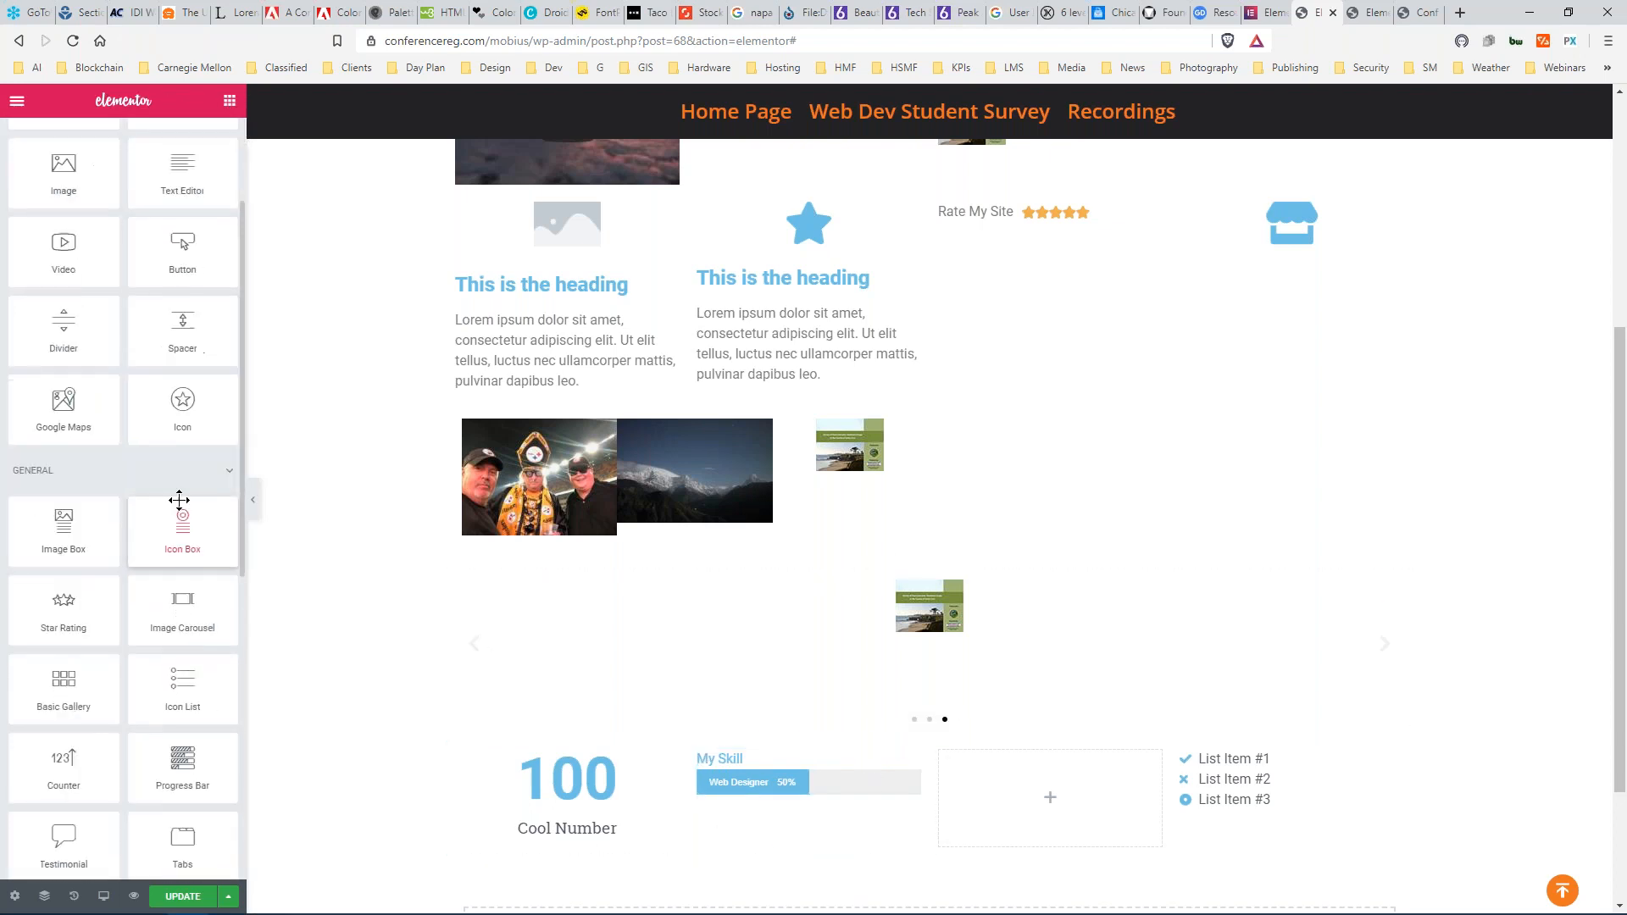
pyautogui.scroll(-1, 161, 519)
pyautogui.moveTo(61, 515); pyautogui.dragTo(1017, 789)
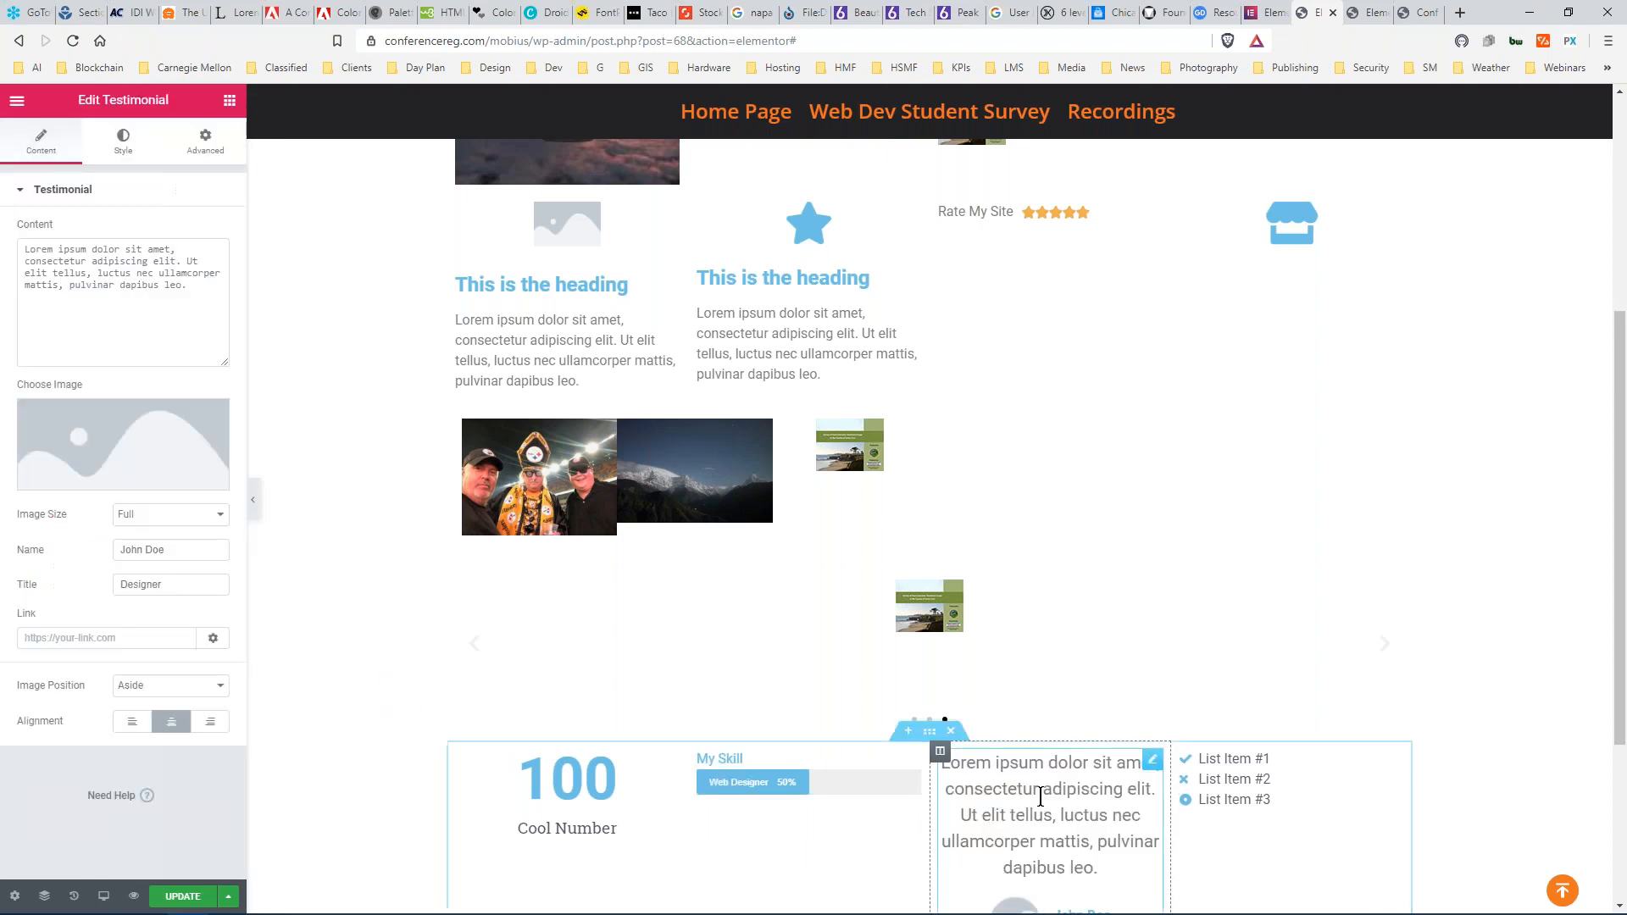
# Add a section with five equal columns below the counter and testimonial section.
pyautogui.scroll(-2, 1041, 797)
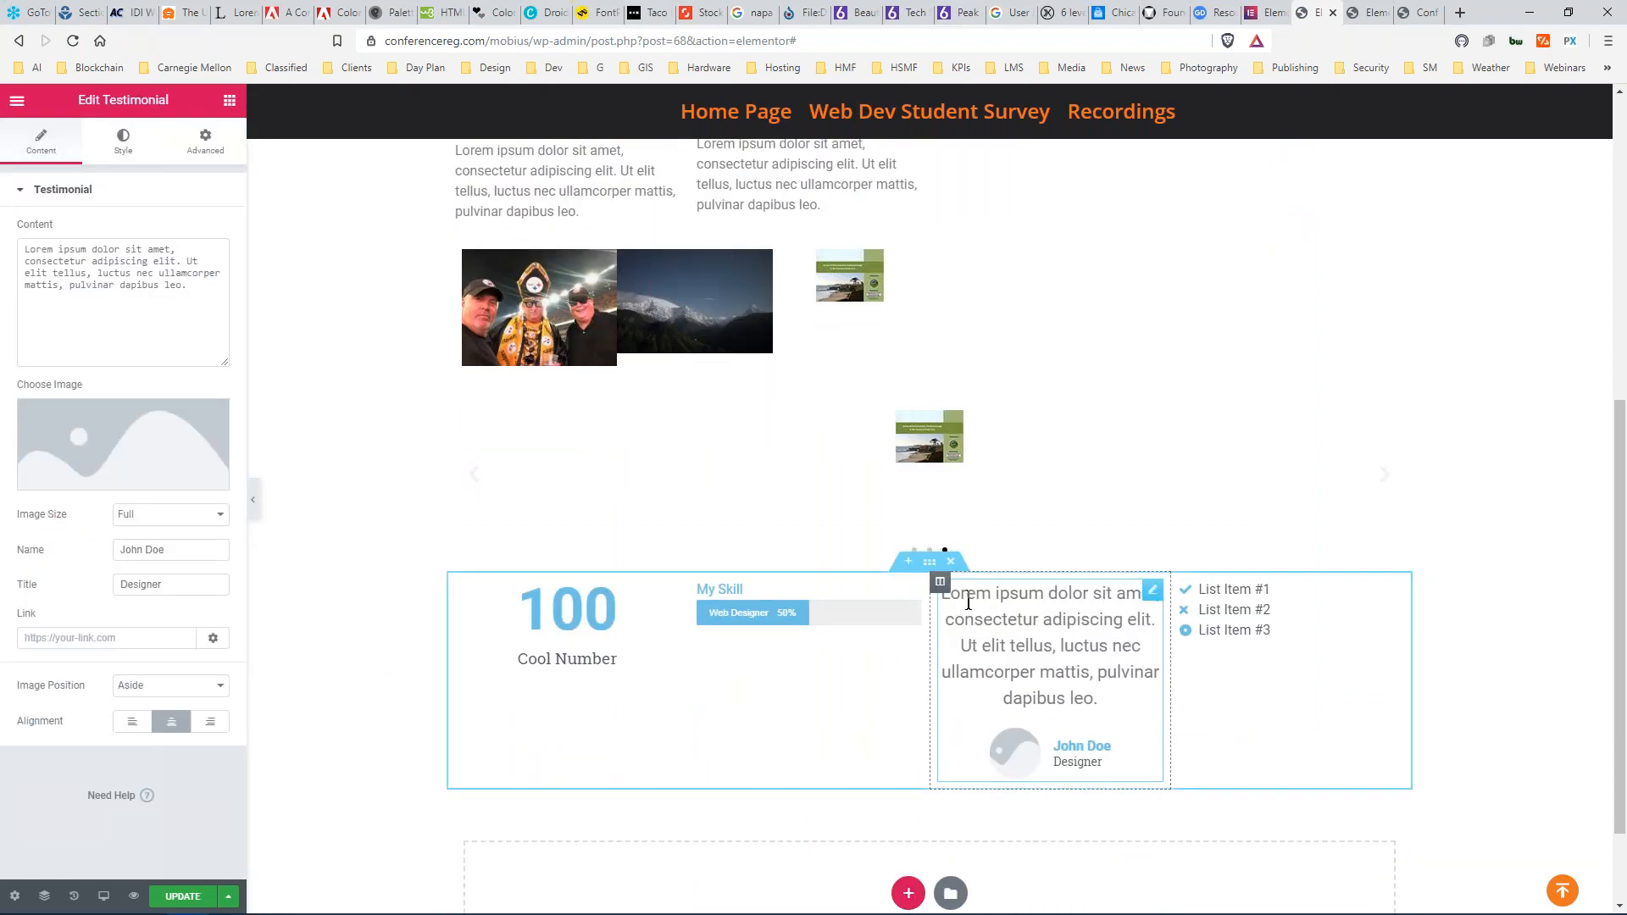
pyautogui.scroll(-1, 982, 646)
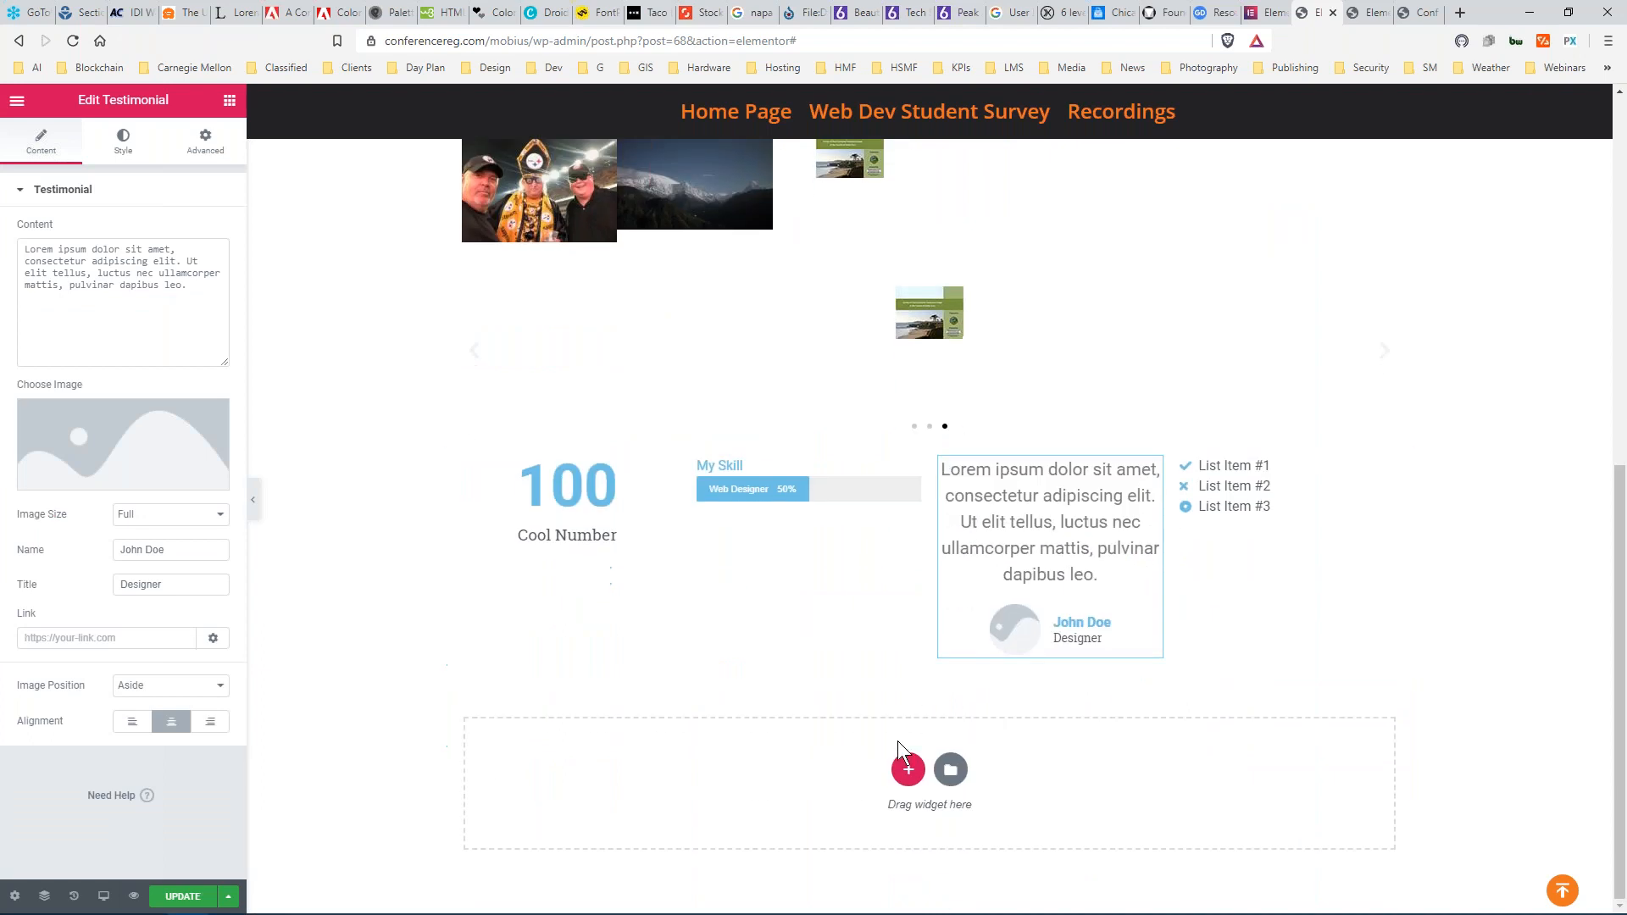
pyautogui.click(907, 770)
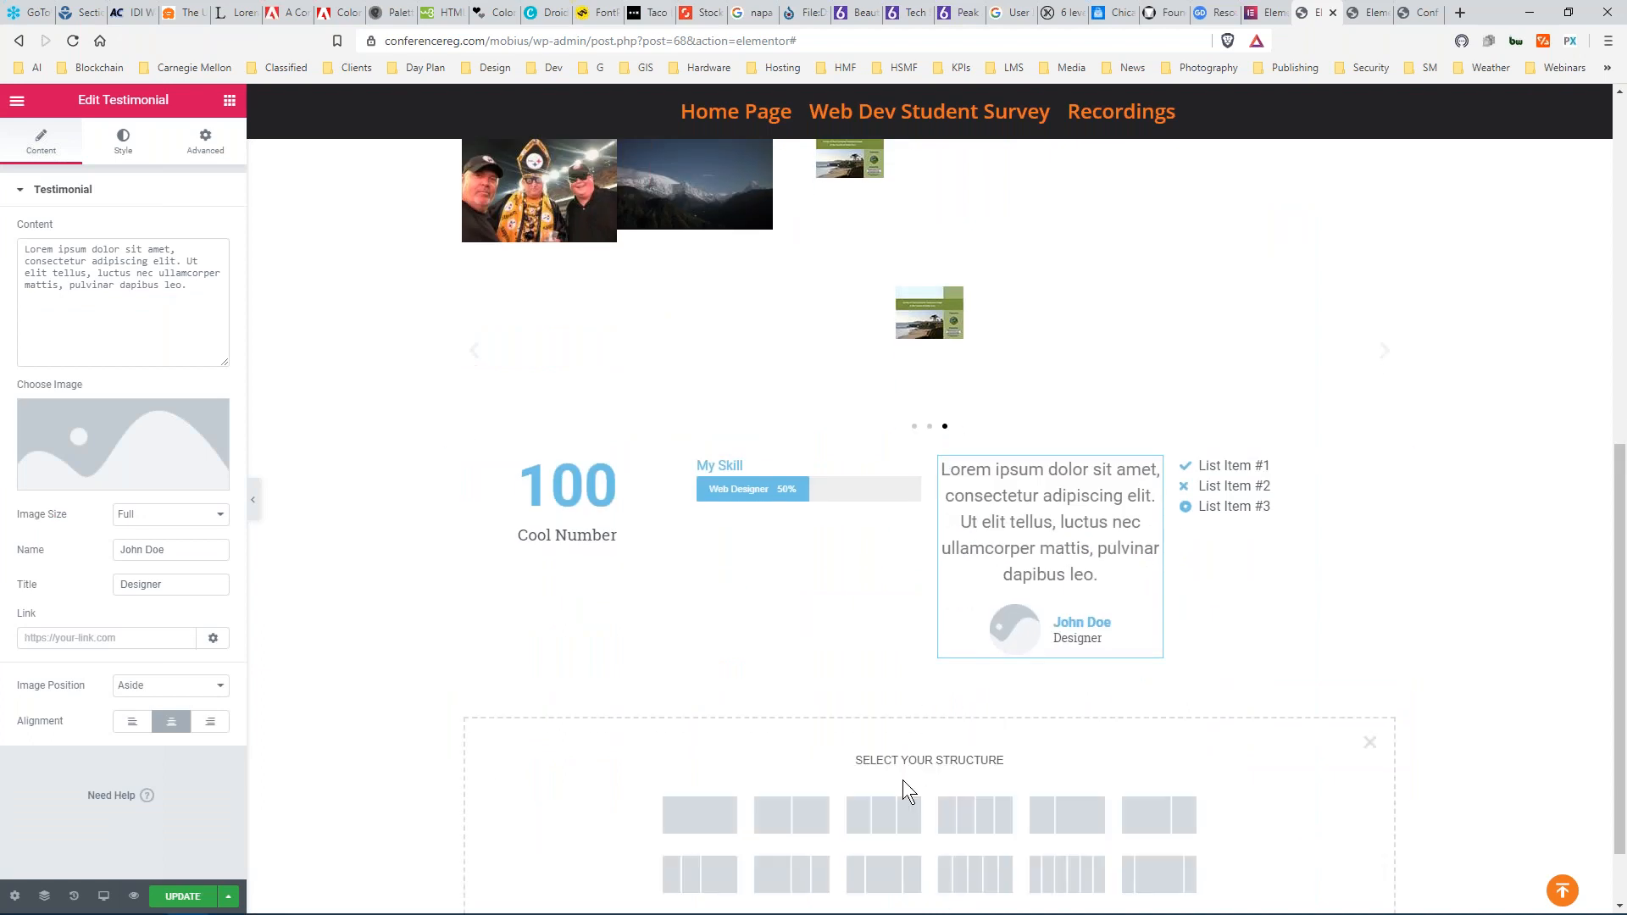
pyautogui.click(972, 873)
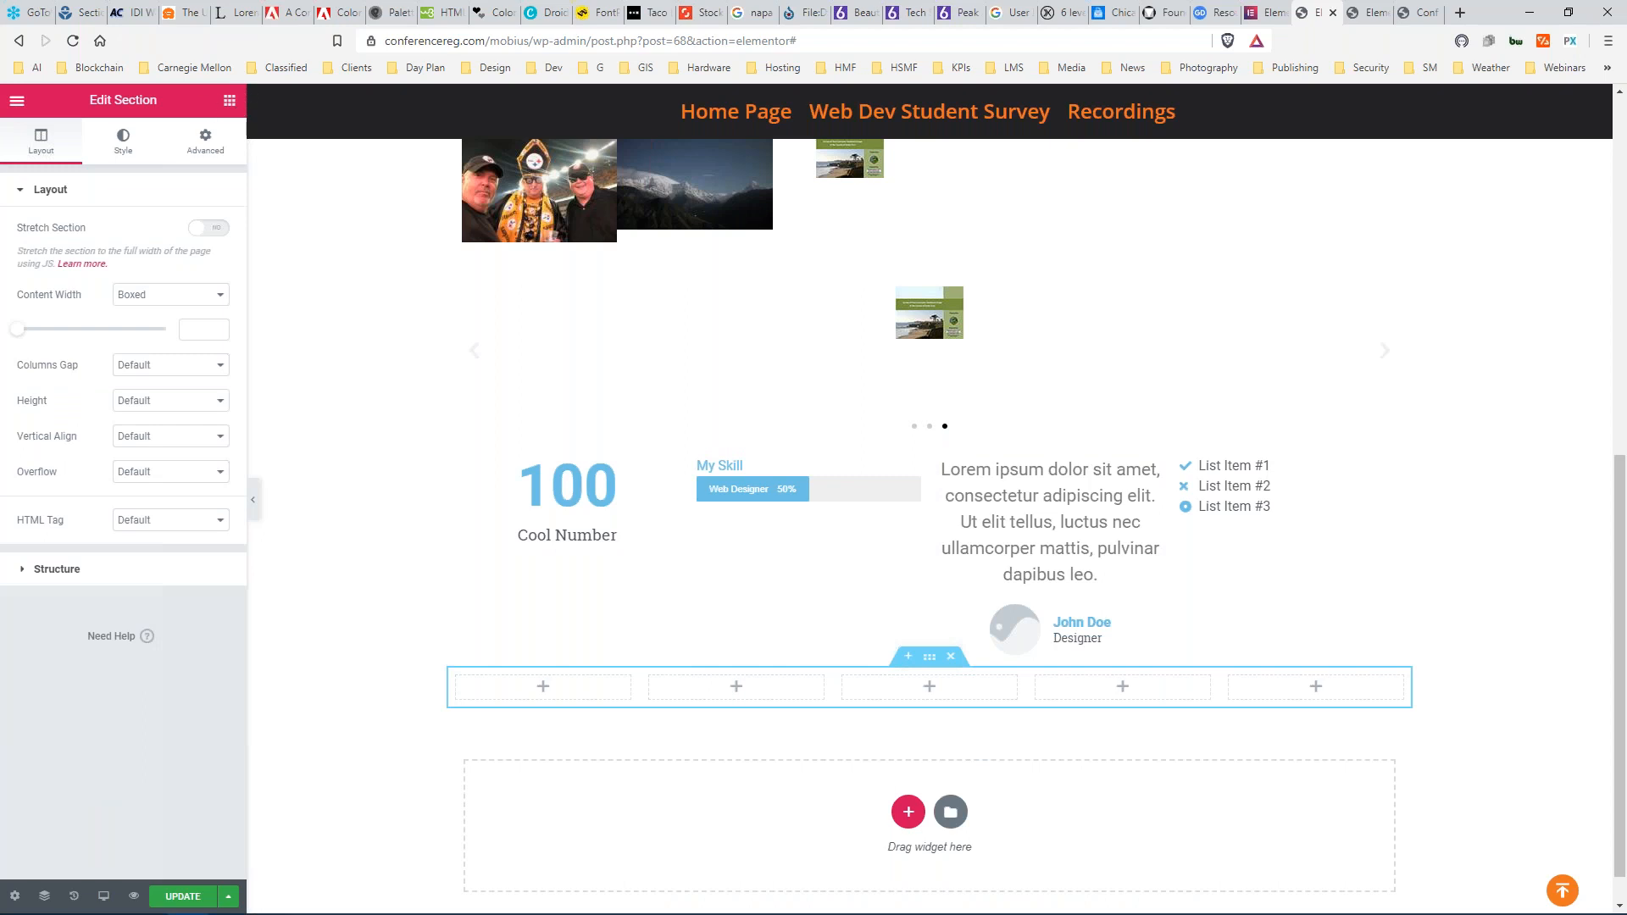
# Browse the available widgets and add a single-column section below the empty five-column section.
pyautogui.click(229, 101)
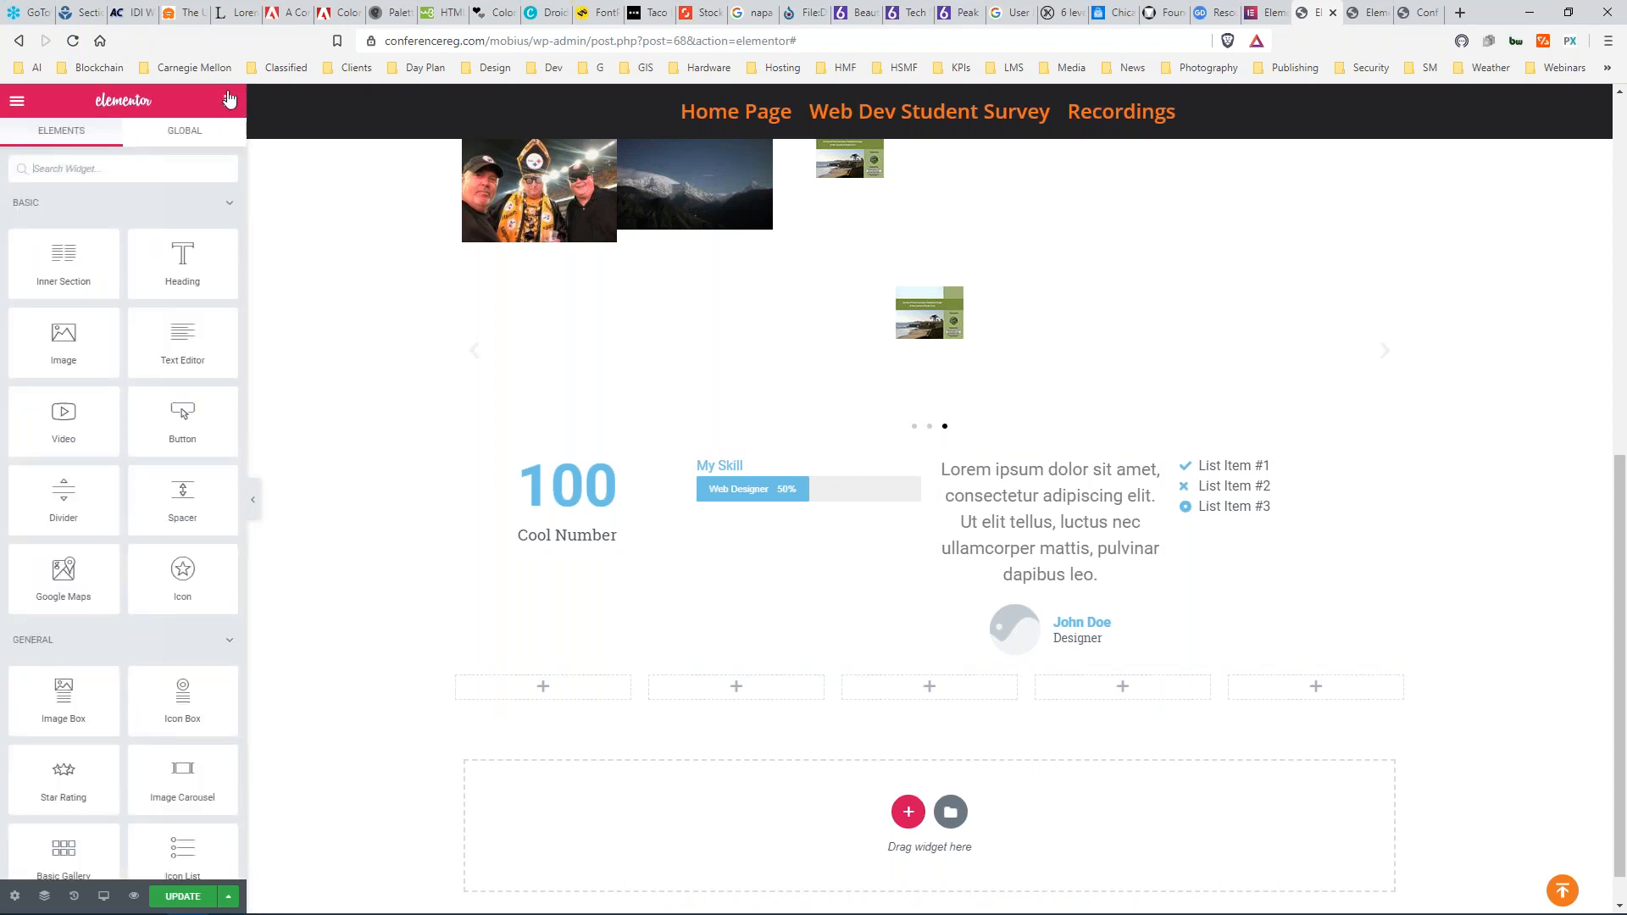
pyautogui.scroll(-3, 178, 330)
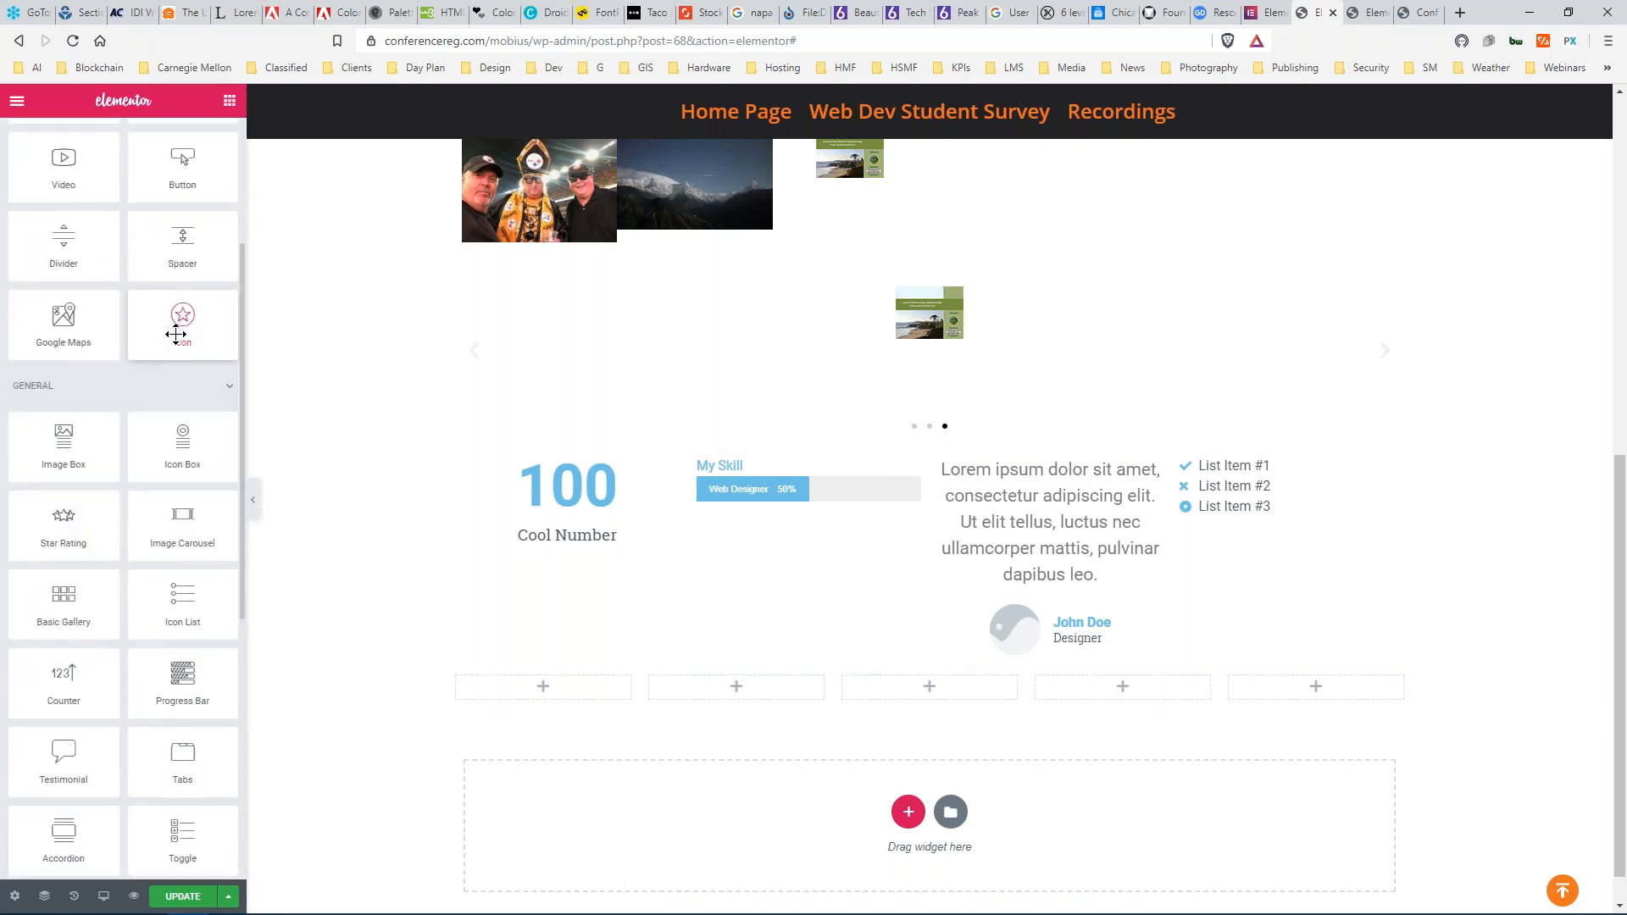
pyautogui.scroll(-5, 176, 333)
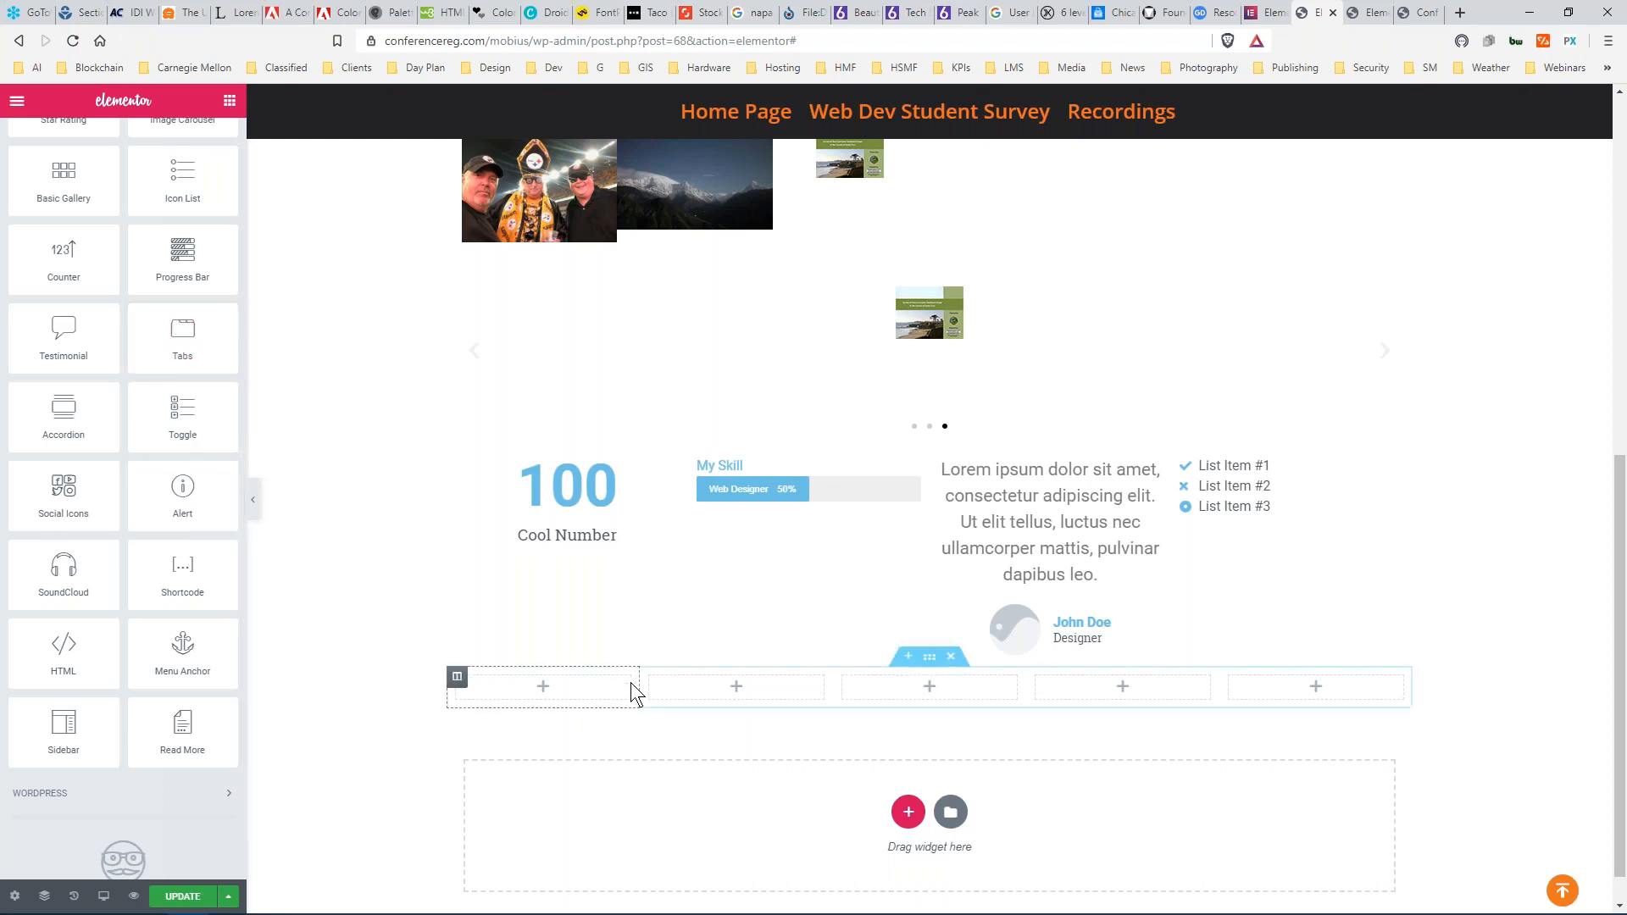
pyautogui.click(907, 811)
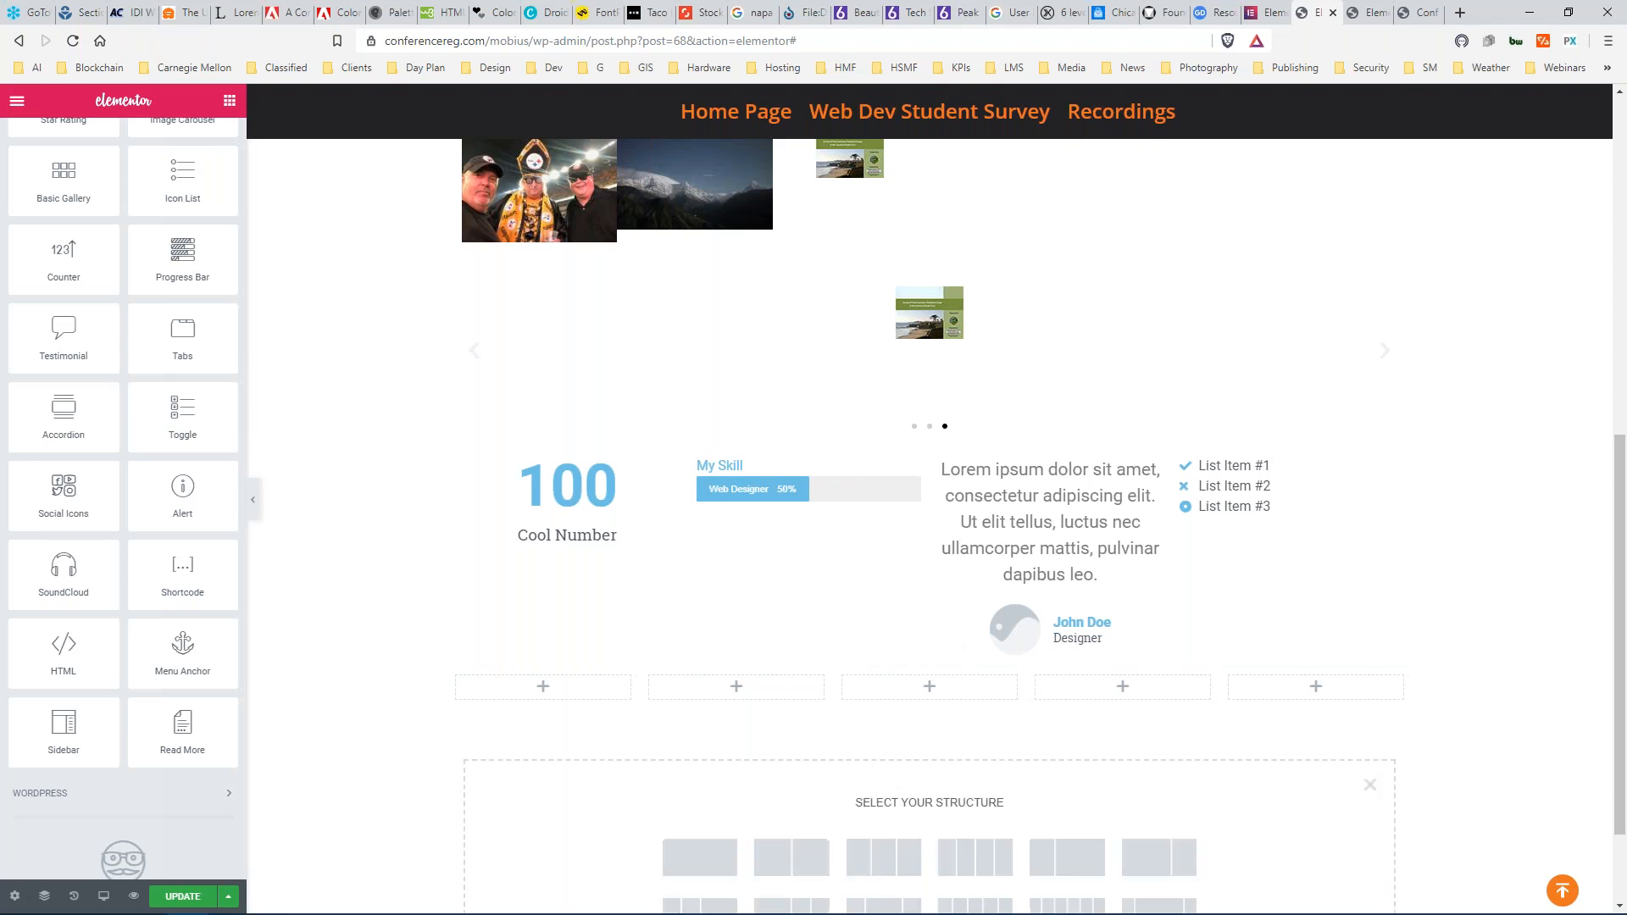
pyautogui.click(716, 868)
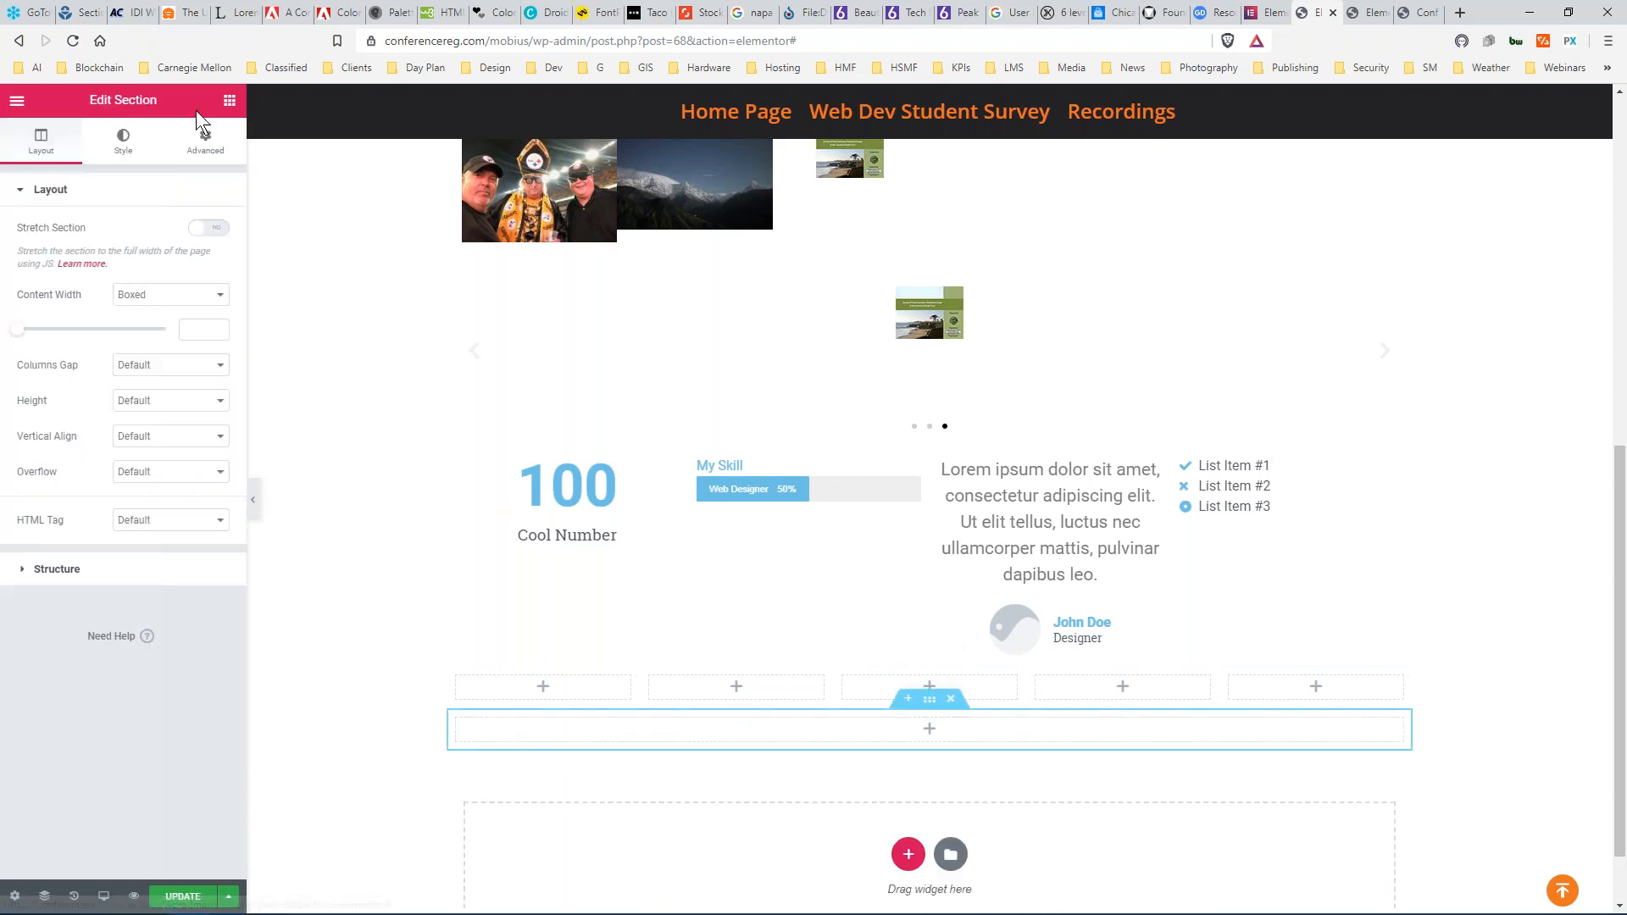
# Add a Tabs widget to the empty single-column section at the end of the page.
pyautogui.click(228, 101)
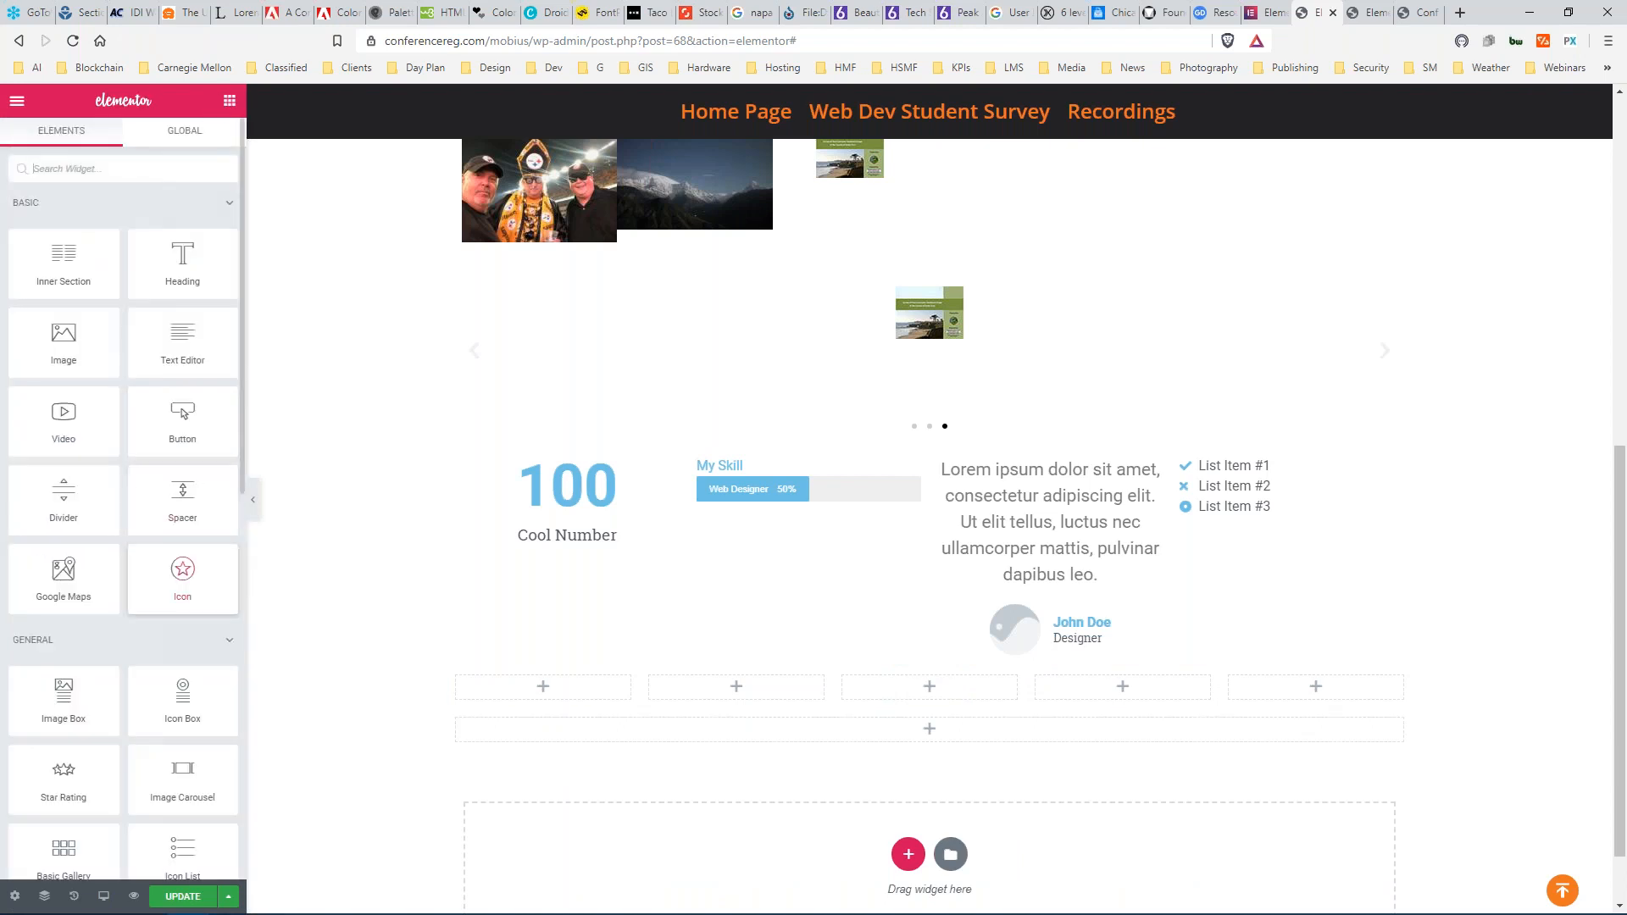
pyautogui.scroll(-3, 192, 556)
pyautogui.scroll(-2, 182, 581)
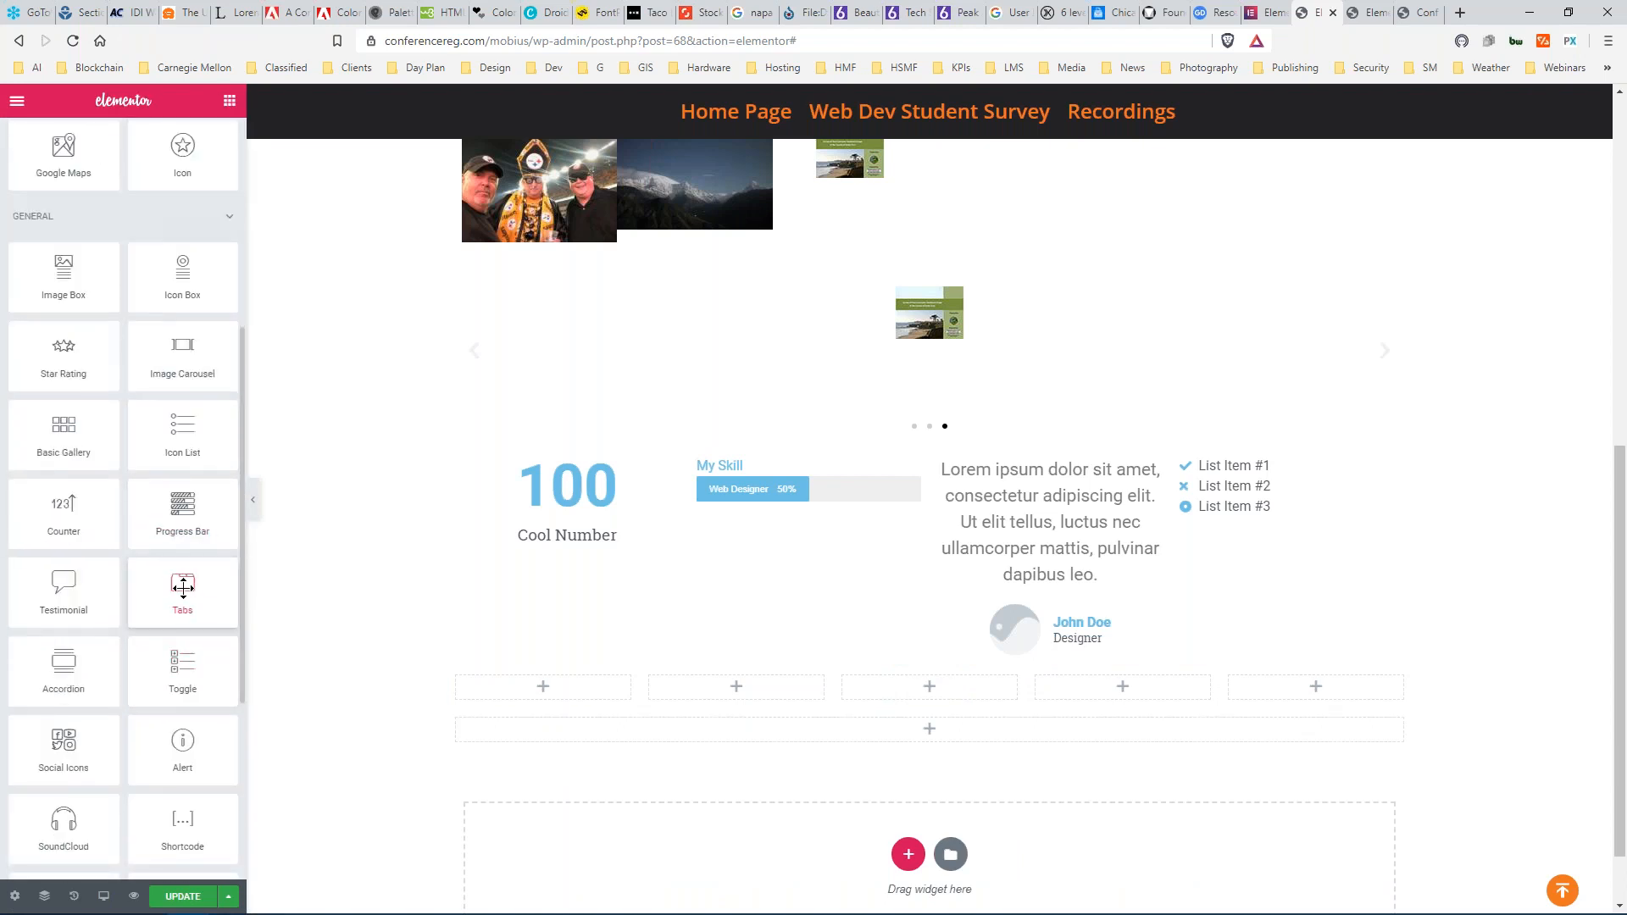
pyautogui.moveTo(178, 583); pyautogui.dragTo(778, 745)
pyautogui.scroll(-2, 354, 569)
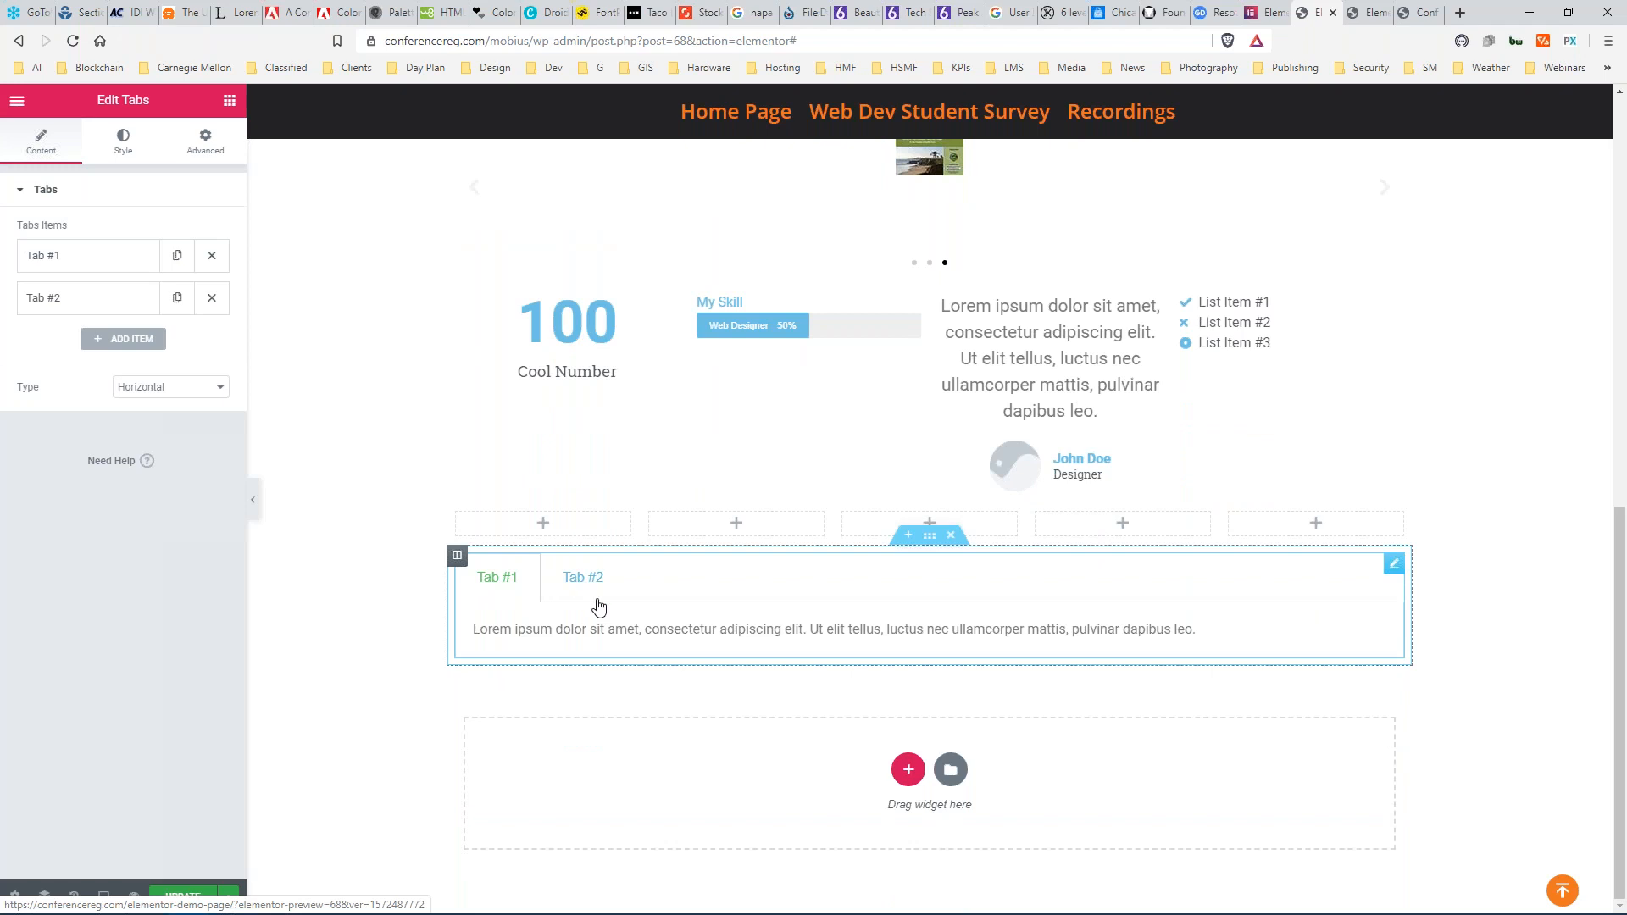
# Add a third item titled "Tab 3" to the Tabs widget and update the page.
pyautogui.click(123, 339)
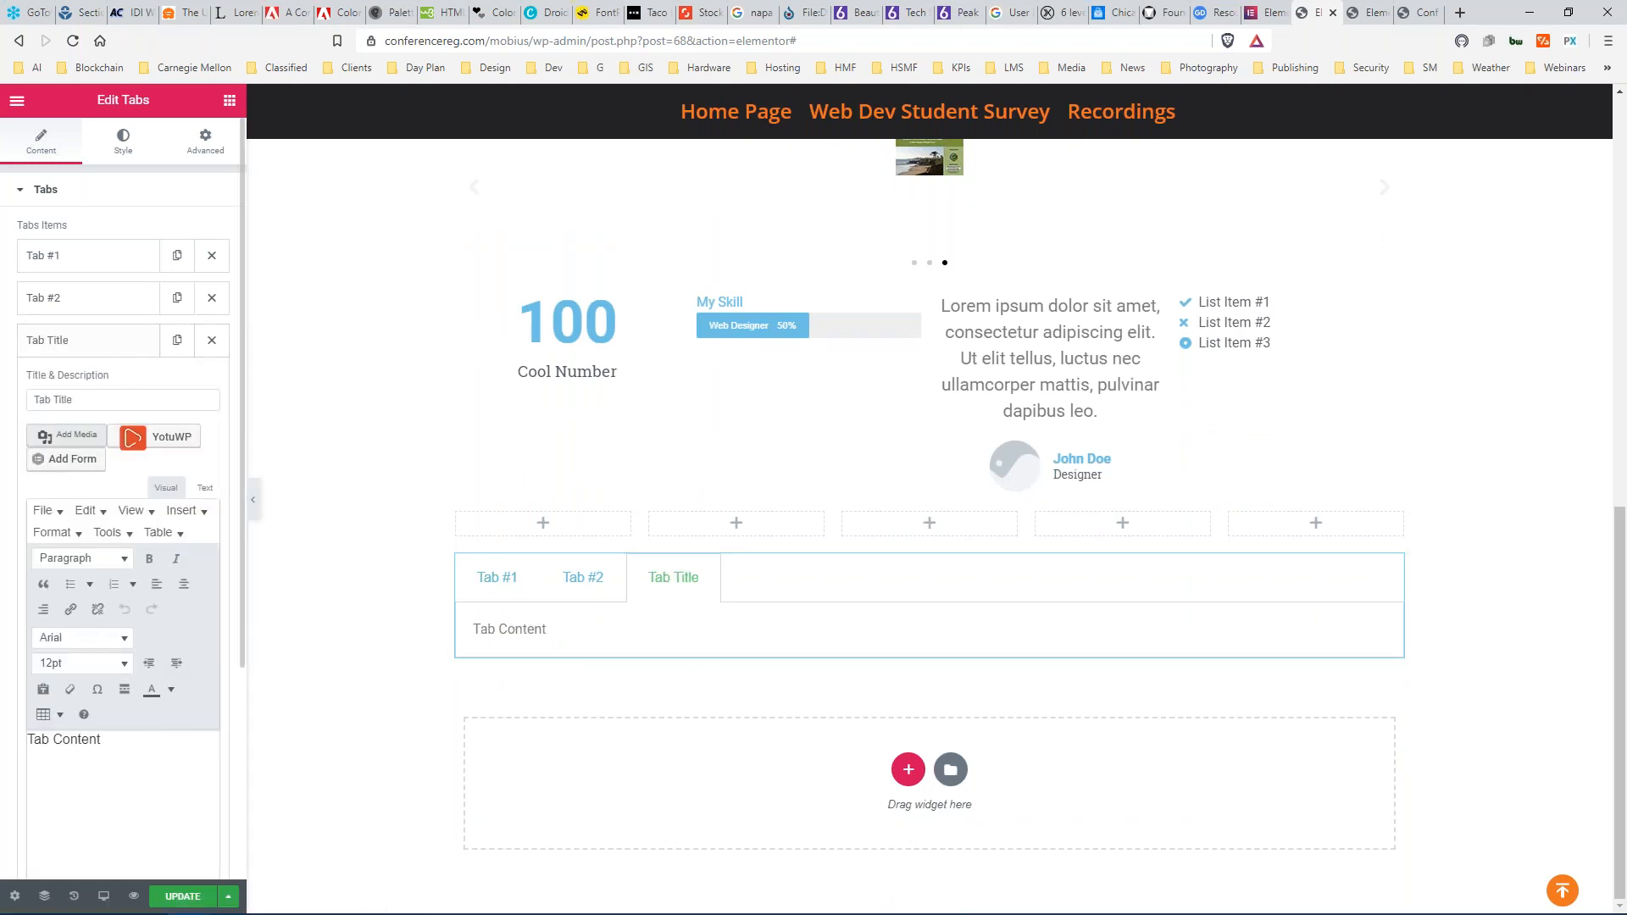
pyautogui.click(67, 399)
pyautogui.keyDown('shift'); pyautogui.click(29, 399); pyautogui.keyUp('shift')
pyautogui.write('Tab 3')
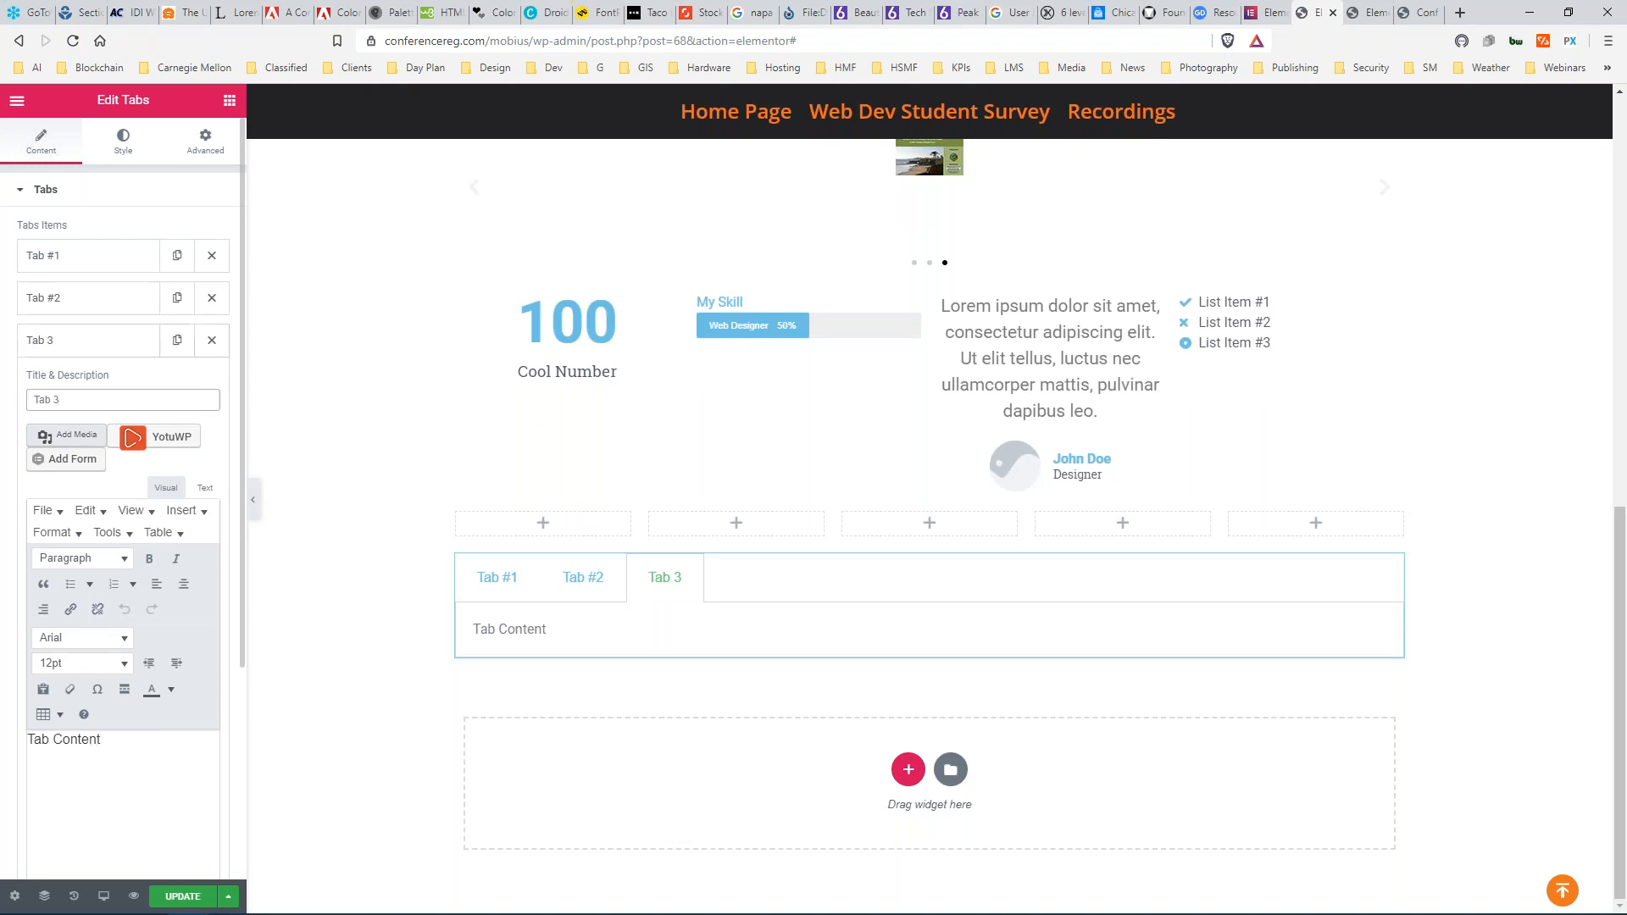
pyautogui.click(187, 897)
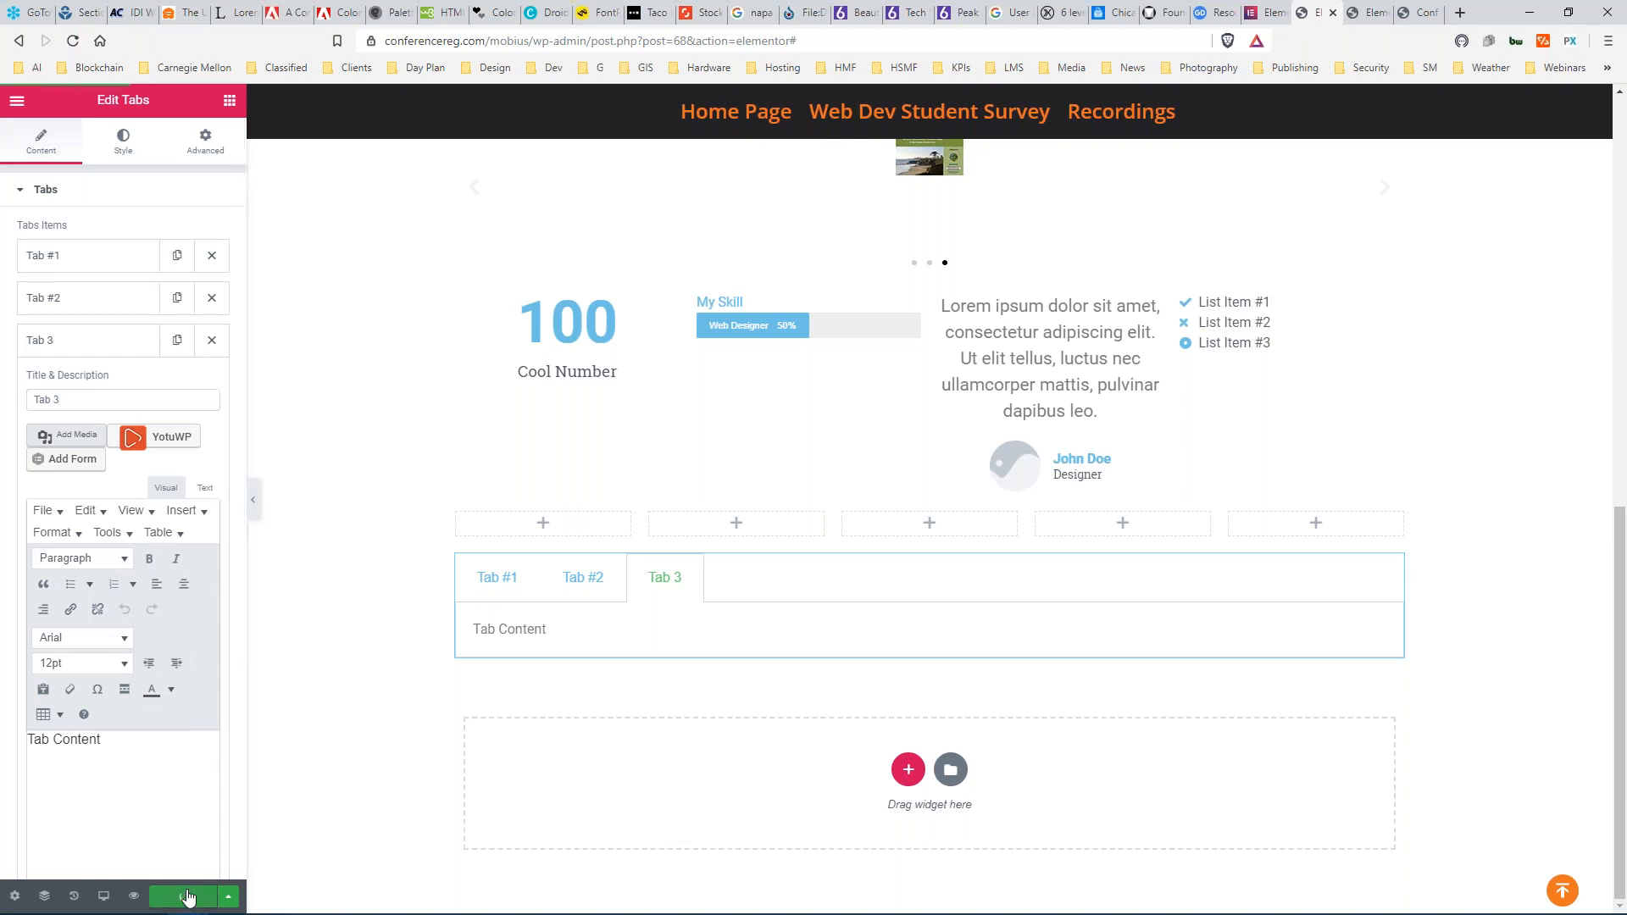
# Switch back and forth between Tab #1, Tab #2 and Tab 3 on the page to check their contents.
pyautogui.click(585, 579)
pyautogui.click(497, 579)
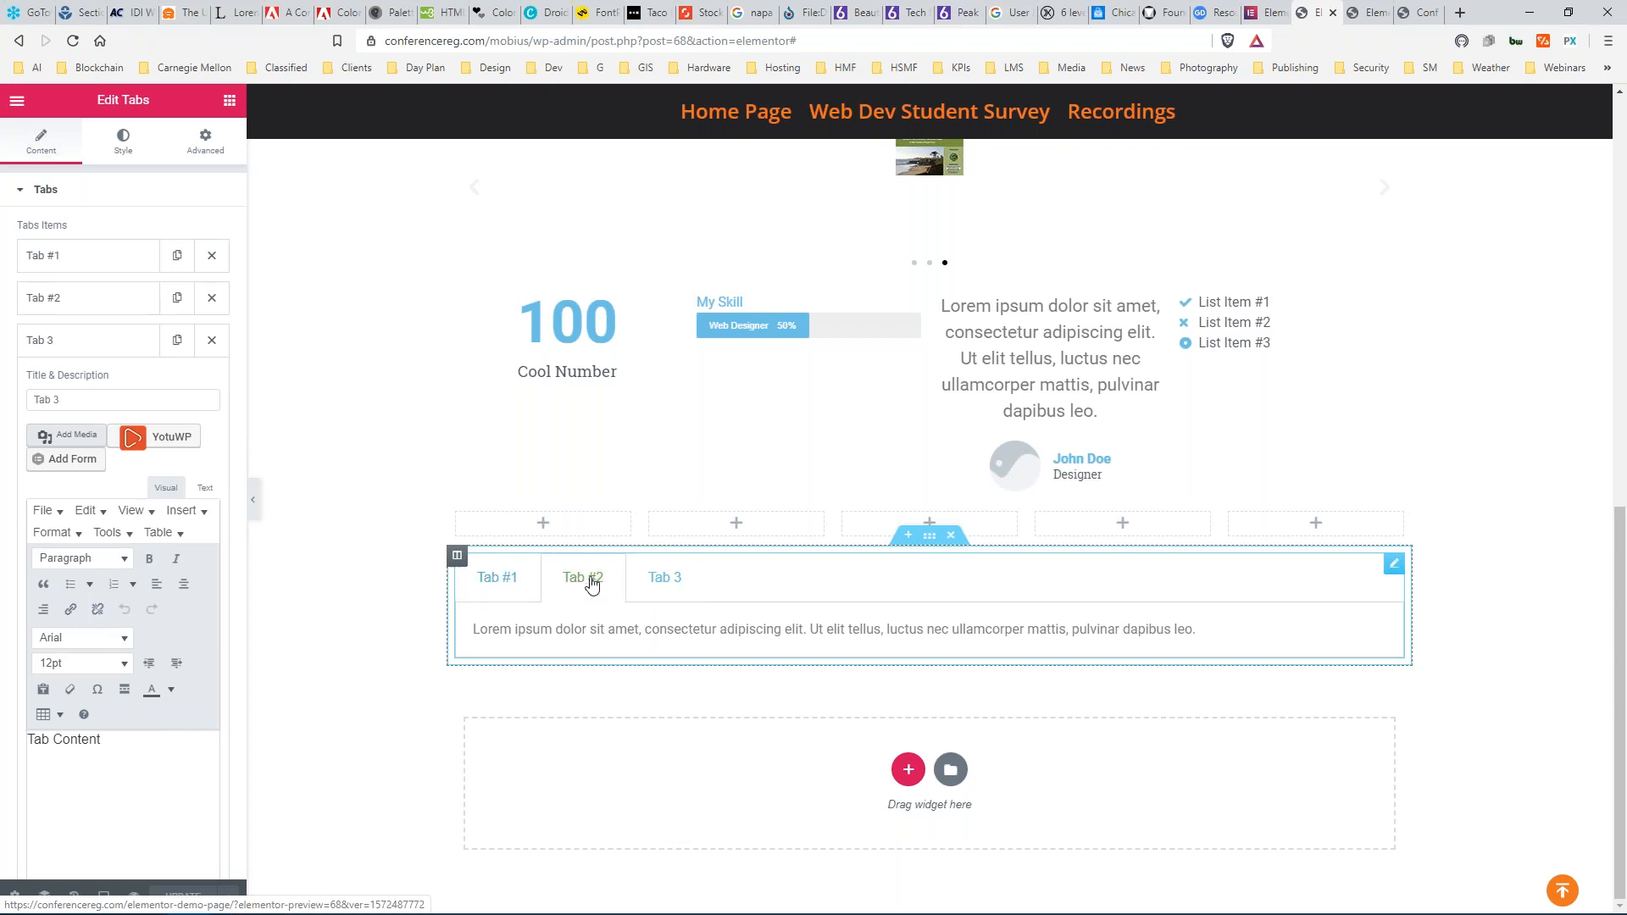
pyautogui.click(665, 579)
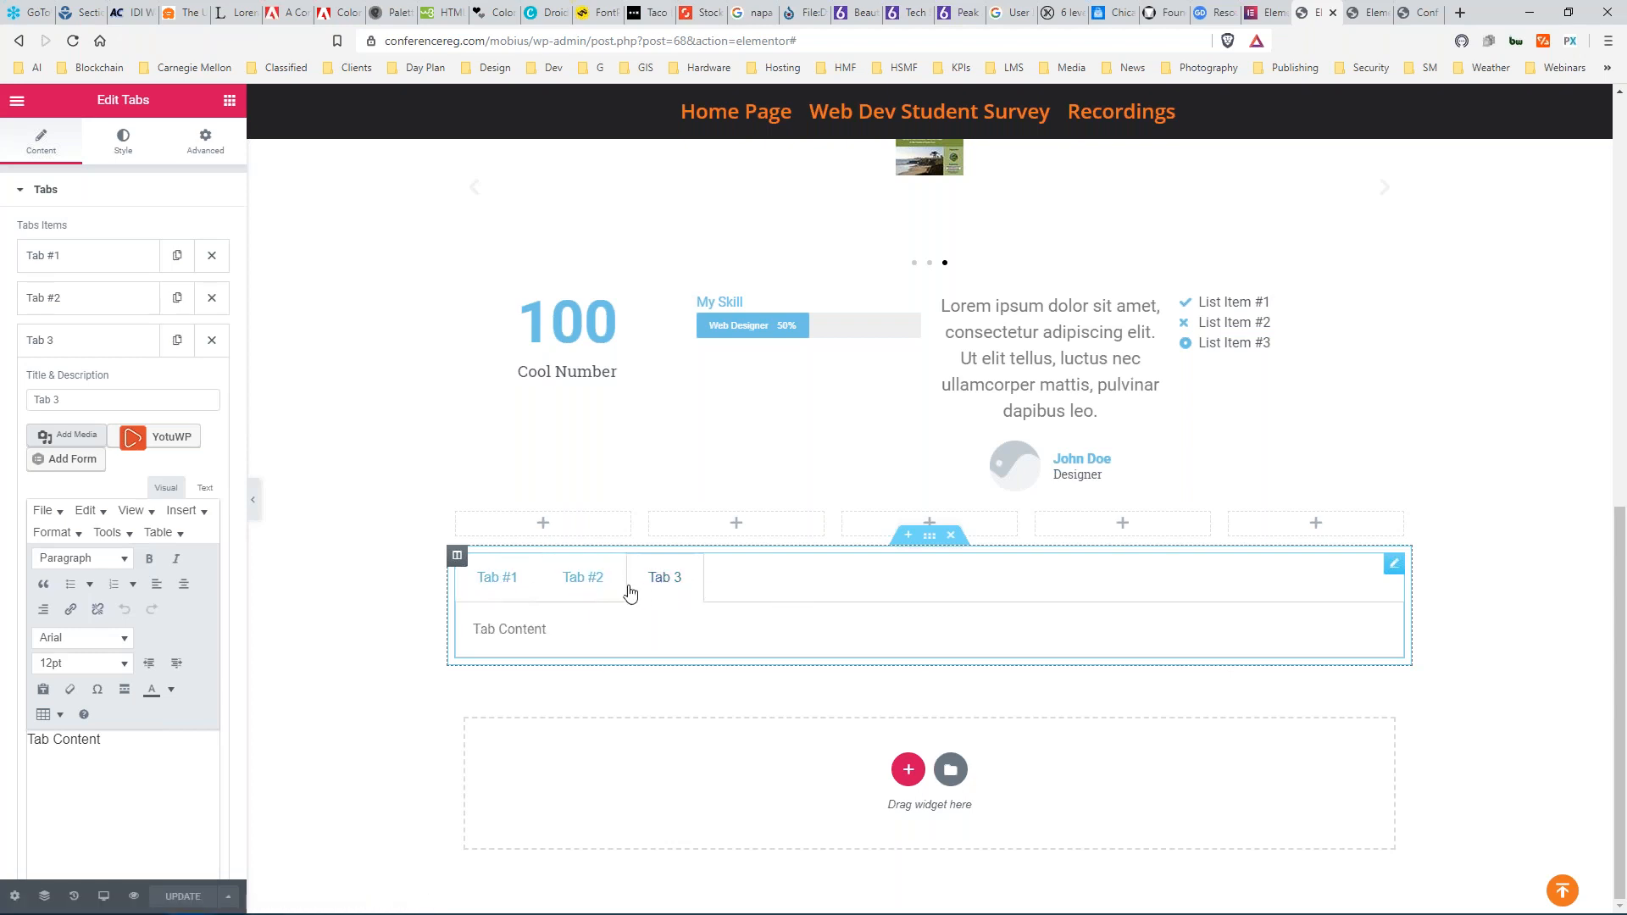
pyautogui.click(593, 579)
pyautogui.click(496, 578)
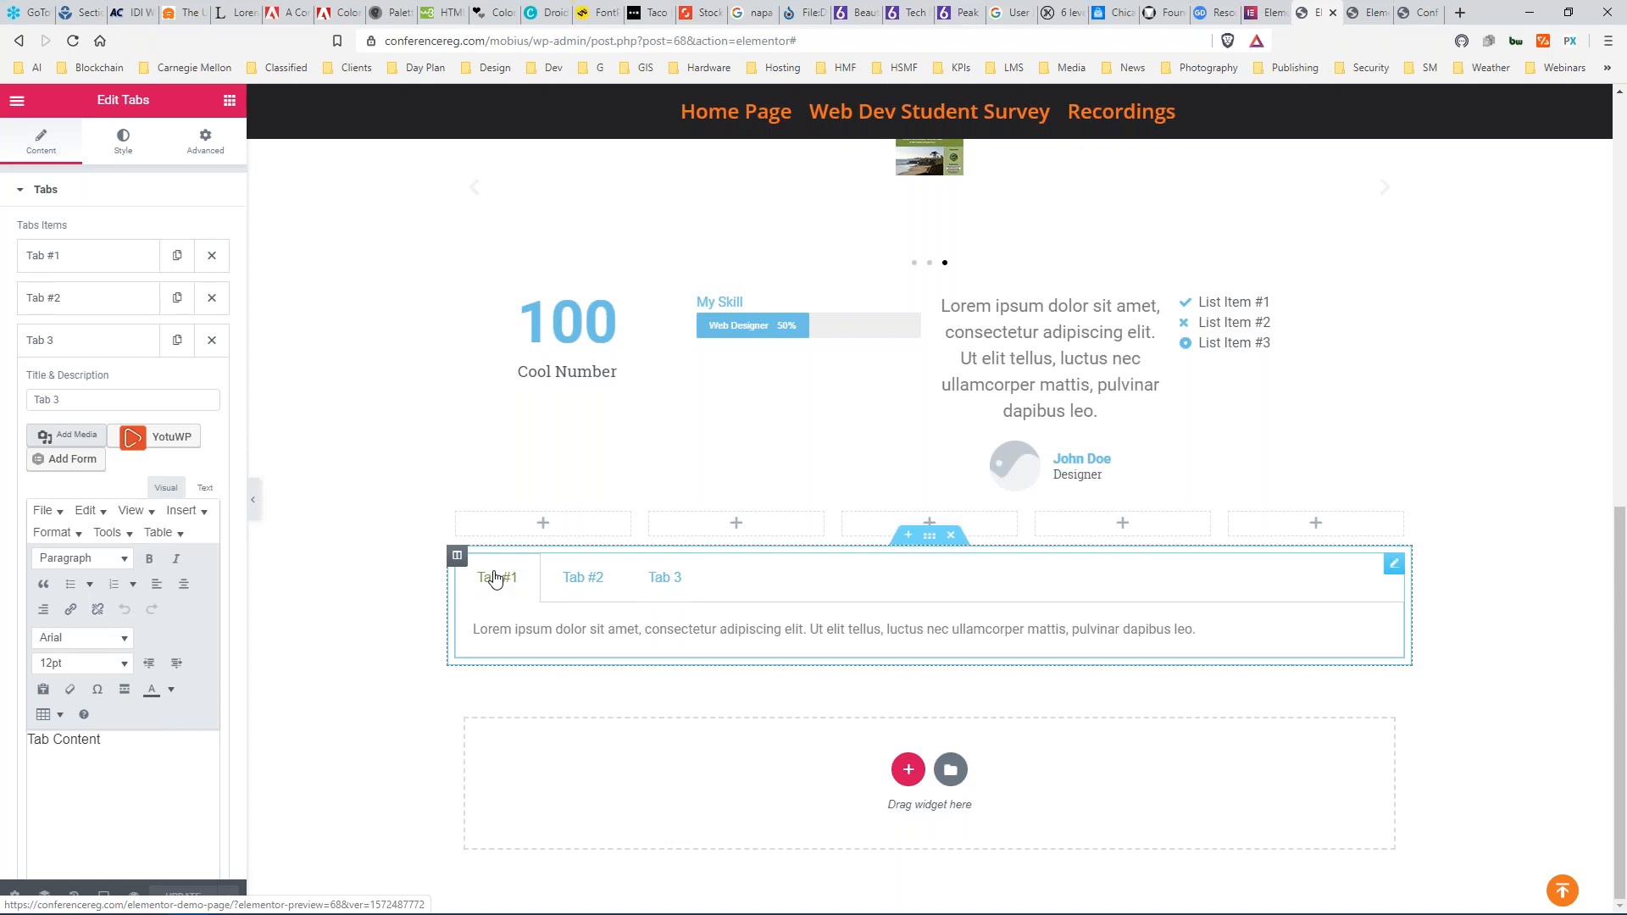
pyautogui.click(578, 578)
pyautogui.click(665, 579)
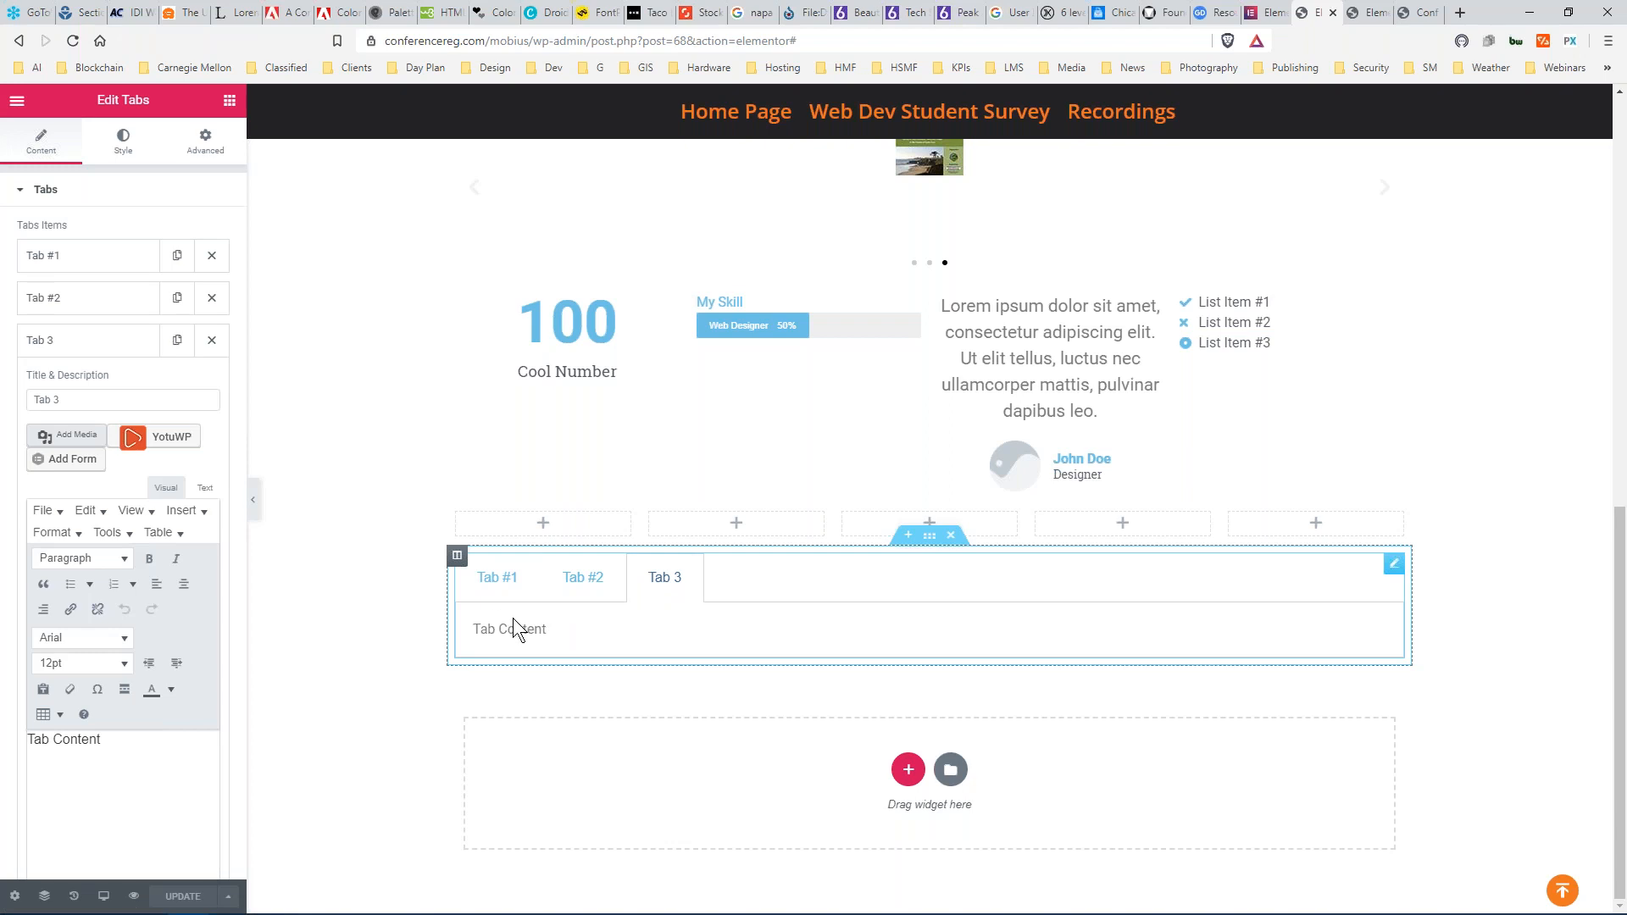
pyautogui.click(515, 583)
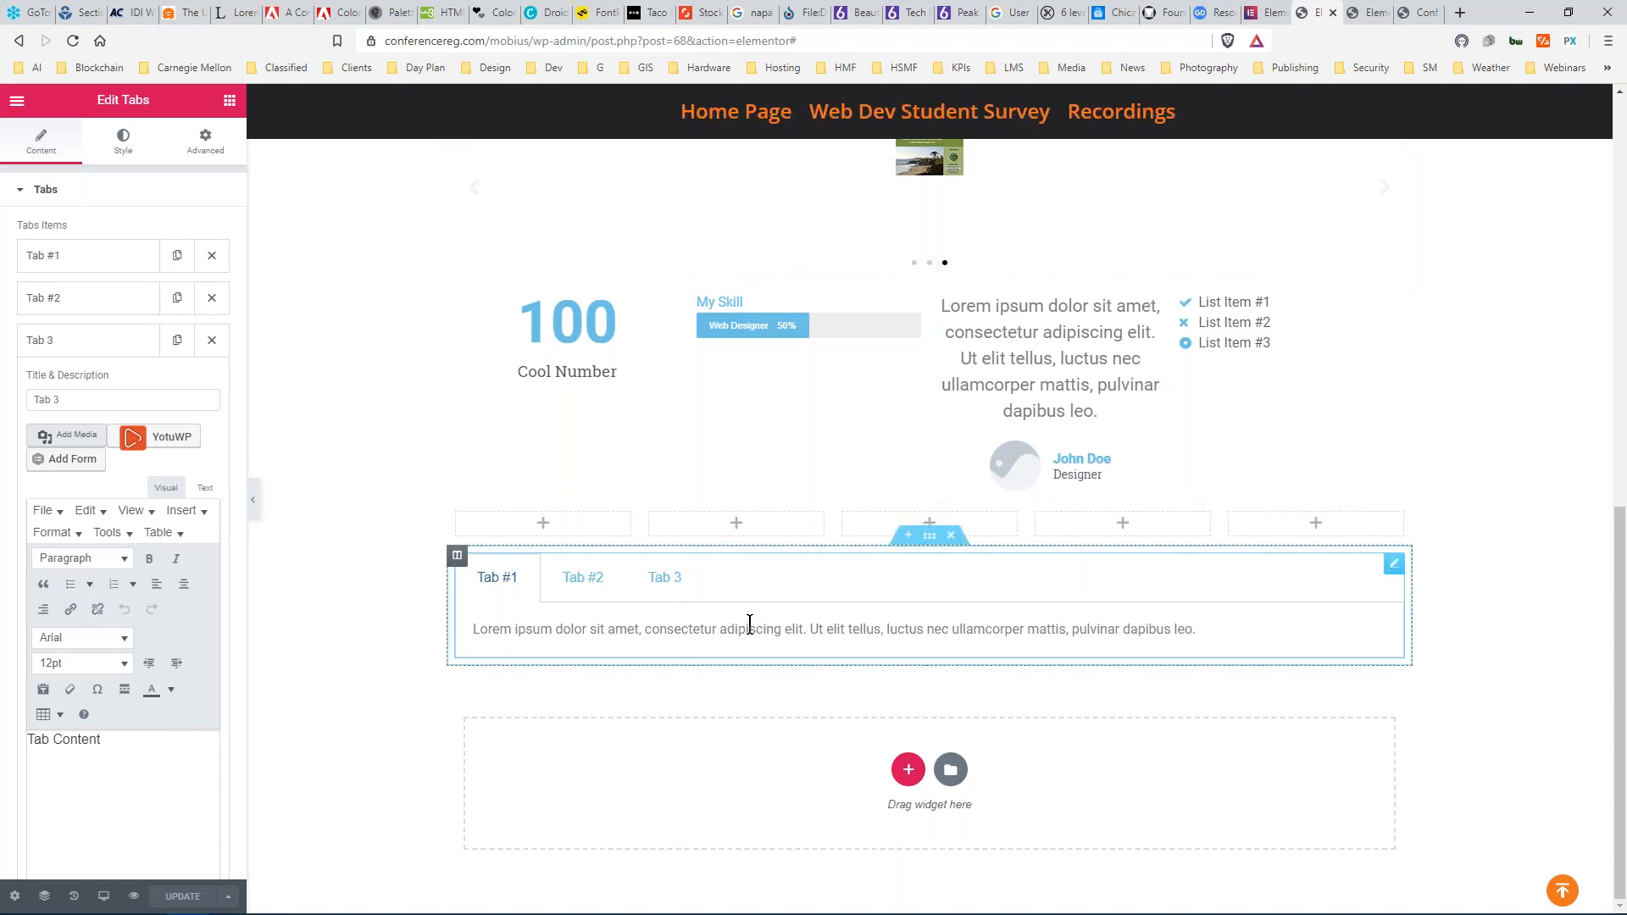
pyautogui.click(584, 579)
pyautogui.click(657, 578)
pyautogui.click(582, 580)
pyautogui.click(497, 580)
# Look through the available widgets and add a single-column section below the Tabs widget.
pyautogui.click(229, 100)
pyautogui.scroll(-3, 133, 532)
pyautogui.scroll(-4, 133, 532)
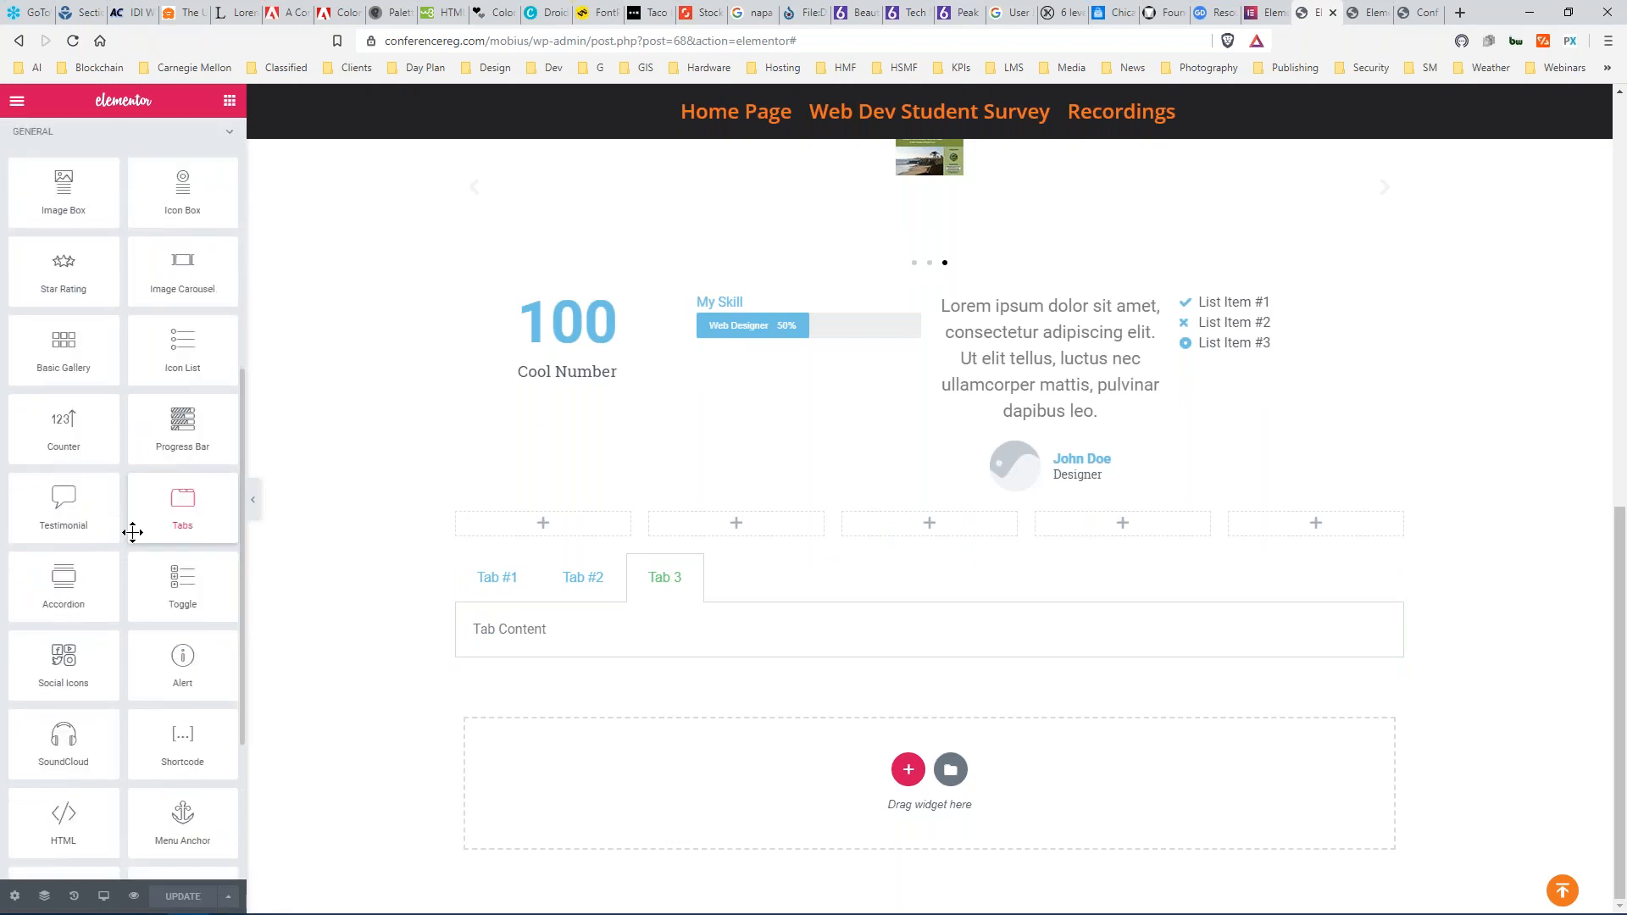
pyautogui.scroll(-2, 133, 532)
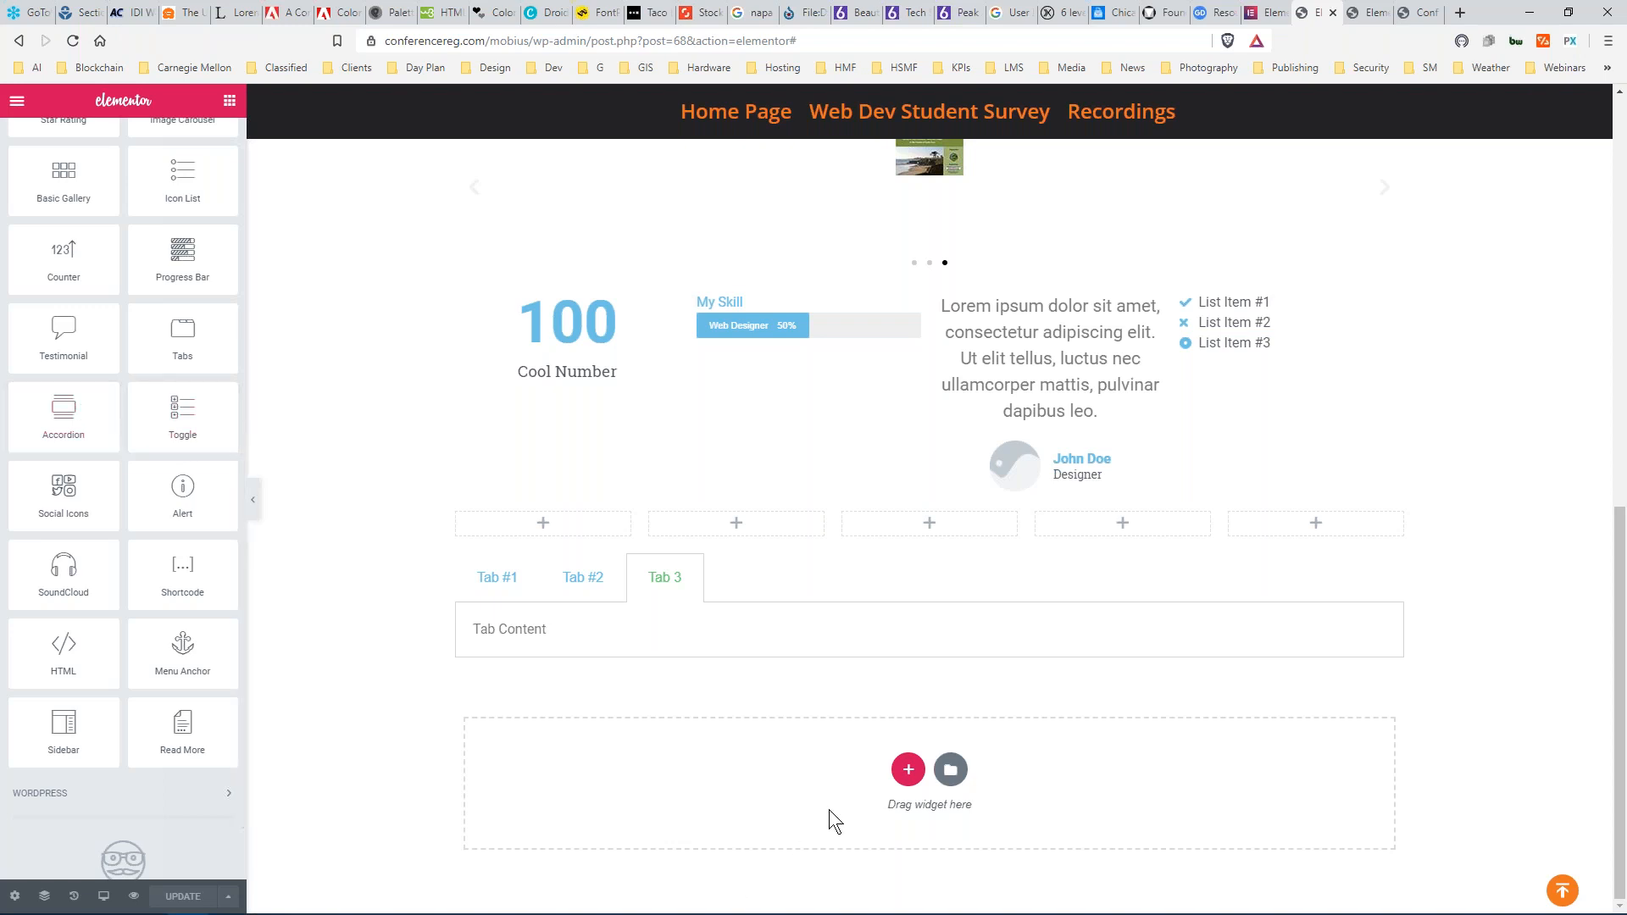
pyautogui.click(909, 771)
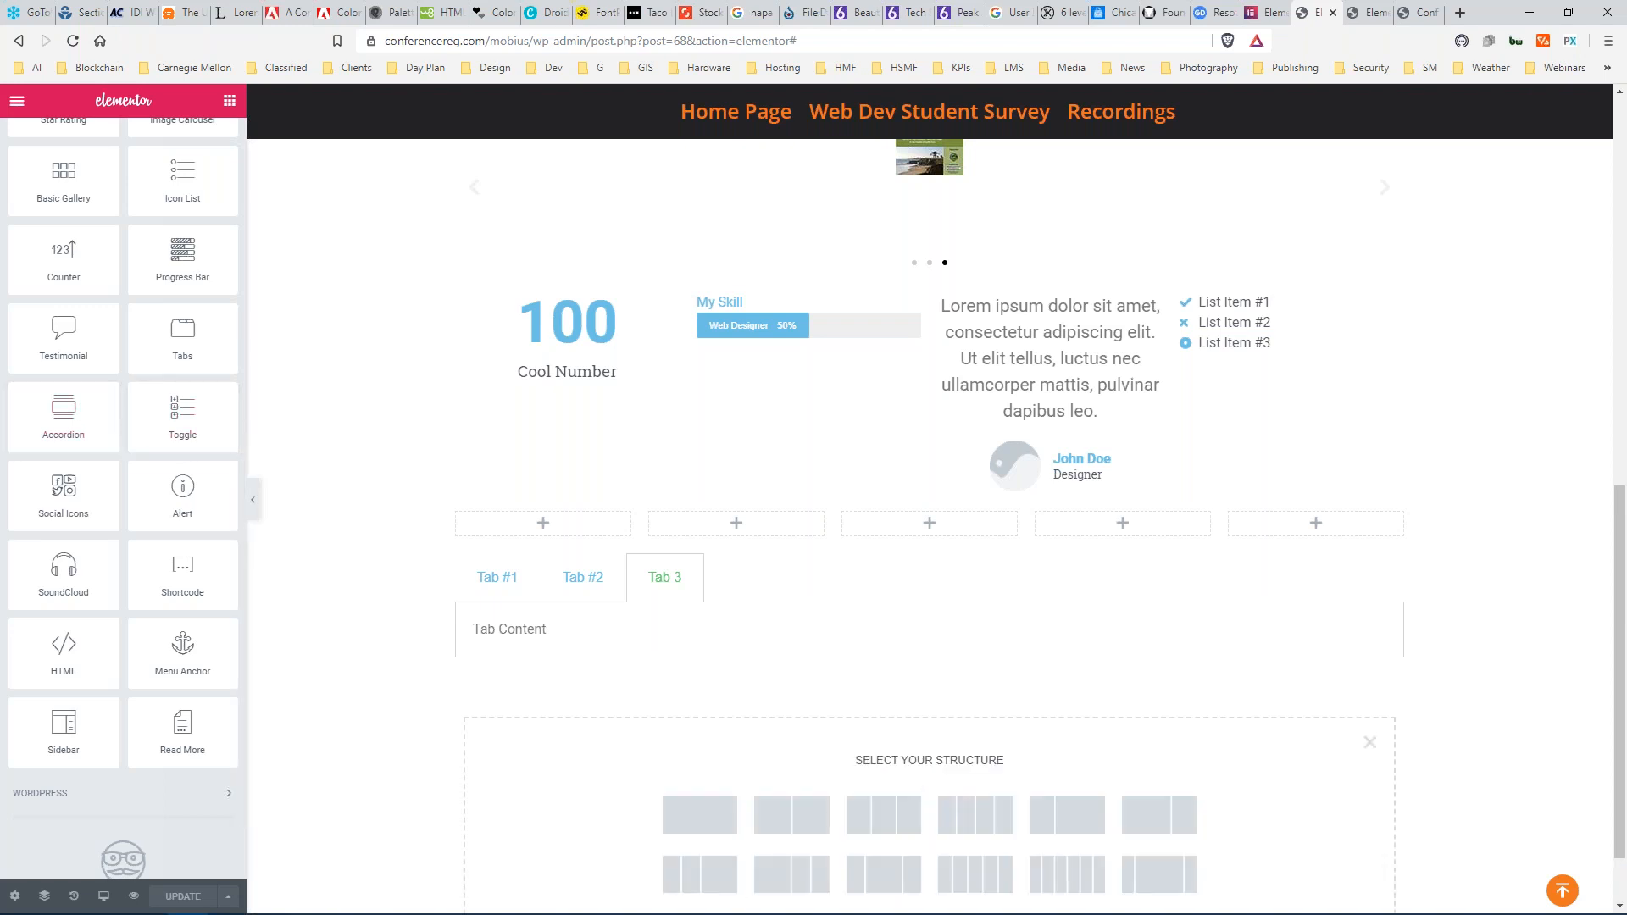
pyautogui.click(713, 813)
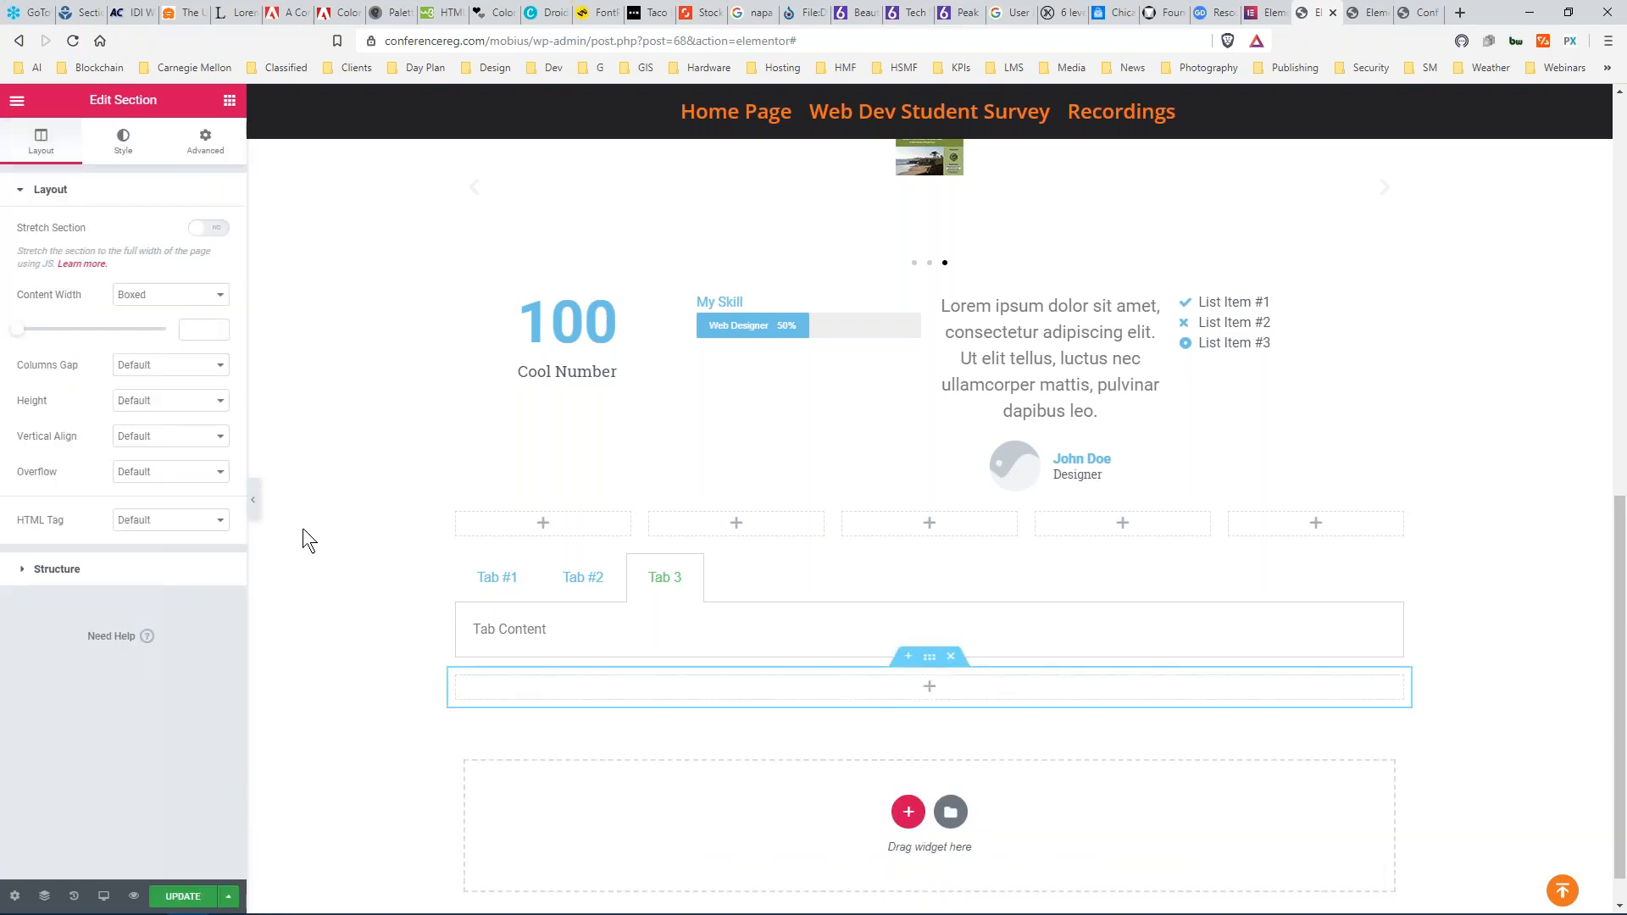
# Add an Accordion widget to the empty single-column section below the tabs.
pyautogui.click(229, 100)
pyautogui.scroll(-7, 159, 499)
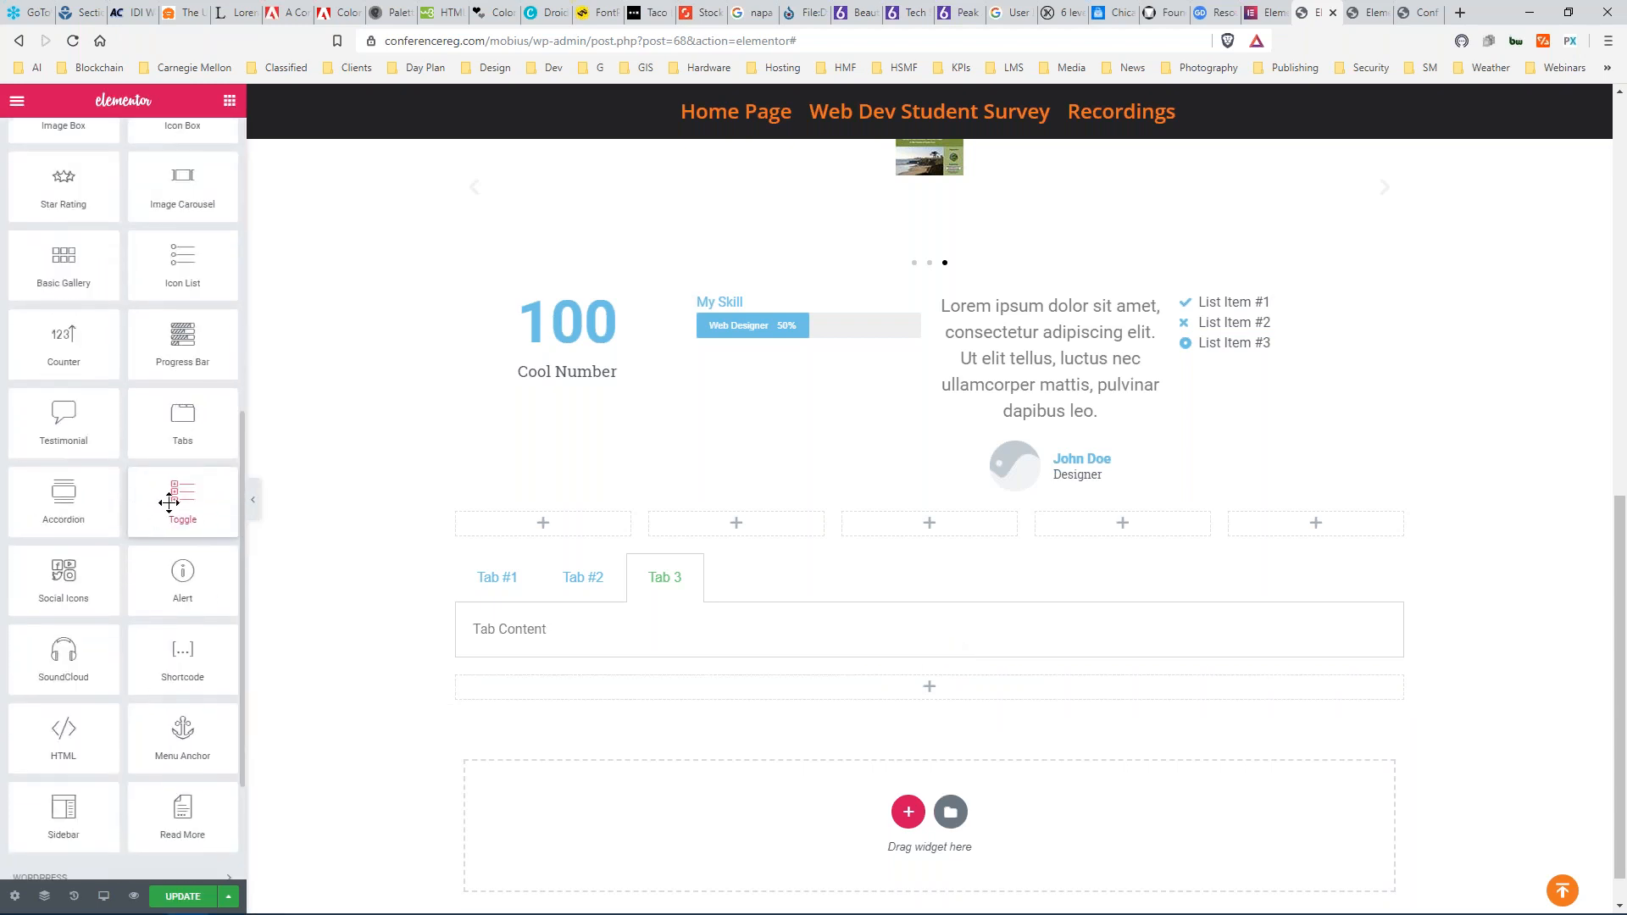
pyautogui.moveTo(61, 495); pyautogui.dragTo(740, 694)
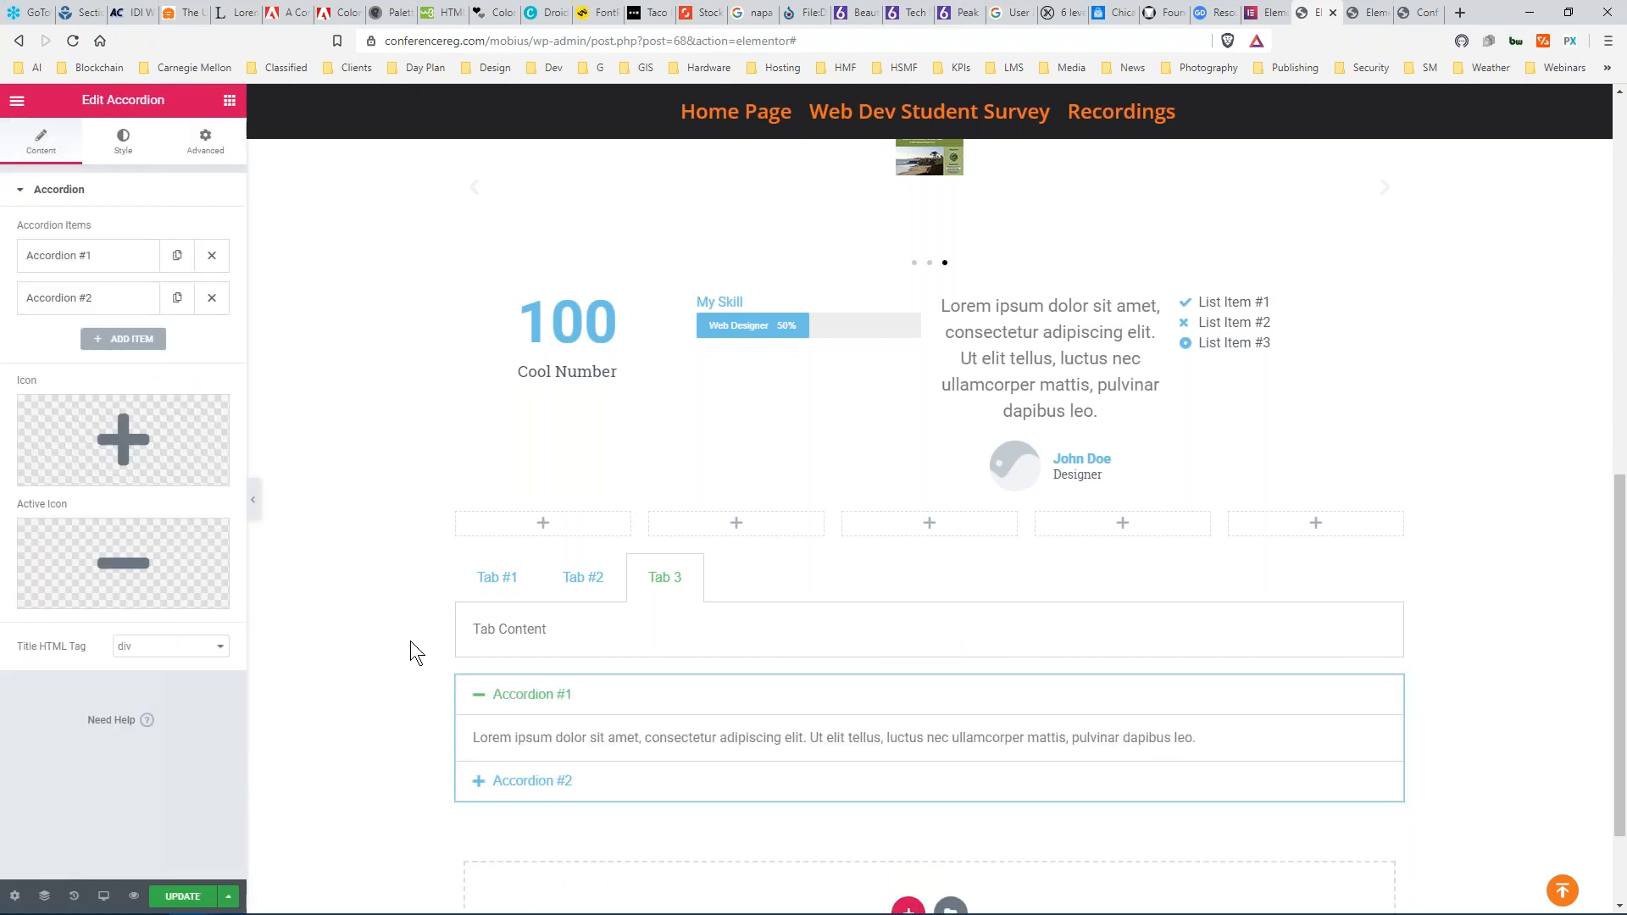
# Collapse and reopen Accordion #1, view its content settings, and expand Accordion #2 on the page.
pyautogui.scroll(-2, 369, 634)
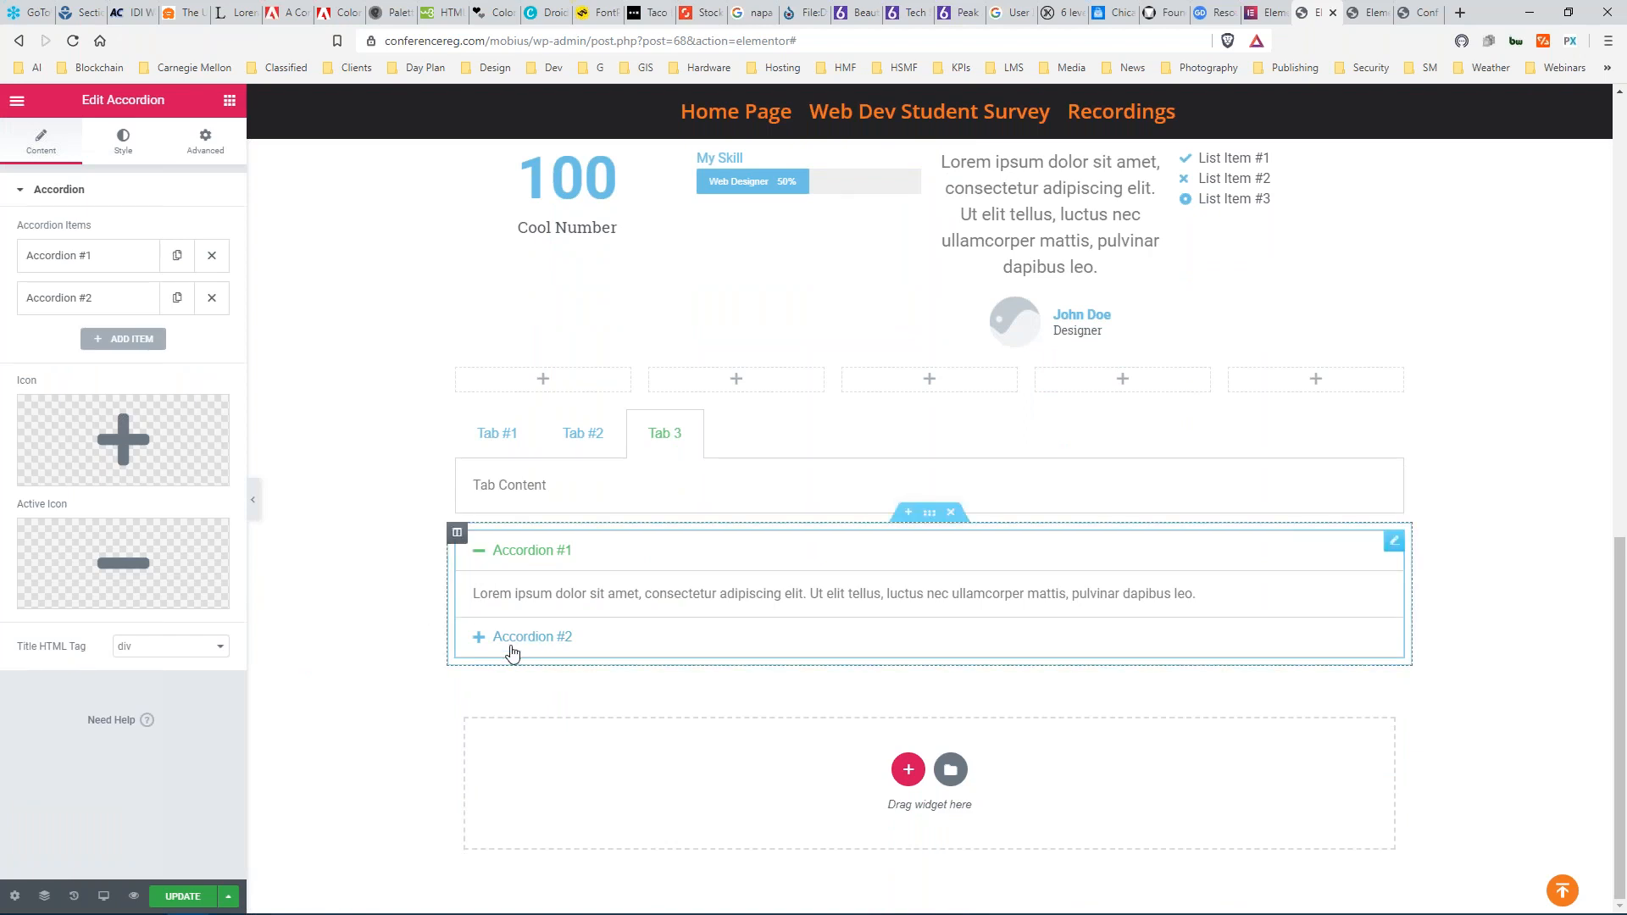
pyautogui.click(478, 556)
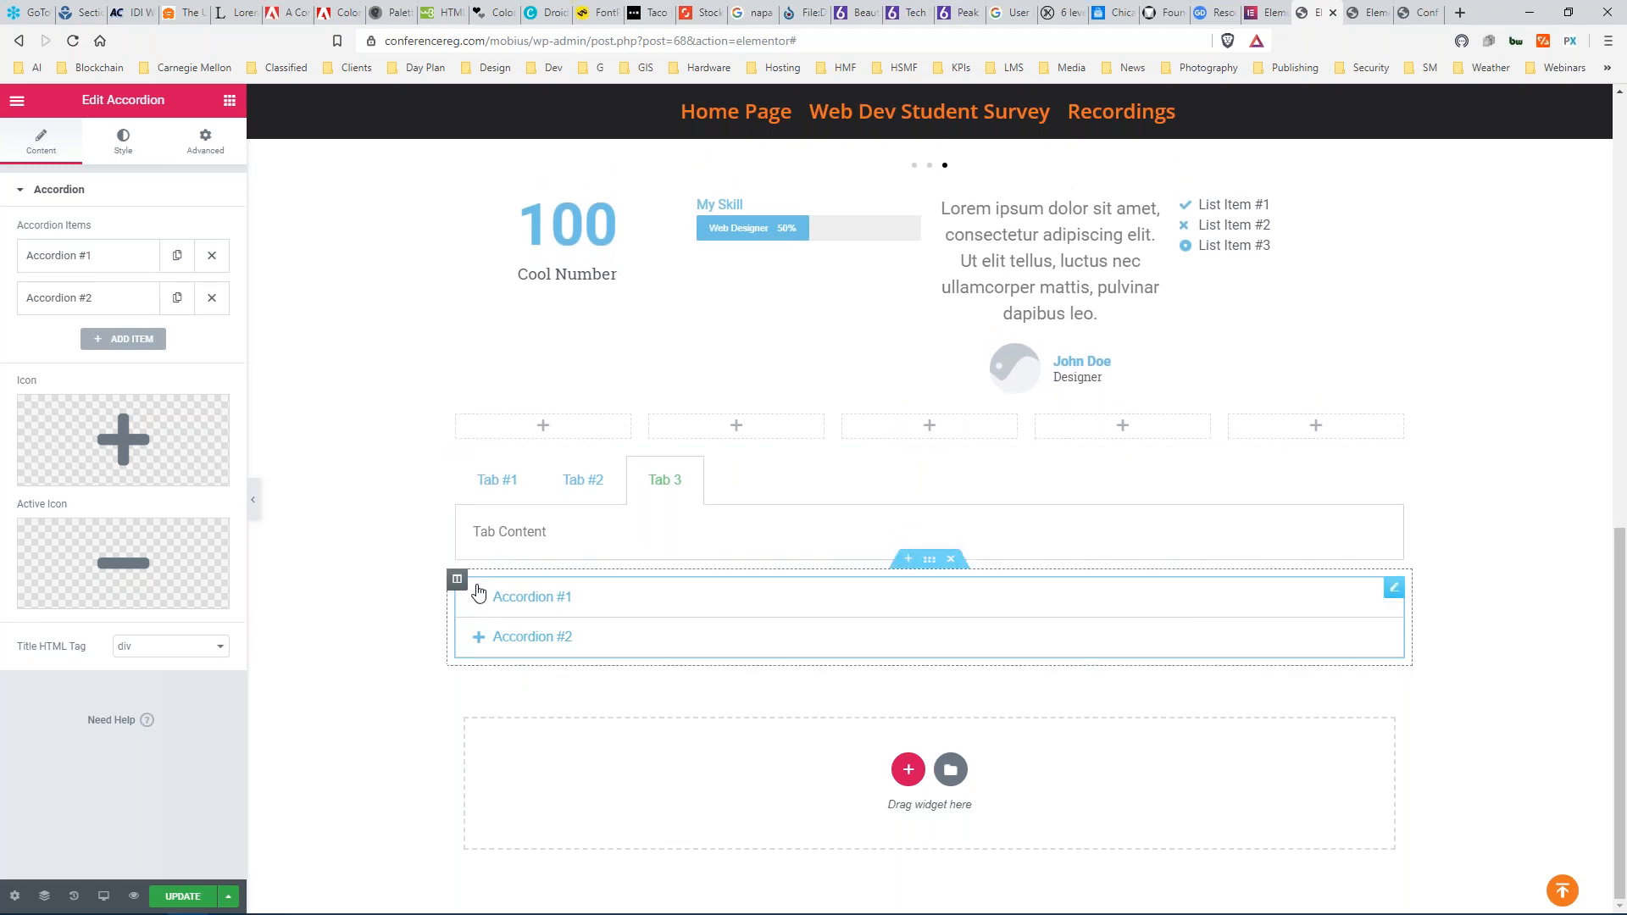
pyautogui.click(482, 601)
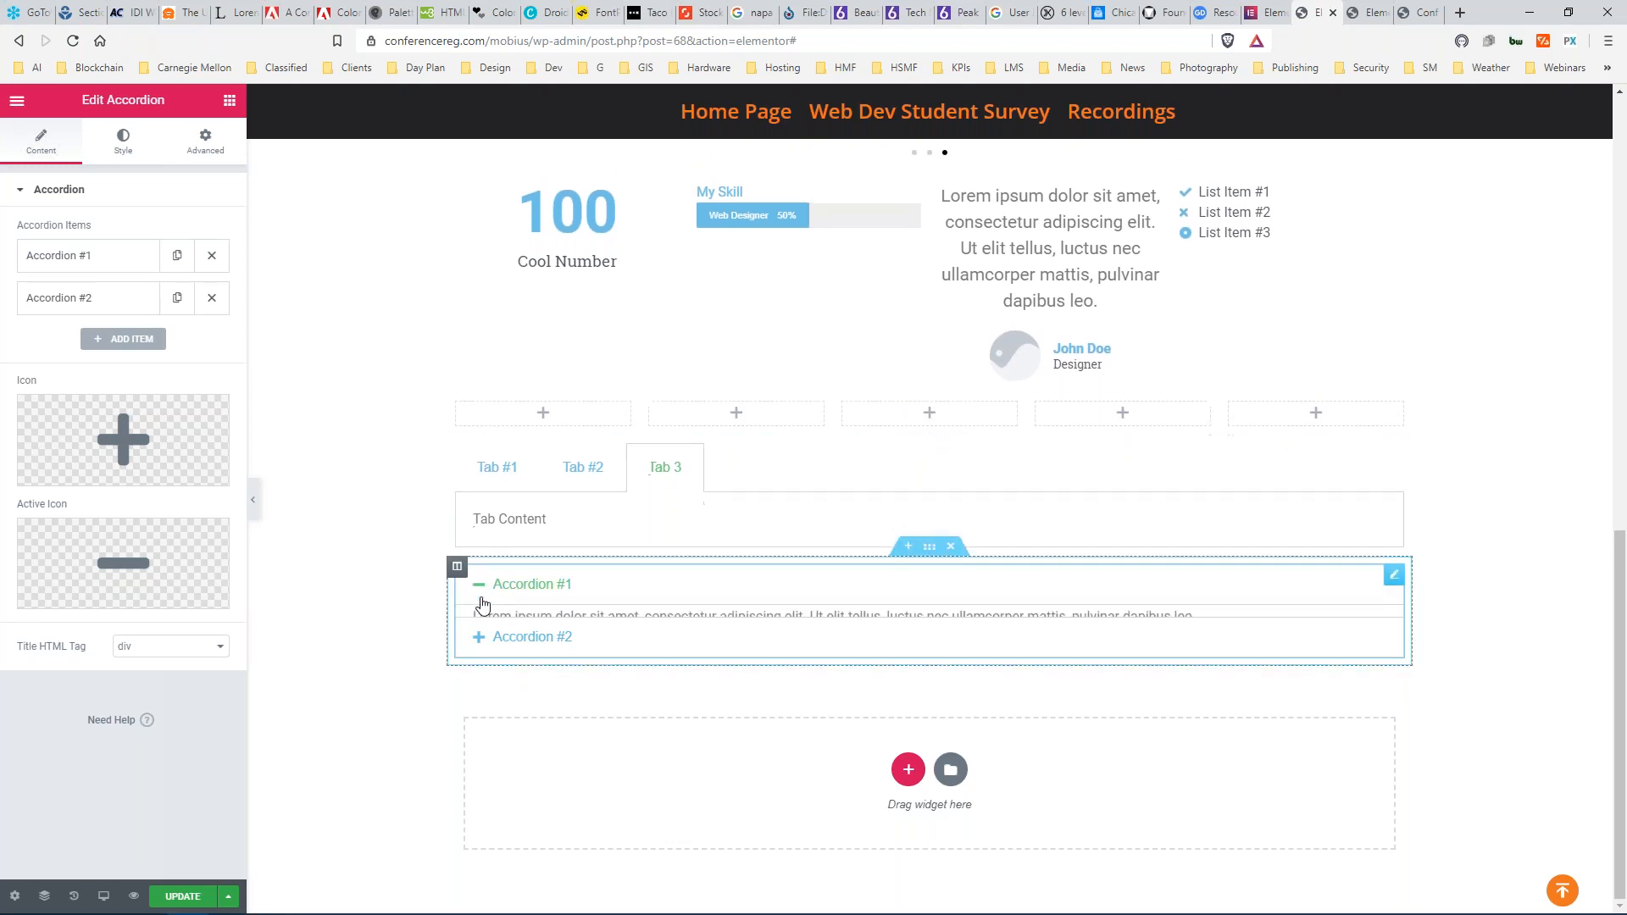
pyautogui.click(109, 256)
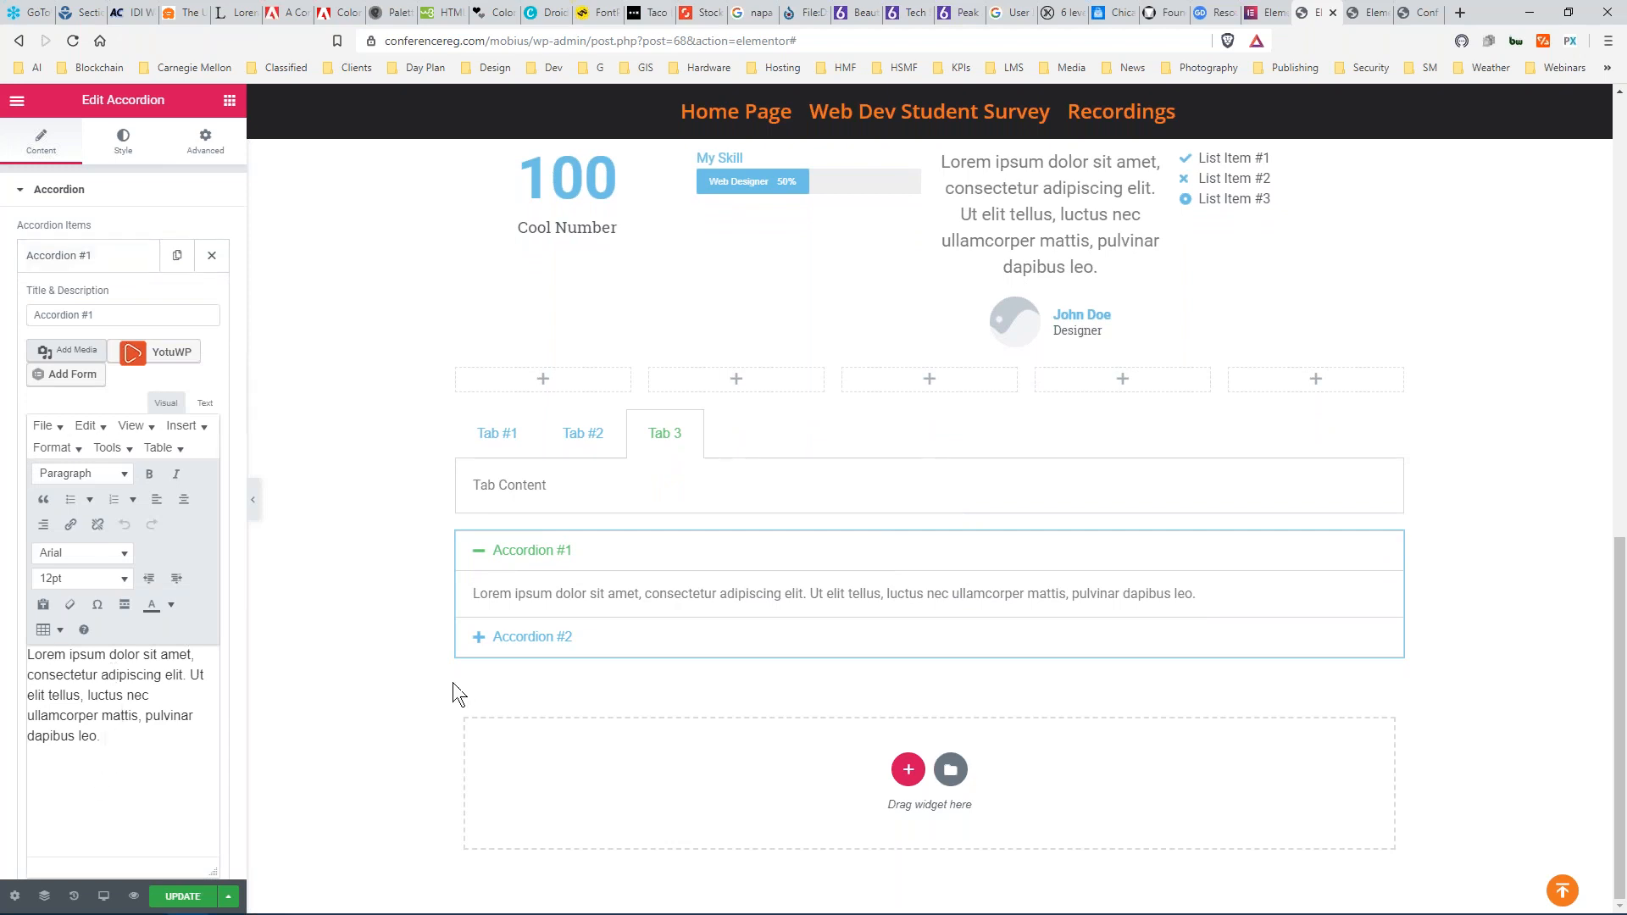
pyautogui.click(475, 641)
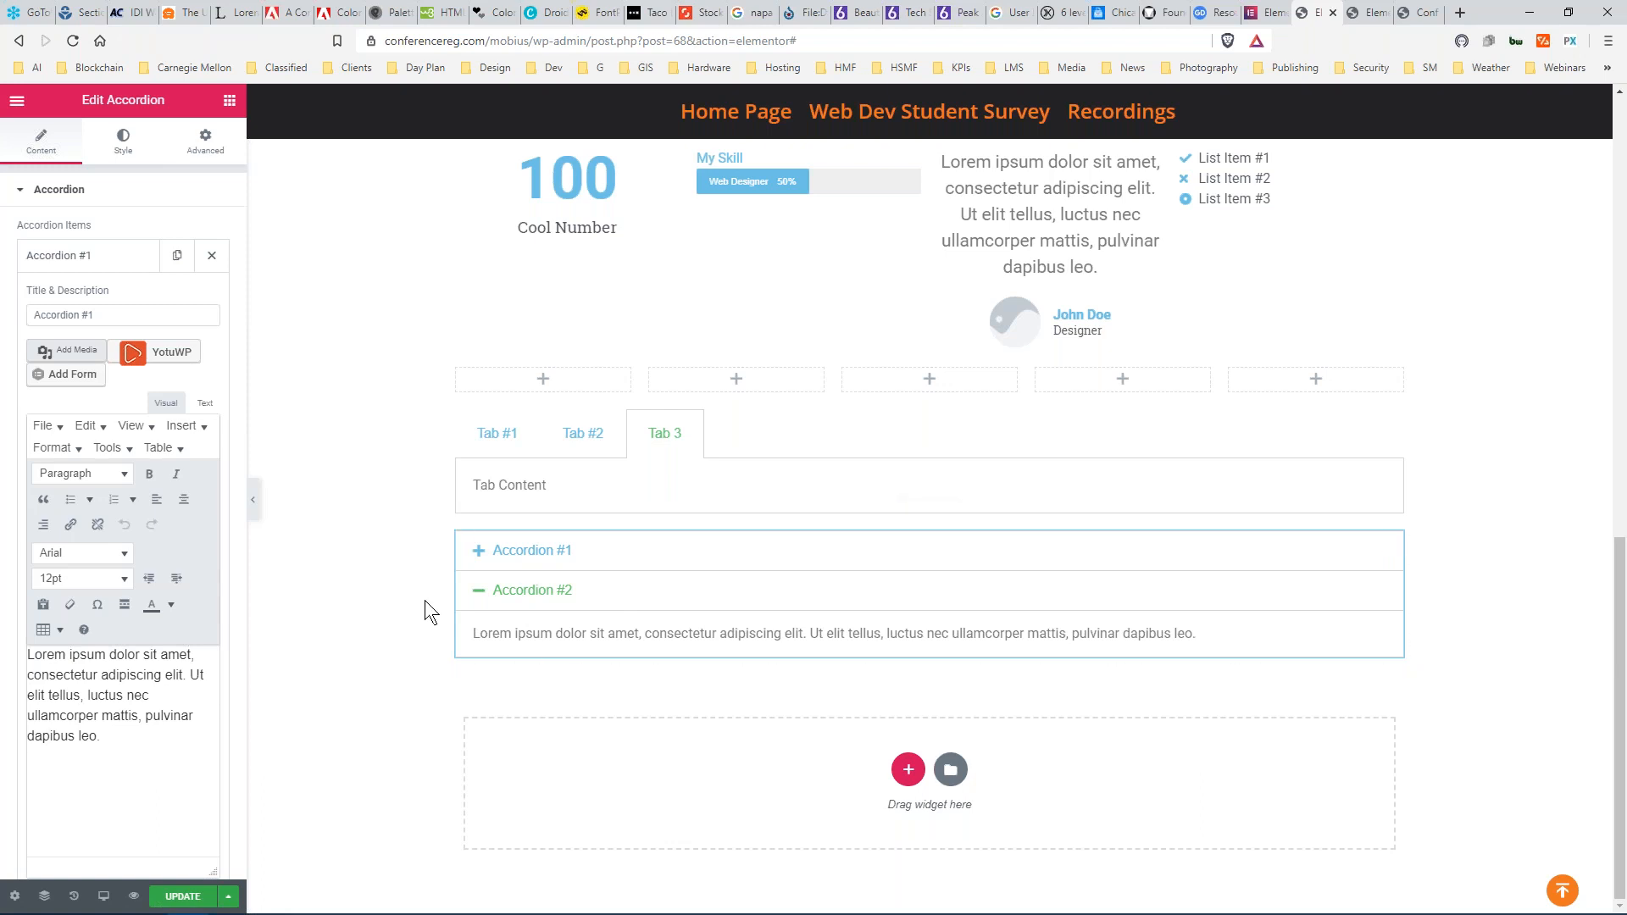
# Add a single-column section below the Accordion widget.
pyautogui.click(226, 103)
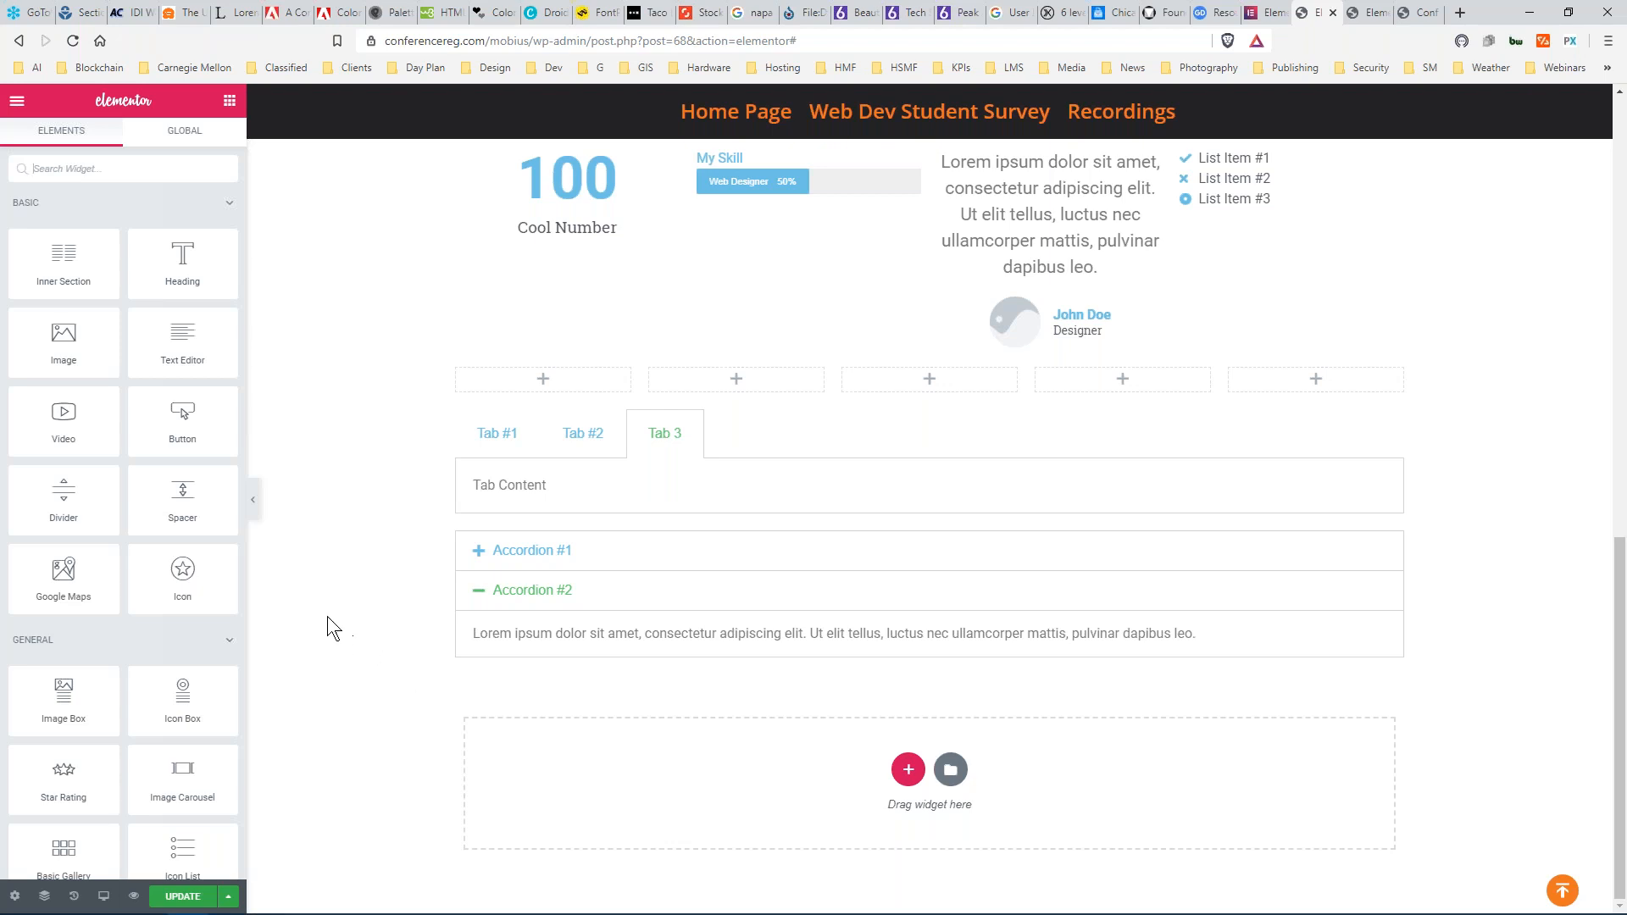
pyautogui.scroll(-3, 186, 593)
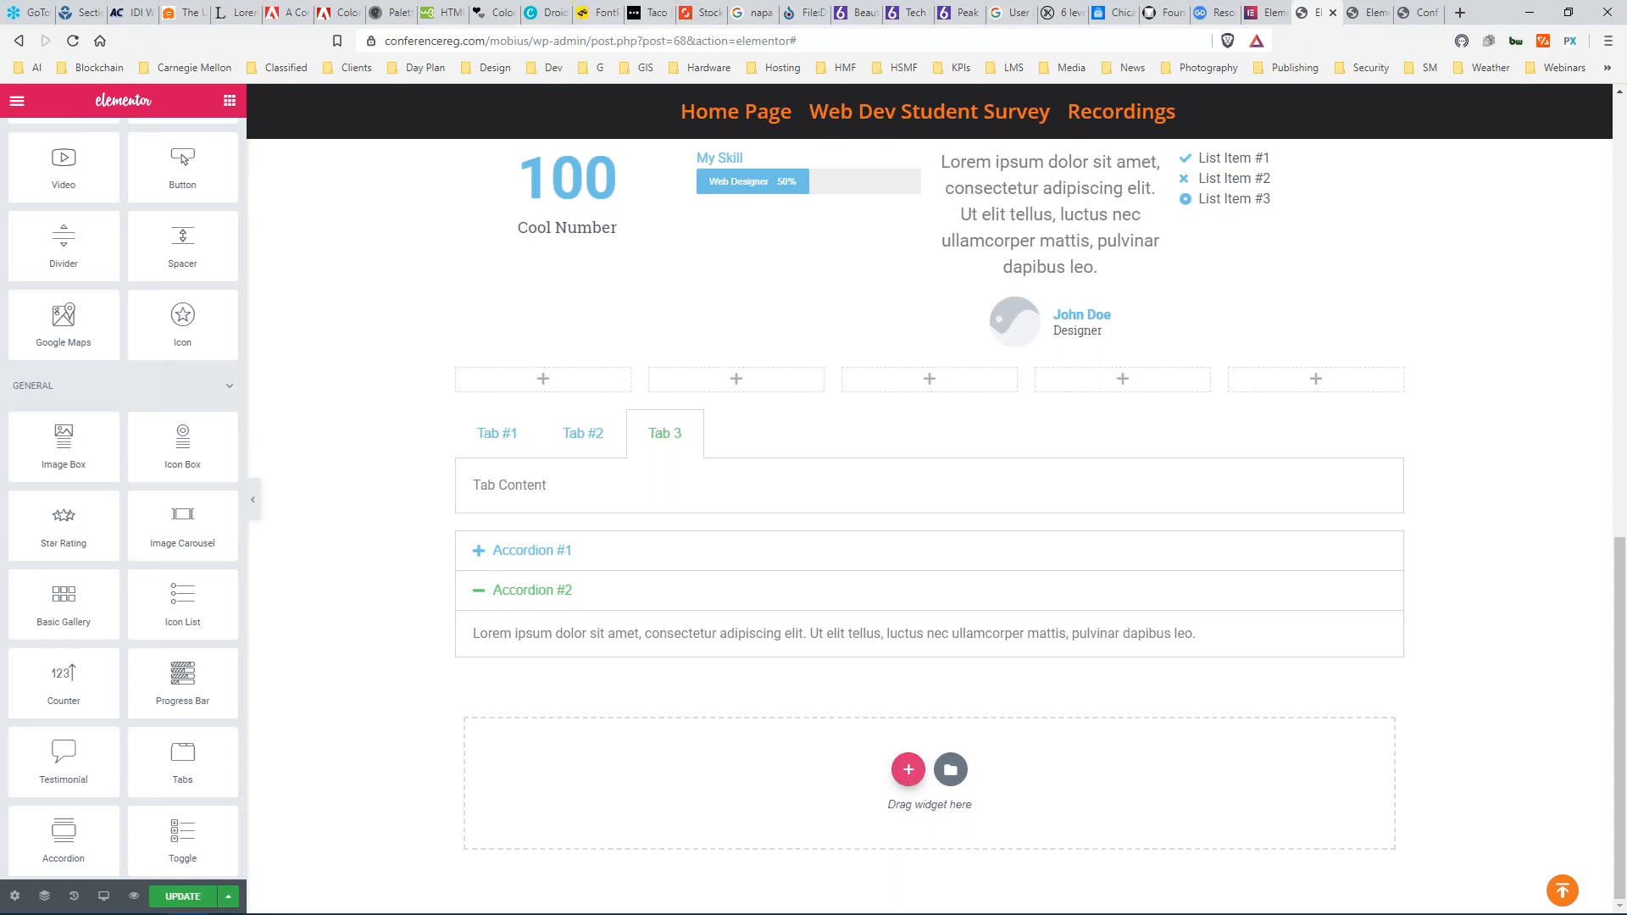
pyautogui.click(908, 768)
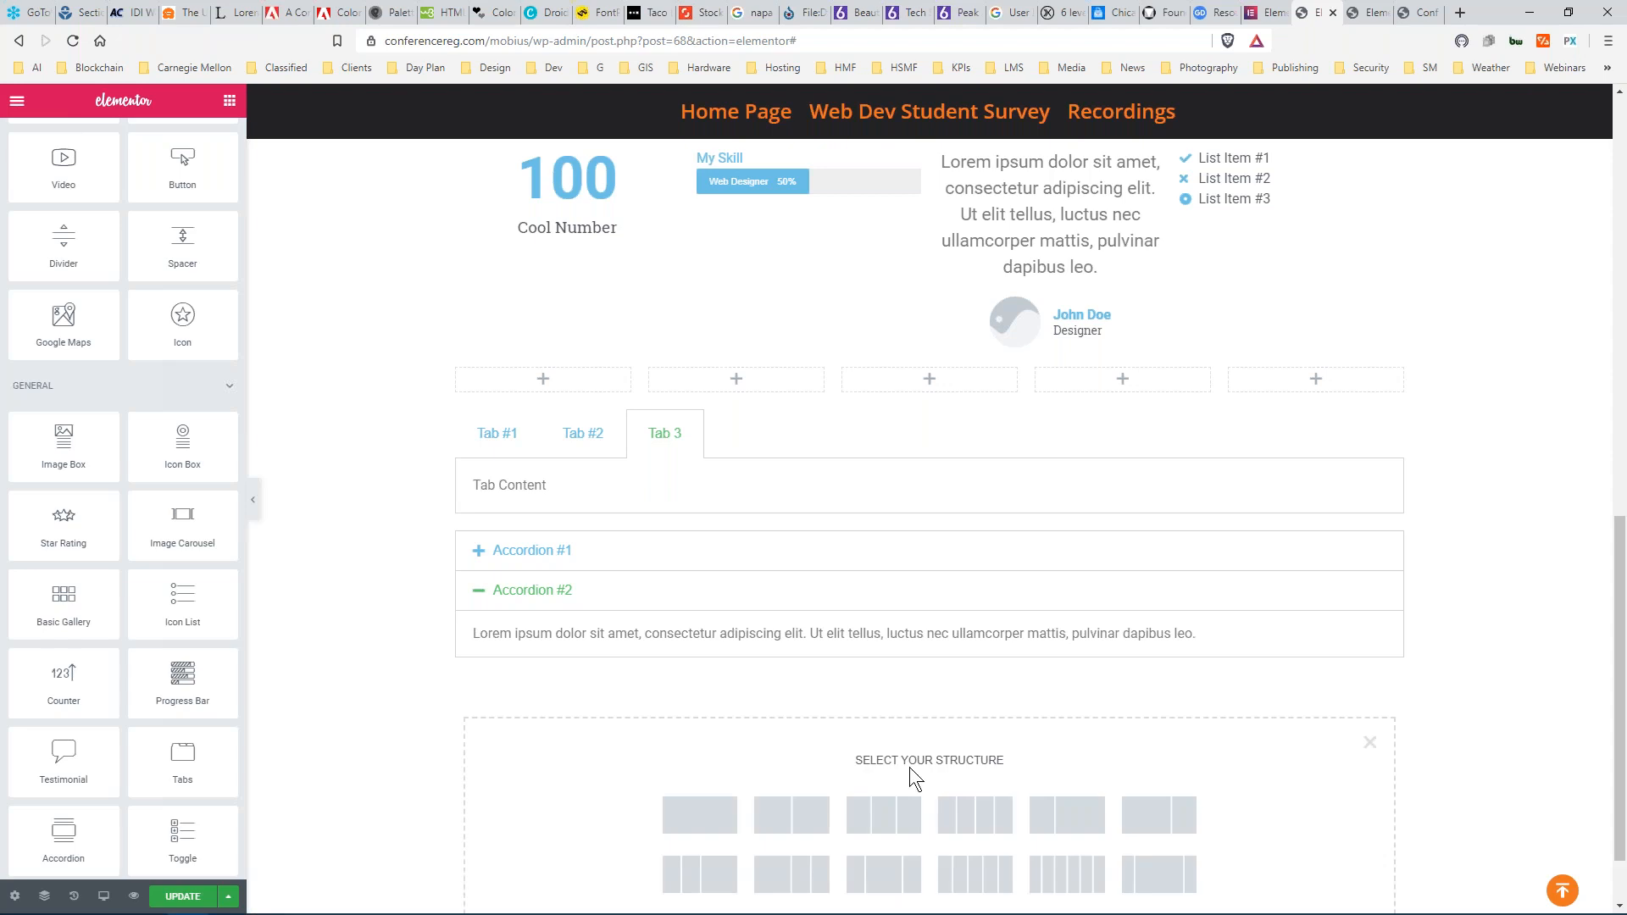
pyautogui.click(710, 814)
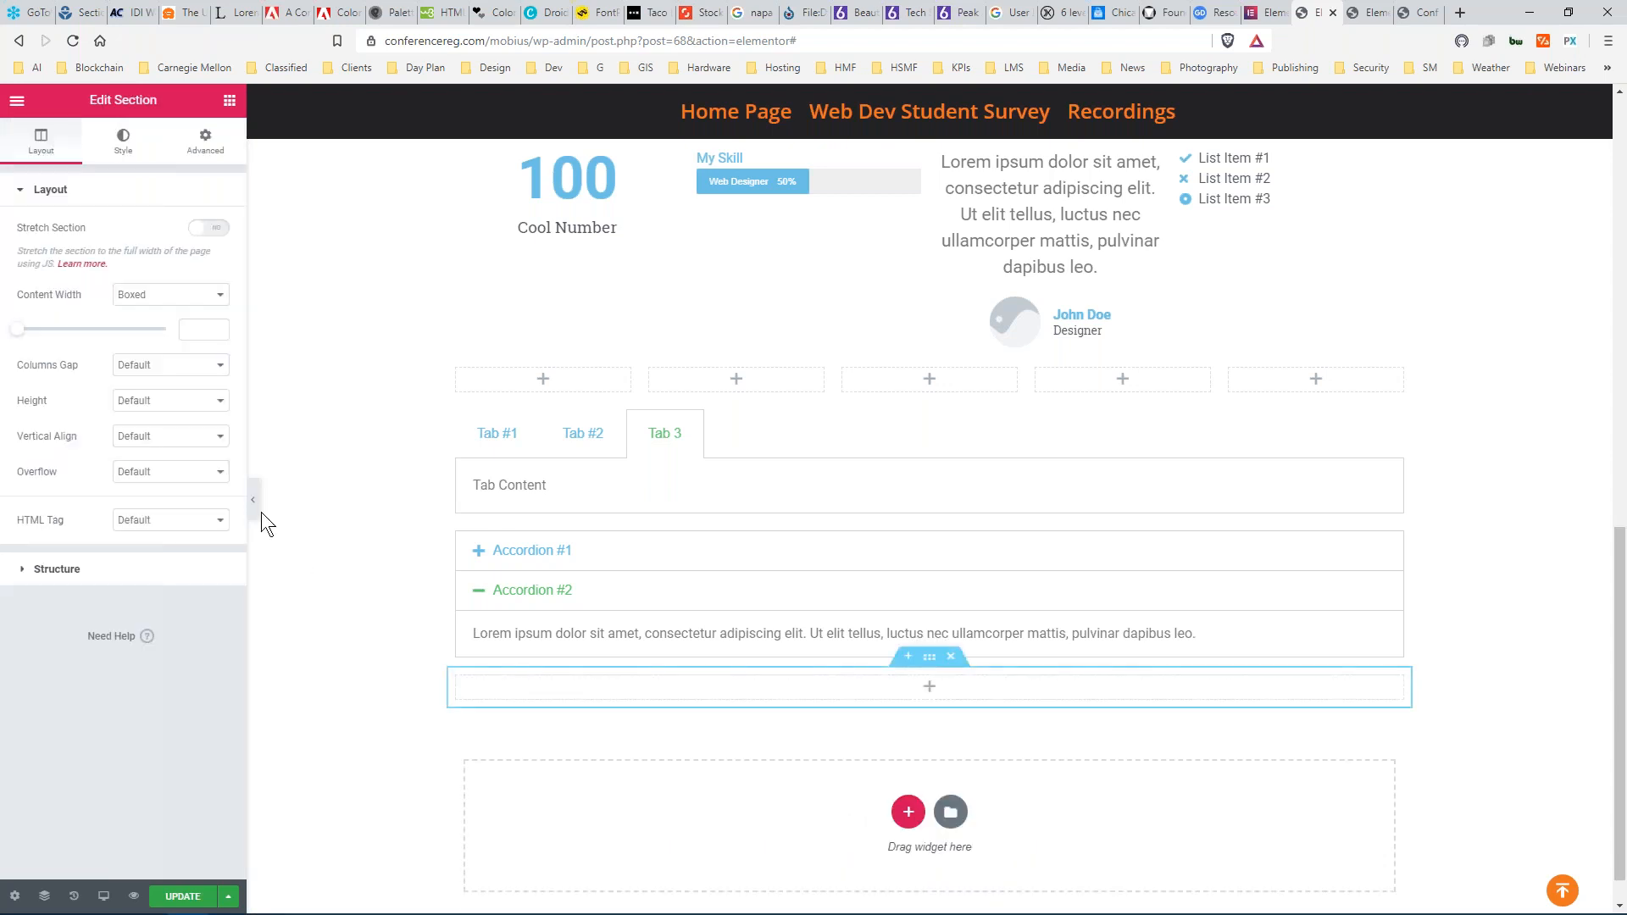
# Add a Toggle widget to the empty single-column section below the accordion.
pyautogui.click(229, 103)
pyautogui.scroll(-4, 136, 455)
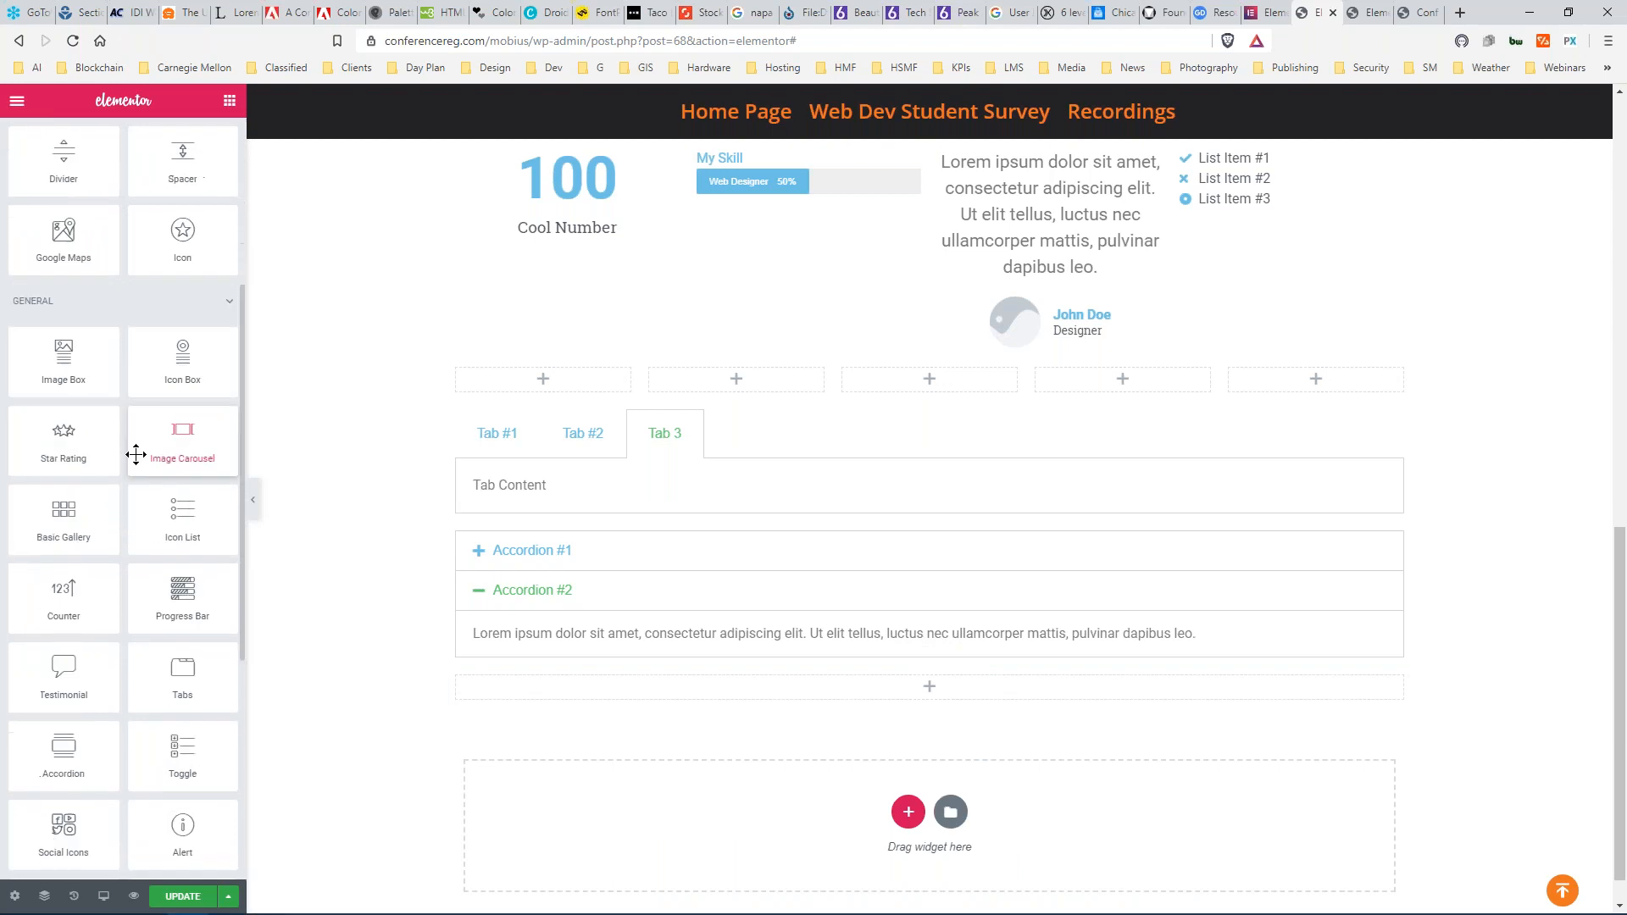
pyautogui.scroll(-1, 136, 455)
pyautogui.scroll(-1, 137, 455)
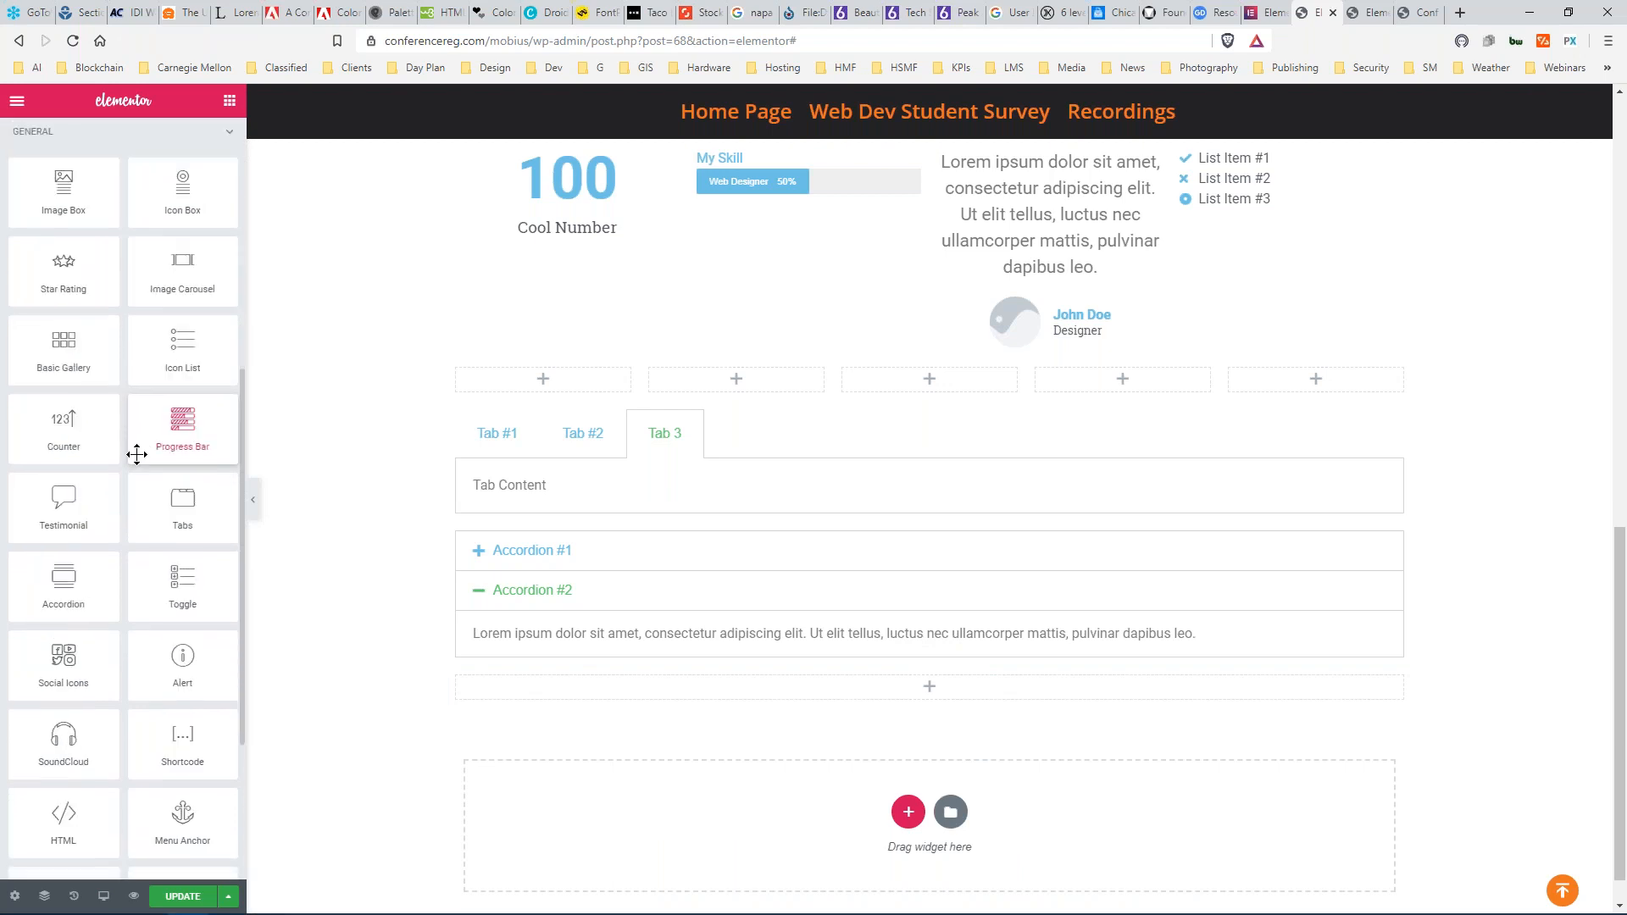
pyautogui.scroll(-1, 119, 481)
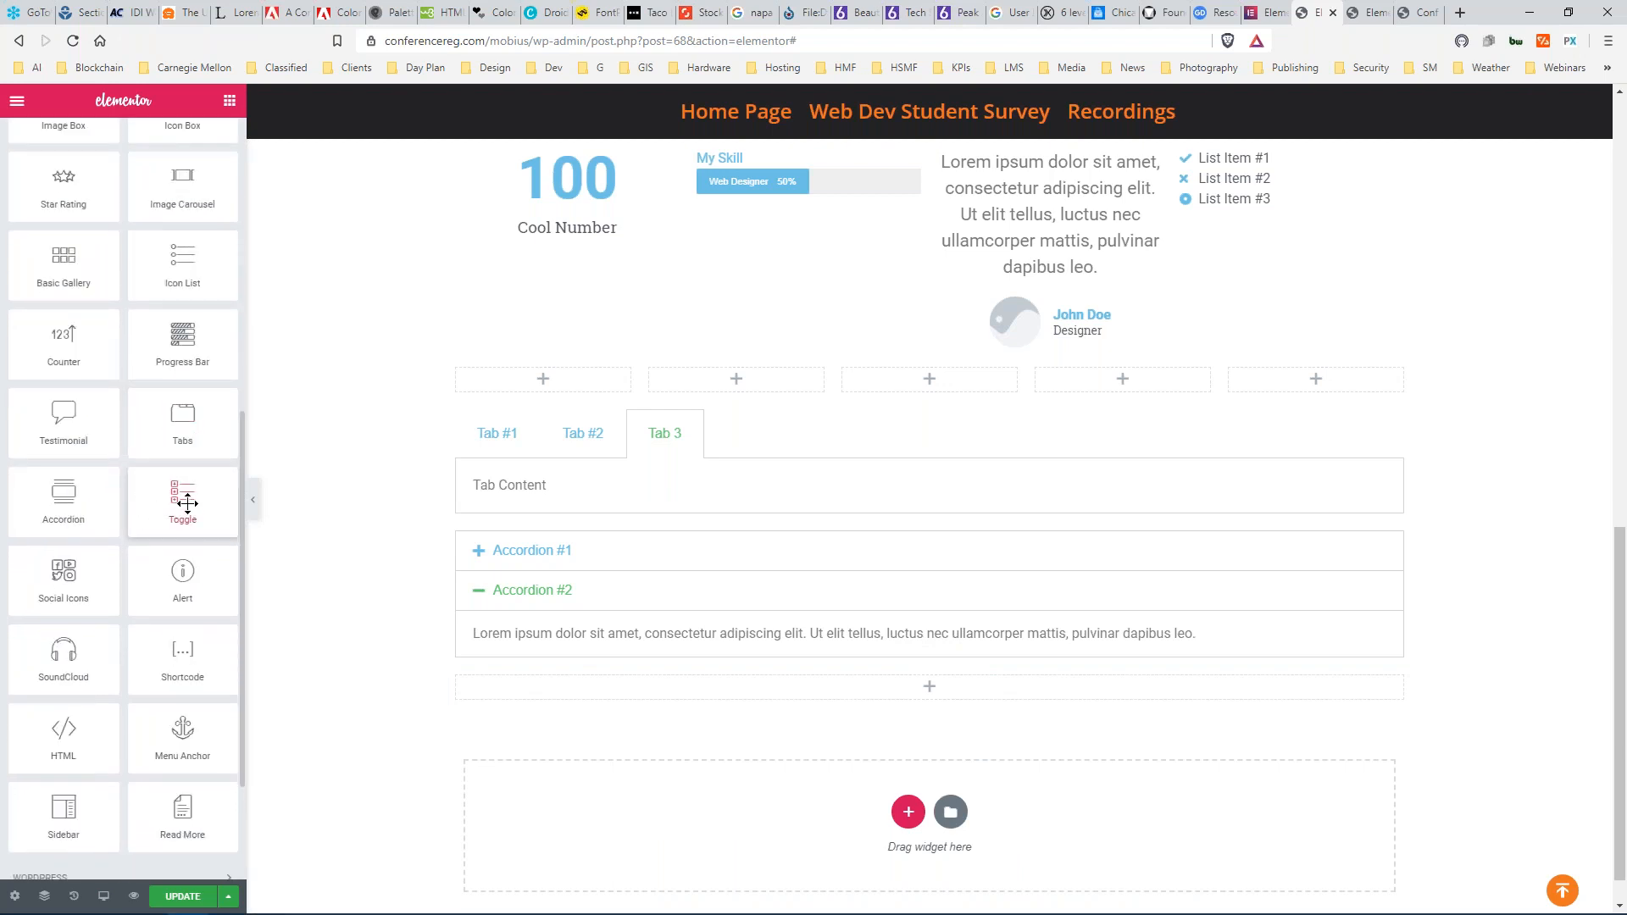
pyautogui.moveTo(188, 495); pyautogui.dragTo(568, 699)
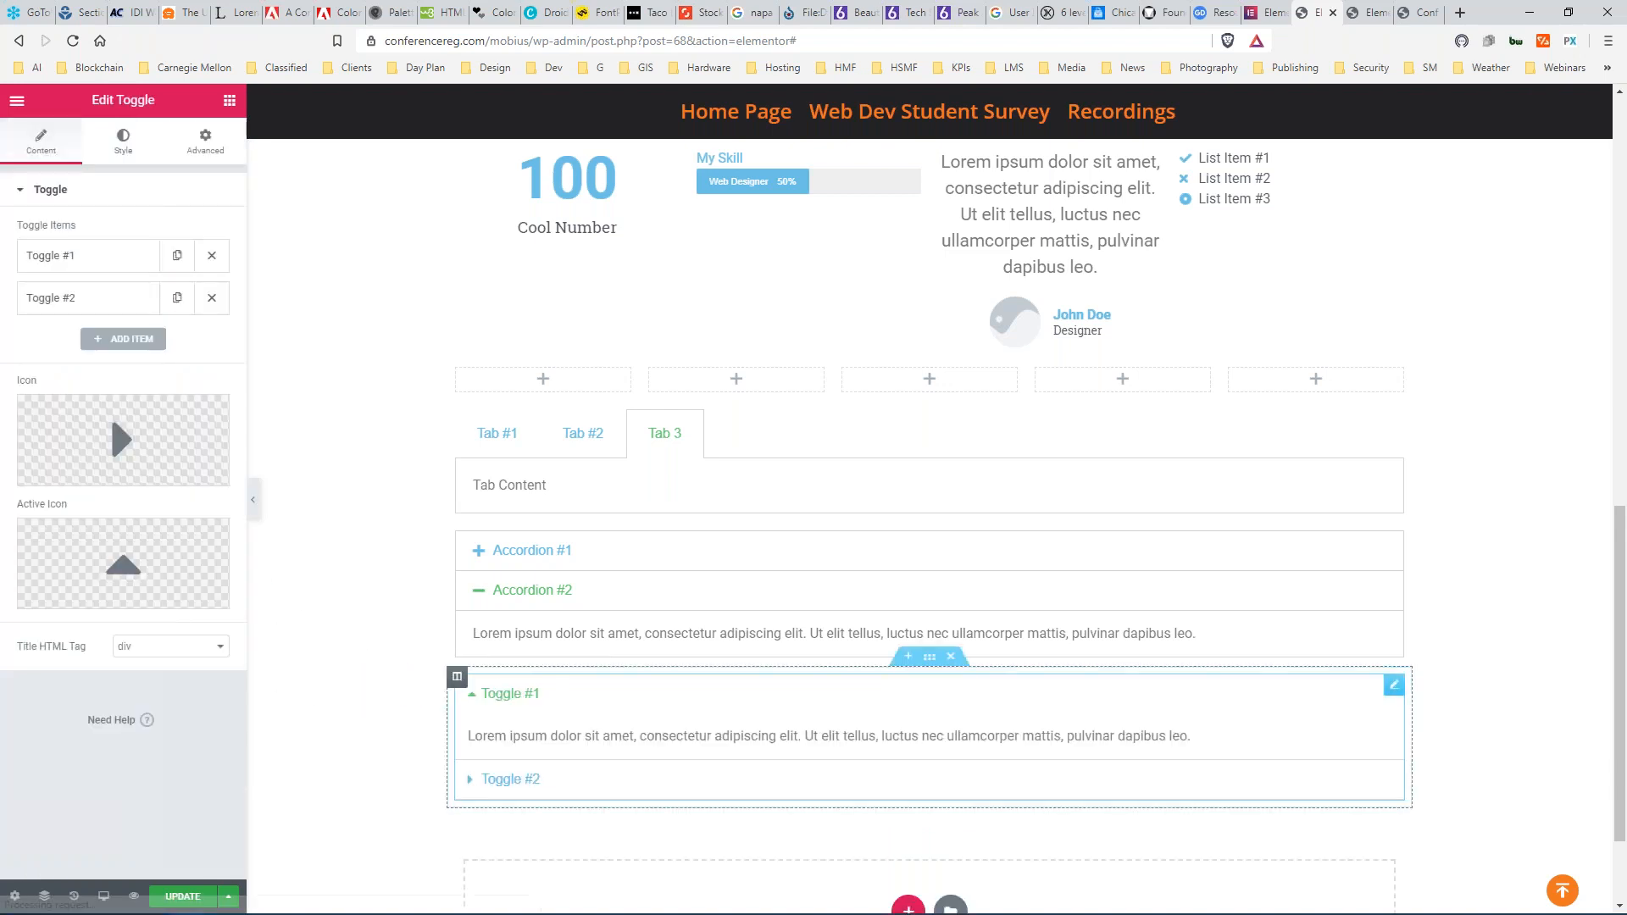
# Compare how the Accordion #2 and Toggle #1 items expand and collapse, leaving both collapsed.
pyautogui.click(472, 704)
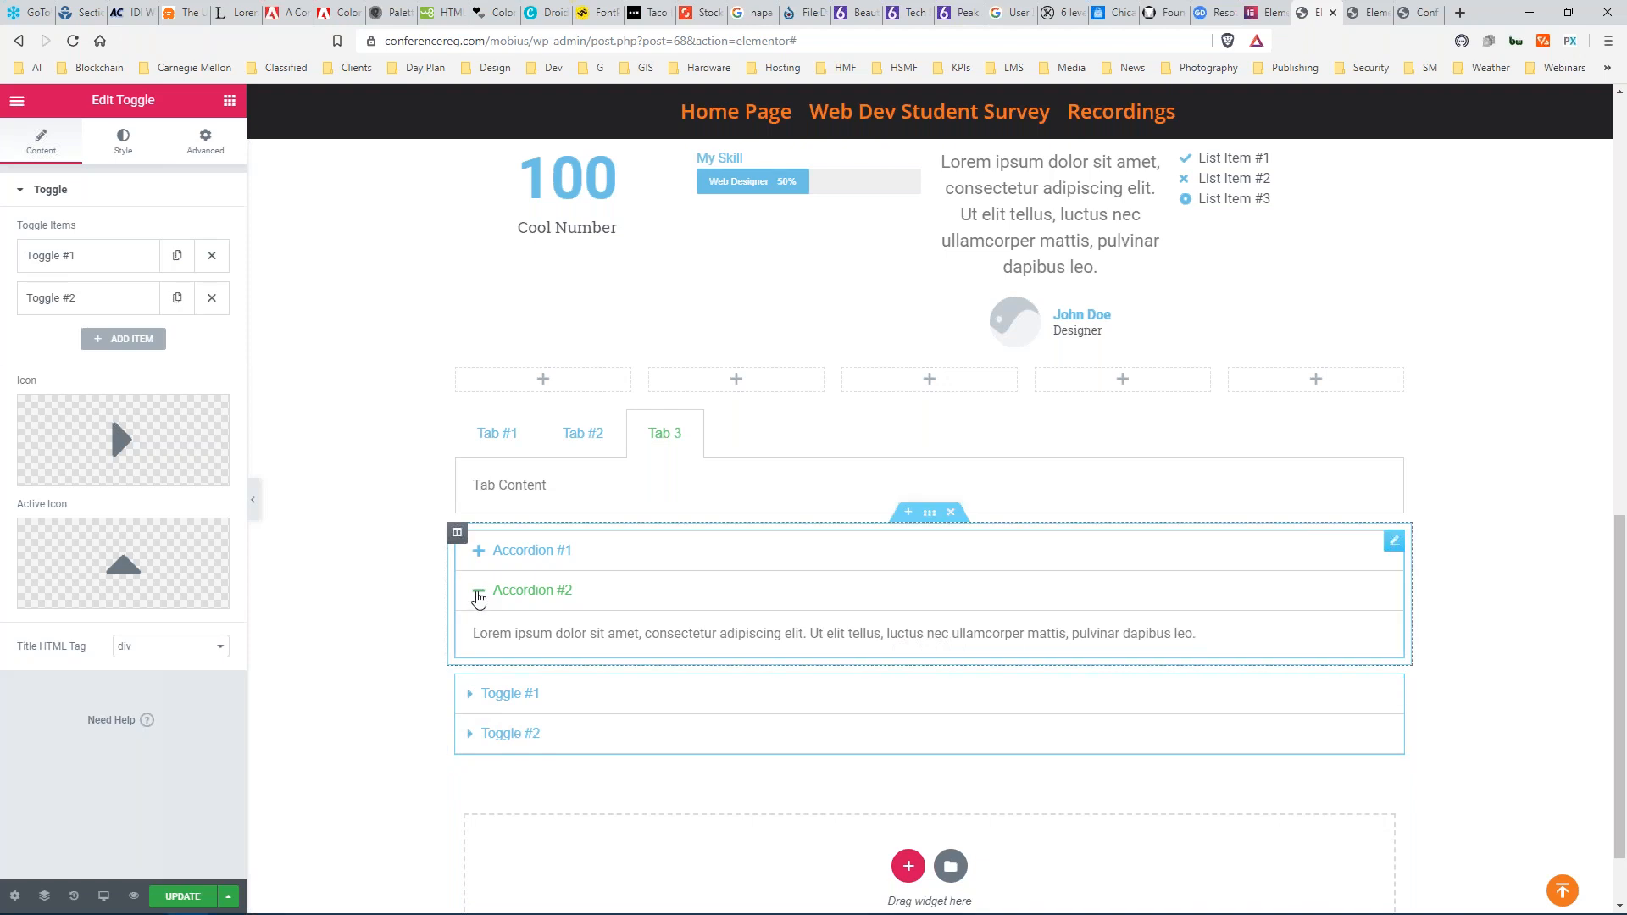
pyautogui.click(479, 593)
pyautogui.click(478, 593)
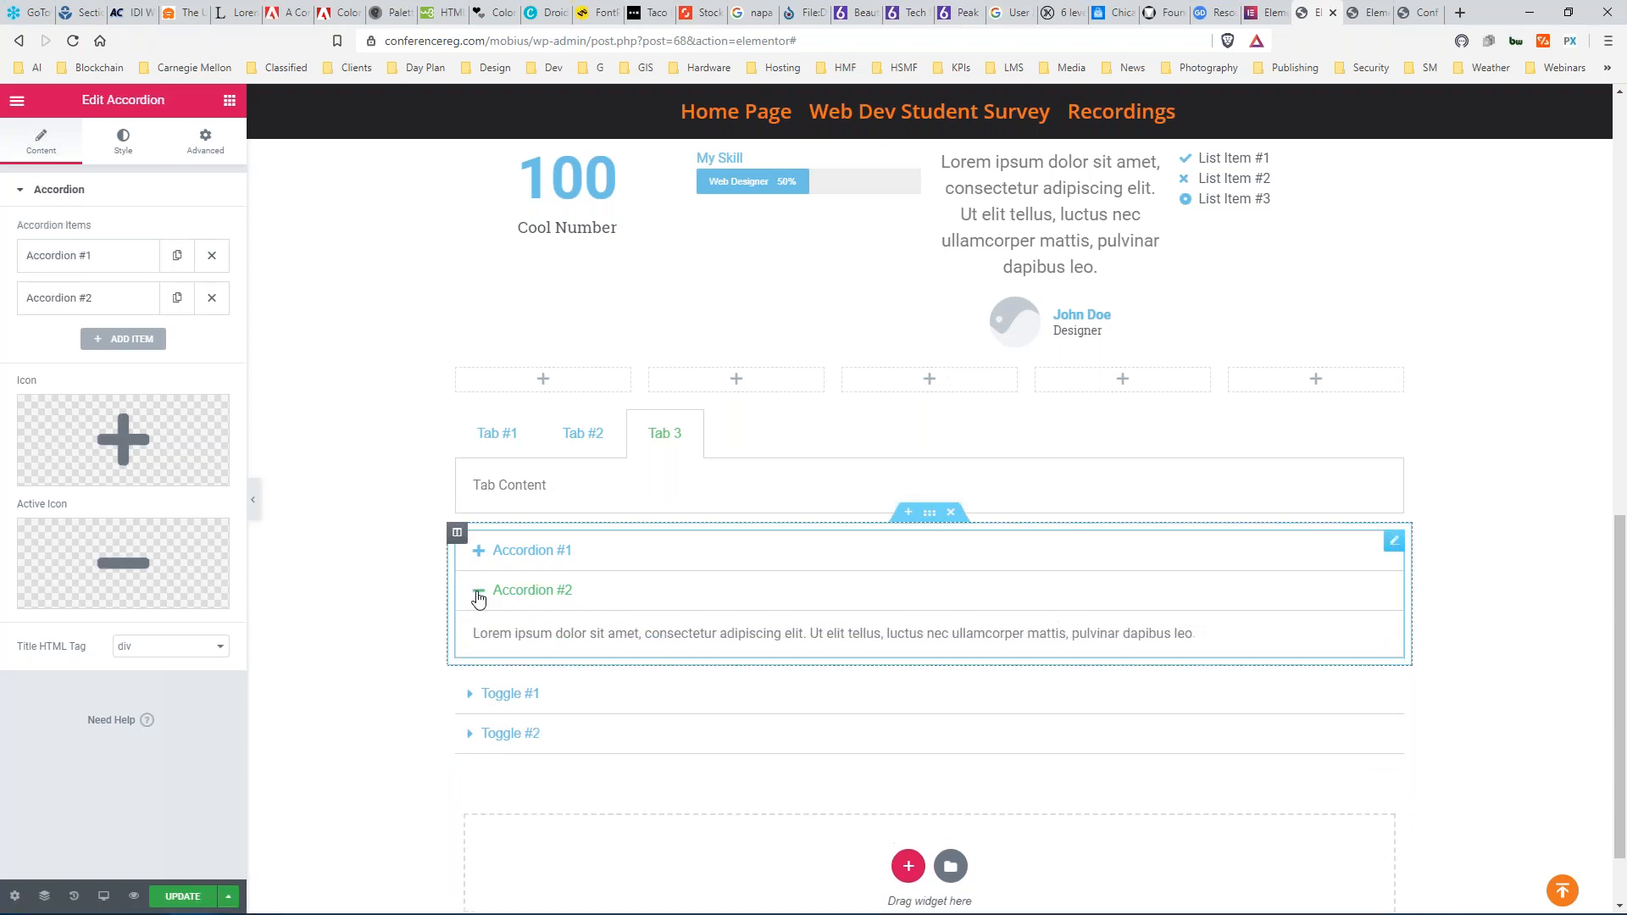
pyautogui.click(479, 597)
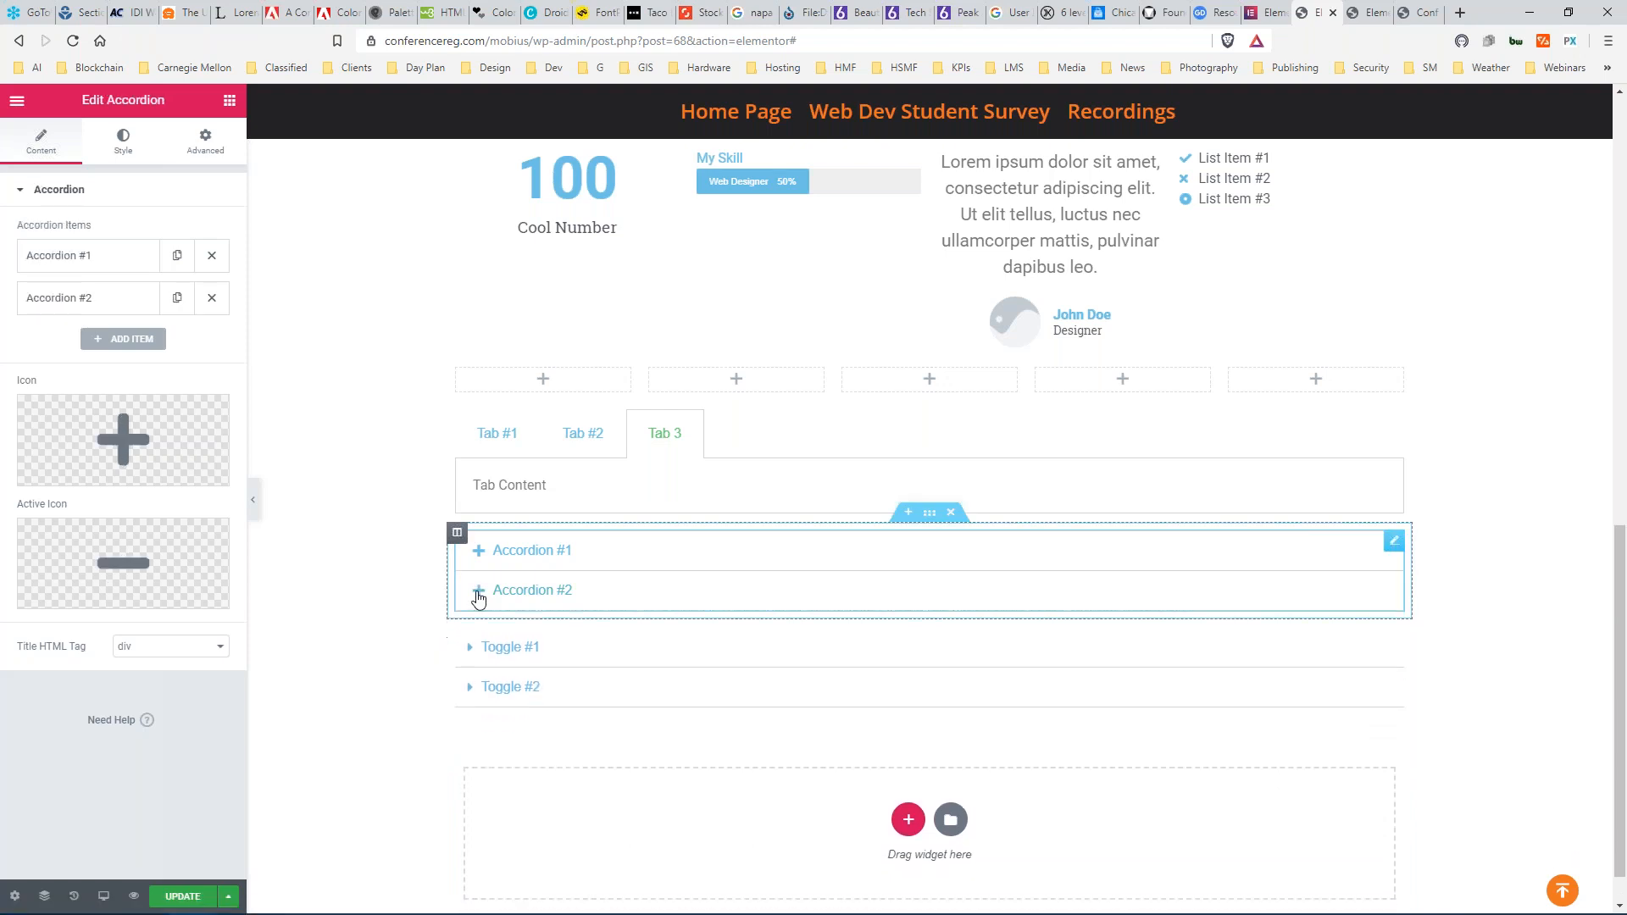
pyautogui.click(472, 651)
pyautogui.click(473, 651)
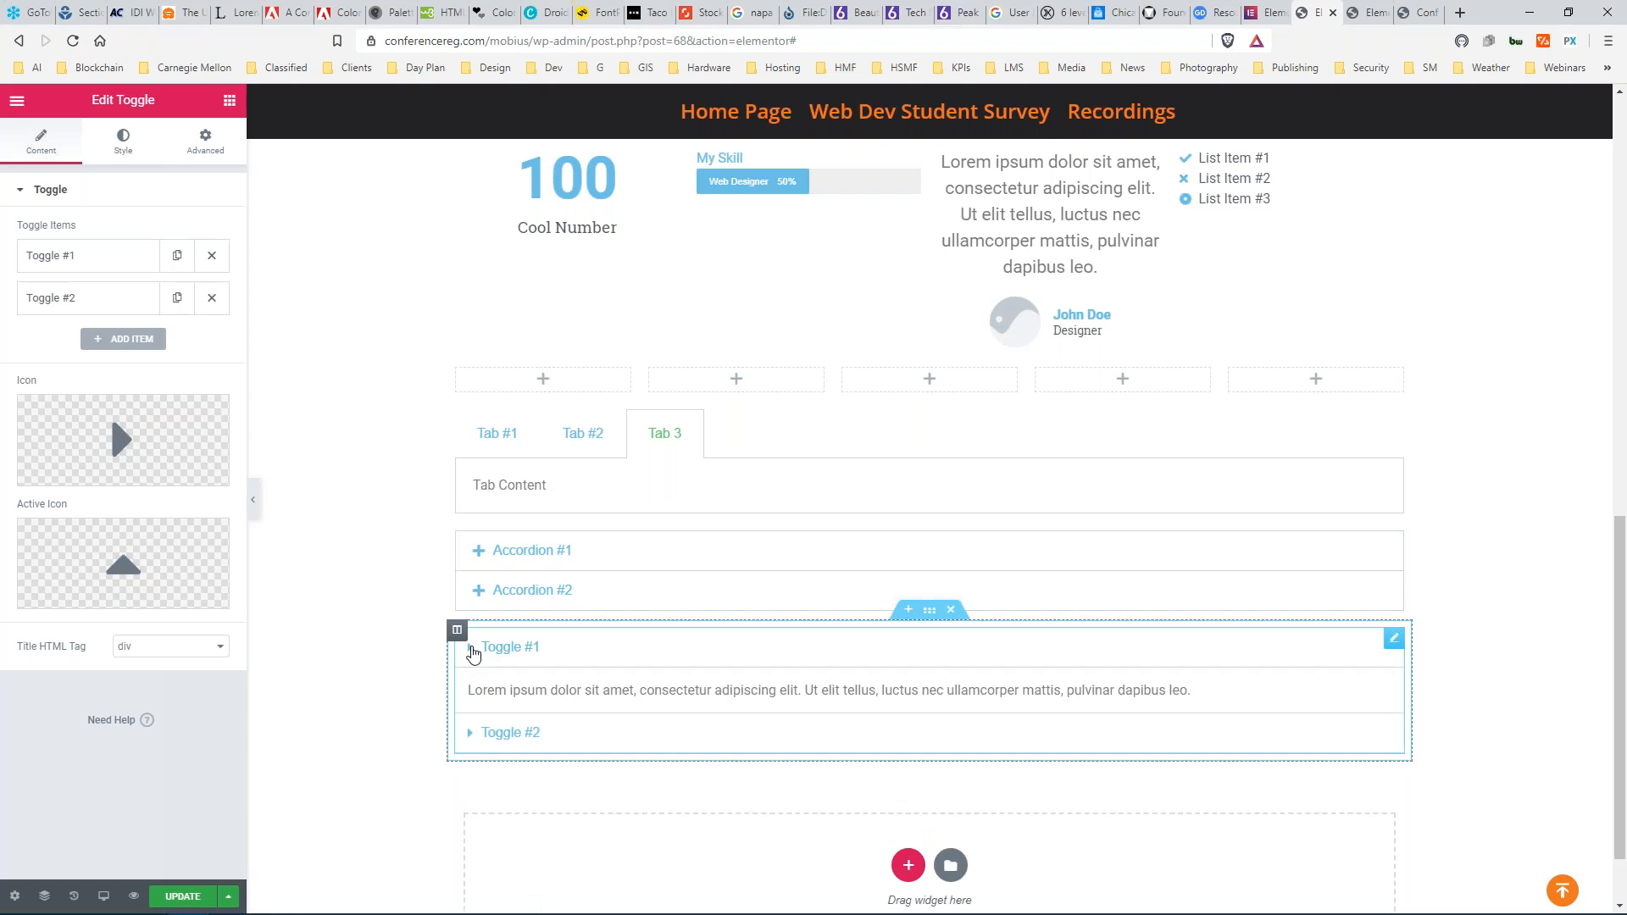
pyautogui.click(325, 651)
# Add a single-column section below the Toggle widget and browse the remaining general widgets, such as Menu Anchor.
pyautogui.click(905, 819)
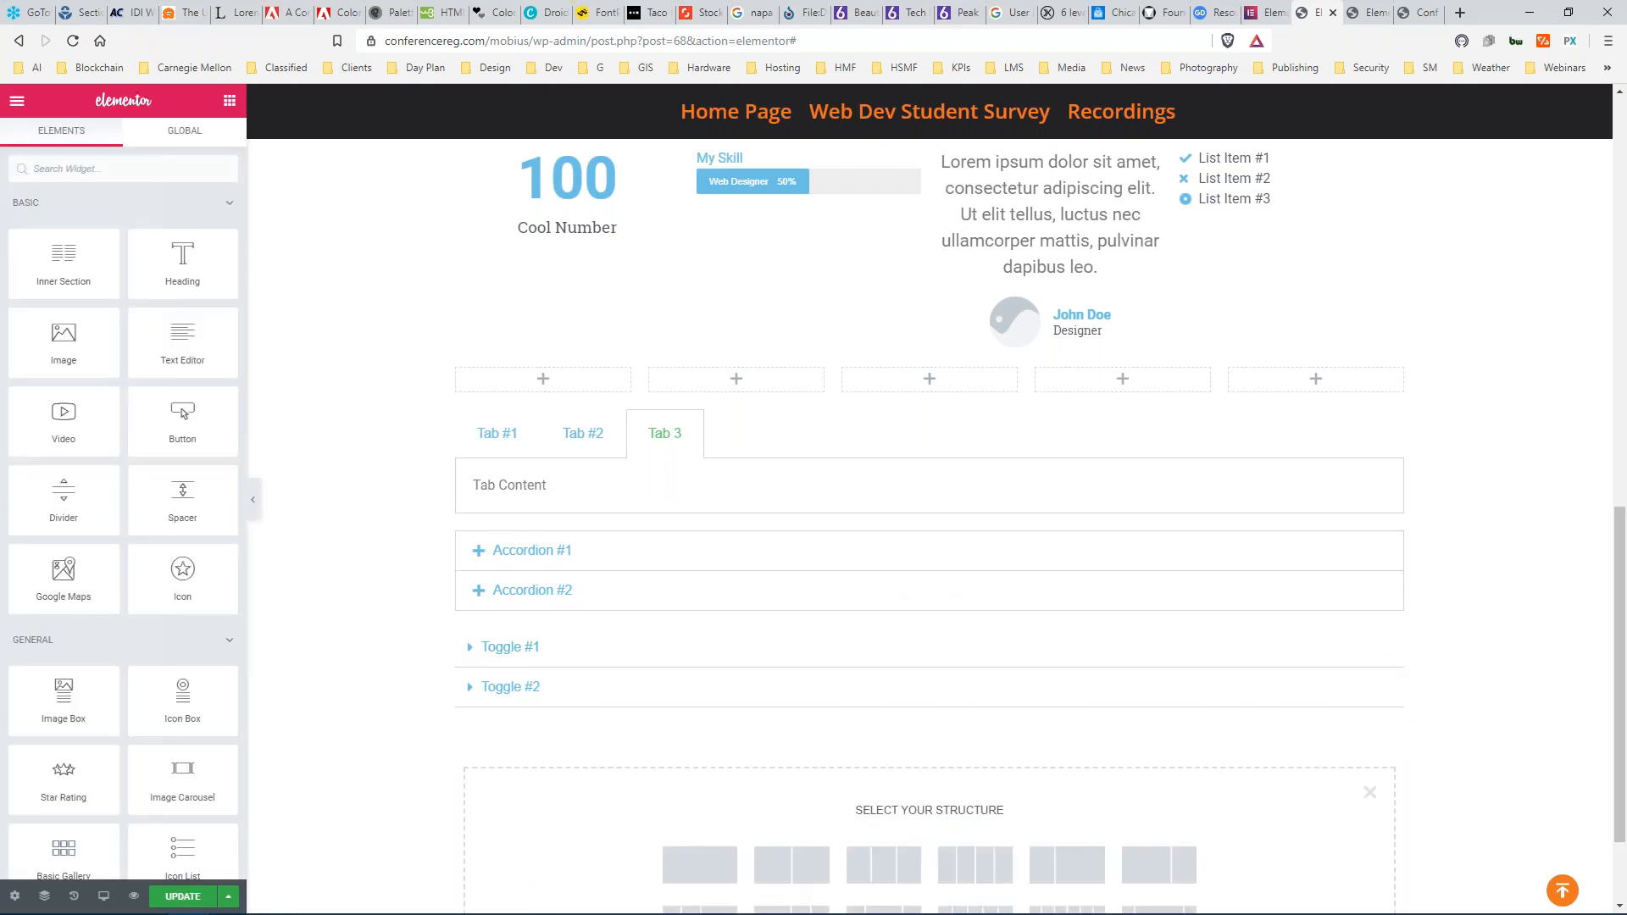
pyautogui.click(716, 864)
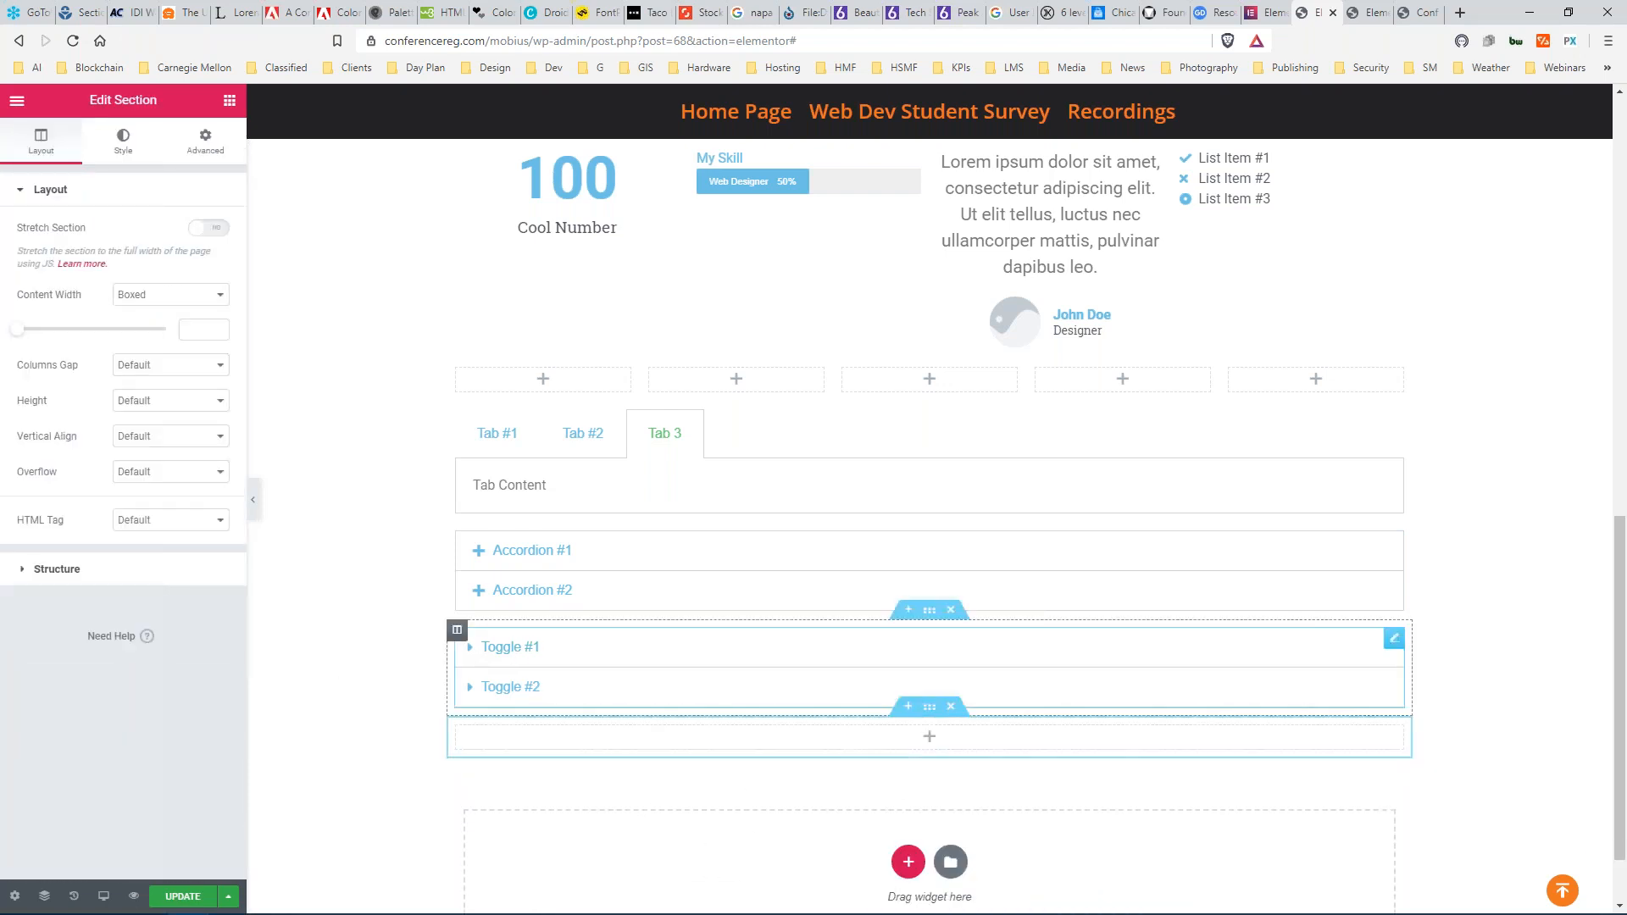
pyautogui.click(227, 102)
pyautogui.scroll(-5, 120, 446)
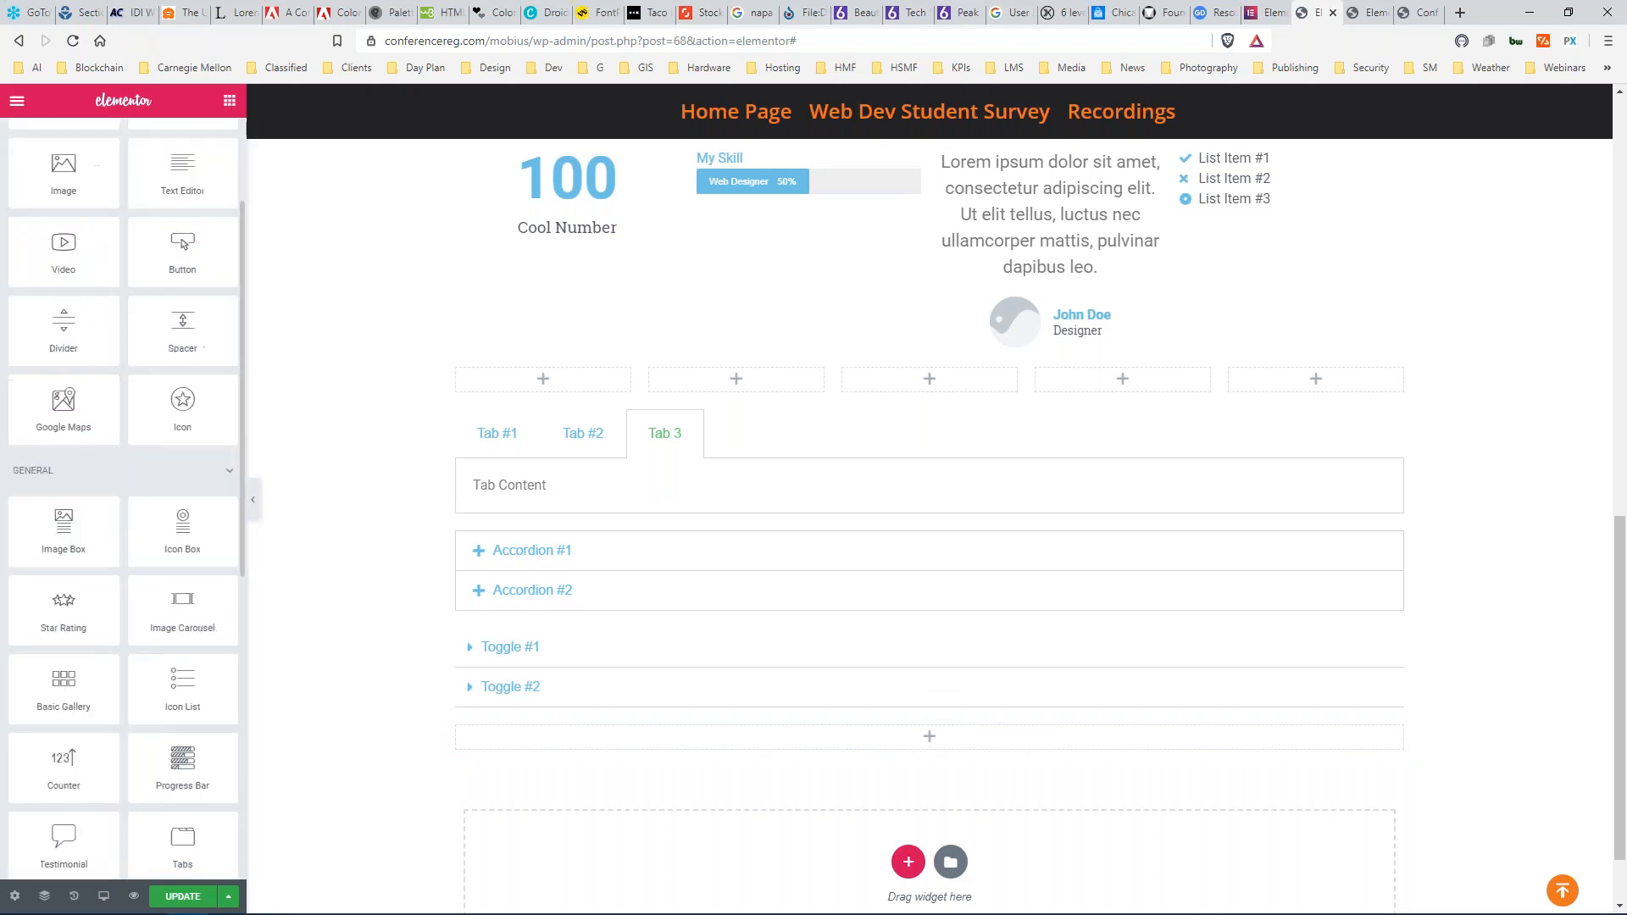
pyautogui.scroll(-5, 119, 445)
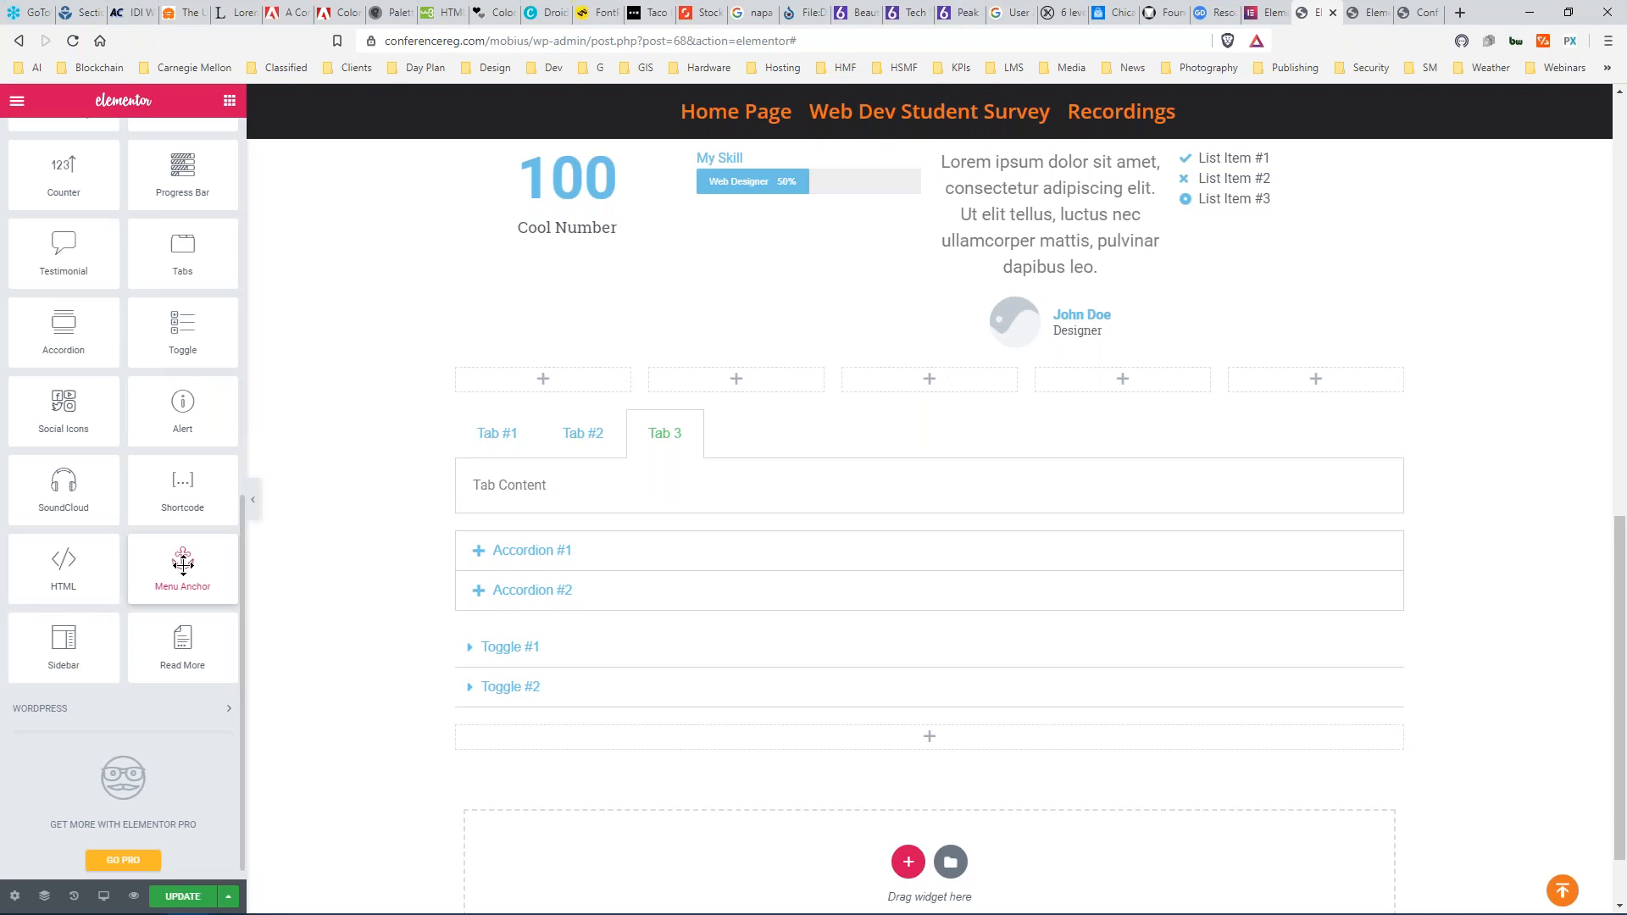
# Add a Sidebar widget to the empty section below the Toggle widget and set it to show the Right Sidebar.
pyautogui.moveTo(183, 562); pyautogui.dragTo(544, 311)
pyautogui.scroll(-1, 183, 559)
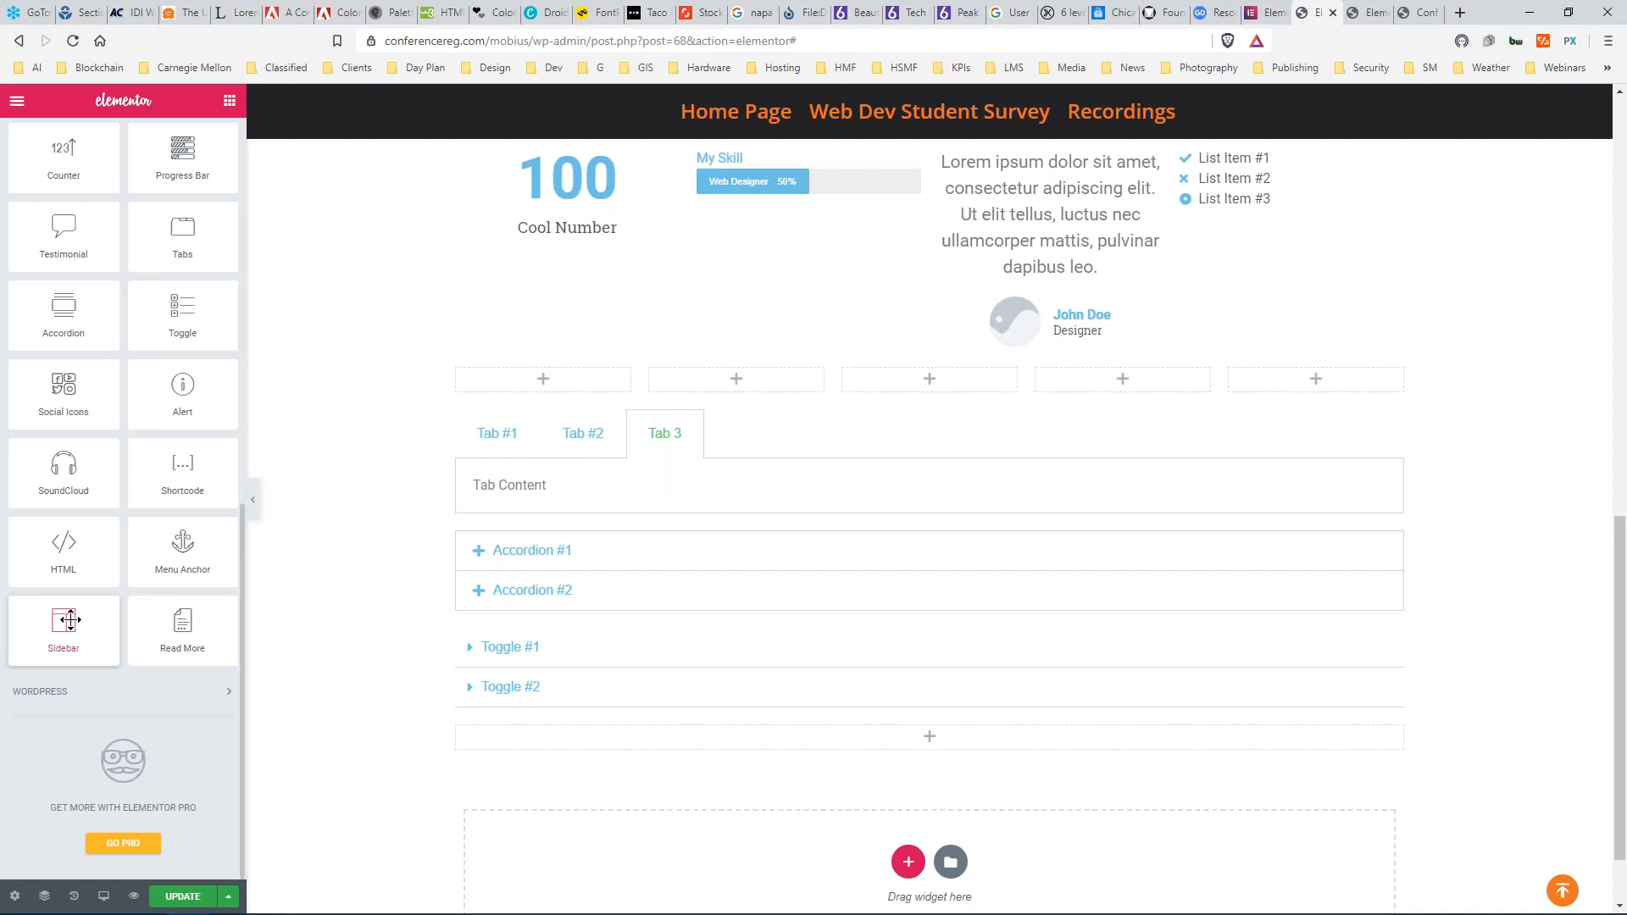
pyautogui.moveTo(71, 620); pyautogui.dragTo(698, 749)
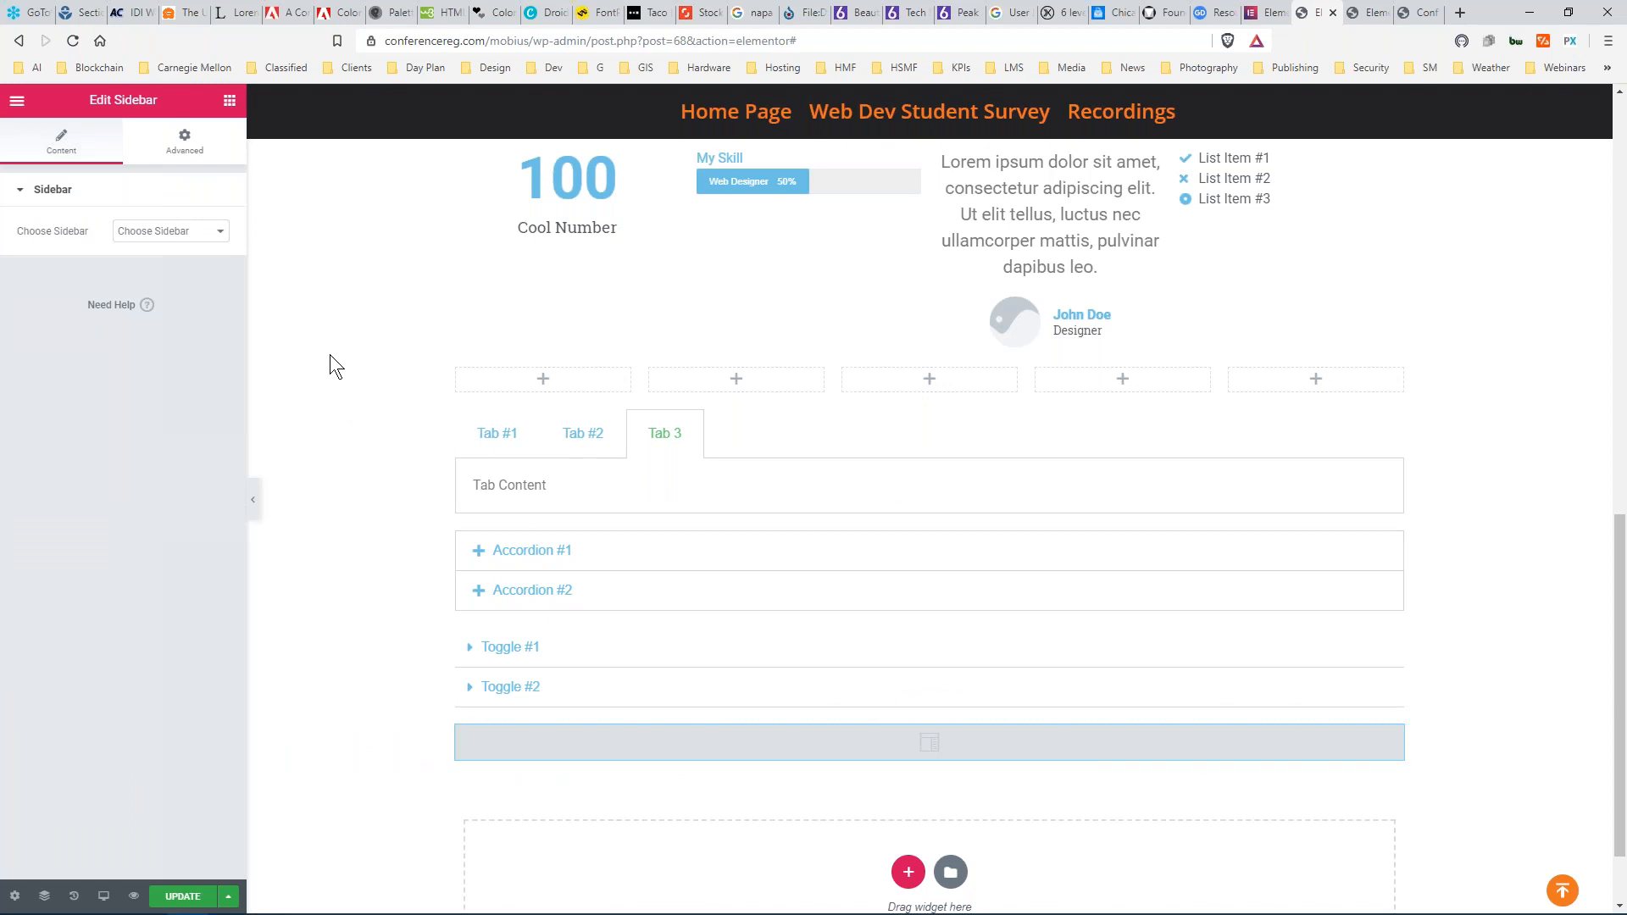
pyautogui.click(218, 230)
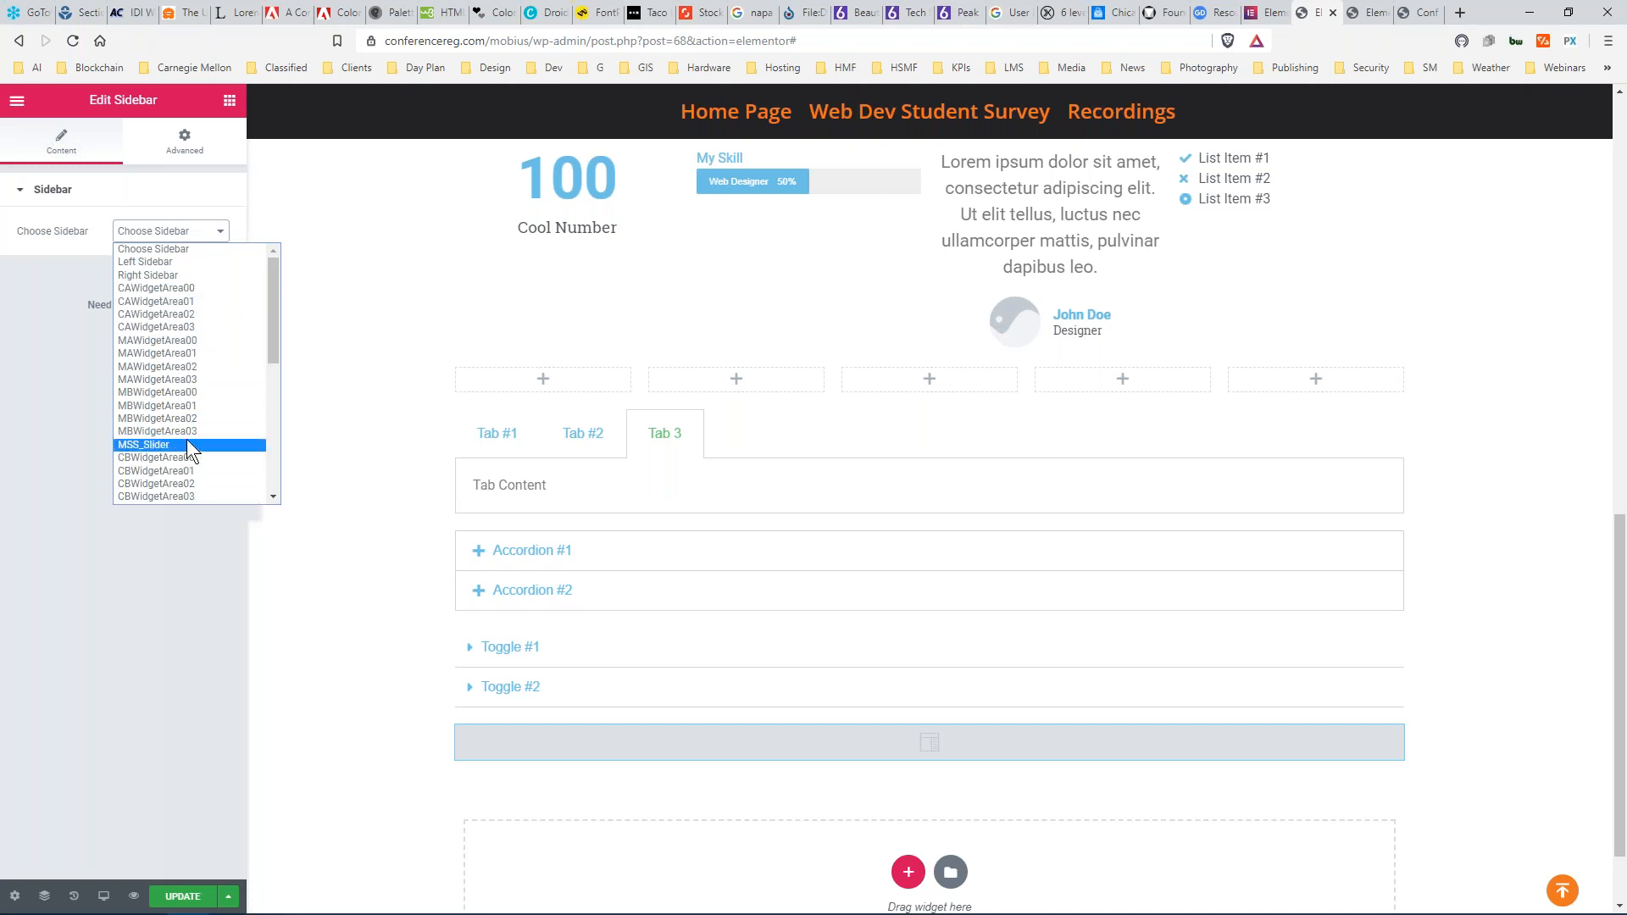
pyautogui.click(162, 274)
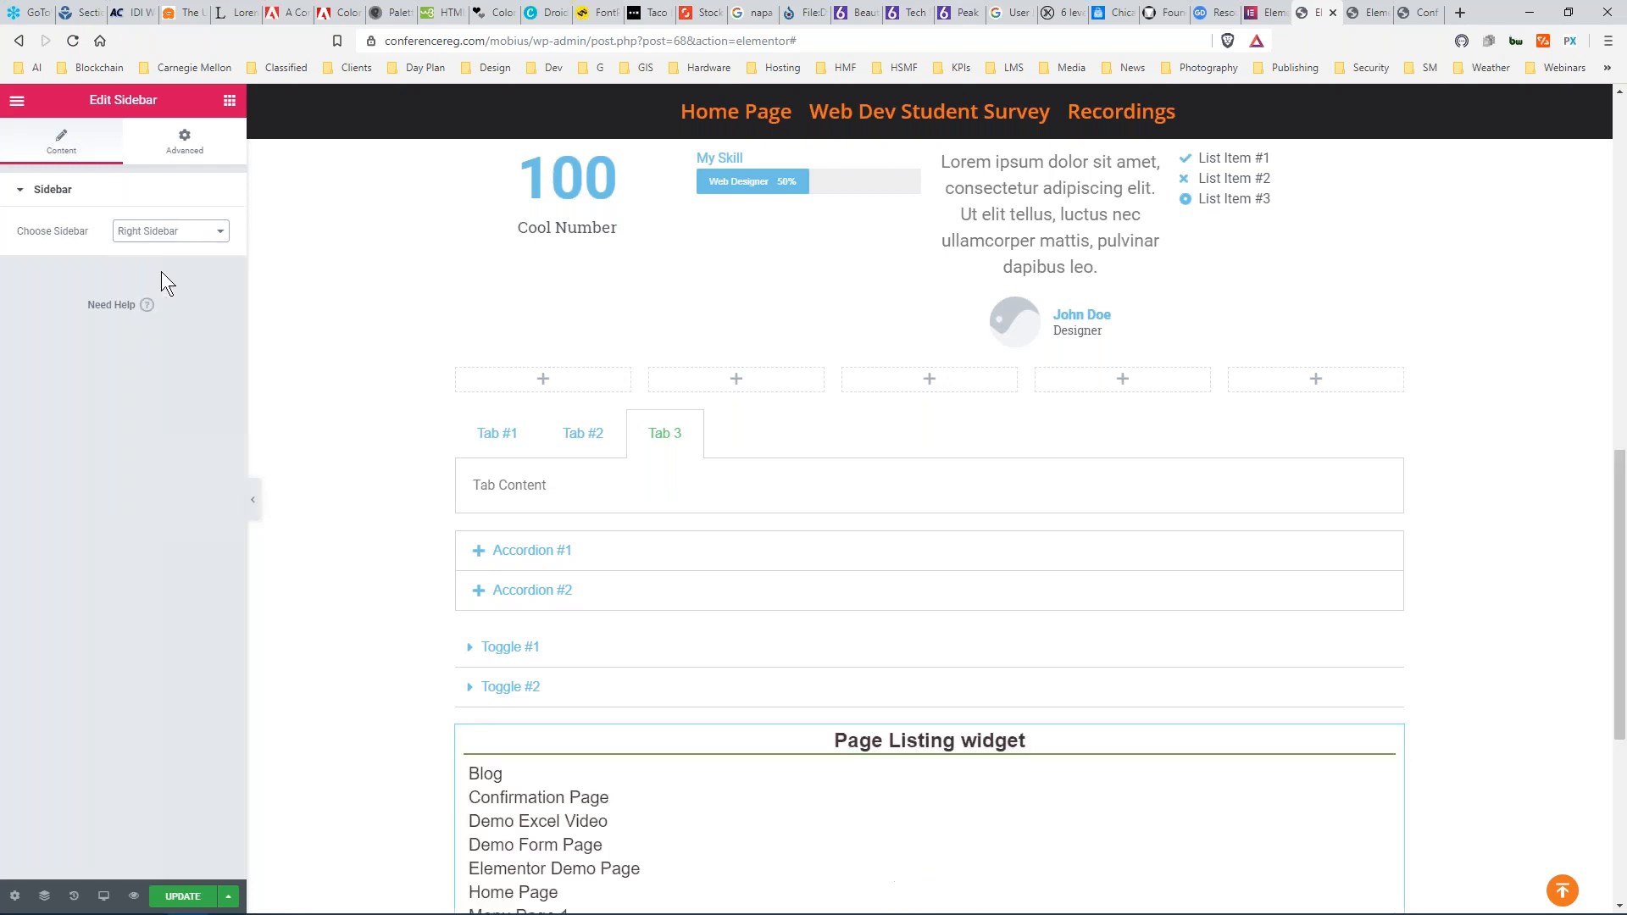
pyautogui.scroll(-5, 381, 500)
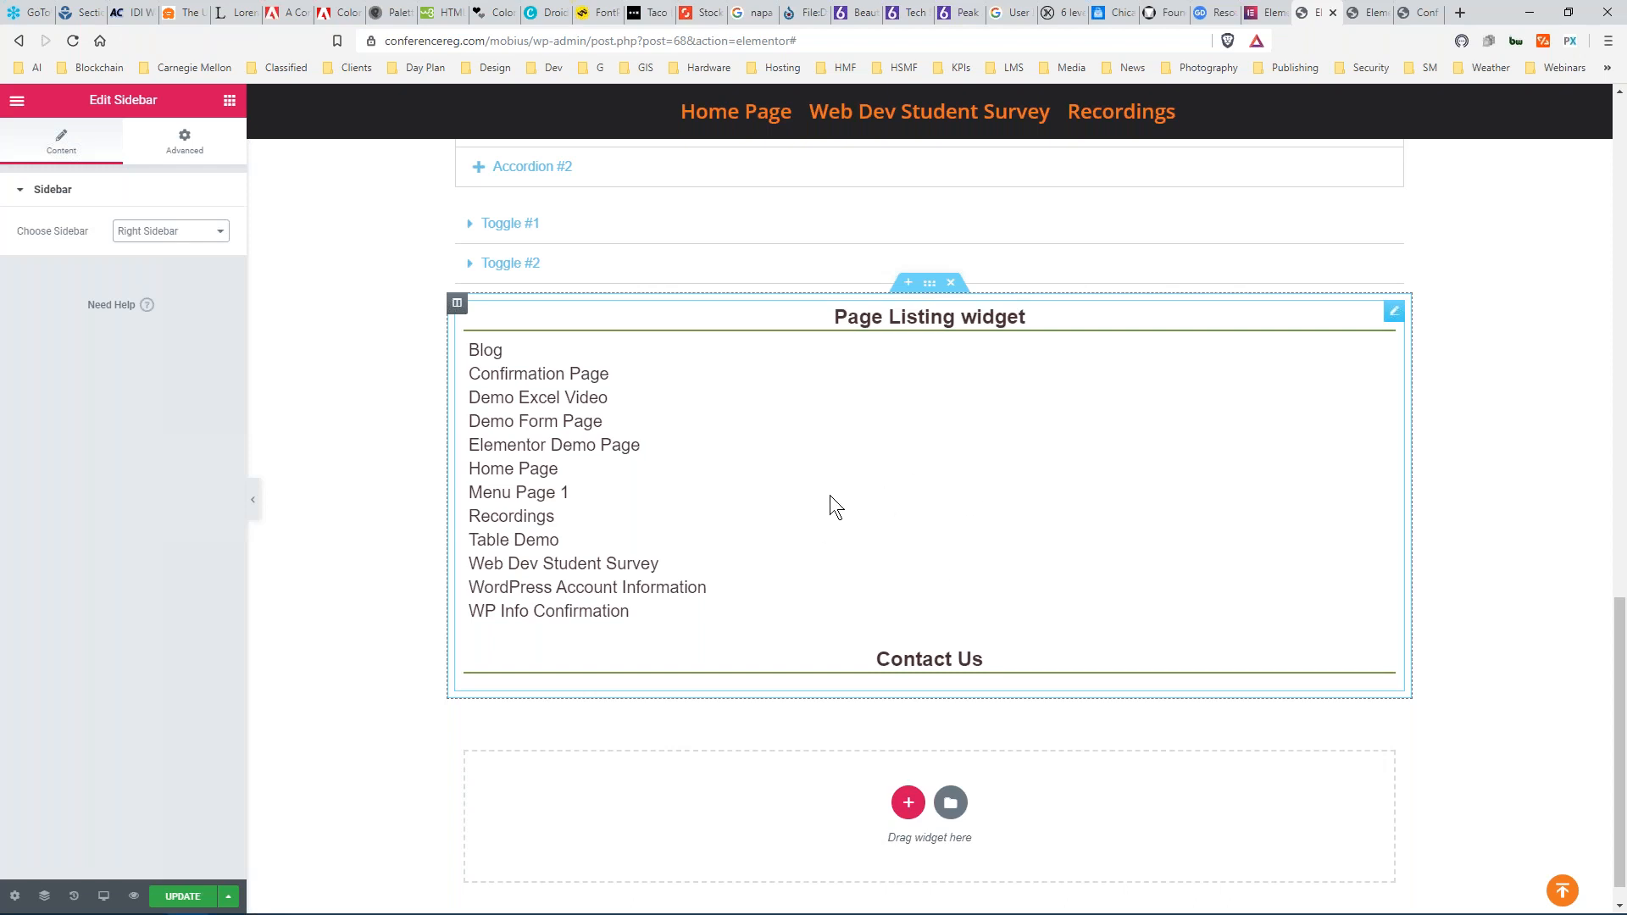
# Expand the WordPress widget category and add its Search widget in a new section below the Sidebar widget.
pyautogui.click(229, 101)
pyautogui.scroll(-5, 127, 399)
pyautogui.scroll(-4, 182, 398)
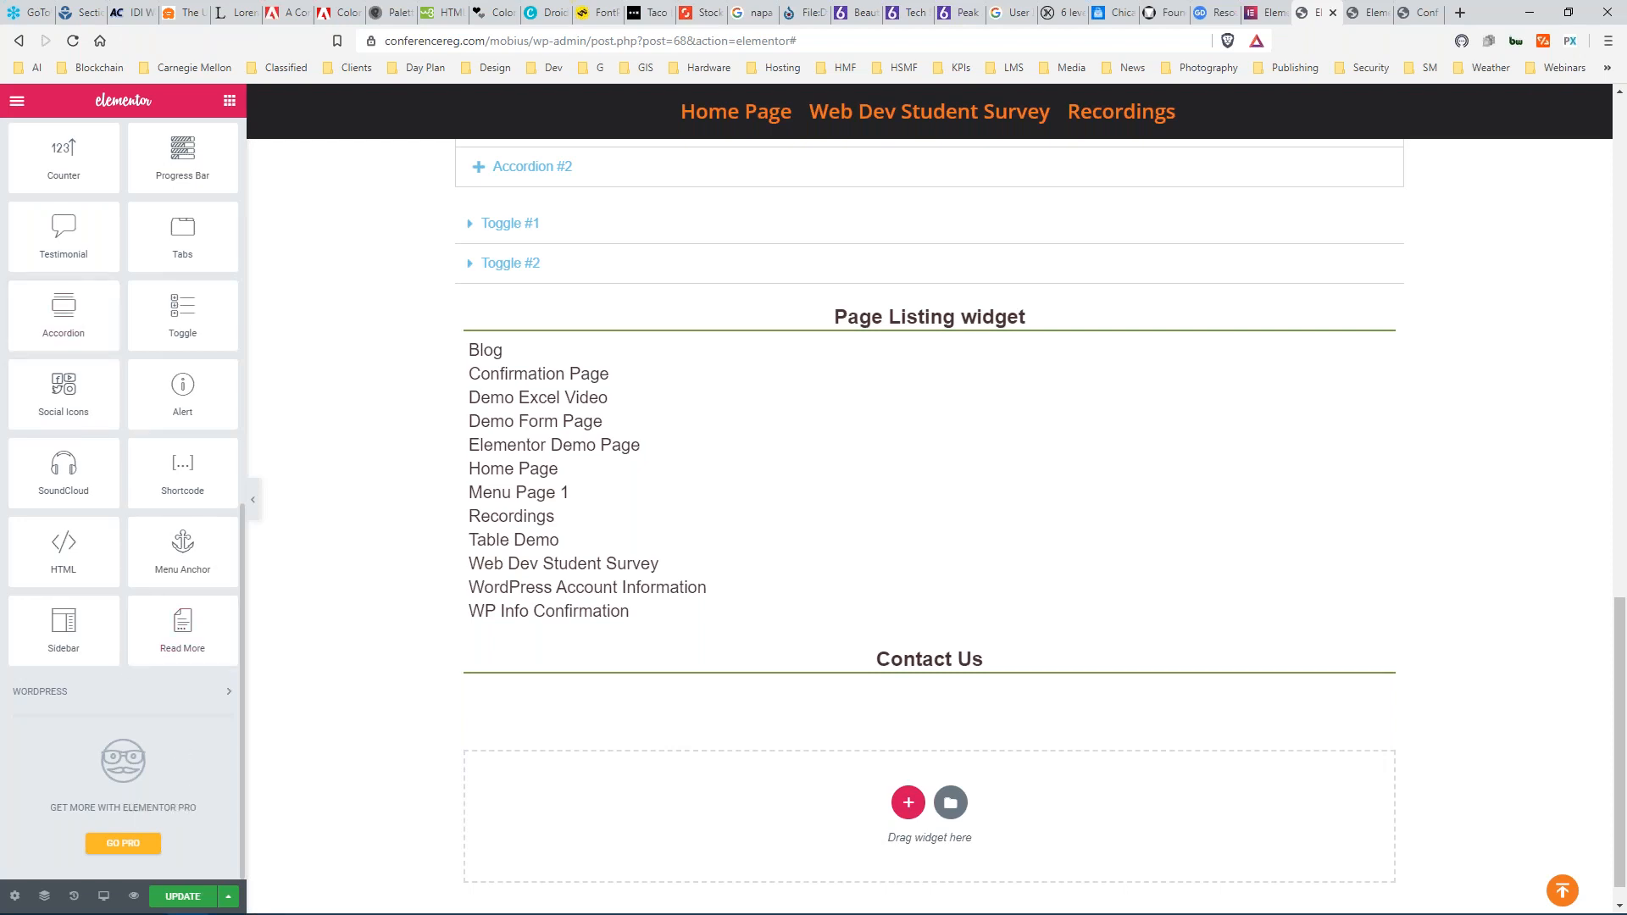
pyautogui.click(229, 699)
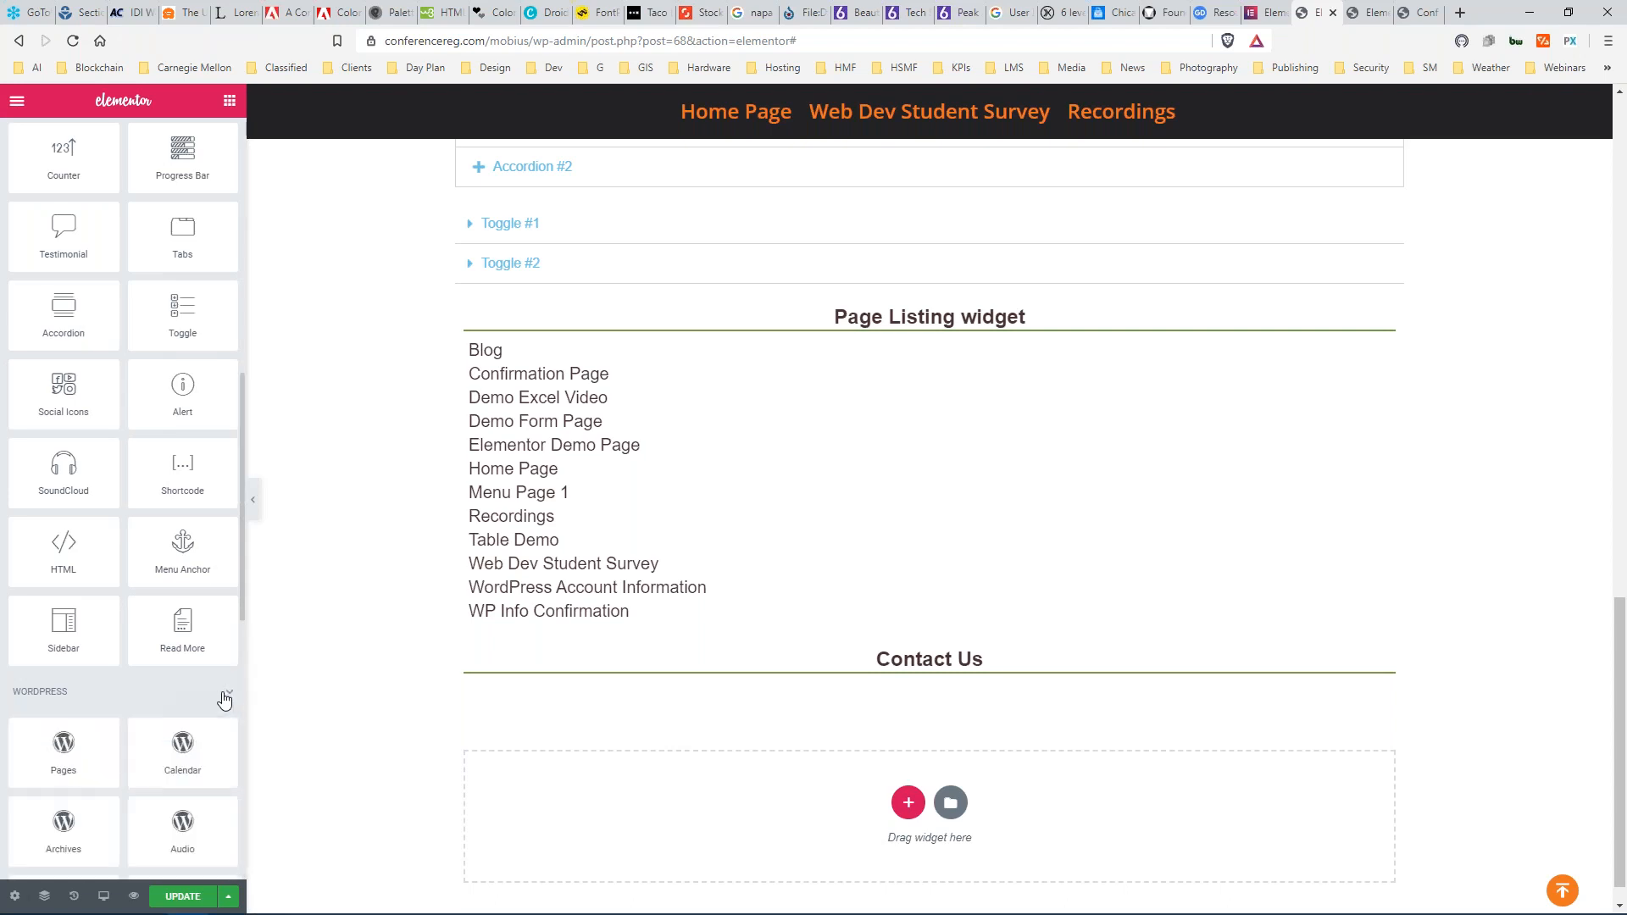
pyautogui.scroll(-6, 194, 711)
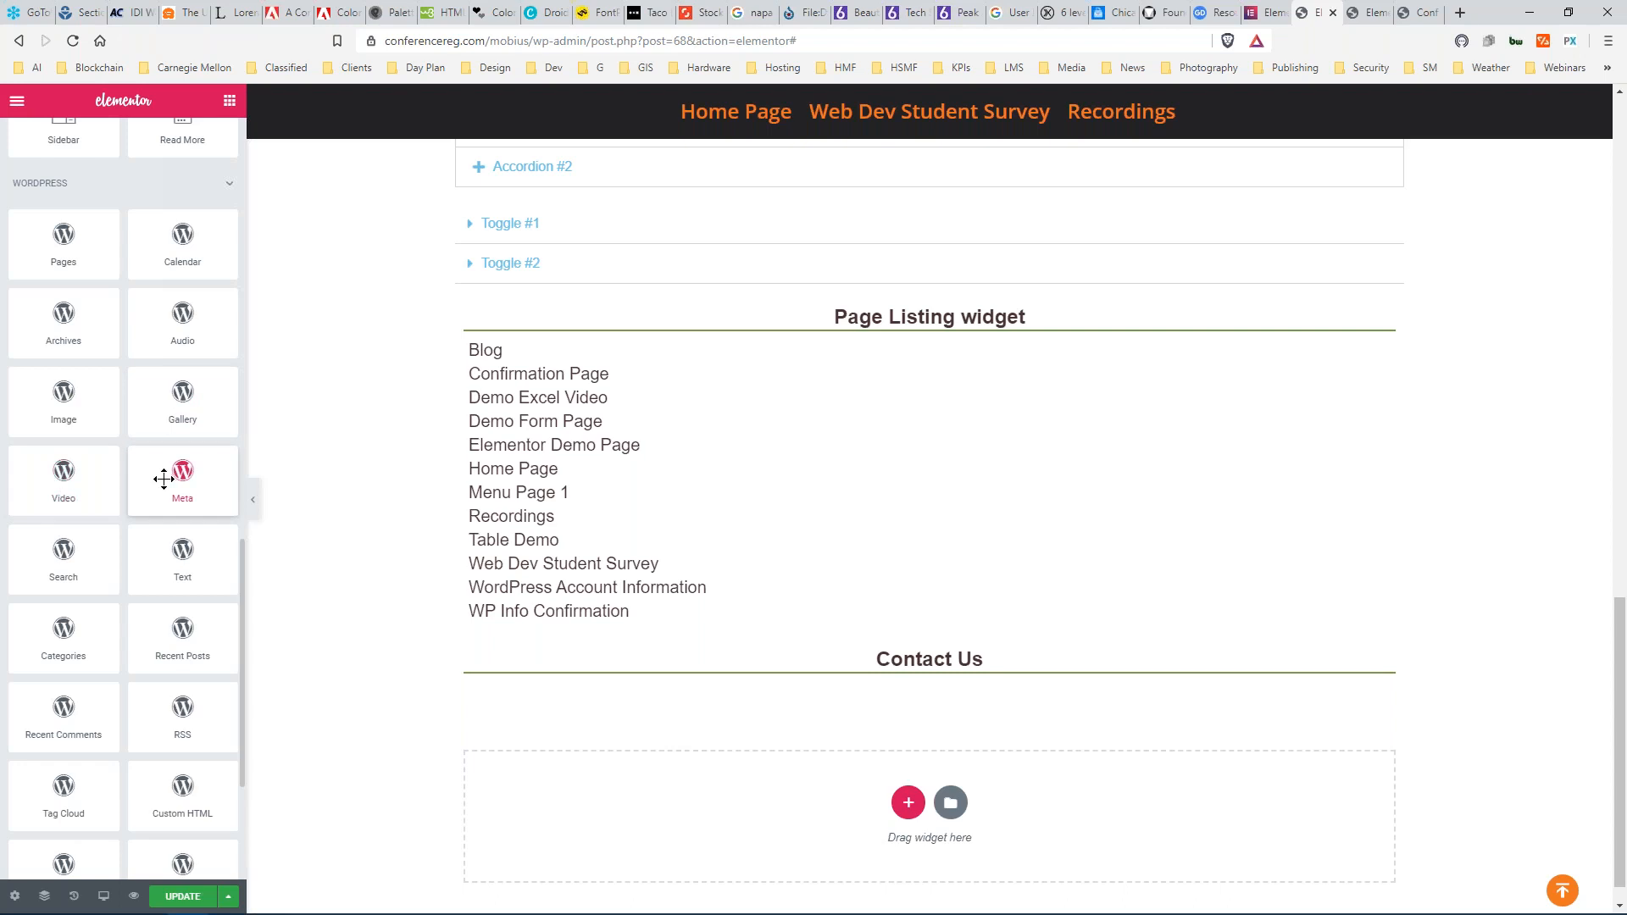
pyautogui.scroll(-1, 377, 613)
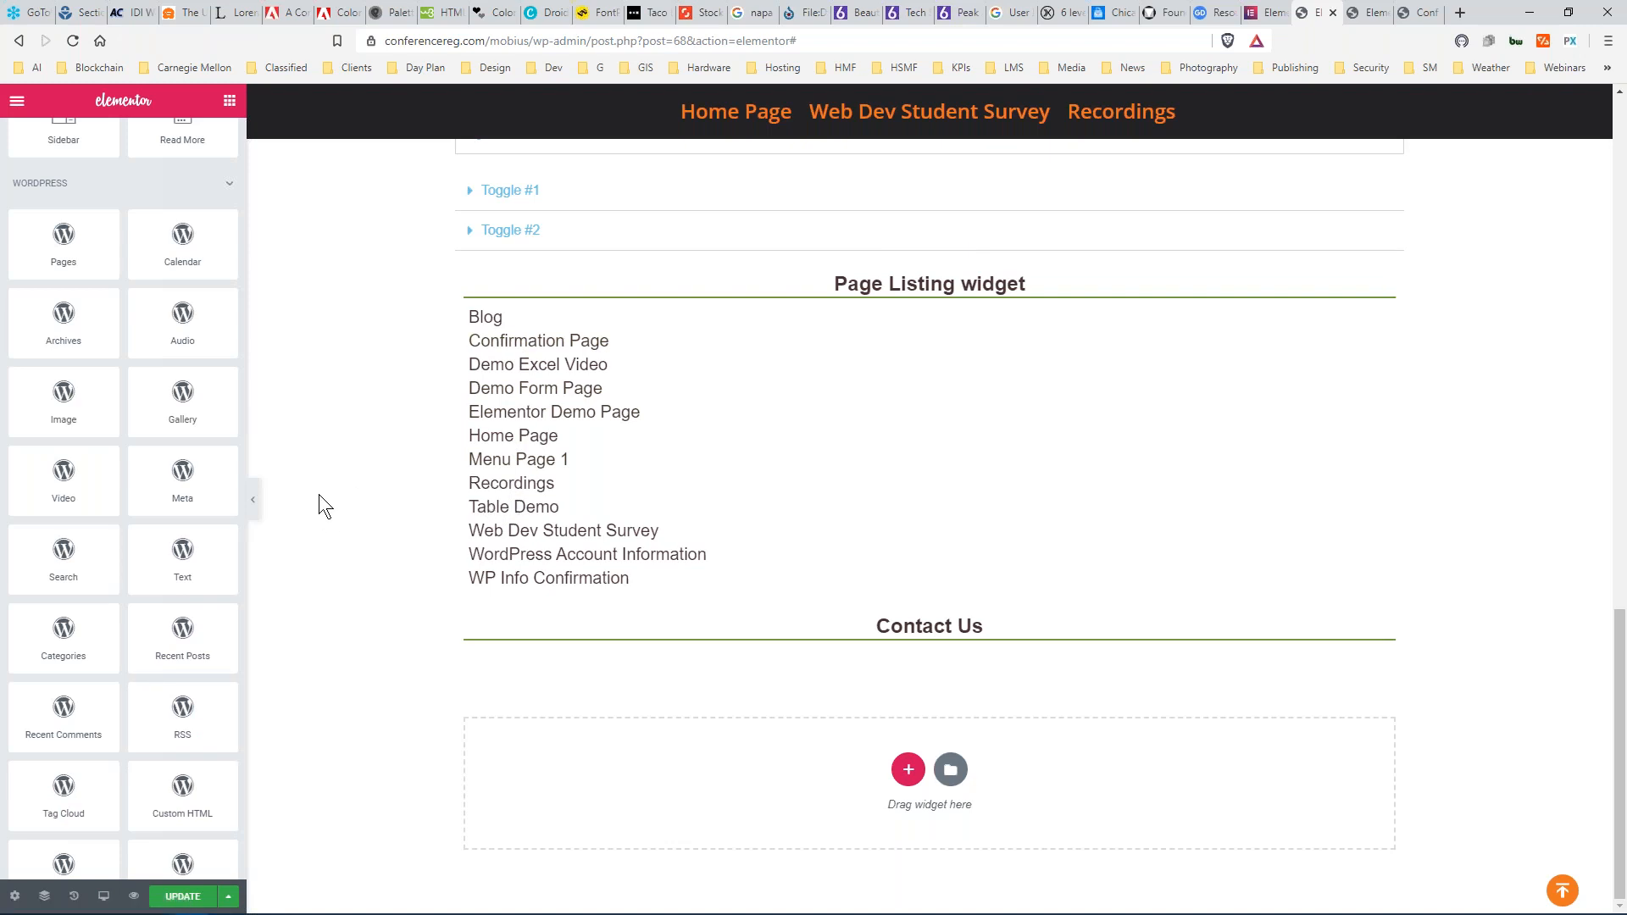
pyautogui.moveTo(62, 556); pyautogui.dragTo(596, 763)
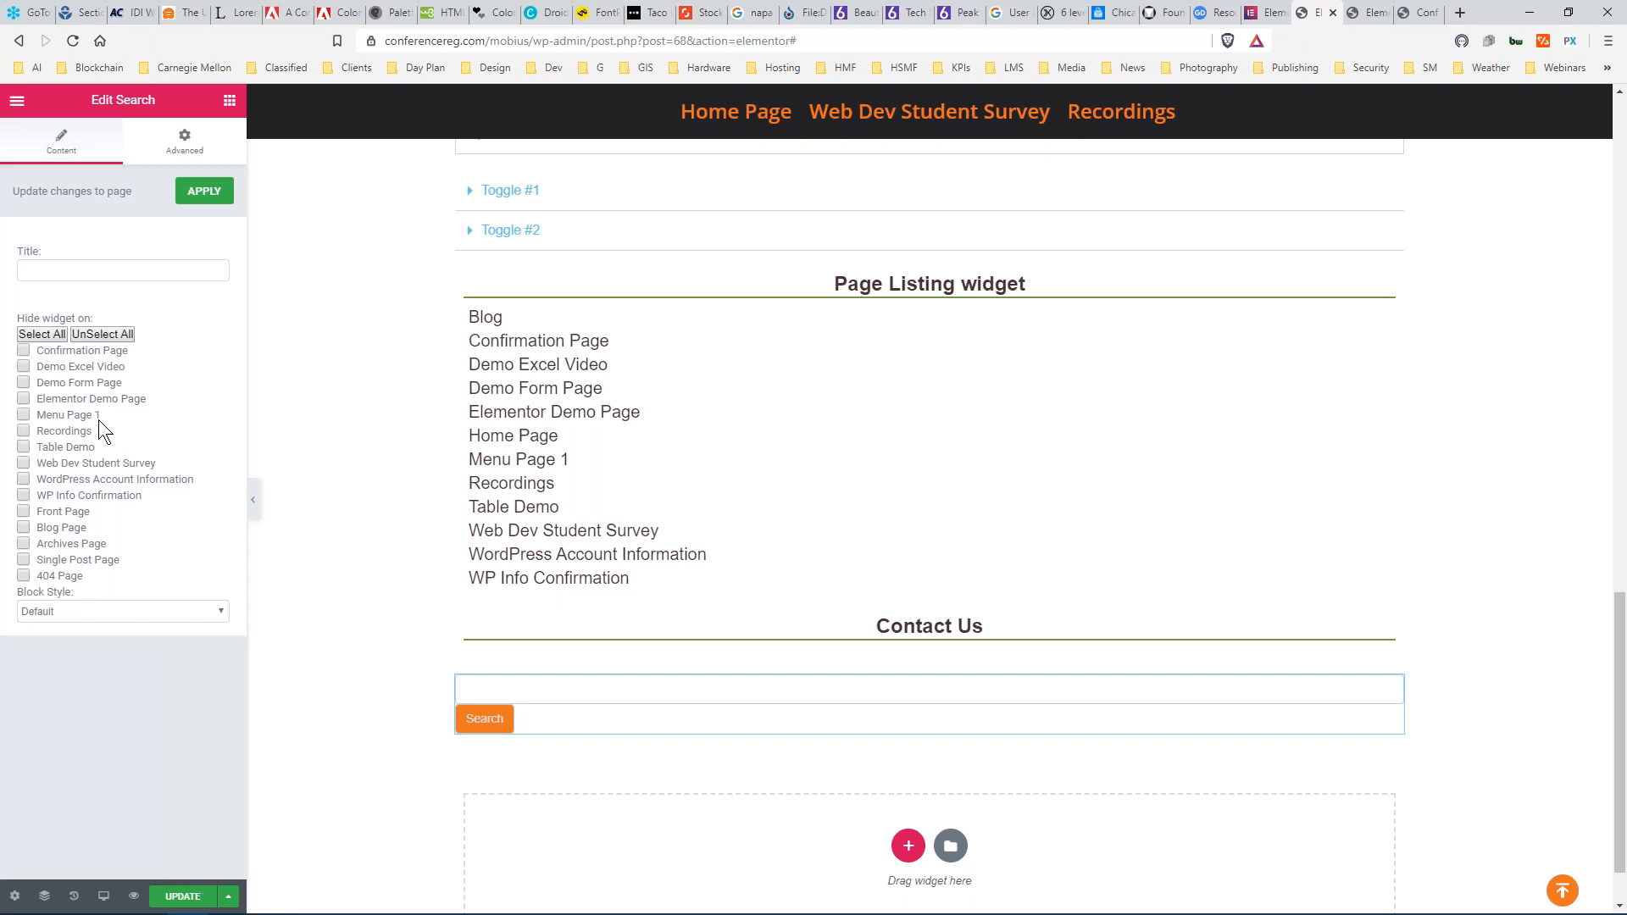
# Place the WordPress Audio widget above the Search widget and look at its audio media library without adding a file.
pyautogui.click(228, 103)
pyautogui.scroll(-15, 94, 424)
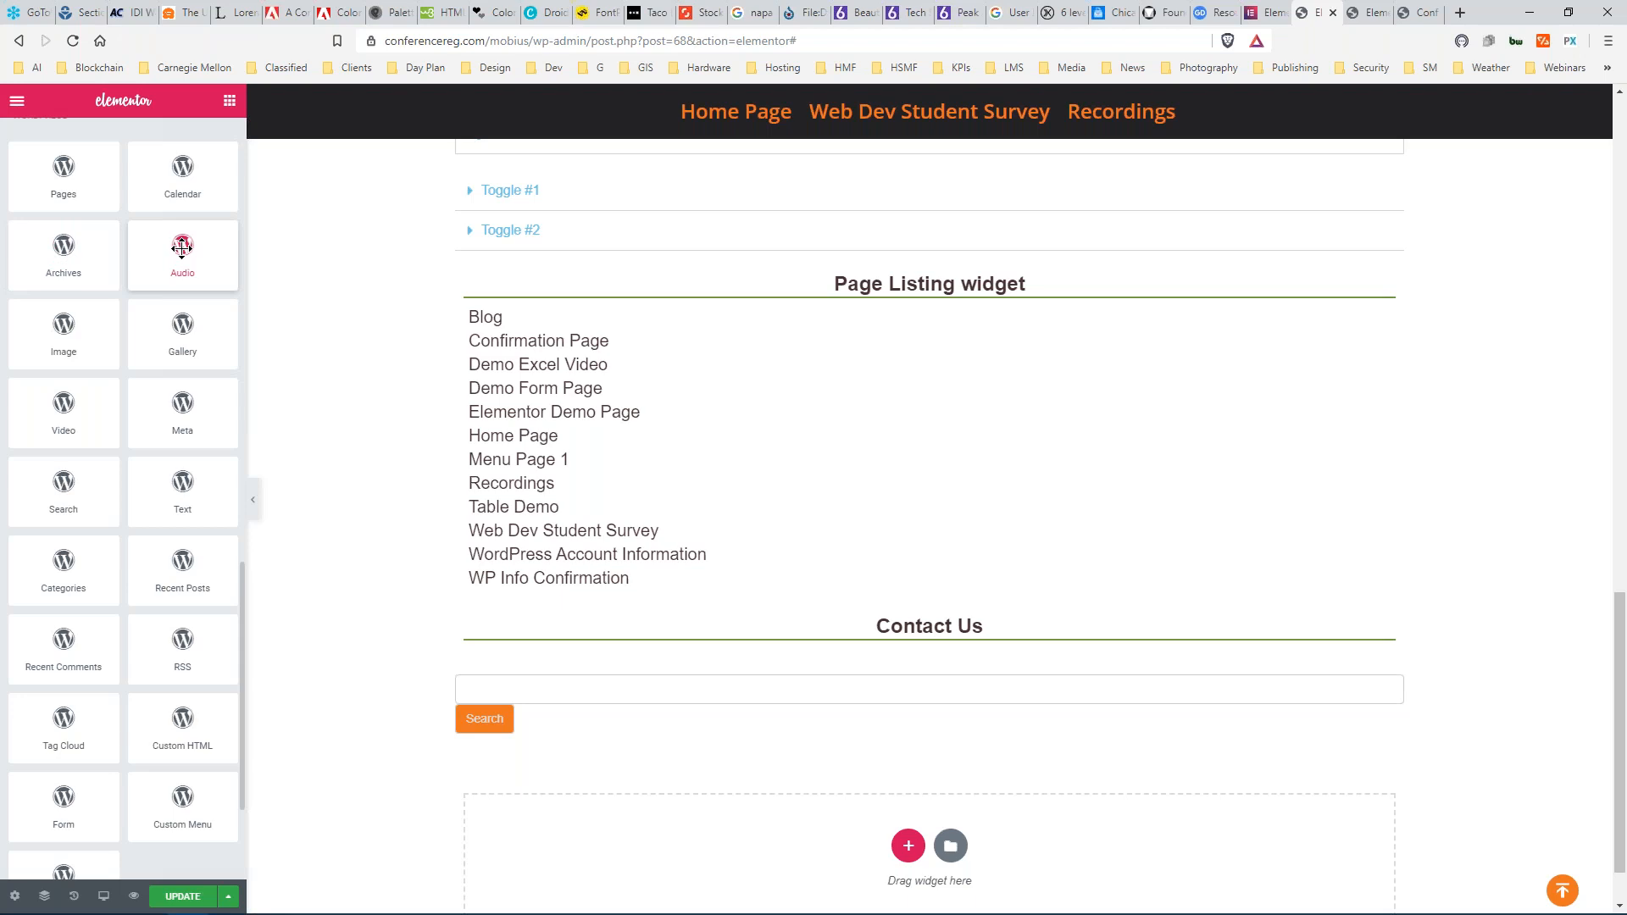
pyautogui.moveTo(182, 246); pyautogui.dragTo(679, 683)
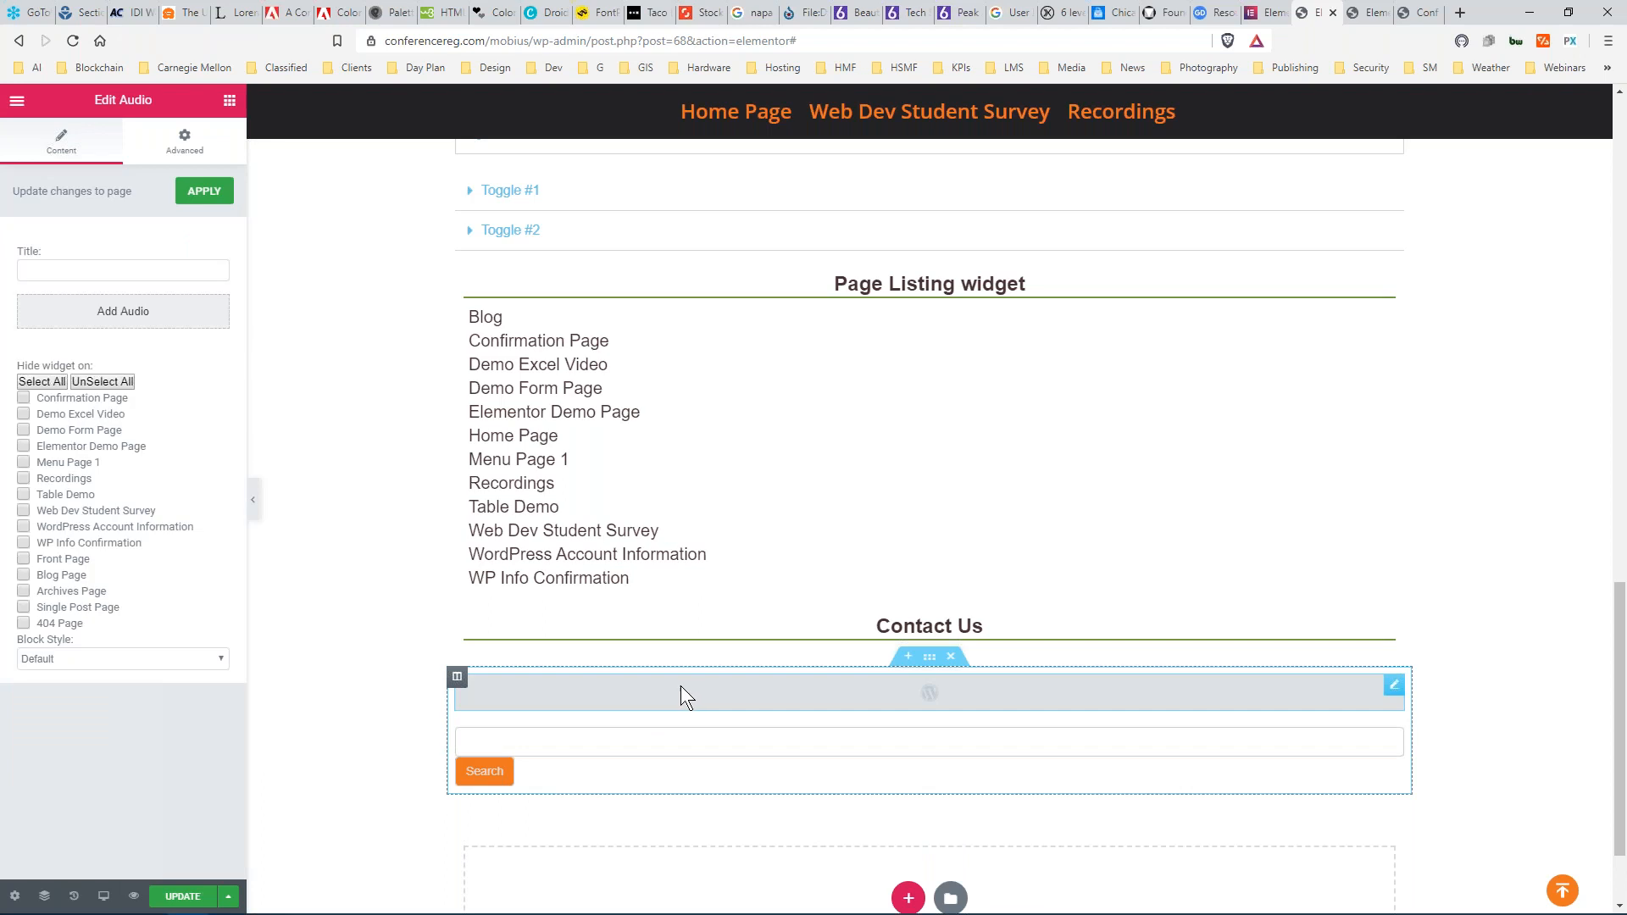
pyautogui.click(113, 313)
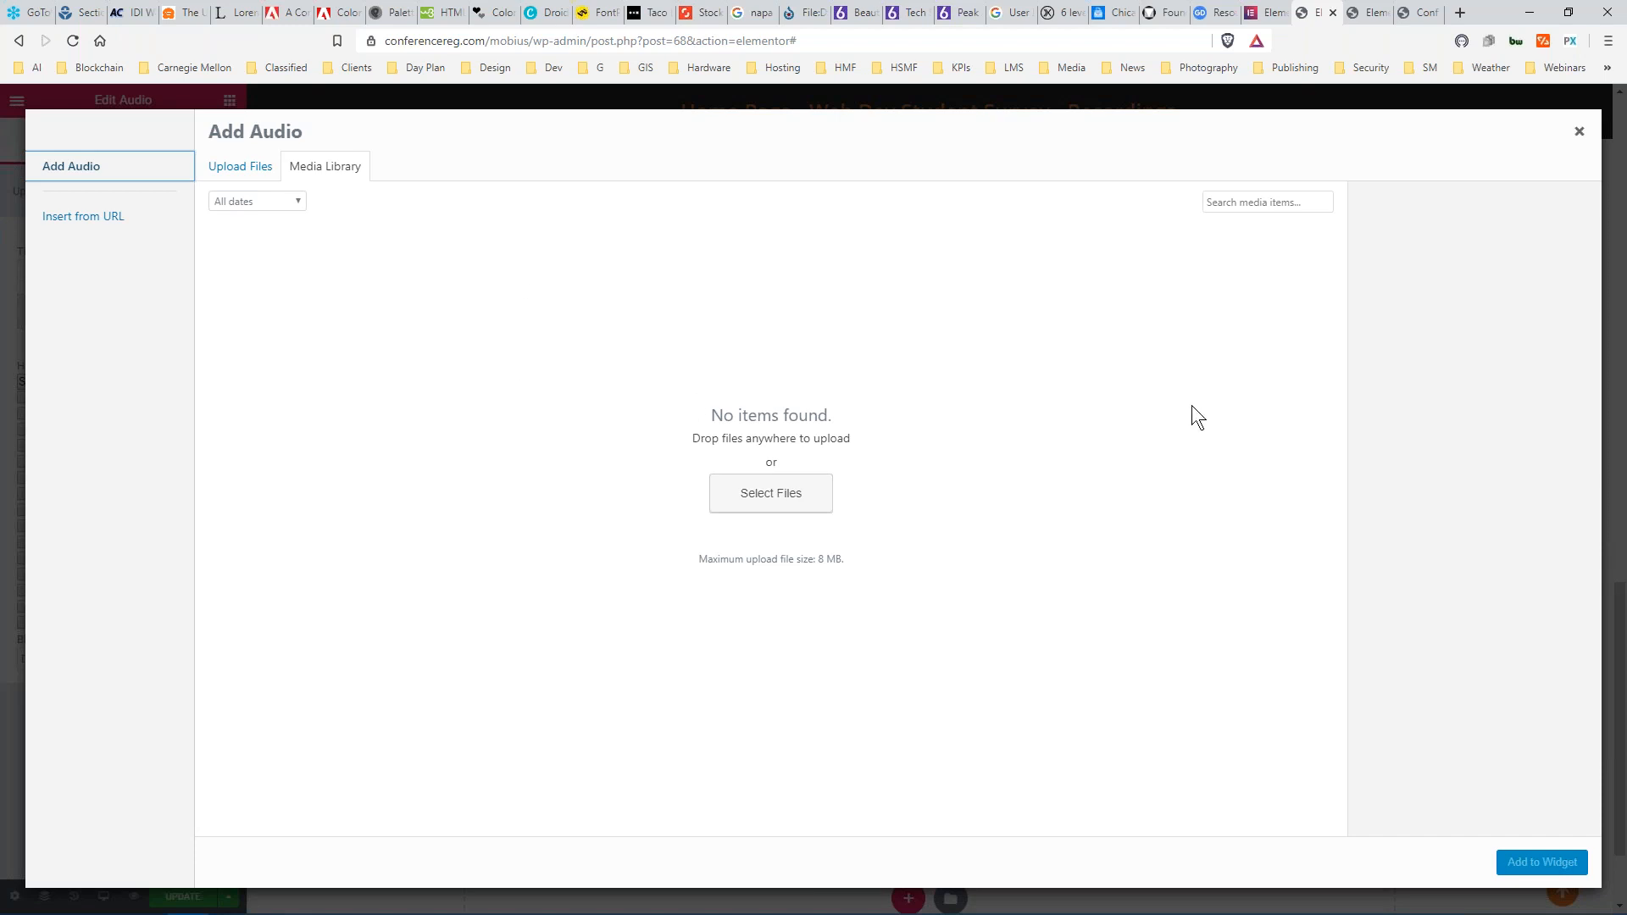
pyautogui.click(1577, 134)
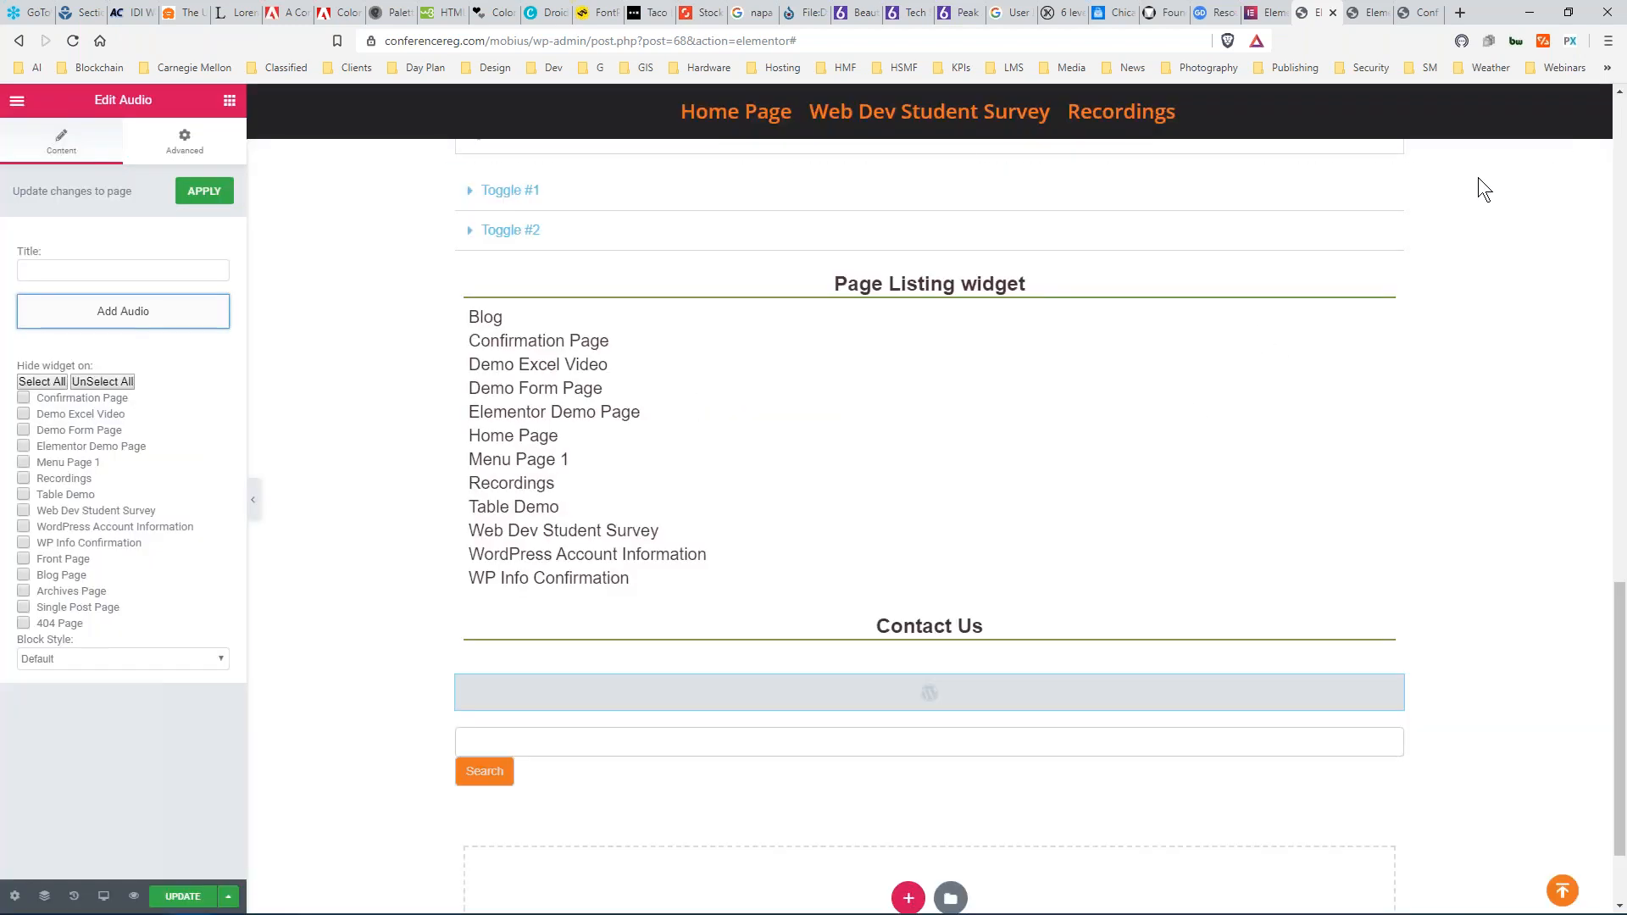
# Add a single-column section below the Search widget.
pyautogui.scroll(-2, 805, 680)
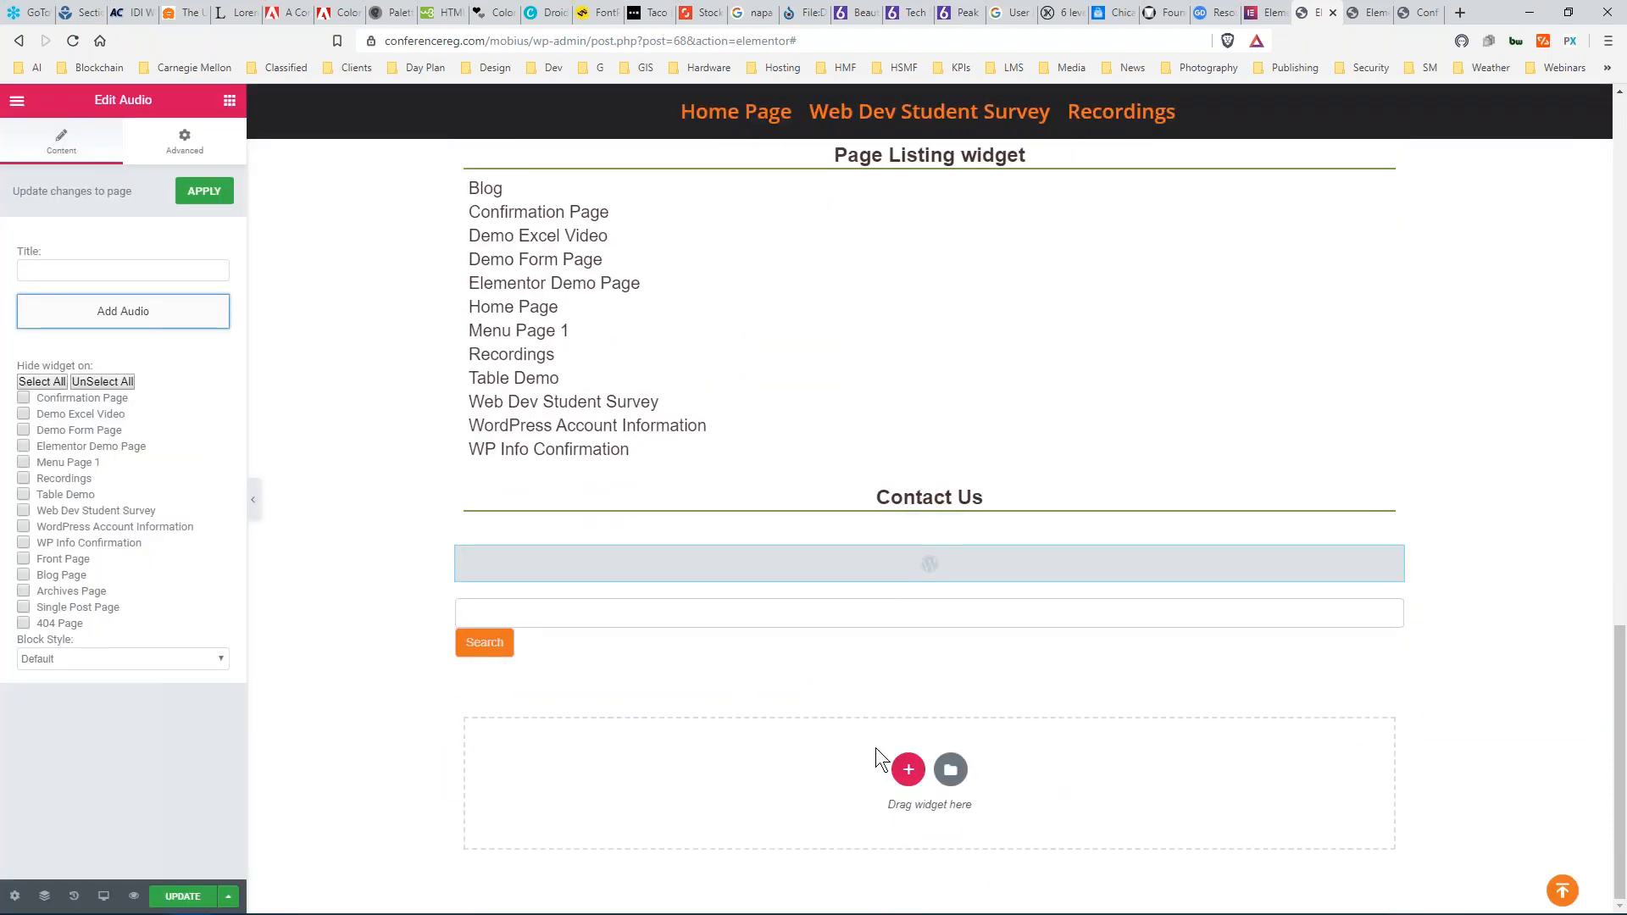
pyautogui.click(908, 770)
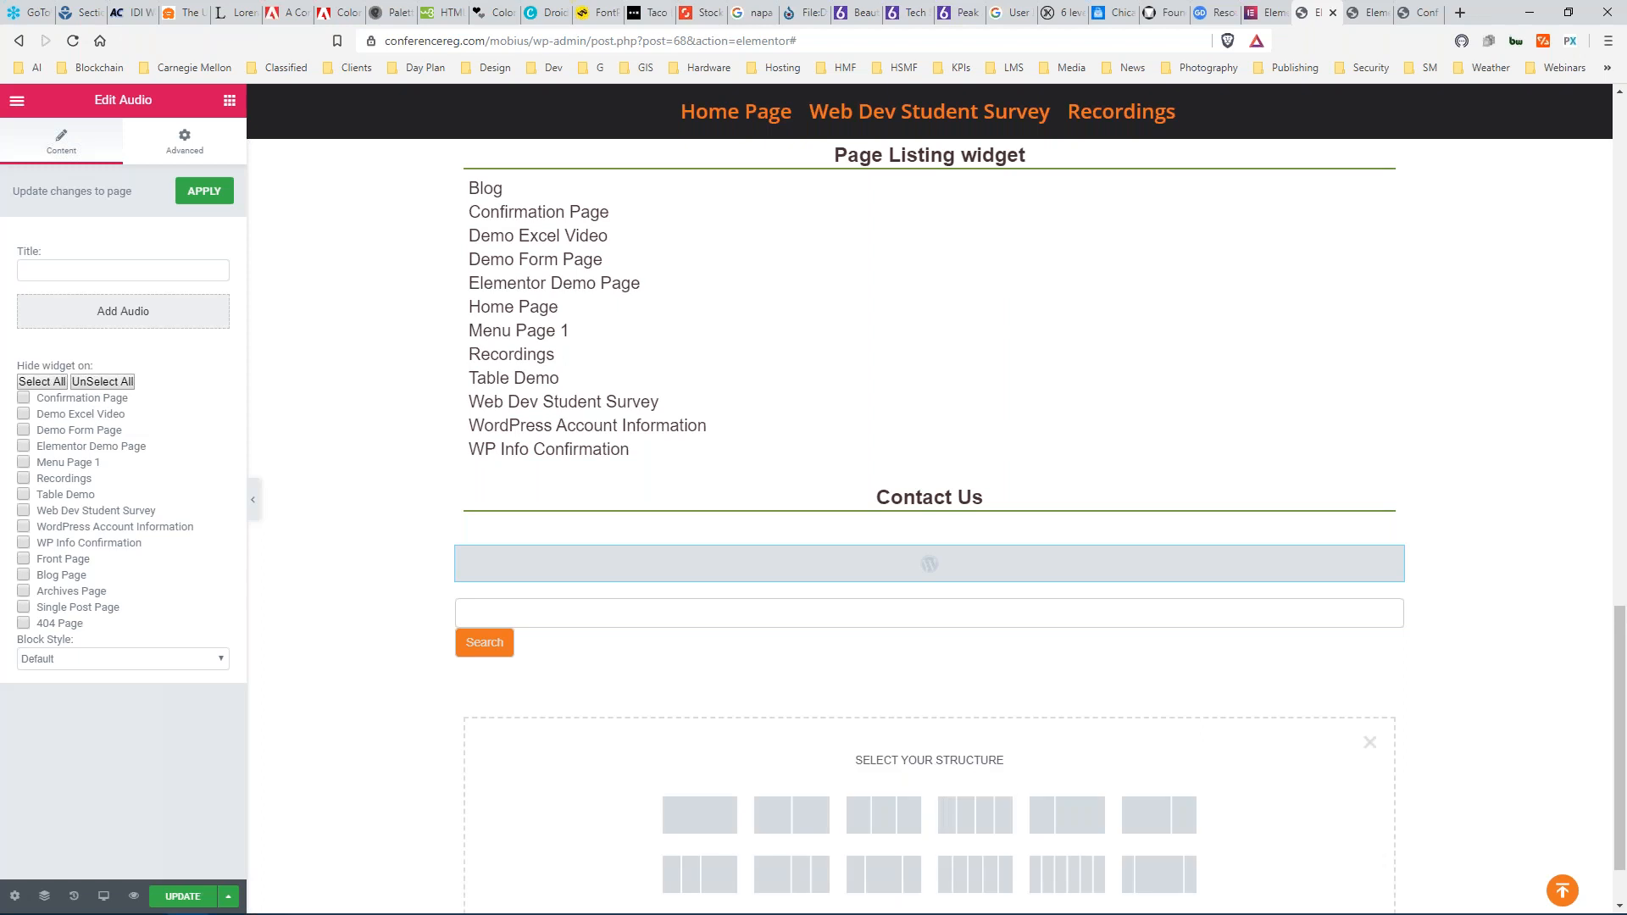
pyautogui.click(719, 818)
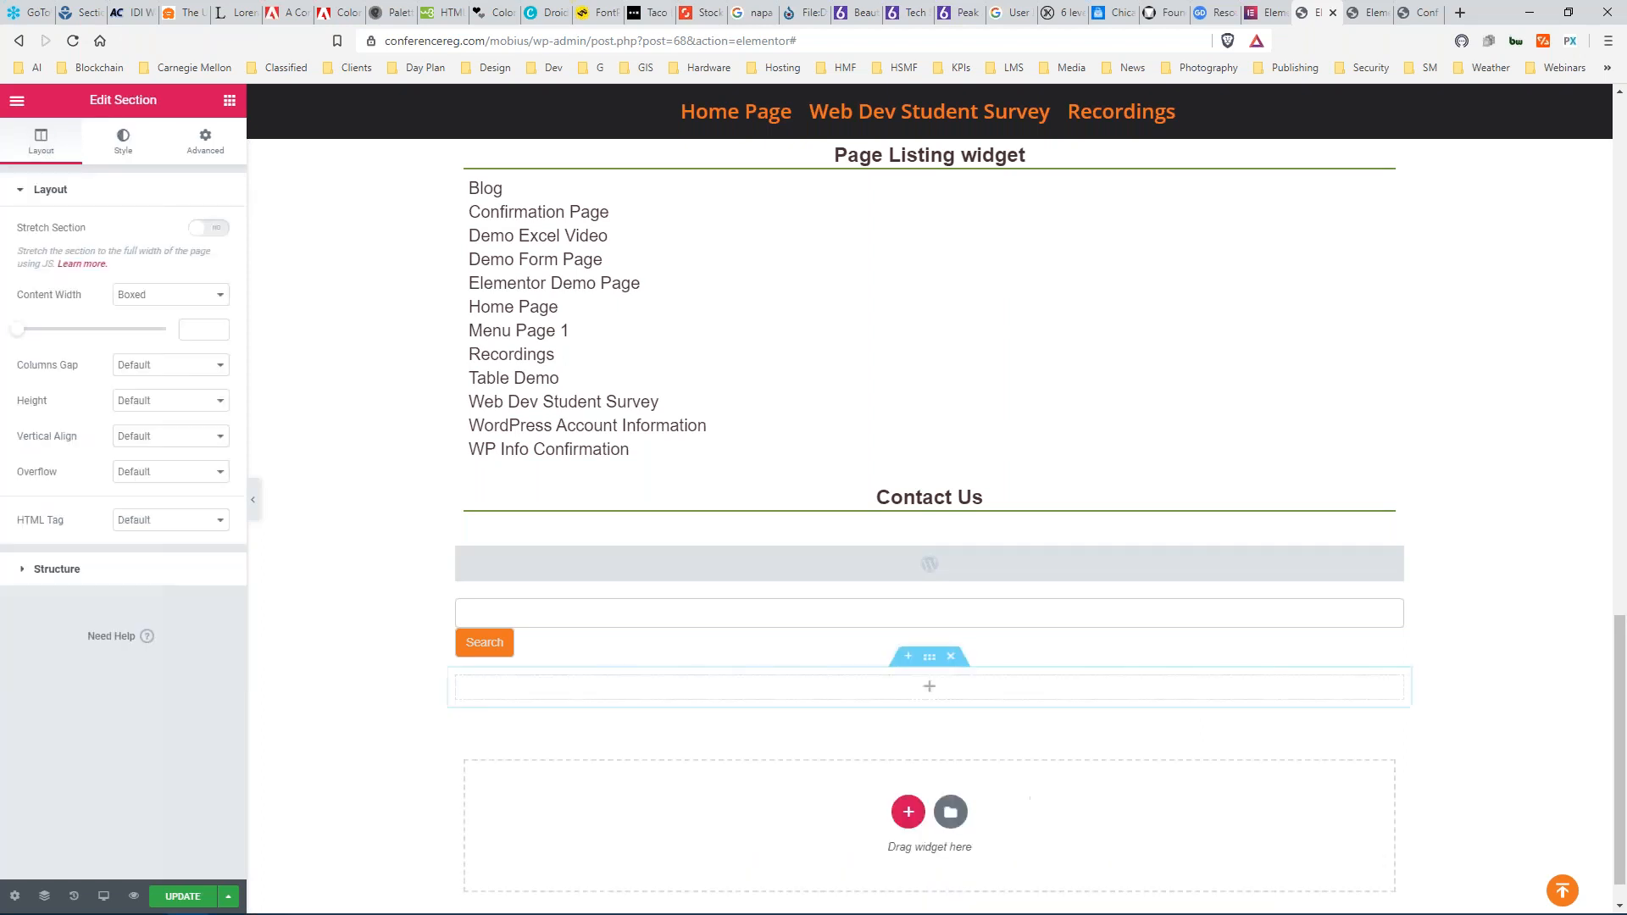
# Place the WordPress RSS widget in the empty section below the Search widget and return to the WordPress widgets.
pyautogui.click(229, 99)
pyautogui.scroll(-10, 116, 410)
pyautogui.scroll(-6, 124, 410)
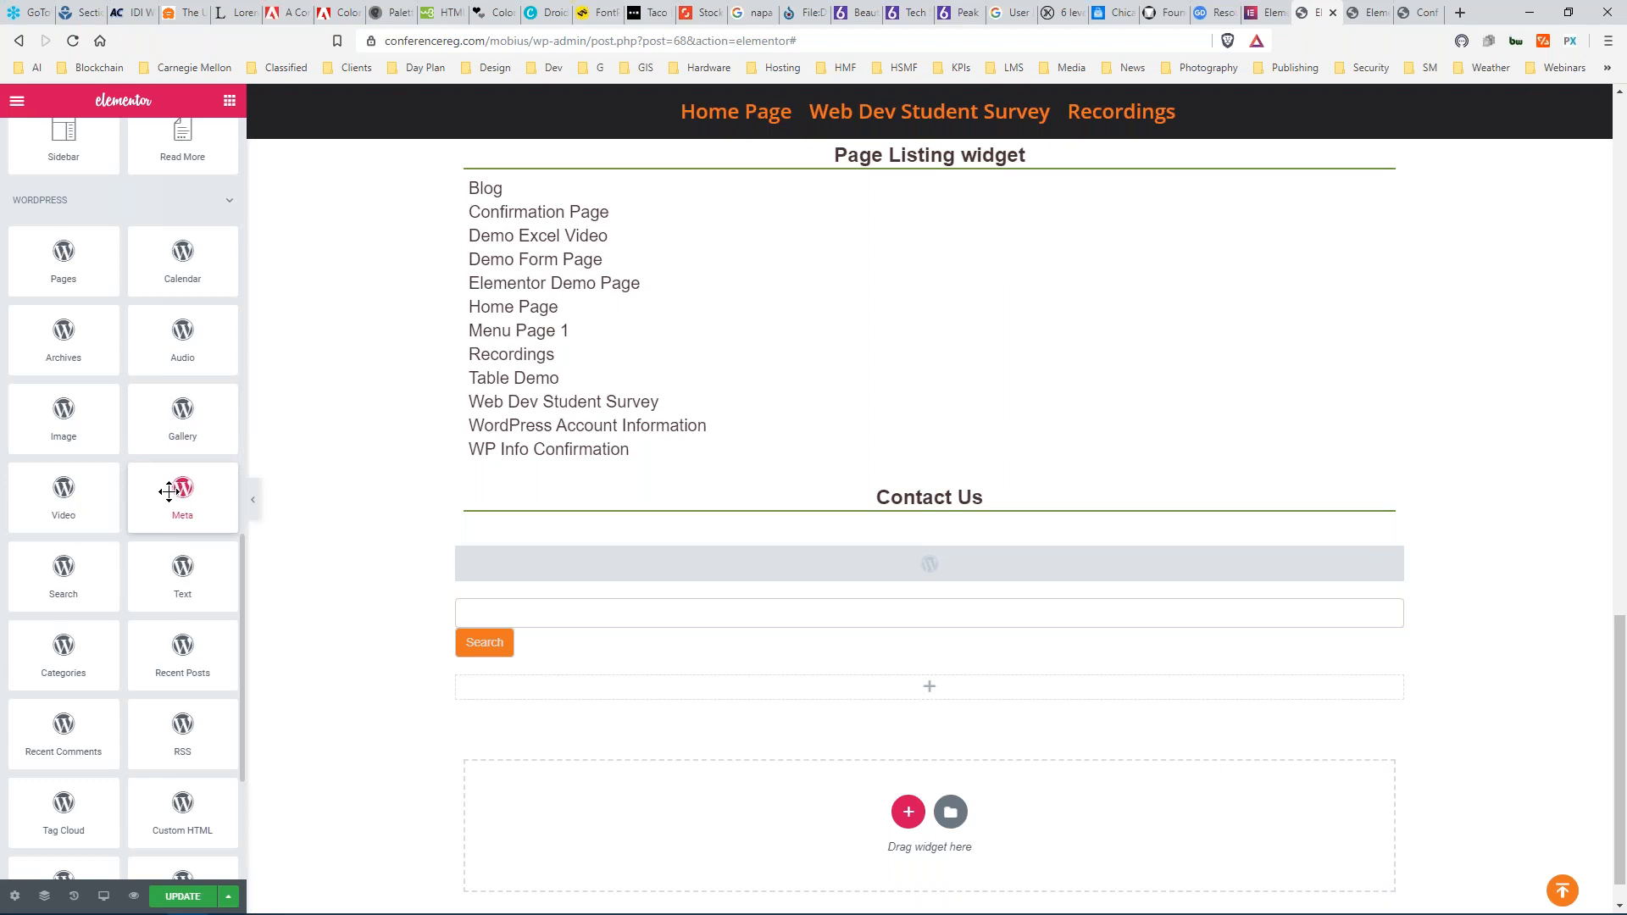
pyautogui.scroll(-1, 165, 496)
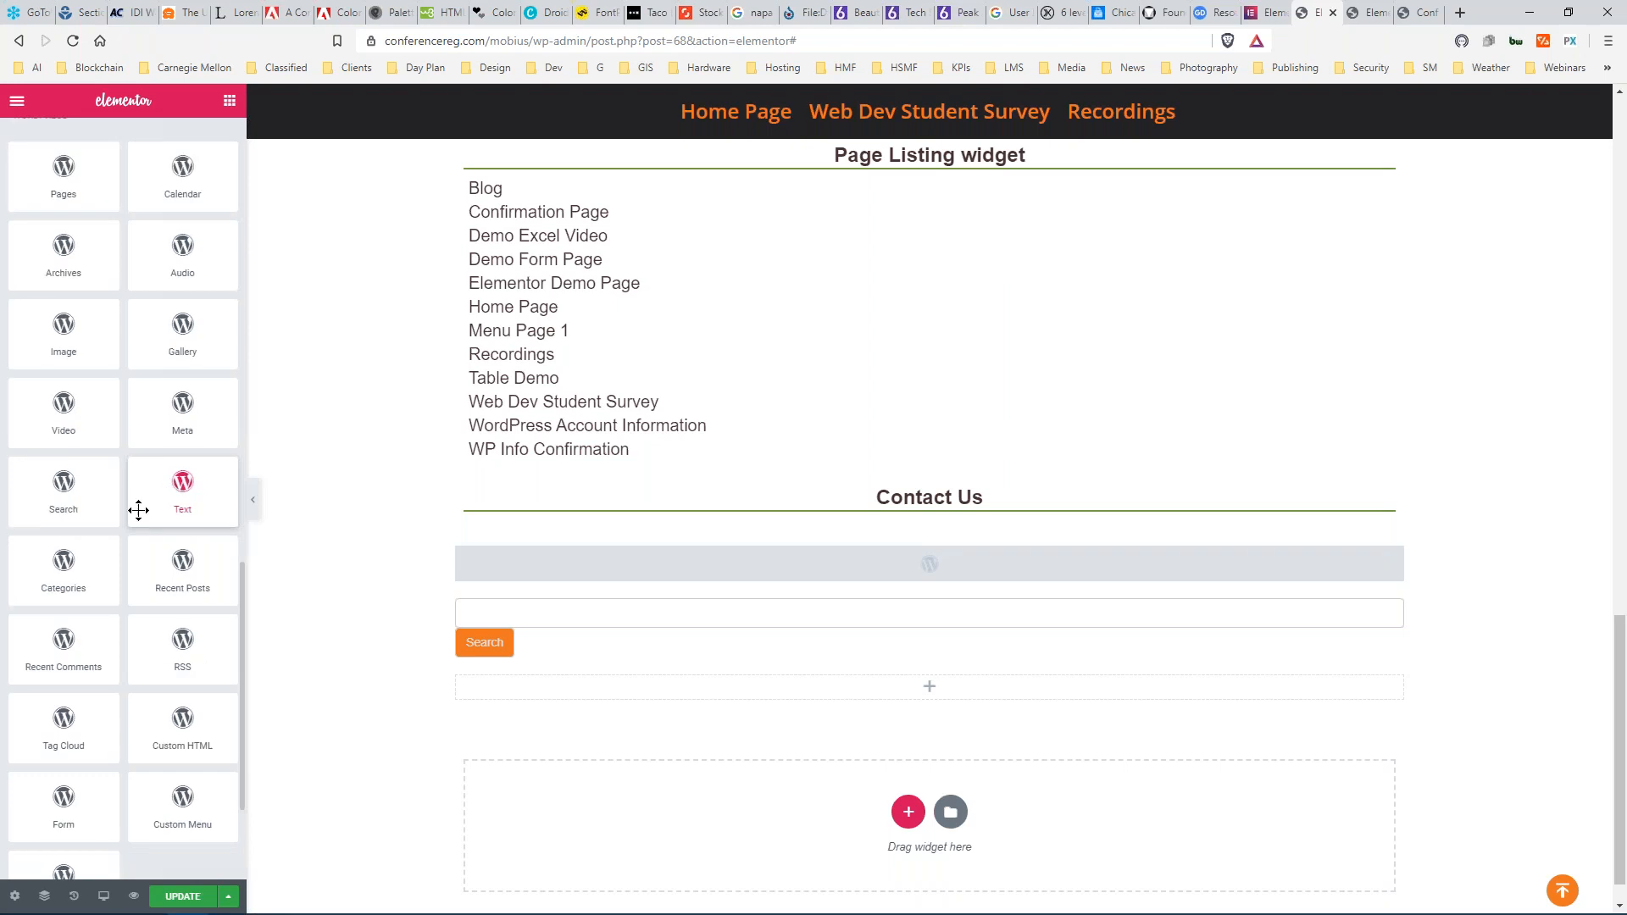
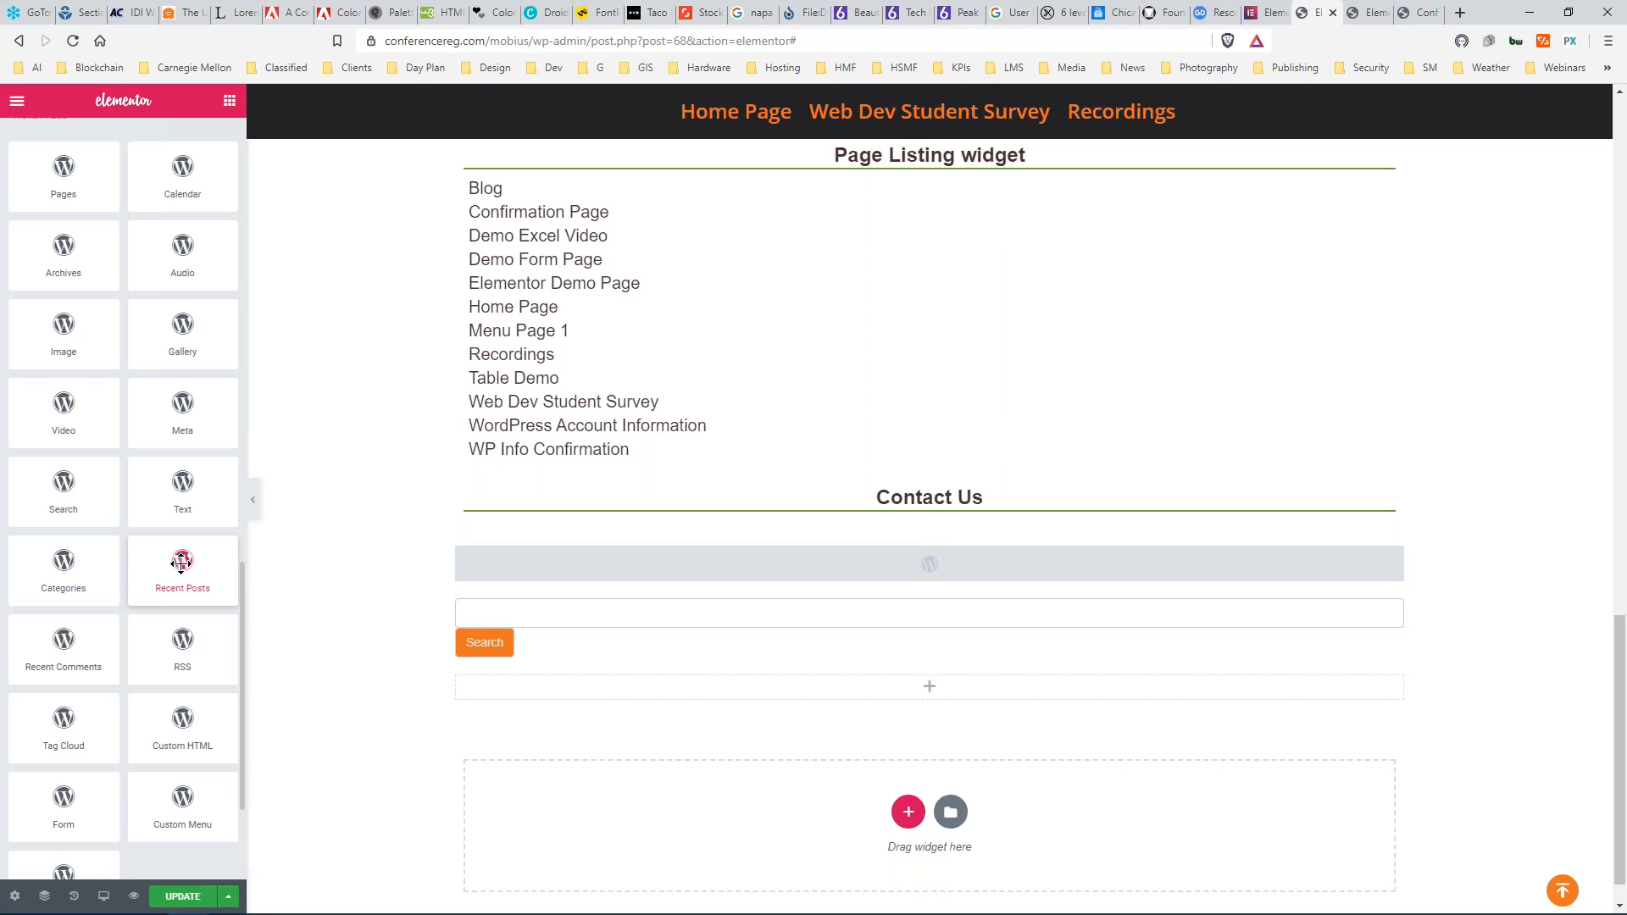
pyautogui.scroll(-3, 181, 563)
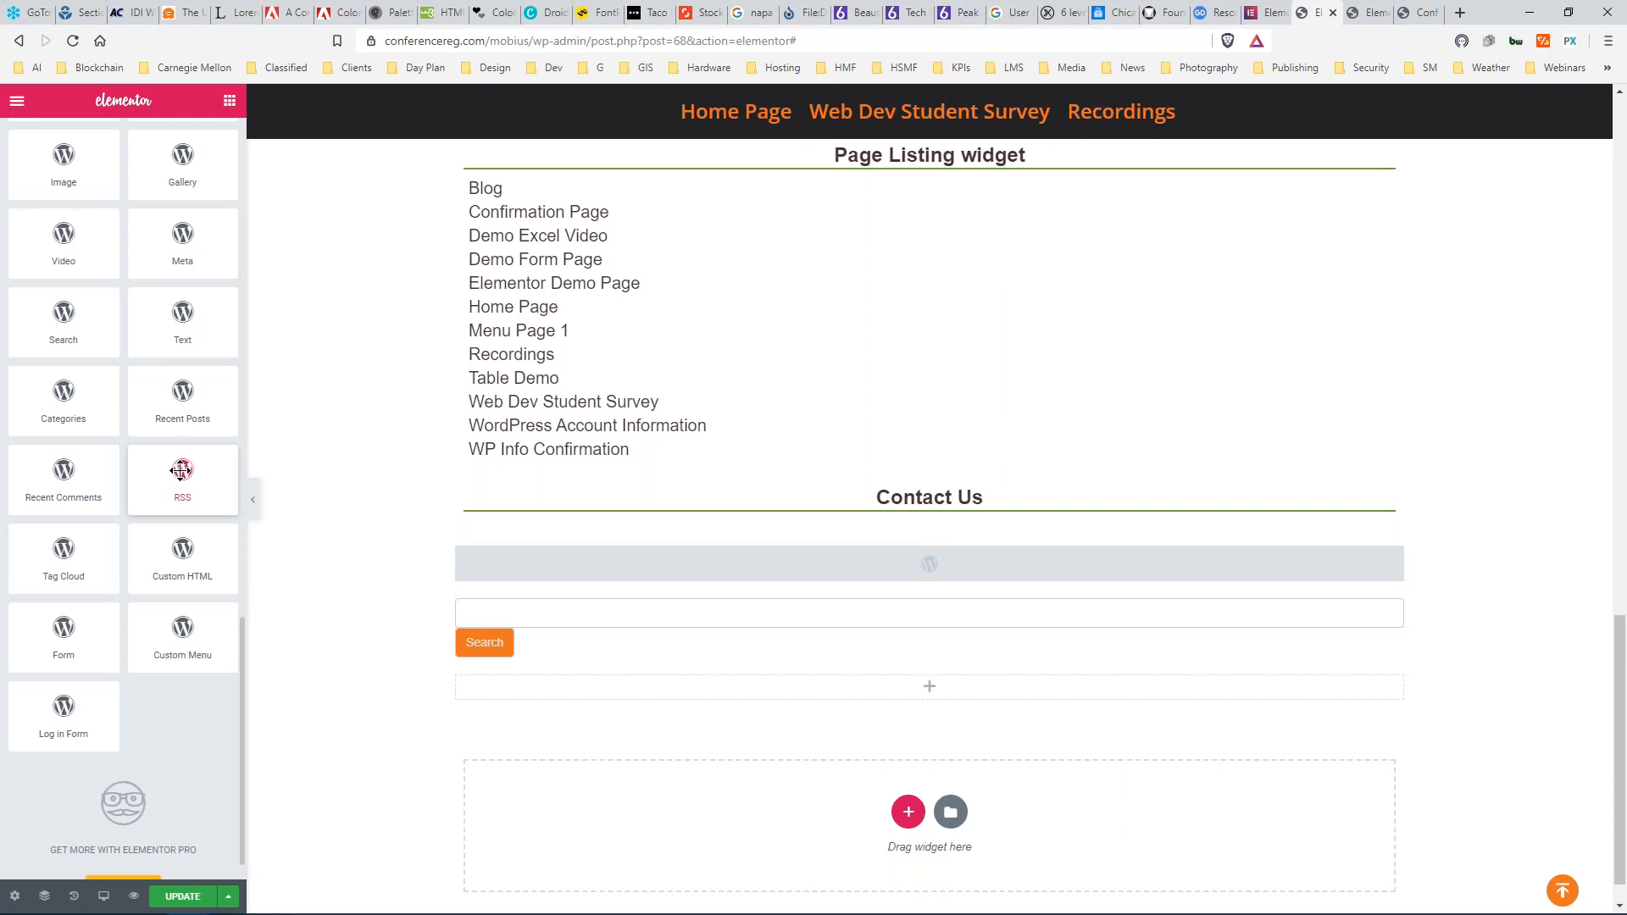
pyautogui.moveTo(181, 471); pyautogui.dragTo(572, 698)
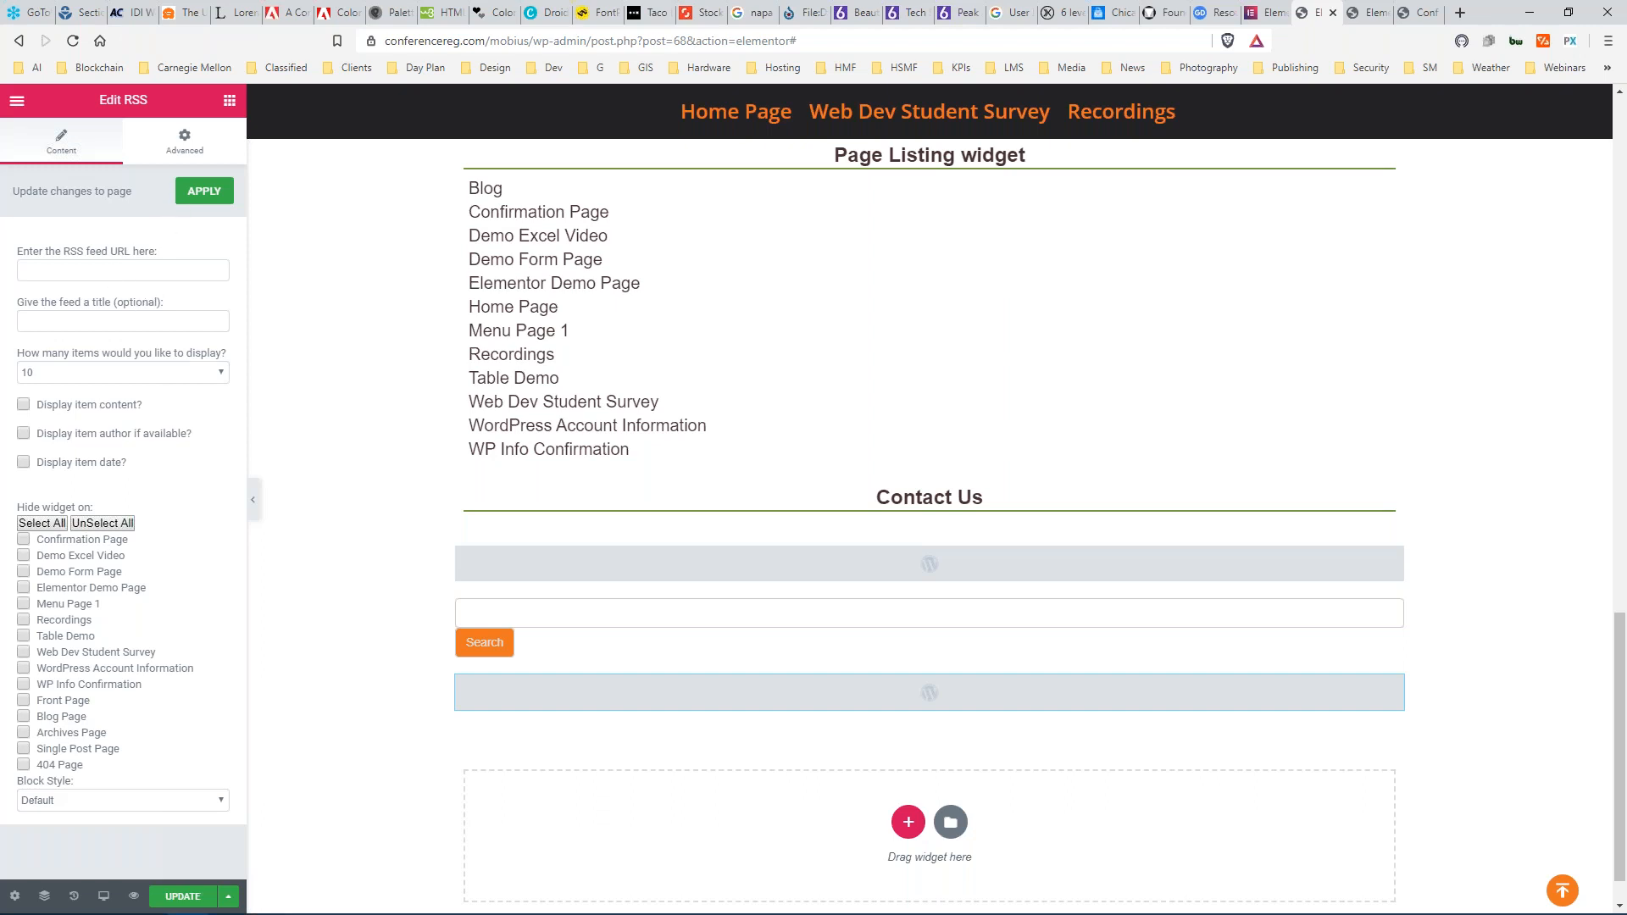
pyautogui.click(229, 103)
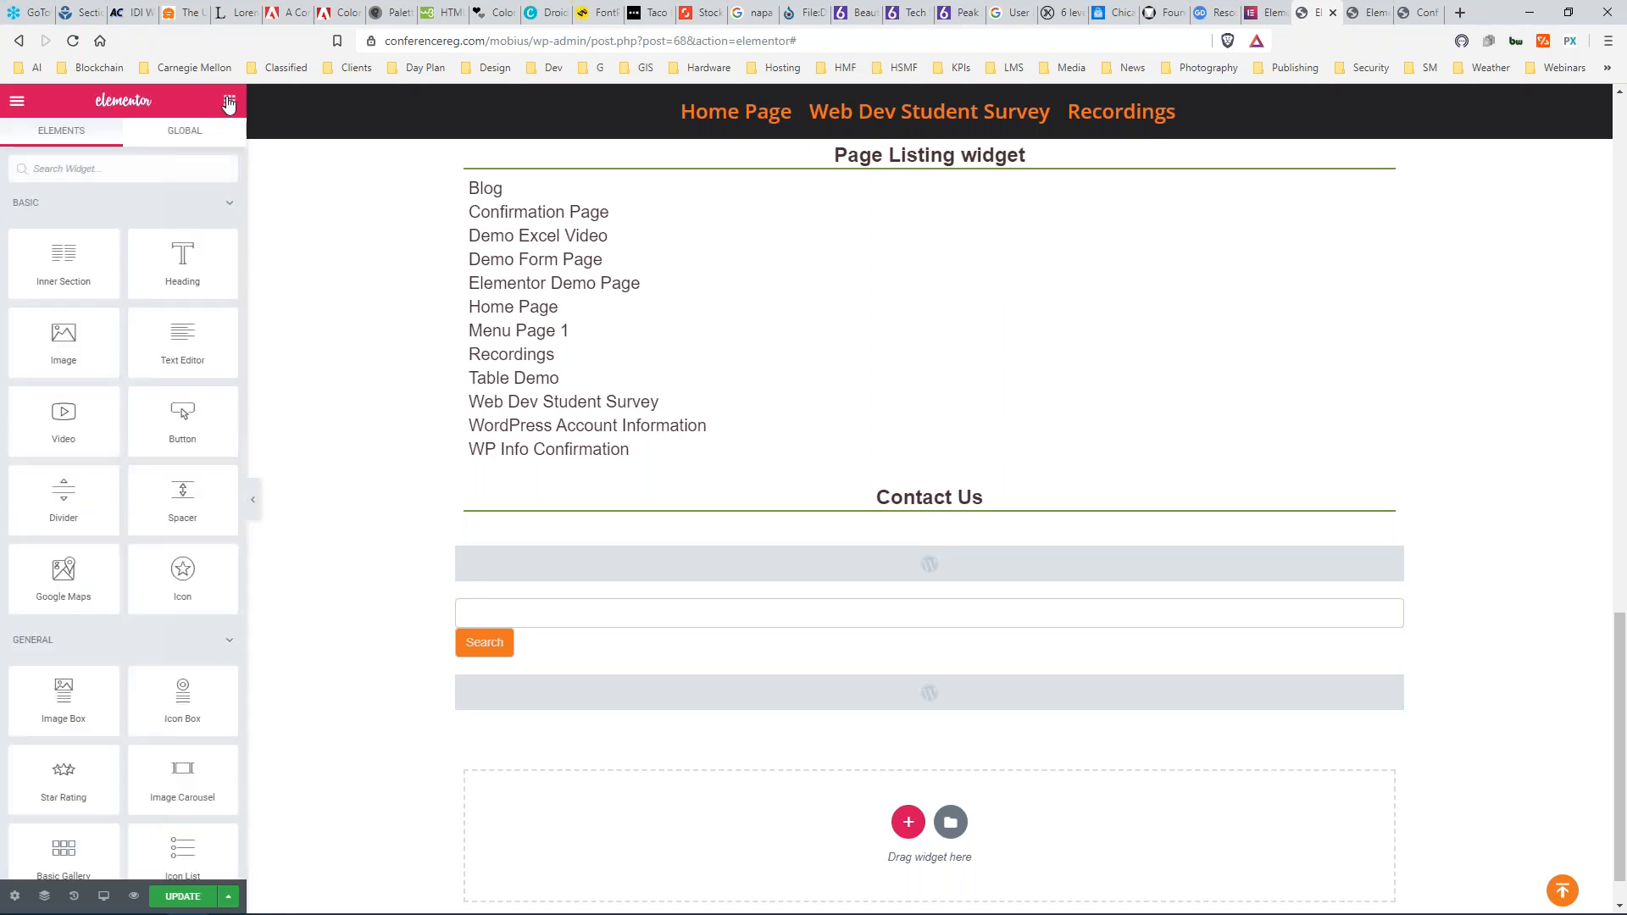
pyautogui.scroll(-9, 131, 398)
pyautogui.scroll(-9, 136, 394)
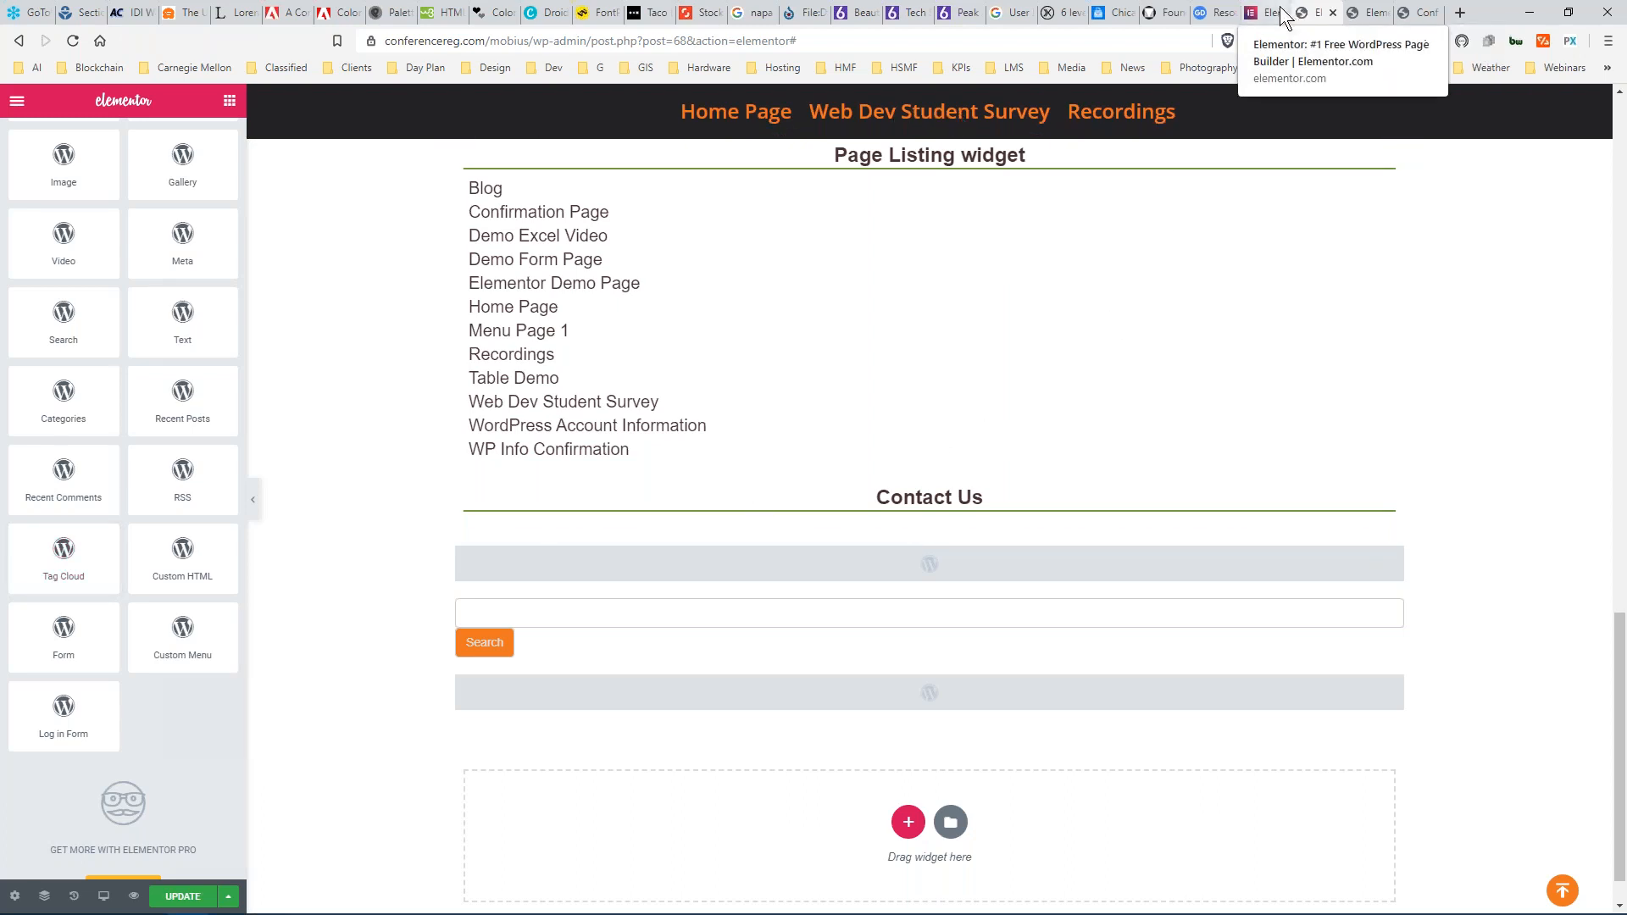
# Exit the Home Page's Elementor editor to the WordPress dashboard and open the list of all posts.
pyautogui.click(1366, 16)
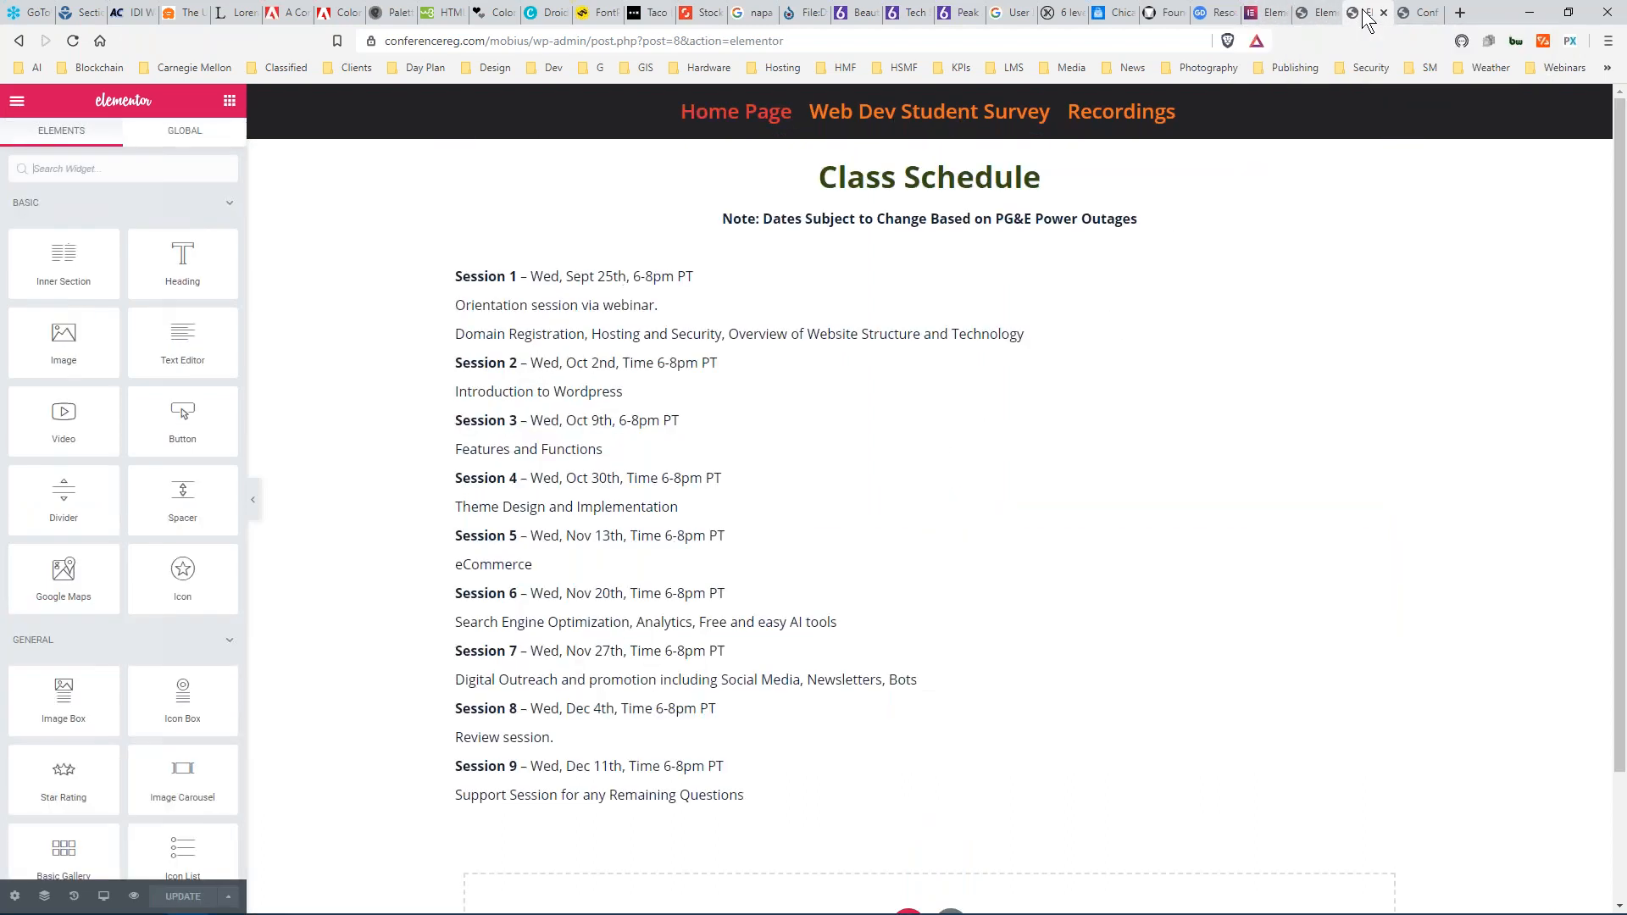
pyautogui.click(17, 102)
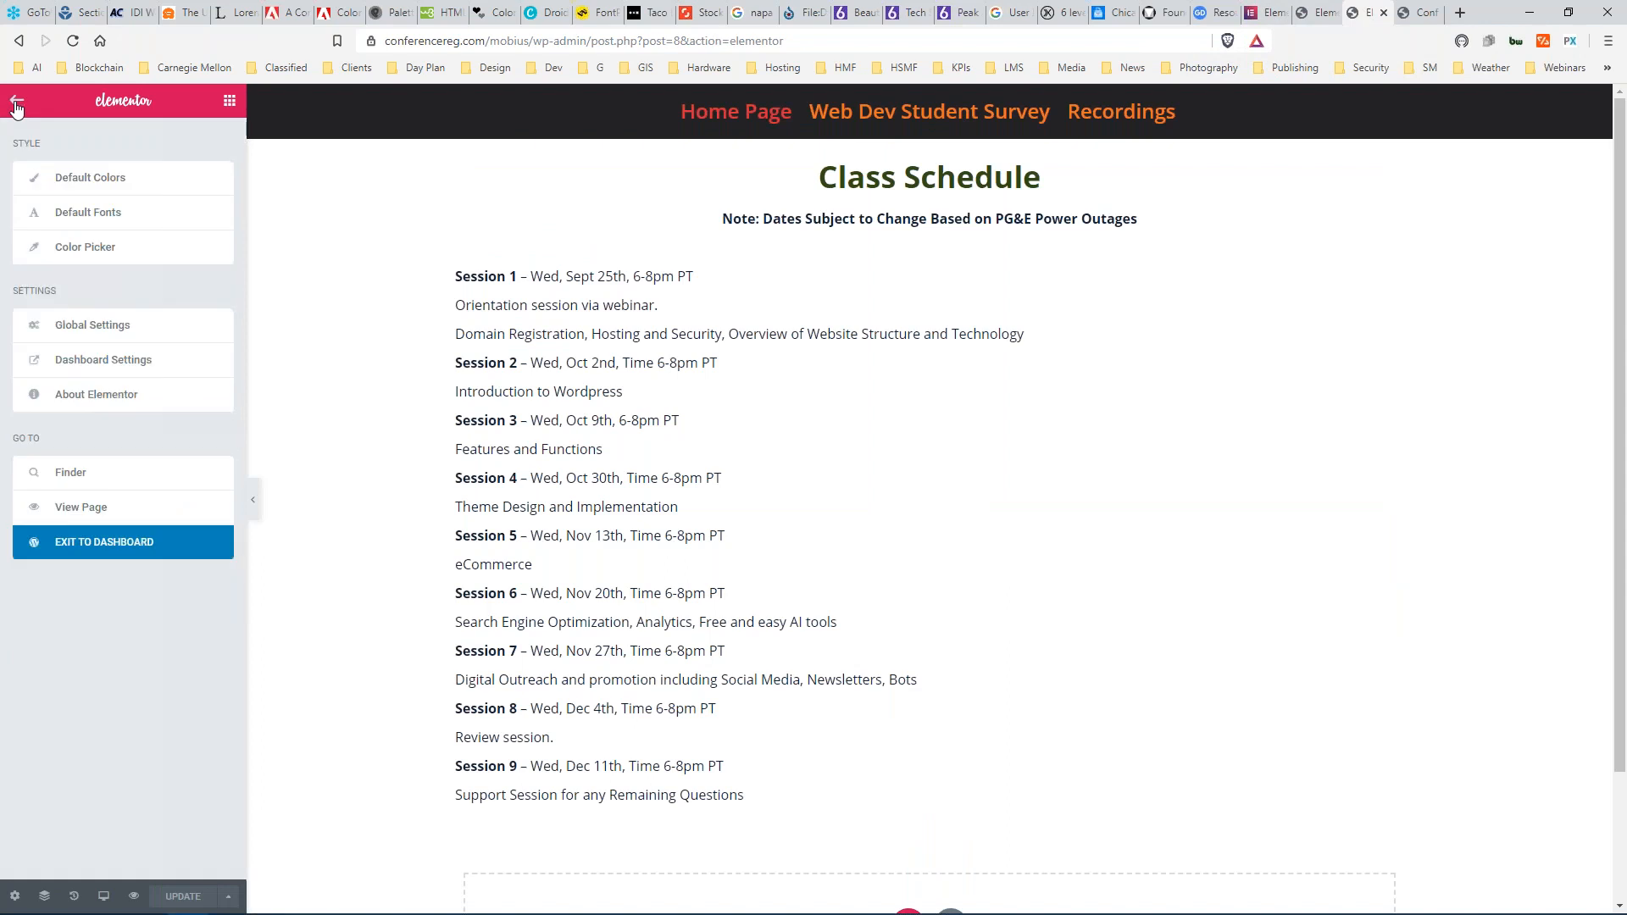
pyautogui.click(16, 103)
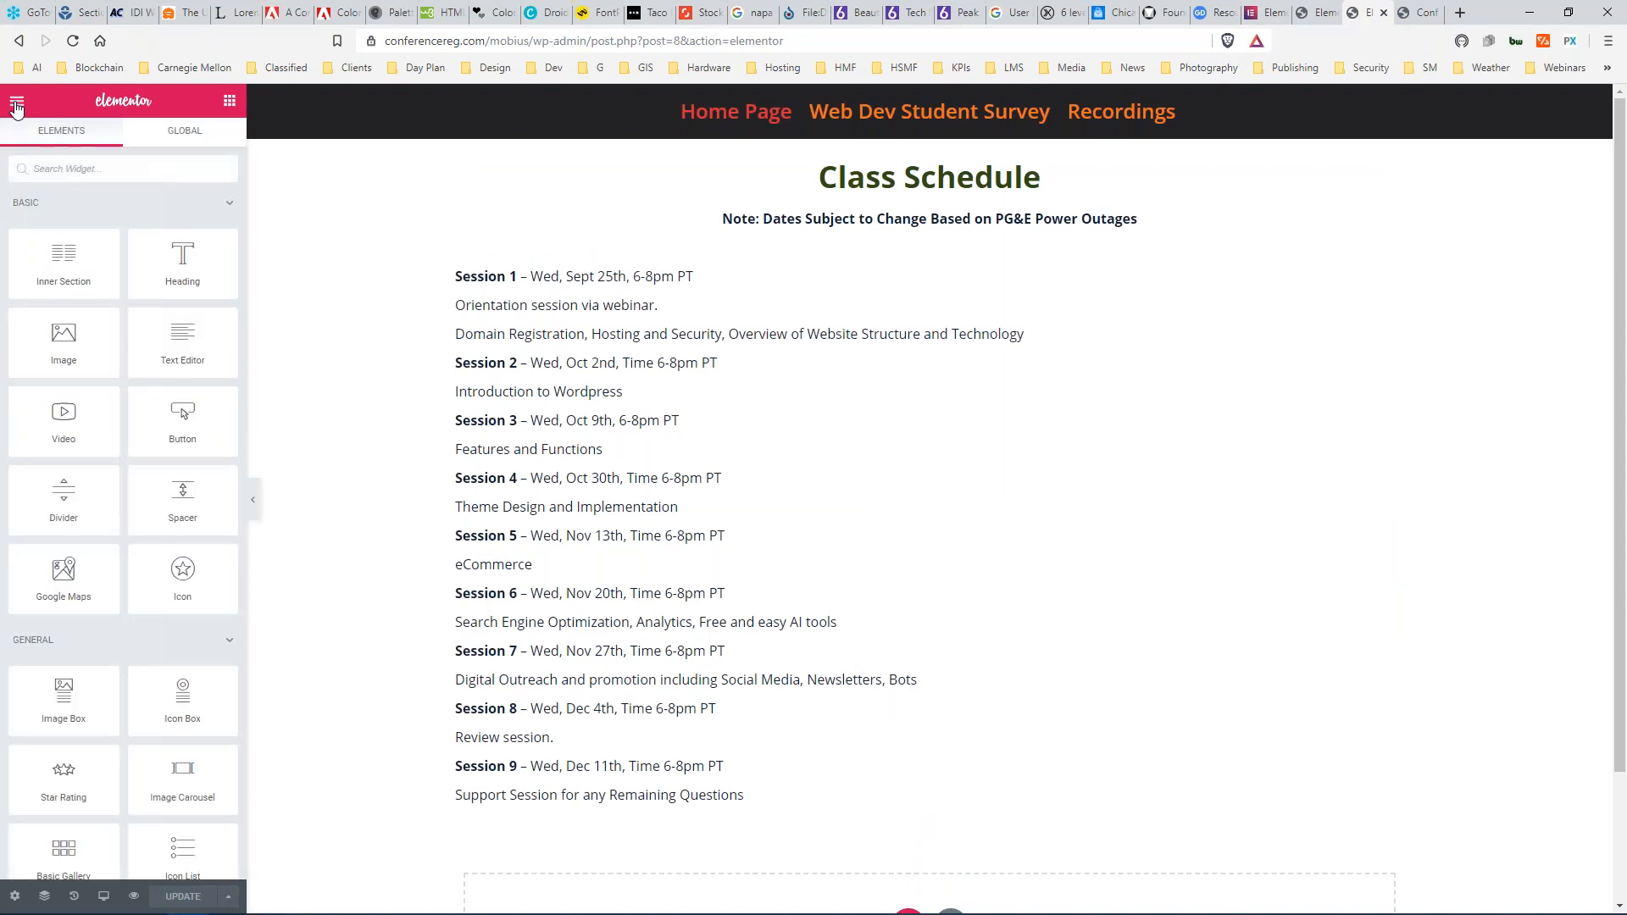
pyautogui.click(16, 103)
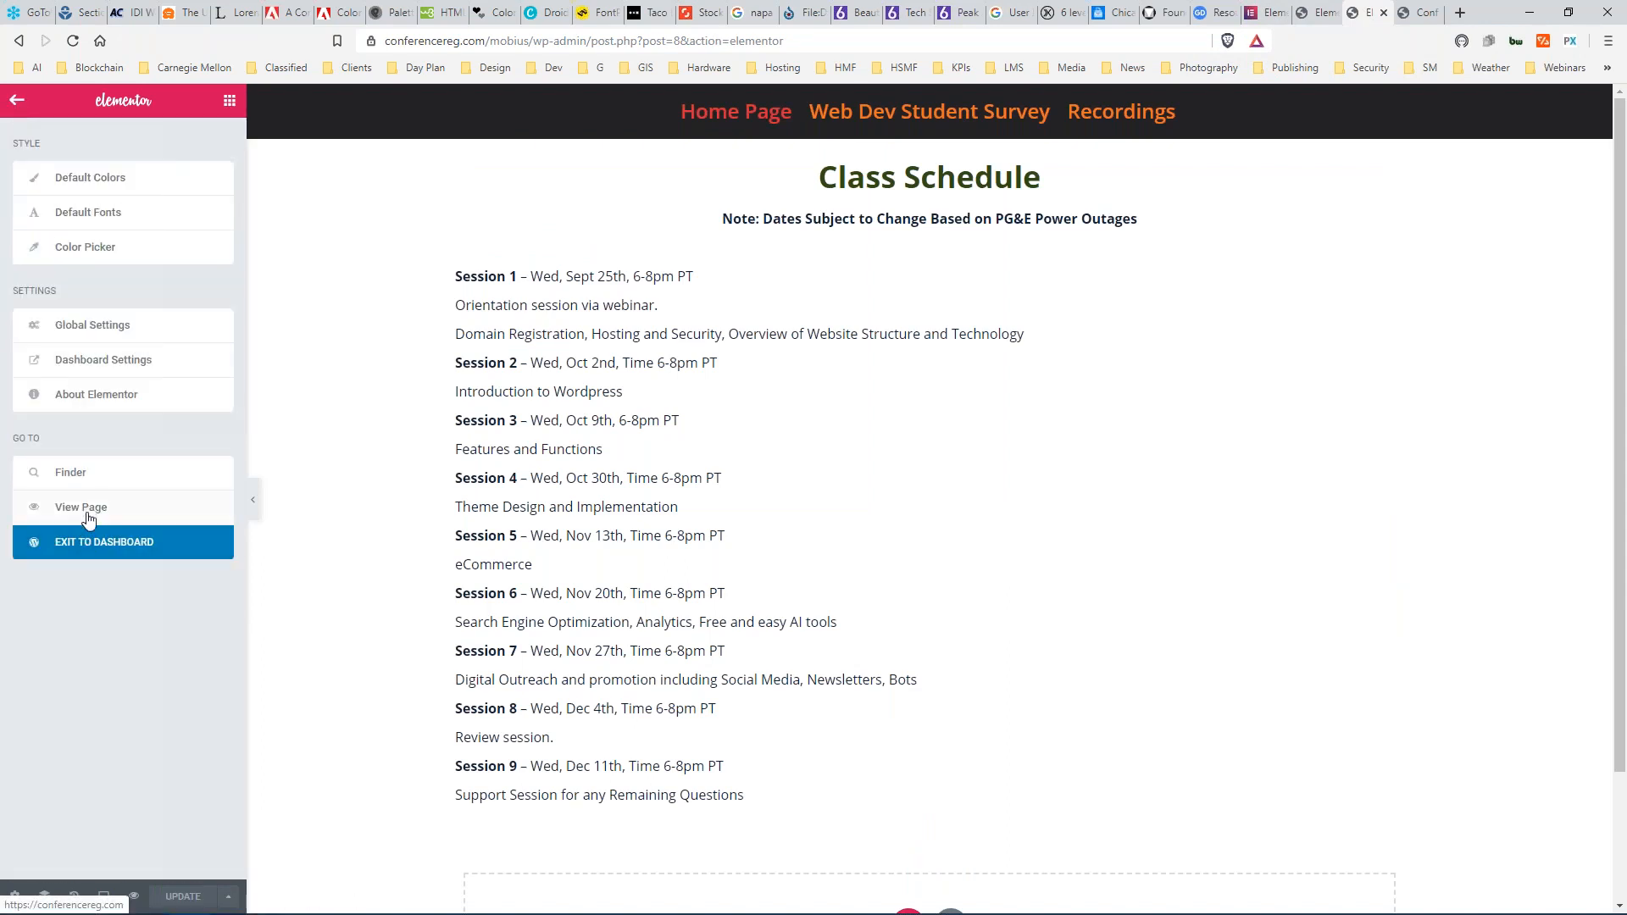
pyautogui.click(89, 543)
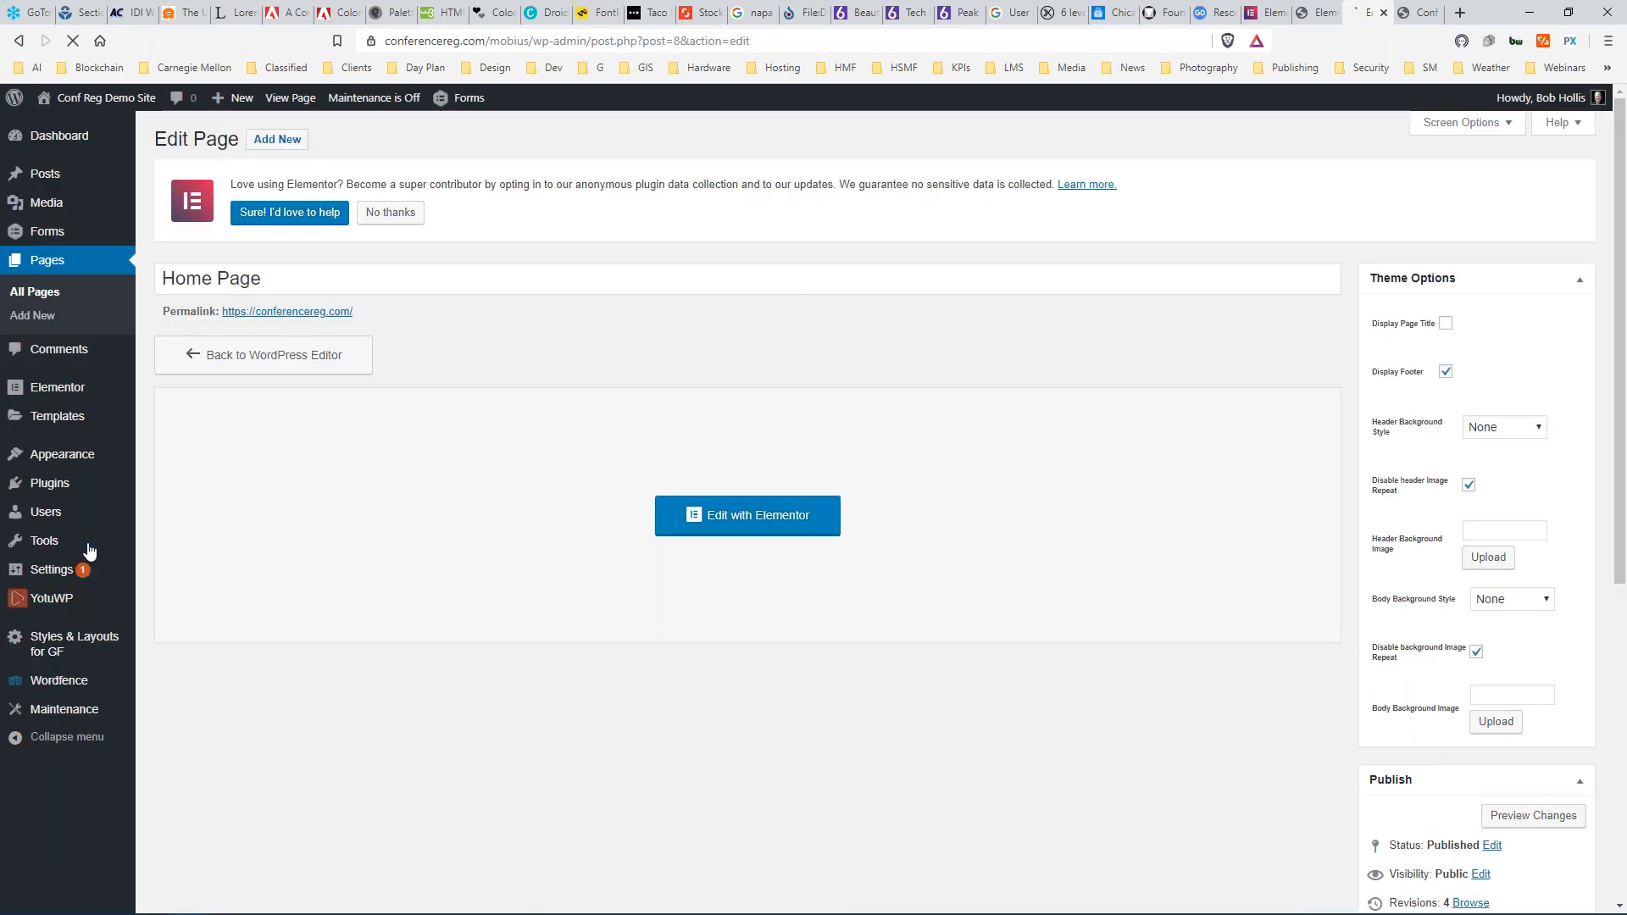
pyautogui.moveTo(40, 178)
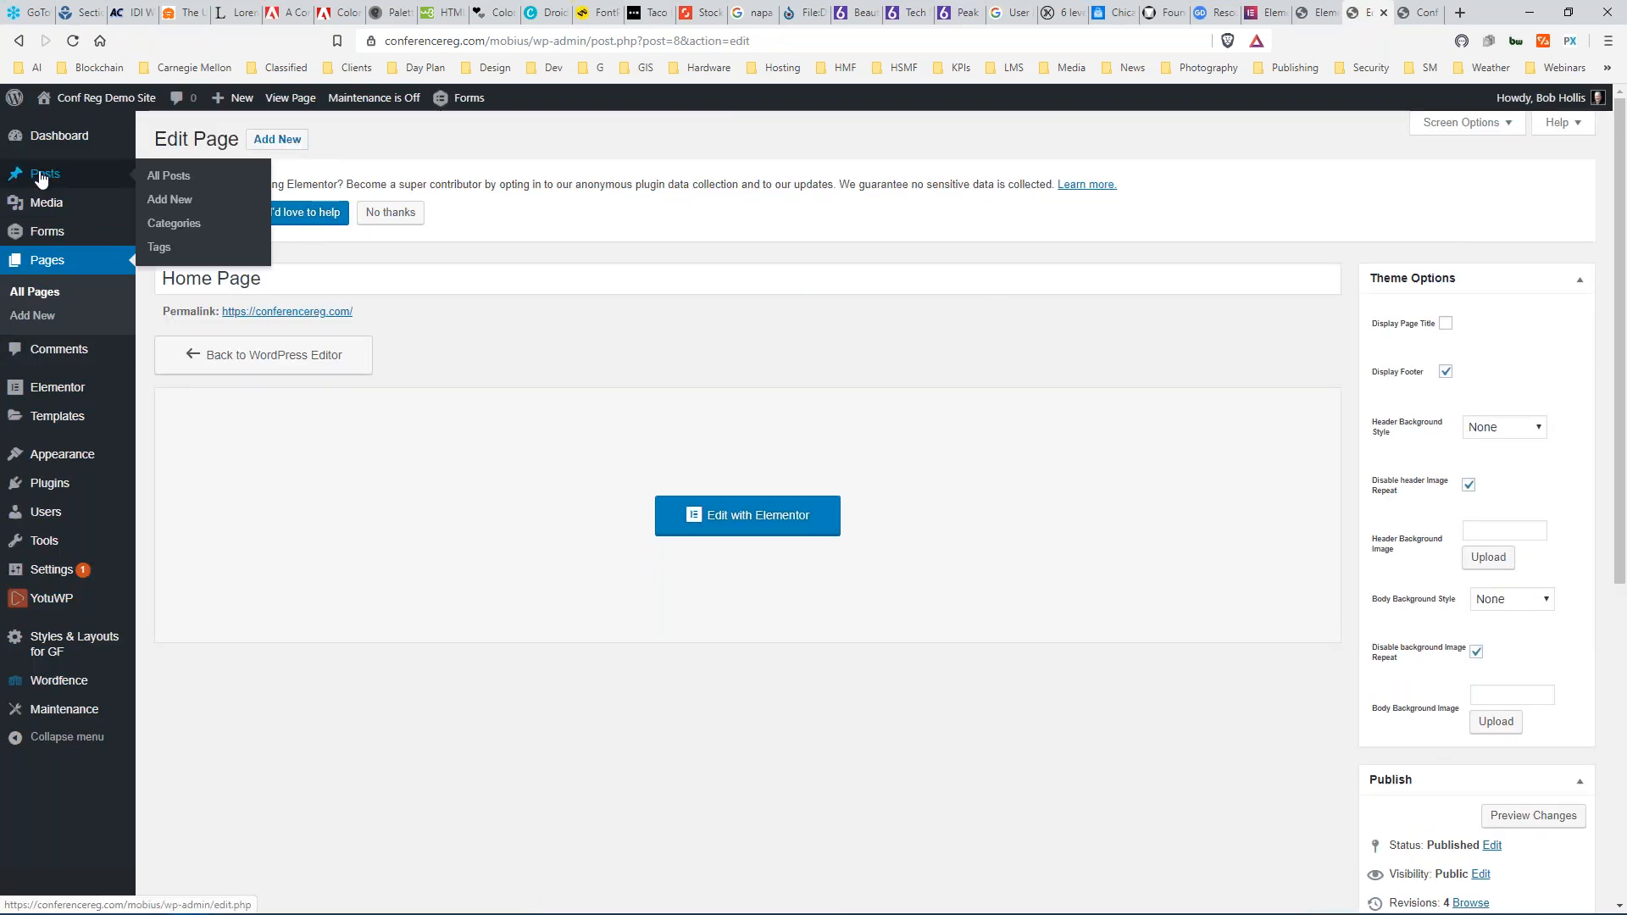
pyautogui.click(167, 179)
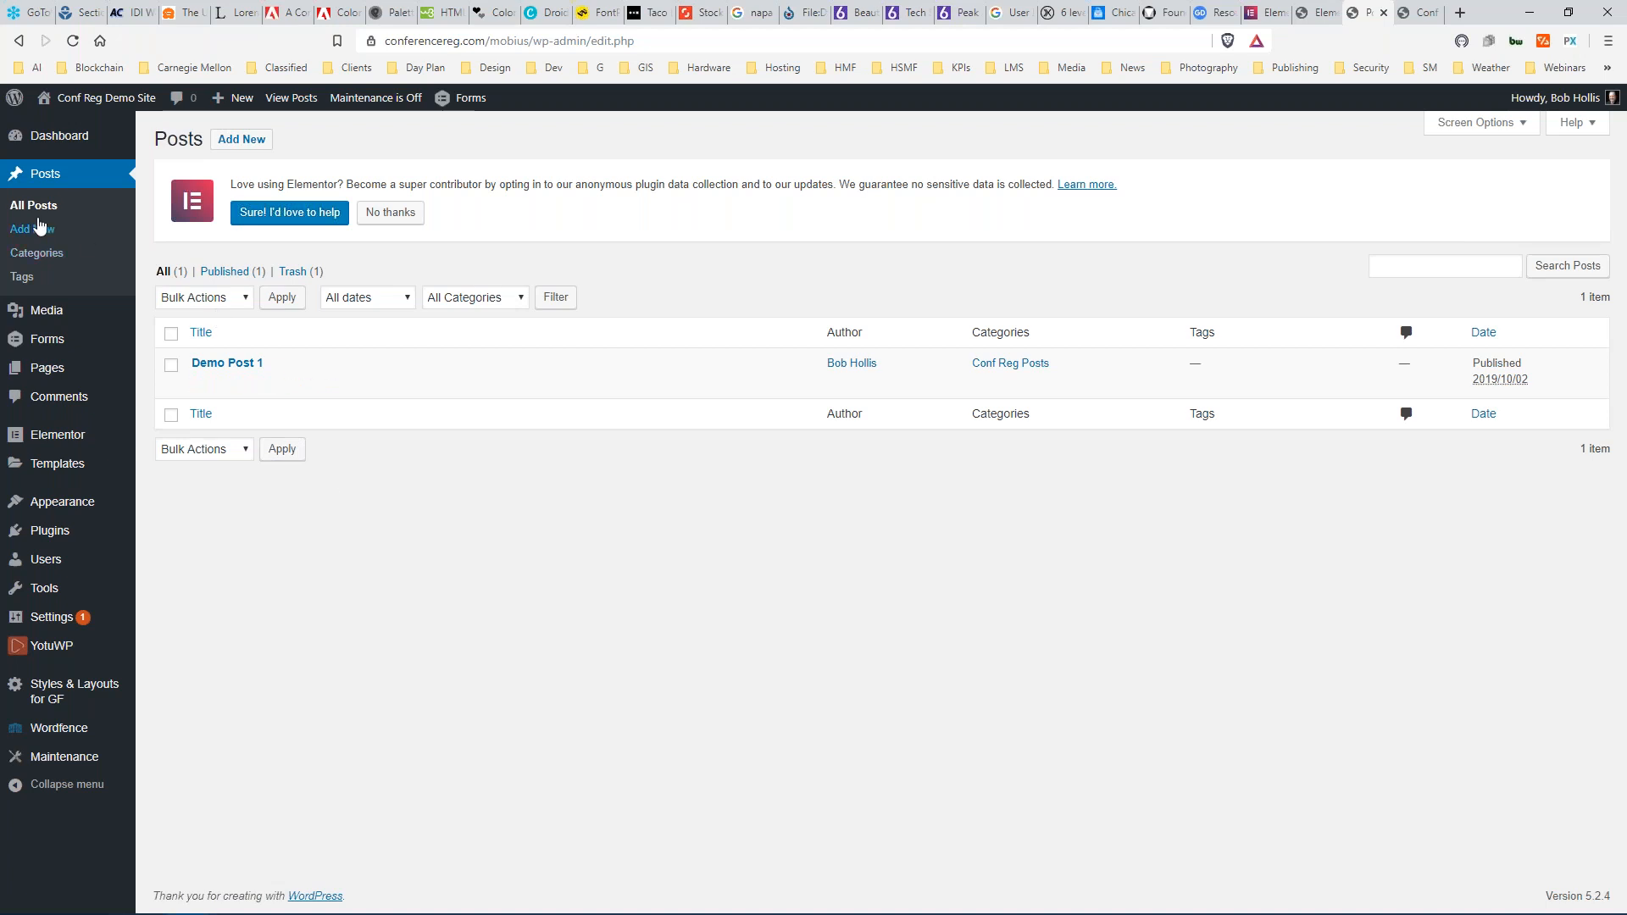
# Review the post Categories and Tags management pages, comparing them with the WordPress widgets available on the demo page.
pyautogui.click(33, 254)
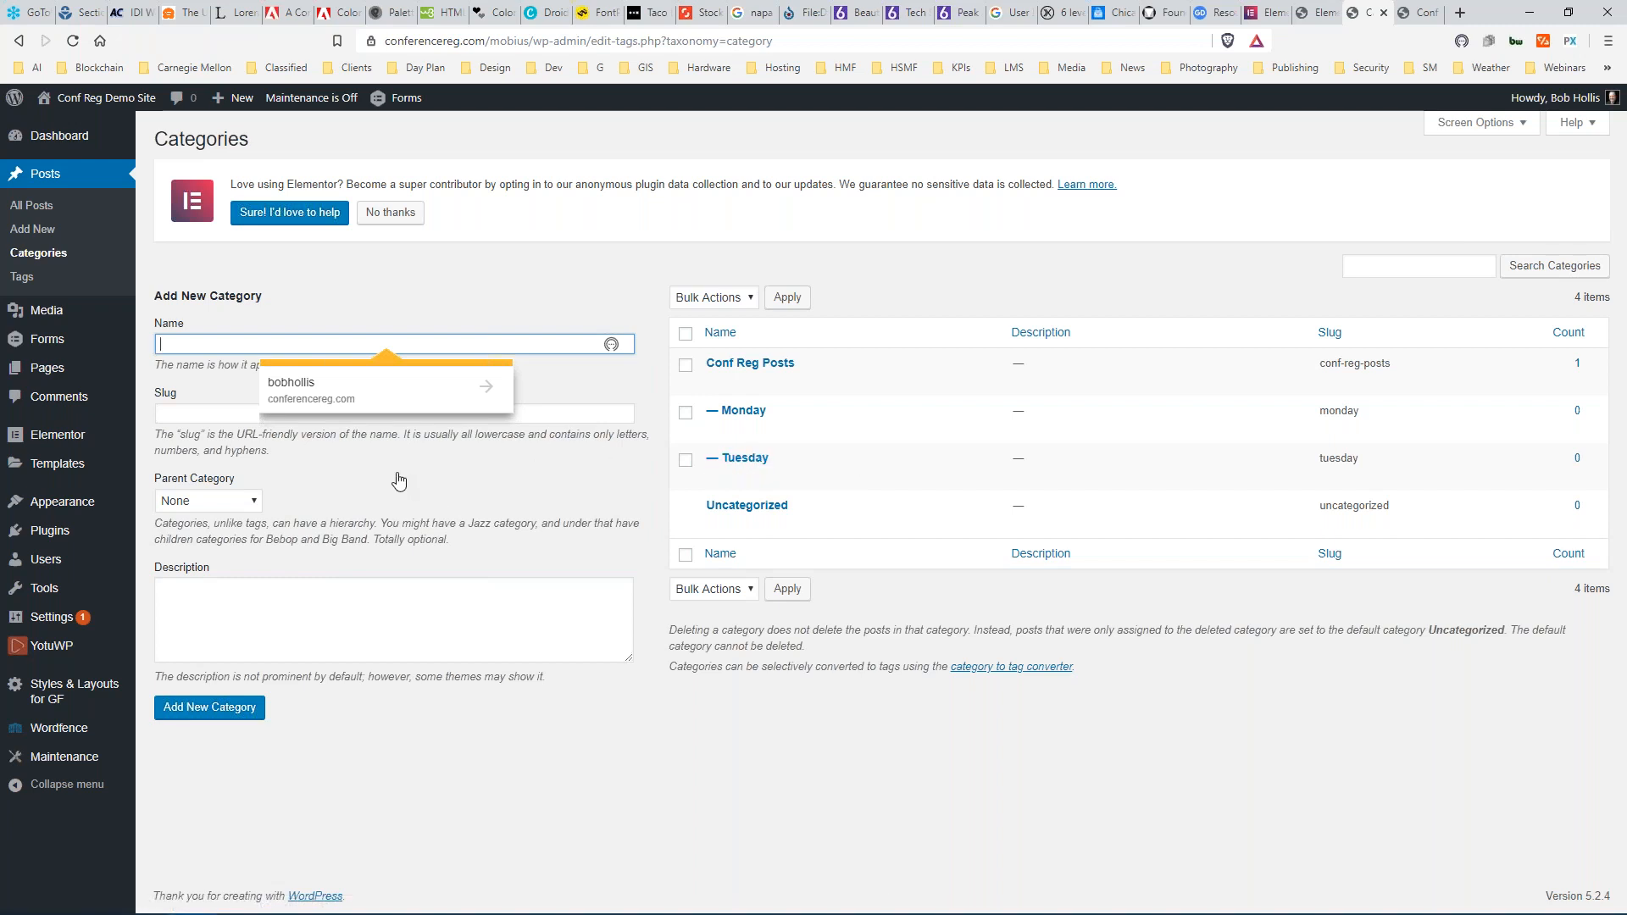
pyautogui.click(24, 278)
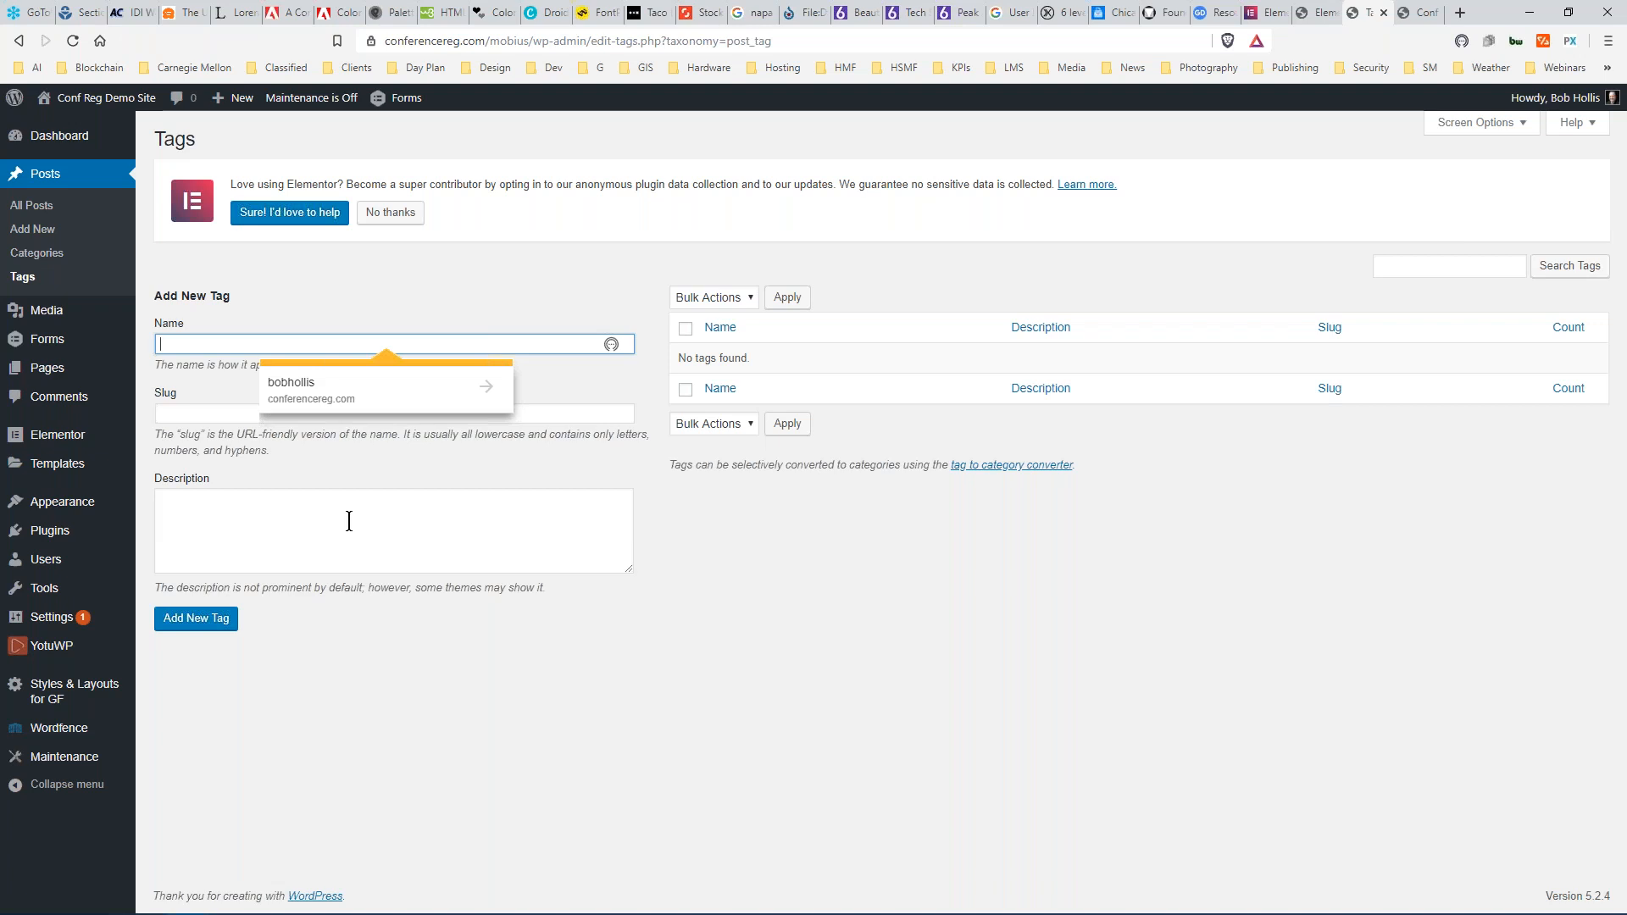
pyautogui.click(1315, 16)
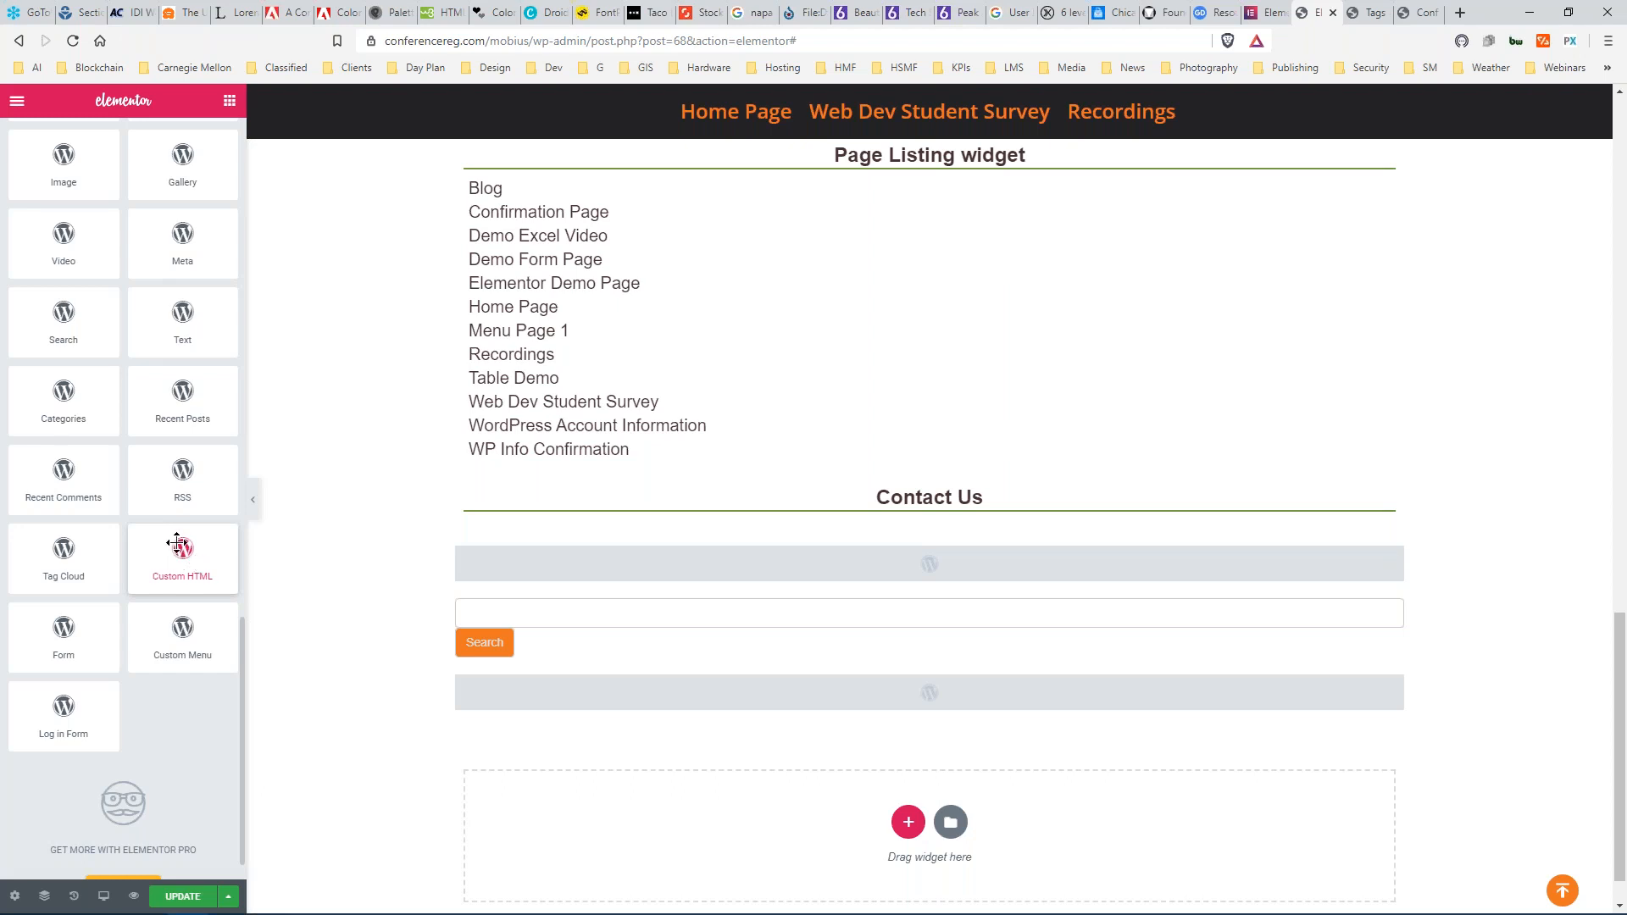
pyautogui.click(1374, 15)
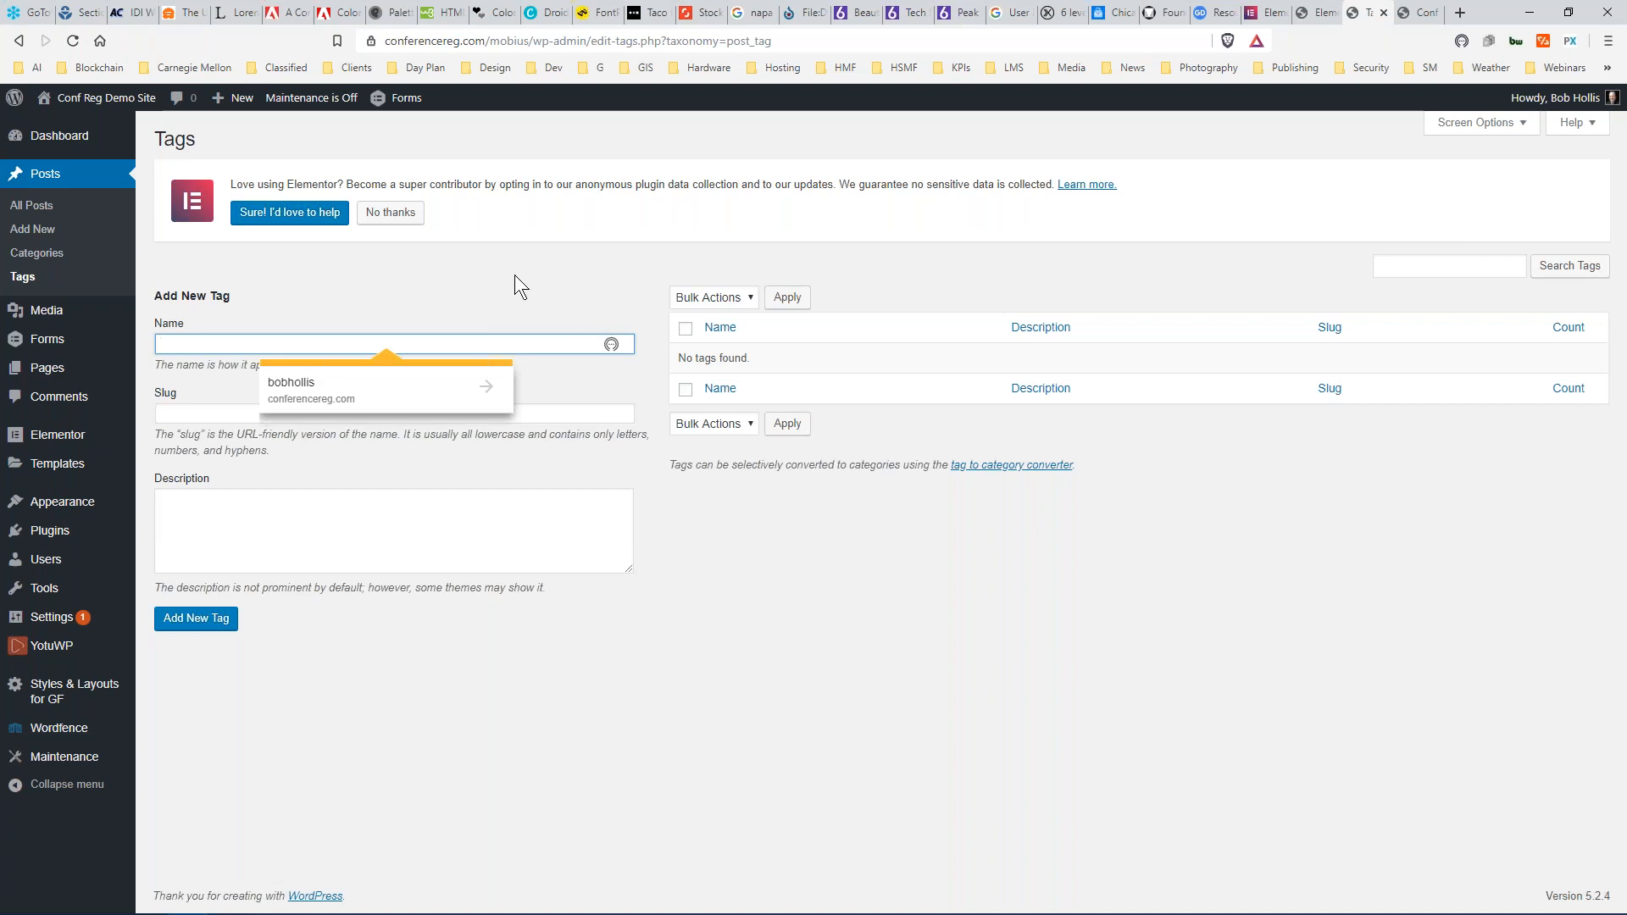
# Create a new WordPress page with the body text "How can I create HTML code without knowing how to code?".
pyautogui.moveTo(47, 367)
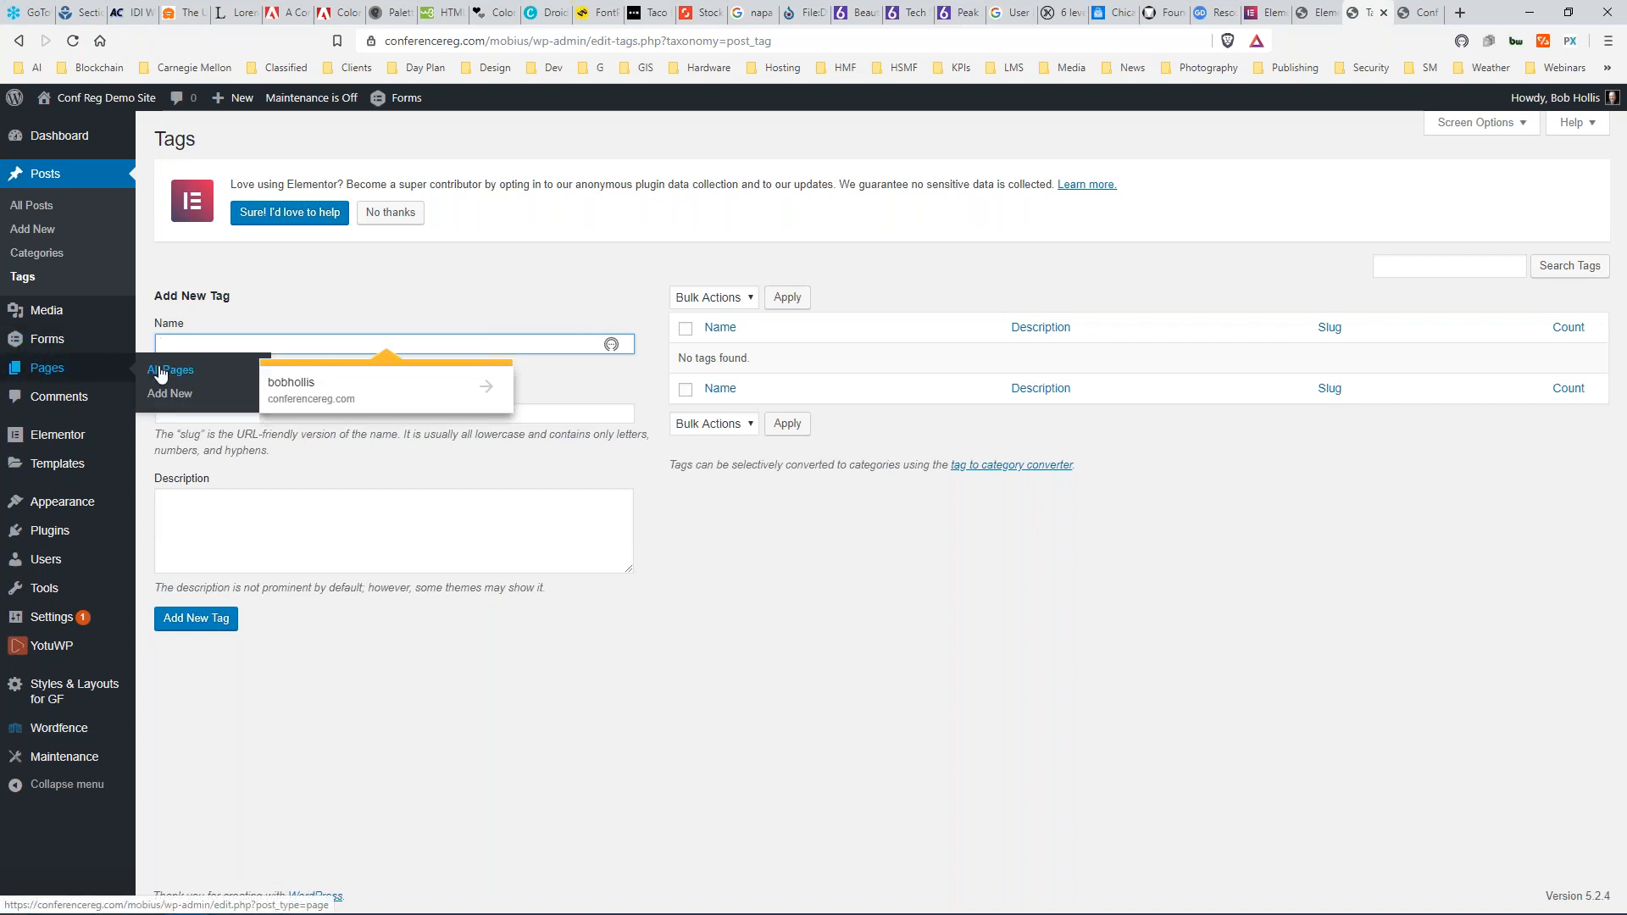
pyautogui.click(166, 395)
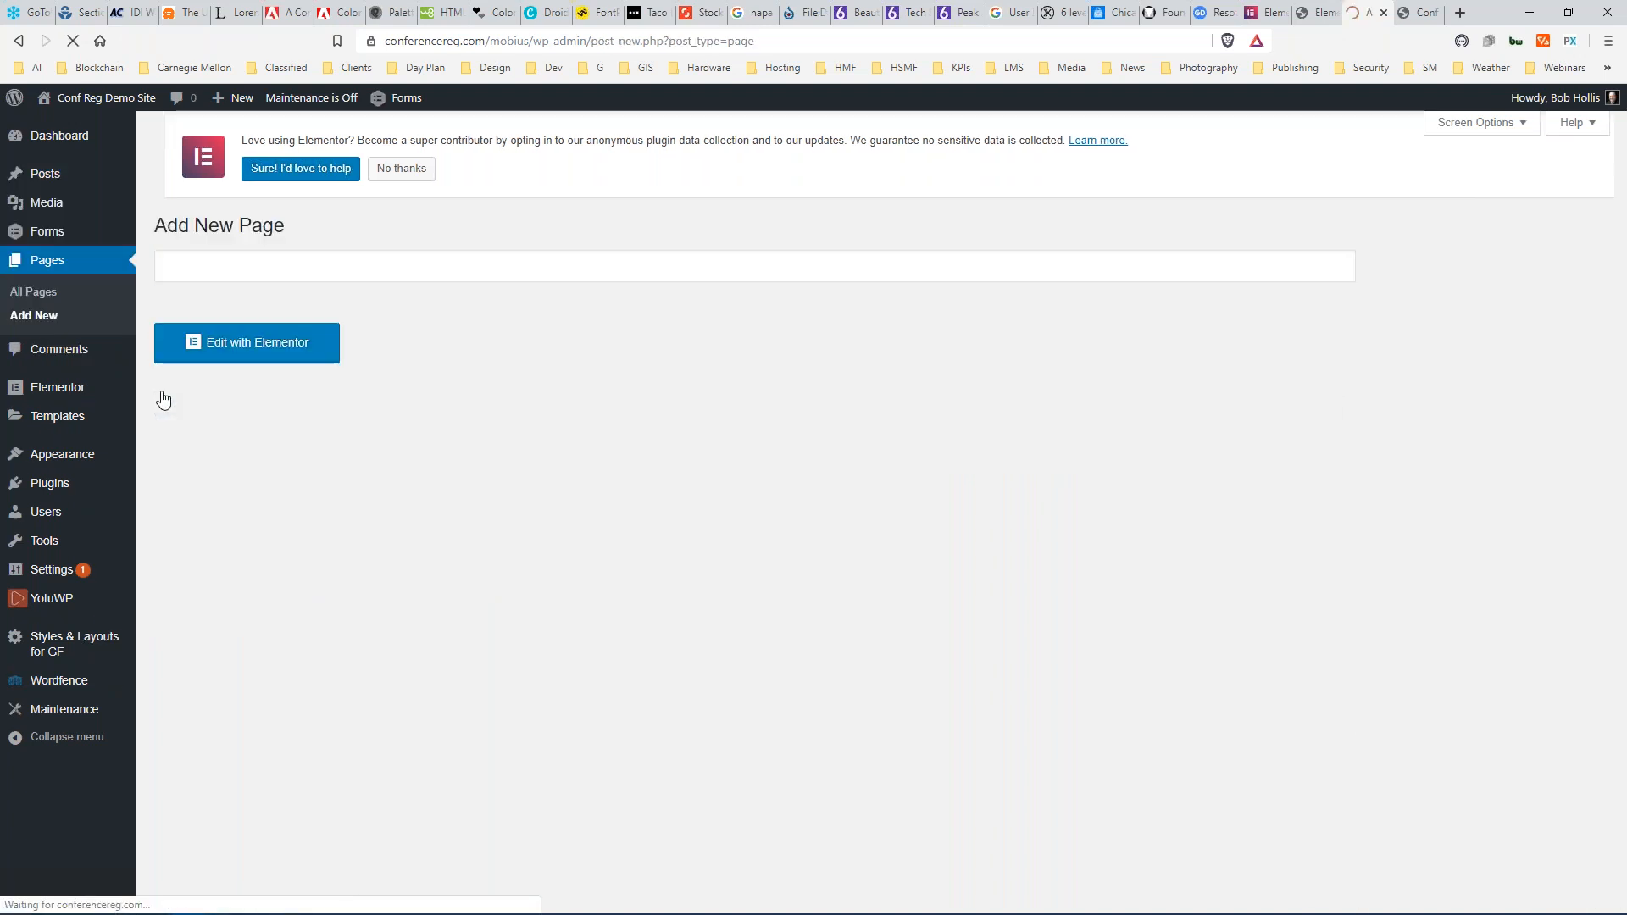
pyautogui.click(435, 553)
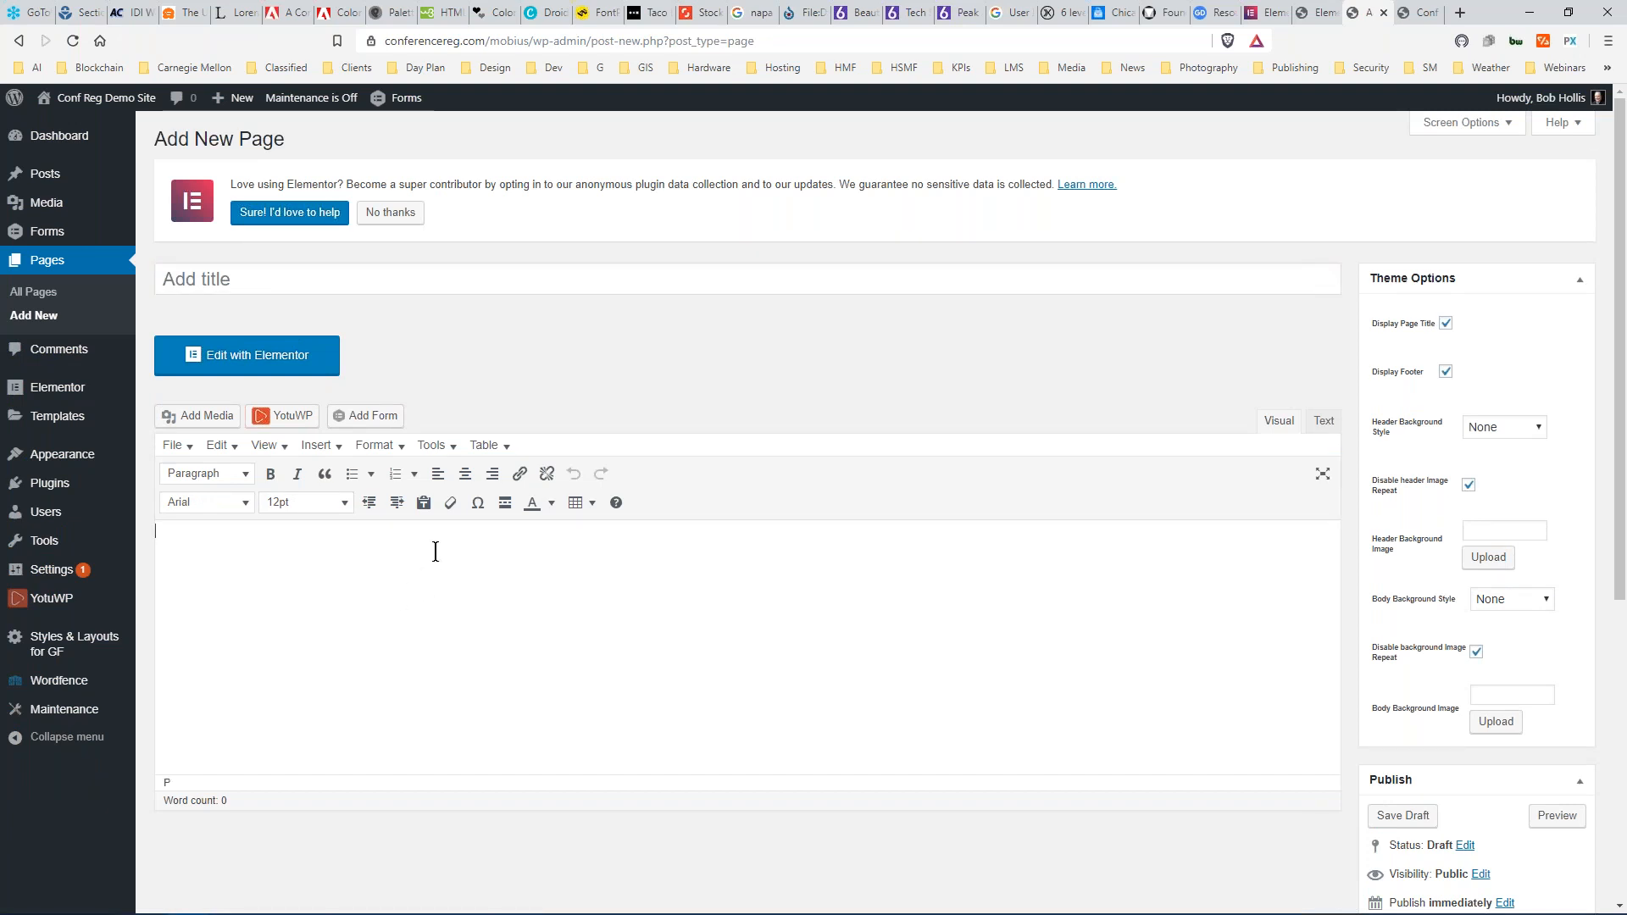
pyautogui.write('How can I create HTML code wi')
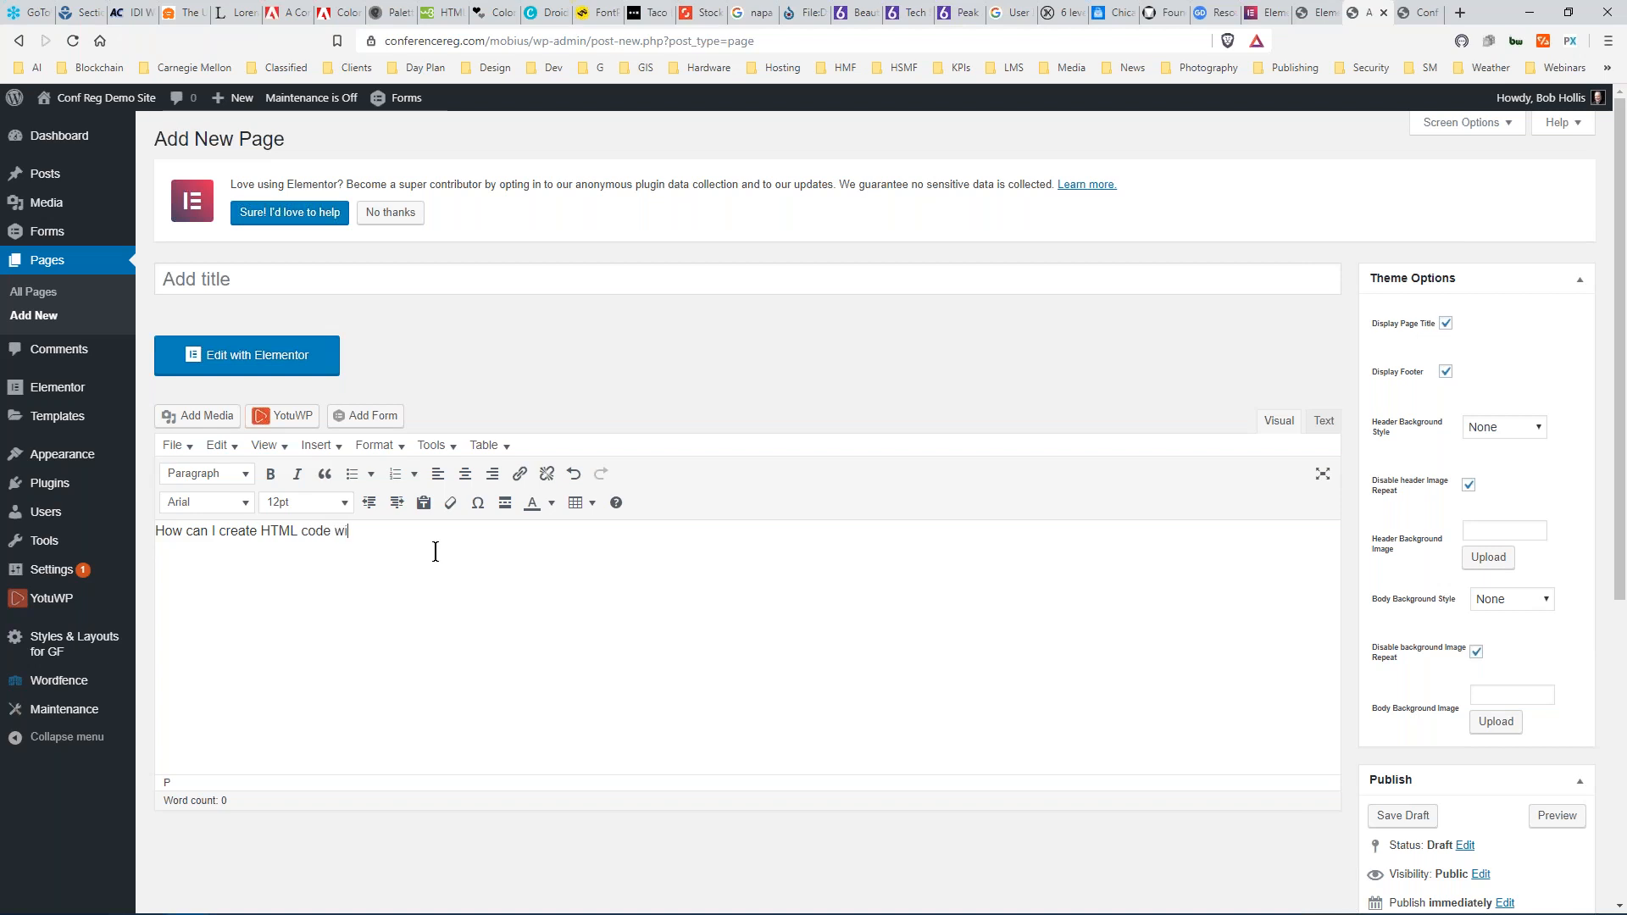
pyautogui.write('thout knowing how to co')
pyautogui.write('de')
# Set the first "code" in the sentence to 24pt and the word "can" to Arial Black.
pyautogui.moveTo(303, 531); pyautogui.dragTo(325, 527)
pyautogui.click(346, 503)
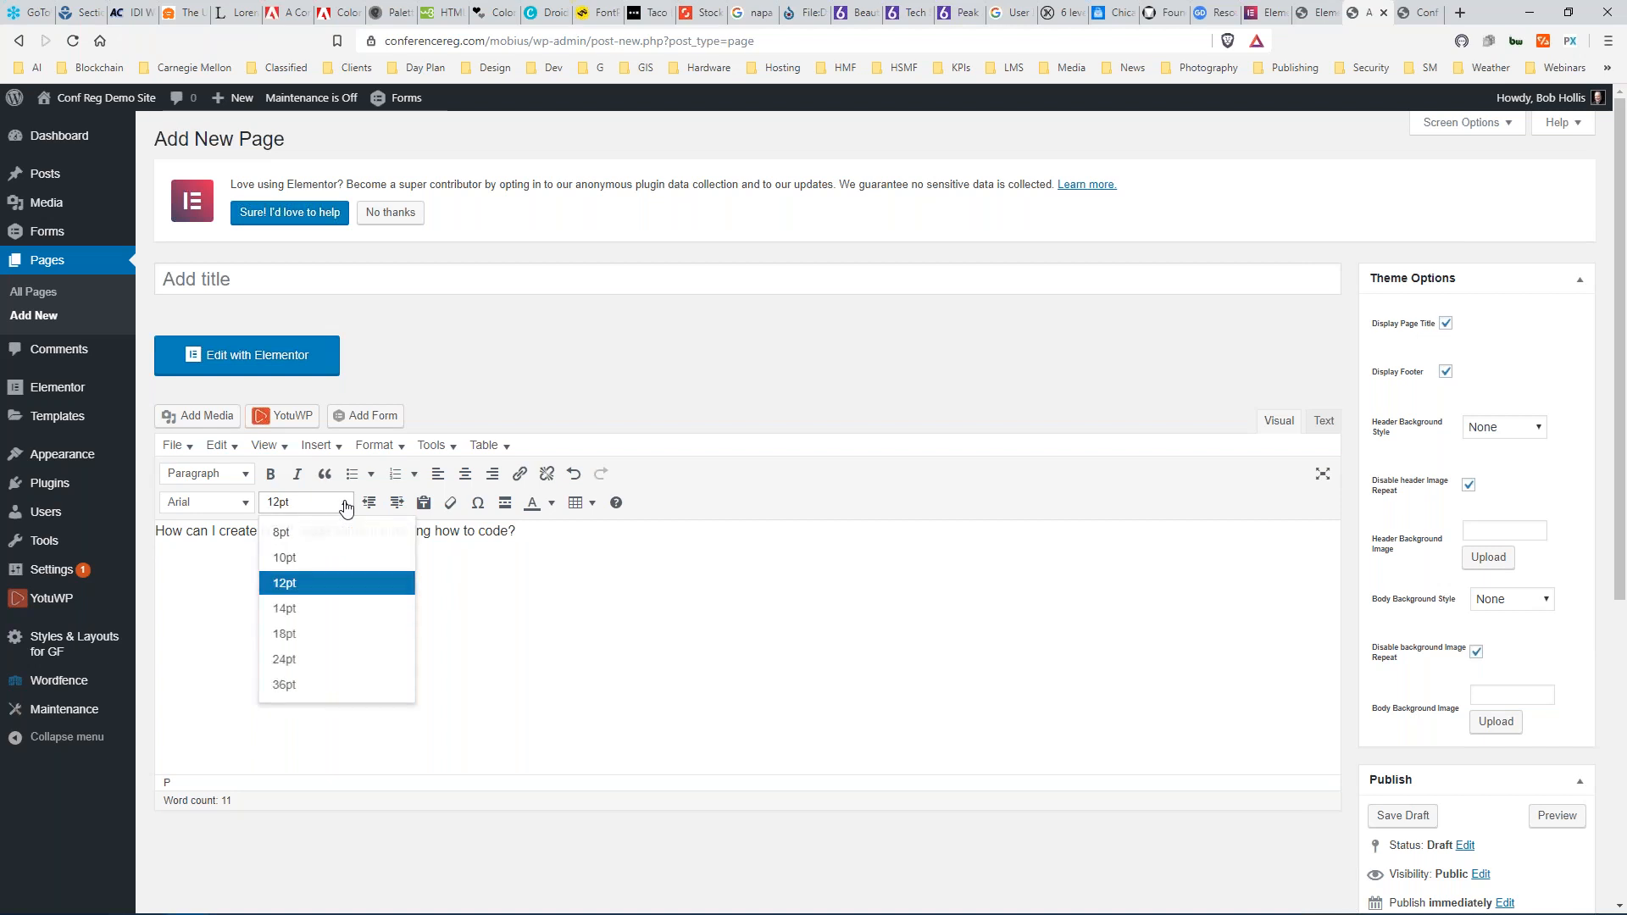
pyautogui.click(298, 661)
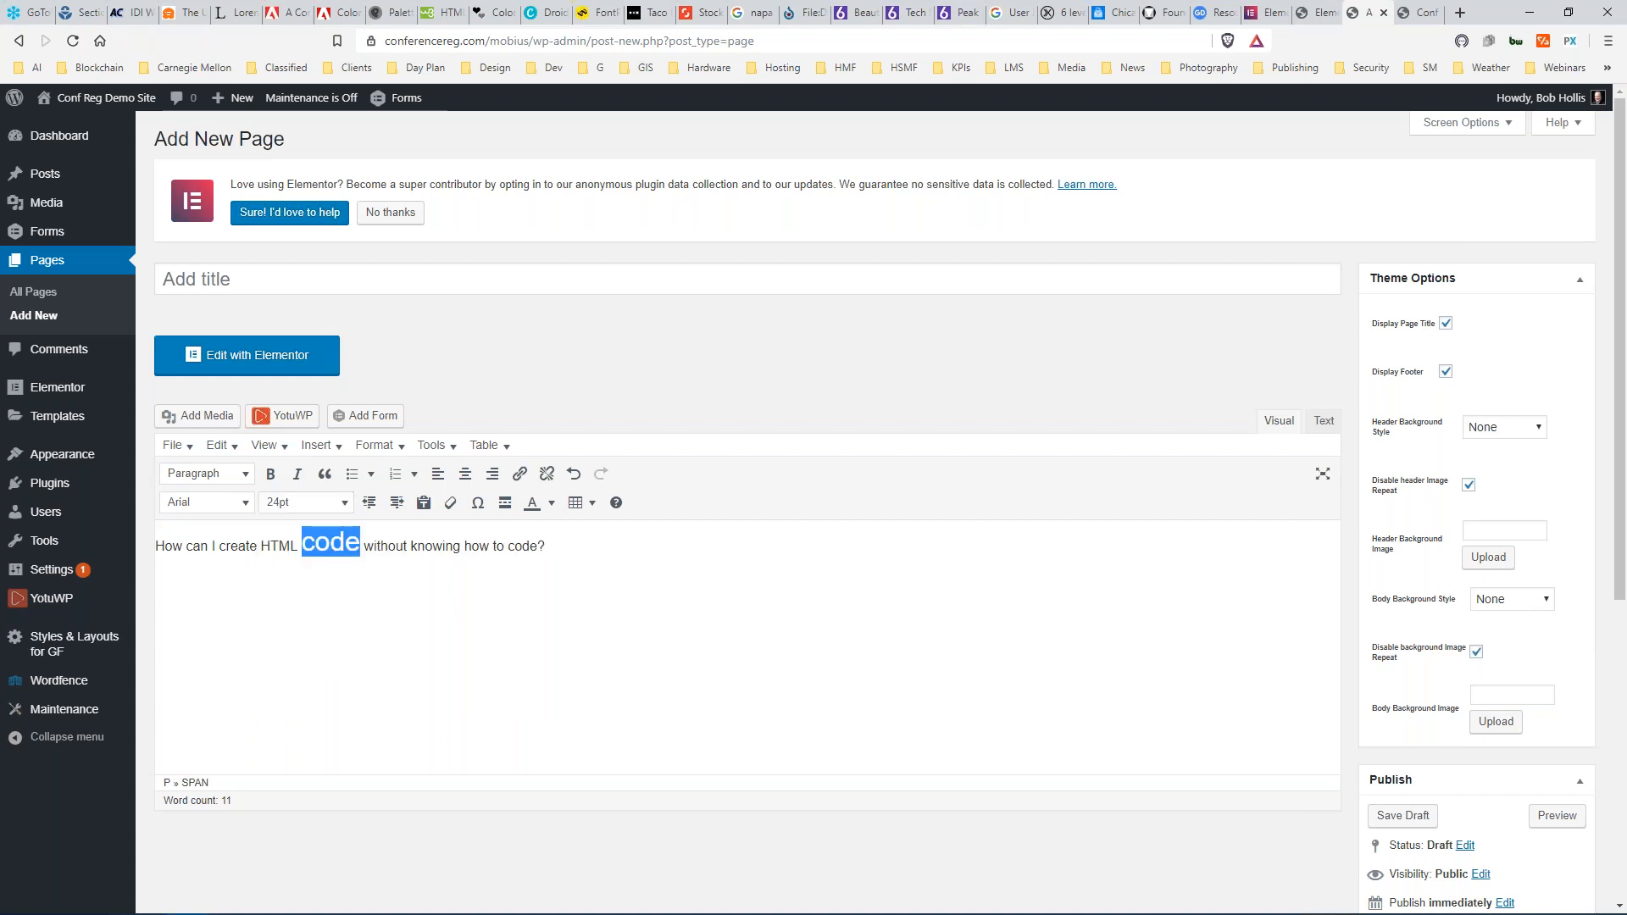
pyautogui.click(323, 586)
pyautogui.click(188, 545)
pyautogui.moveTo(187, 545); pyautogui.dragTo(209, 542)
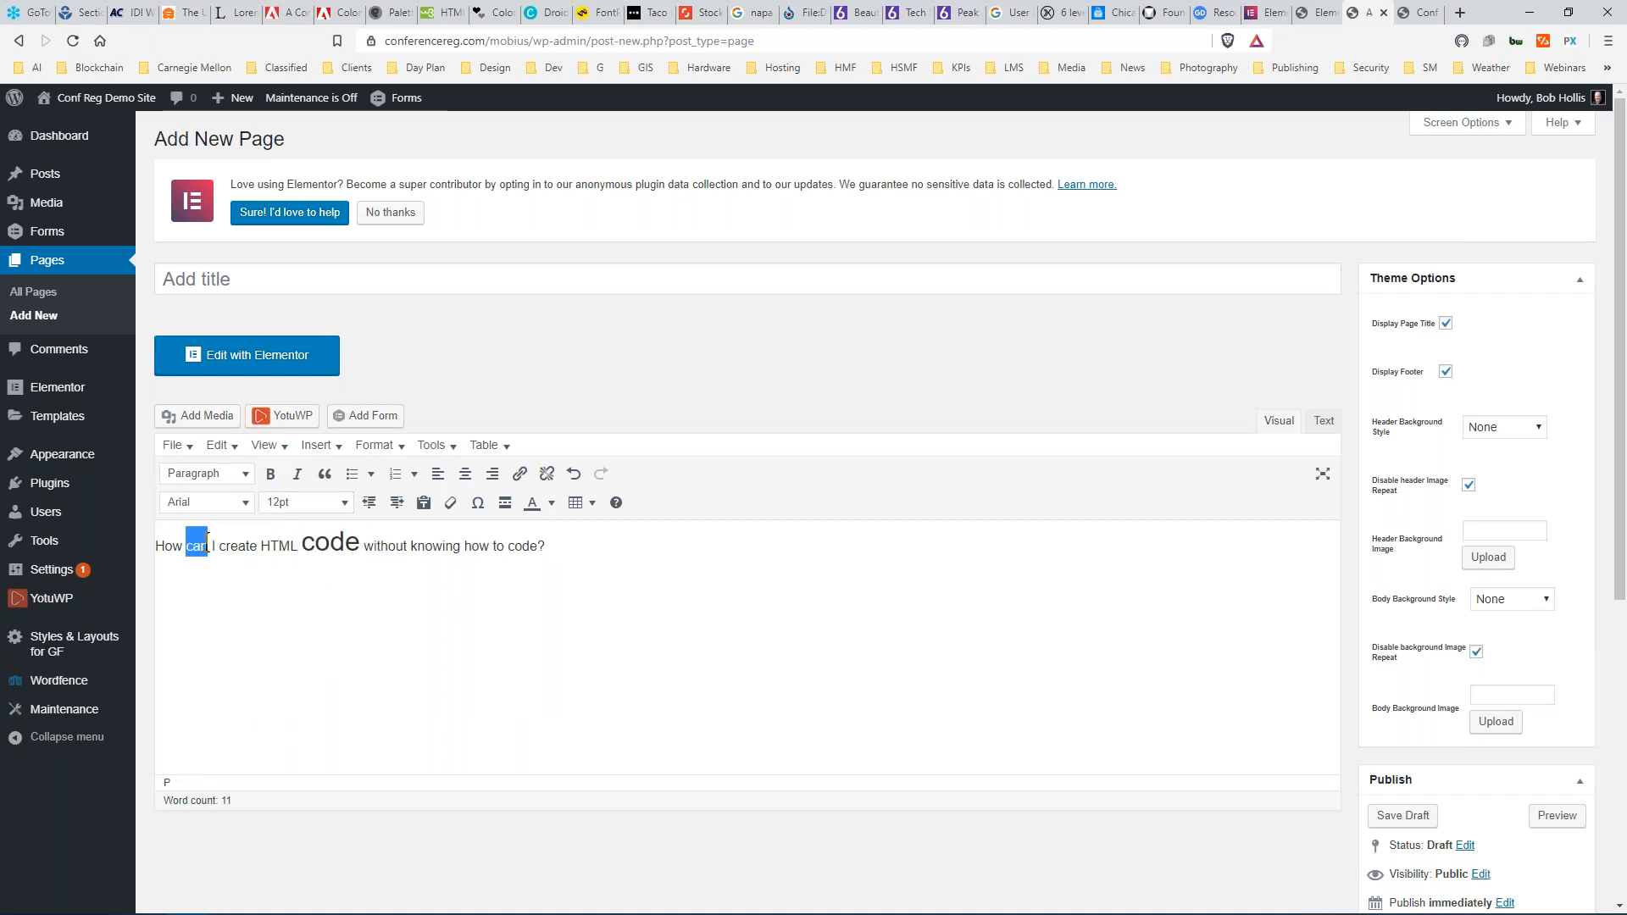
pyautogui.click(244, 502)
pyautogui.click(228, 556)
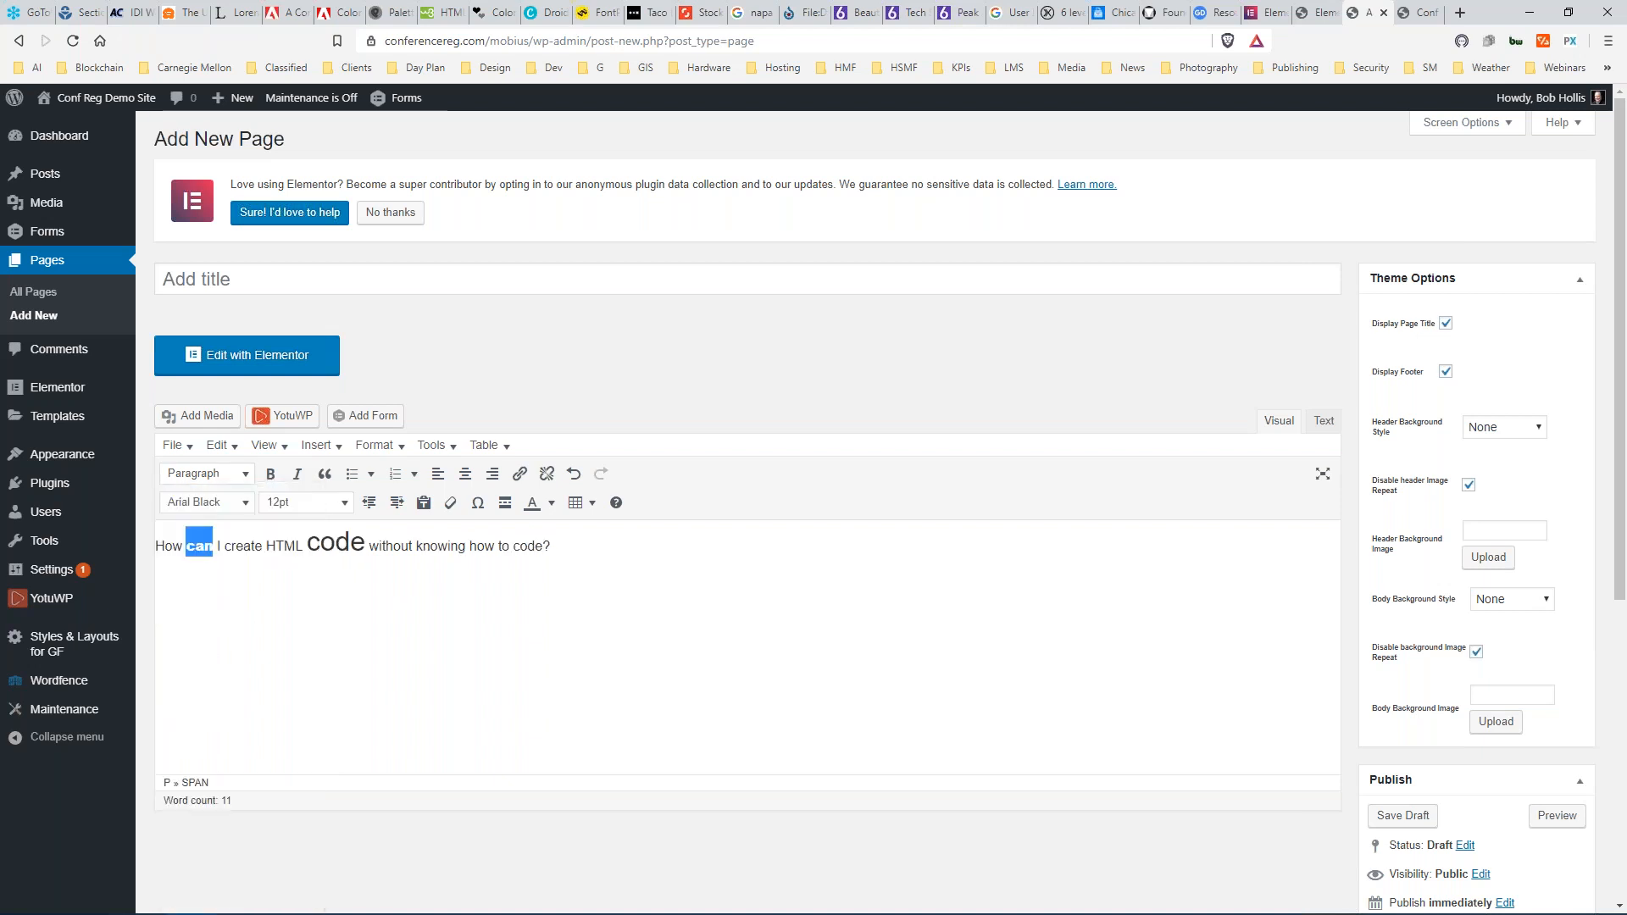
# Color the word "knowing" dark blue (#003366) and the word "how" red (#ff0000).
pyautogui.moveTo(416, 545); pyautogui.dragTo(464, 546)
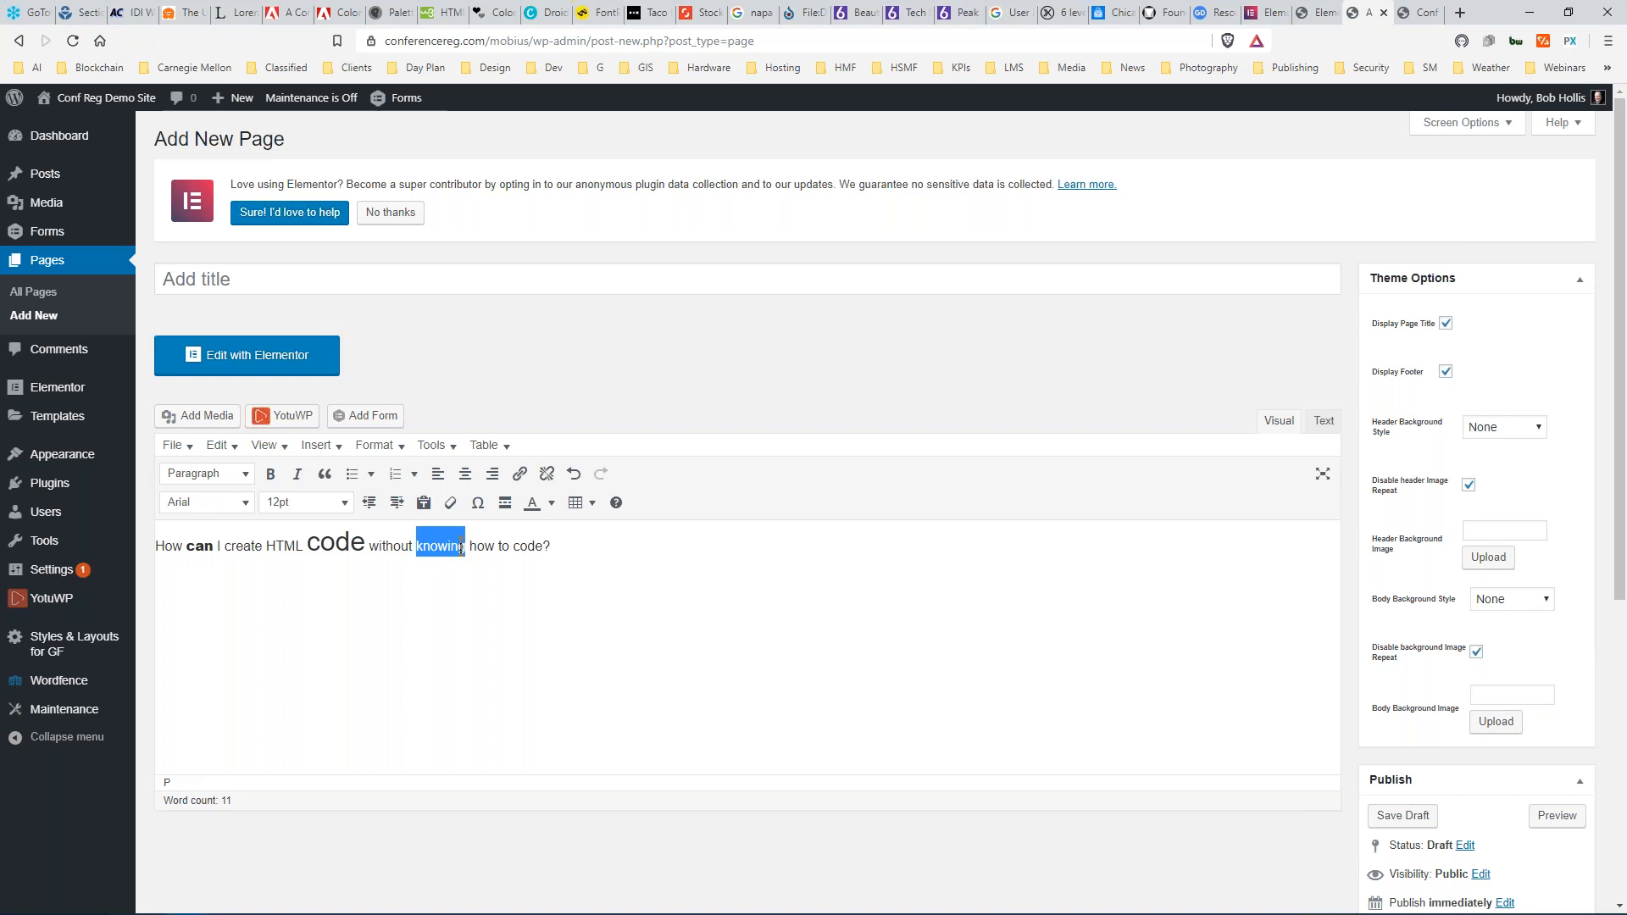
pyautogui.click(550, 502)
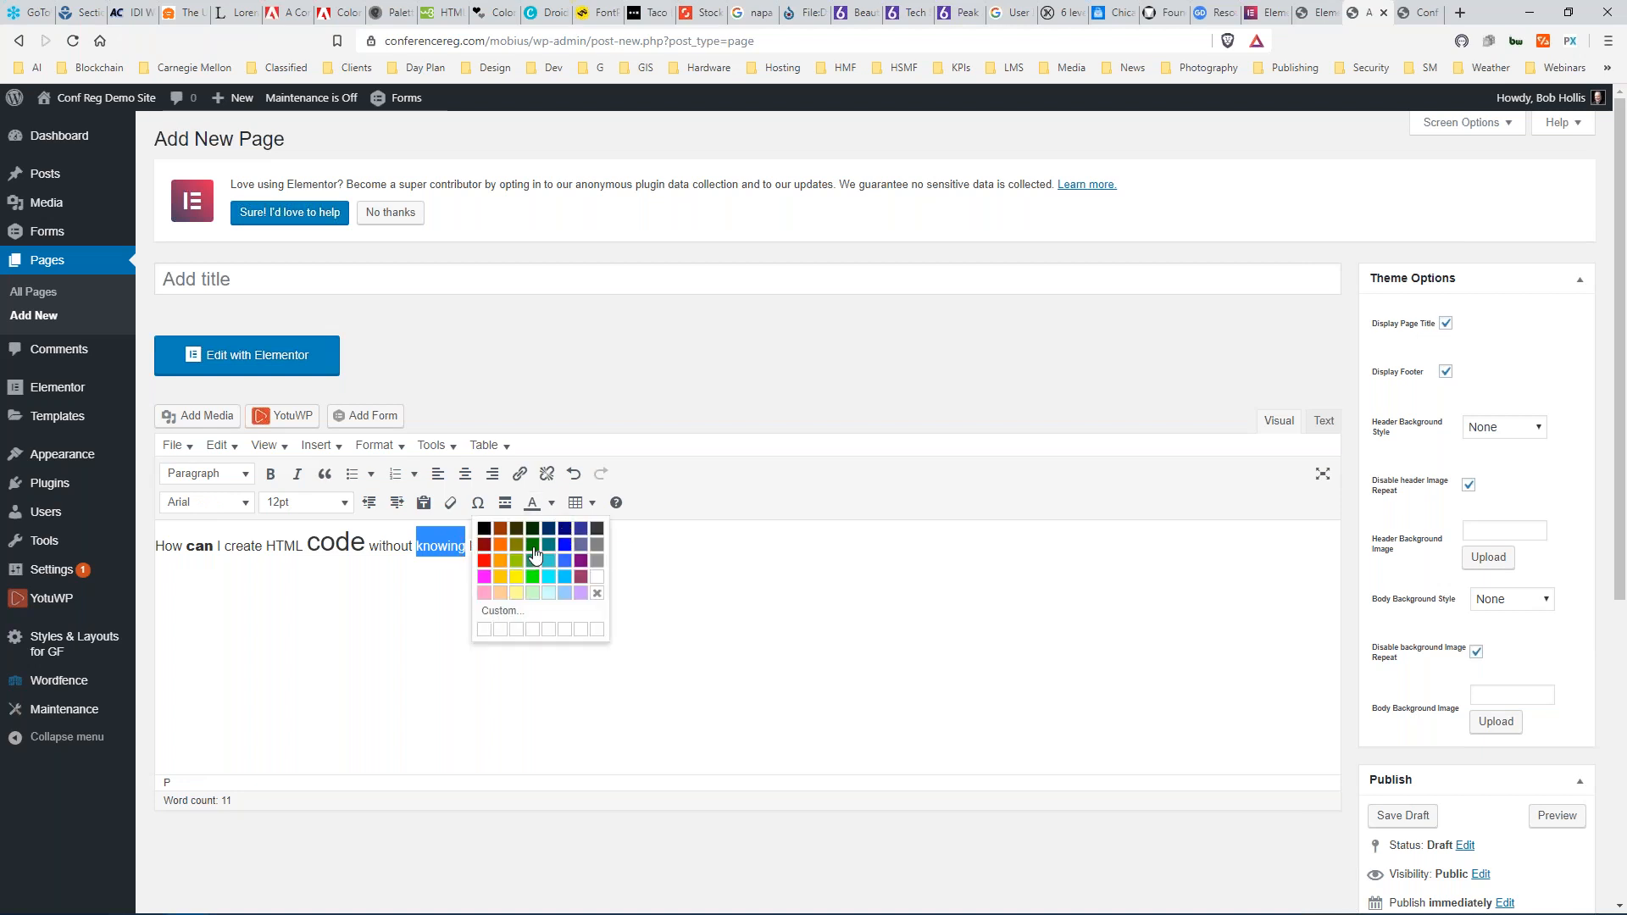
pyautogui.click(549, 528)
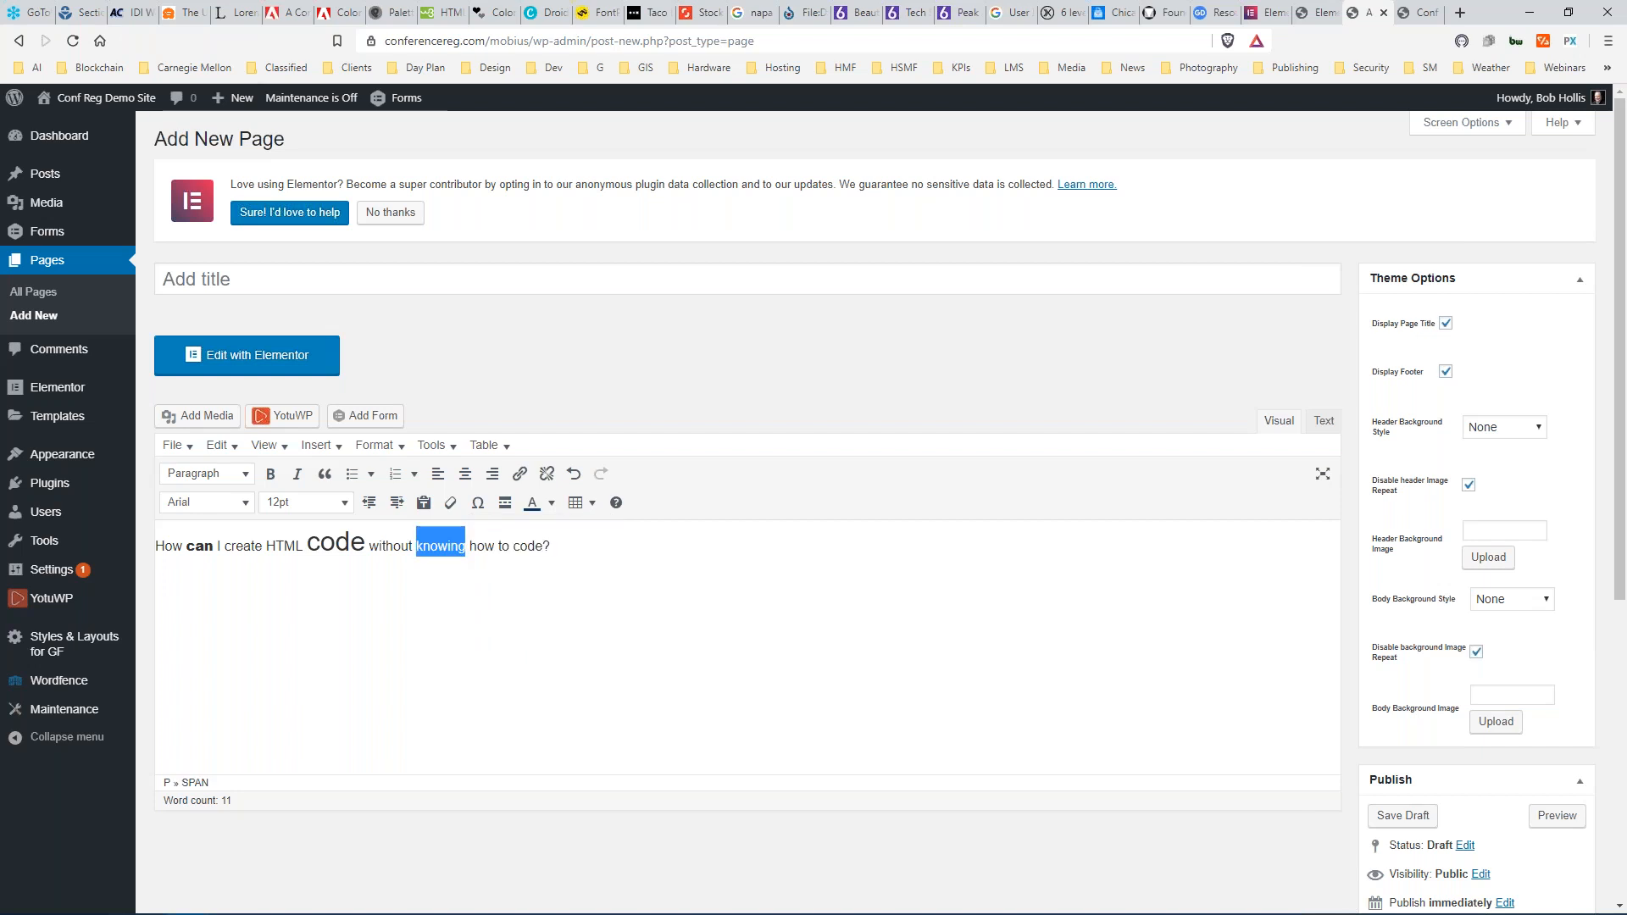
pyautogui.click(496, 577)
pyautogui.moveTo(469, 545); pyautogui.dragTo(496, 544)
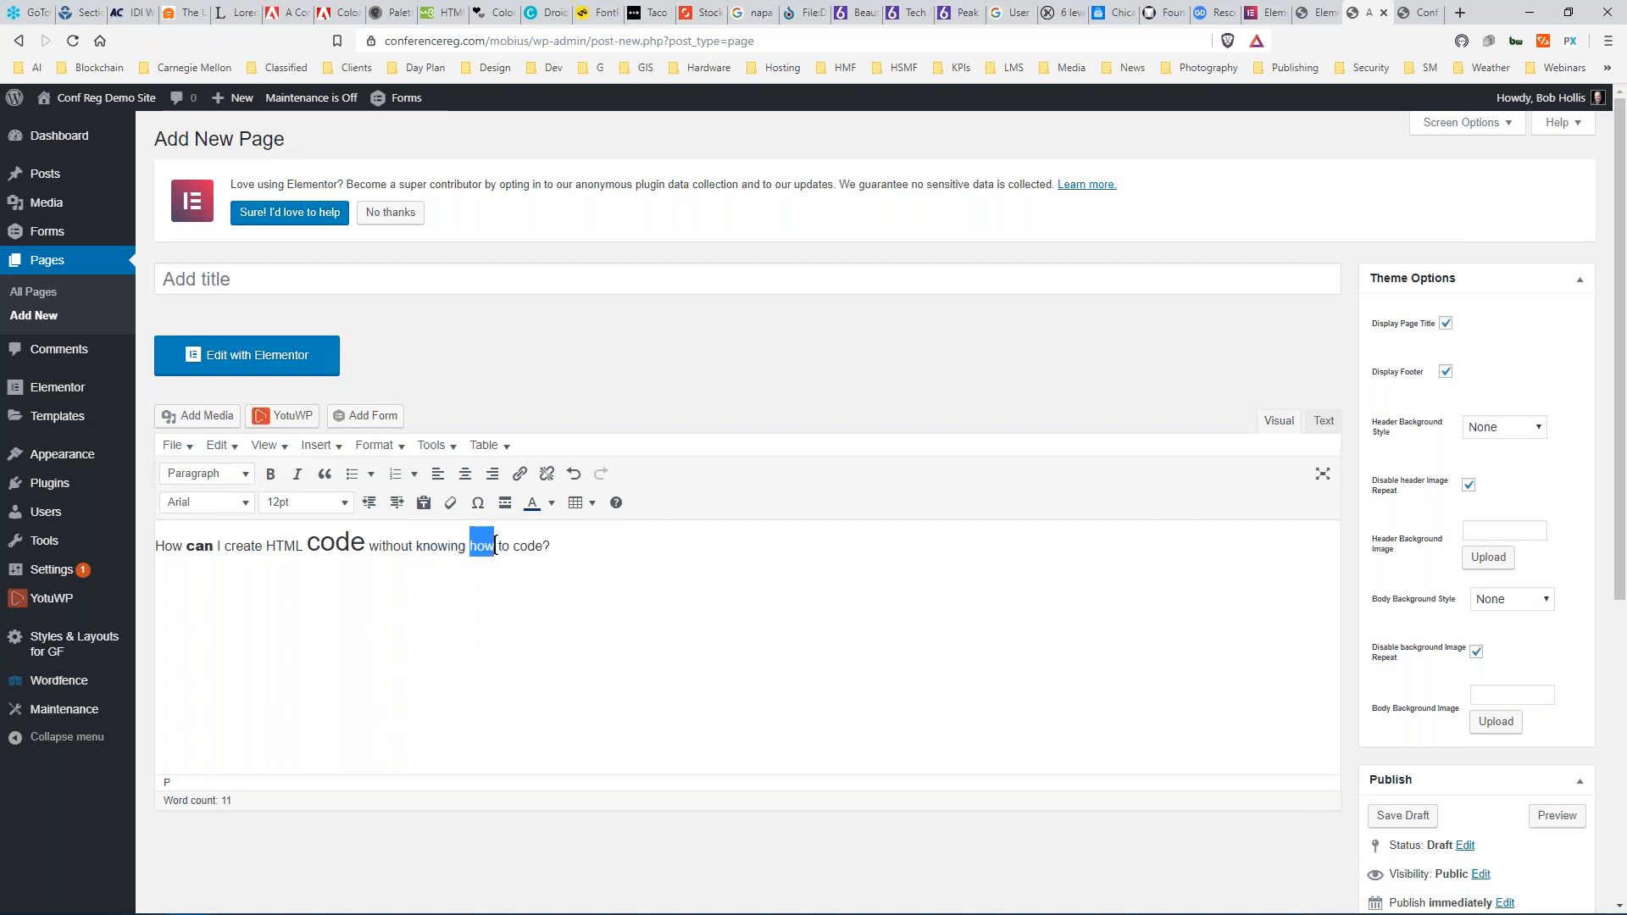
pyautogui.click(550, 503)
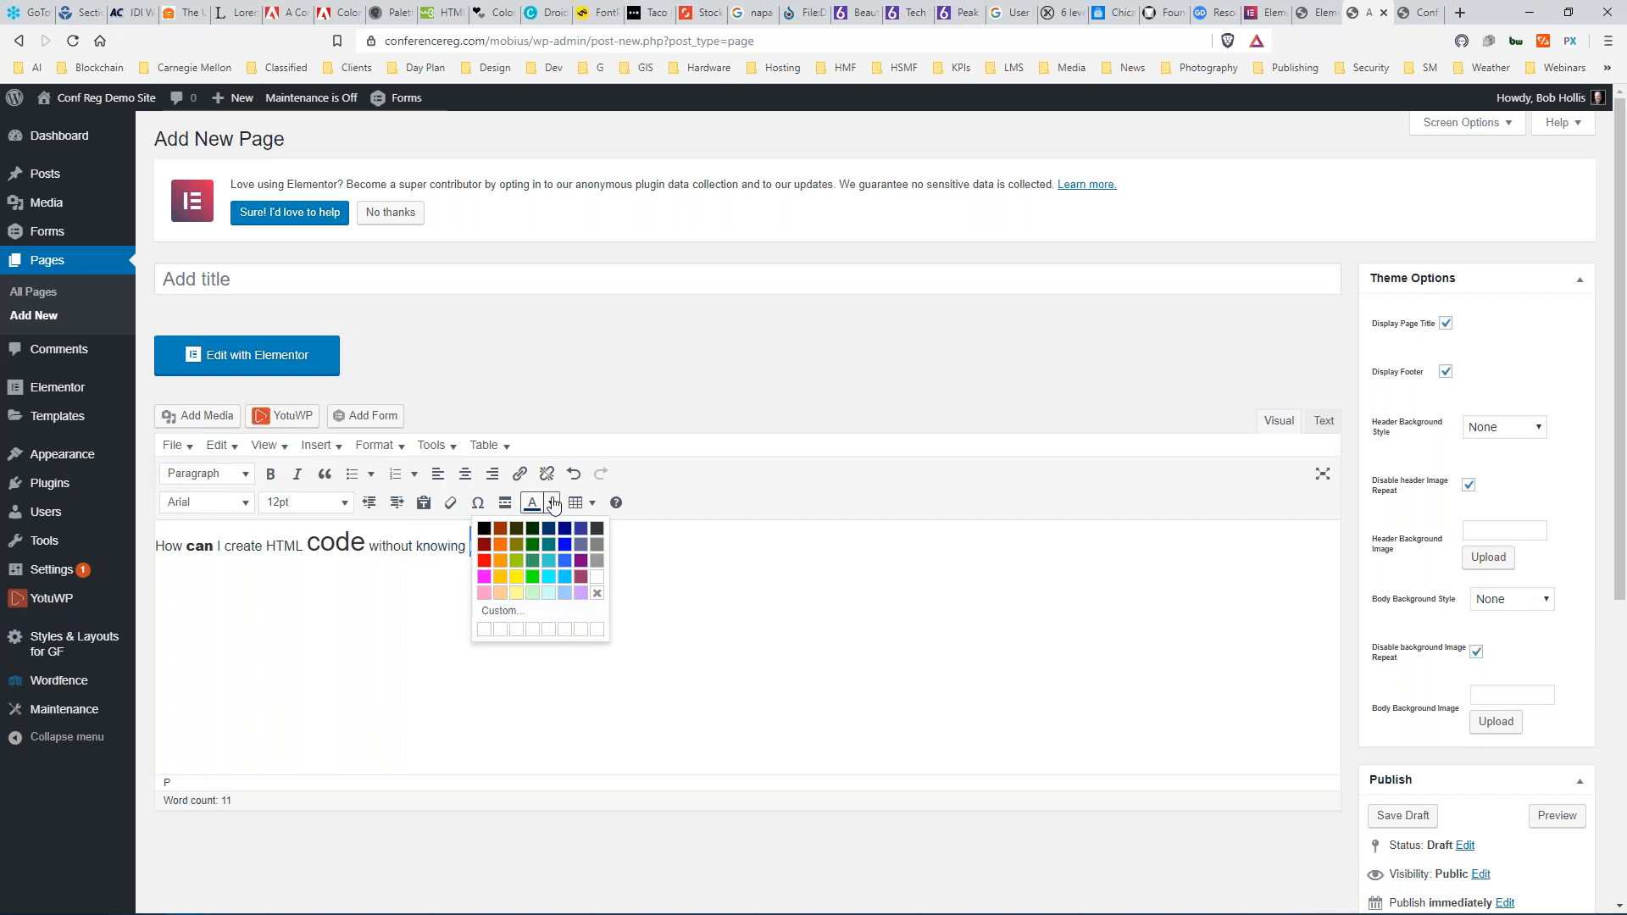
pyautogui.click(483, 560)
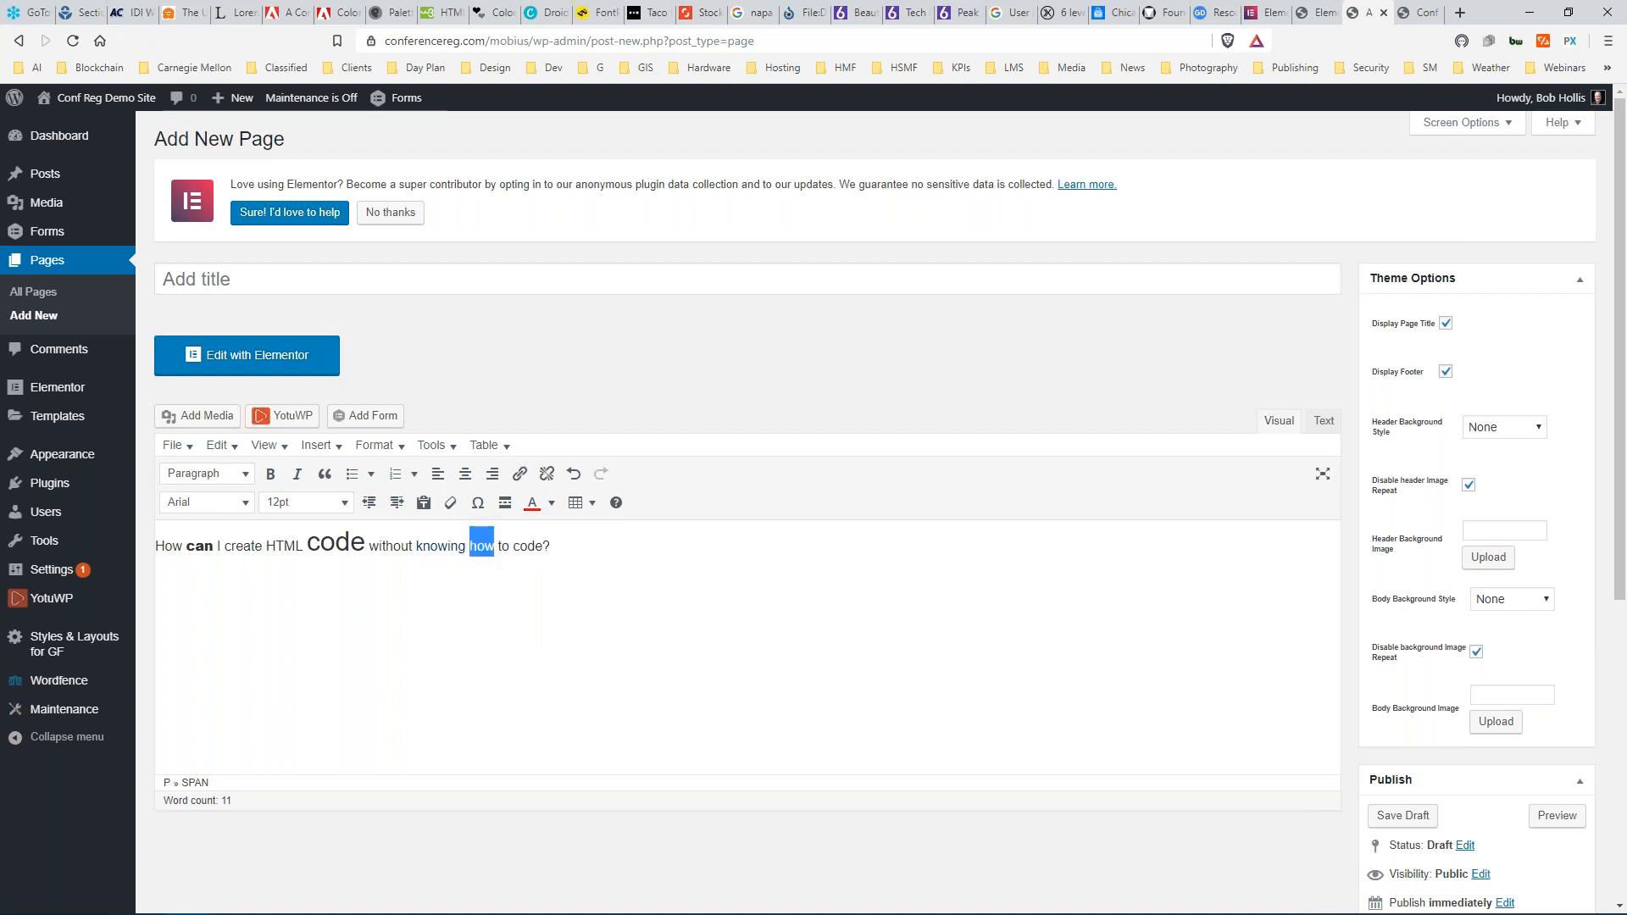
pyautogui.click(487, 592)
pyautogui.click(558, 547)
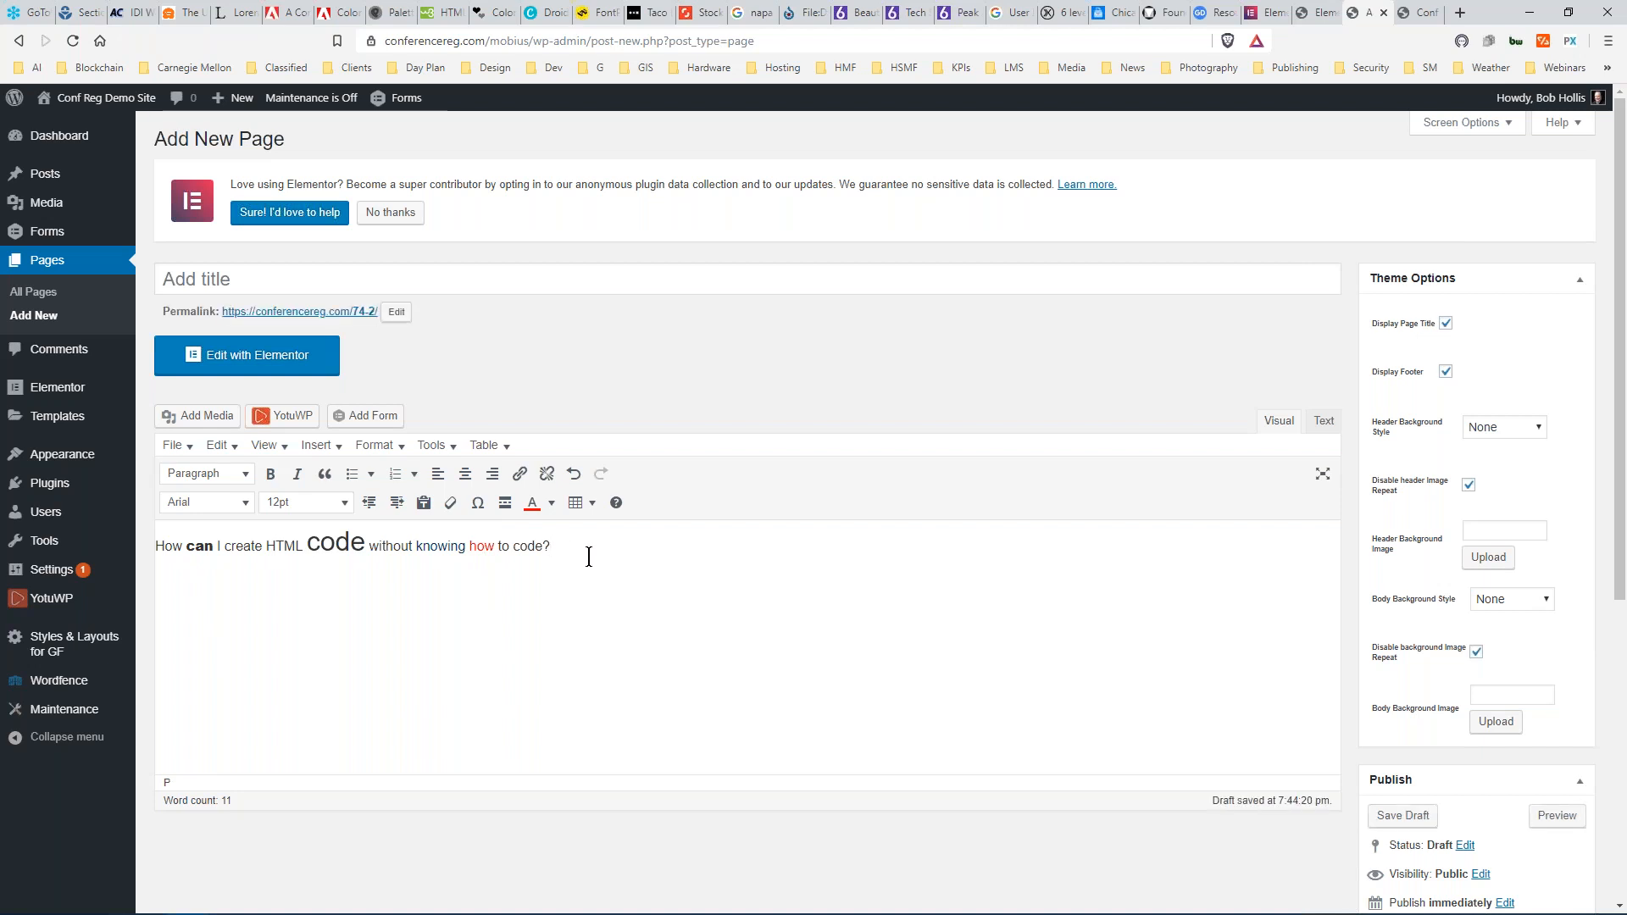
# Link the word "HTML" in the sentence to the existing Elementor Demo Page.
pyautogui.click(308, 543)
pyautogui.moveTo(268, 546); pyautogui.dragTo(301, 546)
pyautogui.click(519, 472)
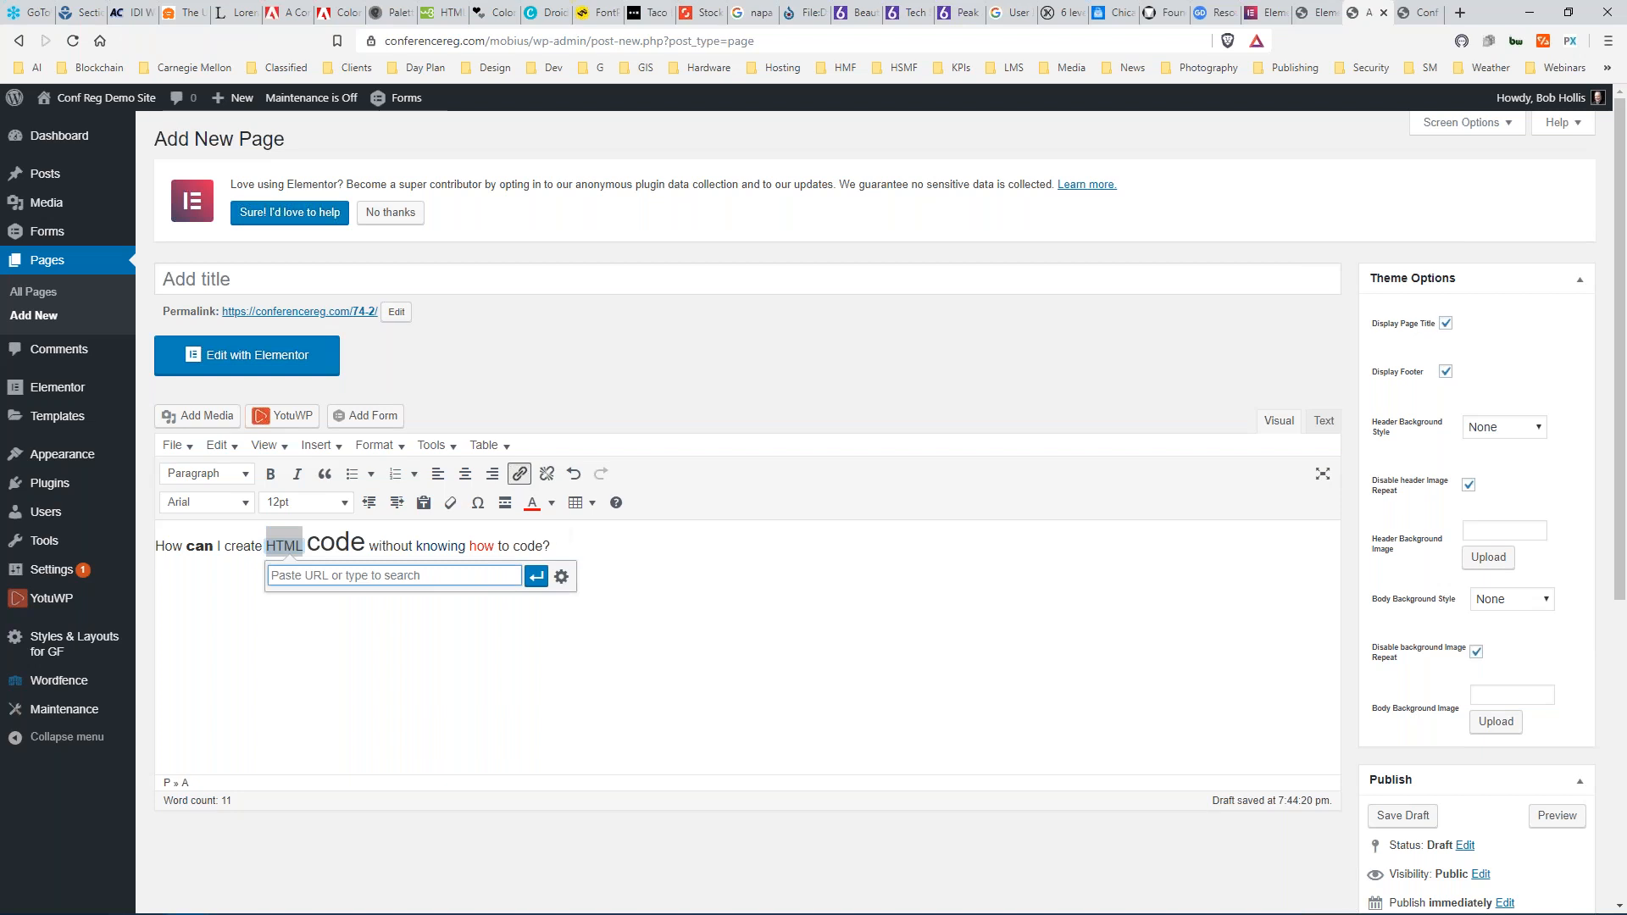
pyautogui.click(561, 576)
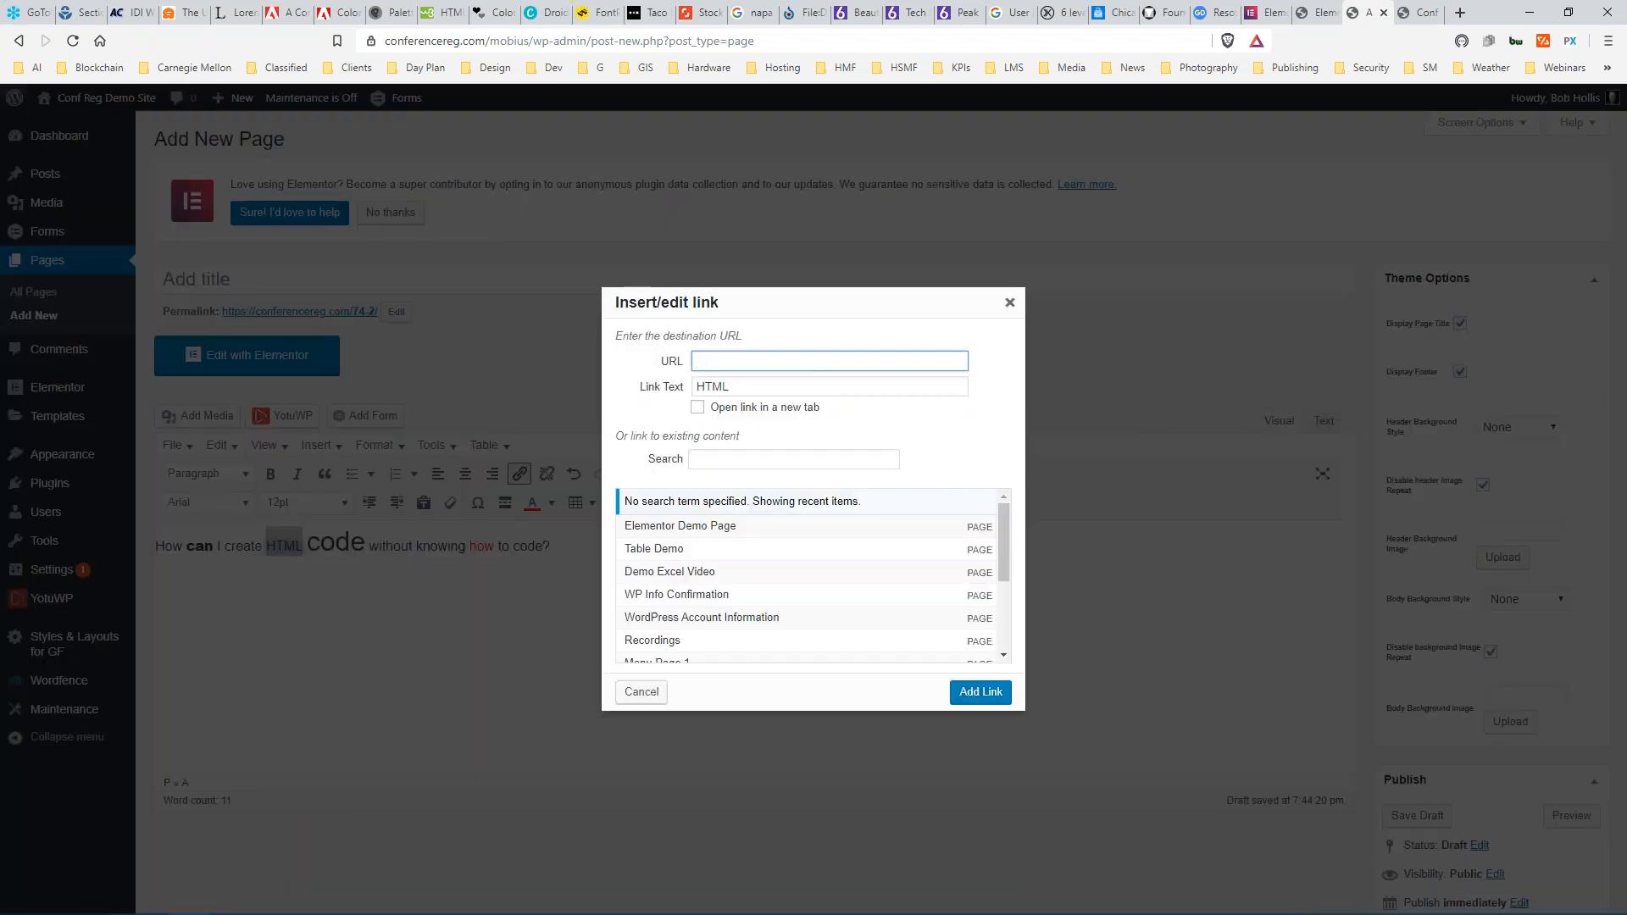
pyautogui.click(675, 527)
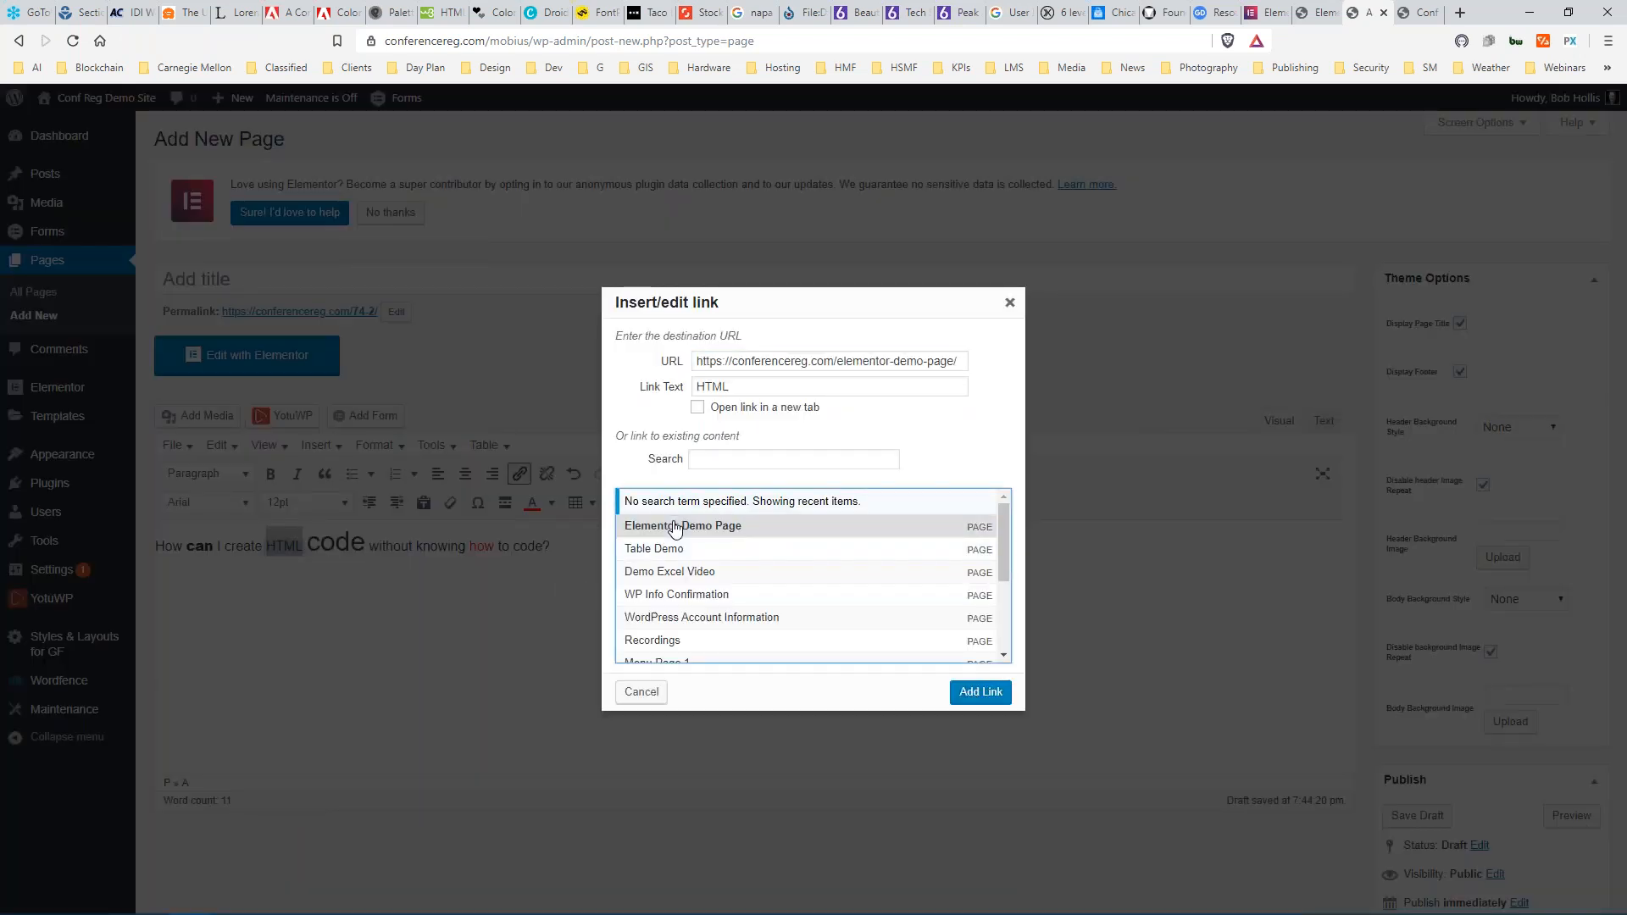
pyautogui.click(966, 693)
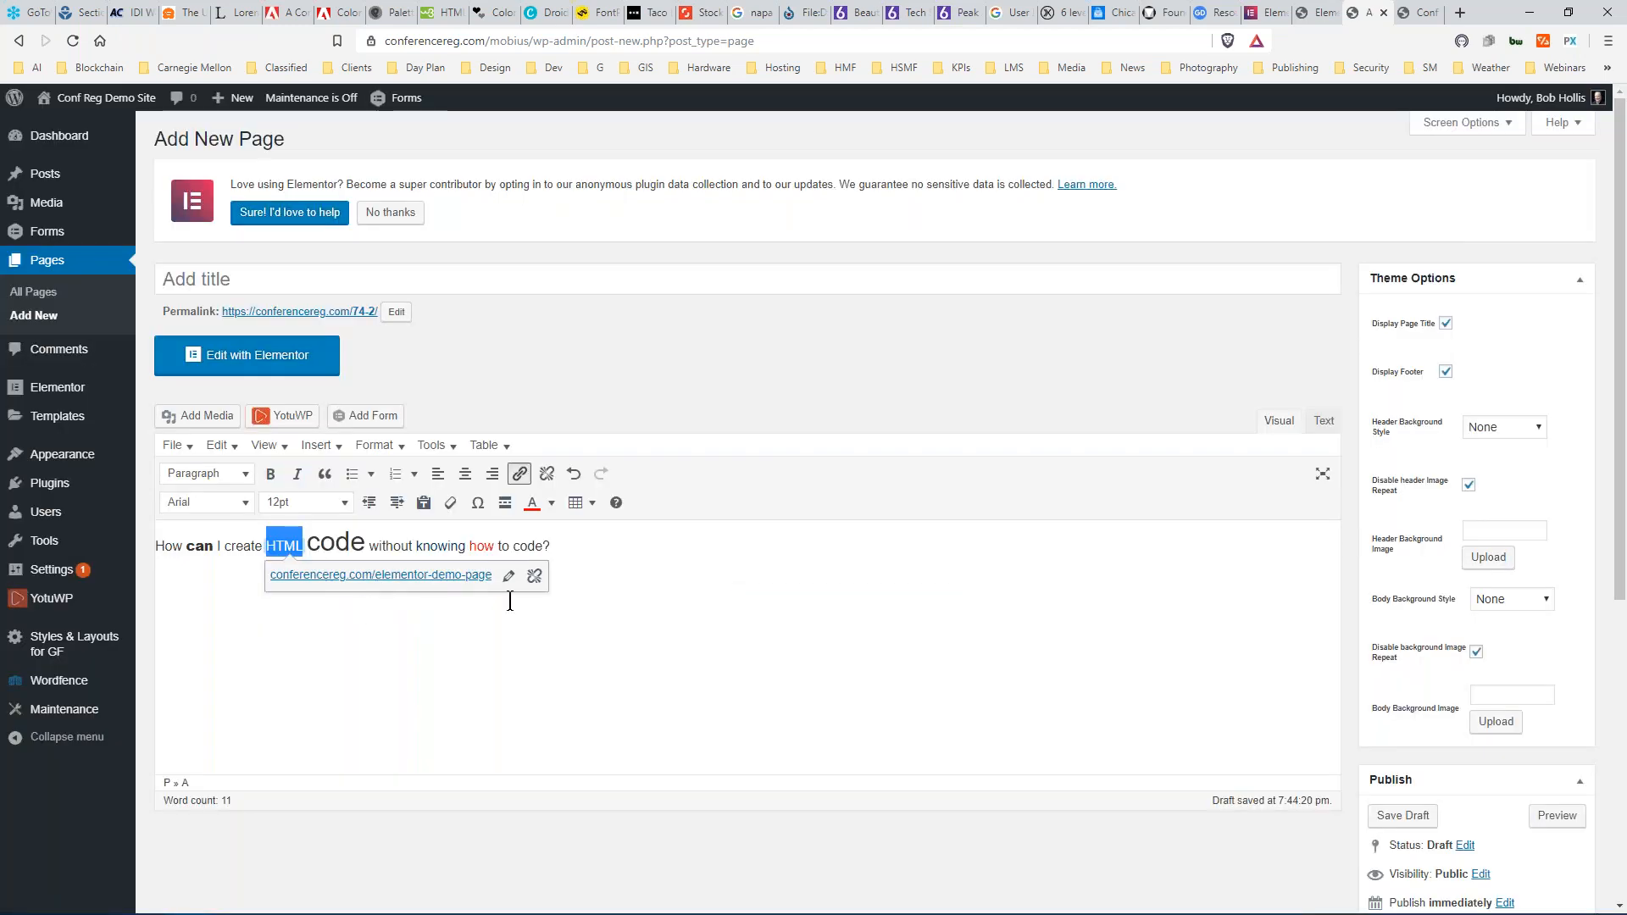
pyautogui.click(623, 542)
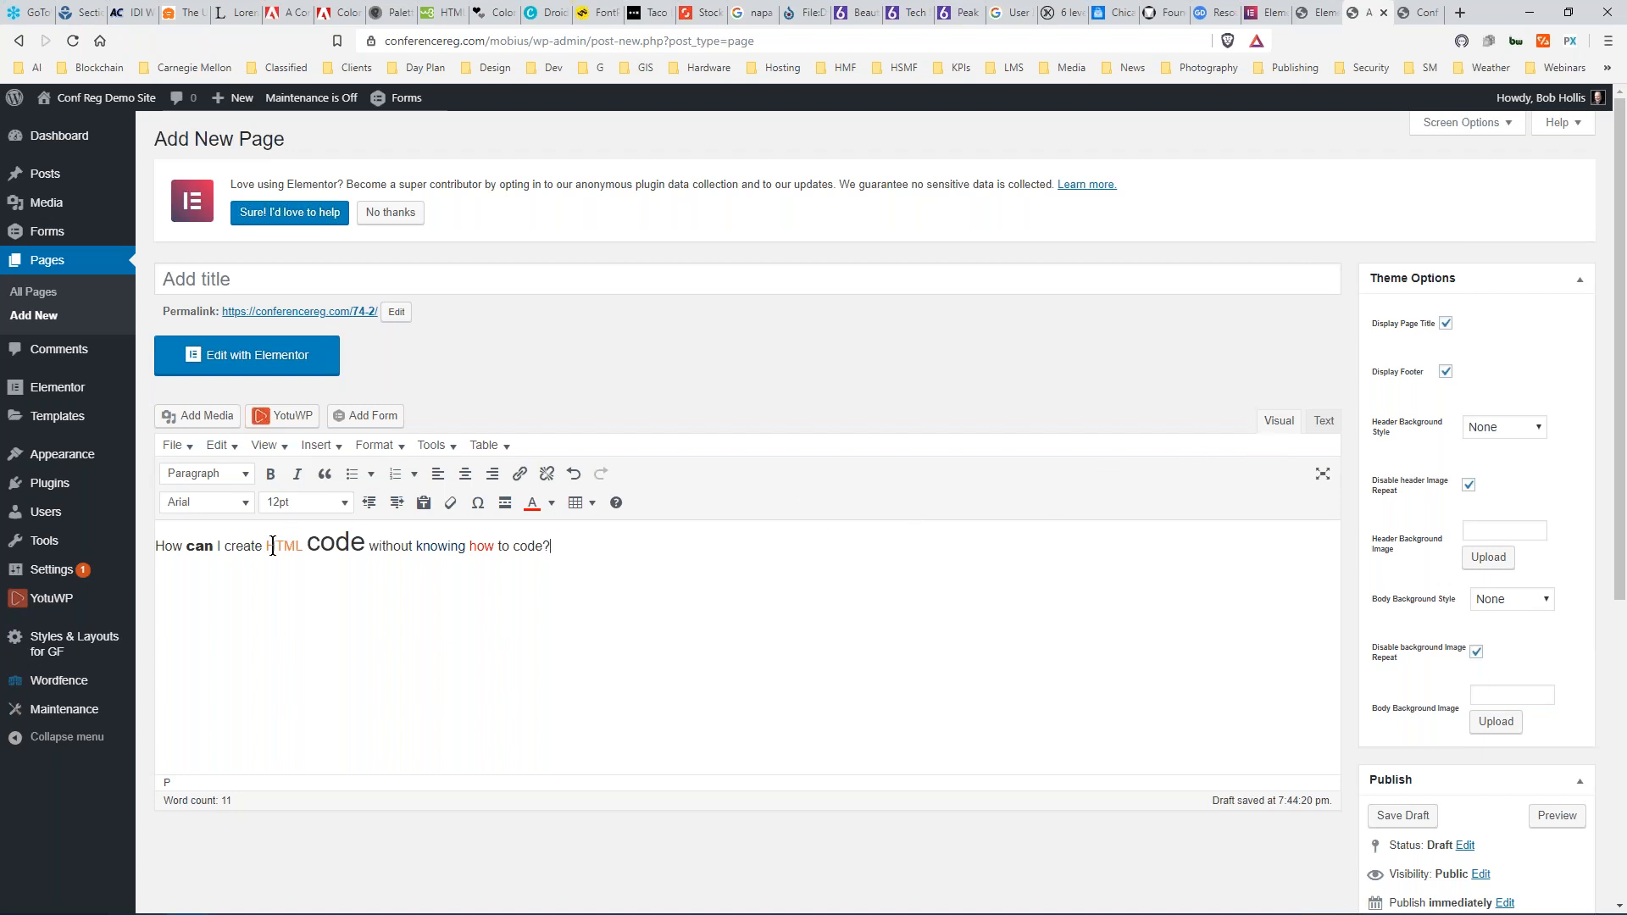
# Show the page body as HTML source and copy all of the sentence's code.
pyautogui.click(1323, 422)
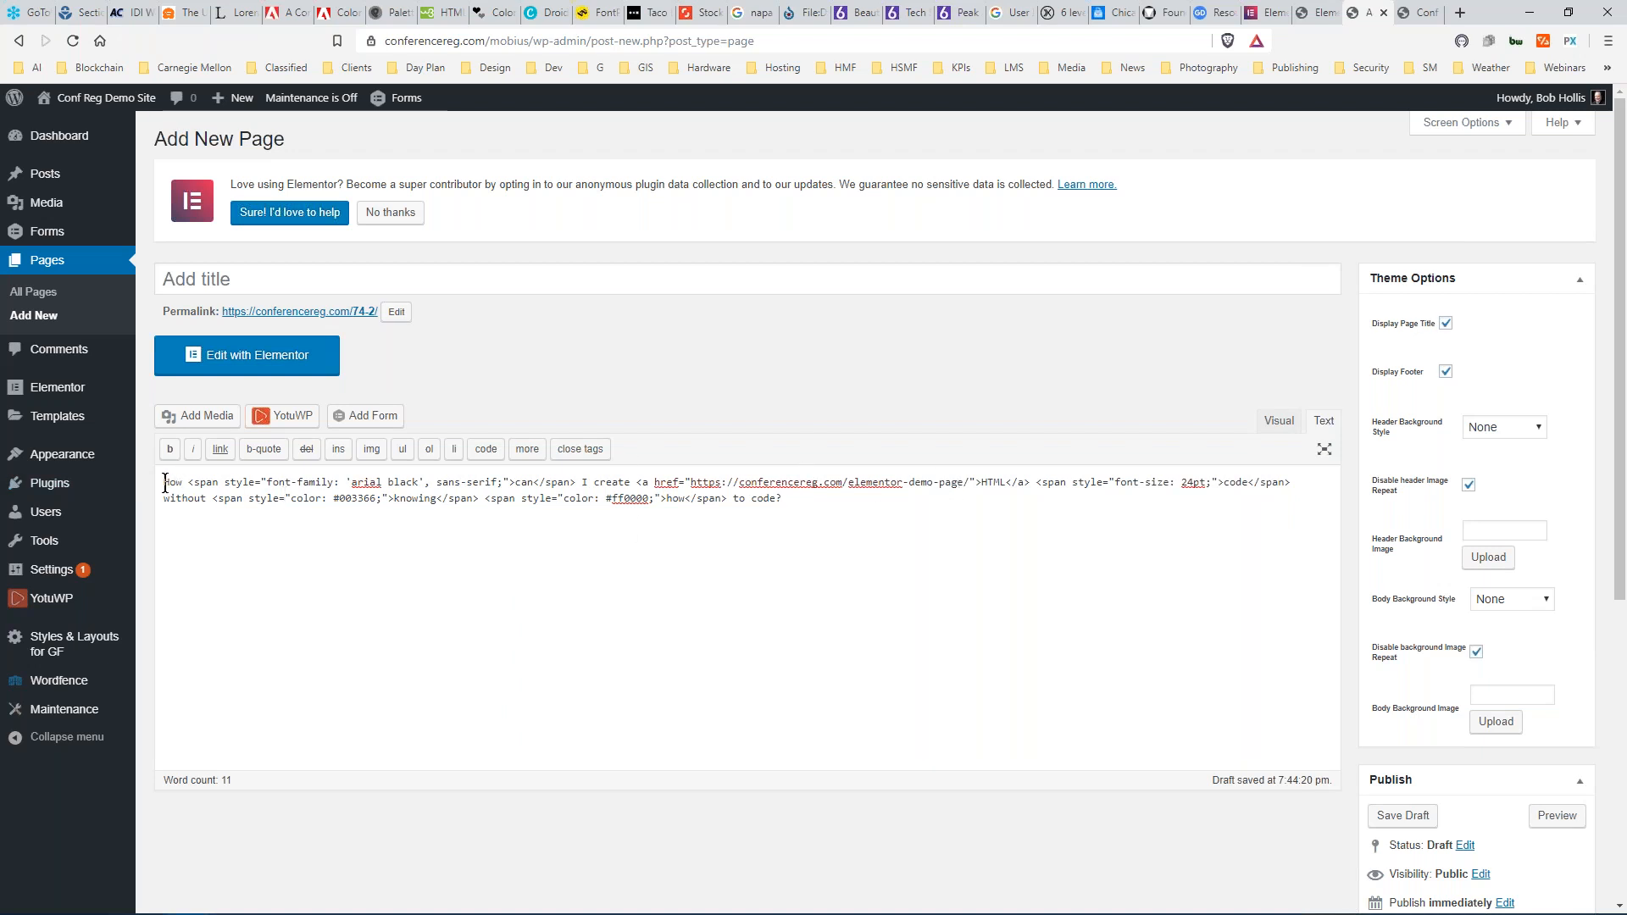
pyautogui.moveTo(163, 482); pyautogui.dragTo(811, 496)
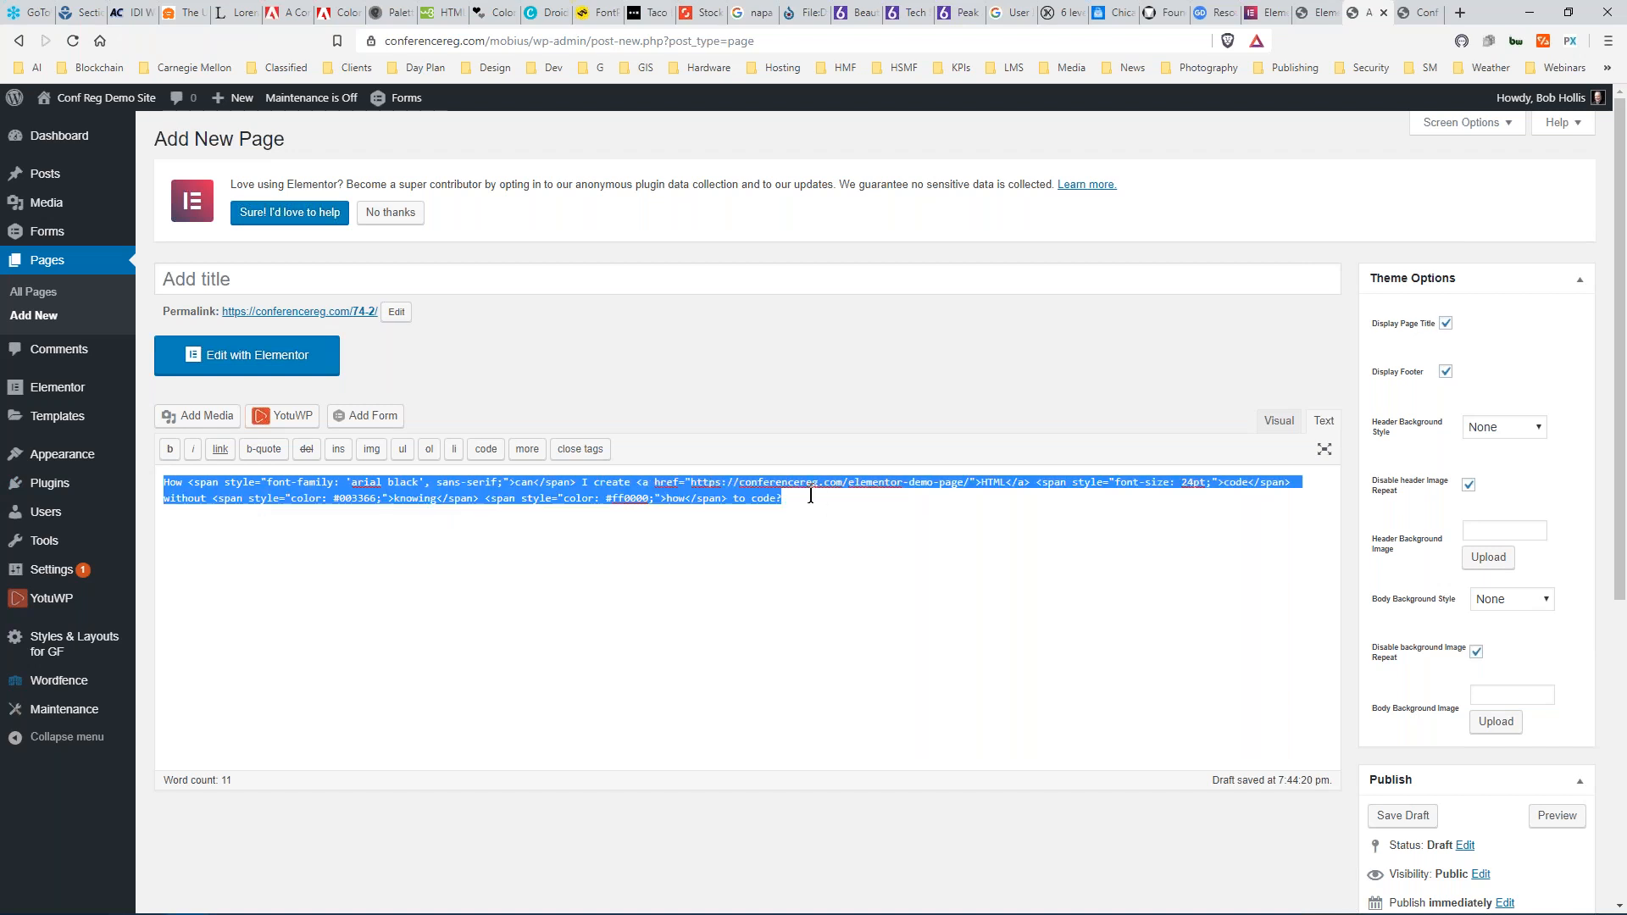
pyautogui.rightClick(549, 477)
pyautogui.click(603, 553)
# Return to the demo page's Elementor editor and add a single-column section below the RSS widget.
pyautogui.click(1324, 15)
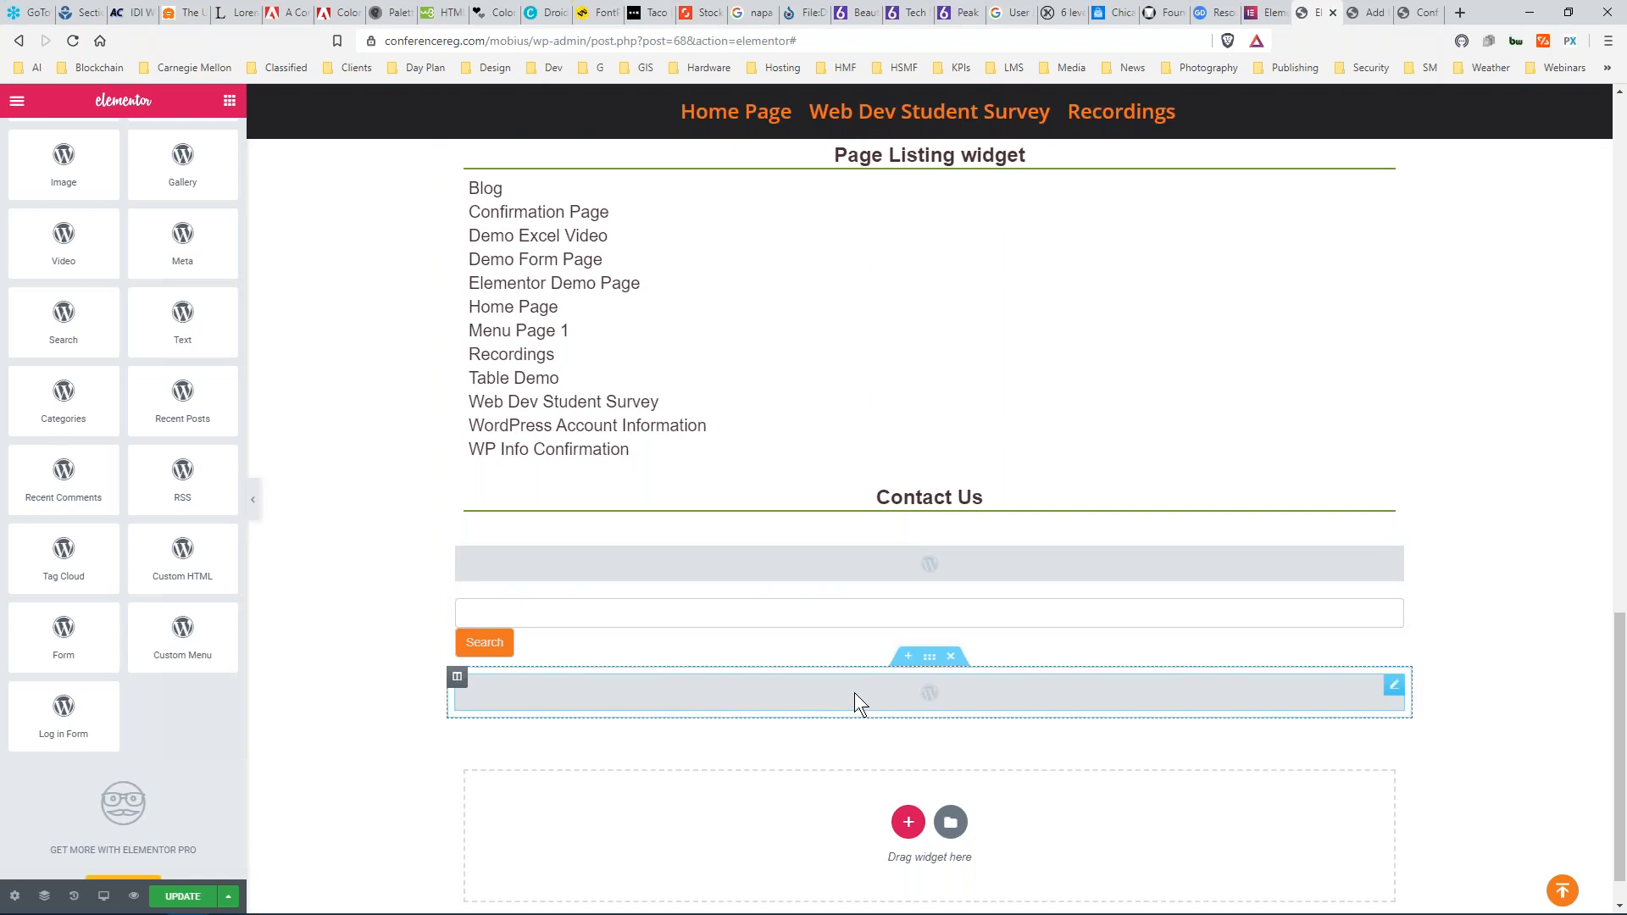
pyautogui.click(908, 821)
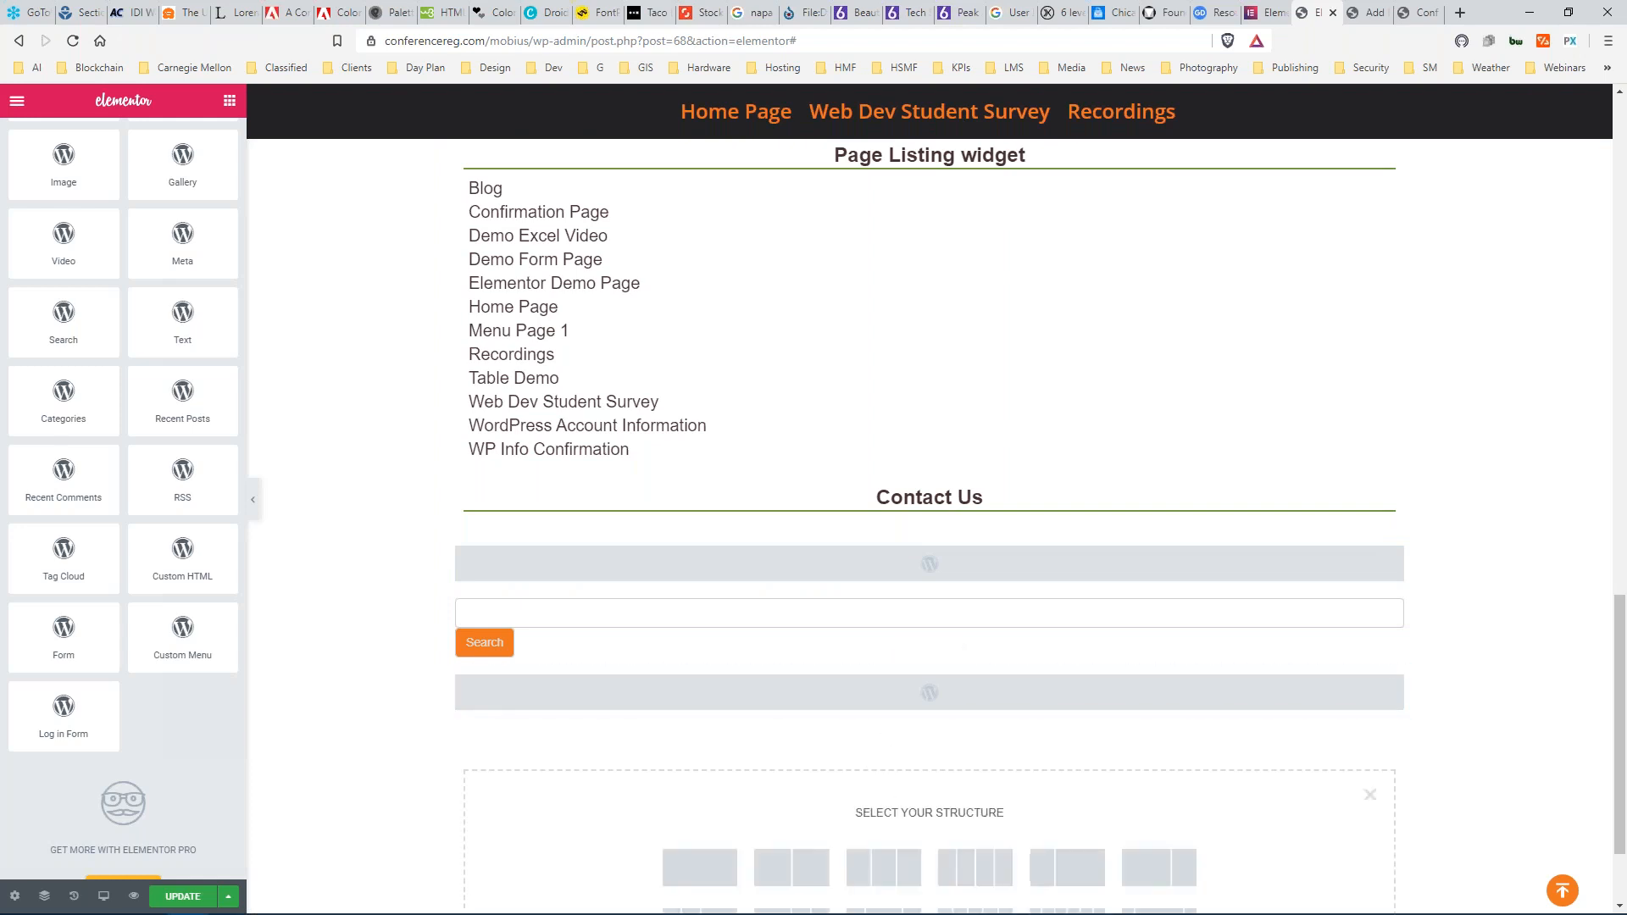
pyautogui.click(724, 860)
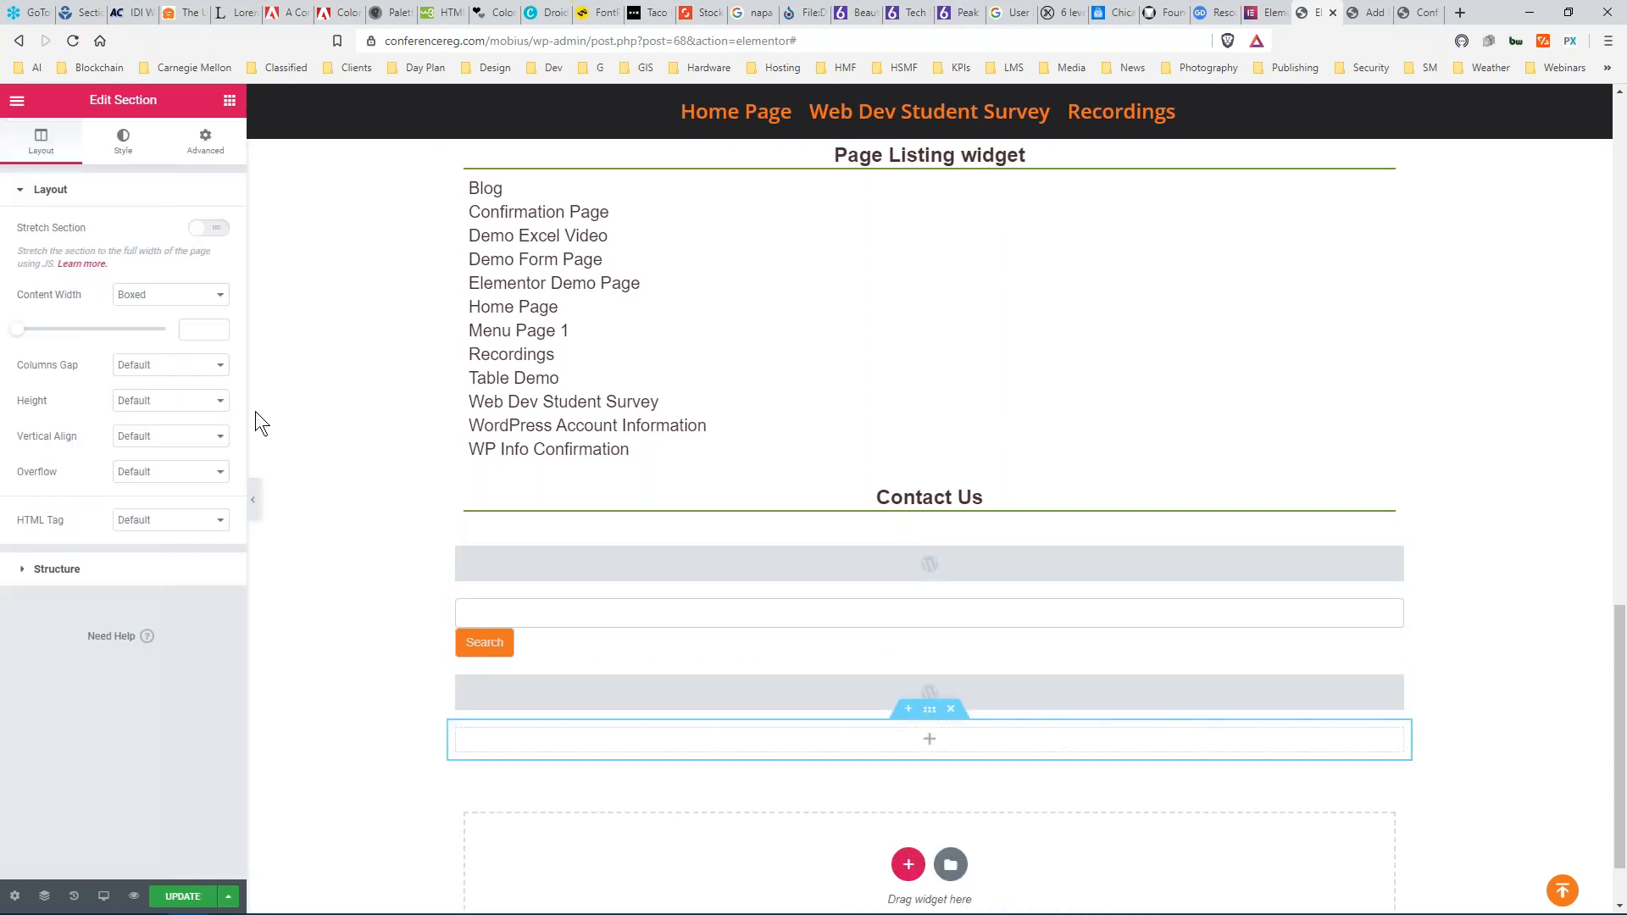
# Place the WordPress Custom HTML widget in the new empty section below the RSS widget.
pyautogui.click(229, 100)
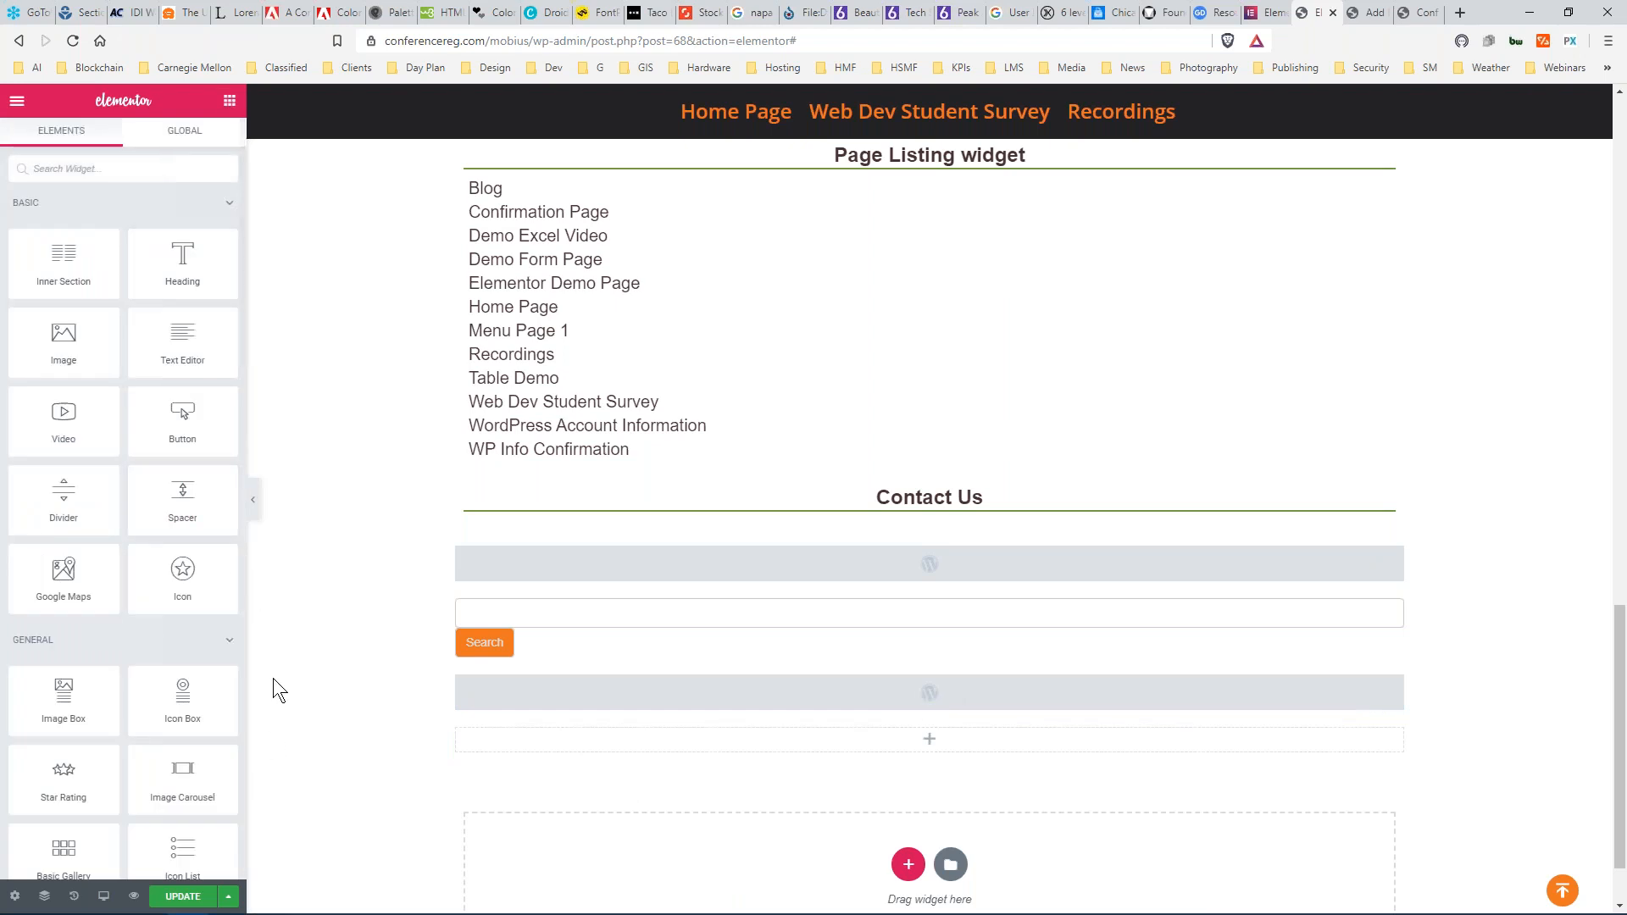
pyautogui.scroll(-10, 135, 669)
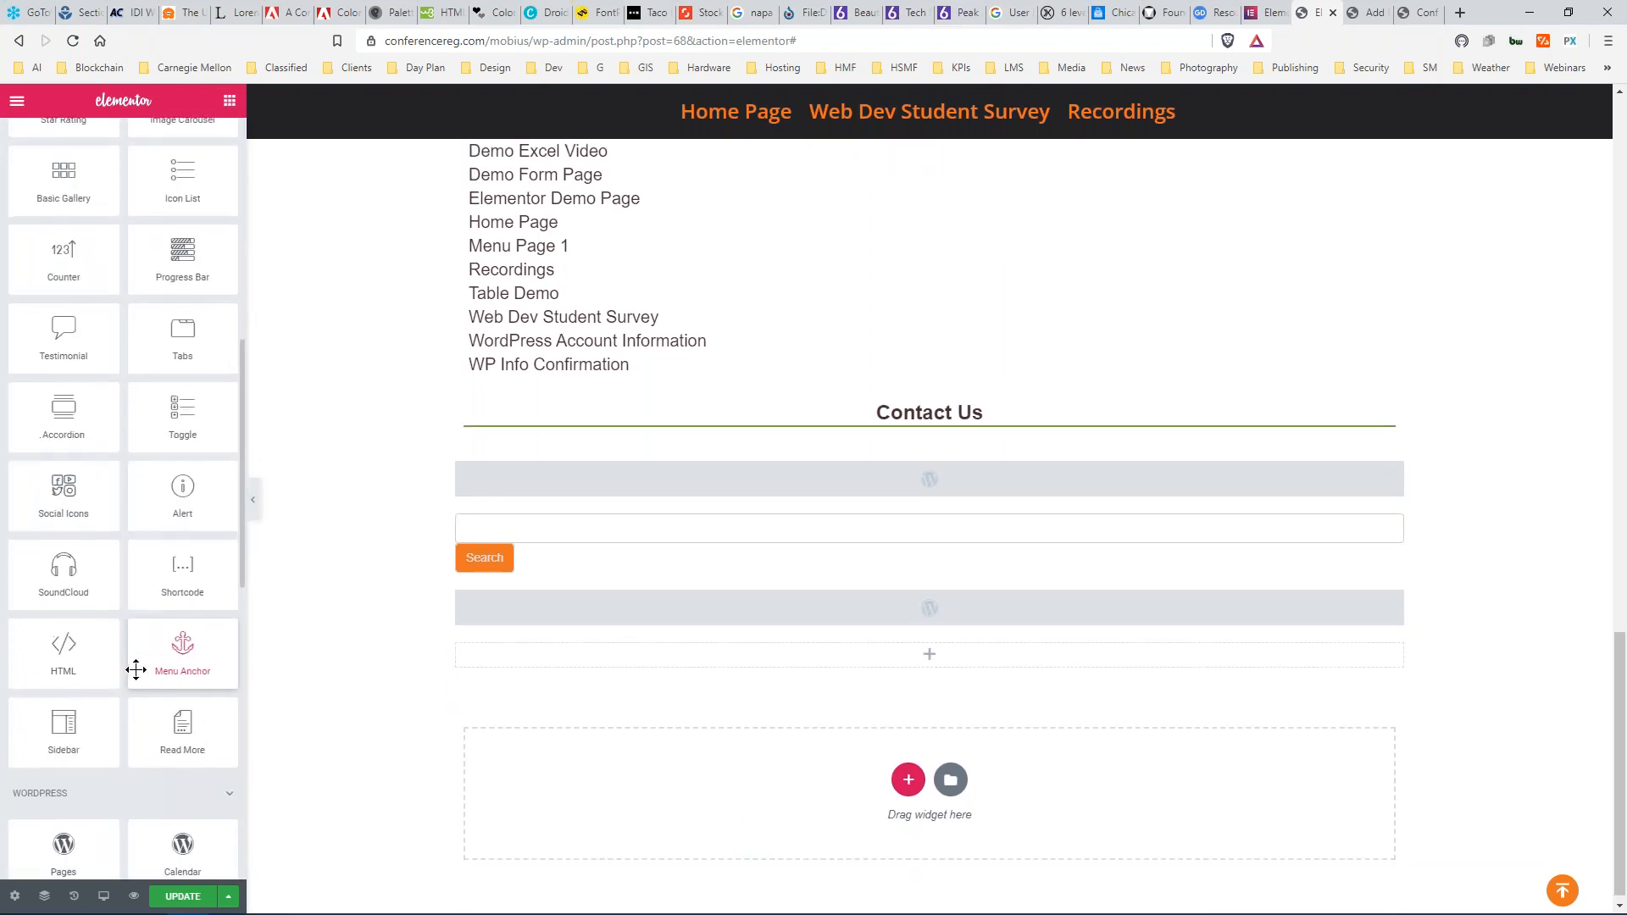
pyautogui.scroll(-6, 136, 670)
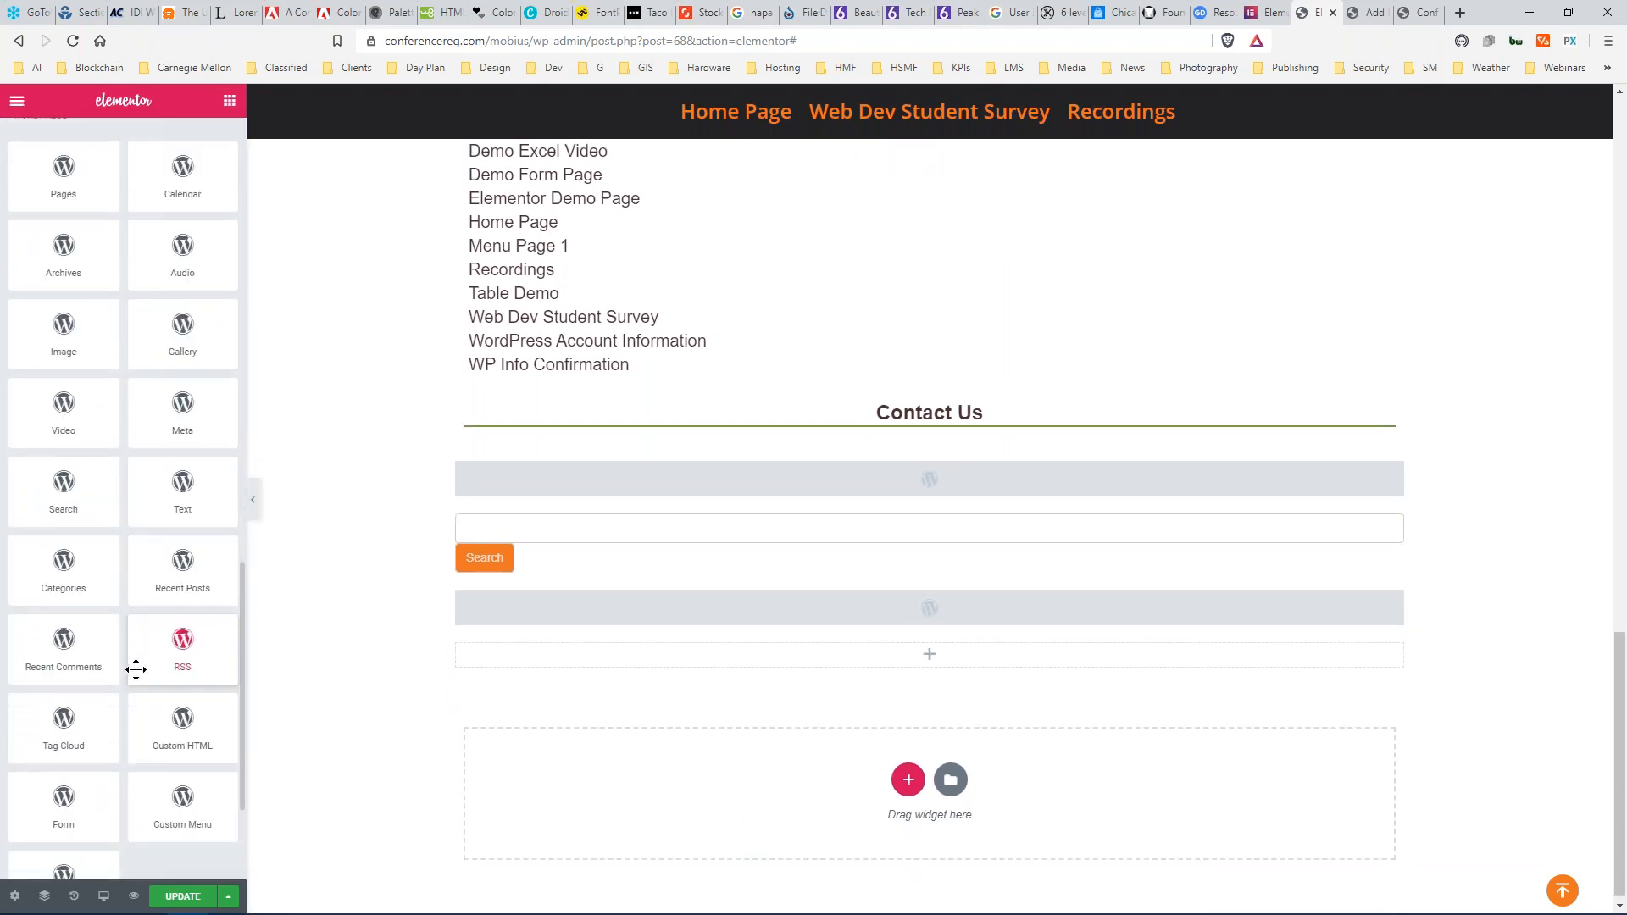
pyautogui.scroll(-3, 153, 670)
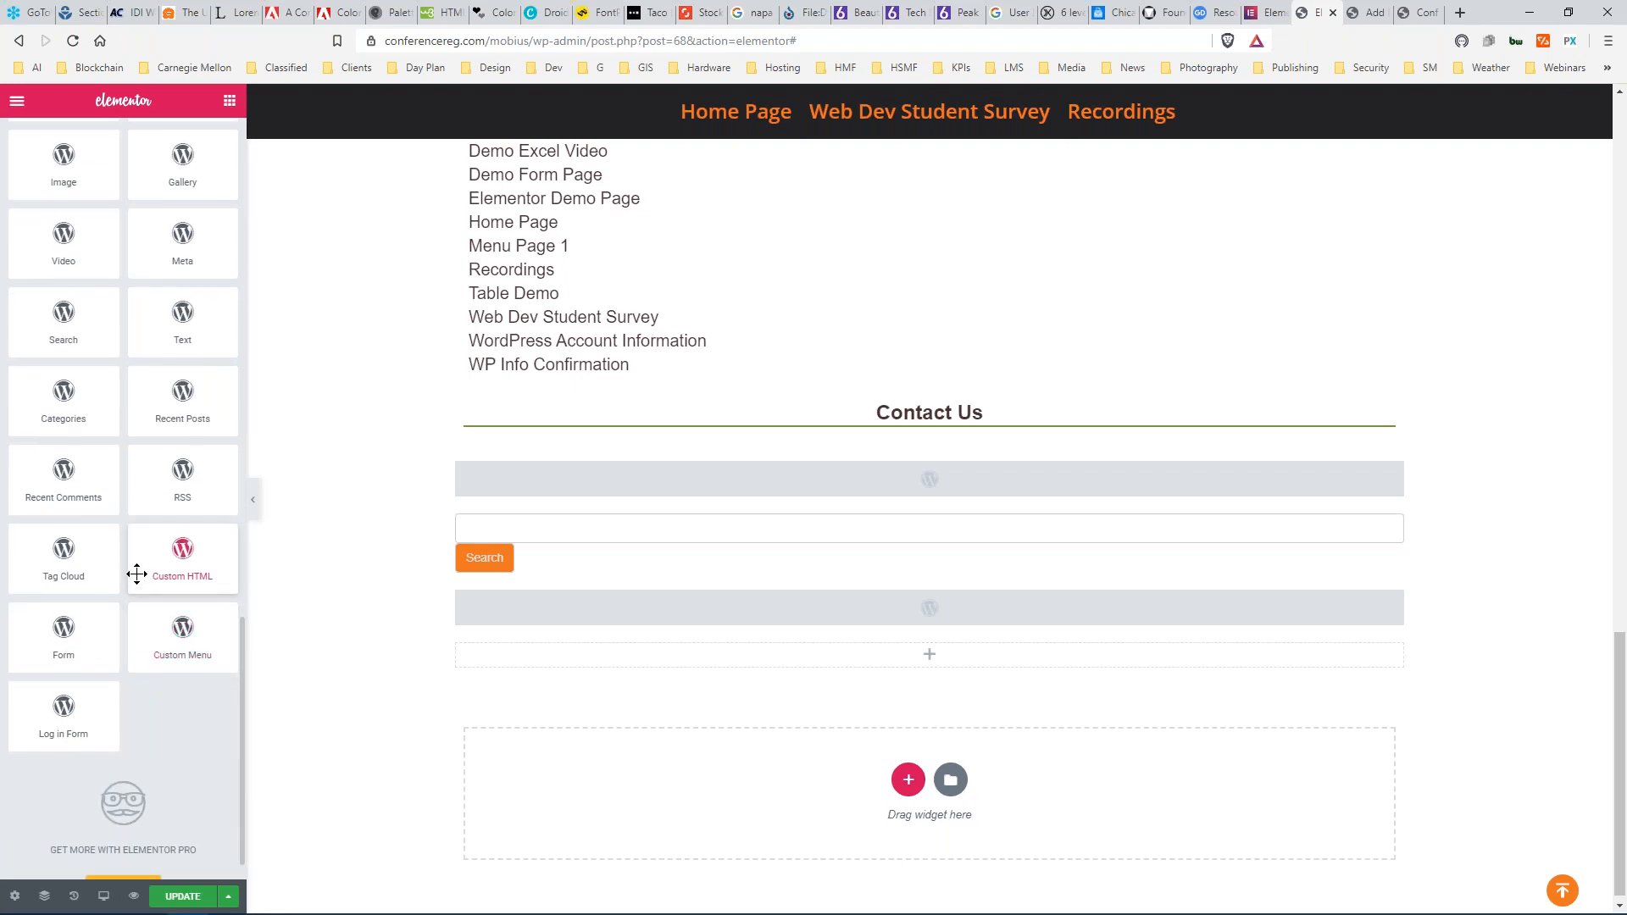
pyautogui.moveTo(175, 555); pyautogui.dragTo(718, 659)
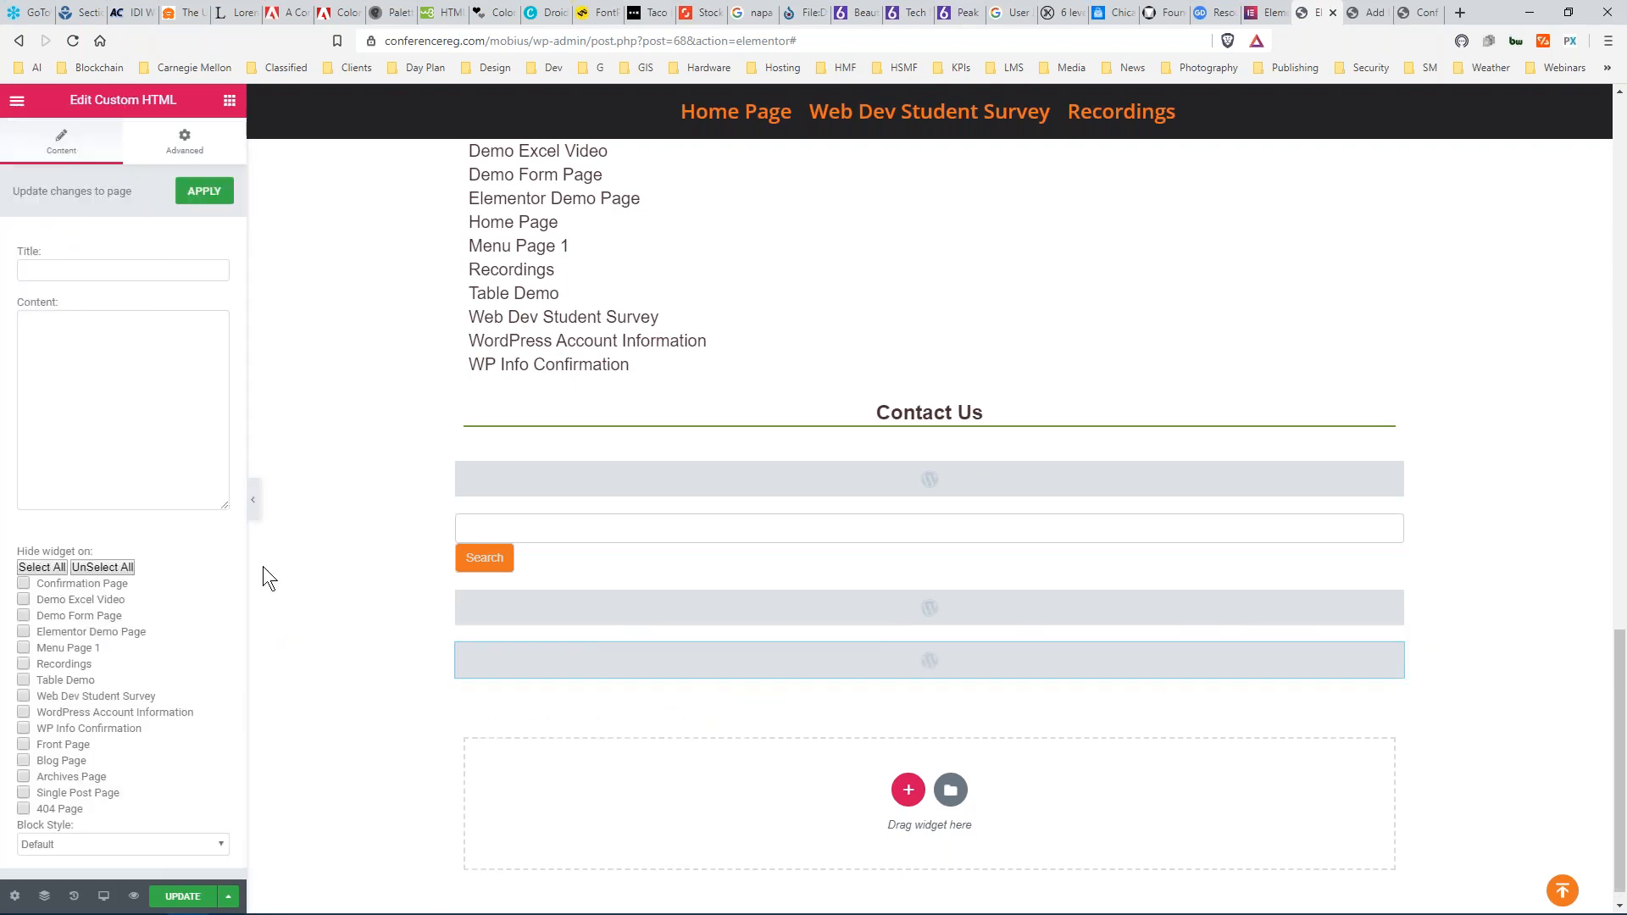
# Paste the copied HTML code as the Custom HTML widget's content and title the widget "HTML Demo".
pyautogui.click(82, 341)
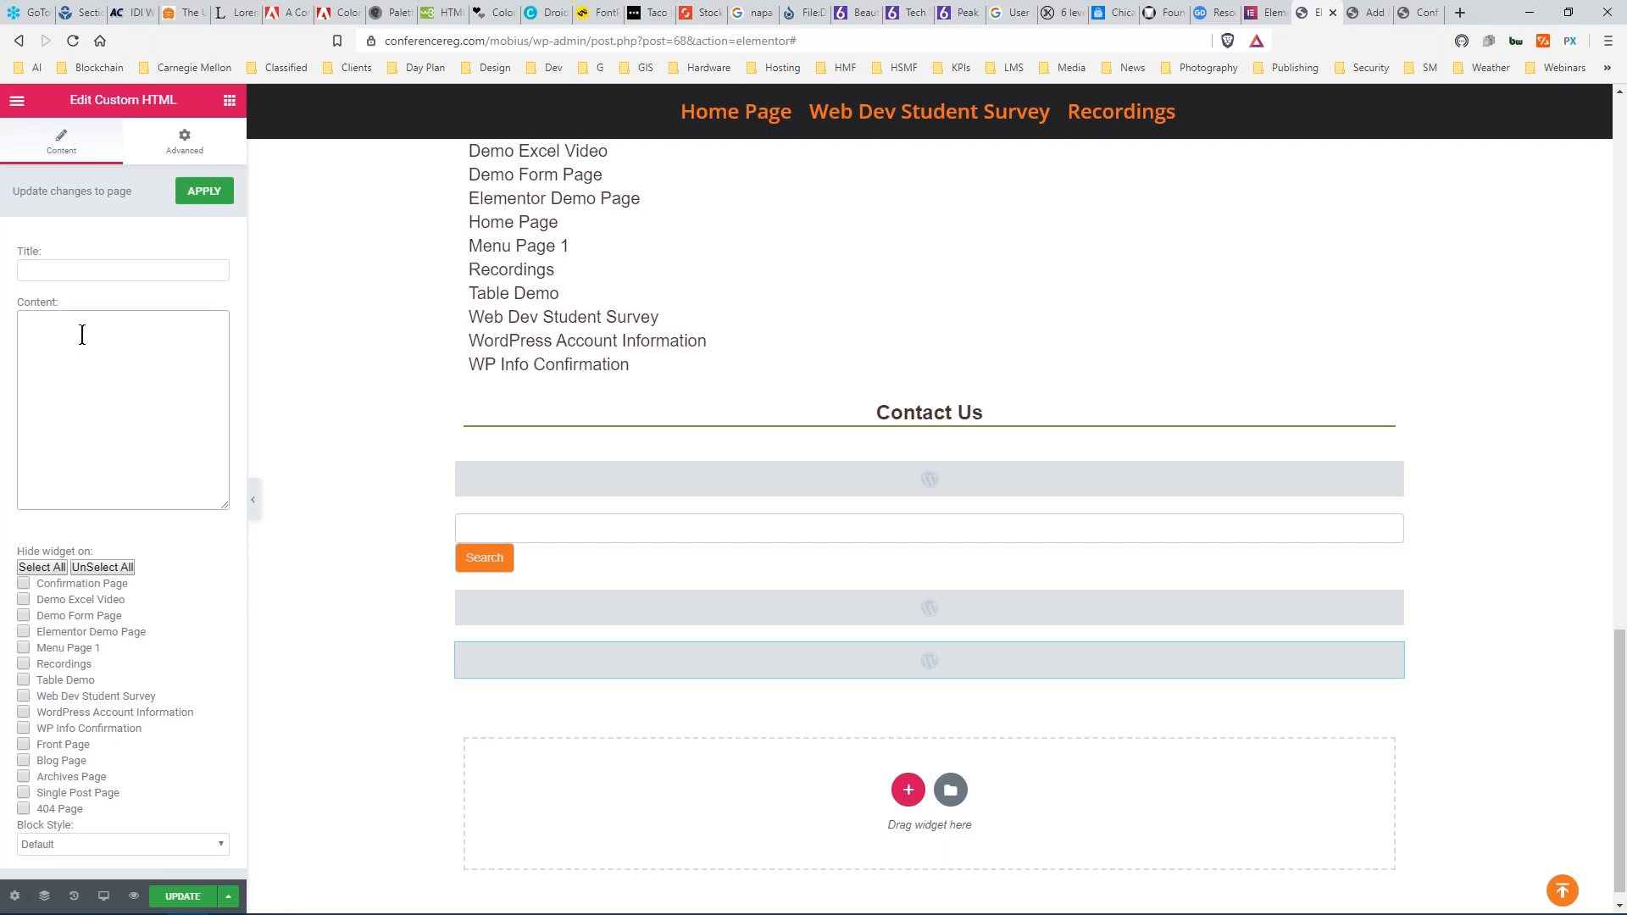
pyautogui.rightClick(82, 333)
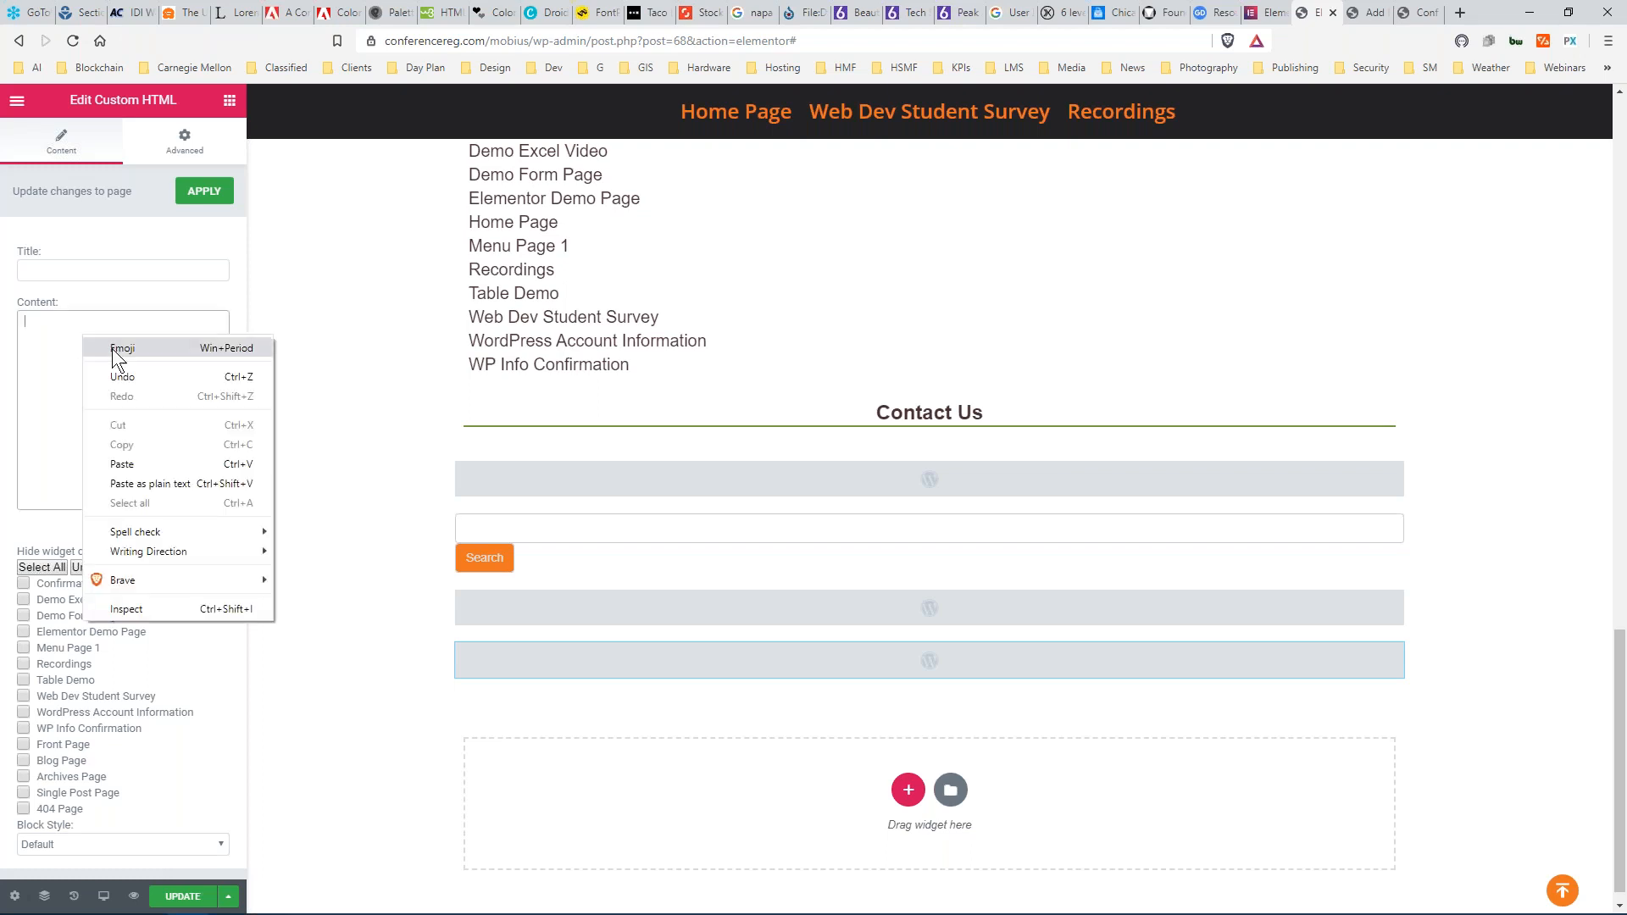
pyautogui.click(120, 460)
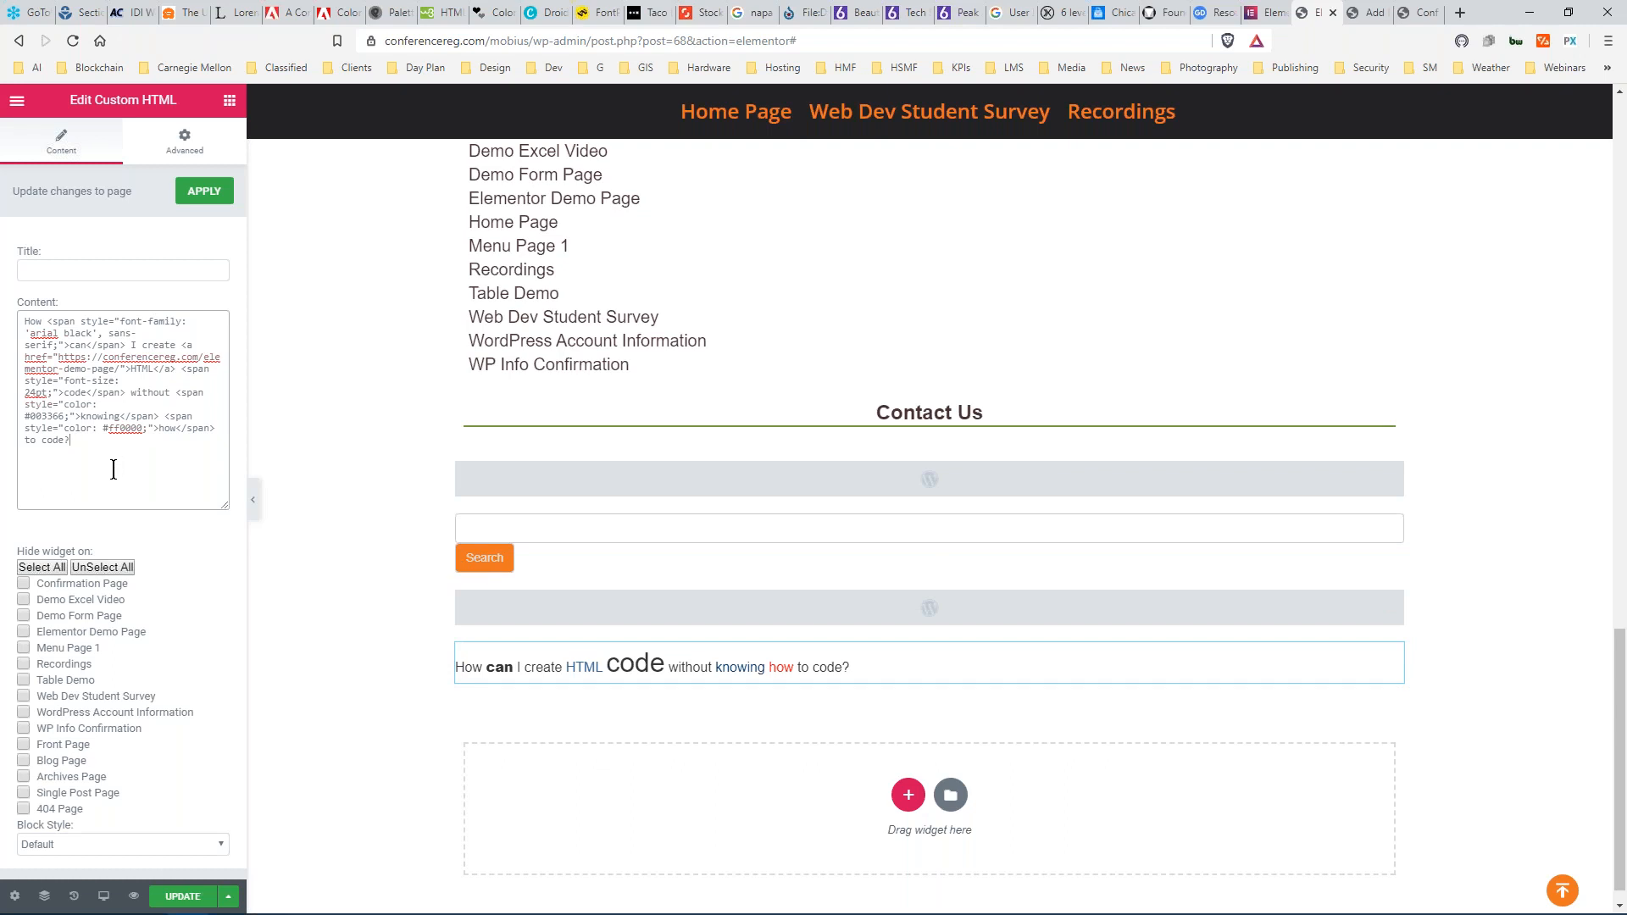
pyautogui.click(62, 271)
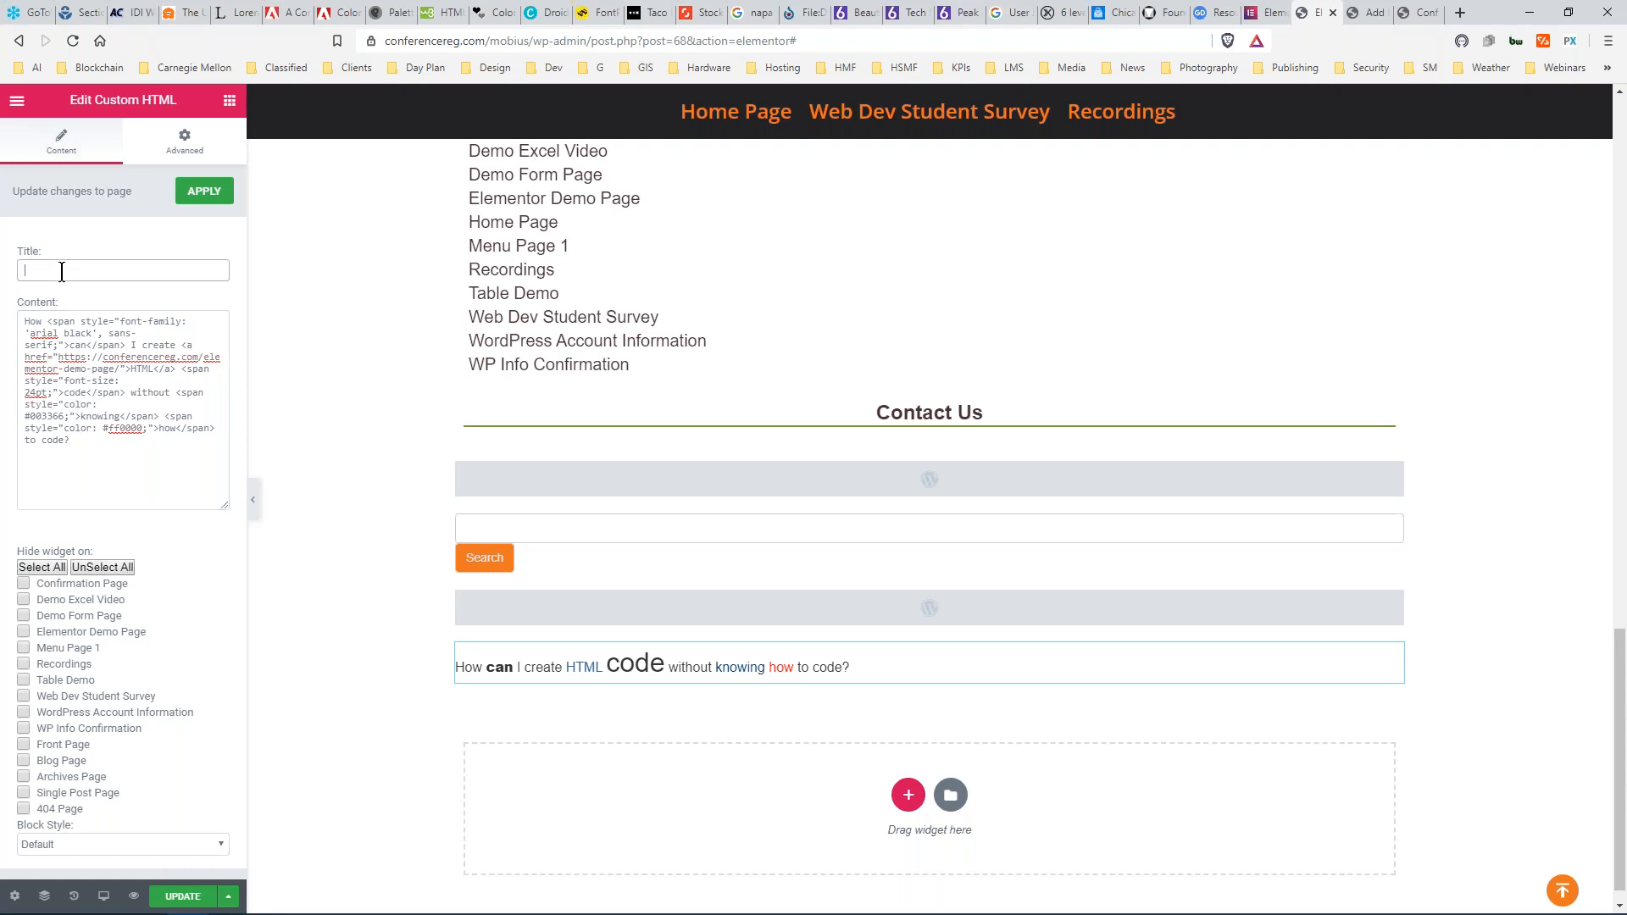
pyautogui.write('HTML Demo')
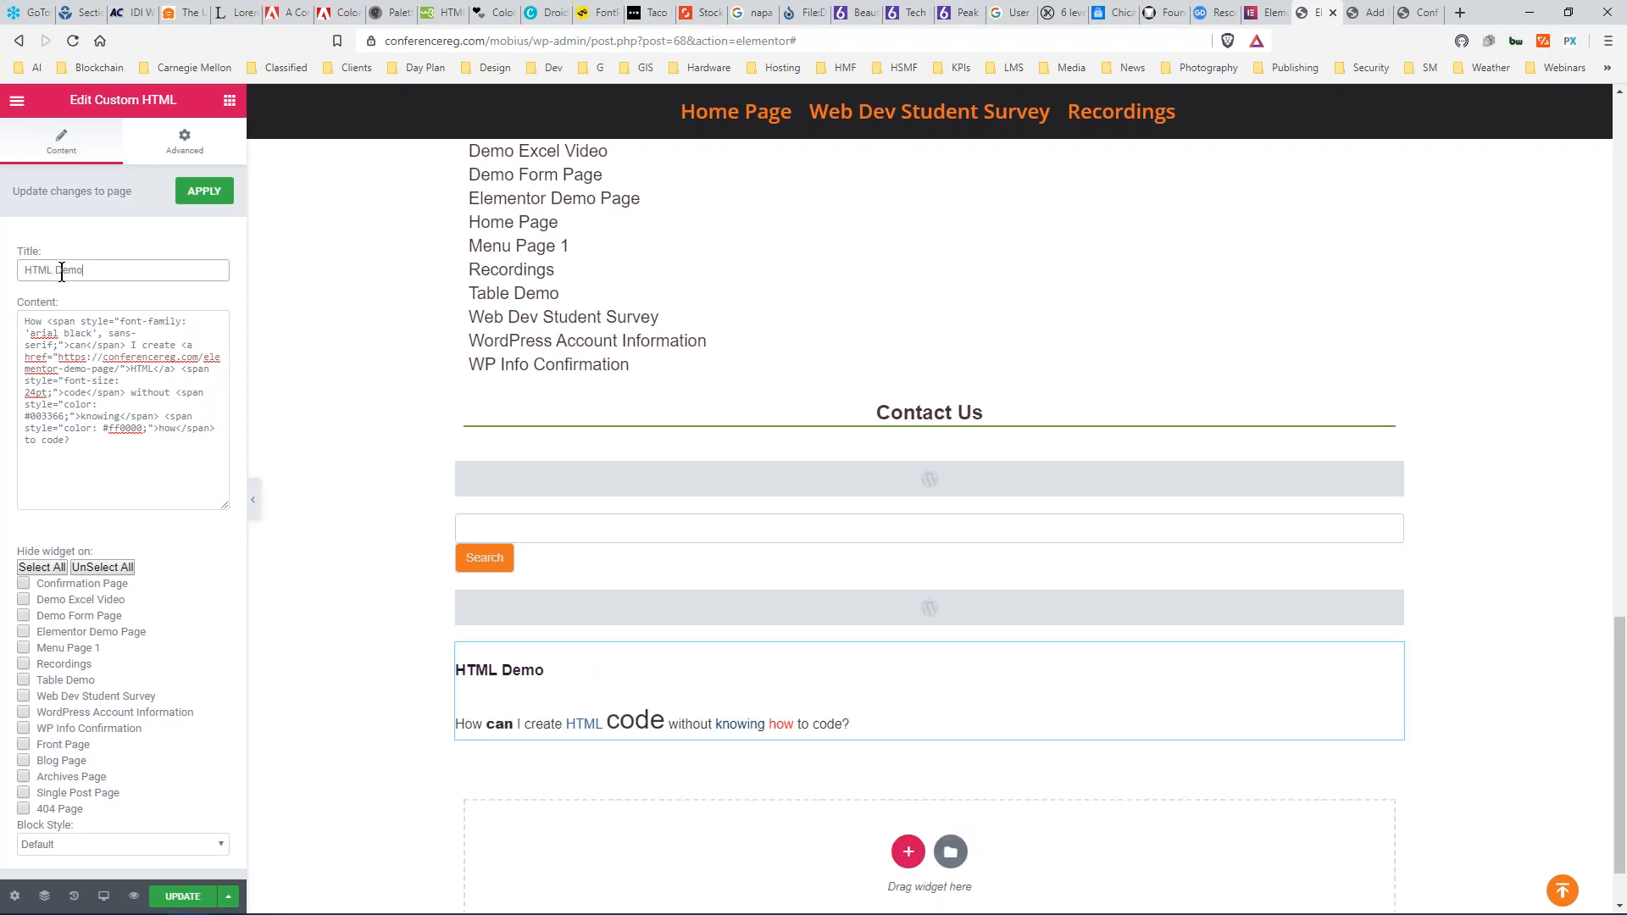
# Apply the Custom HTML widget's changes to the page and check the HTML Demo block below the RSS widget.
pyautogui.click(187, 193)
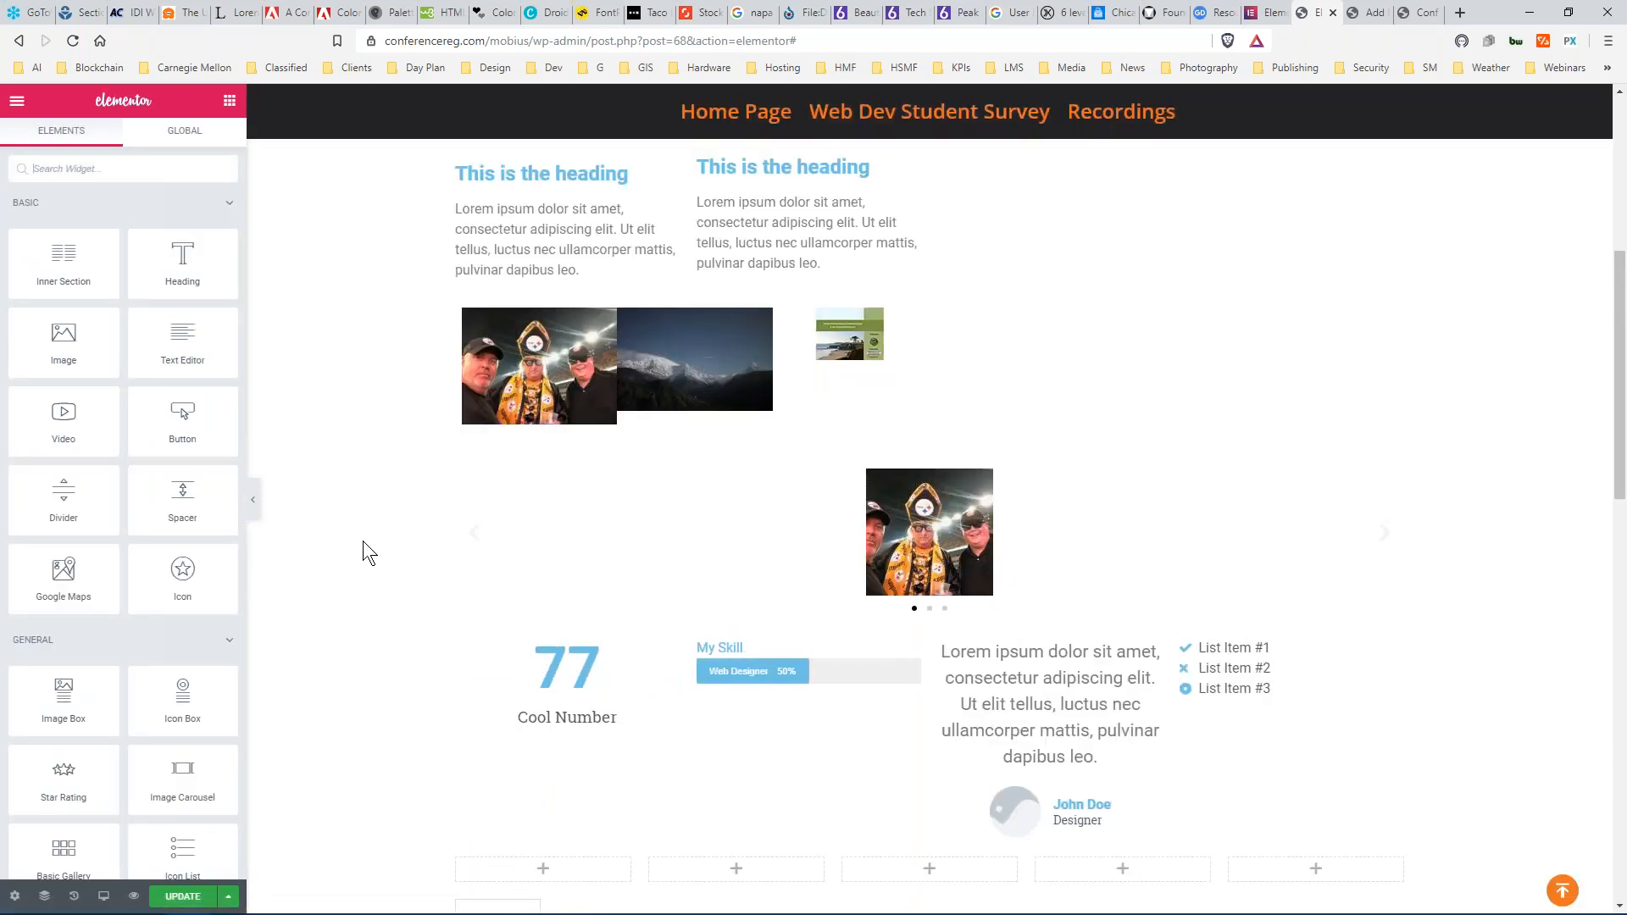
pyautogui.scroll(-2, 363, 543)
pyautogui.scroll(-1, 372, 546)
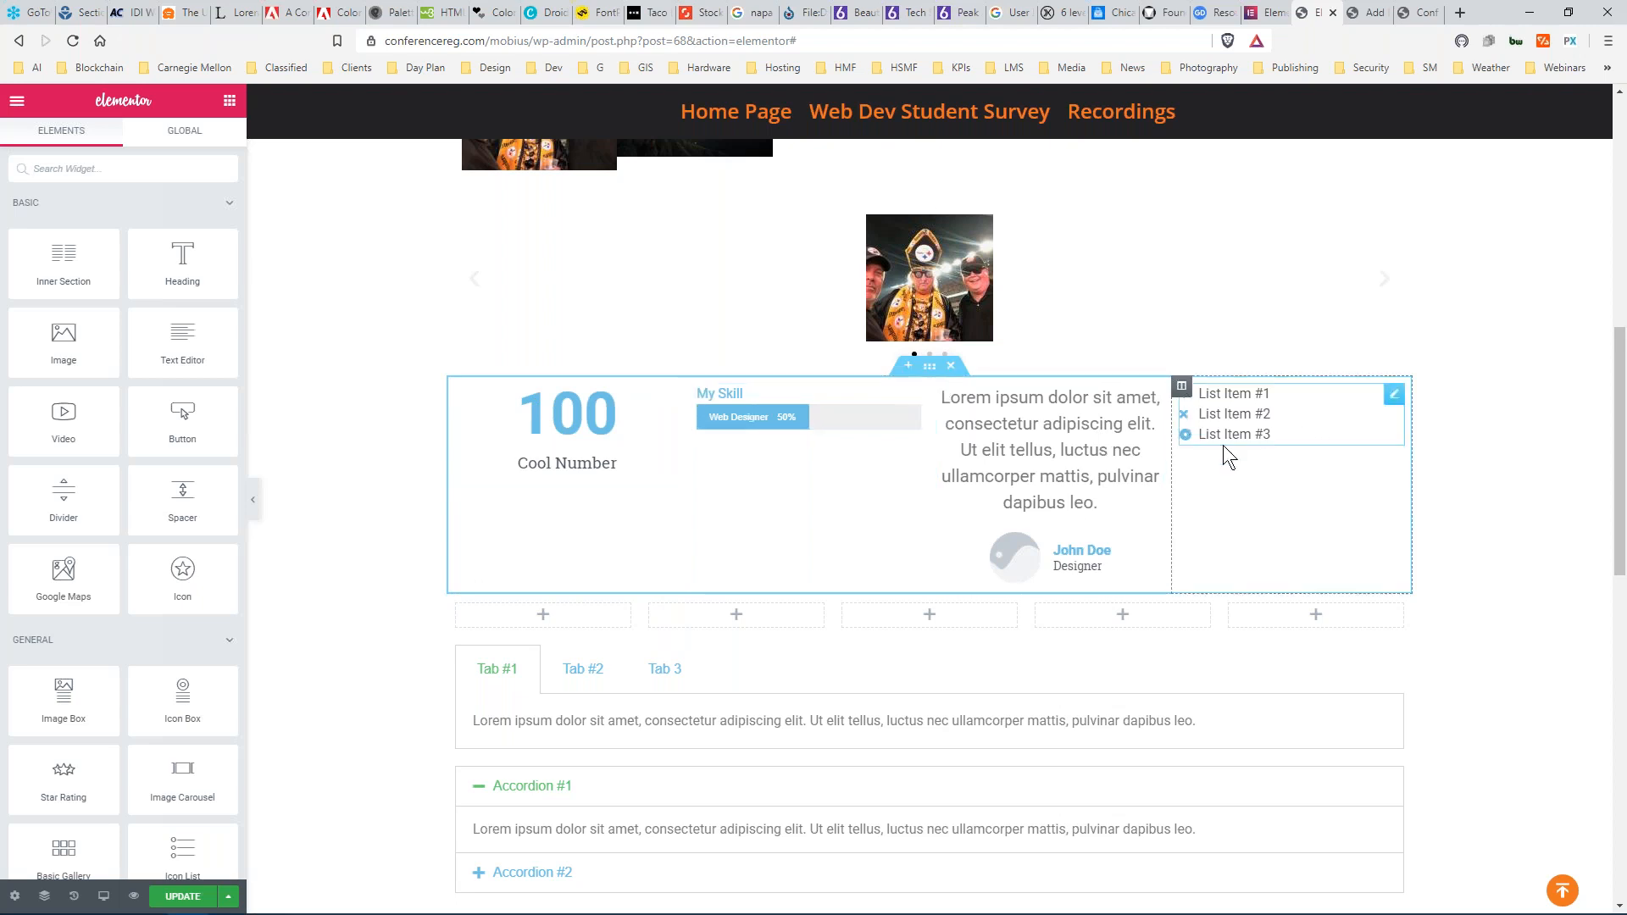
pyautogui.scroll(-1, 747, 526)
pyautogui.scroll(-10, 745, 517)
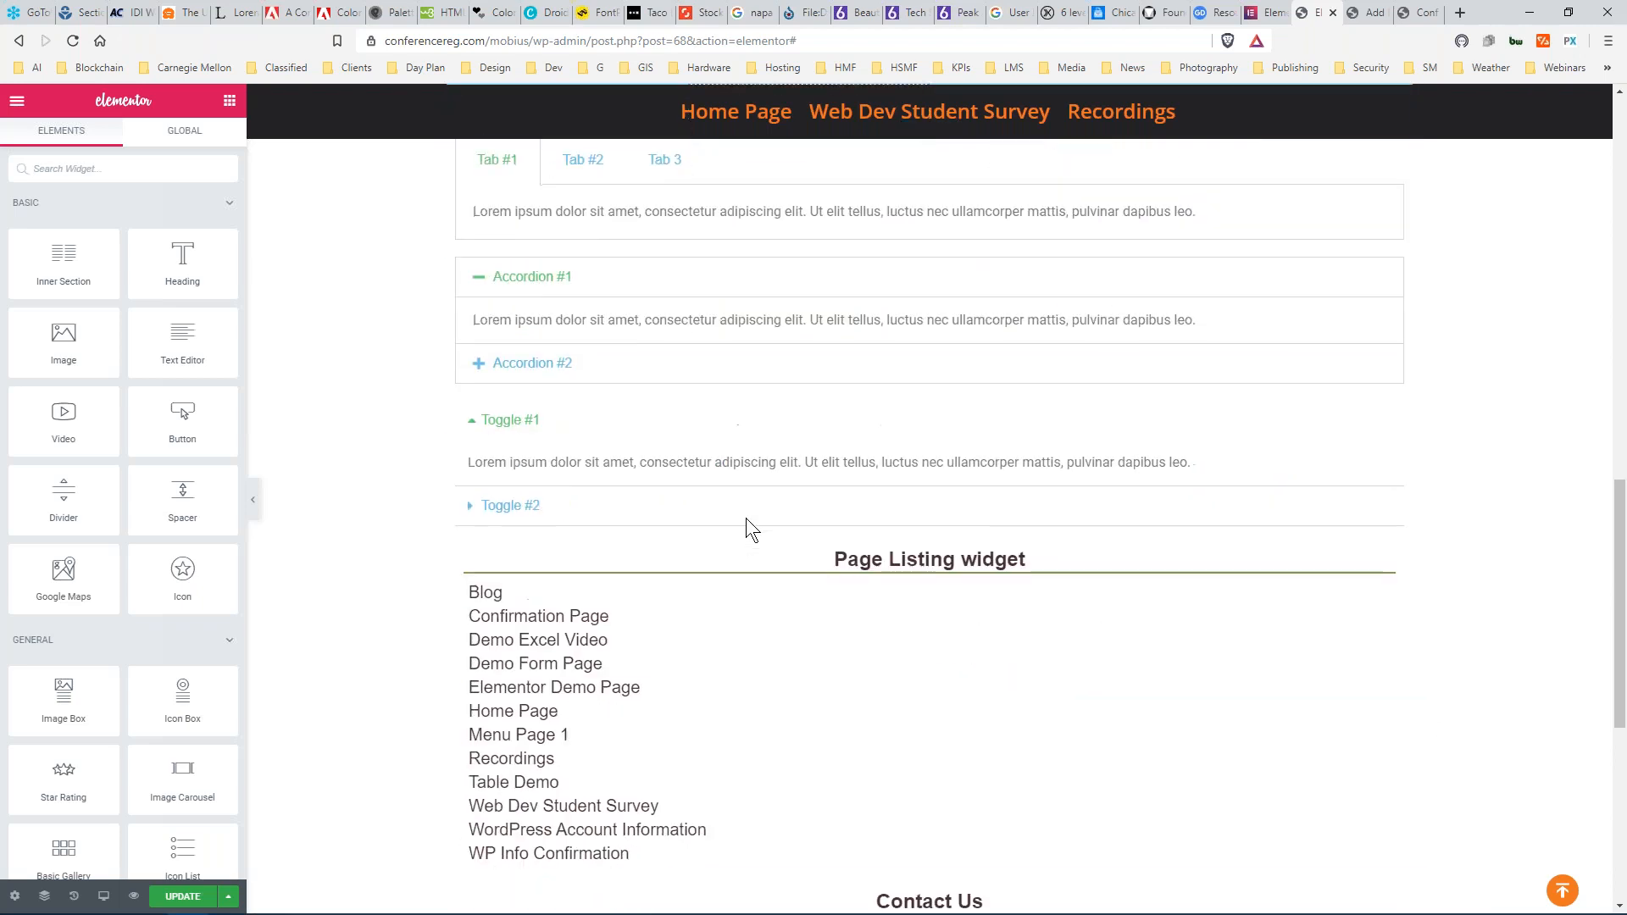
pyautogui.scroll(-1, 746, 517)
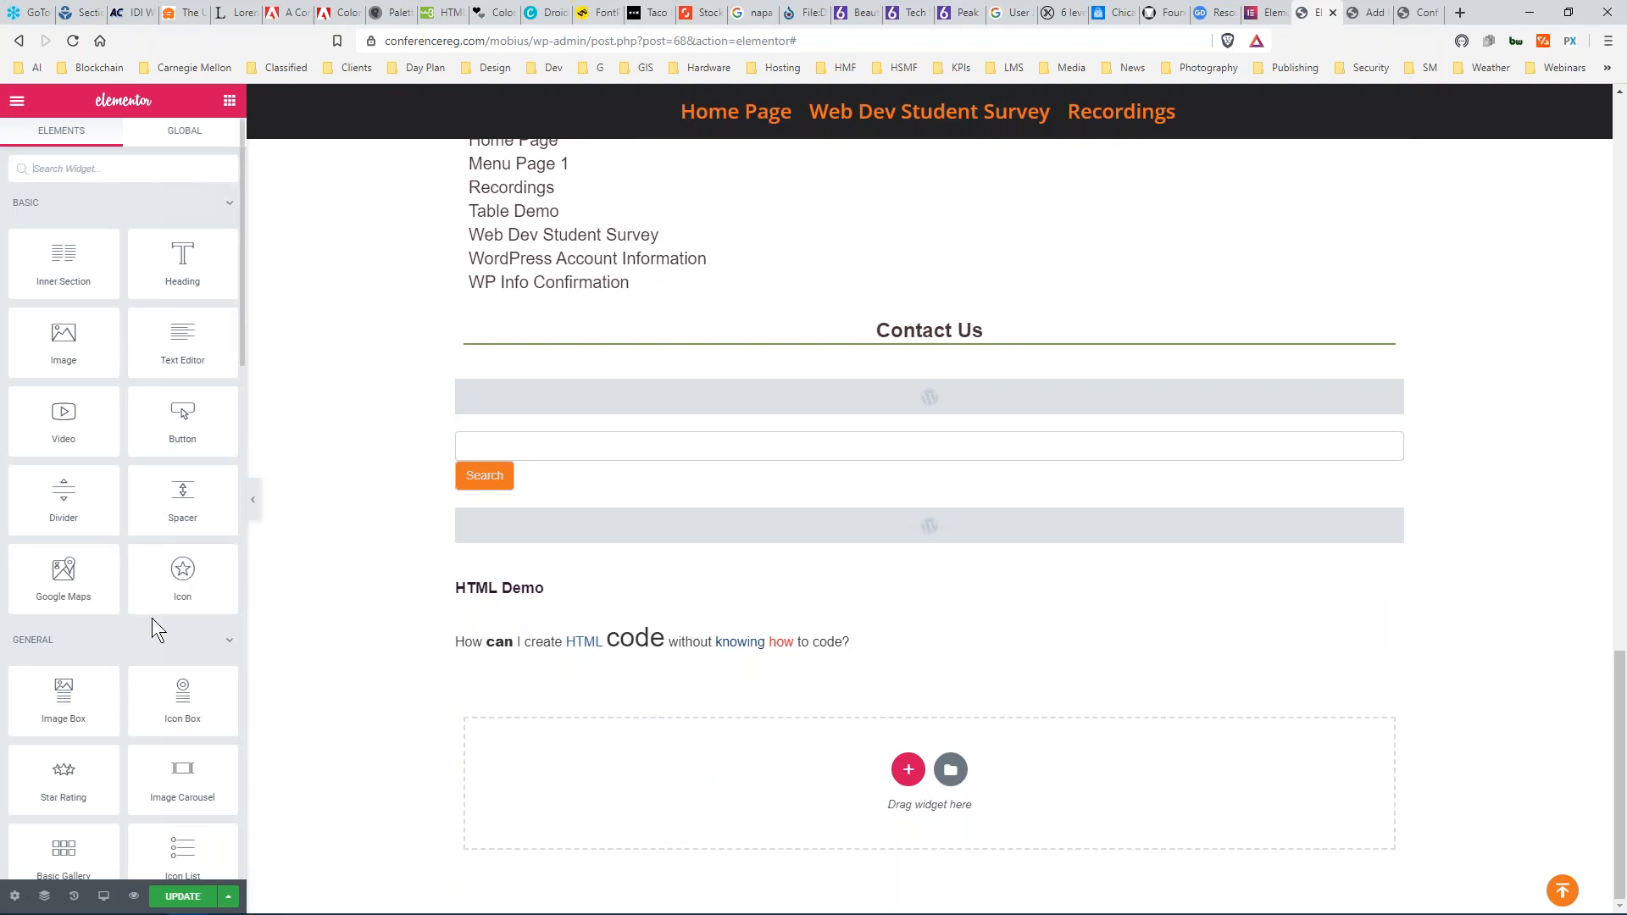
# Add a single-column section below the HTML Demo widget.
pyautogui.scroll(-2, 136, 627)
pyautogui.scroll(-7, 137, 612)
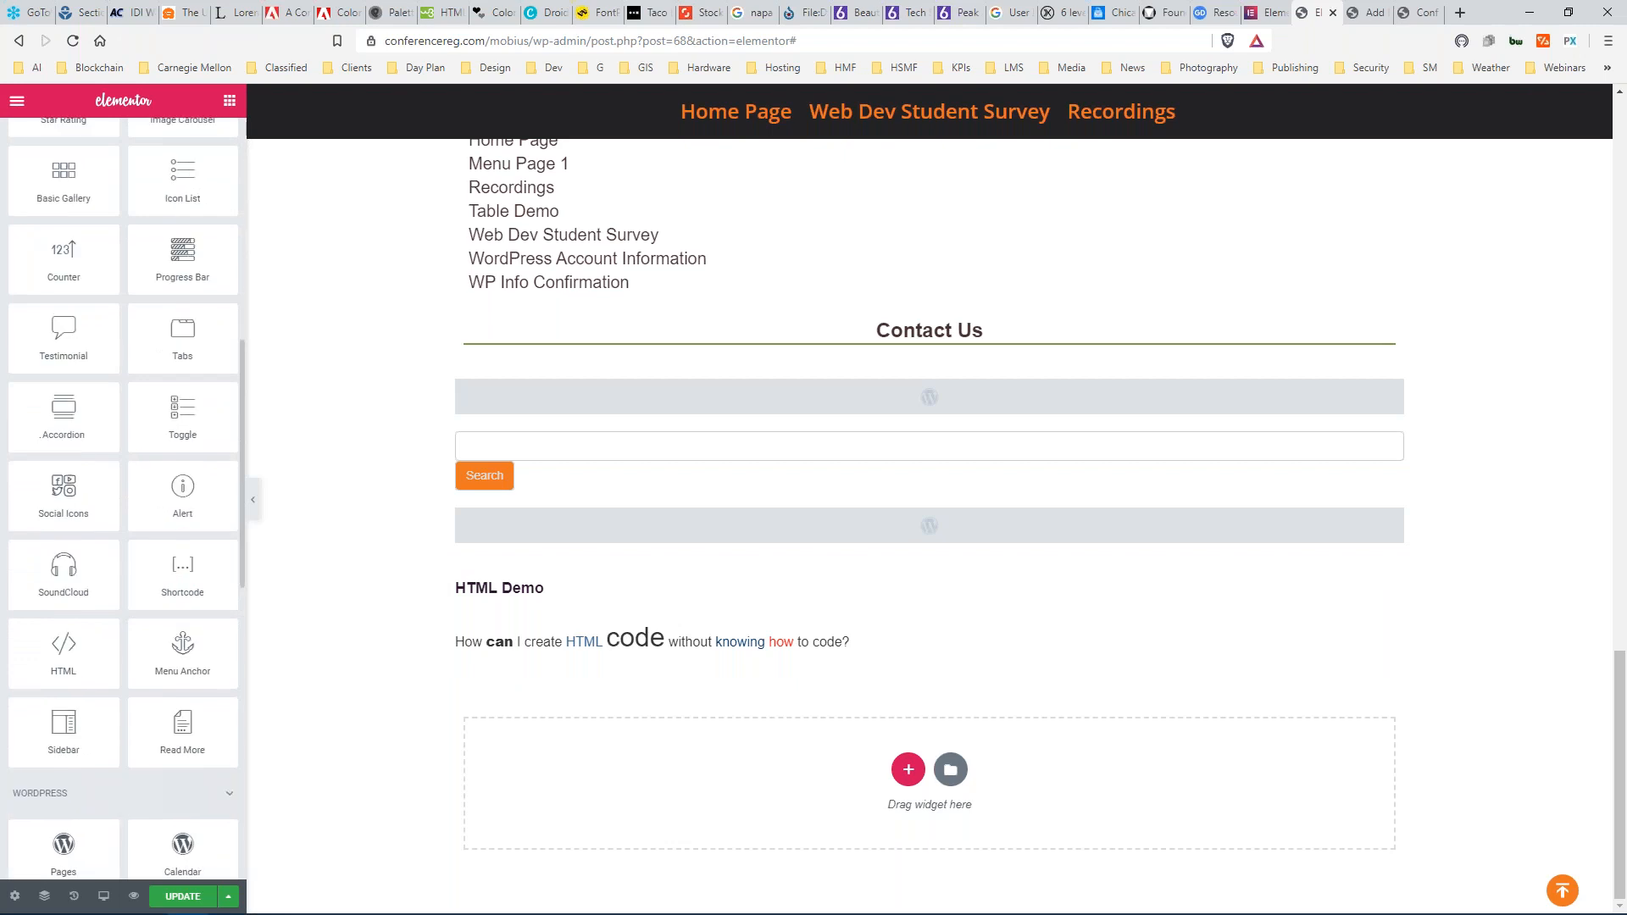
pyautogui.scroll(-2, 127, 617)
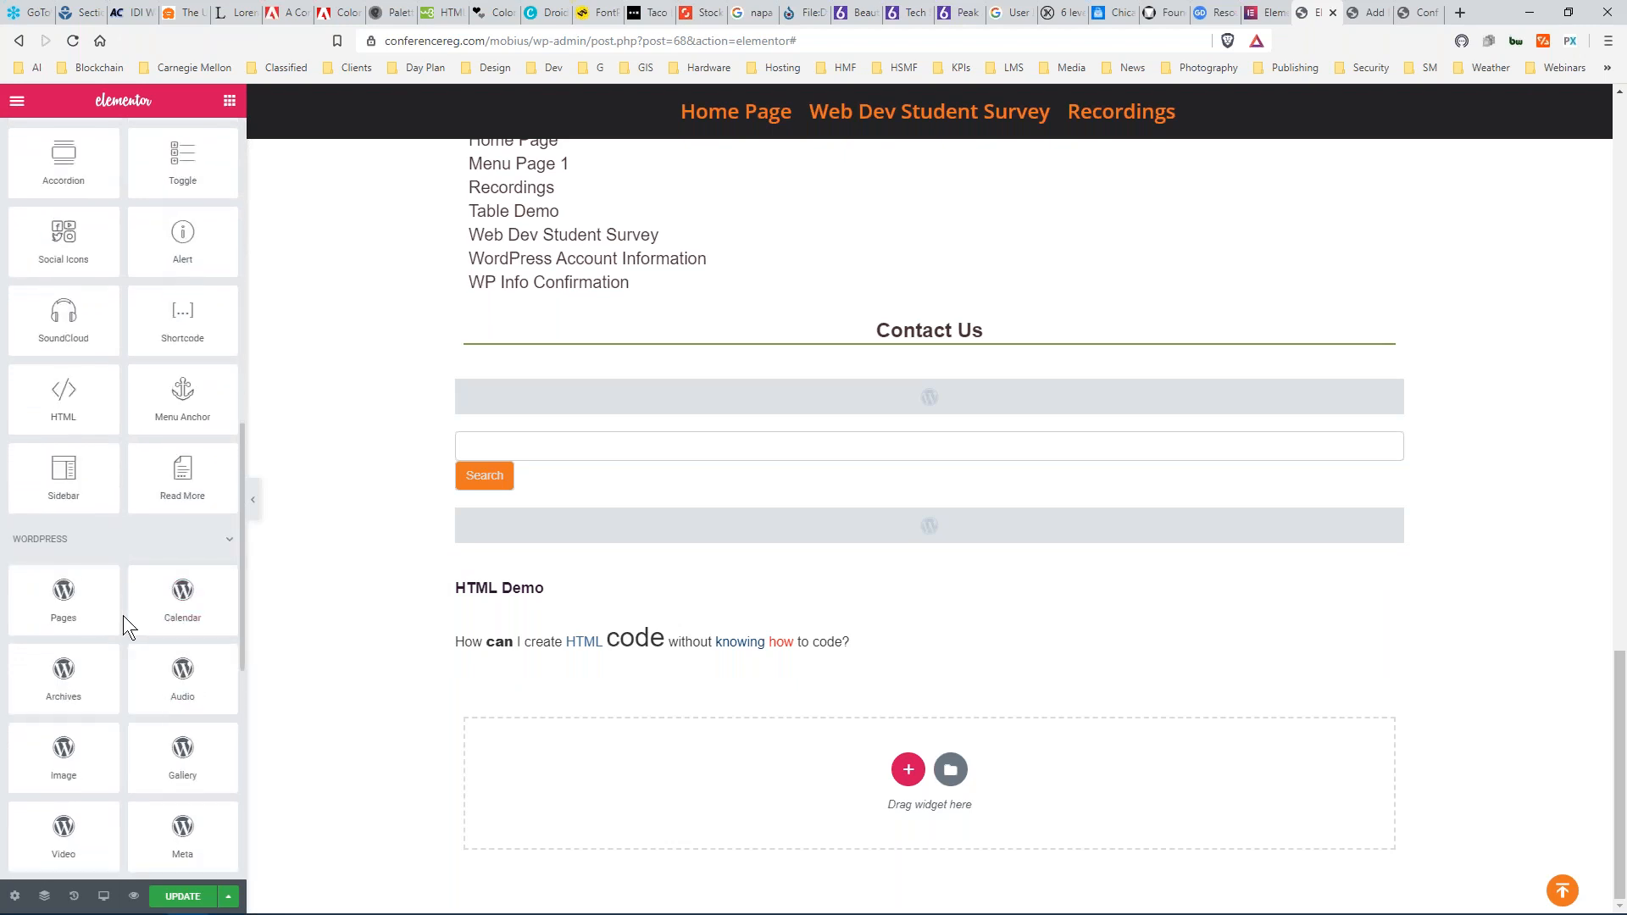
pyautogui.scroll(-1, 116, 556)
pyautogui.scroll(-4, 64, 542)
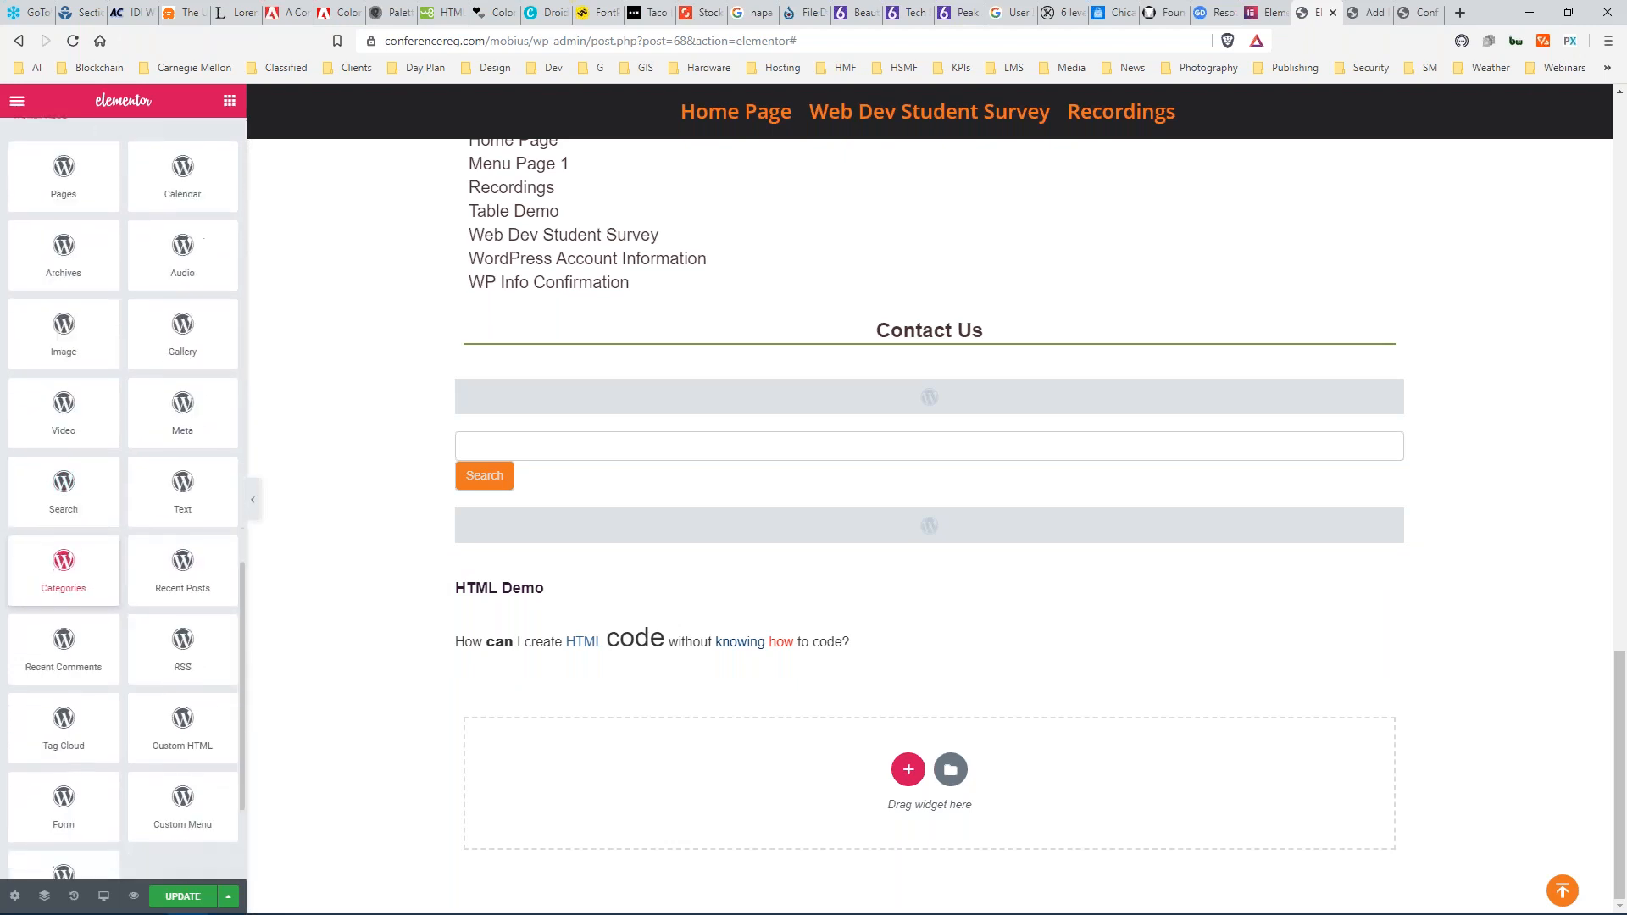
pyautogui.scroll(-2, 64, 560)
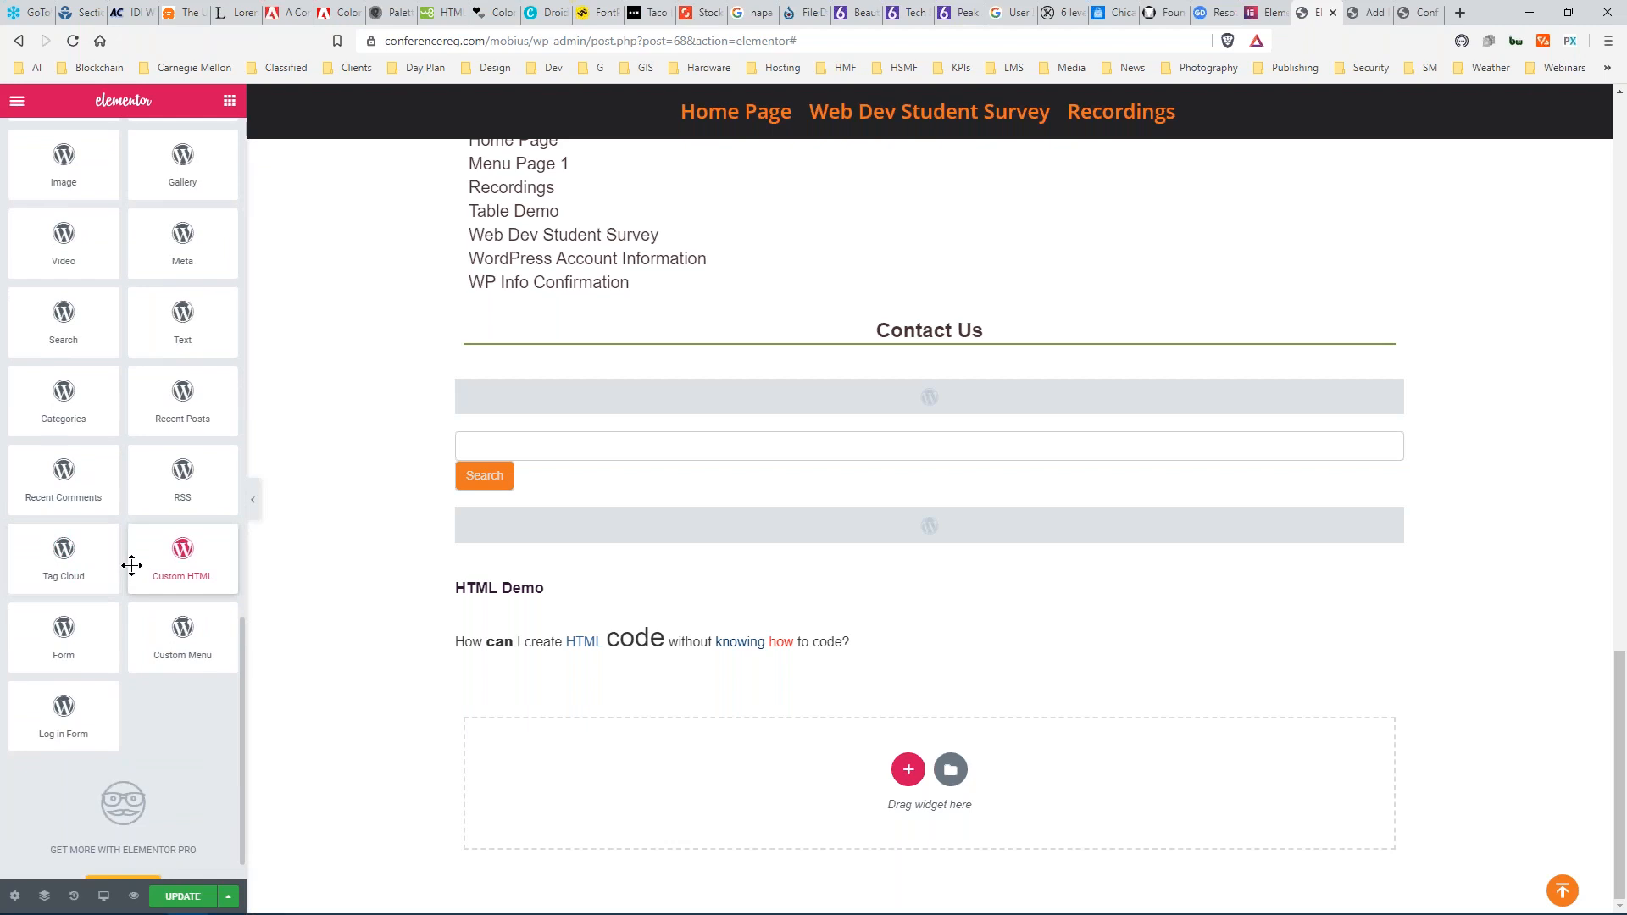
pyautogui.click(908, 769)
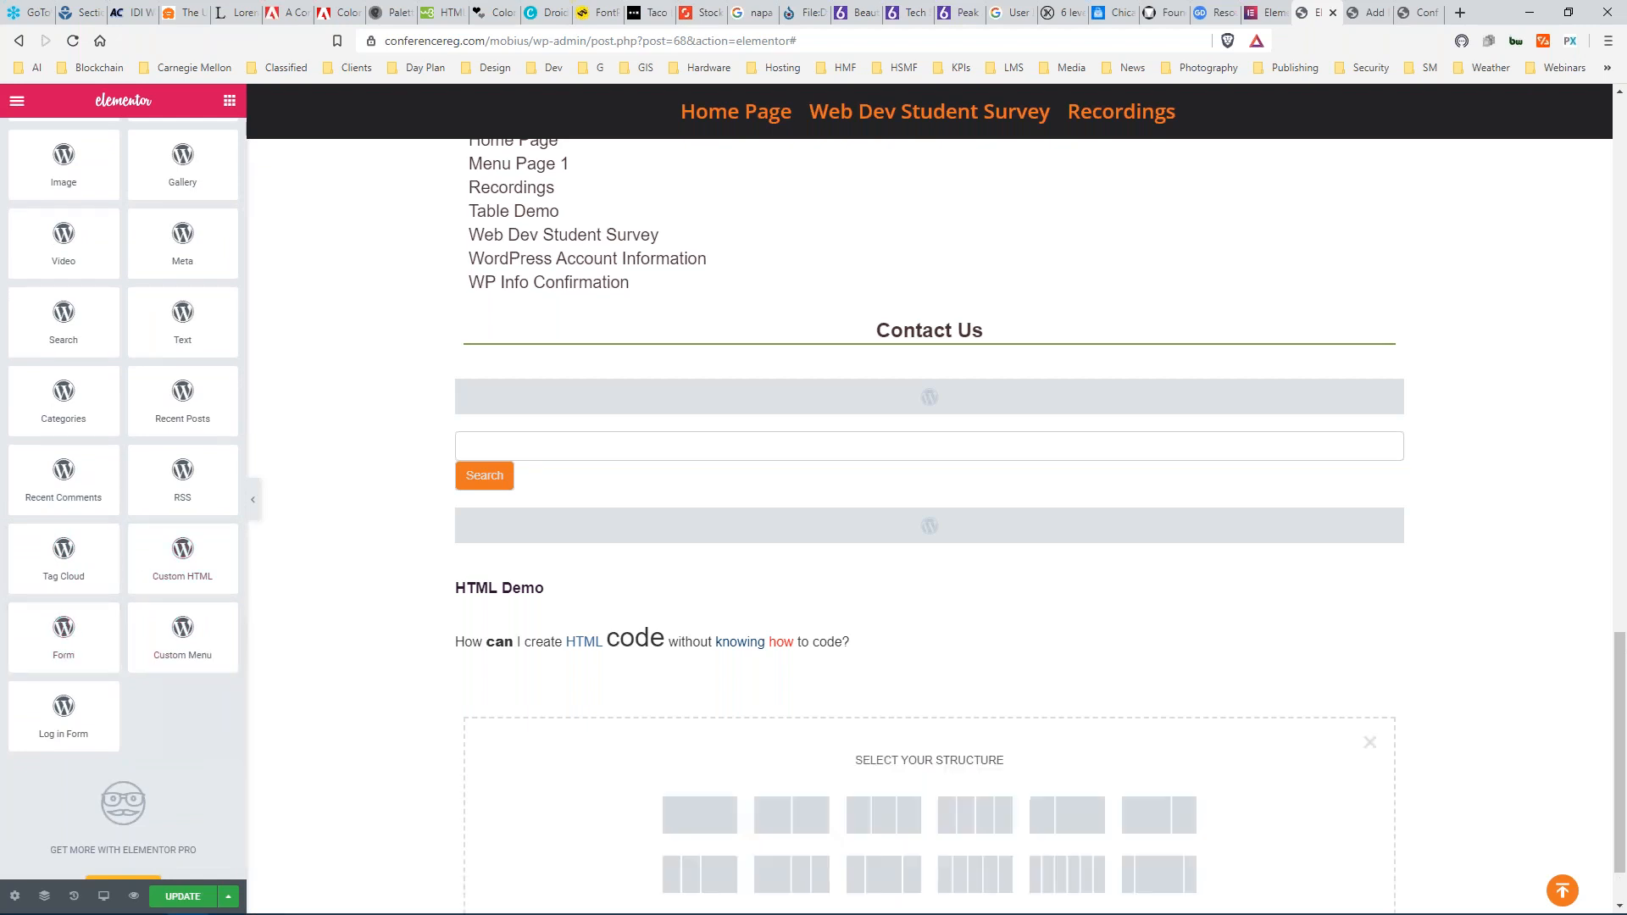
pyautogui.click(708, 812)
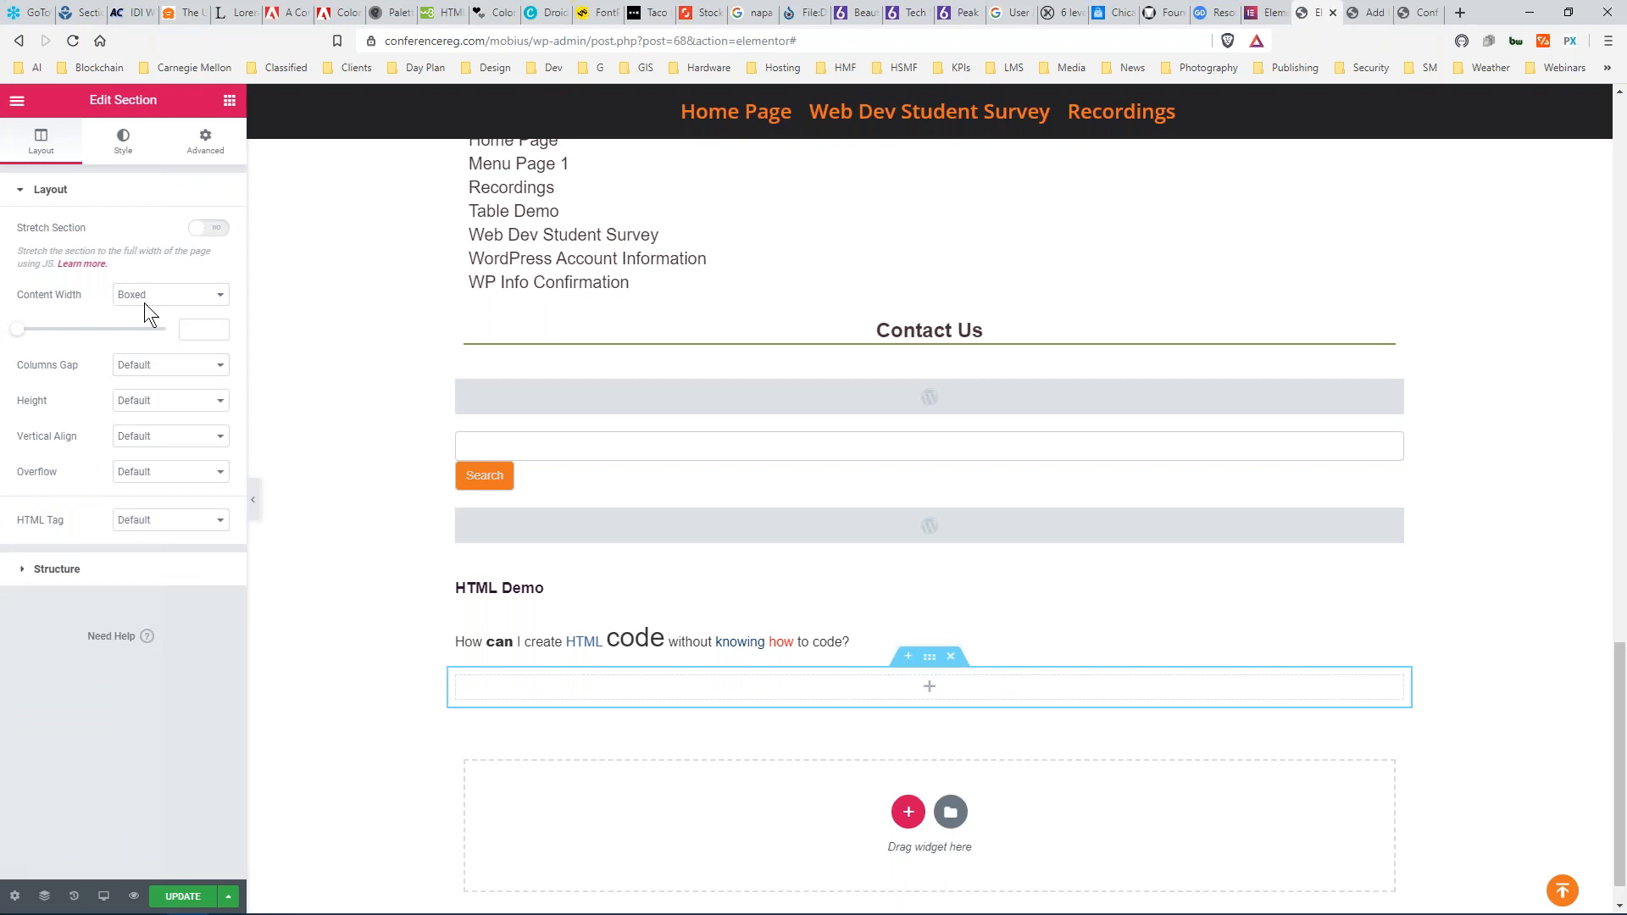
# Place the WordPress Form widget in the empty section below the HTML Demo widget.
pyautogui.click(229, 103)
pyautogui.scroll(-10, 142, 661)
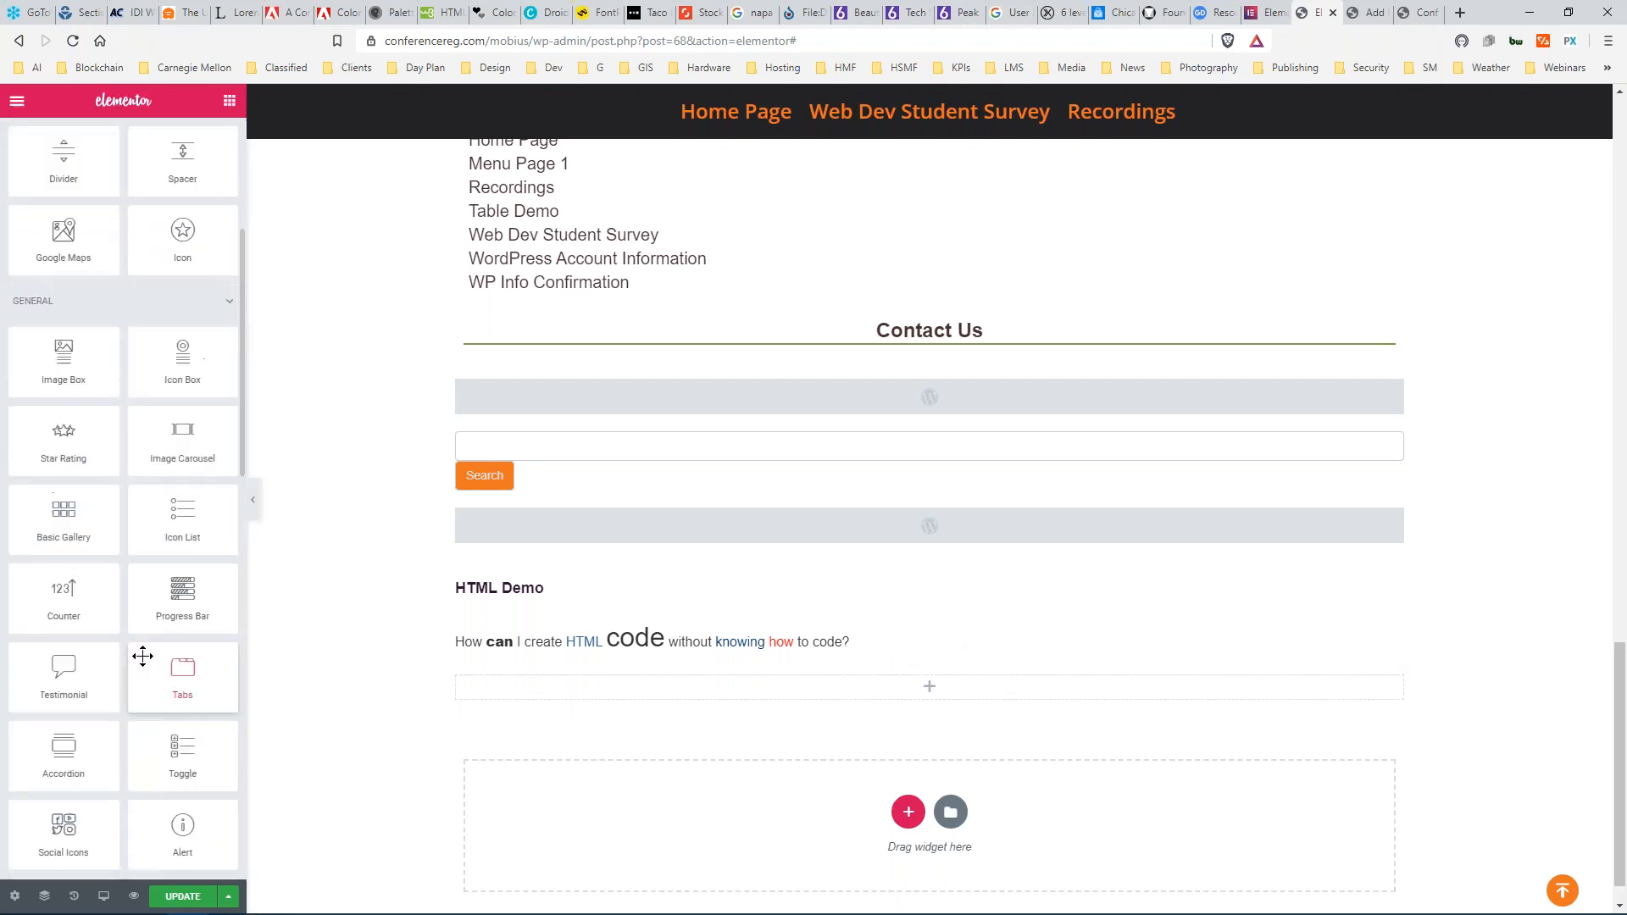
pyautogui.scroll(-3, 151, 674)
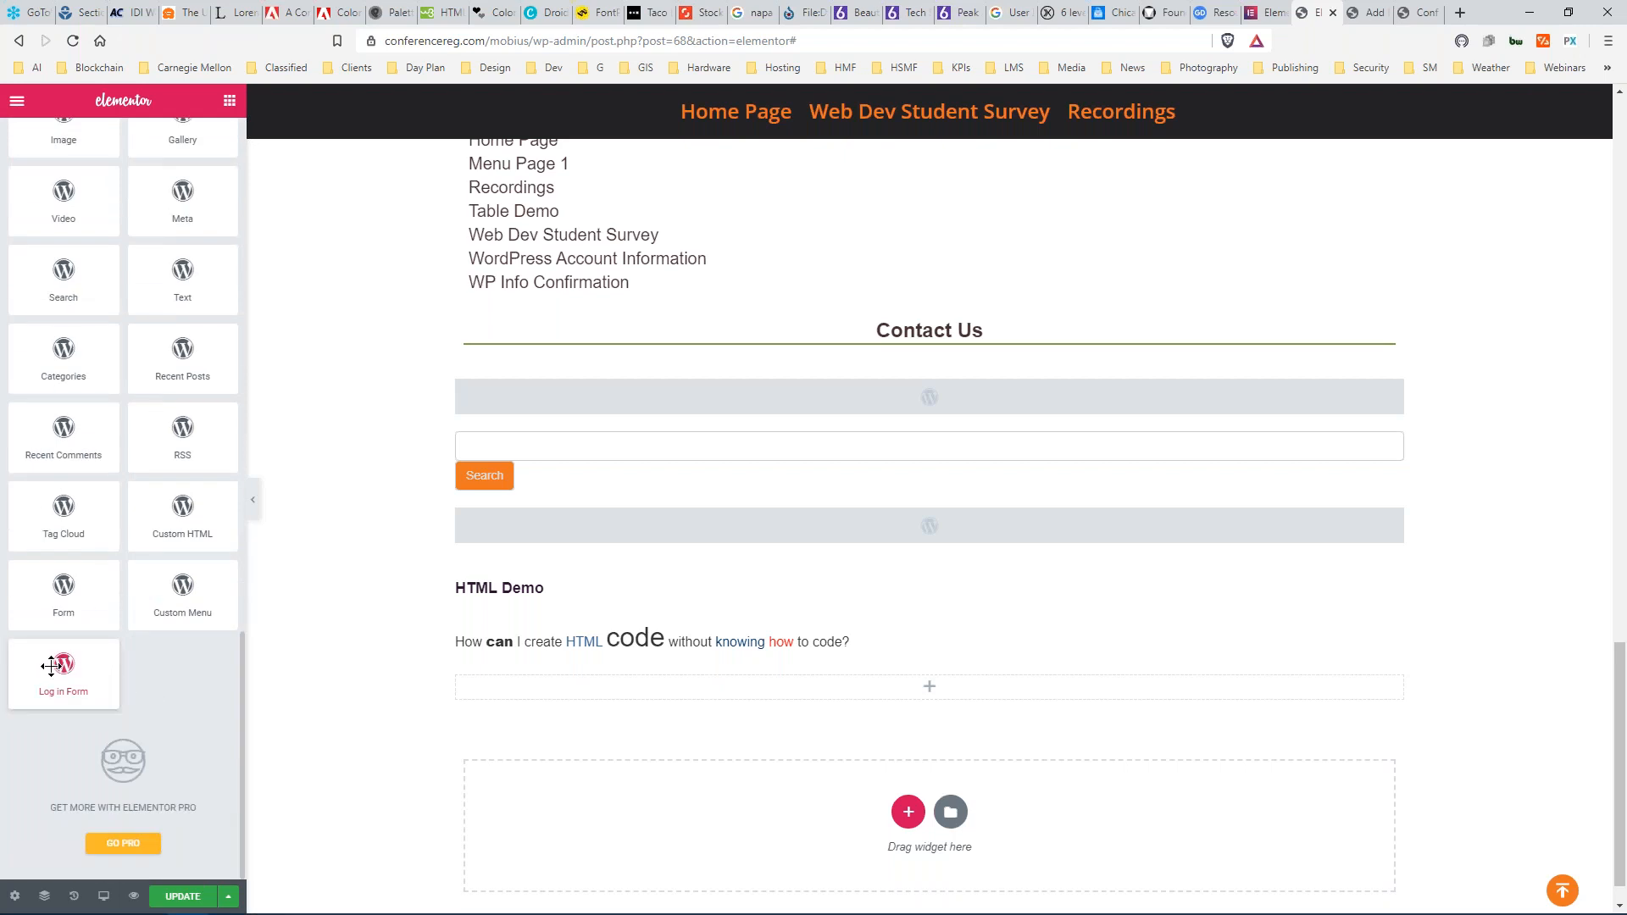
pyautogui.moveTo(53, 589); pyautogui.dragTo(720, 690)
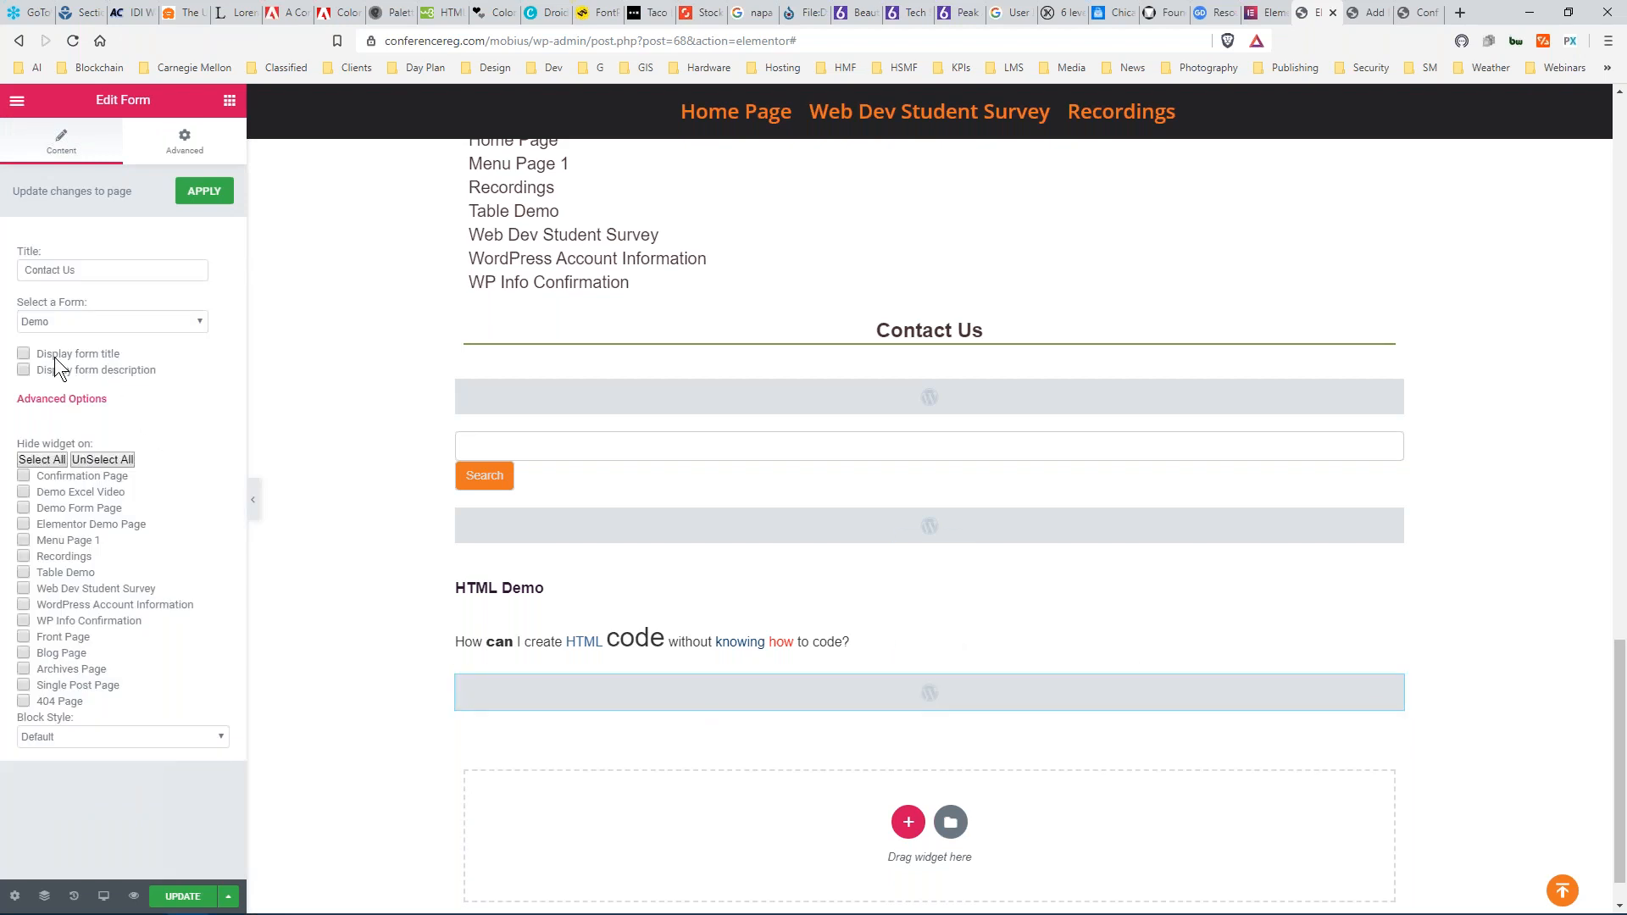
# Set the Form widget to display the form title and description, and enable Ajax in its advanced options.
pyautogui.click(23, 354)
pyautogui.click(23, 370)
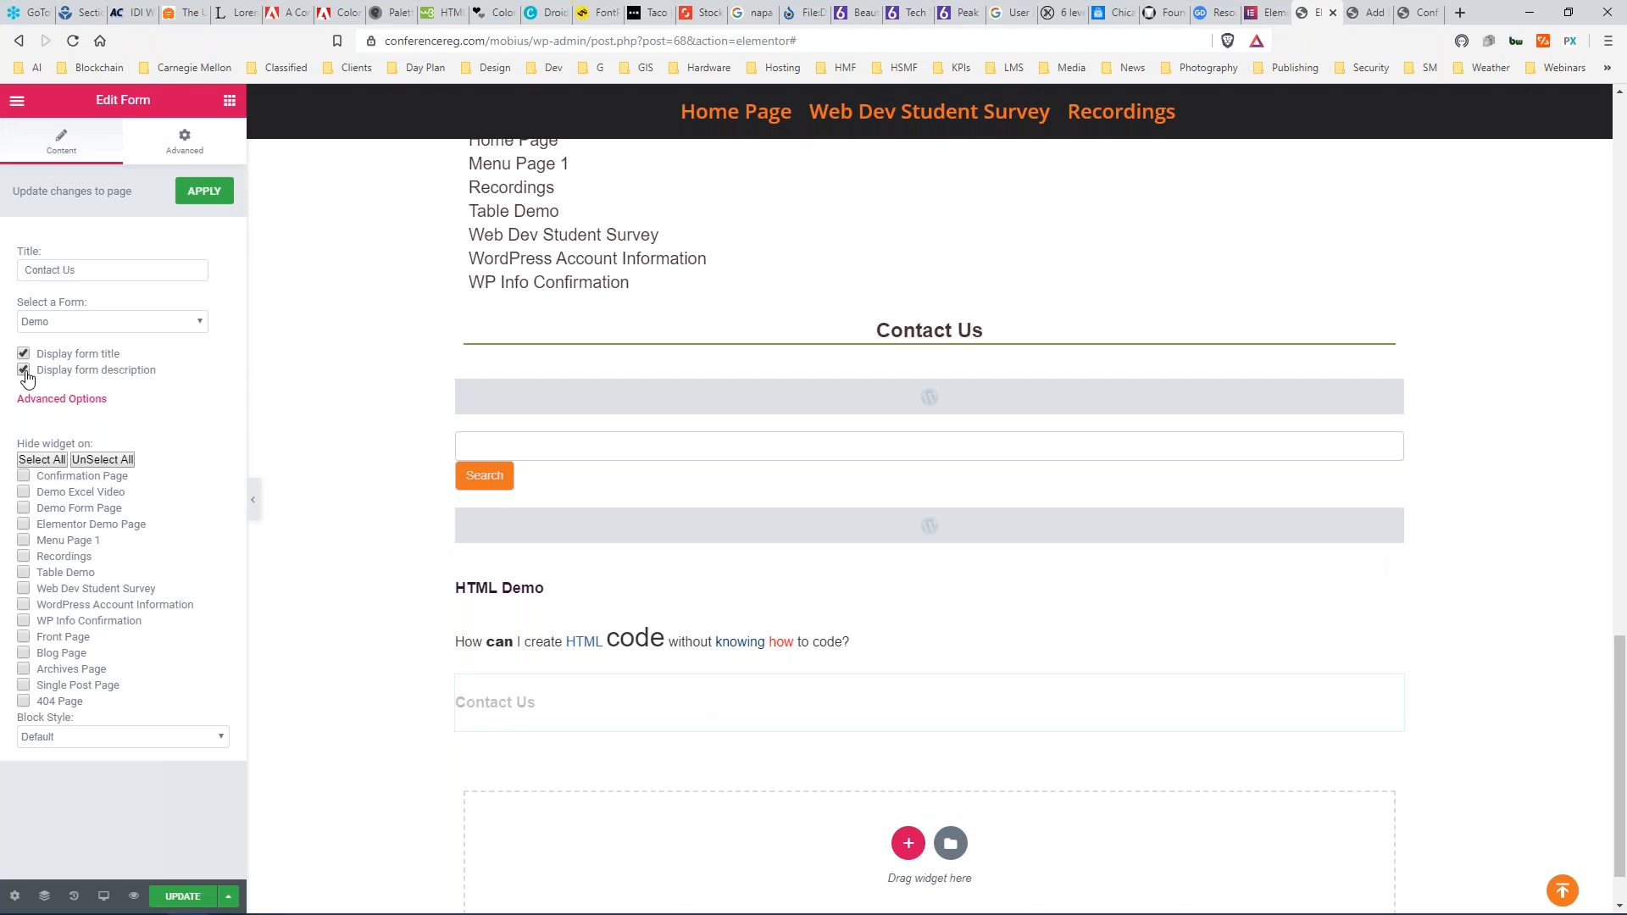
pyautogui.click(90, 402)
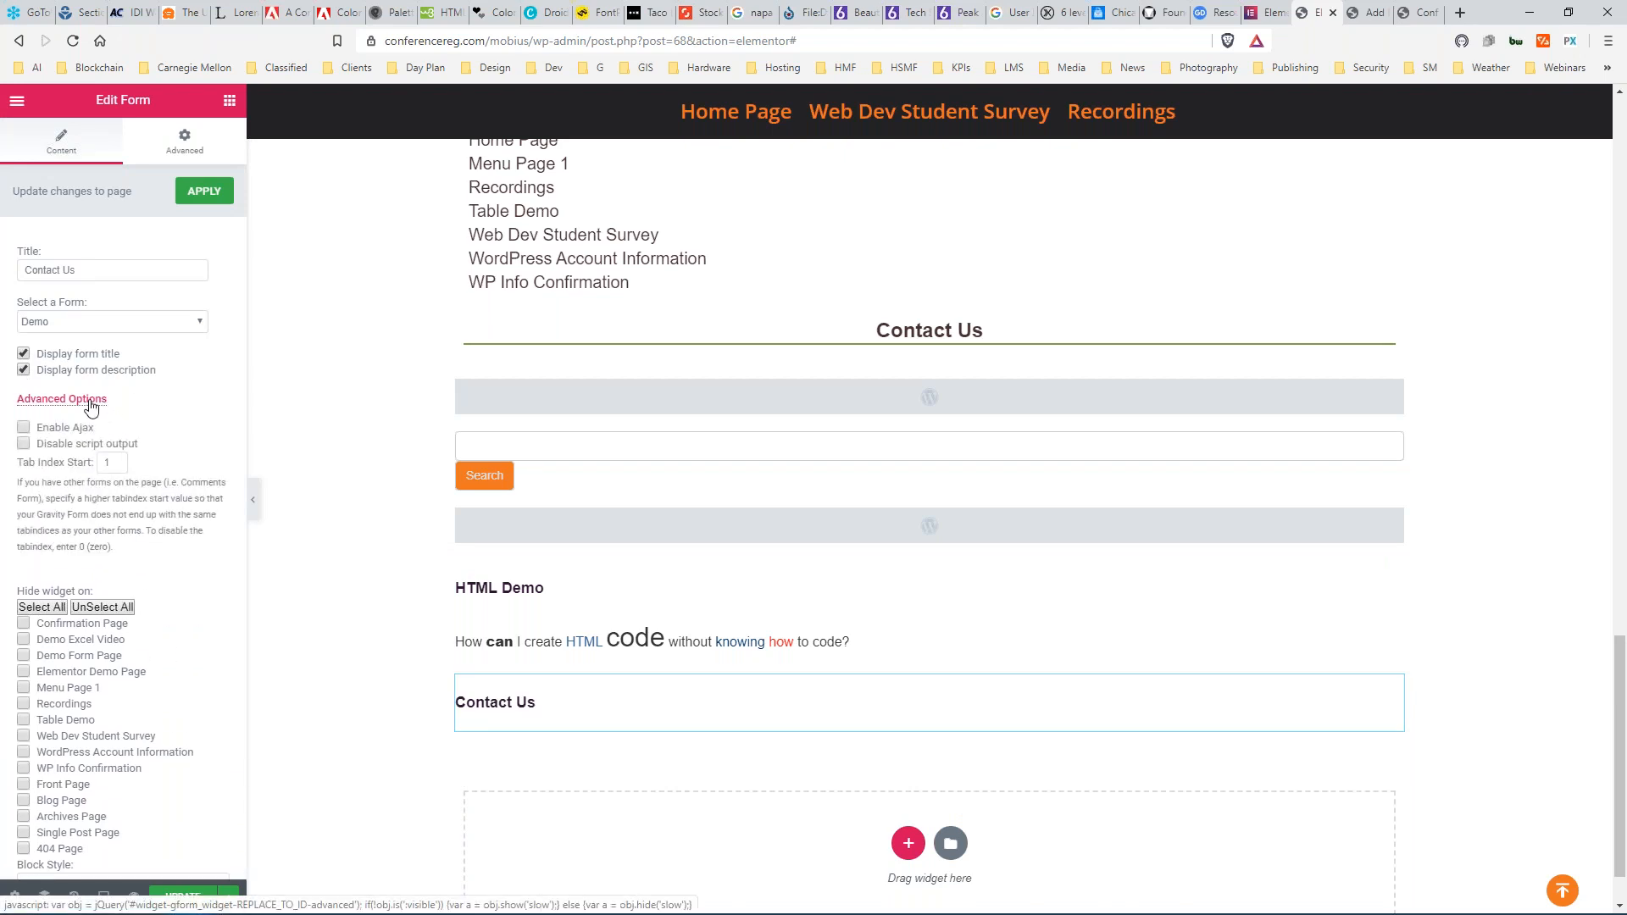
pyautogui.click(24, 431)
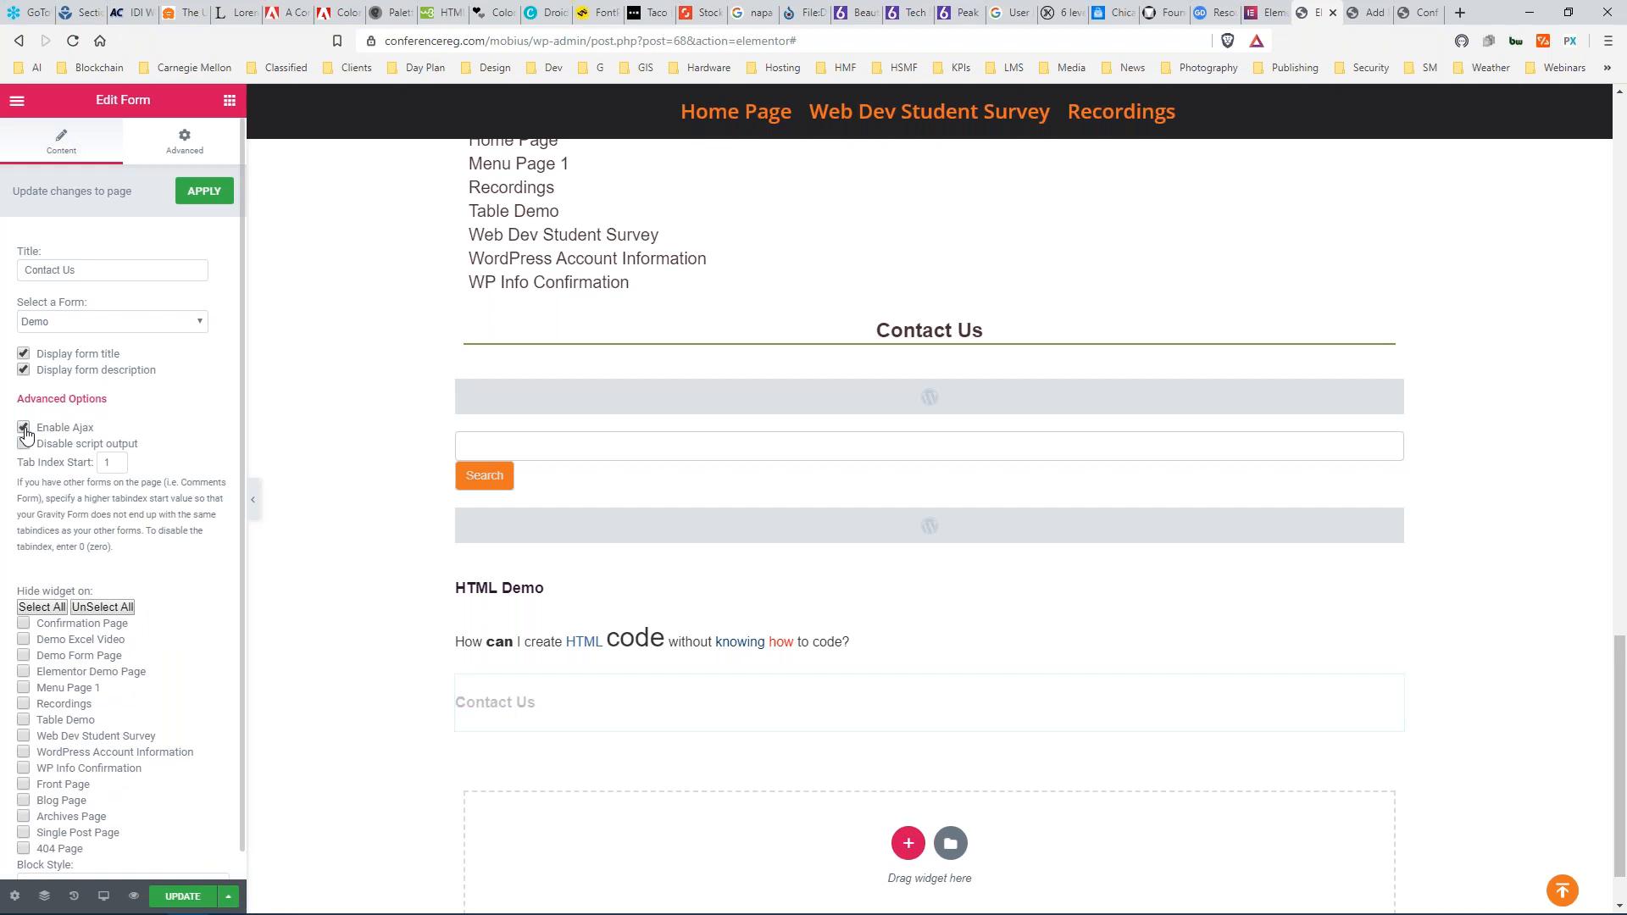
# Choose the Web Dev Student Survey form, title the widget "Student Survey", and apply the changes to the page.
pyautogui.click(190, 322)
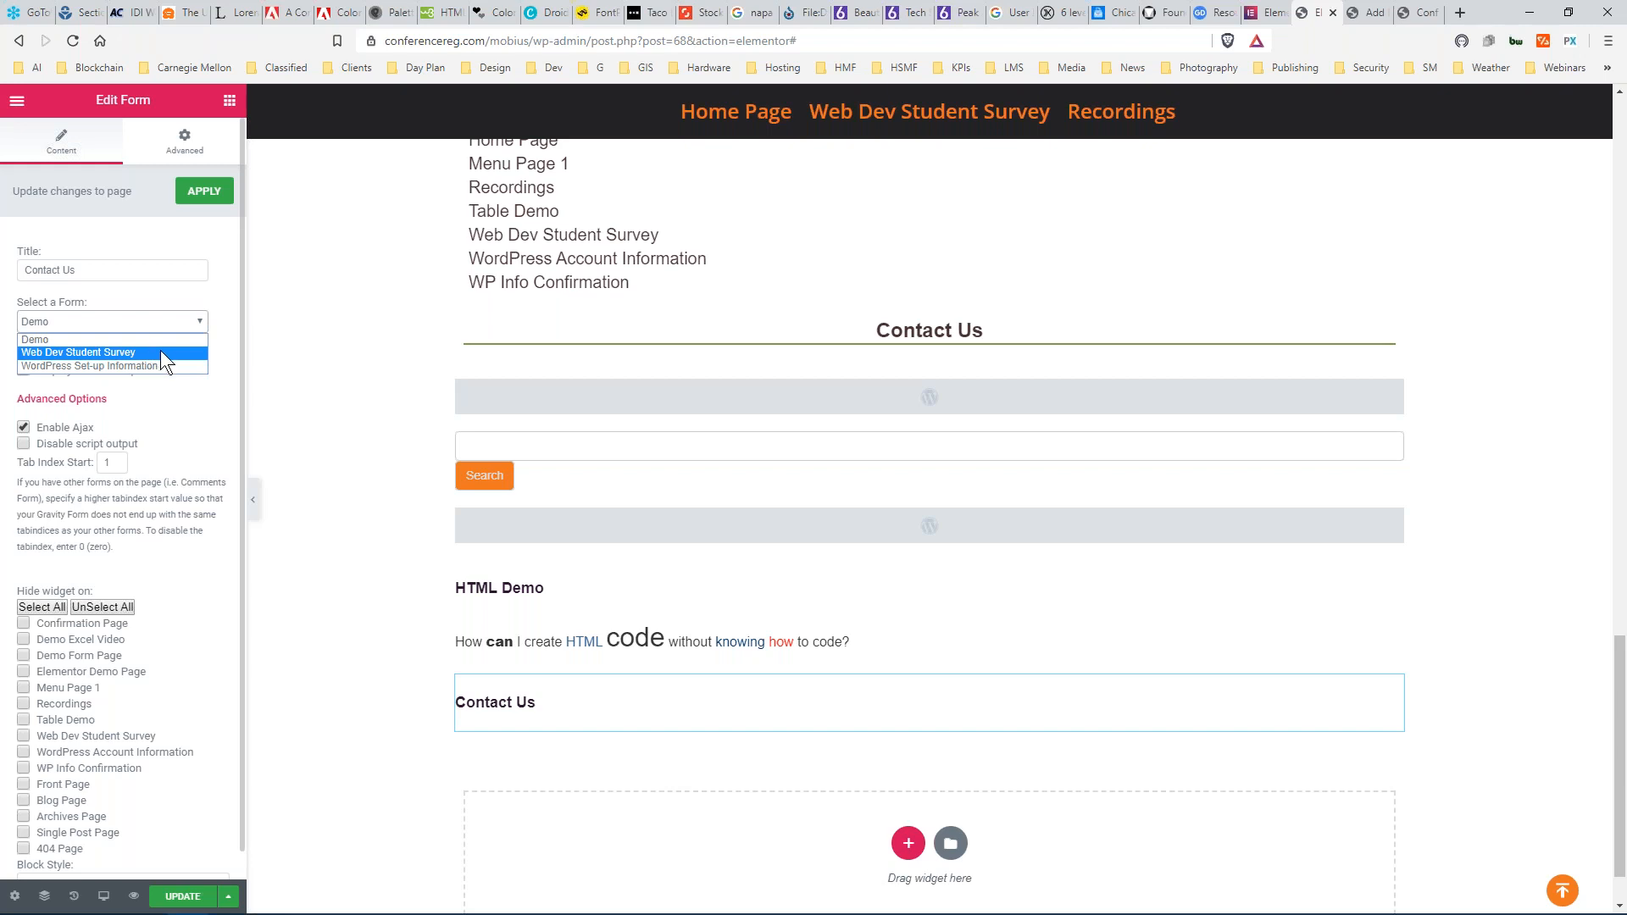
pyautogui.click(161, 351)
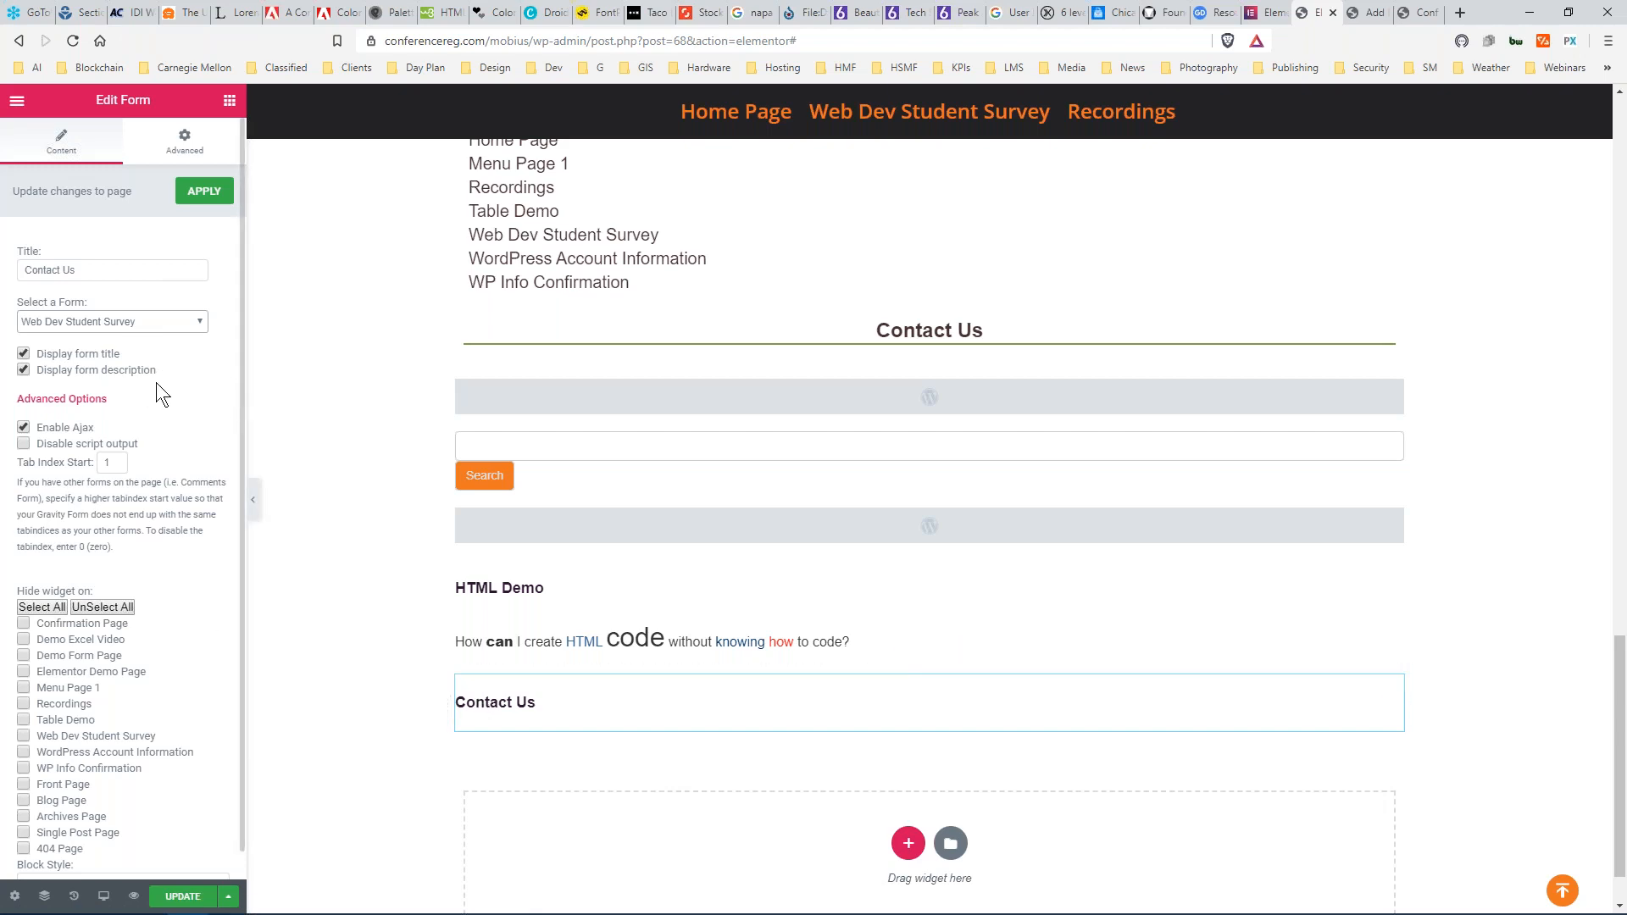
pyautogui.tripleClick(61, 264)
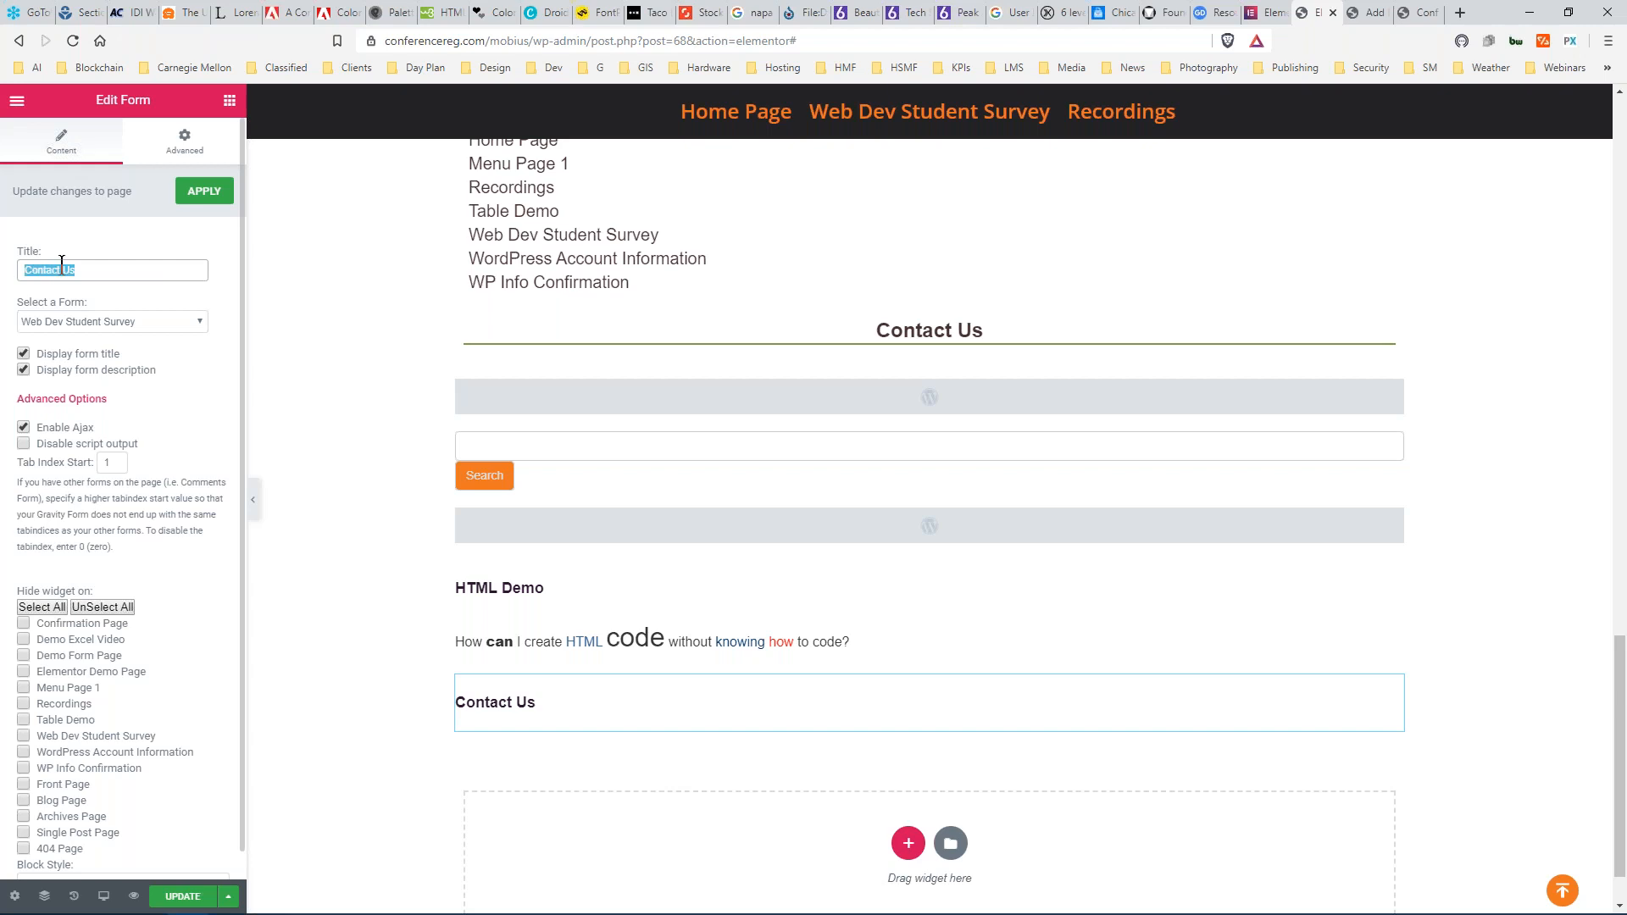
pyautogui.write('Student Survey')
pyautogui.click(208, 194)
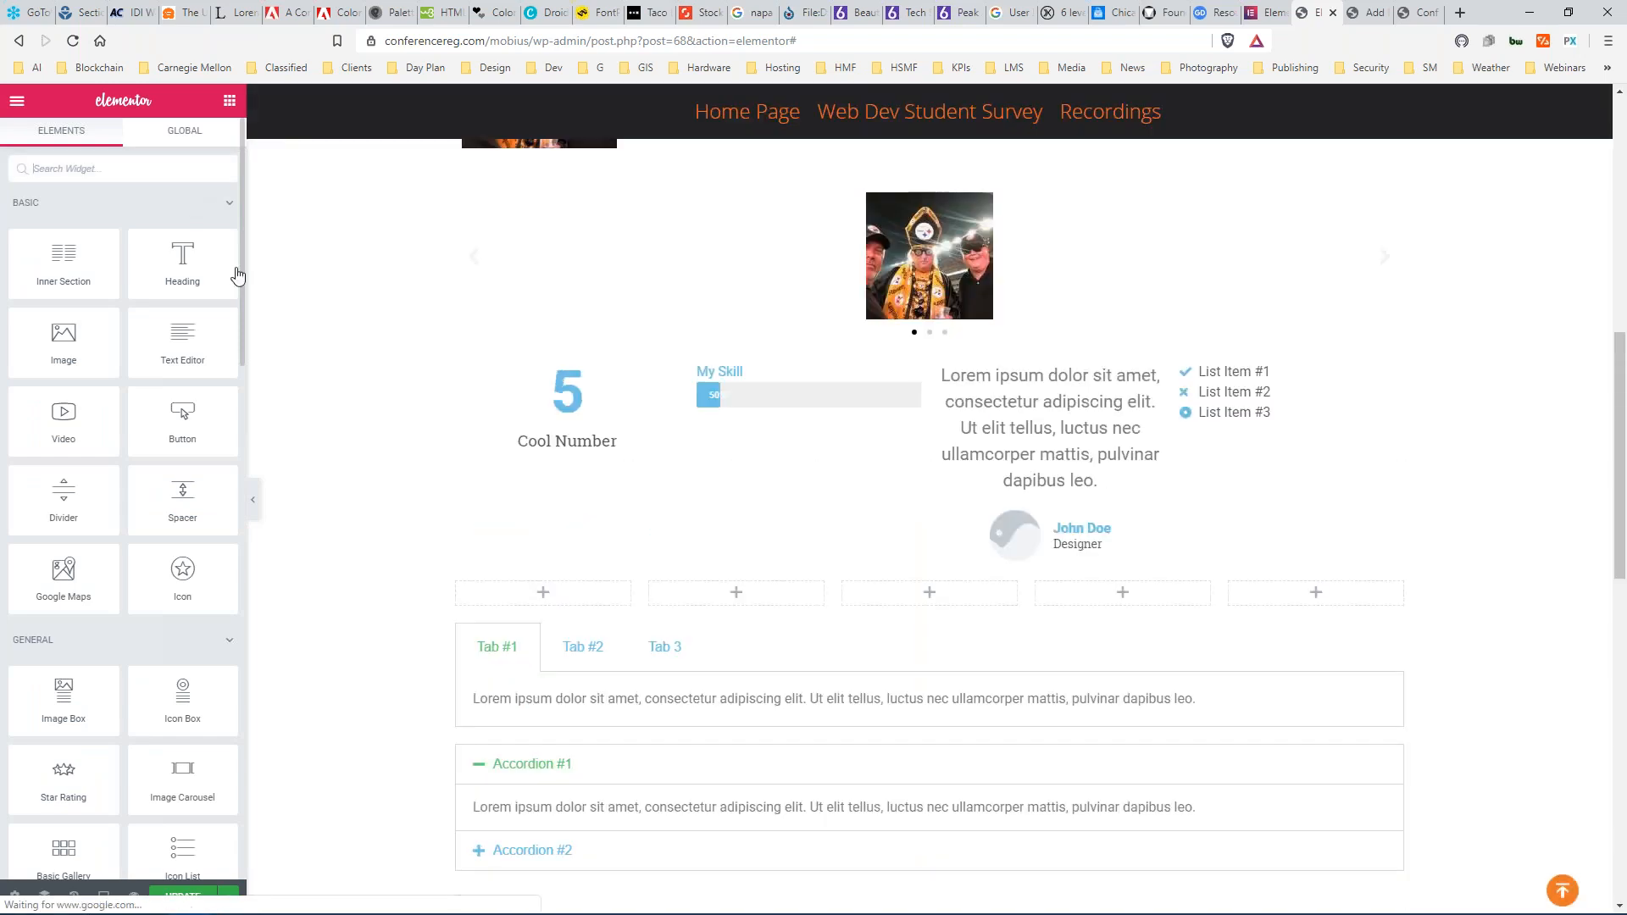
pyautogui.scroll(-4, 394, 449)
pyautogui.scroll(-9, 409, 449)
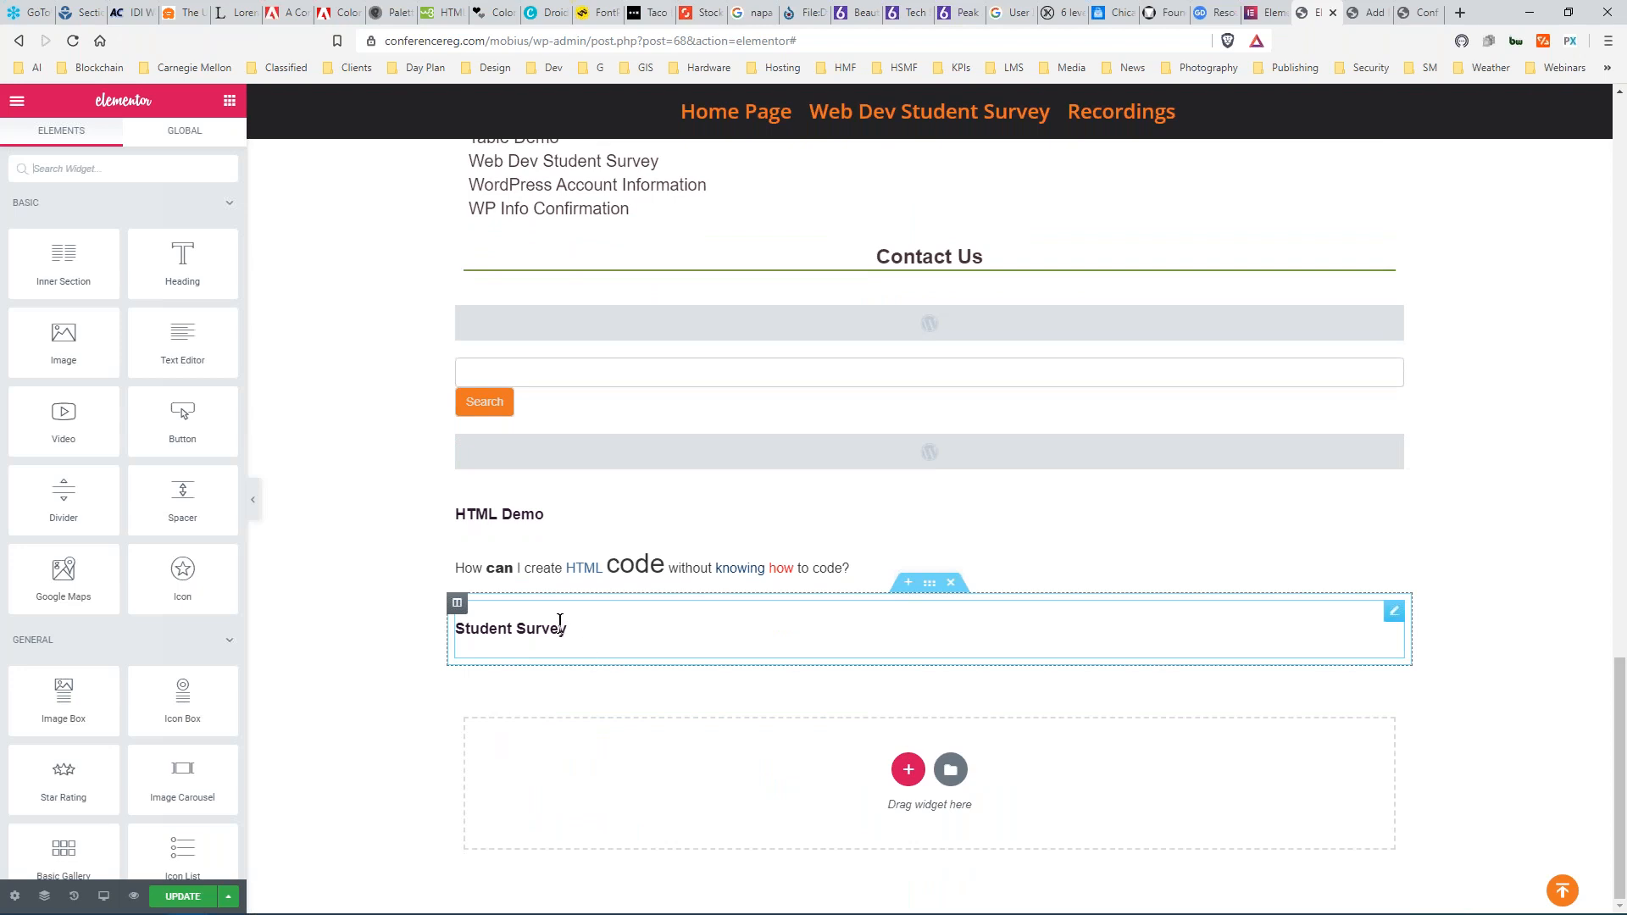
pyautogui.click(651, 617)
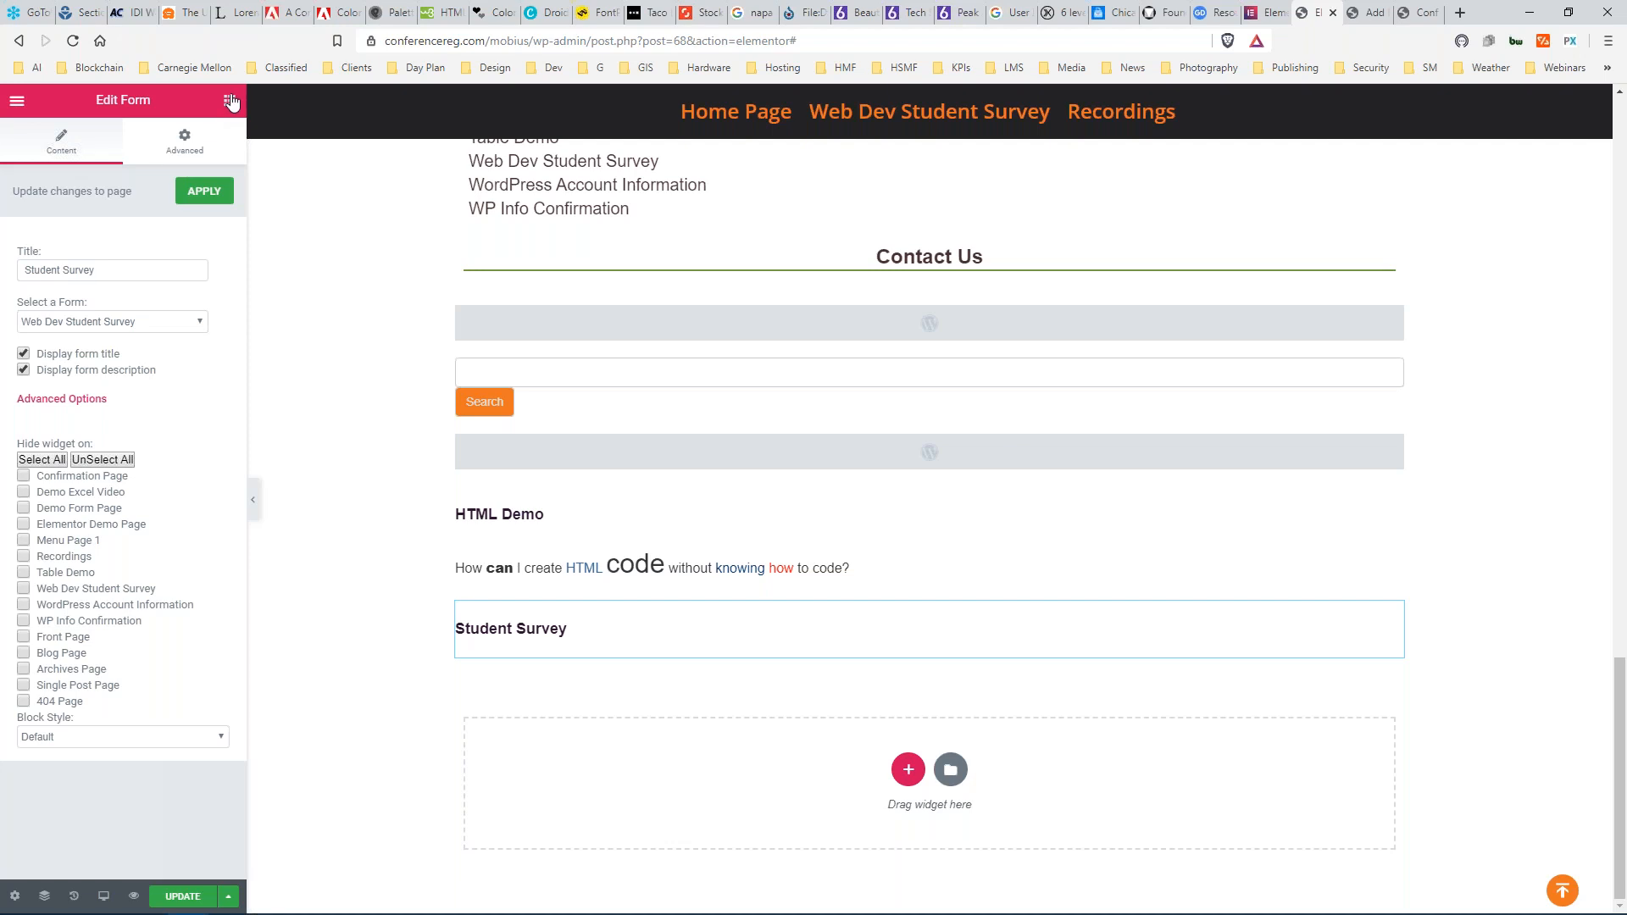
# Add a single-column section below the Student Survey form and place the WordPress Custom Menu widget in it.
pyautogui.click(909, 772)
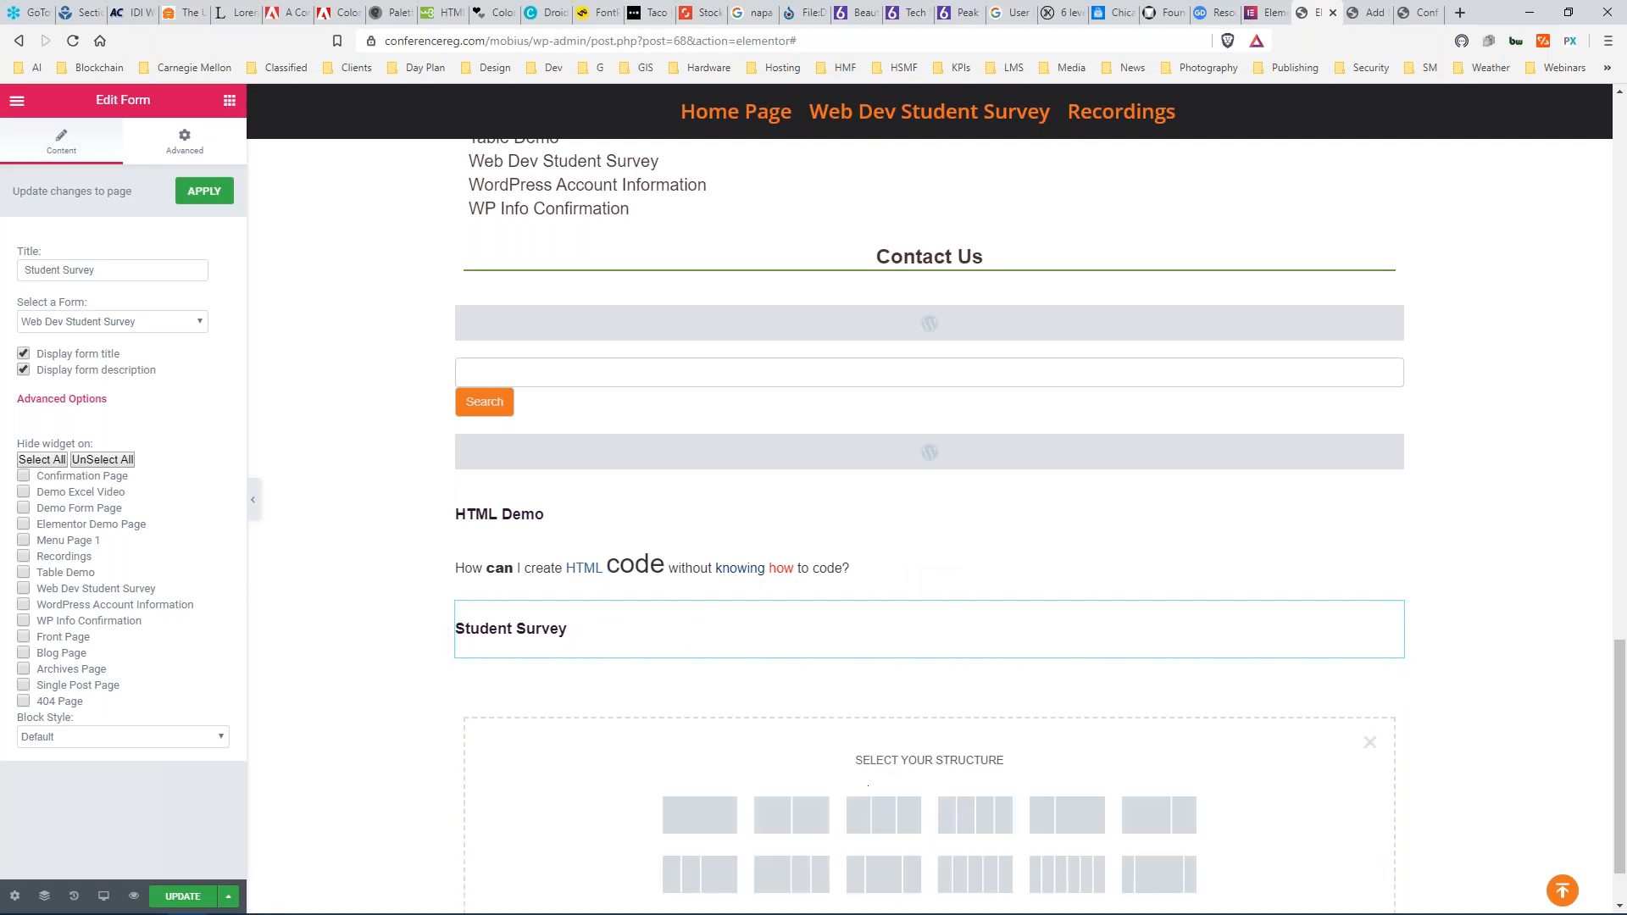
pyautogui.click(690, 819)
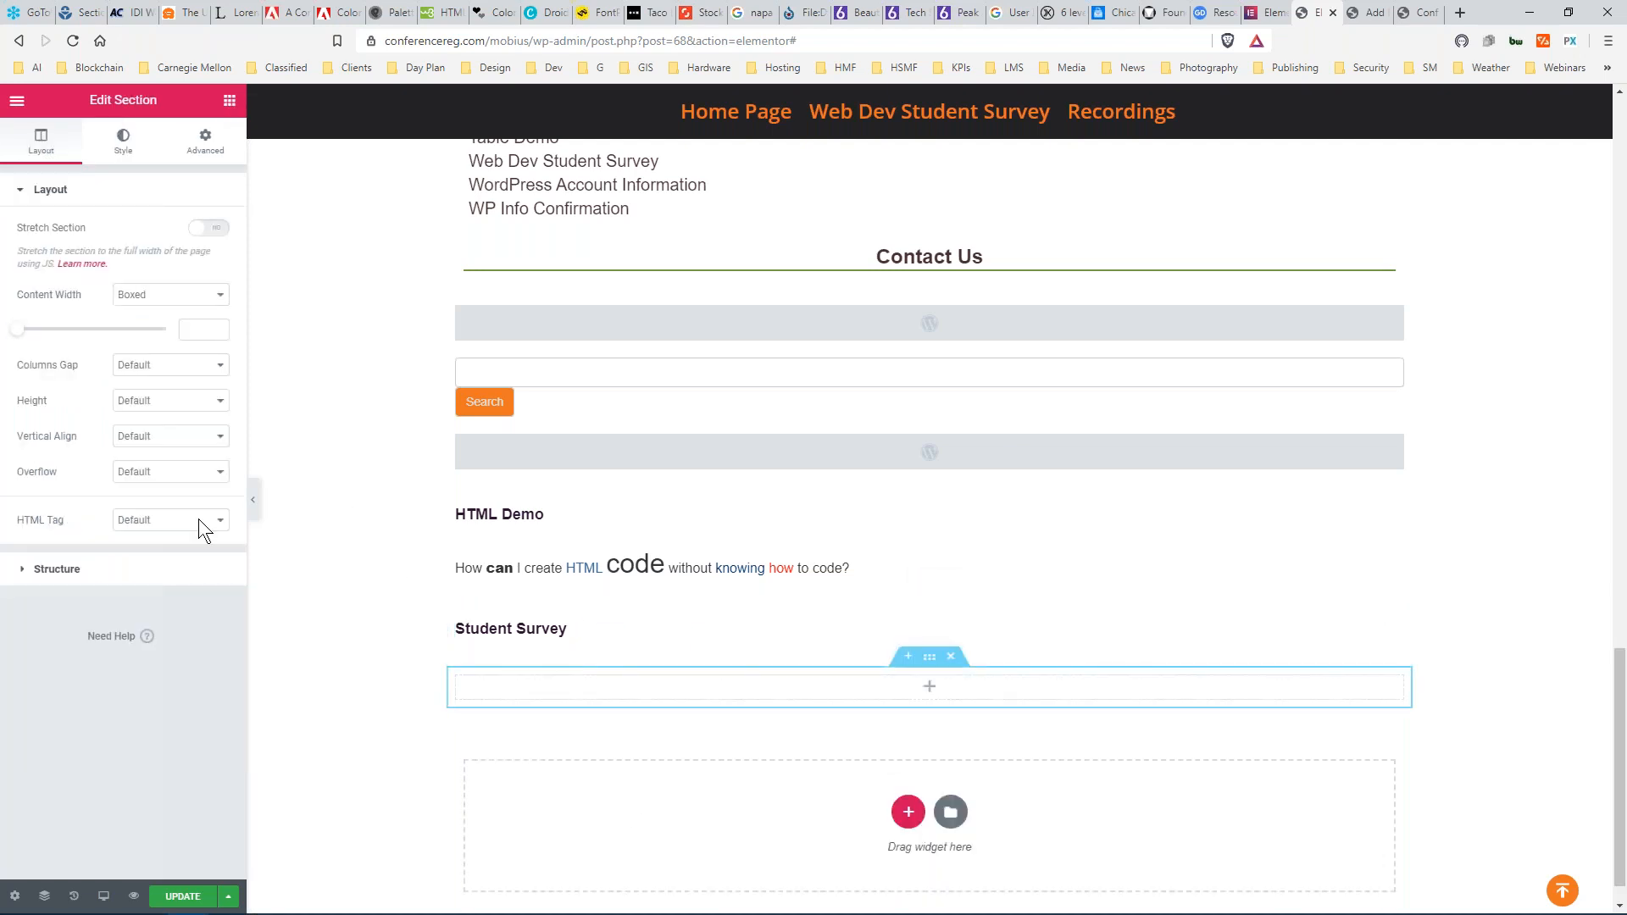
pyautogui.click(230, 102)
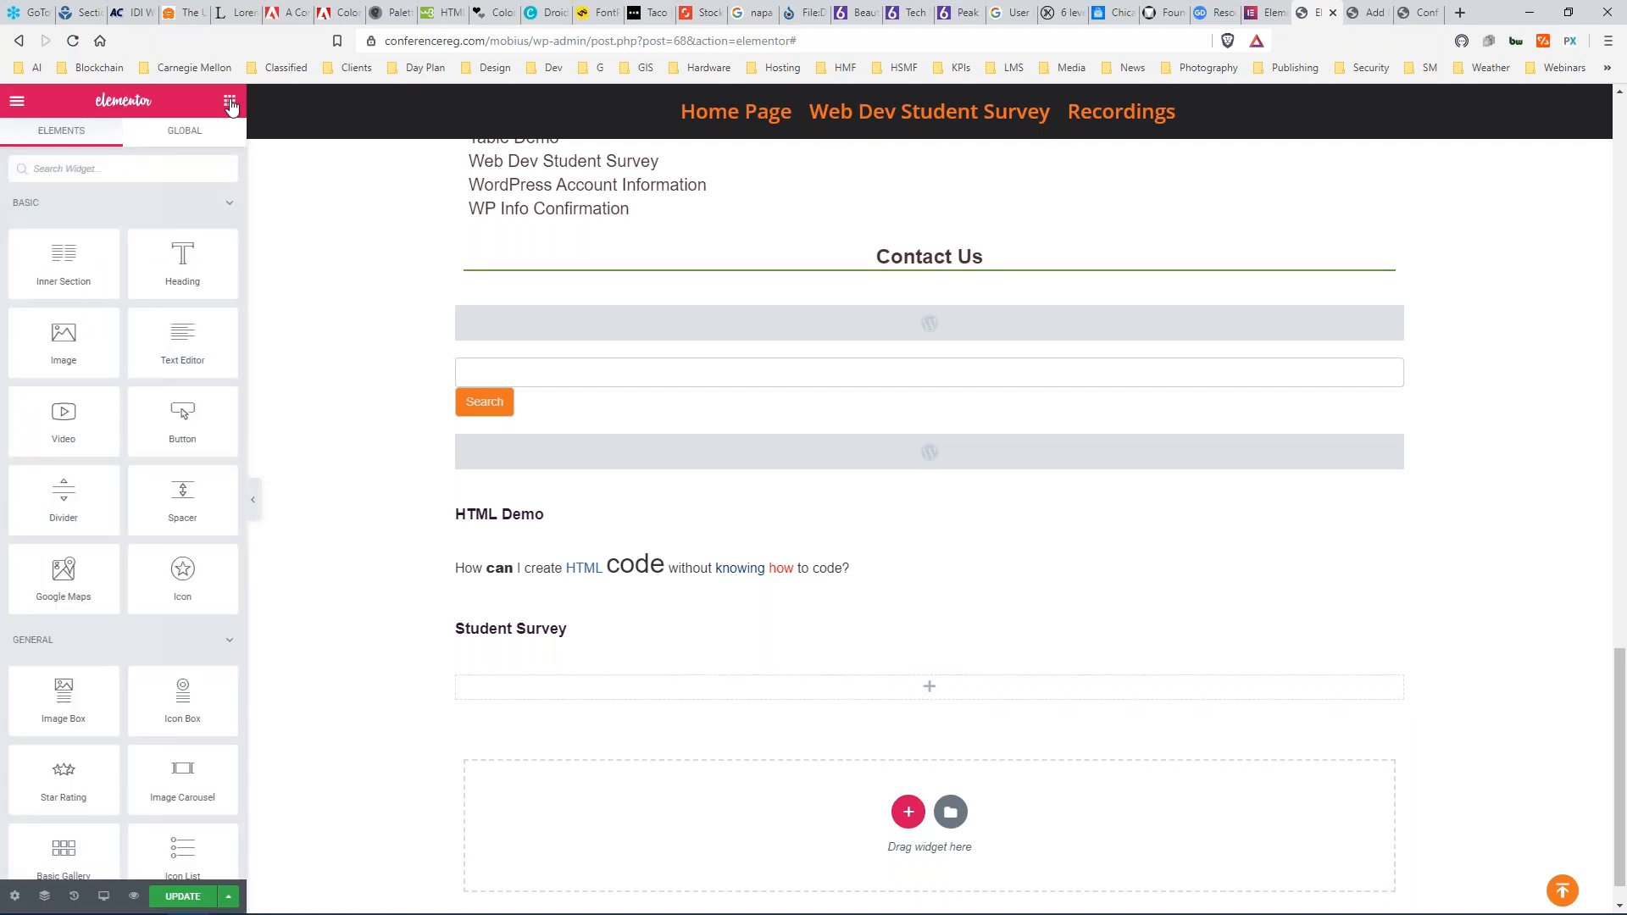
pyautogui.scroll(-10, 167, 319)
pyautogui.scroll(-7, 127, 407)
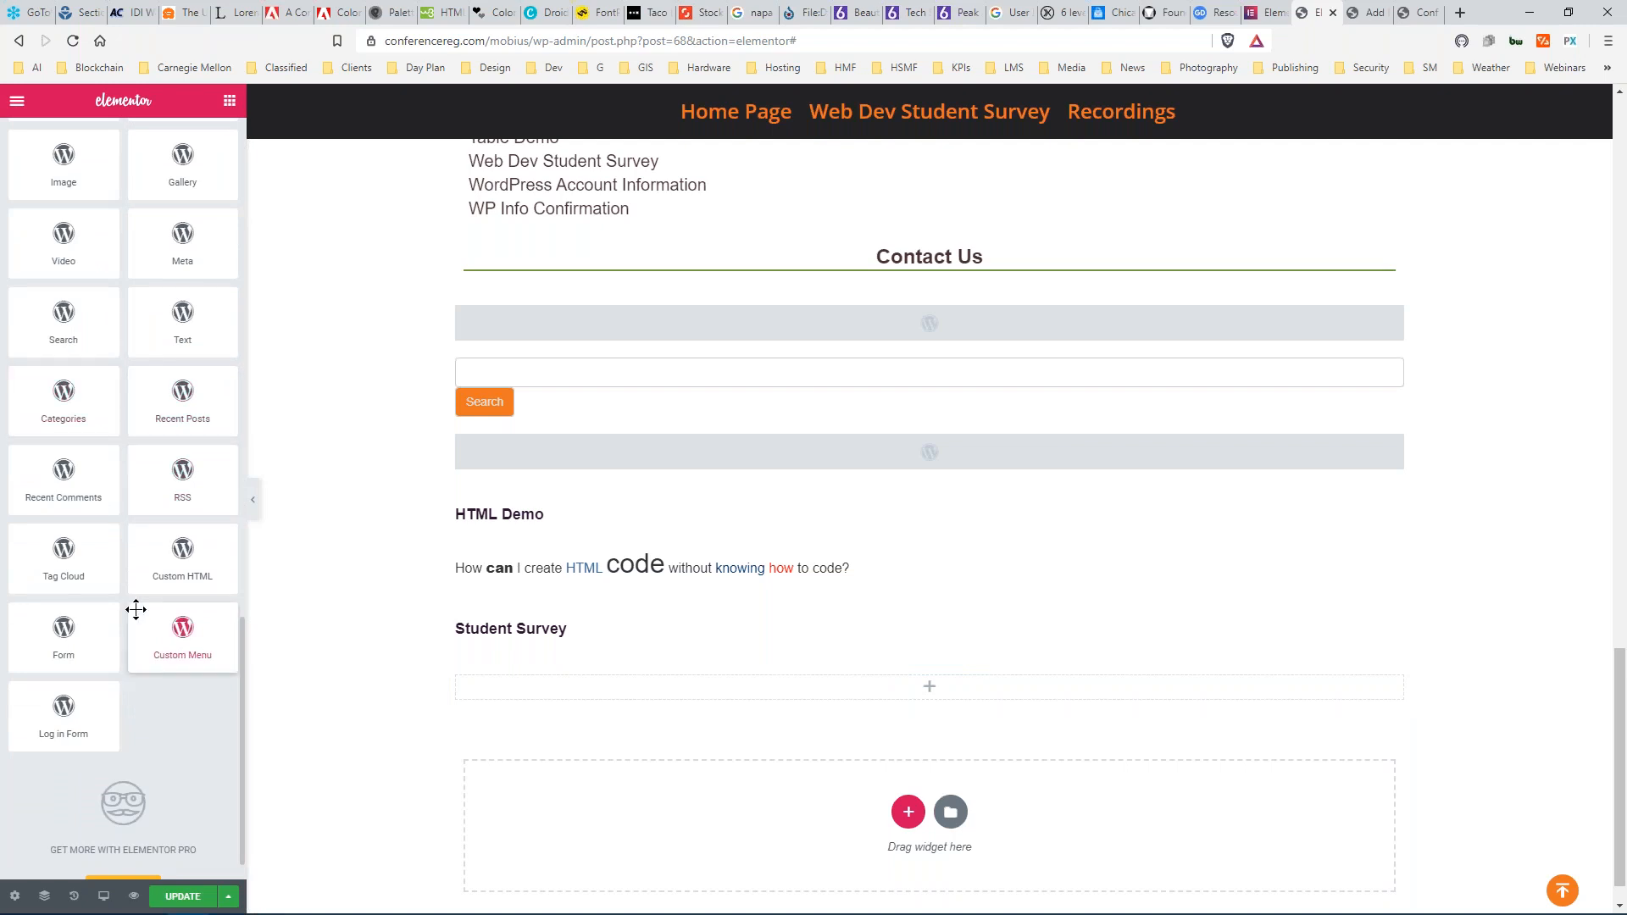
pyautogui.moveTo(181, 627); pyautogui.dragTo(556, 699)
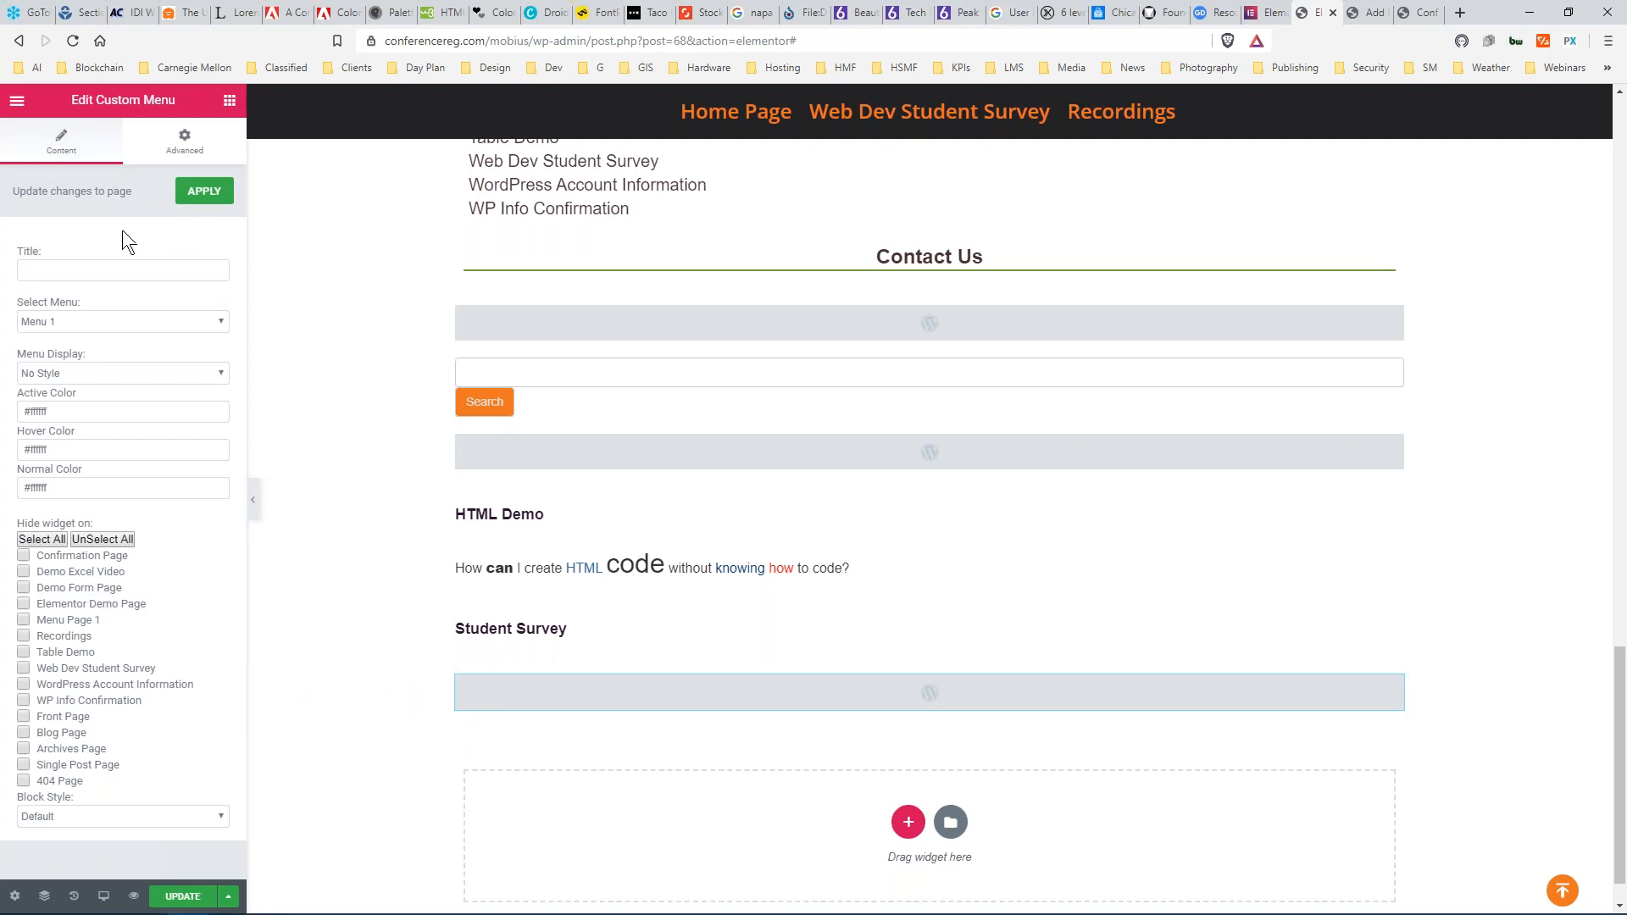
# Title the Custom Menu widget "Test Menu" and choose Menu 1 as its menu.
pyautogui.click(163, 373)
pyautogui.click(161, 373)
pyautogui.click(142, 270)
pyautogui.write('Test Menu')
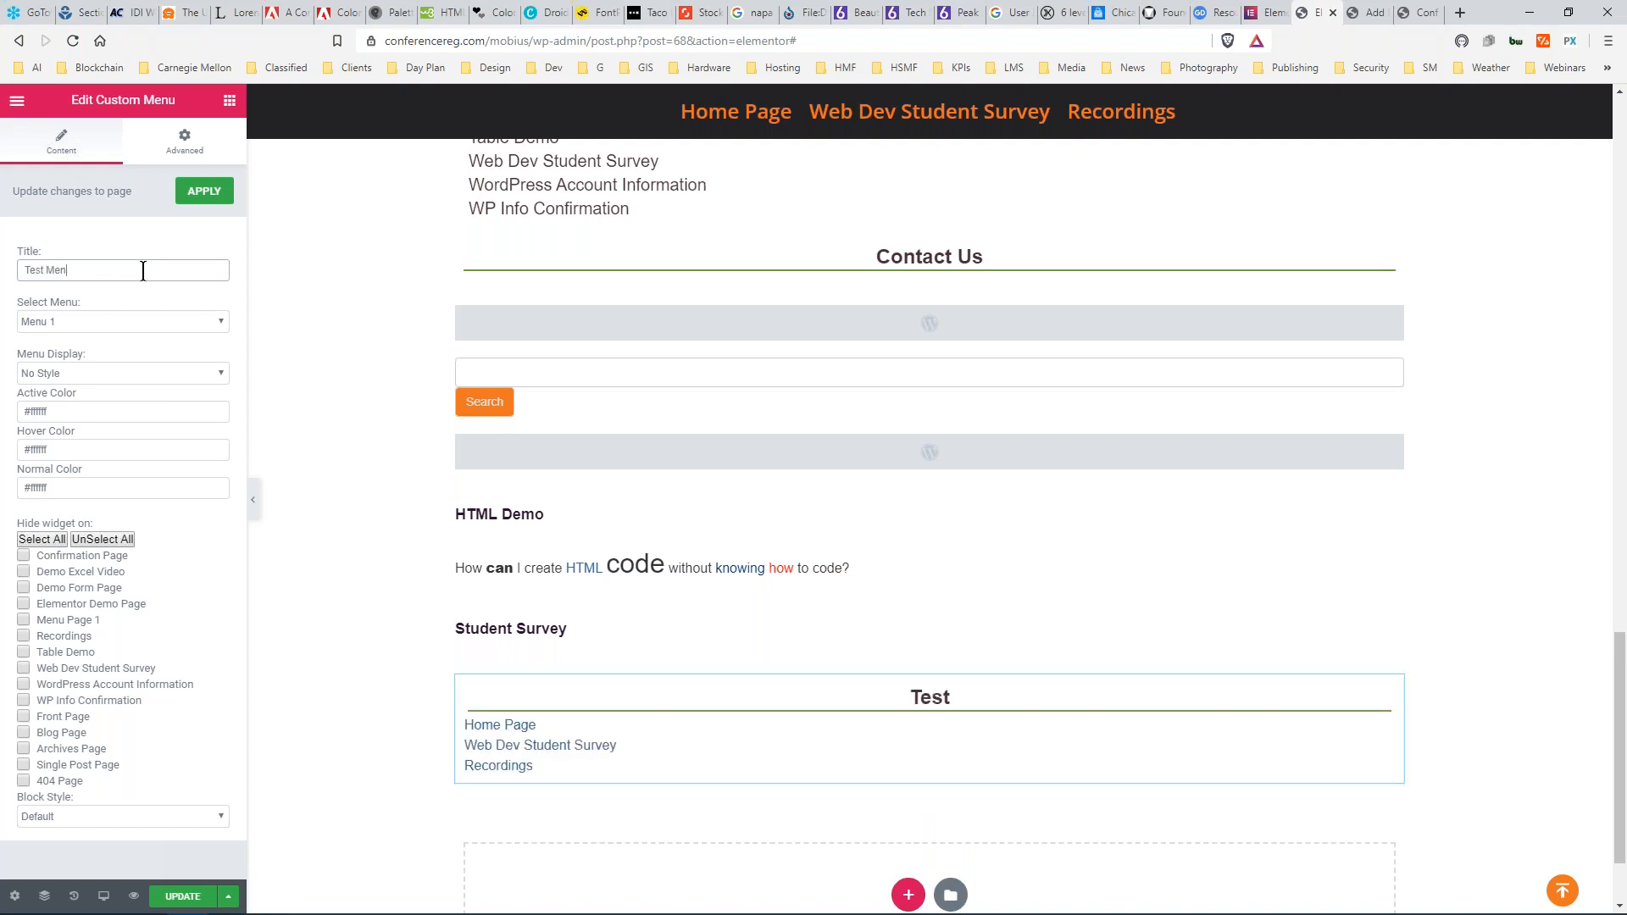
pyautogui.click(149, 322)
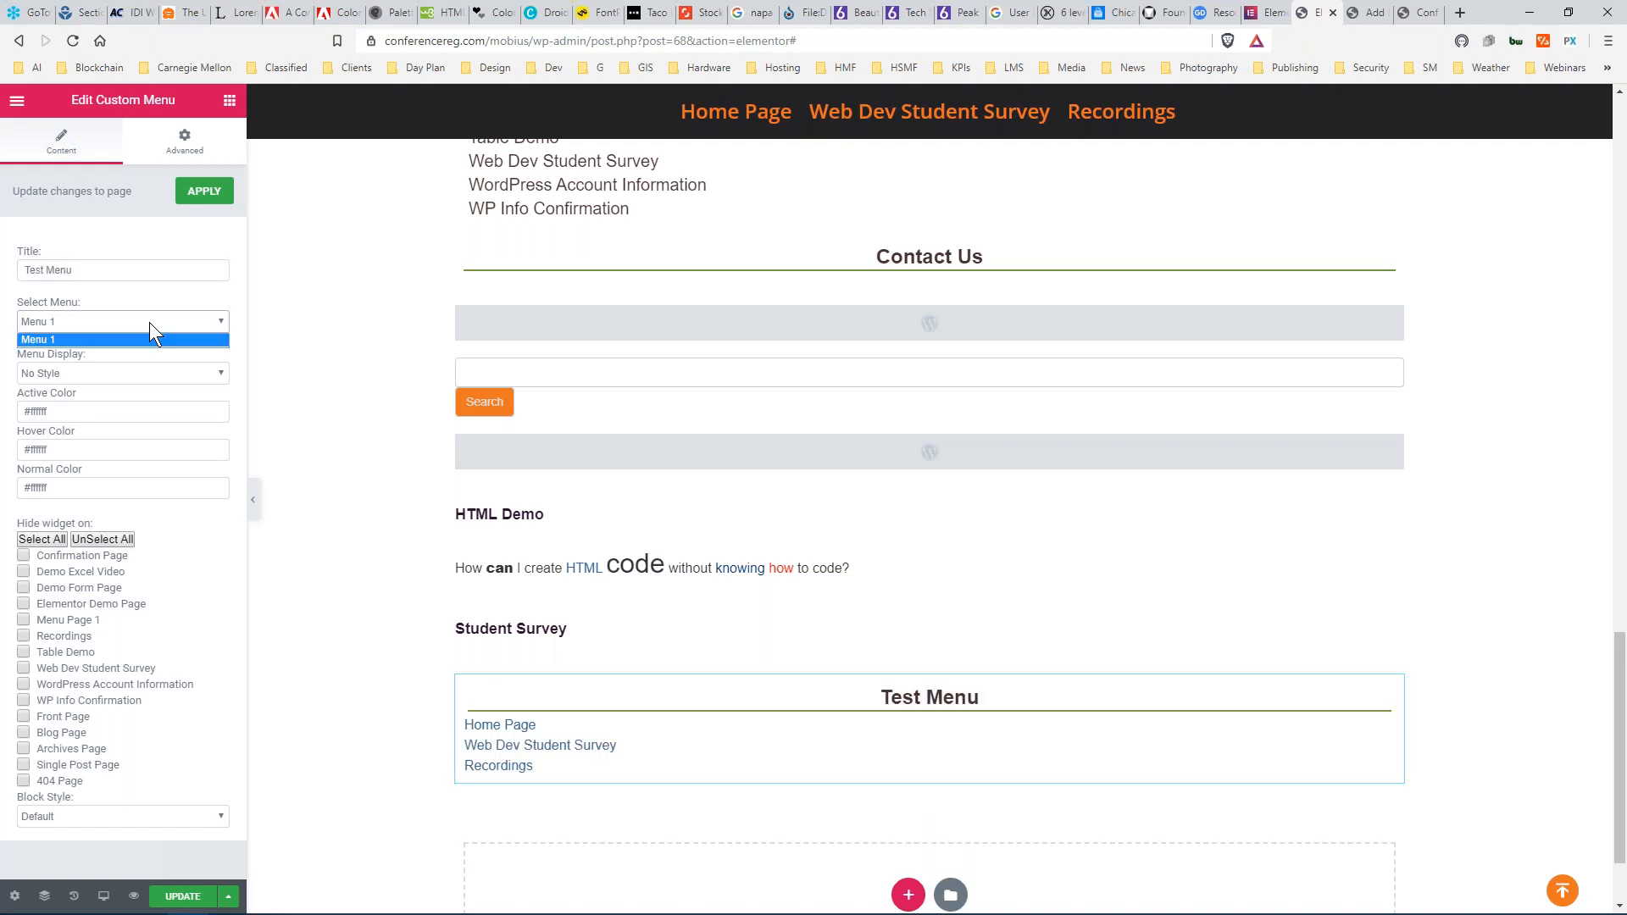
pyautogui.click(131, 339)
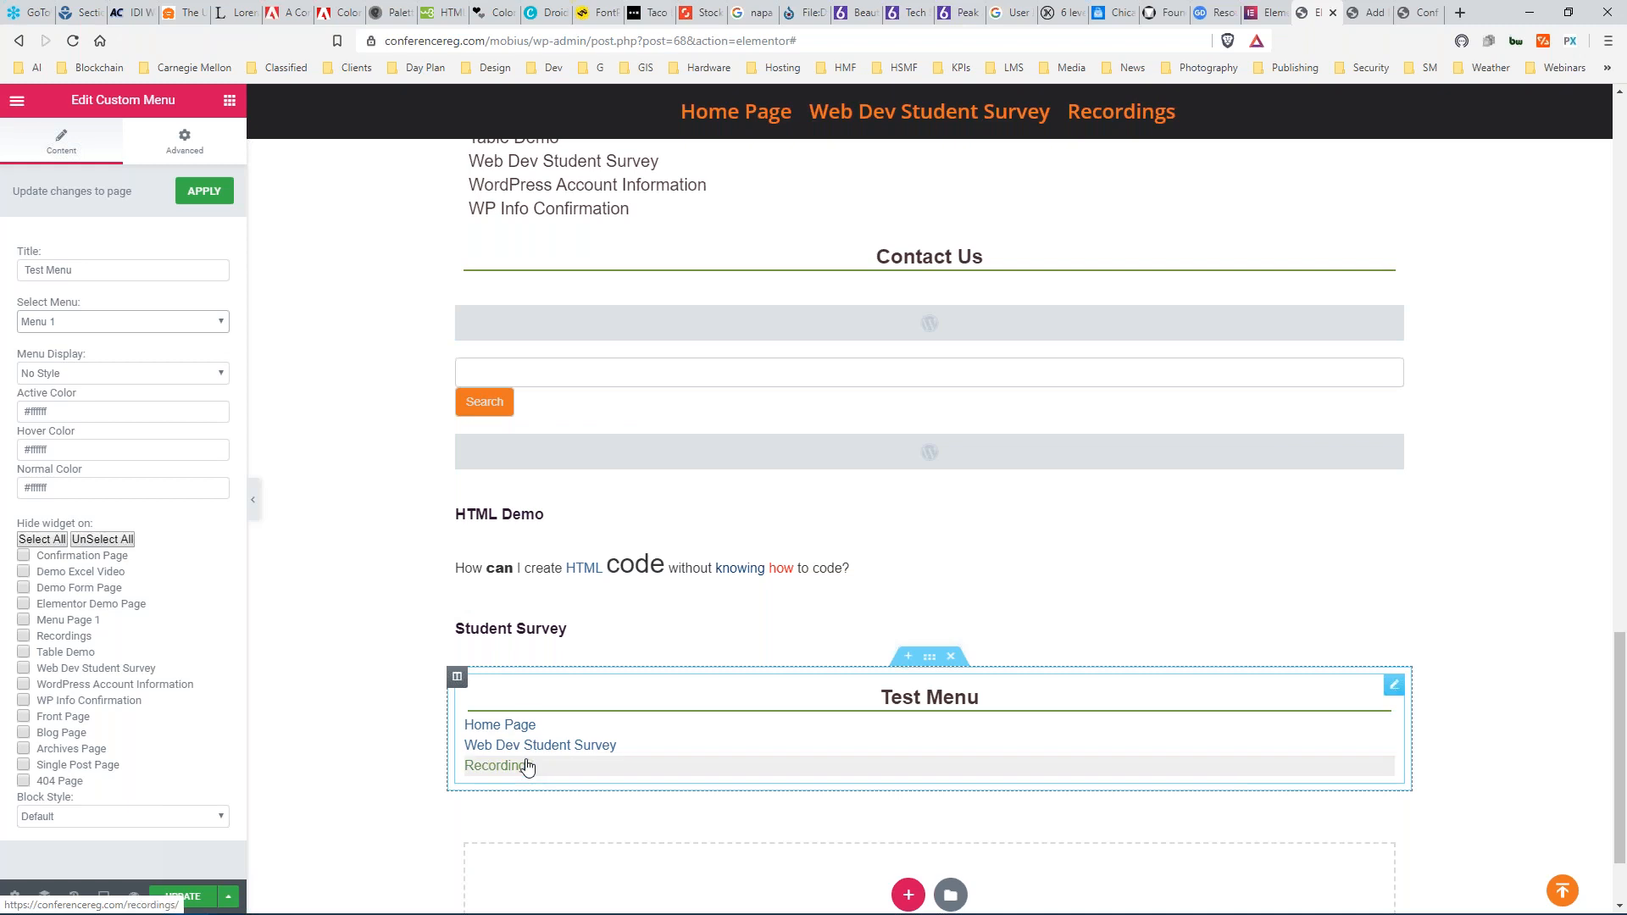
pyautogui.scroll(-2, 354, 688)
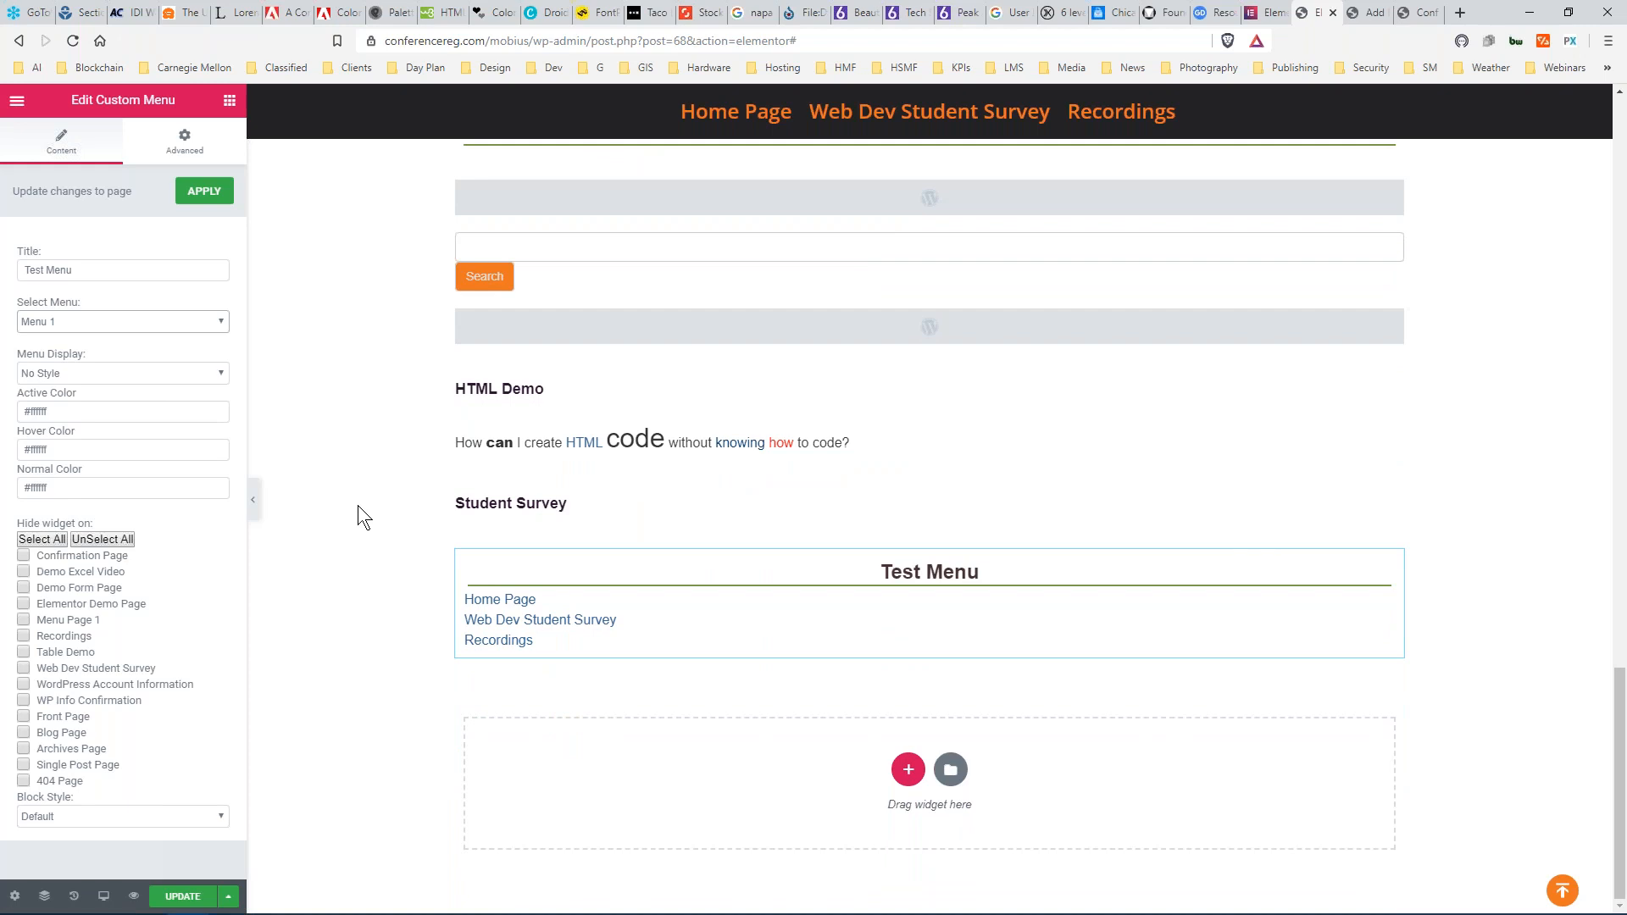
# Add a two-column section with a wide first column and a narrow second column below the Test Menu widget.
pyautogui.click(229, 102)
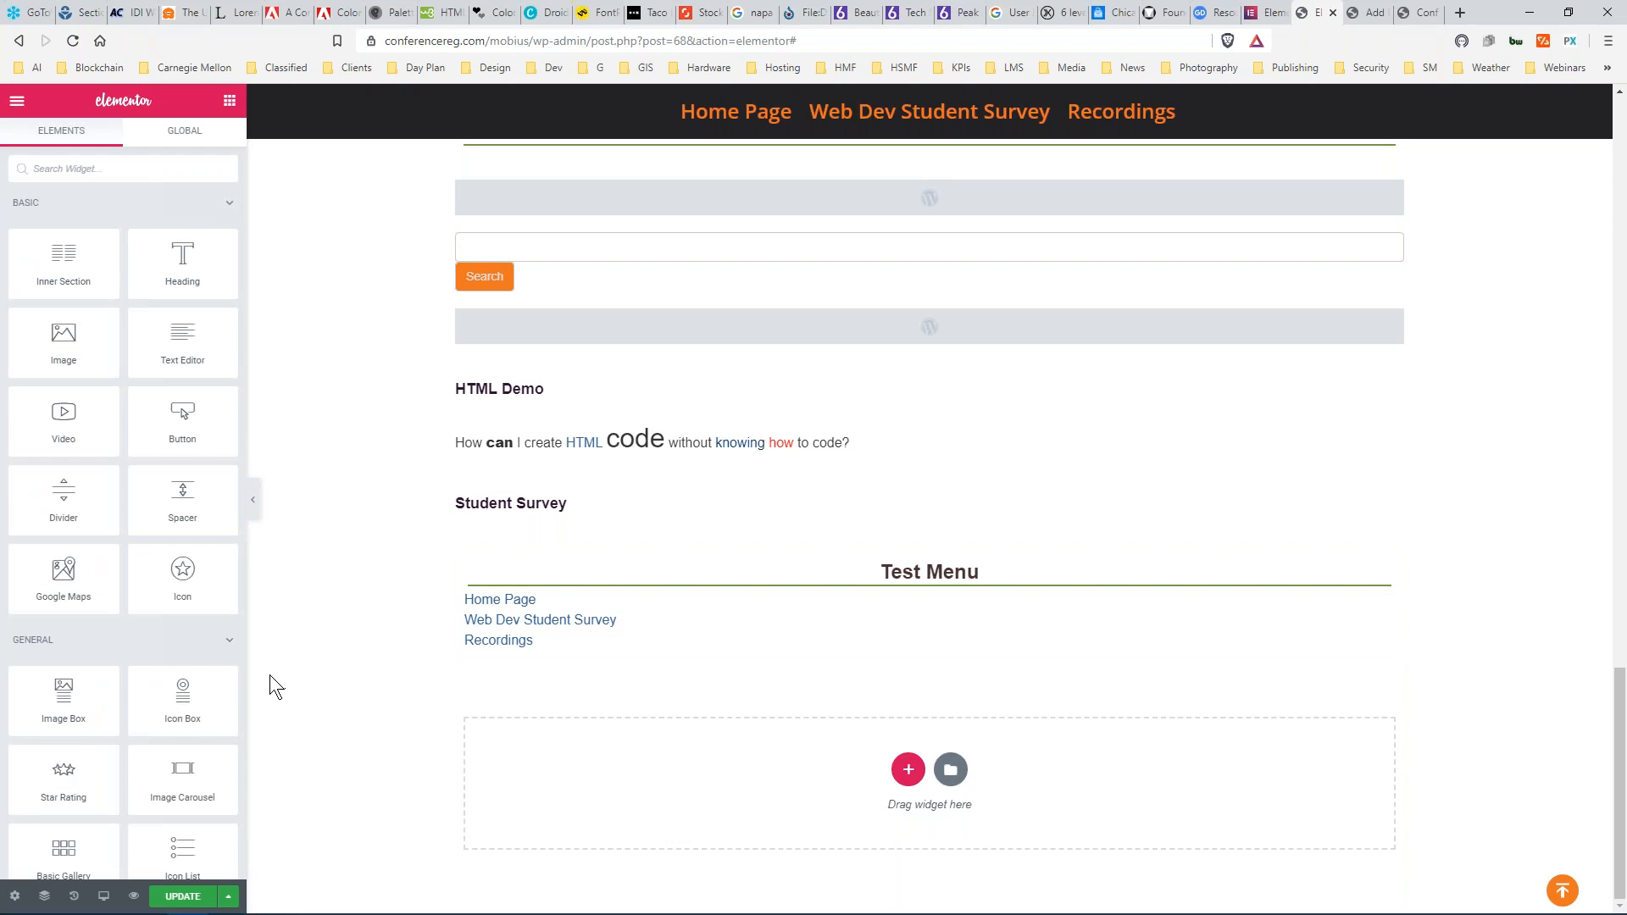
pyautogui.scroll(-8, 169, 682)
pyautogui.scroll(-8, 166, 688)
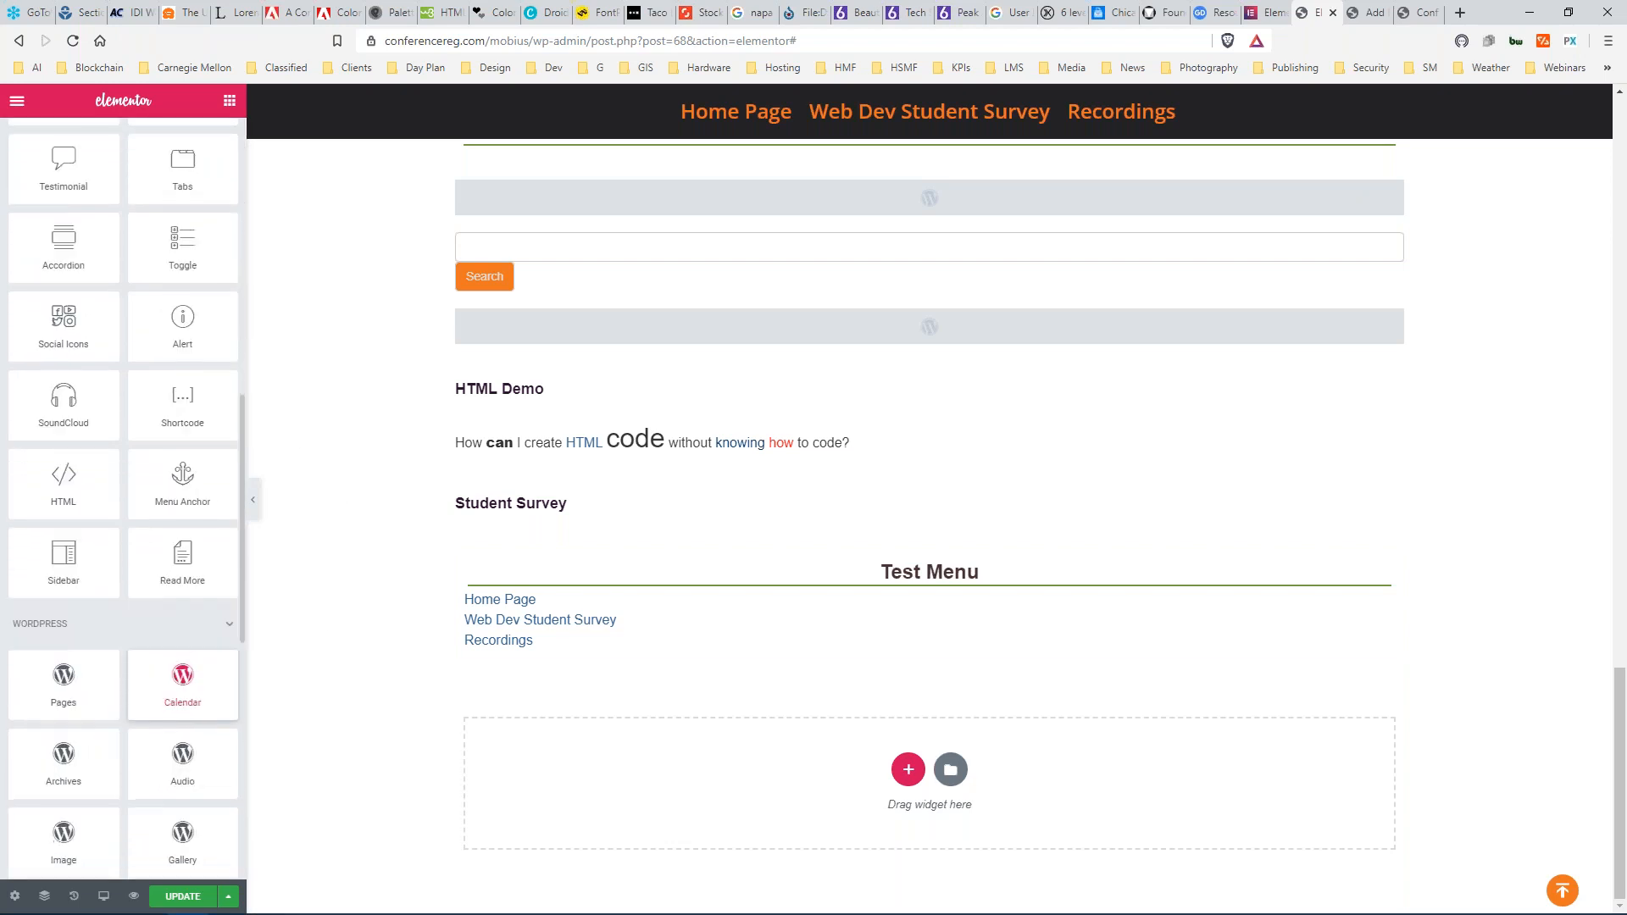
pyautogui.scroll(-2, 155, 706)
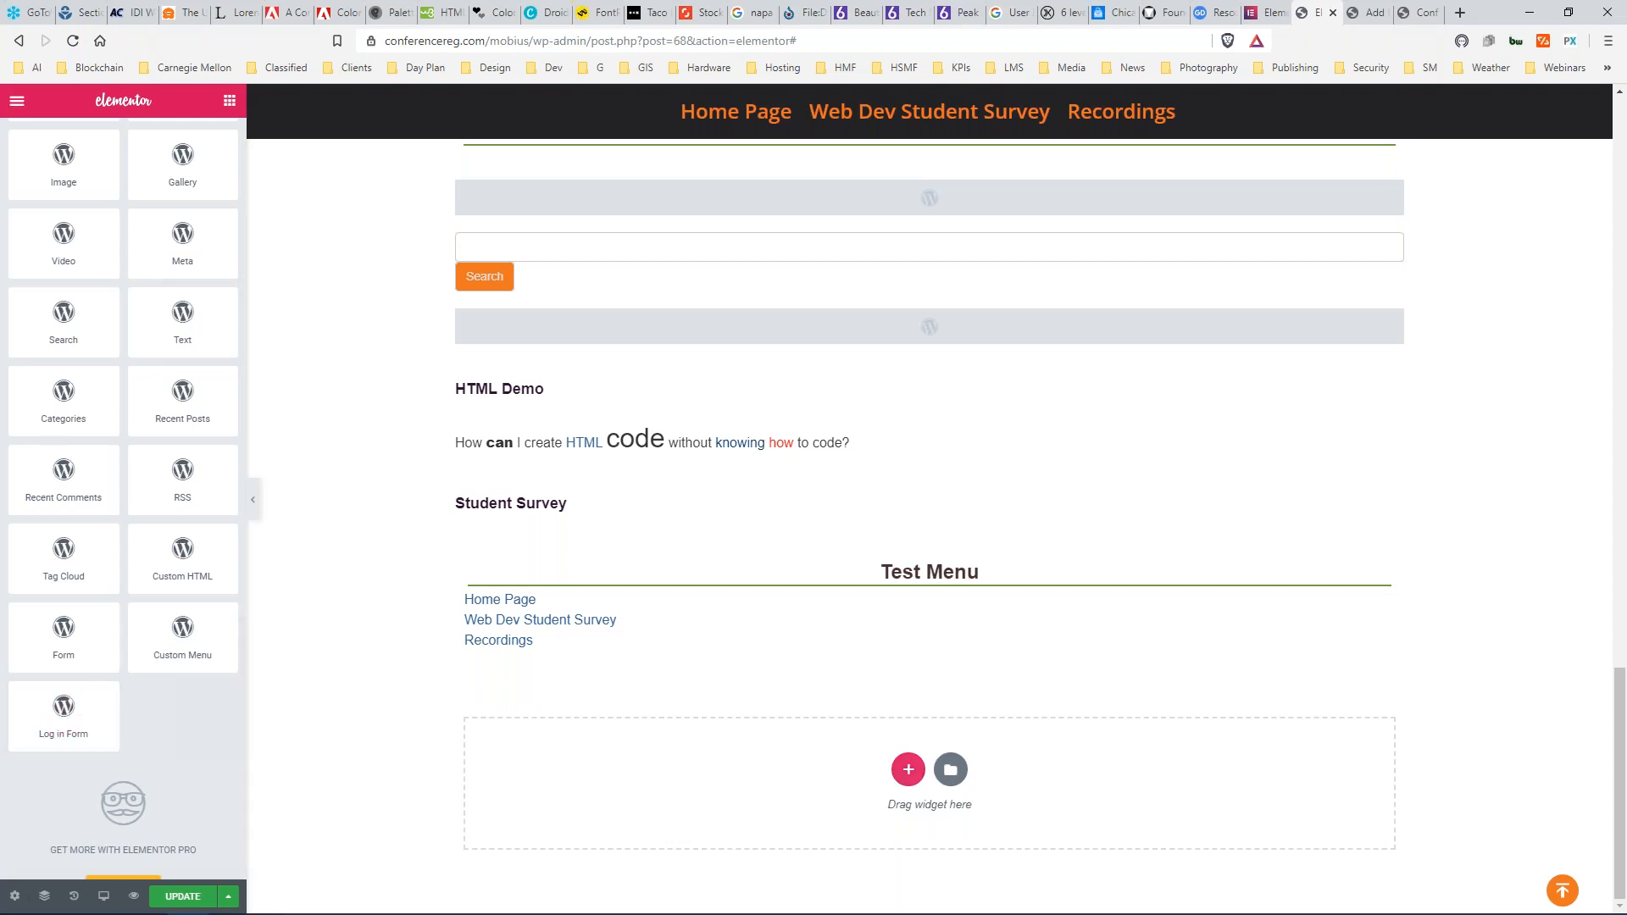
pyautogui.click(908, 769)
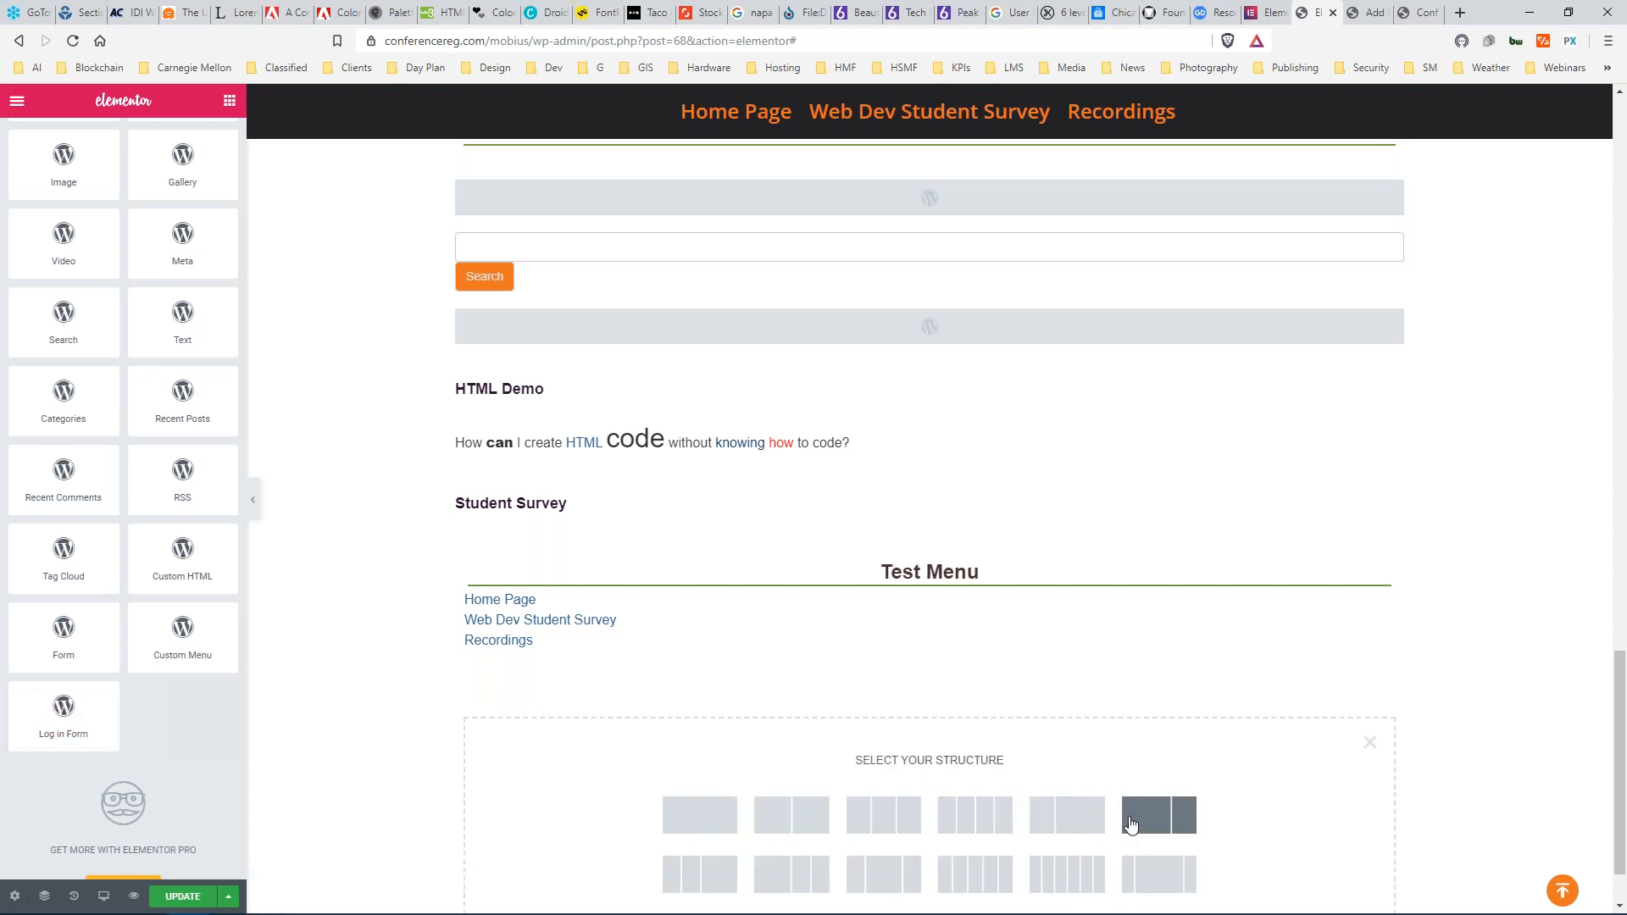
pyautogui.click(1162, 821)
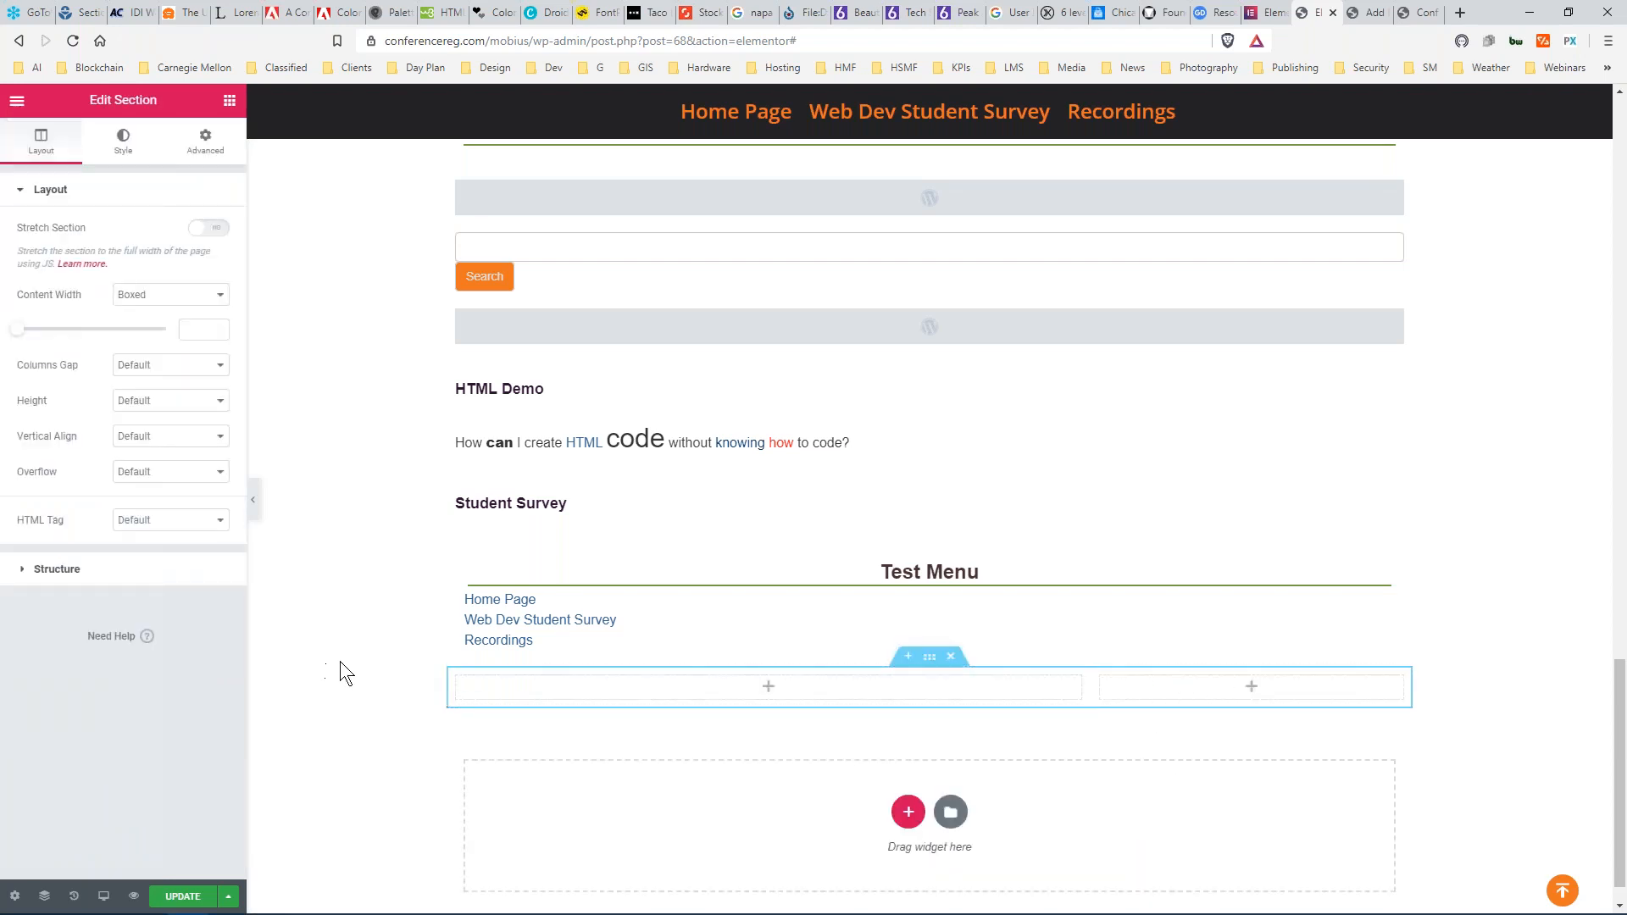
# Place the WordPress Log in Form widget in the narrow column of the new section.
pyautogui.click(229, 101)
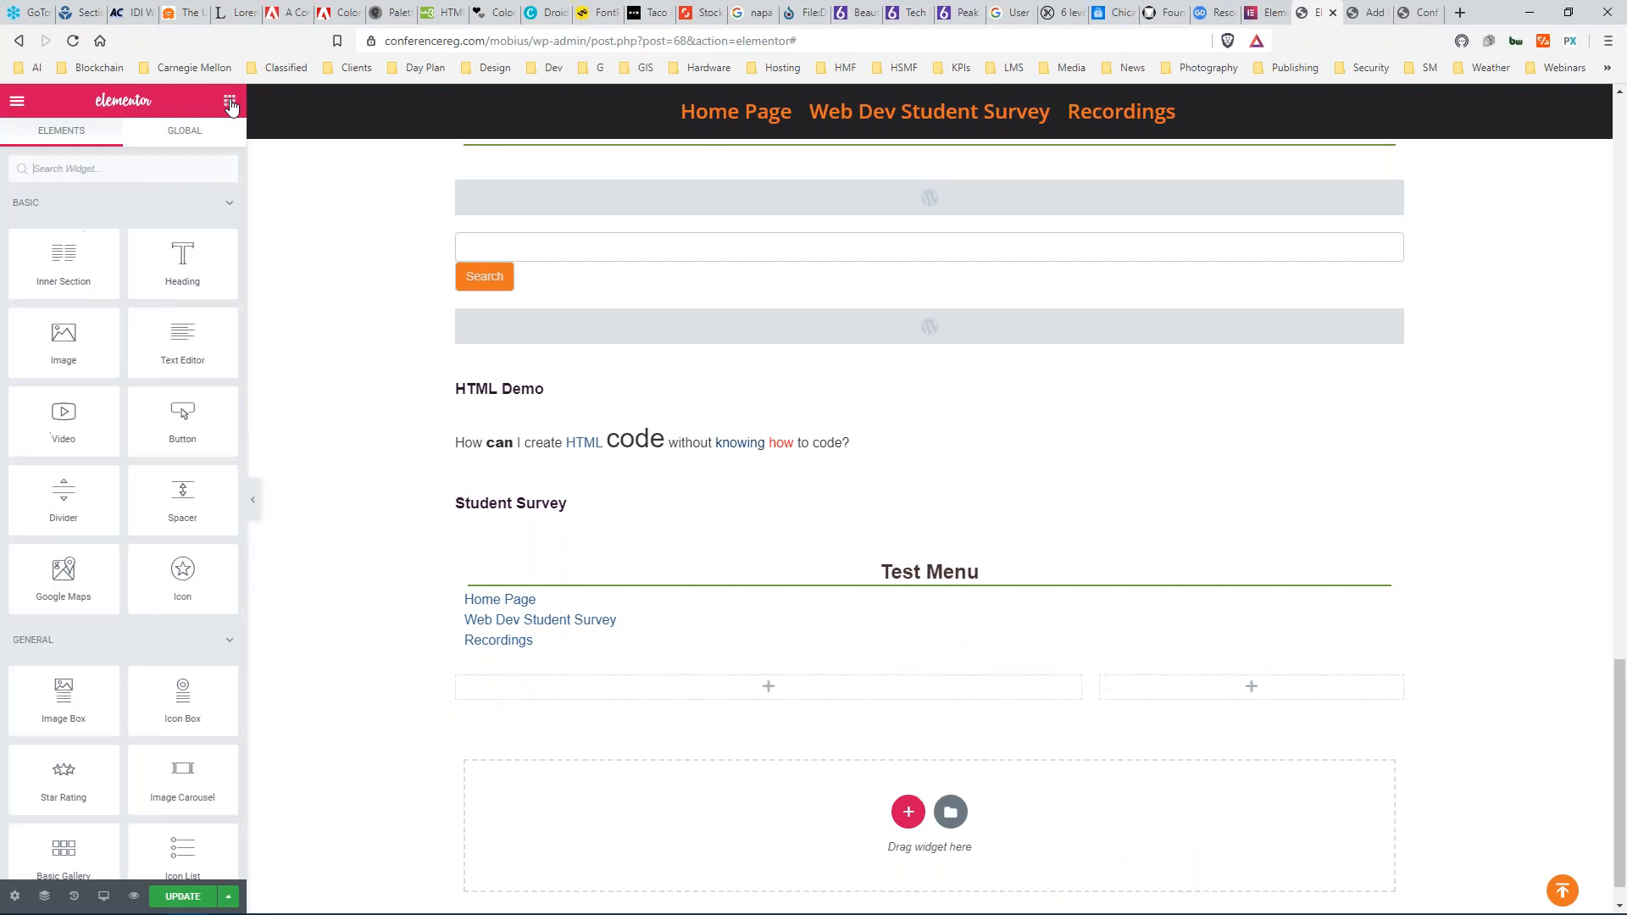
pyautogui.scroll(-15, 102, 560)
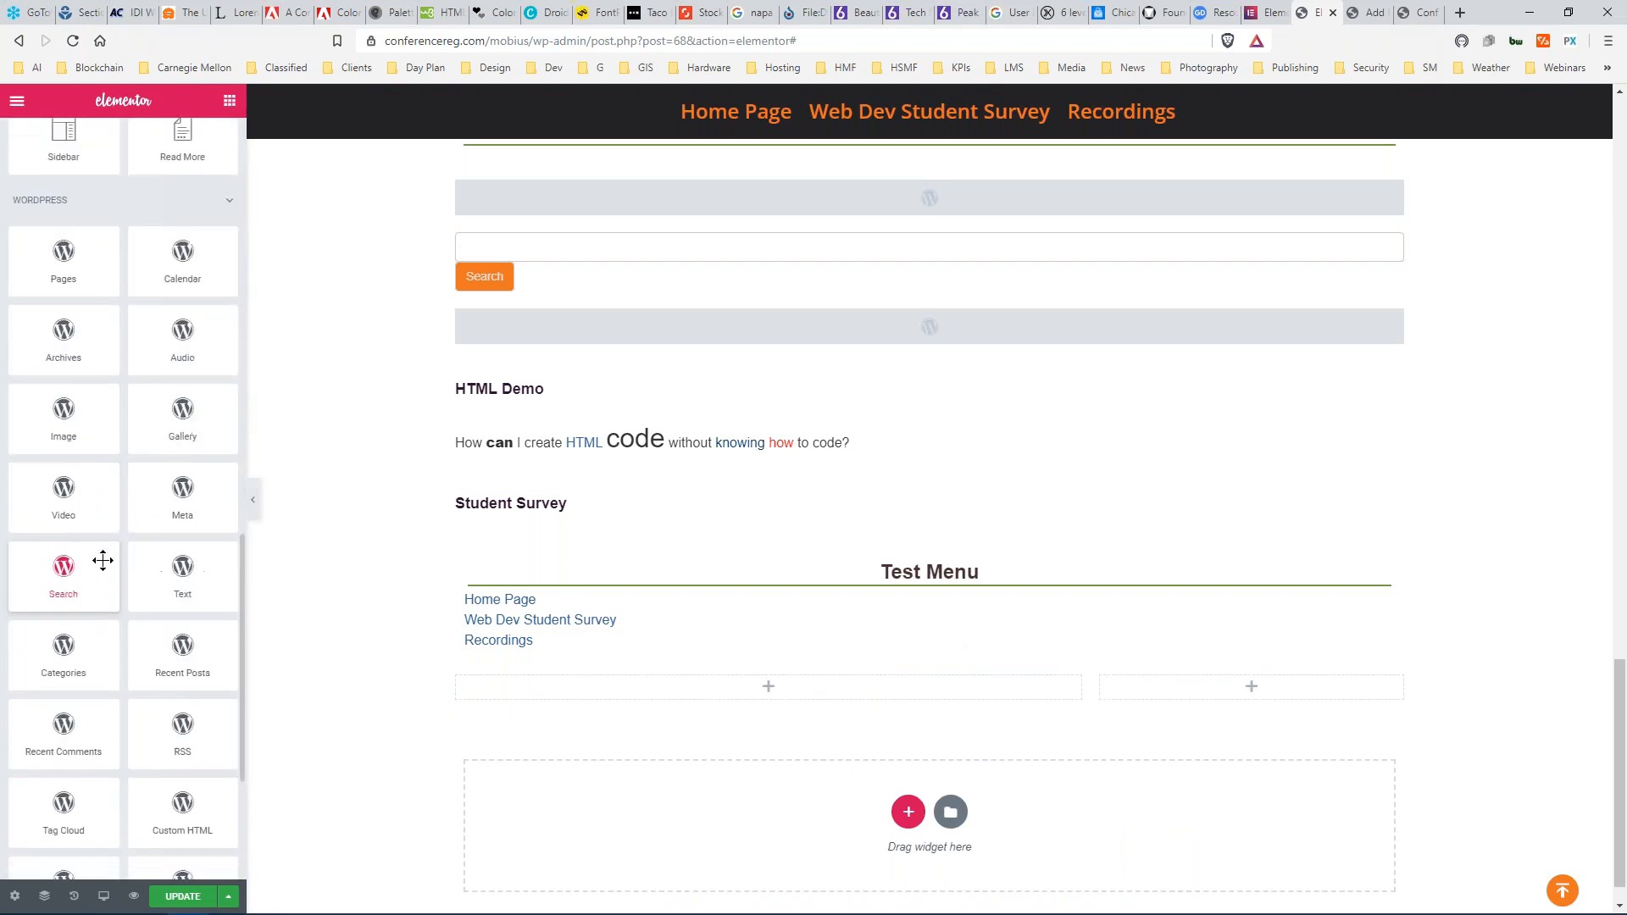
pyautogui.moveTo(61, 710); pyautogui.dragTo(1200, 700)
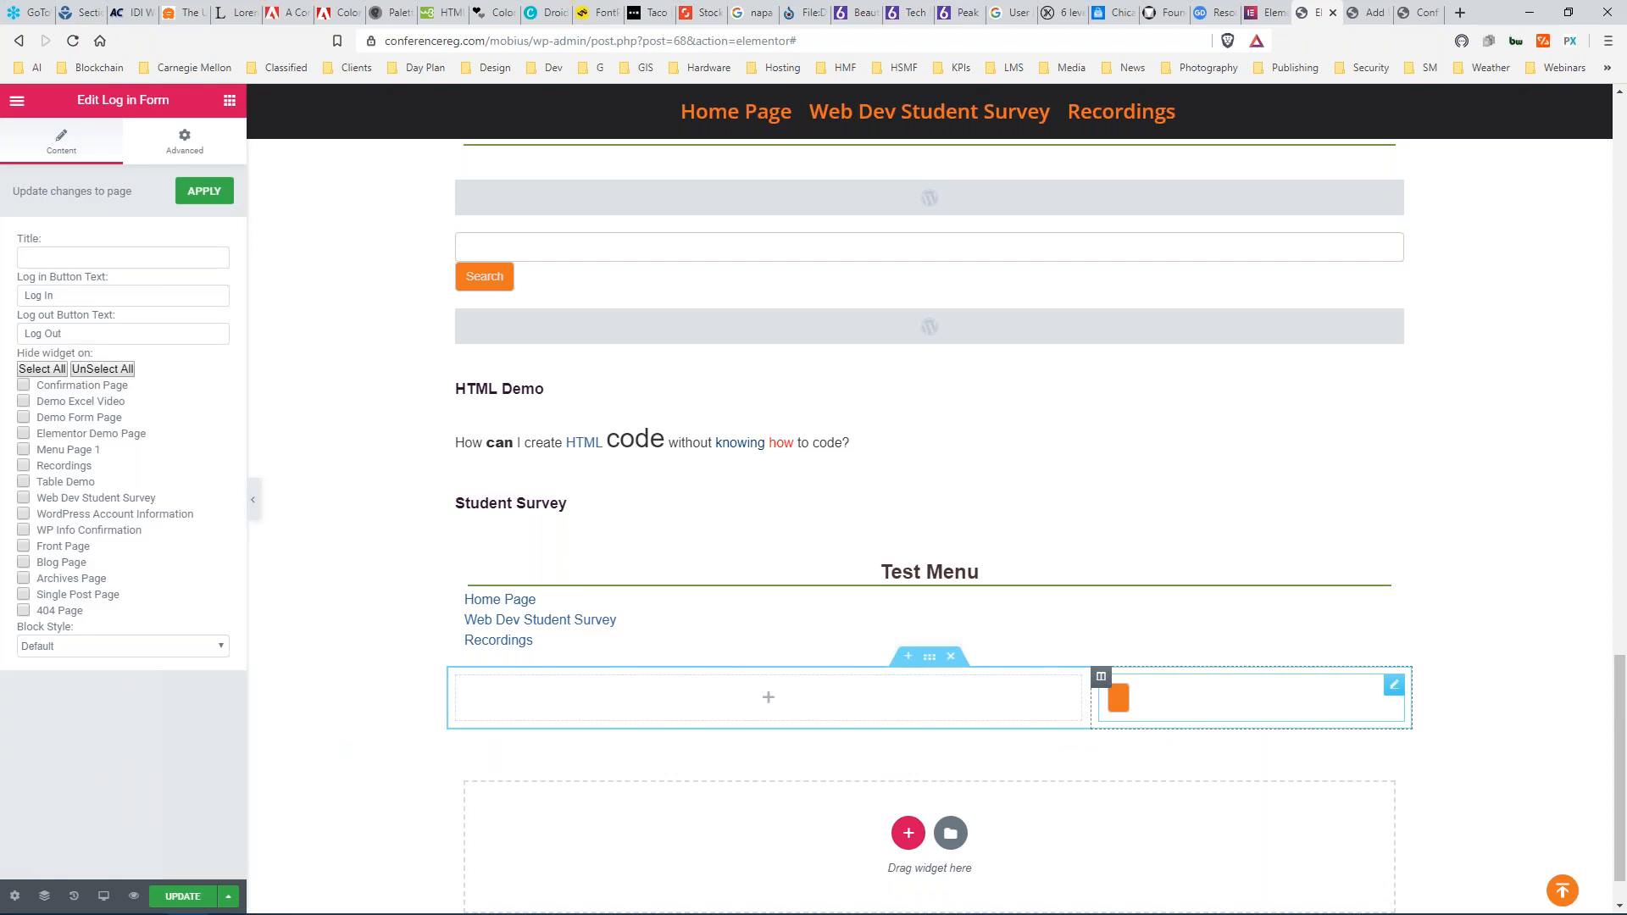
# Title the Log in Form widget "Login" and publish the page's changes.
pyautogui.click(107, 255)
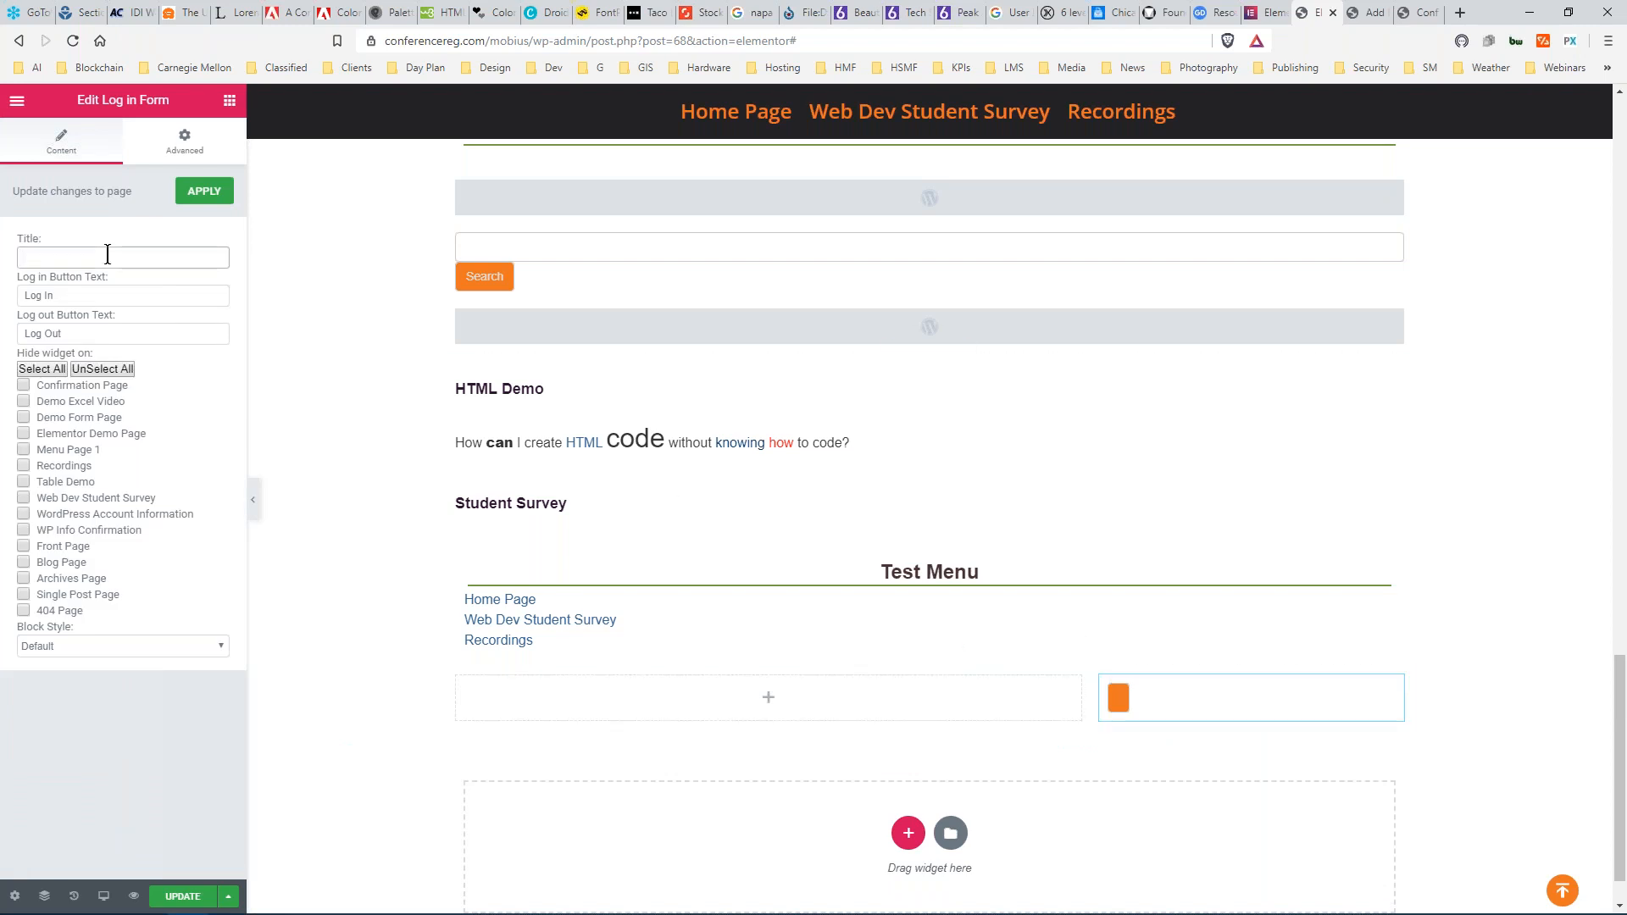
pyautogui.write('Login')
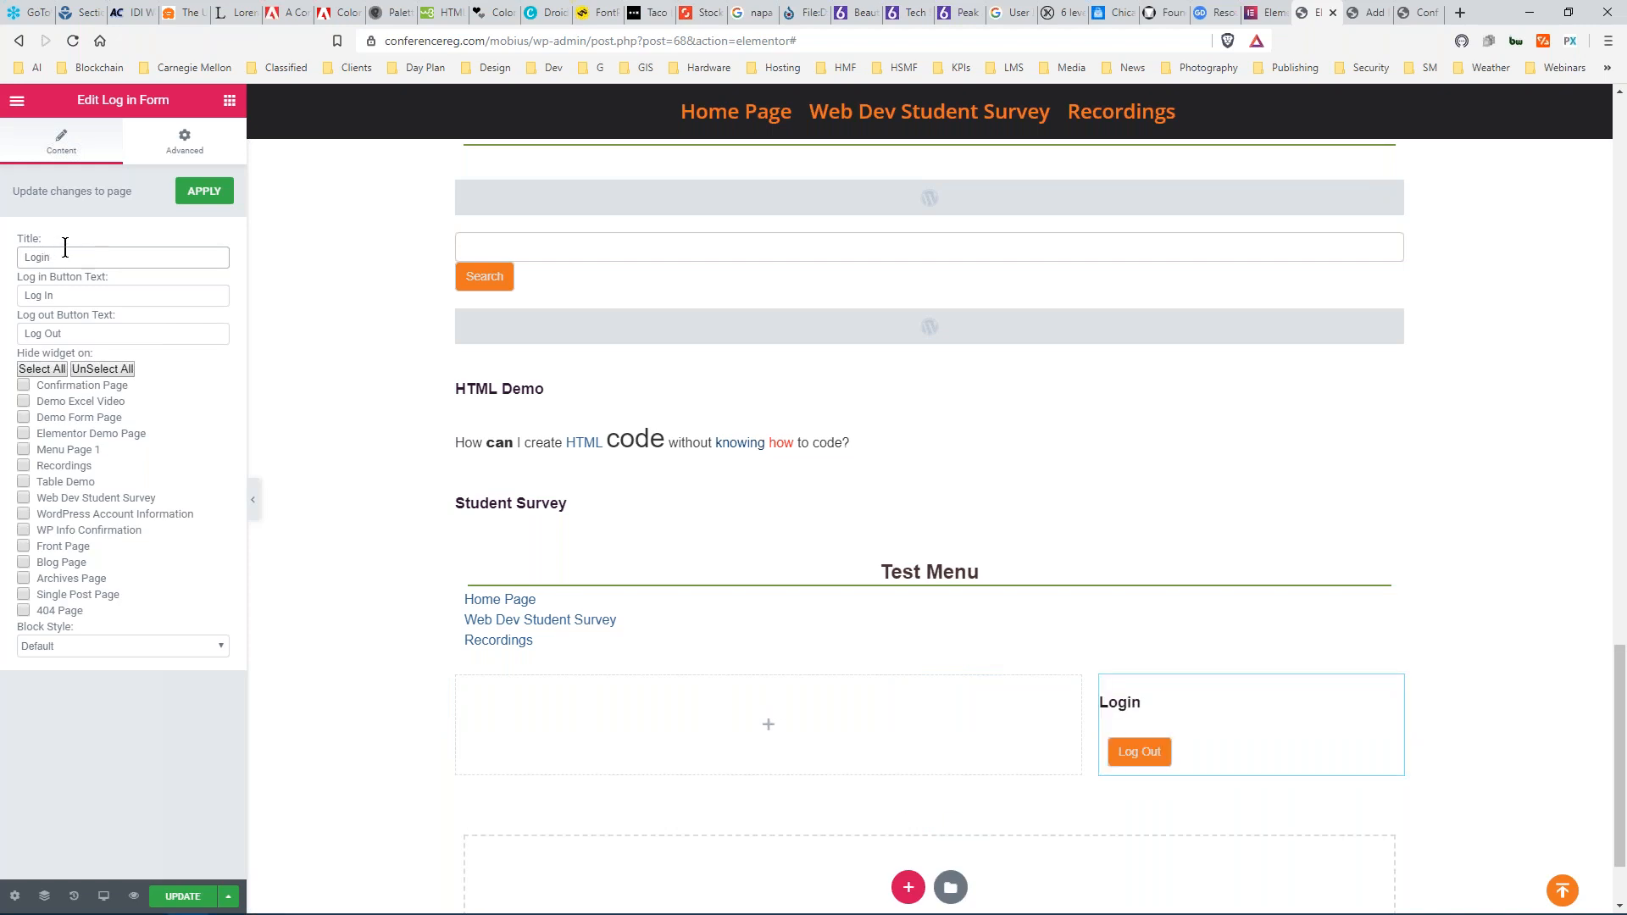
pyautogui.press('BackSpace')
pyautogui.click(106, 294)
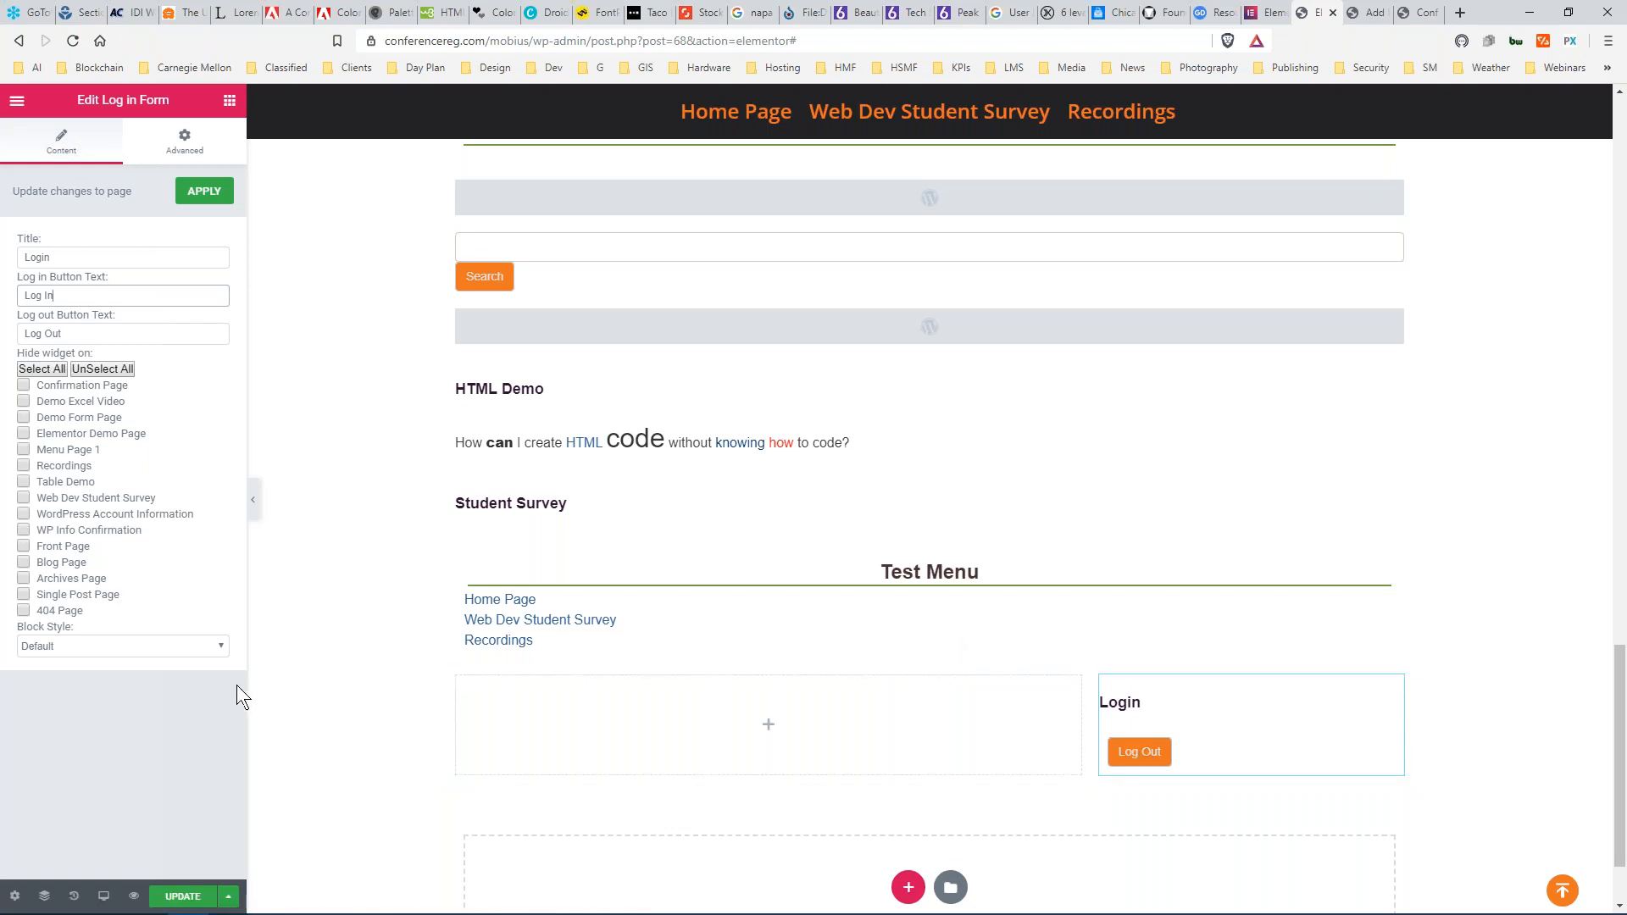
pyautogui.scroll(20, 288, 351)
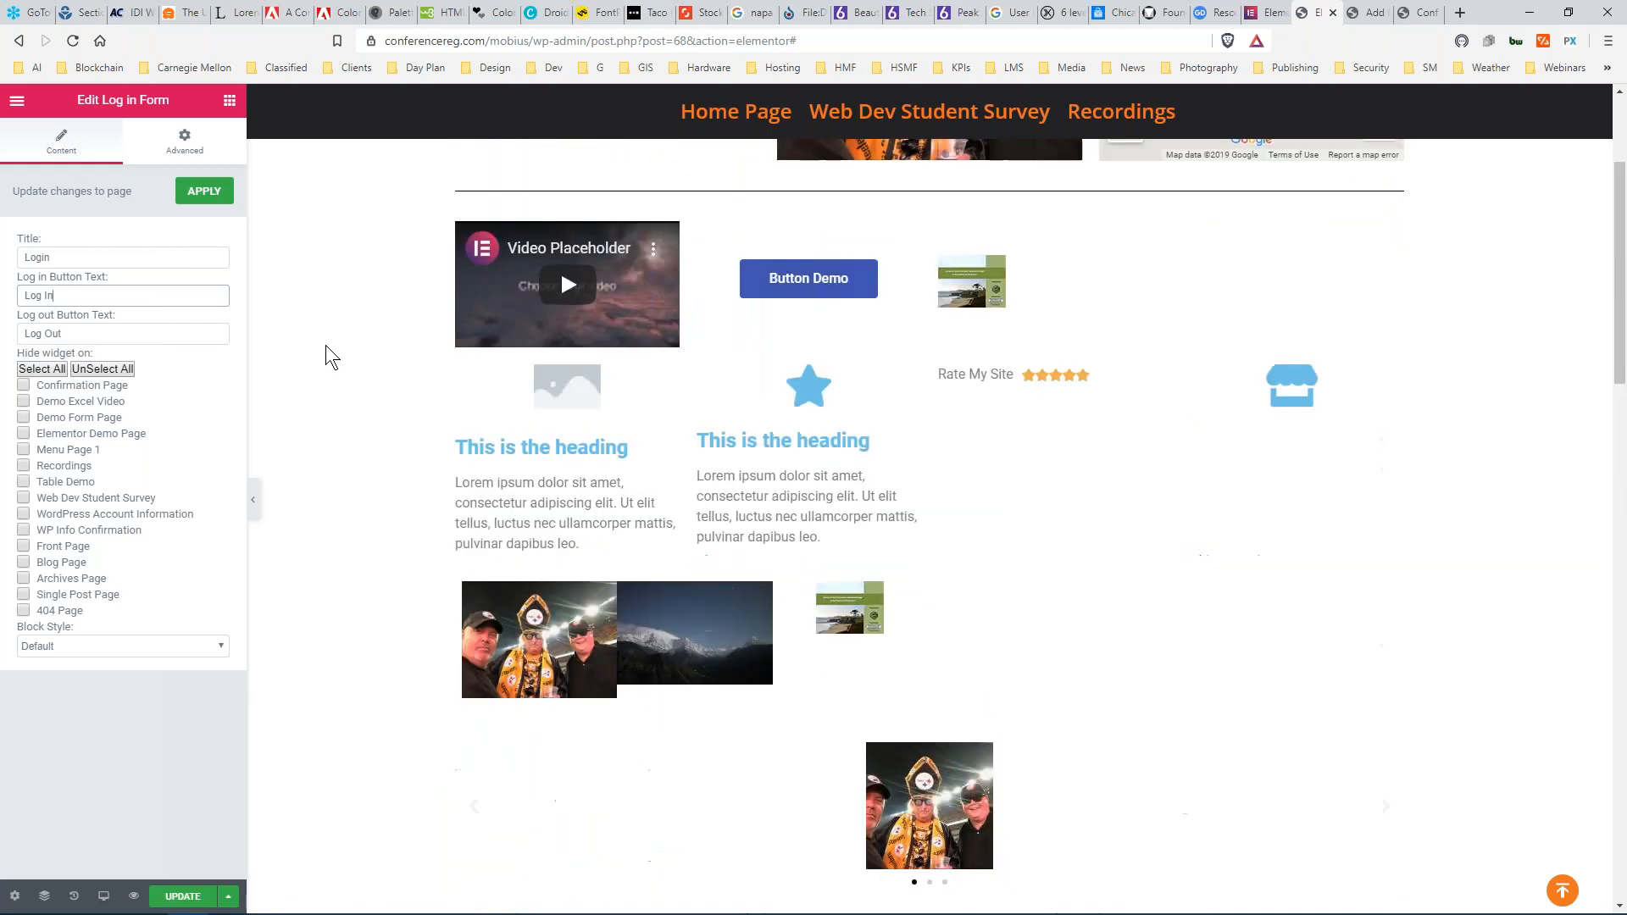
pyautogui.scroll(-10, 325, 348)
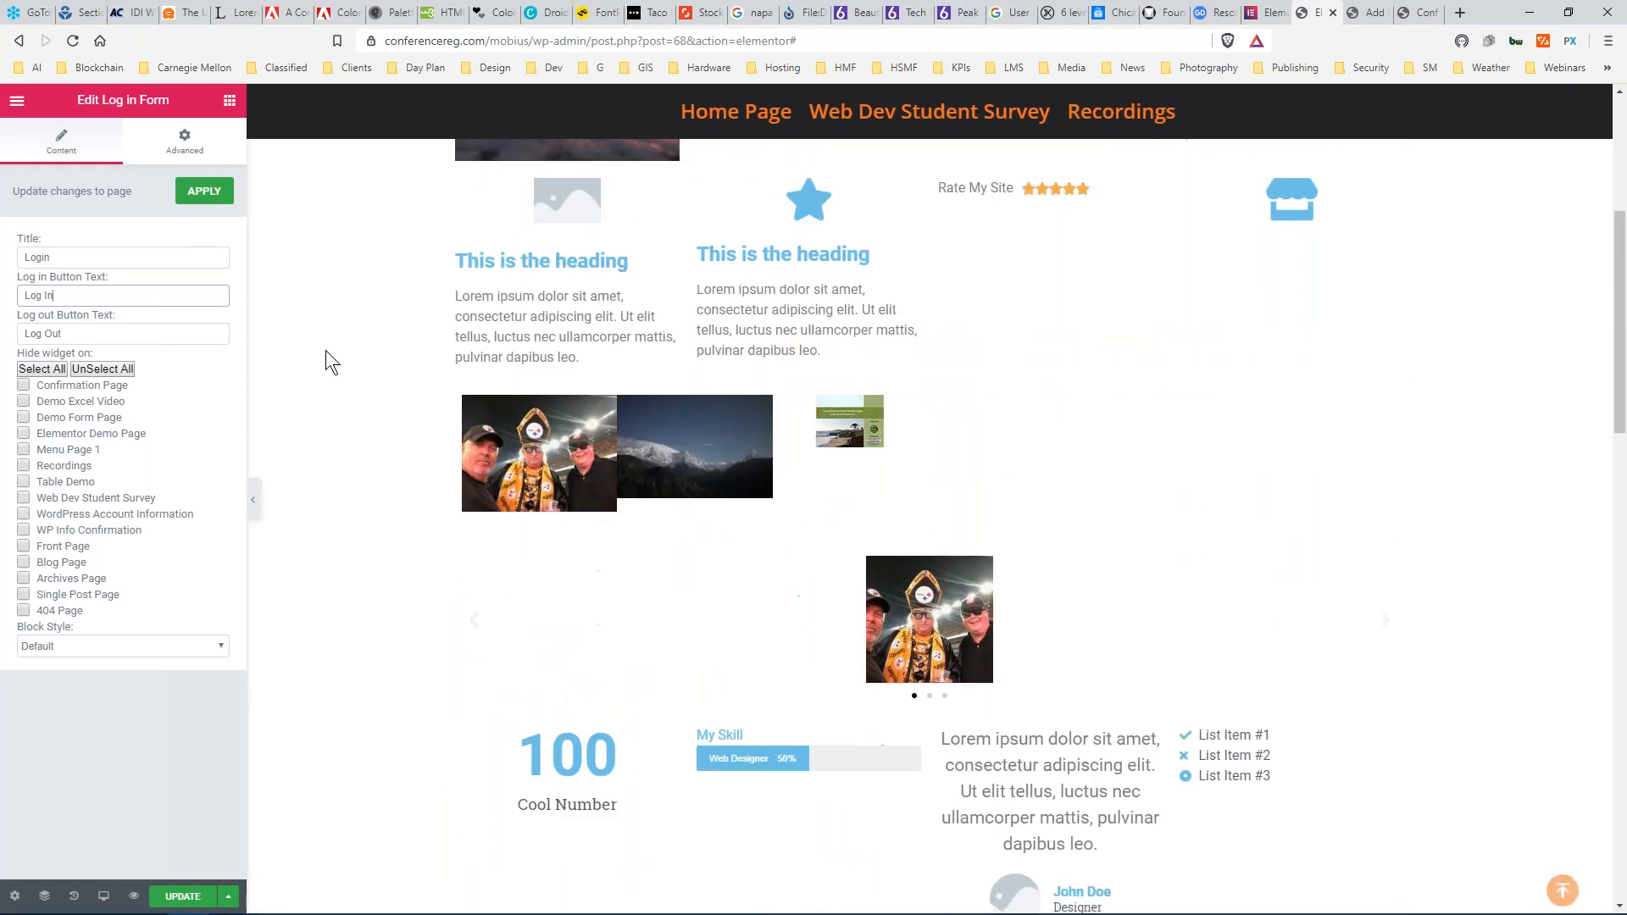
pyautogui.scroll(-15, 327, 361)
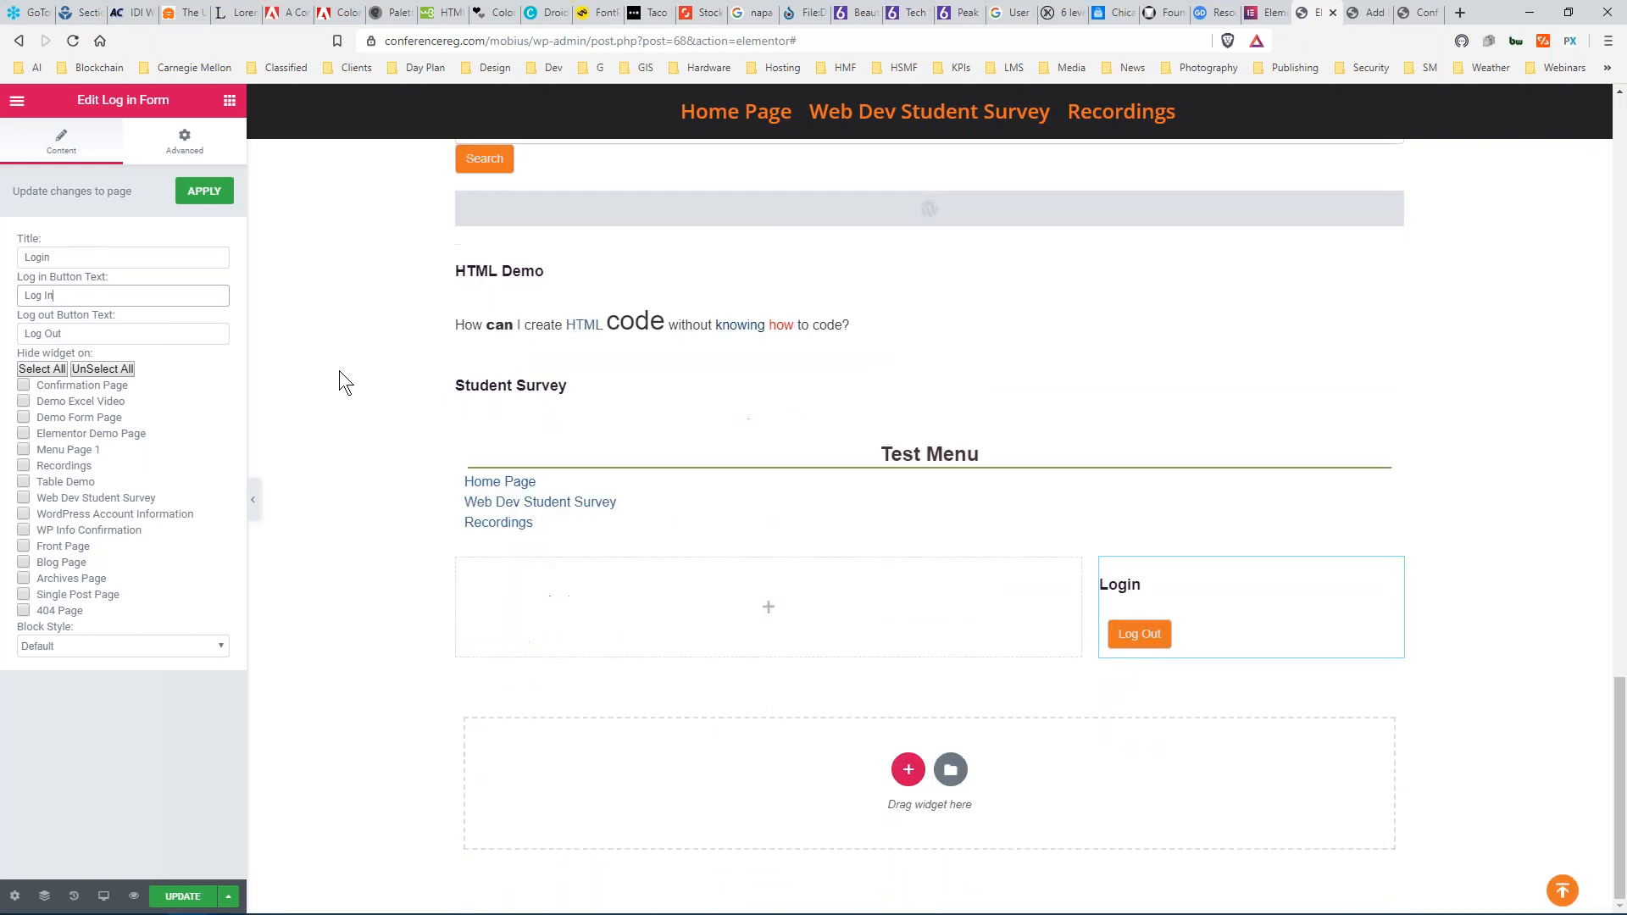
pyautogui.click(180, 897)
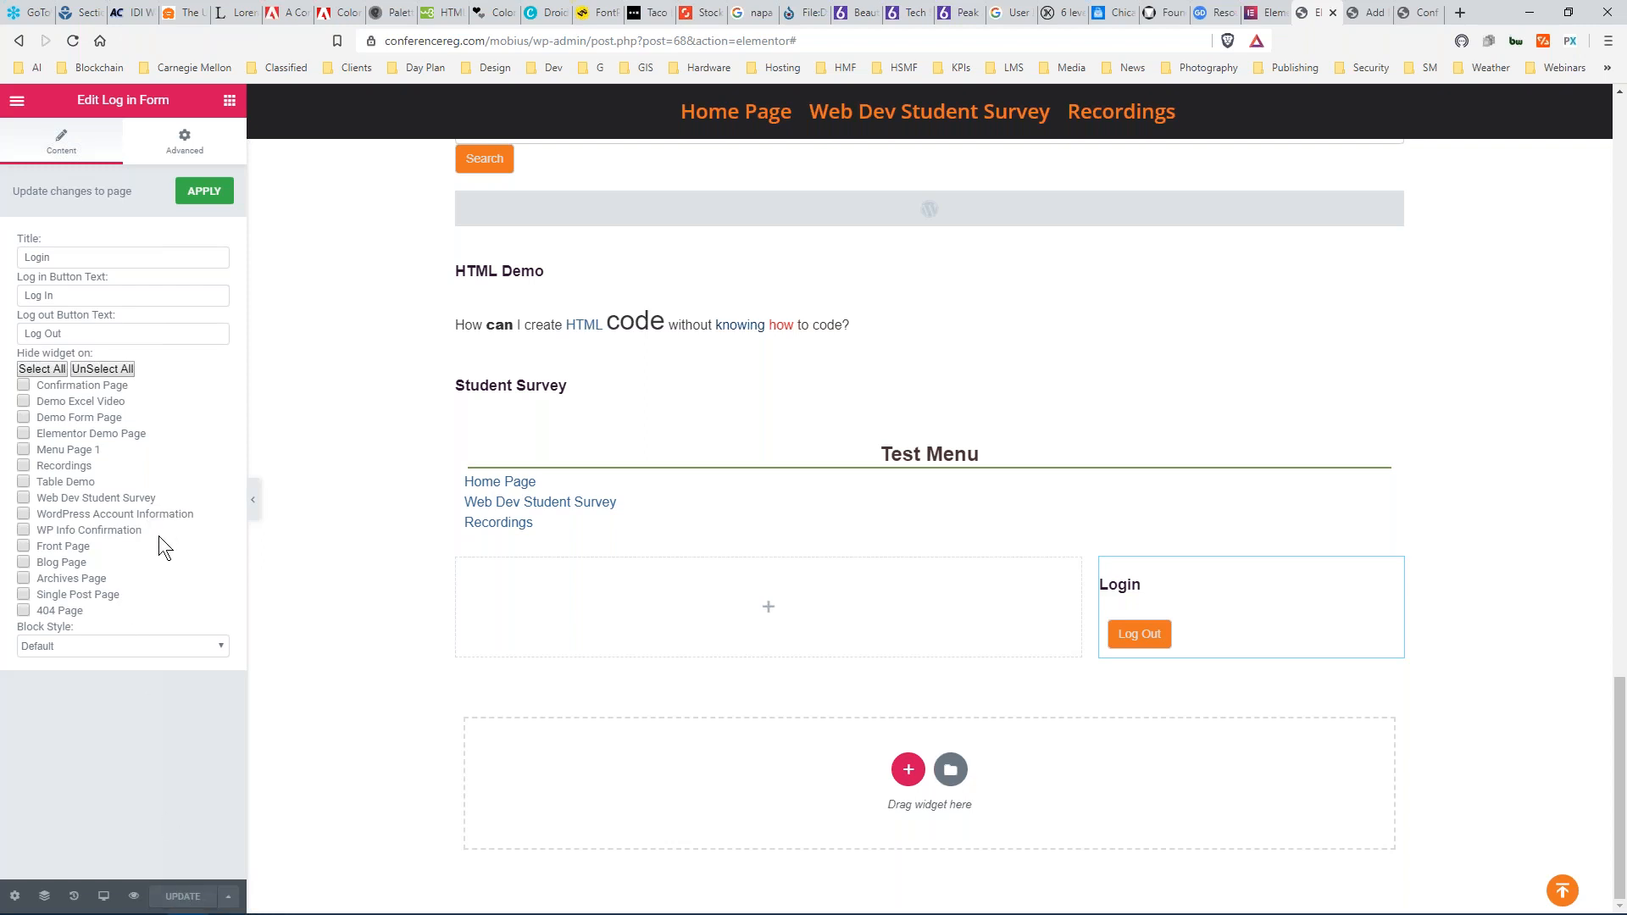
# Duplicate the editor's browser tab and view the published Elementor Demo Page in the copy.
pyautogui.click(17, 101)
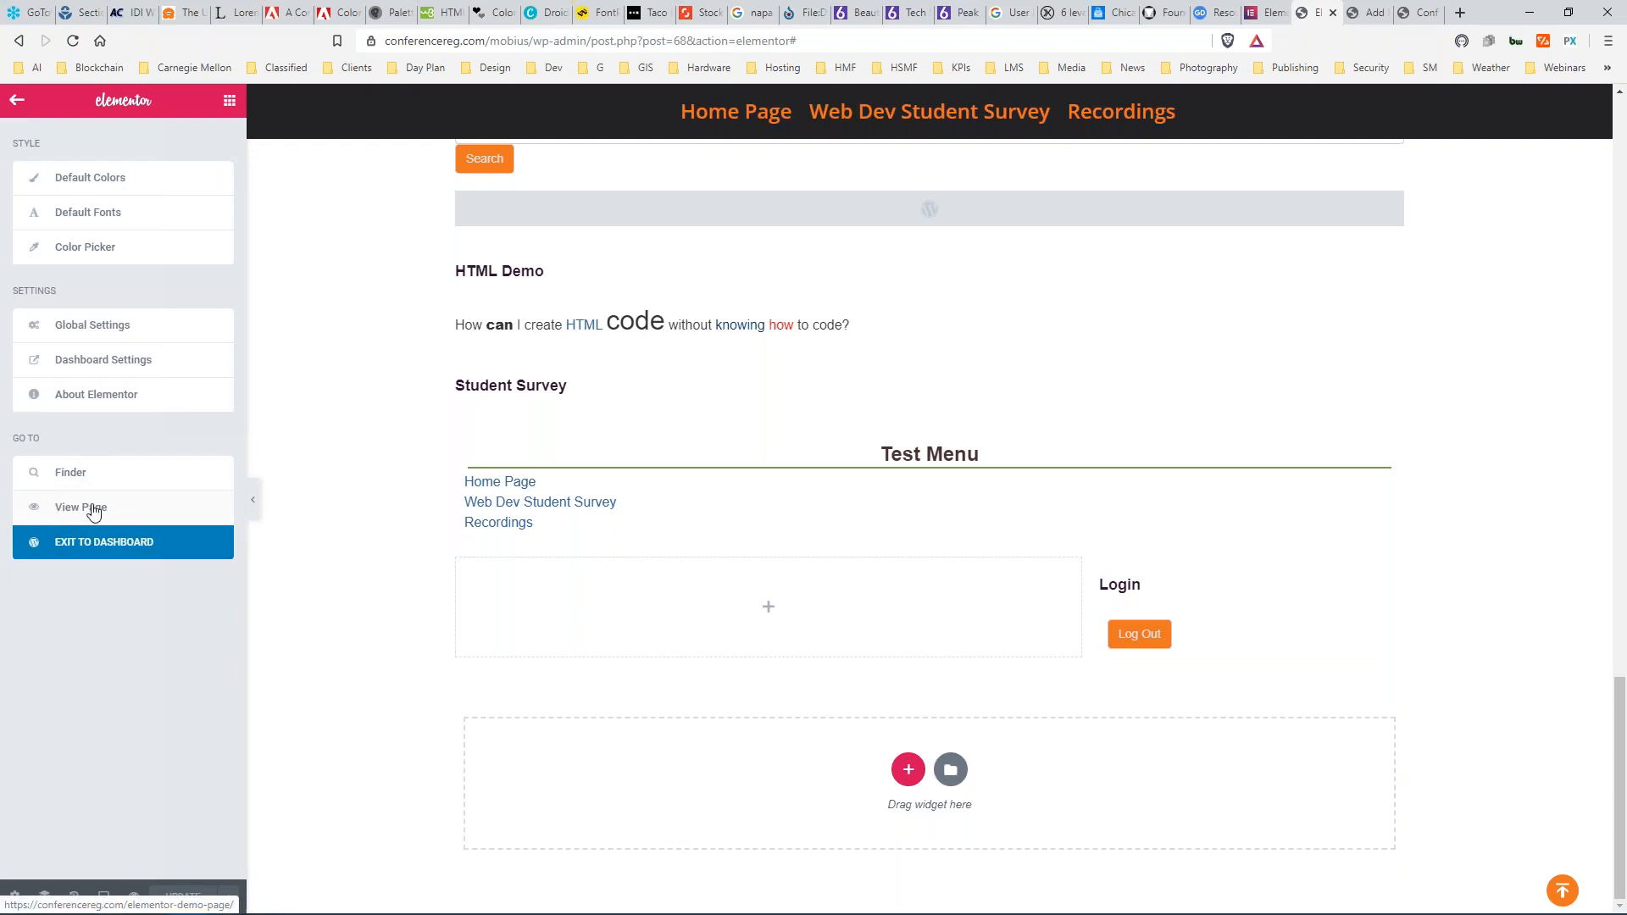
pyautogui.rightClick(1327, 18)
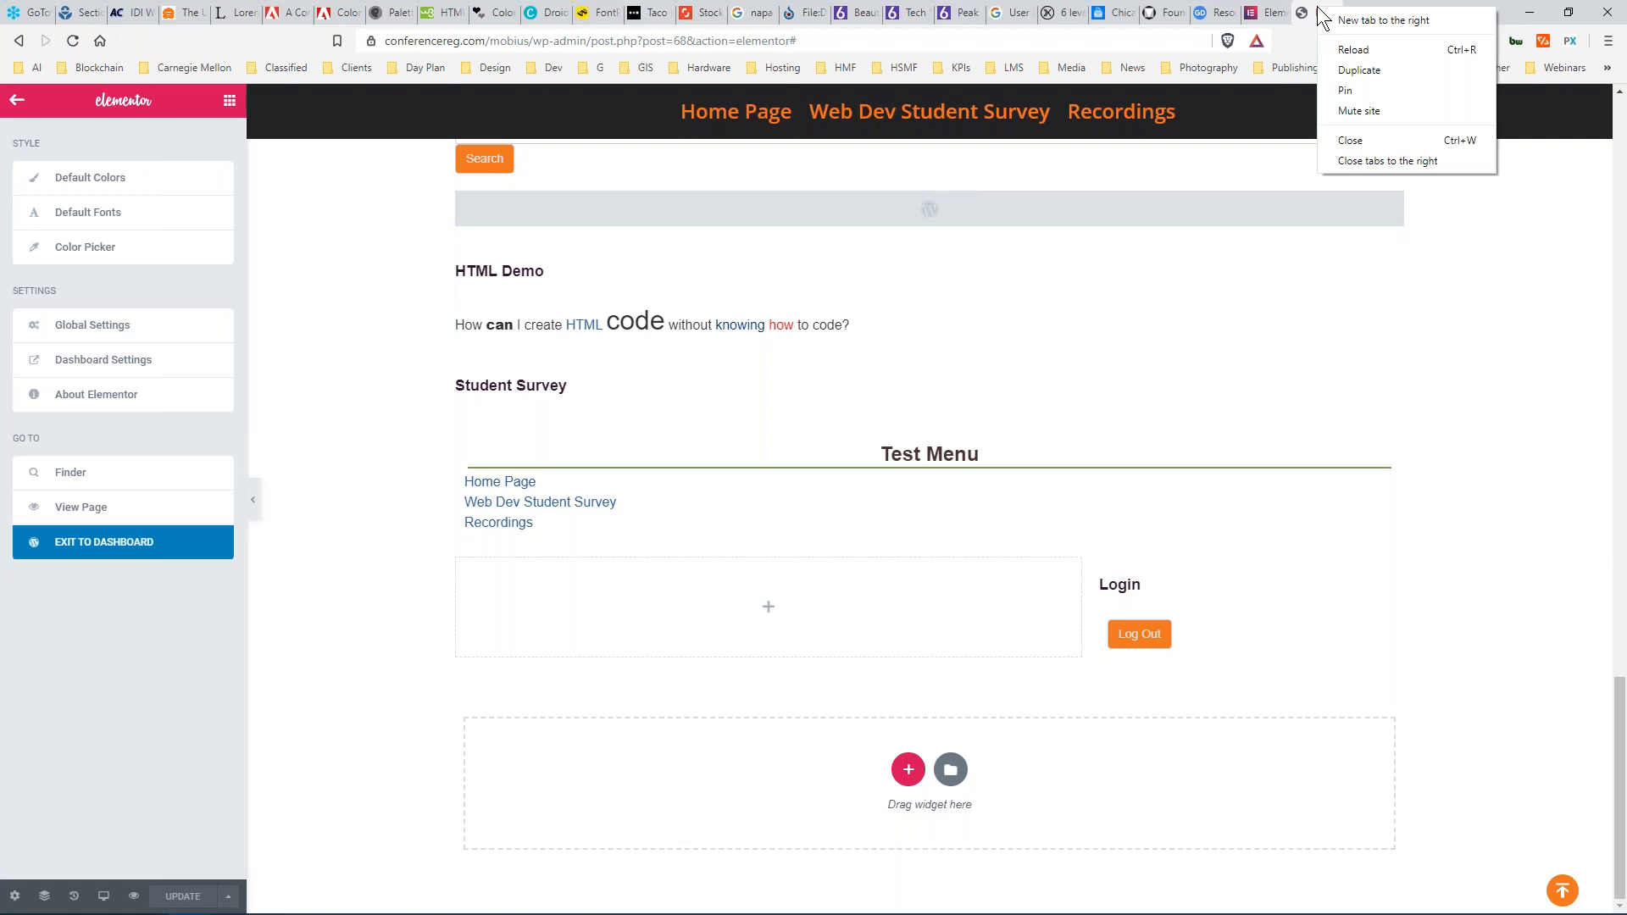
pyautogui.click(1356, 70)
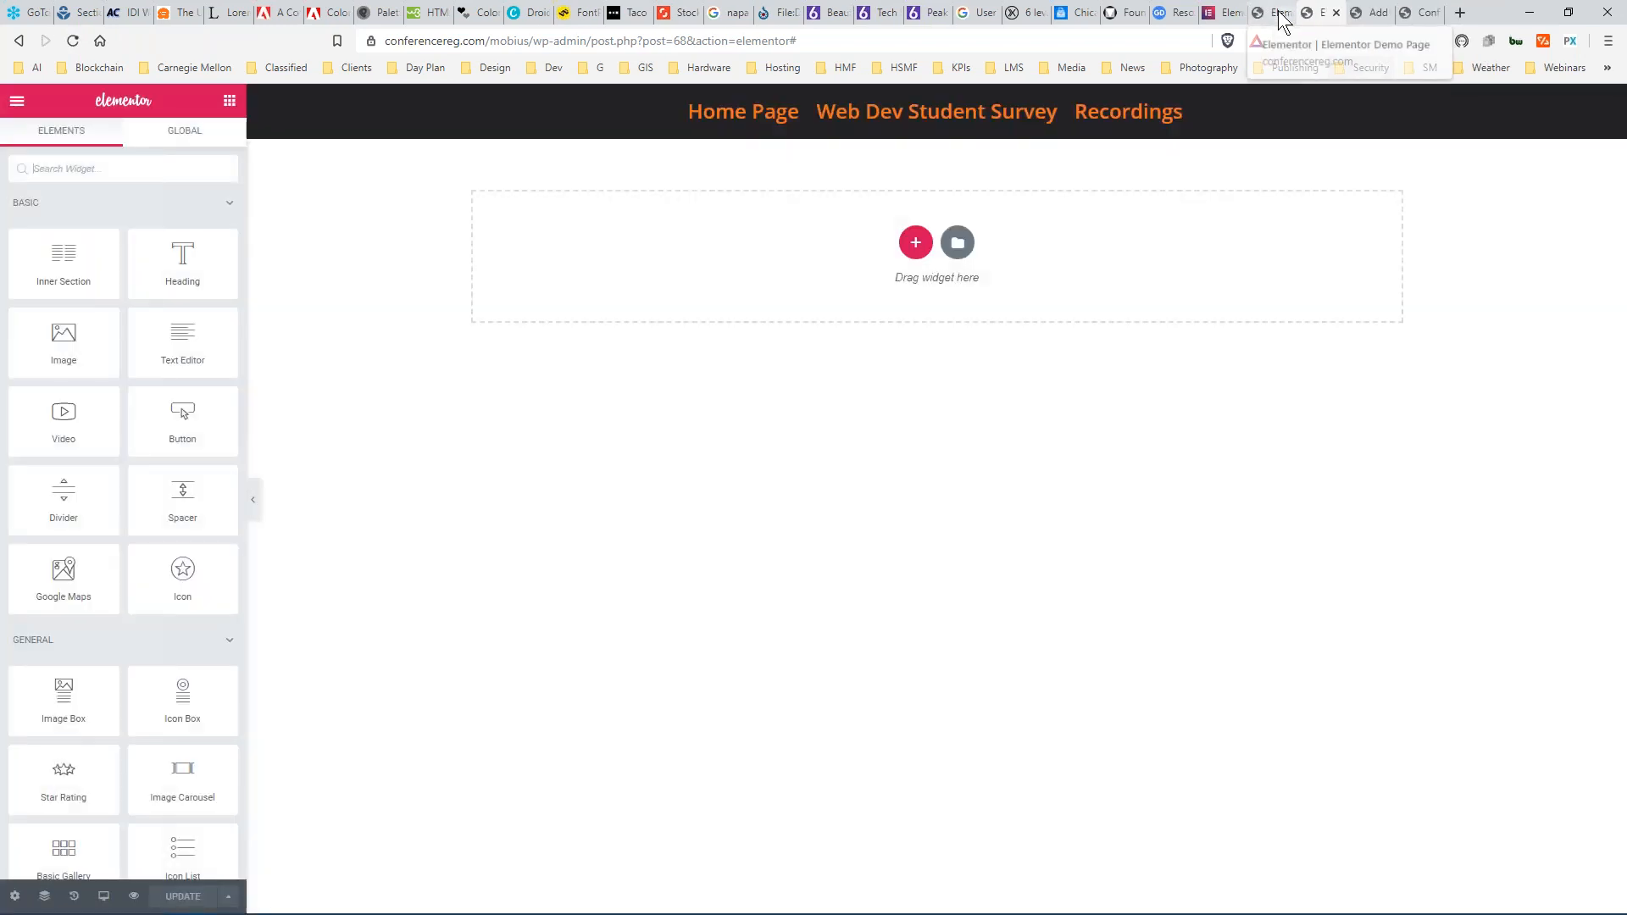
pyautogui.click(1279, 13)
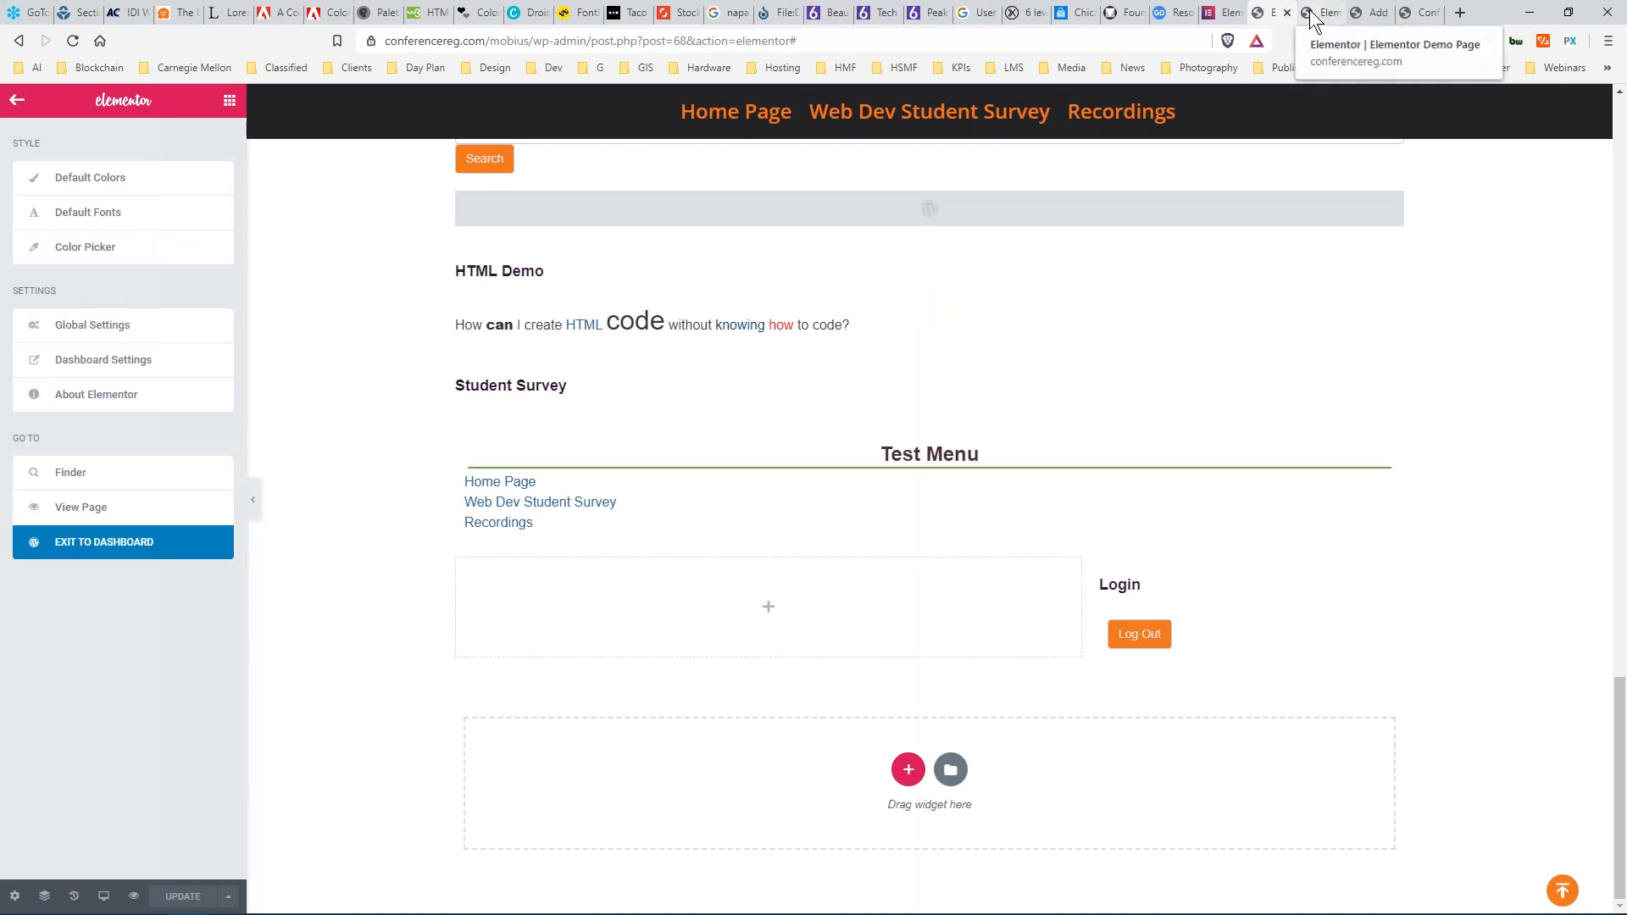
pyautogui.click(1313, 17)
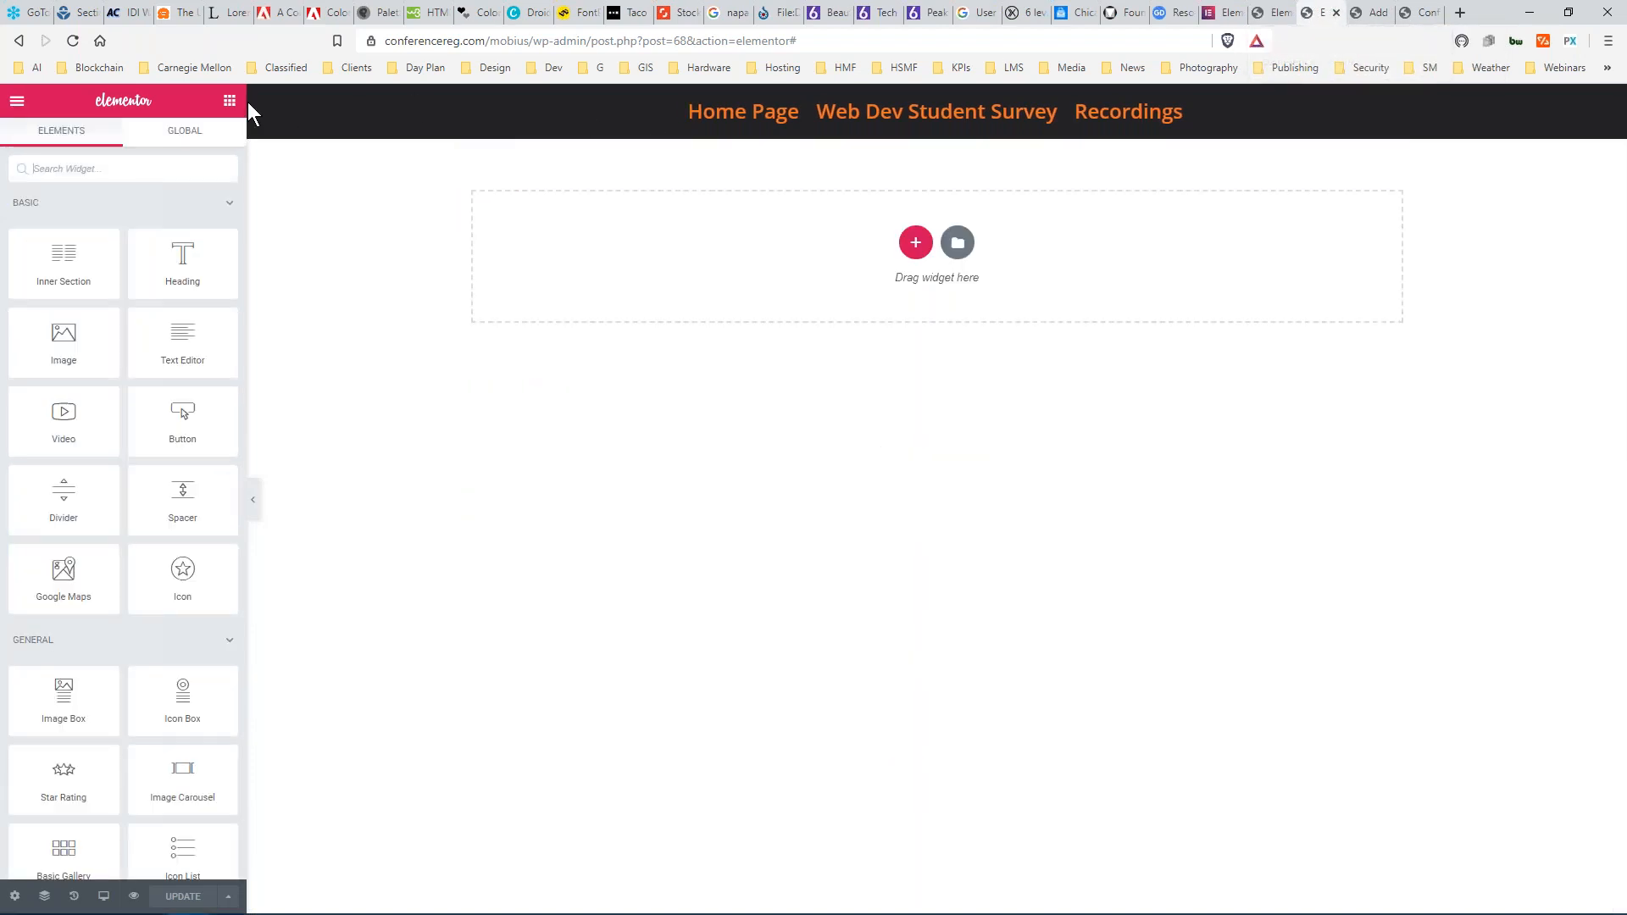
pyautogui.click(16, 101)
pyautogui.click(79, 508)
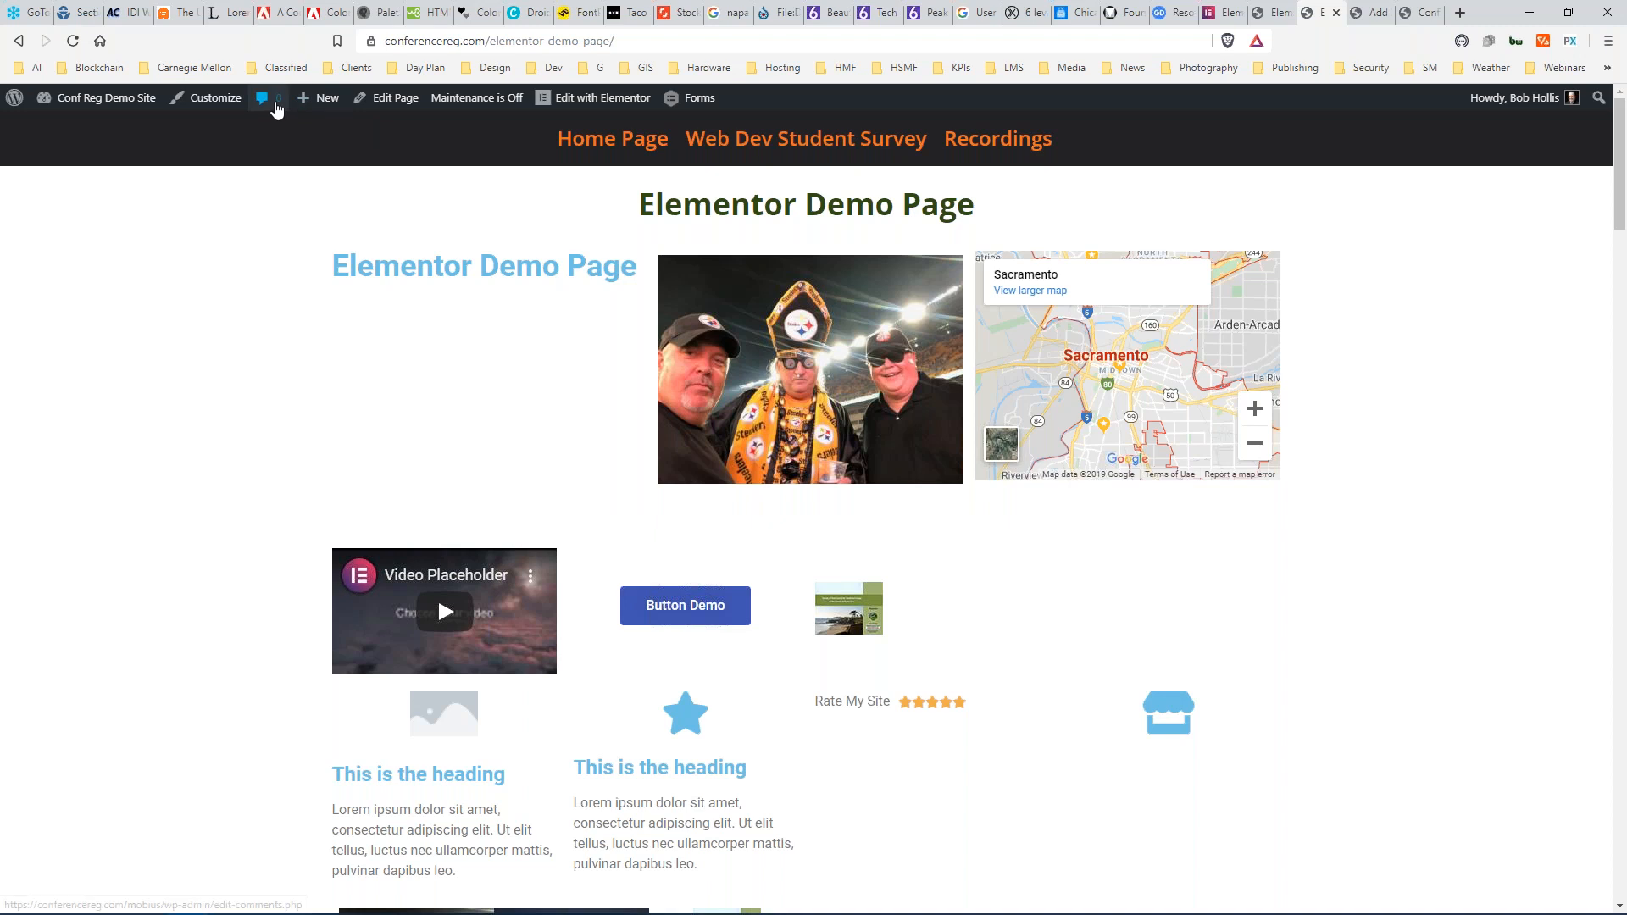
# Examine the published demo page from its heading through the forms and survey down to the Login widget.
pyautogui.scroll(-1, 1375, 572)
pyautogui.scroll(-15, 1354, 597)
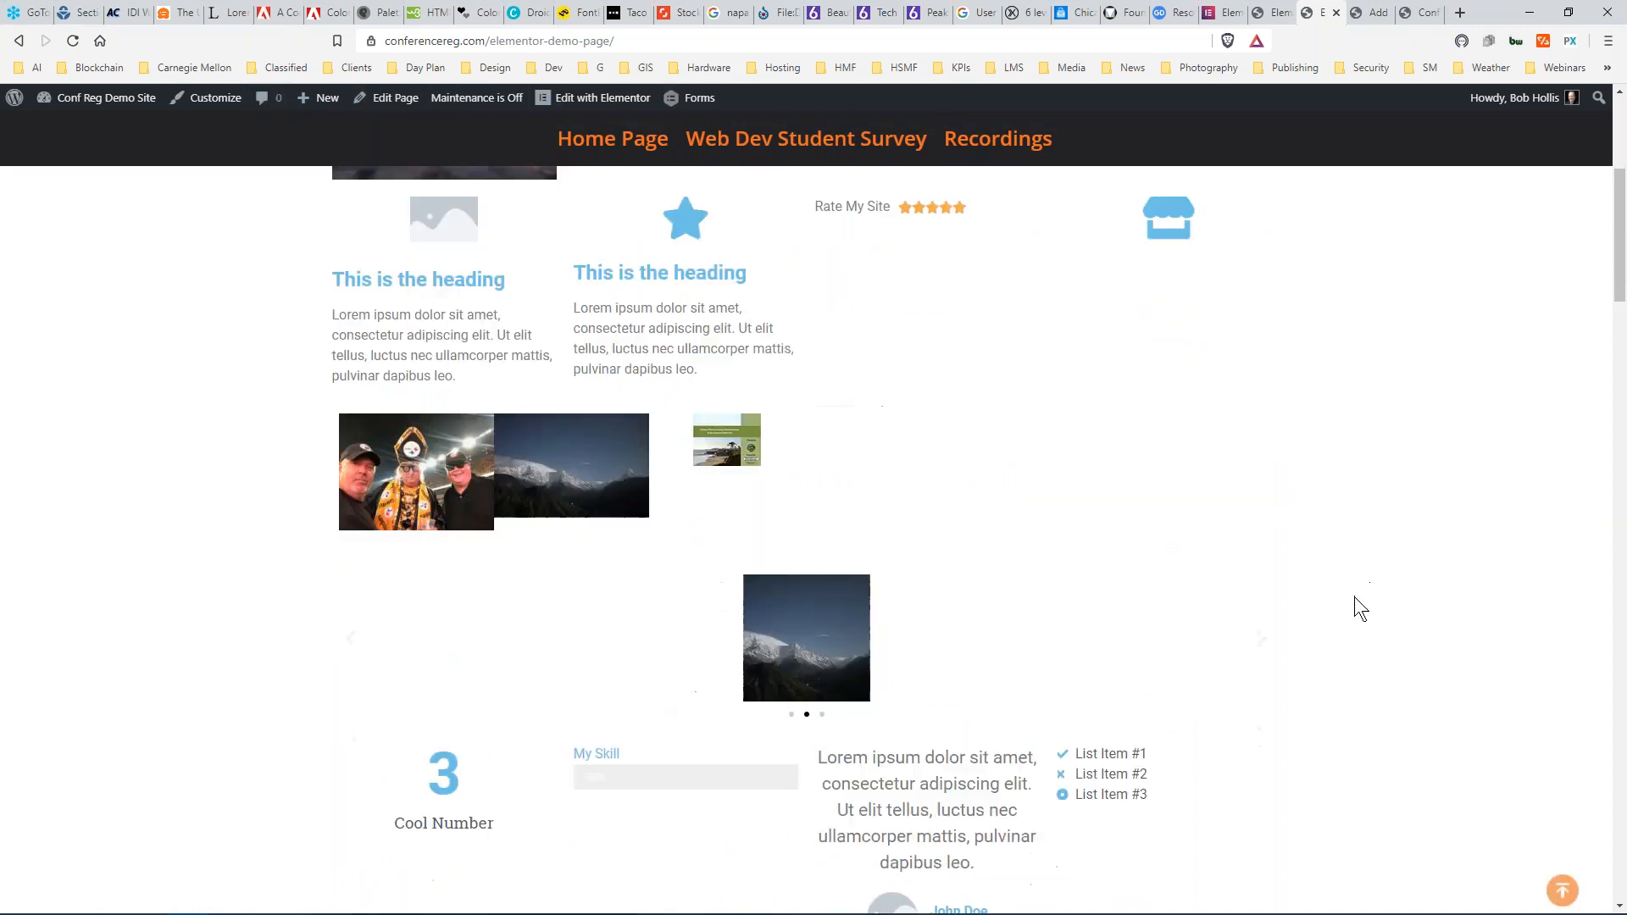
pyautogui.scroll(-10, 1354, 598)
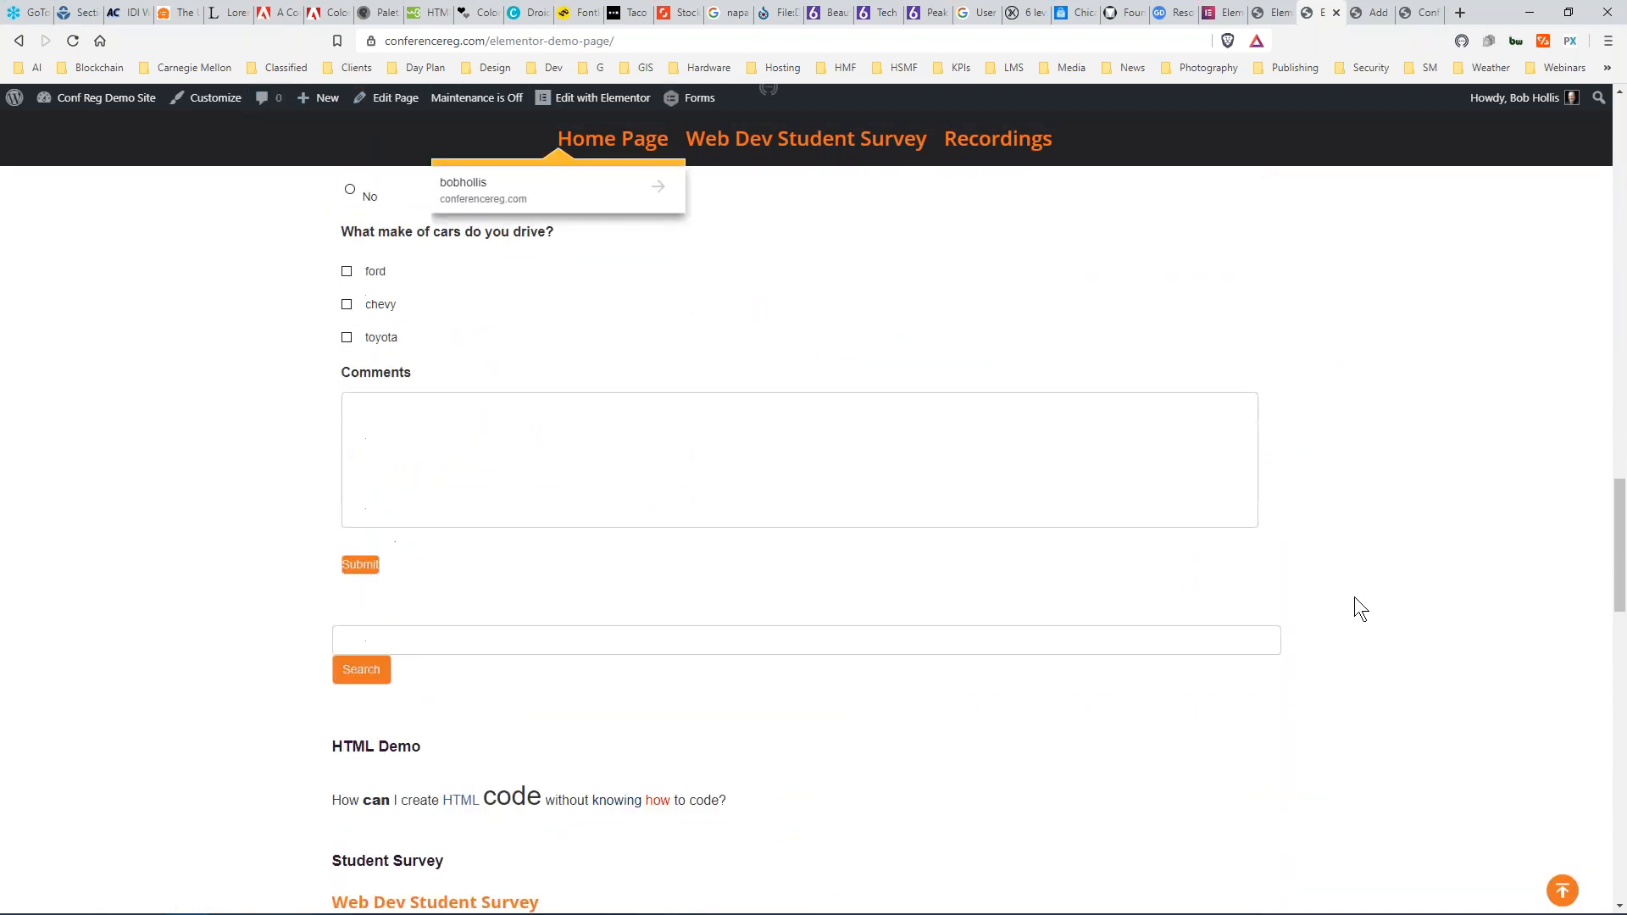
pyautogui.scroll(-8, 1354, 596)
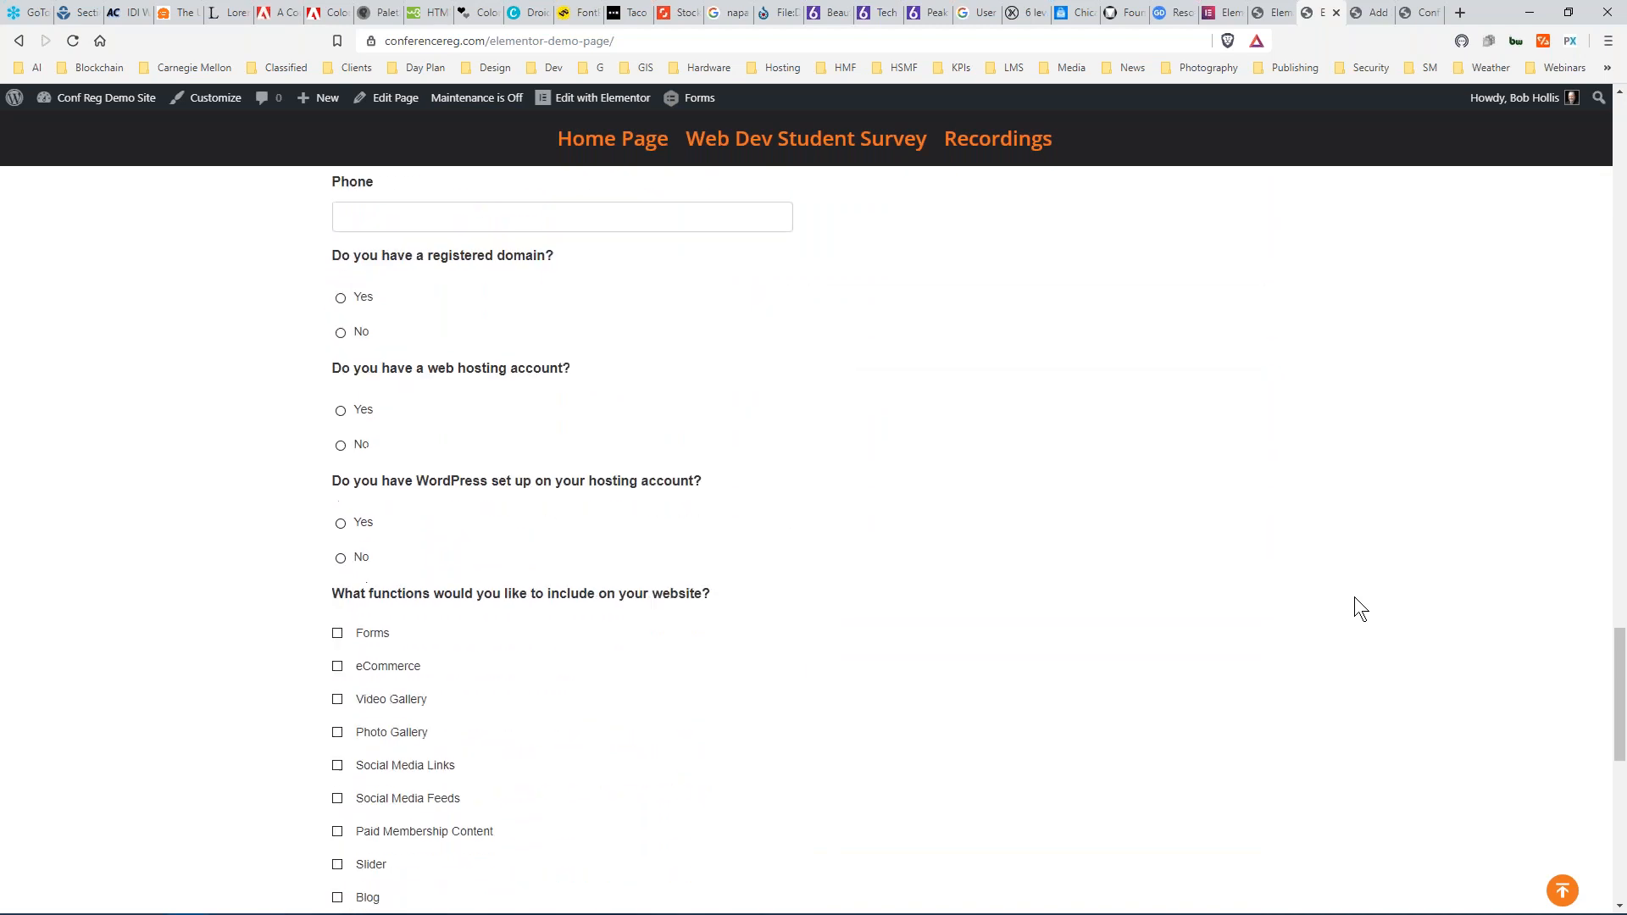
pyautogui.scroll(8, 1219, 604)
pyautogui.scroll(3, 1217, 602)
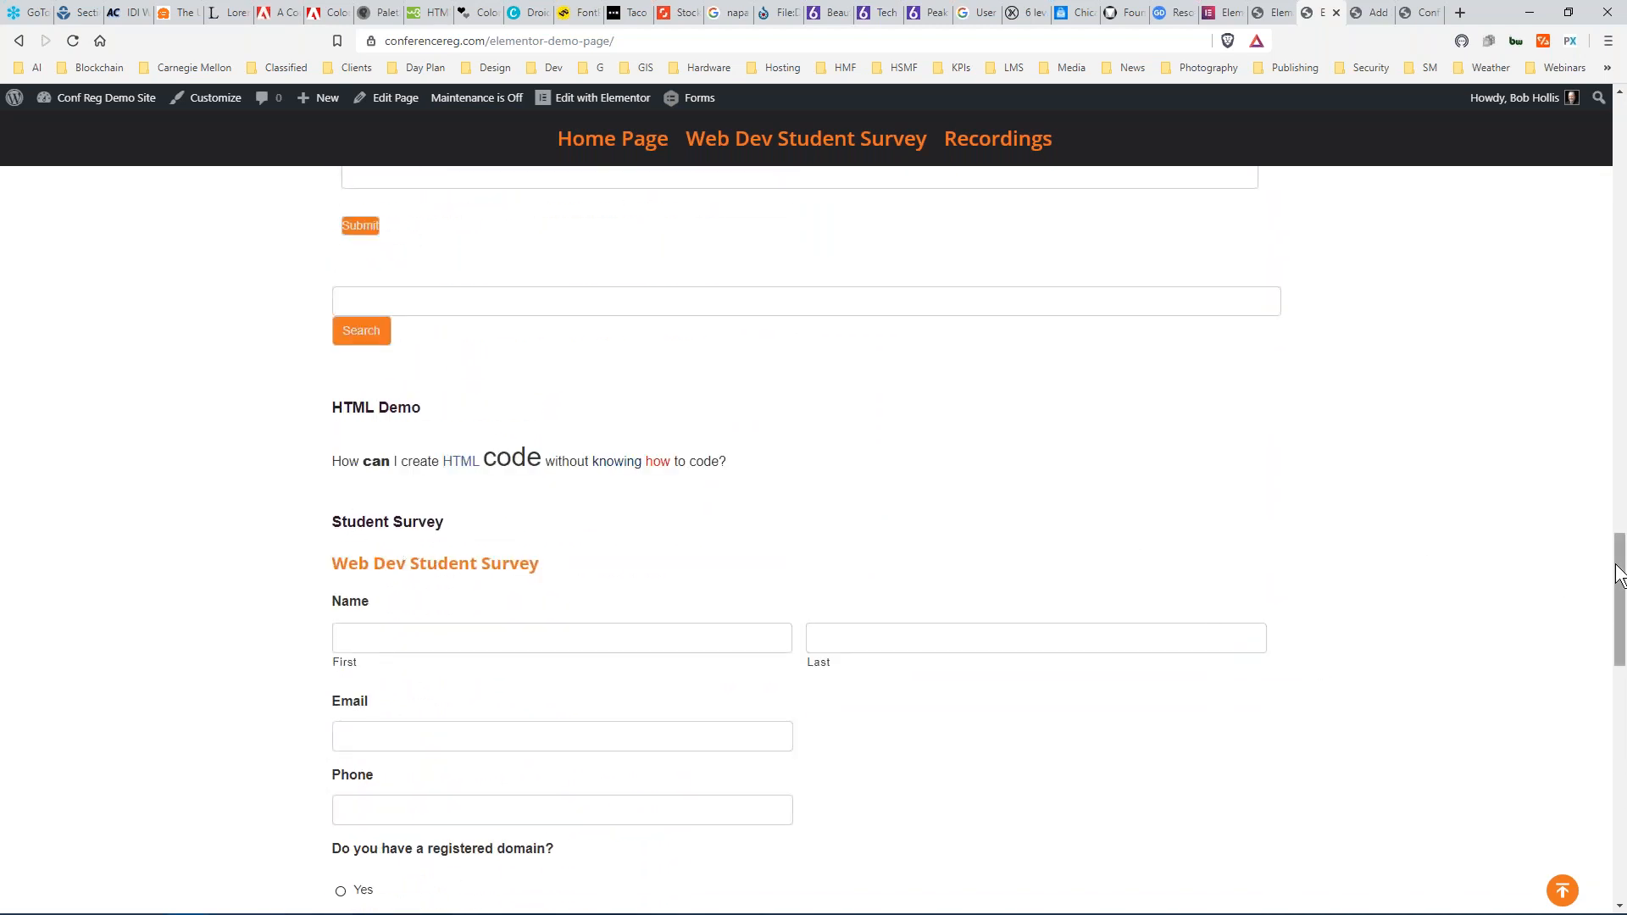
pyautogui.moveTo(1619, 564); pyautogui.dragTo(1619, 608)
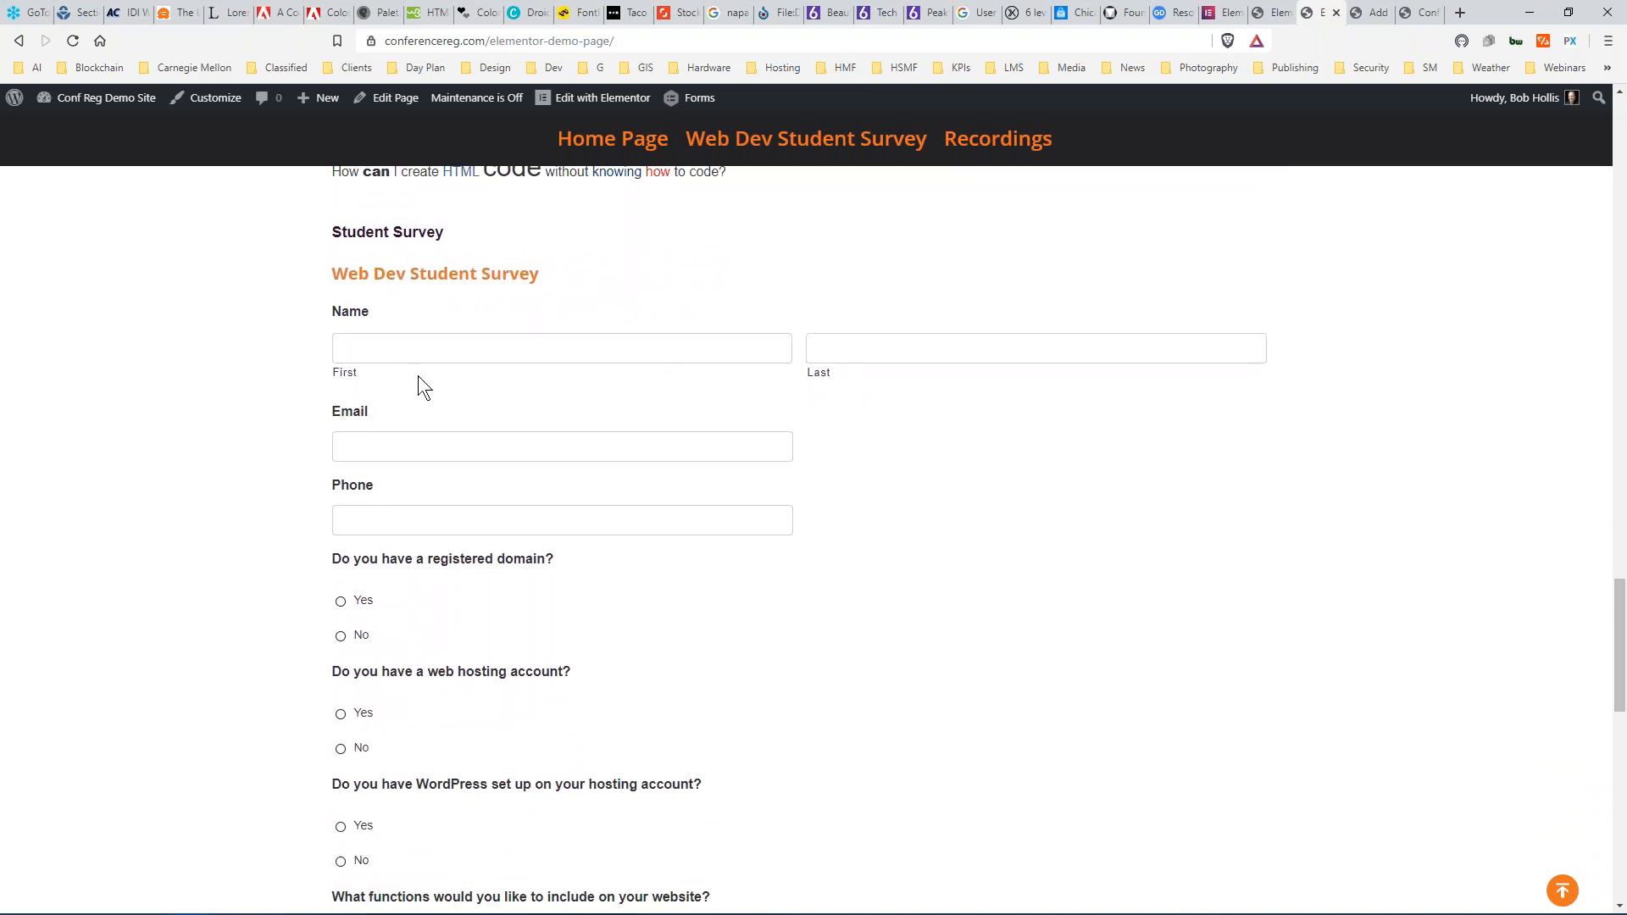
pyautogui.moveTo(1619, 629); pyautogui.dragTo(1622, 804)
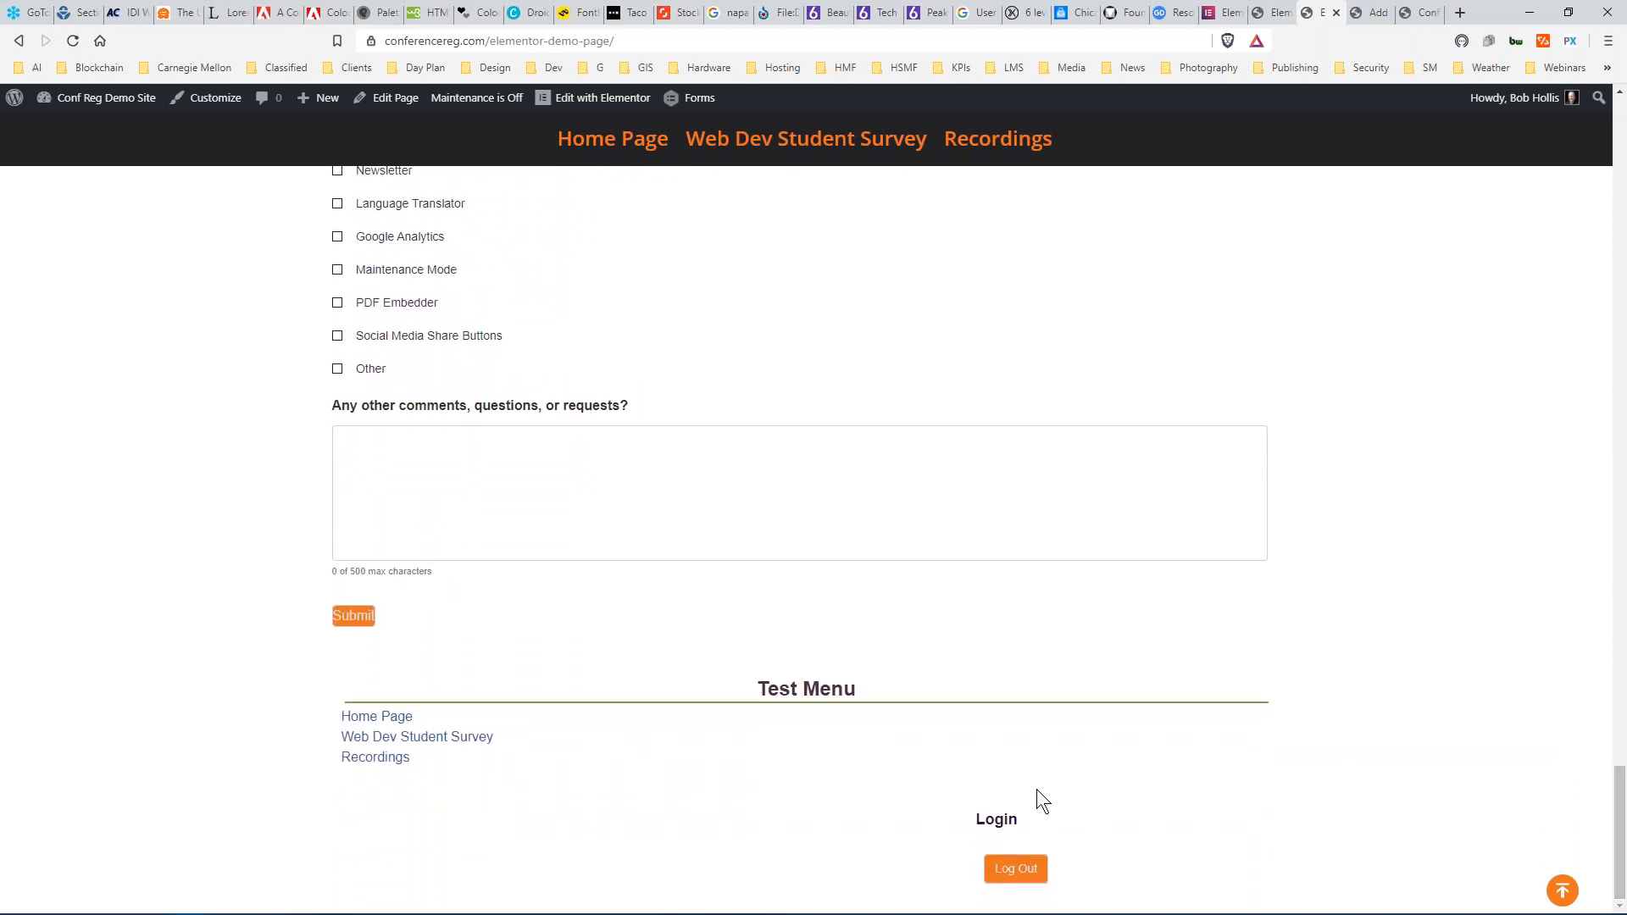
# Log out through the published page's Login widget, and log back in to the Elementor editor with the saved username and password.
pyautogui.click(1016, 871)
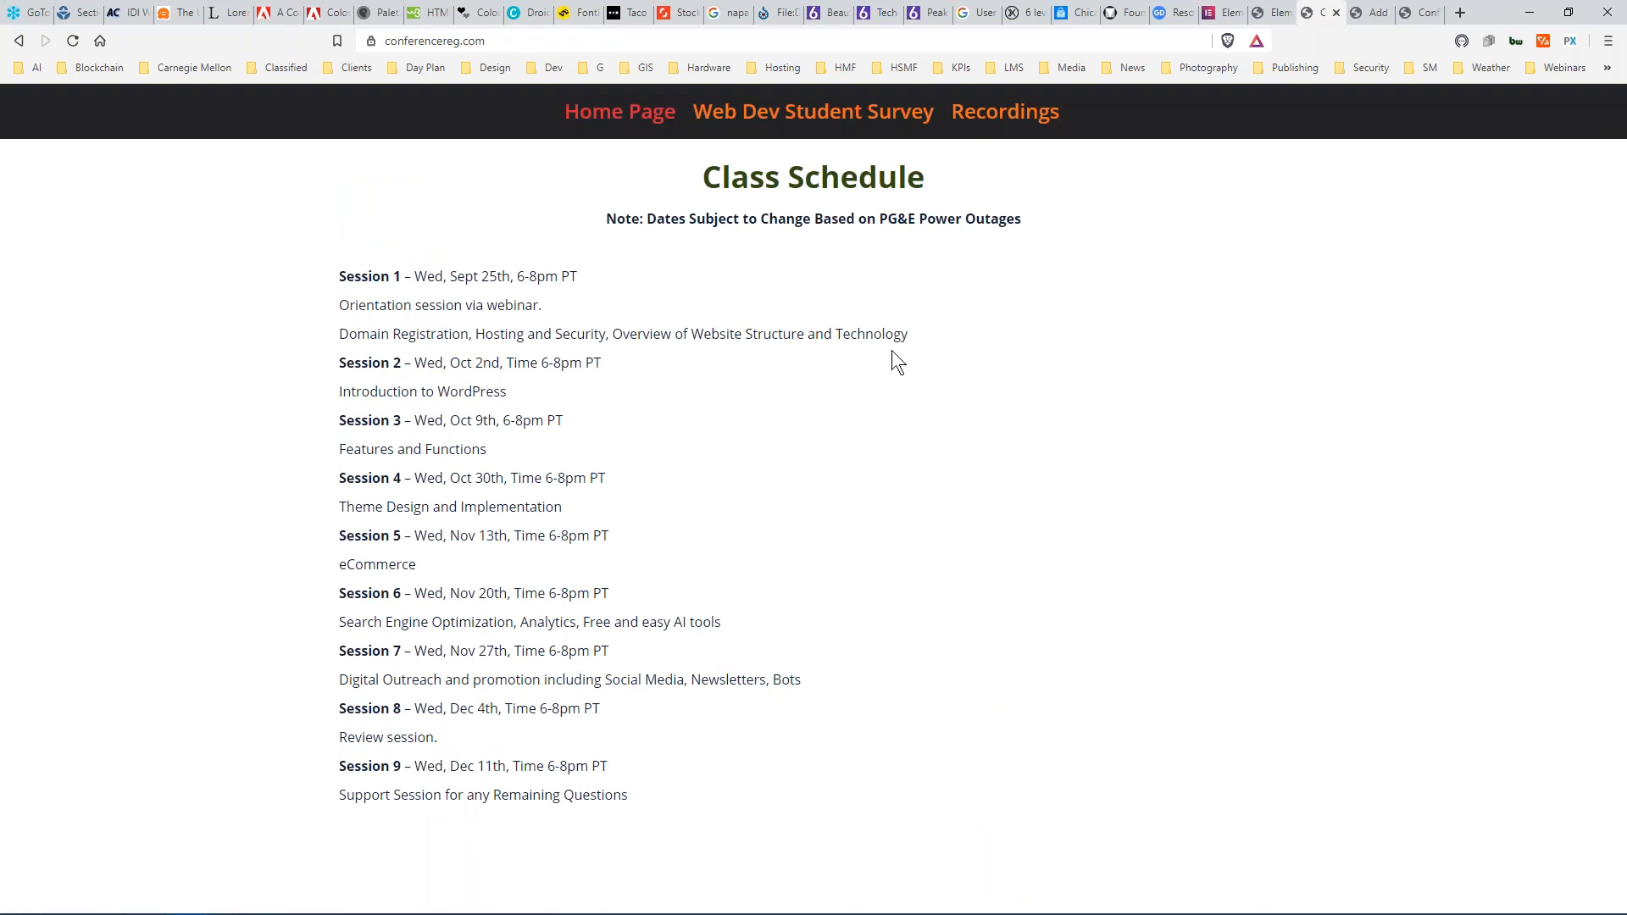
pyautogui.click(1265, 15)
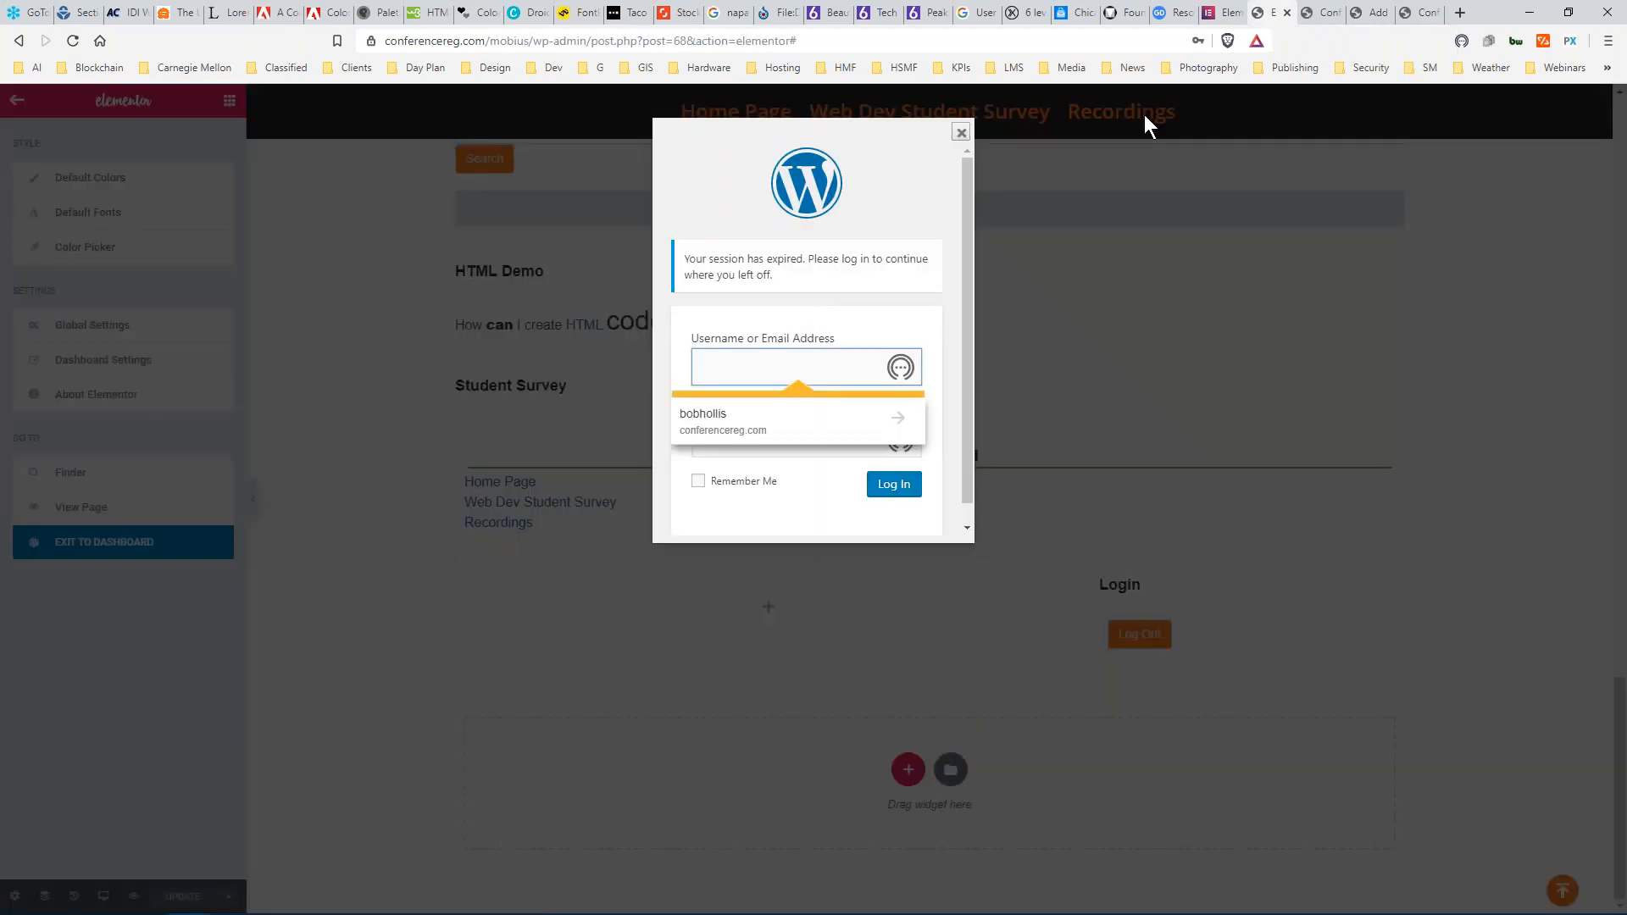
pyautogui.click(734, 422)
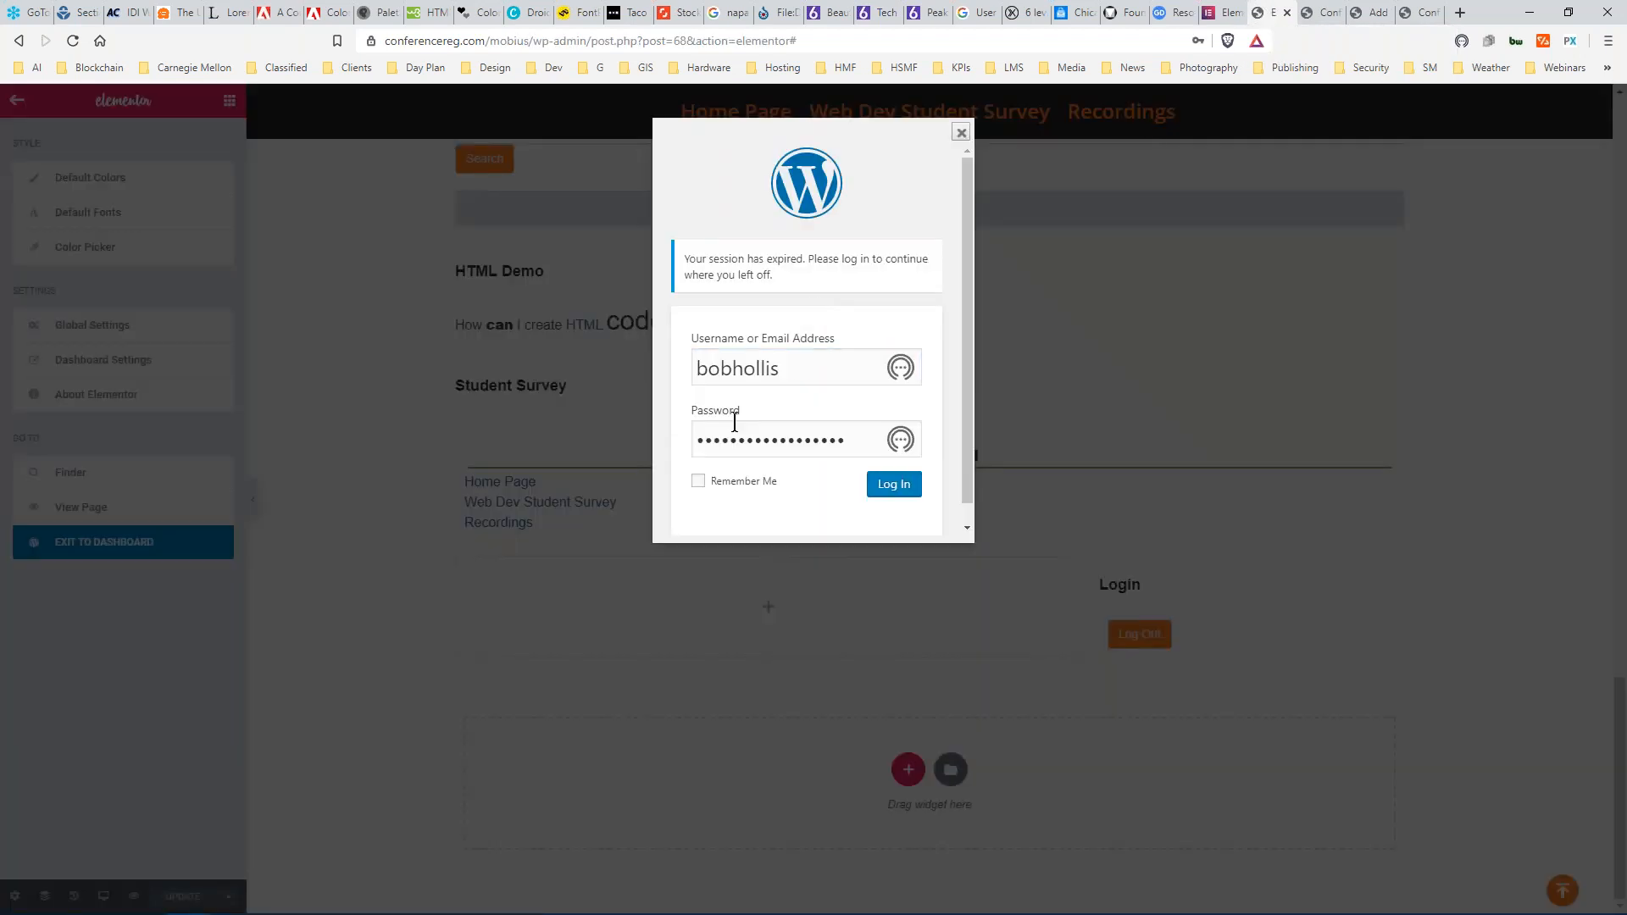
pyautogui.click(888, 484)
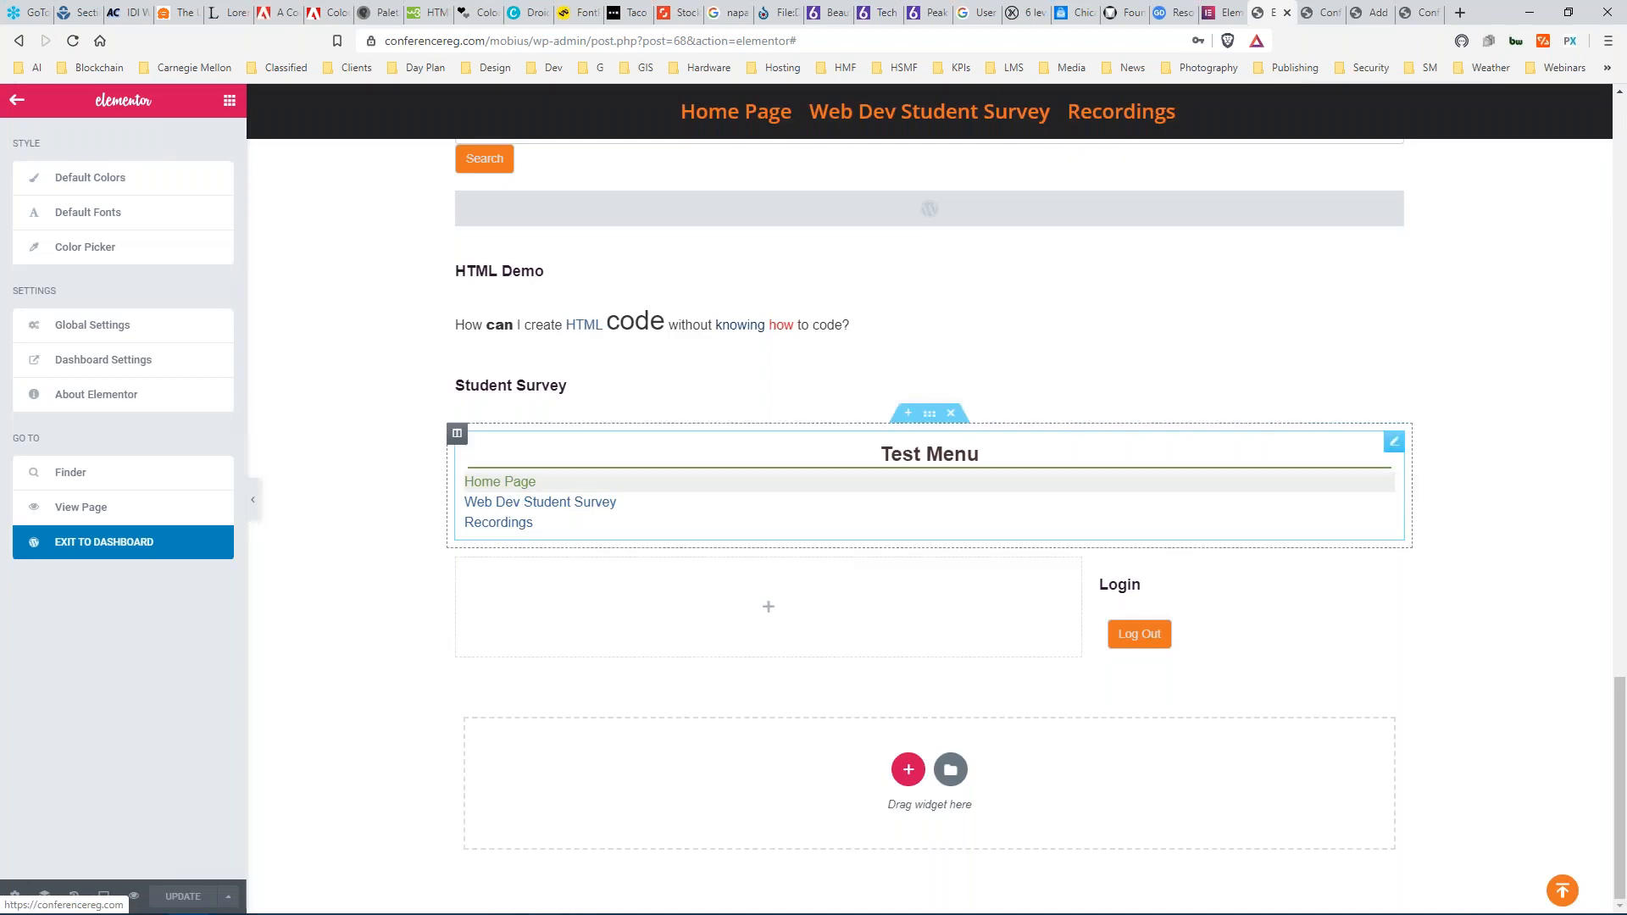
pyautogui.click(1325, 15)
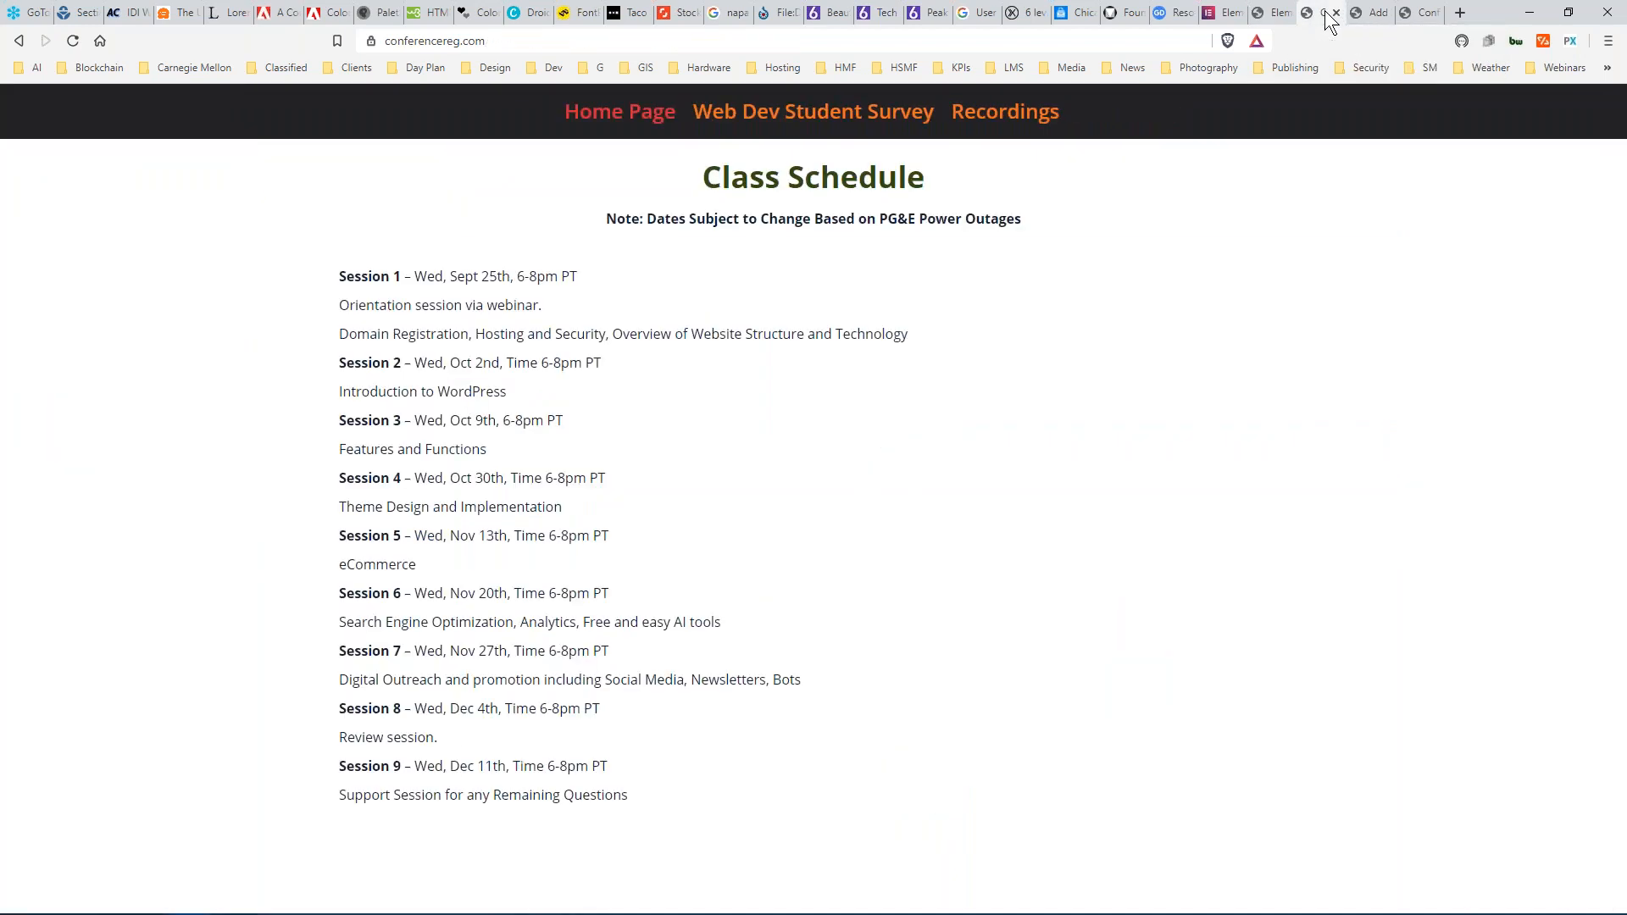
pyautogui.click(1374, 17)
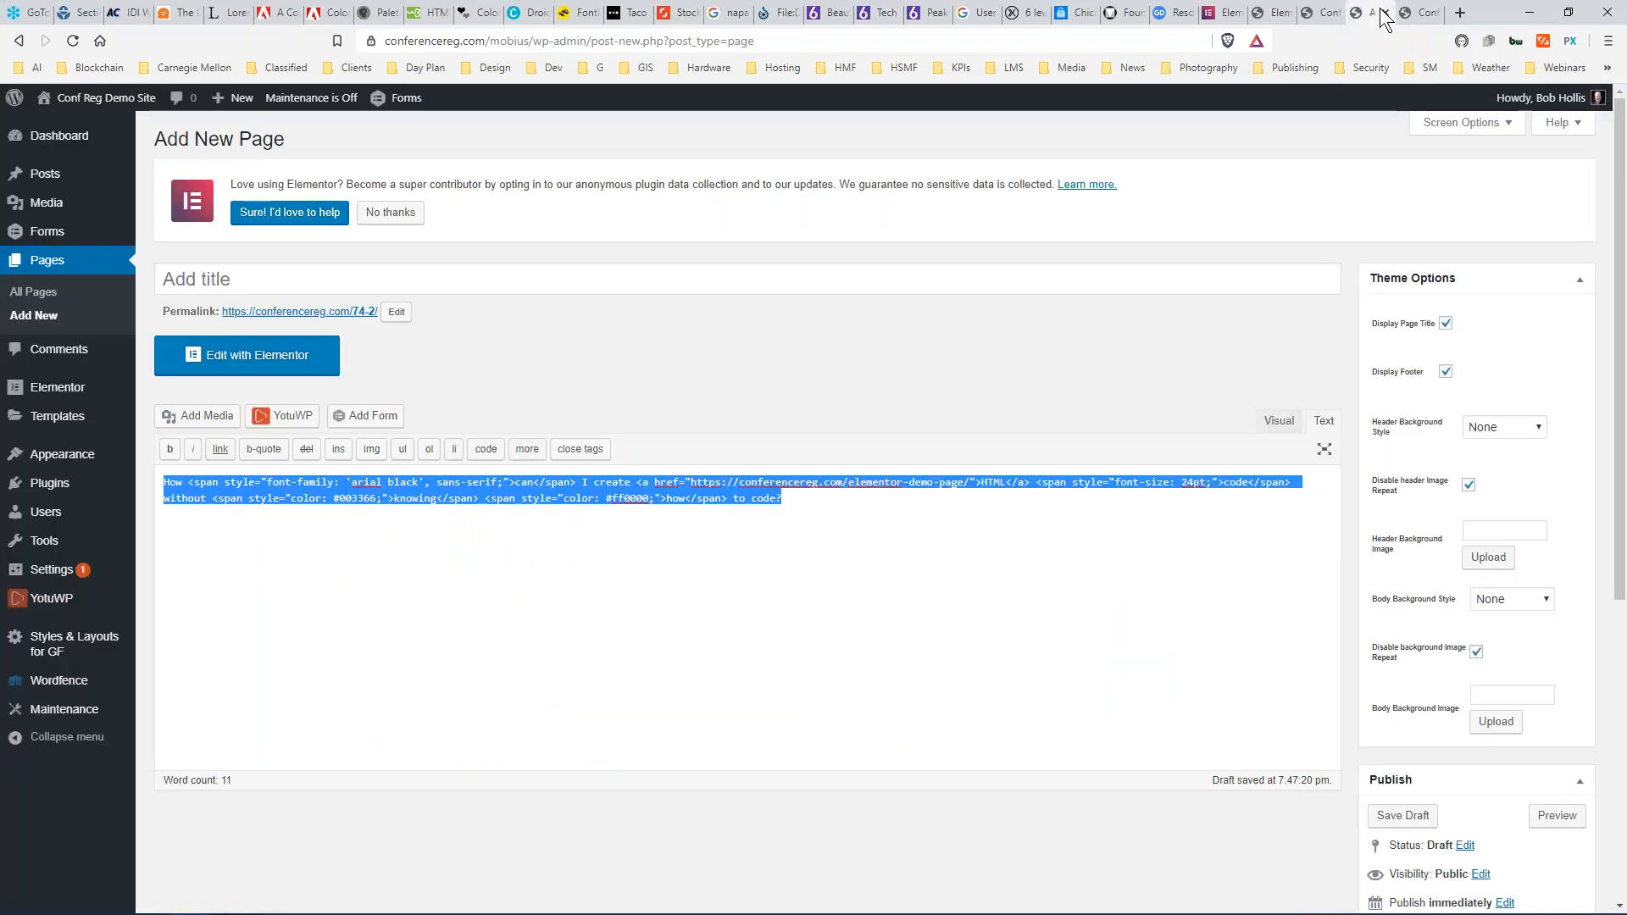
pyautogui.click(1427, 12)
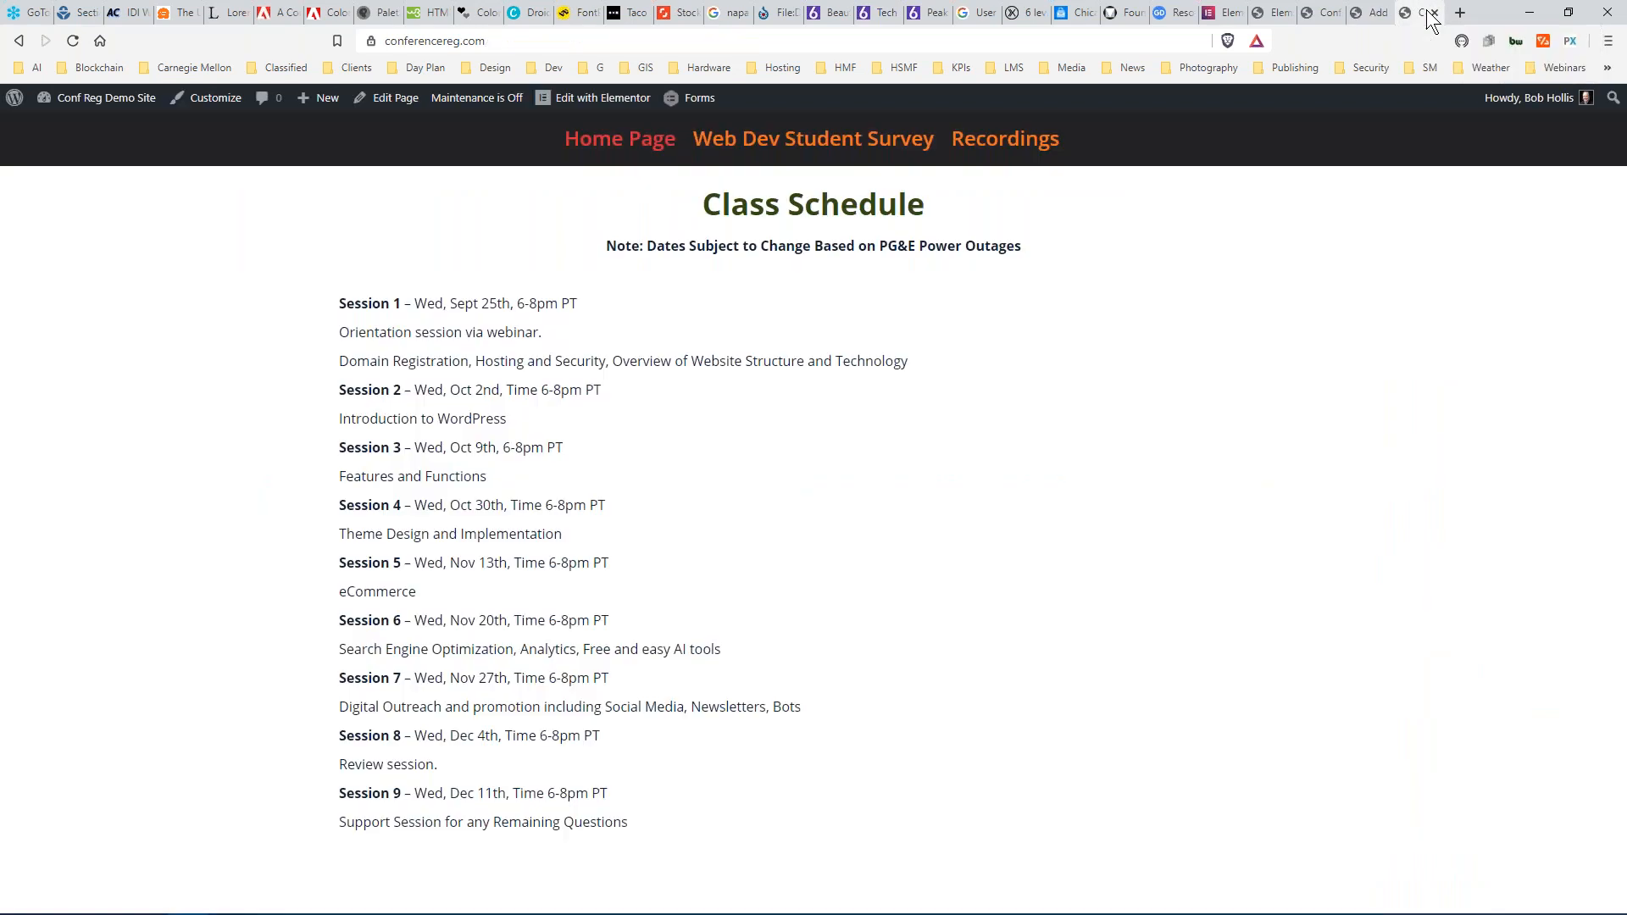
pyautogui.click(1322, 12)
pyautogui.click(1288, 10)
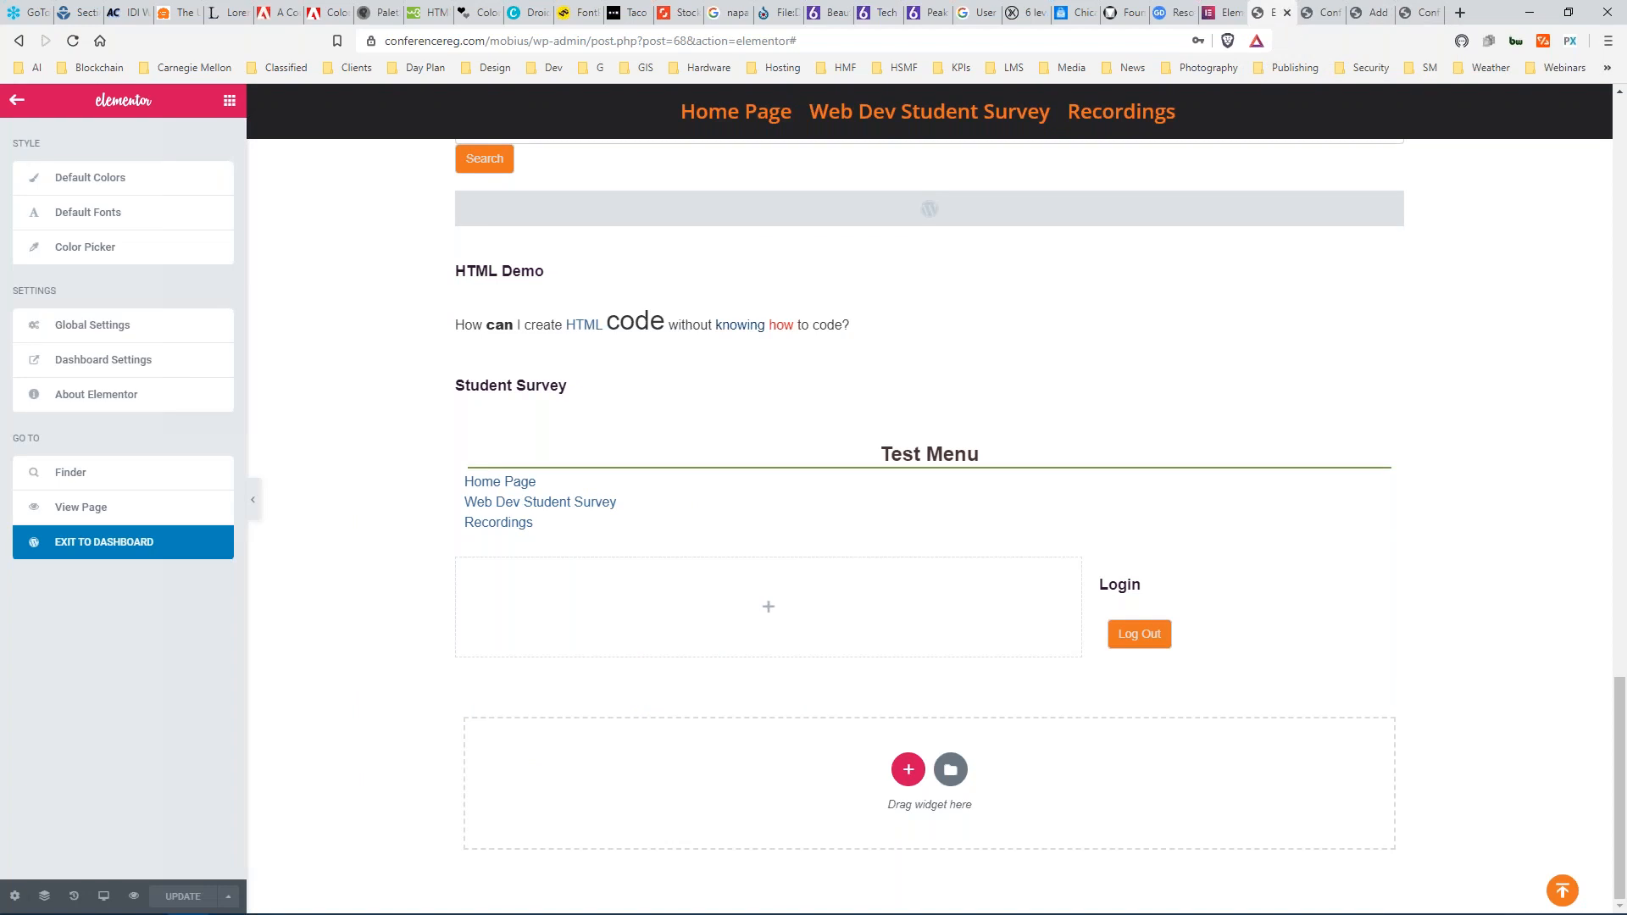
# Exit the Elementor editor to the dashboard, view the published Elementor Demo Page, and copy its web address.
pyautogui.click(65, 544)
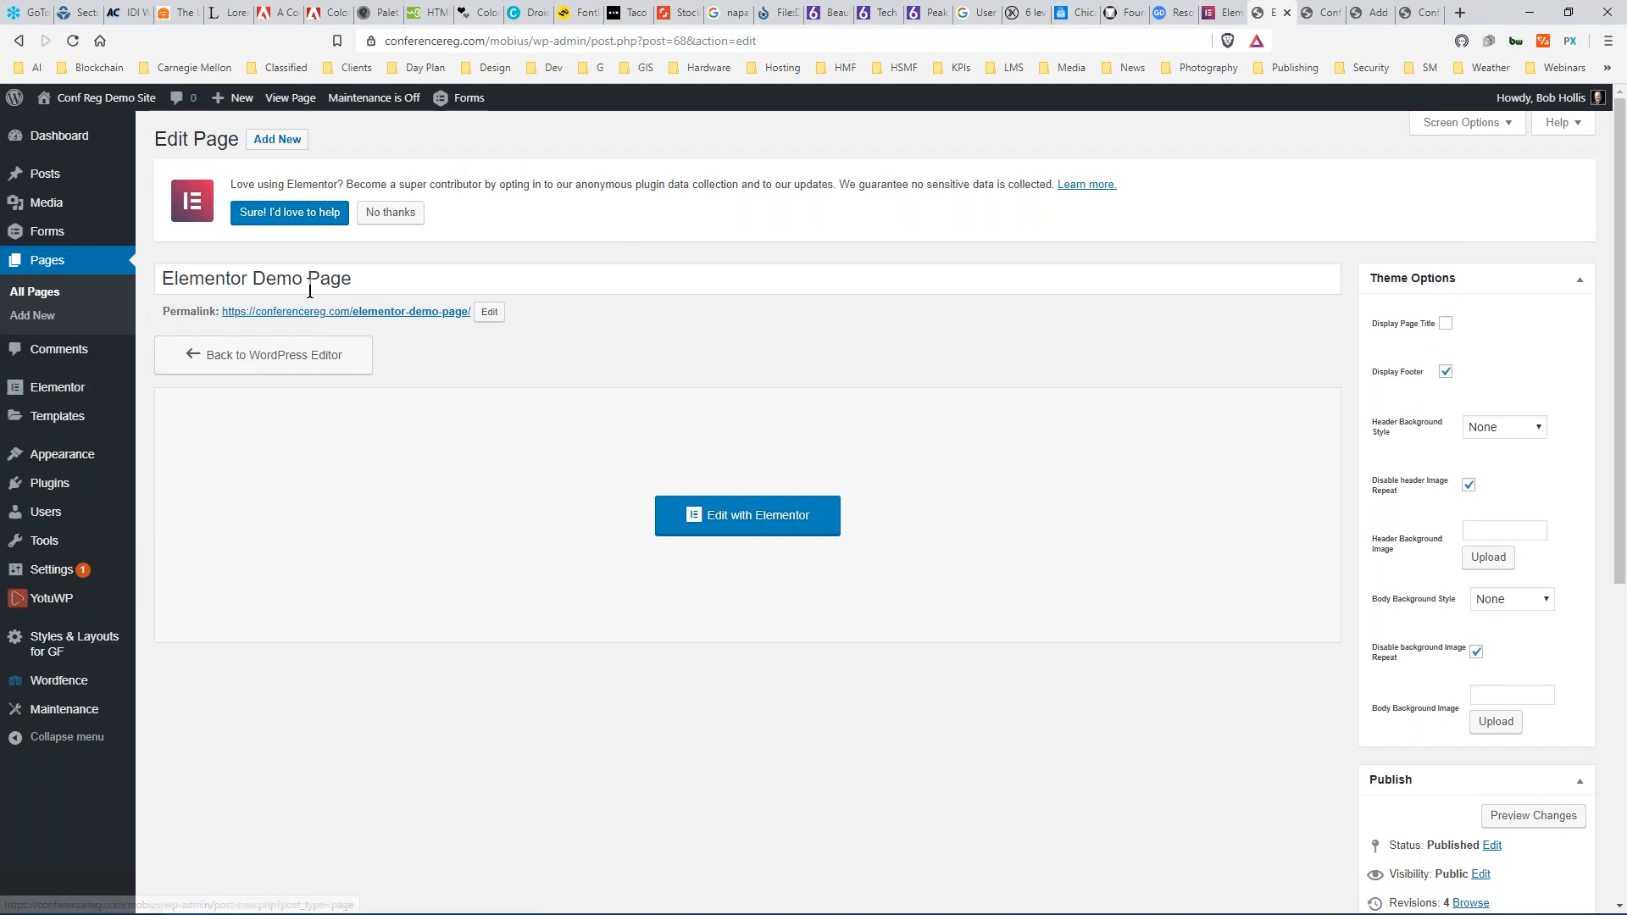
pyautogui.click(287, 99)
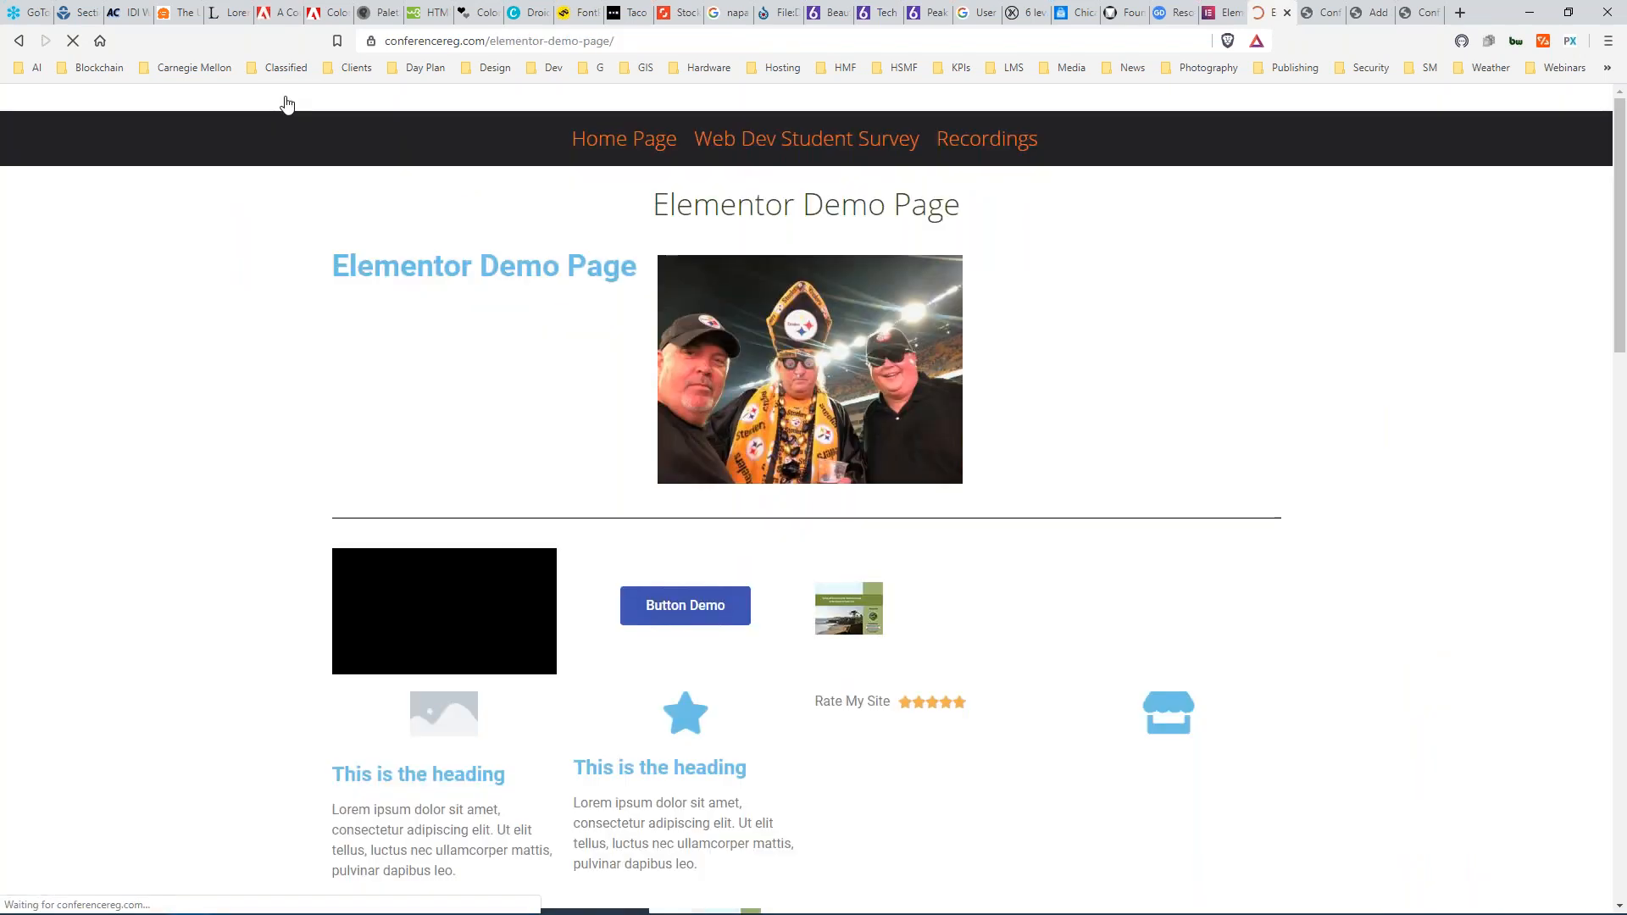
pyautogui.click(576, 41)
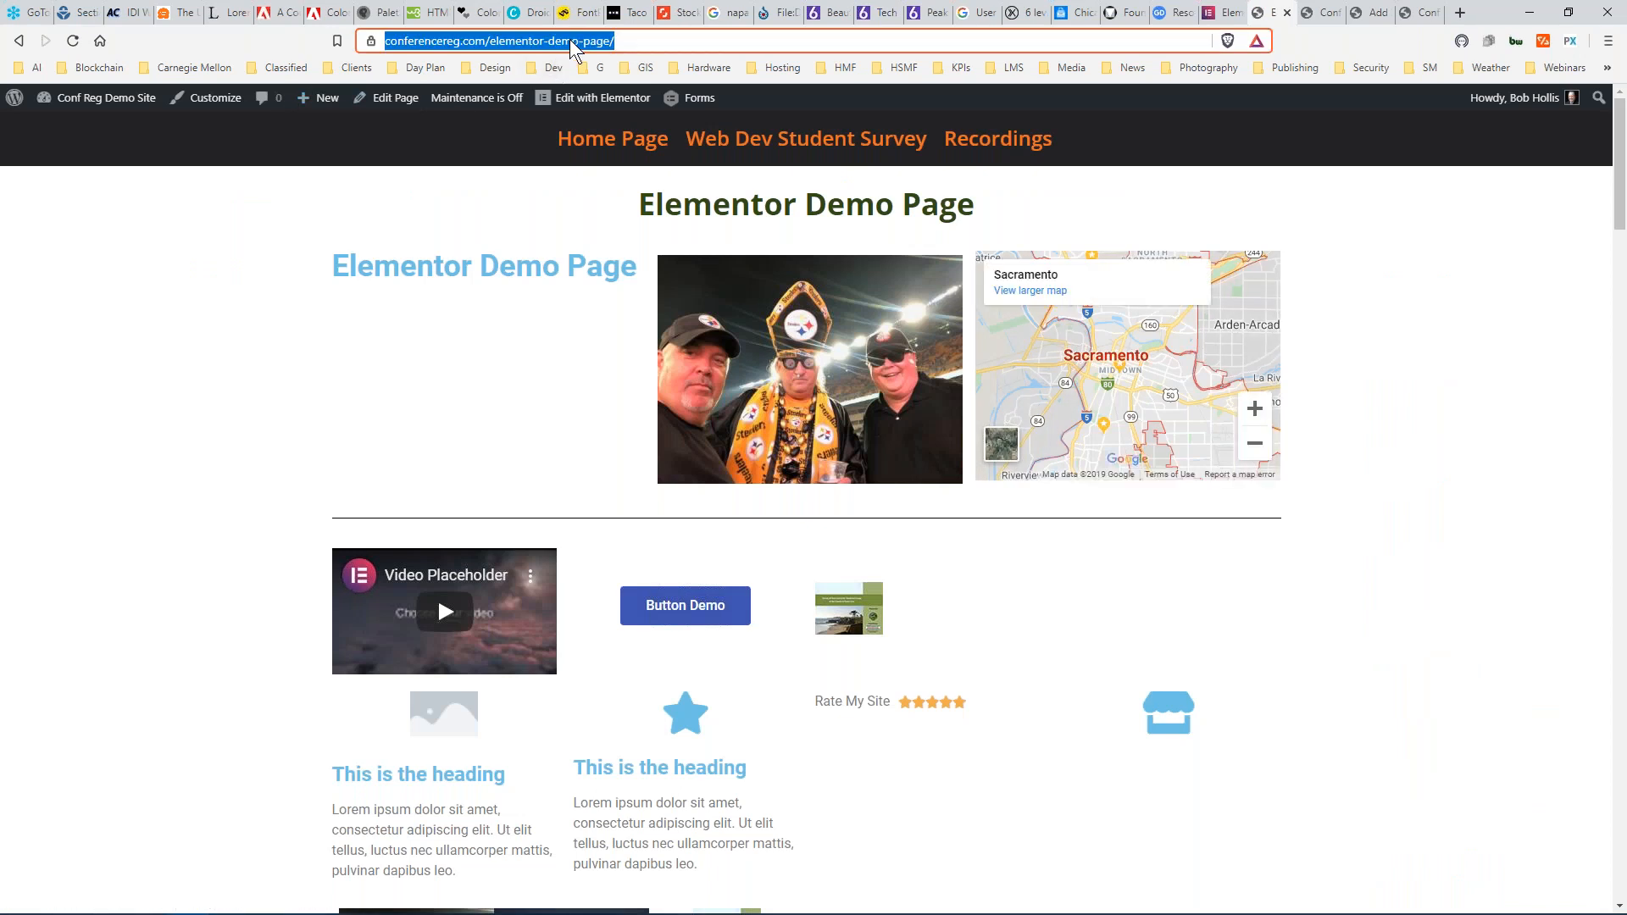
pyautogui.rightClick(576, 43)
pyautogui.click(606, 135)
# Log out of the site through the Login widget at the end of the published demo page.
pyautogui.scroll(-8, 1354, 392)
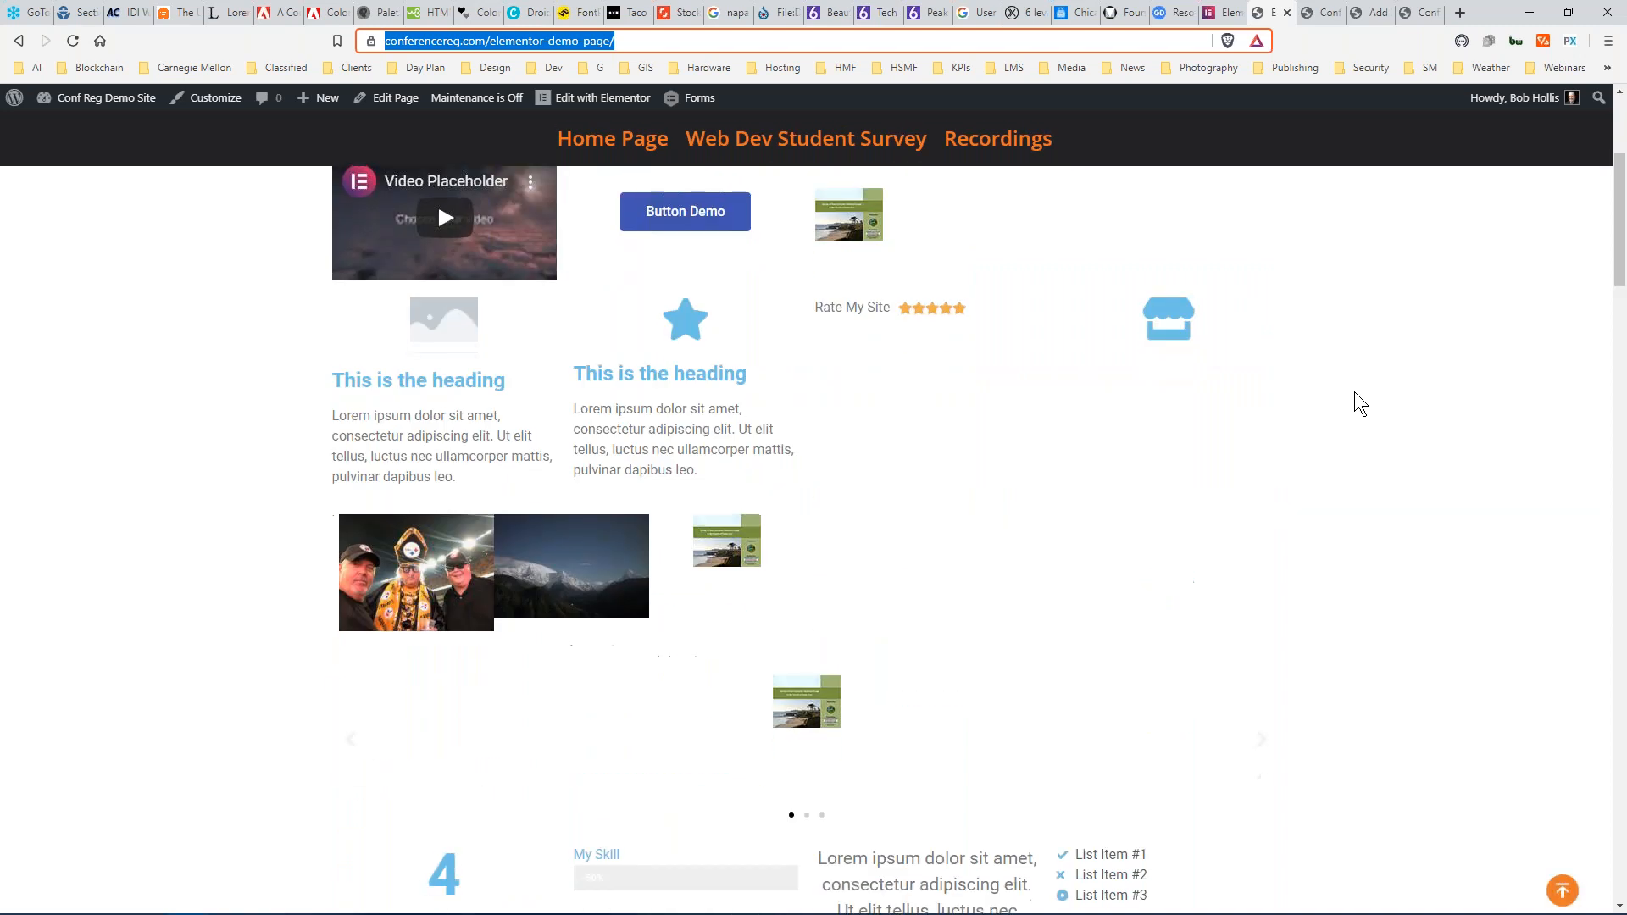
pyautogui.scroll(-15, 1340, 399)
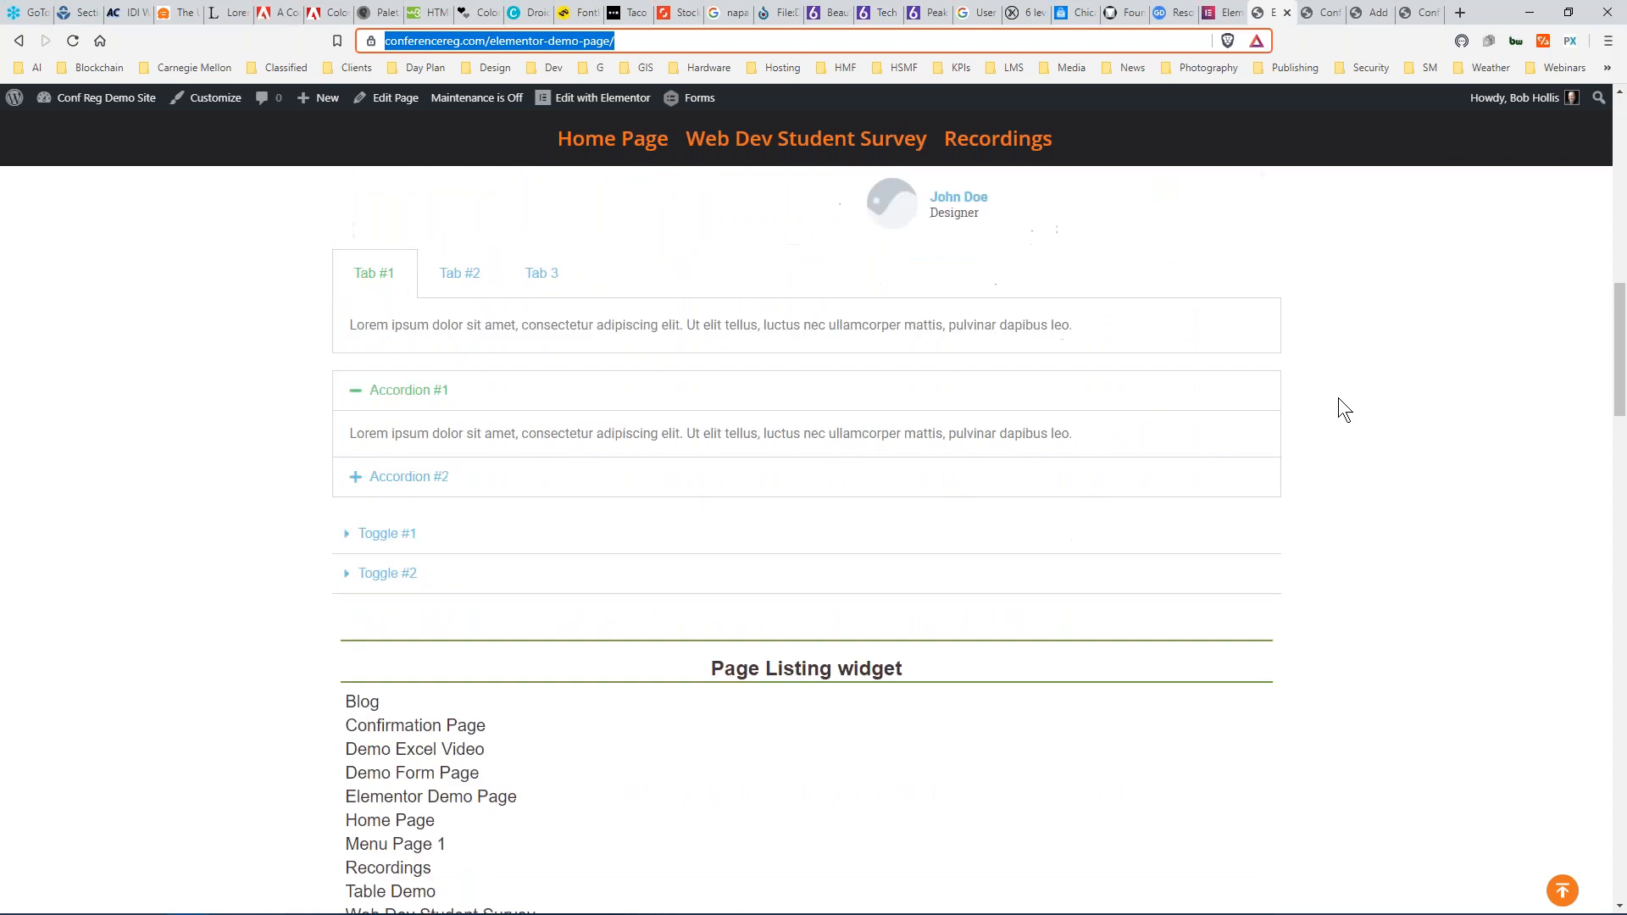
pyautogui.scroll(-20, 1338, 405)
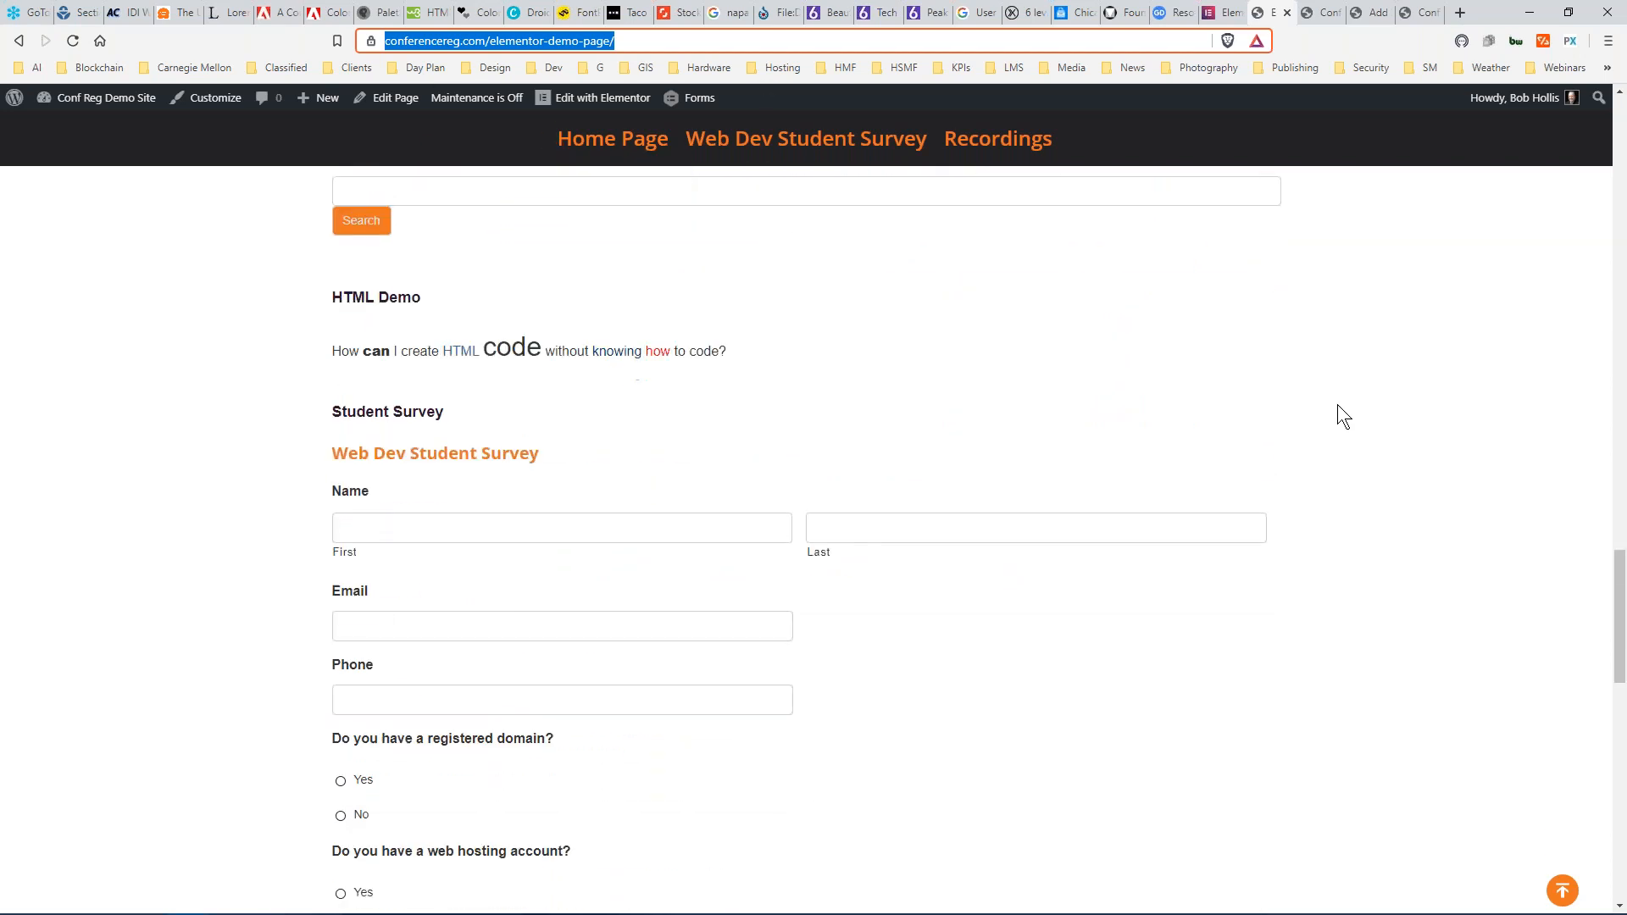
pyautogui.scroll(-4, 1337, 404)
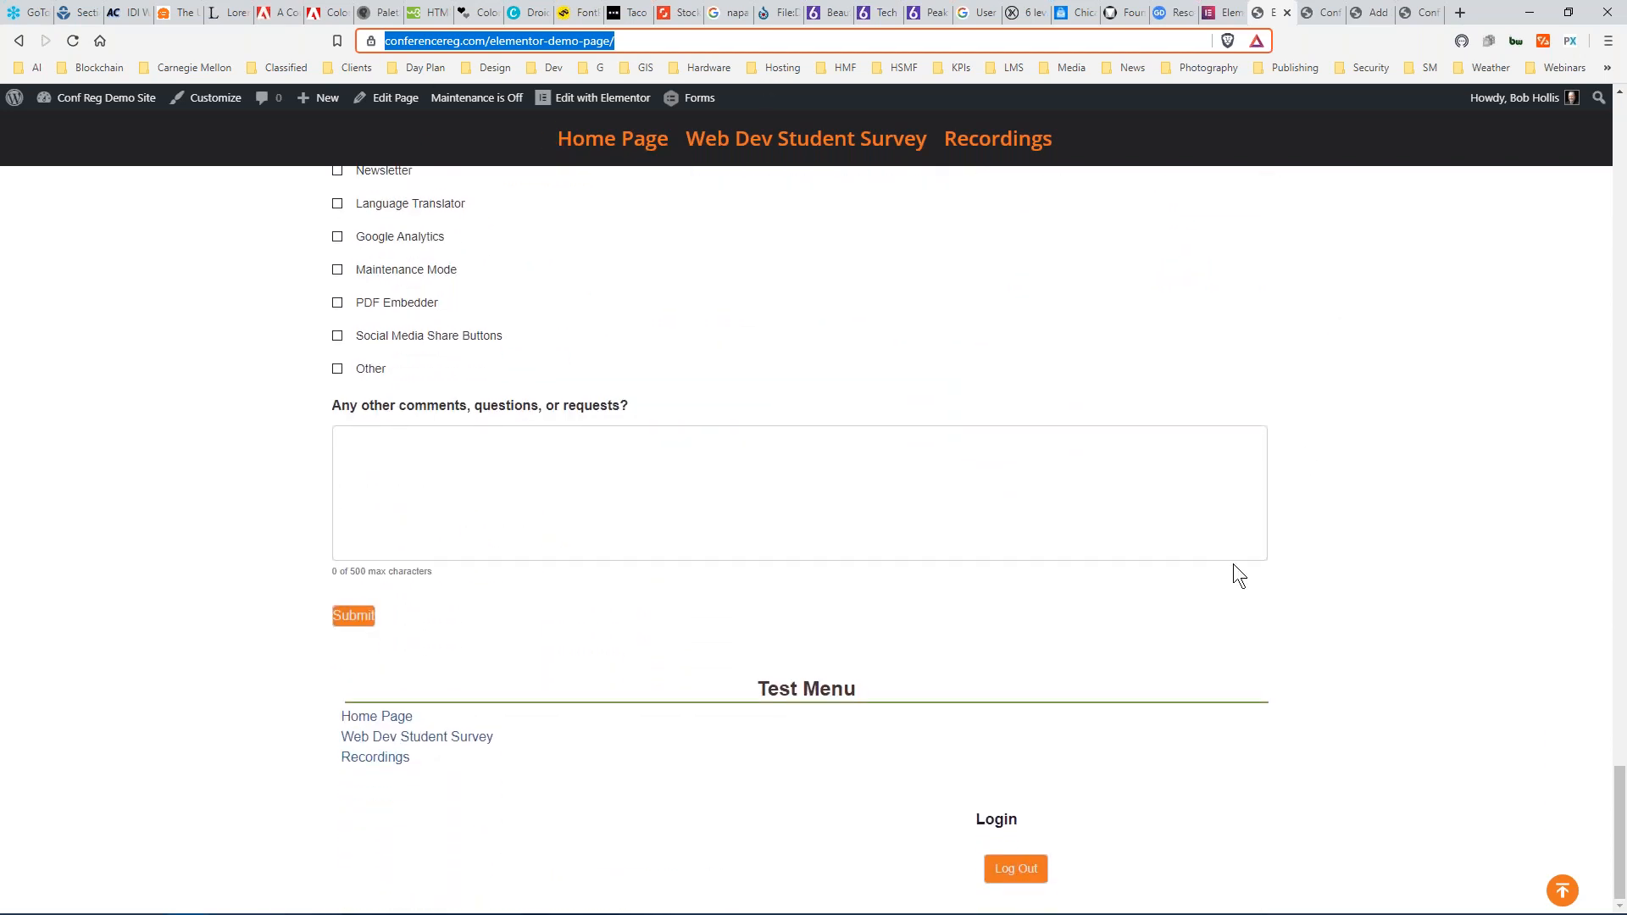
pyautogui.click(1014, 870)
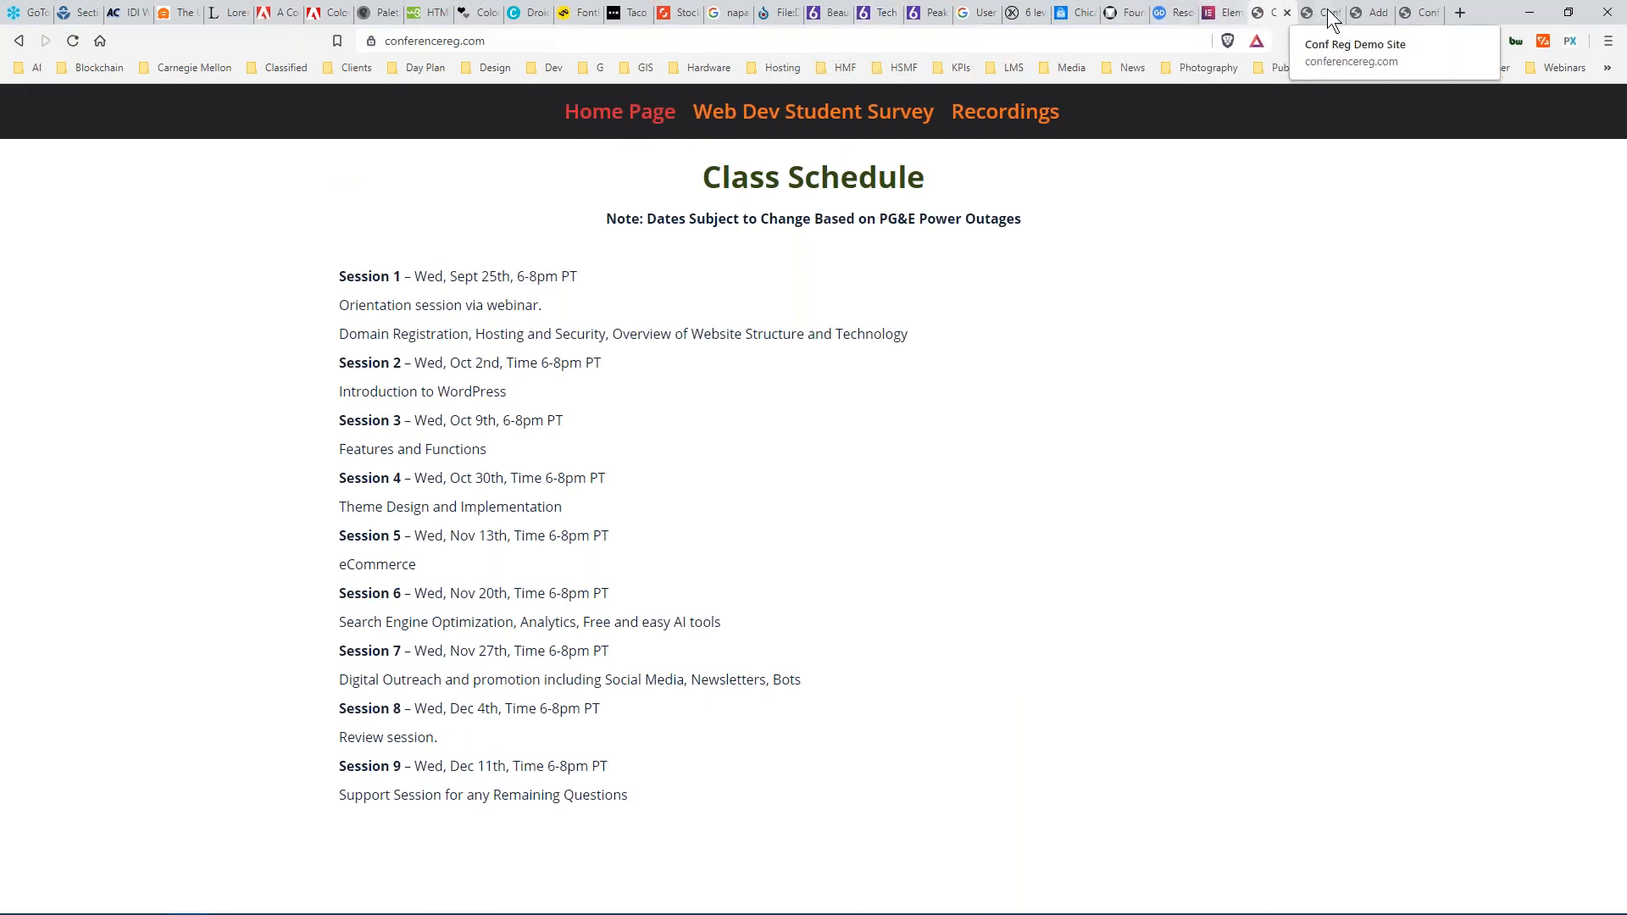
# Open the copied Elementor Demo Page address in the last browser tab, replacing the site's home page there.
pyautogui.click(1423, 14)
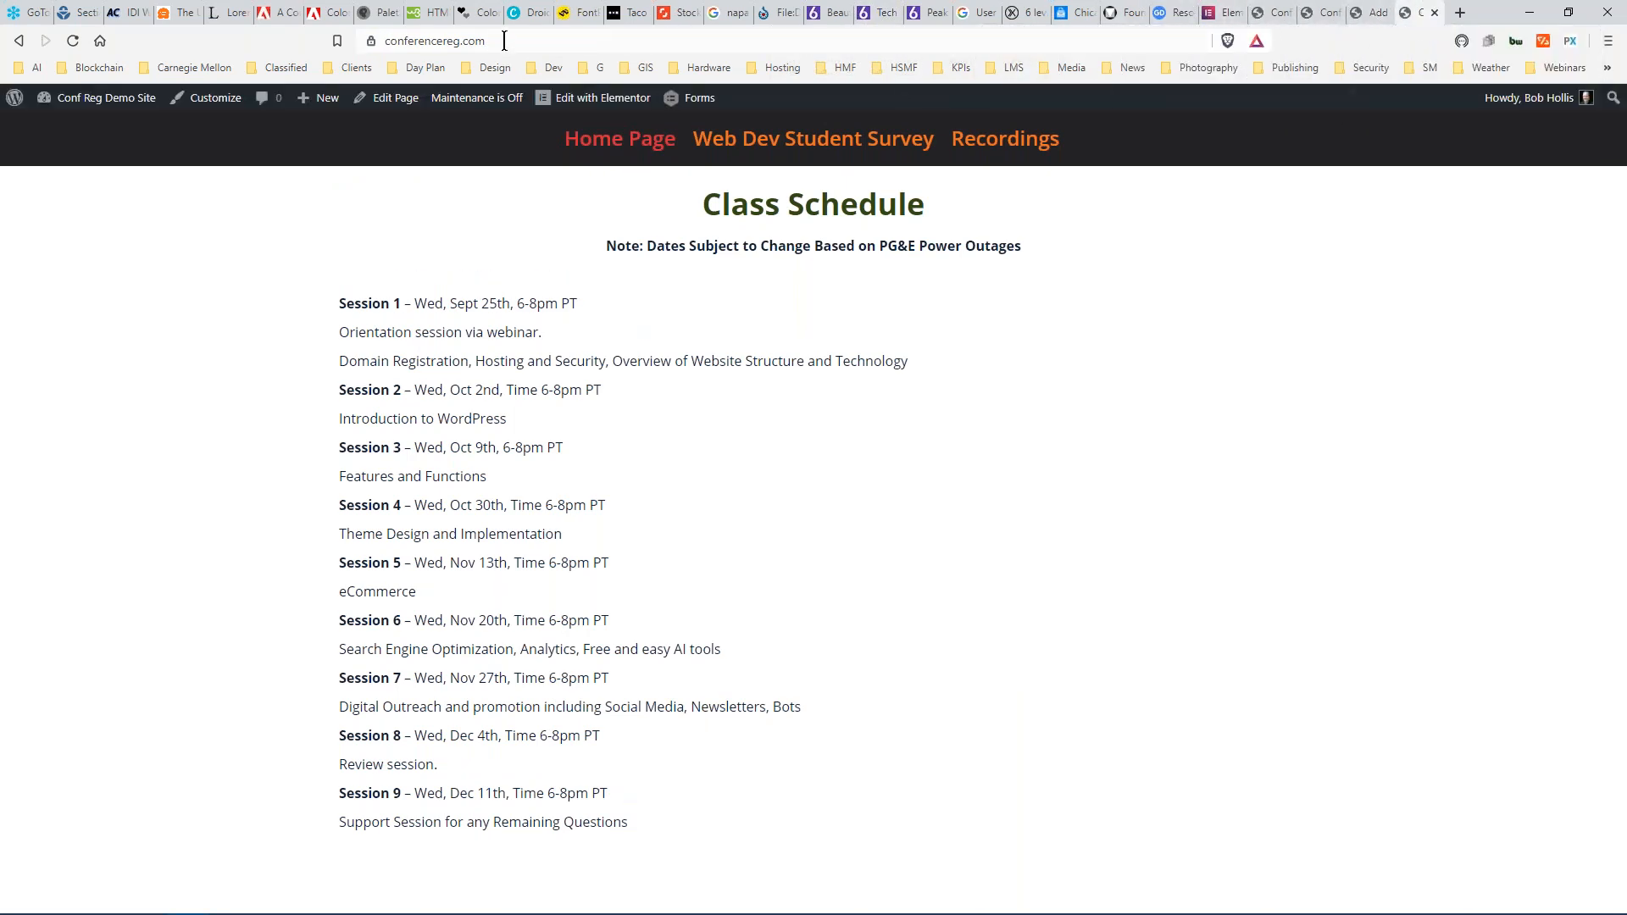
pyautogui.click(462, 43)
pyautogui.rightClick(463, 42)
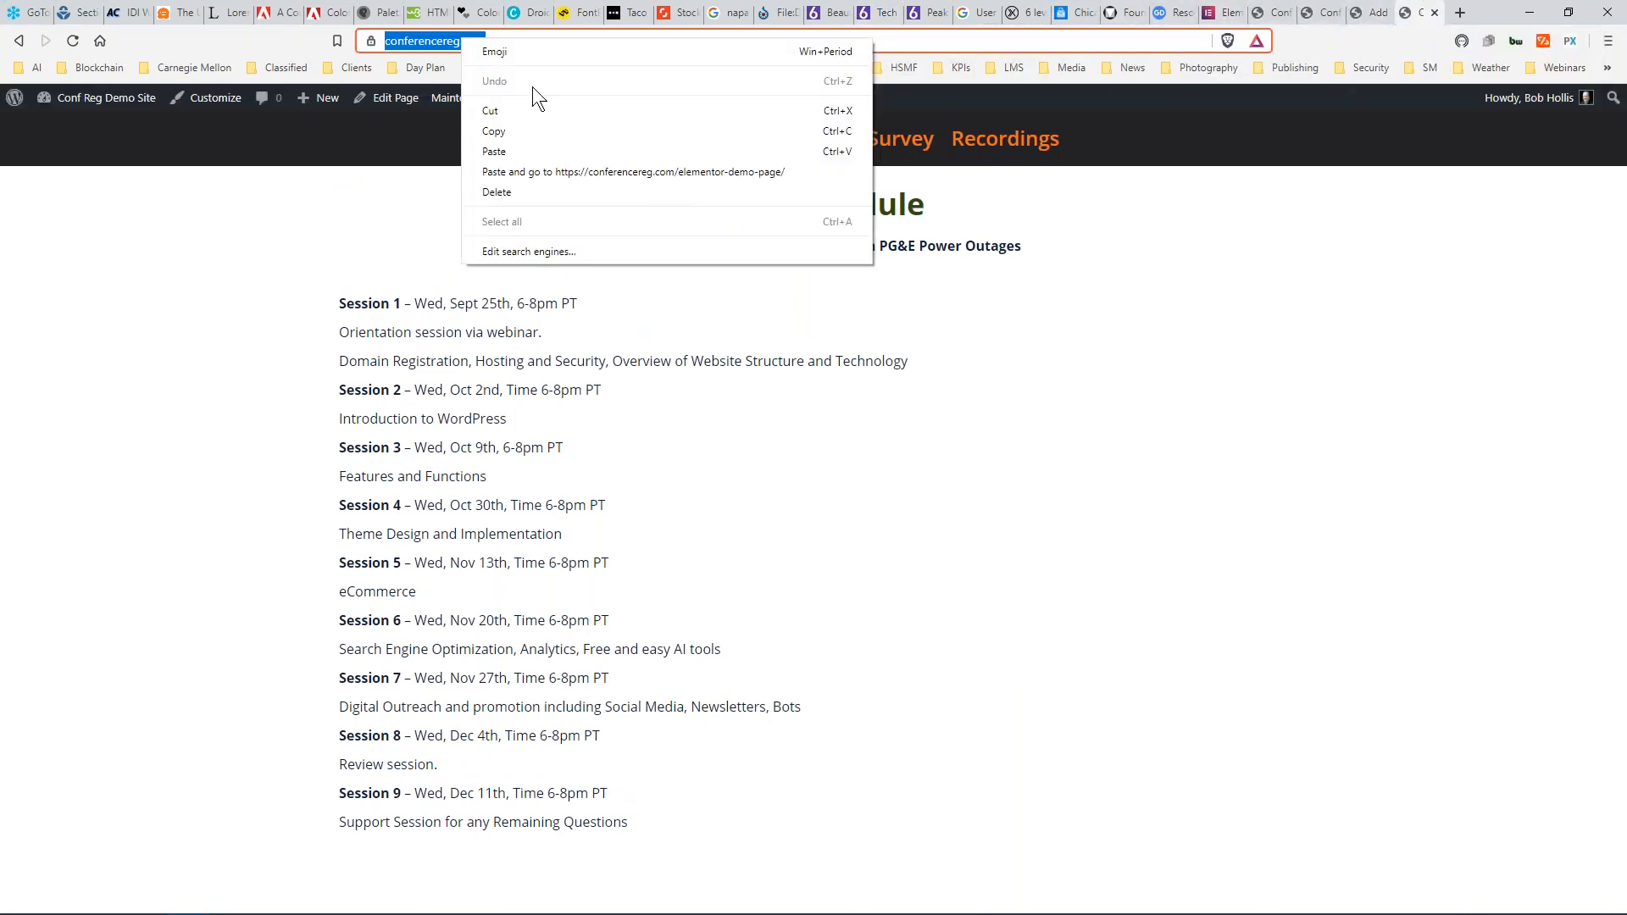
pyautogui.click(543, 172)
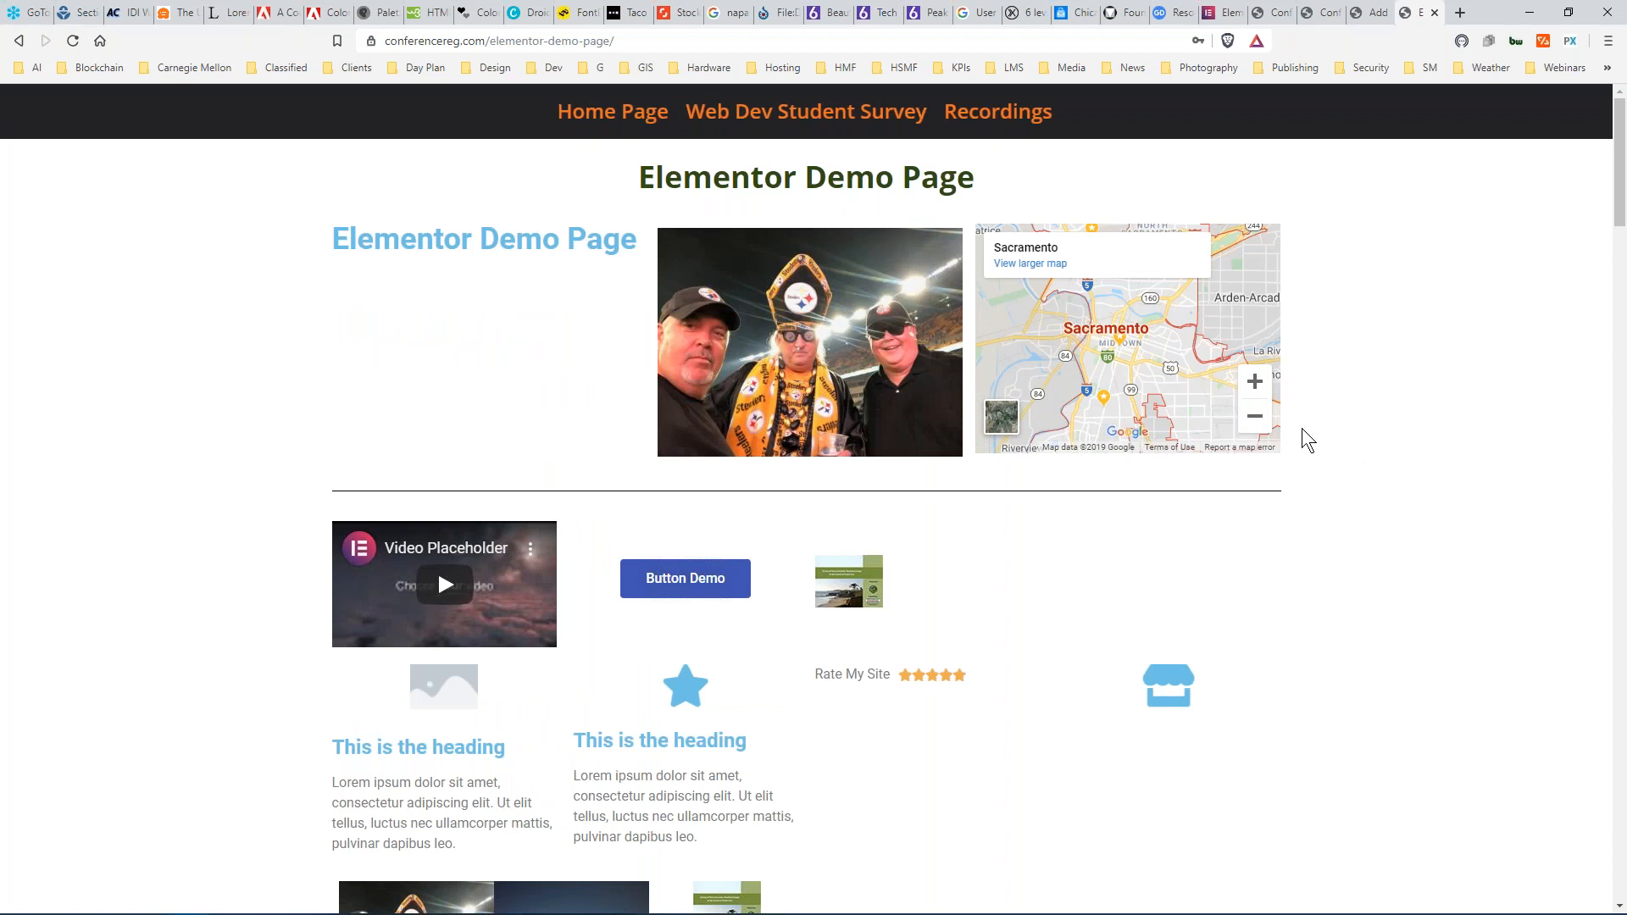
# Examine the published demo page as a logged-out visitor, from its heading to the Student Survey and back.
pyautogui.scroll(-6, 1308, 425)
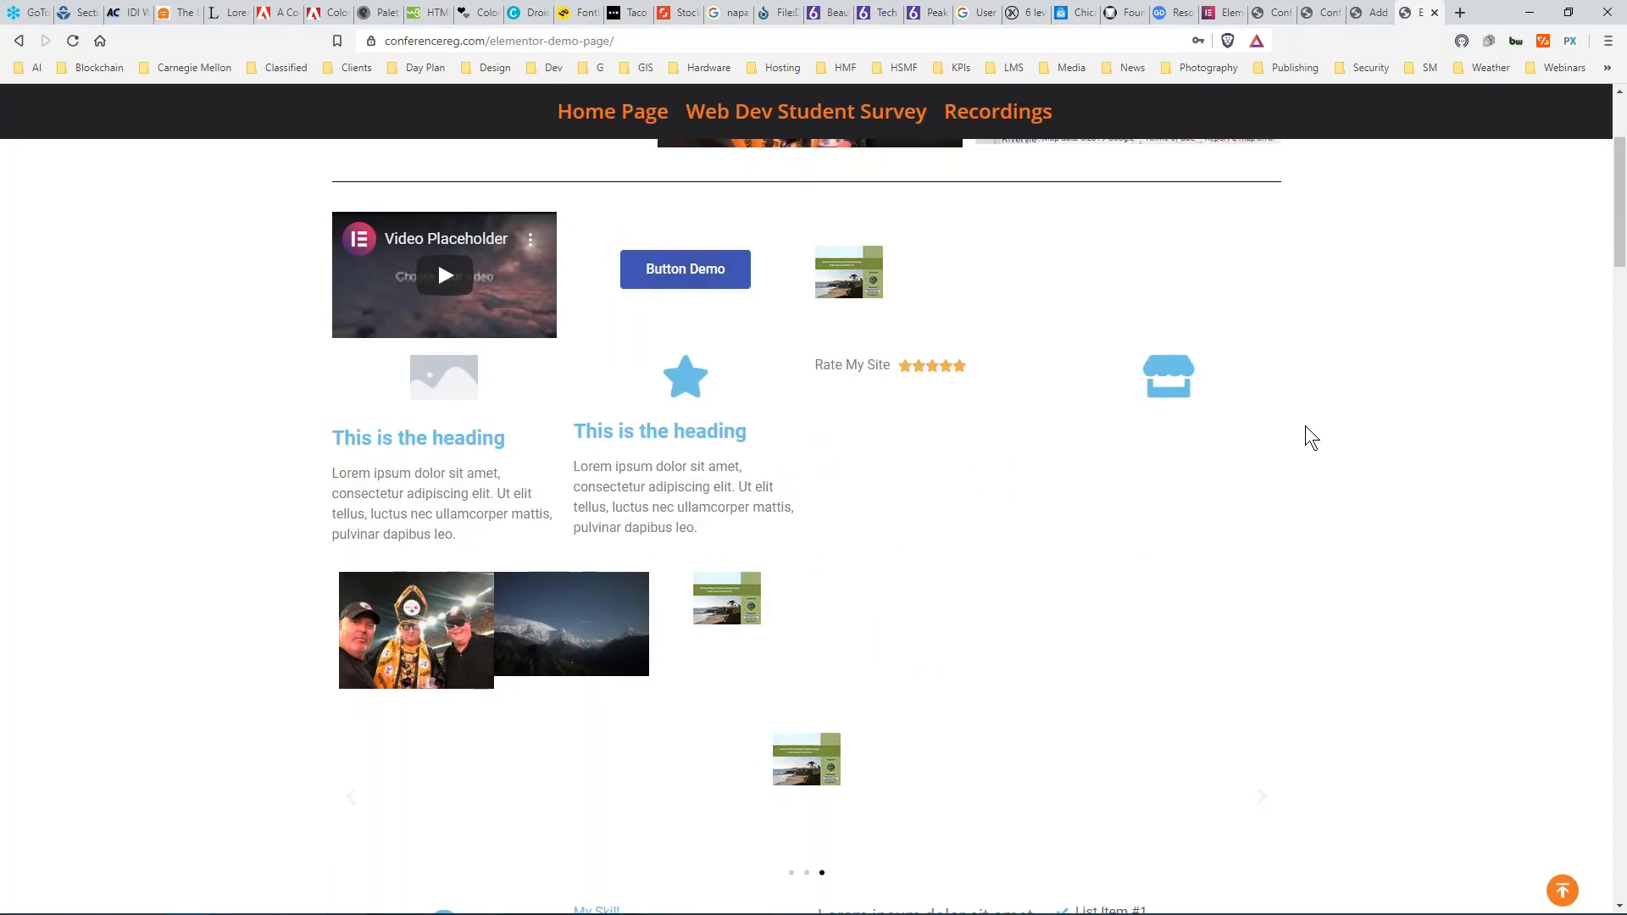
pyautogui.scroll(-4, 1258, 434)
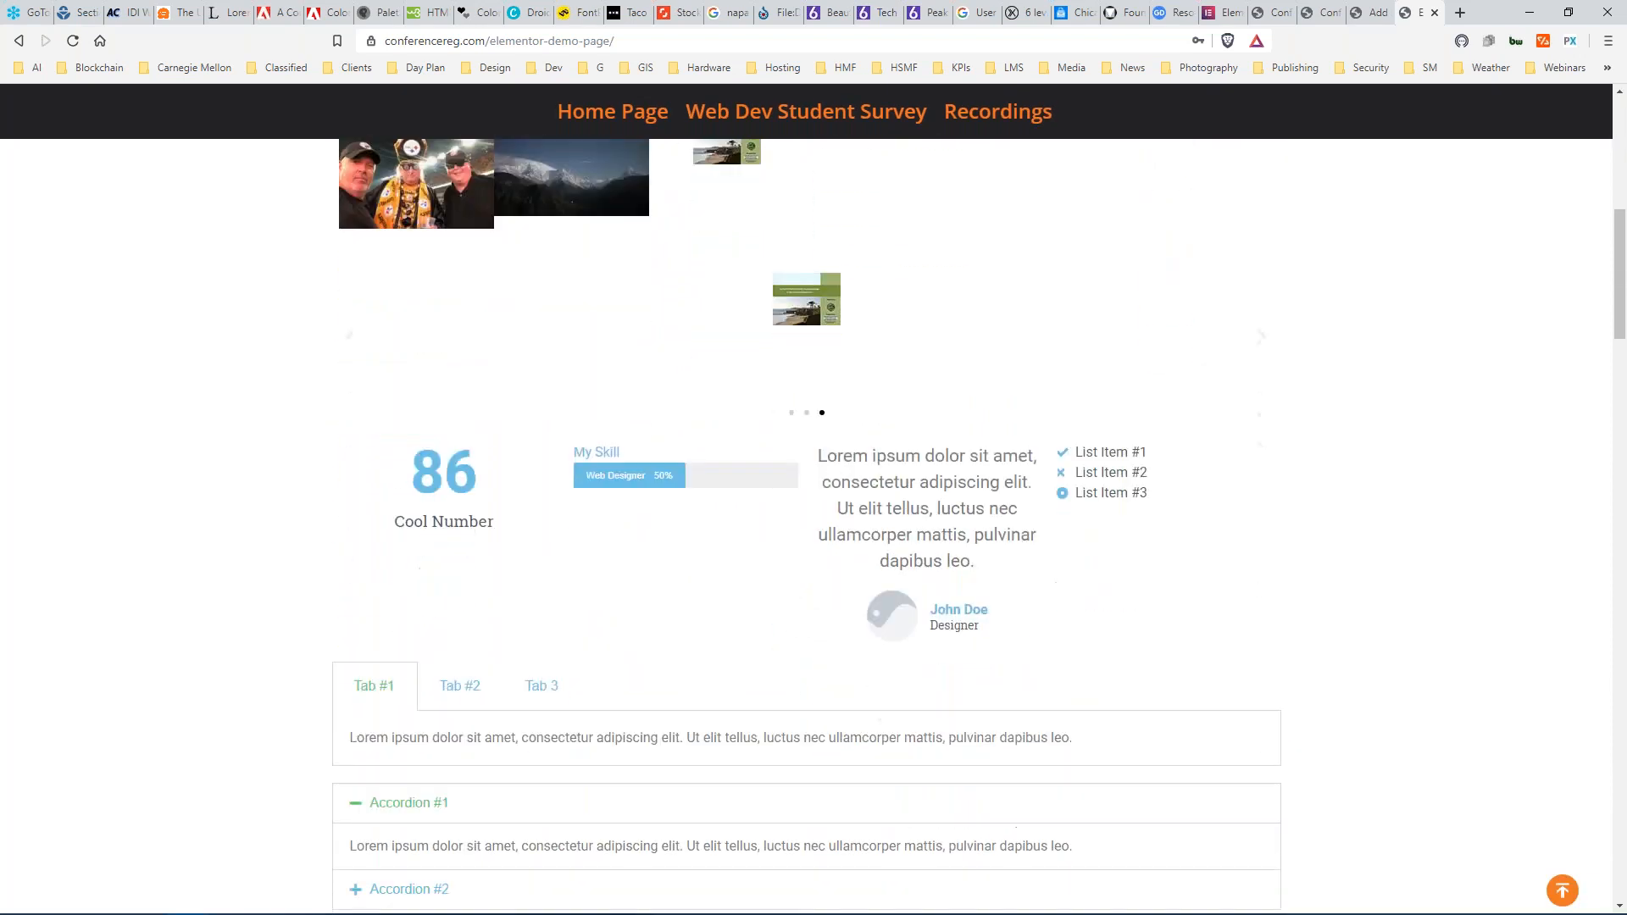
pyautogui.scroll(-8, 1247, 434)
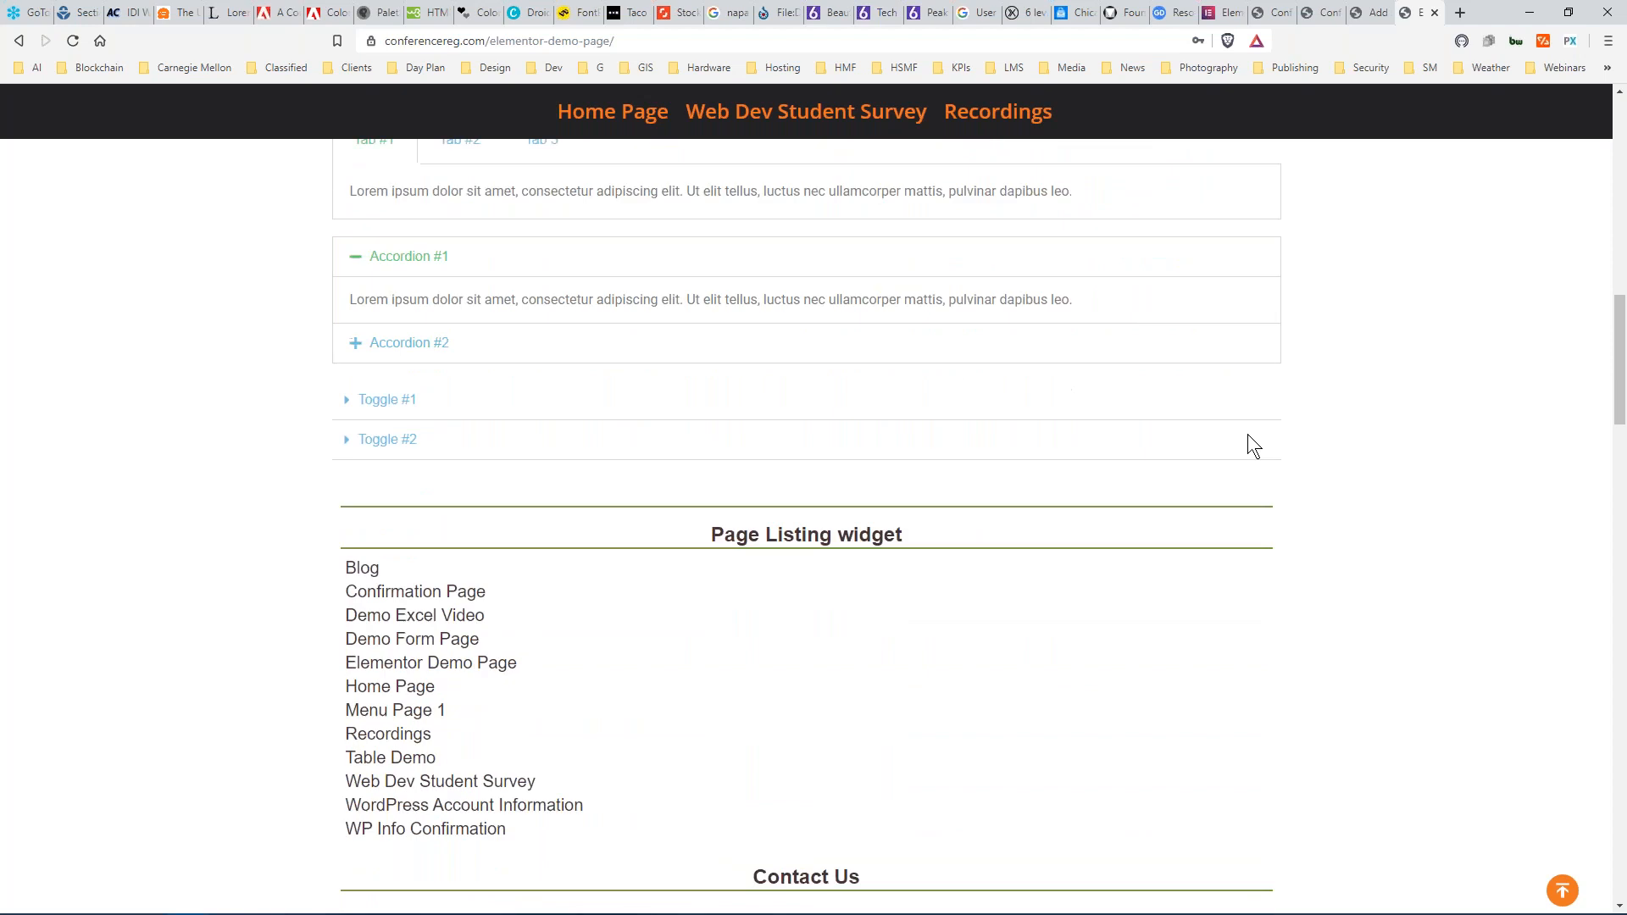
pyautogui.scroll(-7, 1248, 434)
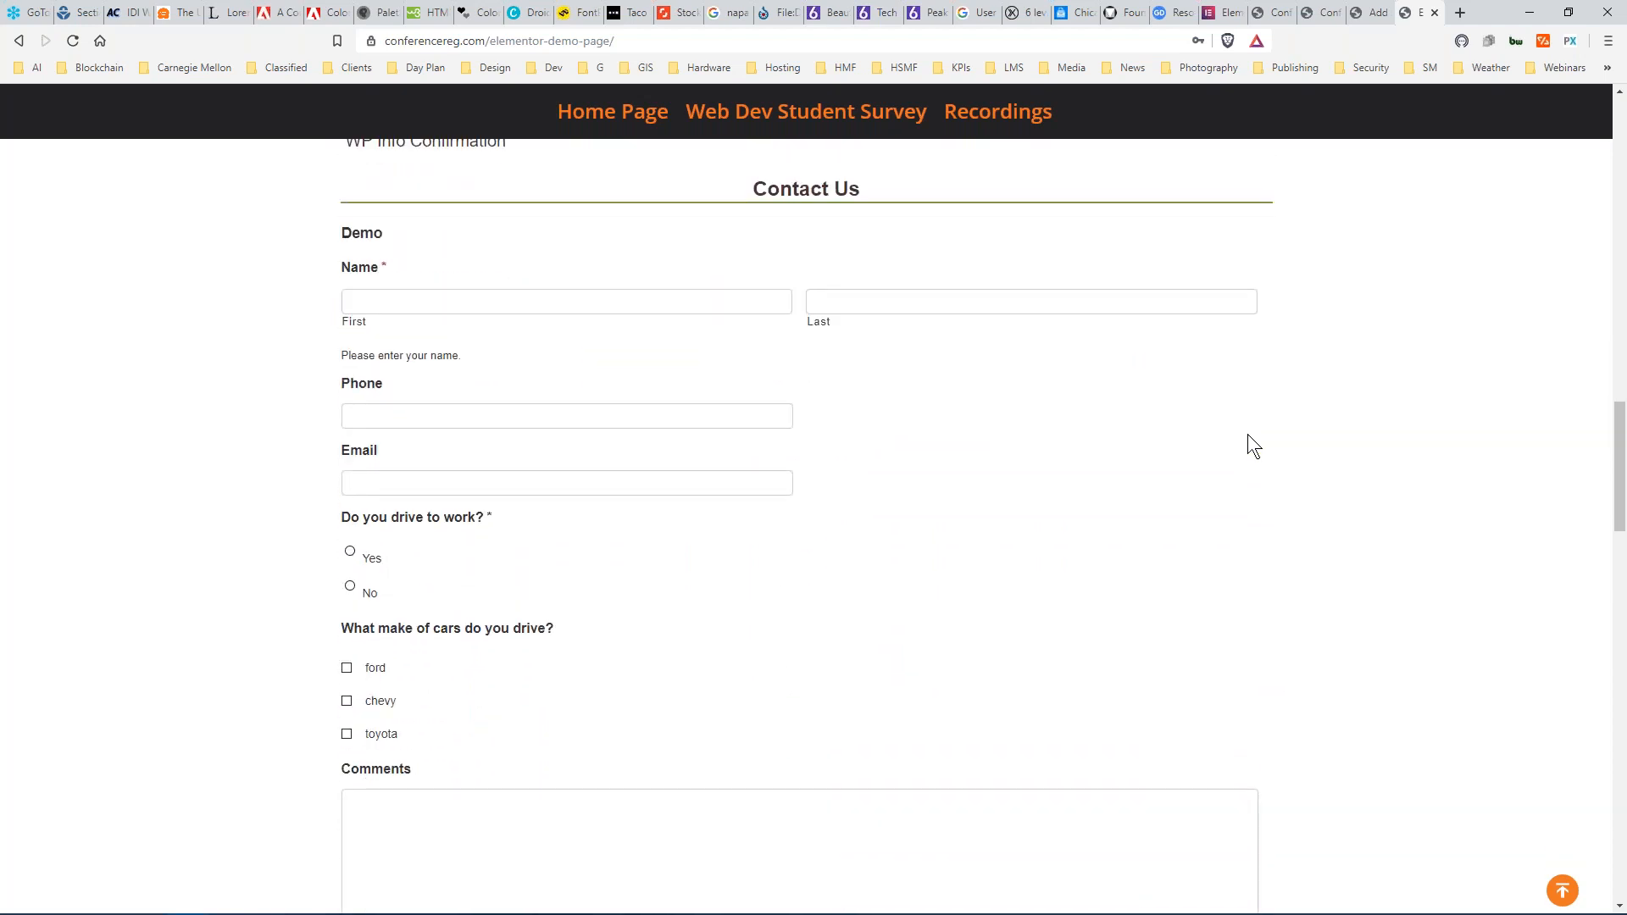
pyautogui.scroll(-10, 1247, 434)
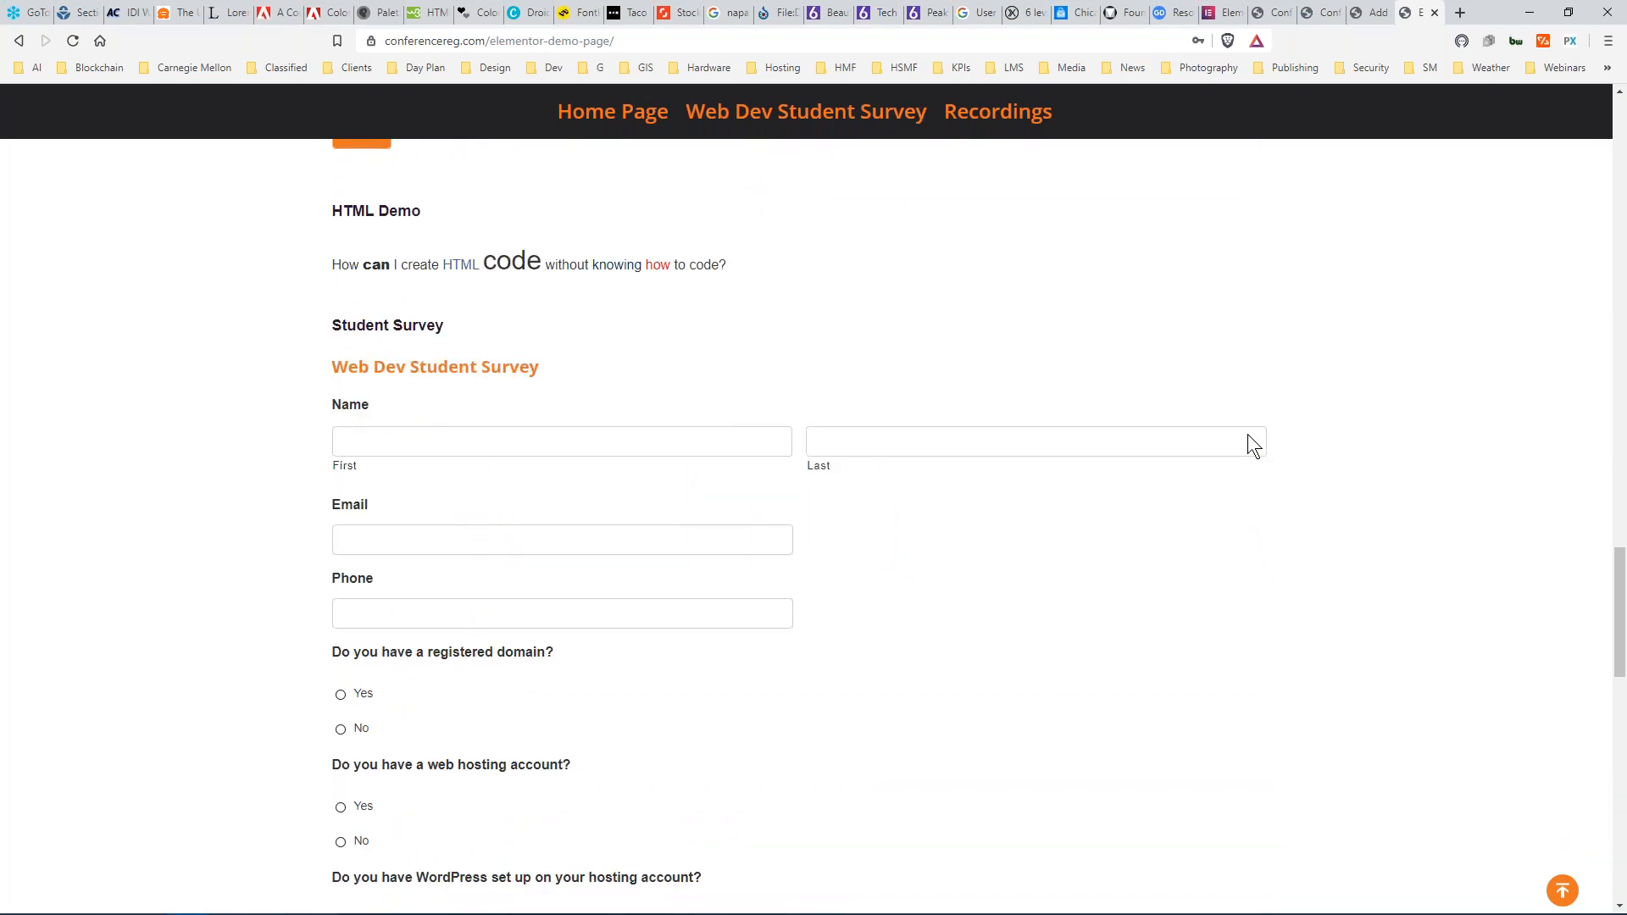
pyautogui.scroll(-3, 1249, 434)
pyautogui.scroll(8, 1238, 439)
pyautogui.scroll(20, 1238, 435)
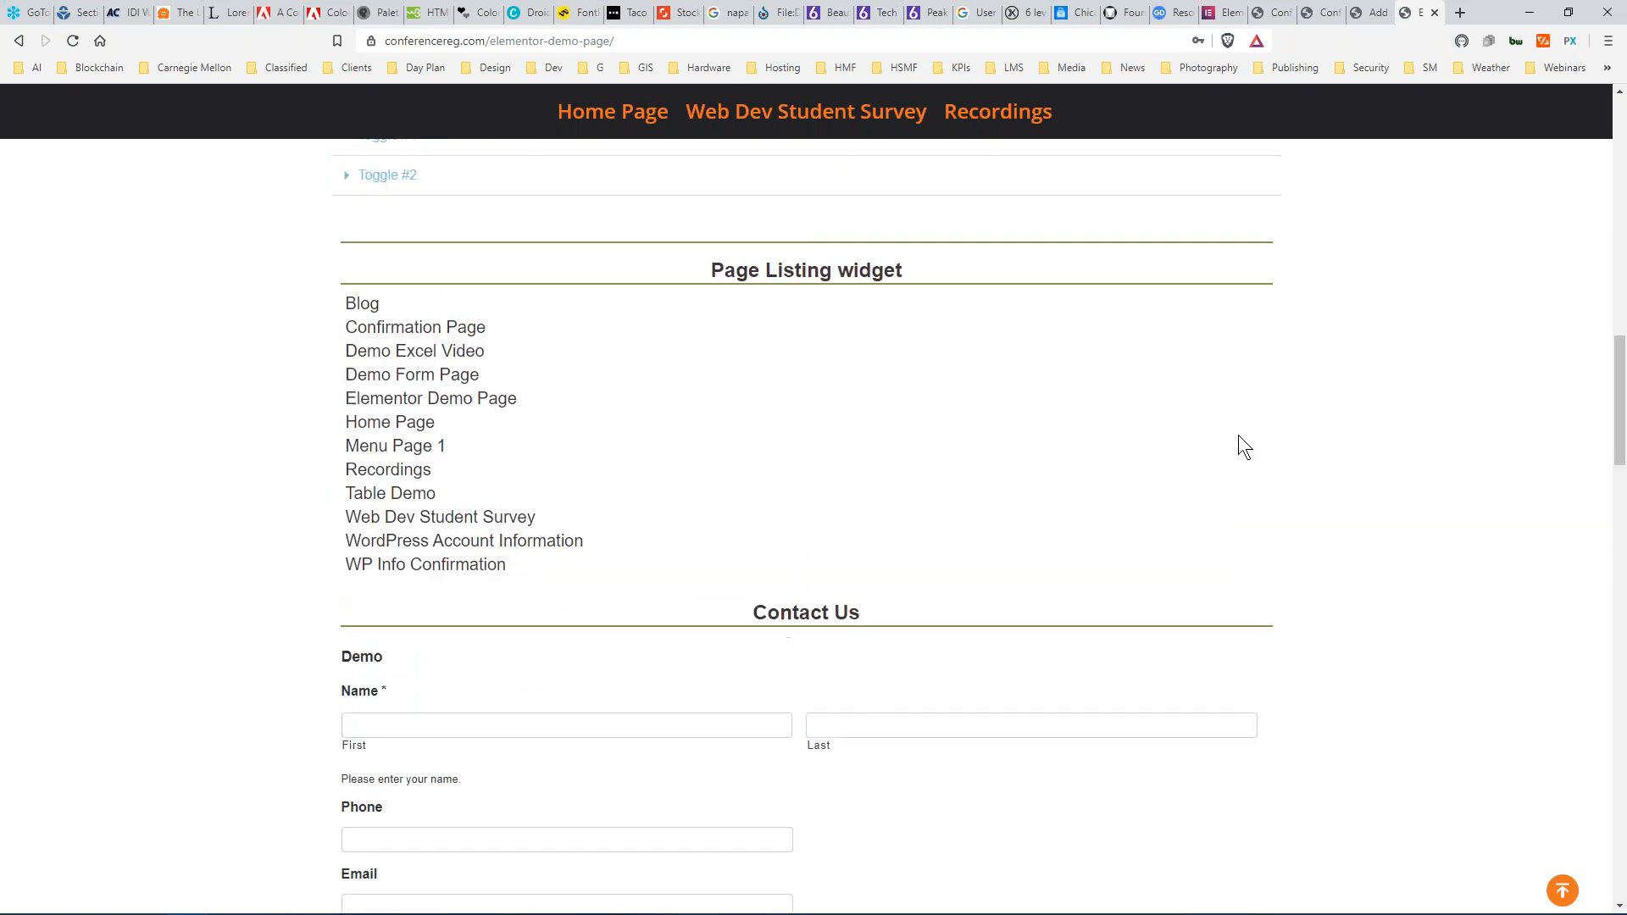
pyautogui.scroll(8, 1238, 435)
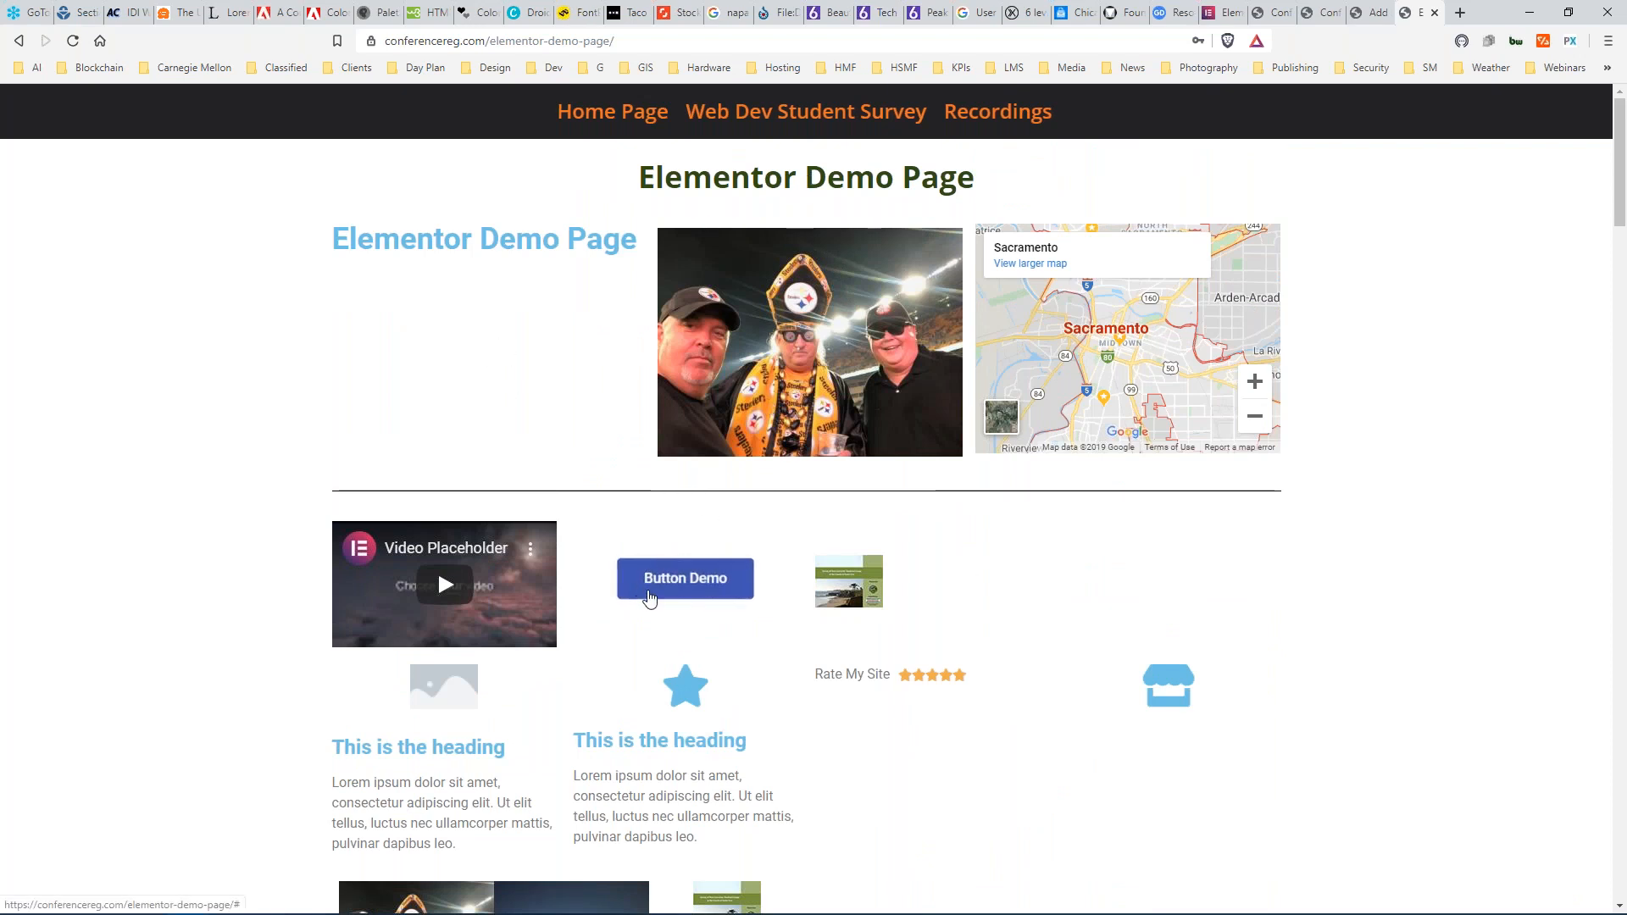
# Open the site's WordPress login page, conferencereg.com/mobius/wp-login.php, in the tab showing the logged-out Class Schedule page.
pyautogui.click(1231, 15)
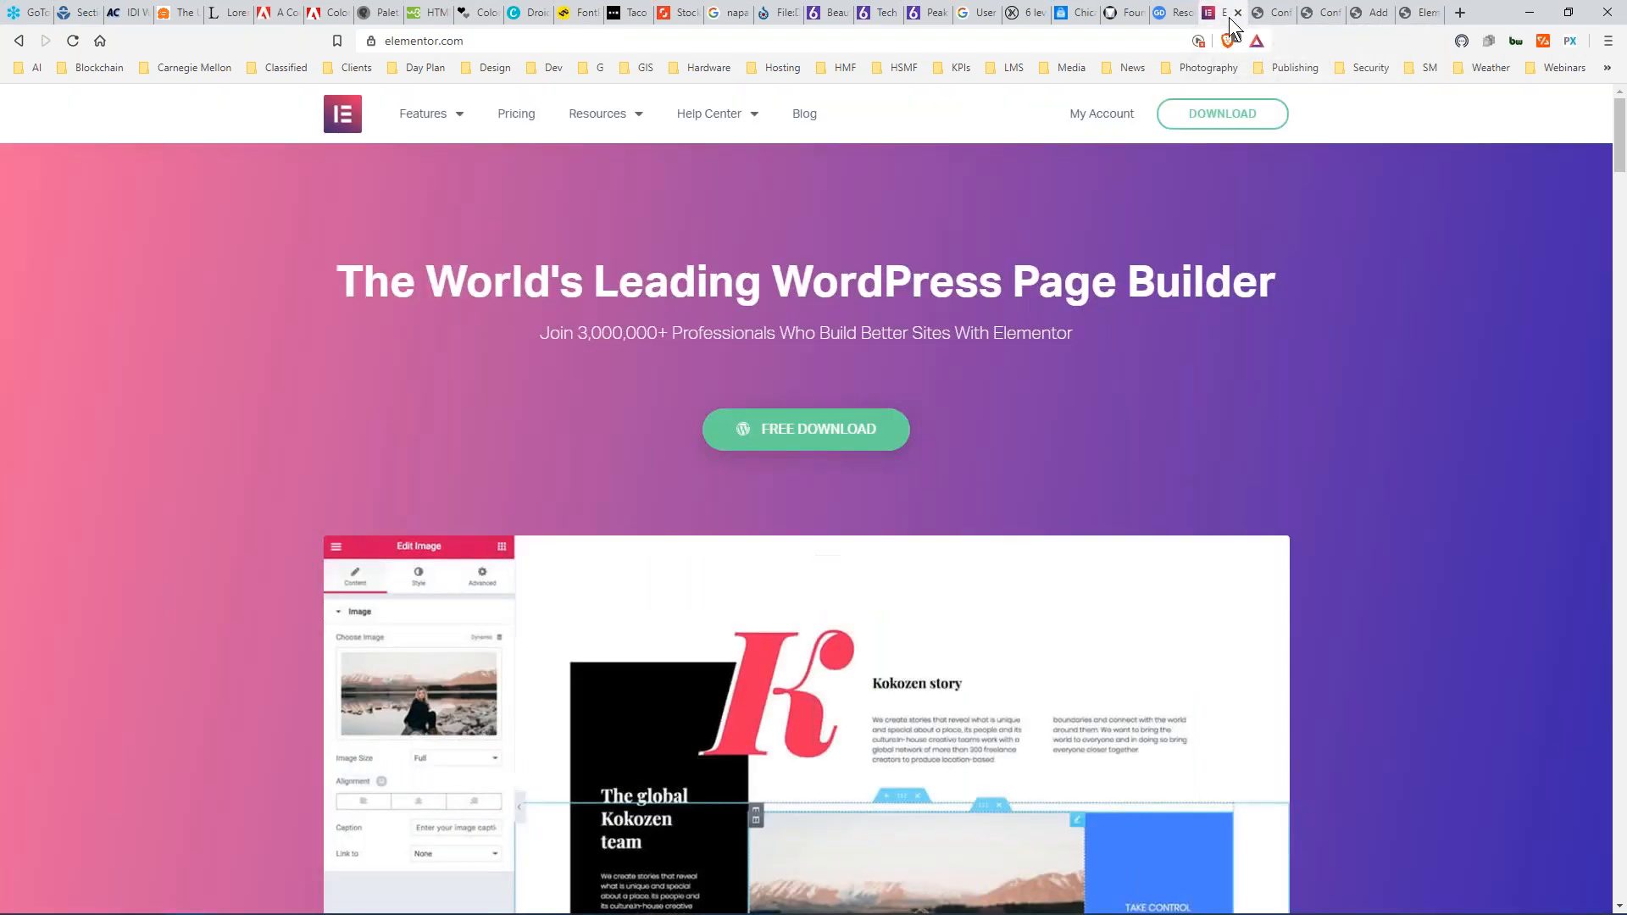
pyautogui.click(1288, 11)
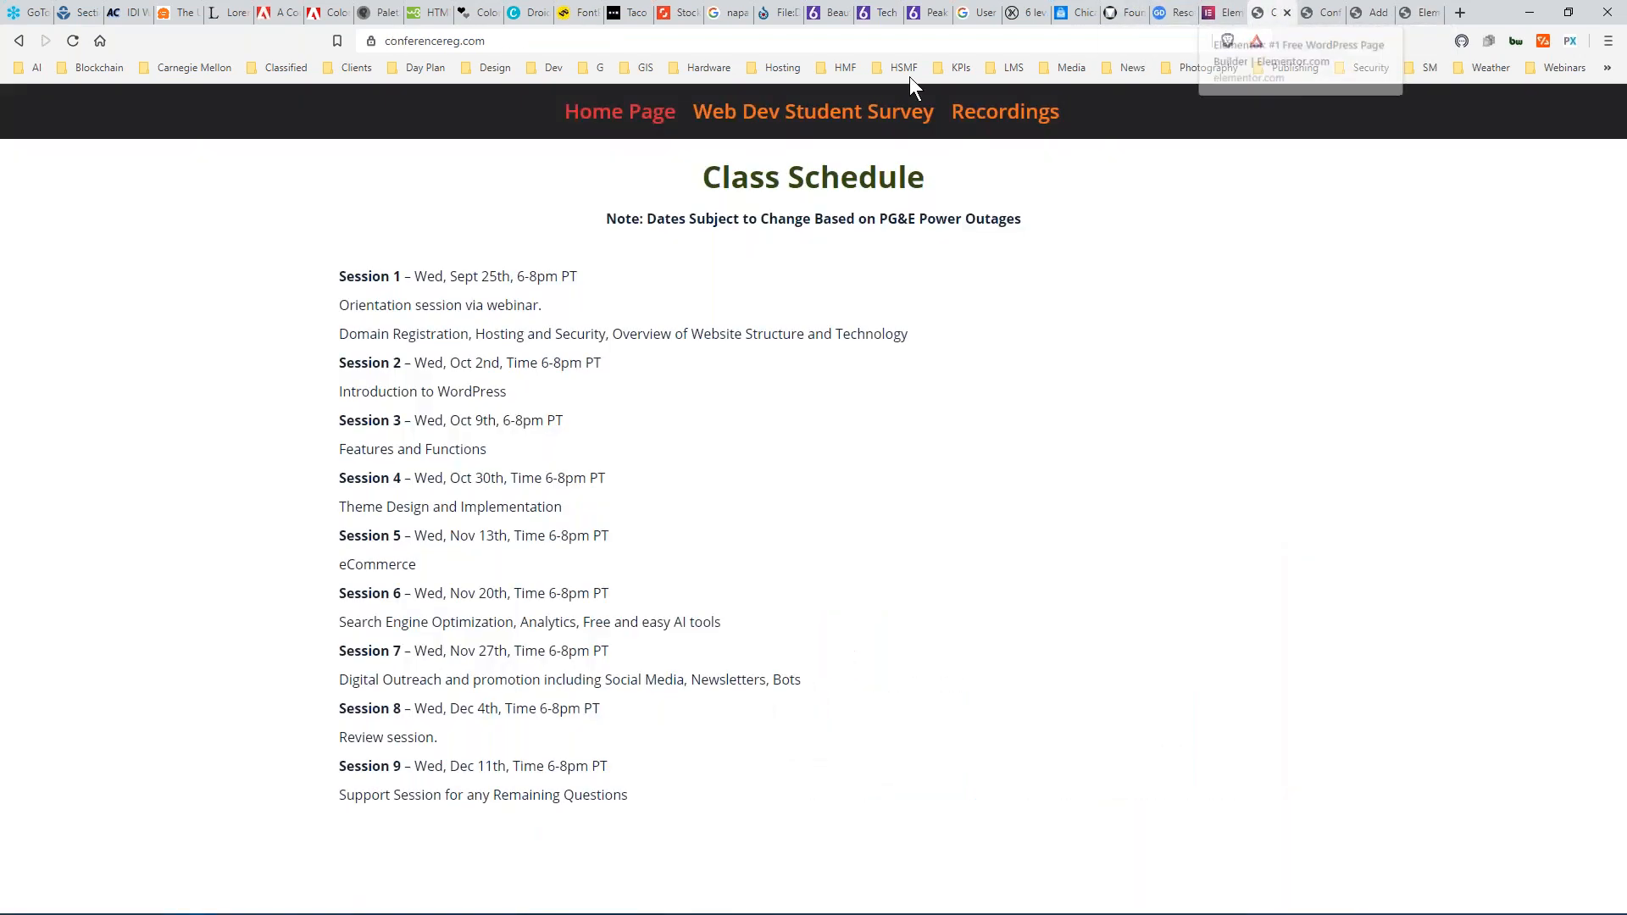
pyautogui.click(495, 41)
pyautogui.press('End')
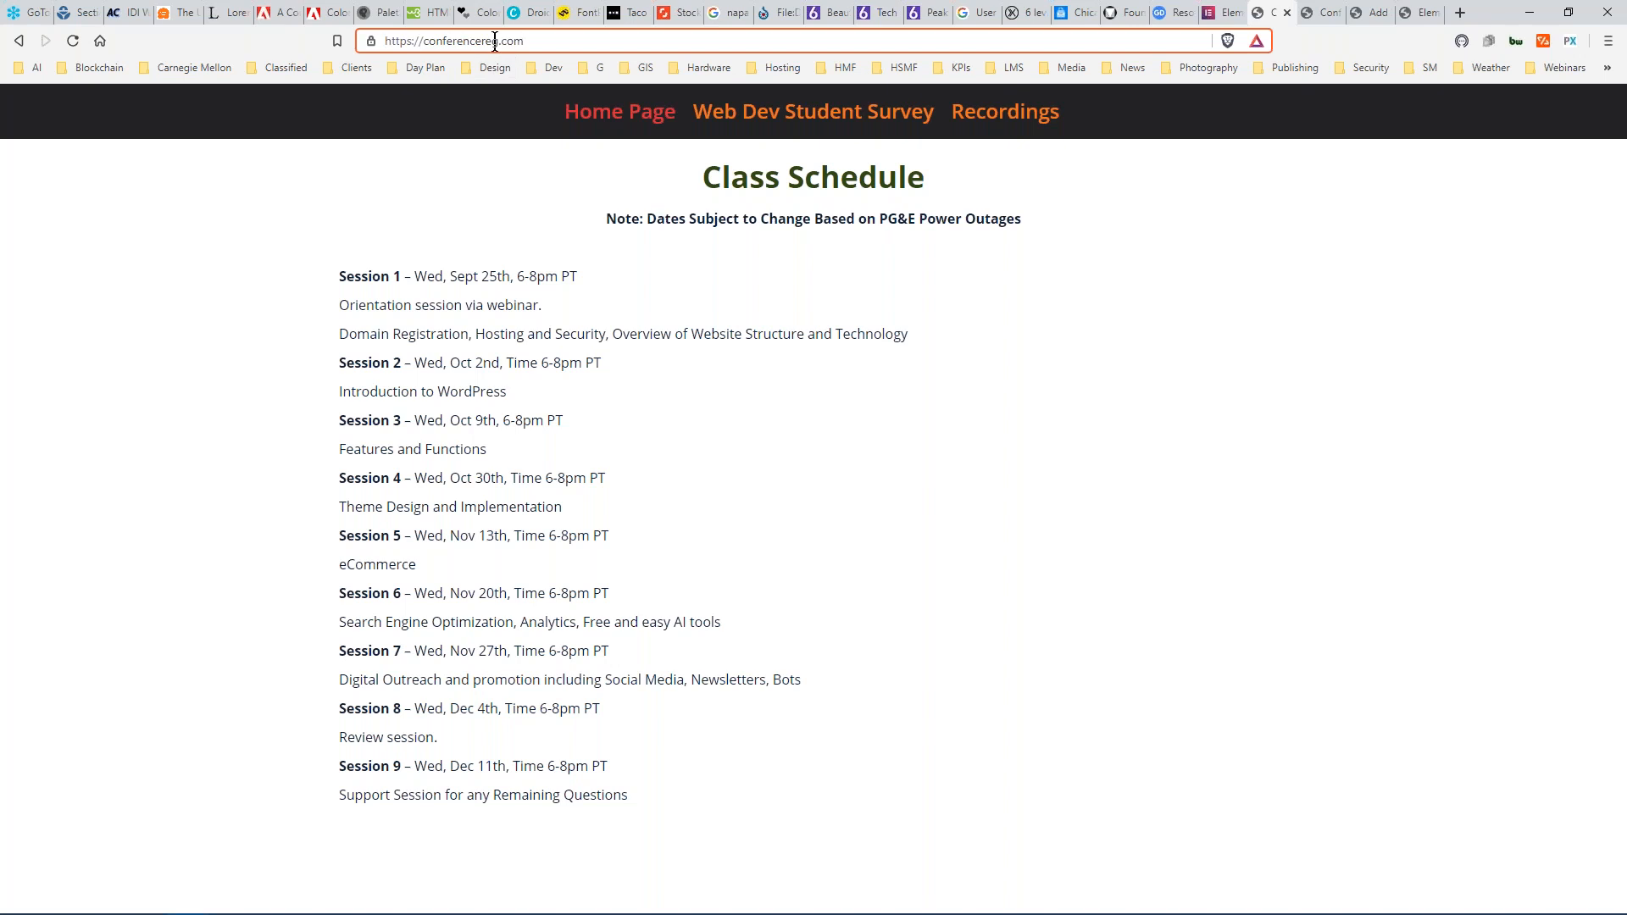
pyautogui.write('/')
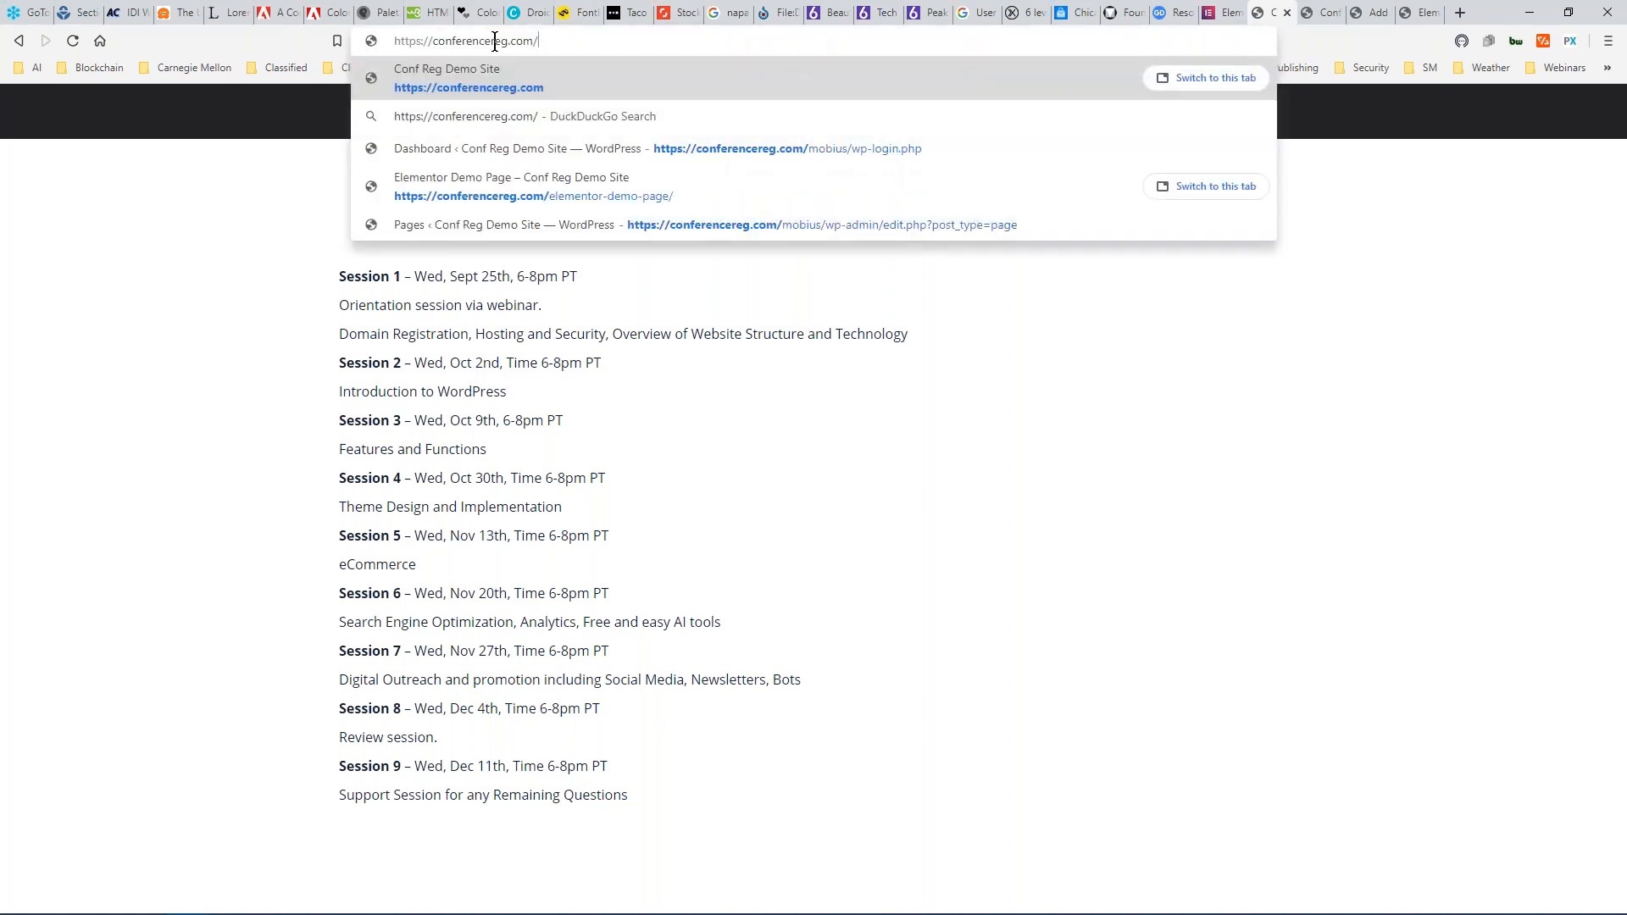
pyautogui.click(632, 150)
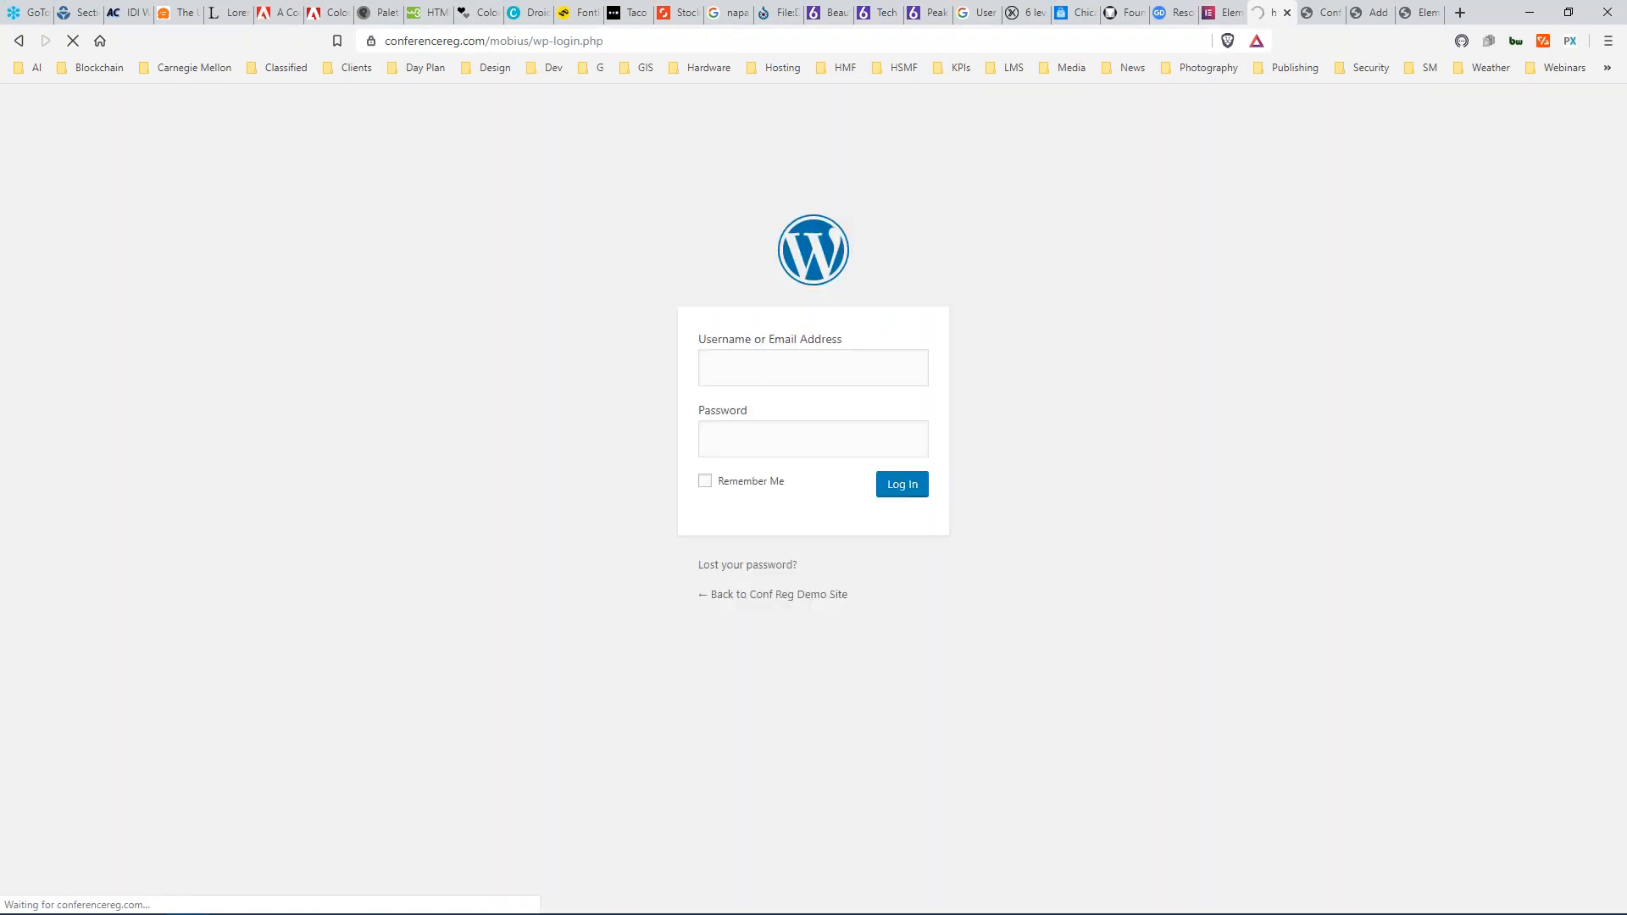
# Log in to WordPress with the saved username and password, with Remember Me enabled.
pyautogui.click(710, 428)
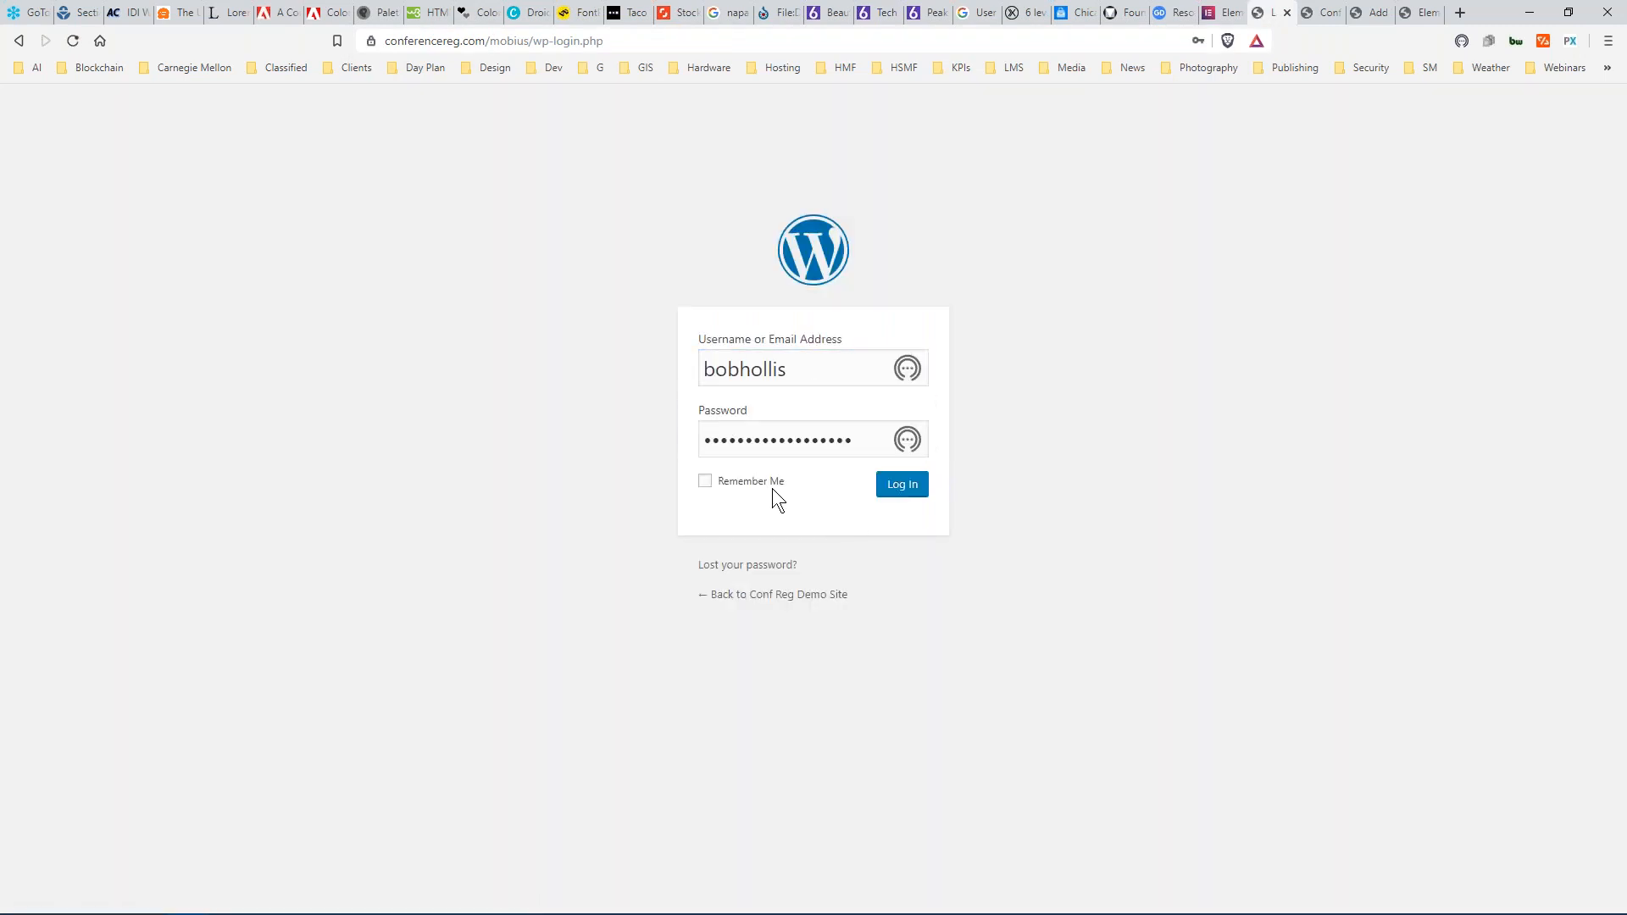
pyautogui.click(705, 482)
pyautogui.click(901, 487)
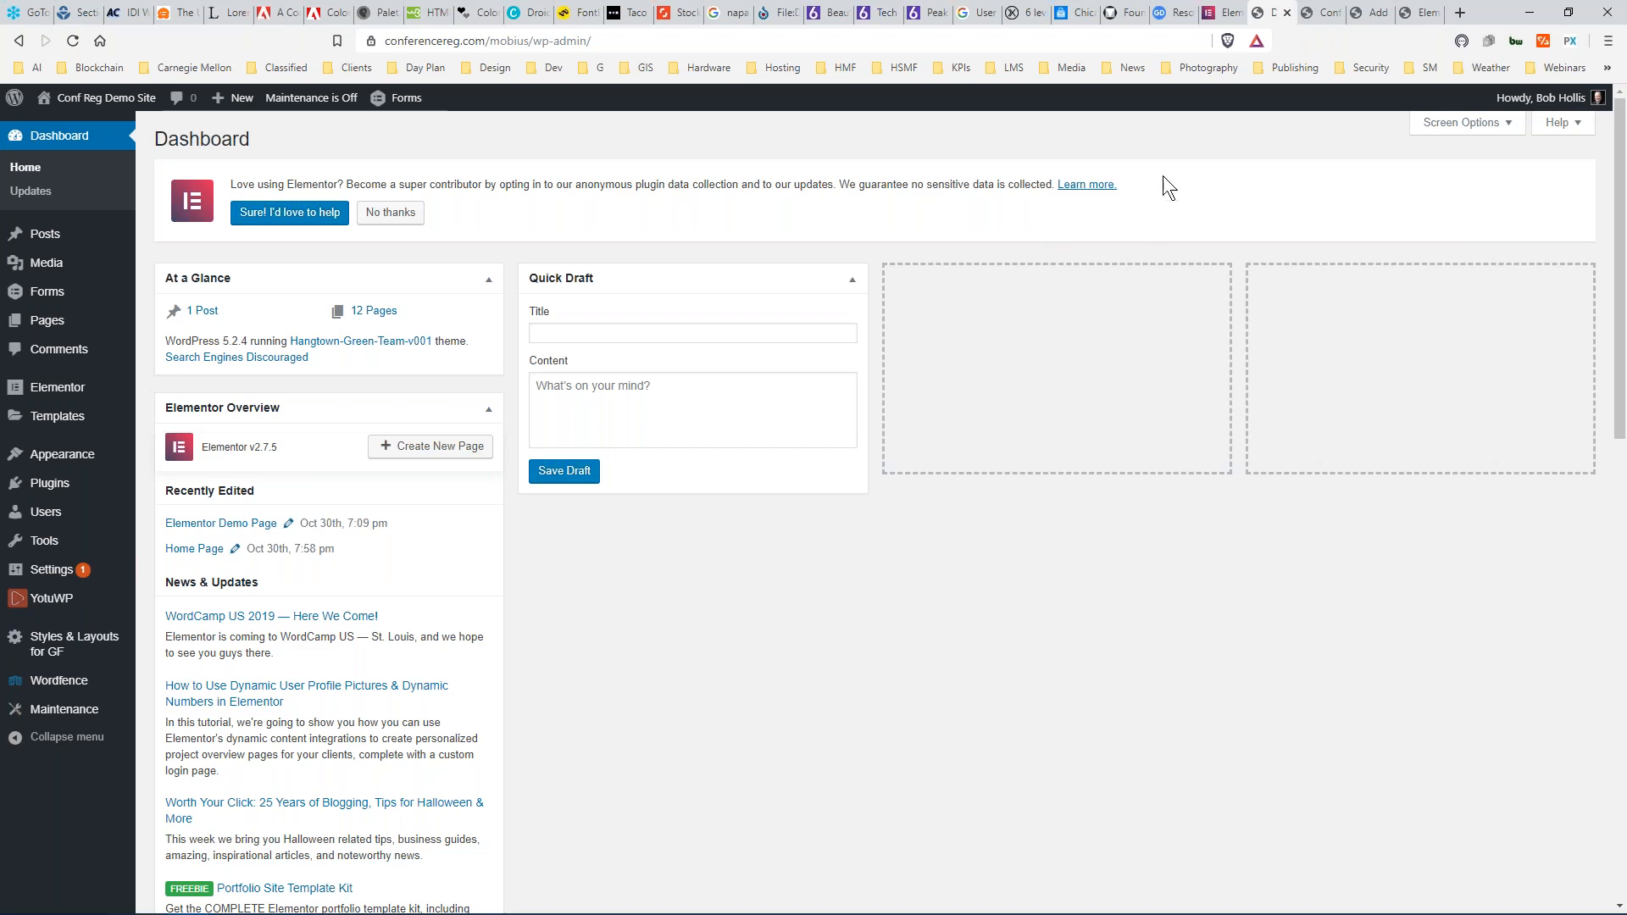
# Duplicate the dashboard's browser tab and open Elementor Demo Page from the Pages list with Elementor in the copy.
pyautogui.rightClick(1271, 12)
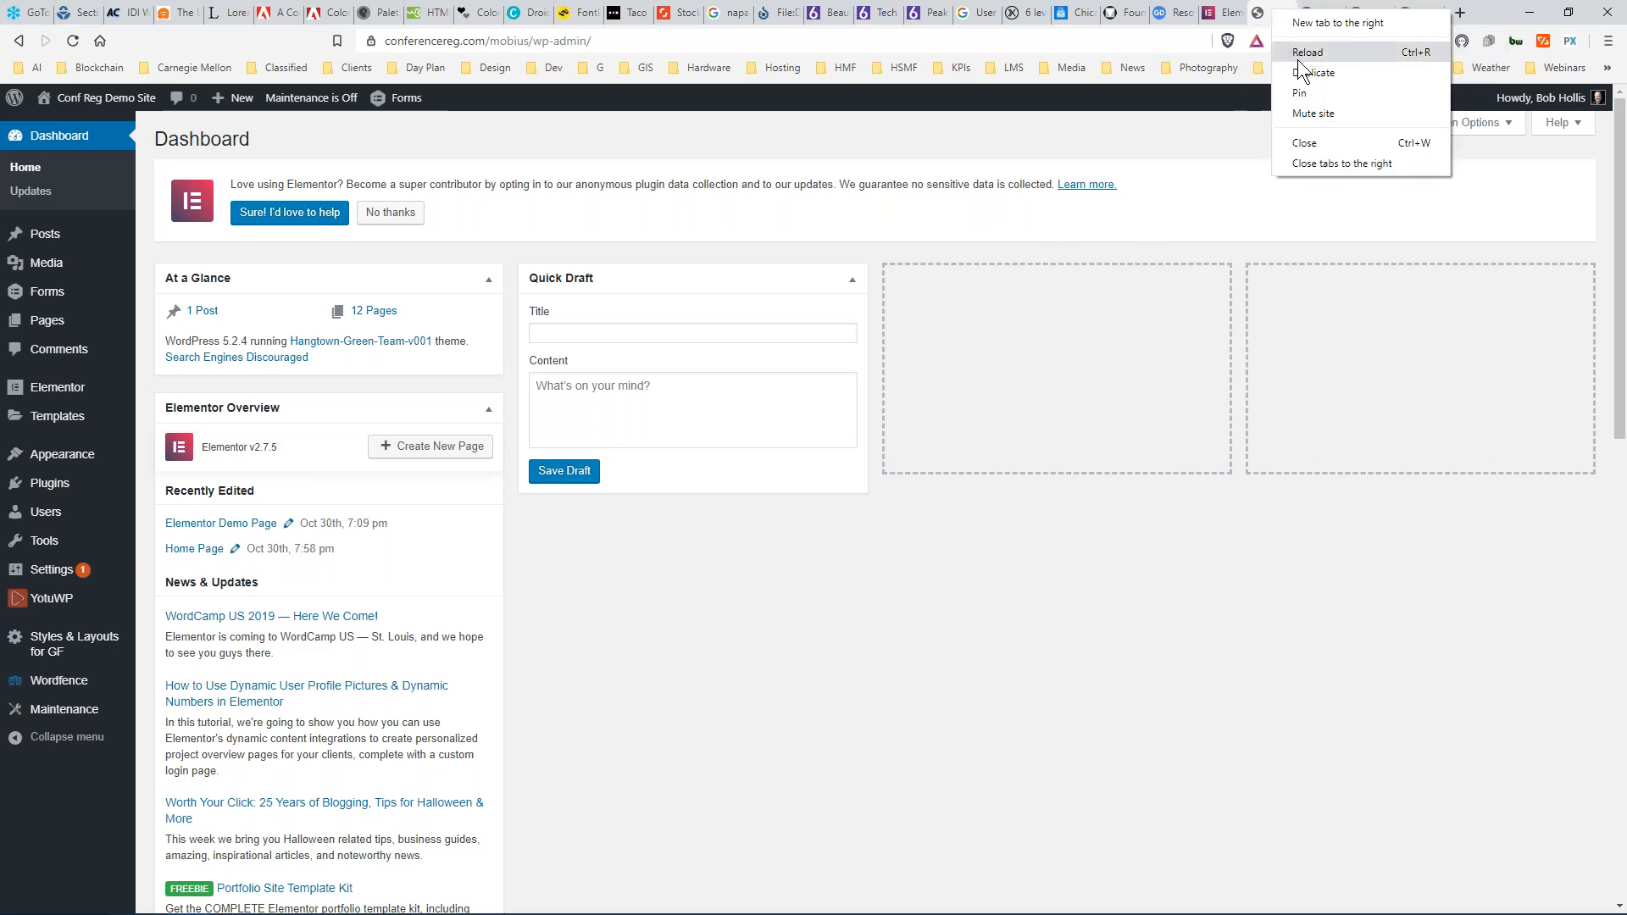
pyautogui.click(1299, 71)
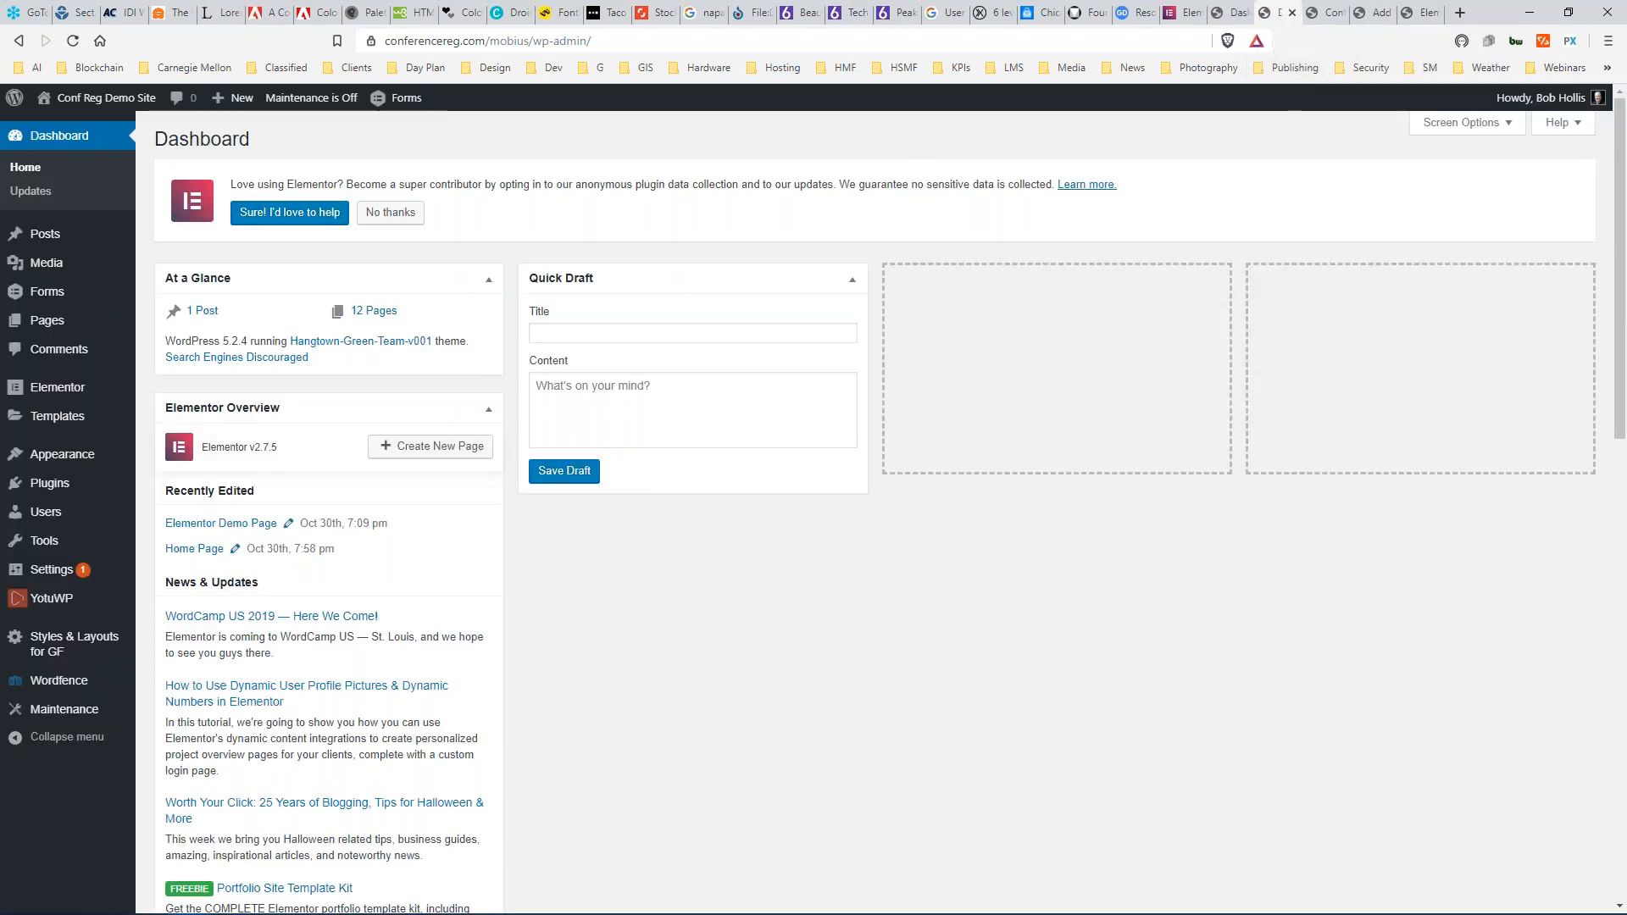
pyautogui.click(38, 324)
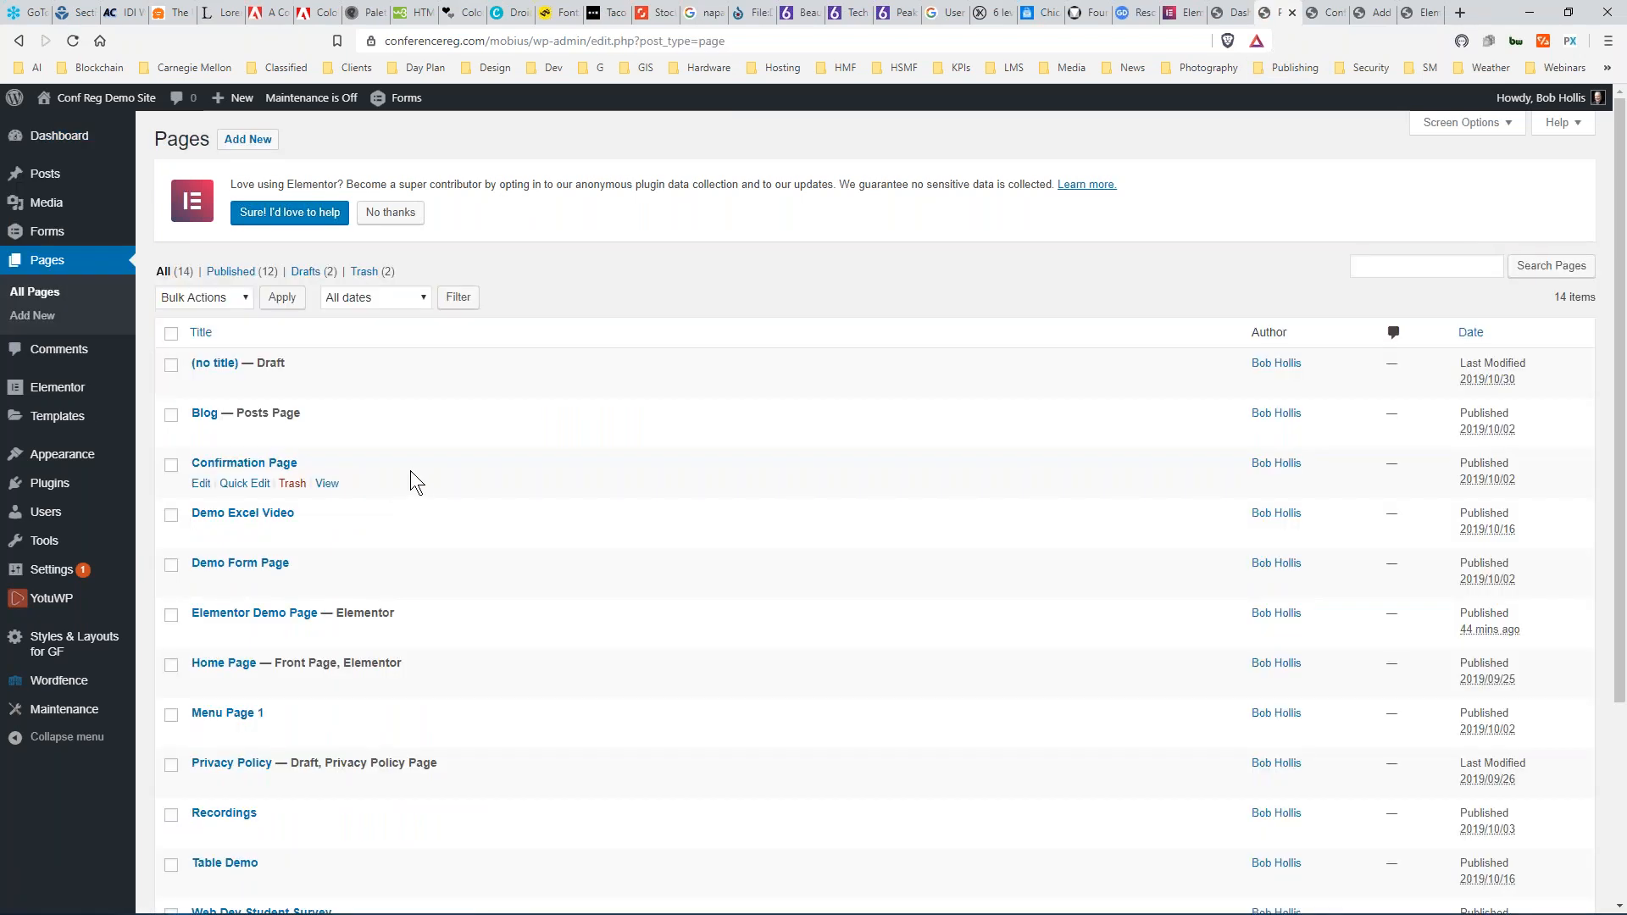
pyautogui.scroll(-3, 410, 470)
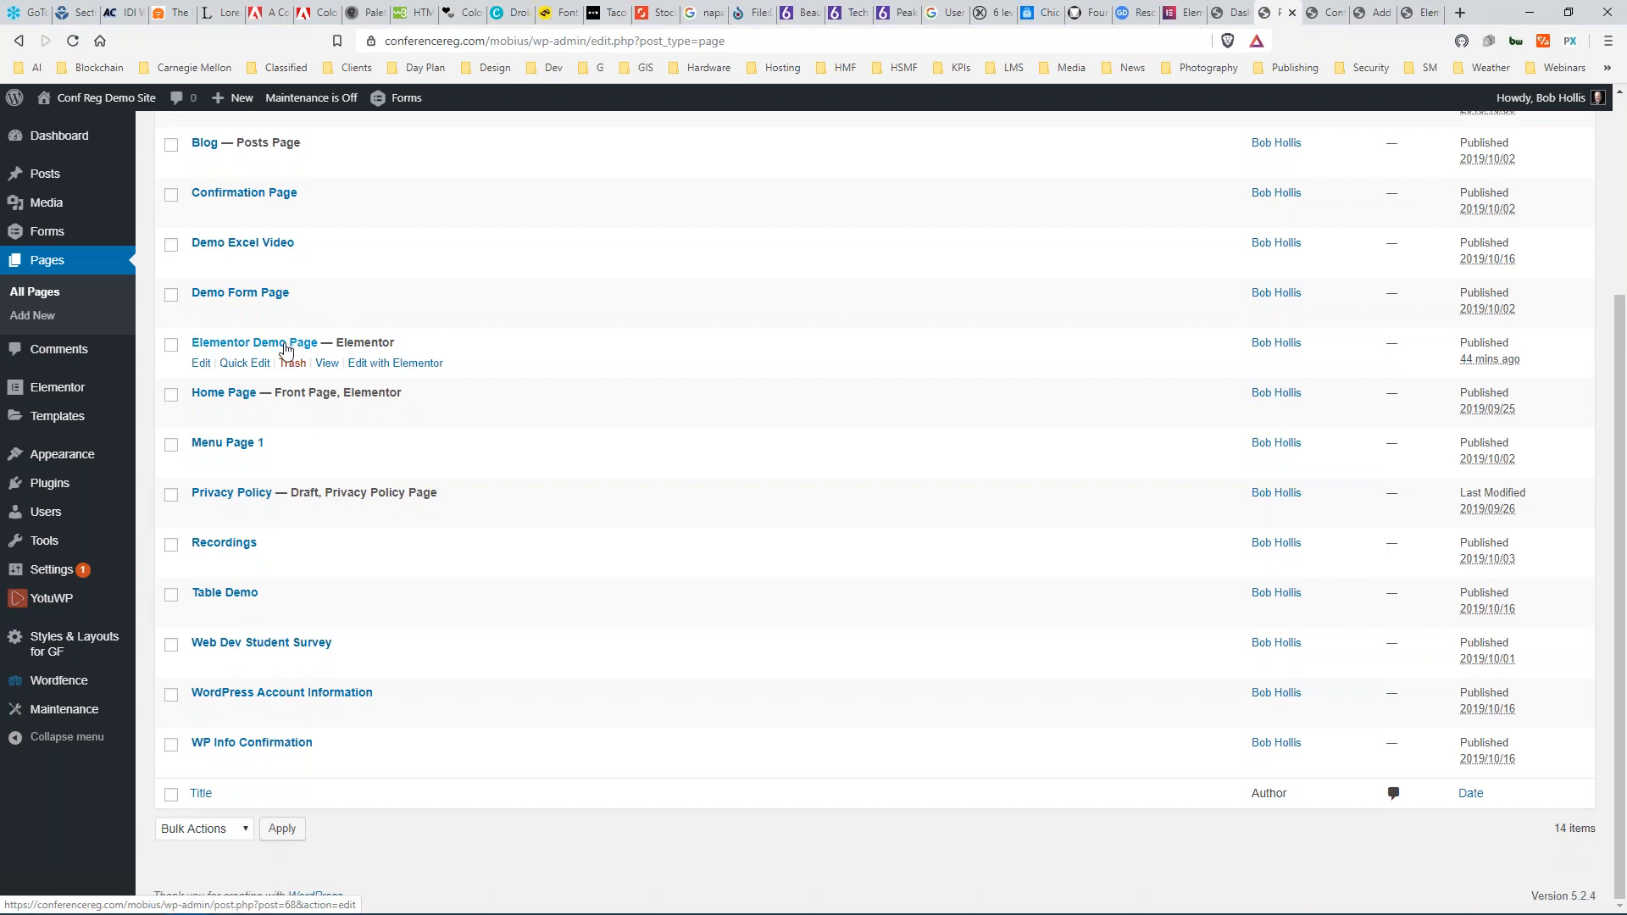
pyautogui.click(394, 366)
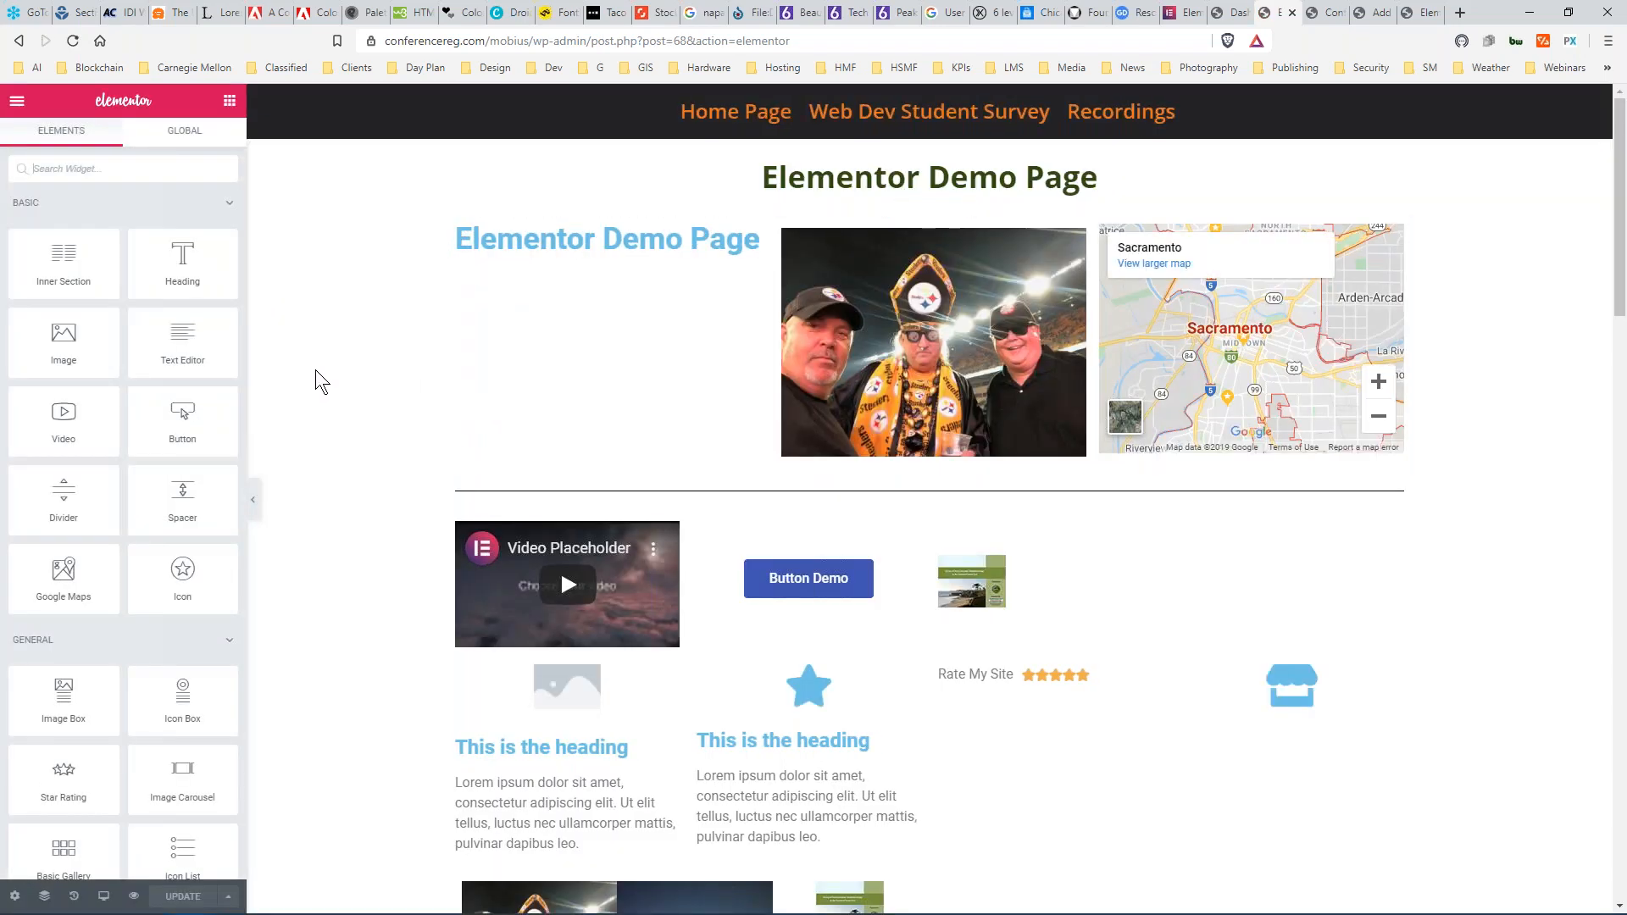
# Review the demo page's widgets down to the empty section in the editor, and go back to the Pages list.
pyautogui.scroll(-10, 397, 454)
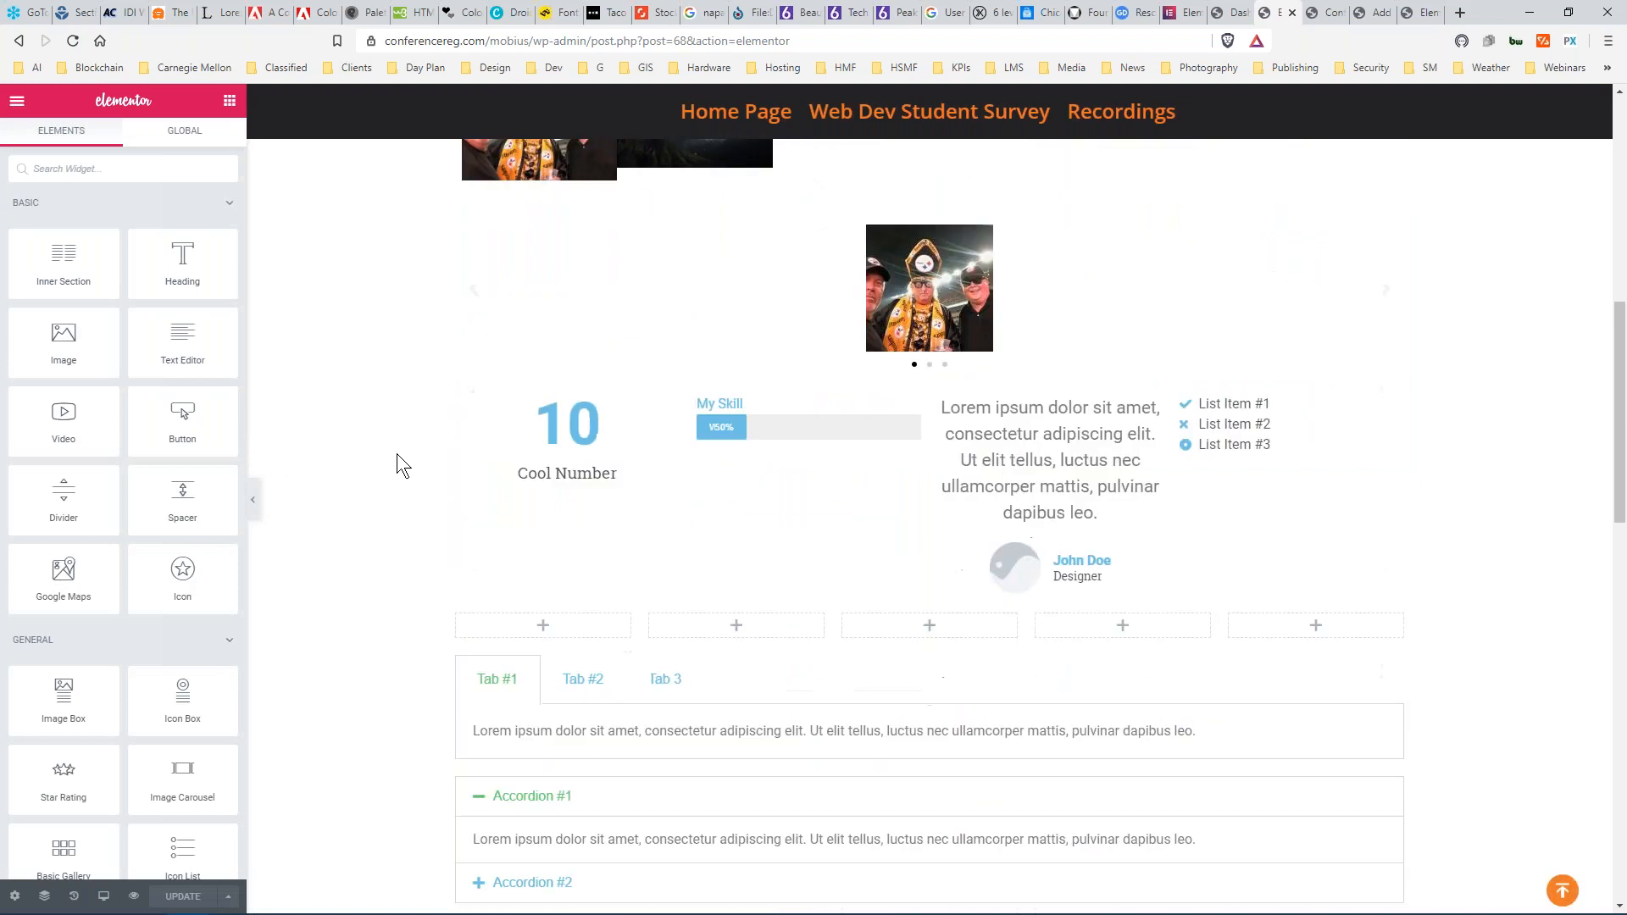
pyautogui.scroll(-10, 396, 454)
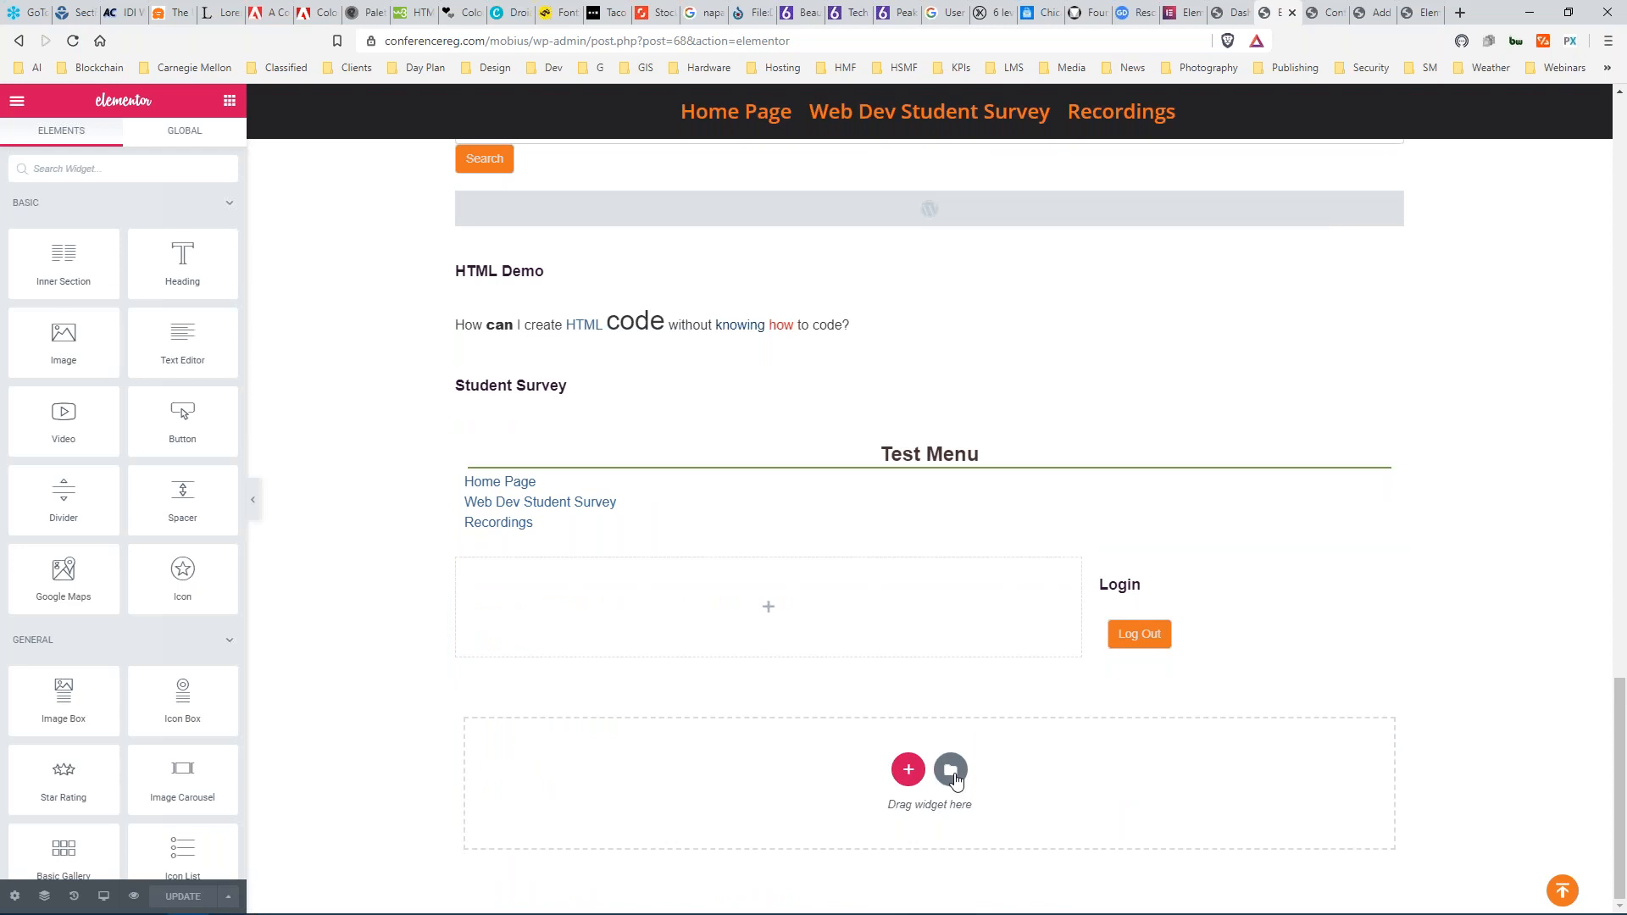
pyautogui.rightClick(848, 679)
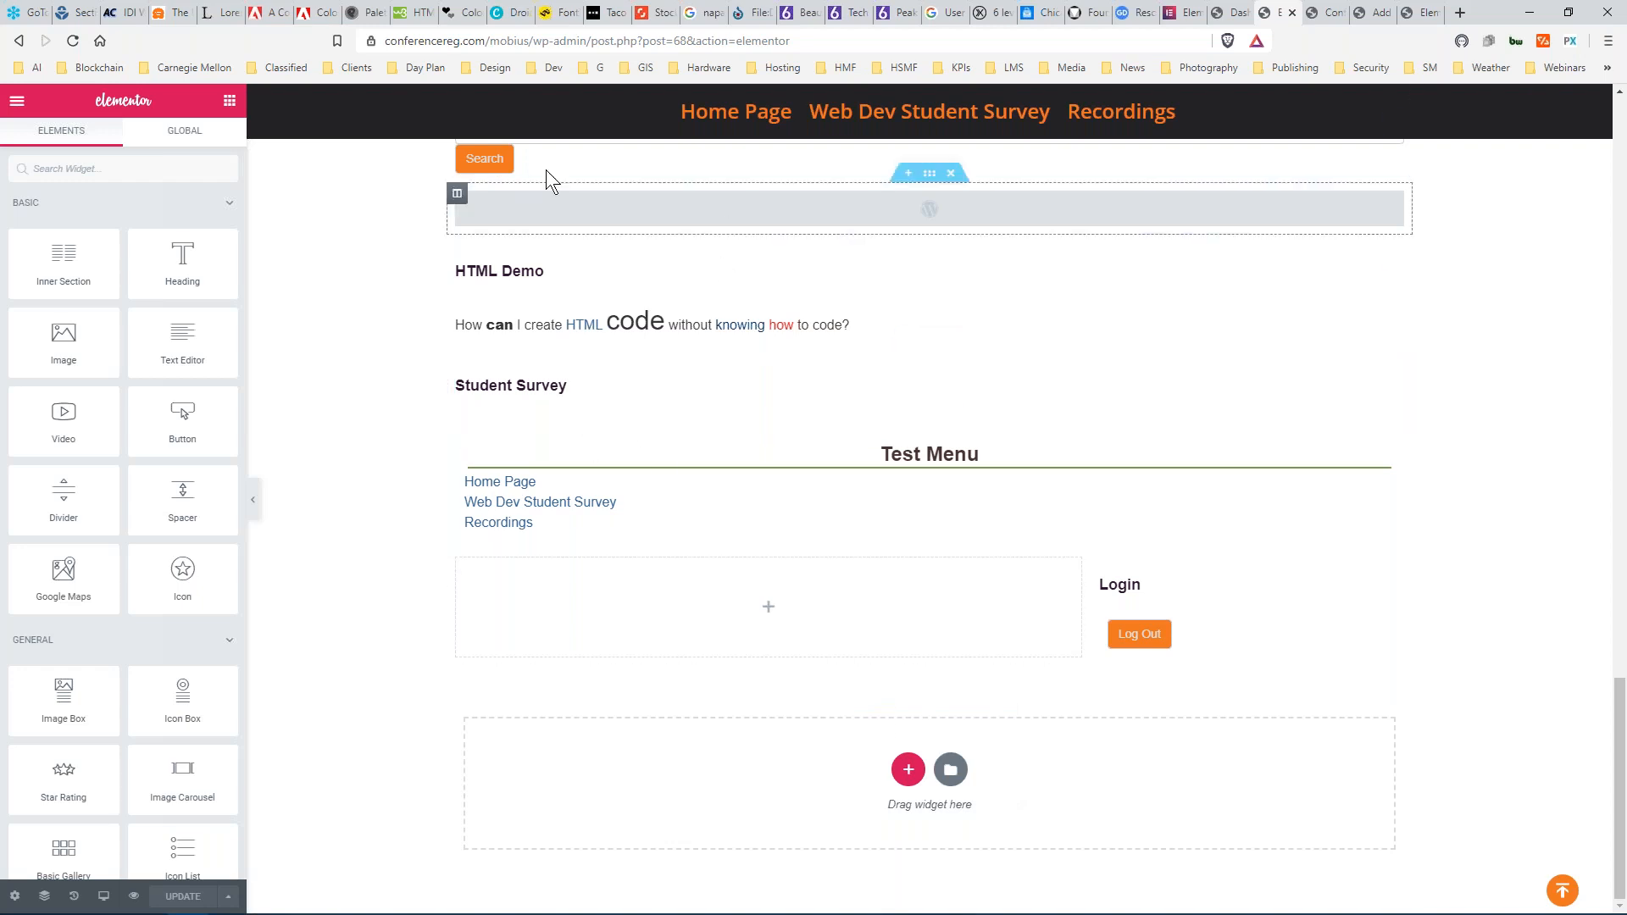
pyautogui.click(17, 41)
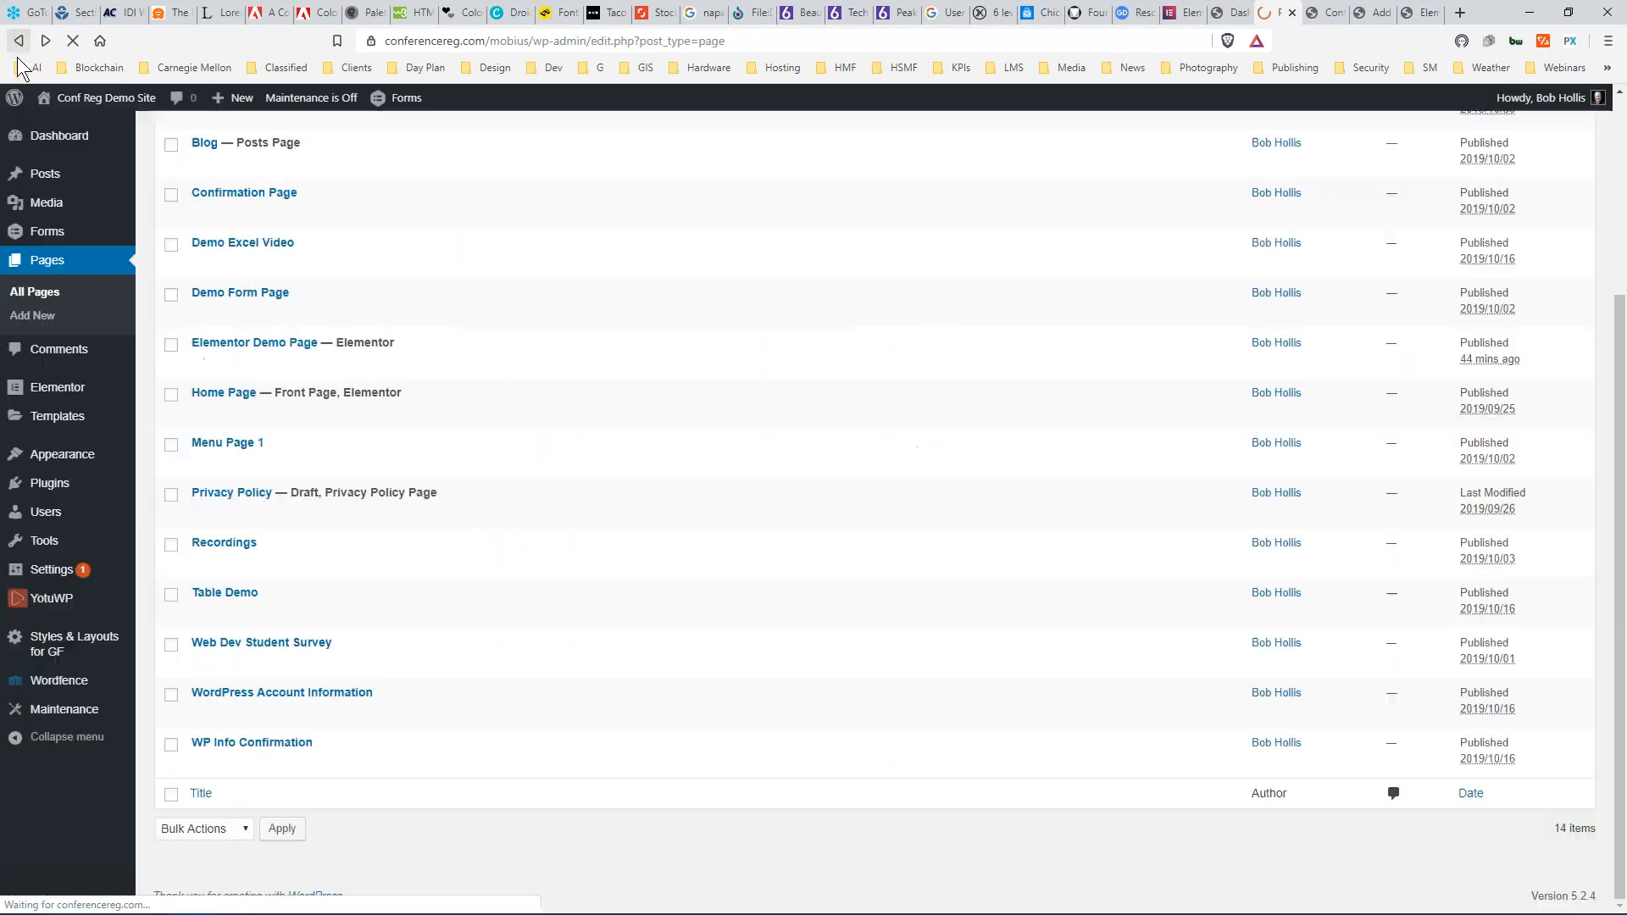
pyautogui.scroll(4, 586, 441)
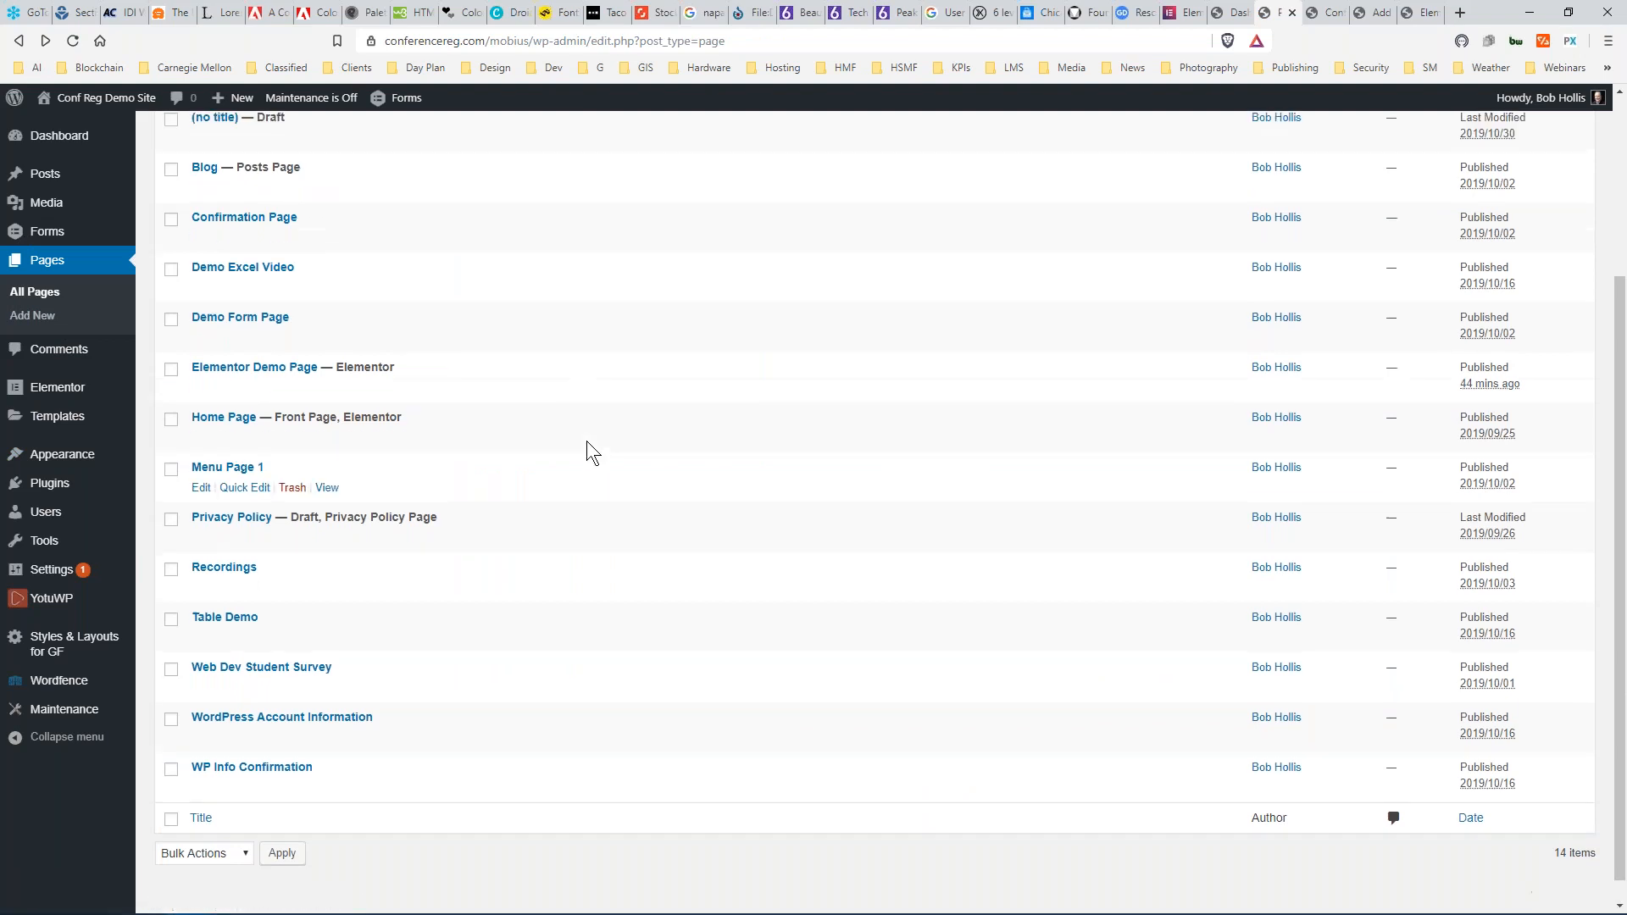
# Add a new page titled "Elem Copy" and open it for editing with Elementor.
pyautogui.click(245, 144)
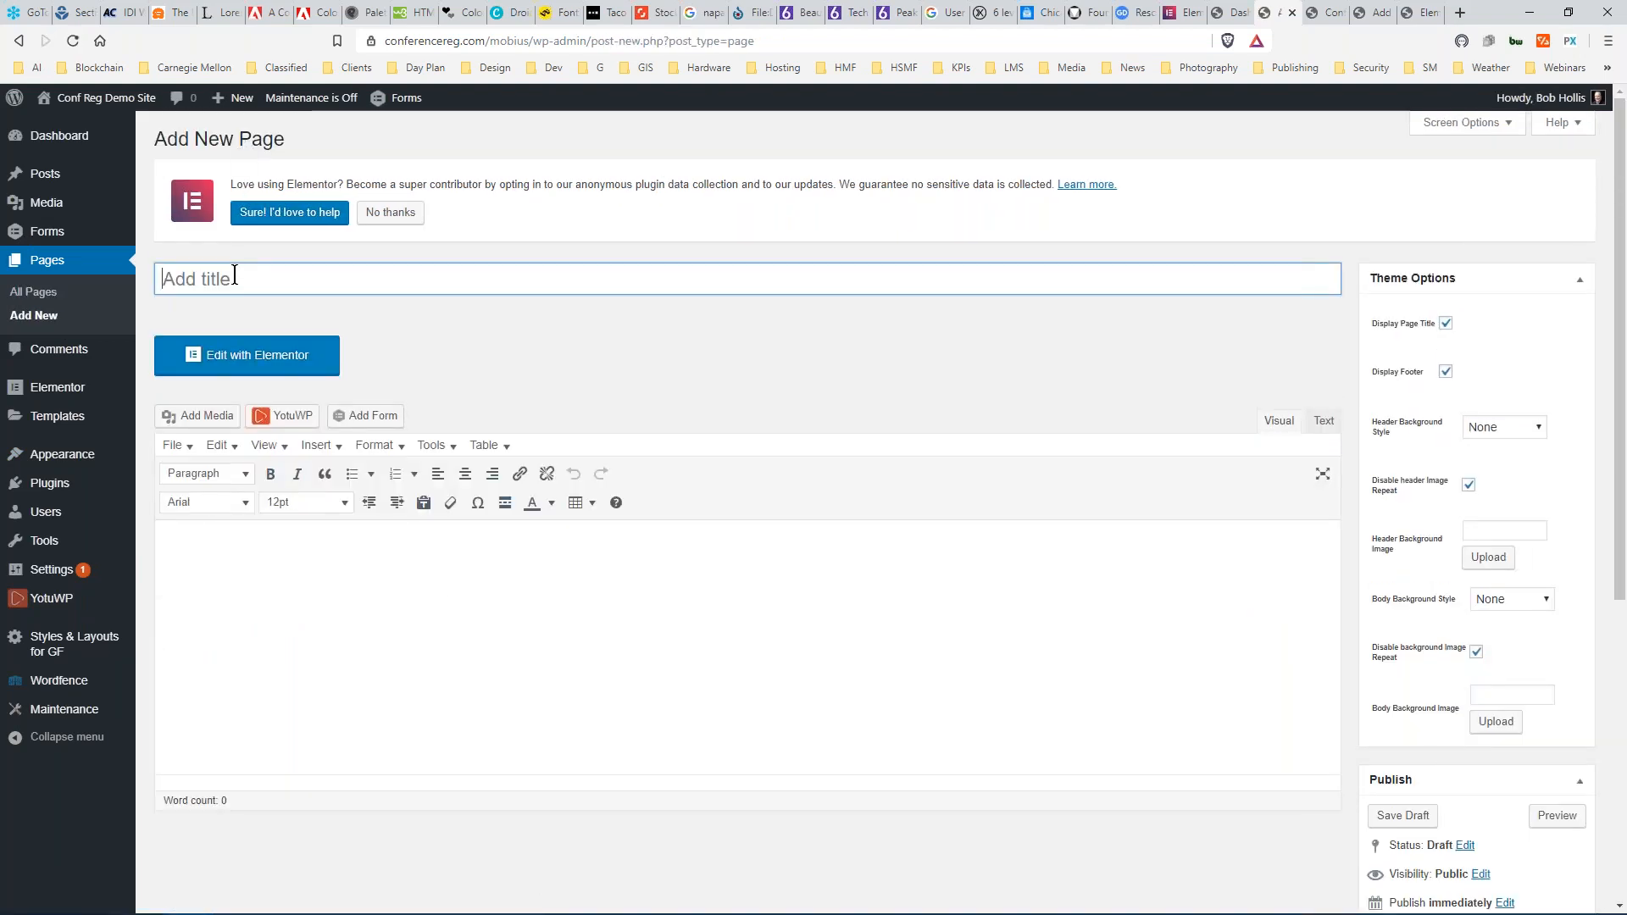
pyautogui.write('Elem Copy')
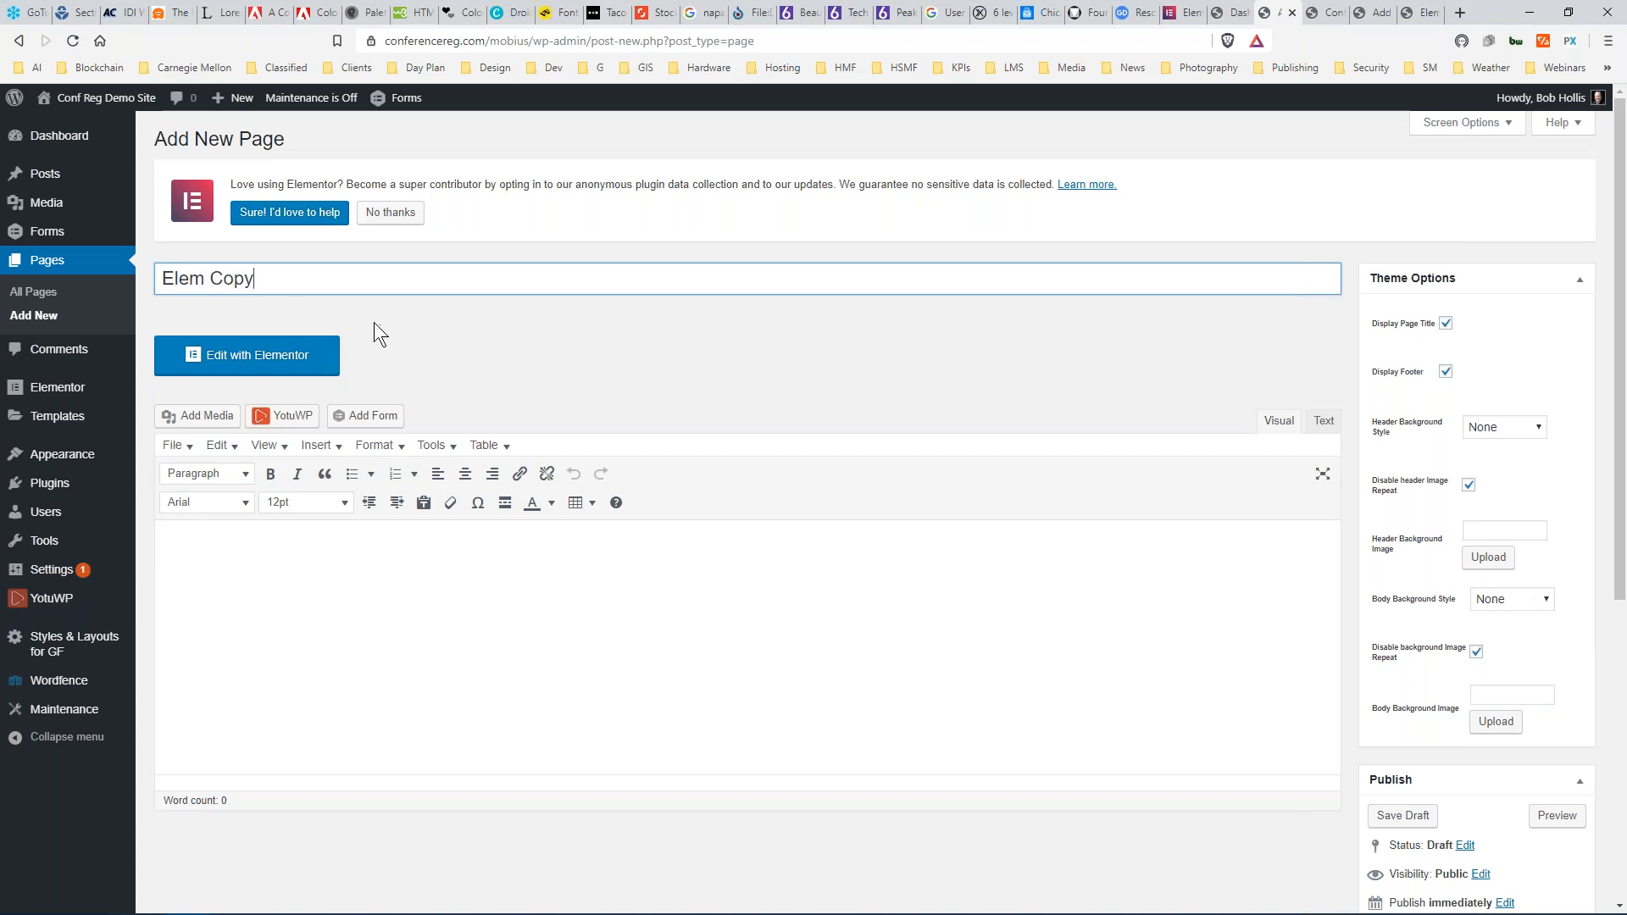
pyautogui.click(291, 354)
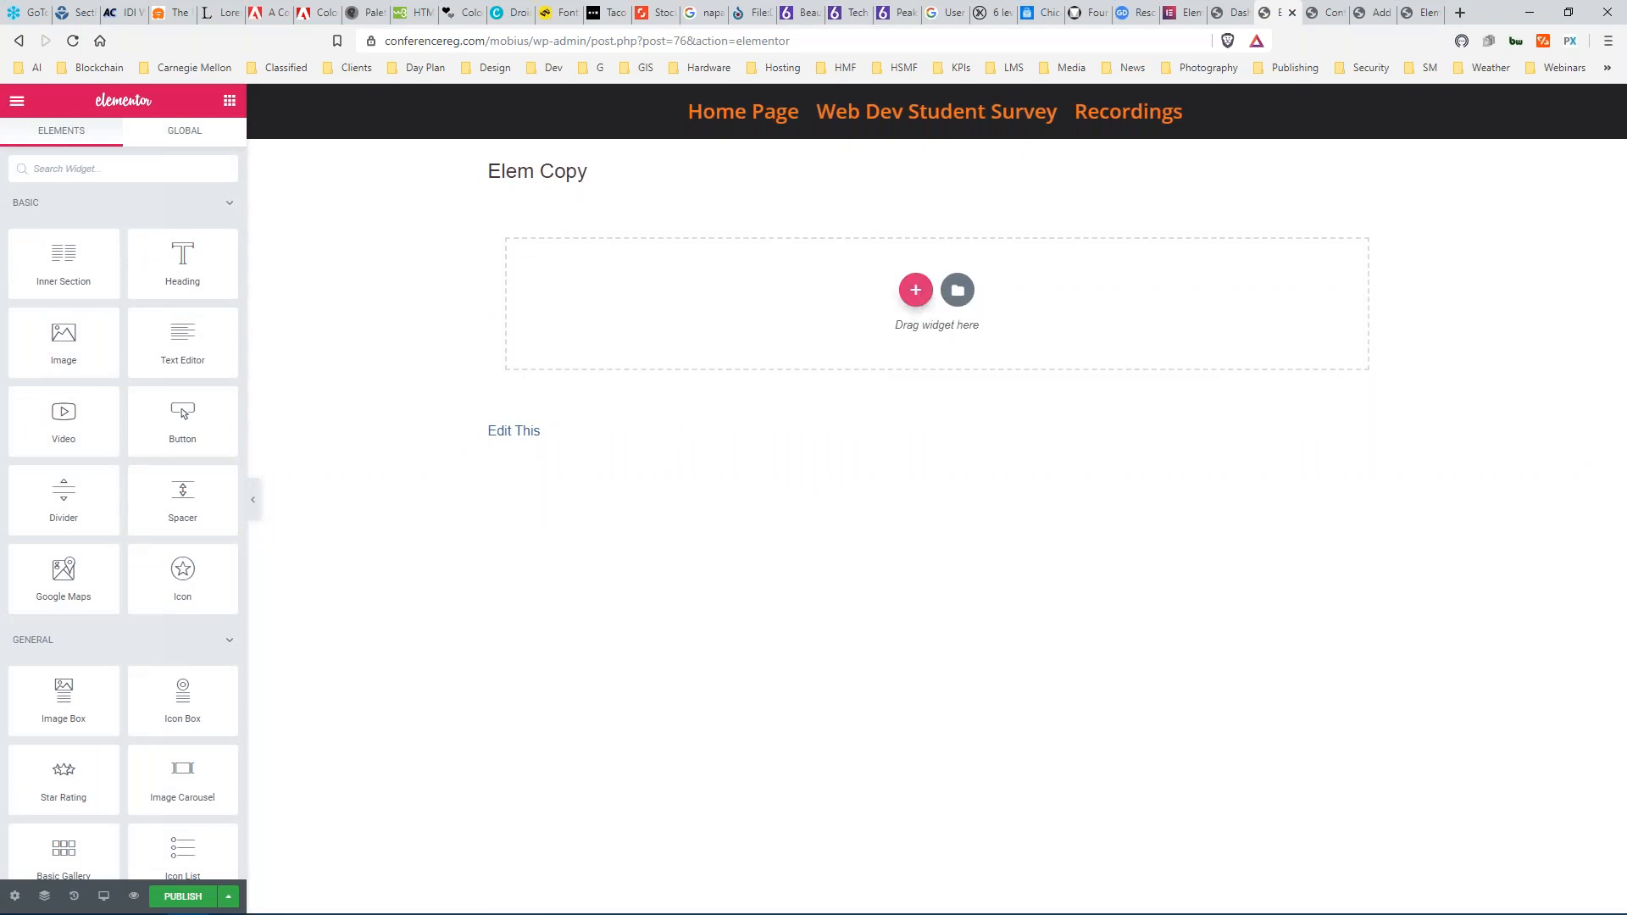
# Add a single-column section to the Elem Copy page and paste the copied demo page content below it.
pyautogui.click(916, 290)
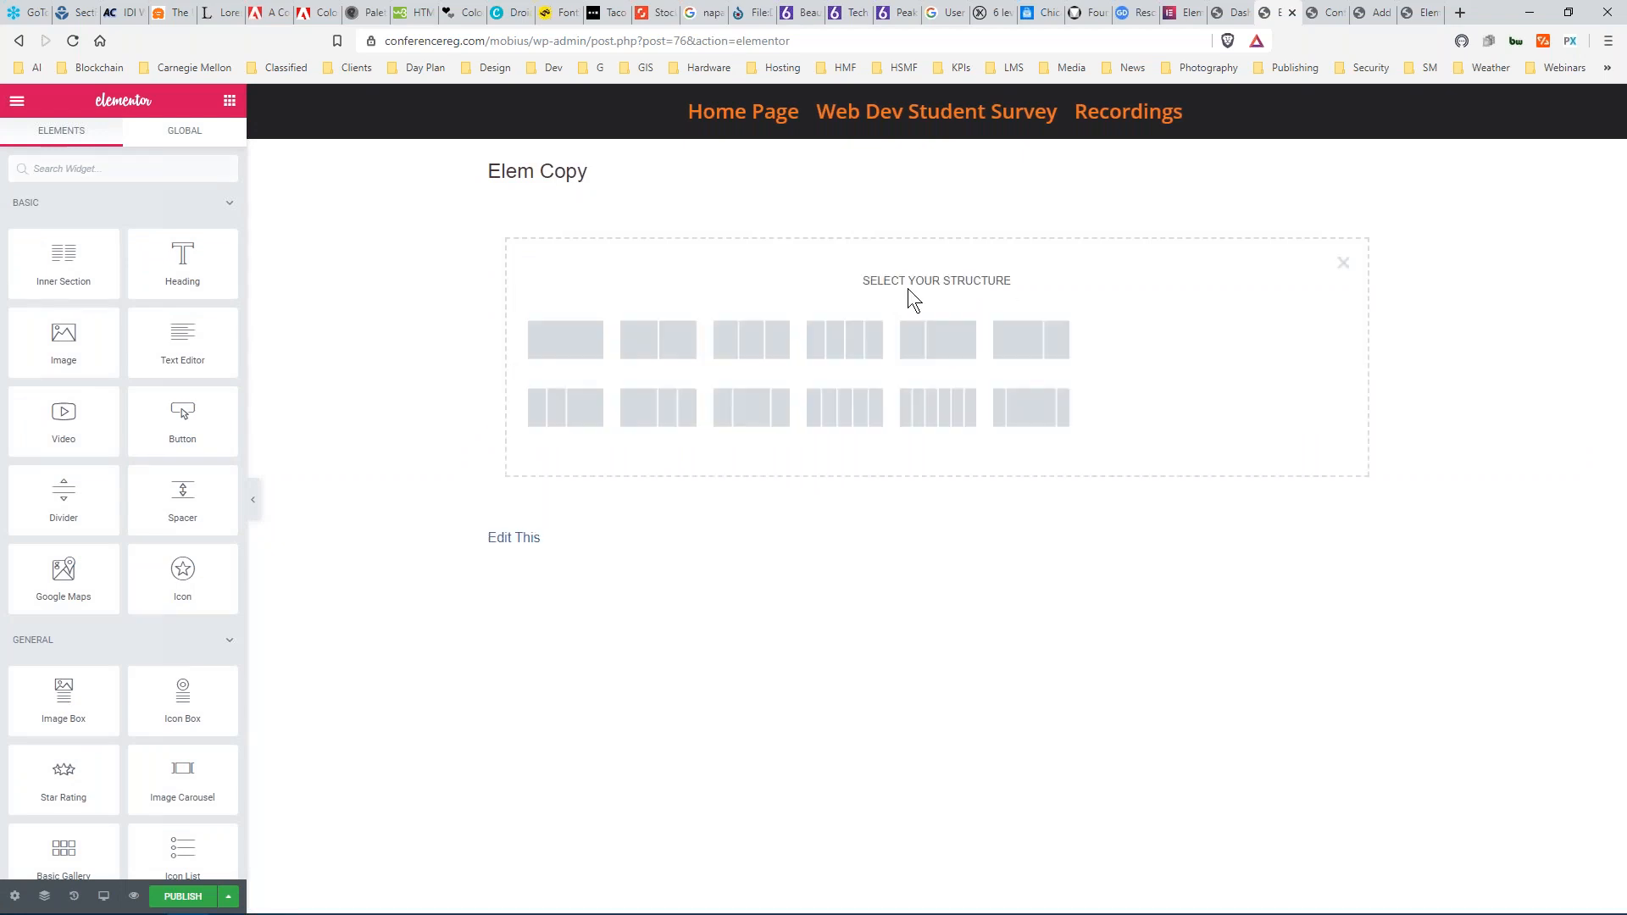
pyautogui.click(565, 340)
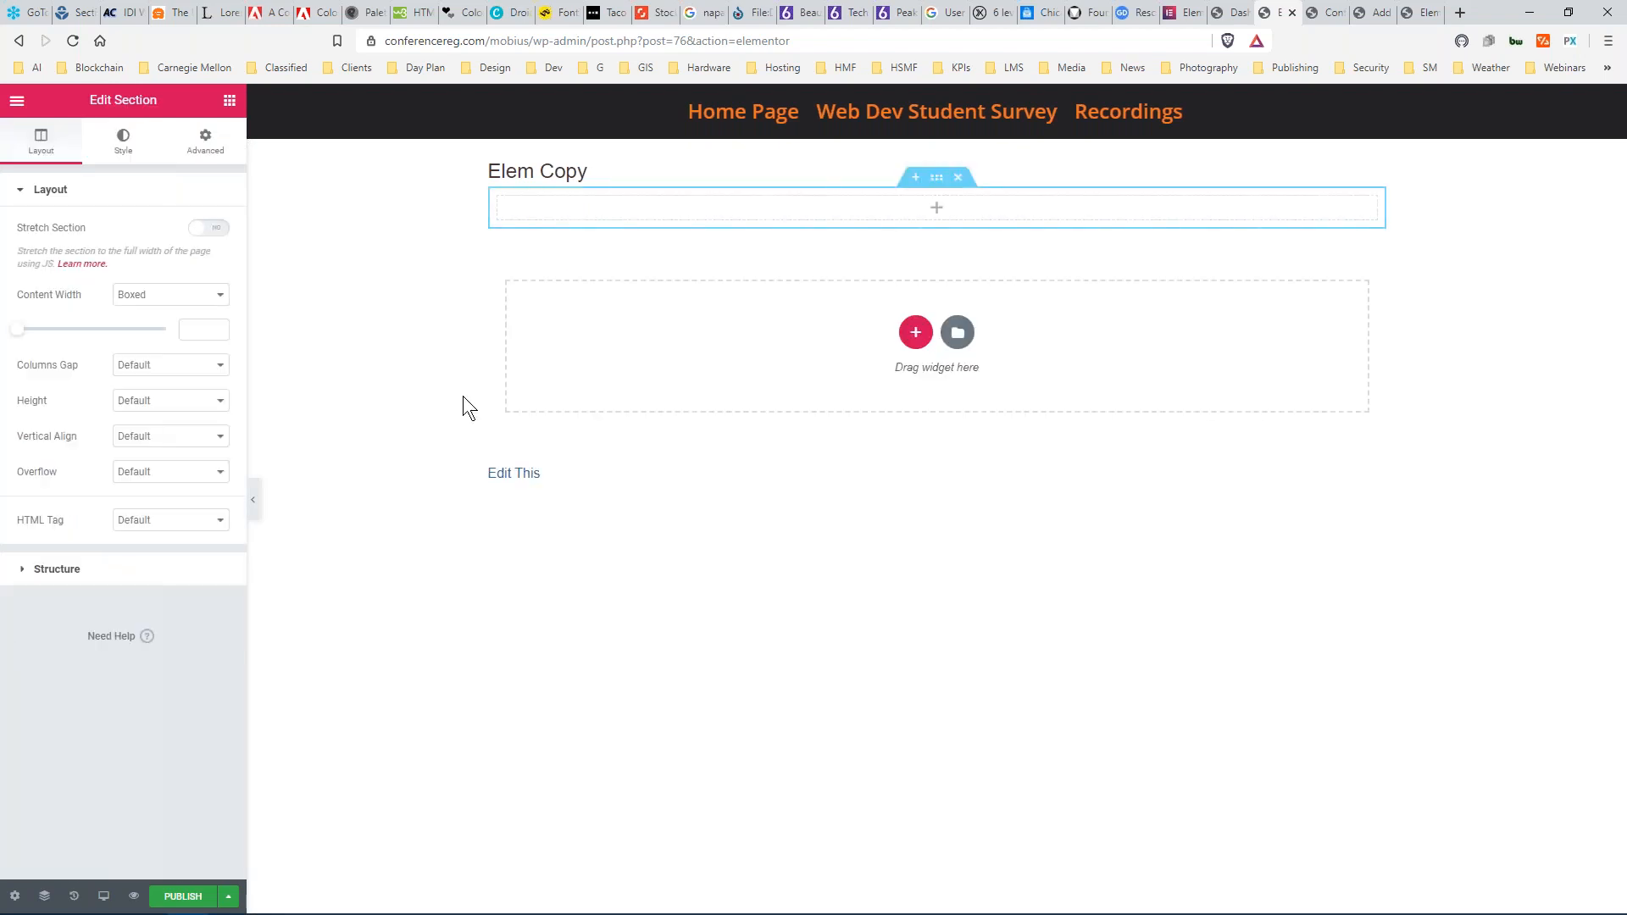
pyautogui.rightClick(720, 249)
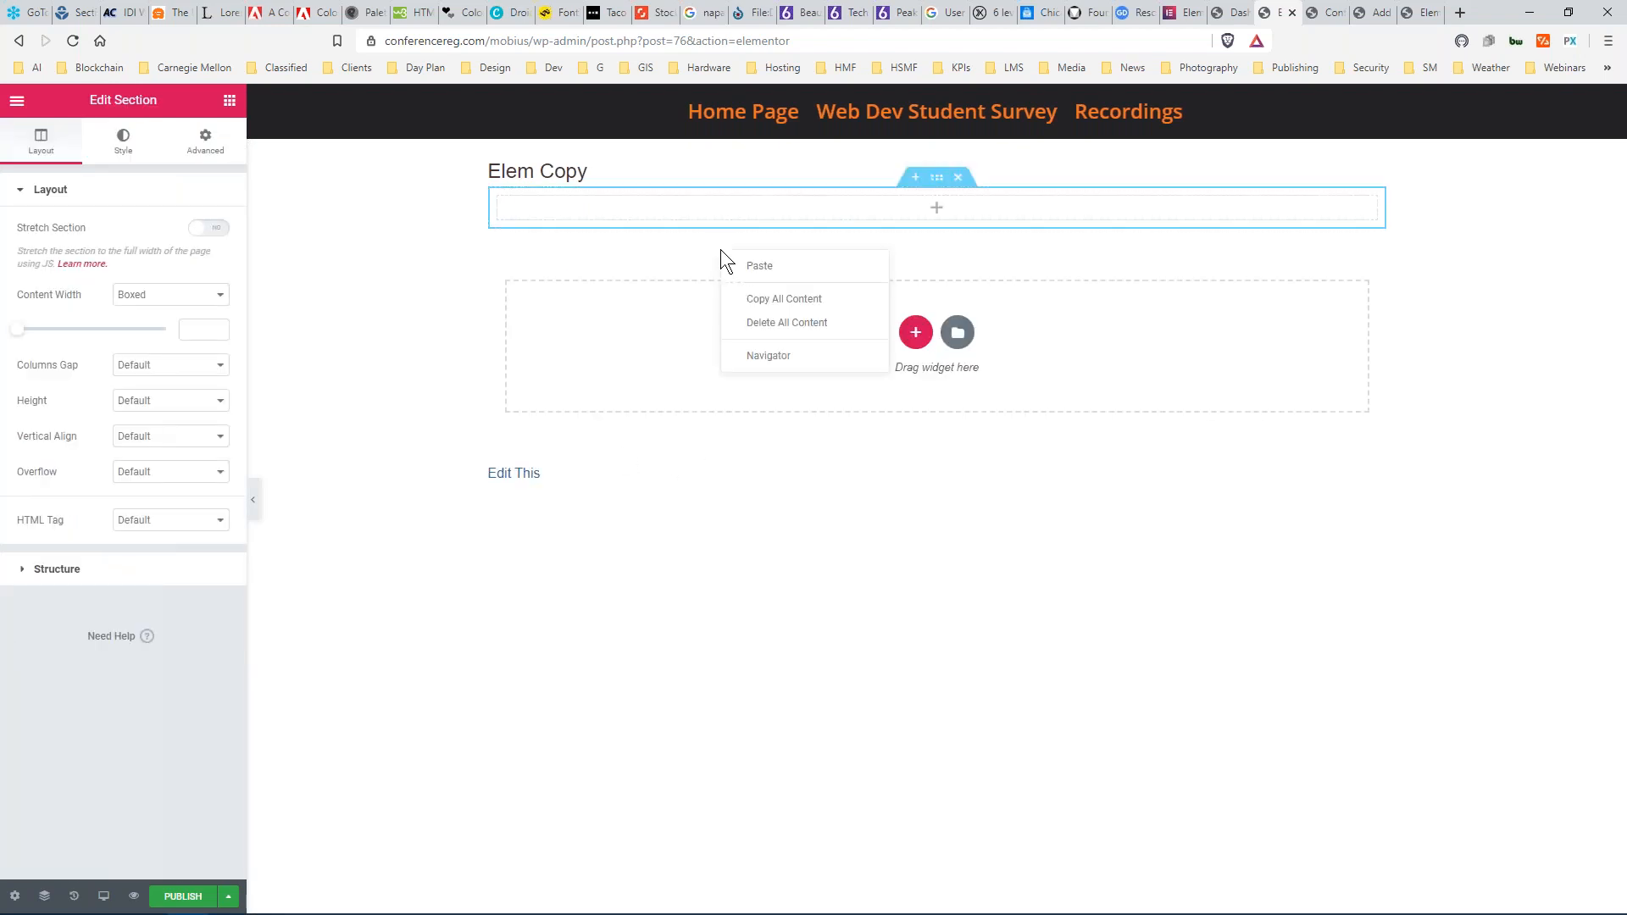
pyautogui.click(765, 269)
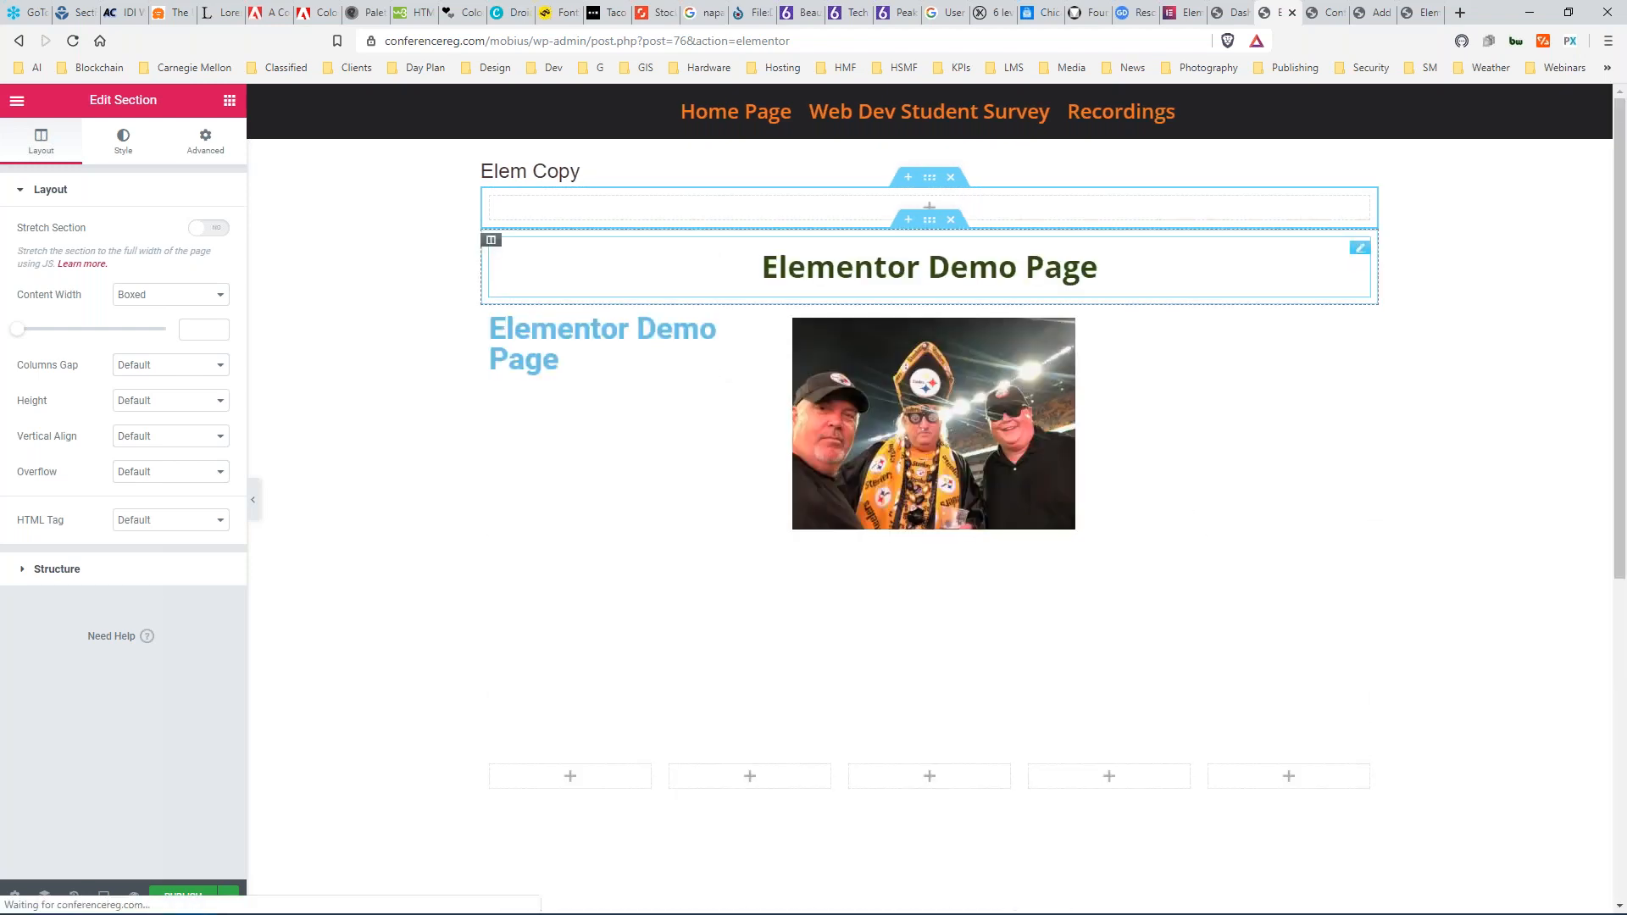
# Look through the pasted widgets and delete the empty section above the Elementor Demo Page heading.
pyautogui.scroll(-8, 1441, 517)
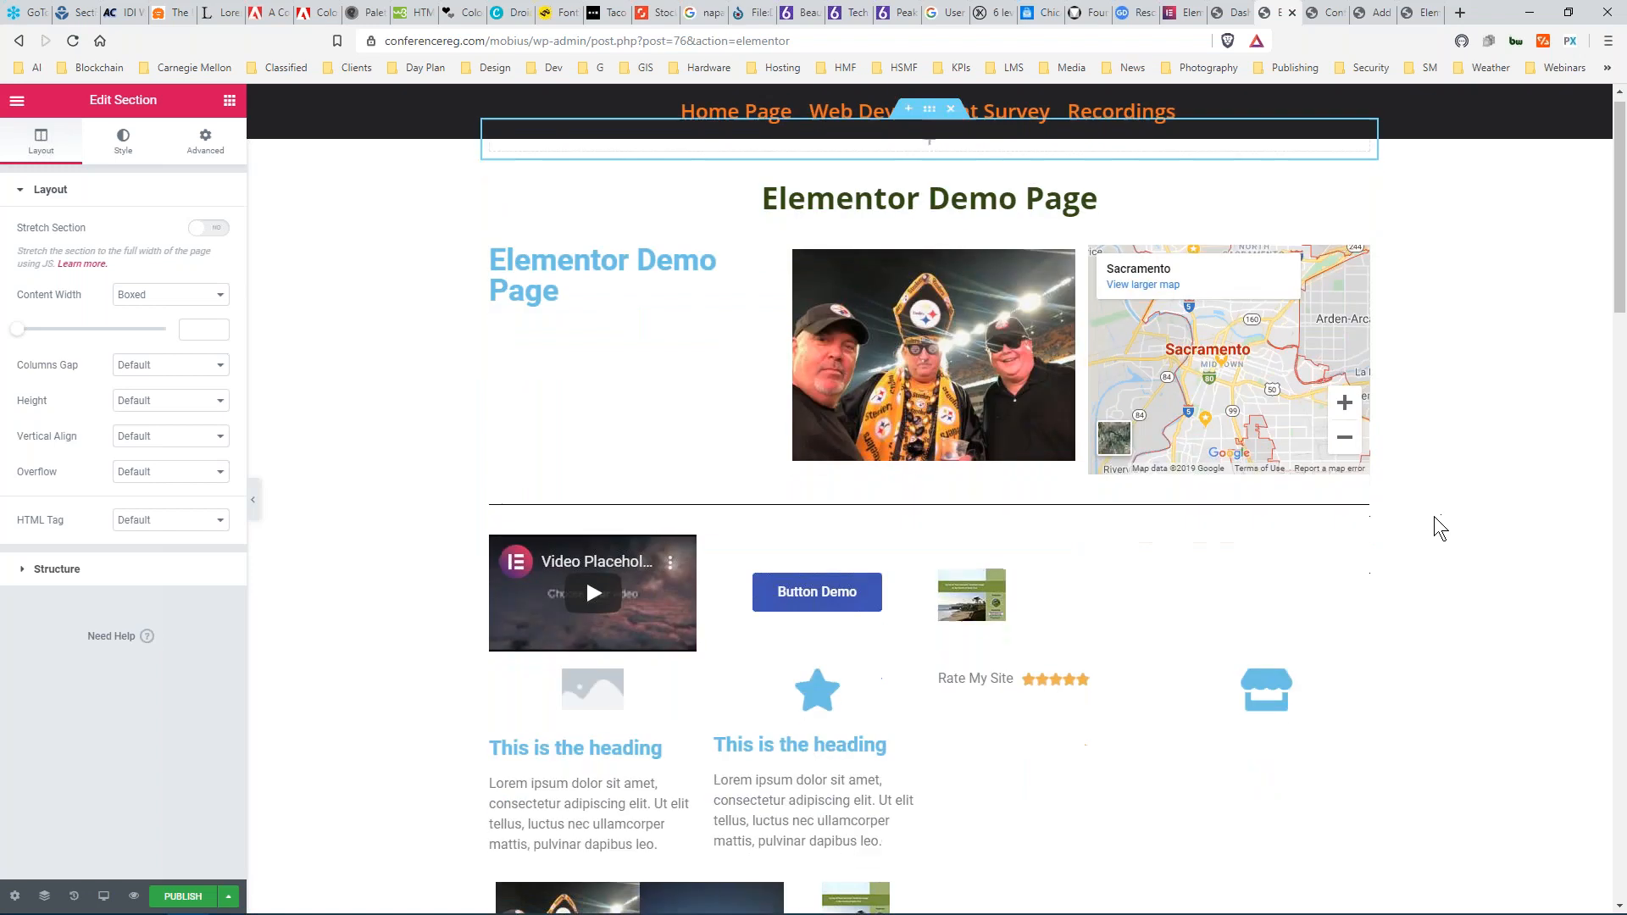
pyautogui.scroll(-17, 1407, 517)
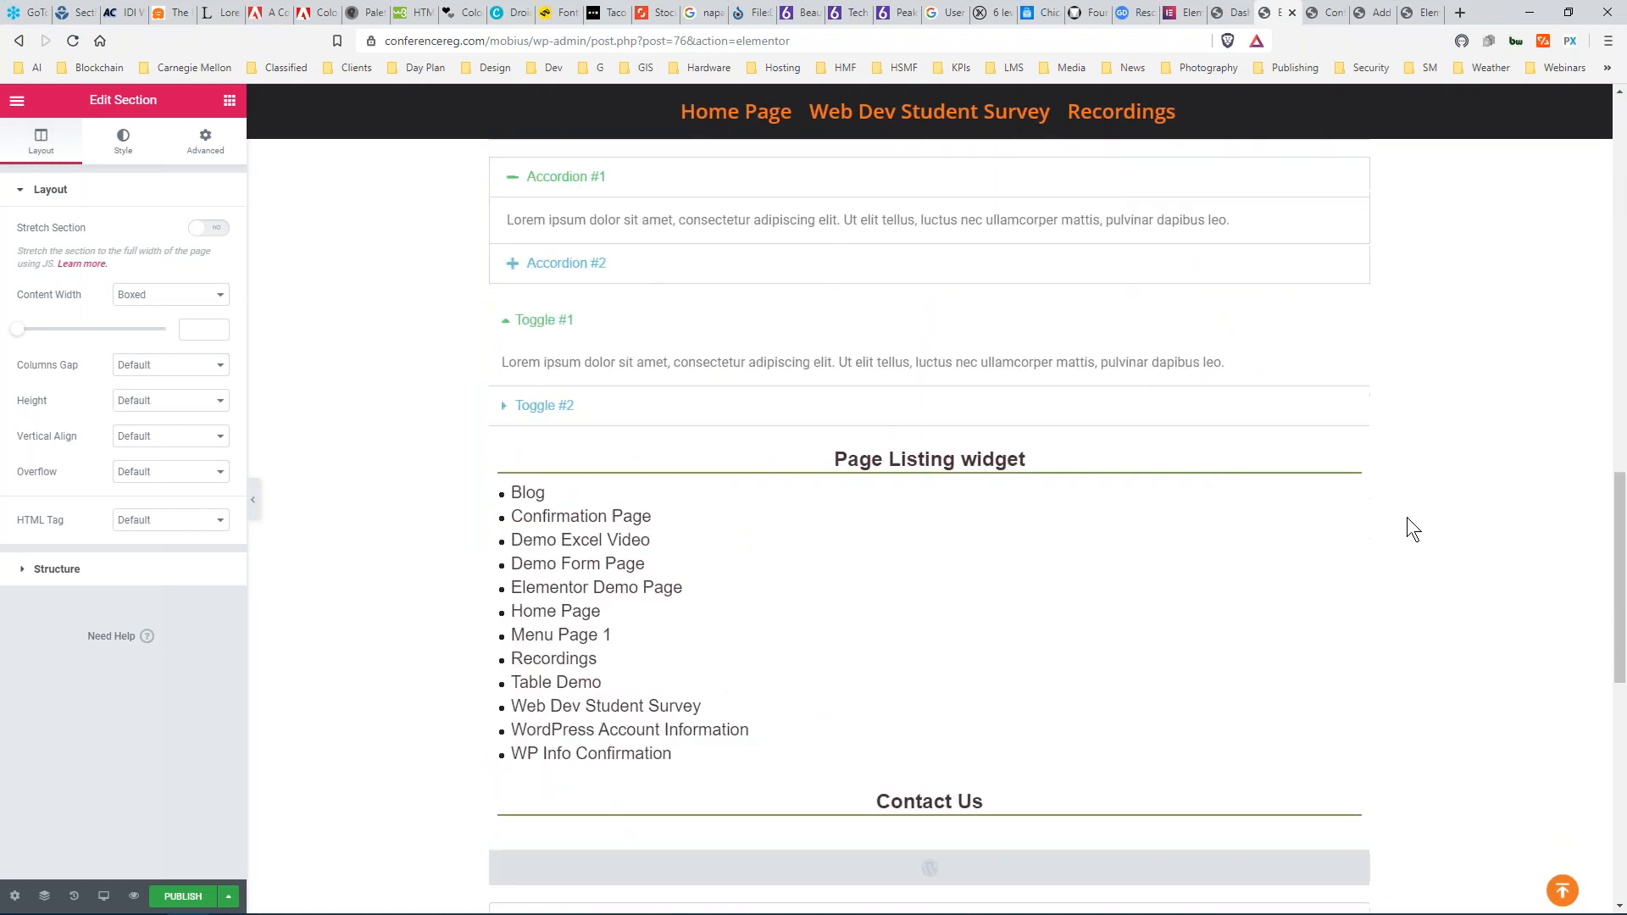
pyautogui.scroll(18, 1411, 519)
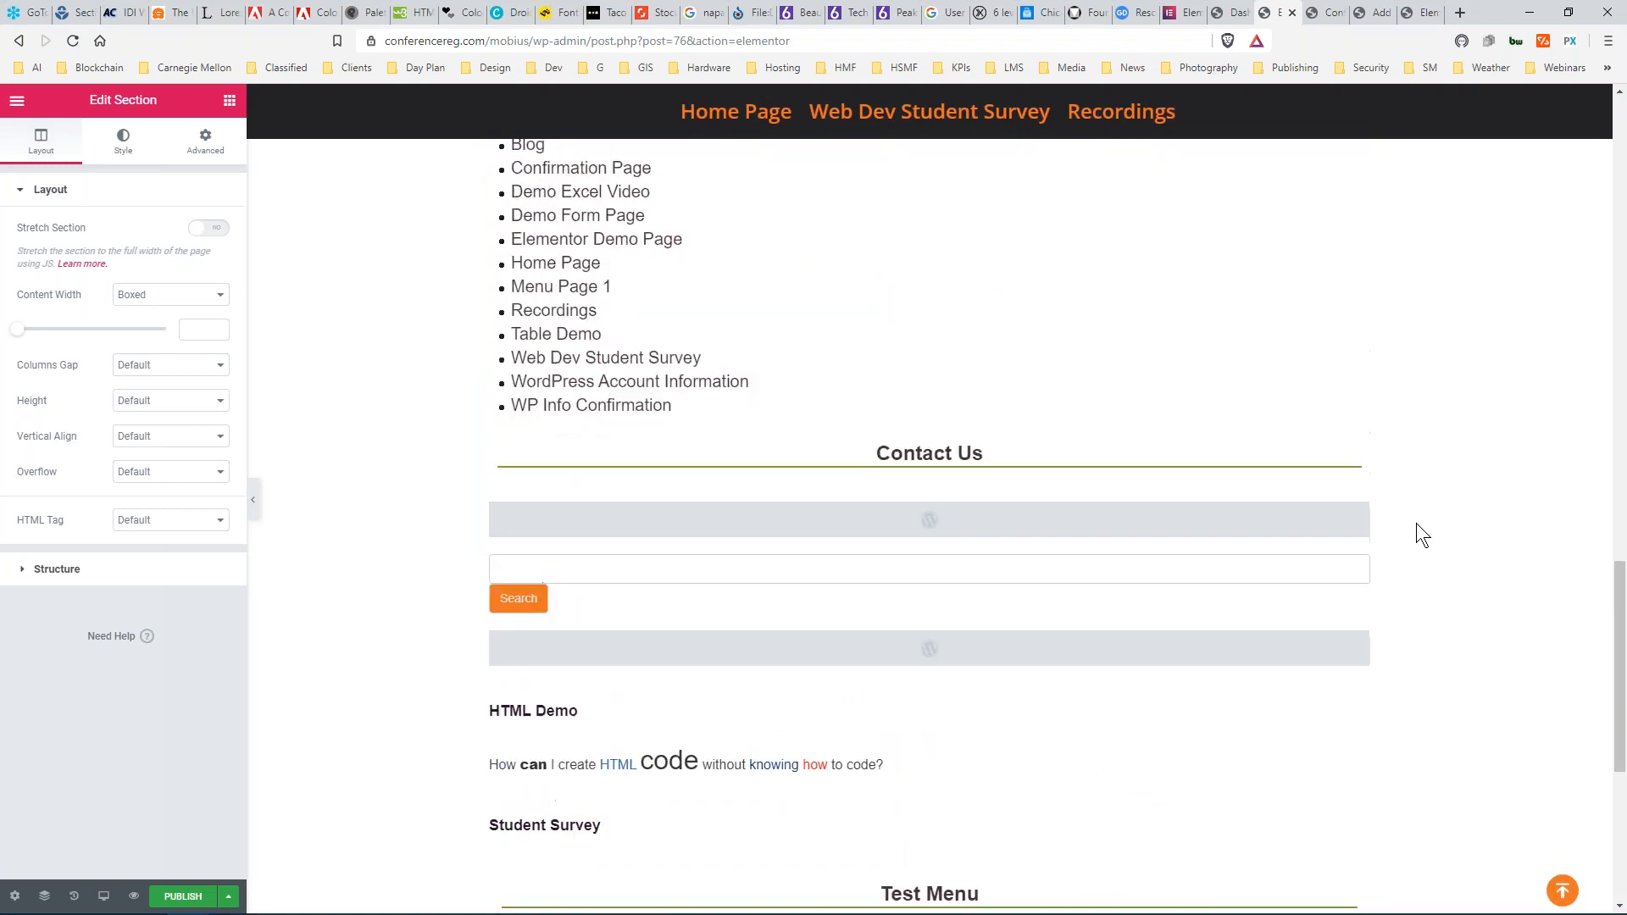
pyautogui.scroll(6, 1415, 522)
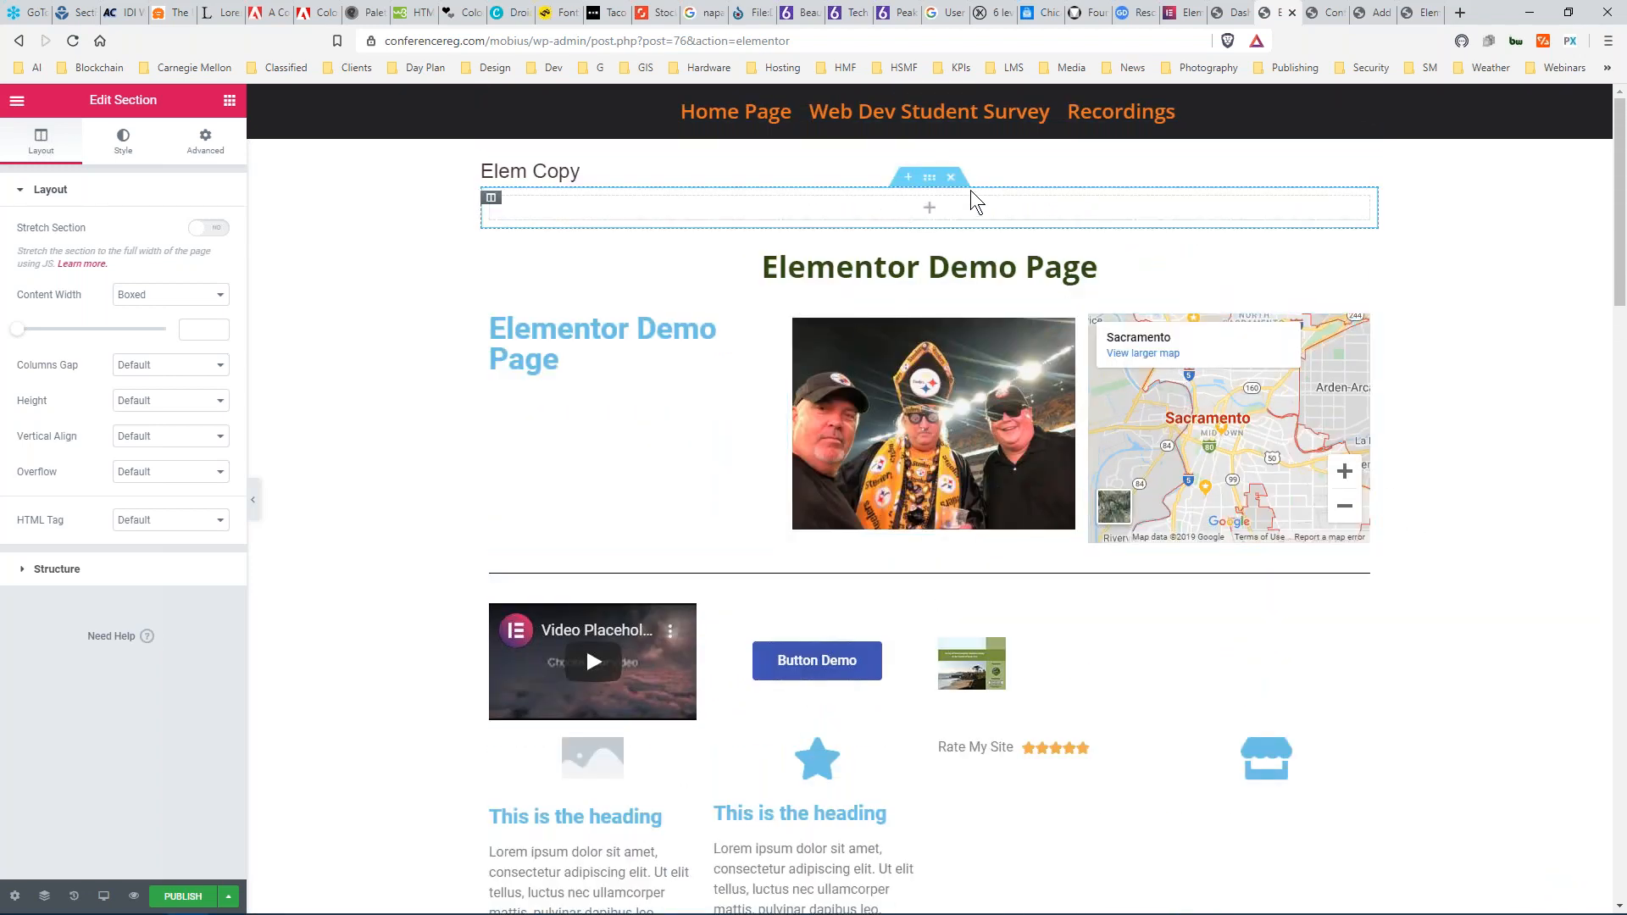
pyautogui.click(950, 179)
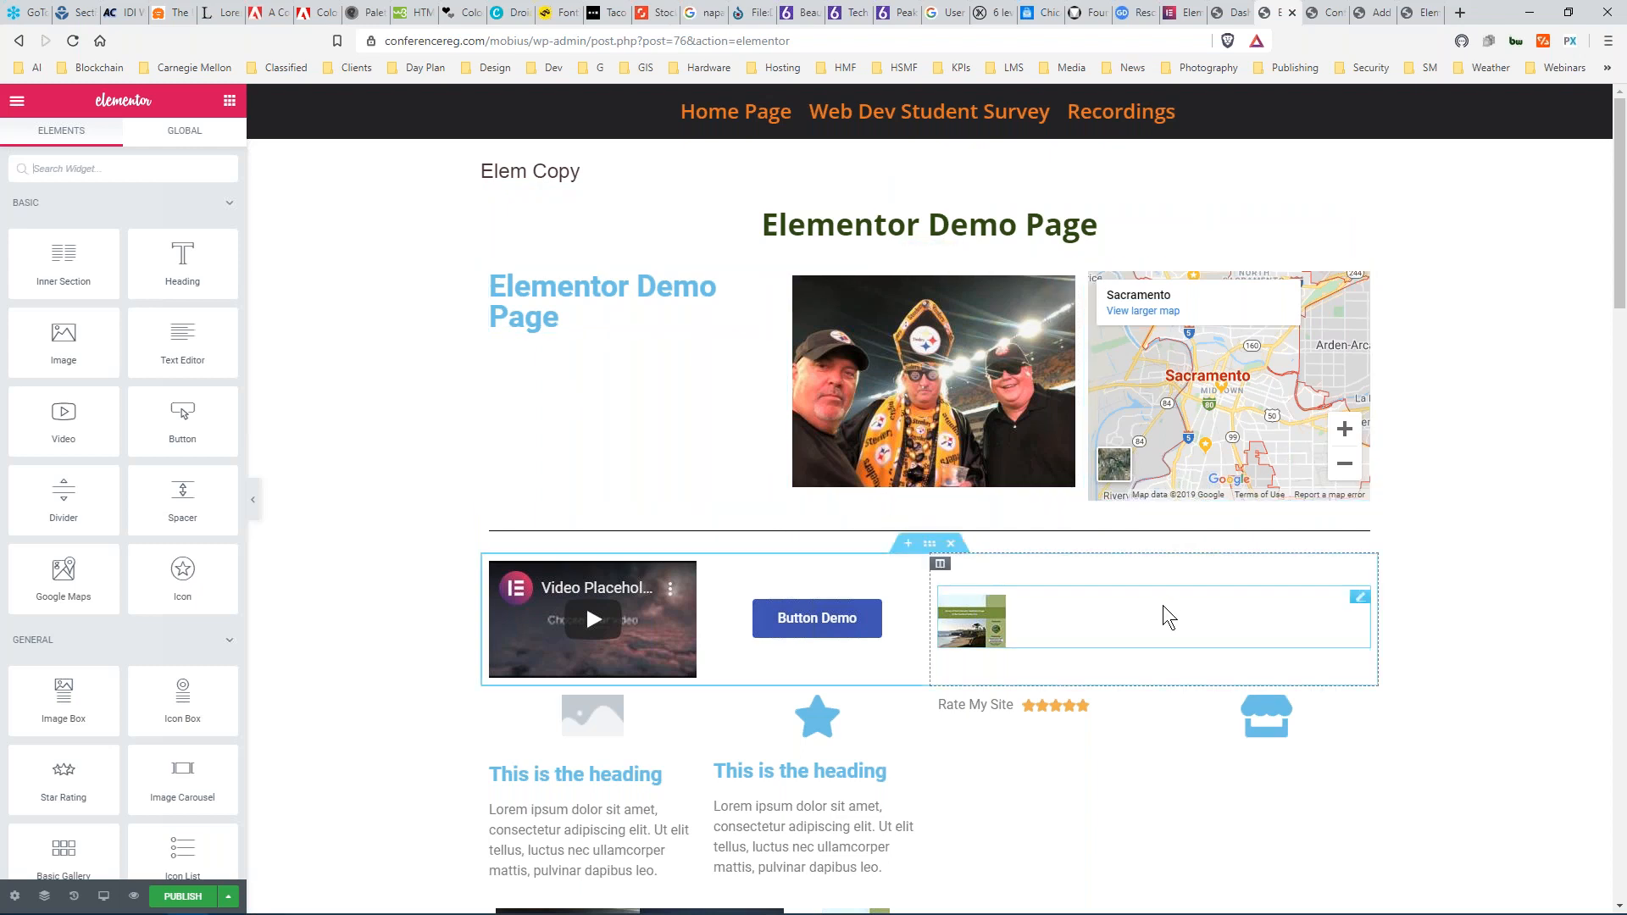
# Check the pasted content on the Elem Copy page down to the Contact Us area and publish the page.
pyautogui.scroll(-3, 1162, 605)
pyautogui.scroll(-8, 1162, 605)
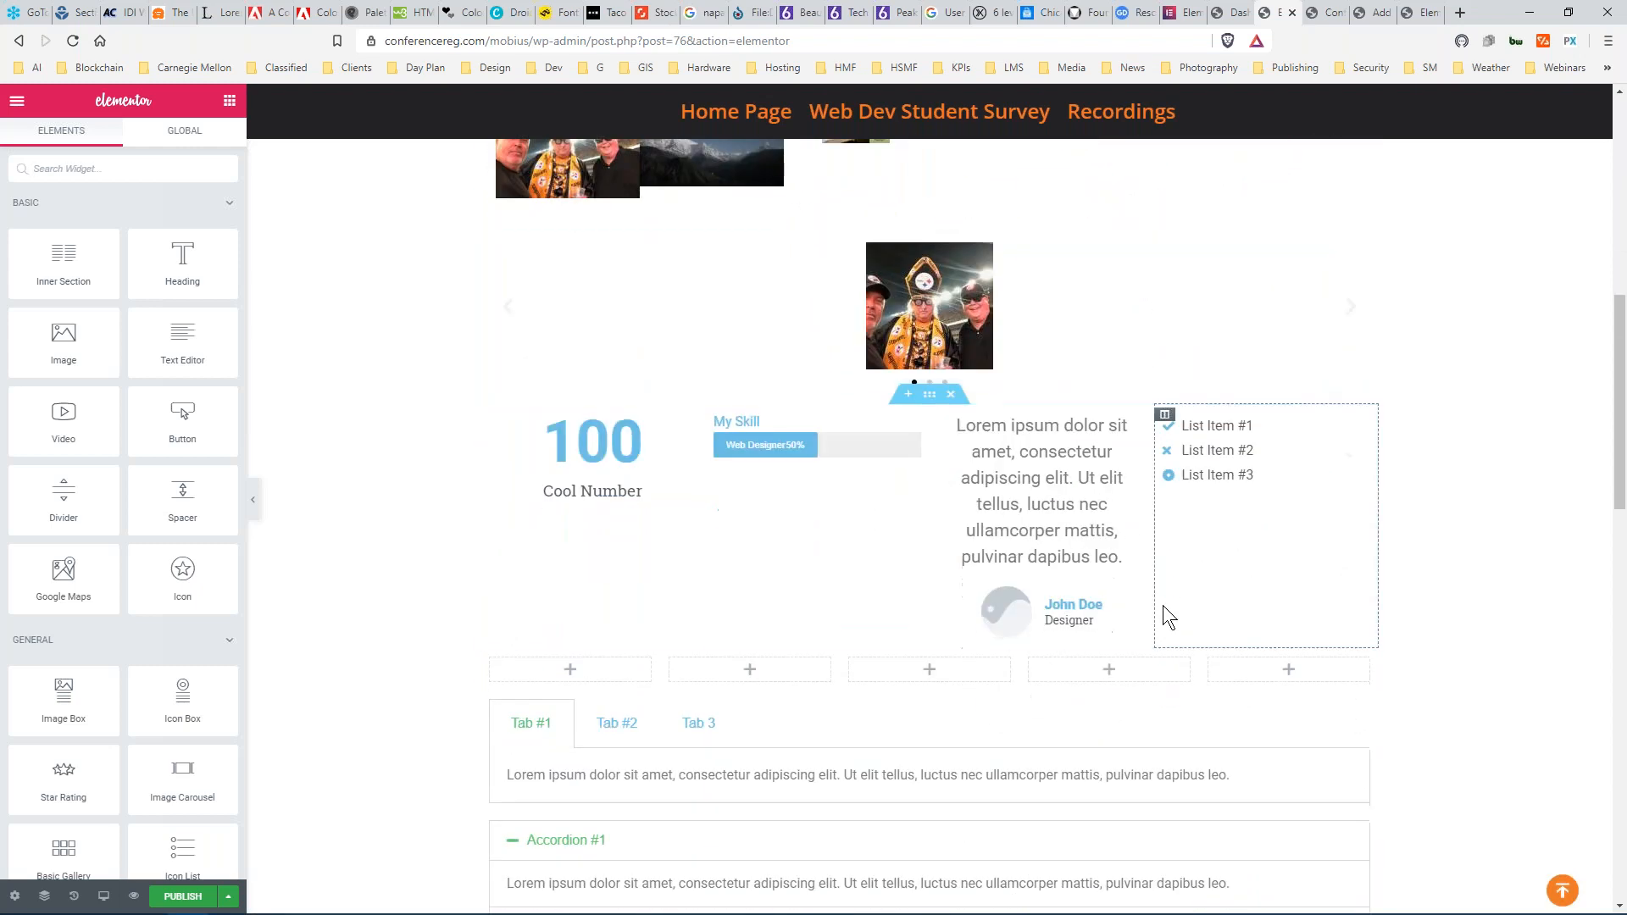
pyautogui.scroll(-8, 1163, 603)
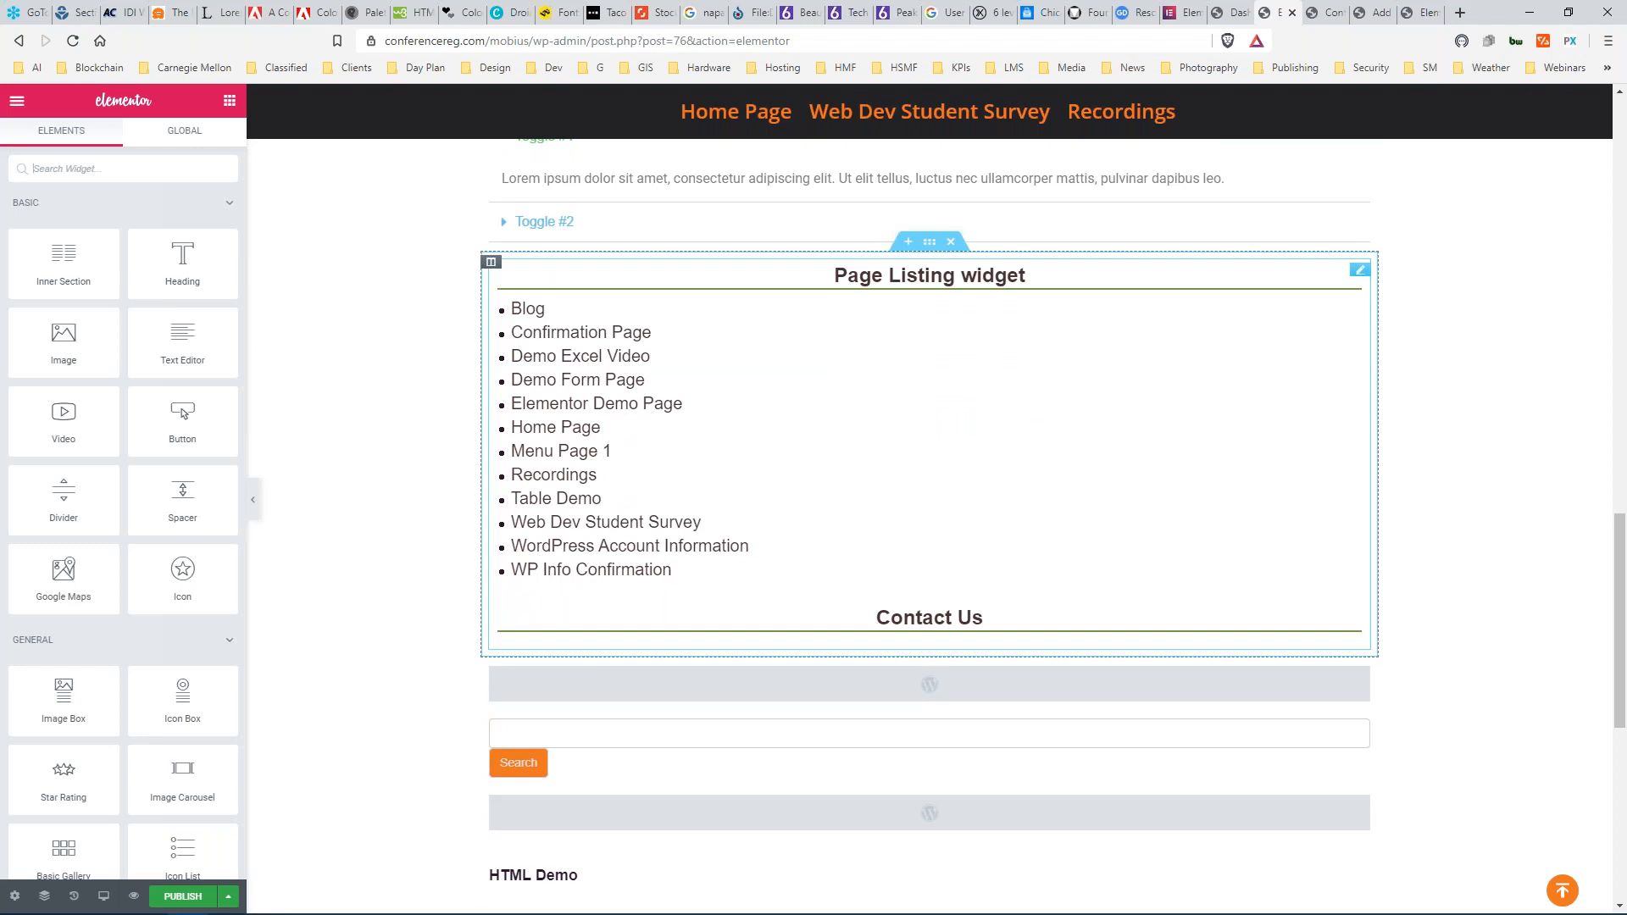
pyautogui.scroll(15, 1046, 613)
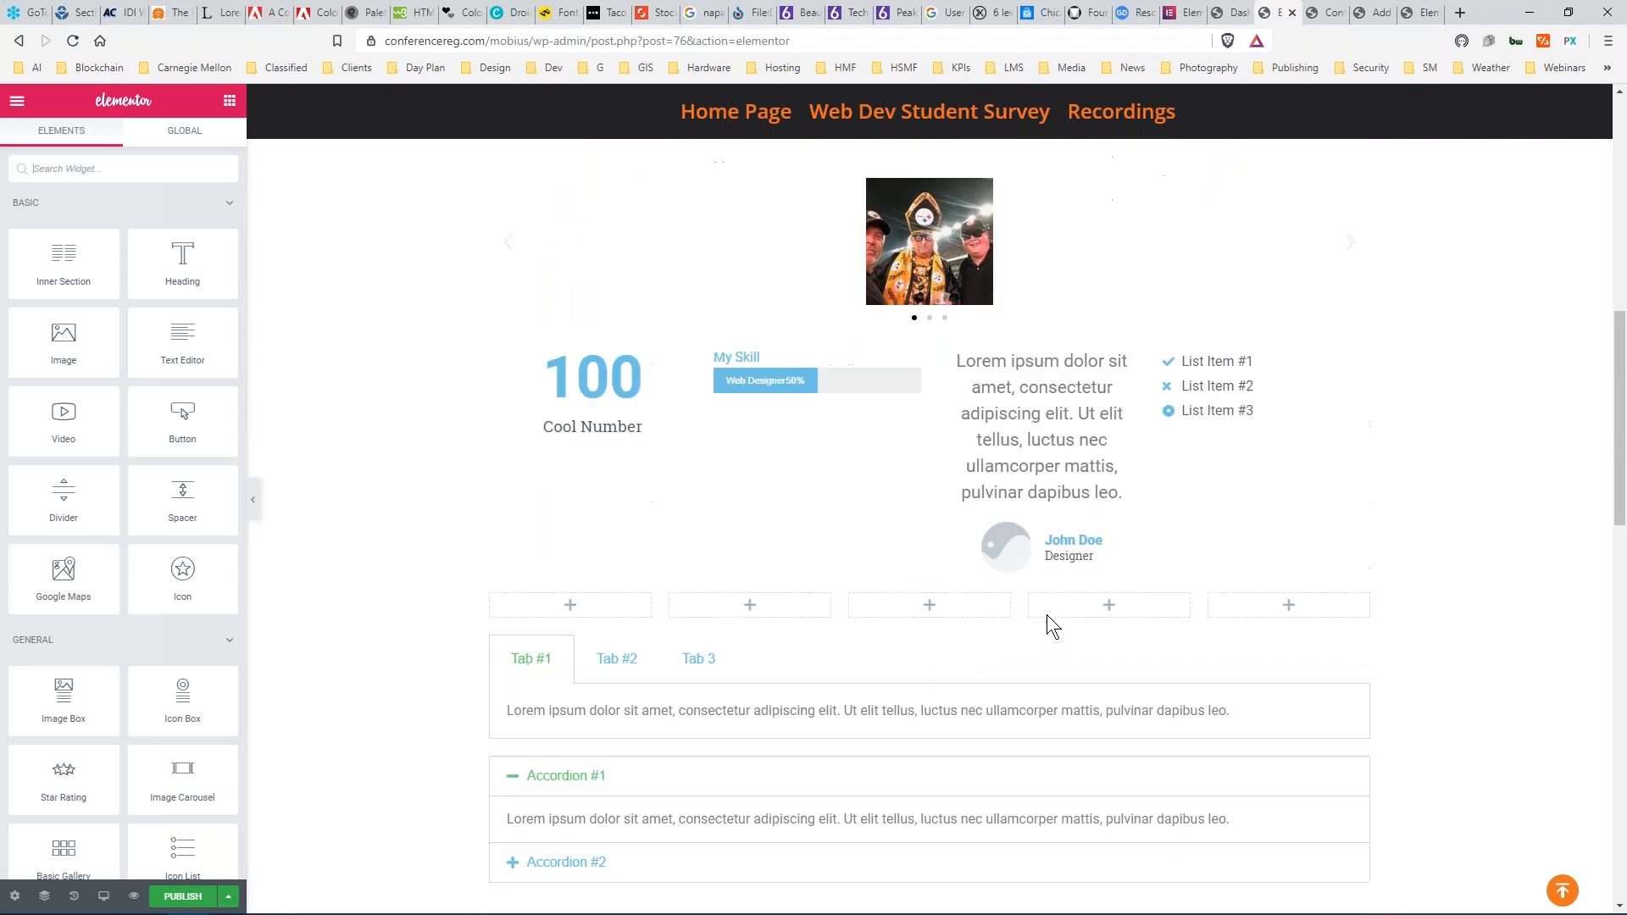
pyautogui.scroll(1, 1046, 613)
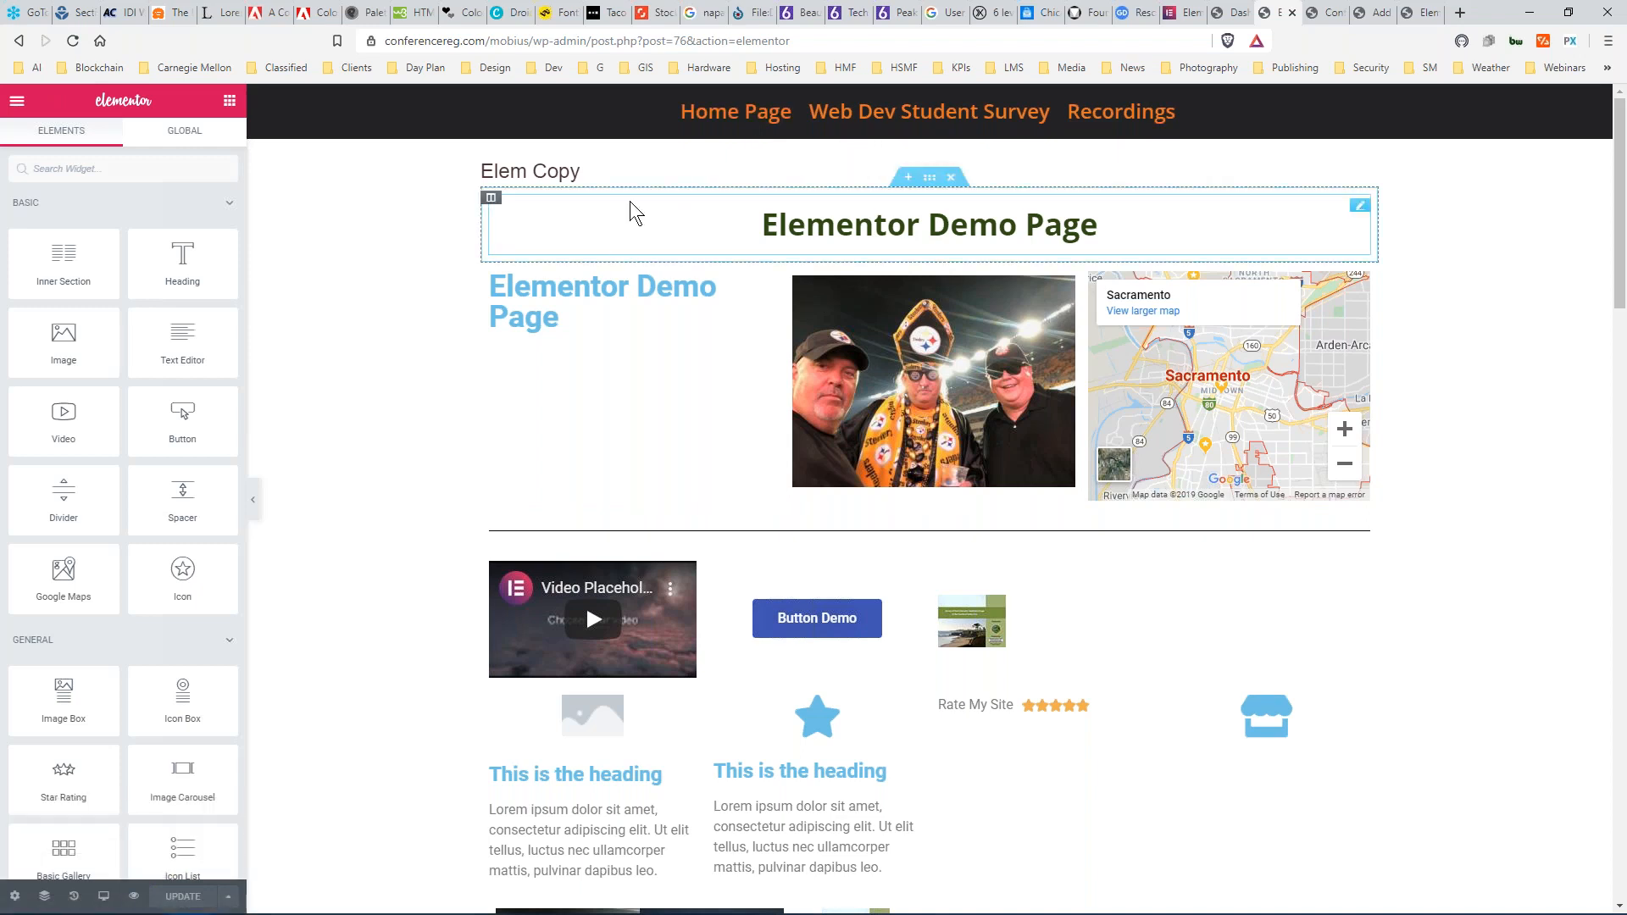
# Add Elementor Demo Page to Menu 1 in the site's menu settings and save the menu.
pyautogui.click(1237, 13)
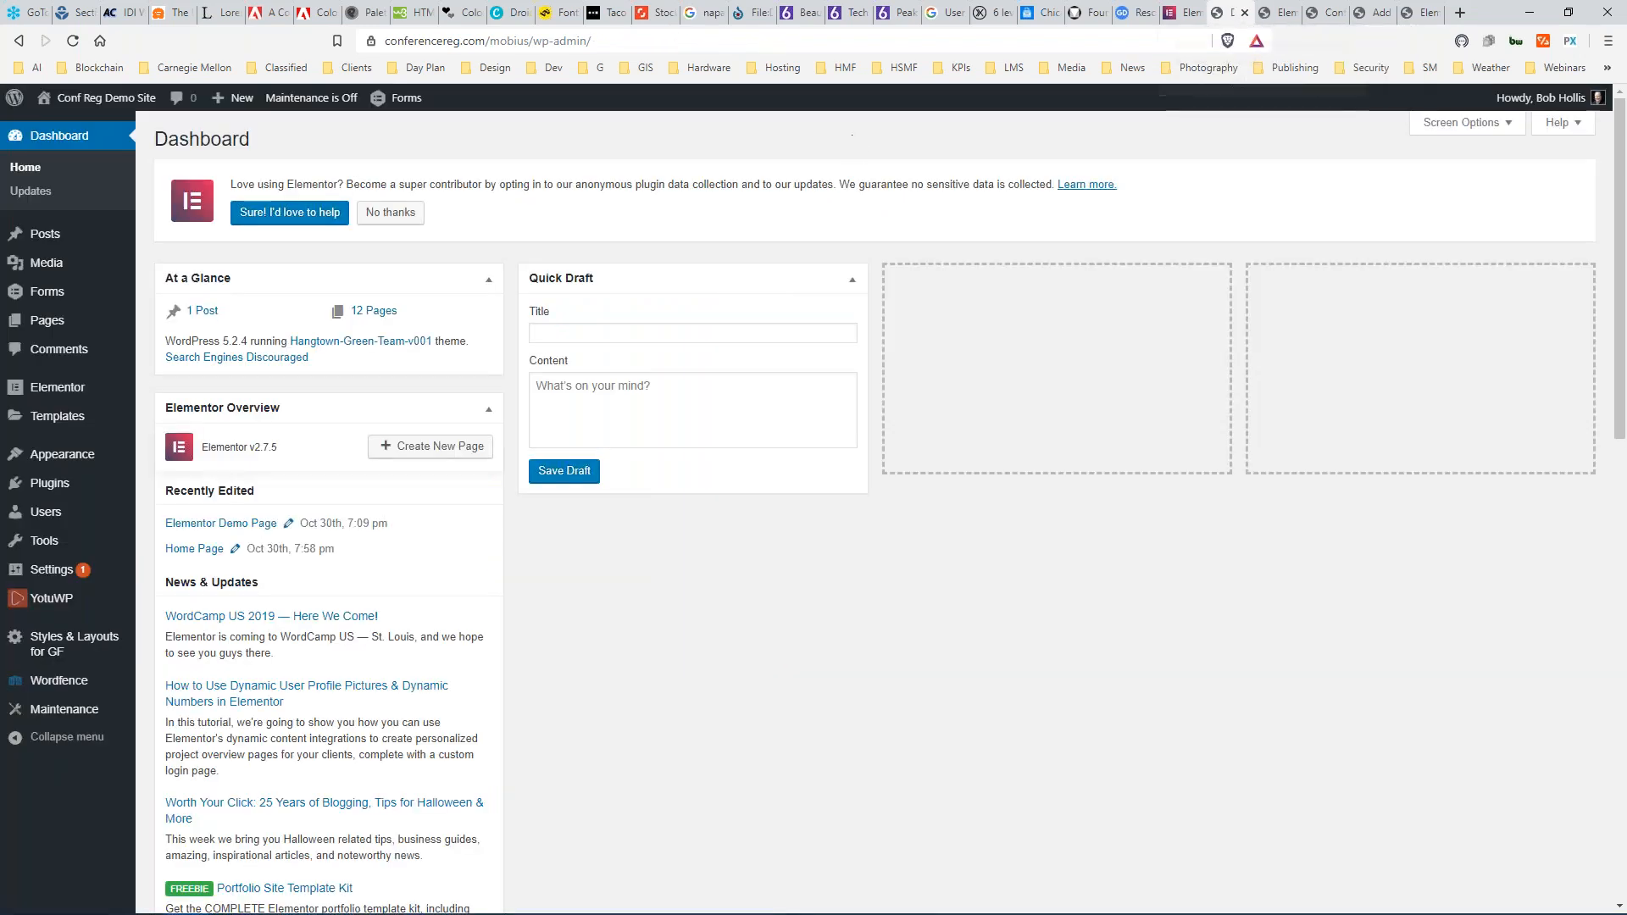
pyautogui.moveTo(52, 457)
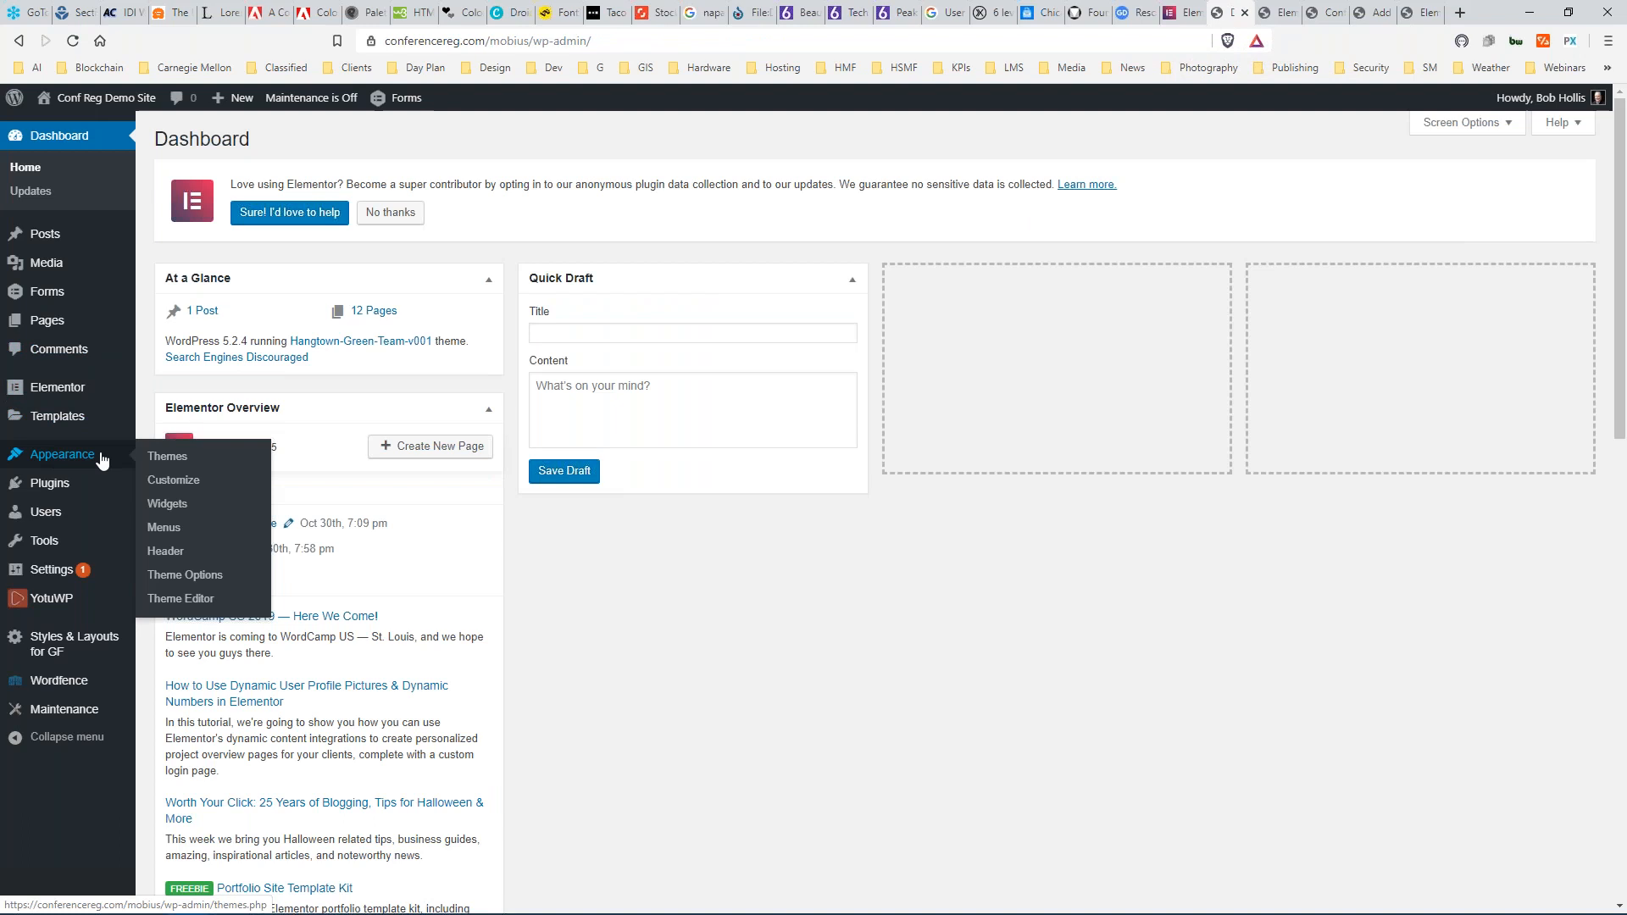
pyautogui.click(163, 528)
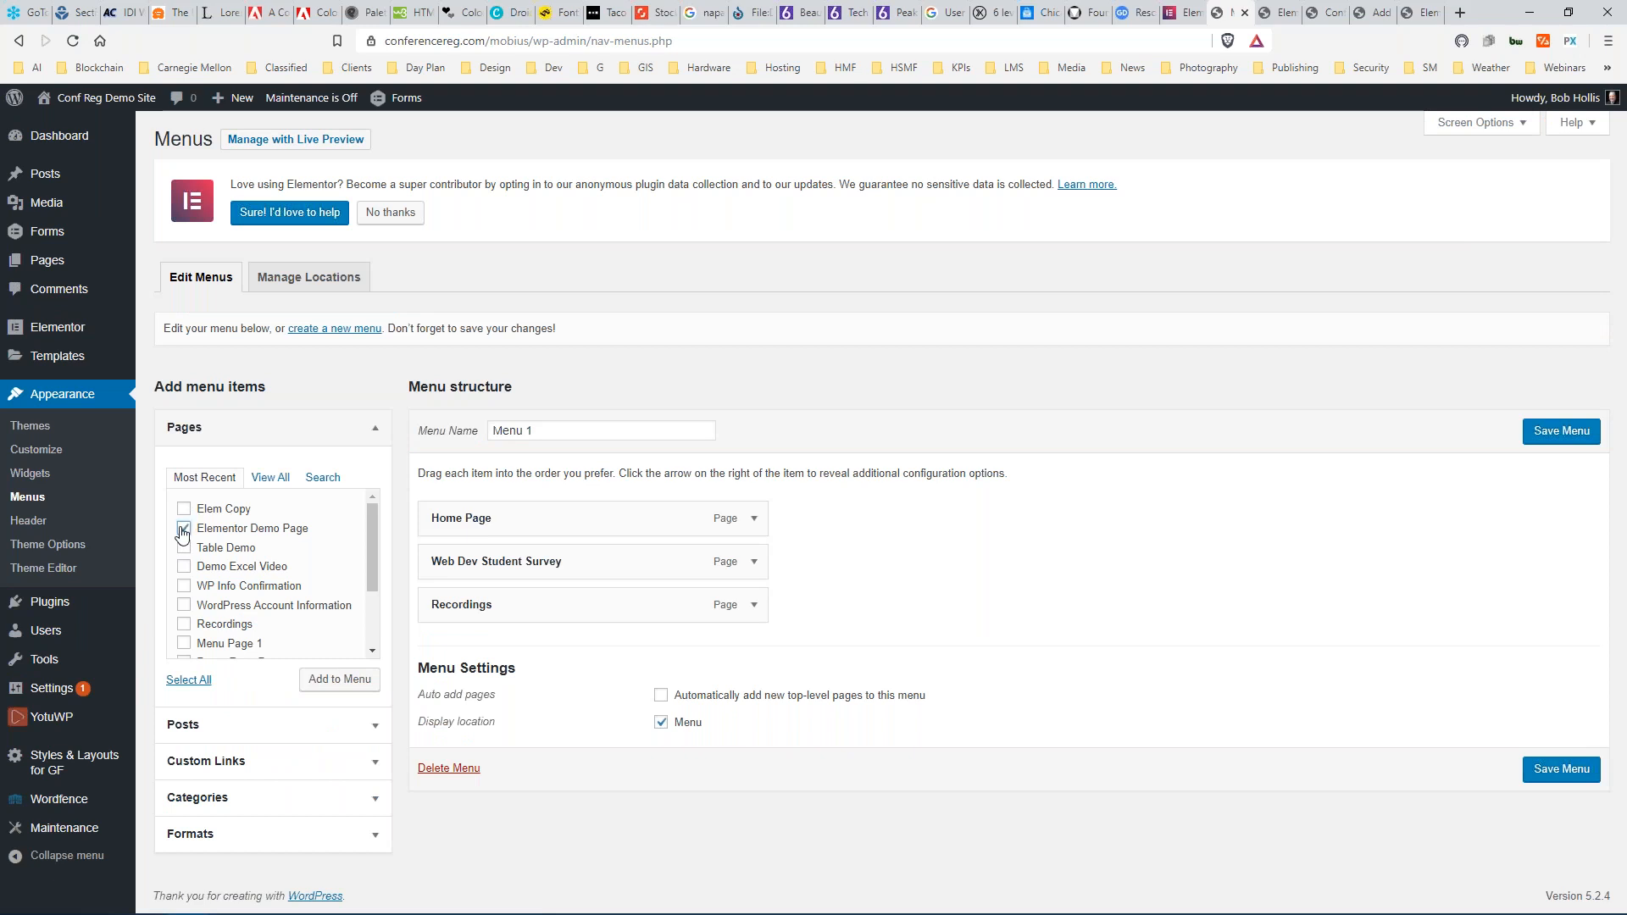
pyautogui.click(338, 681)
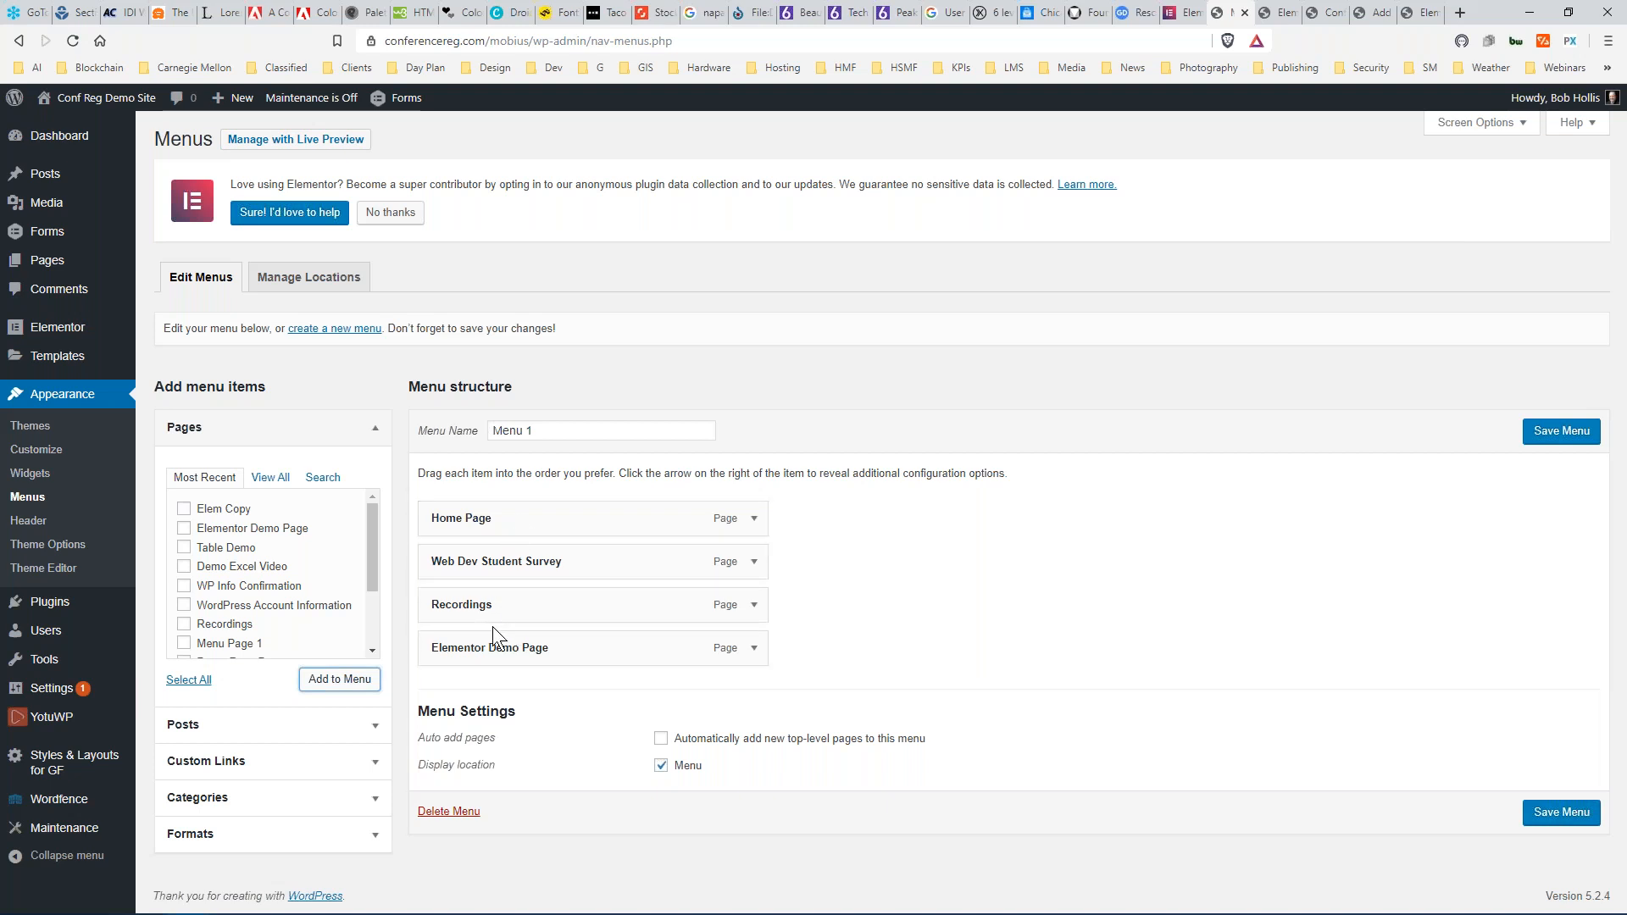
pyautogui.click(1544, 433)
# Reload the live Elementor Demo Page and examine its header navigation, widgets and Test Menu list.
pyautogui.click(1420, 11)
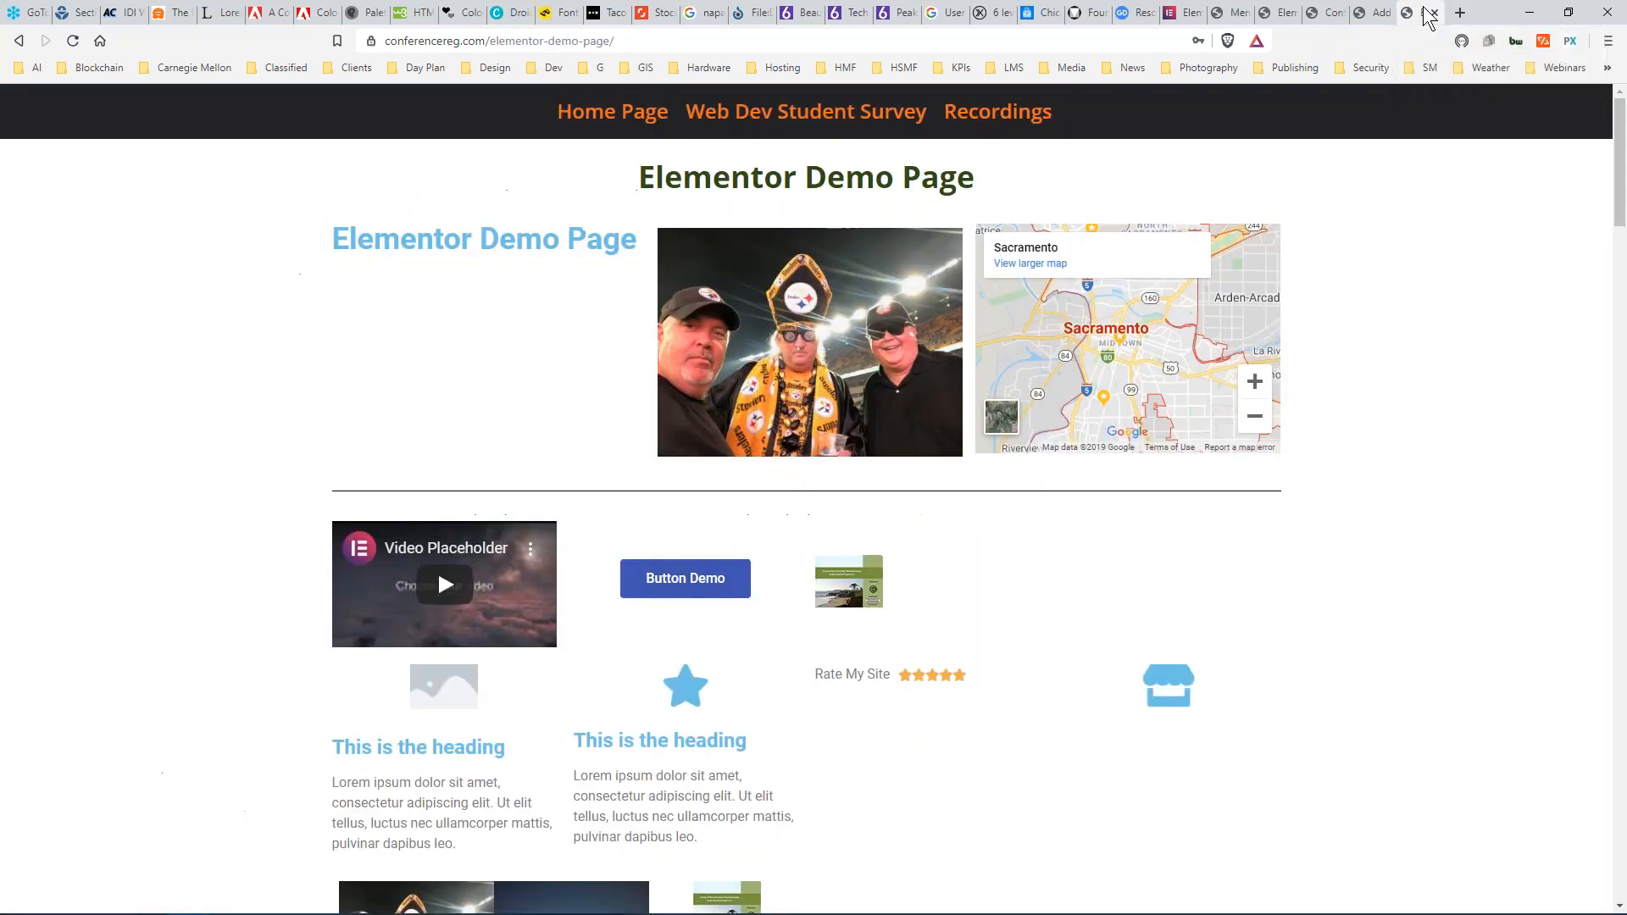
pyautogui.click(69, 40)
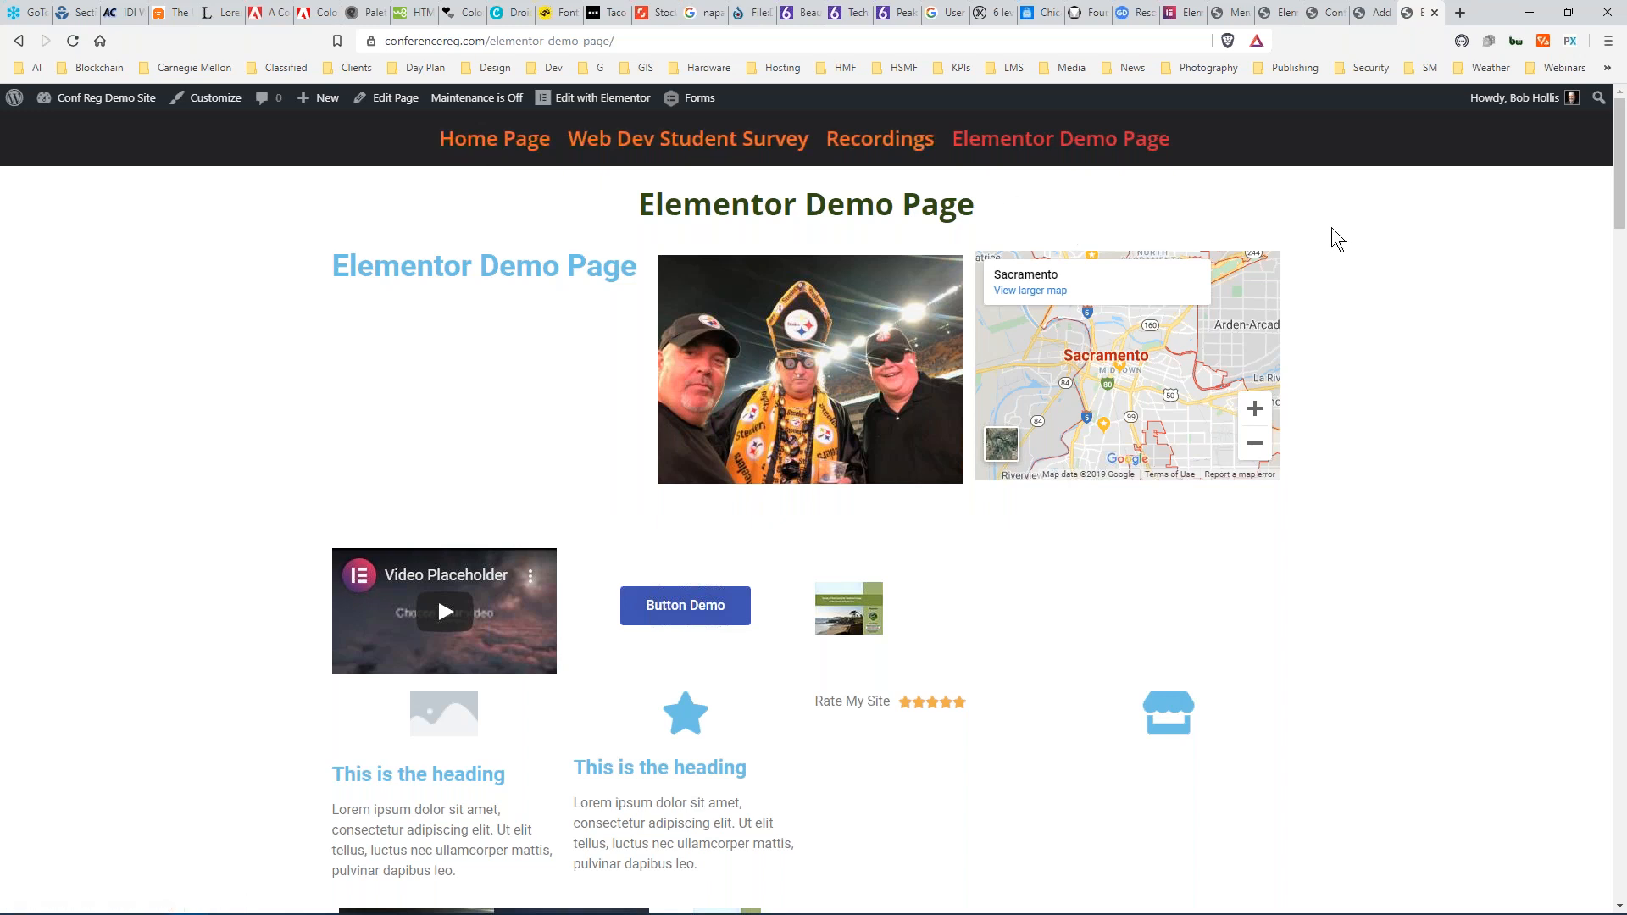
pyautogui.scroll(-15, 1300, 299)
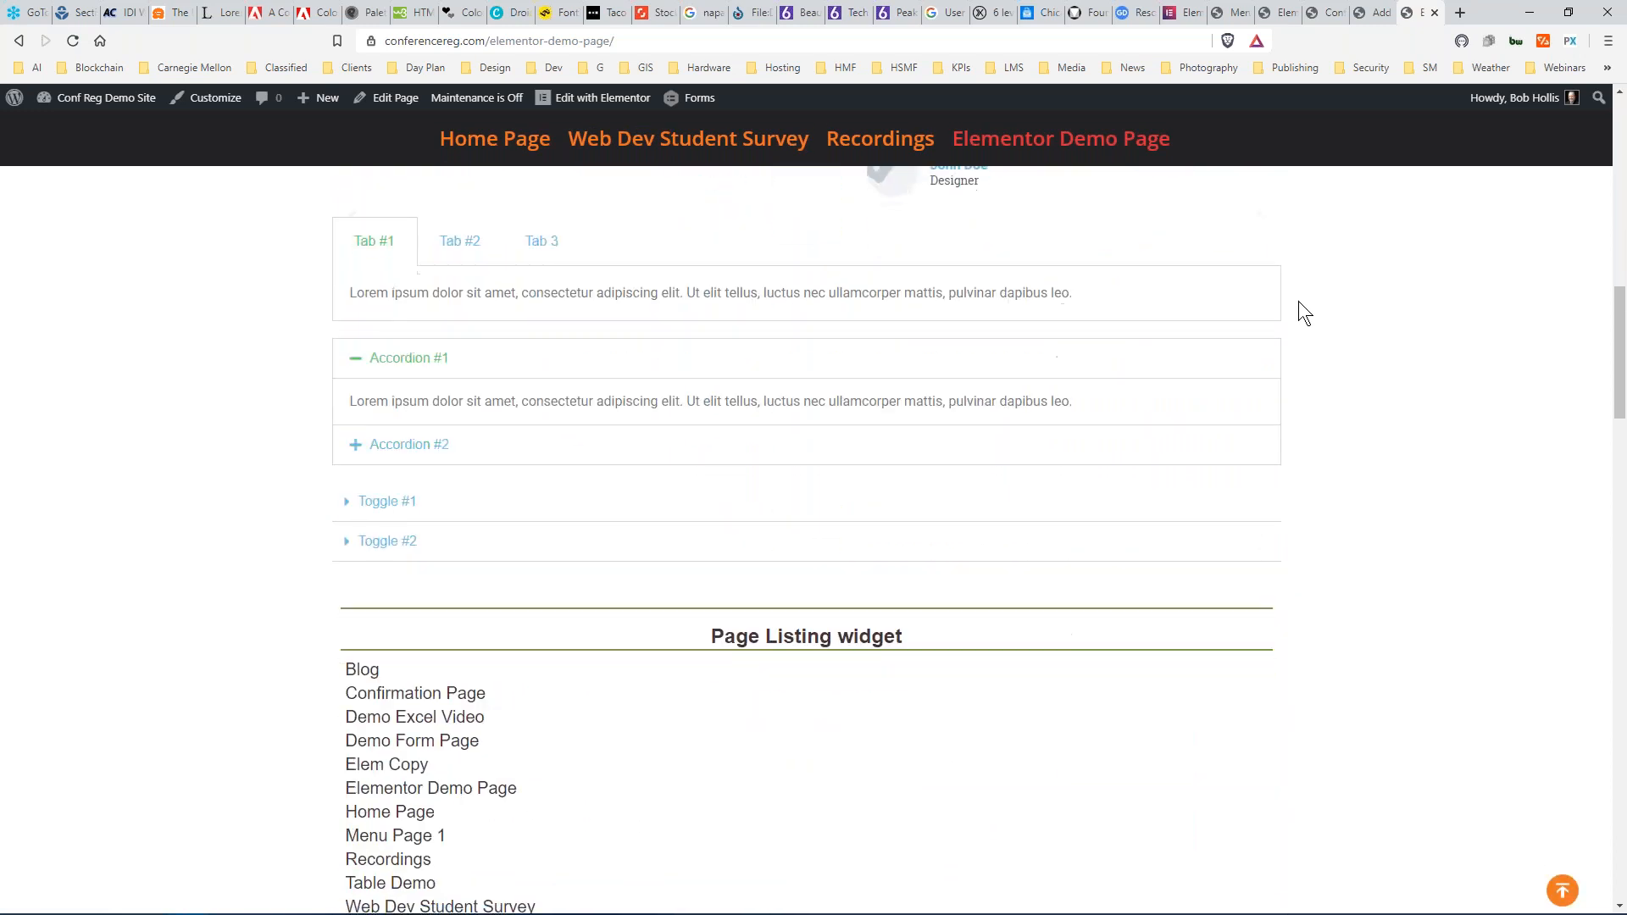
pyautogui.scroll(-13, 1298, 302)
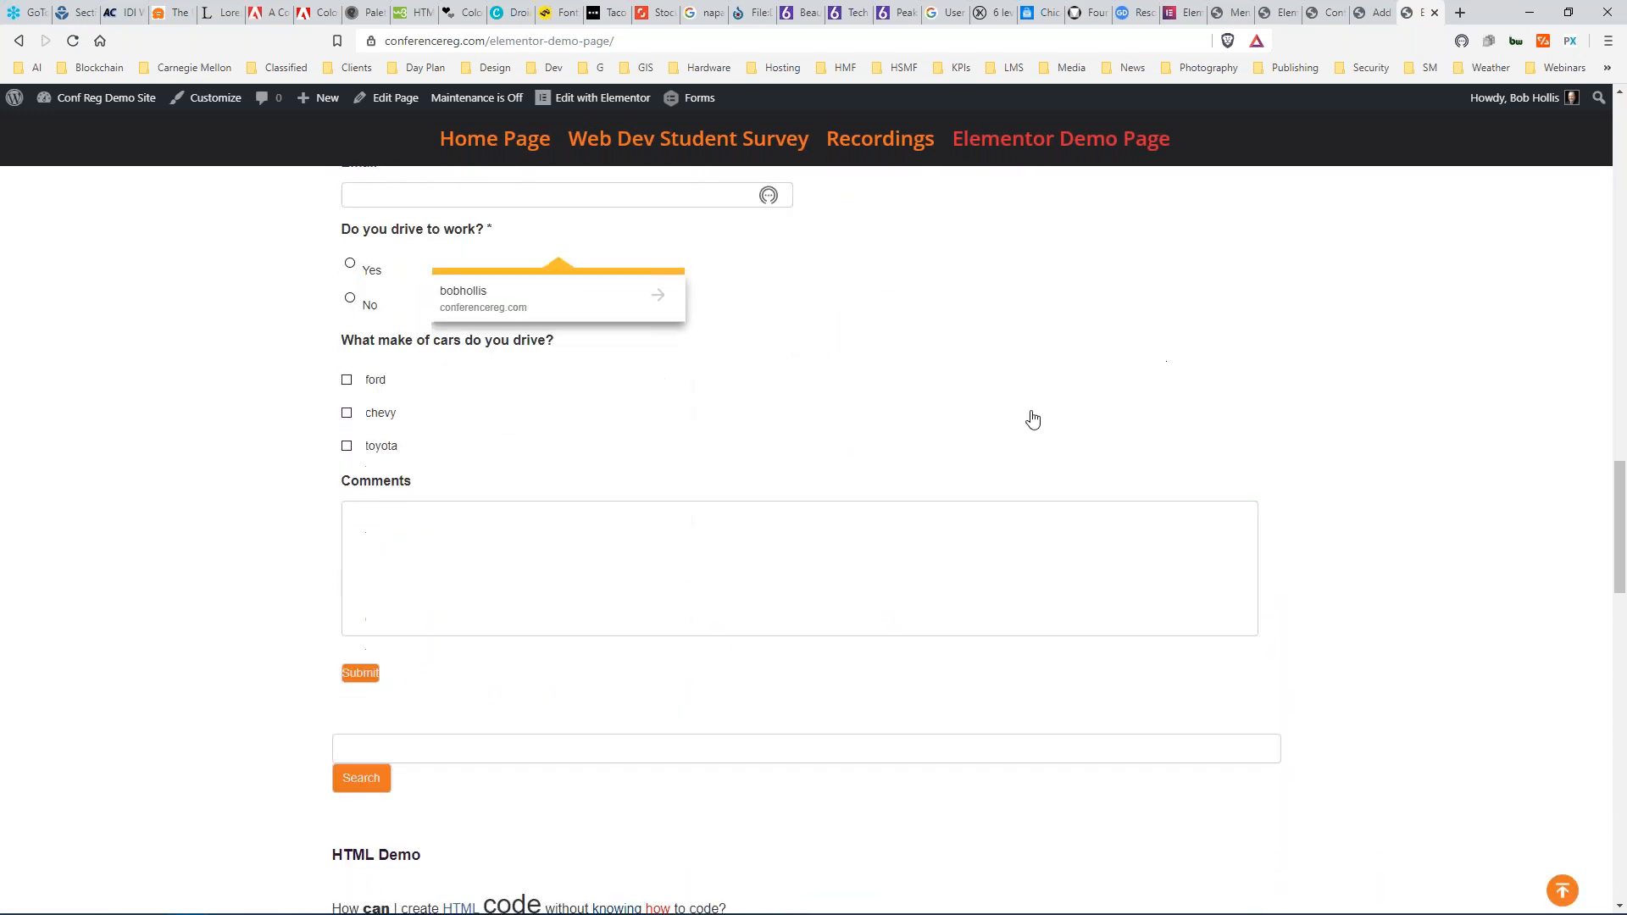
pyautogui.scroll(-15, 1032, 418)
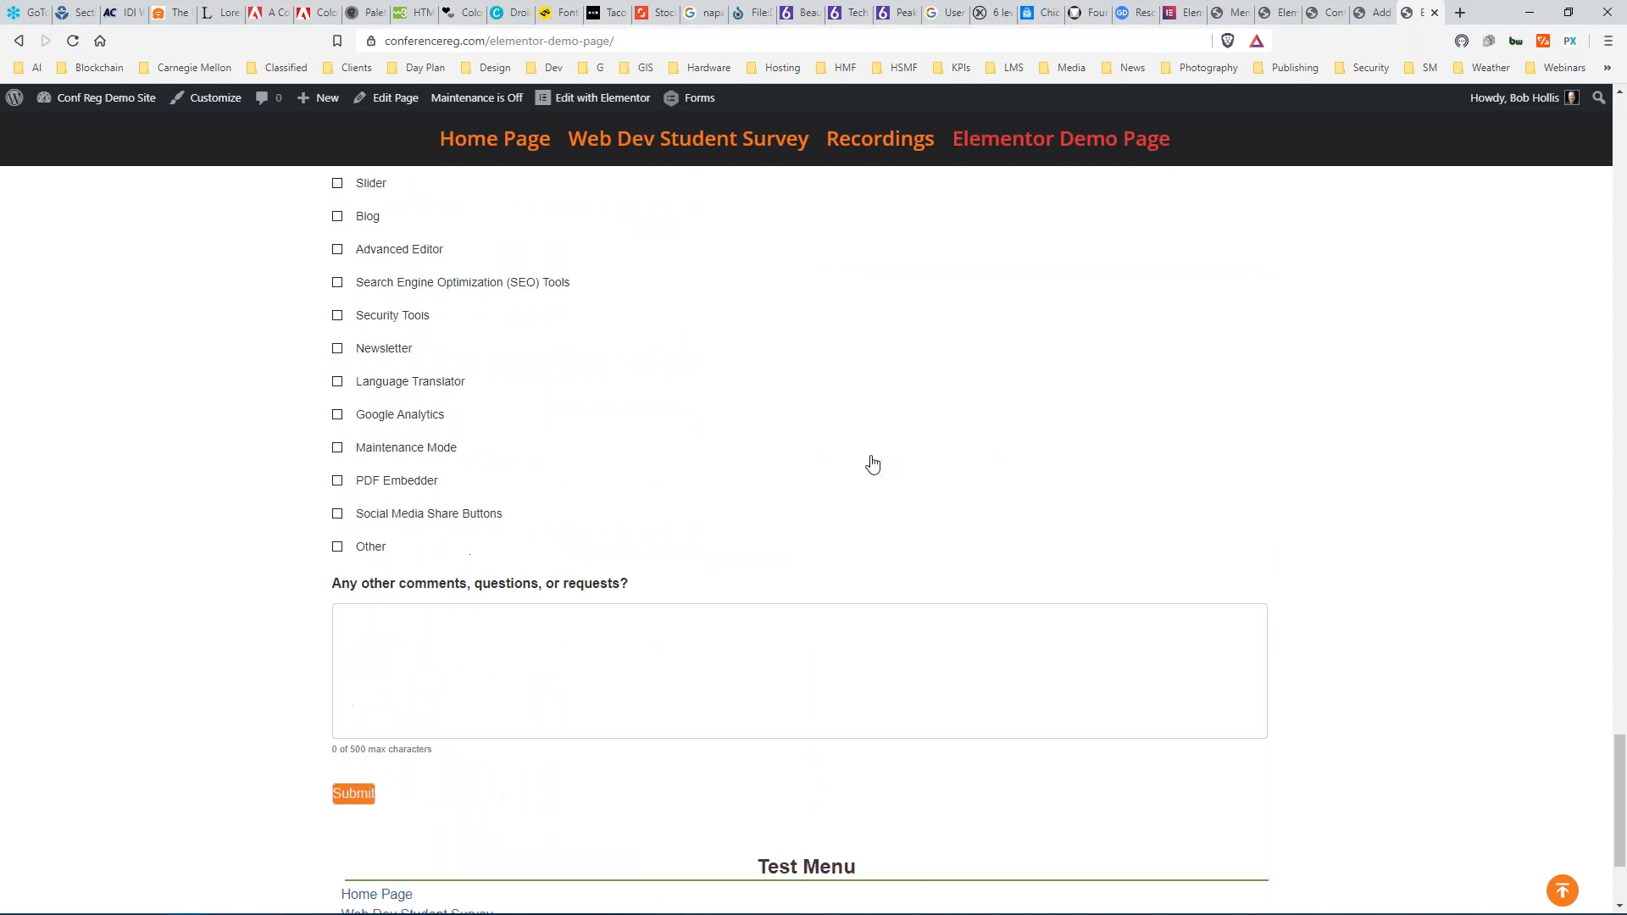
pyautogui.scroll(-2, 872, 464)
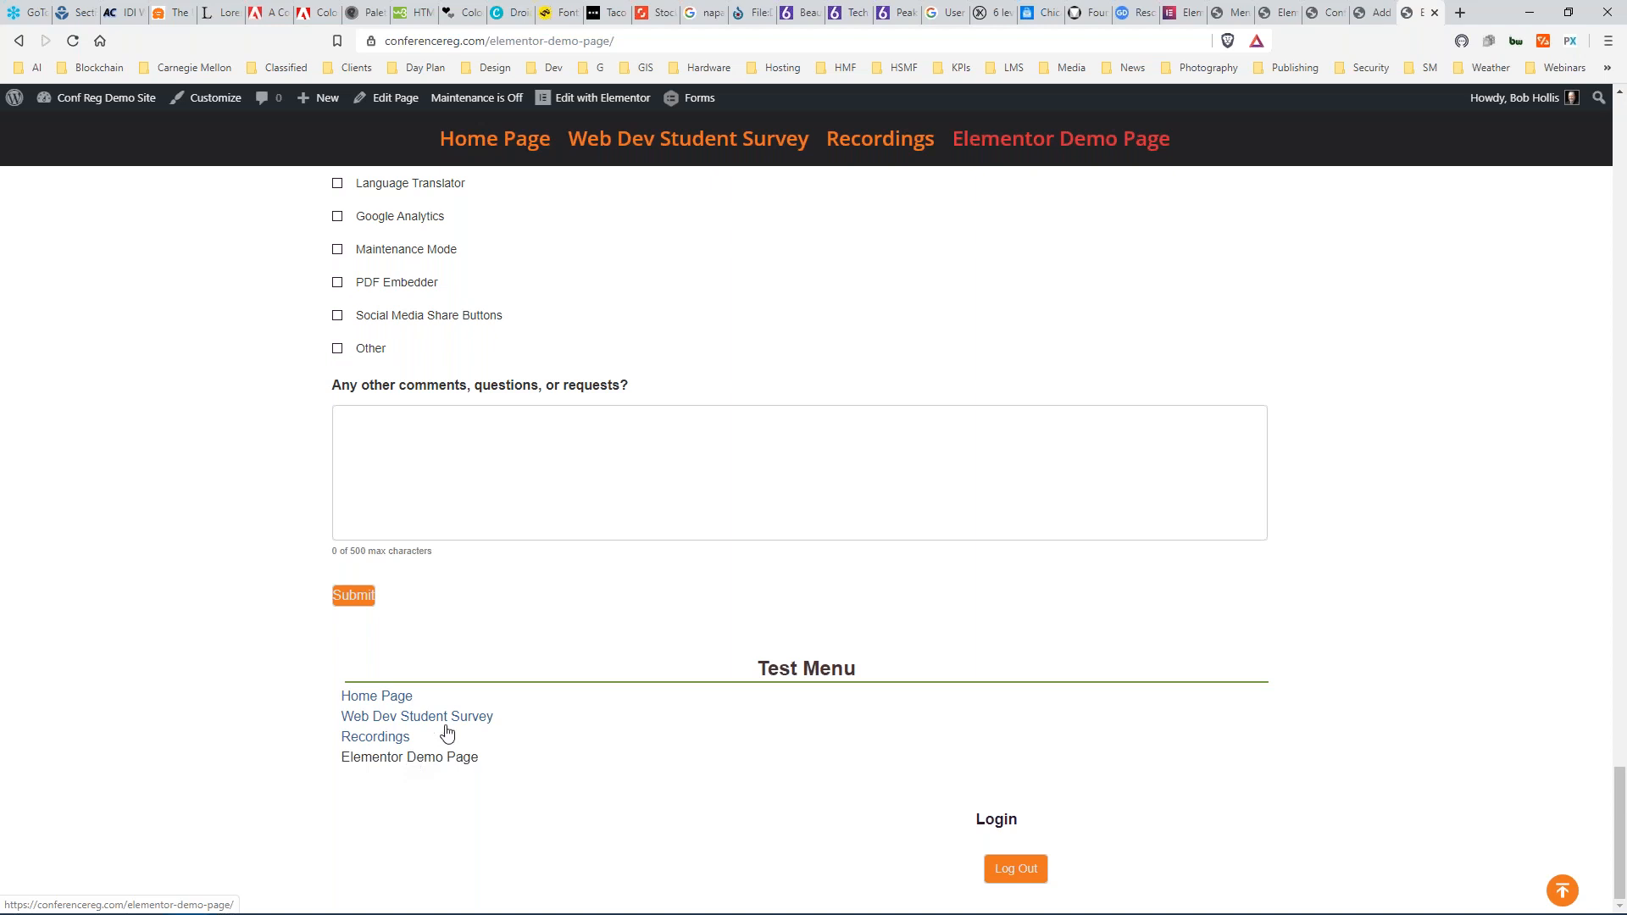
pyautogui.scroll(14, 1078, 368)
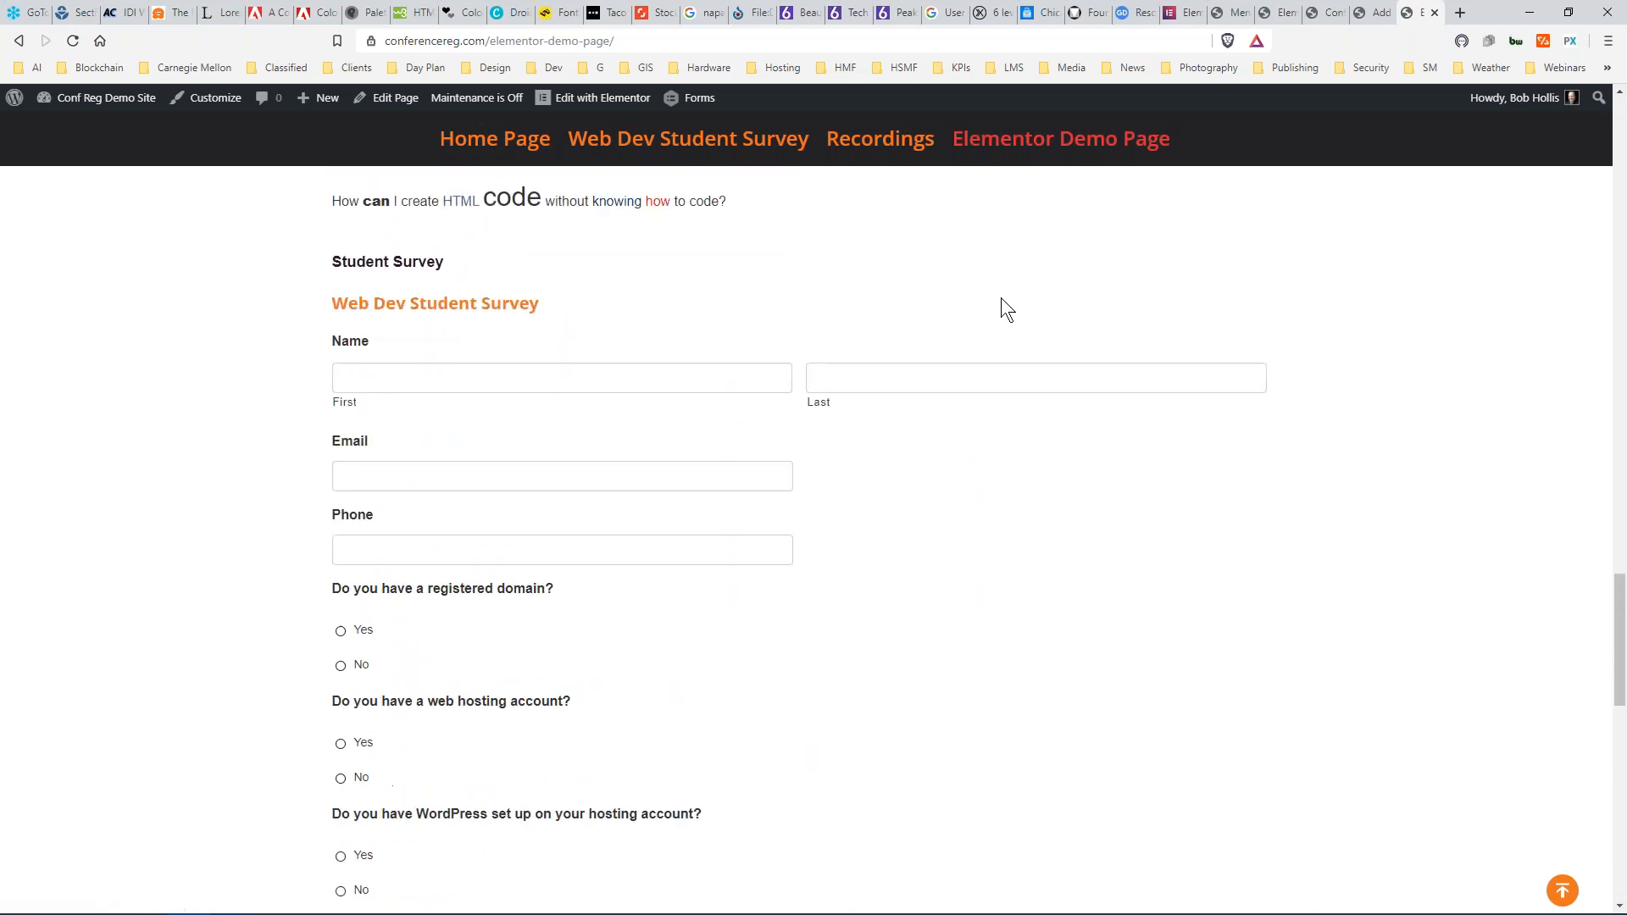
pyautogui.scroll(20, 1009, 313)
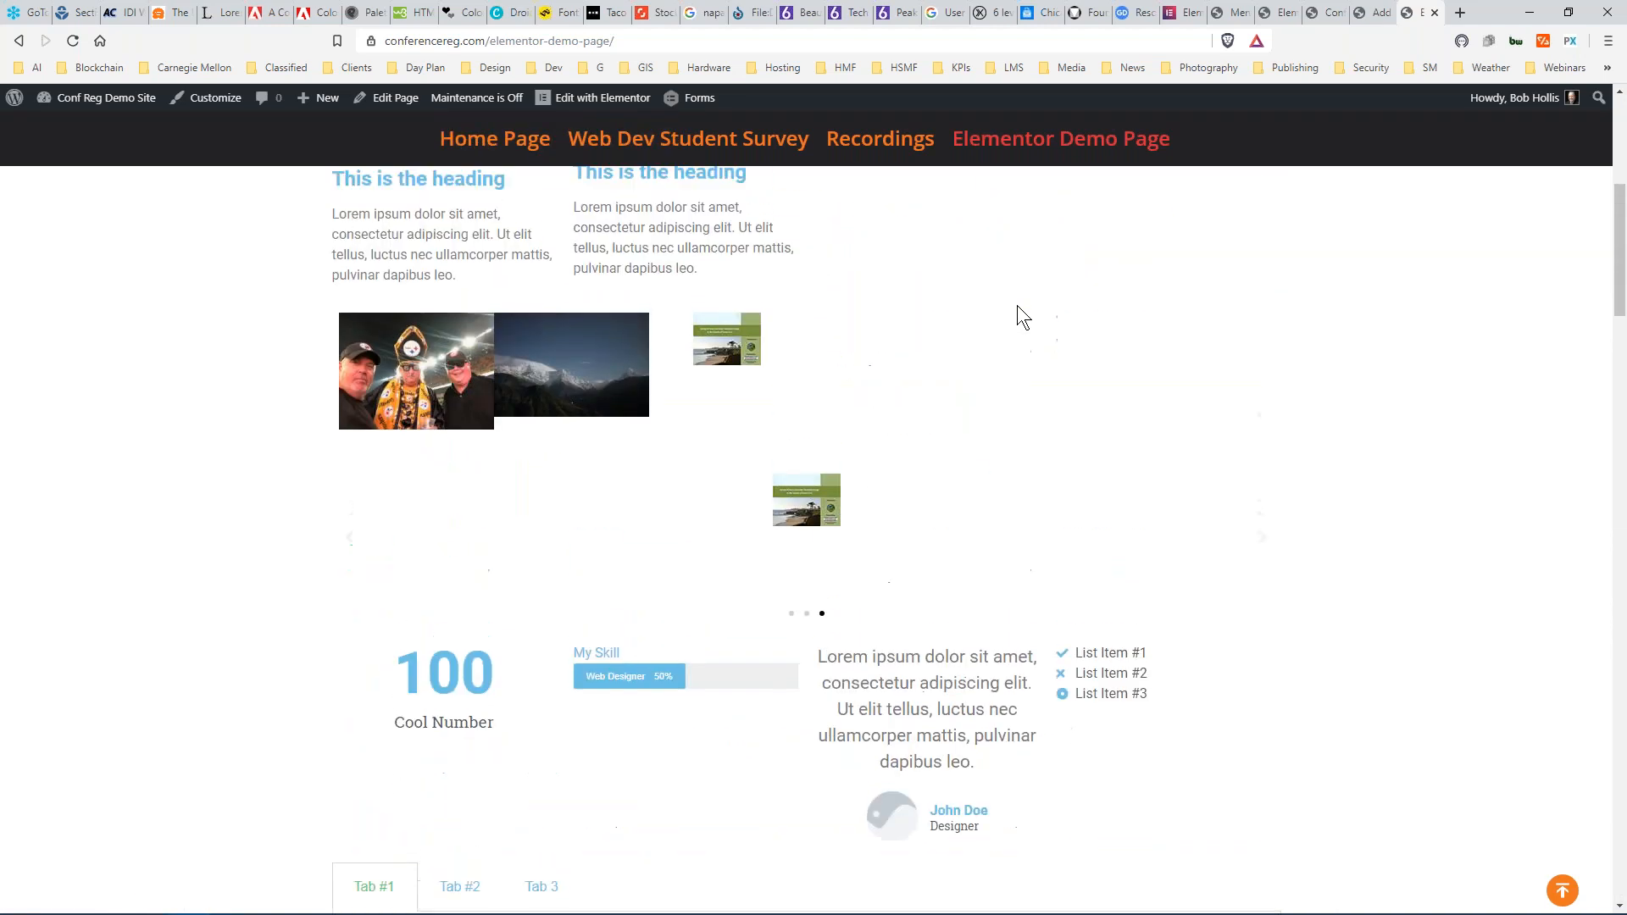
pyautogui.scroll(5, 1016, 313)
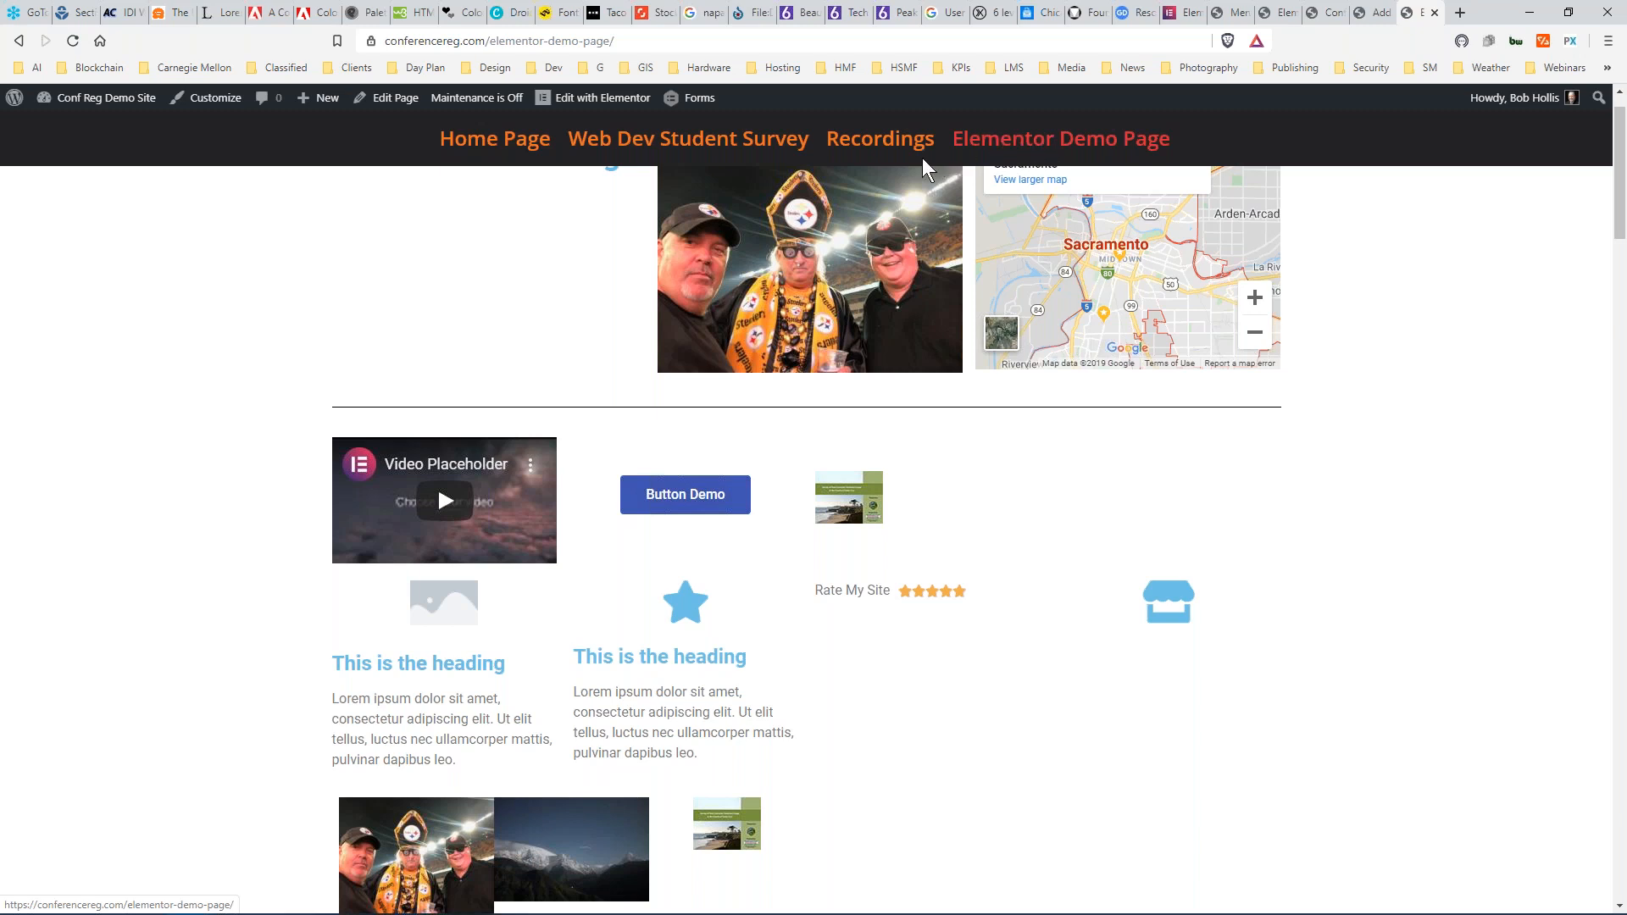
# Nest Elementor Demo Page as a sub item under Home Page in Menu 1 and save the menu.
pyautogui.click(1239, 13)
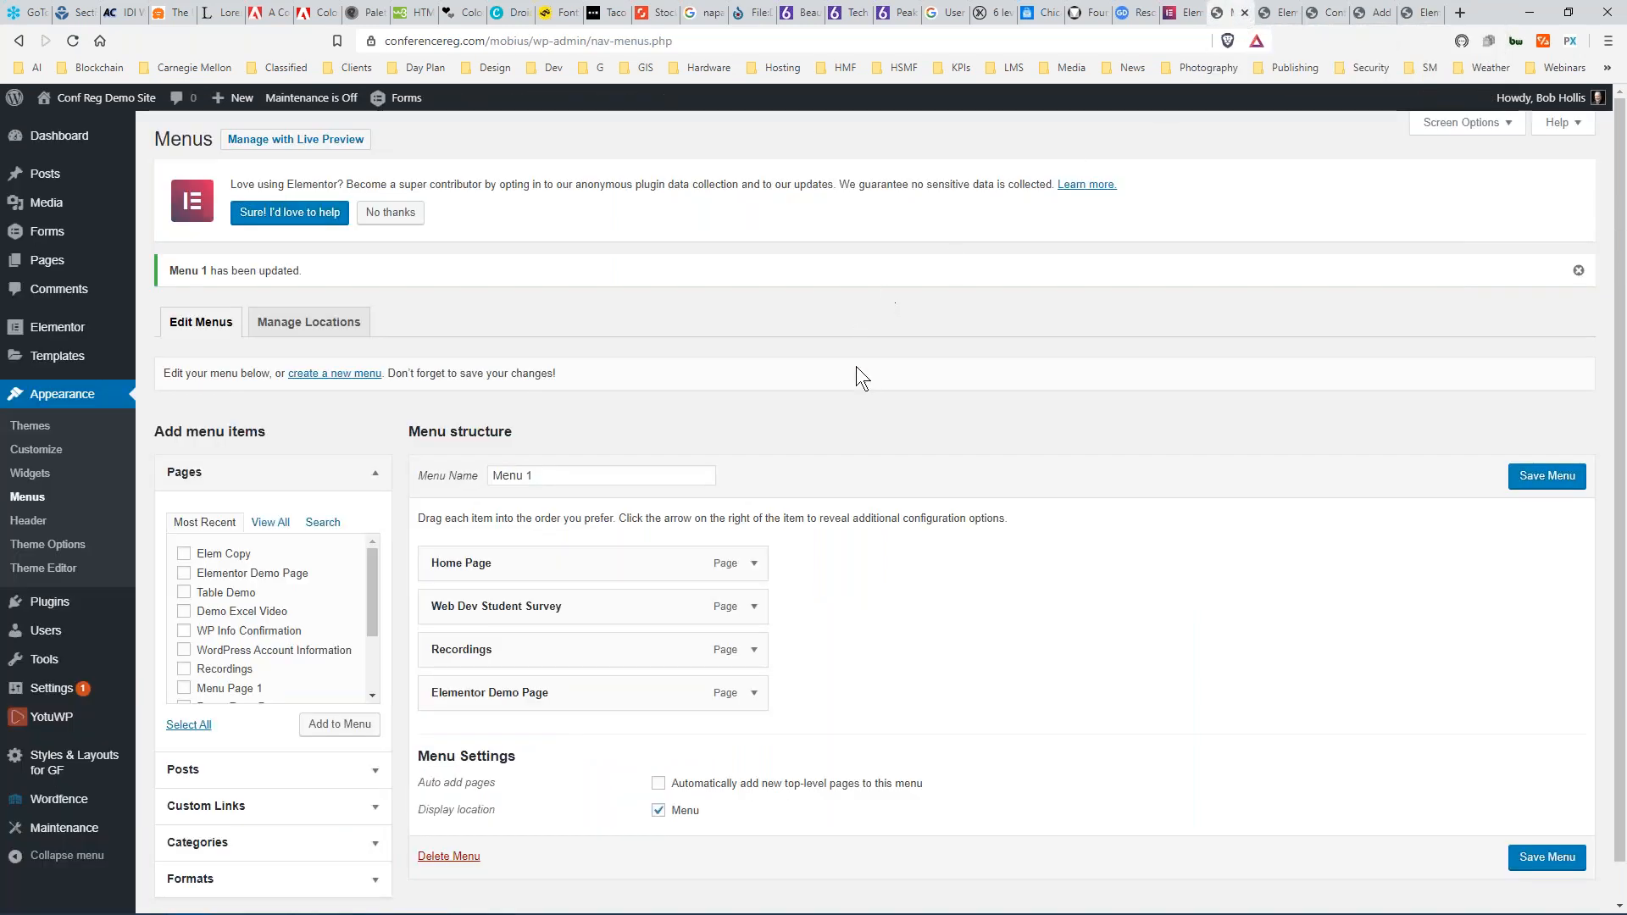
pyautogui.scroll(-1, 856, 366)
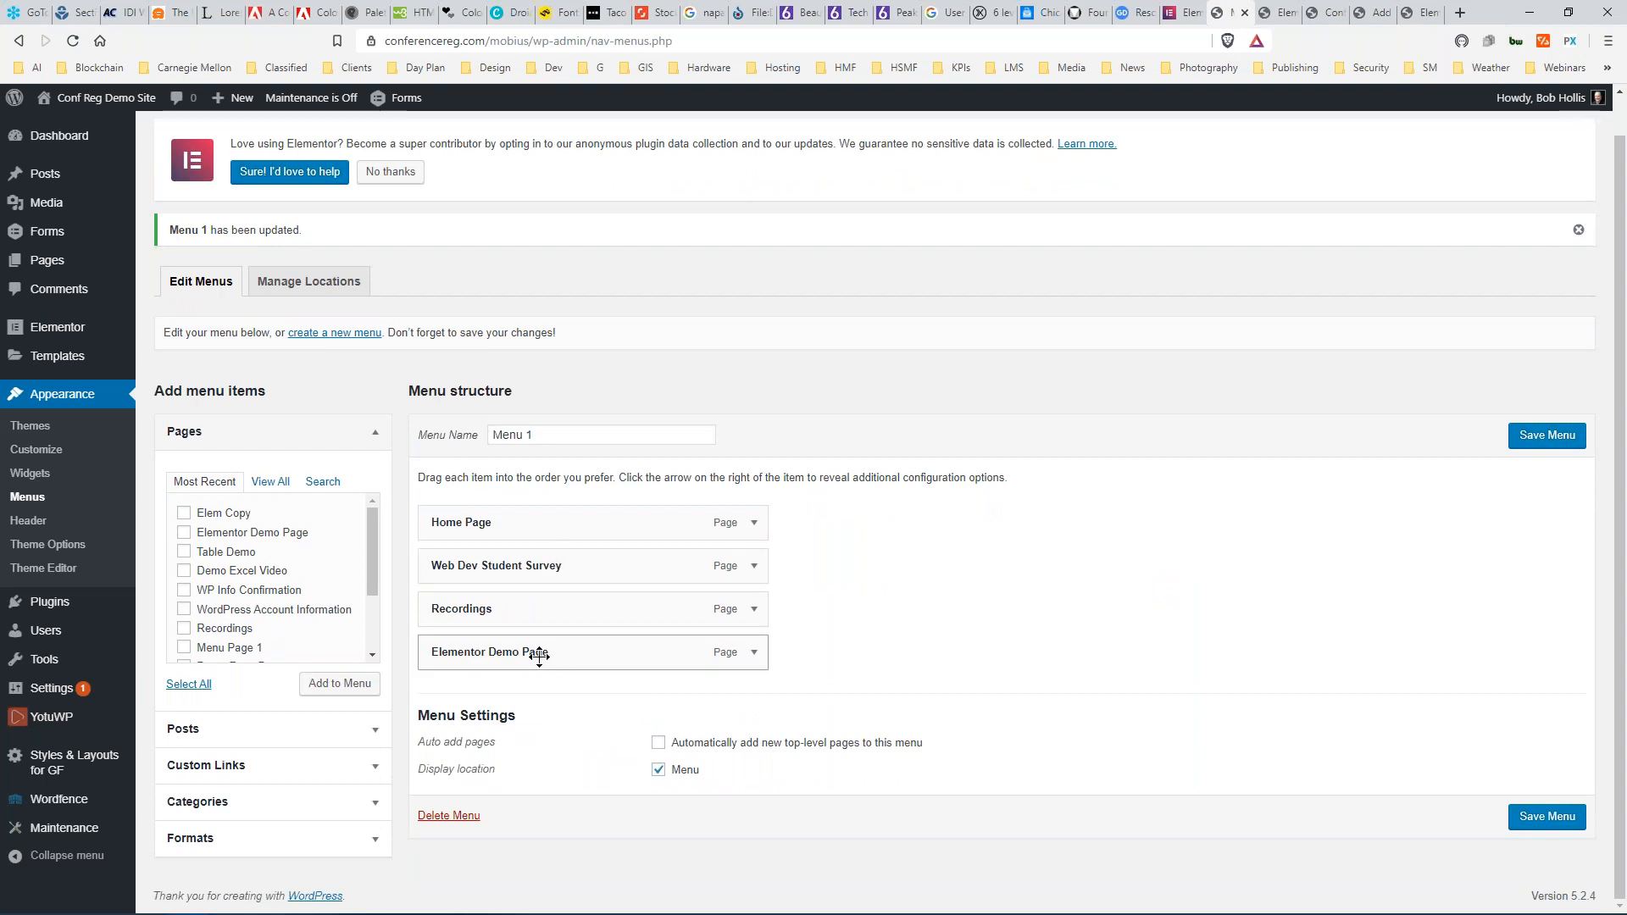
pyautogui.moveTo(540, 651); pyautogui.dragTo(518, 565)
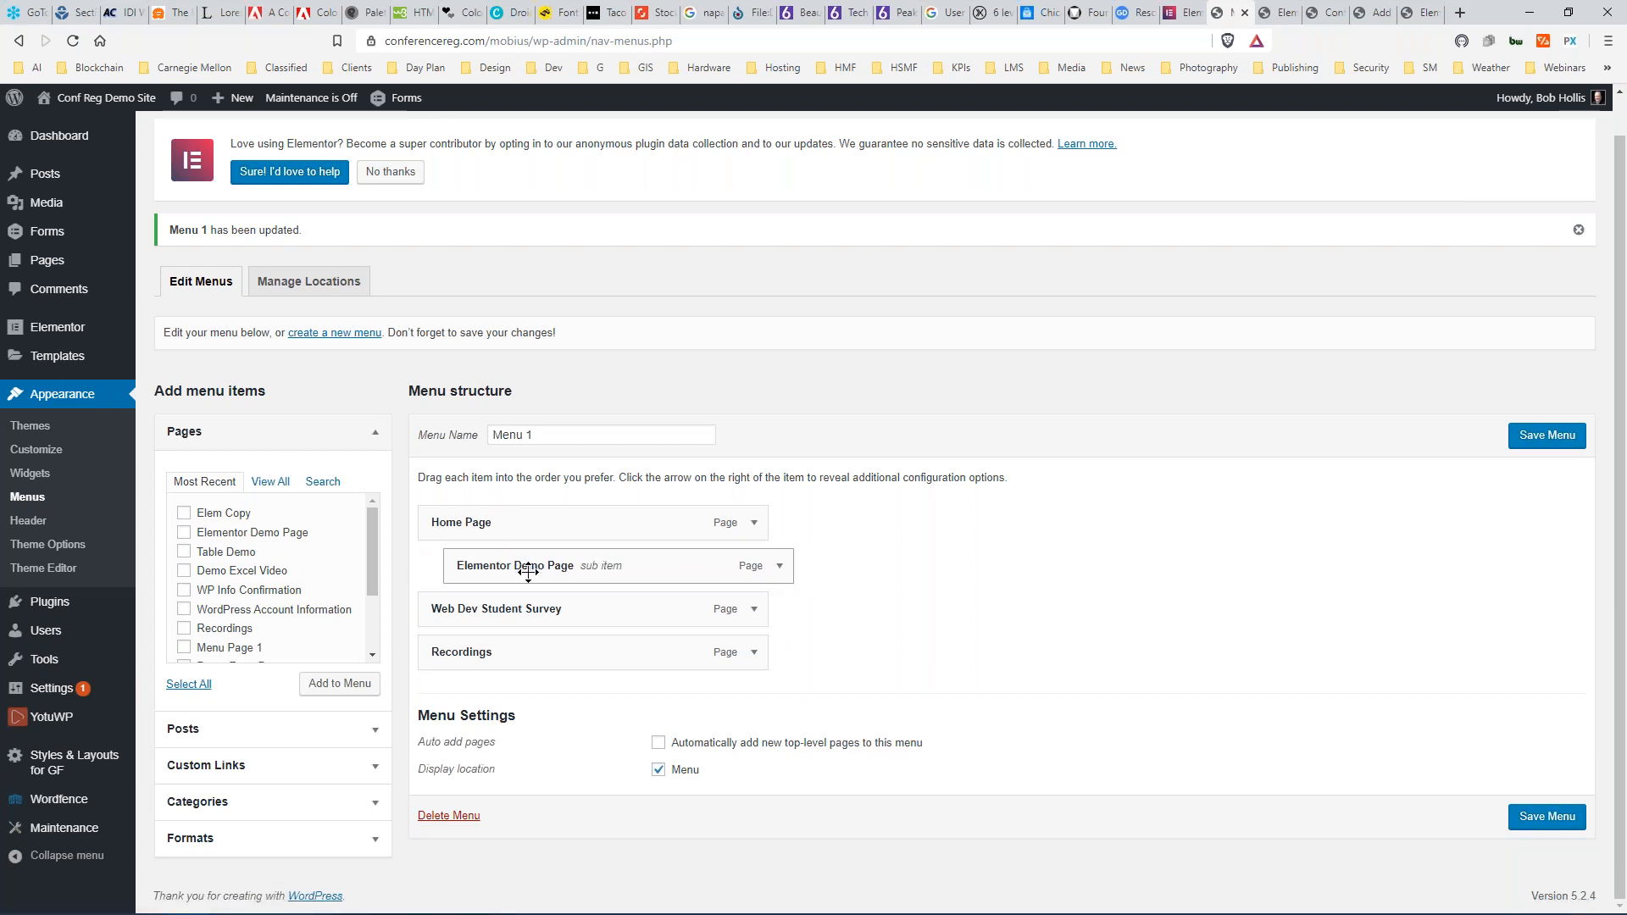
pyautogui.click(1530, 437)
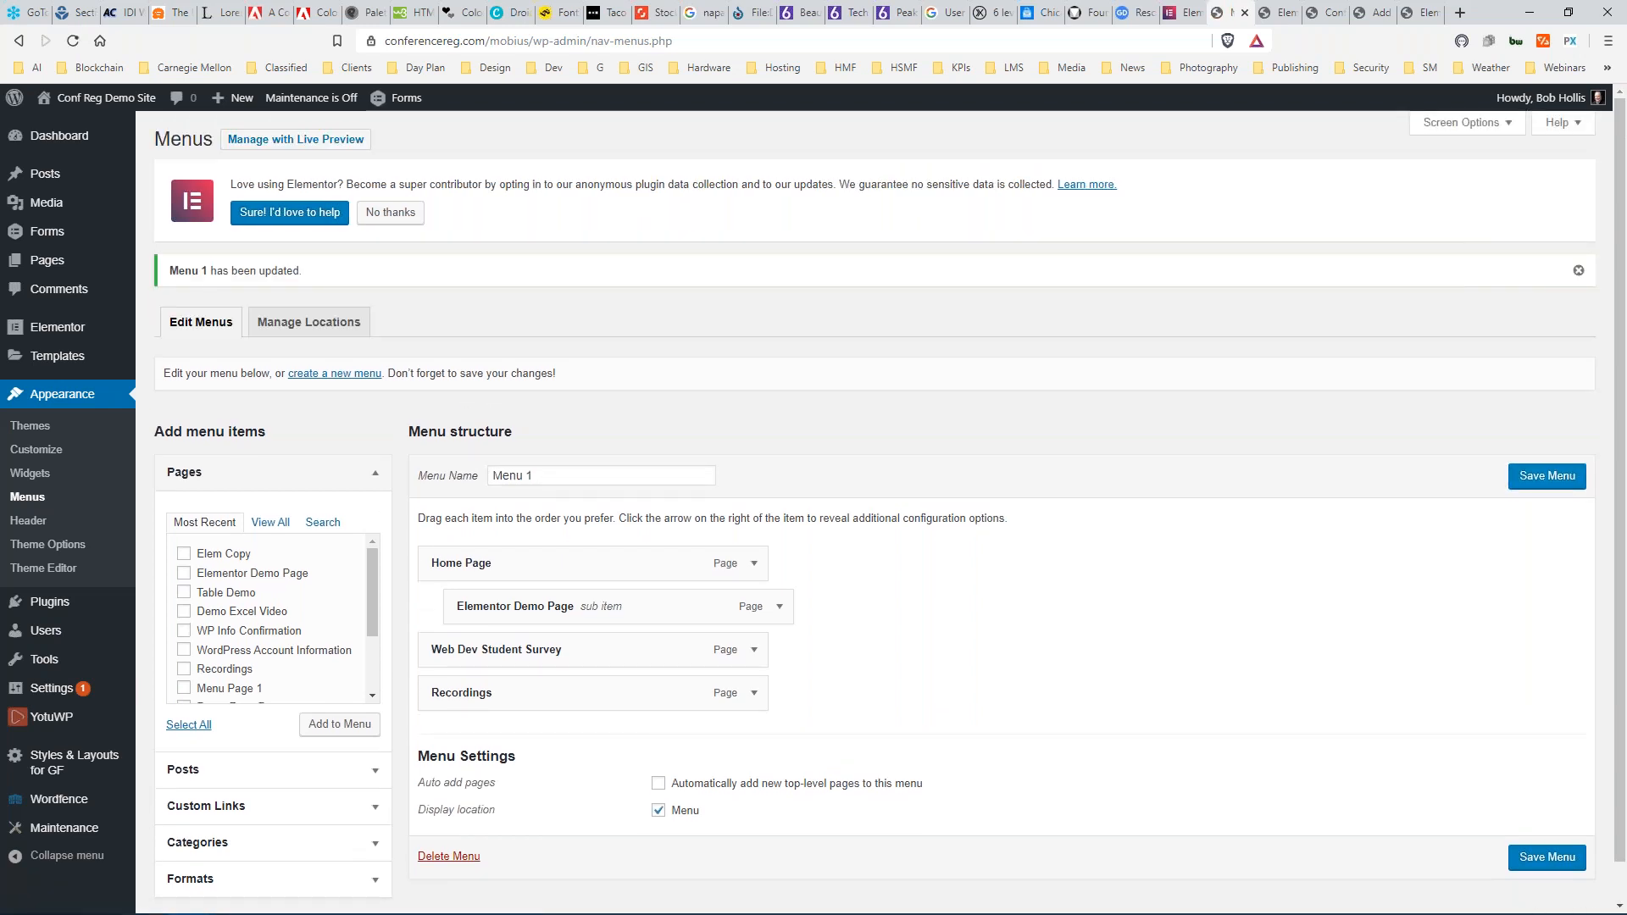
# Reload the live demo page and reveal the submenu under Home Page in the header navigation.
pyautogui.click(1426, 22)
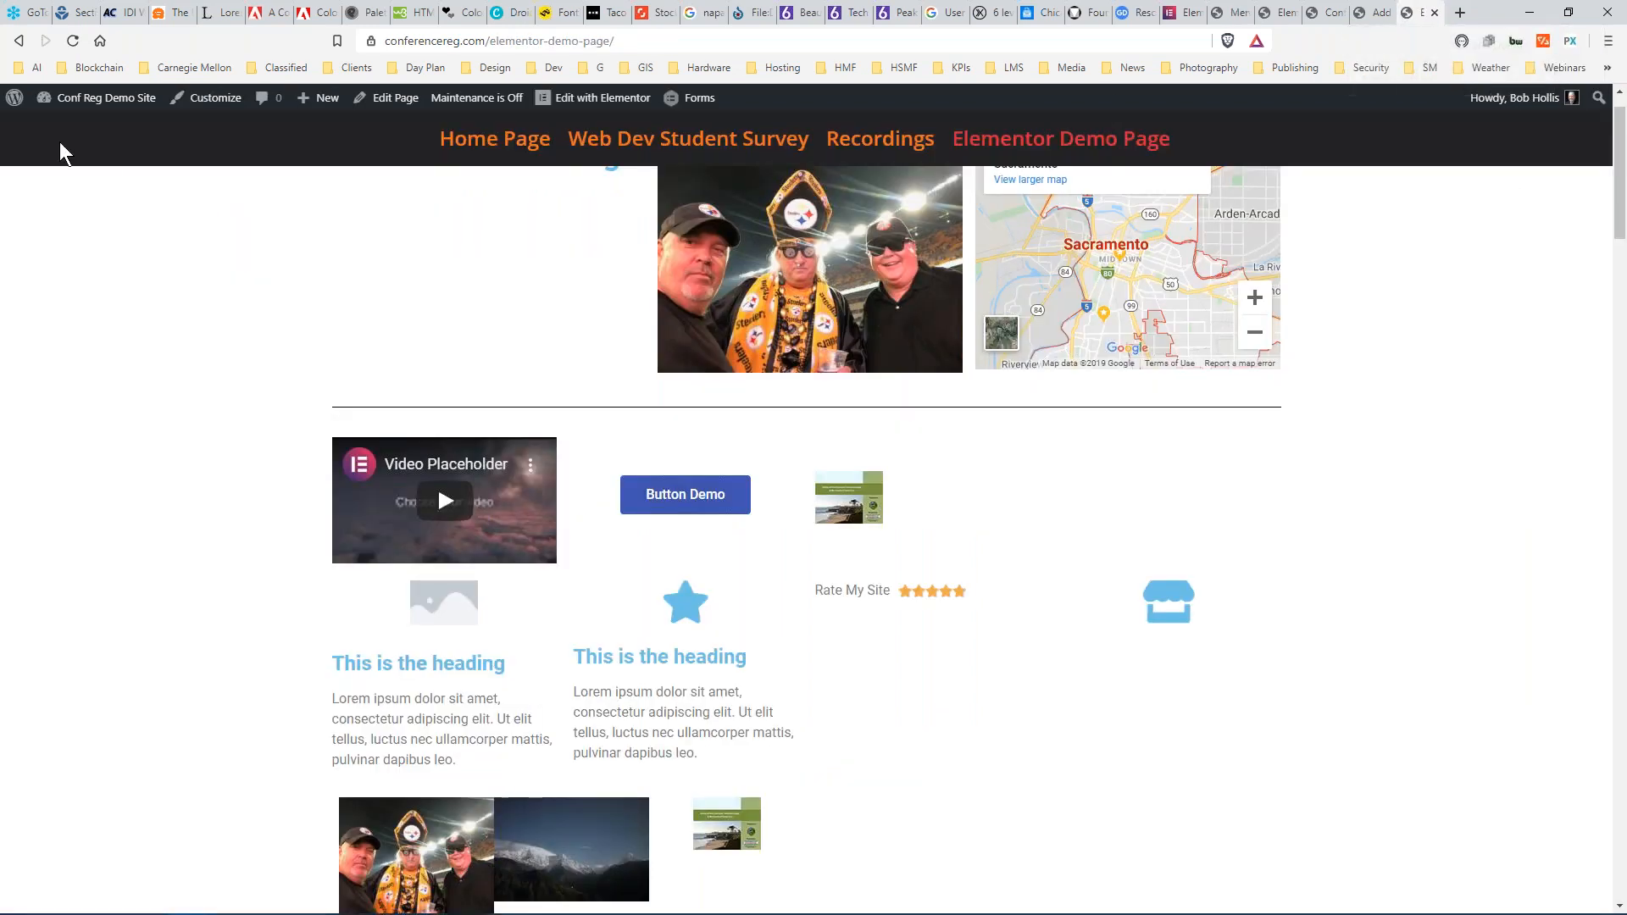
pyautogui.click(74, 40)
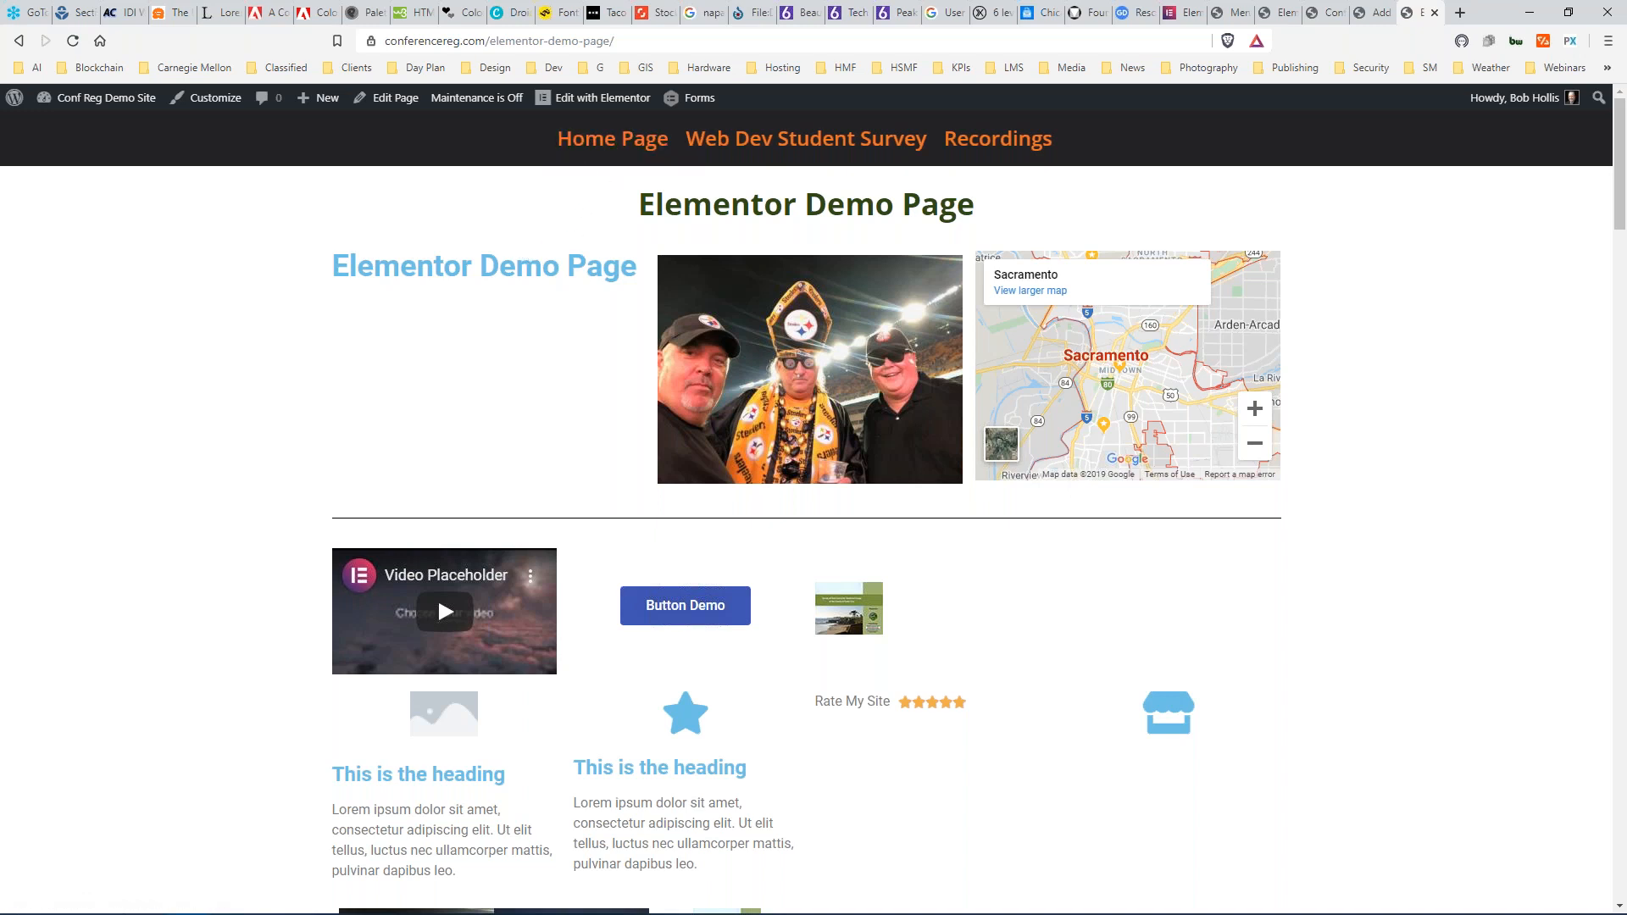
pyautogui.moveTo(593, 162)
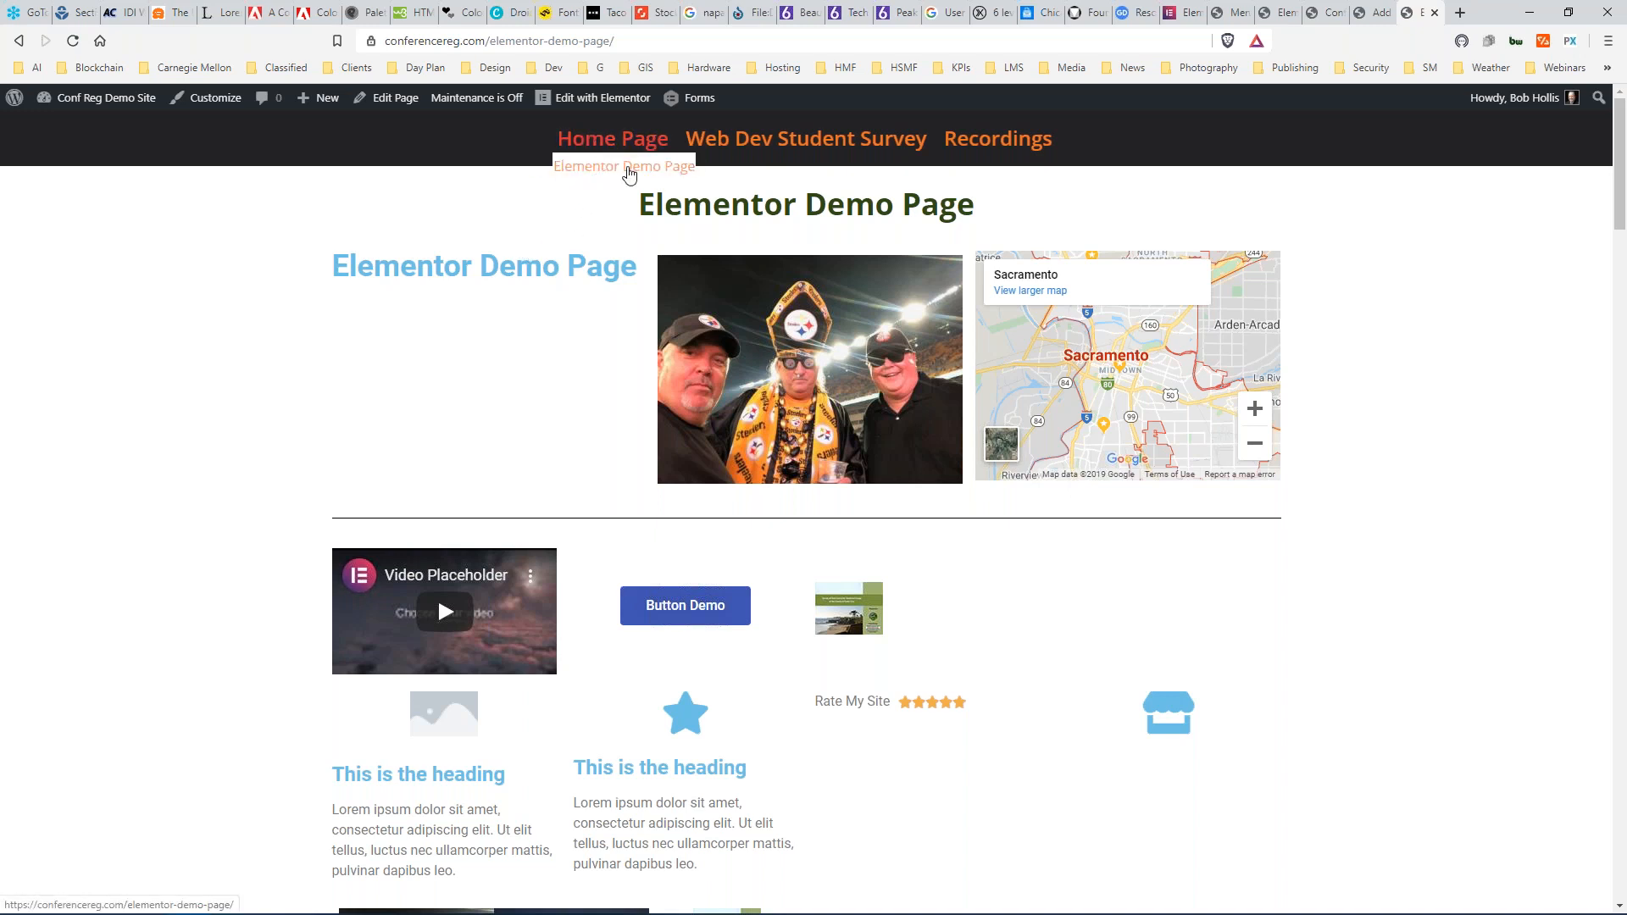